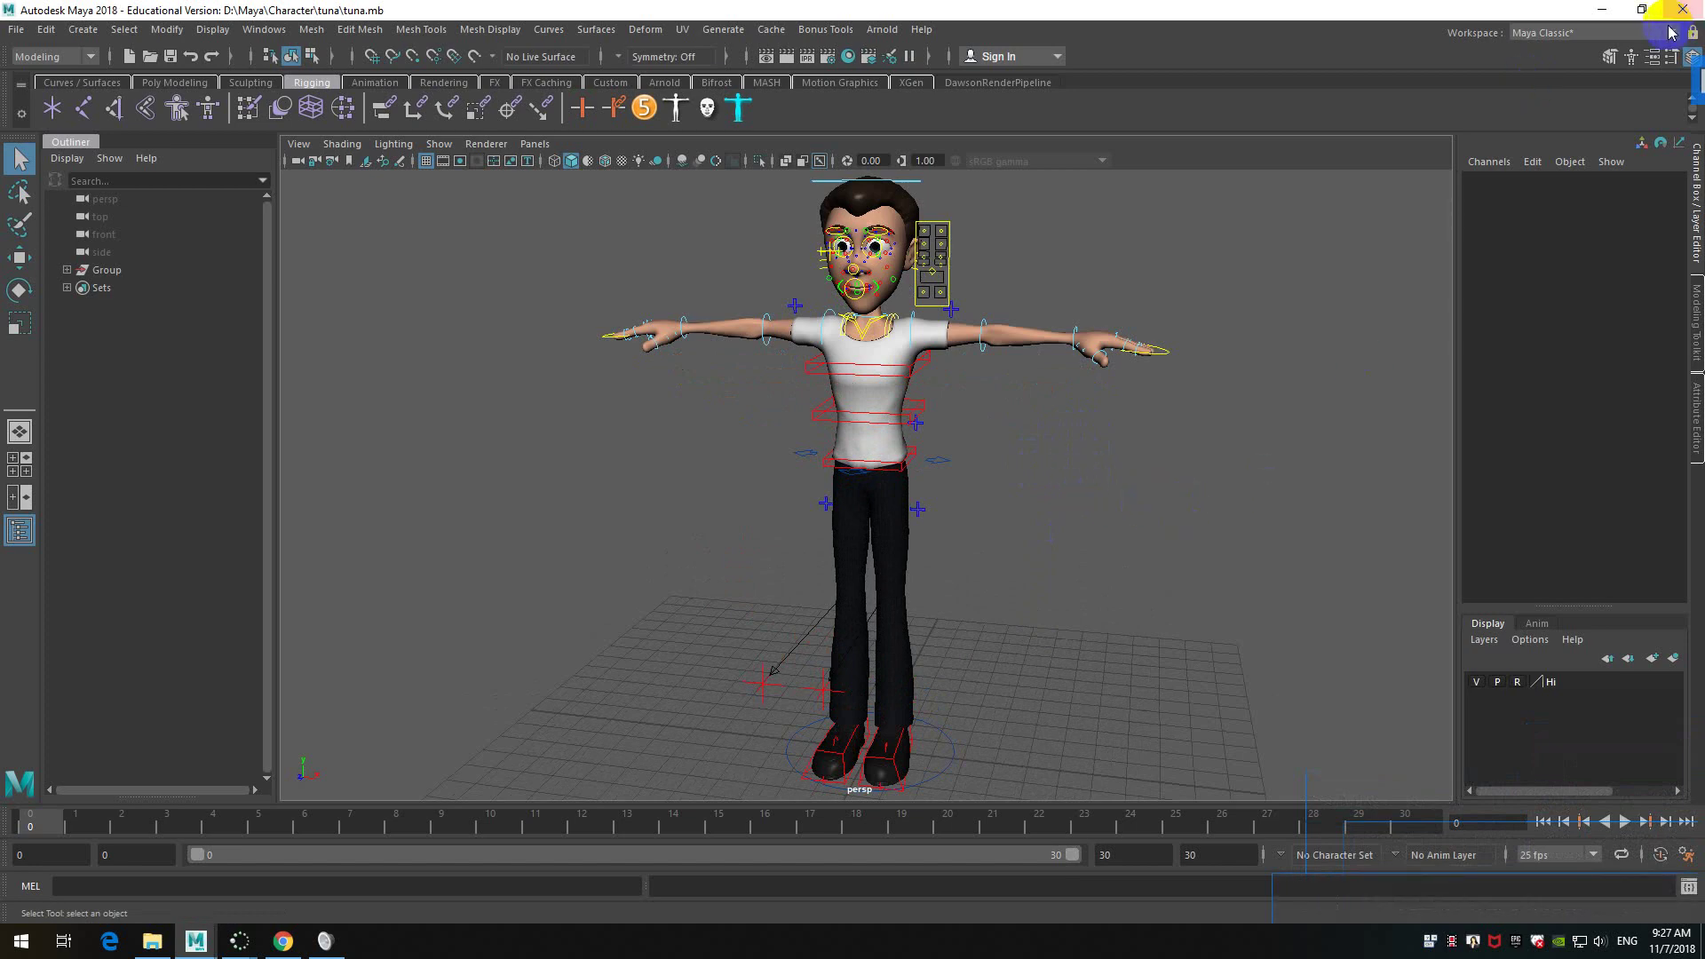
- Minimise the Maya window and close the Sound settings dialog on the desktop
{"action": "left_click", "coordinate": [1604, 9]}
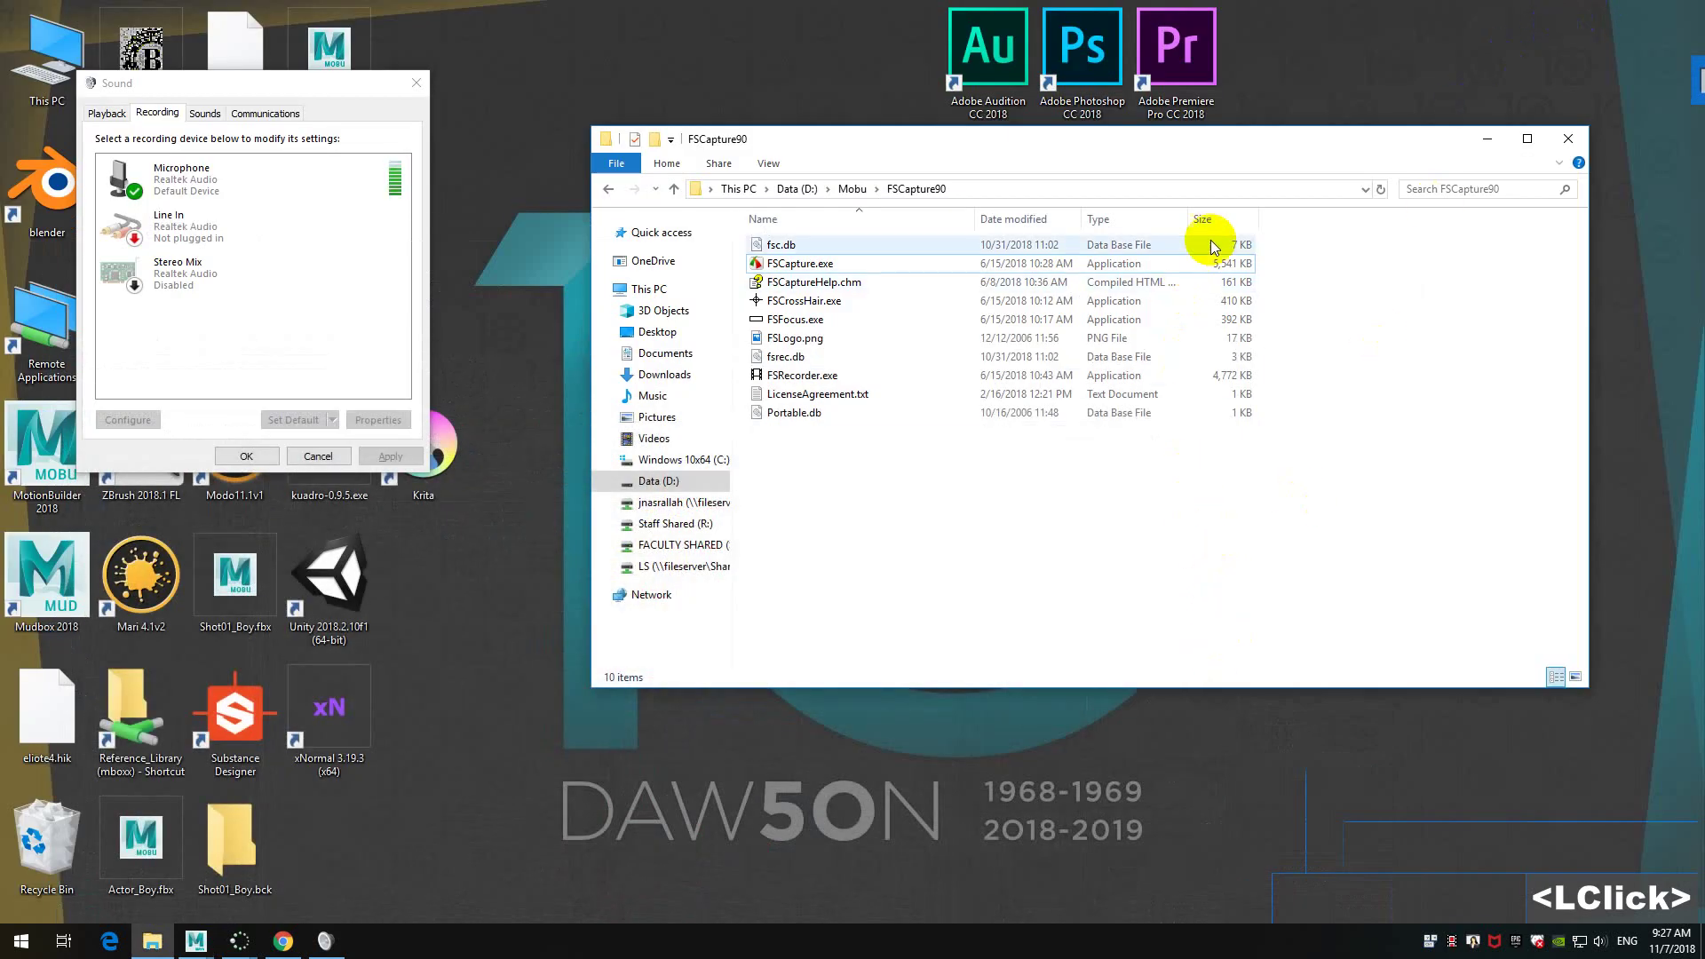
{"action": "left_click_drag", "start_coordinate": [1292, 139], "coordinate": [1222, 150]}
{"action": "left_click", "coordinate": [416, 83]}
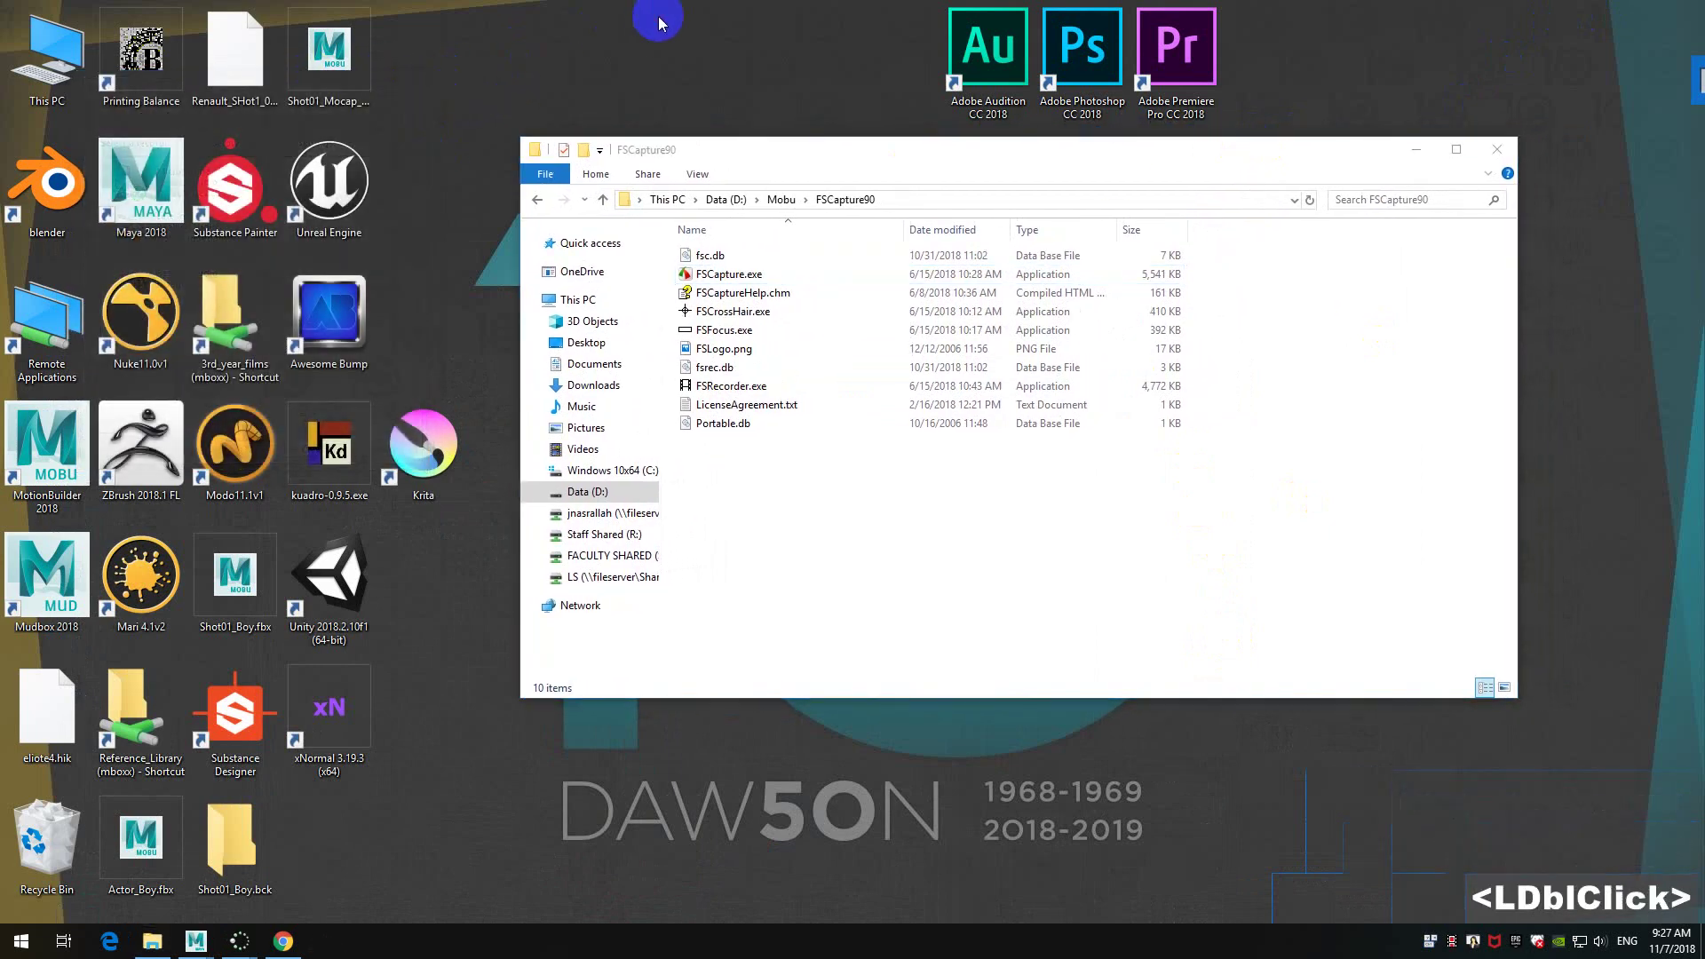
{"action": "left_click", "coordinate": [622, 853]}
- Switch to Chrome, go to the Demonstration 14 video on YouTube and pause it
{"action": "left_click", "coordinate": [283, 942]}
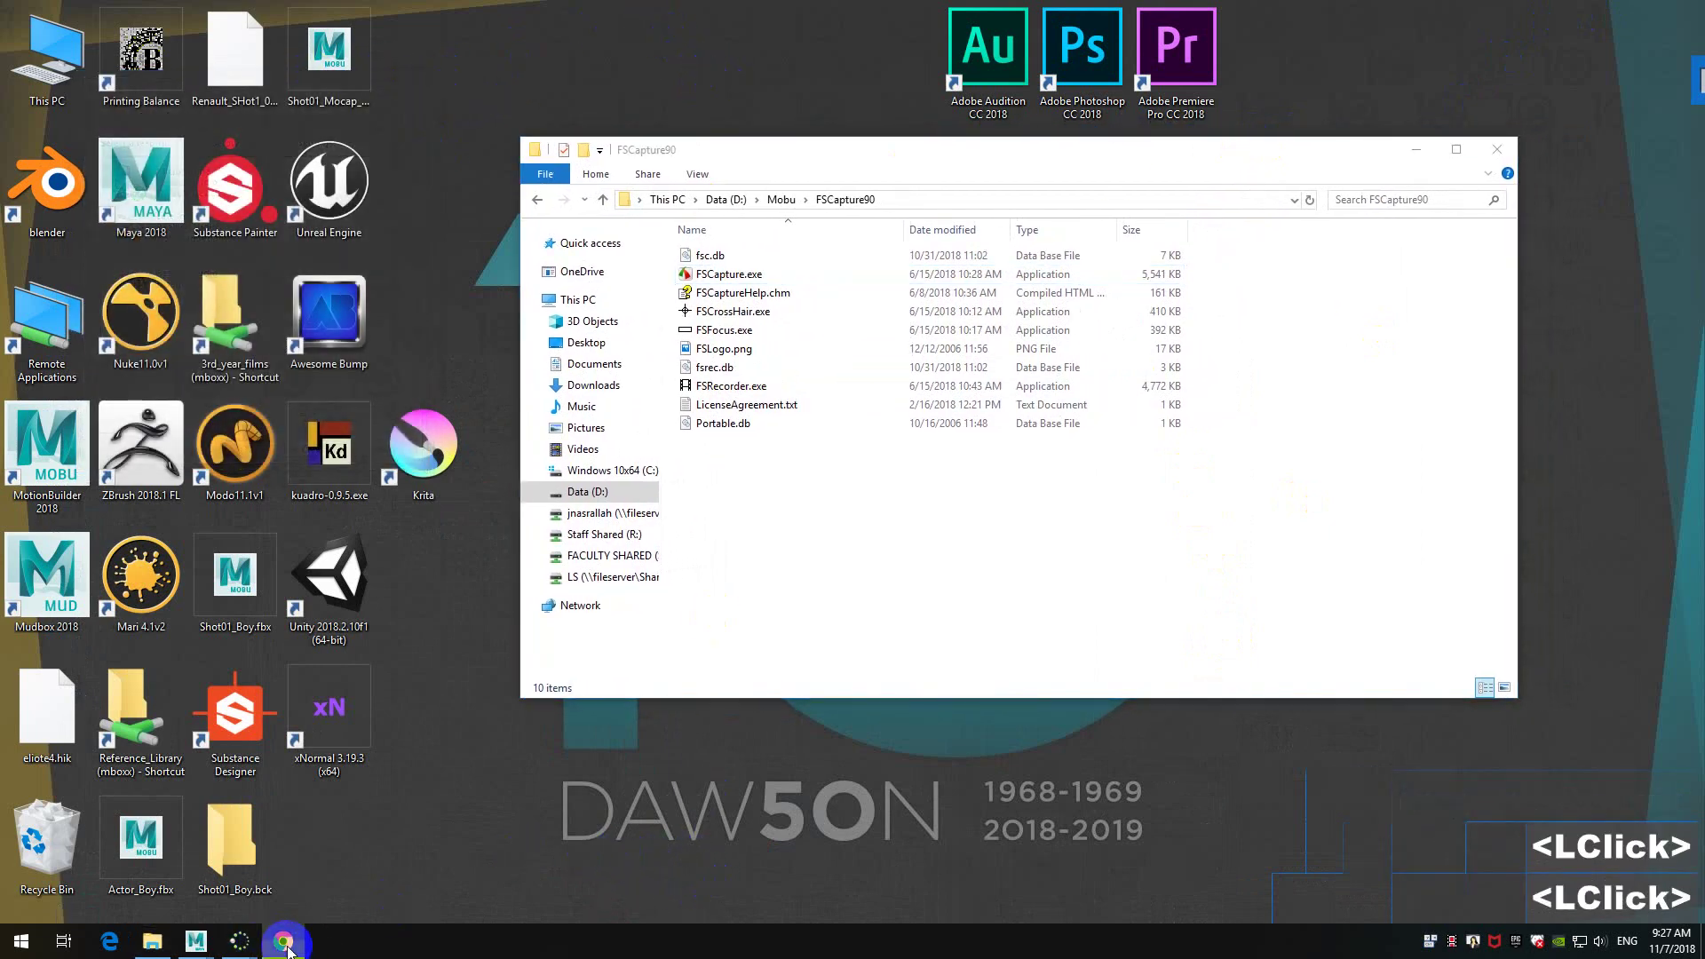
{"action": "scroll", "coordinate": [883, 297], "scroll_direction": "up", "scroll_amount": 5}
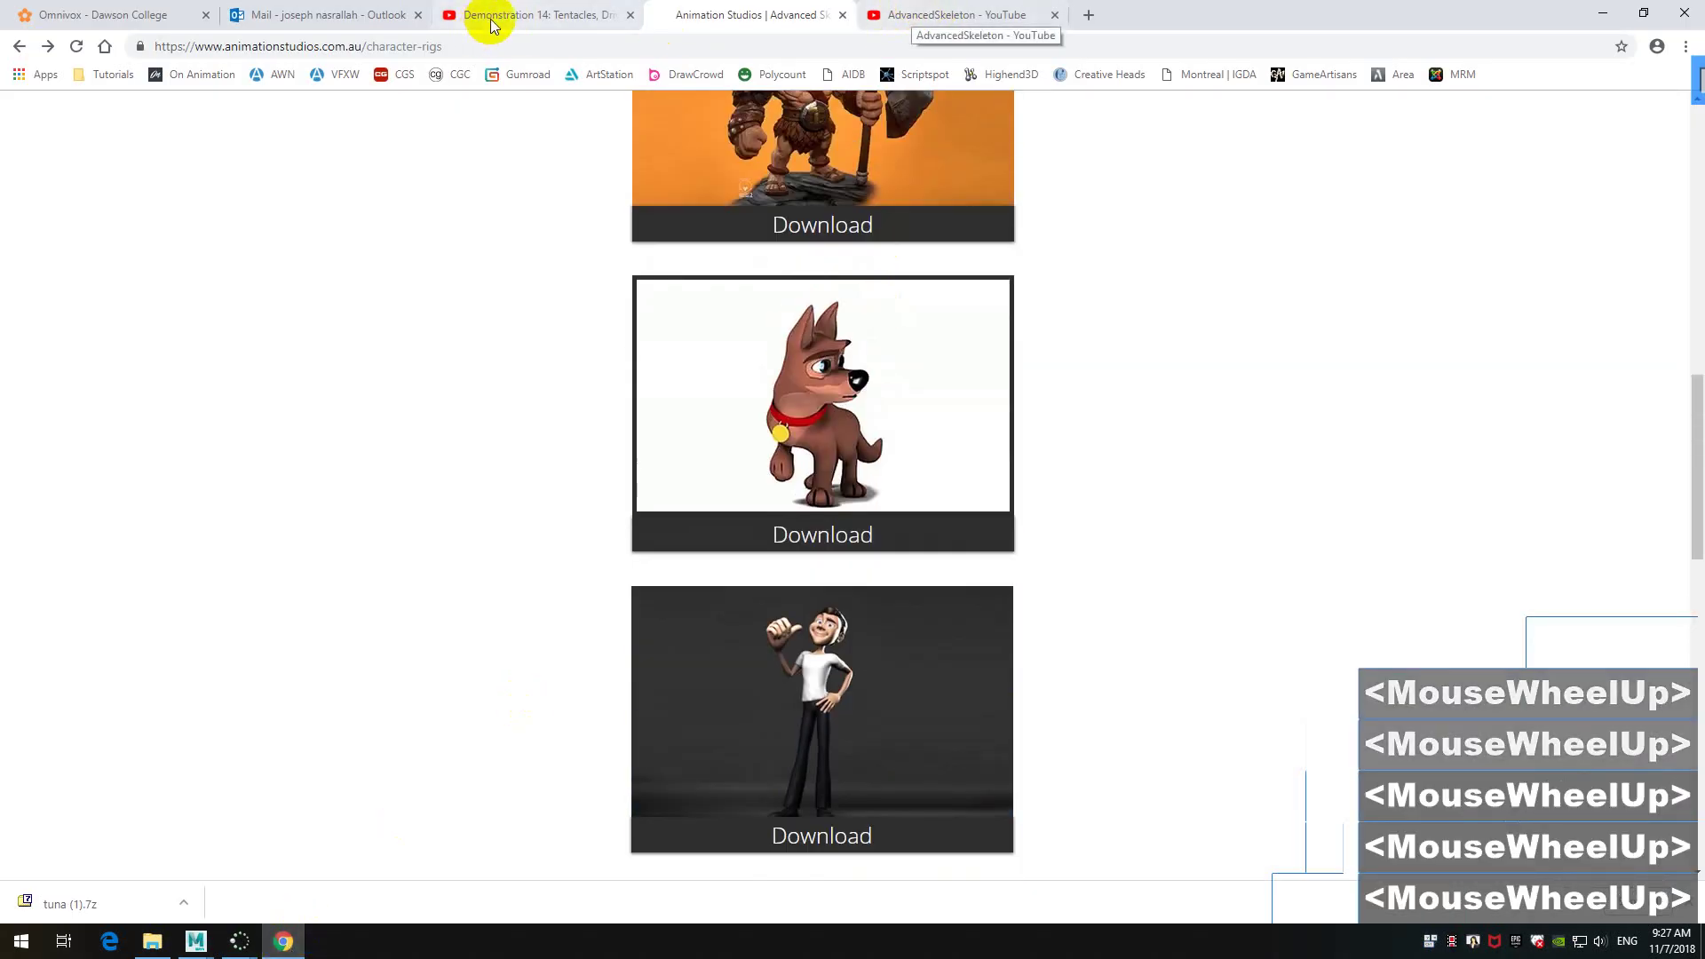
{"action": "left_click", "coordinate": [531, 14]}
{"action": "left_click", "coordinate": [835, 392]}
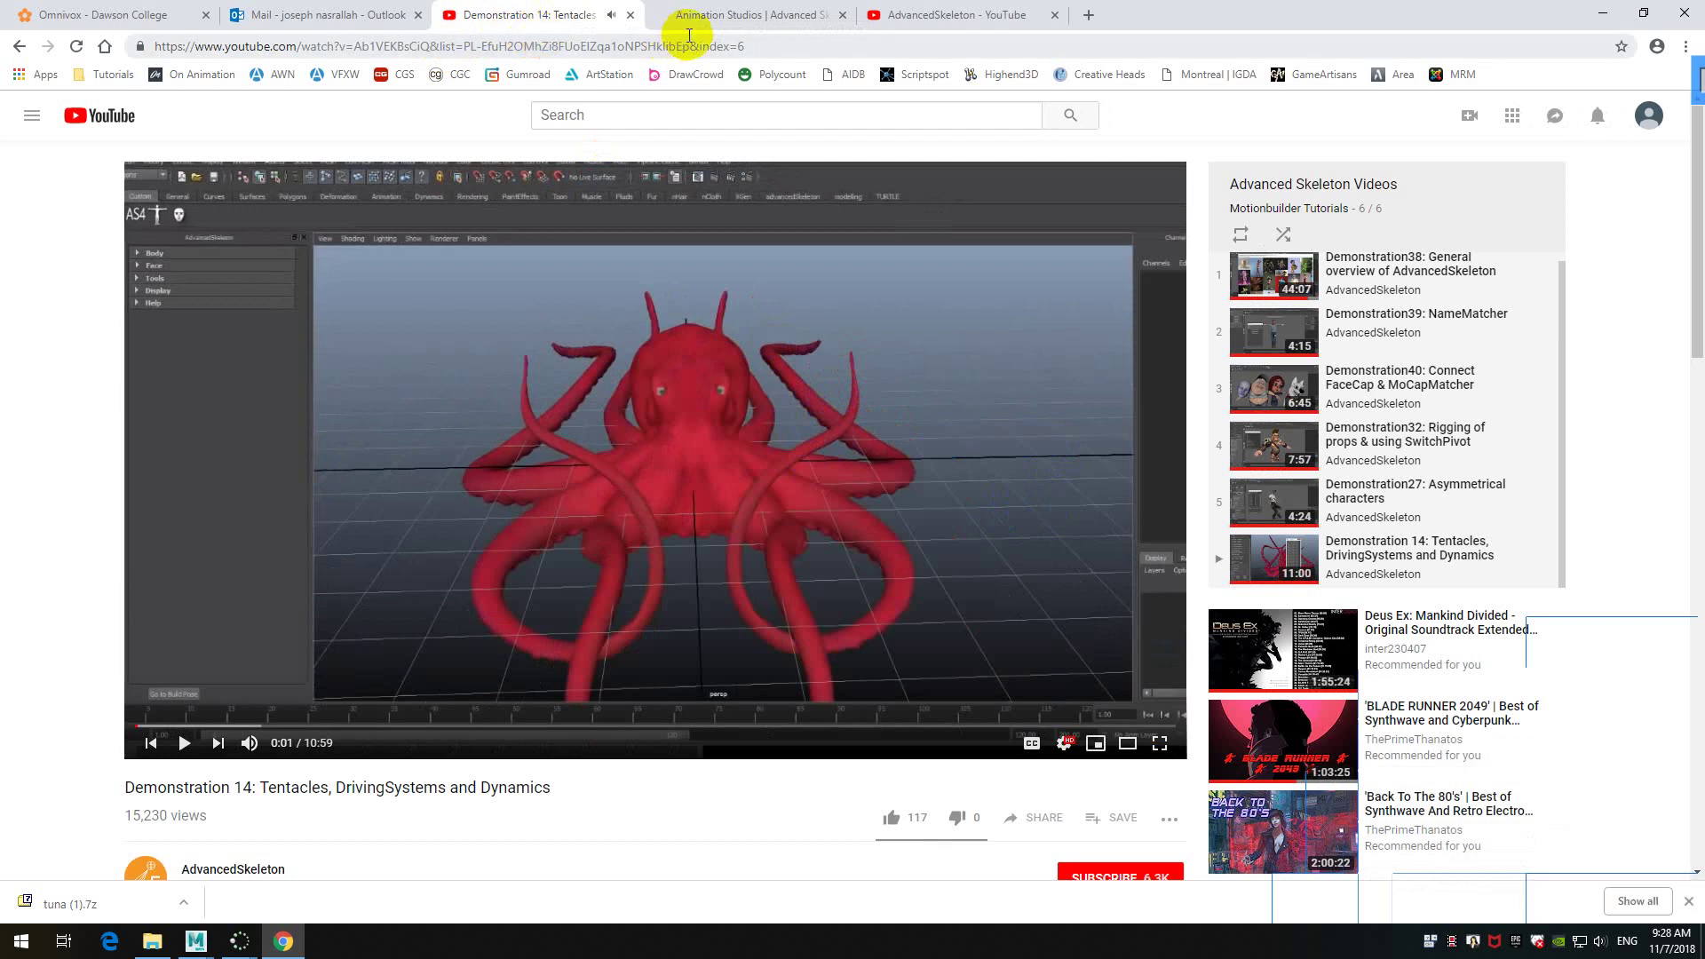
- Search YouTube for "cartwheel"
{"action": "left_click", "coordinate": [772, 43]}
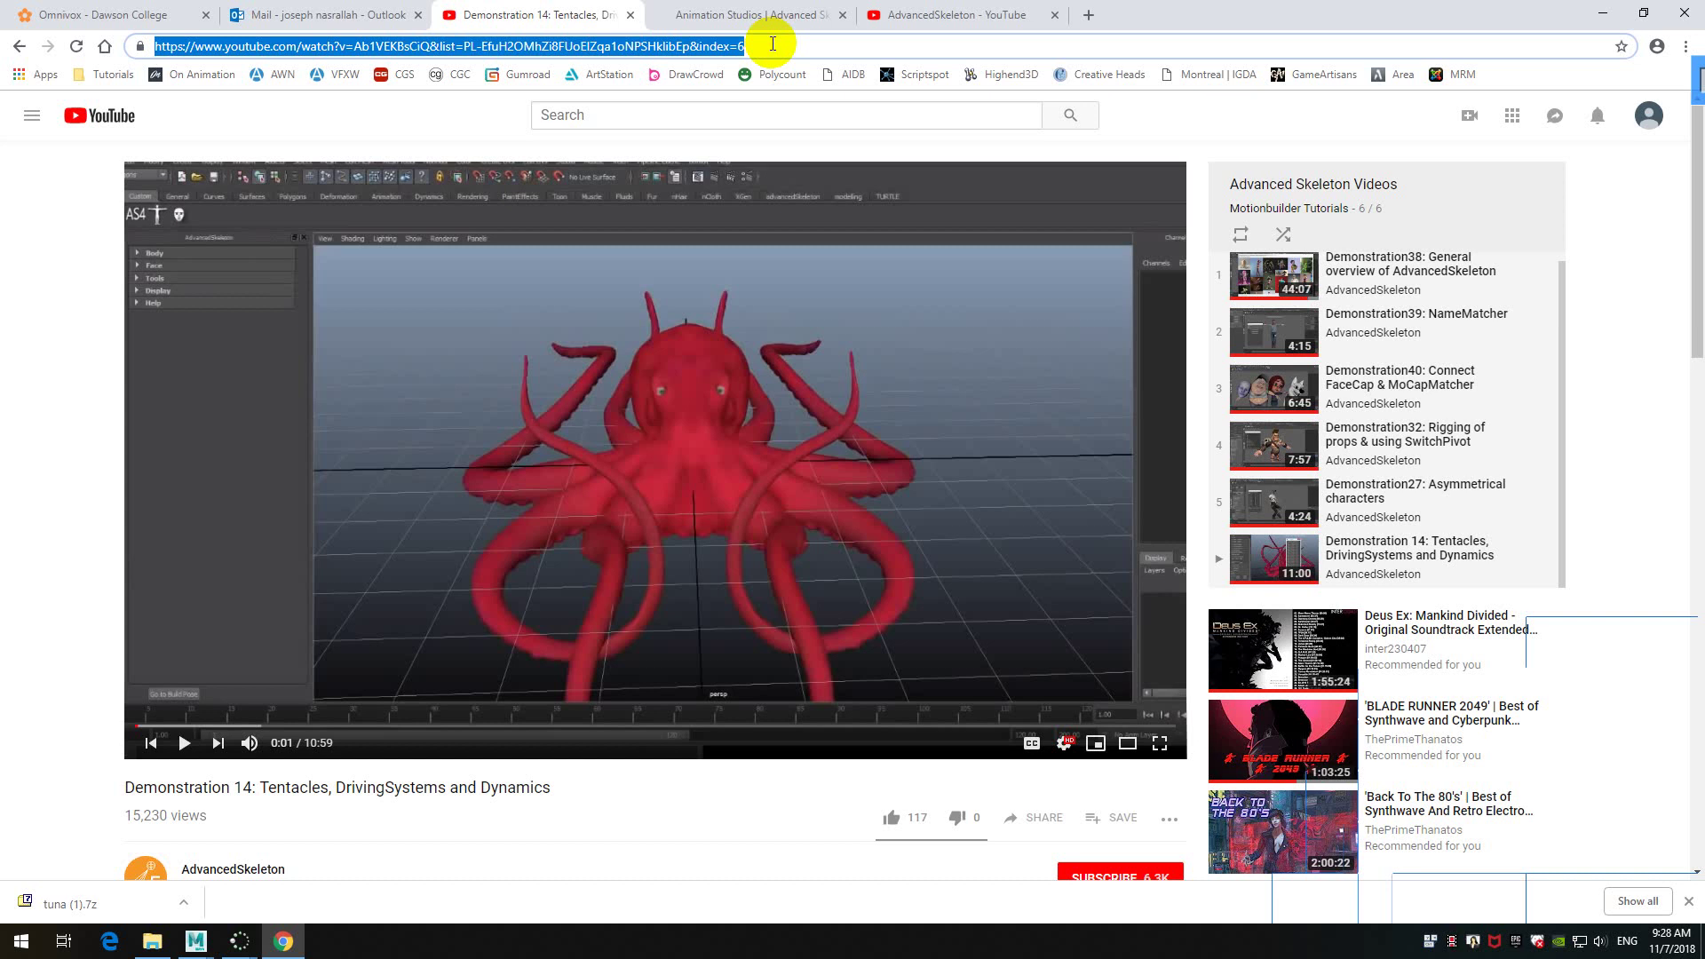
{"action": "left_click", "coordinate": [710, 111]}
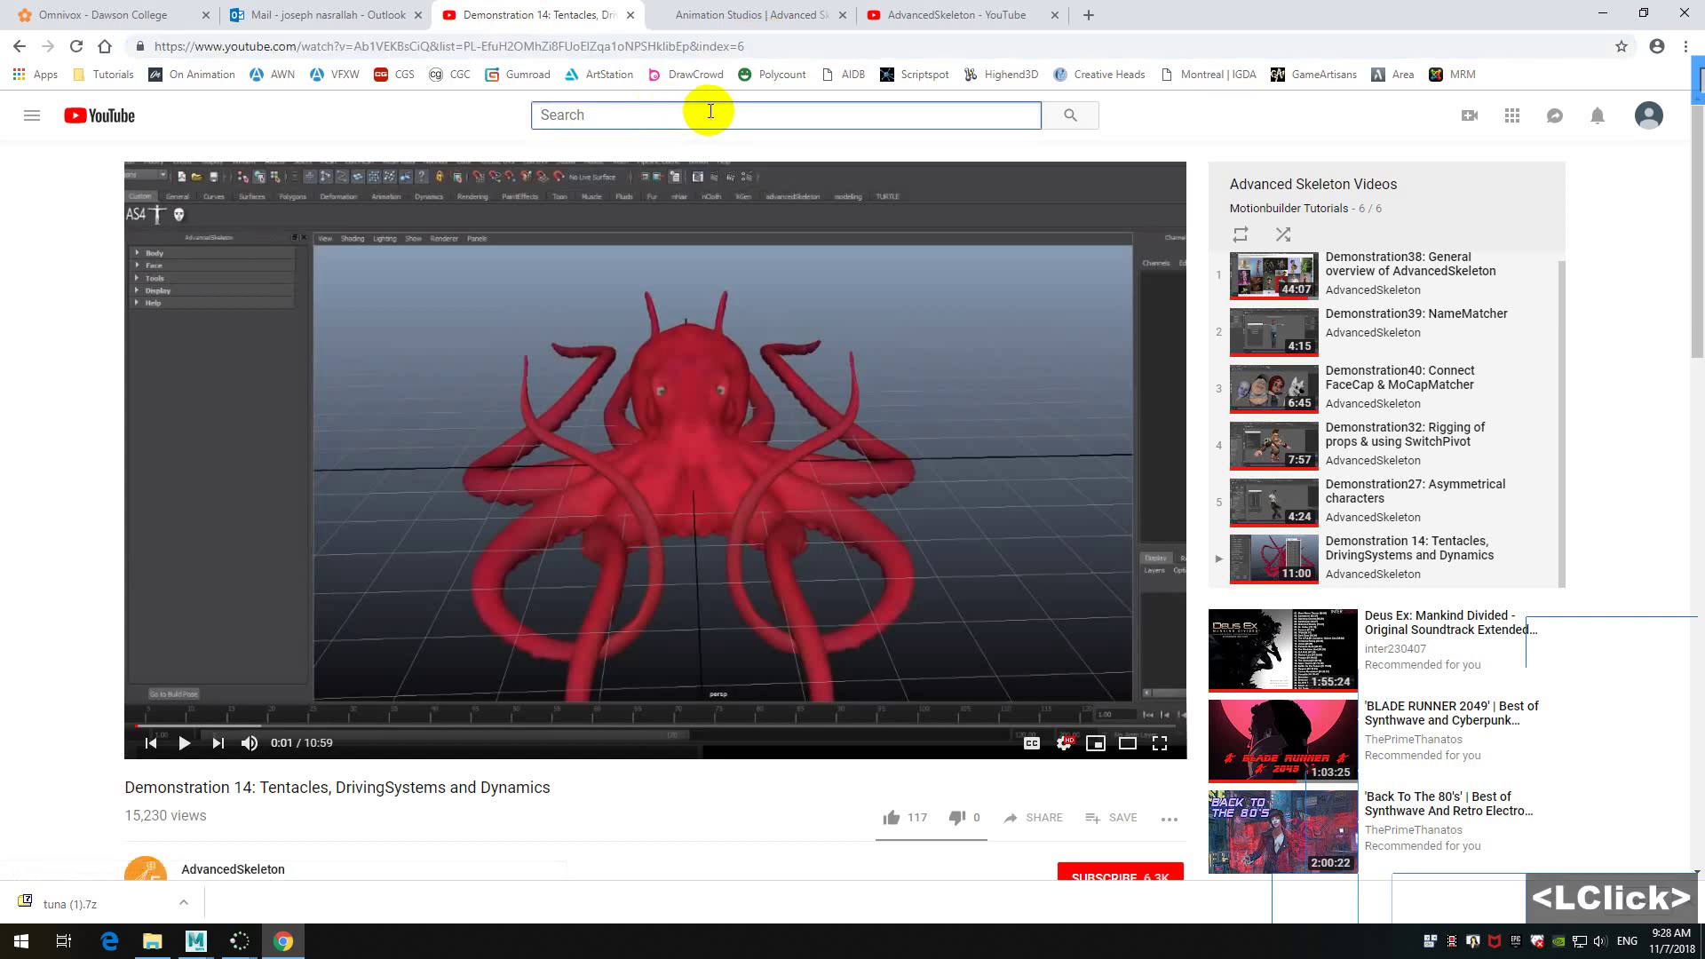
{"action": "type", "text": "cart"}
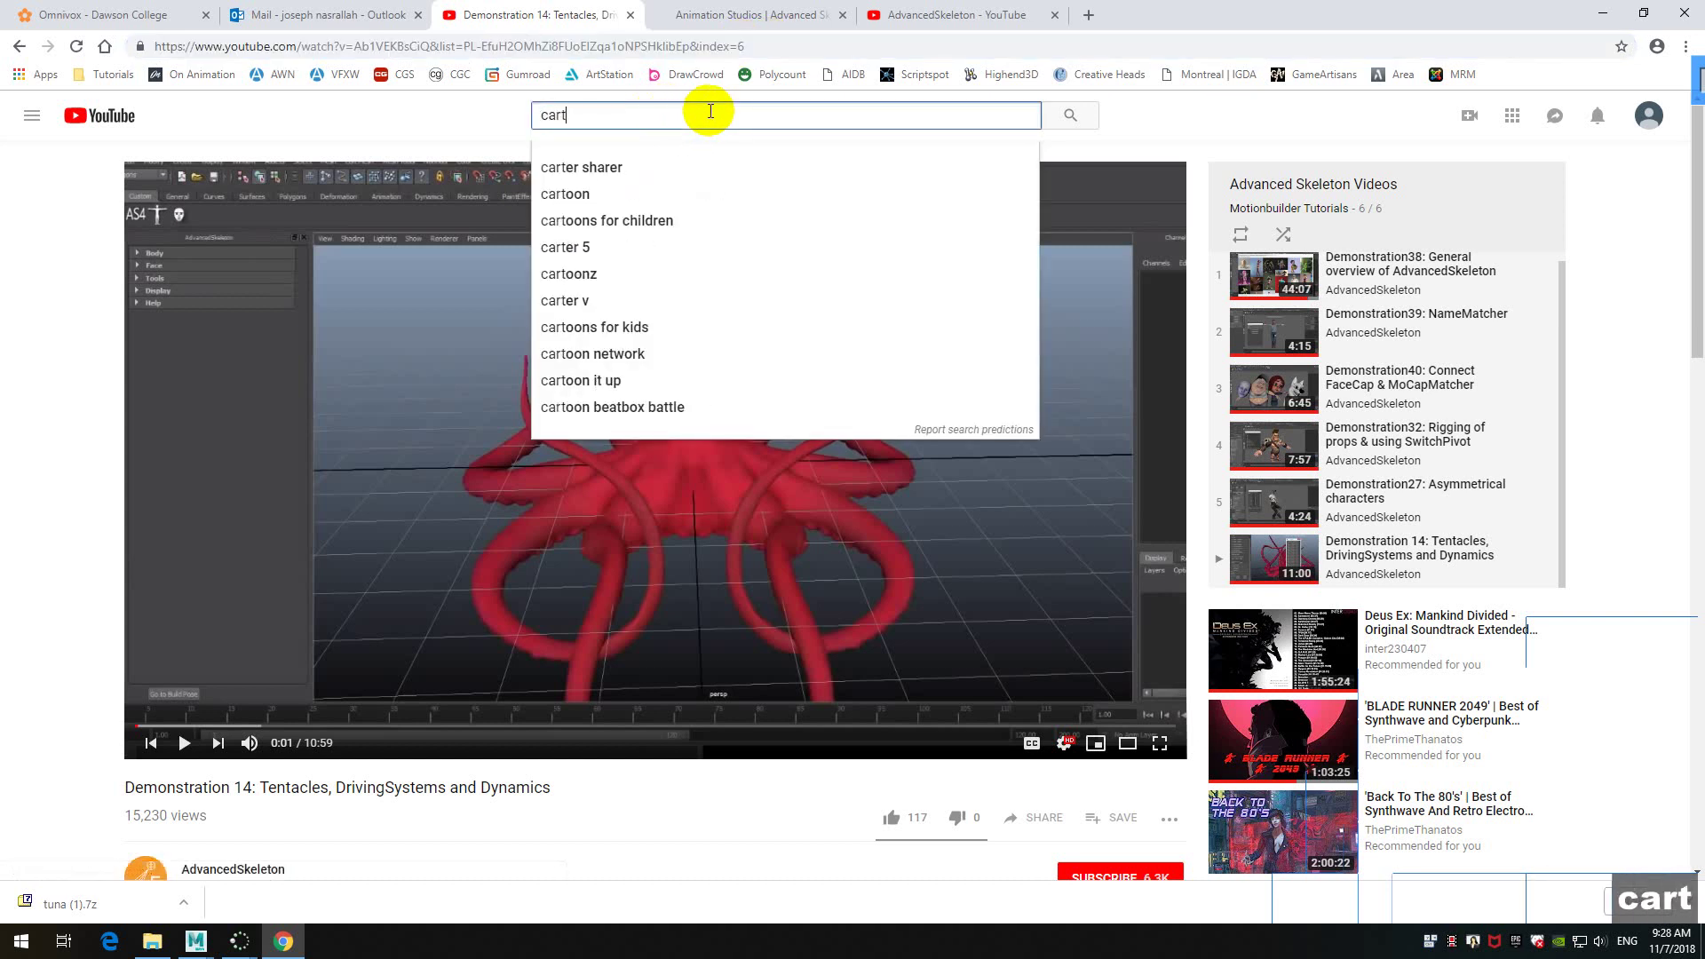
{"action": "type", "text": "wheel"}
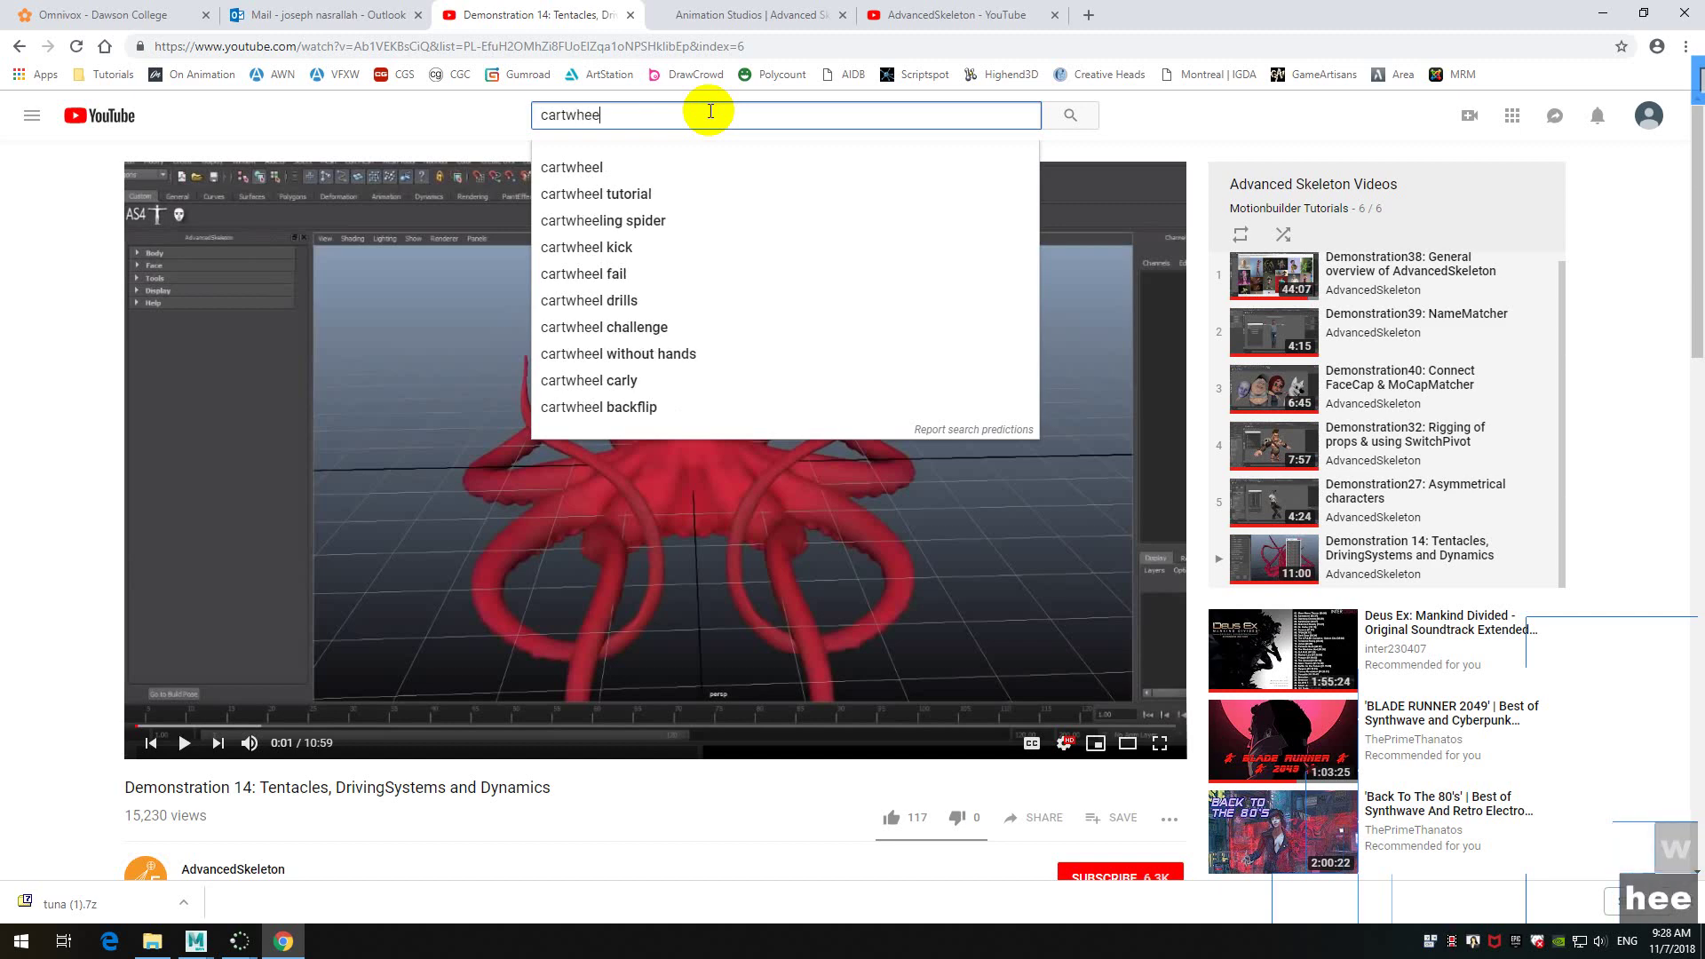
{"action": "key", "text": "Return"}
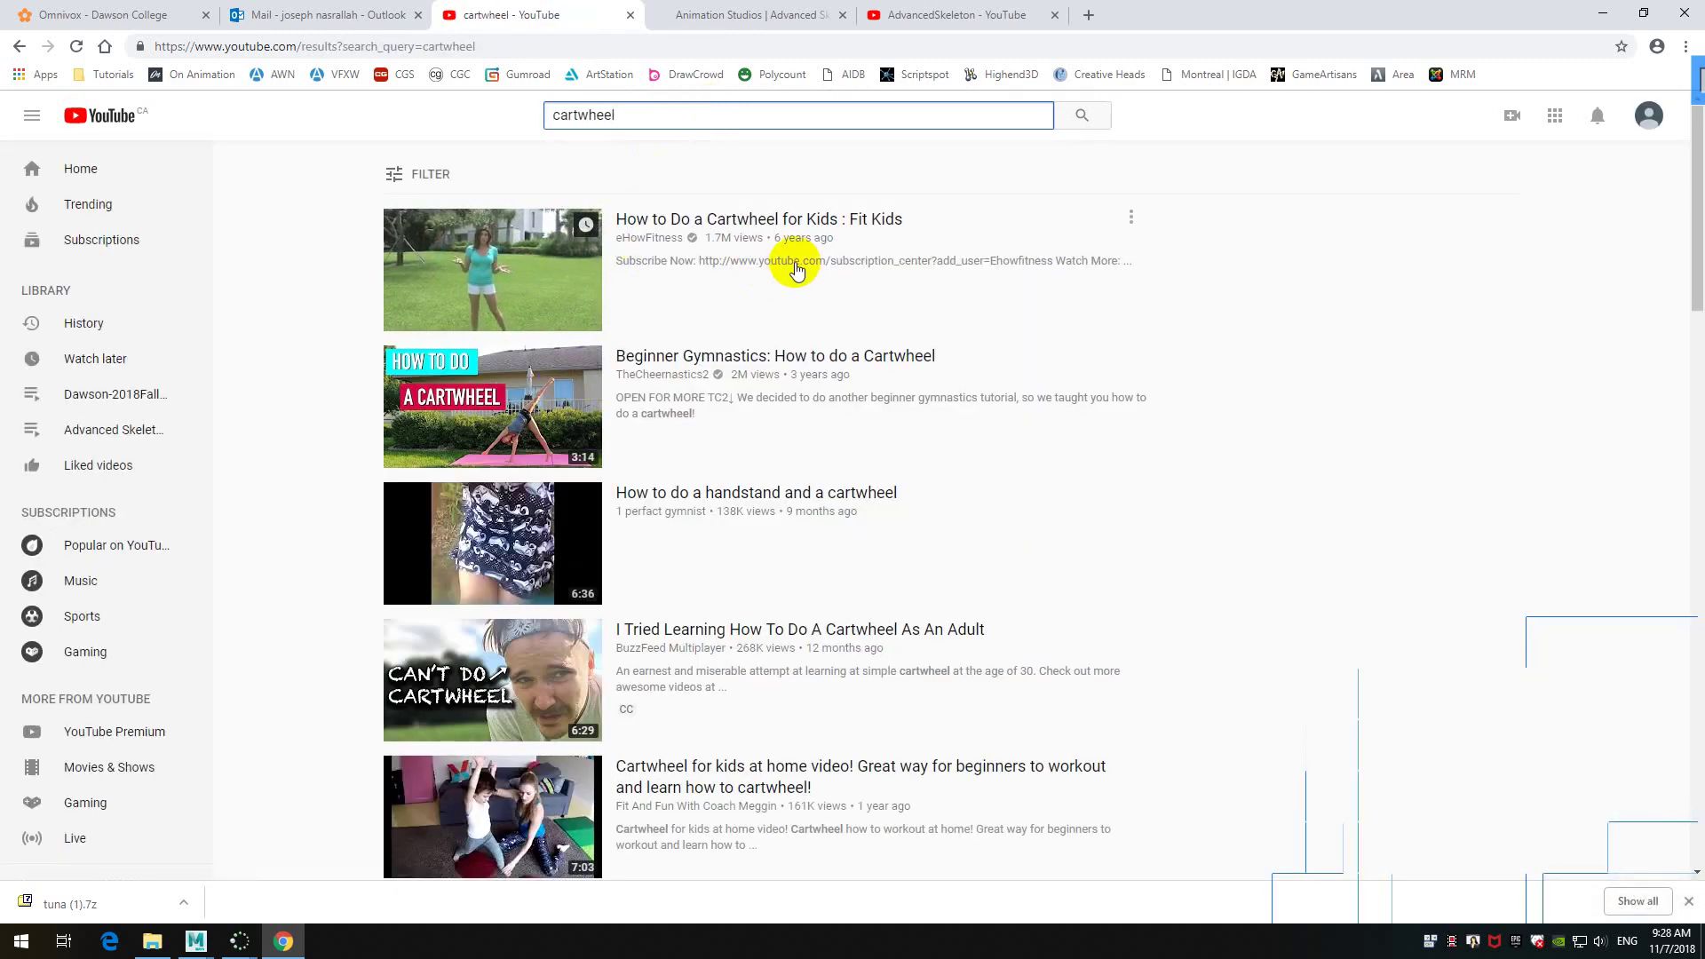
- Look over the cartwheel results, open the video "How to Do a Cartwheel for Kids : Fit Kids" and mute its sound
{"action": "scroll", "coordinate": [822, 330], "scroll_direction": "down", "scroll_amount": 6}
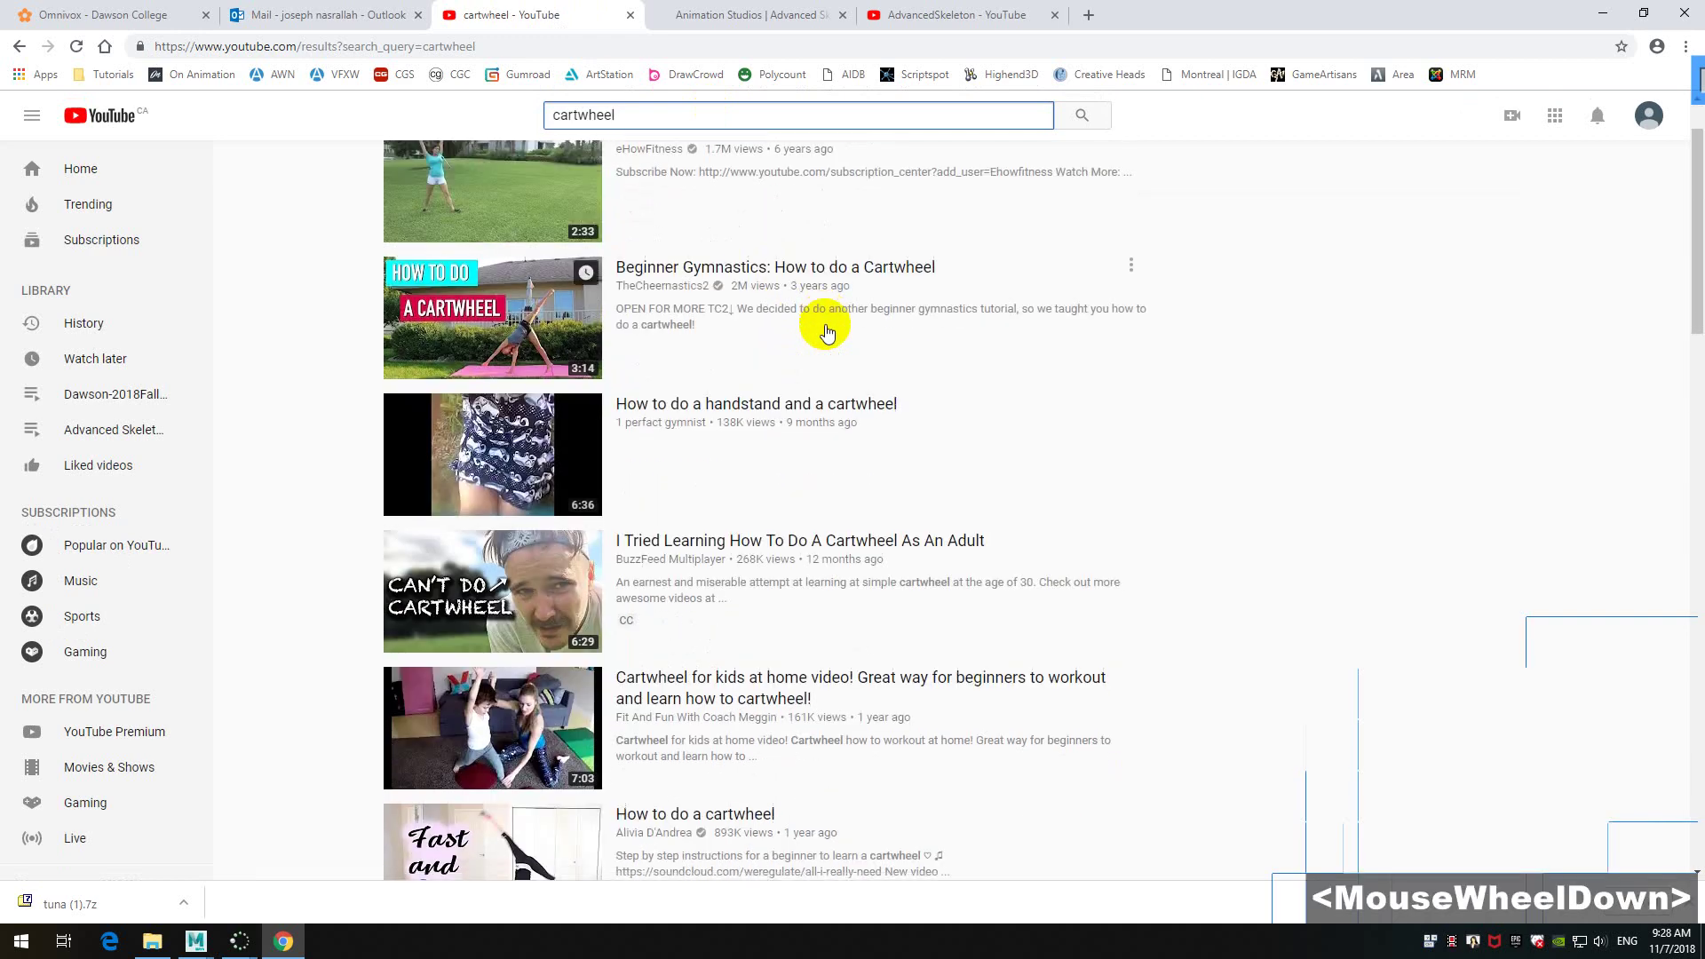
{"action": "scroll", "coordinate": [826, 332], "scroll_direction": "down", "scroll_amount": 5}
{"action": "scroll", "coordinate": [826, 332], "scroll_direction": "up", "scroll_amount": 10}
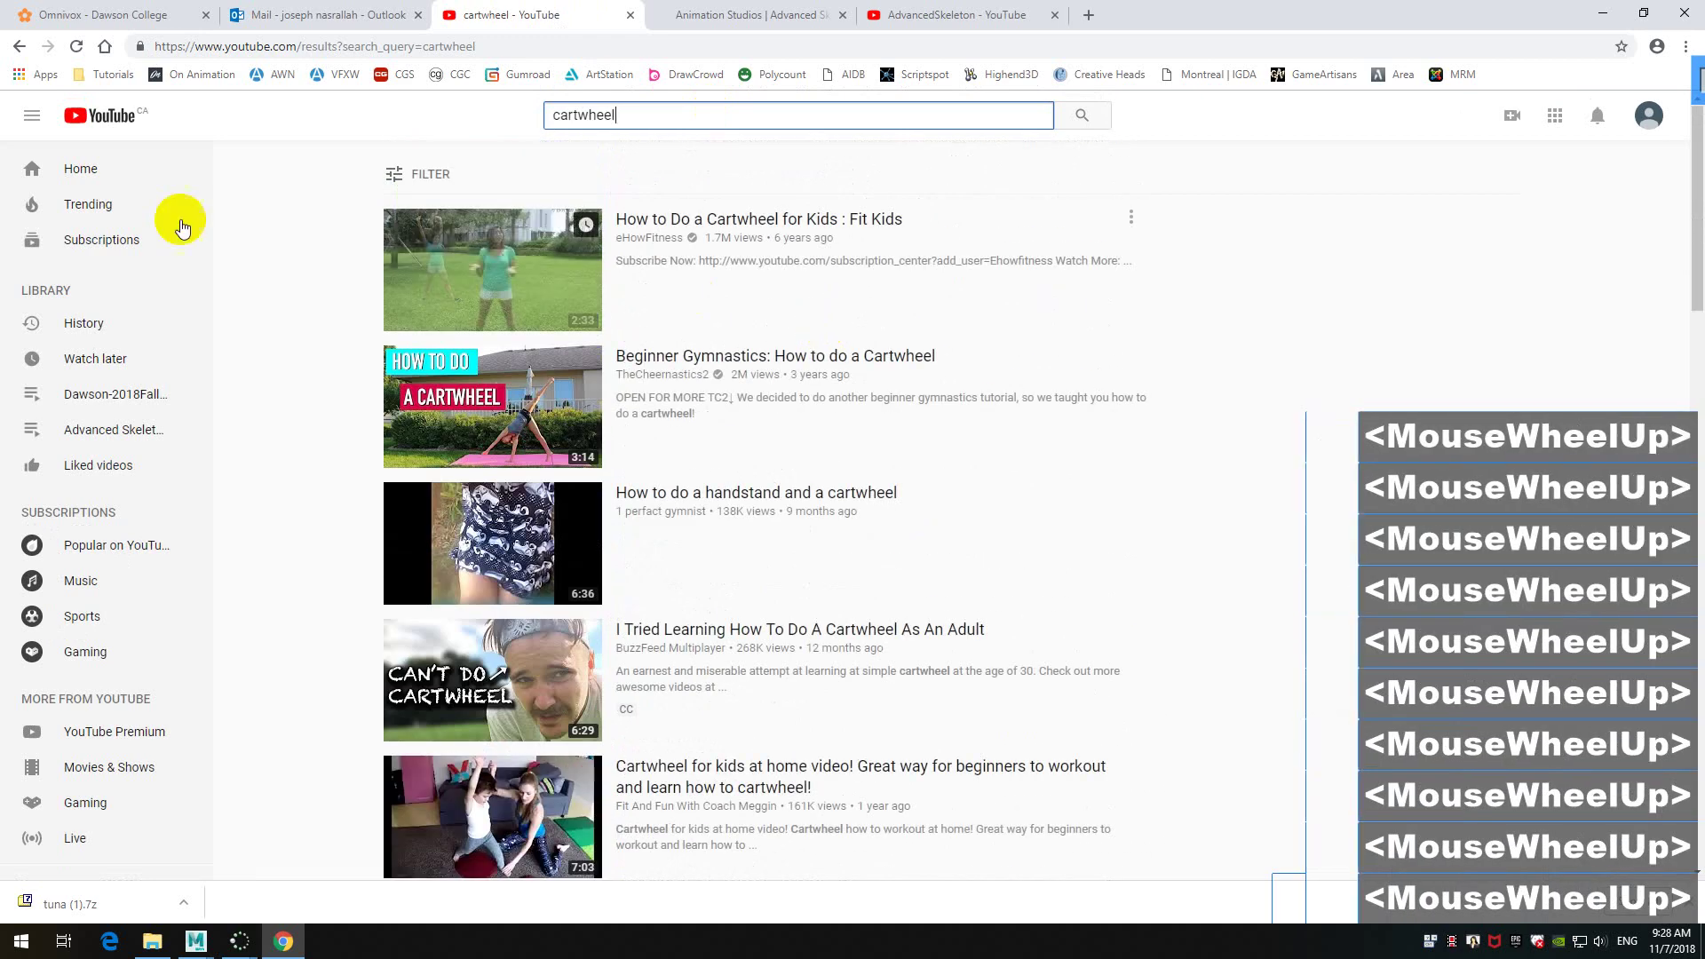
{"action": "left_click", "coordinate": [486, 260]}
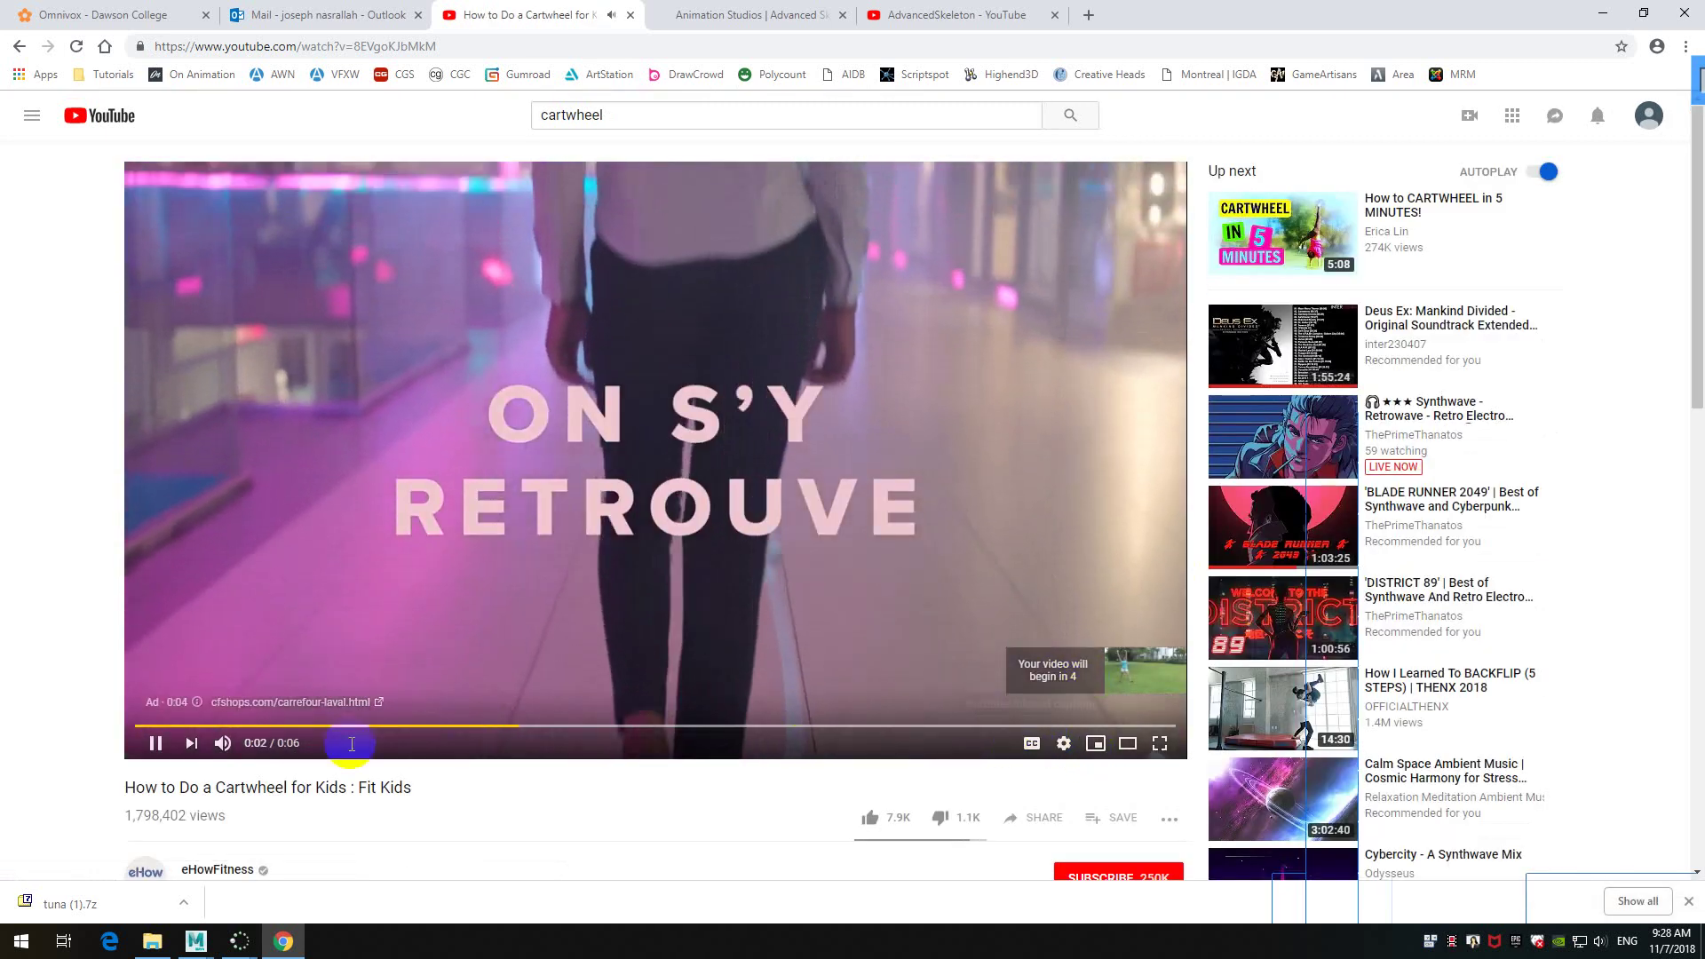
{"action": "left_click", "coordinate": [225, 743]}
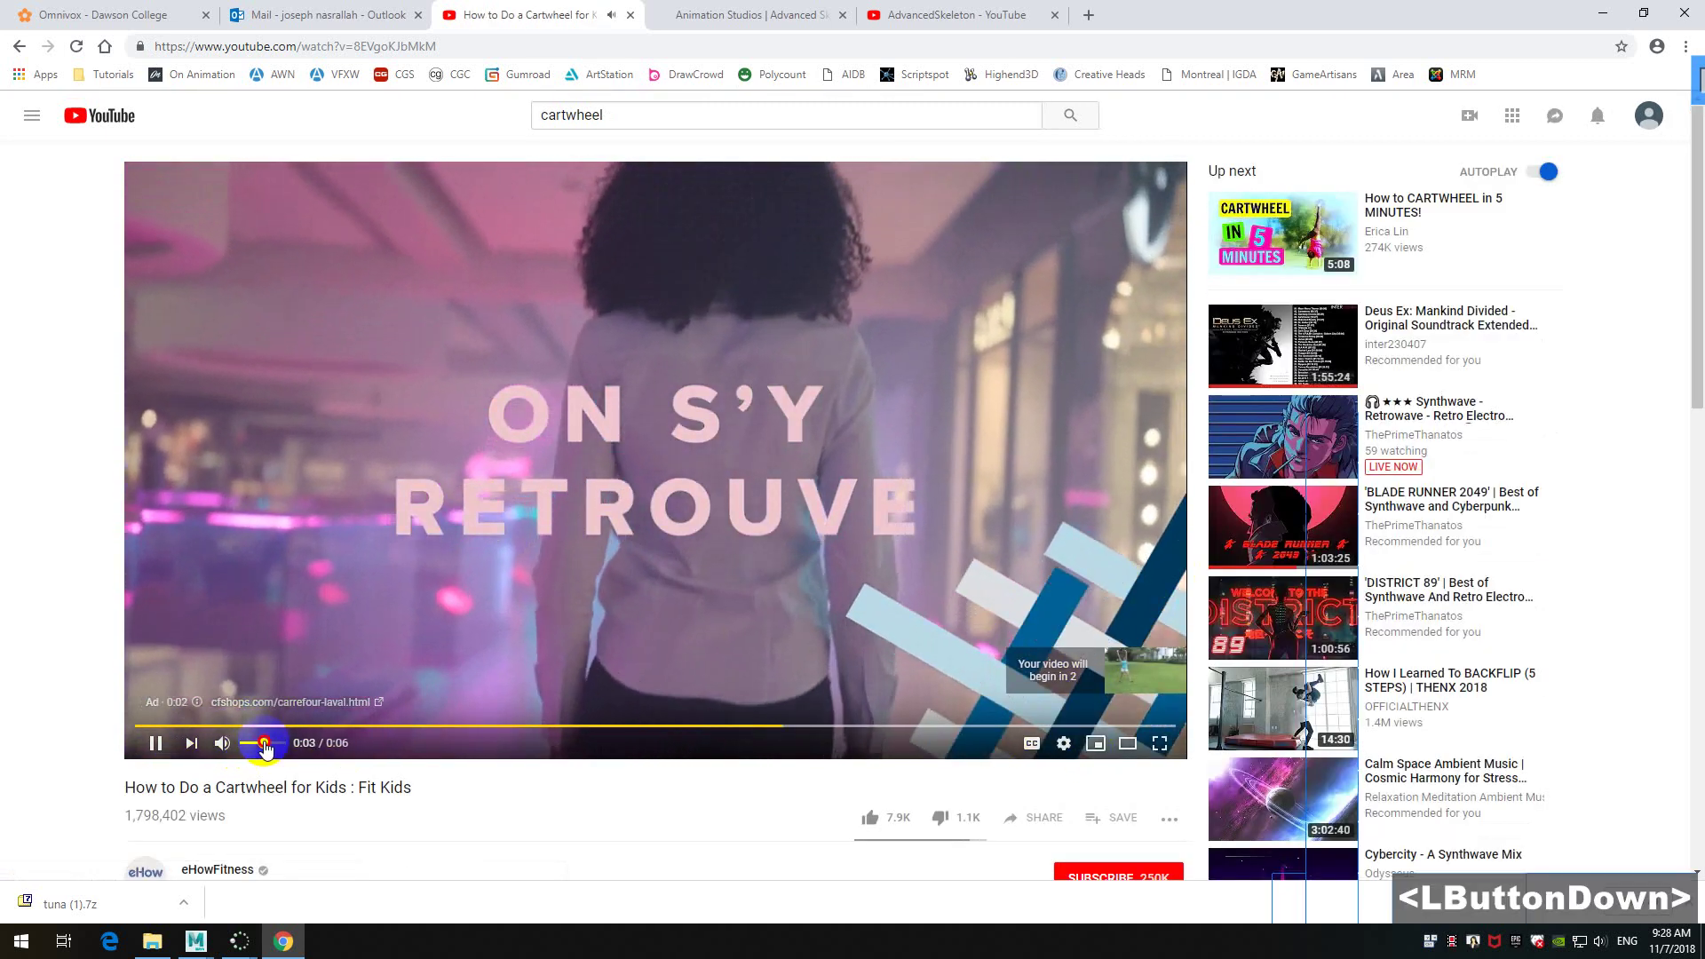
{"action": "left_click_drag", "start_coordinate": [241, 753], "coordinate": [258, 746]}
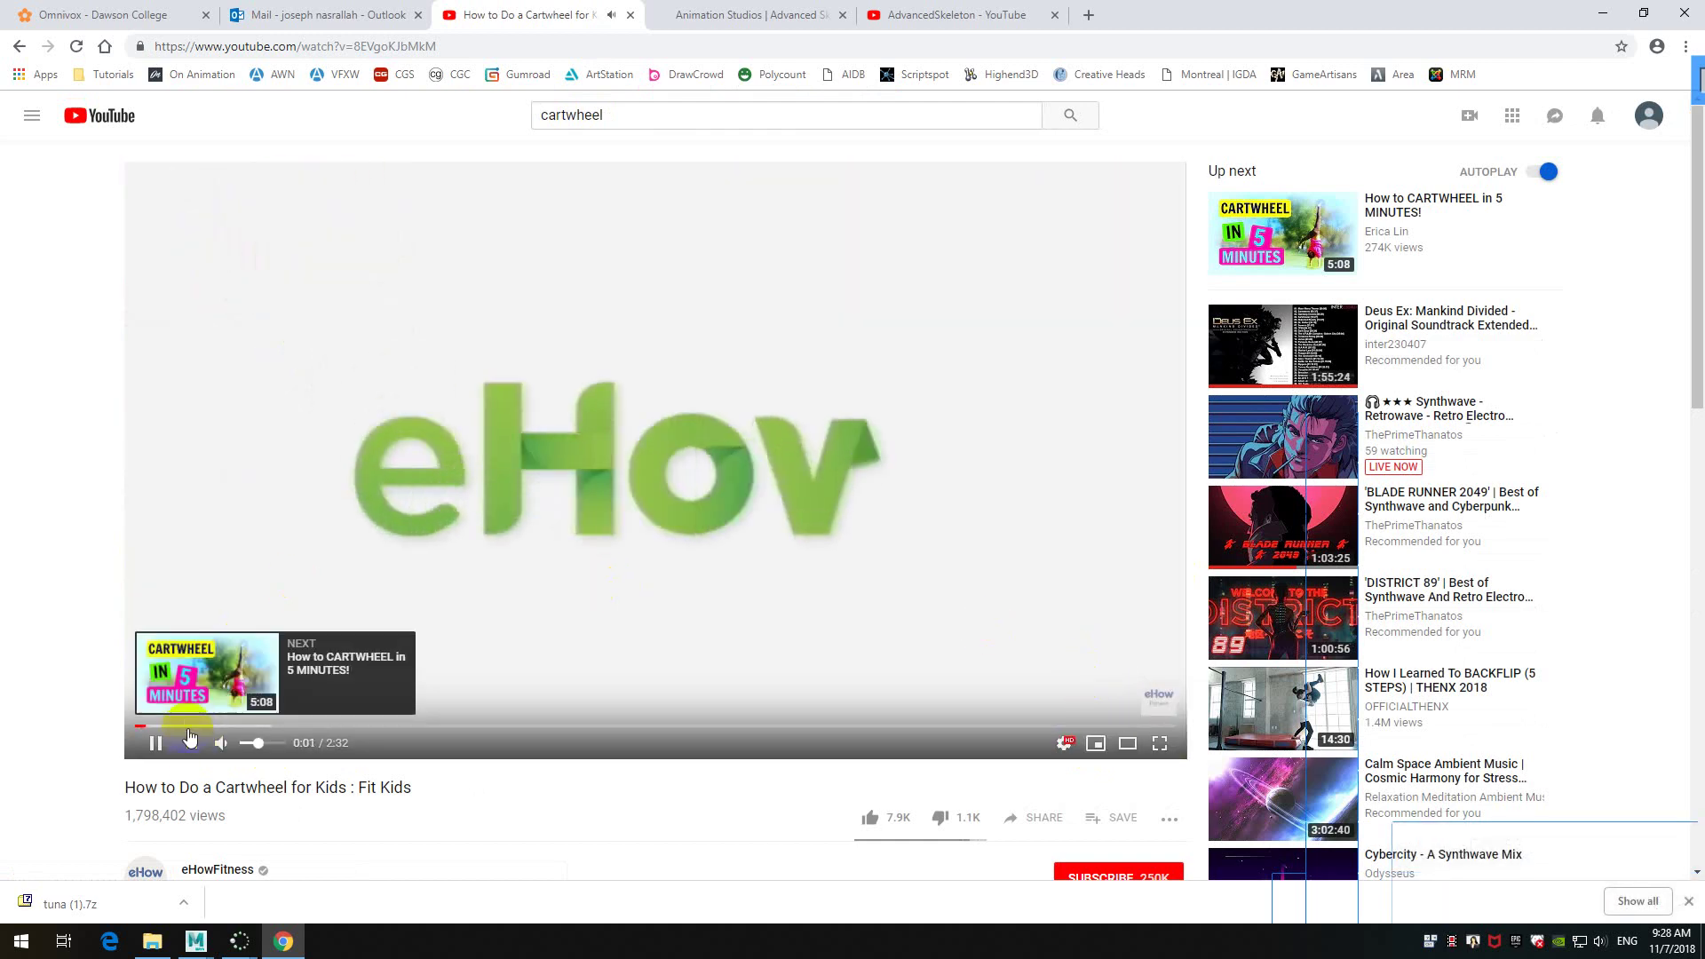
{"action": "left_click", "coordinate": [187, 727]}
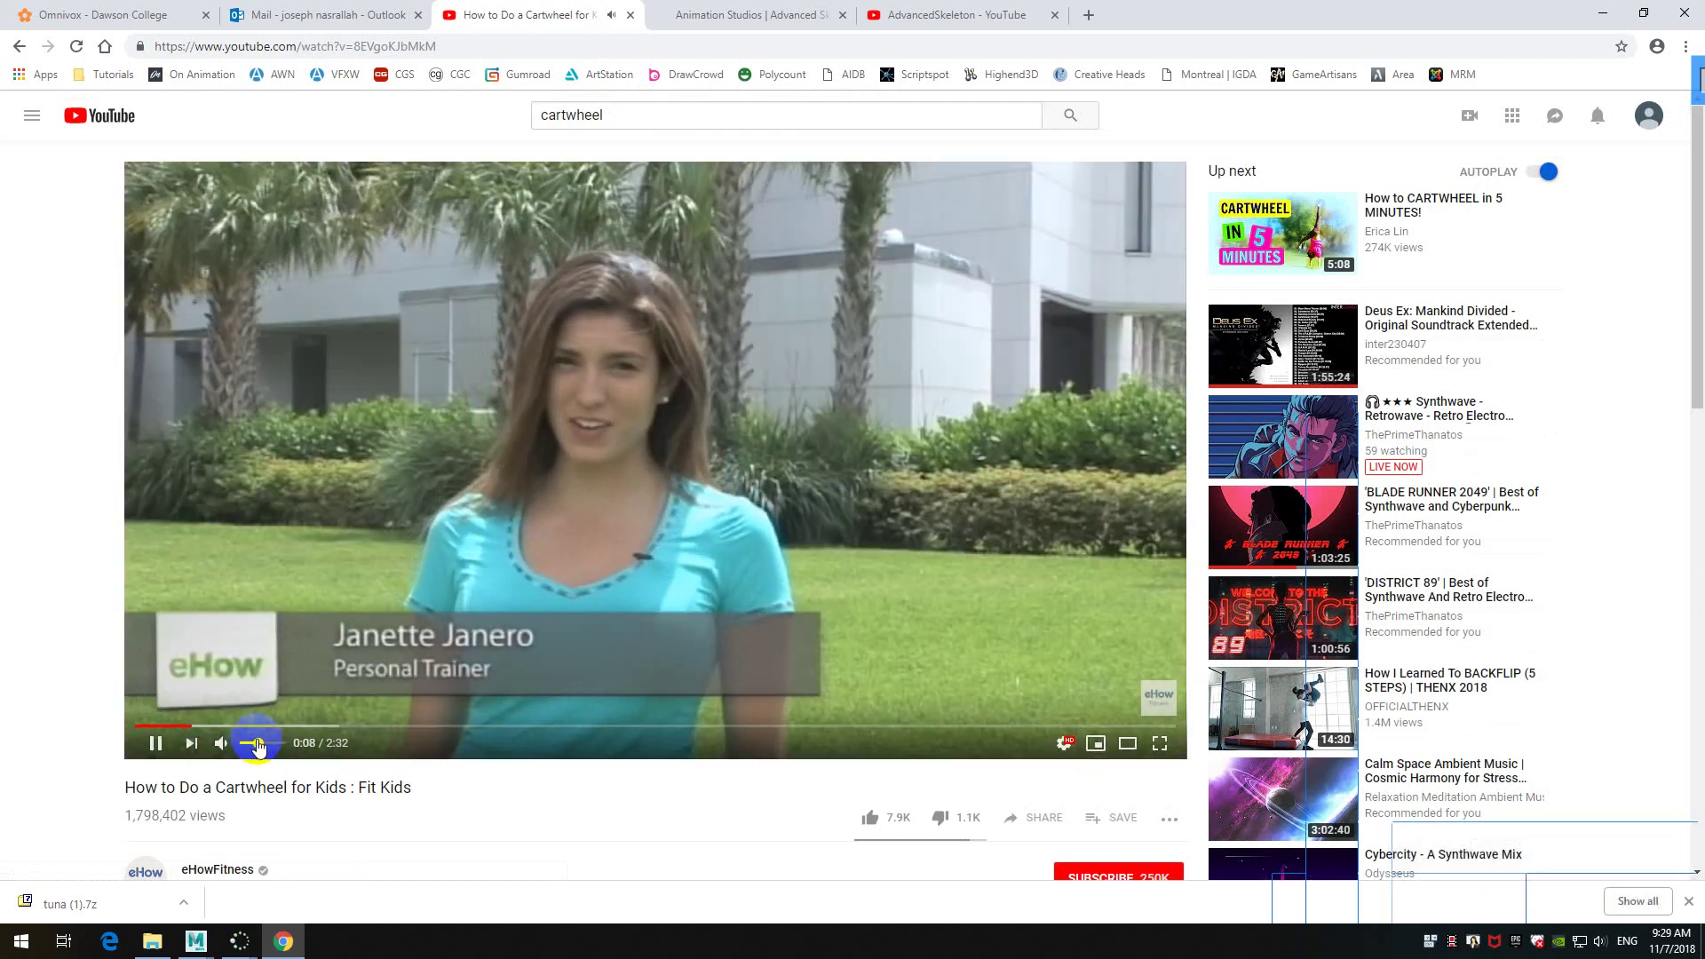
{"action": "left_click", "coordinate": [222, 742]}
- Skip forward through the cartwheel video to about 1:48 to locate the full cartwheel demonstration
{"action": "left_click", "coordinate": [258, 726]}
{"action": "double_click", "coordinate": [305, 727]}
{"action": "left_click", "coordinate": [332, 726]}
{"action": "double_click", "coordinate": [419, 726]}
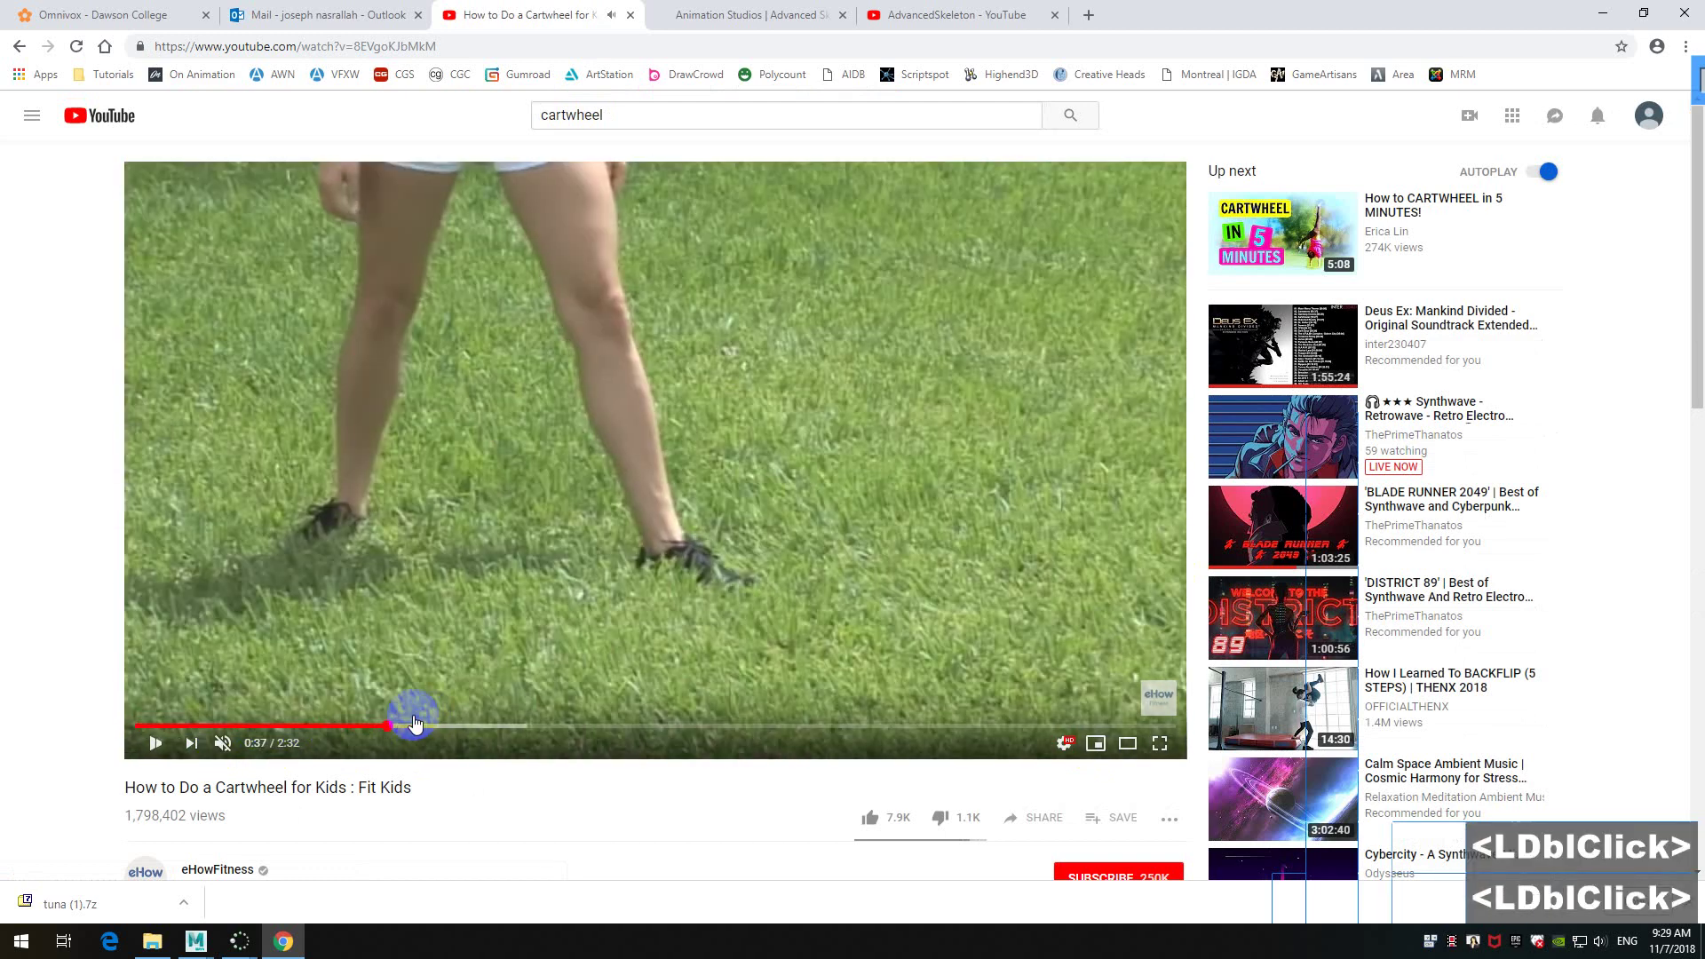
{"action": "left_click", "coordinate": [459, 725]}
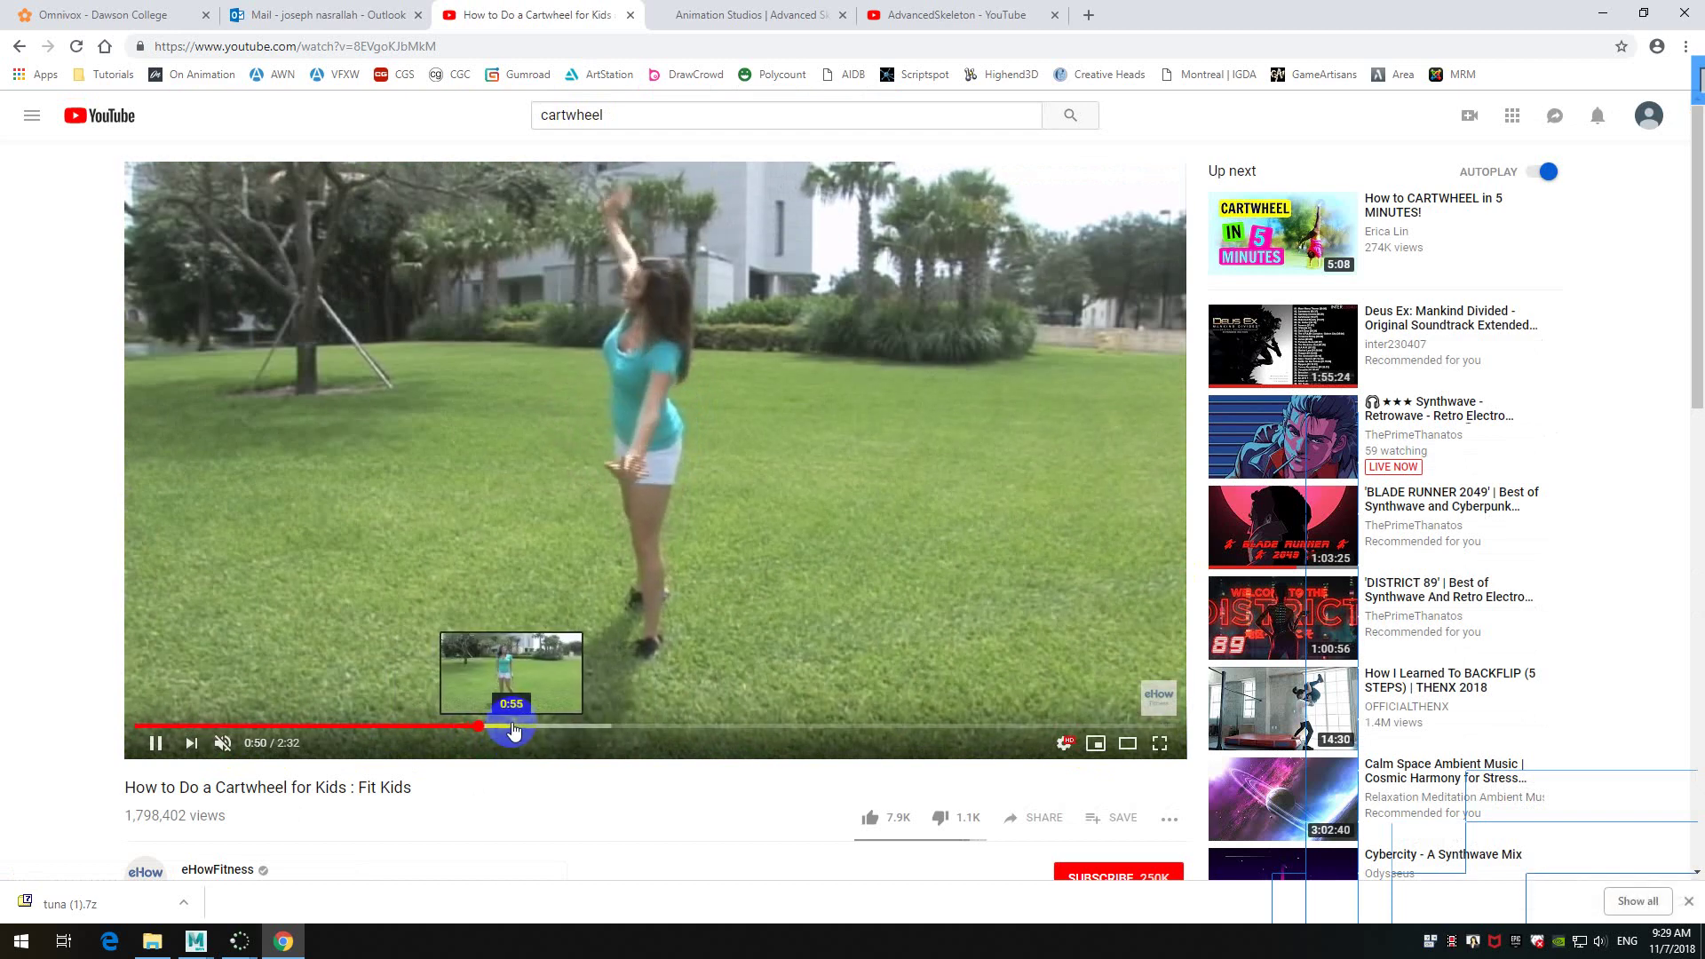
{"action": "left_click", "coordinate": [511, 726]}
{"action": "left_click", "coordinate": [565, 727]}
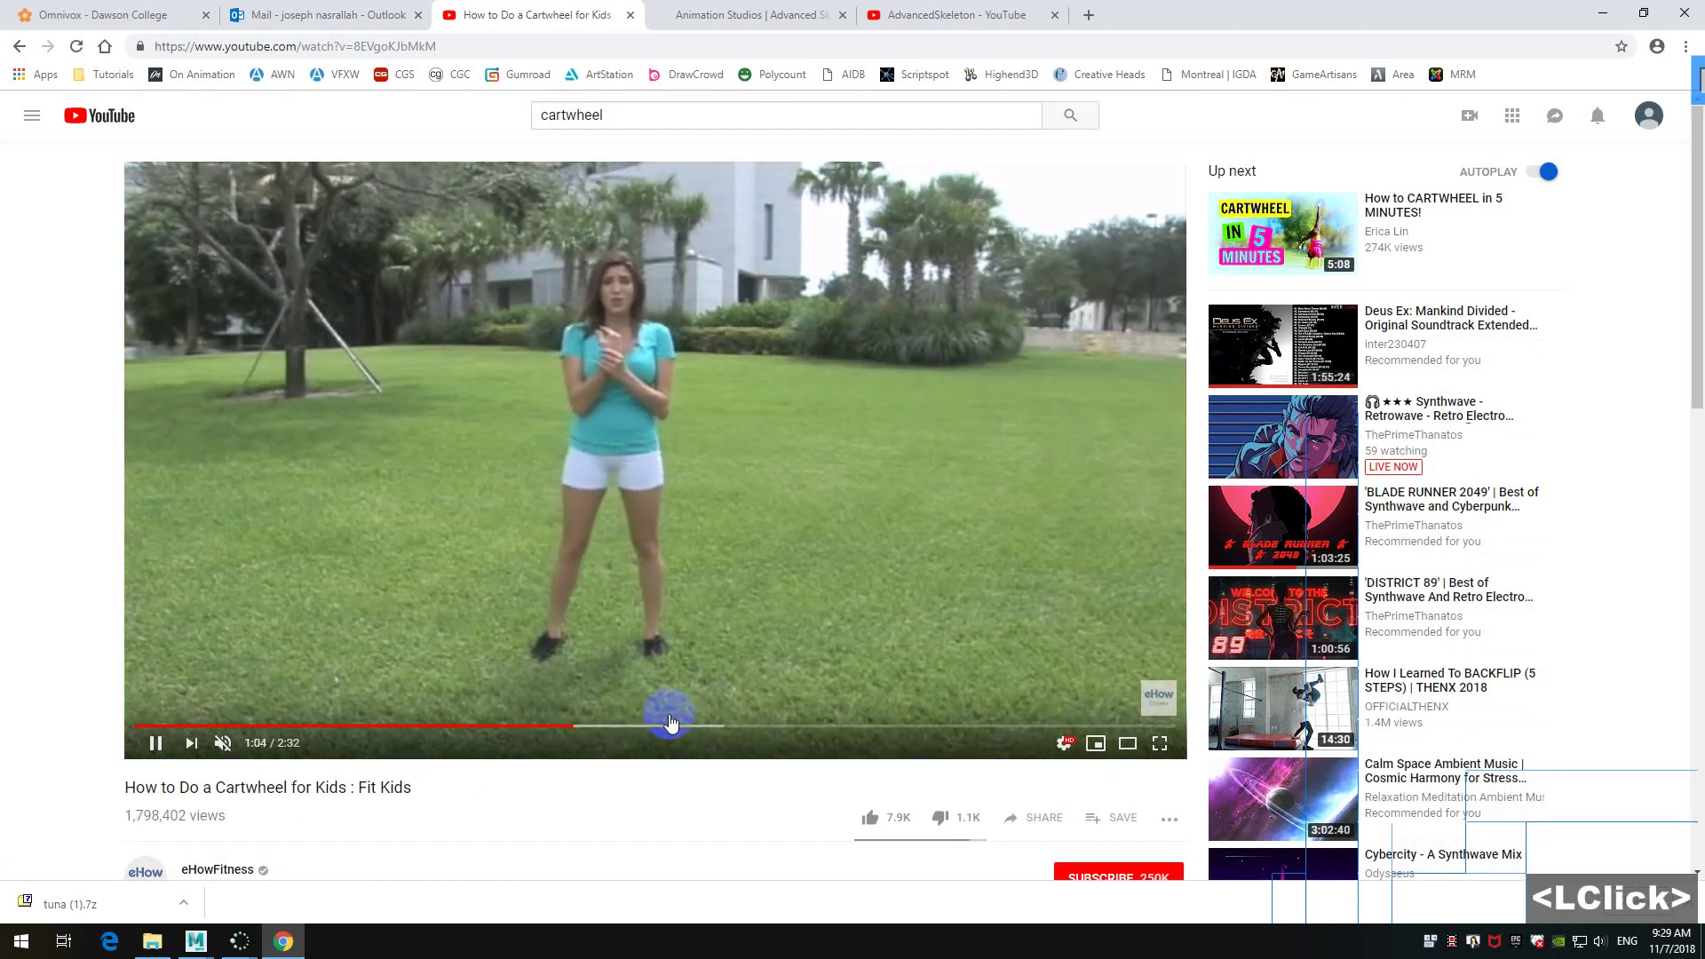
{"action": "left_click", "coordinate": [682, 726]}
{"action": "left_click", "coordinate": [710, 726]}
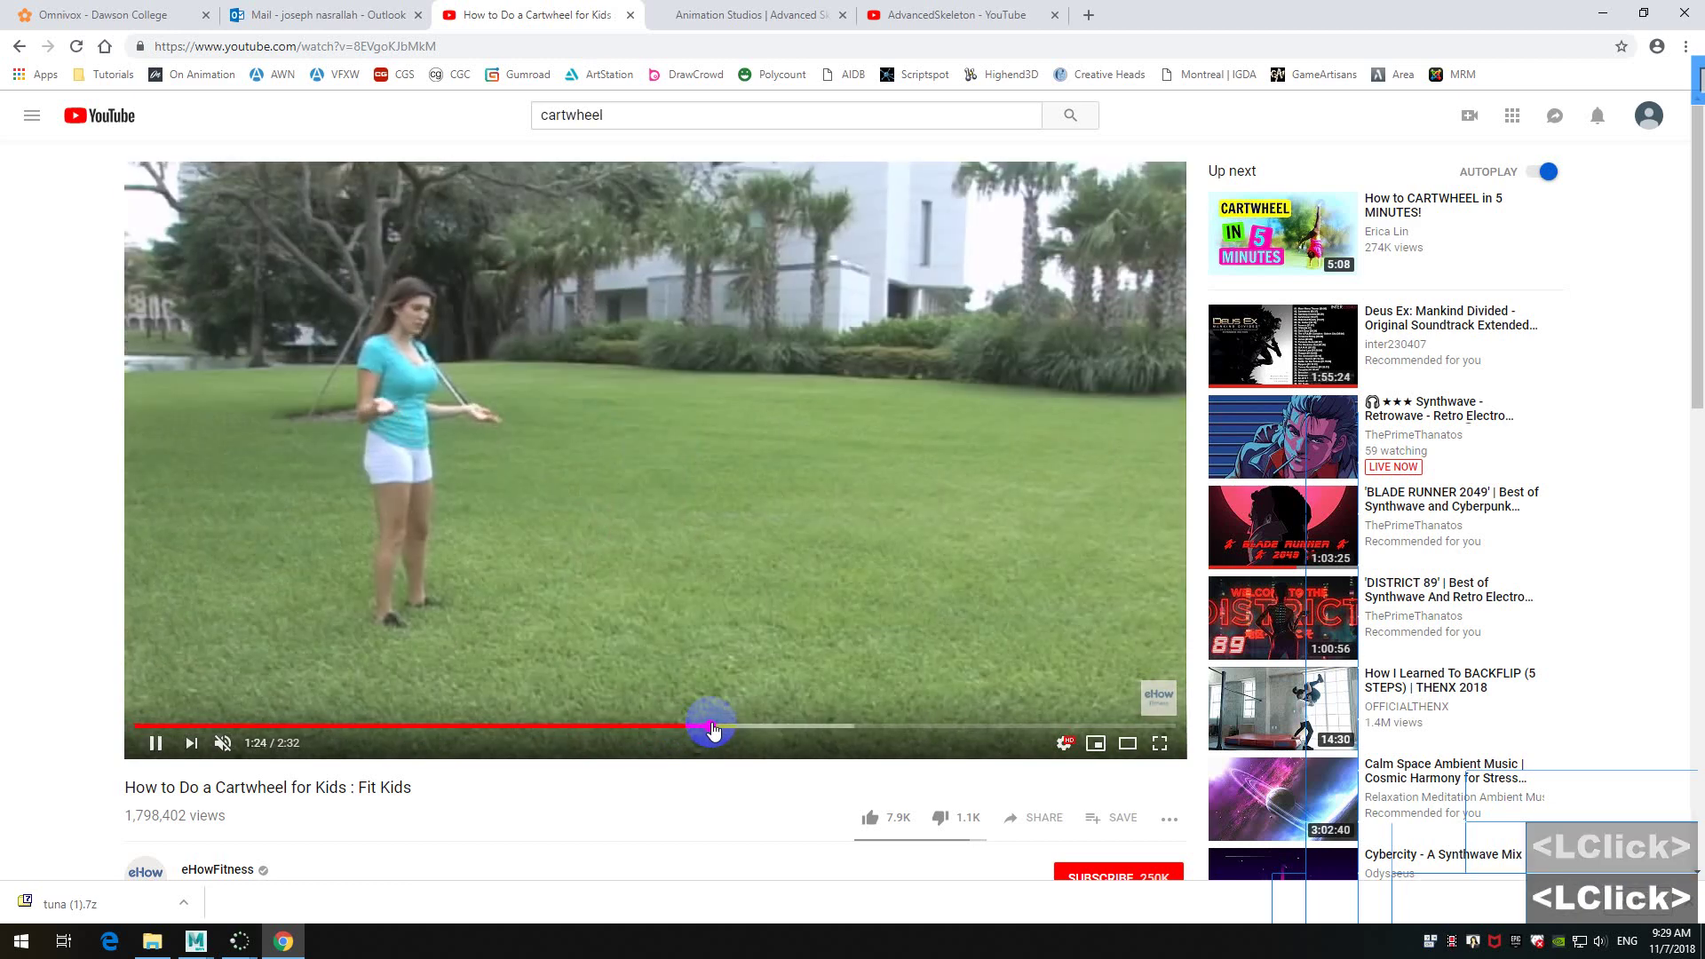
{"action": "left_click", "coordinate": [752, 726]}
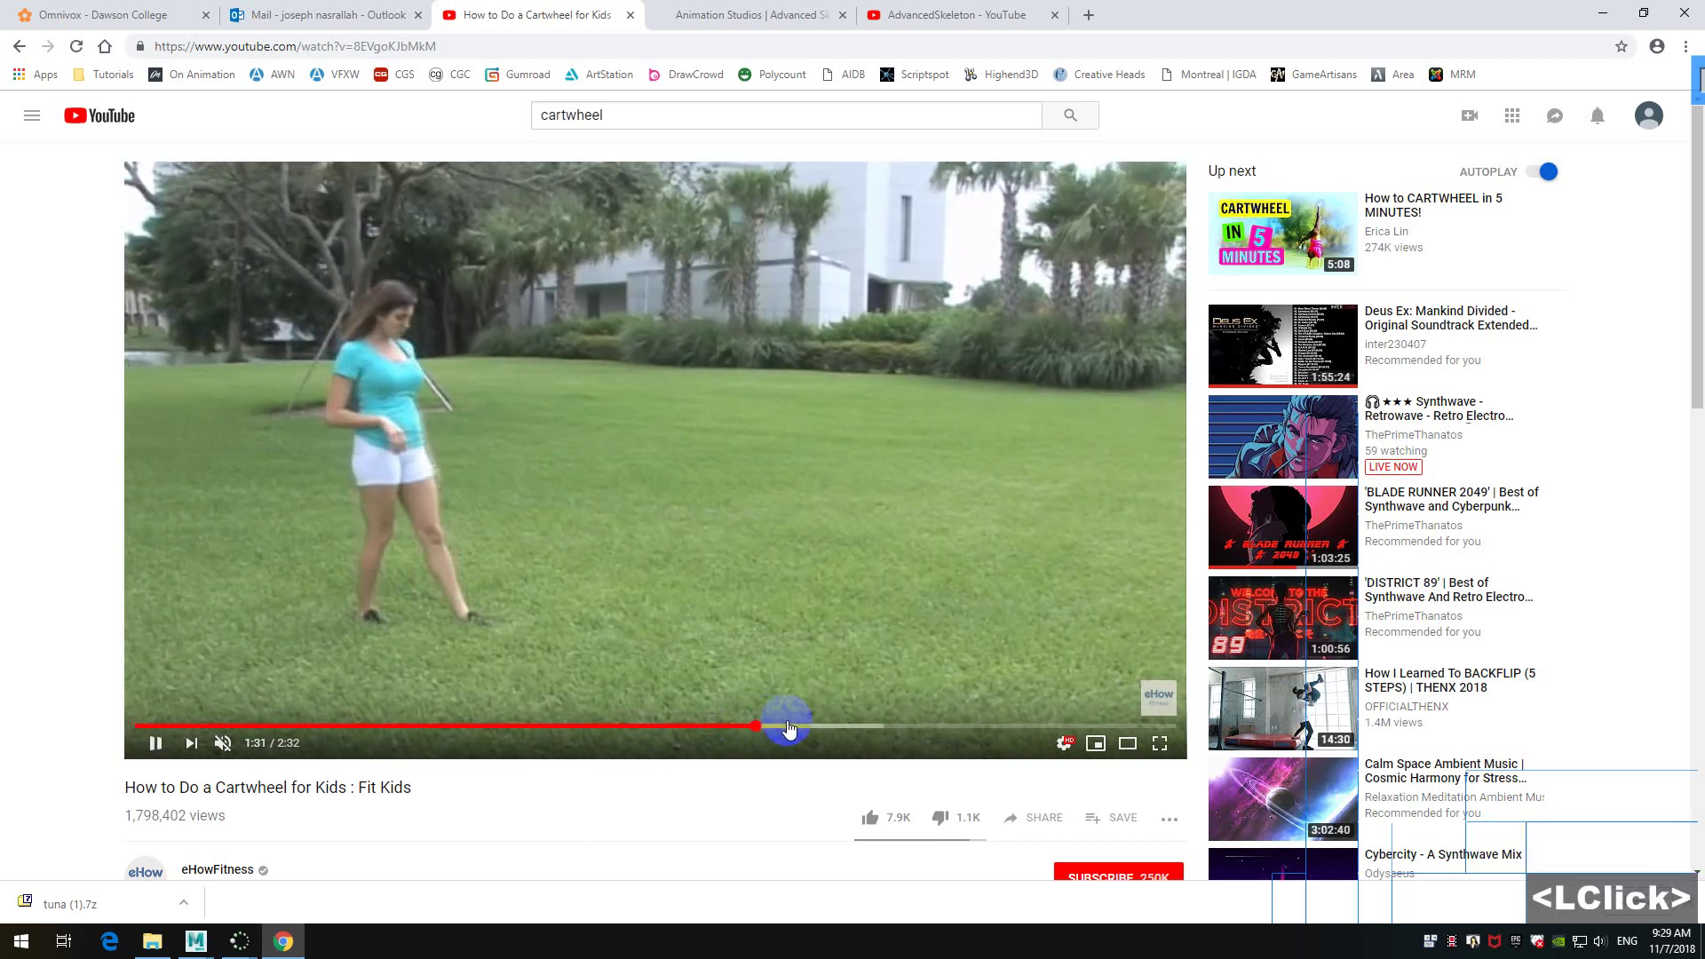
{"action": "left_click", "coordinate": [817, 727]}
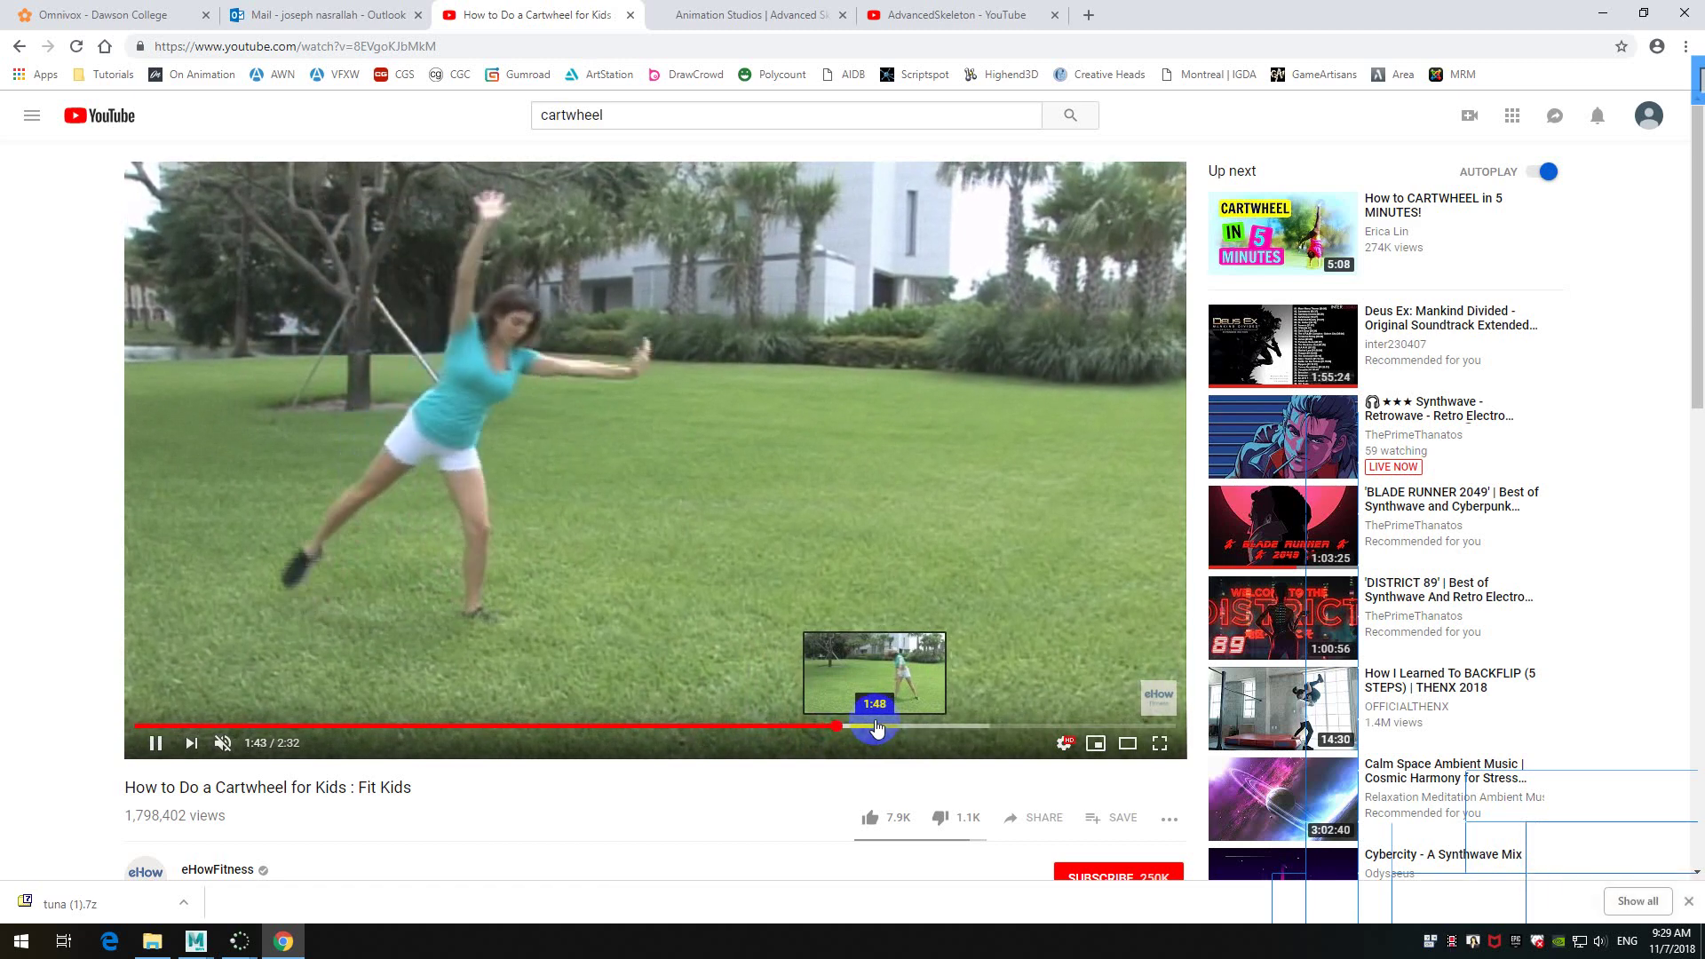
{"action": "left_click", "coordinate": [876, 727]}
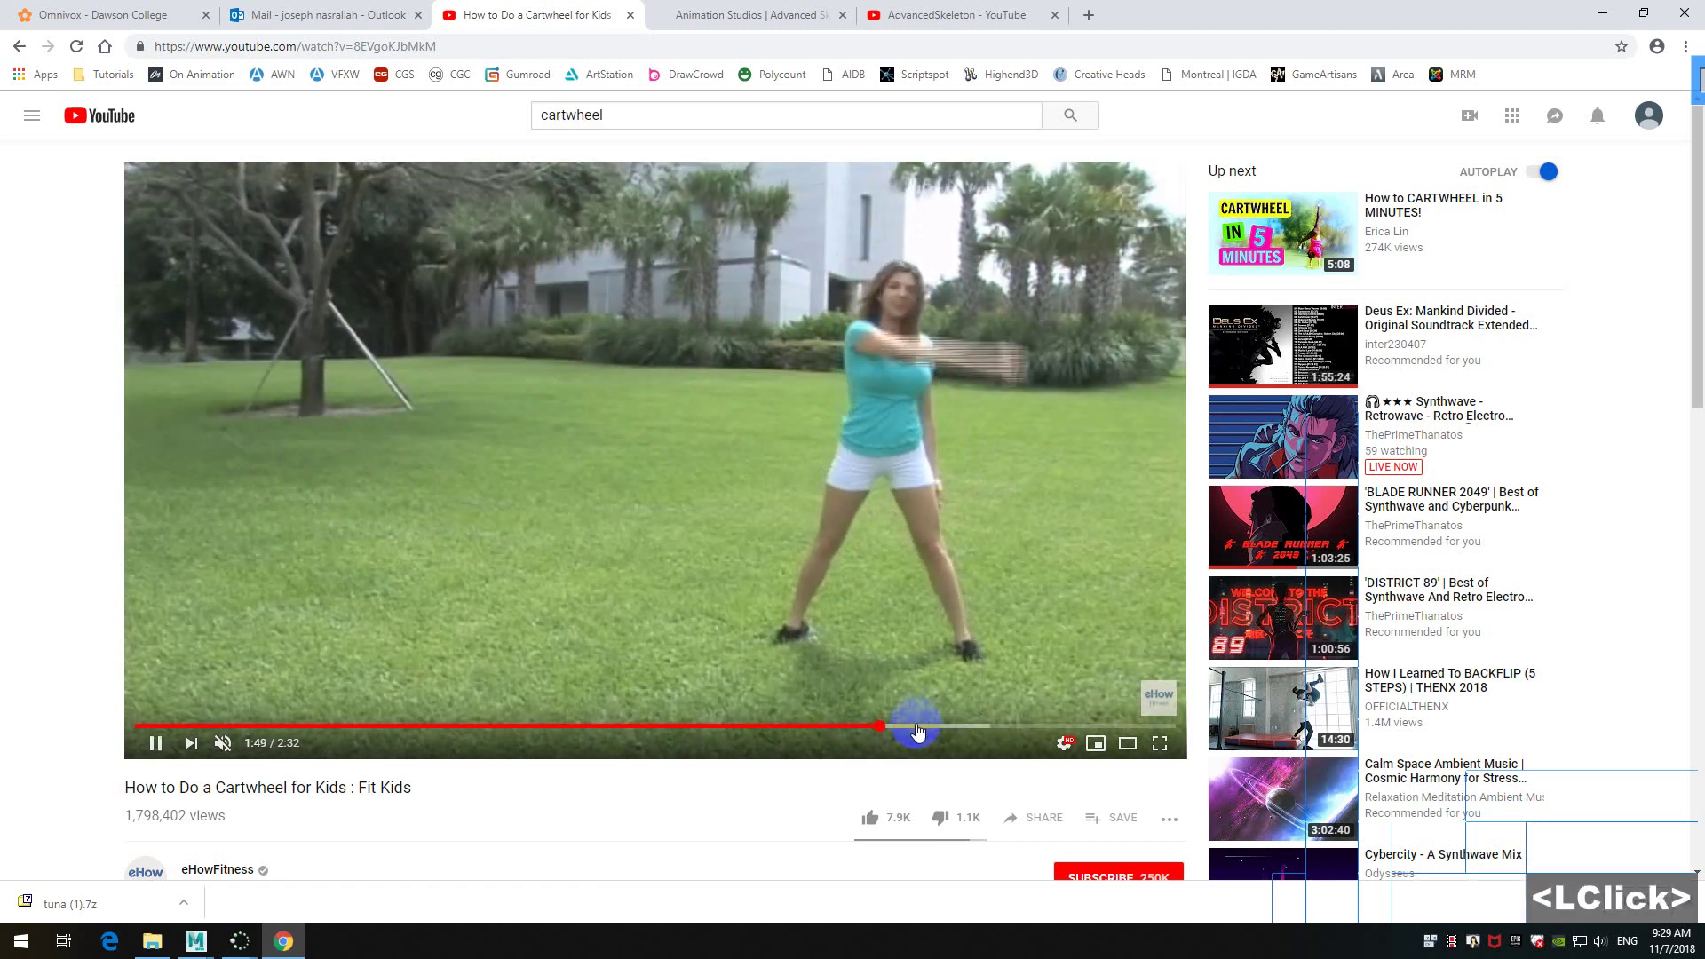
- Go back to the start of the full cartwheel at about 1:44 and pause the video there
{"action": "left_click", "coordinate": [868, 727]}
{"action": "left_click_drag", "start_coordinate": [868, 727], "coordinate": [848, 727]}
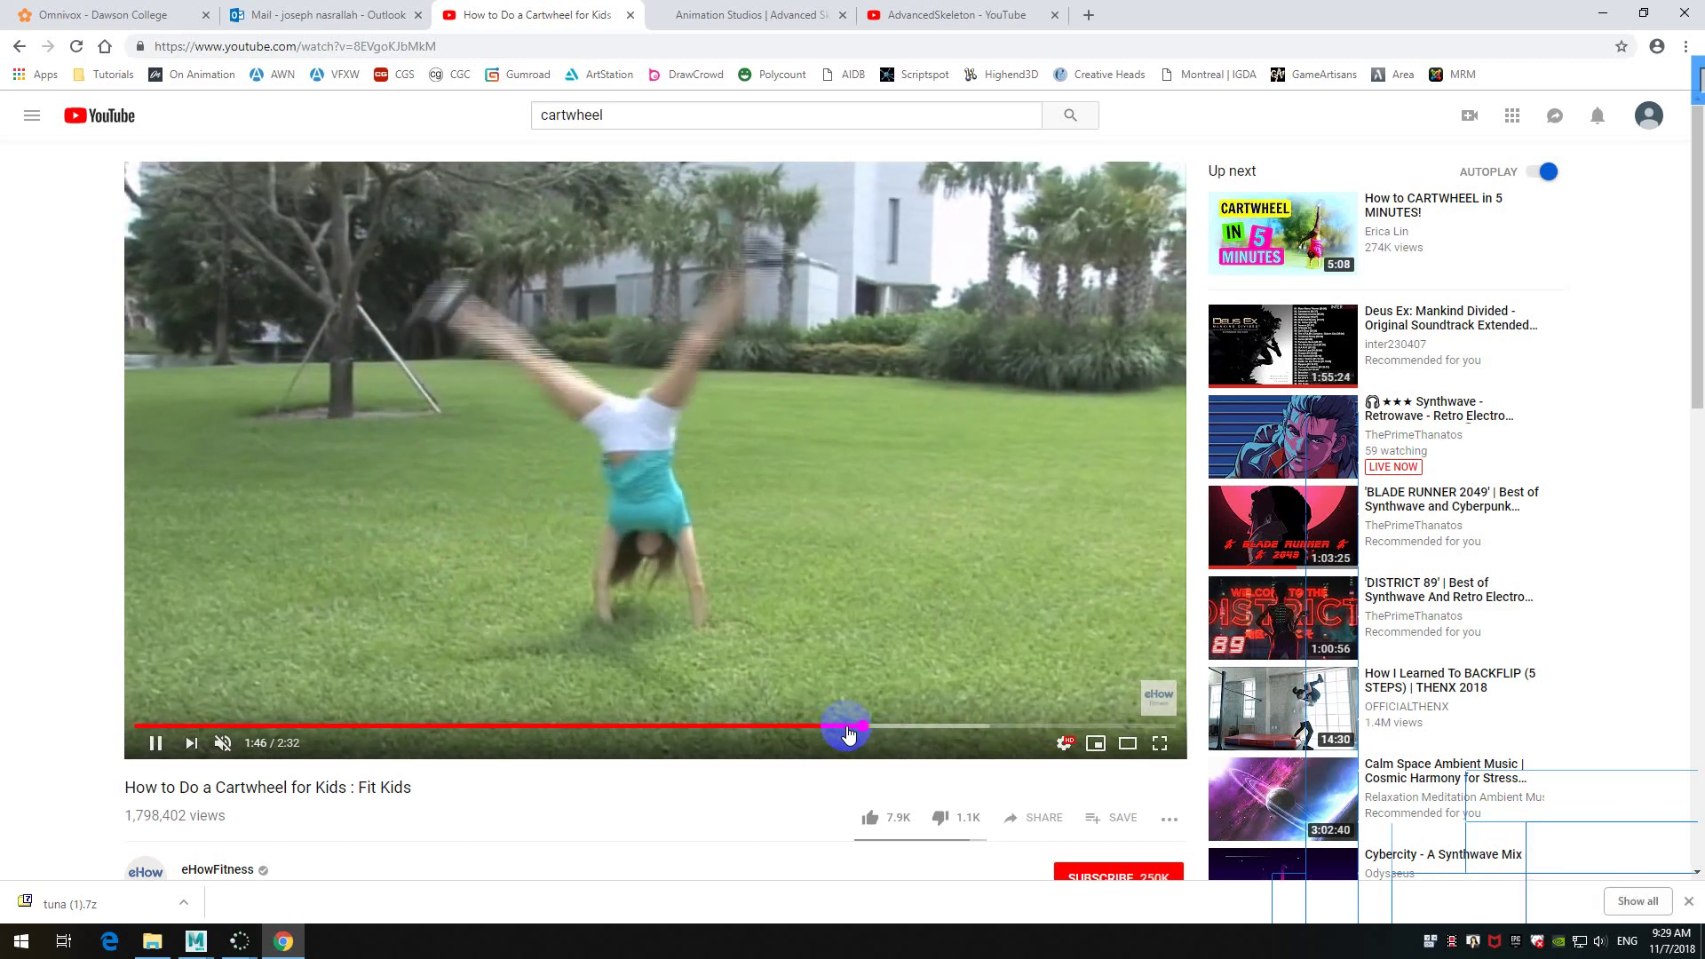
{"action": "left_click", "coordinate": [844, 727]}
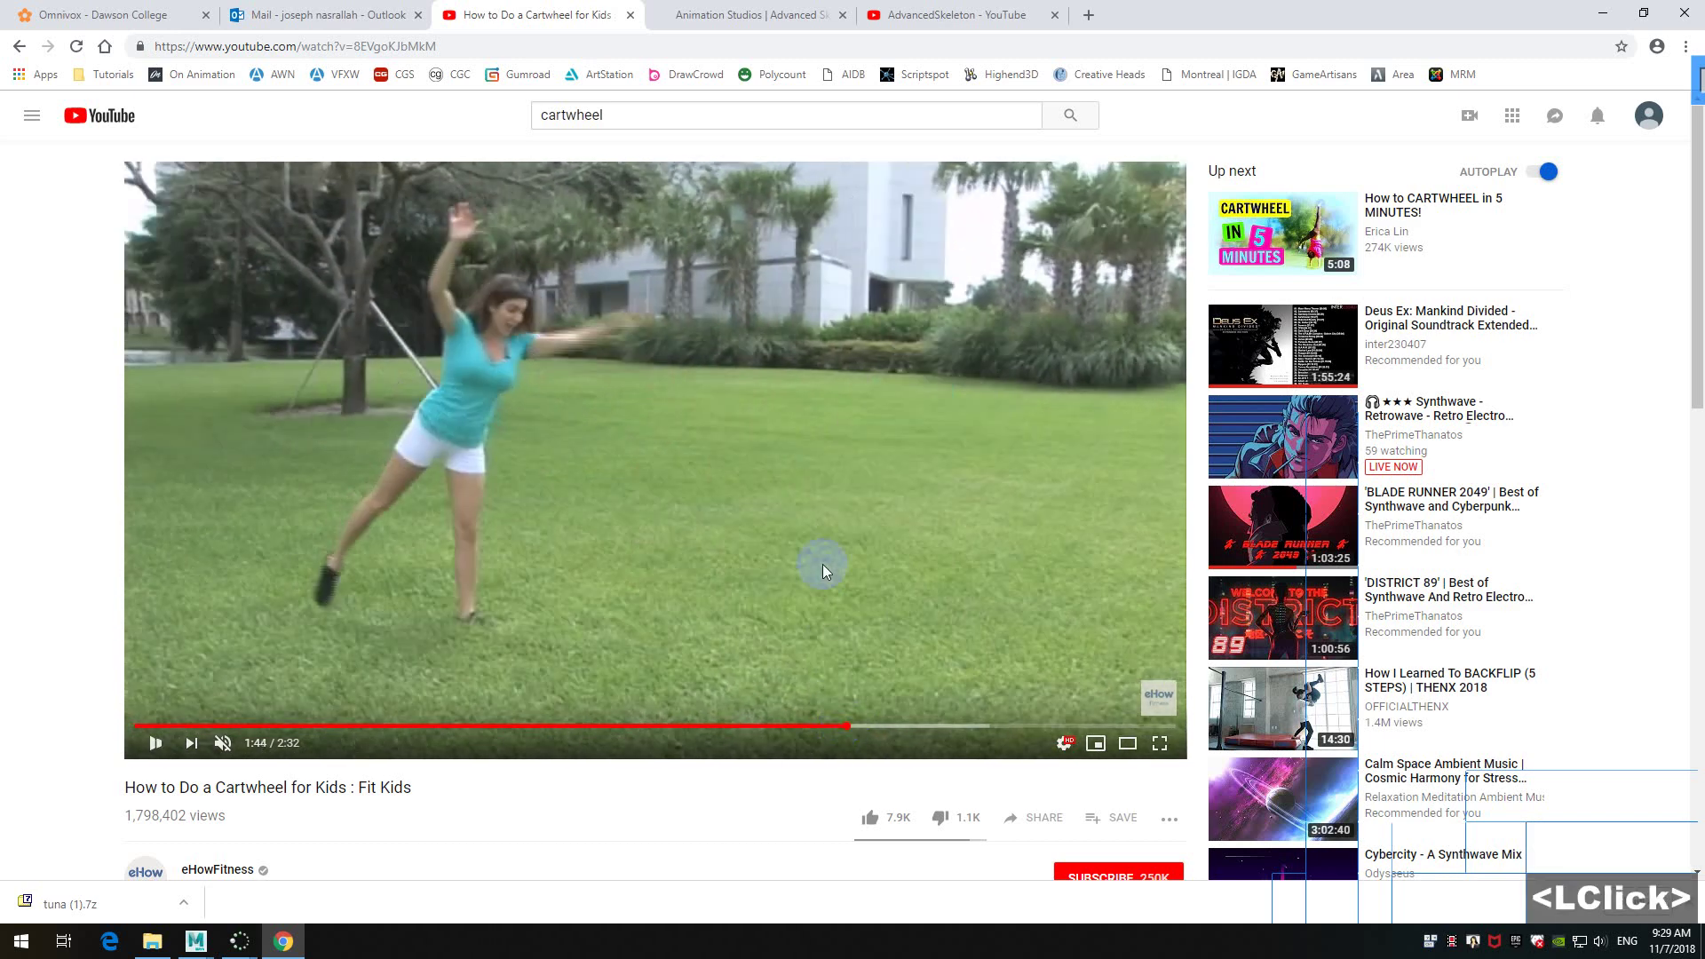
{"action": "left_click", "coordinate": [823, 515]}
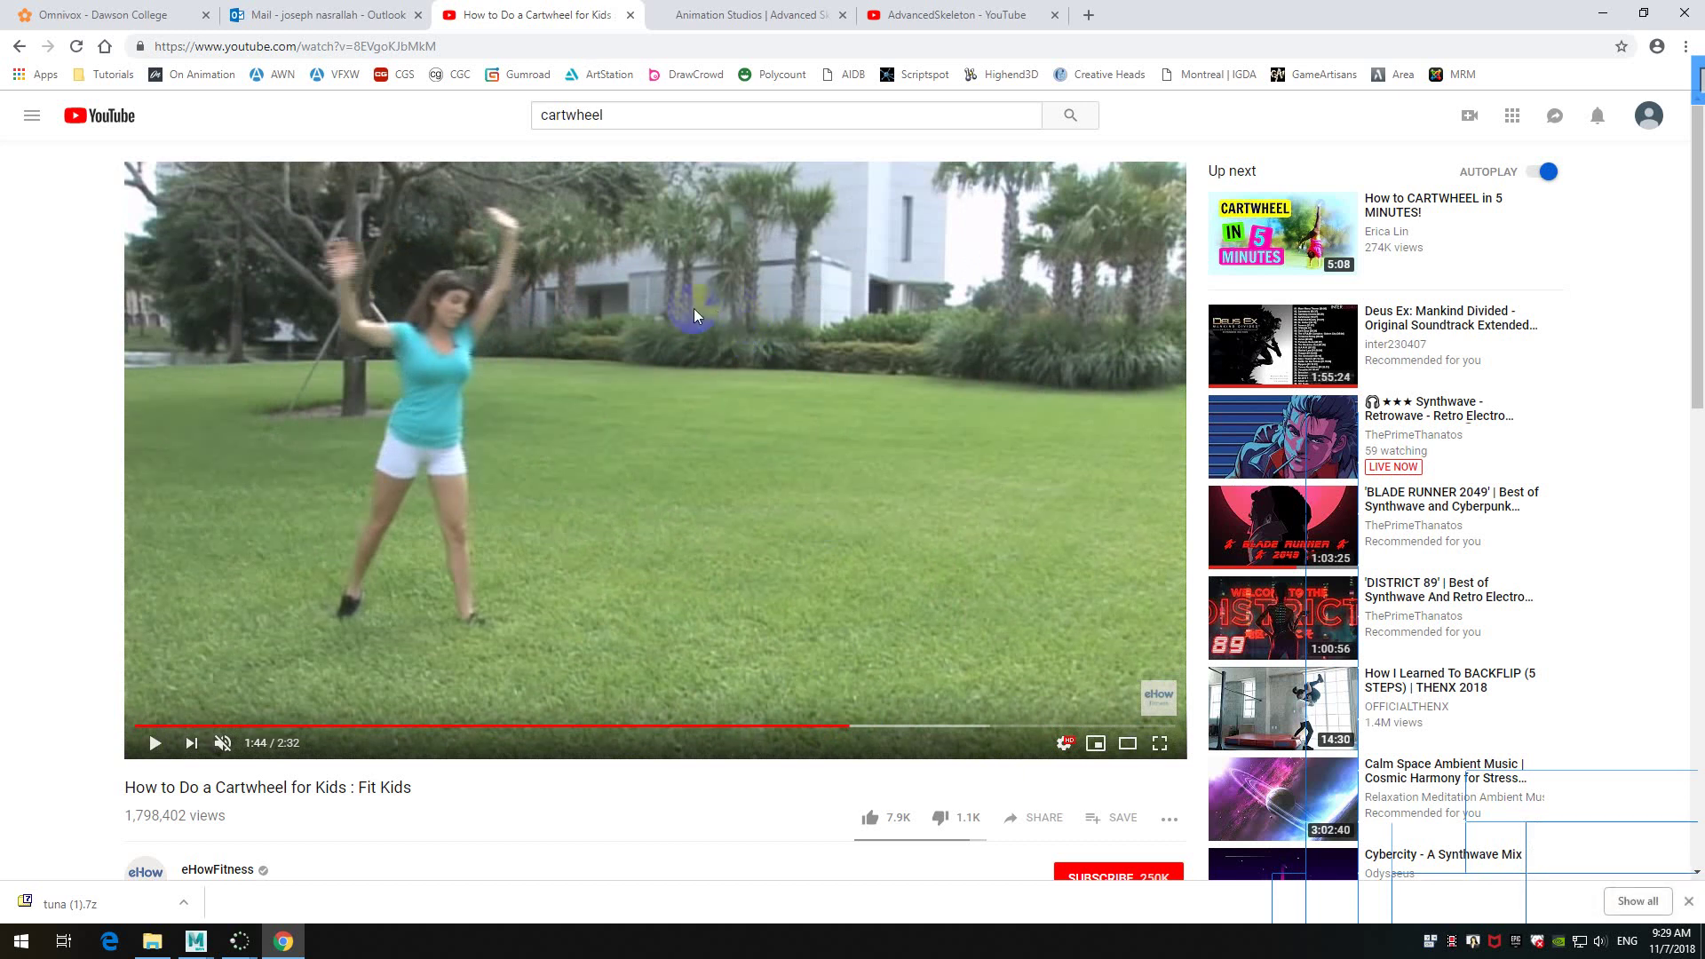
- Open Chrome's Extensions management page
{"action": "left_click", "coordinate": [1685, 46]}
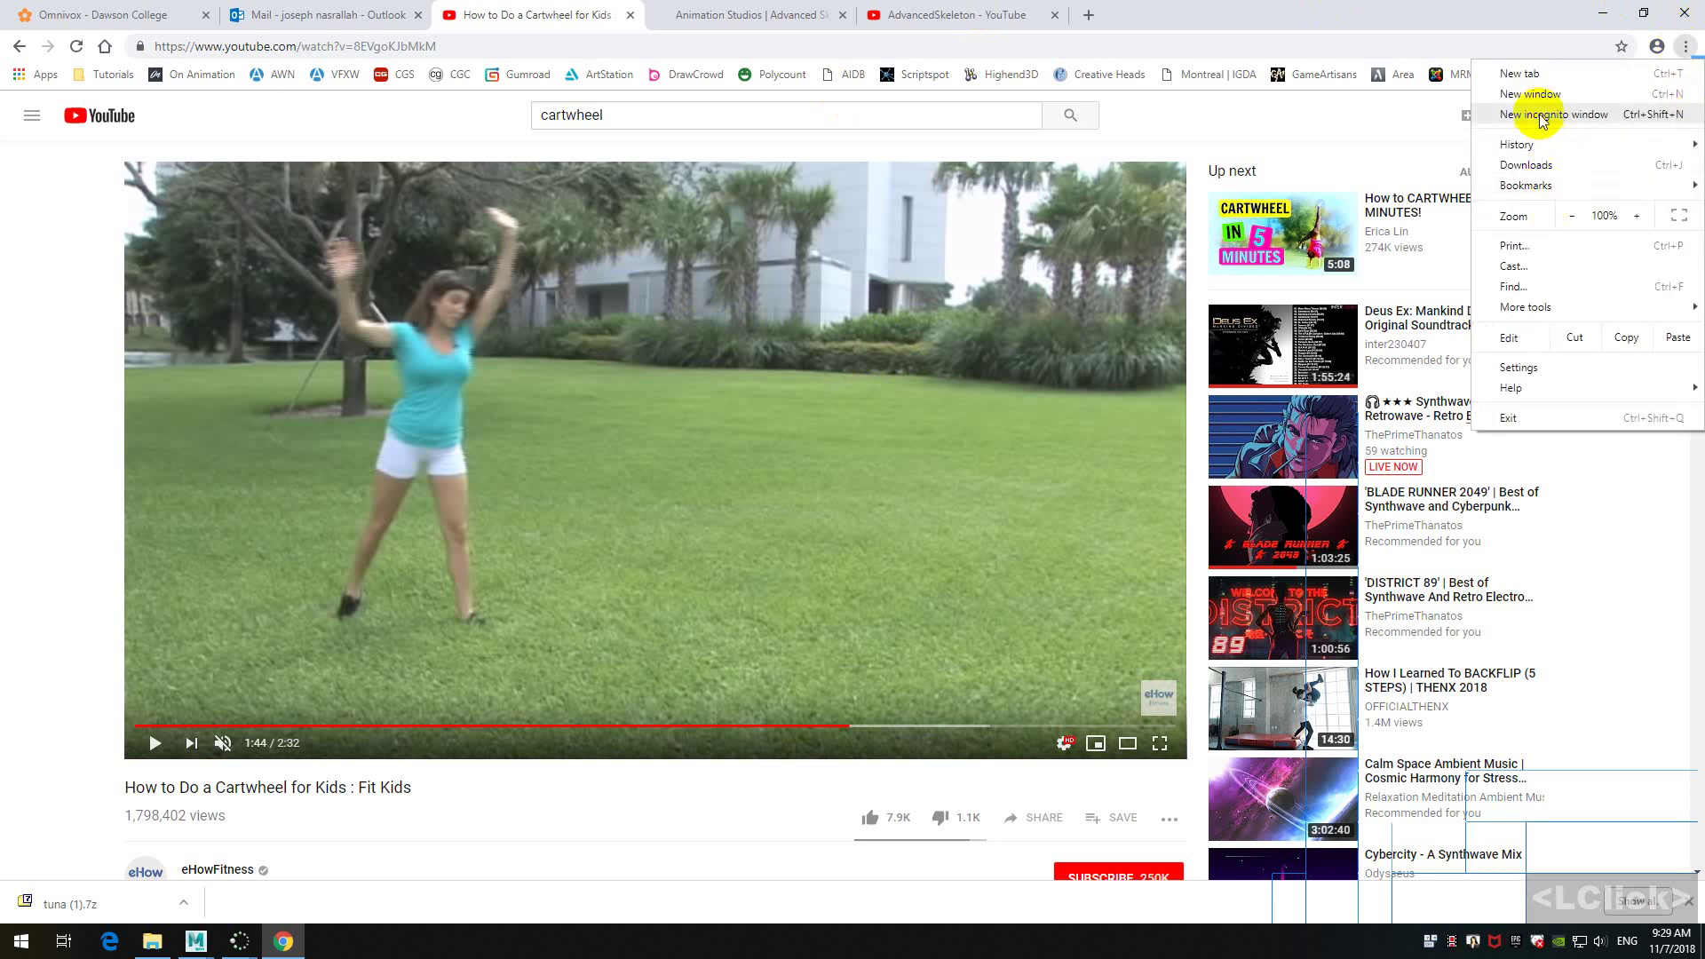
{"action": "mouse_move", "coordinate": [1566, 316]}
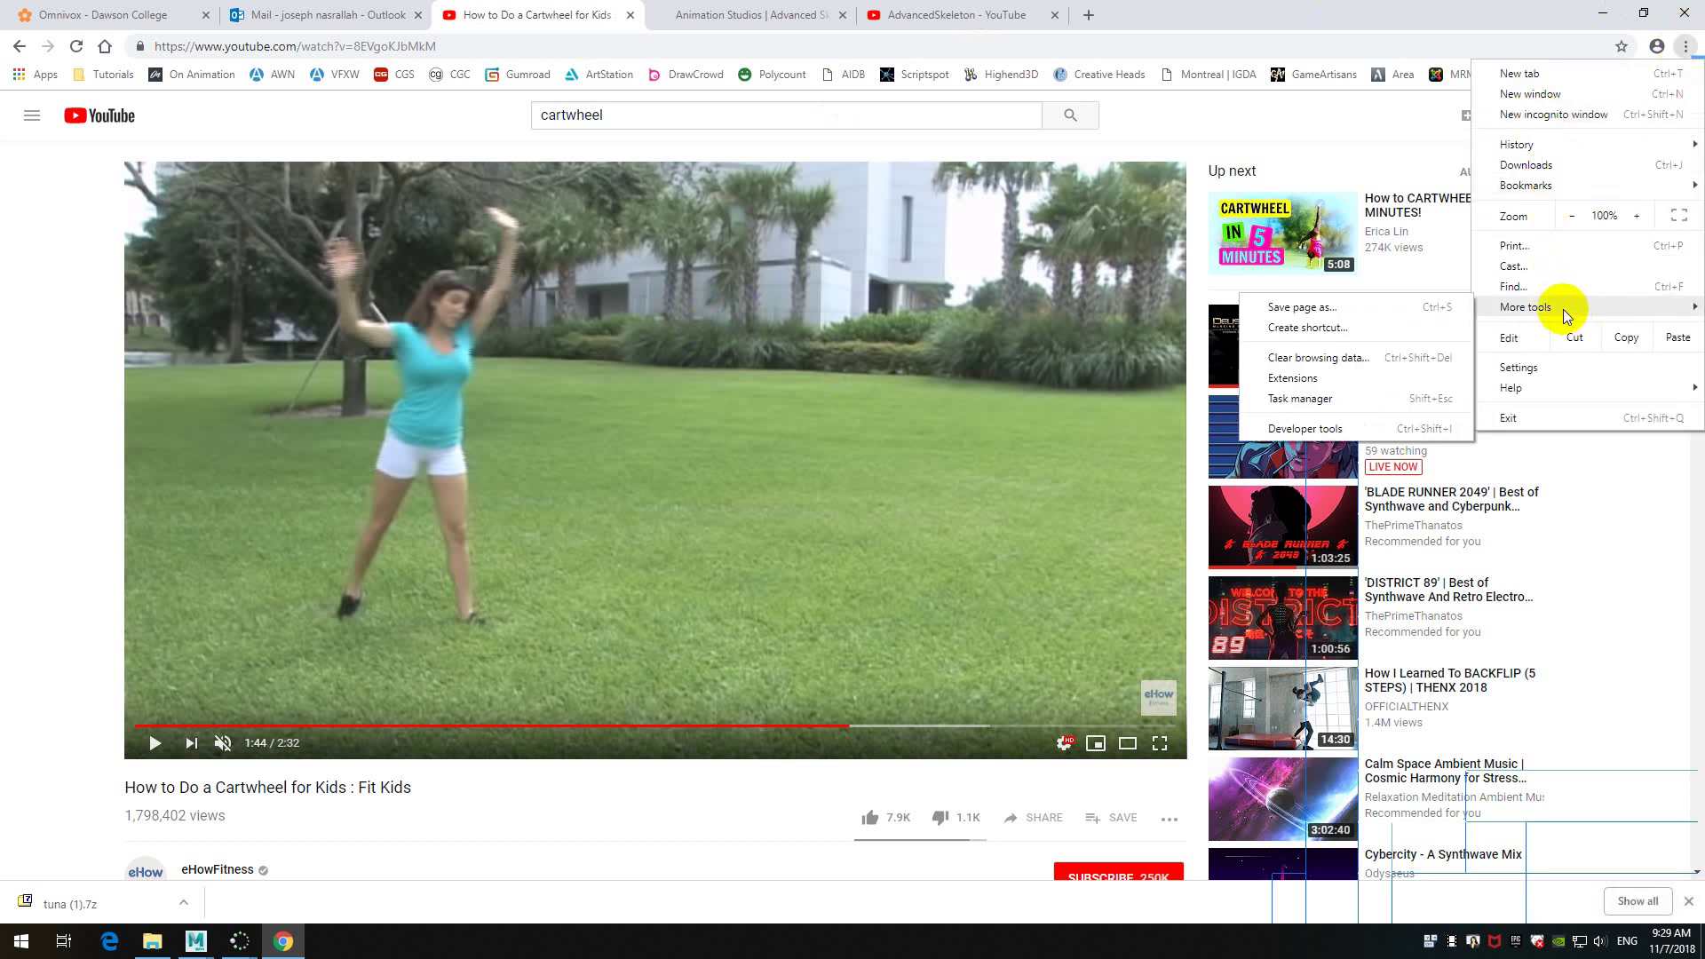
{"action": "left_click", "coordinate": [1327, 378]}
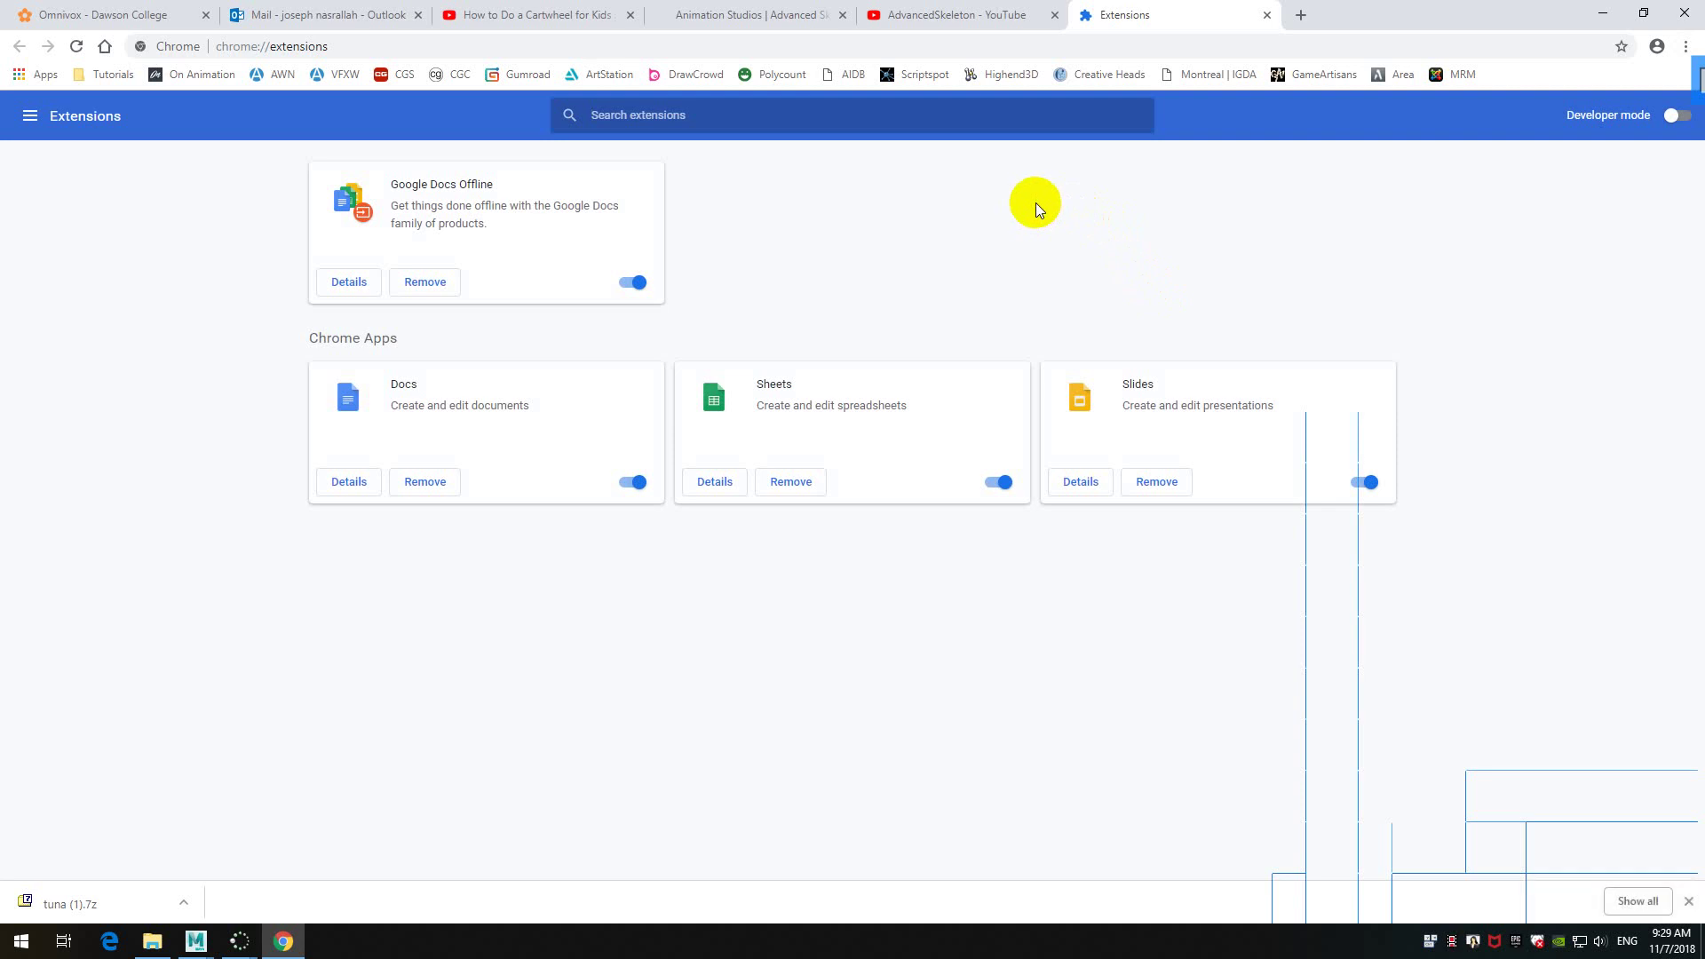
- Search the installed extensions for "frame by frame"
{"action": "type", "text": "f"}
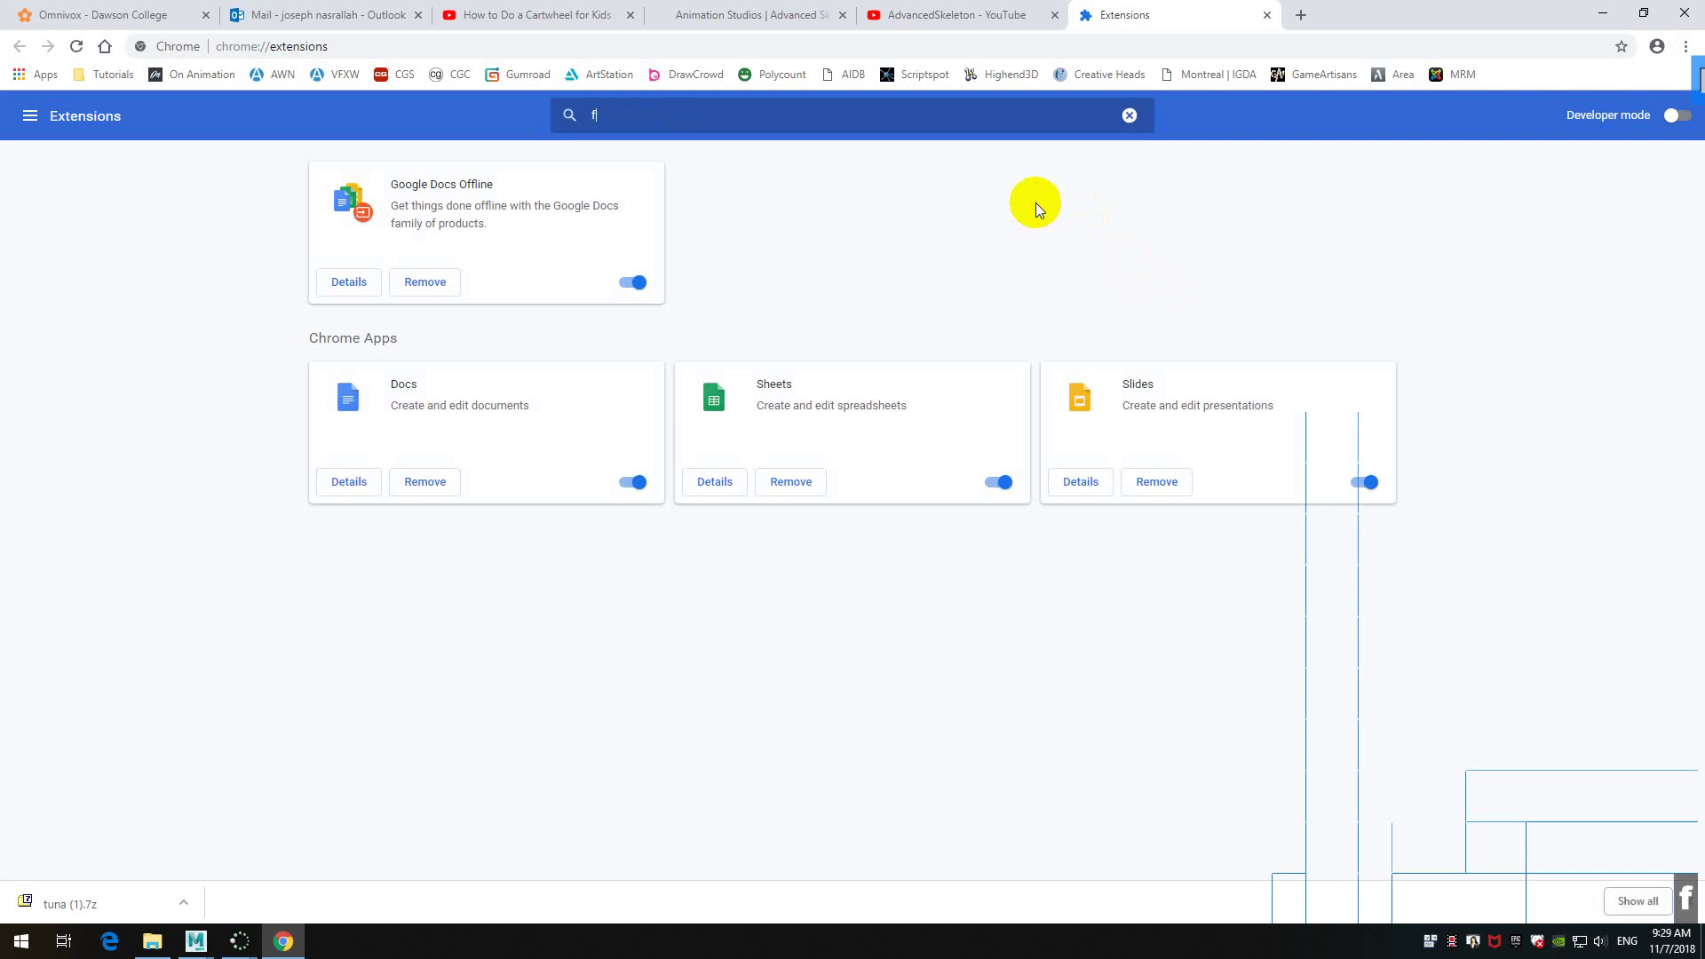
{"action": "type", "text": "rame by f"}
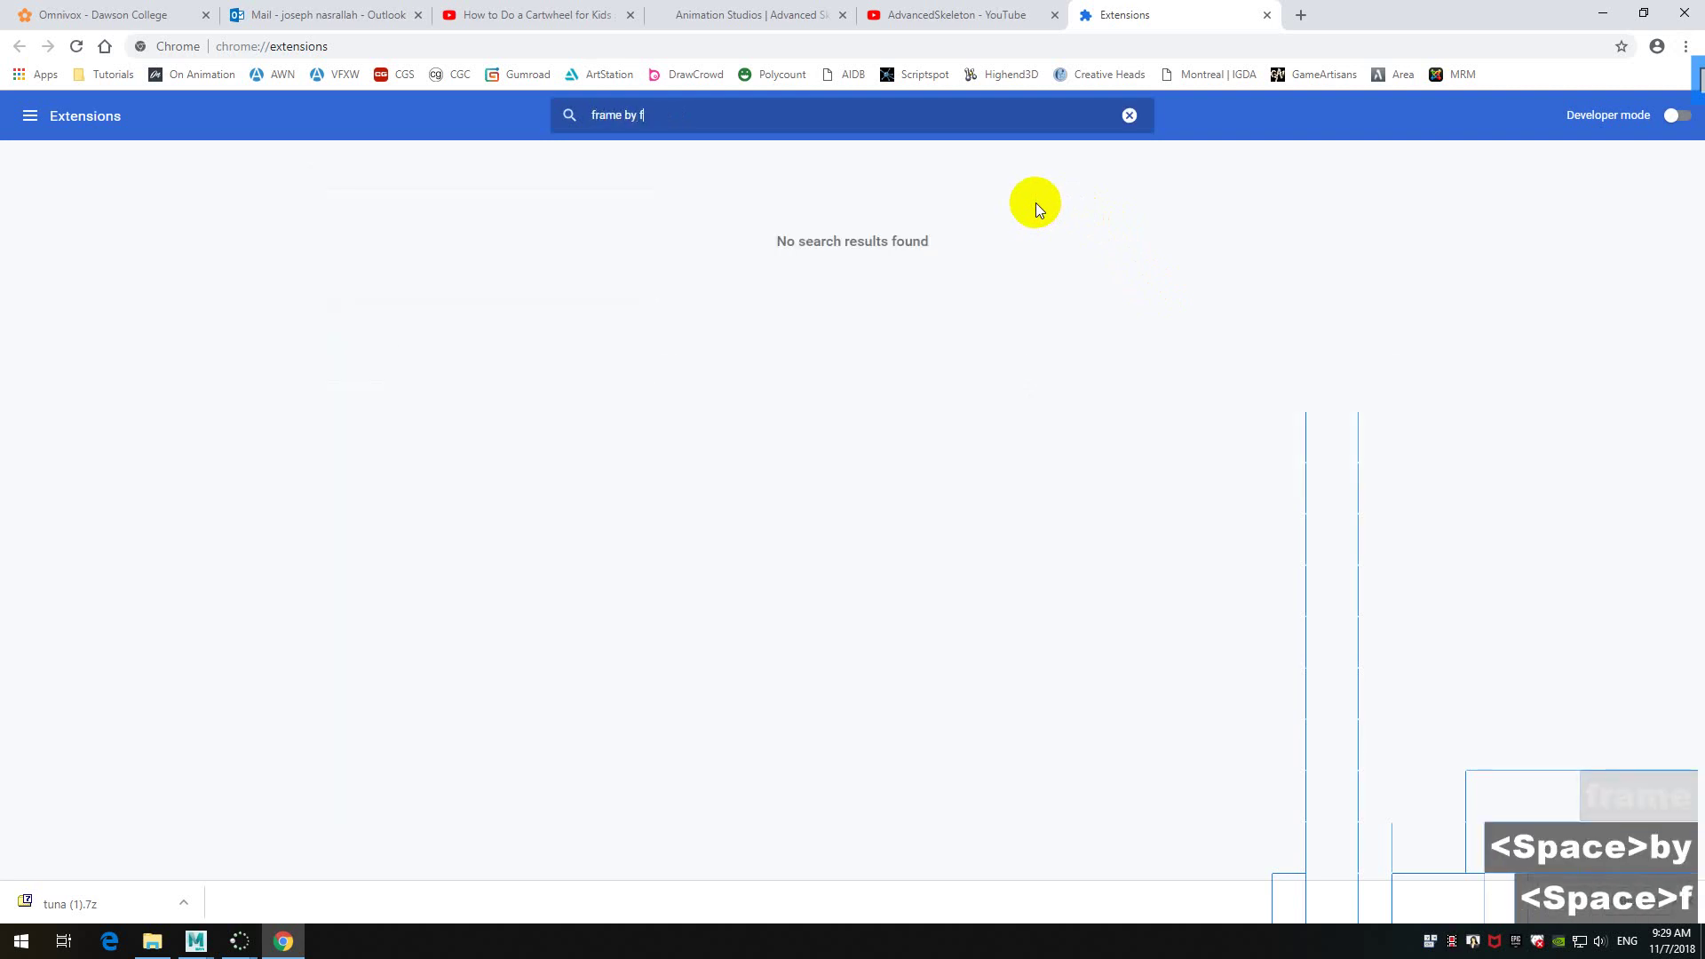
{"action": "type", "text": "arame"}
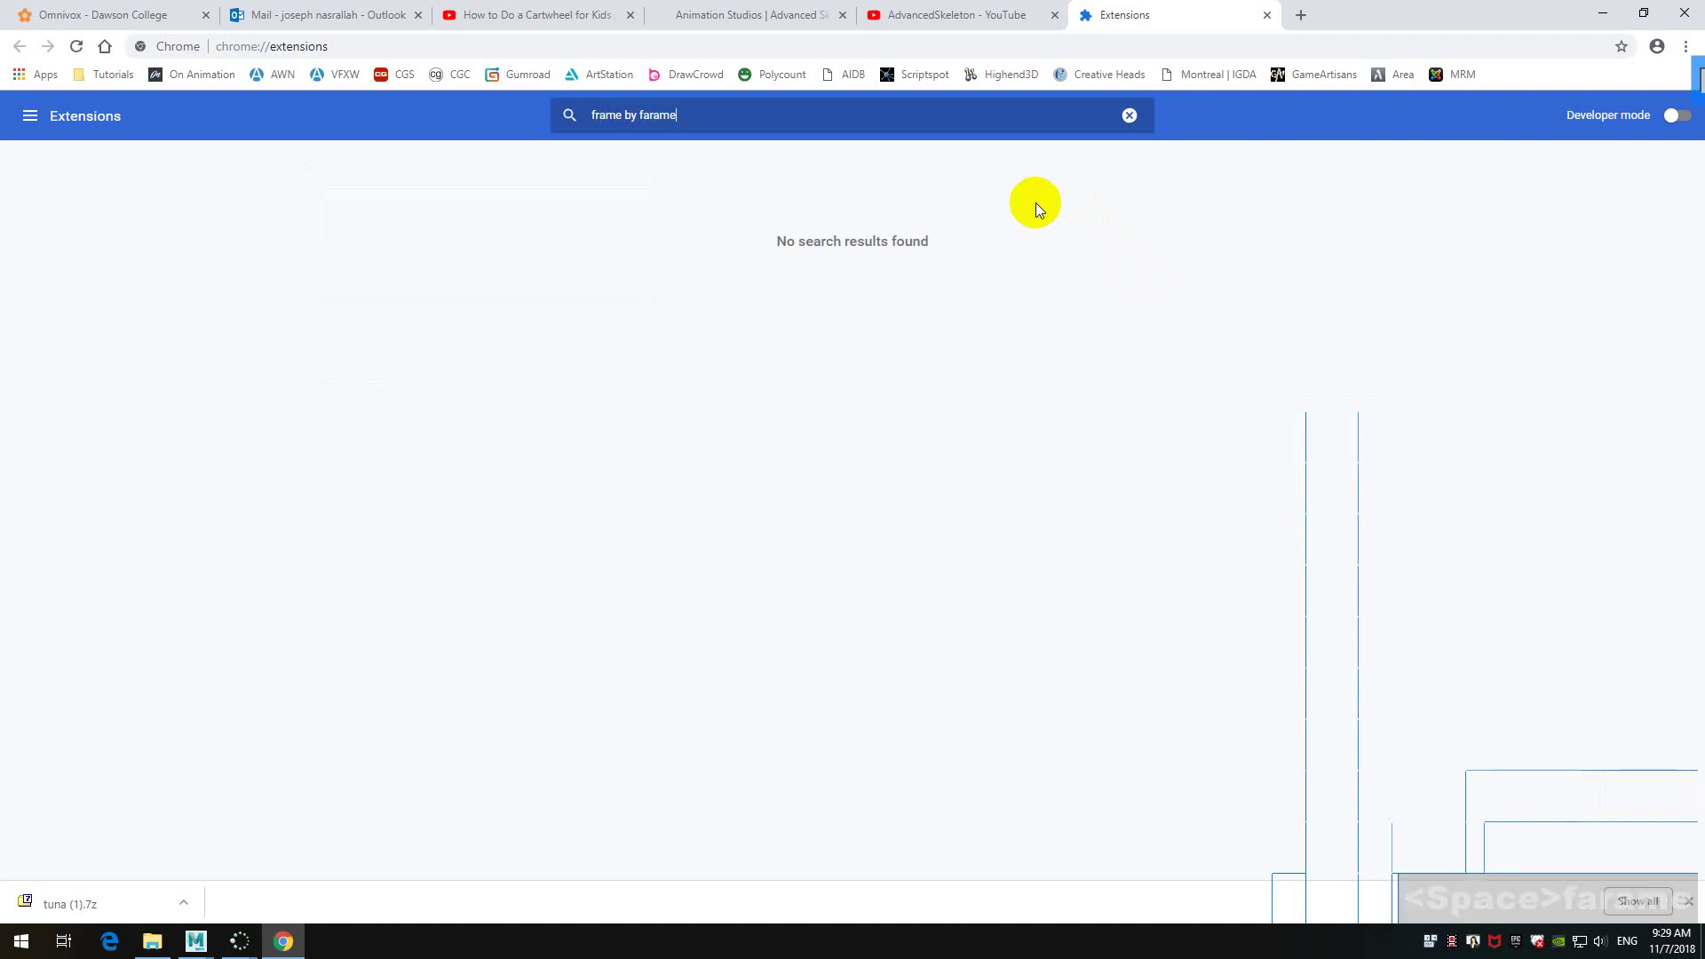
{"action": "key", "text": "BackSpace"}
{"action": "key", "text": "BackSpace"}
{"action": "key", "text": "BackSpace"}
{"action": "key", "text": "BackSpace"}
{"action": "key", "text": "BackSpace"}
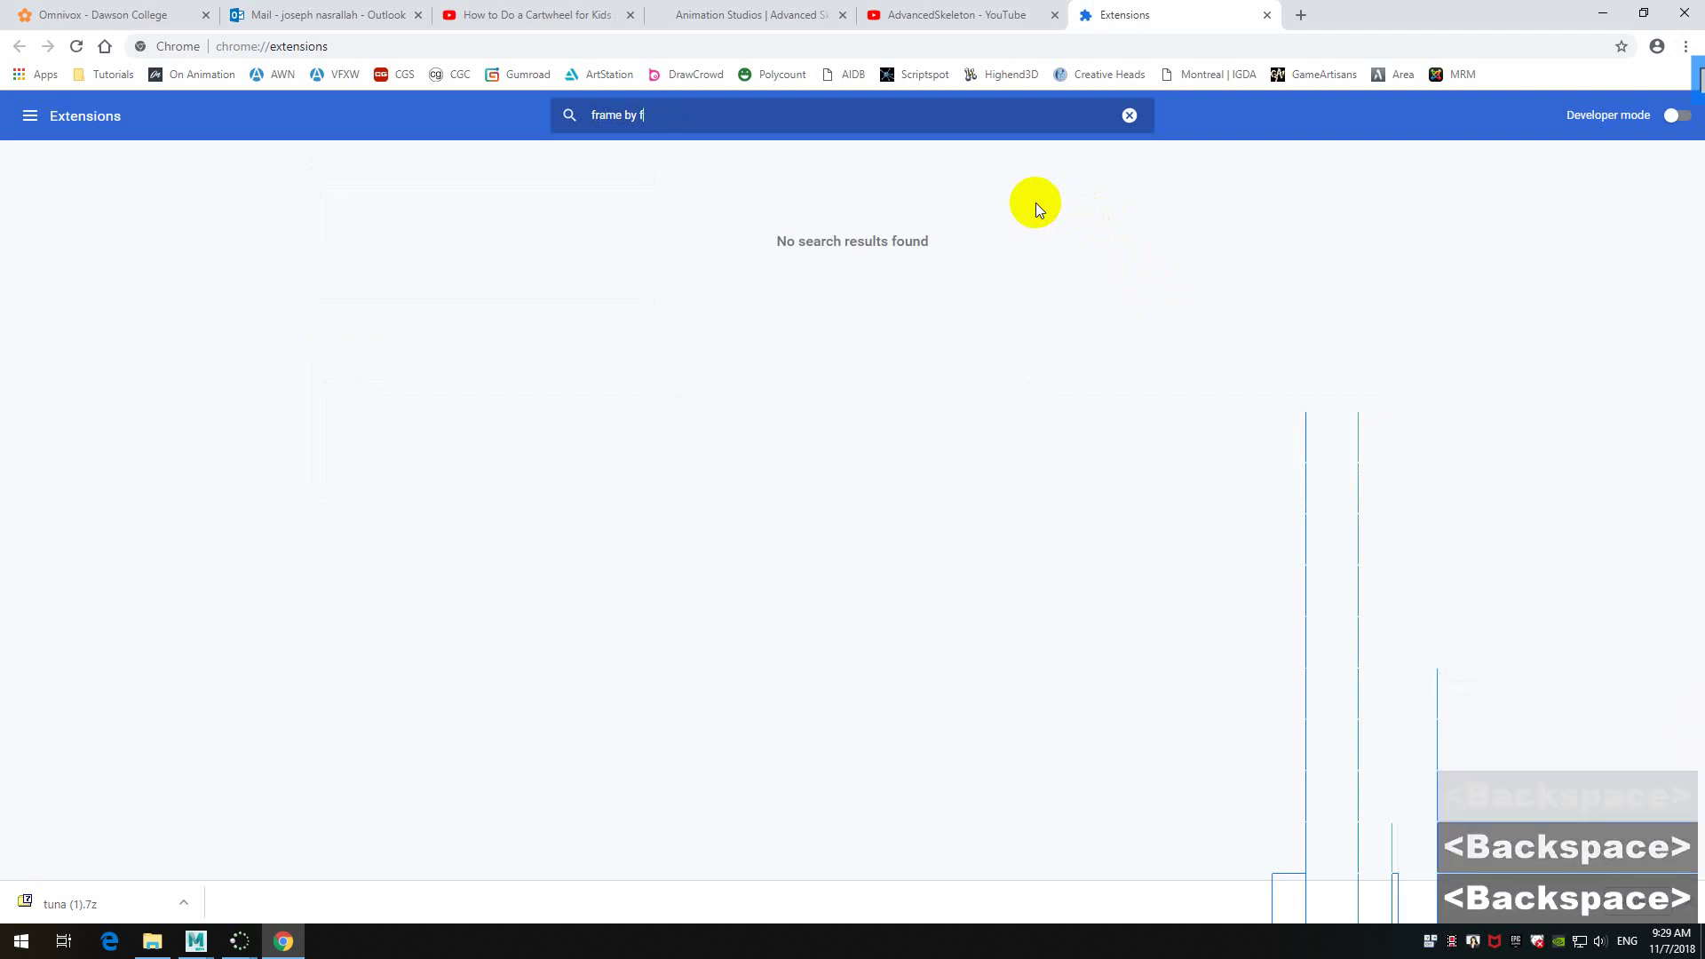
{"action": "type", "text": "rame"}
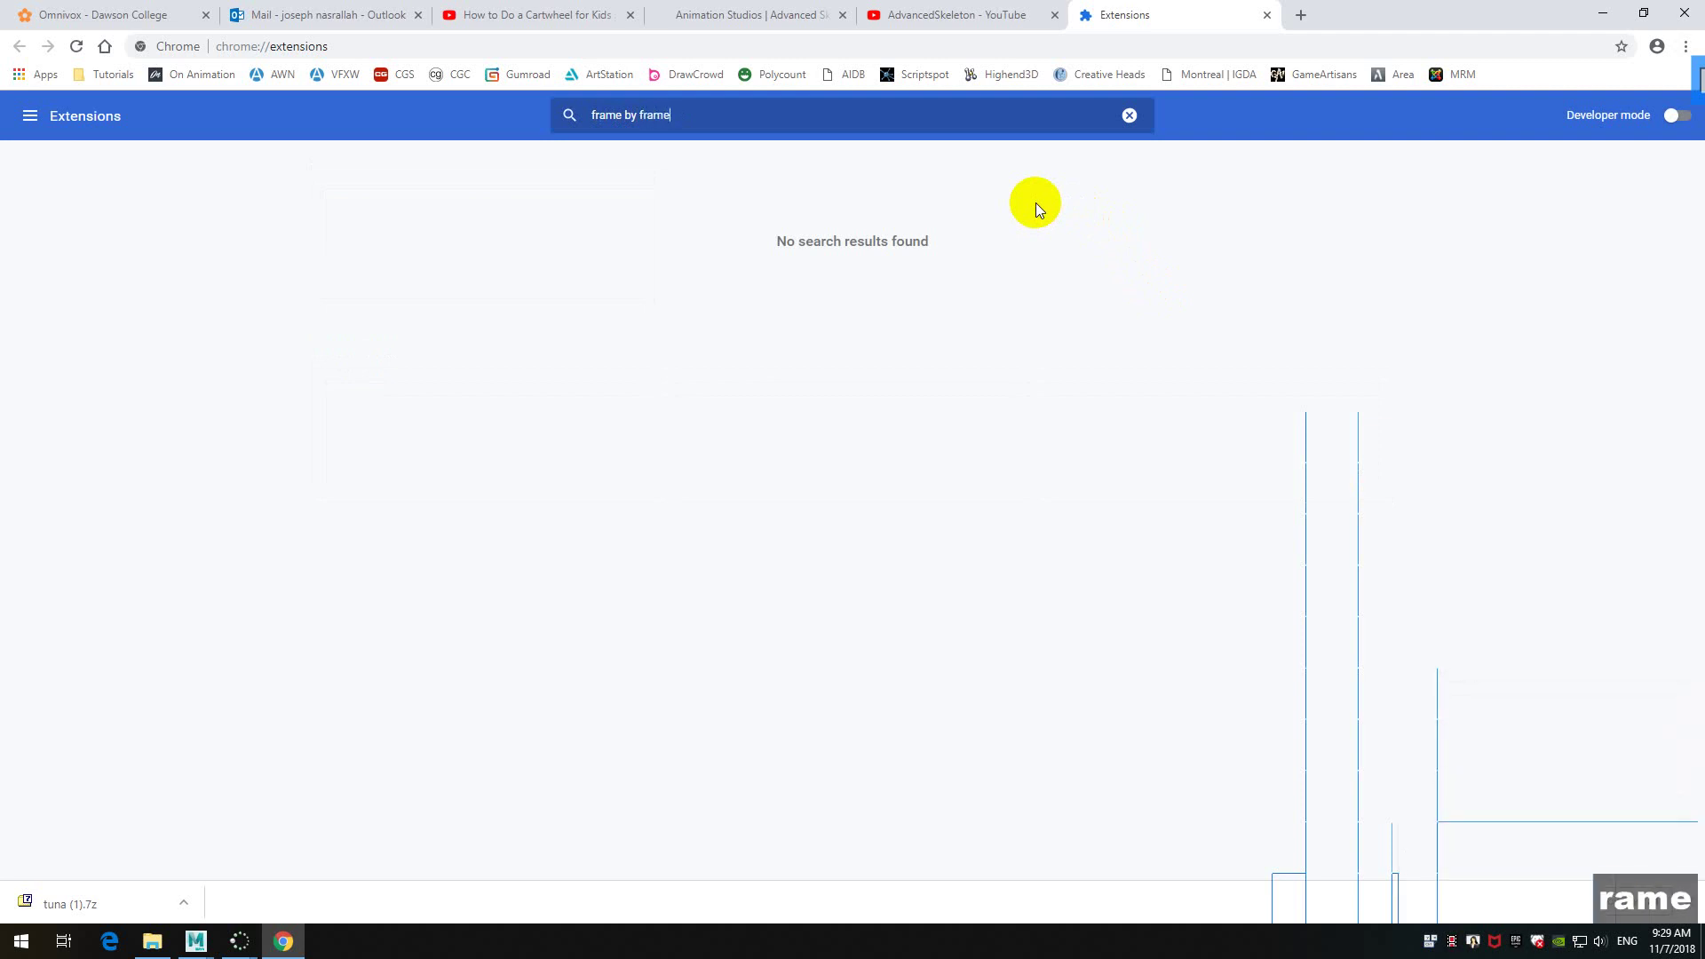
{"action": "key", "text": "Return"}
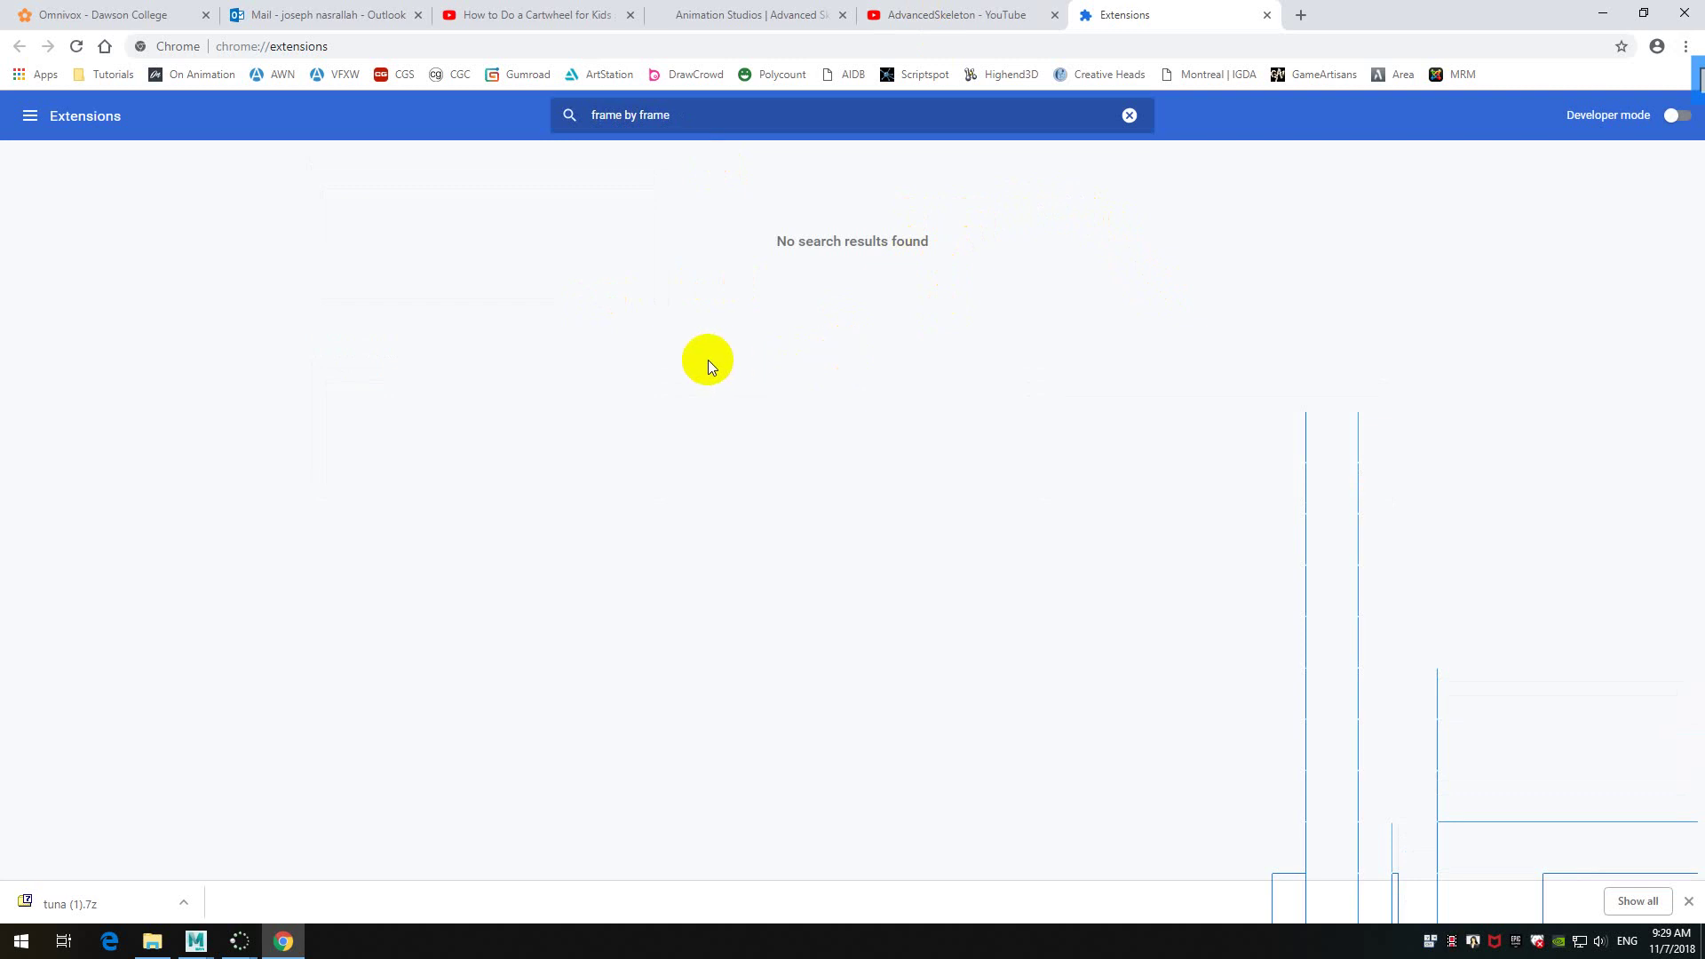
- Shorten the installed-extensions search to "frame" and run it again
{"action": "left_click_drag", "start_coordinate": [683, 129], "coordinate": [630, 119]}
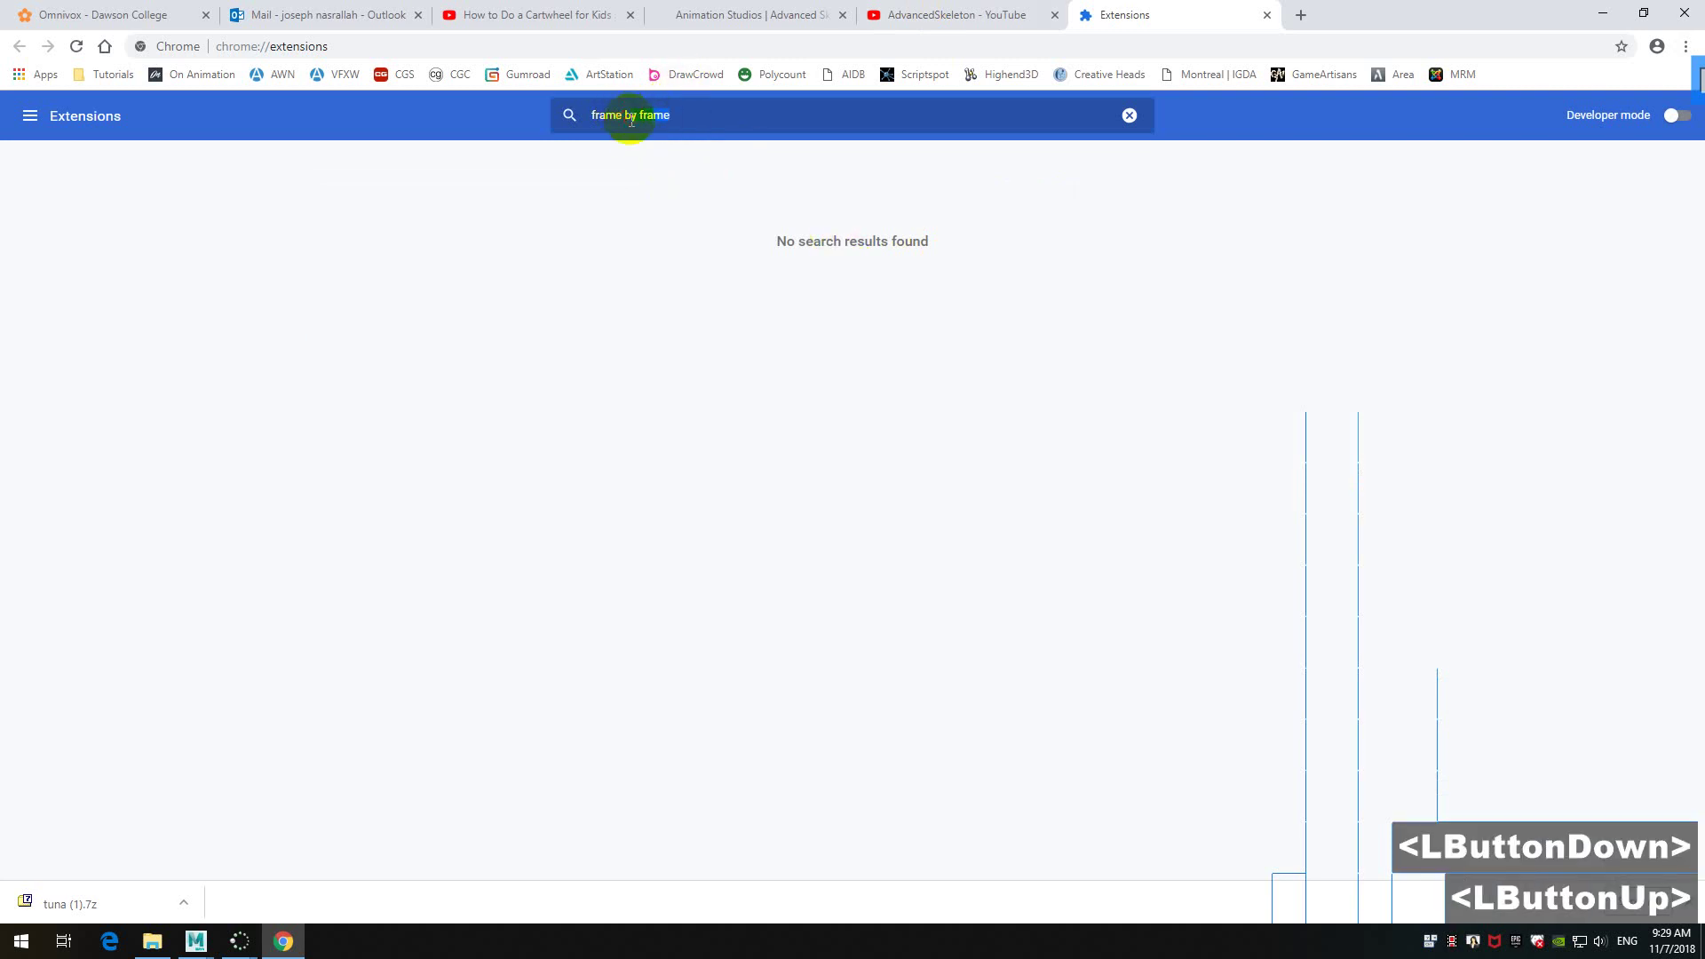
{"action": "key", "text": "BackSpace"}
{"action": "key", "text": "Return"}
{"action": "left_click", "coordinate": [677, 114]}
{"action": "key", "text": "BackSpace"}
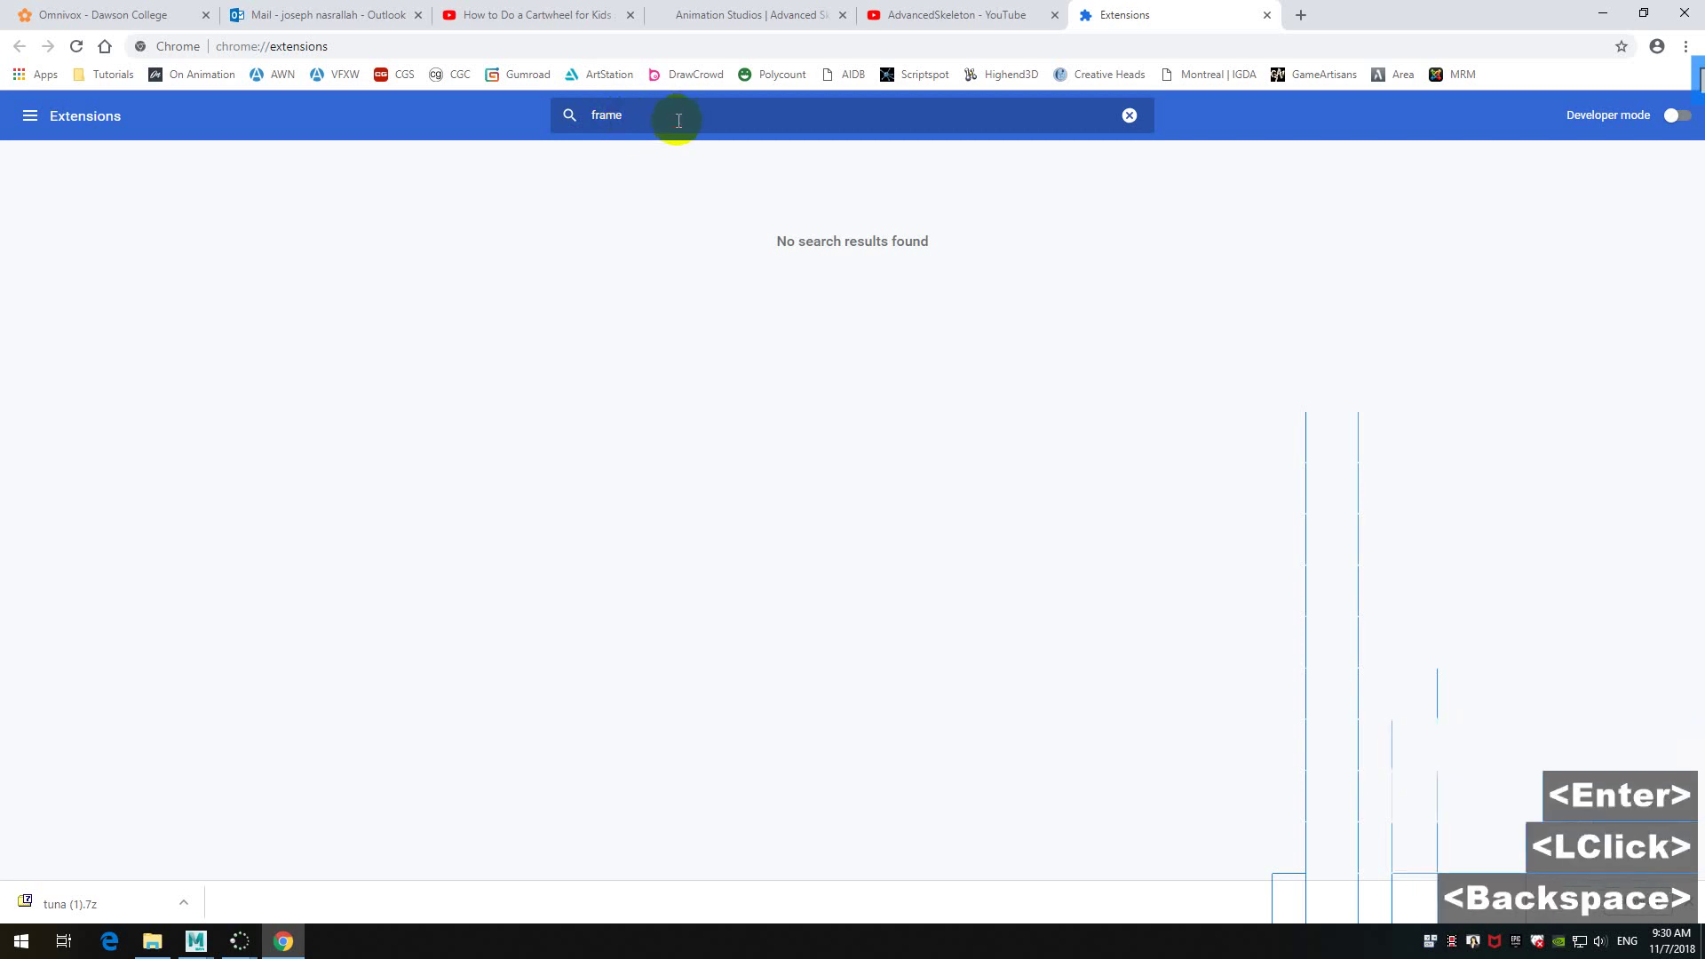
{"action": "key", "text": "BackSpace"}
{"action": "key", "text": "Return"}
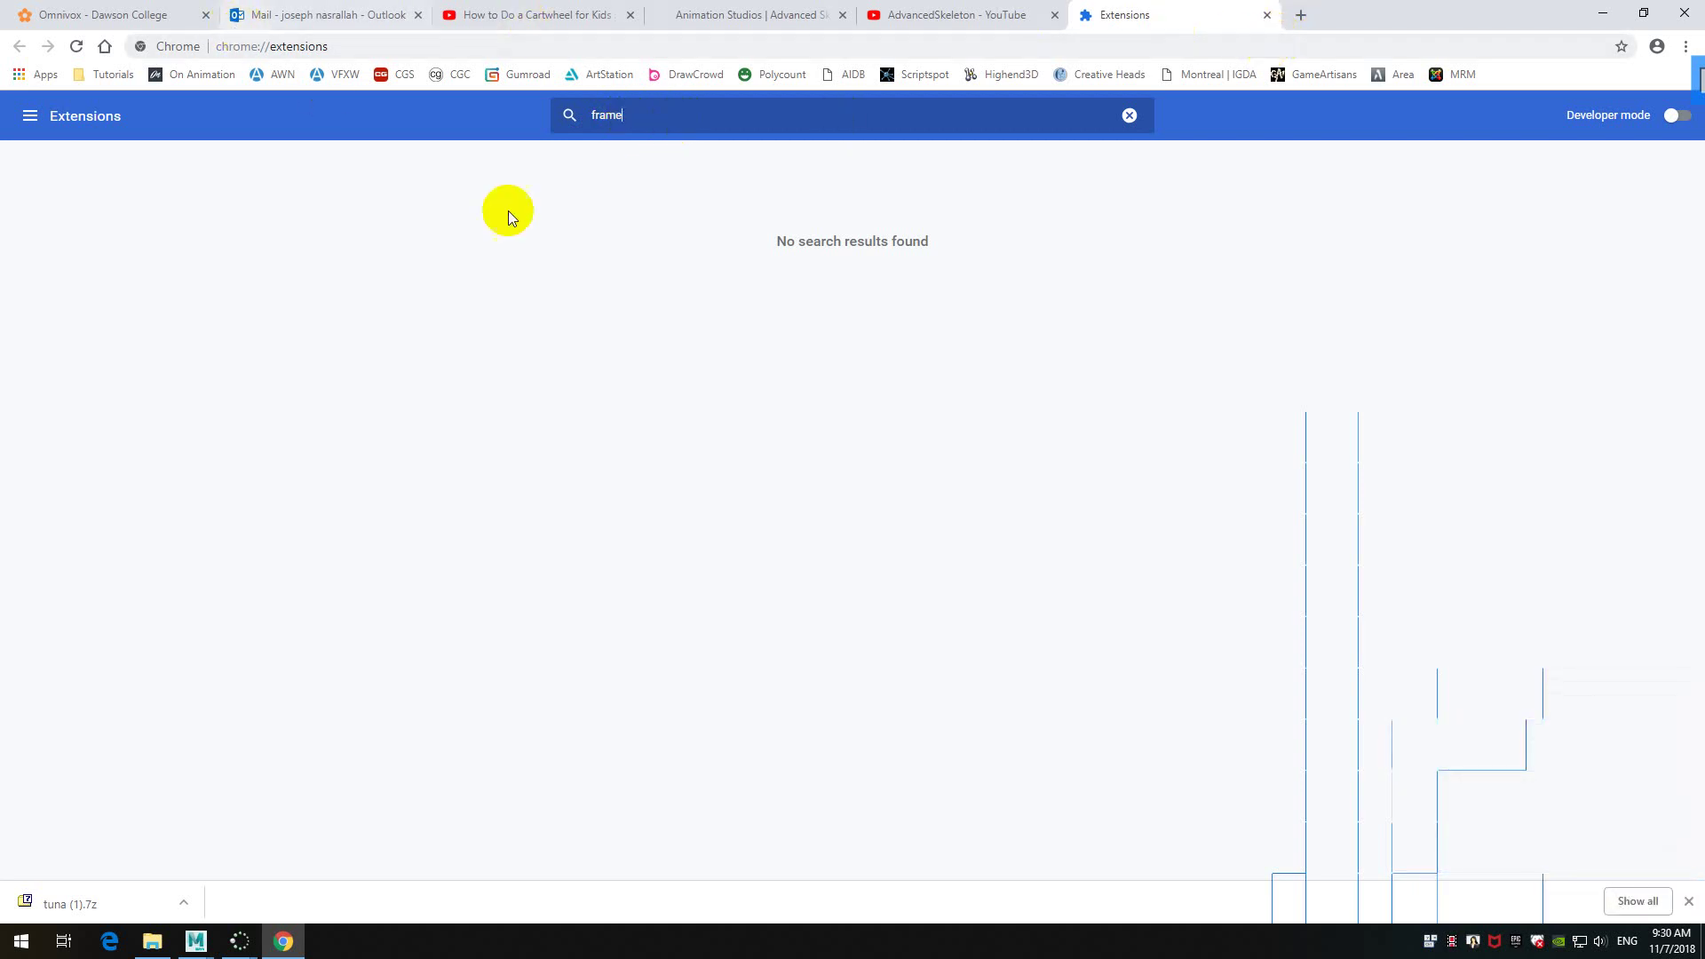
- Copy the search word "frame" and use it in a new tab to search Google for "frame by frame extensoin"
{"action": "left_click_drag", "start_coordinate": [645, 118], "coordinate": [577, 119]}
{"action": "key", "text": "ctrl+c"}
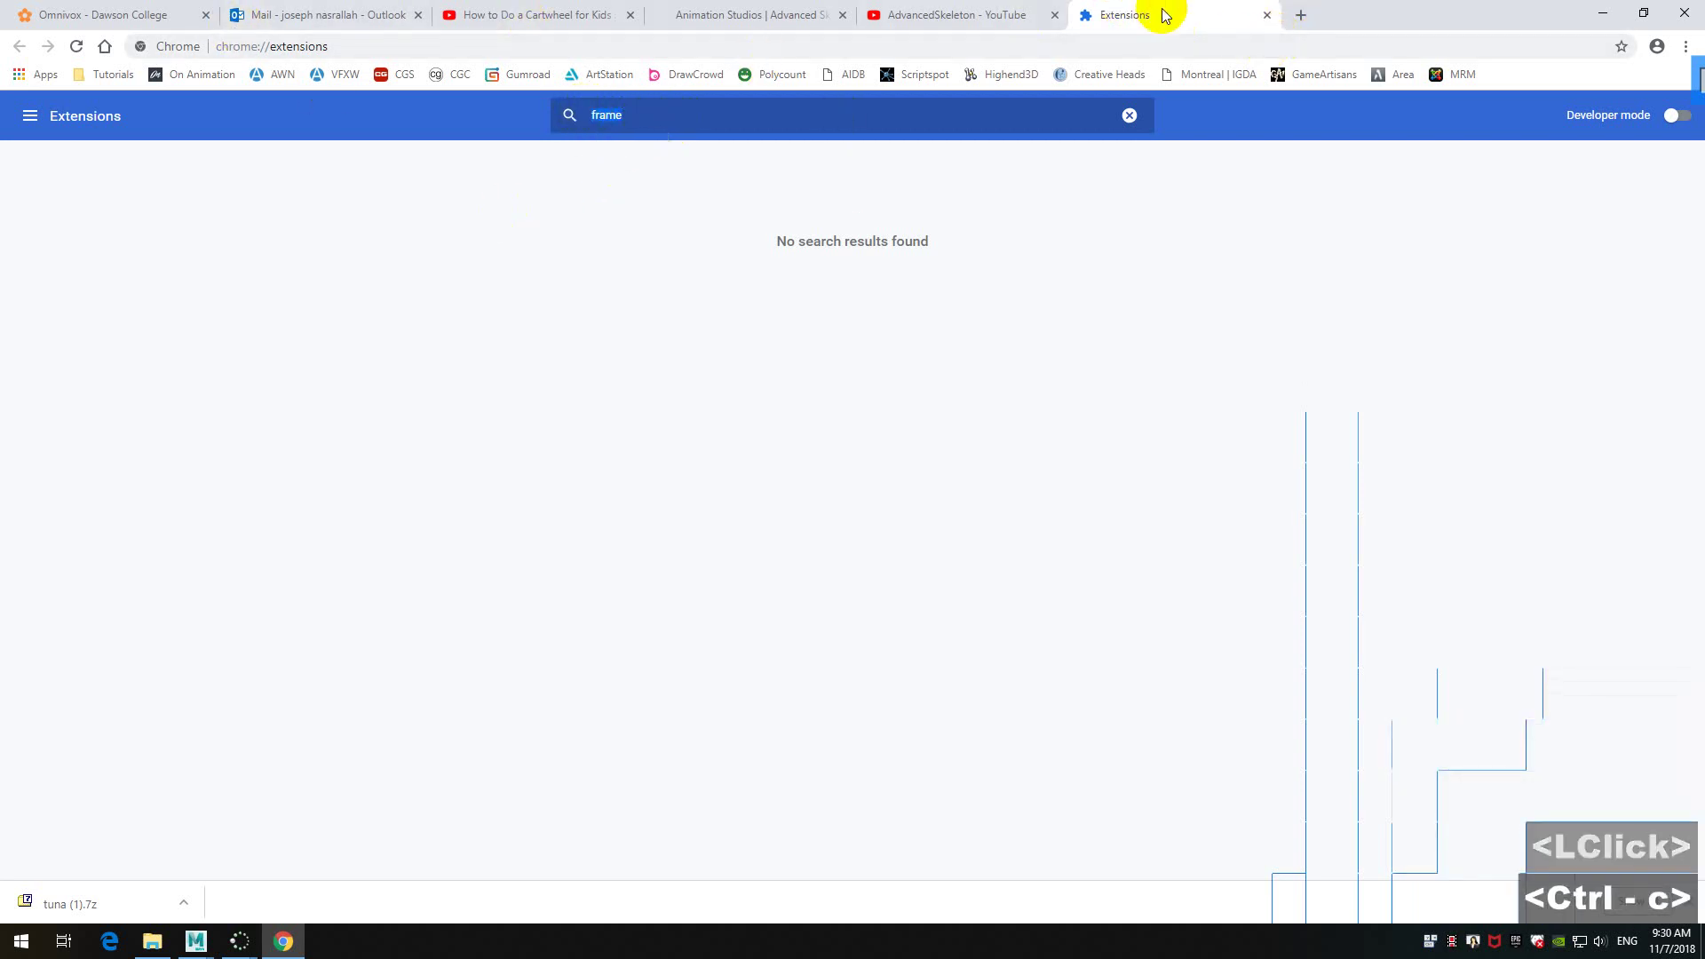
{"action": "left_click", "coordinate": [1301, 15]}
{"action": "left_click", "coordinate": [621, 40]}
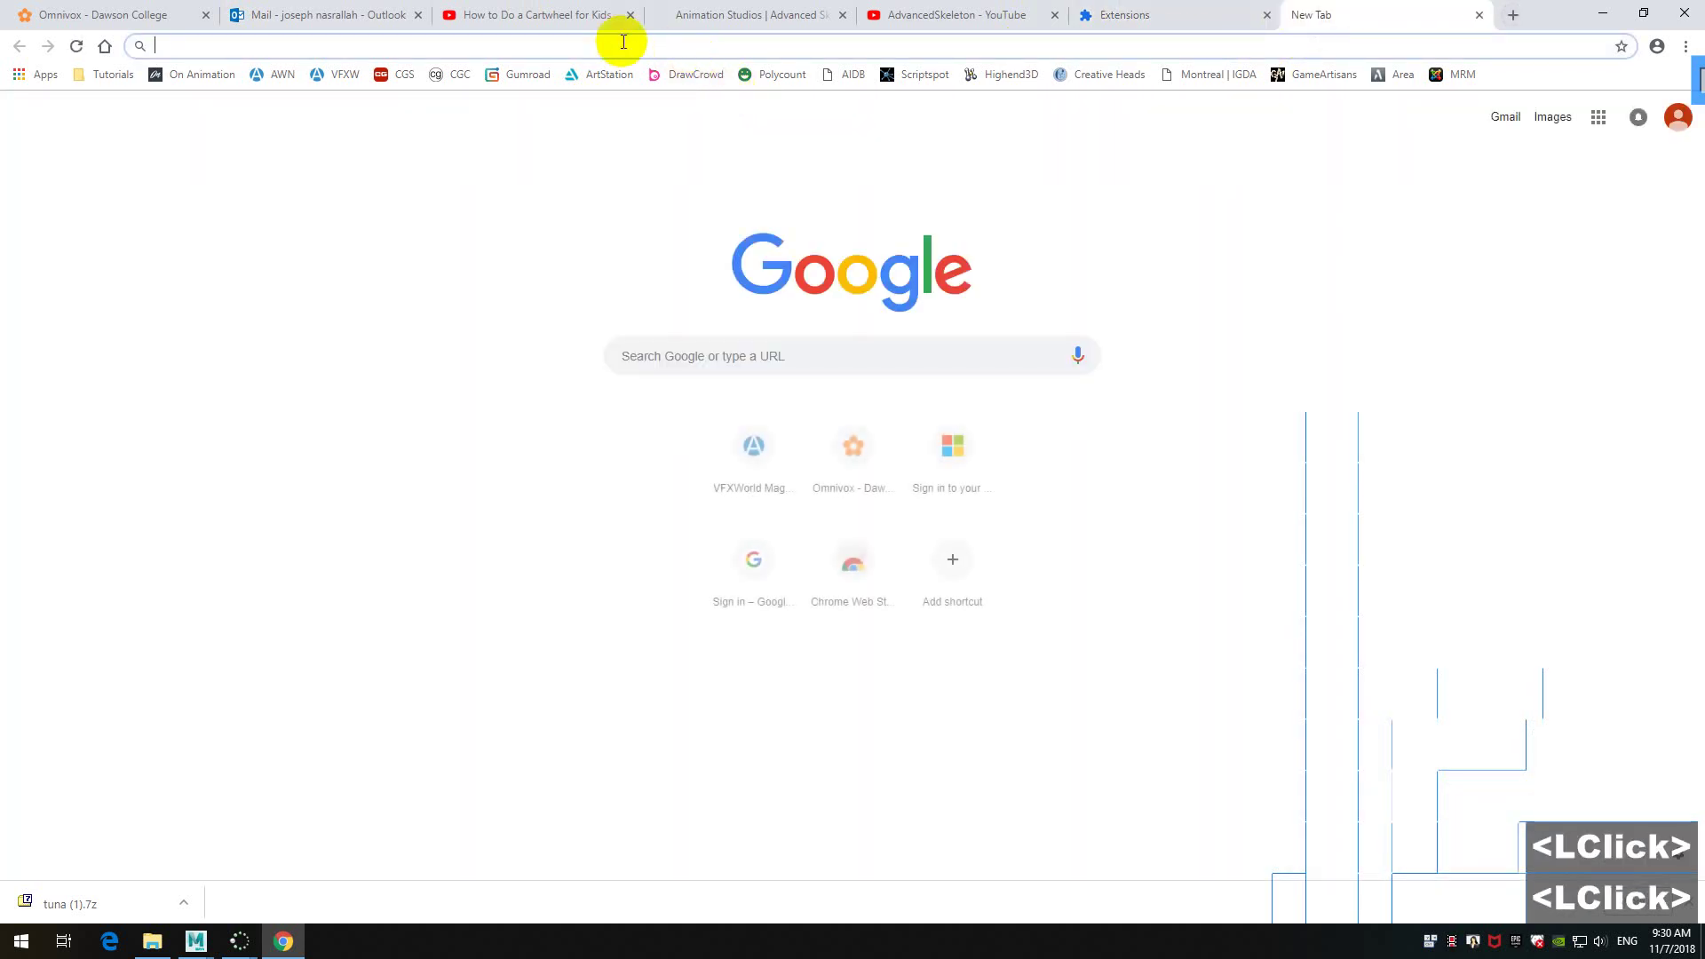
{"action": "key", "text": "ctrl+v"}
{"action": "type", "text": "by "}
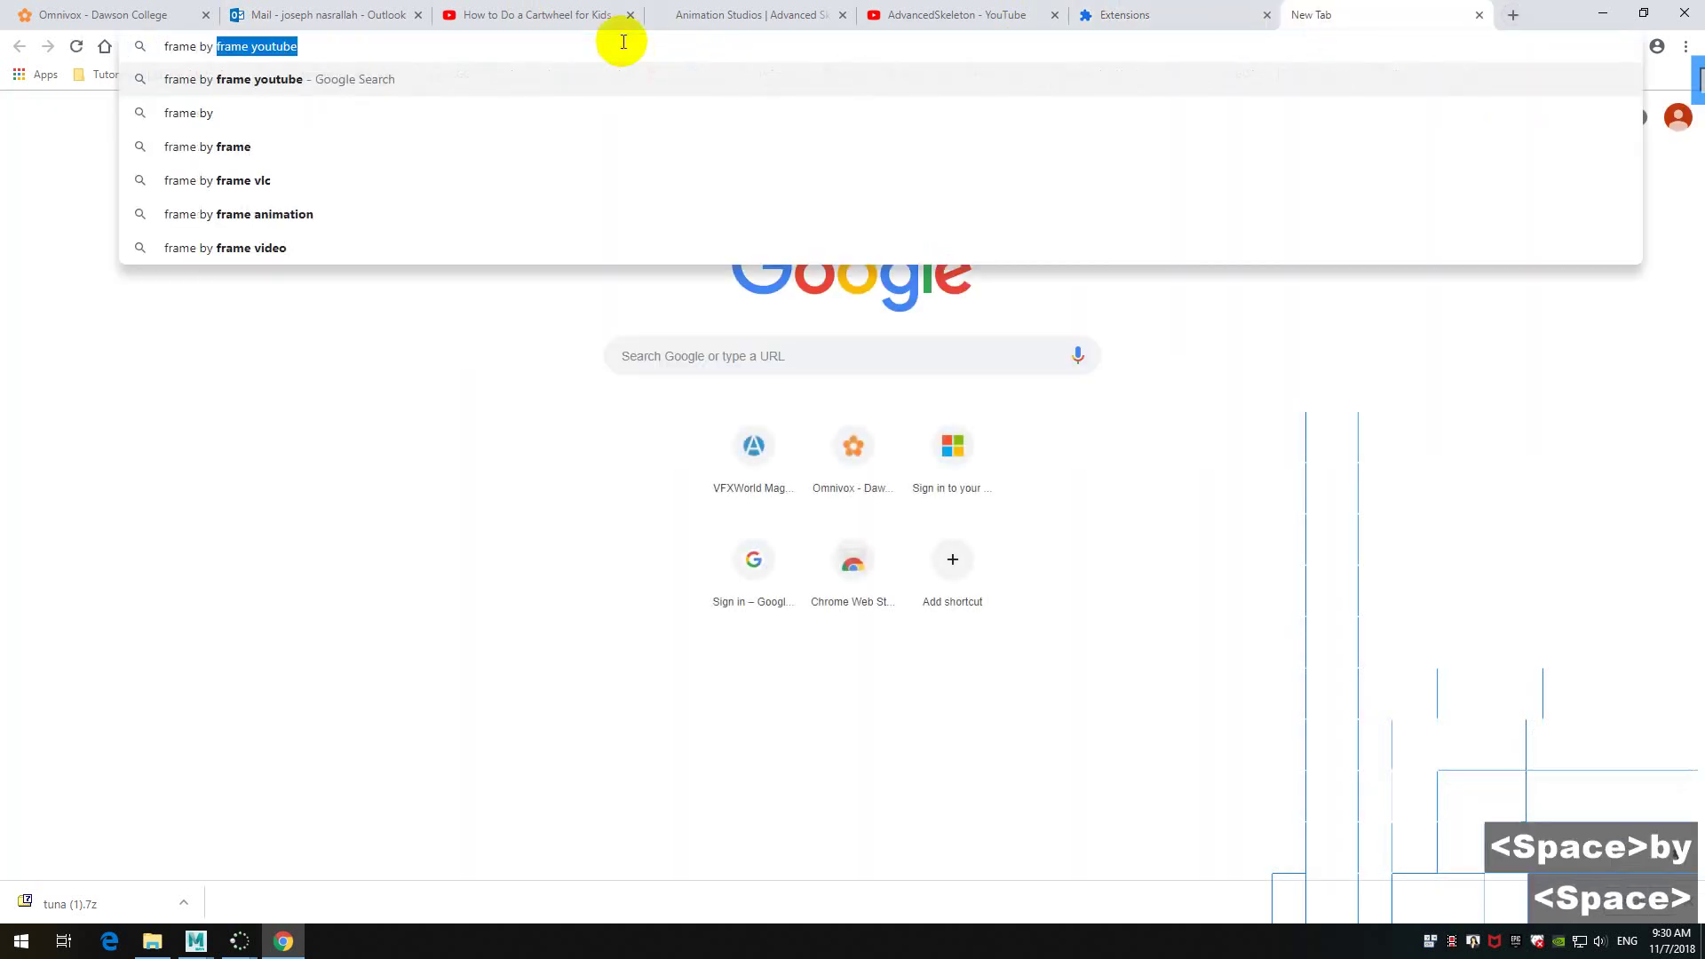
{"action": "type", "text": "frame ex"}
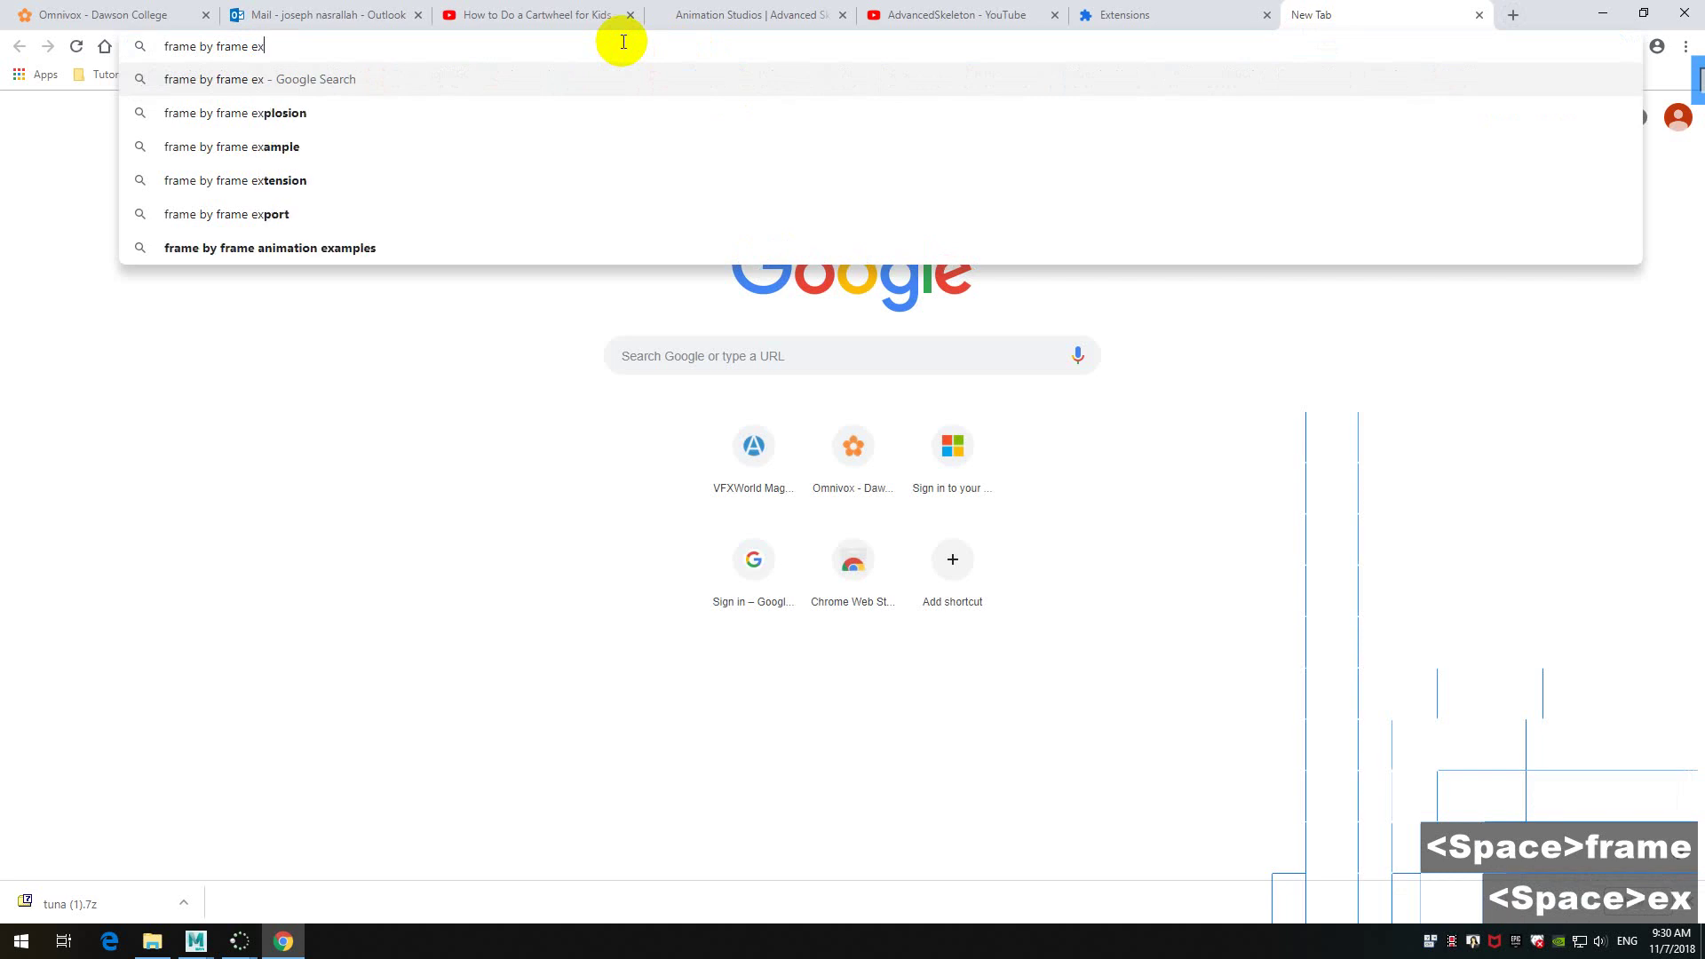
{"action": "type", "text": "tensoin"}
{"action": "key", "text": "Return"}
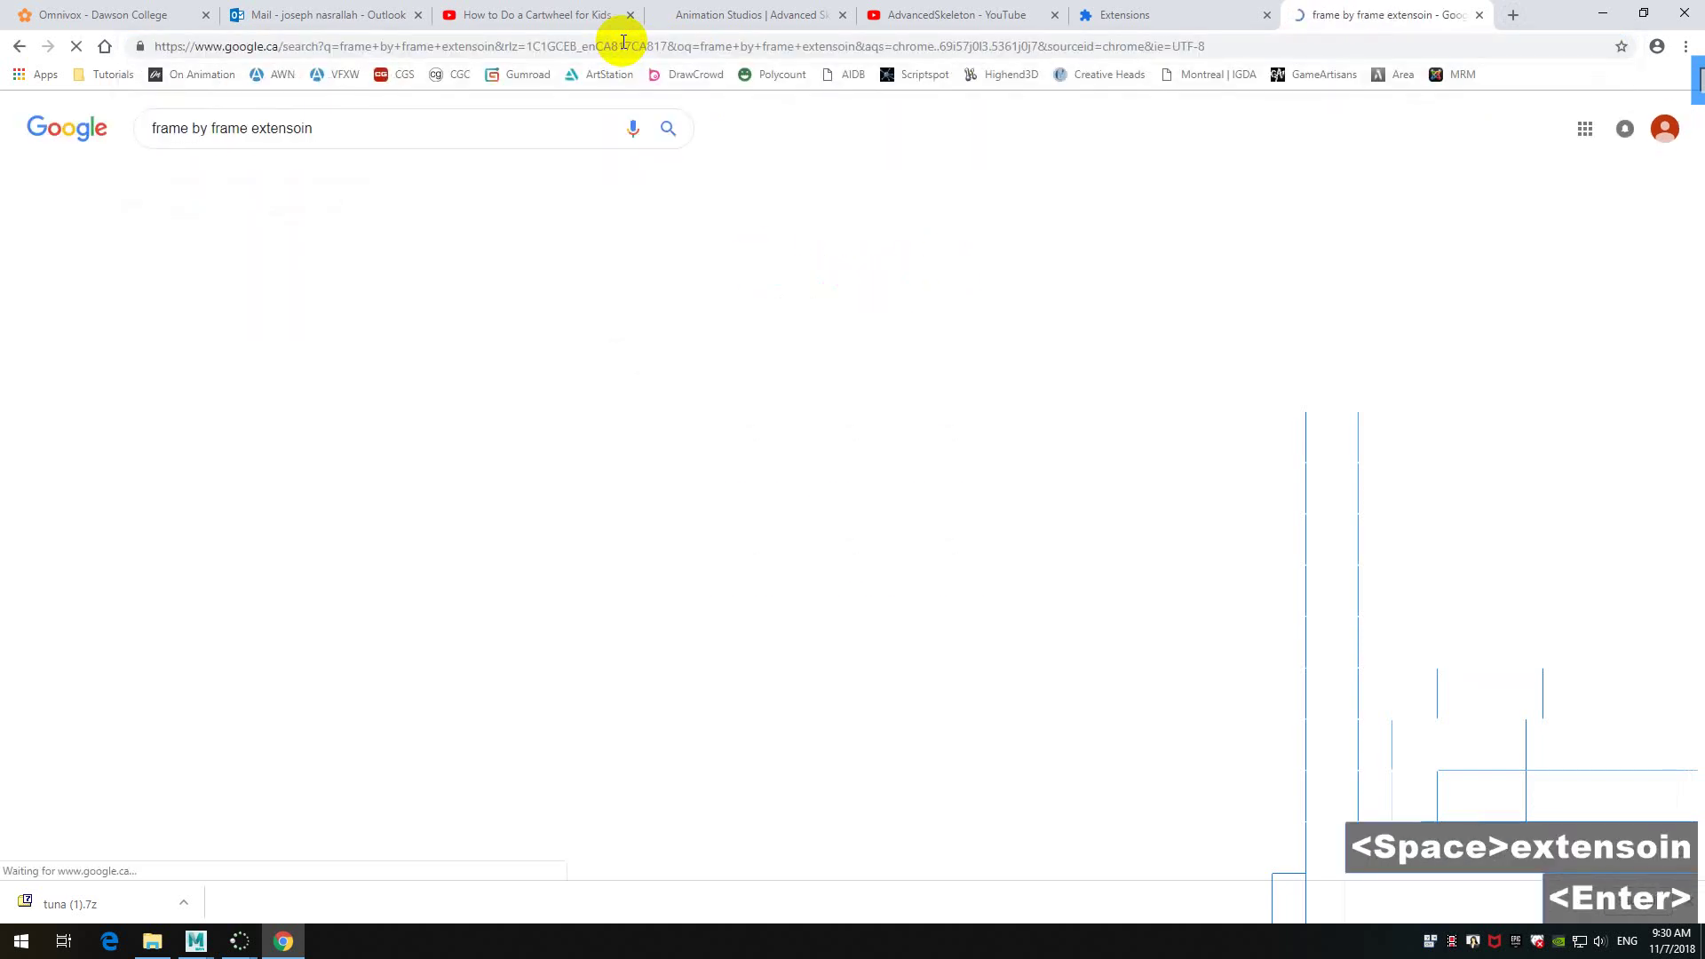
- Look through the Google results for a Chrome extension that steps through YouTube videos frame by frame
{"action": "scroll", "coordinate": [438, 380], "scroll_direction": "down", "scroll_amount": 1}
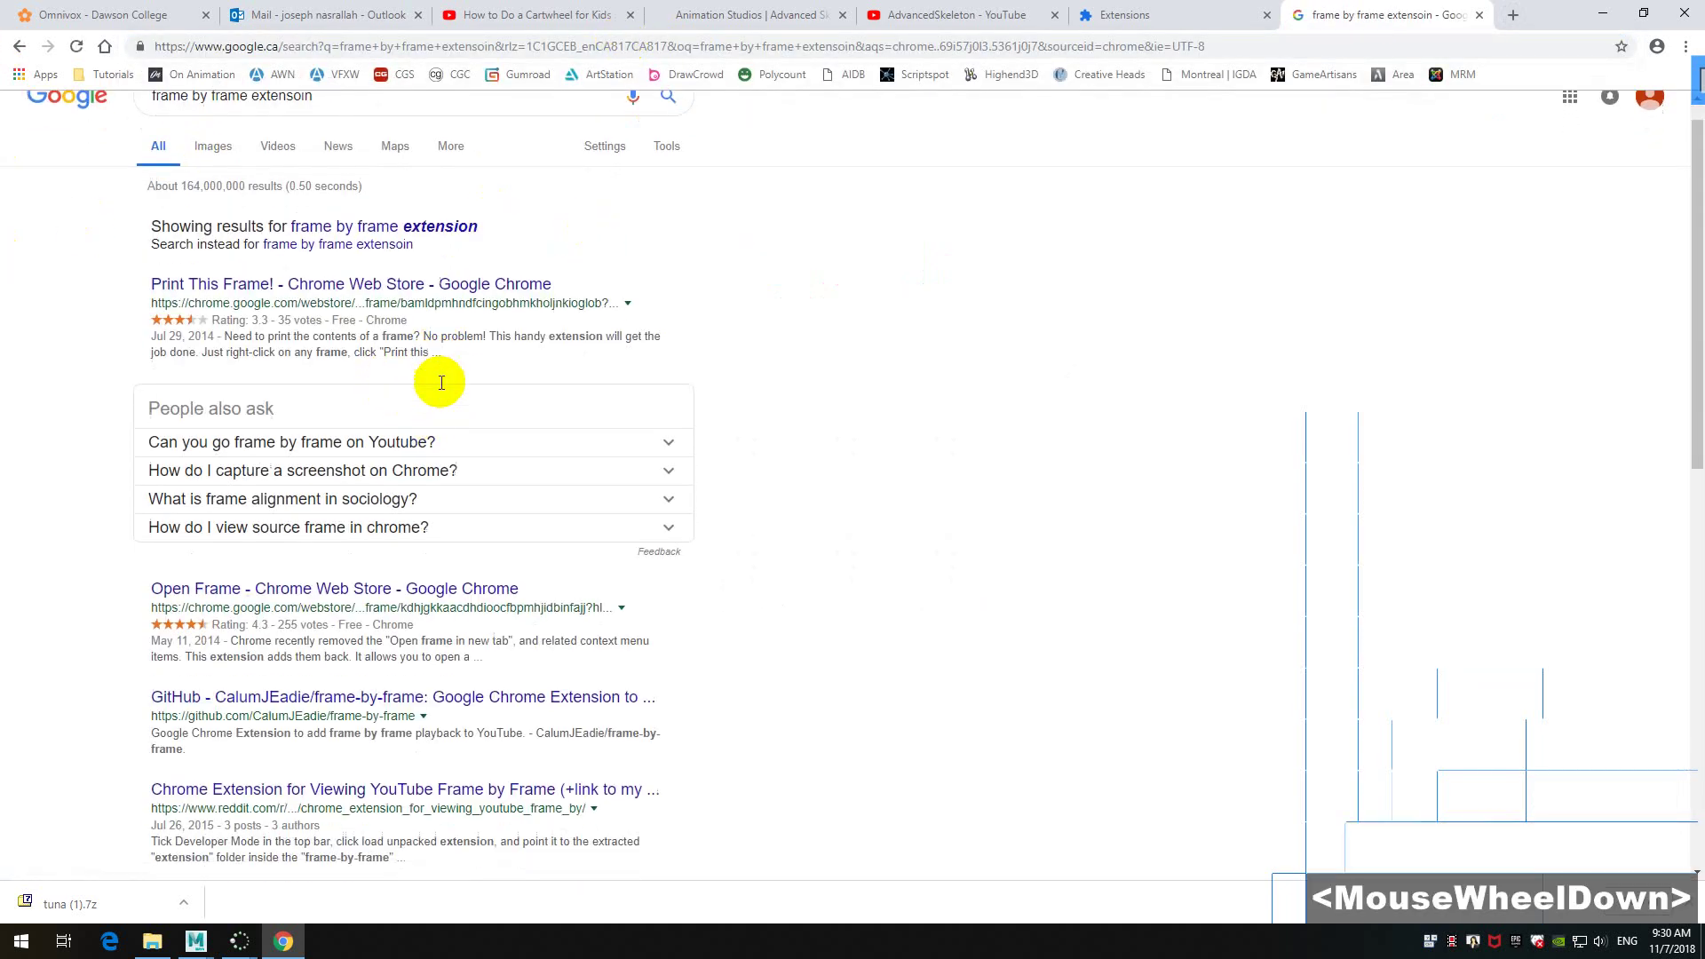
{"action": "scroll", "coordinate": [522, 445], "scroll_direction": "down", "scroll_amount": 2}
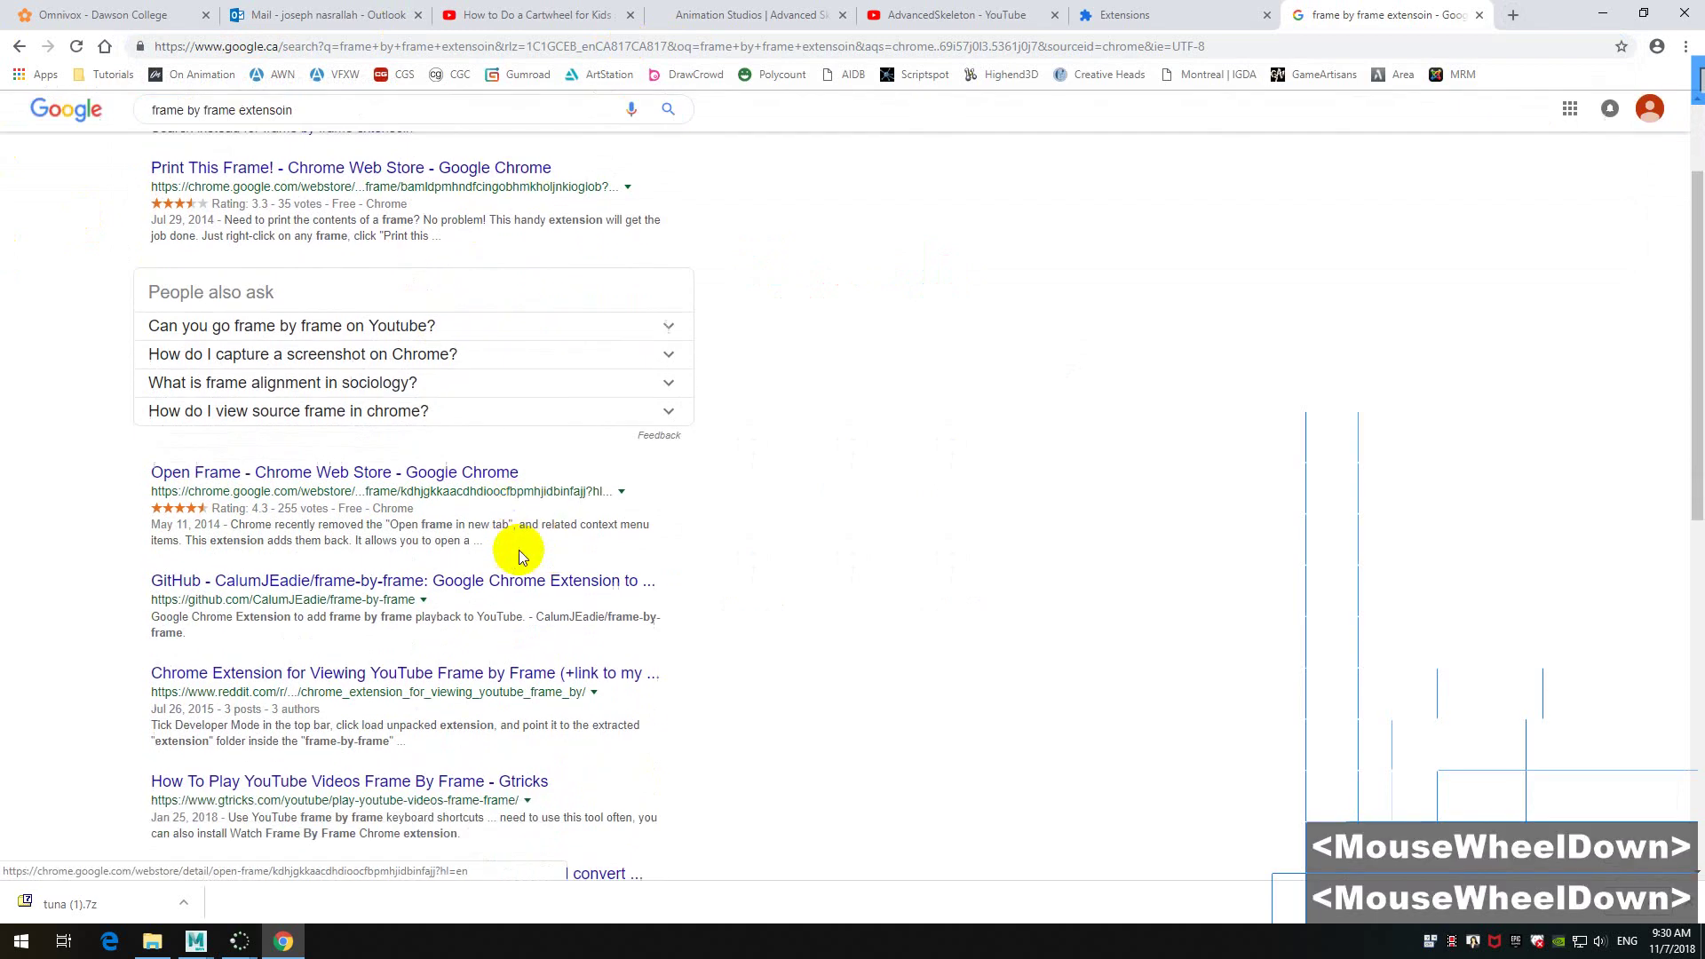
{"action": "scroll", "coordinate": [388, 480], "scroll_direction": "up", "scroll_amount": 2}
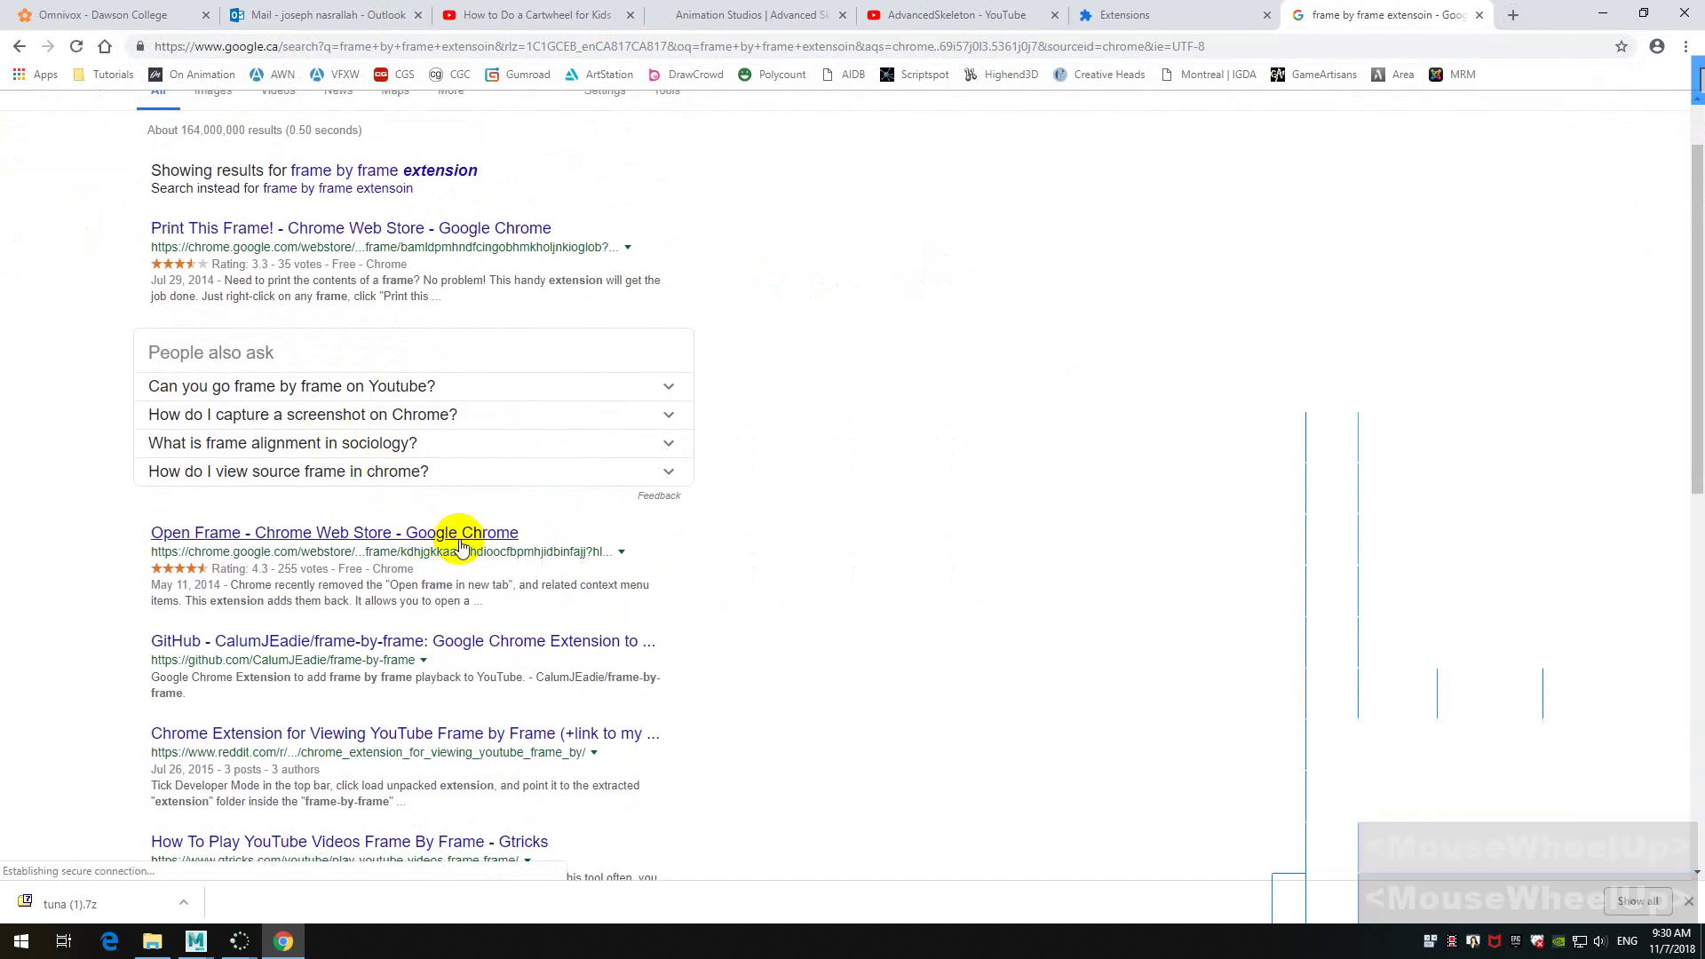
{"action": "scroll", "coordinate": [455, 541], "scroll_direction": "up", "scroll_amount": 1}
{"action": "scroll", "coordinate": [461, 545], "scroll_direction": "down", "scroll_amount": 4}
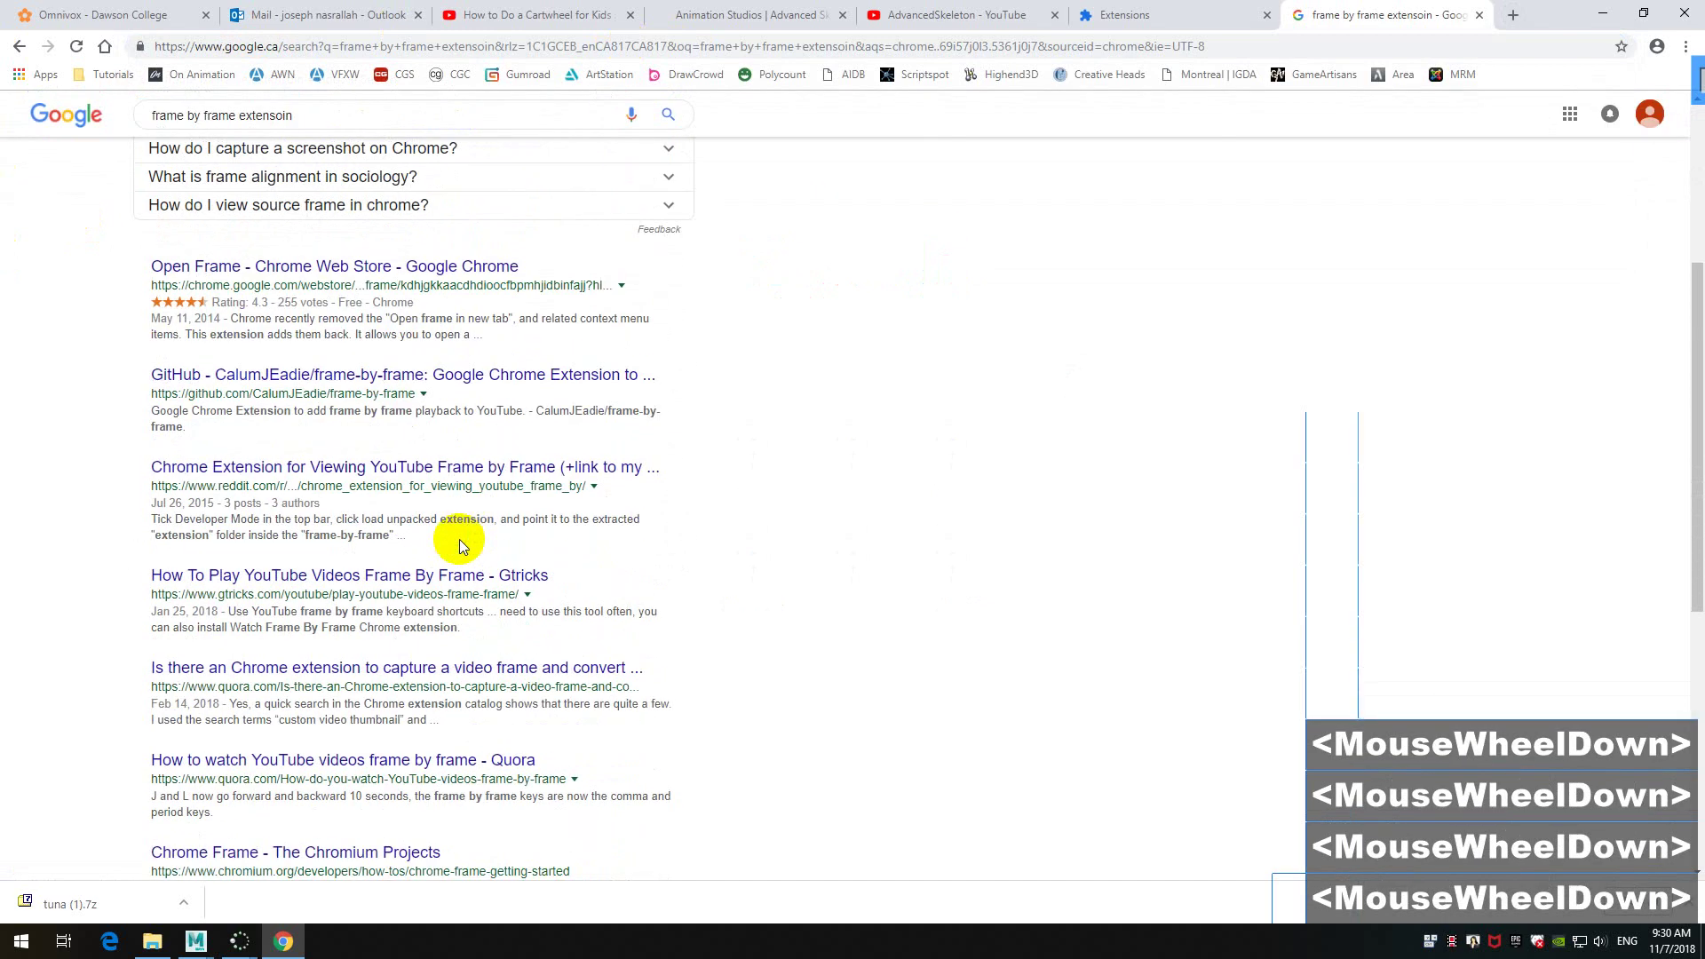
{"action": "scroll", "coordinate": [460, 544], "scroll_direction": "down", "scroll_amount": 2}
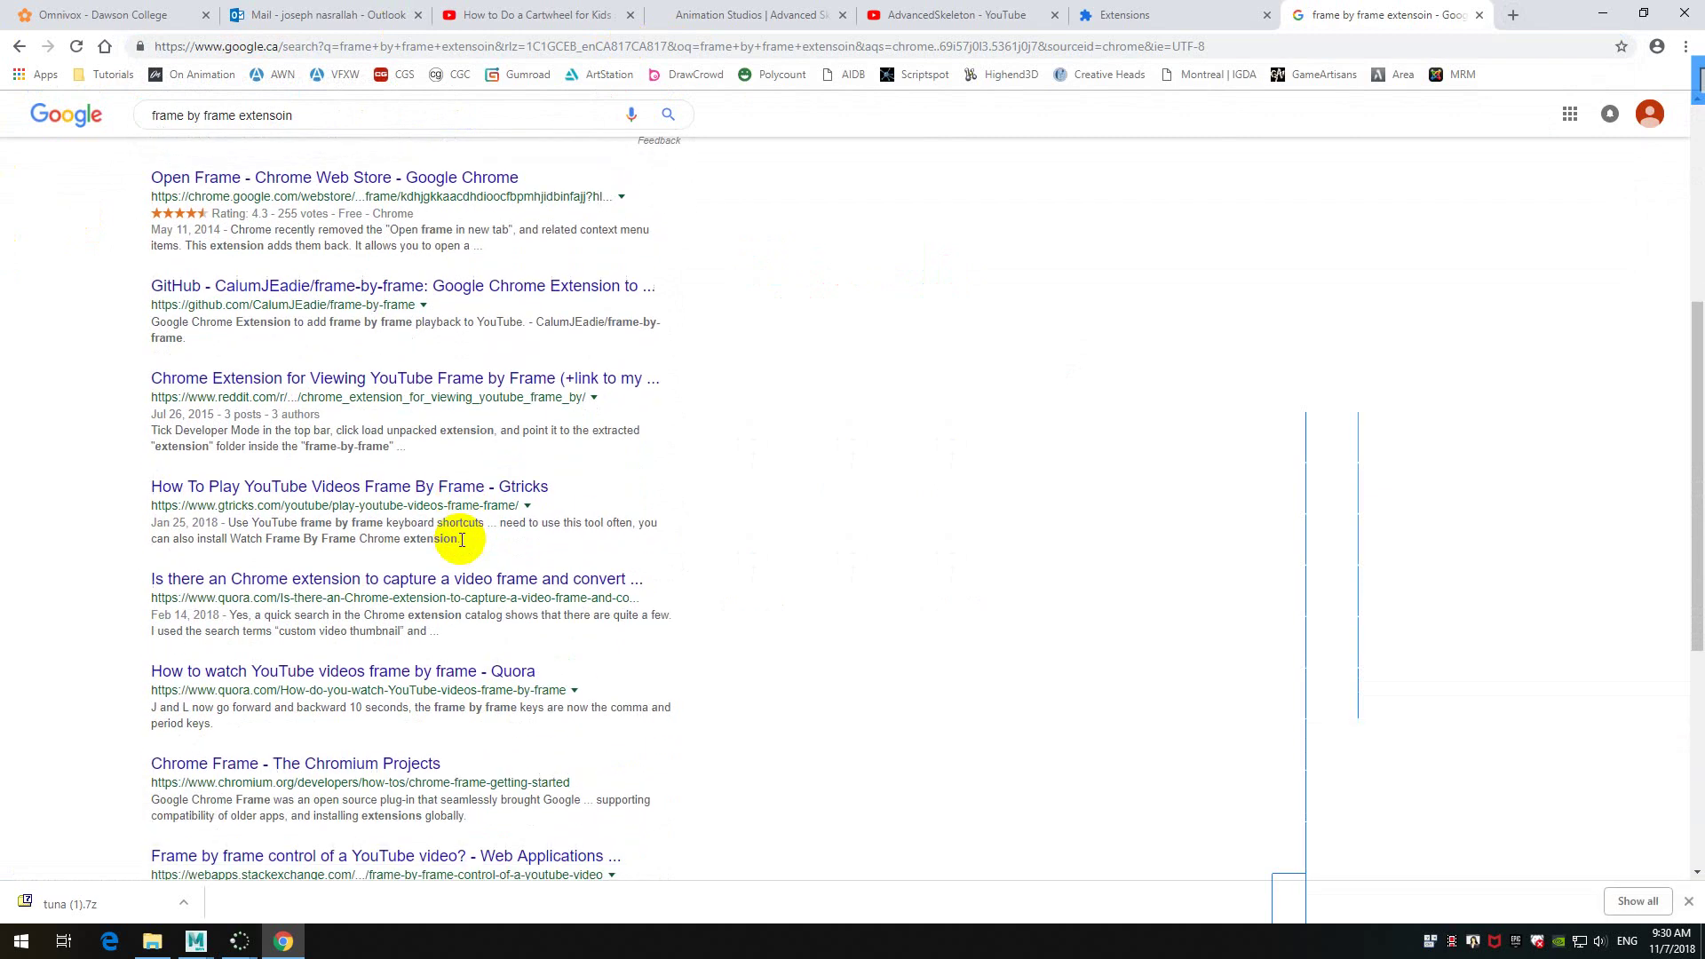
{"action": "scroll", "coordinate": [460, 544], "scroll_direction": "down", "scroll_amount": 2}
{"action": "scroll", "coordinate": [459, 540], "scroll_direction": "up", "scroll_amount": 9}
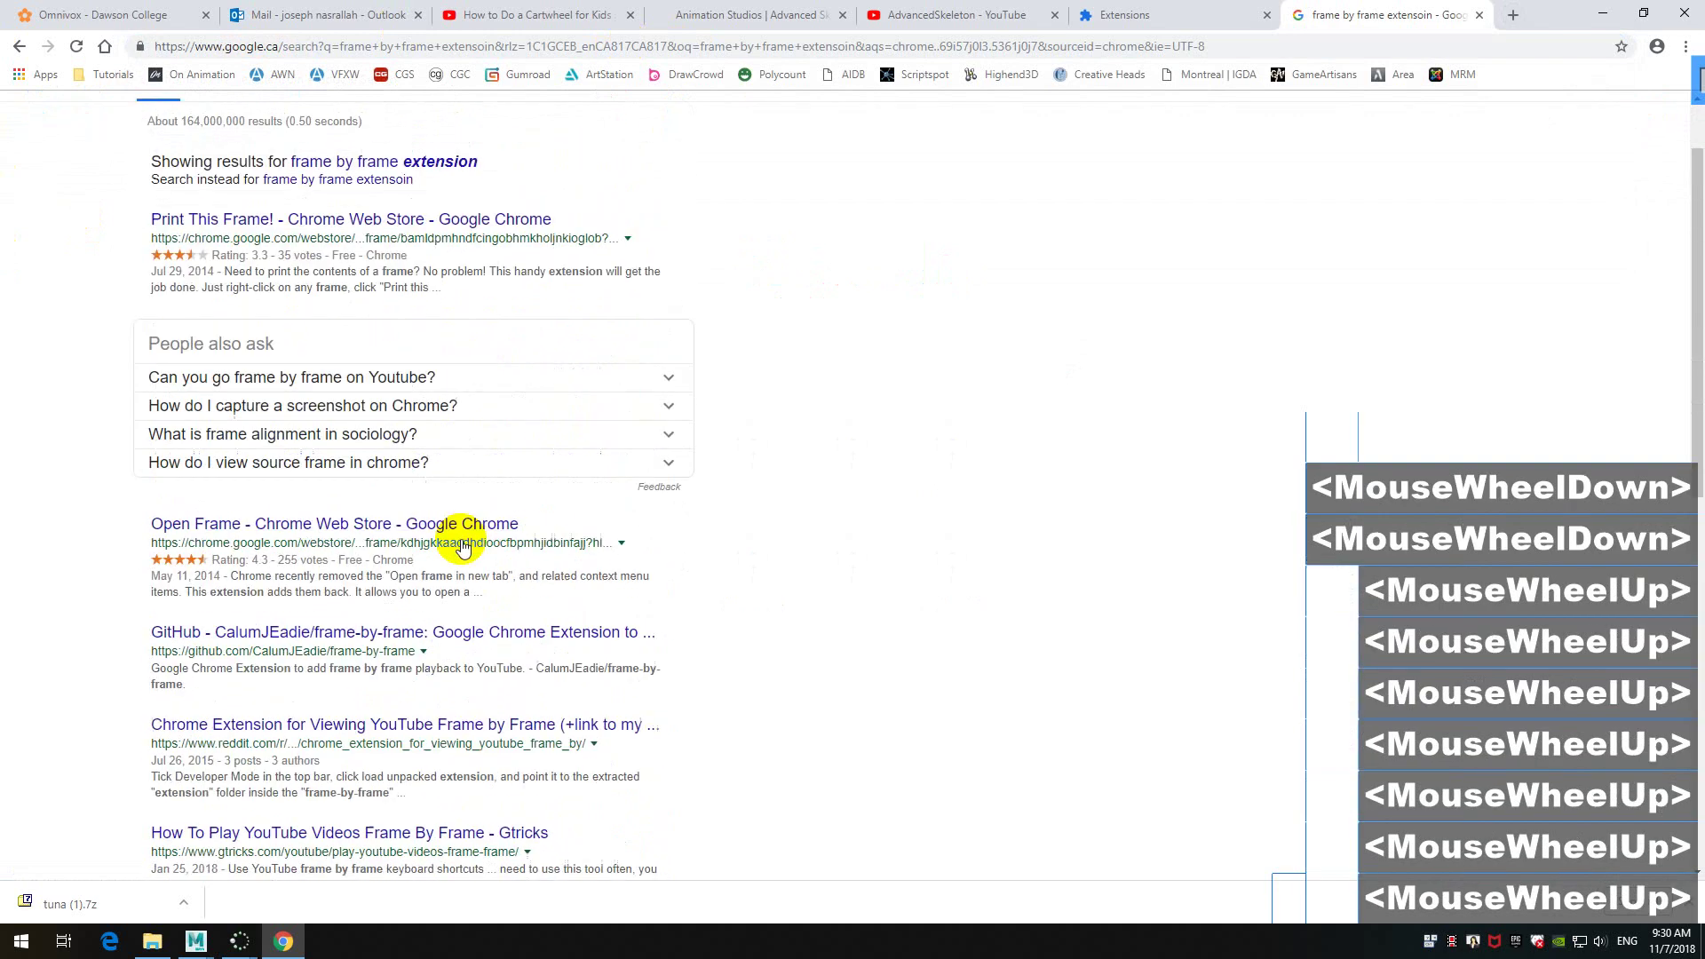
- Refine the Google search by adding "youtube" before the last word of the query
{"action": "left_click", "coordinate": [265, 125]}
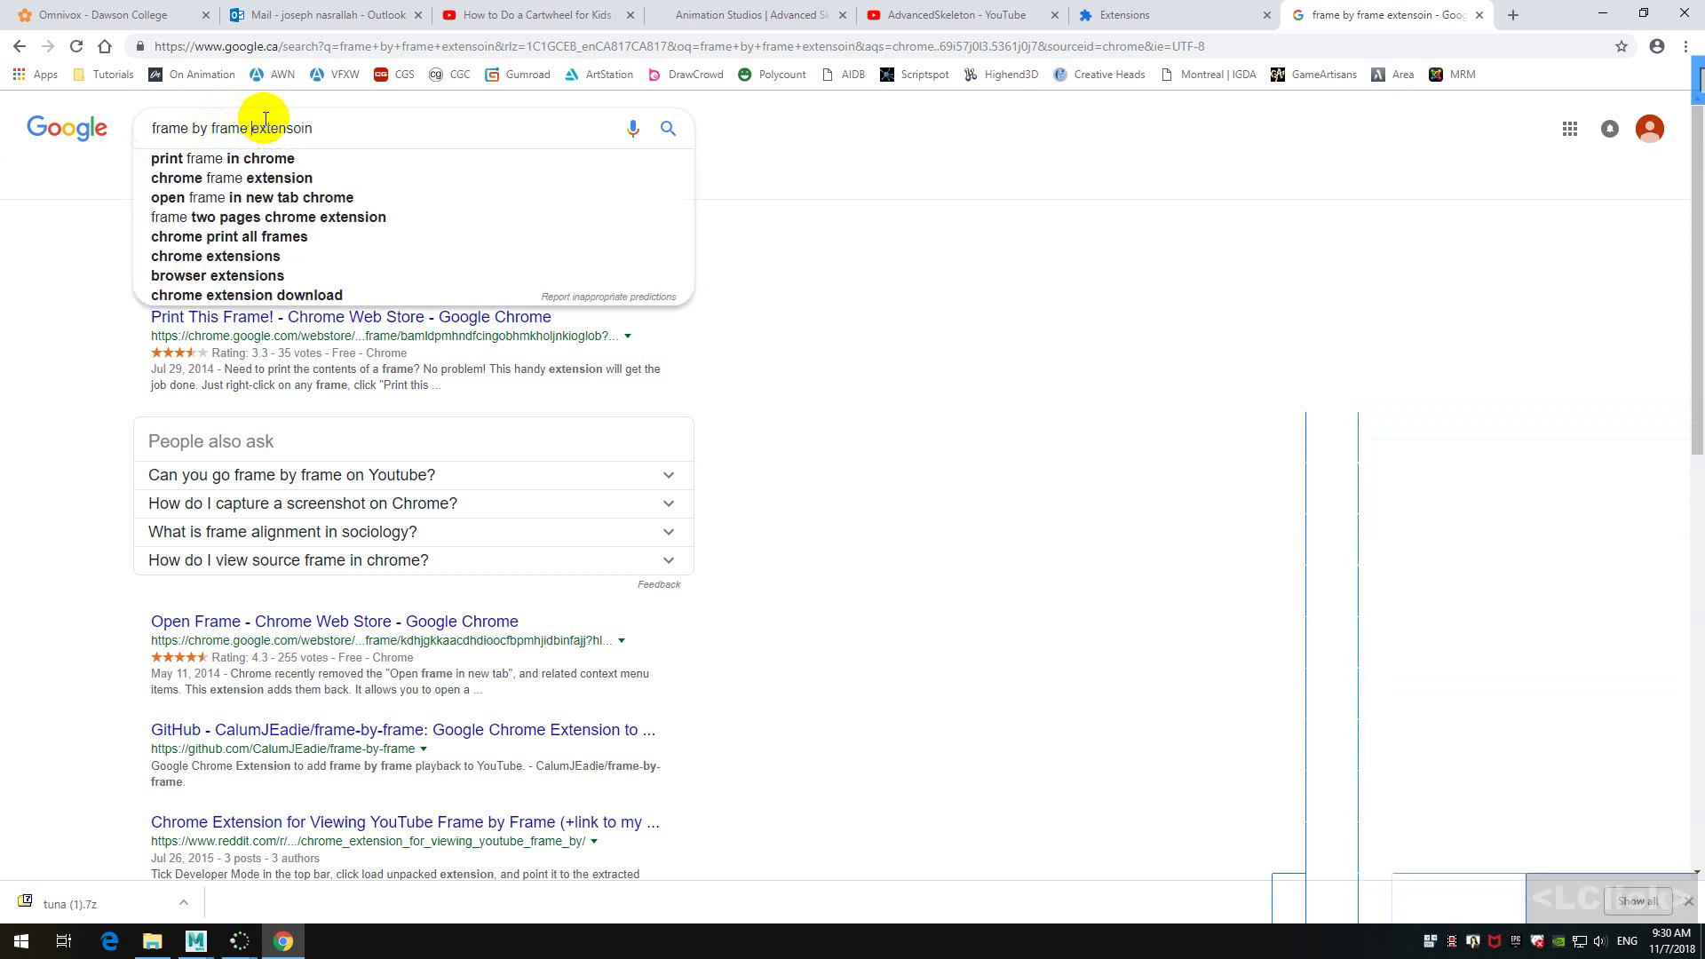
{"action": "type", "text": "youtube"}
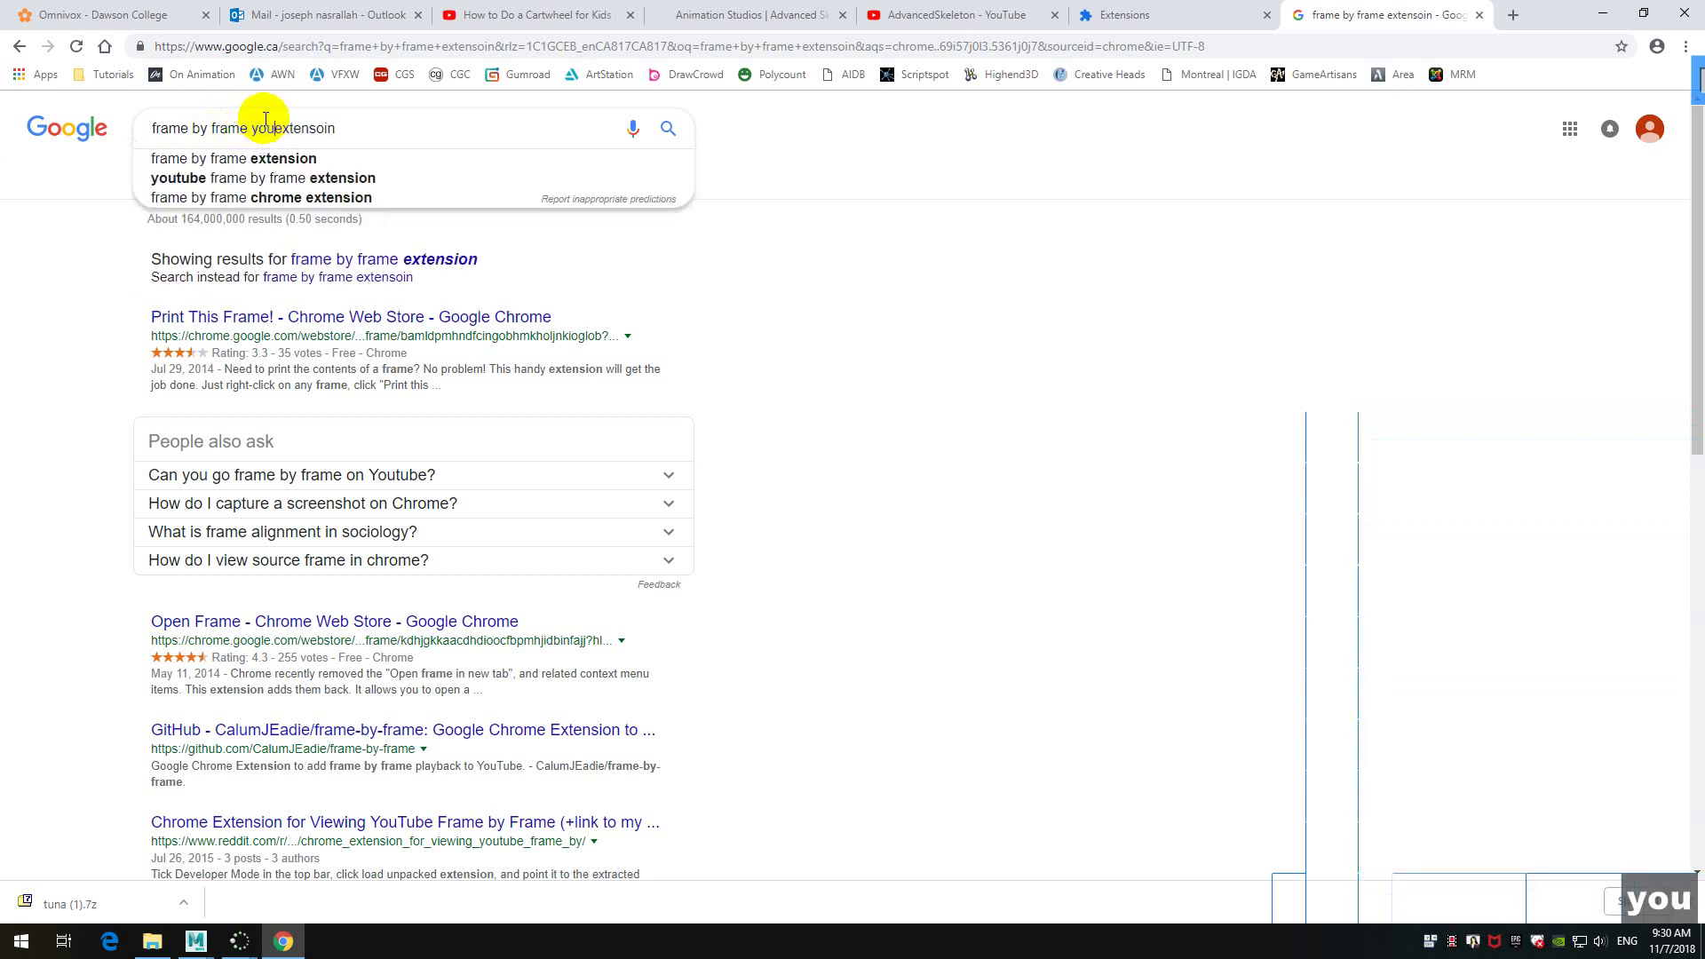
{"action": "key", "text": "Return"}
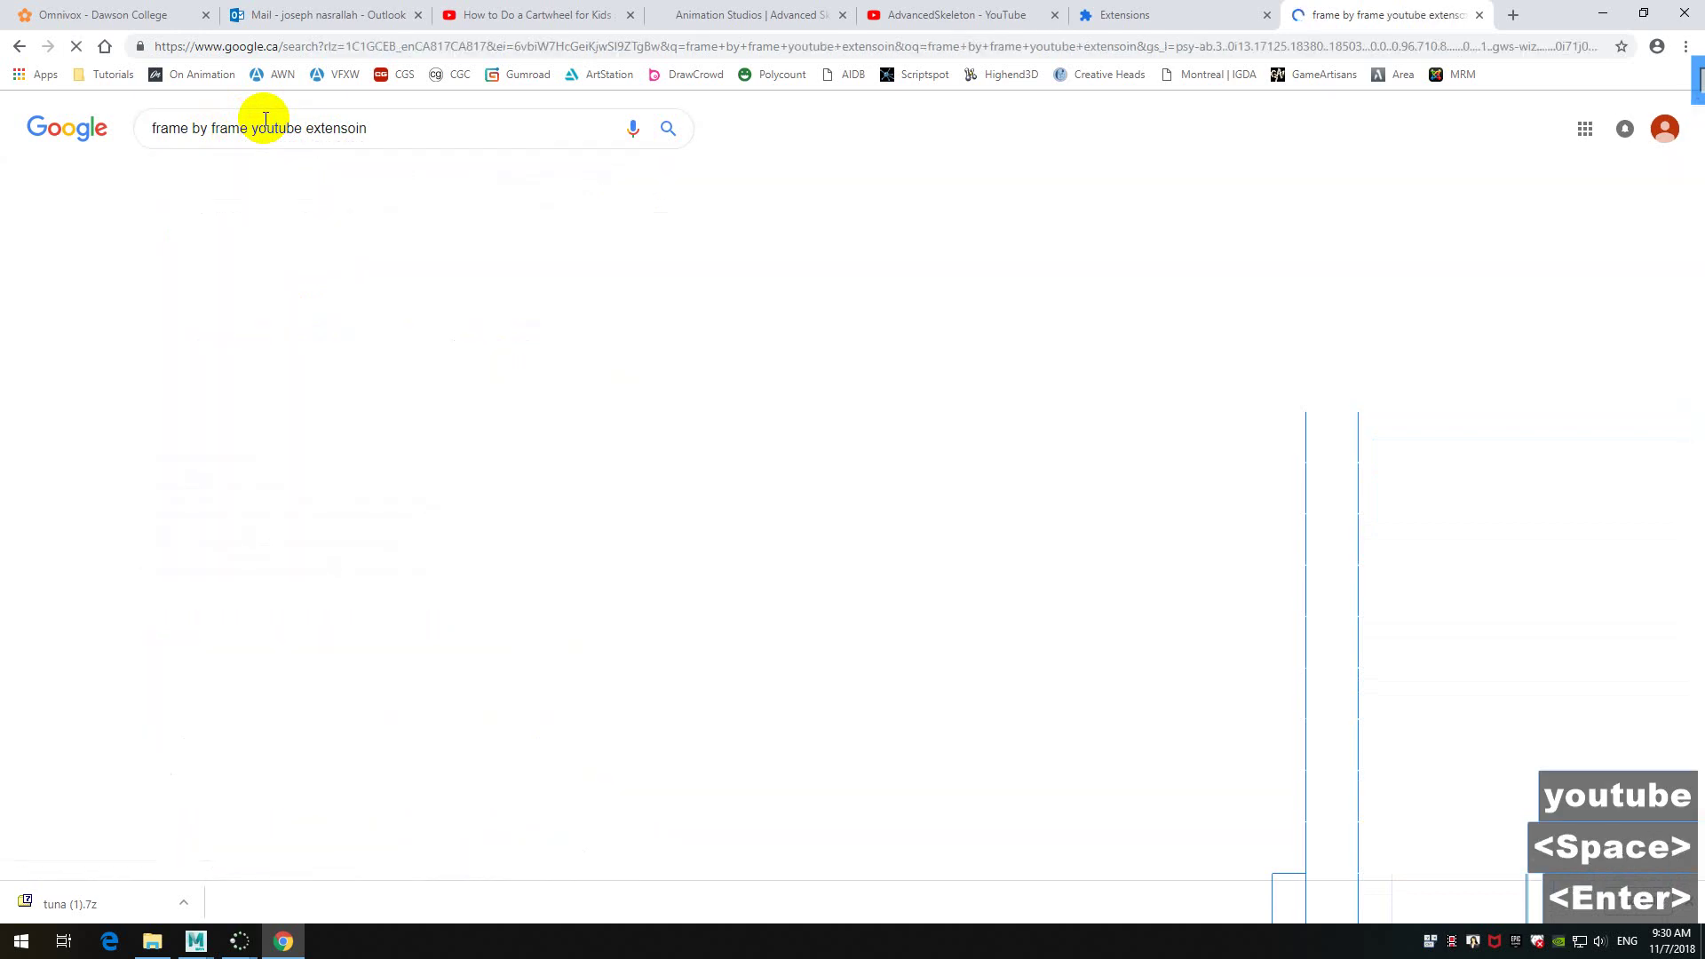
- Look through the refined results and open the Reddit thread "Chrome Extension for Viewing YouTube Frame by Frame"
{"action": "scroll", "coordinate": [344, 311], "scroll_direction": "down", "scroll_amount": 5}
{"action": "scroll", "coordinate": [344, 311], "scroll_direction": "down", "scroll_amount": 3}
{"action": "scroll", "coordinate": [554, 485], "scroll_direction": "down", "scroll_amount": 2}
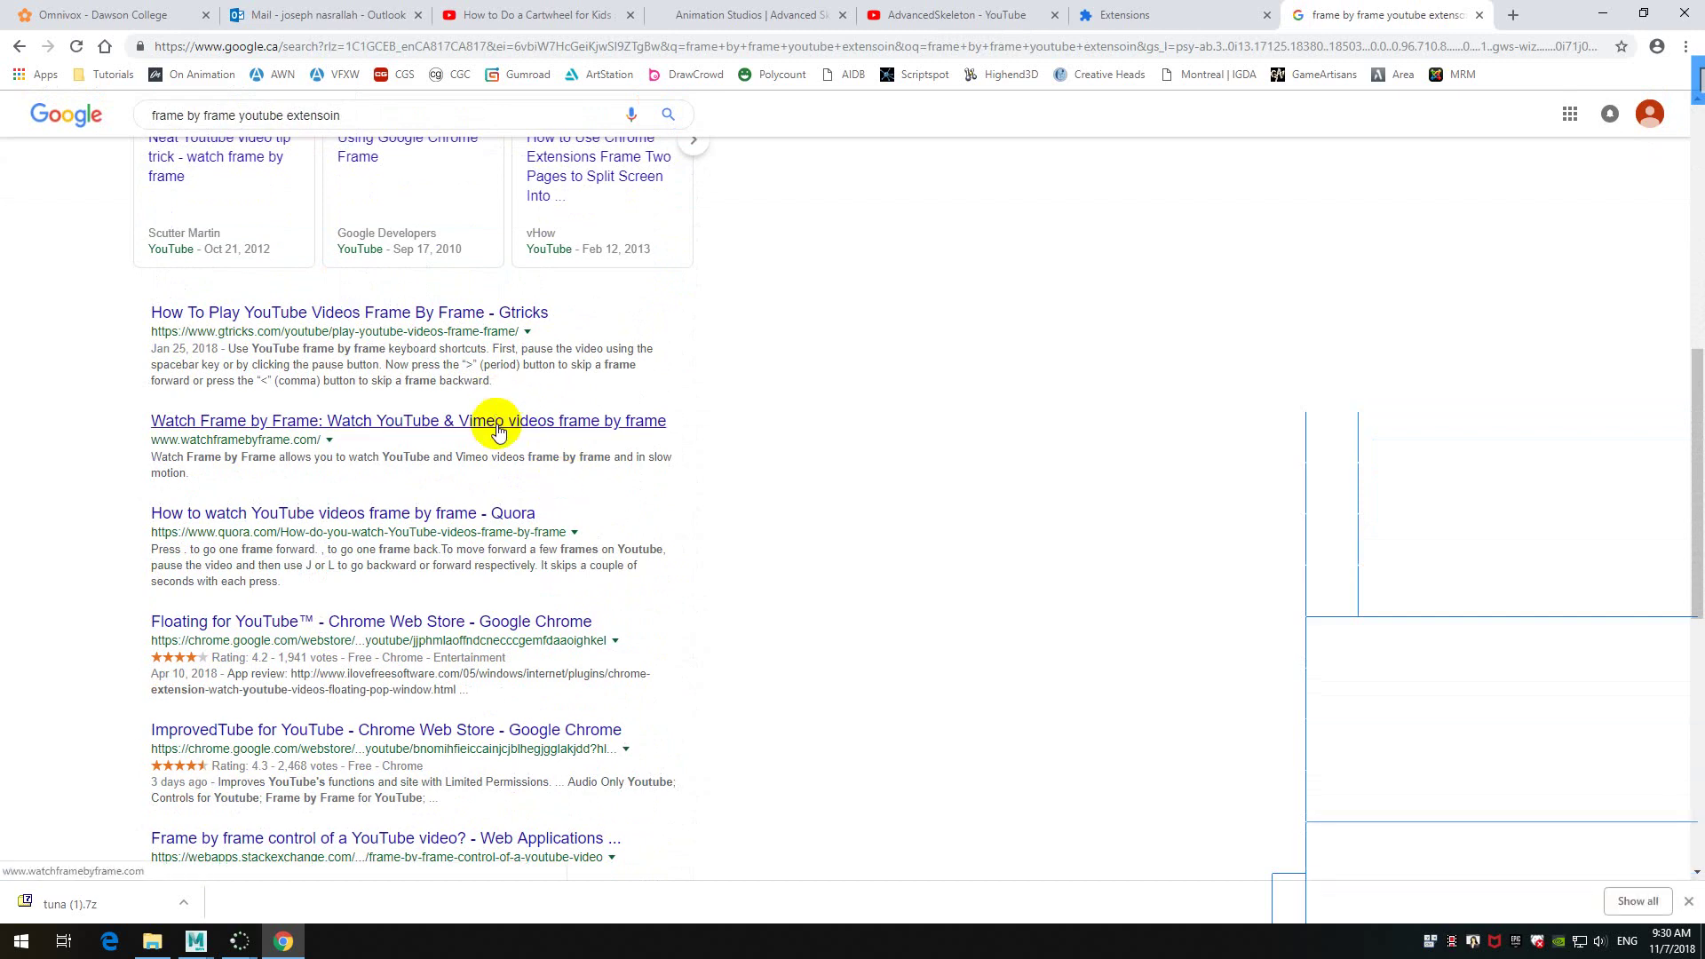
{"action": "scroll", "coordinate": [498, 426], "scroll_direction": "down", "scroll_amount": 2}
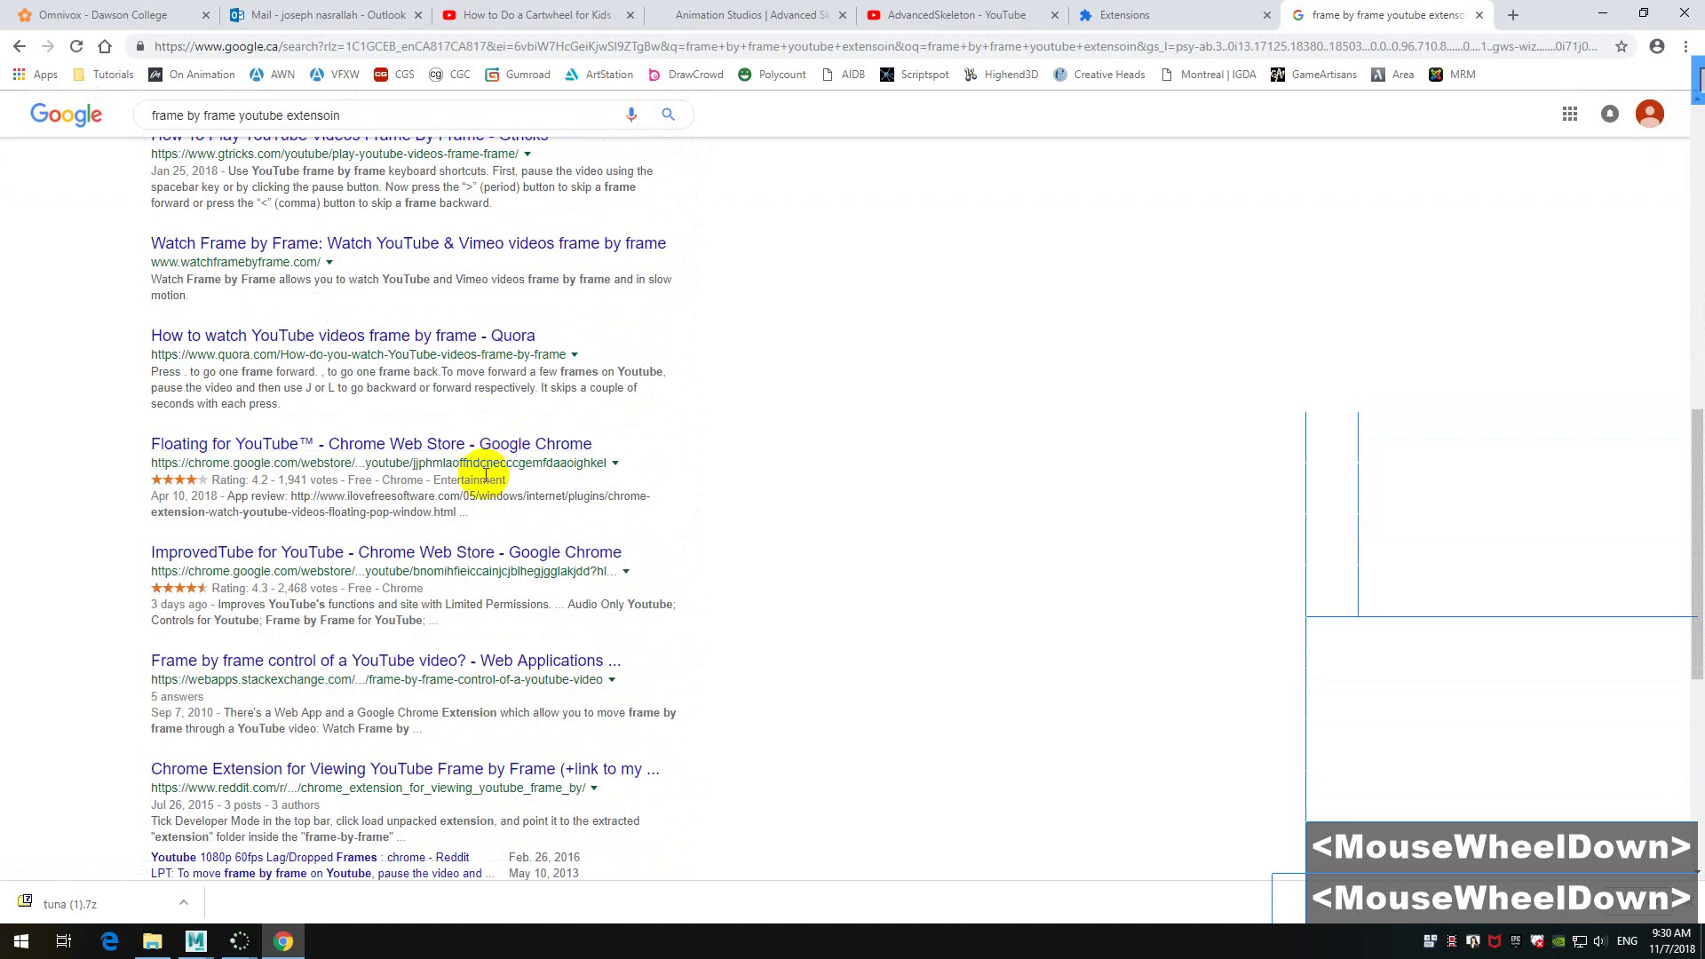
{"action": "scroll", "coordinate": [488, 475], "scroll_direction": "down", "scroll_amount": 2}
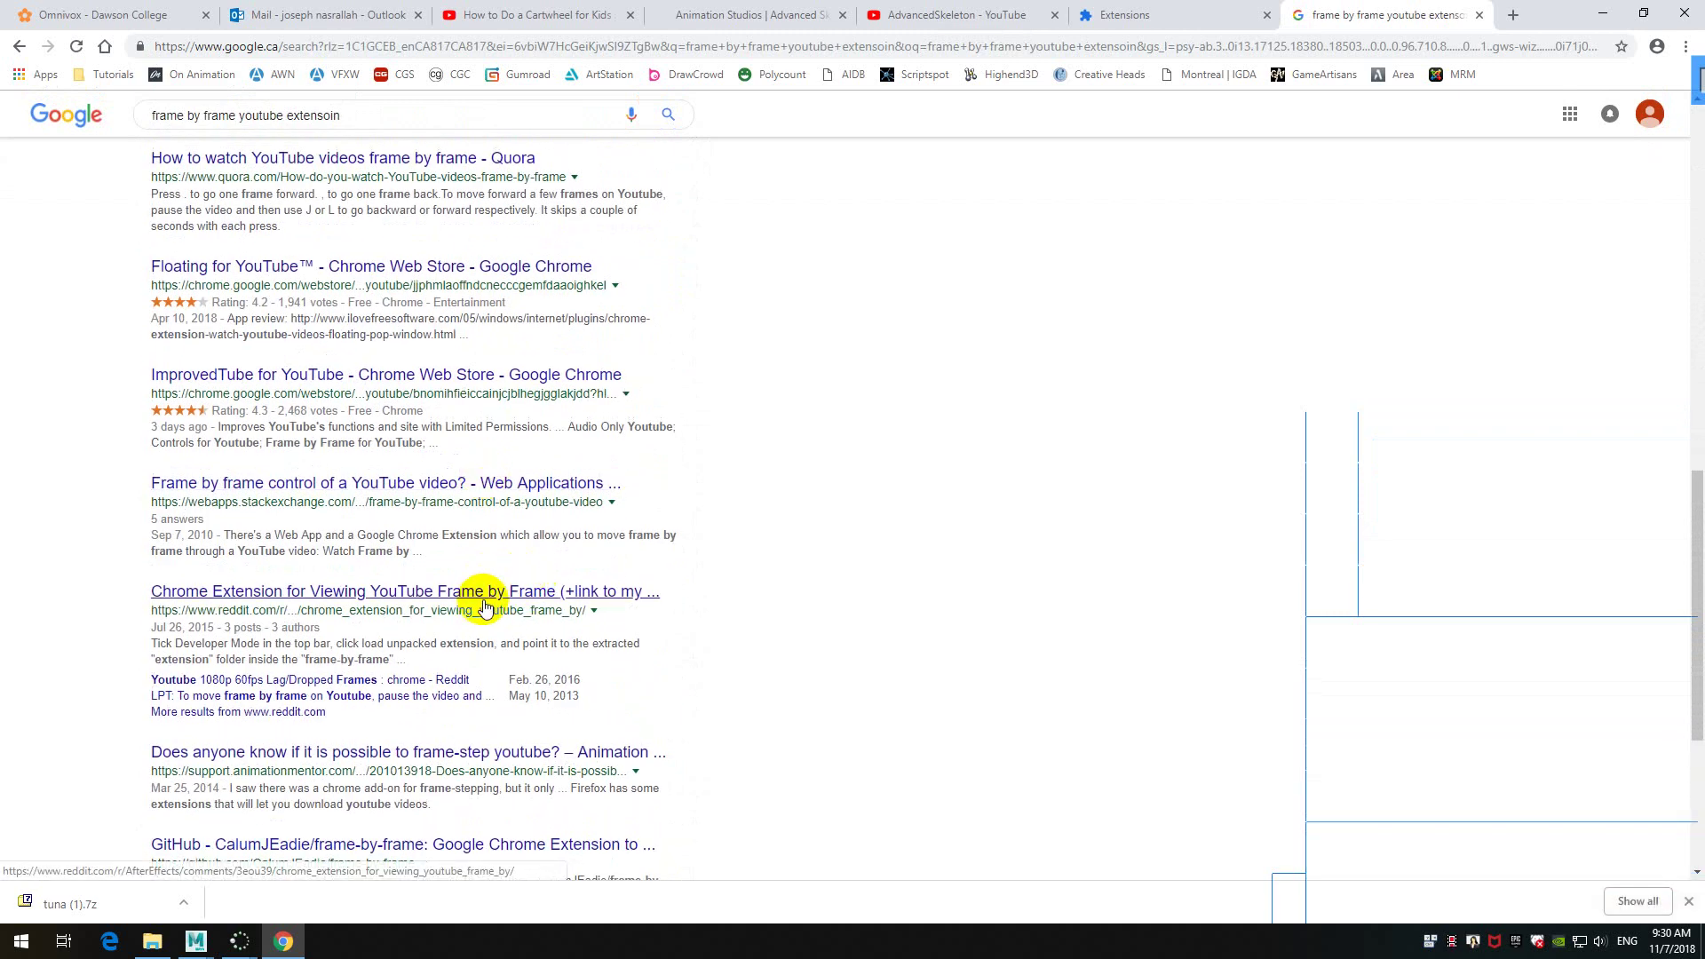
{"action": "left_click", "coordinate": [493, 593]}
- Read the install instructions in the Reddit thread and open its linked frame-by-frame GitHub repository
{"action": "scroll", "coordinate": [490, 589], "scroll_direction": "down", "scroll_amount": 4}
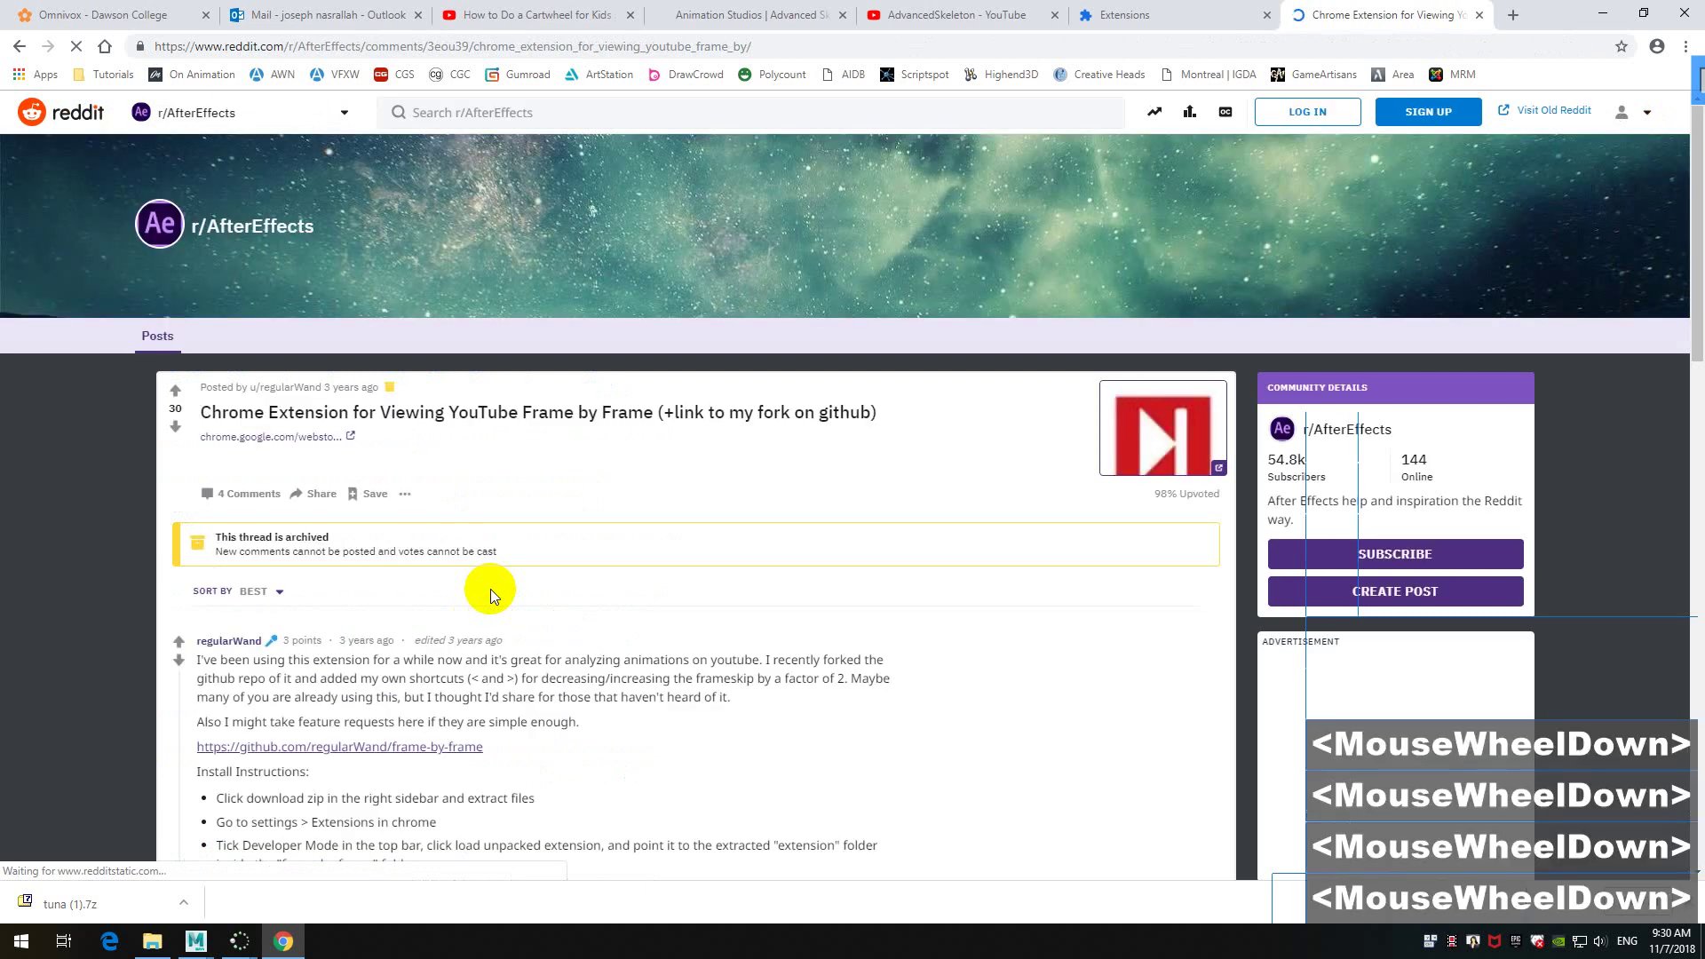
{"action": "scroll", "coordinate": [497, 547], "scroll_direction": "down", "scroll_amount": 4}
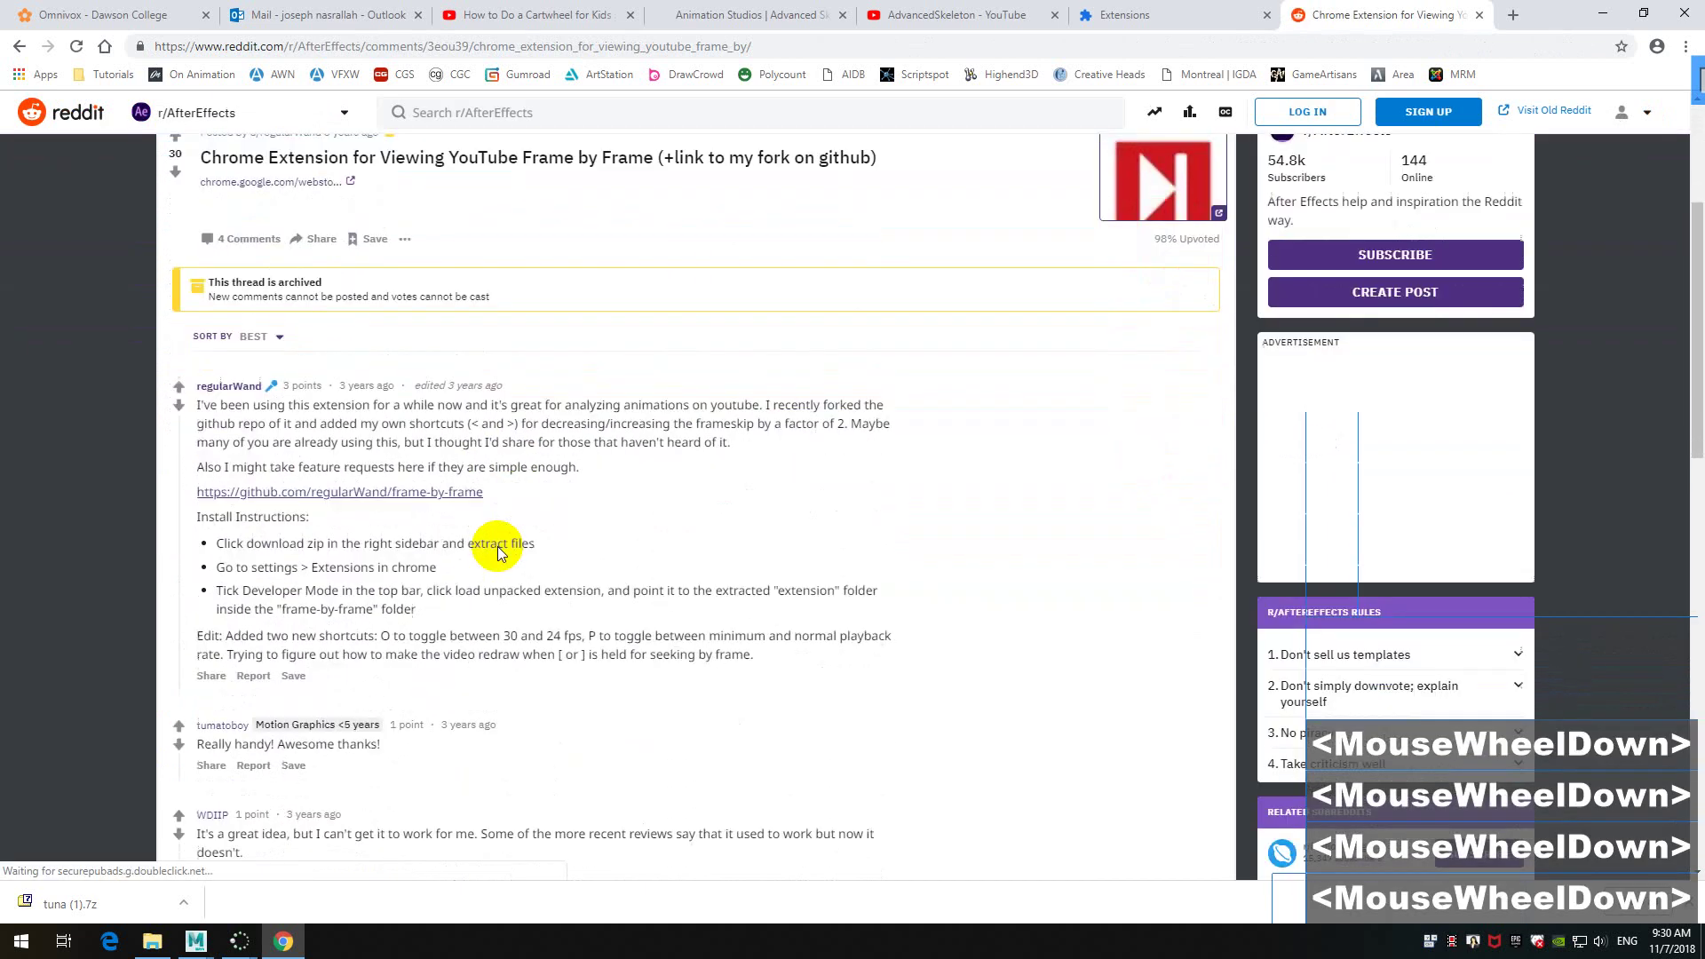
{"action": "left_click", "coordinate": [408, 431]}
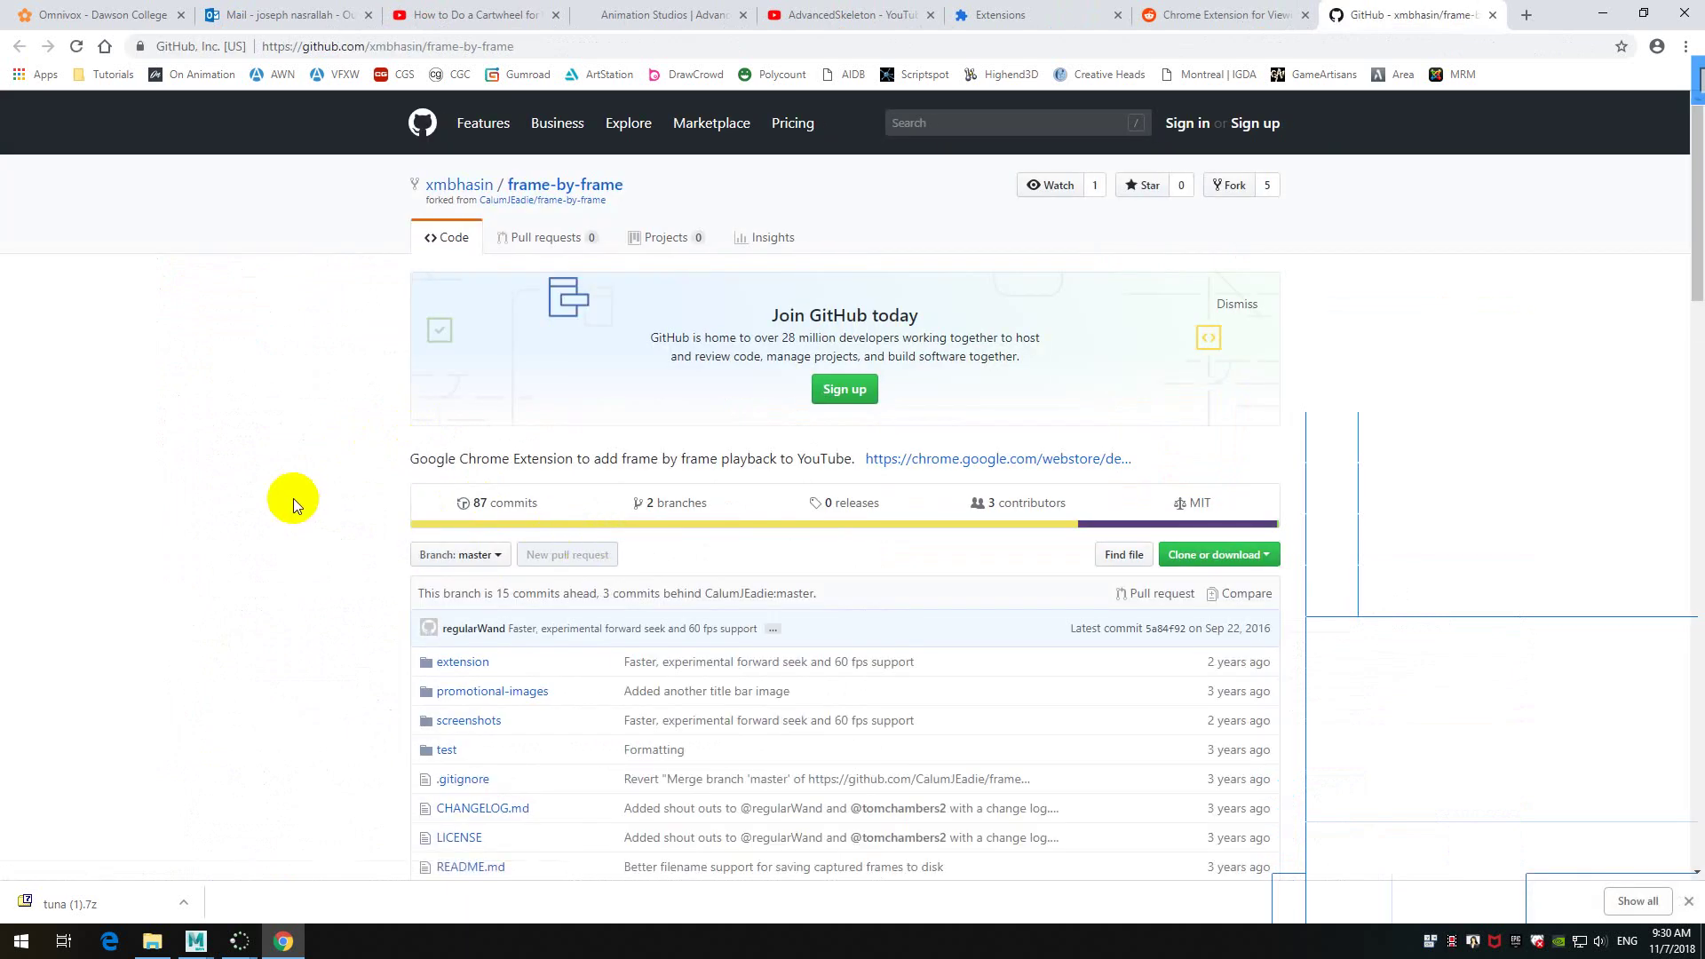
- Examine the frame-by-frame GitHub repository page and close its tab to return to the Reddit thread
{"action": "scroll", "coordinate": [361, 530], "scroll_direction": "down", "scroll_amount": 2}
{"action": "scroll", "coordinate": [360, 530], "scroll_direction": "down", "scroll_amount": 1}
{"action": "scroll", "coordinate": [128, 326], "scroll_direction": "up", "scroll_amount": 5}
{"action": "right_click", "coordinate": [129, 325]}
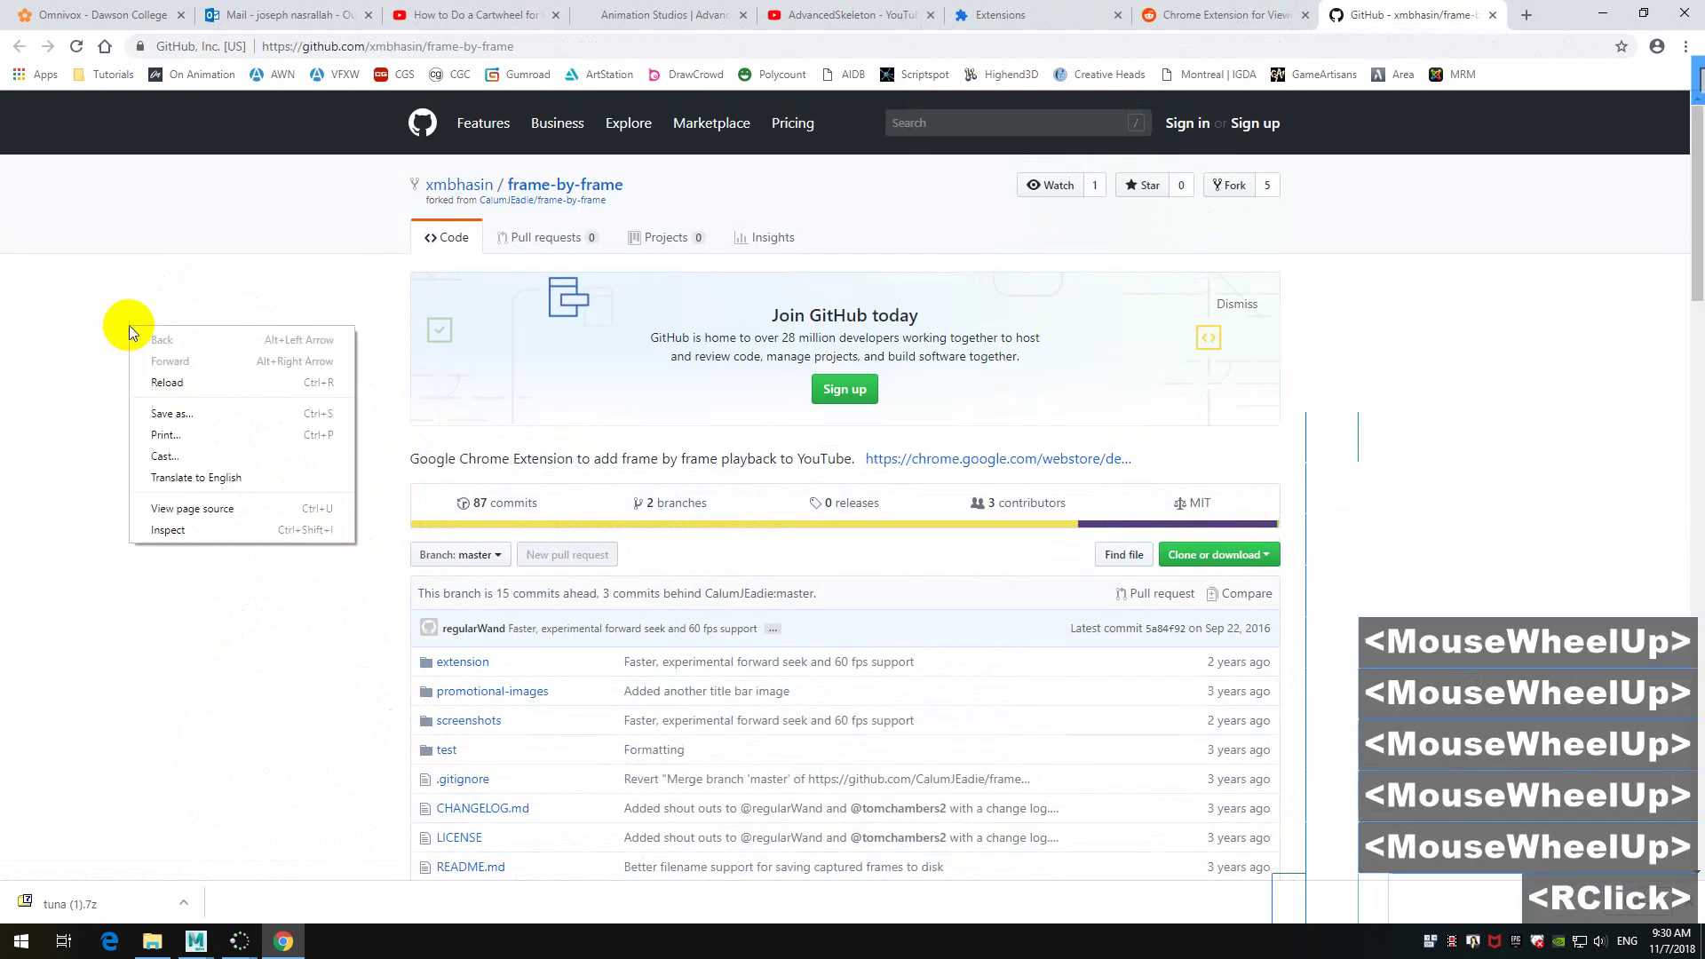
{"action": "left_click", "coordinate": [169, 341]}
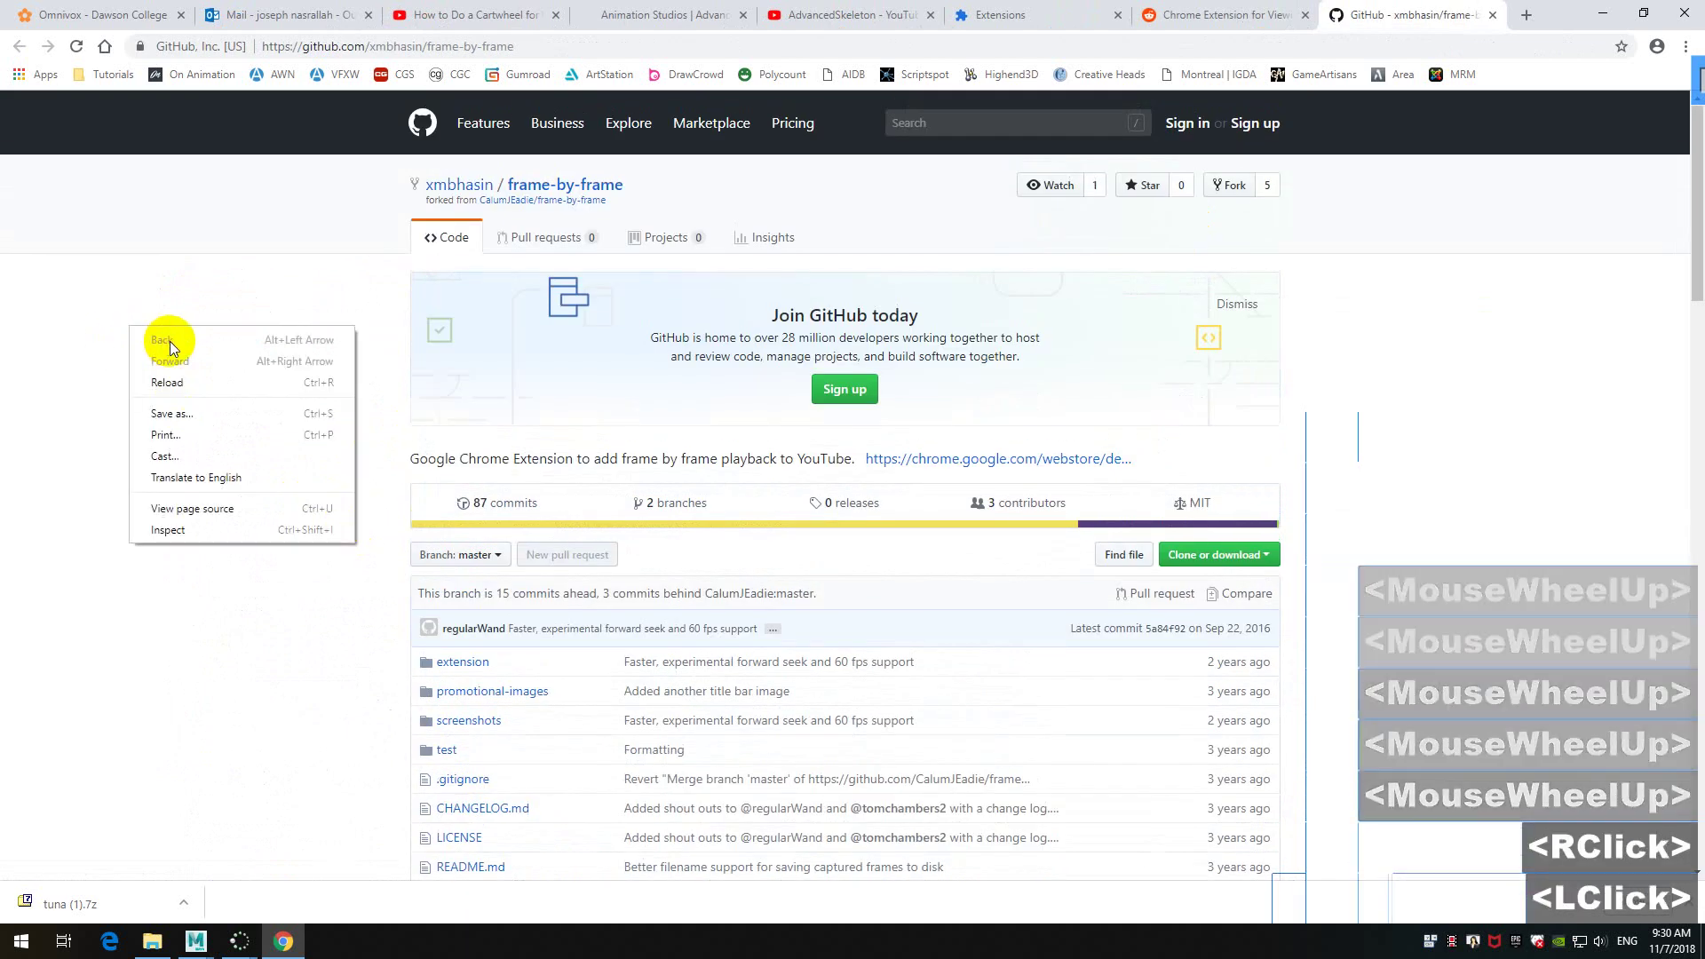
{"action": "left_click", "coordinate": [1493, 14]}
- Read the remaining comments in the Reddit thread and go back to the Google results
{"action": "scroll", "coordinate": [408, 577], "scroll_direction": "down", "scroll_amount": 6}
{"action": "scroll", "coordinate": [391, 568], "scroll_direction": "up", "scroll_amount": 10}
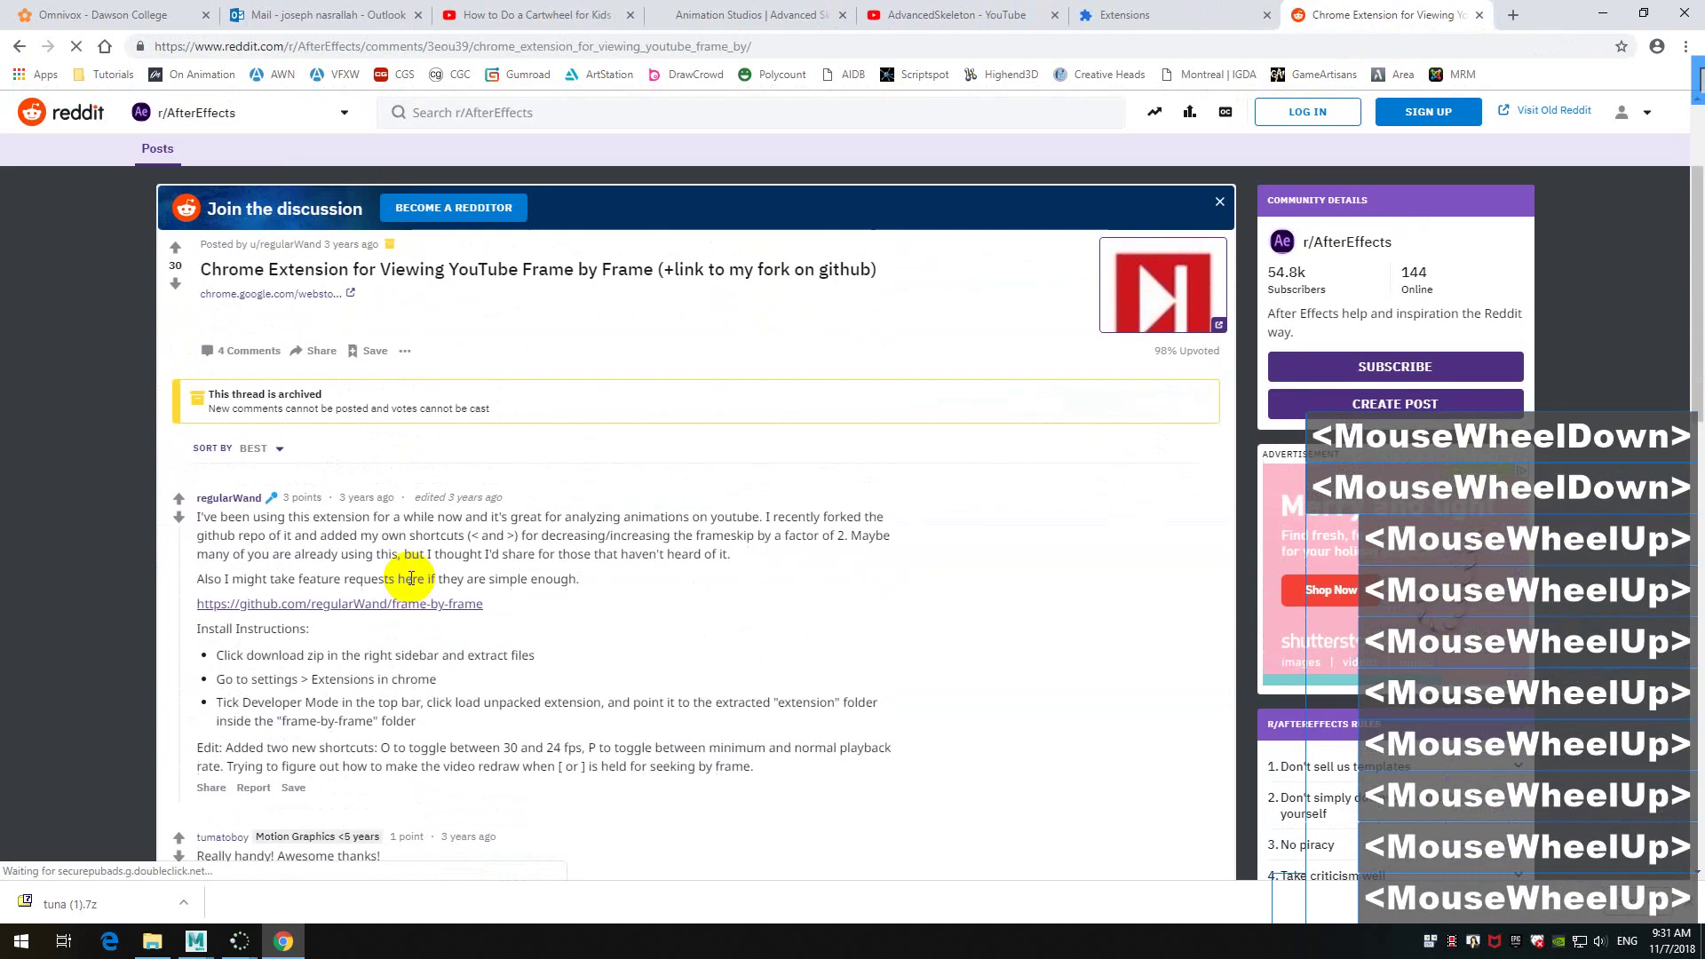
{"action": "scroll", "coordinate": [387, 664], "scroll_direction": "down", "scroll_amount": 7}
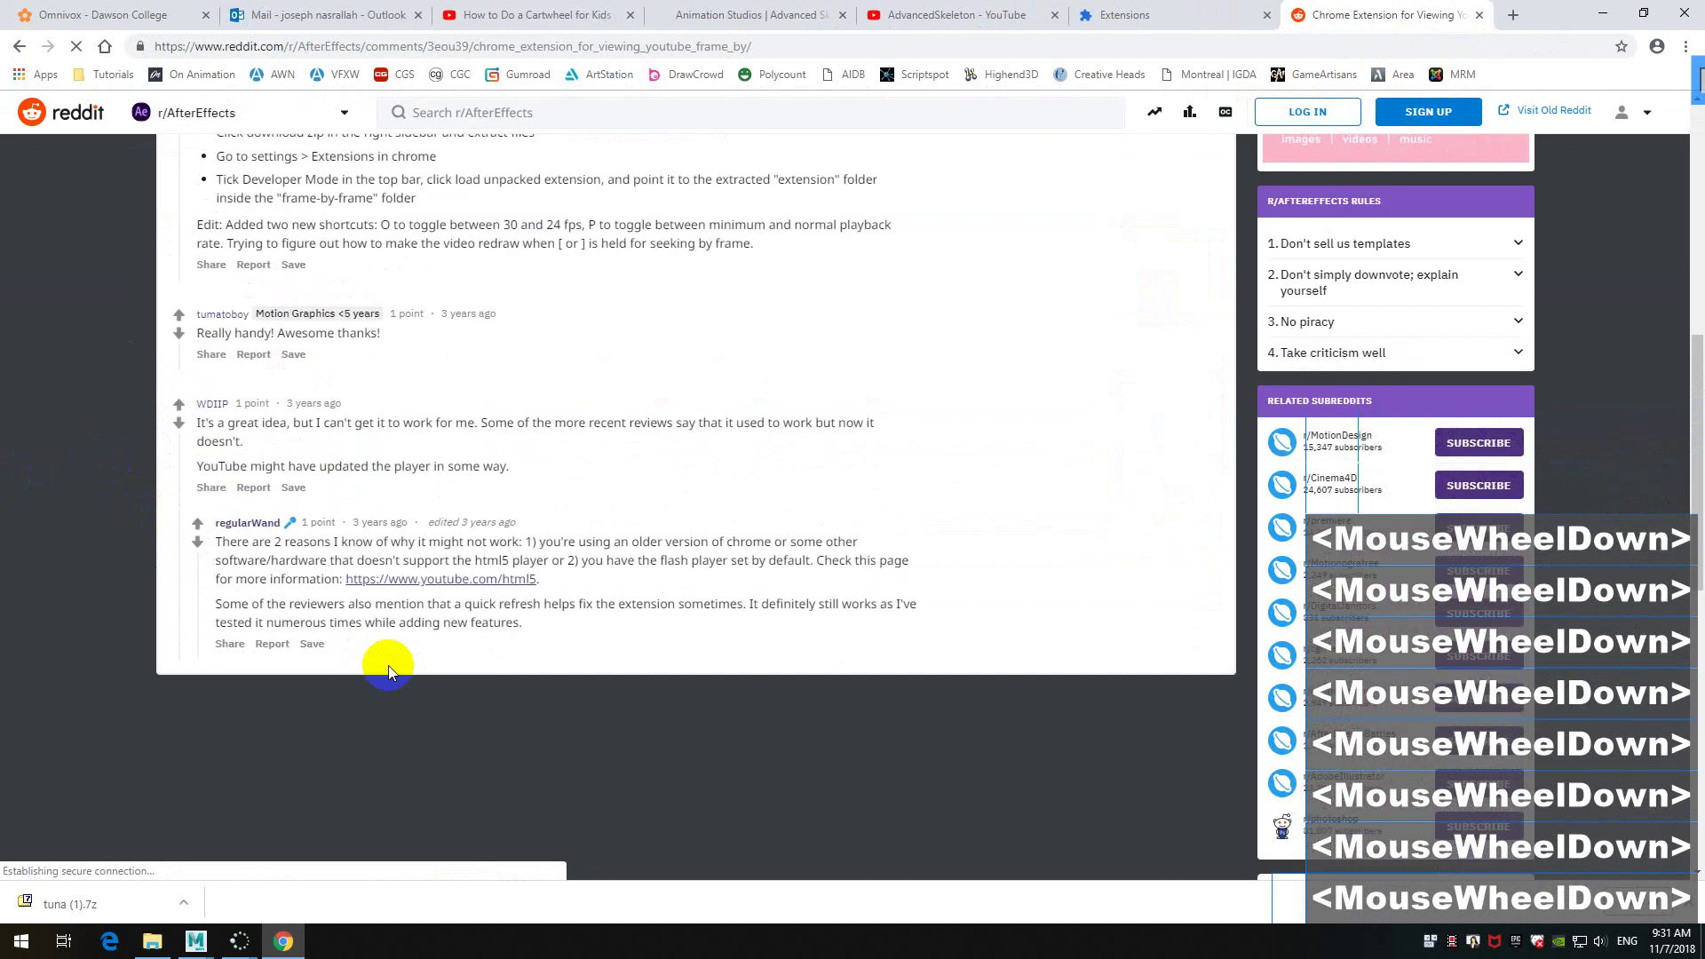
{"action": "right_click", "coordinate": [101, 410]}
{"action": "left_click", "coordinate": [125, 423]}
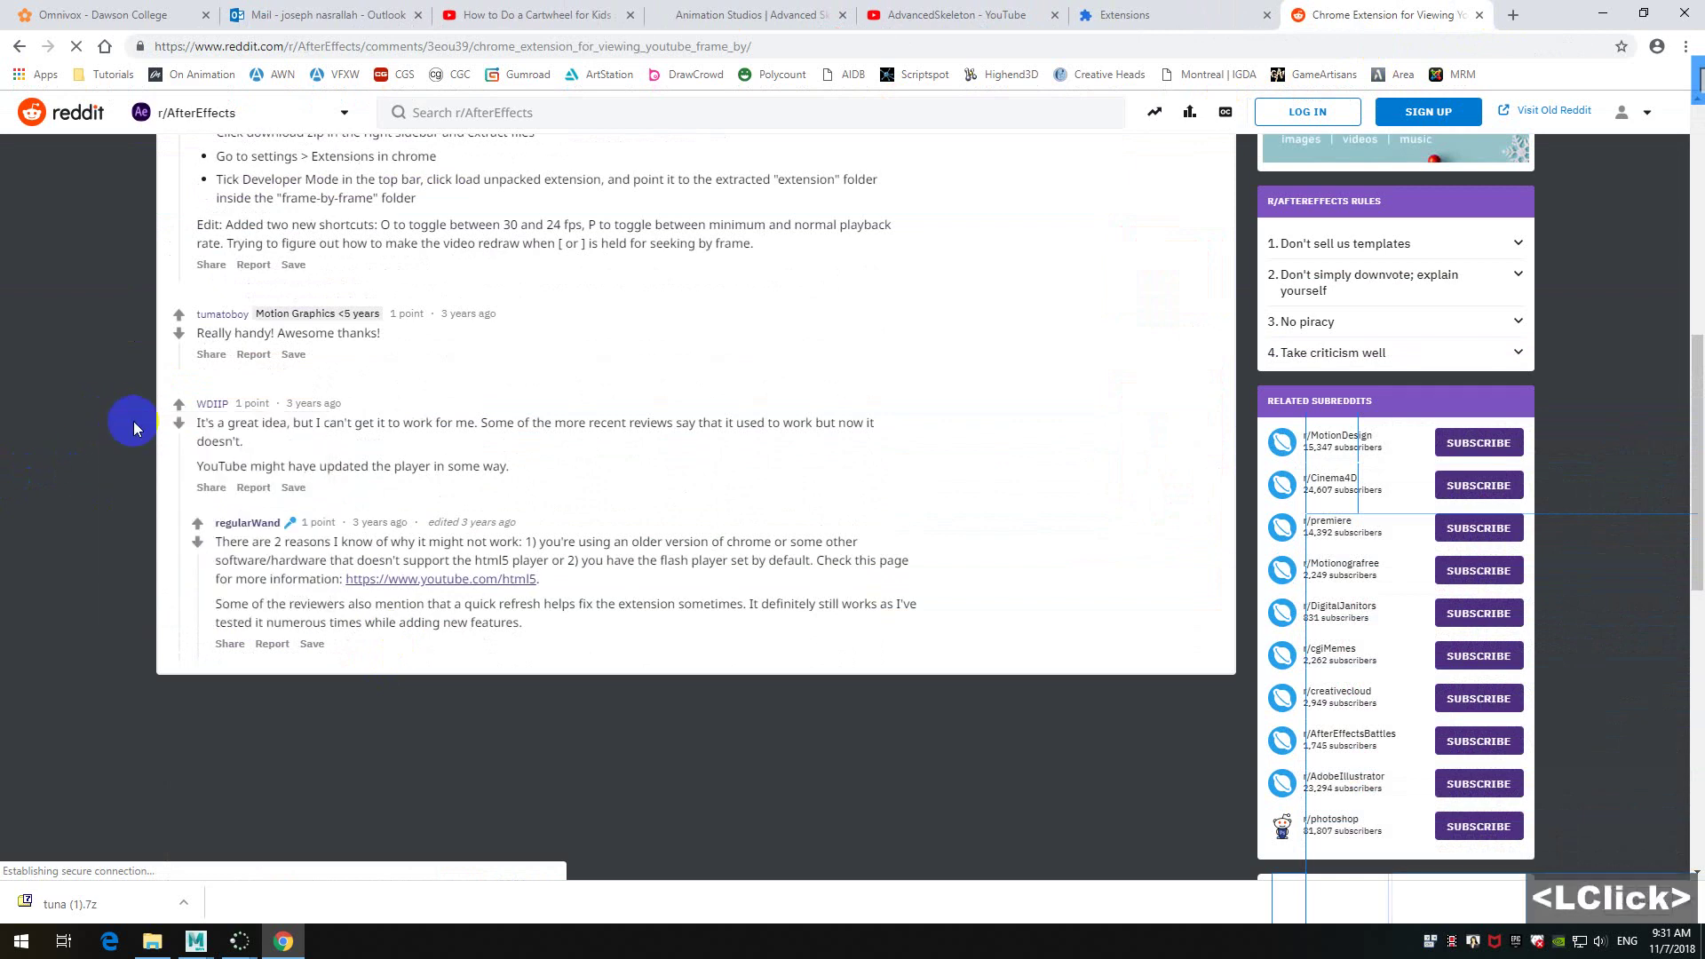
- Search Google for "analyzer animation" and open the Anilyzer result for watching YouTube and Vimeo frame by frame
{"action": "scroll", "coordinate": [593, 212], "scroll_direction": "down", "scroll_amount": 5}
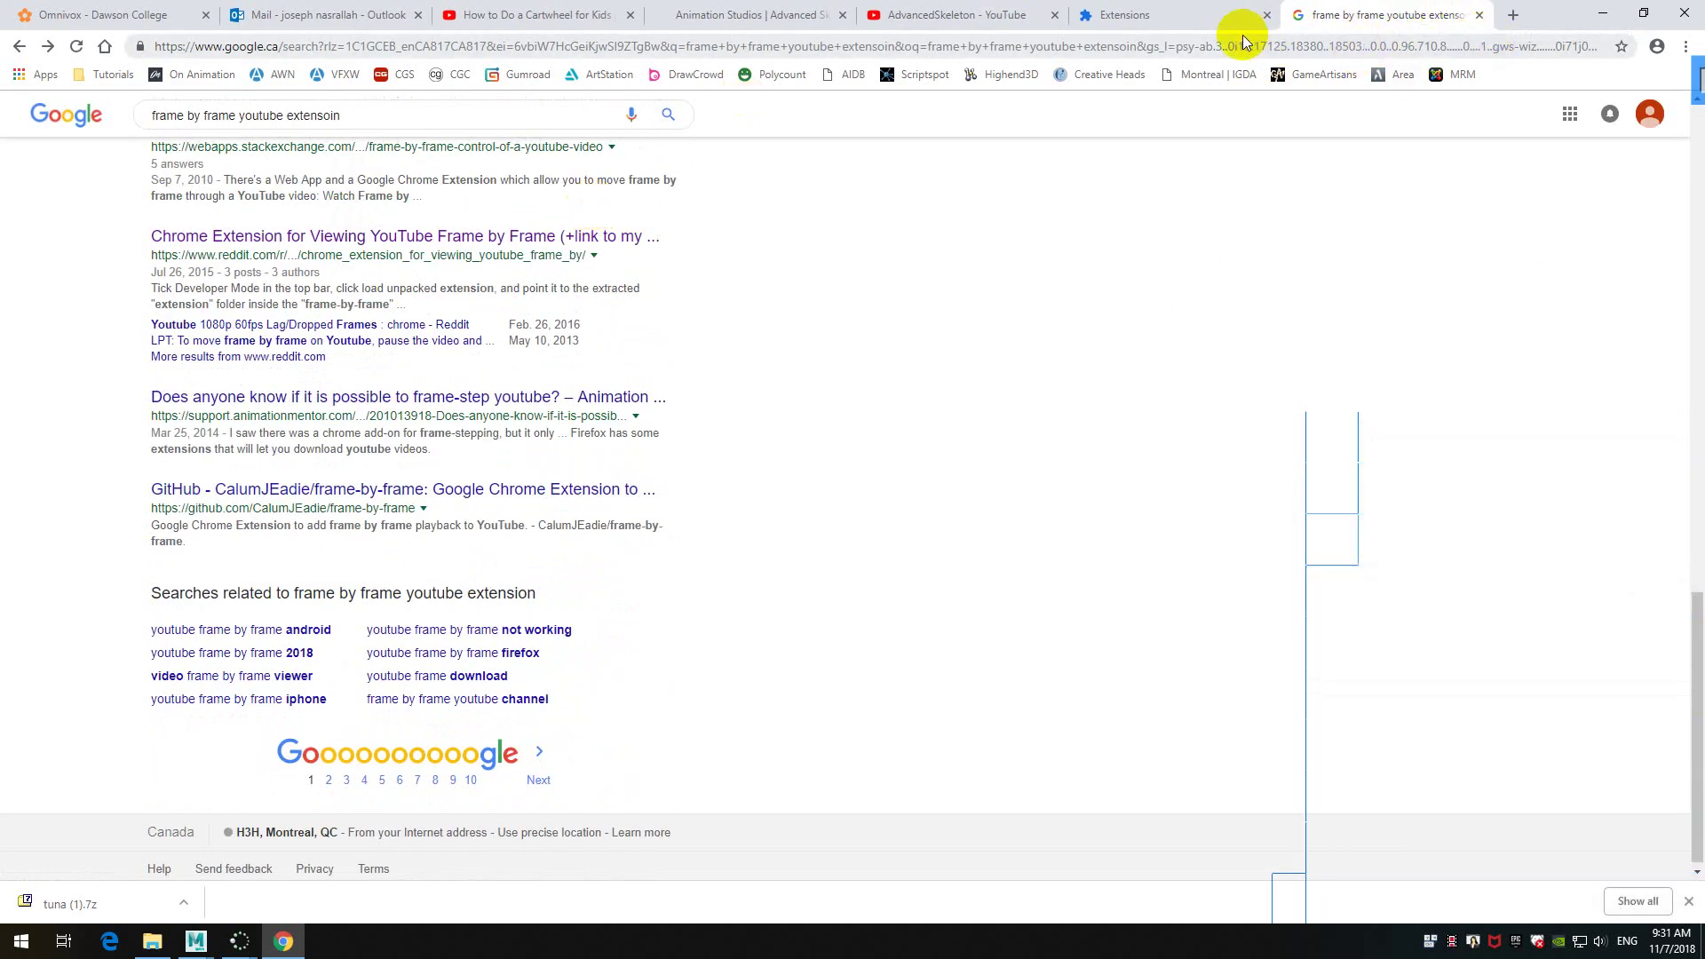
{"action": "left_click", "coordinate": [1242, 49]}
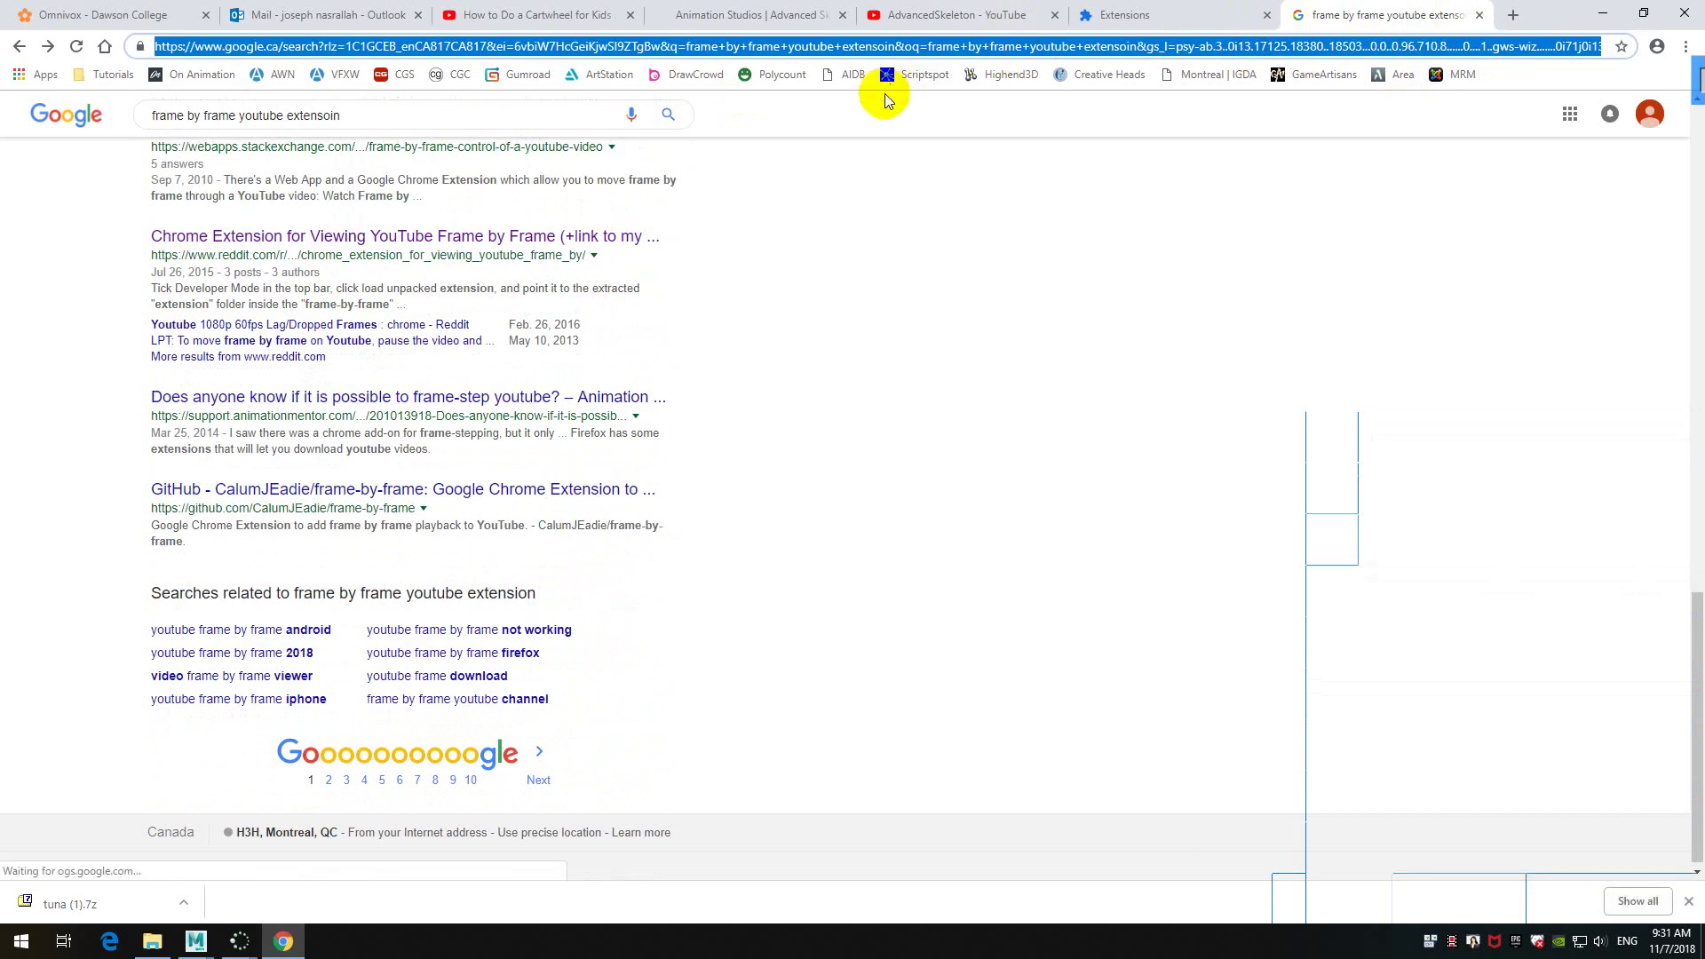
{"action": "scroll", "coordinate": [888, 93], "scroll_direction": "up", "scroll_amount": 10}
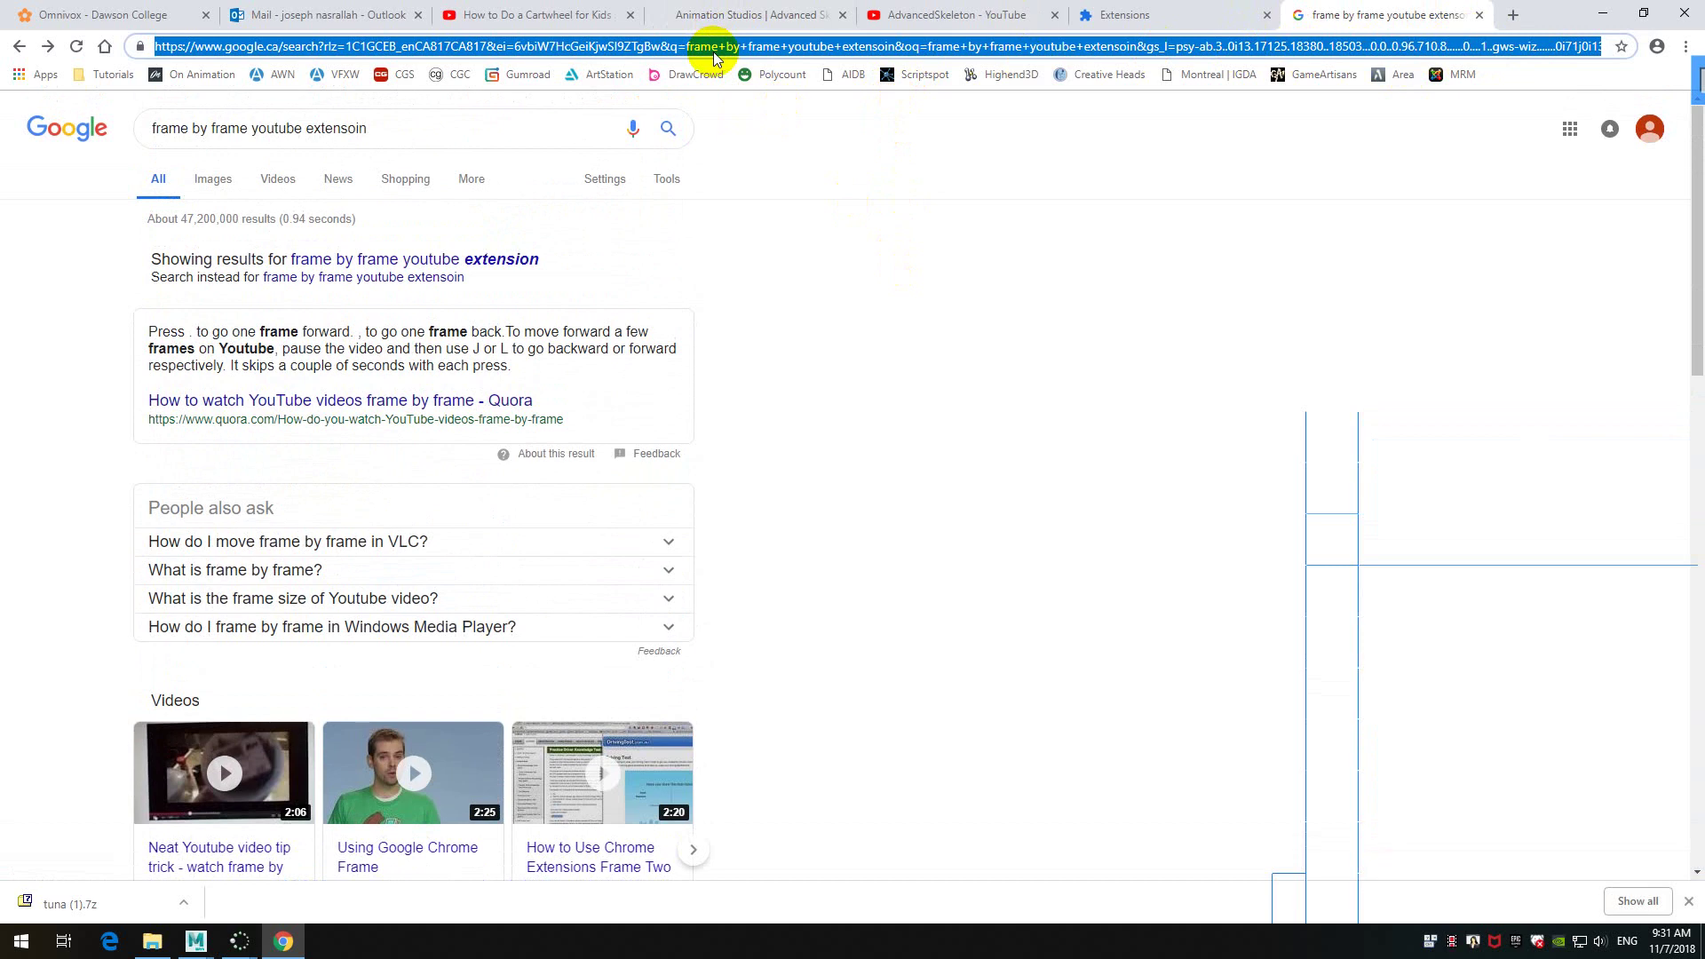
{"action": "type", "text": "analy"}
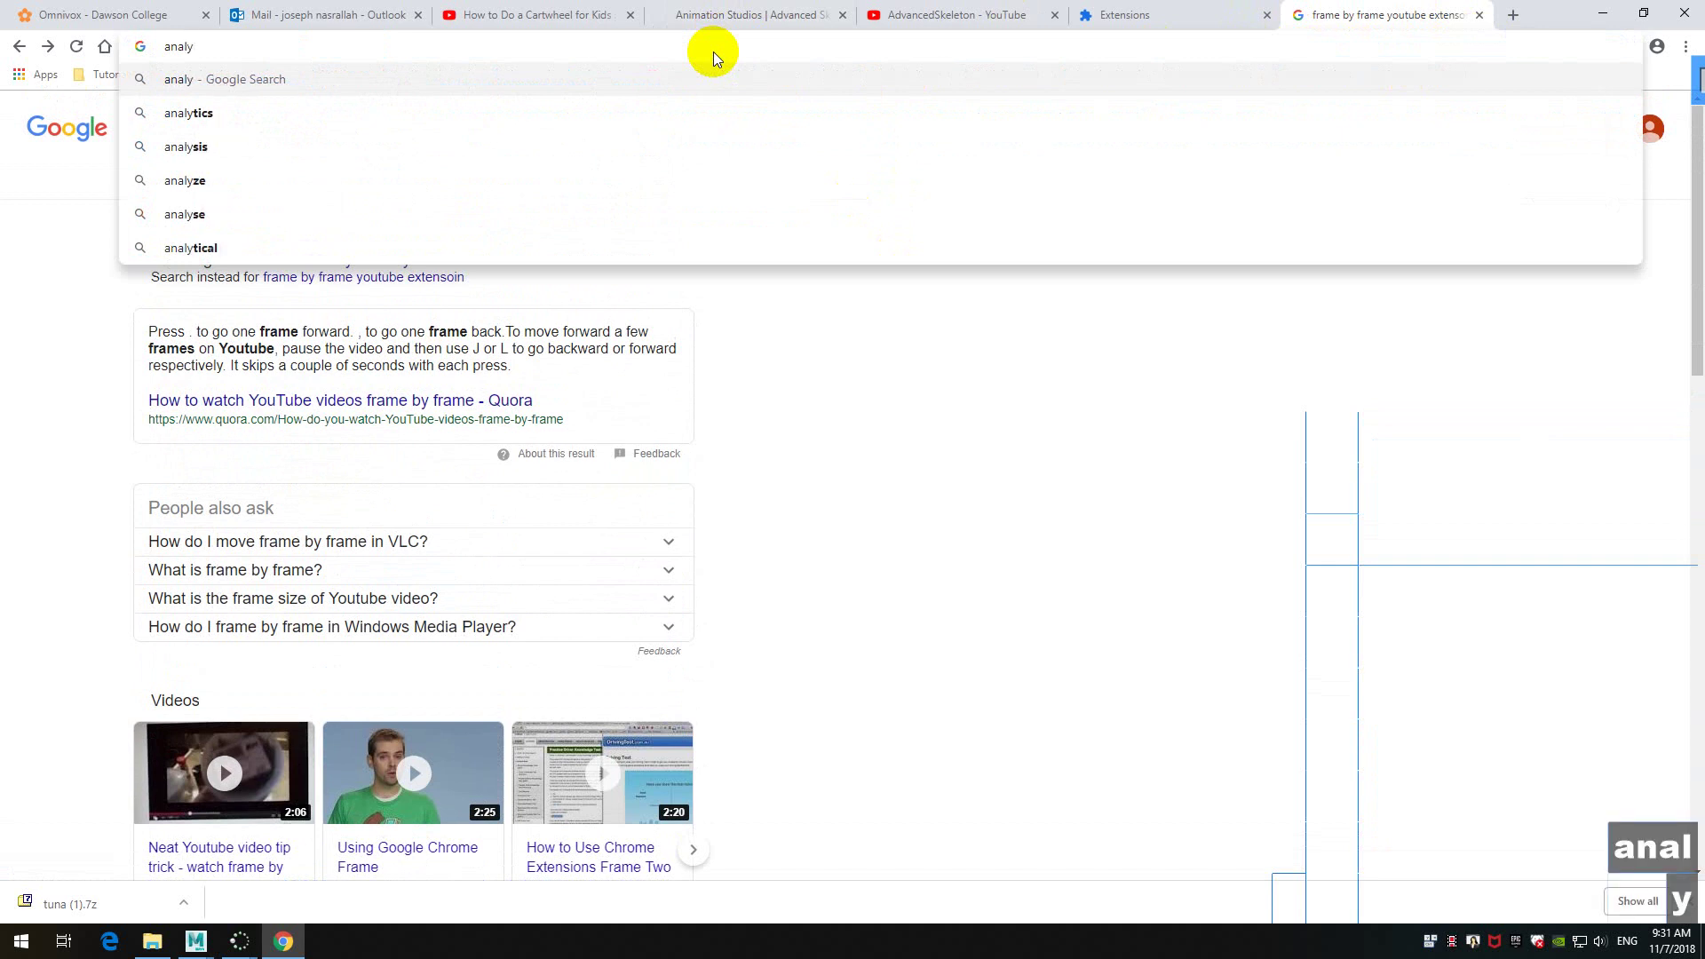
{"action": "type", "text": "zer animatio"}
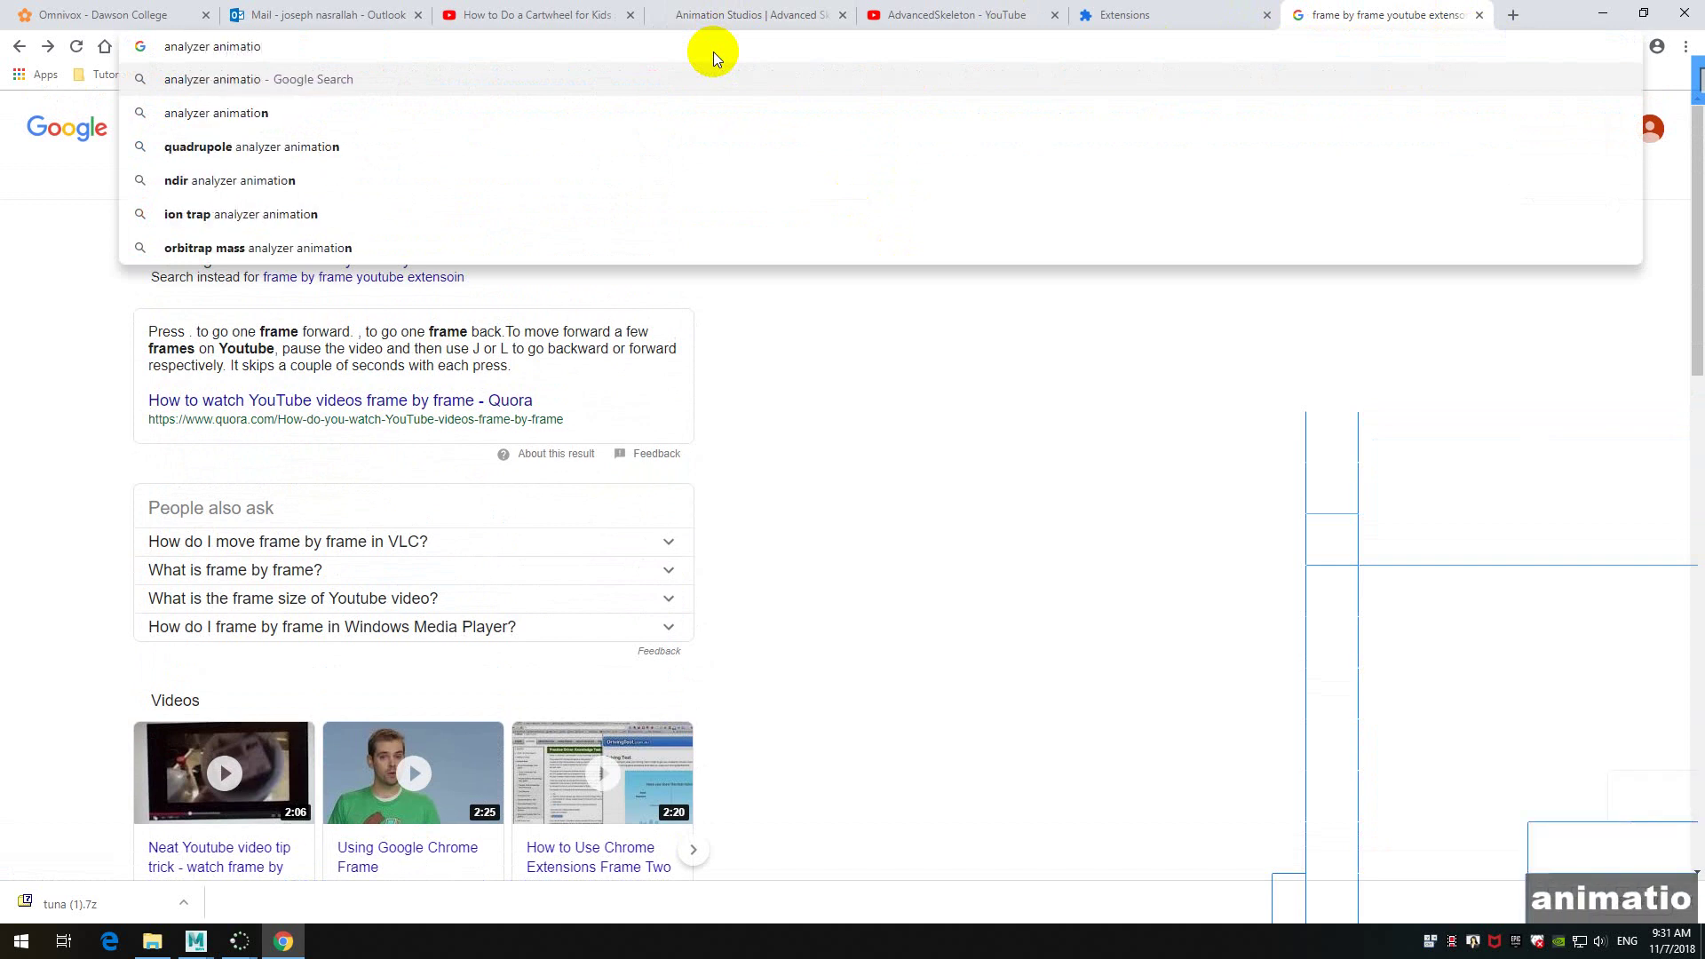
{"action": "type", "text": "n"}
{"action": "key", "text": "Return"}
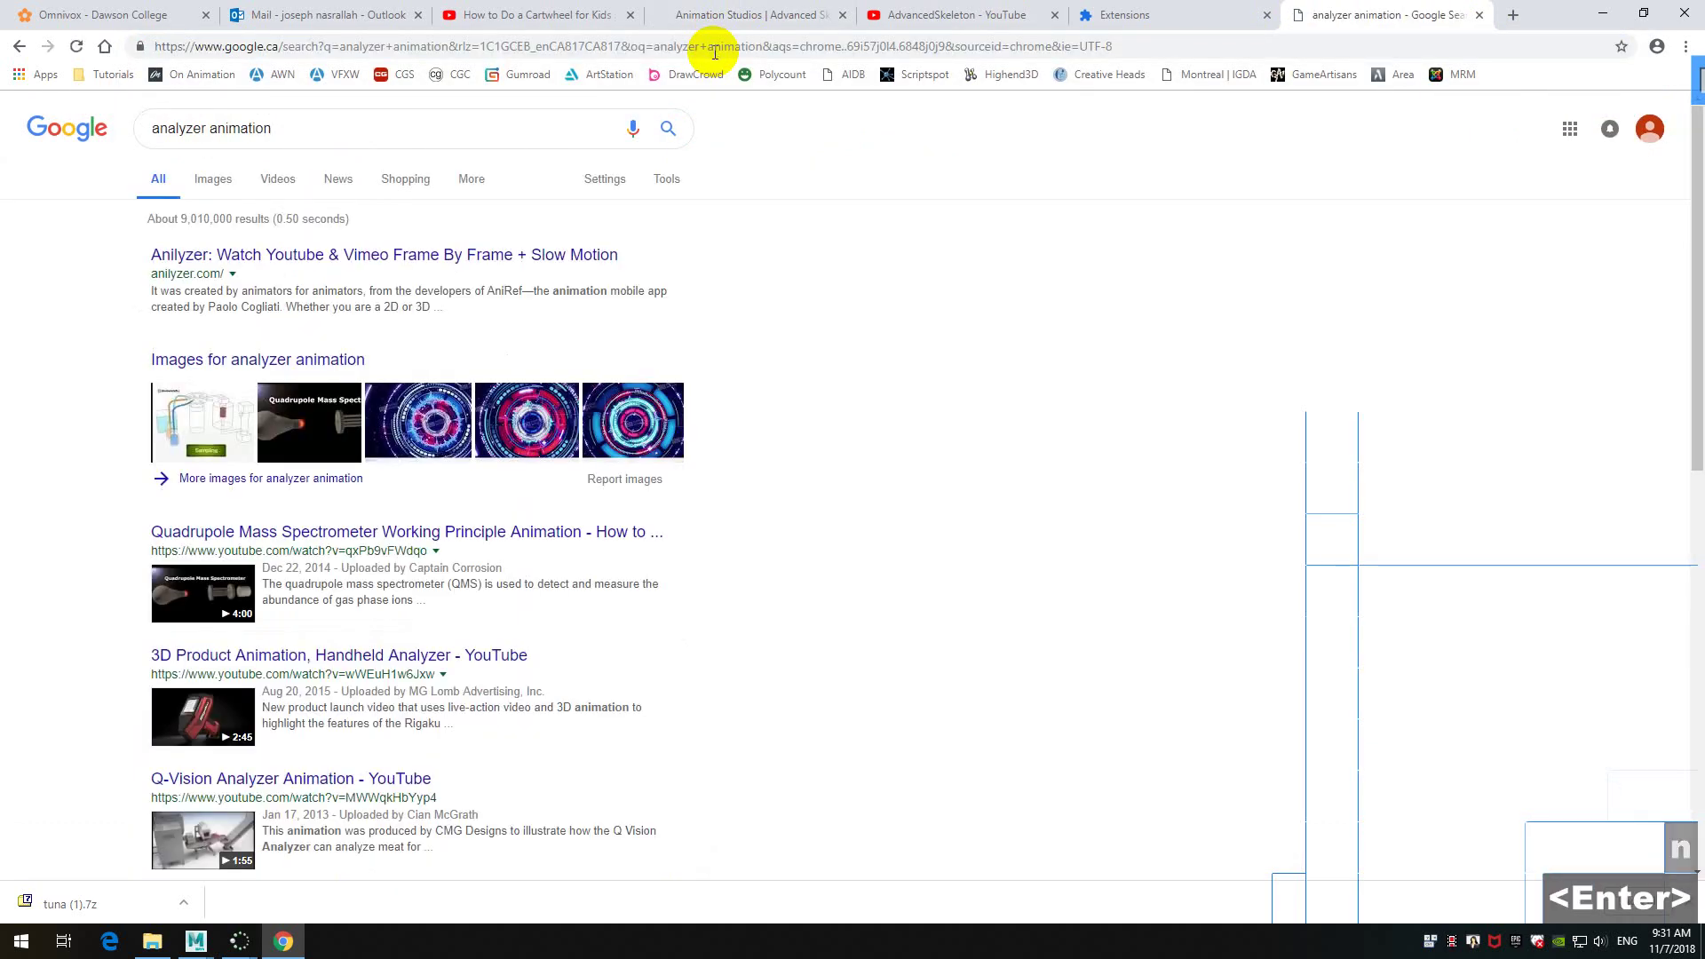
{"action": "left_click", "coordinate": [372, 256]}
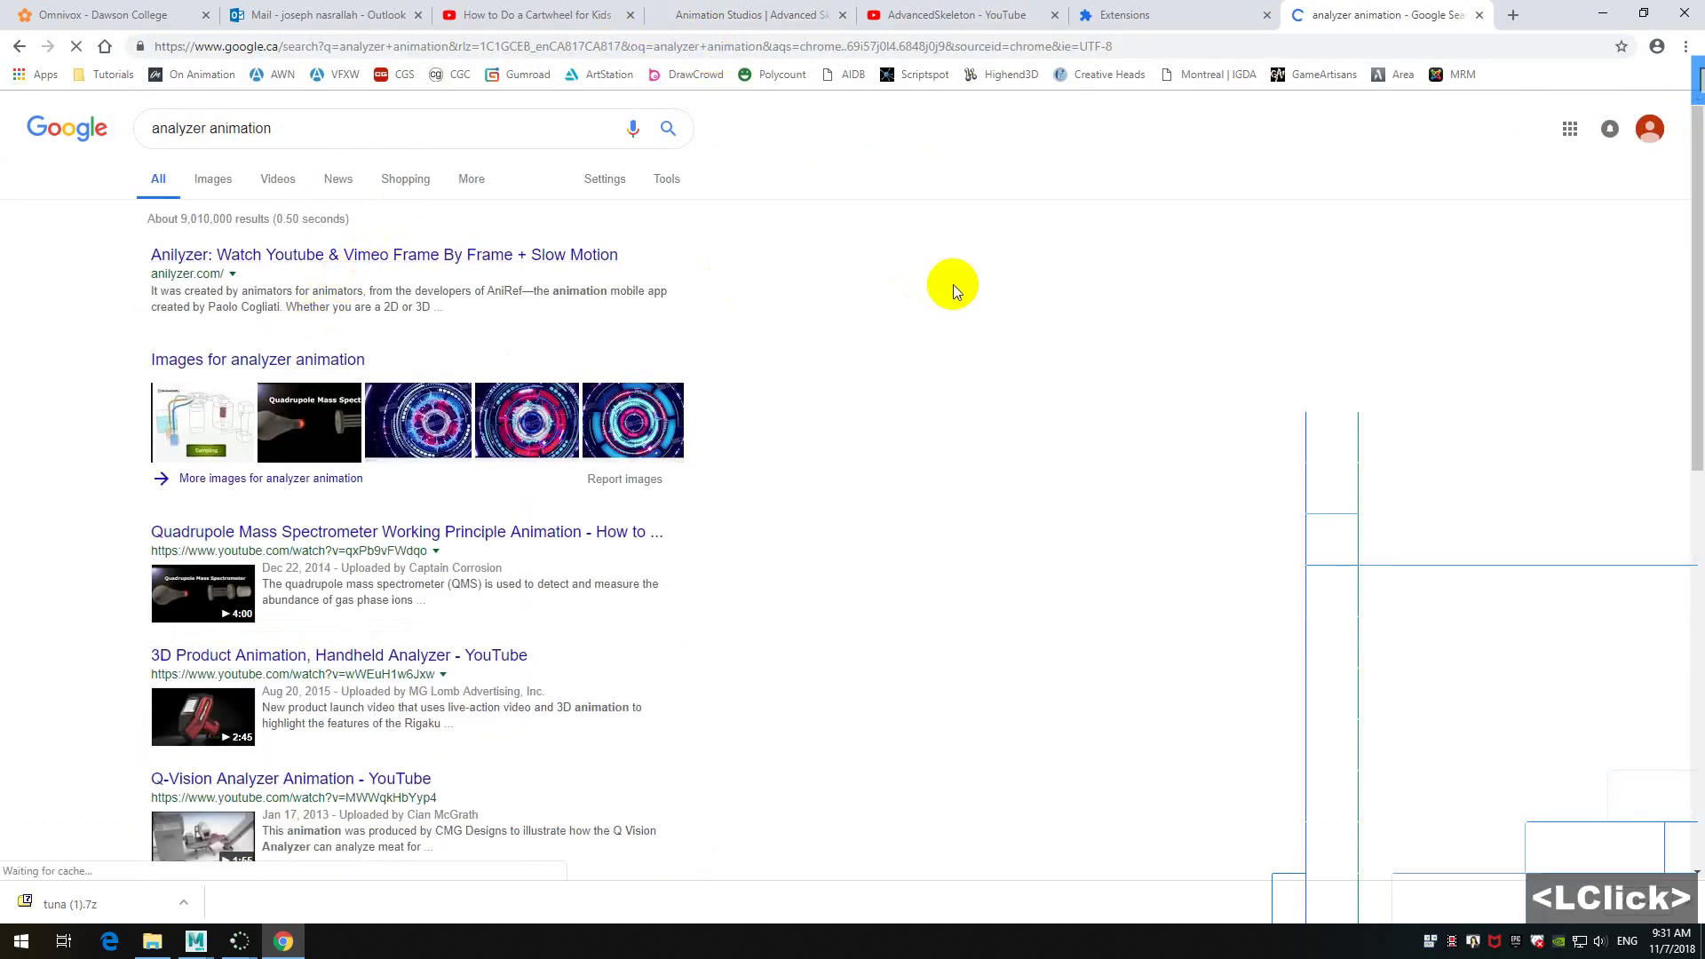
- Copy the web address of the "How to Do a Cartwheel for Kids" YouTube video and return to the Anilyzer page
{"action": "left_click", "coordinate": [970, 18]}
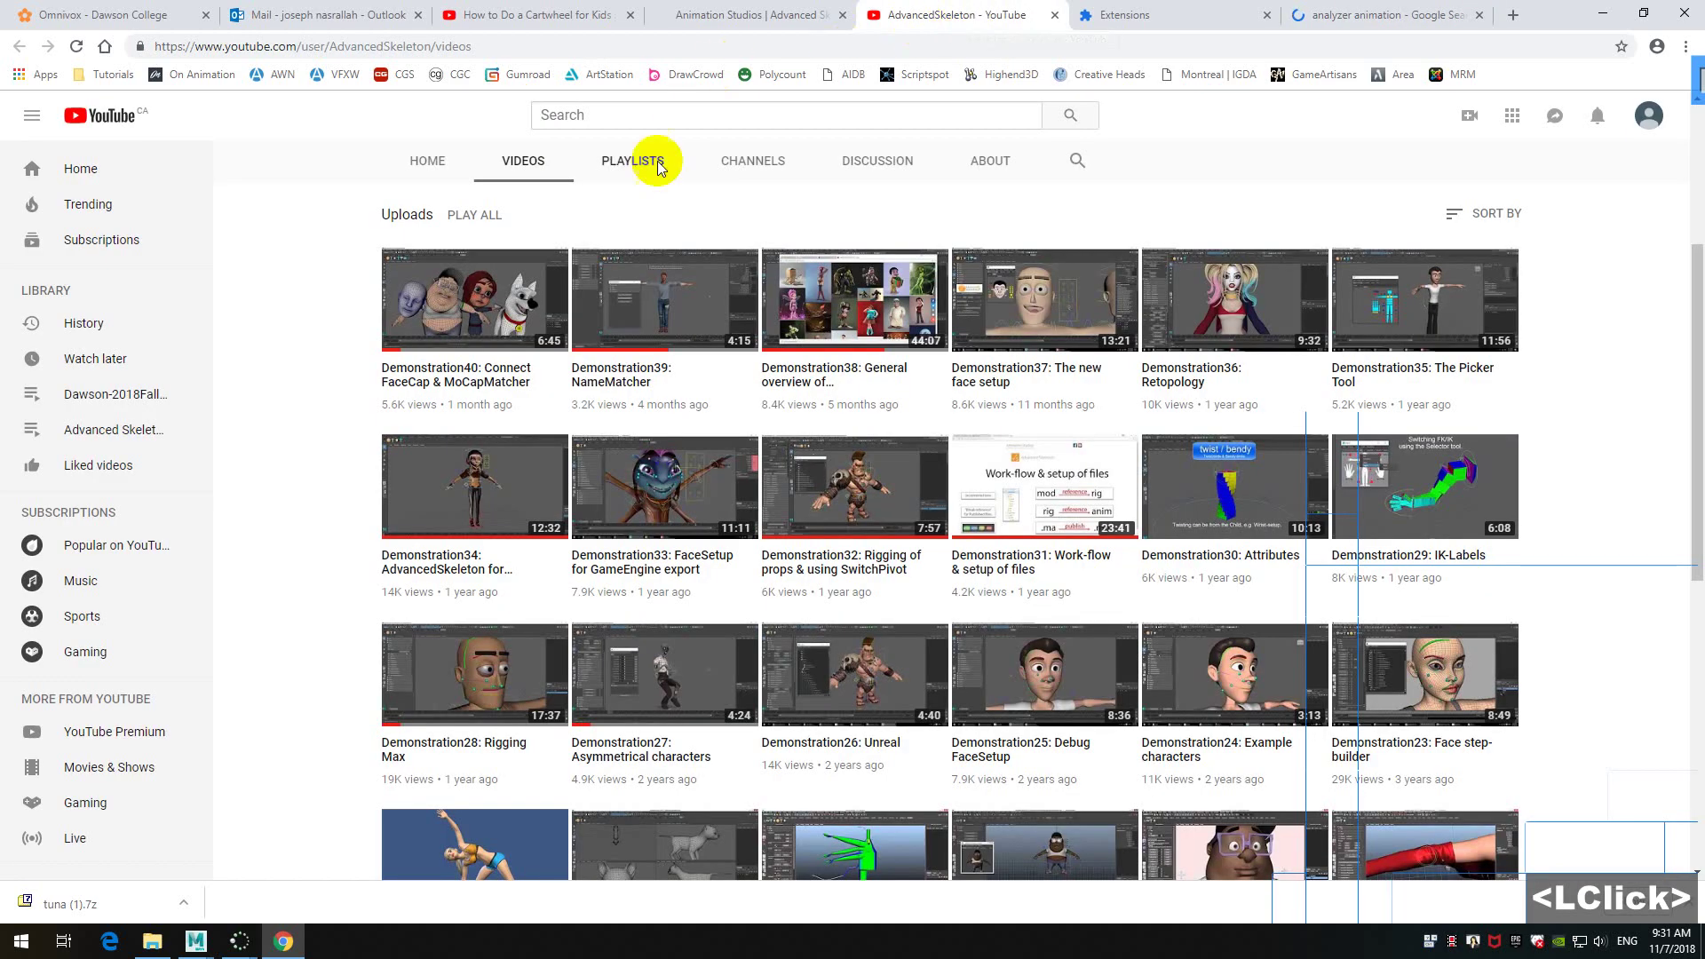
{"action": "left_click", "coordinate": [522, 14]}
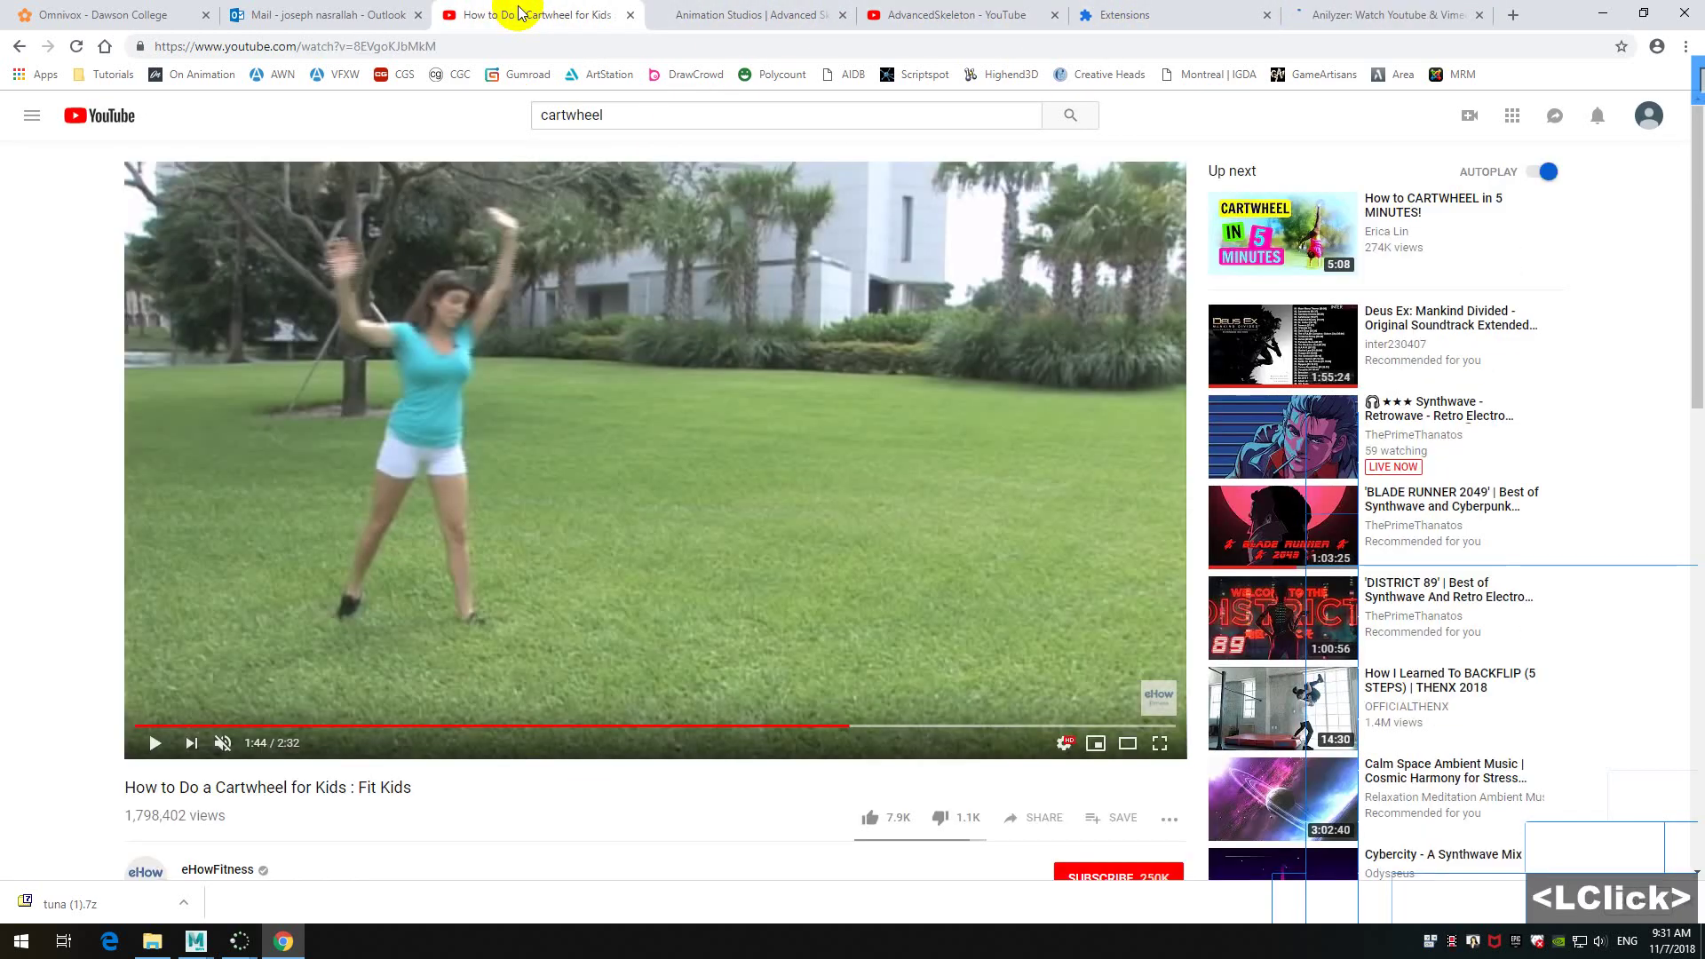
{"action": "left_click", "coordinate": [502, 46]}
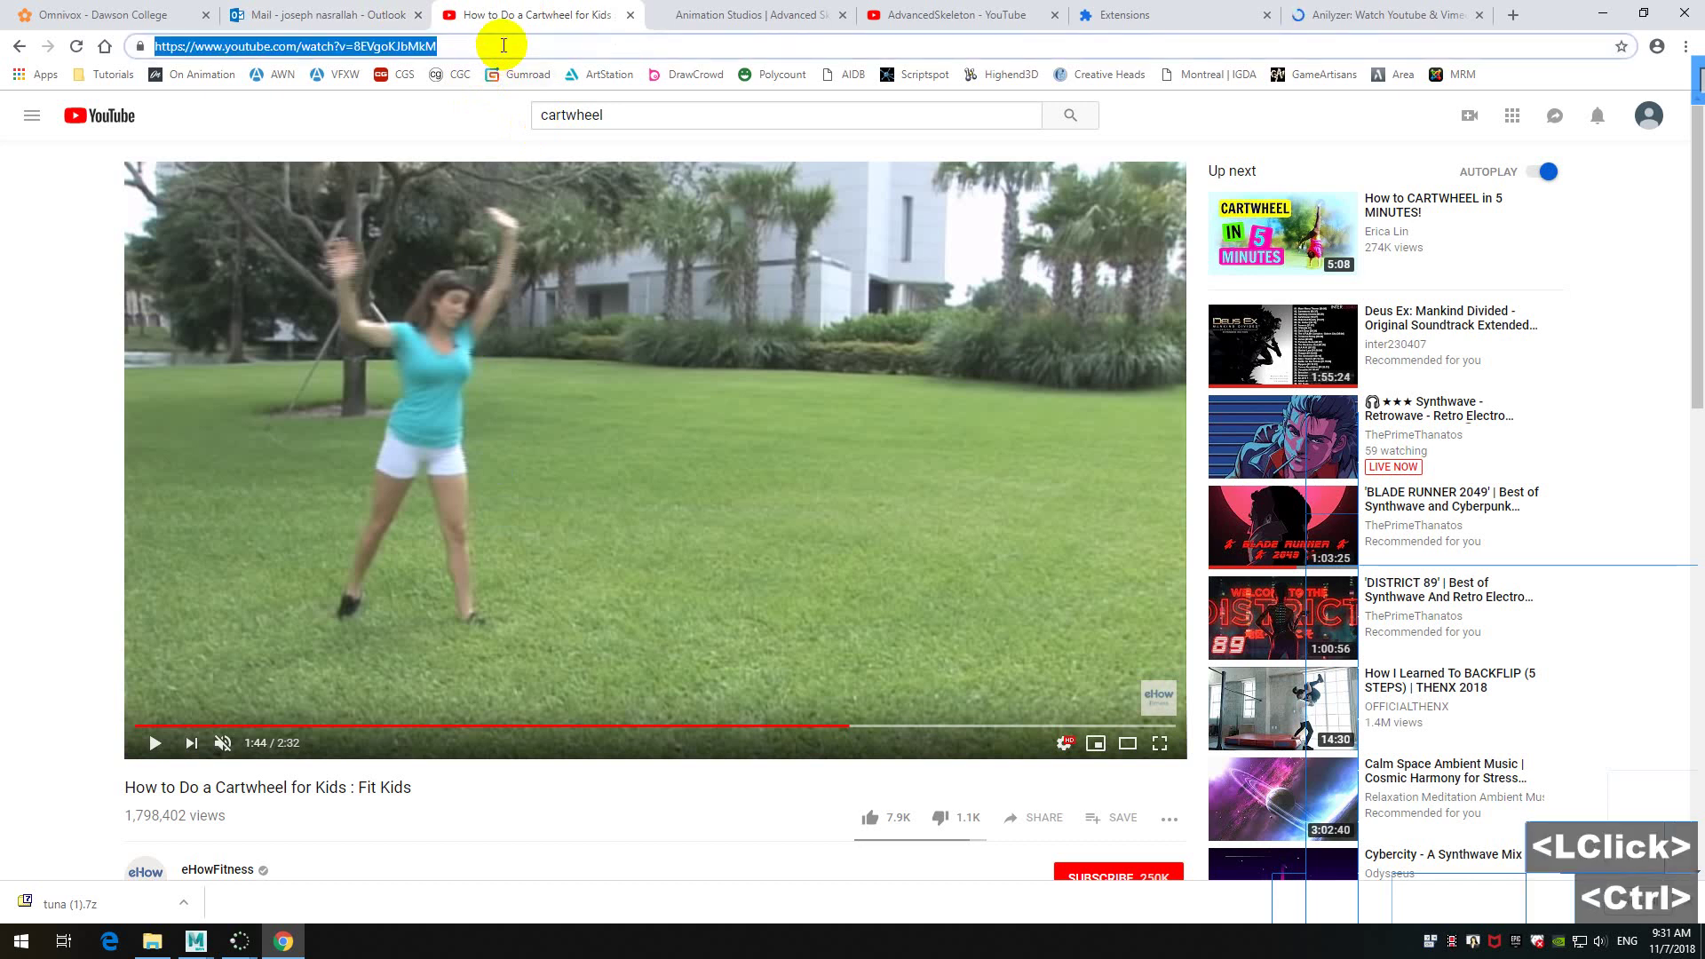
{"action": "key", "text": "ctrl+c"}
{"action": "left_click", "coordinate": [1403, 14]}
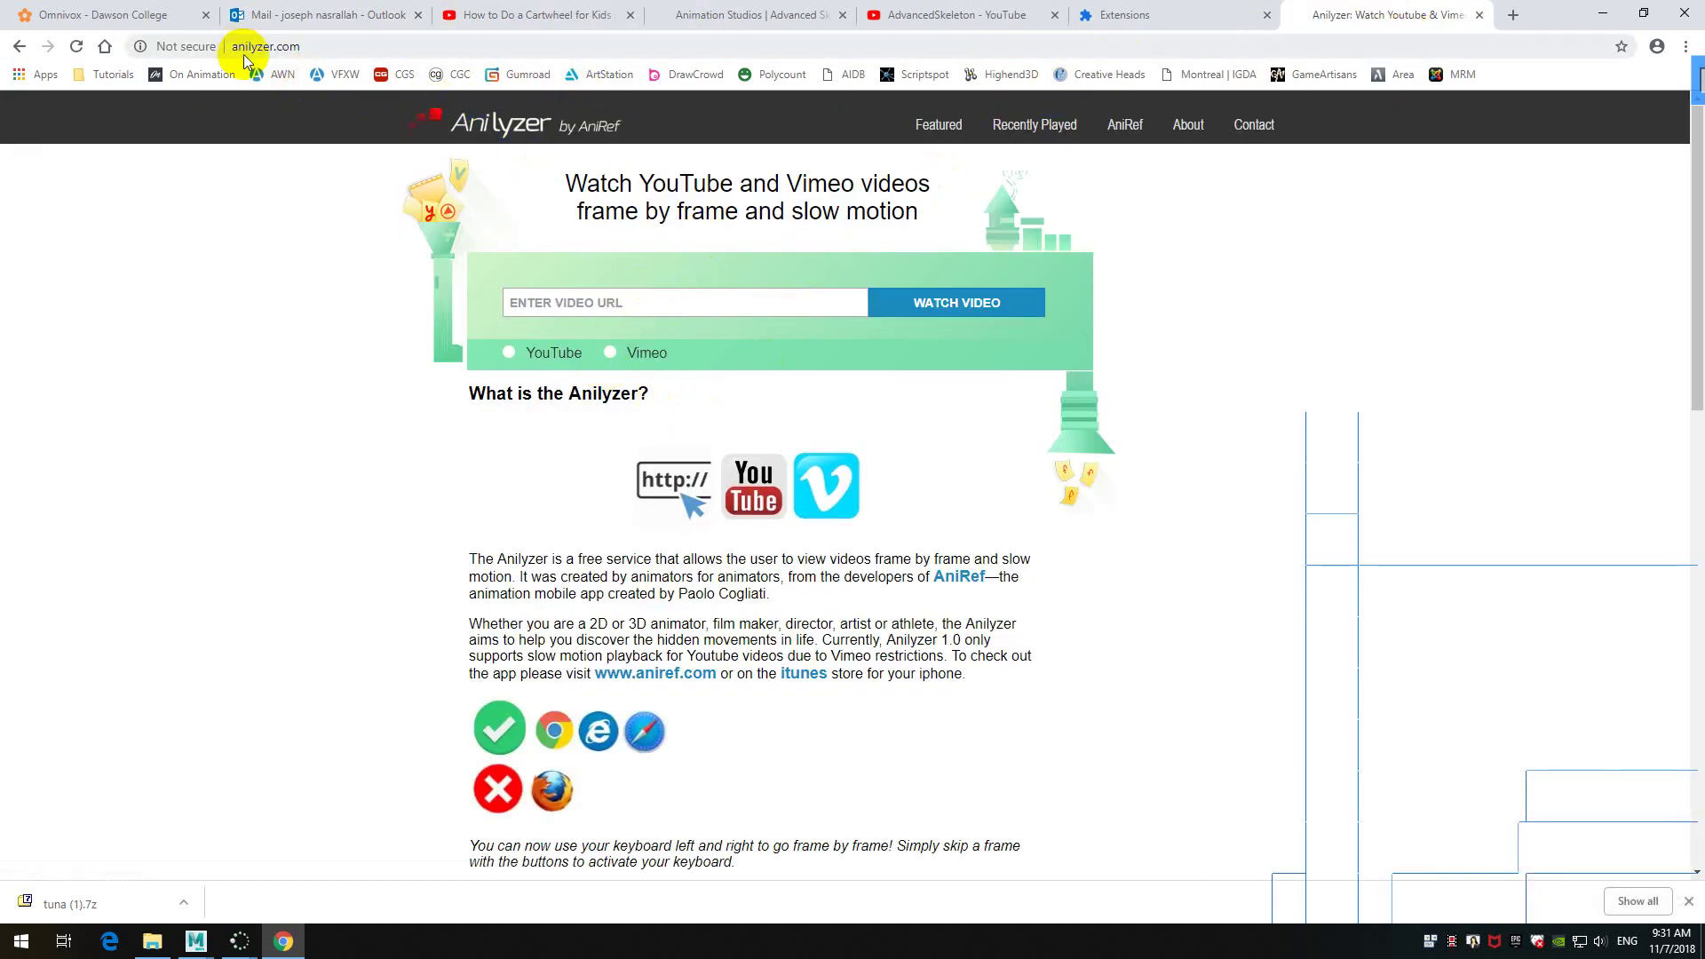
- Load the copied cartwheel video address in Anilyzer with YouTube chosen as the source
{"action": "left_click", "coordinate": [649, 298]}
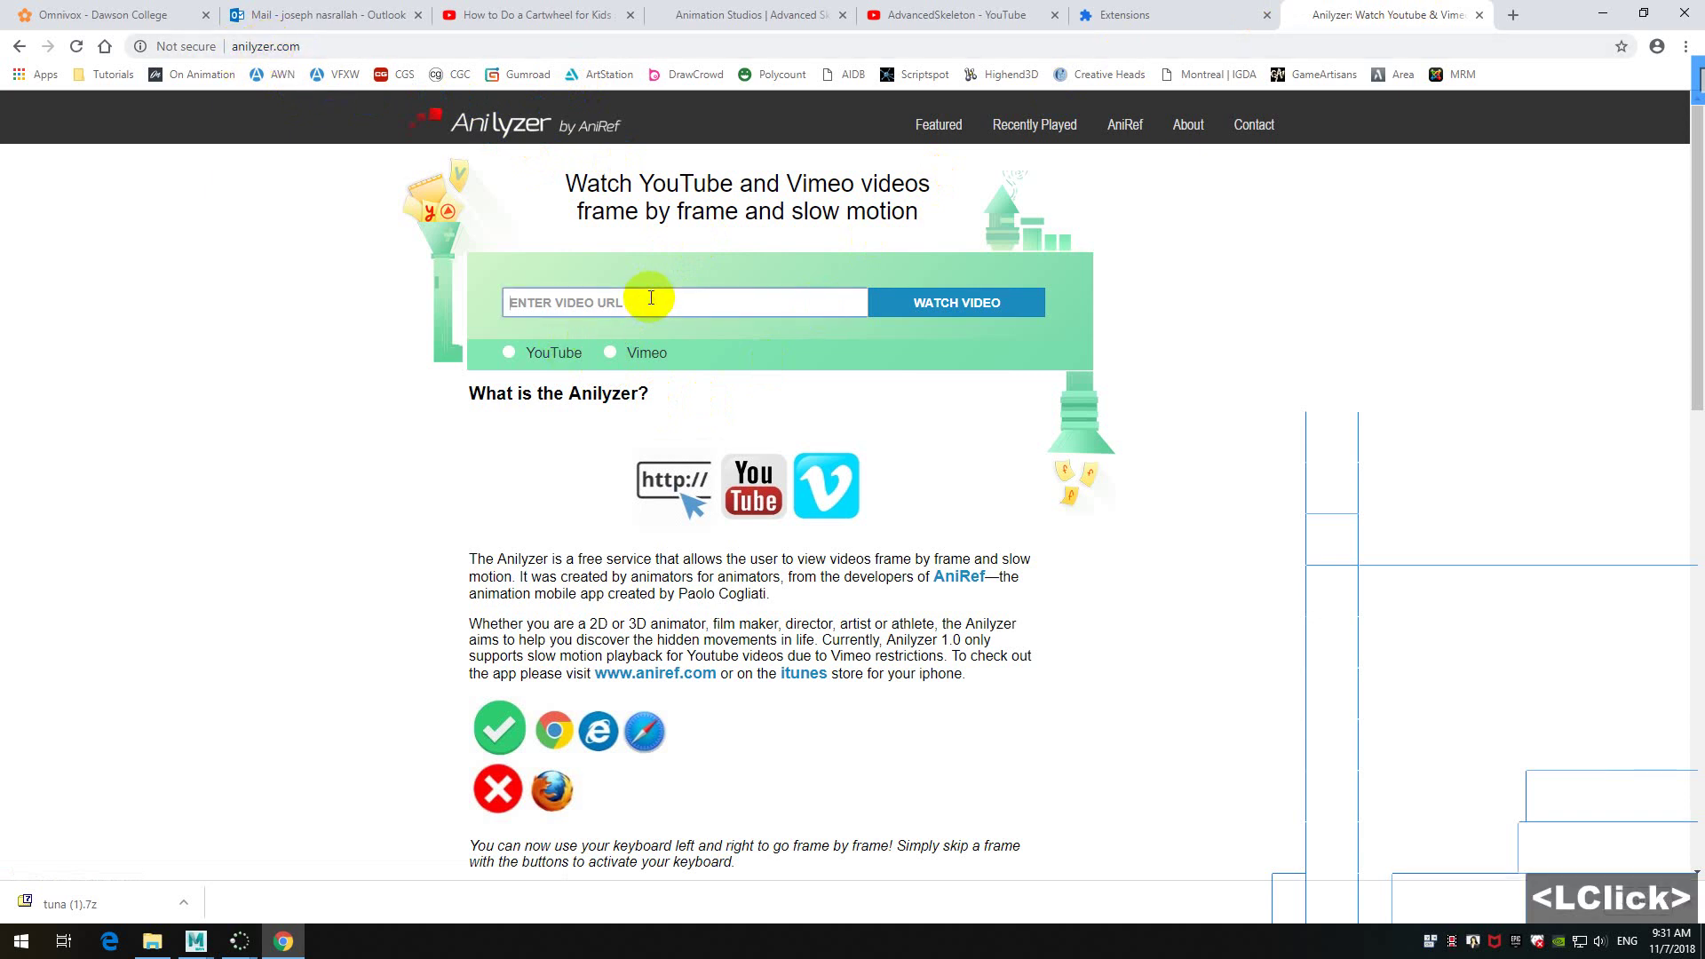
{"action": "left_click", "coordinate": [537, 355]}
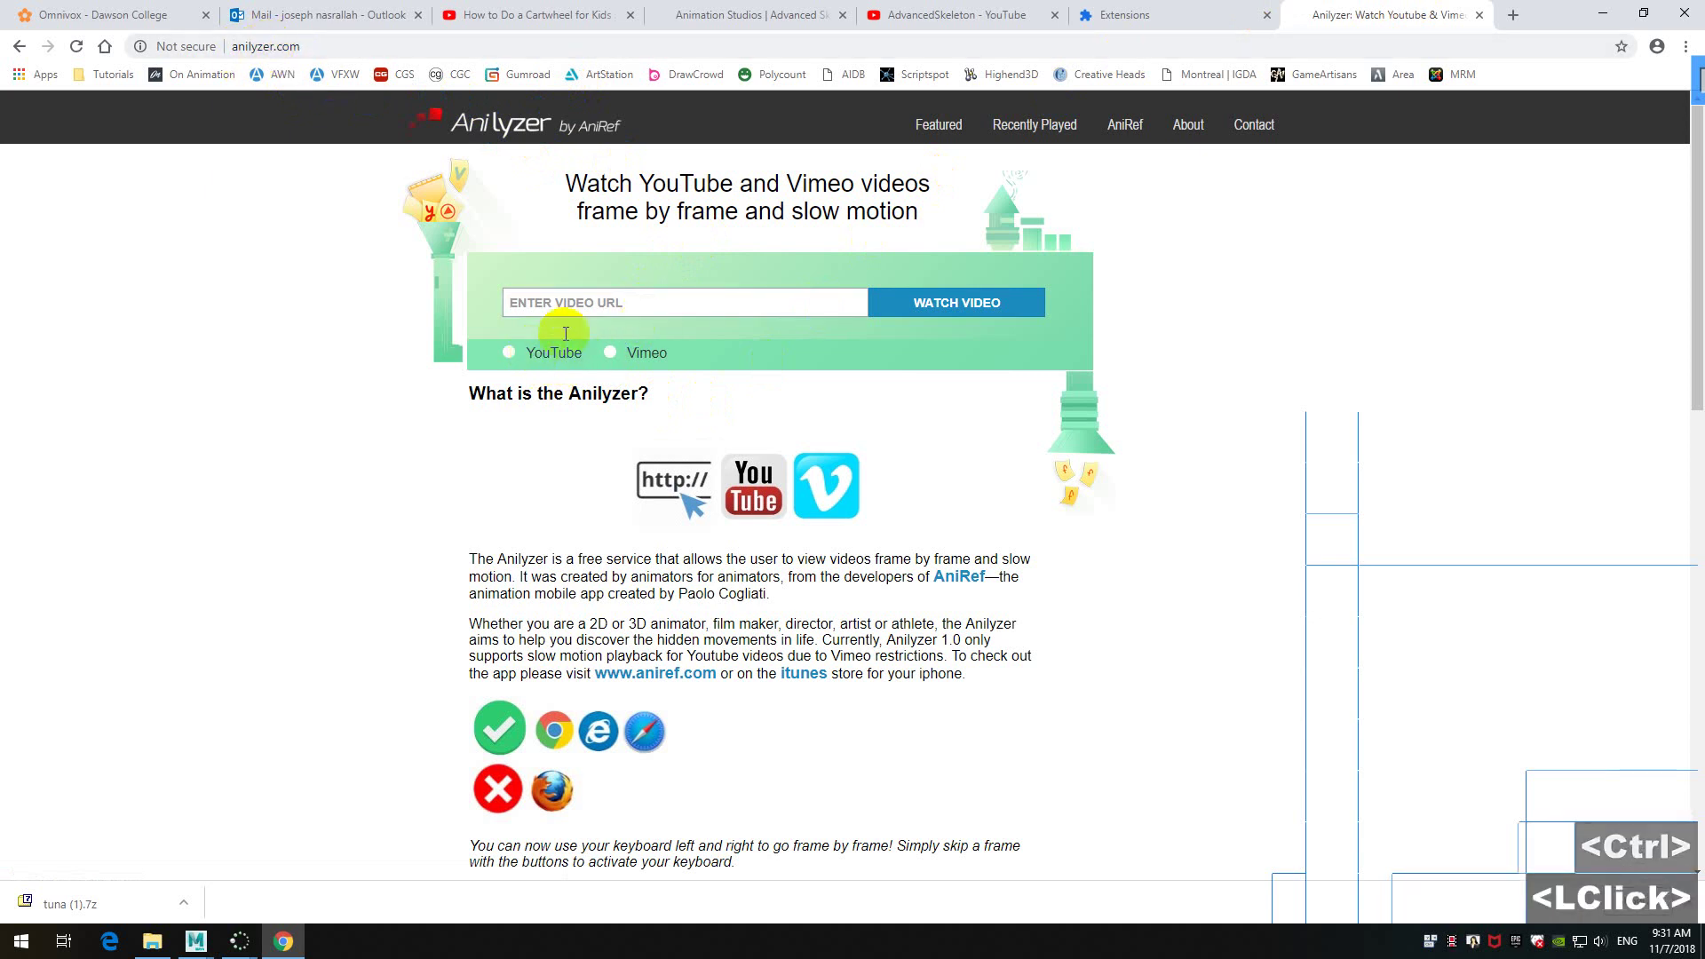
{"action": "left_click", "coordinate": [601, 300]}
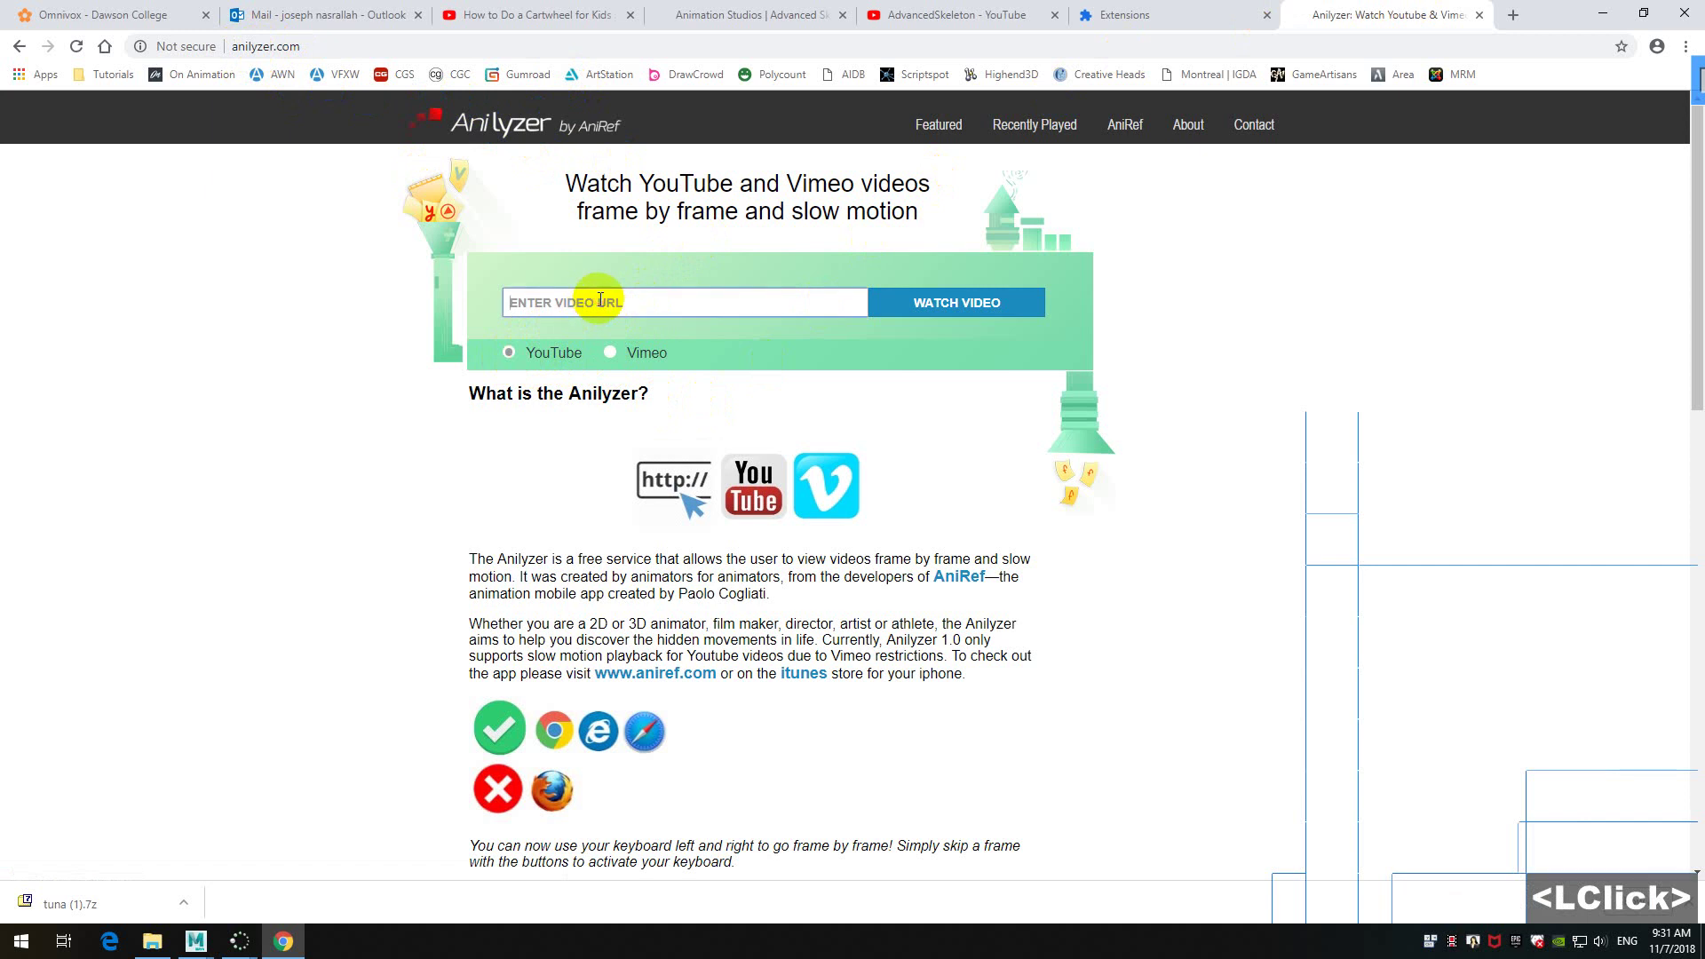
{"action": "key", "text": "ctrl+v"}
{"action": "left_click", "coordinate": [972, 305]}
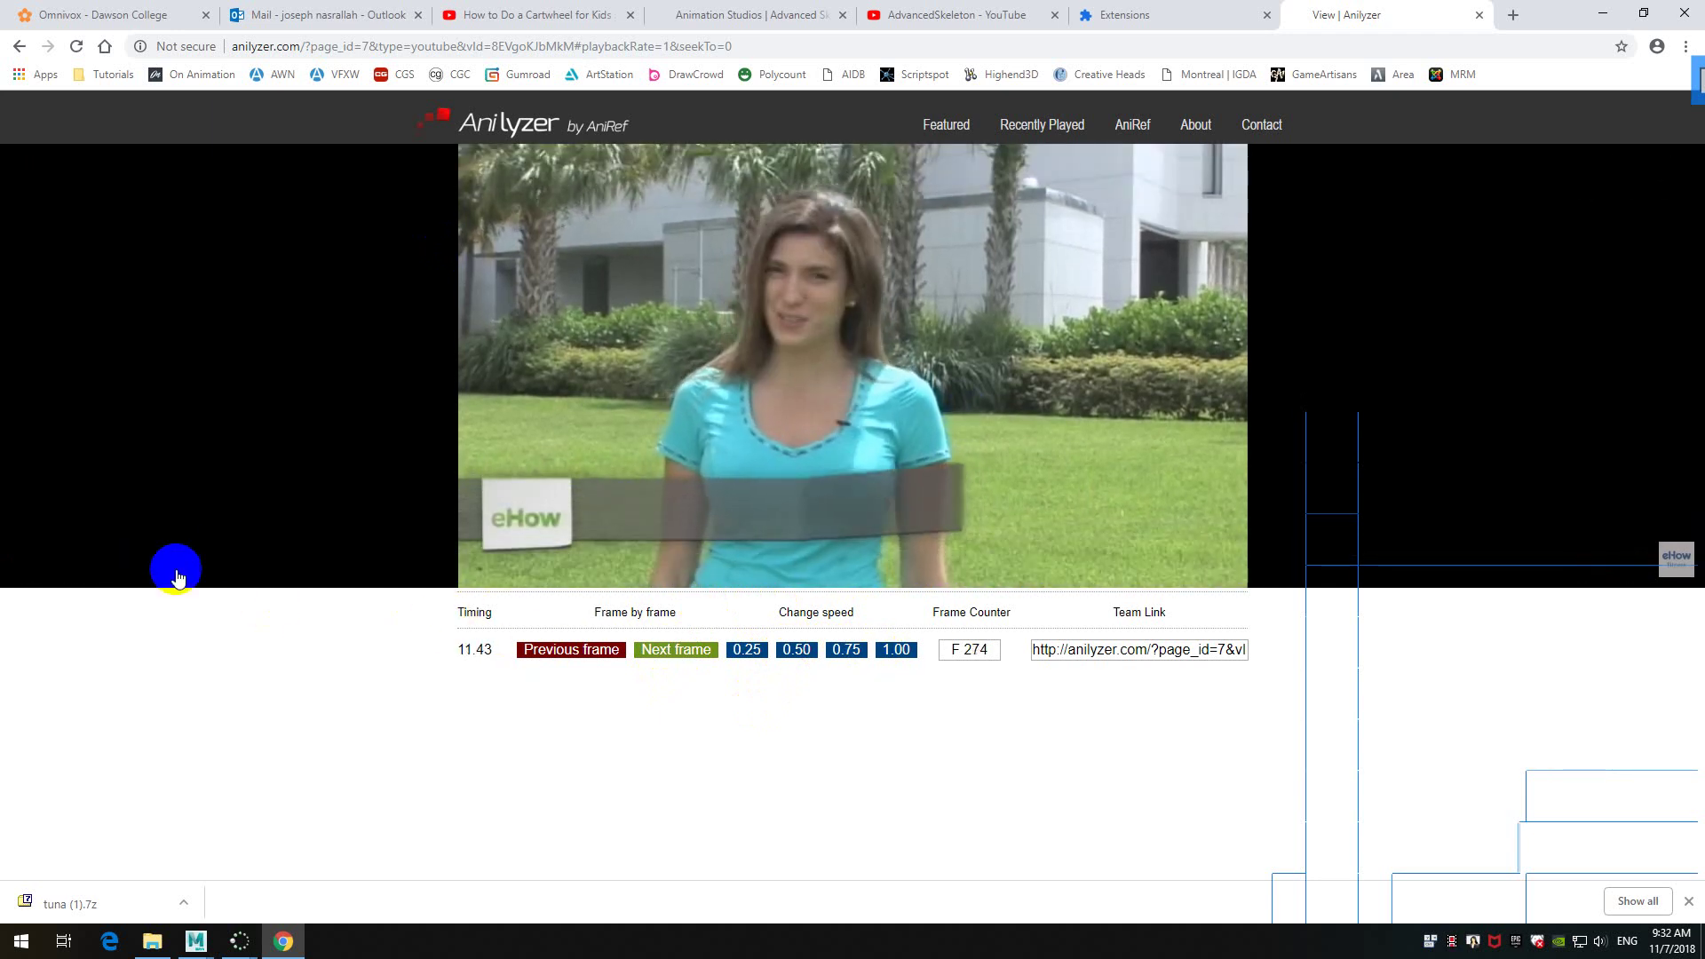
- Scrub the loaded video to about 1:23 looking for the cartwheel, closing the suggested videos overlay
{"action": "left_click", "coordinate": [716, 558]}
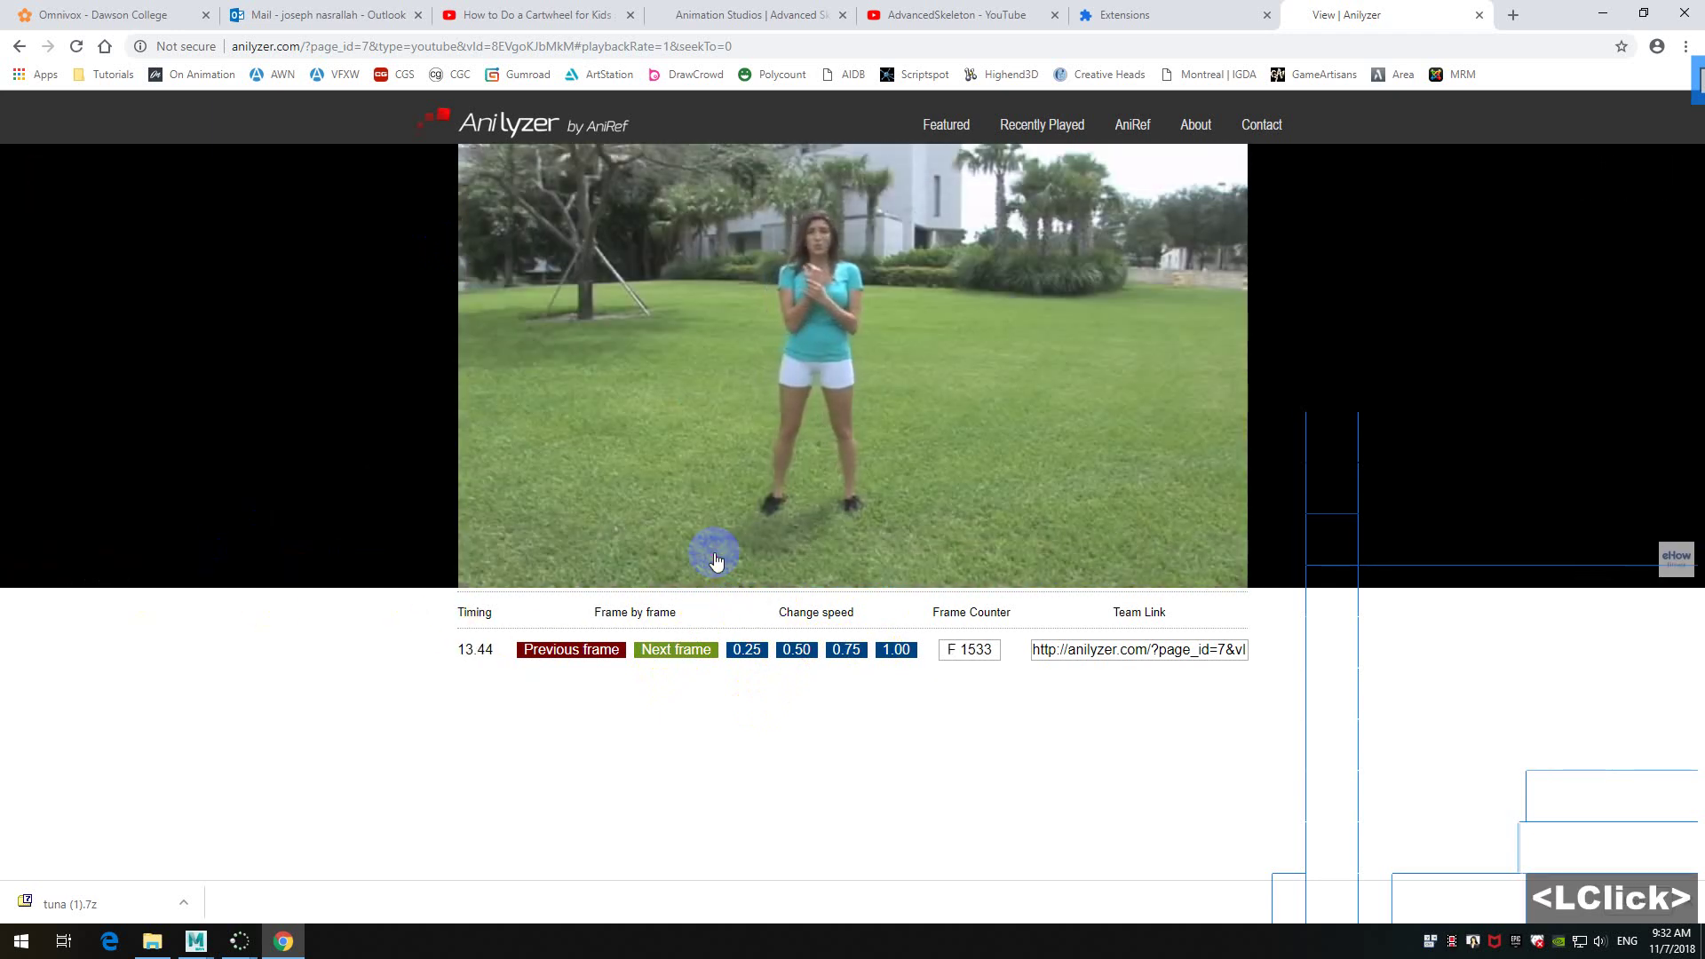
{"action": "double_click", "coordinate": [588, 557]}
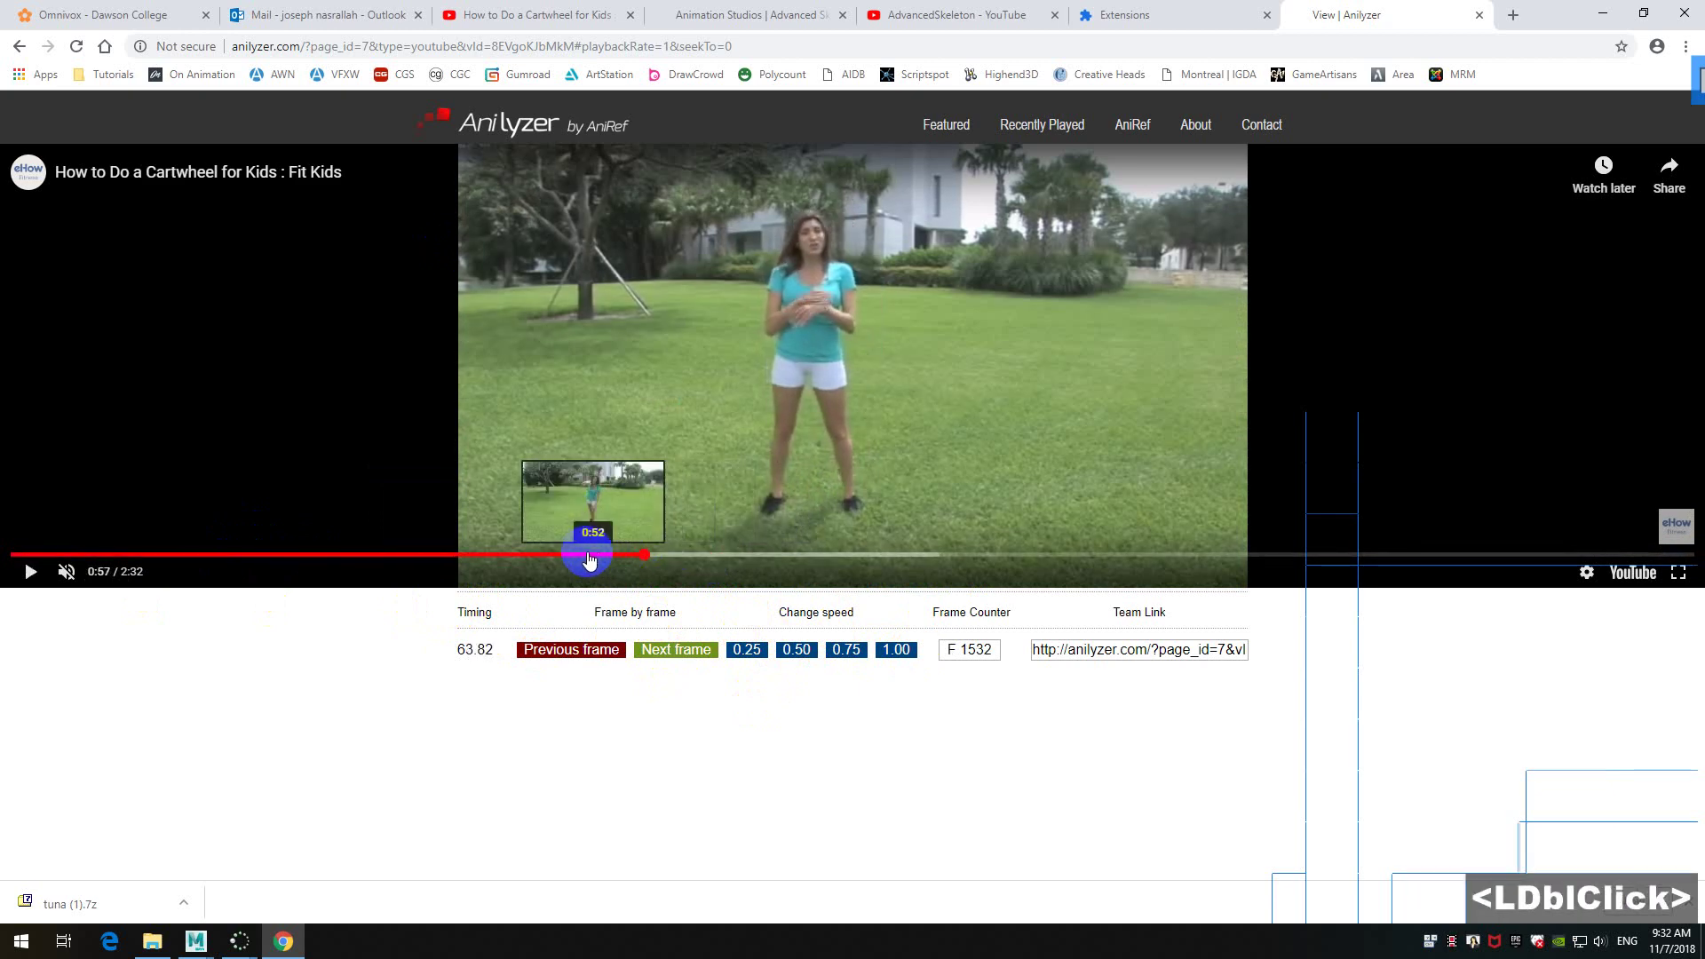
{"action": "left_click", "coordinate": [560, 558]}
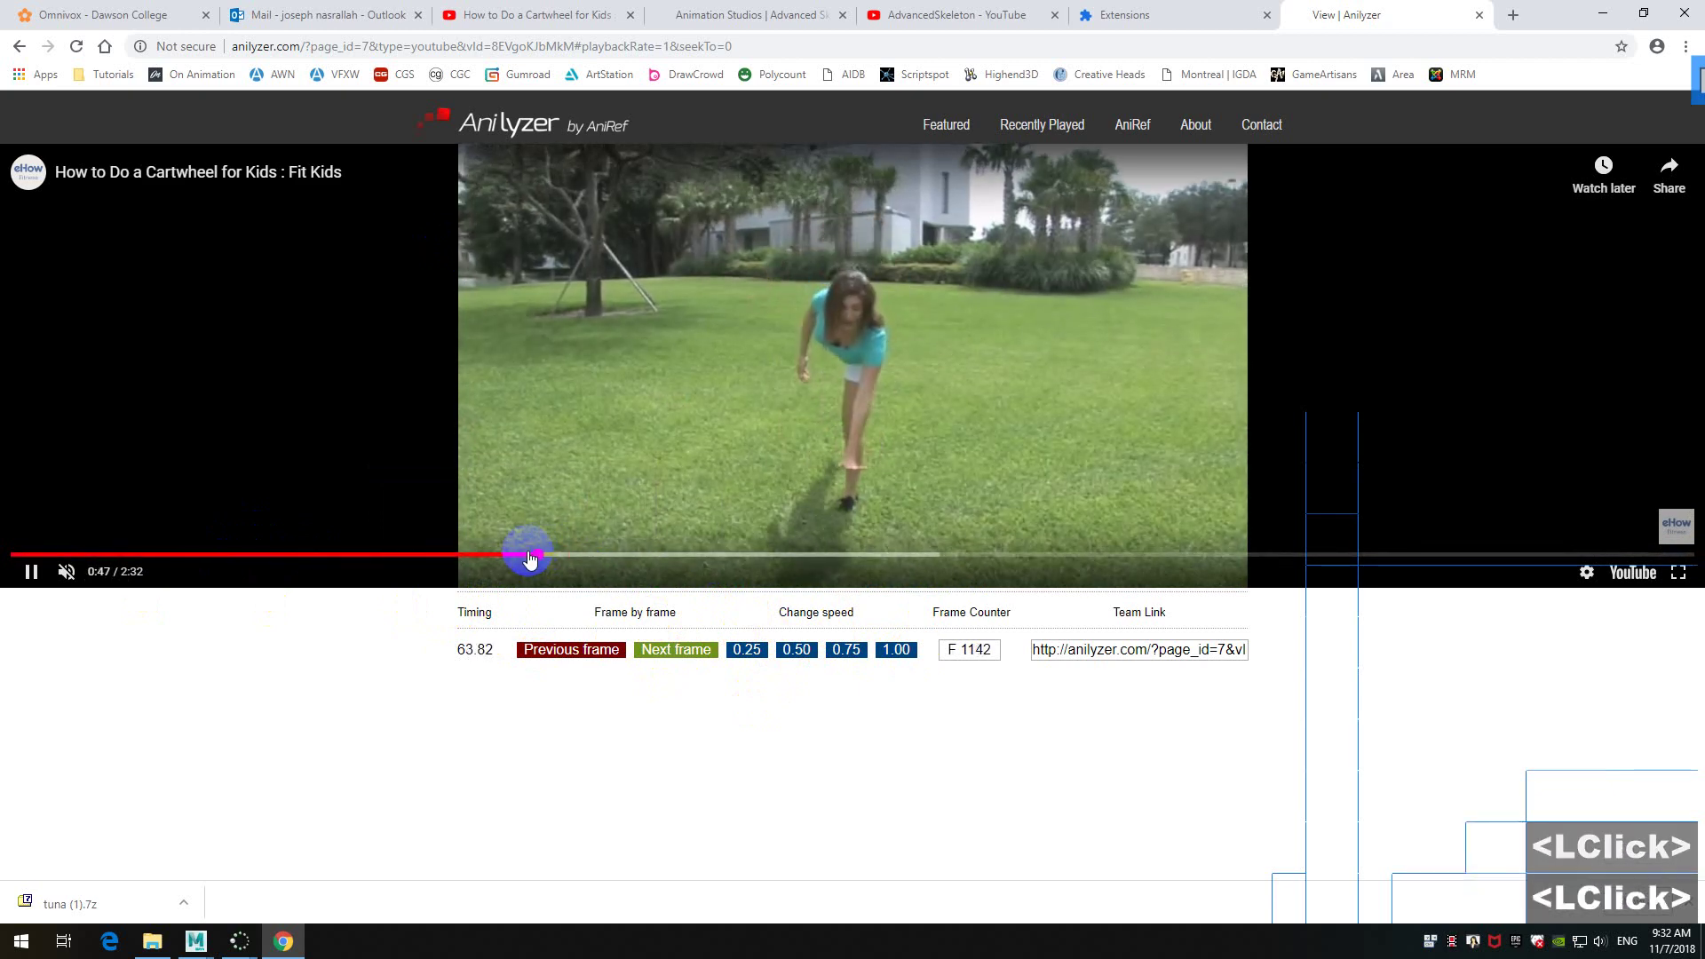
{"action": "left_click_drag", "start_coordinate": [725, 558], "coordinate": [842, 558]}
{"action": "left_click", "coordinate": [886, 560]}
{"action": "left_click", "coordinate": [1668, 412]}
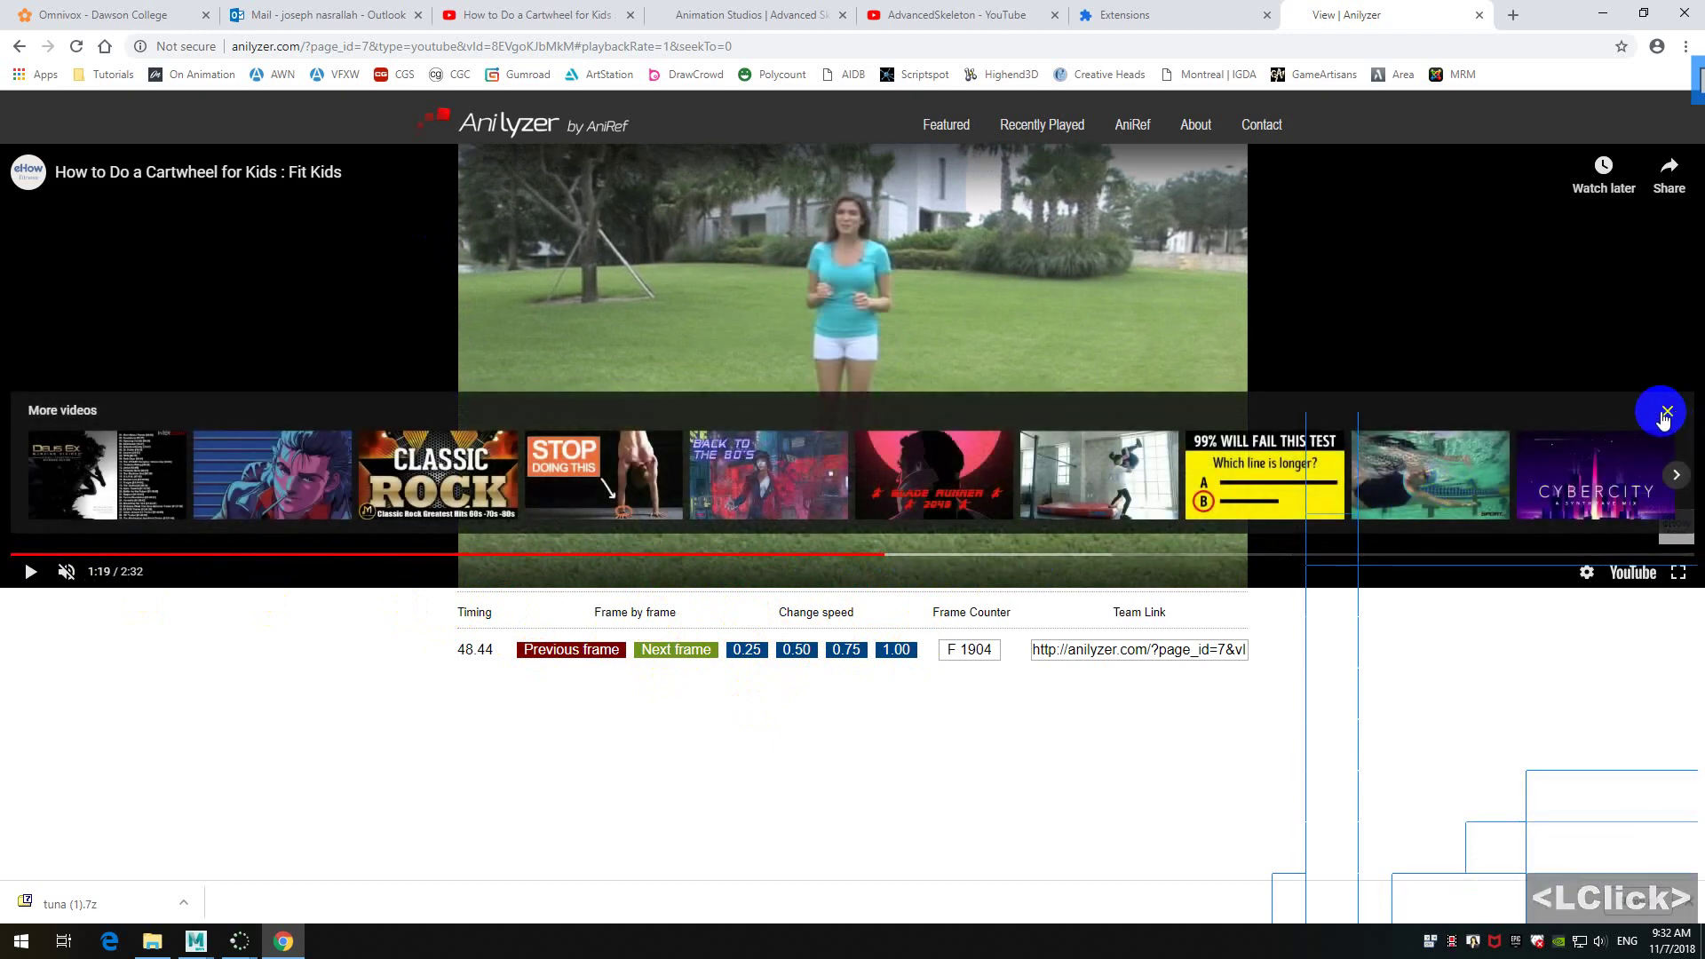
{"action": "left_click", "coordinate": [931, 557]}
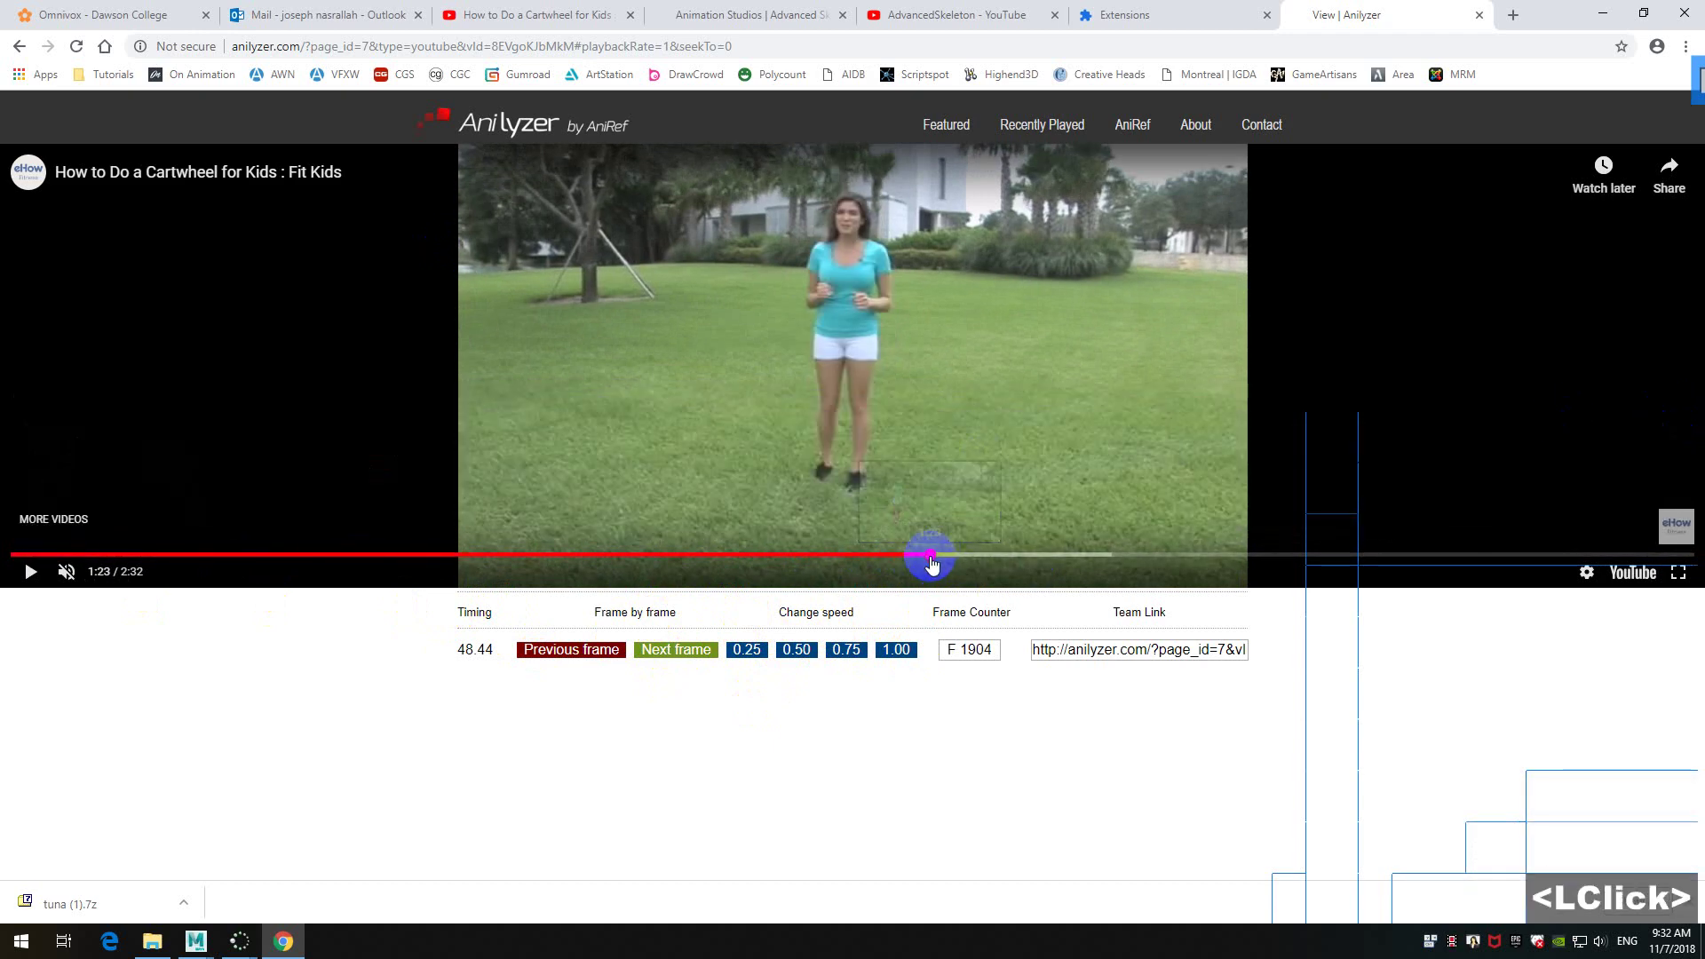
- Play the video on to the cartwheel demonstration and pause it at 1:44
{"action": "left_click", "coordinate": [876, 353]}
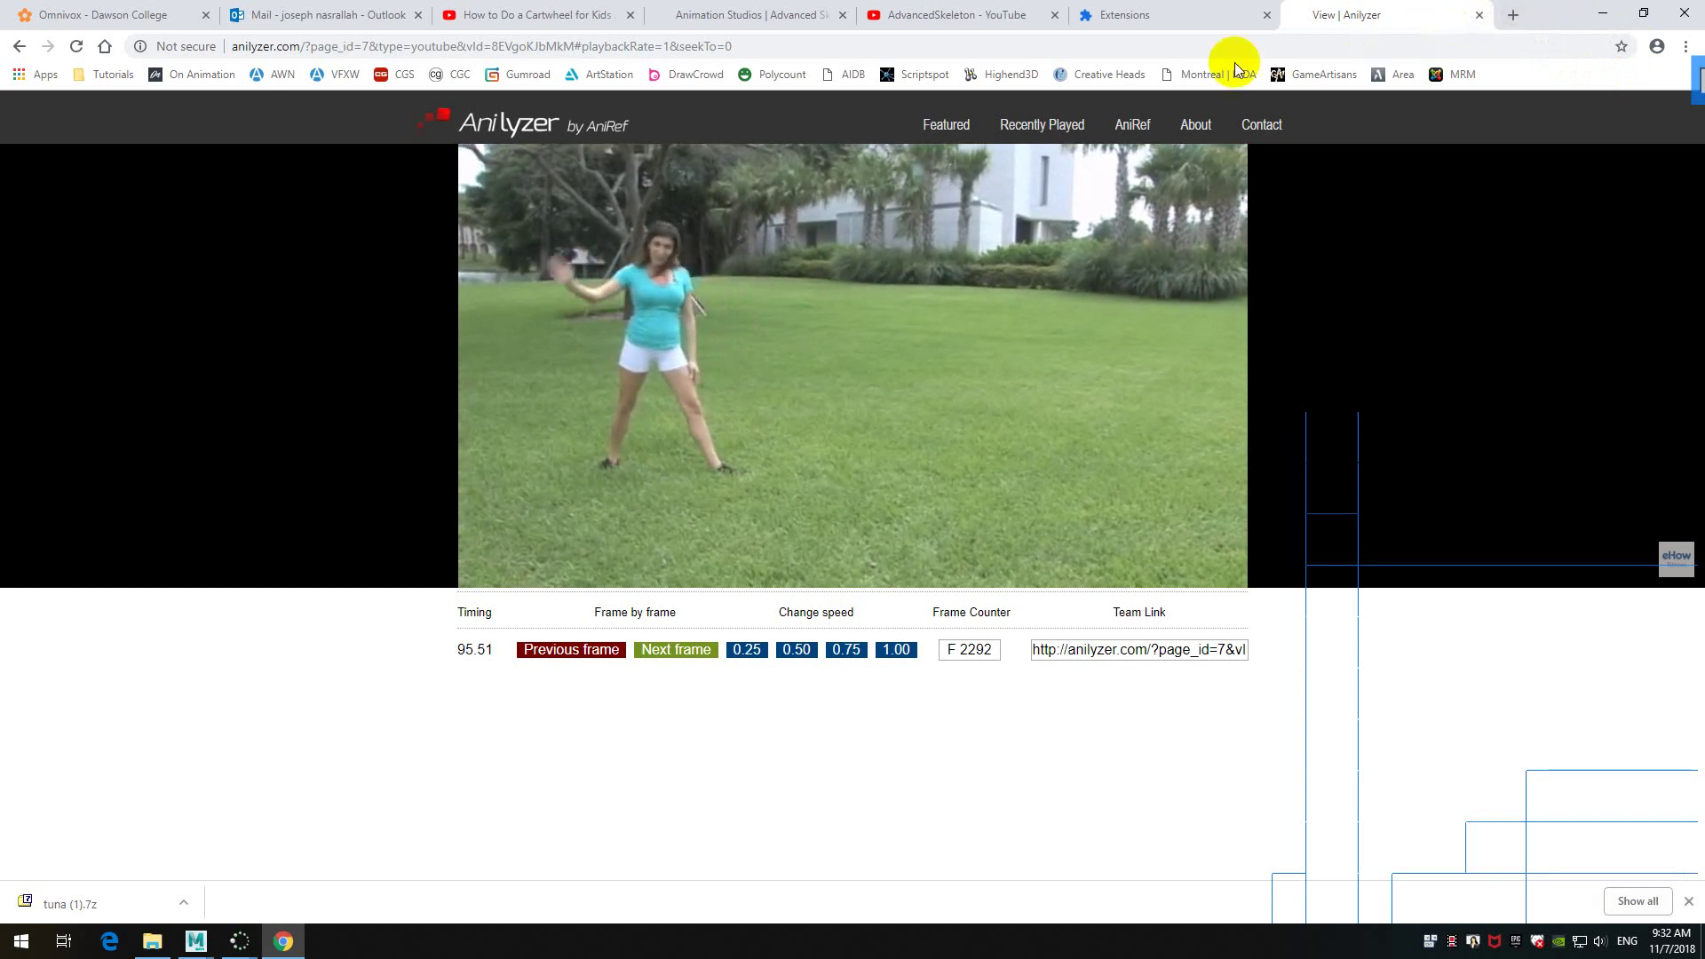
{"action": "mouse_move", "coordinate": [989, 309]}
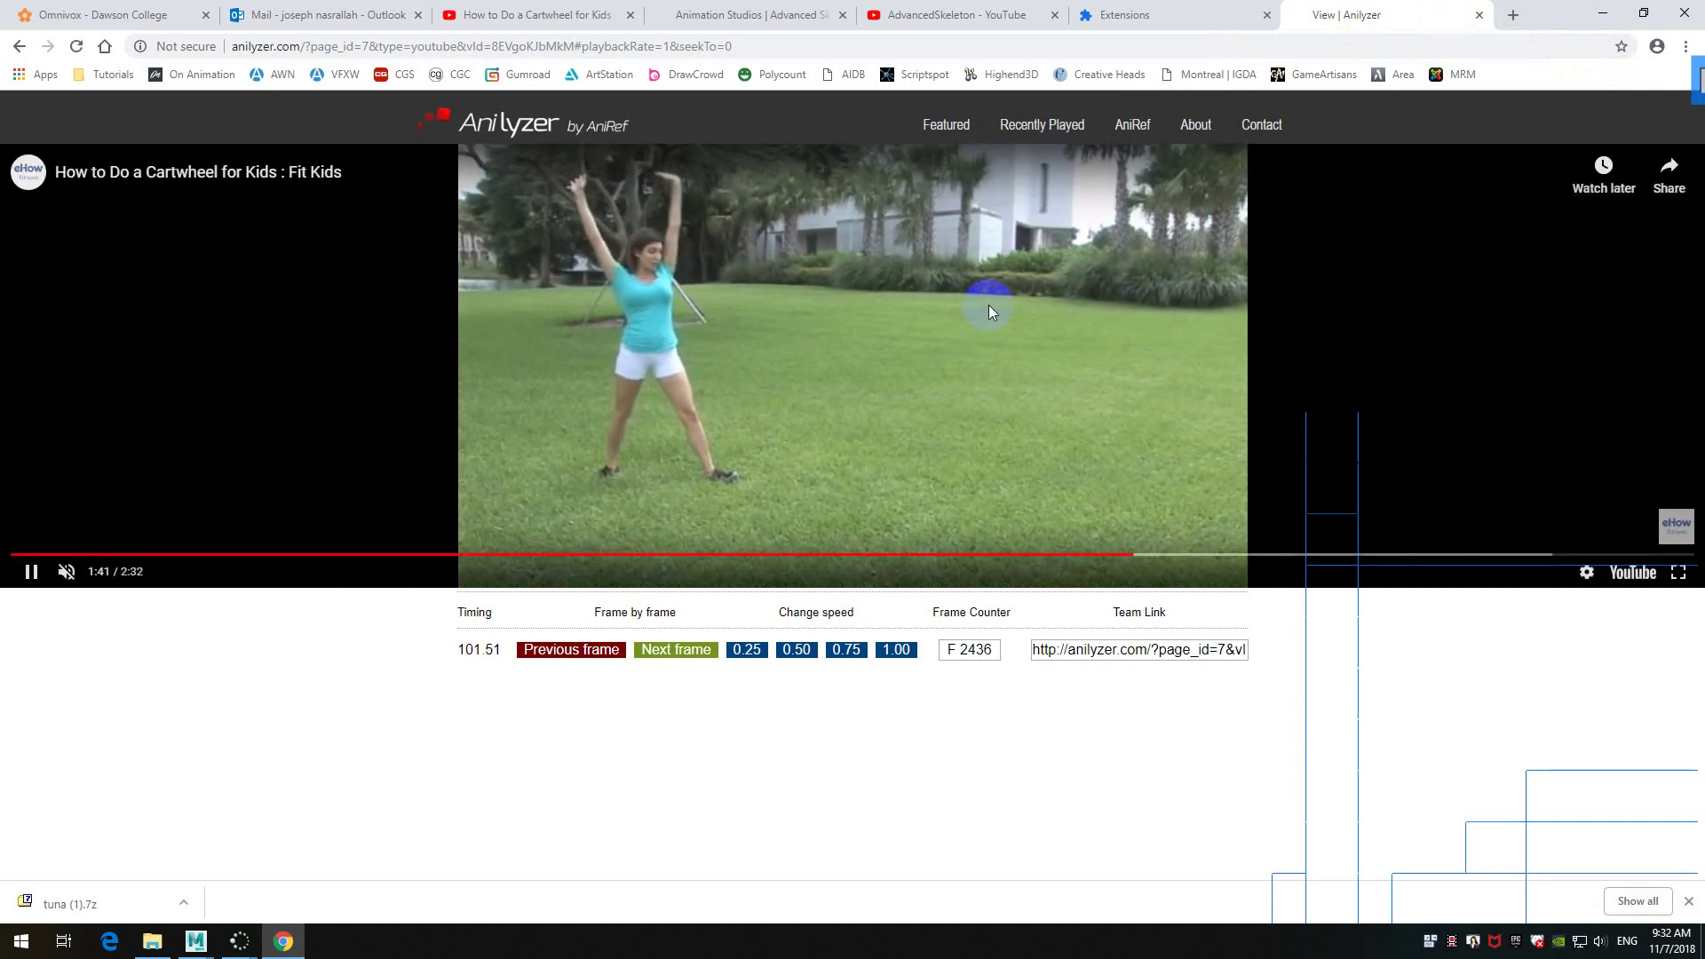
{"action": "left_click", "coordinate": [946, 319]}
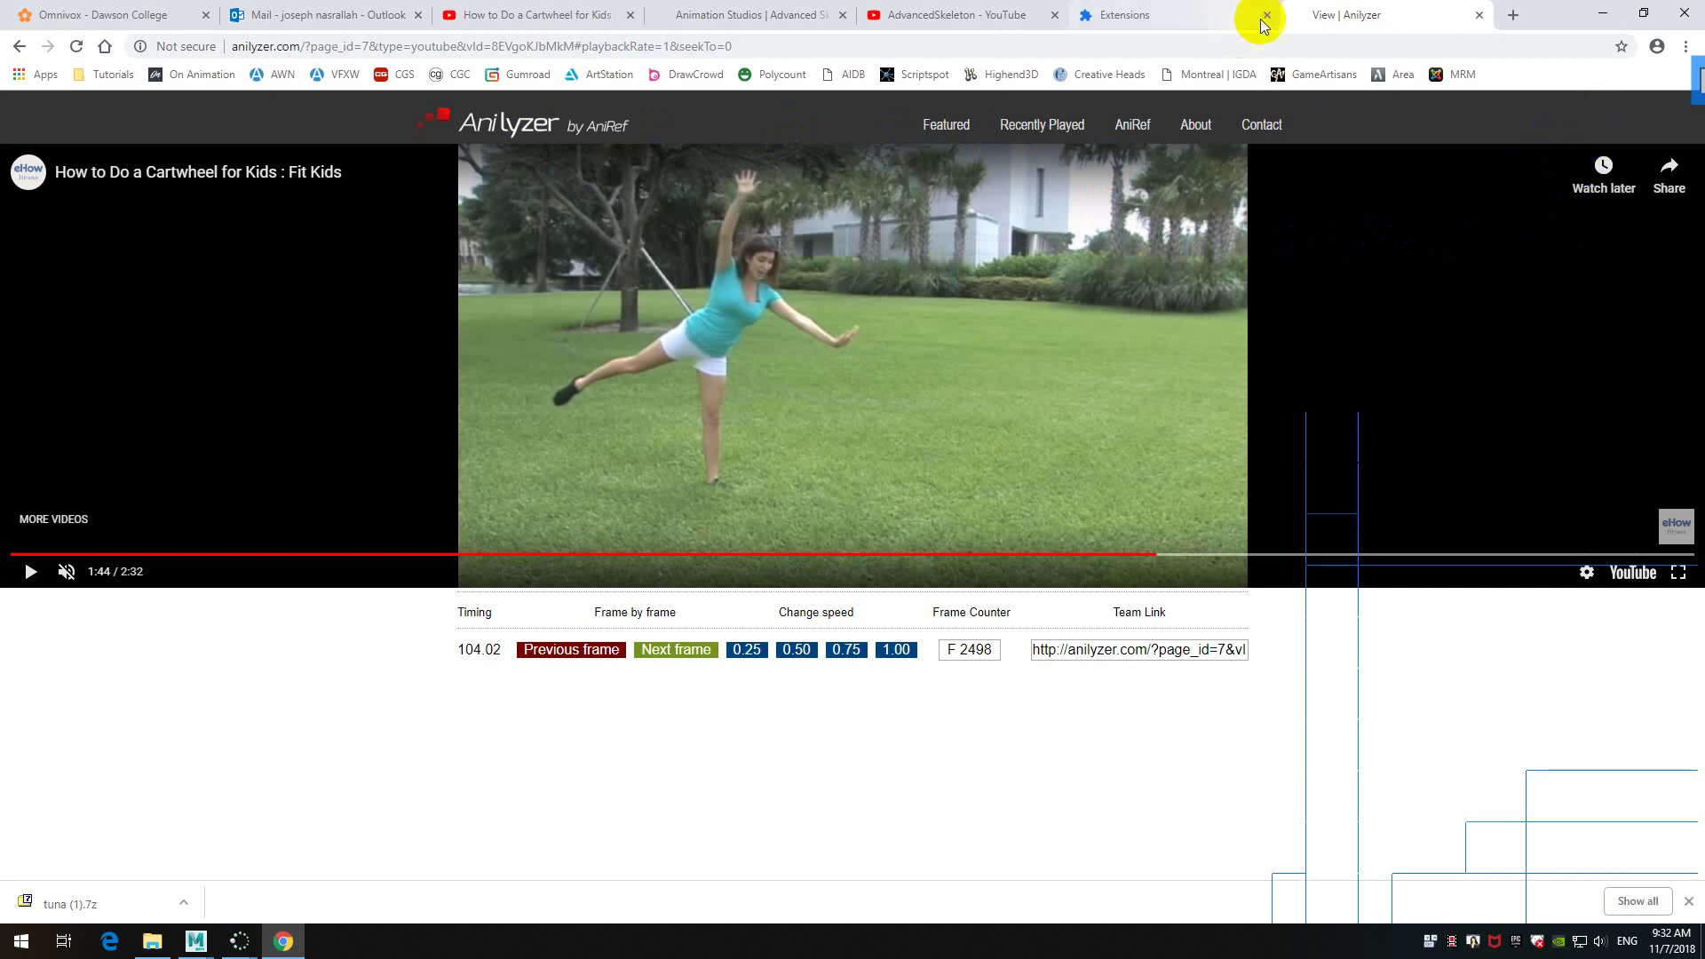
- Search Google for "download youtube videos"
{"action": "left_click", "coordinate": [1364, 35]}
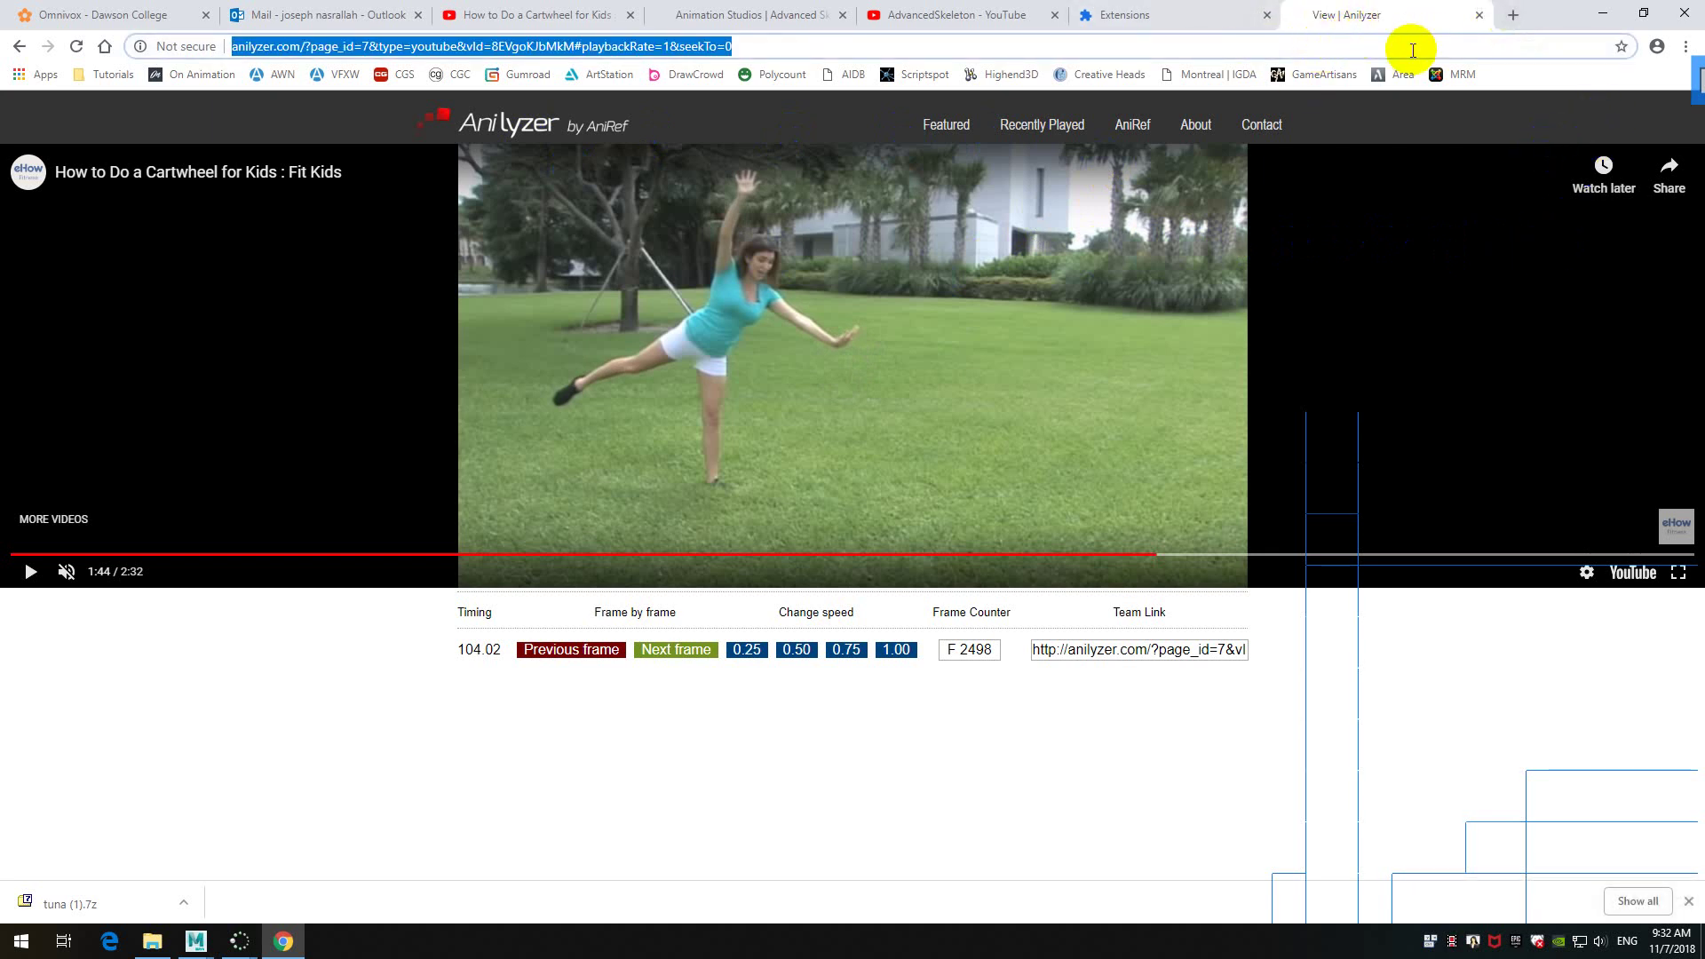
{"action": "type", "text": "dwn"}
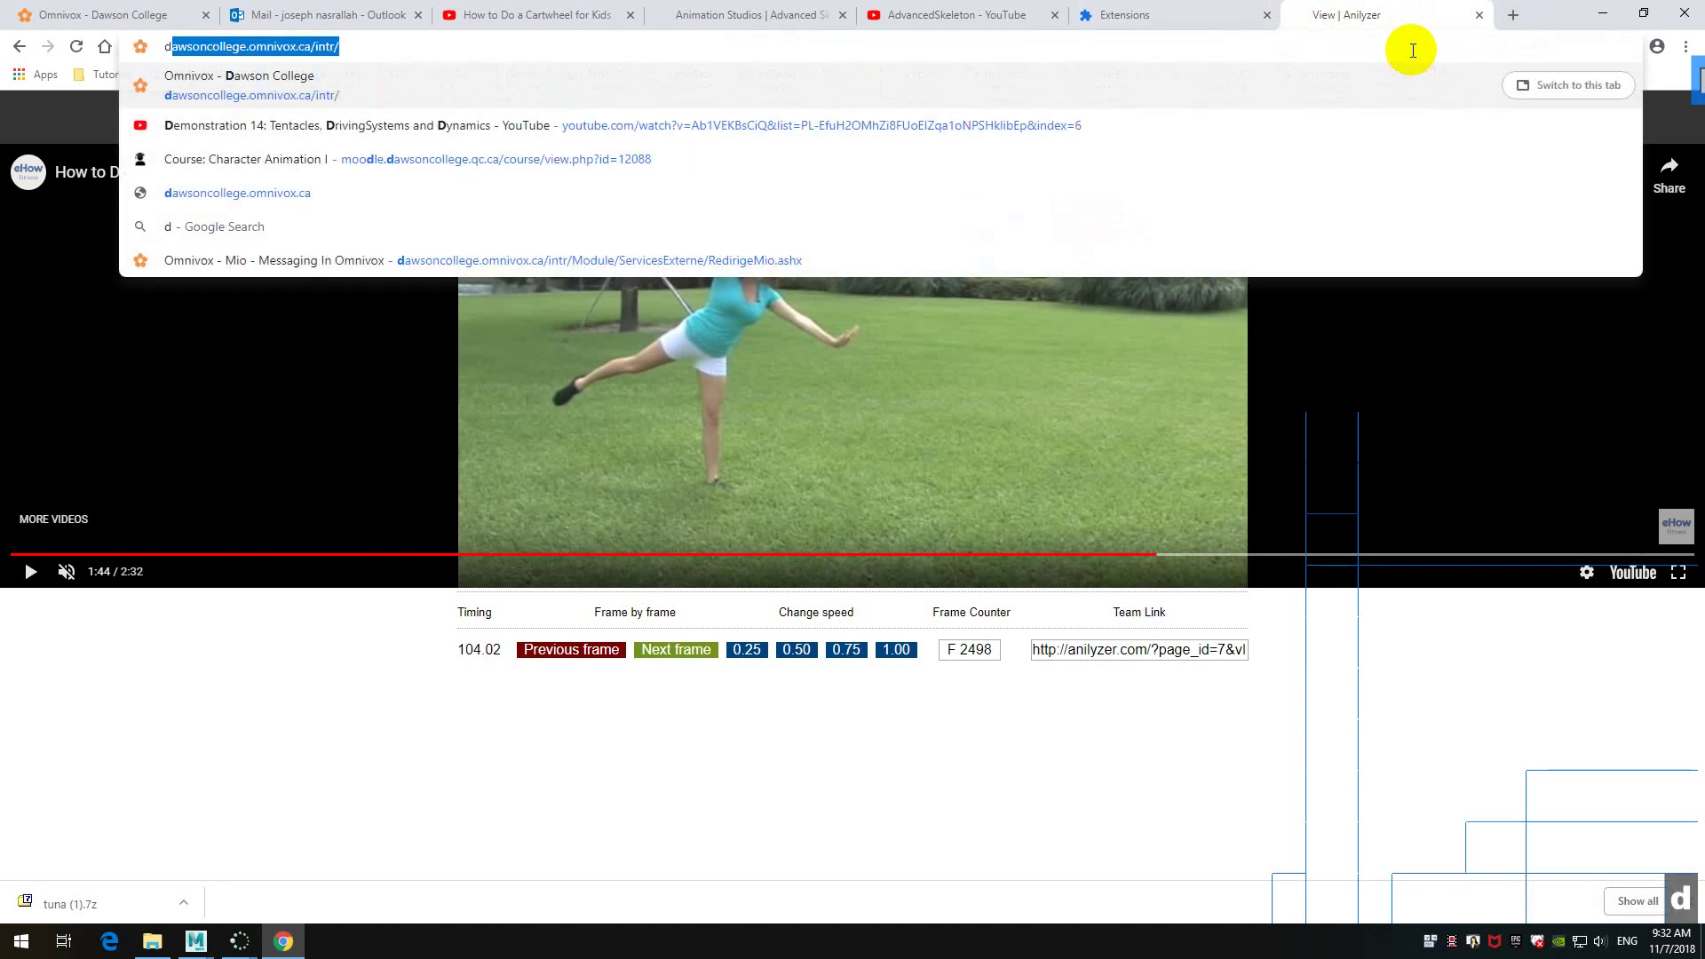
{"action": "key", "text": "BackSpace"}
{"action": "key", "text": "BackSpace"}
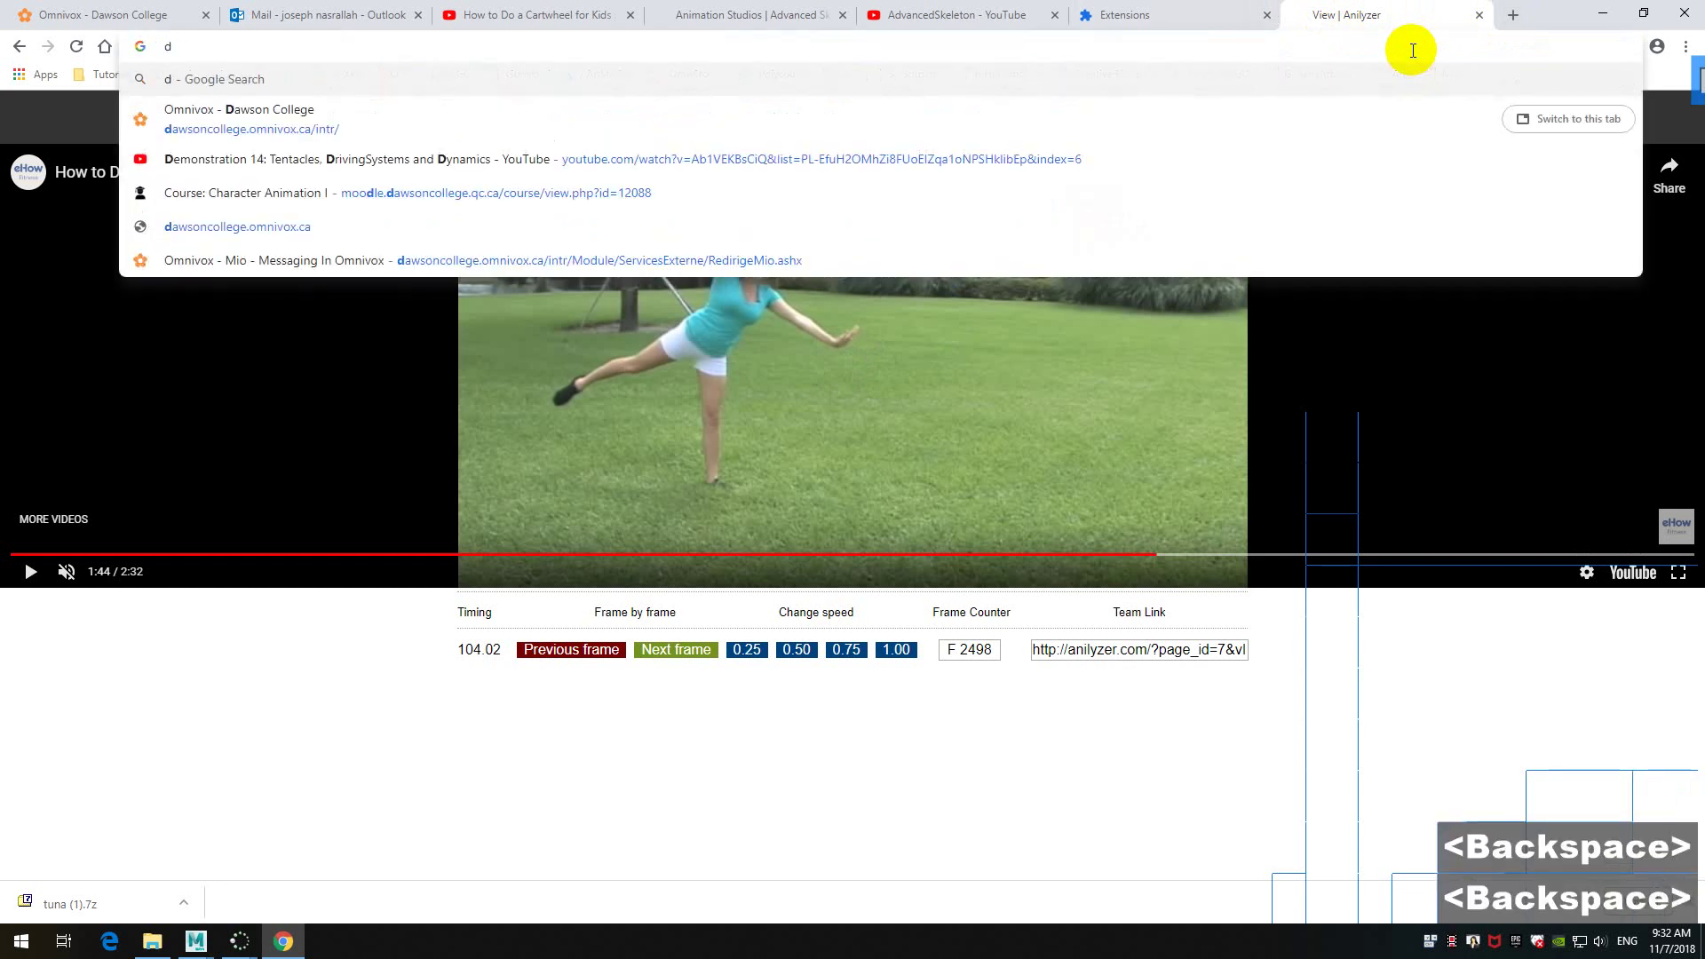
{"action": "type", "text": "ow"}
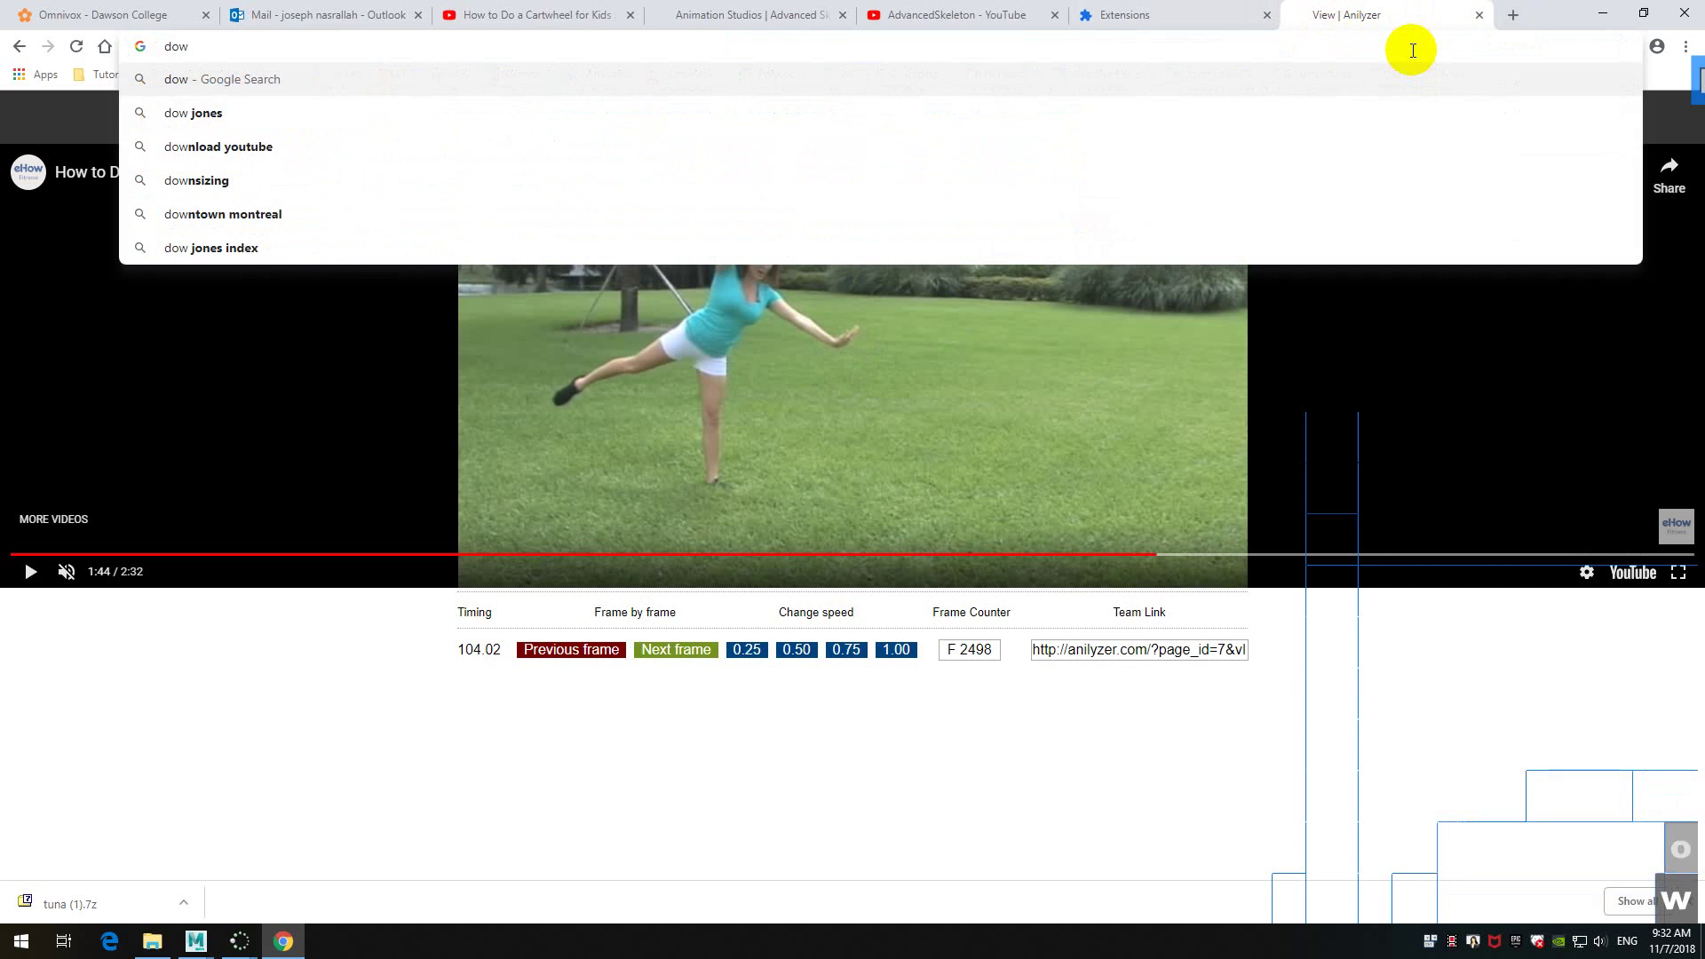
{"action": "type", "text": "nlo"}
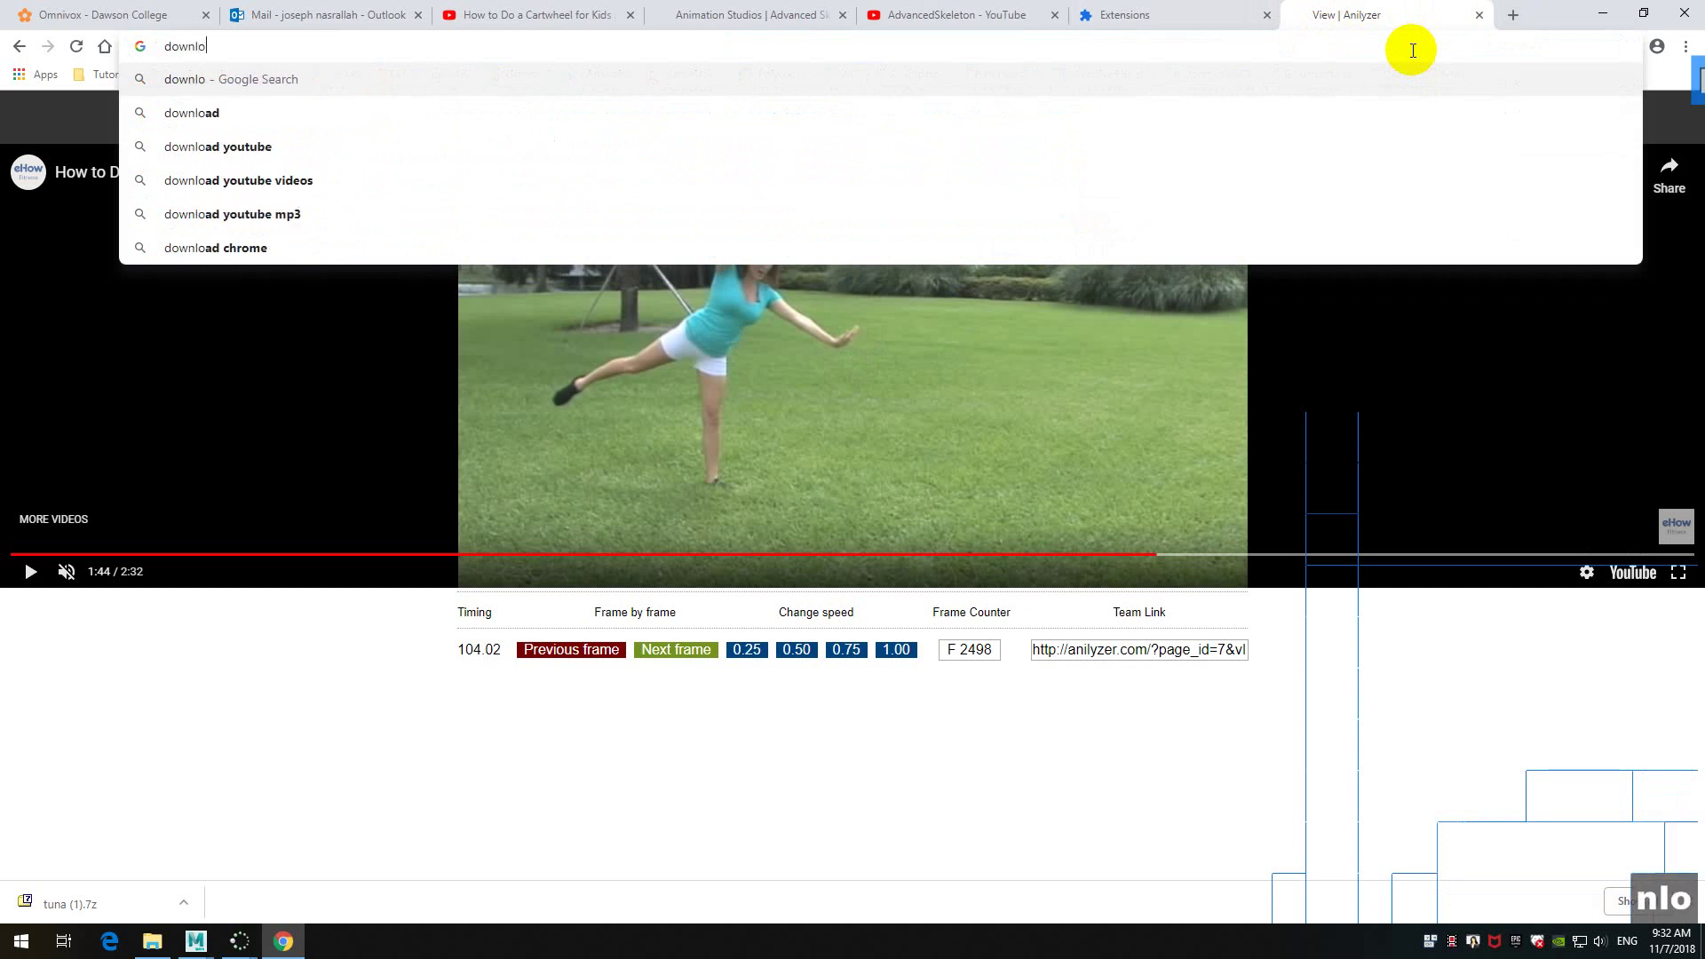
{"action": "type", "text": "ad"}
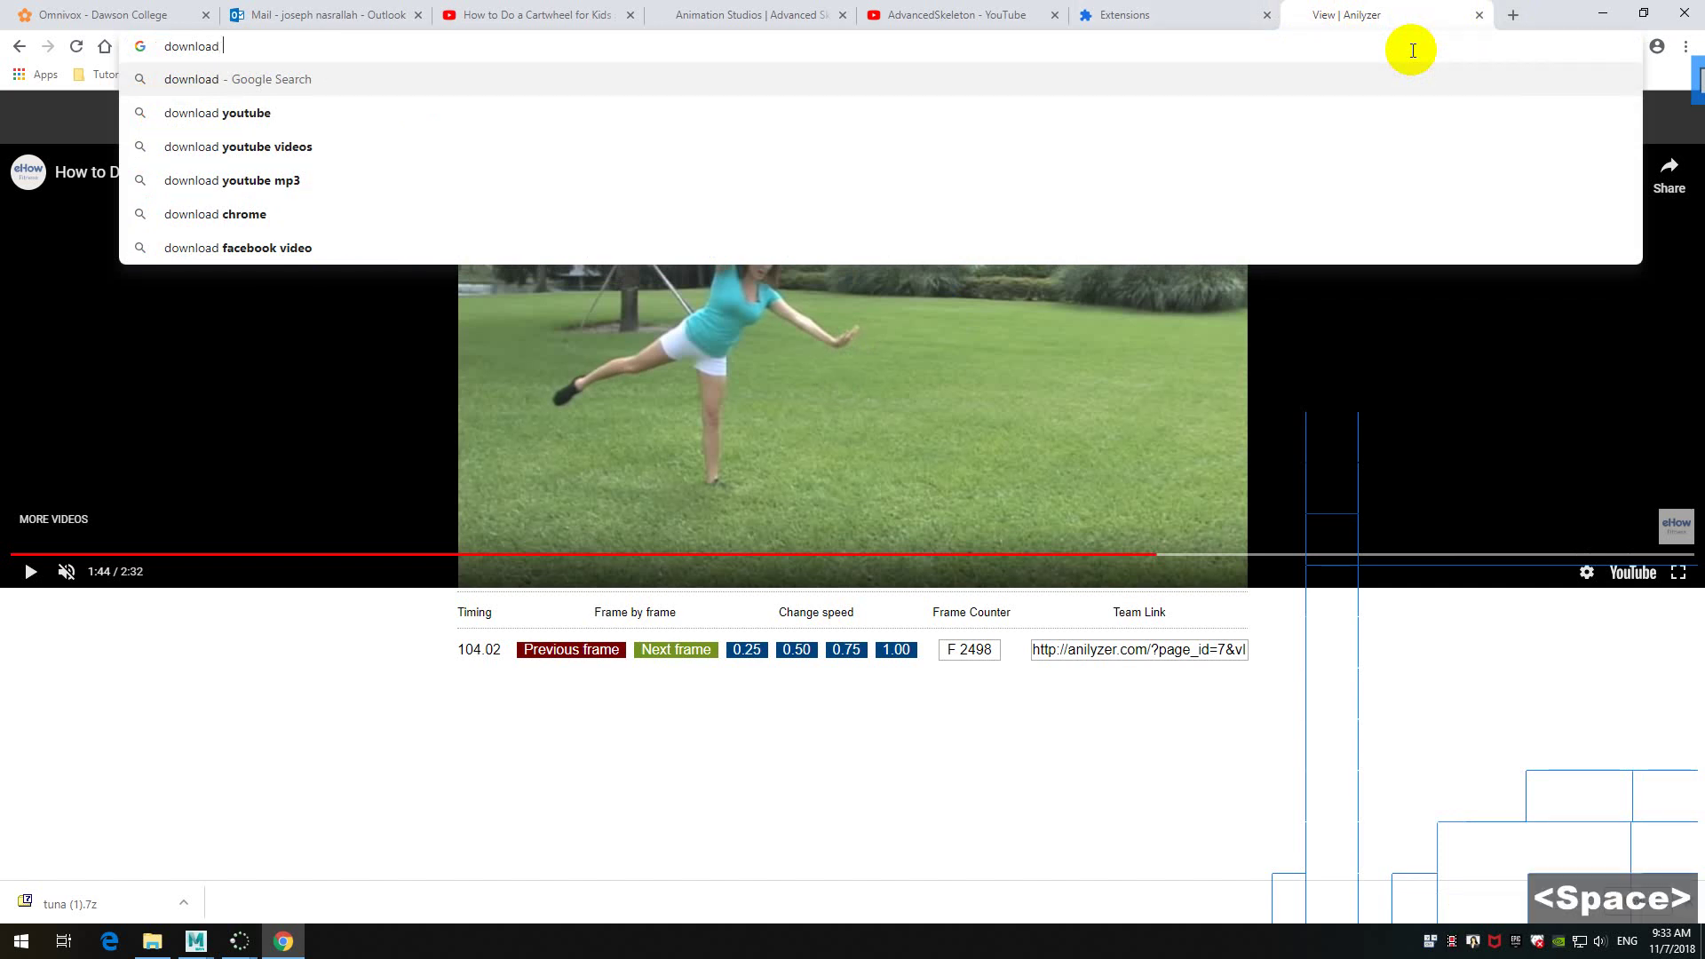
{"action": "key", "text": "BackSpace"}
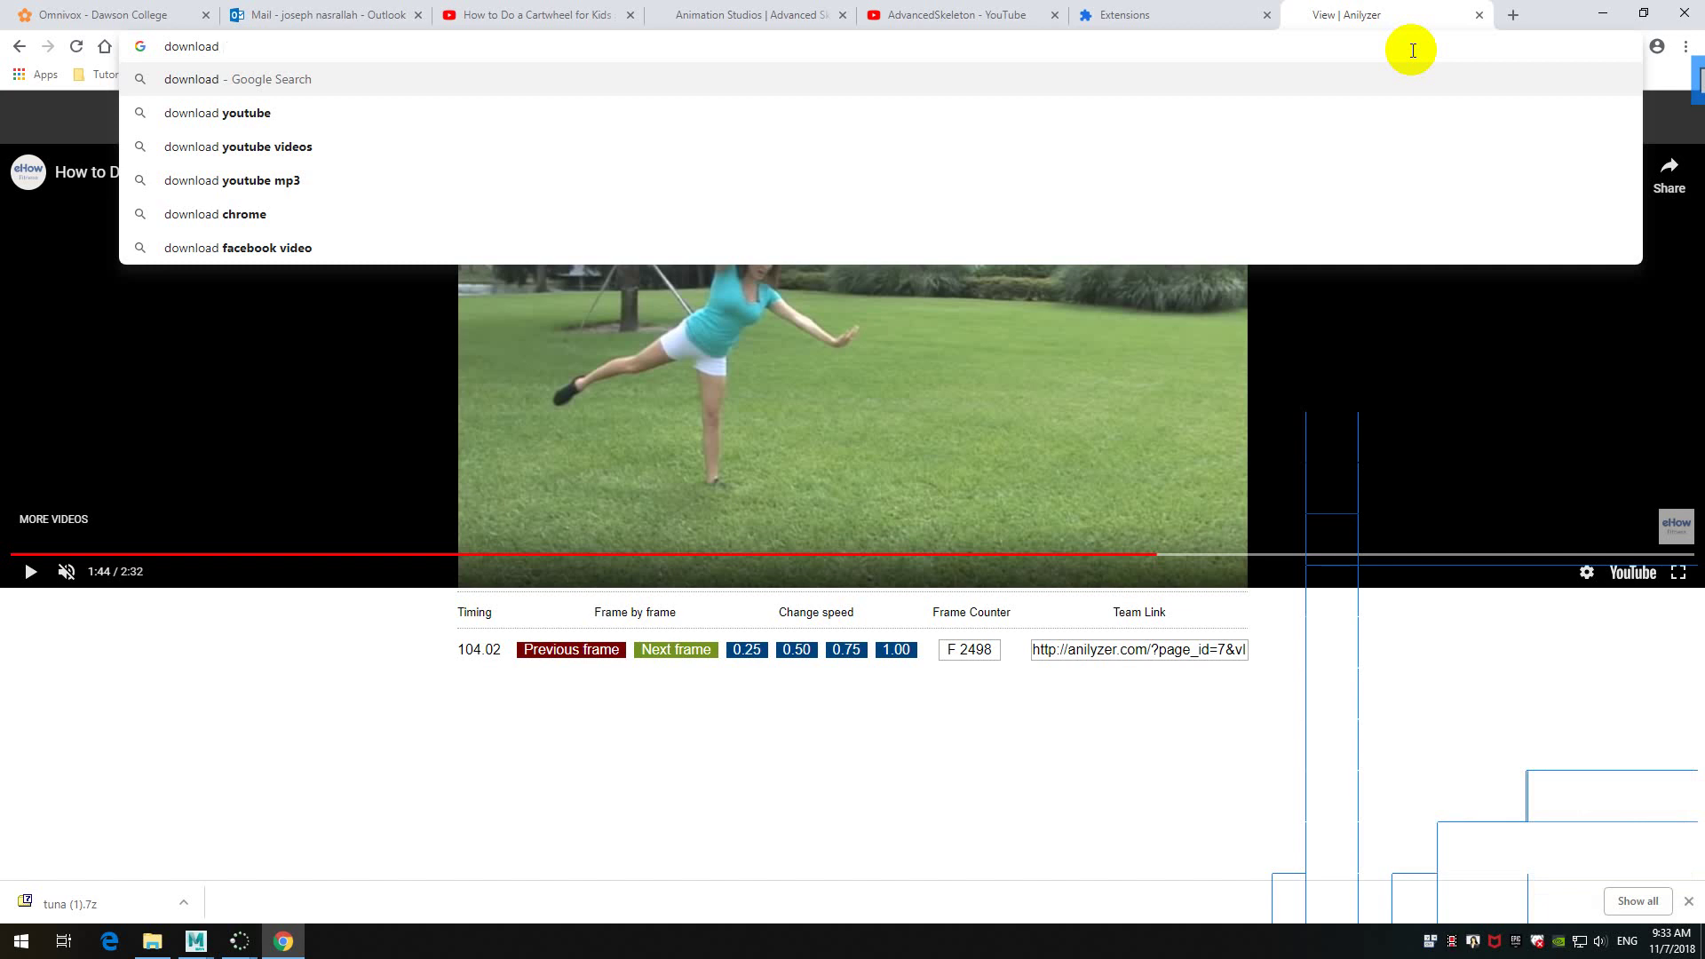
{"action": "key", "text": "BackSpace"}
{"action": "type", "text": "youtube"}
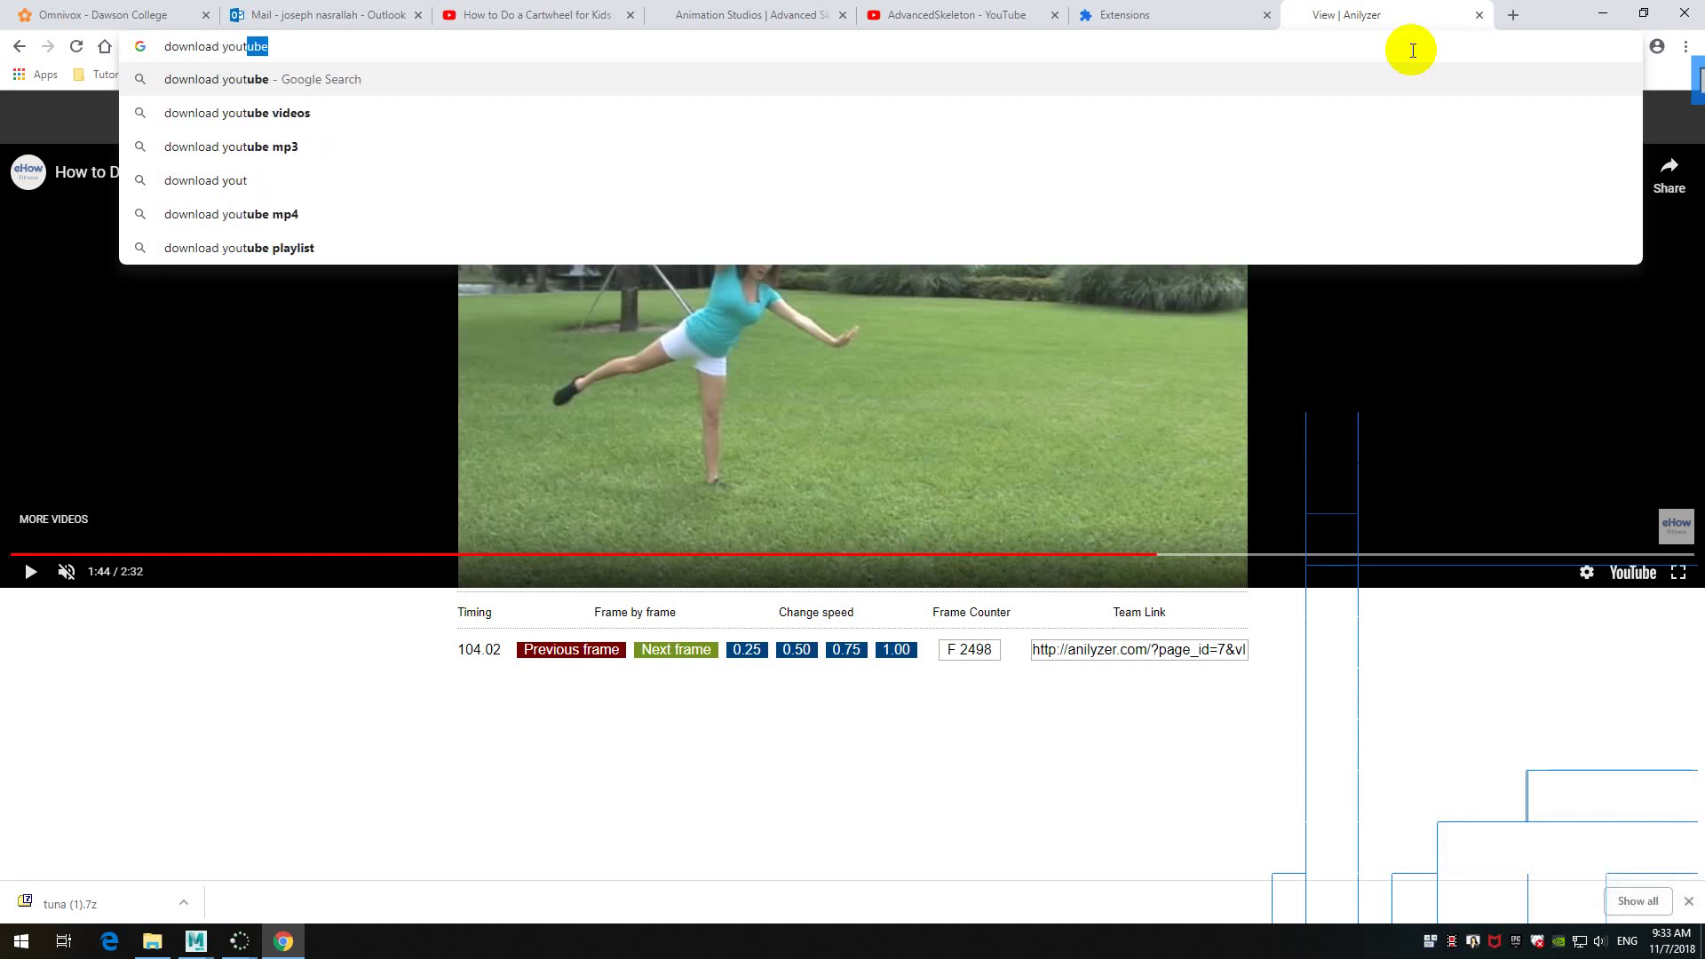
{"action": "key", "text": "Down"}
{"action": "key", "text": "Return"}
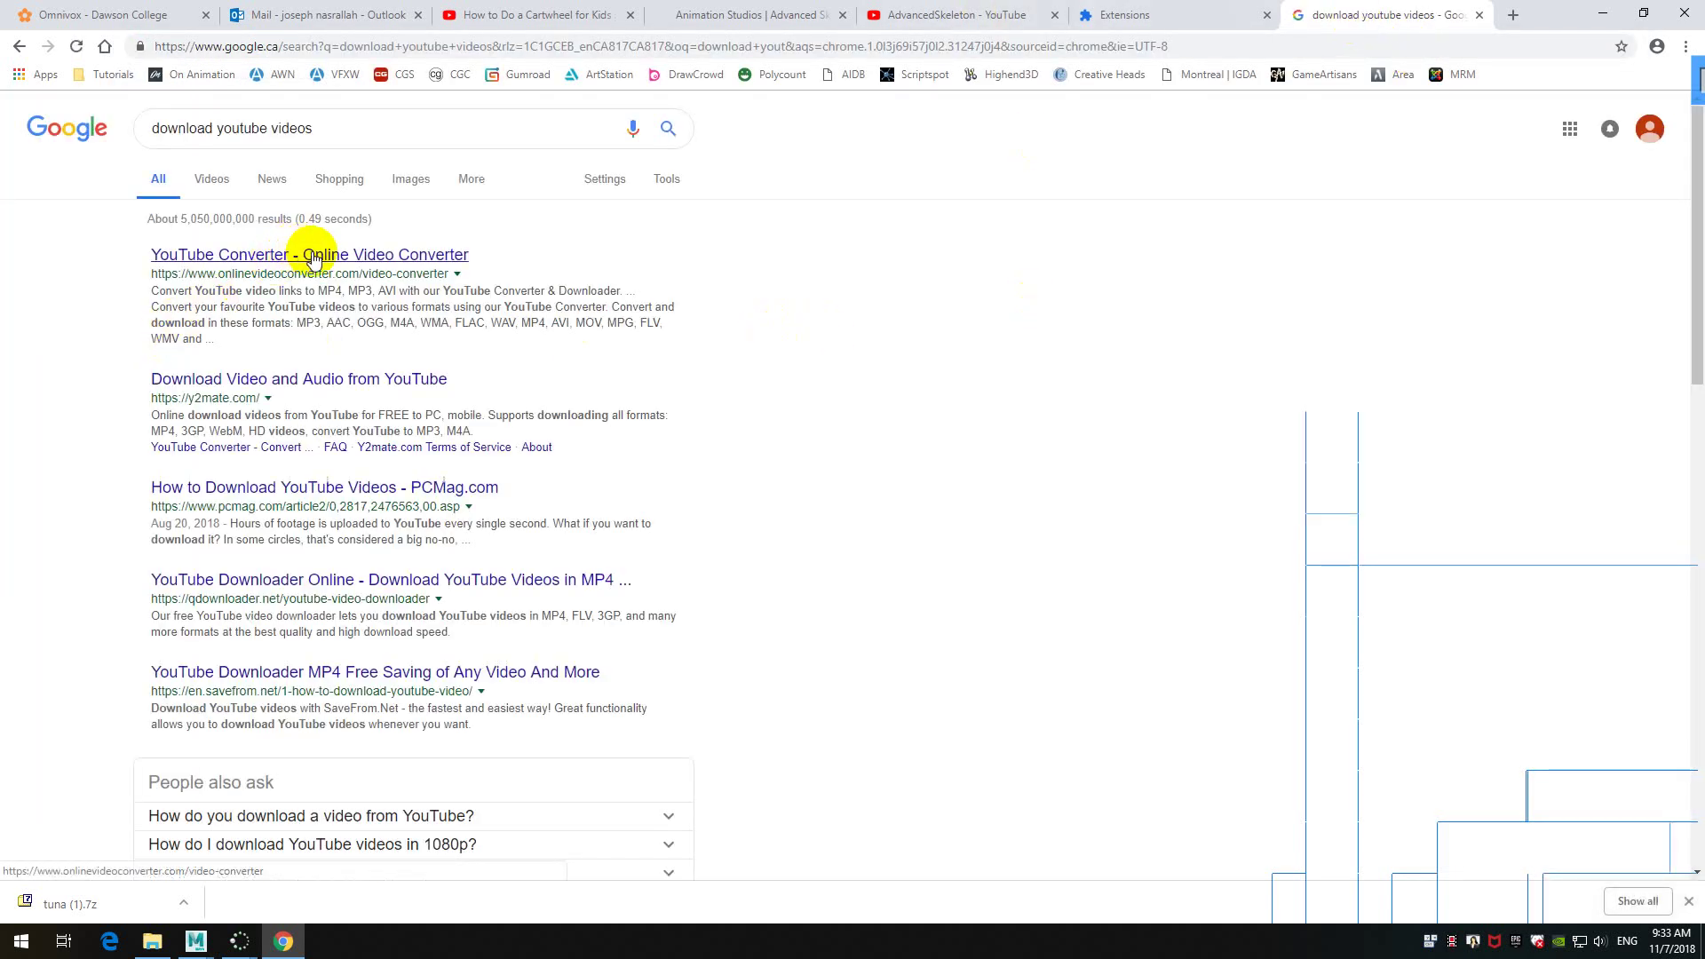
- Open the keepvid.com website
{"action": "left_click", "coordinate": [379, 51]}
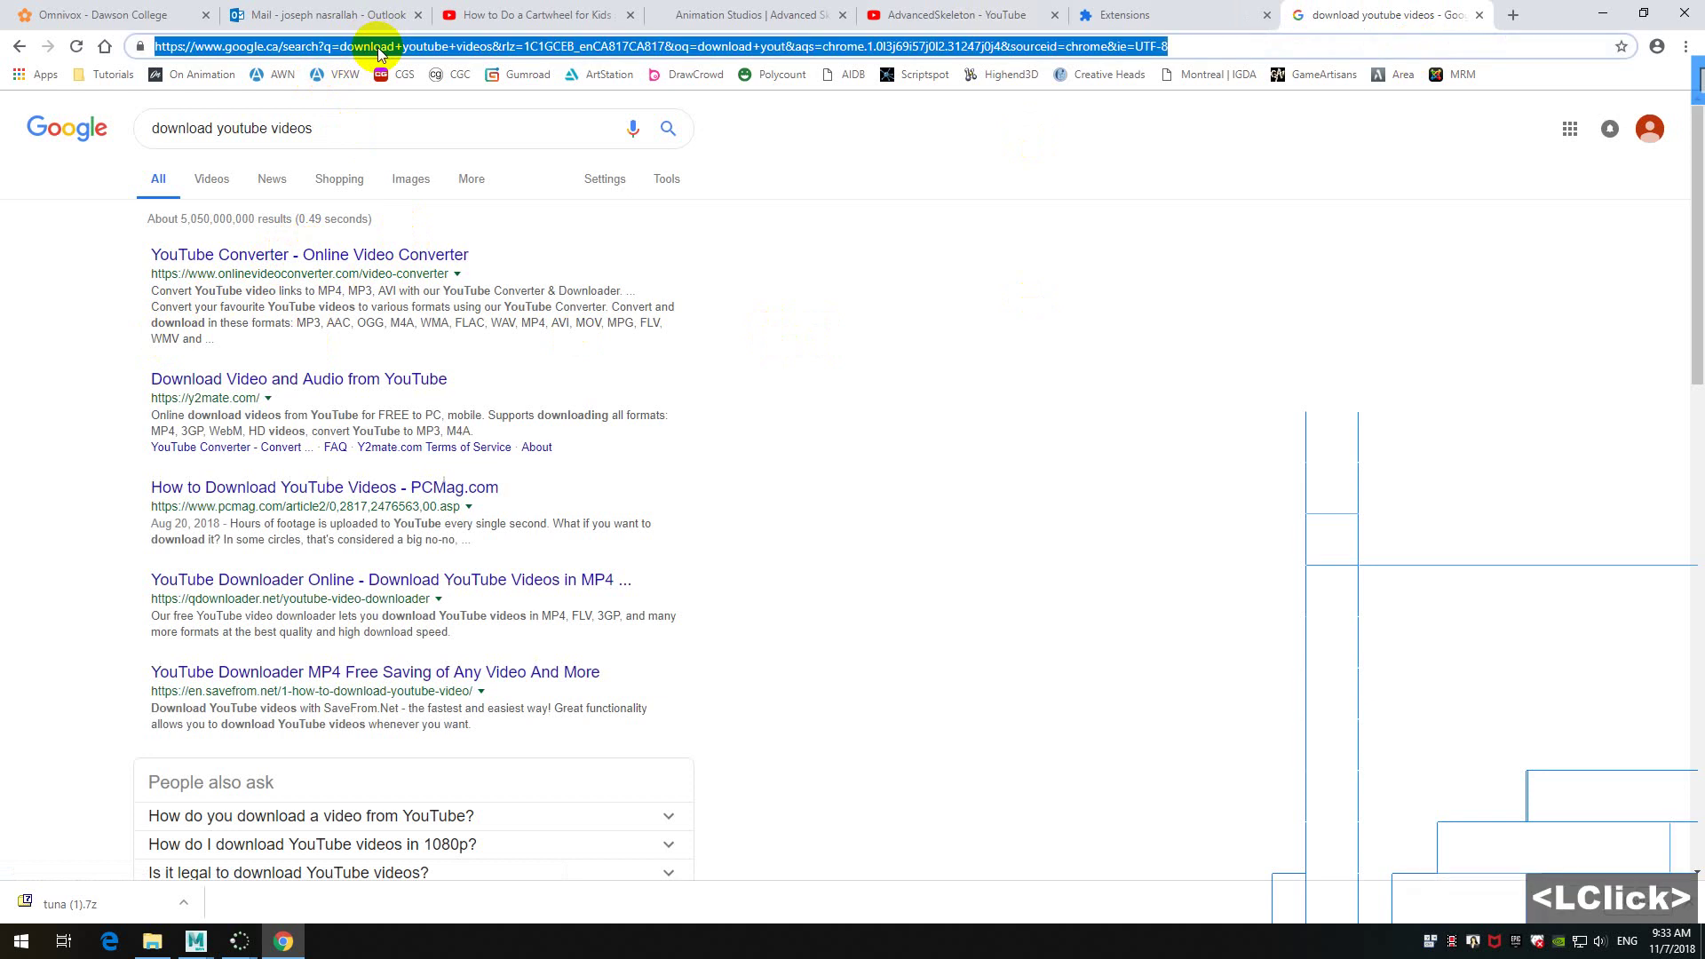
{"action": "type", "text": "ki"}
{"action": "key", "text": "BackSpace"}
{"action": "key", "text": "BackSpace"}
{"action": "key", "text": "BackSpace"}
{"action": "key", "text": "BackSpace"}
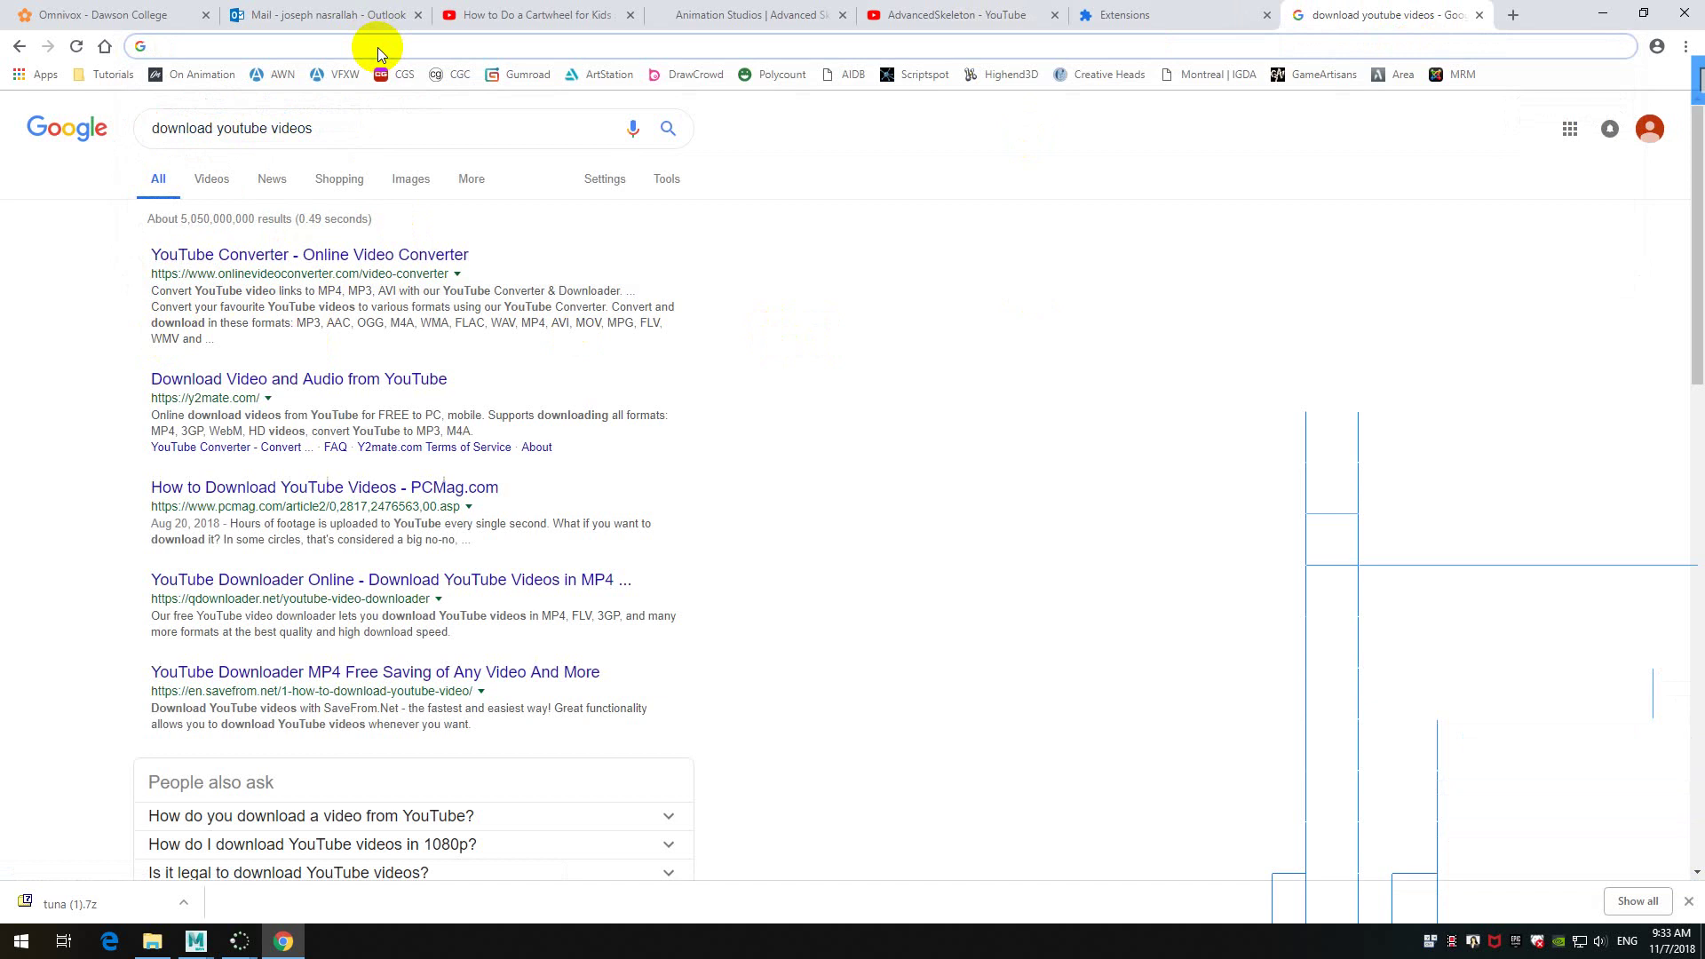
{"action": "type", "text": "keepvid.com"}
{"action": "key", "text": "Return"}
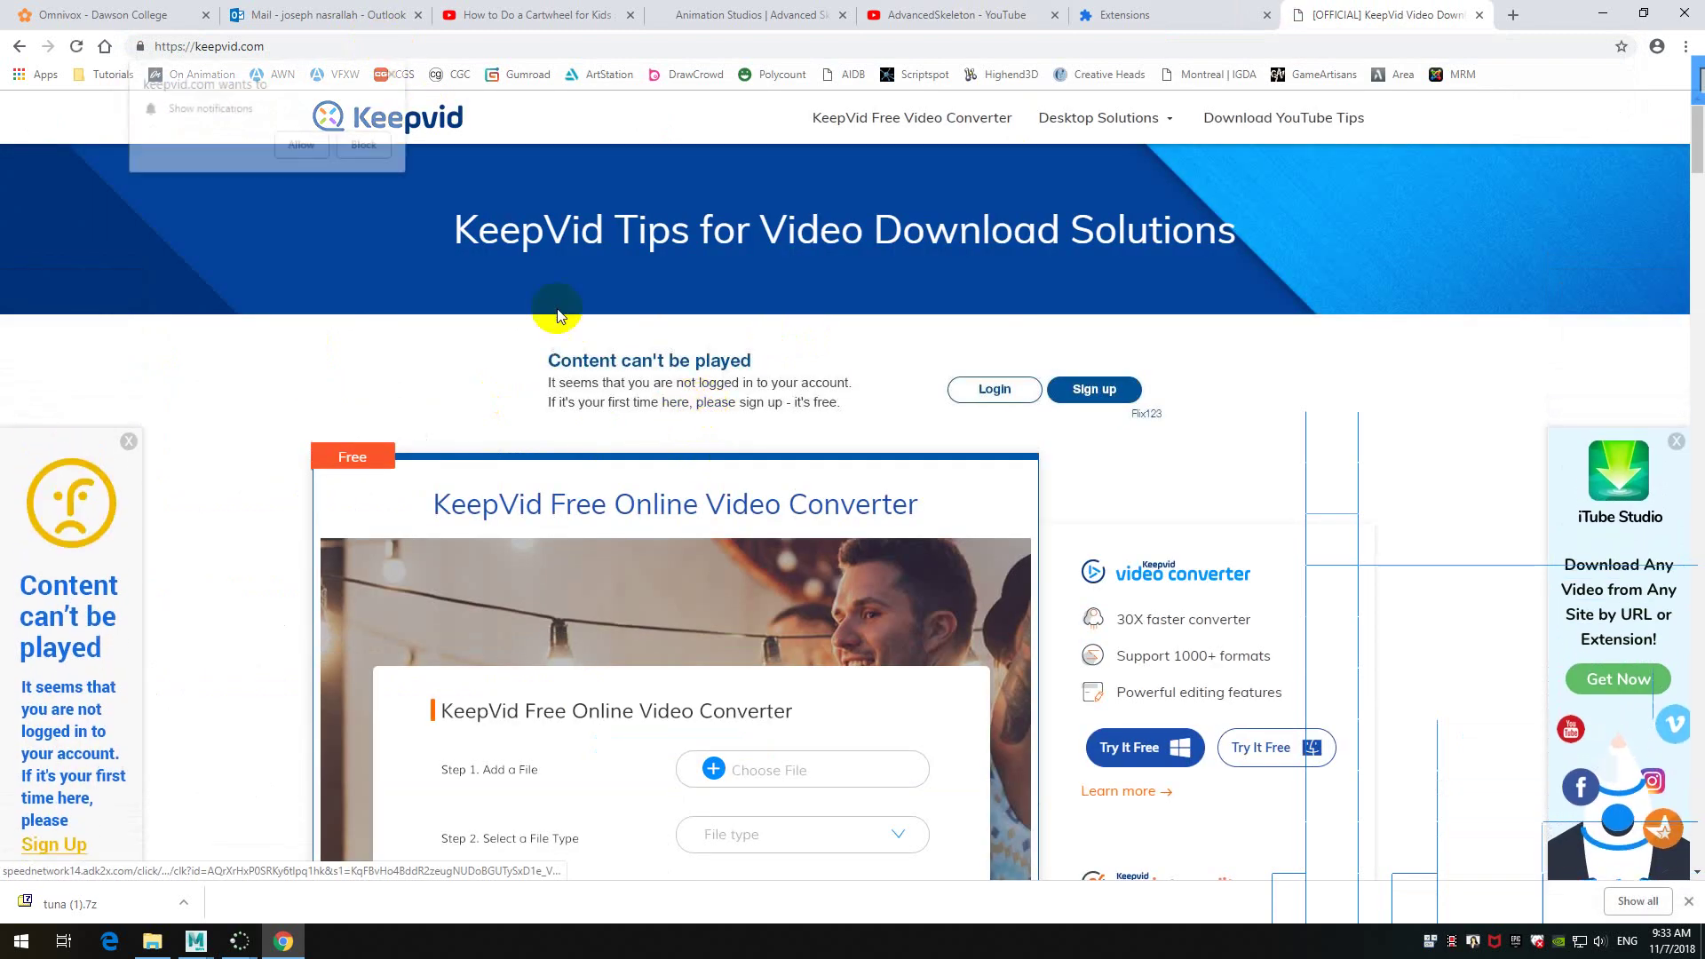
- Open KeepVid's free online video converter, check what its file chooser accepts, and cancel the file selection
{"action": "scroll", "coordinate": [1123, 459], "scroll_direction": "down", "scroll_amount": 2}
{"action": "scroll", "coordinate": [435, 417], "scroll_direction": "down", "scroll_amount": 4}
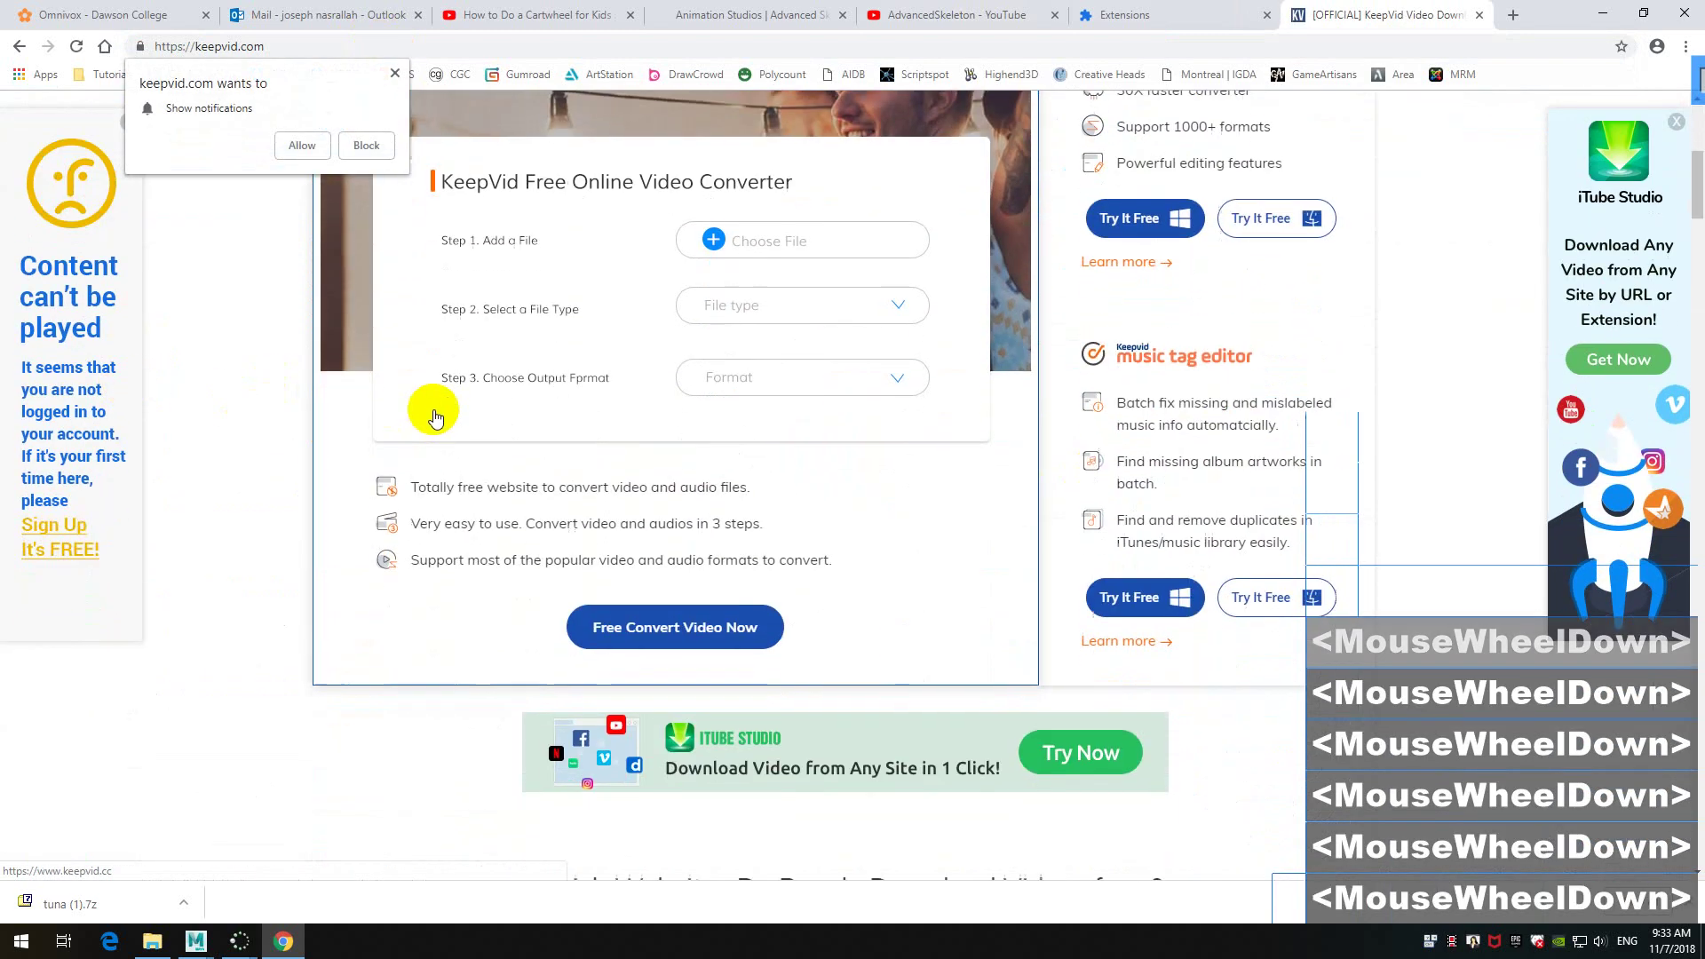
{"action": "left_click", "coordinate": [805, 240]}
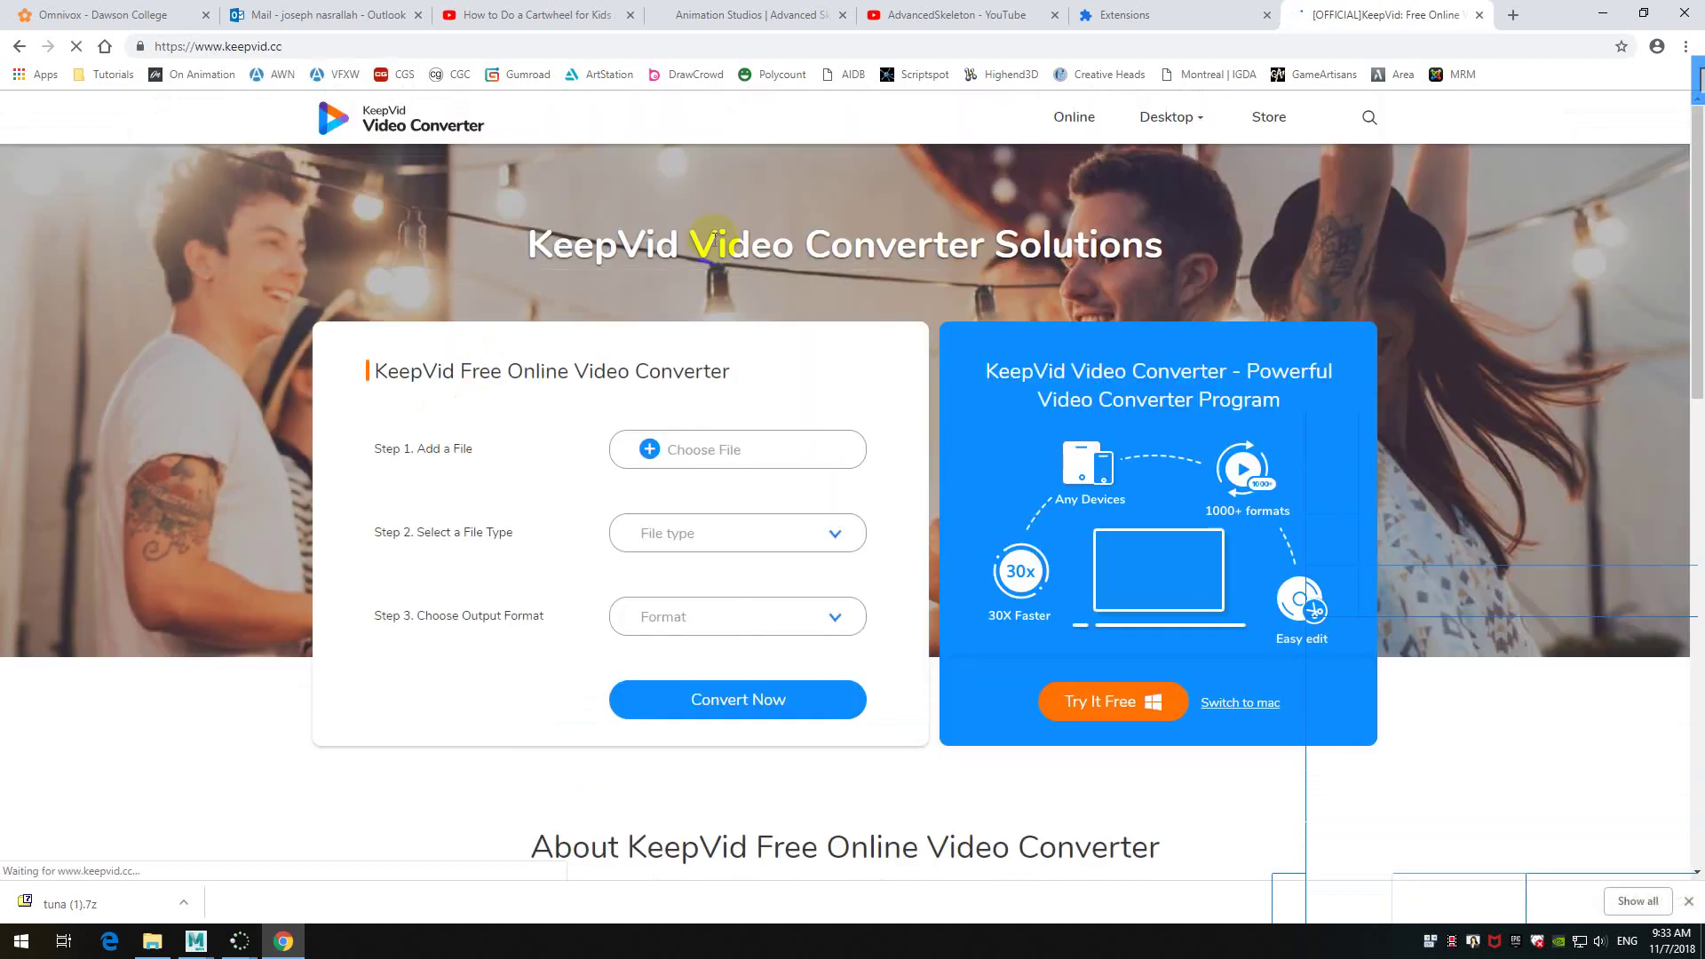
{"action": "left_click", "coordinate": [651, 449]}
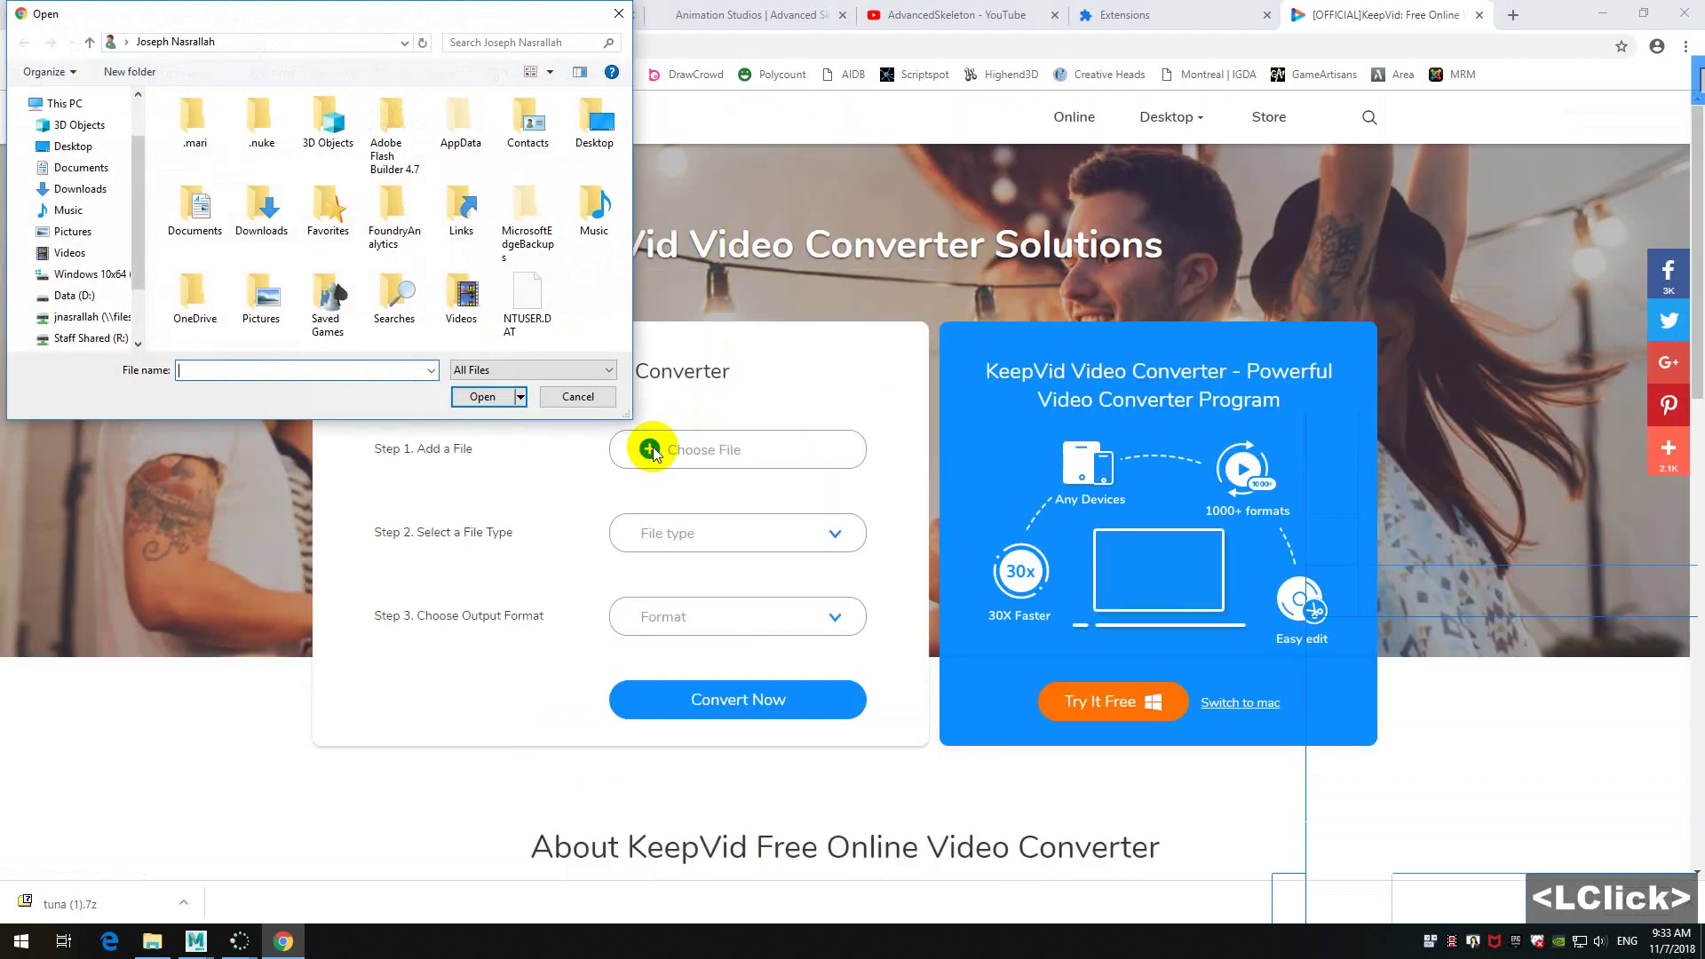
{"action": "left_click", "coordinate": [575, 396]}
- Look through the rest of the KeepVid converter page and go back to the Google results for downloading YouTube videos
{"action": "scroll", "coordinate": [642, 471], "scroll_direction": "down", "scroll_amount": 6}
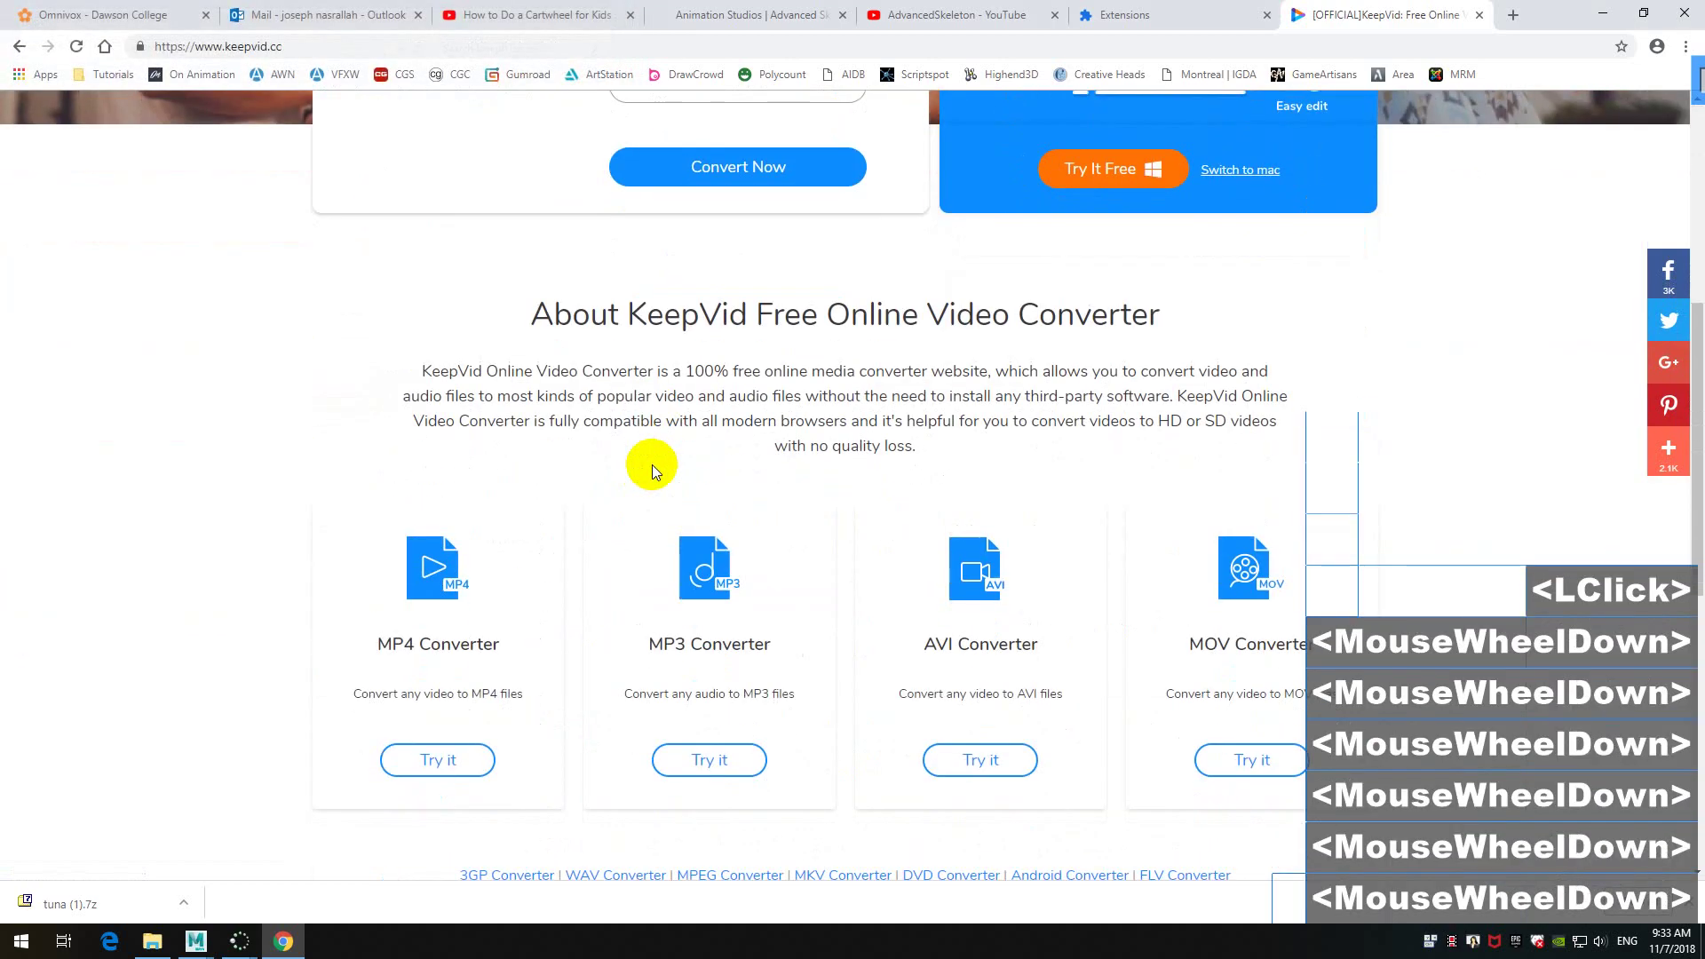
{"action": "scroll", "coordinate": [652, 465], "scroll_direction": "down", "scroll_amount": 3}
{"action": "scroll", "coordinate": [334, 370], "scroll_direction": "up", "scroll_amount": 9}
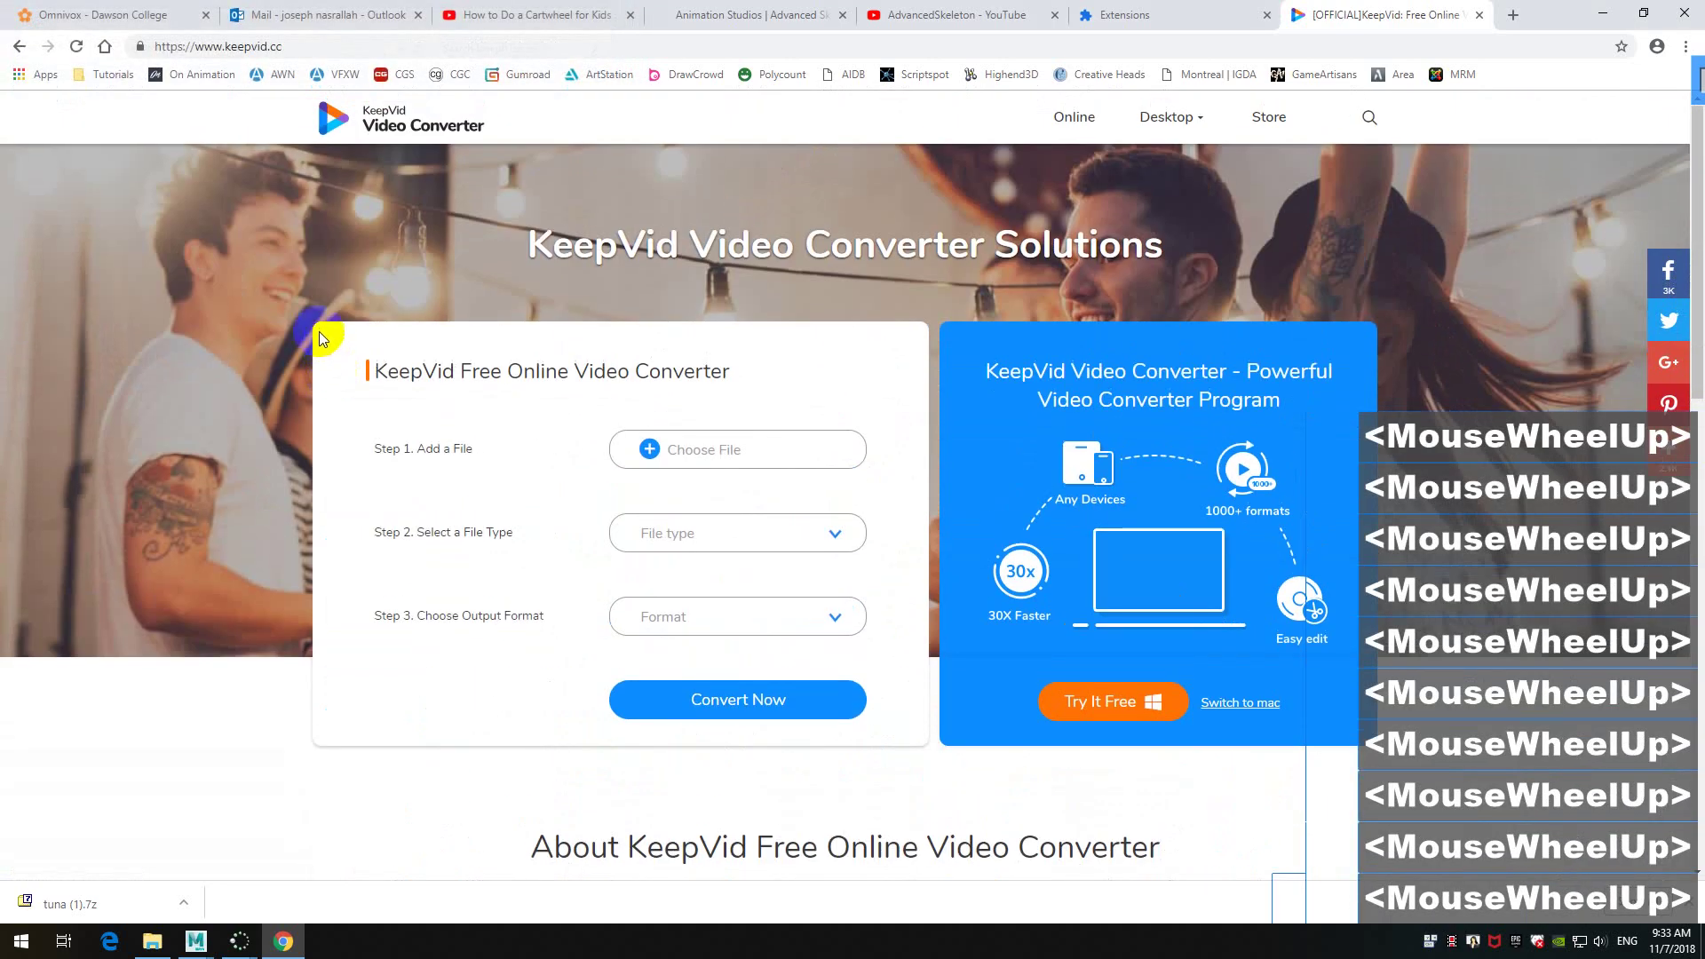
{"action": "left_click", "coordinate": [19, 48]}
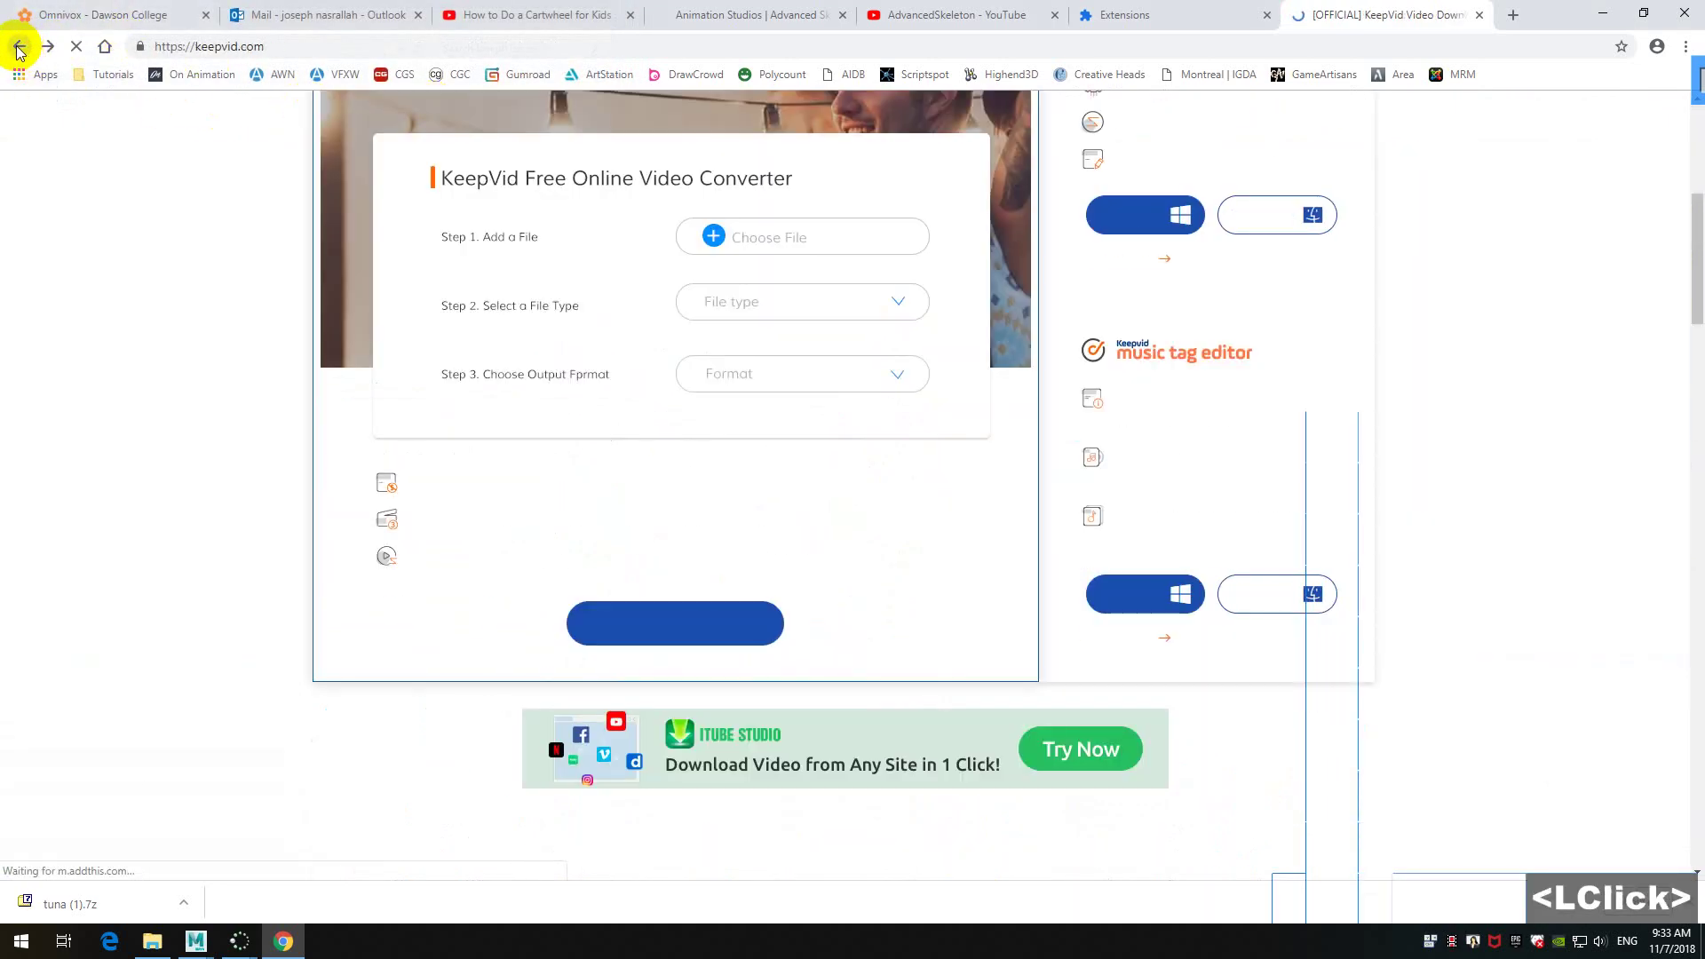
{"action": "left_click", "coordinate": [21, 48]}
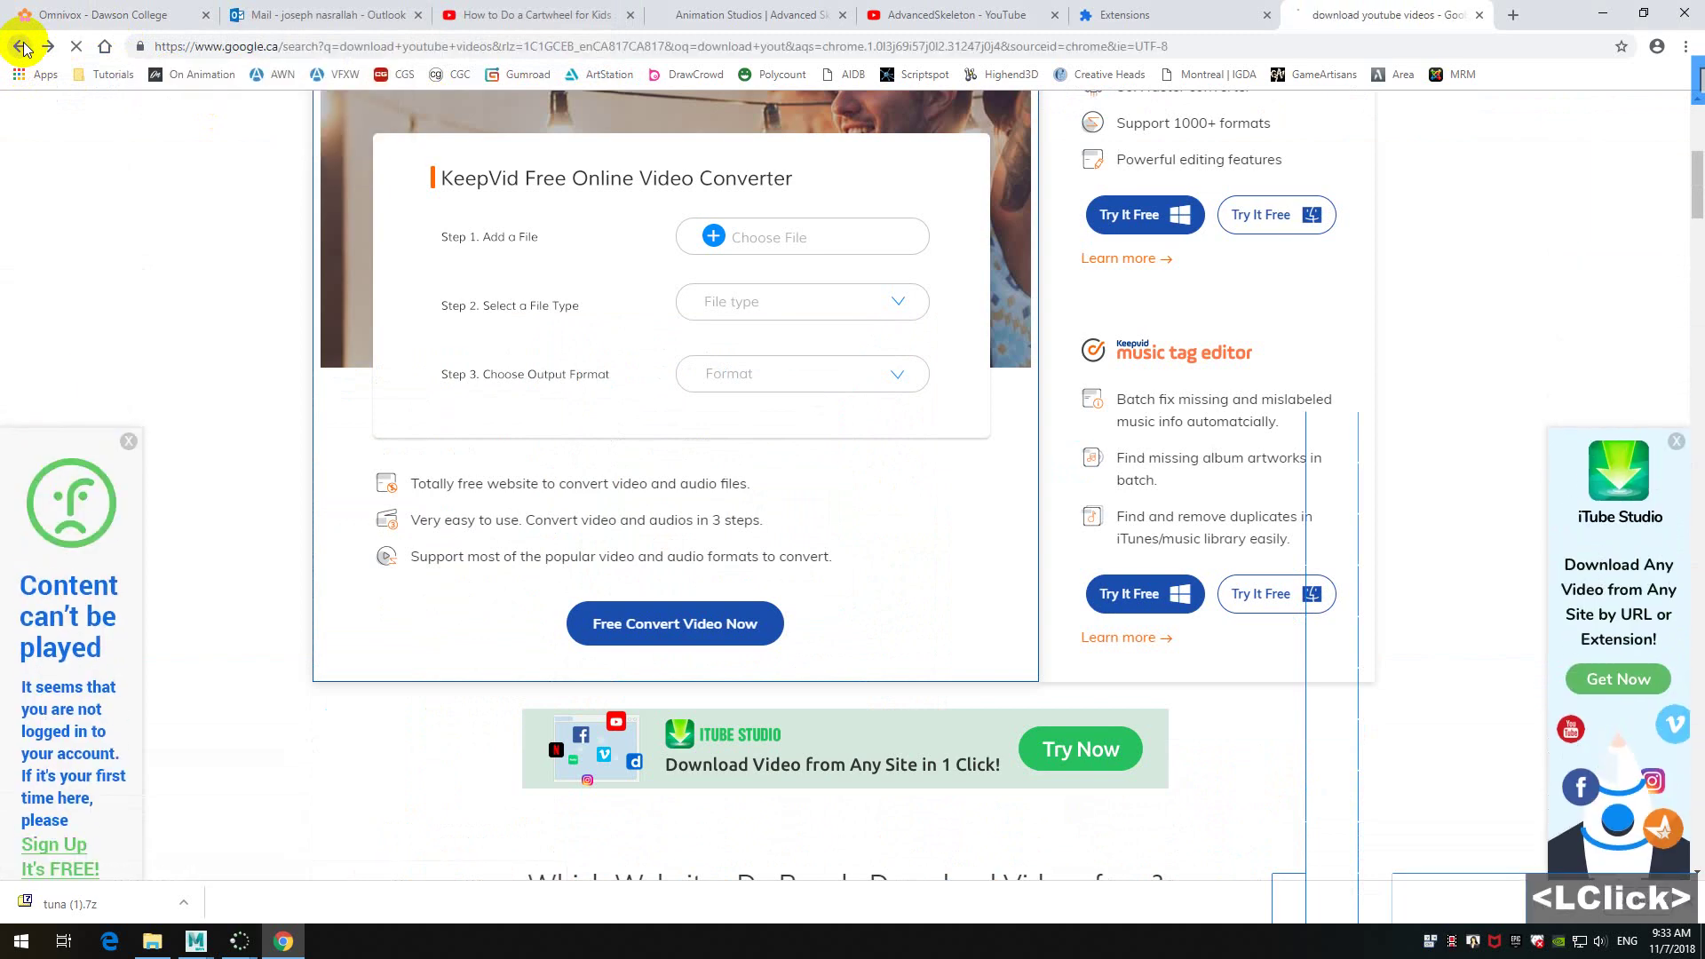
- Open the qdownloader.net YouTube downloader from the search results and submit the copied cartwheel video link
{"action": "scroll", "coordinate": [444, 222], "scroll_direction": "down", "scroll_amount": 1}
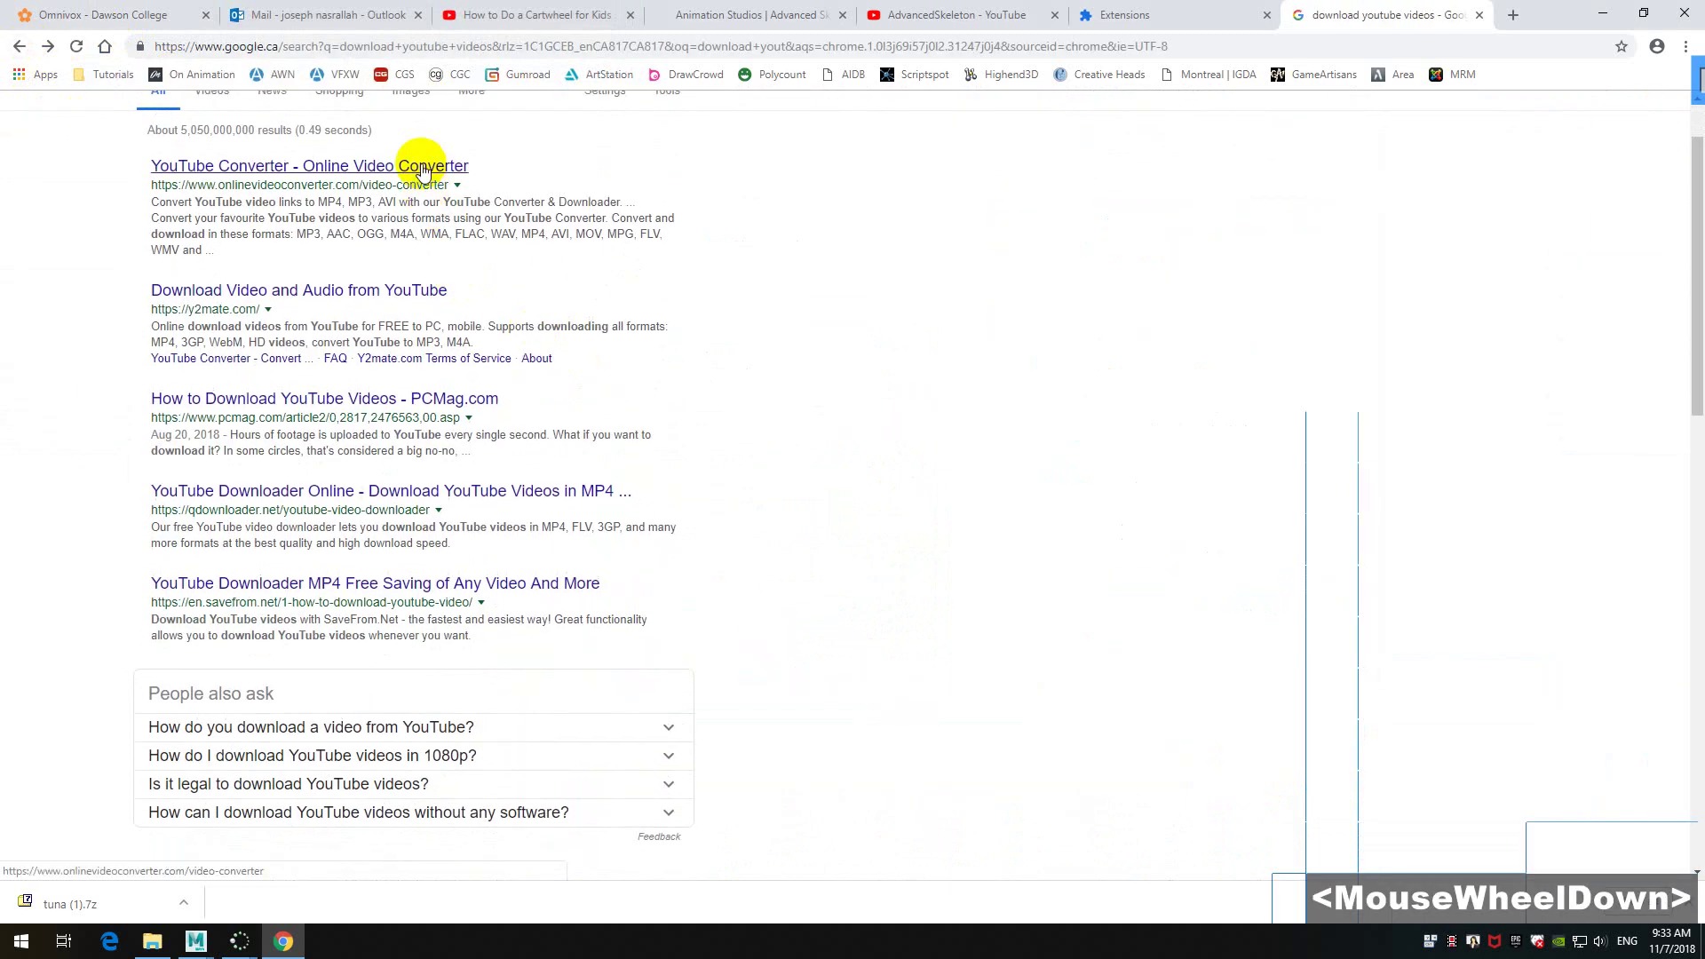
{"action": "left_click", "coordinate": [468, 494]}
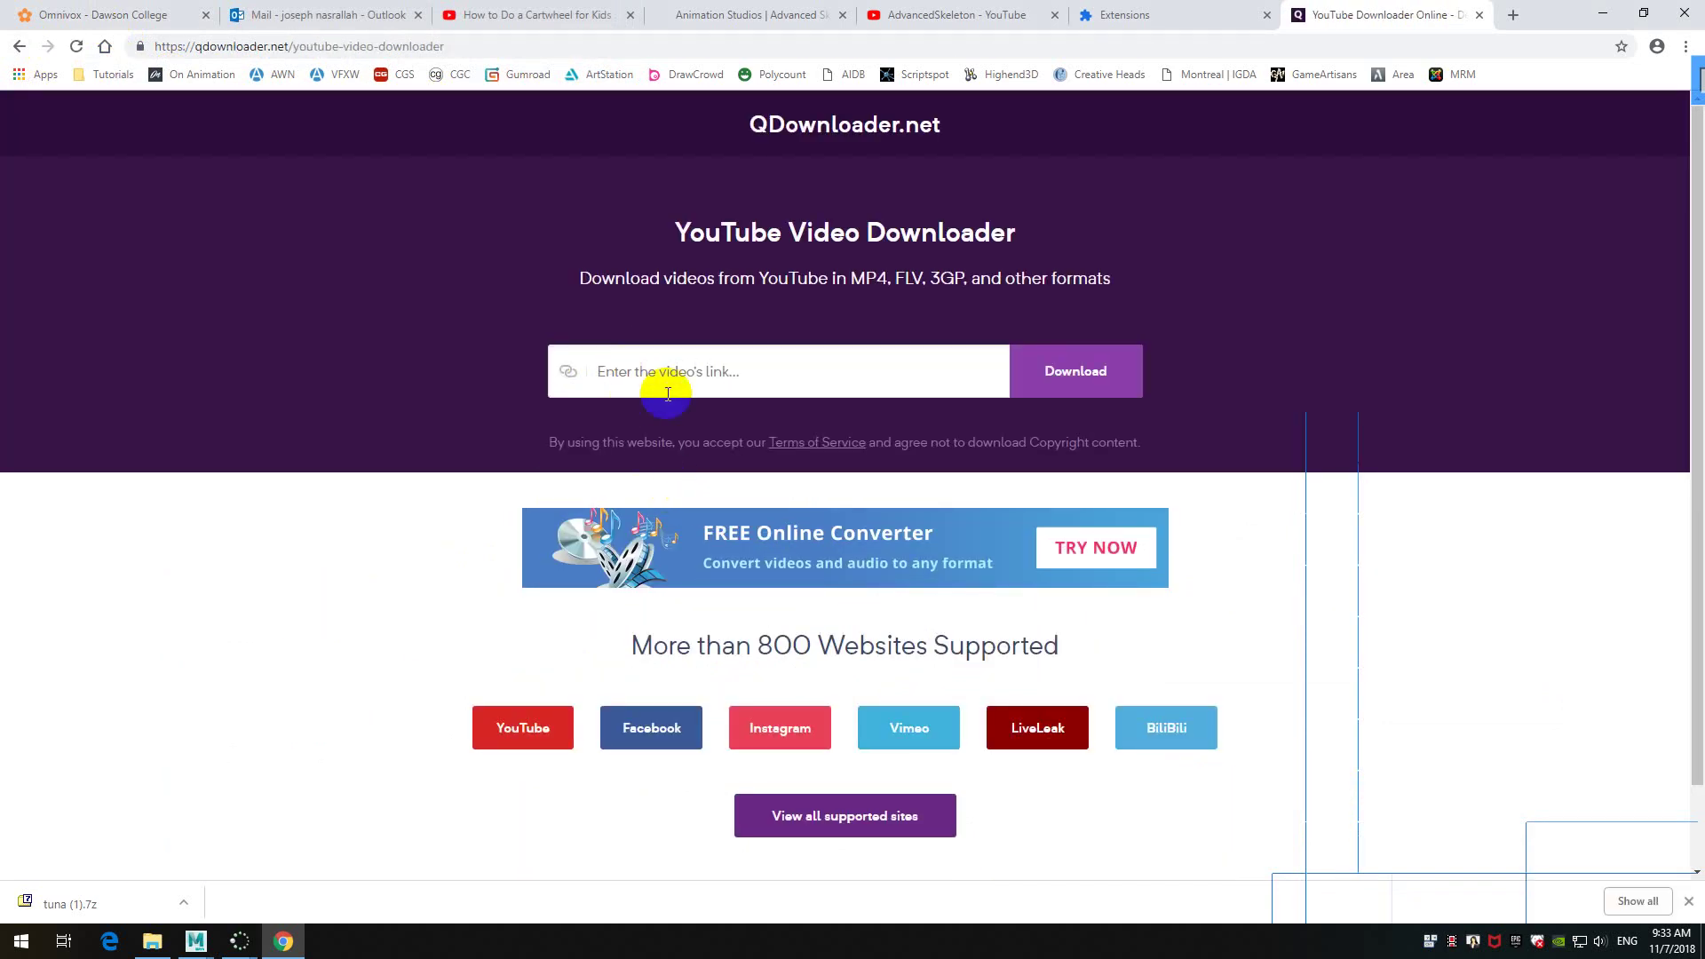
{"action": "left_click", "coordinate": [732, 368]}
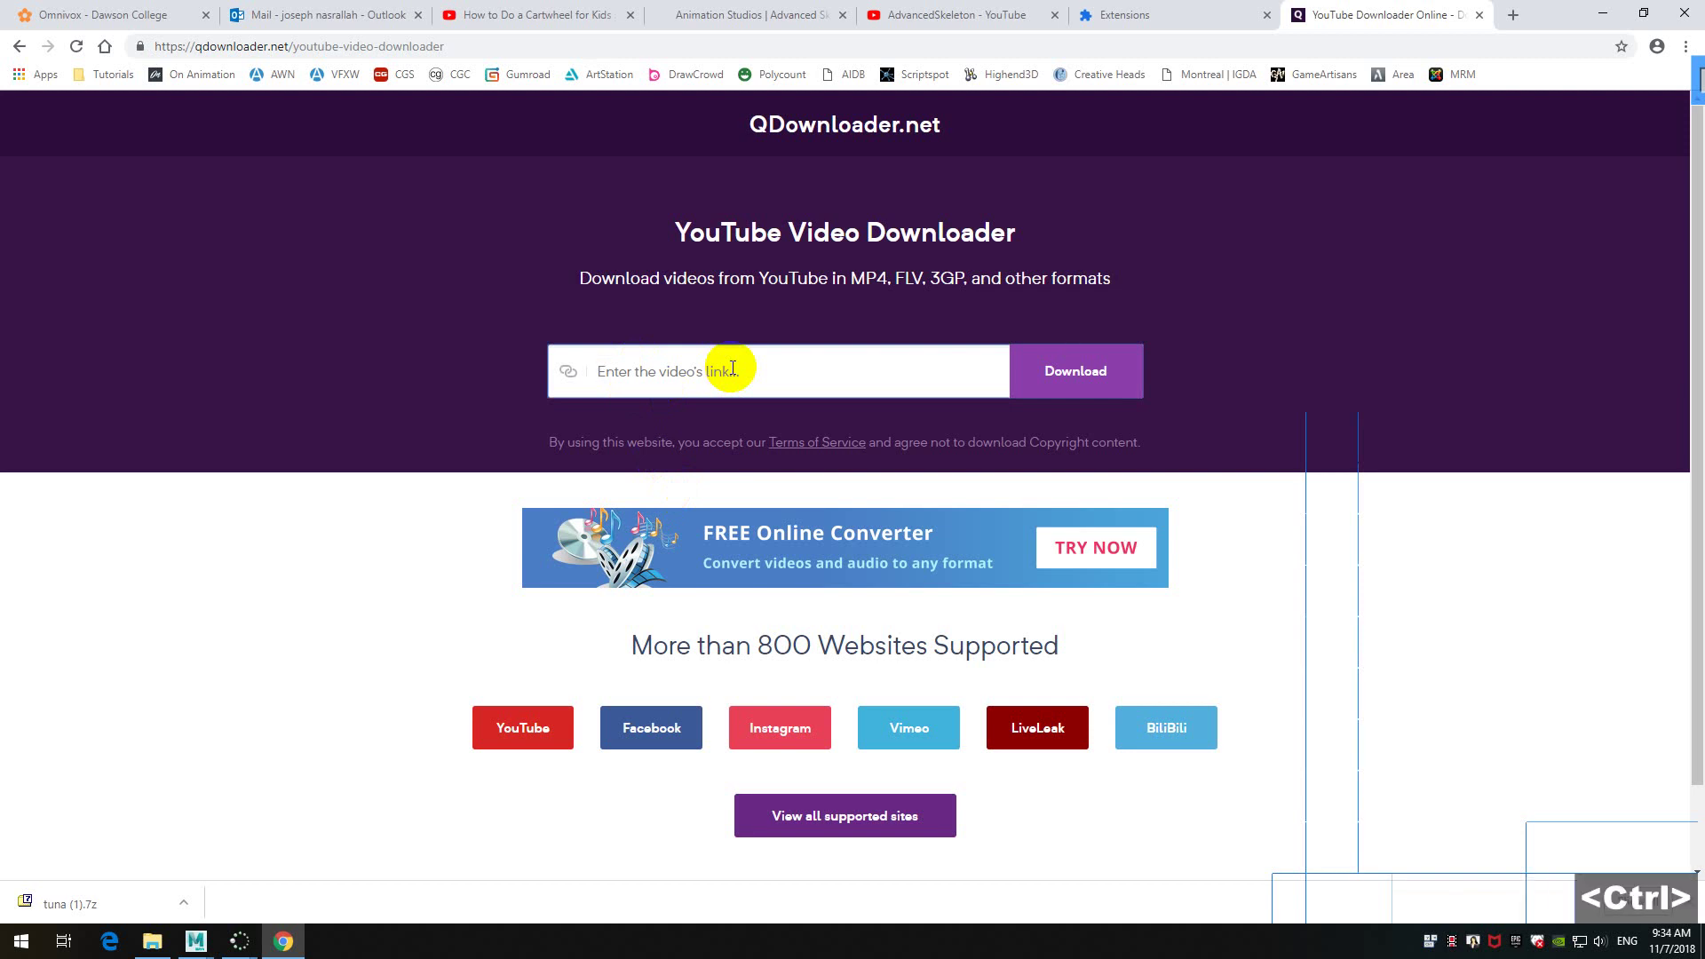
{"action": "key", "text": "ctrl+v"}
{"action": "left_click", "coordinate": [1046, 383]}
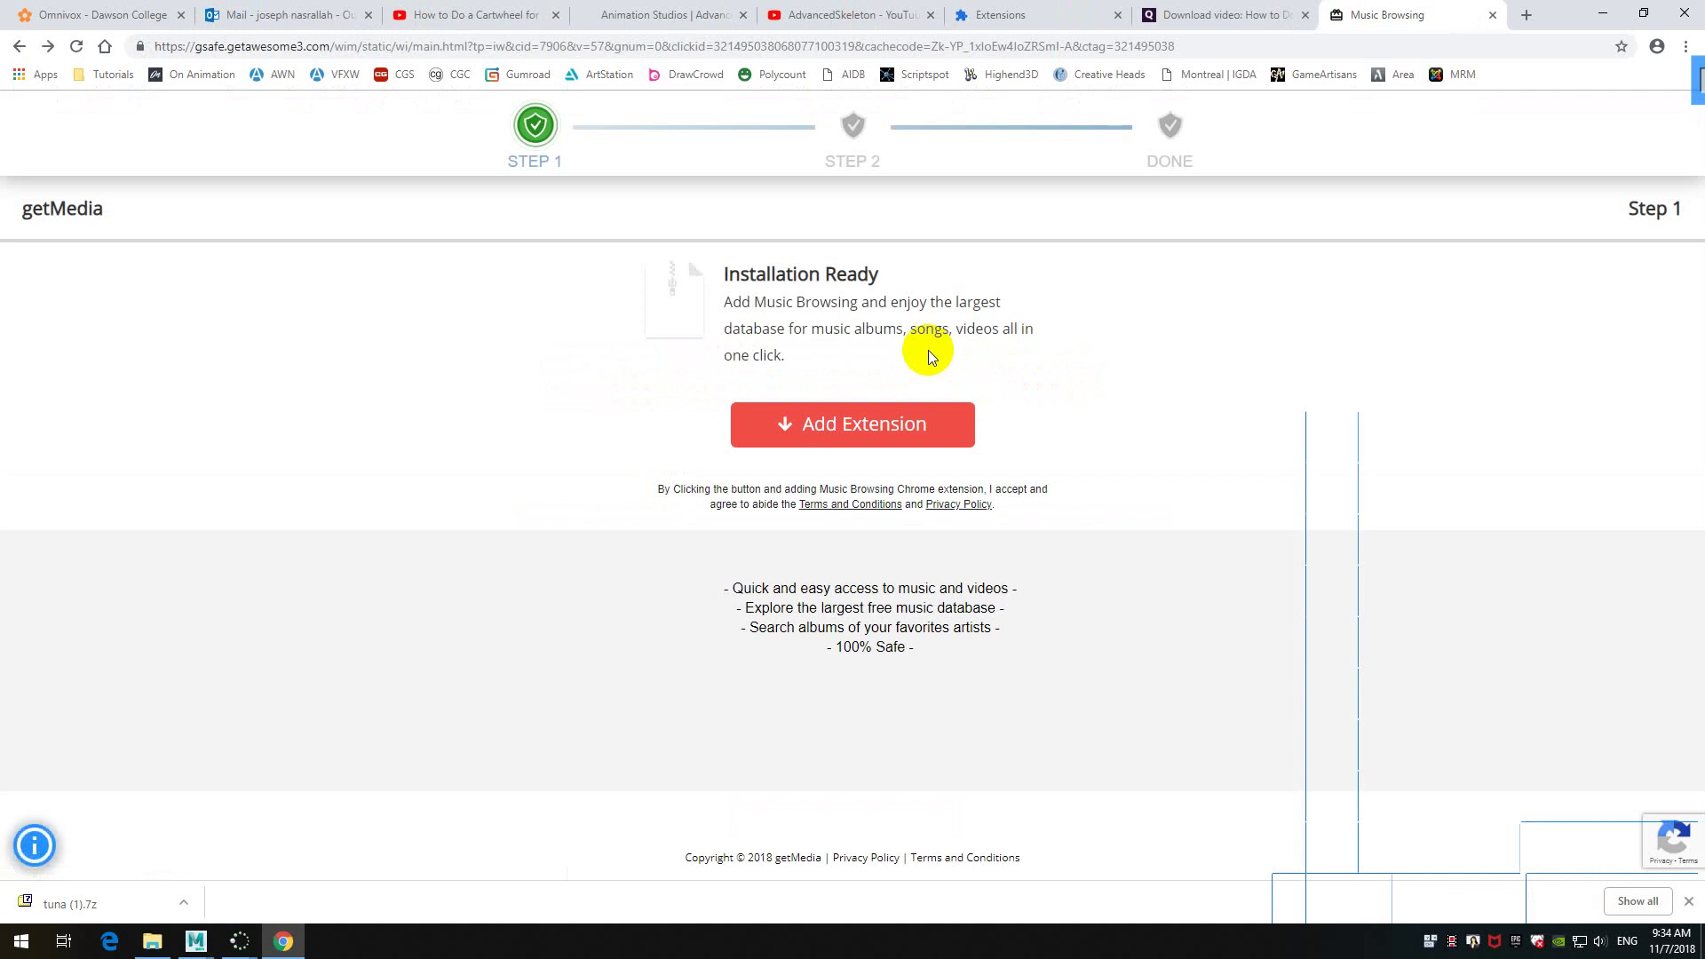
- Check the Music Browsing extension offer, then close its Chrome Web Store window and the advertising tab without installing it
{"action": "left_click", "coordinate": [924, 431]}
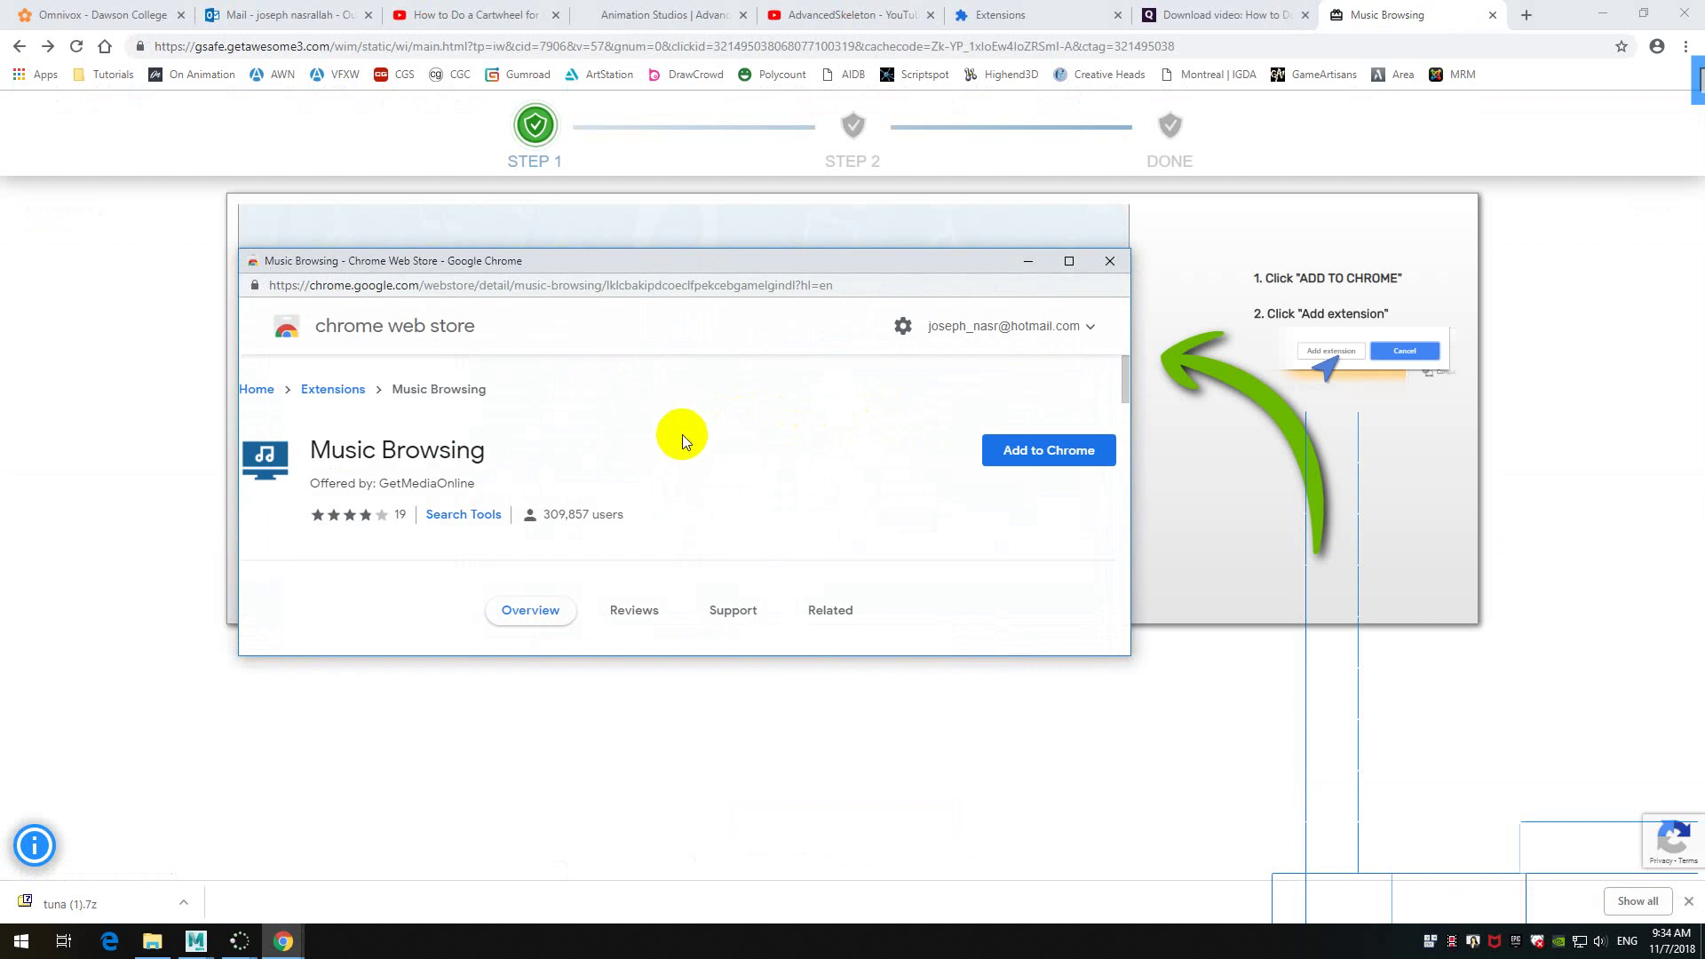
{"action": "left_click", "coordinate": [1112, 262]}
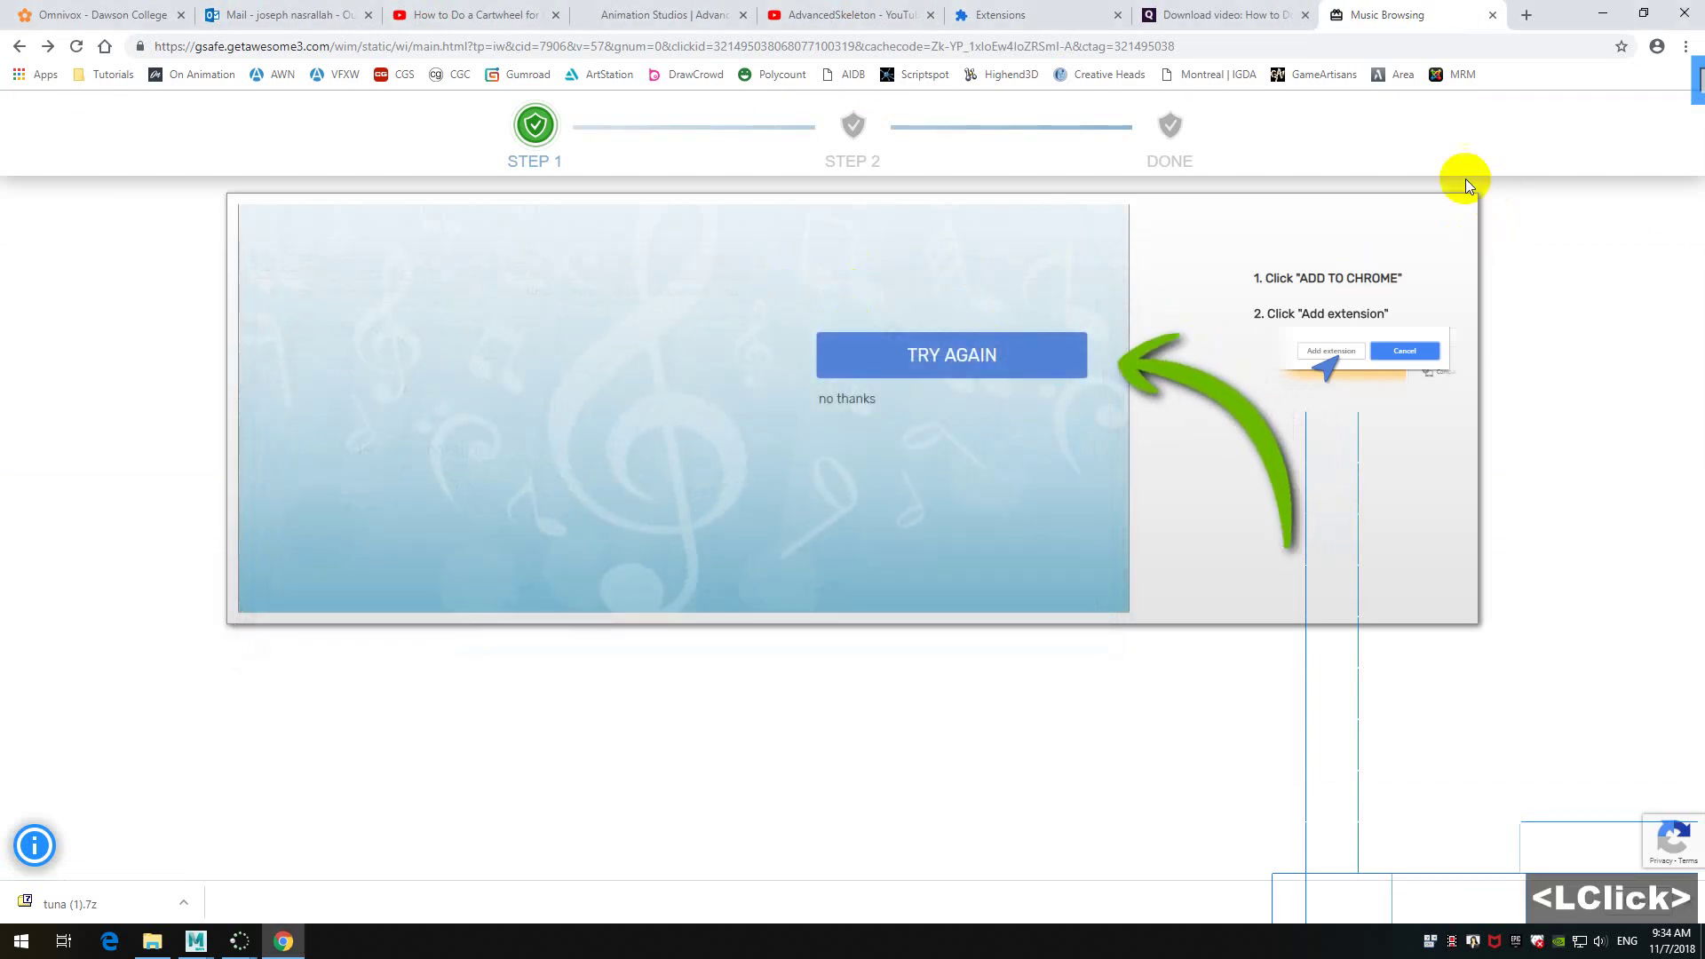
{"action": "right_click", "coordinate": [82, 234]}
{"action": "left_click", "coordinate": [124, 247]}
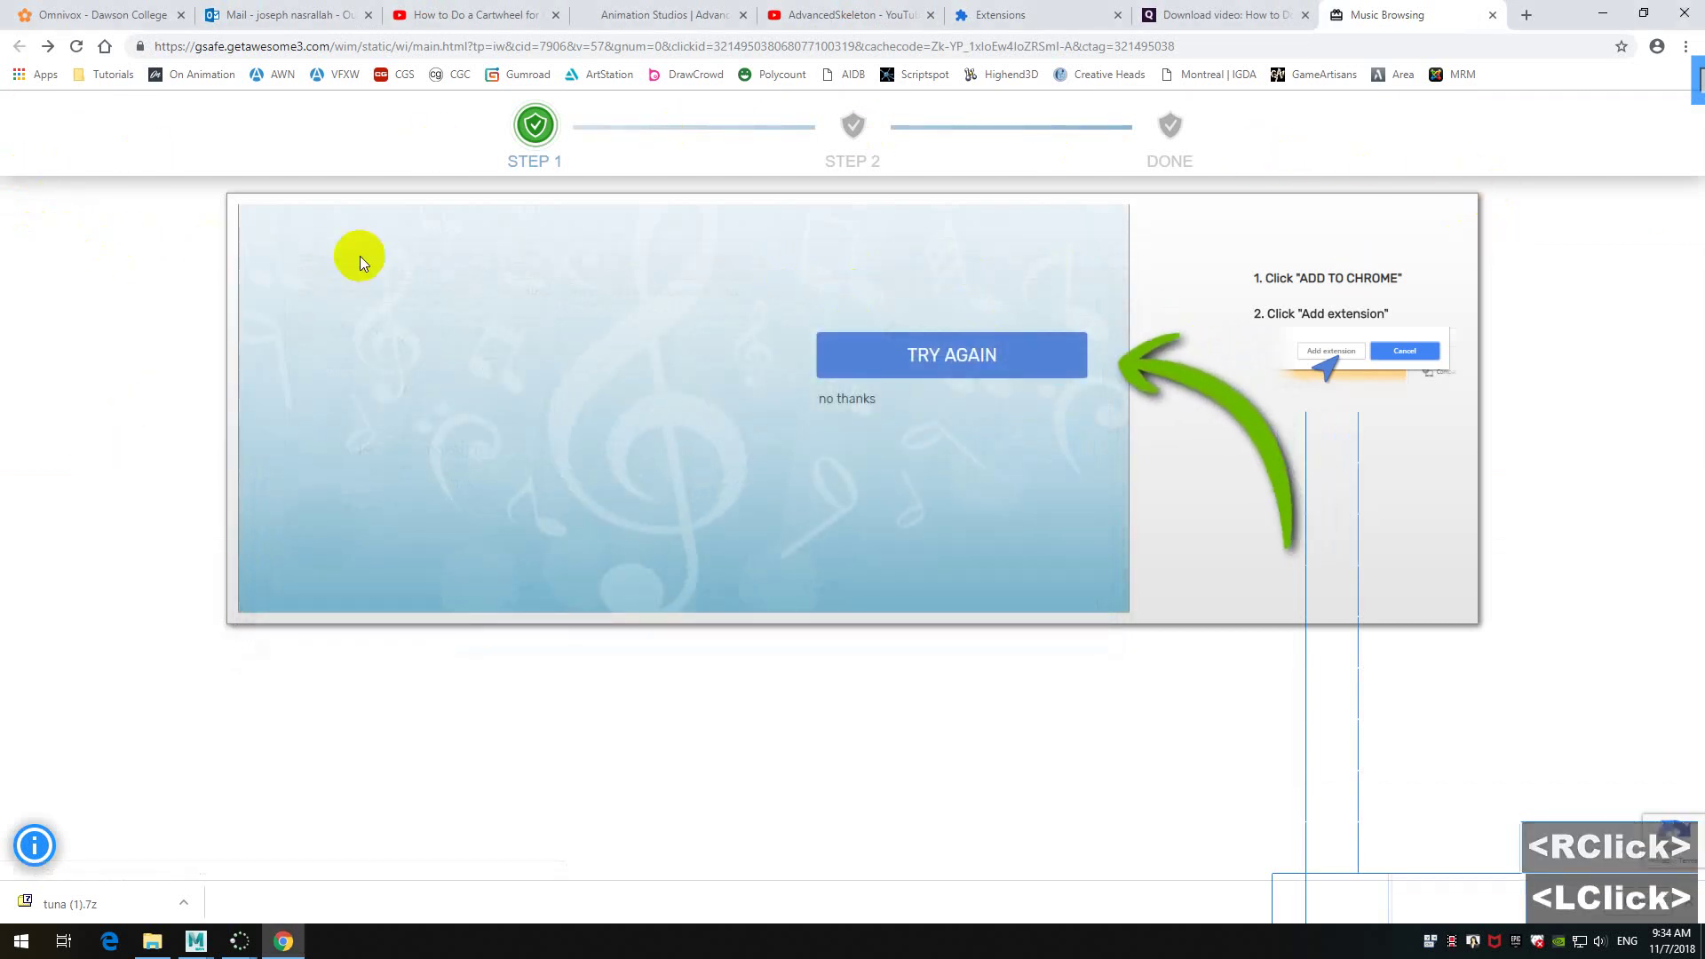
{"action": "left_click", "coordinate": [1492, 14]}
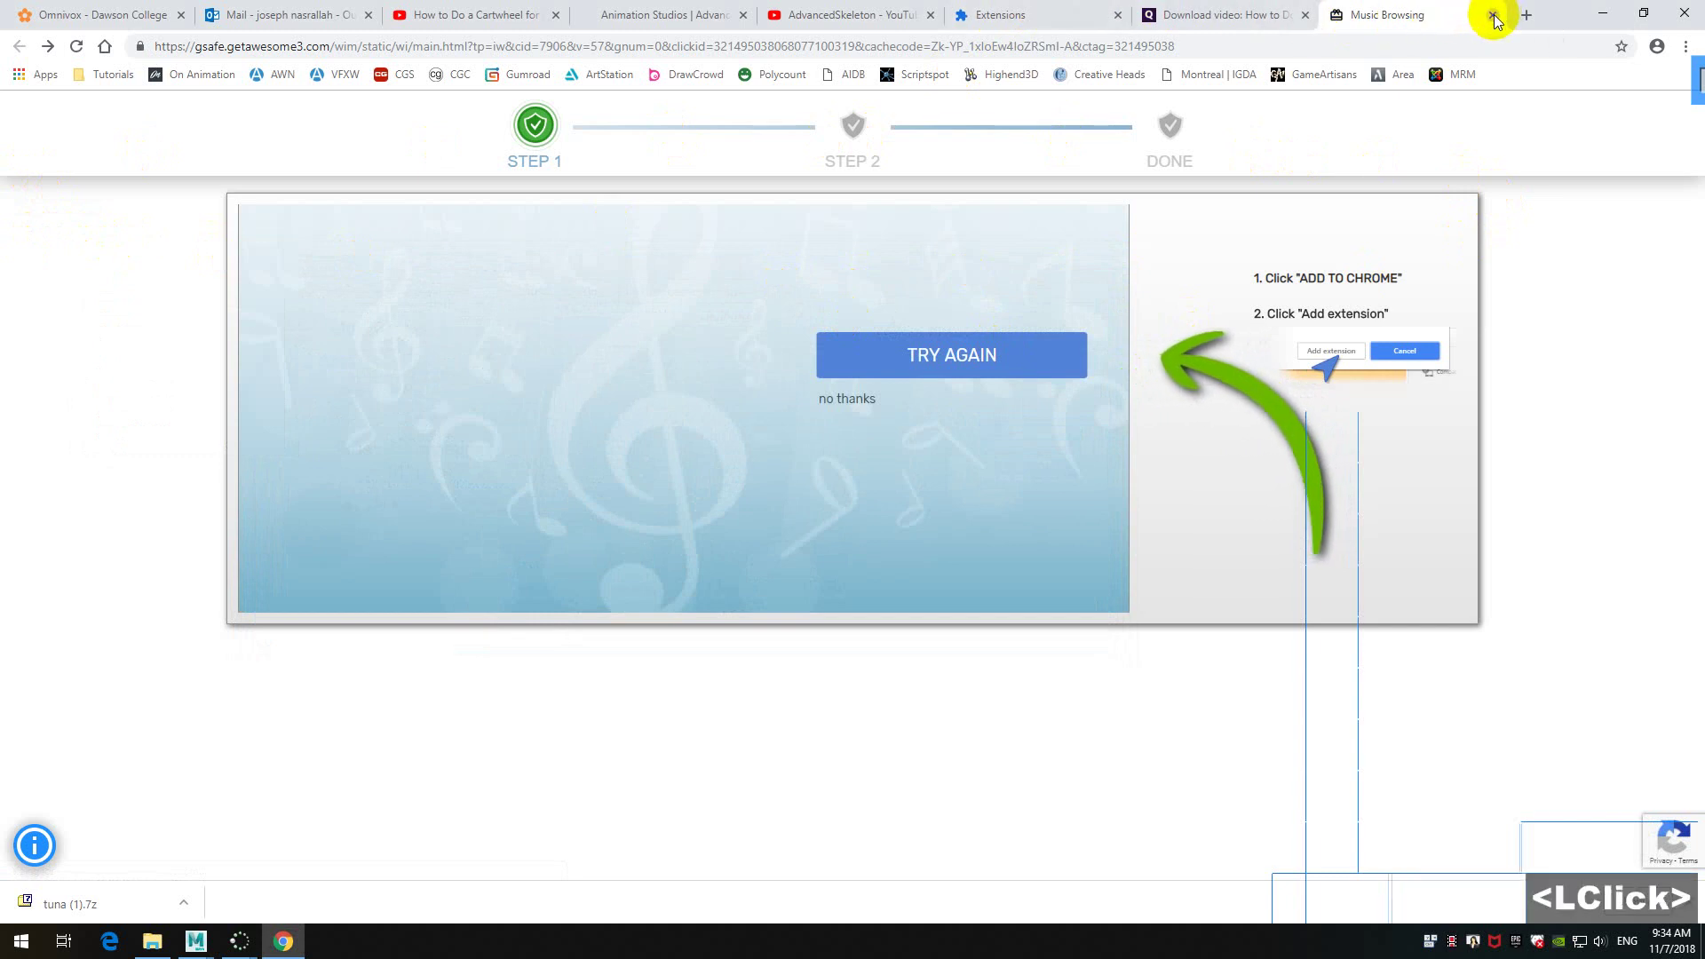
- Search Google for "youtube to mp3"
{"action": "left_click", "coordinate": [1078, 47]}
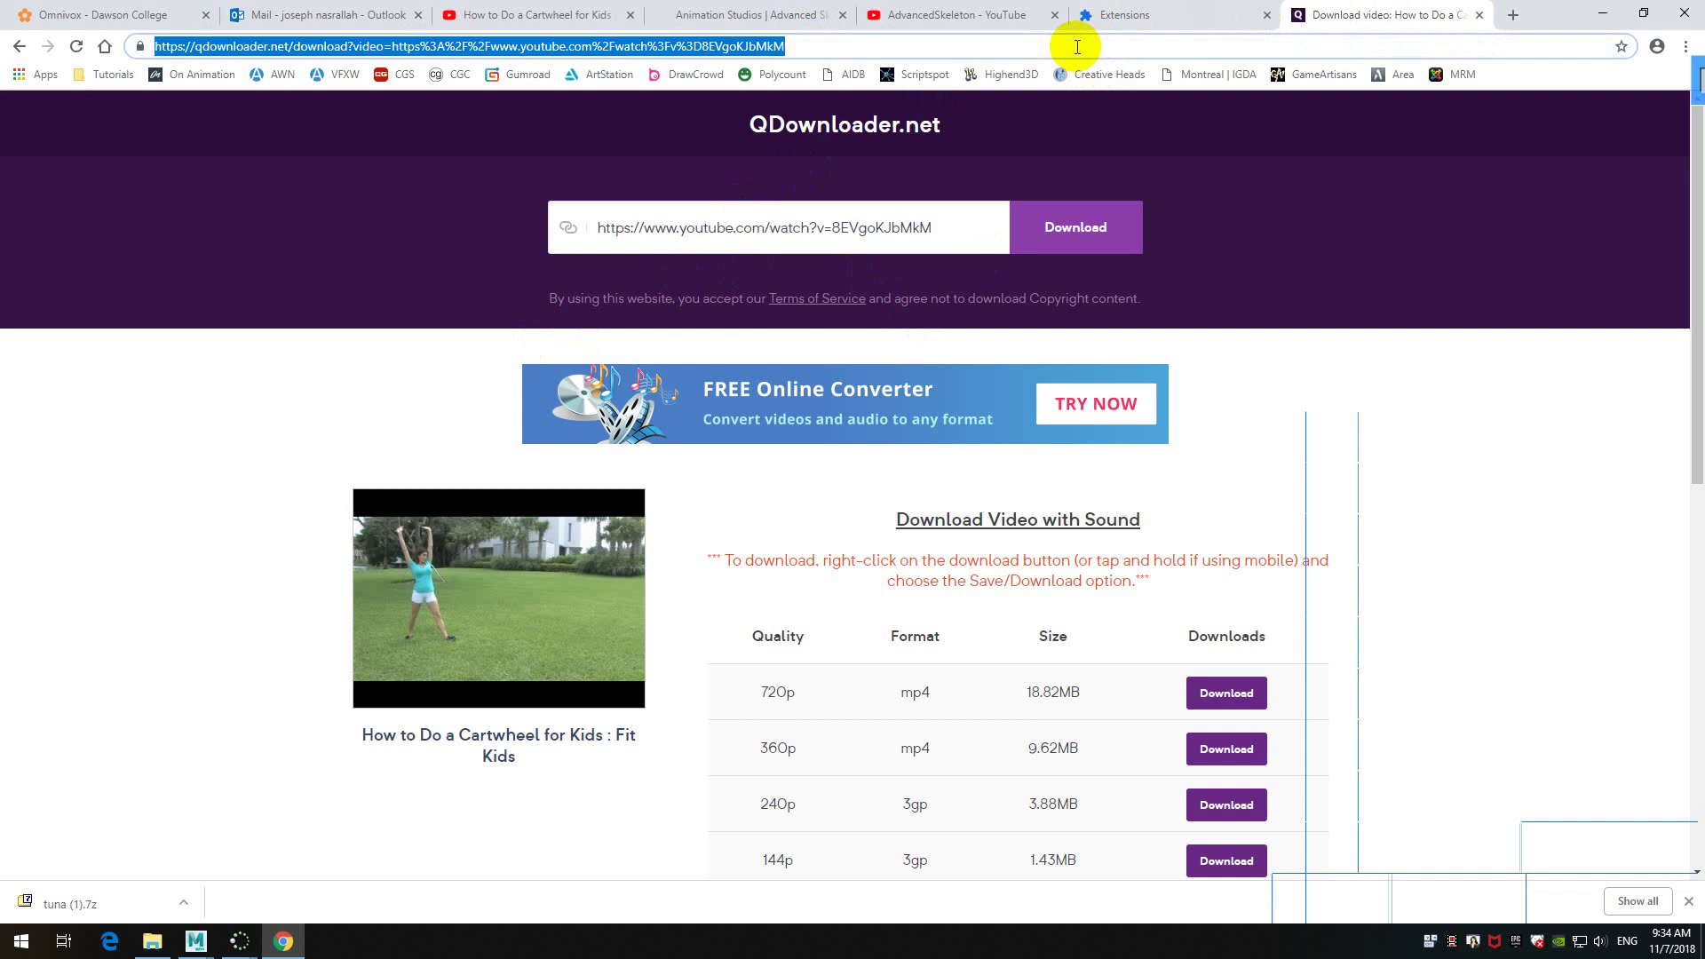
{"action": "type", "text": "youtiu"}
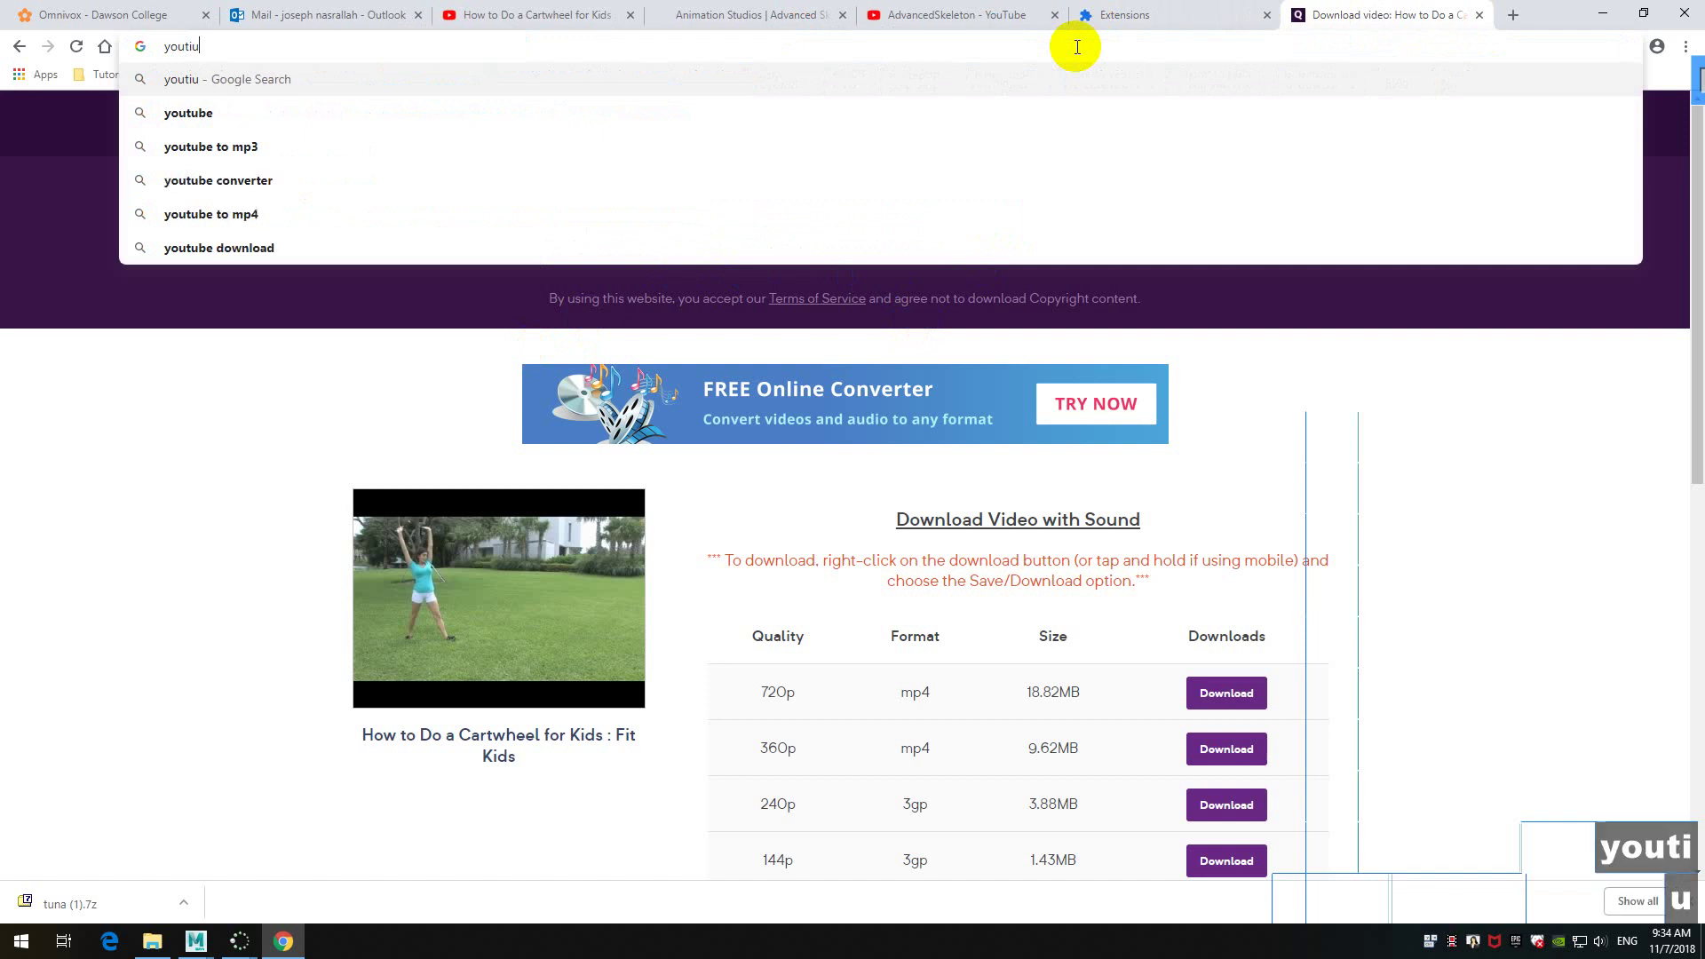
{"action": "key", "text": "BackSpace"}
{"action": "key", "text": "BackSpace"}
{"action": "type", "text": "ube t omp"}
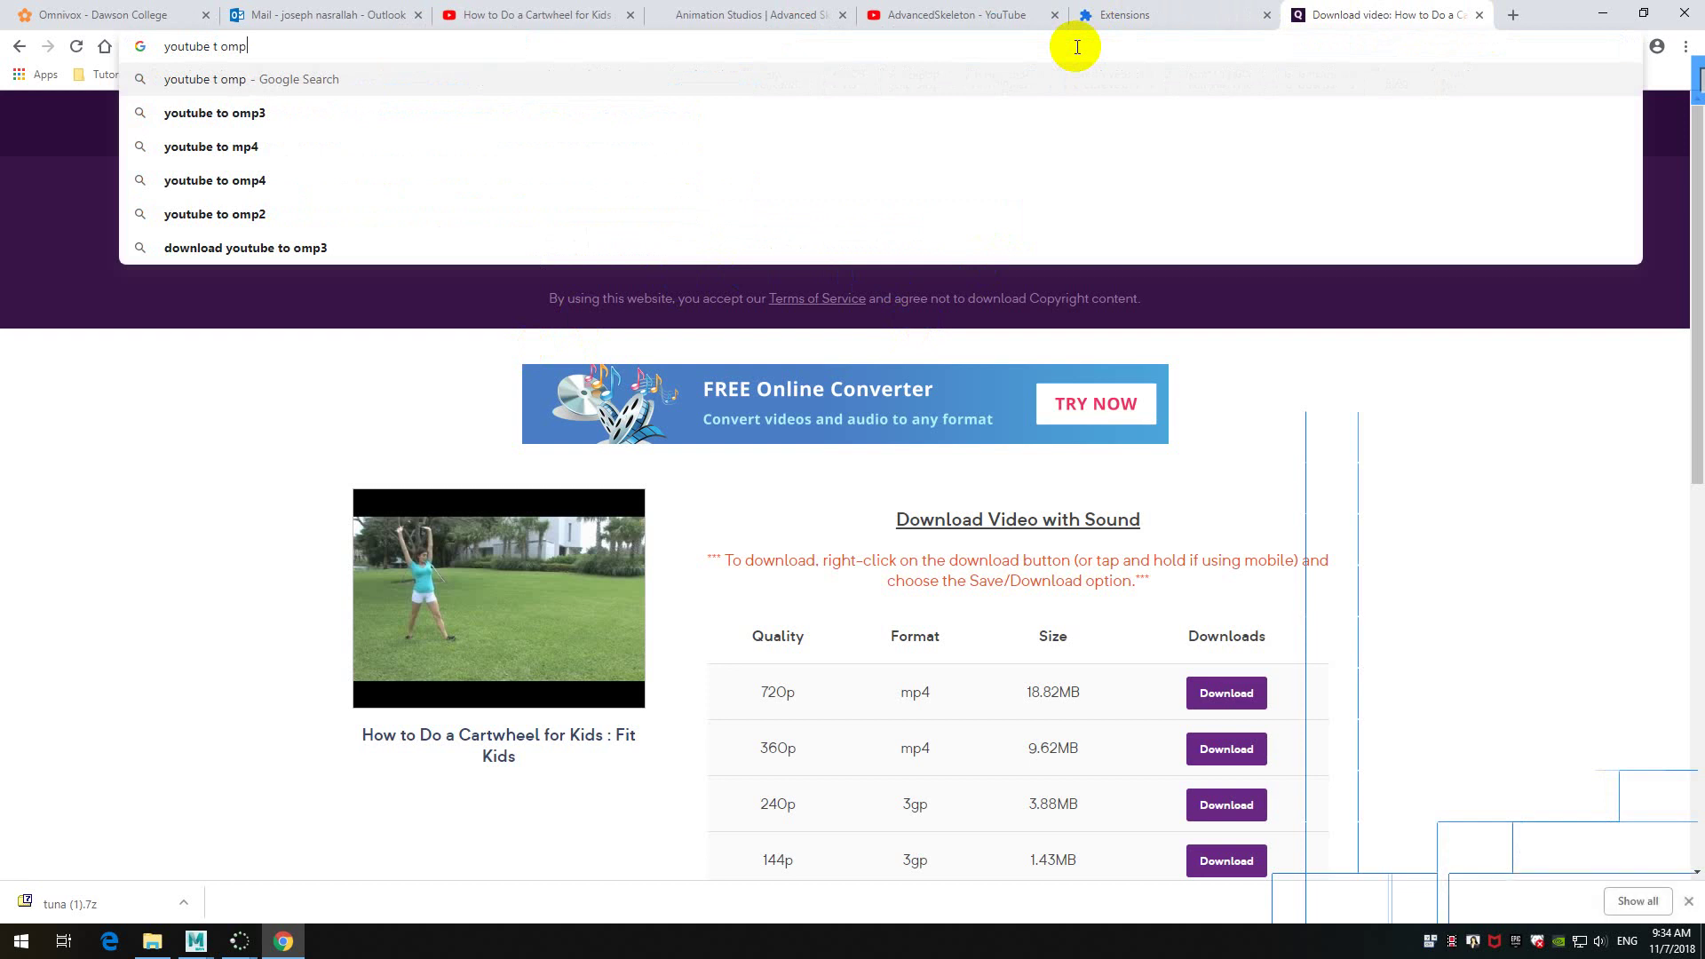
{"action": "key", "text": "BackSpace"}
{"action": "key", "text": "BackSpace"}
{"action": "key", "text": "BackSpace"}
{"action": "key", "text": "BackSpace"}
{"action": "type", "text": "p"}
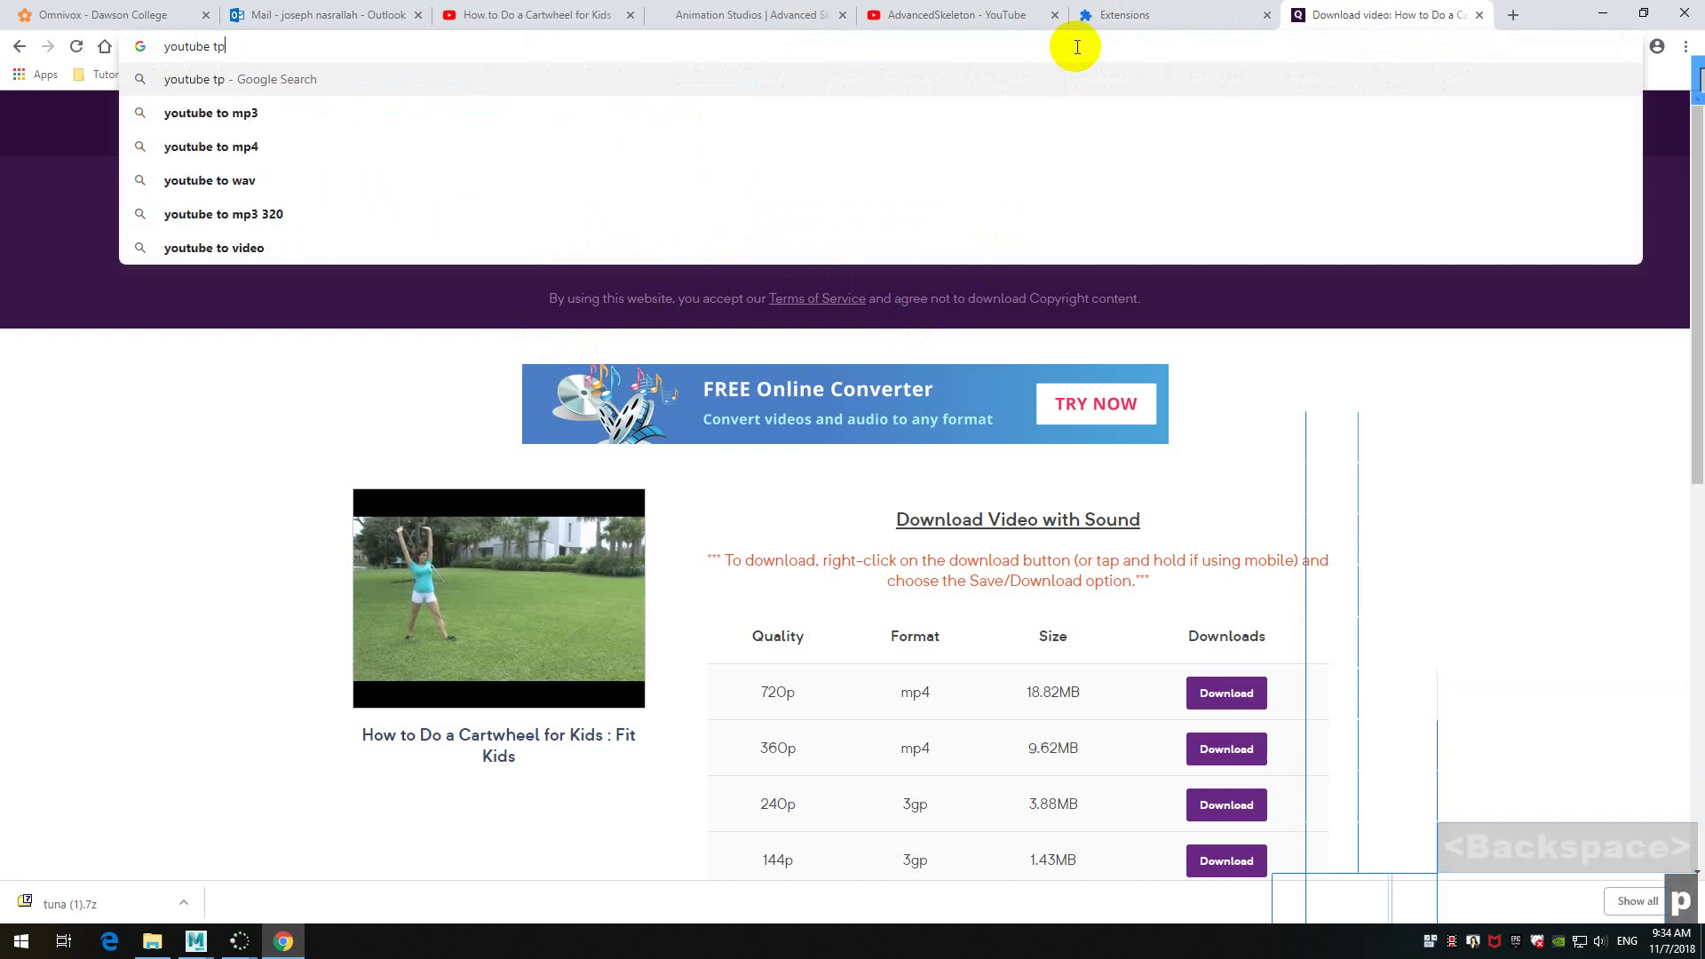
{"action": "key", "text": "BackSpace"}
{"action": "type", "text": "o mp"}
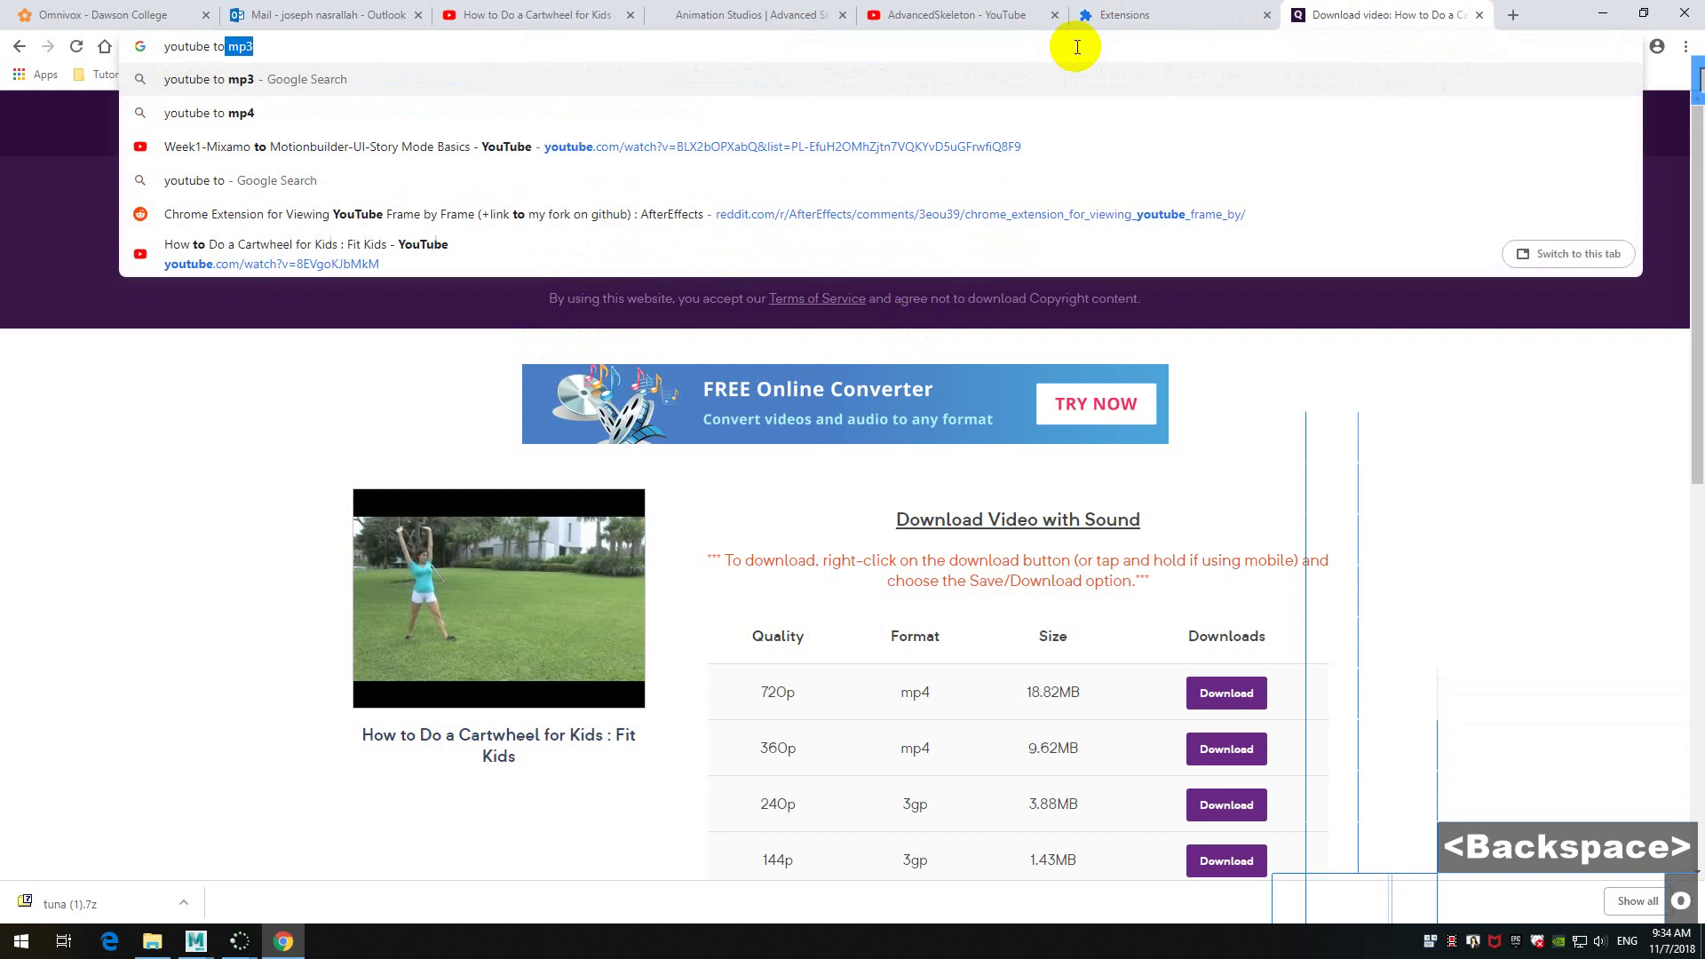
{"action": "type", "text": "3"}
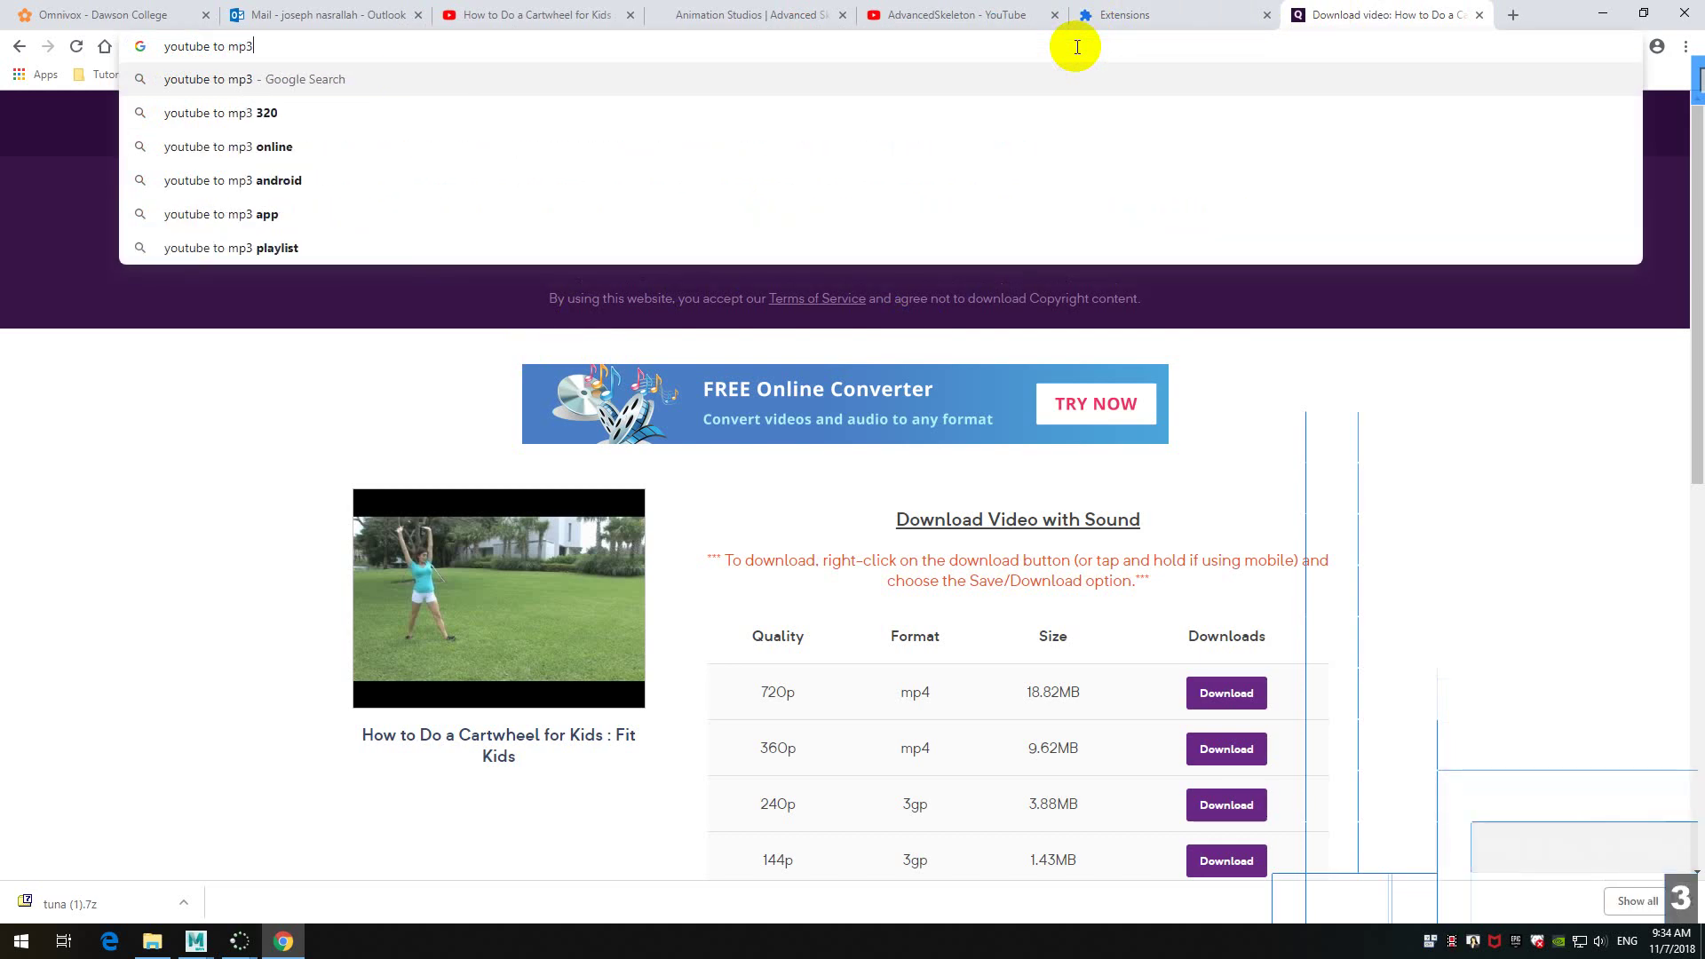
{"action": "key", "text": "Return"}
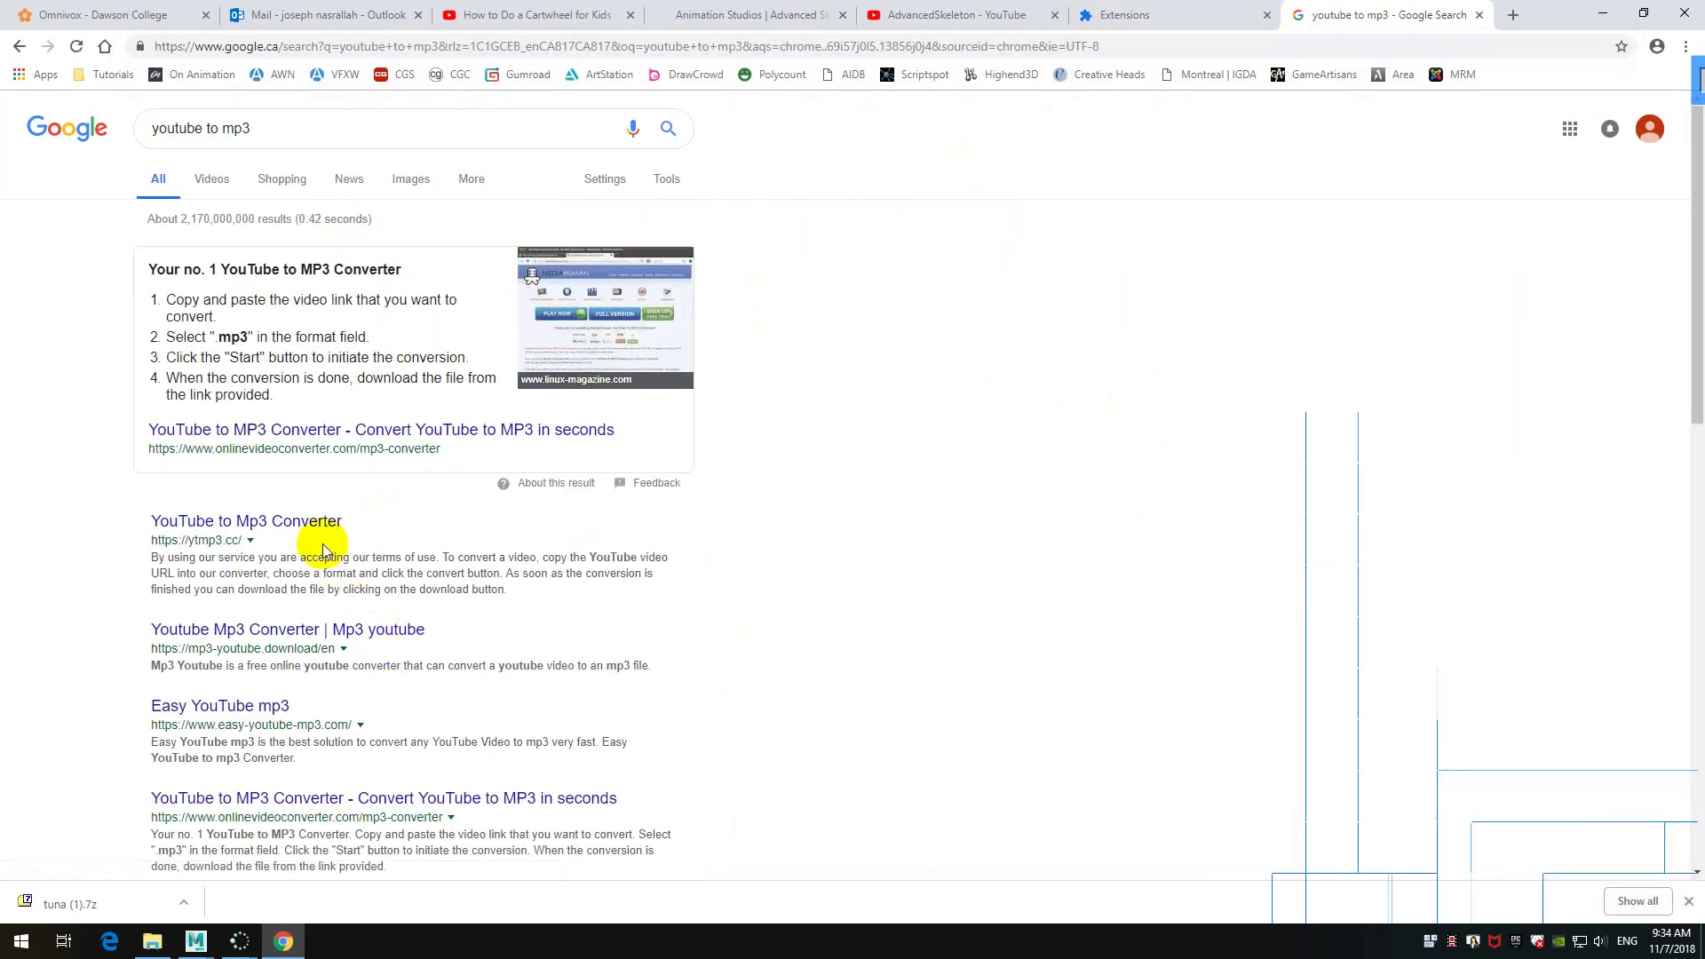
{"action": "left_click", "coordinate": [301, 522]}
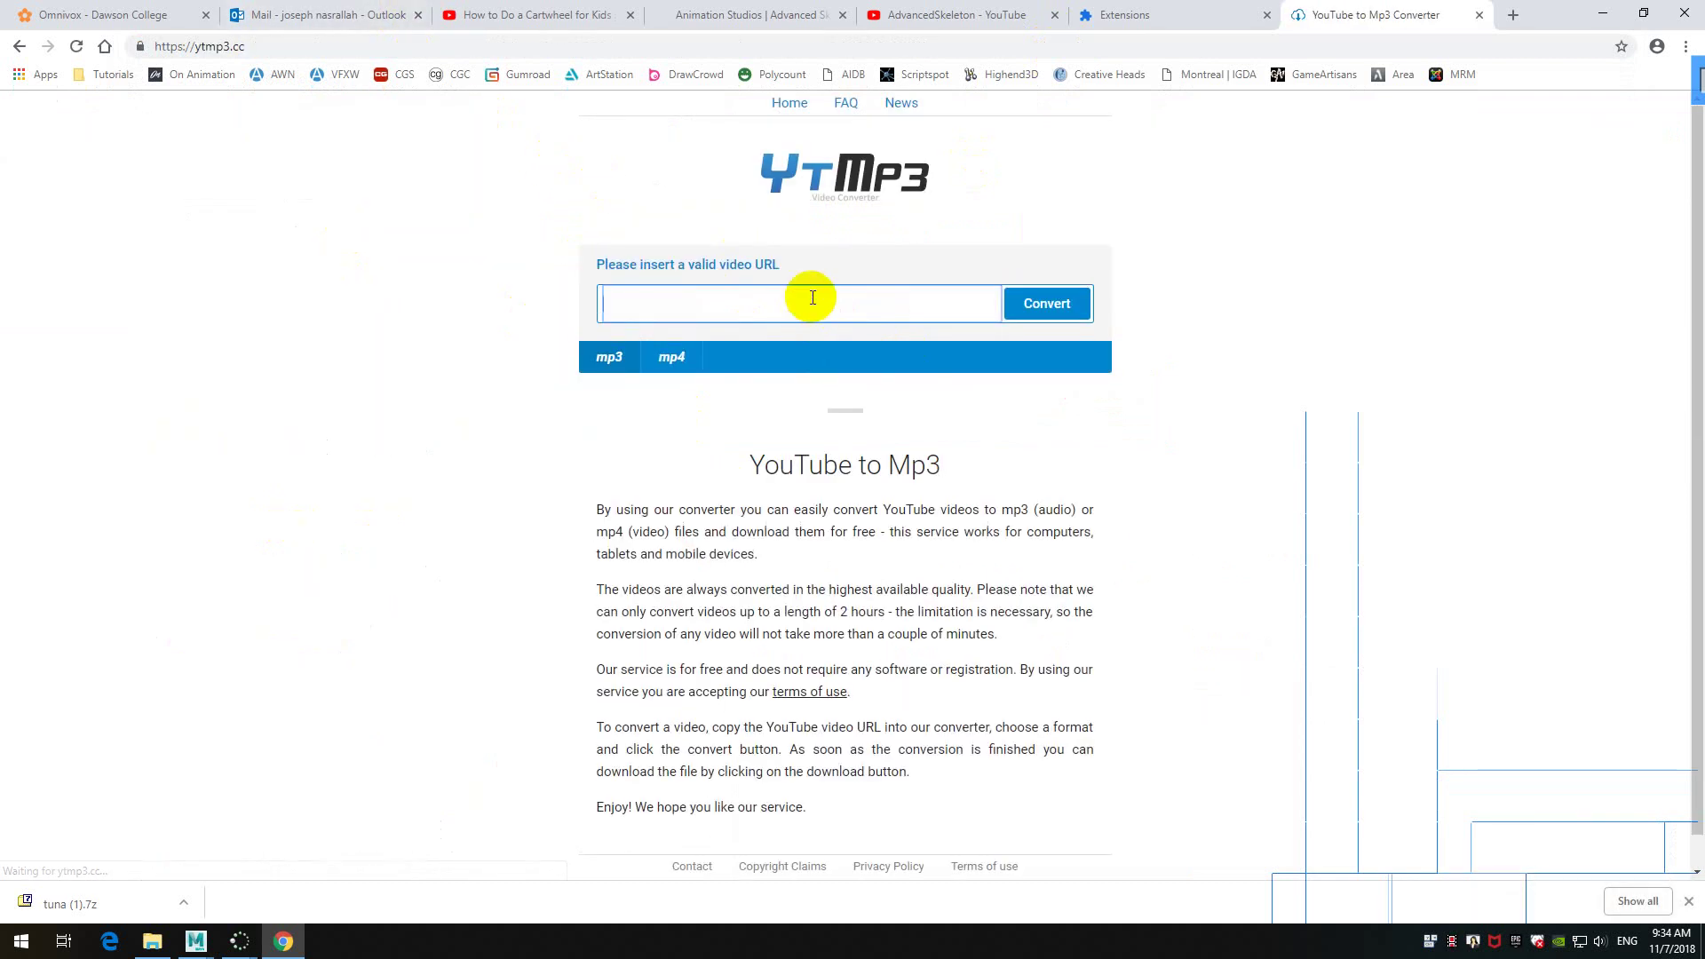
{"action": "left_click", "coordinate": [809, 302]}
{"action": "type", "text": "https://www.youtube.com/watch?v=8EVgoKJbMkM"}
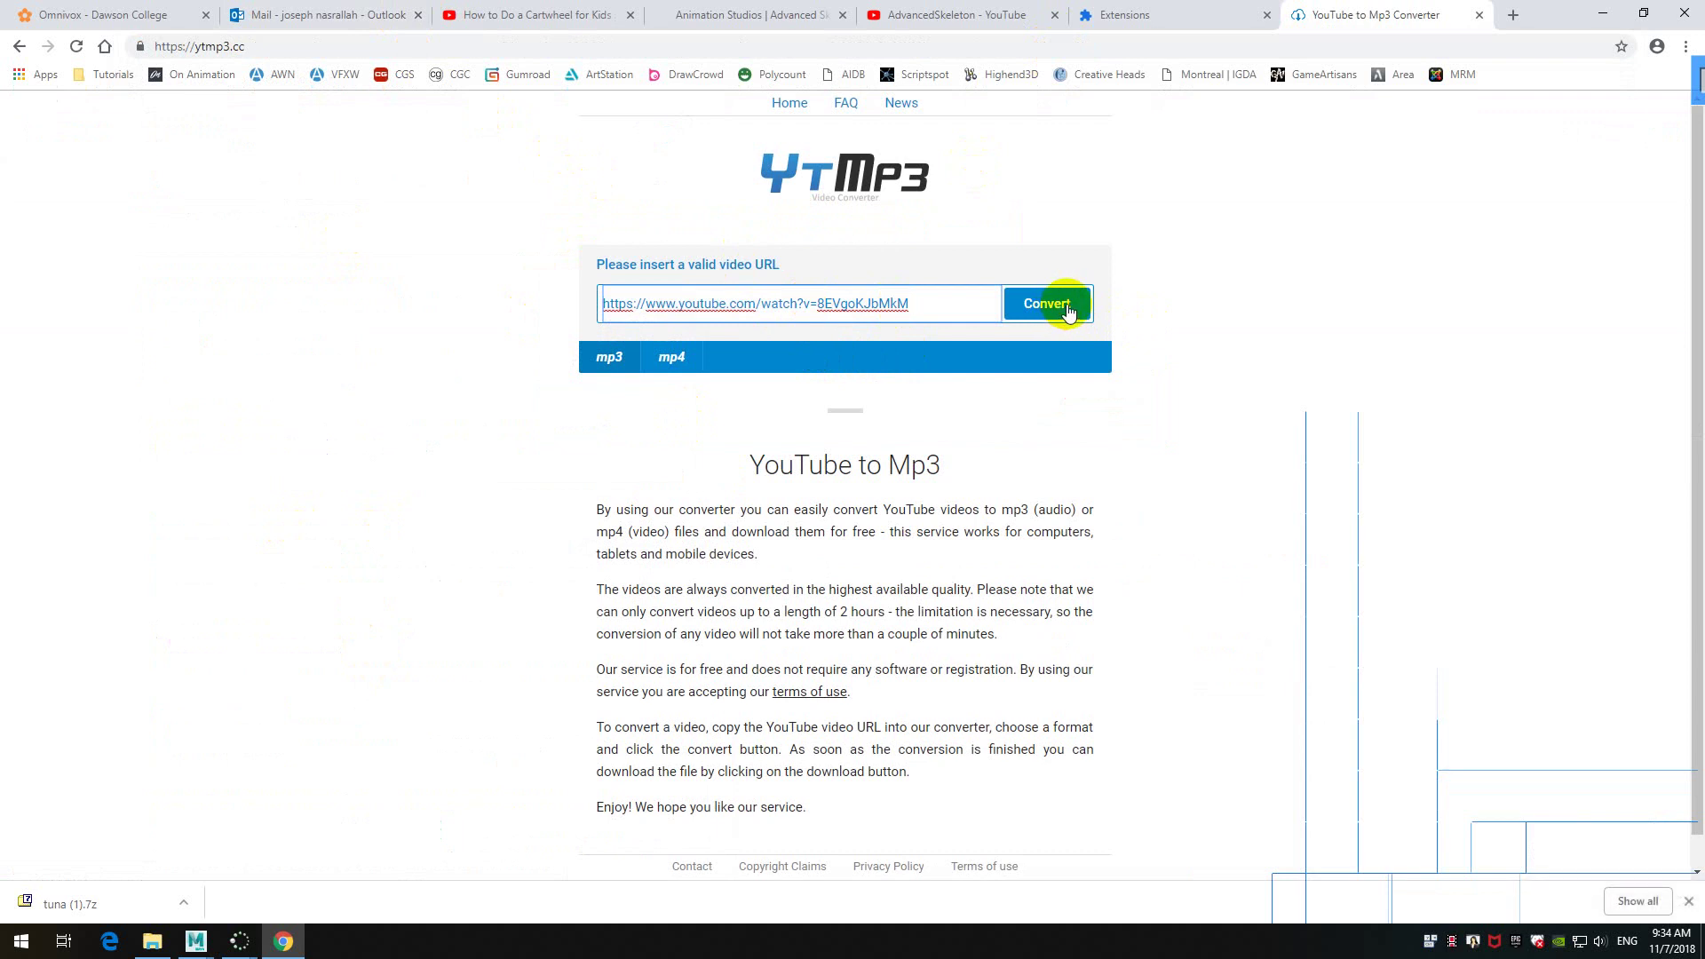
{"action": "left_click", "coordinate": [672, 356]}
{"action": "left_click", "coordinate": [1024, 304]}
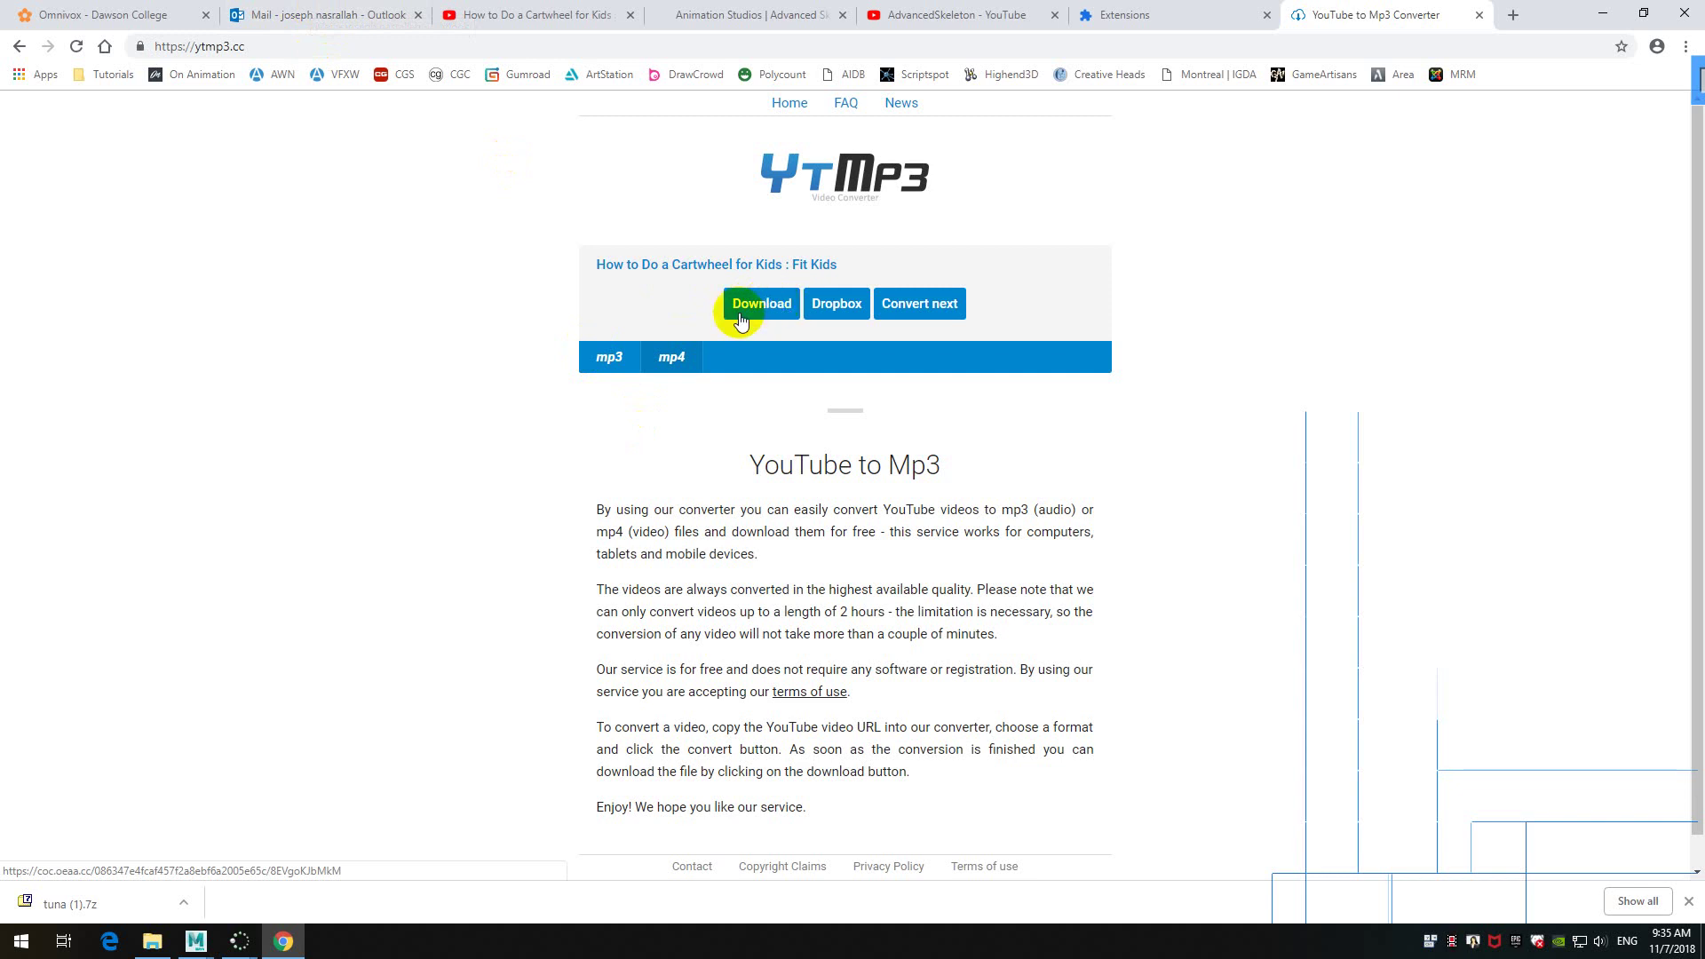
{"action": "left_click", "coordinate": [751, 309]}
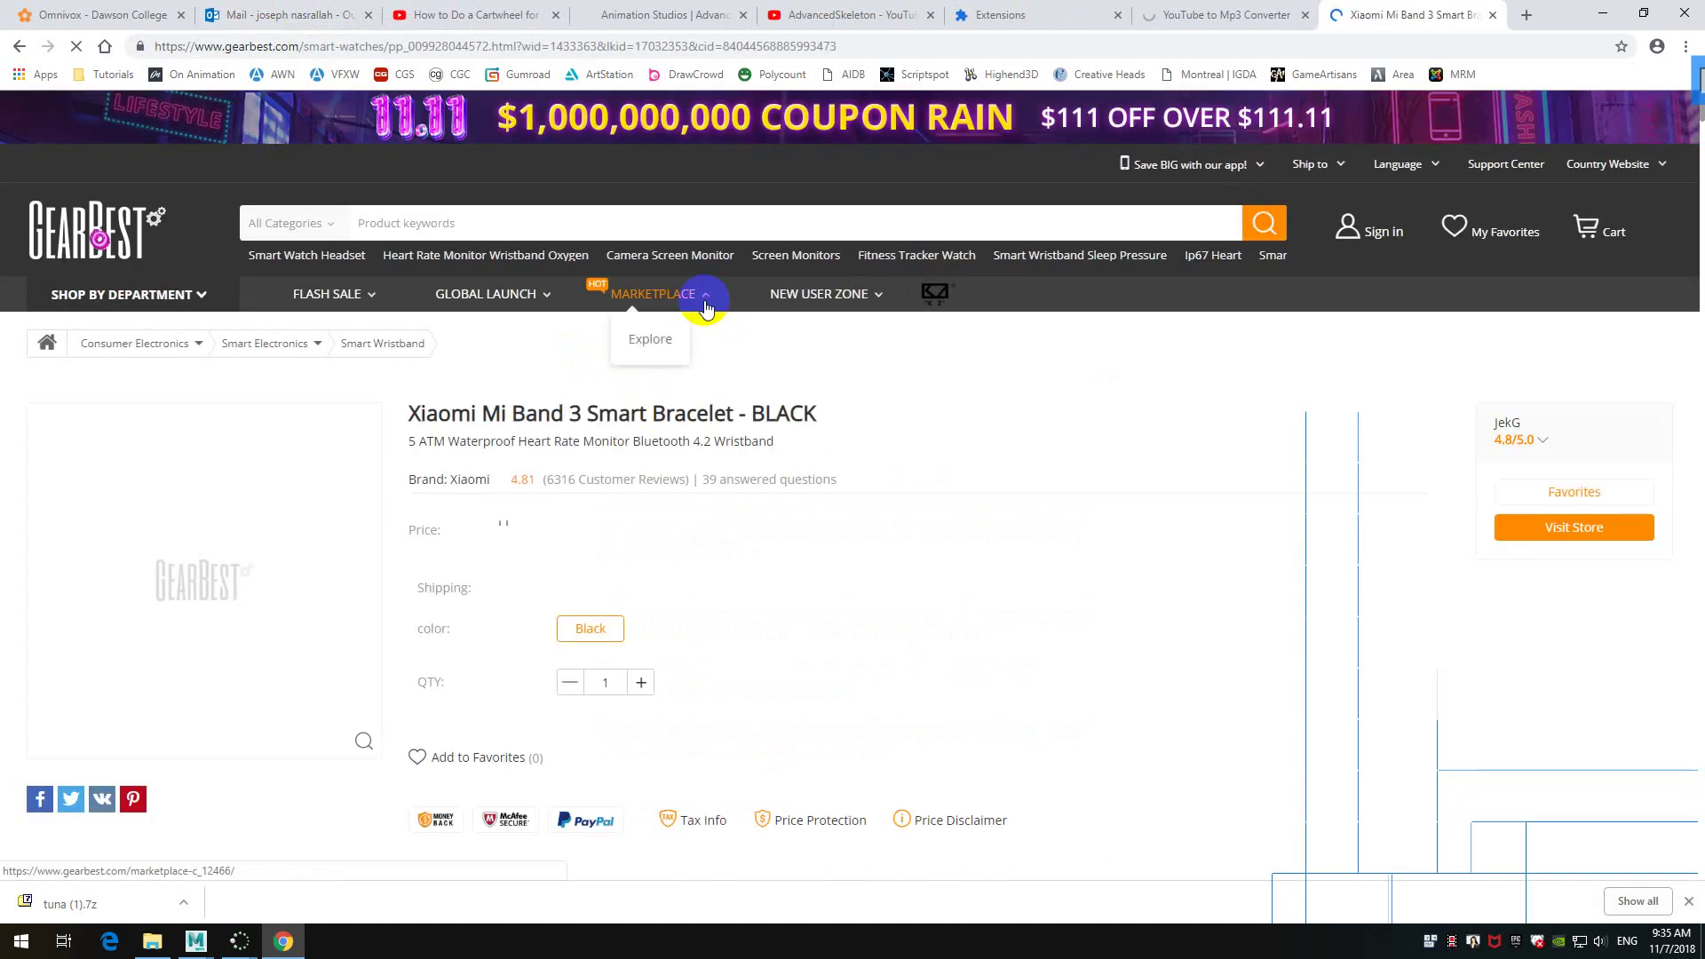
{"action": "scroll", "coordinate": [735, 289], "scroll_direction": "down", "scroll_amount": 3}
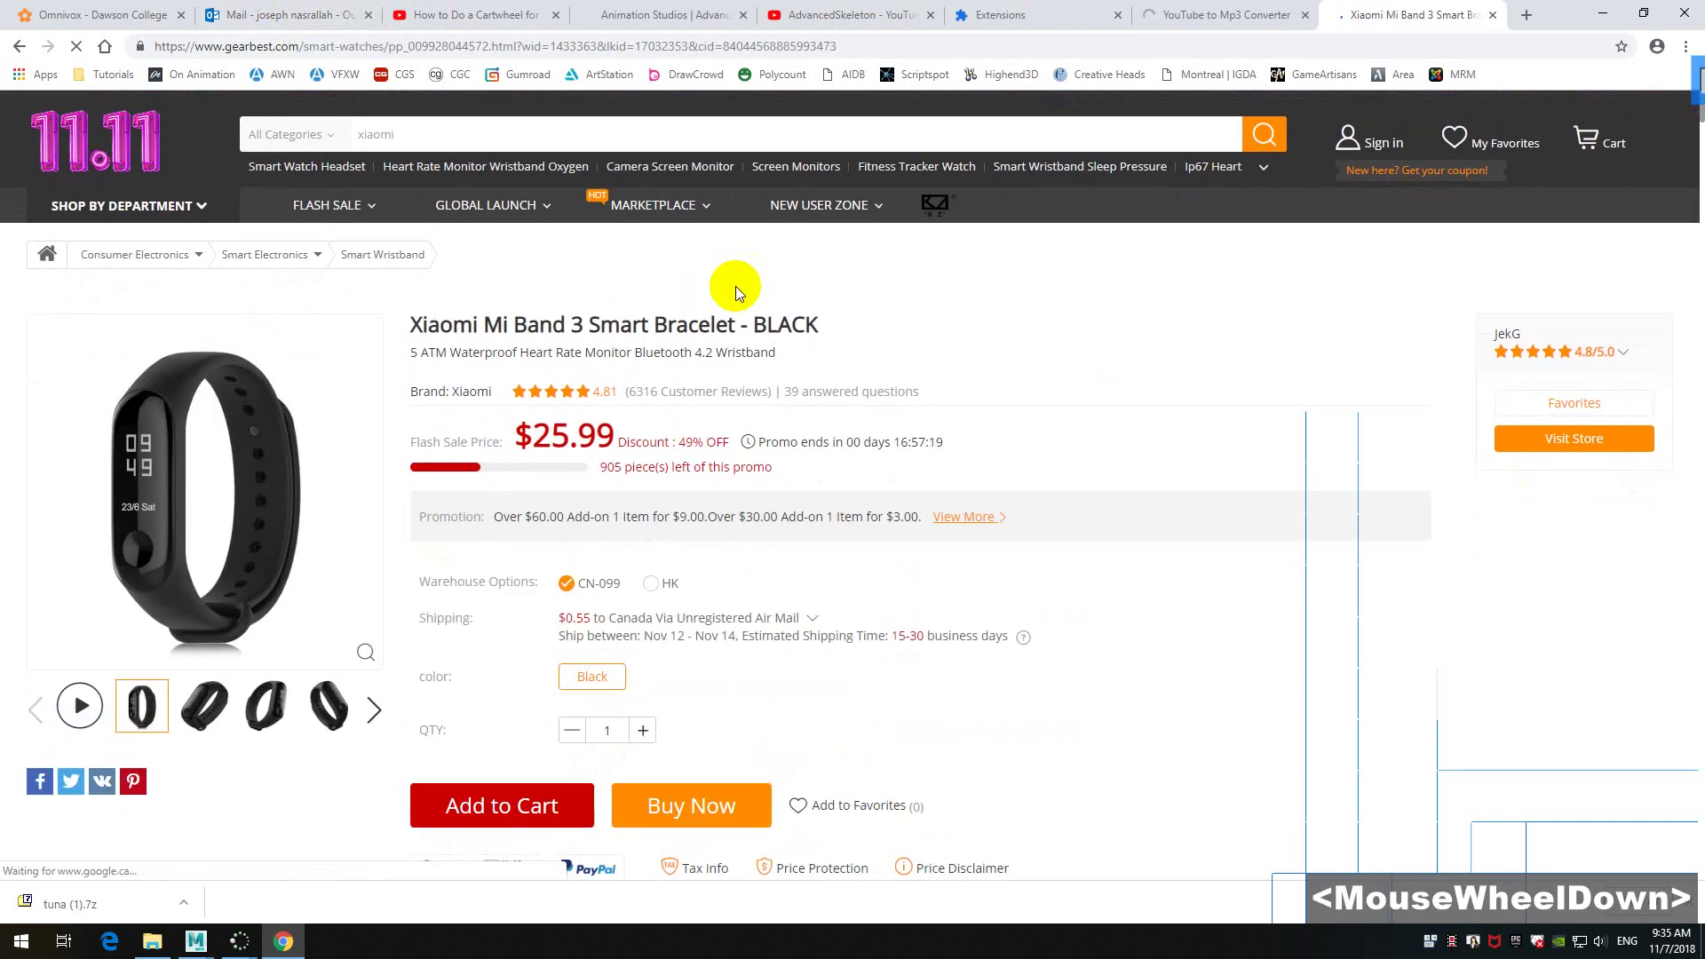
{"action": "scroll", "coordinate": [735, 286], "scroll_direction": "down", "scroll_amount": 12}
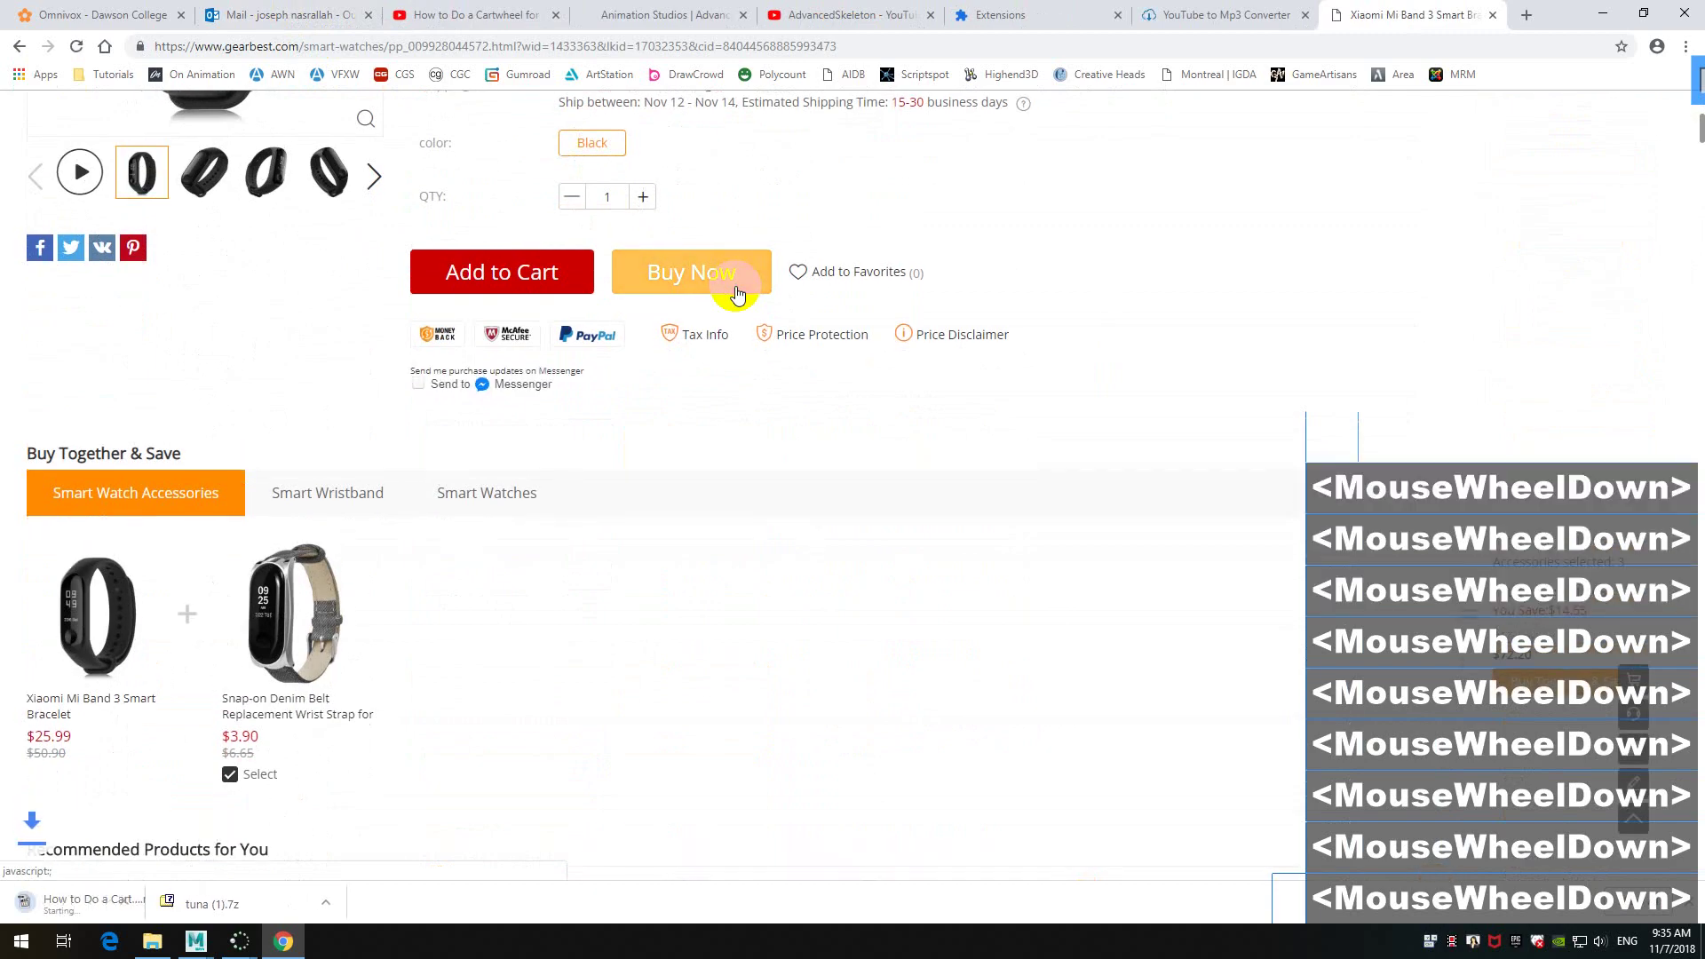
{"action": "scroll", "coordinate": [733, 290], "scroll_direction": "up", "scroll_amount": 15}
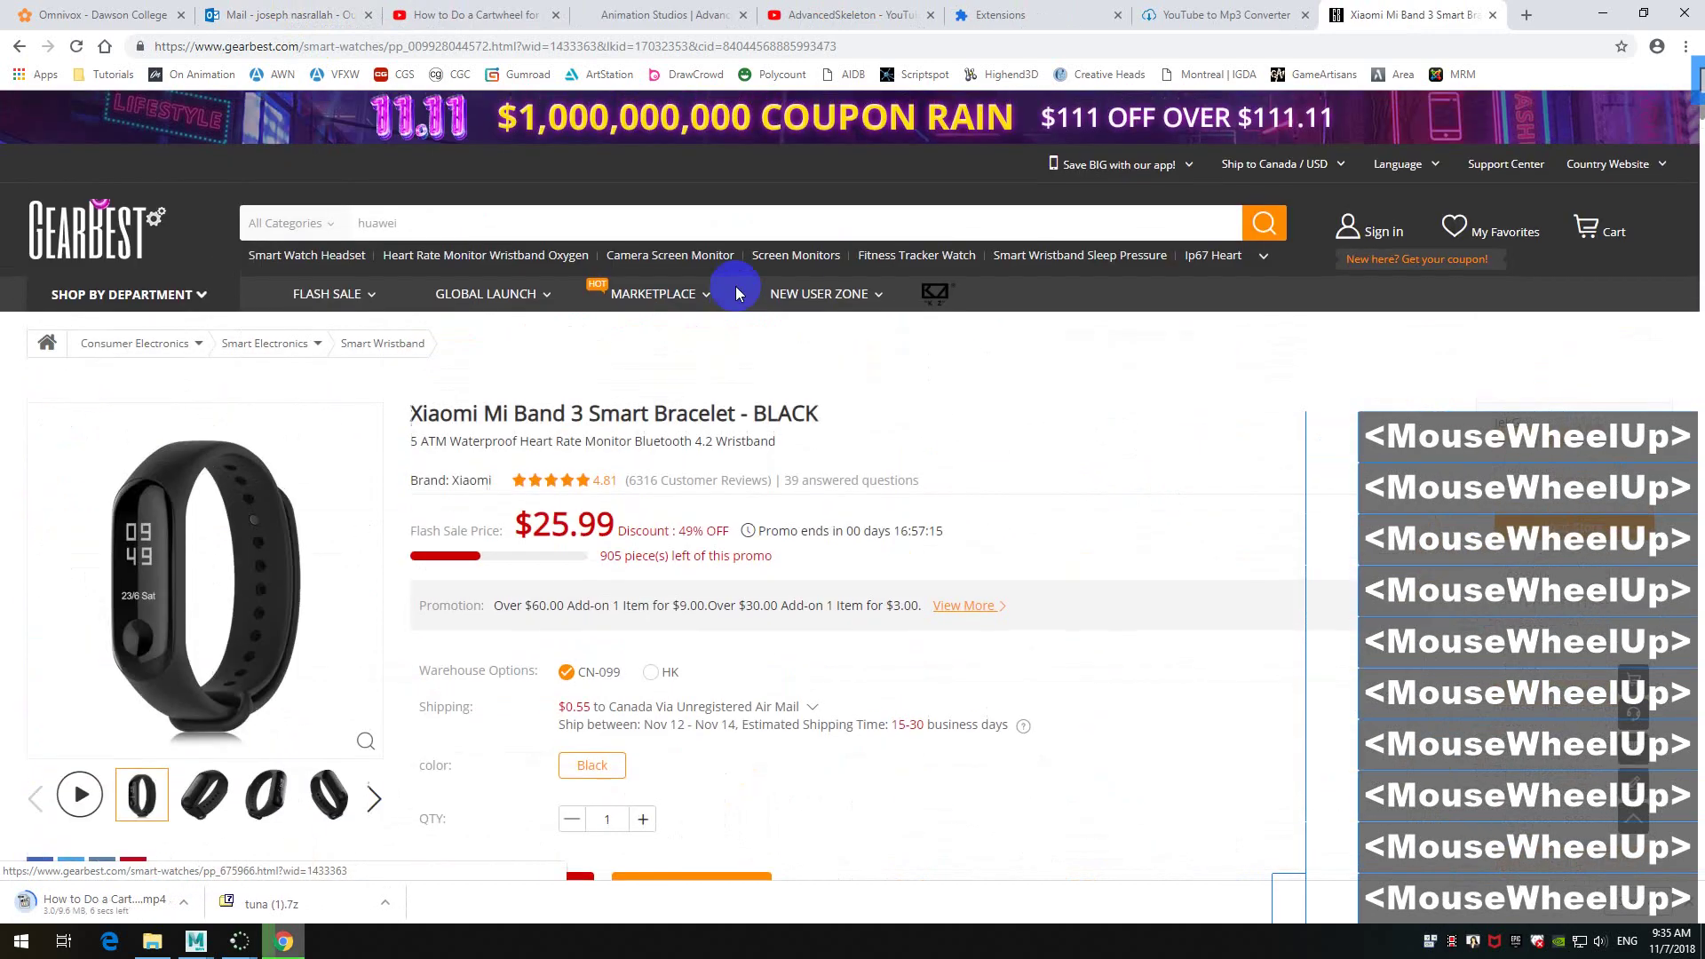
{"action": "left_click", "coordinate": [19, 48]}
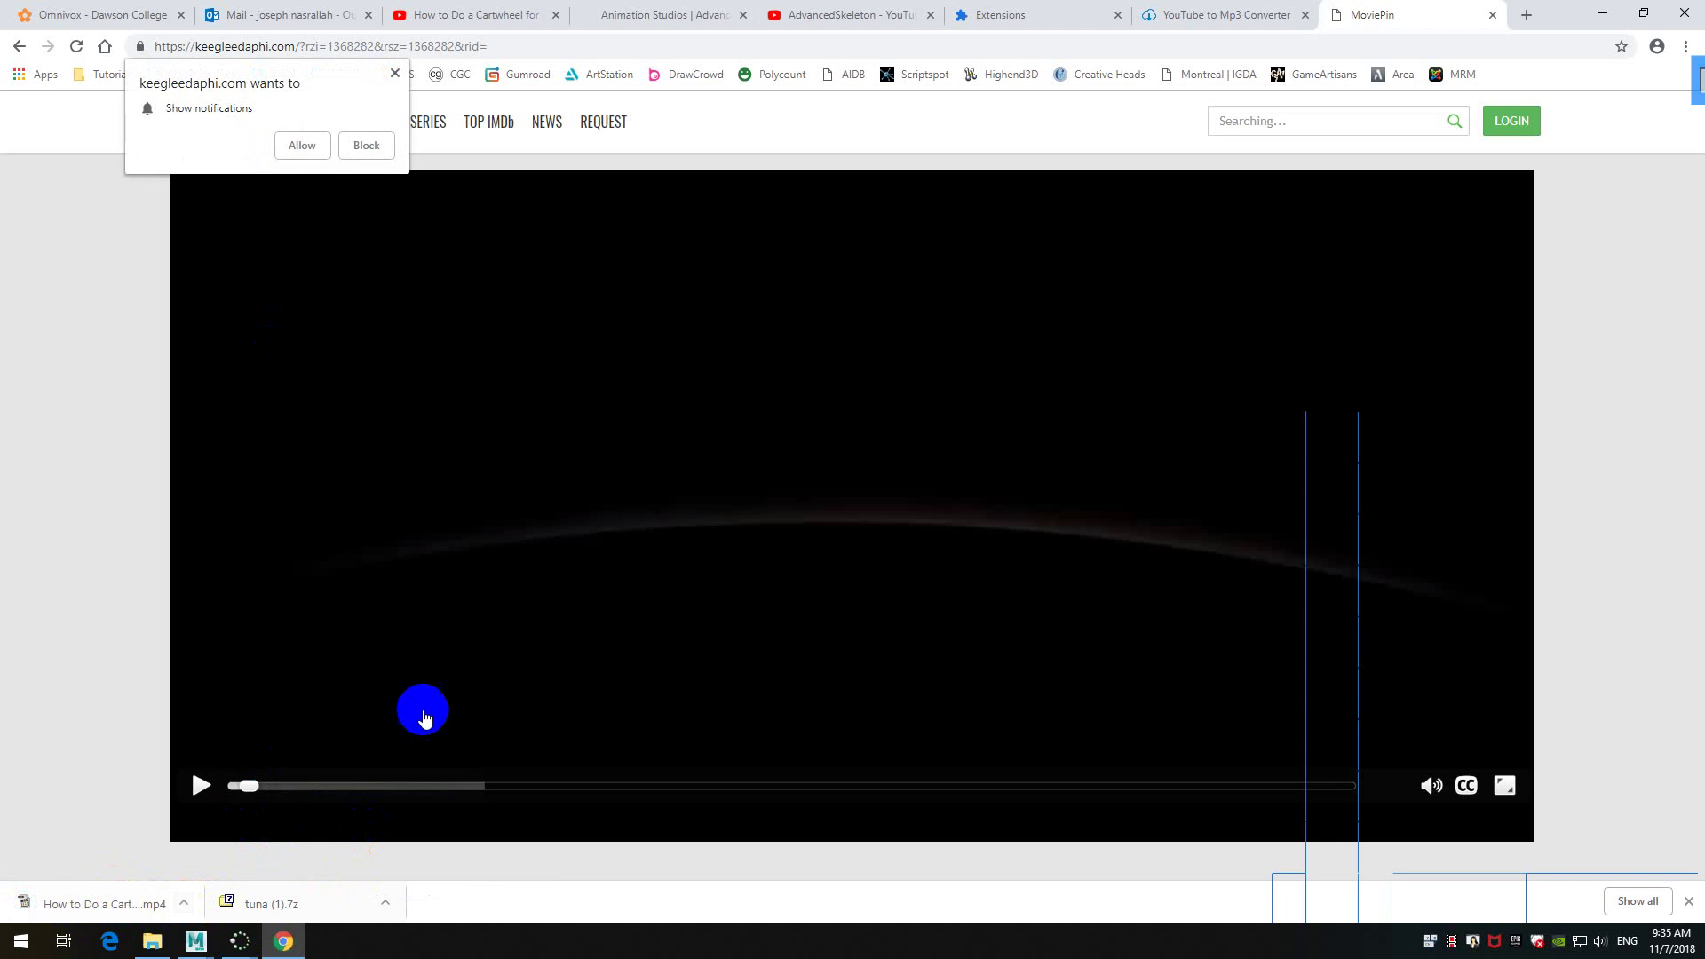
{"action": "key", "text": "super+s"}
{"action": "type", "text": "premiere"}
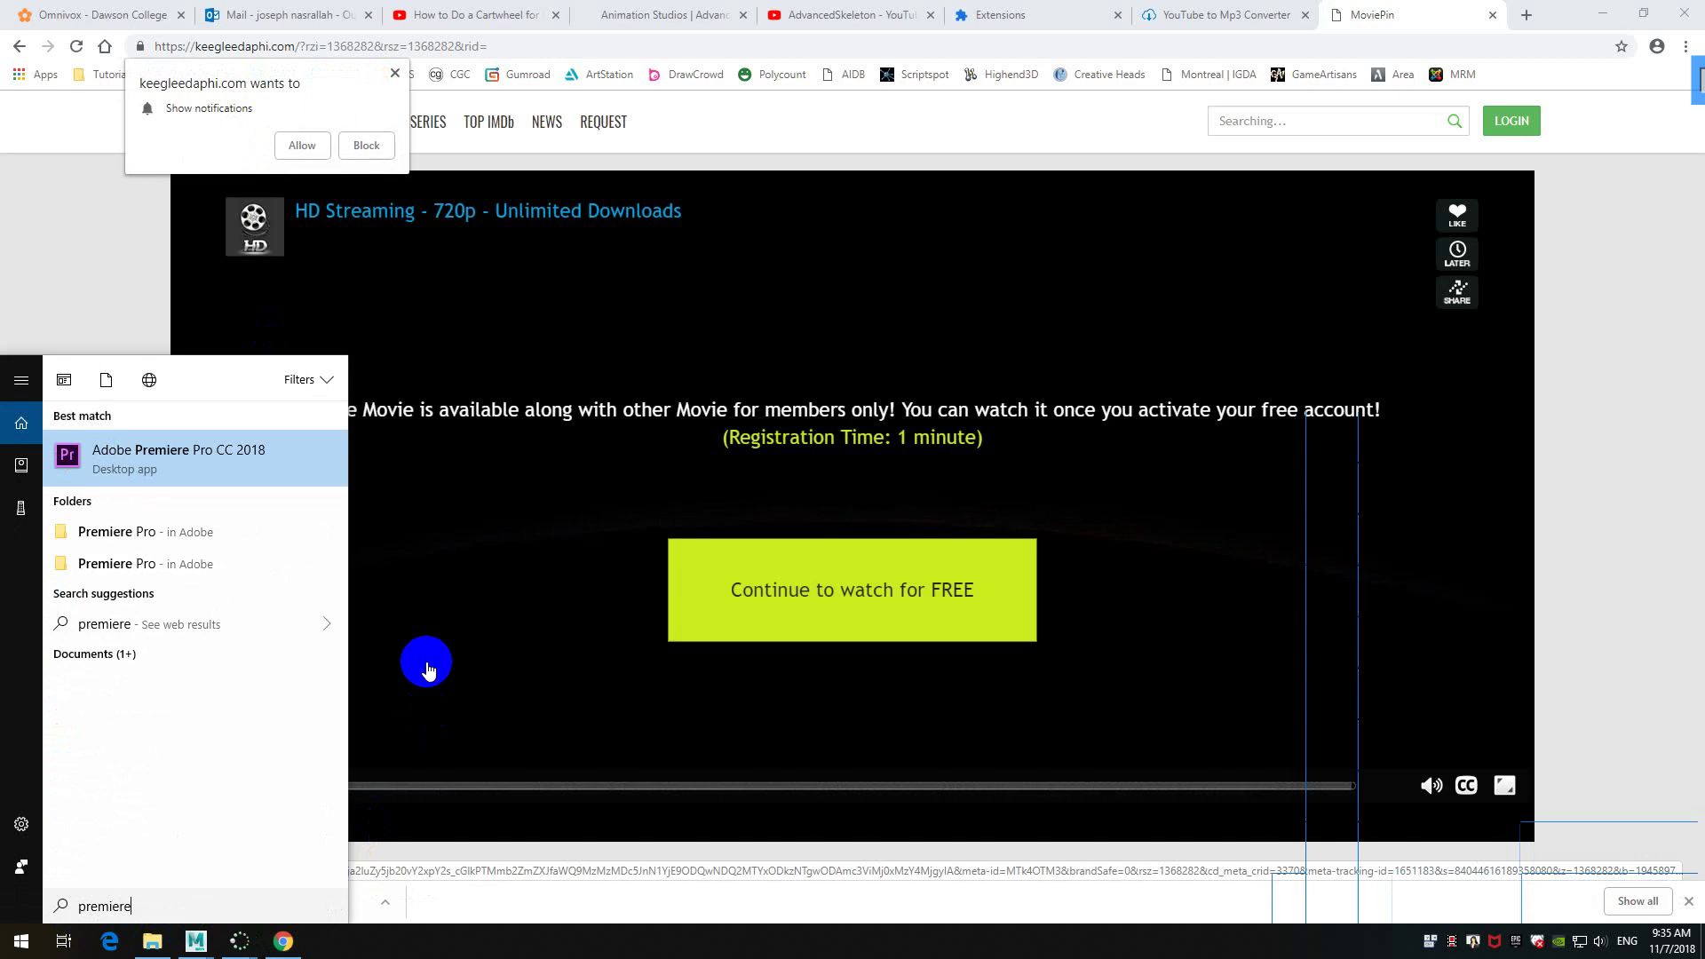
{"action": "left_click", "coordinate": [1414, 27]}
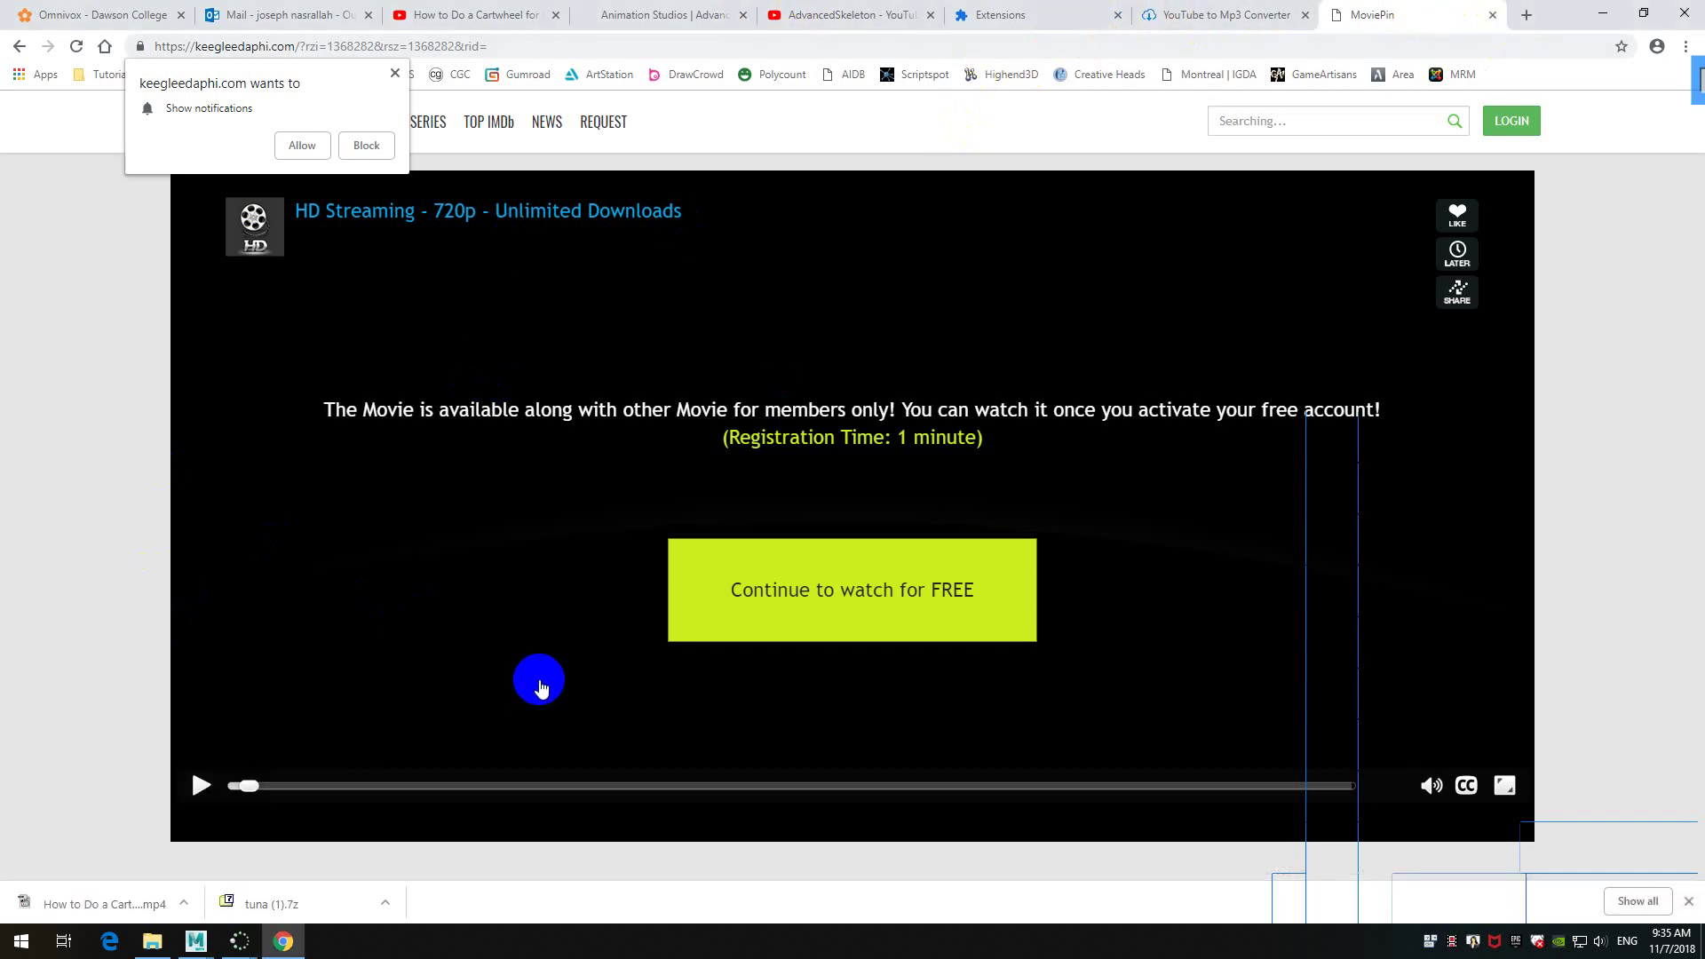
- Find Keyframe MP 2 with the Windows search and launch it
{"action": "key", "text": "super"}
{"action": "type", "text": "s"}
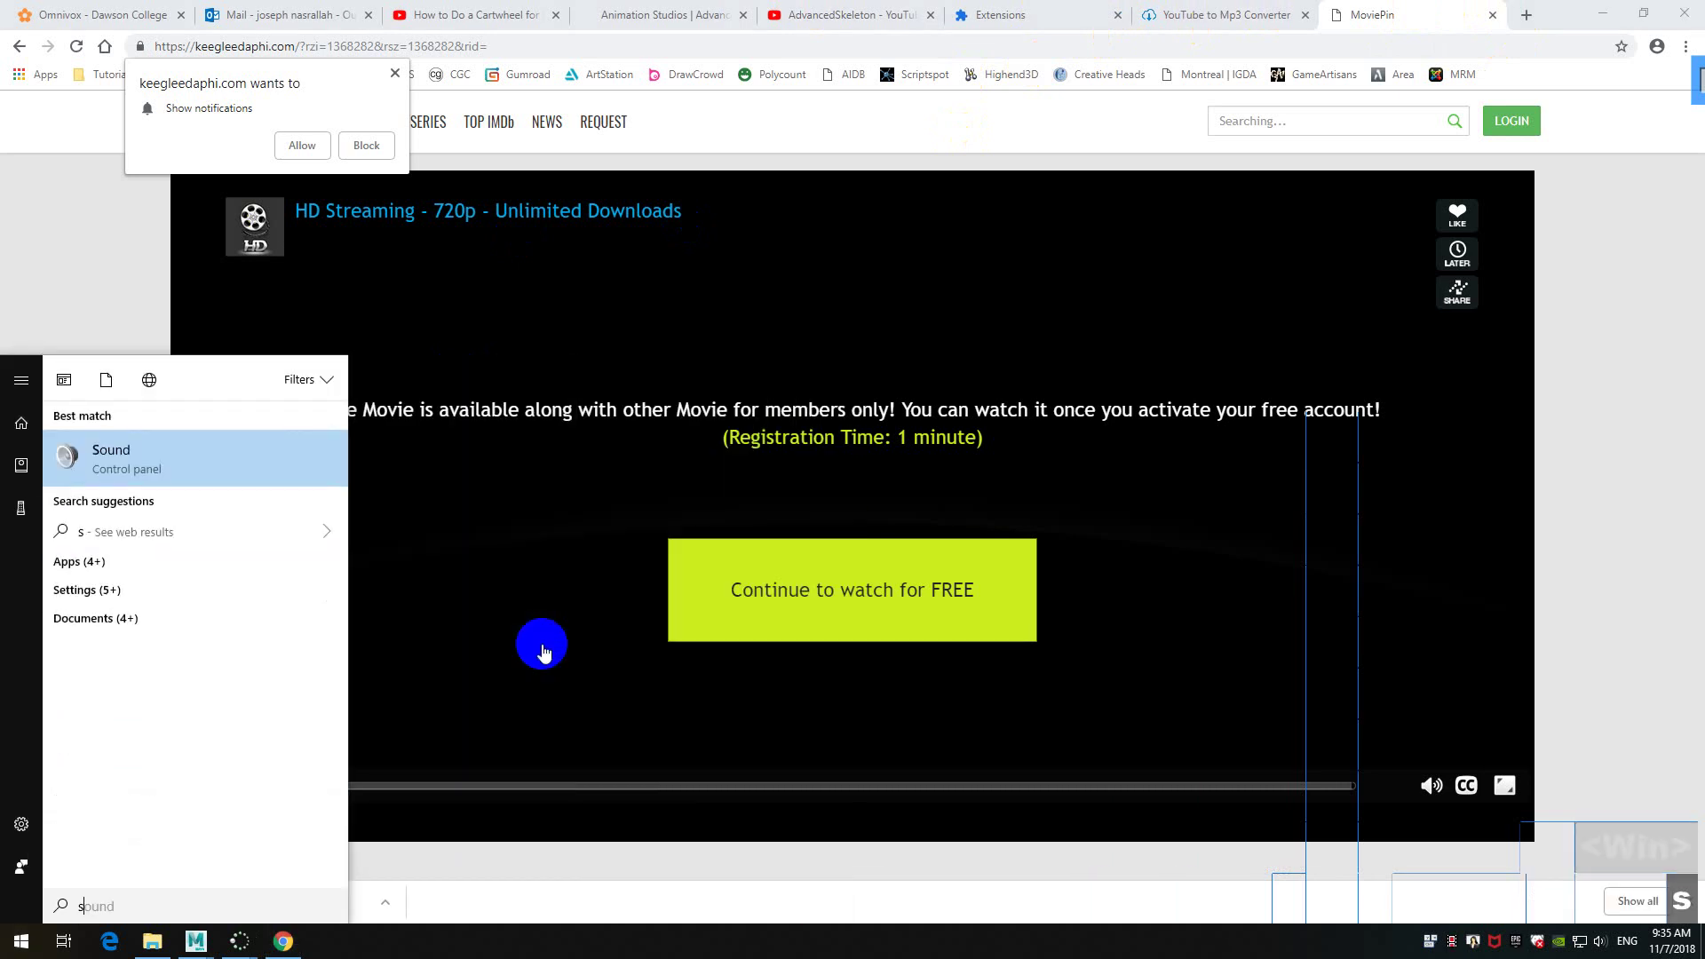
{"action": "key", "text": "BackSpace"}
{"action": "key", "text": "BackSpace"}
{"action": "key", "text": "BackSpace"}
{"action": "key", "text": "BackSpace"}
{"action": "key", "text": "BackSpace"}
{"action": "key", "text": "BackSpace"}
{"action": "key", "text": "BackSpace"}
{"action": "key", "text": "BackSpace"}
{"action": "key", "text": "BackSpace"}
{"action": "key", "text": "super+s"}
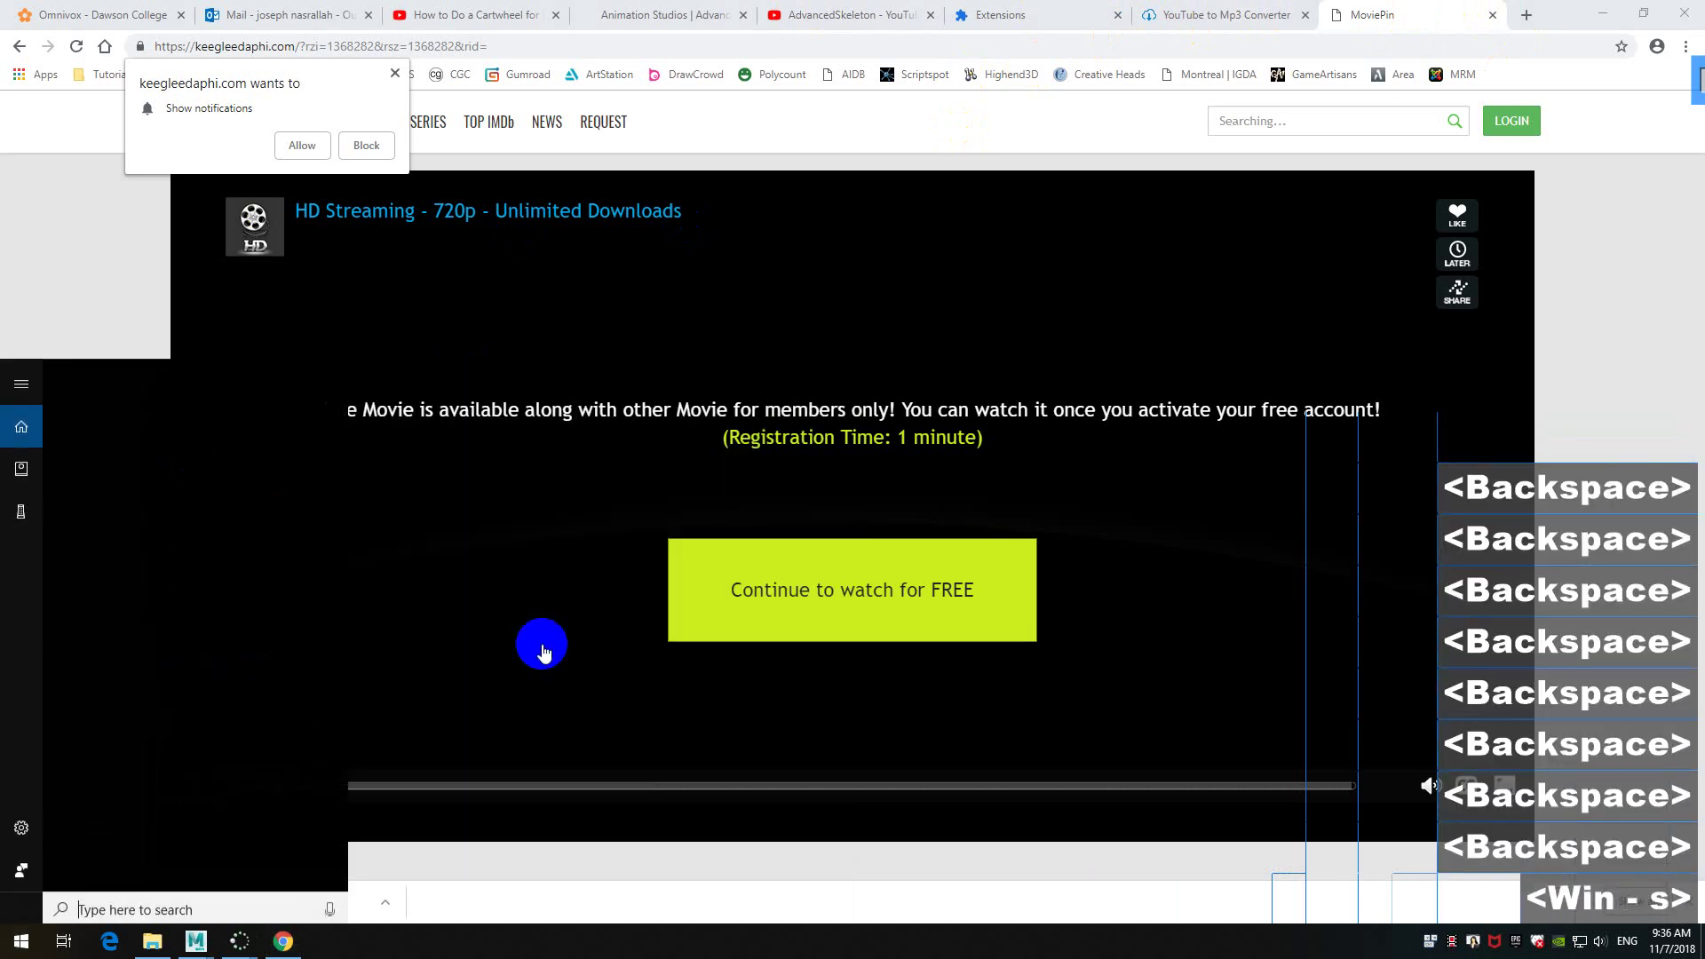
{"action": "type", "text": "key"}
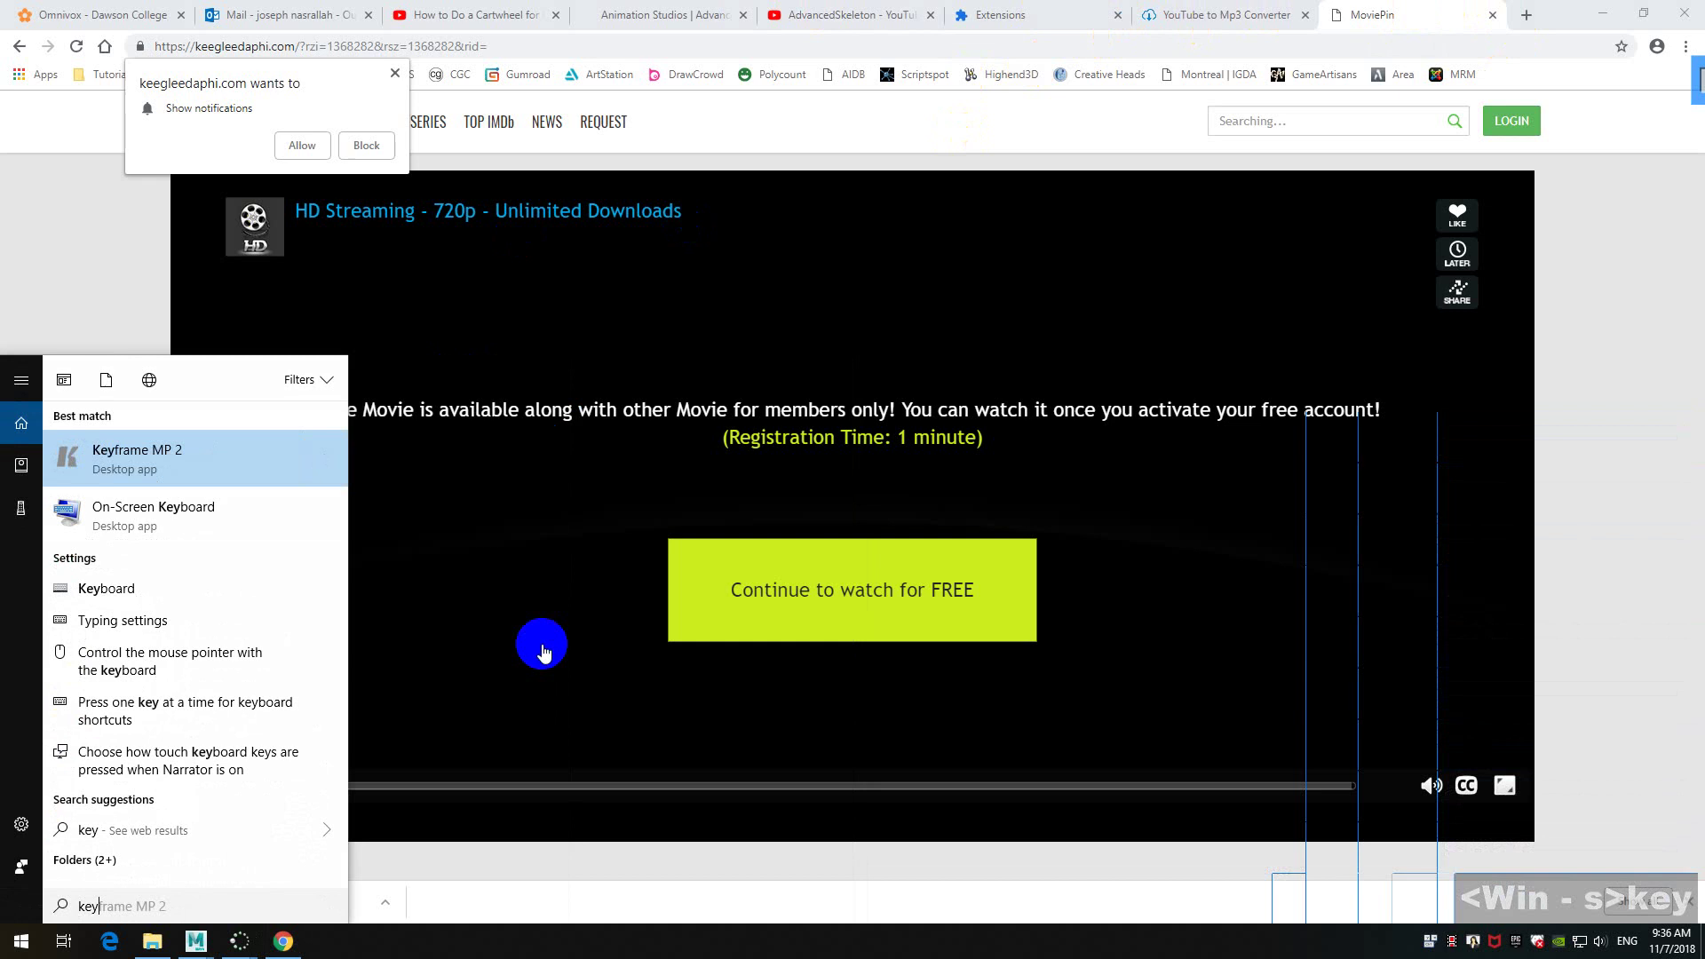
{"action": "key", "text": "Return"}
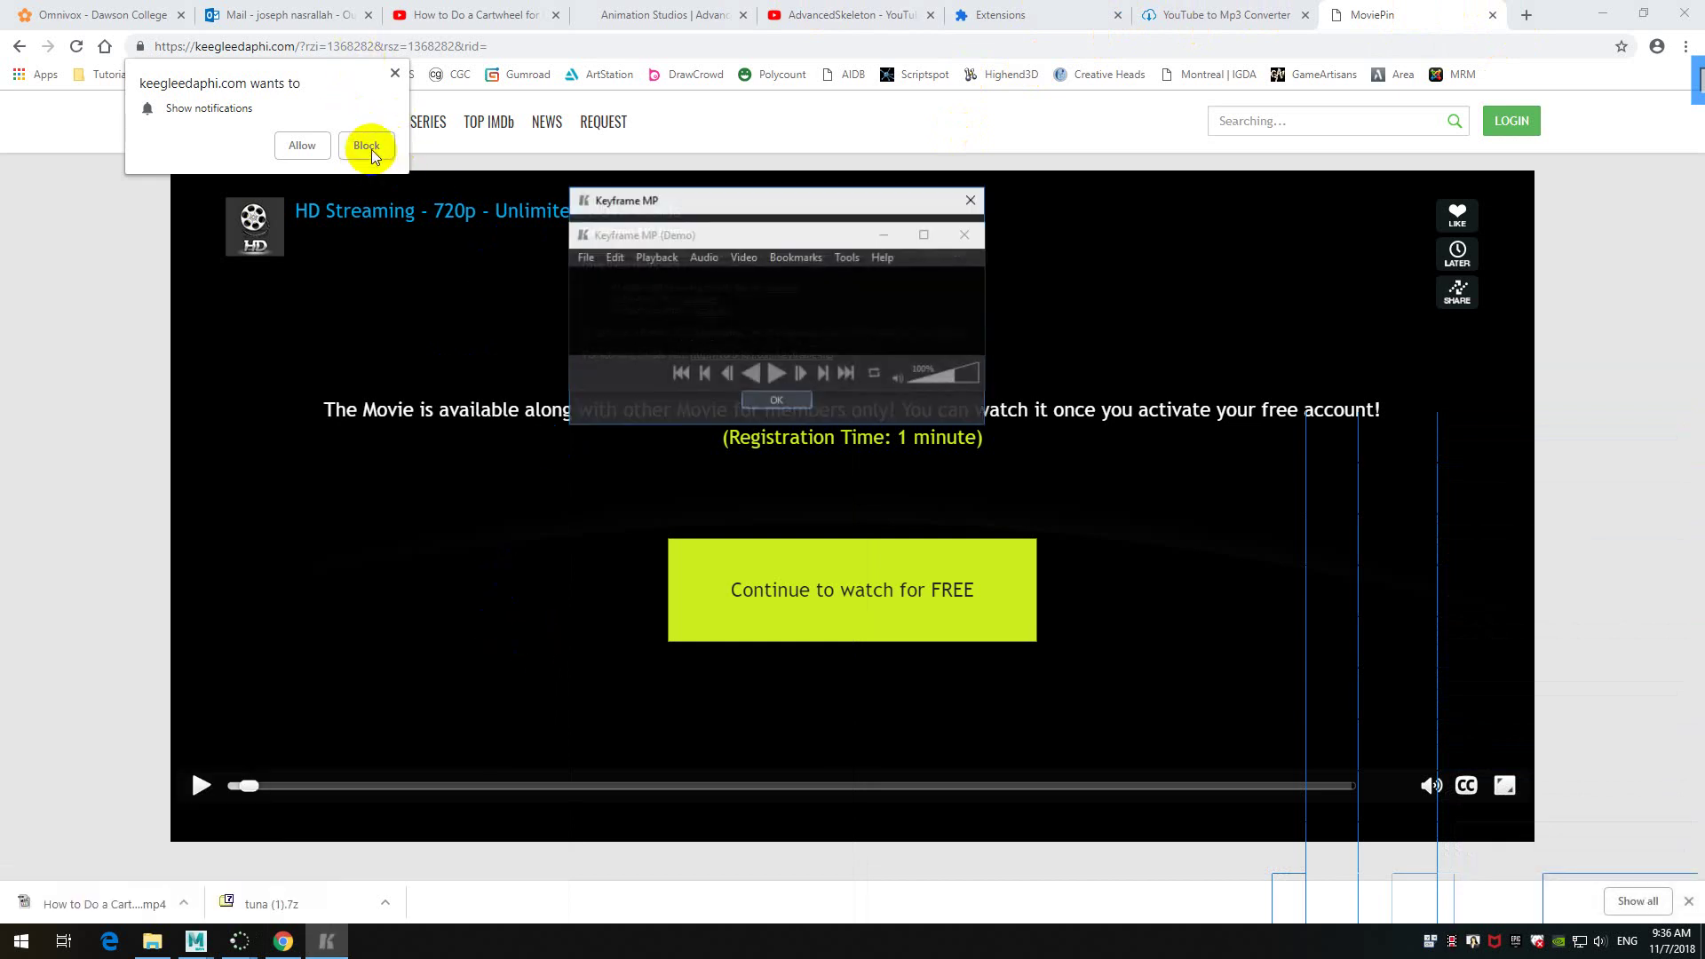
- Block the web page's notifications, and bring up Keyframe MP past its startup dialog in an enlarged player window
{"action": "left_click", "coordinate": [364, 146]}
{"action": "left_click", "coordinate": [328, 940]}
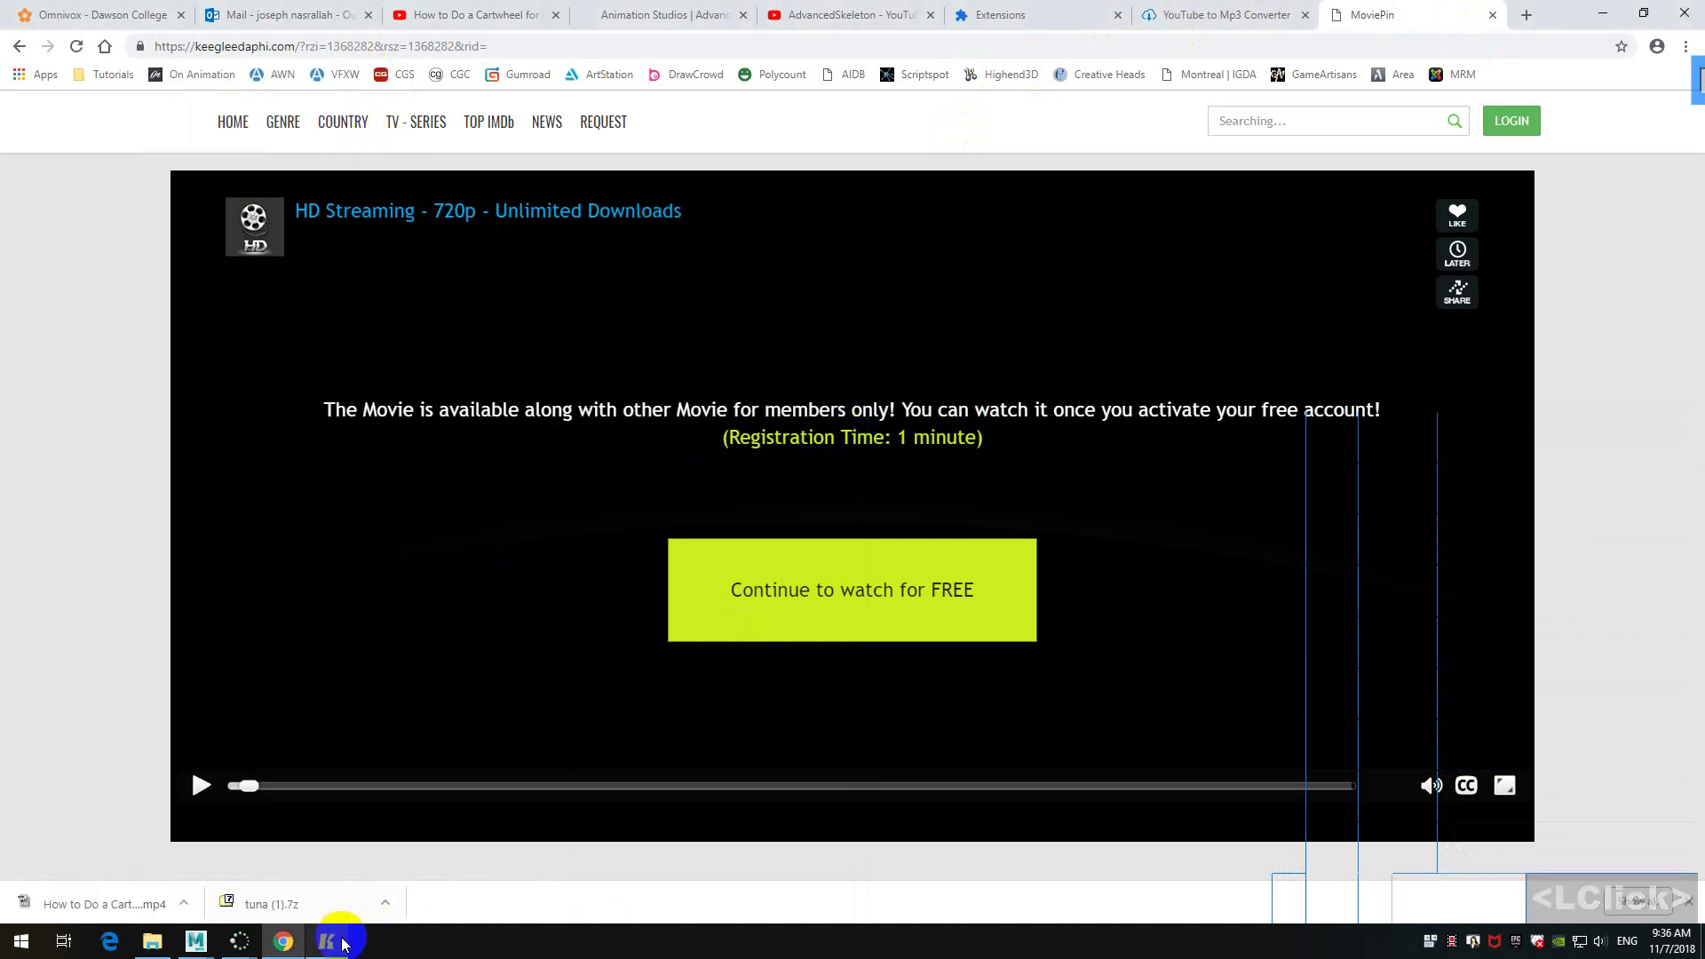
{"action": "left_click", "coordinate": [797, 402]}
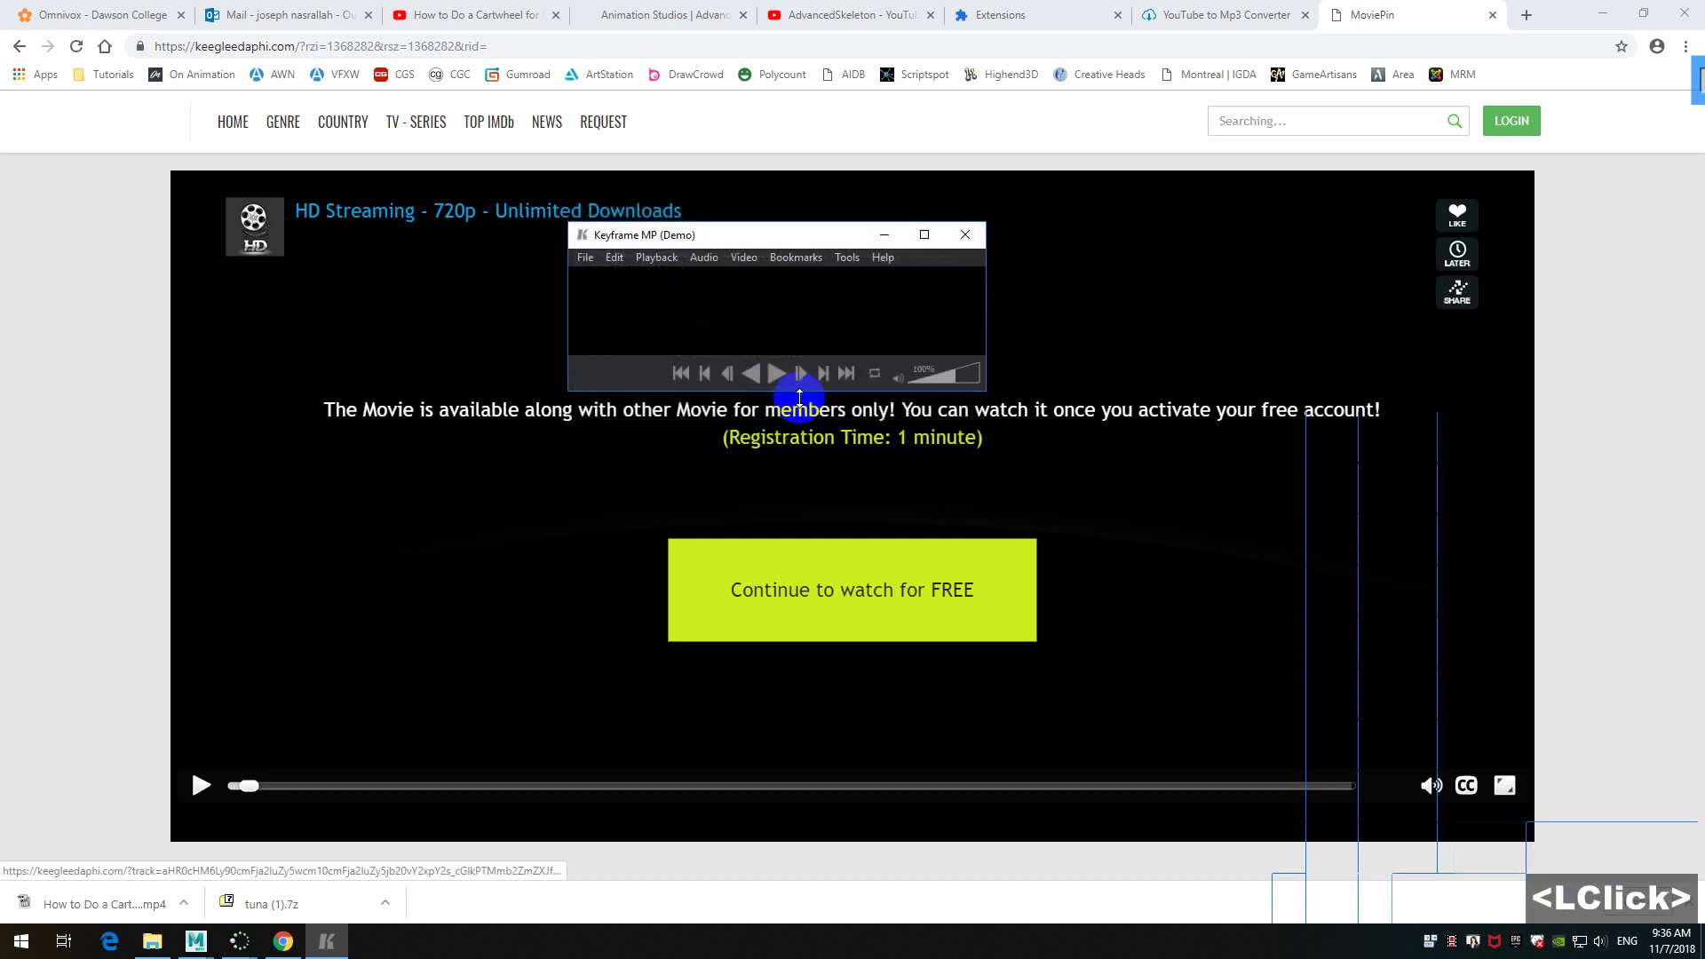
{"action": "left_click_drag", "start_coordinate": [987, 390], "coordinate": [1279, 789]}
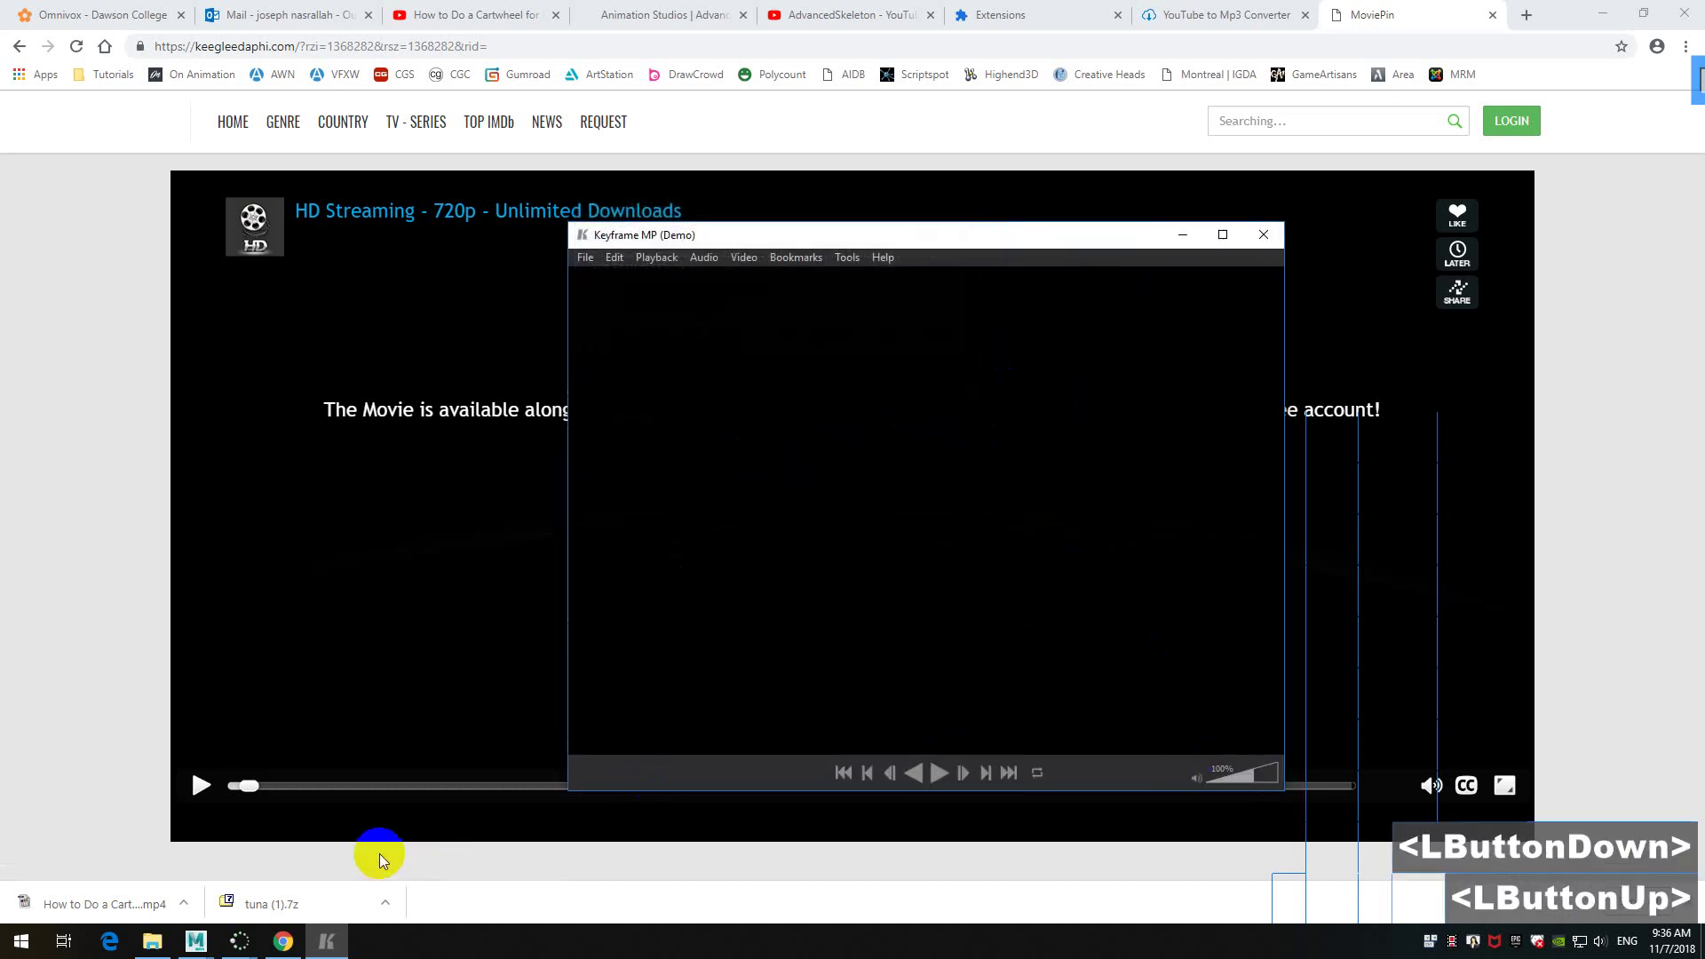
- Load the downloaded "How to Do a Cartwheel for Kids Fit Kids" video from Downloads into Keyframe MP and move the player clear of the folder window
{"action": "left_click", "coordinate": [152, 941]}
{"action": "left_click", "coordinate": [588, 385]}
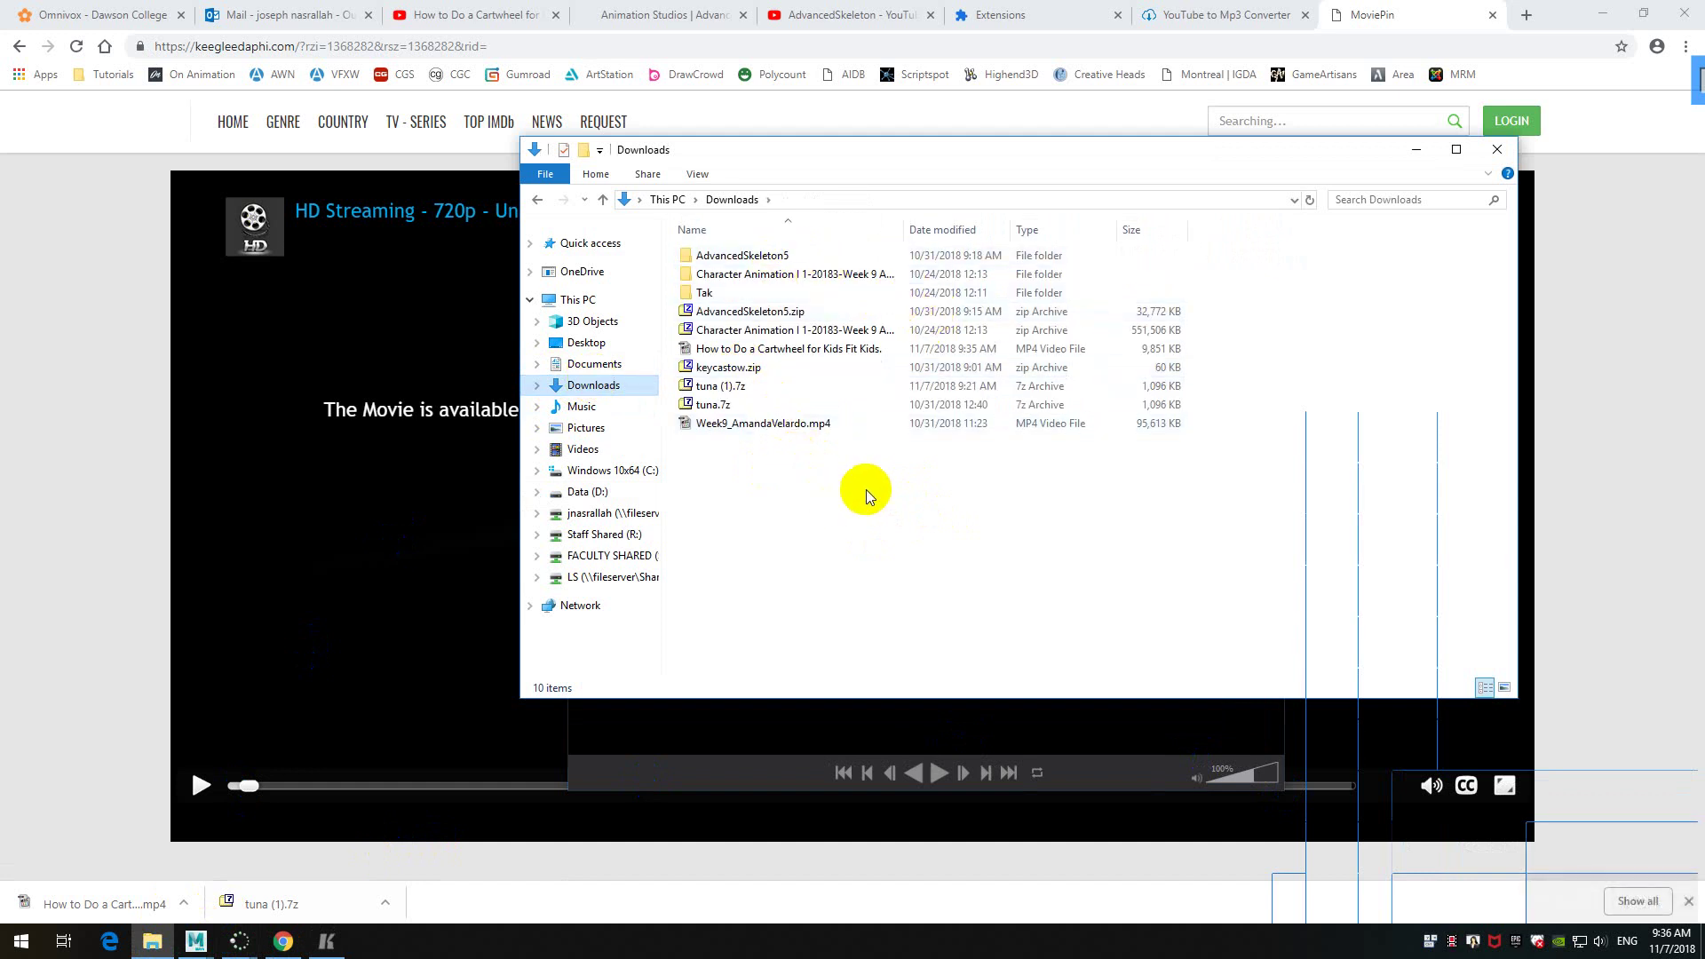
{"action": "left_click", "coordinate": [764, 348]}
{"action": "left_click_drag", "start_coordinate": [1028, 151], "coordinate": [706, 326]}
{"action": "left_click_drag", "start_coordinate": [533, 522], "coordinate": [834, 302]}
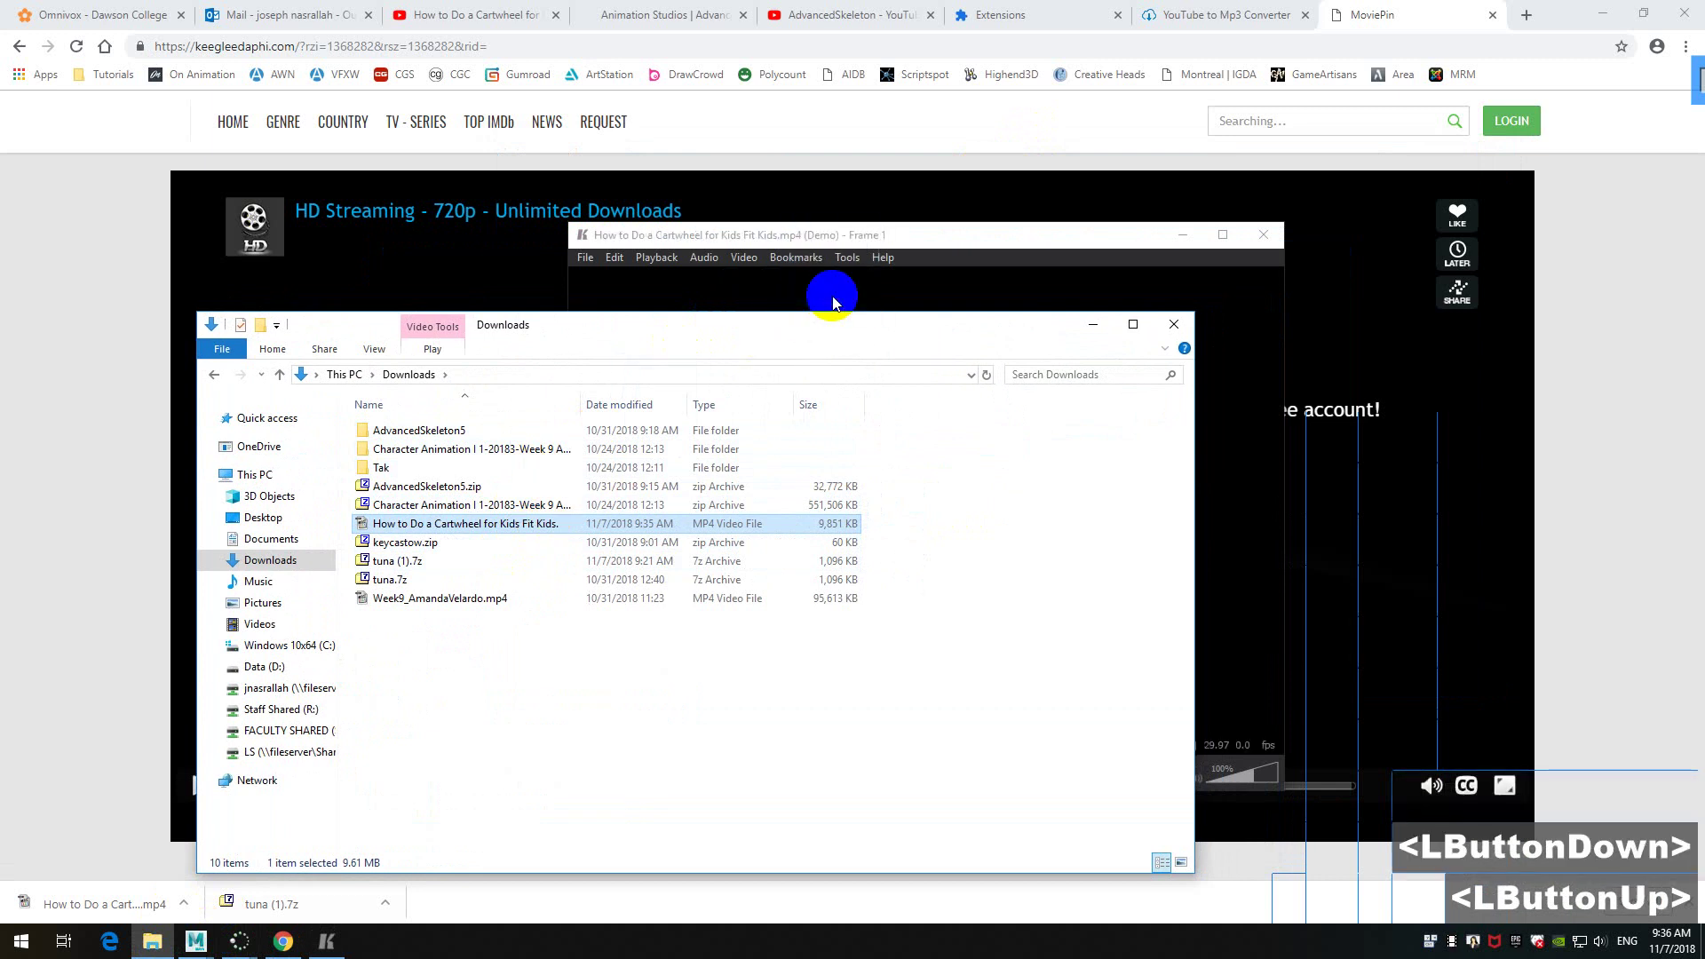
{"action": "left_click", "coordinate": [941, 234]}
{"action": "left_click_drag", "start_coordinate": [941, 235], "coordinate": [1152, 71]}
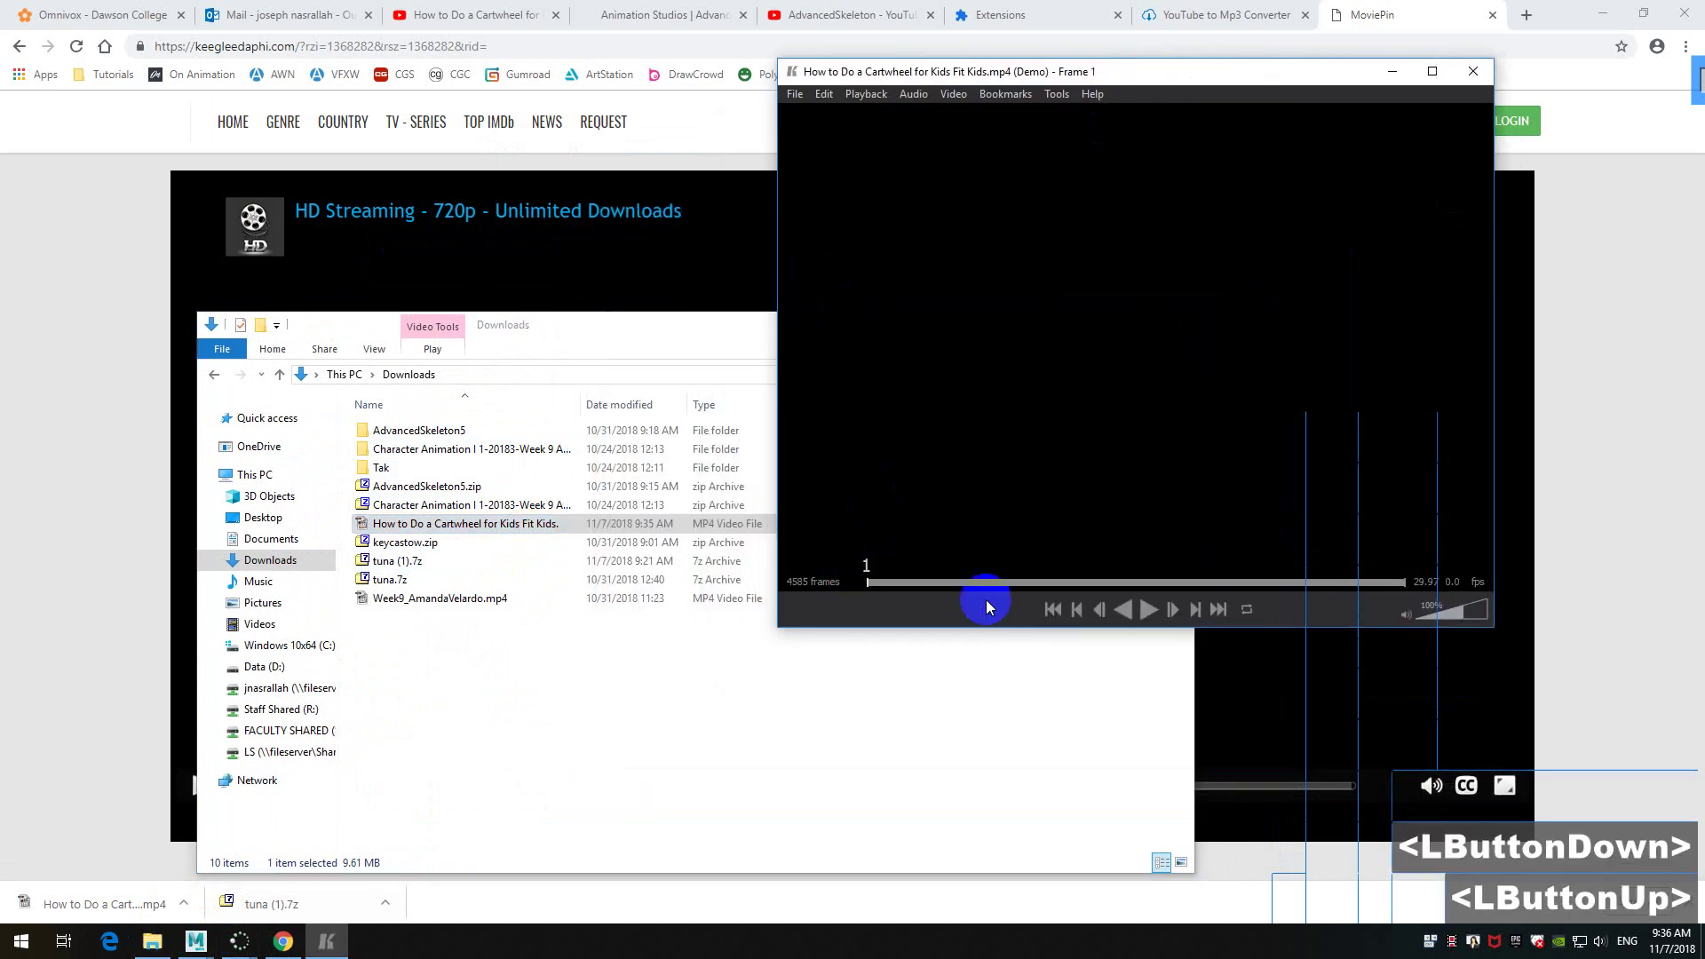
- Play the opening of the cartwheel video briefly and mute the player's sound
{"action": "left_click", "coordinate": [1153, 609]}
{"action": "left_click", "coordinate": [1151, 607]}
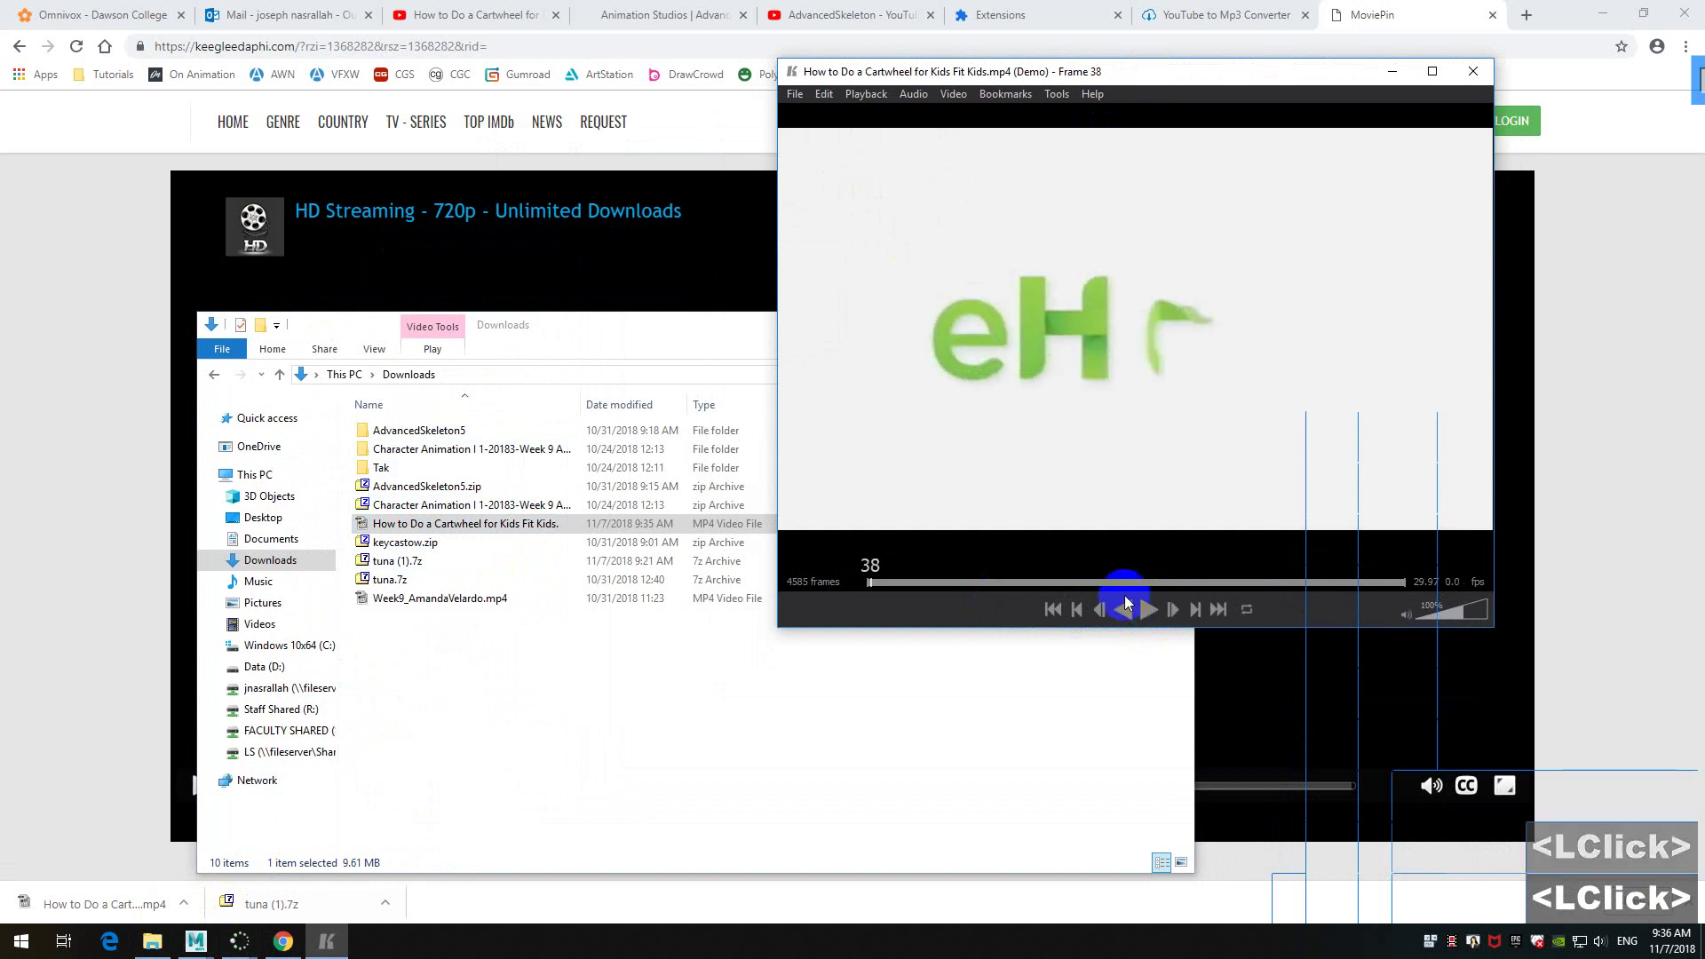
{"action": "left_click", "coordinate": [1412, 614]}
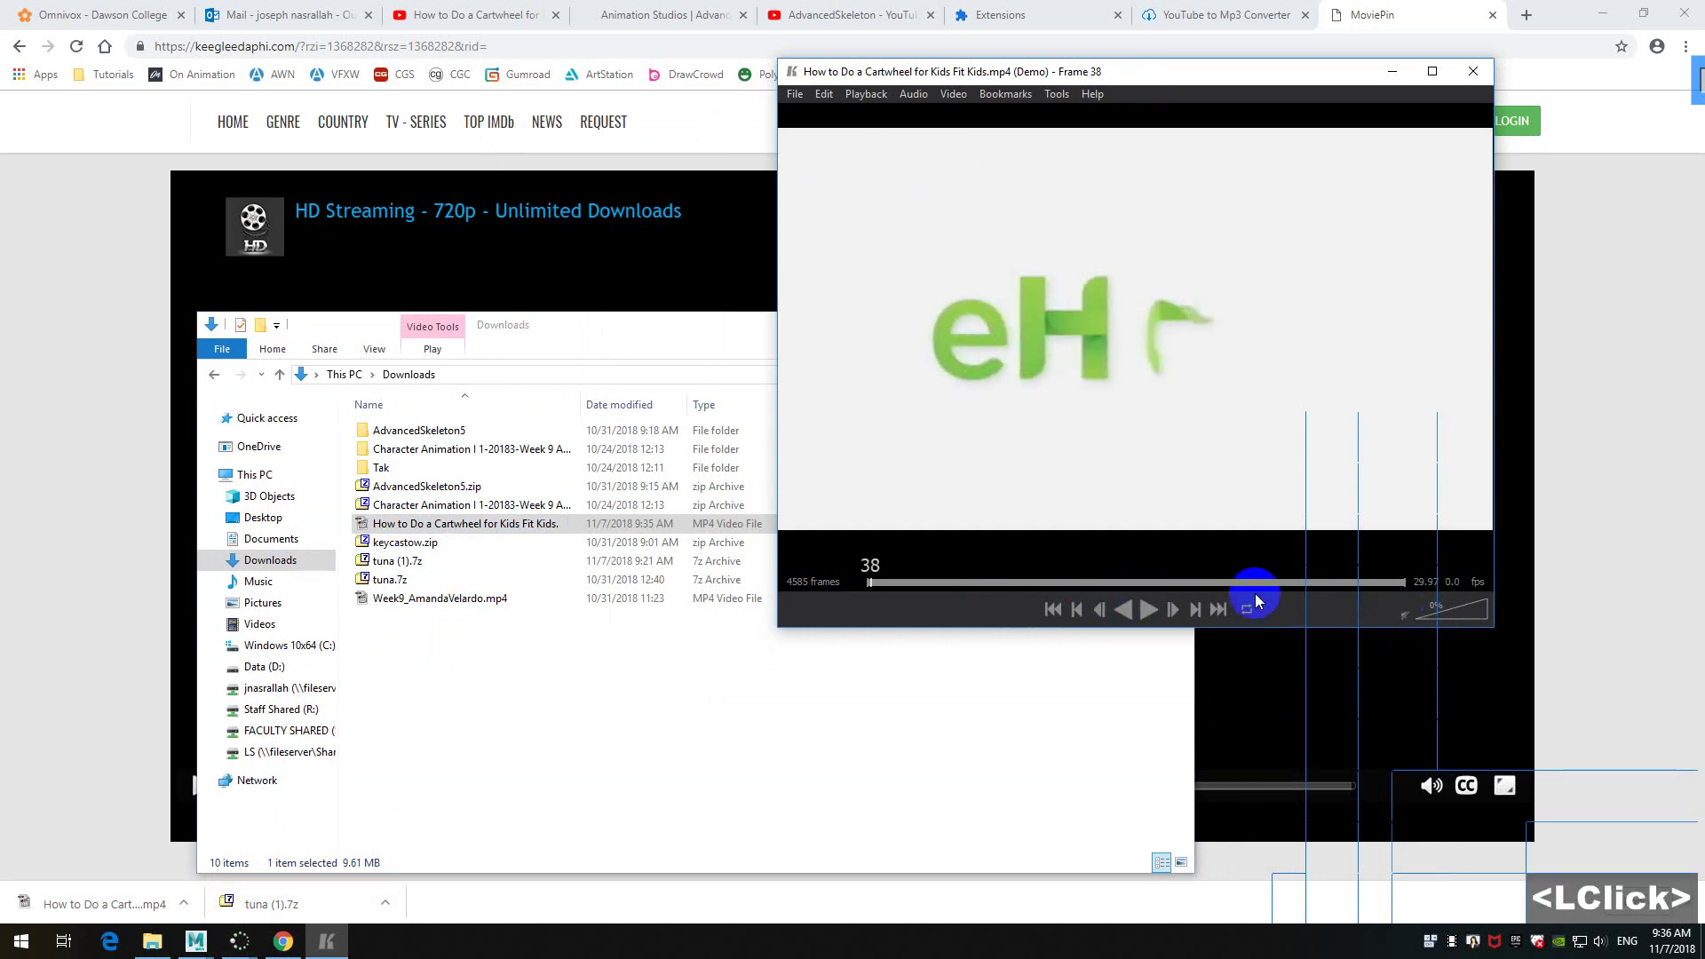
- Scrub the video to the cartwheel at frame 3450 and go back frame by frame to frame 3428
{"action": "left_click_drag", "start_coordinate": [1155, 577], "coordinate": [1272, 579]}
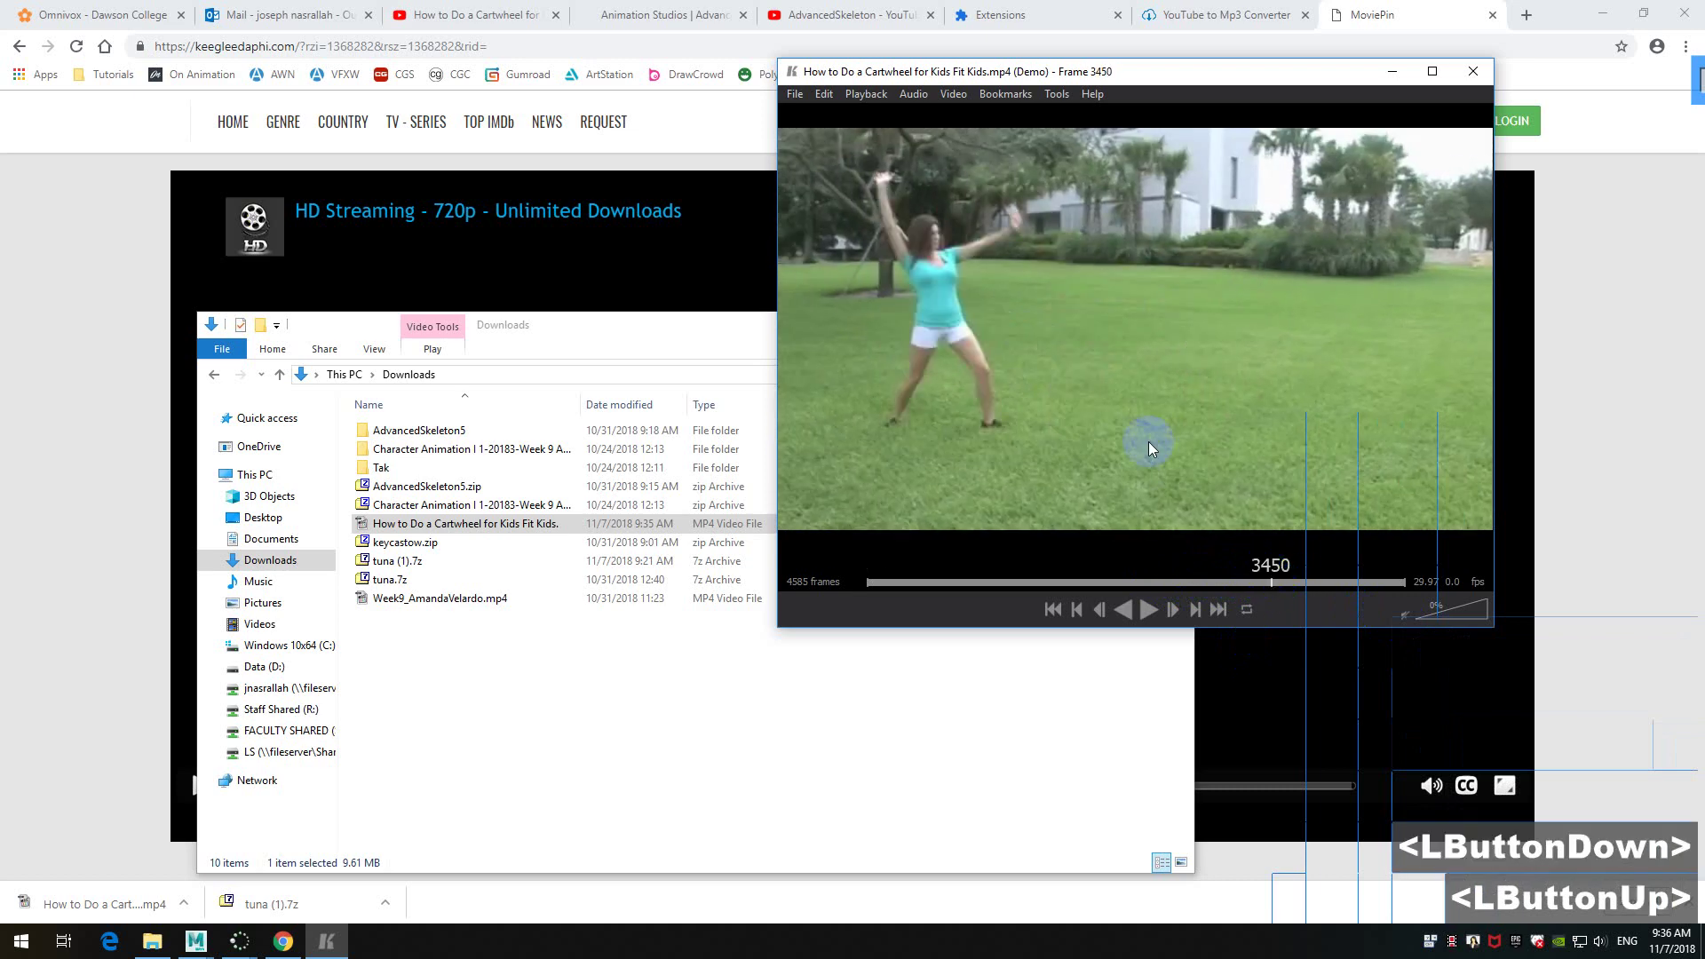
{"action": "key", "text": "Left"}
{"action": "key", "text": "Left"}
{"action": "key", "text": "Left"}
{"action": "key", "text": "Left"}
{"action": "key", "text": "Left"}
{"action": "key", "text": "Left"}
{"action": "key", "text": "Left"}
{"action": "key", "text": "Left"}
{"action": "key", "text": "Left"}
{"action": "key", "text": "Left"}
{"action": "key", "text": "Left"}
{"action": "key", "text": "Left"}
{"action": "key", "text": "Left"}
{"action": "key", "text": "Left"}
{"action": "key", "text": "Left"}
{"action": "key", "text": "Left"}
{"action": "key", "text": "Left"}
{"action": "key", "text": "Left"}
{"action": "key", "text": "Left"}
{"action": "key", "text": "Left"}
{"action": "key", "text": "Left"}
{"action": "key", "text": "Left"}
{"action": "key", "text": "Left"}
{"action": "key", "text": "Left"}
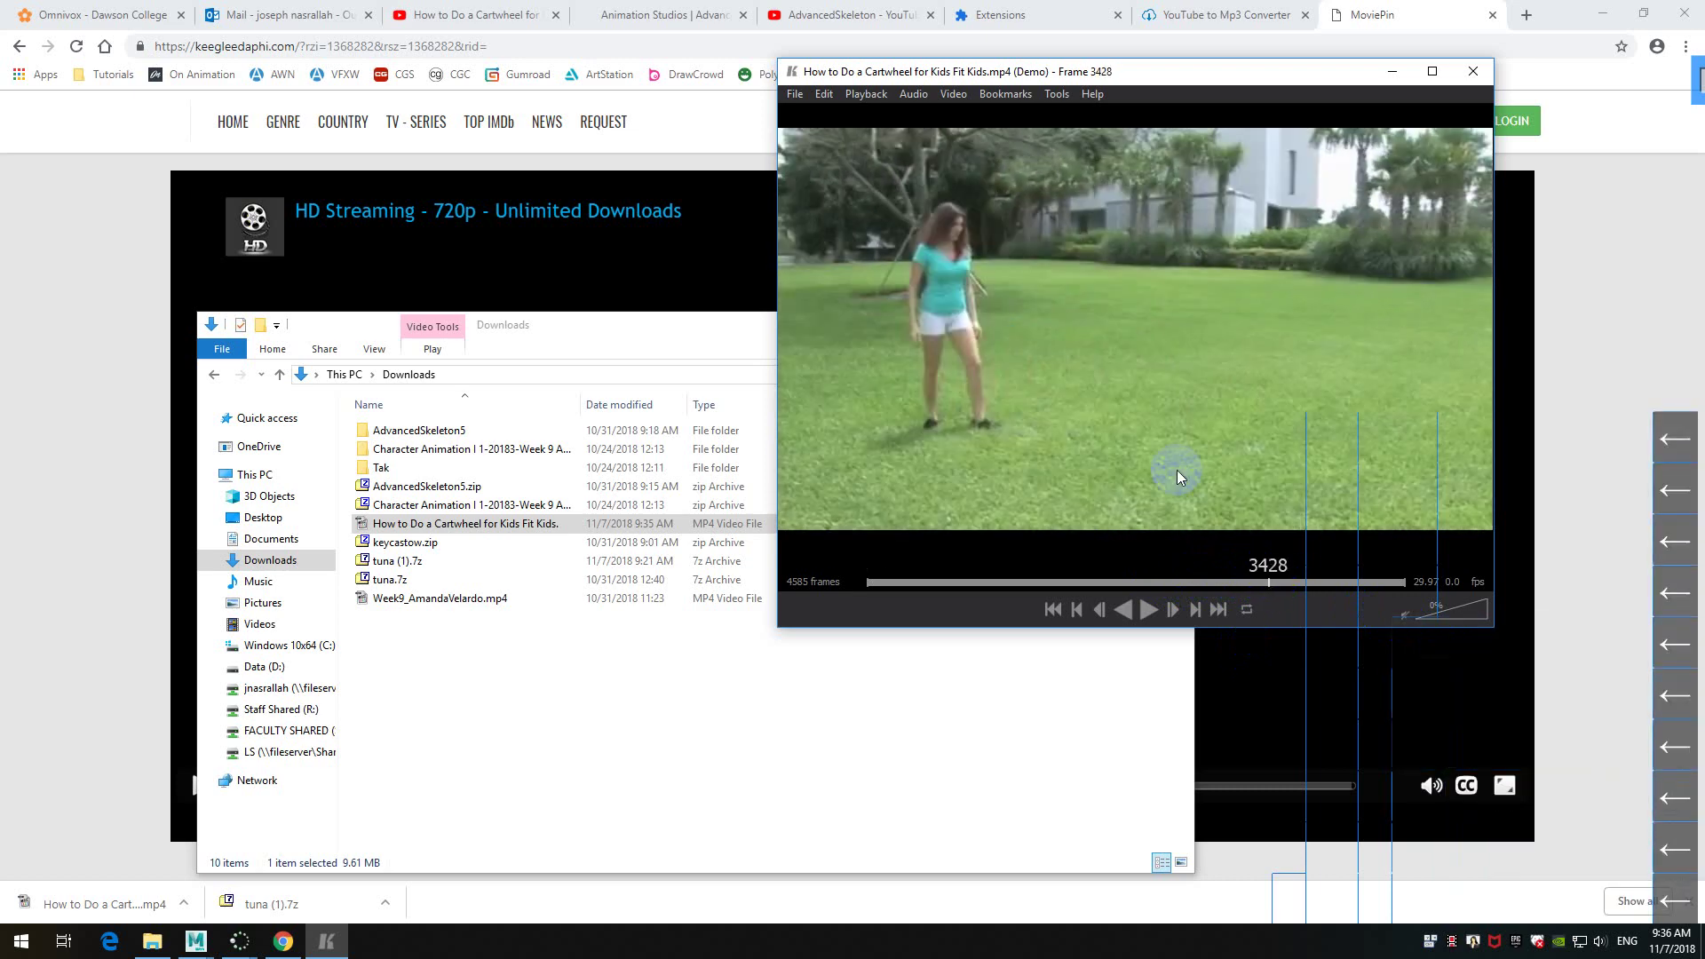
{"action": "left_click", "coordinate": [1241, 566]}
{"action": "left_click_drag", "start_coordinate": [1242, 566], "coordinate": [1275, 578]}
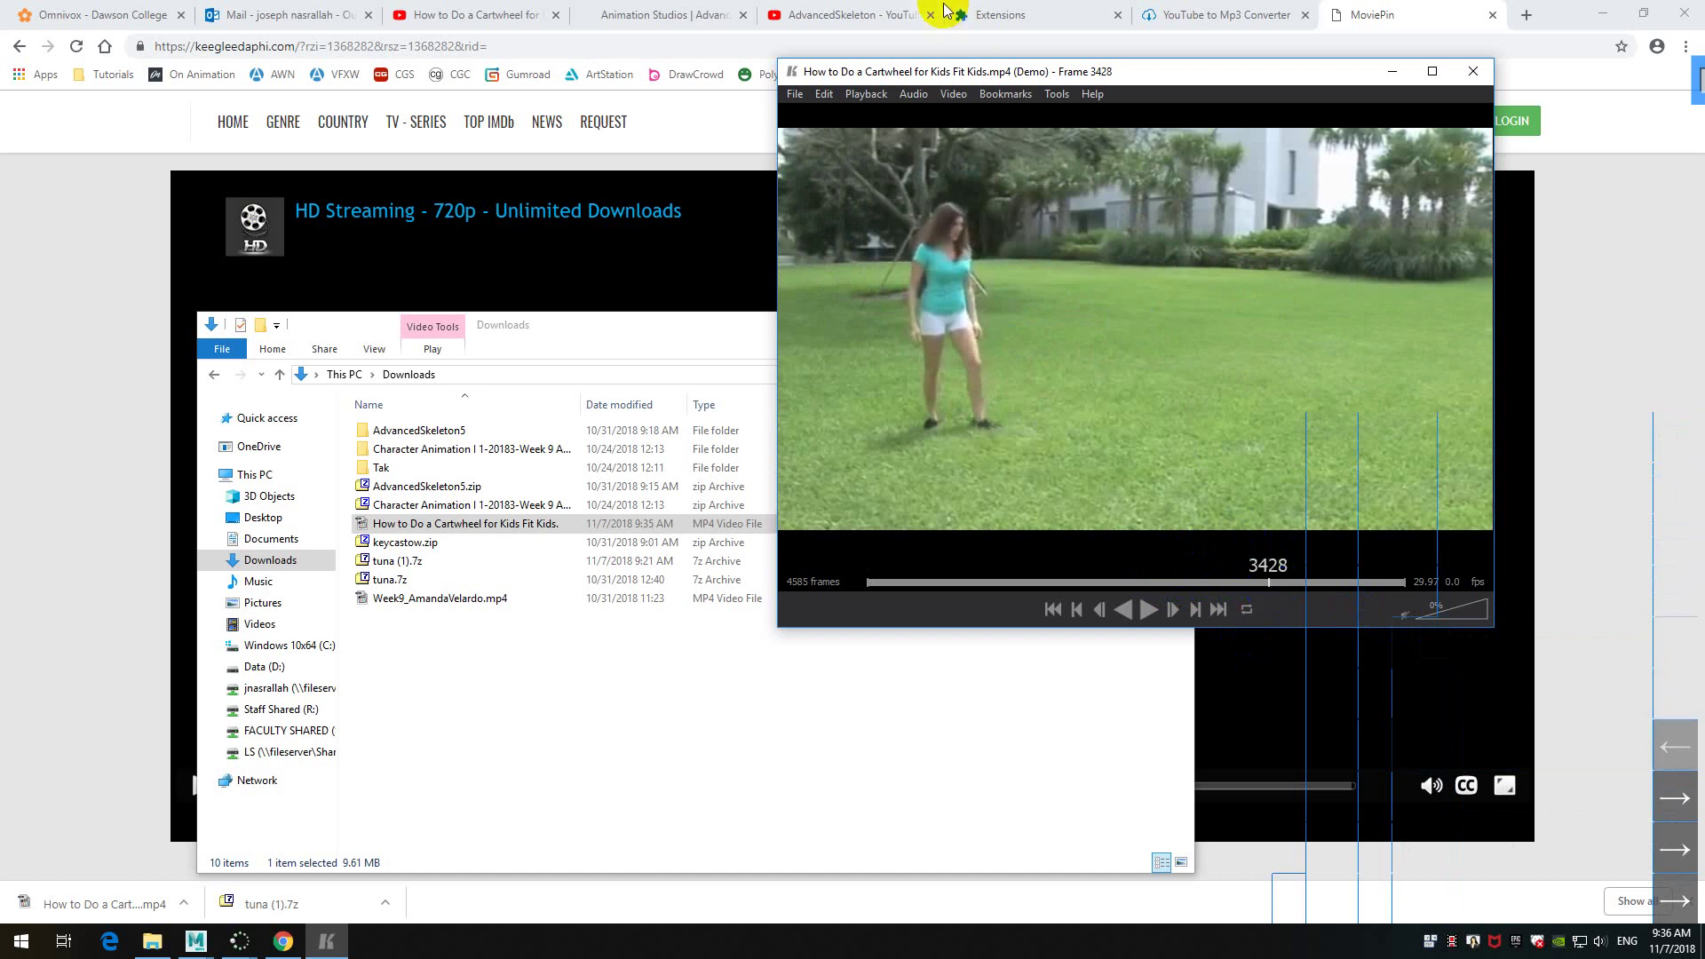
- Keep the Keyframe MP player always on top, scrub the video to frame 2565 and switch to the Maya scene
{"action": "left_click", "coordinate": [877, 98]}
{"action": "mouse_move", "coordinate": [825, 94]}
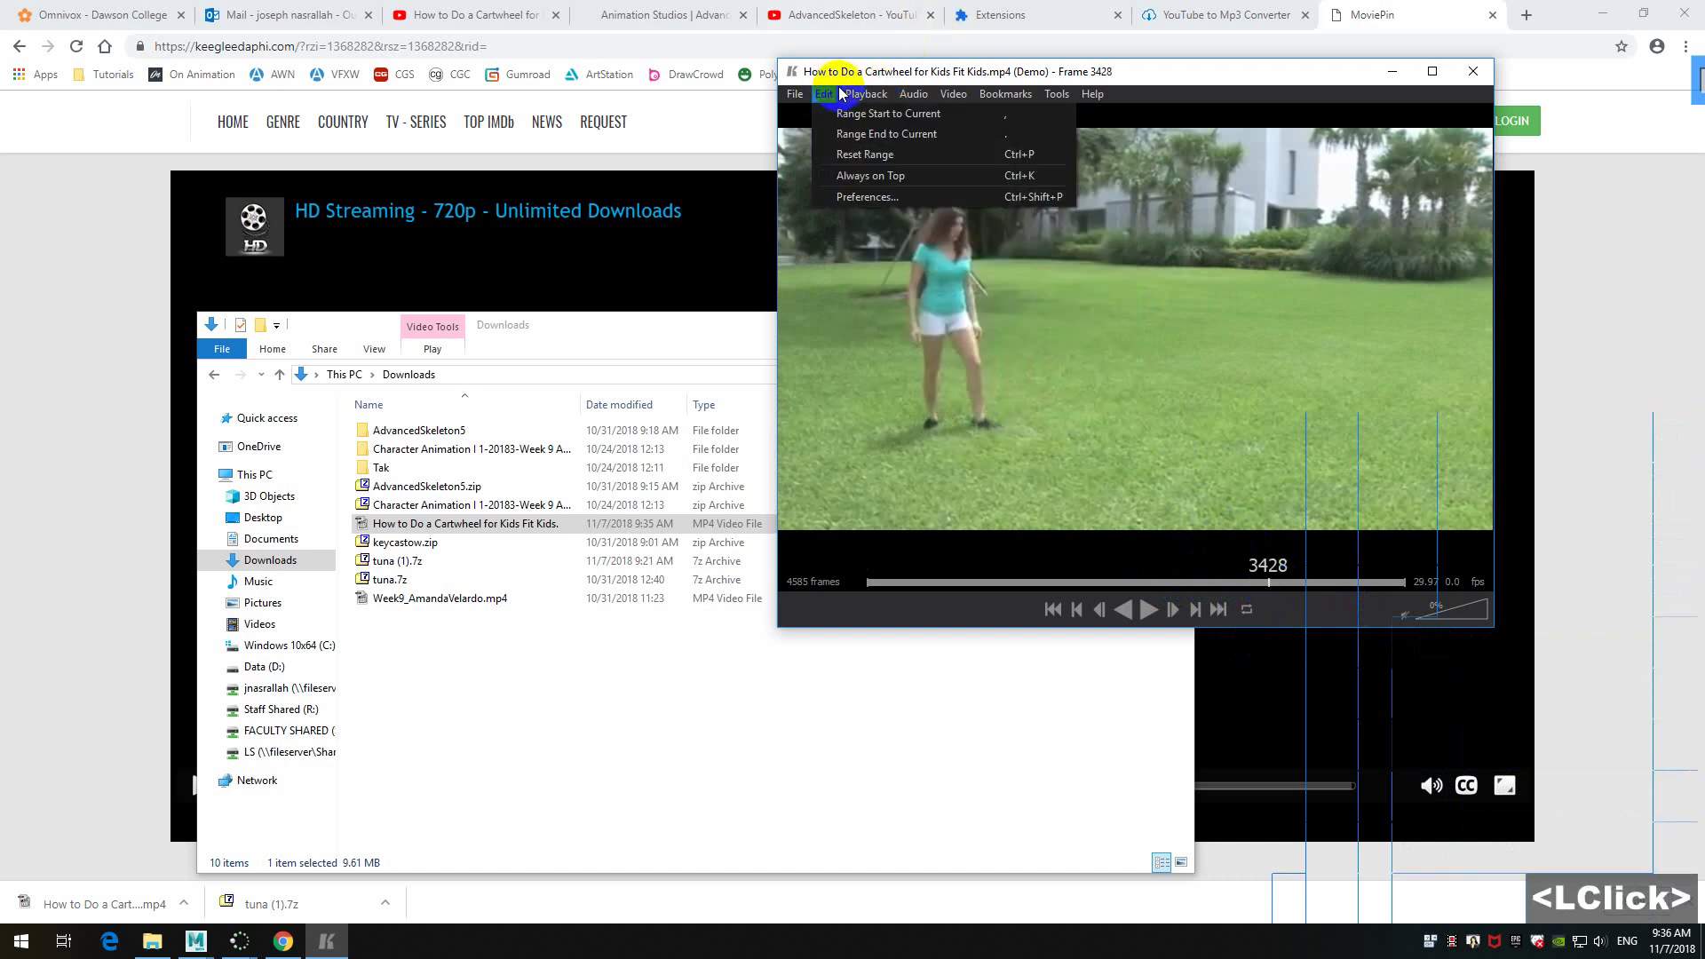
{"action": "left_click", "coordinate": [883, 173]}
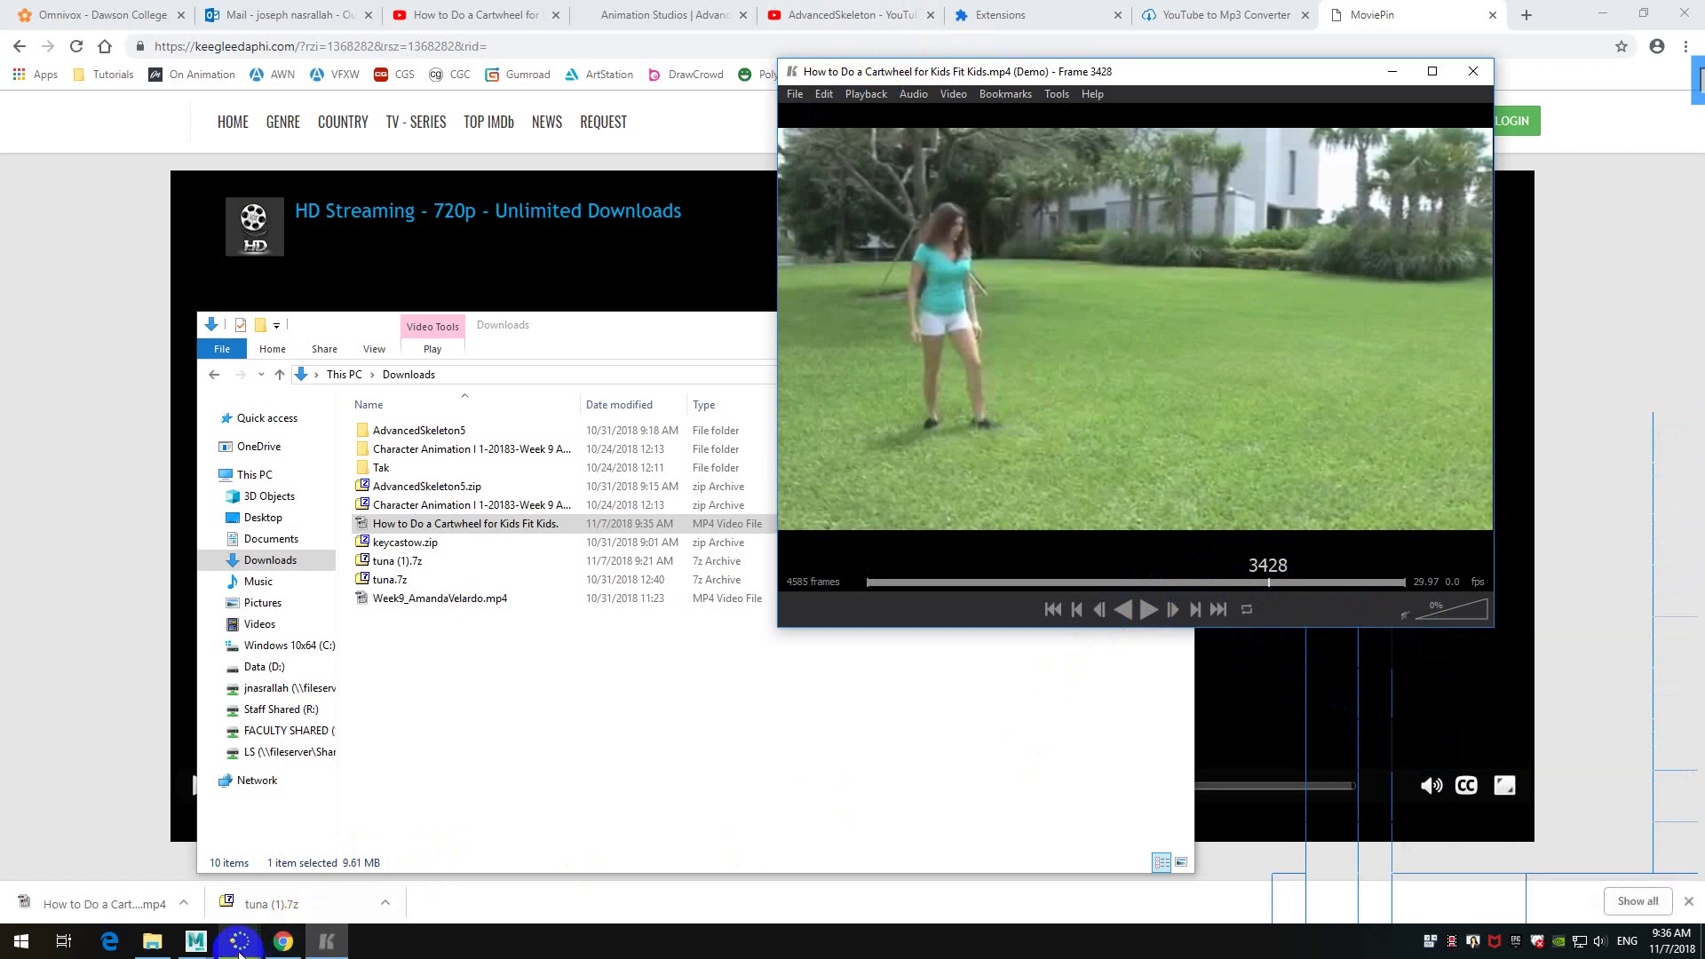
{"action": "left_click", "coordinate": [203, 945]}
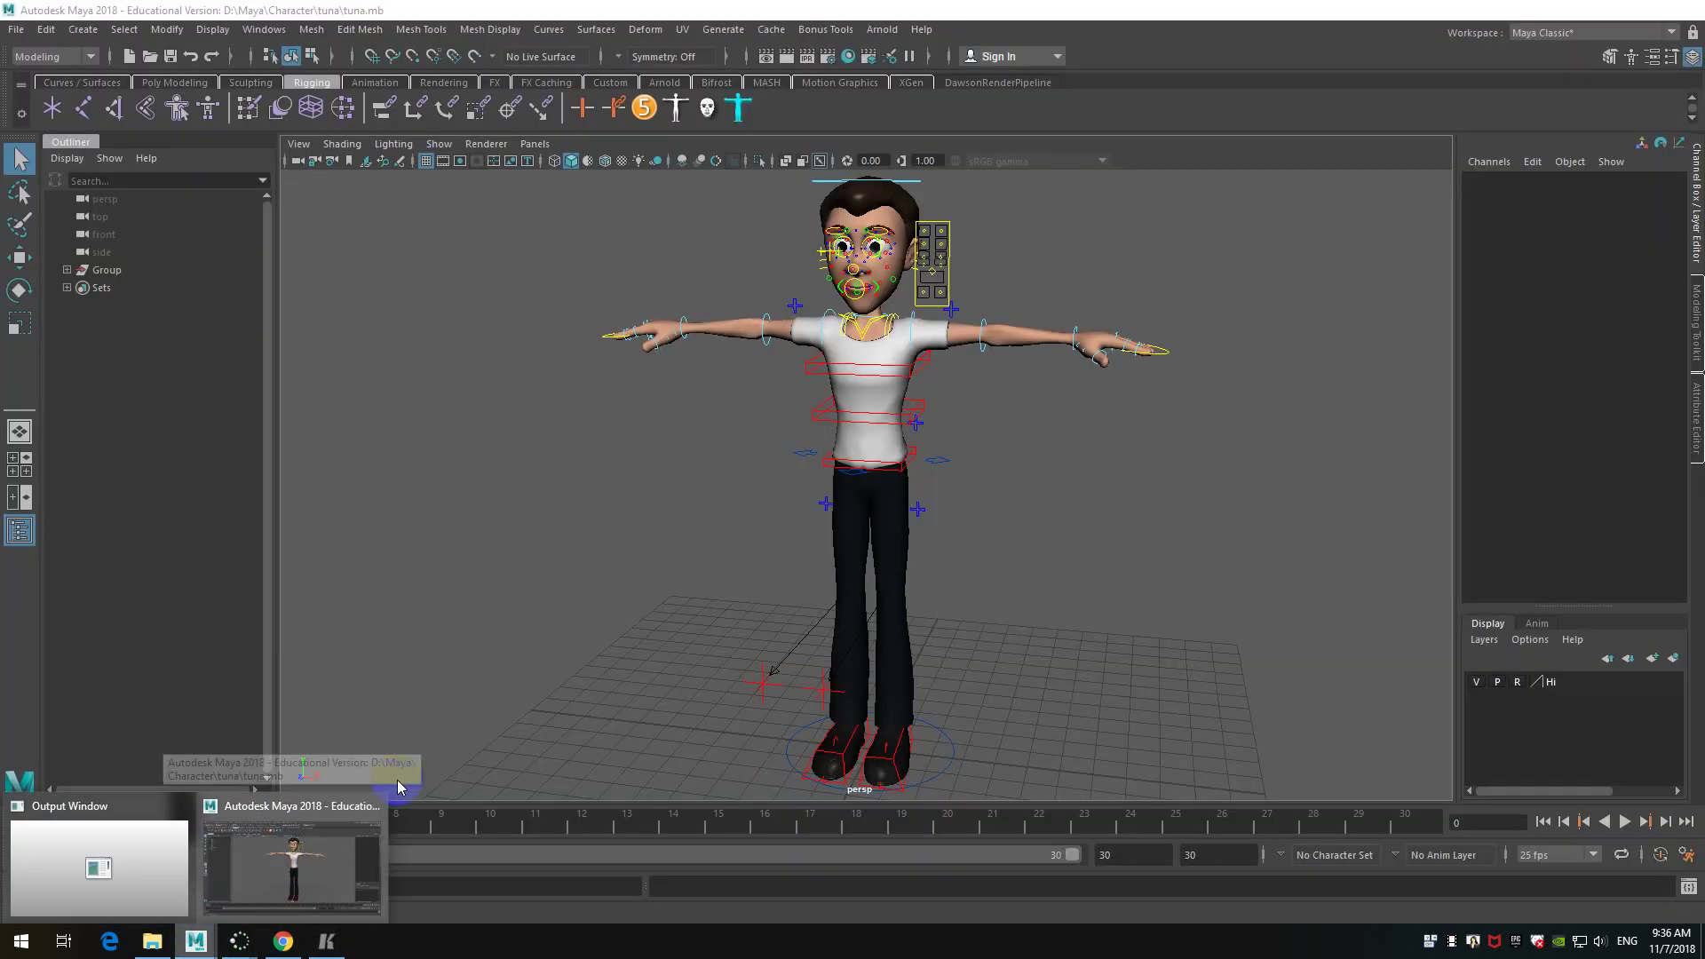
{"action": "left_click", "coordinate": [1158, 578]}
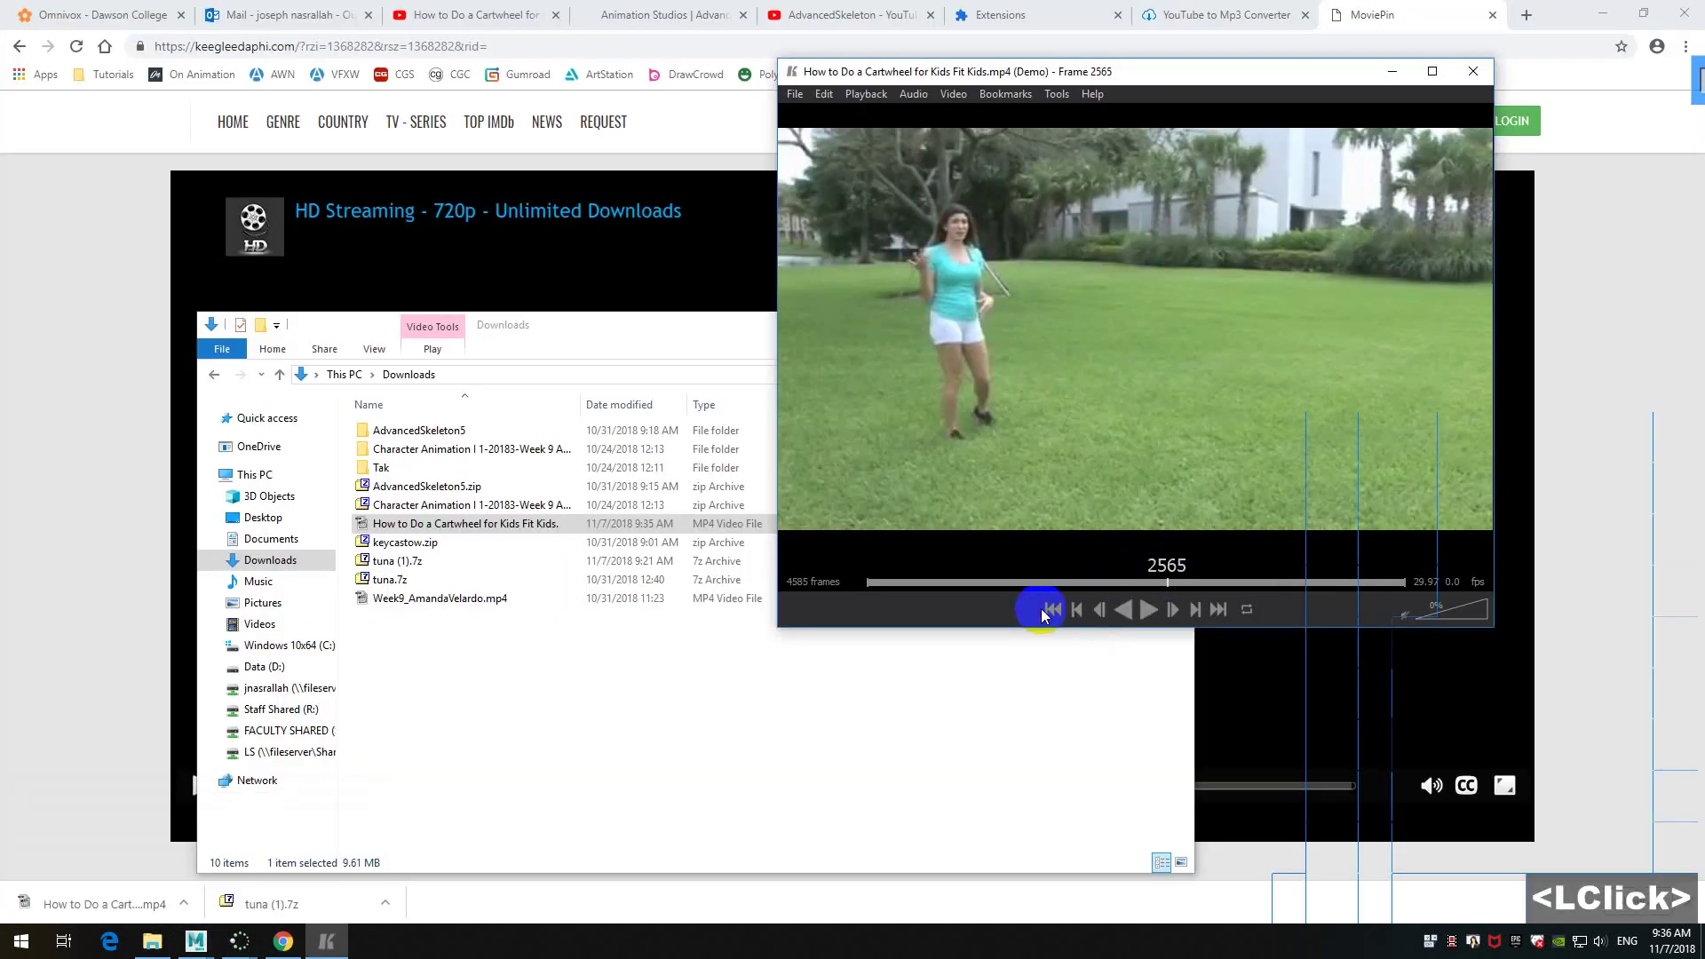
{"action": "left_click", "coordinate": [200, 943]}
{"action": "left_click", "coordinate": [258, 844]}
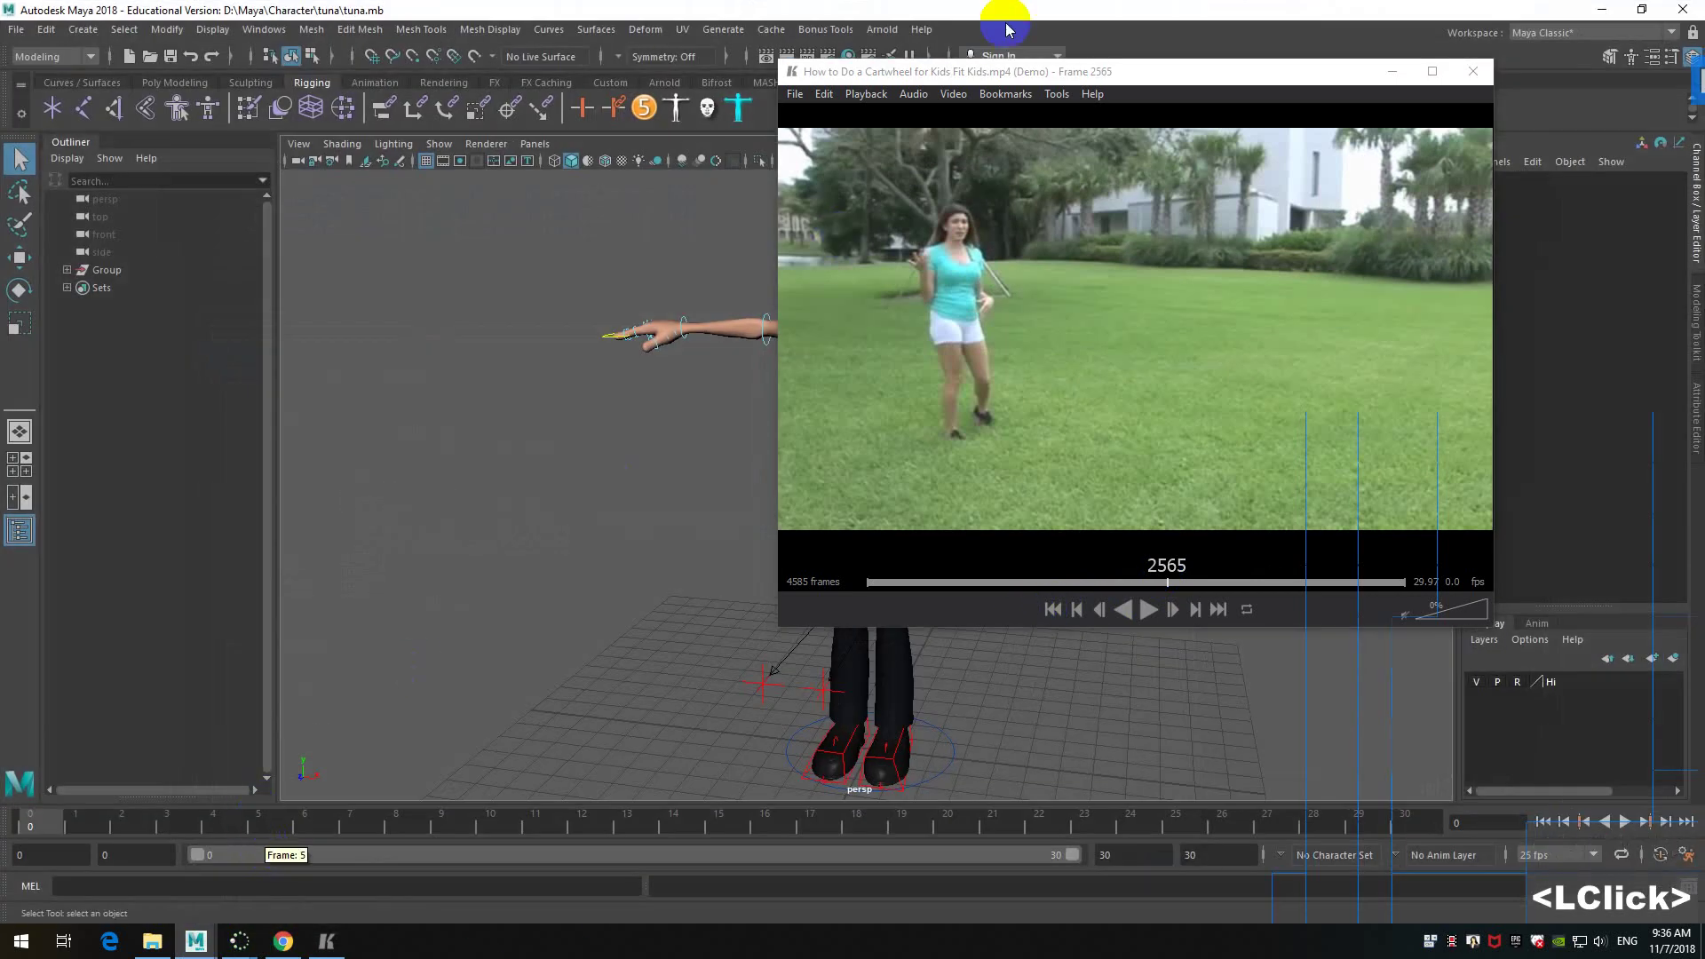
{"action": "left_click", "coordinate": [766, 56]}
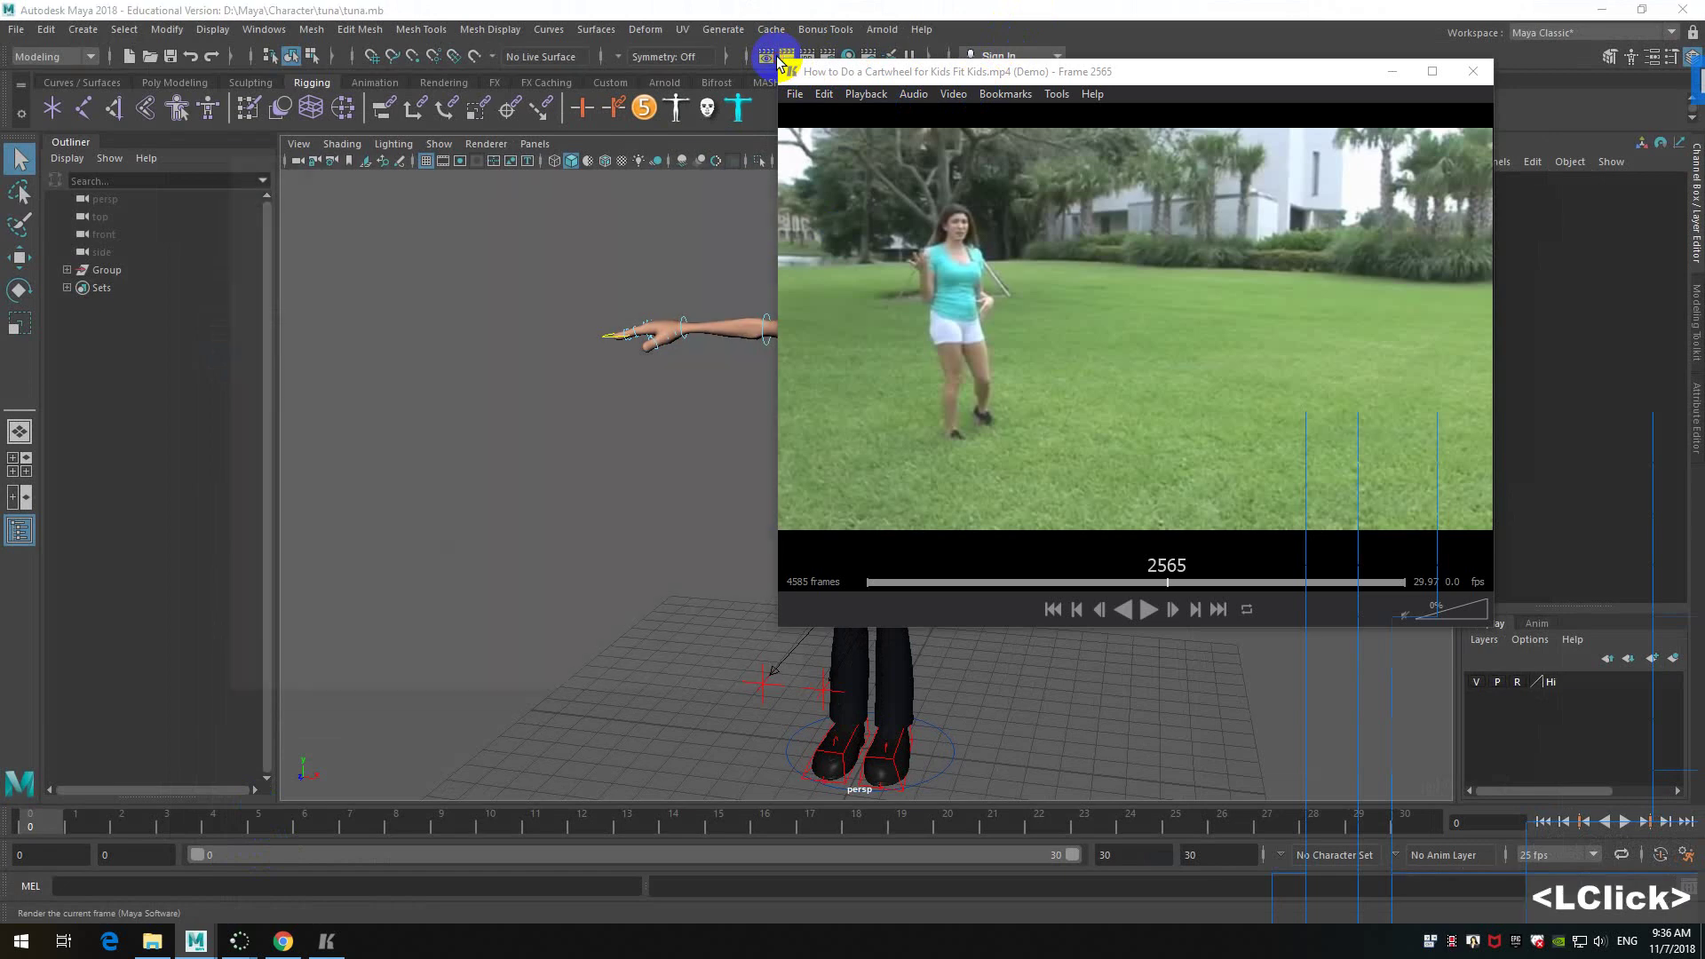
{"action": "left_click_drag", "start_coordinate": [766, 169], "coordinate": [699, 191]}
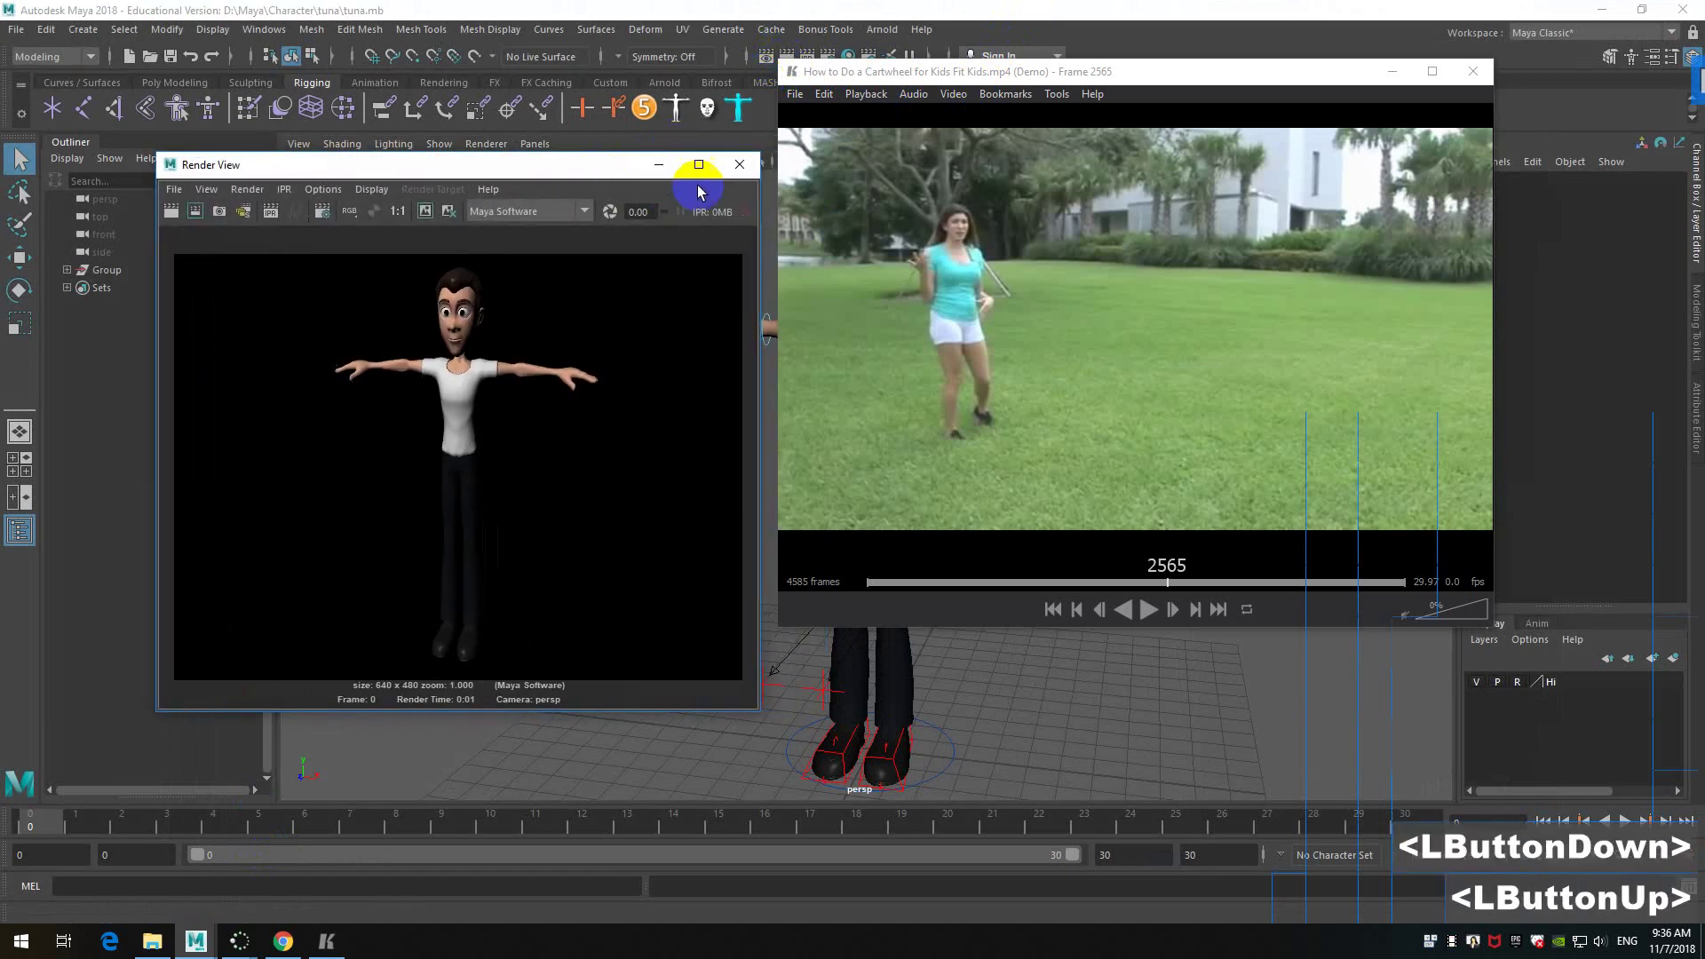
{"action": "left_click", "coordinate": [740, 165]}
- Shrink the Keyframe MP player and move it clear of the Maya character
{"action": "left_click_drag", "start_coordinate": [779, 60], "coordinate": [956, 114]}
{"action": "left_click_drag", "start_coordinate": [1190, 126], "coordinate": [1372, 25]}
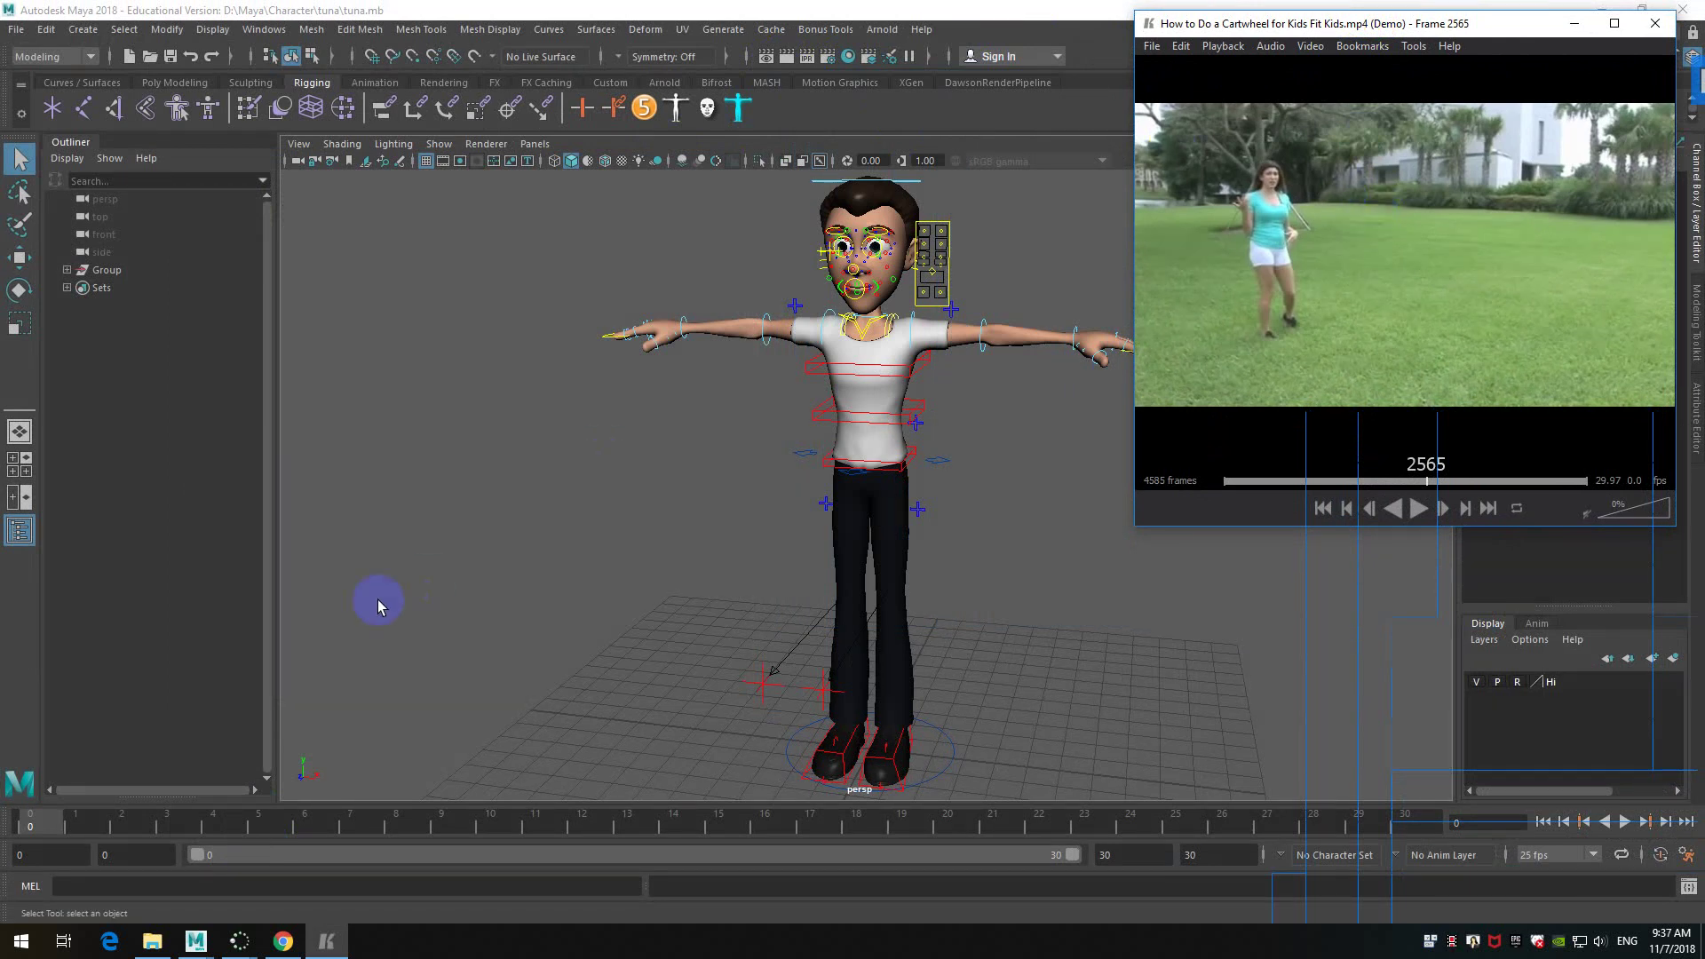
{"action": "left_click", "coordinate": [563, 476]}
- Open AdvancedSkeleton5, move its window off the character, collapse the Body section and expand the Tools section
{"action": "left_click", "coordinate": [645, 107]}
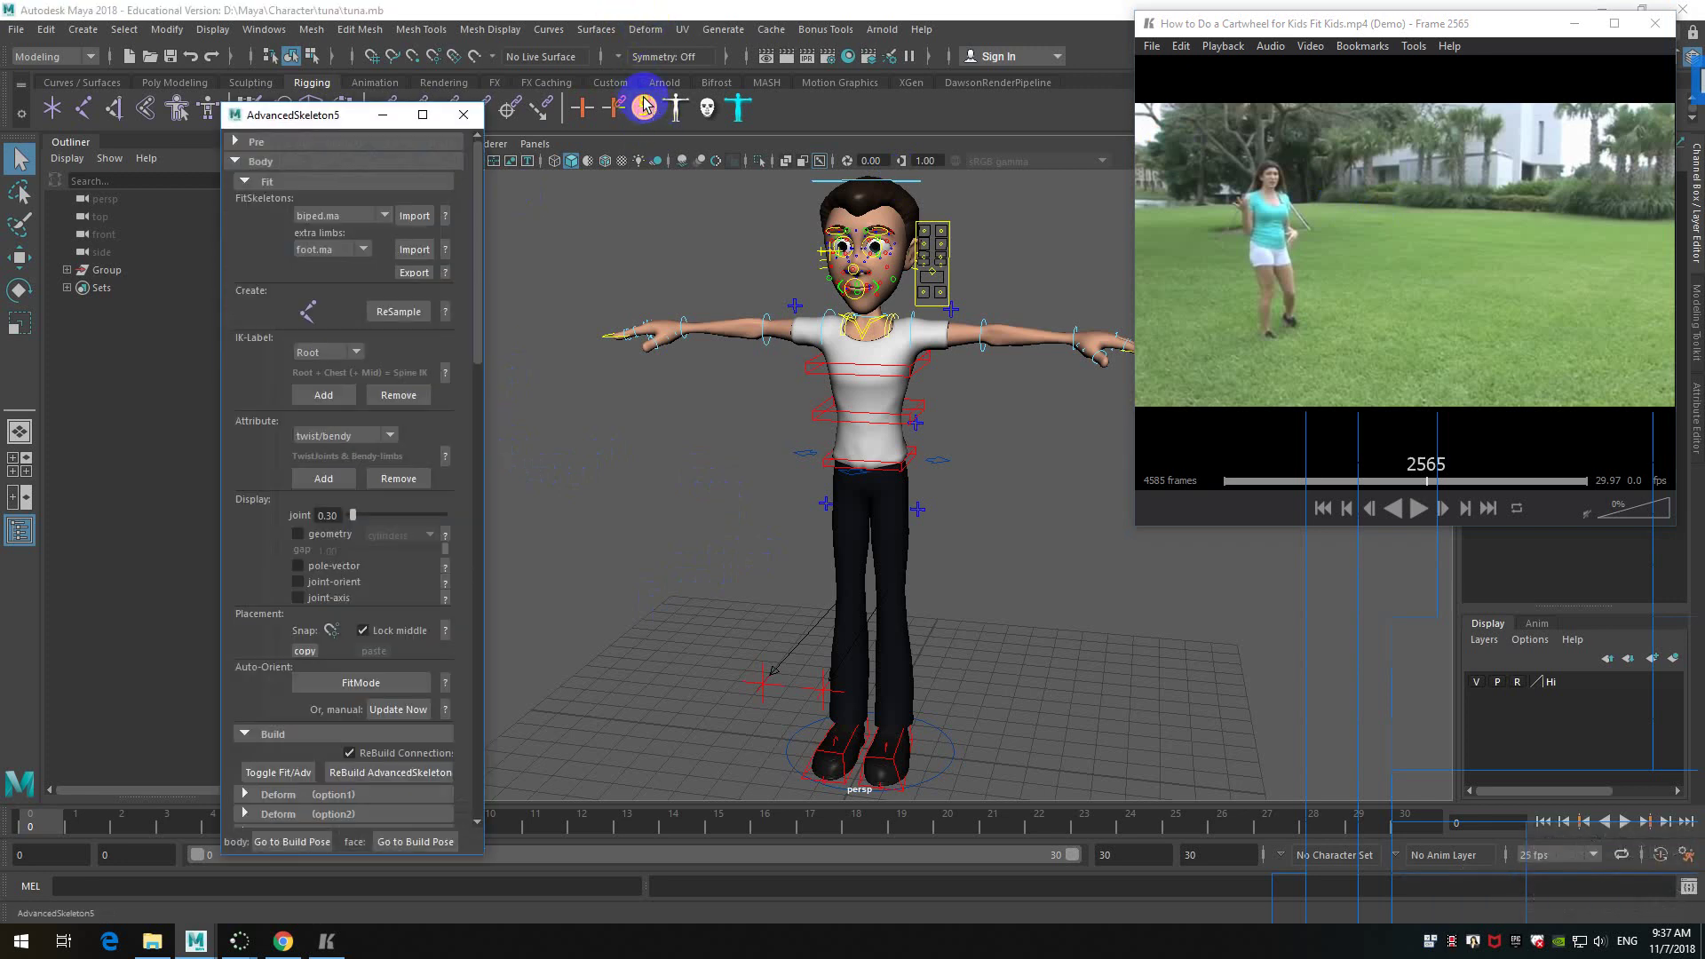
{"action": "left_click_drag", "start_coordinate": [307, 115], "coordinate": [94, 49]}
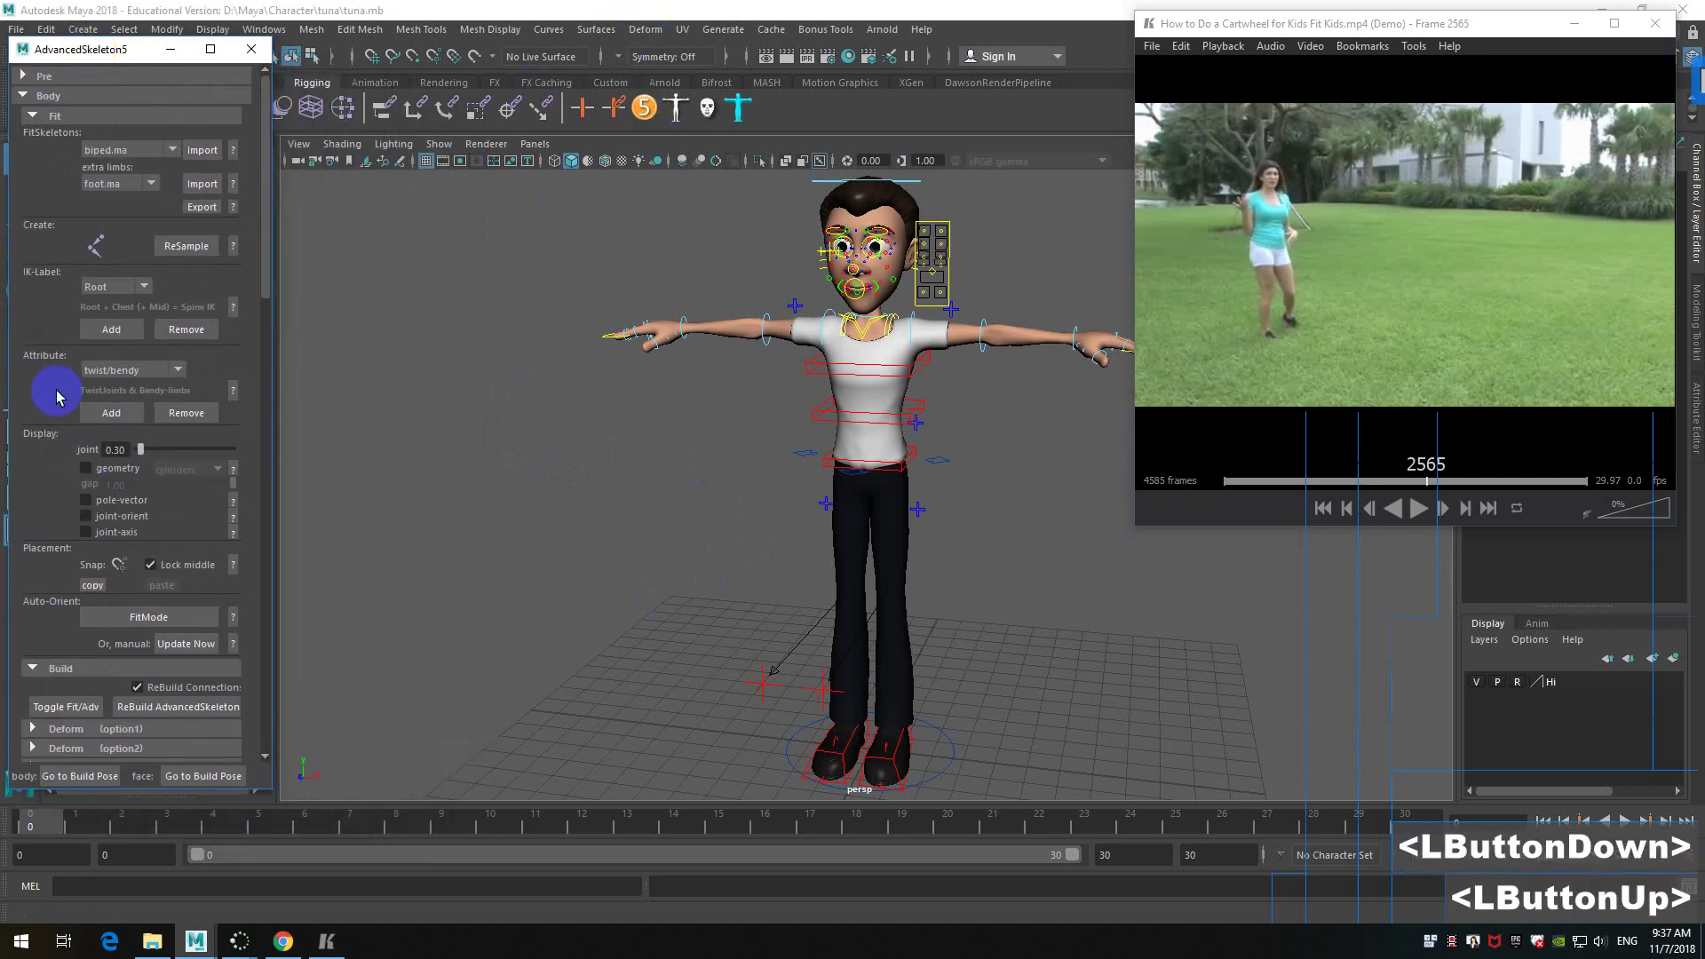
{"action": "left_click", "coordinate": [163, 95]}
{"action": "scroll", "coordinate": [123, 439], "scroll_direction": "down", "scroll_amount": 5}
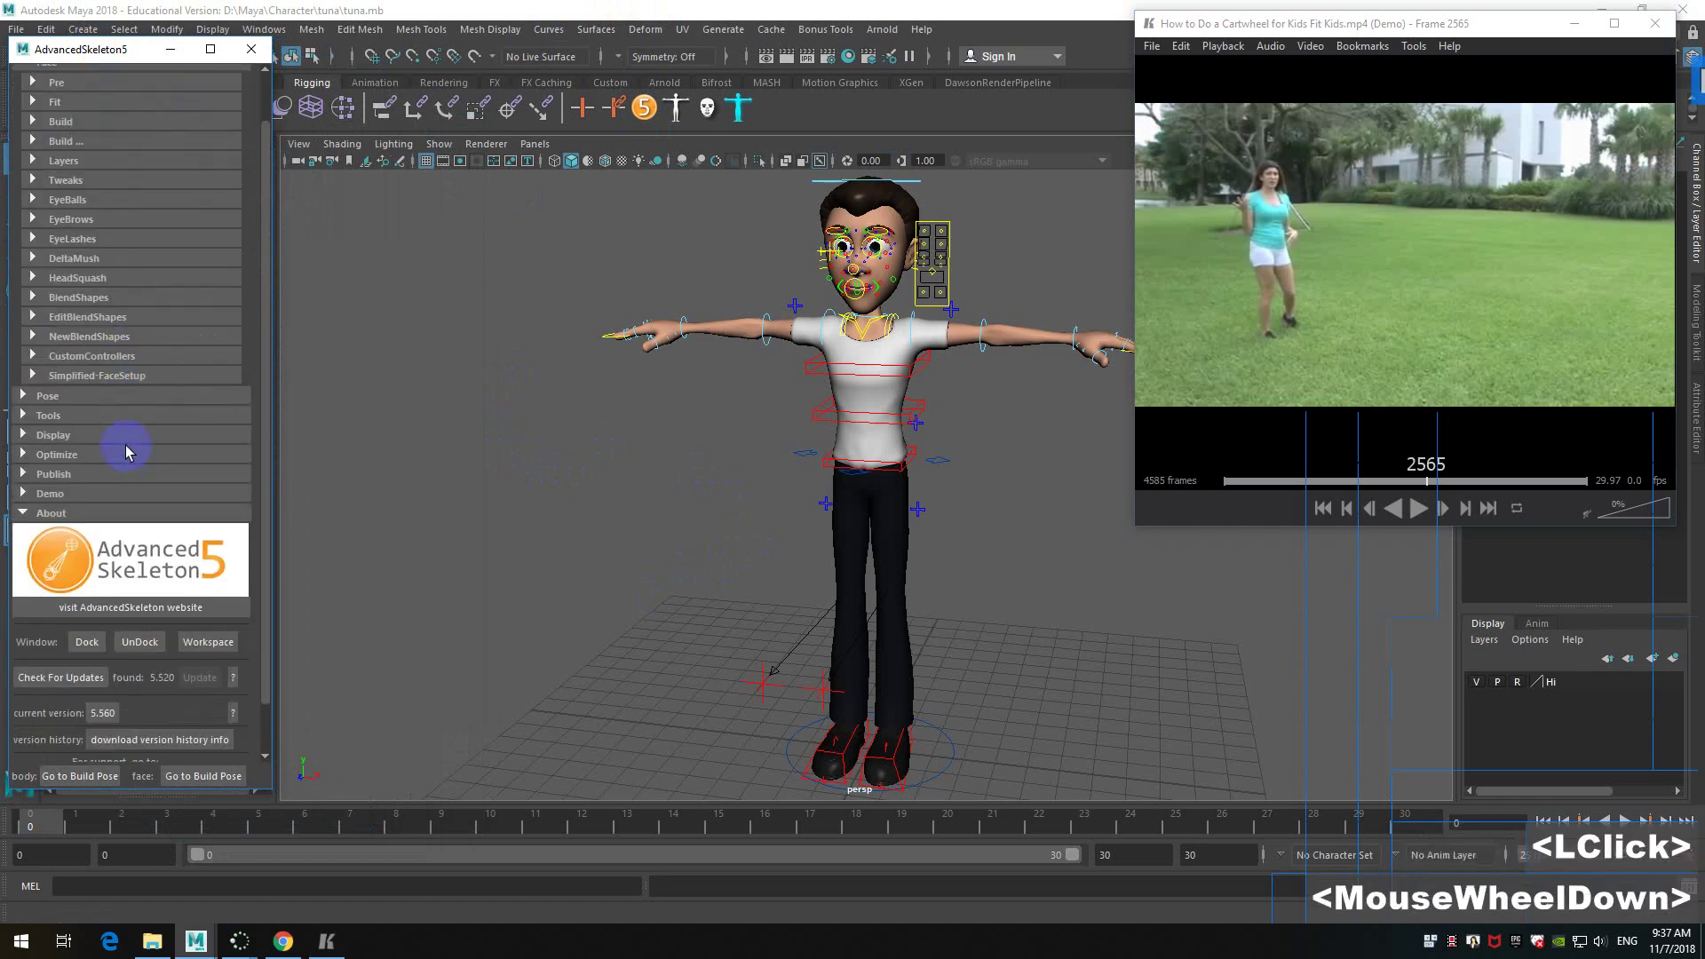
{"action": "left_click", "coordinate": [139, 358]}
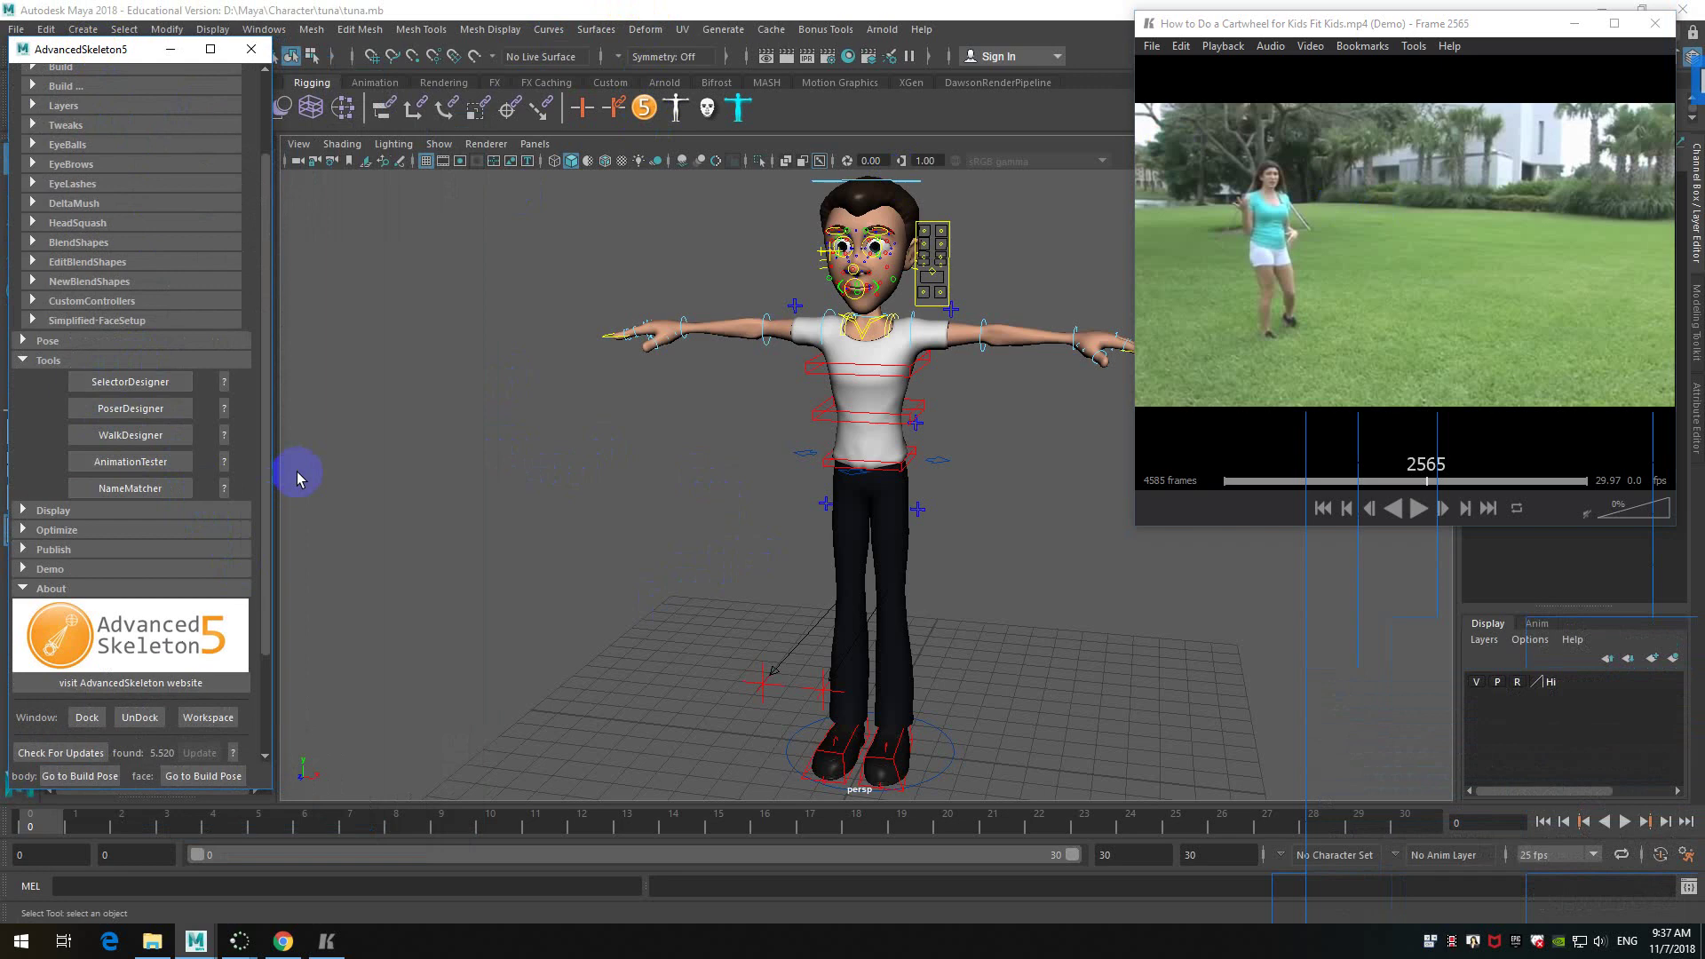
- Open the AnimationTester and apply the body test animation with rotations of 90, 90, 90 and 5 frames
{"action": "left_click", "coordinate": [480, 442]}
{"action": "scroll", "coordinate": [653, 427], "scroll_direction": "down", "scroll_amount": 2}
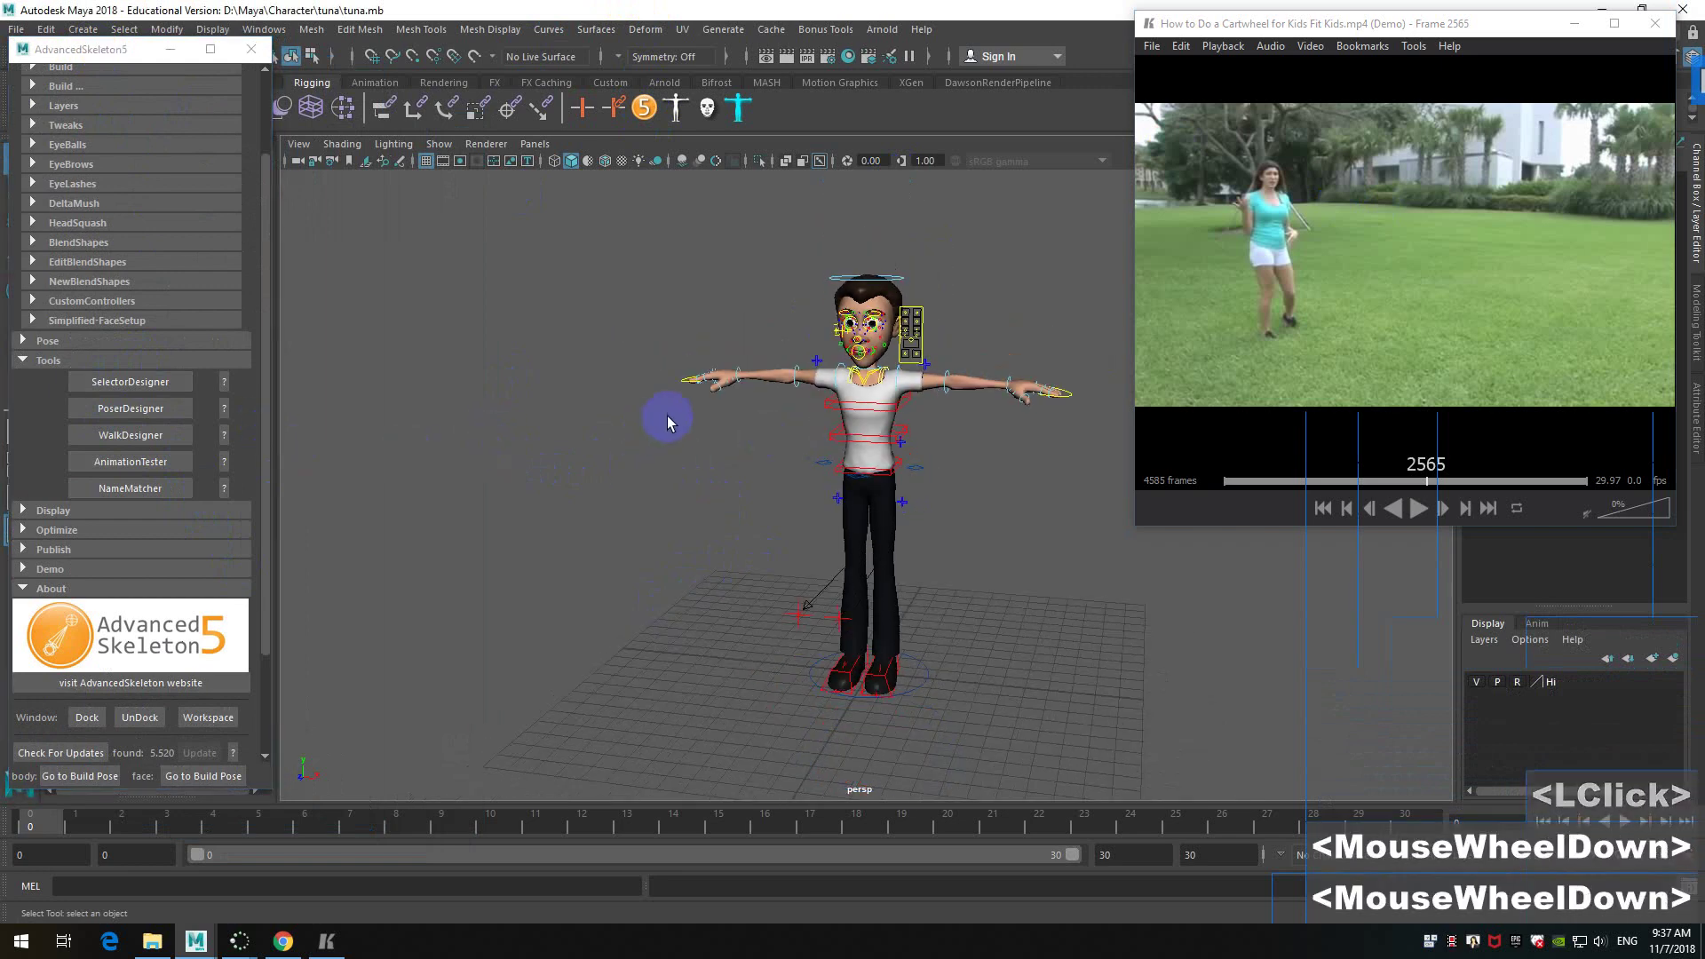
{"action": "scroll", "coordinate": [667, 413], "scroll_direction": "up", "scroll_amount": 1}
{"action": "left_click_drag", "start_coordinate": [95, 46], "coordinate": [116, 31]}
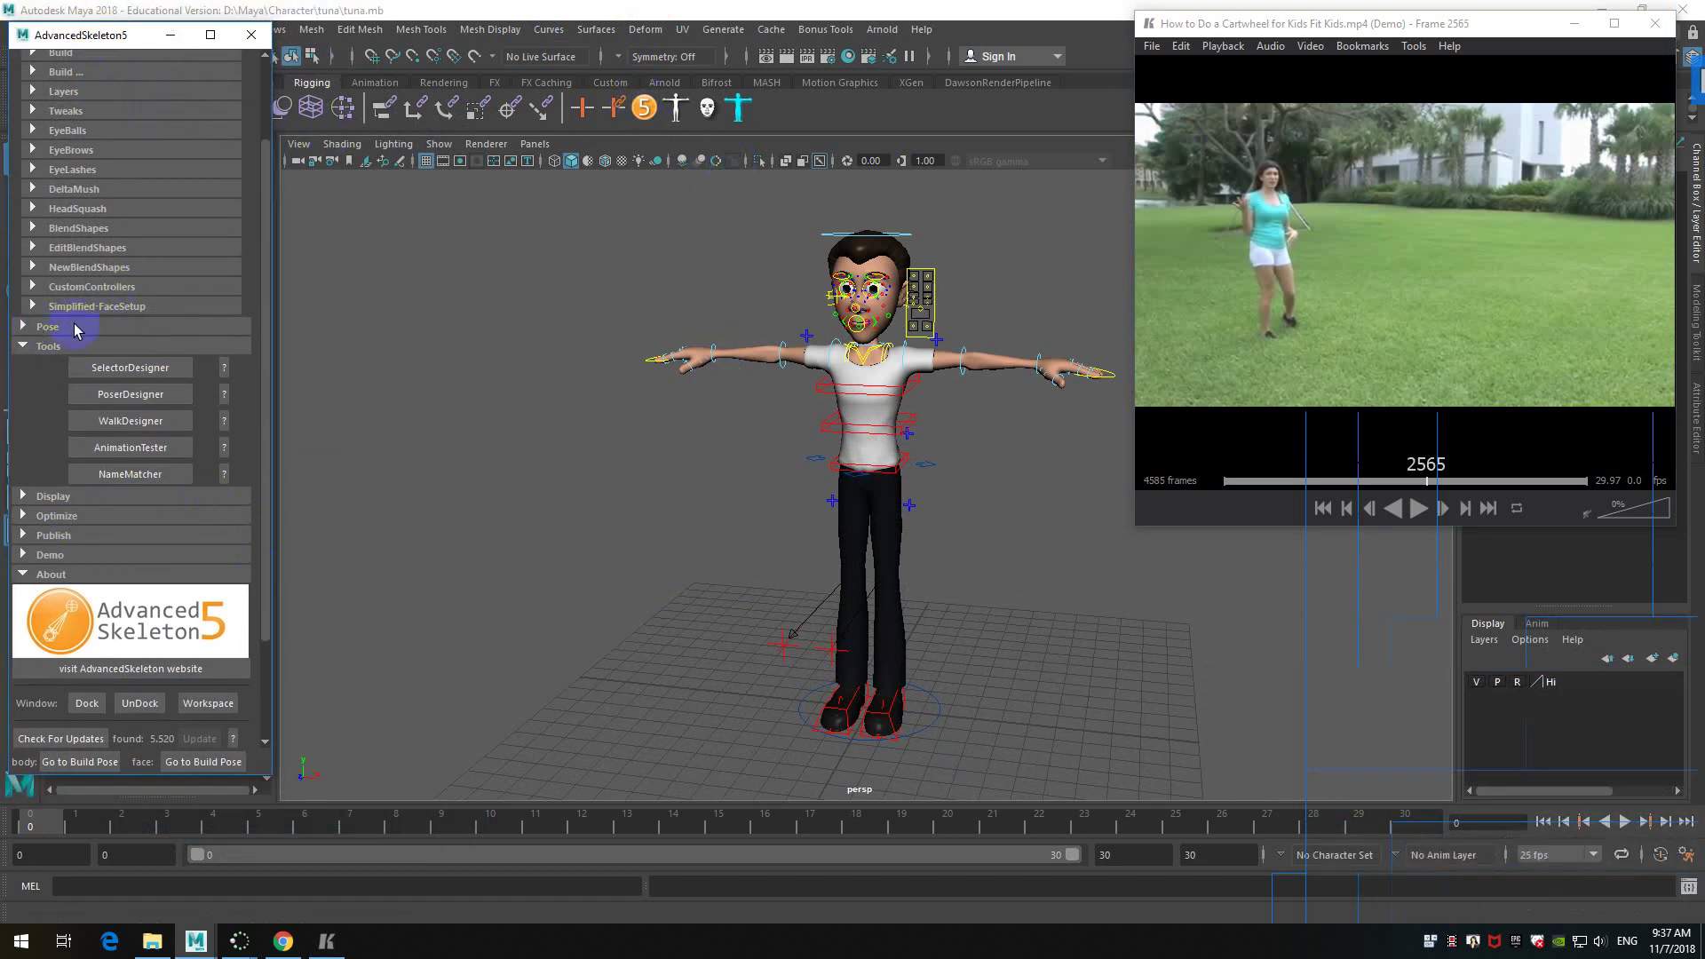
{"action": "scroll", "coordinate": [75, 330], "scroll_direction": "up", "scroll_amount": 9}
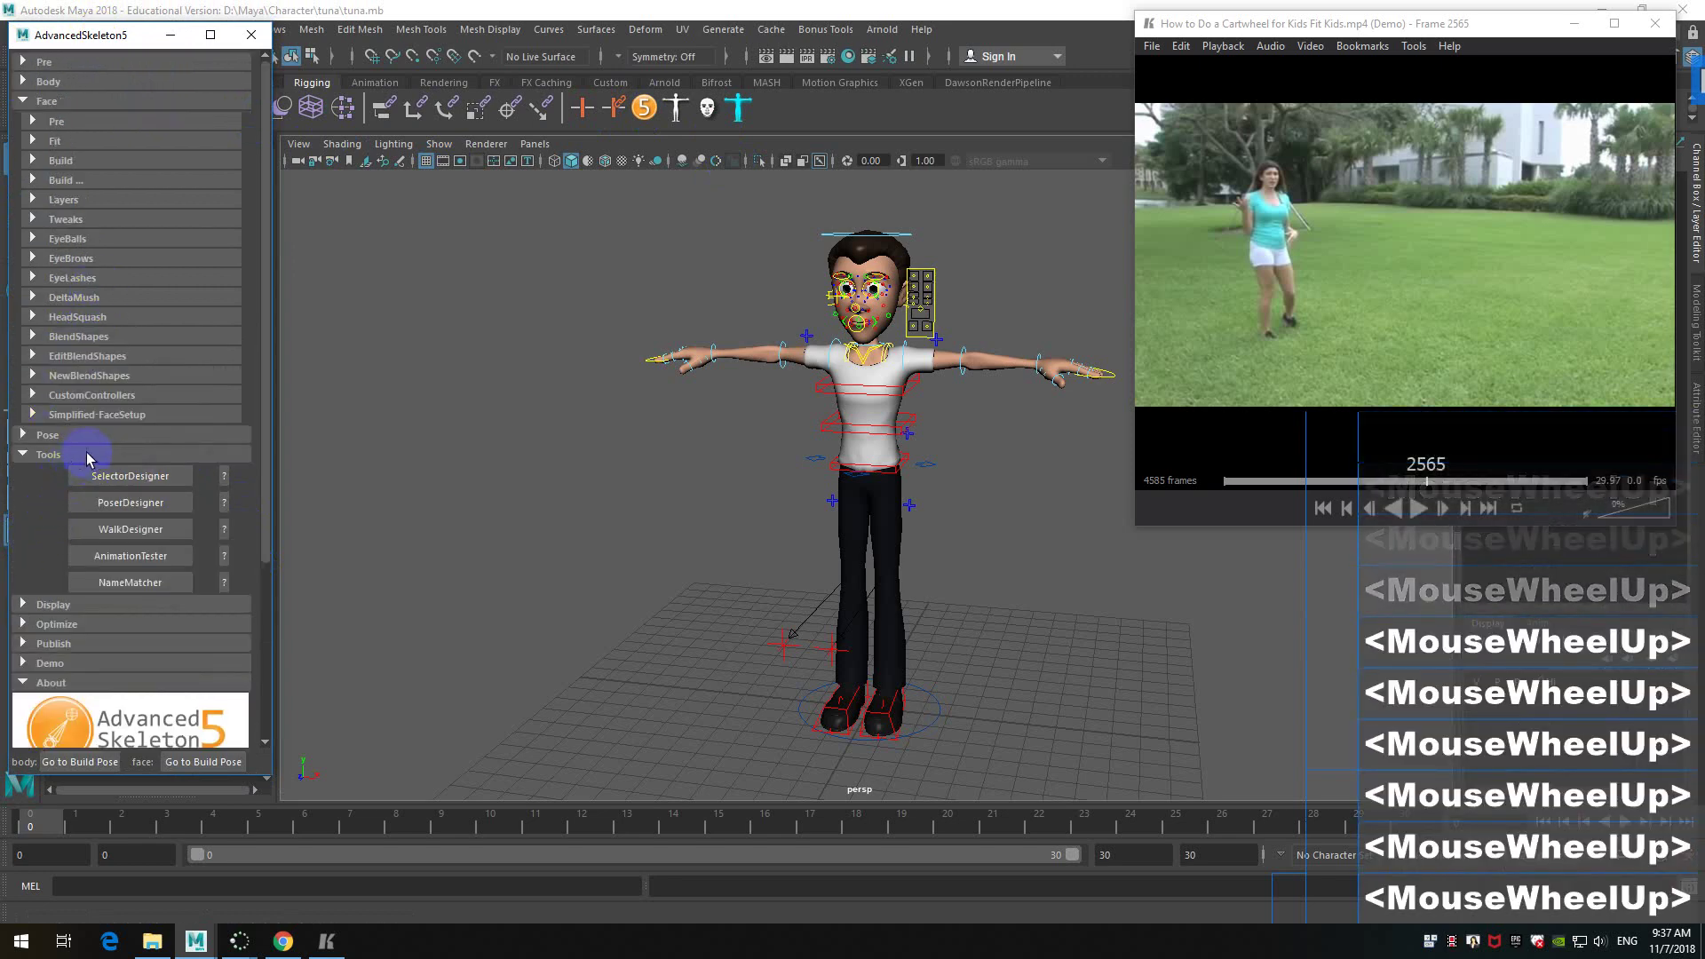
{"action": "left_click", "coordinate": [159, 564]}
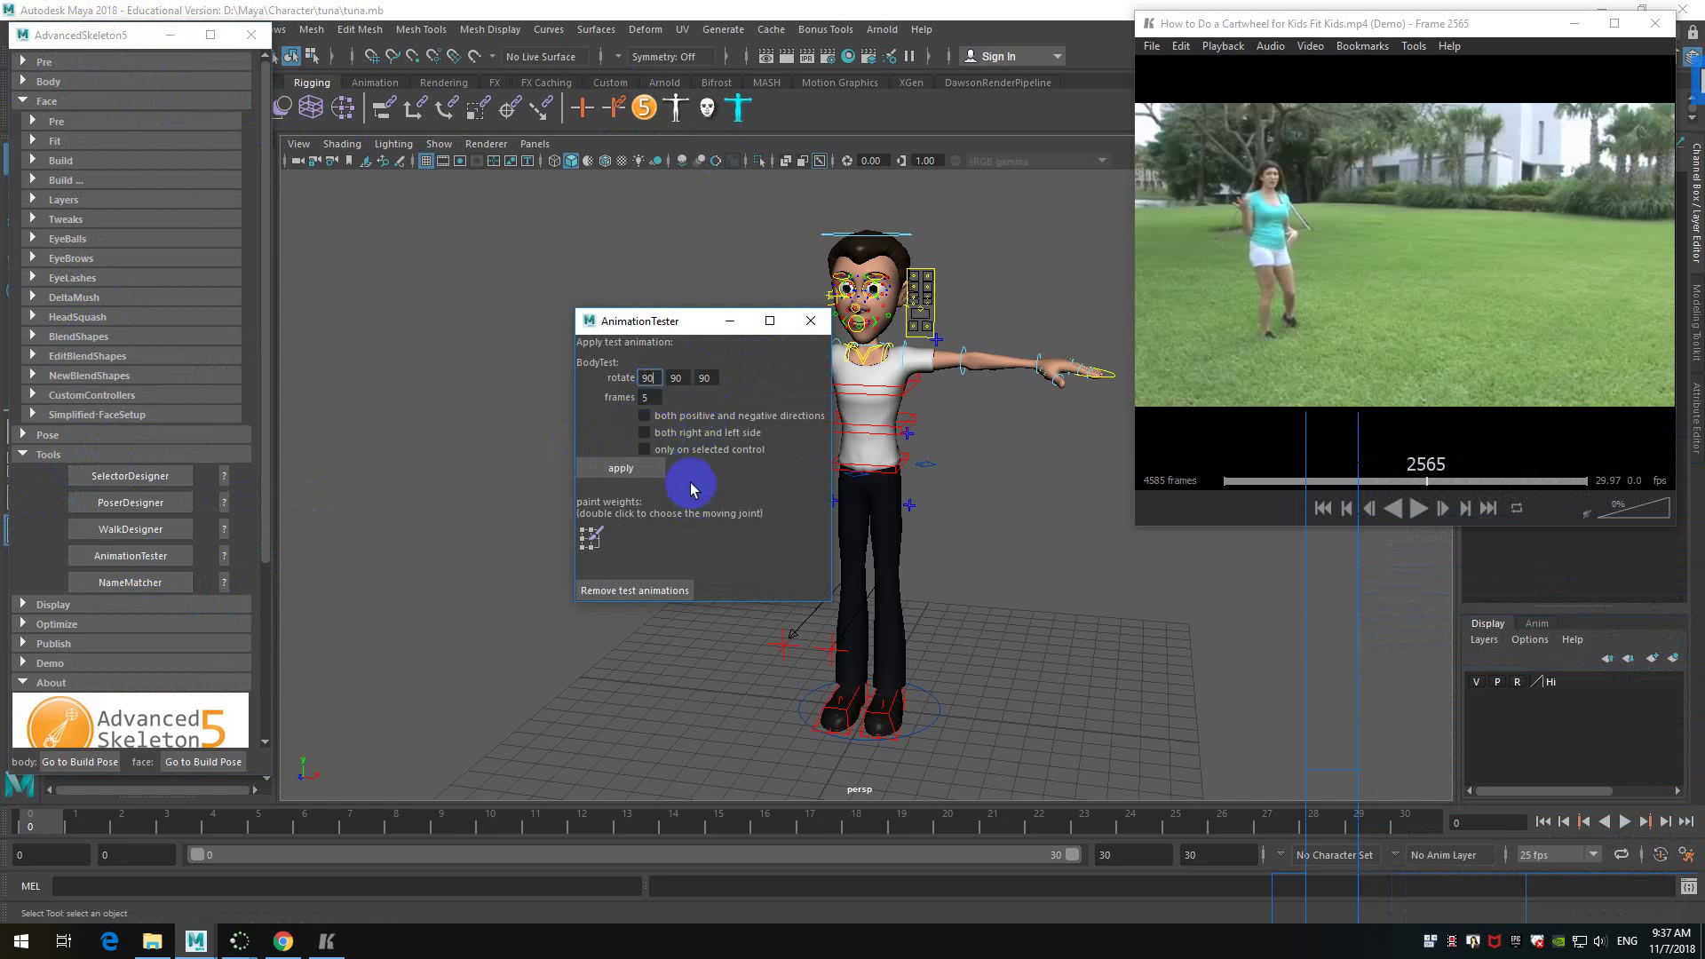
{"action": "left_click", "coordinate": [643, 470]}
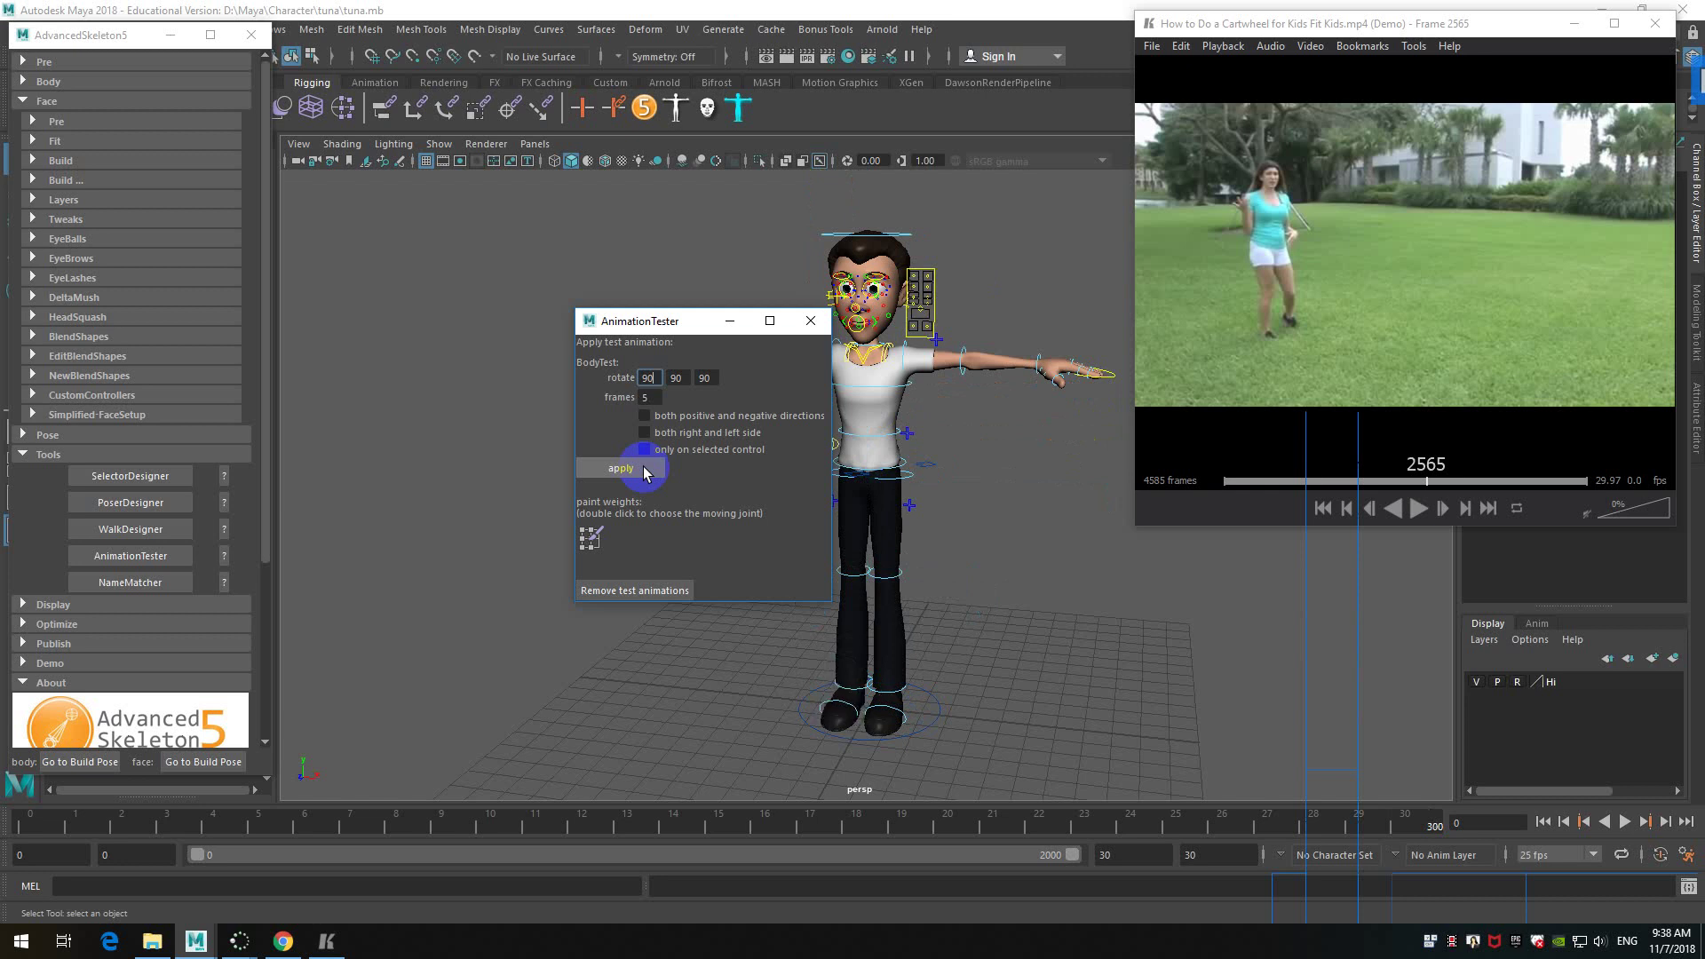
{"action": "left_click", "coordinate": [710, 333]}
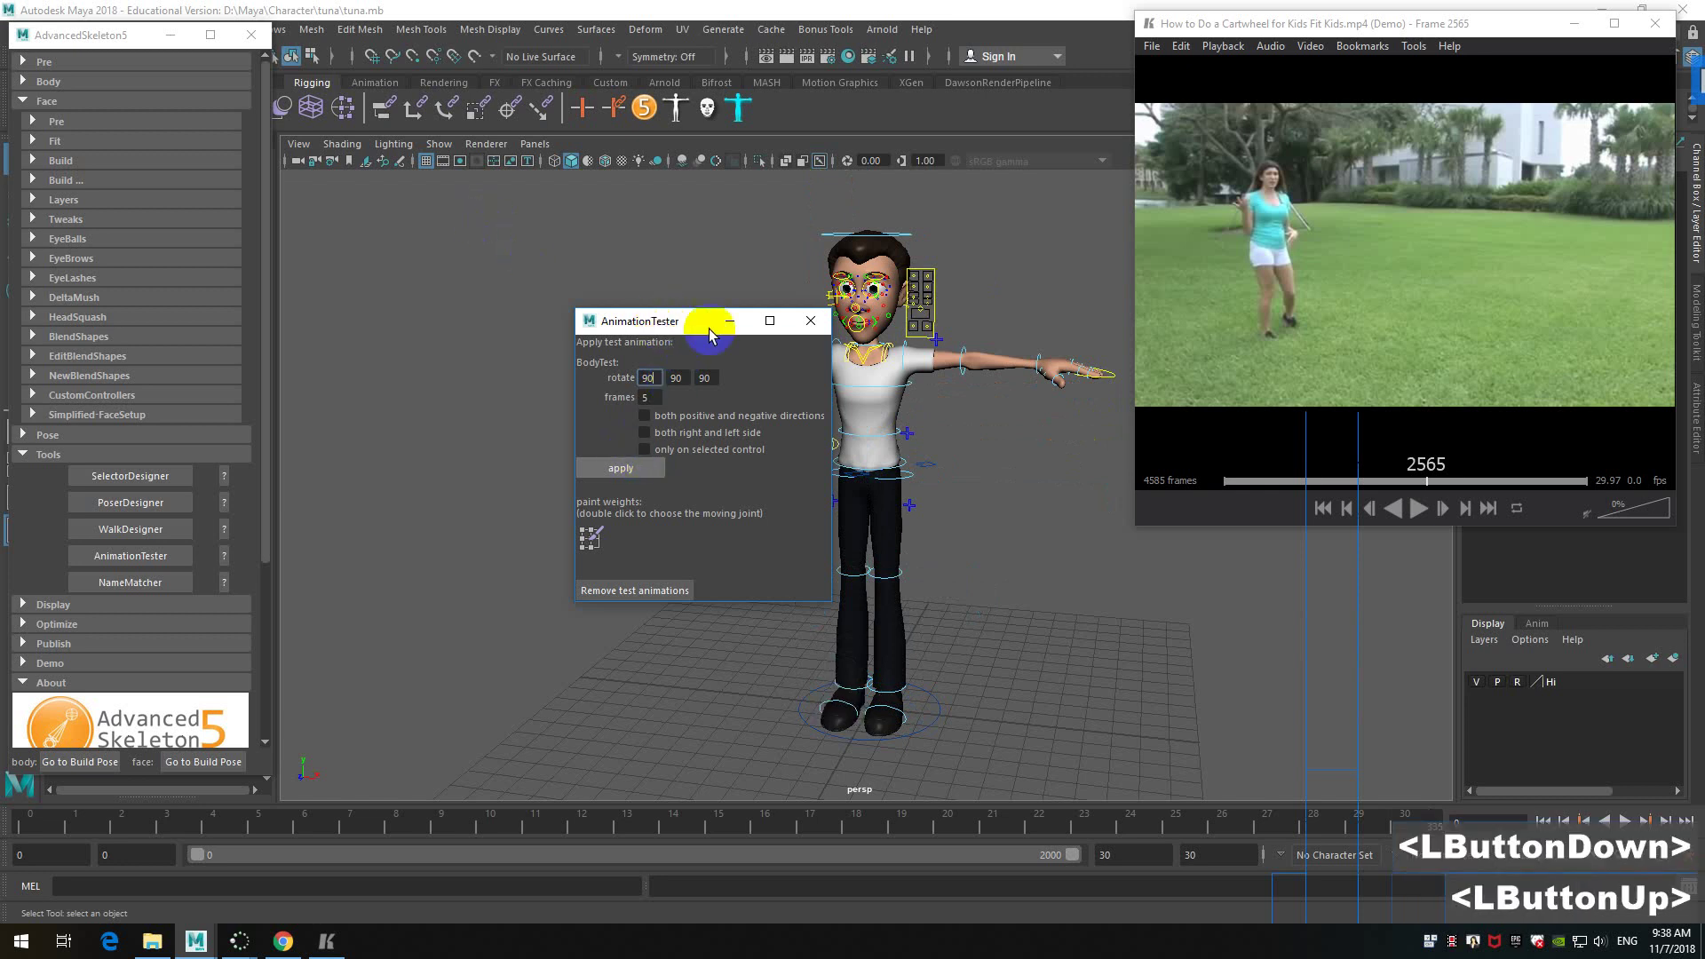
{"action": "left_click", "coordinate": [670, 322]}
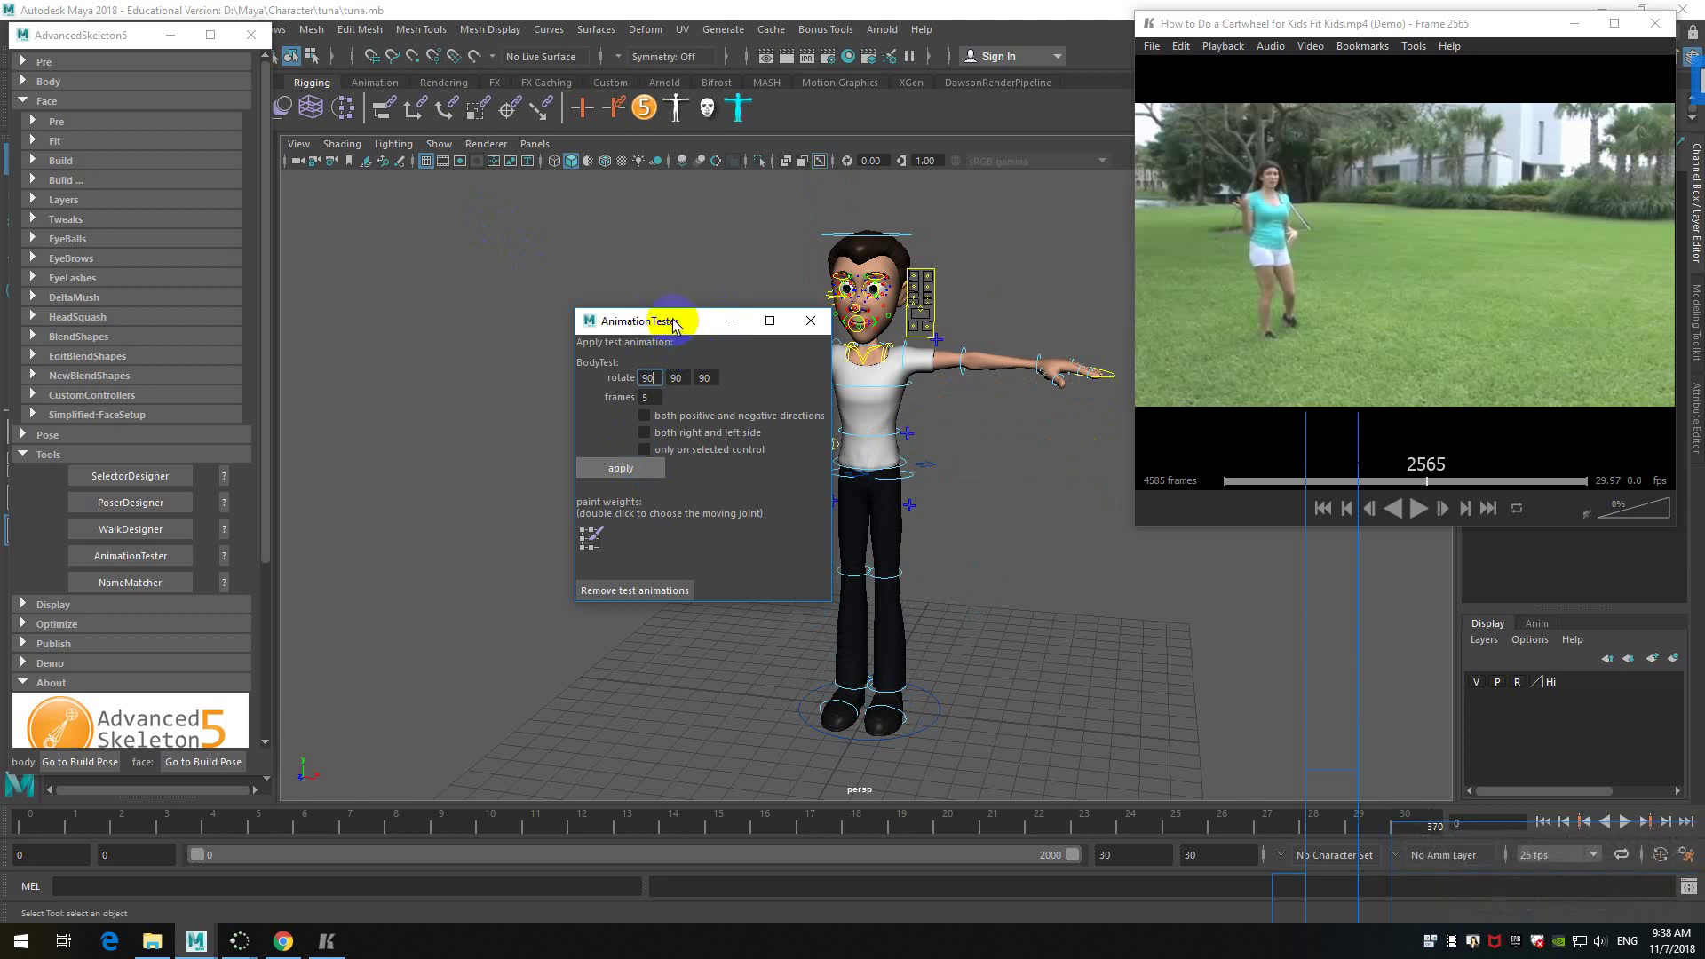
{"action": "left_click", "coordinate": [1096, 684]}
{"action": "scroll", "coordinate": [1016, 655], "scroll_direction": "down", "scroll_amount": 2}
{"action": "left_click", "coordinate": [64, 832]}
{"action": "left_click_drag", "start_coordinate": [64, 833], "coordinate": [1035, 834]}
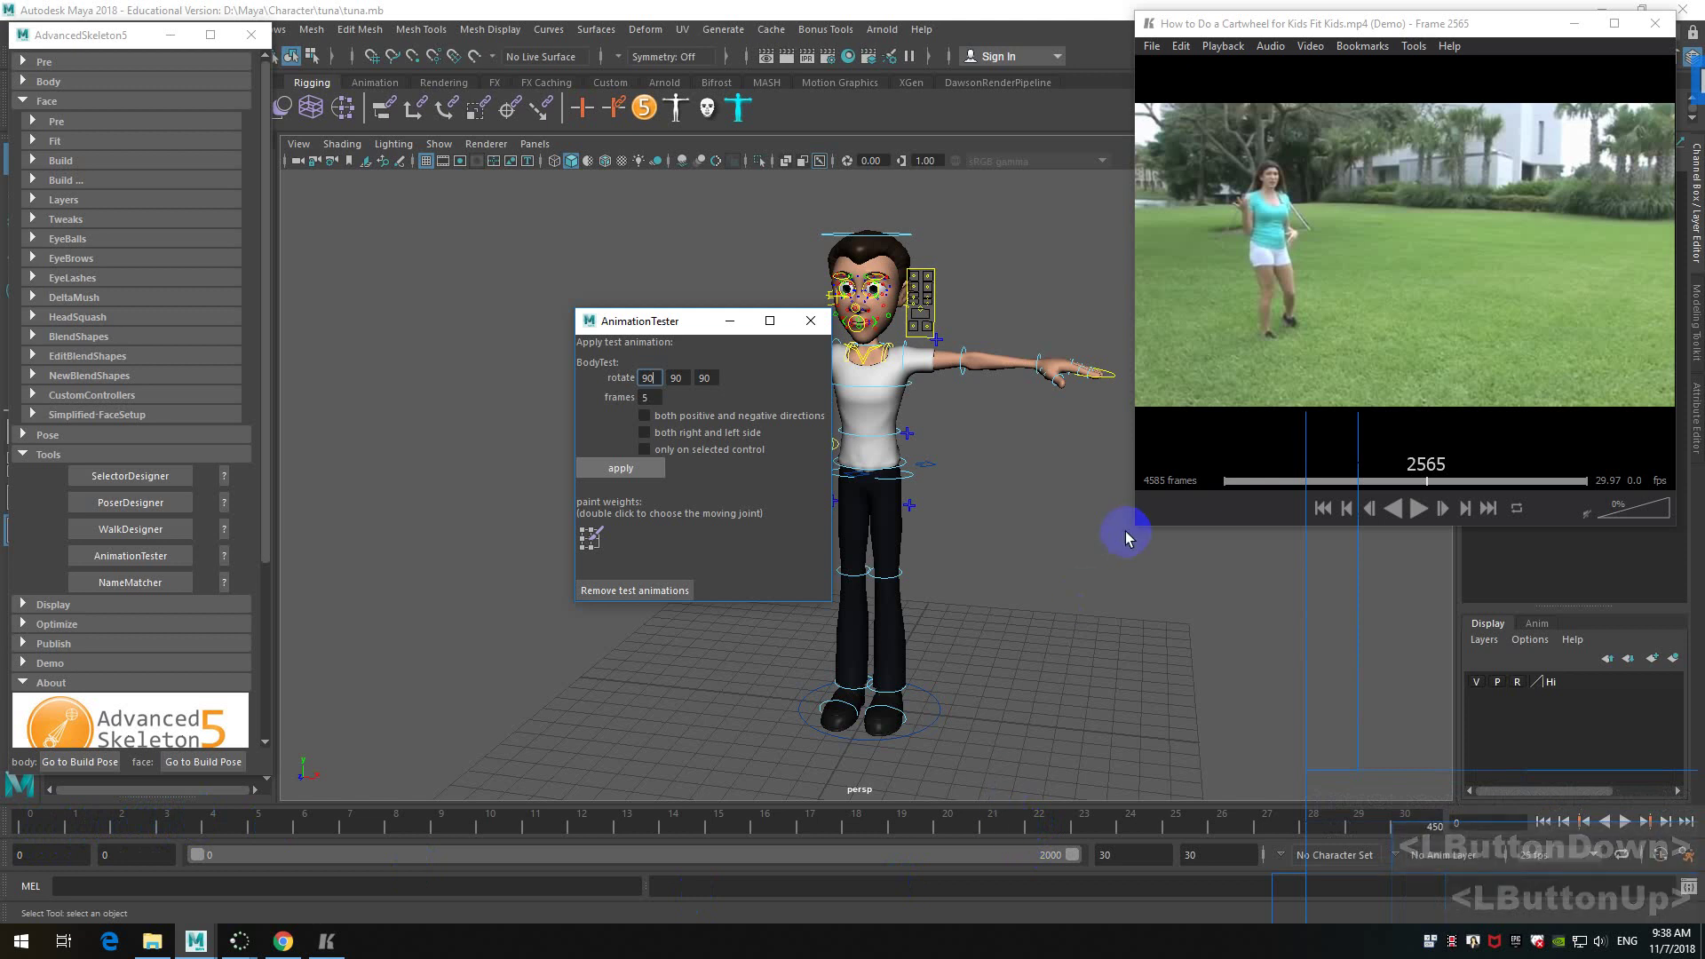
{"action": "left_click", "coordinate": [679, 325]}
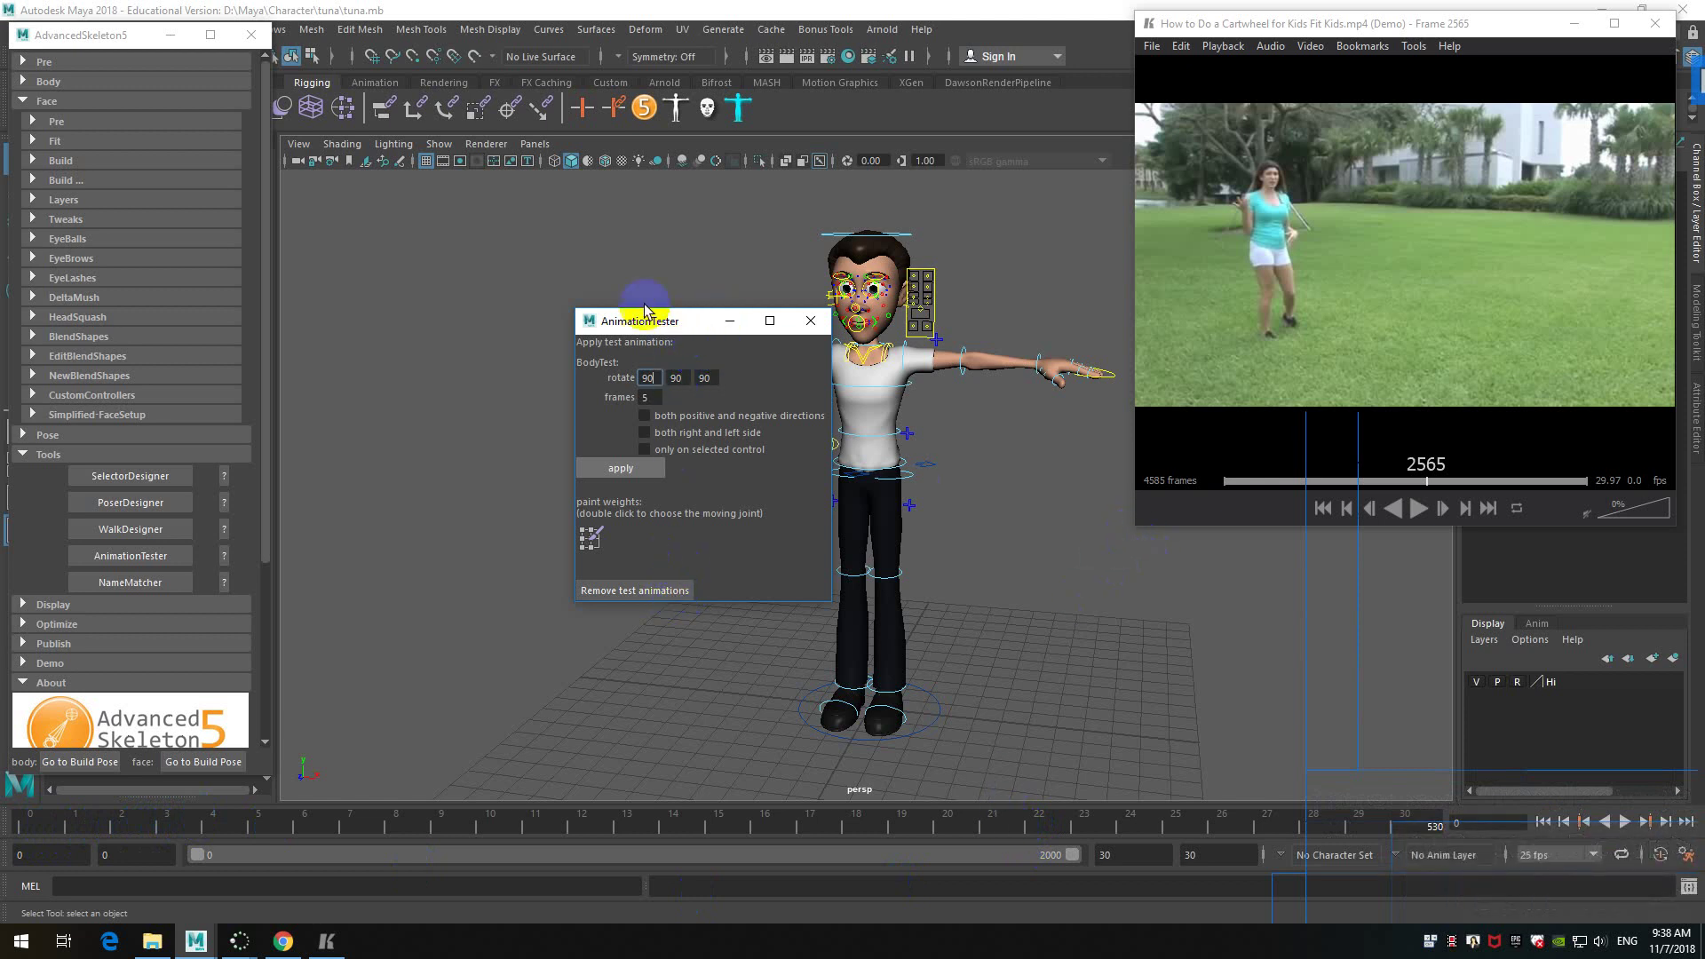
{"action": "left_click", "coordinate": [481, 247]}
{"action": "scroll", "coordinate": [1076, 576], "scroll_direction": "down", "scroll_amount": 1}
{"action": "scroll", "coordinate": [1076, 576], "scroll_direction": "up", "scroll_amount": 3}
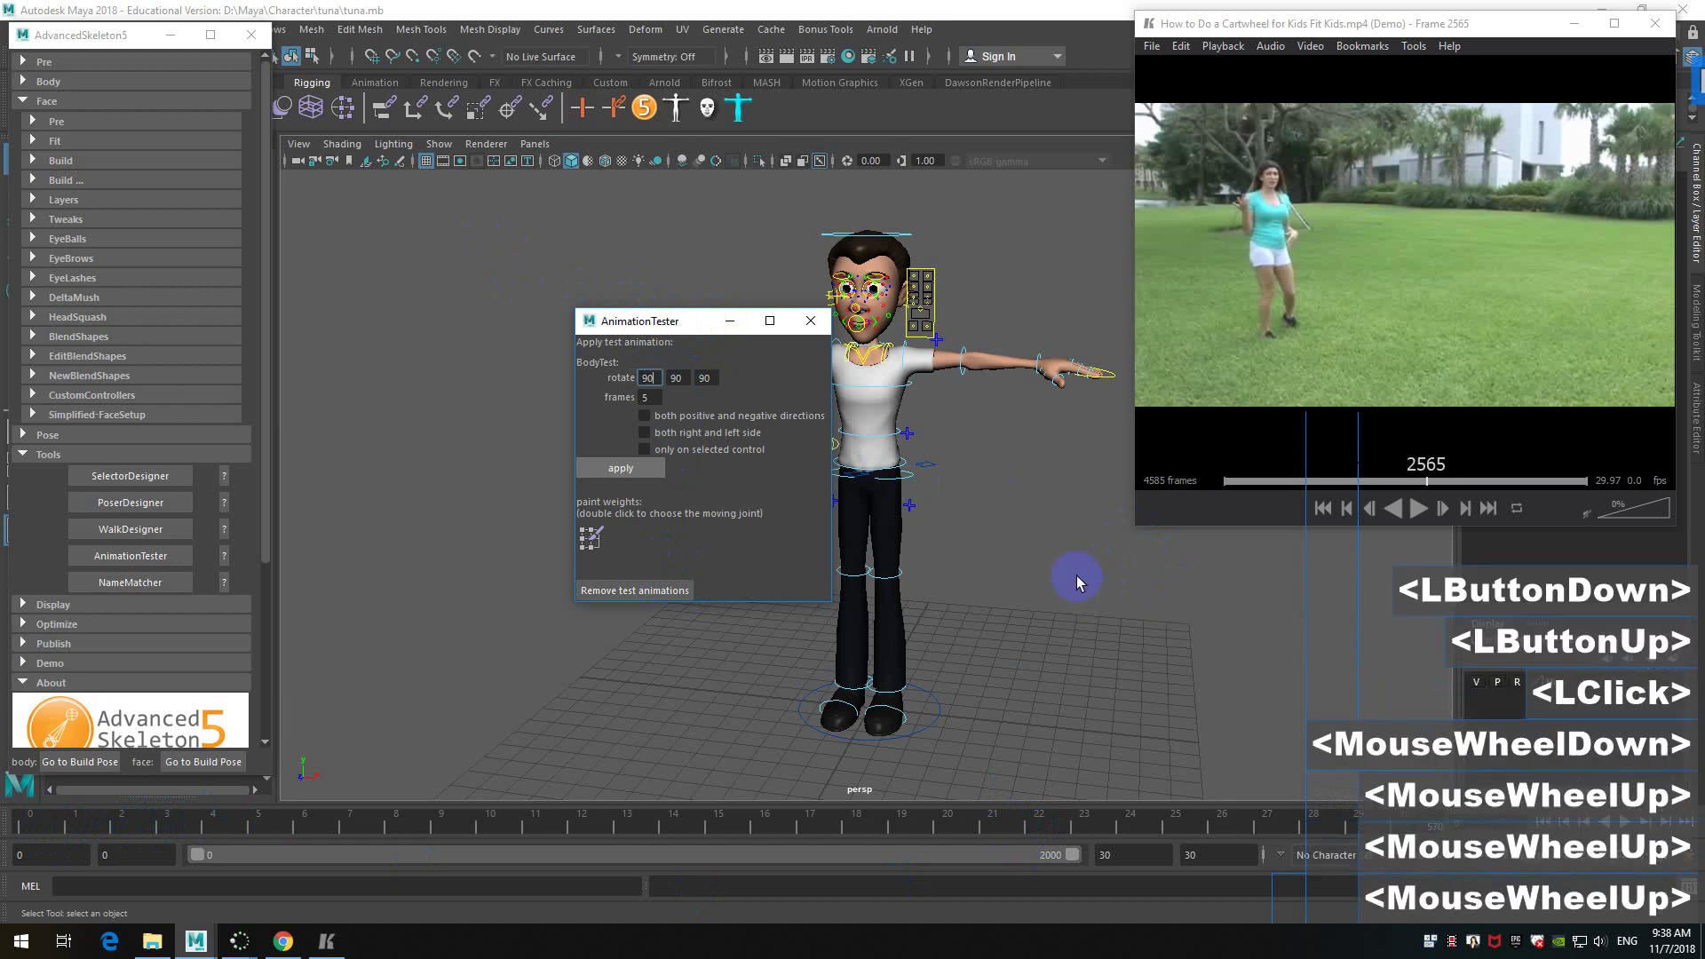
{"action": "scroll", "coordinate": [1077, 575], "scroll_direction": "down", "scroll_amount": 5}
{"action": "scroll", "coordinate": [1076, 576], "scroll_direction": "up", "scroll_amount": 4}
{"action": "left_click", "coordinate": [1047, 563]}
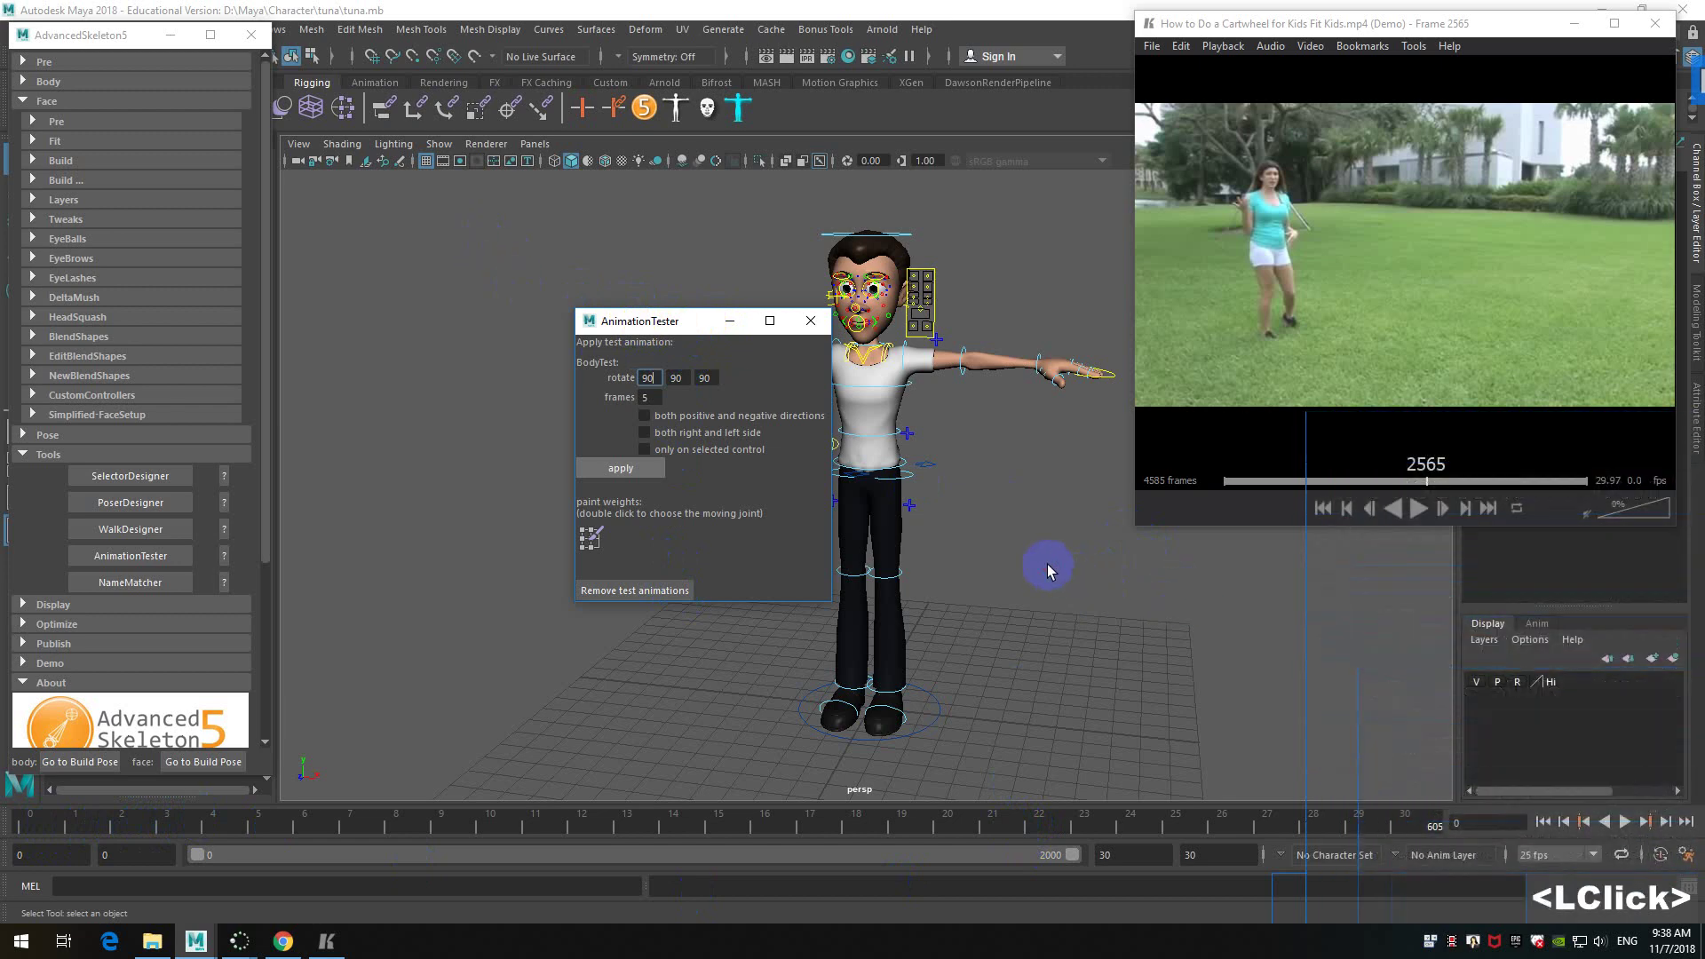
{"action": "scroll", "coordinate": [1047, 564], "scroll_direction": "up", "scroll_amount": 1}
{"action": "scroll", "coordinate": [1047, 561], "scroll_direction": "down", "scroll_amount": 1}
{"action": "scroll", "coordinate": [1046, 561], "scroll_direction": "up", "scroll_amount": 1}
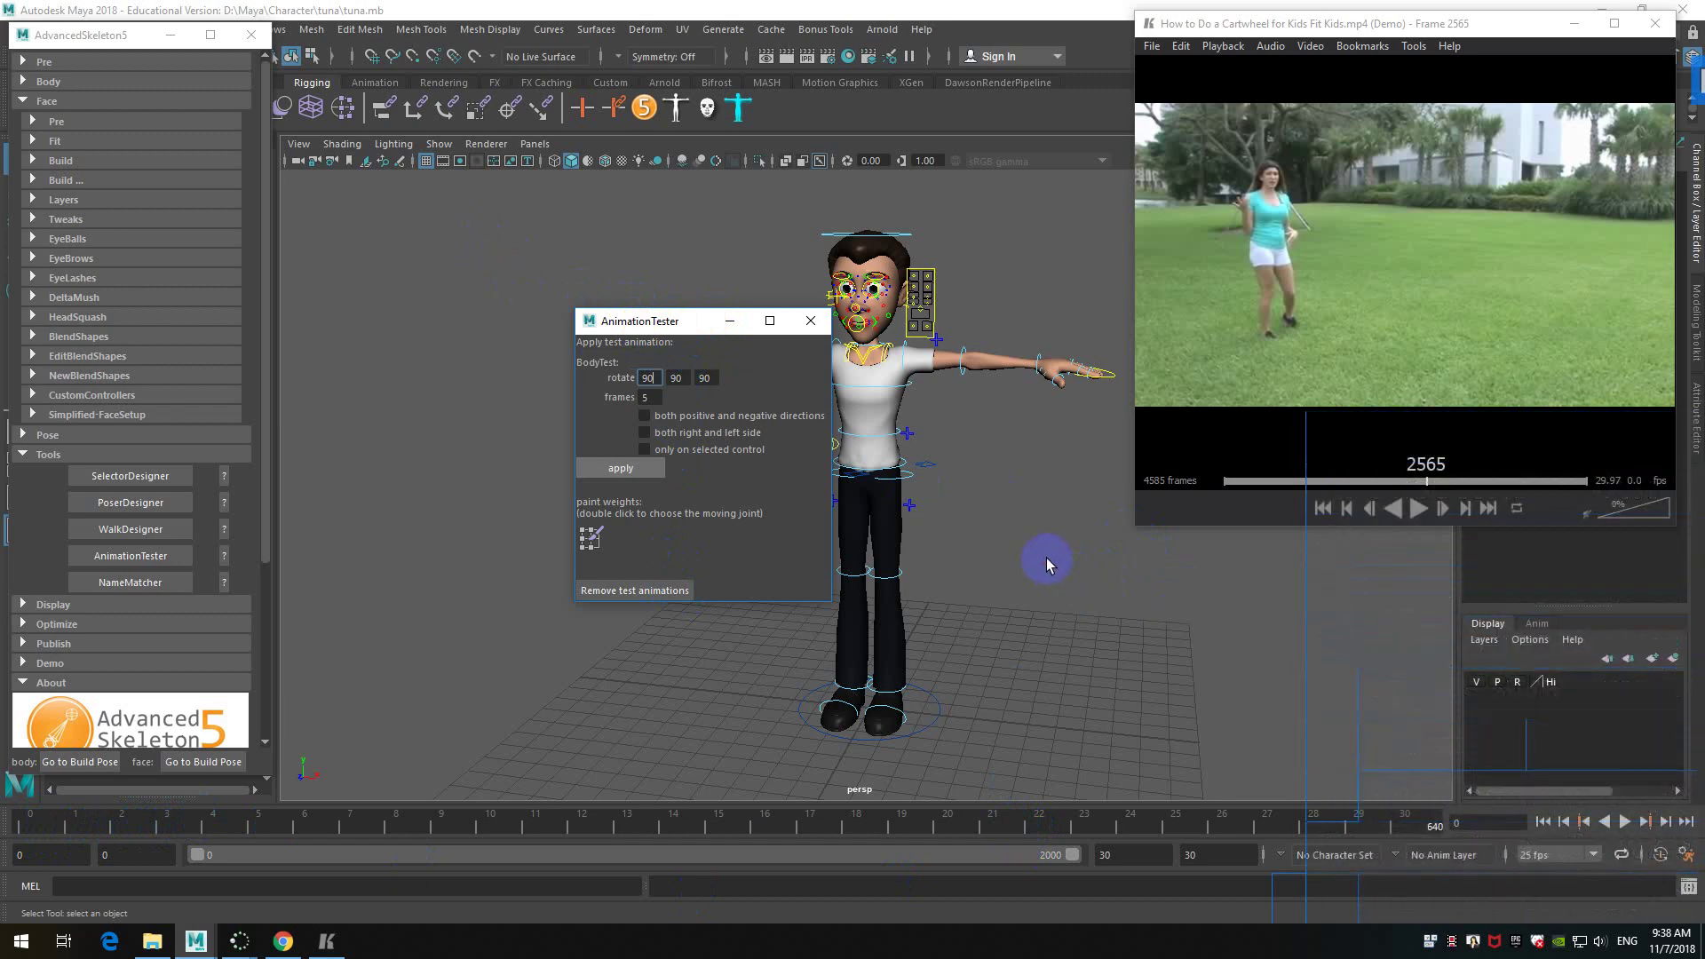
- Play the test animation to inspect how the character's rig deforms, stop playback and rewind to frame 0
{"action": "left_click", "coordinate": [1622, 824]}
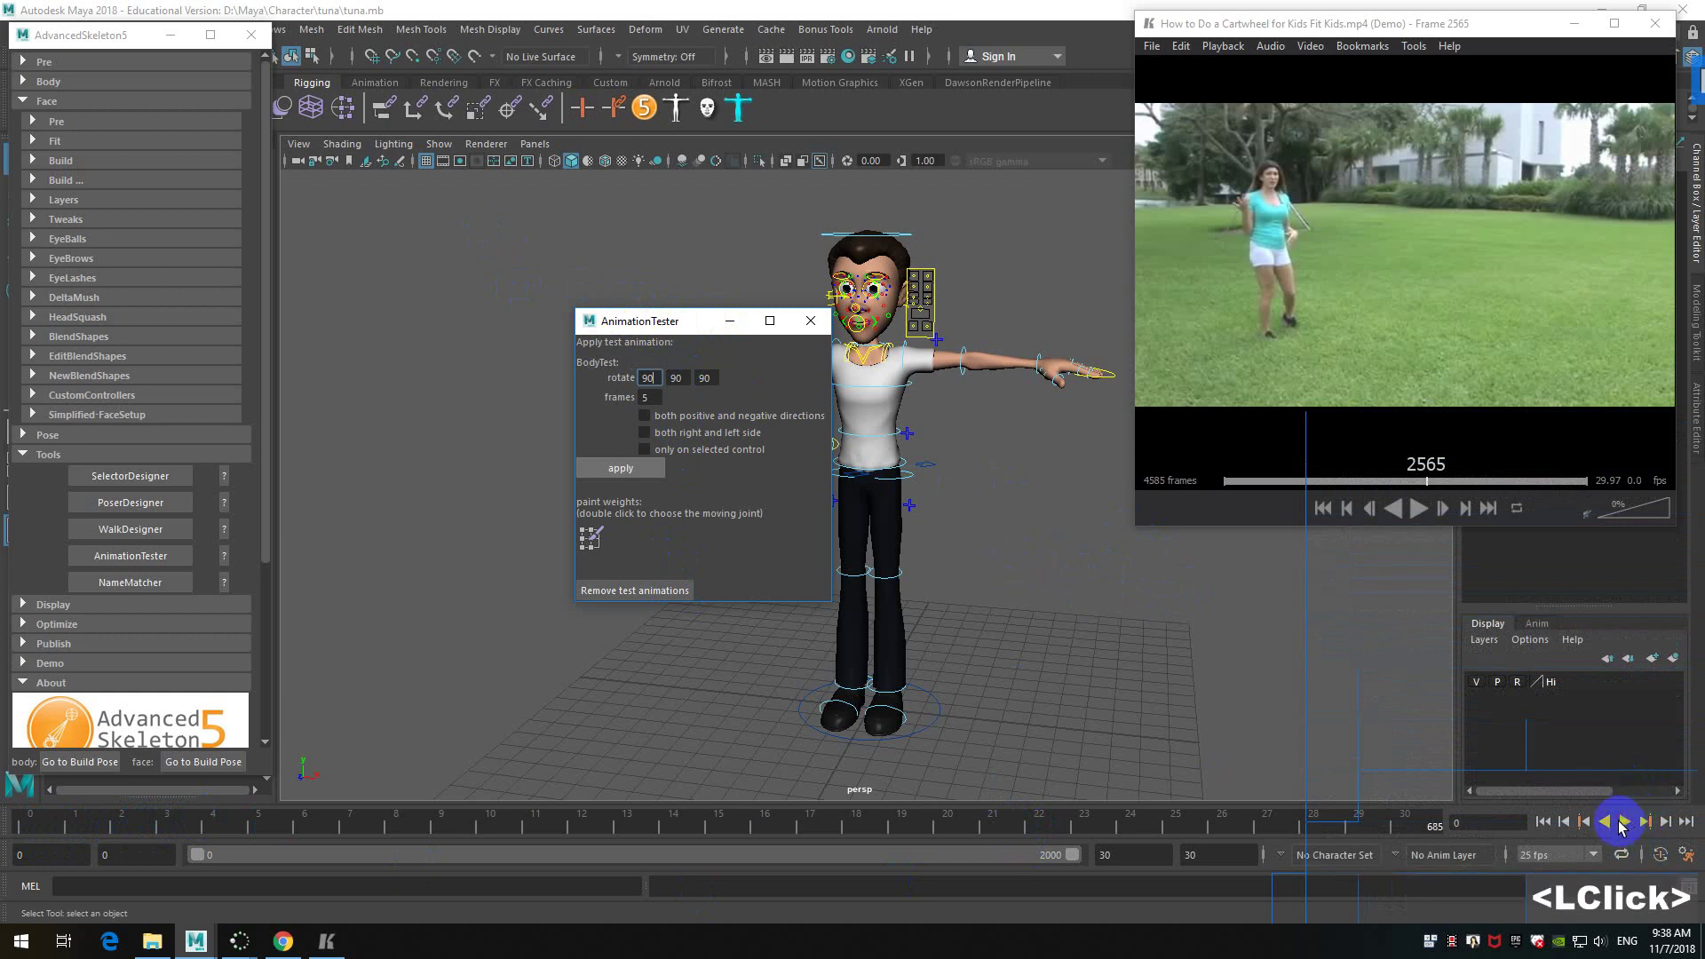
{"action": "left_click", "coordinate": [1626, 823]}
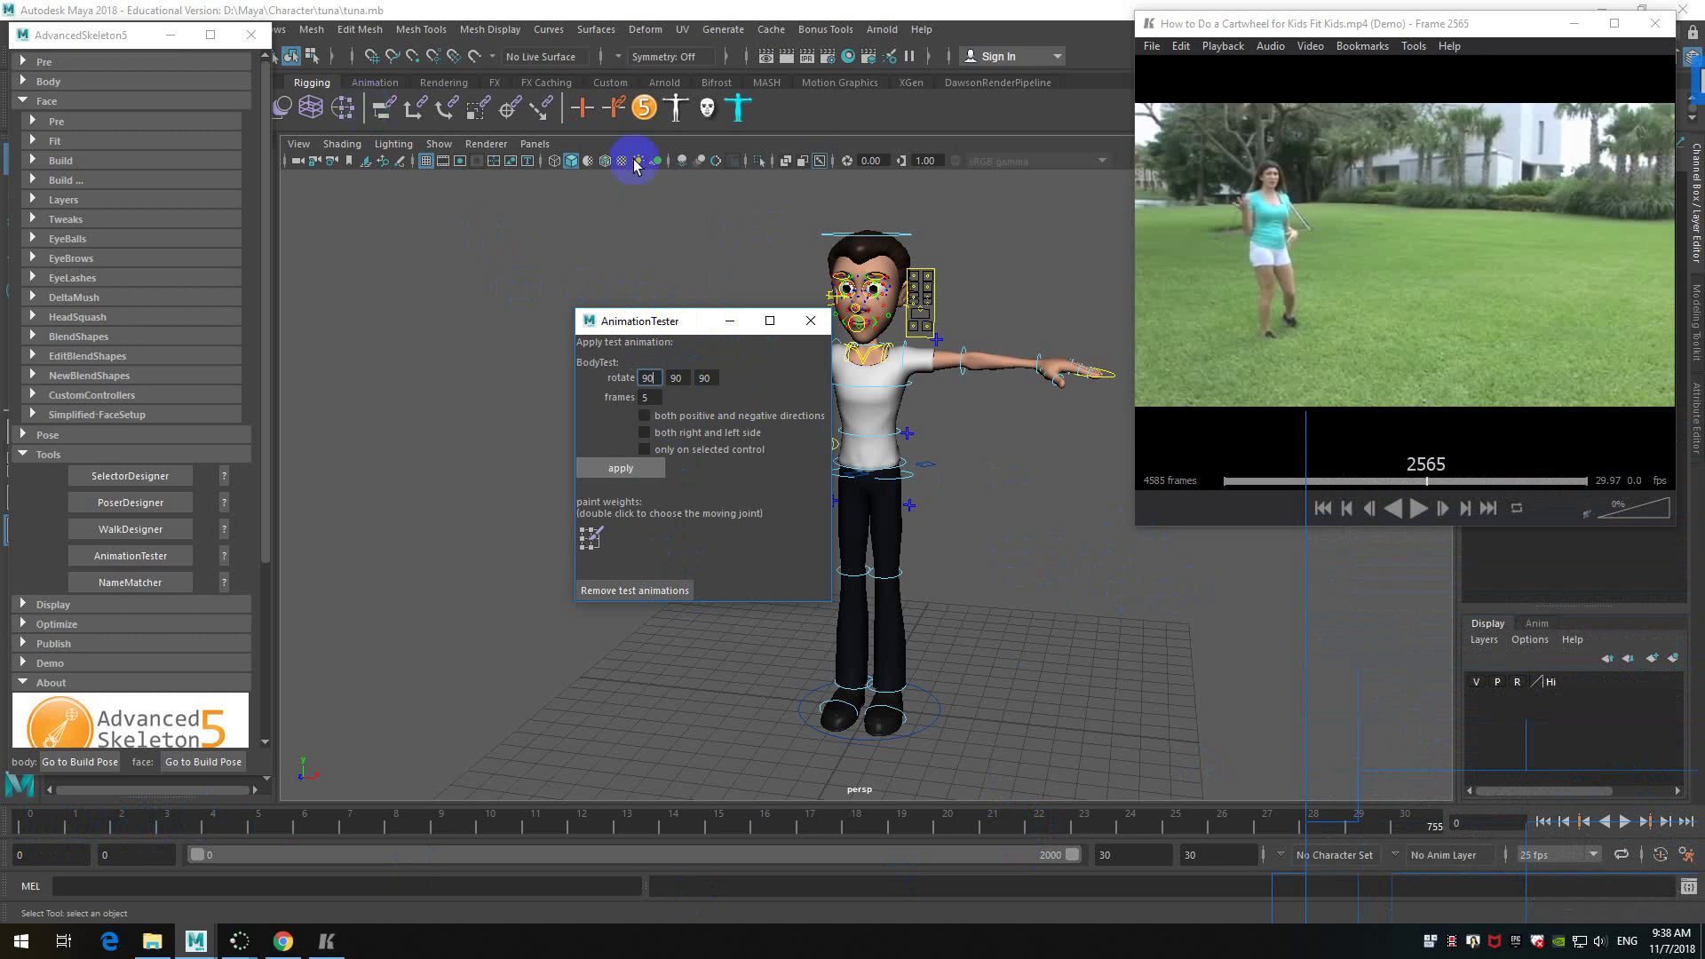
{"action": "left_click", "coordinate": [775, 280]}
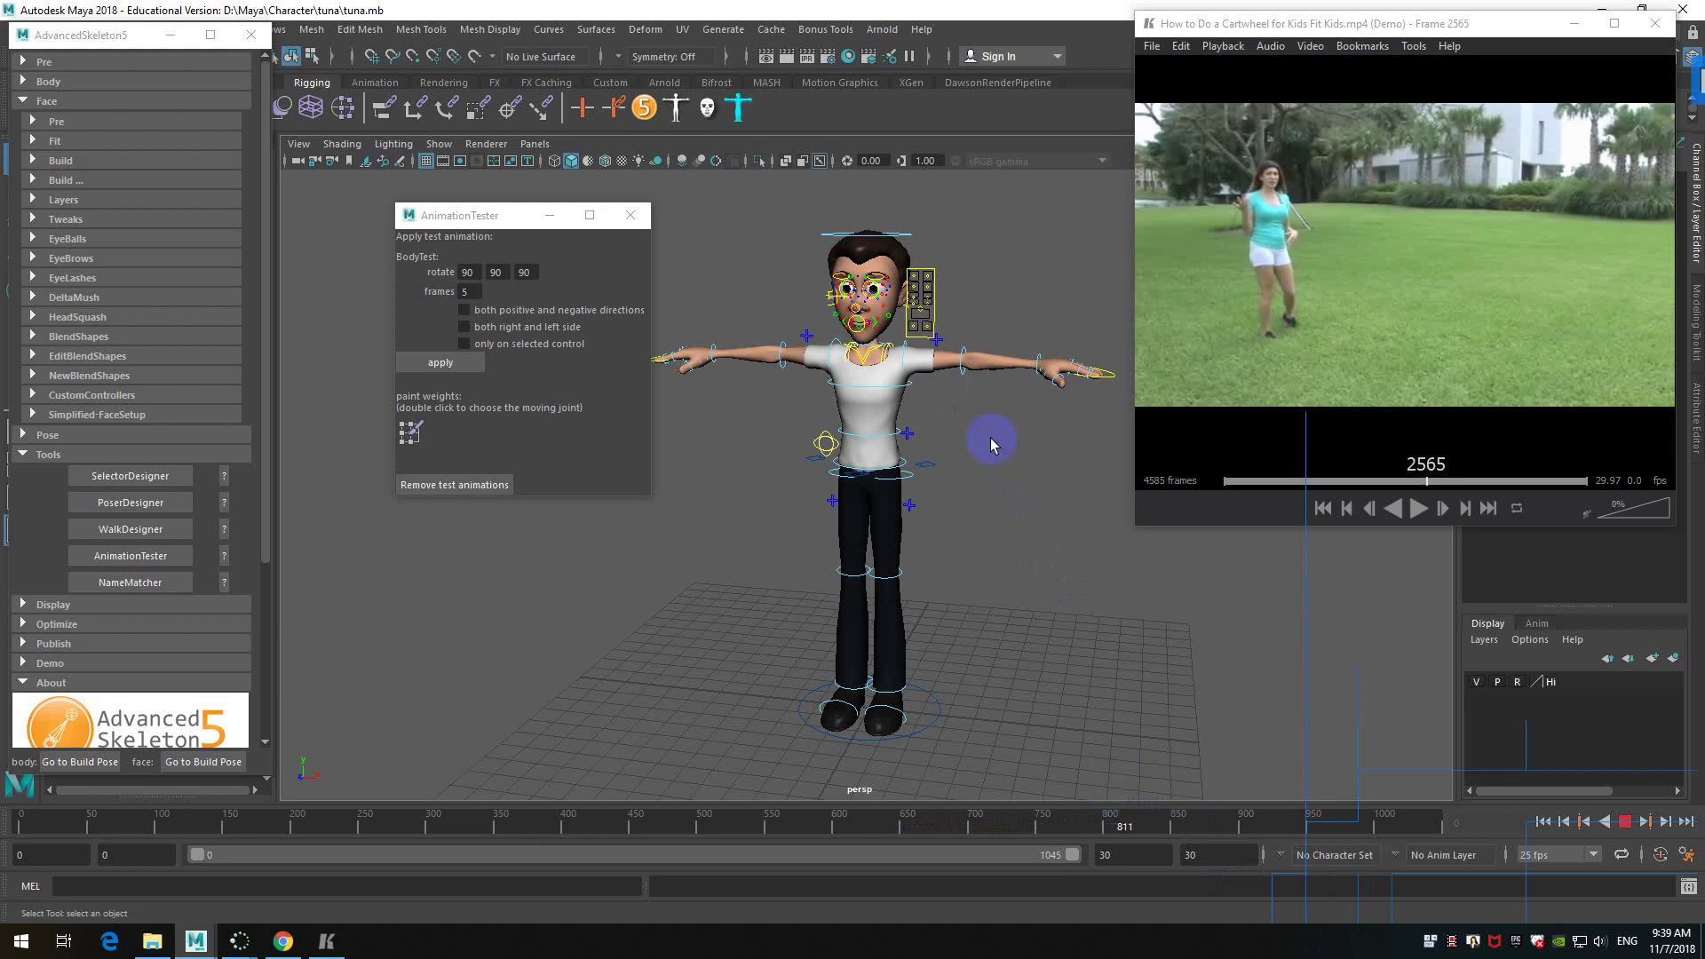
{"action": "scroll", "coordinate": [988, 433], "scroll_direction": "up", "scroll_amount": 2}
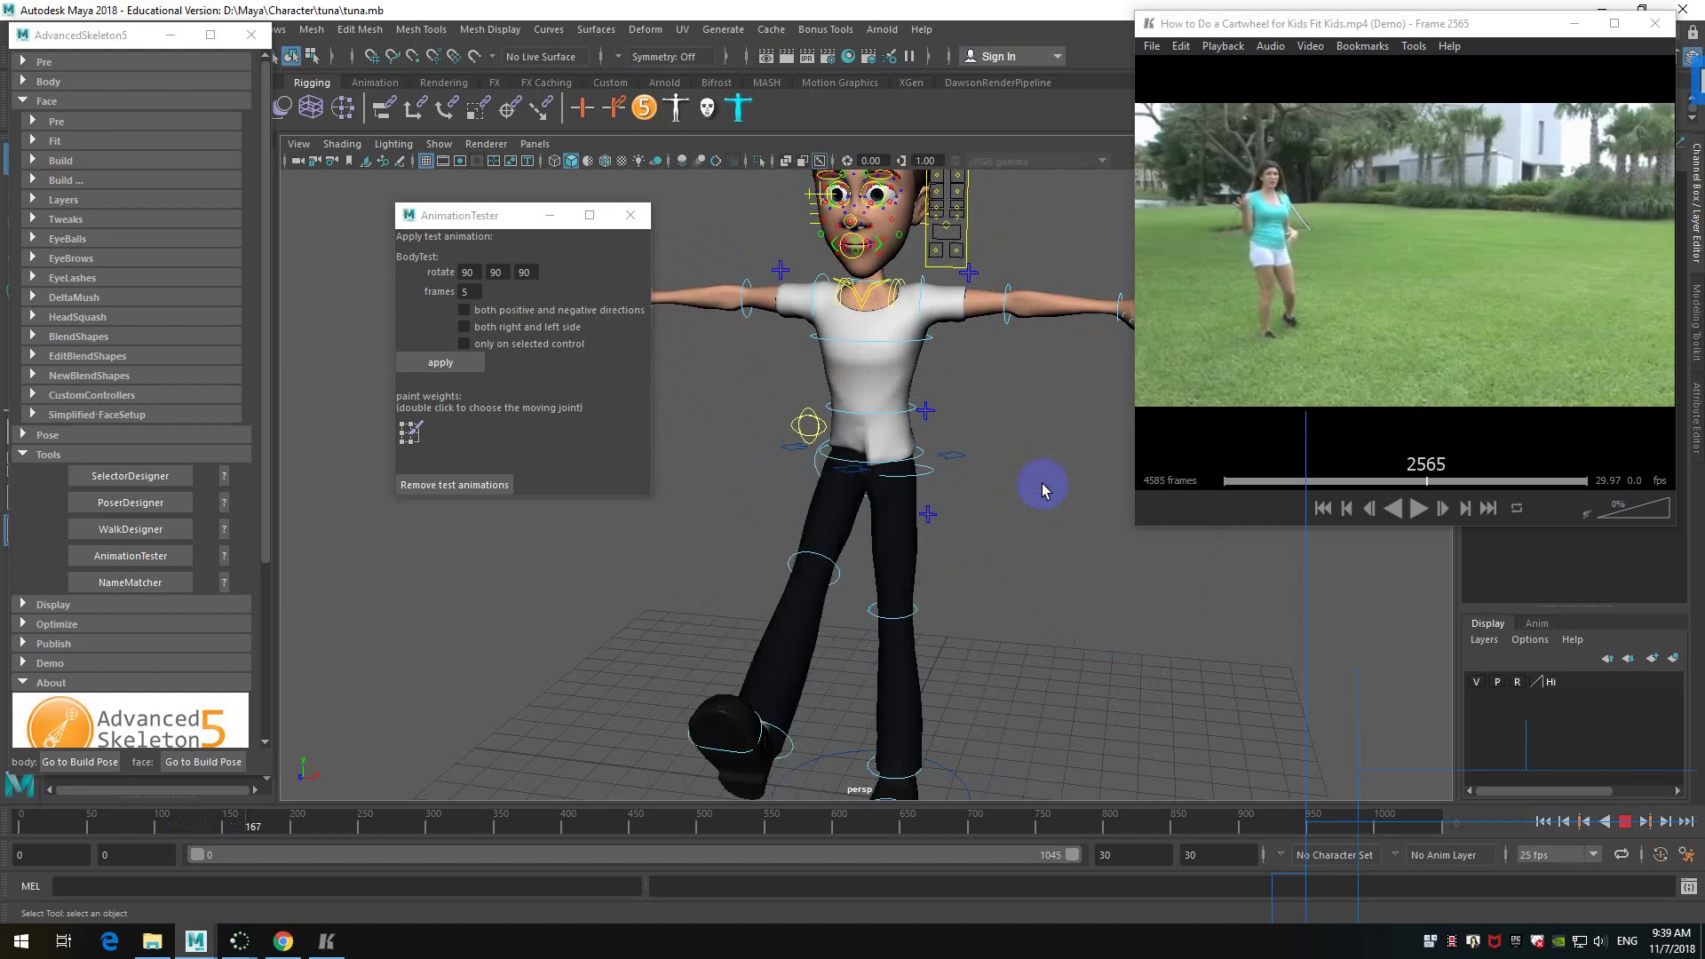
{"action": "scroll", "coordinate": [1044, 483], "scroll_direction": "down", "scroll_amount": 4}
{"action": "scroll", "coordinate": [1045, 482], "scroll_direction": "up", "scroll_amount": 1}
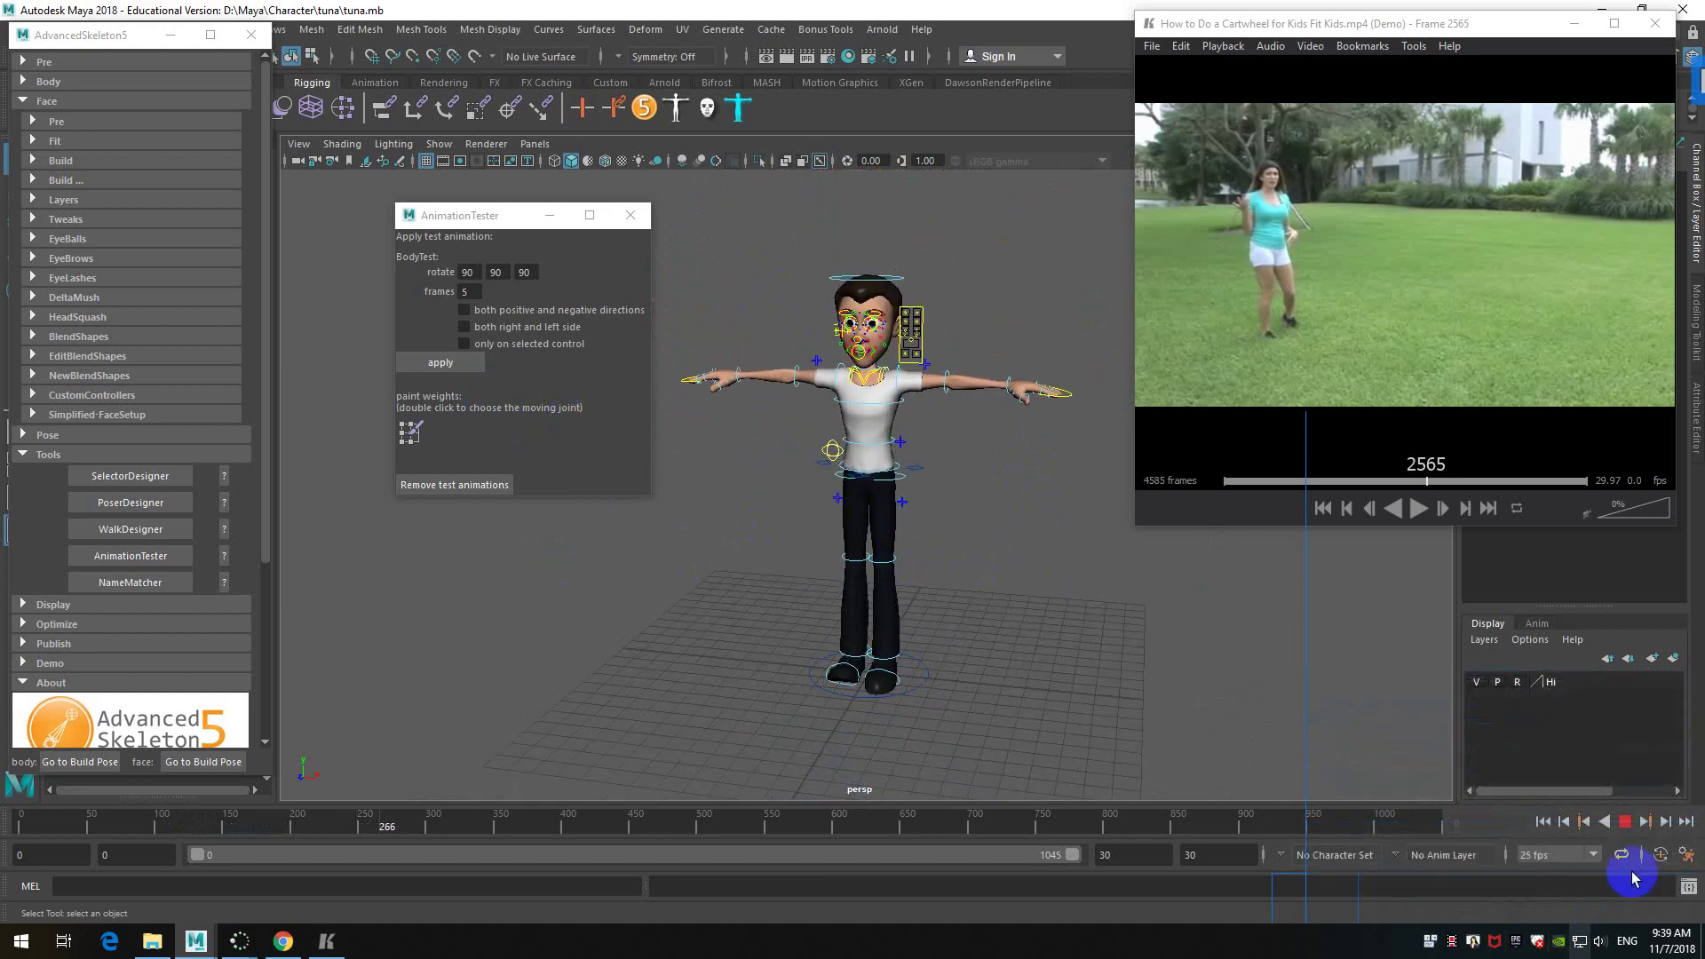
{"action": "left_click", "coordinate": [1626, 822]}
{"action": "left_click", "coordinate": [1543, 822]}
{"action": "scroll", "coordinate": [899, 559], "scroll_direction": "up", "scroll_amount": 2}
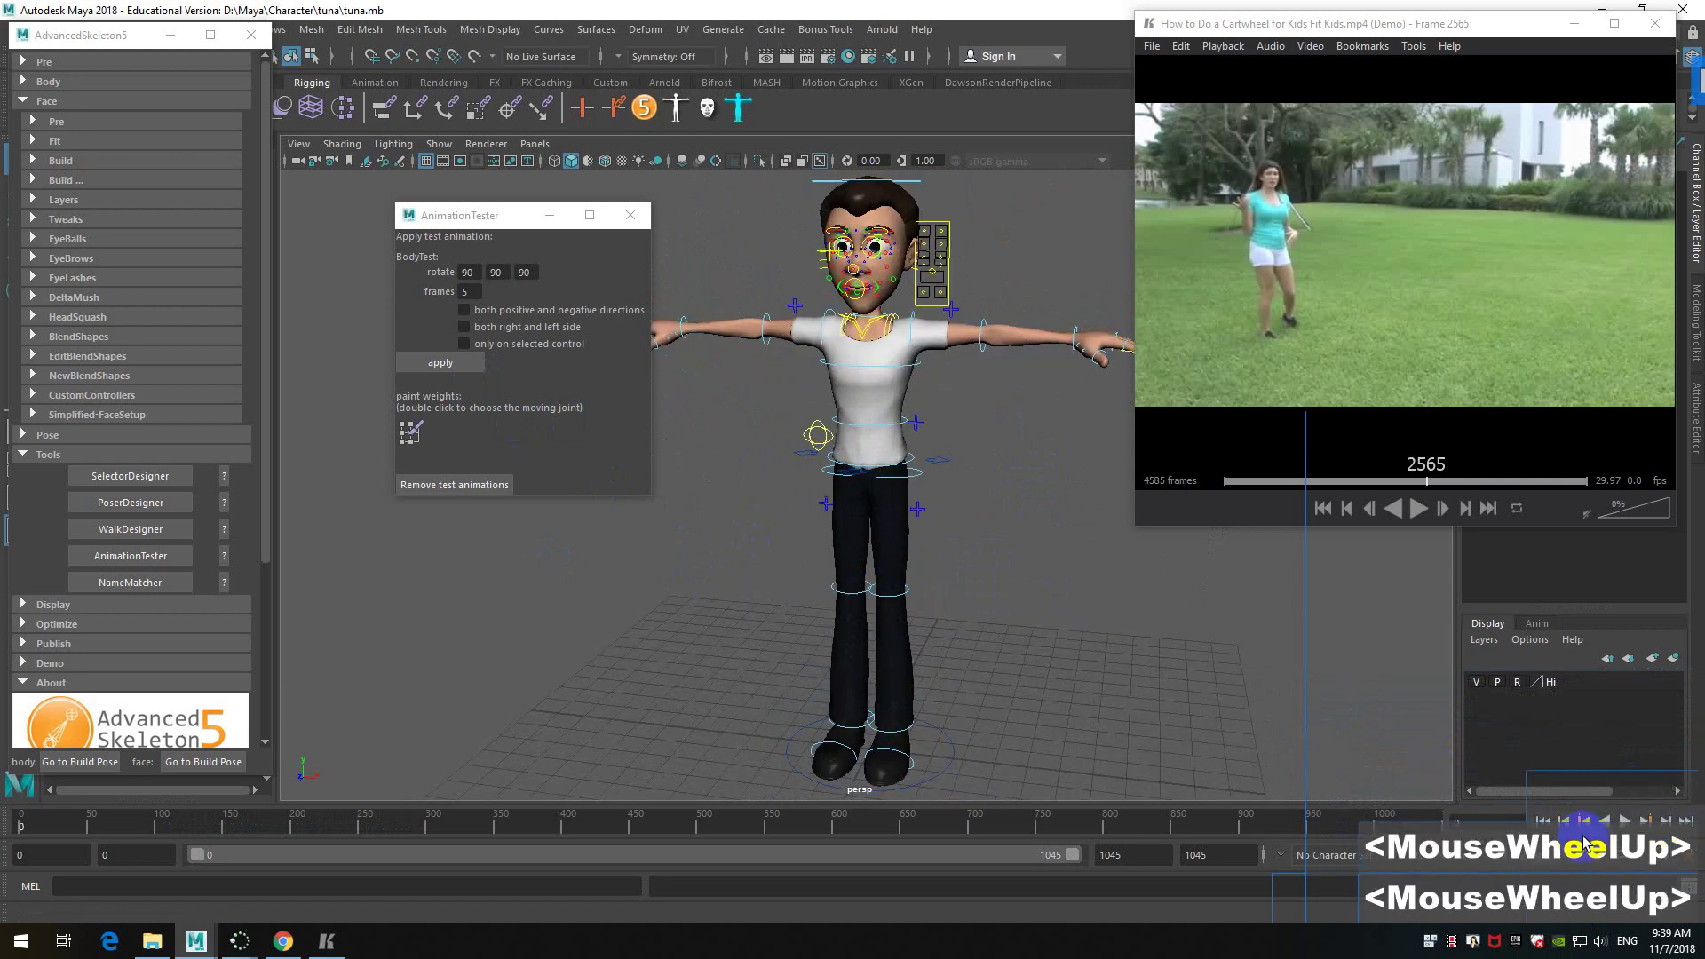
- Replay the body test animation on the tuna character, move the AnimationTester aside and close it
{"action": "left_click", "coordinate": [1626, 821]}
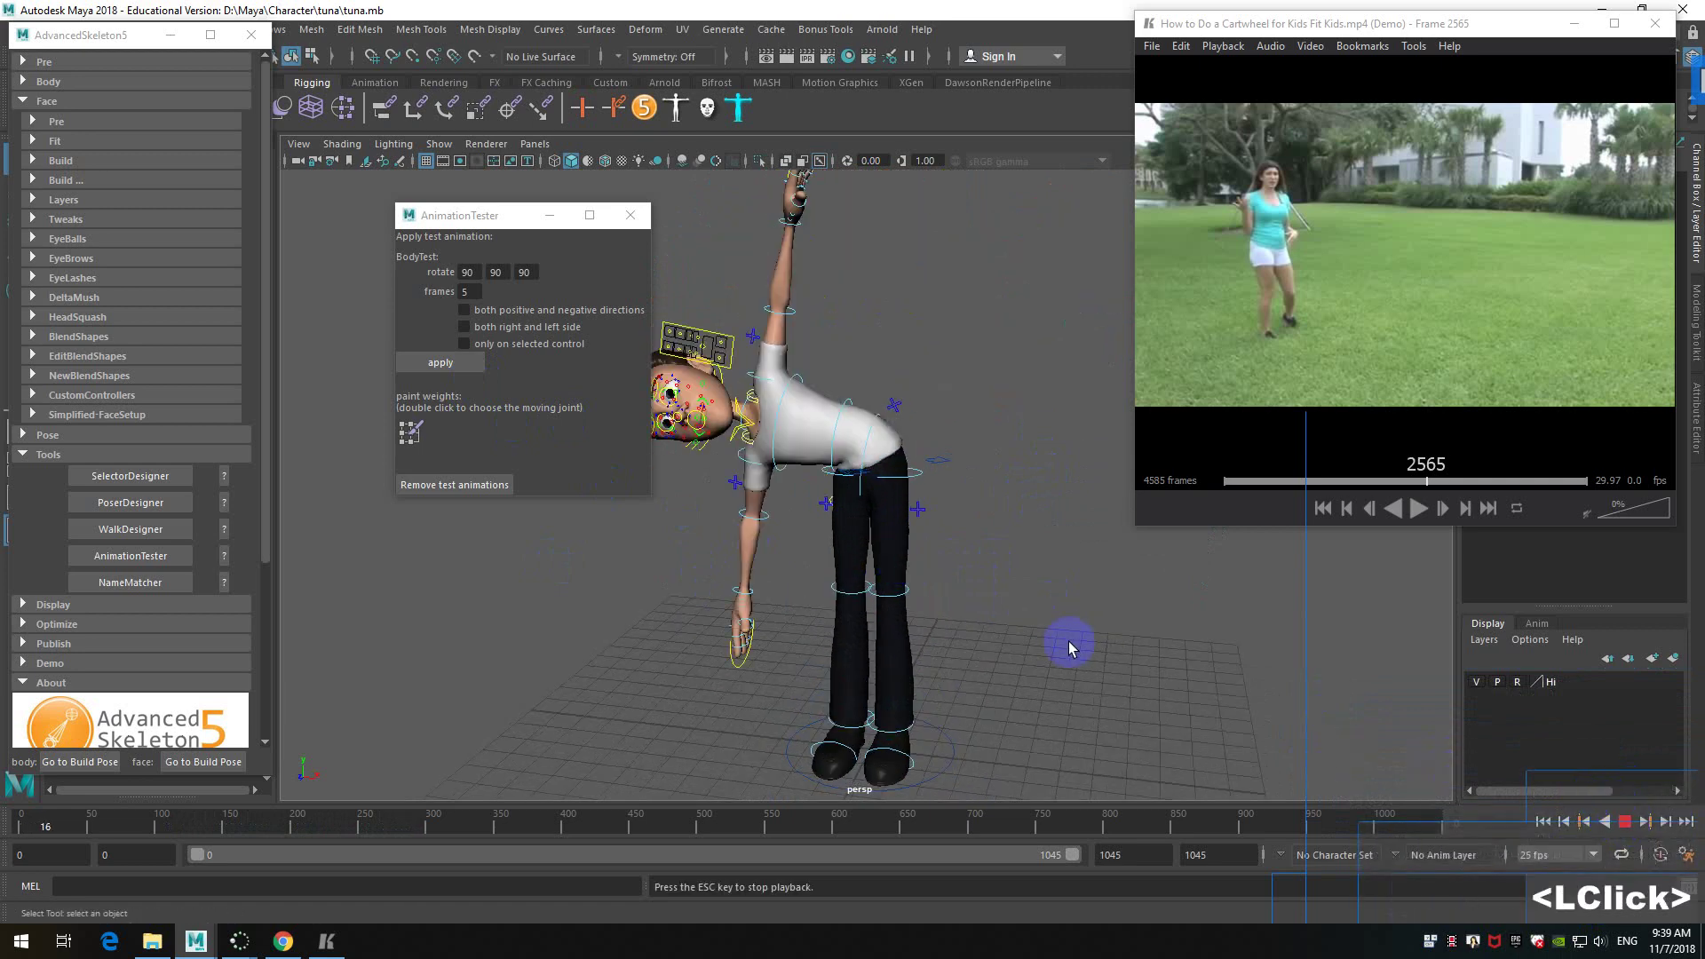
{"action": "left_click_drag", "start_coordinate": [411, 216], "coordinate": [205, 206]}
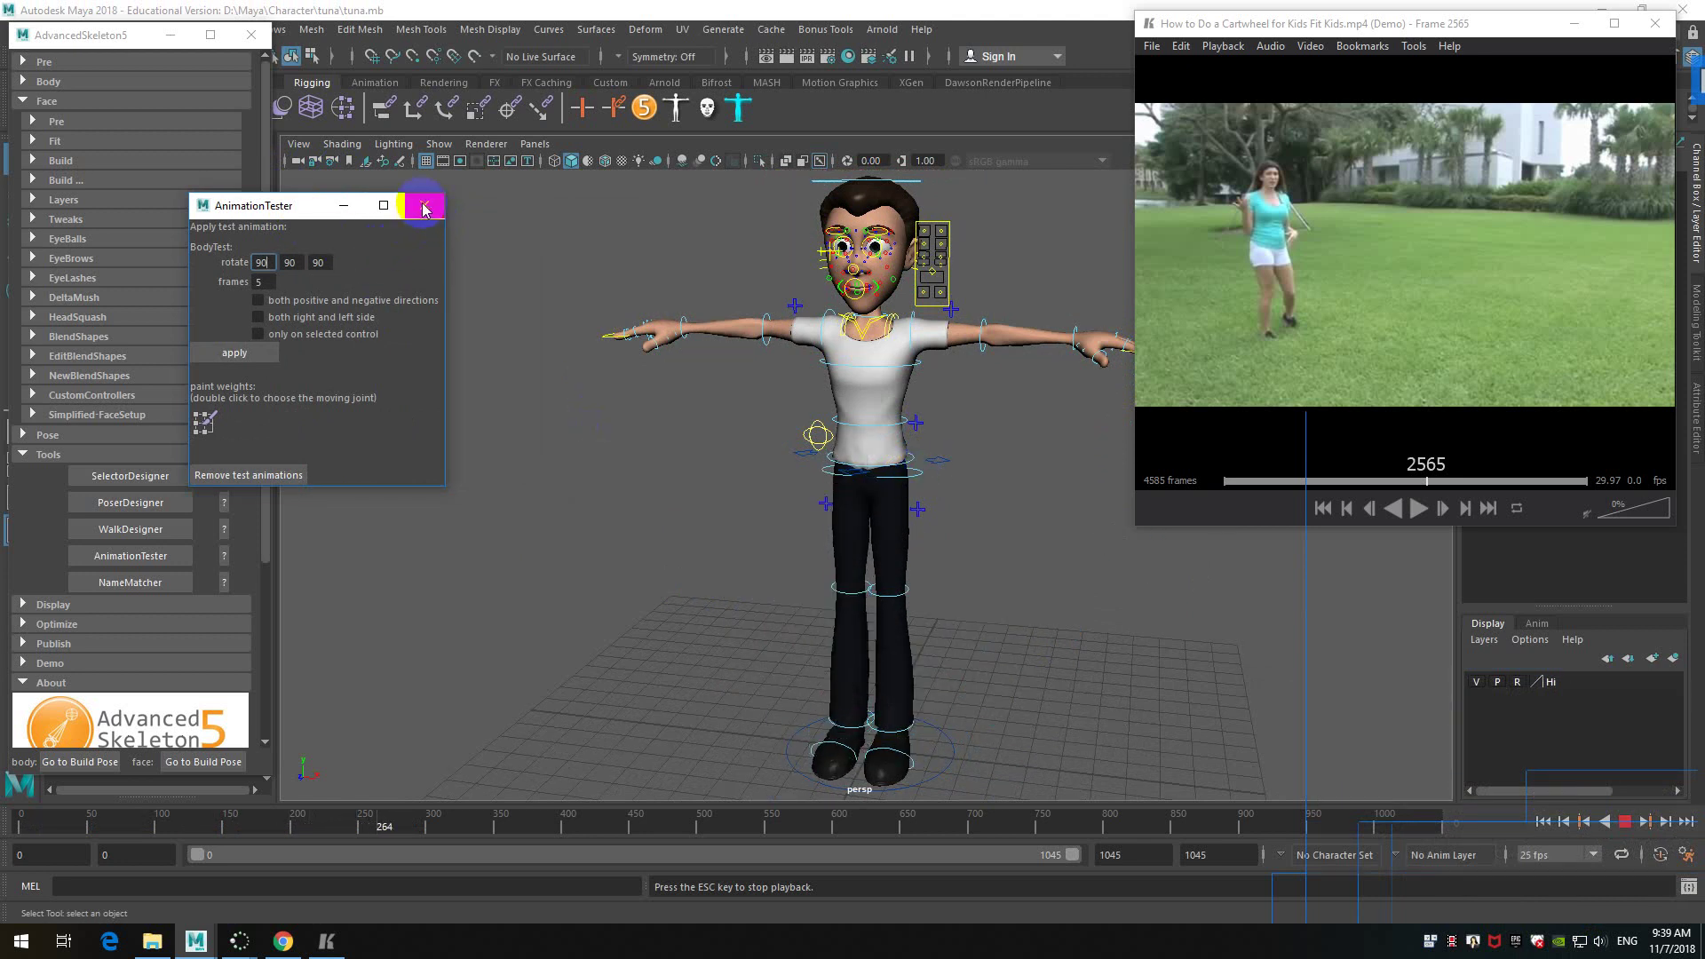
{"action": "left_click", "coordinate": [425, 213]}
{"action": "double_click", "coordinate": [160, 548]}
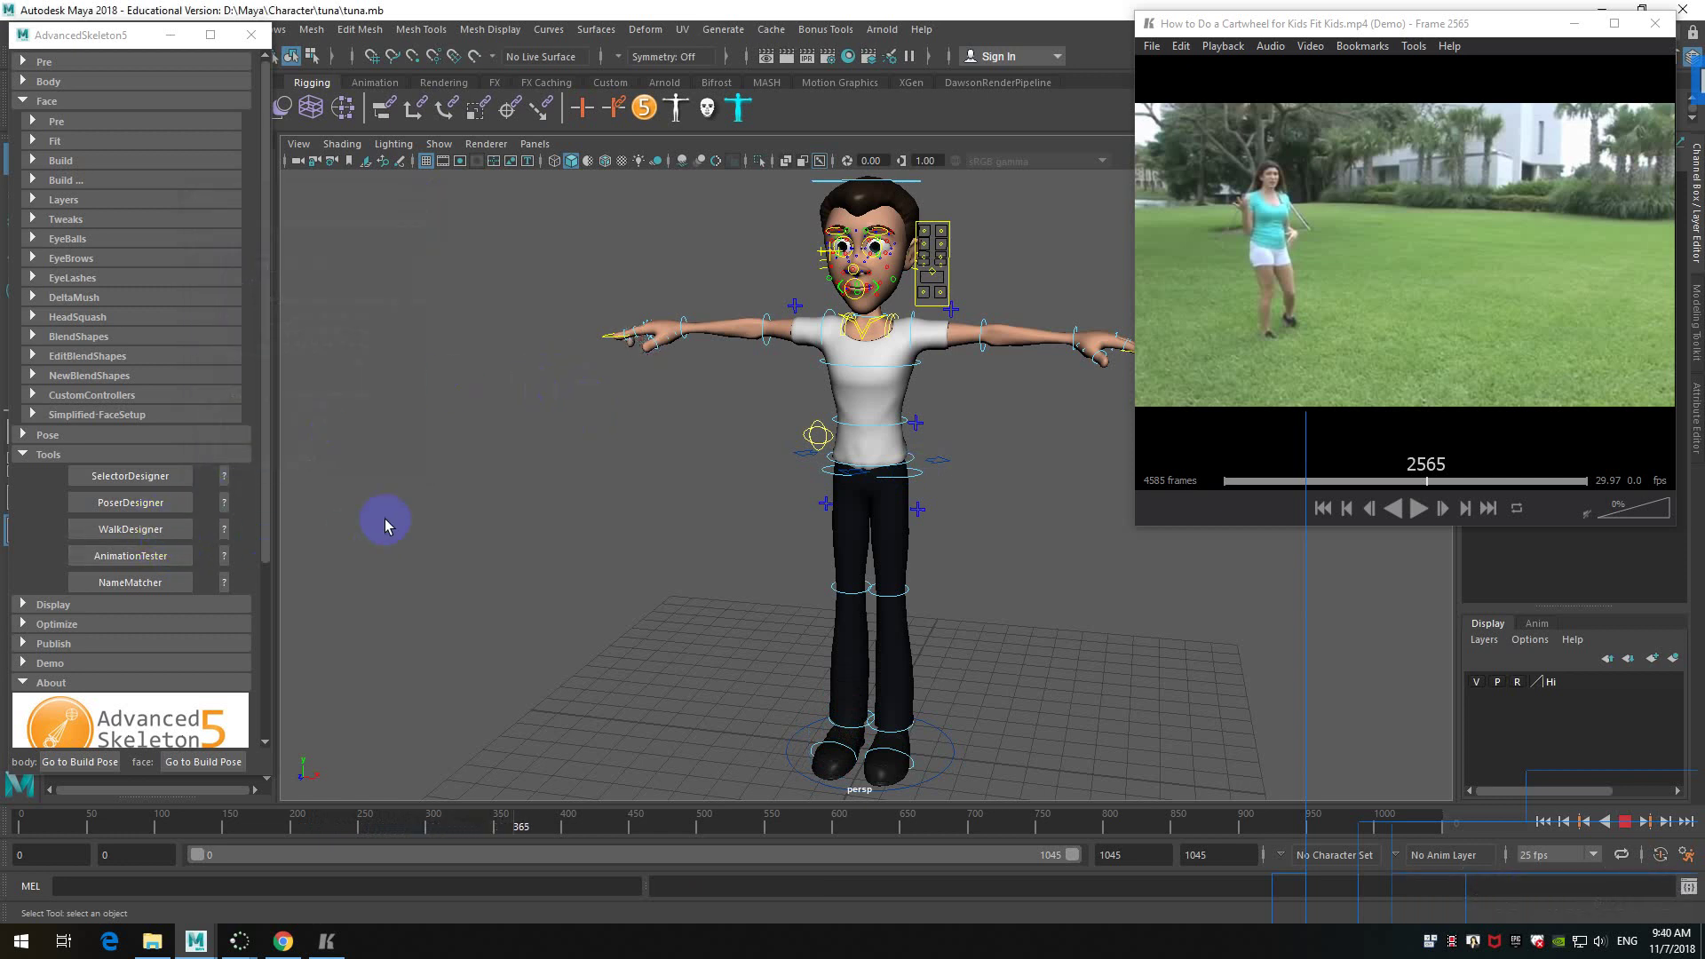
- Move the AdvancedSkeleton5 window off Maya's menu bar and create a new scene, discarding the changes to tuna.mb
{"action": "left_click", "coordinate": [31, 35]}
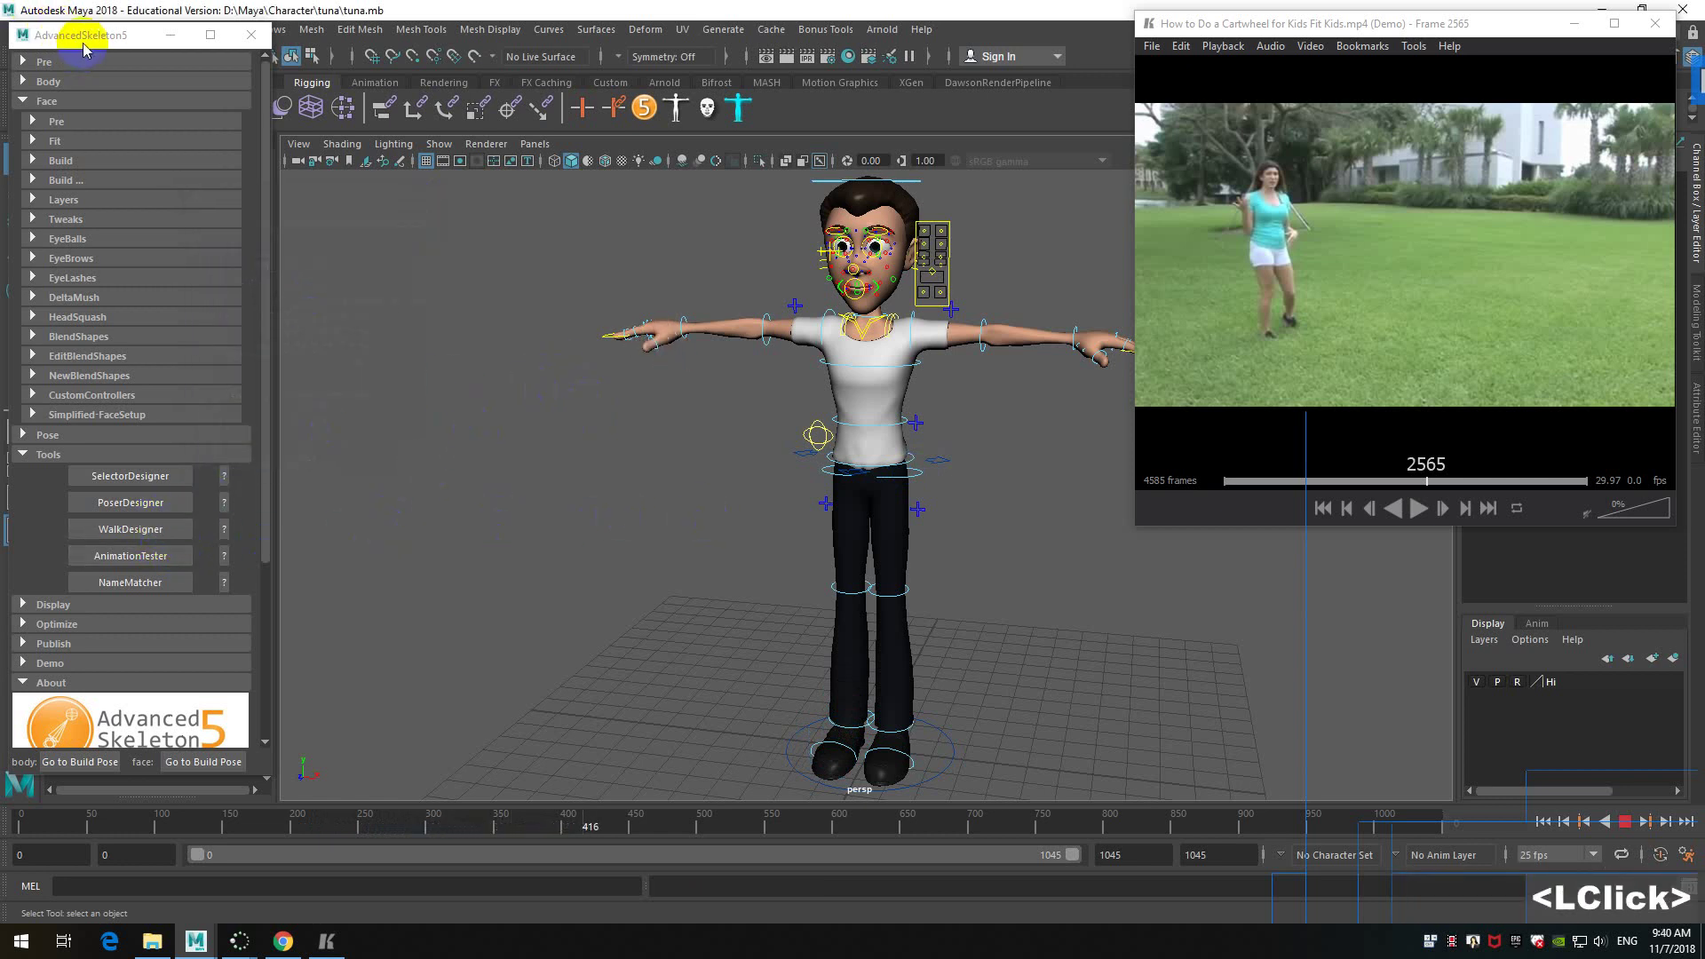
{"action": "left_click_drag", "start_coordinate": [31, 36], "coordinate": [26, 87]}
{"action": "left_click", "coordinate": [16, 29]}
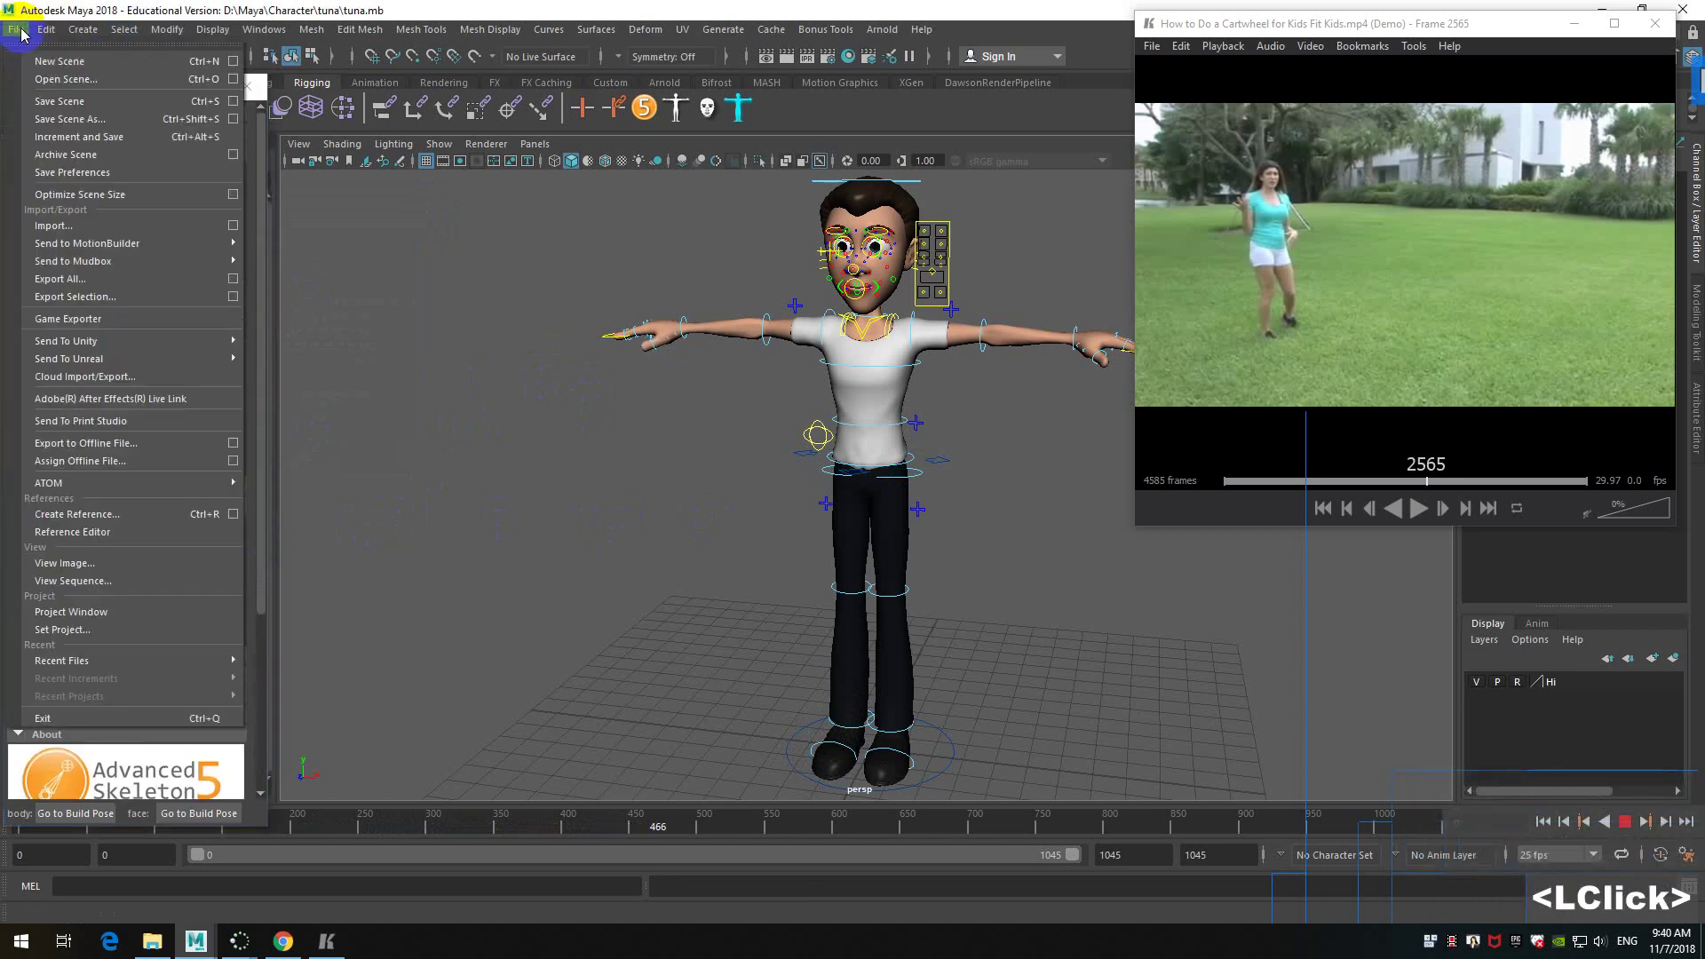
{"action": "left_click", "coordinate": [60, 62]}
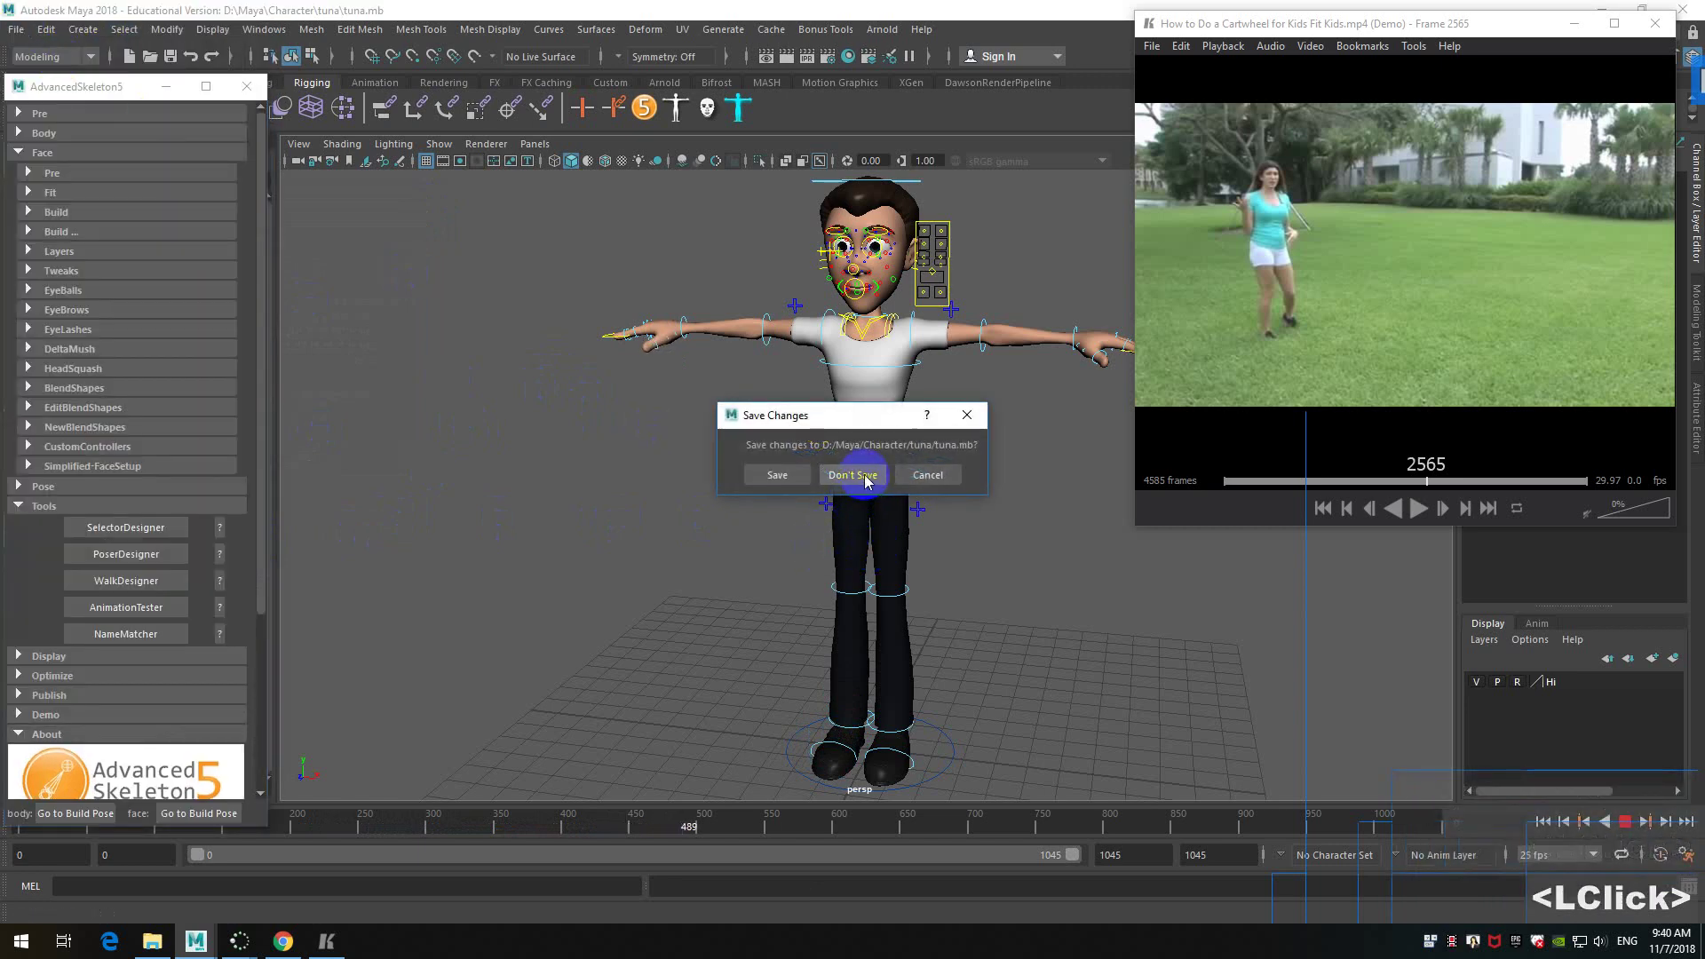
{"action": "left_click", "coordinate": [867, 480]}
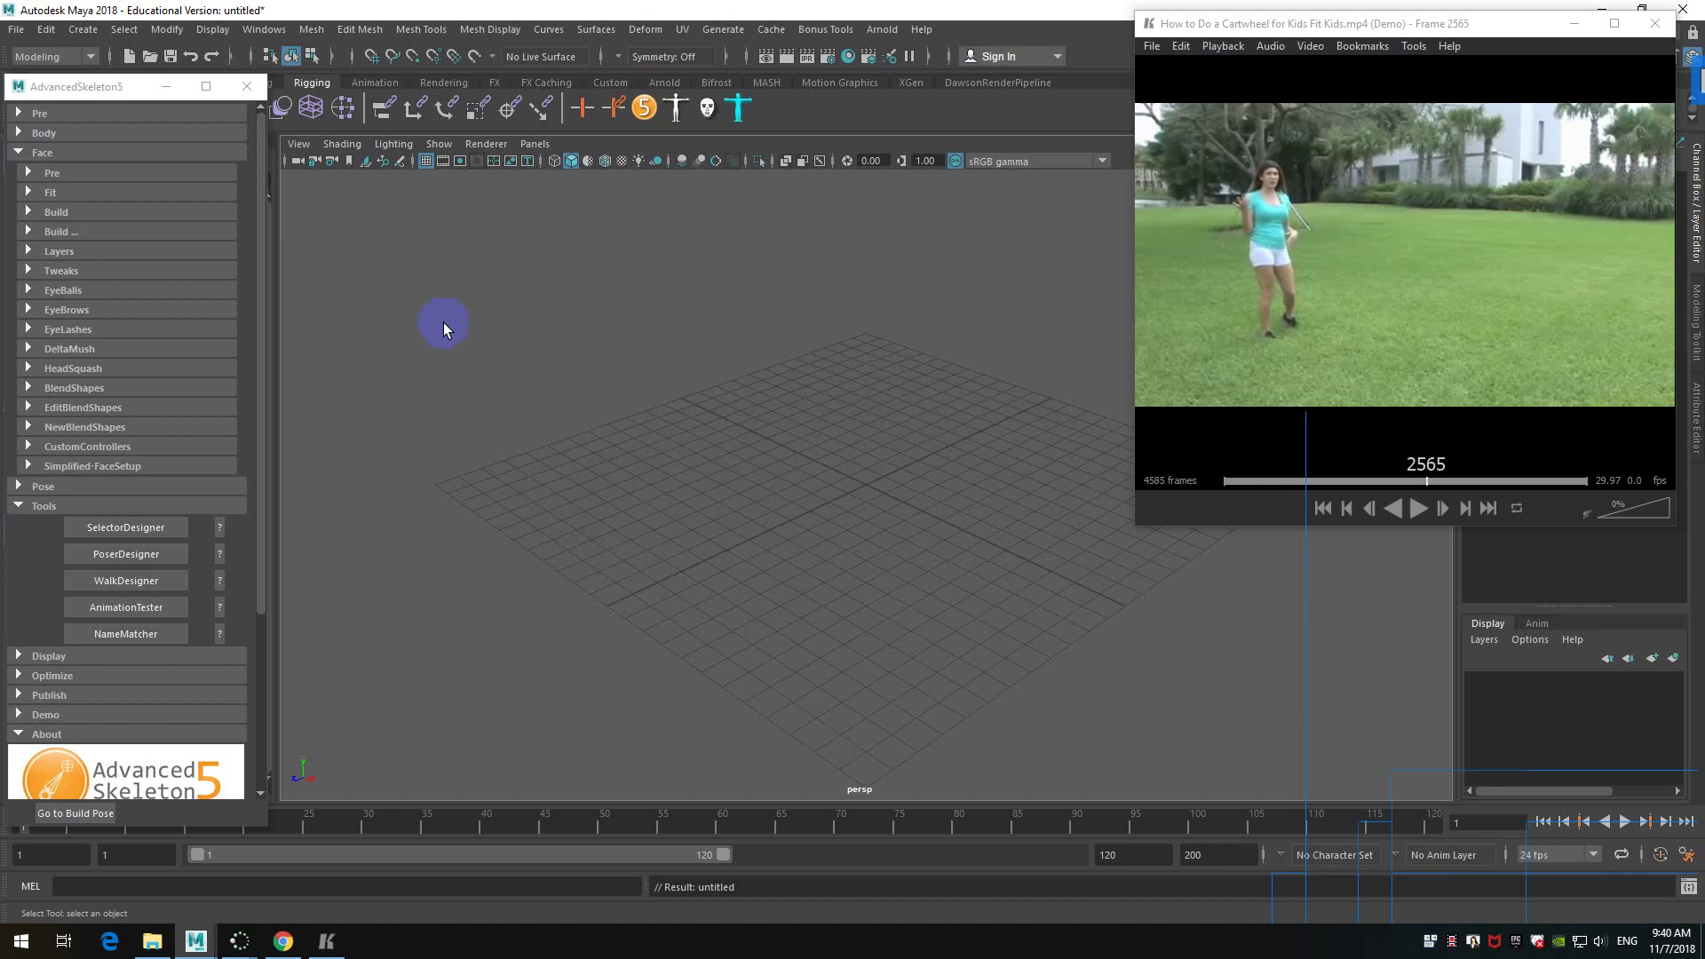
- Start creating a file reference in the new scene and move the Reference dialog clear of the video player
{"action": "left_click", "coordinate": [139, 92]}
{"action": "left_click_drag", "start_coordinate": [84, 93], "coordinate": [95, 99]}
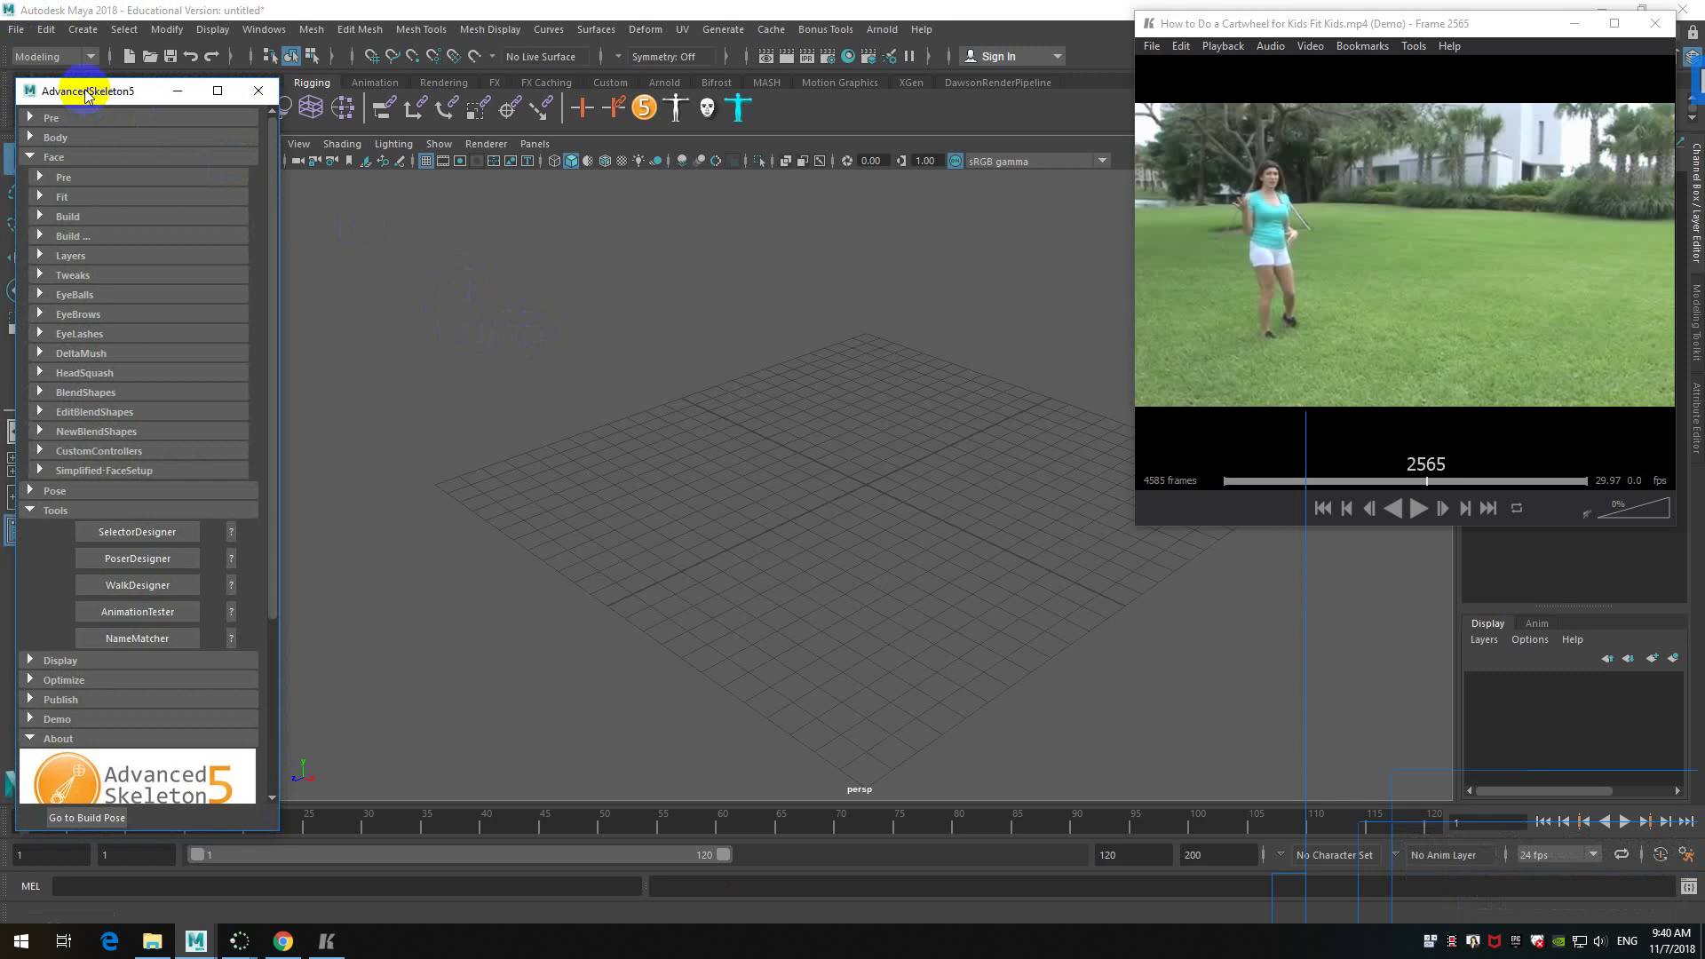
{"action": "left_click", "coordinate": [16, 30]}
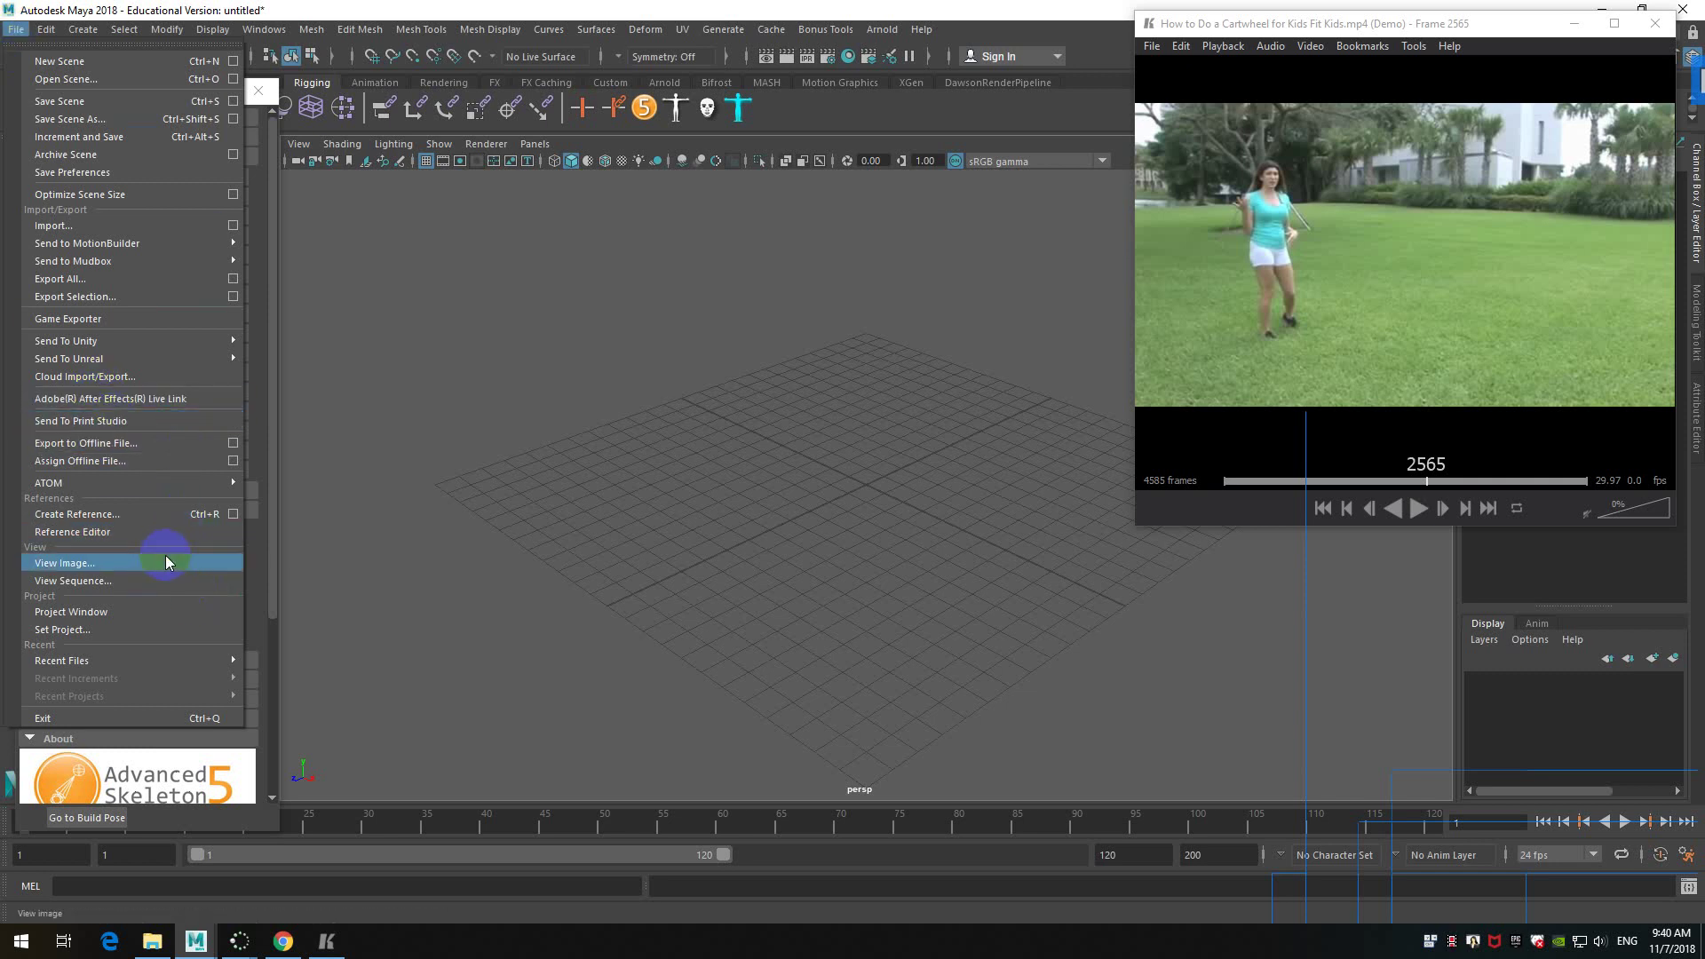
{"action": "left_click", "coordinate": [167, 510]}
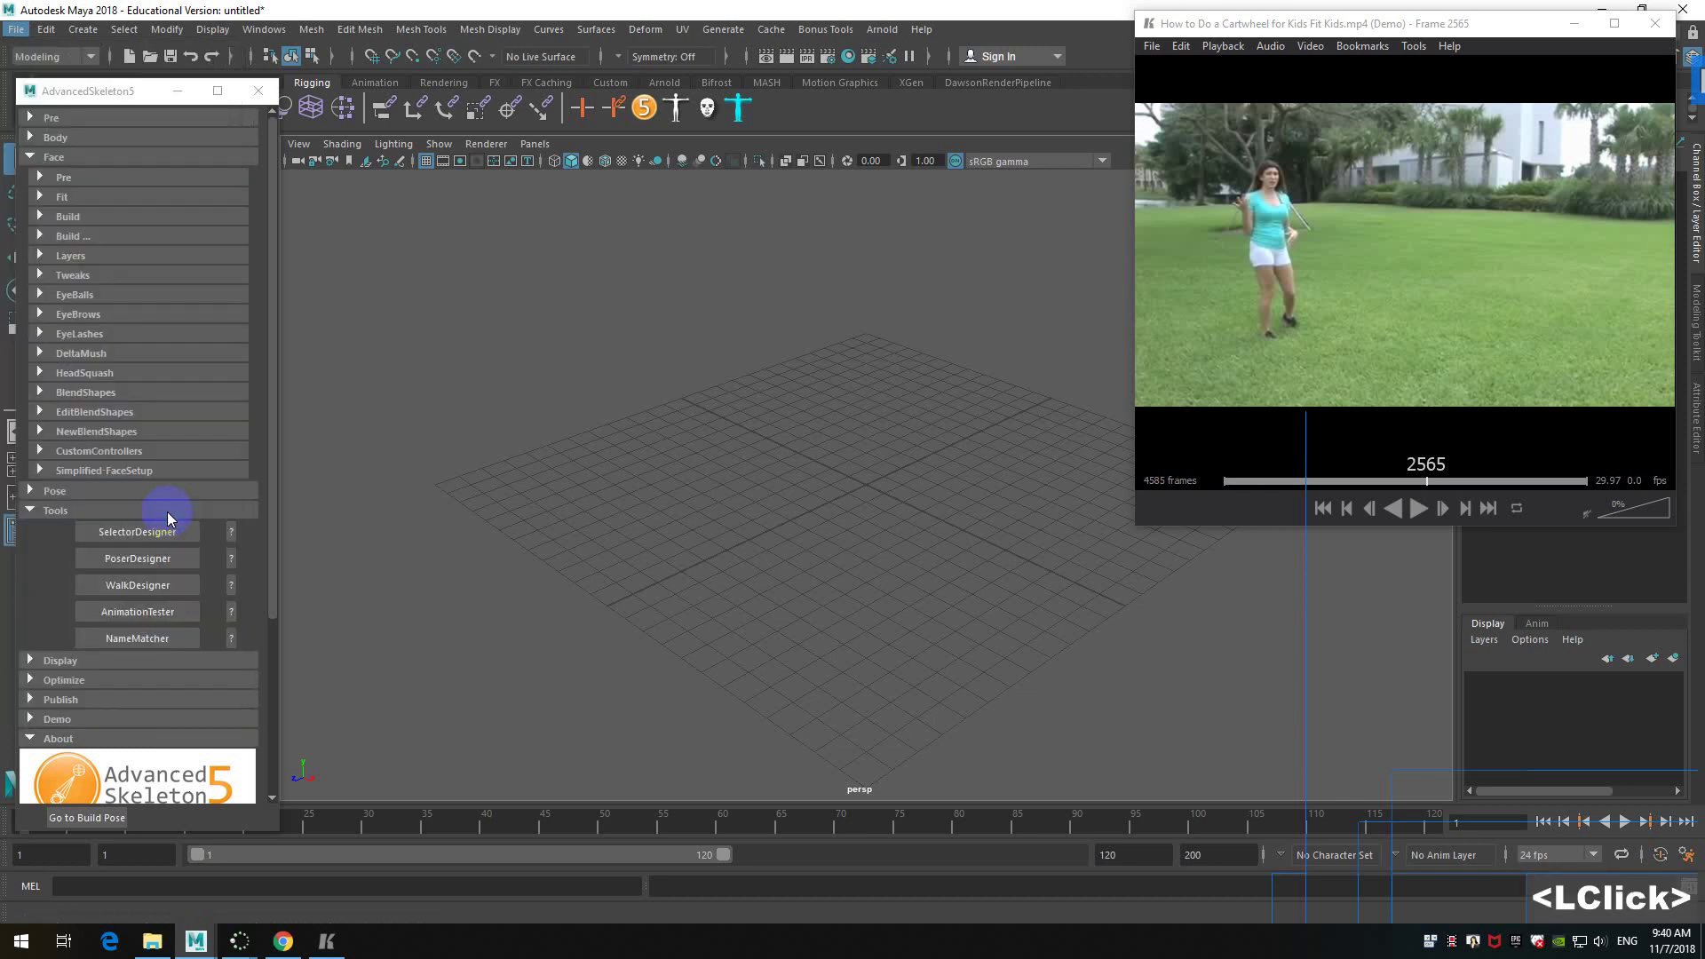
{"action": "left_click_drag", "start_coordinate": [597, 178], "coordinate": [533, 197]}
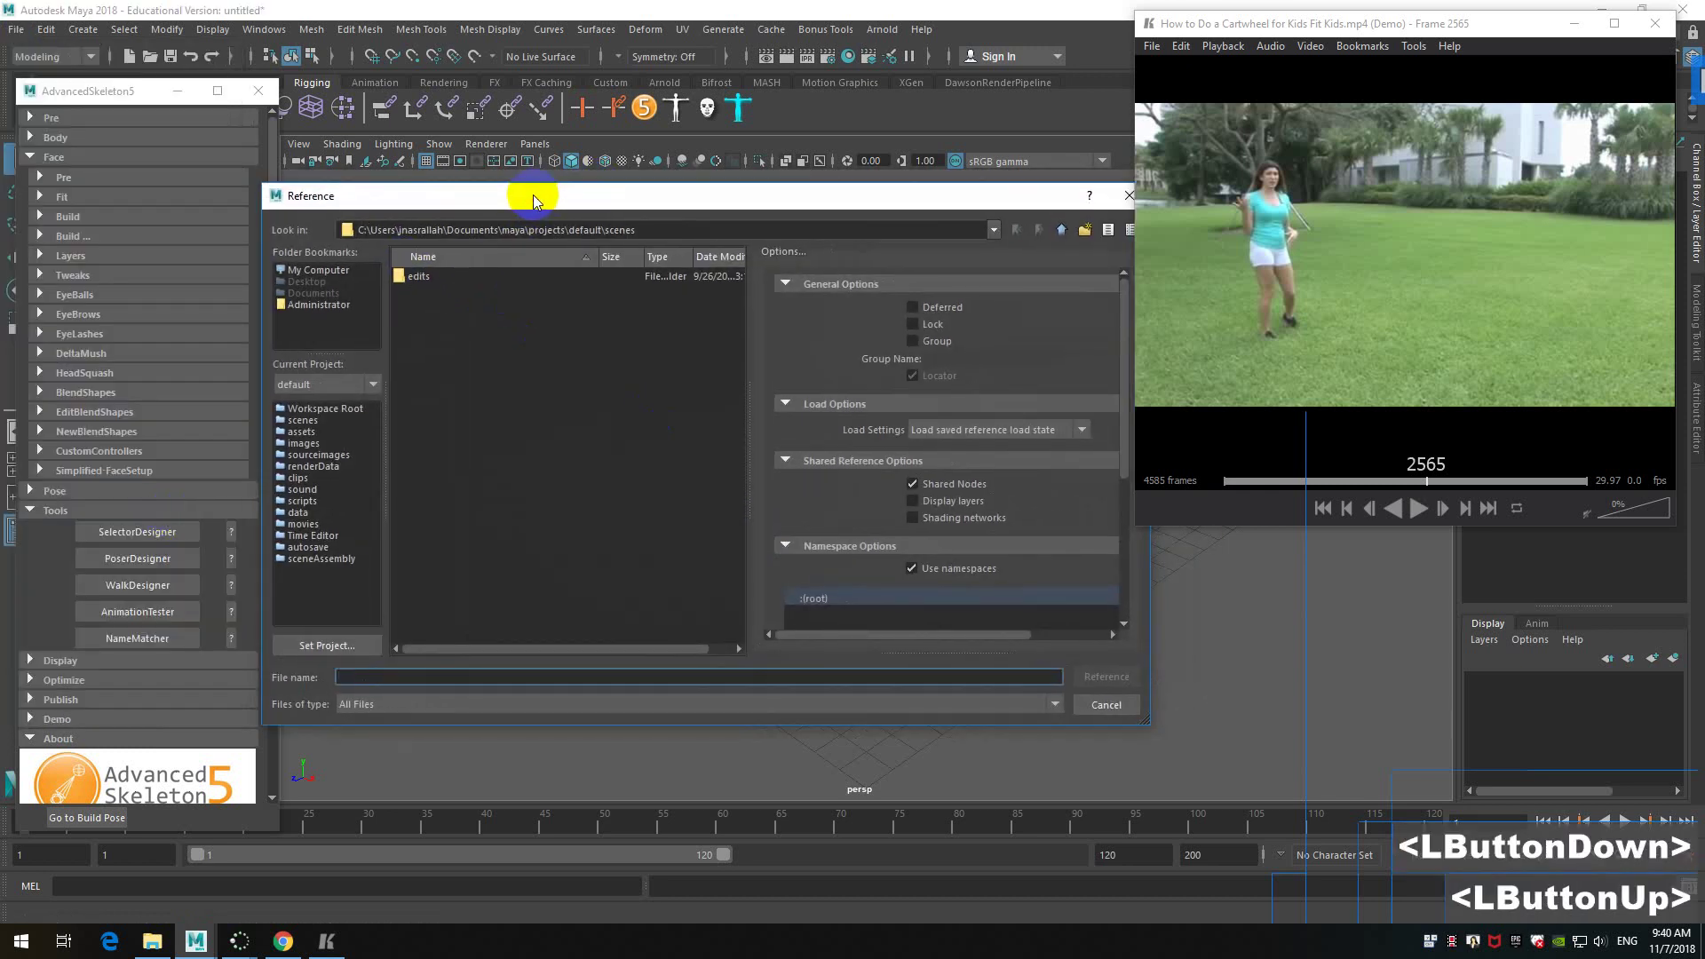
{"action": "left_click", "coordinate": [560, 458]}
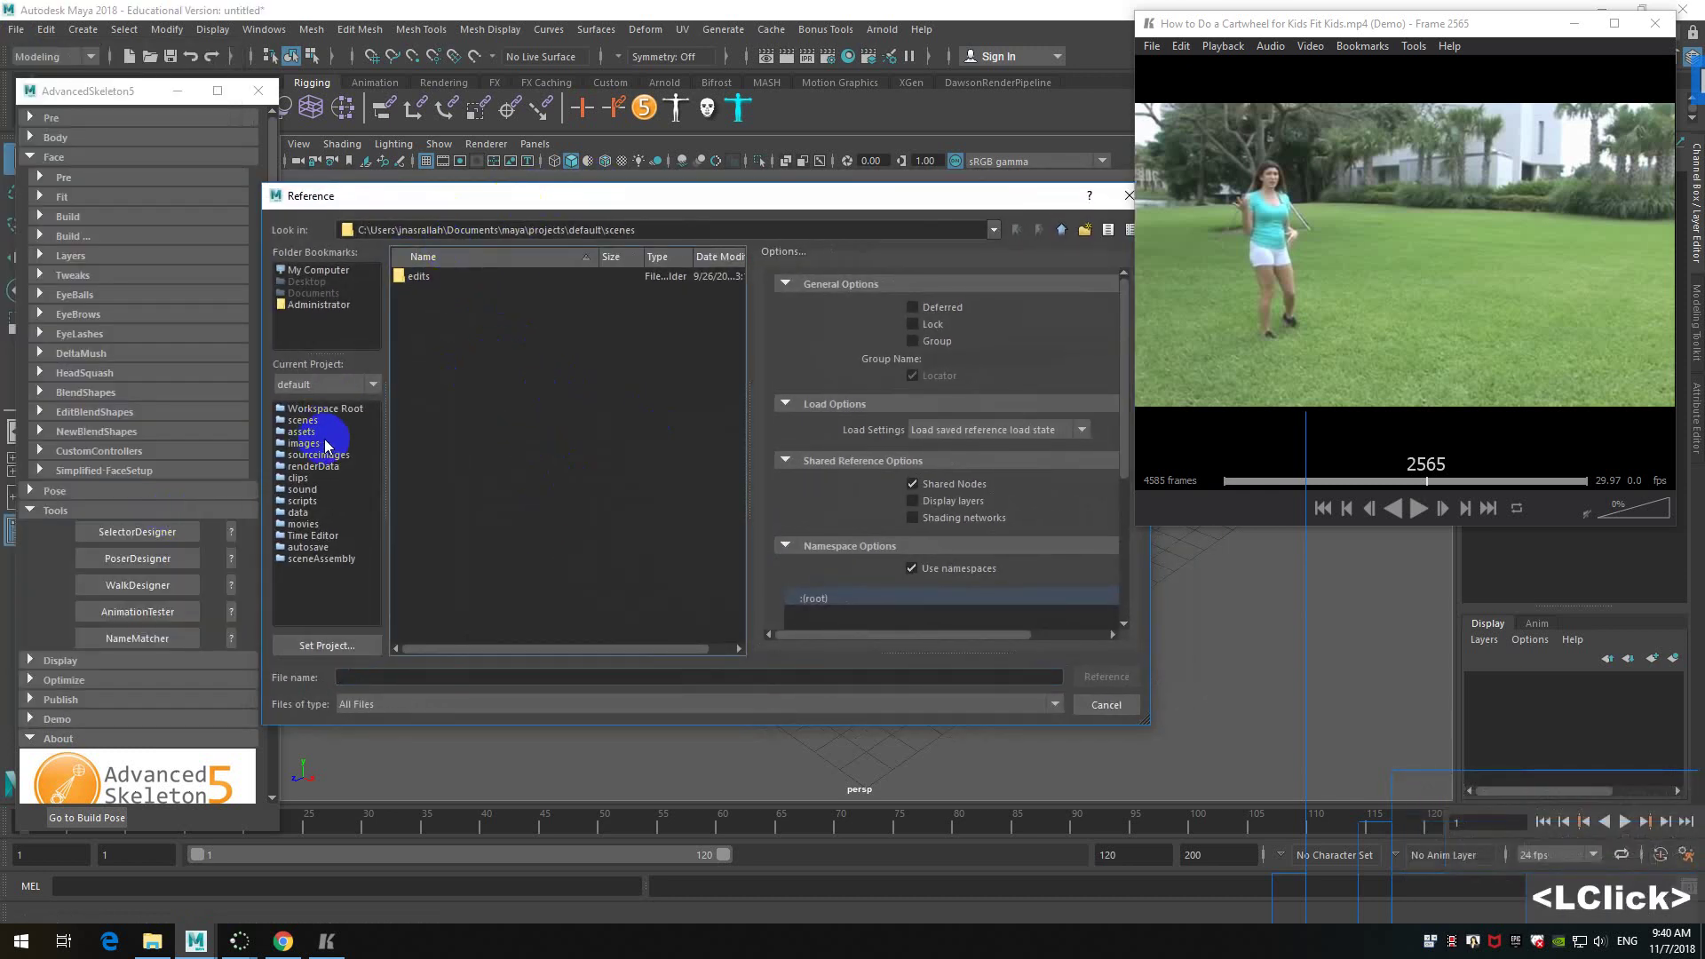
- Browse to D:\Maya\Character\tuna and reference tuna.mb into the scene
{"action": "left_click", "coordinate": [316, 270]}
{"action": "left_click", "coordinate": [316, 270]}
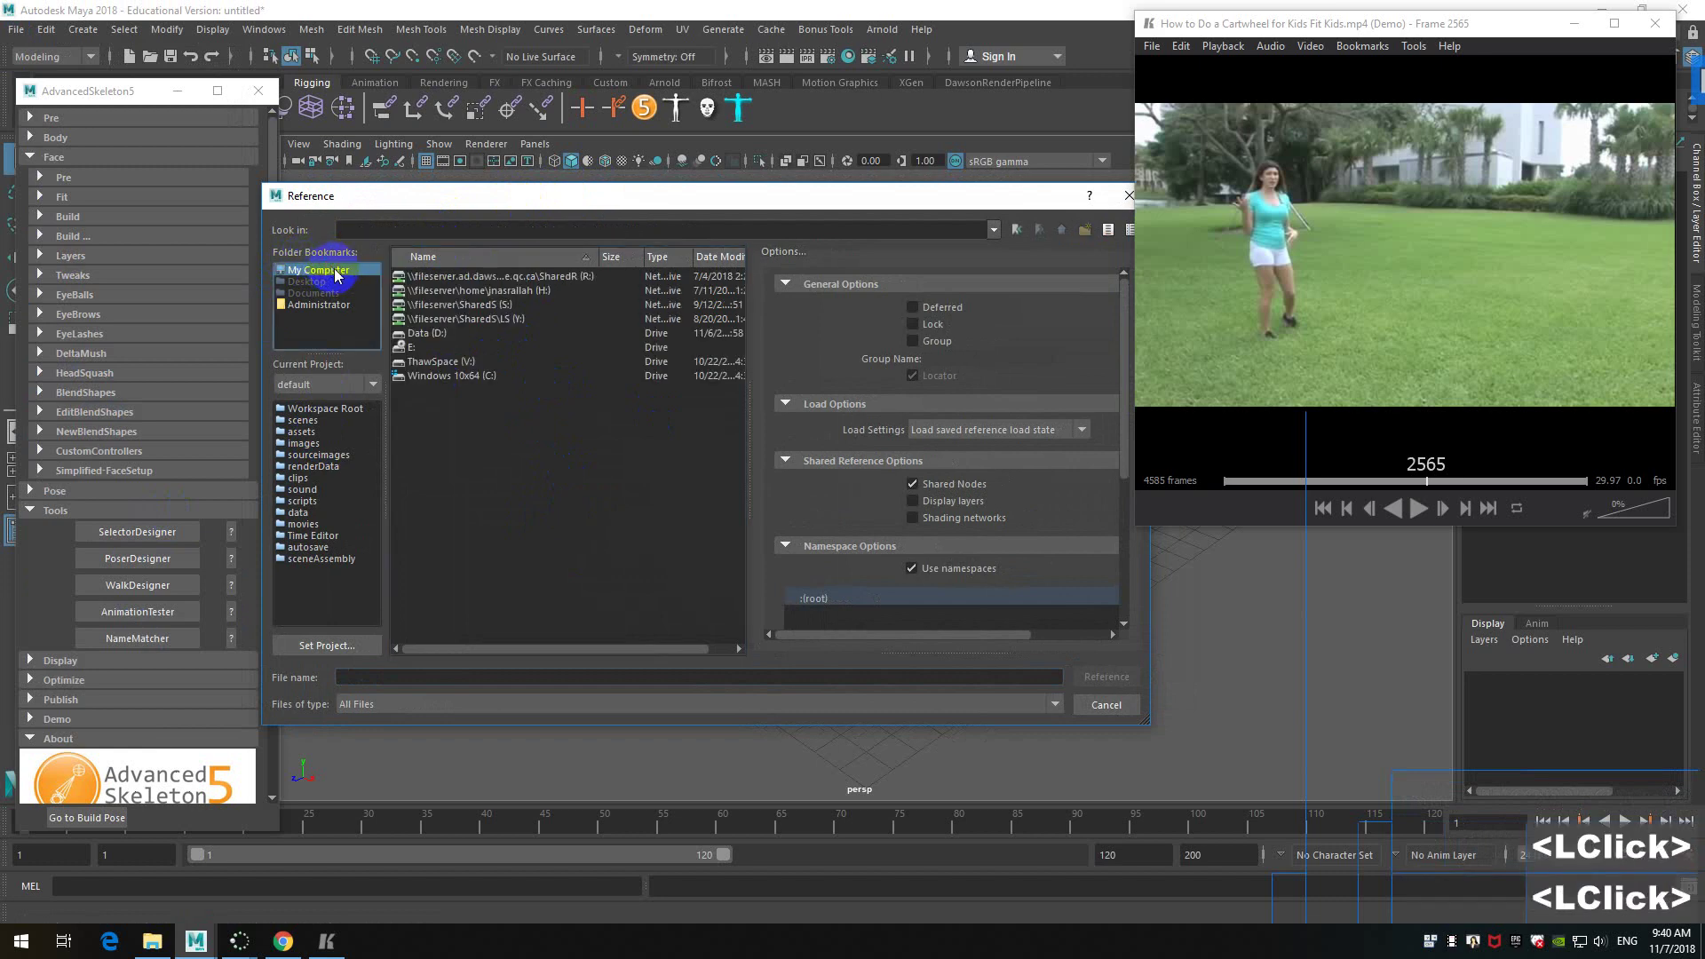
{"action": "double_click", "coordinate": [449, 335]}
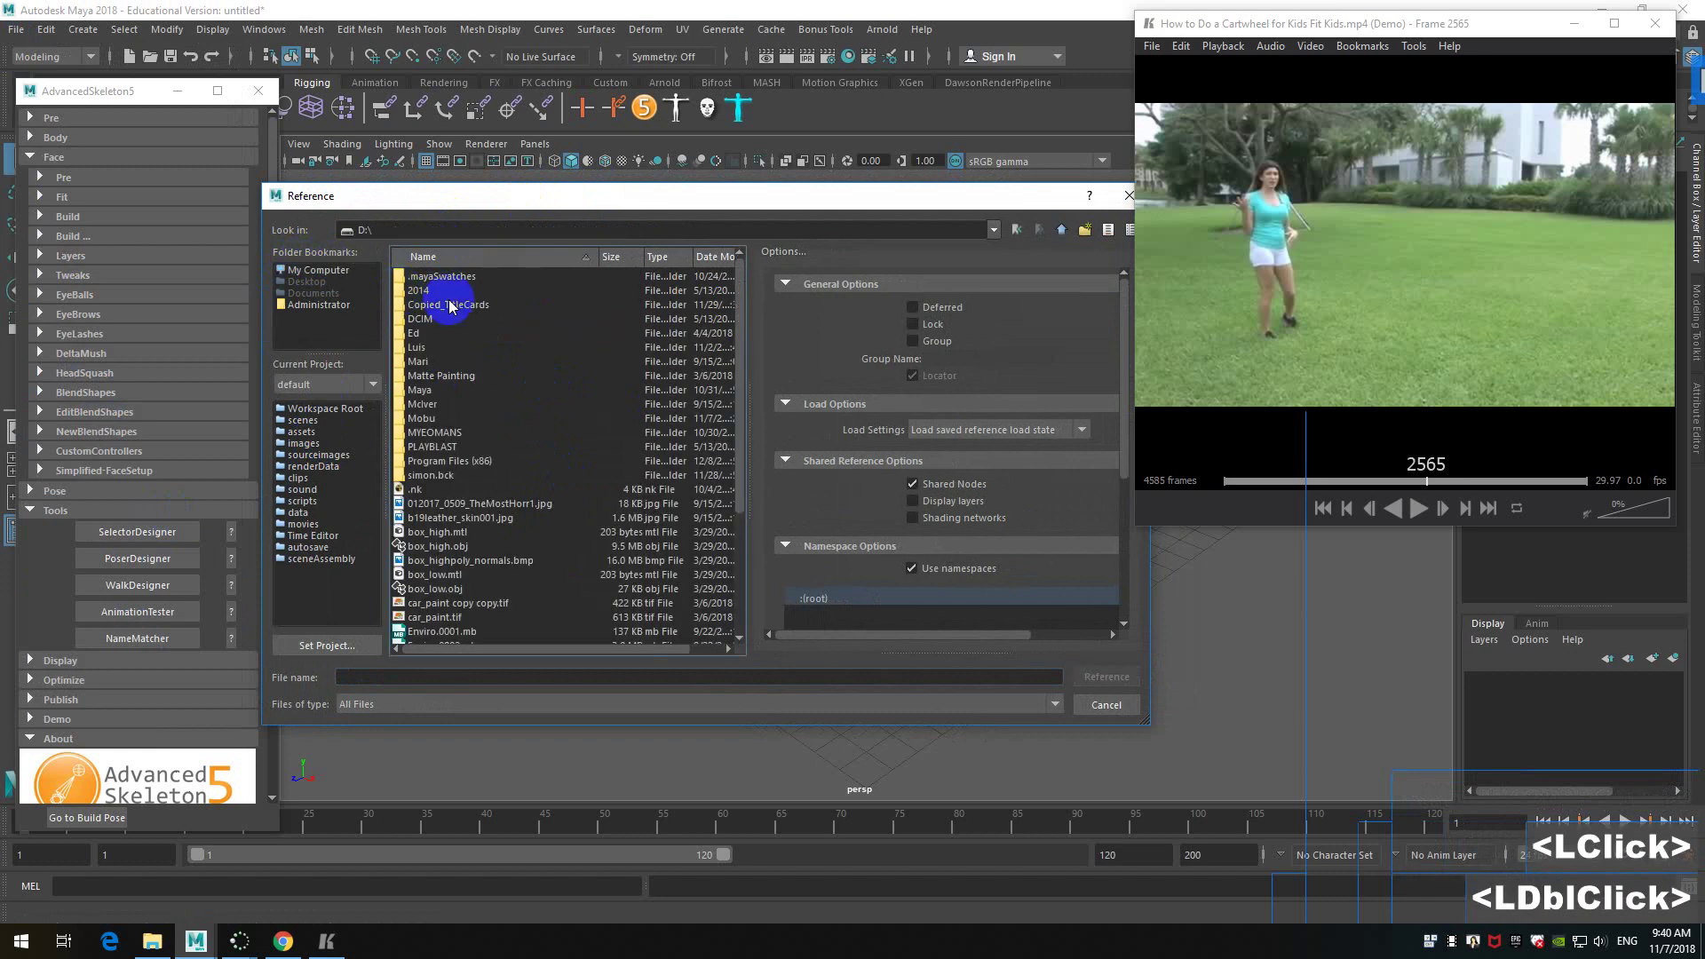
{"action": "double_click", "coordinate": [420, 390]}
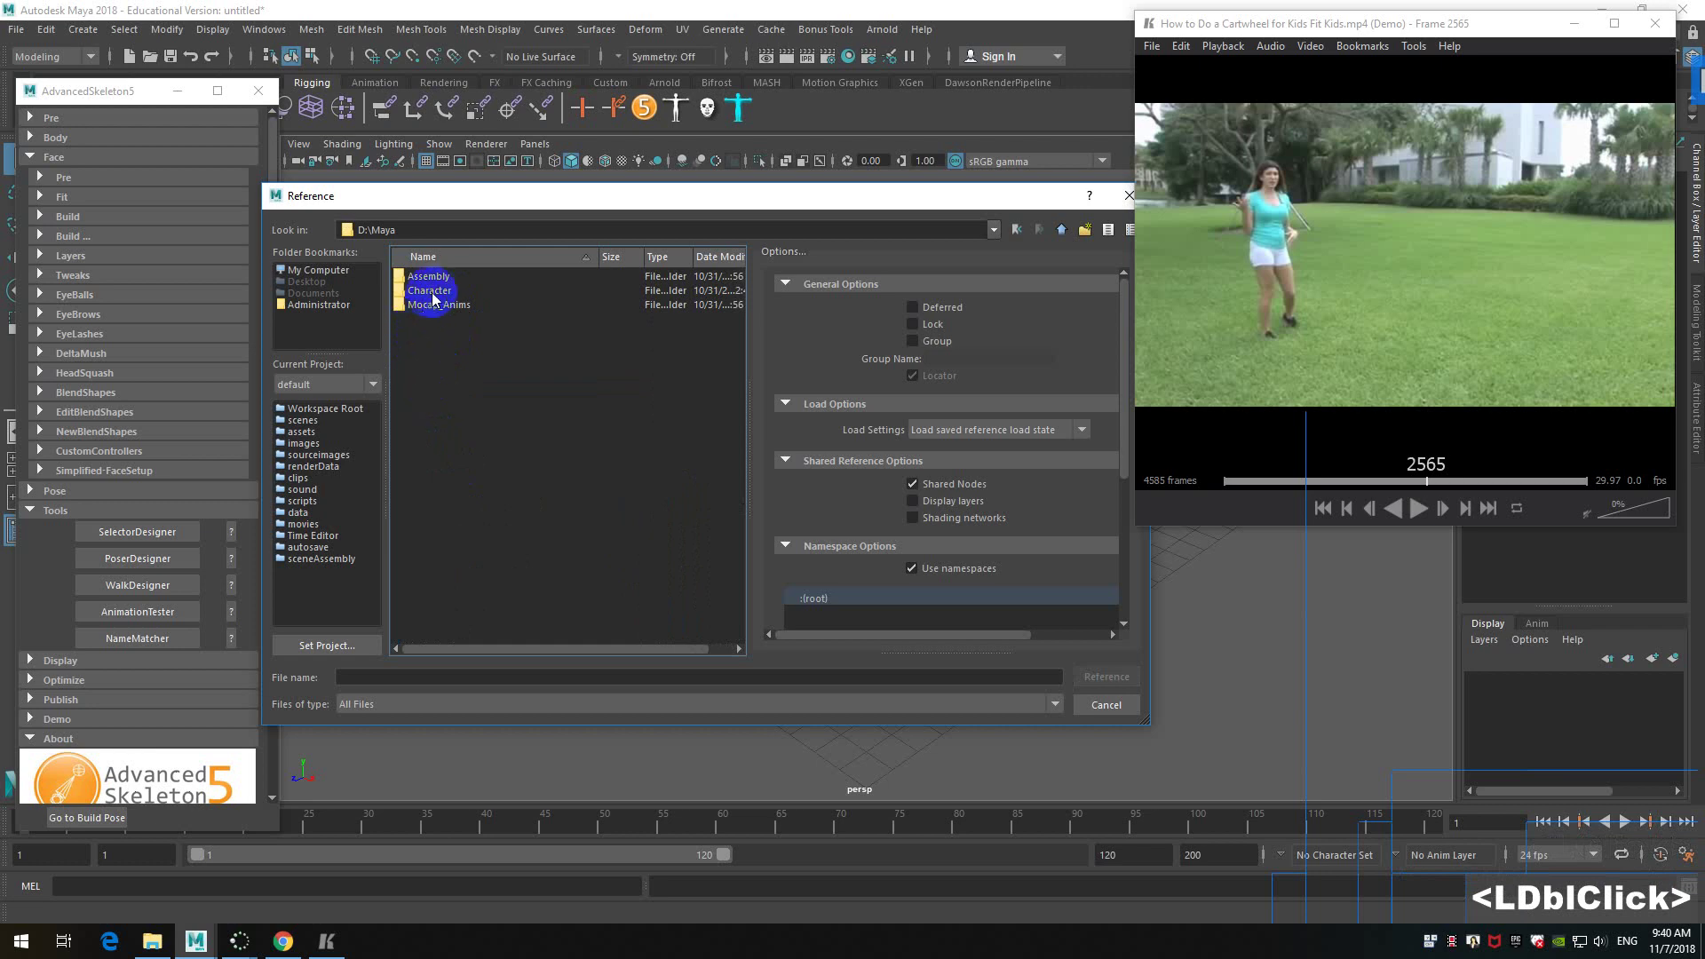
{"action": "double_click", "coordinate": [433, 296]}
{"action": "double_click", "coordinate": [425, 277]}
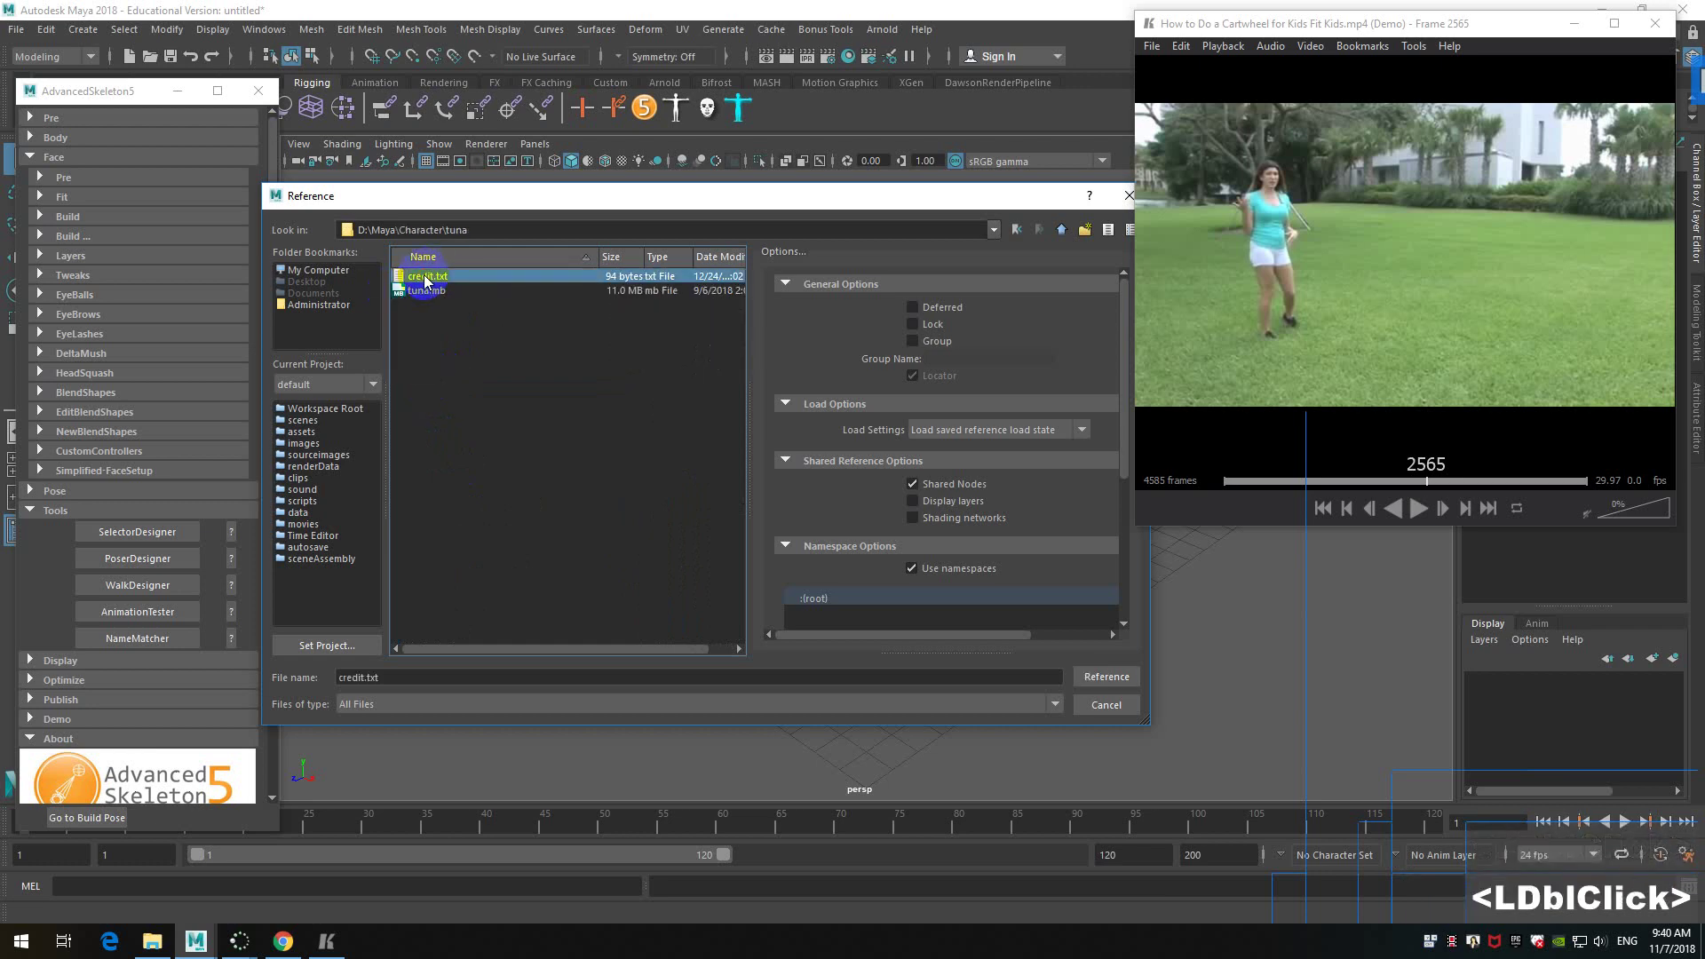
{"action": "double_click", "coordinate": [429, 290]}
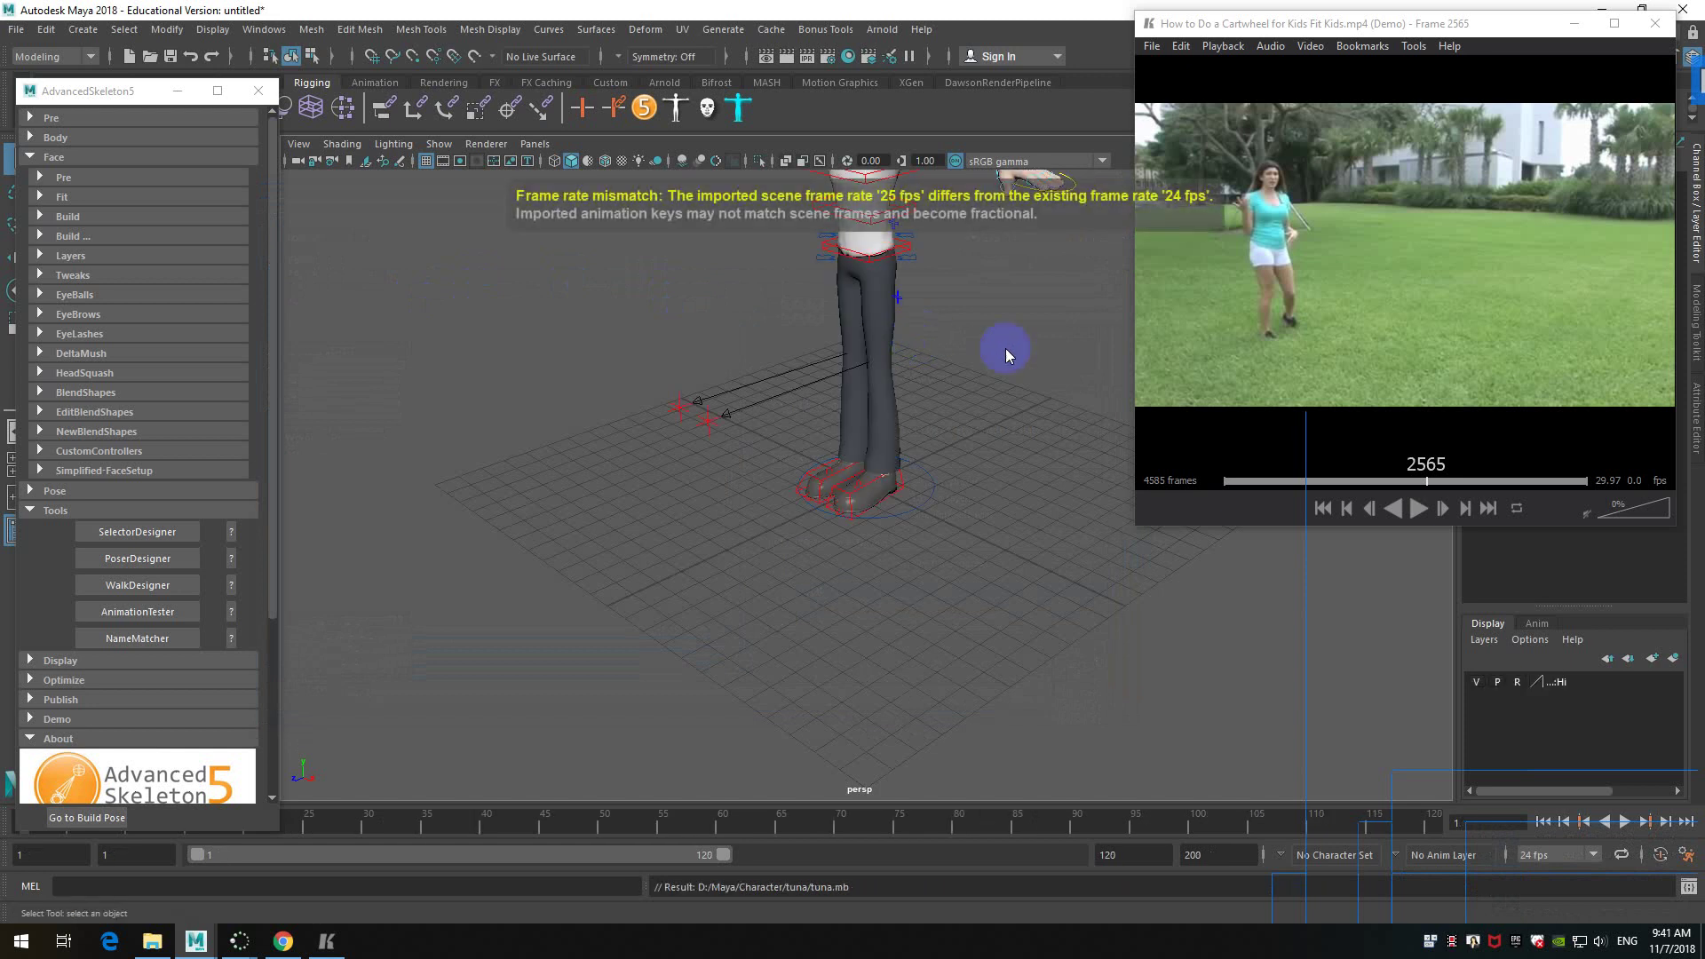
- Set the scene's playback frame rate to 30 fps
{"action": "left_click", "coordinate": [1596, 859]}
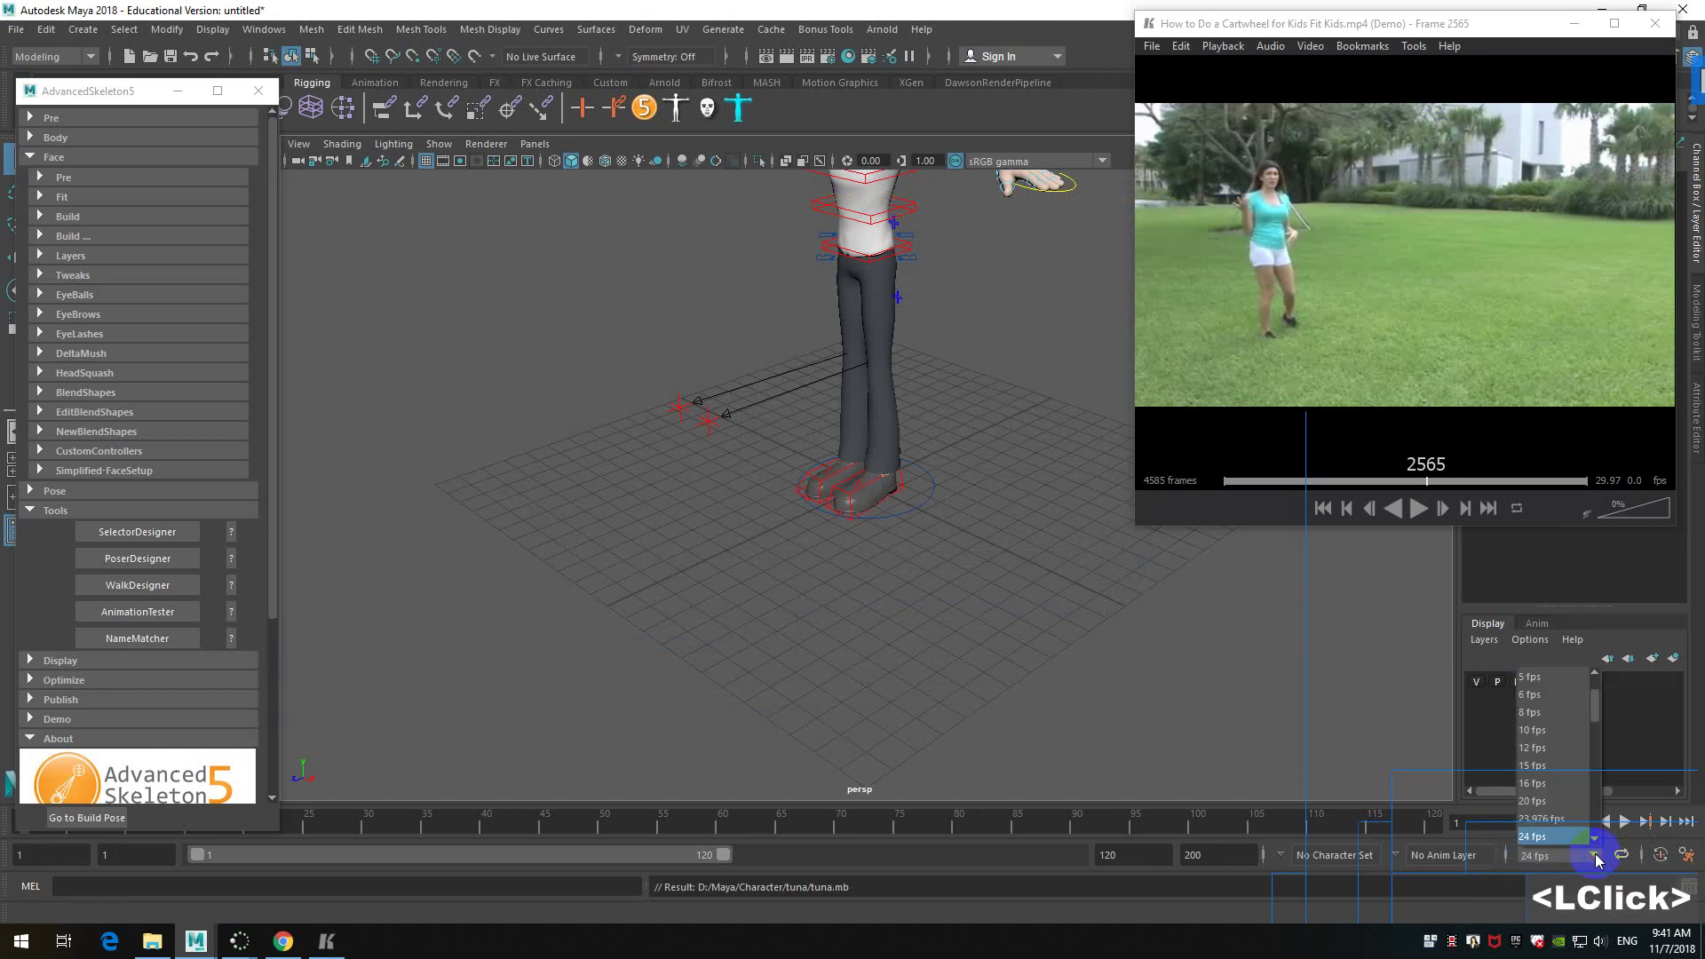
{"action": "scroll", "coordinate": [1562, 790], "scroll_direction": "down", "scroll_amount": 2}
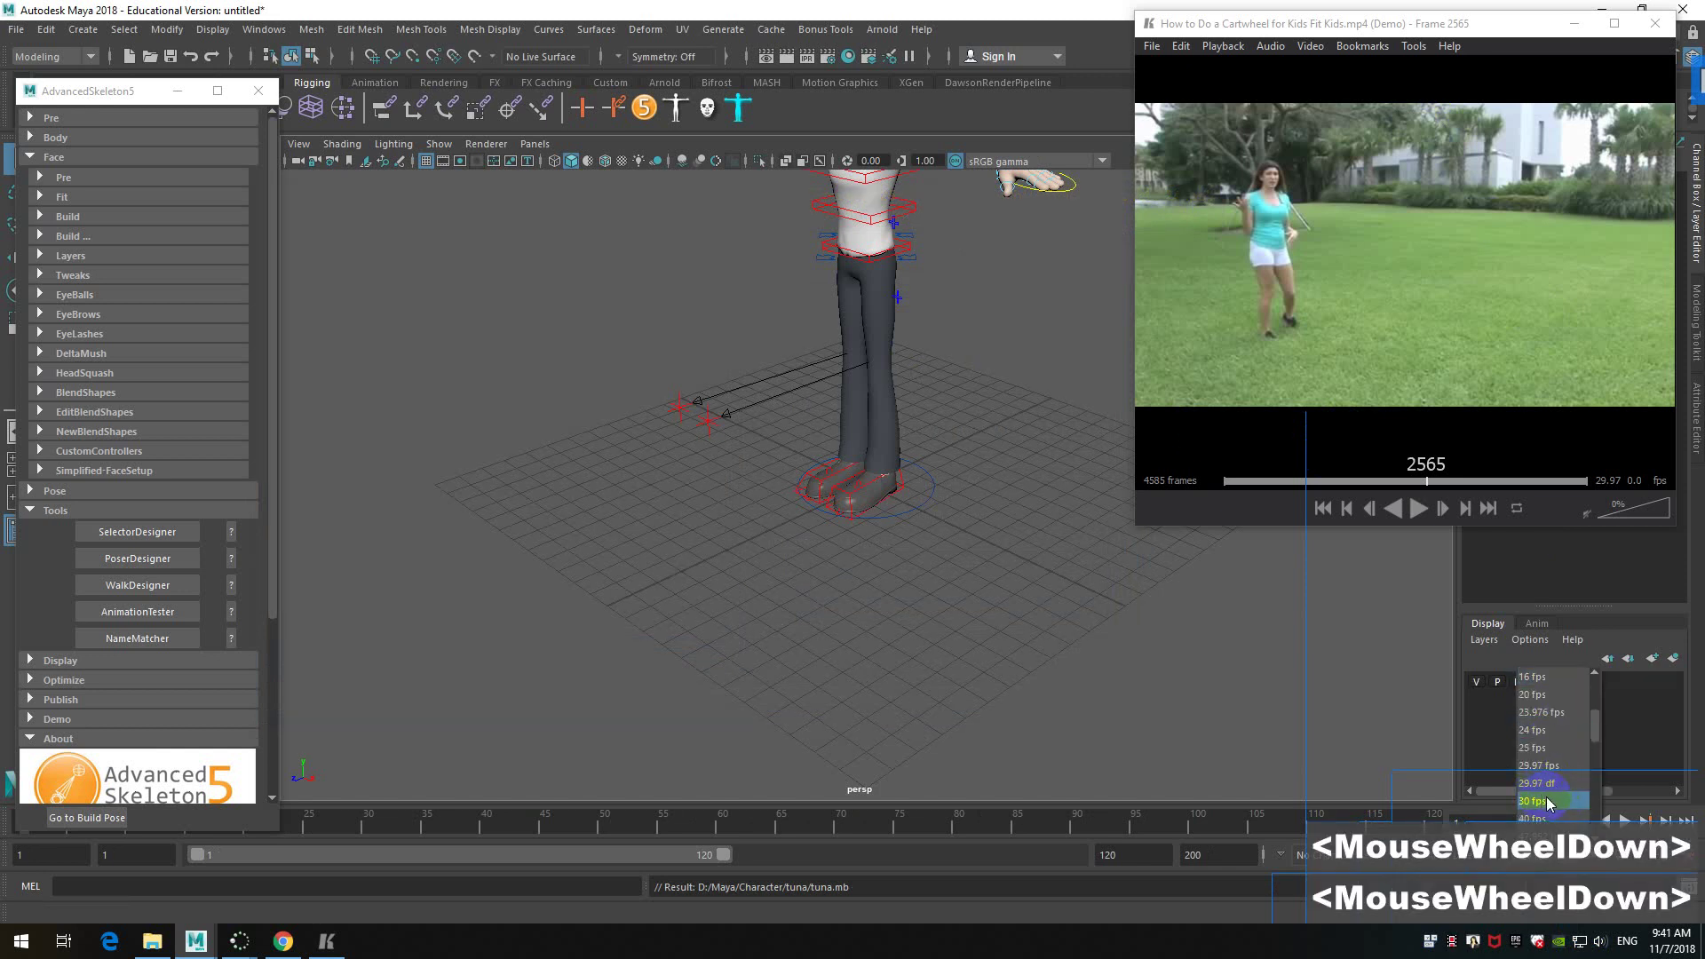
{"action": "left_click", "coordinate": [1559, 789]}
{"action": "left_click", "coordinate": [952, 397]}
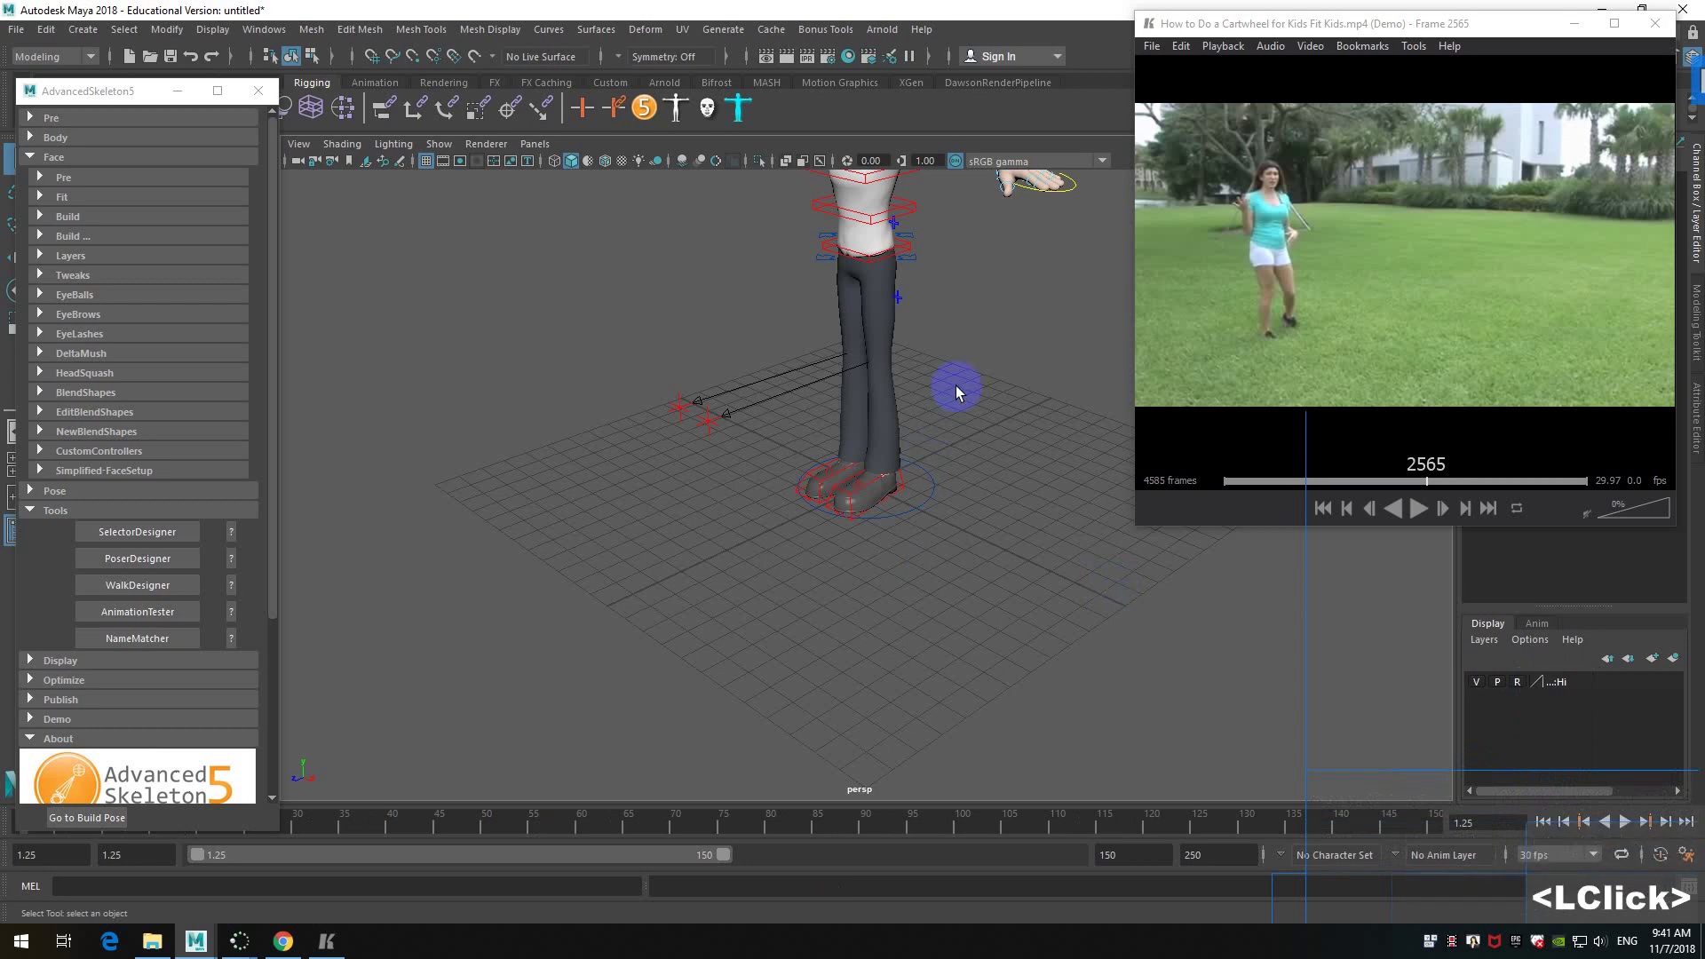
- Close AdvancedSkeleton5 to uncover the Outliner and expand the referenced character's model:Sets node
{"action": "middle_click_drag", "start_coordinate": [940, 369], "coordinate": [869, 519], "text": "alt"}
{"action": "left_click_drag", "start_coordinate": [868, 519], "coordinate": [940, 483], "text": "alt"}
{"action": "middle_click_drag", "start_coordinate": [939, 483], "coordinate": [960, 487], "text": "alt"}
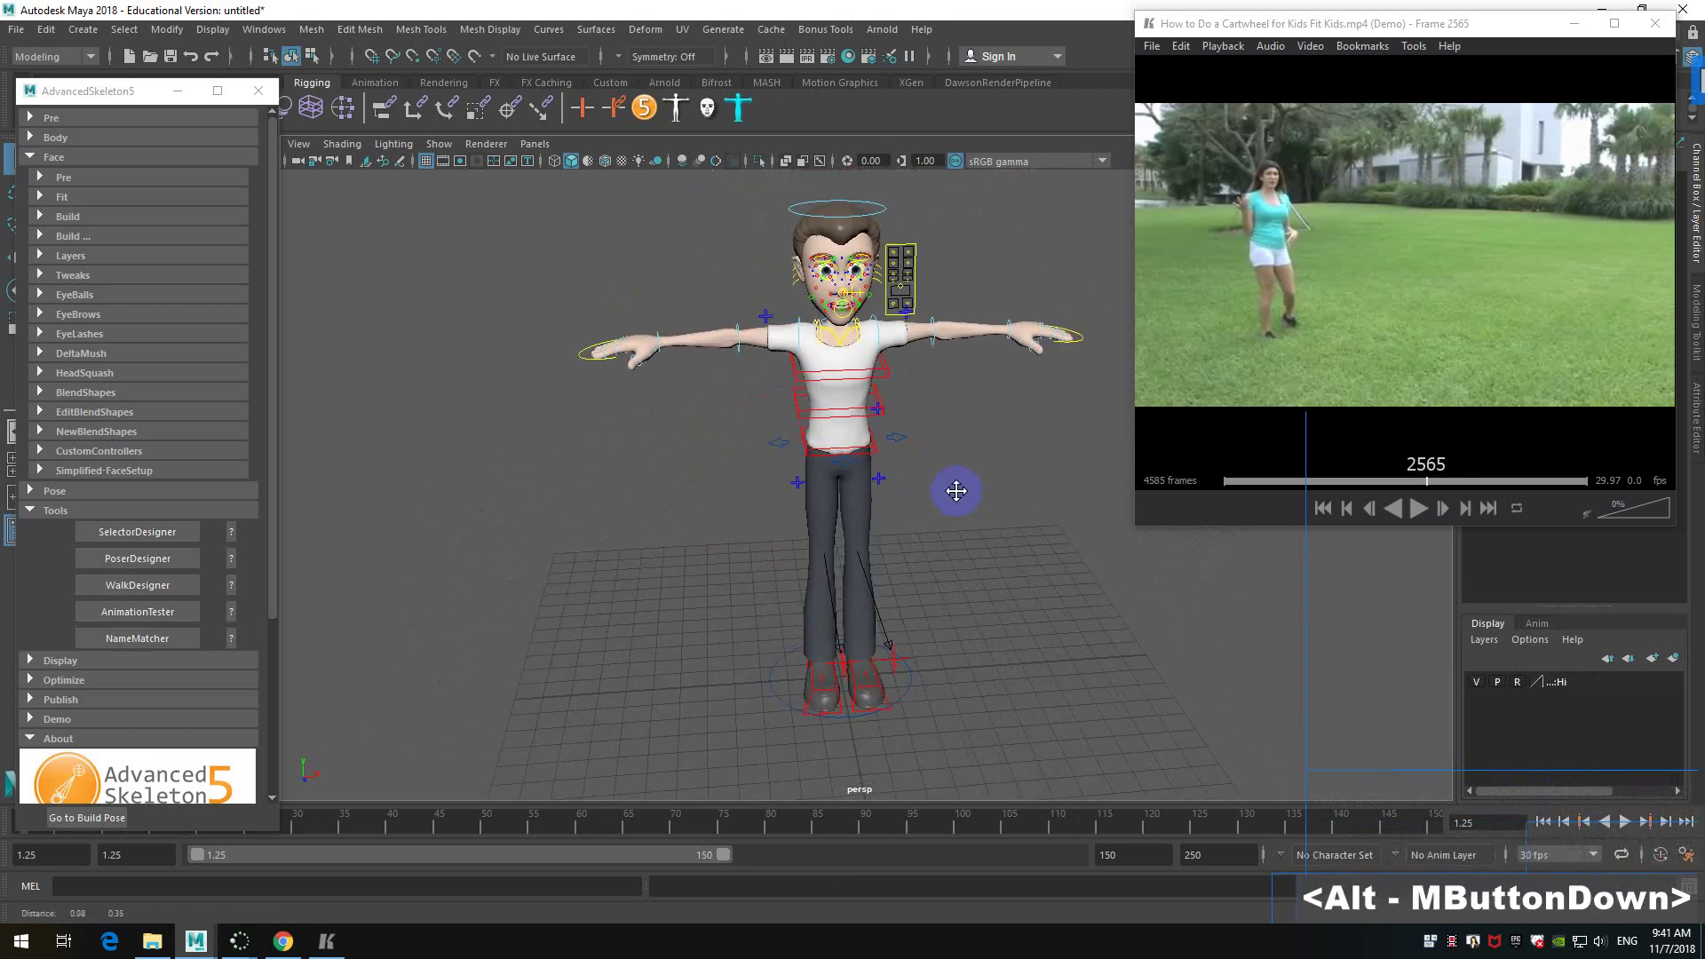
{"action": "scroll", "coordinate": [914, 498], "scroll_direction": "up", "scroll_amount": 3, "text": "alt"}
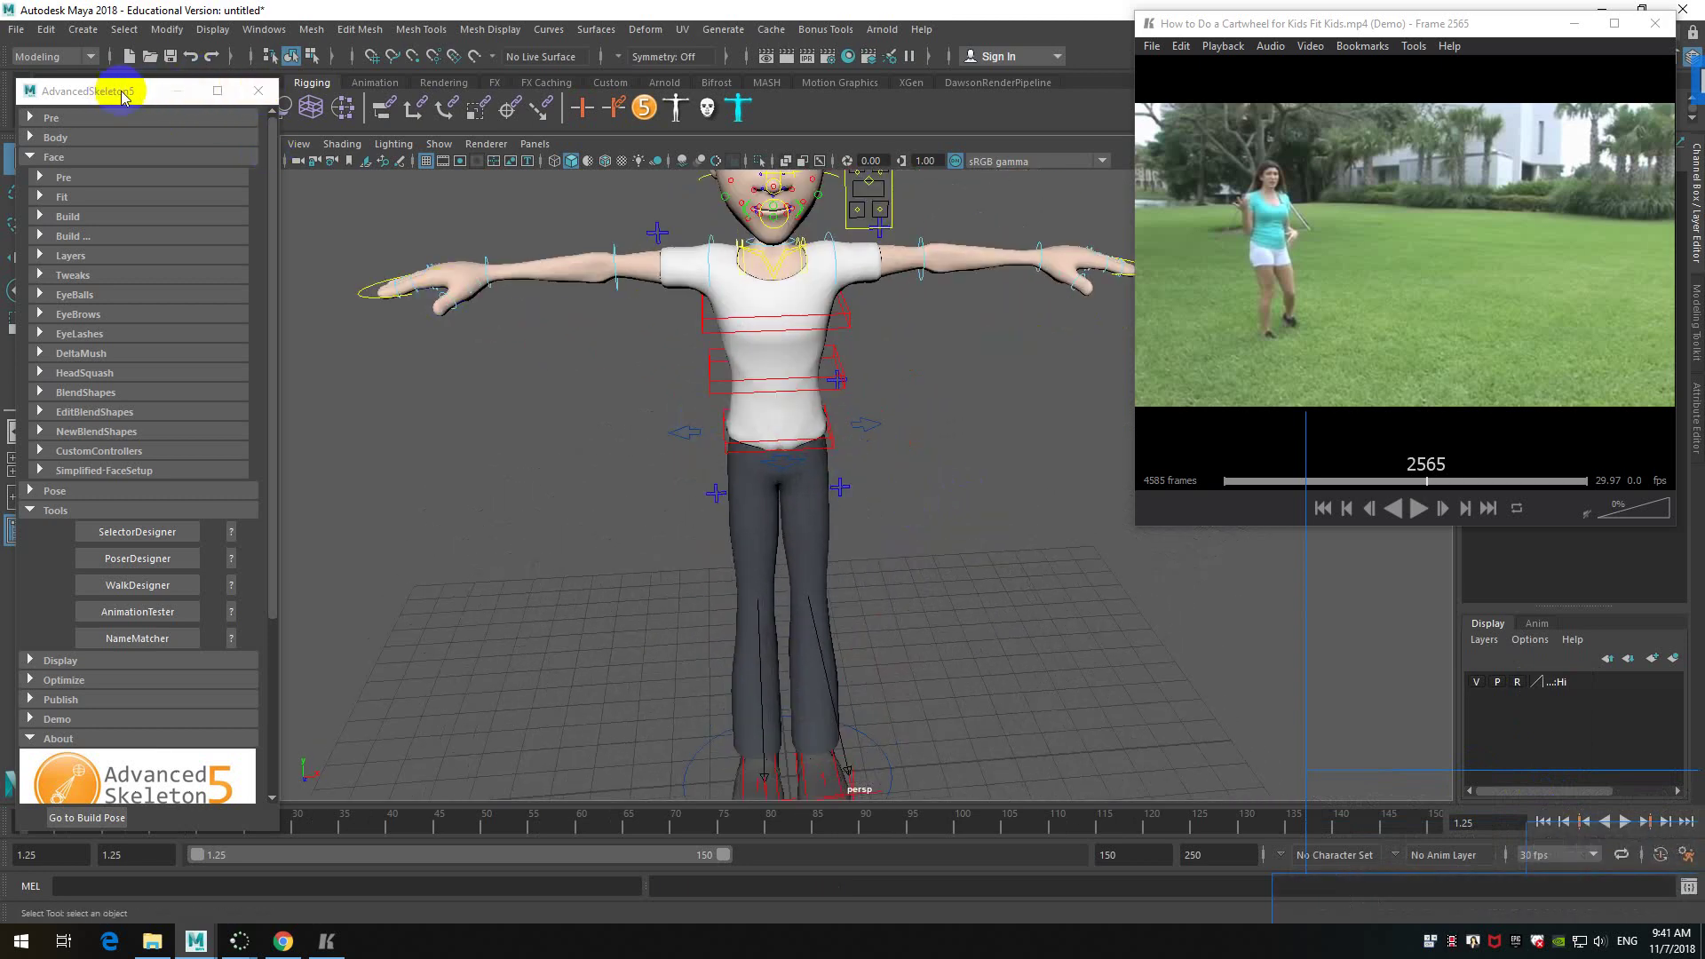
{"action": "left_click_drag", "start_coordinate": [123, 89], "coordinate": [159, 90]}
{"action": "left_click", "coordinate": [303, 90]}
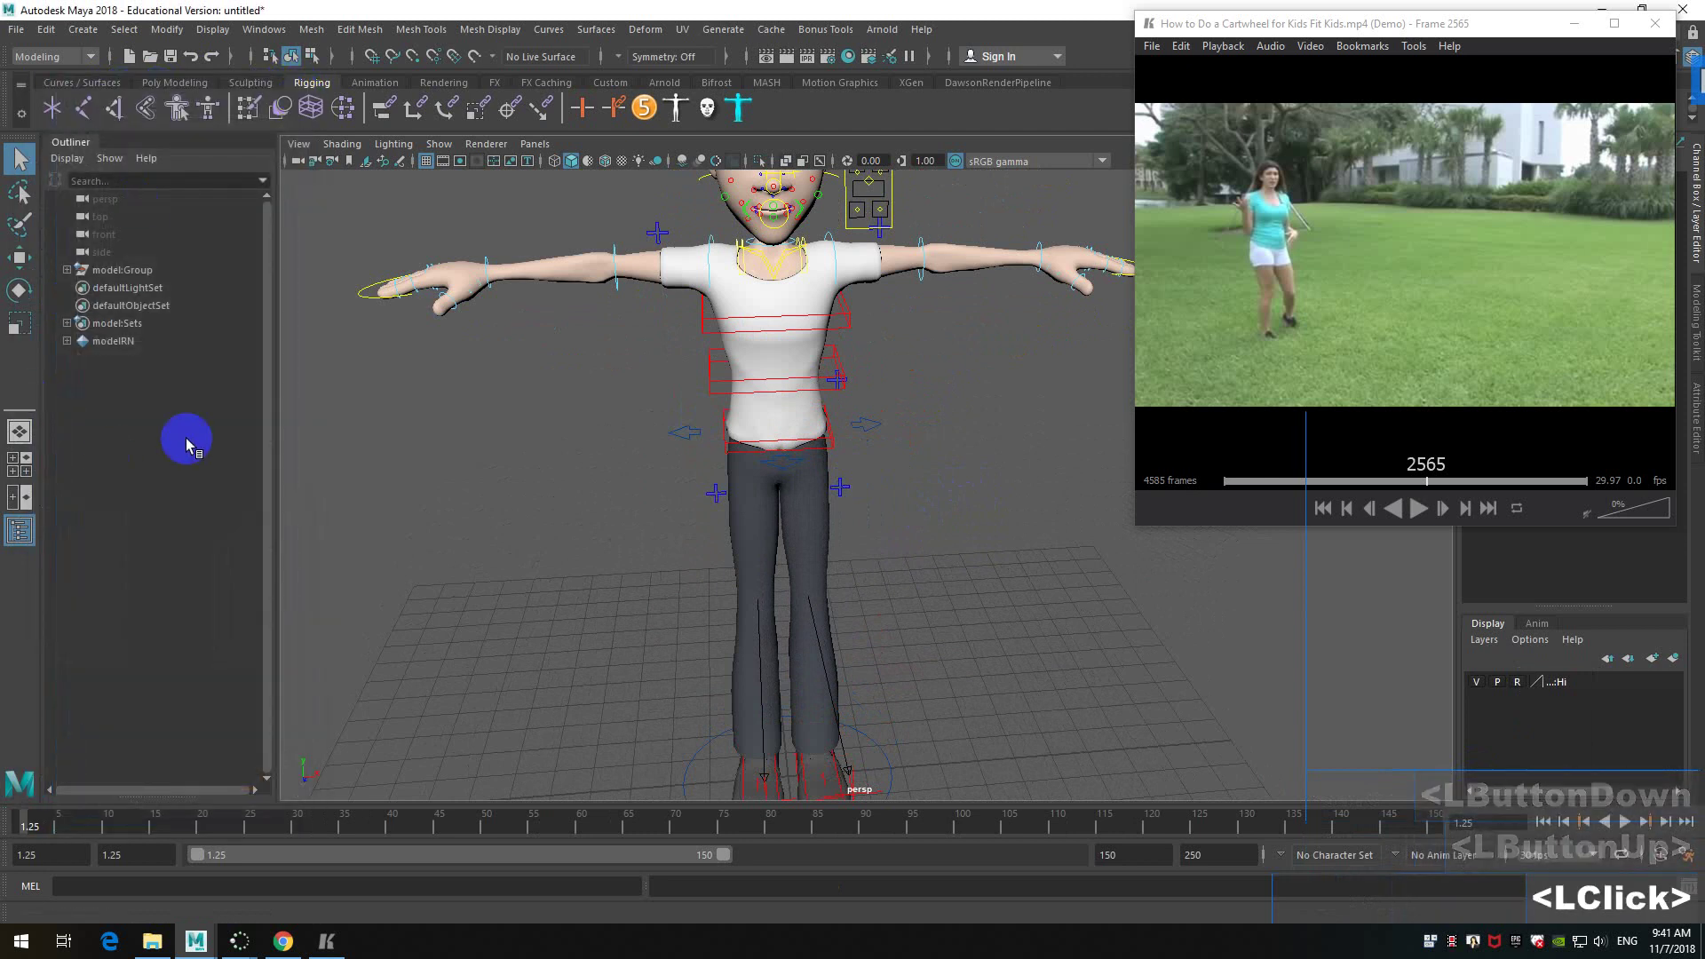
{"action": "left_click", "coordinate": [127, 325]}
{"action": "left_click_drag", "start_coordinate": [67, 329], "coordinate": [97, 349]}
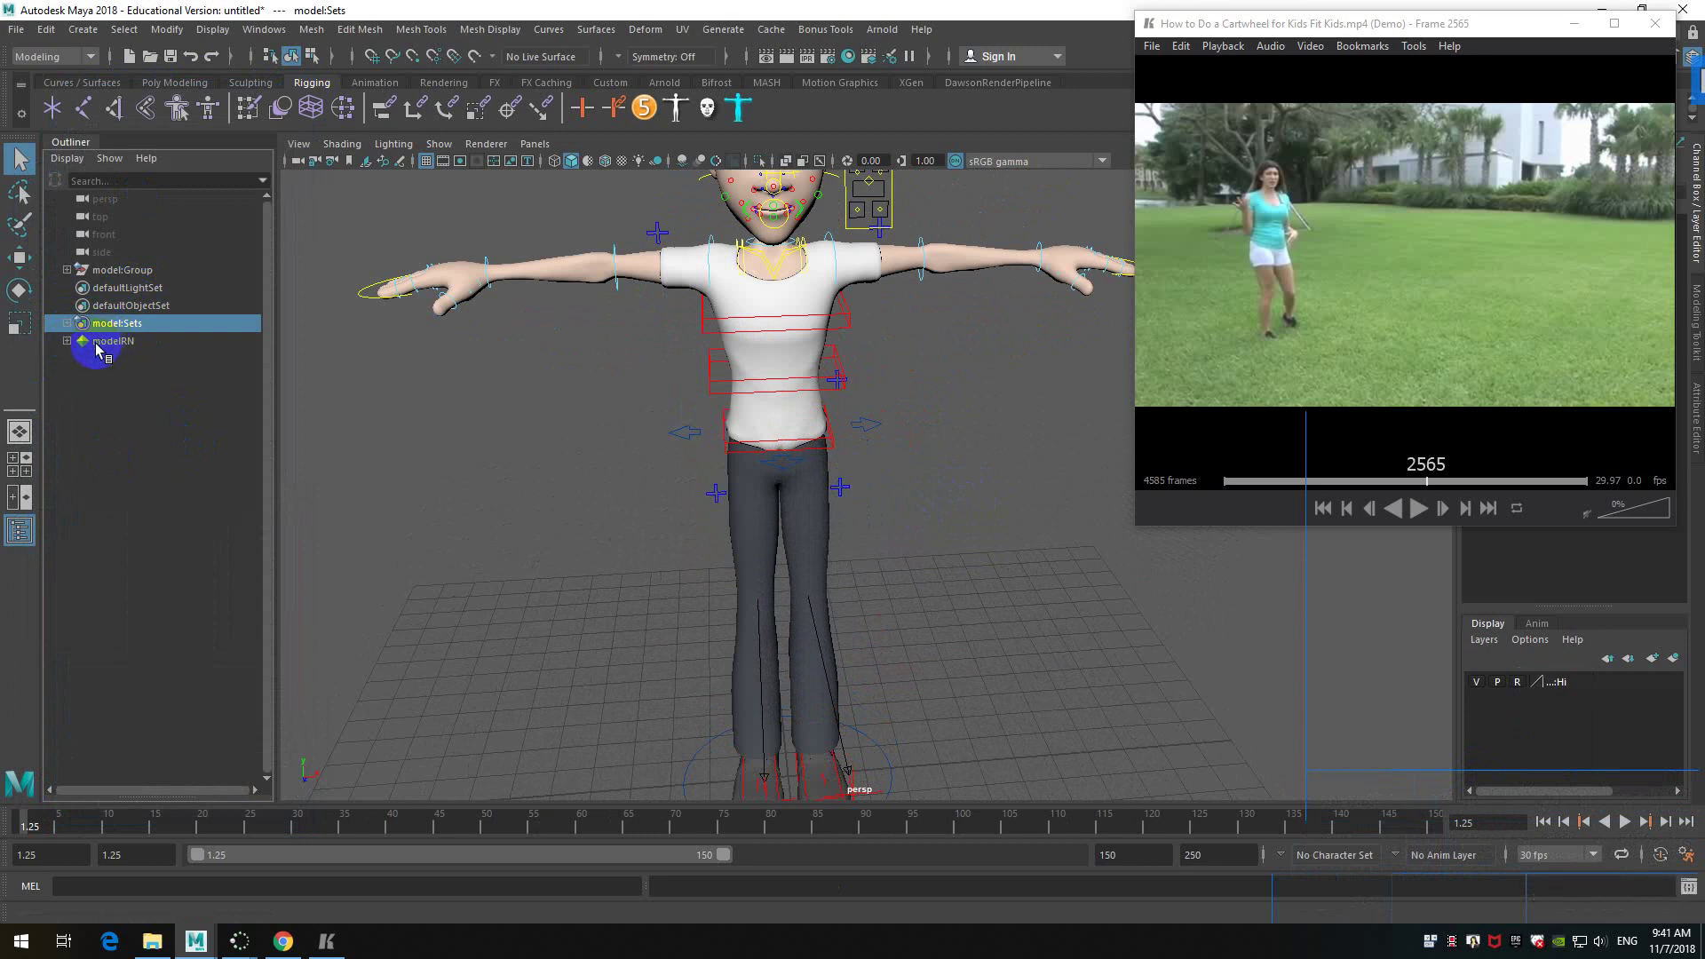
{"action": "left_click", "coordinate": [67, 324]}
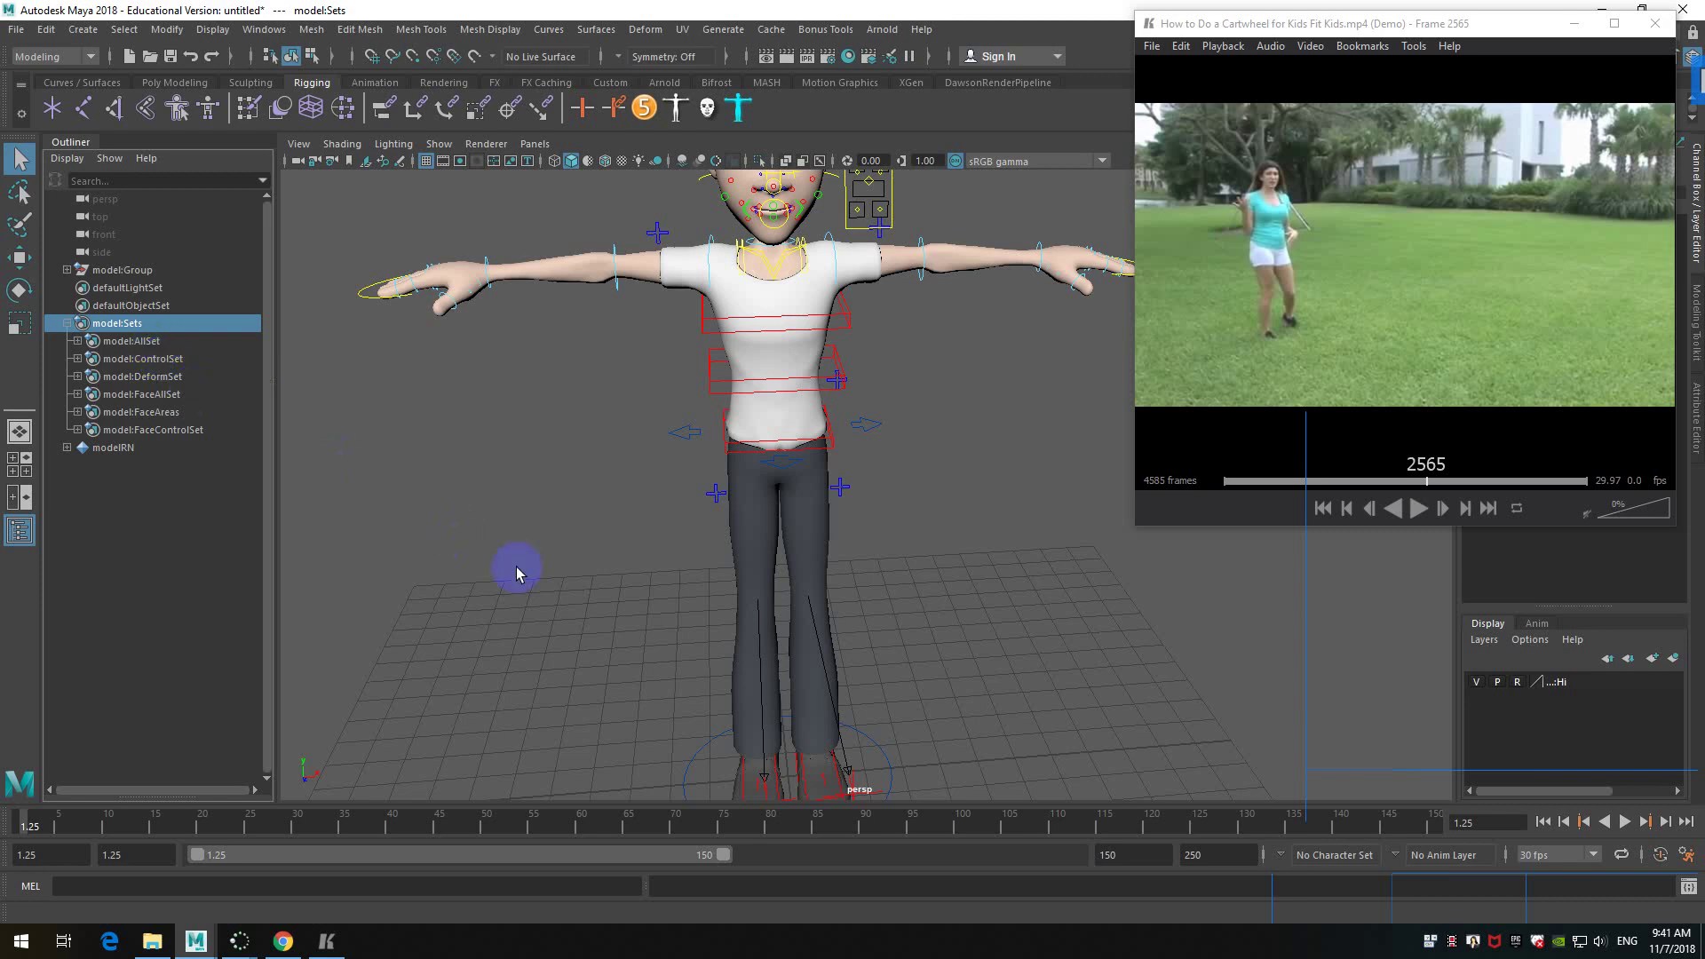
- Deselect the set and move the Keyframe MP player off the Channel Box, over the Outliner area
{"action": "left_click", "coordinate": [563, 513]}
{"action": "scroll", "coordinate": [563, 514], "scroll_direction": "down", "scroll_amount": 2}
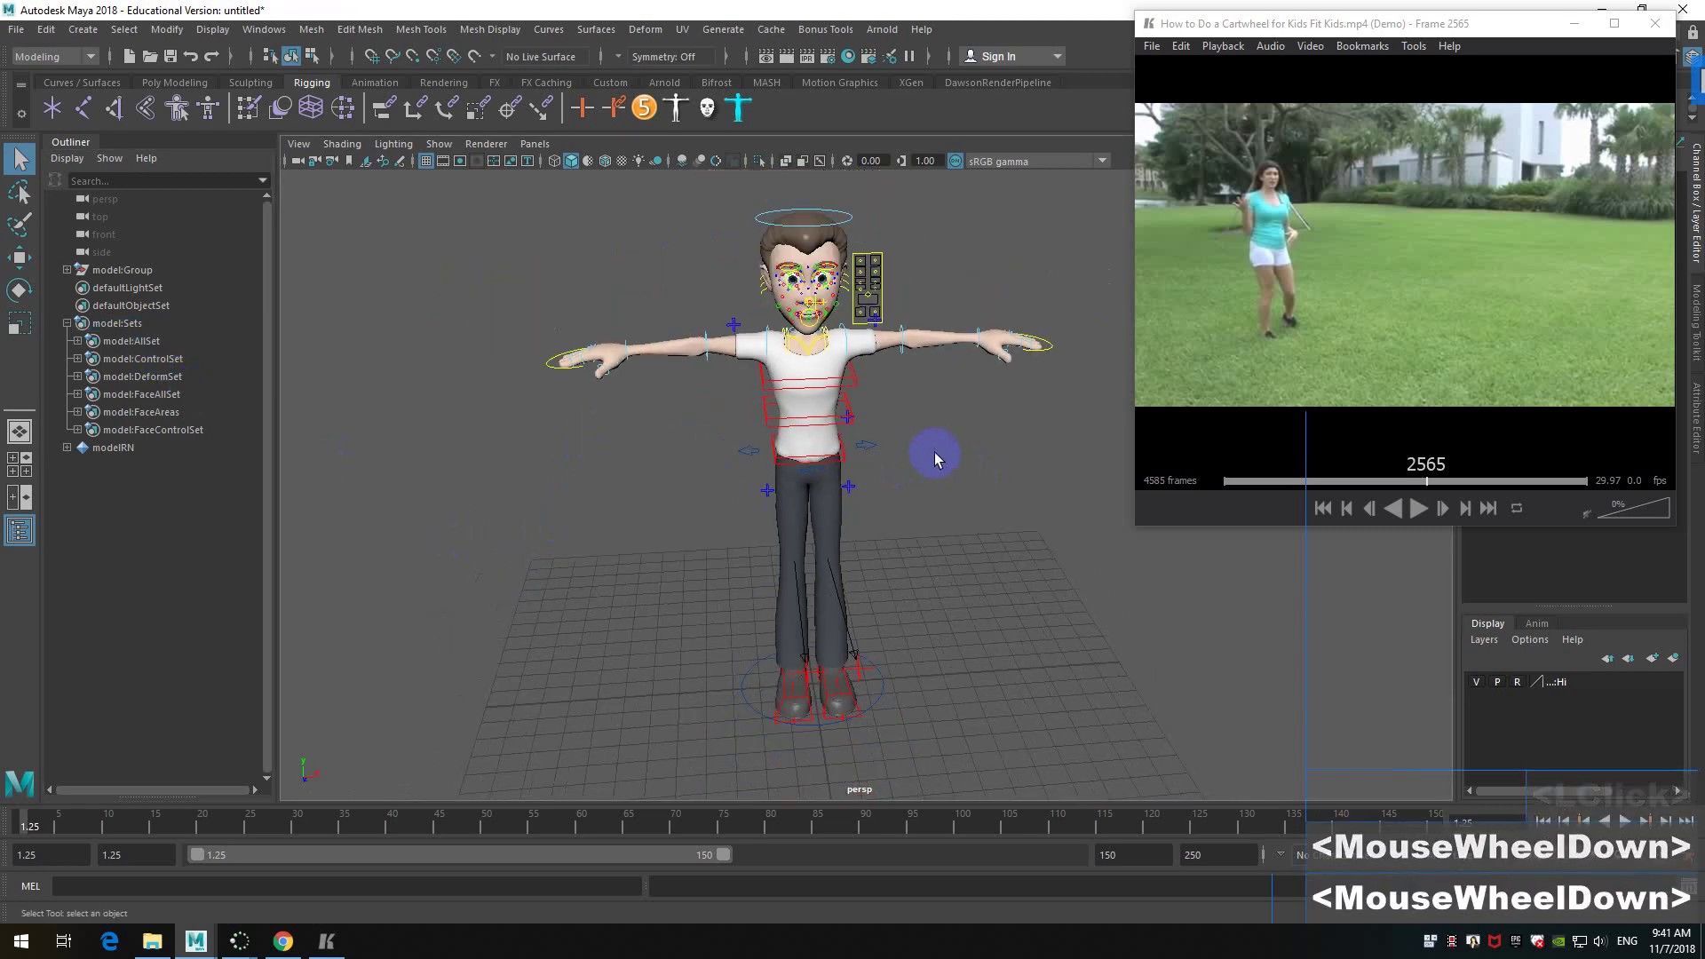
{"action": "middle_click_drag", "start_coordinate": [932, 453], "coordinate": [886, 460], "text": "alt"}
{"action": "left_click_drag", "start_coordinate": [886, 461], "coordinate": [959, 495], "text": "alt"}
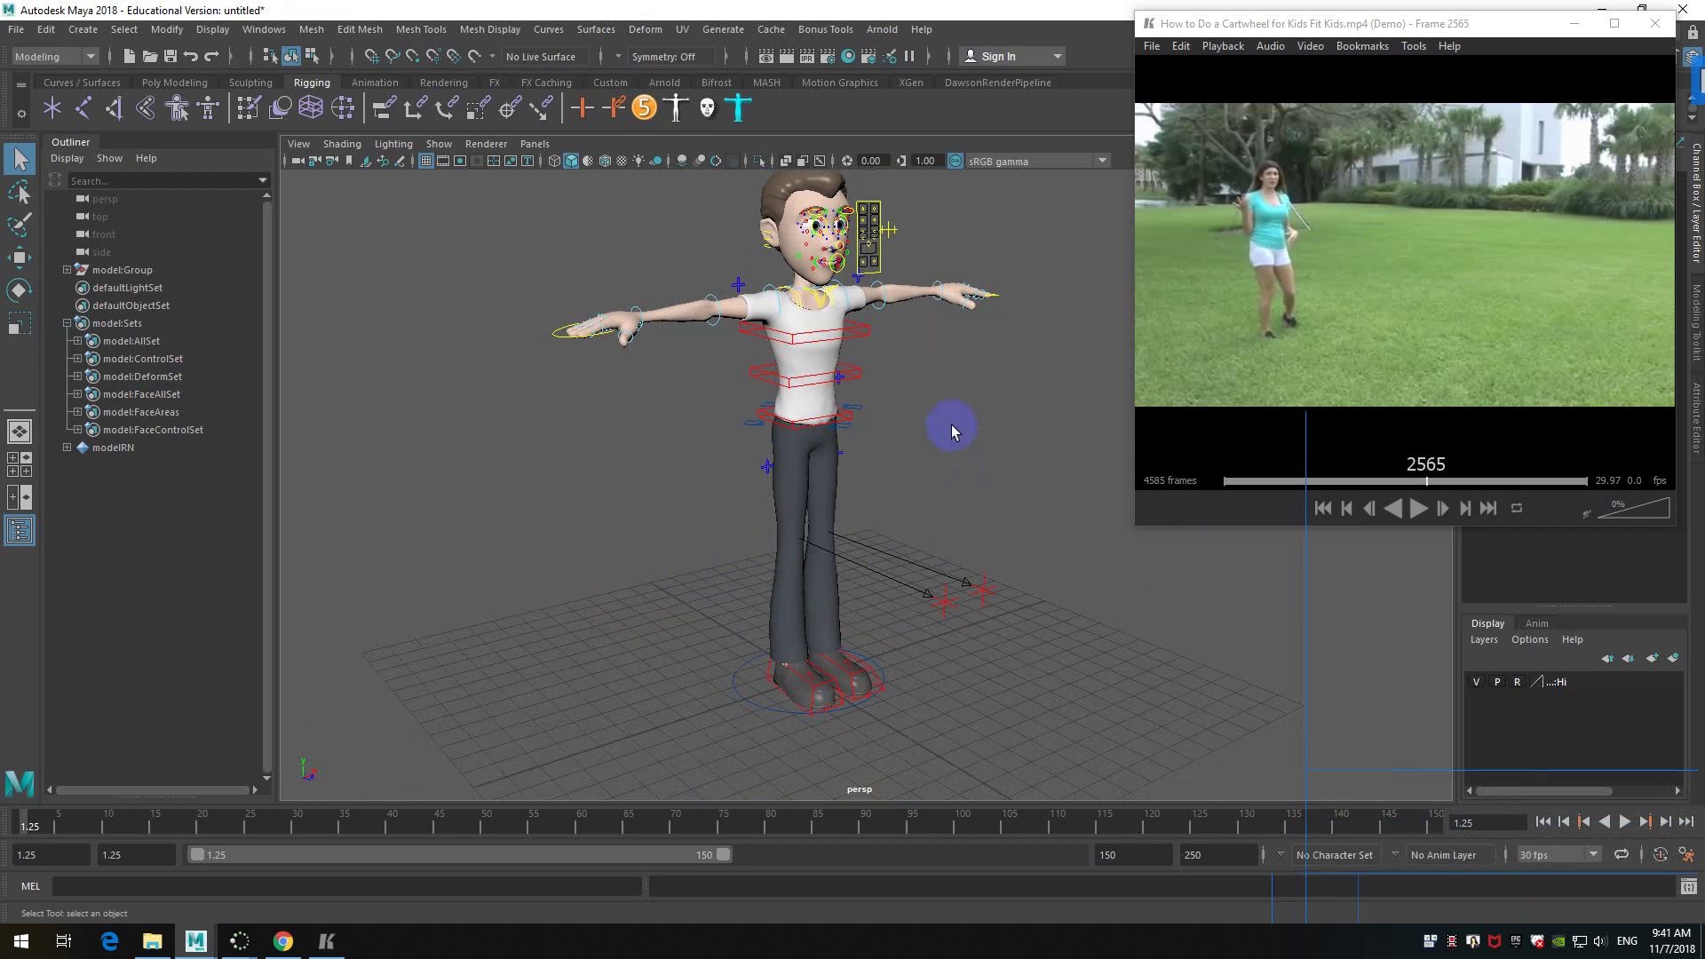
{"action": "middle_click_drag", "start_coordinate": [907, 394], "coordinate": [1001, 385], "text": "alt"}
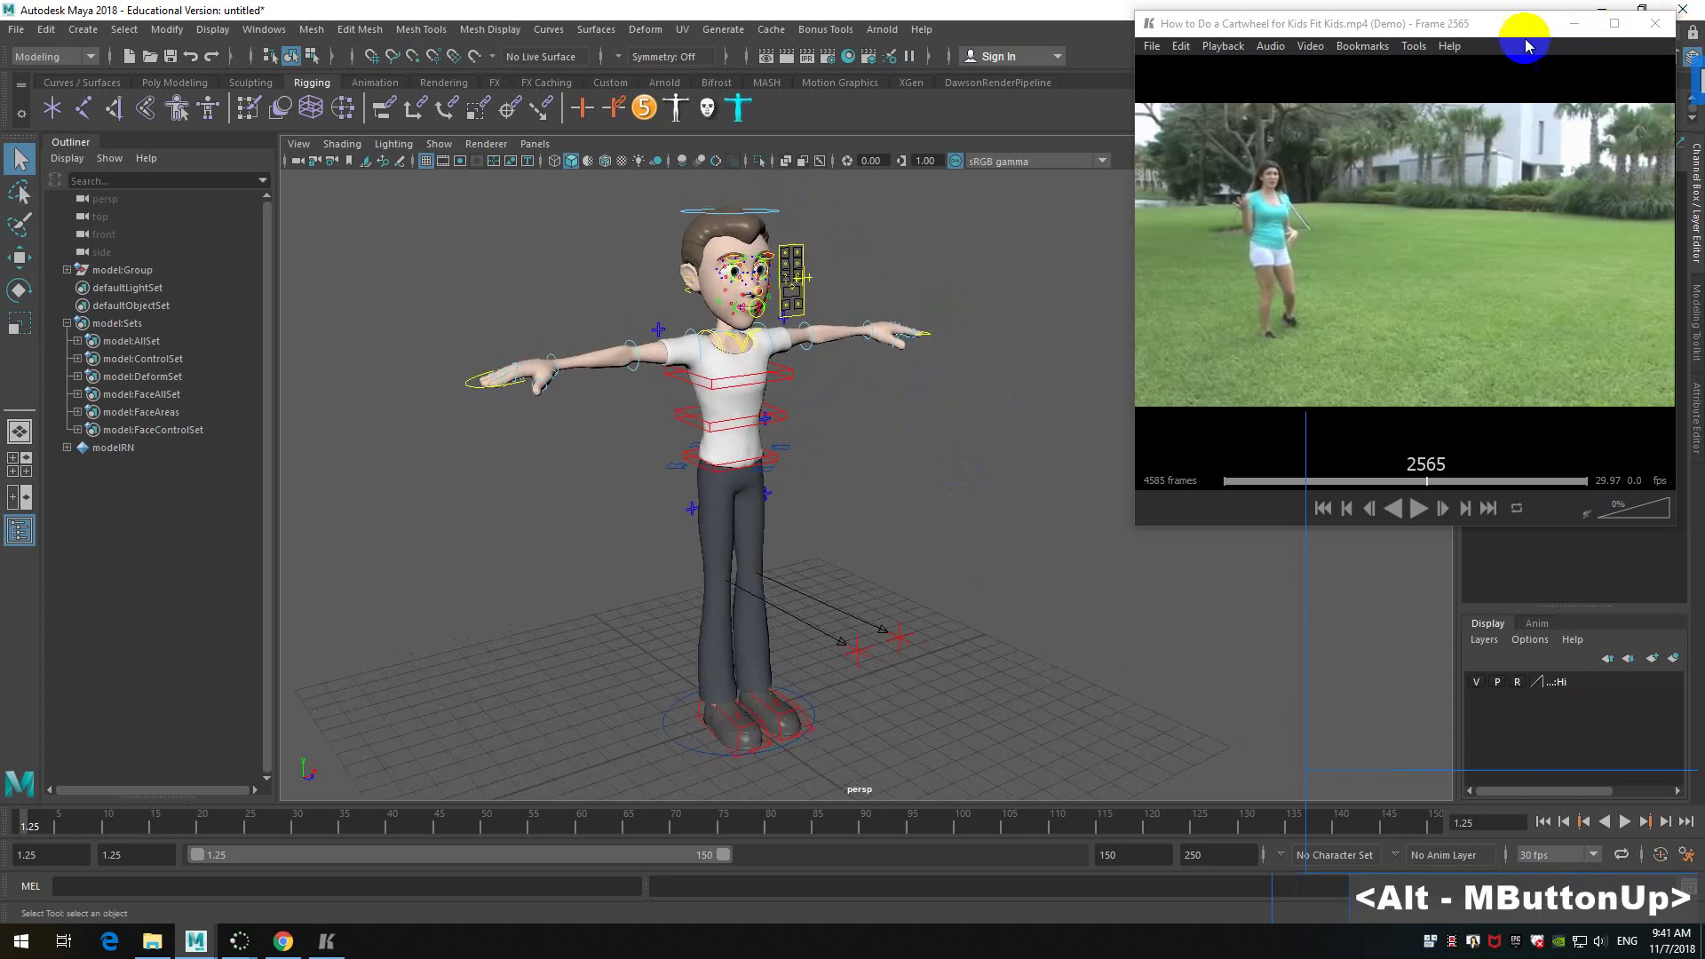
{"action": "left_click_drag", "start_coordinate": [1504, 33], "coordinate": [376, 24]}
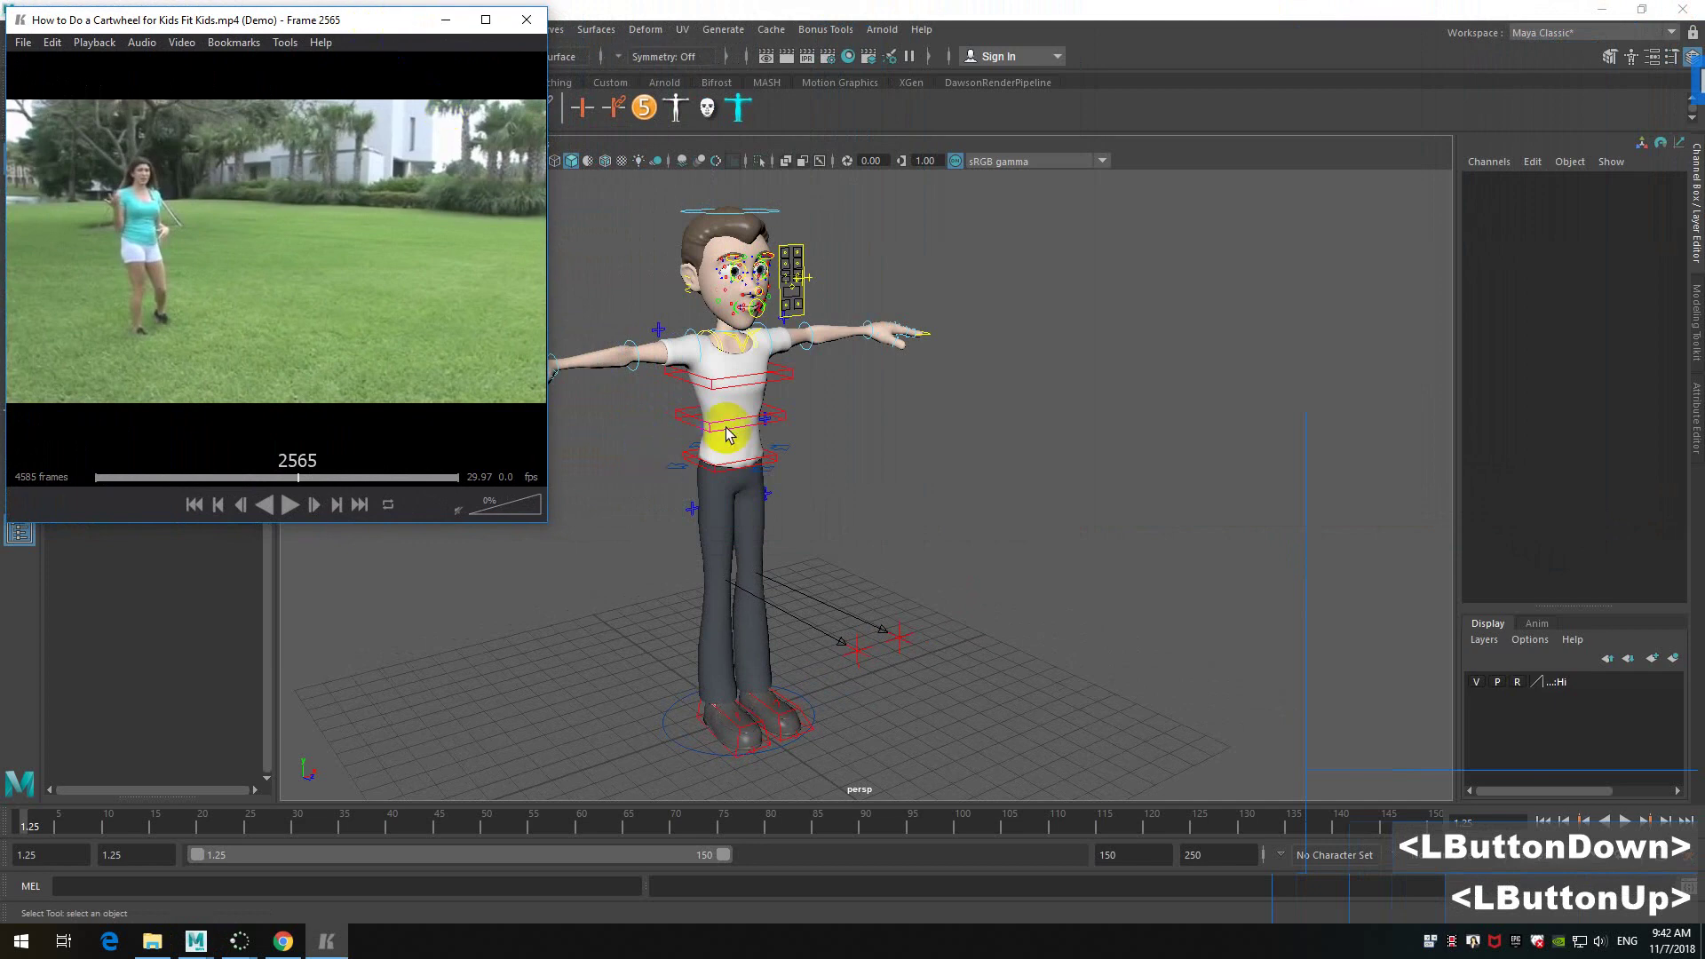
- Switch the character's spine to FK by setting FKIKBlend to 0 on the FKIKSpine_M control
{"action": "middle_click_drag", "start_coordinate": [1030, 418], "coordinate": [1183, 435], "text": "alt"}
{"action": "left_click_drag", "start_coordinate": [1183, 435], "coordinate": [1092, 453], "text": "alt"}
{"action": "middle_click_drag", "start_coordinate": [1092, 453], "coordinate": [942, 267], "text": "alt"}
{"action": "scroll", "coordinate": [924, 232], "scroll_direction": "up", "scroll_amount": 3, "text": "alt"}
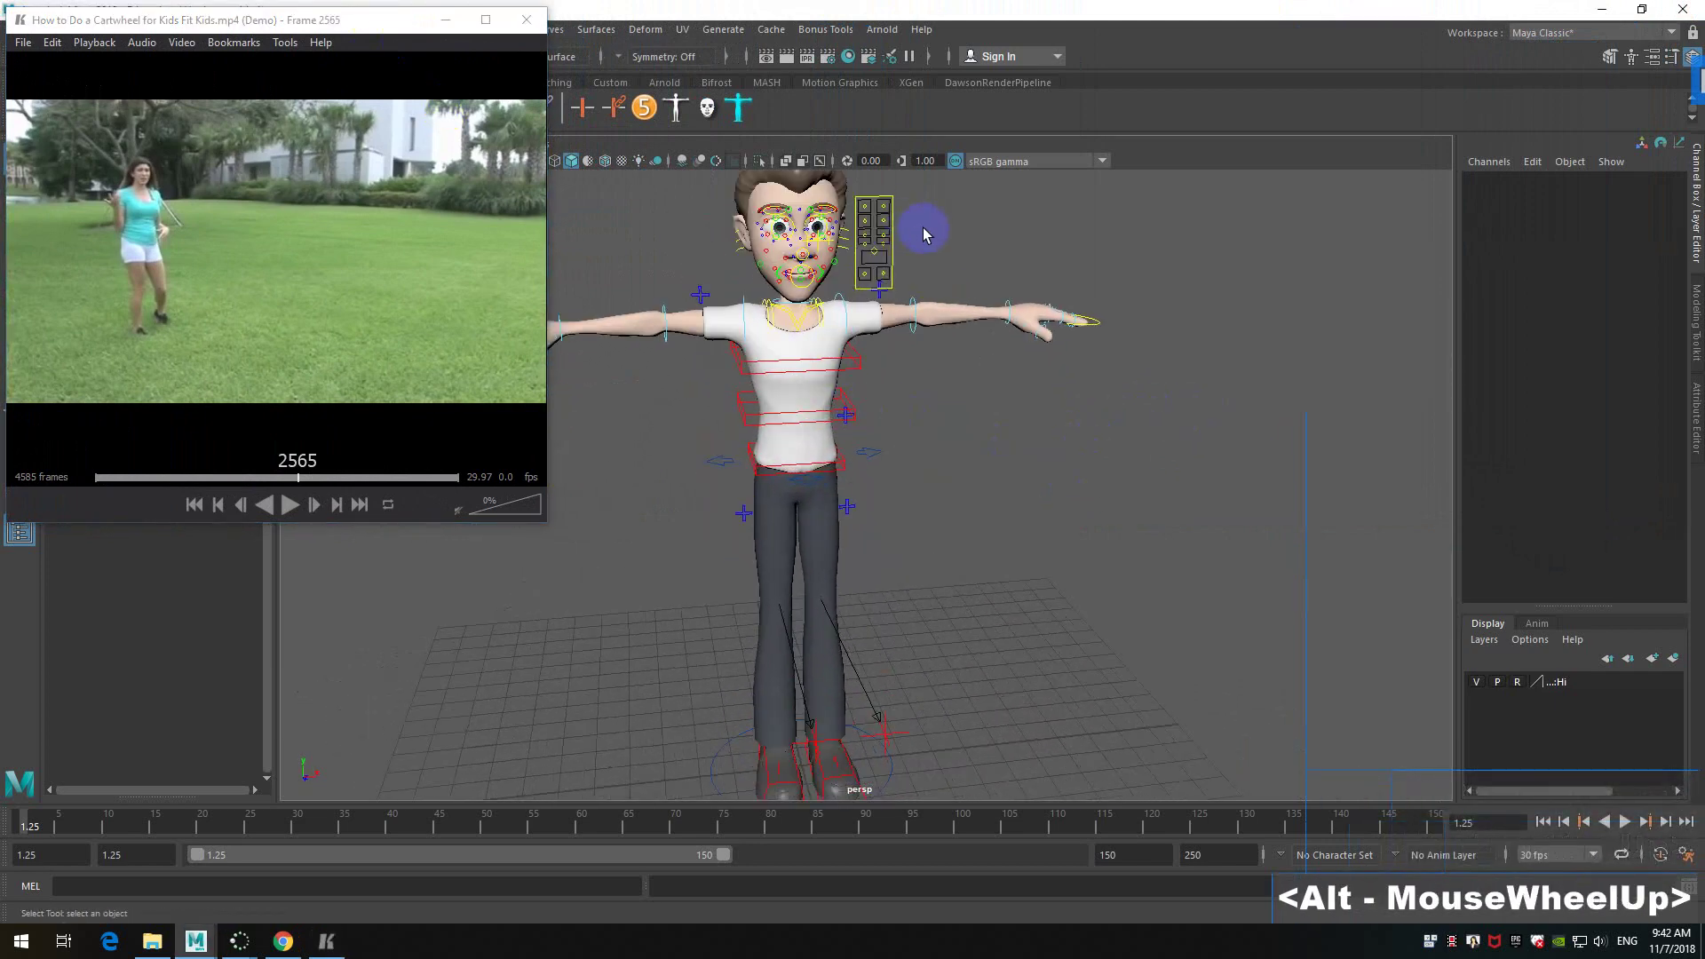
{"action": "left_click_drag", "start_coordinate": [910, 378], "coordinate": [845, 323], "text": "alt"}
{"action": "left_click", "coordinate": [693, 252]}
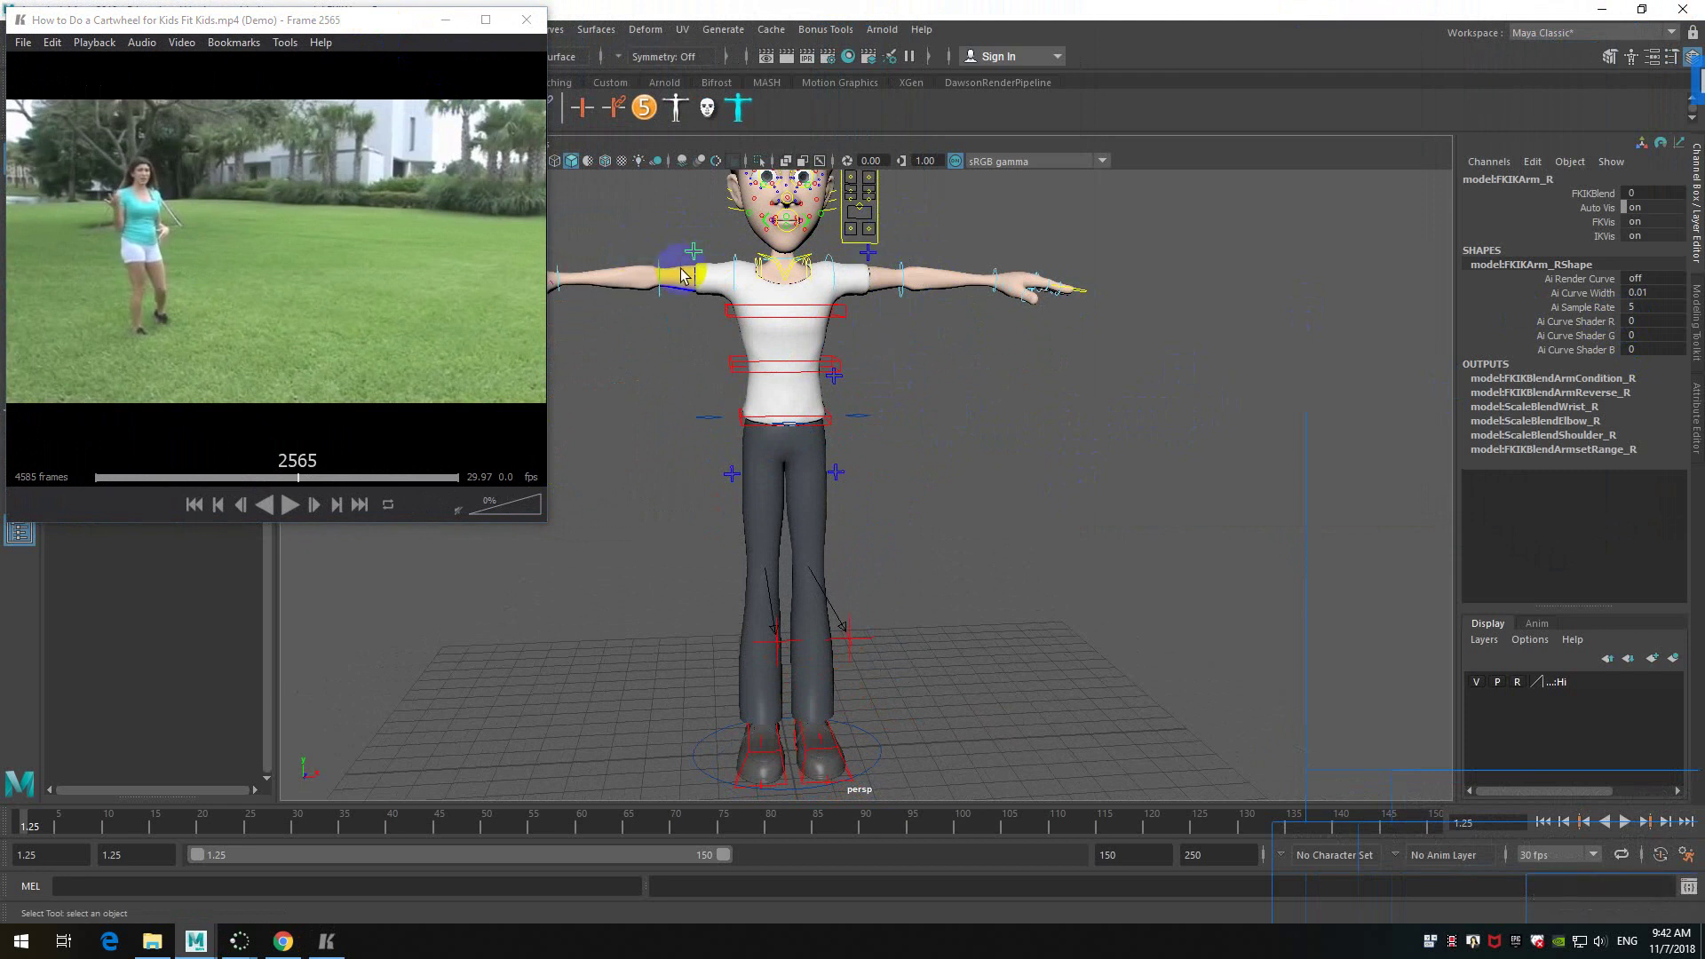
{"action": "left_click", "coordinate": [834, 377]}
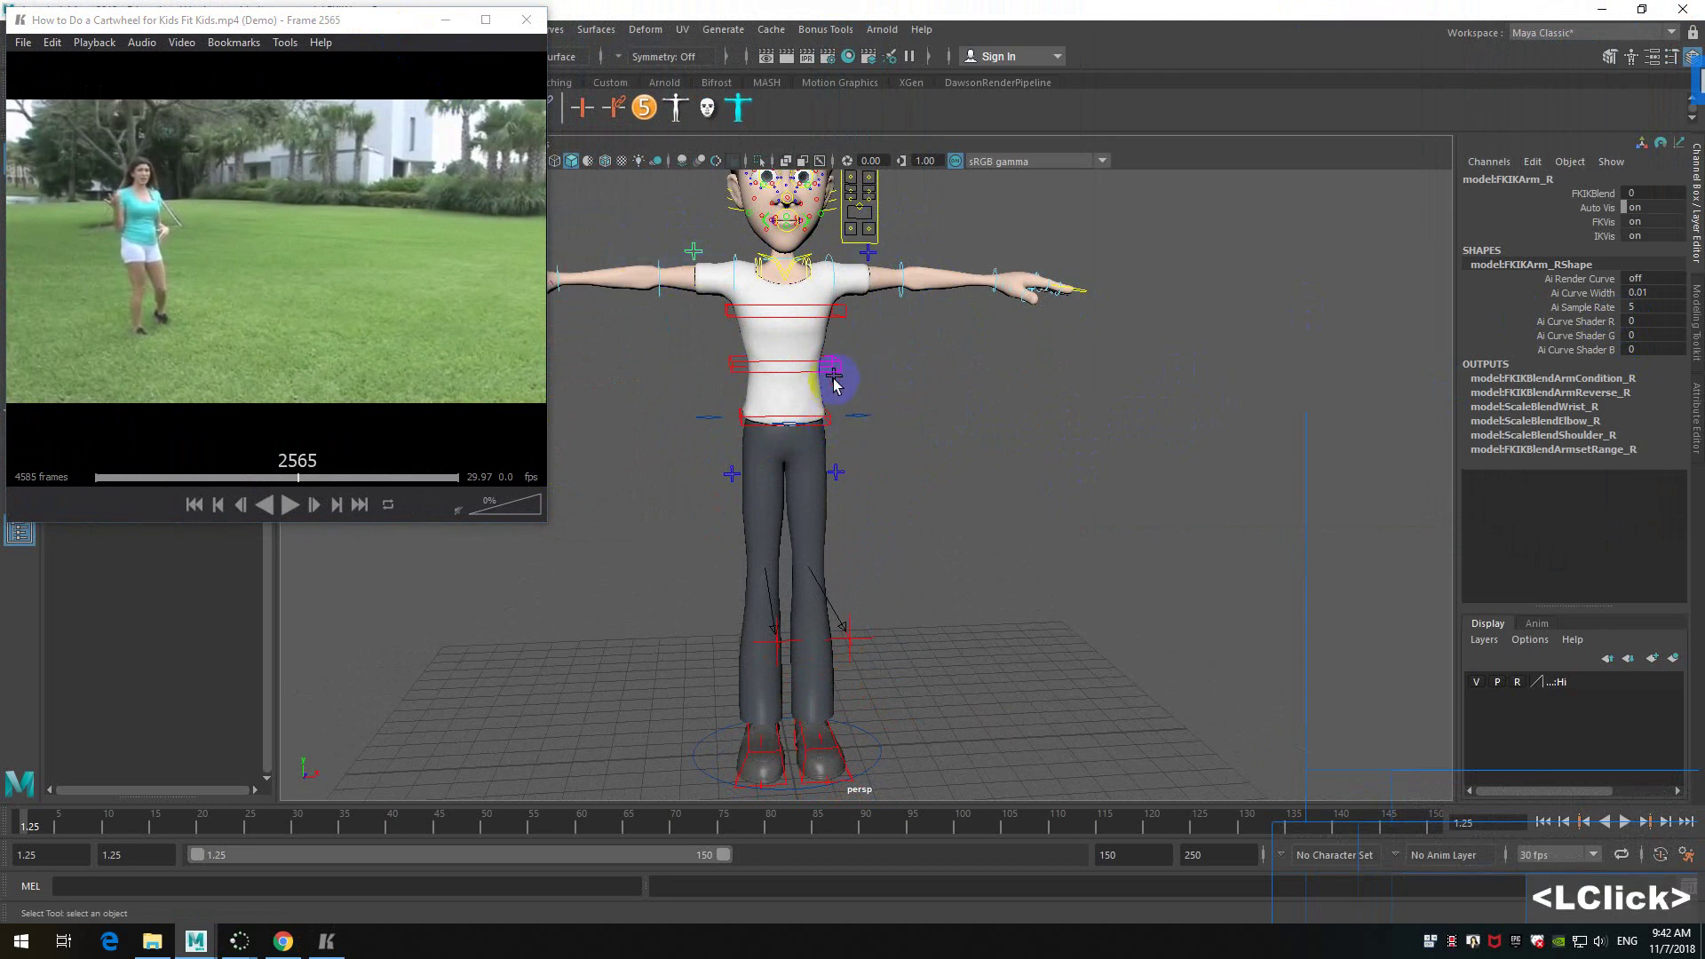
{"action": "left_click", "coordinate": [1595, 195]}
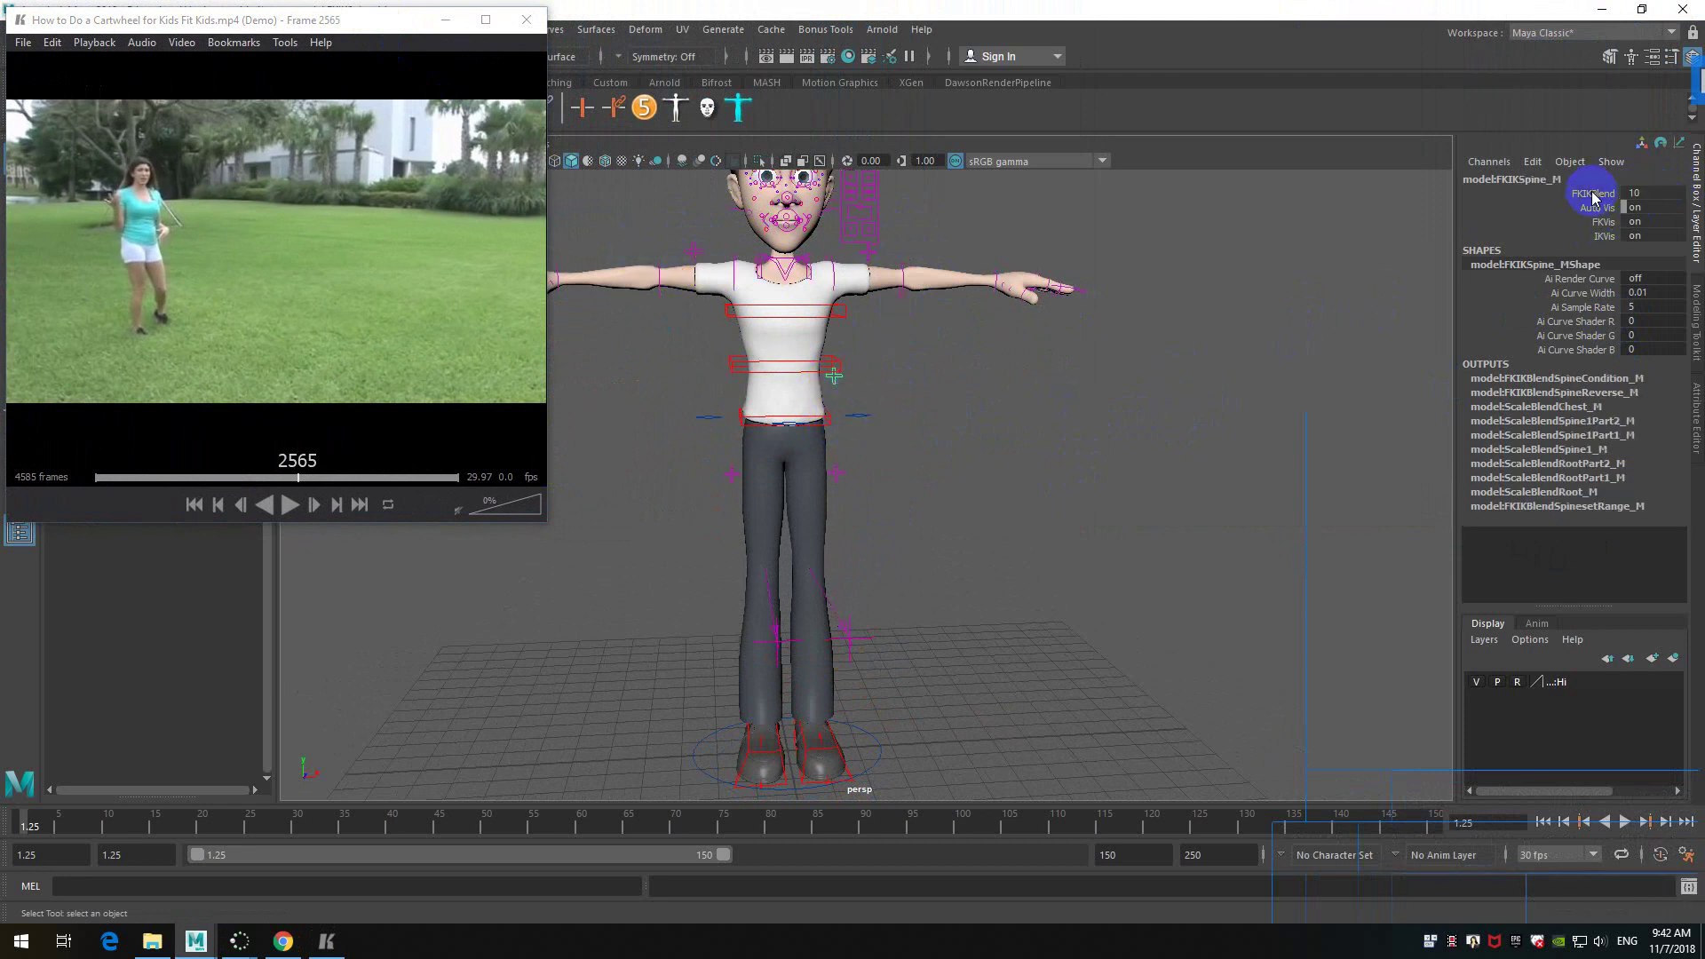
{"action": "double_click", "coordinate": [1650, 193]}
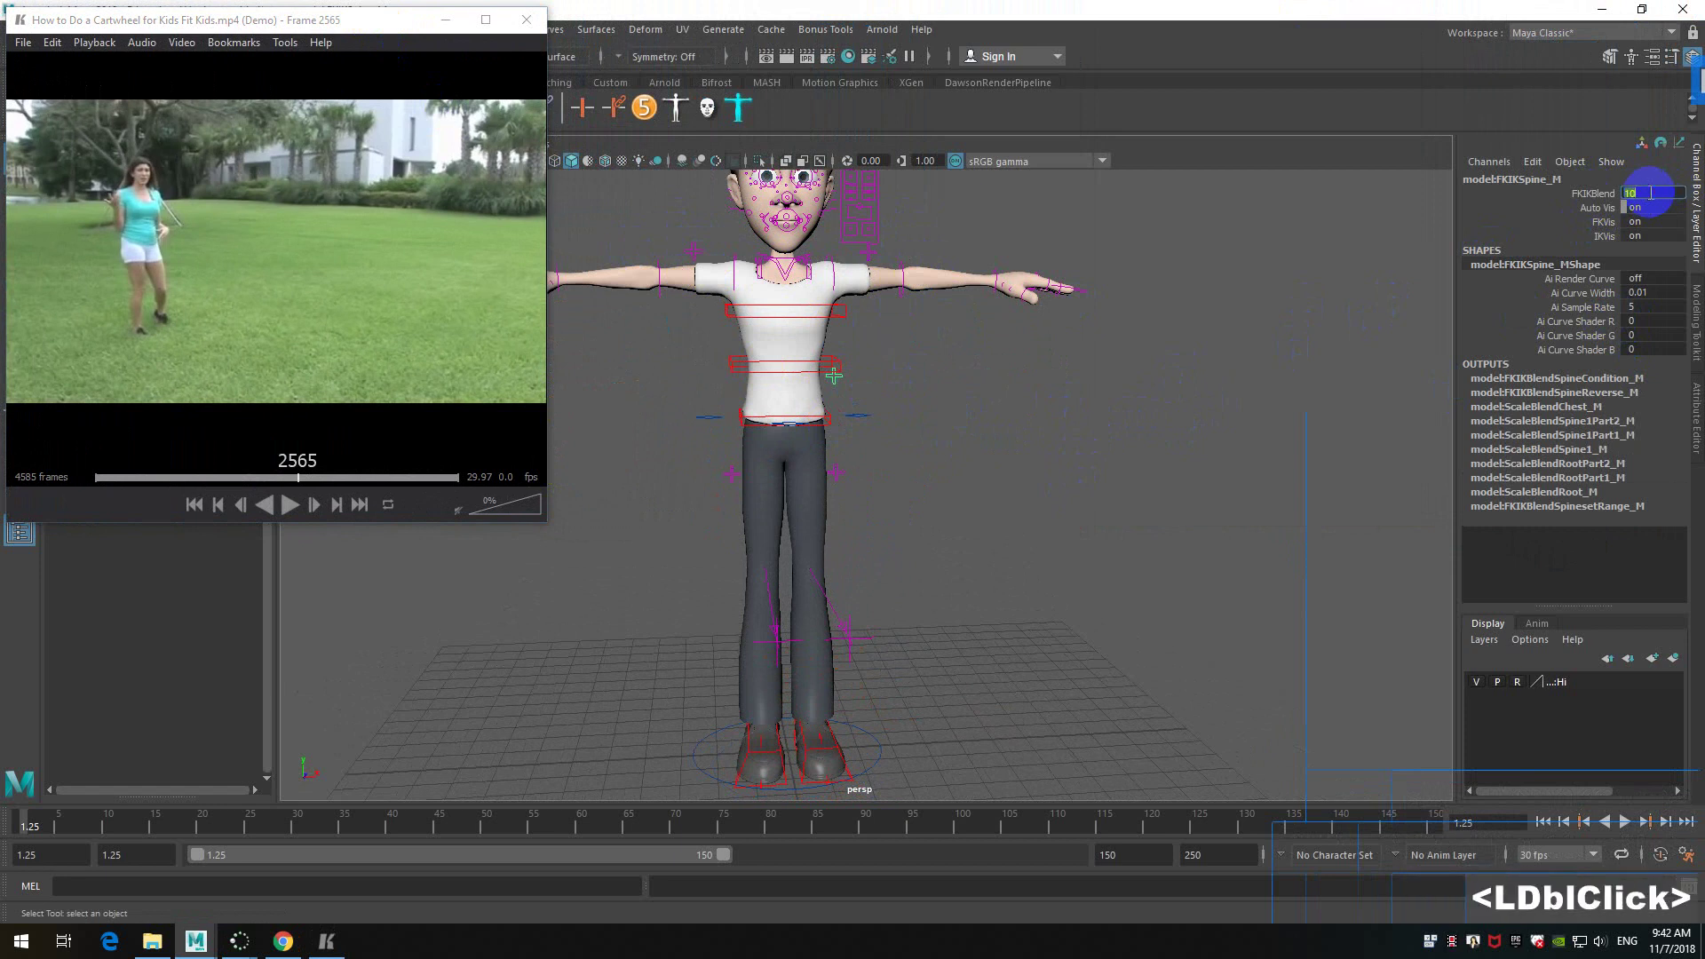
{"action": "type", "text": "0"}
{"action": "key", "text": "Return"}
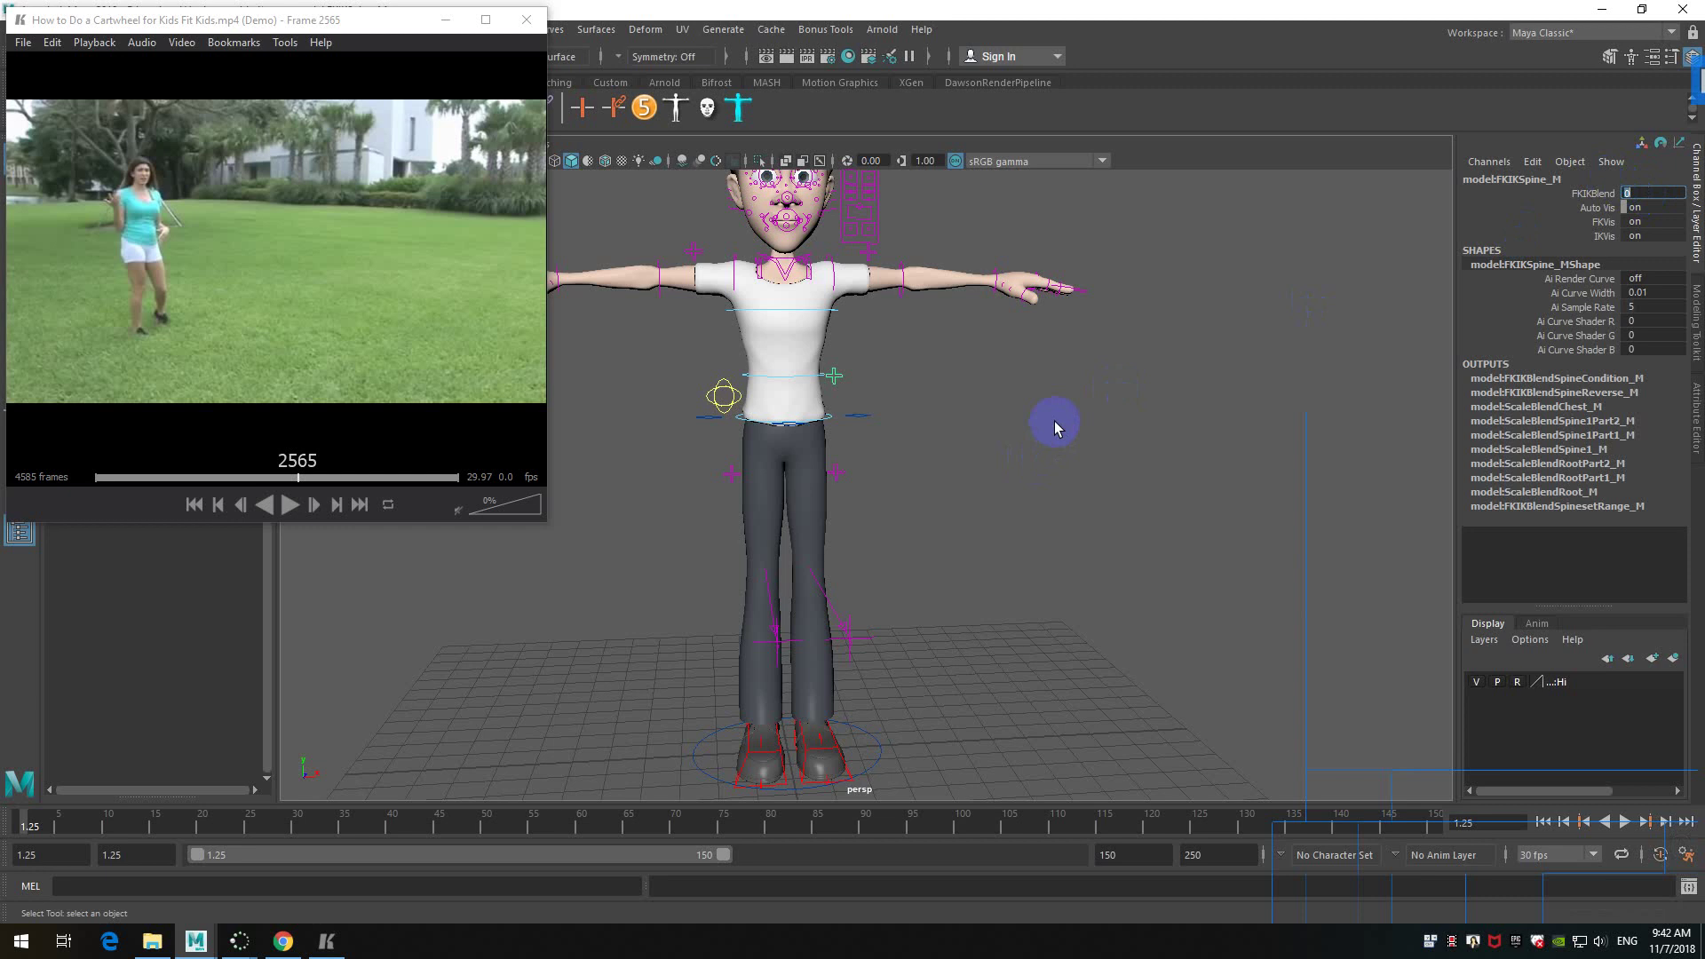
- Try moving the FKChest_M control sideways with the Move tool, undo the move and clear the selection
{"action": "middle_click_drag", "start_coordinate": [1016, 426], "coordinate": [997, 419], "text": "alt"}
{"action": "left_click_drag", "start_coordinate": [998, 418], "coordinate": [891, 397], "text": "alt"}
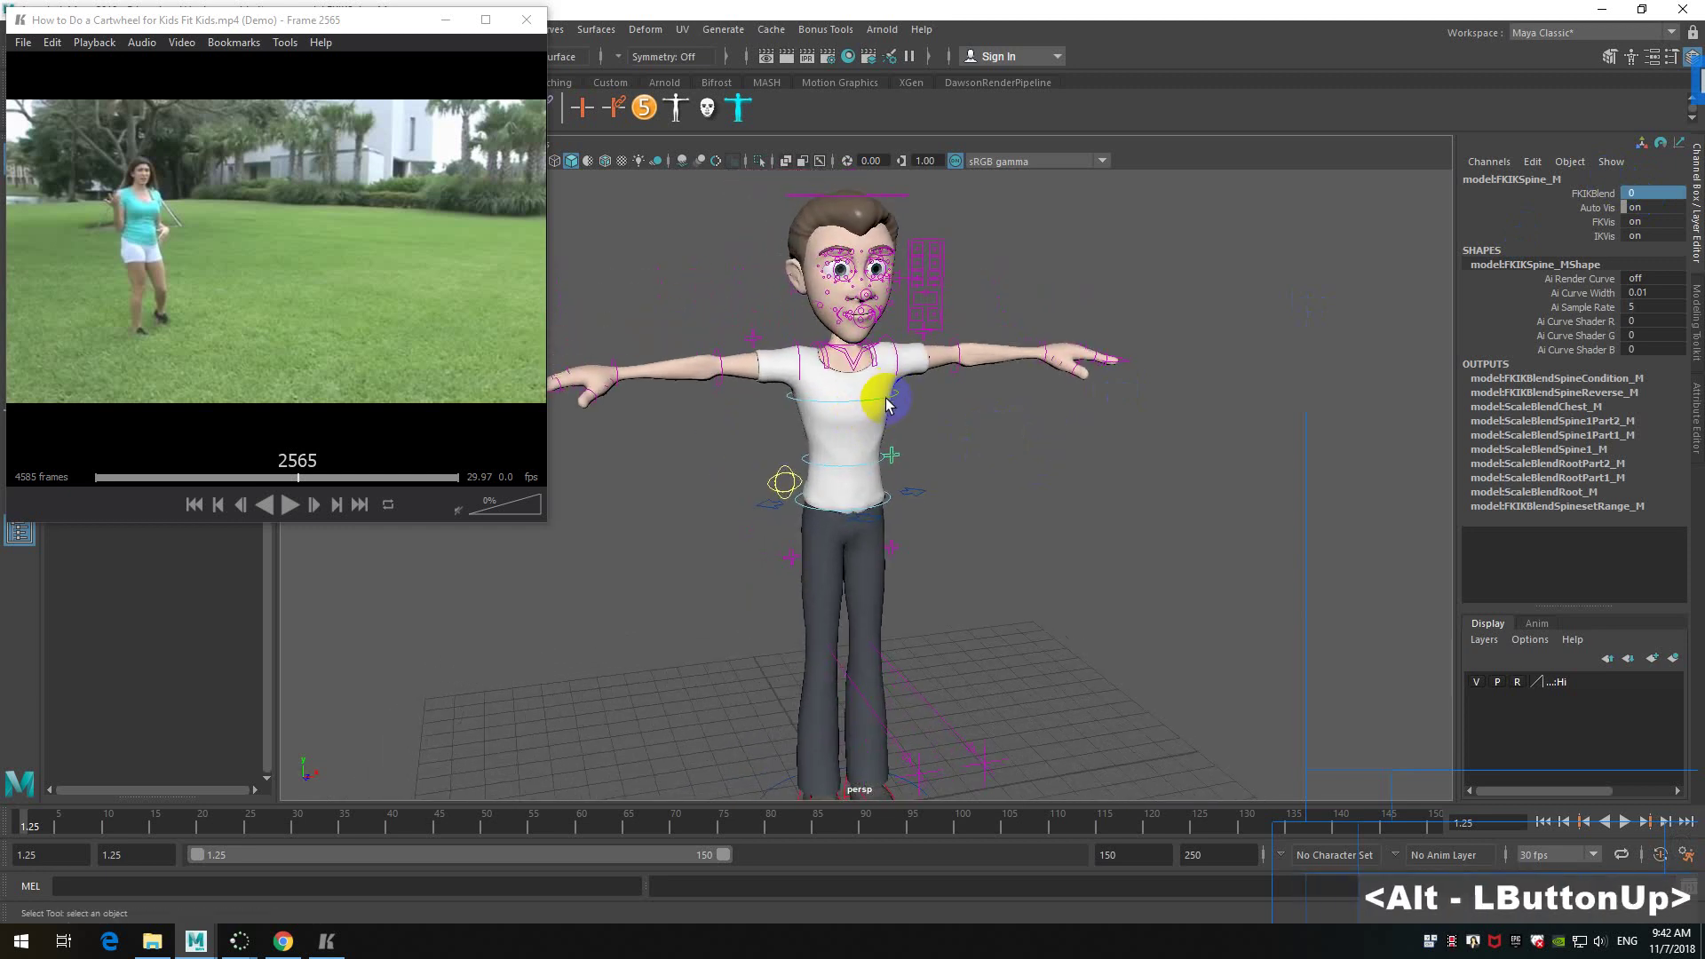
{"action": "left_click", "coordinate": [891, 397]}
{"action": "key", "text": "w"}
{"action": "left_click_drag", "start_coordinate": [935, 392], "coordinate": [1092, 433]}
{"action": "key", "text": "ctrl+z"}
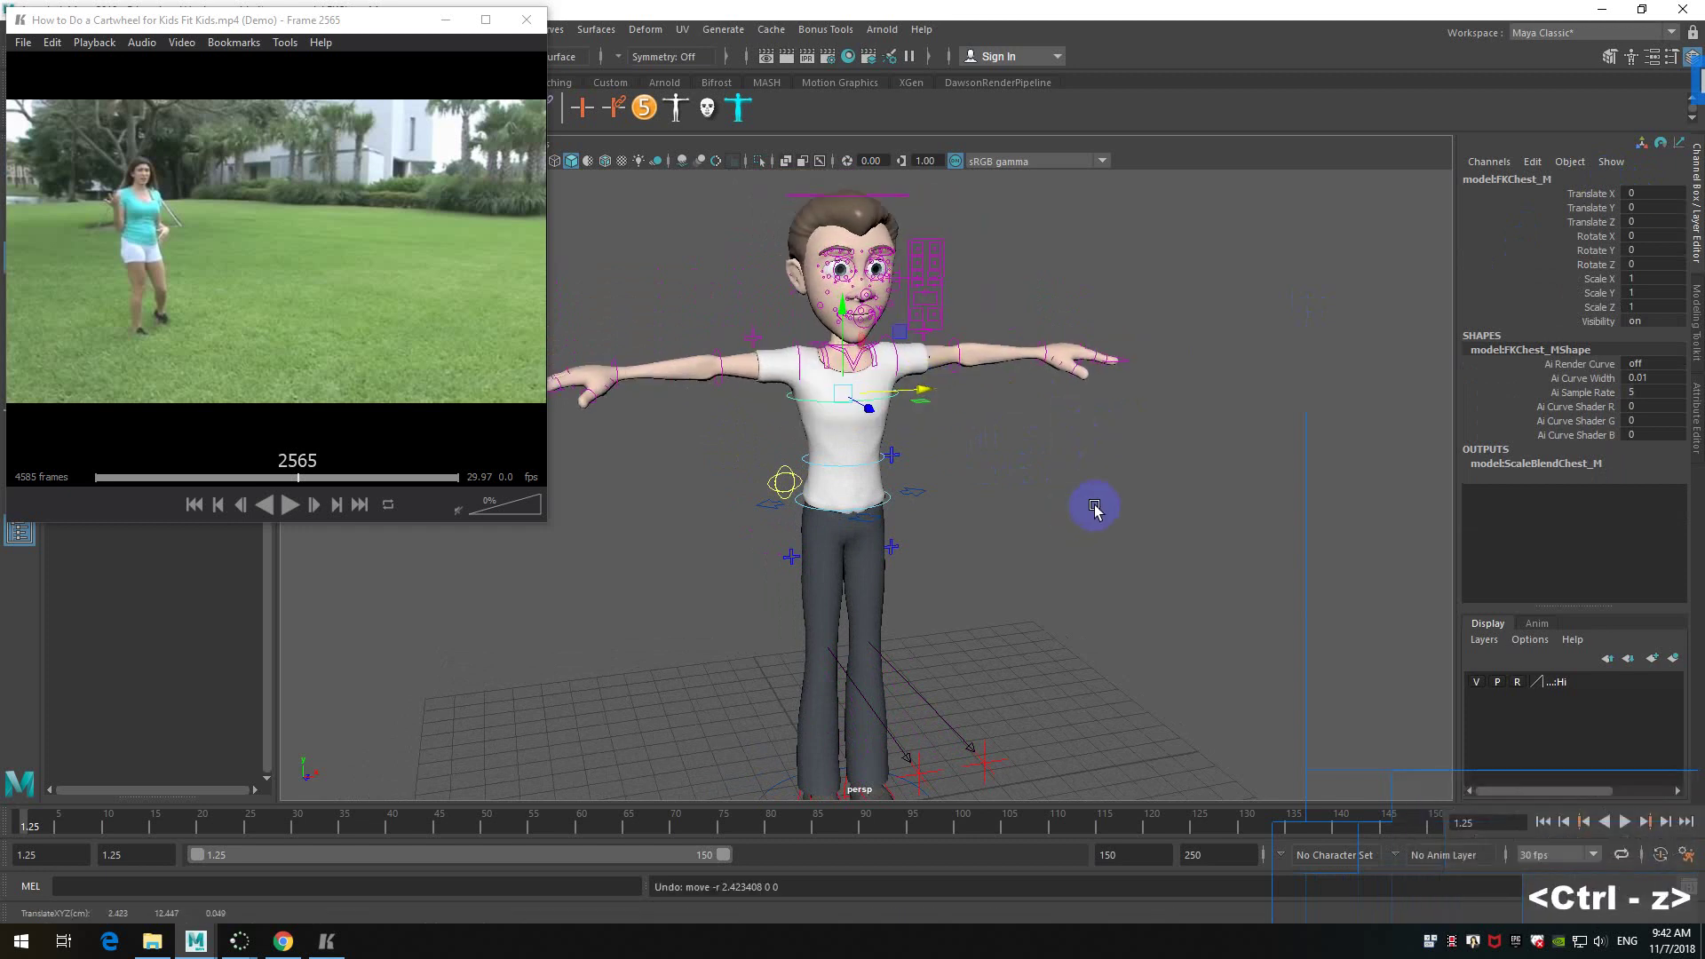
{"action": "left_click", "coordinate": [1058, 483]}
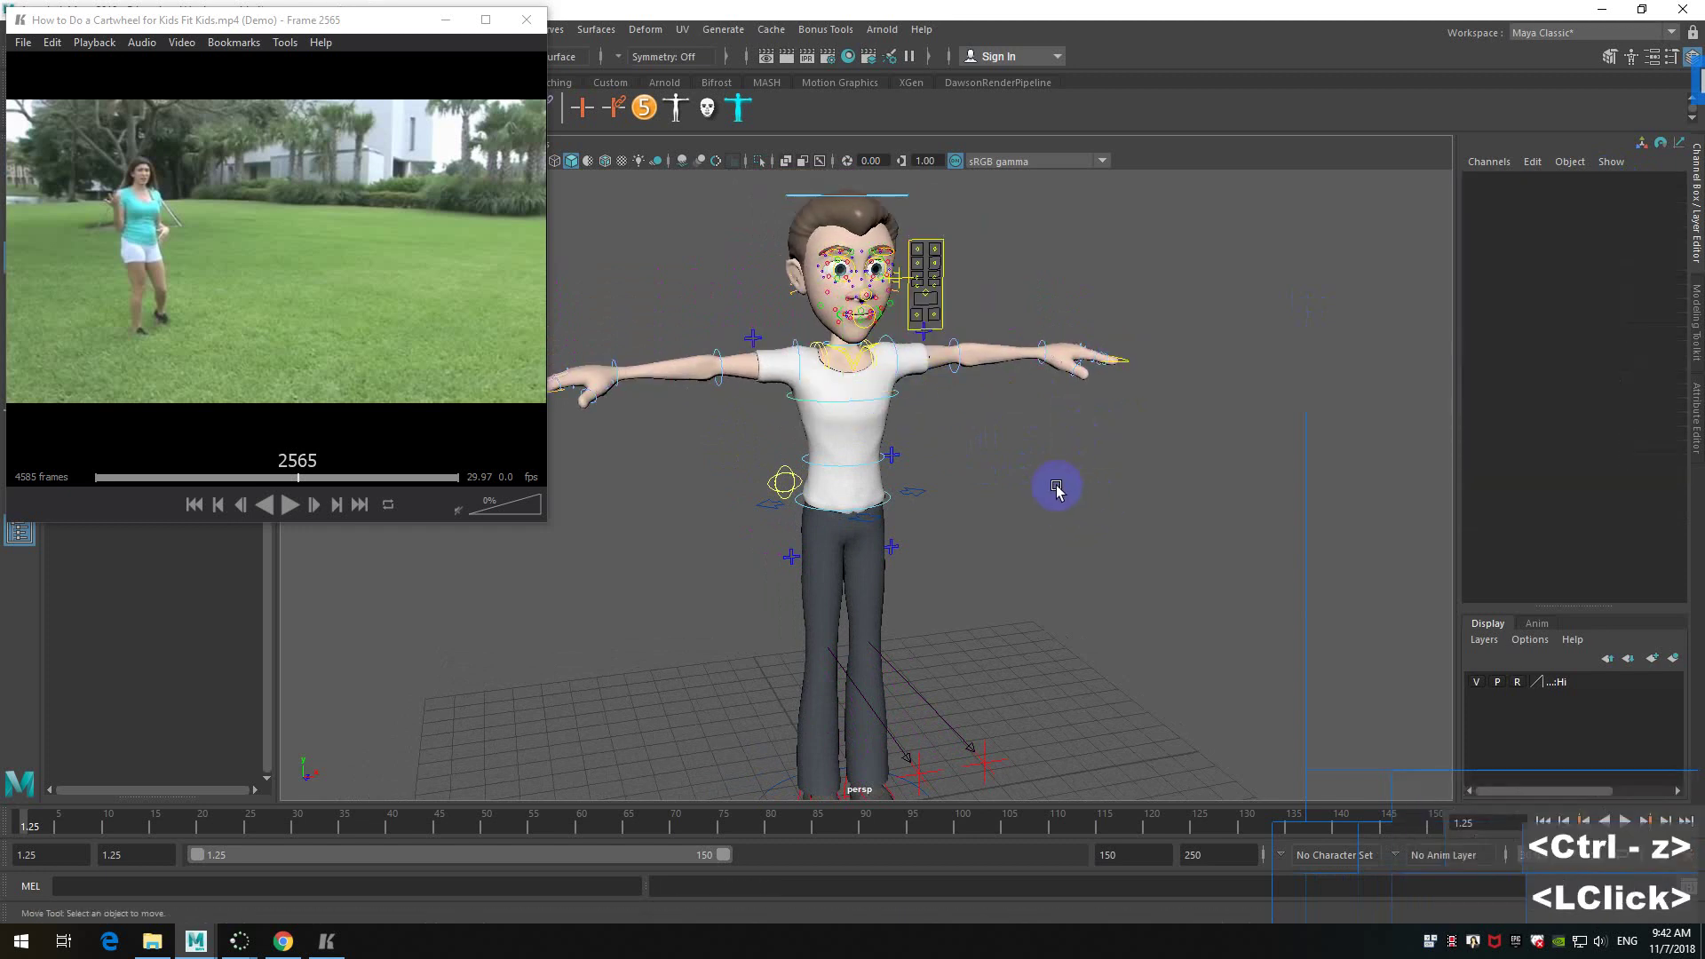
{"action": "left_click", "coordinate": [897, 456]}
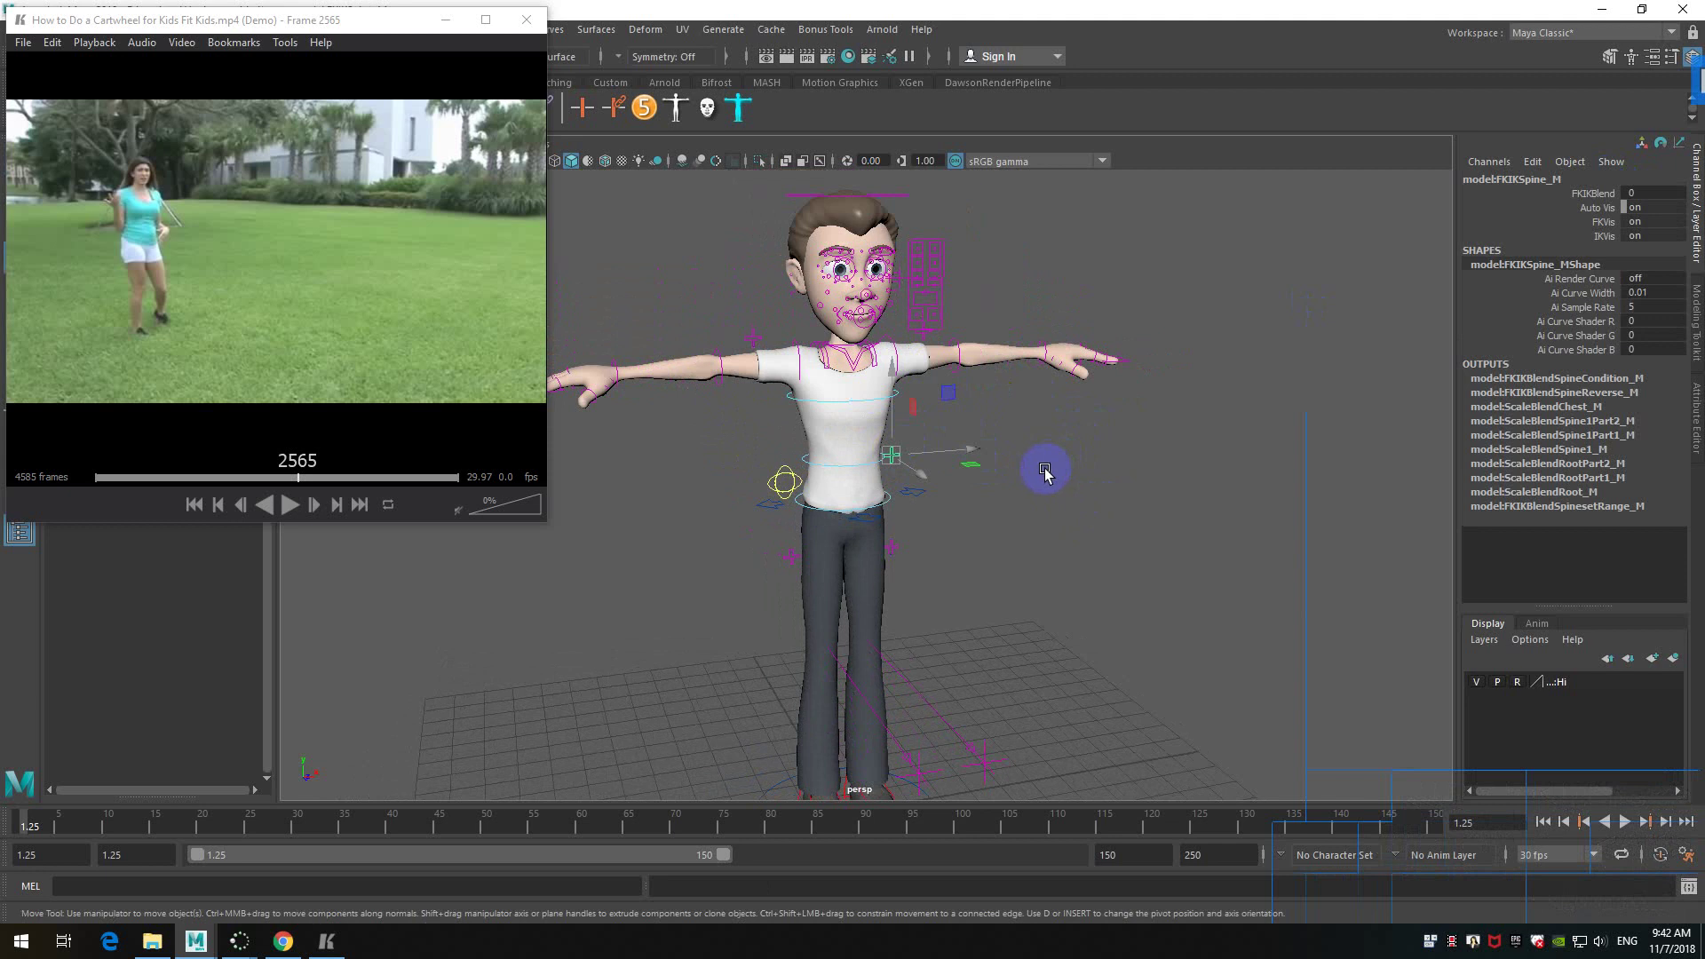
{"action": "left_click", "coordinate": [1063, 543]}
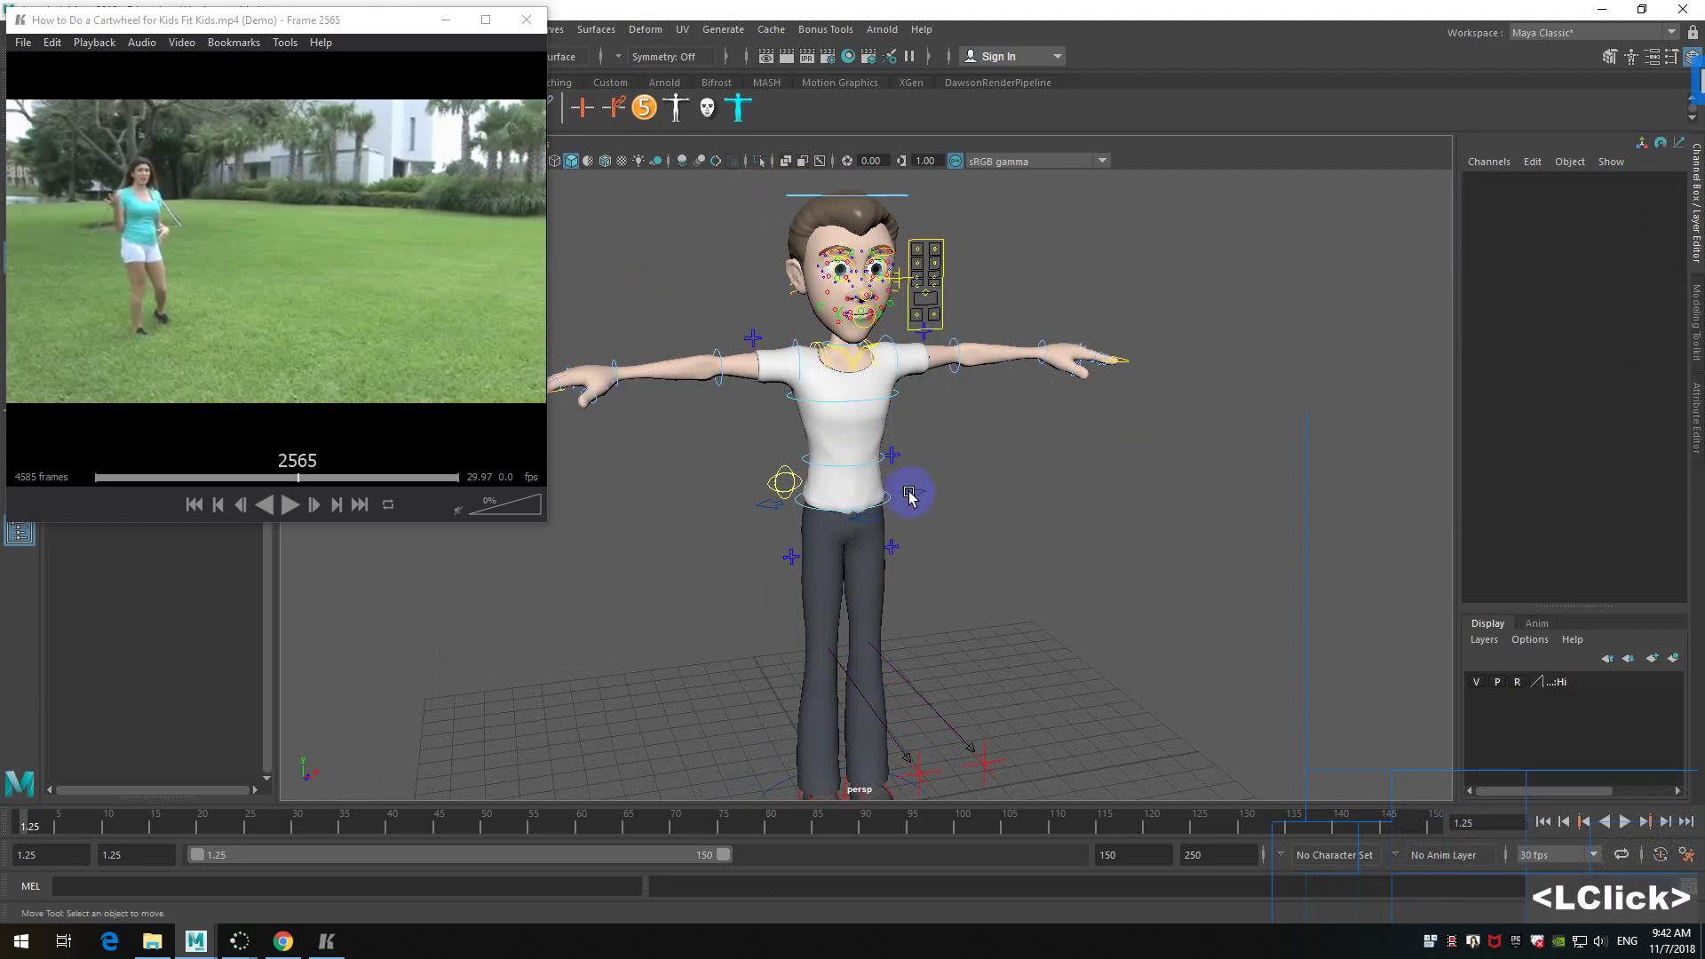
- Try moving the FKSpine1_M control at the character's waist, and undo the move
{"action": "left_click", "coordinate": [884, 461]}
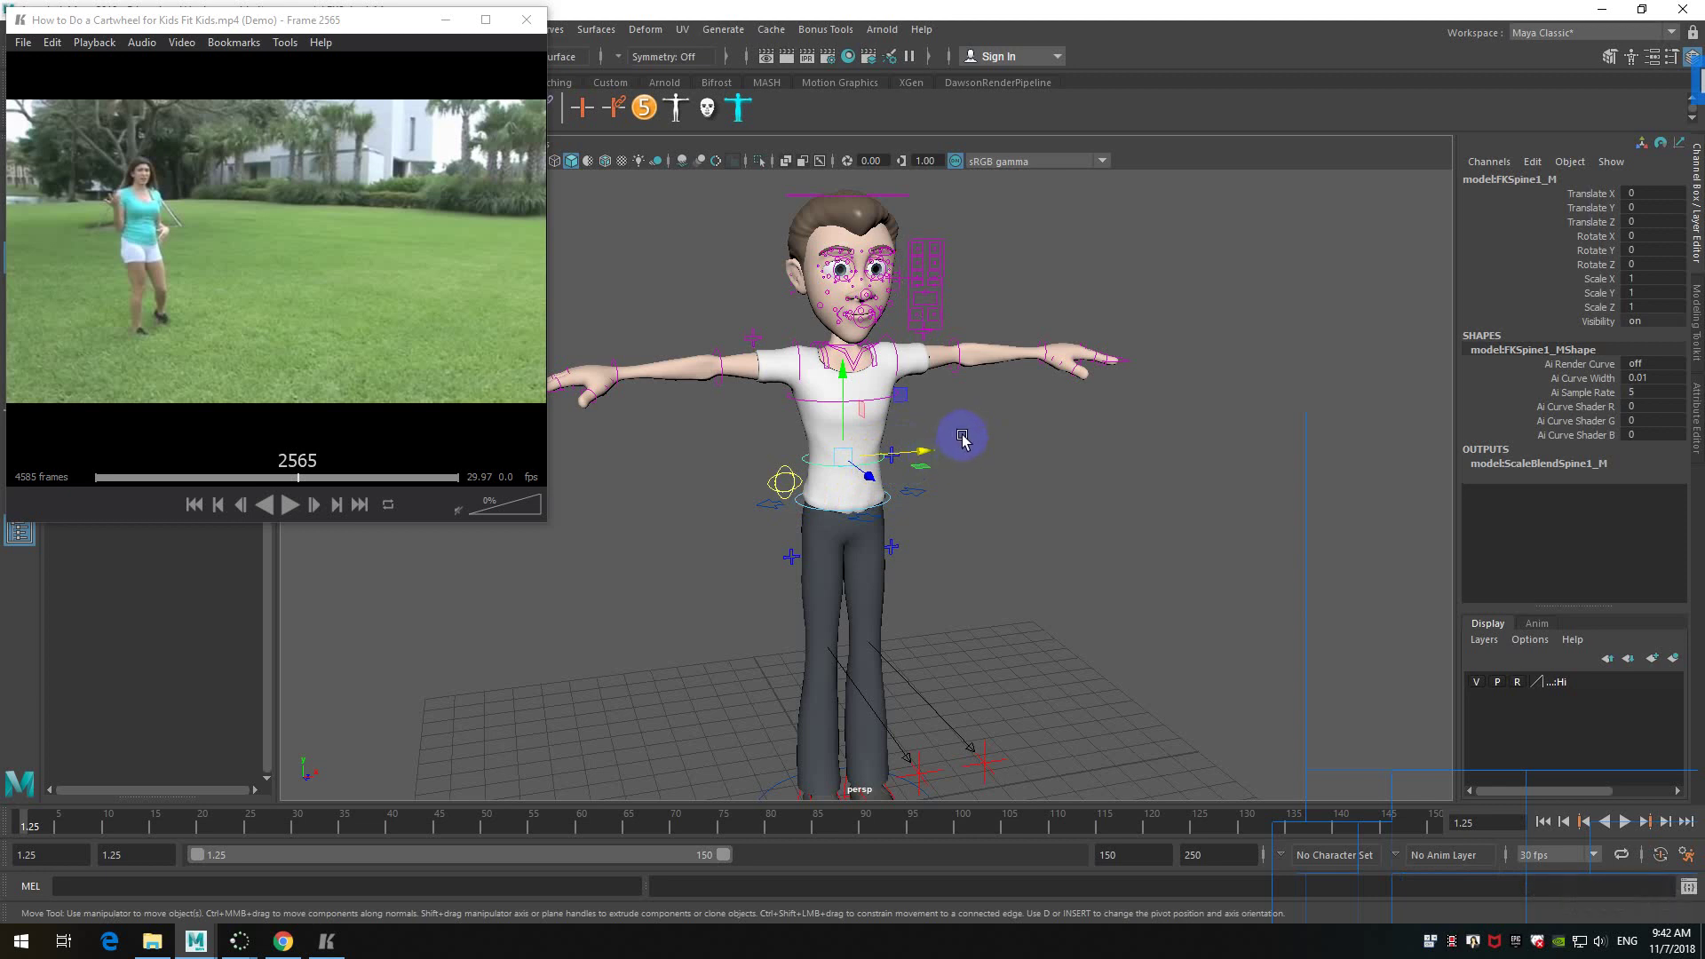
{"action": "left_click_drag", "start_coordinate": [968, 453], "coordinate": [1009, 449], "text": "alt"}
{"action": "scroll", "coordinate": [1019, 451], "scroll_direction": "up", "scroll_amount": 3, "text": "alt"}
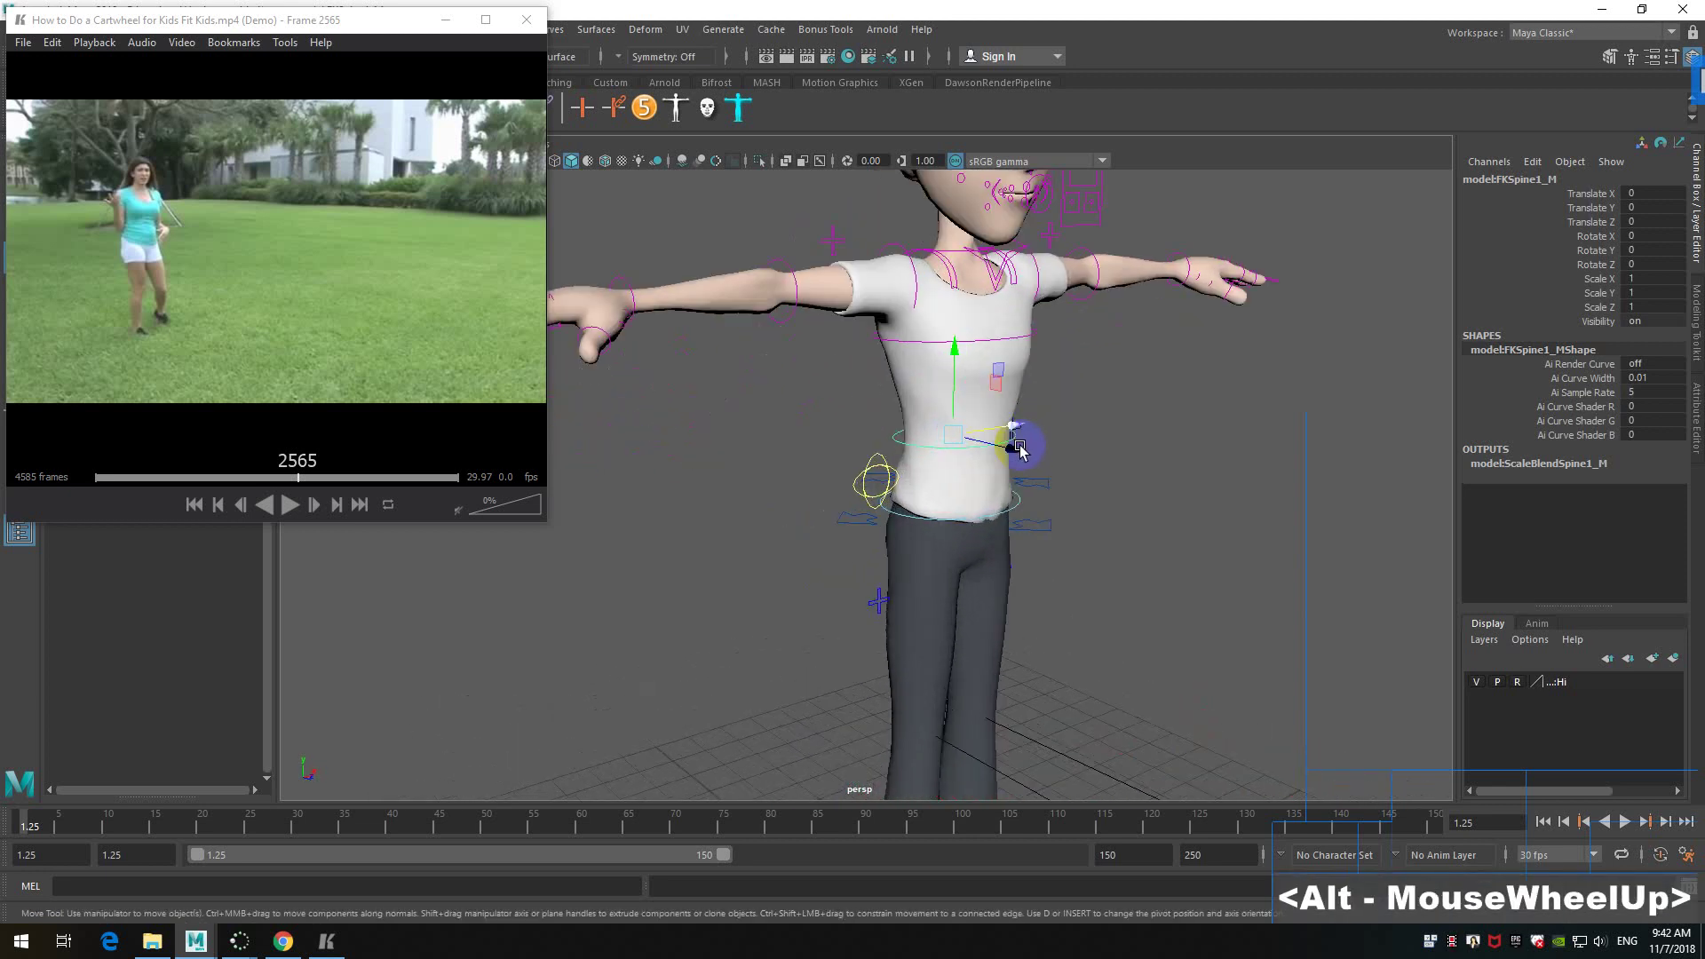
{"action": "left_click_drag", "start_coordinate": [1013, 439], "coordinate": [1169, 449]}
{"action": "key", "text": "ctrl+z"}
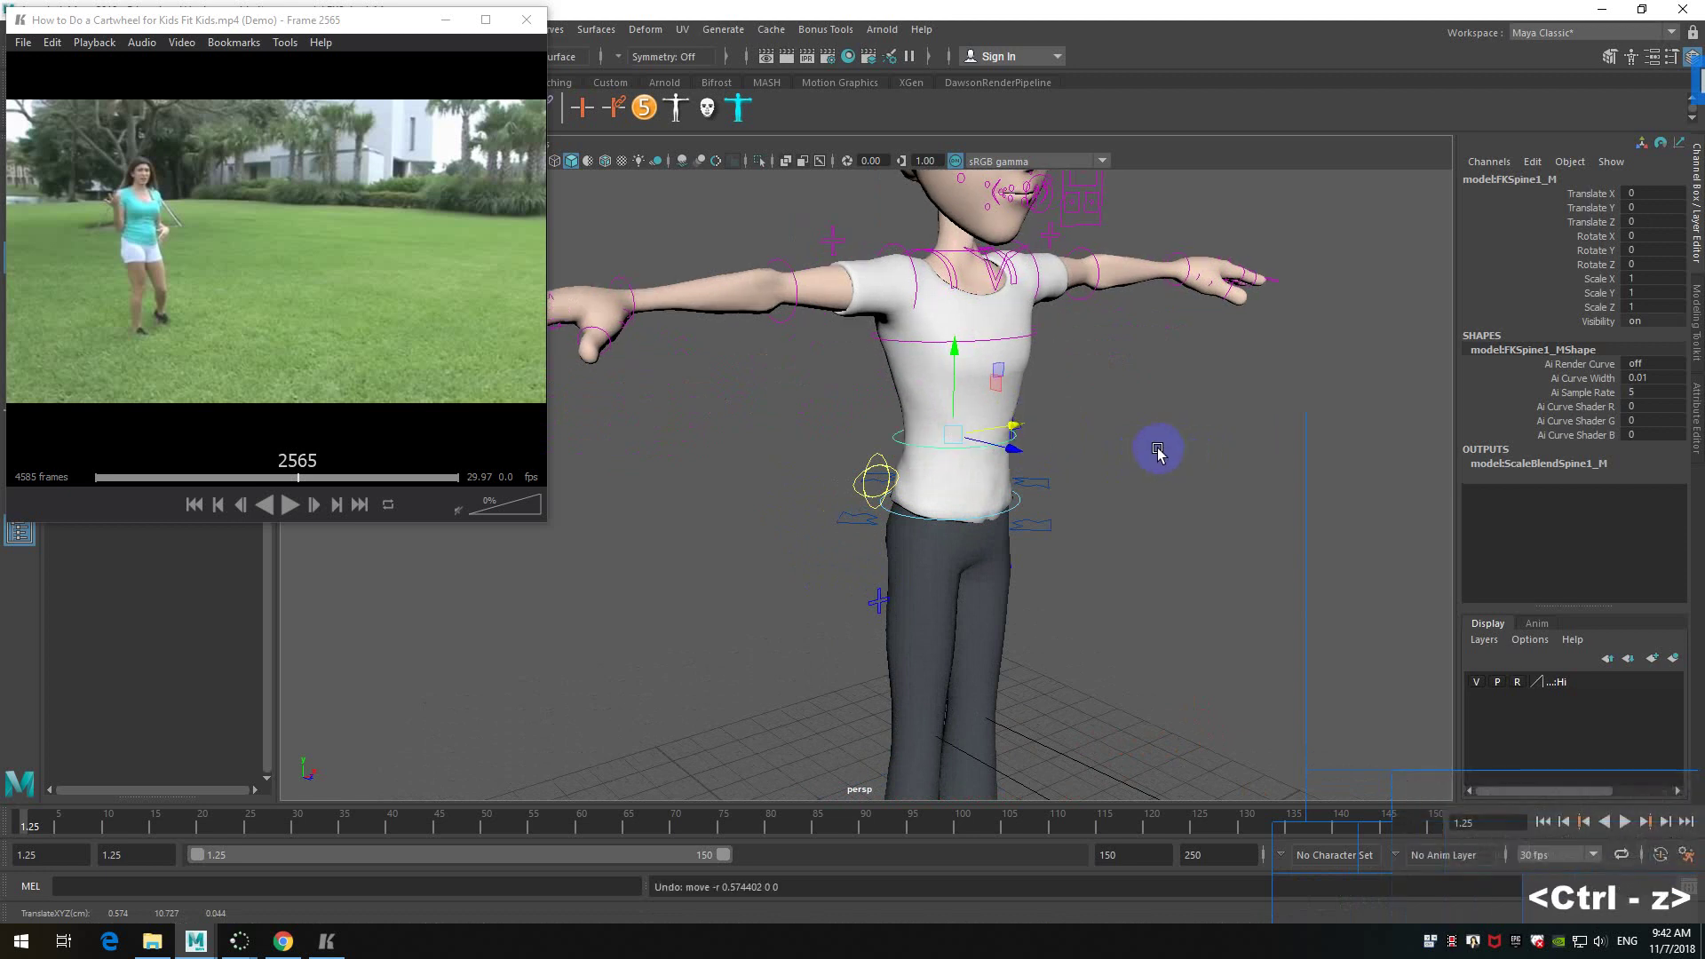
- Try rotating the FKSpine1_M control, and undo the rotation
{"action": "key", "text": "w"}
{"action": "key", "text": "e"}
{"action": "left_click_drag", "start_coordinate": [993, 391], "coordinate": [1161, 442]}
{"action": "key", "text": "ctrl+z"}
{"action": "scroll", "coordinate": [1172, 444], "scroll_direction": "down", "scroll_amount": 3, "text": "alt"}
{"action": "middle_click_drag", "start_coordinate": [1138, 441], "coordinate": [1069, 578], "text": "alt"}
{"action": "scroll", "coordinate": [1077, 499], "scroll_direction": "up", "scroll_amount": 3, "text": "alt"}
{"action": "left_click_drag", "start_coordinate": [1077, 498], "coordinate": [1017, 459], "text": "alt"}
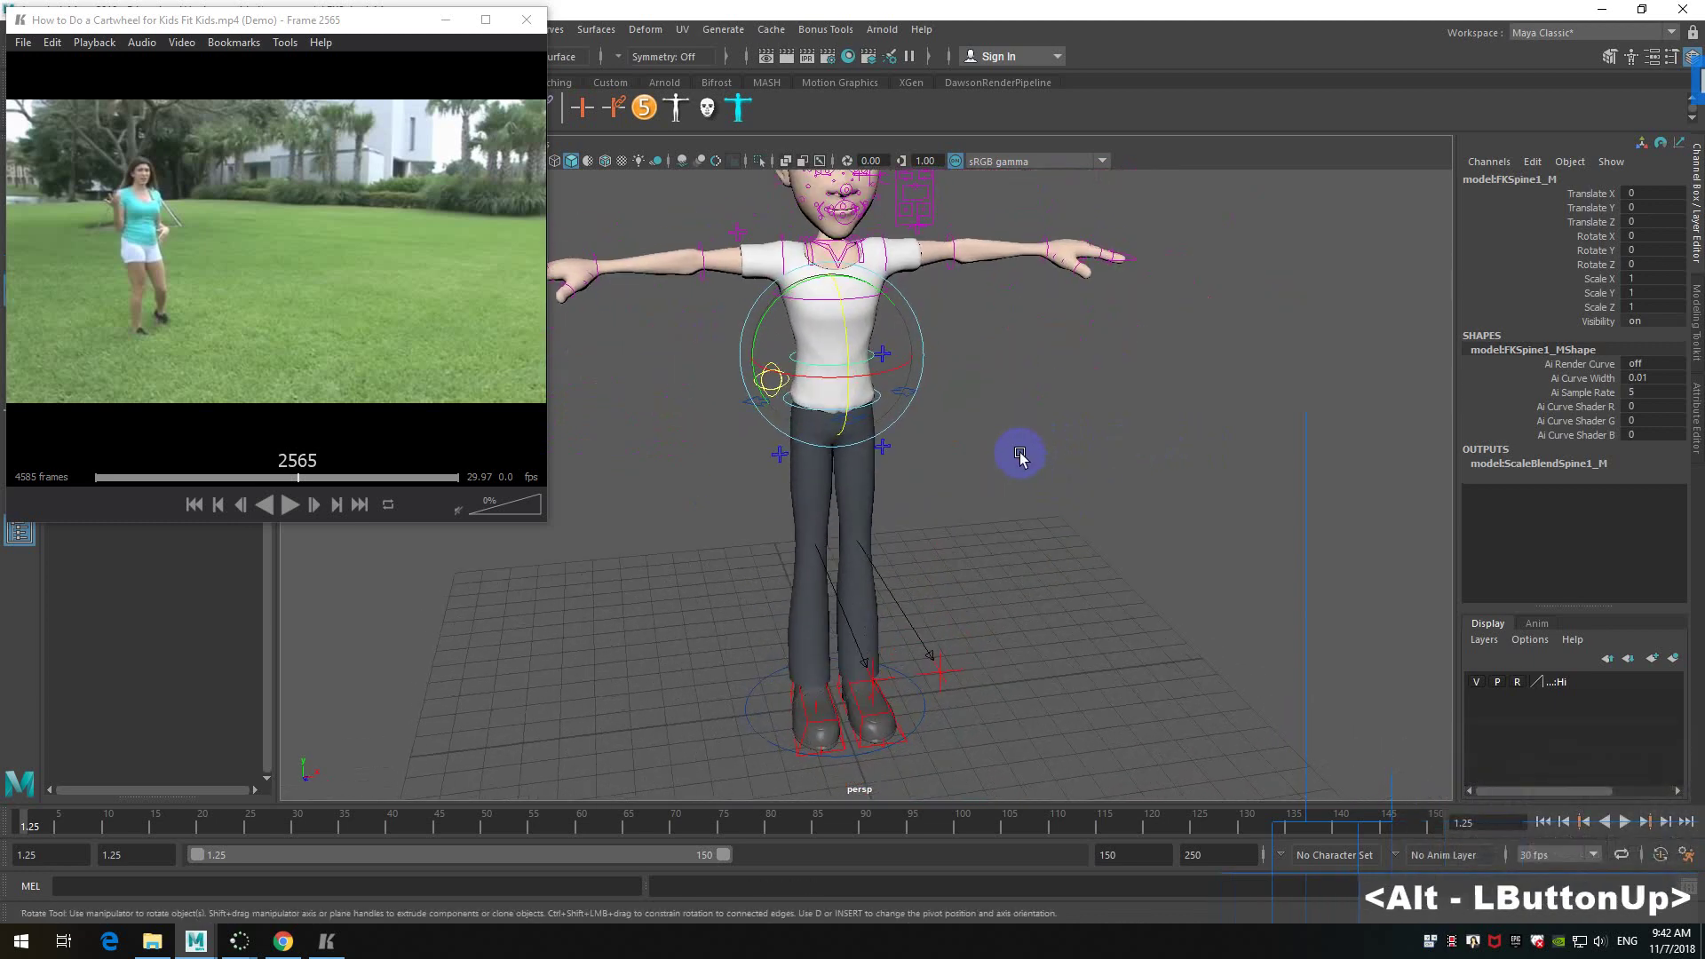
- Switch to Outlook in Chrome, search the mail for "tips" and open the "Advanced Skeleton Tips for class" message
{"action": "left_click", "coordinate": [282, 943]}
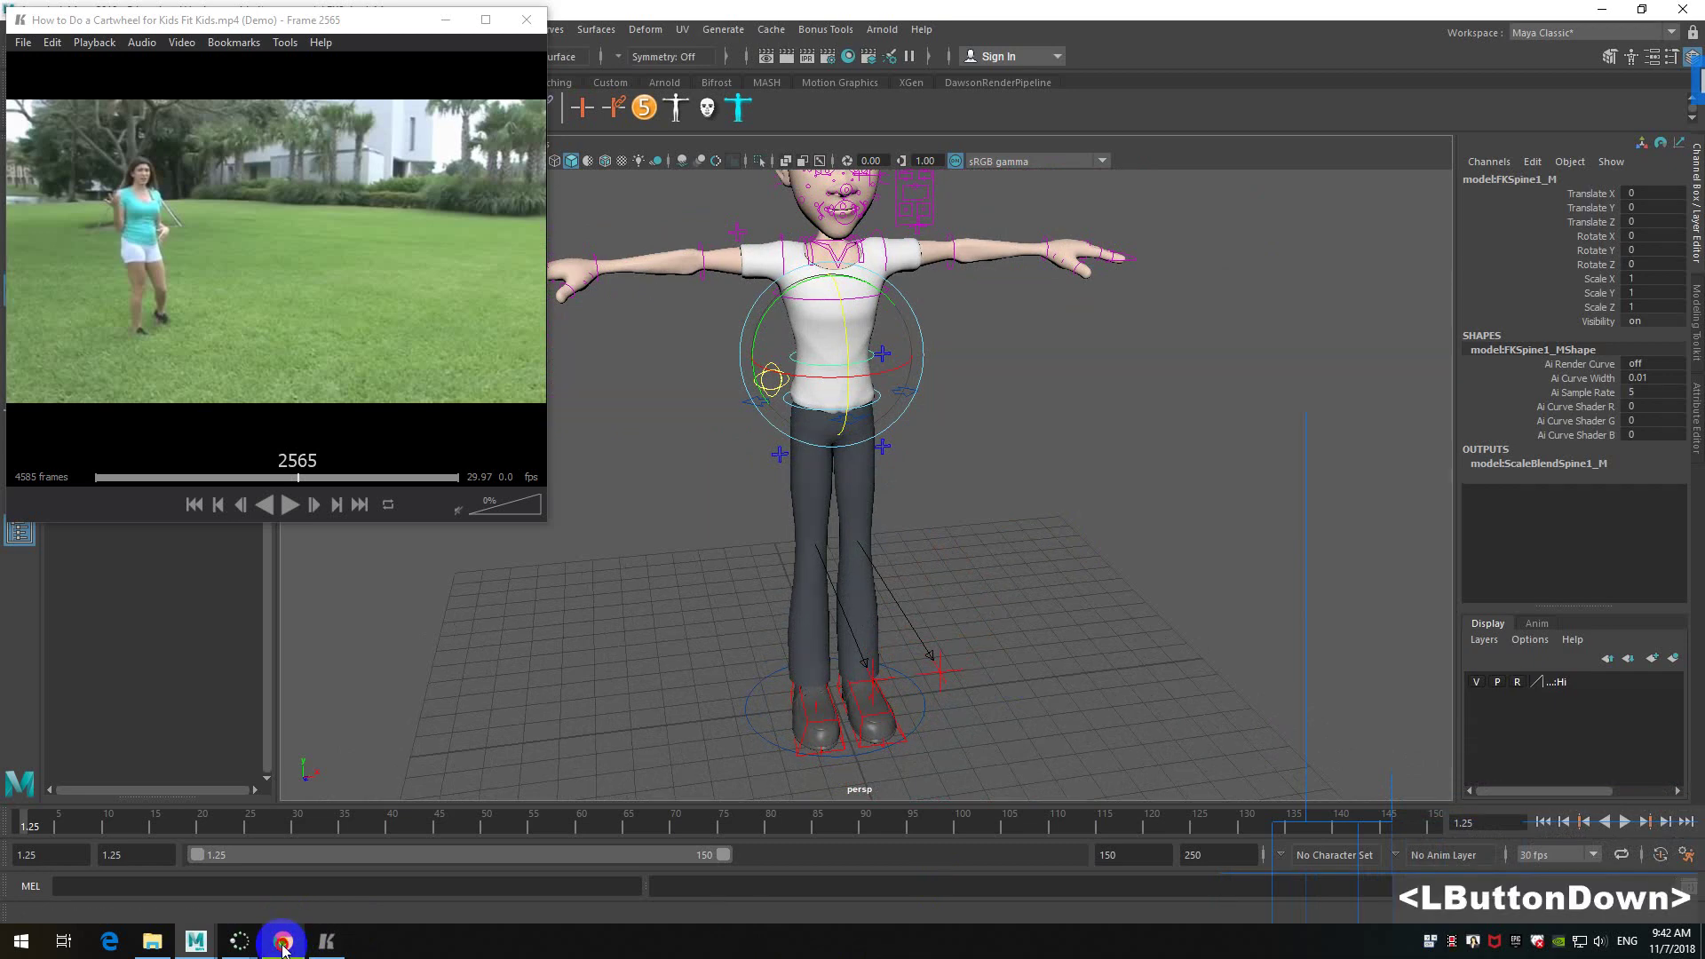
{"action": "left_click", "coordinate": [439, 18]}
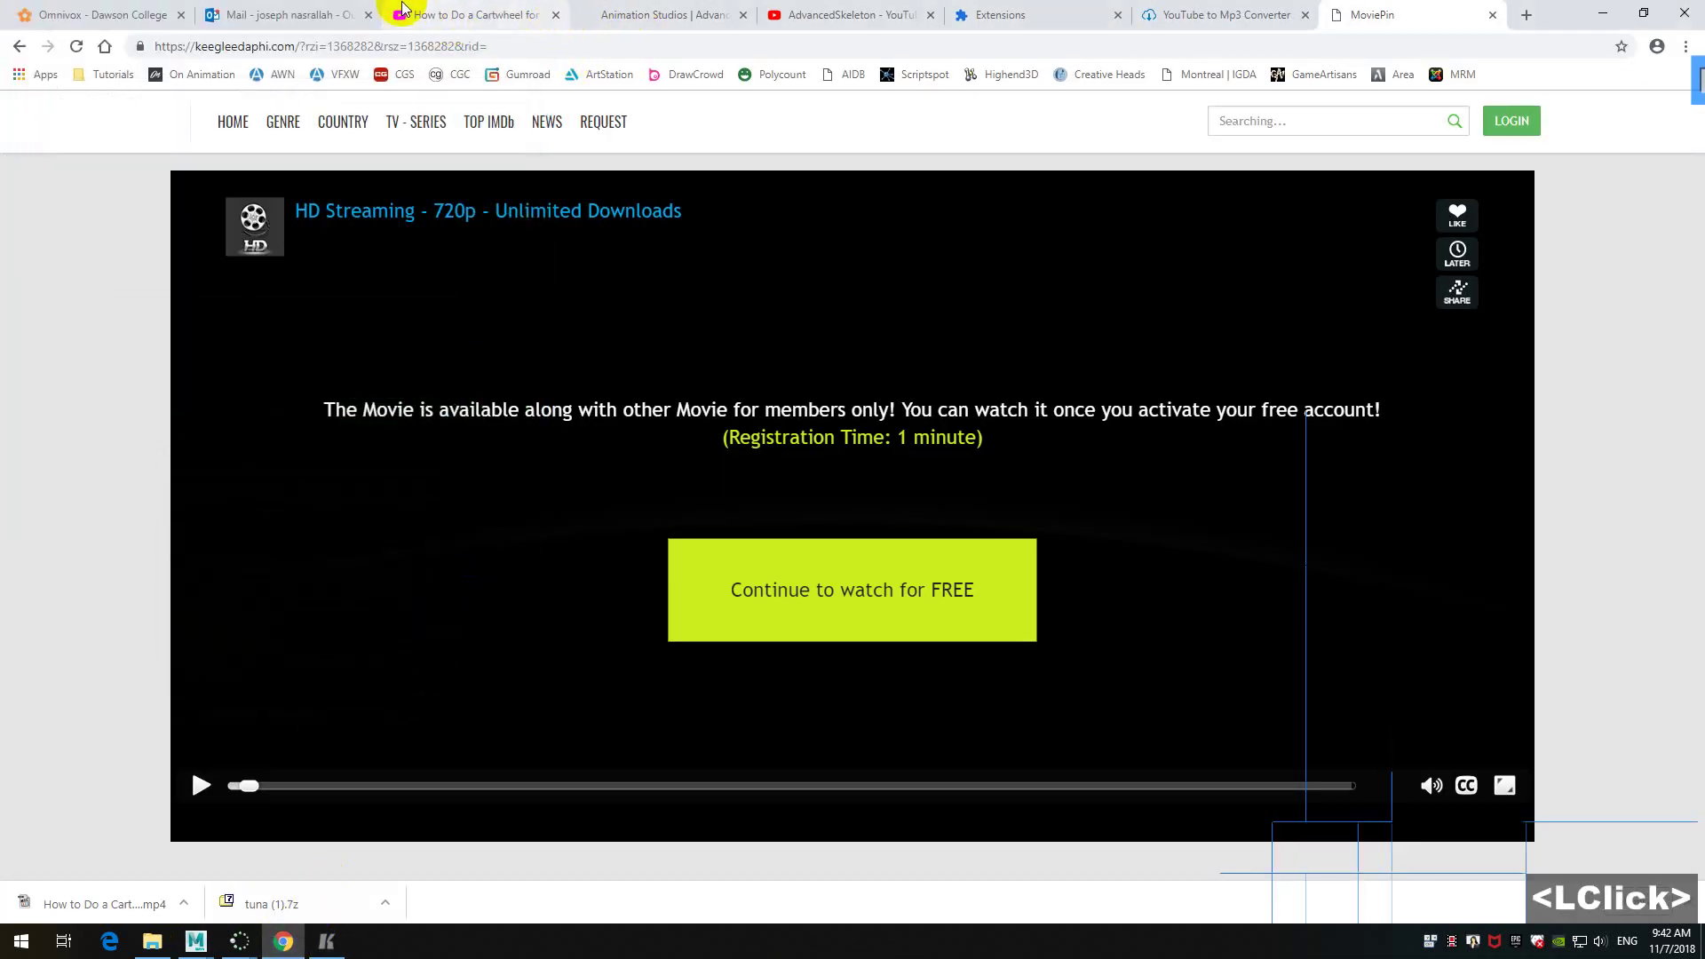
{"action": "left_click", "coordinate": [302, 14]}
{"action": "scroll", "coordinate": [305, 228], "scroll_direction": "up", "scroll_amount": 3}
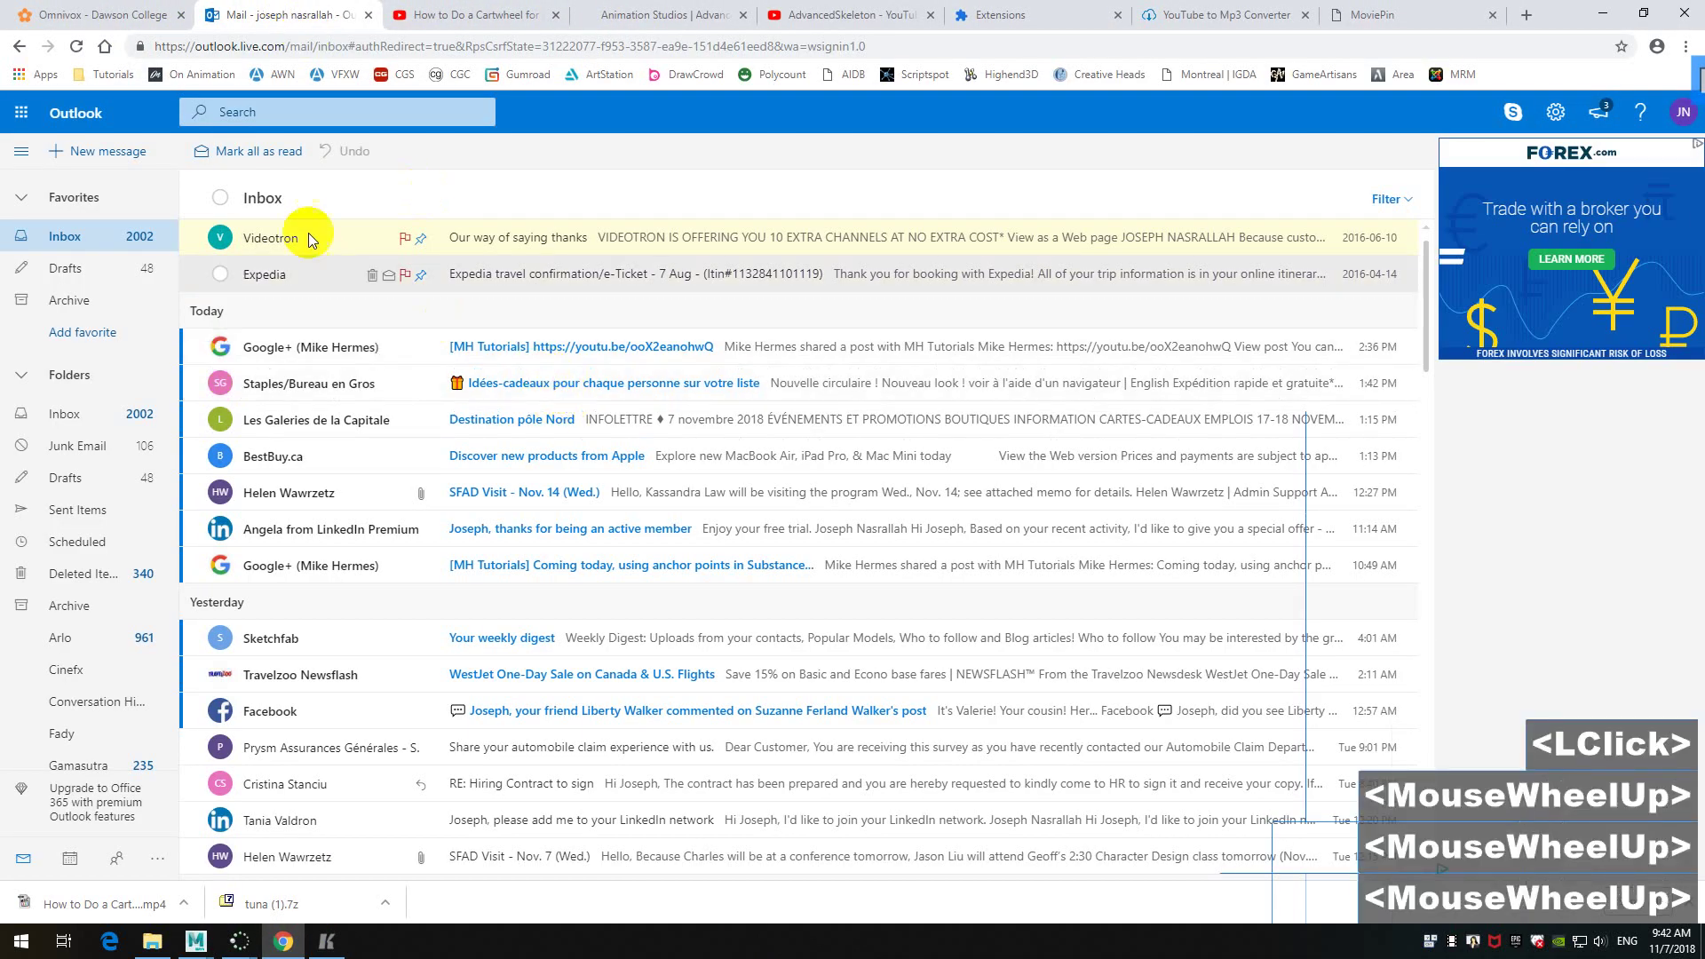
{"action": "left_click", "coordinate": [338, 113]}
{"action": "type", "text": "tips"}
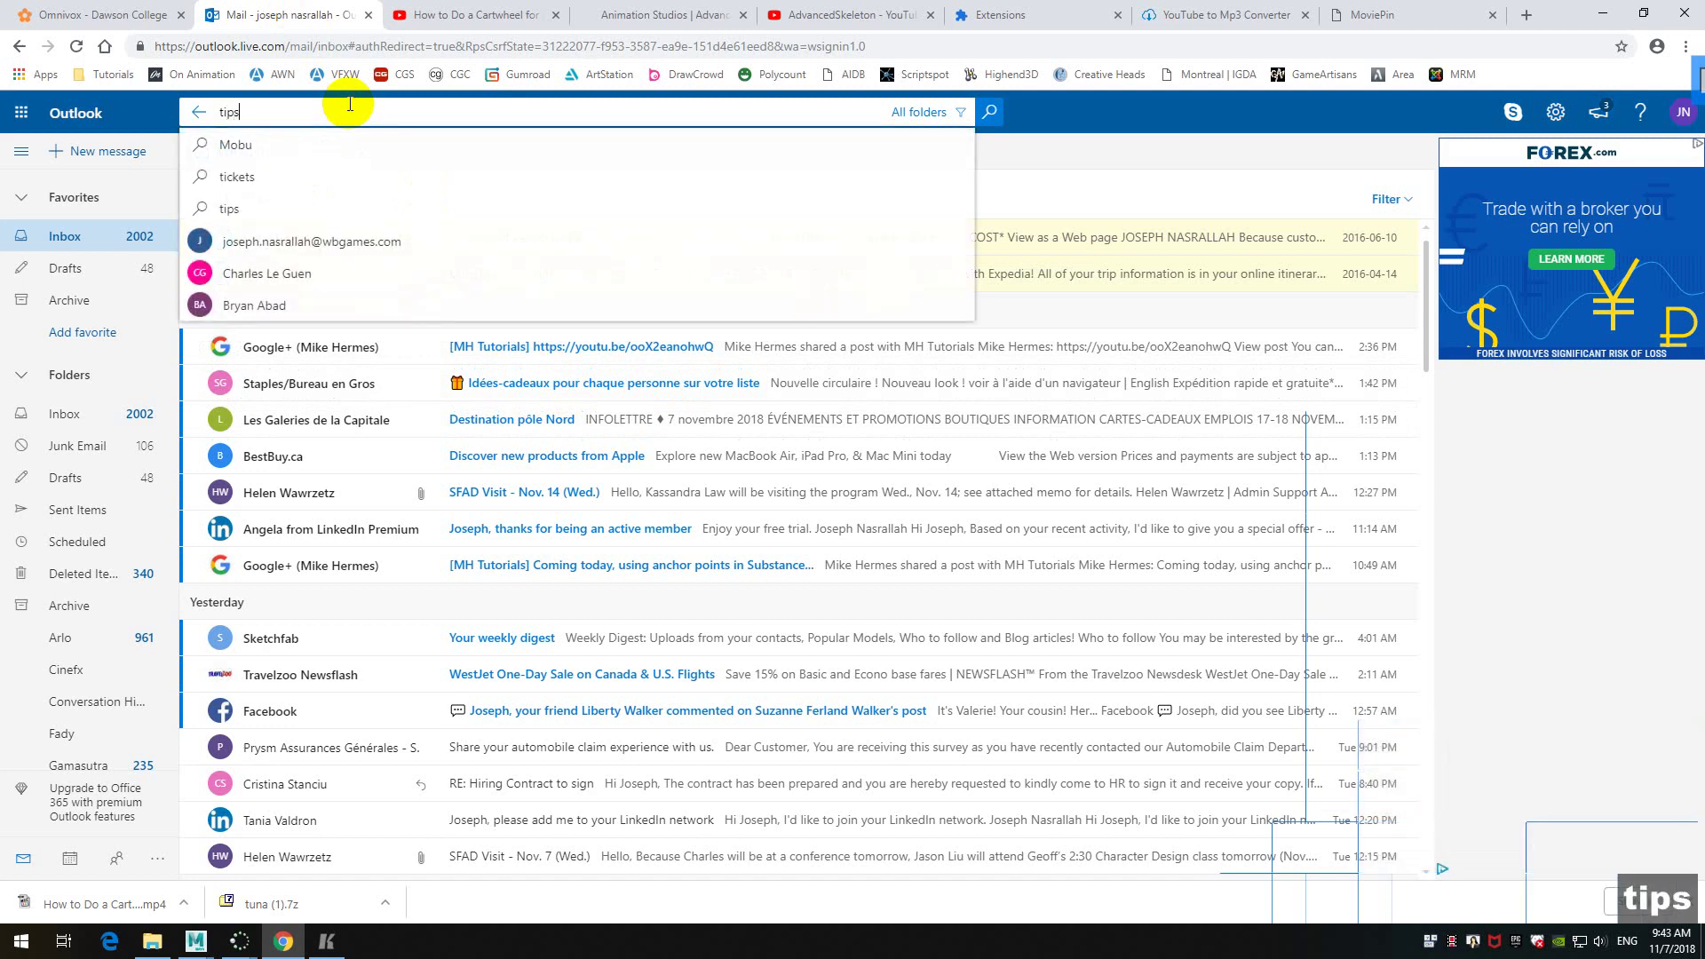
{"action": "key", "text": "Return"}
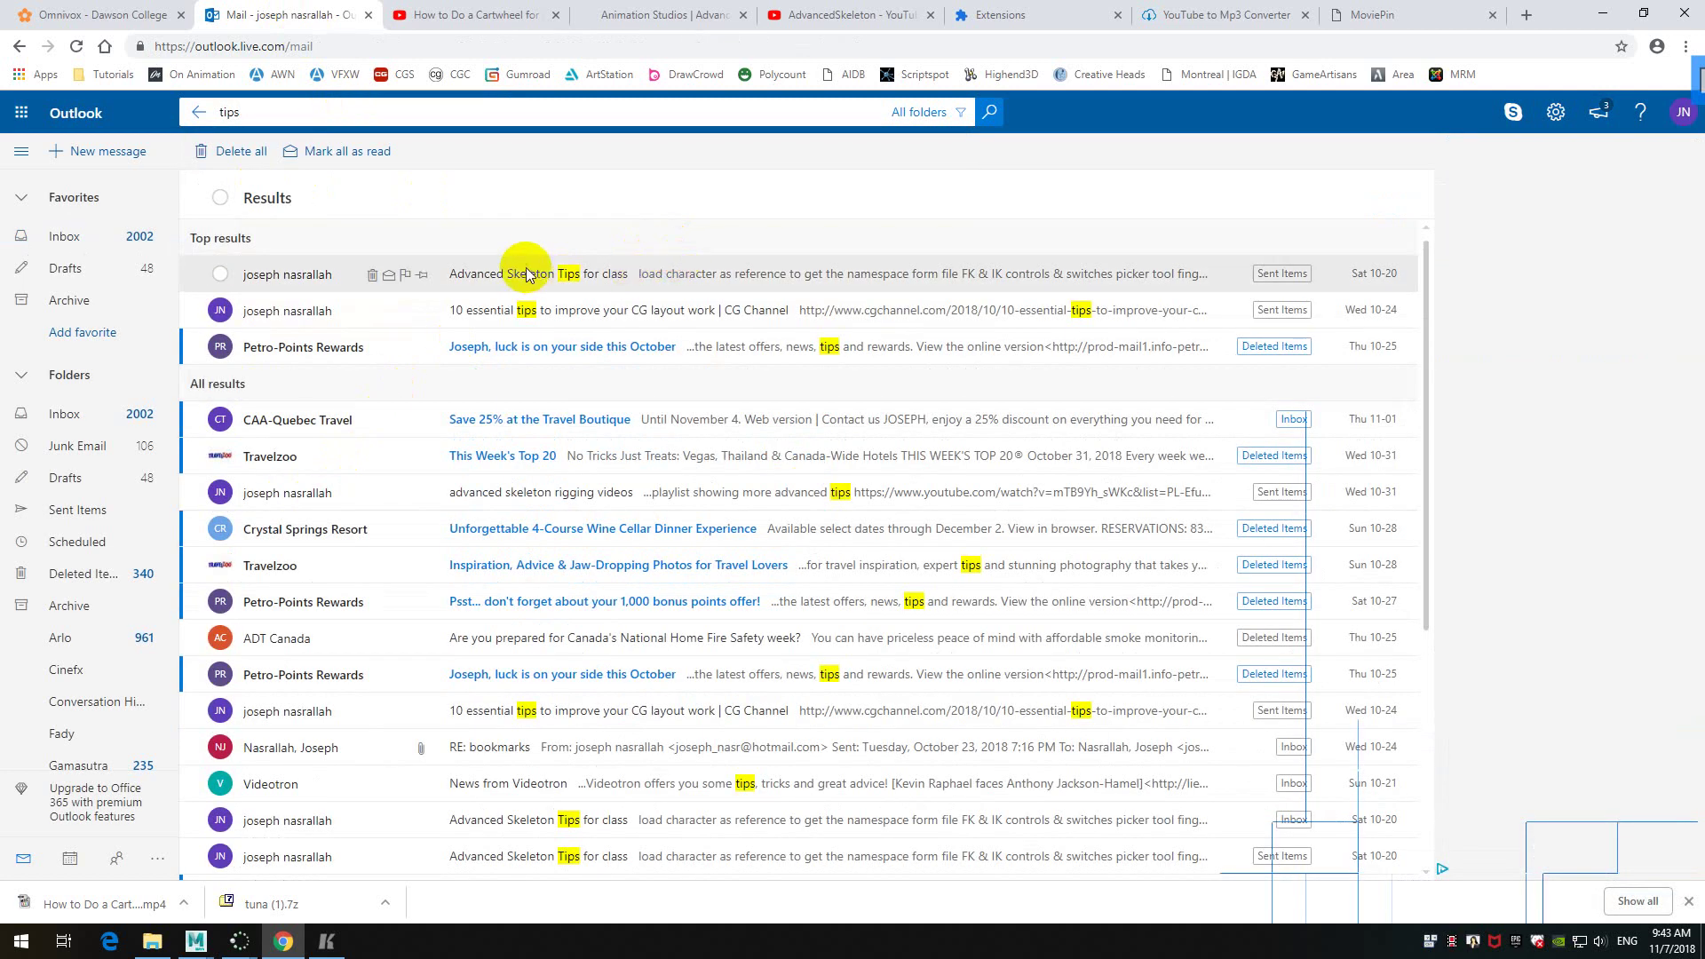
{"action": "left_click", "coordinate": [552, 279]}
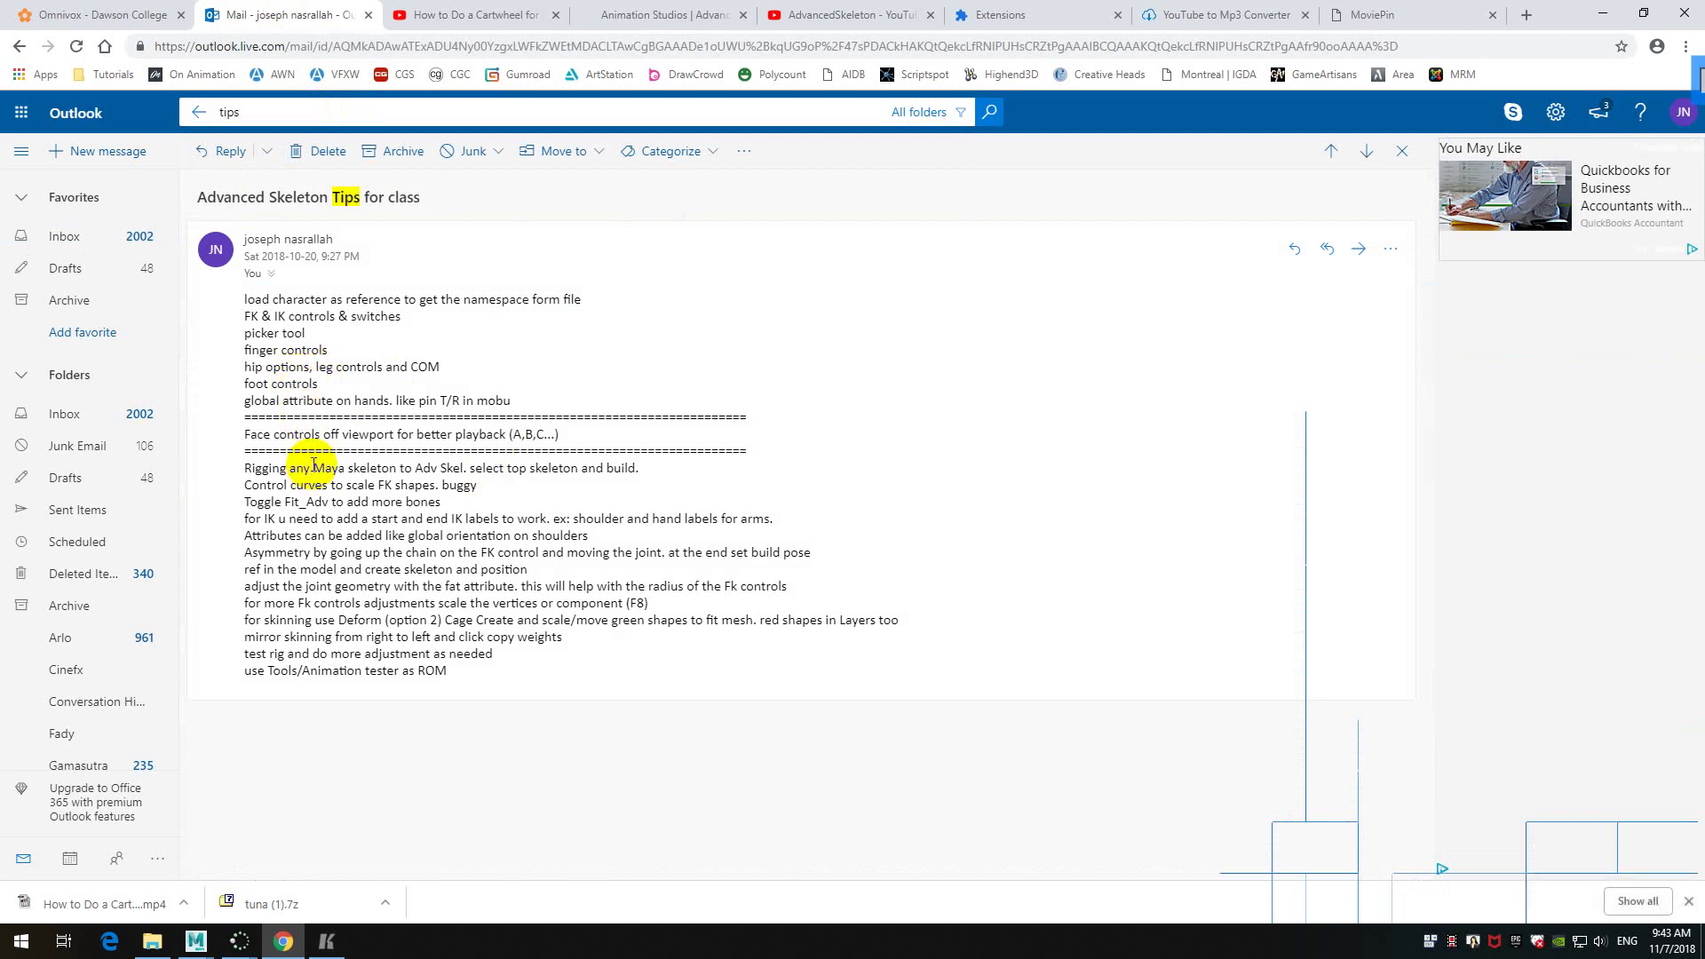
- Copy the message lines from "load character as reference" through "global attribute on hands. like pin T/R in mobu"
{"action": "left_click", "coordinate": [320, 300]}
{"action": "left_click_drag", "start_coordinate": [313, 316], "coordinate": [349, 320]}
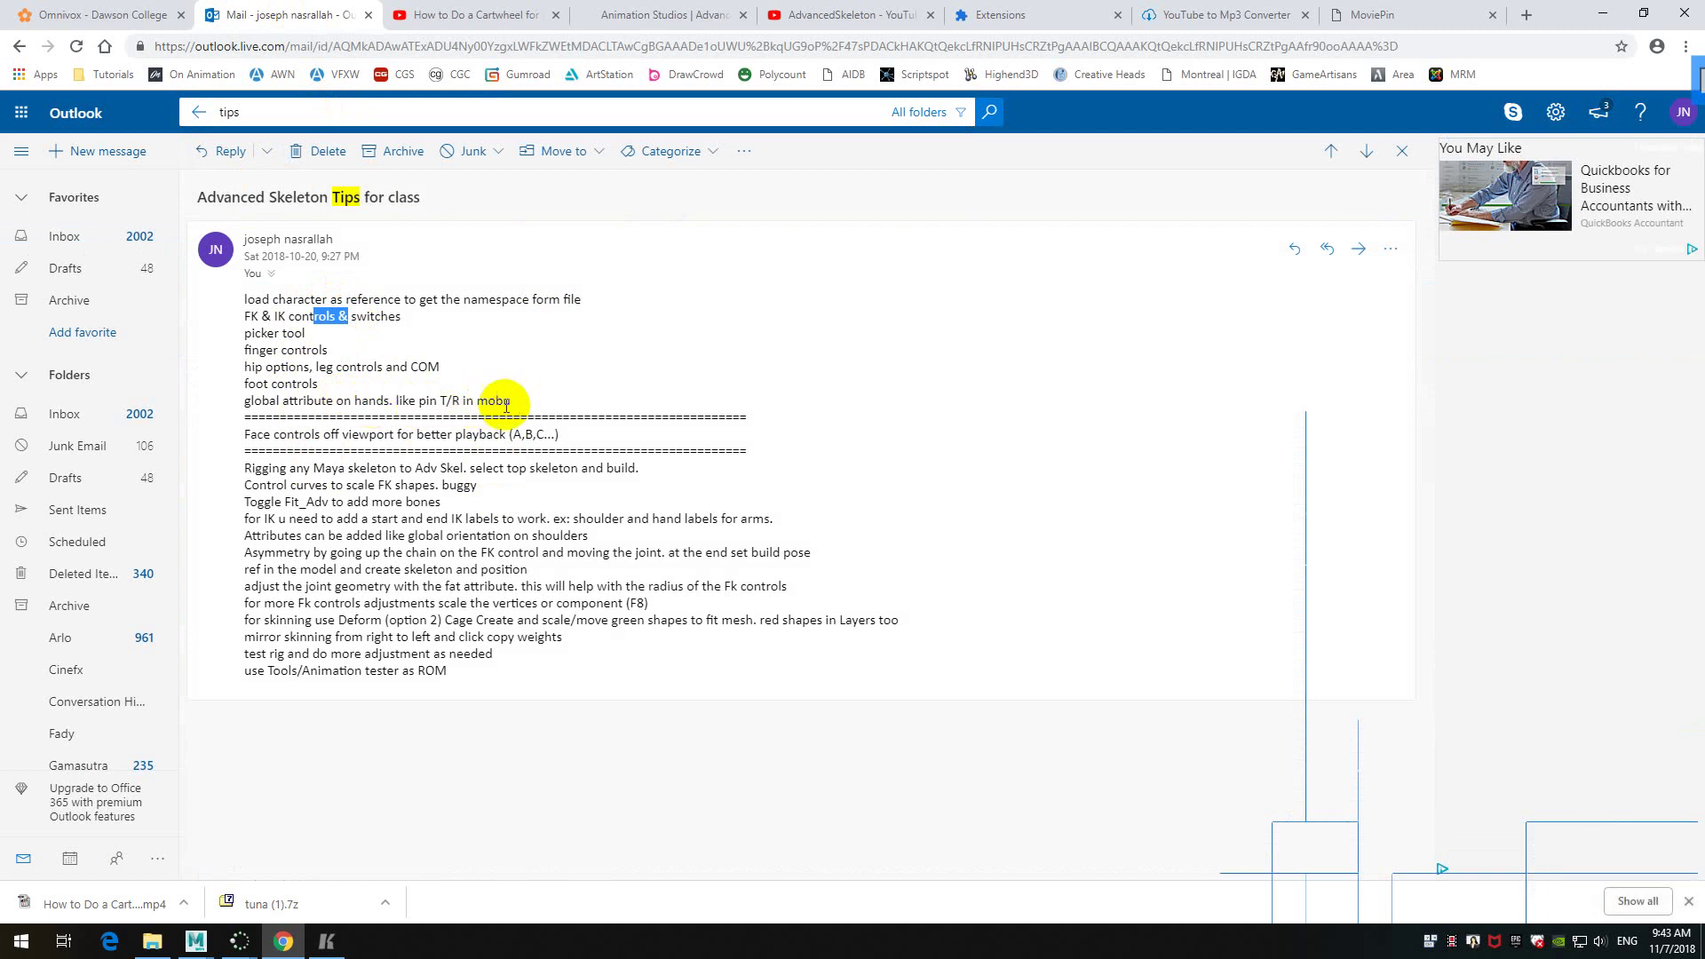
{"action": "left_click_drag", "start_coordinate": [511, 402], "coordinate": [221, 300]}
{"action": "key", "text": "ctrl+c"}
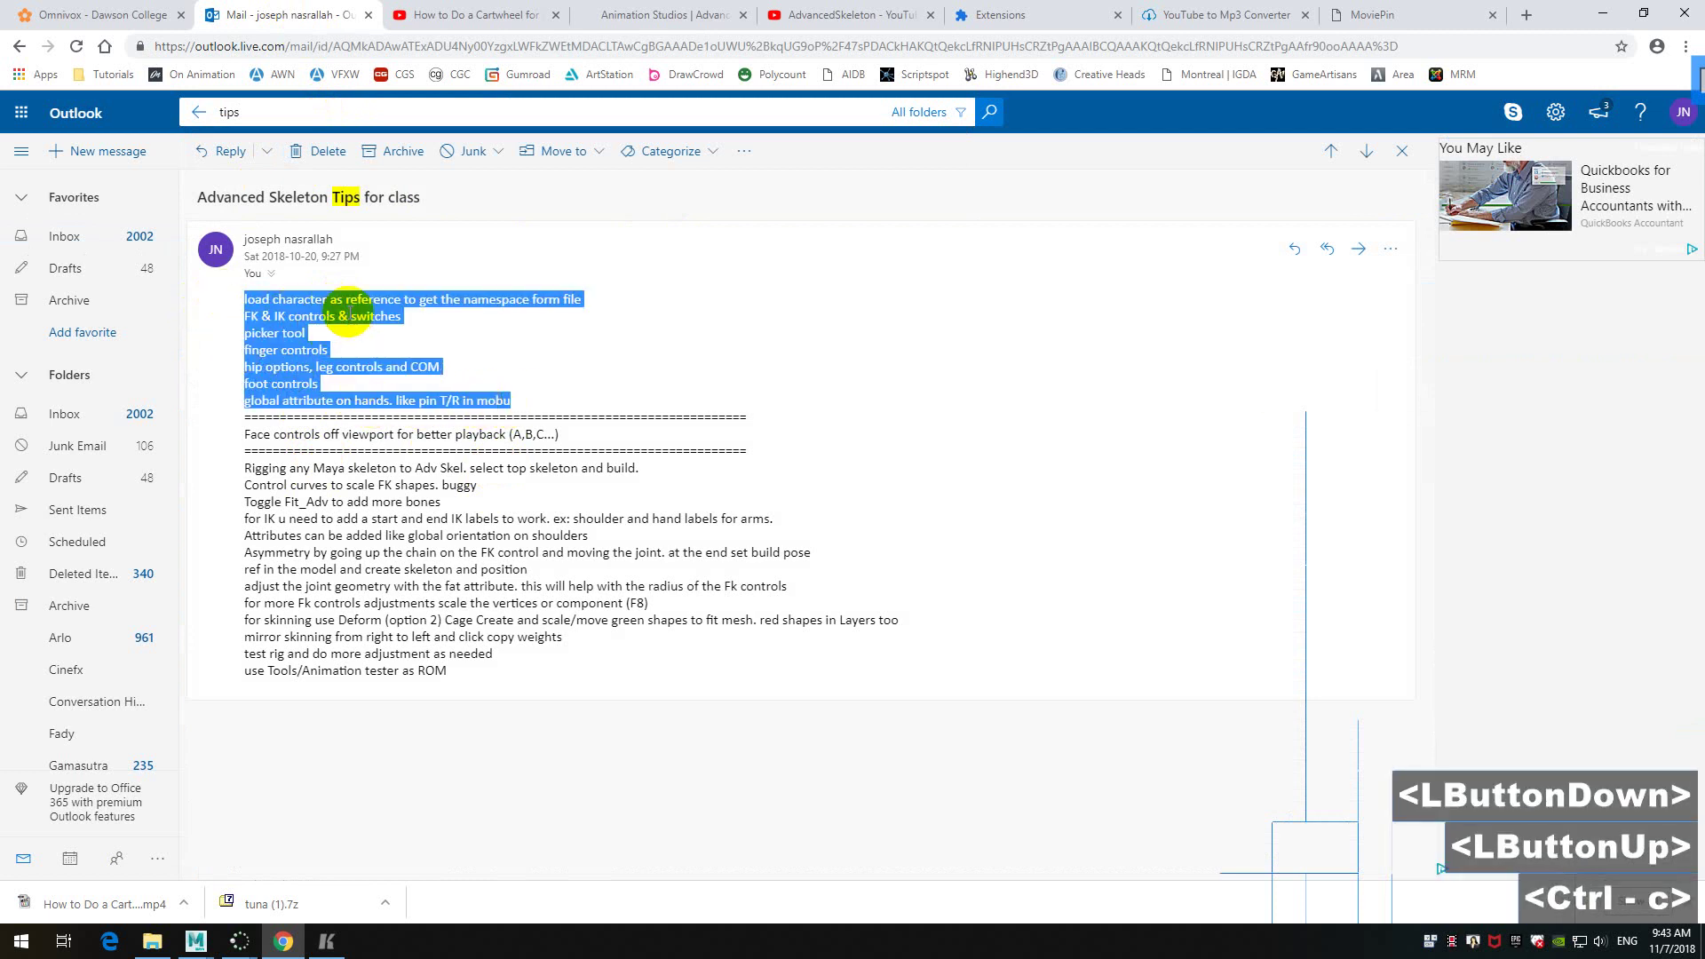
- Minimize the browser, open Notepad and paste the copied tips into the blank document
{"action": "left_click", "coordinate": [1603, 15]}
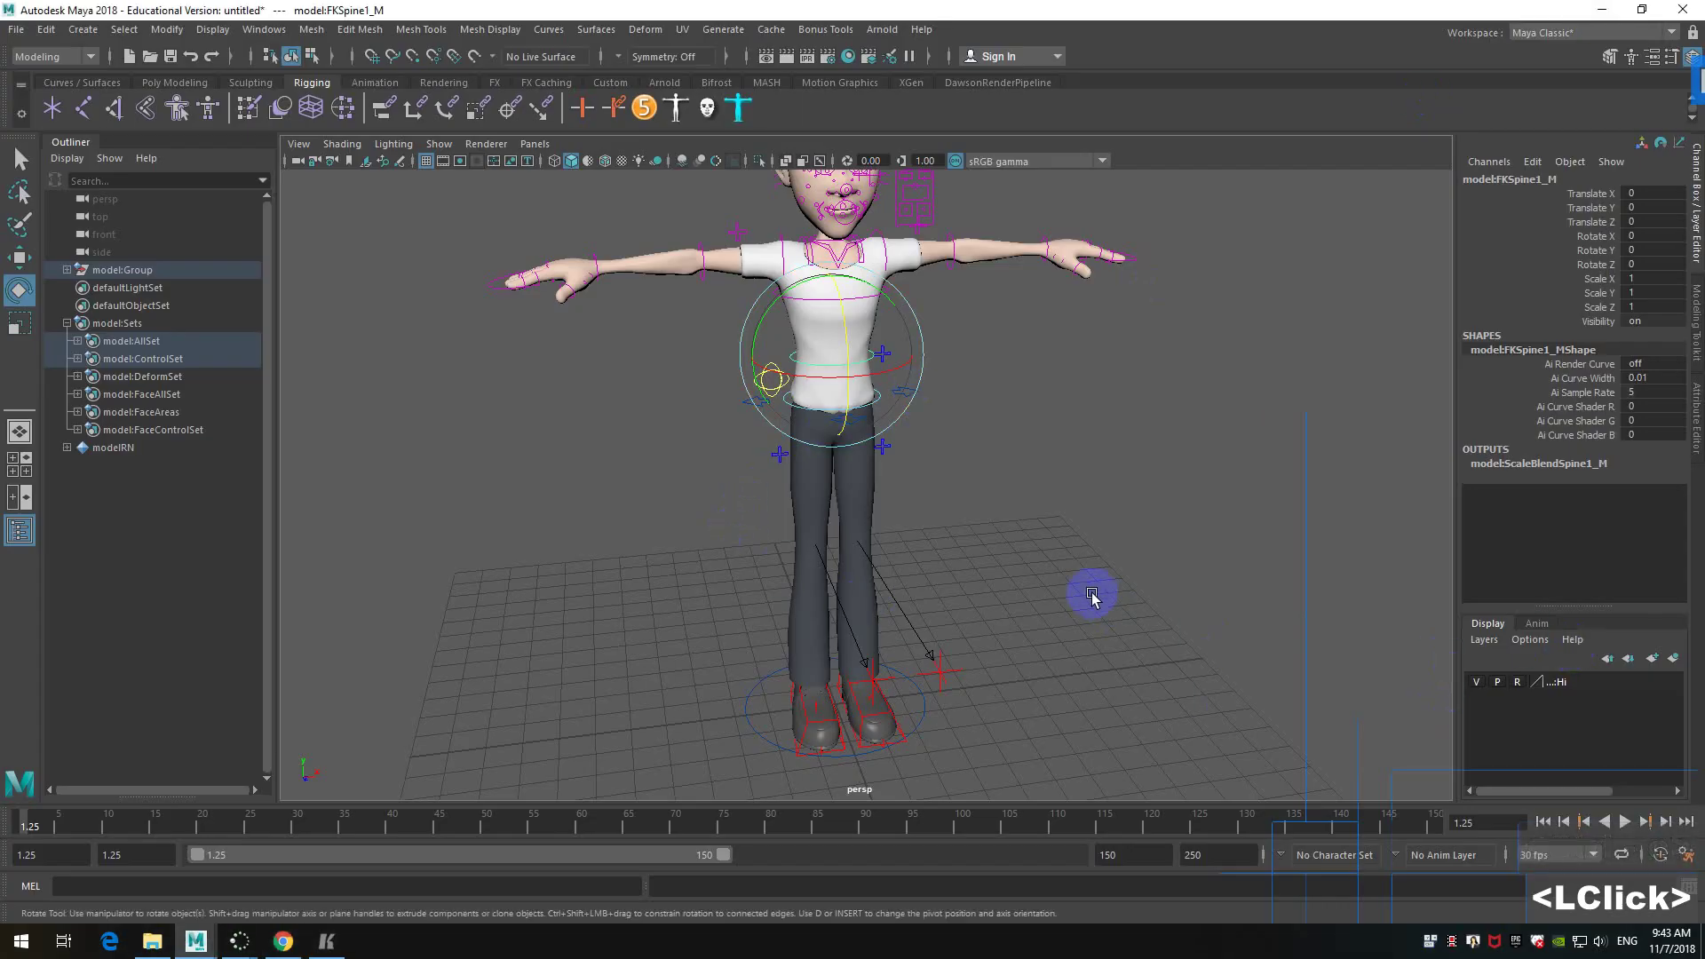
{"action": "key", "text": "super+s"}
{"action": "type", "text": "note"}
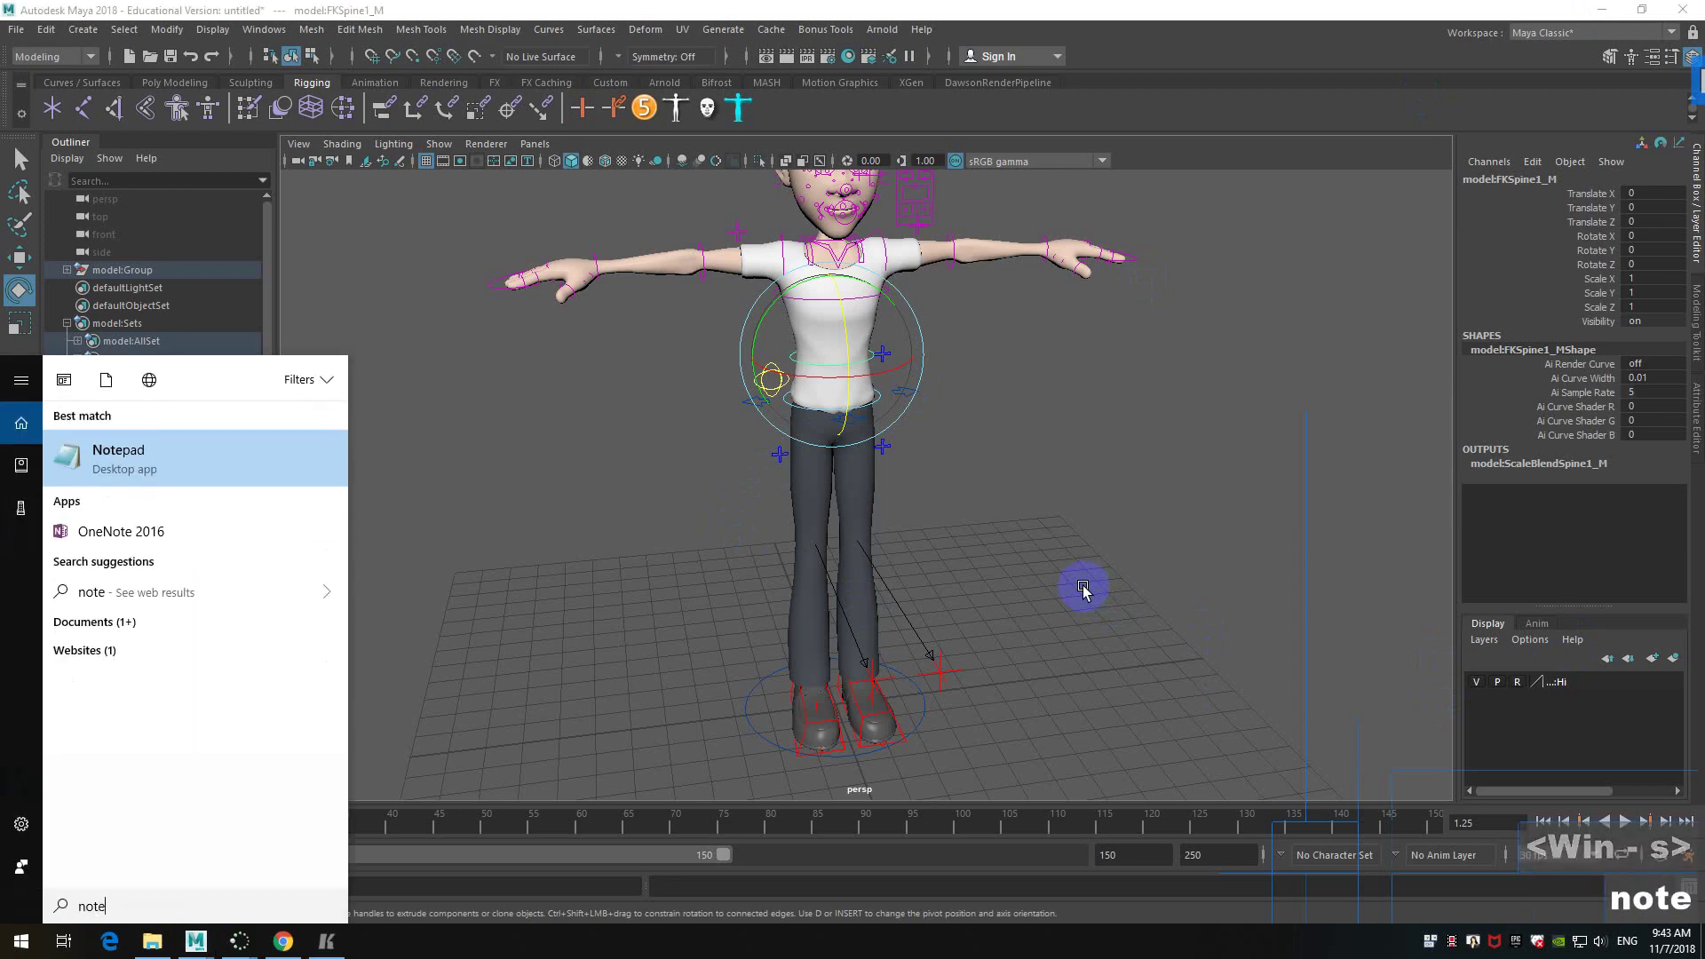
{"action": "key", "text": "Return"}
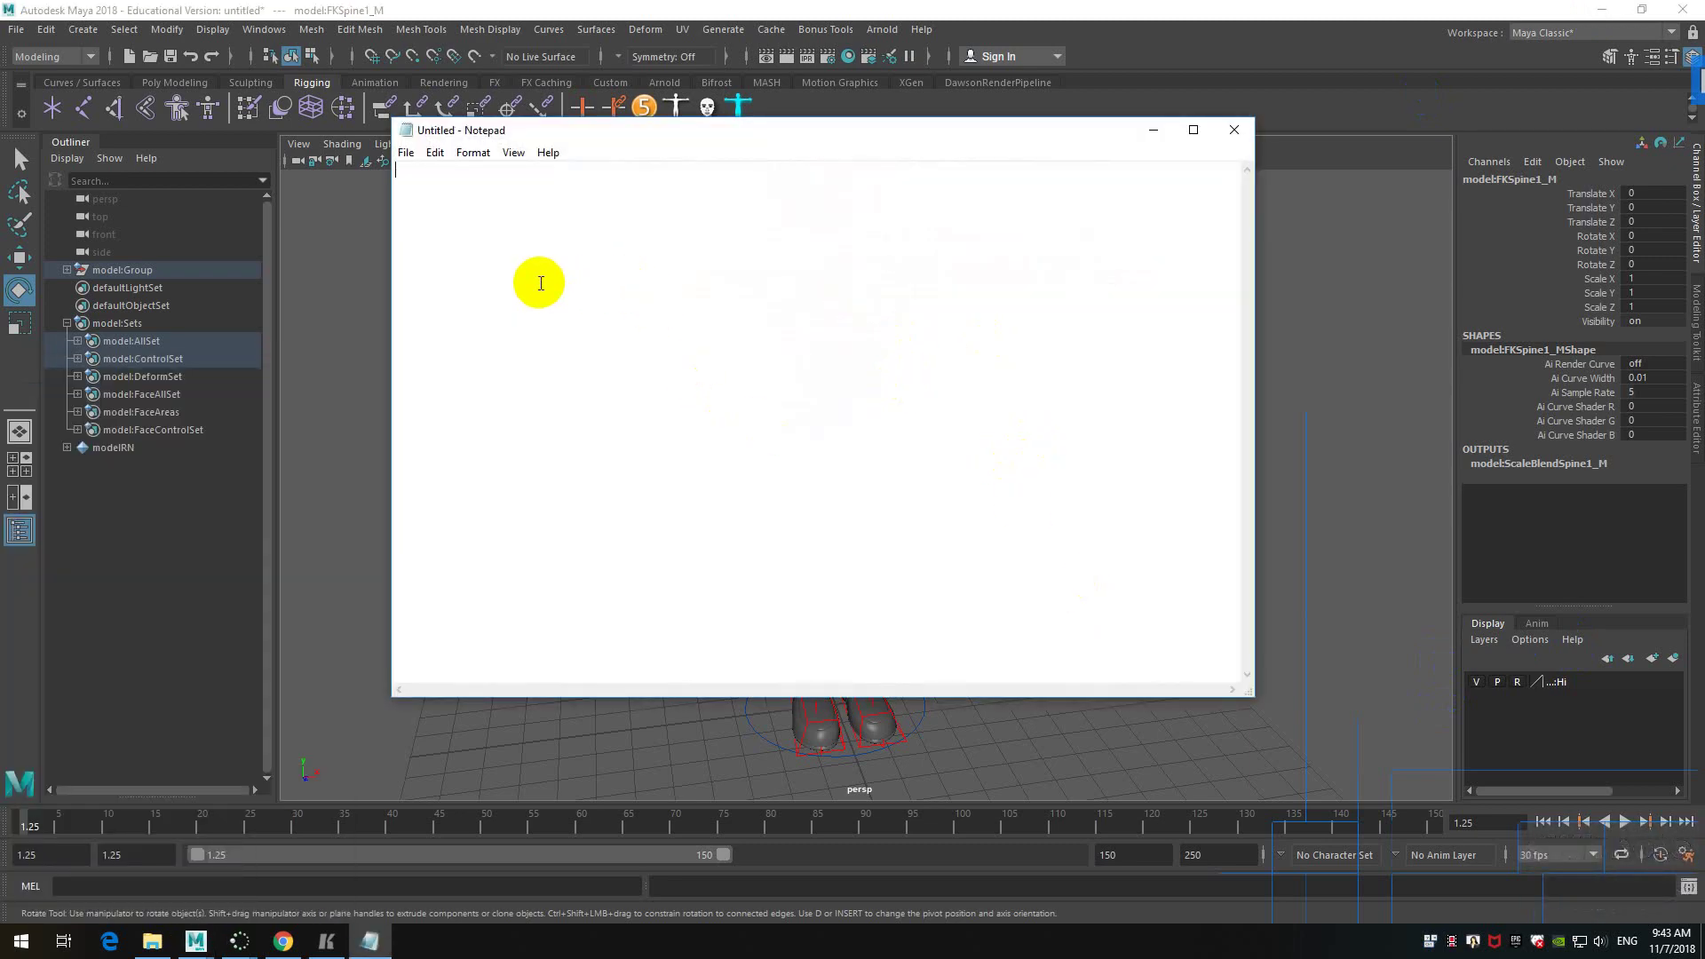
{"action": "key", "text": "ctrl+v"}
- Reposition and narrow the Notepad window, and return to Maya with the spine control deselected
{"action": "left_click_drag", "start_coordinate": [552, 130], "coordinate": [869, 244]}
{"action": "left_click_drag", "start_coordinate": [1568, 355], "coordinate": [1243, 355]}
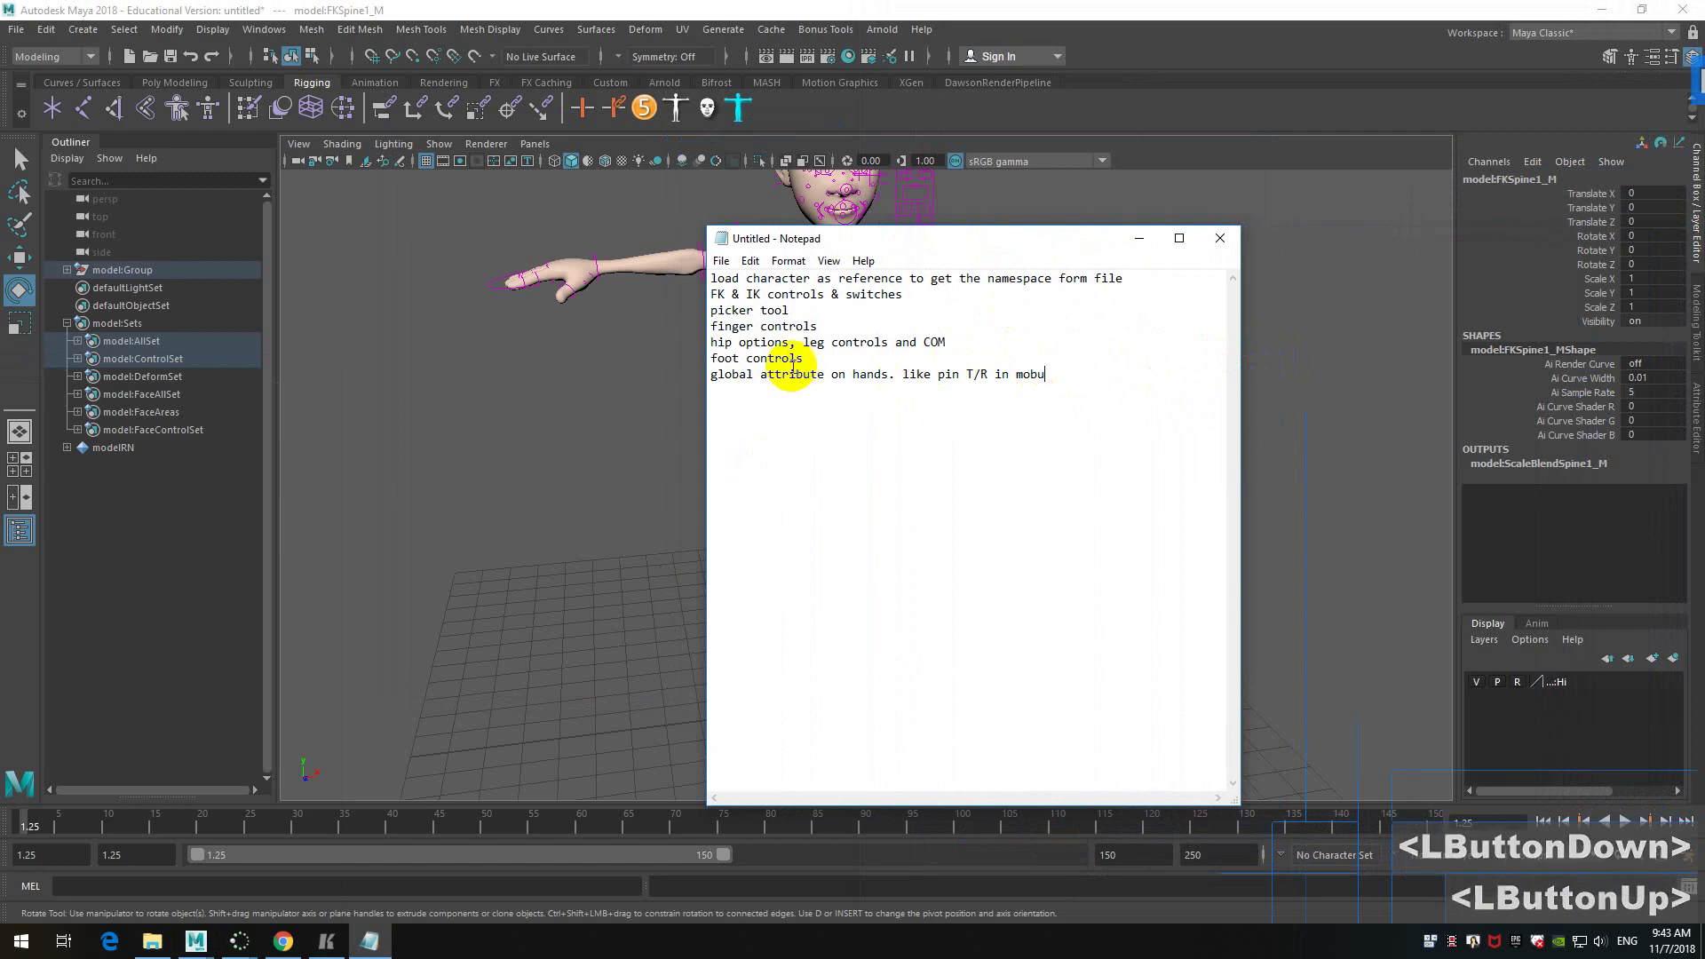
{"action": "mouse_move", "coordinate": [899, 278]}
{"action": "left_mouse_down"}
{"action": "mouse_move", "coordinate": [933, 278]}
{"action": "mouse_move", "coordinate": [891, 294]}
{"action": "left_mouse_up"}
{"action": "left_click", "coordinate": [1374, 335]}
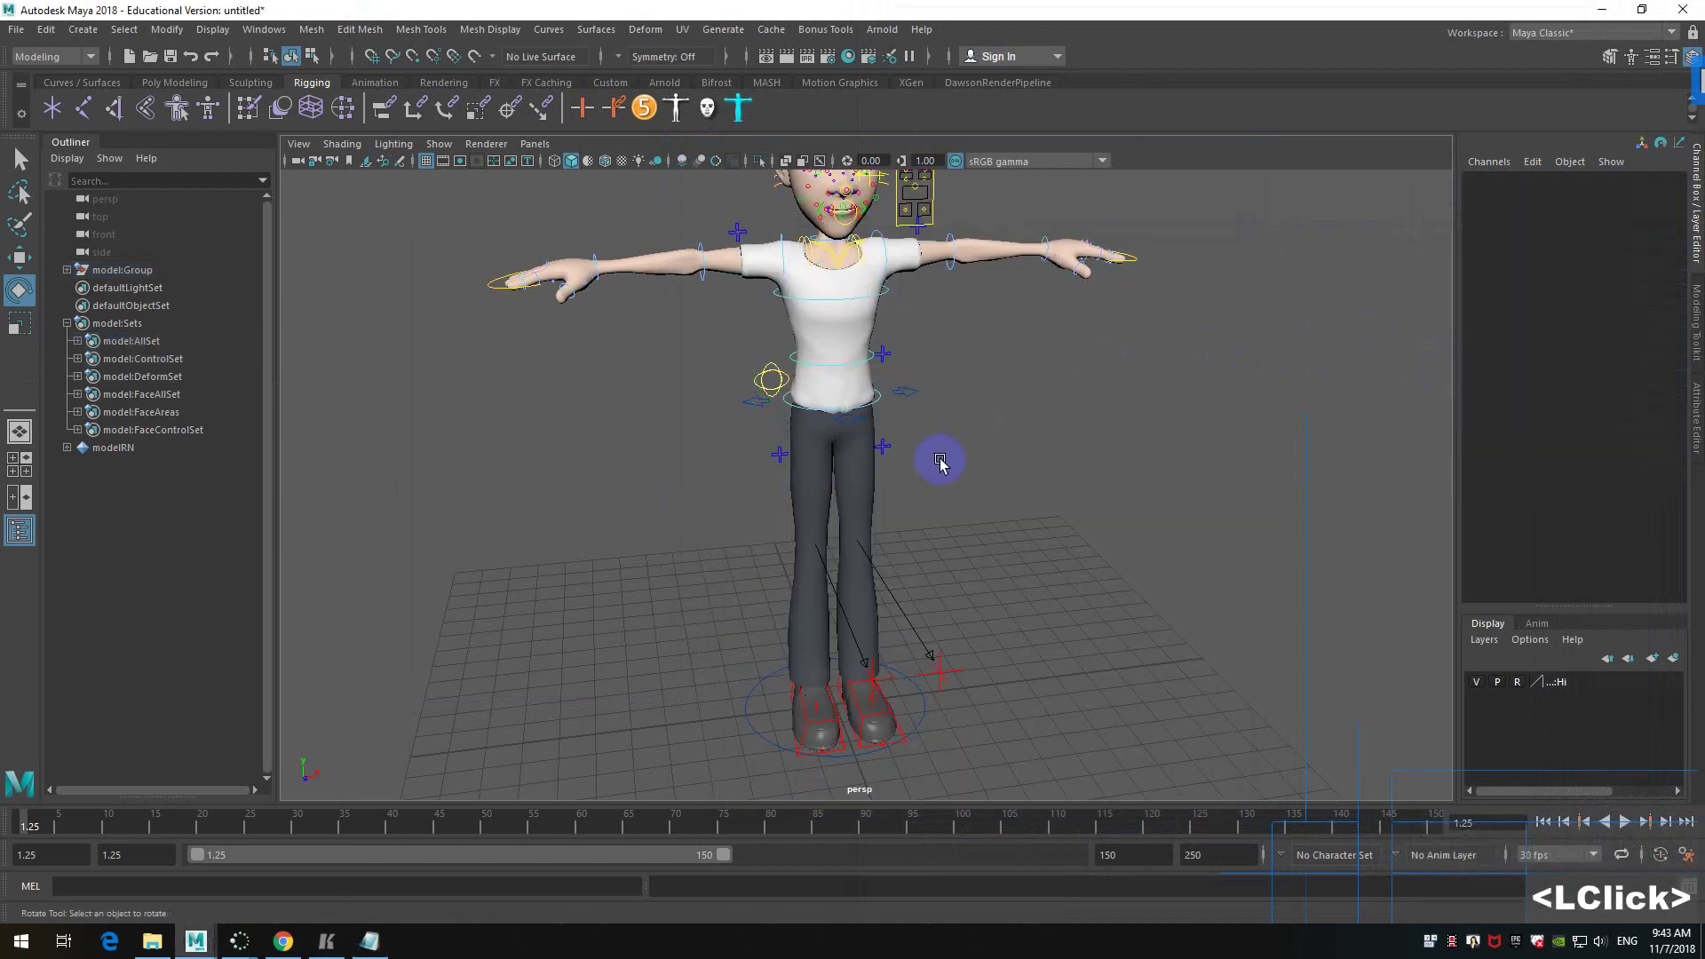
- Set Center Btw Feet to 10 on the RootX_M control at the character's hips
{"action": "scroll", "coordinate": [943, 461], "scroll_direction": "up", "scroll_amount": 2}
{"action": "scroll", "coordinate": [942, 461], "scroll_direction": "down", "scroll_amount": 1}
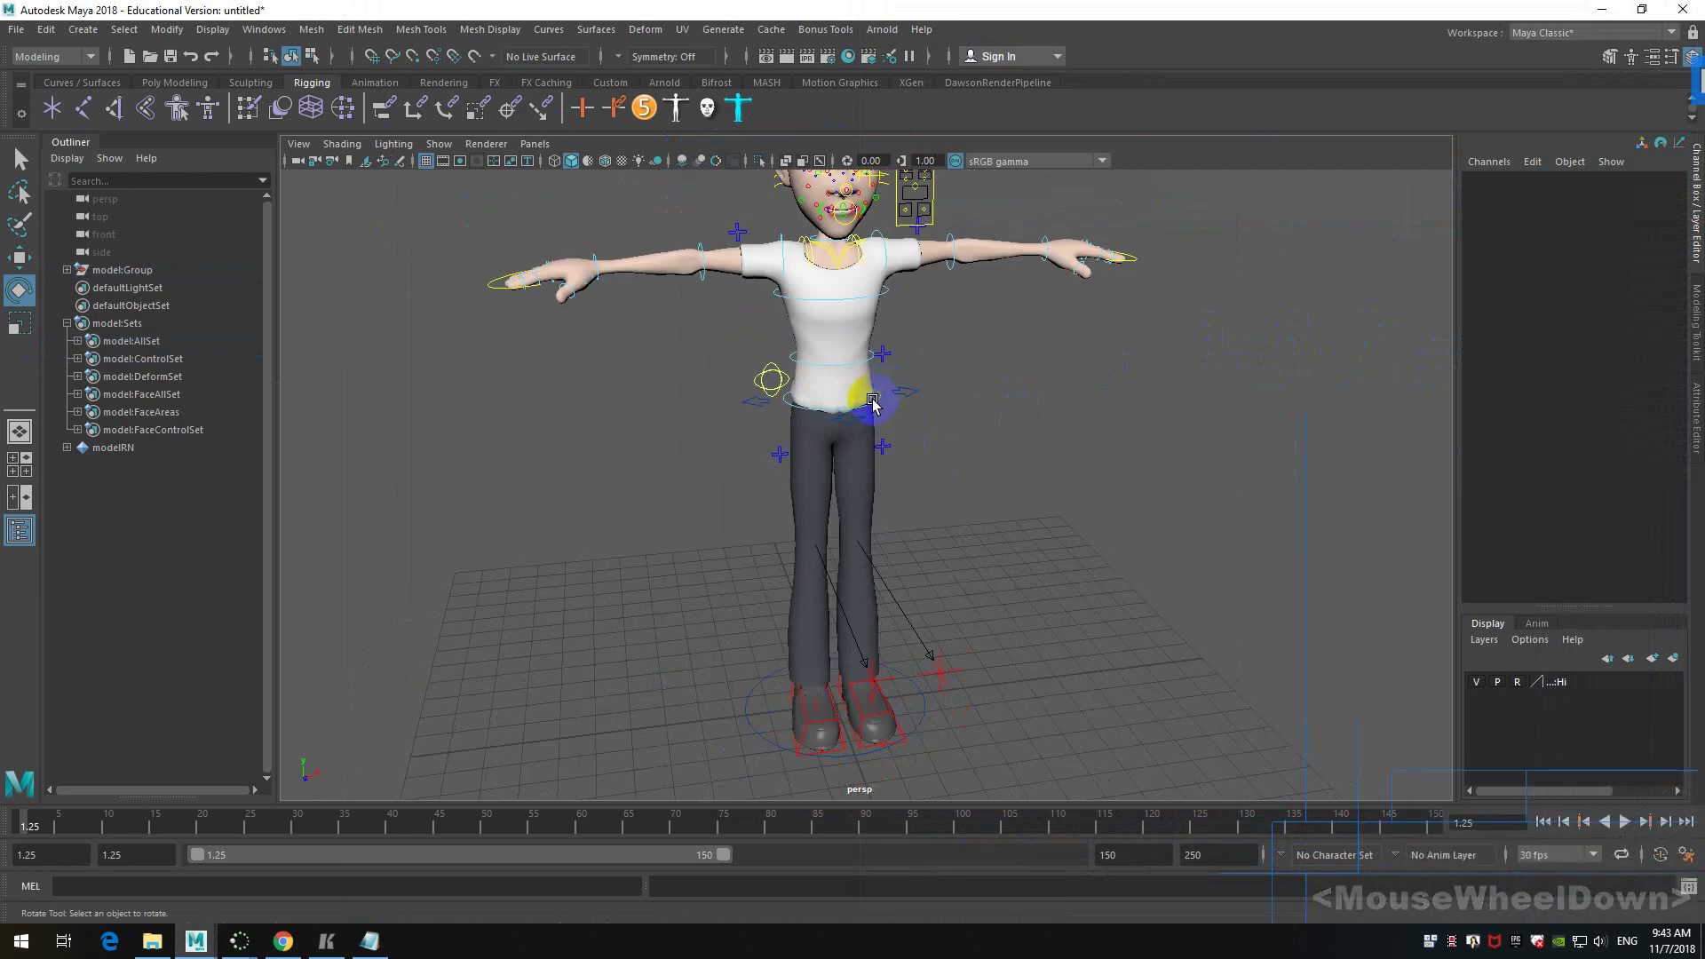
{"action": "left_click_drag", "start_coordinate": [942, 436], "coordinate": [975, 445], "text": "alt"}
{"action": "scroll", "coordinate": [868, 376], "scroll_direction": "up", "scroll_amount": 2, "text": "alt"}
{"action": "left_click", "coordinate": [879, 376]}
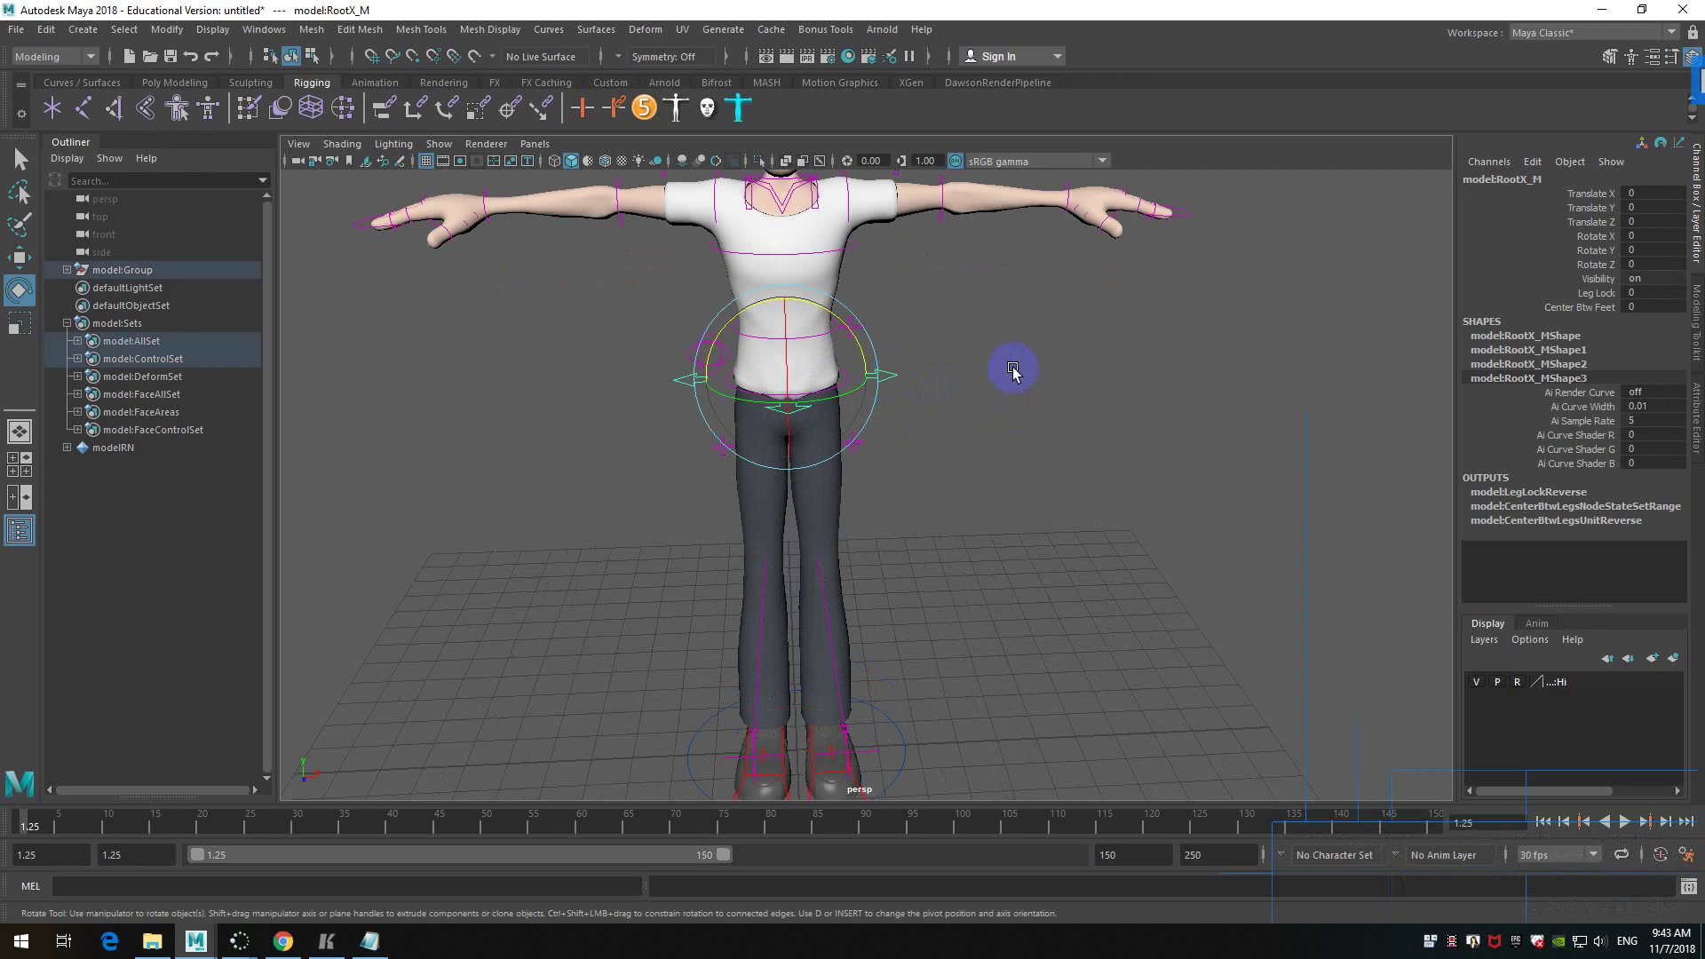
{"action": "middle_click_drag", "start_coordinate": [1007, 377], "coordinate": [1020, 408], "text": "alt"}
{"action": "left_click_drag", "start_coordinate": [1020, 408], "coordinate": [1561, 334], "text": "alt"}
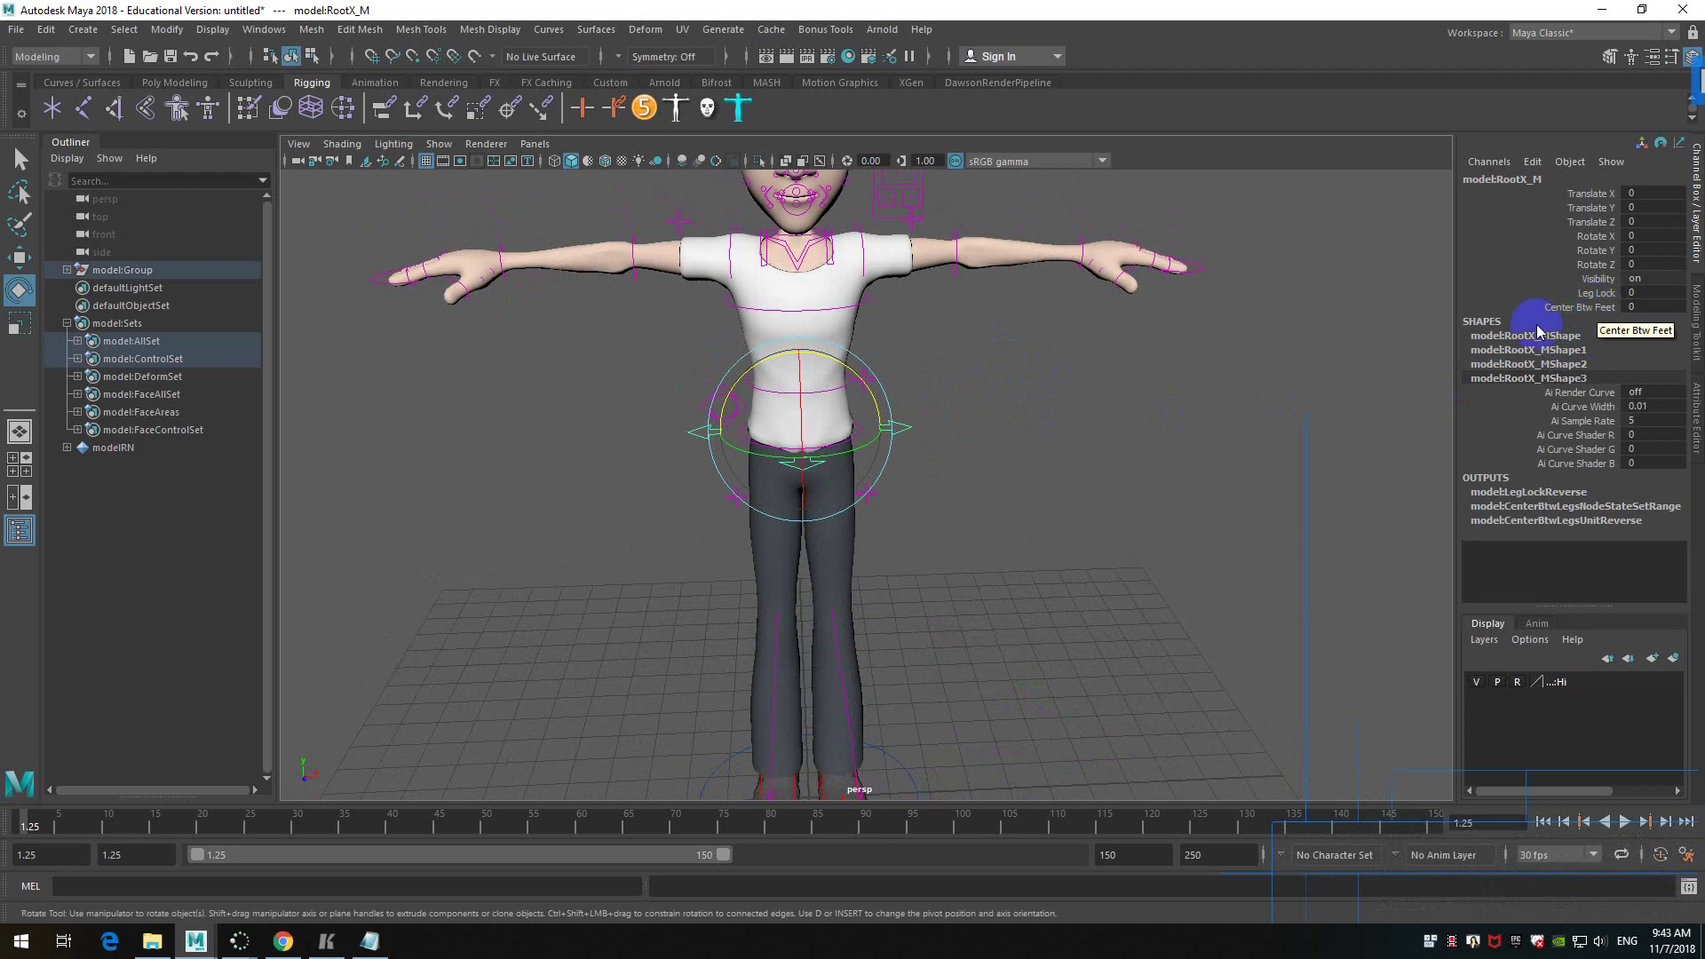
{"action": "left_click", "coordinate": [1642, 304]}
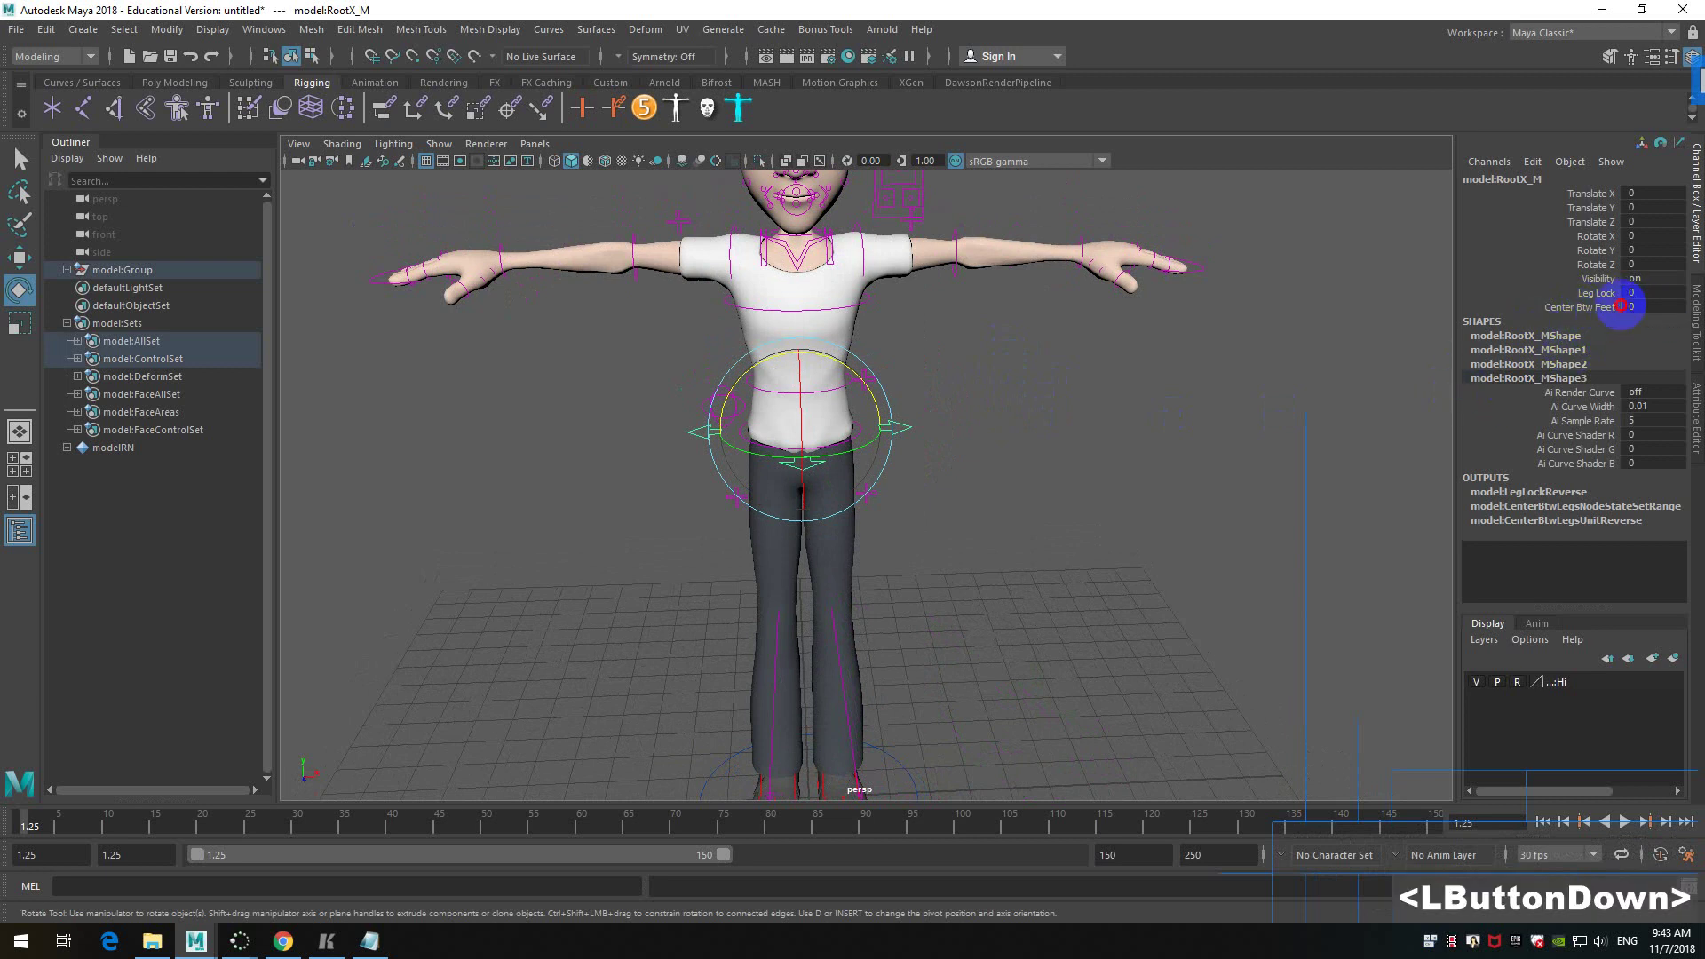
{"action": "left_click", "coordinate": [1645, 306]}
{"action": "left_click", "coordinate": [1649, 309]}
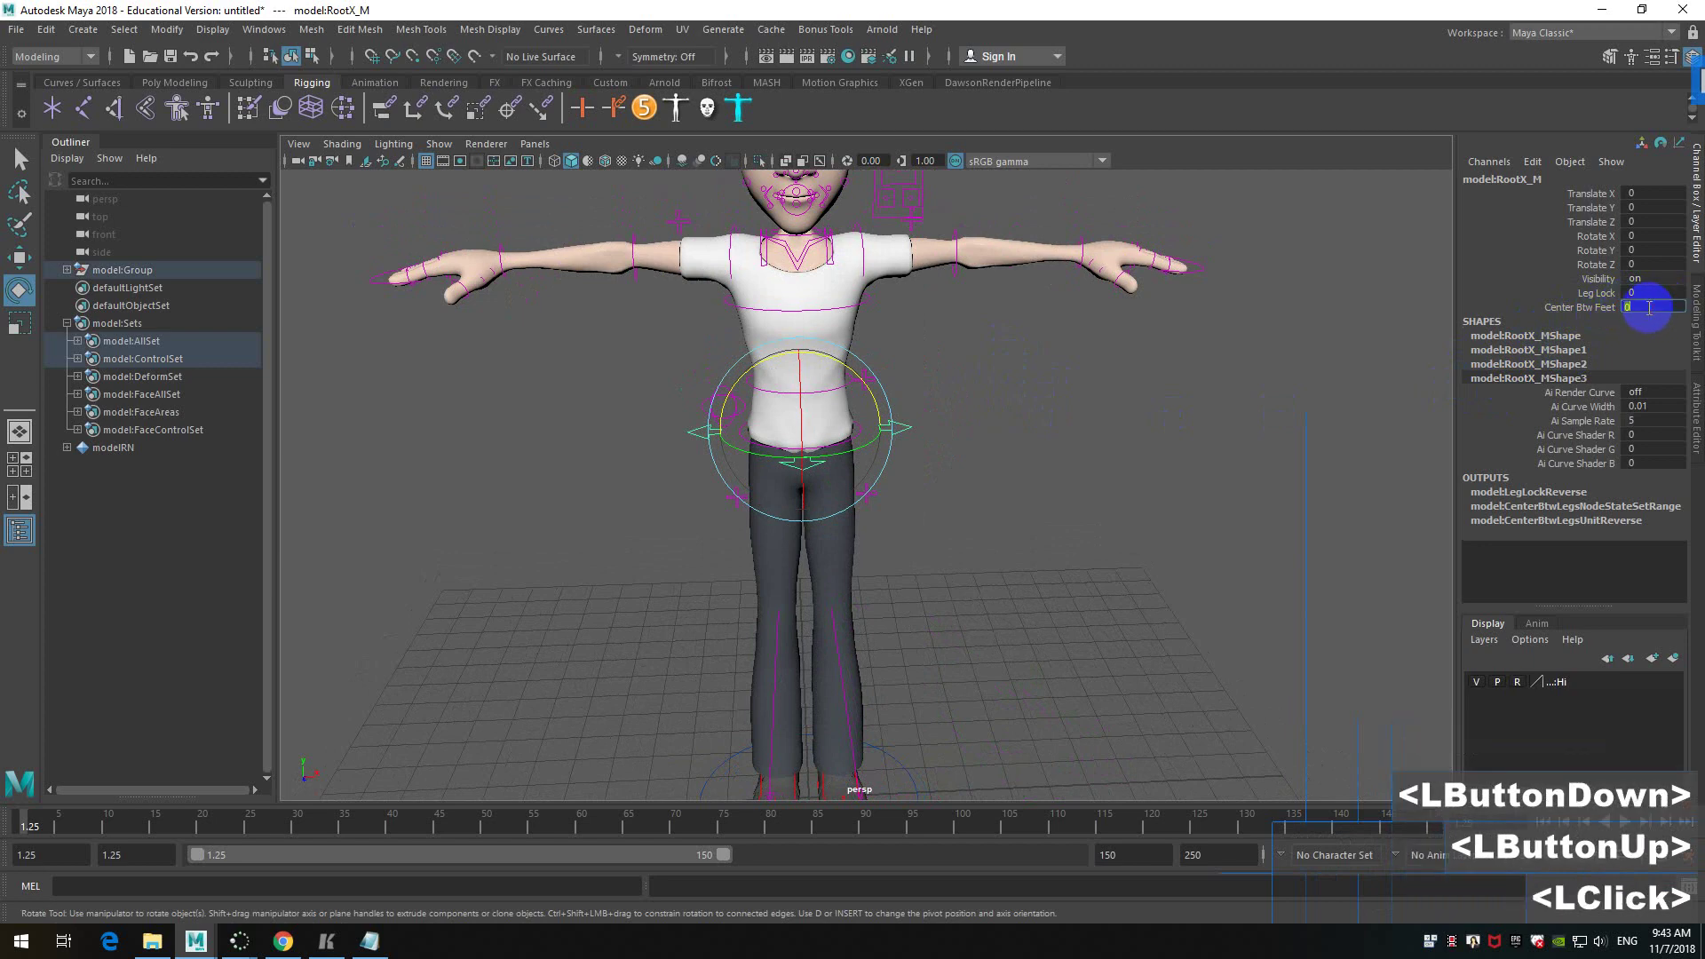
{"action": "type", "text": "10"}
{"action": "key", "text": "Return"}
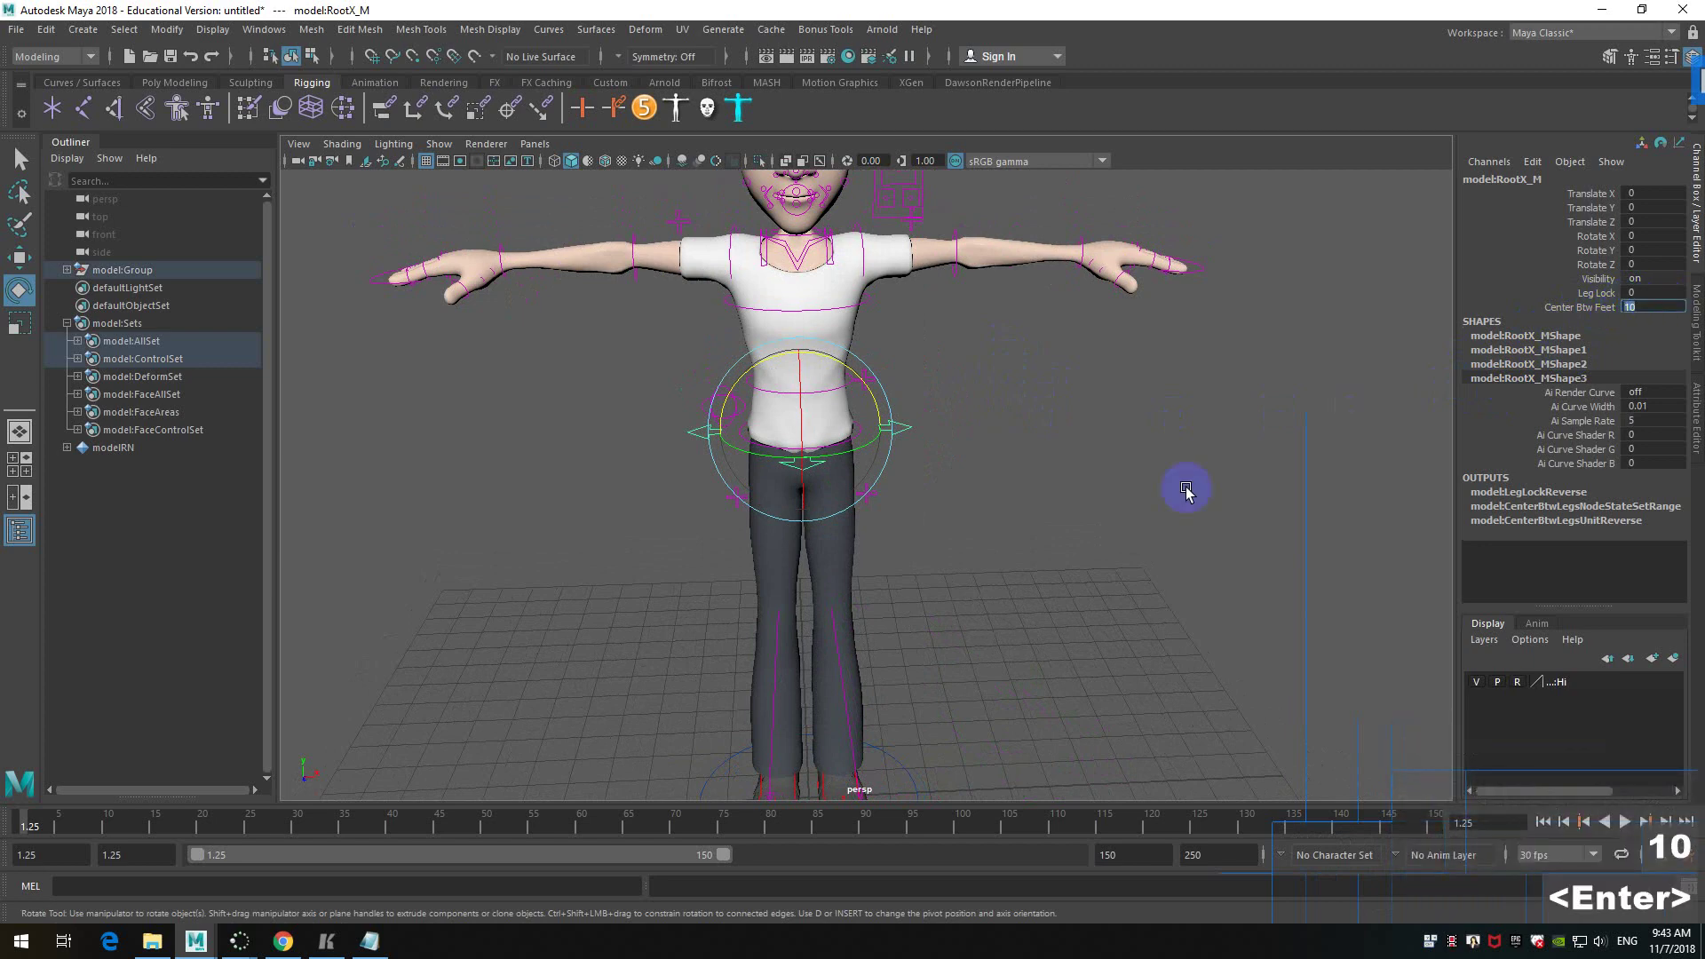
- Move the left foot's IKLeg_L control outward about 2.28 in X and forward about 1.38 in Z
{"action": "middle_click_drag", "start_coordinate": [925, 537], "coordinate": [955, 504], "text": "alt"}
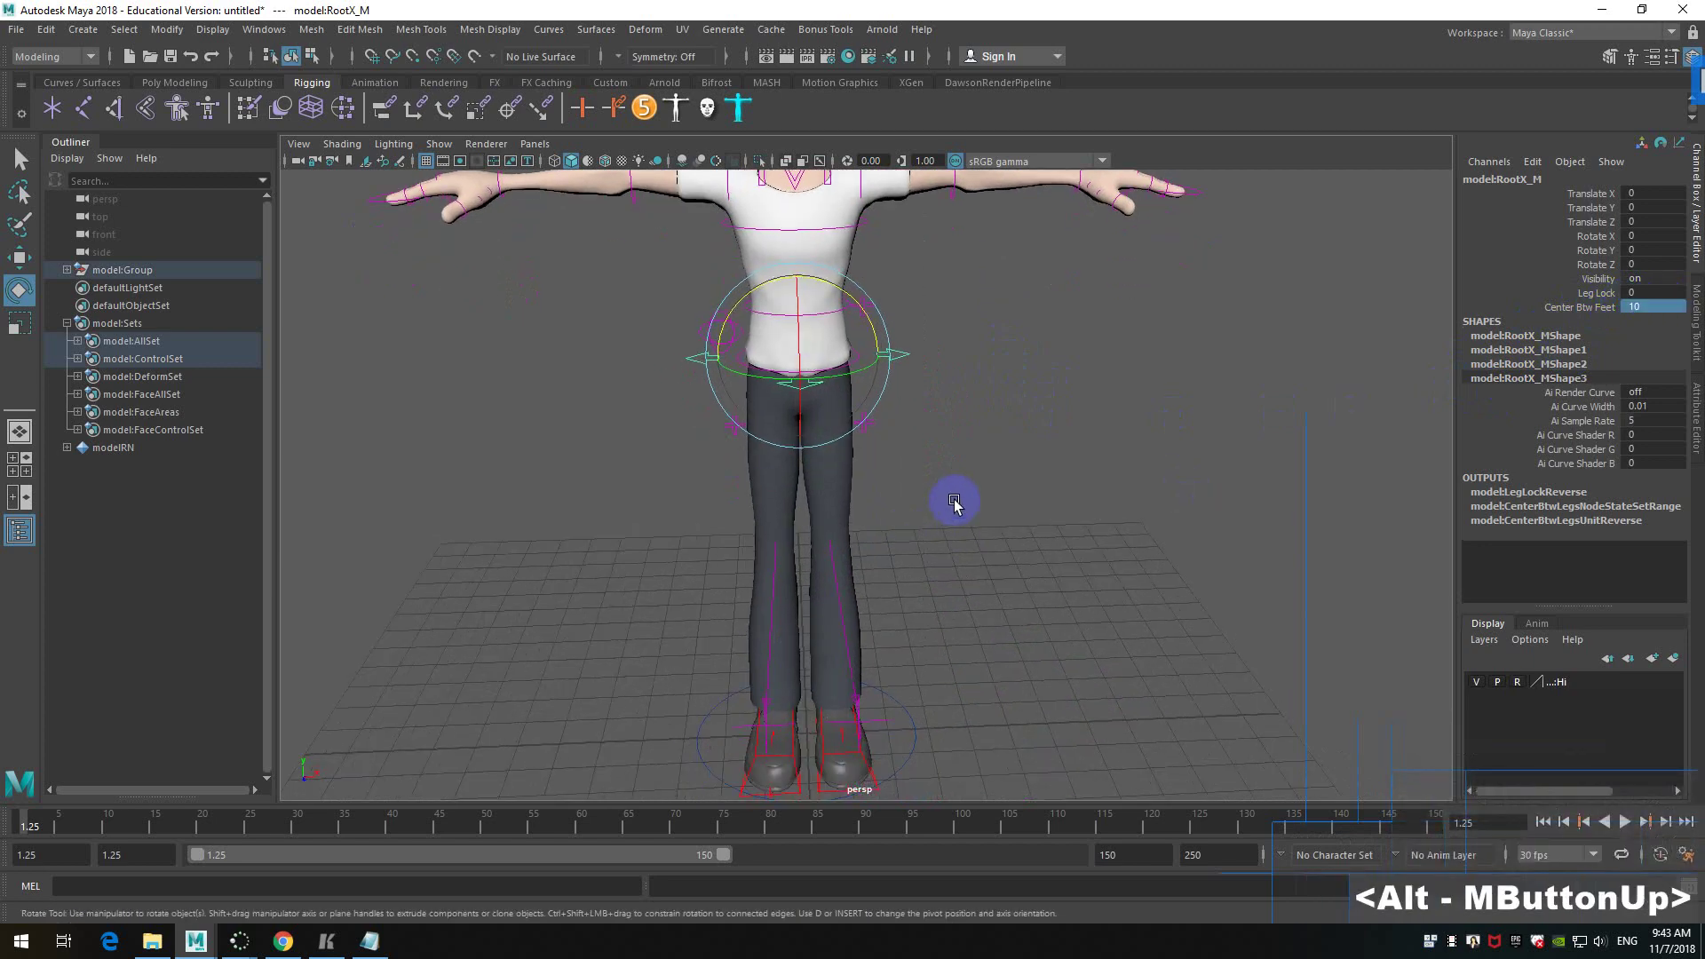
{"action": "left_click", "coordinate": [869, 764]}
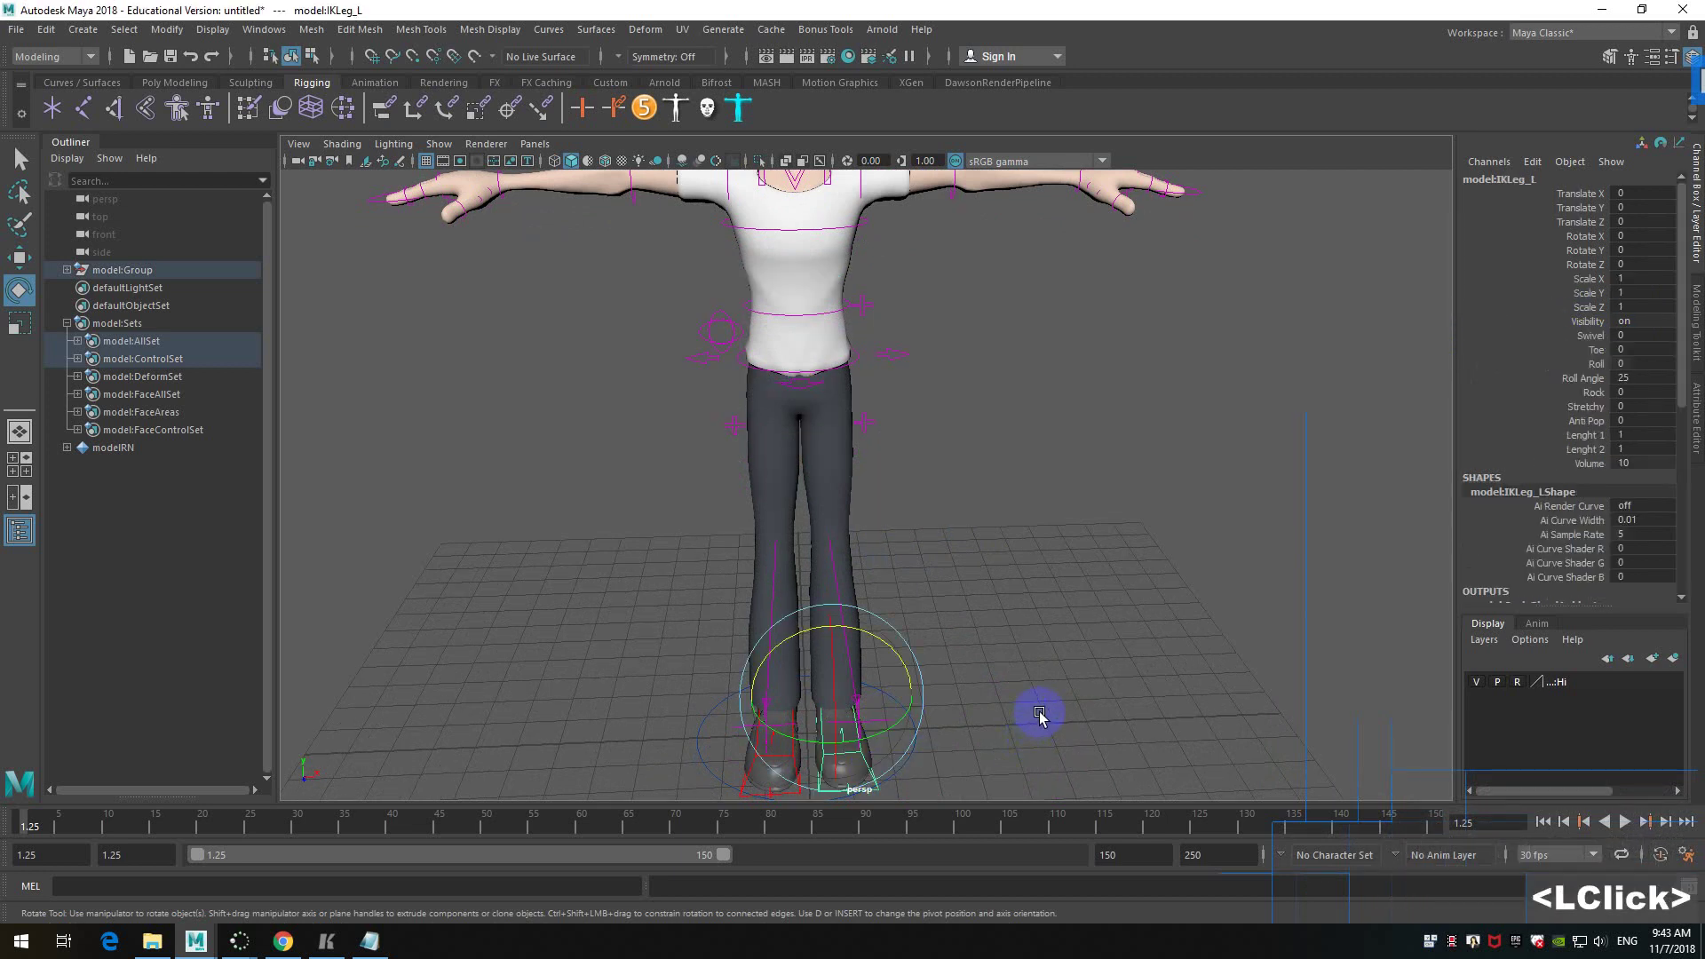
{"action": "key", "text": "w"}
{"action": "left_click_drag", "start_coordinate": [937, 698], "coordinate": [934, 566]}
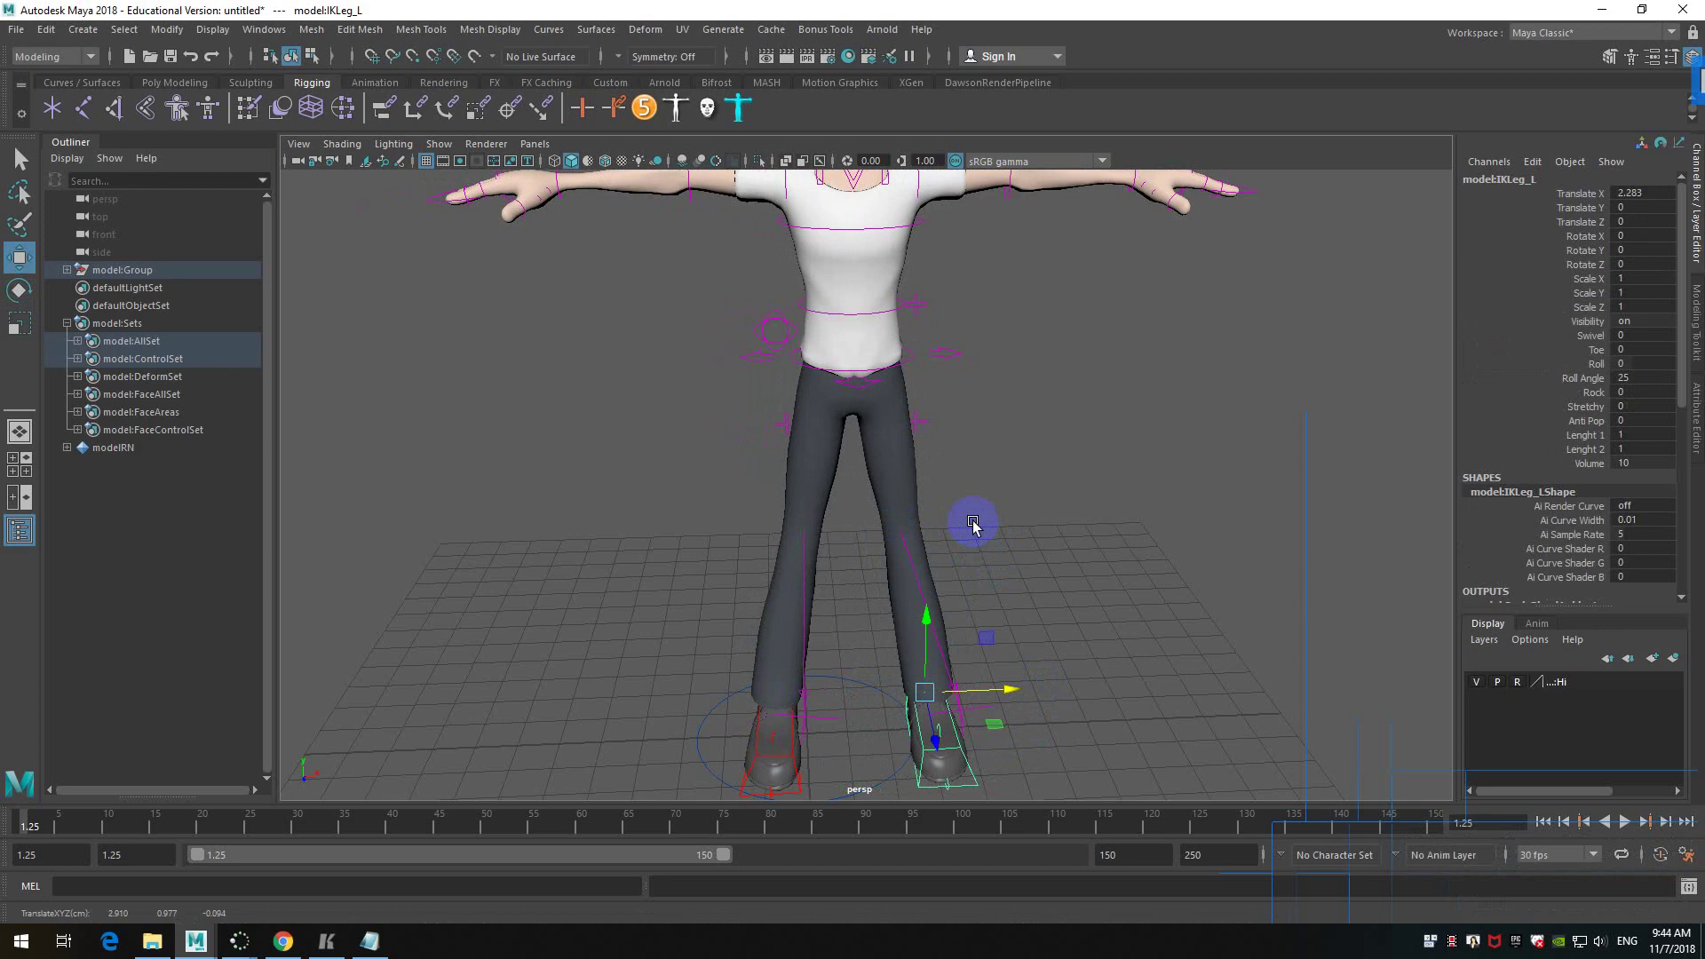
{"action": "left_click_drag", "start_coordinate": [964, 479], "coordinate": [1128, 477], "text": "alt"}
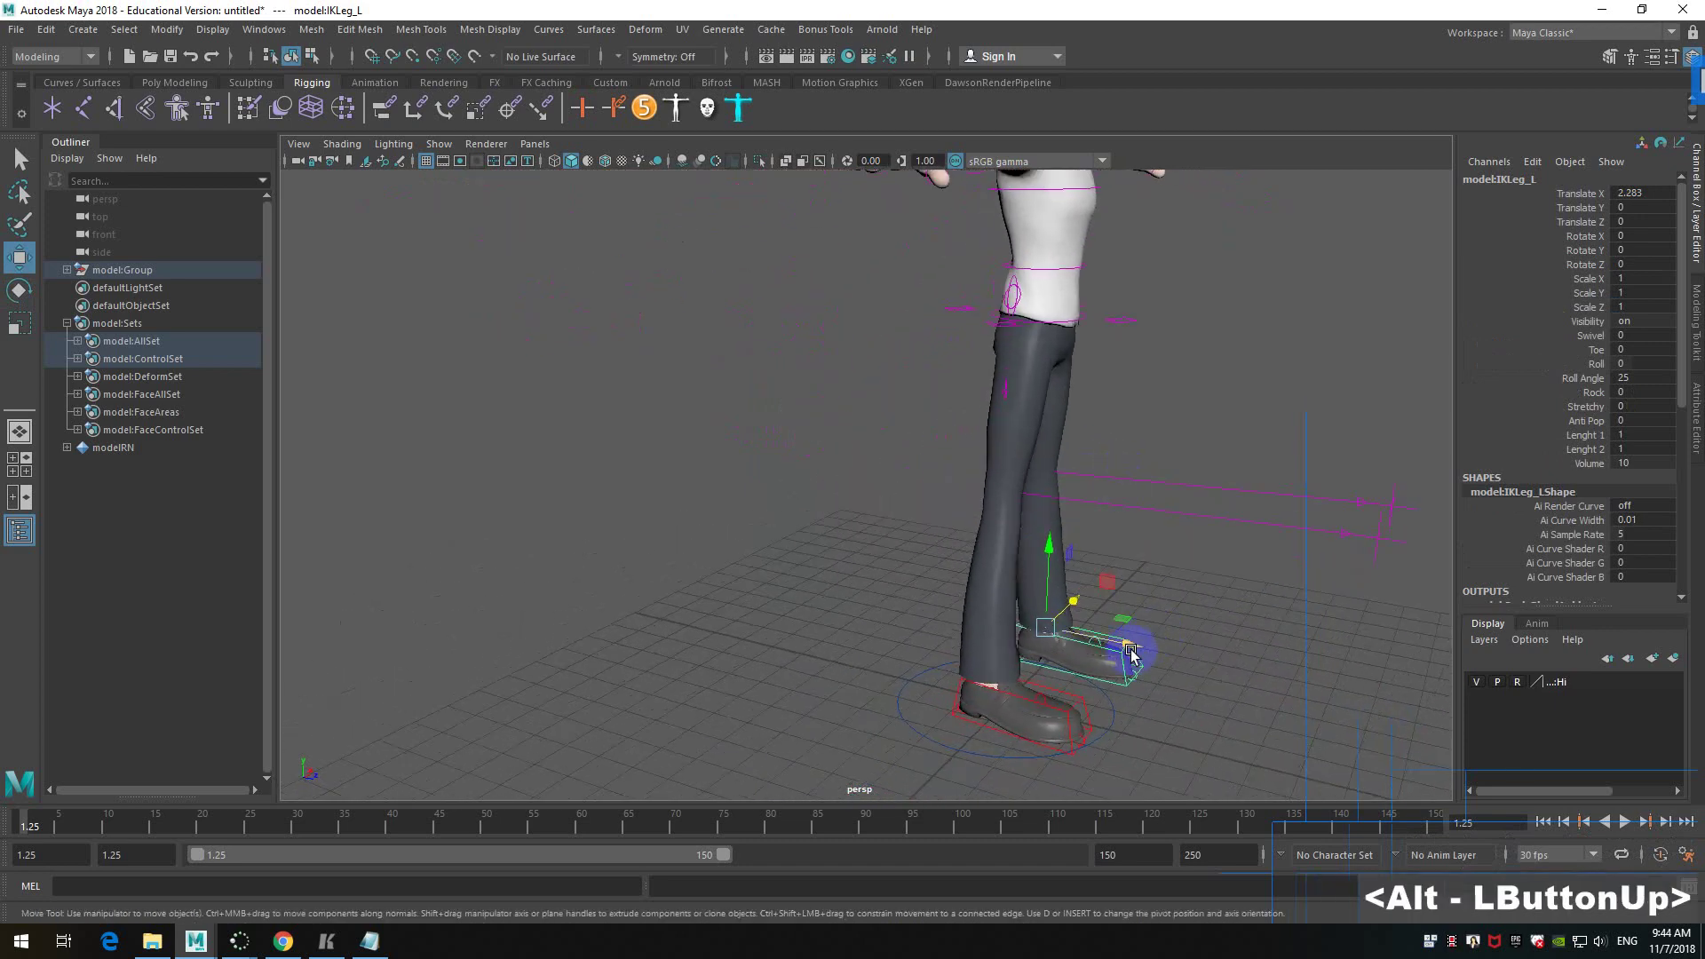
{"action": "left_click_drag", "start_coordinate": [1130, 647], "coordinate": [1186, 656]}
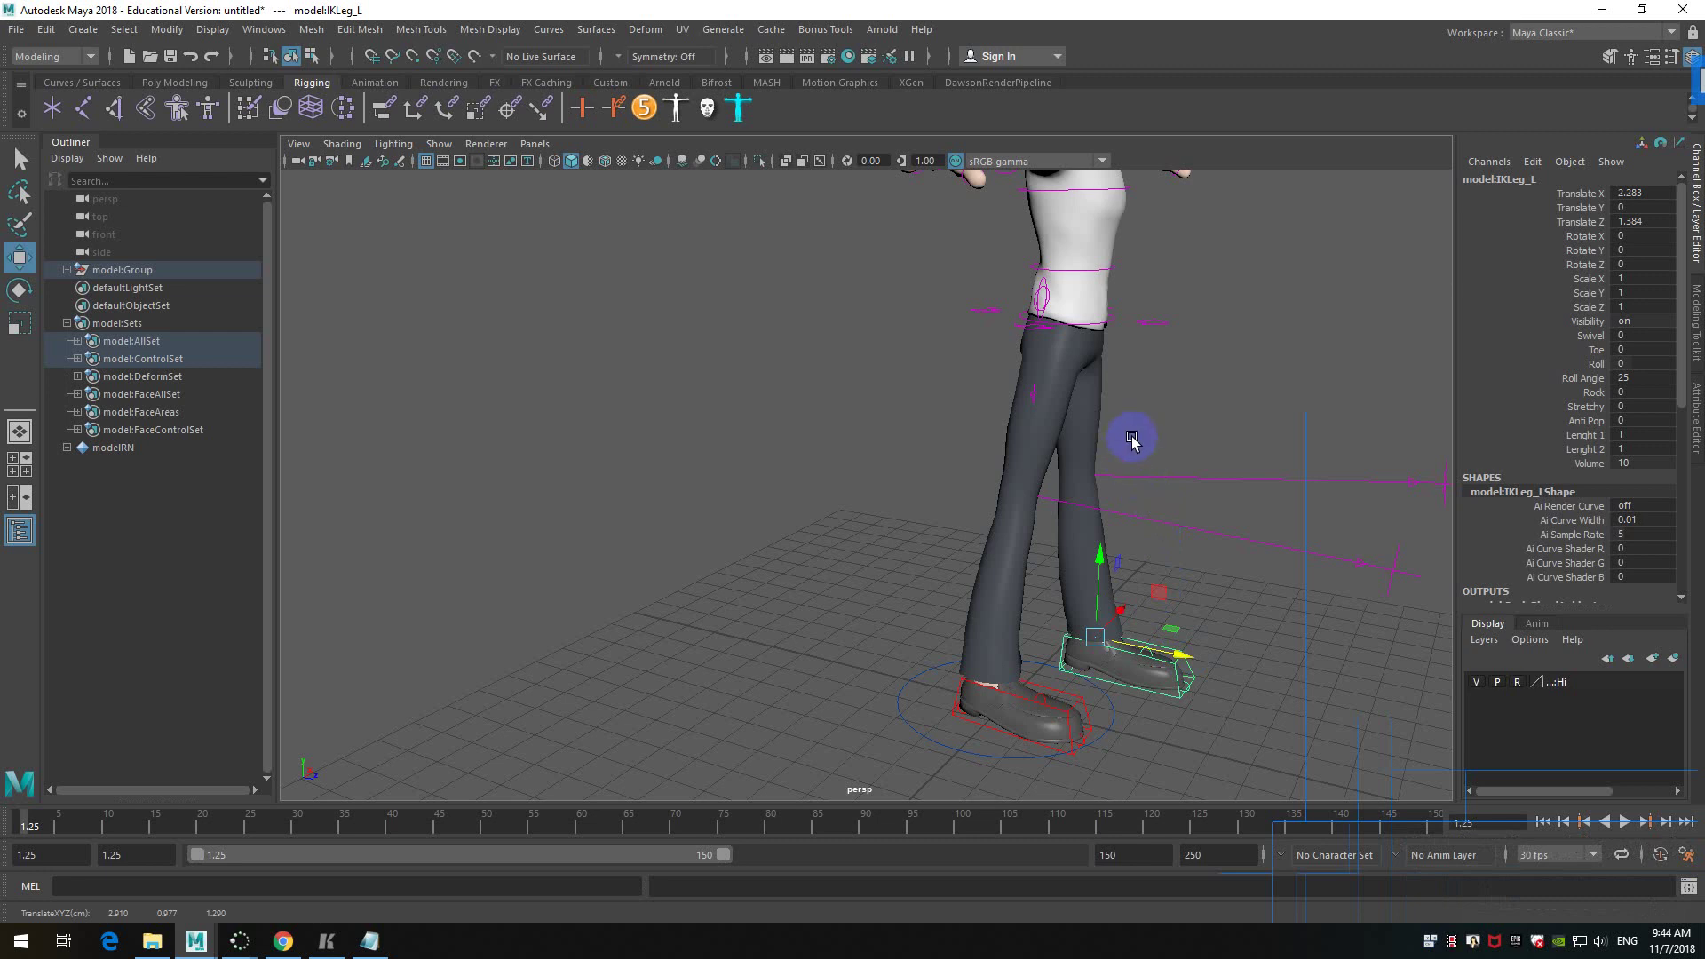
- Rotate the left foot's IKLeg_L control about 1.5 degrees in Y
{"action": "left_click_drag", "start_coordinate": [1179, 409], "coordinate": [1122, 369], "text": "alt"}
{"action": "middle_click_drag", "start_coordinate": [1123, 369], "coordinate": [1030, 467], "text": "alt"}
{"action": "key", "text": "w"}
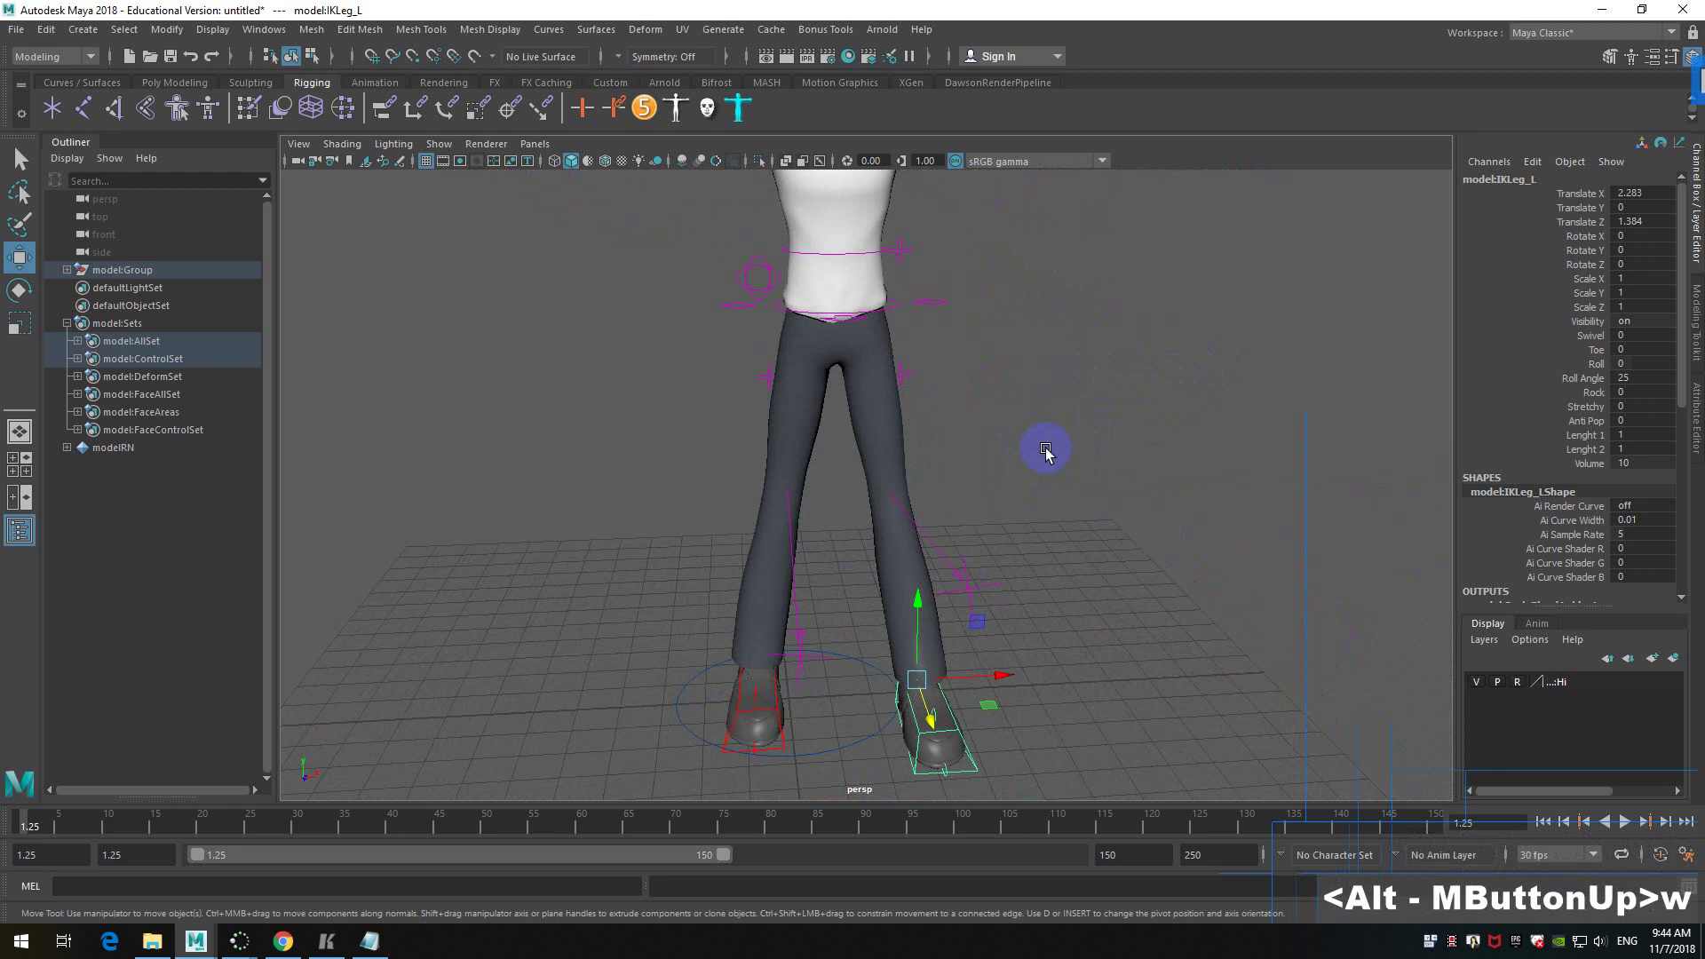
{"action": "key", "text": "e"}
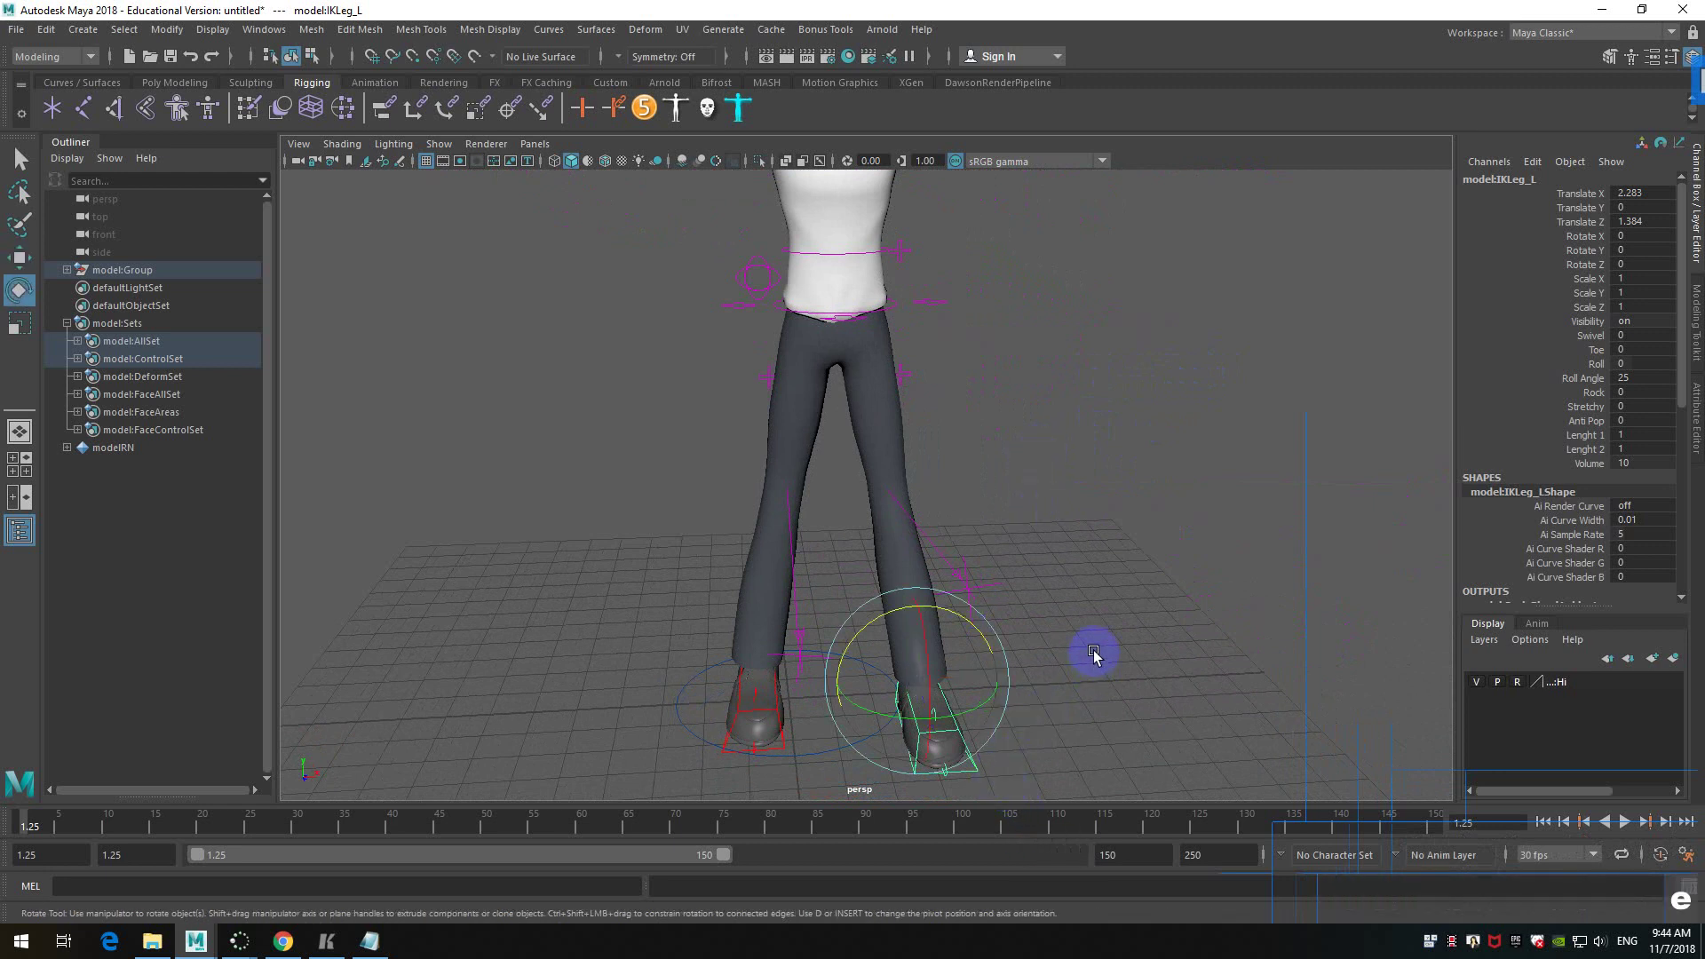
{"action": "mouse_move", "coordinate": [972, 715]}
{"action": "left_mouse_down"}
{"action": "mouse_move", "coordinate": [1016, 697]}
{"action": "mouse_move", "coordinate": [946, 719]}
{"action": "mouse_move", "coordinate": [1028, 701]}
{"action": "mouse_move", "coordinate": [974, 708]}
{"action": "left_mouse_up"}
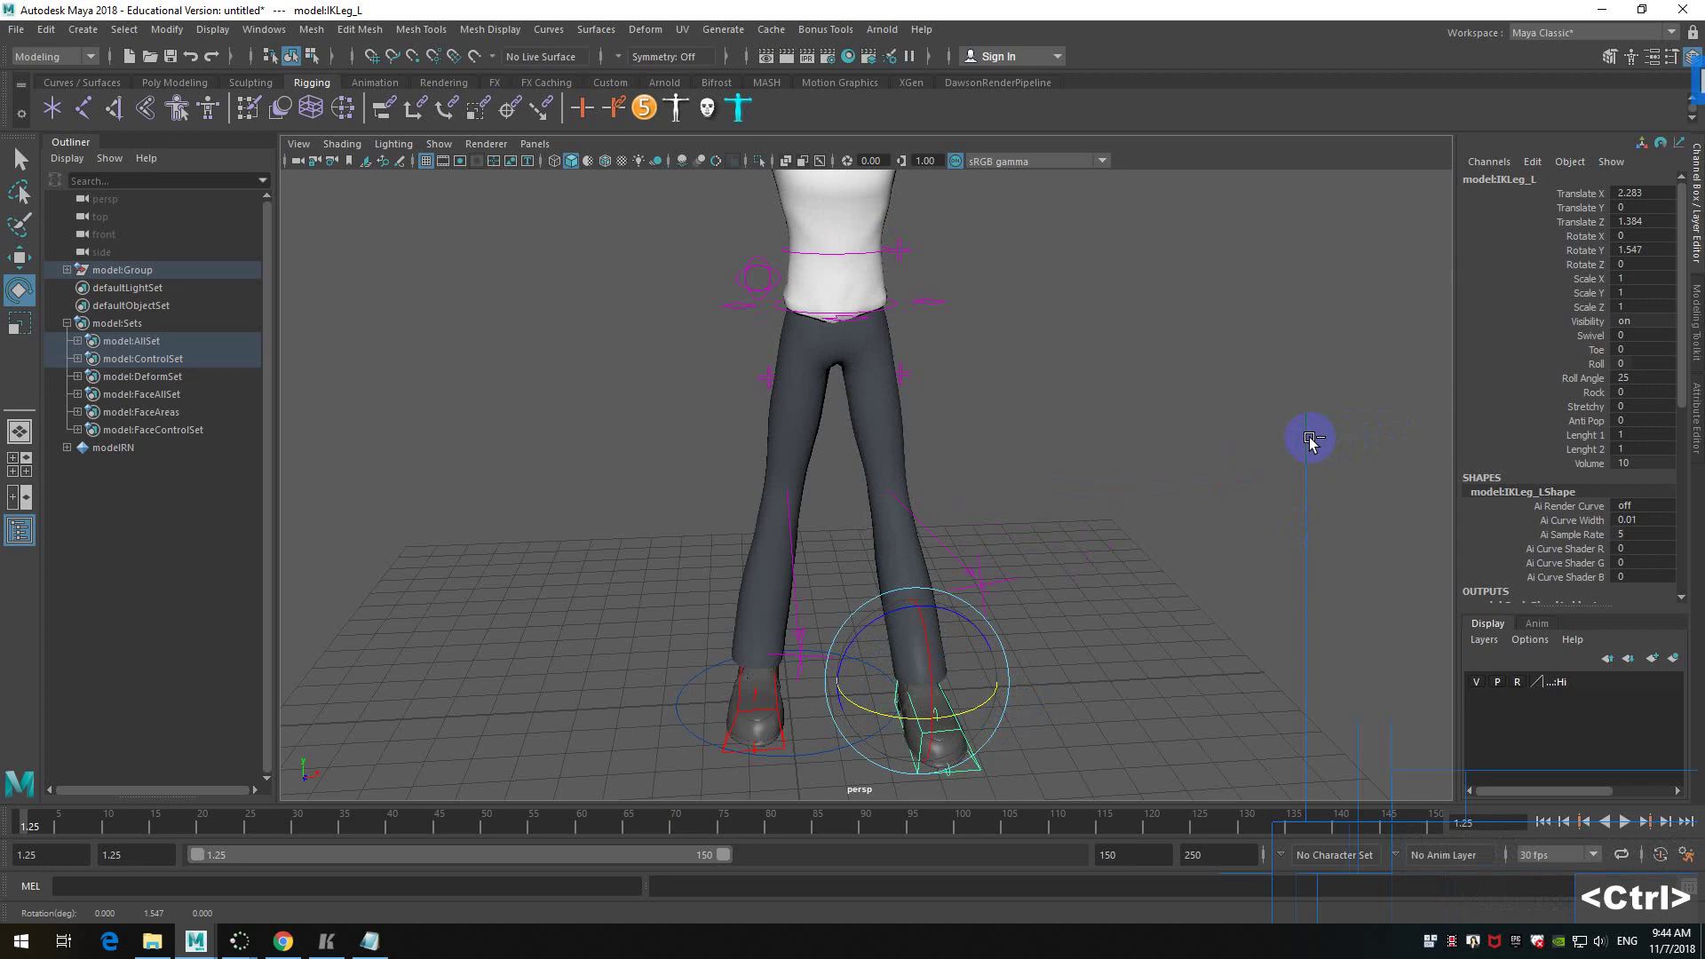
- Undo the left foot control's rotation and moves, and clear the selection
{"action": "key", "text": "ctrl+z"}
{"action": "key", "text": "ctrl+z"}
{"action": "key", "text": "ctrl+z"}
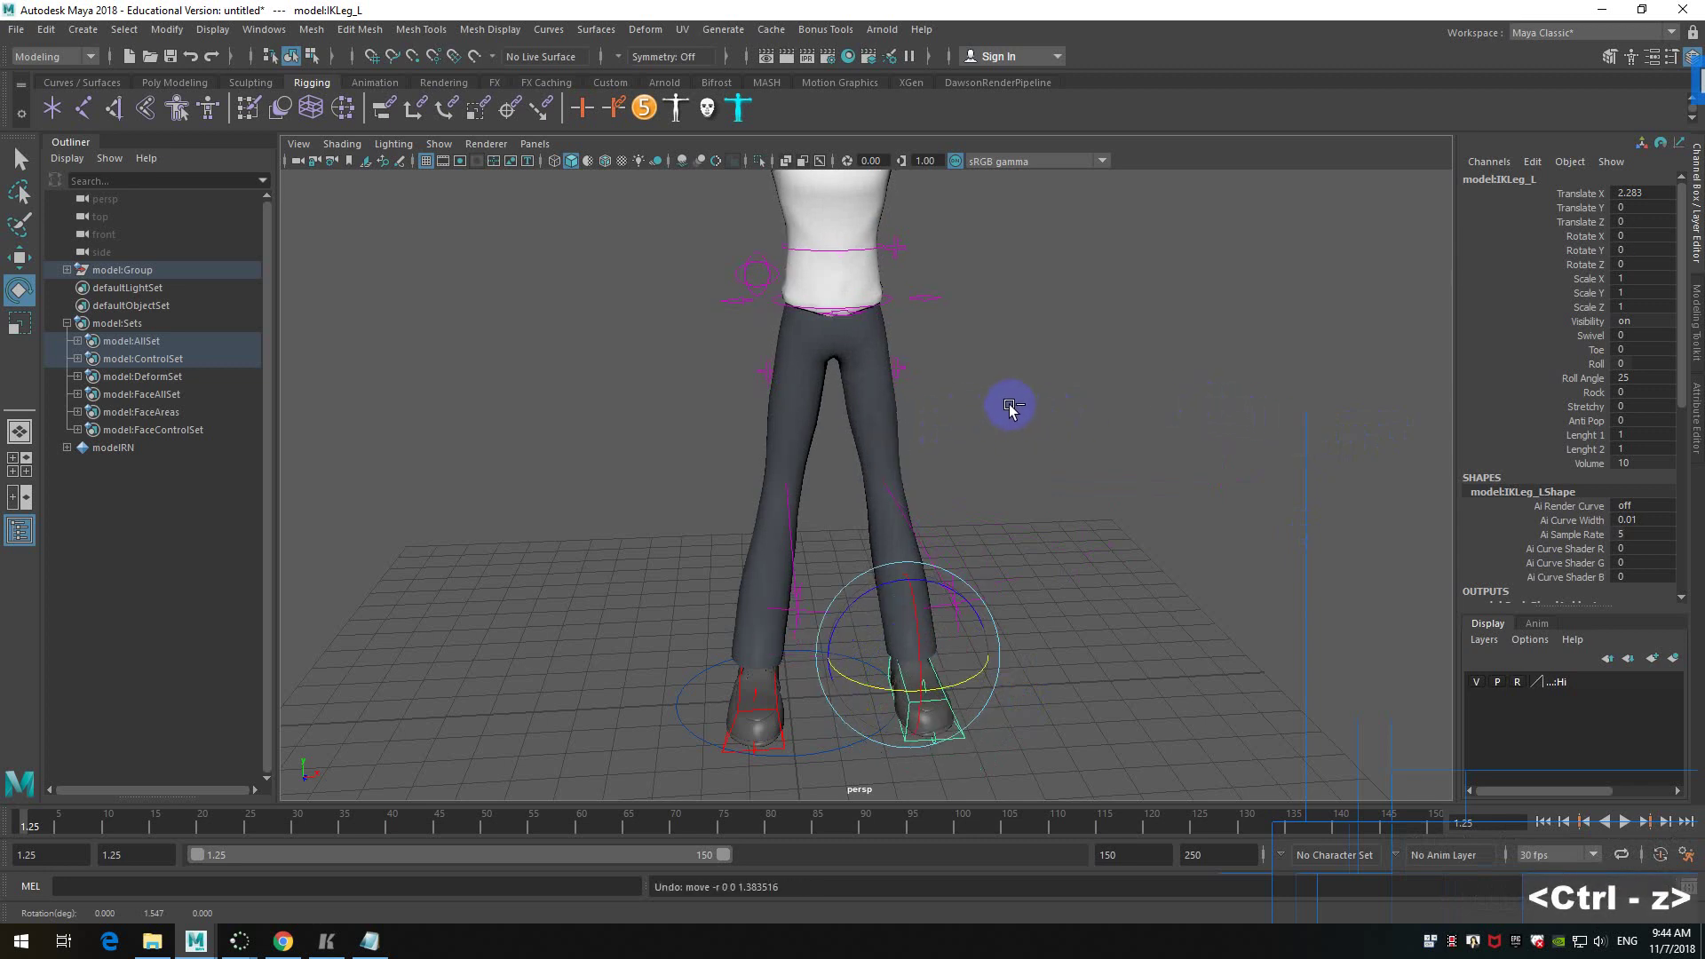
{"action": "left_click", "coordinate": [963, 388]}
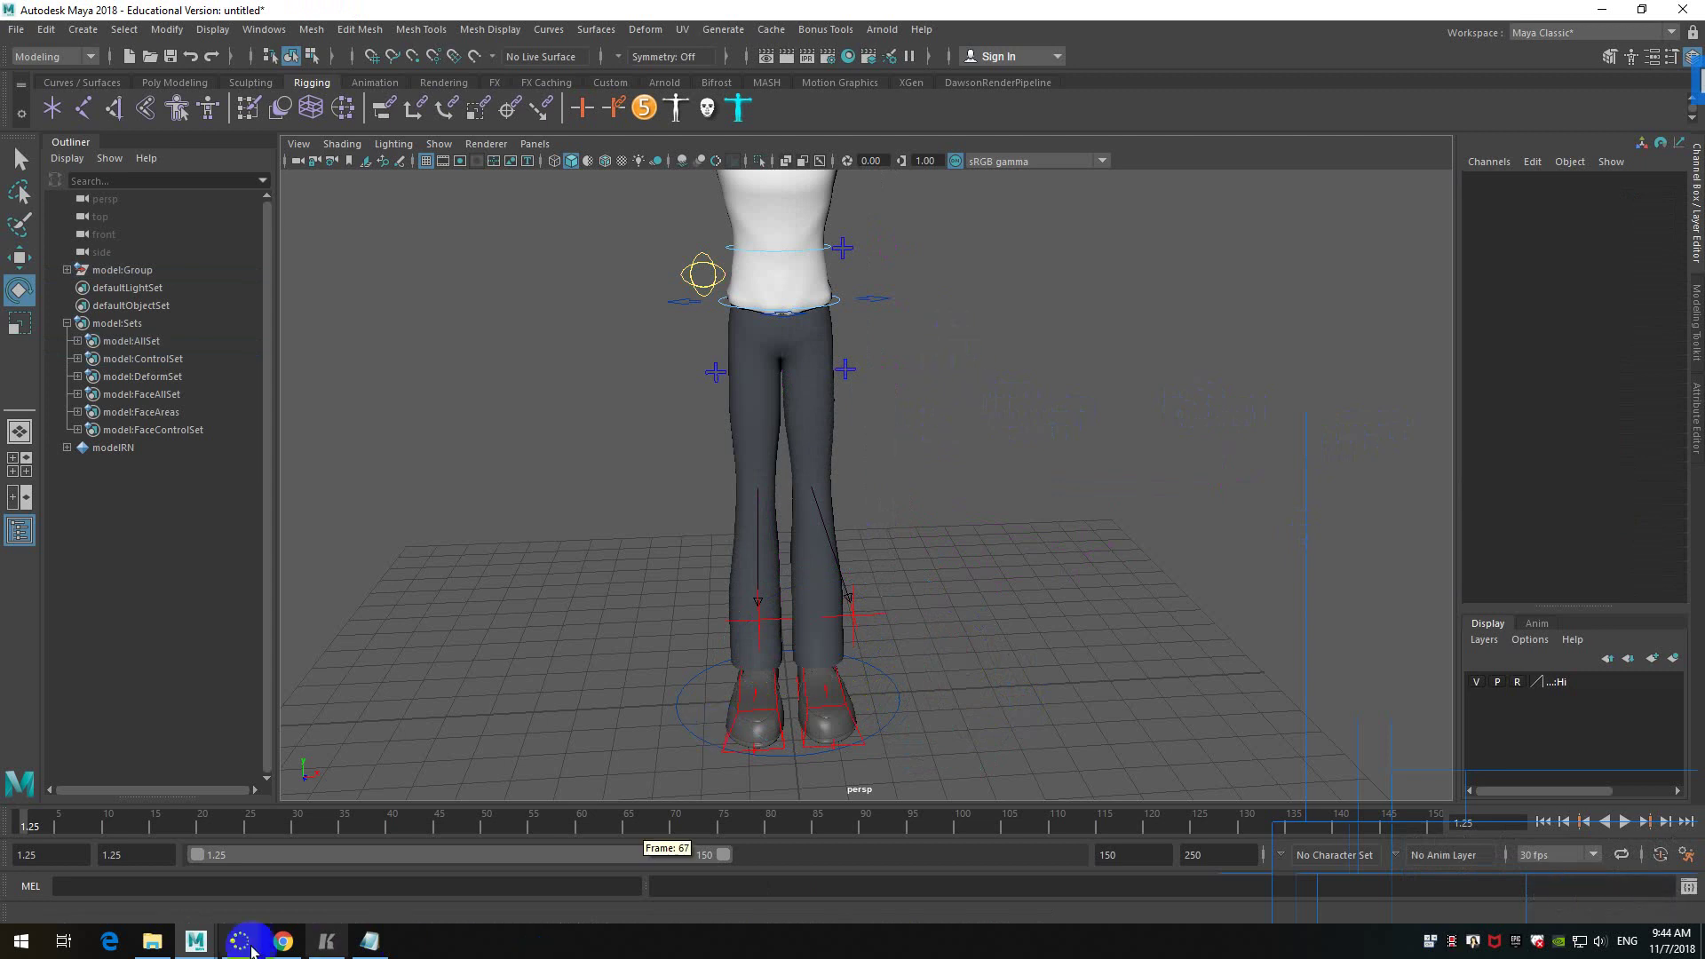
- Highlight the finger controls line in the Notepad tips, return to Maya and select the left hand's Fingers_L control
{"action": "left_click", "coordinate": [373, 941]}
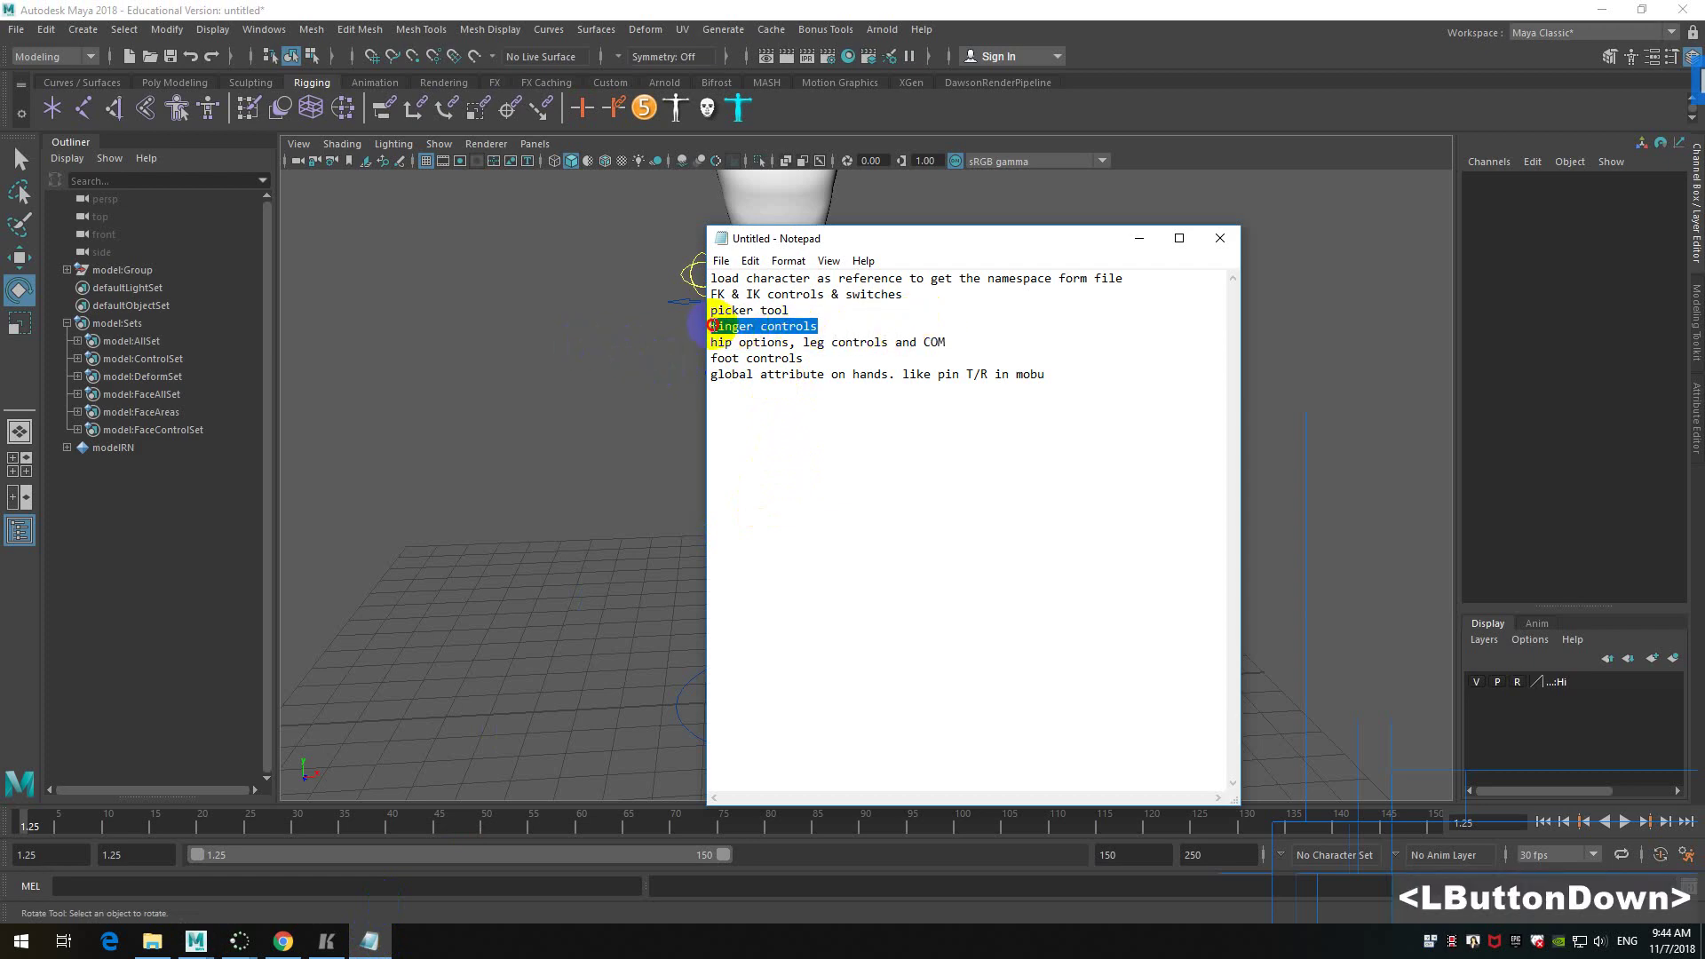
{"action": "left_click", "coordinate": [546, 318]}
{"action": "scroll", "coordinate": [971, 305], "scroll_direction": "up", "scroll_amount": 2}
{"action": "scroll", "coordinate": [1020, 274], "scroll_direction": "down", "scroll_amount": 2}
{"action": "middle_click_drag", "start_coordinate": [1020, 275], "coordinate": [1005, 564], "text": "alt"}
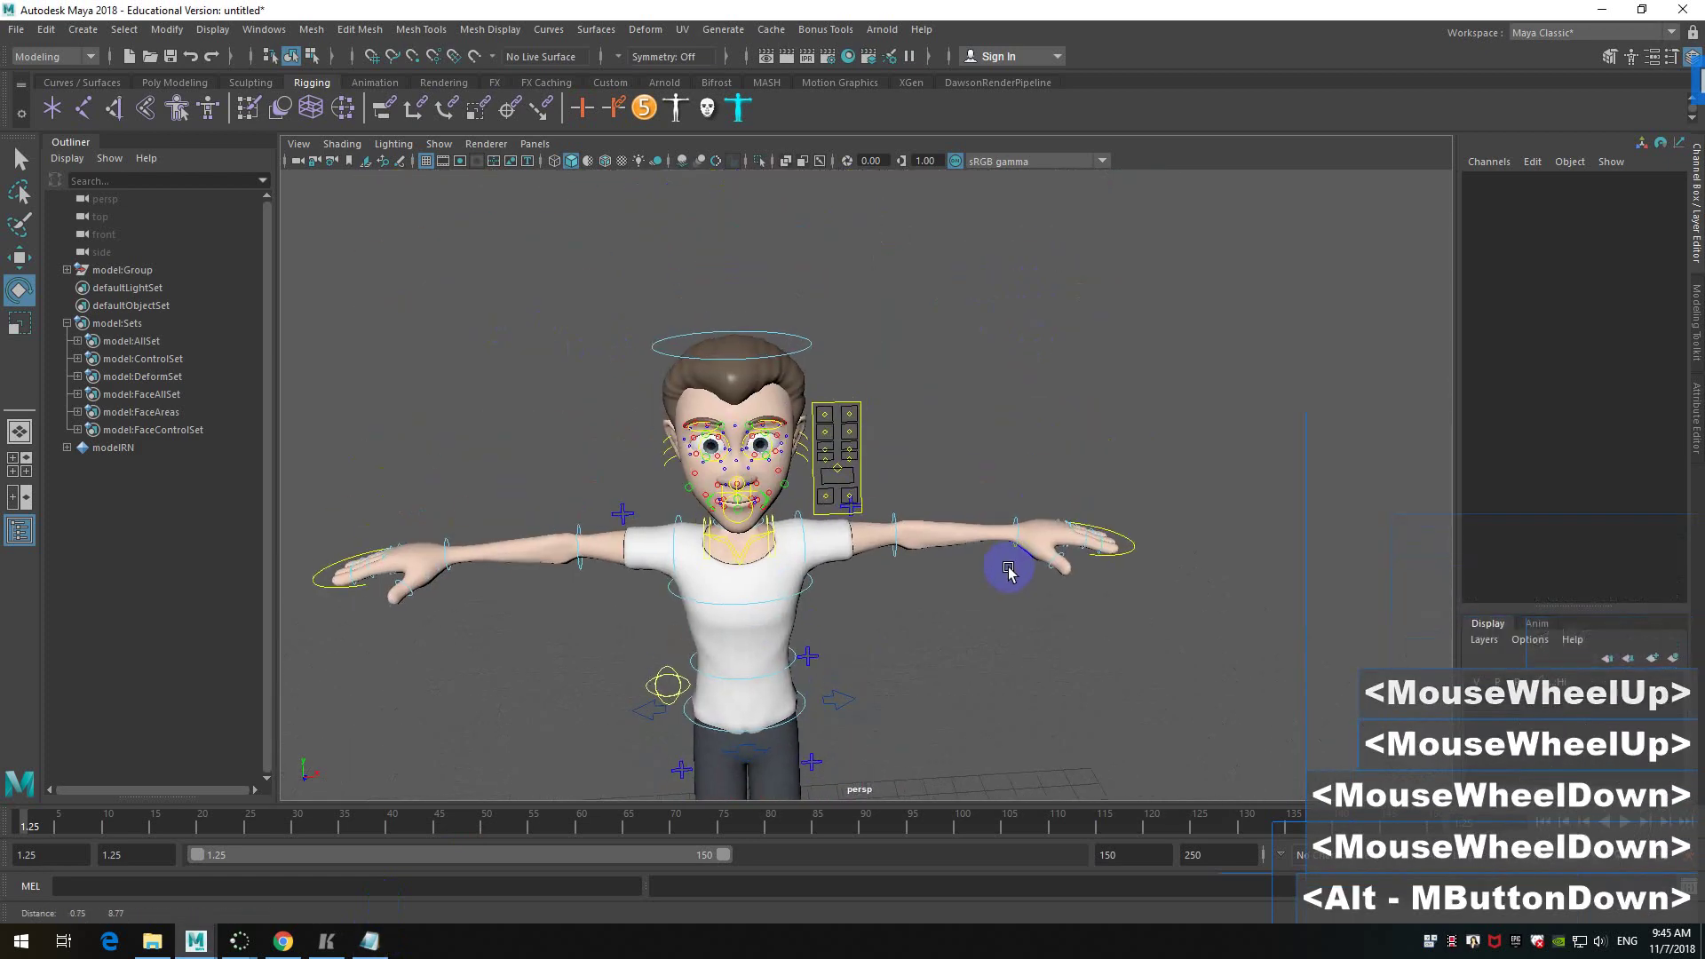
{"action": "scroll", "coordinate": [1348, 610], "scroll_direction": "up", "scroll_amount": 2, "text": "alt"}
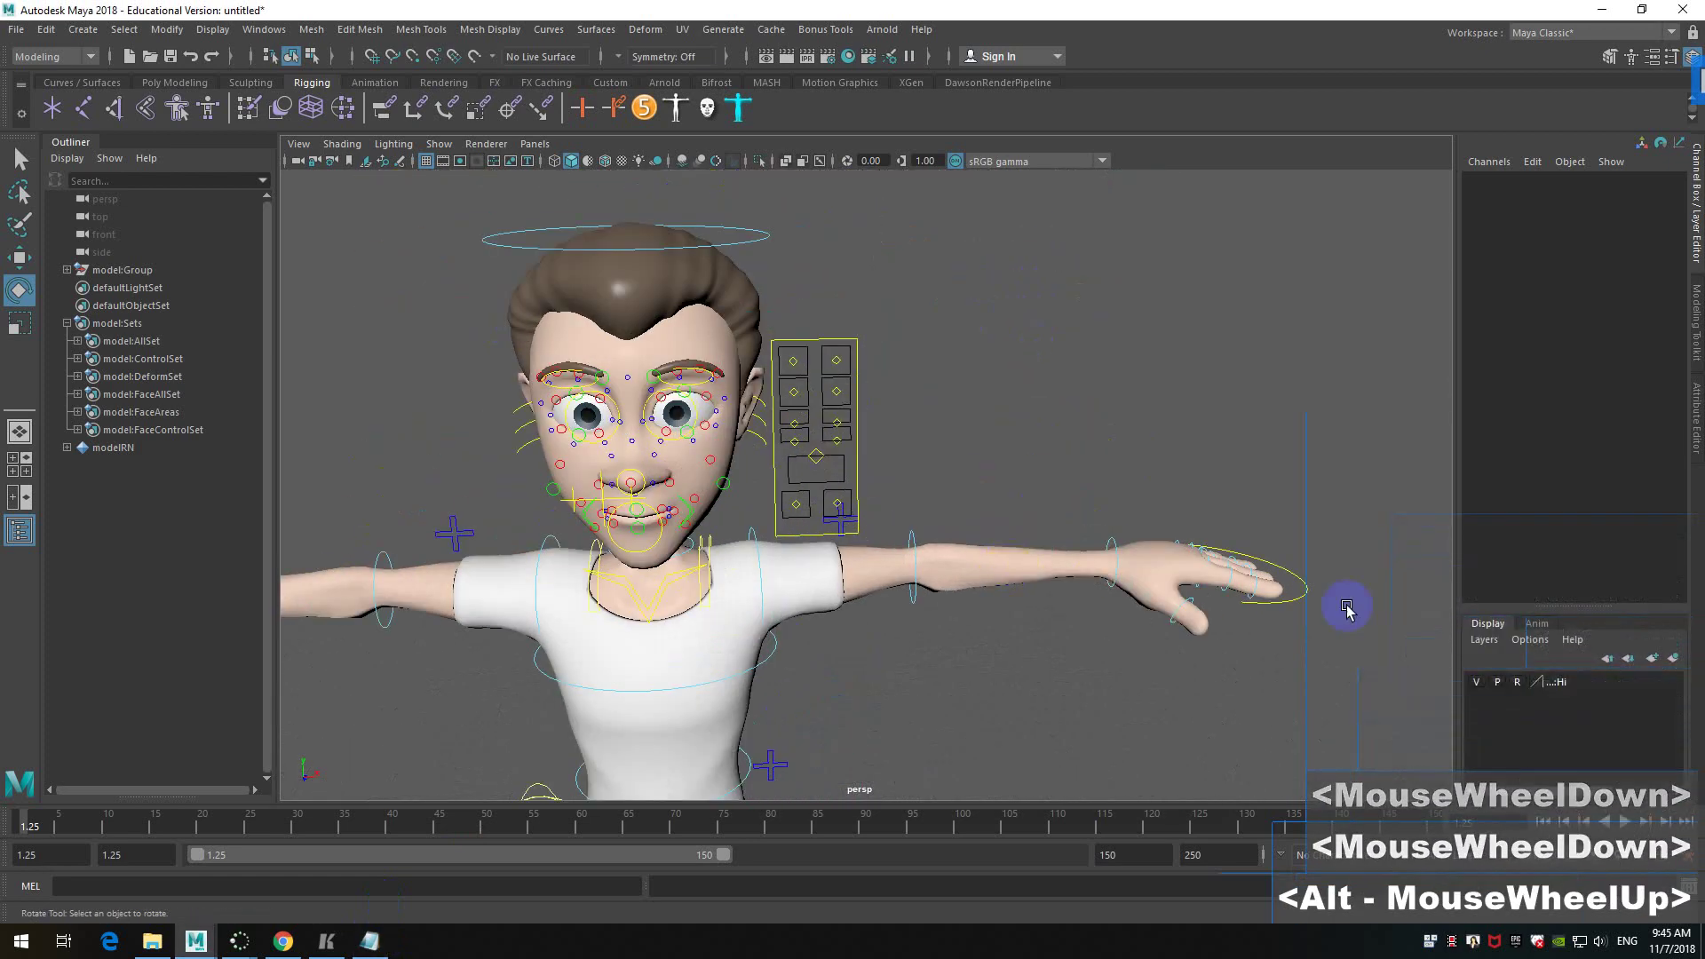
{"action": "left_click", "coordinate": [1297, 589]}
{"action": "left_click_drag", "start_coordinate": [1329, 647], "coordinate": [1058, 636], "text": "alt"}
{"action": "middle_click_drag", "start_coordinate": [1059, 636], "coordinate": [1078, 556], "text": "alt"}
{"action": "scroll", "coordinate": [1137, 476], "scroll_direction": "up", "scroll_amount": 2}
{"action": "left_click_drag", "start_coordinate": [1138, 476], "coordinate": [1138, 476], "text": "alt"}
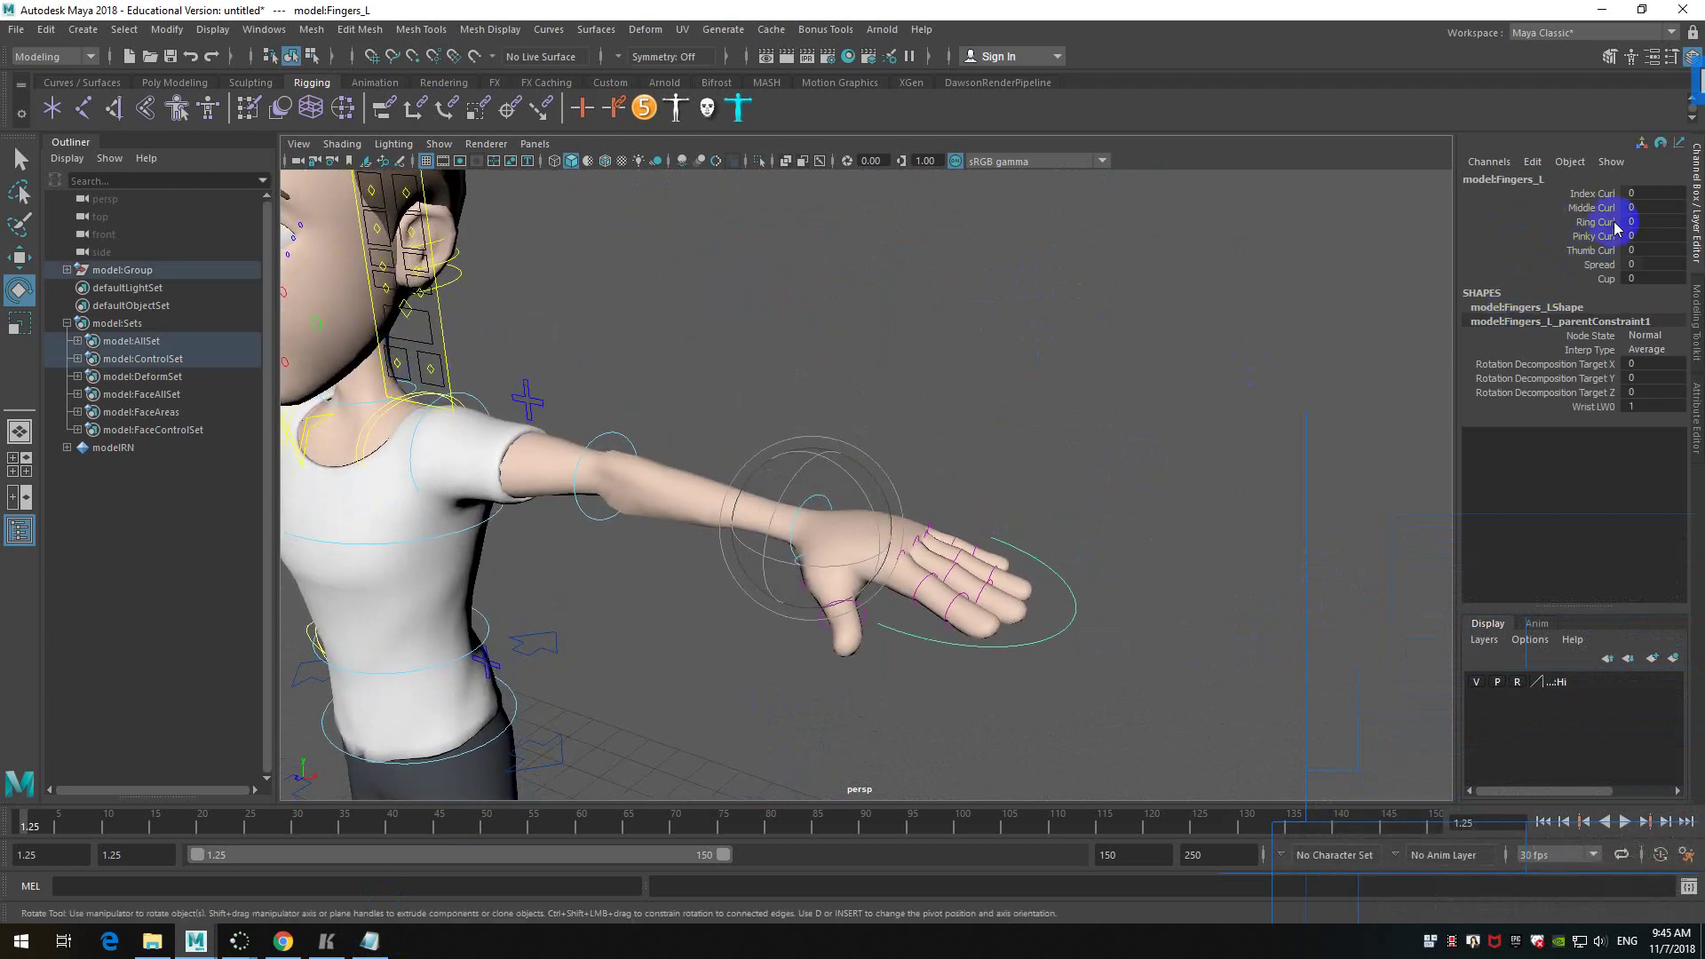
- Try changing the finger Spread on the Fingers_L control, and reset Spread to 0
{"action": "left_click", "coordinate": [1600, 265]}
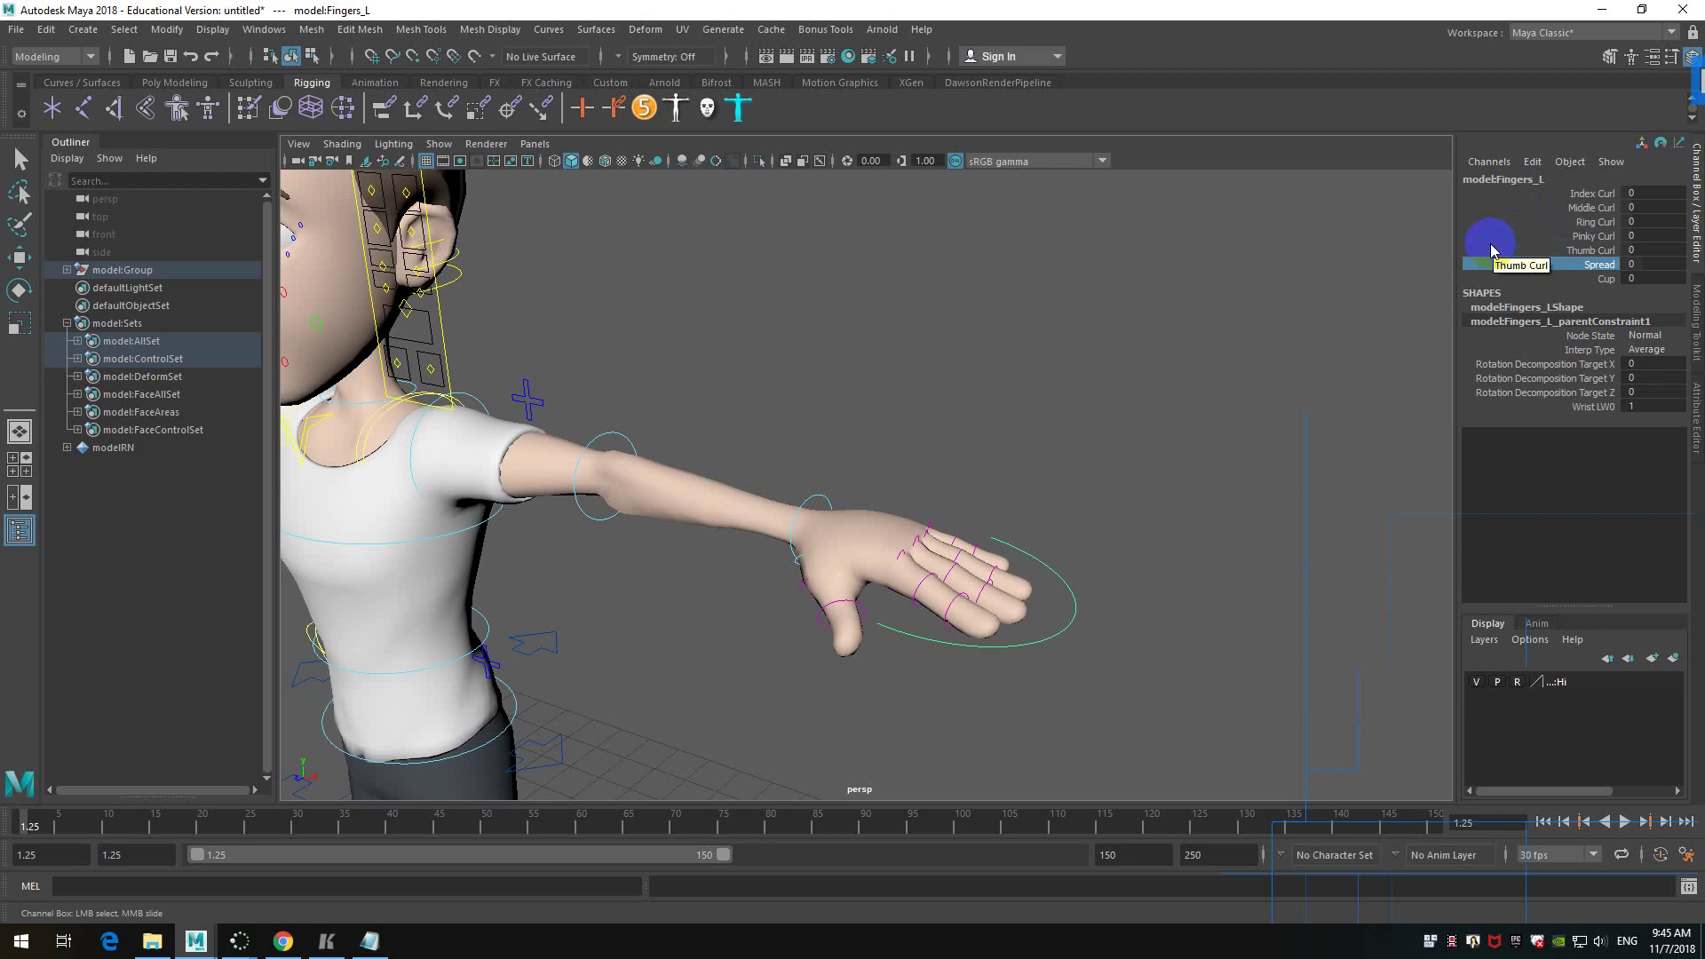
{"action": "middle_click_drag", "start_coordinate": [1653, 265], "coordinate": [1650, 264]}
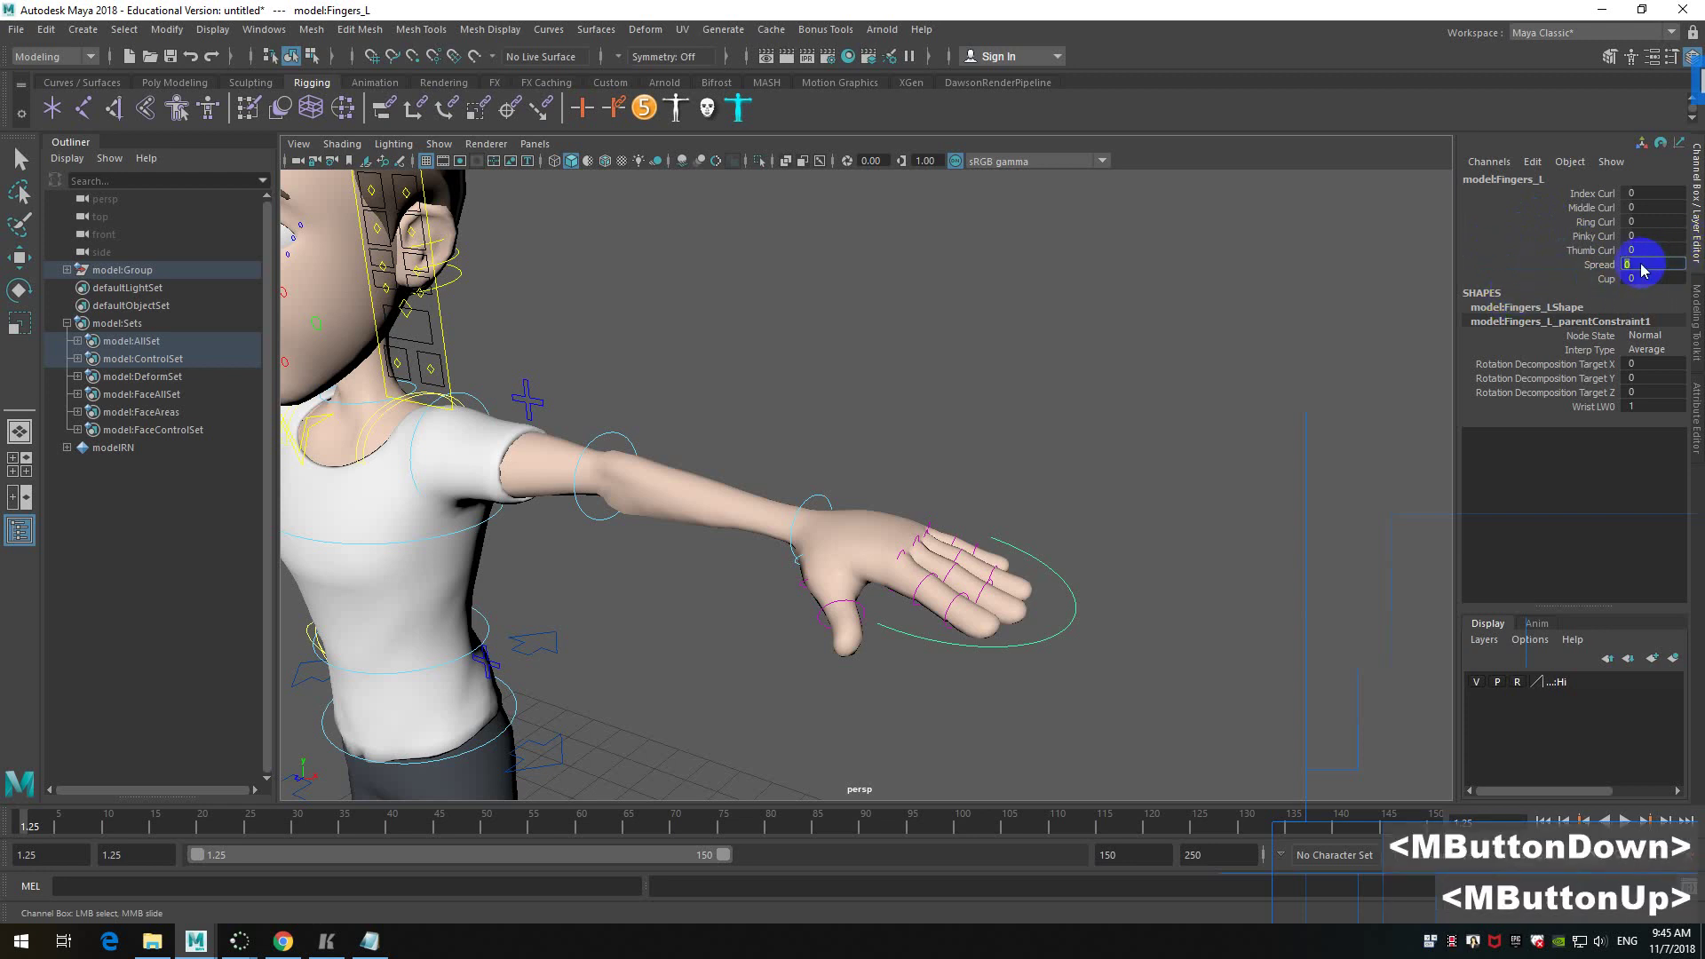
{"action": "left_click", "coordinate": [1640, 267]}
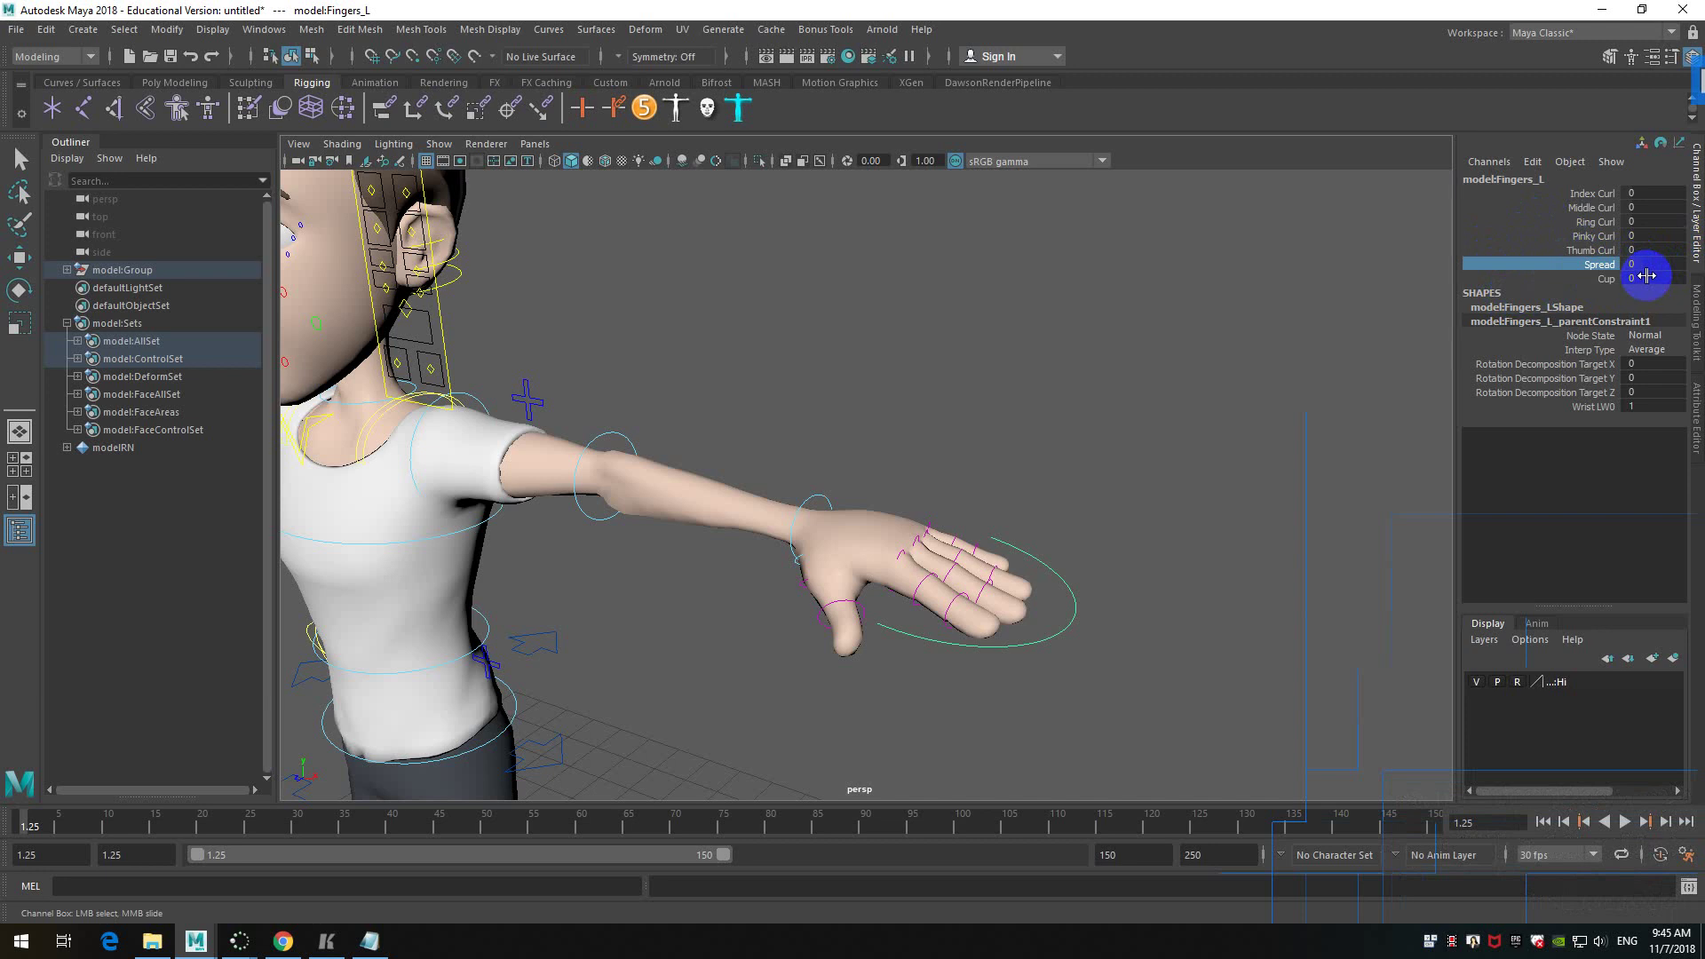
{"action": "mouse_move", "coordinate": [1645, 264]}
{"action": "left_mouse_down"}
{"action": "mouse_move", "coordinate": [1673, 261]}
{"action": "mouse_move", "coordinate": [1639, 264]}
{"action": "left_mouse_up"}
{"action": "left_click", "coordinate": [1649, 263]}
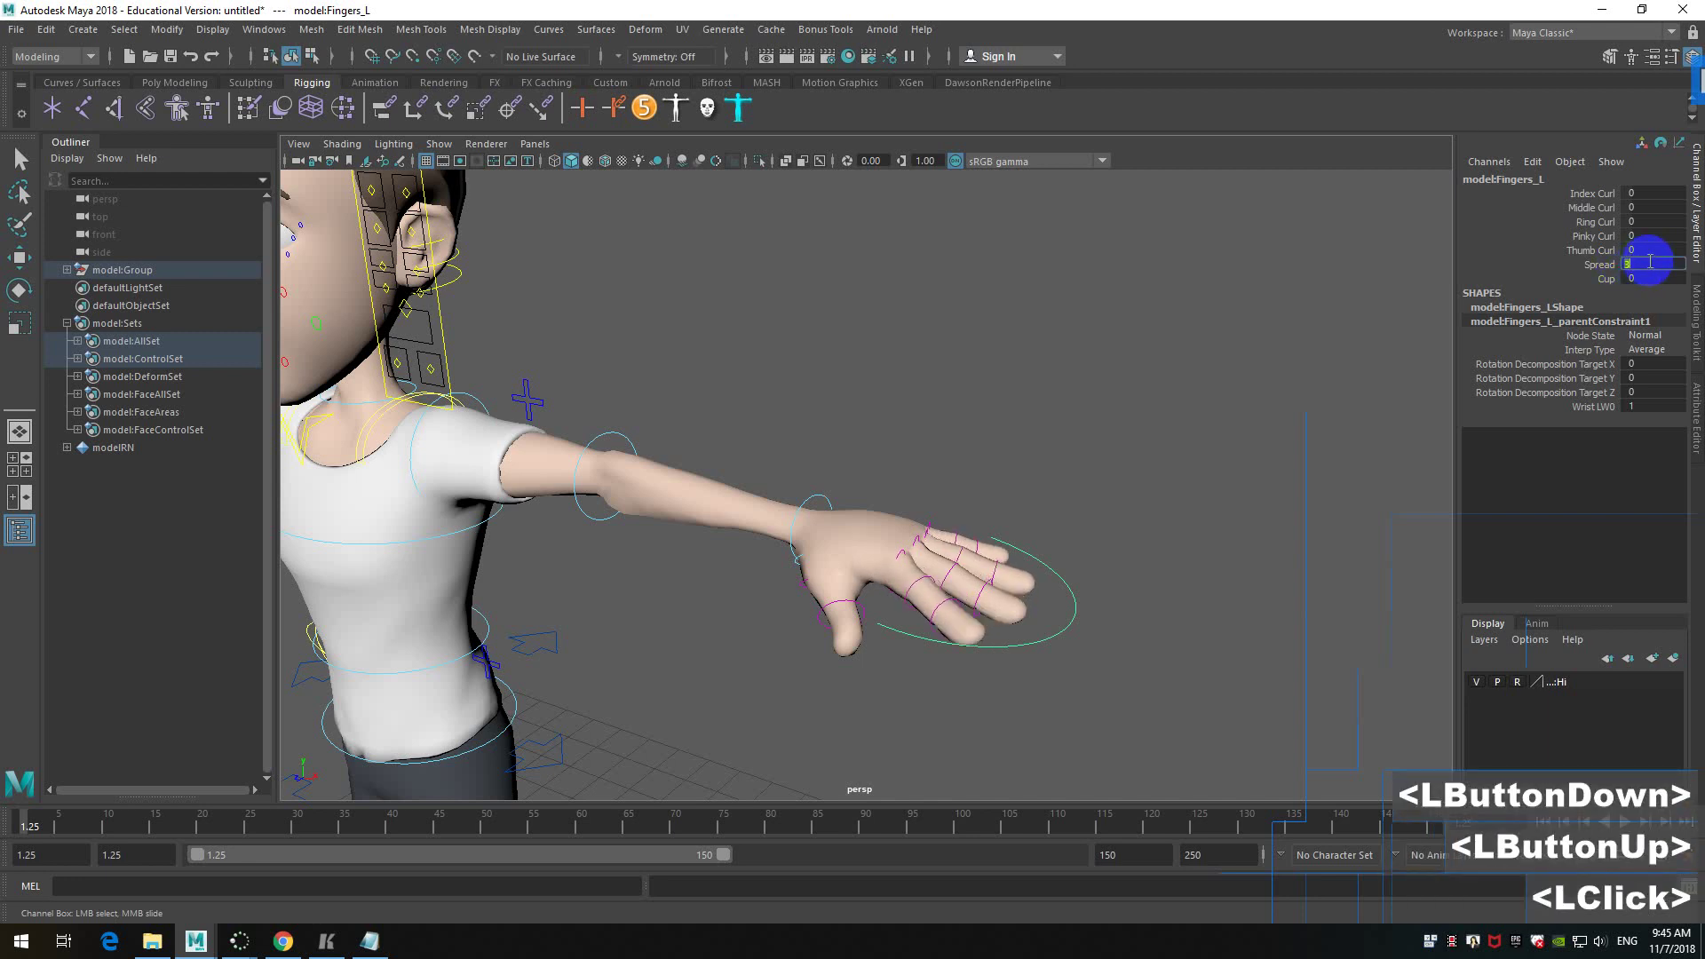
{"action": "type", "text": "0"}
{"action": "key", "text": "Return"}
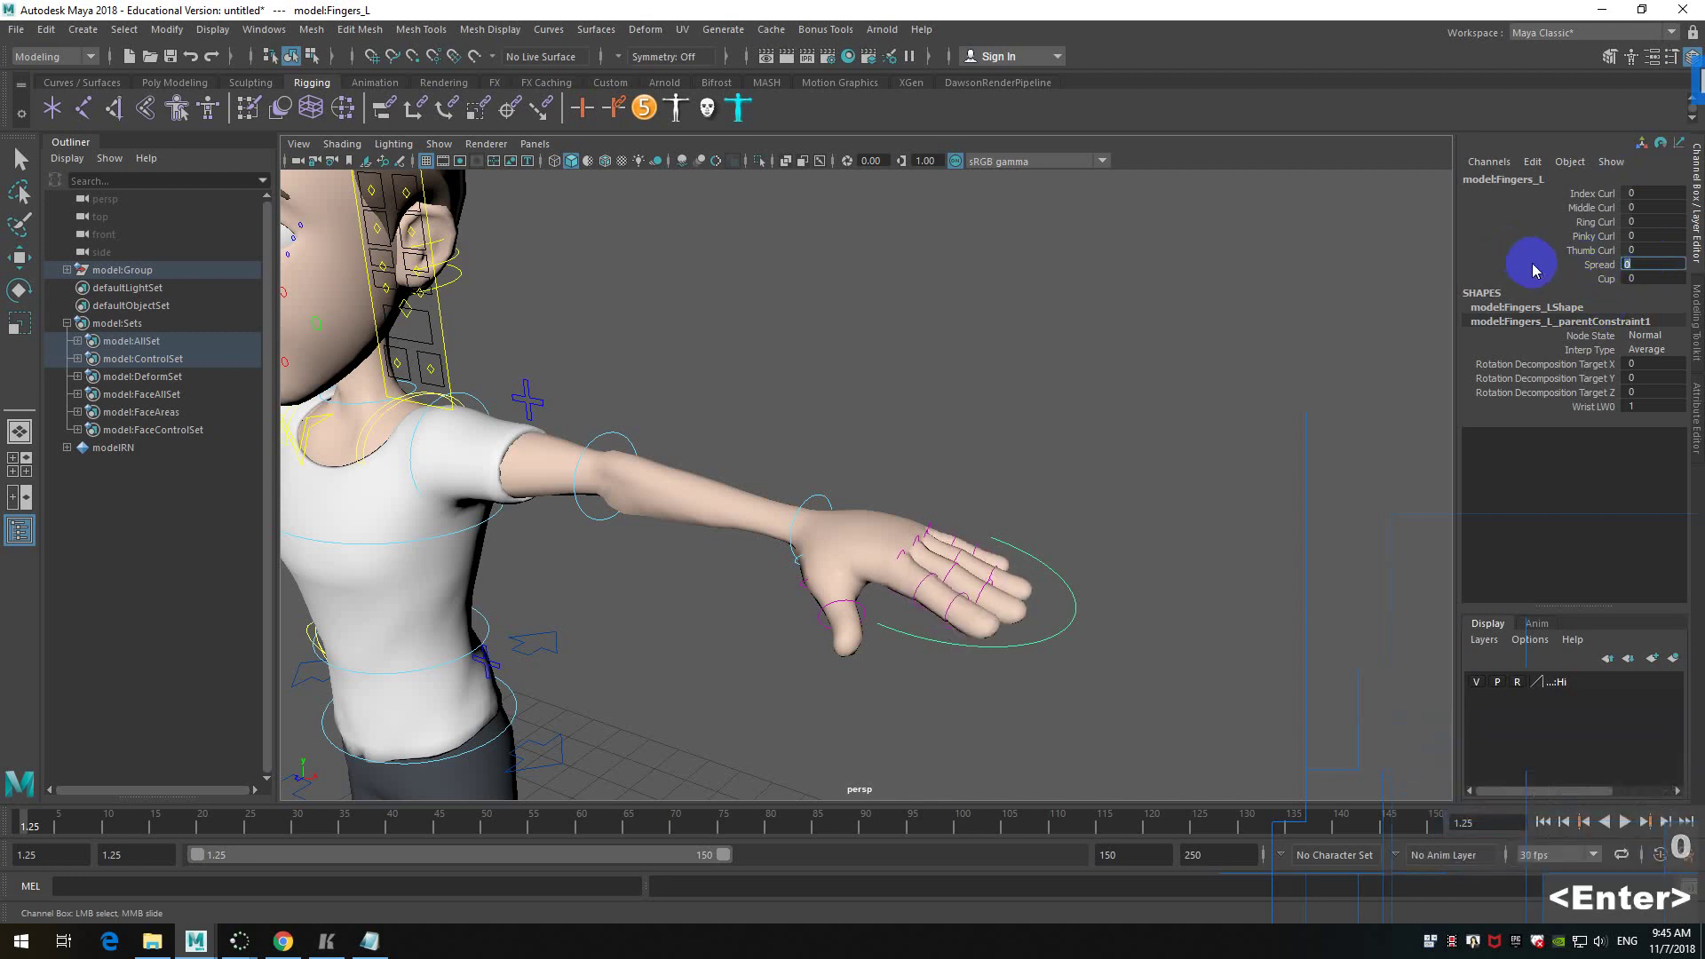
- Change Pinky Curl to -1 on the Fingers_L control and try to open that value for editing
{"action": "left_click", "coordinate": [1567, 267]}
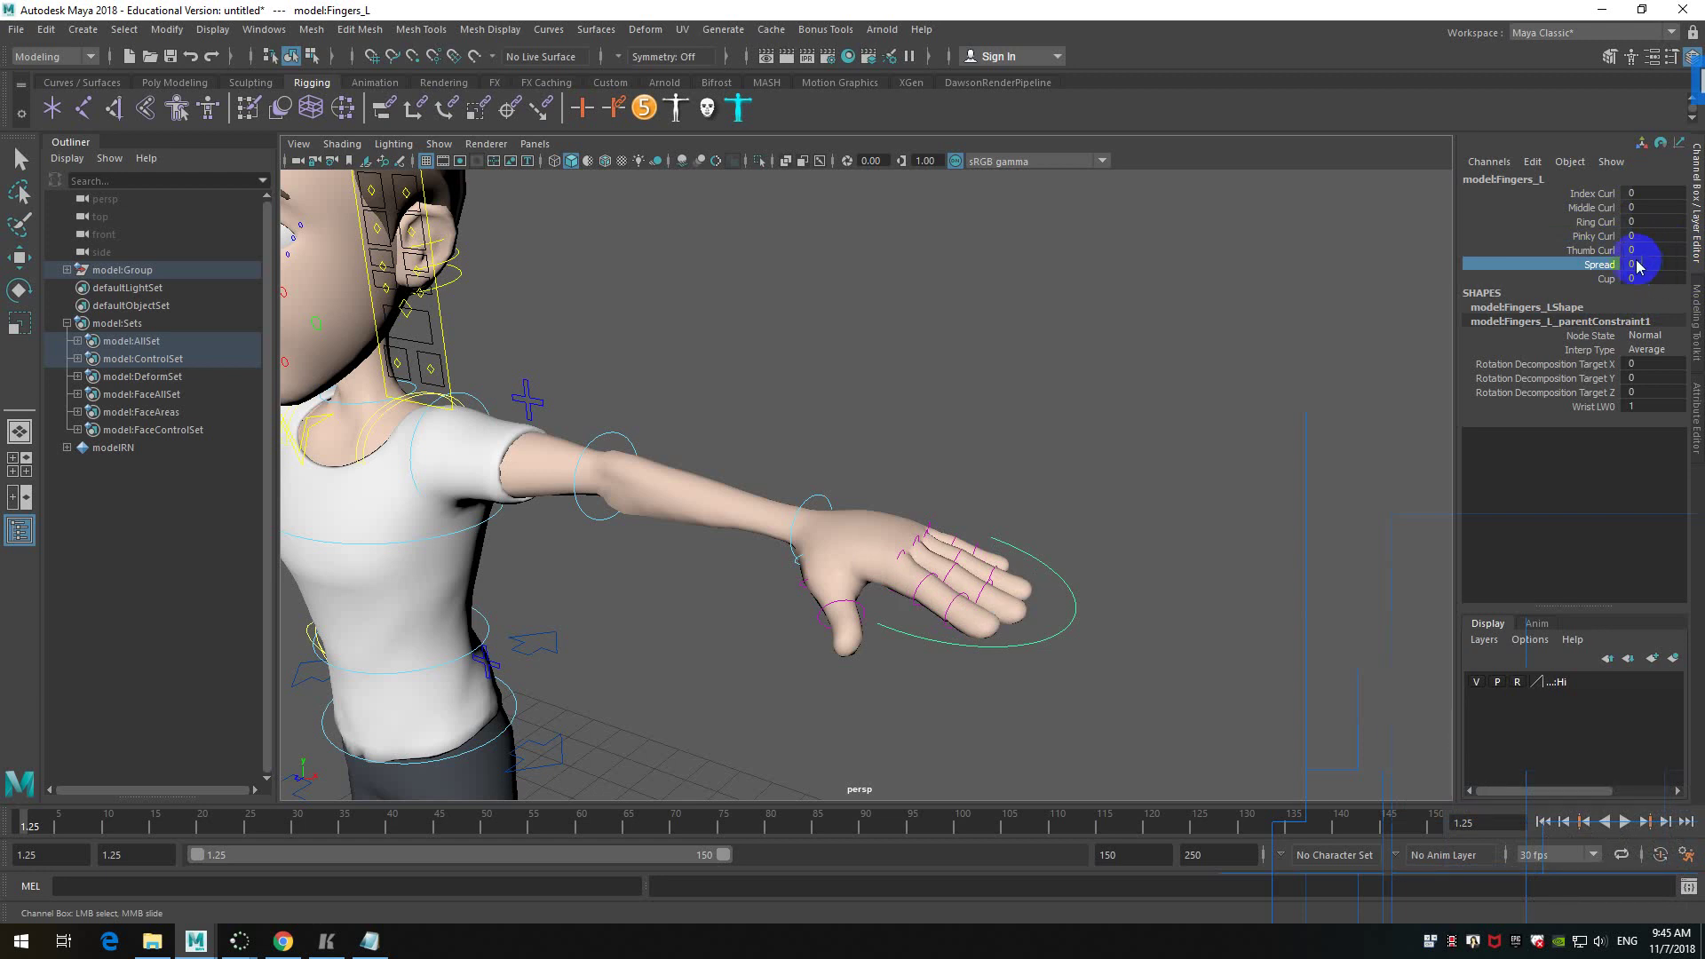
{"action": "left_click", "coordinate": [1640, 251]}
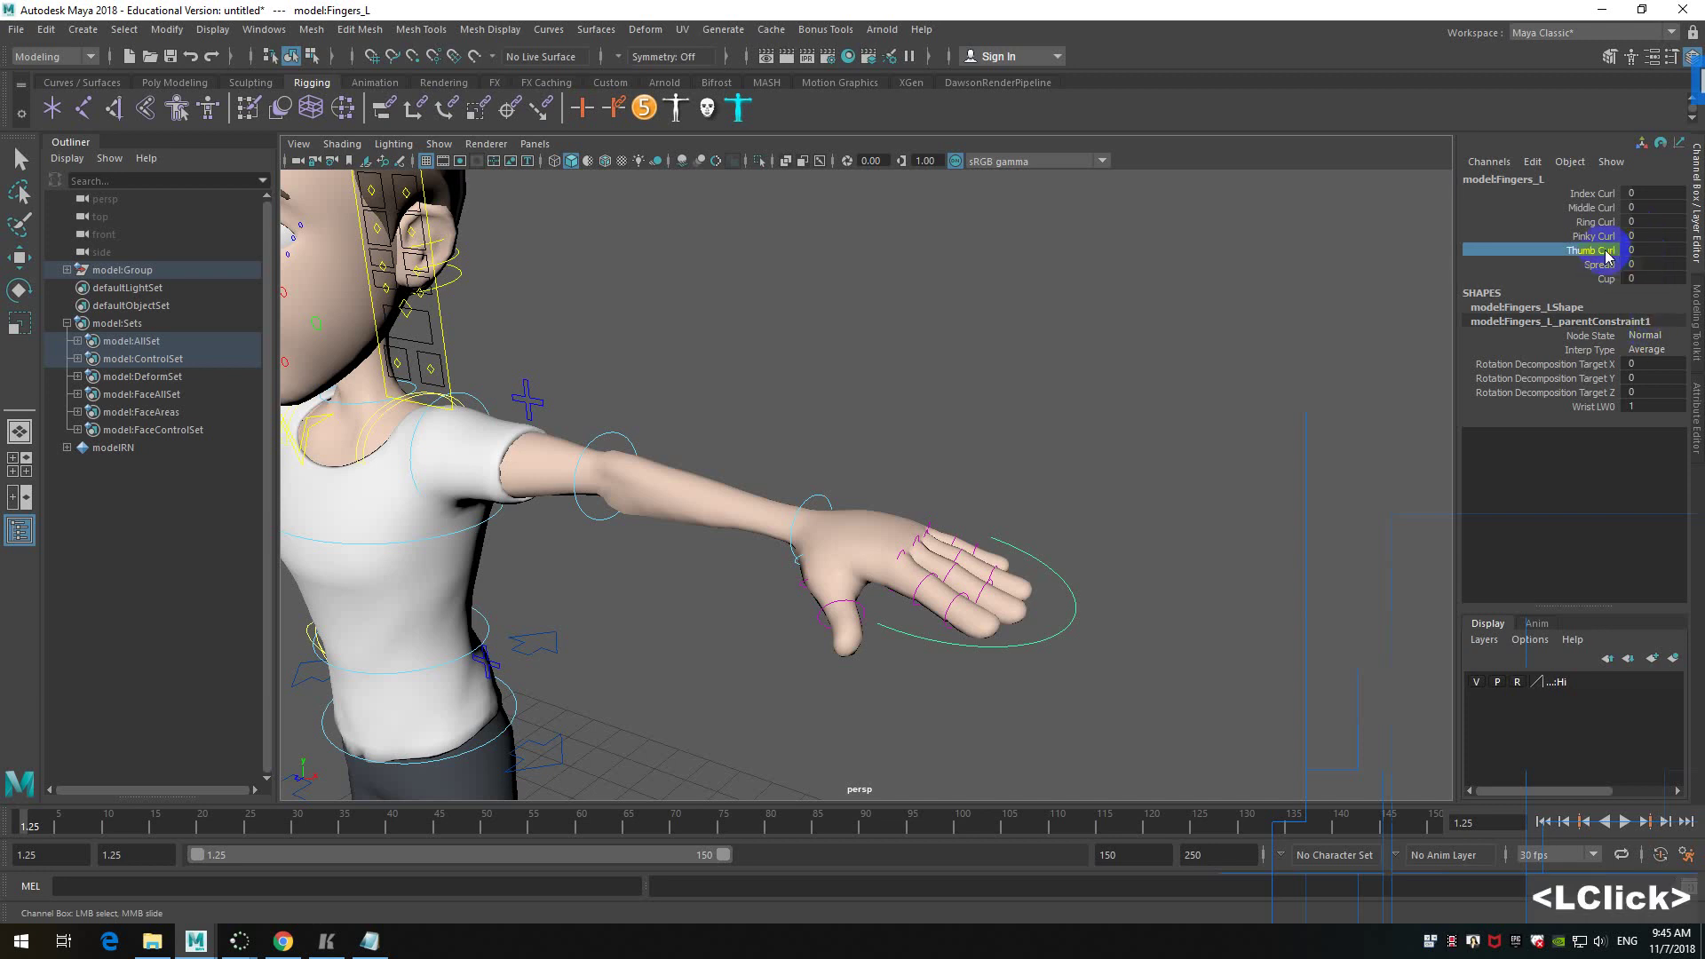
{"action": "mouse_move", "coordinate": [1635, 236]}
{"action": "left_mouse_down"}
{"action": "mouse_move", "coordinate": [1670, 237]}
{"action": "mouse_move", "coordinate": [1603, 238]}
{"action": "left_mouse_up"}
{"action": "key", "text": "ctrl+z"}
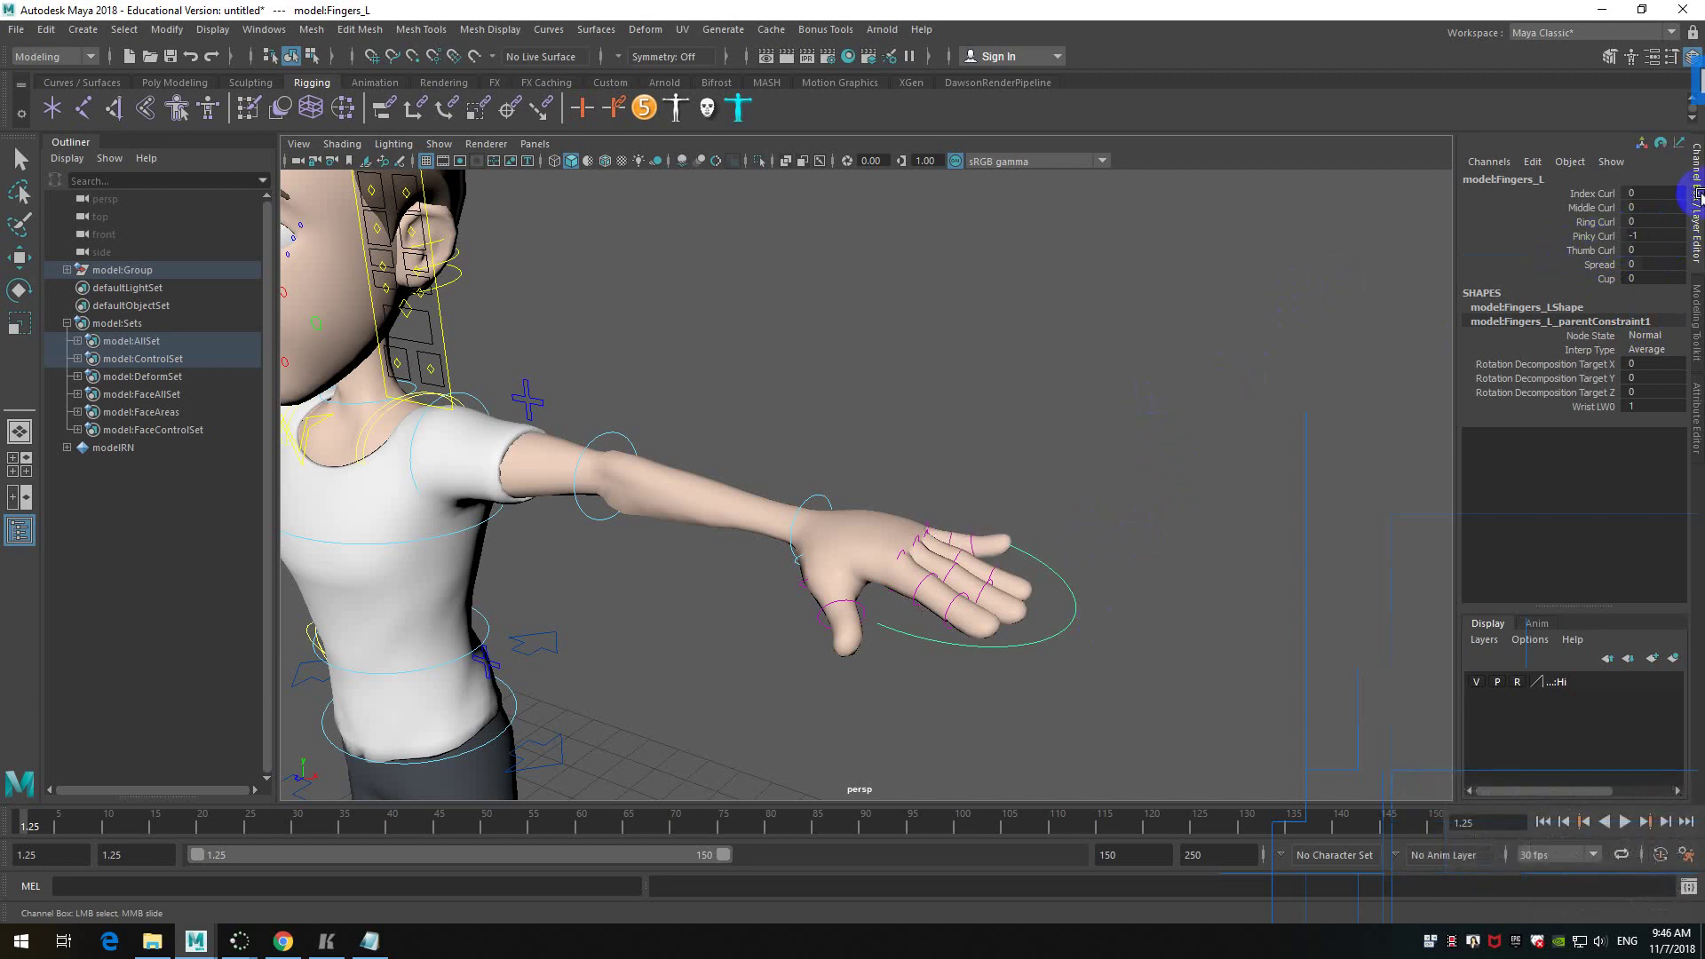
{"action": "double_click", "coordinate": [1654, 236]}
{"action": "double_click", "coordinate": [1654, 236]}
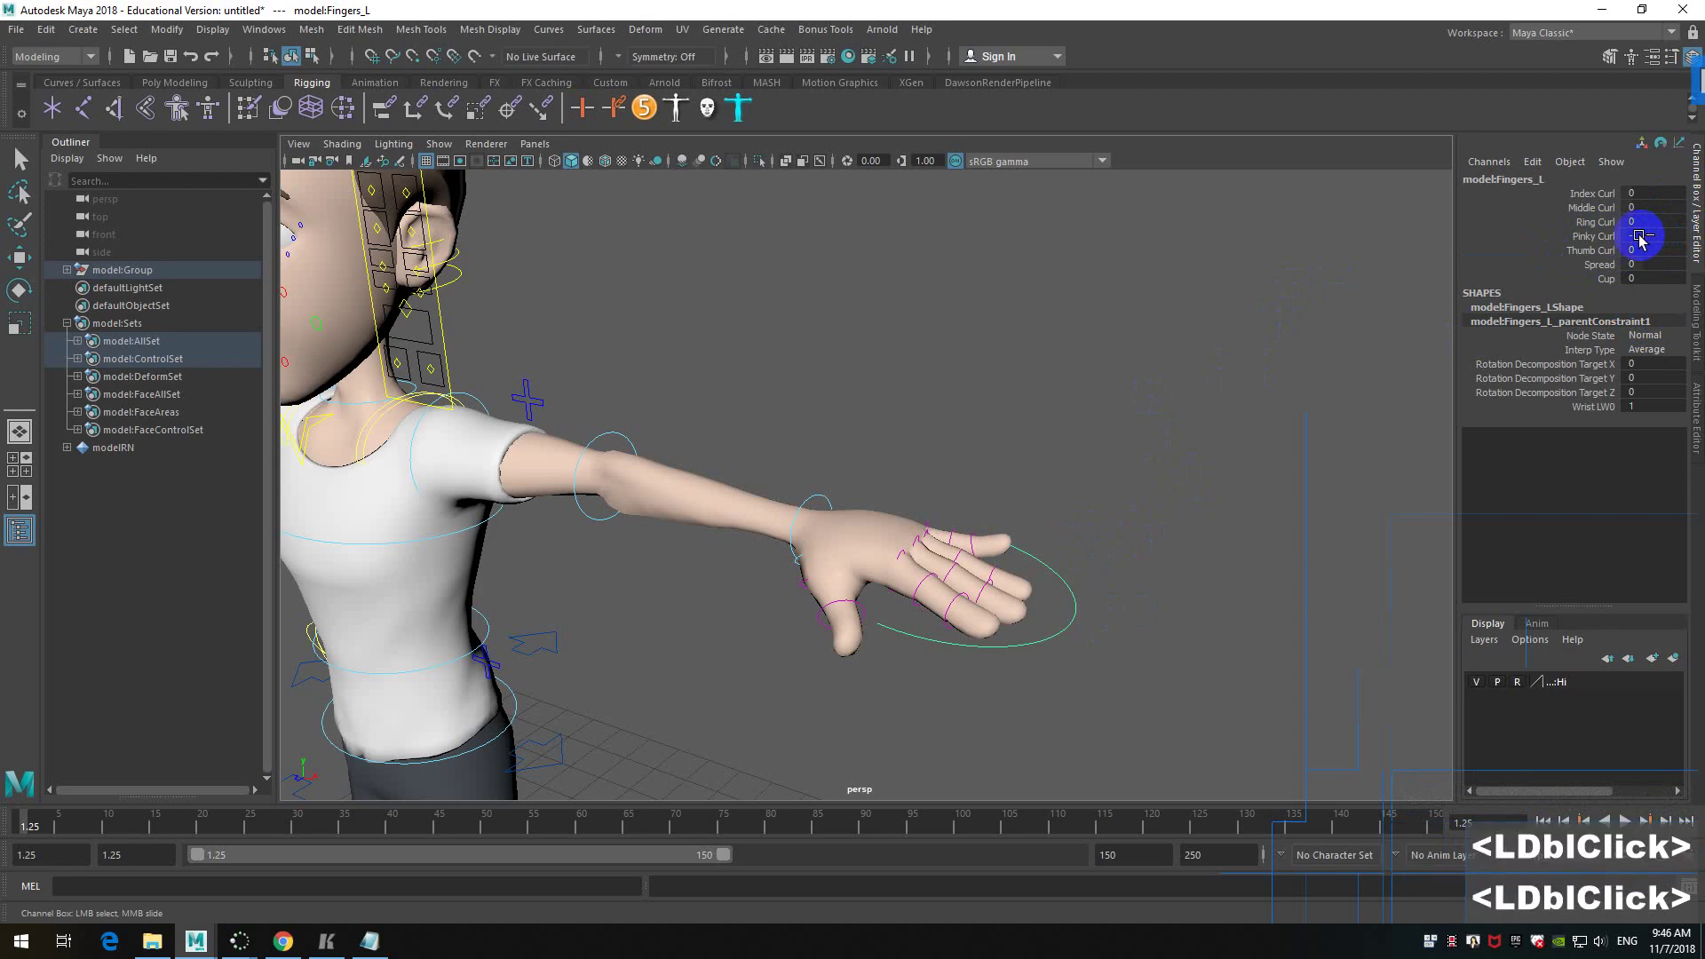
{"action": "double_click", "coordinate": [1650, 238]}
{"action": "double_click", "coordinate": [1634, 241]}
{"action": "left_click", "coordinate": [1633, 236]}
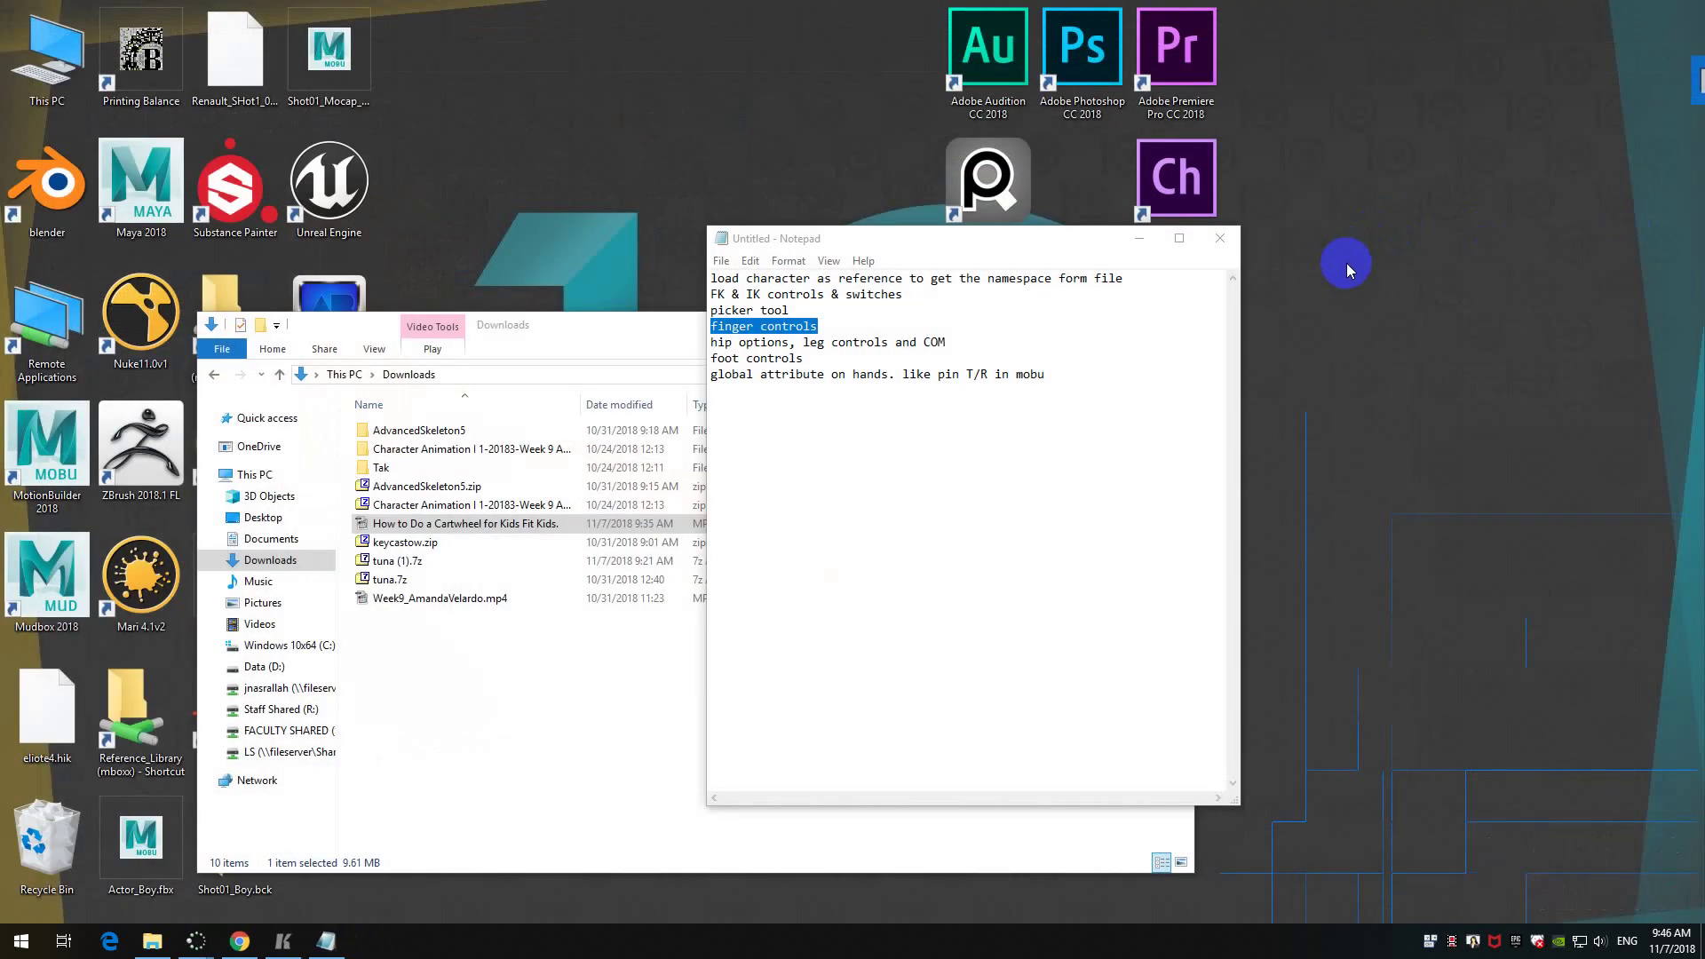
- Search Windows for maya and relaunch Autodesk Maya 2018 with an empty scene
{"action": "left_click", "coordinate": [1488, 264]}
{"action": "left_click", "coordinate": [1100, 514]}
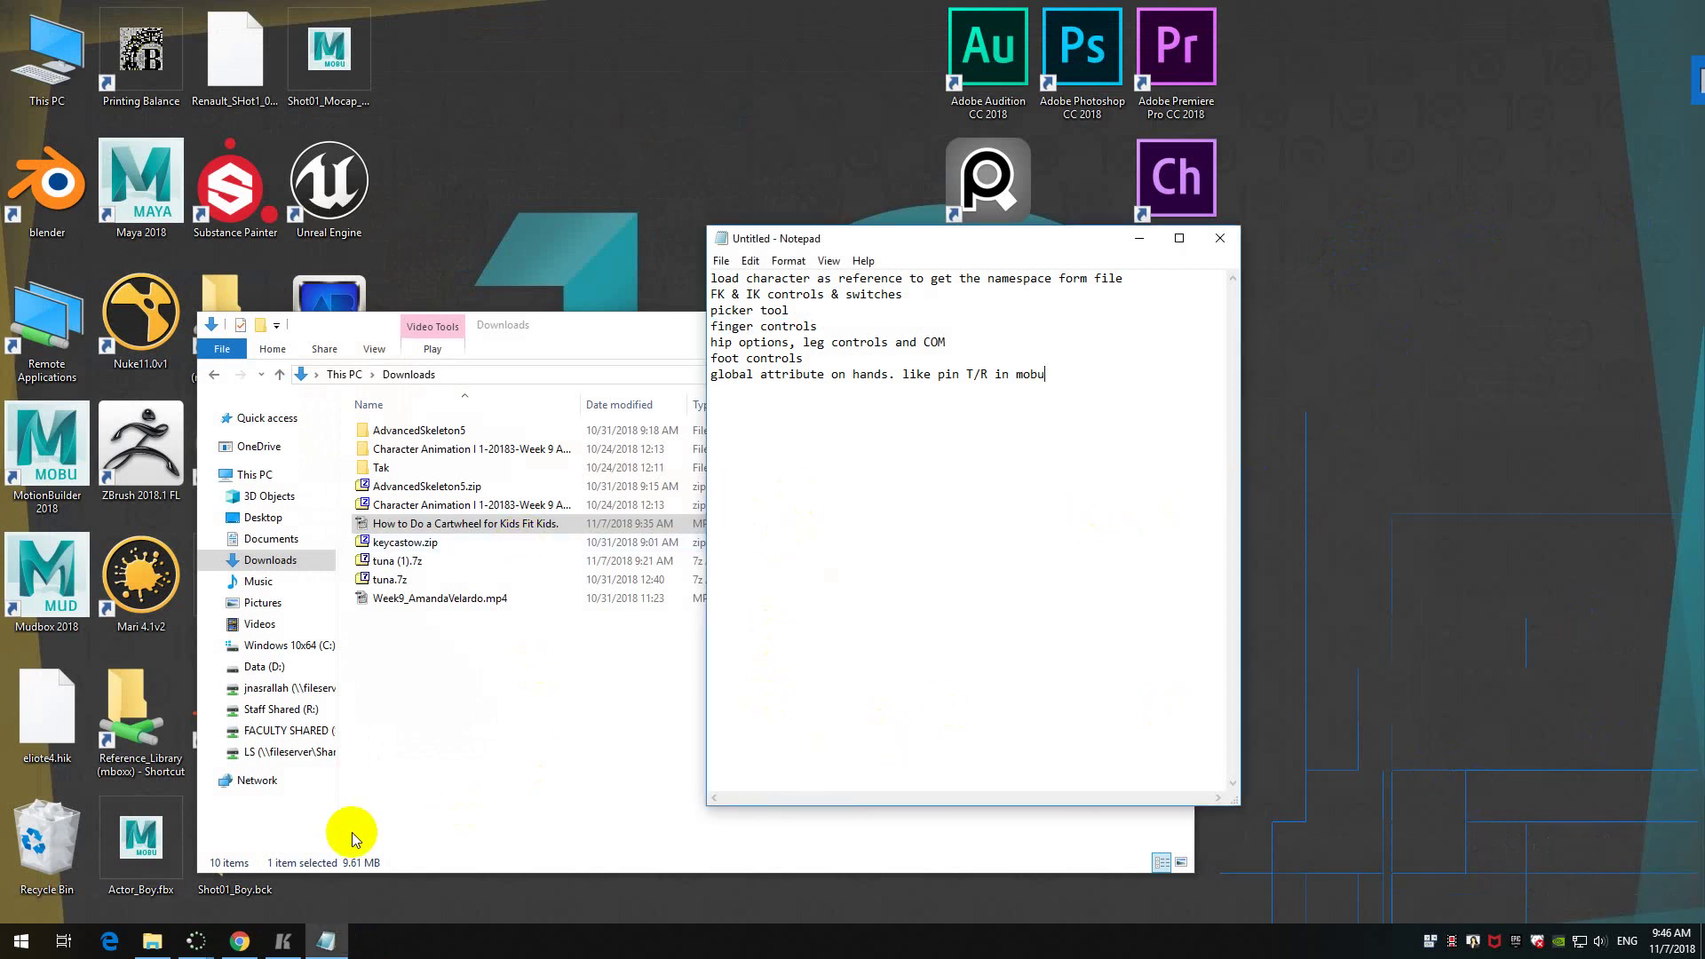
{"action": "left_click", "coordinate": [575, 684]}
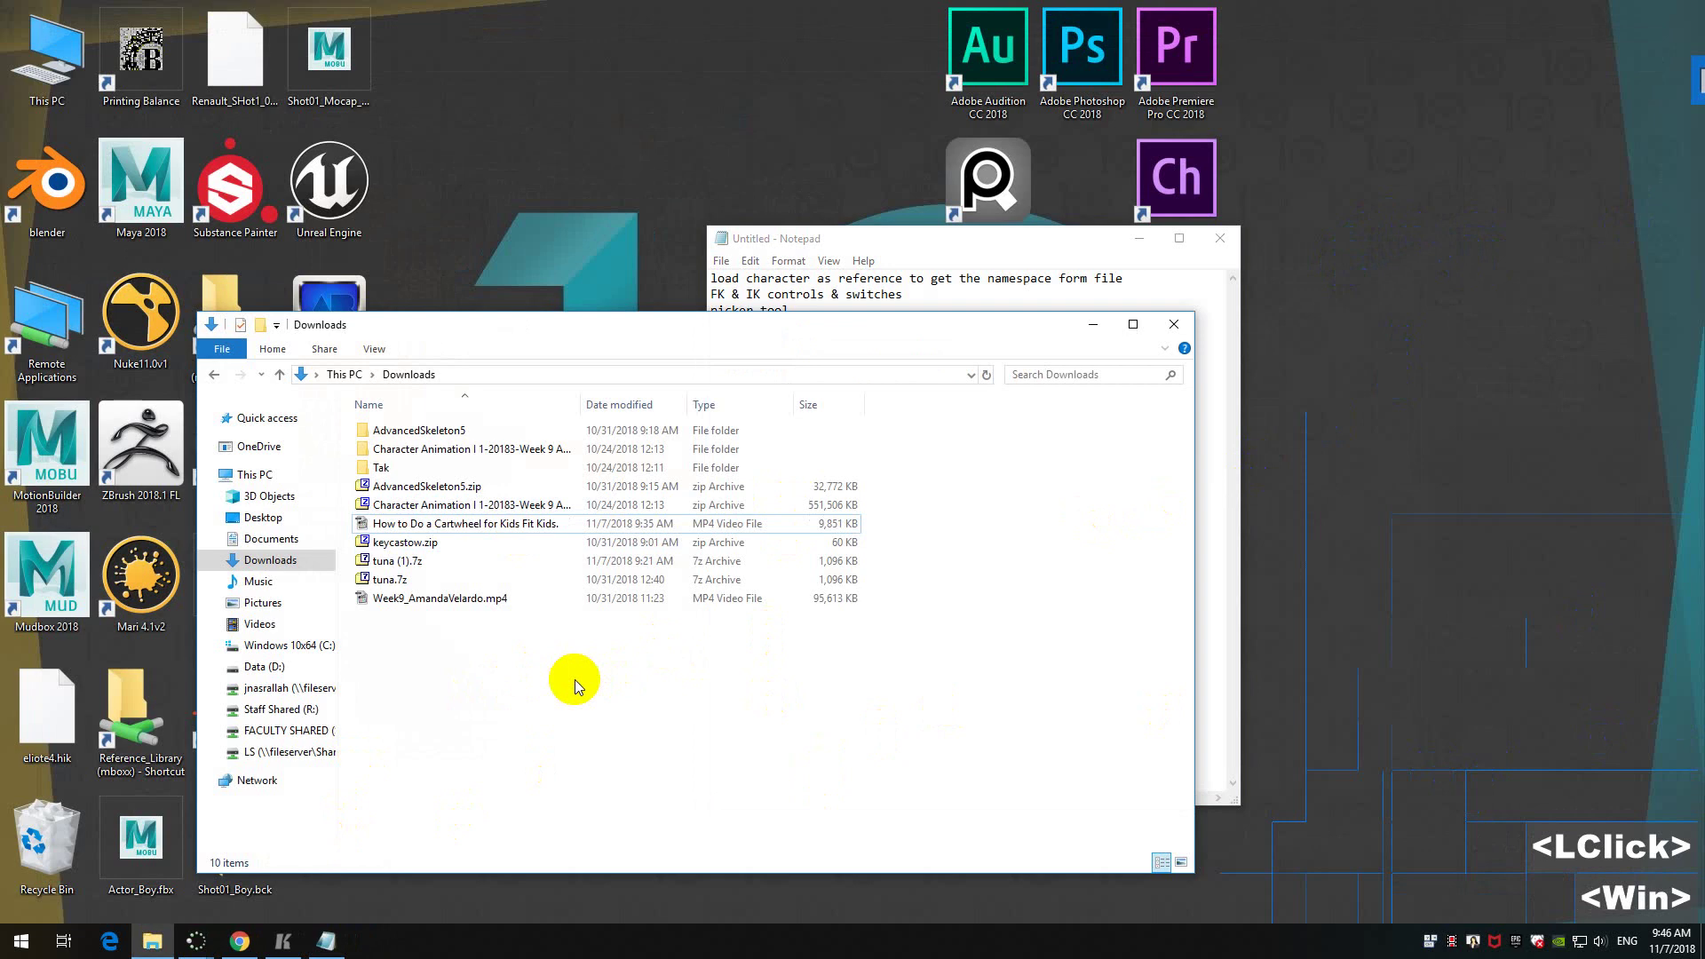
{"action": "key", "text": "super+s"}
{"action": "type", "text": "maya"}
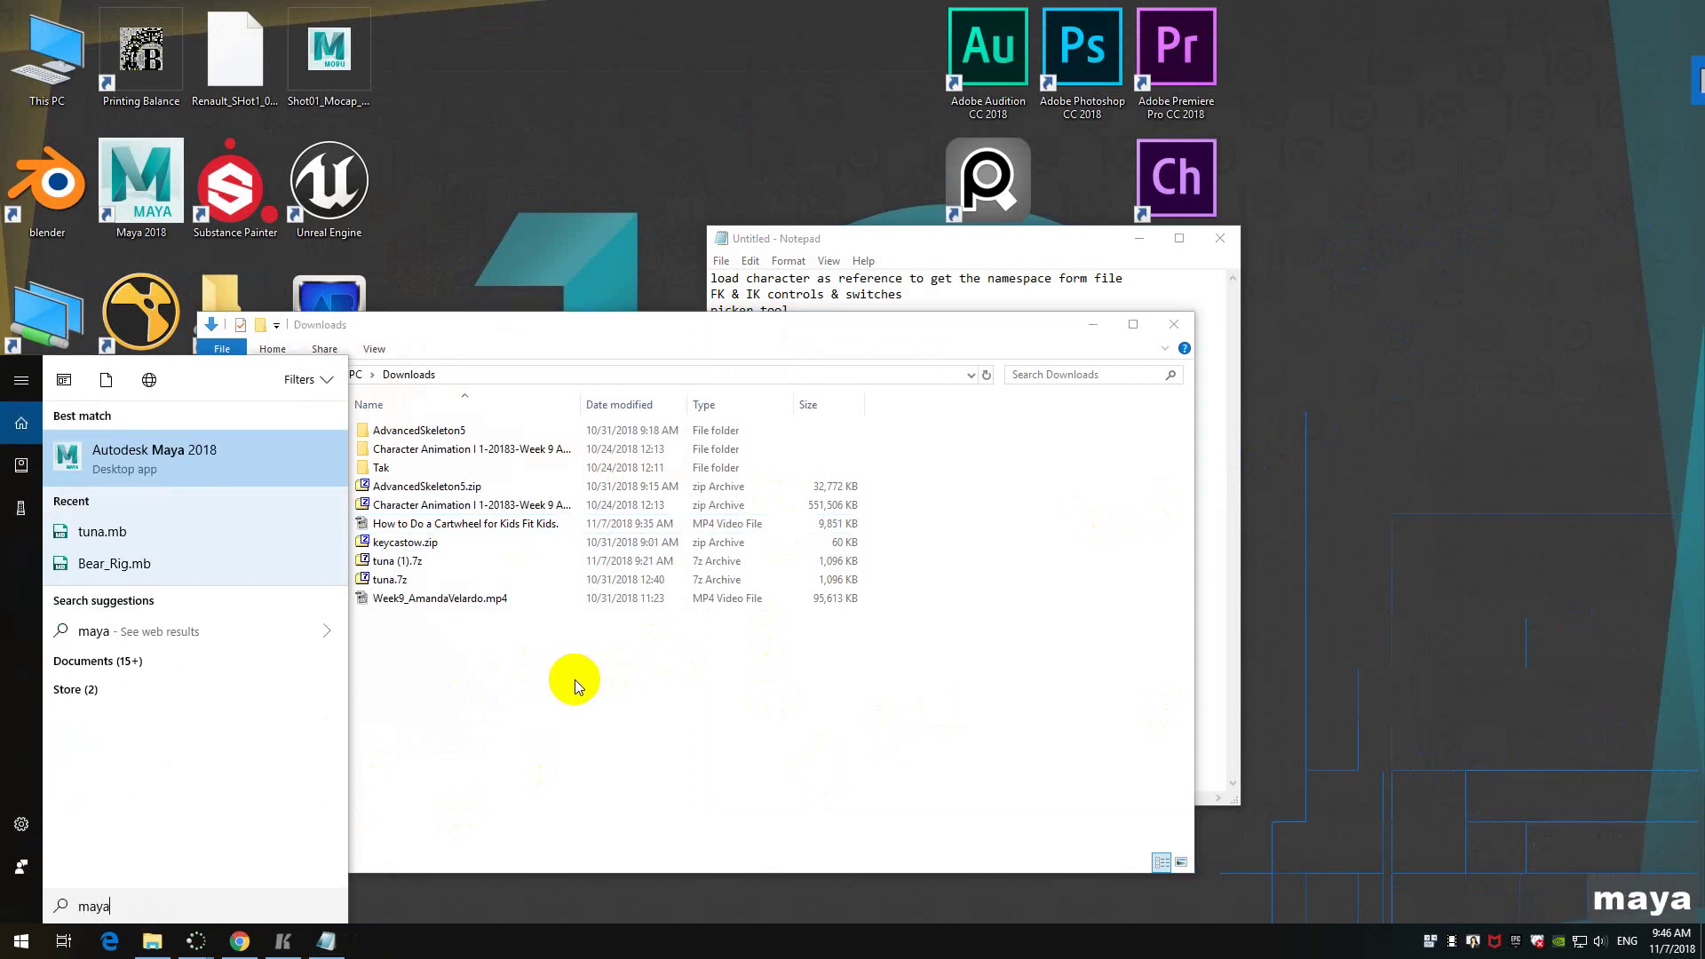
{"action": "key", "text": "Return"}
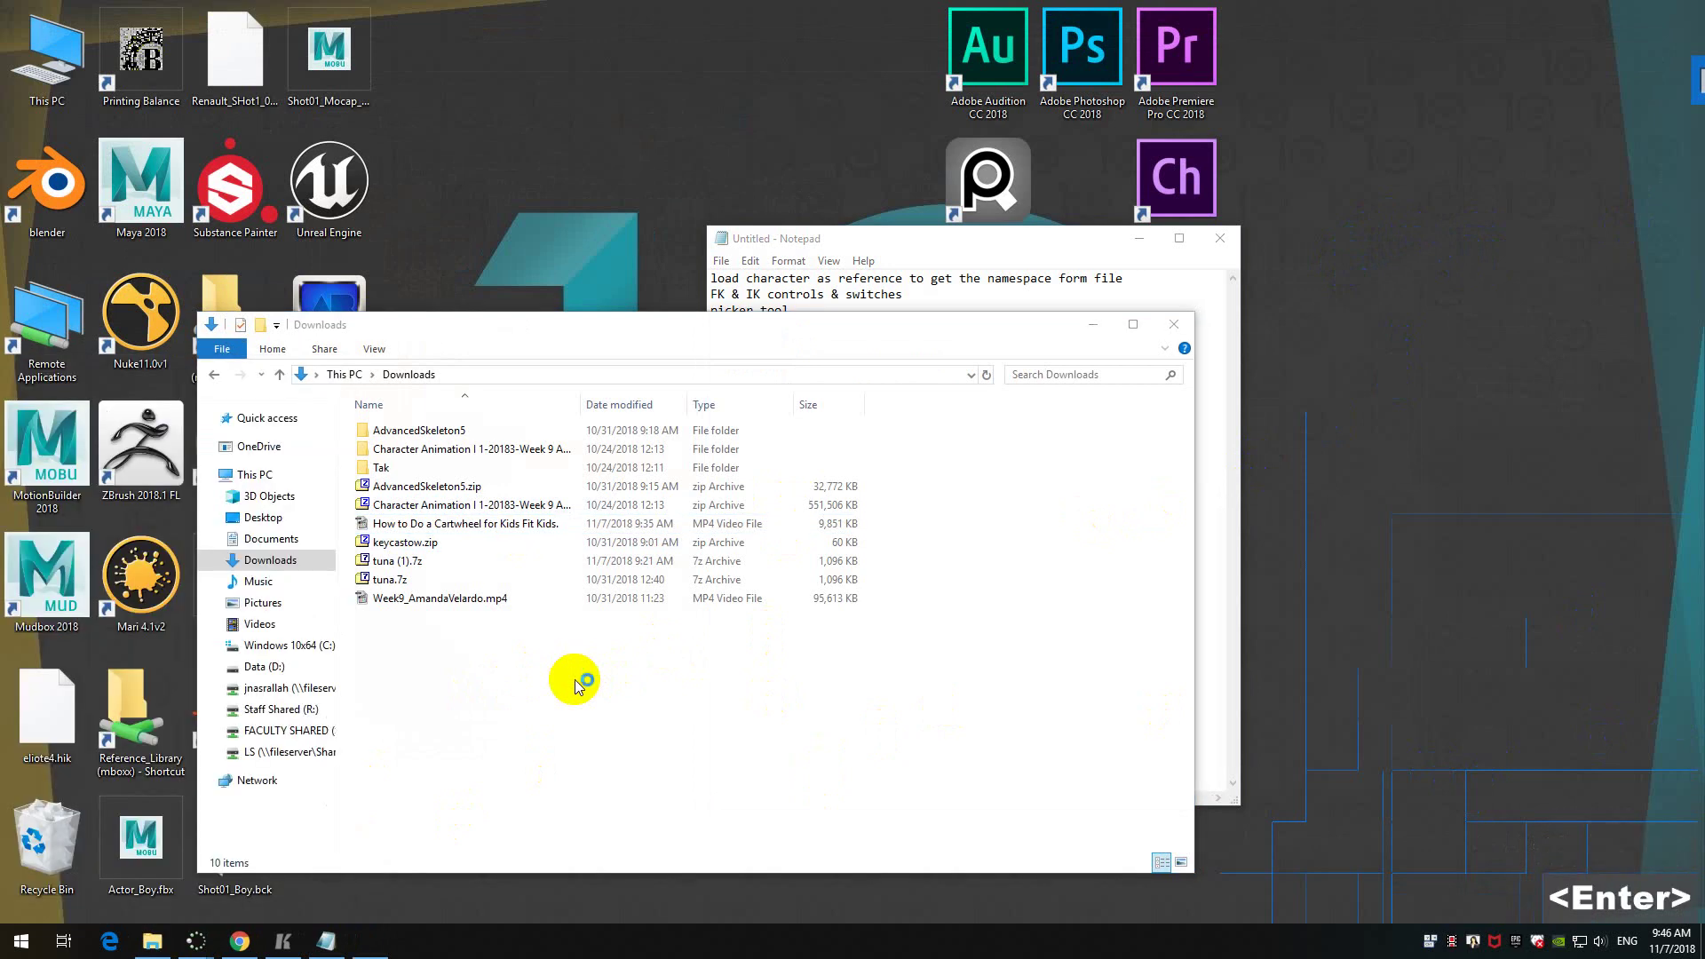
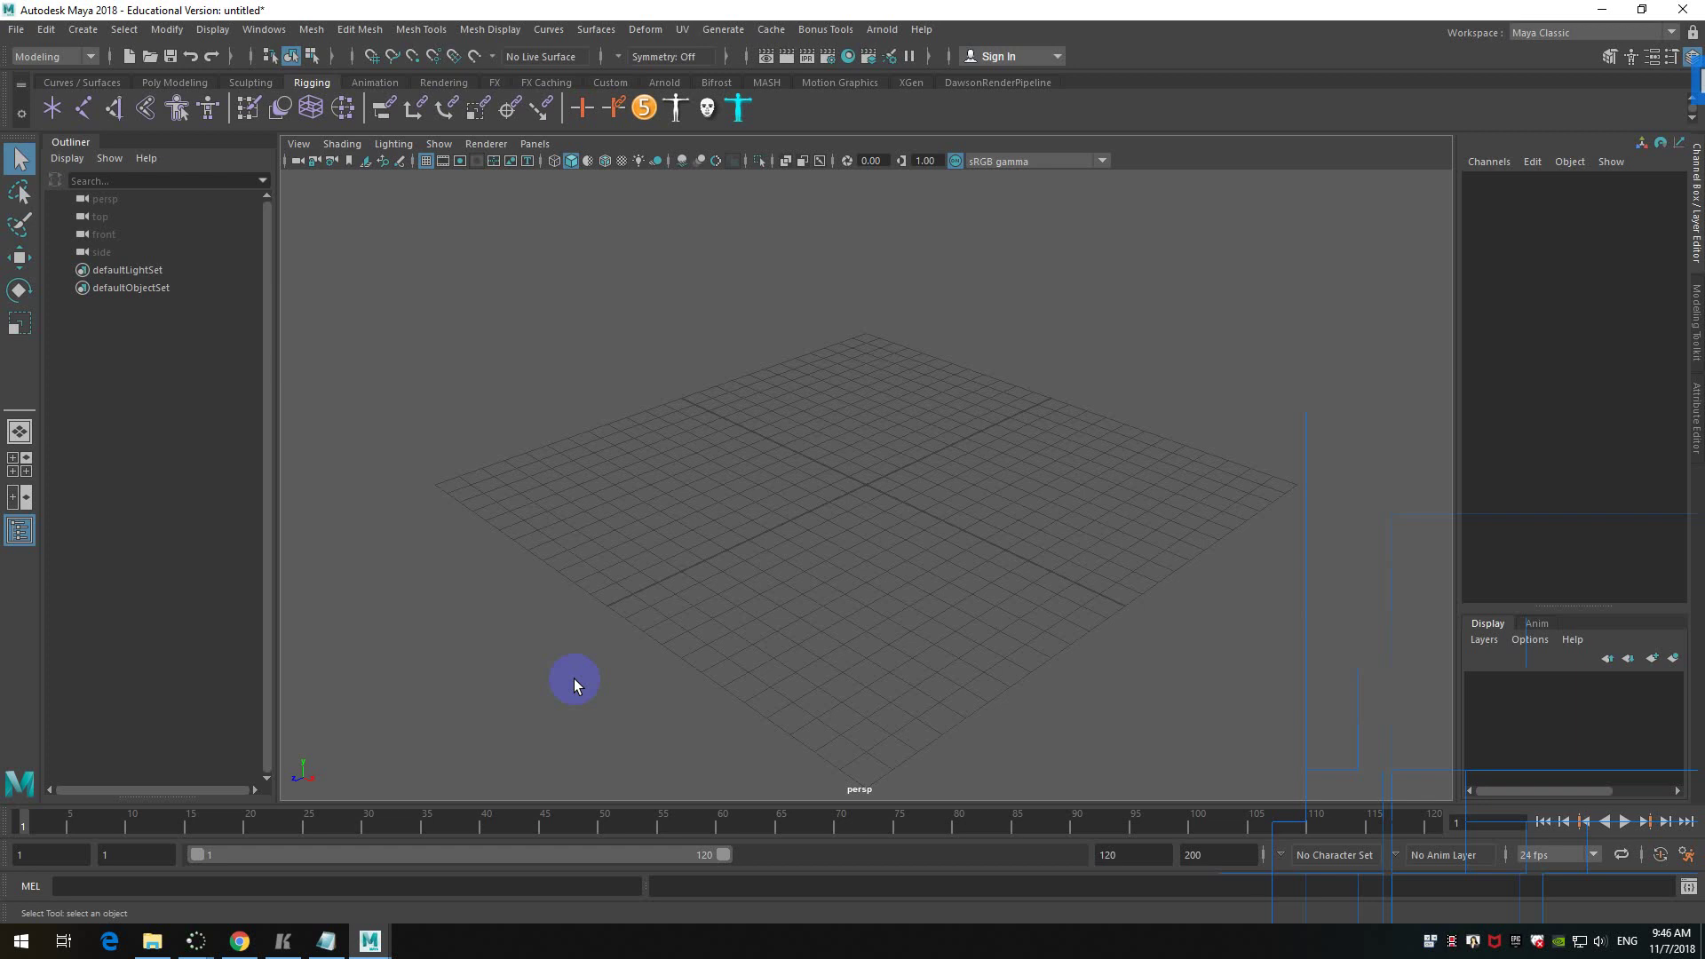
{"action": "left_click", "coordinate": [761, 438]}
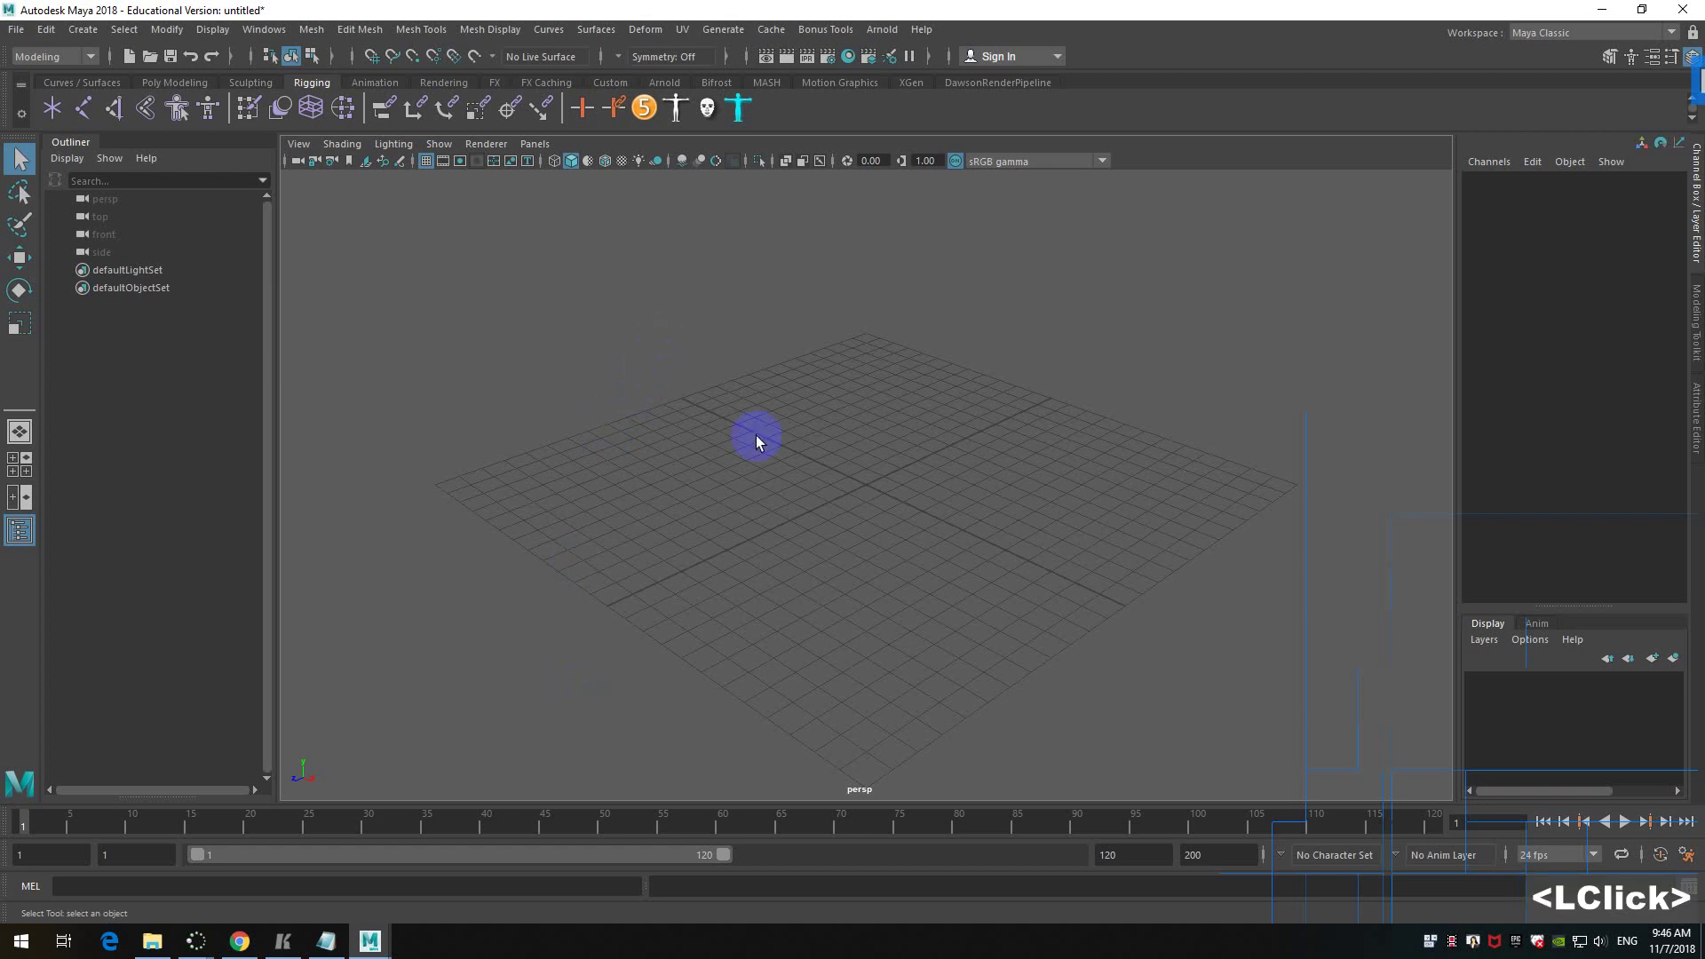
{"action": "left_click", "coordinate": [884, 425]}
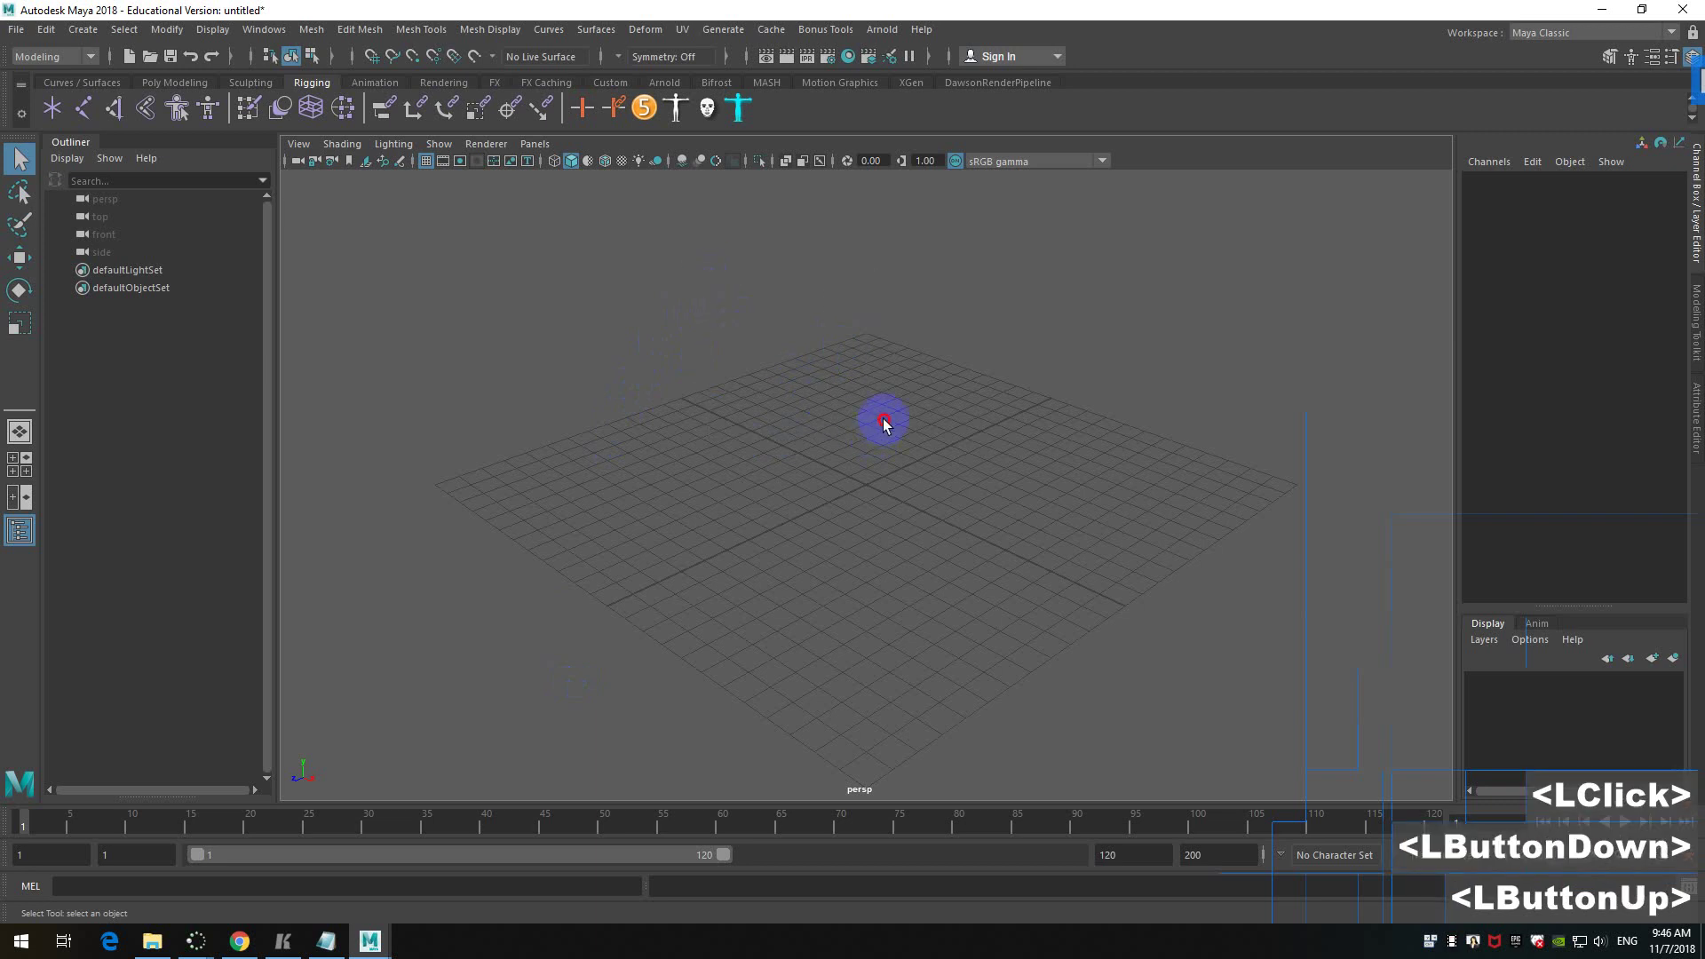
- Start creating a file reference and browse to the Data (D:) drive
{"action": "left_click", "coordinate": [16, 29]}
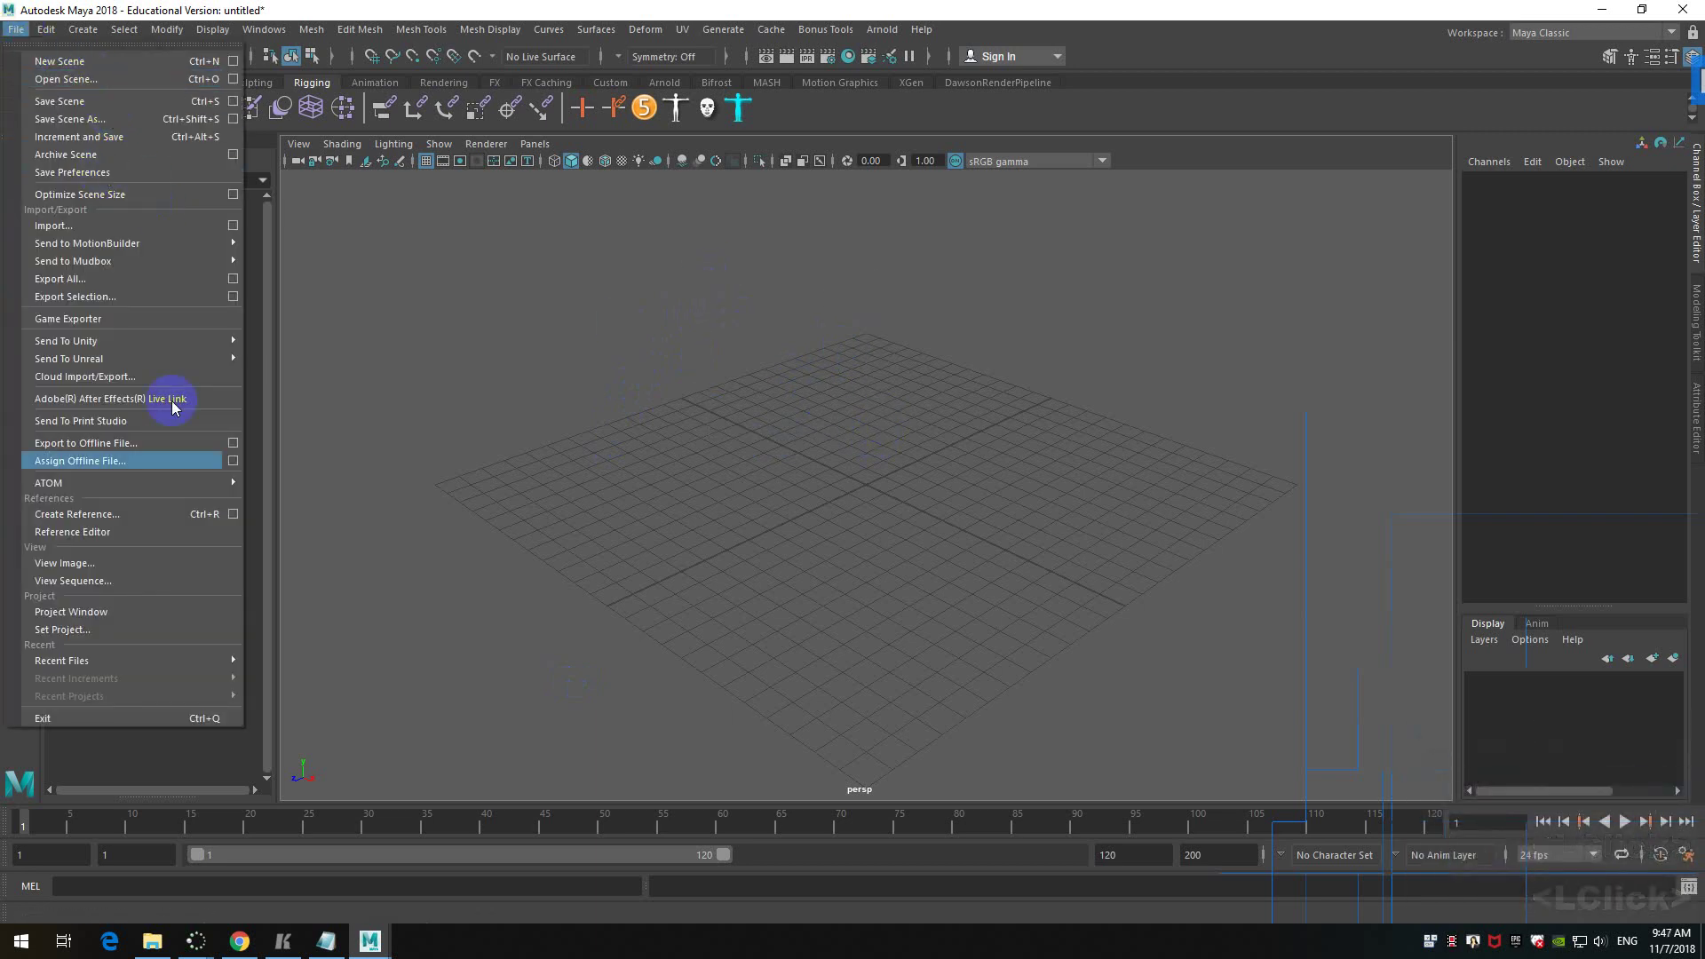
{"action": "left_click", "coordinate": [152, 515]}
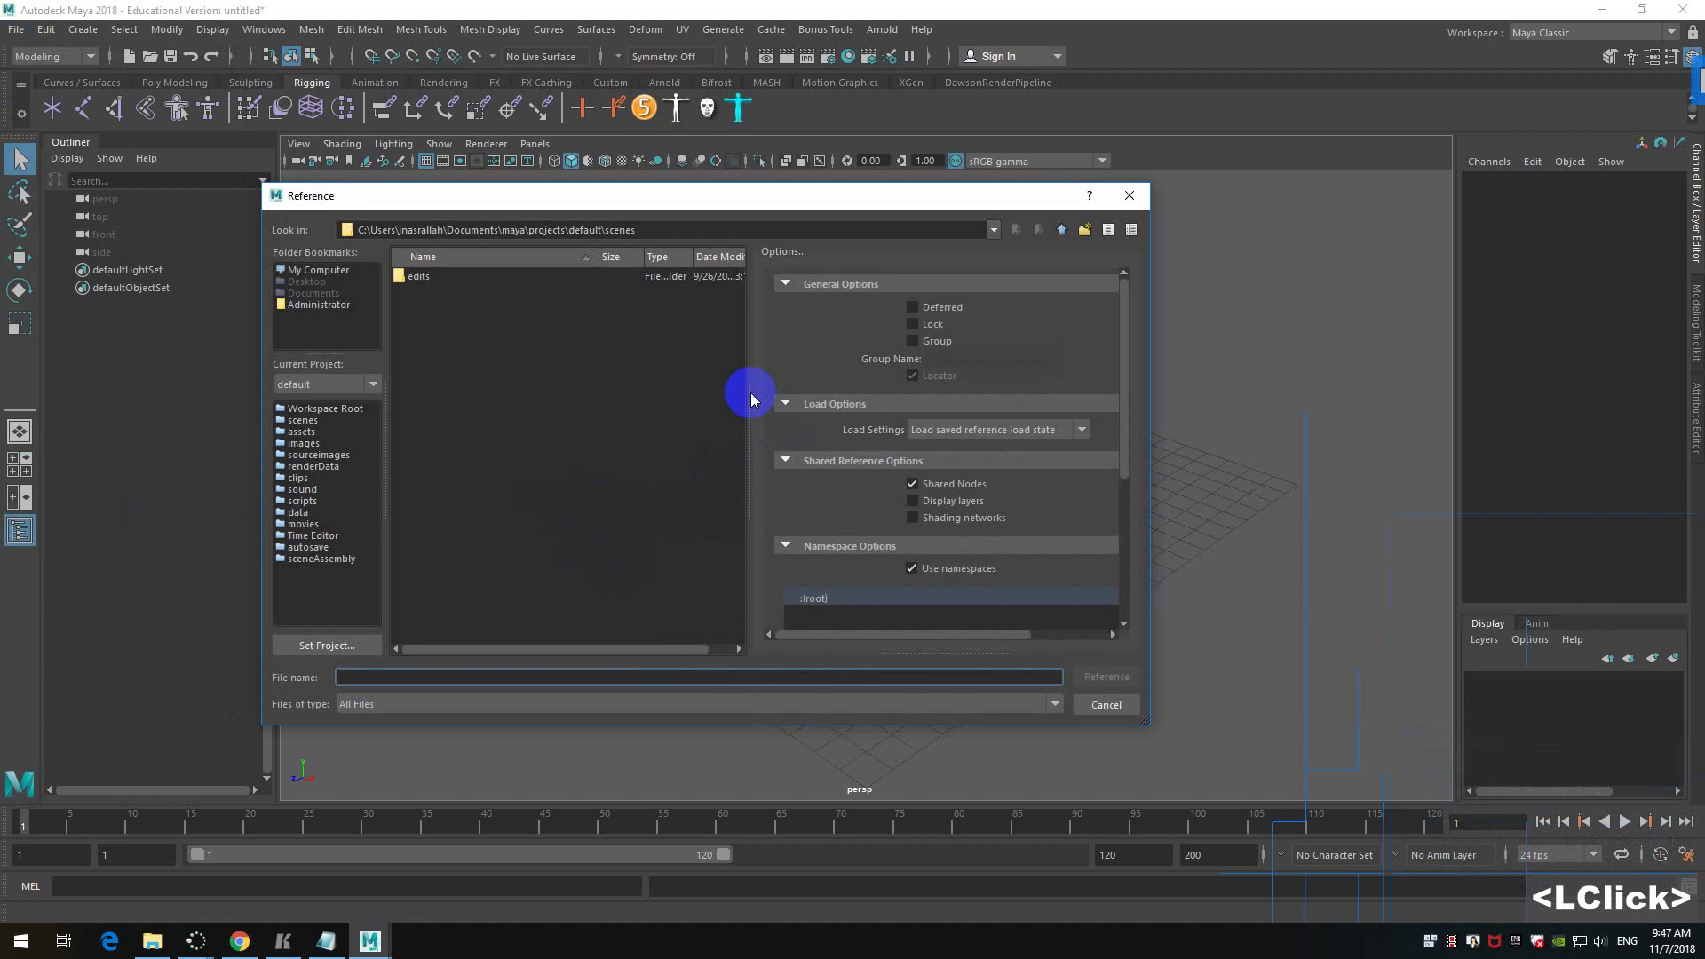
{"action": "left_click_drag", "start_coordinate": [701, 197], "coordinate": [725, 231]}
{"action": "left_click", "coordinate": [553, 404]}
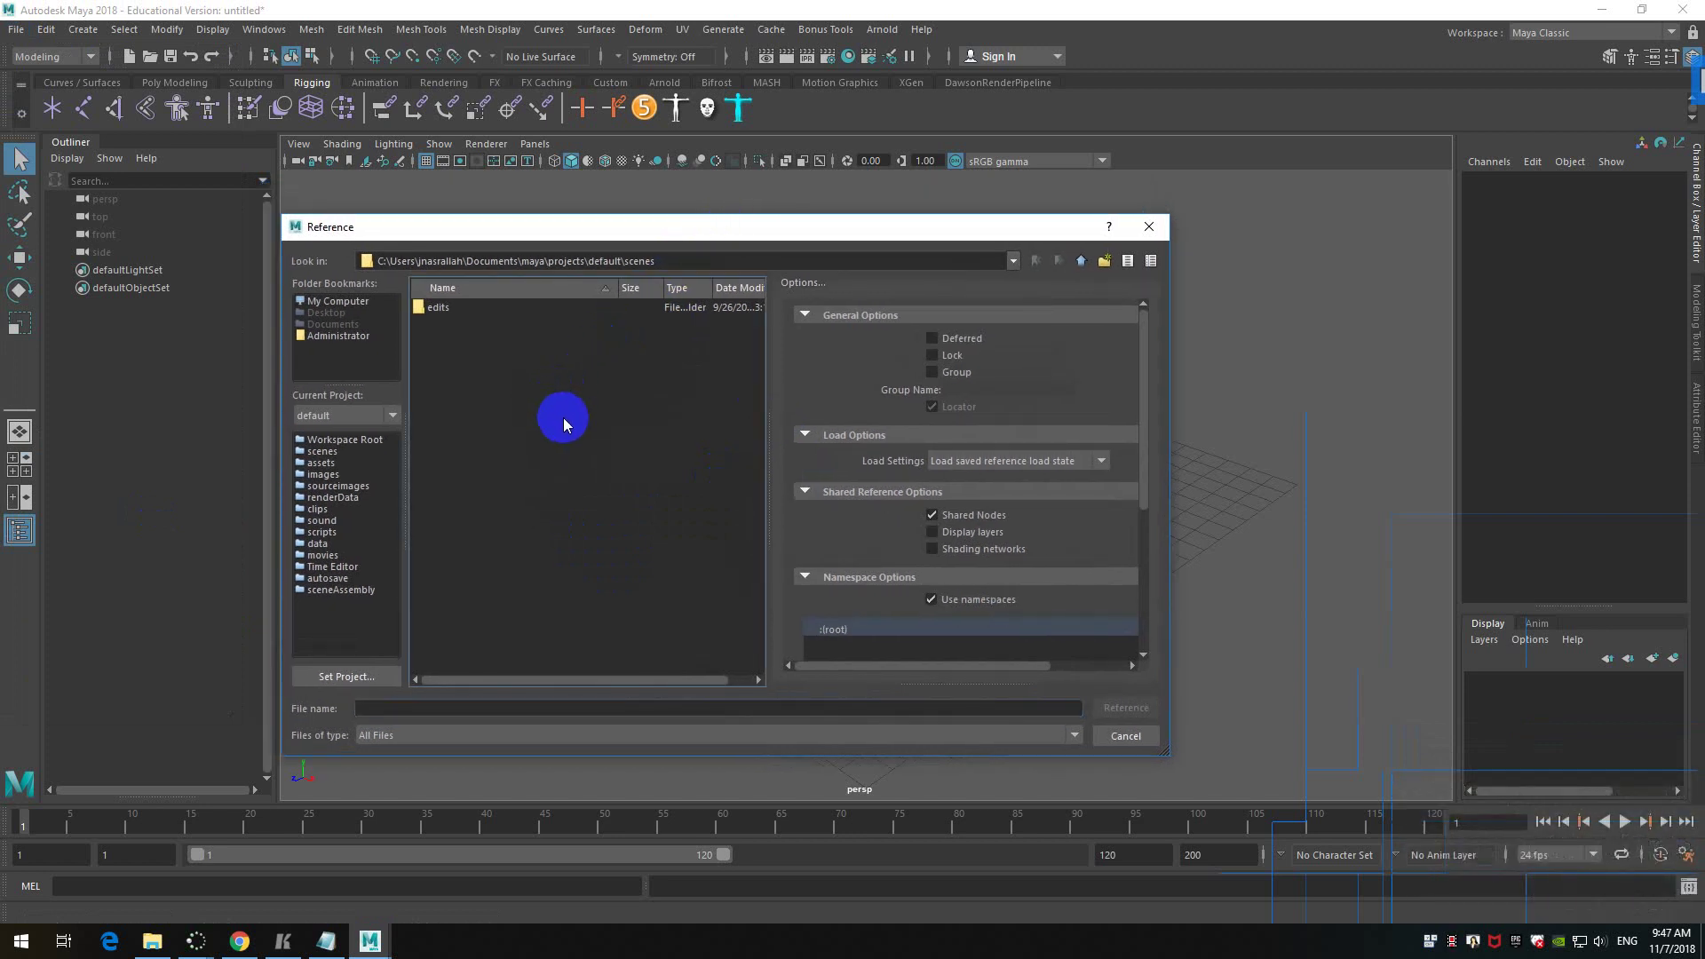
{"action": "left_click", "coordinate": [564, 425]}
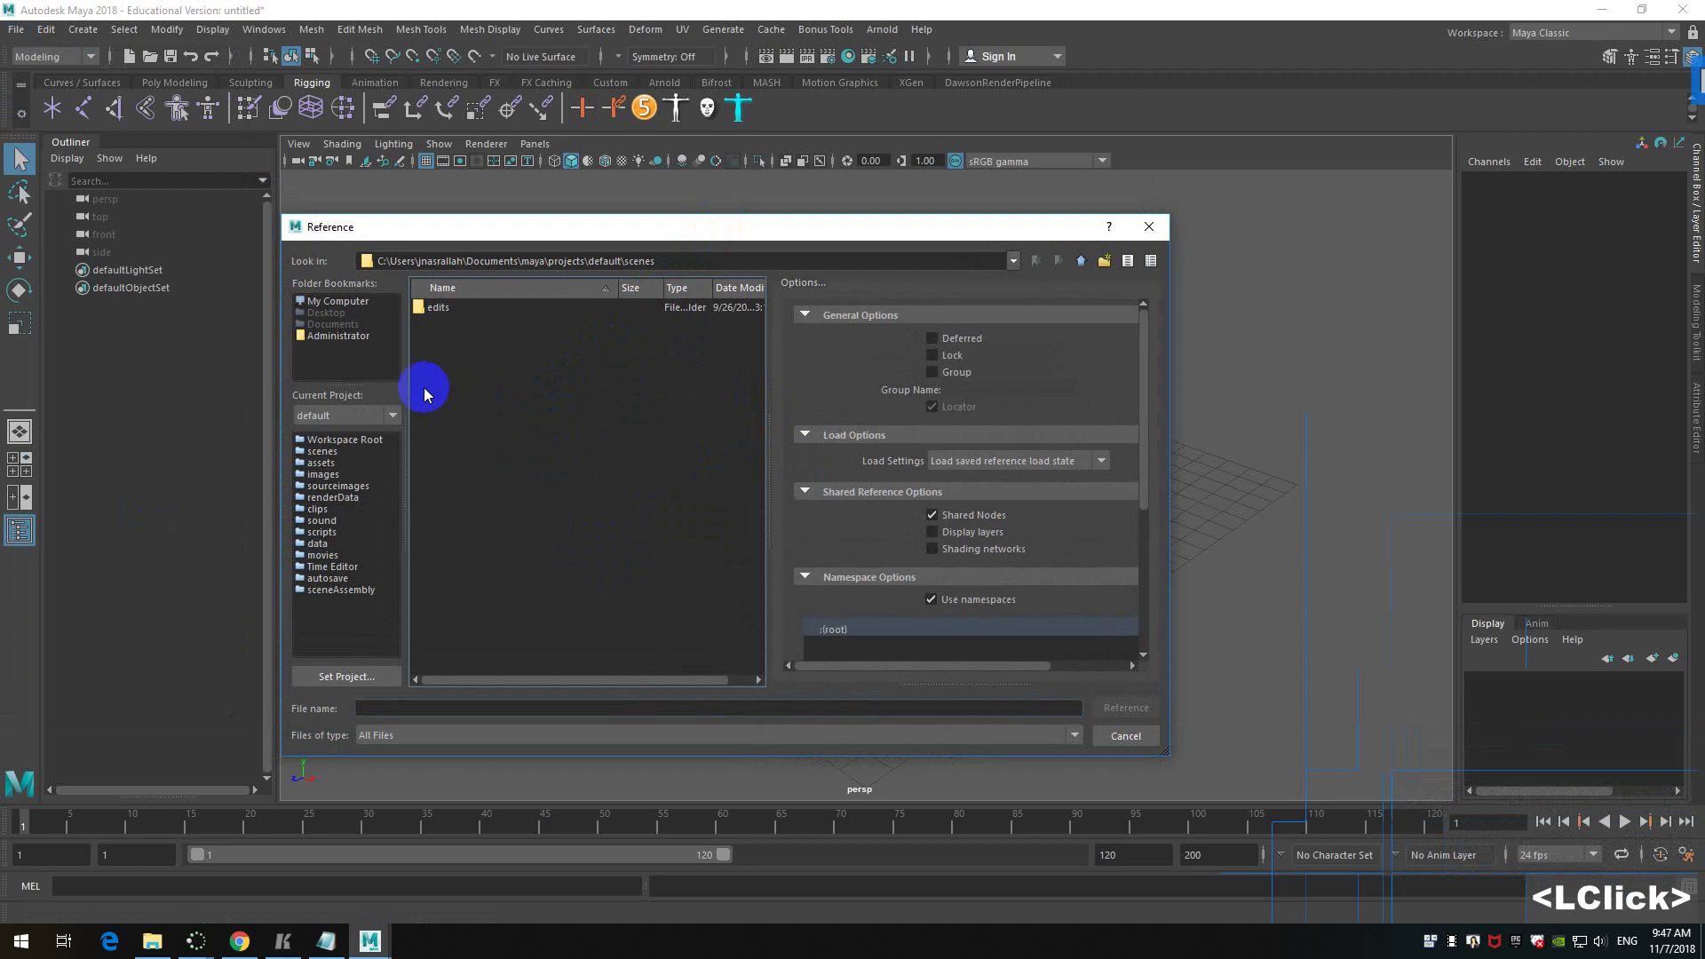
{"action": "left_click", "coordinate": [337, 301]}
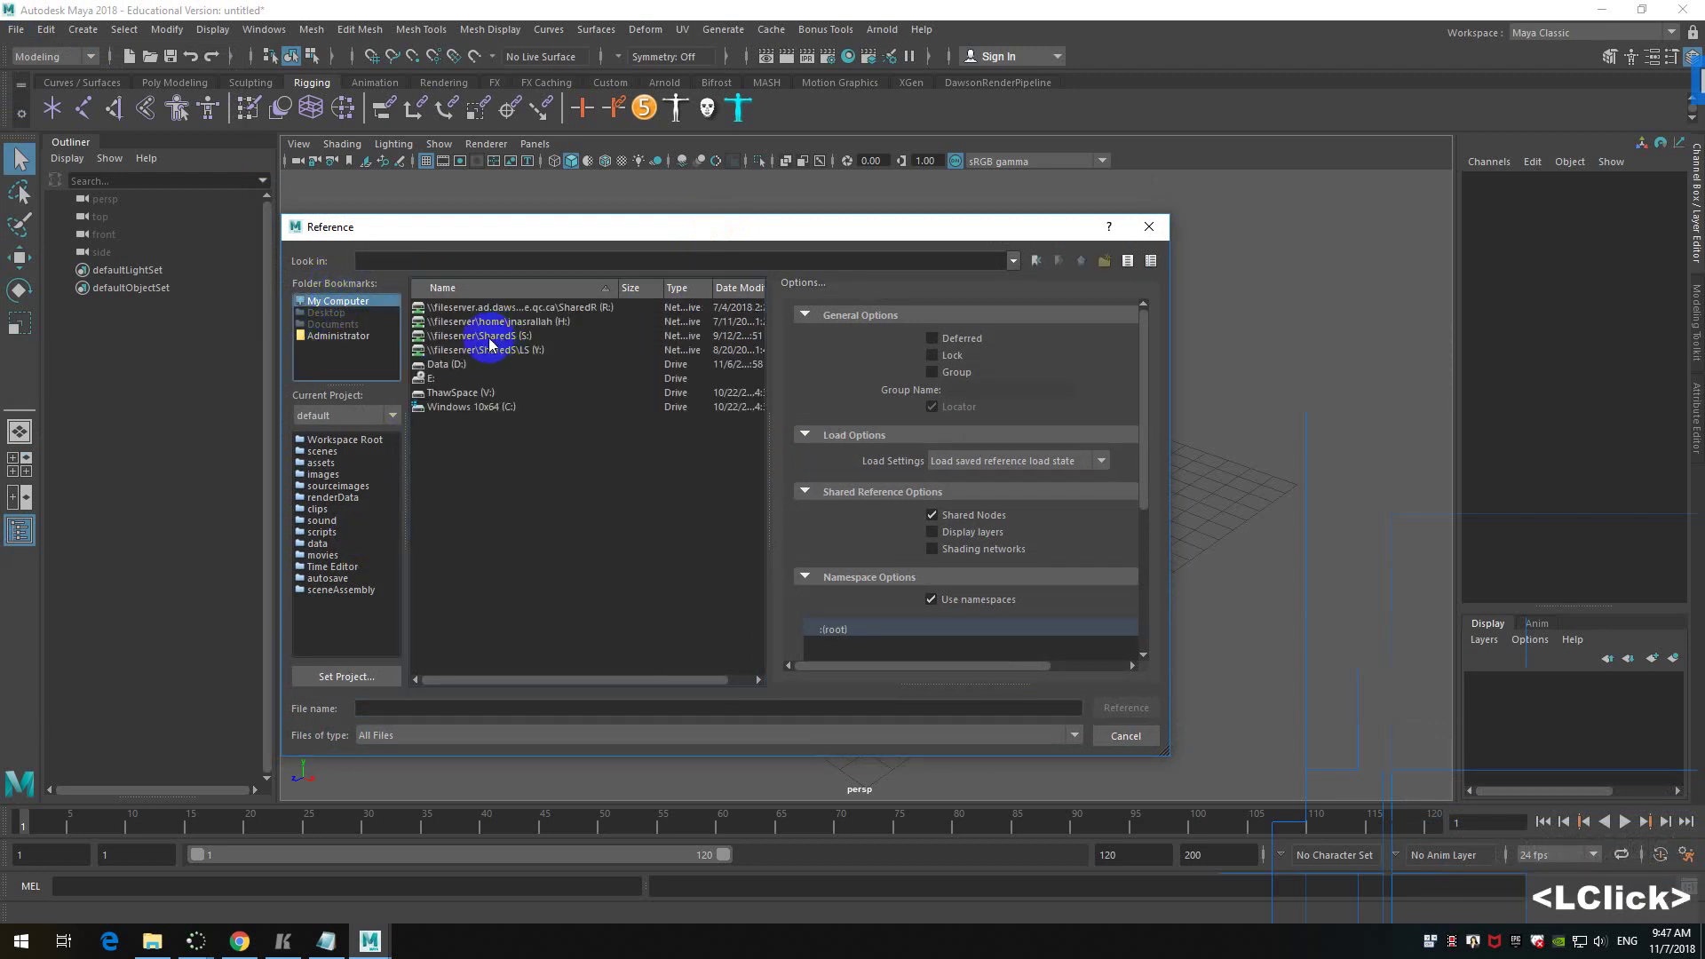
{"action": "double_click", "coordinate": [446, 364]}
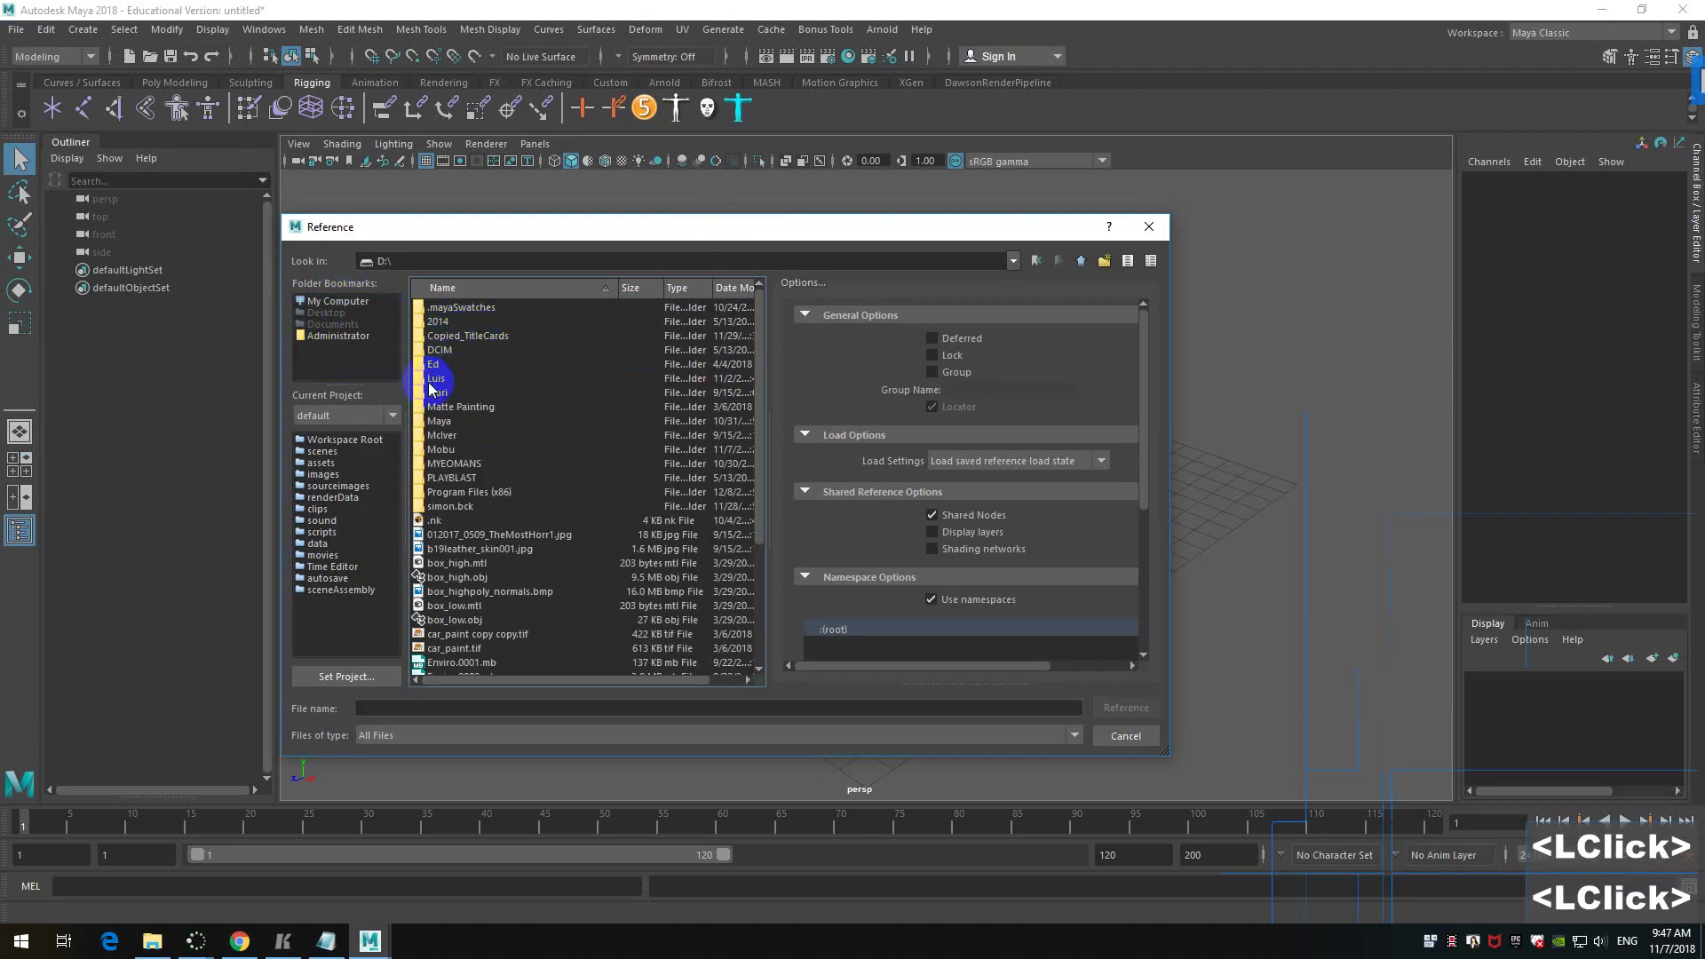
- Reference tuna.mb from D:\Maya\Character\tuna into the scene
{"action": "double_click", "coordinate": [459, 423]}
{"action": "left_click", "coordinate": [466, 328]}
{"action": "double_click", "coordinate": [465, 328]}
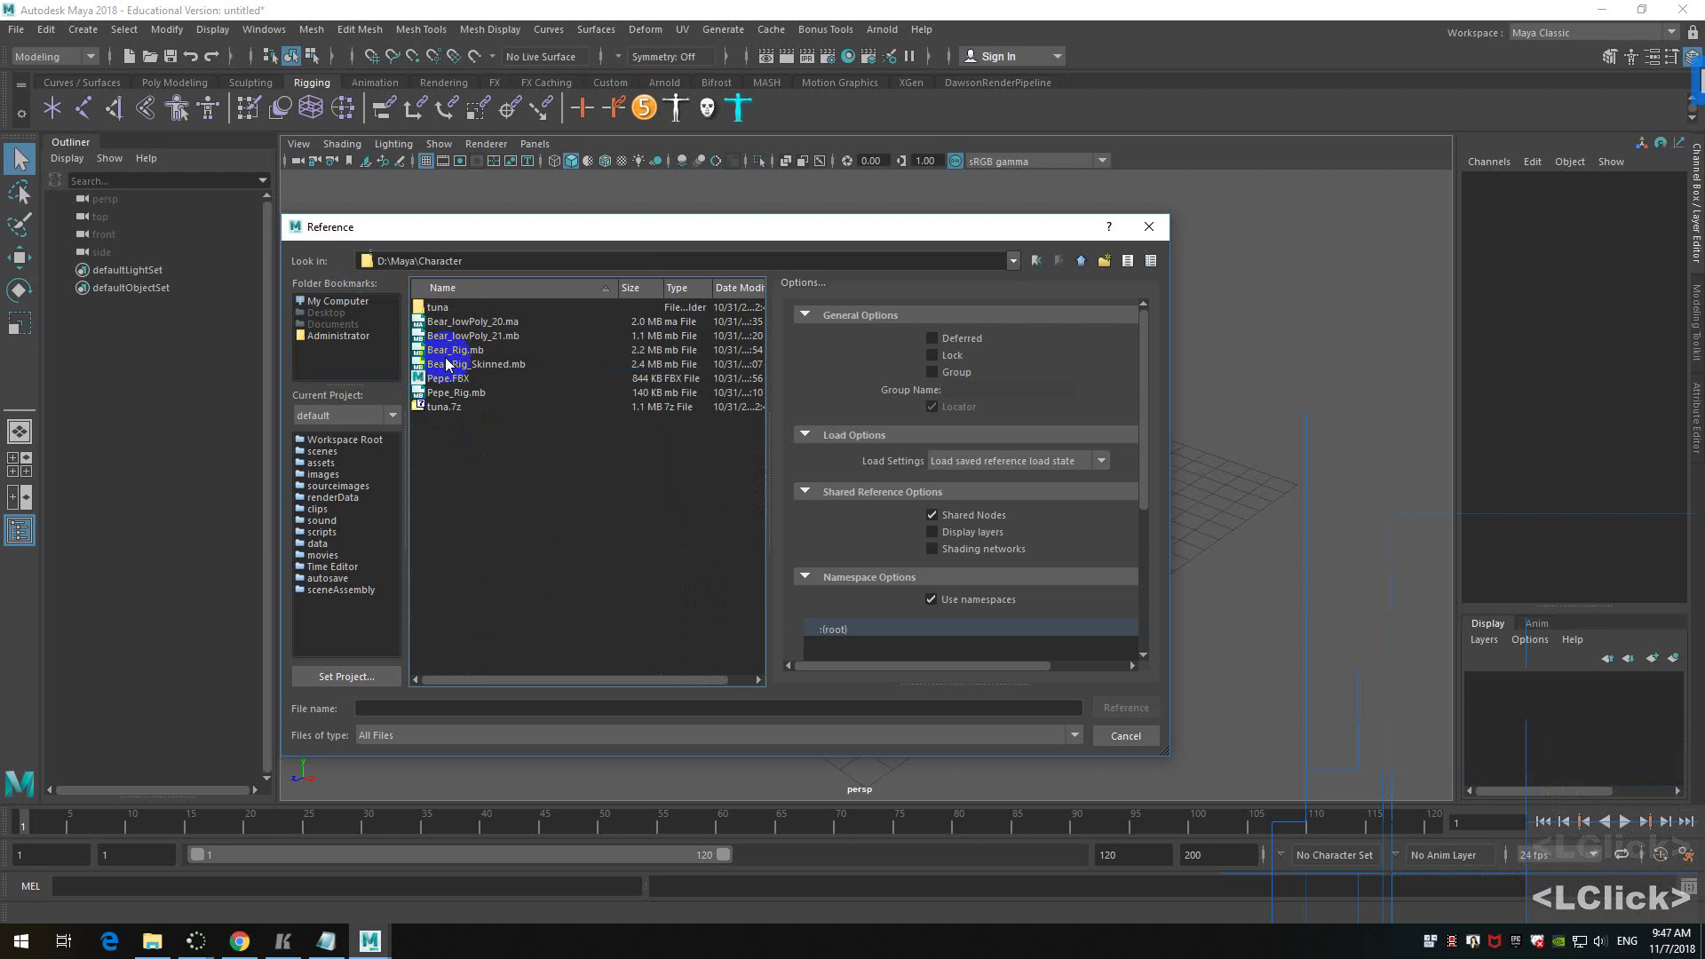
{"action": "double_click", "coordinate": [441, 309]}
{"action": "double_click", "coordinate": [450, 321]}
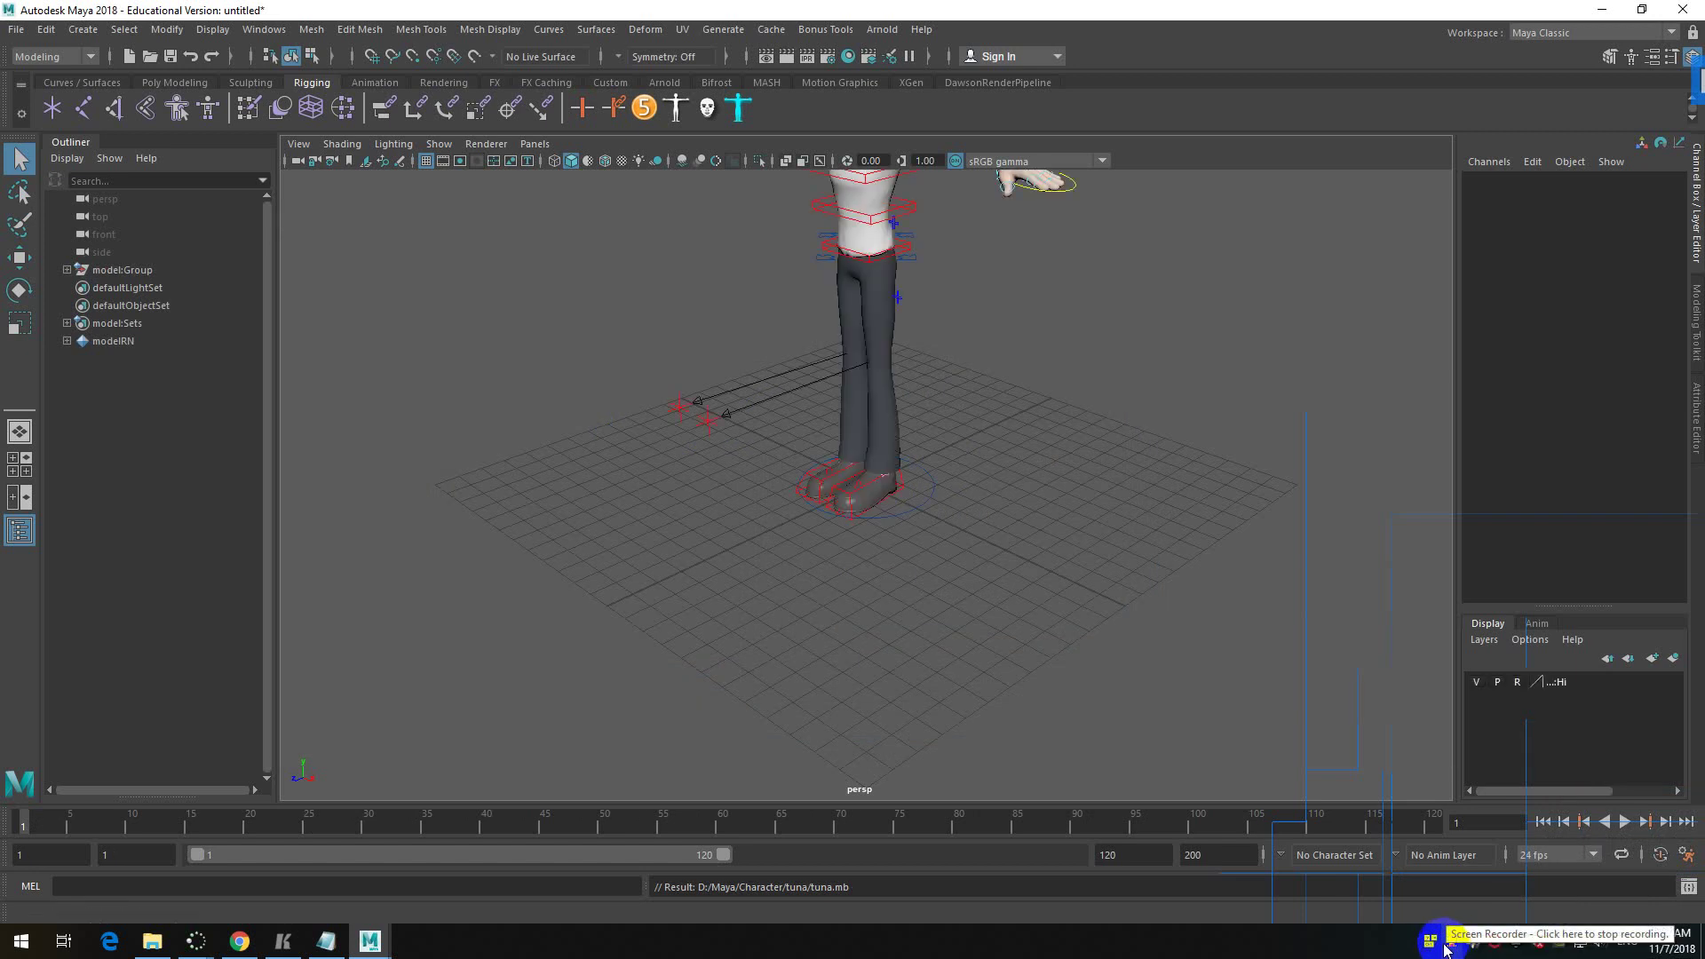
{"action": "left_click", "coordinate": [1020, 426]}
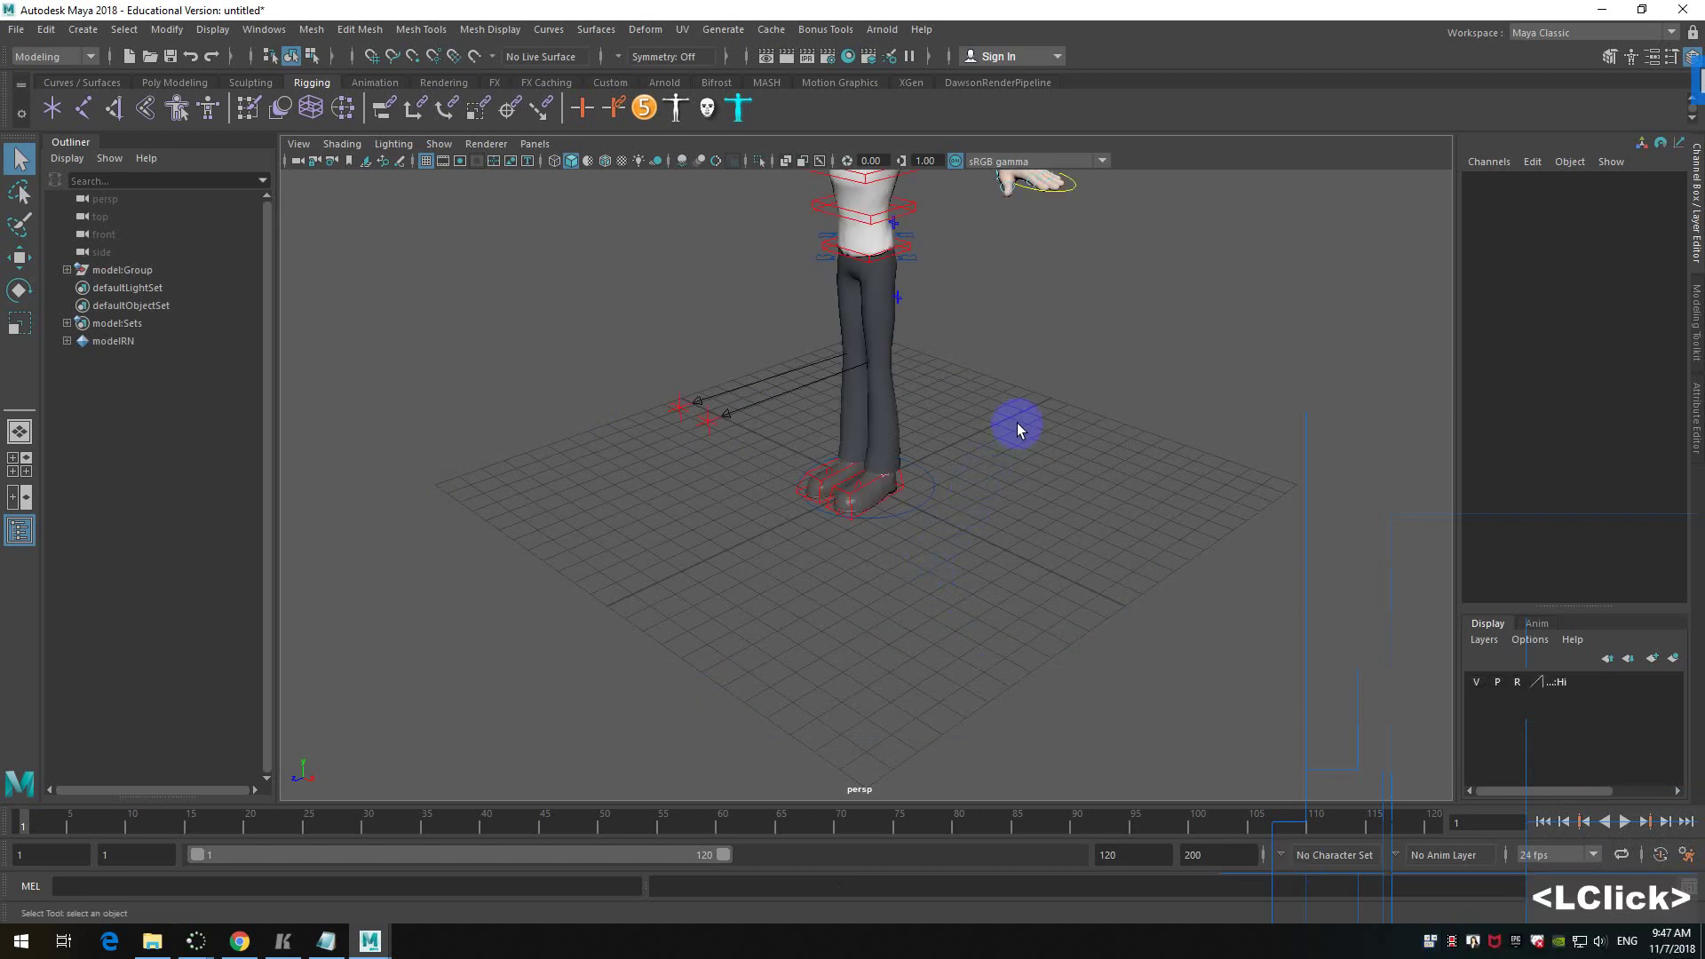
- Switch the spine to FK by setting FKIKBlend to 0 on the FKIKSpine_M control beside the waist
{"action": "middle_click_drag", "start_coordinate": [1020, 426], "coordinate": [1026, 418], "text": "alt"}
{"action": "left_click_drag", "start_coordinate": [1026, 418], "coordinate": [971, 488], "text": "alt"}
{"action": "scroll", "coordinate": [986, 480], "scroll_direction": "up", "scroll_amount": 2, "text": "alt"}
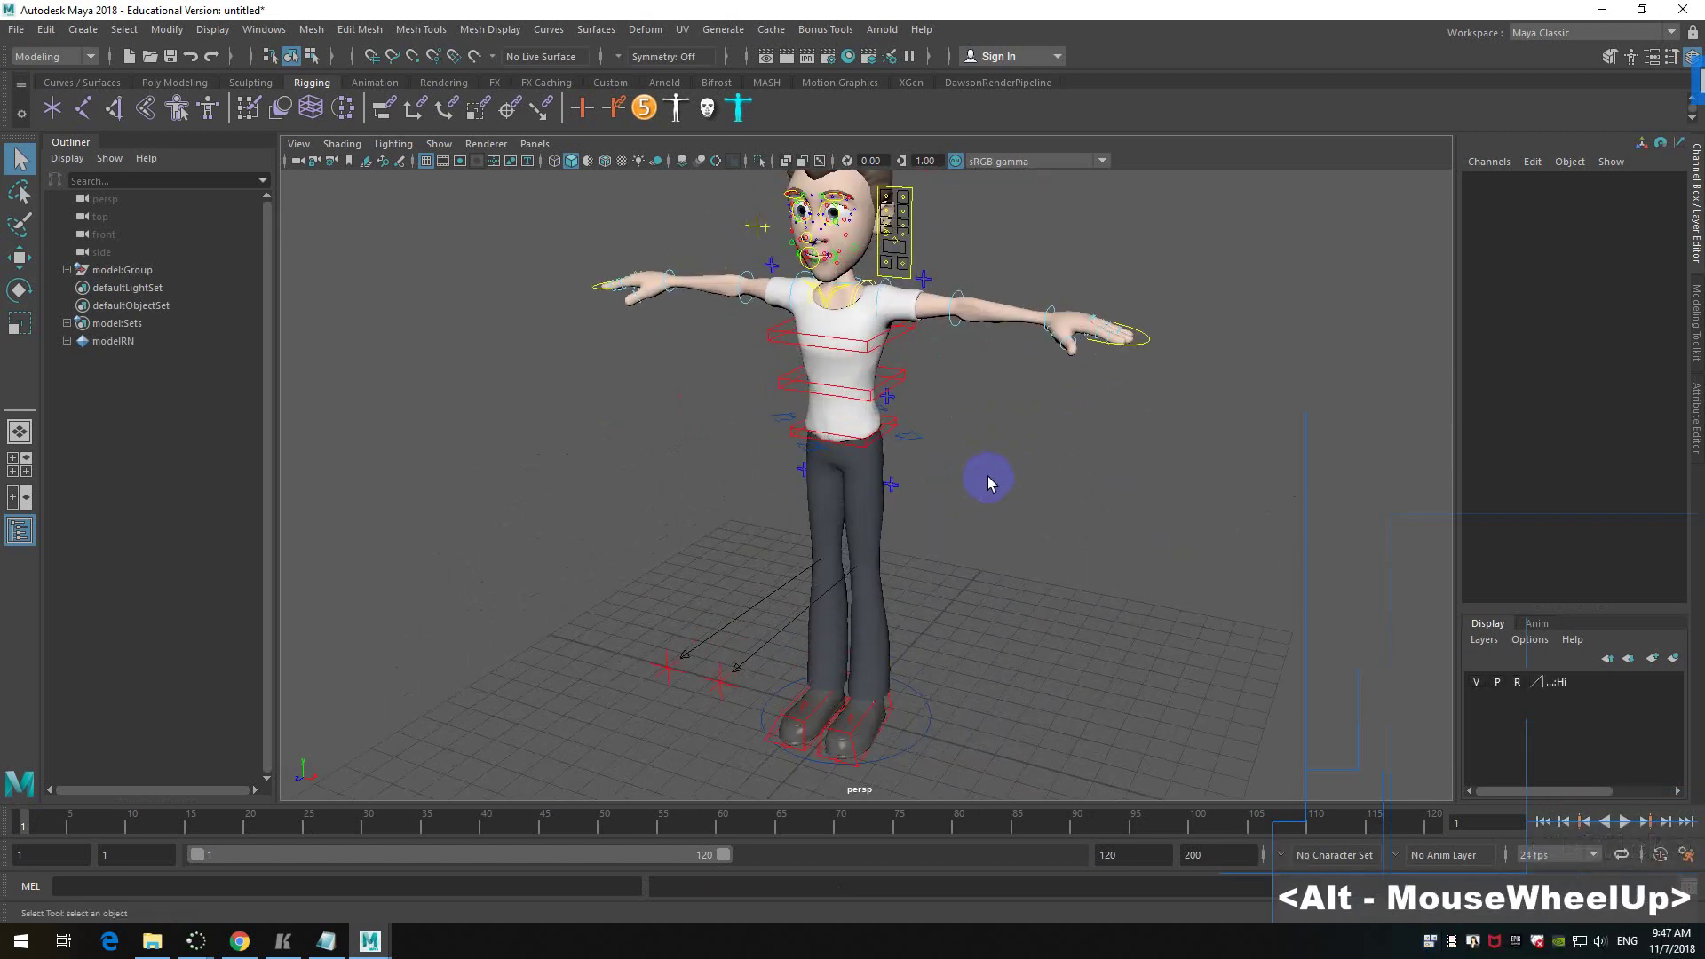
{"action": "left_click", "coordinate": [888, 400]}
{"action": "left_click", "coordinate": [1650, 192]}
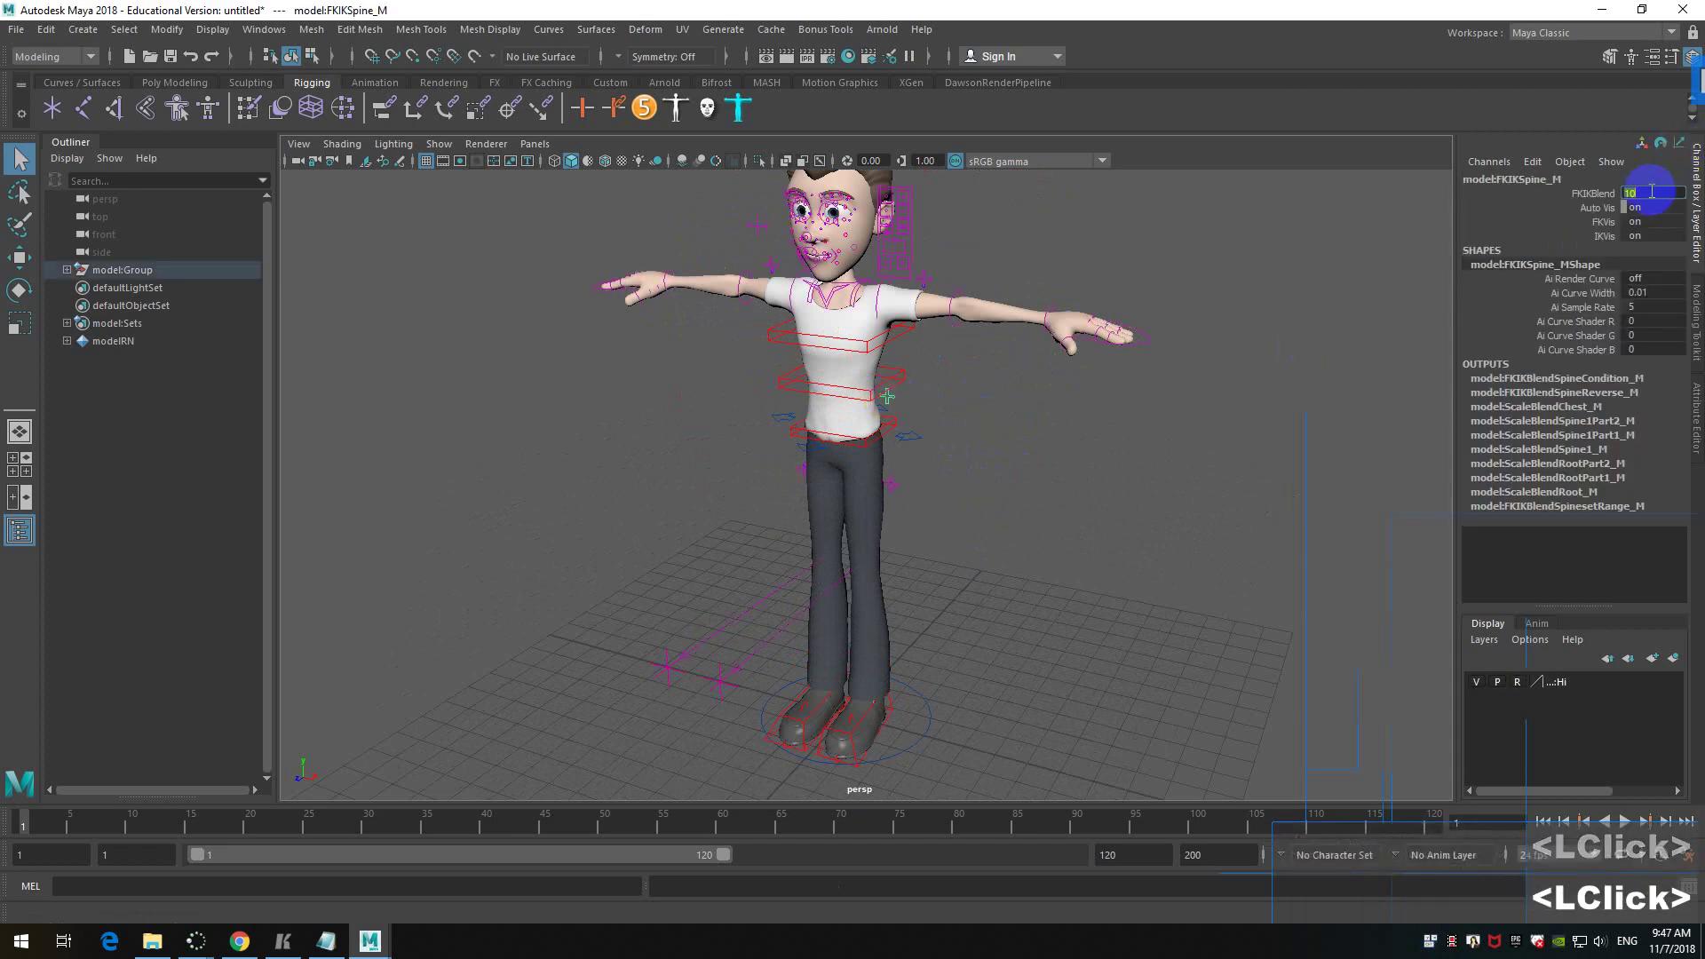
{"action": "type", "text": "0"}
{"action": "key", "text": "Return"}
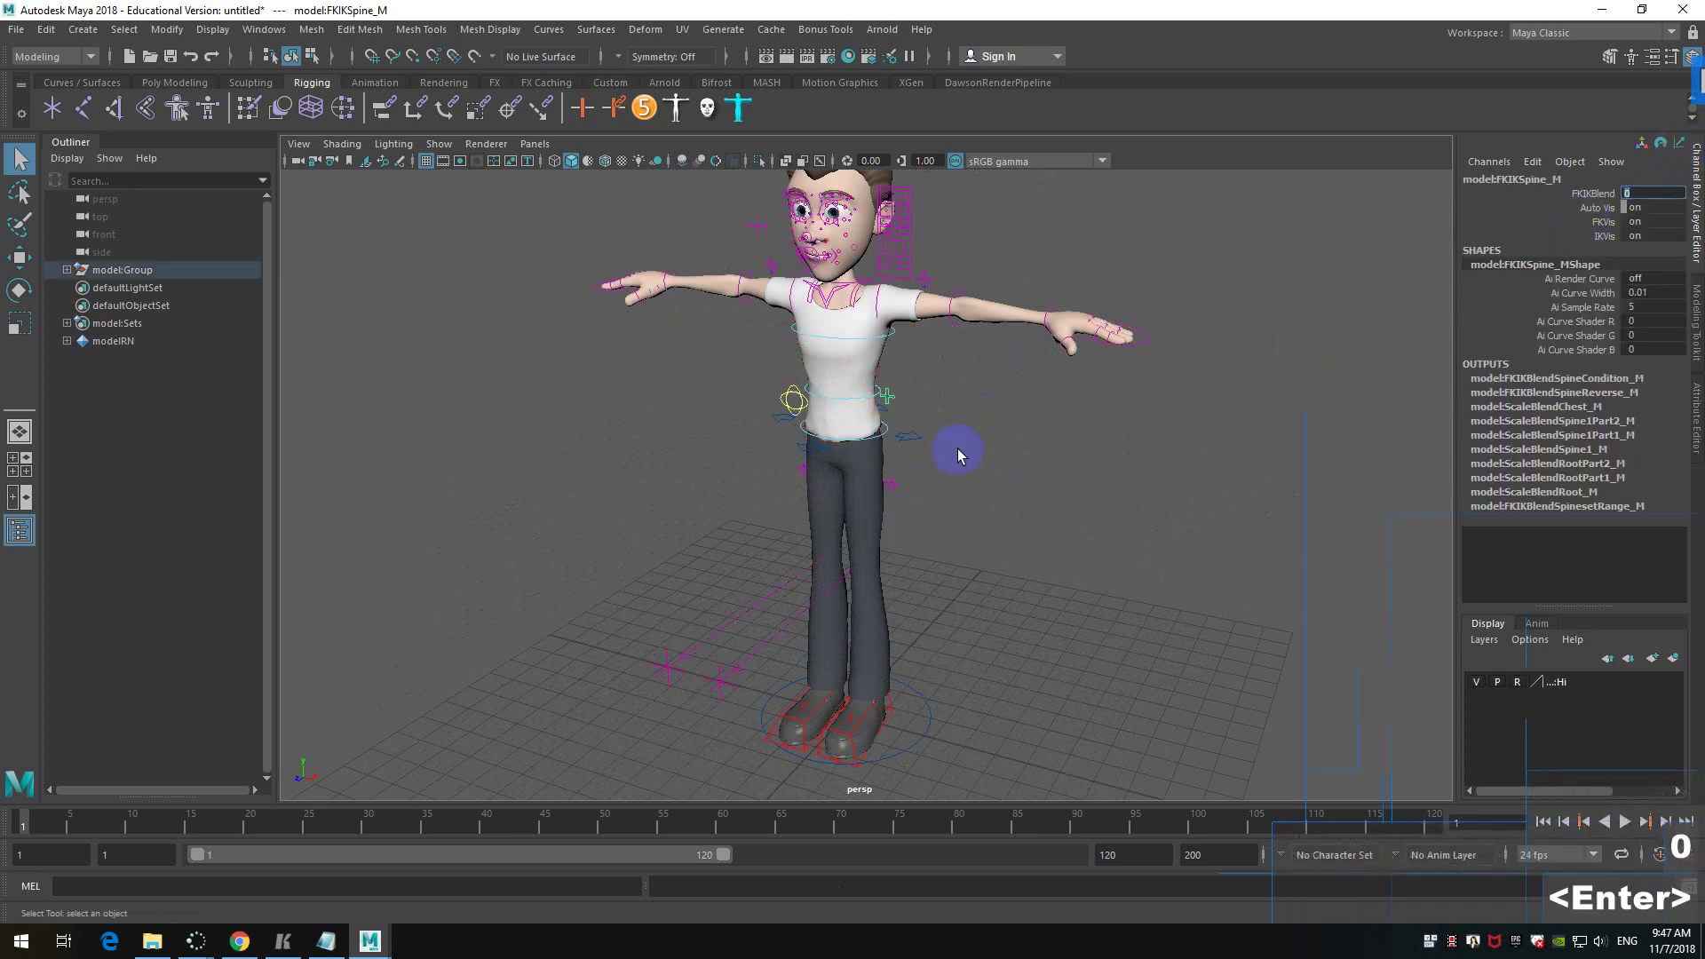
{"action": "left_click_drag", "start_coordinate": [959, 448], "coordinate": [1053, 489], "text": "alt"}
{"action": "middle_click_drag", "start_coordinate": [1052, 490], "coordinate": [1001, 461], "text": "alt"}
{"action": "scroll", "coordinate": [1001, 461], "scroll_direction": "up", "scroll_amount": 4, "text": "alt"}
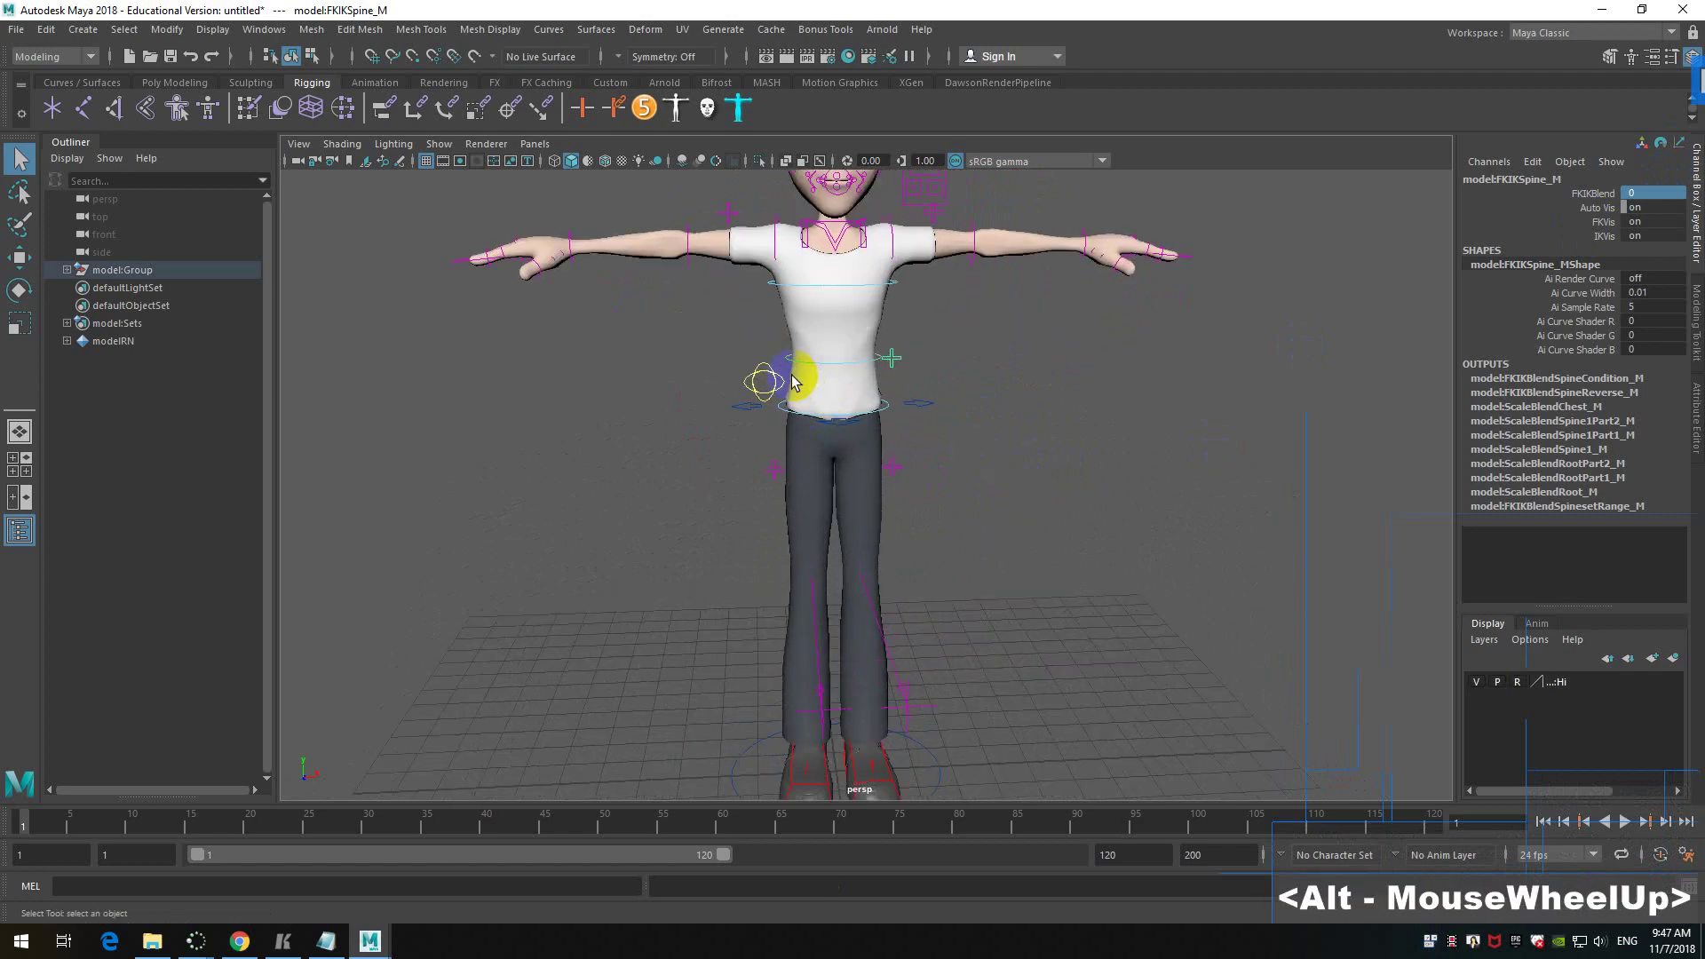
- Start saving the scene under a new name and browse up from the tuna folder to D:\Maya
{"action": "left_click", "coordinate": [16, 29]}
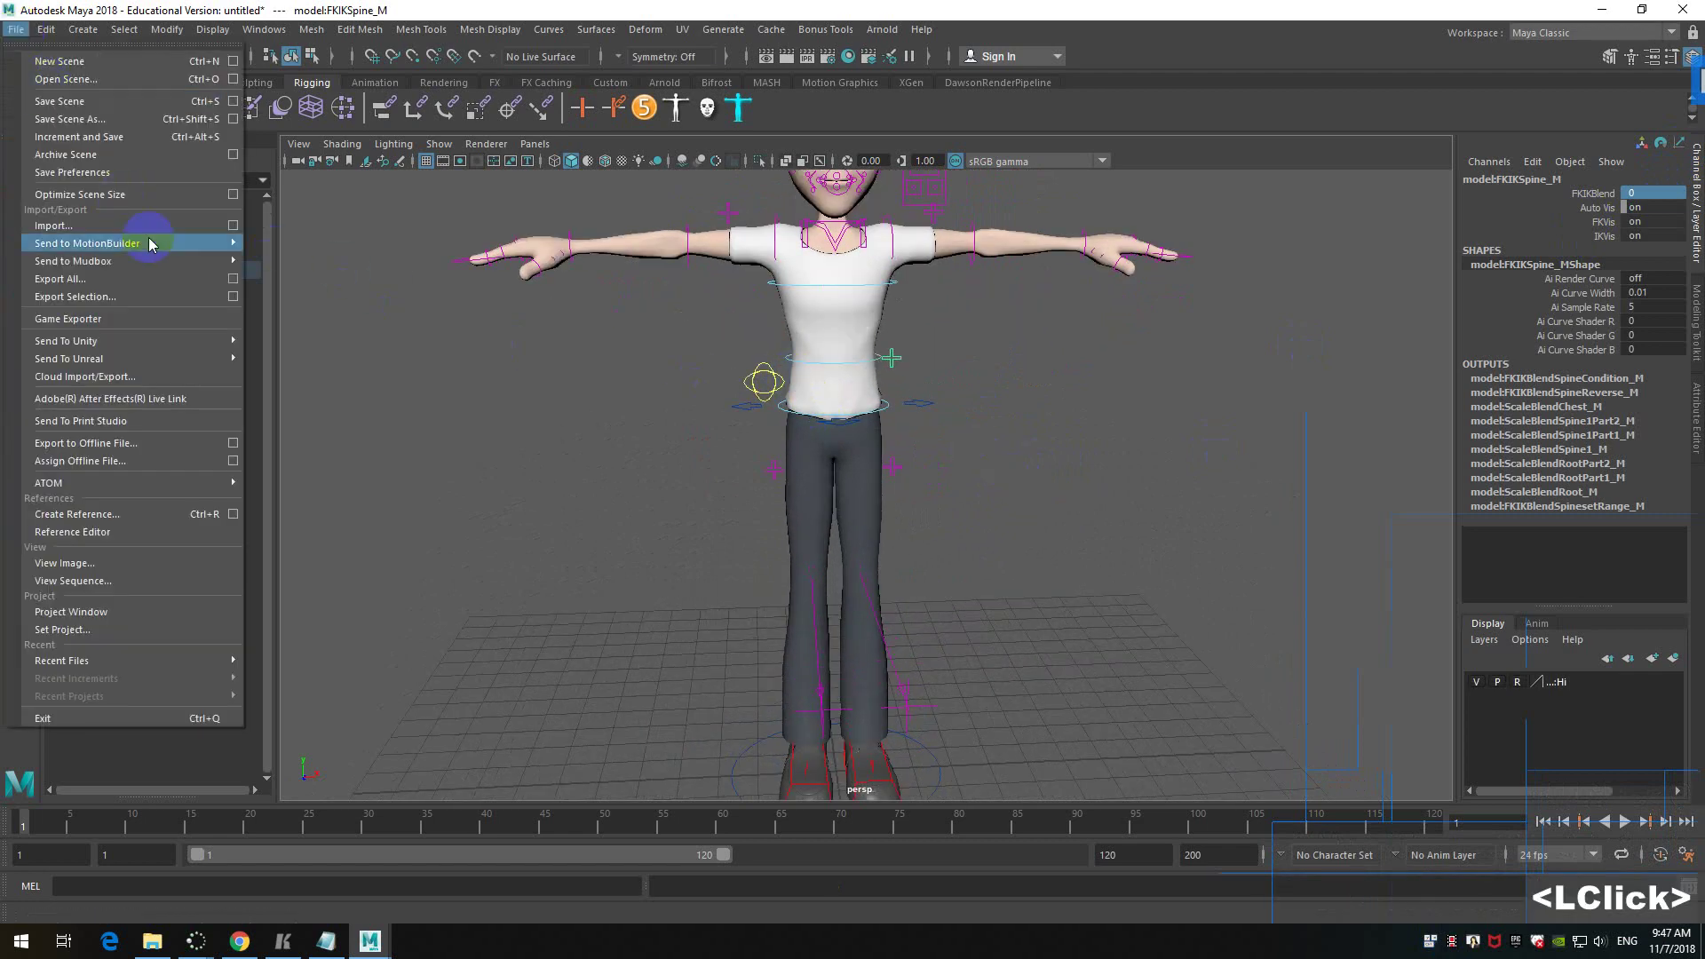
{"action": "left_click", "coordinate": [307, 252]}
{"action": "left_click", "coordinate": [550, 407]}
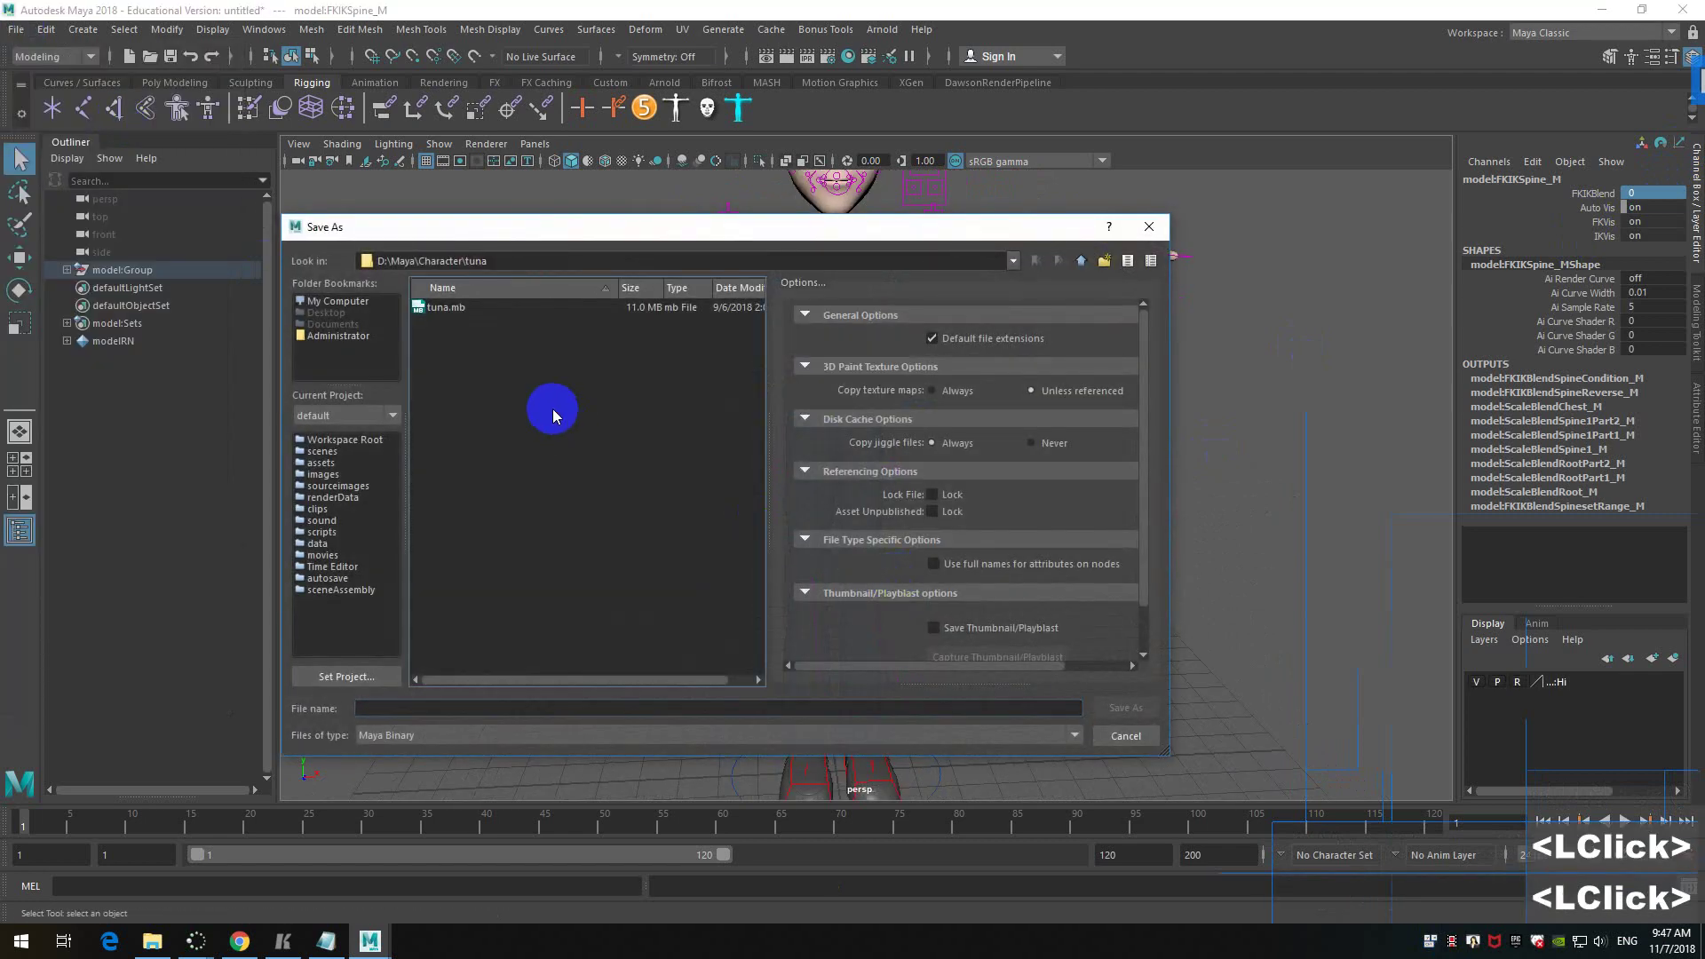
{"action": "key", "text": "BackSpace"}
{"action": "left_click", "coordinate": [530, 437]}
{"action": "left_click", "coordinate": [529, 444]}
{"action": "key", "text": "BackSpace"}
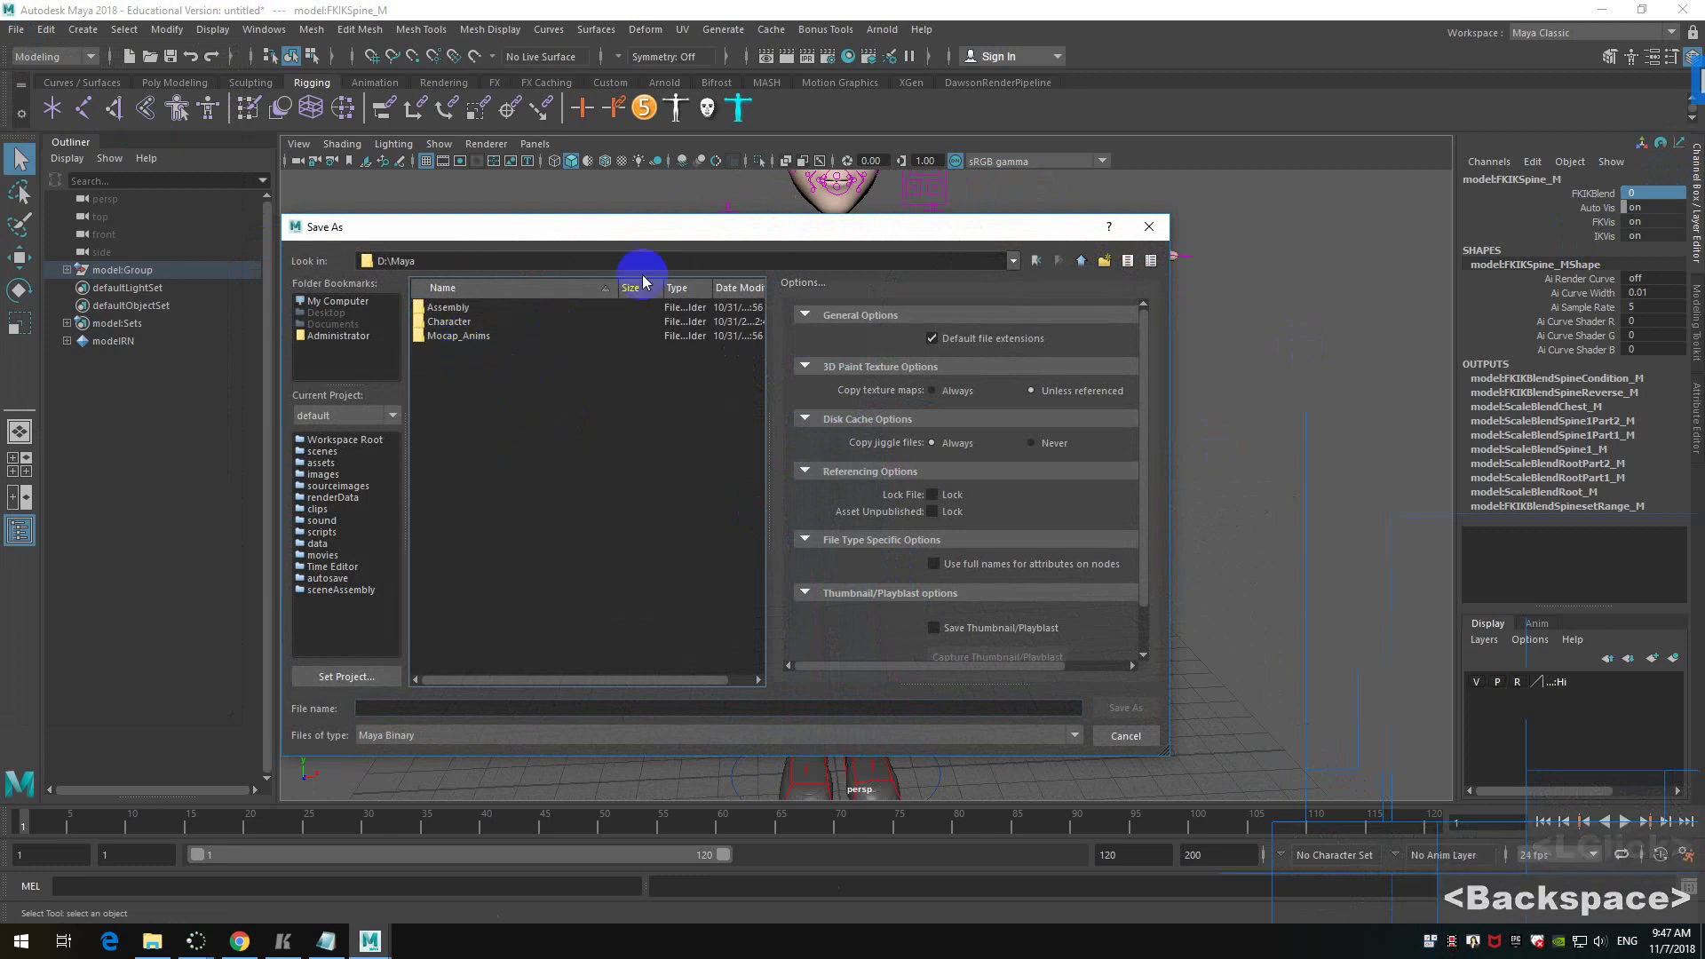
- Create an Anims folder in D:\Maya and save the scene in it as Cartwheel_001 in Maya Binary format
{"action": "left_click", "coordinate": [1104, 260]}
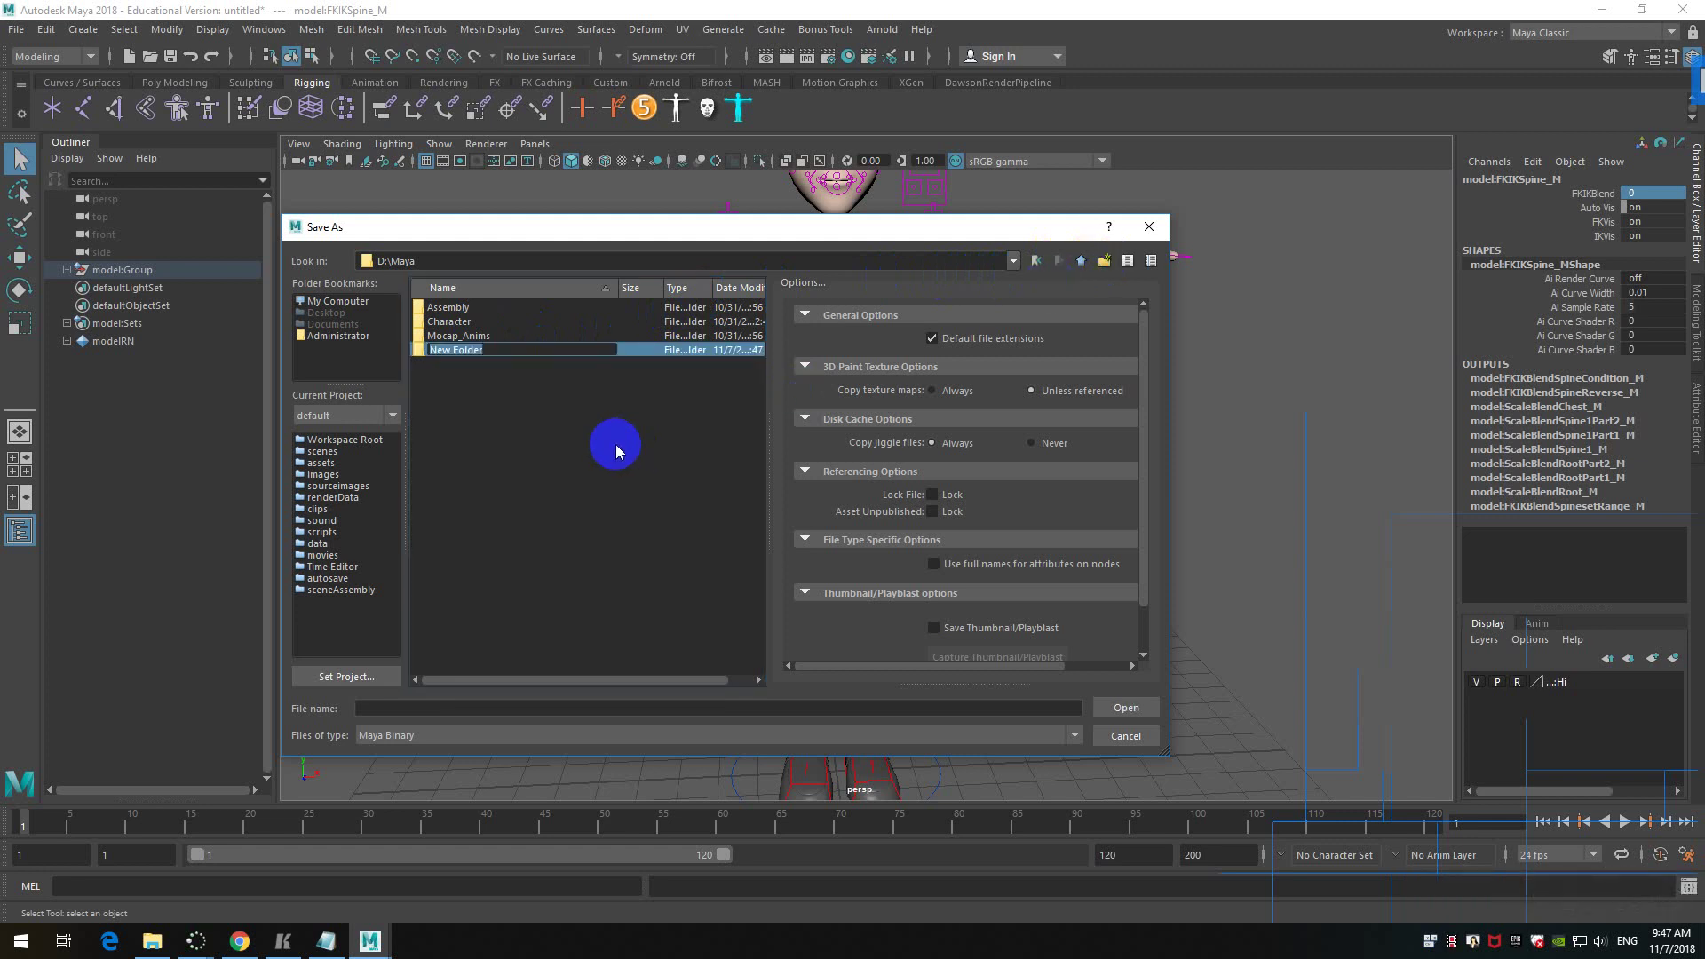
{"action": "key", "text": "Return"}
{"action": "key", "text": "Return"}
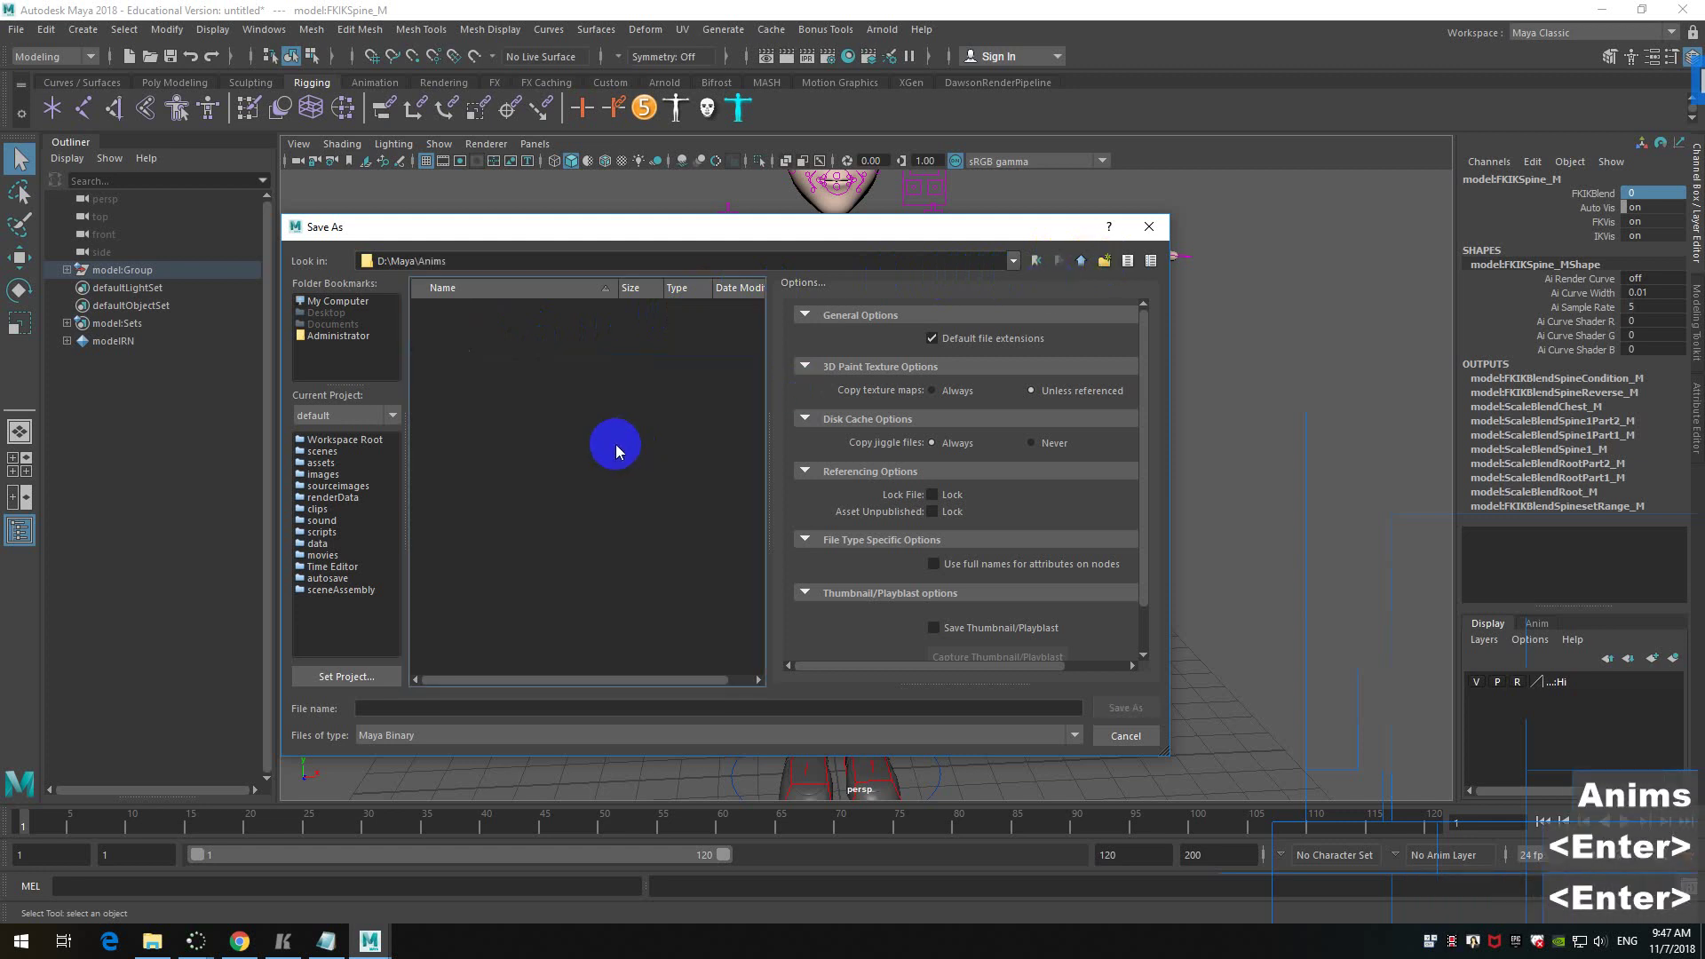
{"action": "left_click", "coordinate": [455, 708]}
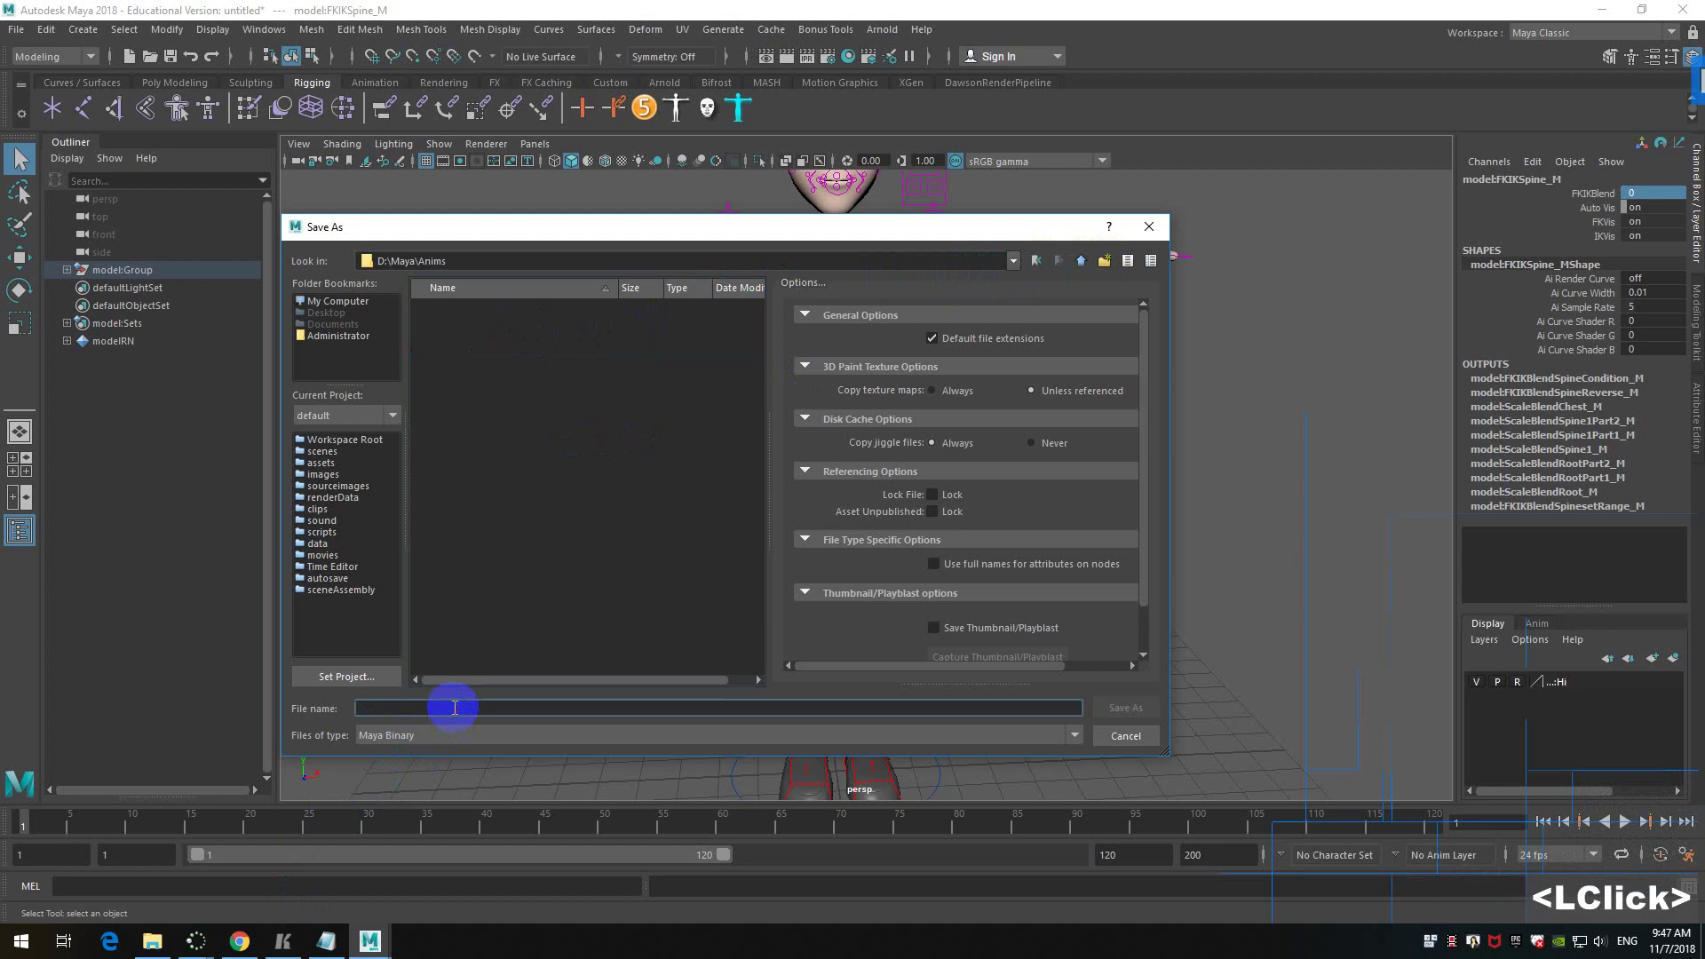
{"action": "type", "text": "Cartwheel"}
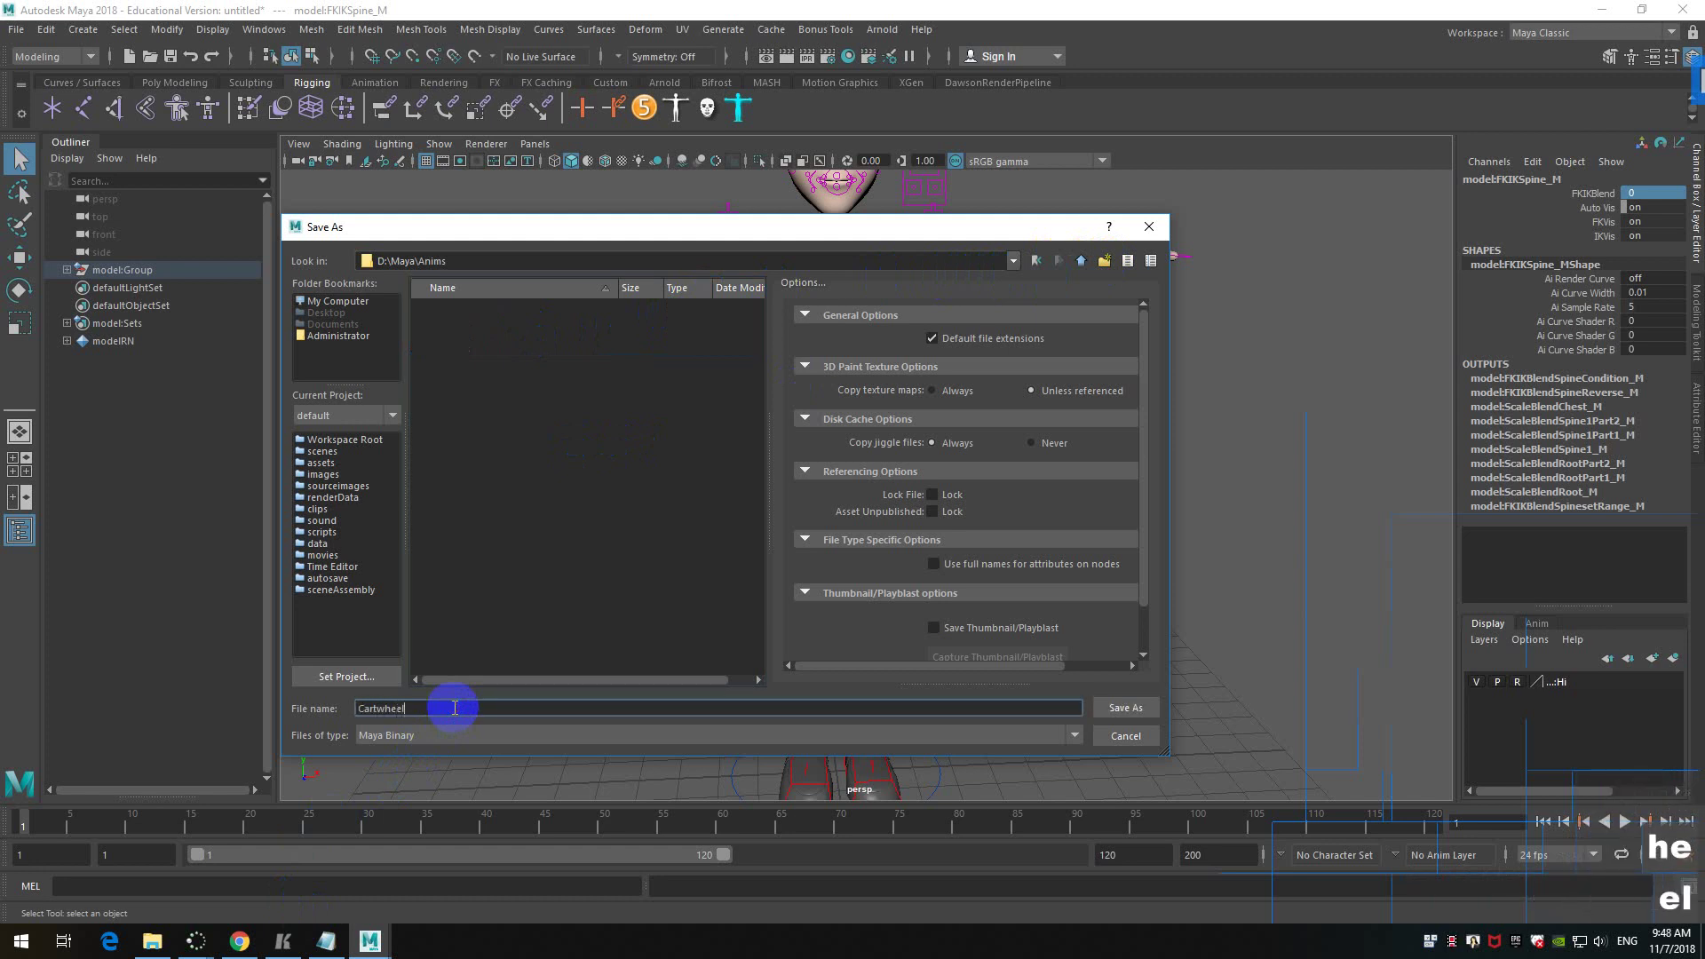
{"action": "type", "text": "_001"}
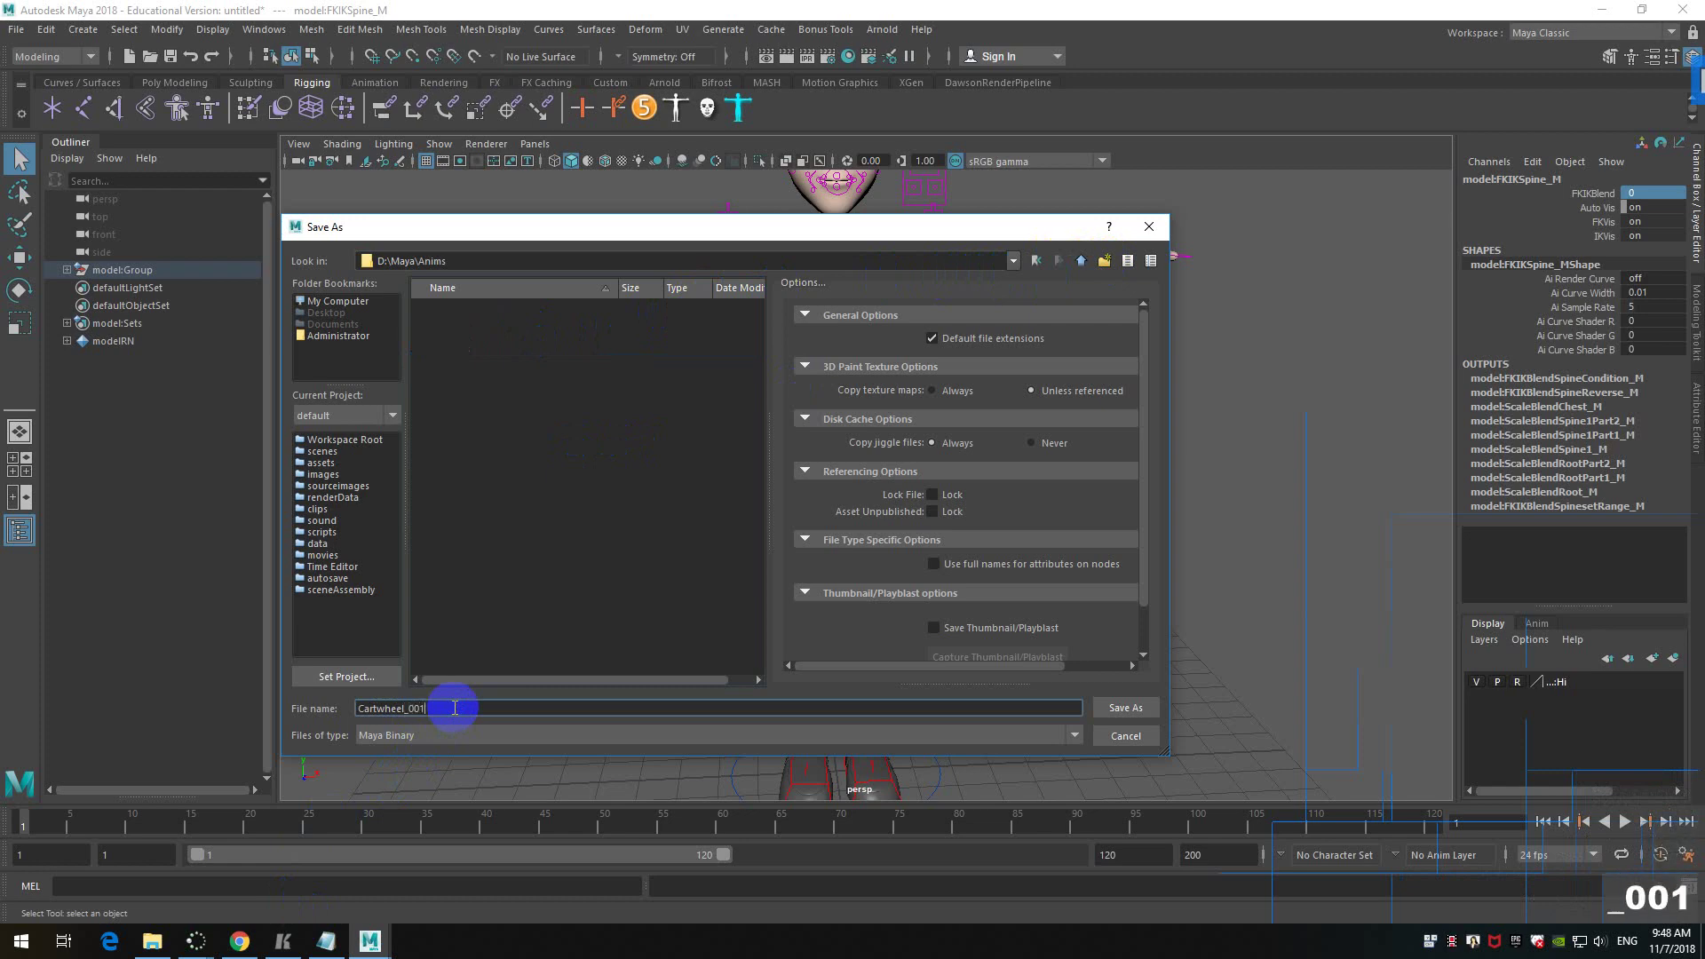
{"action": "key", "text": "Return"}
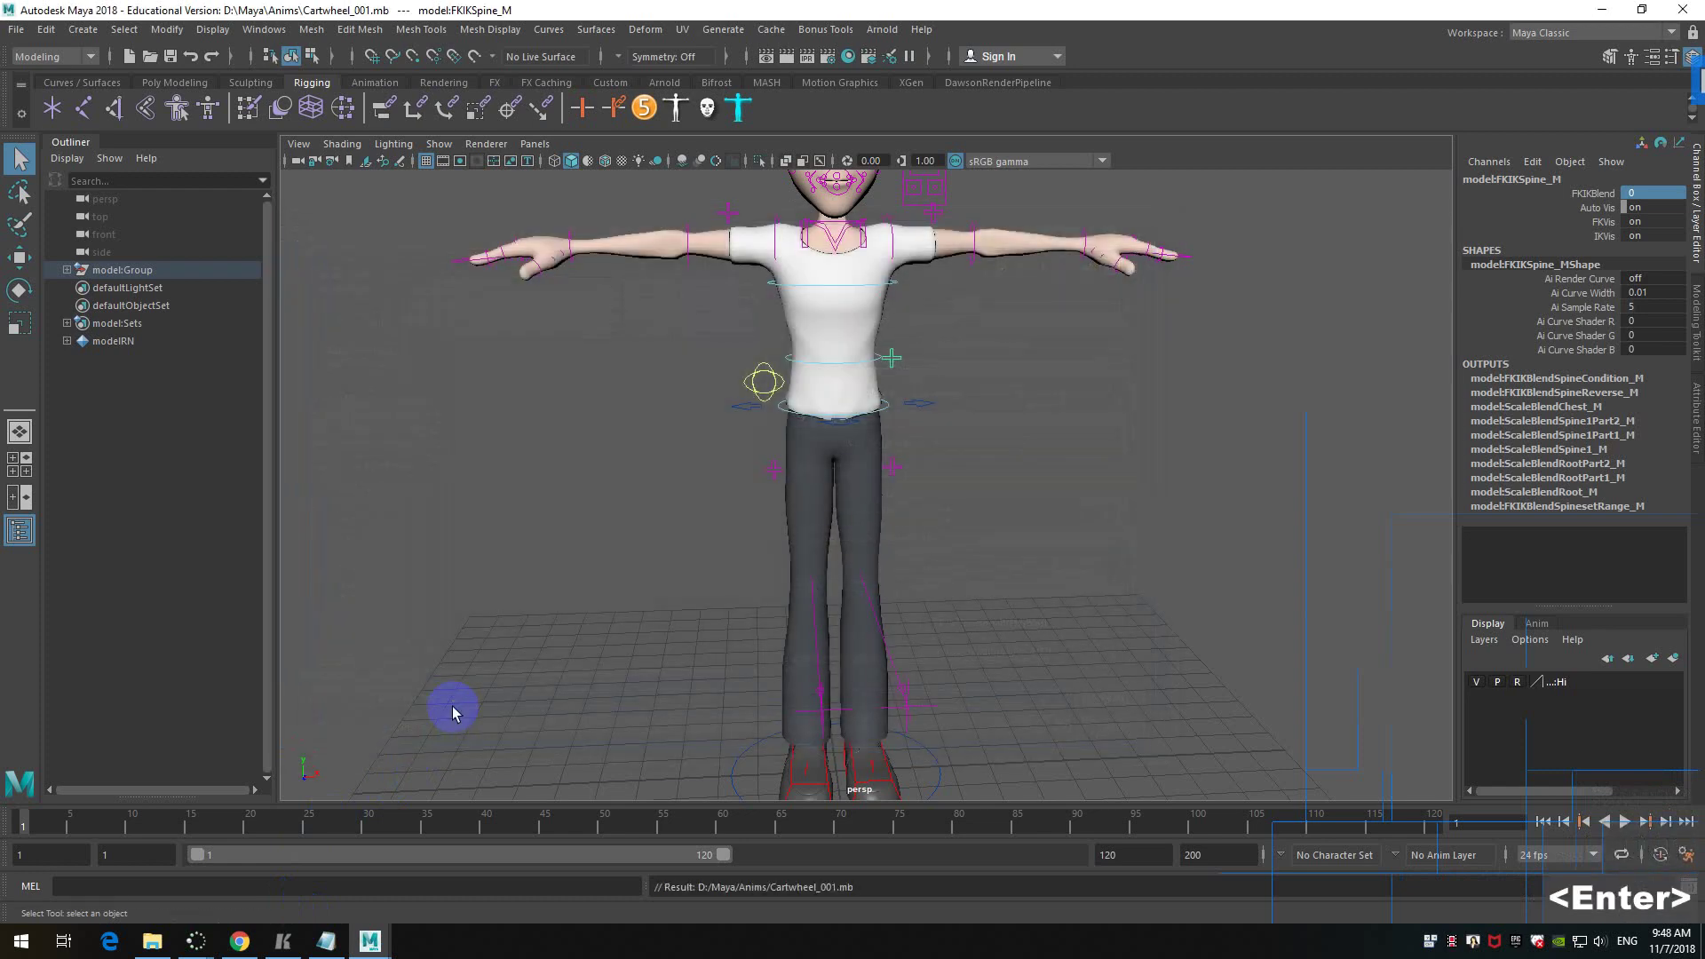
- Try rotating the HipSwinger_M control around its Y axis and undo the rotation
{"action": "scroll", "coordinate": [948, 408], "scroll_direction": "up", "scroll_amount": 3, "text": "alt"}
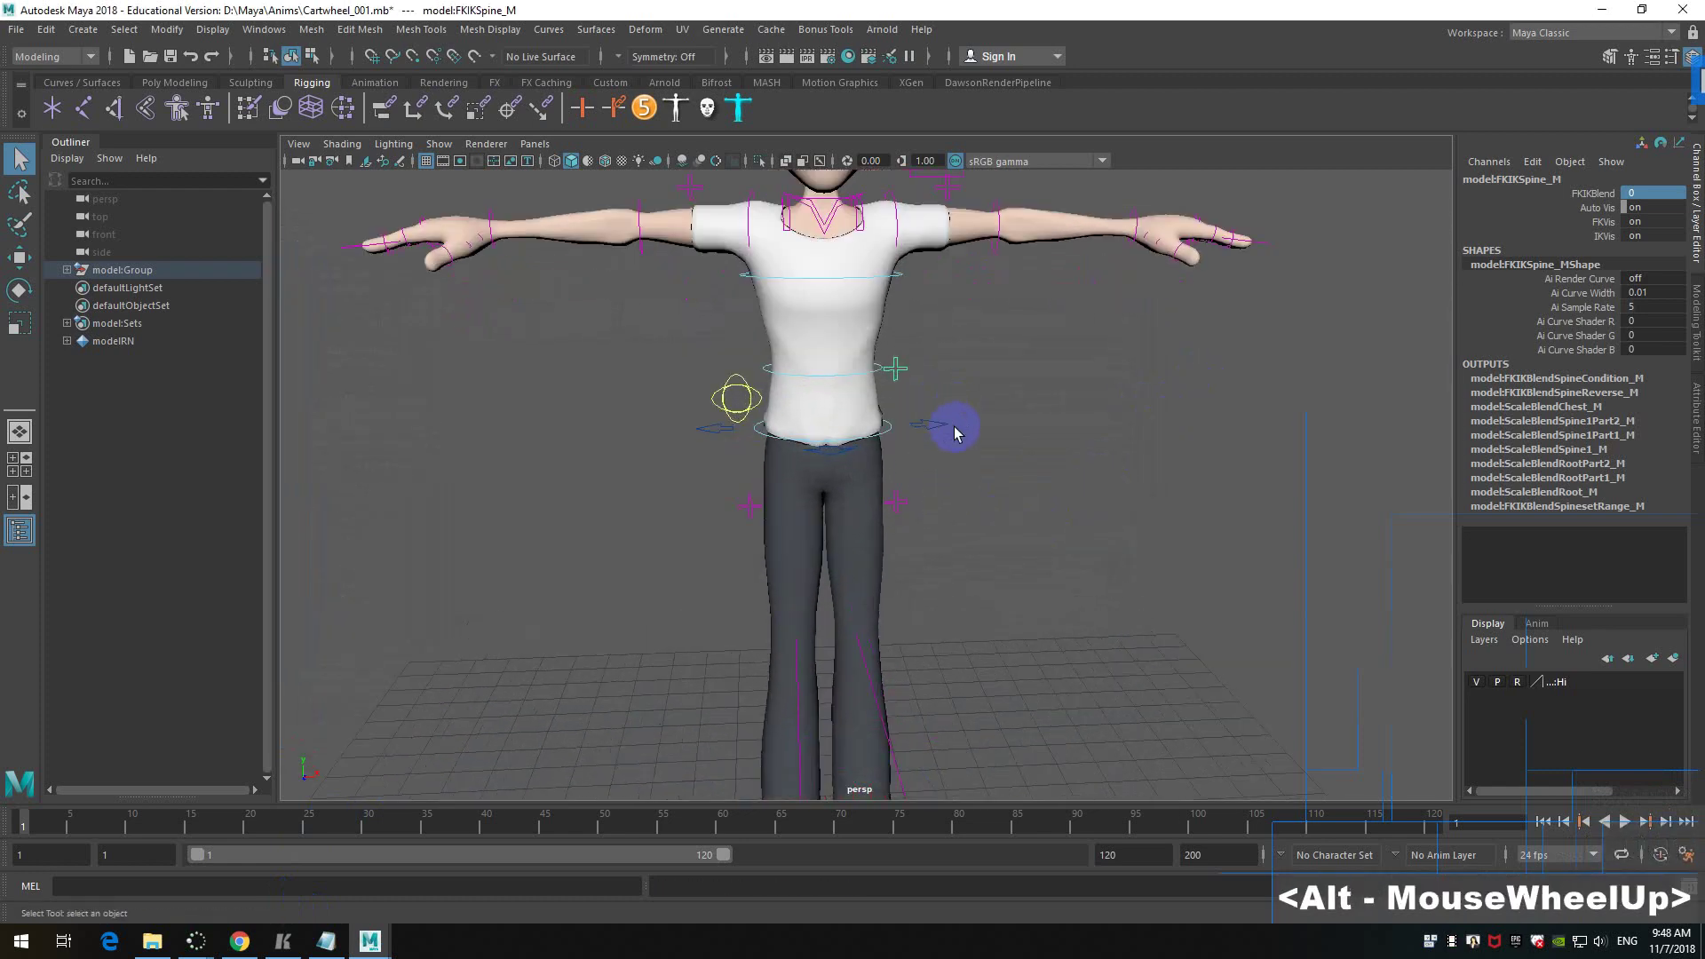
{"action": "left_click", "coordinate": [780, 411]}
{"action": "left_click", "coordinate": [743, 394]}
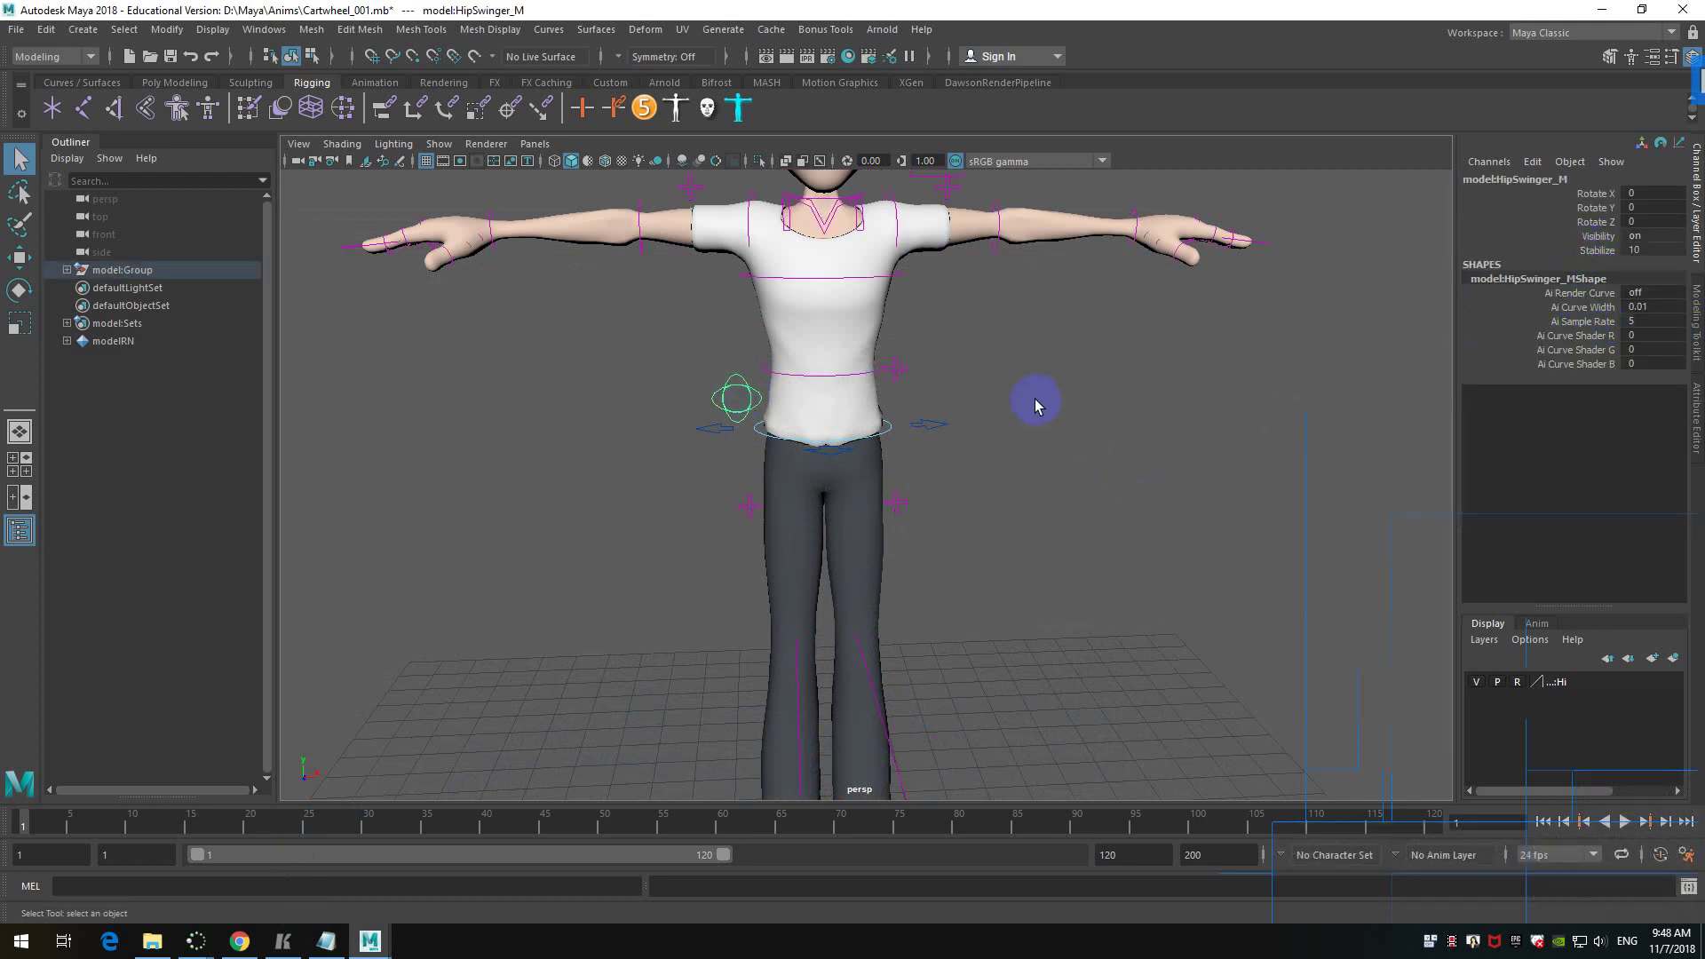
{"action": "key", "text": "w"}
{"action": "key", "text": "e"}
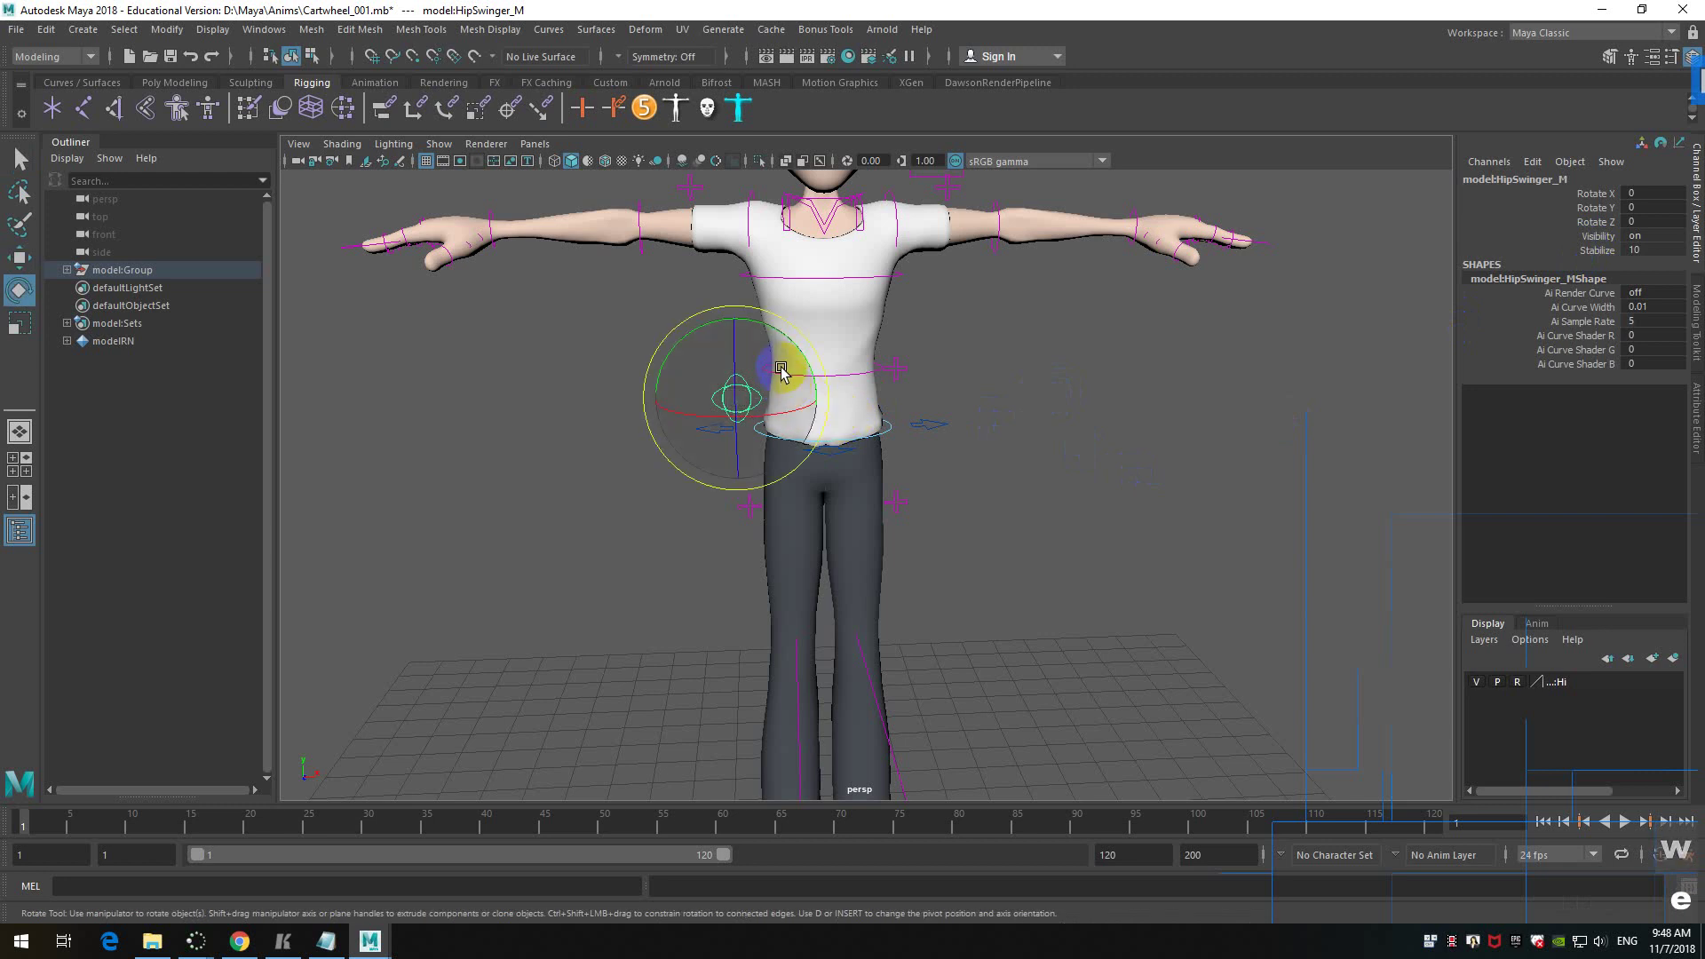
{"action": "left_click_drag", "start_coordinate": [803, 339], "coordinate": [1044, 424]}
{"action": "key", "text": "ctrl+z"}
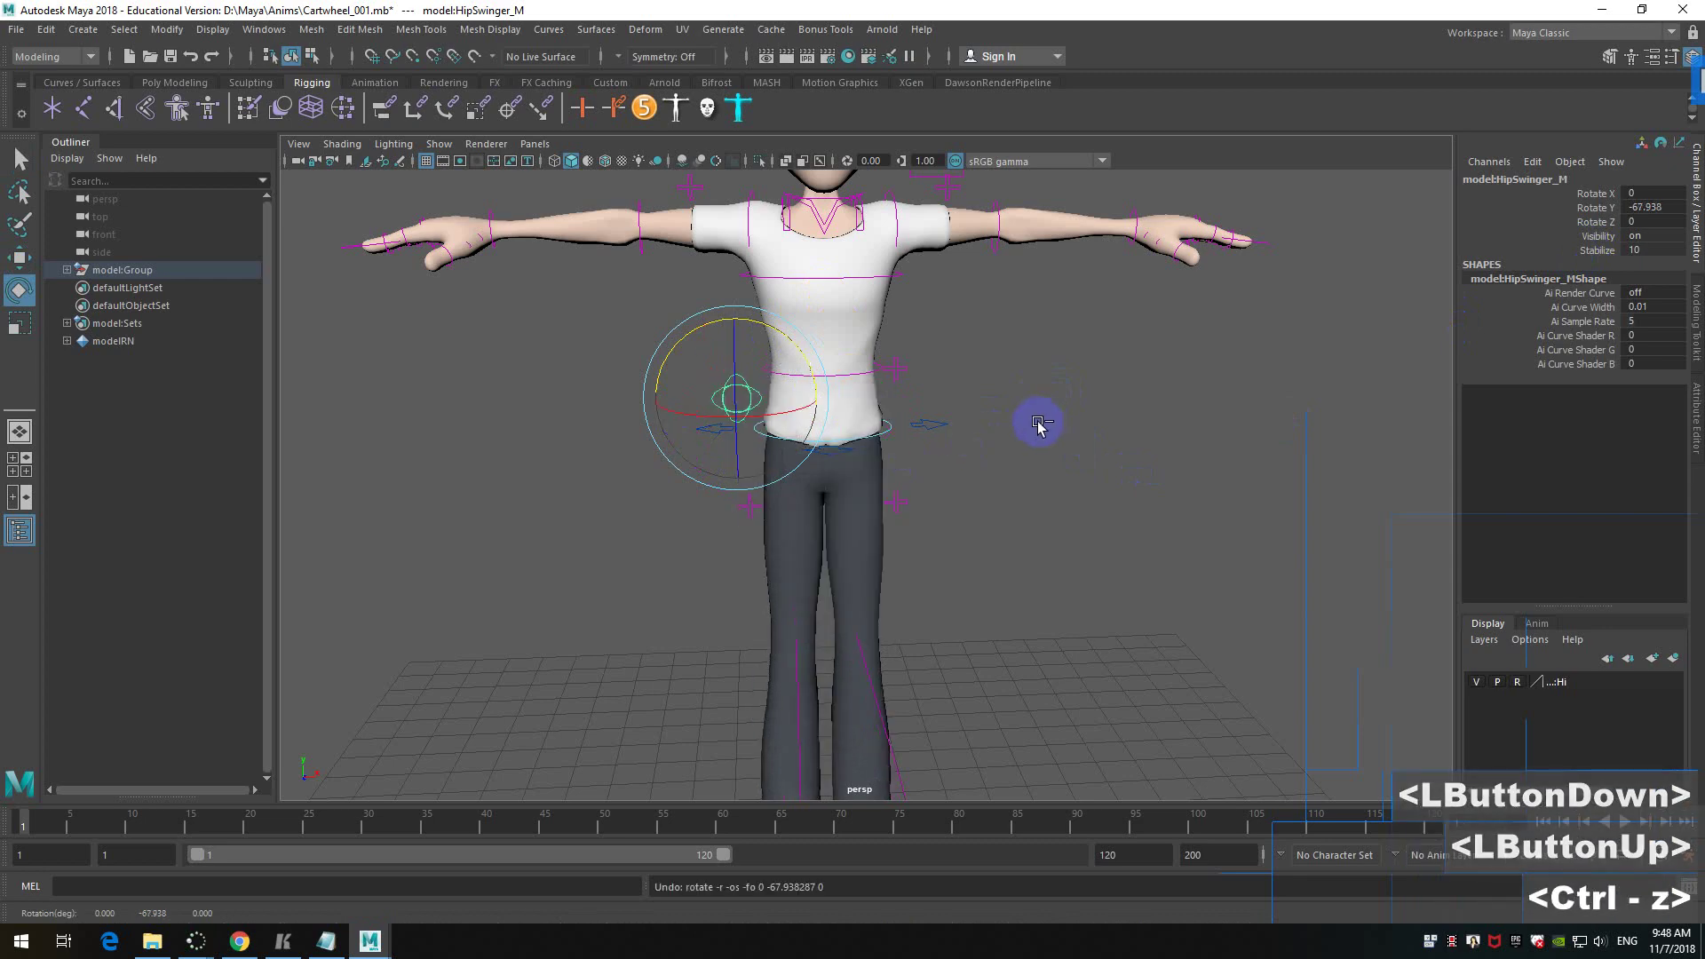
- Select the facial control box beside the character's head and examine the face controls up close
{"action": "left_click_drag", "start_coordinate": [989, 476], "coordinate": [1033, 475], "text": "alt"}
{"action": "middle_click_drag", "start_coordinate": [1085, 445], "coordinate": [966, 480], "text": "alt"}
{"action": "scroll", "coordinate": [962, 475], "scroll_direction": "down", "scroll_amount": 3, "text": "alt"}
{"action": "left_click_drag", "start_coordinate": [962, 475], "coordinate": [921, 491], "text": "alt"}
{"action": "scroll", "coordinate": [921, 491], "scroll_direction": "up", "scroll_amount": 2, "text": "alt"}
{"action": "left_click", "coordinate": [923, 490]}
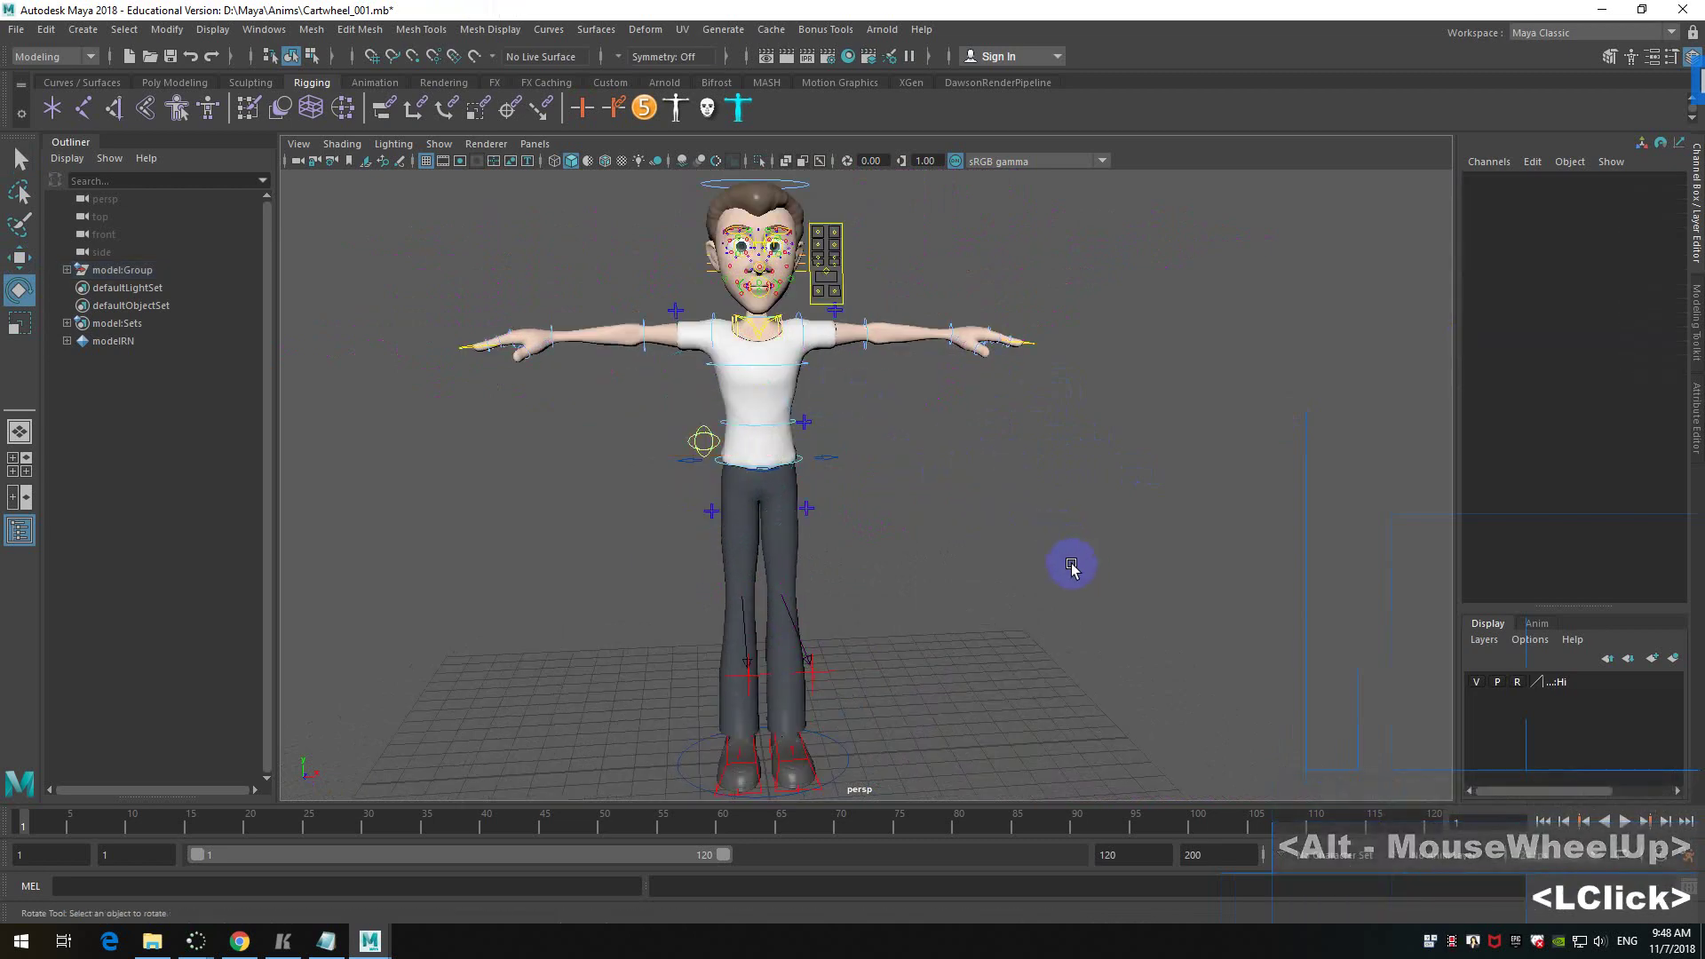
{"action": "left_click", "coordinate": [825, 296]}
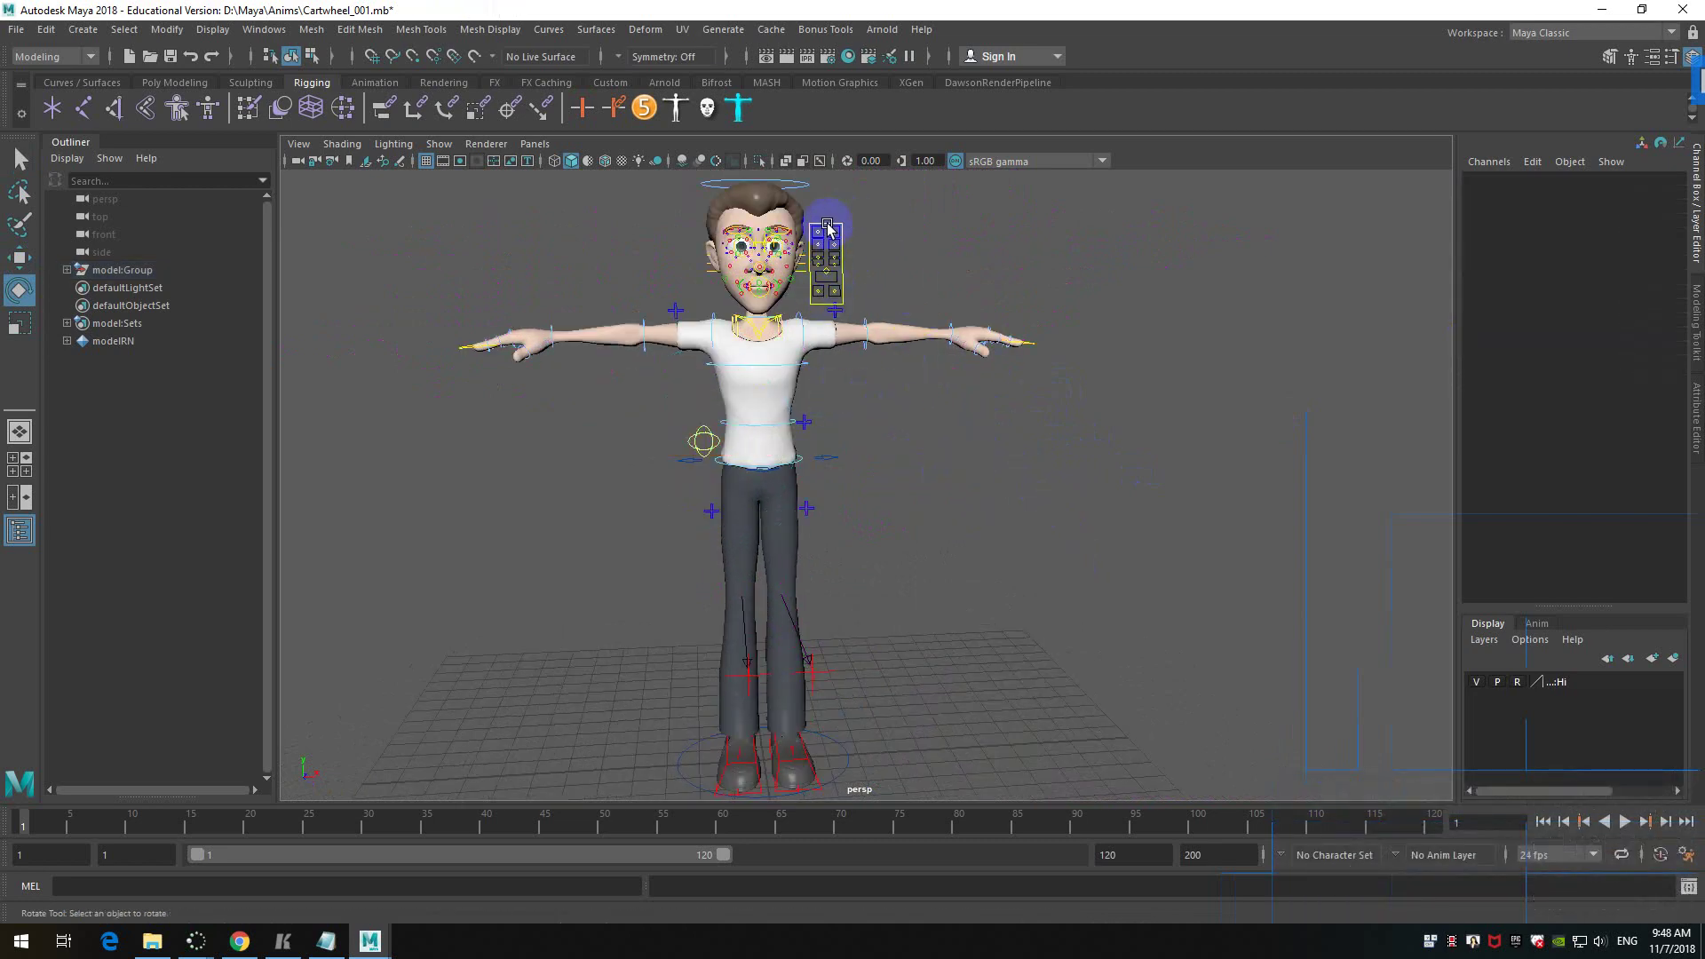
{"action": "left_click", "coordinate": [833, 228]}
{"action": "scroll", "coordinate": [914, 249], "scroll_direction": "up", "scroll_amount": 2}
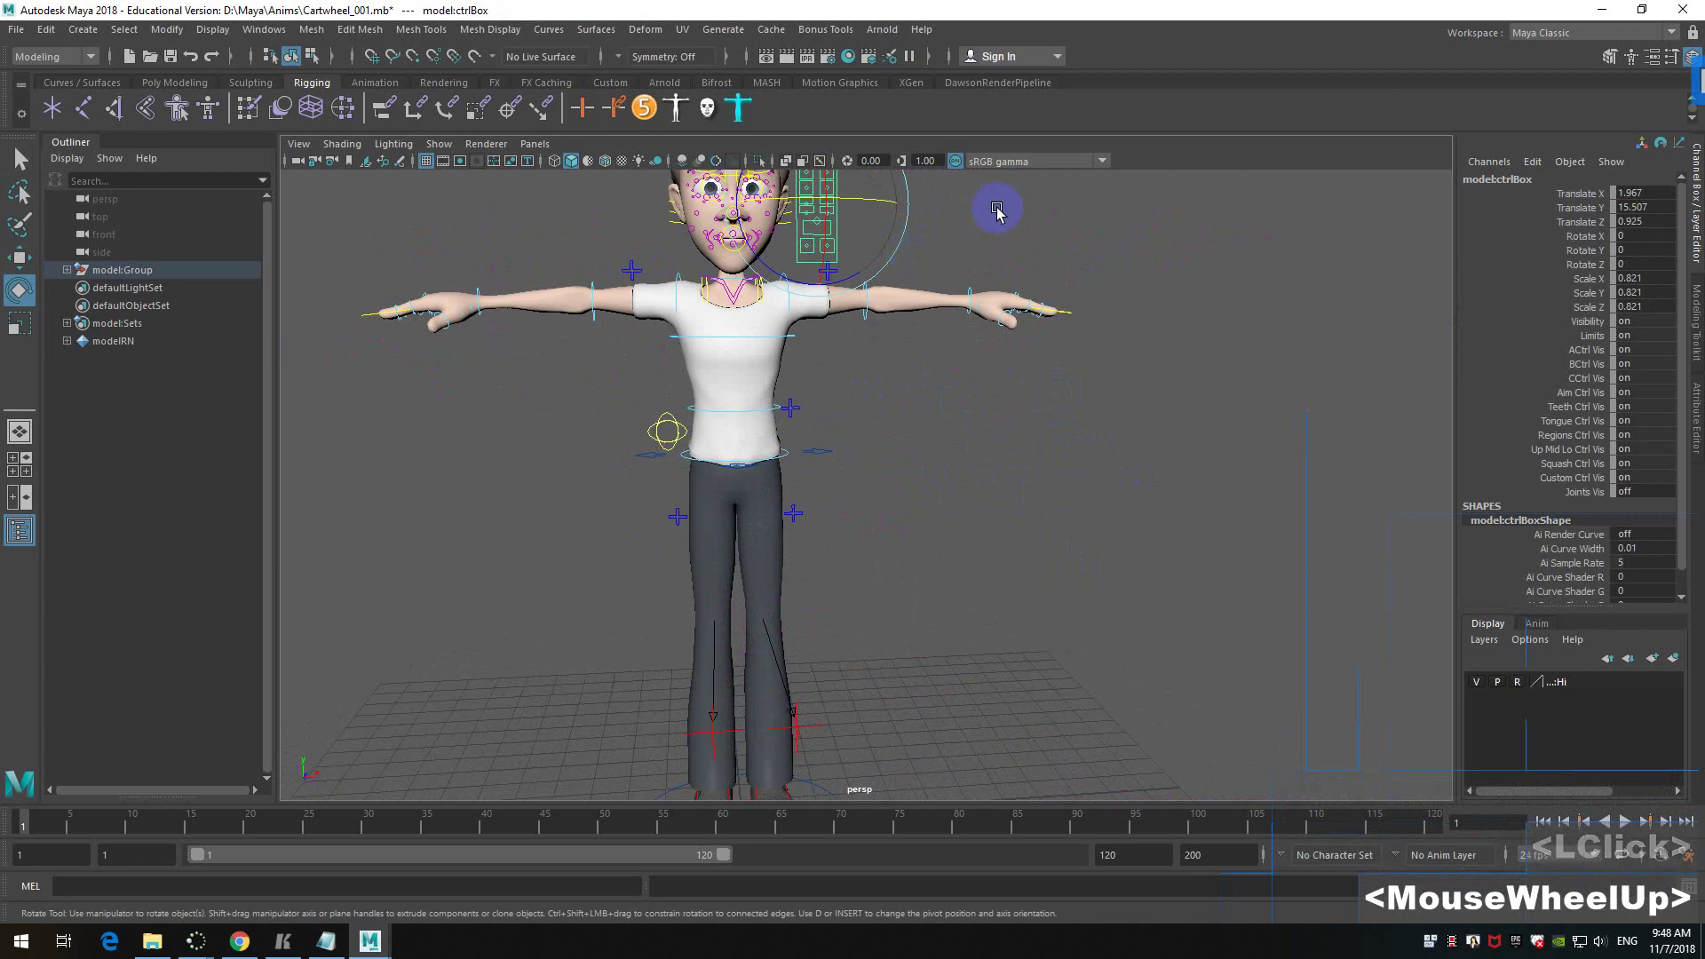
{"action": "scroll", "coordinate": [932, 235], "scroll_direction": "up", "scroll_amount": 1}
{"action": "middle_click_drag", "start_coordinate": [933, 235], "coordinate": [1028, 335], "text": "alt"}
{"action": "scroll", "coordinate": [1029, 342], "scroll_direction": "up", "scroll_amount": 2, "text": "alt"}
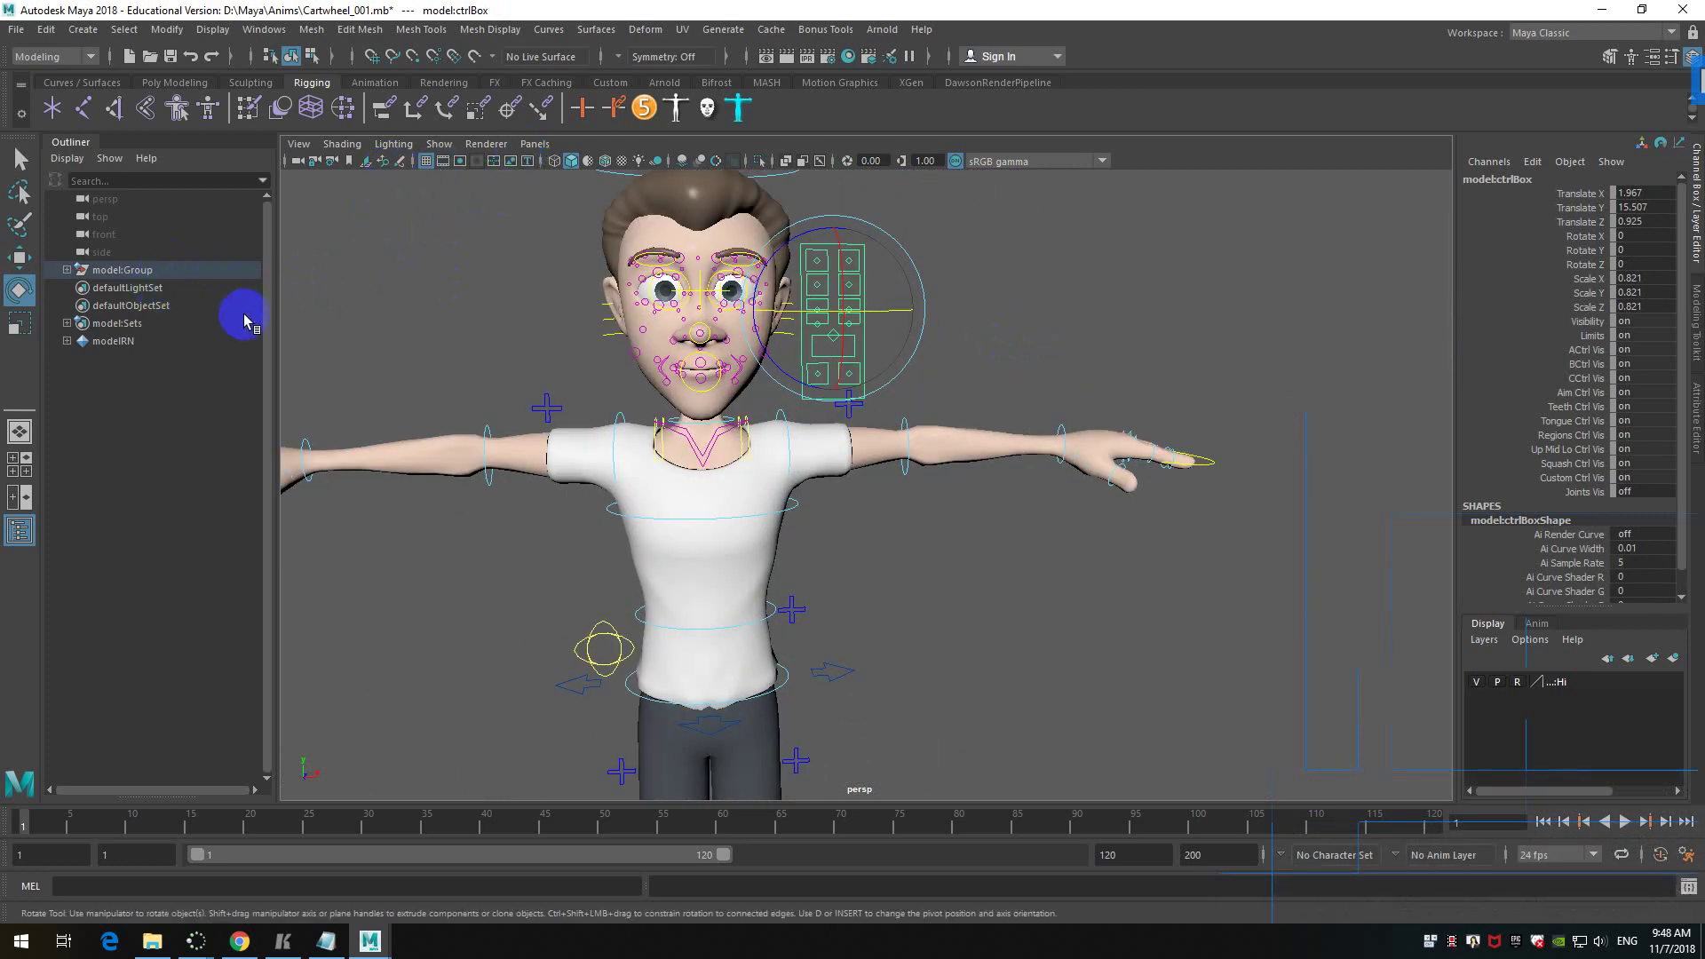
- Expand model:Group in the Outliner, hide model:FaceGroup, and clear the selection
{"action": "left_click", "coordinate": [67, 270]}
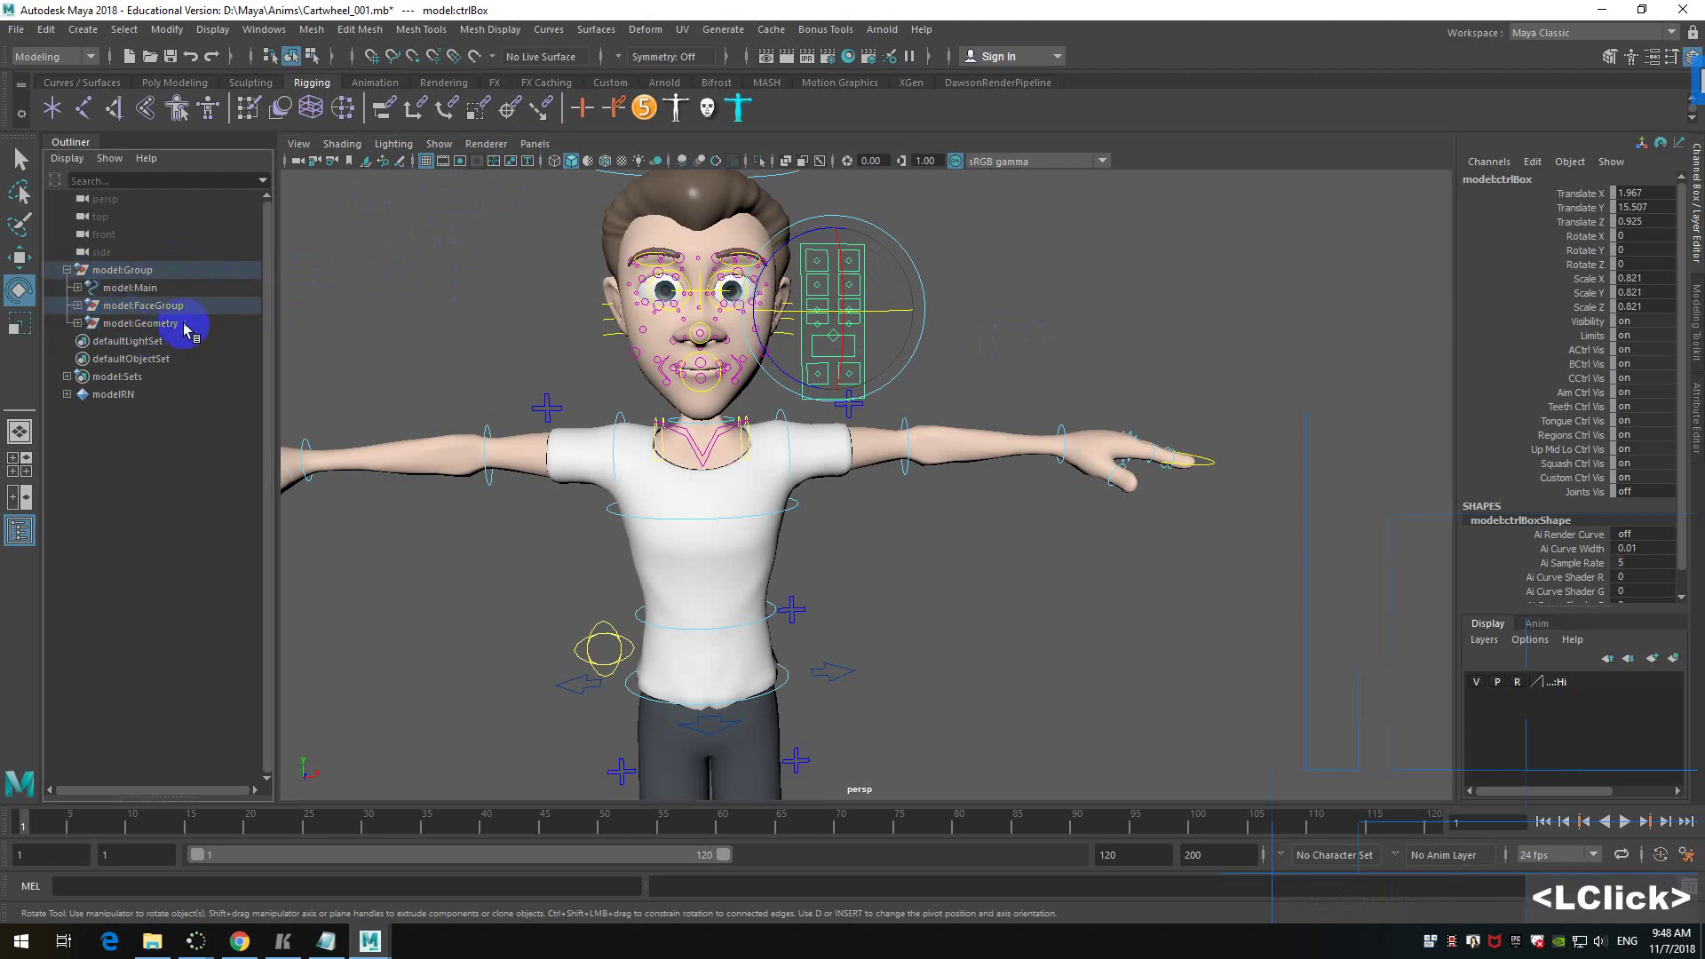
{"action": "left_click", "coordinate": [152, 287]}
{"action": "left_click", "coordinate": [153, 306]}
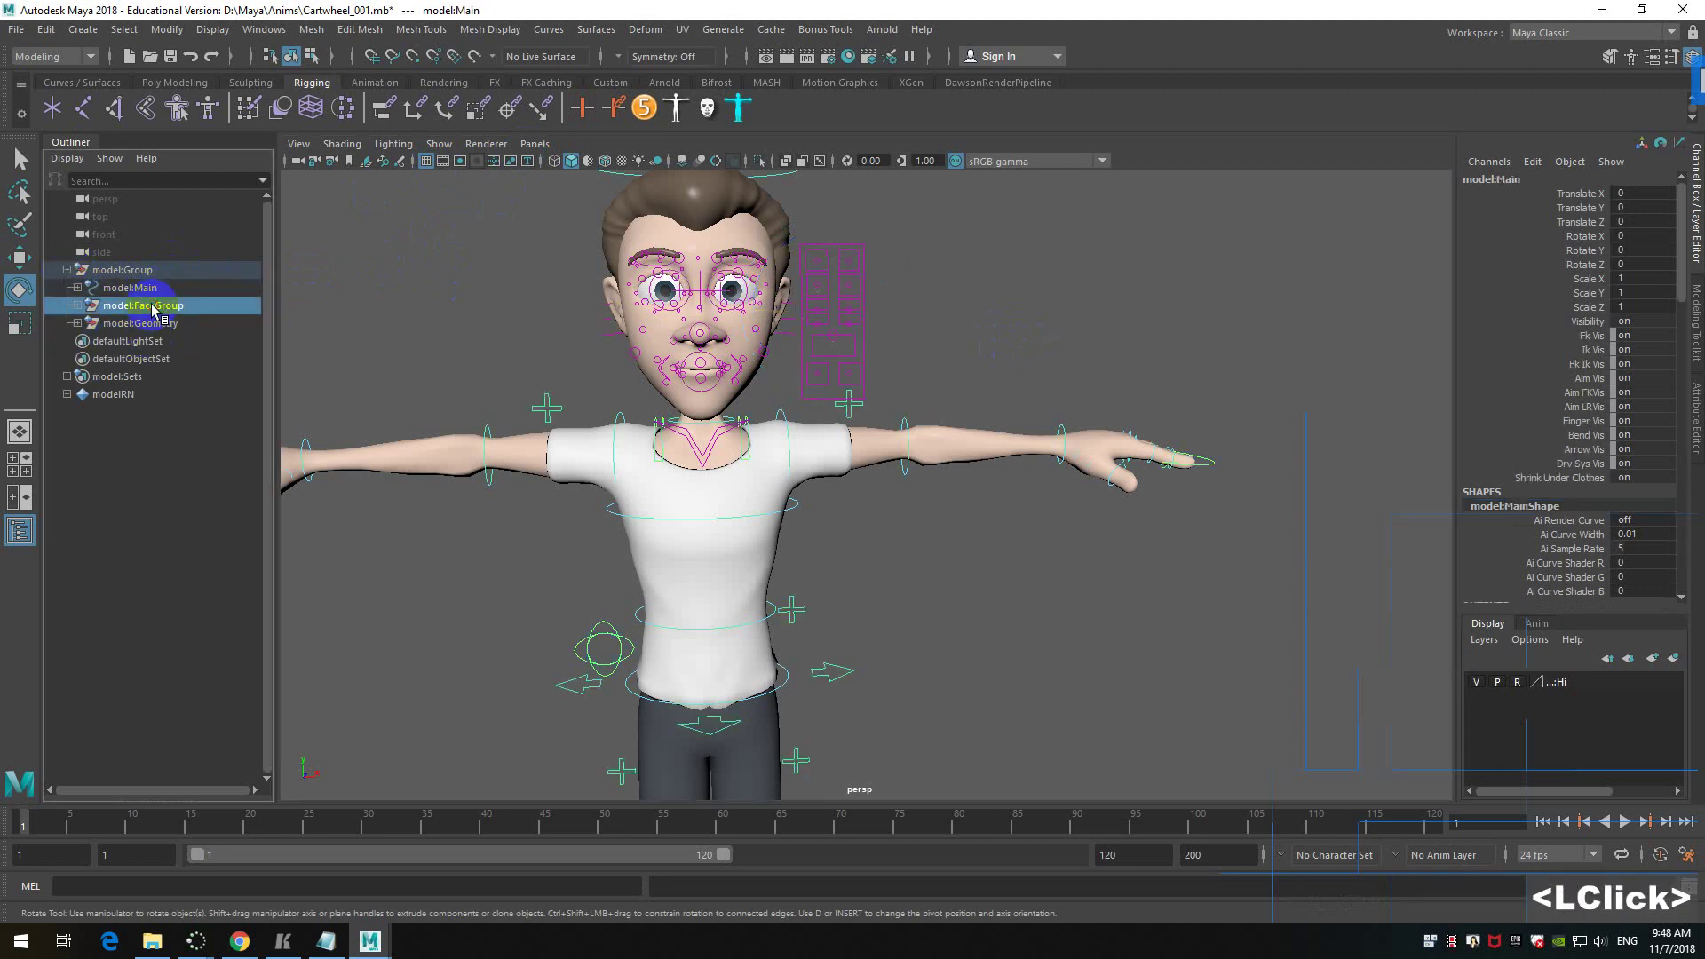
{"action": "key", "text": "shift+h"}
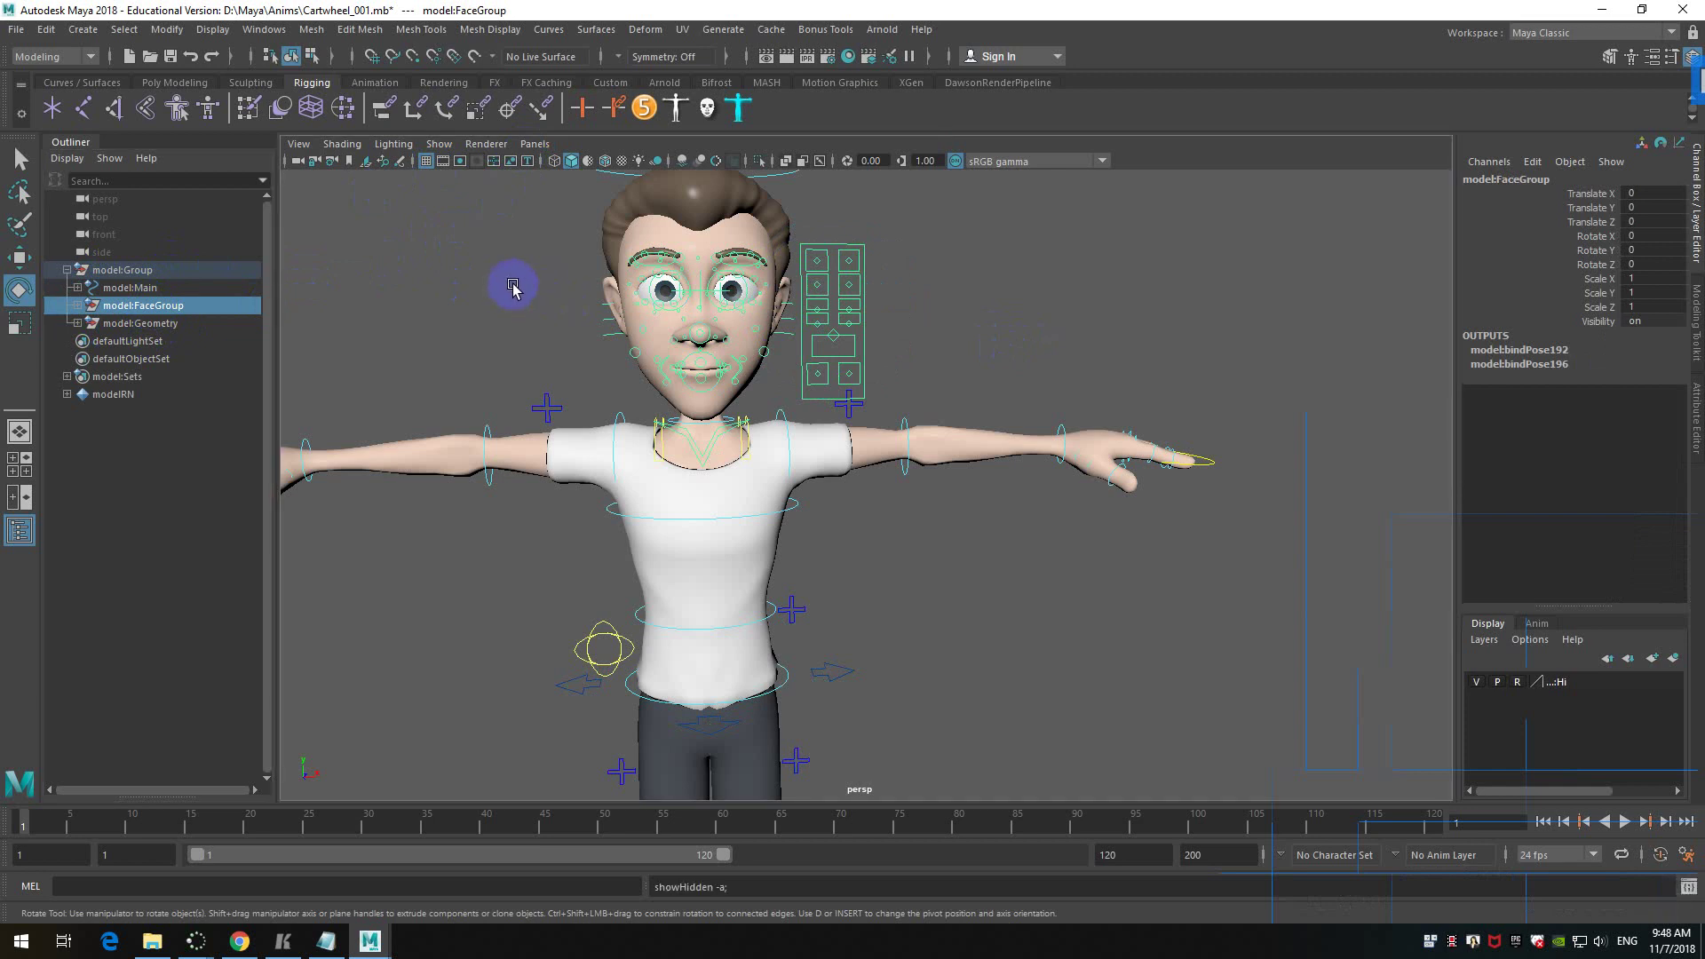
{"action": "key", "text": "ctrl"}
{"action": "key", "text": "ctrl+h"}
{"action": "left_click", "coordinate": [914, 293]}
- View the whole character without face controls and check the rig topics listed in the Notepad notes
{"action": "scroll", "coordinate": [914, 293], "scroll_direction": "down", "scroll_amount": 2}
{"action": "left_click_drag", "start_coordinate": [914, 293], "coordinate": [860, 350], "text": "alt"}
{"action": "middle_click_drag", "start_coordinate": [860, 350], "coordinate": [917, 471], "text": "alt"}
{"action": "scroll", "coordinate": [870, 352], "scroll_direction": "down", "scroll_amount": 1, "text": "alt"}
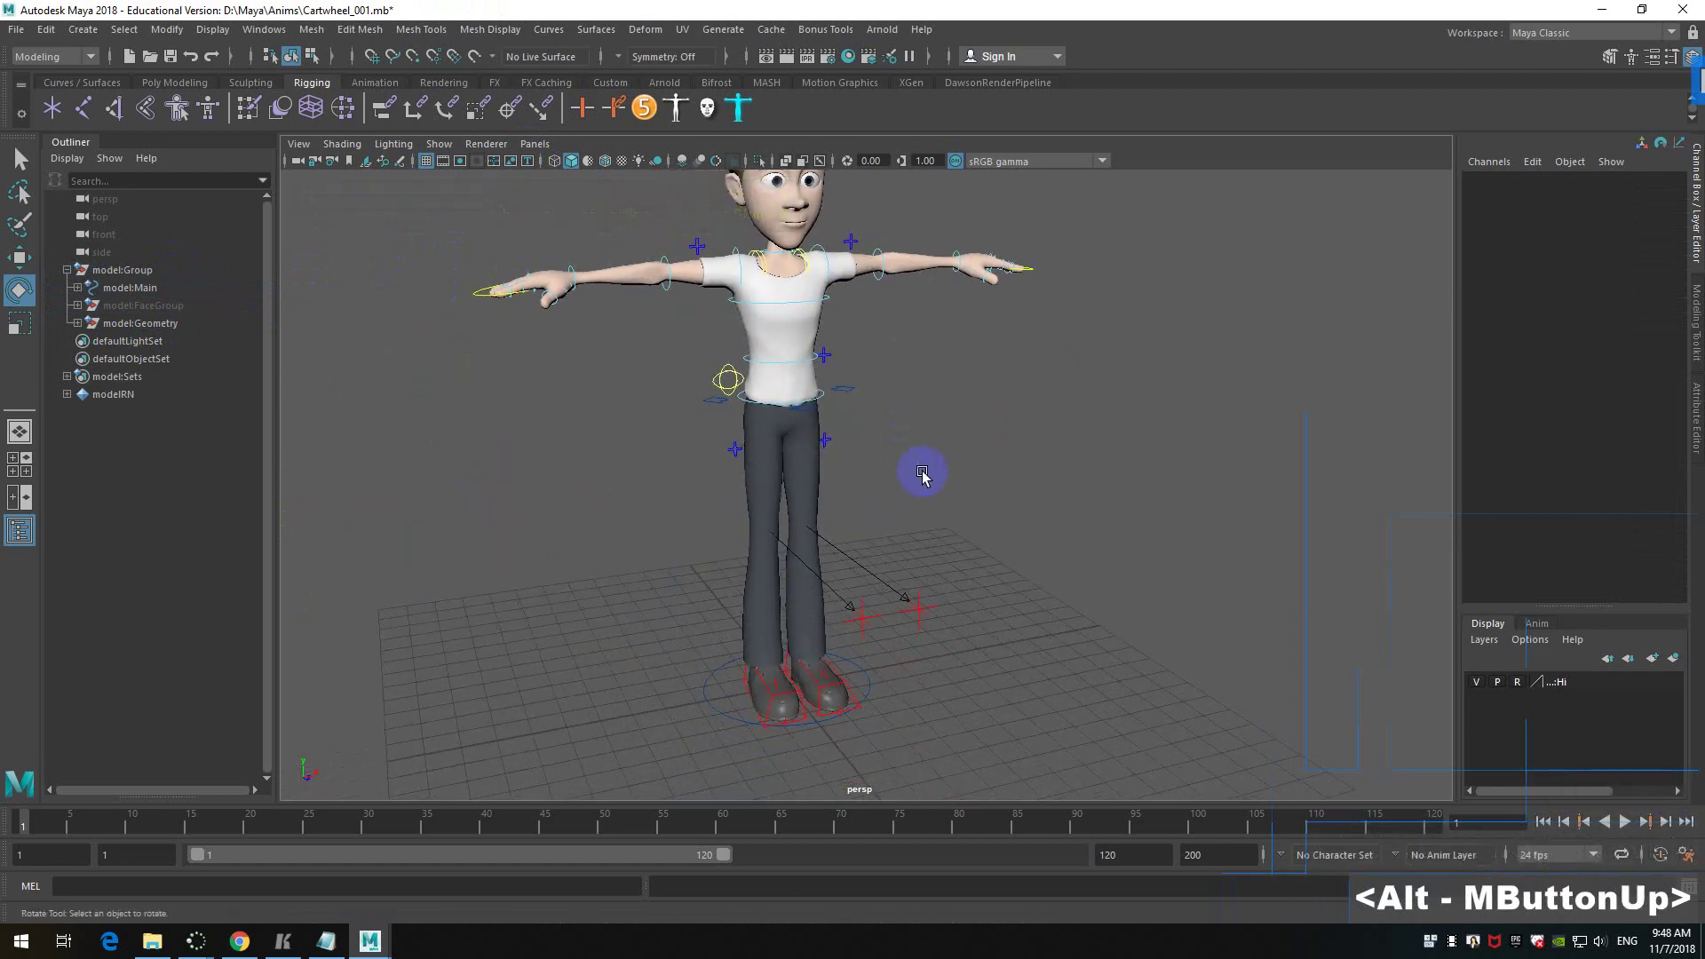
{"action": "left_click", "coordinate": [974, 472], "text": "alt"}
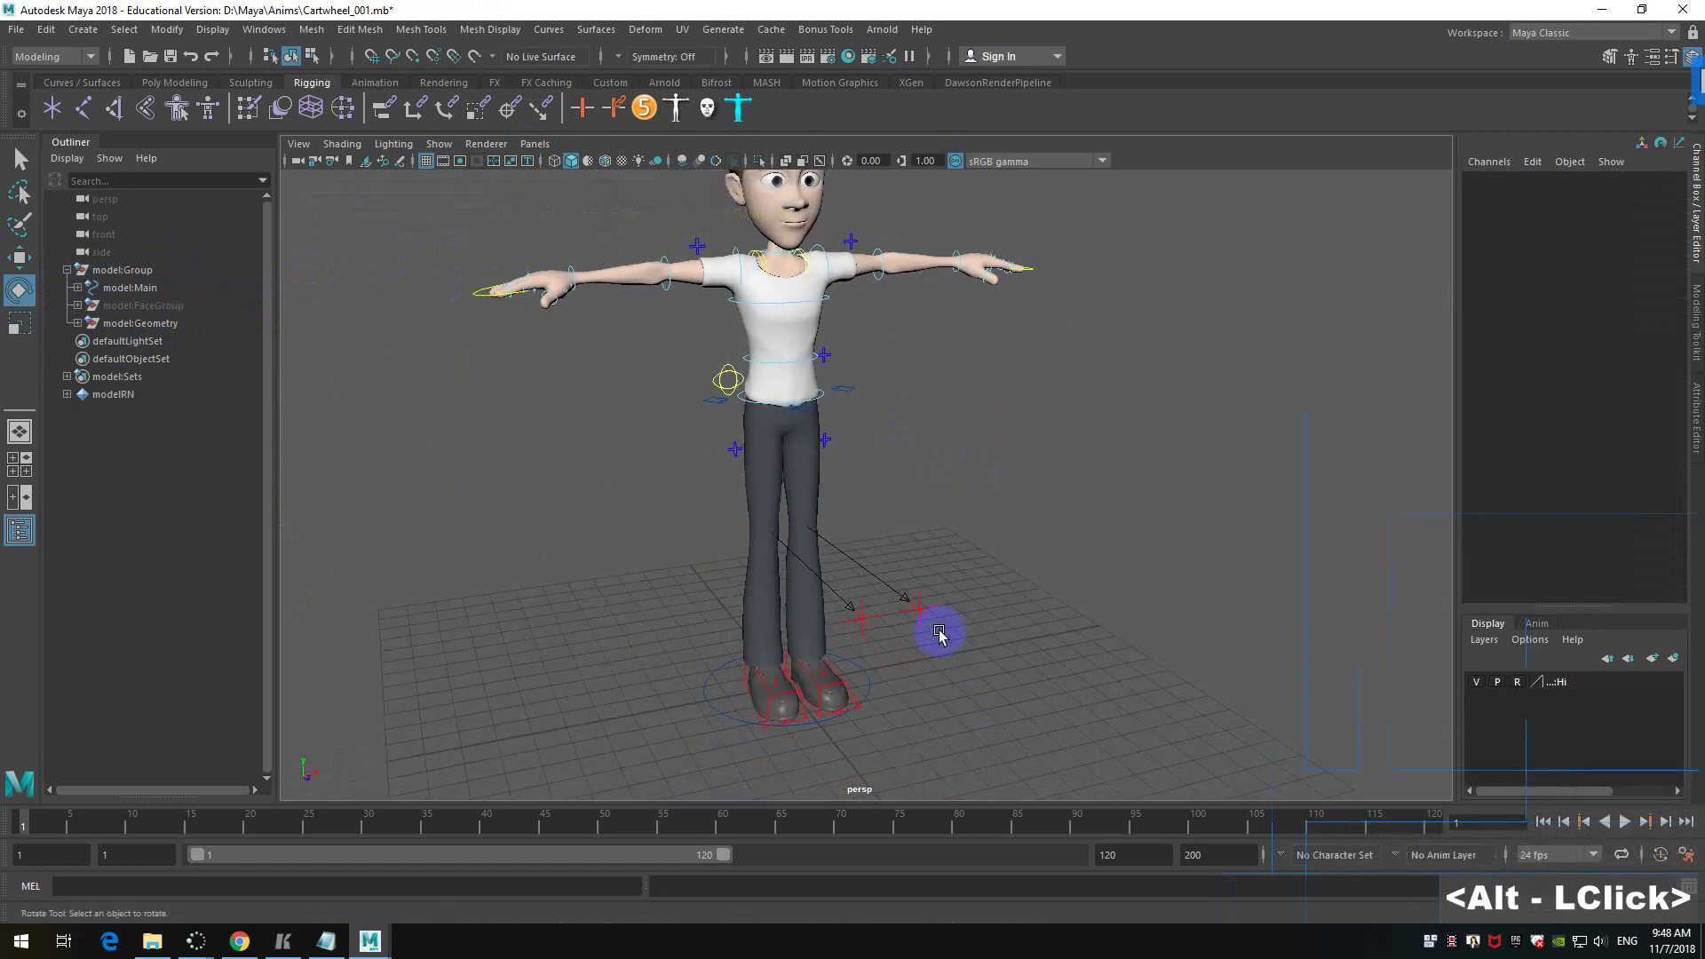
{"action": "left_click", "coordinate": [327, 941]}
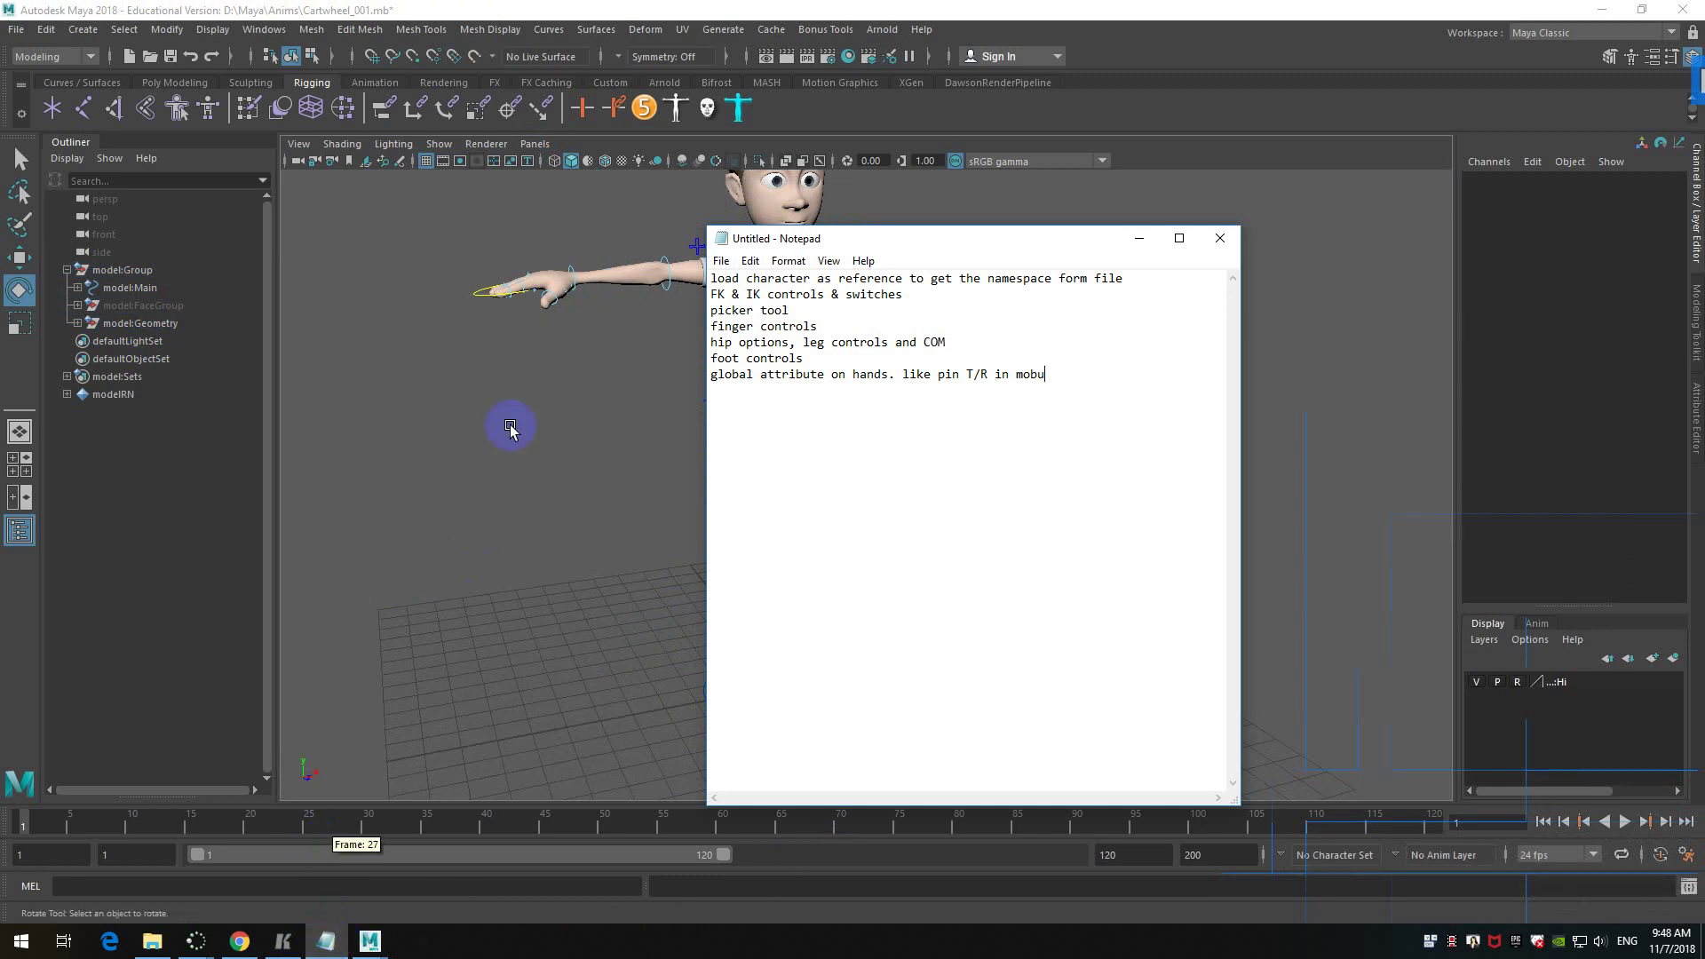
{"action": "left_click", "coordinate": [580, 391]}
{"action": "left_click", "coordinate": [677, 105]}
{"action": "left_click", "coordinate": [746, 306]}
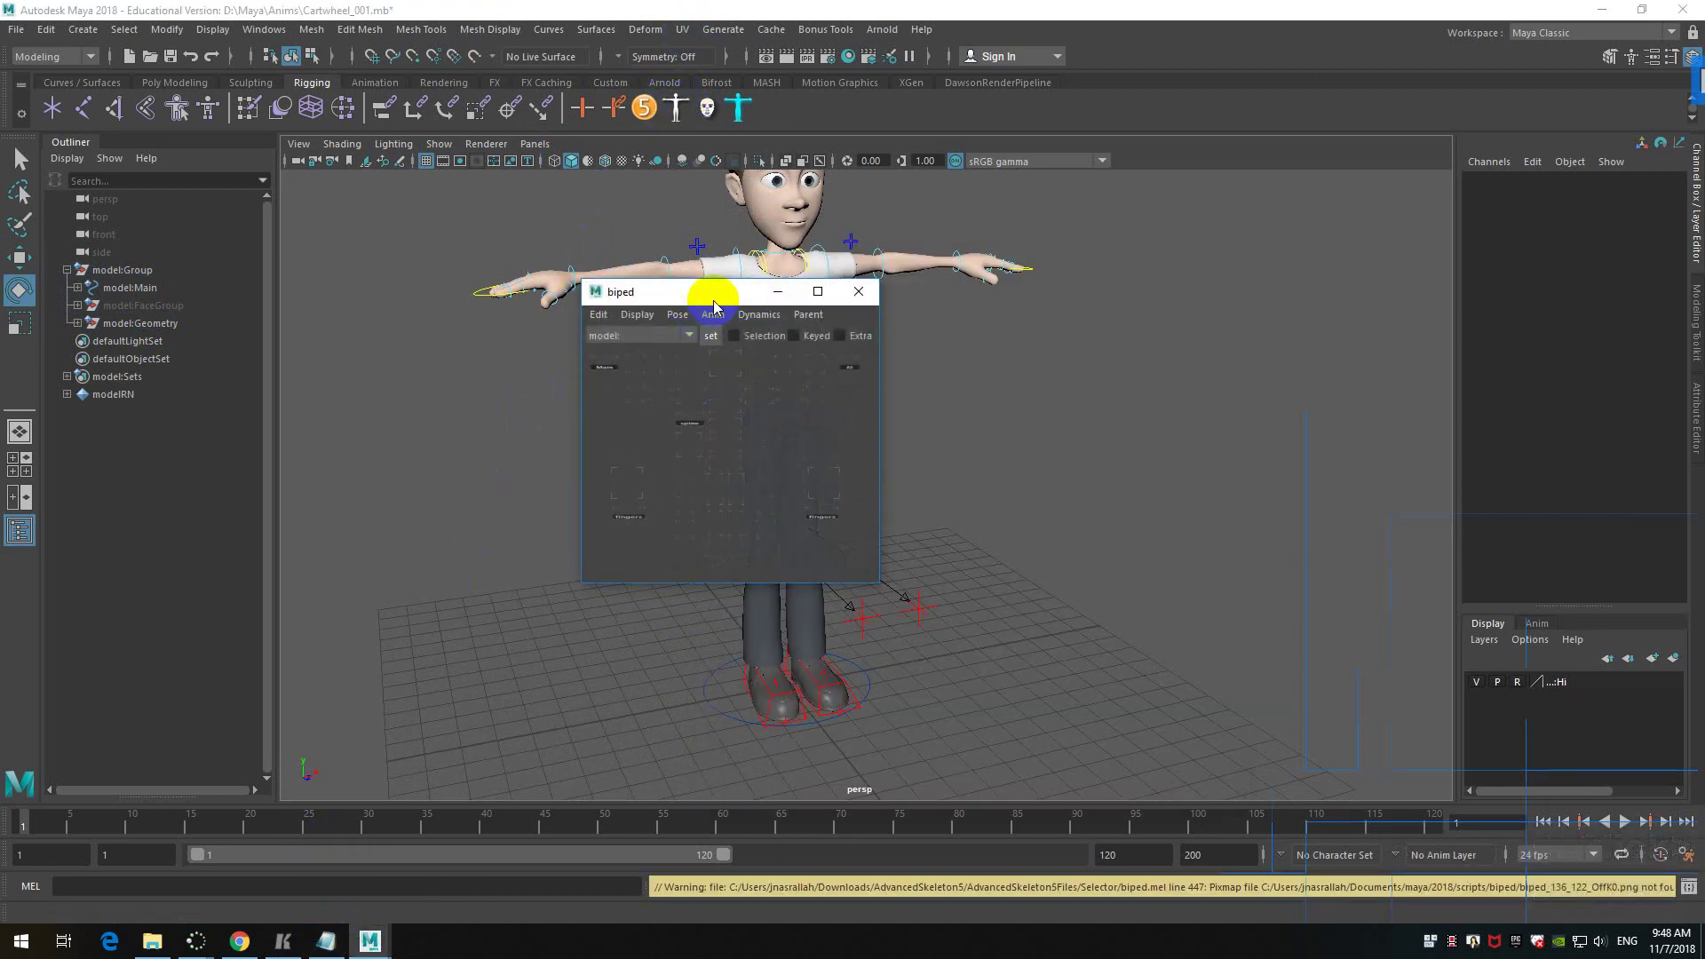
{"action": "left_click_drag", "start_coordinate": [731, 296], "coordinate": [530, 276]}
{"action": "left_click", "coordinate": [666, 282]}
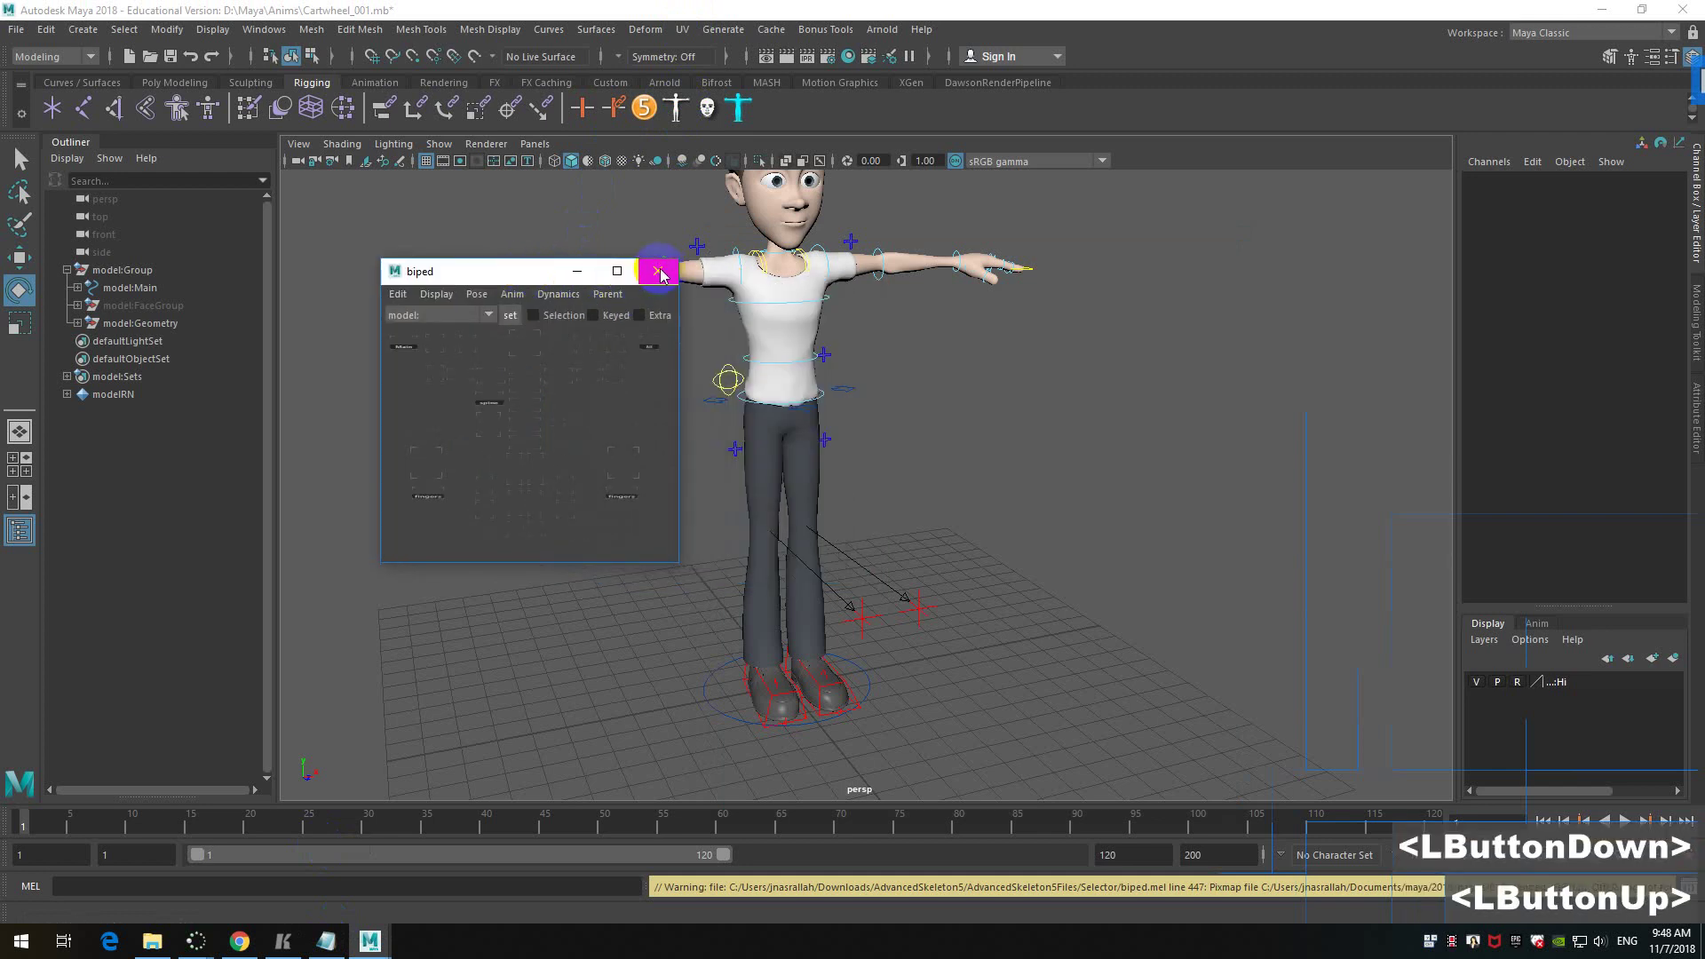
{"action": "left_click", "coordinate": [708, 108]}
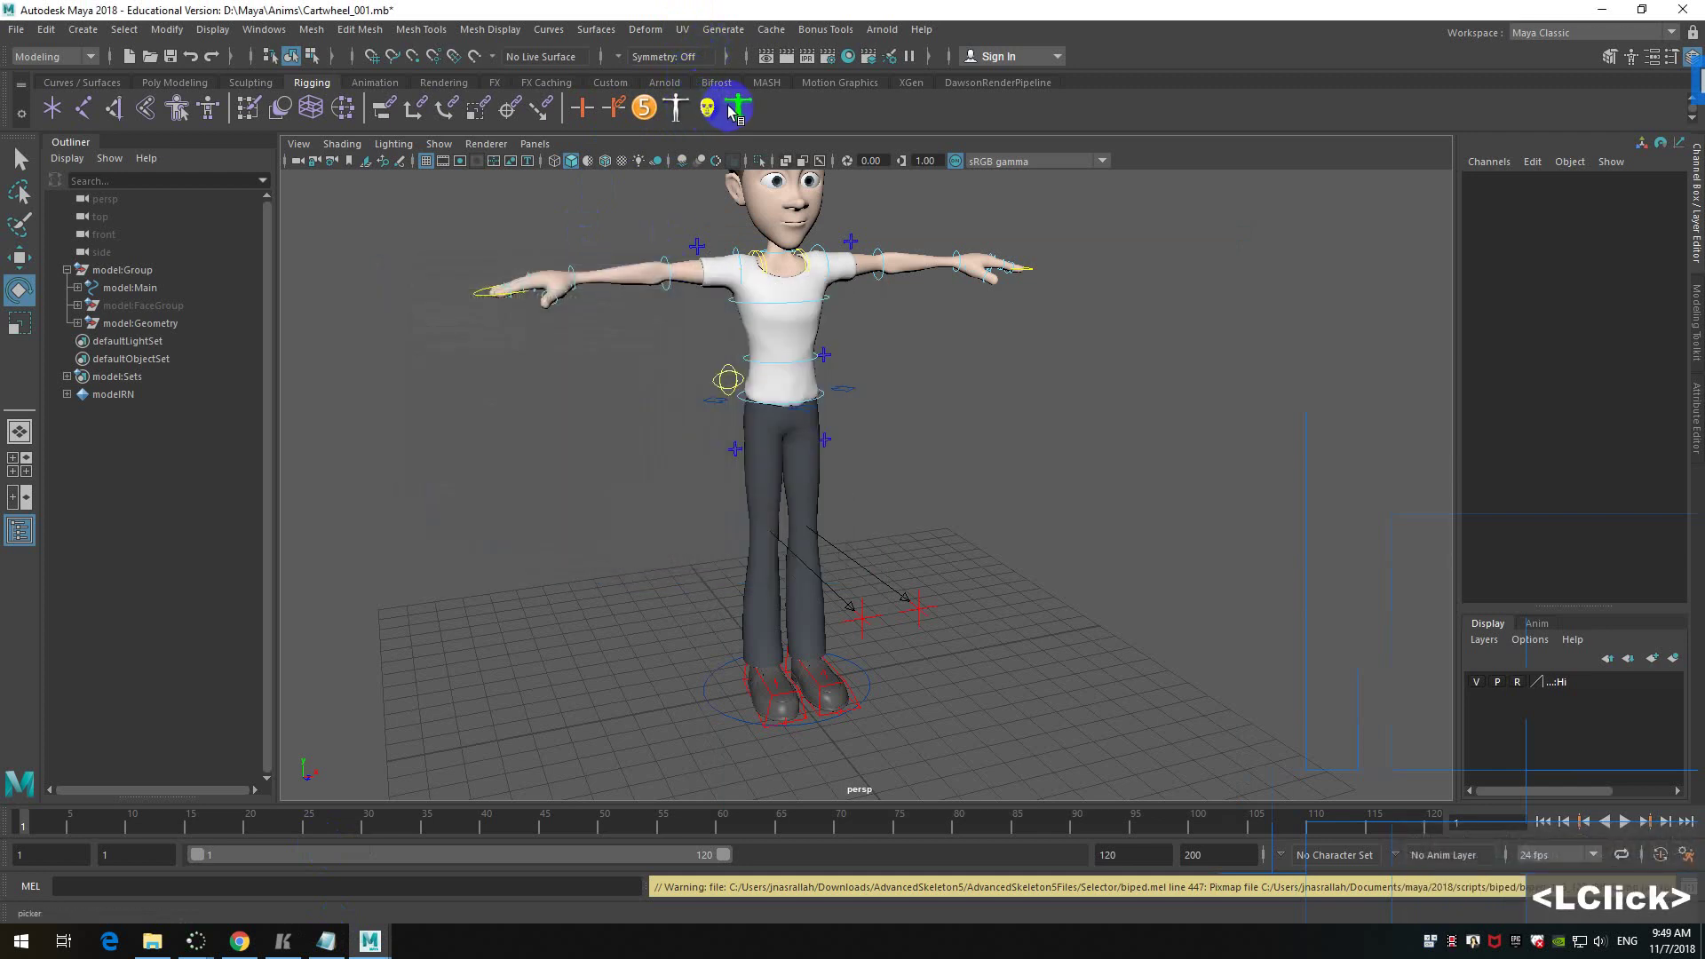
{"action": "left_click", "coordinate": [740, 107]}
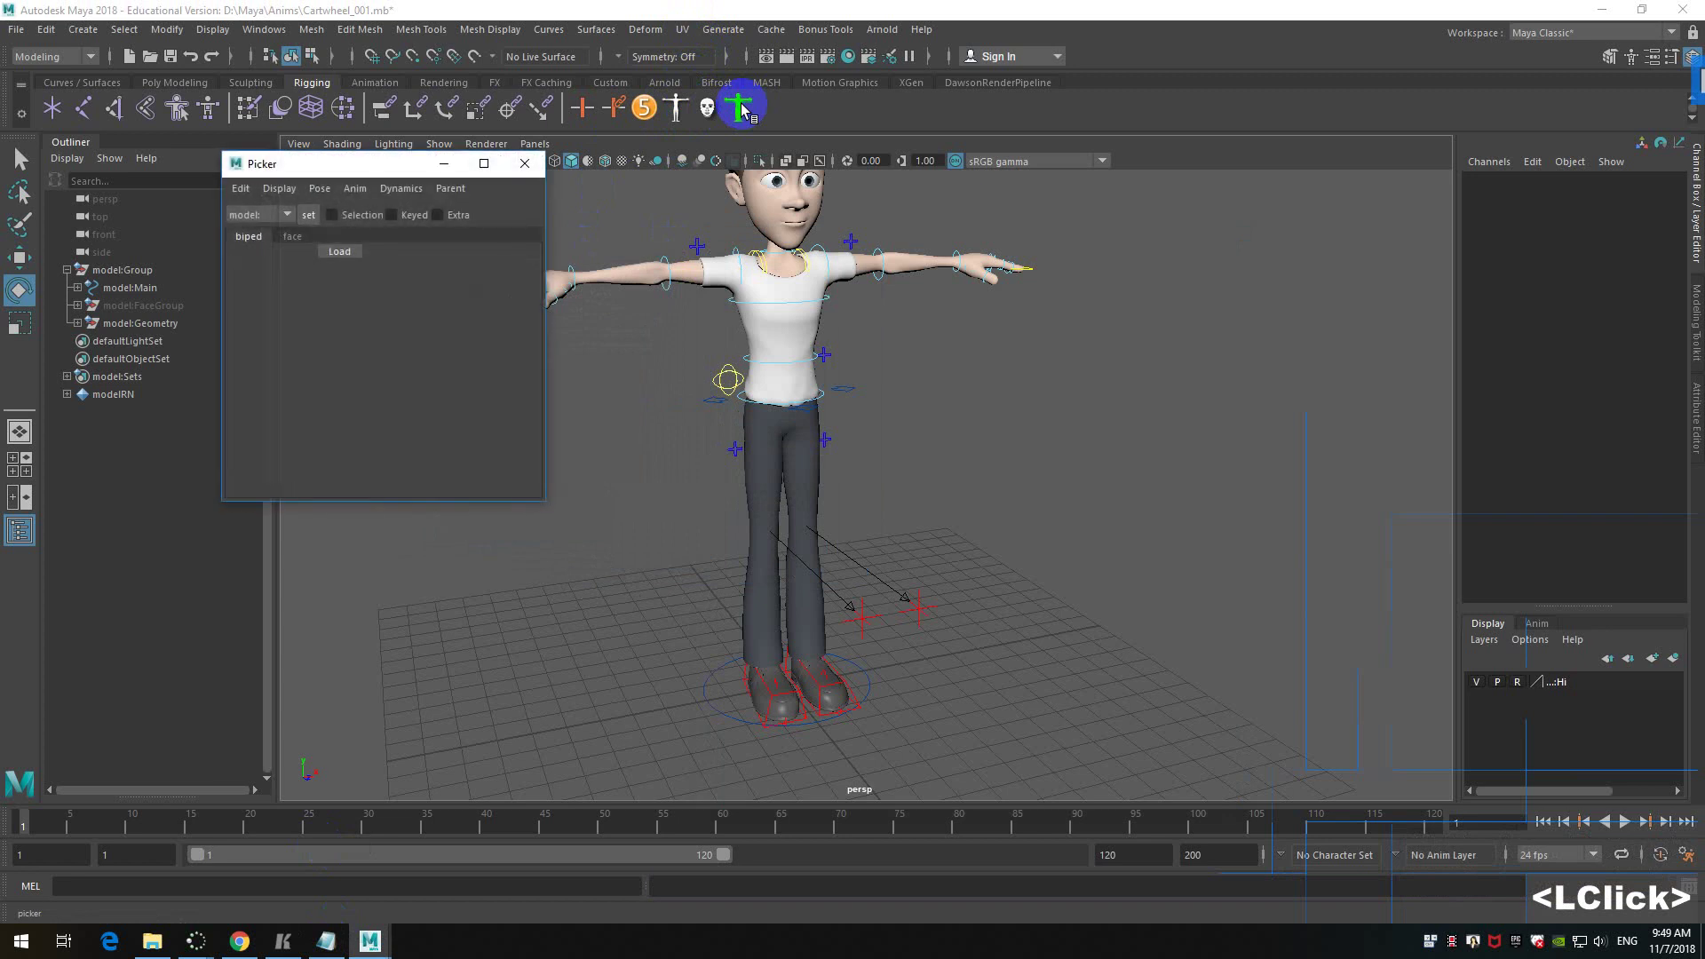
{"action": "left_click", "coordinate": [528, 165]}
- Open the biped selector for the model namespace, place it beside the character, and use it to select the Main control
{"action": "left_click", "coordinate": [676, 107]}
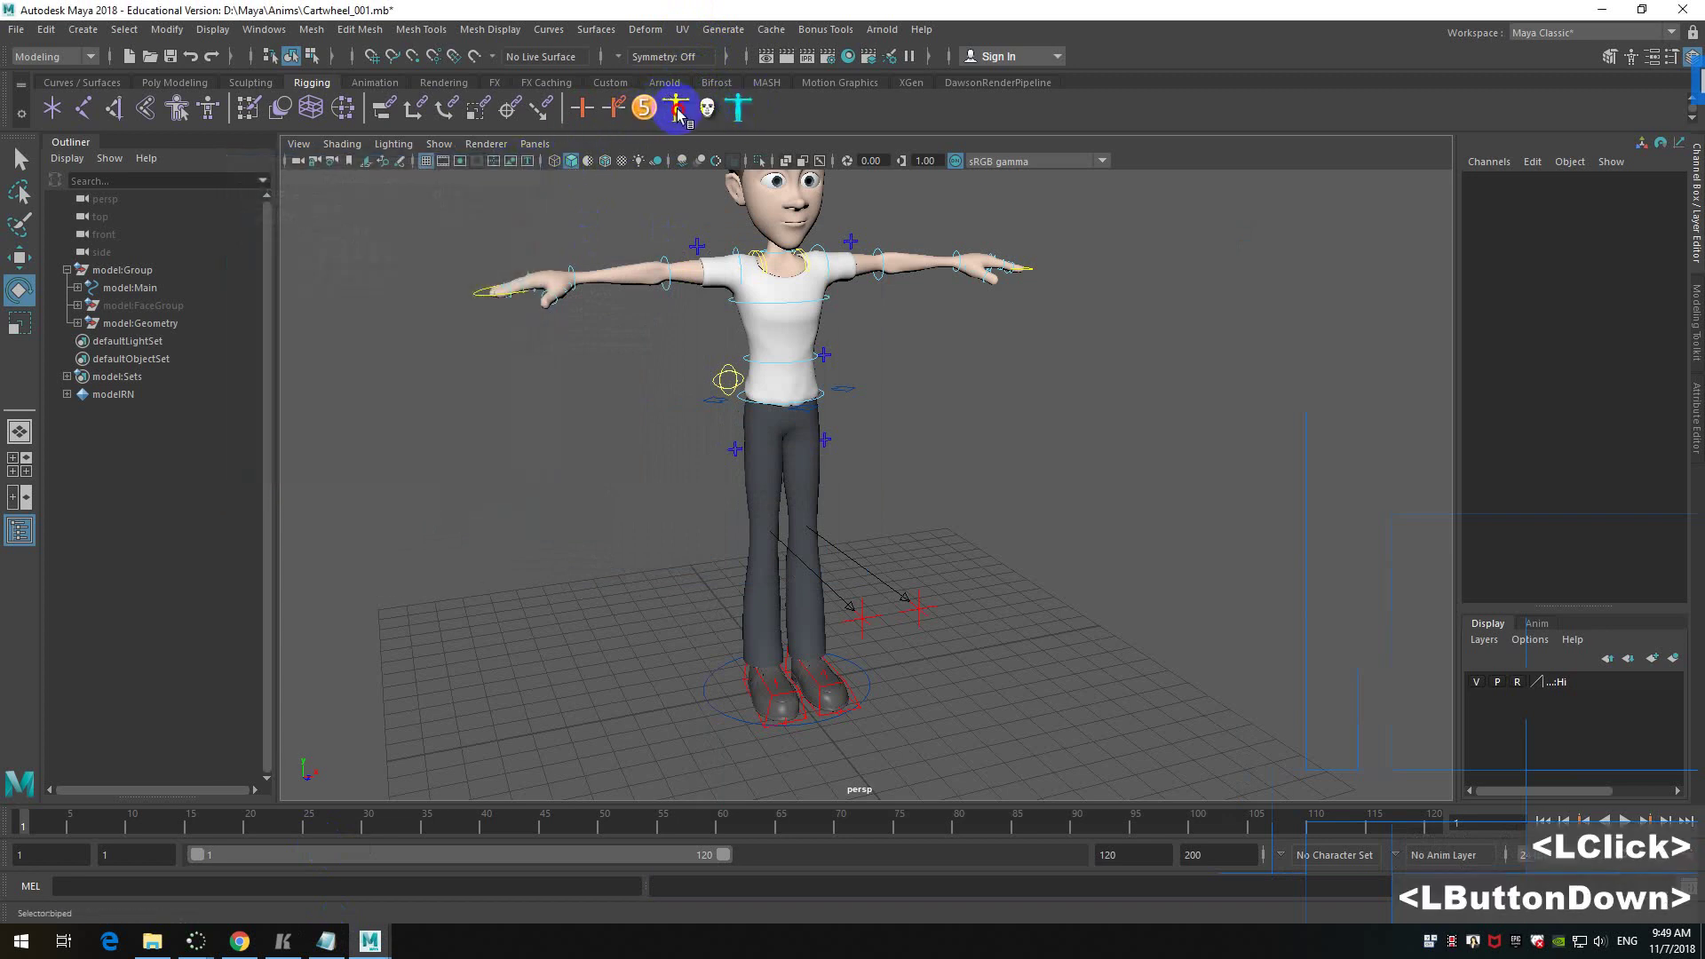
{"action": "left_click_drag", "start_coordinate": [507, 276], "coordinate": [146, 184]}
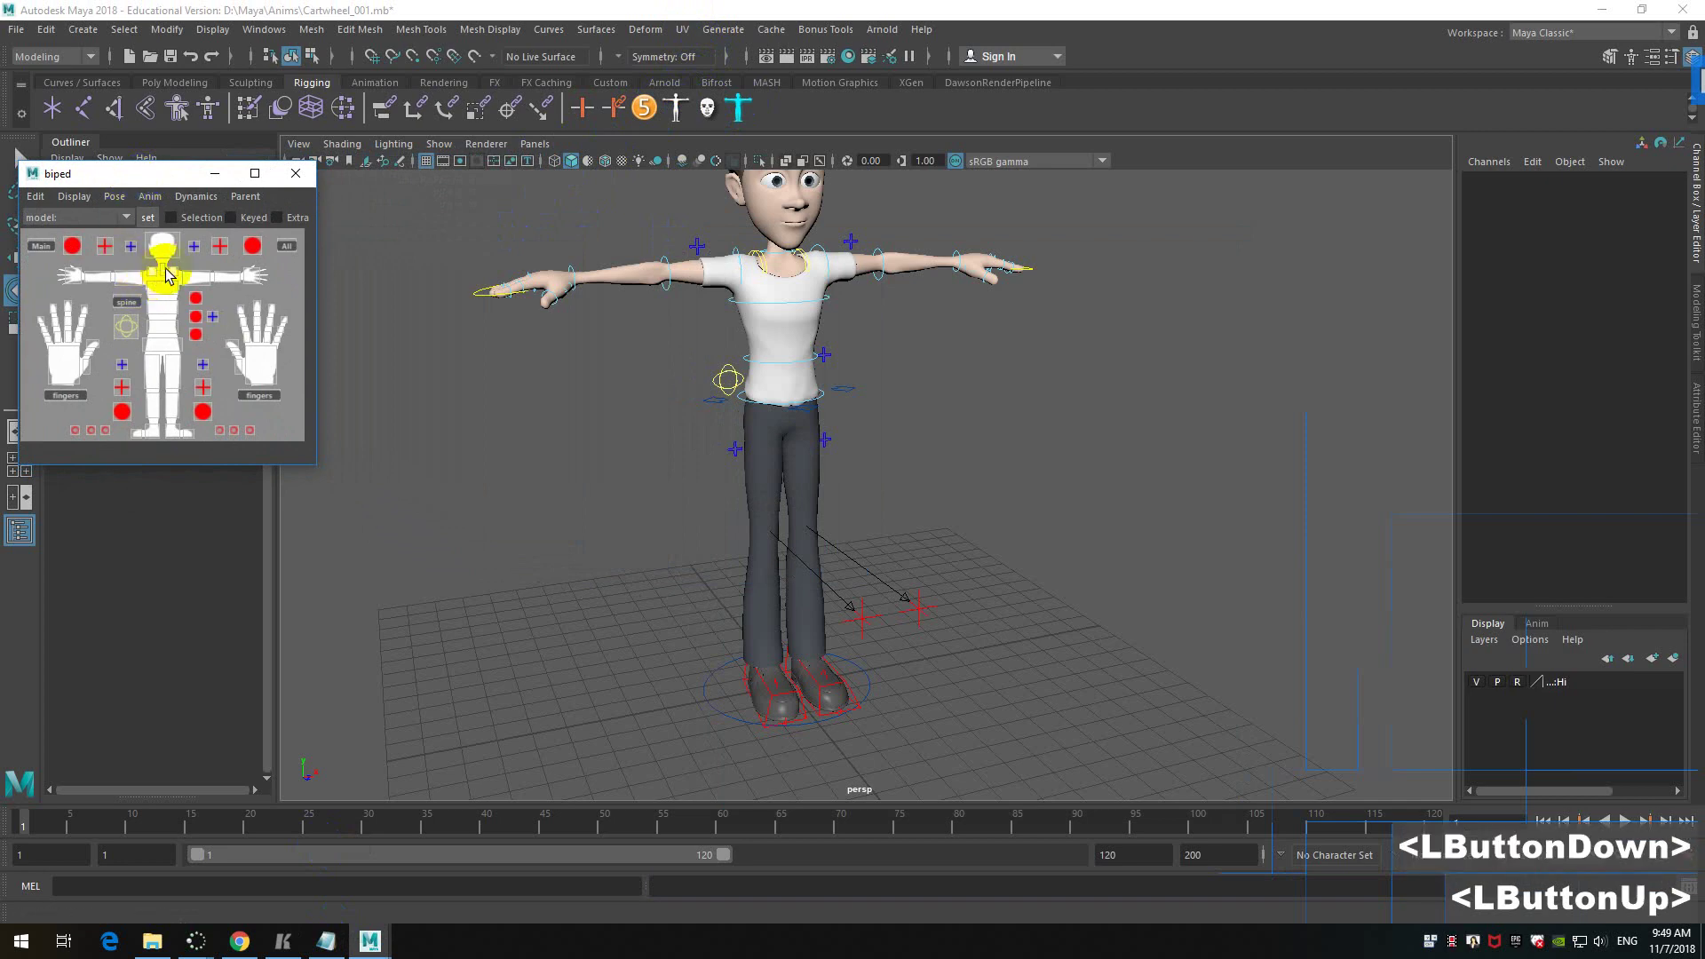
{"action": "left_click", "coordinate": [41, 246]}
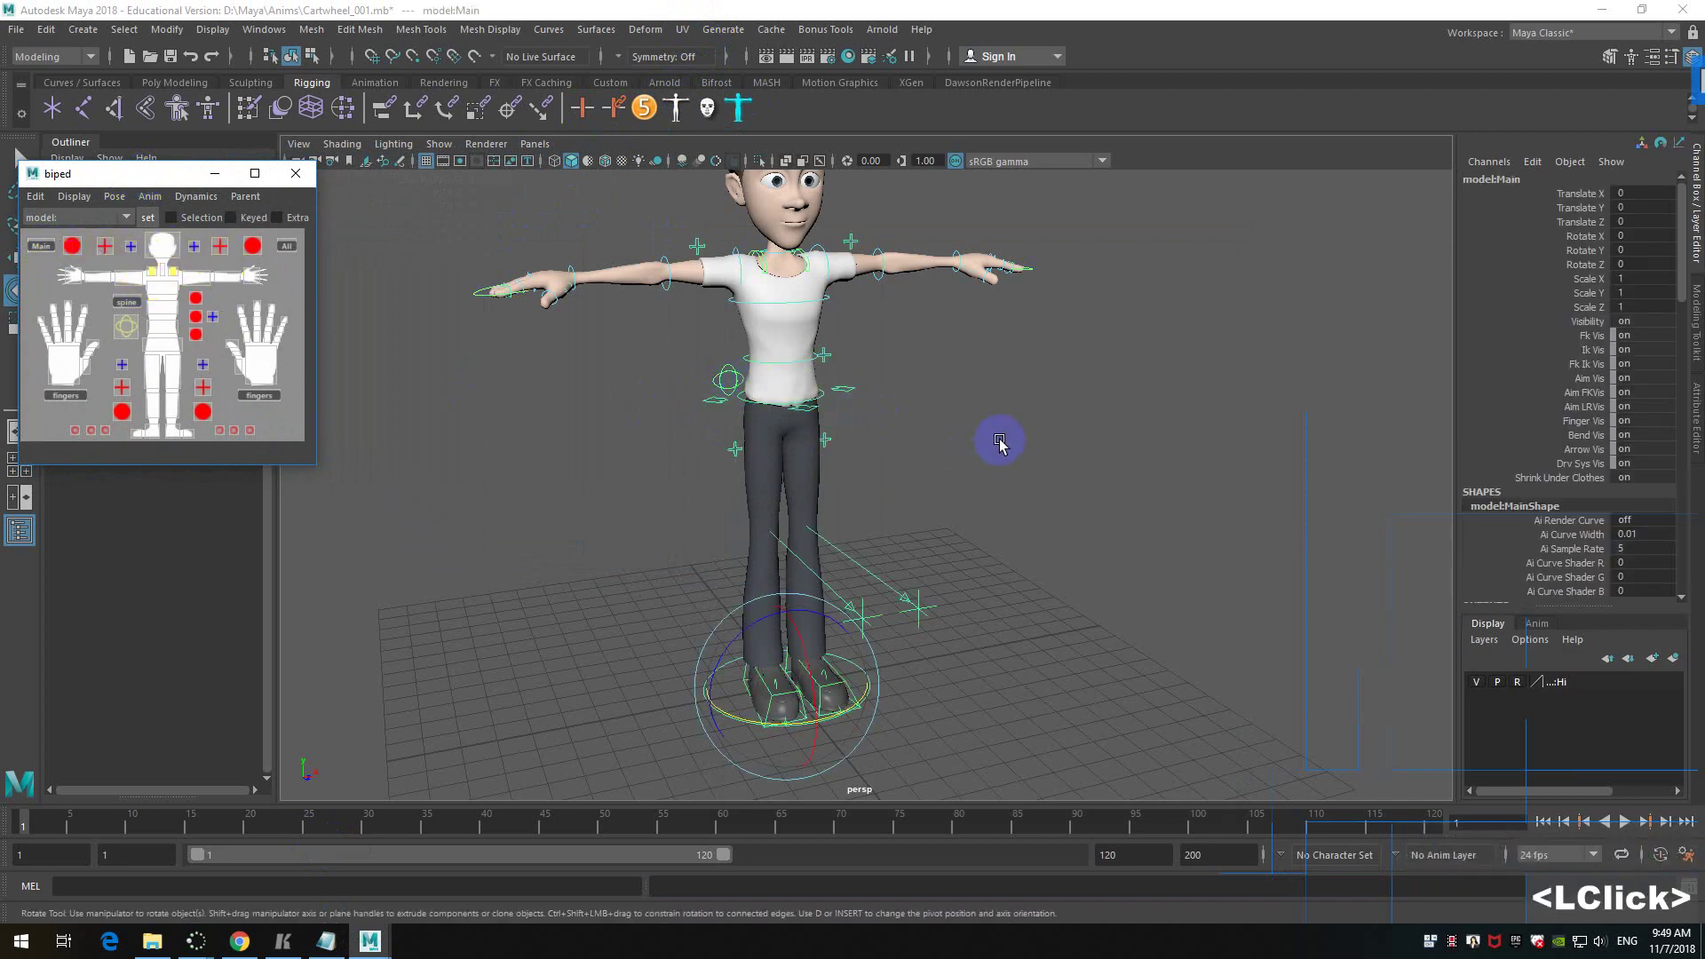
{"action": "scroll", "coordinate": [999, 442], "scroll_direction": "up", "scroll_amount": 2}
{"action": "middle_click_drag", "start_coordinate": [986, 418], "coordinate": [941, 449], "text": "alt"}
{"action": "left_click_drag", "start_coordinate": [940, 449], "coordinate": [2, 305], "text": "alt"}
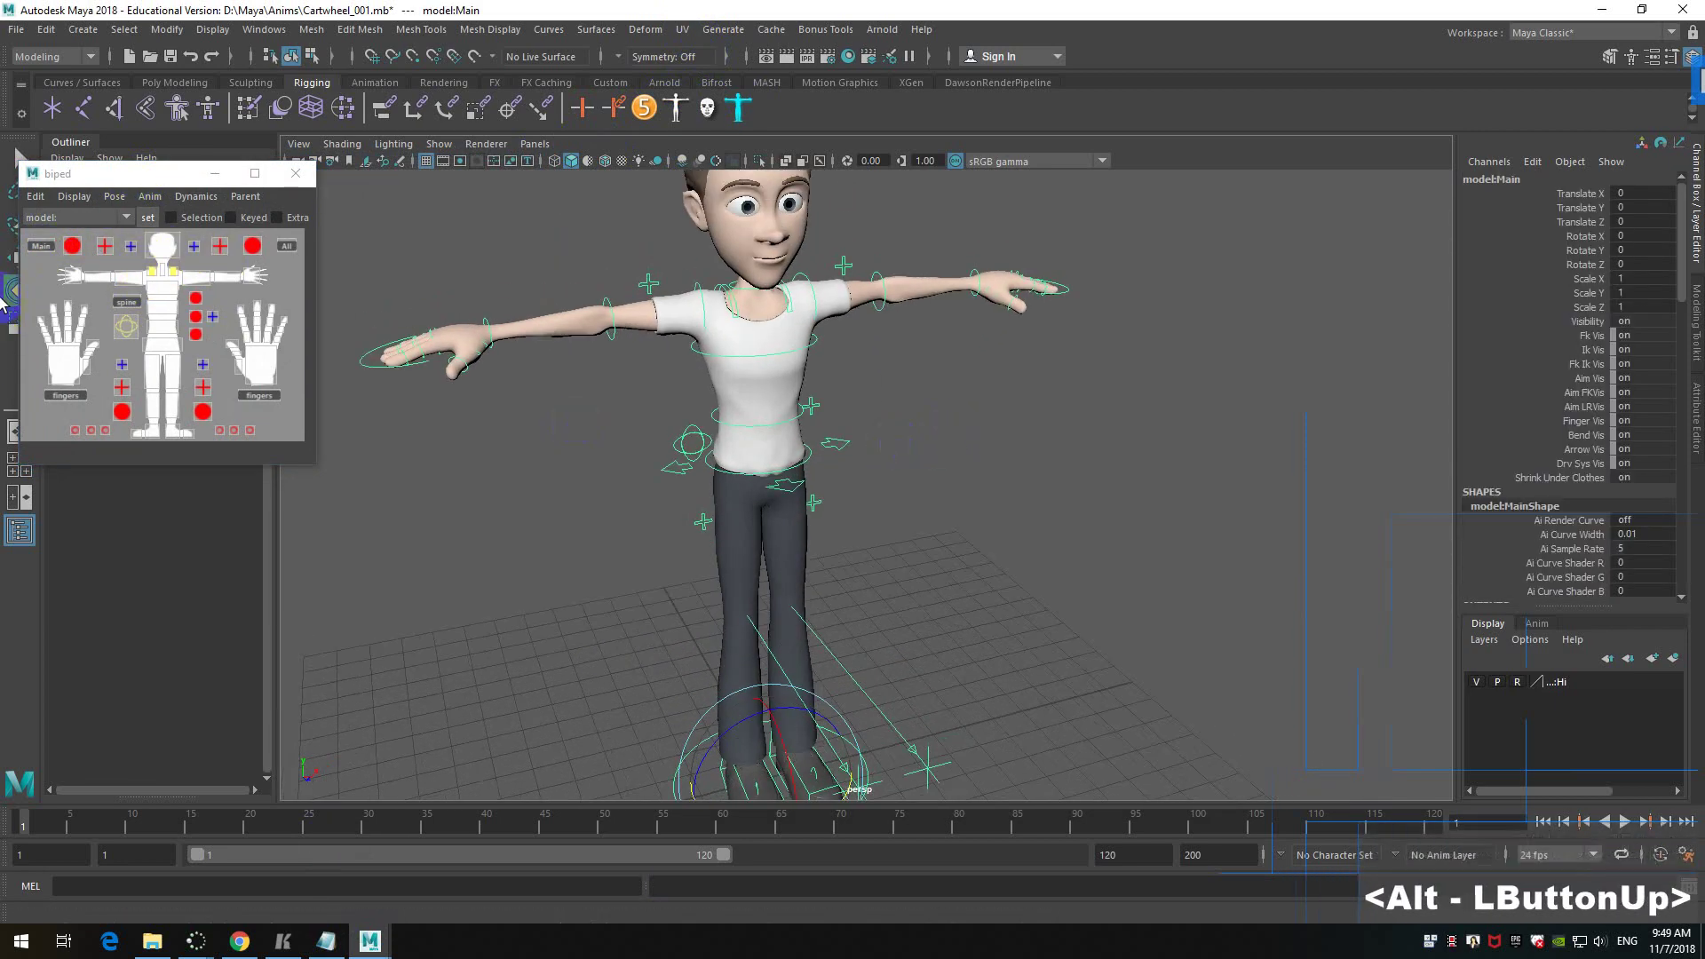
- Pick the Main control again in the biped selector, uncover the Outliner, and try to expand model:Main there
{"action": "left_click", "coordinate": [44, 274]}
{"action": "left_click", "coordinate": [40, 247]}
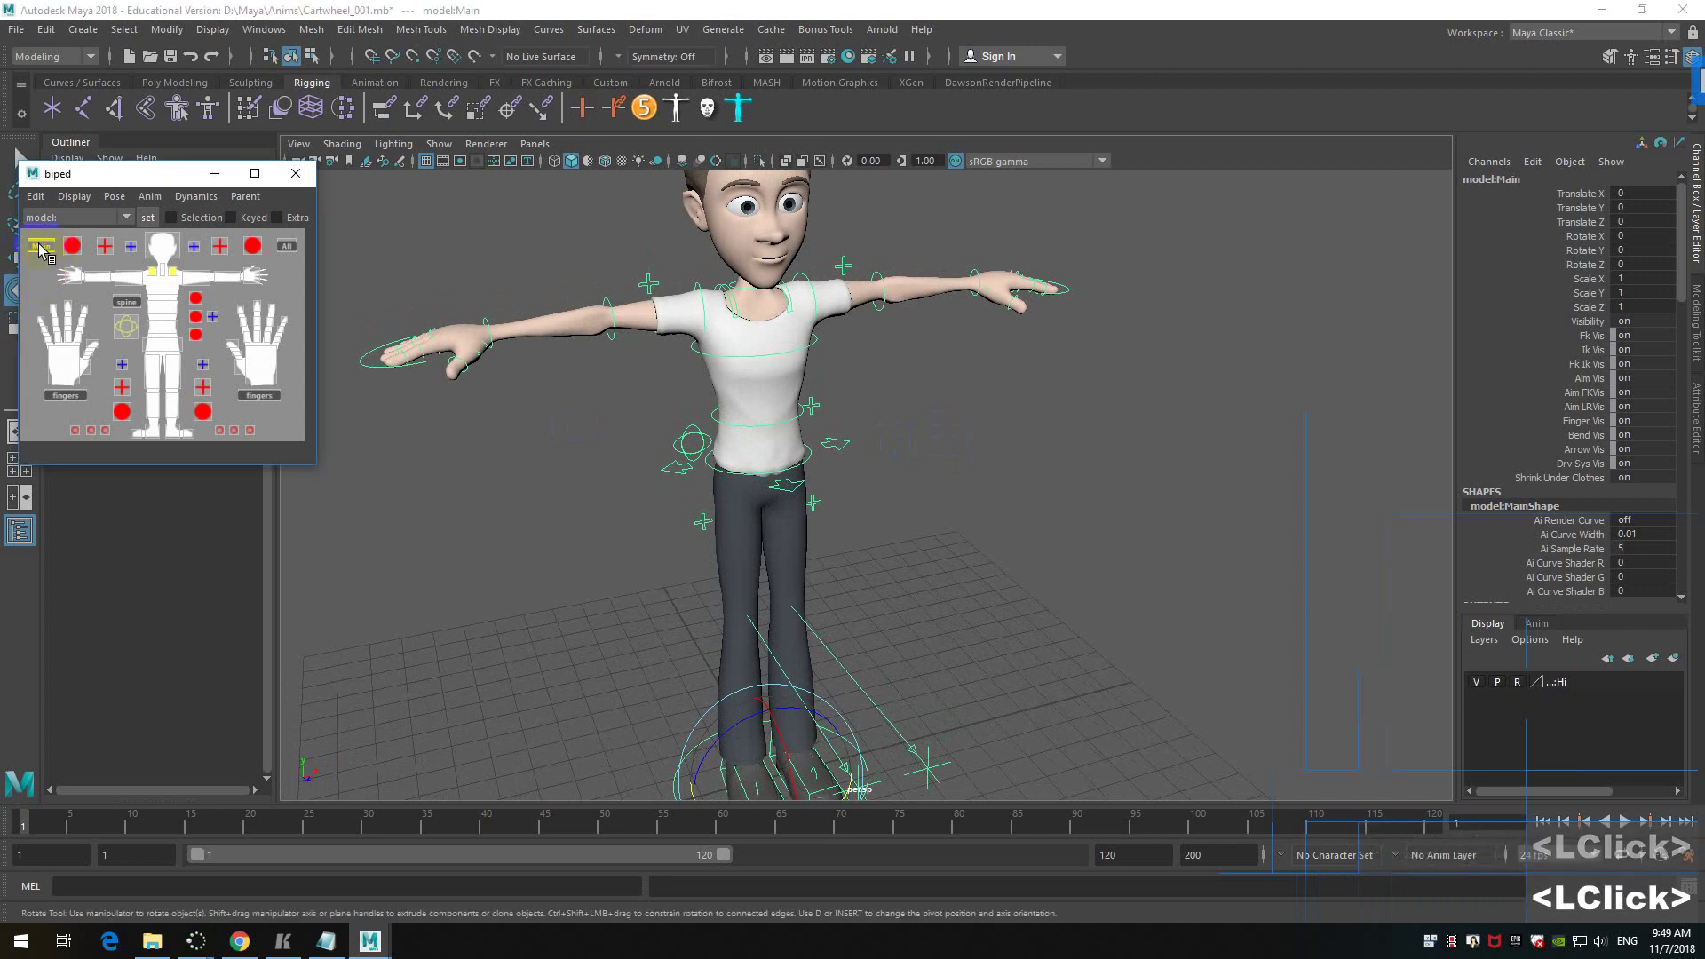
{"action": "left_click_drag", "start_coordinate": [99, 173], "coordinate": [533, 209]}
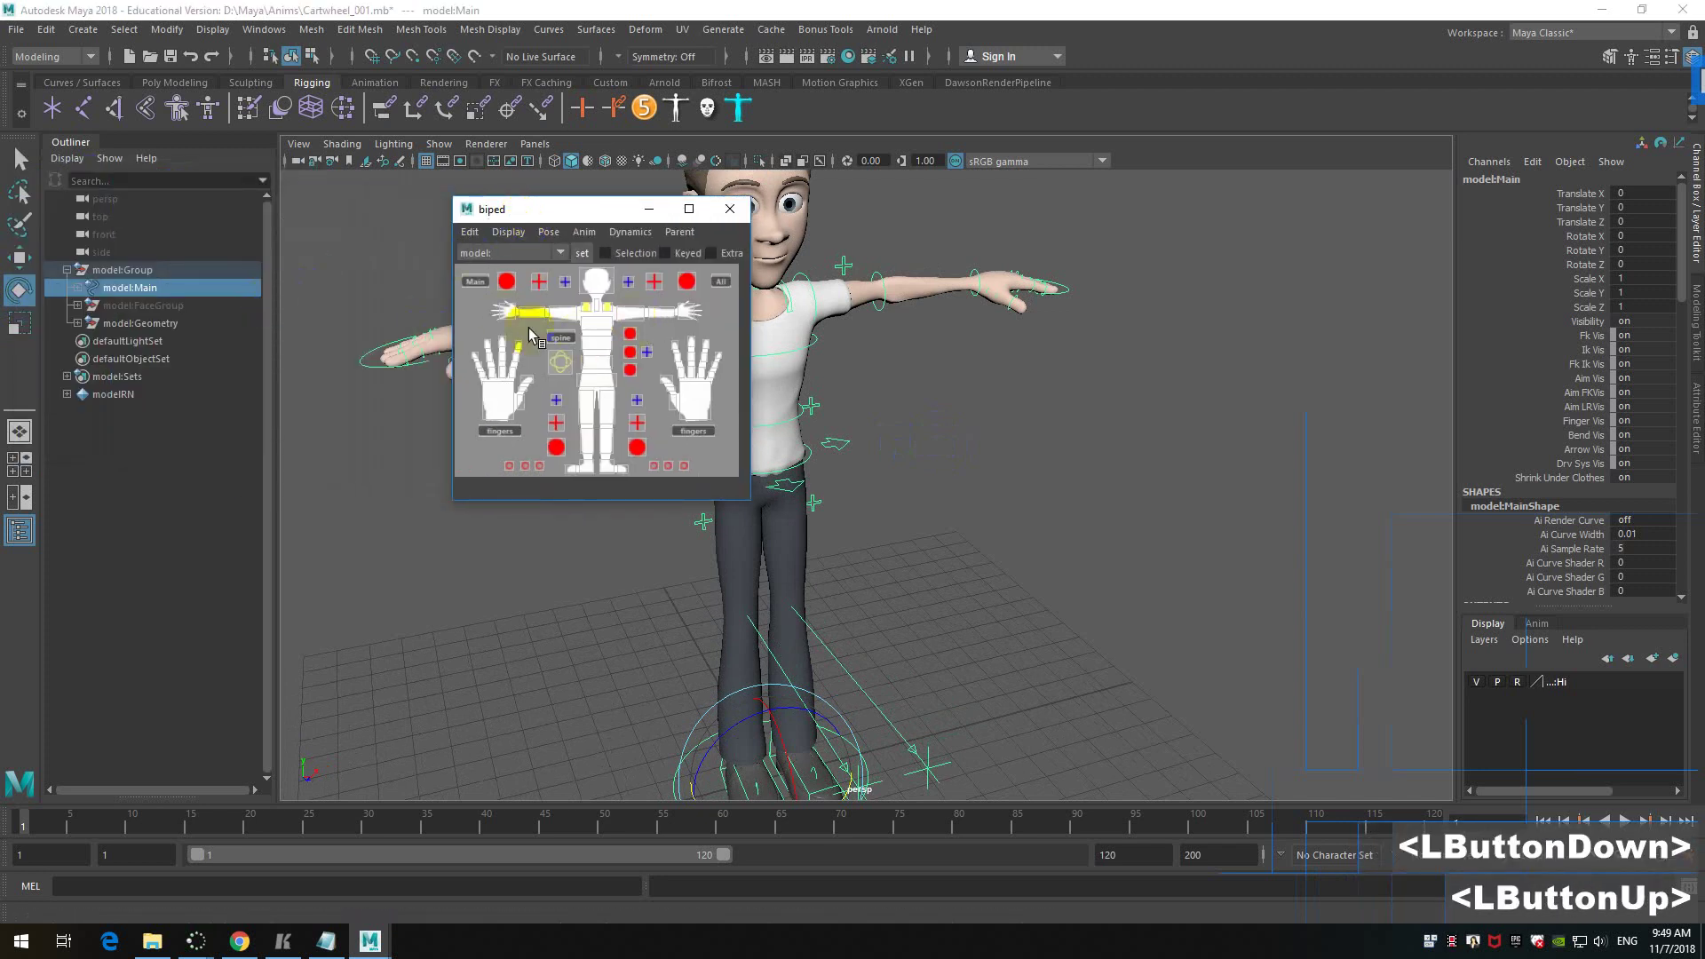
{"action": "left_click", "coordinate": [75, 289]}
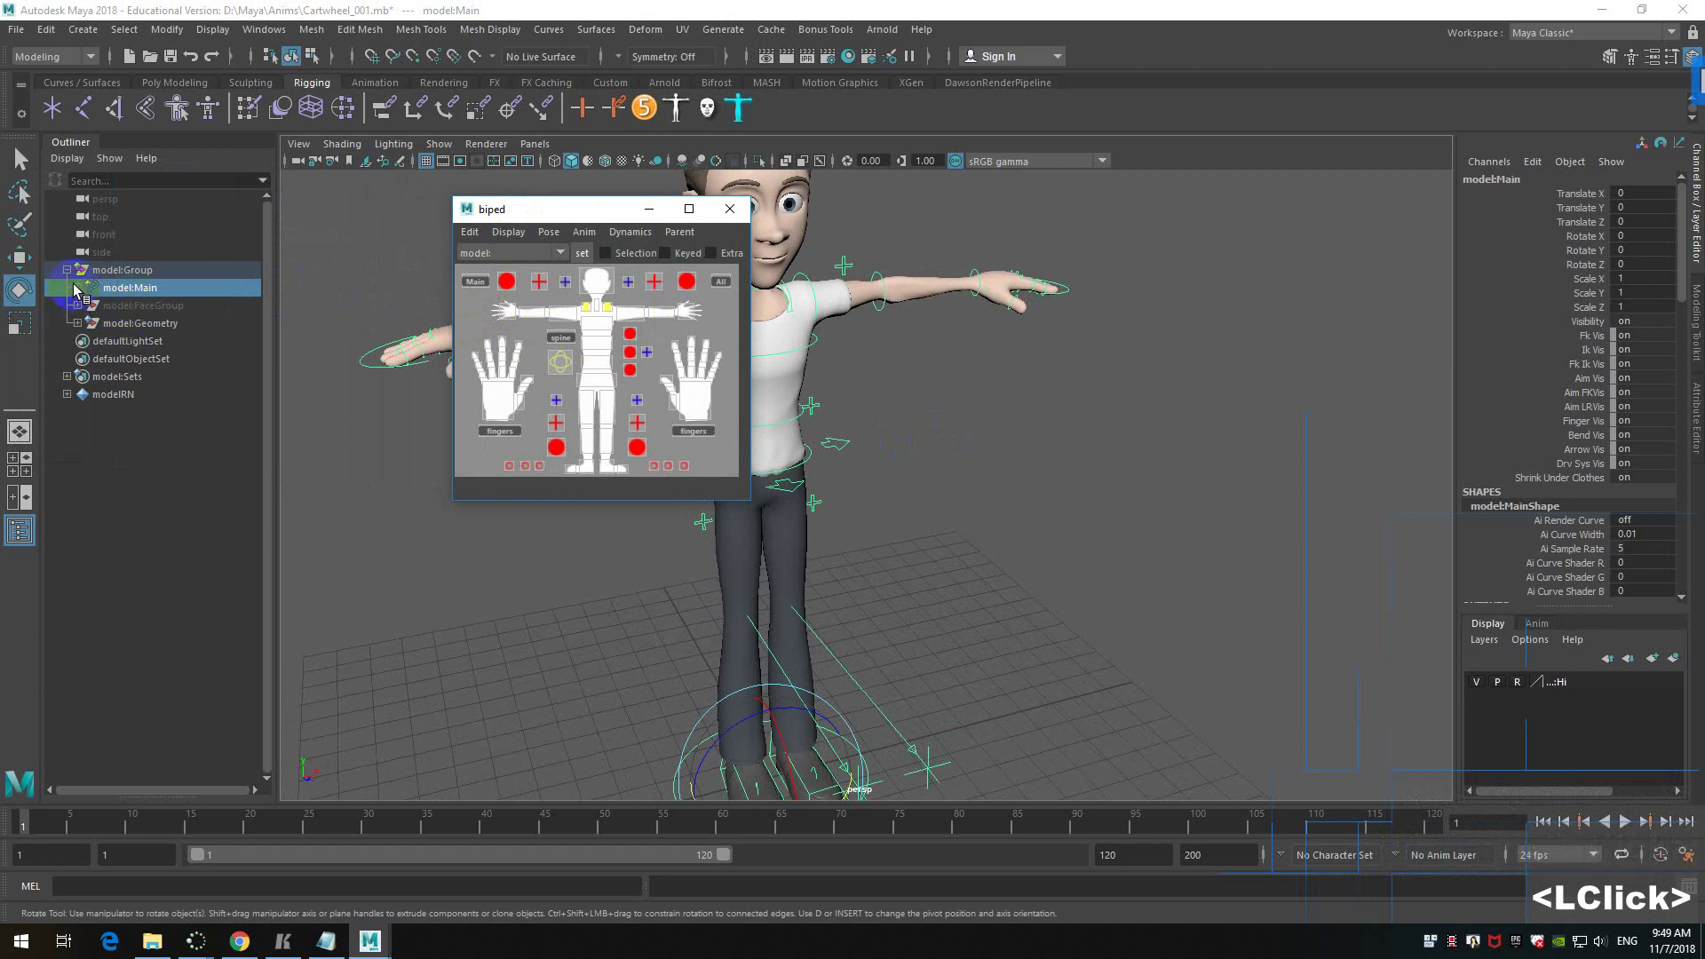
- Expand the model:Main and model:MotionSystem groups in the rig hierarchy and select all of the character's controls
{"action": "left_click", "coordinate": [79, 288]}
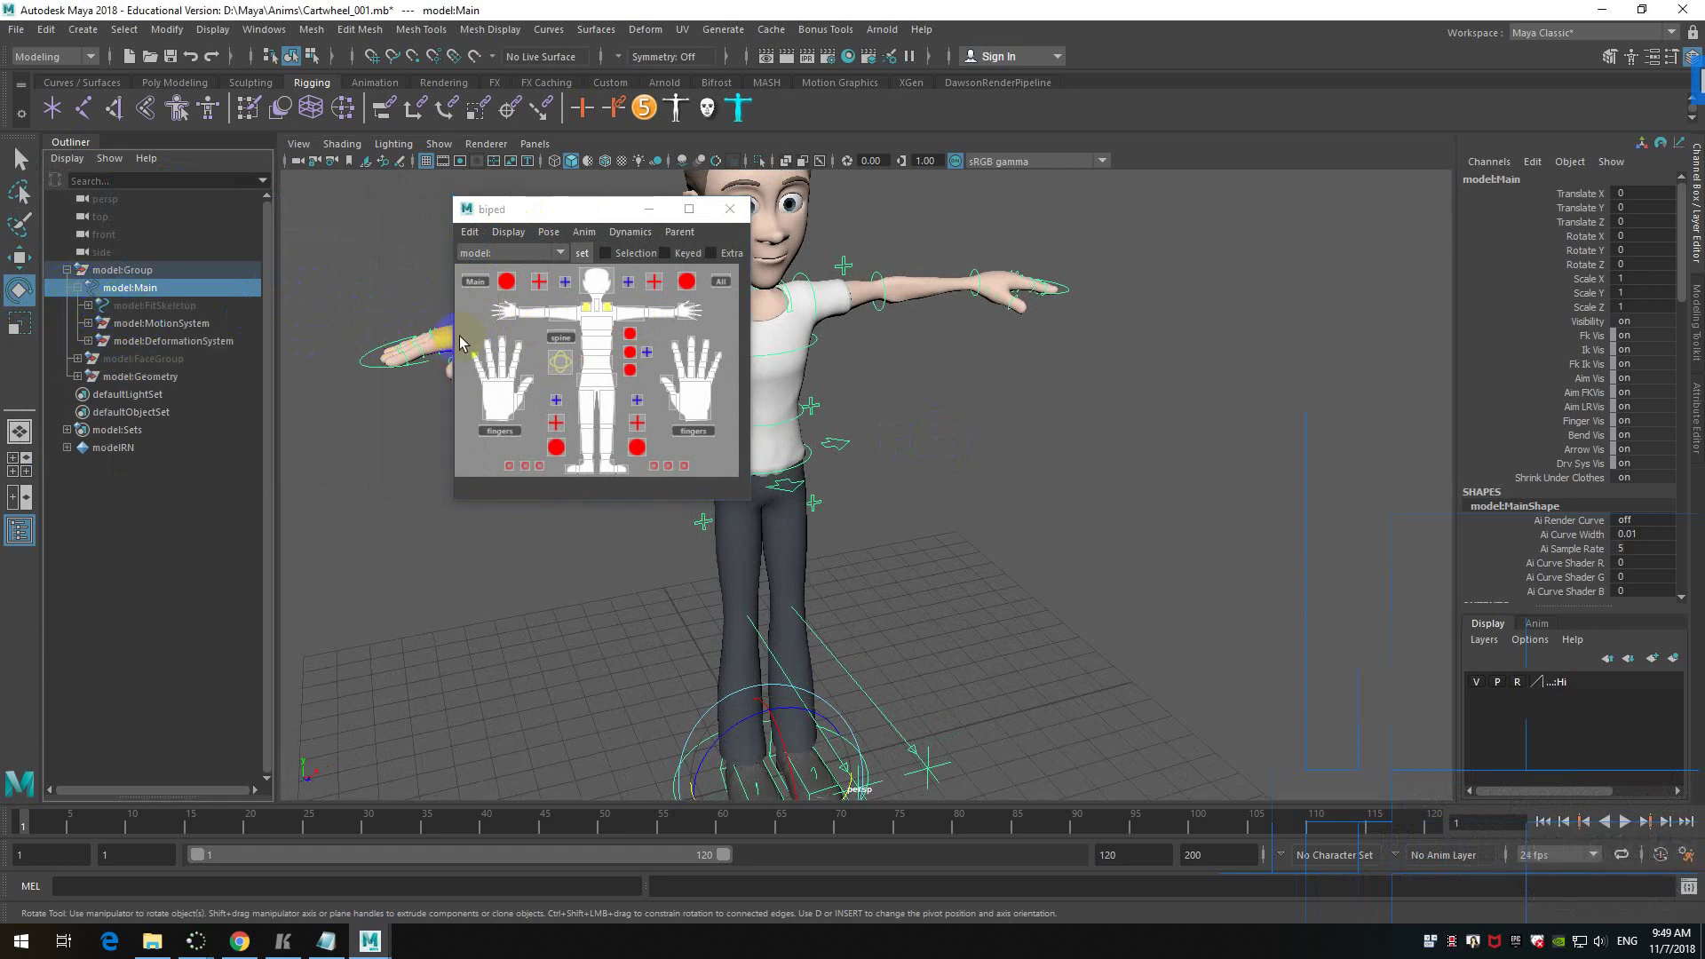
{"action": "left_click", "coordinate": [349, 288]}
{"action": "left_click", "coordinate": [127, 289]}
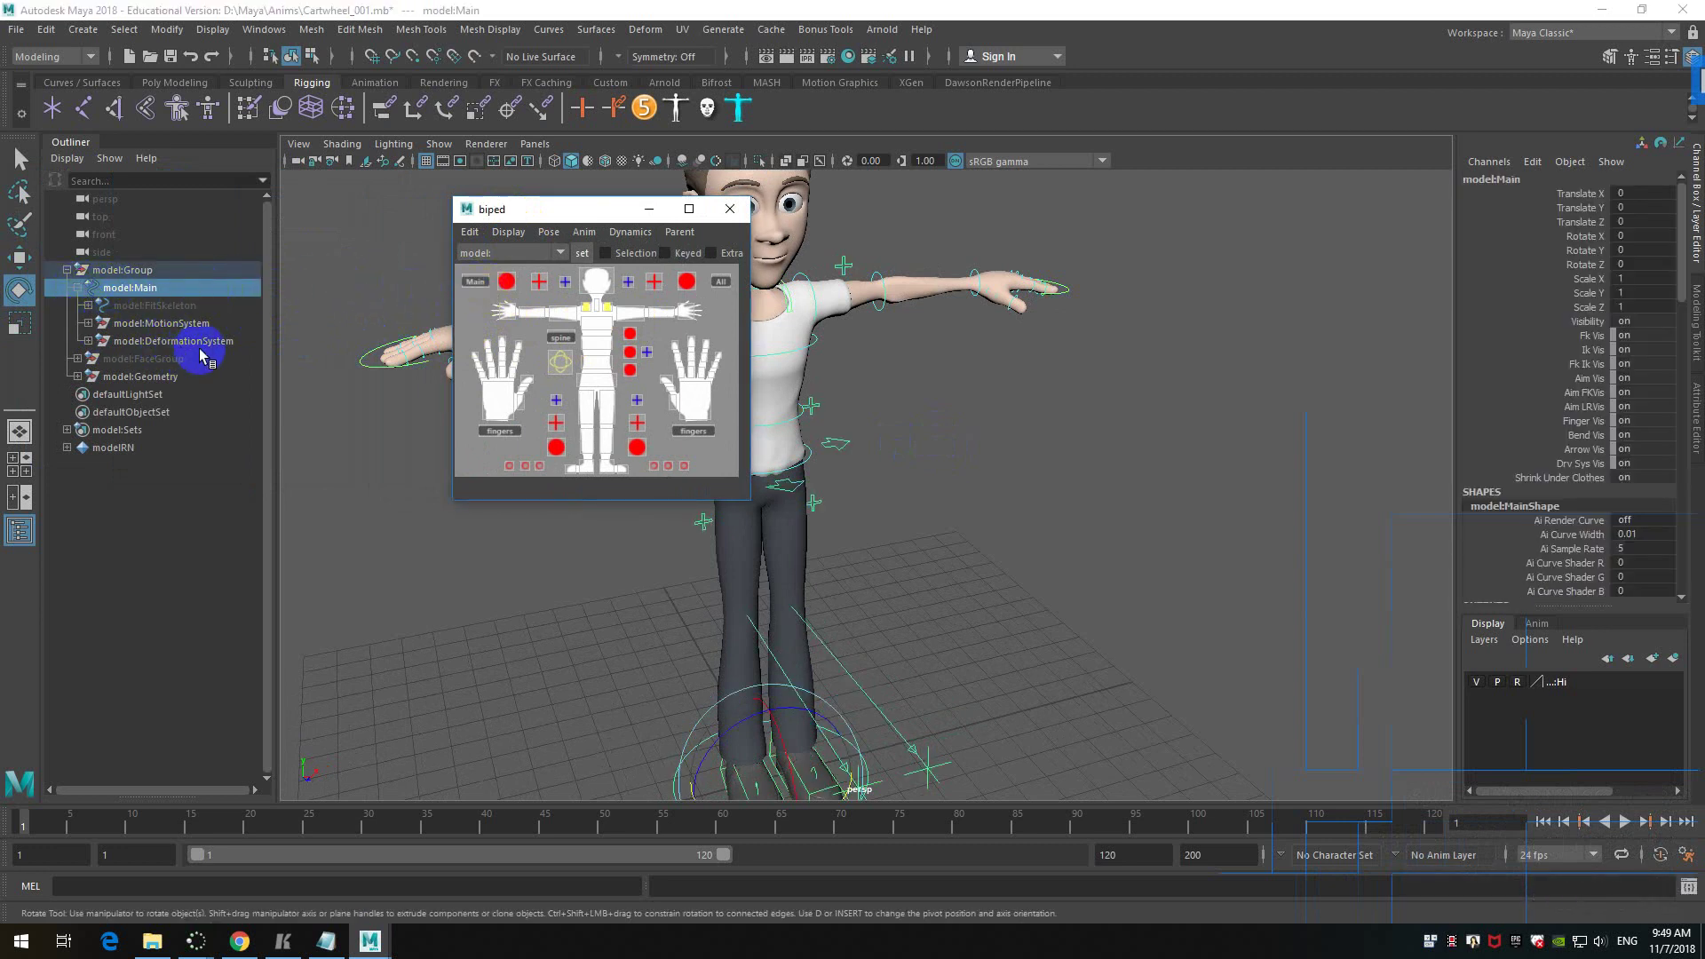
{"action": "left_click", "coordinate": [722, 284]}
{"action": "left_click", "coordinate": [88, 324]}
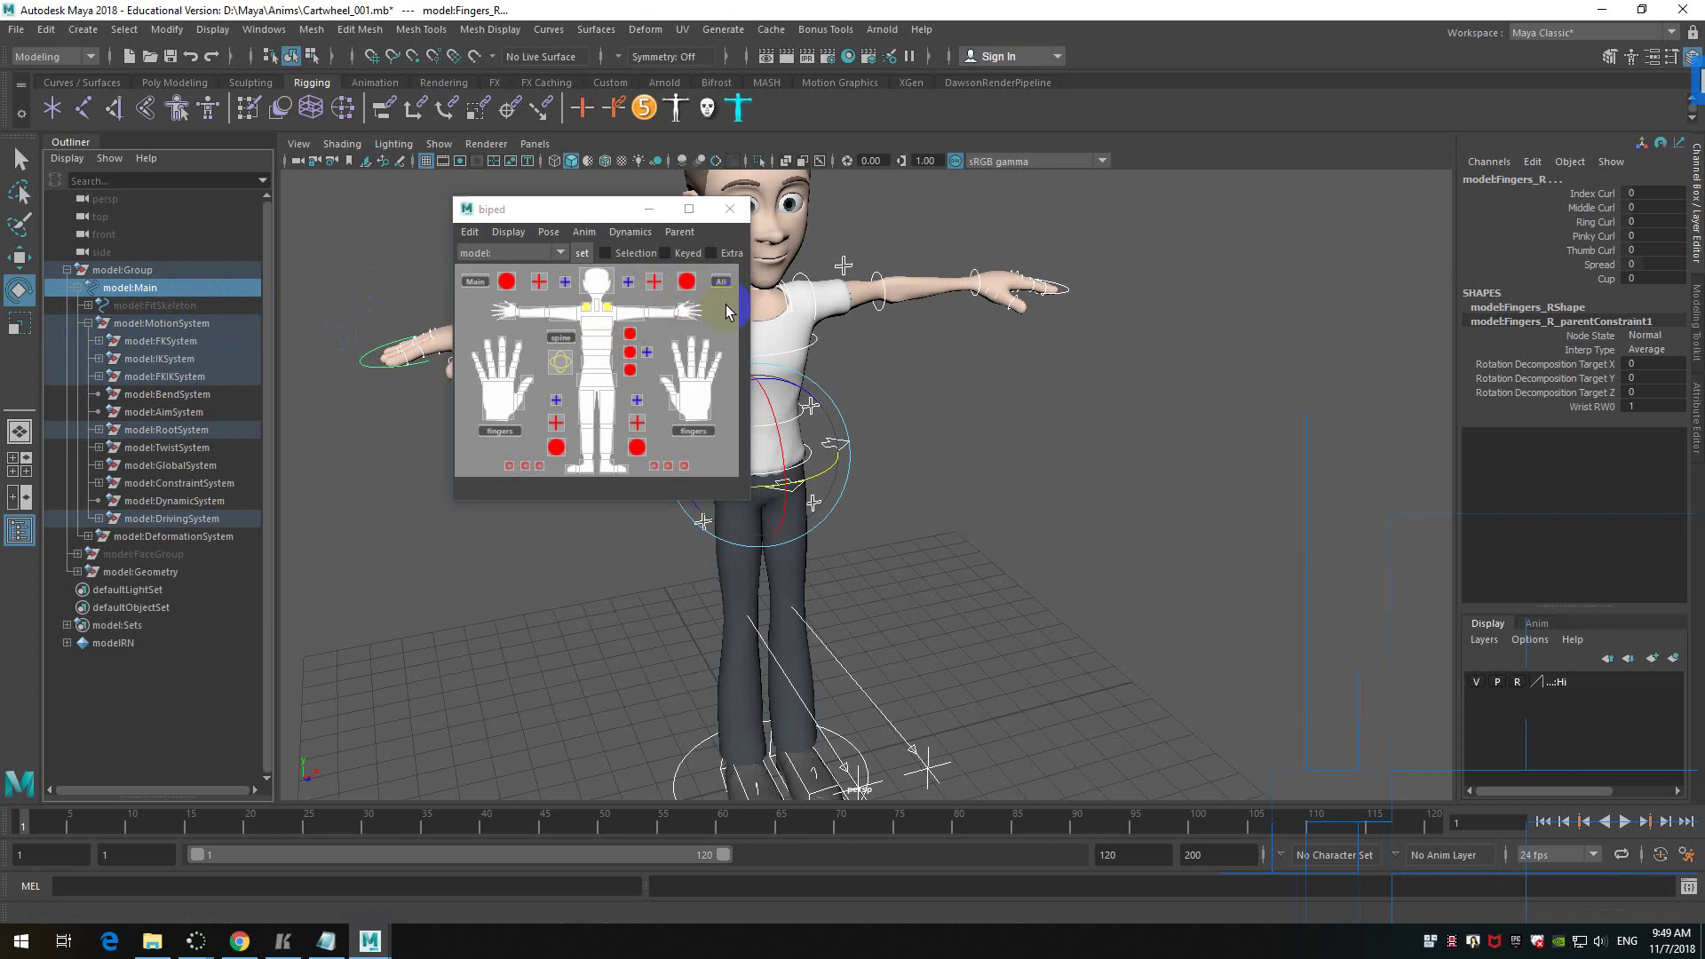
- Move the biped picker clear of the character, select the Main control, and reselect all rig controls
{"action": "left_click_drag", "start_coordinate": [595, 214], "coordinate": [449, 189]}
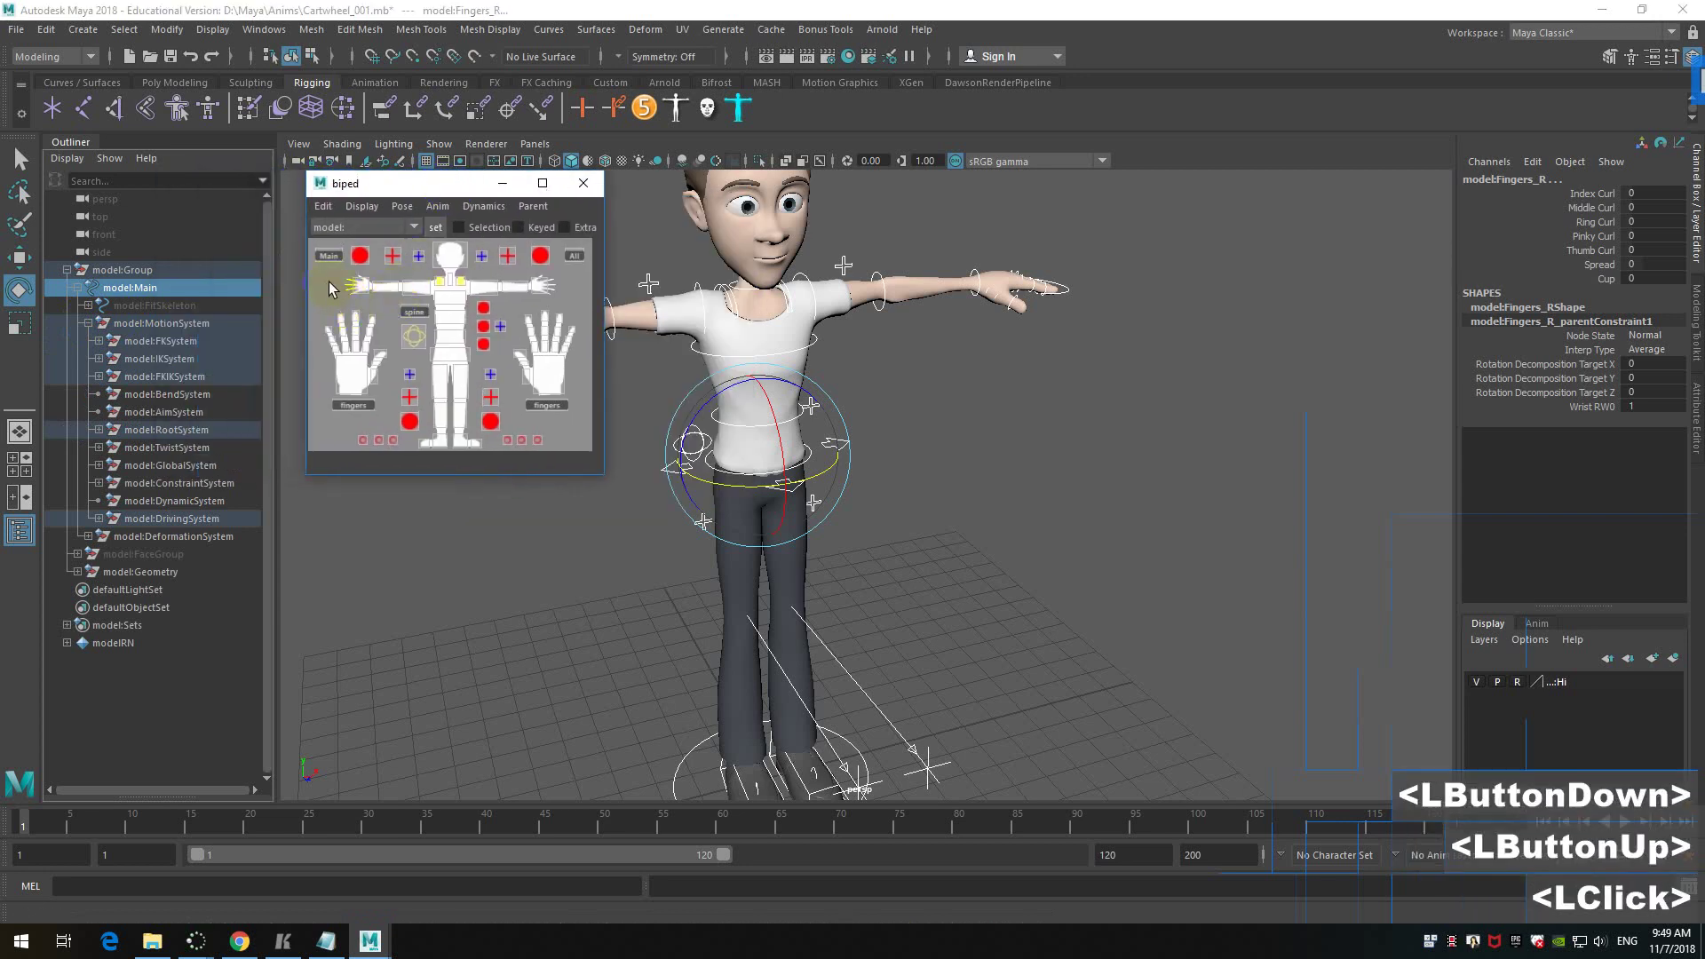
{"action": "left_click", "coordinate": [352, 257]}
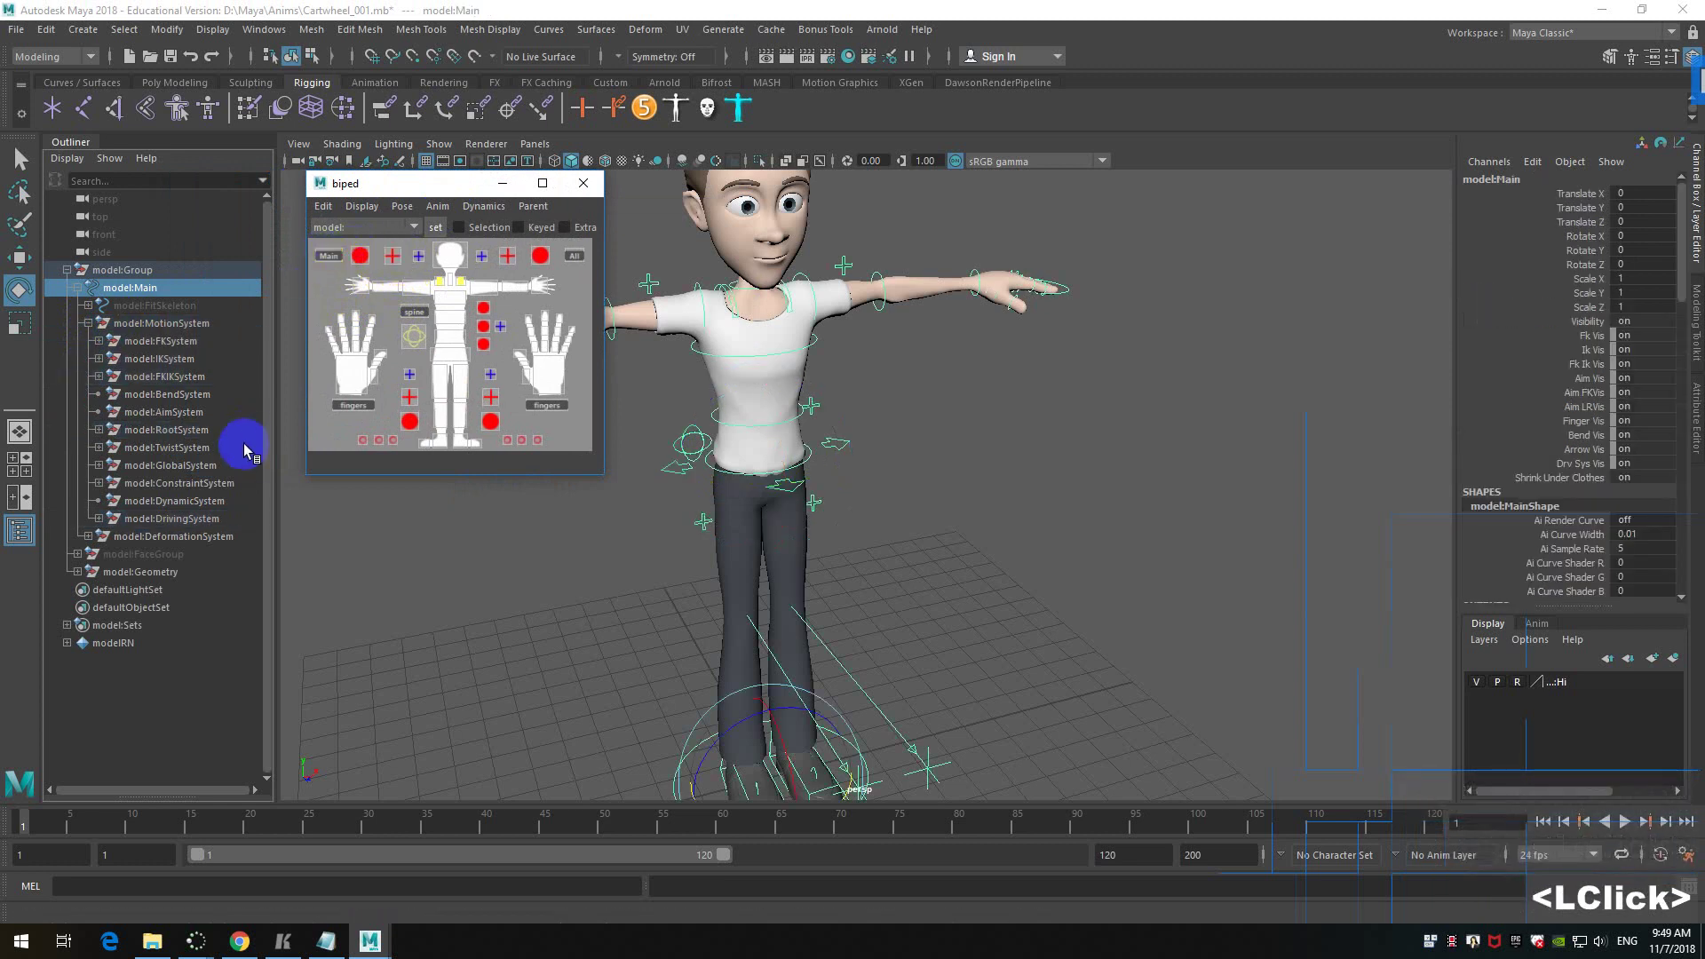
{"action": "left_click", "coordinate": [147, 291]}
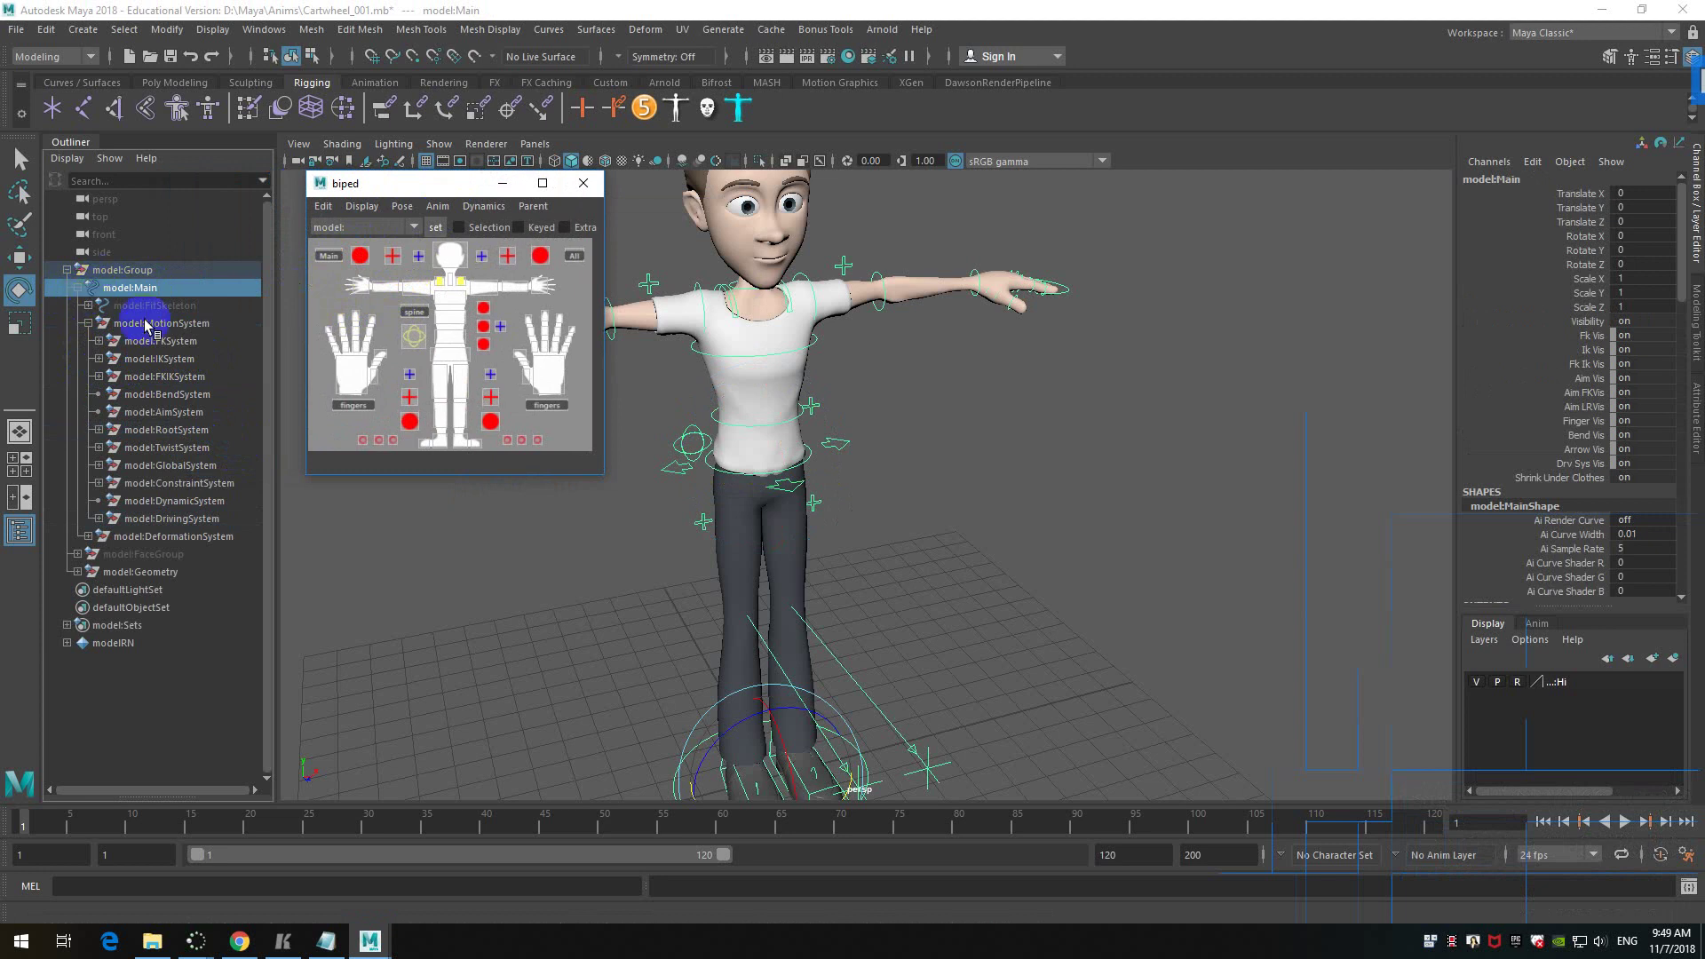
{"action": "left_click", "coordinate": [575, 256]}
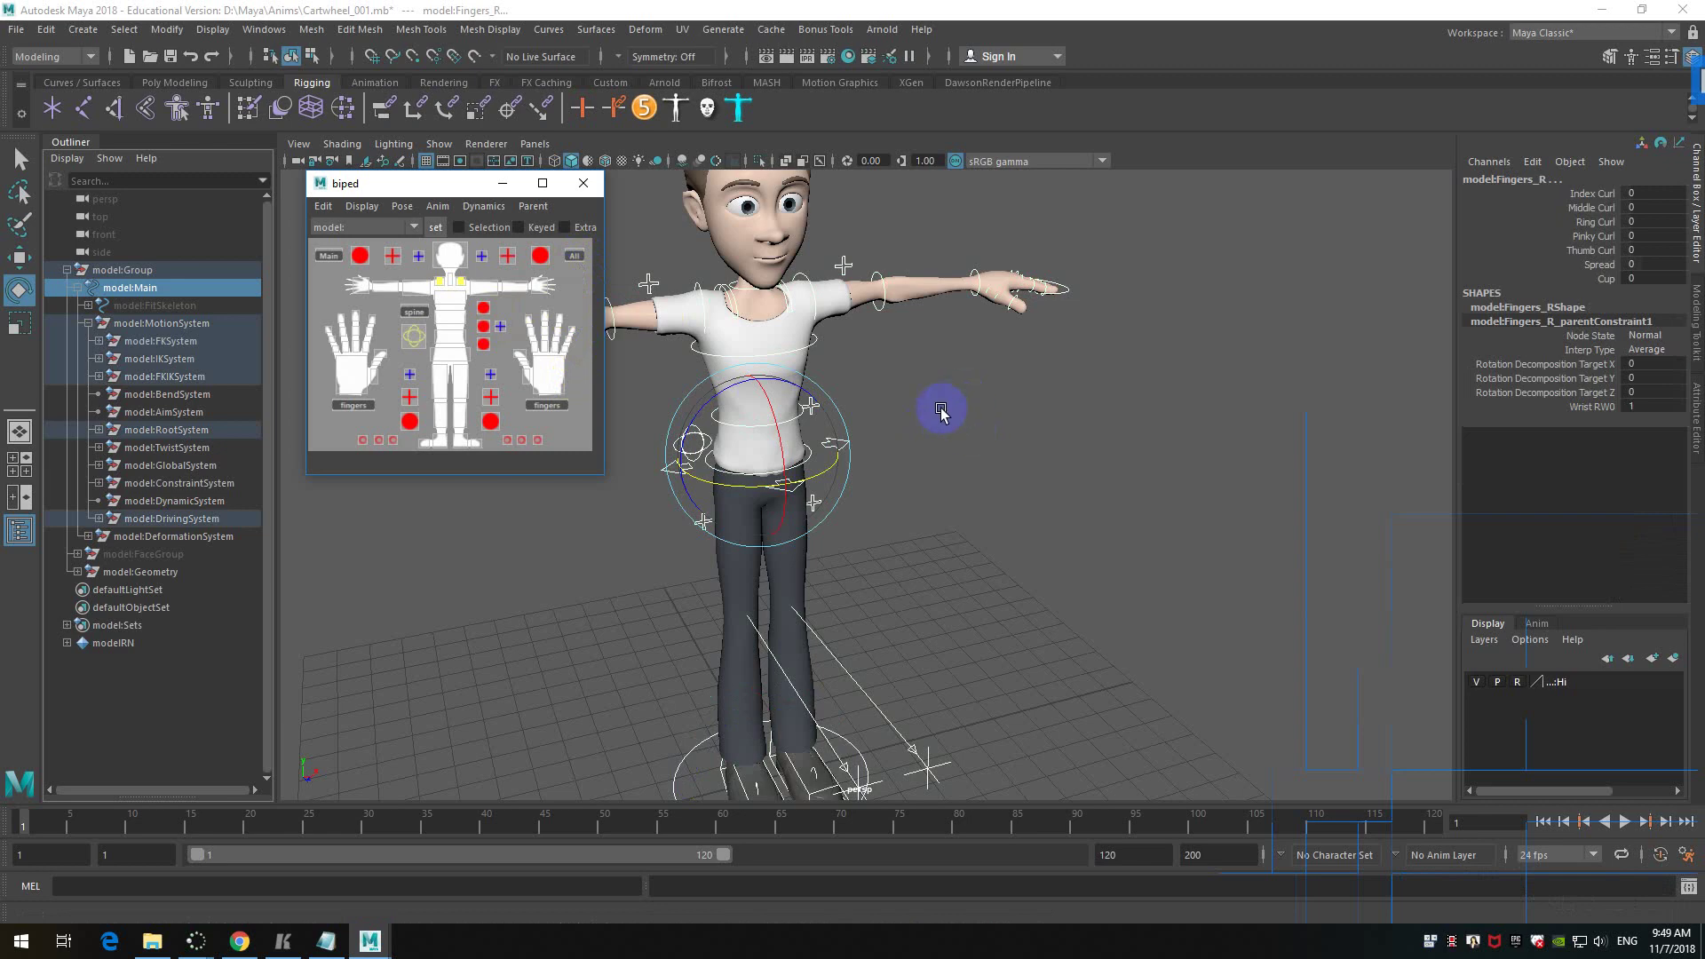
{"action": "middle_click_drag", "start_coordinate": [941, 411], "coordinate": [982, 388], "text": "alt"}
{"action": "scroll", "coordinate": [1001, 388], "scroll_direction": "down", "scroll_amount": 2, "text": "alt"}
{"action": "left_click_drag", "start_coordinate": [1001, 388], "coordinate": [1020, 385], "text": "alt"}
{"action": "scroll", "coordinate": [1022, 396], "scroll_direction": "up", "scroll_amount": 3, "text": "alt"}
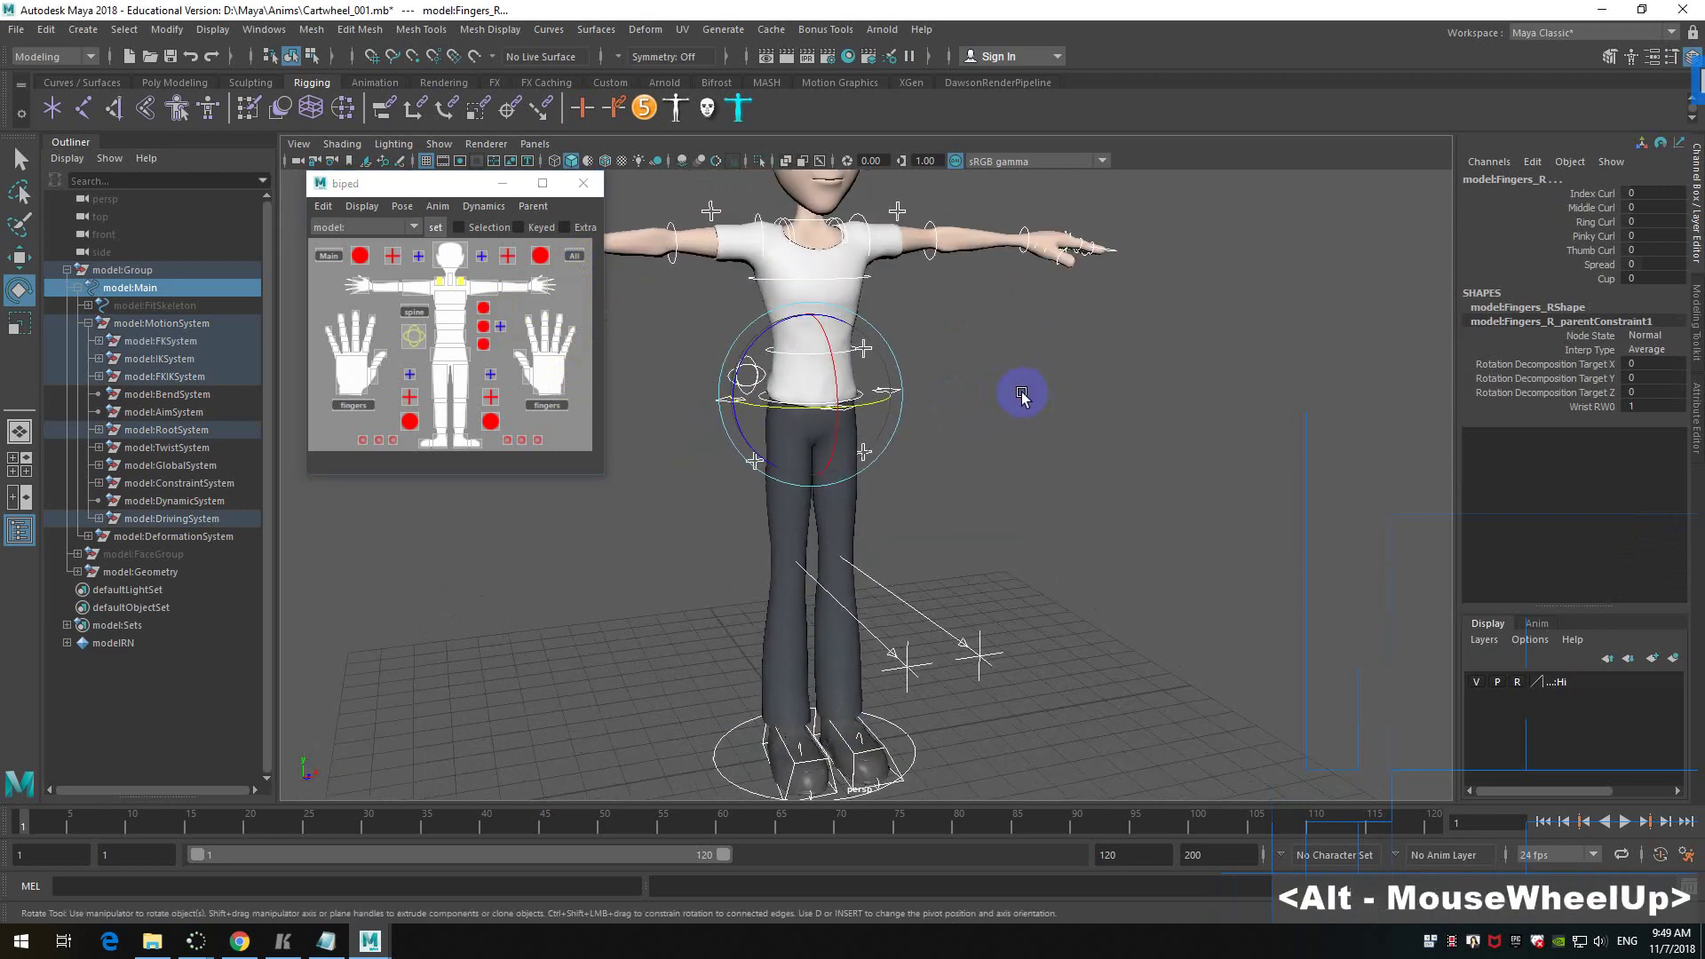
- Select the torso FK controls in the biped picker, including the root control
{"action": "left_click", "coordinate": [451, 302]}
{"action": "middle_click_drag", "start_coordinate": [1026, 364], "coordinate": [1022, 382], "text": "alt"}
{"action": "left_click_drag", "start_coordinate": [1016, 392], "coordinate": [1053, 391], "text": "alt"}
{"action": "left_click", "coordinate": [453, 321]}
{"action": "double_click", "coordinate": [546, 364]}
{"action": "left_click", "coordinate": [547, 375]}
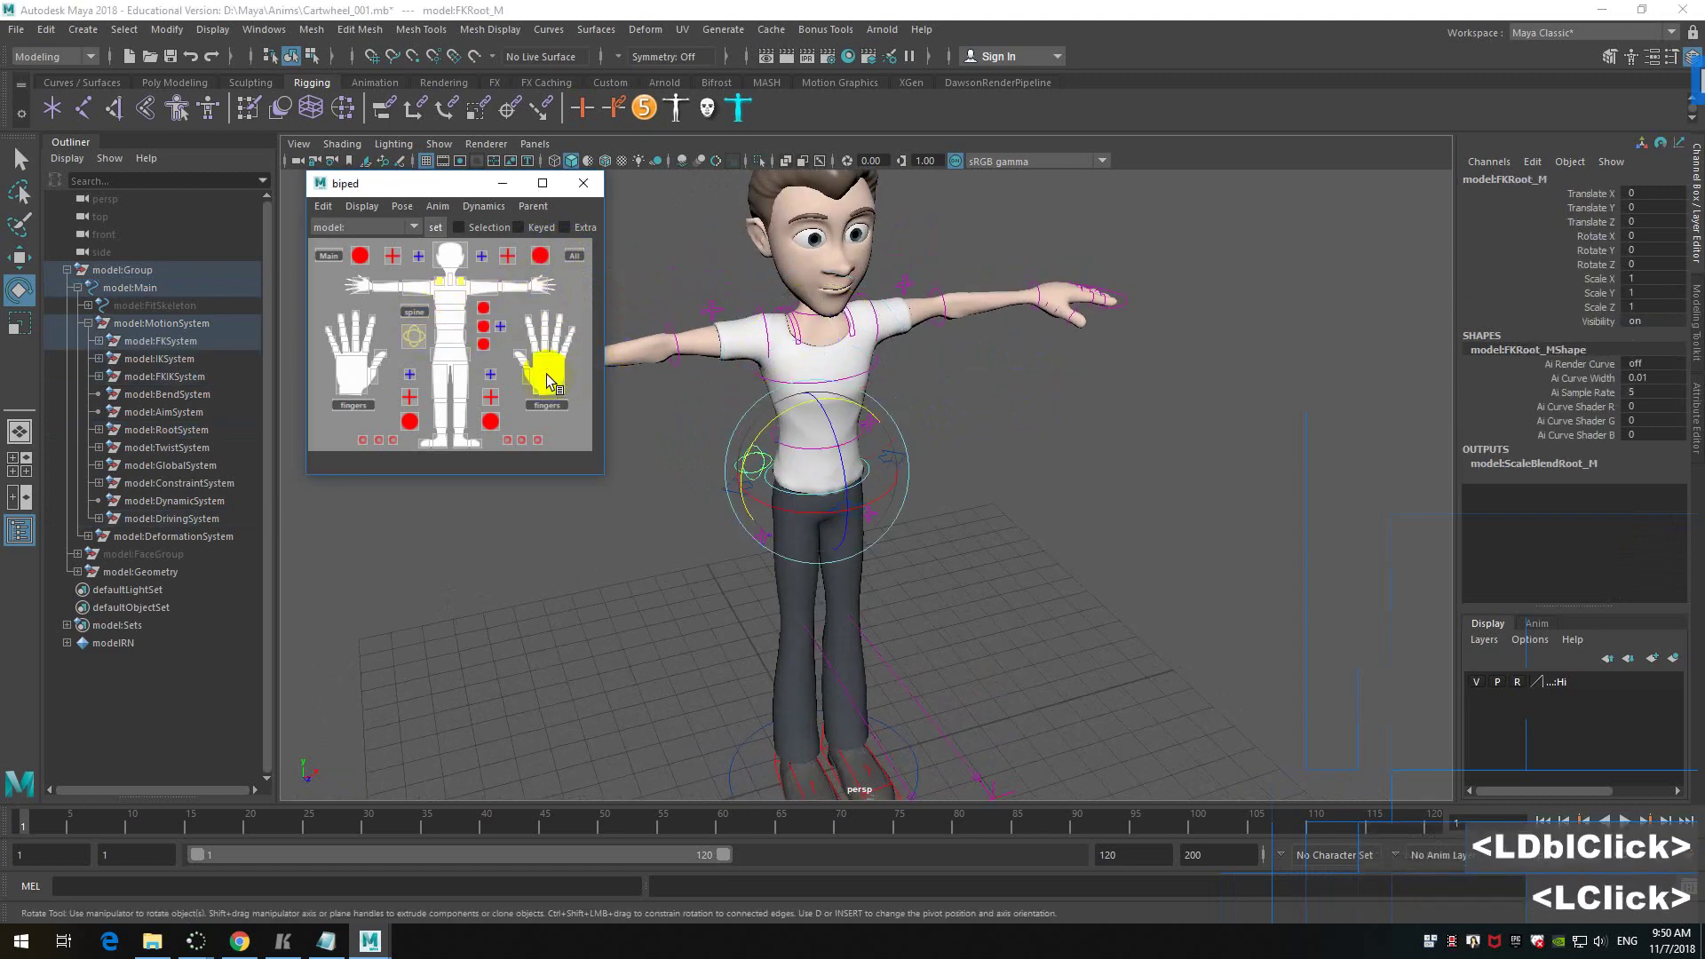
- Select the left leg IK control and the left arm IK control in the picker, and clear the selection
{"action": "left_click", "coordinate": [491, 422]}
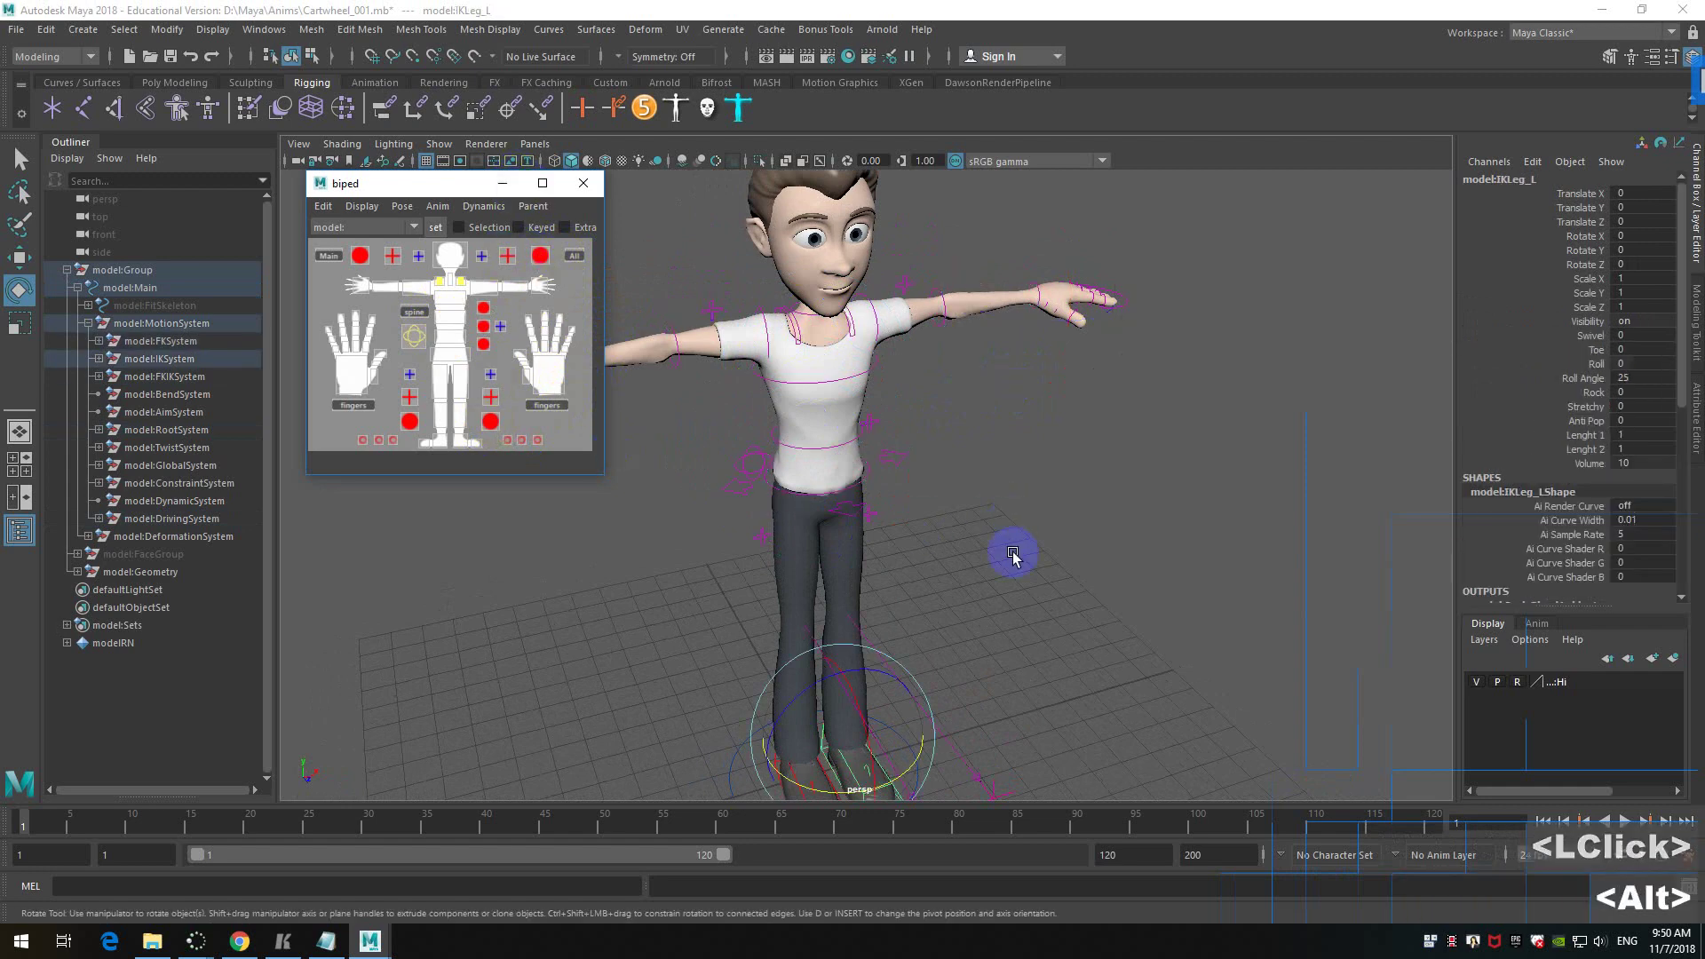
{"action": "middle_click_drag", "start_coordinate": [1009, 521], "coordinate": [1026, 458], "text": "alt"}
{"action": "left_click", "coordinate": [541, 256]}
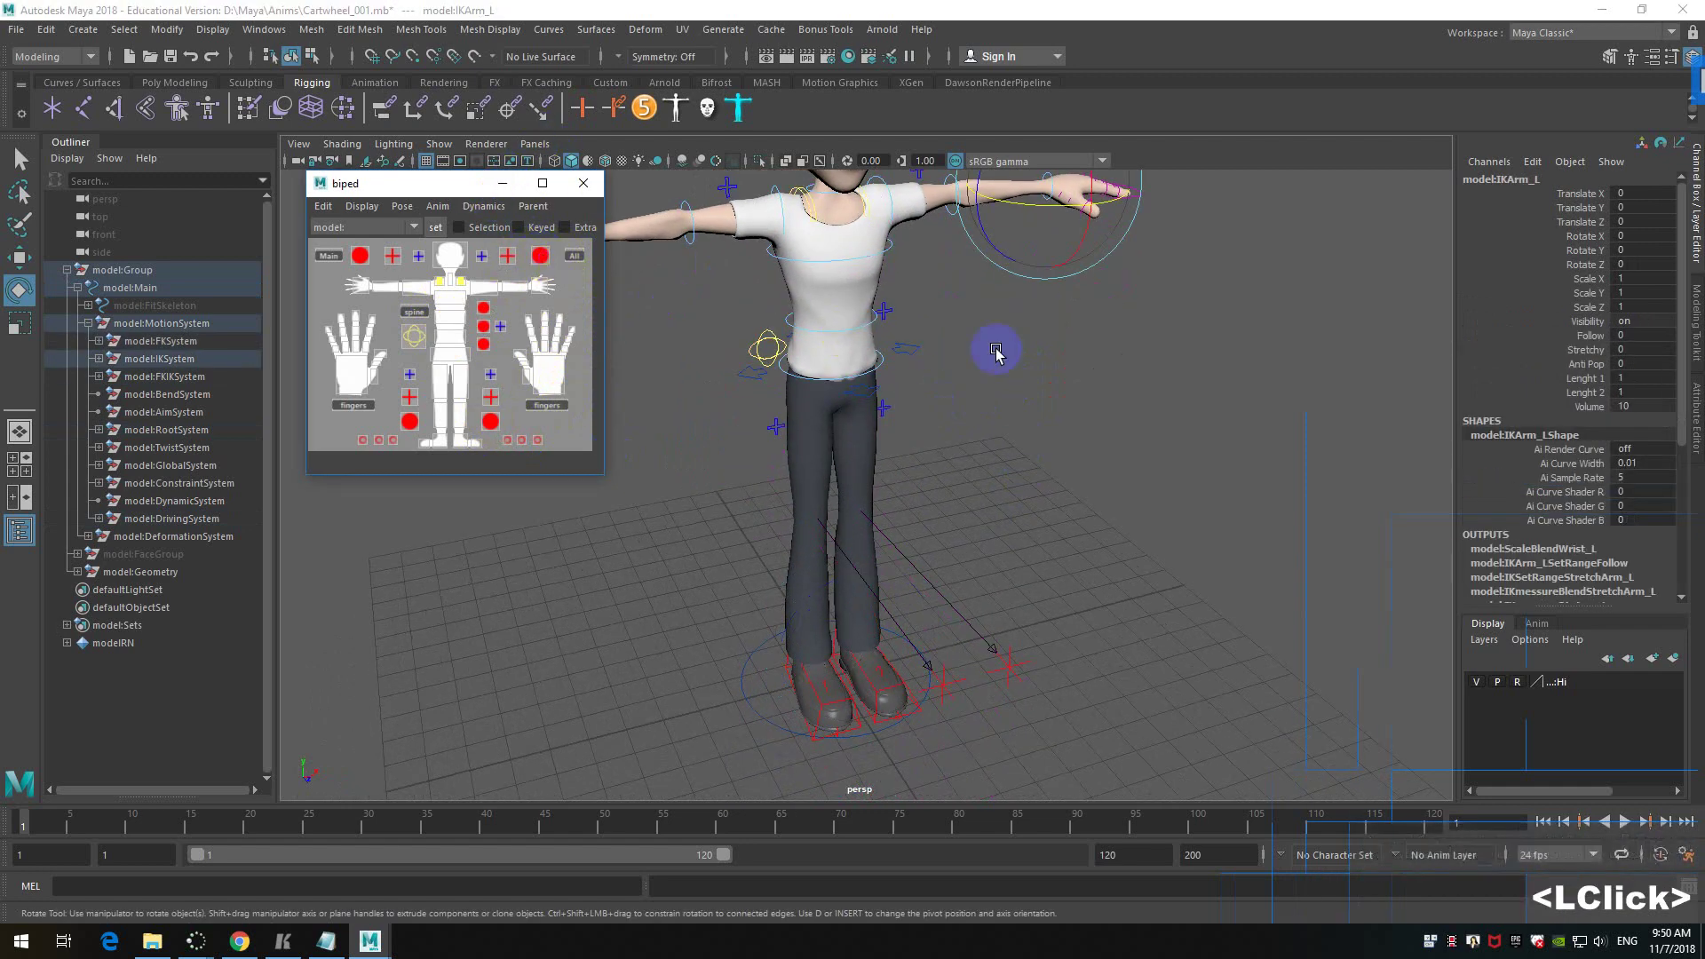
{"action": "middle_click_drag", "start_coordinate": [1110, 240], "coordinate": [1116, 431], "text": "alt"}
{"action": "left_click_drag", "start_coordinate": [1116, 431], "coordinate": [1057, 453], "text": "alt"}
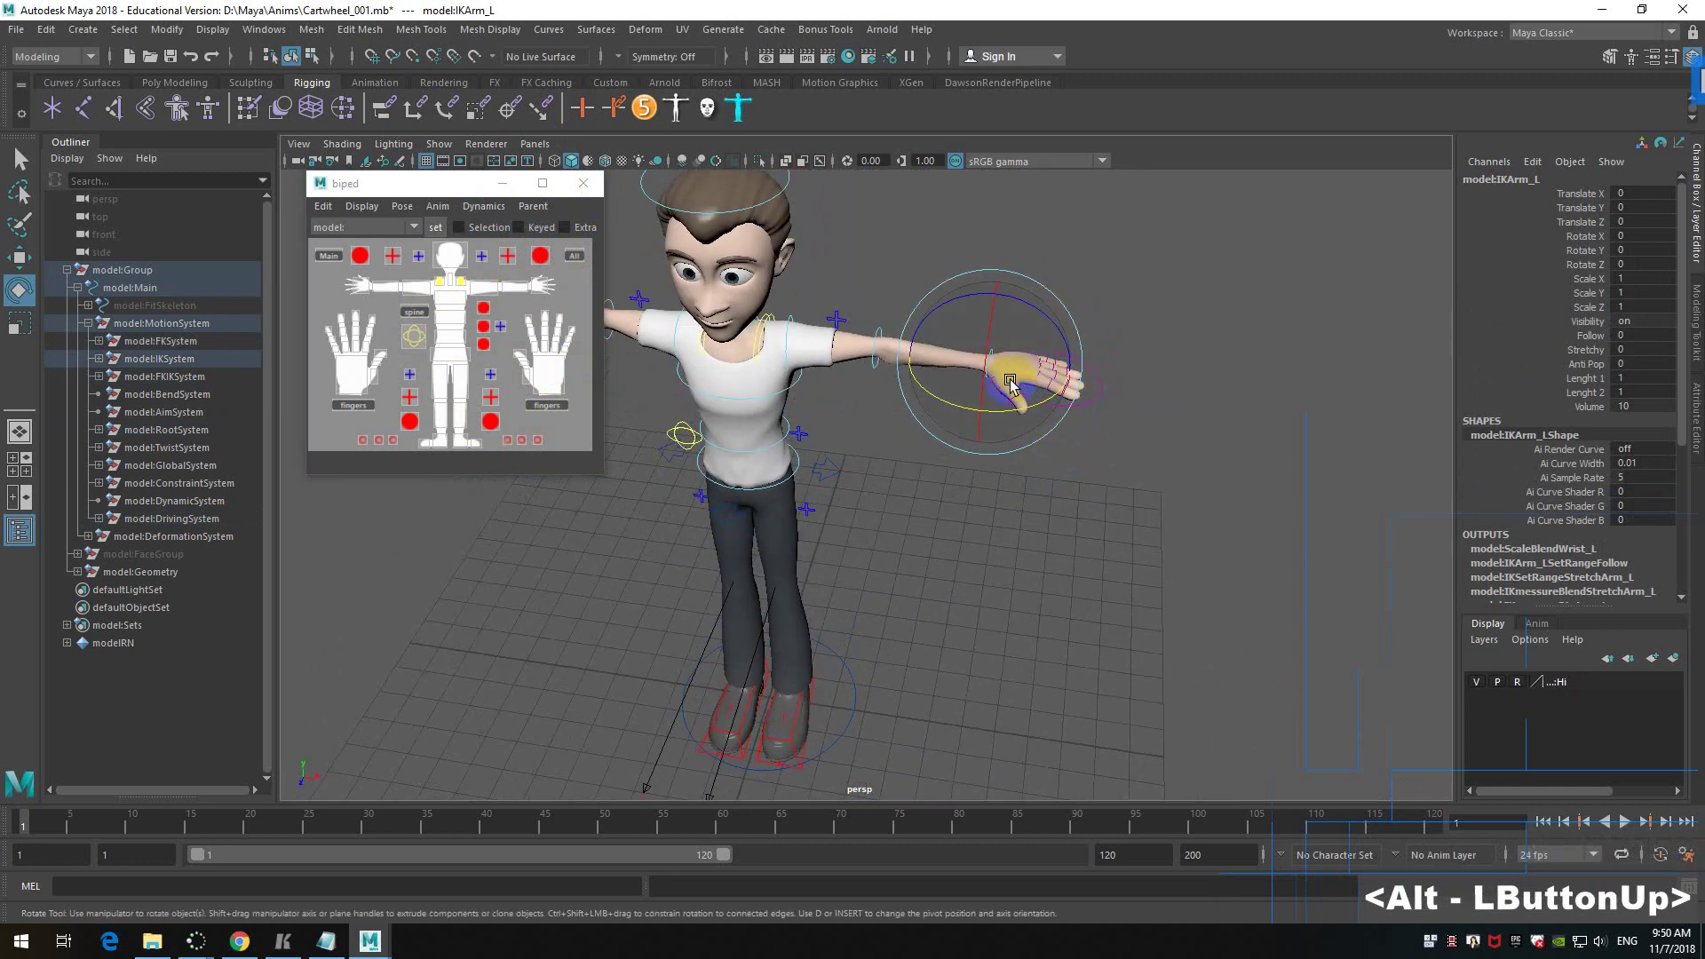
{"action": "left_click", "coordinate": [1277, 213]}
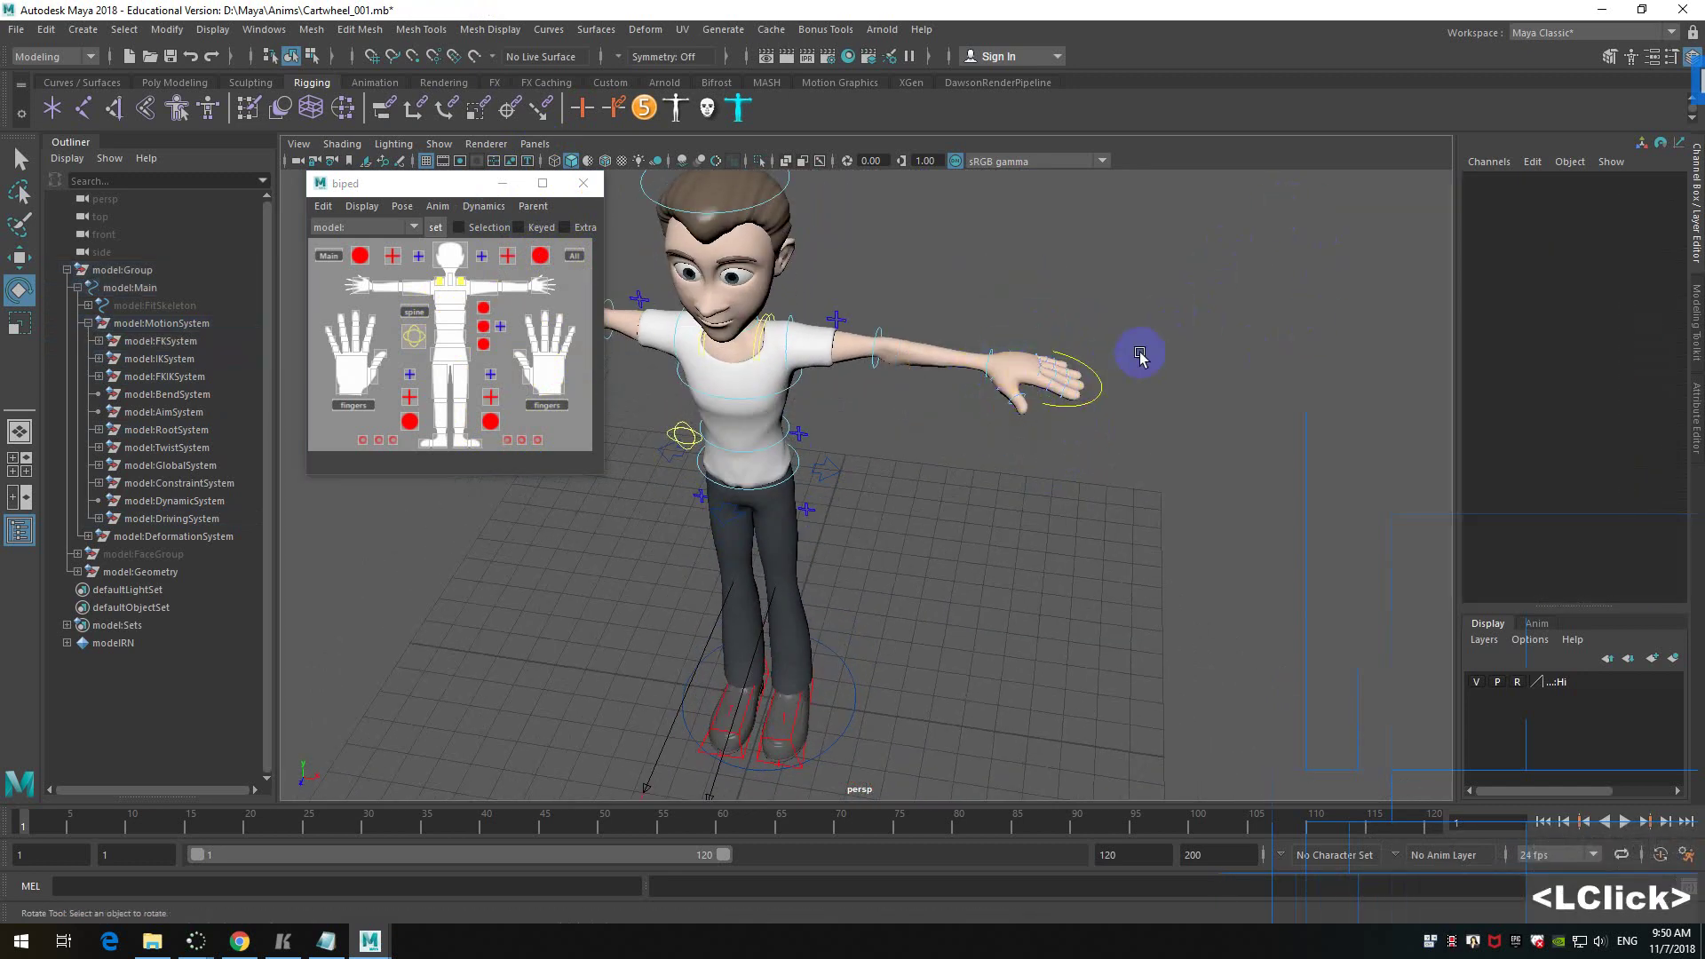
- Set FKIKBlend on the left arm's FK/IK switch control to 10 and deselect the control
{"action": "left_click_drag", "start_coordinate": [1104, 370], "coordinate": [1180, 297], "text": "alt"}
{"action": "middle_click_drag", "start_coordinate": [1180, 296], "coordinate": [999, 369], "text": "alt"}
{"action": "left_click", "coordinate": [868, 327]}
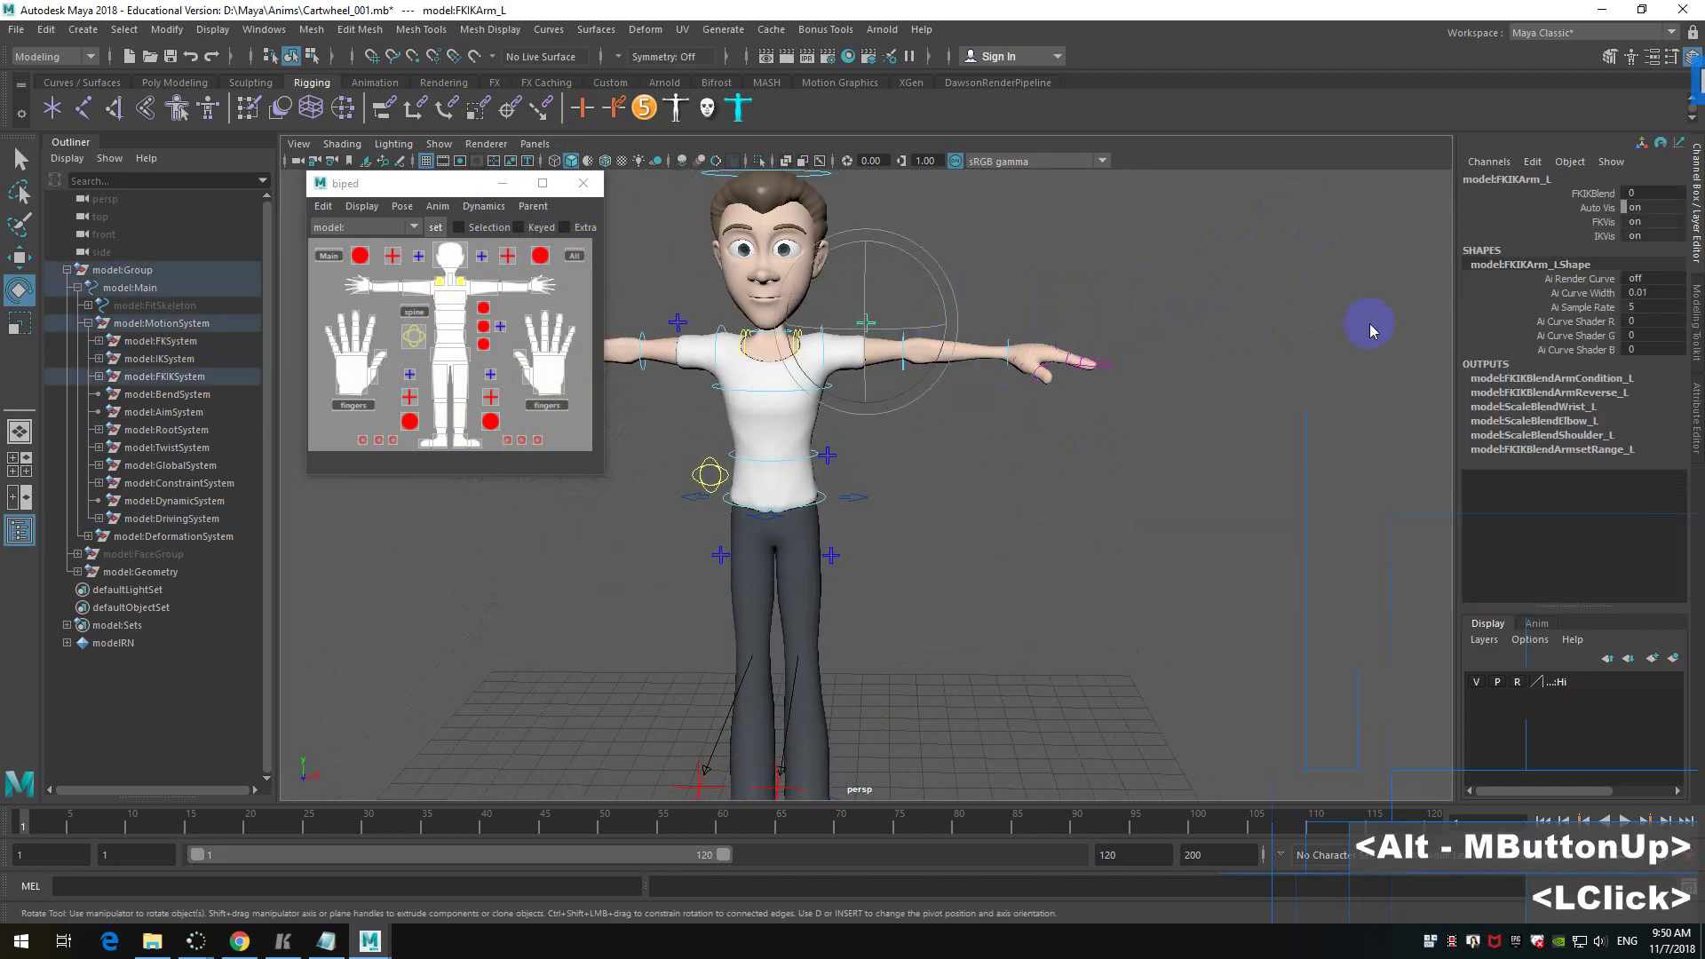
{"action": "type", "text": "10"}
{"action": "key", "text": "Return"}
{"action": "left_click", "coordinate": [1066, 468]}
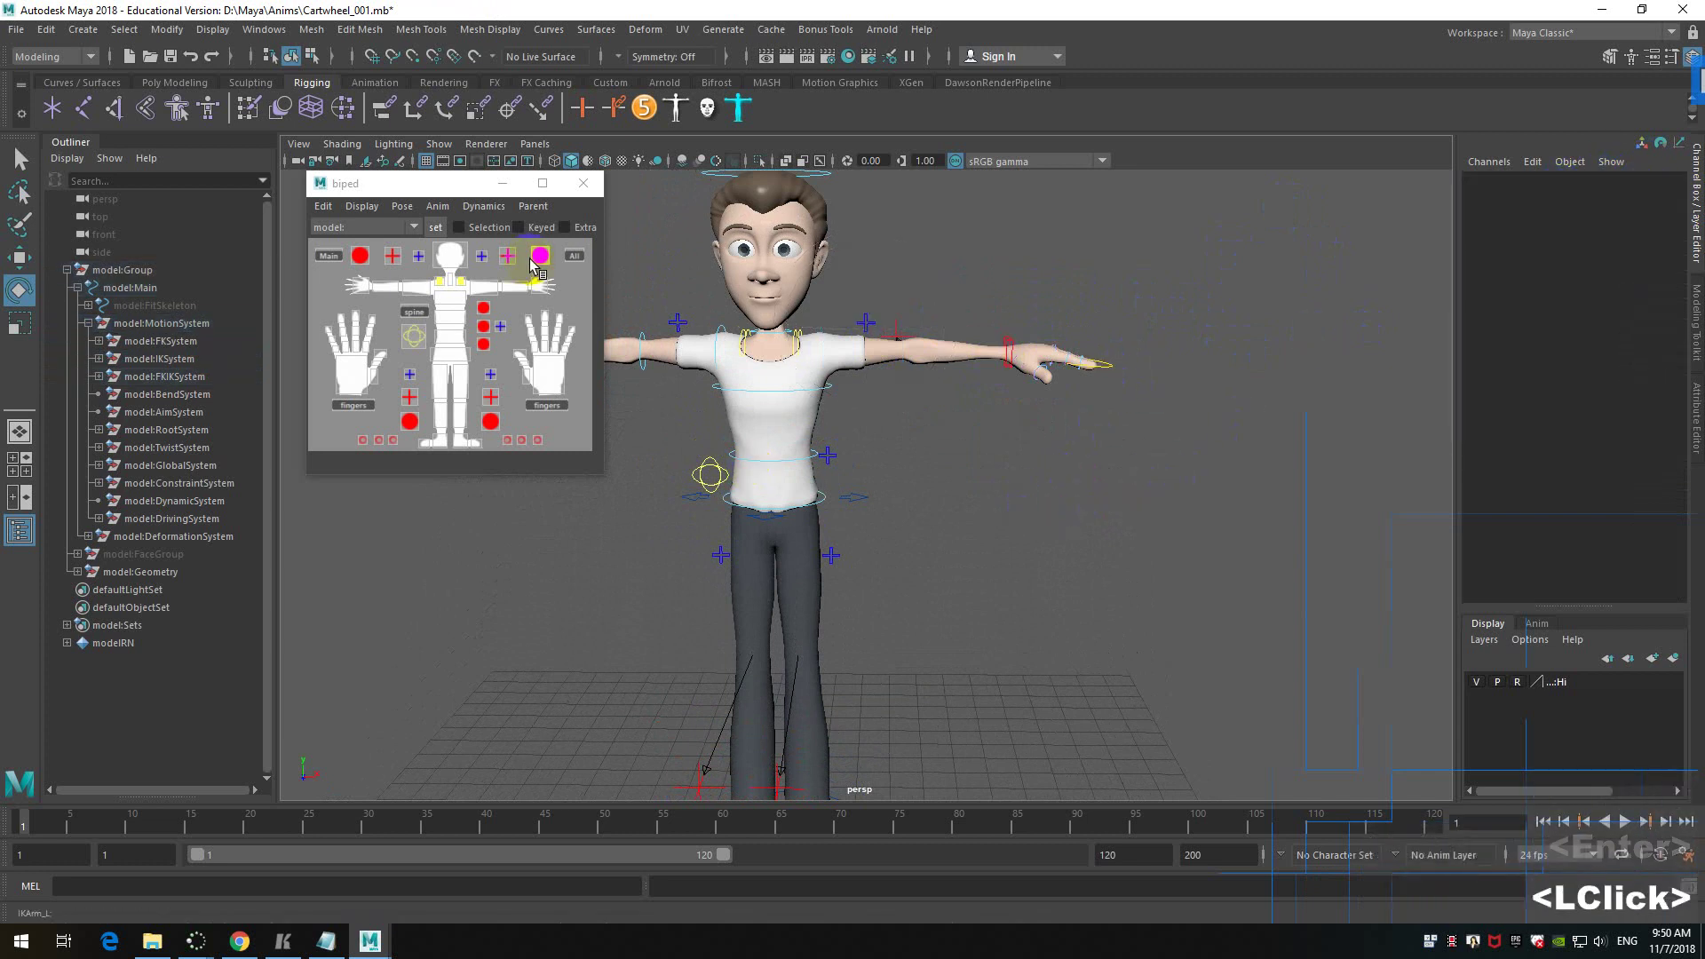
- Try moving the left arm's IK hand control with the Move tool, undo the move, and deselect it
{"action": "left_click", "coordinate": [540, 255]}
{"action": "left_click_drag", "start_coordinate": [1202, 298], "coordinate": [1138, 311], "text": "alt"}
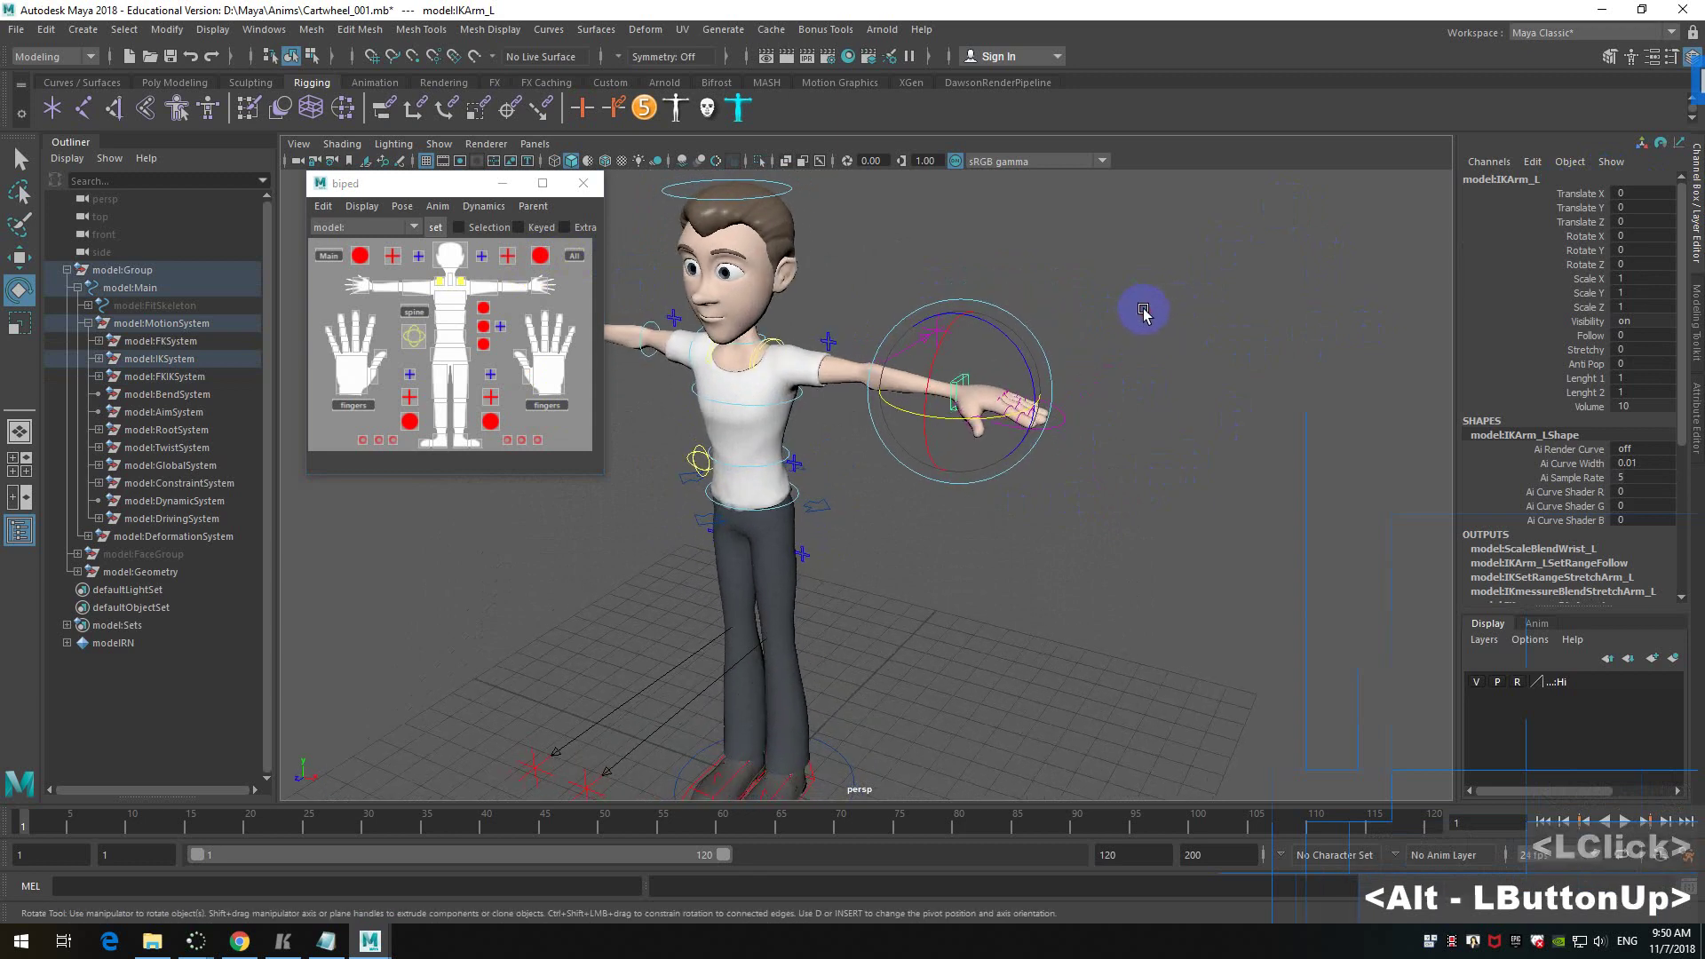
{"action": "scroll", "coordinate": [1127, 332], "scroll_direction": "up", "scroll_amount": 2, "text": "alt"}
{"action": "key", "text": "w"}
{"action": "left_click_drag", "start_coordinate": [1000, 331], "coordinate": [1107, 365]}
{"action": "key", "text": "ctrl+z"}
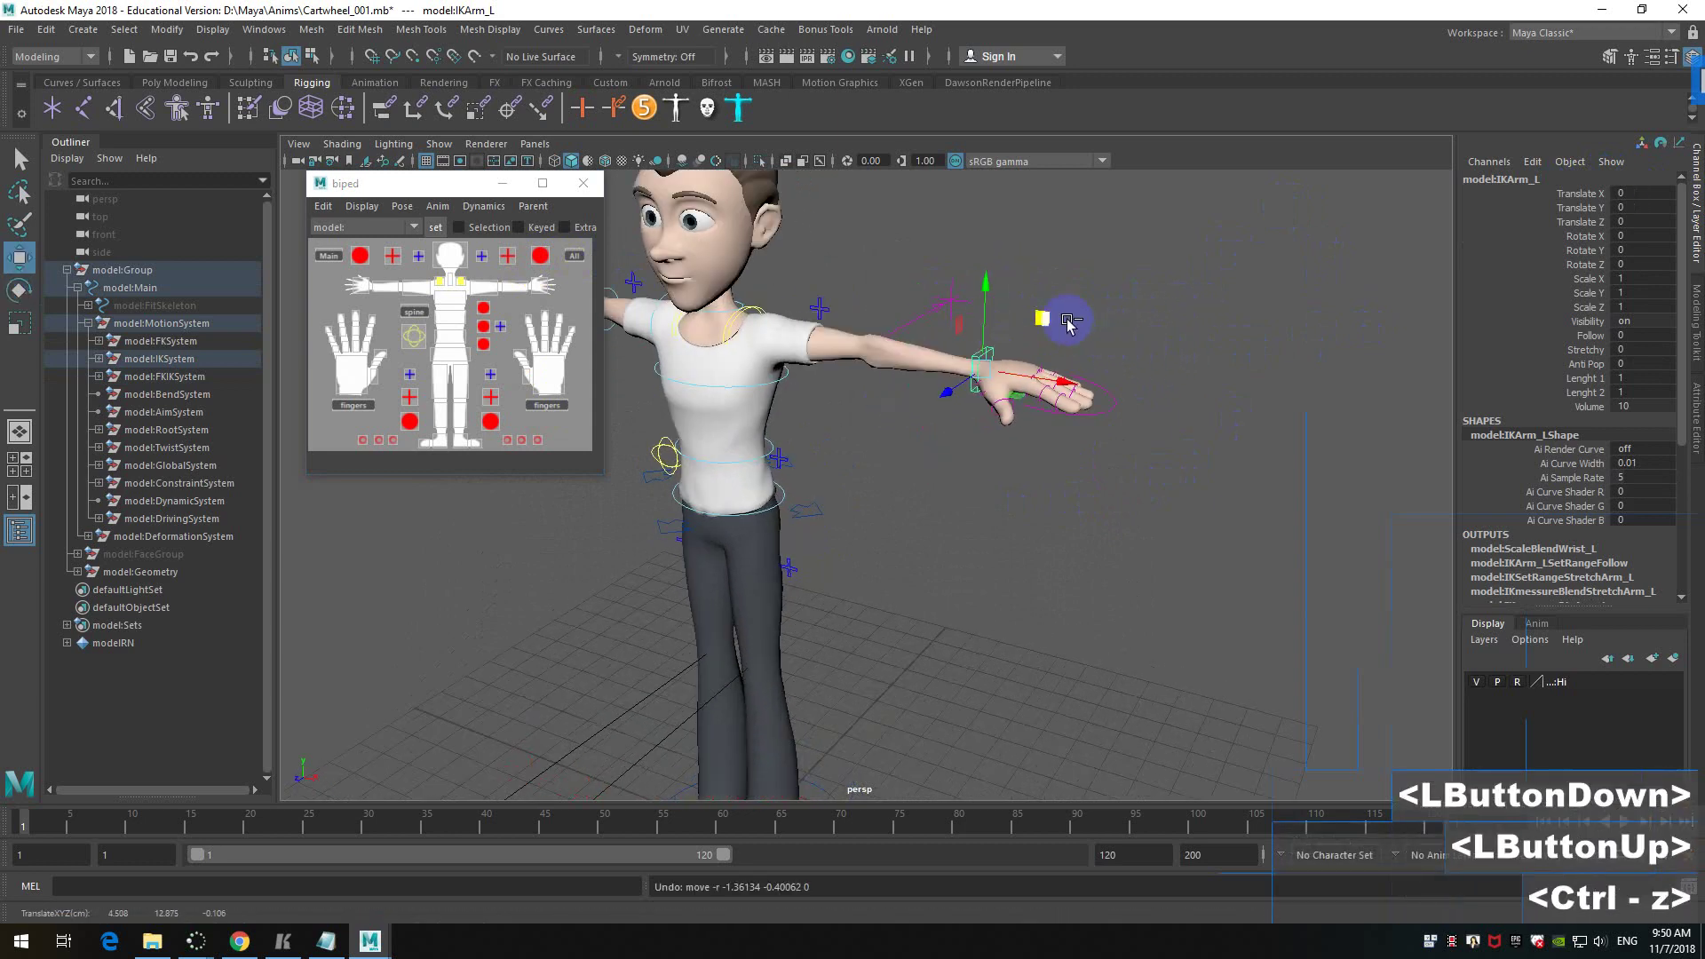
{"action": "left_click", "coordinate": [956, 321]}
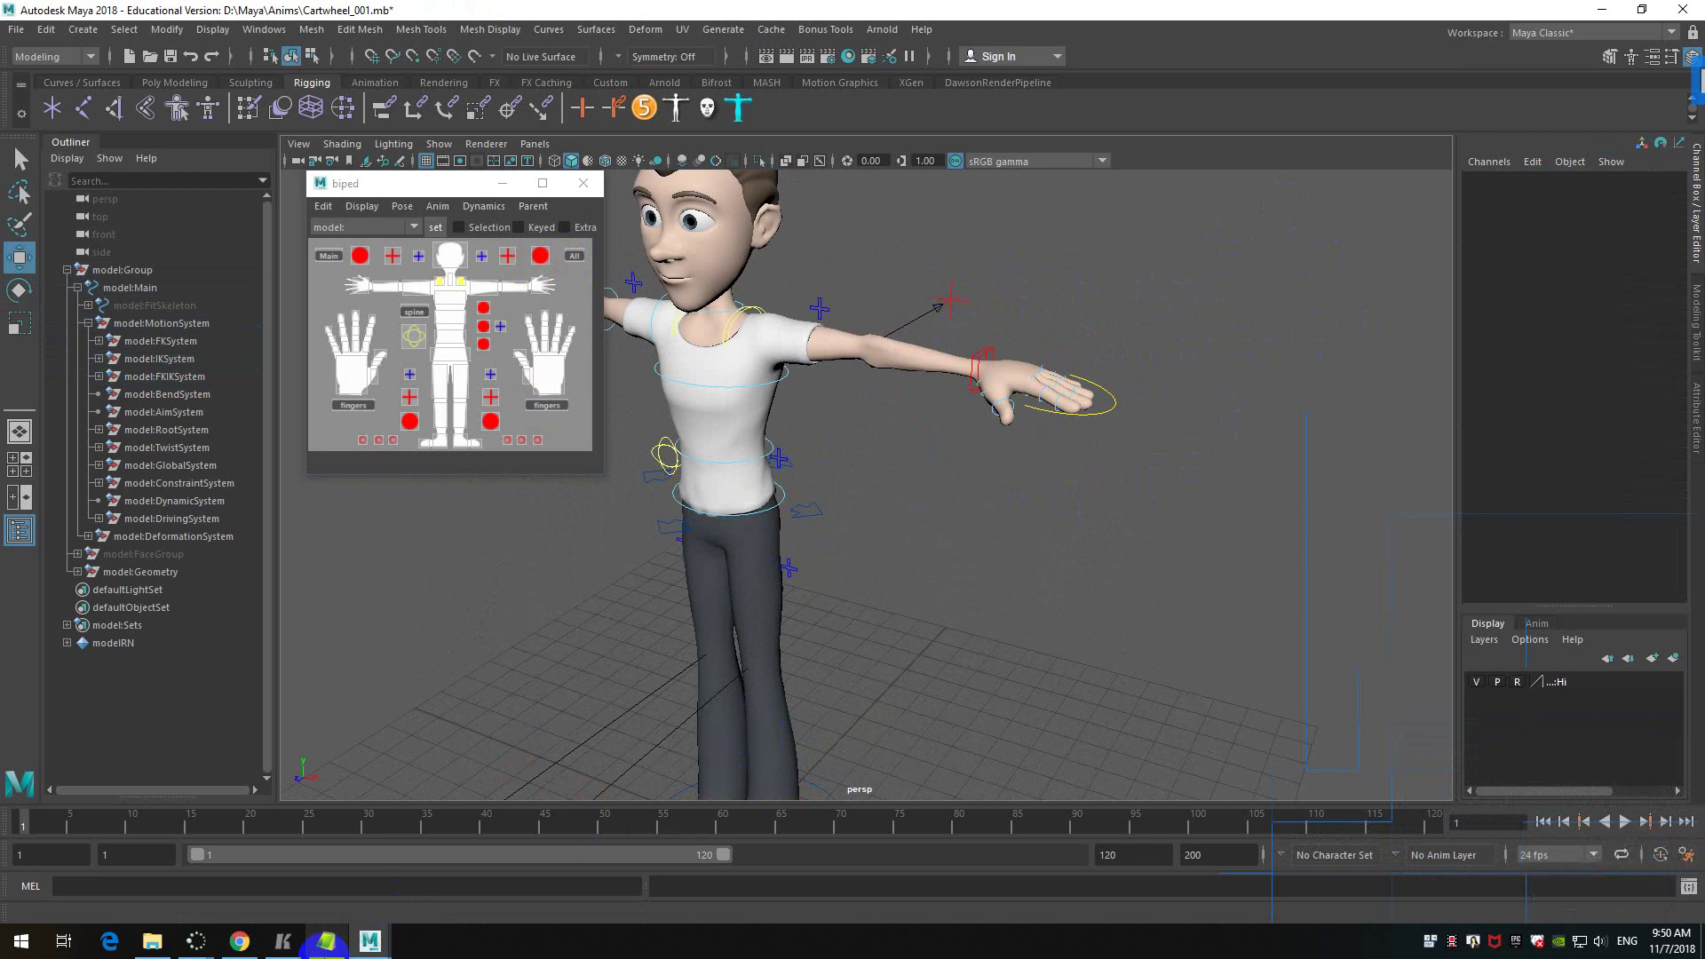
- Switch to Notepad, review the rig topics from foot controls to the global hand attribute, and minimize the notes
{"action": "left_click", "coordinate": [328, 943]}
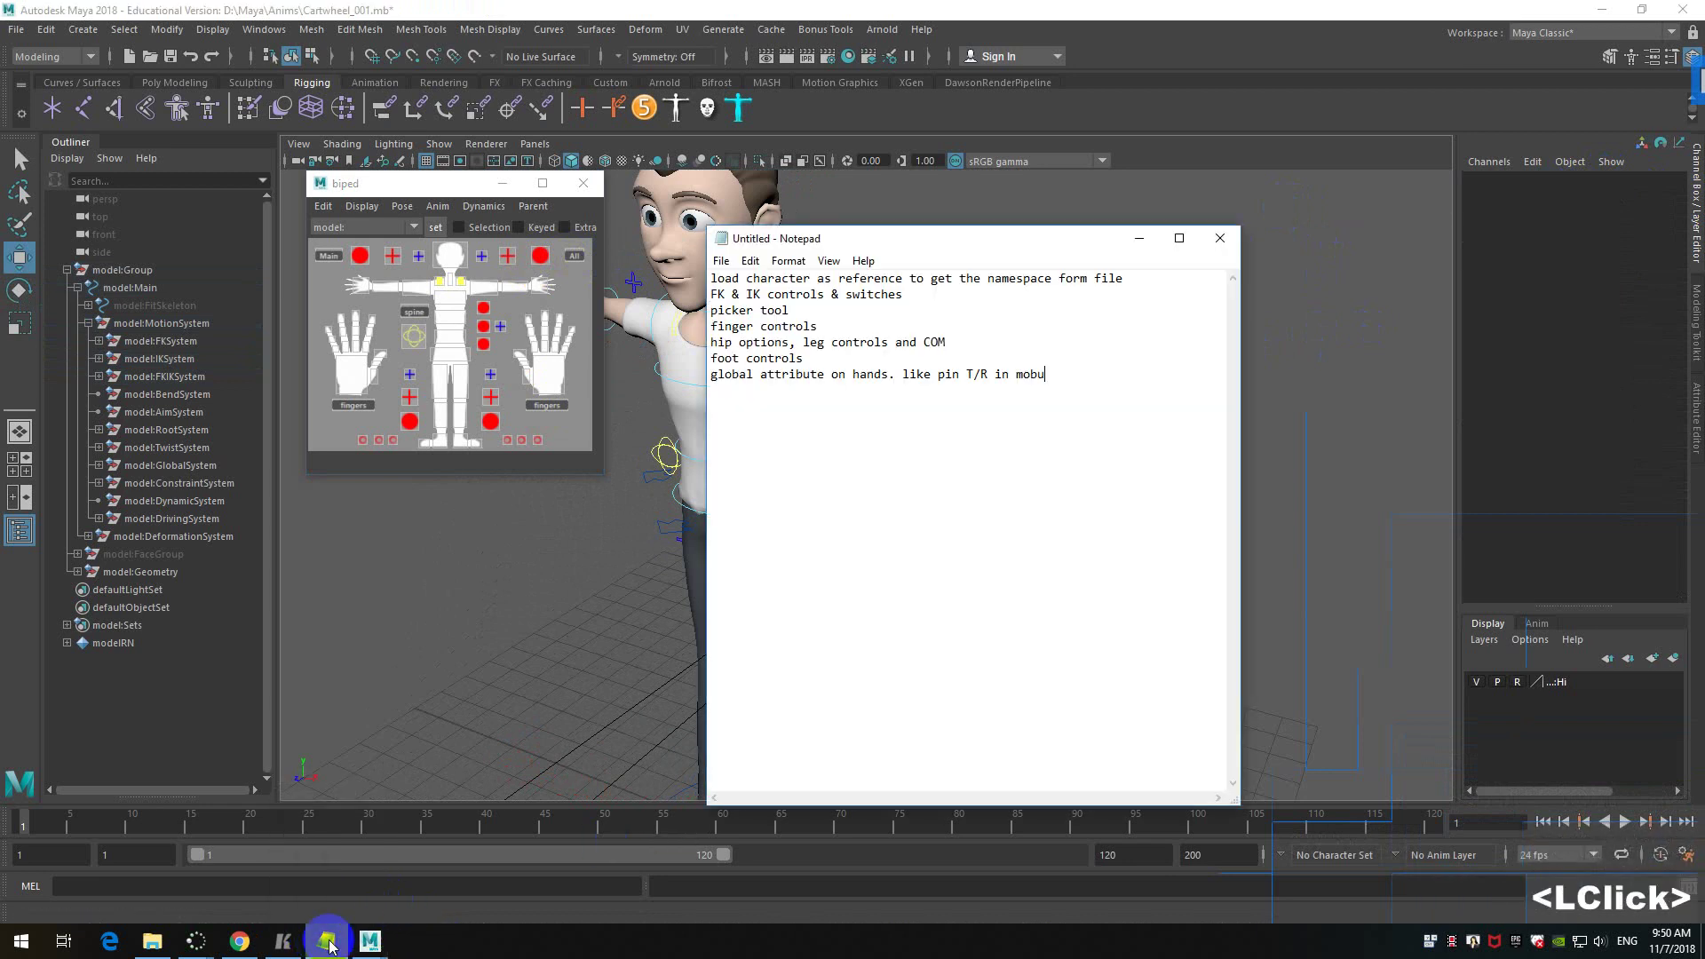
{"action": "left_click", "coordinate": [913, 342]}
{"action": "left_click", "coordinate": [823, 378]}
{"action": "left_click", "coordinate": [845, 375]}
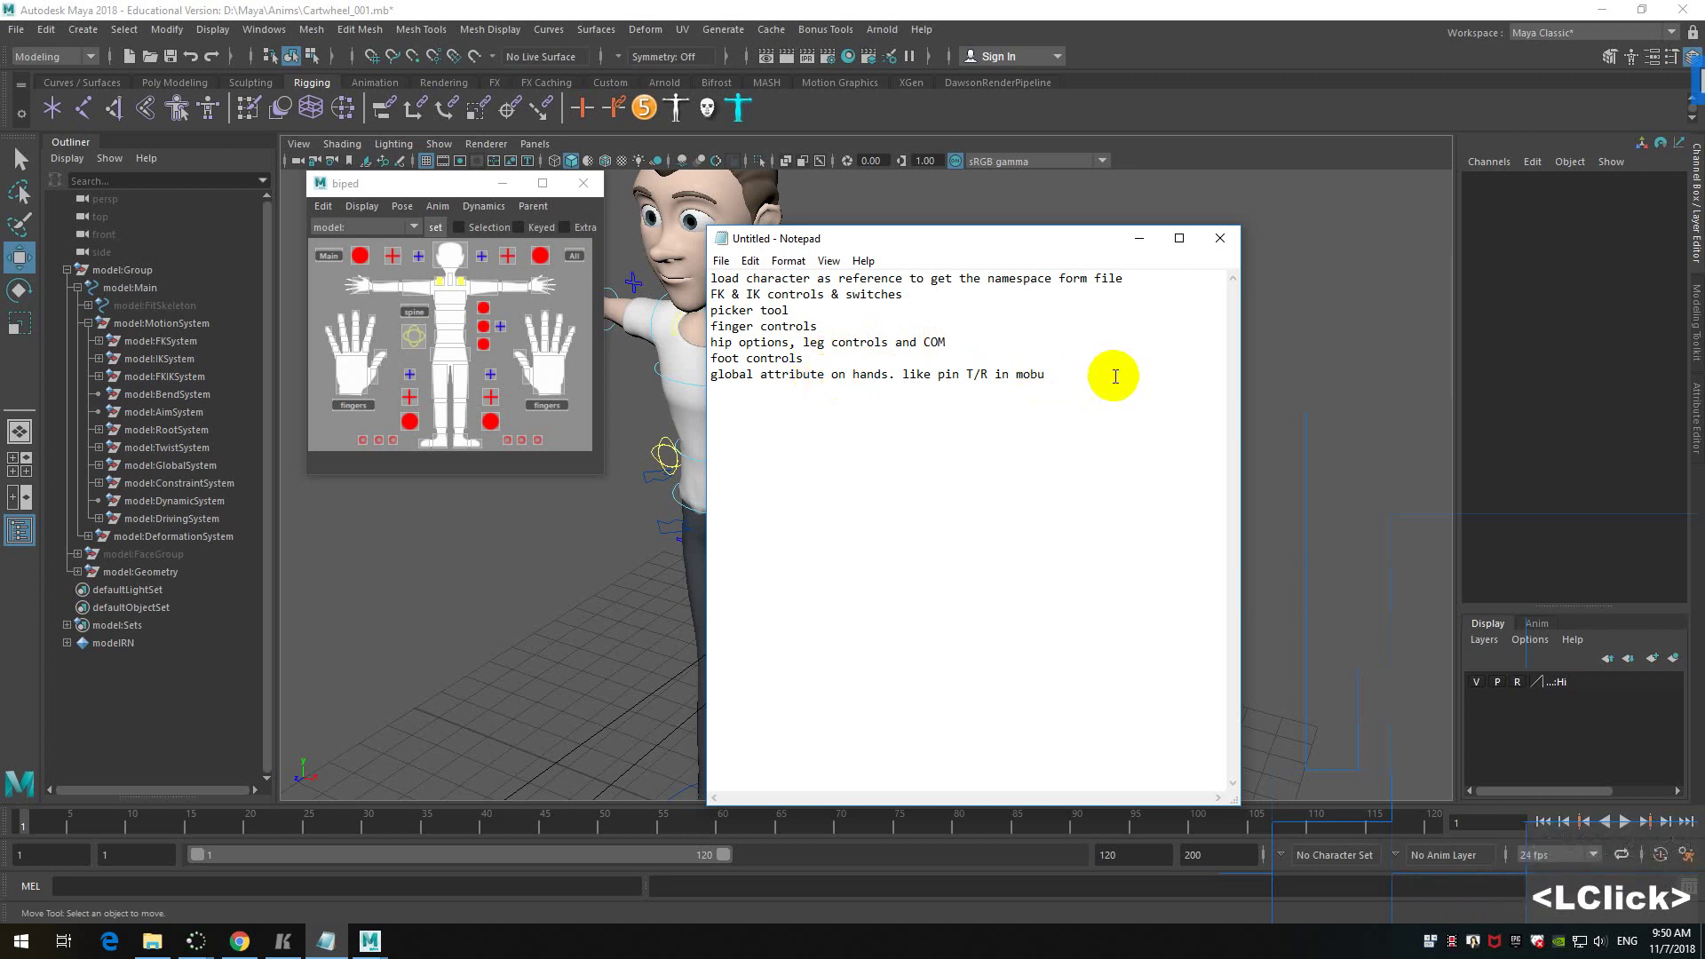
{"action": "left_click", "coordinate": [1142, 238]}
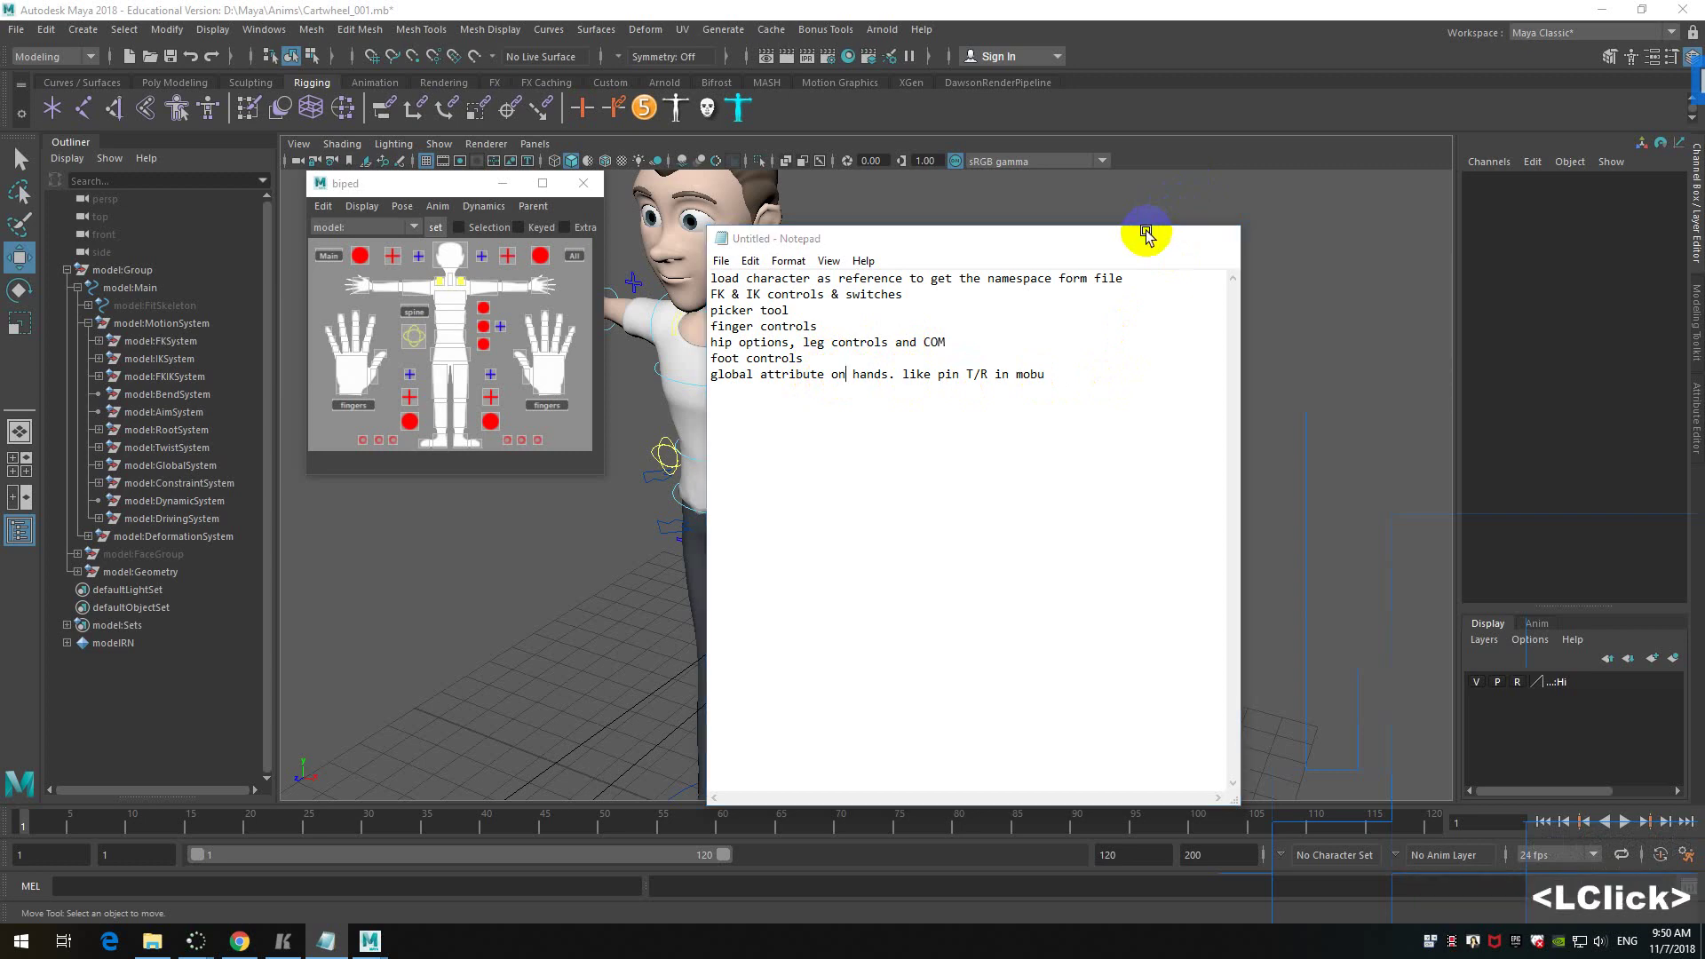
- Select the left foot's IK leg control around the shoe in the viewport
{"action": "middle_click_drag", "start_coordinate": [914, 667], "coordinate": [1016, 373], "text": "alt"}
{"action": "scroll", "coordinate": [982, 534], "scroll_direction": "up", "scroll_amount": 3, "text": "alt"}
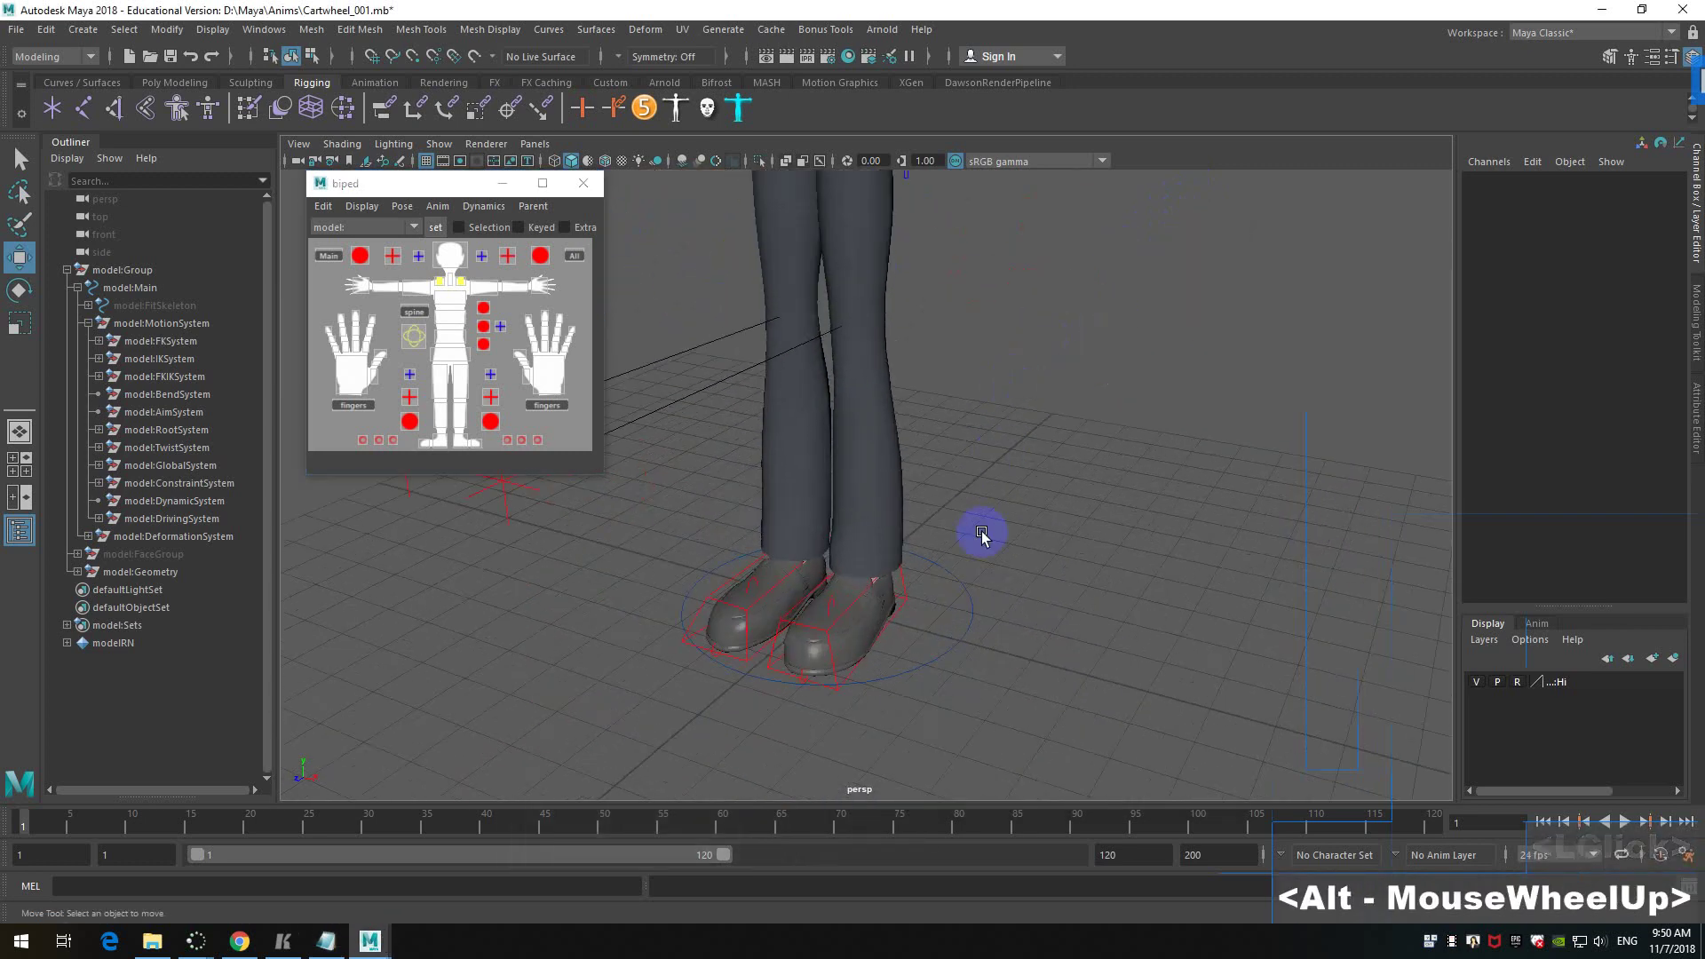
{"action": "left_click", "coordinate": [902, 598]}
{"action": "left_click_drag", "start_coordinate": [1134, 533], "coordinate": [1071, 503], "text": "alt"}
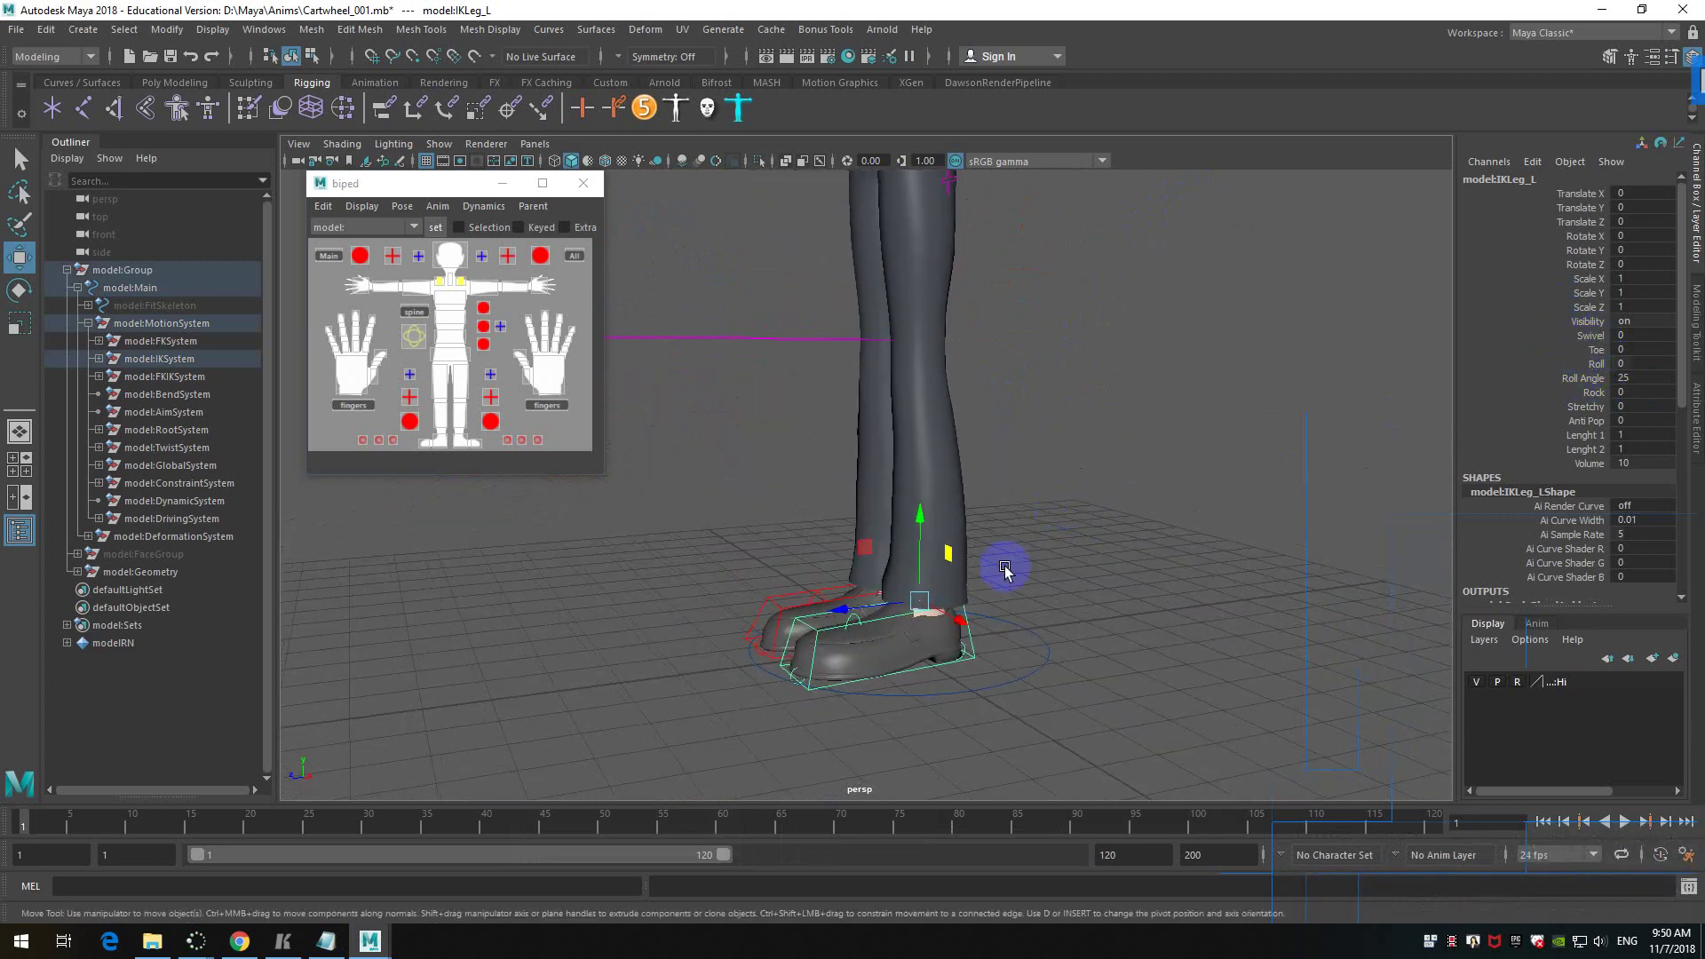
{"action": "left_click_drag", "start_coordinate": [1094, 519], "coordinate": [1028, 545], "text": "alt"}
{"action": "scroll", "coordinate": [1038, 550], "scroll_direction": "up", "scroll_amount": 2, "text": "alt"}
{"action": "left_click", "coordinate": [1050, 706]}
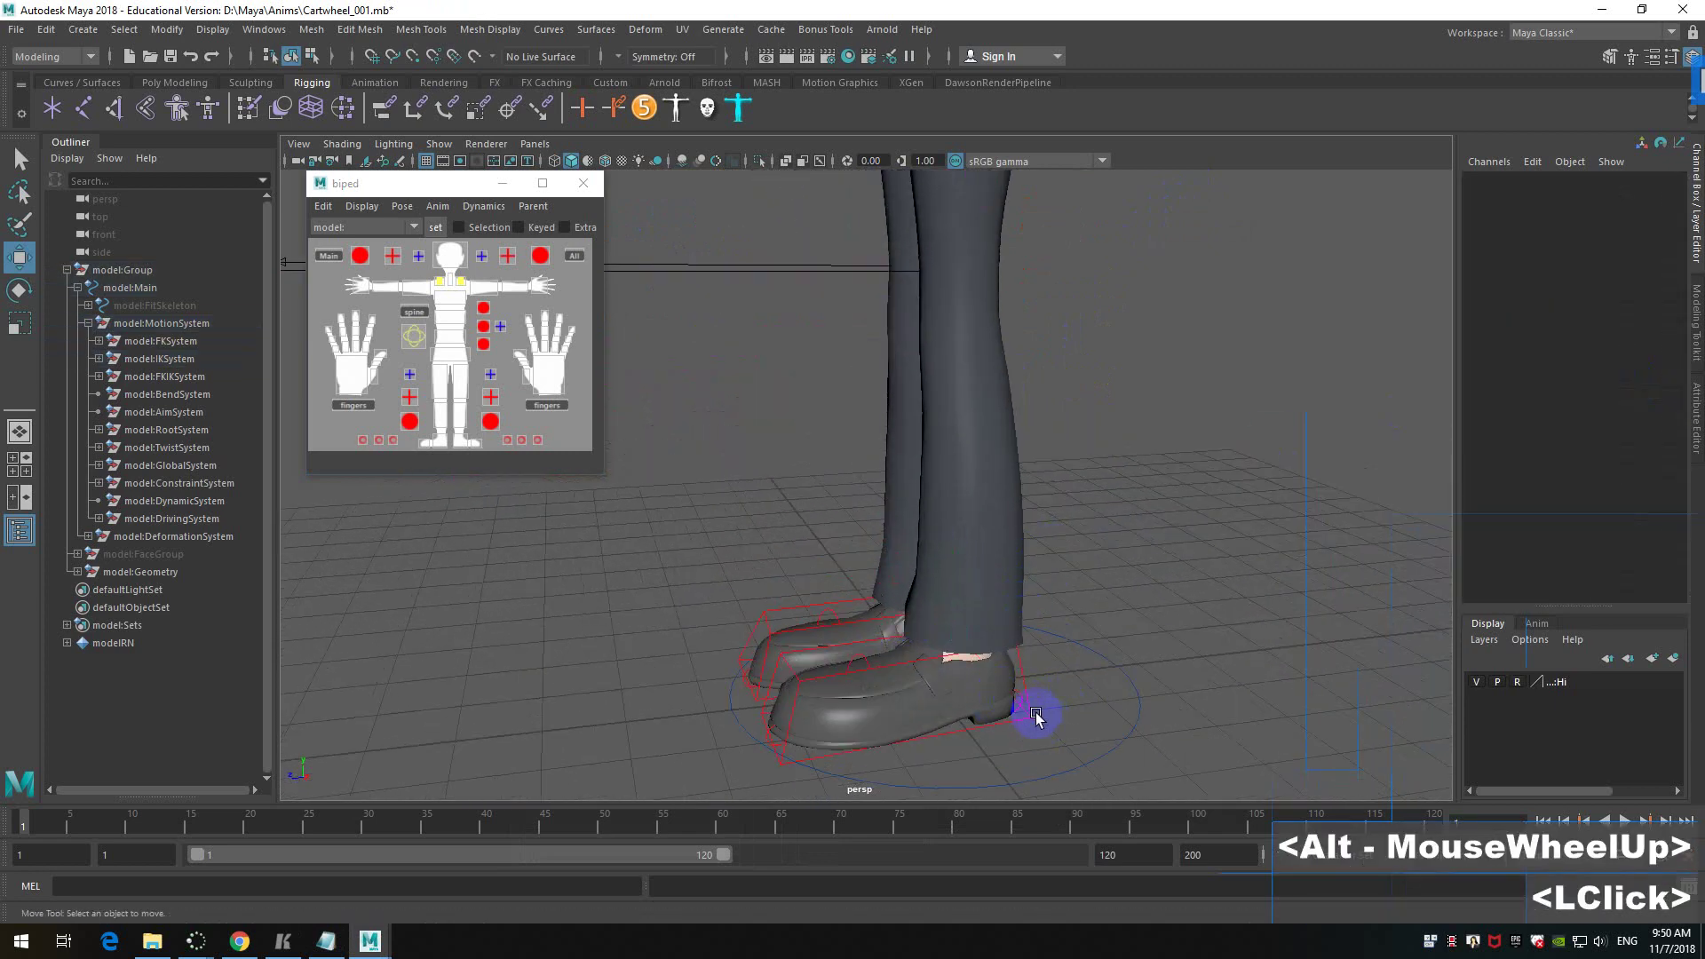
{"action": "left_click", "coordinate": [1028, 702]}
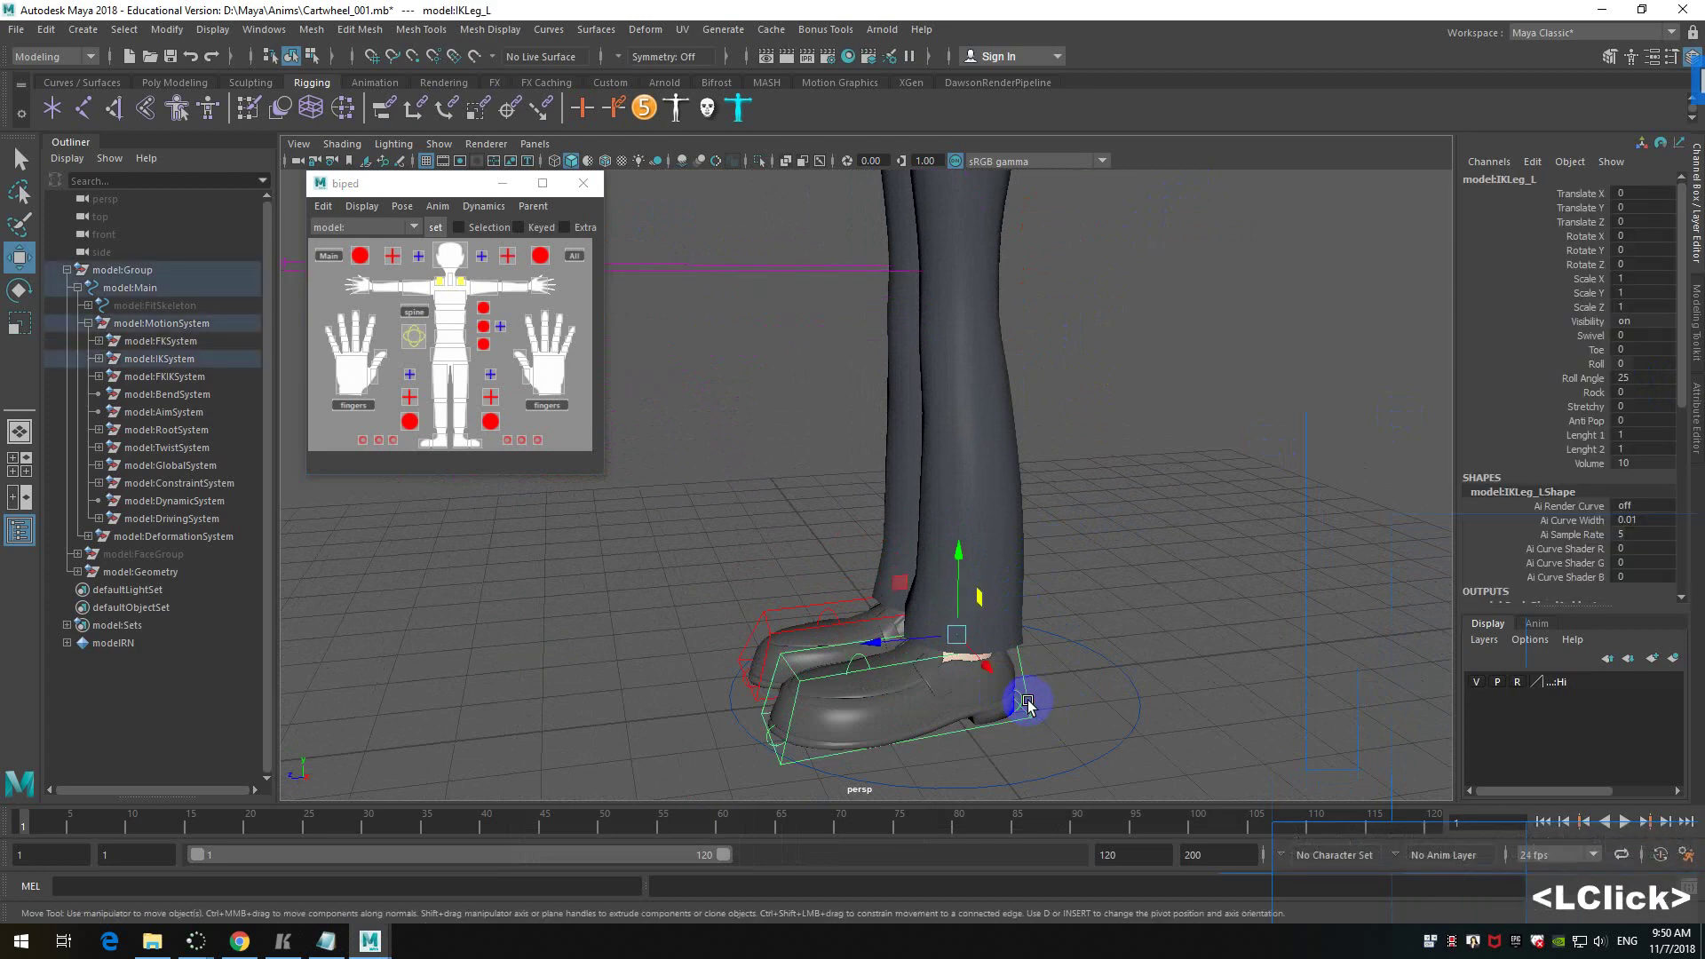
- Select the left foot's toe roll control (RollToes_L) above the front of the shoe
{"action": "scroll", "coordinate": [1037, 584], "scroll_direction": "up", "scroll_amount": 2, "text": "alt"}
{"action": "left_click_drag", "start_coordinate": [1037, 583], "coordinate": [883, 685], "text": "alt"}
{"action": "left_click", "coordinate": [883, 685]}
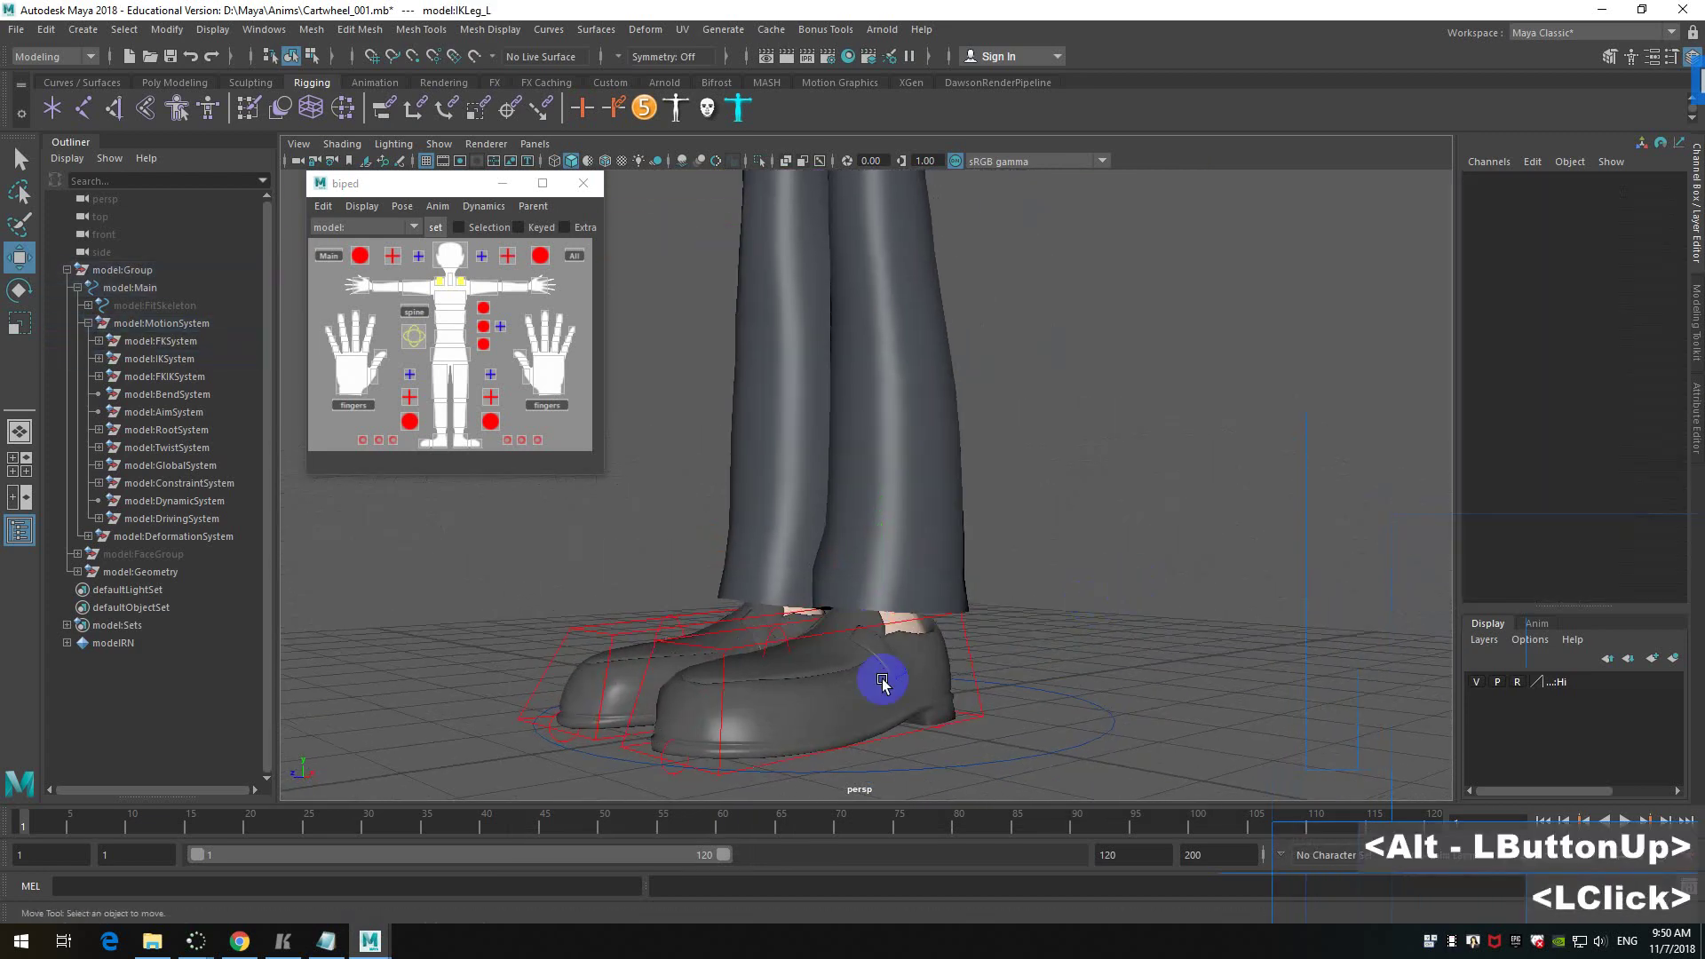
{"action": "left_click", "coordinate": [783, 632]}
{"action": "left_click_drag", "start_coordinate": [862, 698], "coordinate": [1084, 704], "text": "alt"}
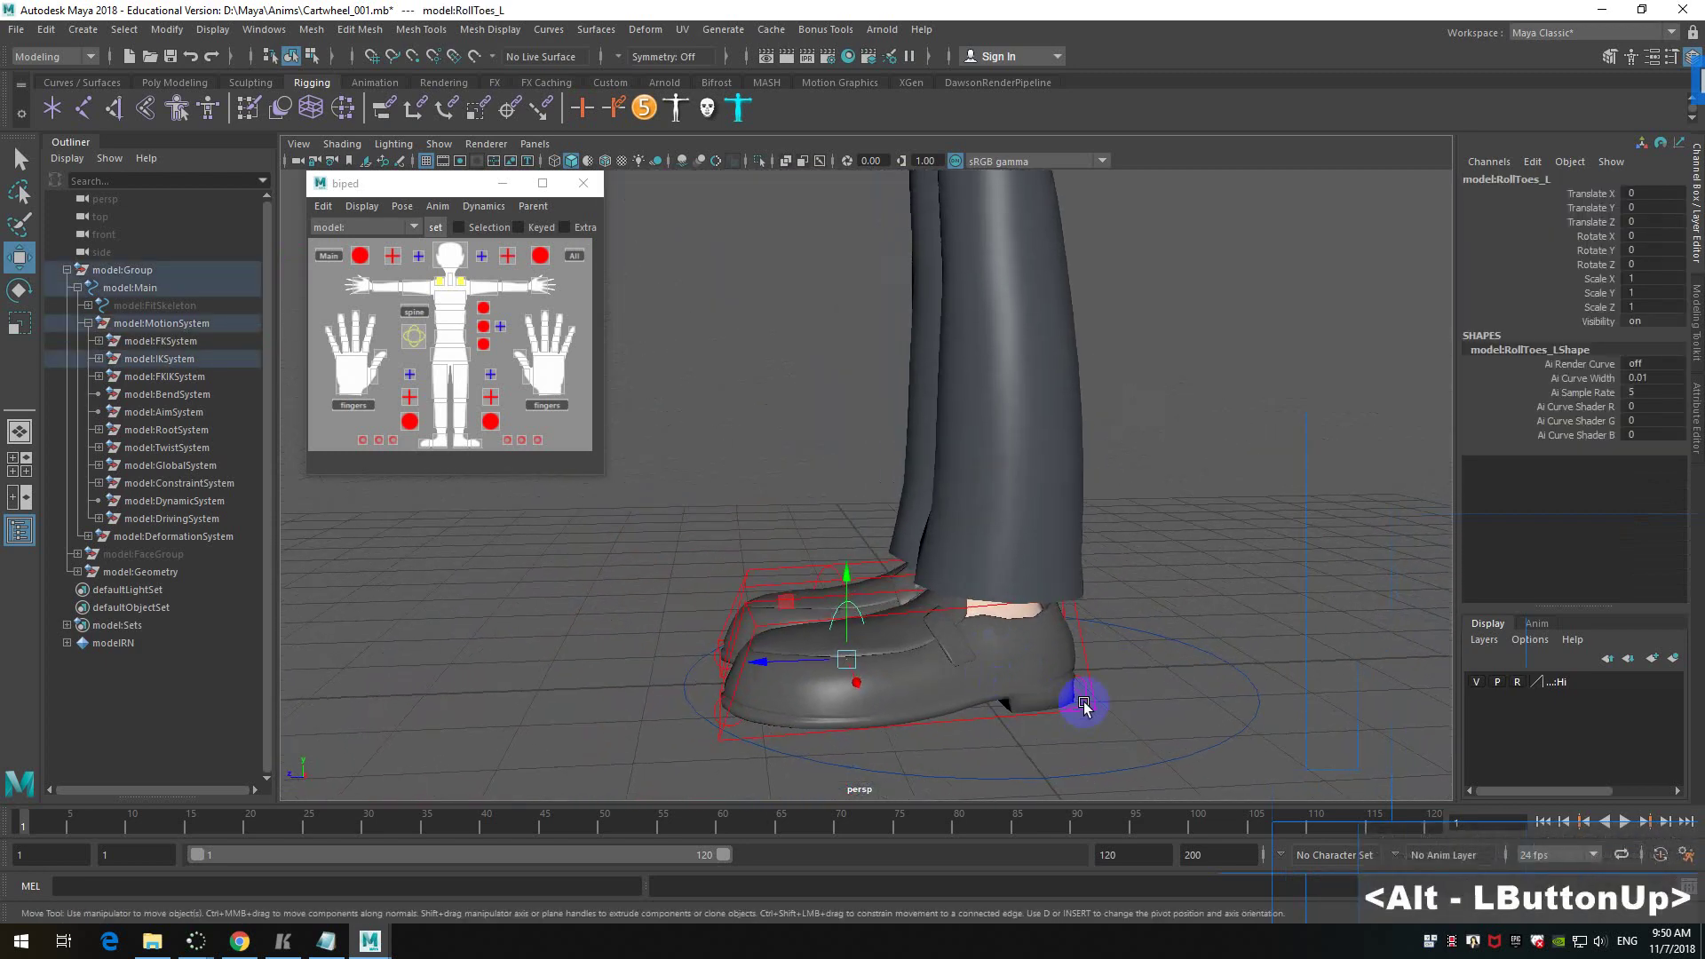
- Try adjusting the Swivel attribute on the left IK leg control and undo the change
{"action": "left_click", "coordinate": [1095, 705]}
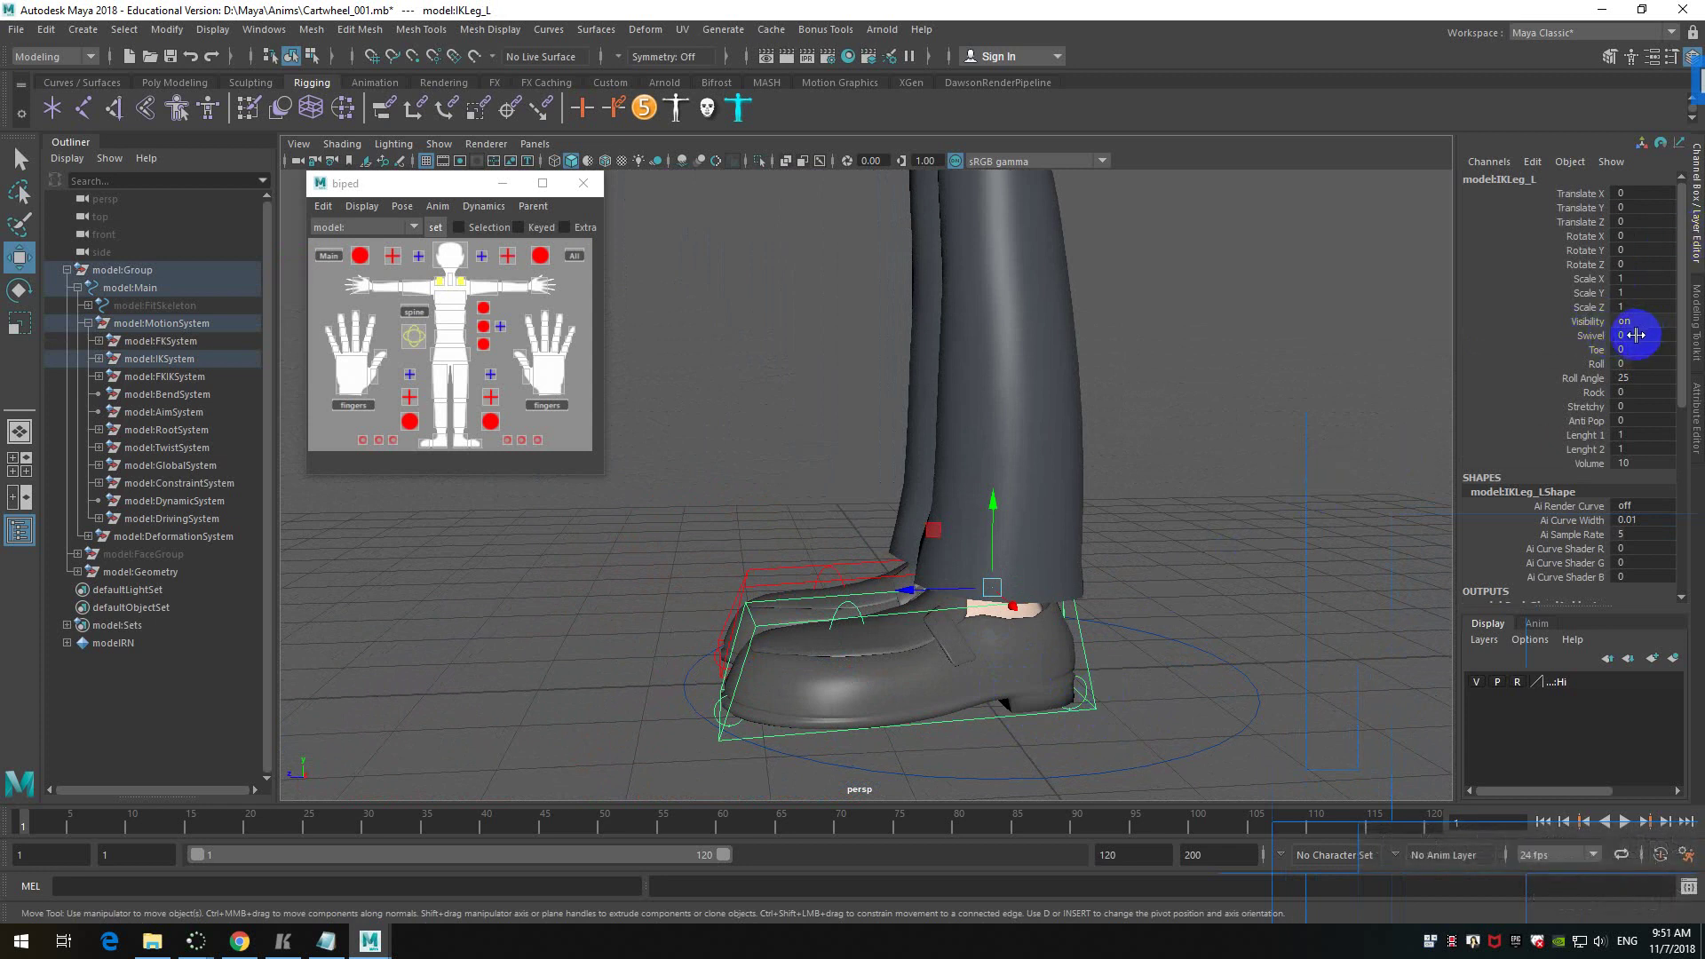
{"action": "left_click", "coordinate": [1589, 337]}
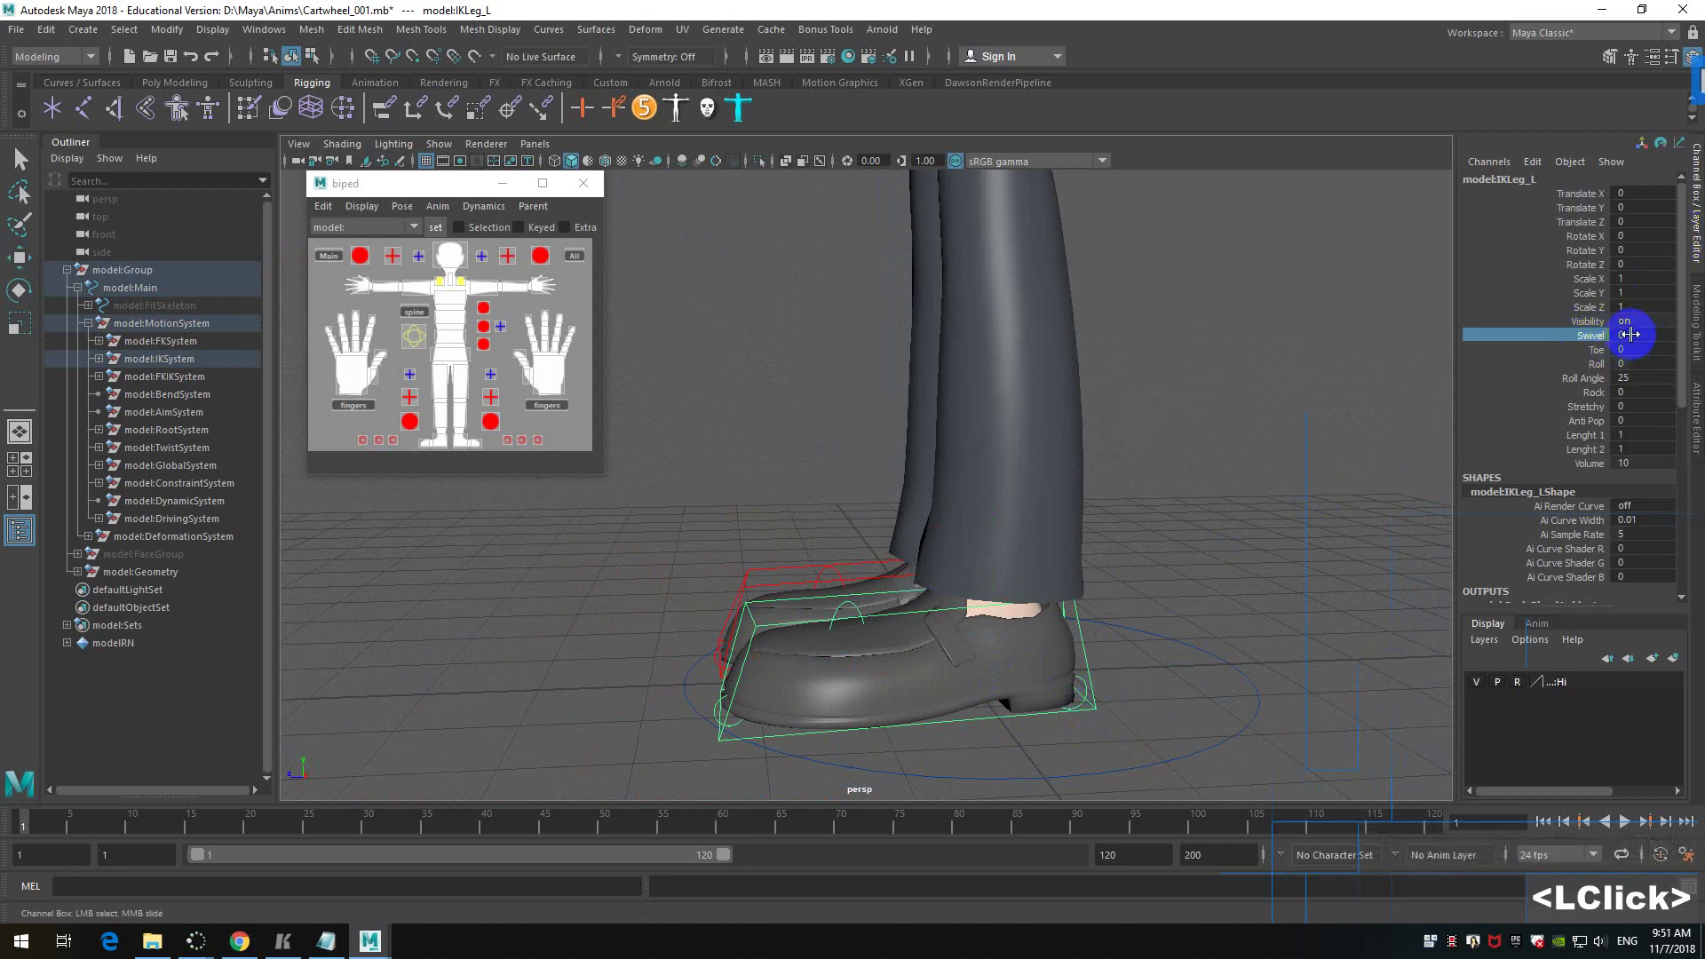
{"action": "left_click_drag", "start_coordinate": [1630, 335], "coordinate": [1660, 335]}
{"action": "left_click_drag", "start_coordinate": [1685, 335], "coordinate": [1622, 336]}
{"action": "key", "text": "ctrl+z"}
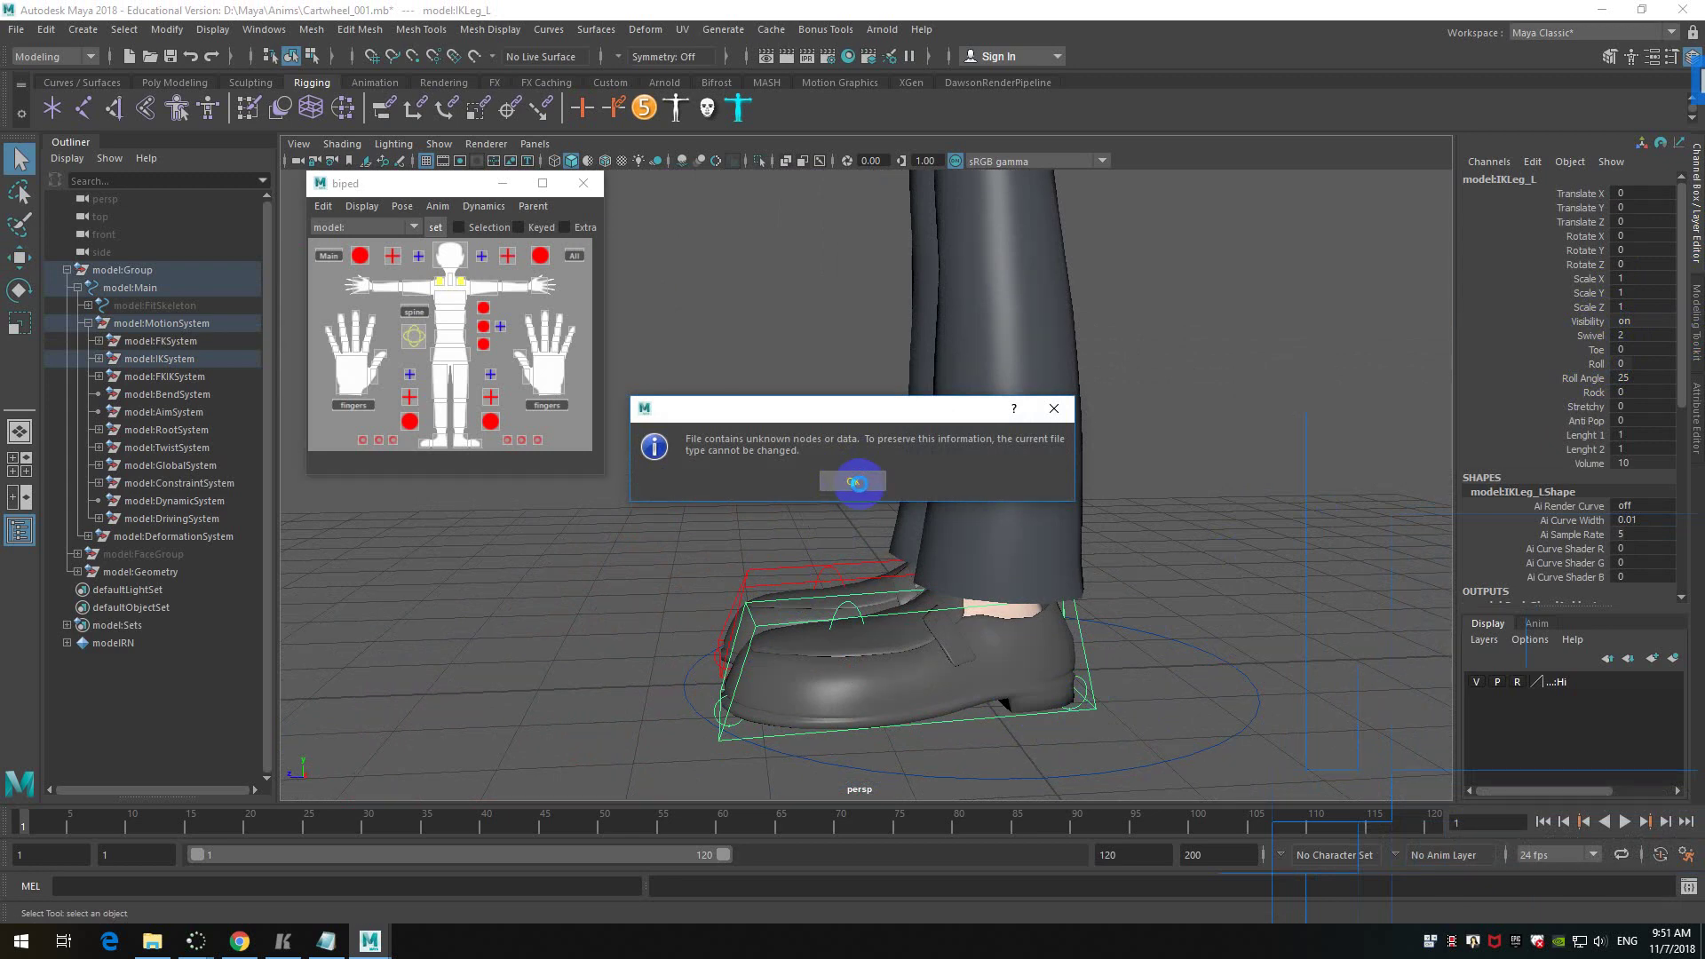
- Dismiss the message about unknown nodes and the current file type
{"action": "left_click", "coordinate": [854, 481]}
{"action": "left_click", "coordinate": [853, 481]}
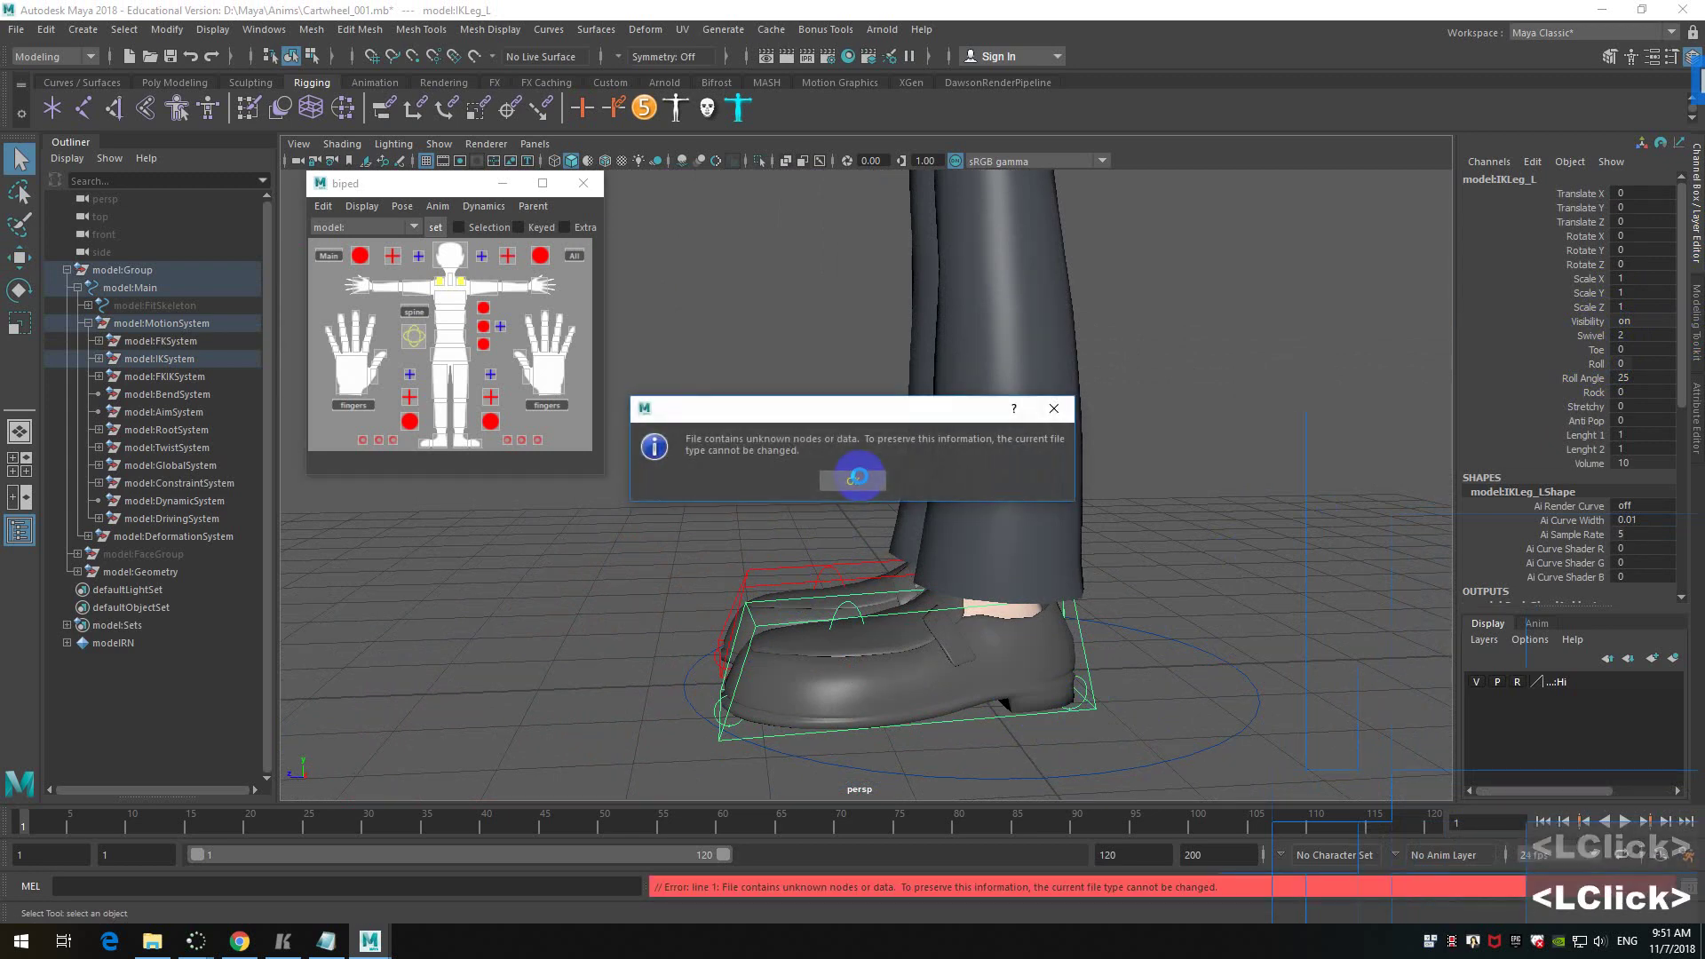
{"action": "double_click", "coordinate": [855, 480]}
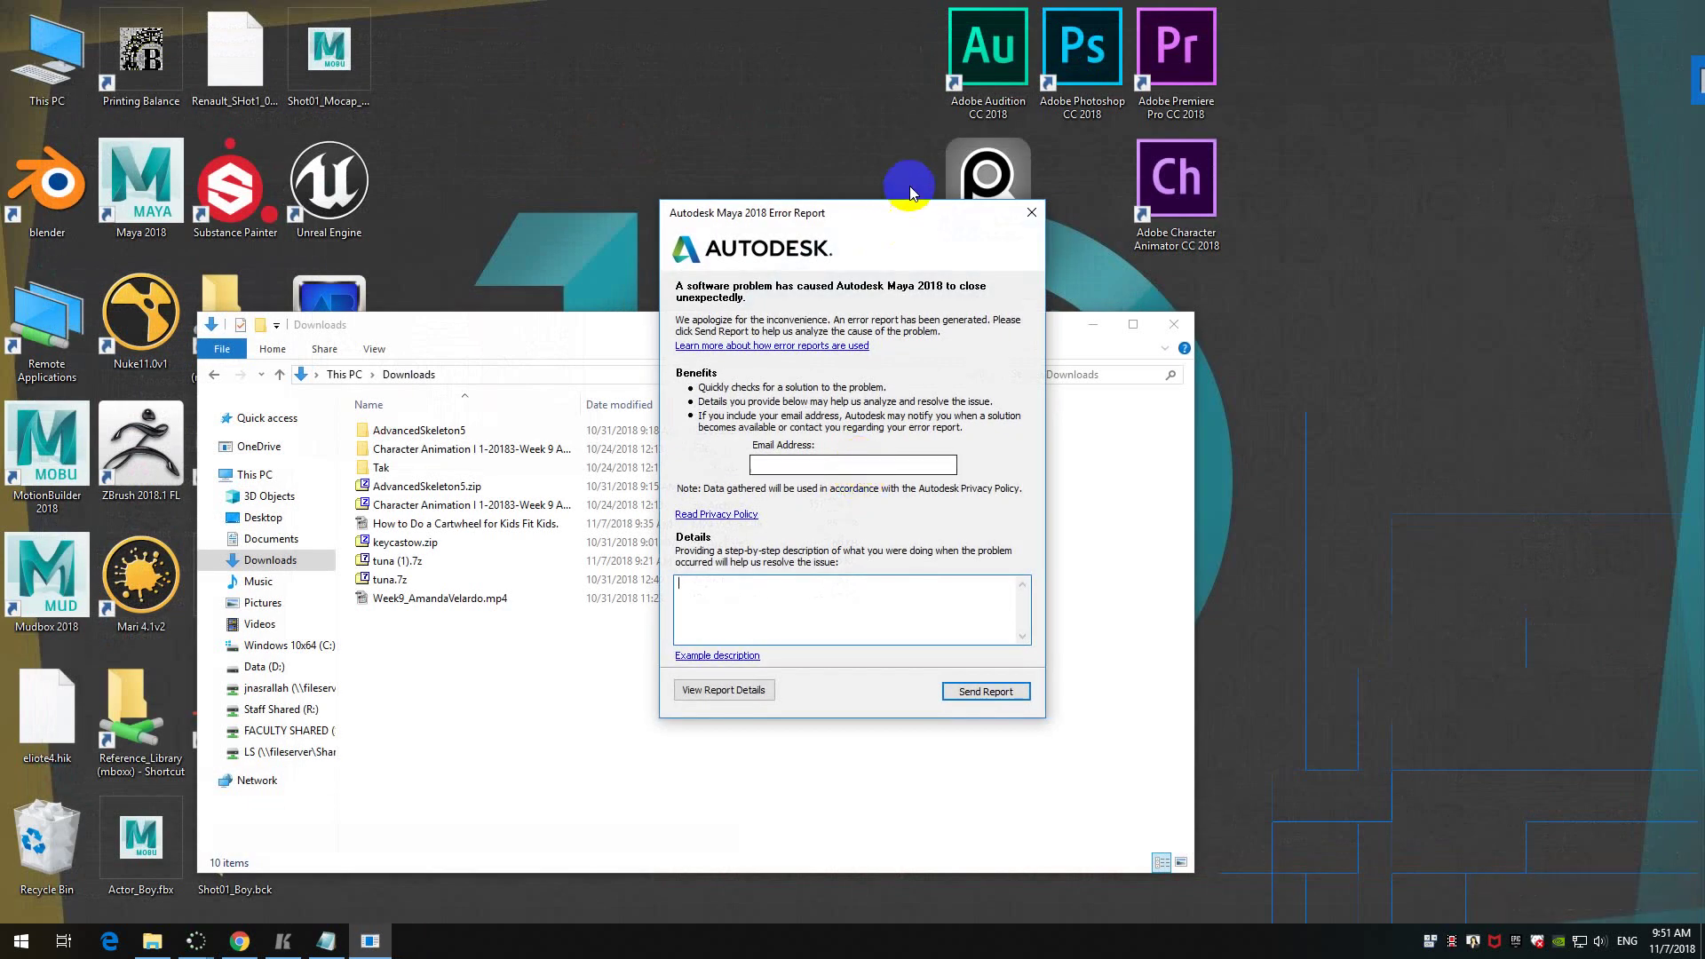
- Close the Maya error report without sending it, acknowledge the cancellation, and select the Maya 2018 desktop shortcut
{"action": "left_click_drag", "start_coordinate": [893, 217], "coordinate": [737, 170]}
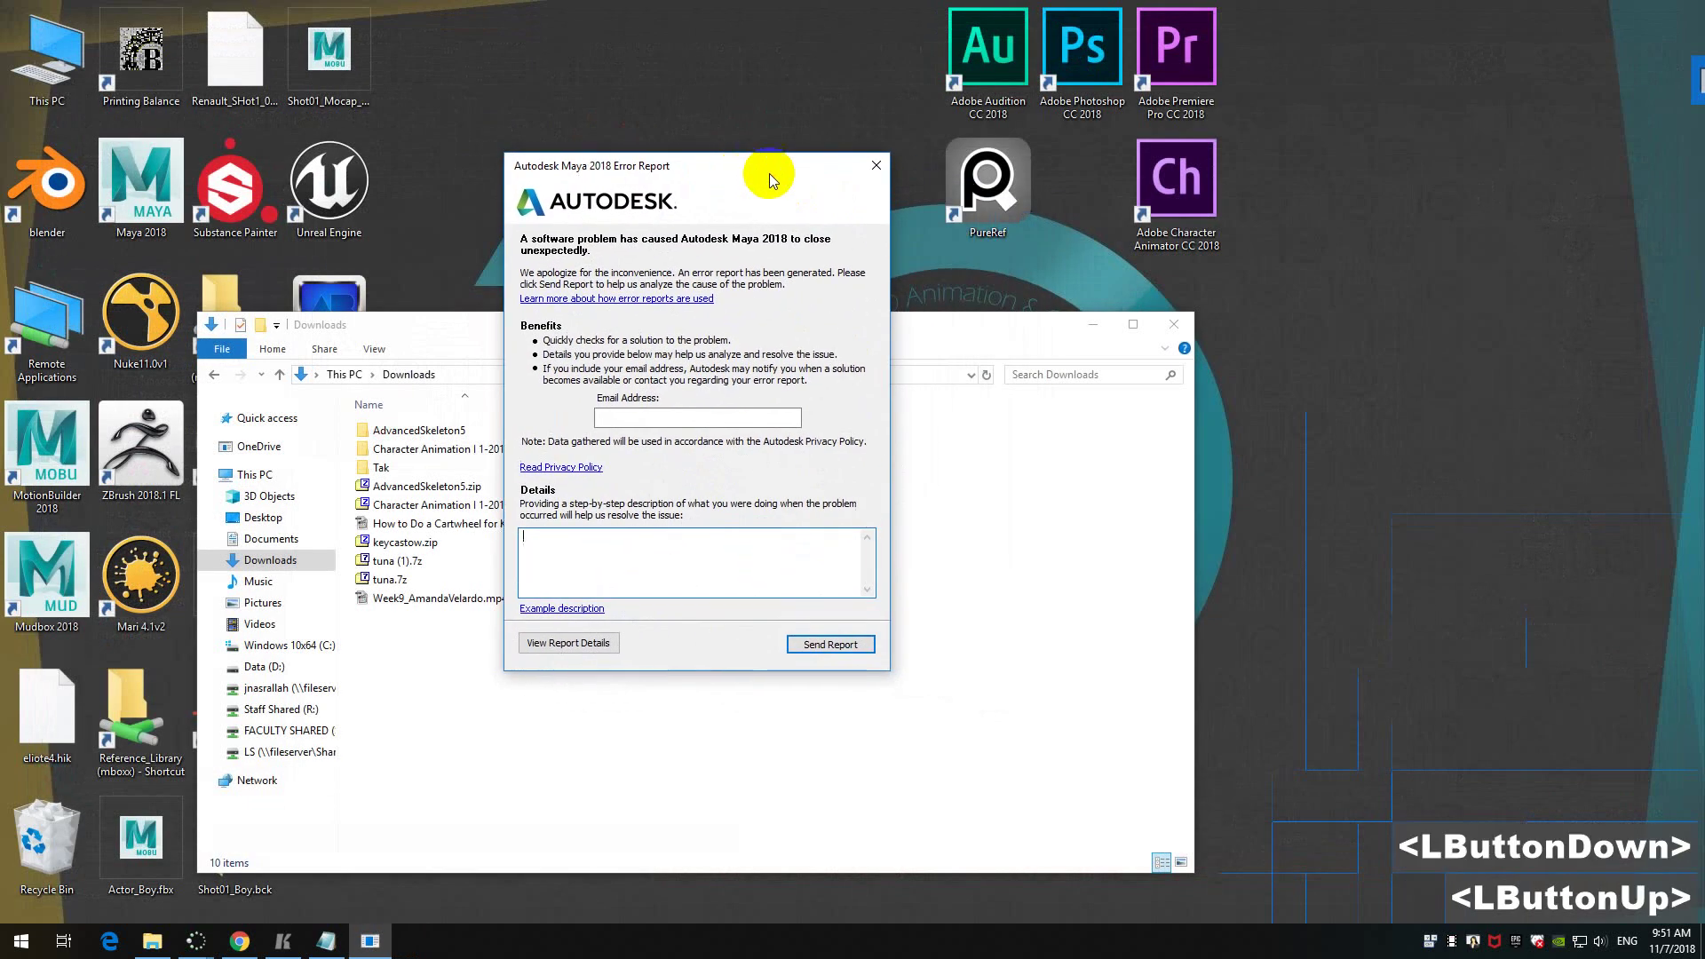
{"action": "left_click", "coordinate": [875, 167]}
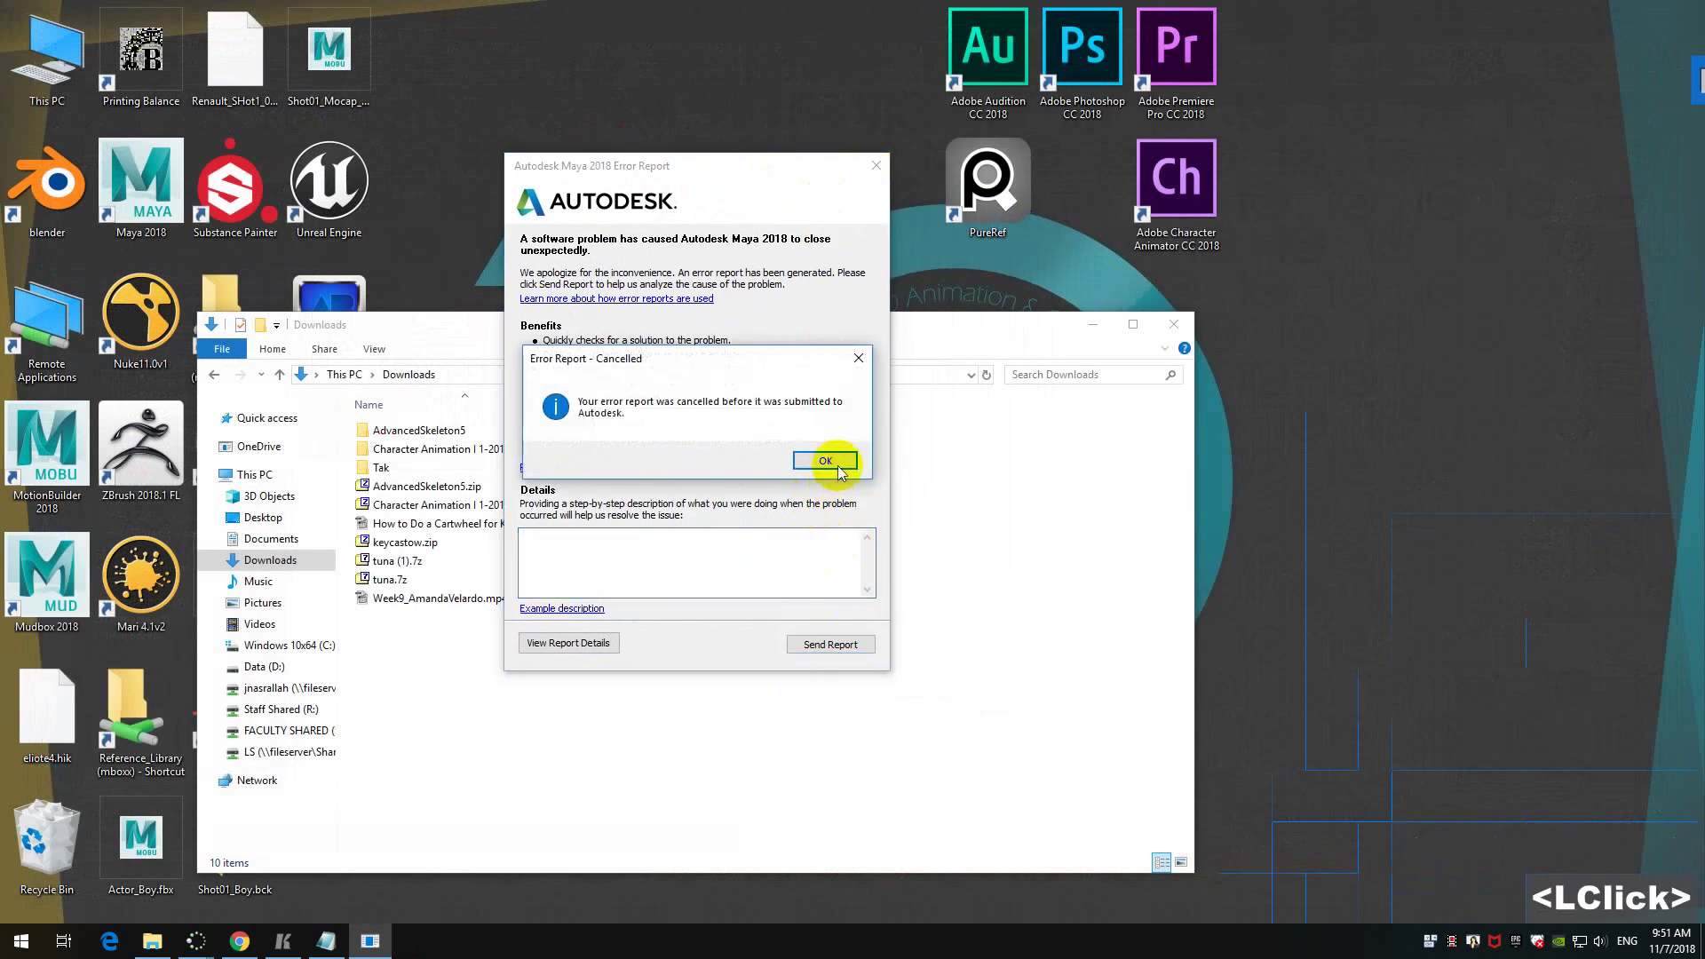
{"action": "left_click", "coordinate": [825, 461]}
{"action": "left_click", "coordinate": [119, 242]}
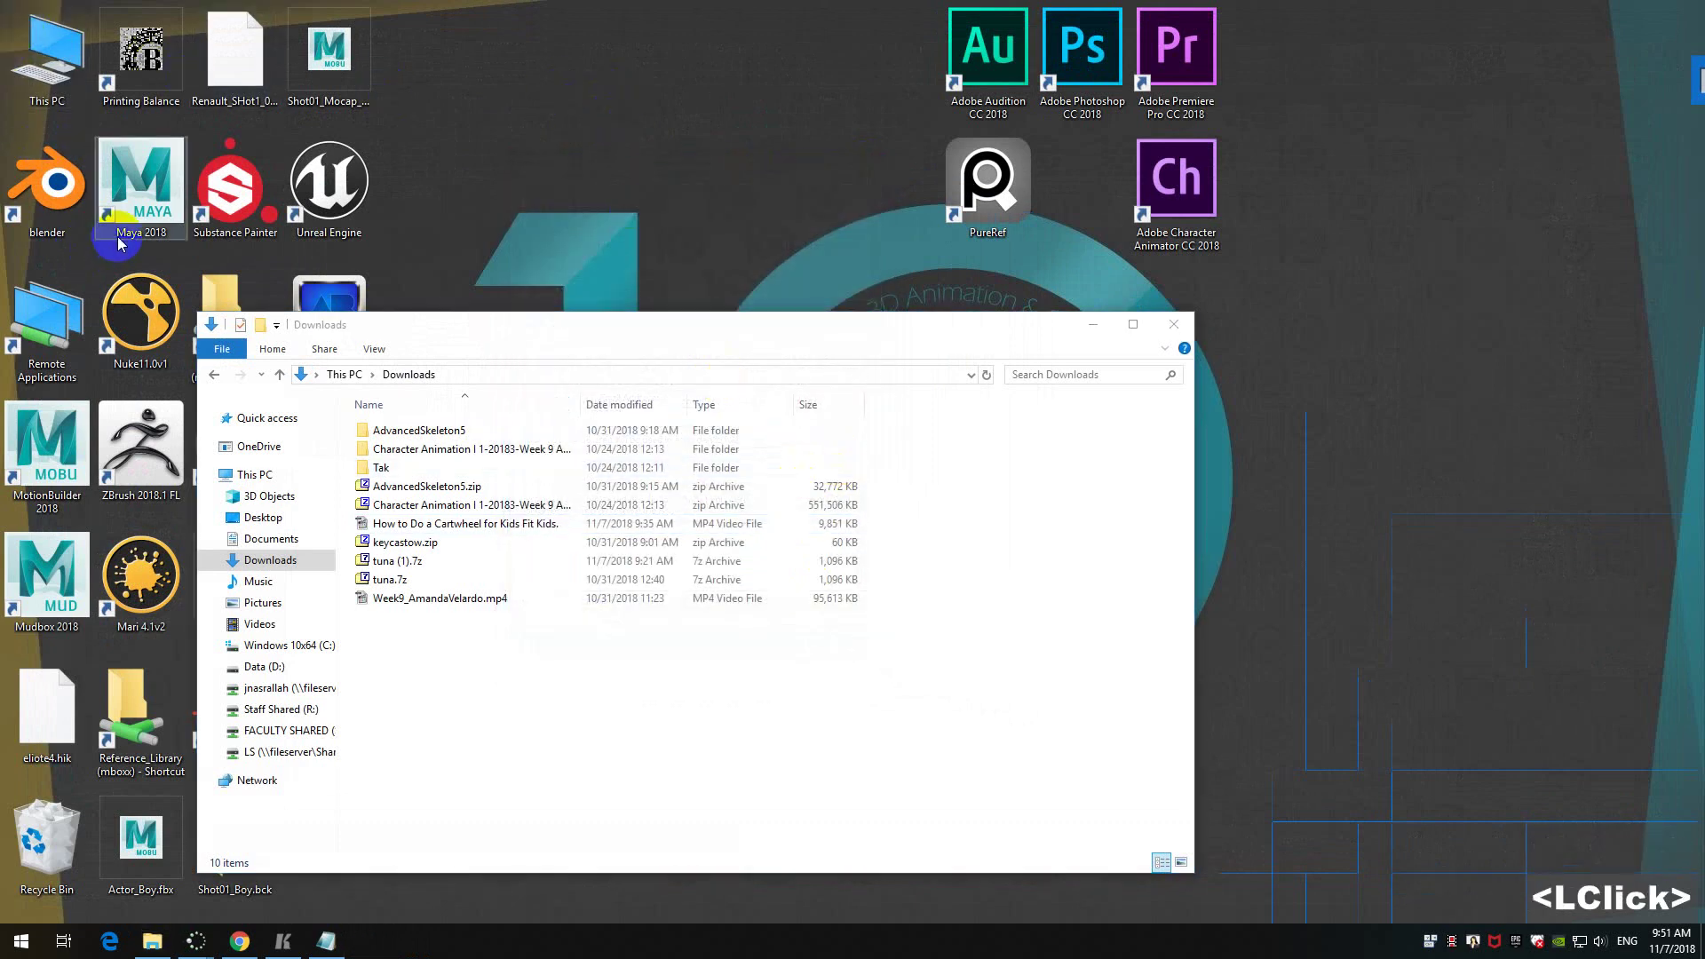
- Launch Maya 2018 from the desktop and close the crash log
{"action": "left_click", "coordinate": [590, 163]}
{"action": "left_click", "coordinate": [149, 160]}
{"action": "double_click", "coordinate": [149, 159]}
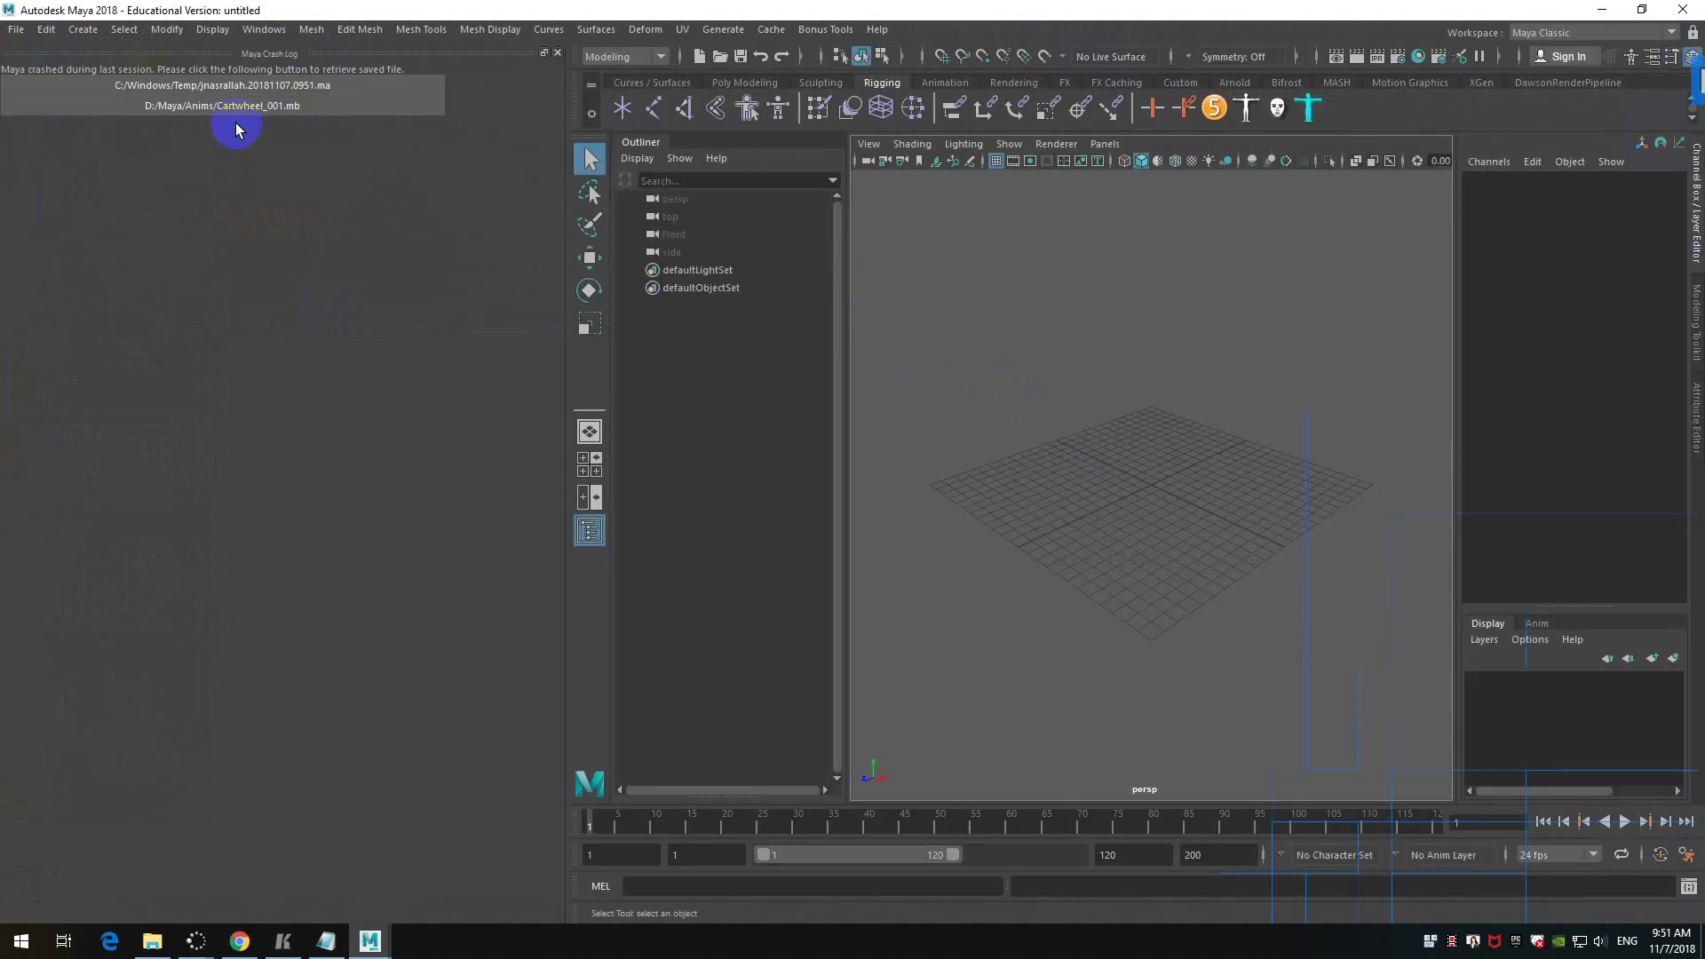
{"action": "left_click", "coordinate": [558, 52]}
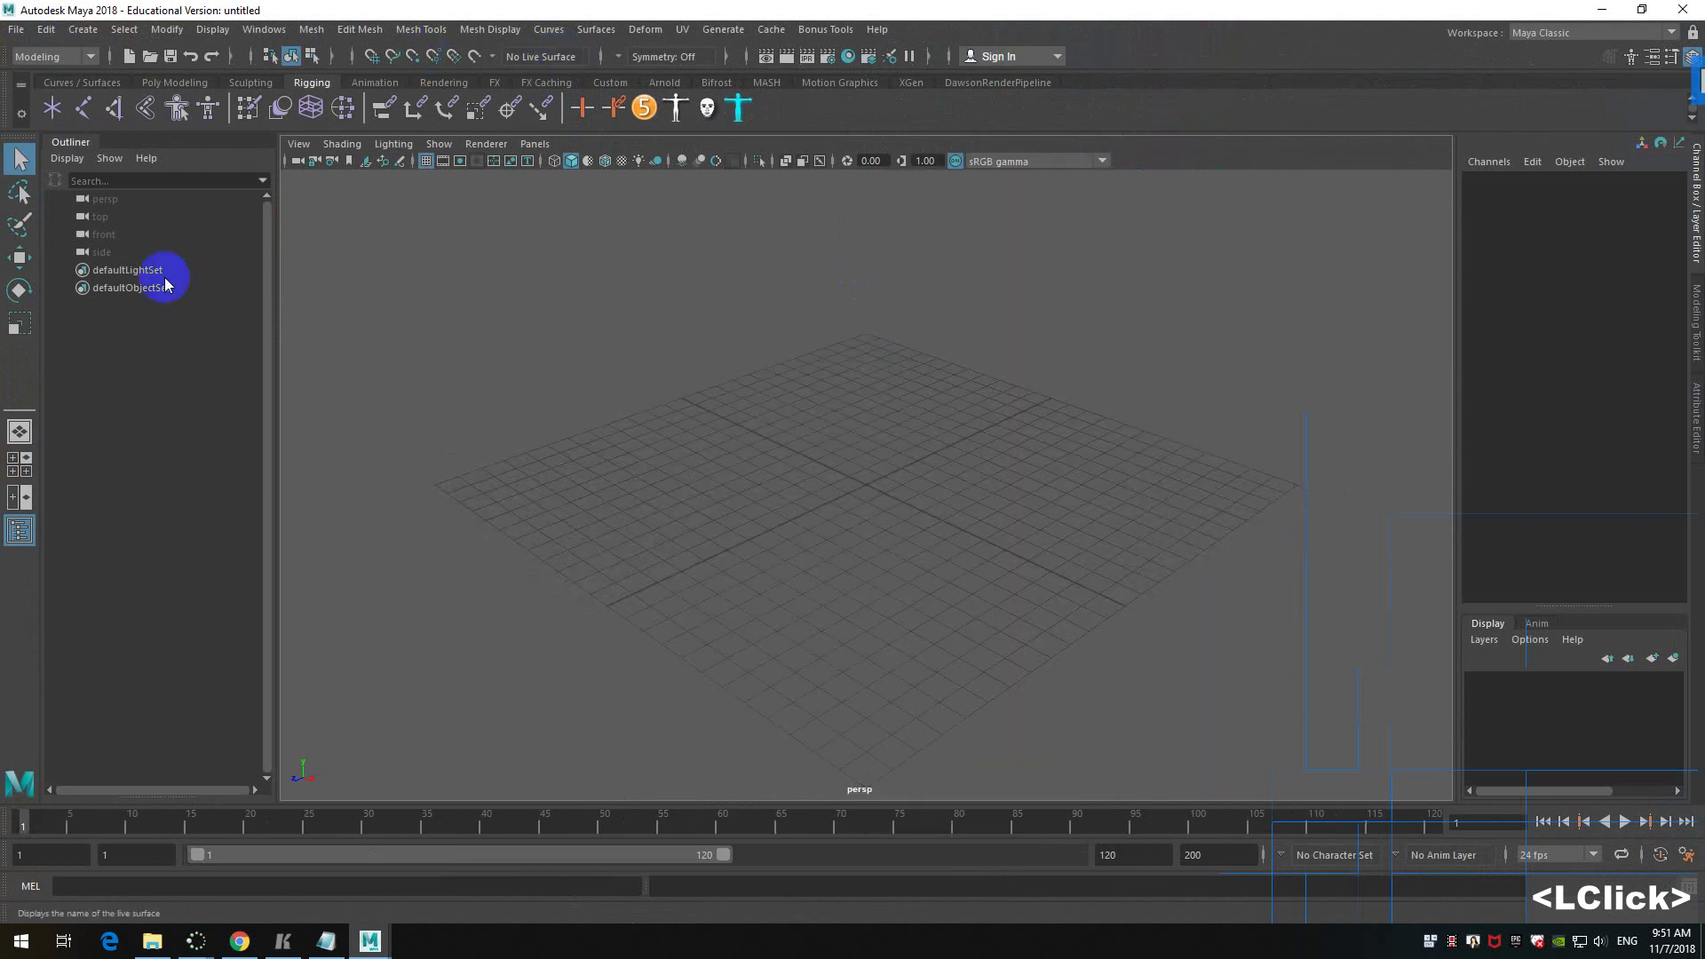
- Start opening a scene and browse to the Data (D:) drive
{"action": "left_click", "coordinate": [16, 31]}
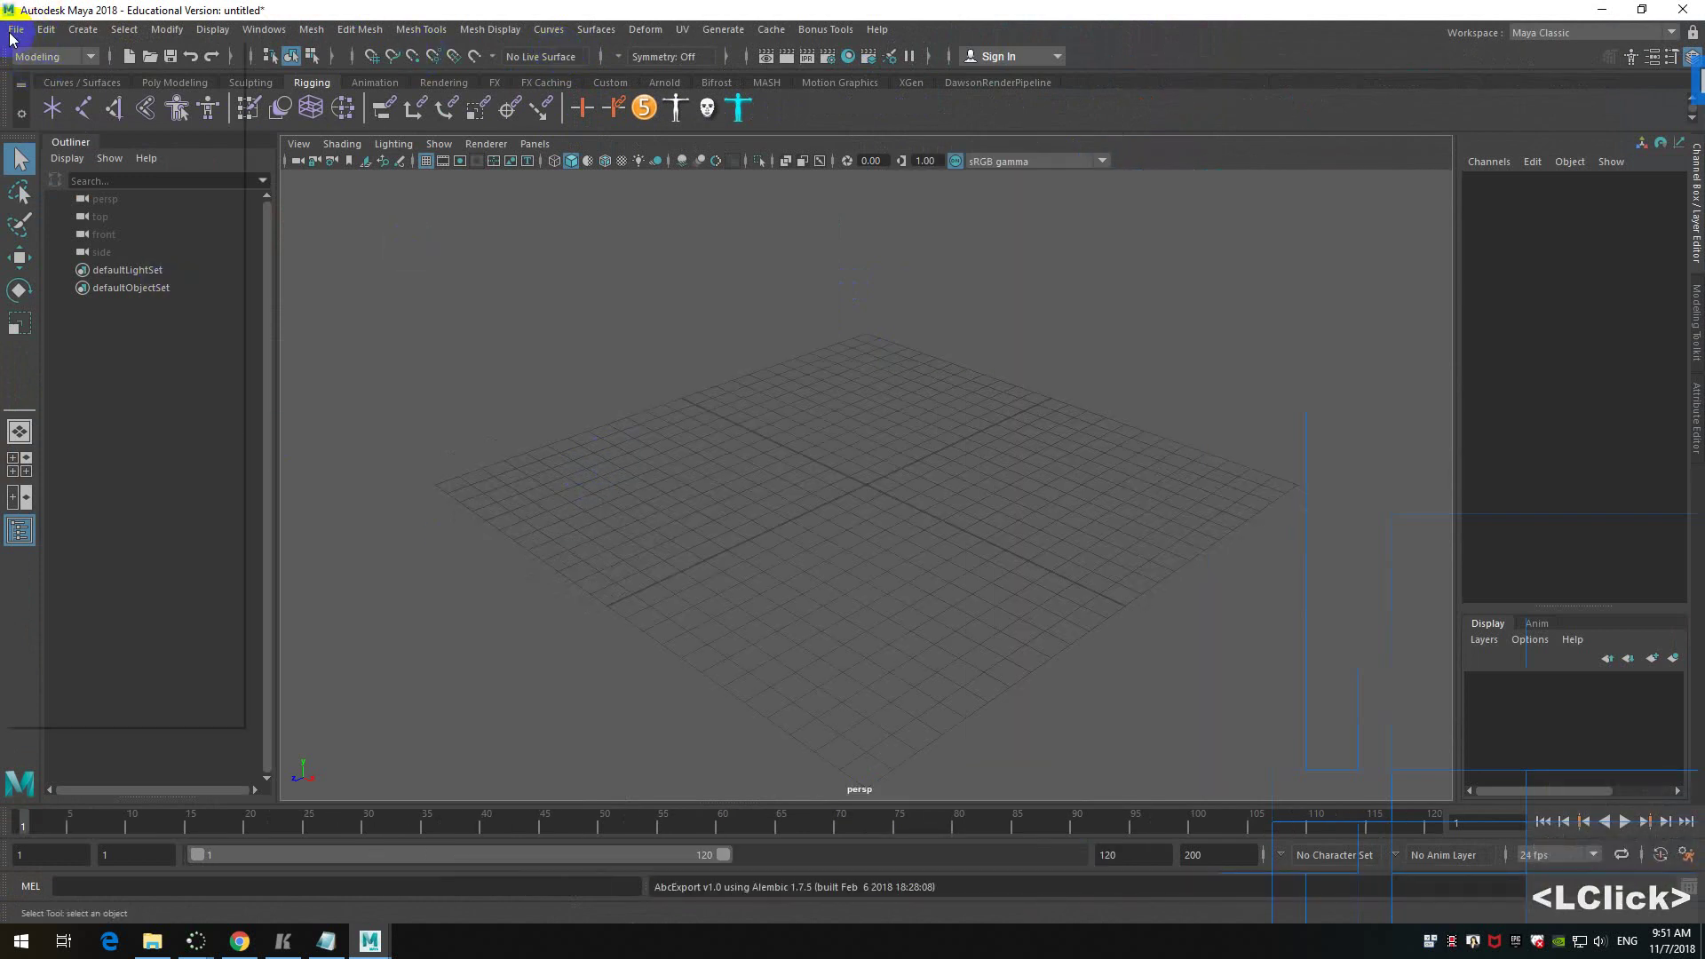
{"action": "left_click", "coordinate": [16, 31]}
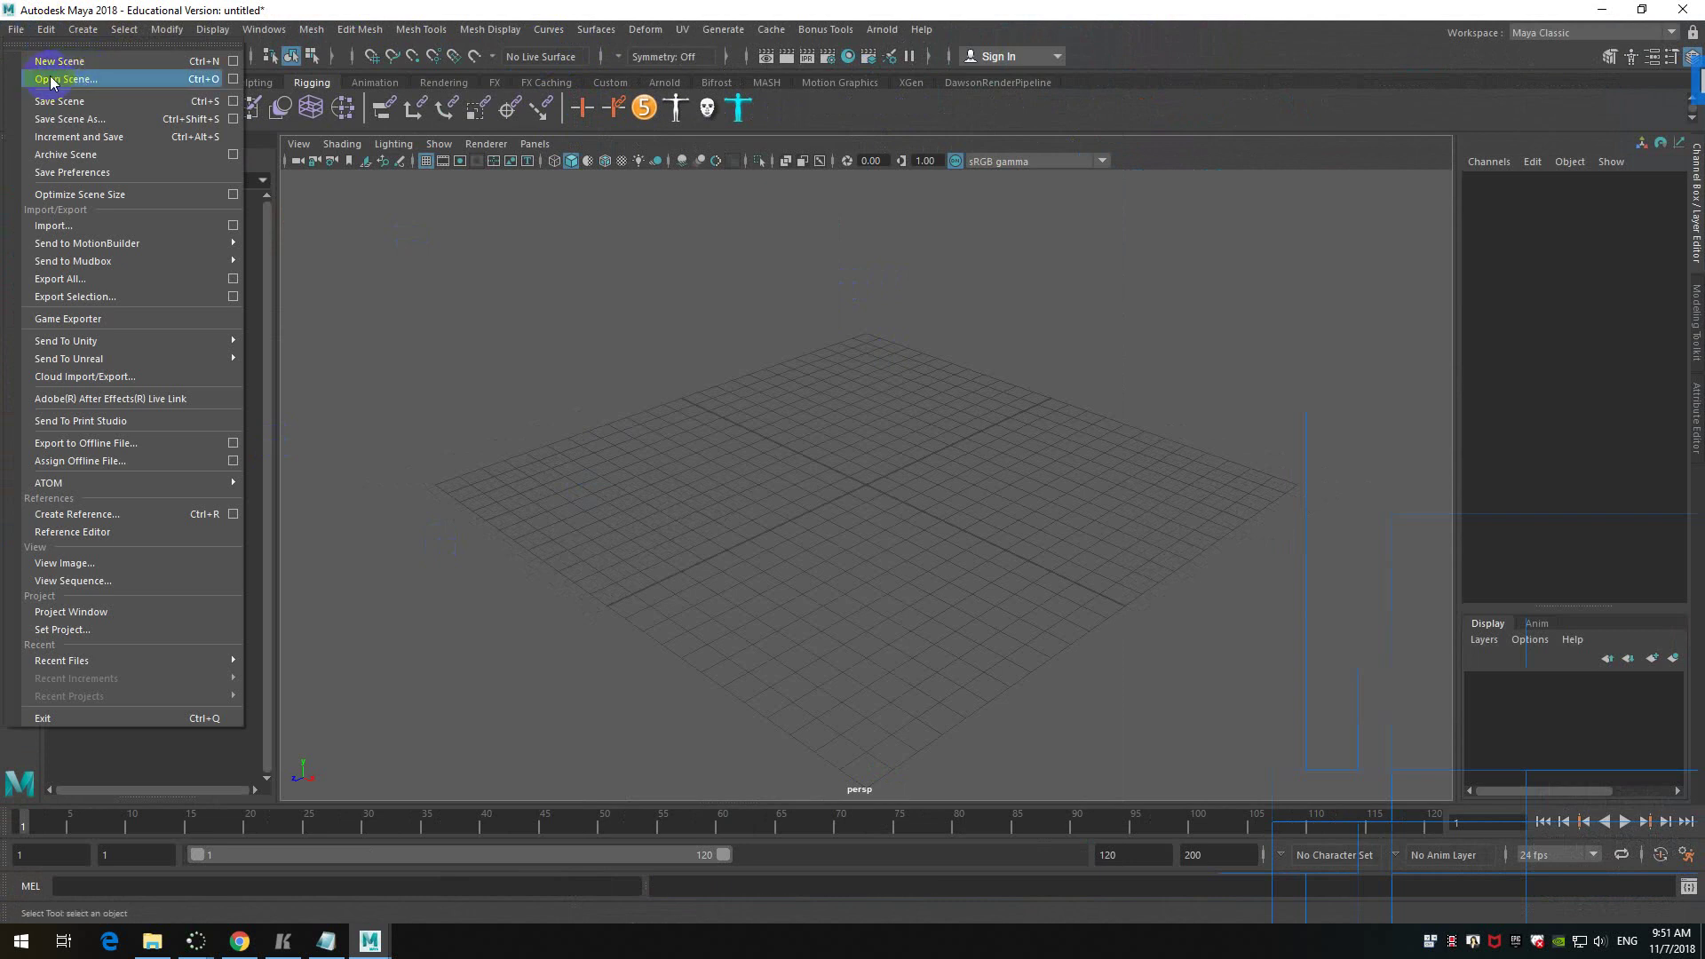
{"action": "left_click", "coordinate": [69, 82]}
{"action": "mouse_move", "coordinate": [158, 659]}
{"action": "left_click", "coordinate": [16, 29]}
{"action": "left_click", "coordinate": [46, 29]}
{"action": "left_click", "coordinate": [38, 79]}
{"action": "left_click", "coordinate": [565, 387]}
{"action": "key", "text": "BackSpace"}
{"action": "left_click", "coordinate": [584, 564]}
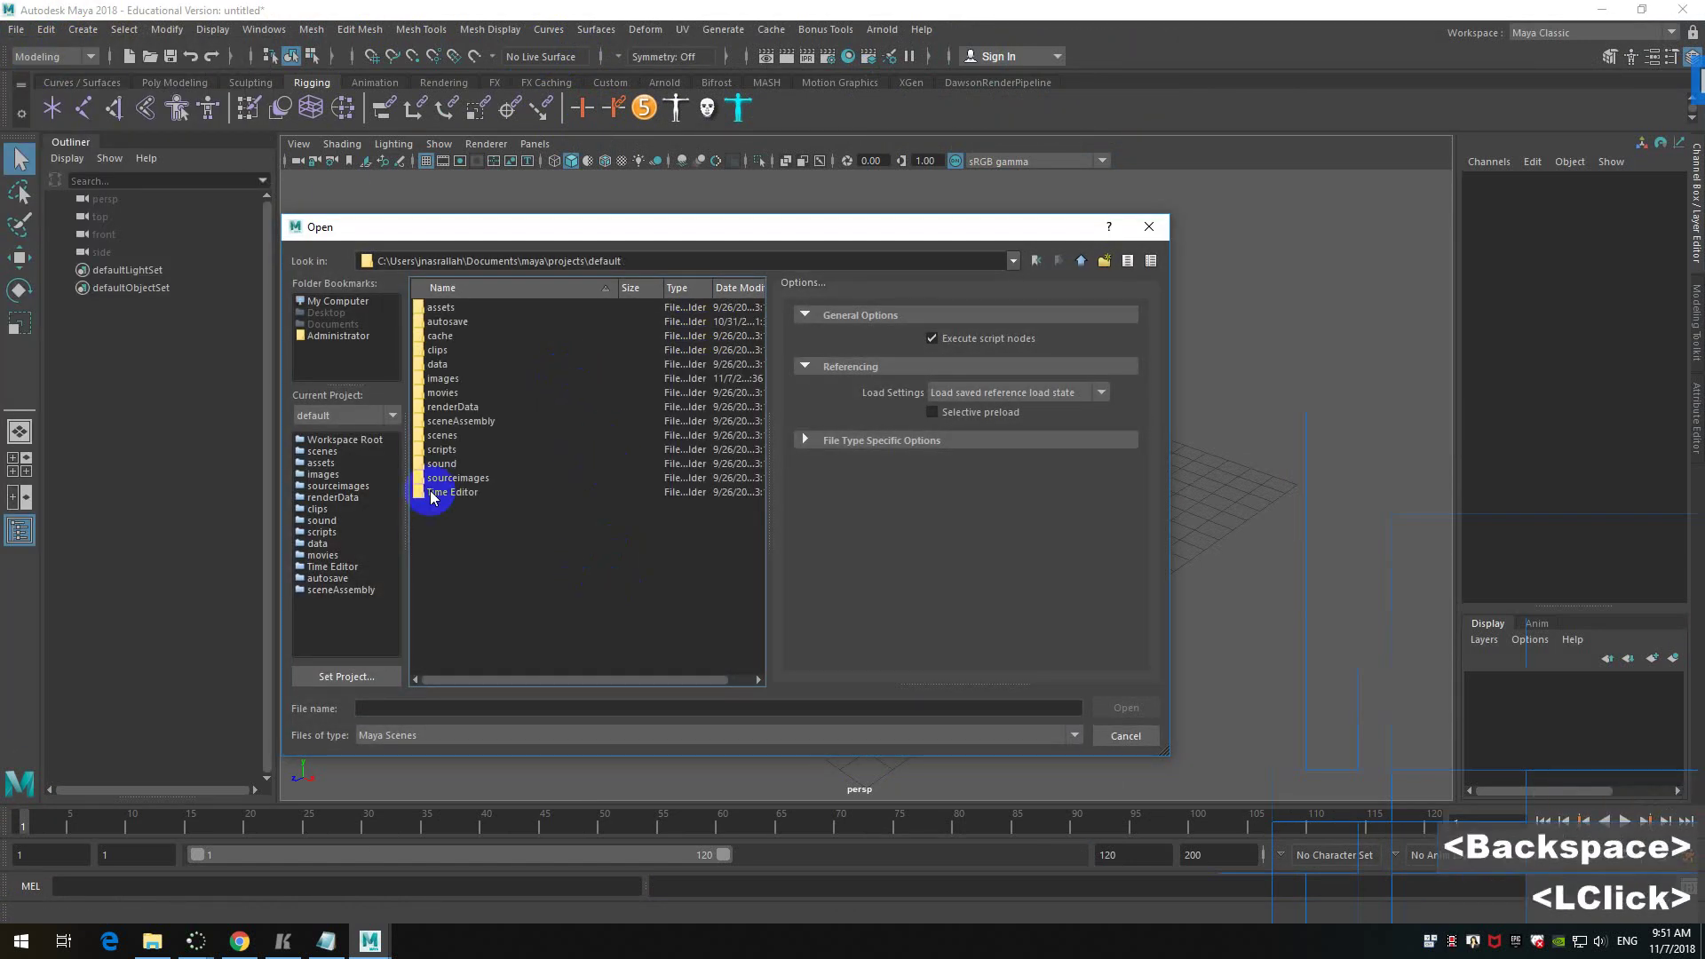
{"action": "left_click", "coordinate": [369, 302]}
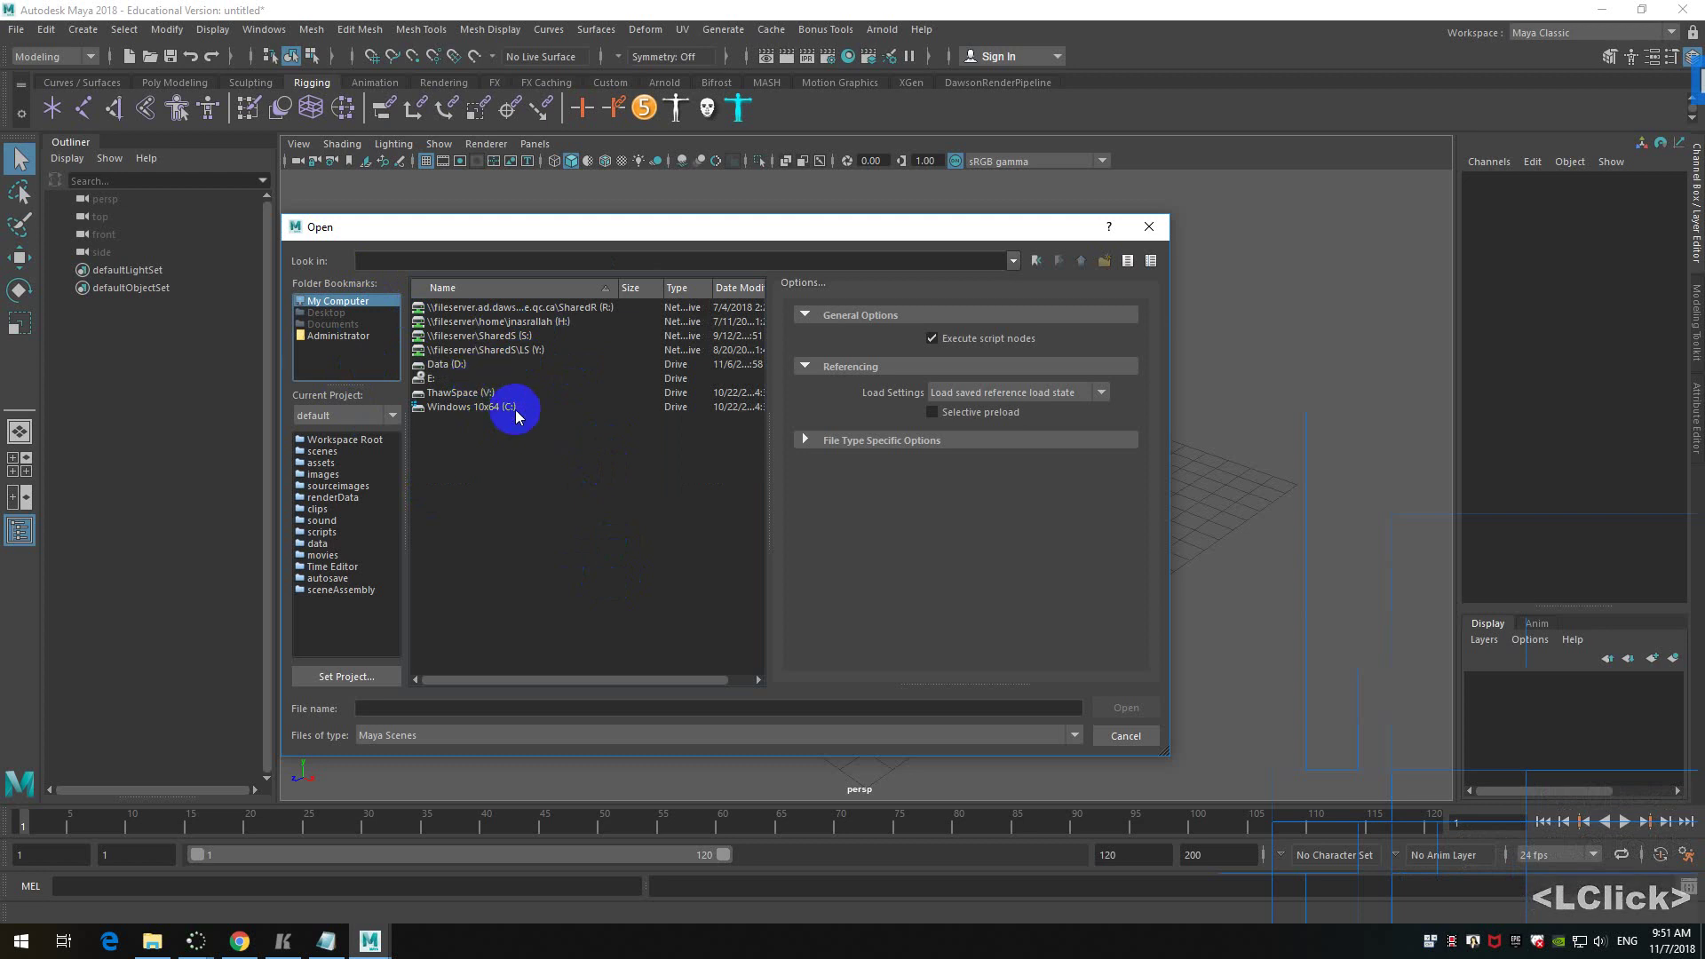
{"action": "left_click", "coordinate": [488, 392]}
{"action": "double_click", "coordinate": [451, 364]}
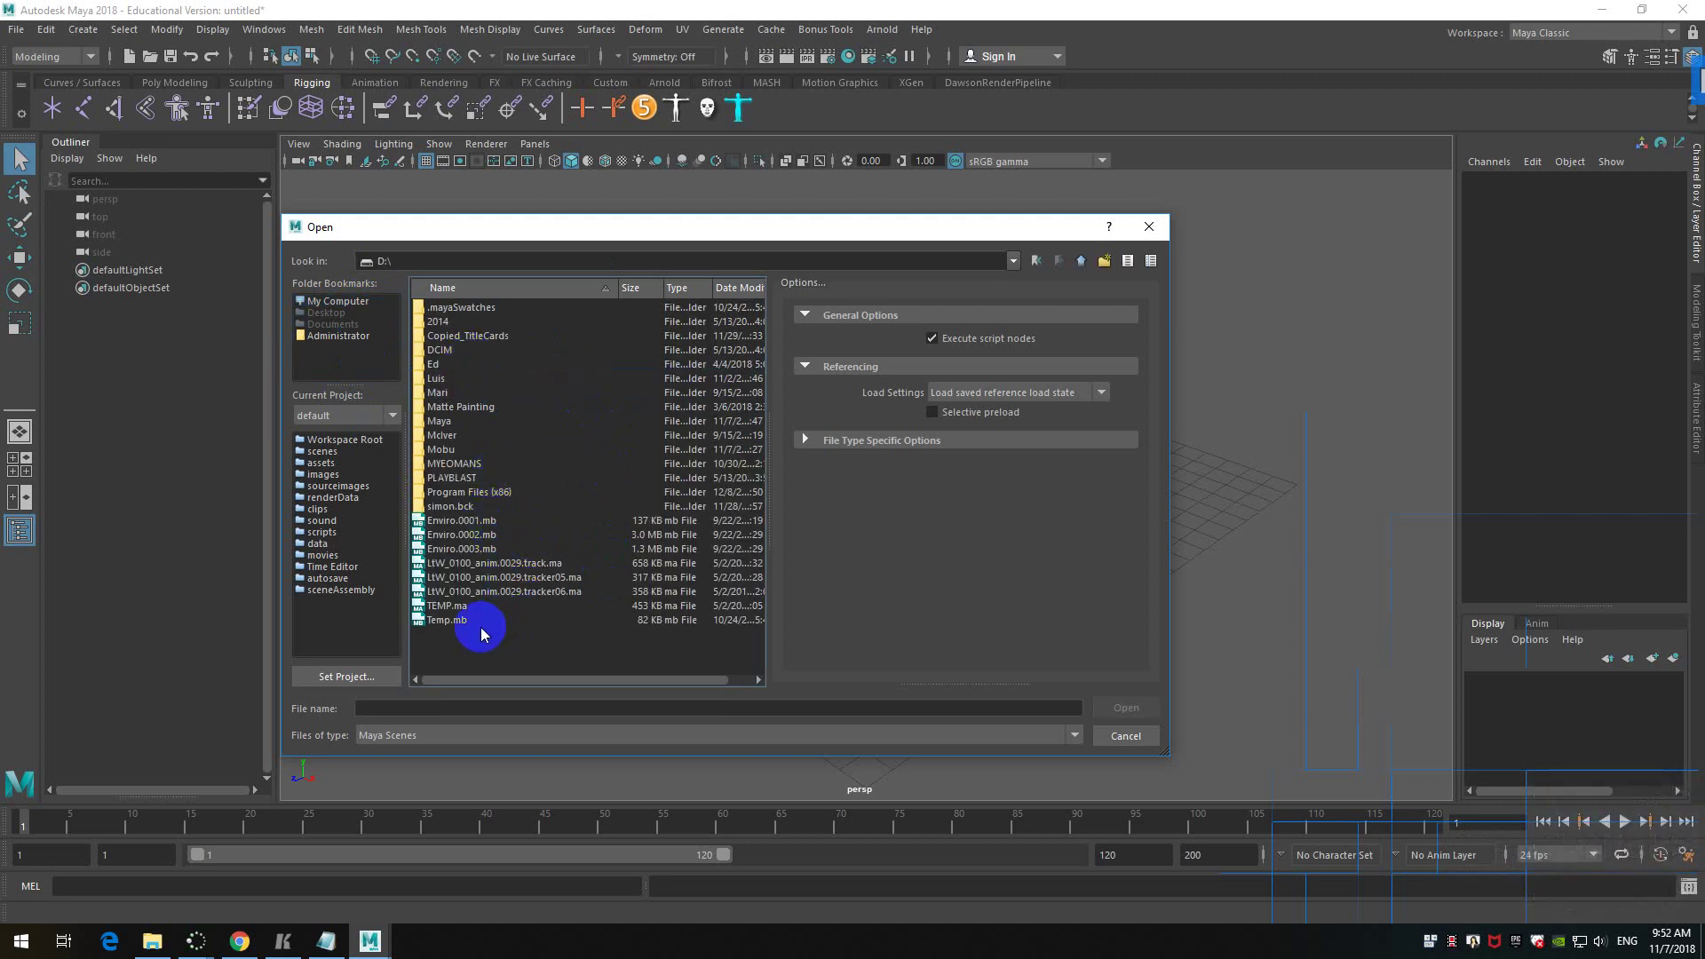
- Open Cartwheel_001.mb from the D:\Maya\Anims folder and dismiss the mental ray nodes message
{"action": "double_click", "coordinate": [439, 423]}
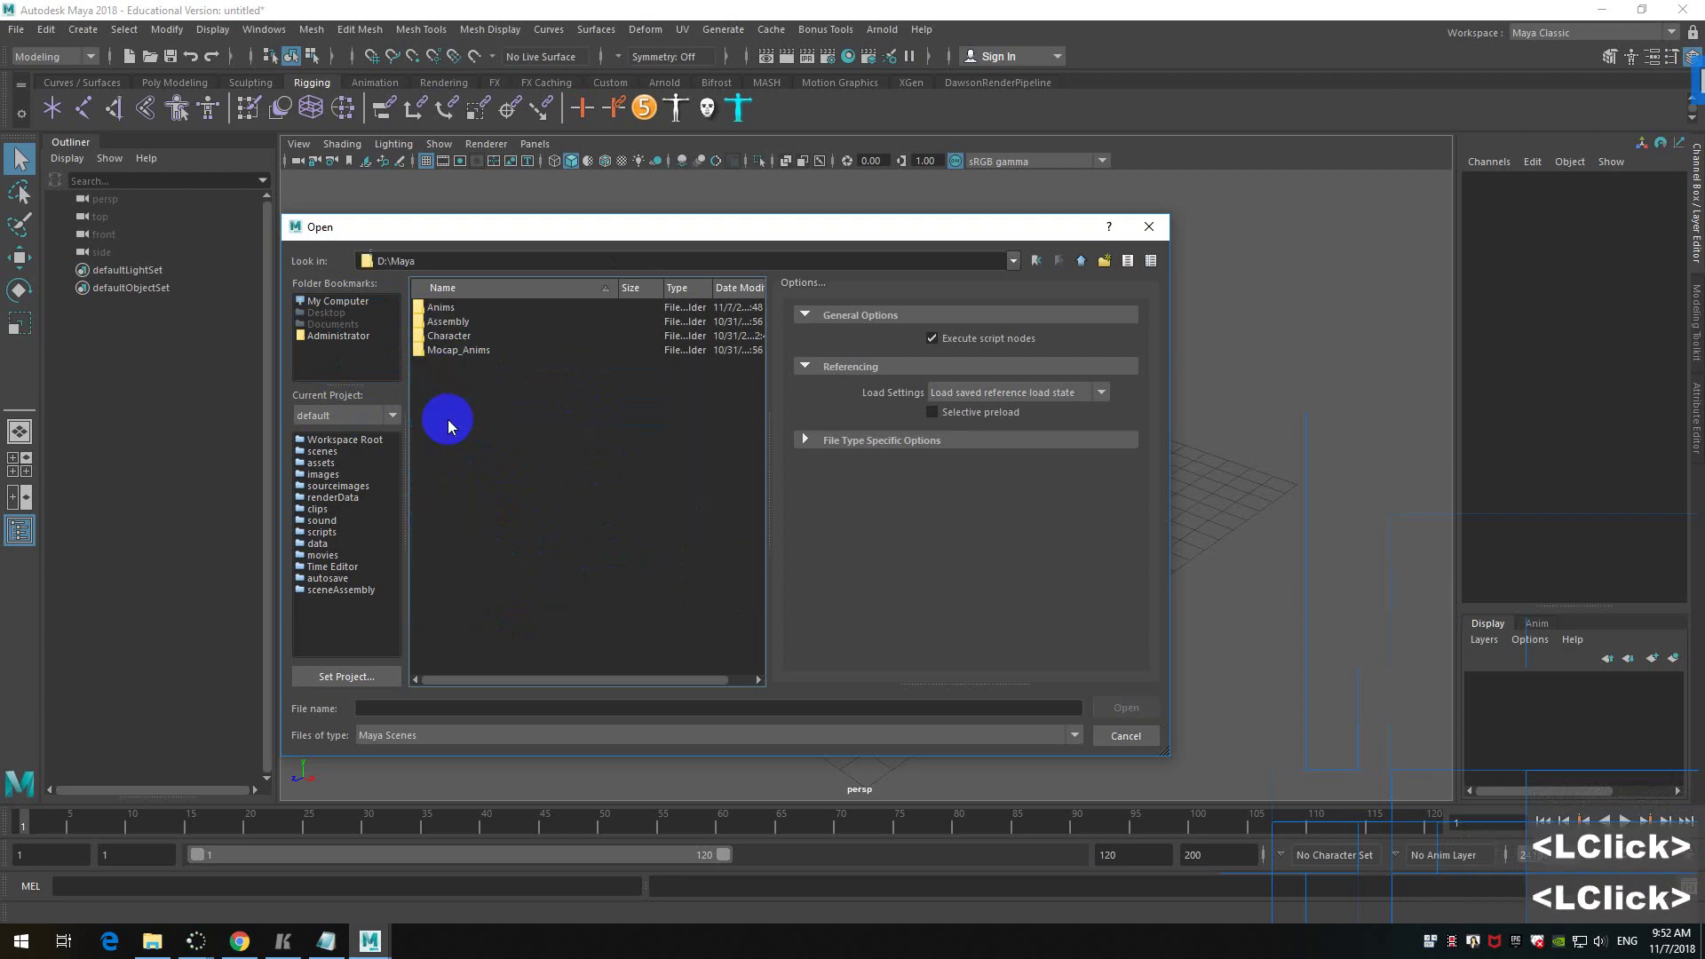
{"action": "double_click", "coordinate": [456, 310]}
{"action": "left_click", "coordinate": [456, 311]}
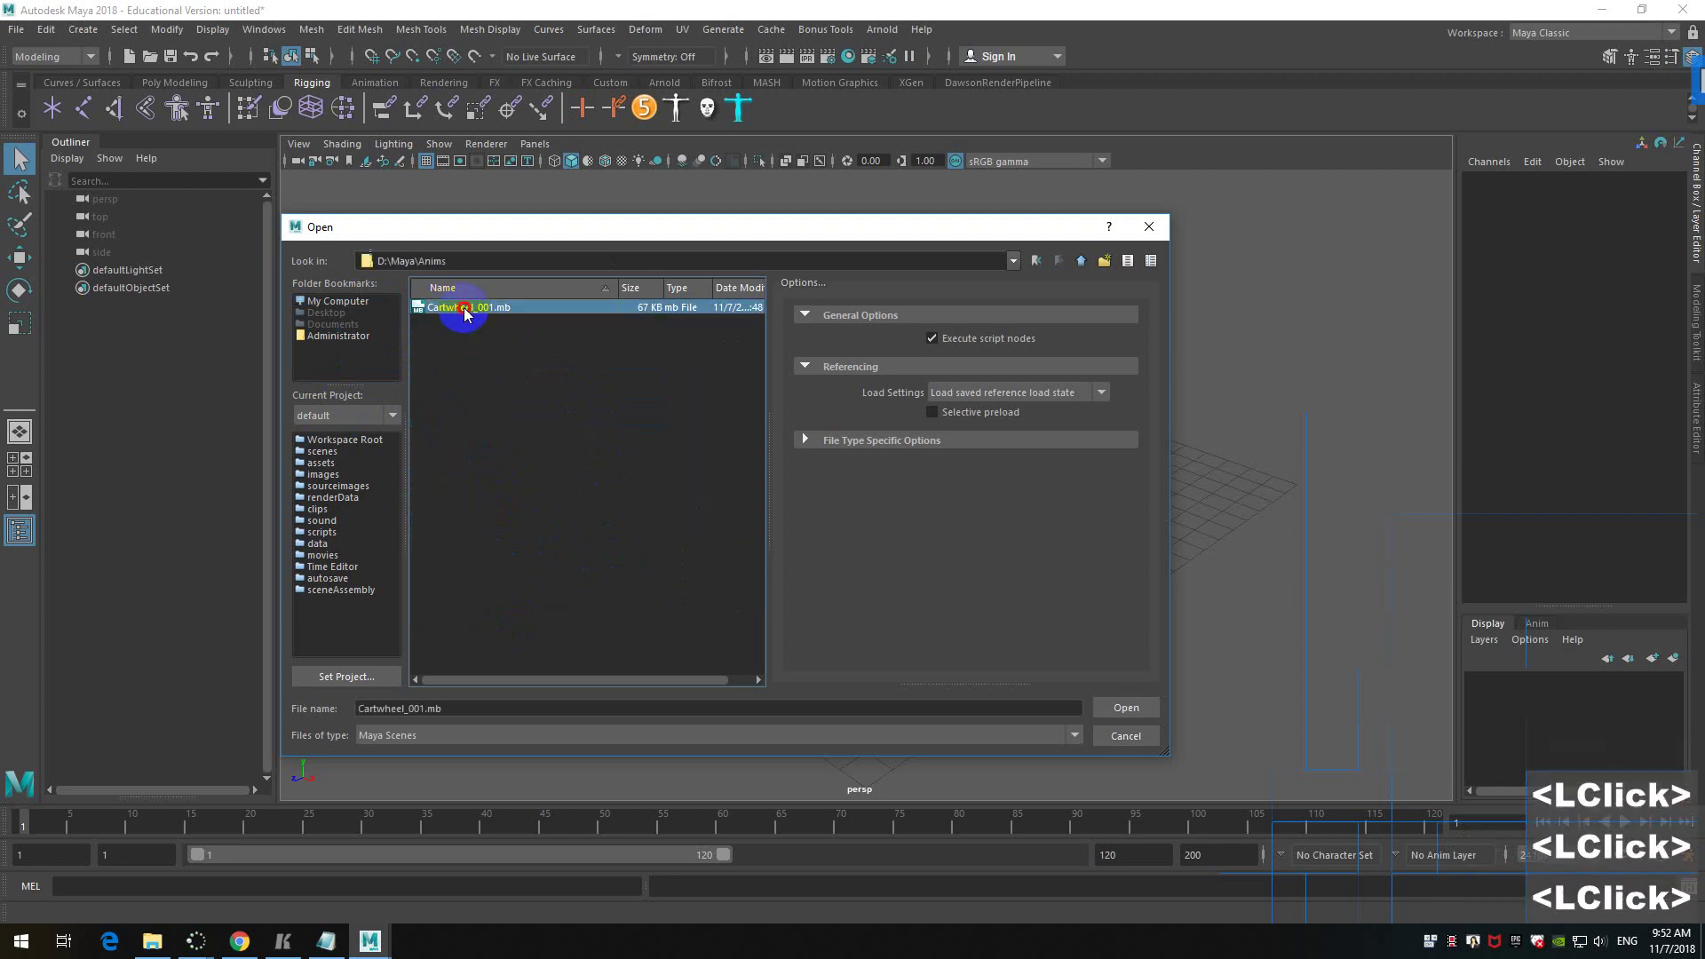
{"action": "left_click", "coordinate": [457, 311]}
{"action": "left_click", "coordinate": [821, 476]}
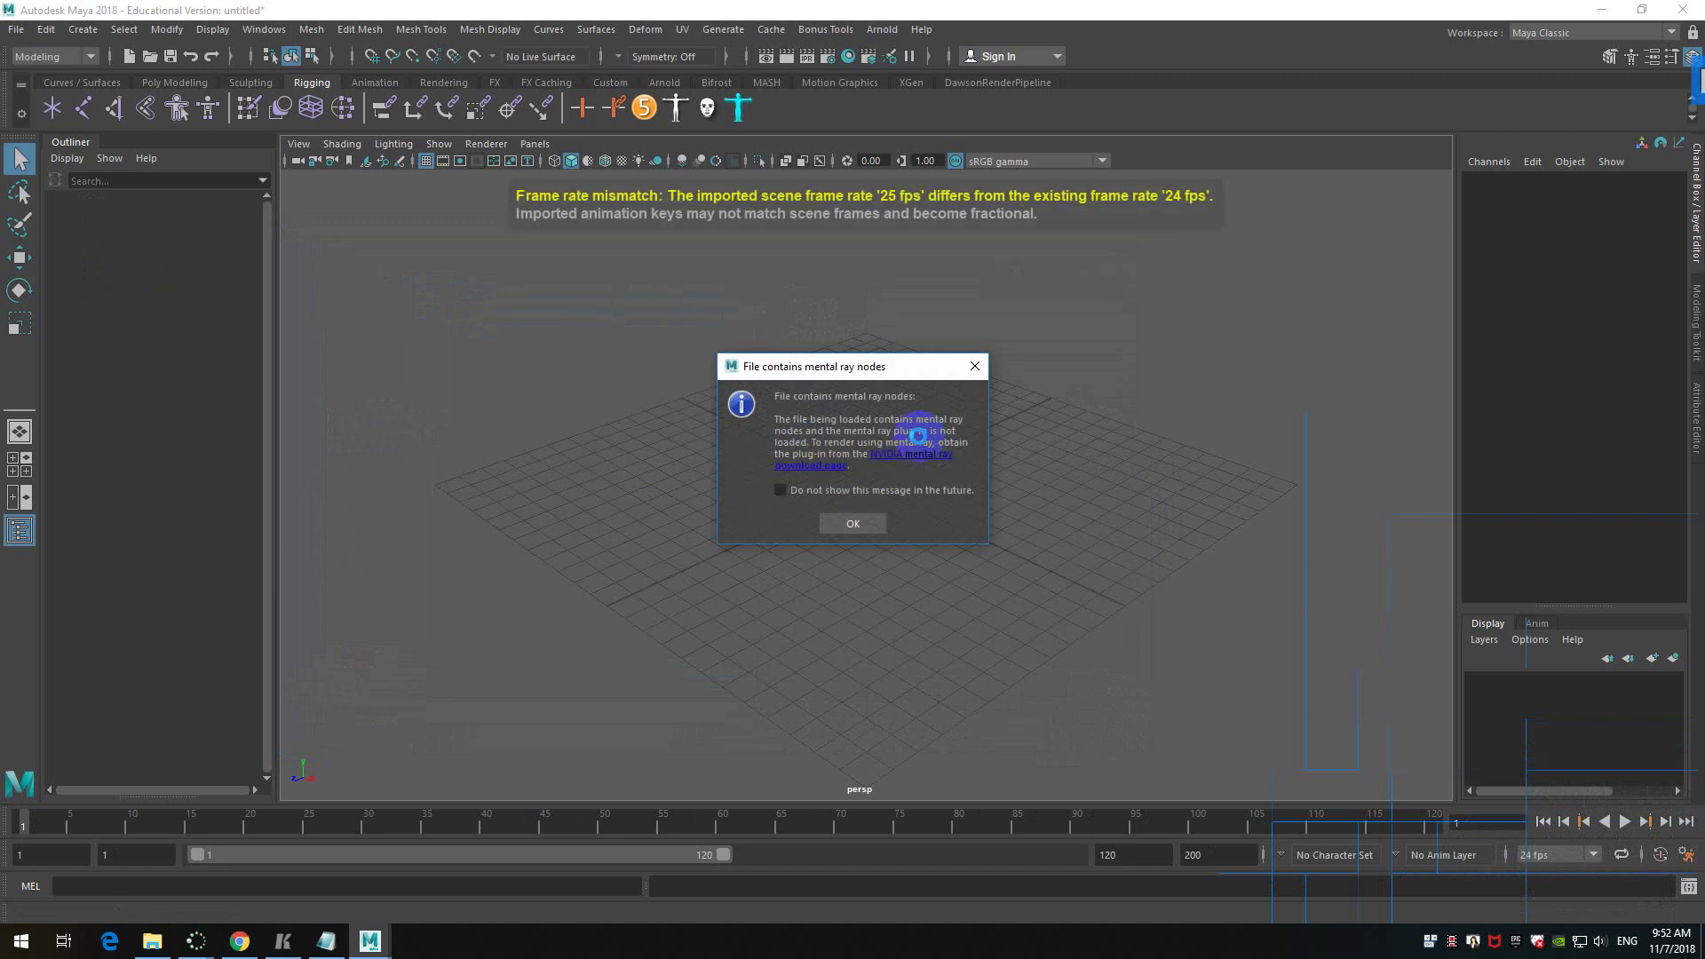
{"action": "left_click", "coordinate": [851, 523]}
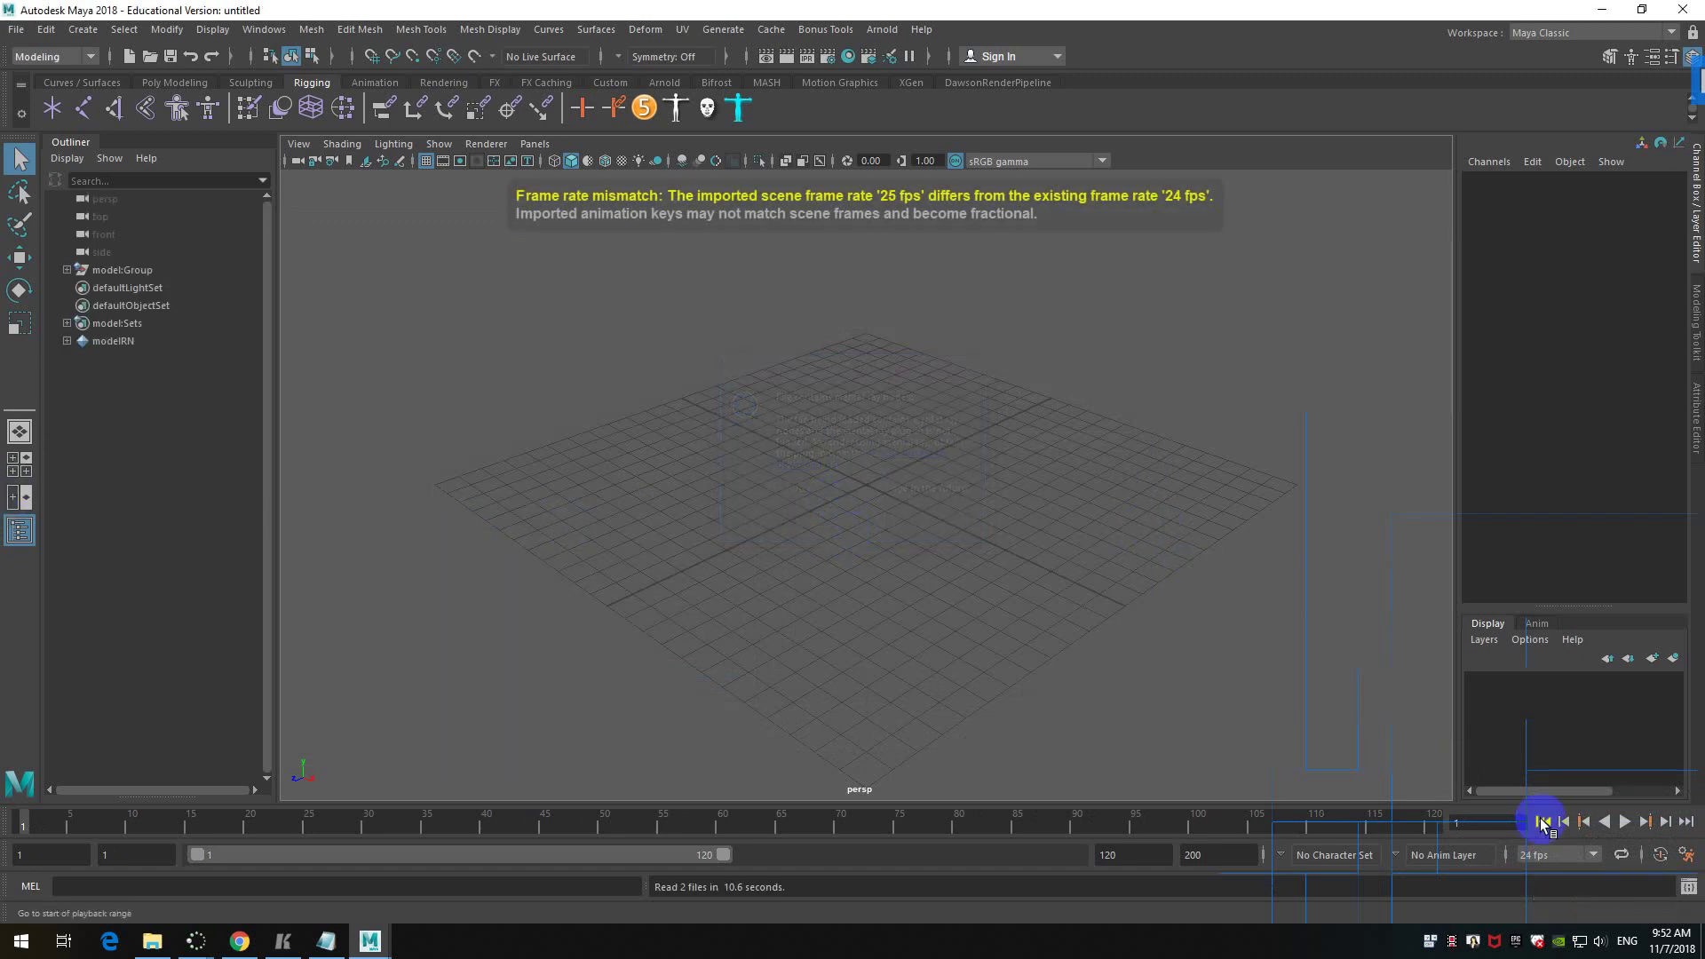
- Set the scene's playback frame rate to 30 fps
{"action": "left_click", "coordinate": [1596, 855]}
{"action": "scroll", "coordinate": [1554, 801], "scroll_direction": "down", "scroll_amount": 3}
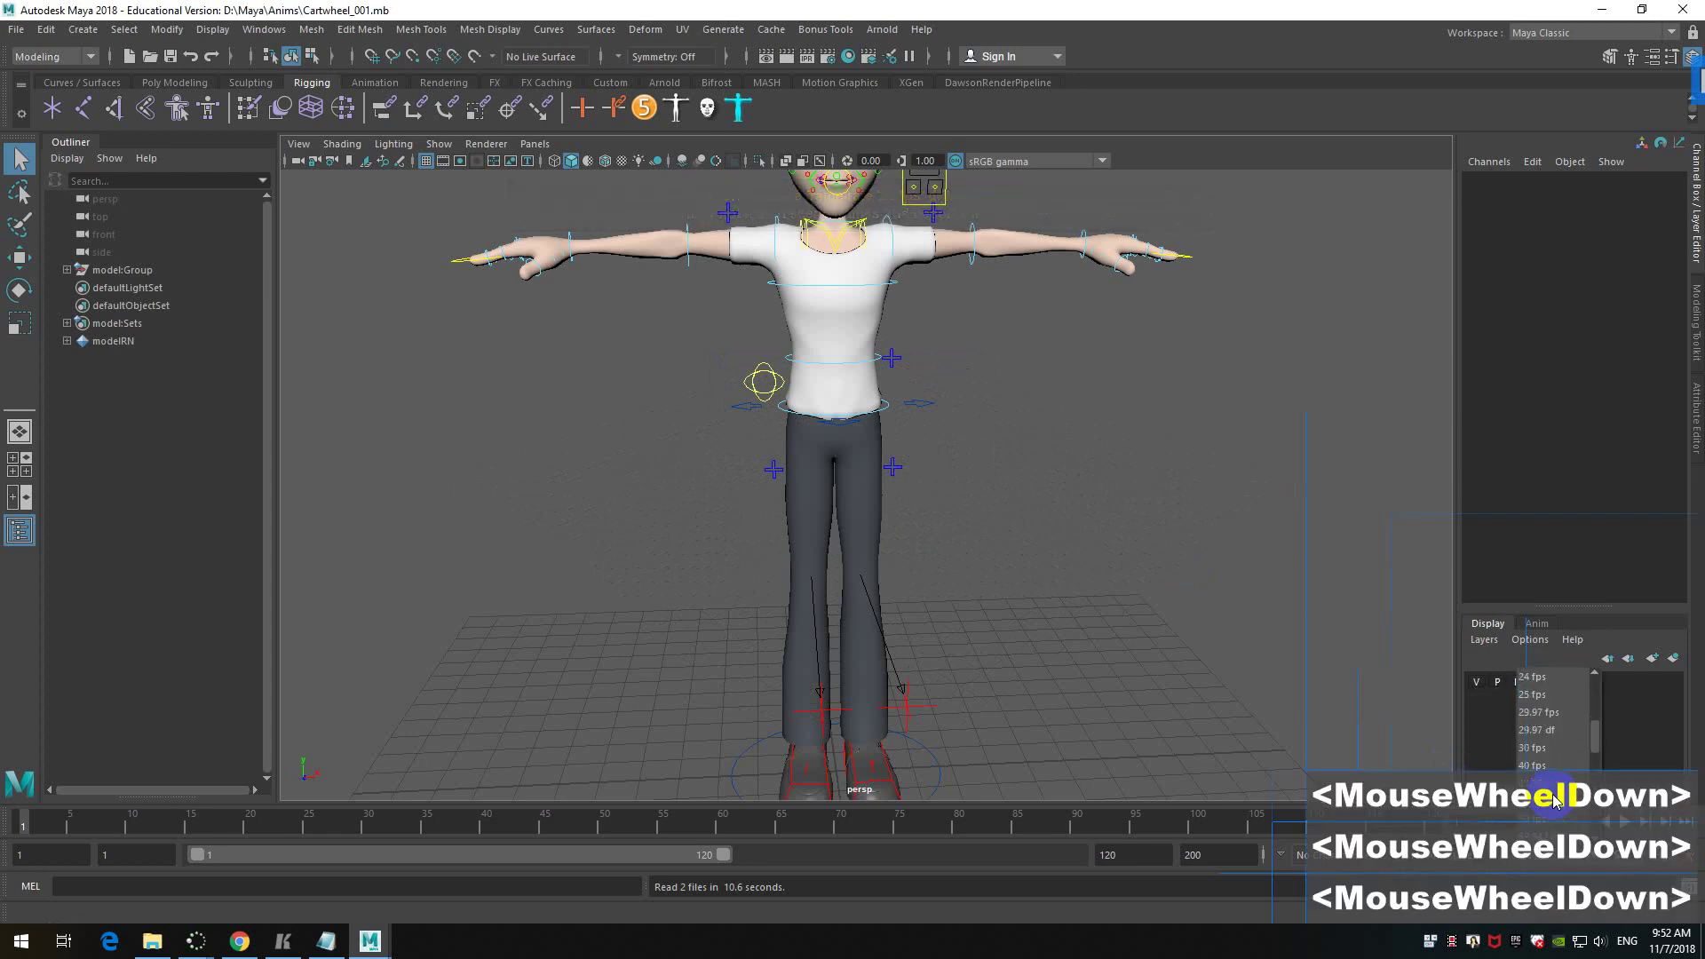
{"action": "left_click", "coordinate": [1542, 748]}
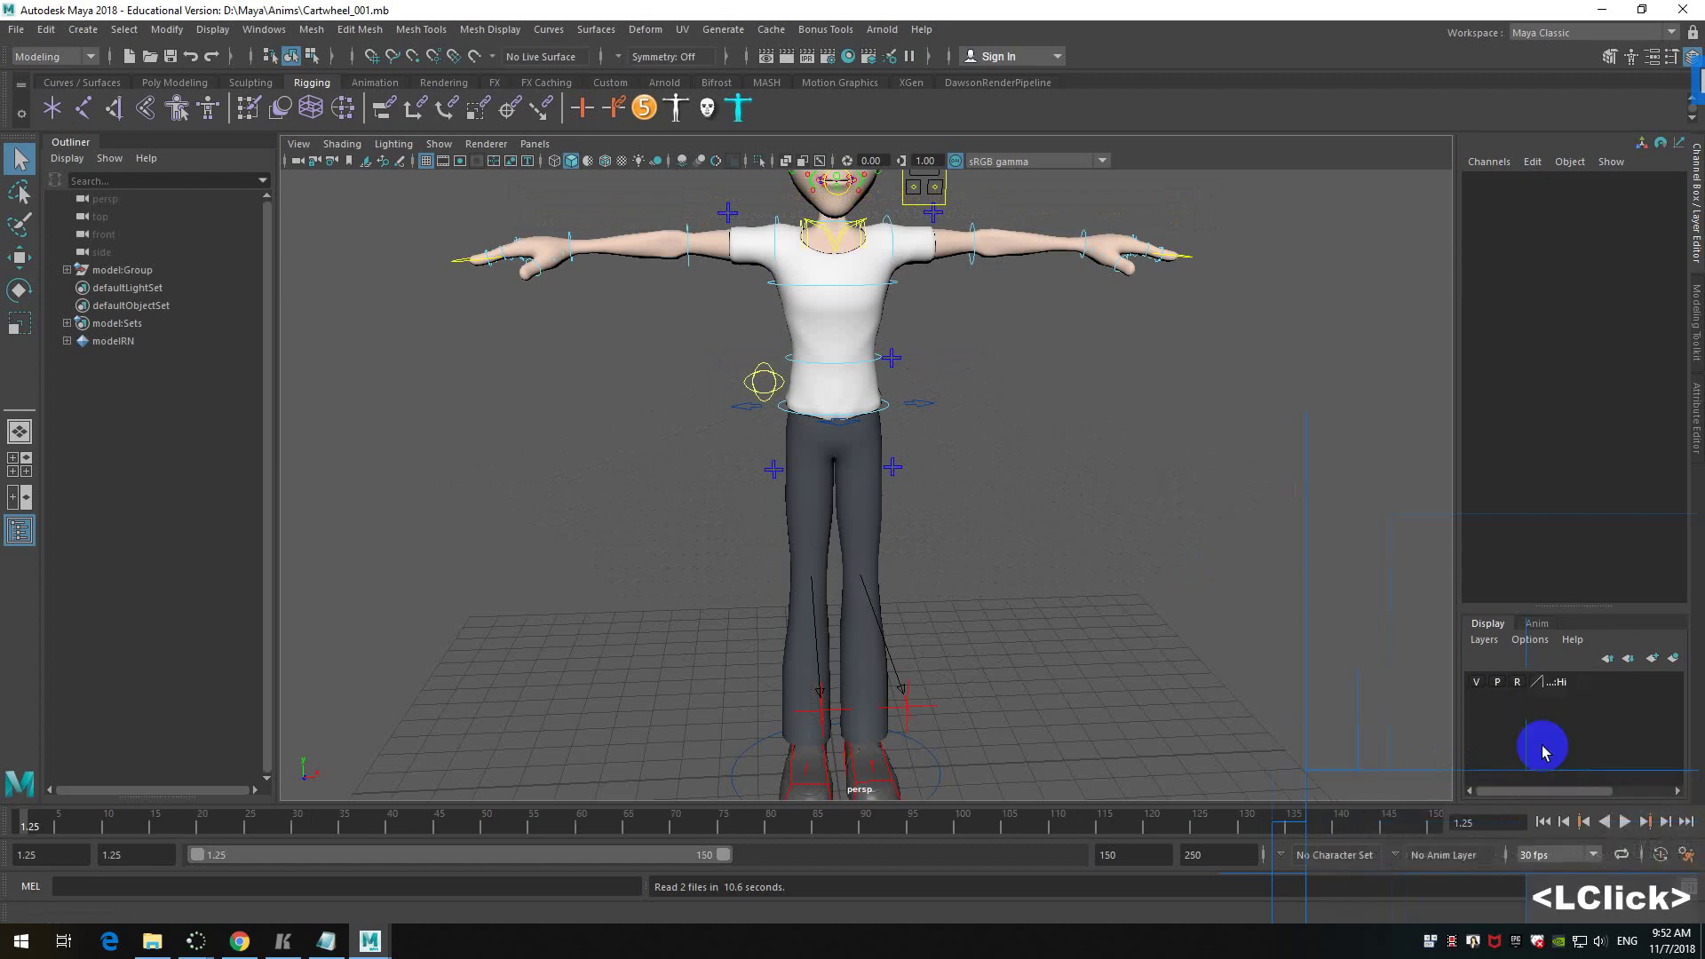
- Select the left foot's IK leg control (IKLeg_L) around the shoe
{"action": "left_click", "coordinate": [996, 549]}
{"action": "middle_click_drag", "start_coordinate": [997, 549], "coordinate": [1020, 495], "text": "alt"}
{"action": "scroll", "coordinate": [1019, 490], "scroll_direction": "down", "scroll_amount": 2, "text": "alt"}
{"action": "left_click_drag", "start_coordinate": [1020, 487], "coordinate": [898, 489], "text": "alt"}
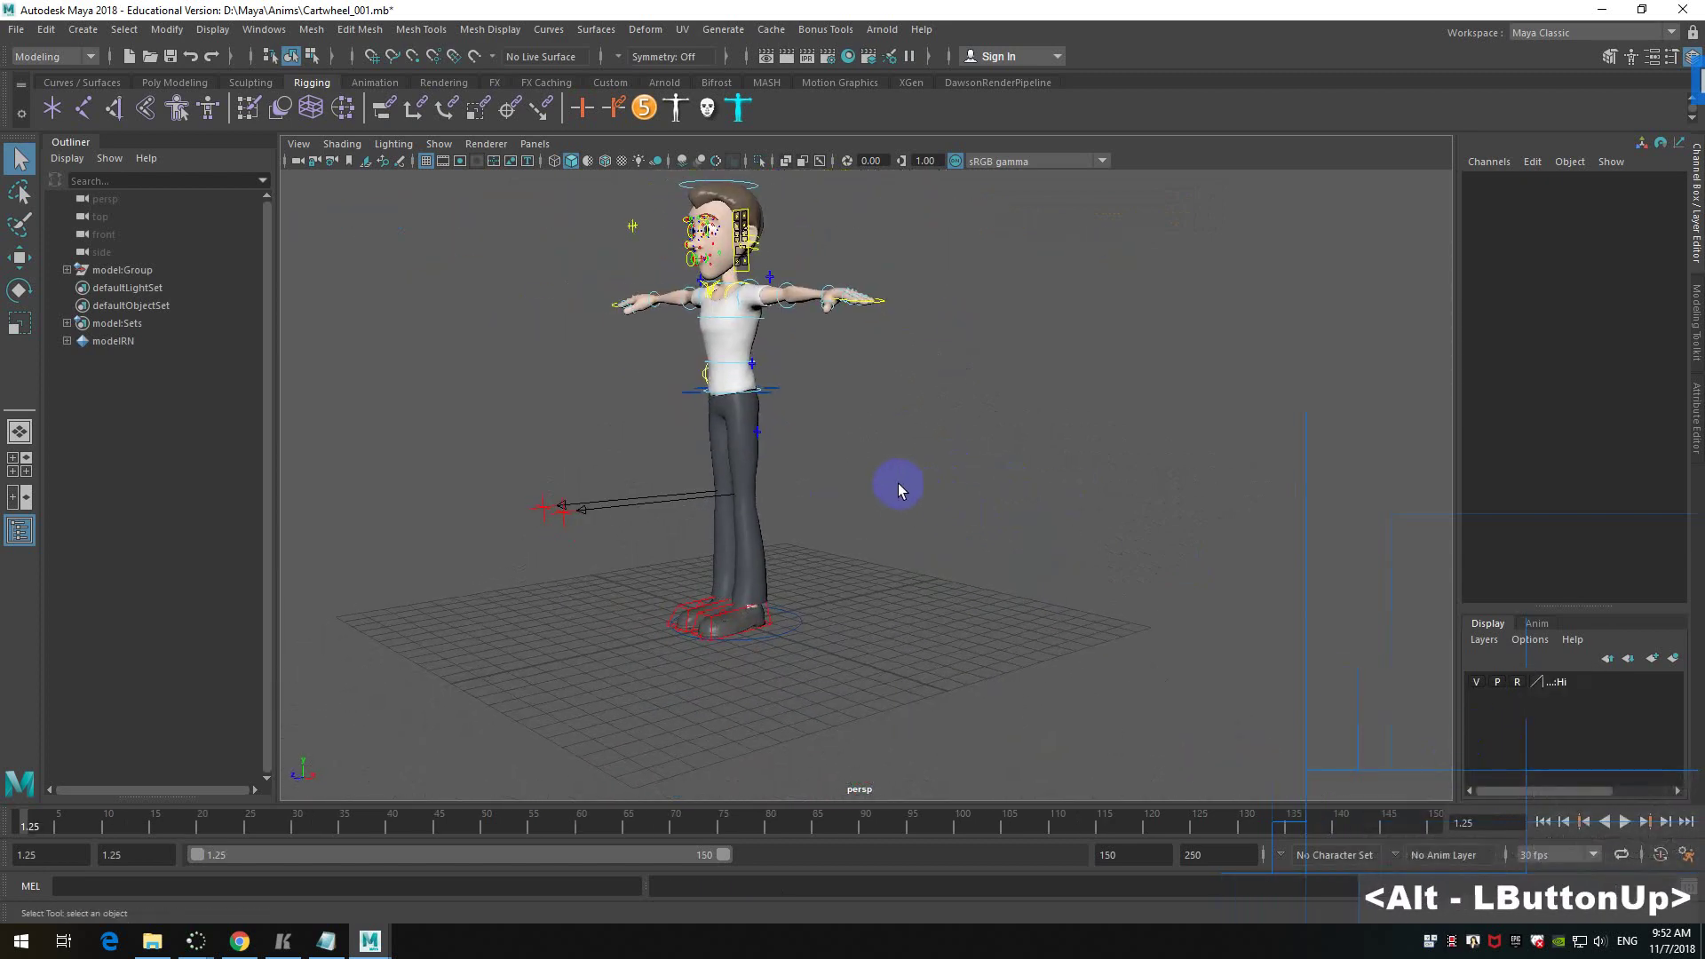
{"action": "scroll", "coordinate": [898, 489], "scroll_direction": "up", "scroll_amount": 3, "text": "alt"}
{"action": "middle_click_drag", "start_coordinate": [799, 578], "coordinate": [936, 533], "text": "alt"}
{"action": "scroll", "coordinate": [883, 636], "scroll_direction": "up", "scroll_amount": 3, "text": "alt"}
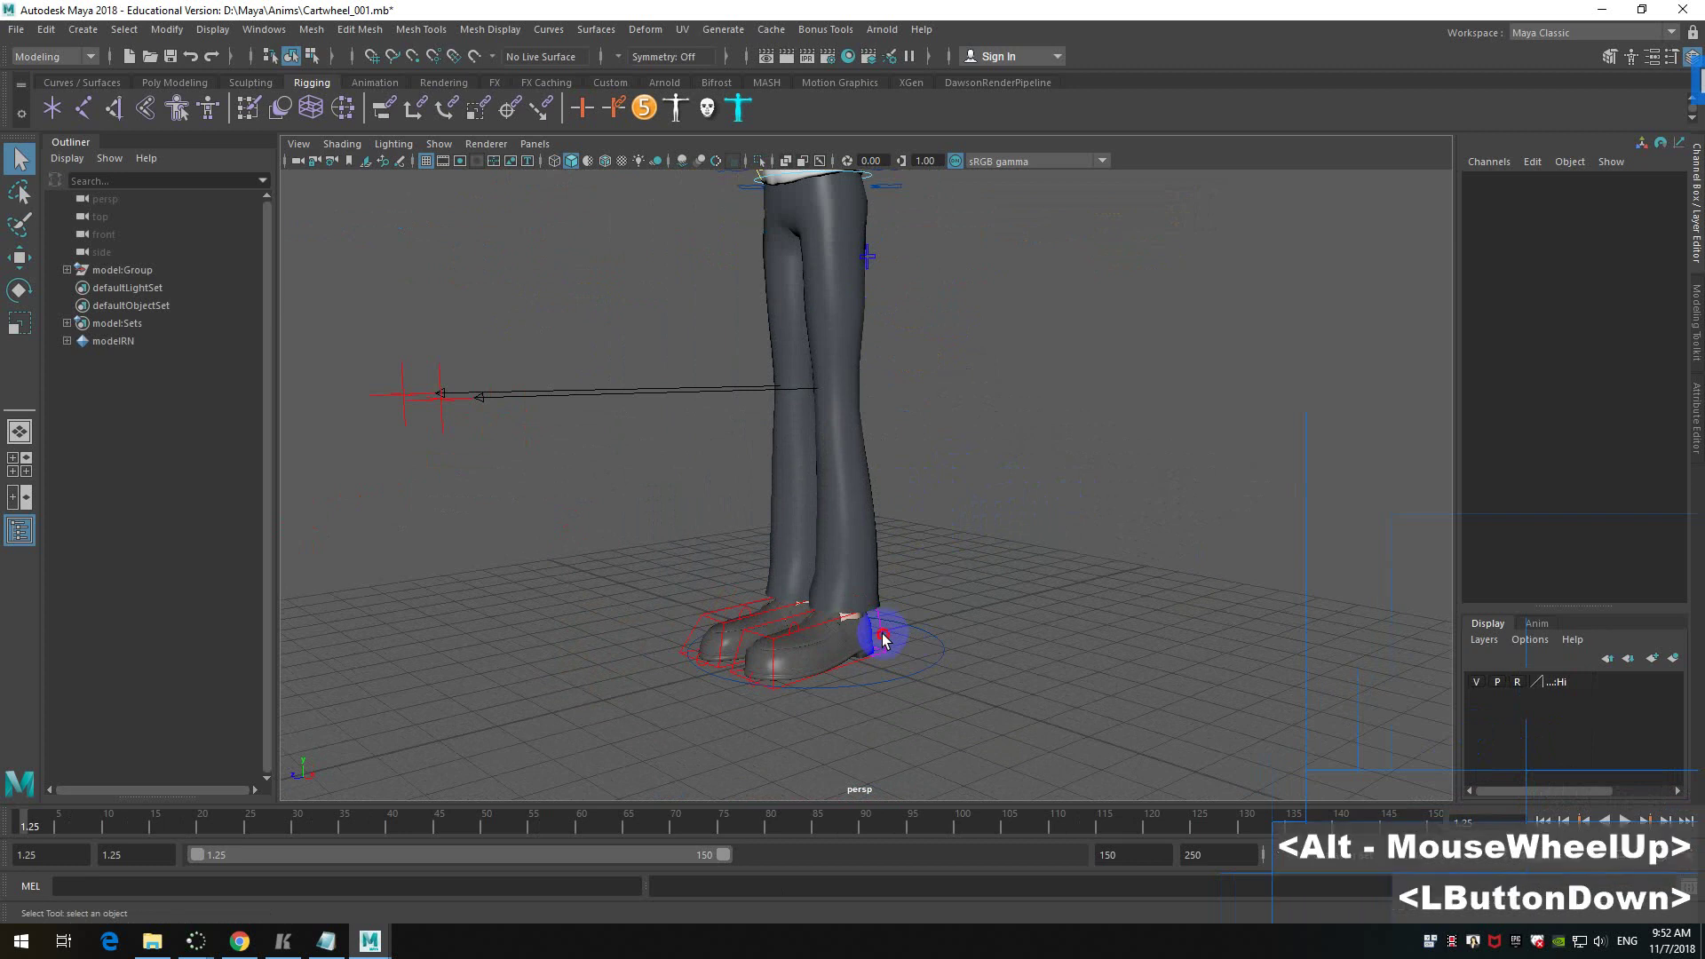
{"action": "left_click", "coordinate": [882, 636]}
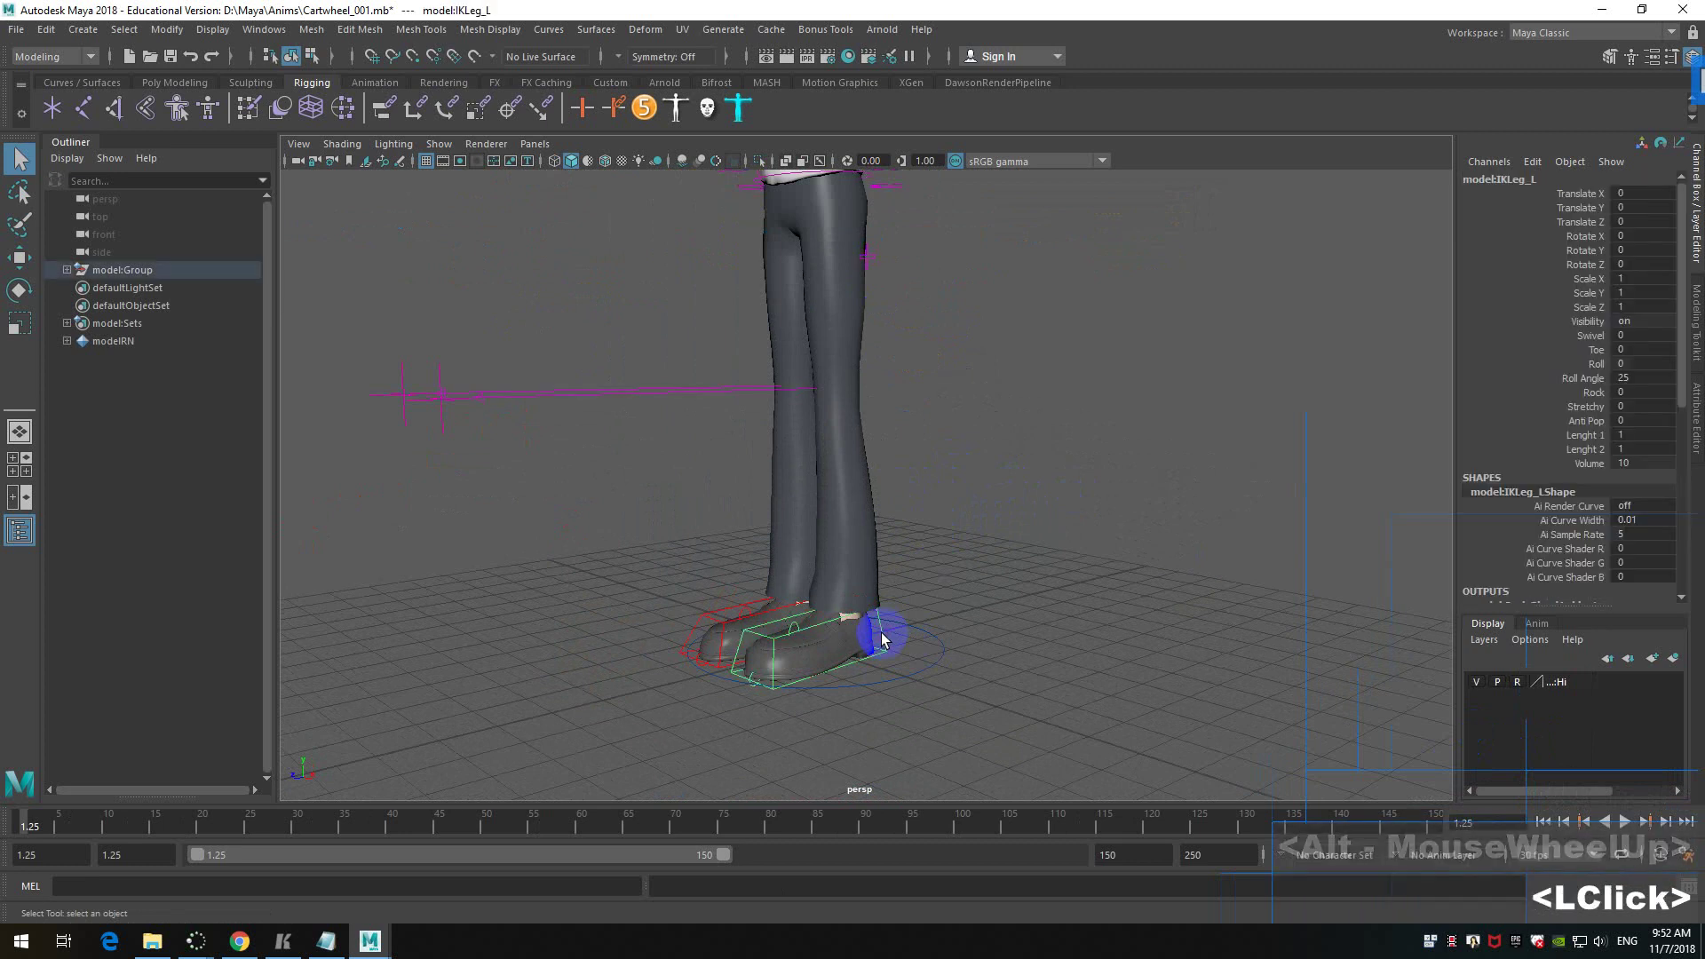
- Try adjusting the Toe attribute on the left IK leg control and undo the change
{"action": "left_click", "coordinate": [1575, 352]}
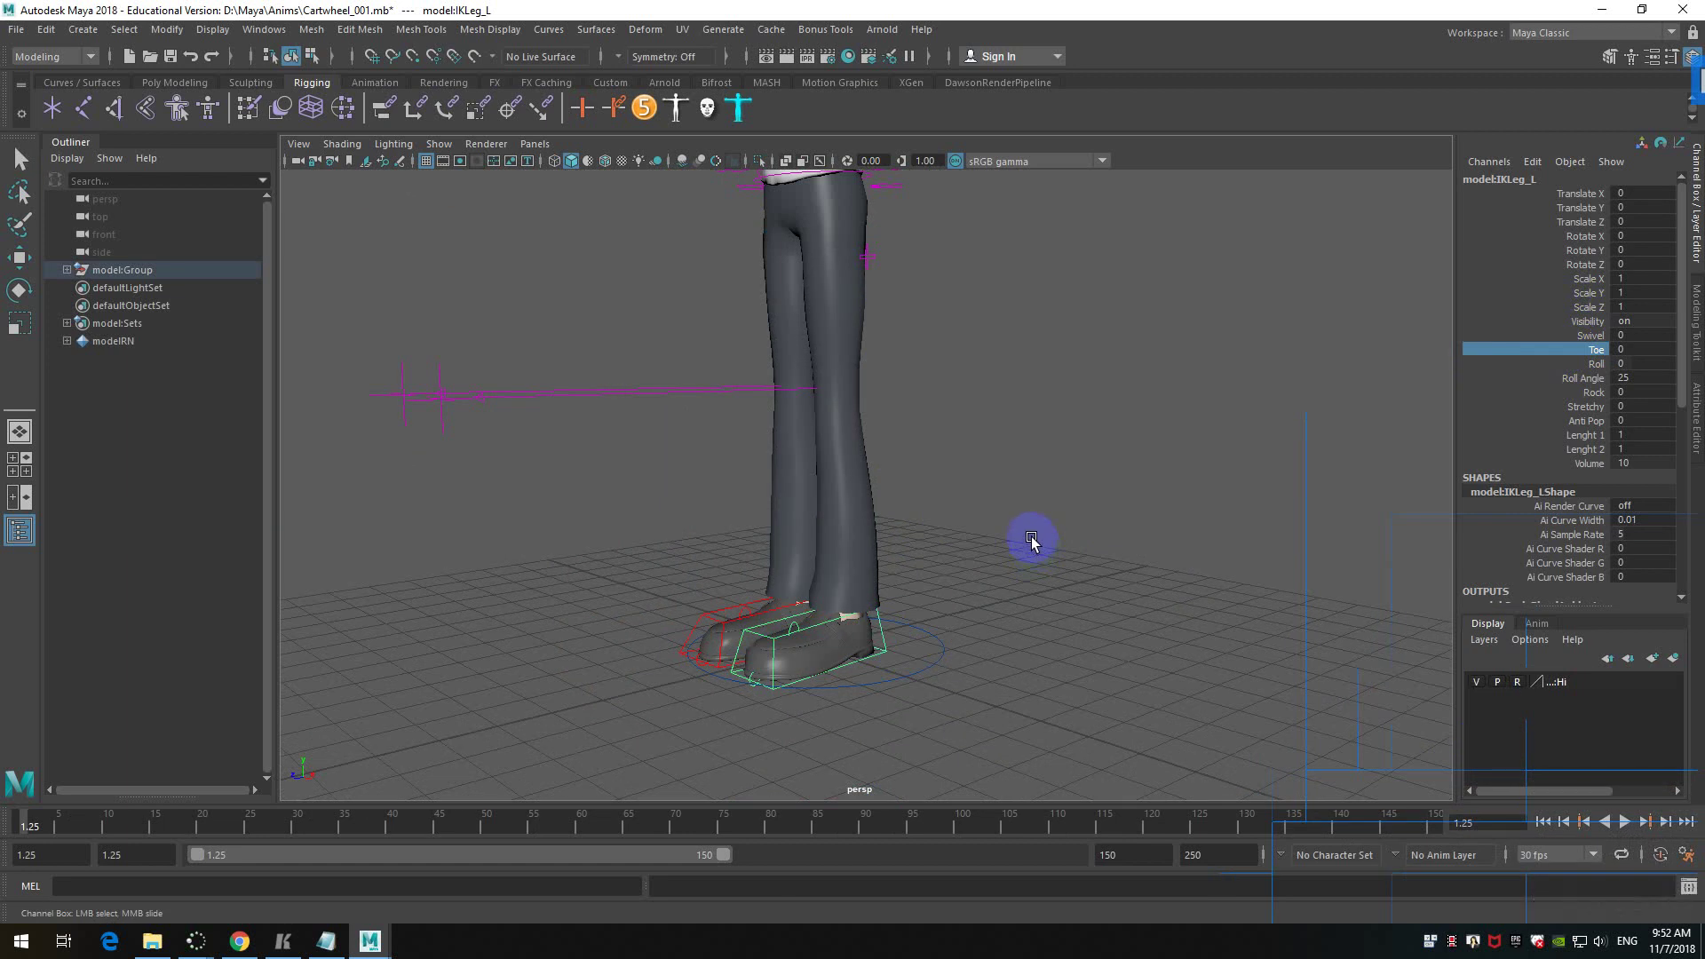
{"action": "middle_click_drag", "start_coordinate": [1012, 548], "coordinate": [1136, 534], "text": "ctrl"}
{"action": "middle_click_drag", "start_coordinate": [978, 538], "coordinate": [1108, 495], "text": "ctrl"}
{"action": "scroll", "coordinate": [1108, 495], "scroll_direction": "up", "scroll_amount": 1, "text": "ctrl"}
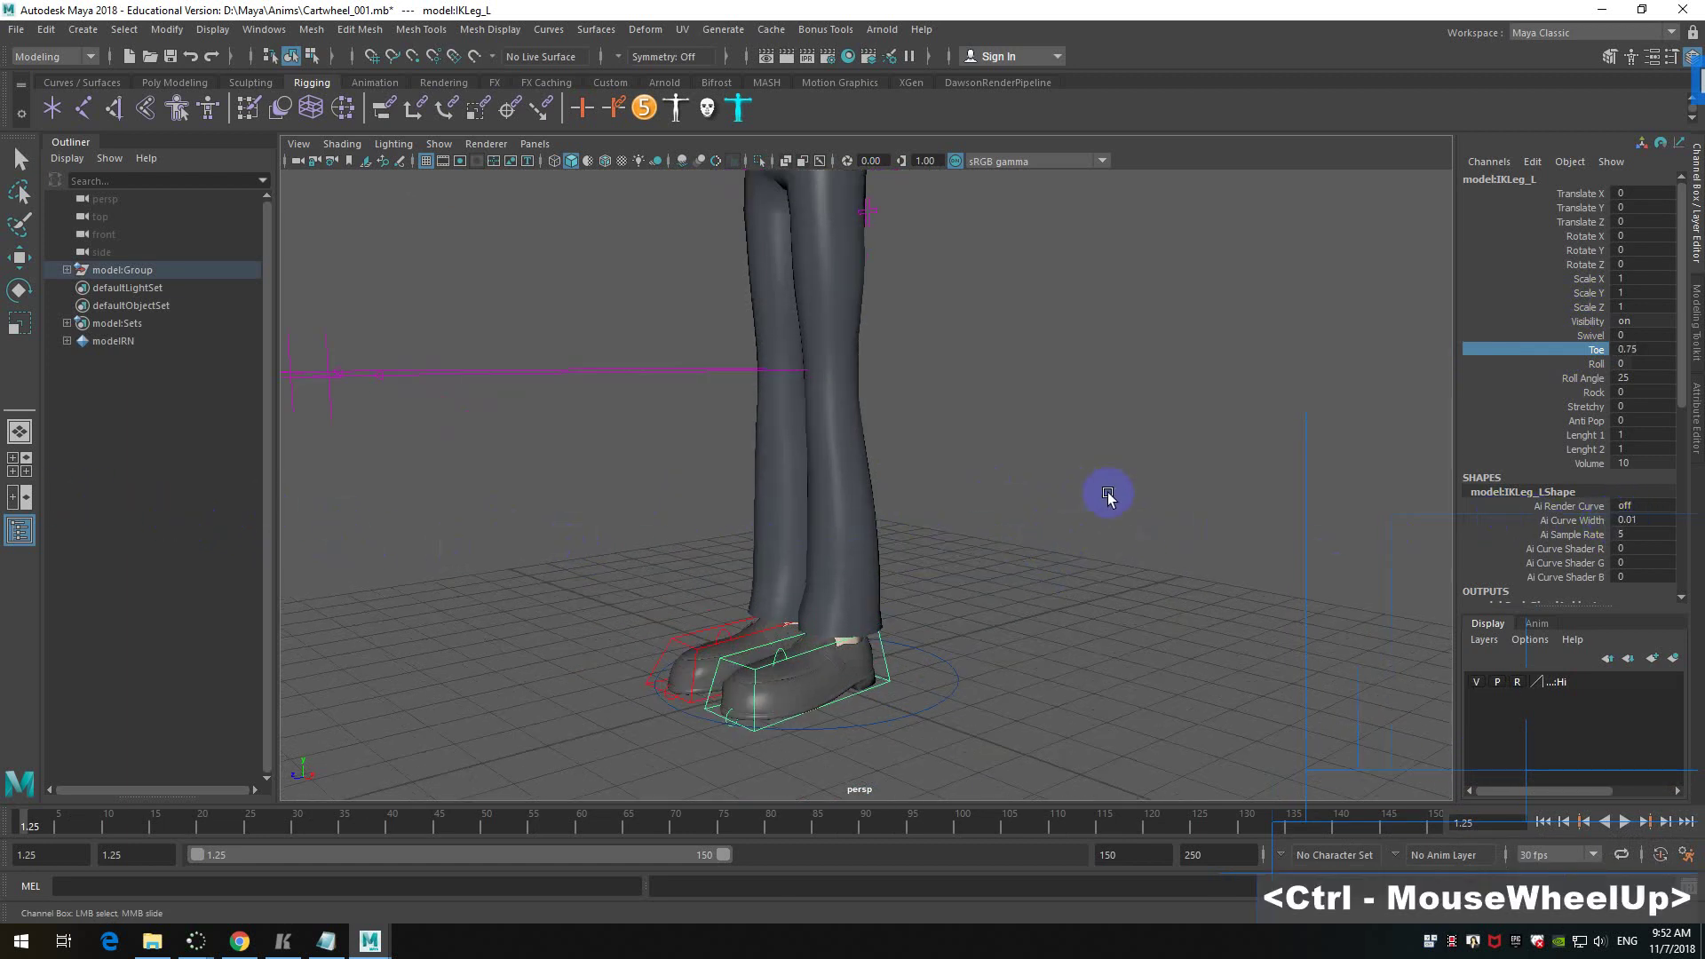
{"action": "key", "text": "ctrl+z"}
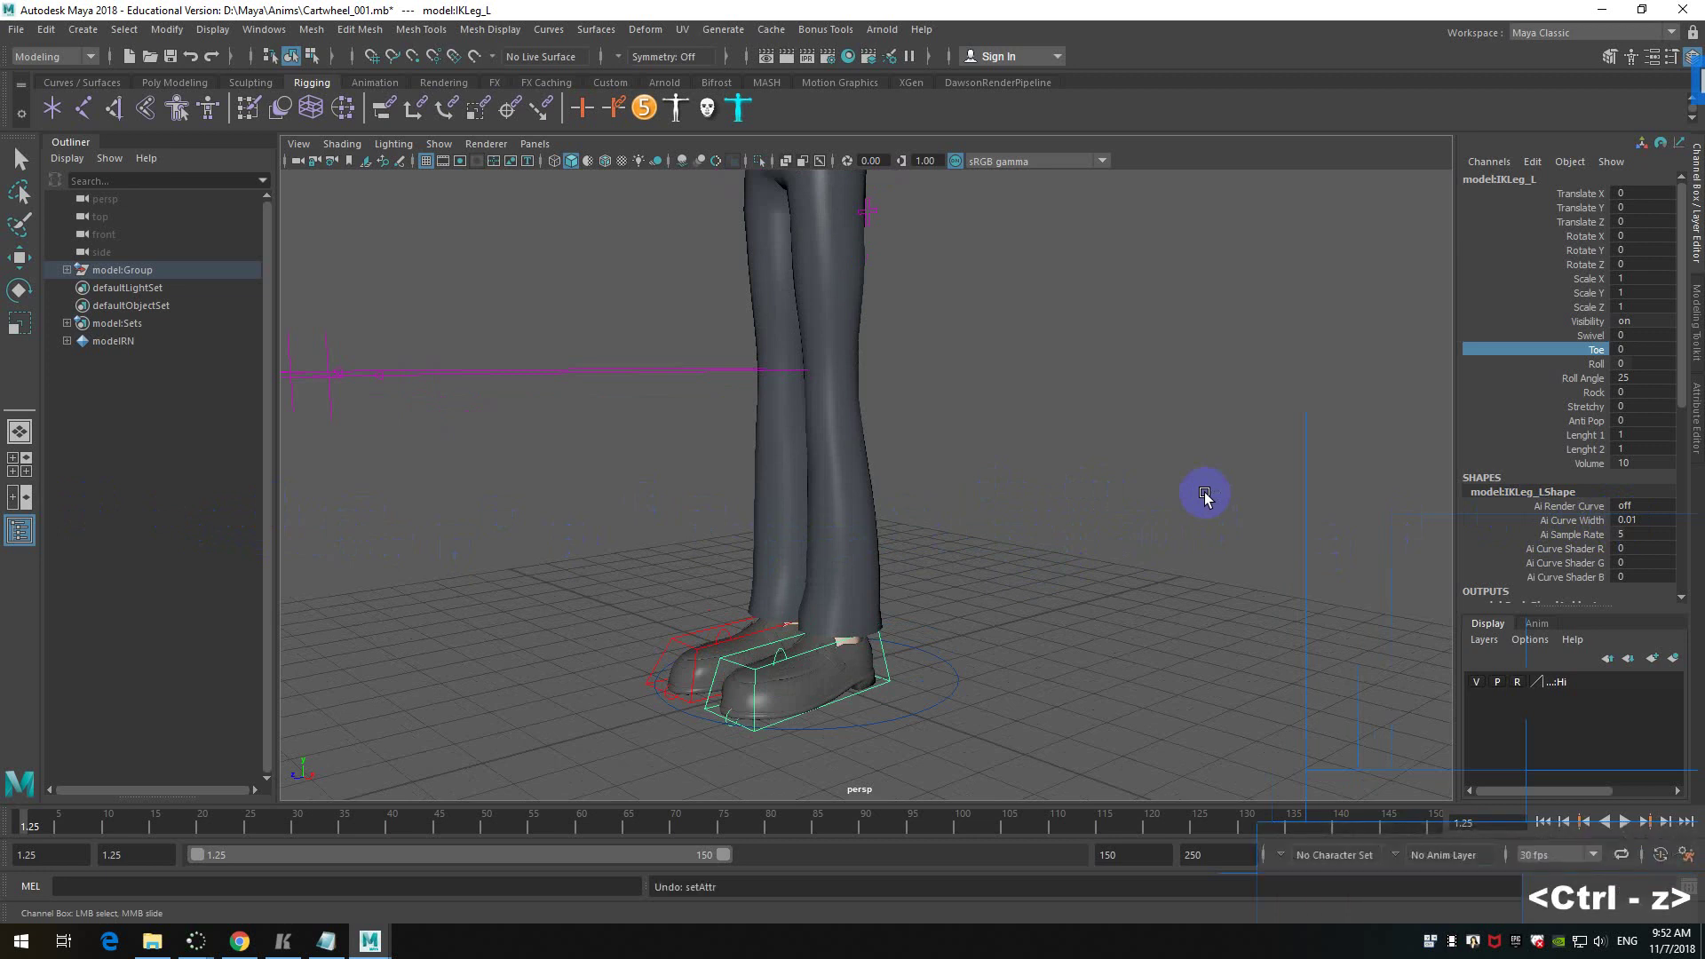
- Try adjusting the Roll attribute on the left IK leg control twice, undoing each change
{"action": "left_click", "coordinate": [1596, 366]}
{"action": "middle_click_drag", "start_coordinate": [1019, 556], "coordinate": [1115, 533], "text": "ctrl"}
{"action": "key", "text": "ctrl+z"}
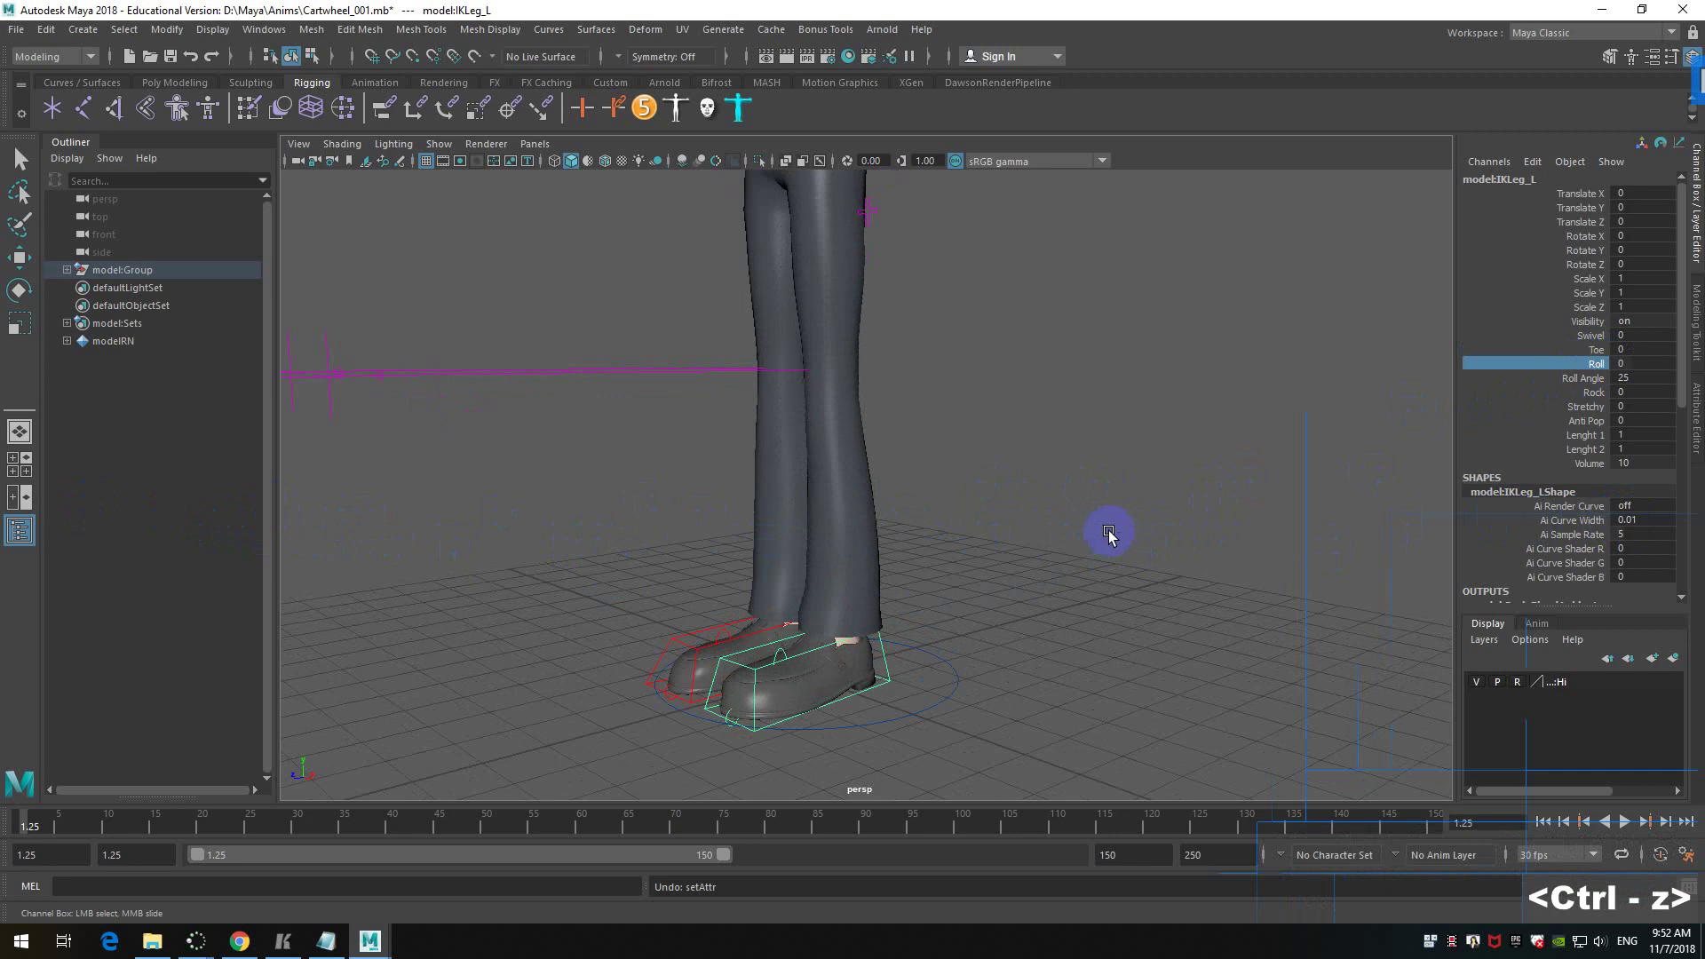
{"action": "left_click", "coordinate": [1589, 366]}
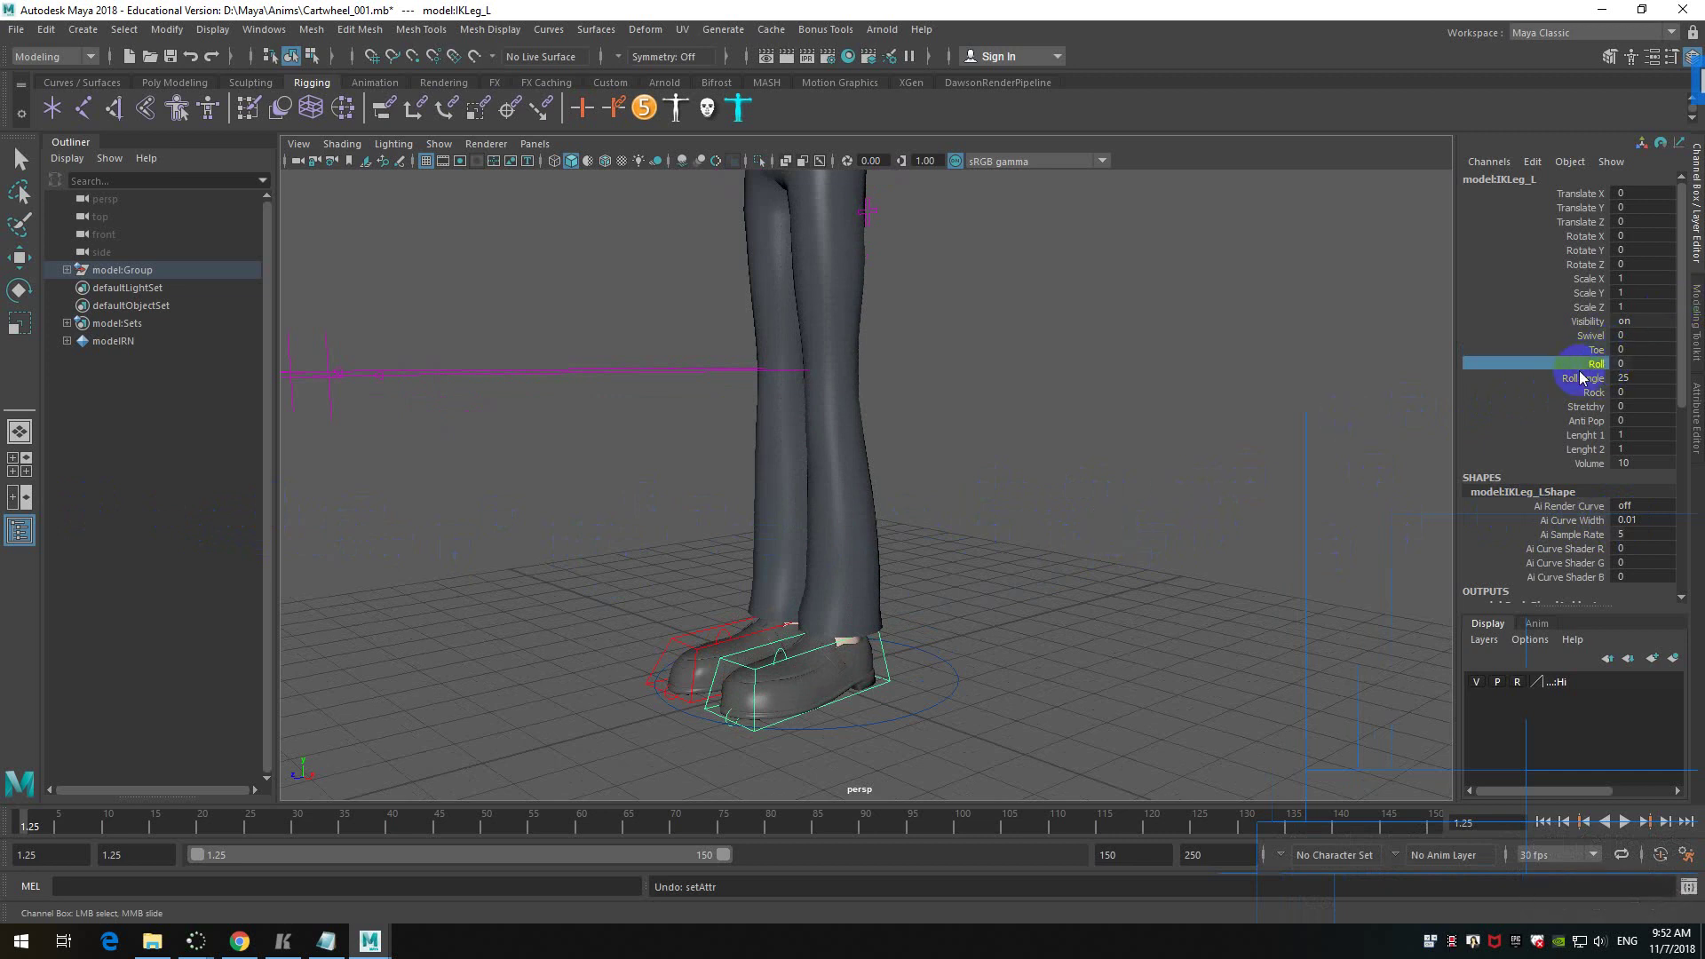
{"action": "left_click_drag", "start_coordinate": [1603, 364], "coordinate": [1475, 373]}
{"action": "middle_click_drag", "start_coordinate": [998, 471], "coordinate": [1161, 503], "text": "ctrl"}
{"action": "key", "text": "ctrl+z"}
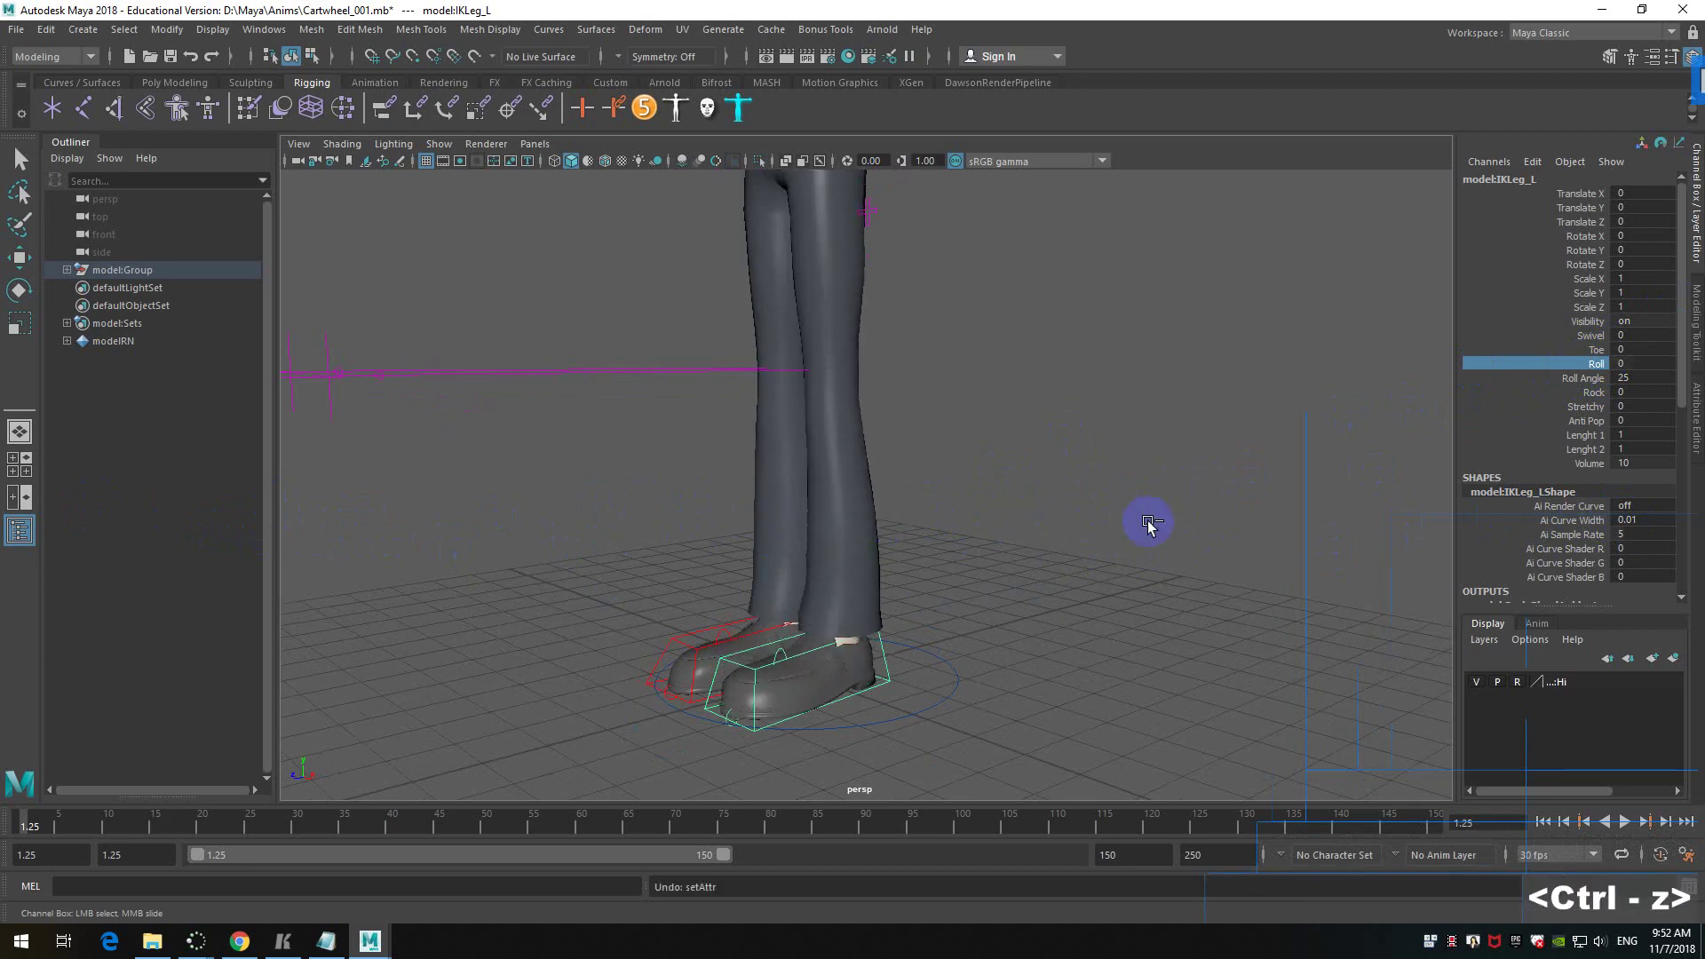
{"action": "scroll", "coordinate": [1123, 426], "scroll_direction": "down", "scroll_amount": 3}
{"action": "left_click_drag", "start_coordinate": [1084, 458], "coordinate": [1069, 464], "text": "alt"}
{"action": "scroll", "coordinate": [1069, 464], "scroll_direction": "up", "scroll_amount": 3, "text": "alt"}
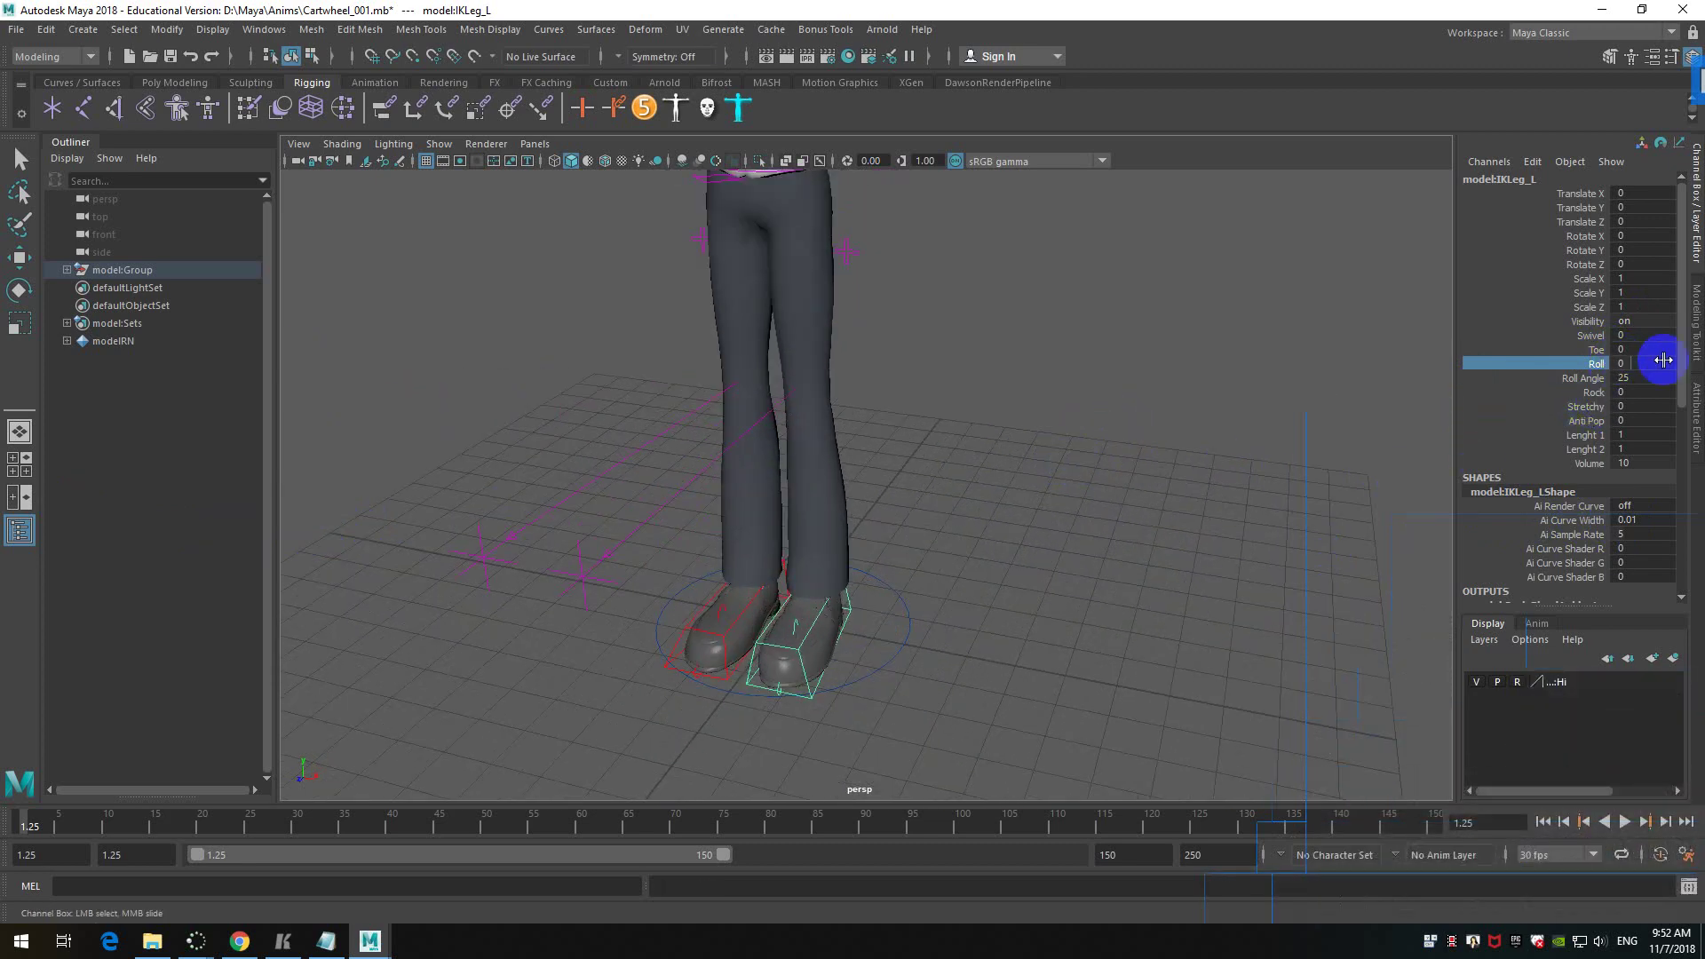
{"action": "left_click_drag", "start_coordinate": [1637, 362], "coordinate": [1547, 368]}
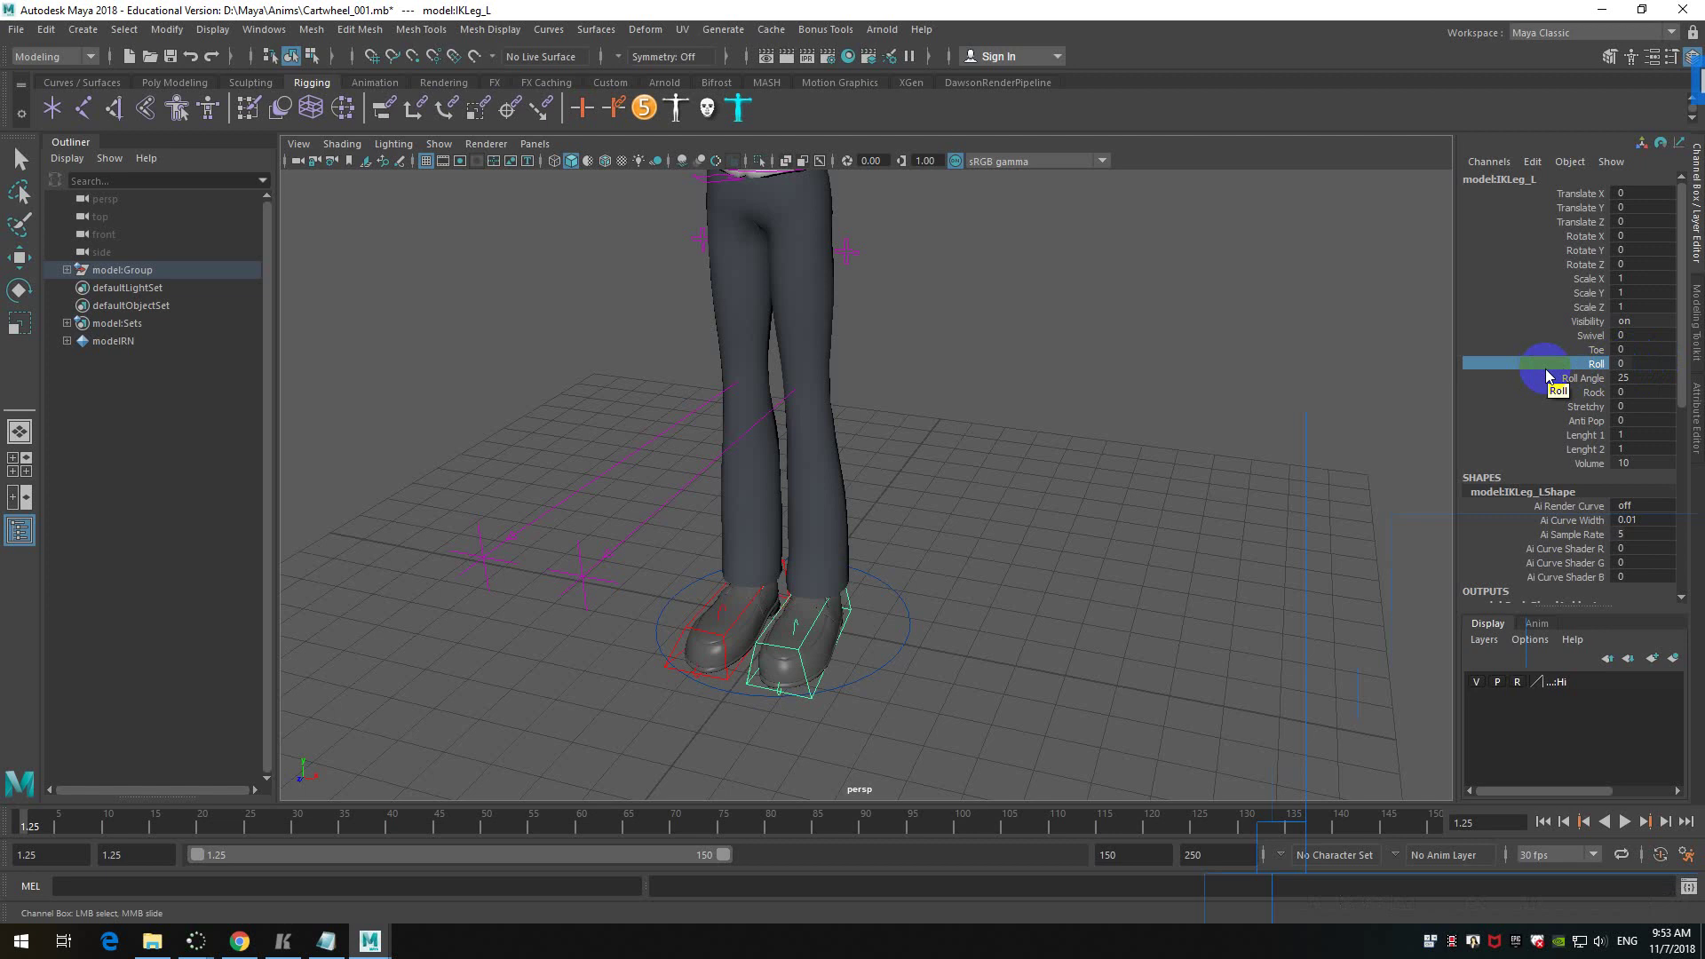
{"action": "middle_click_drag", "start_coordinate": [1546, 375], "coordinate": [1445, 400]}
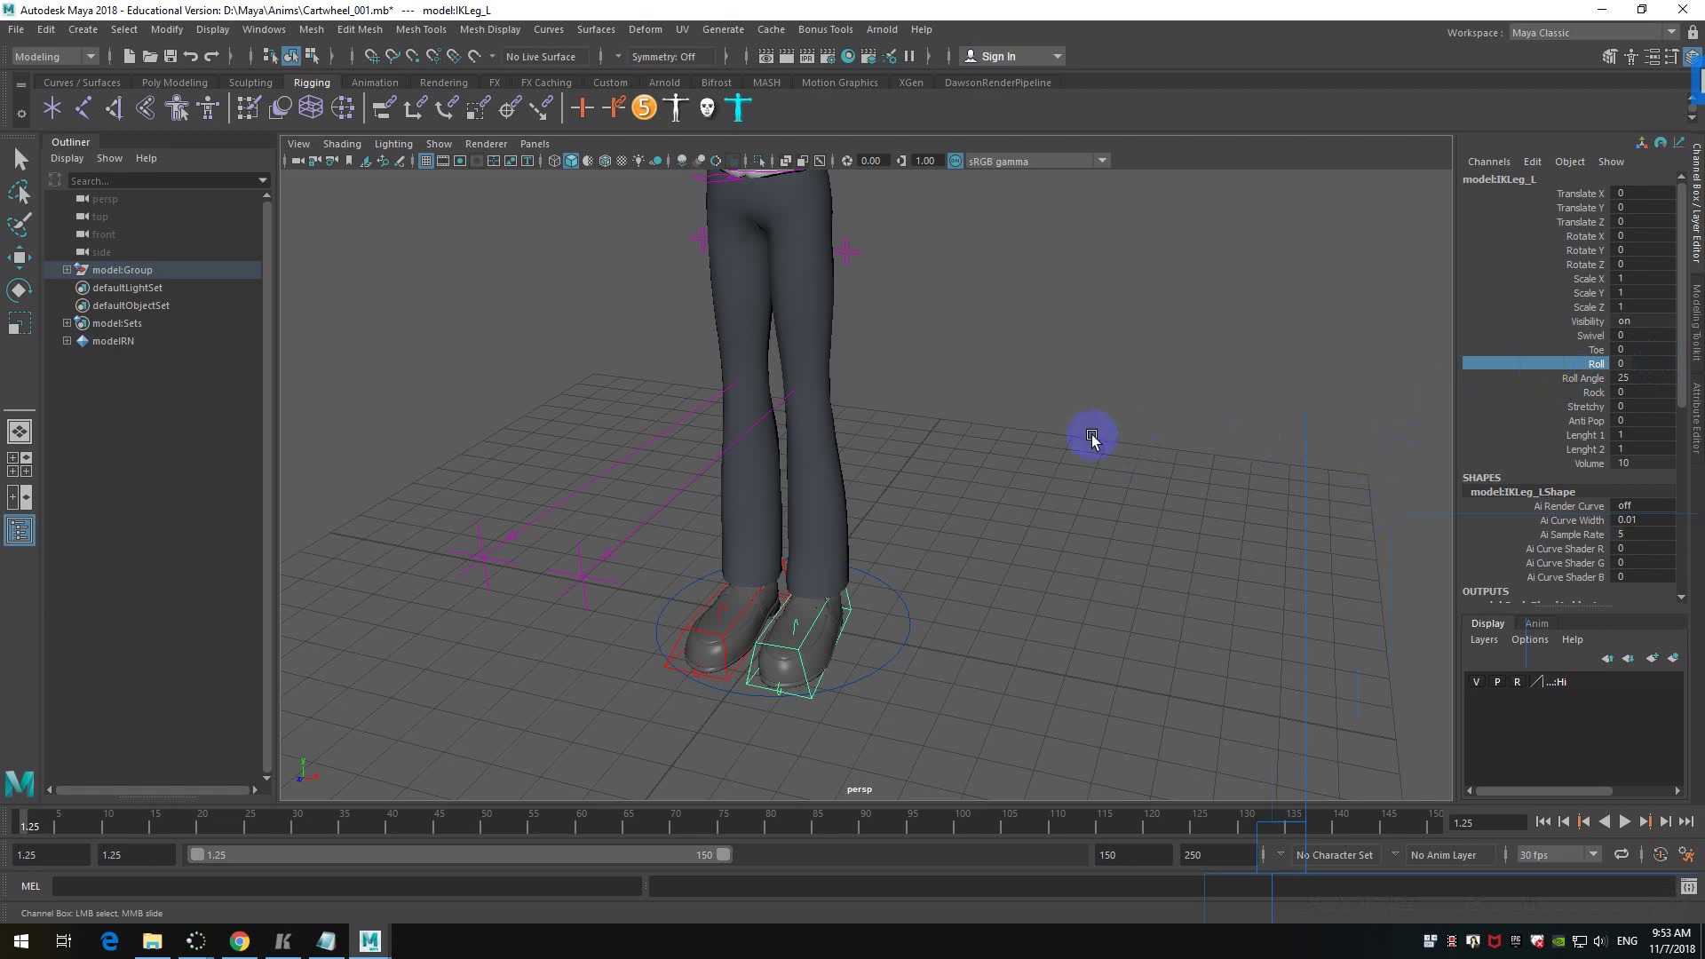
{"action": "middle_click_drag", "start_coordinate": [1046, 432], "coordinate": [1009, 338], "text": "alt"}
{"action": "scroll", "coordinate": [997, 445], "scroll_direction": "down", "scroll_amount": 3, "text": "alt"}
{"action": "left_click_drag", "start_coordinate": [997, 445], "coordinate": [1053, 463], "text": "alt"}
{"action": "scroll", "coordinate": [992, 451], "scroll_direction": "down", "scroll_amount": 2, "text": "alt"}
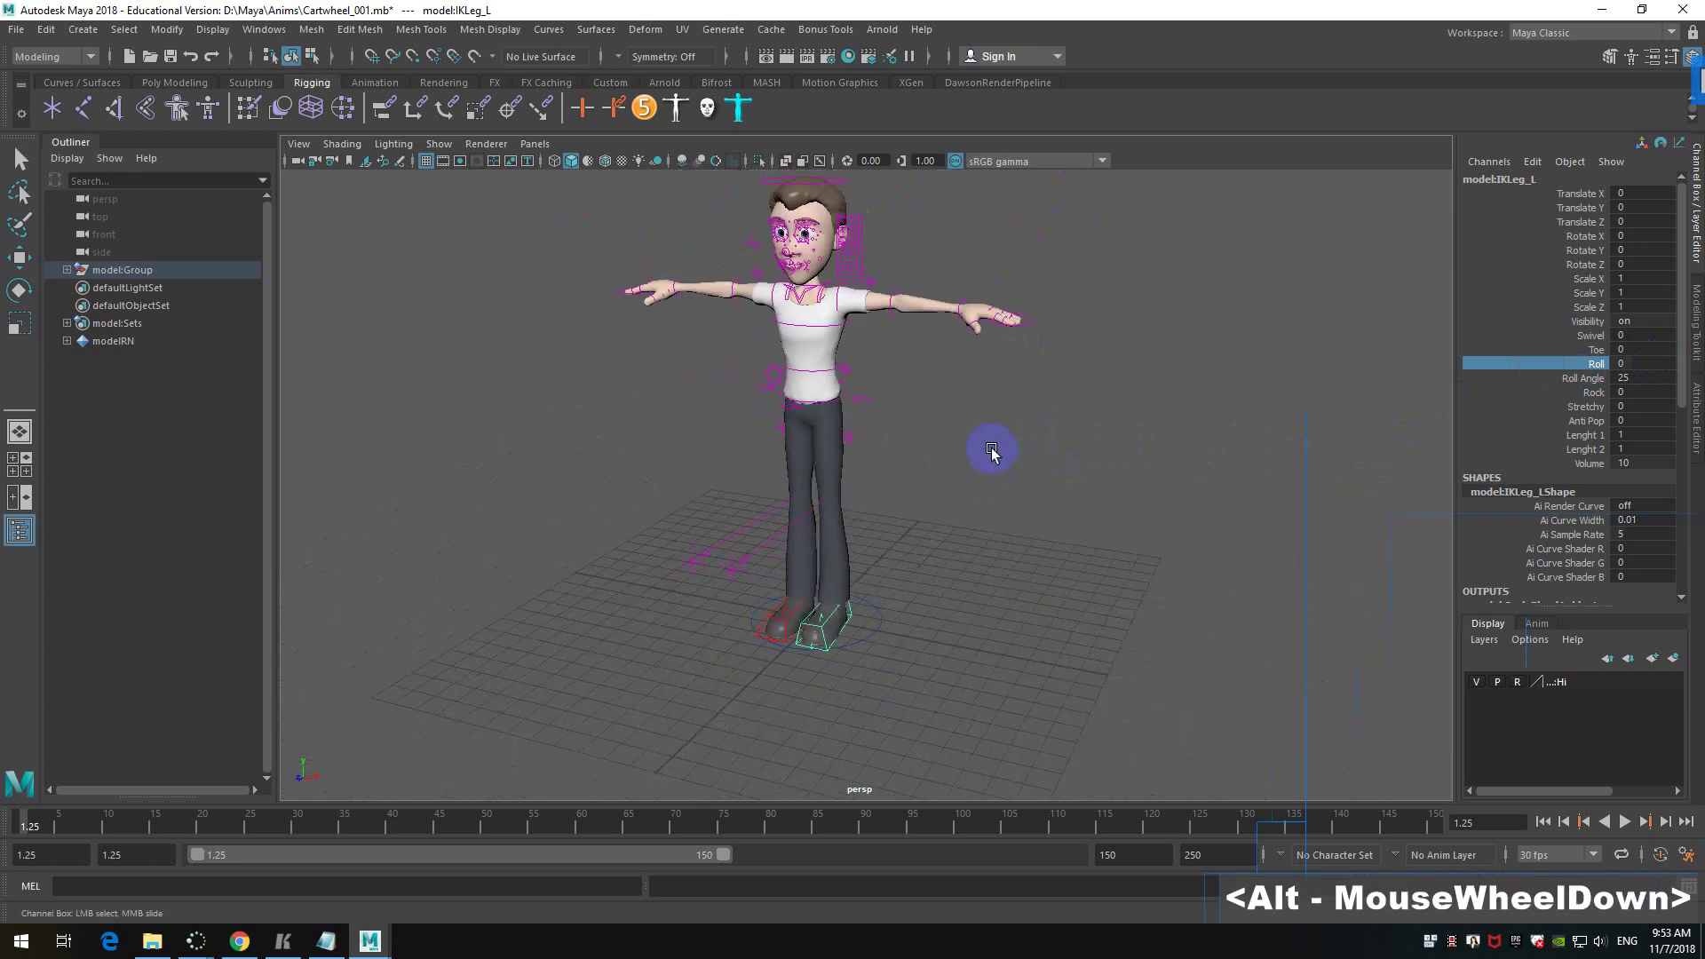
- Hide the facial controls by hiding model:FaceGroup inside model:Group, and clear the selection
{"action": "left_click", "coordinate": [1048, 505]}
{"action": "left_click_drag", "start_coordinate": [1048, 505], "coordinate": [1071, 455], "text": "alt"}
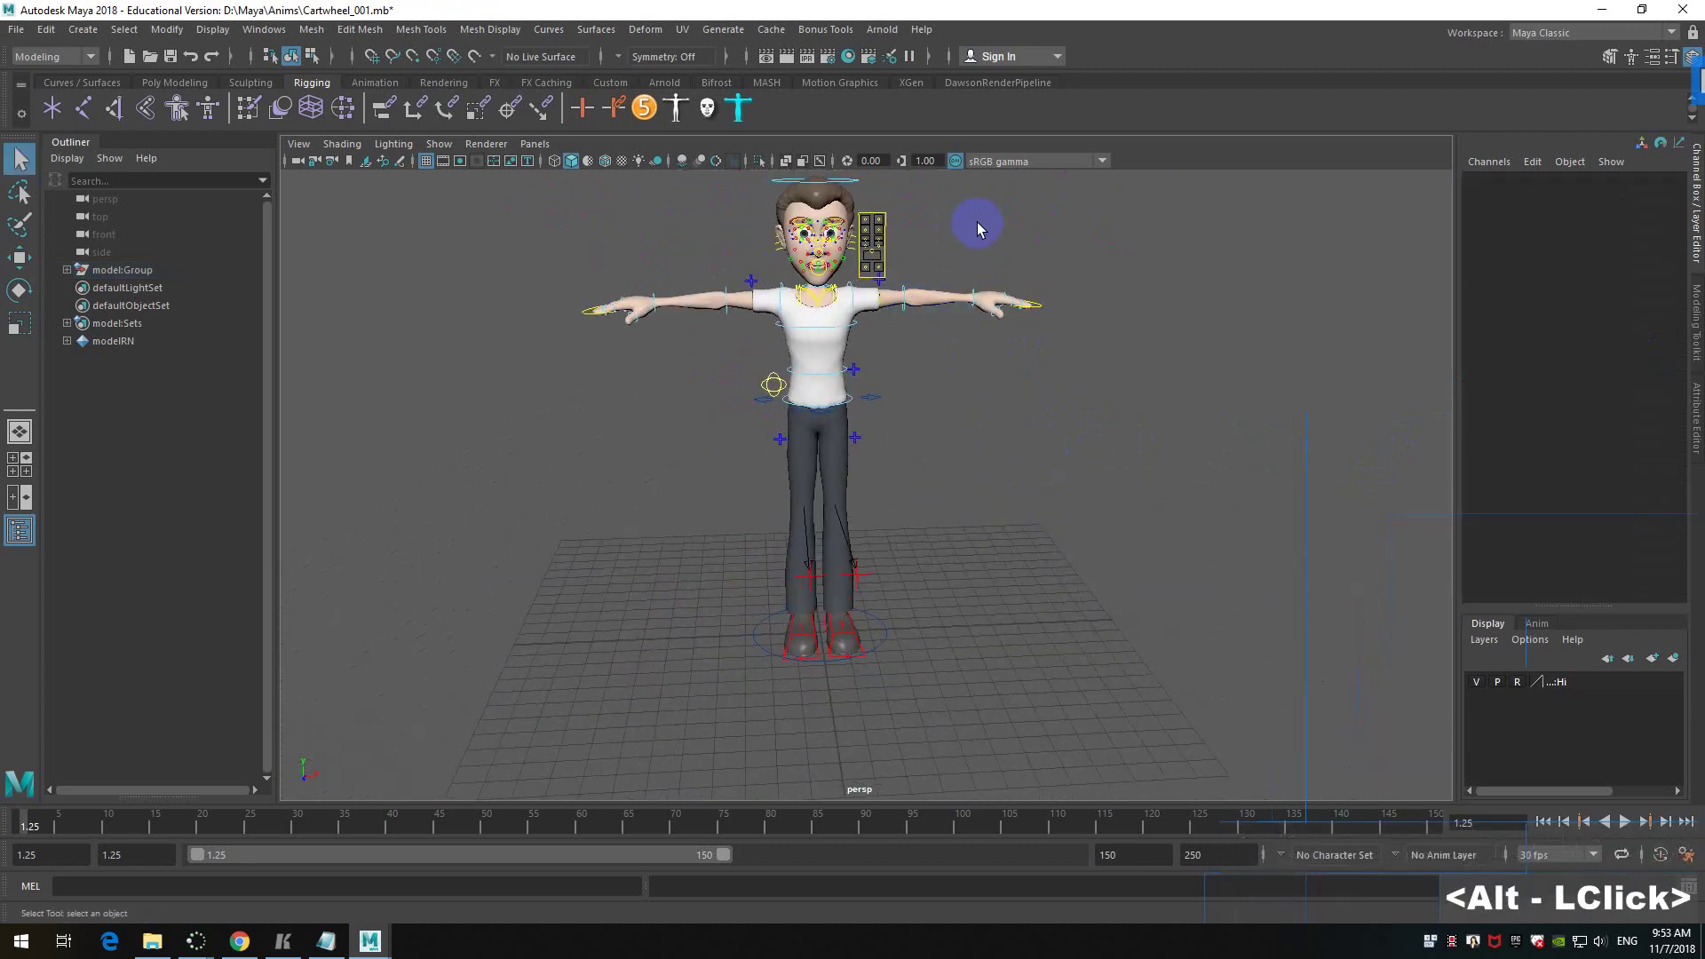
{"action": "scroll", "coordinate": [951, 285], "scroll_direction": "up", "scroll_amount": 2}
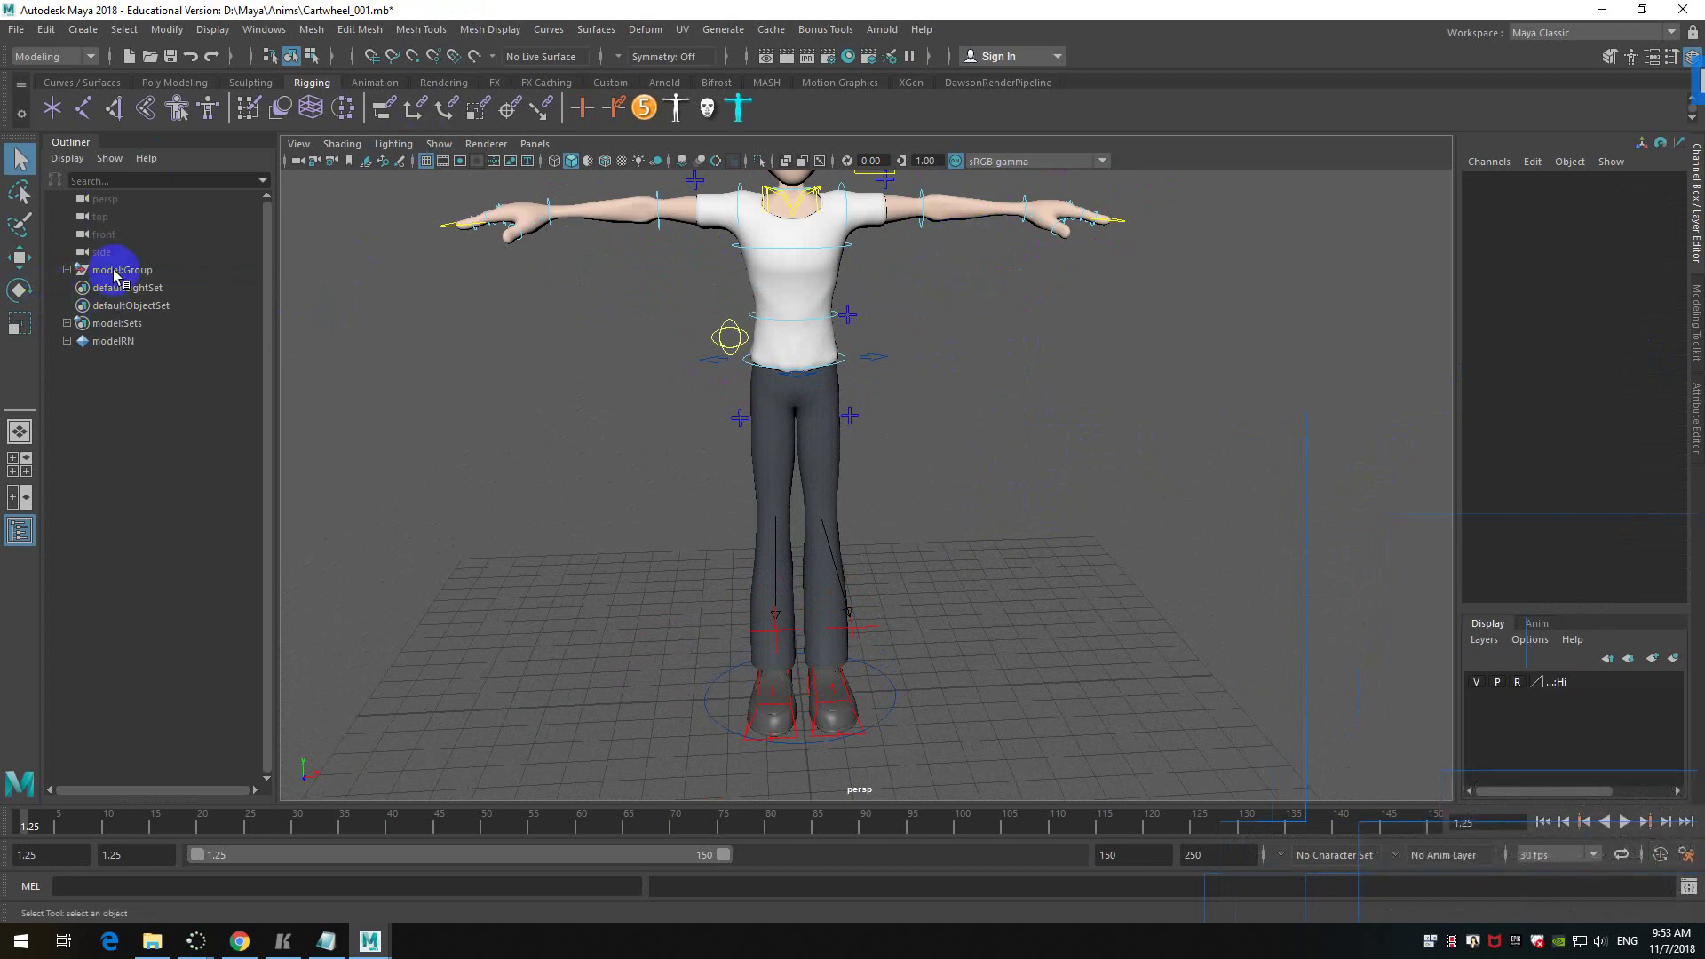
{"action": "left_click", "coordinate": [115, 270]}
{"action": "left_click", "coordinate": [67, 270]}
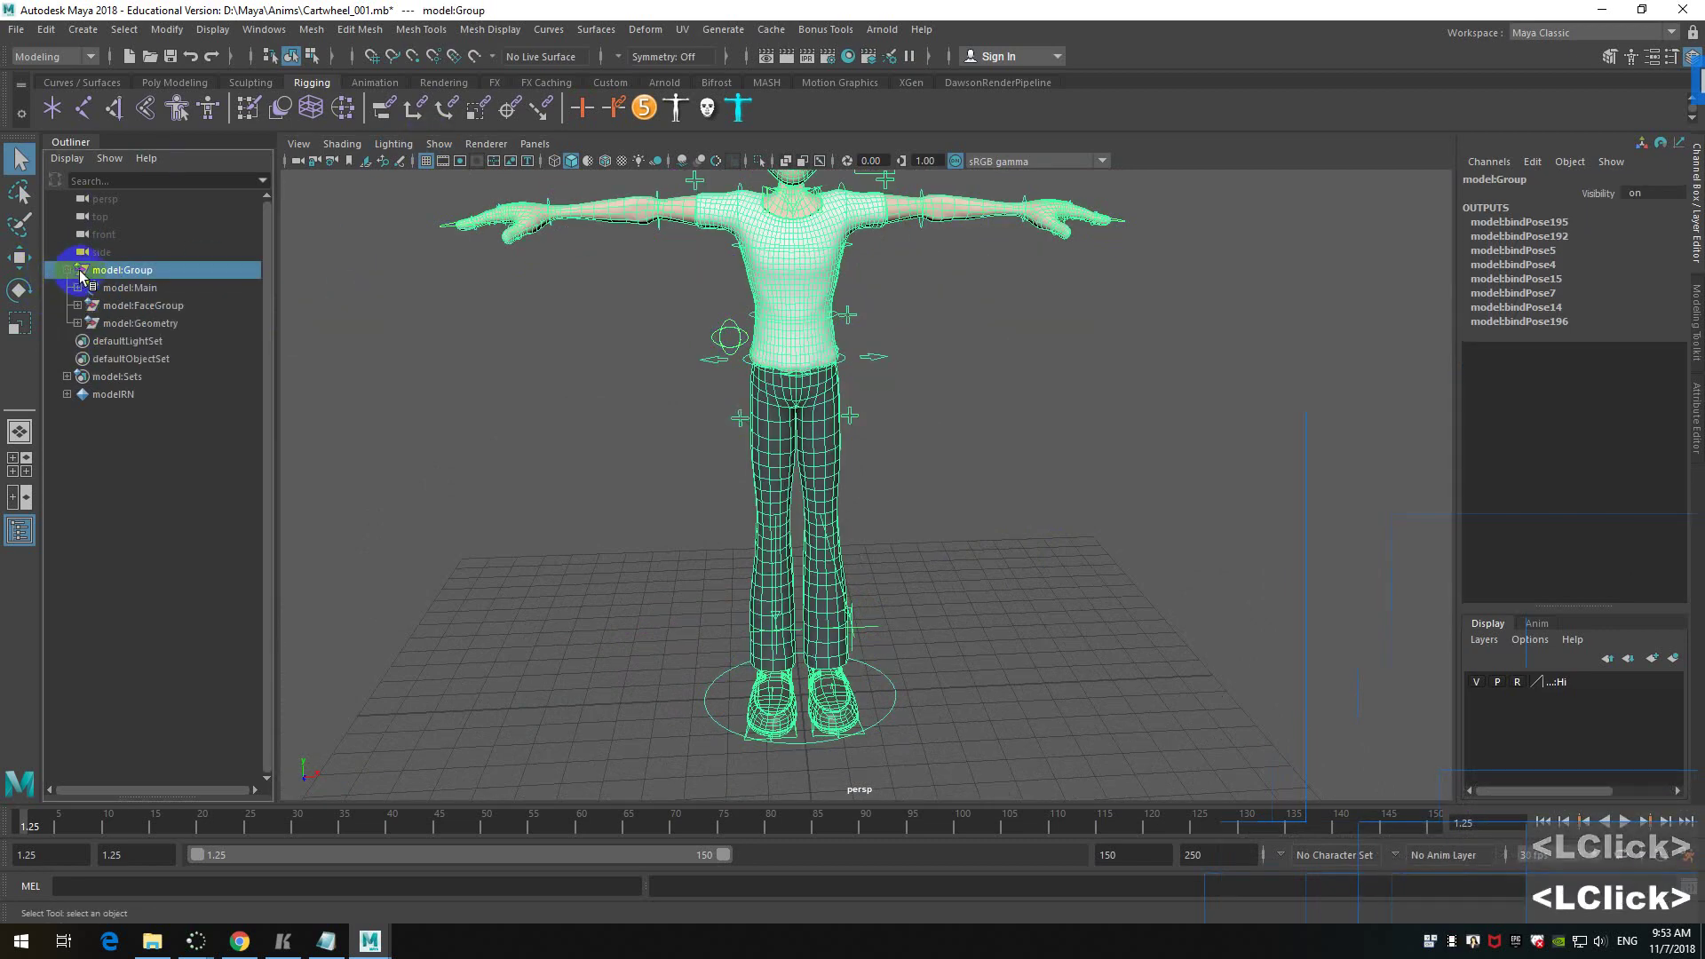
{"action": "left_click", "coordinate": [160, 305]}
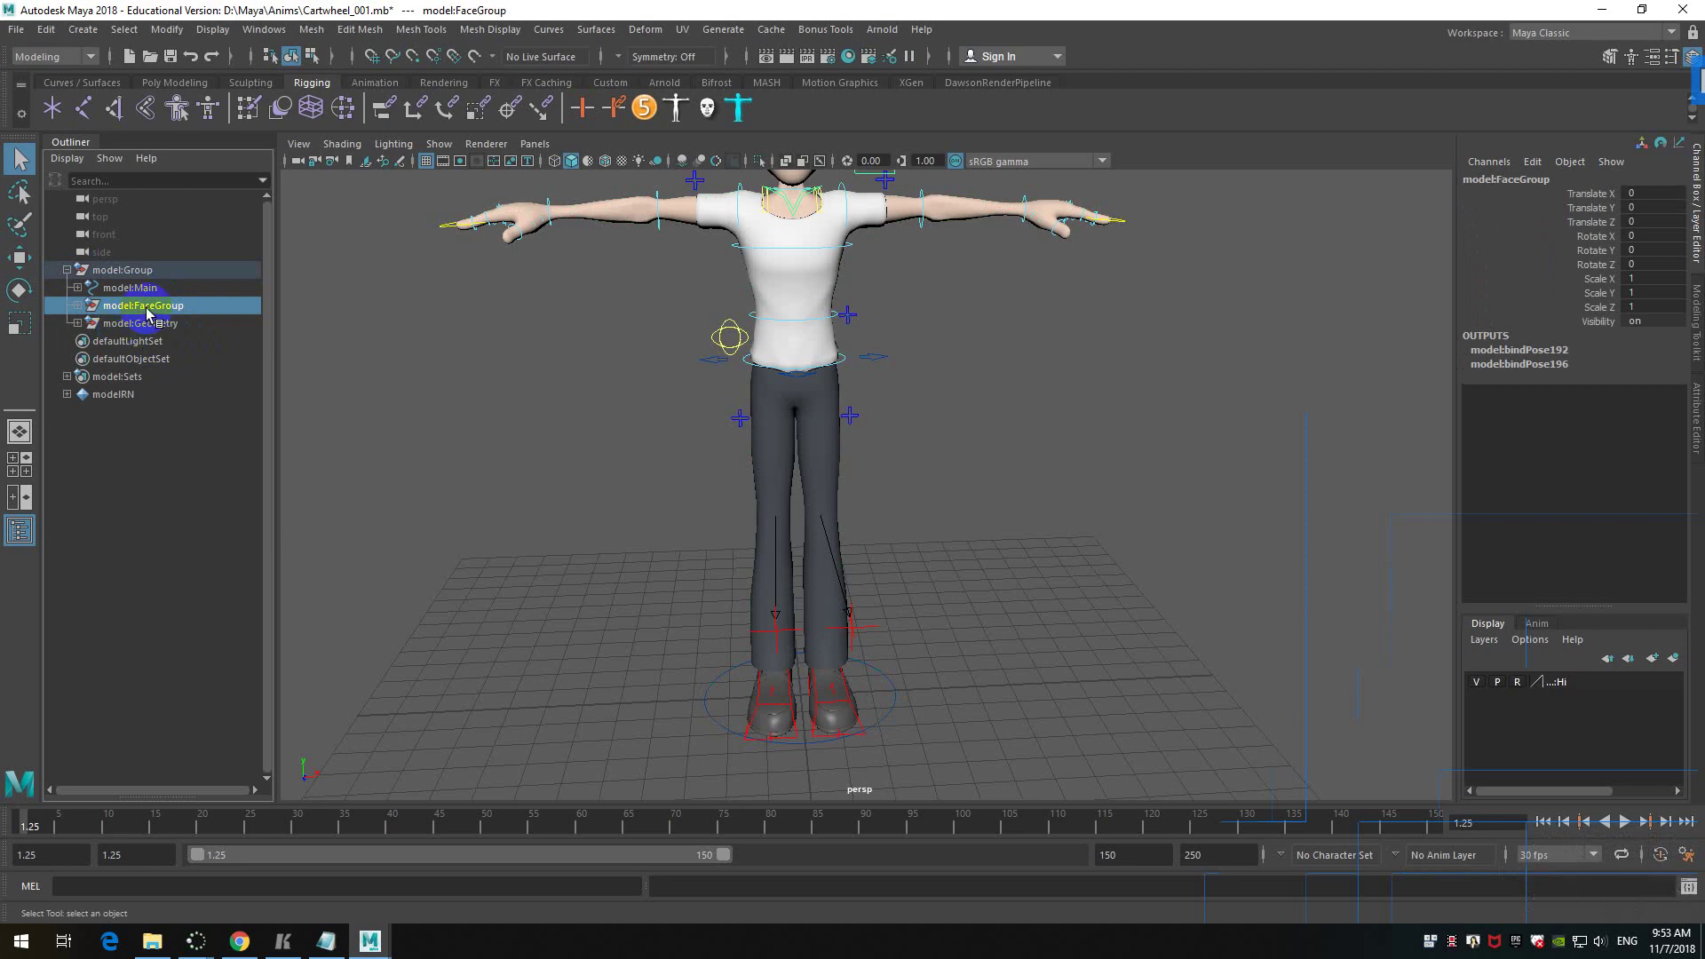
{"action": "middle_click_drag", "start_coordinate": [662, 321], "coordinate": [639, 445], "text": "alt"}
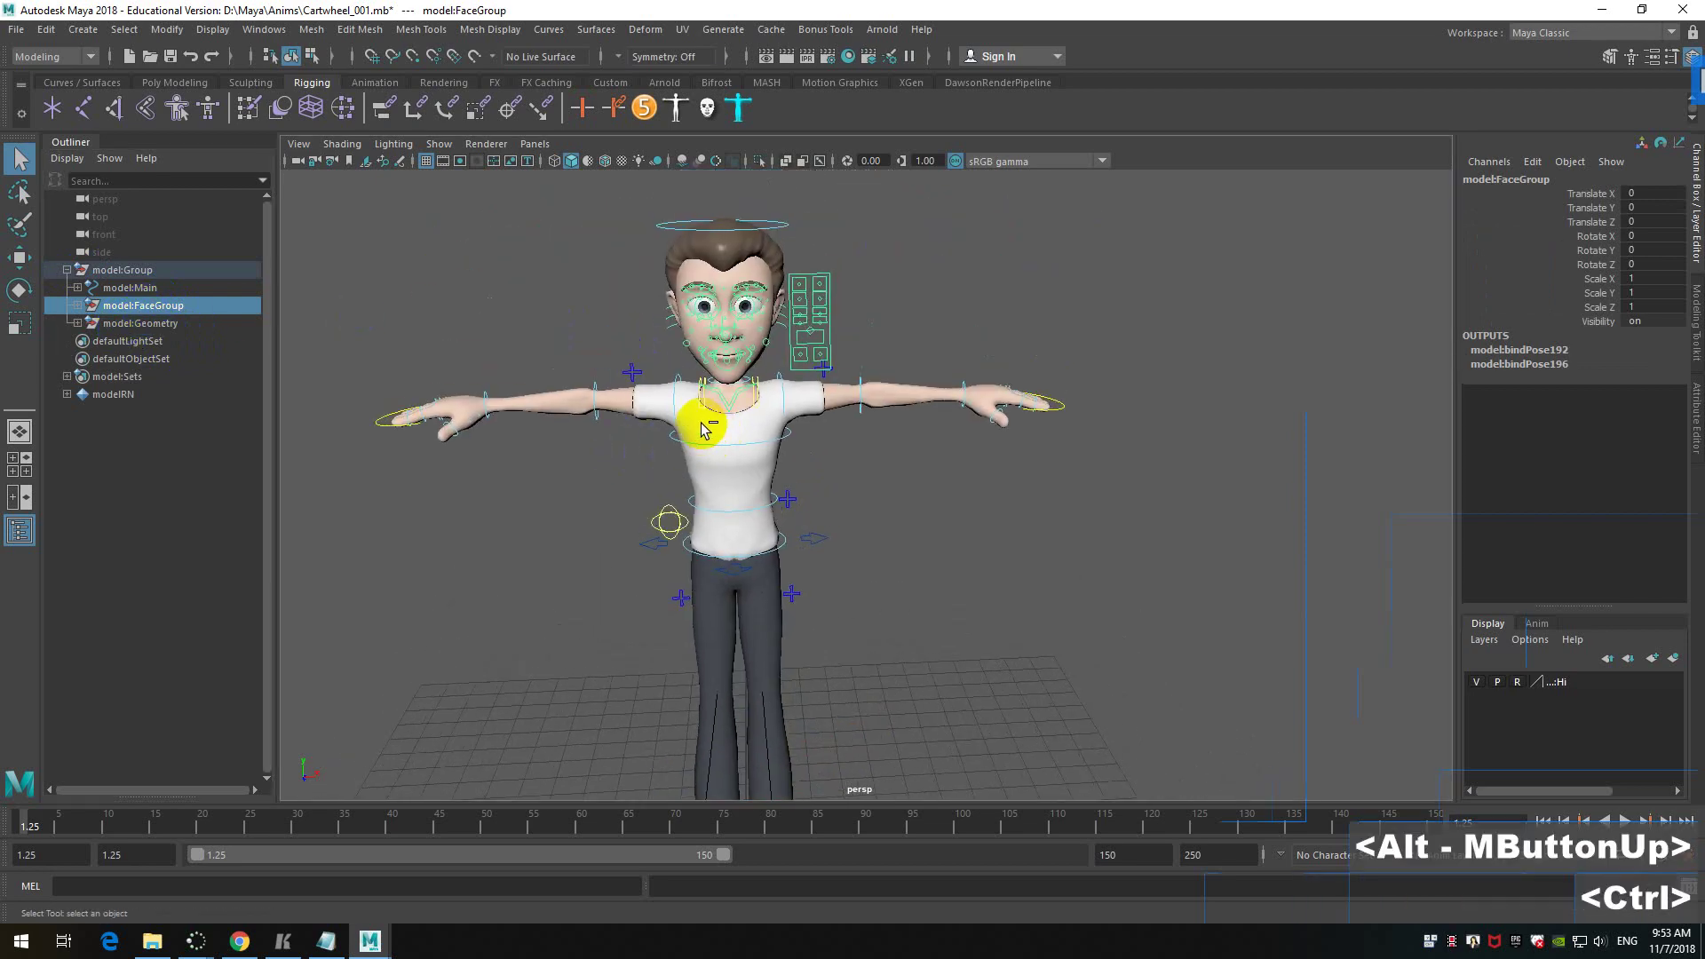
{"action": "key", "text": "ctrl+h"}
{"action": "left_click", "coordinate": [984, 515]}
- Switch the left arm to IK by setting FKIKBlend on the FKIKArm_L control to 10
{"action": "middle_click_drag", "start_coordinate": [984, 515], "coordinate": [867, 560], "text": "alt"}
{"action": "scroll", "coordinate": [893, 402], "scroll_direction": "down", "scroll_amount": 3, "text": "alt"}
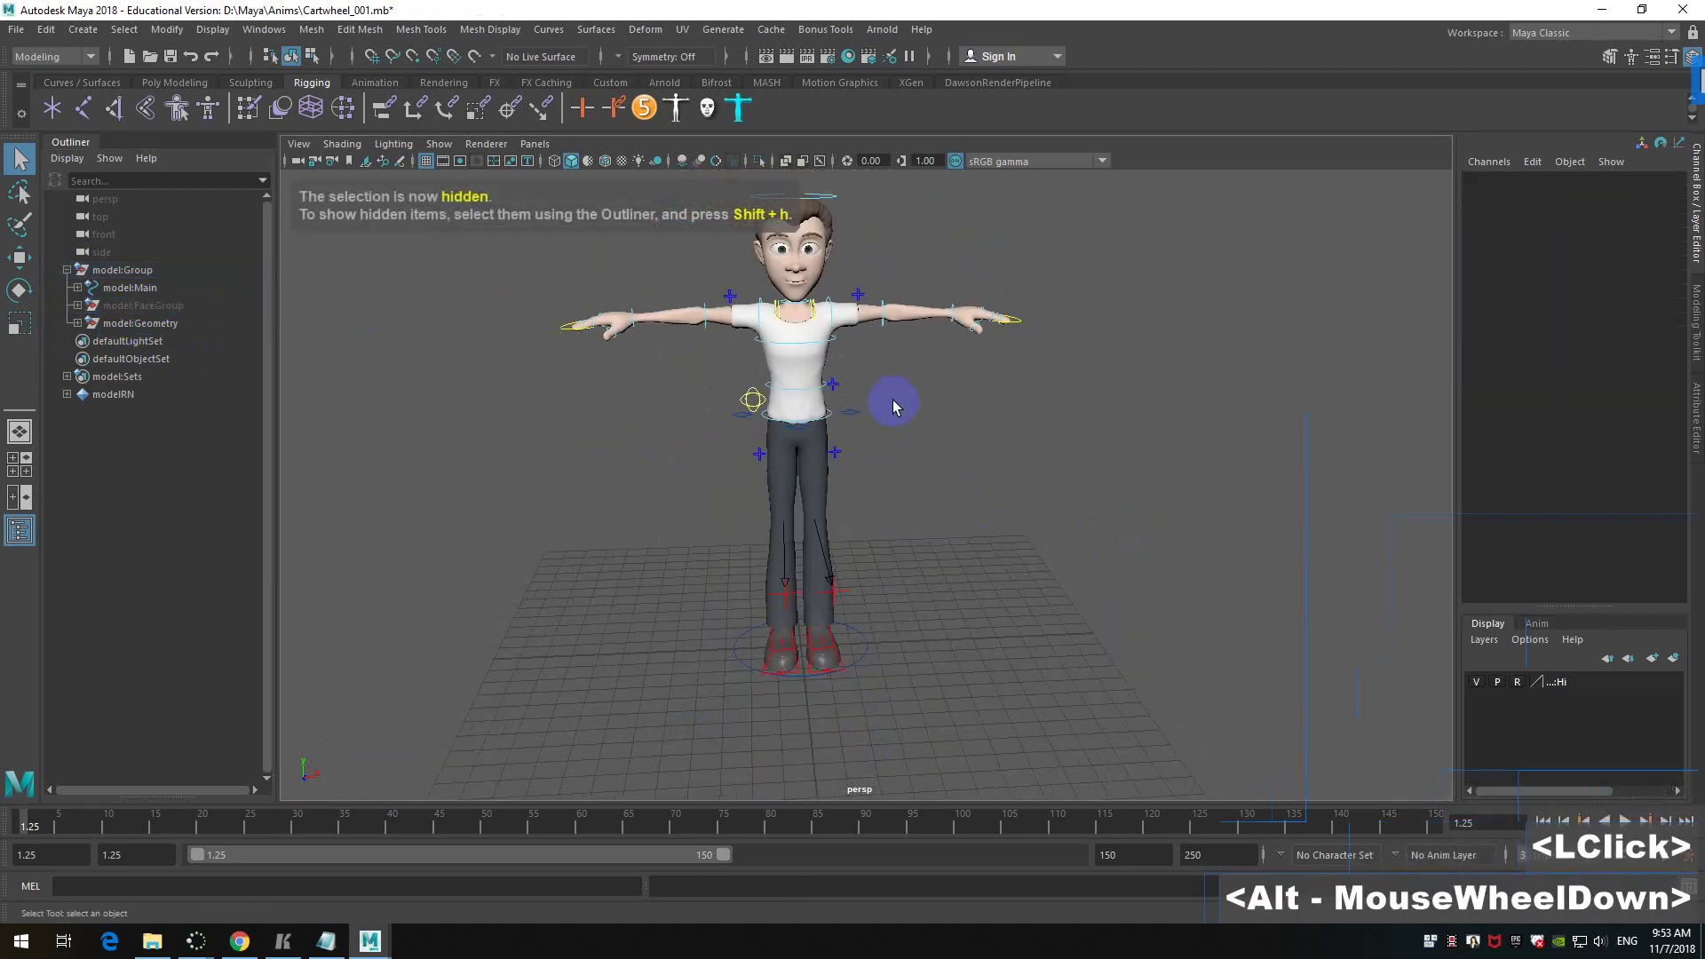
{"action": "mouse_move", "coordinate": [933, 563]}
{"action": "left_mouse_down", "text": "alt"}
{"action": "mouse_move", "coordinate": [994, 578]}
{"action": "mouse_move", "coordinate": [932, 560]}
{"action": "left_mouse_up", "text": "alt"}
{"action": "scroll", "coordinate": [933, 559], "scroll_direction": "up", "scroll_amount": 4, "text": "alt"}
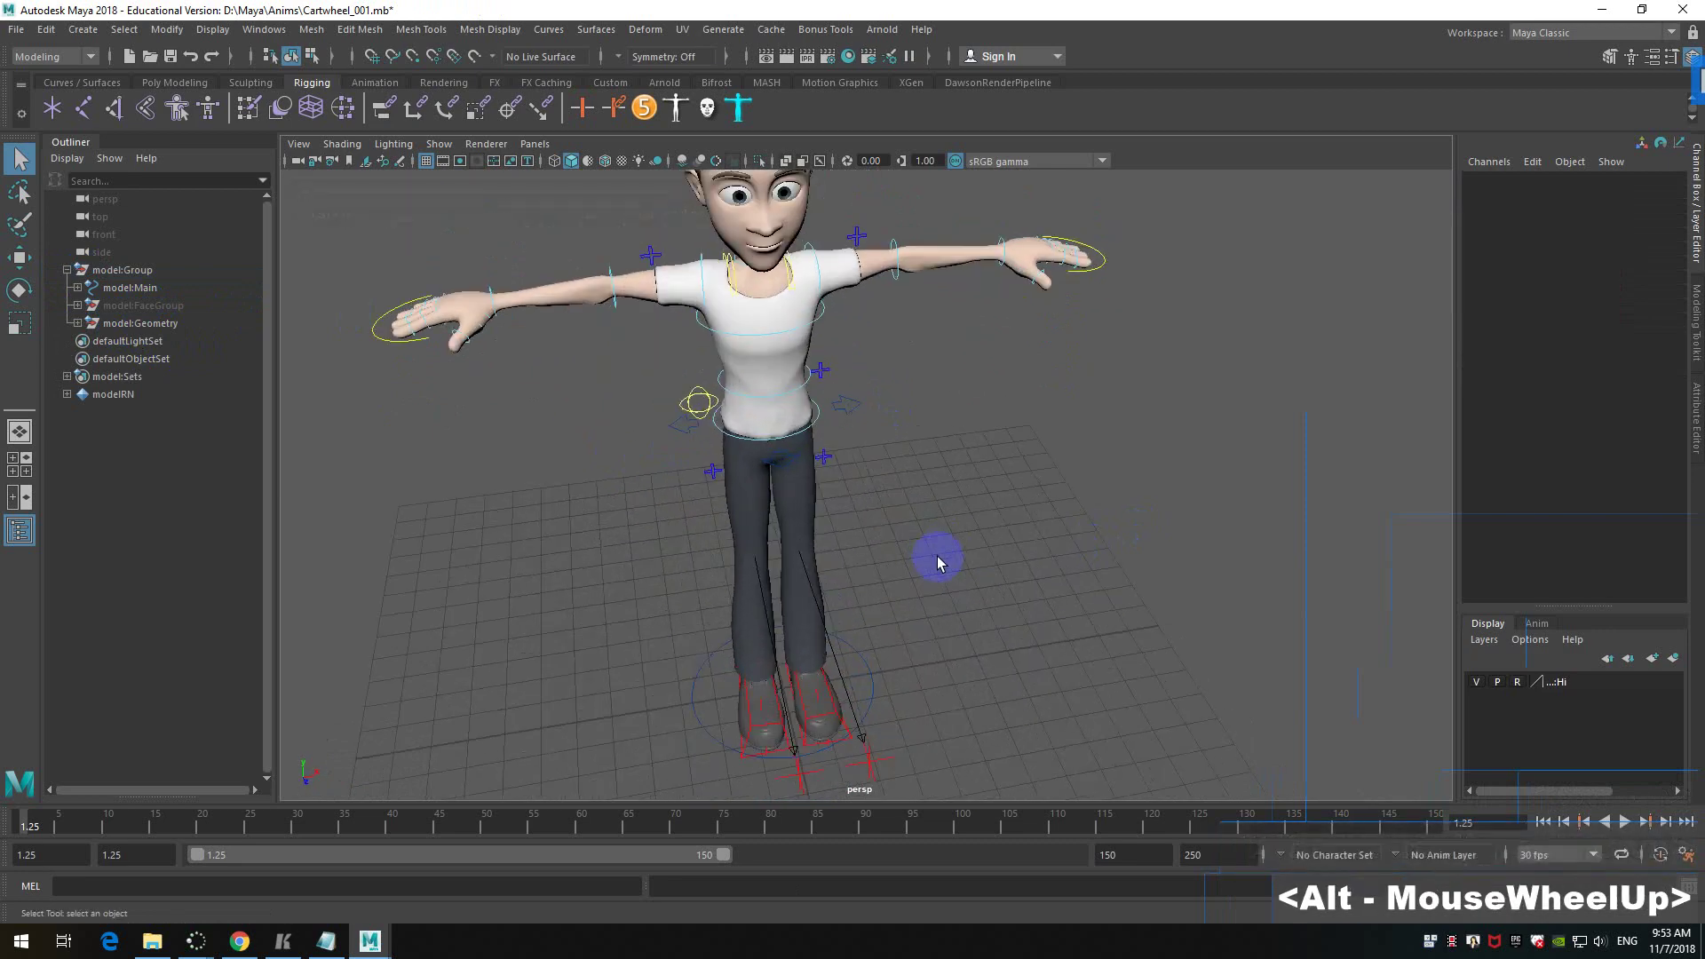
{"action": "middle_click_drag", "start_coordinate": [883, 307], "coordinate": [861, 314], "text": "alt"}
{"action": "left_click", "coordinate": [856, 318]}
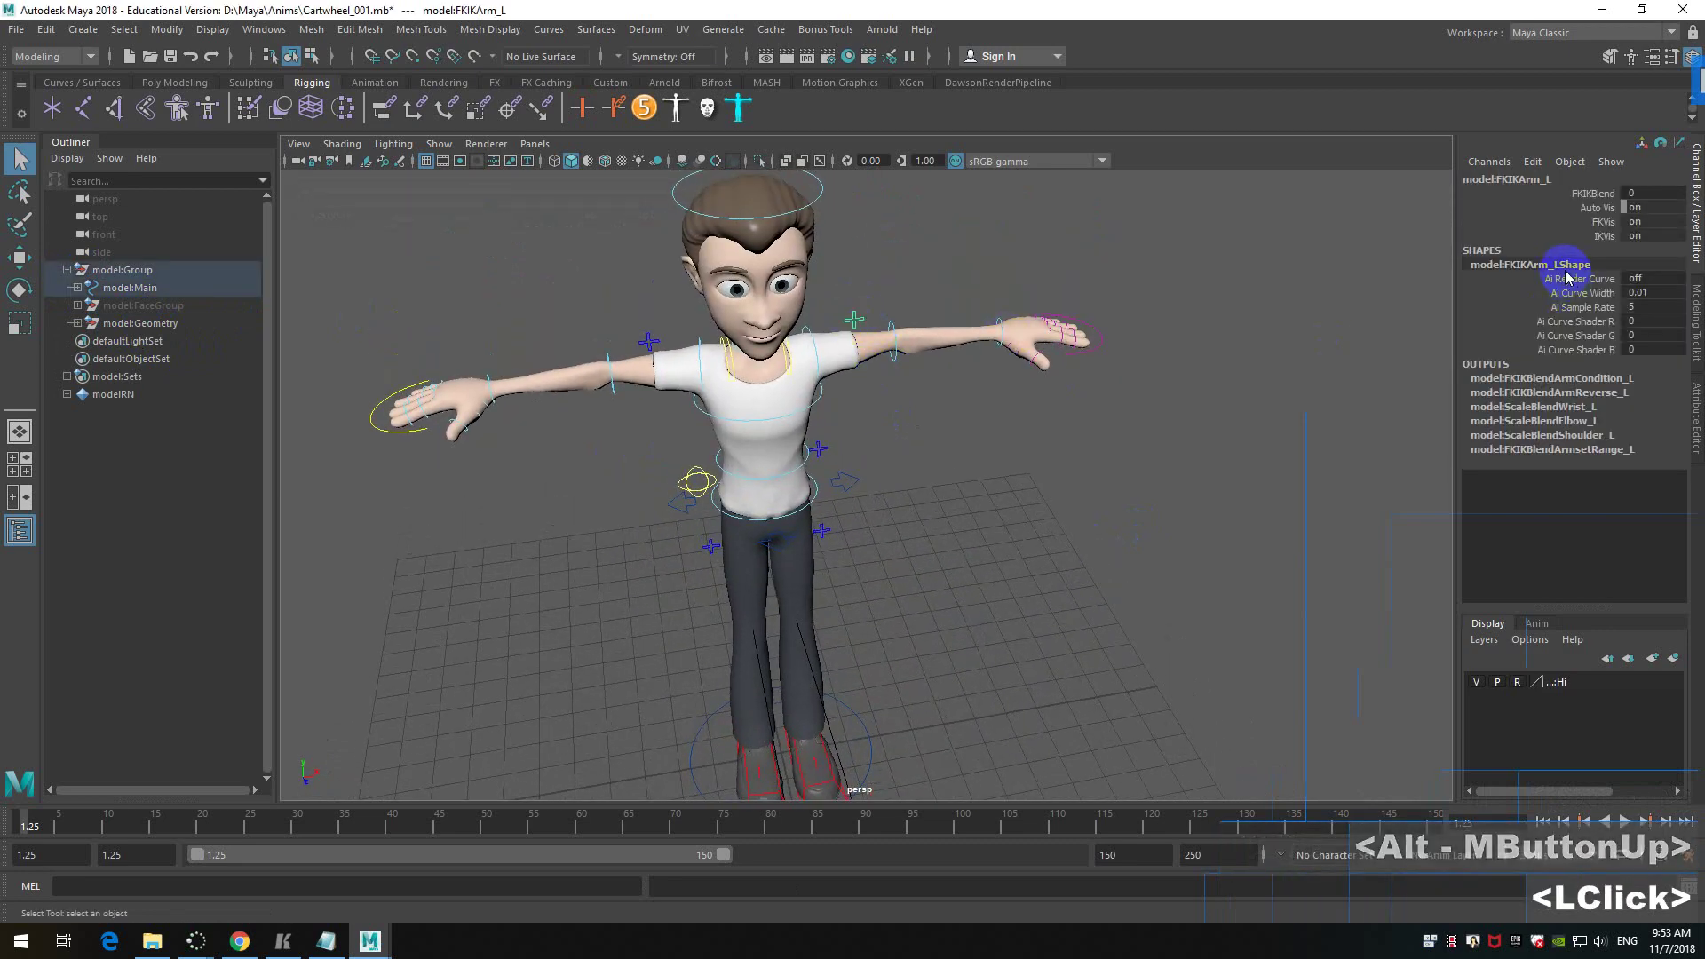
{"action": "left_click", "coordinate": [1647, 189]}
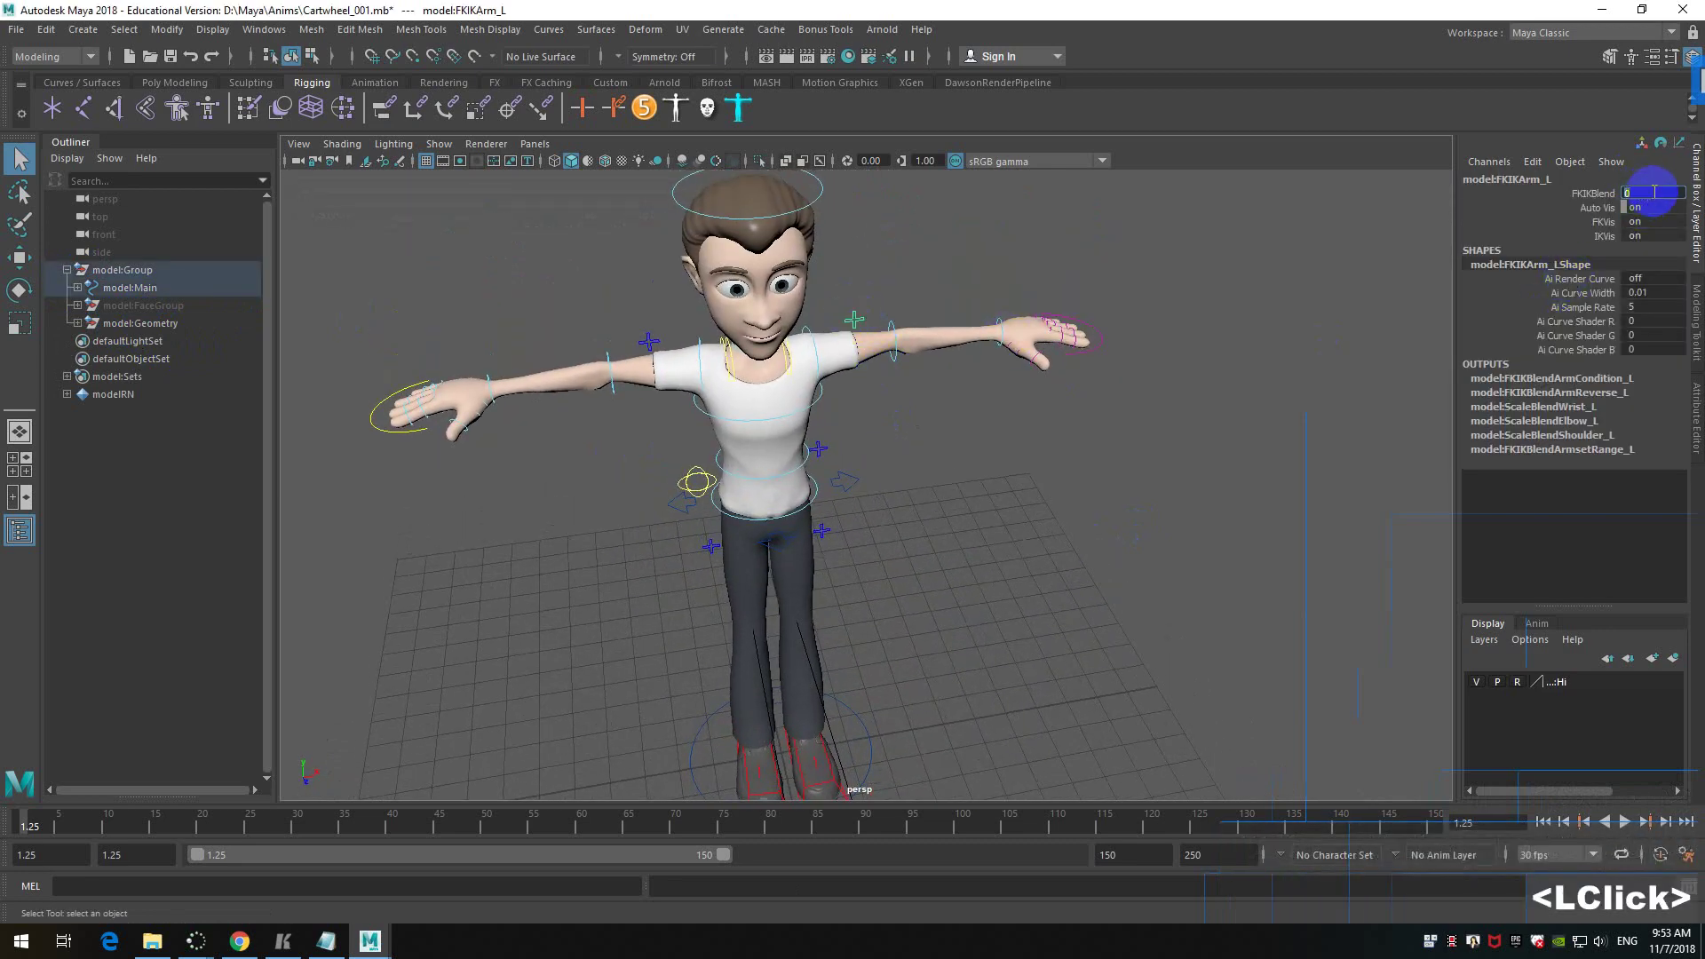
{"action": "type", "text": "10"}
{"action": "key", "text": "Return"}
{"action": "middle_click_drag", "start_coordinate": [986, 515], "coordinate": [1050, 515], "text": "alt"}
{"action": "scroll", "coordinate": [1057, 490], "scroll_direction": "down", "scroll_amount": 3, "text": "alt"}
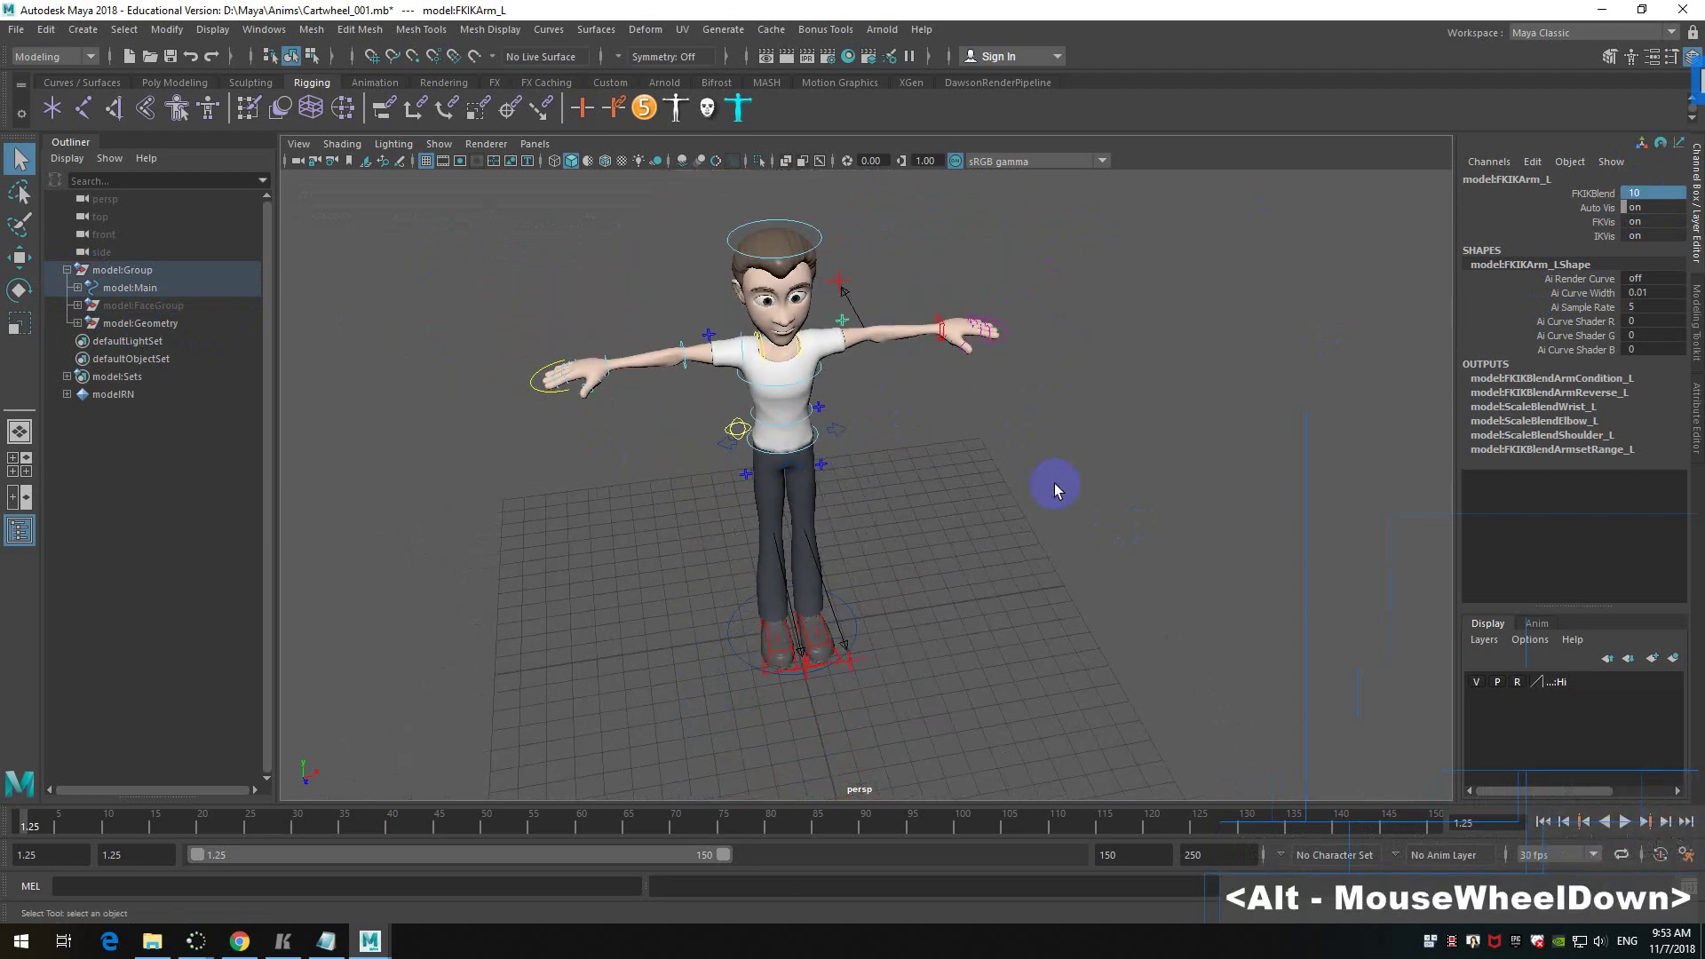
{"action": "left_click_drag", "start_coordinate": [1057, 489], "coordinate": [1059, 472], "text": "alt"}
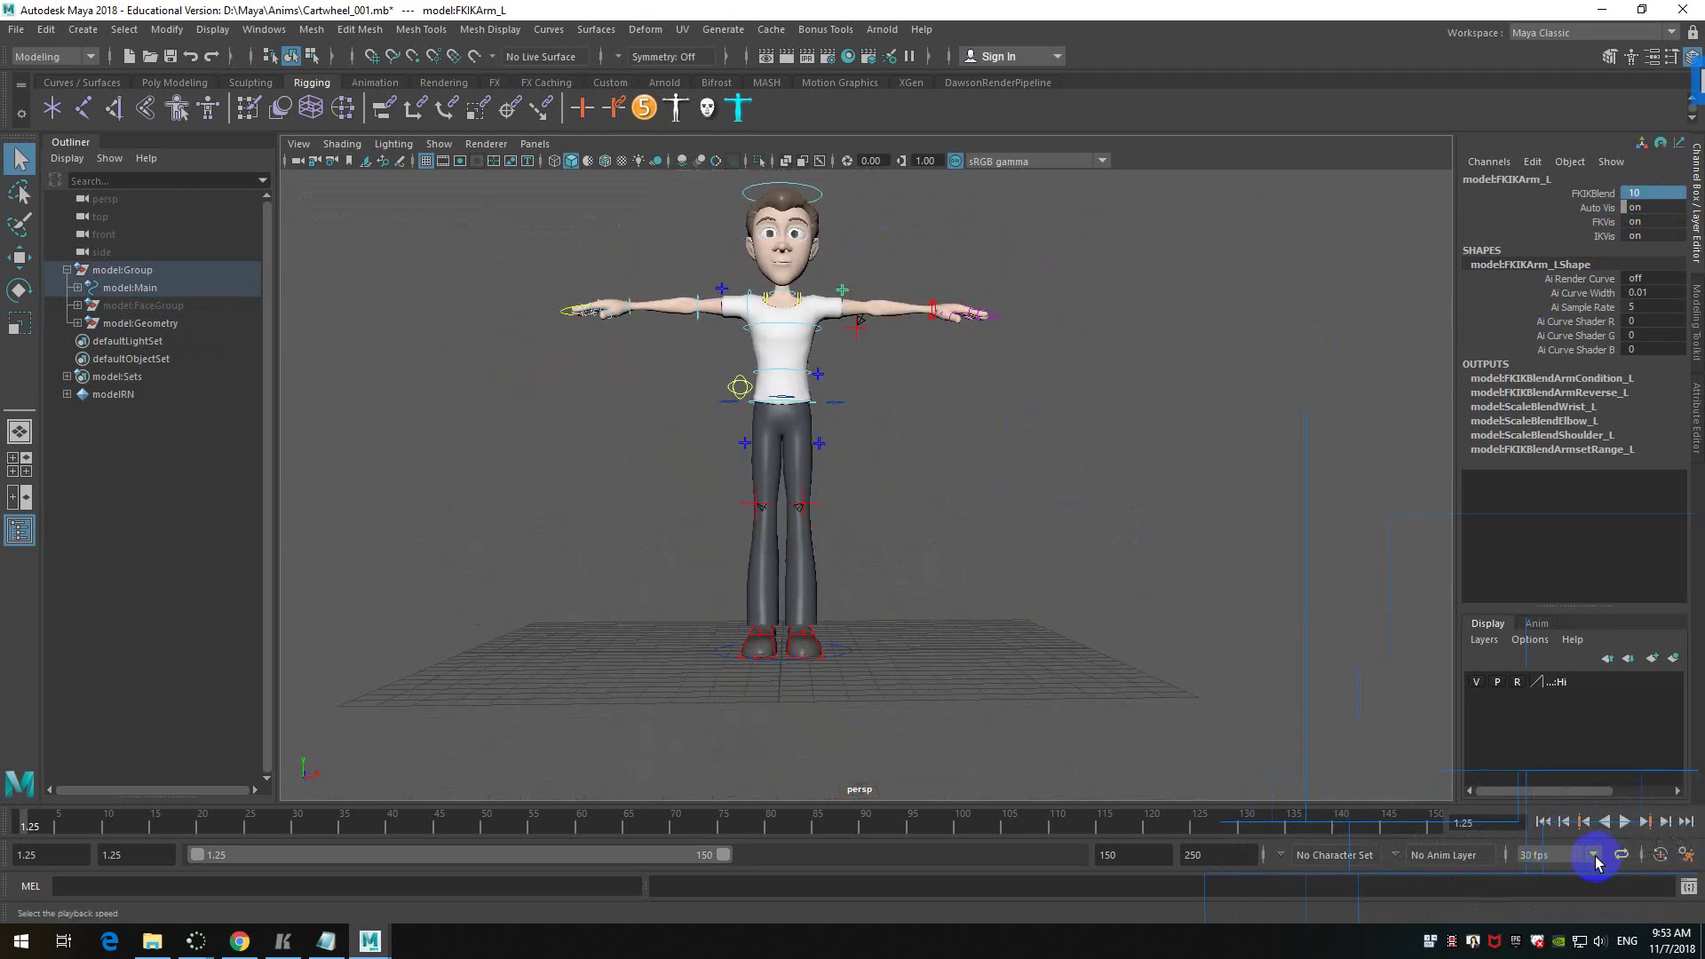
- Look through the preferences, including the Time Slider, Animation, Settings, Polygons, Help, Selection, Node Editor and File References categories
{"action": "left_click", "coordinate": [1688, 857]}
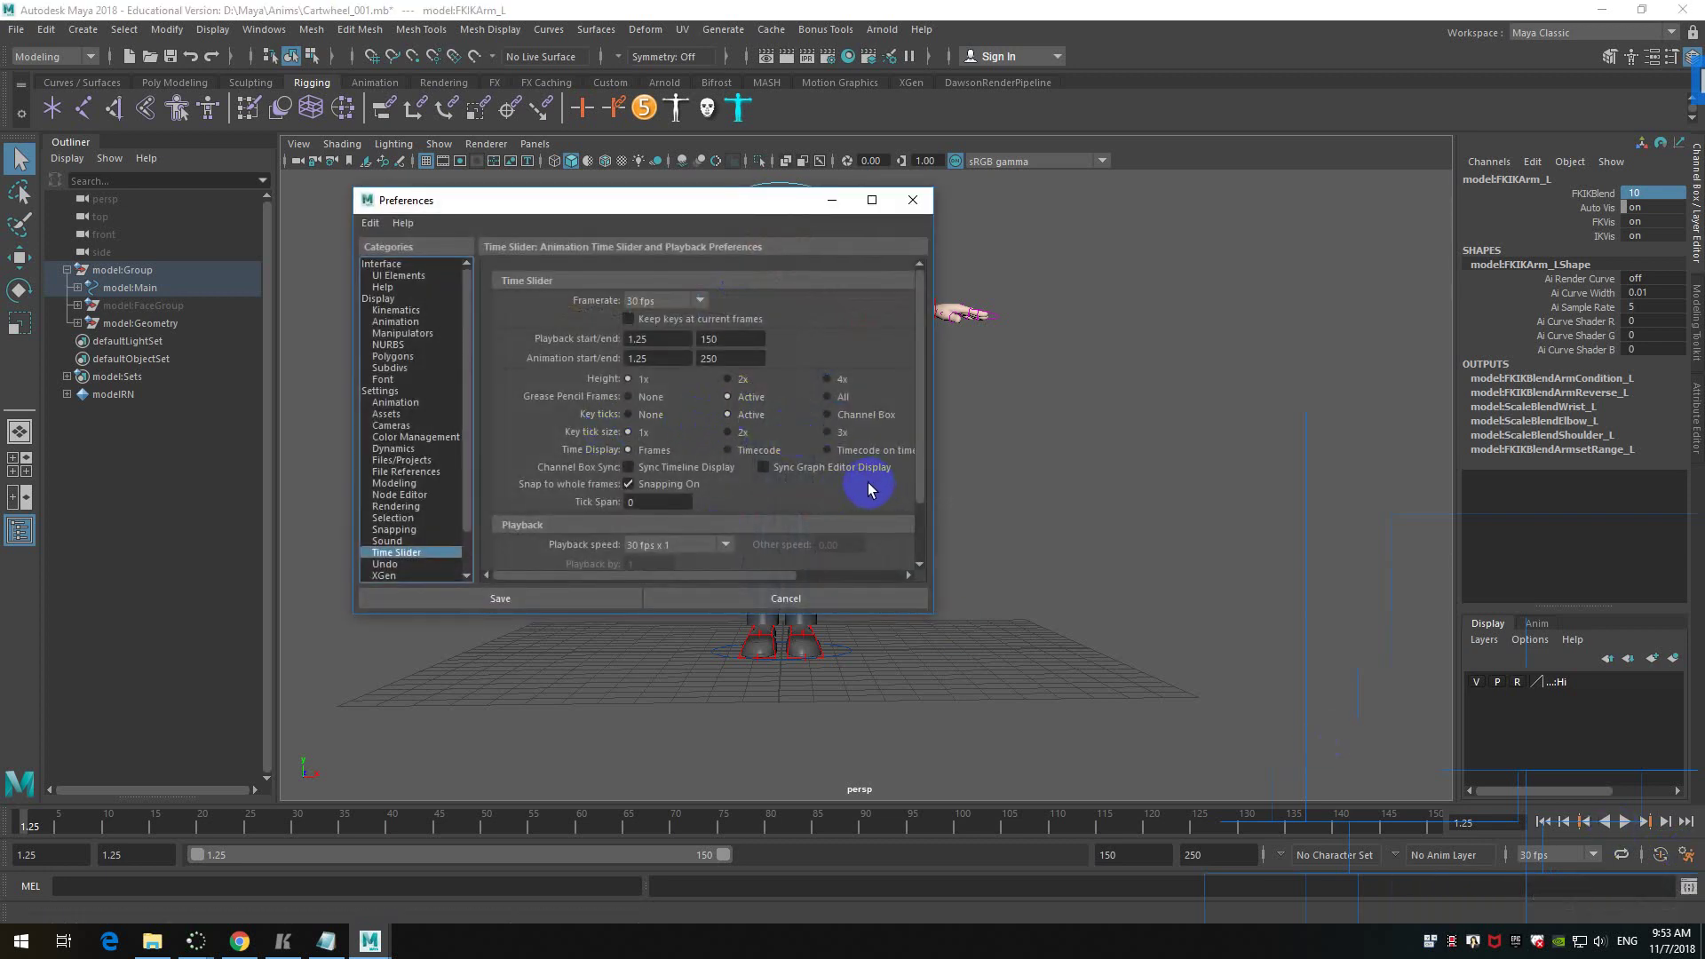
{"action": "left_click_drag", "start_coordinate": [528, 615], "coordinate": [506, 778]}
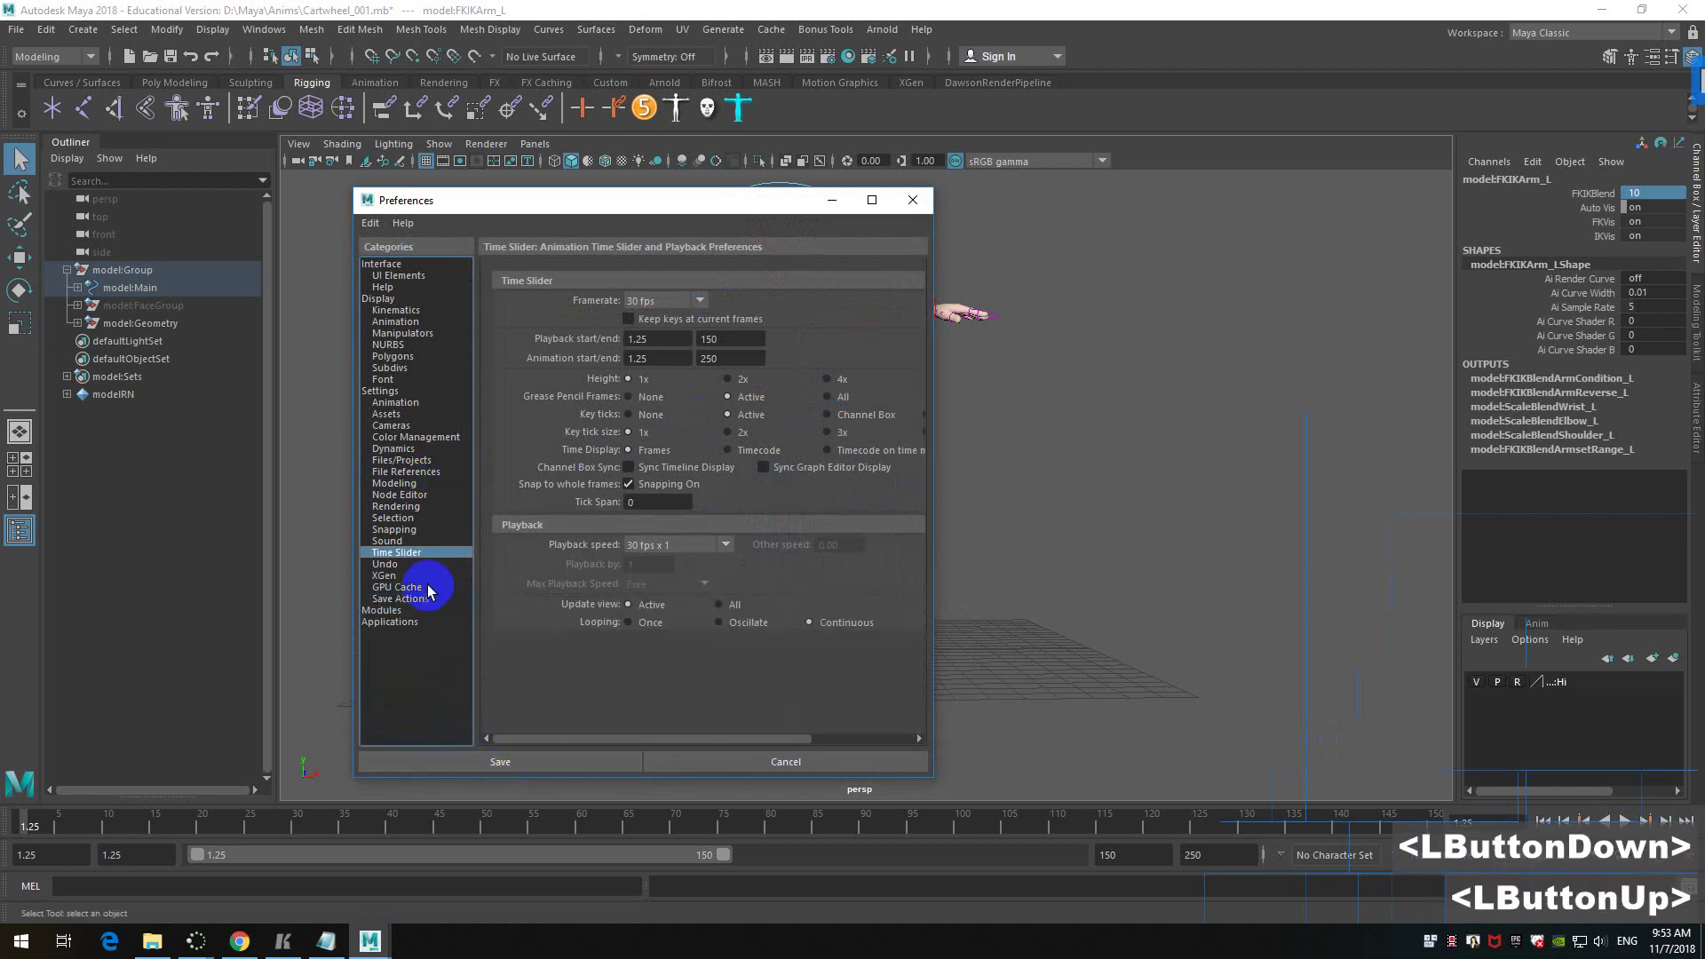
{"action": "left_click", "coordinate": [418, 404]}
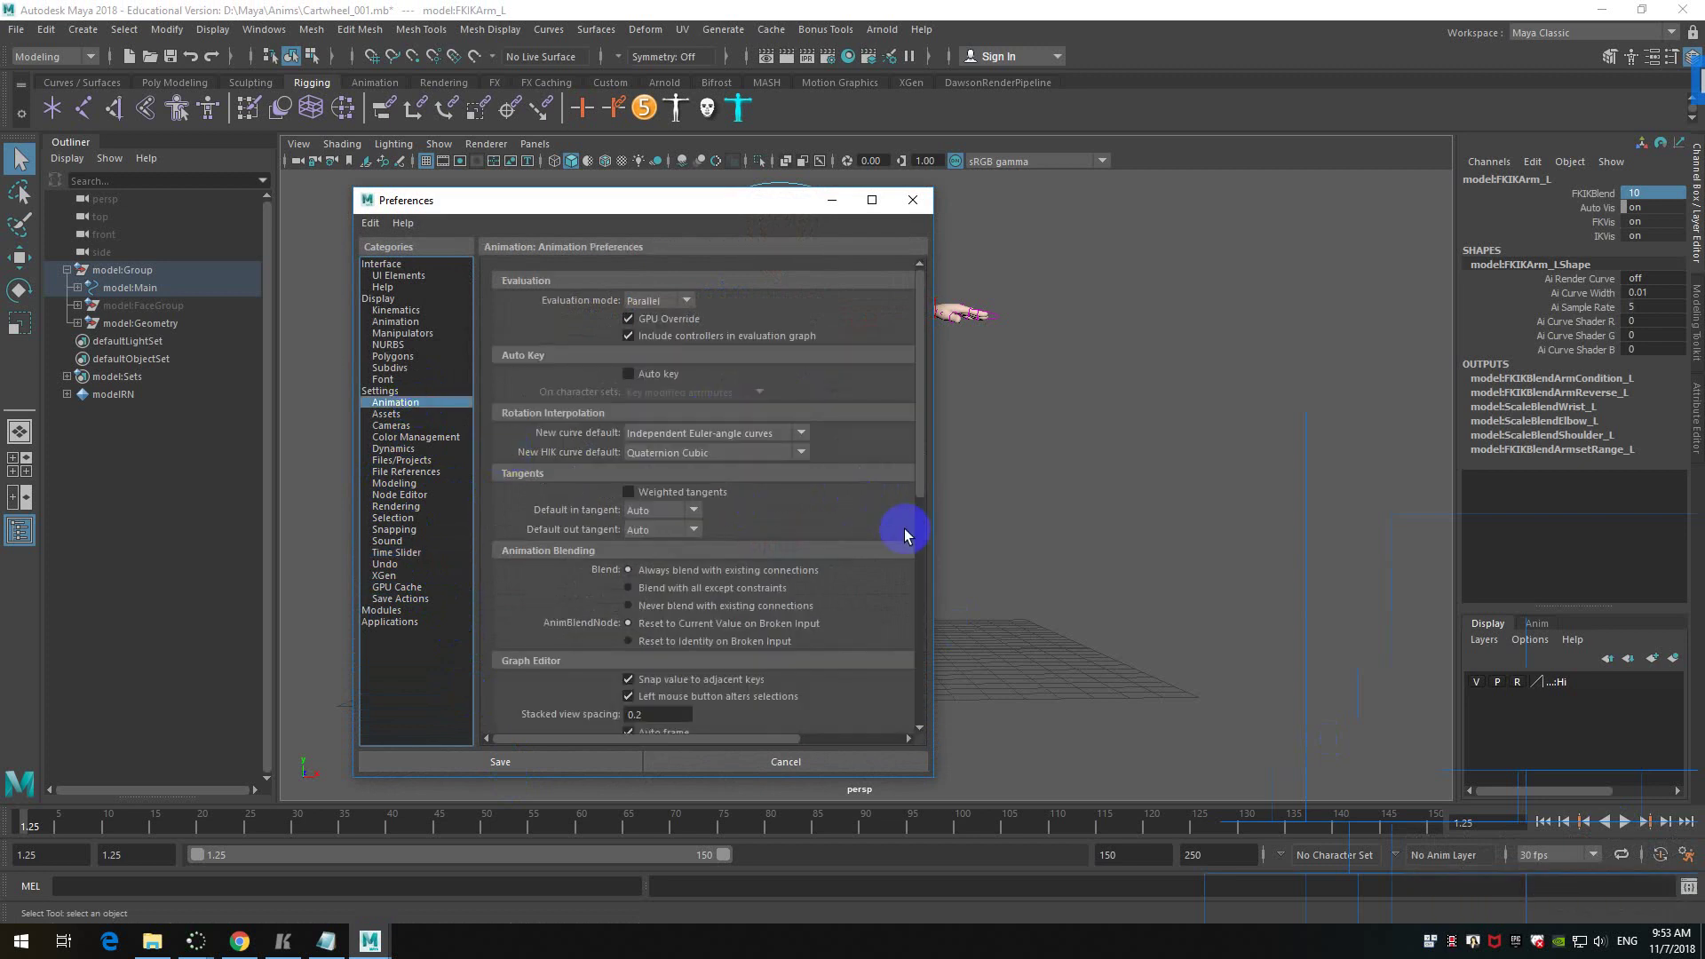
{"action": "scroll", "coordinate": [911, 455], "scroll_direction": "down", "scroll_amount": 8}
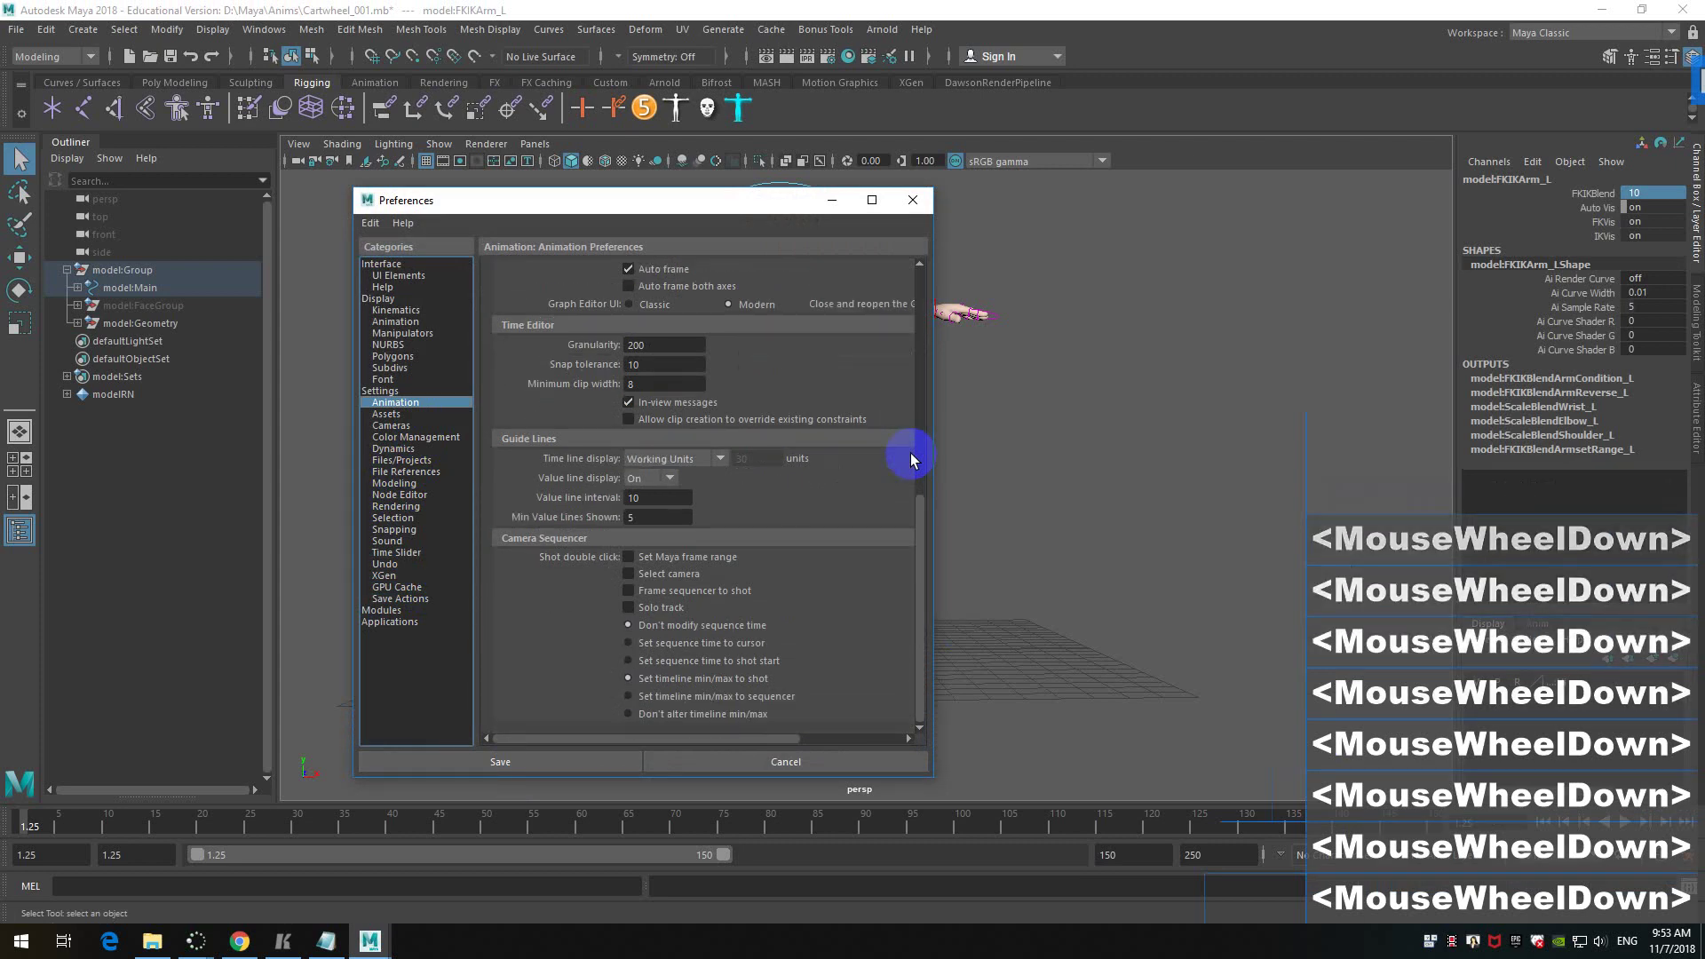
{"action": "scroll", "coordinate": [910, 457], "scroll_direction": "up", "scroll_amount": 6}
{"action": "scroll", "coordinate": [910, 460], "scroll_direction": "up", "scroll_amount": 3}
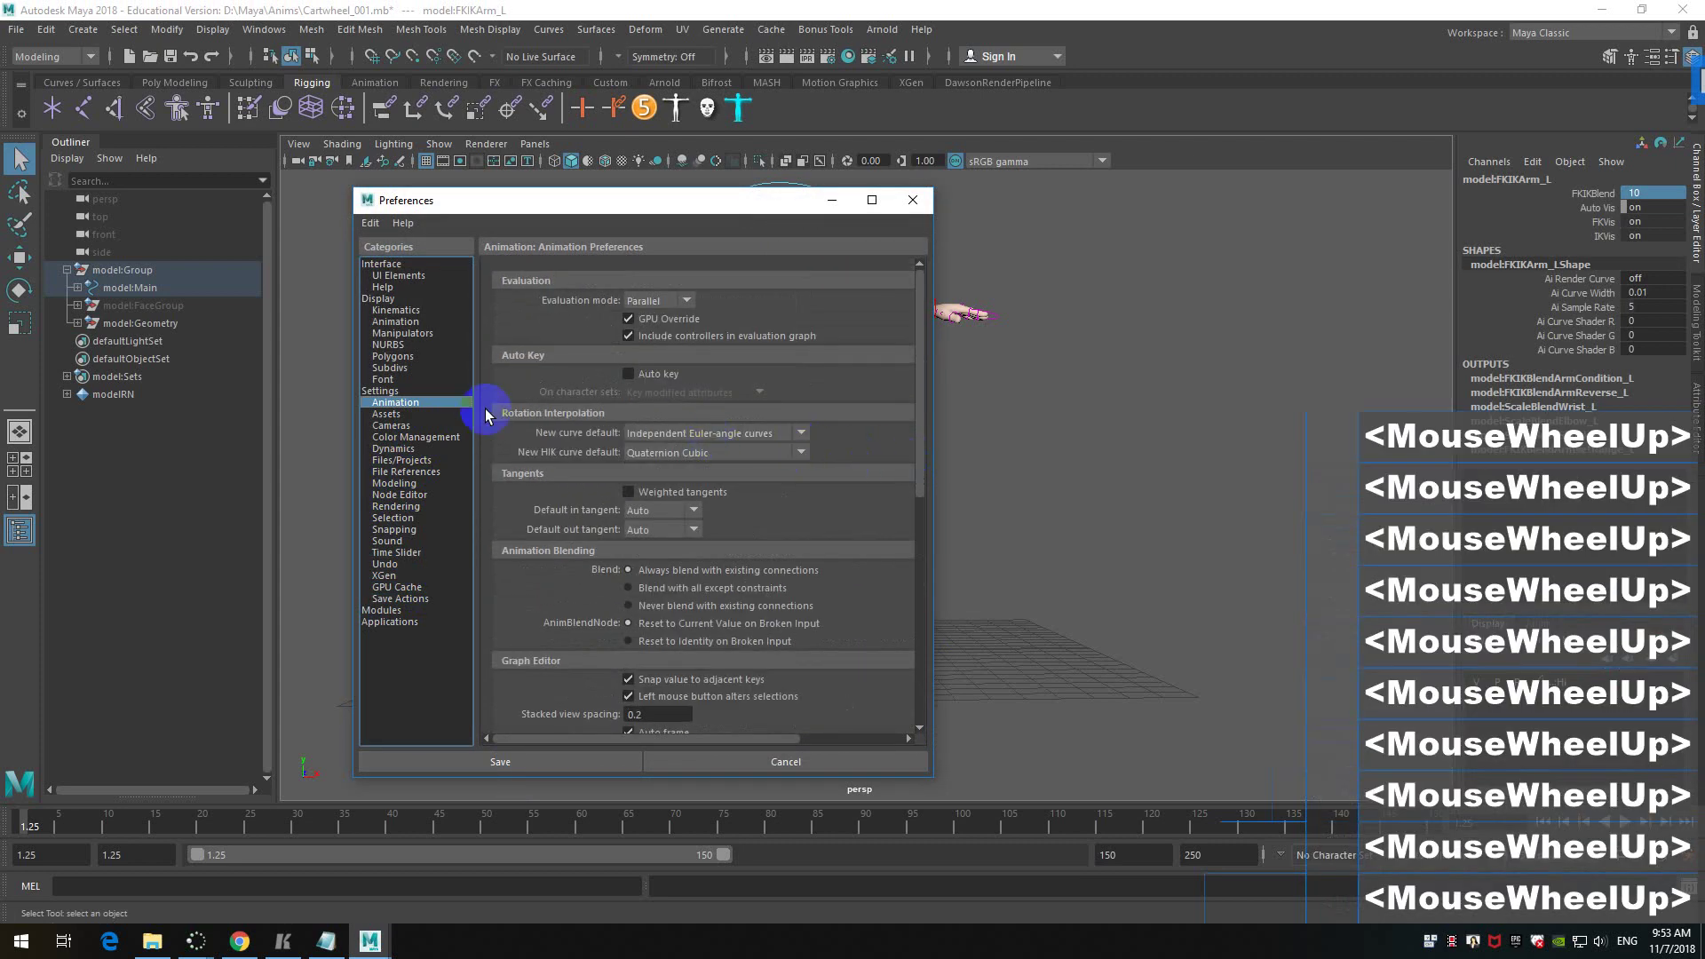
{"action": "left_click", "coordinate": [408, 392]}
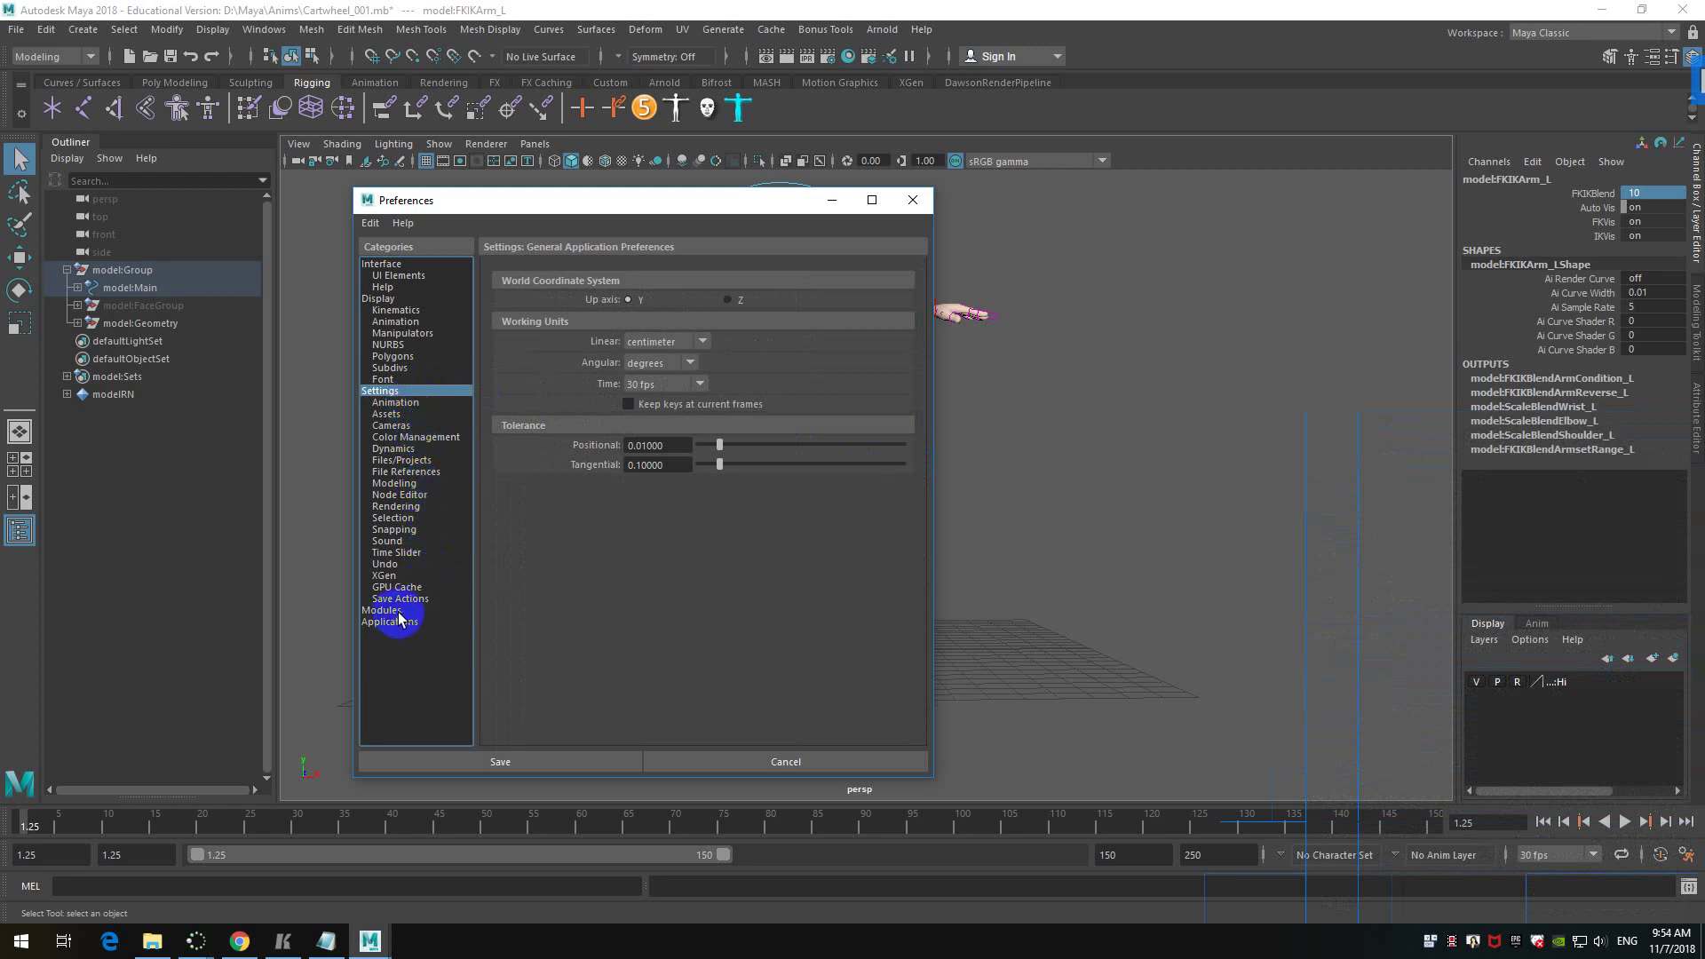
{"action": "left_click", "coordinate": [421, 357]}
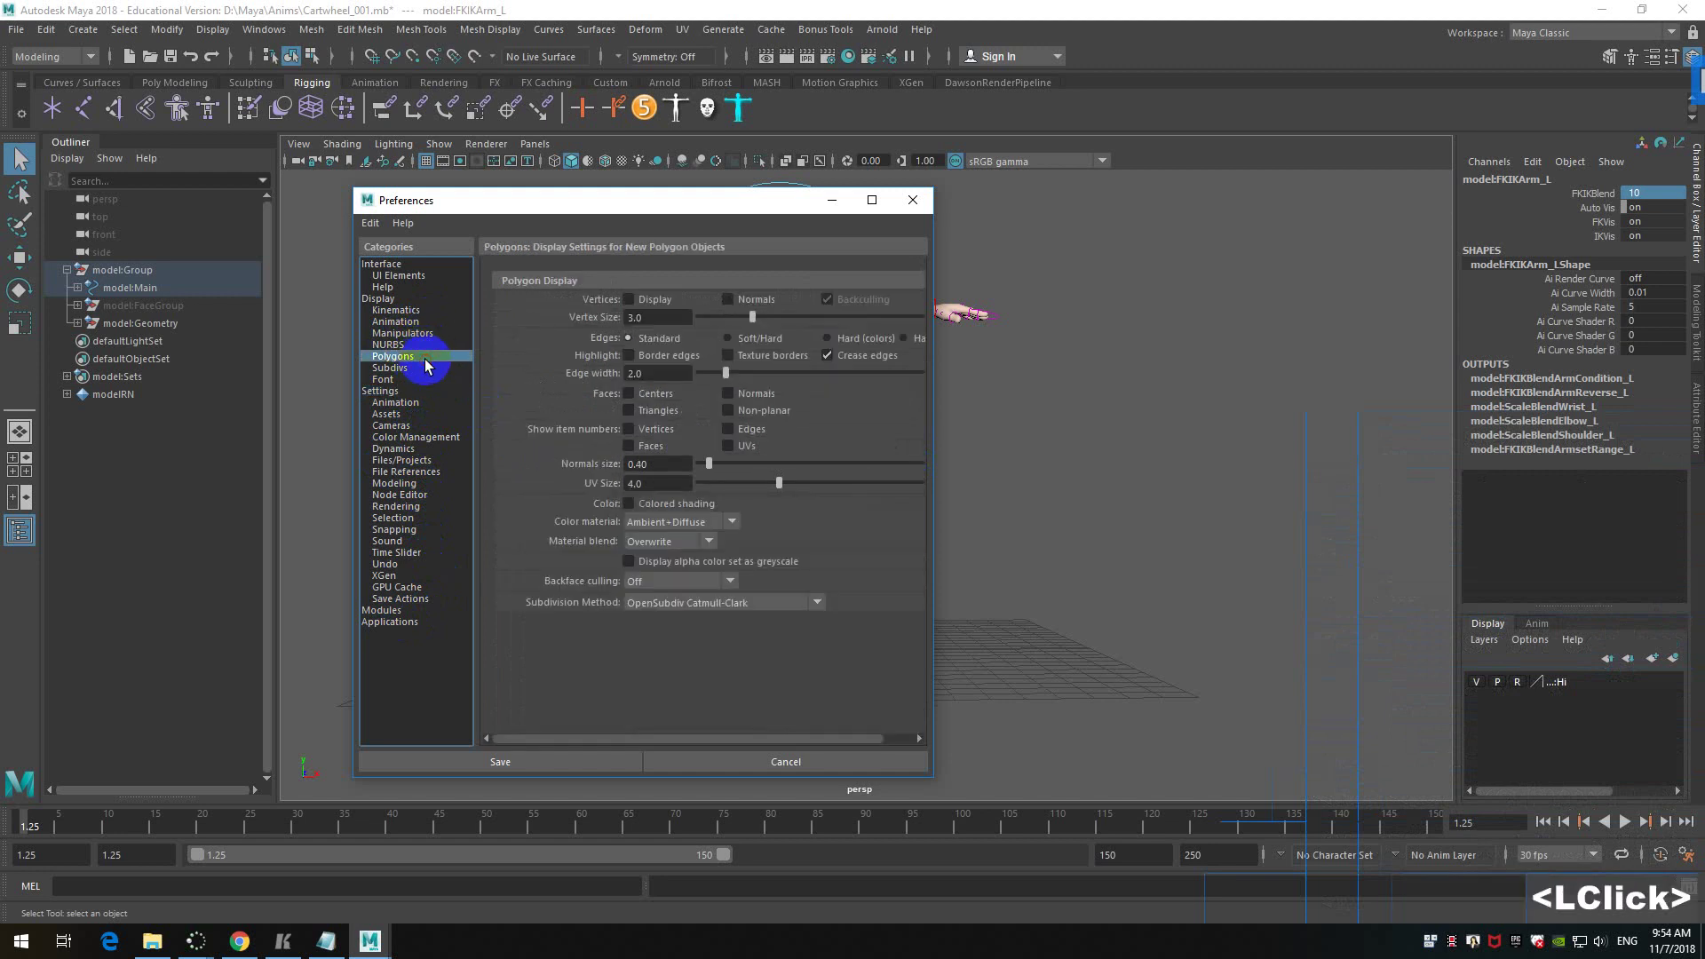
{"action": "left_click", "coordinate": [380, 286]}
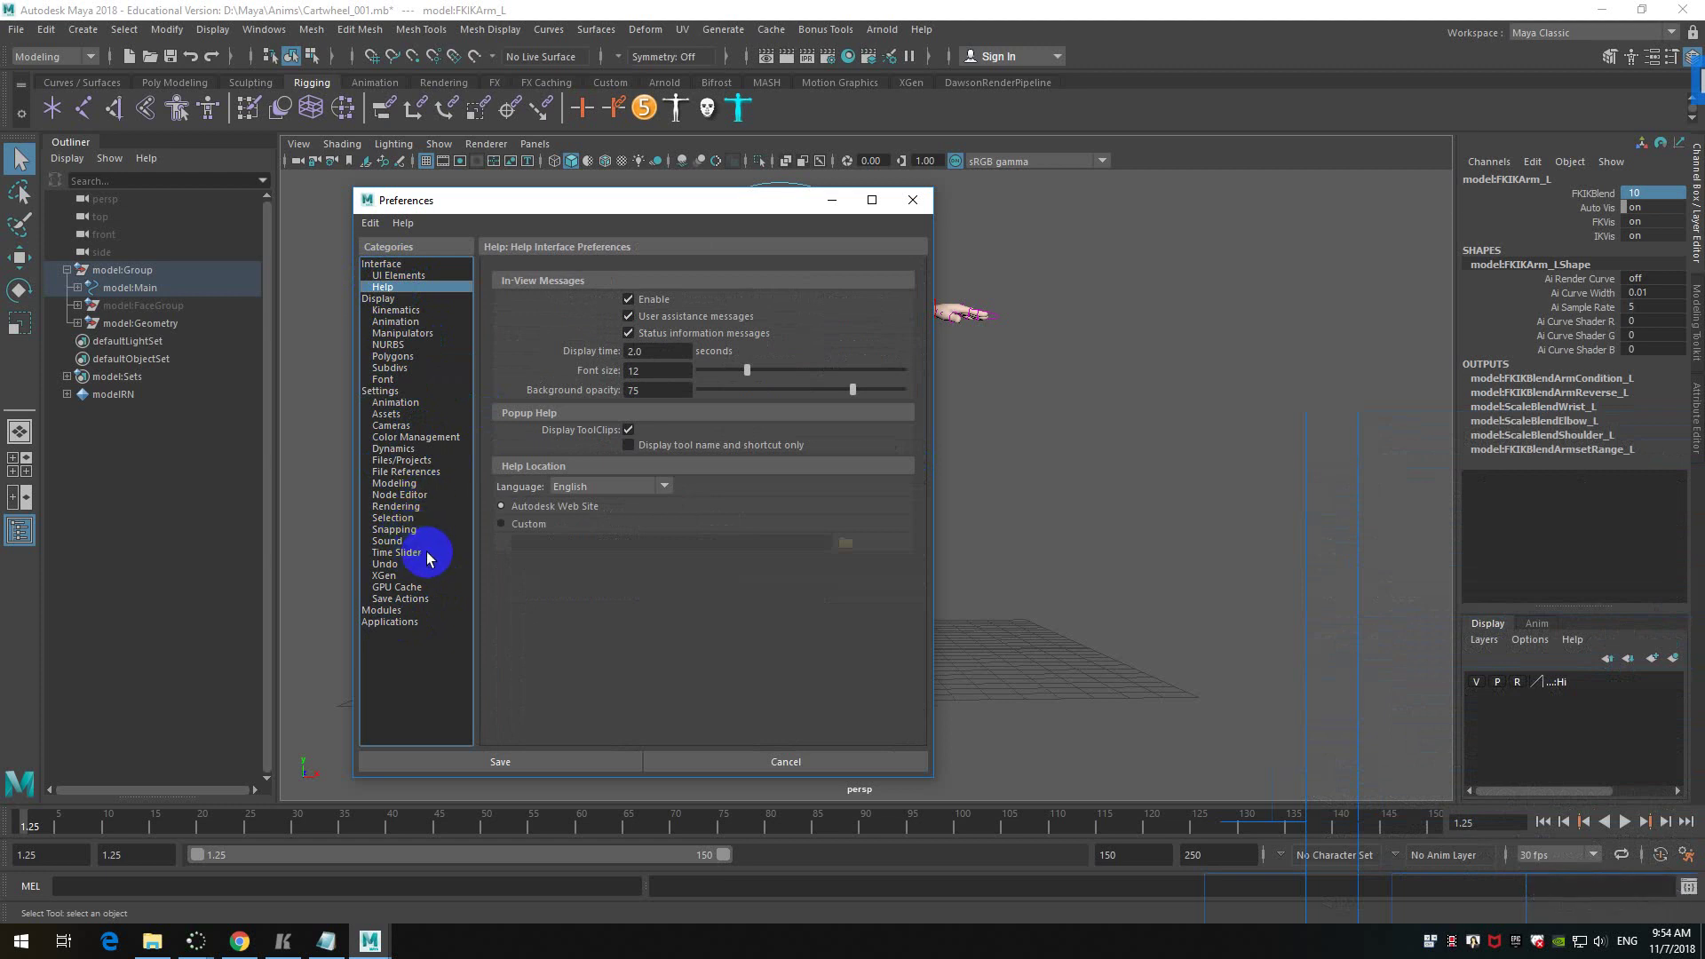
{"action": "left_click", "coordinate": [393, 518]}
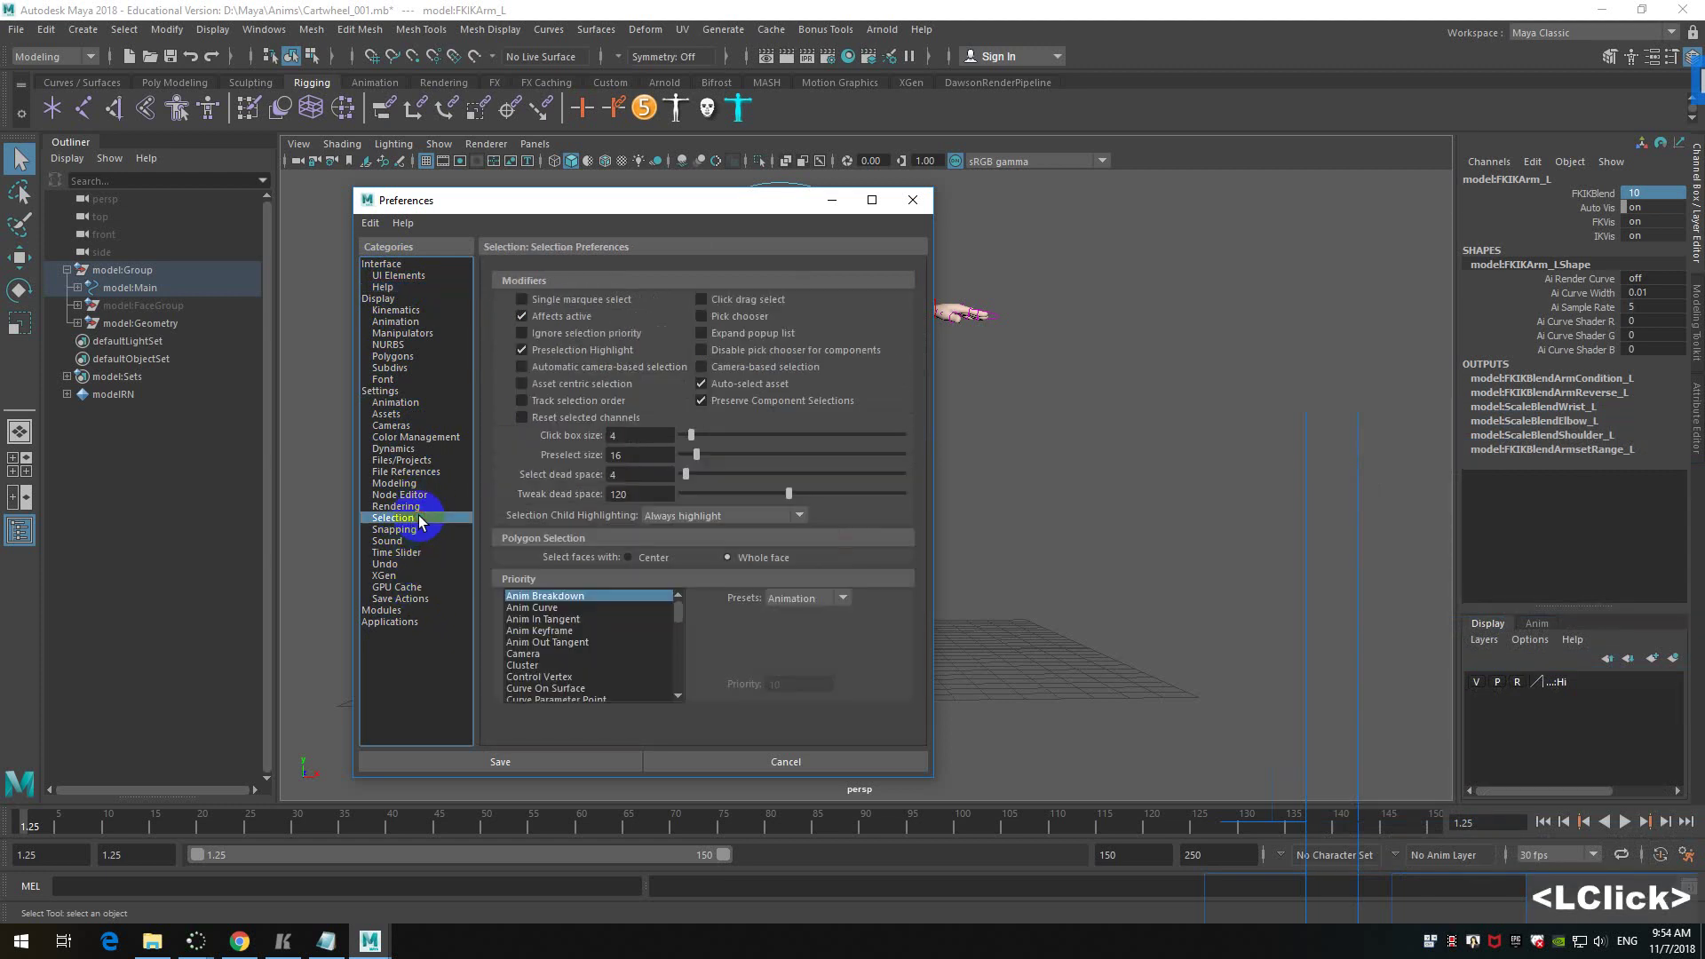
{"action": "left_click", "coordinate": [398, 495]}
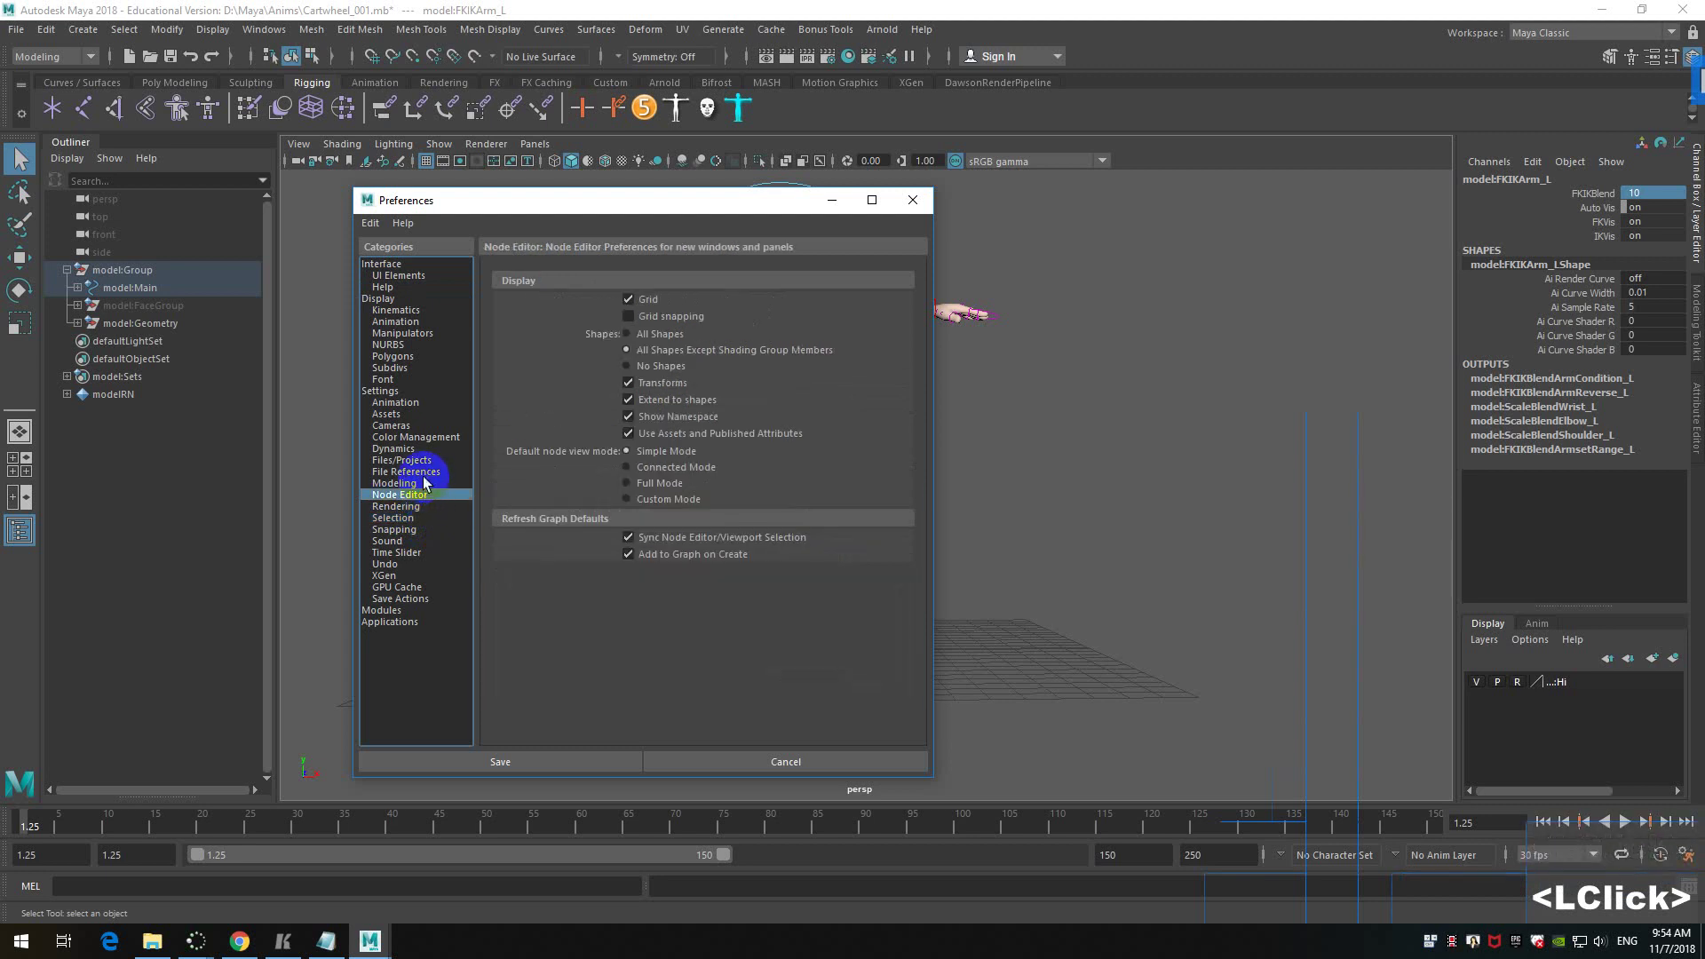
{"action": "left_click", "coordinate": [429, 471]}
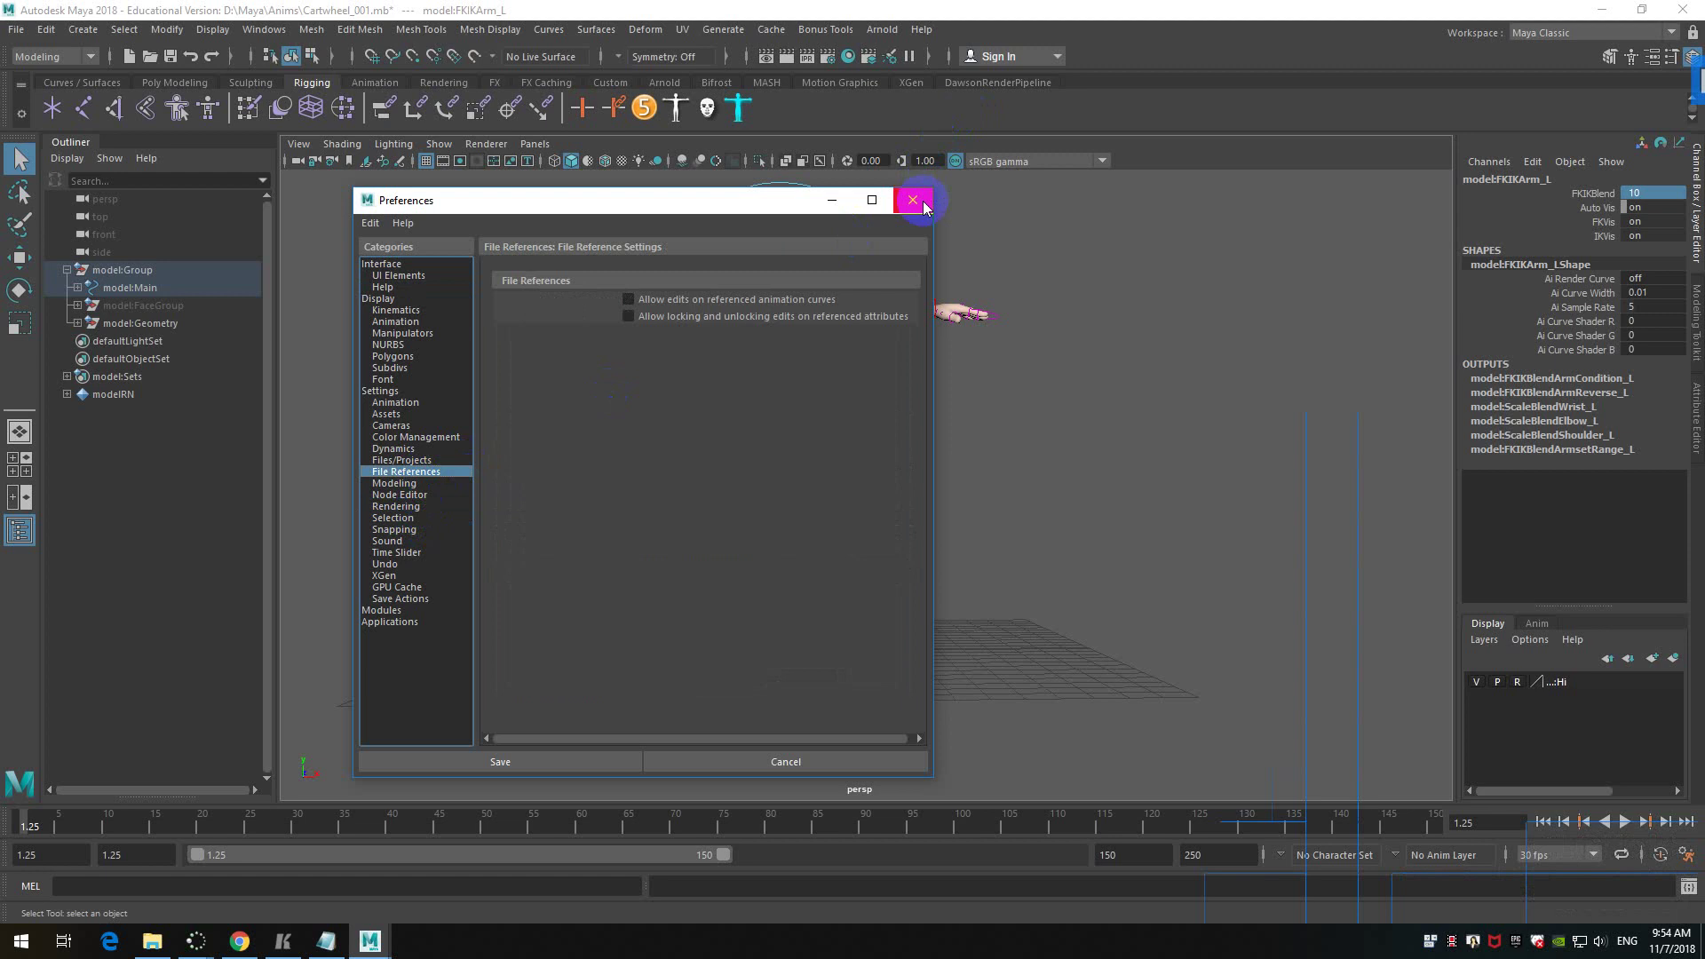
{"action": "left_click_drag", "start_coordinate": [756, 202], "coordinate": [707, 199]}
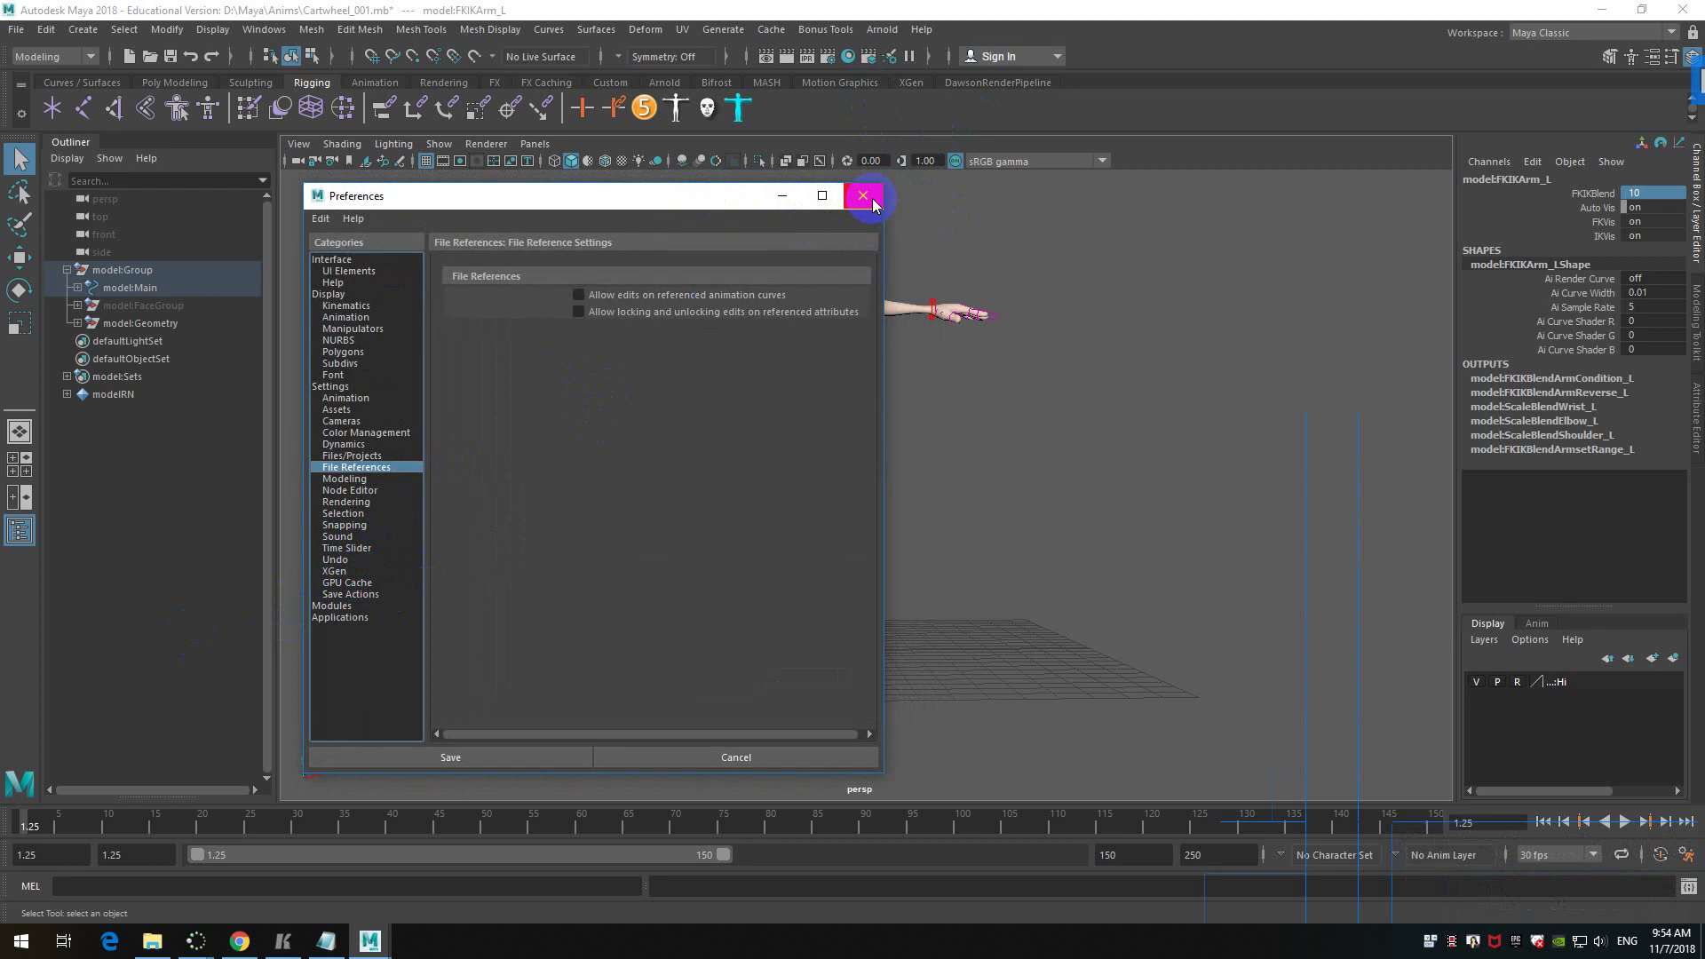
- Examine the default in tangent options in the Animation preferences and close the preferences without choosing one
{"action": "left_click", "coordinate": [371, 399]}
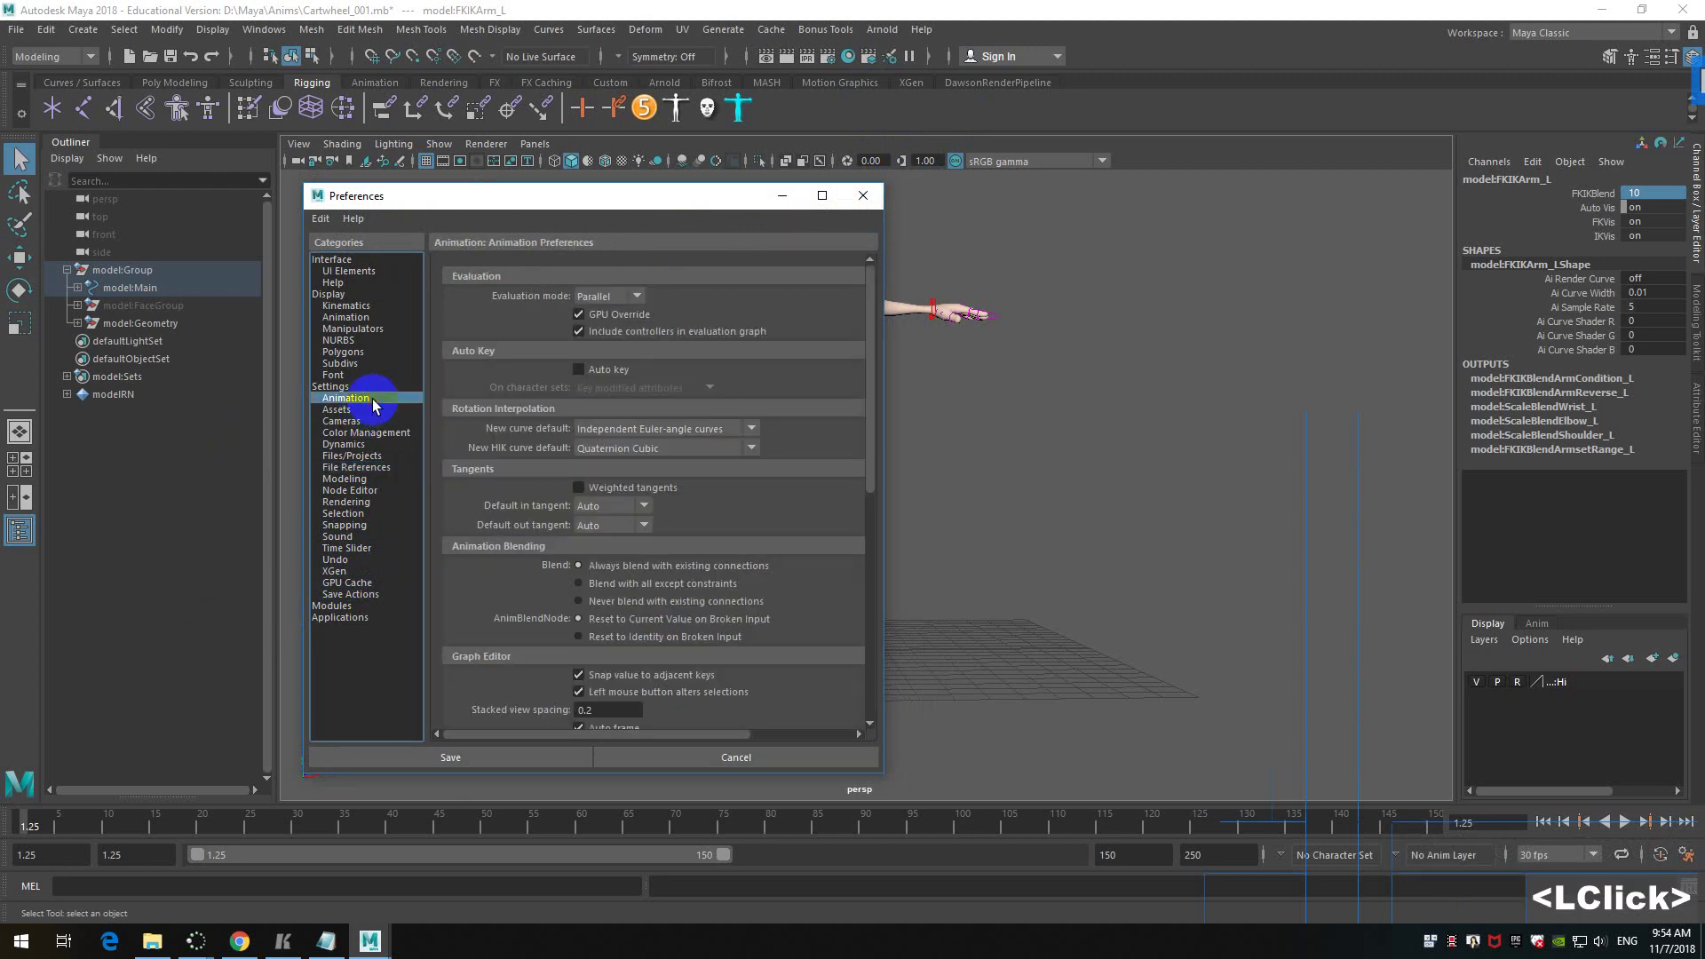
{"action": "scroll", "coordinate": [503, 463], "scroll_direction": "down", "scroll_amount": 2}
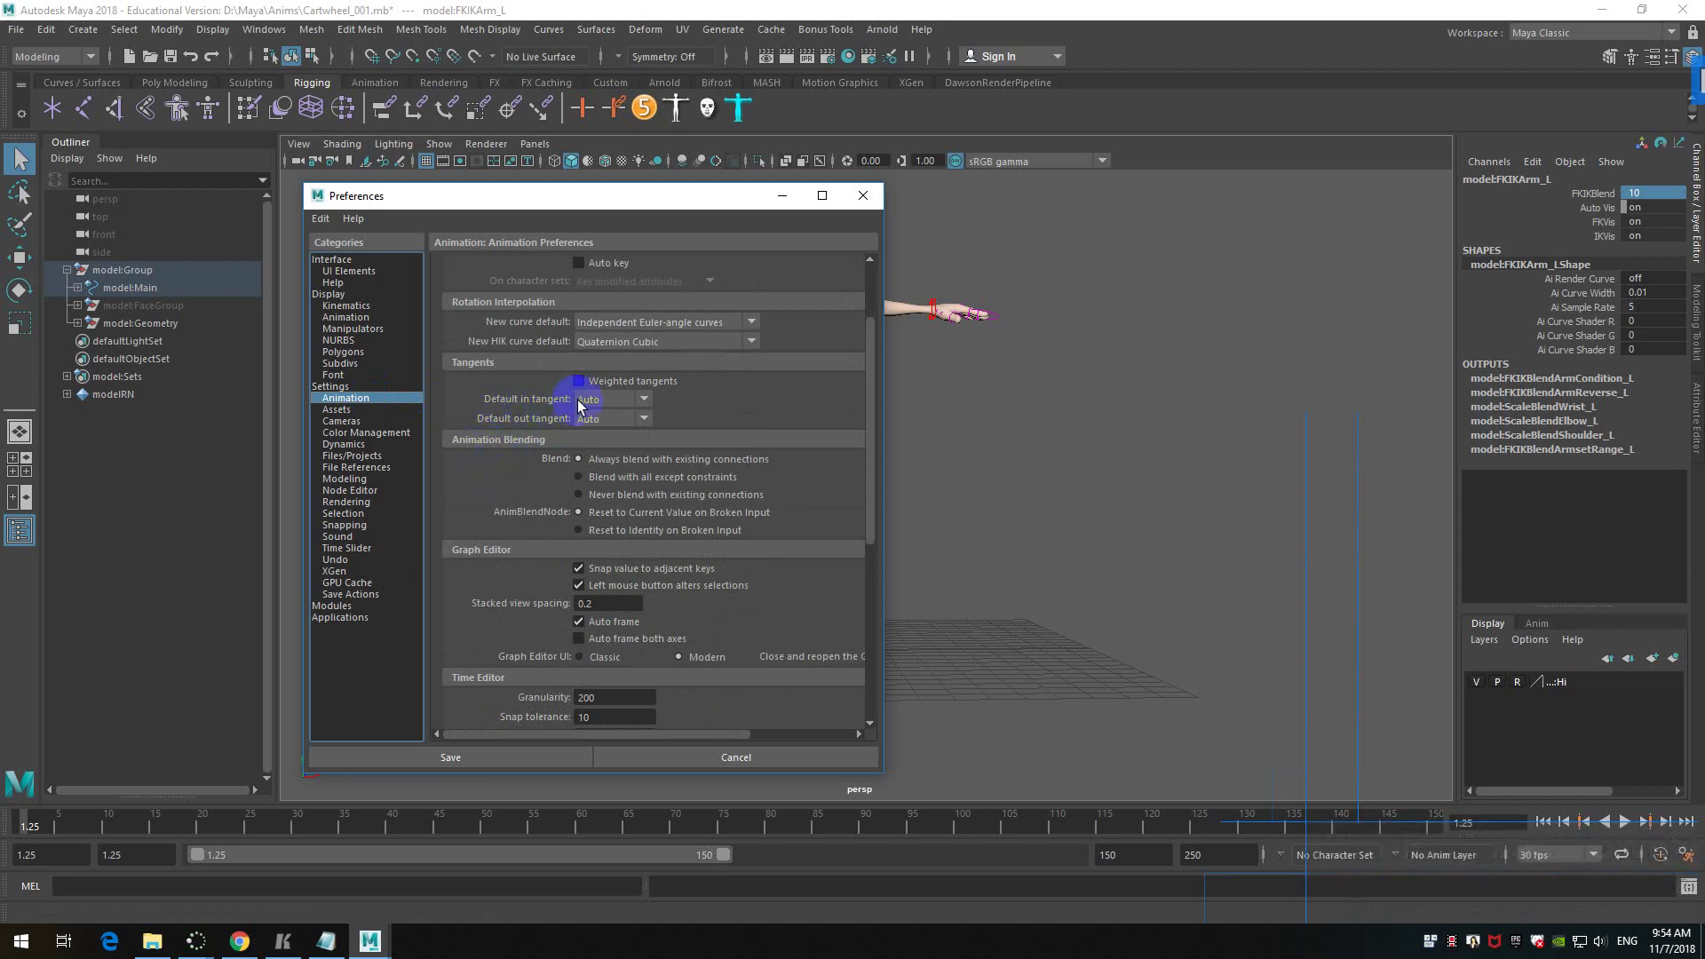
{"action": "left_click", "coordinate": [633, 401]}
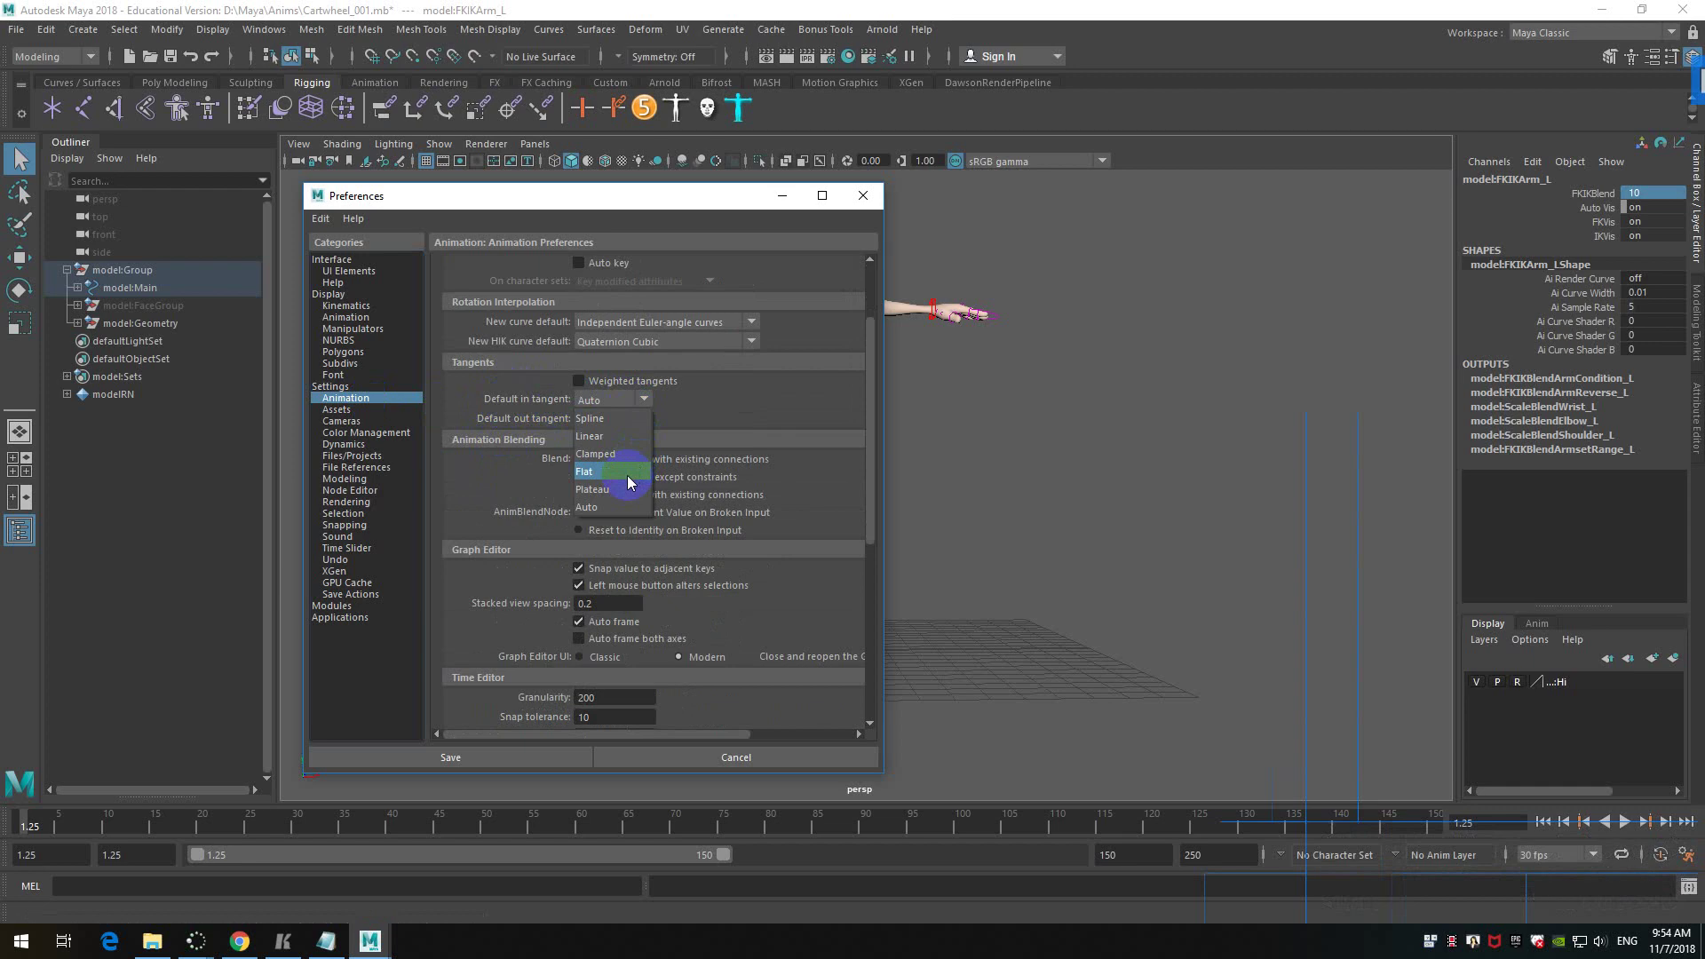
{"action": "left_click", "coordinate": [863, 196]}
{"action": "left_click", "coordinate": [863, 195]}
- Enable Stepped Preview for the timeline, check that the option is on, and clear the selection
{"action": "double_click", "coordinate": [1661, 855]}
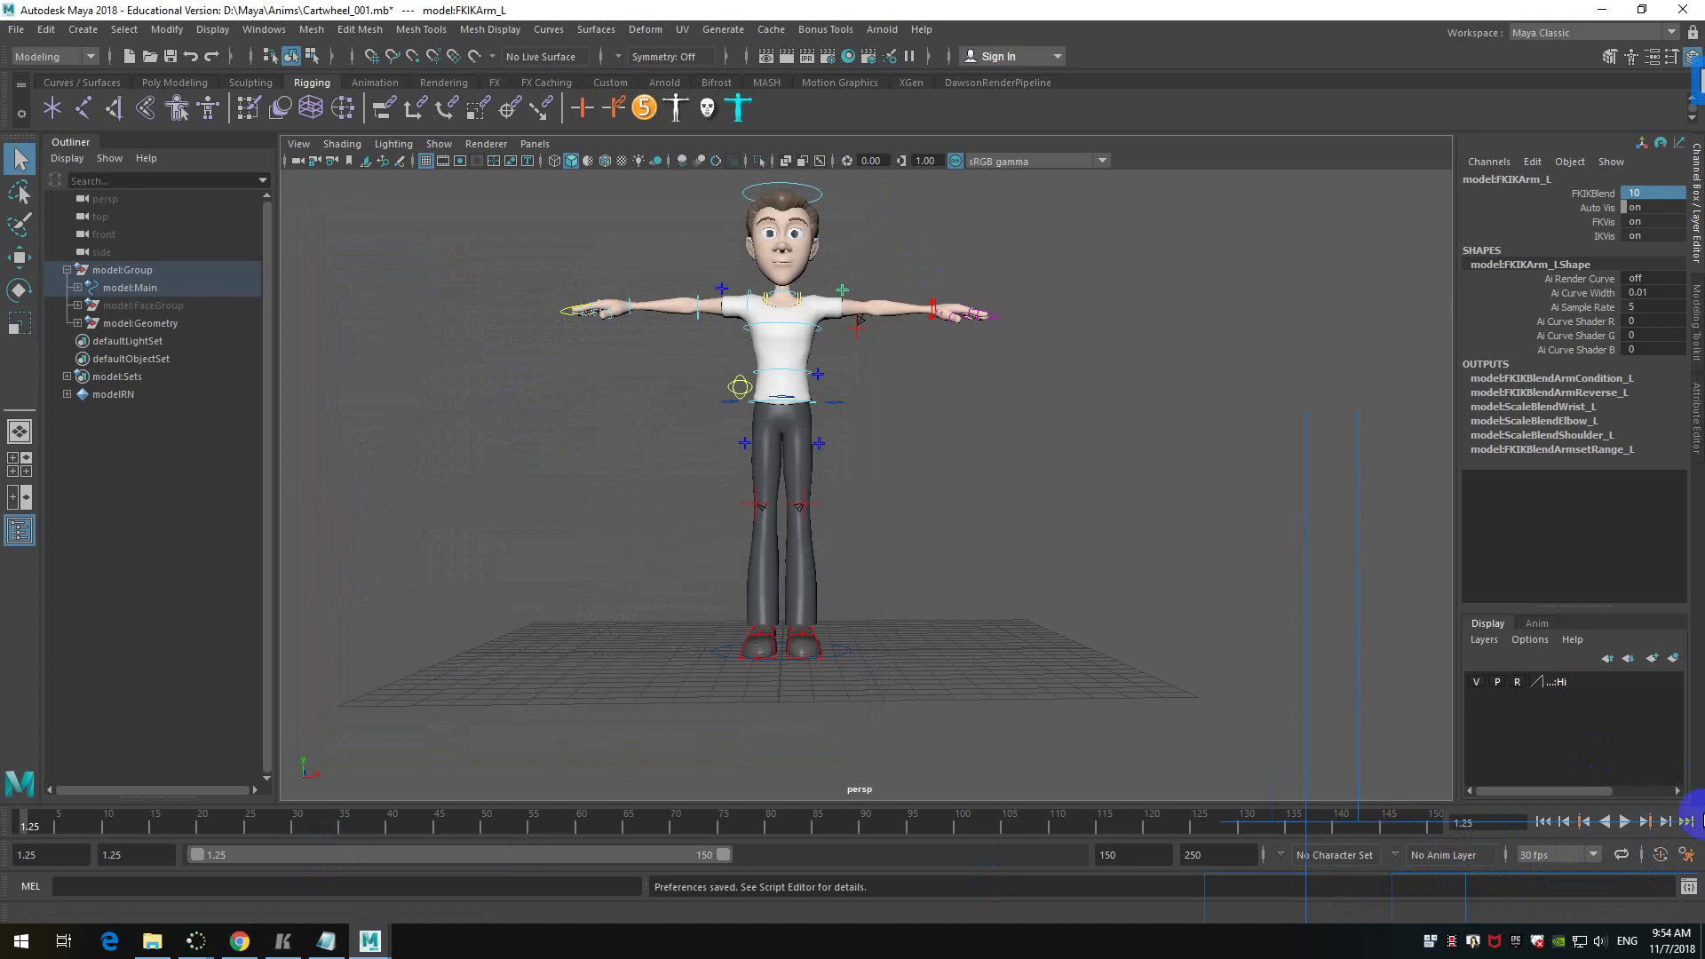
{"action": "left_click", "coordinate": [1644, 859]}
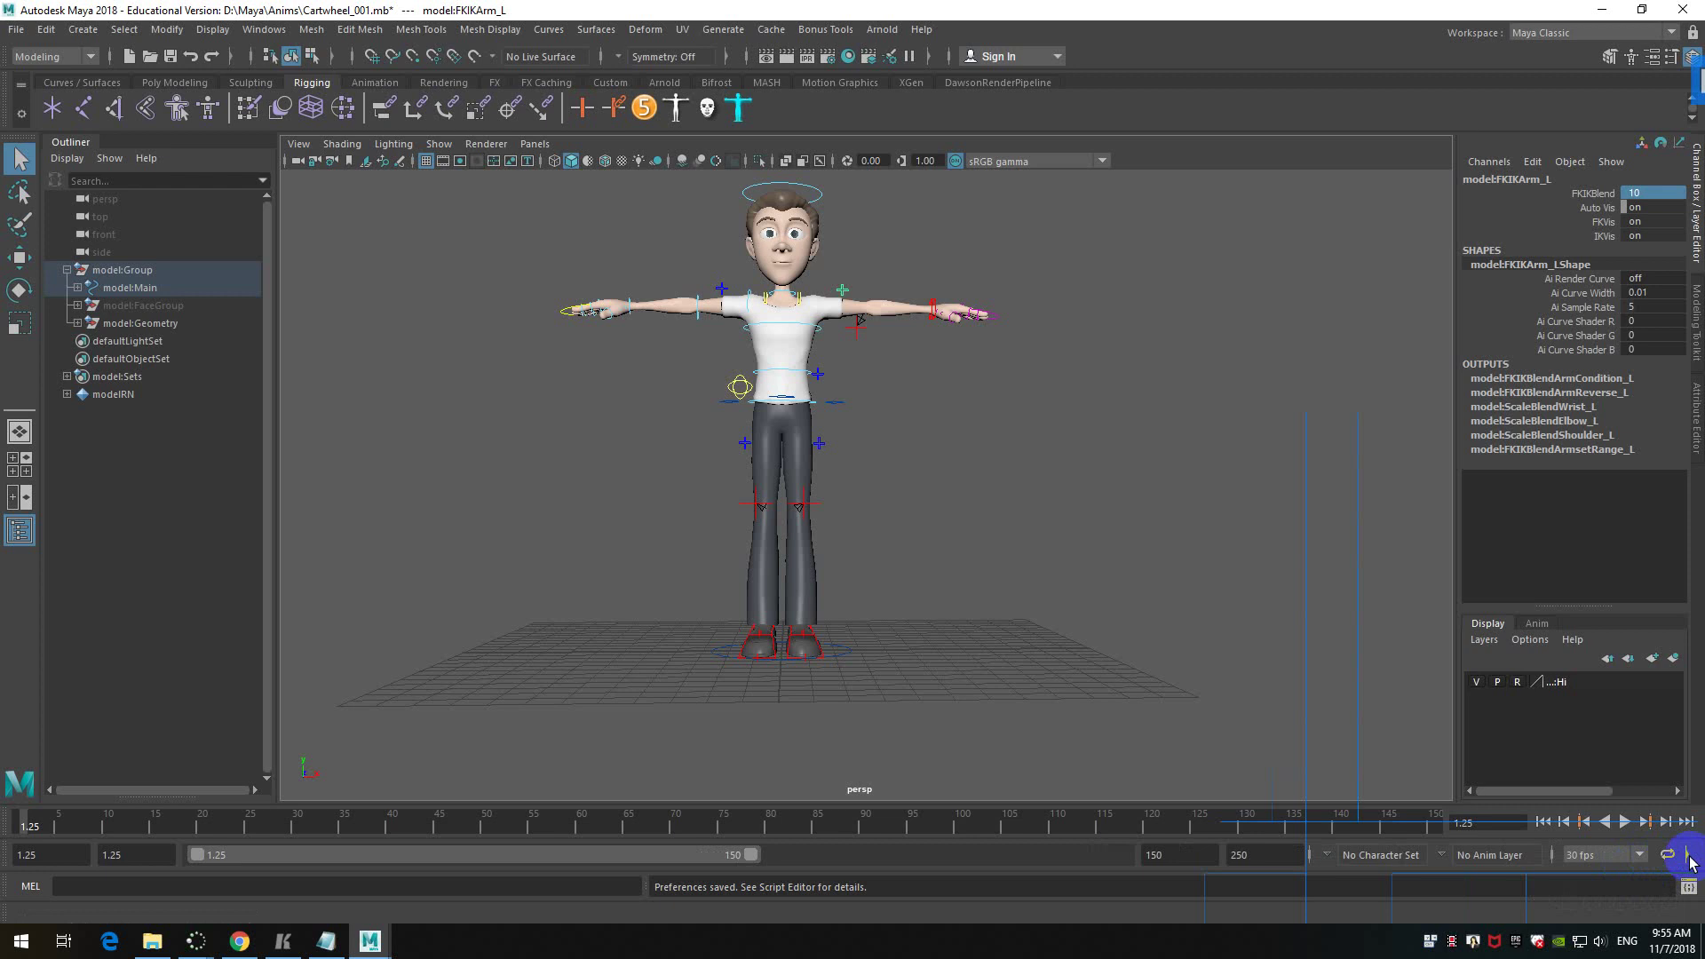
{"action": "right_click", "coordinate": [902, 815]}
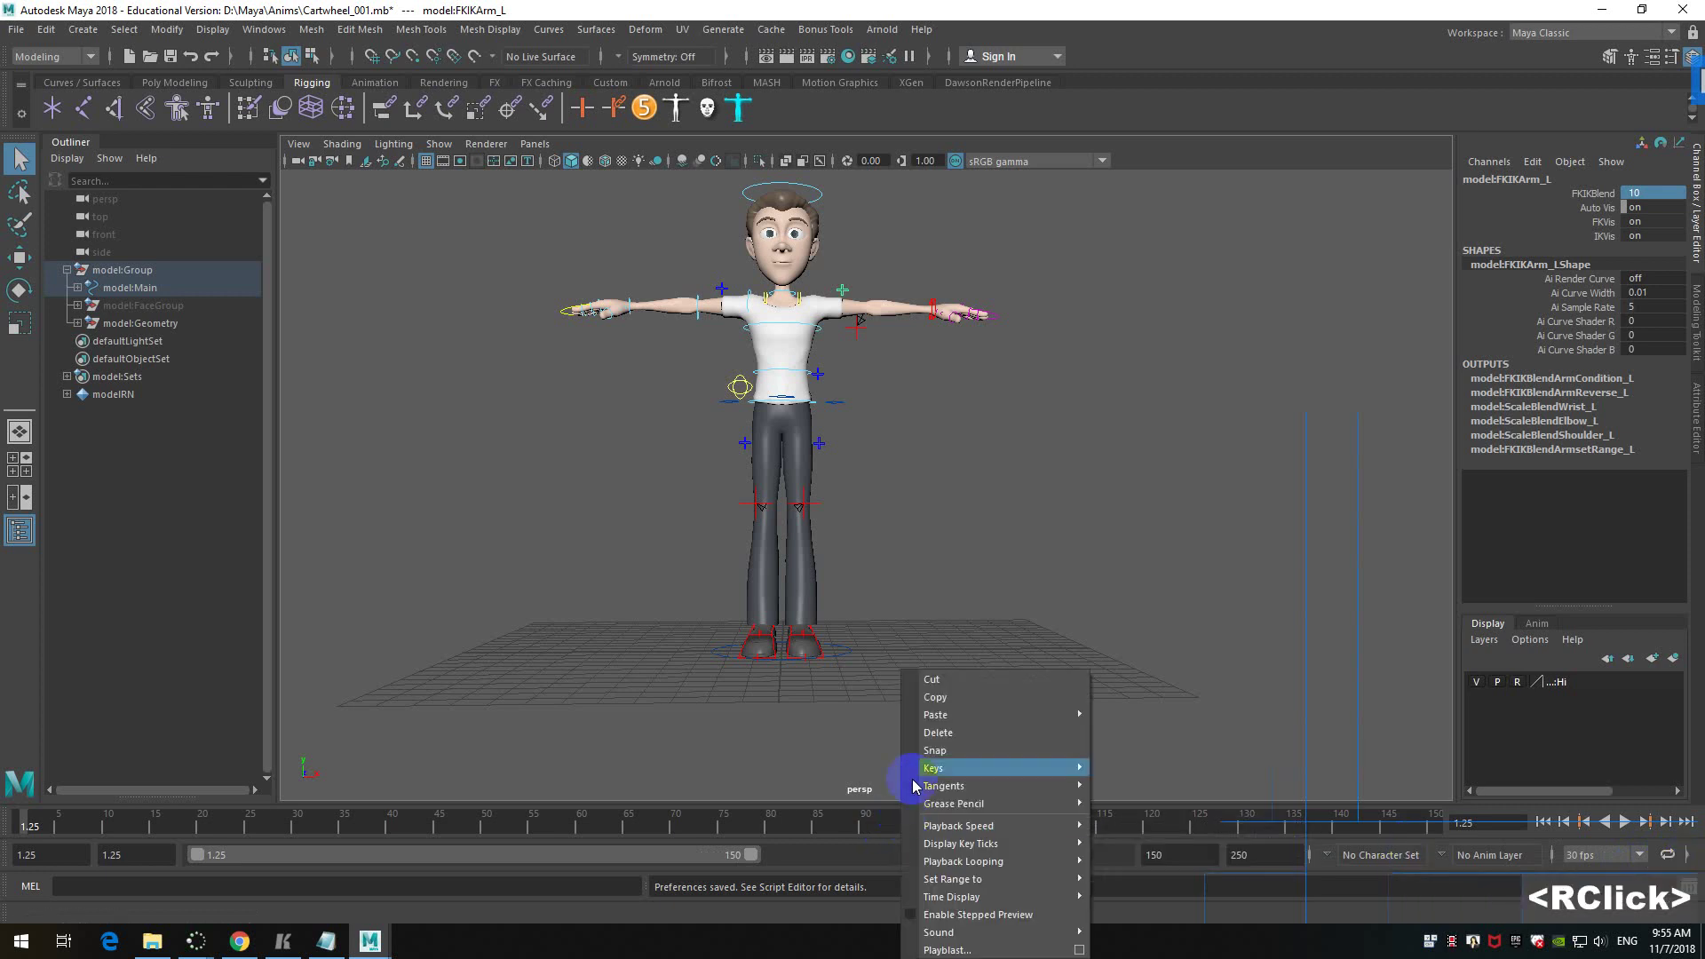
{"action": "mouse_move", "coordinate": [940, 775]}
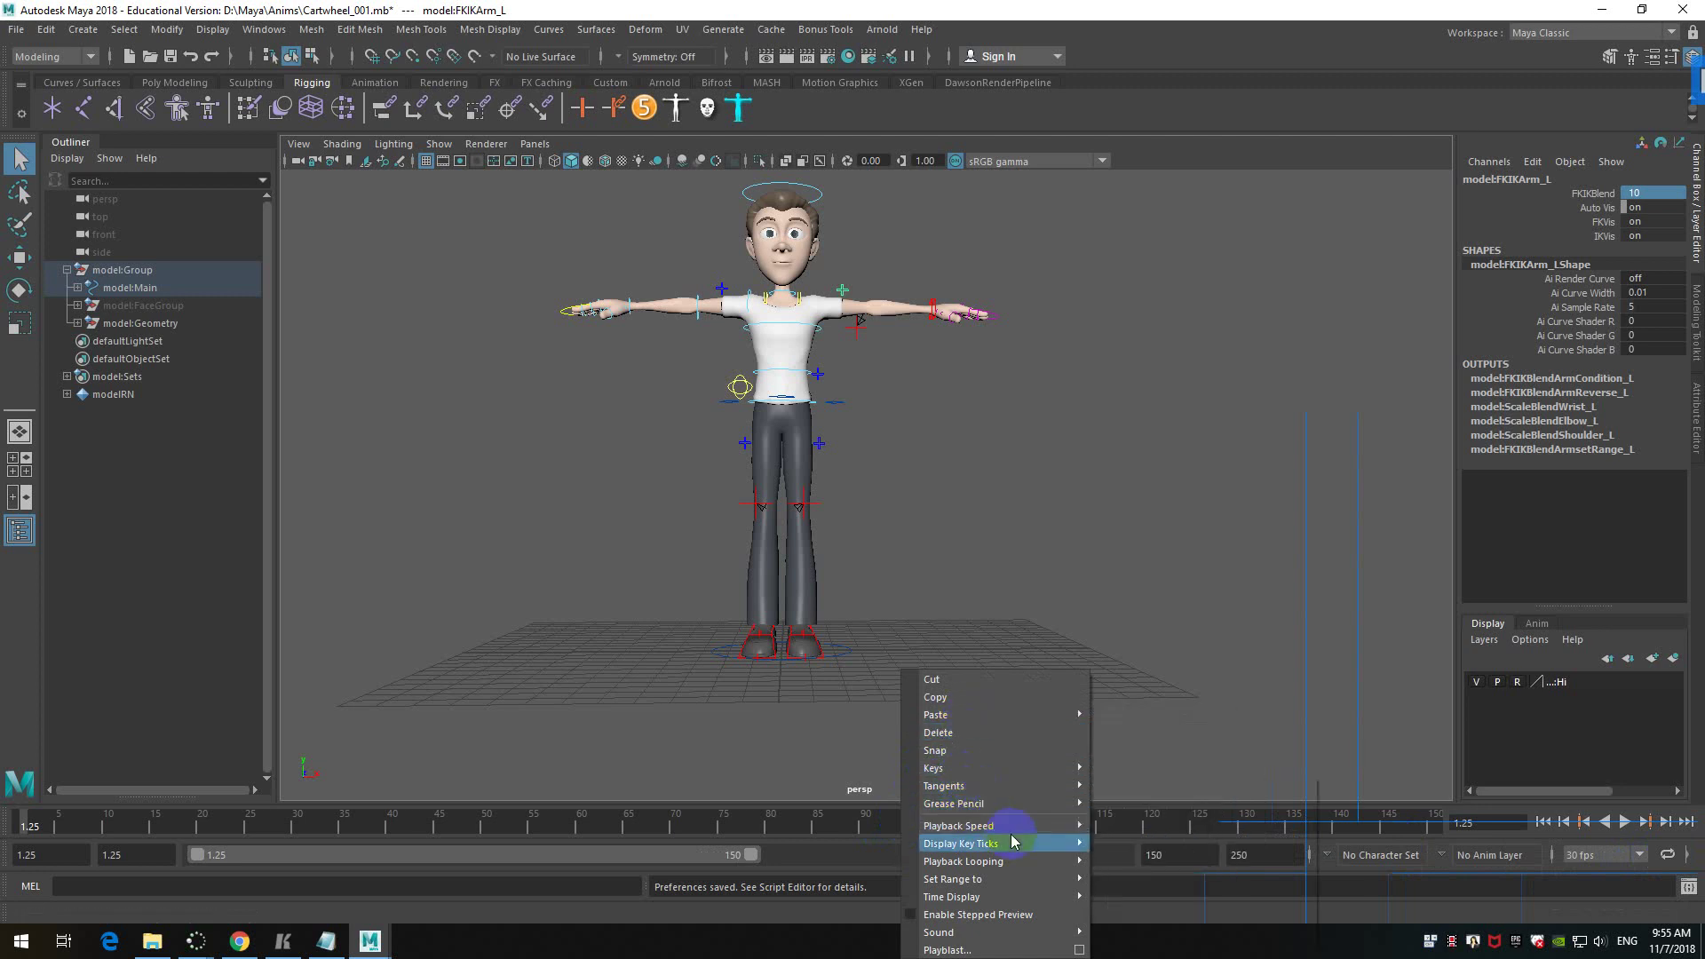
{"action": "mouse_move", "coordinate": [1012, 836]}
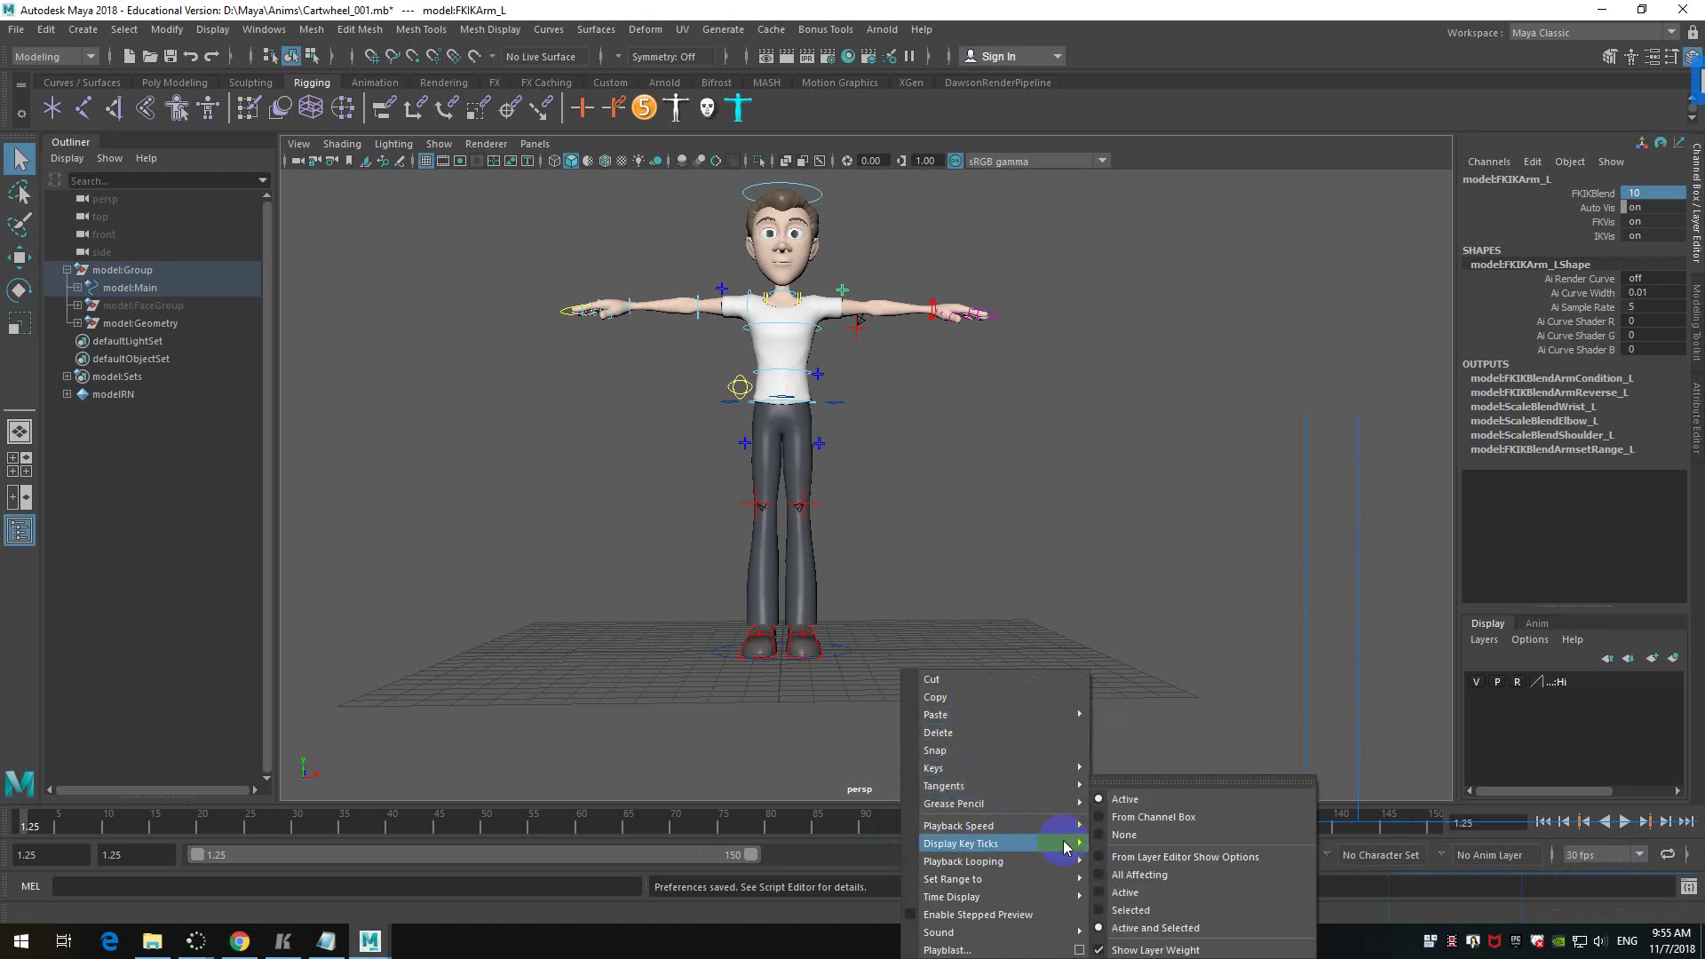
{"action": "mouse_move", "coordinate": [1065, 882]}
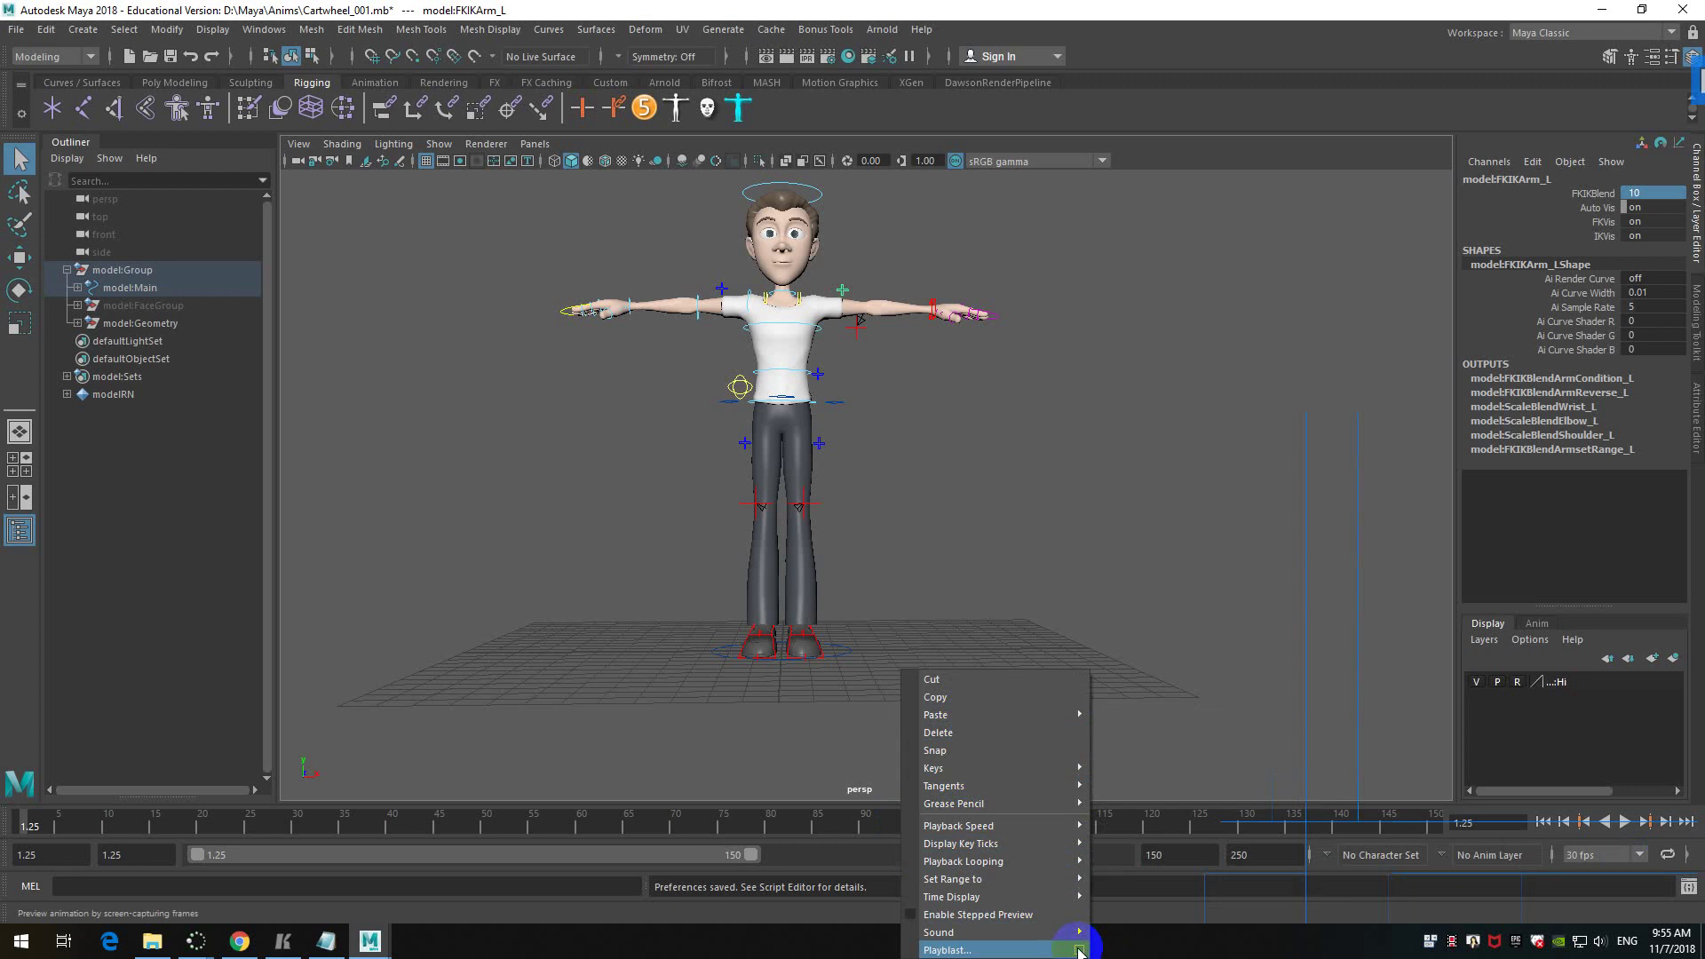
{"action": "left_click", "coordinate": [1042, 918]}
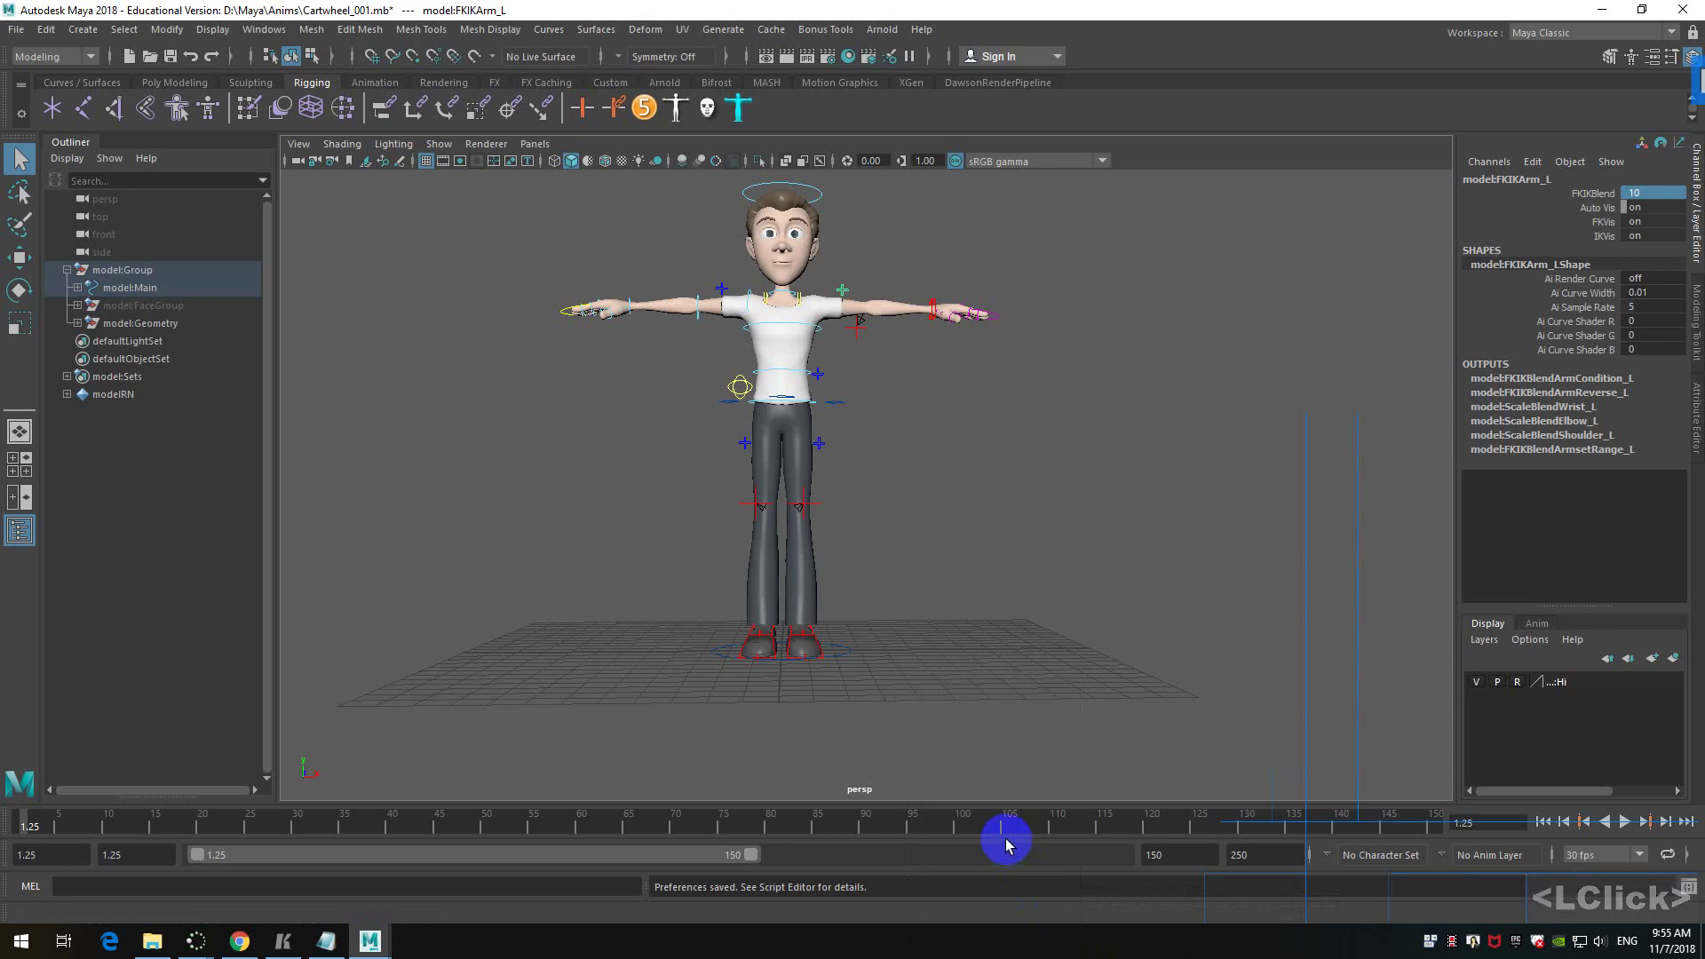
{"action": "right_click", "coordinate": [1012, 826]}
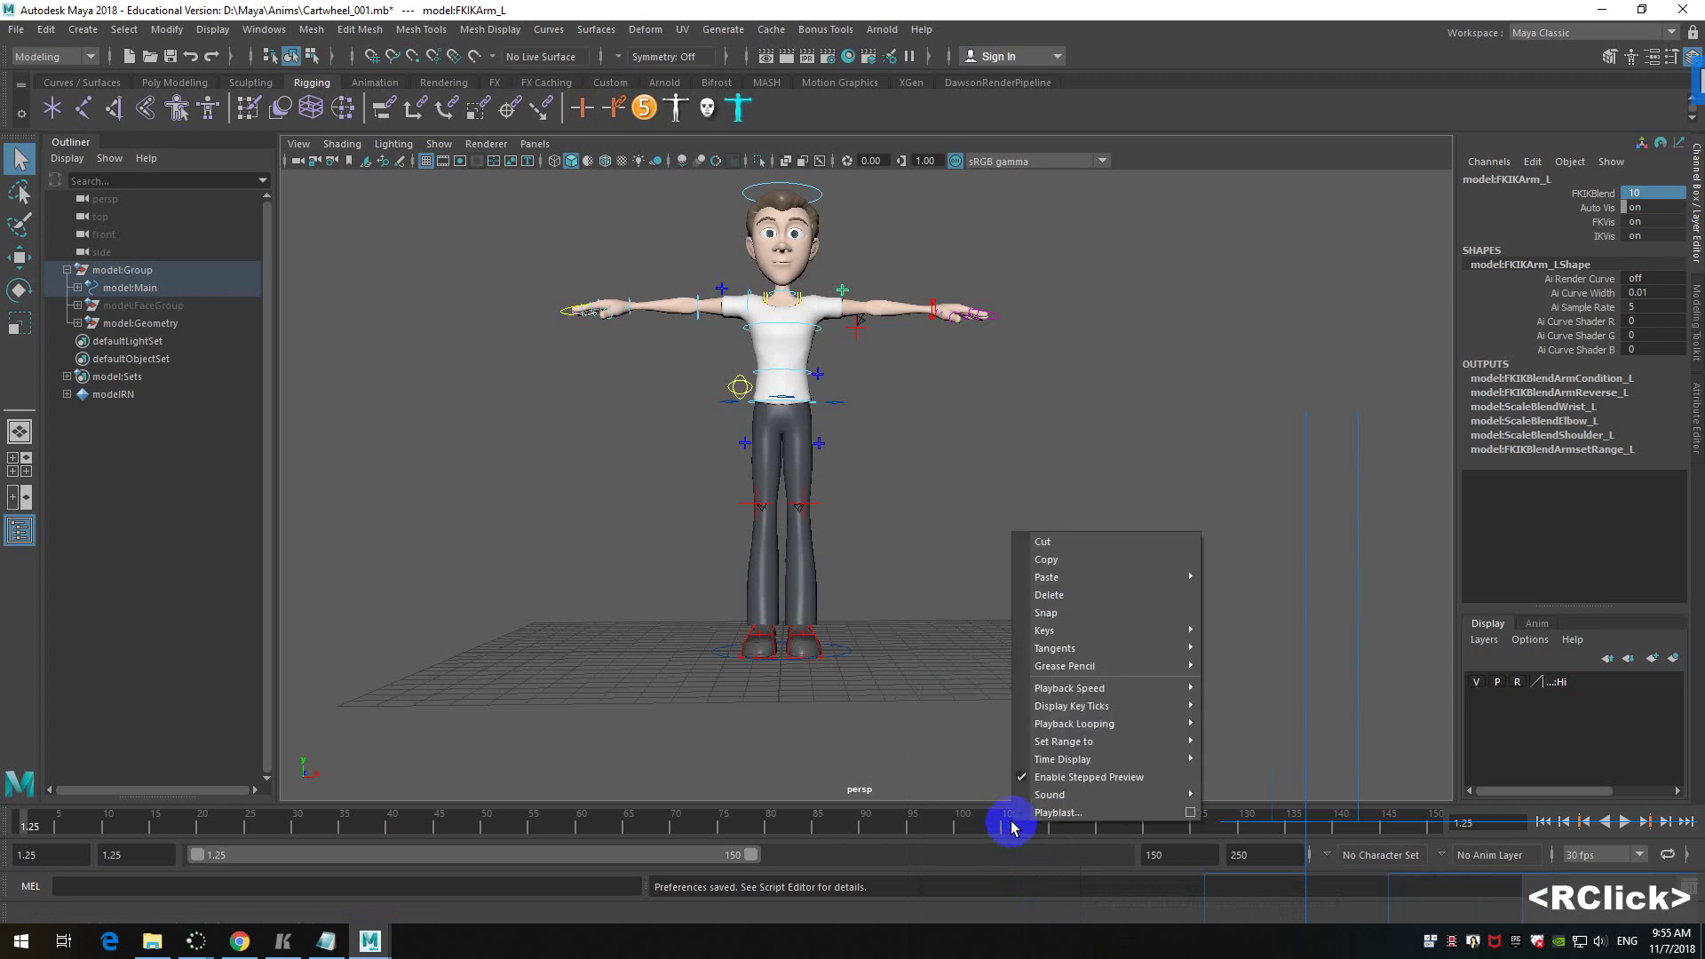
{"action": "mouse_move", "coordinate": [1063, 744]}
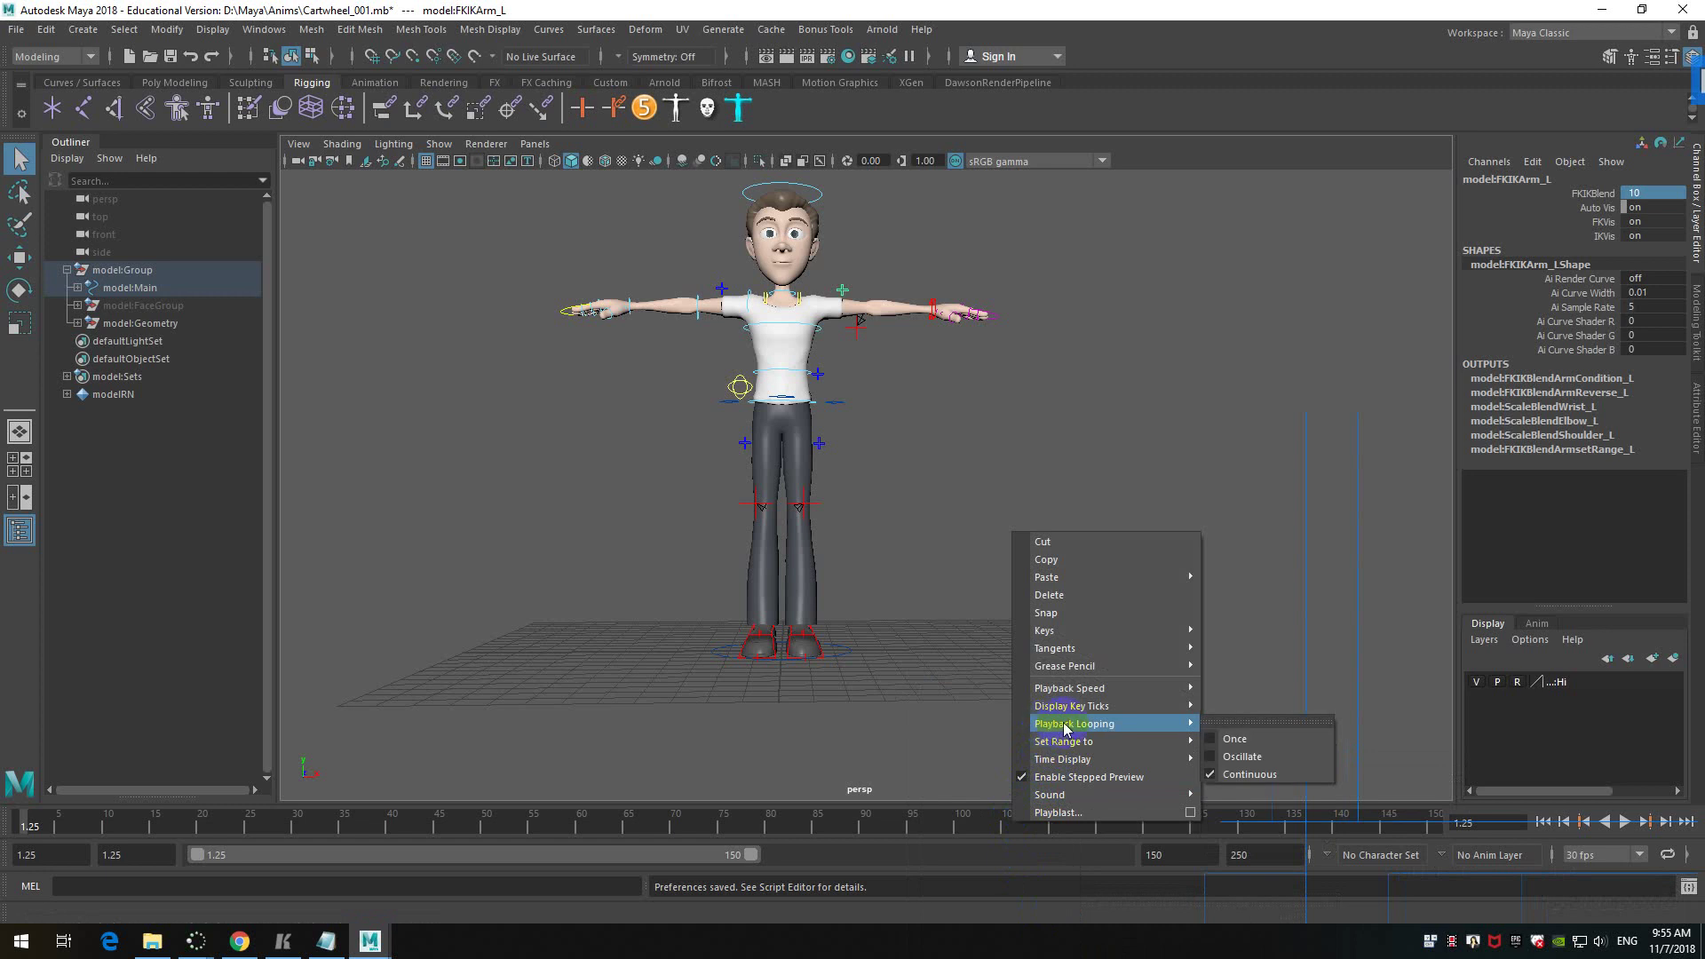
{"action": "left_click", "coordinate": [875, 616]}
- Set the playback start to frame 1 and extend the playback range to frame 250
{"action": "left_click_drag", "start_coordinate": [876, 616], "coordinate": [959, 514], "text": "alt"}
{"action": "scroll", "coordinate": [936, 533], "scroll_direction": "down", "scroll_amount": 3, "text": "alt"}
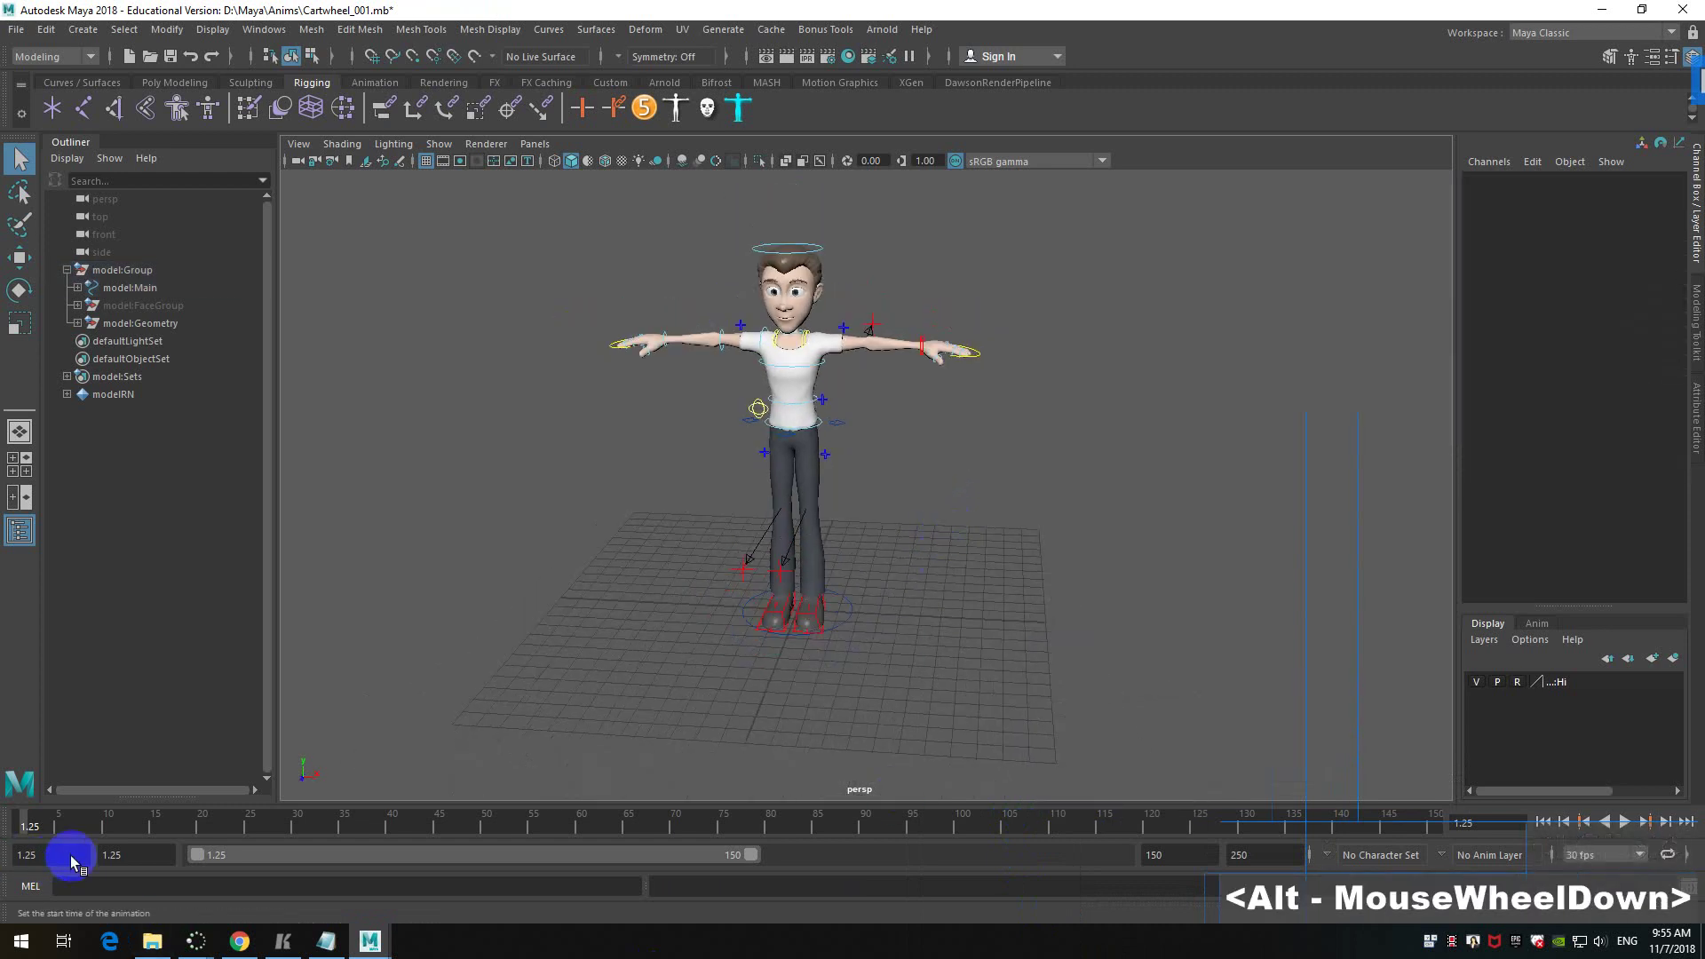
{"action": "left_click", "coordinate": [32, 828]}
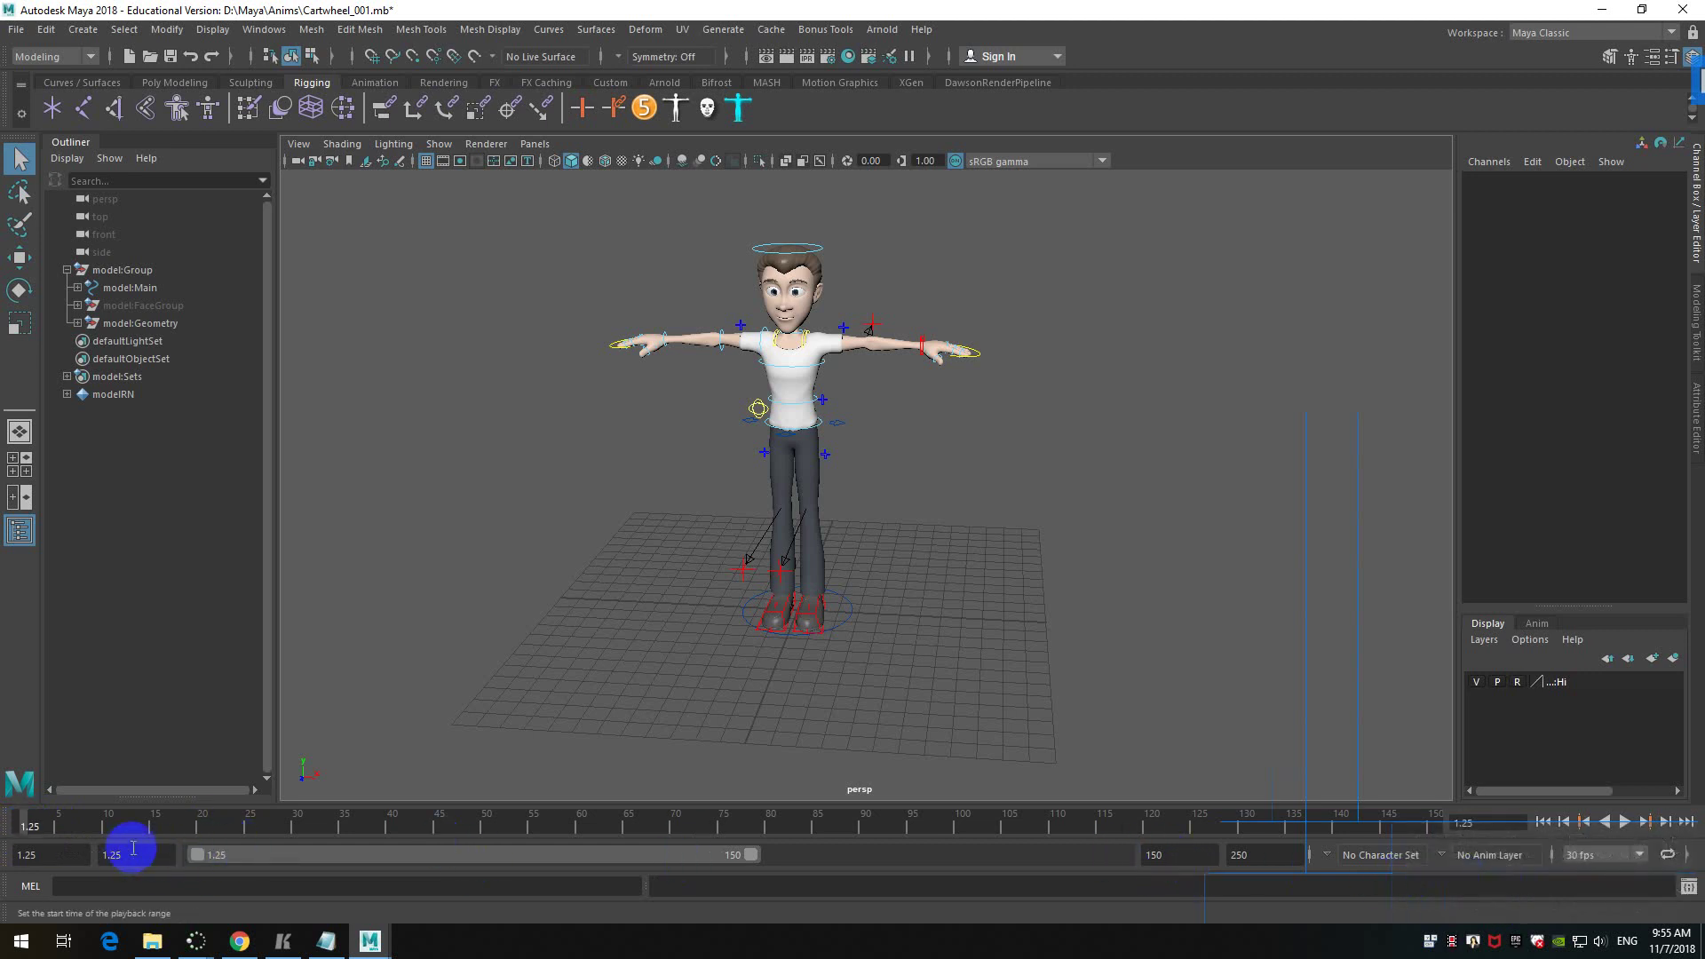
{"action": "left_click", "coordinate": [102, 853]}
{"action": "type", "text": "1"}
{"action": "key", "text": "Return"}
{"action": "left_click_drag", "start_coordinate": [754, 859], "coordinate": [1123, 856]}
{"action": "middle_click_drag", "start_coordinate": [983, 407], "coordinate": [1000, 410], "text": "alt"}
{"action": "scroll", "coordinate": [977, 408], "scroll_direction": "up", "scroll_amount": 2, "text": "alt"}
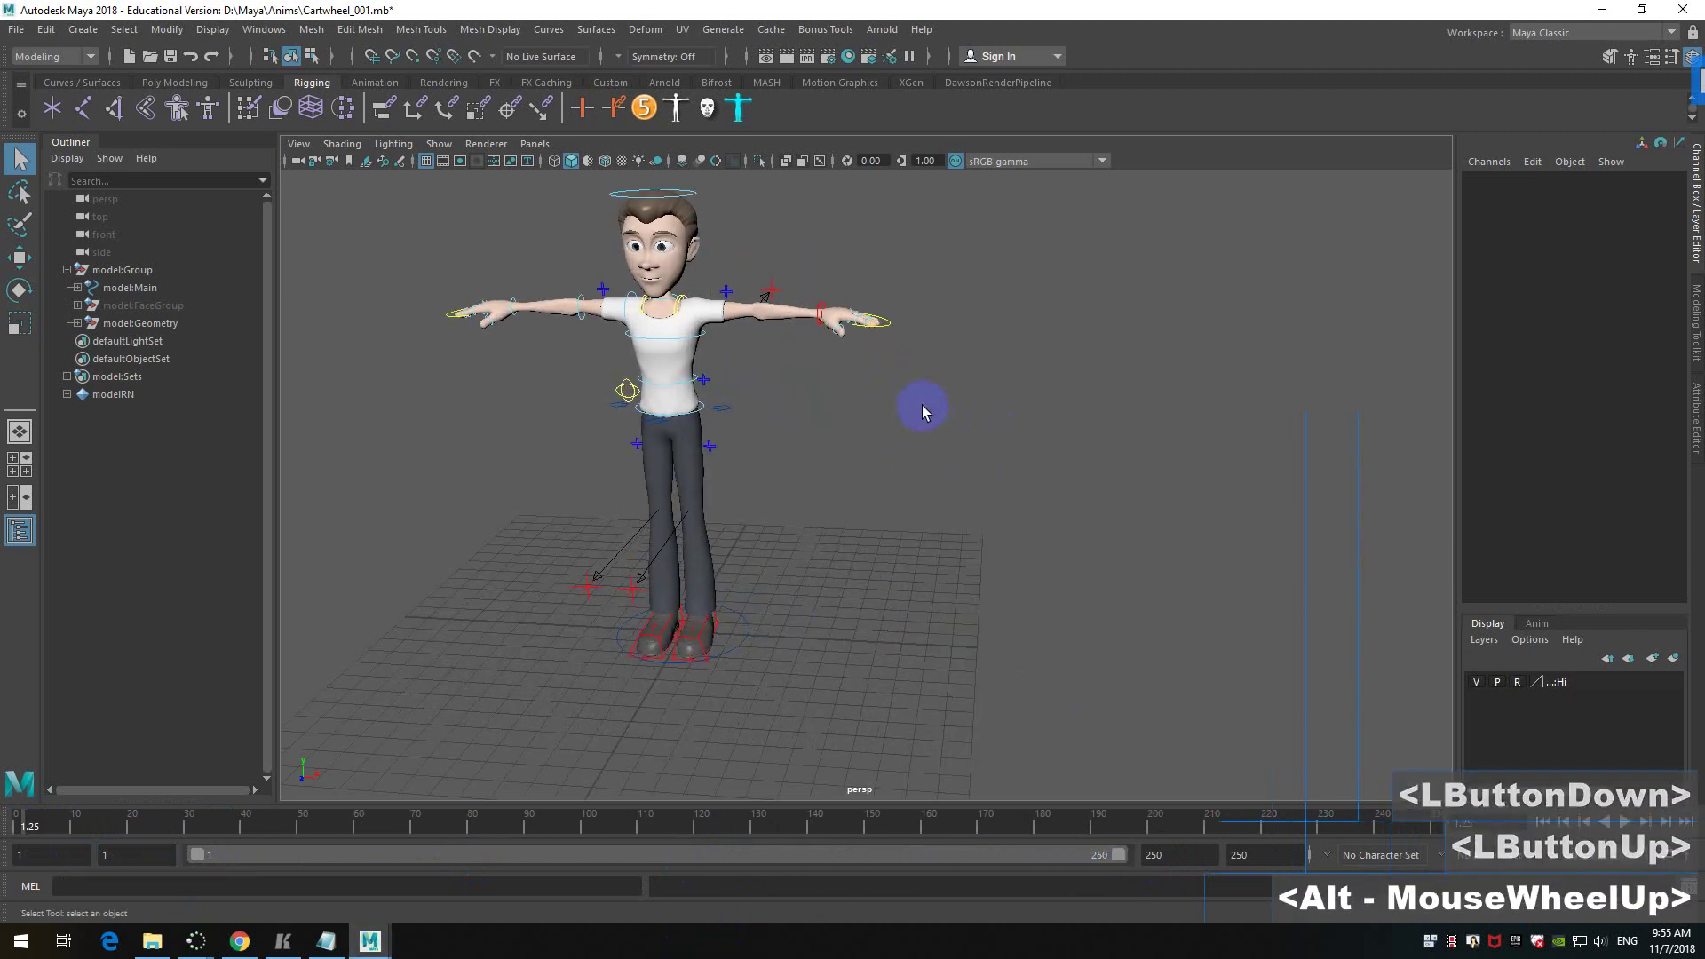
{"action": "left_click_drag", "start_coordinate": [914, 407], "coordinate": [879, 411], "text": "alt"}
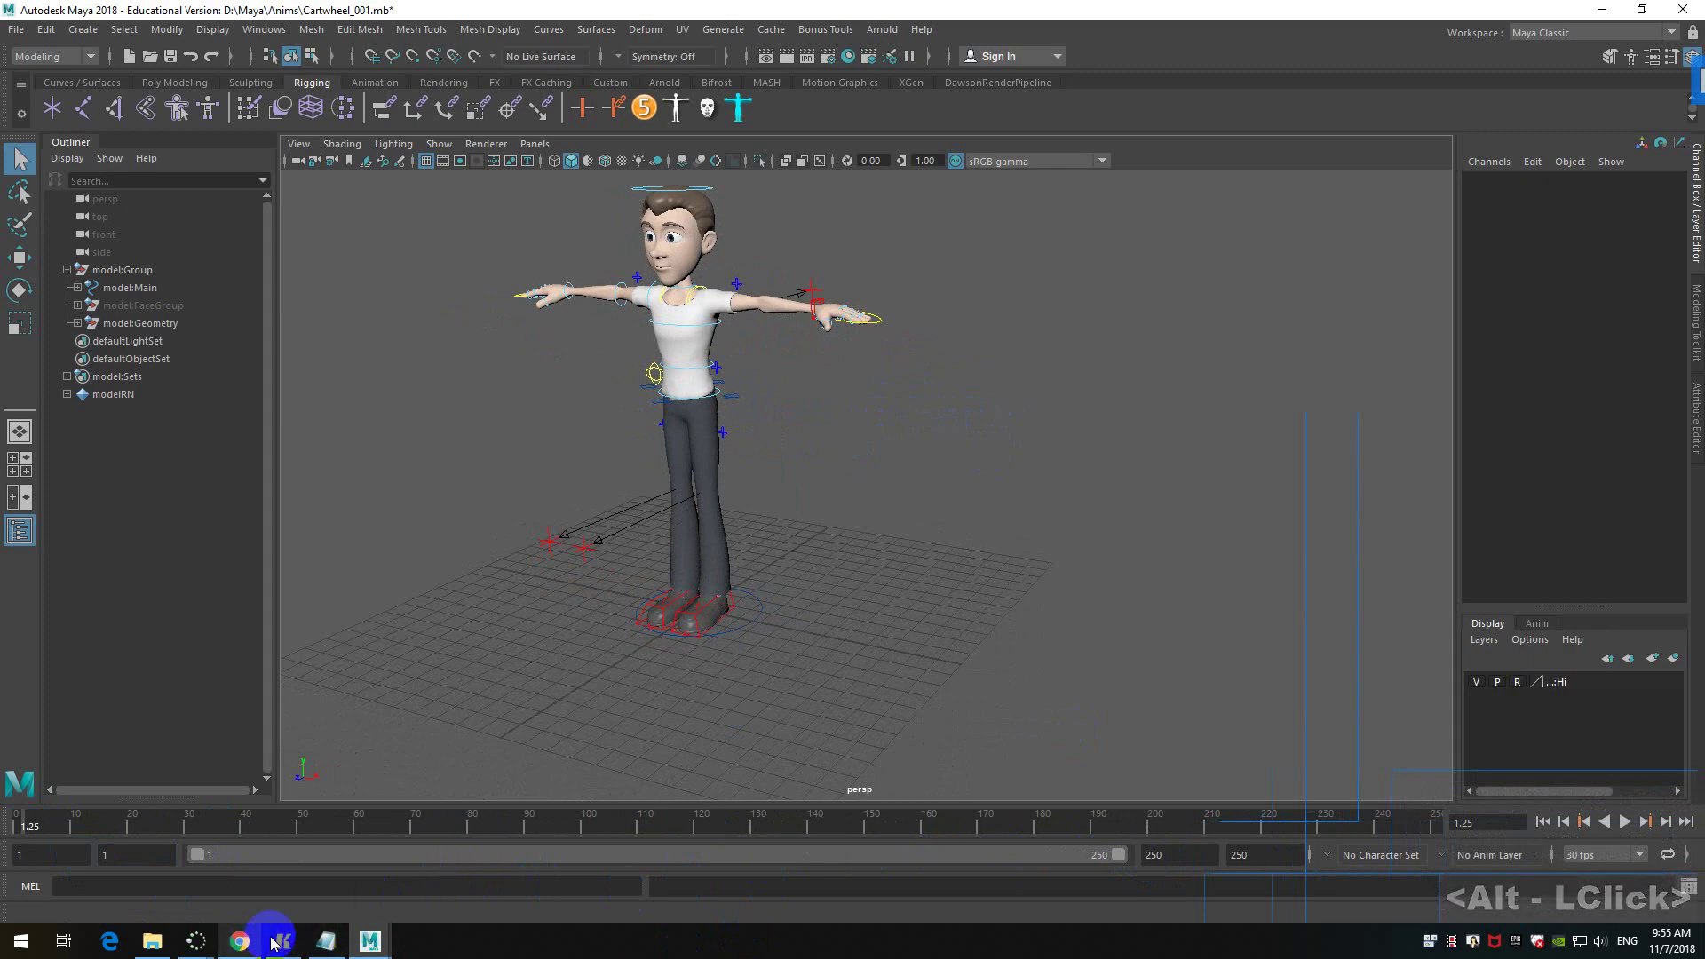
- Switch to the cartwheel reference video, enlarge its window, and play it up to the arms-raised starting pose at frame 3019
{"action": "left_click", "coordinate": [300, 939]}
{"action": "left_click", "coordinate": [293, 475]}
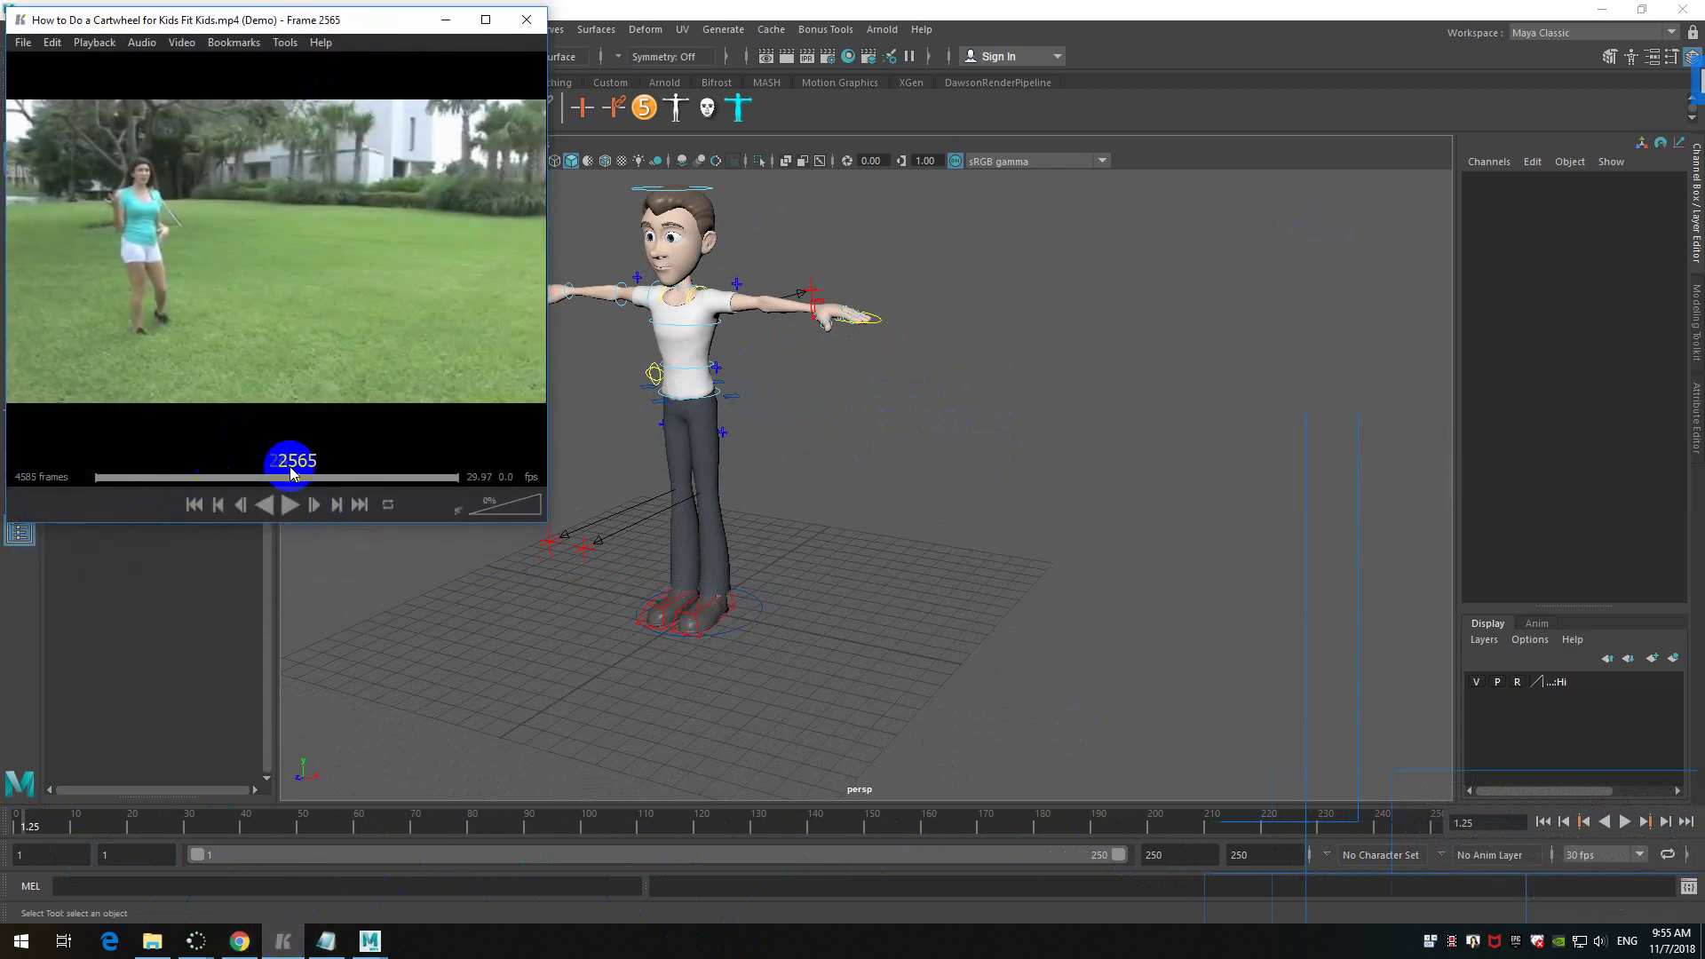
{"action": "left_click", "coordinate": [327, 334]}
{"action": "key", "text": "space"}
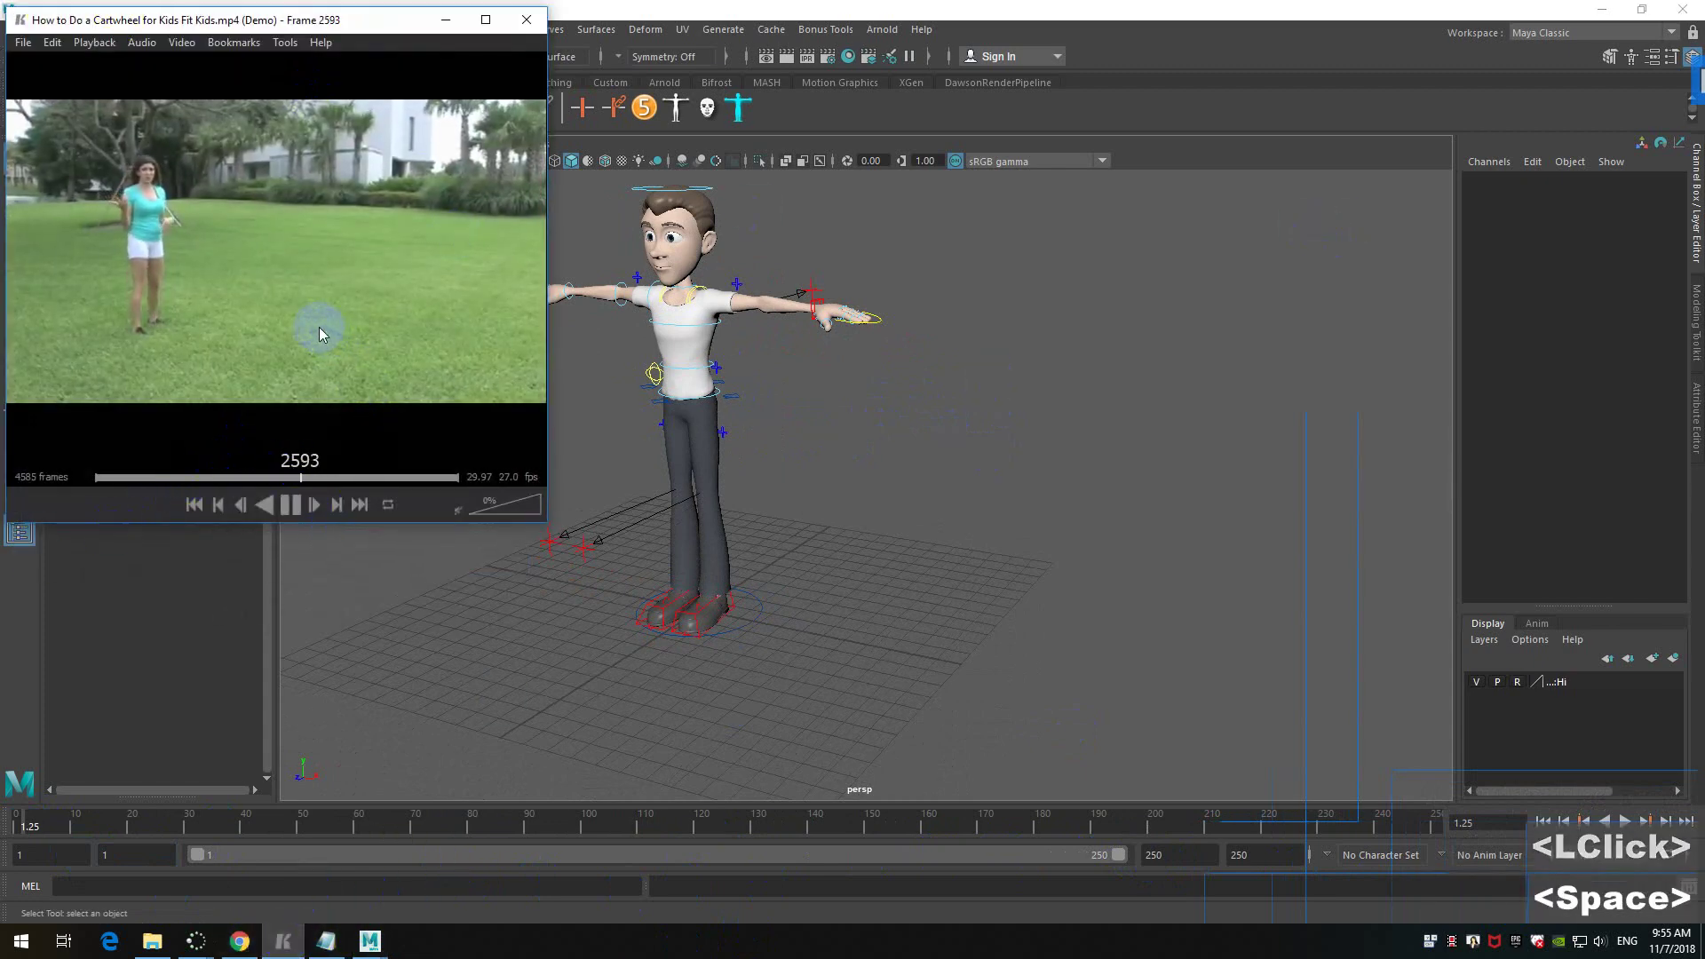
{"action": "left_click", "coordinate": [318, 477]}
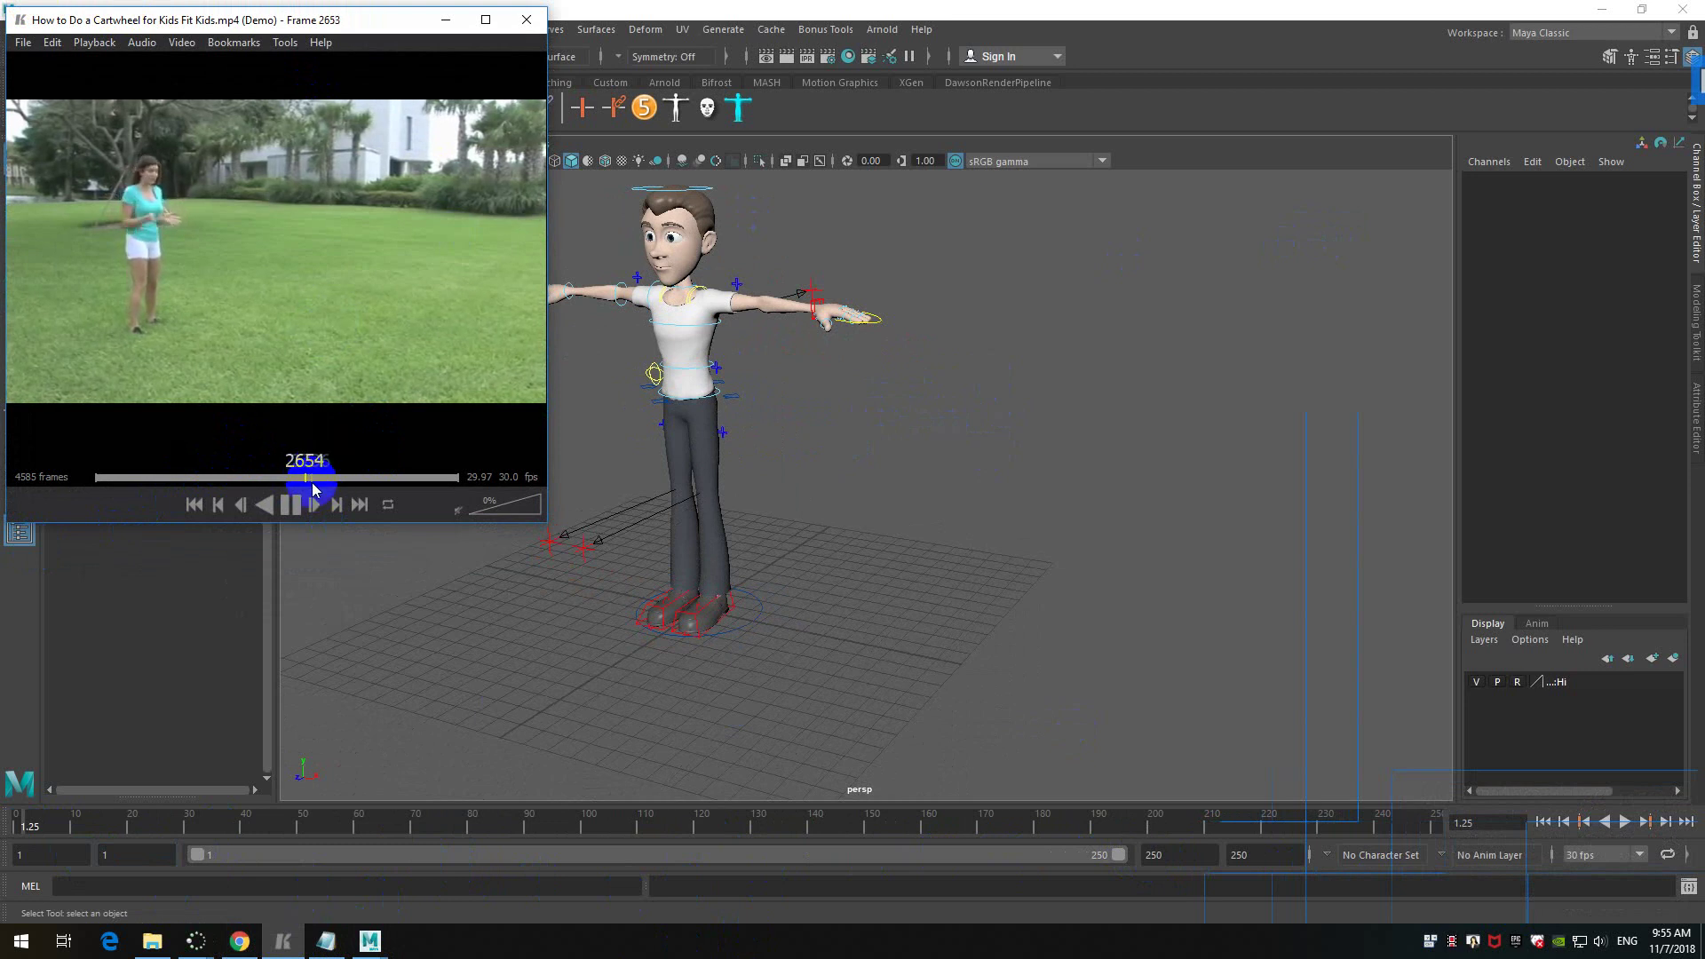
{"action": "left_click", "coordinate": [313, 380]}
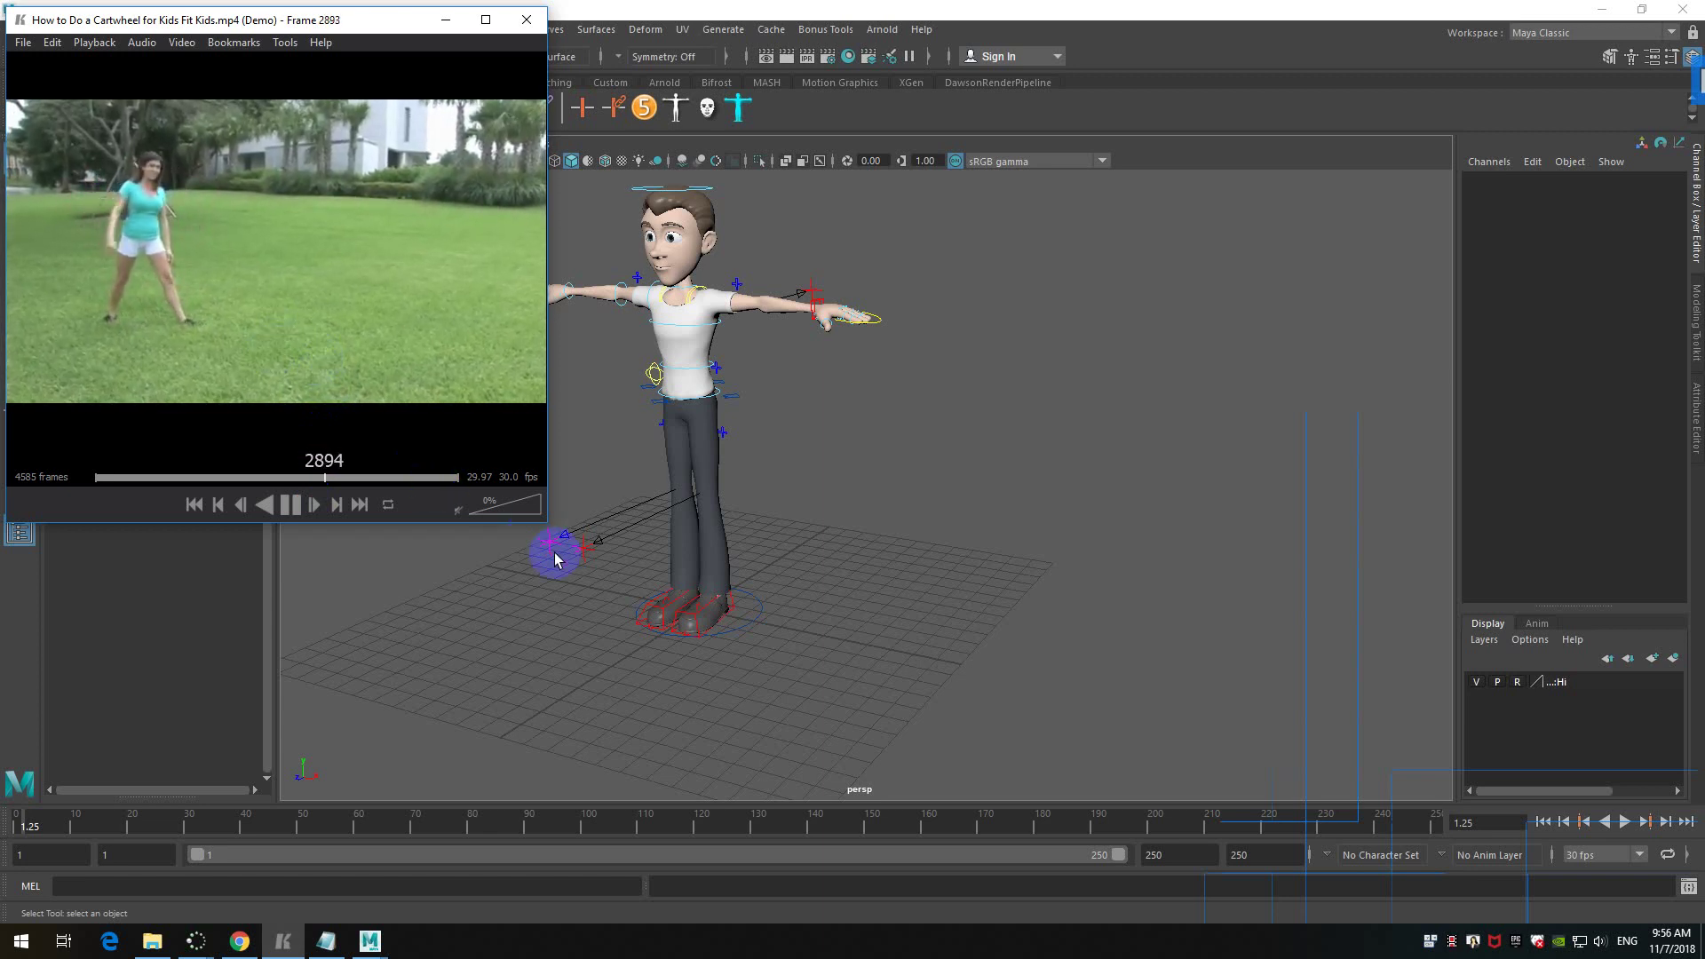
{"action": "left_click_drag", "start_coordinate": [543, 525], "coordinate": [644, 609]}
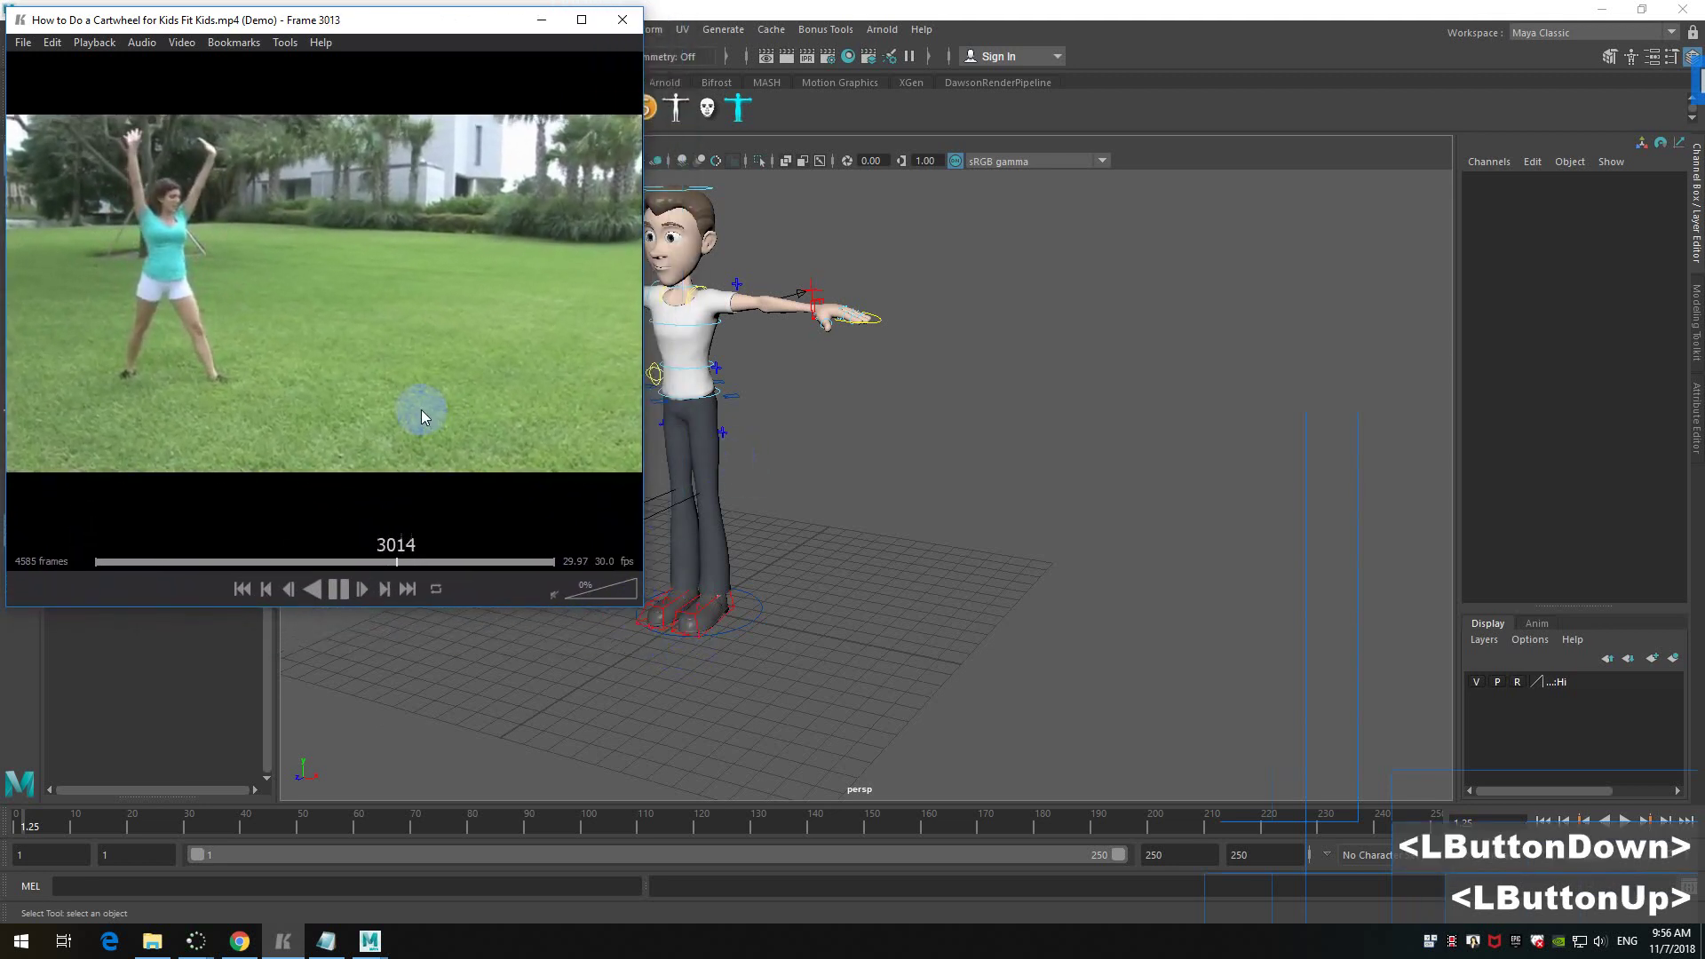
{"action": "key", "text": "space"}
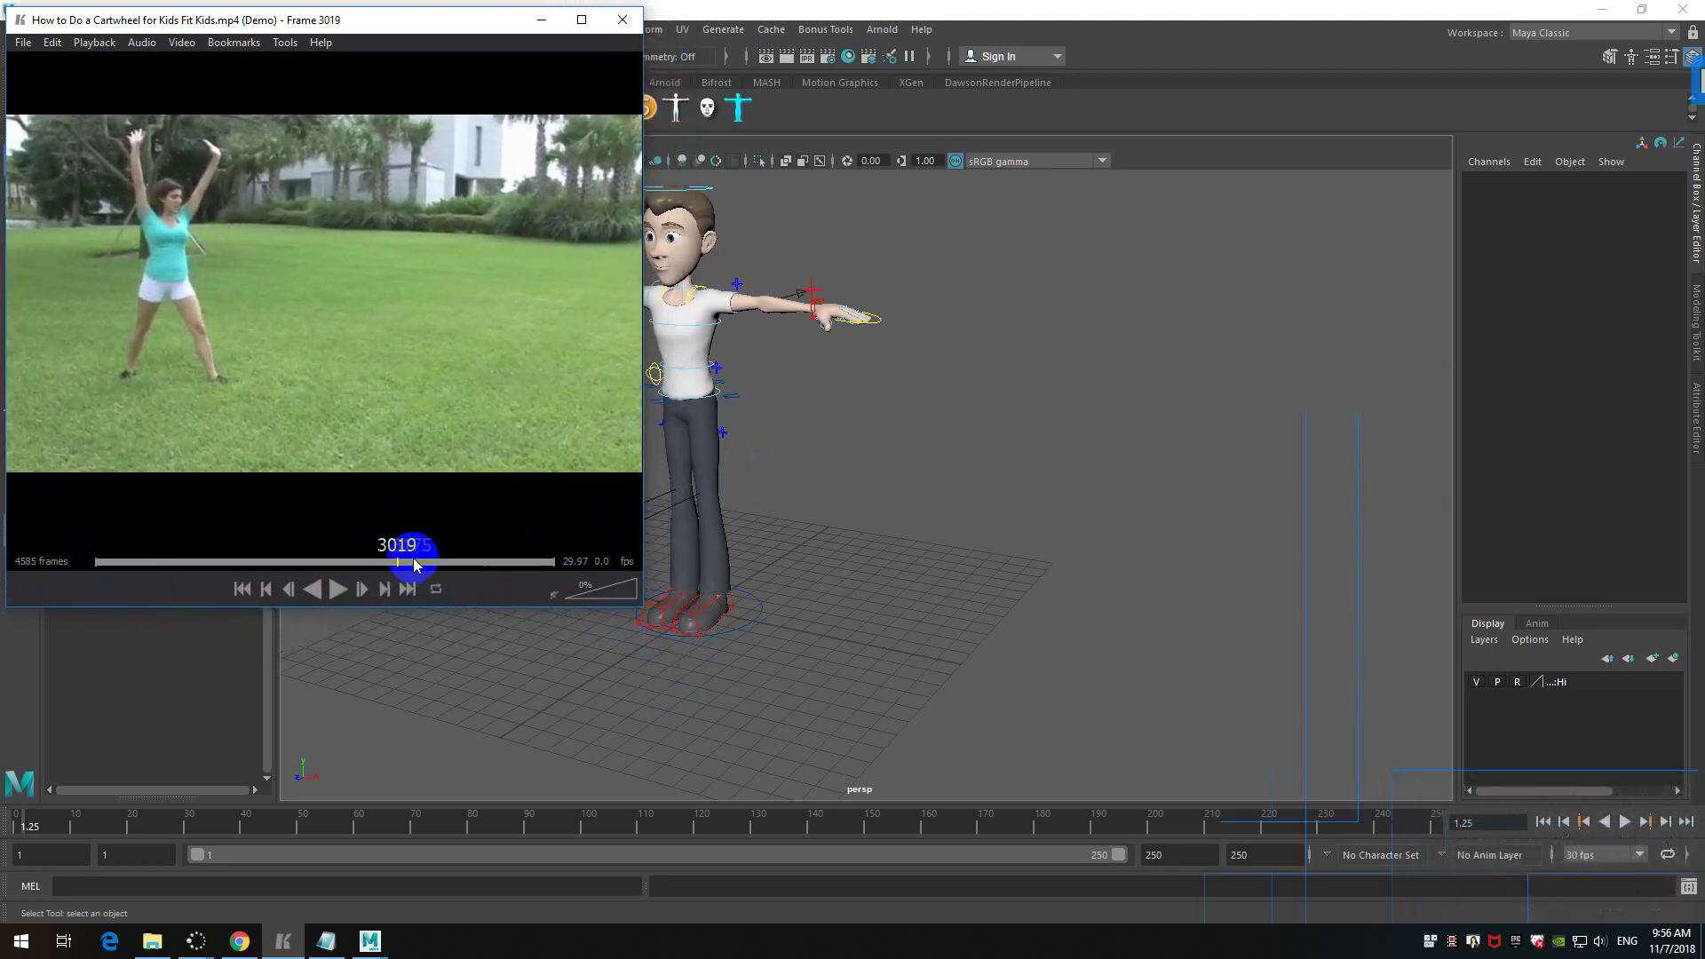
- Turn the character's main root control about -32 degrees around Y to match the hip direction in the reference
{"action": "middle_click_drag", "start_coordinate": [817, 401], "coordinate": [979, 456], "text": "alt"}
{"action": "scroll", "coordinate": [979, 456], "scroll_direction": "up", "scroll_amount": 2, "text": "alt"}
{"action": "left_click_drag", "start_coordinate": [963, 483], "coordinate": [851, 425], "text": "alt"}
{"action": "left_click", "coordinate": [858, 438]}
{"action": "left_click_drag", "start_coordinate": [990, 498], "coordinate": [941, 500], "text": "alt"}
{"action": "scroll", "coordinate": [1094, 510], "scroll_direction": "up", "scroll_amount": 2, "text": "alt"}
{"action": "middle_click_drag", "start_coordinate": [981, 434], "coordinate": [870, 449], "text": "alt"}
{"action": "scroll", "coordinate": [870, 449], "scroll_direction": "up", "scroll_amount": 1, "text": "alt"}
{"action": "left_click", "coordinate": [965, 455], "text": "alt"}
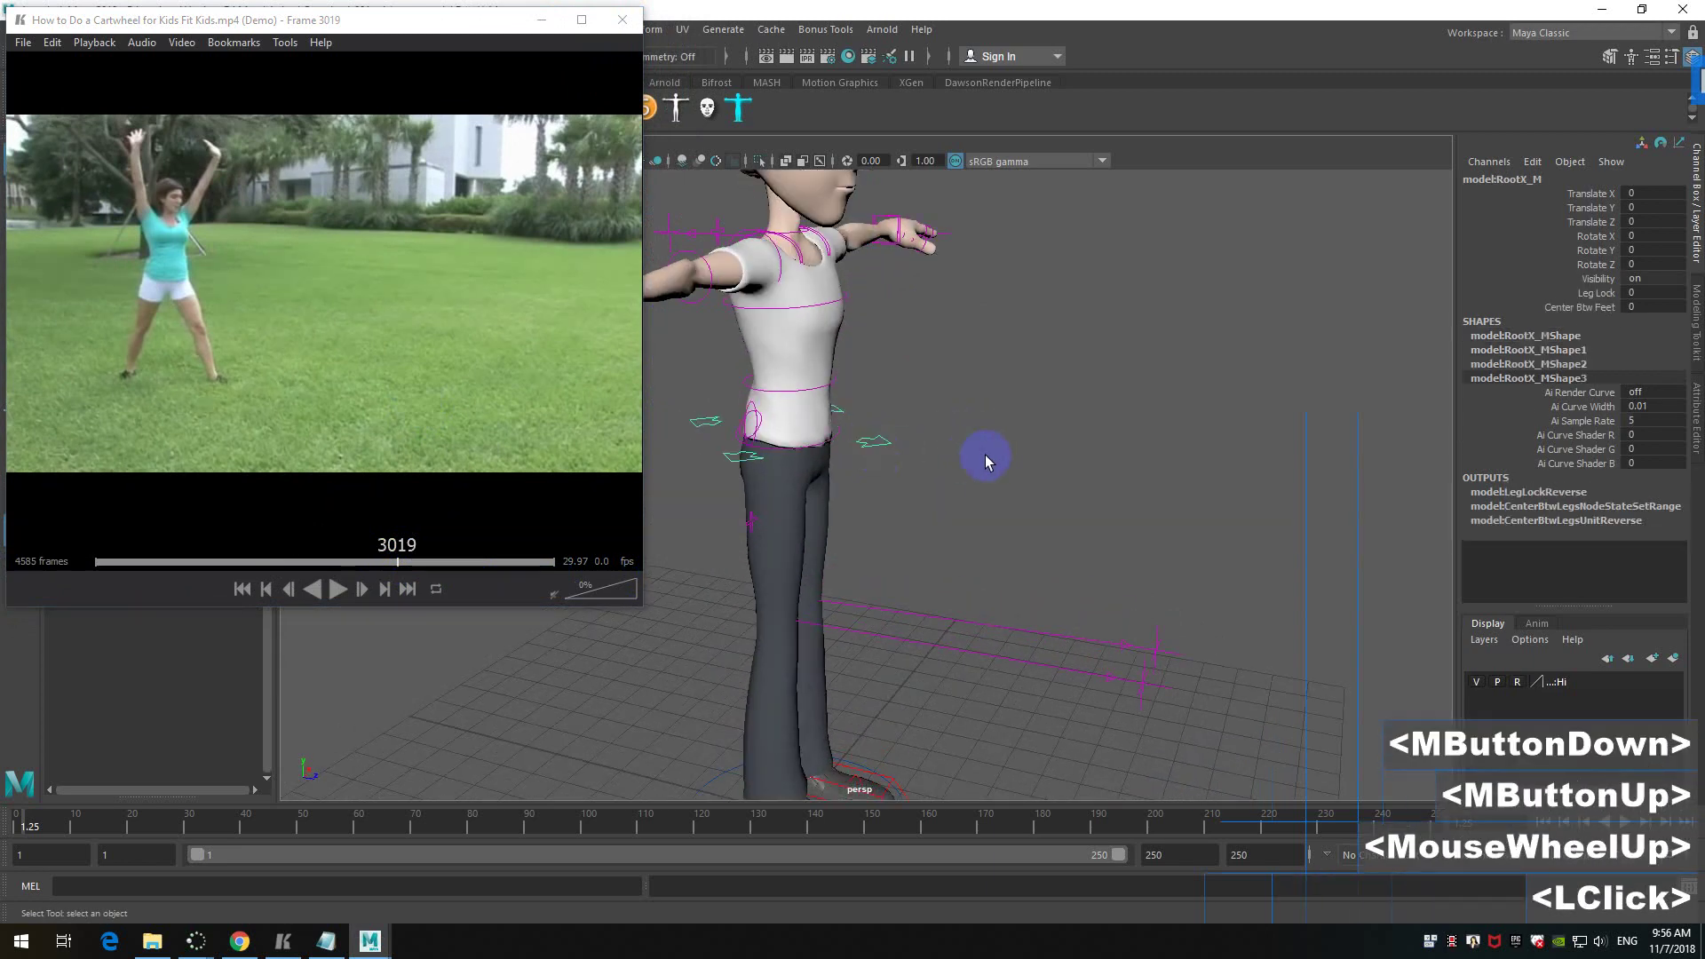
{"action": "middle_click_drag", "start_coordinate": [963, 483], "coordinate": [1012, 409], "text": "alt"}
{"action": "key", "text": "w"}
{"action": "key", "text": "e"}
{"action": "left_click_drag", "start_coordinate": [895, 374], "coordinate": [215, 293]}
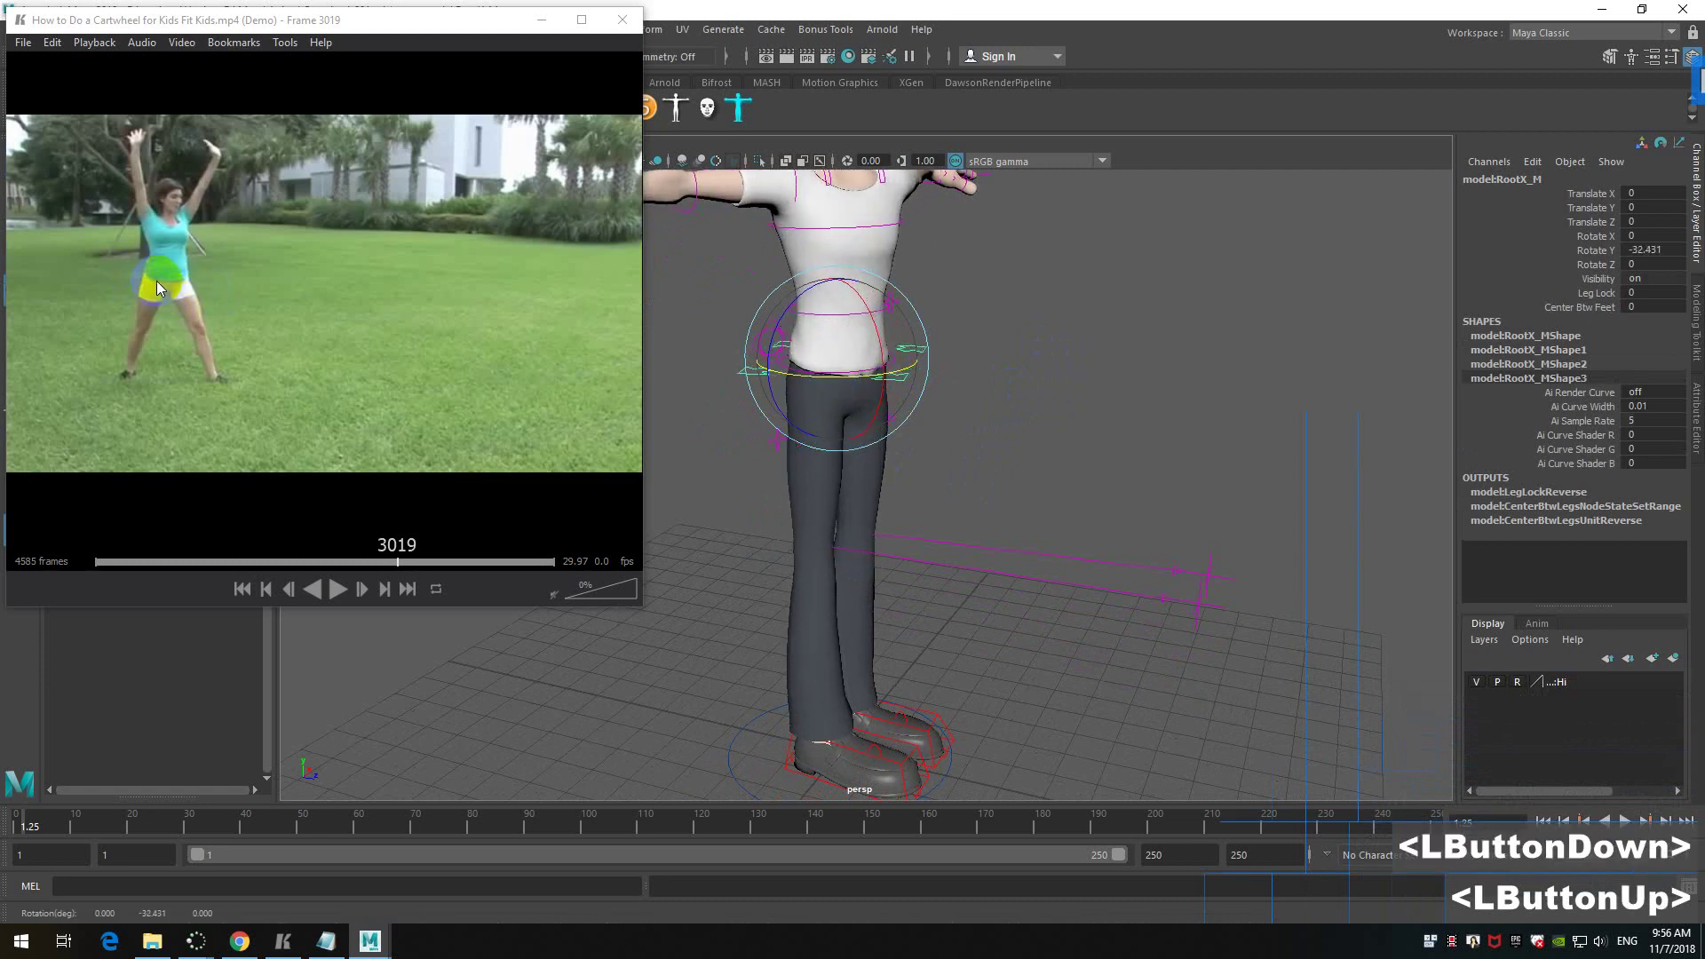
- Lower the root control slightly so that the character's knees bend
{"action": "left_click", "coordinate": [269, 304], "text": "alt"}
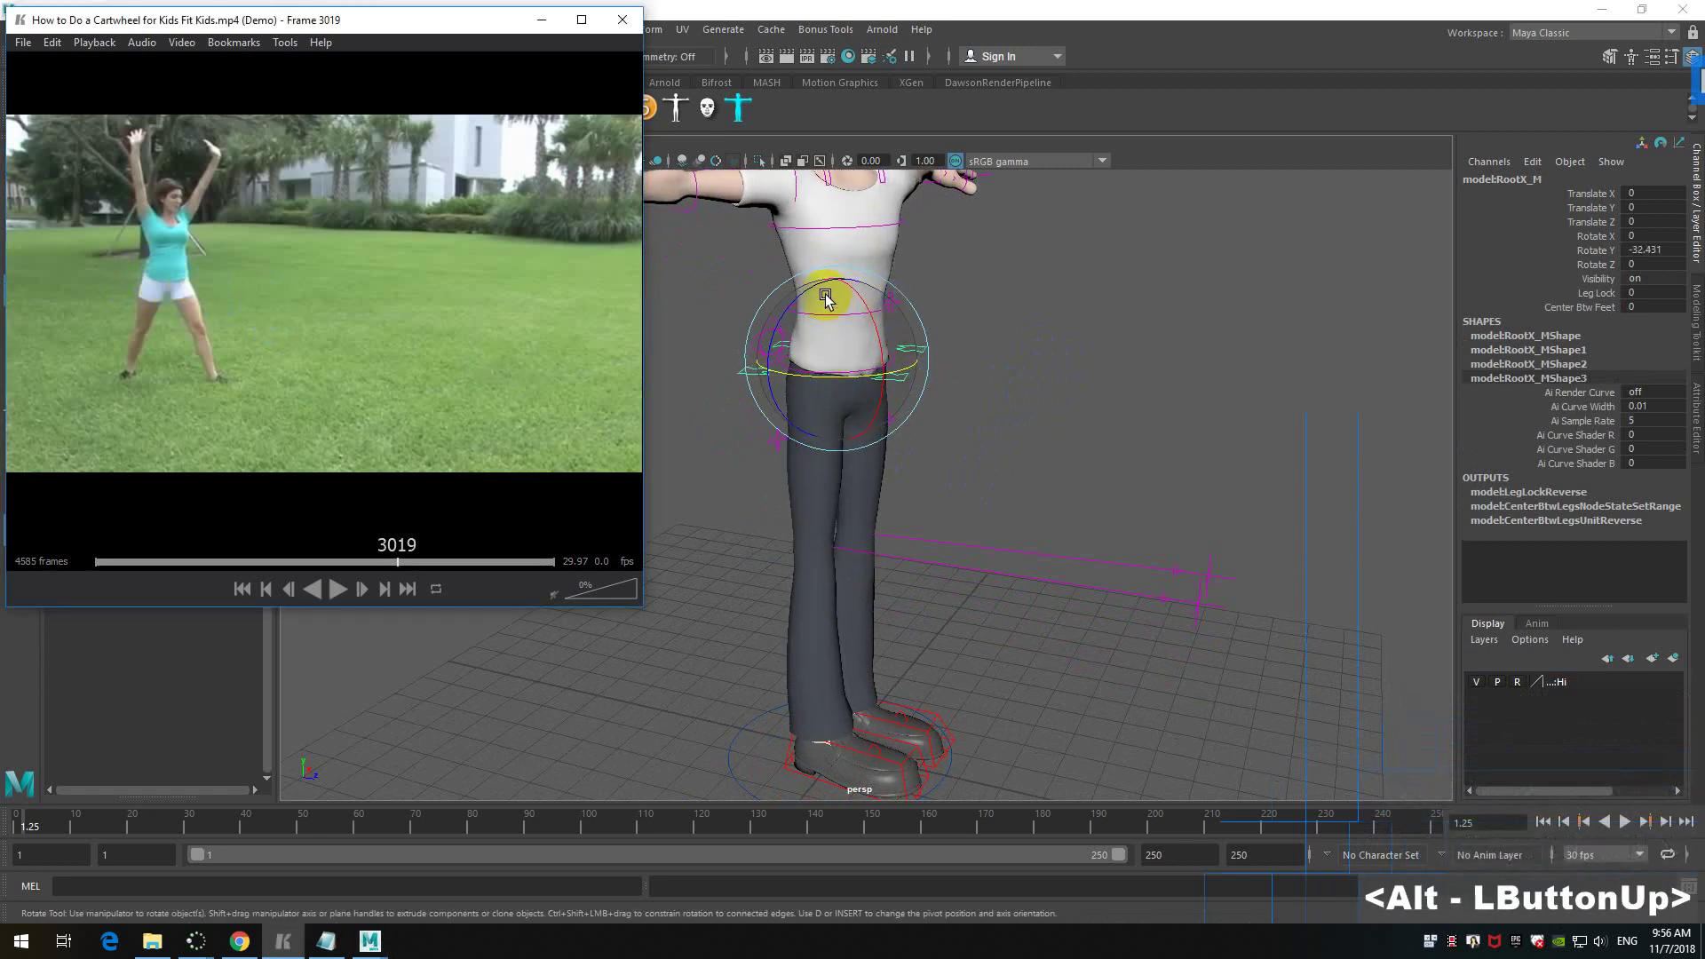
{"action": "mouse_move", "coordinate": [812, 295]}
{"action": "left_mouse_down"}
{"action": "mouse_move", "coordinate": [833, 325]}
{"action": "mouse_move", "coordinate": [844, 286]}
{"action": "mouse_move", "coordinate": [838, 306]}
{"action": "left_mouse_up"}
{"action": "key", "text": "w"}
- Move the left foot control forward to about 1.633 in Z and the right foot control back to about -2.47
{"action": "left_click", "coordinate": [938, 716]}
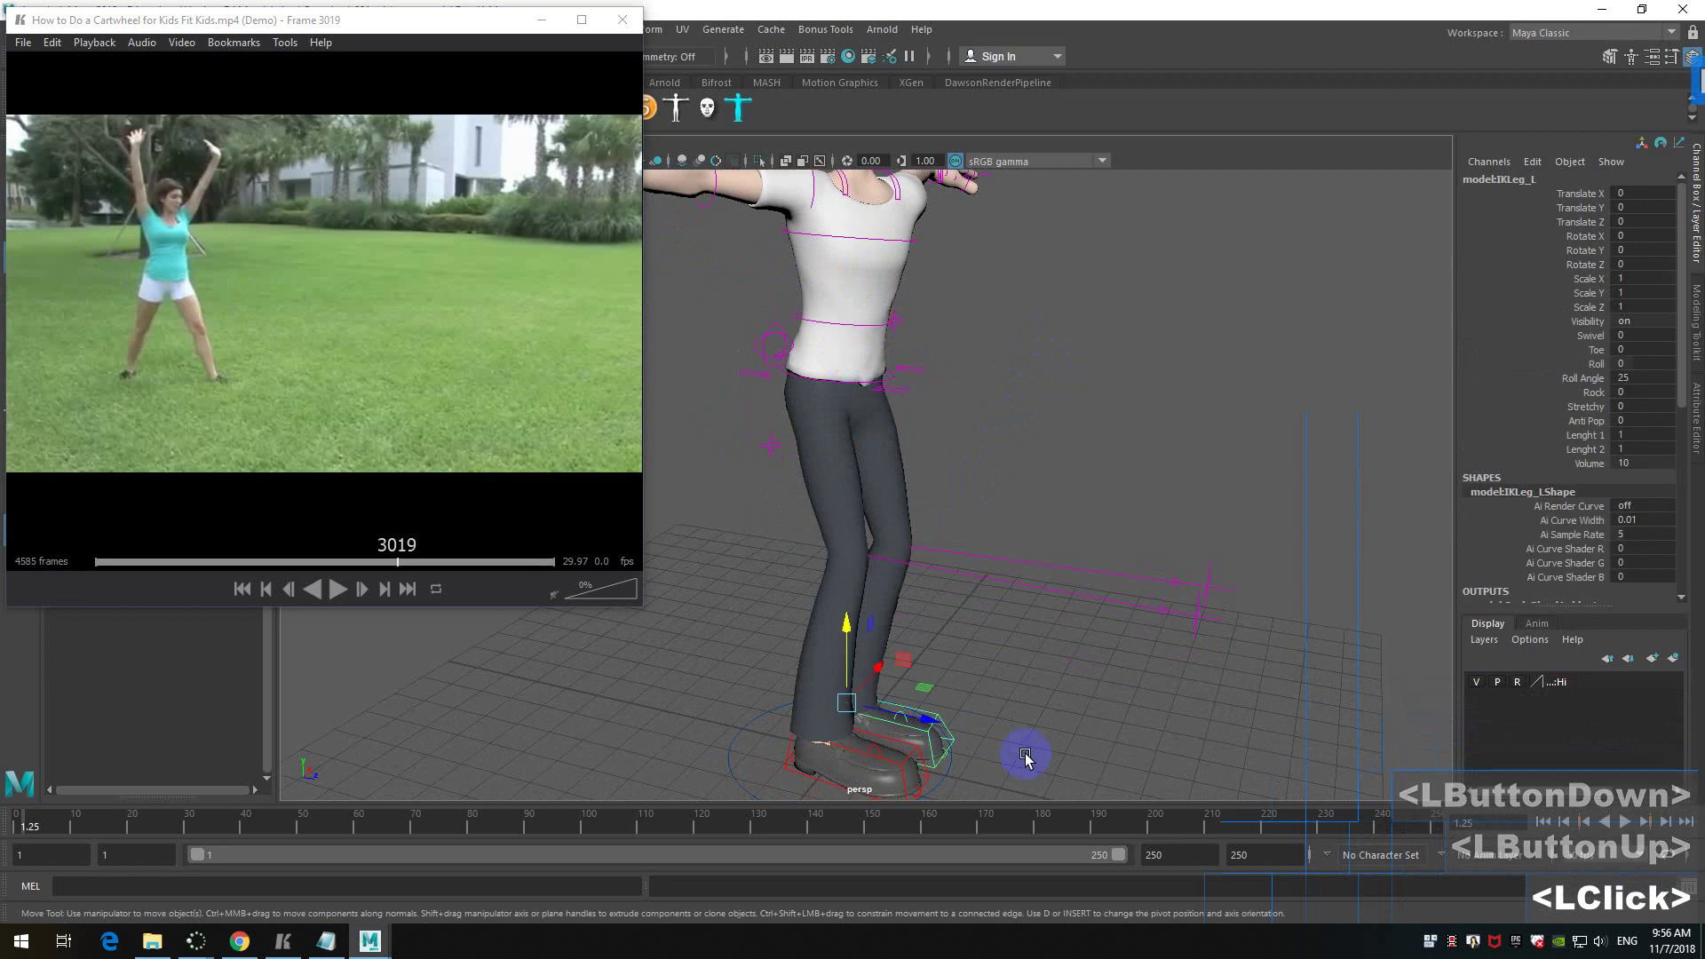
{"action": "left_click_drag", "start_coordinate": [925, 716], "coordinate": [1000, 727]}
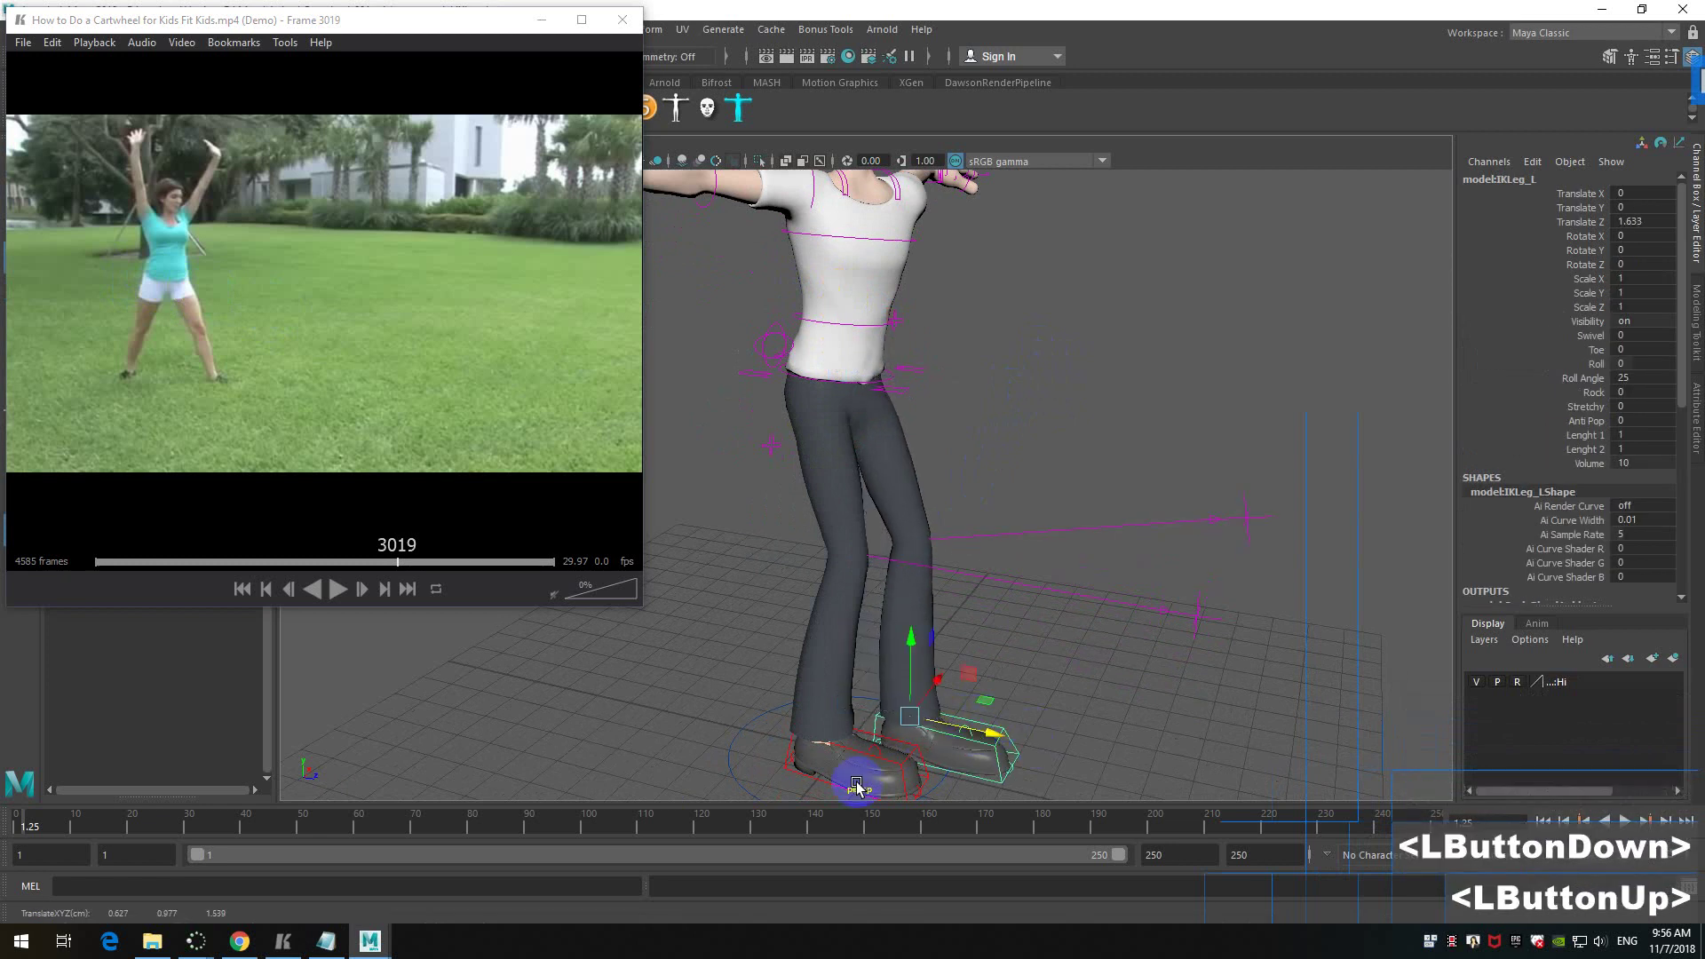
{"action": "left_click", "coordinate": [906, 759]}
{"action": "left_click_drag", "start_coordinate": [899, 744], "coordinate": [800, 734]}
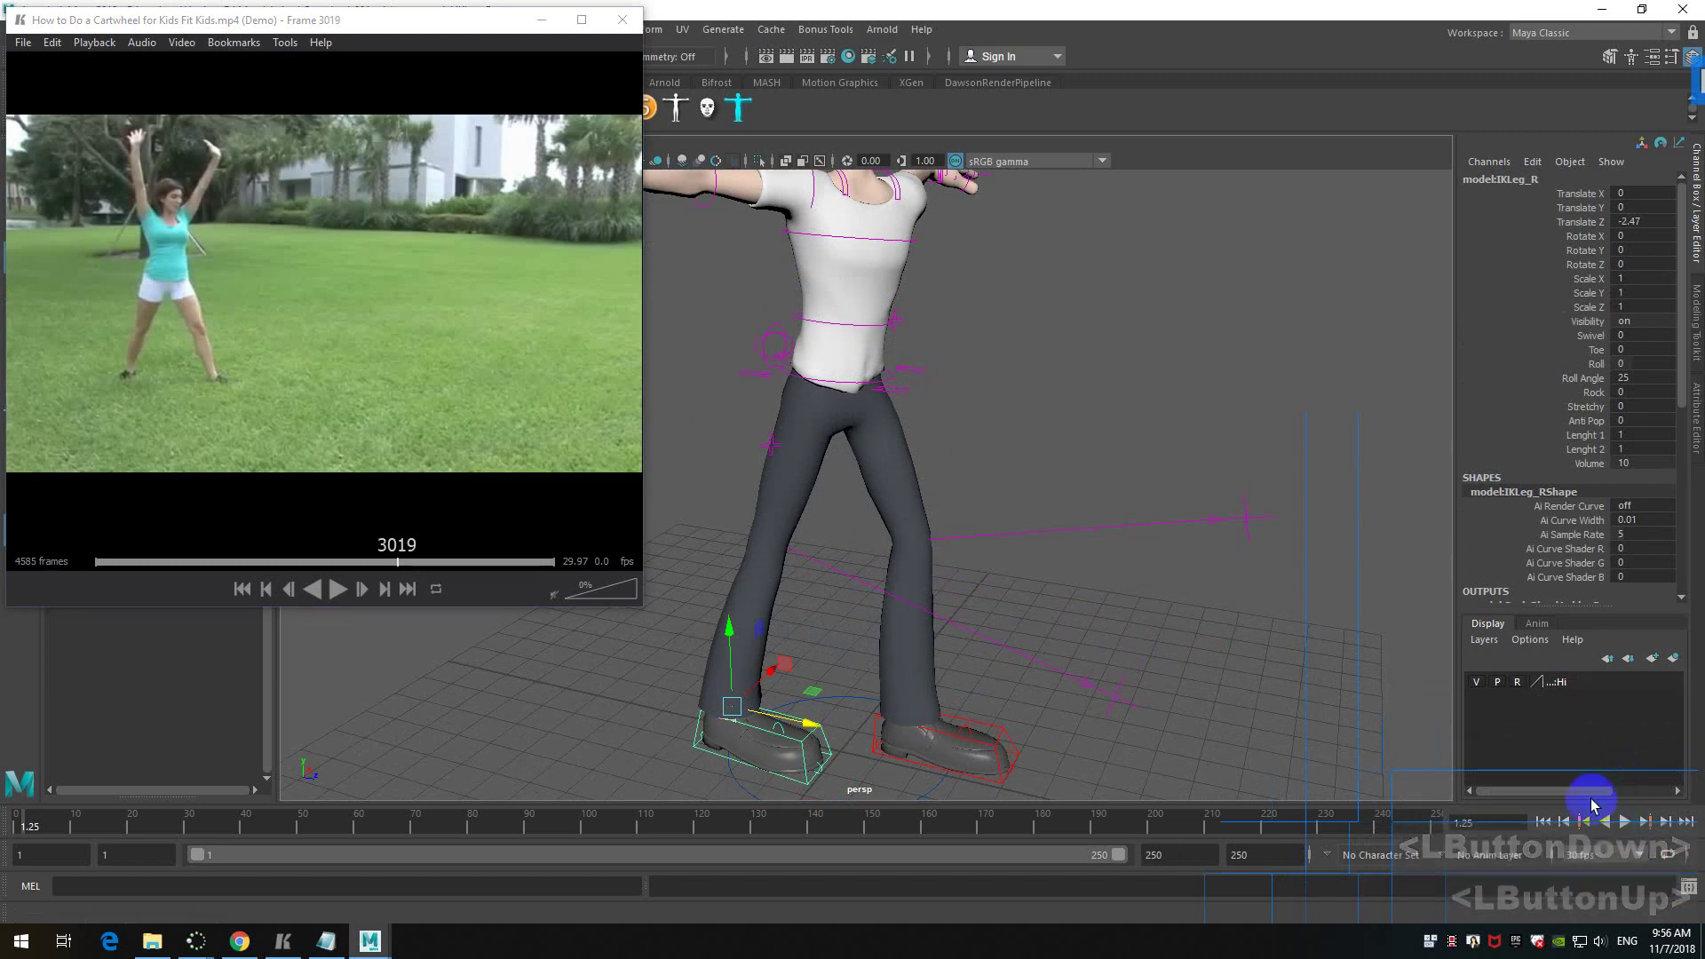
- Turn on automatic keyframing and set a key on the FK root control at the waist
{"action": "left_click", "coordinate": [1686, 858]}
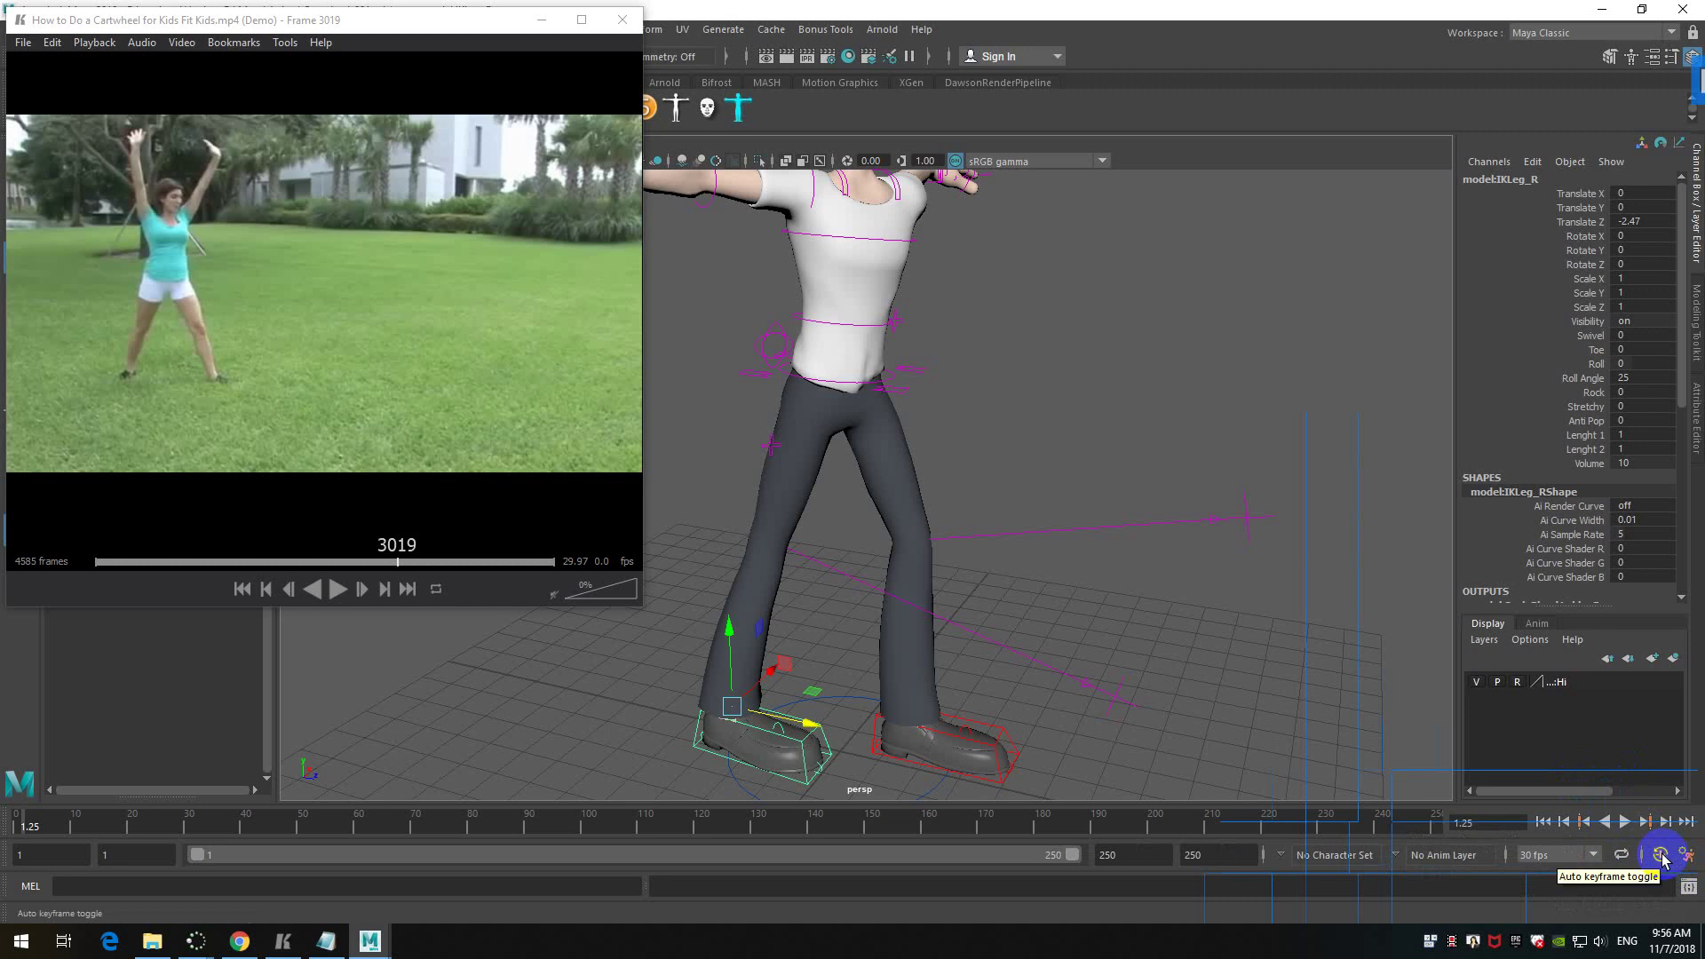
{"action": "left_click", "coordinate": [1661, 855]}
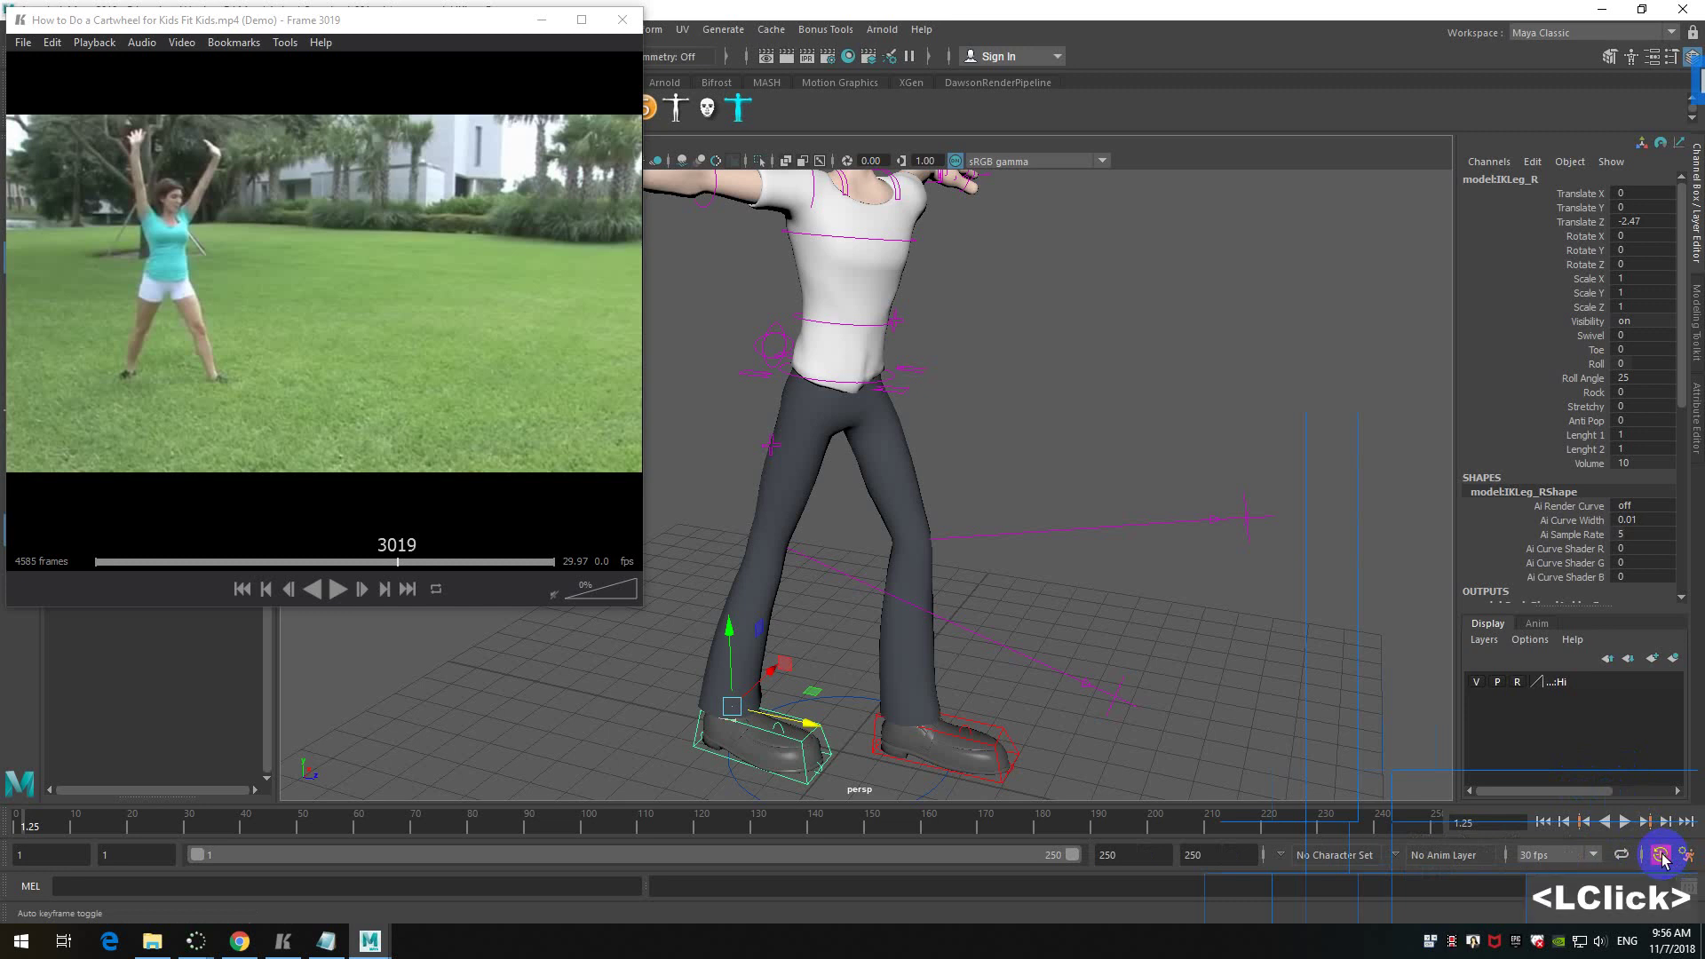
{"action": "left_click", "coordinate": [888, 381]}
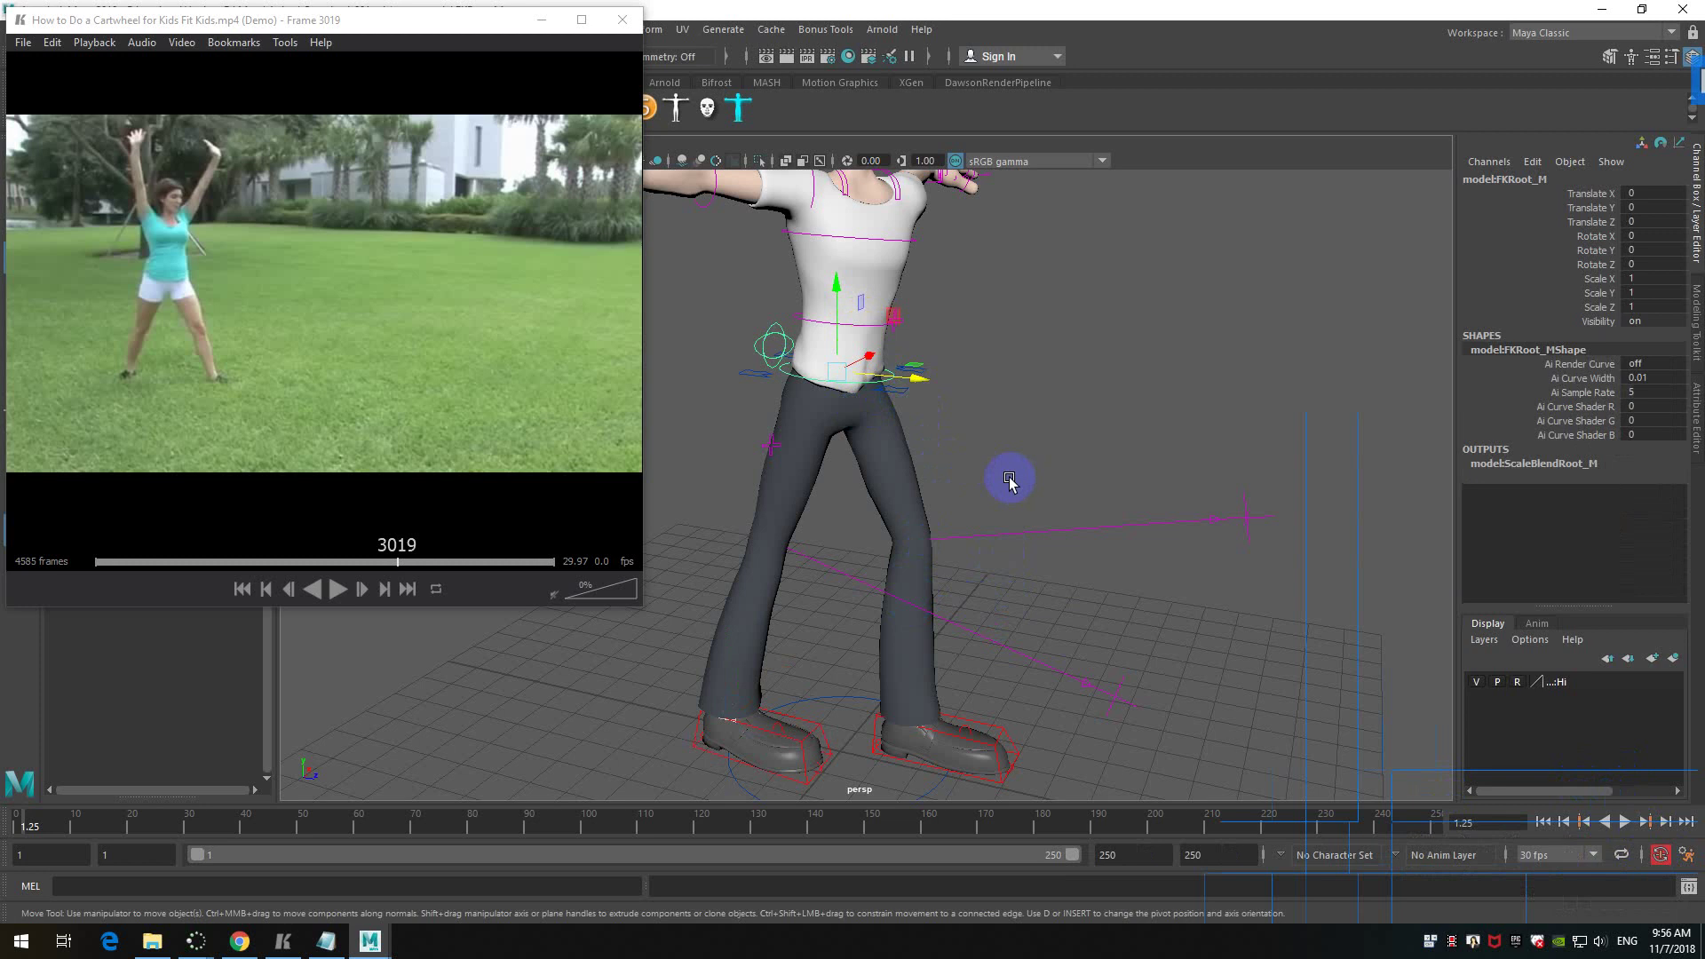
{"action": "key", "text": "s"}
- Spread the feet sideways, moving the left foot control to about 0.433 in X and the right one to about -0.46
{"action": "left_click", "coordinate": [1004, 721]}
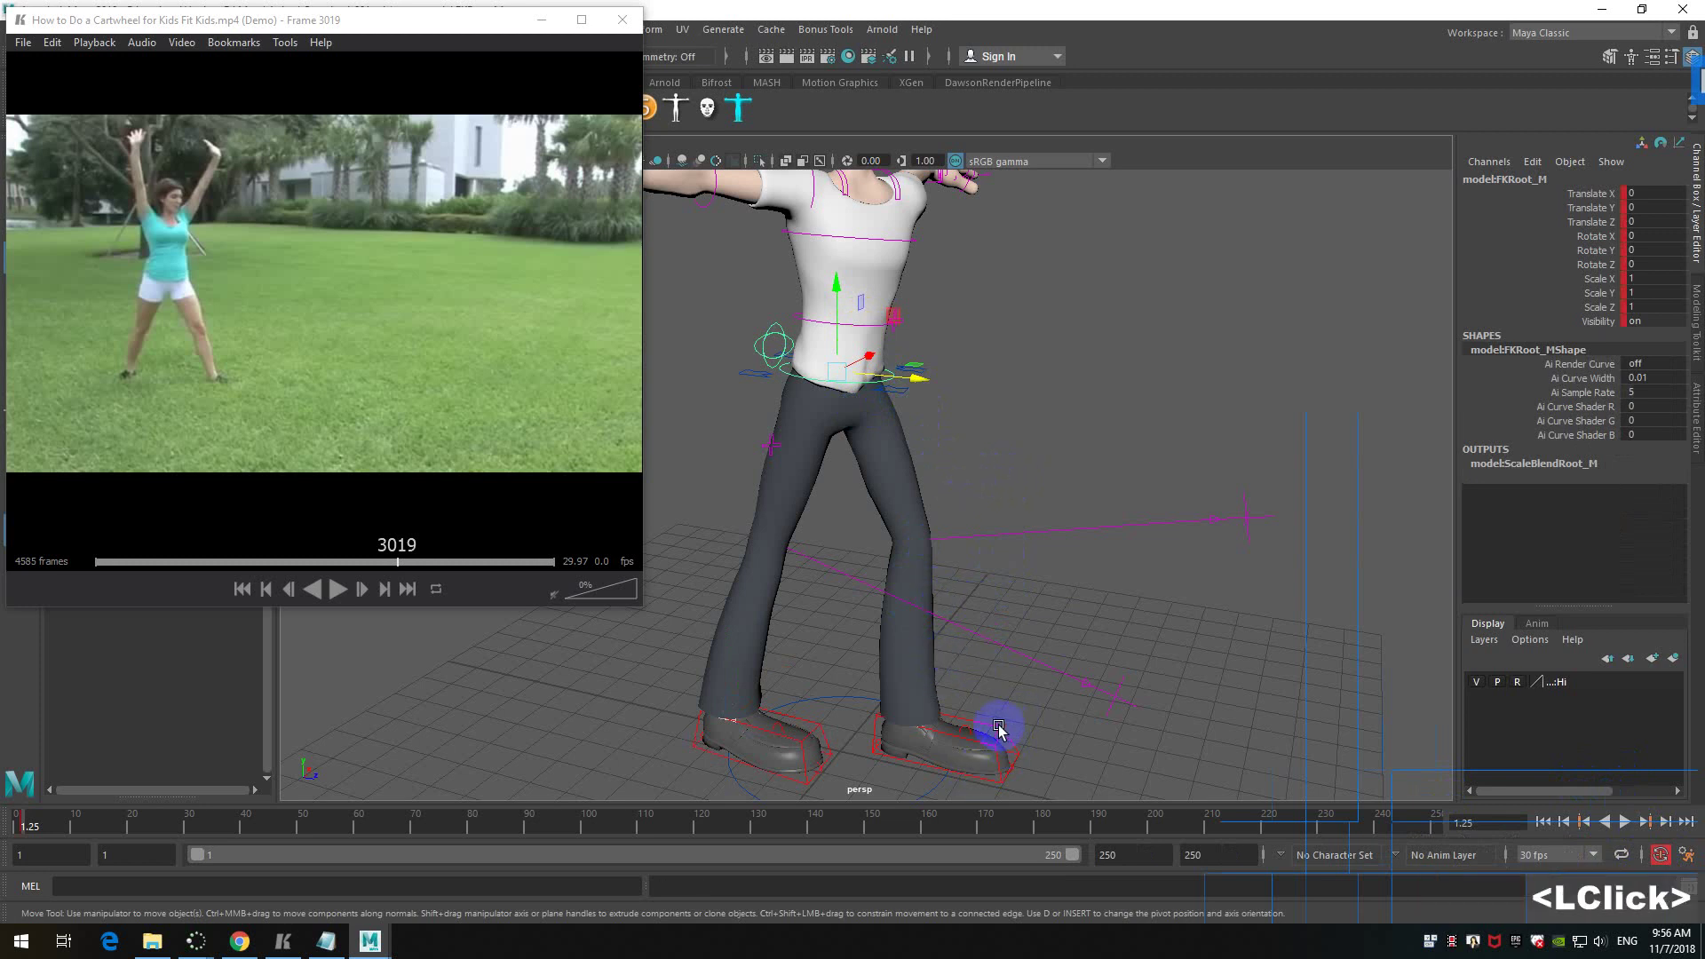
{"action": "left_click_drag", "start_coordinate": [946, 682], "coordinate": [943, 675]}
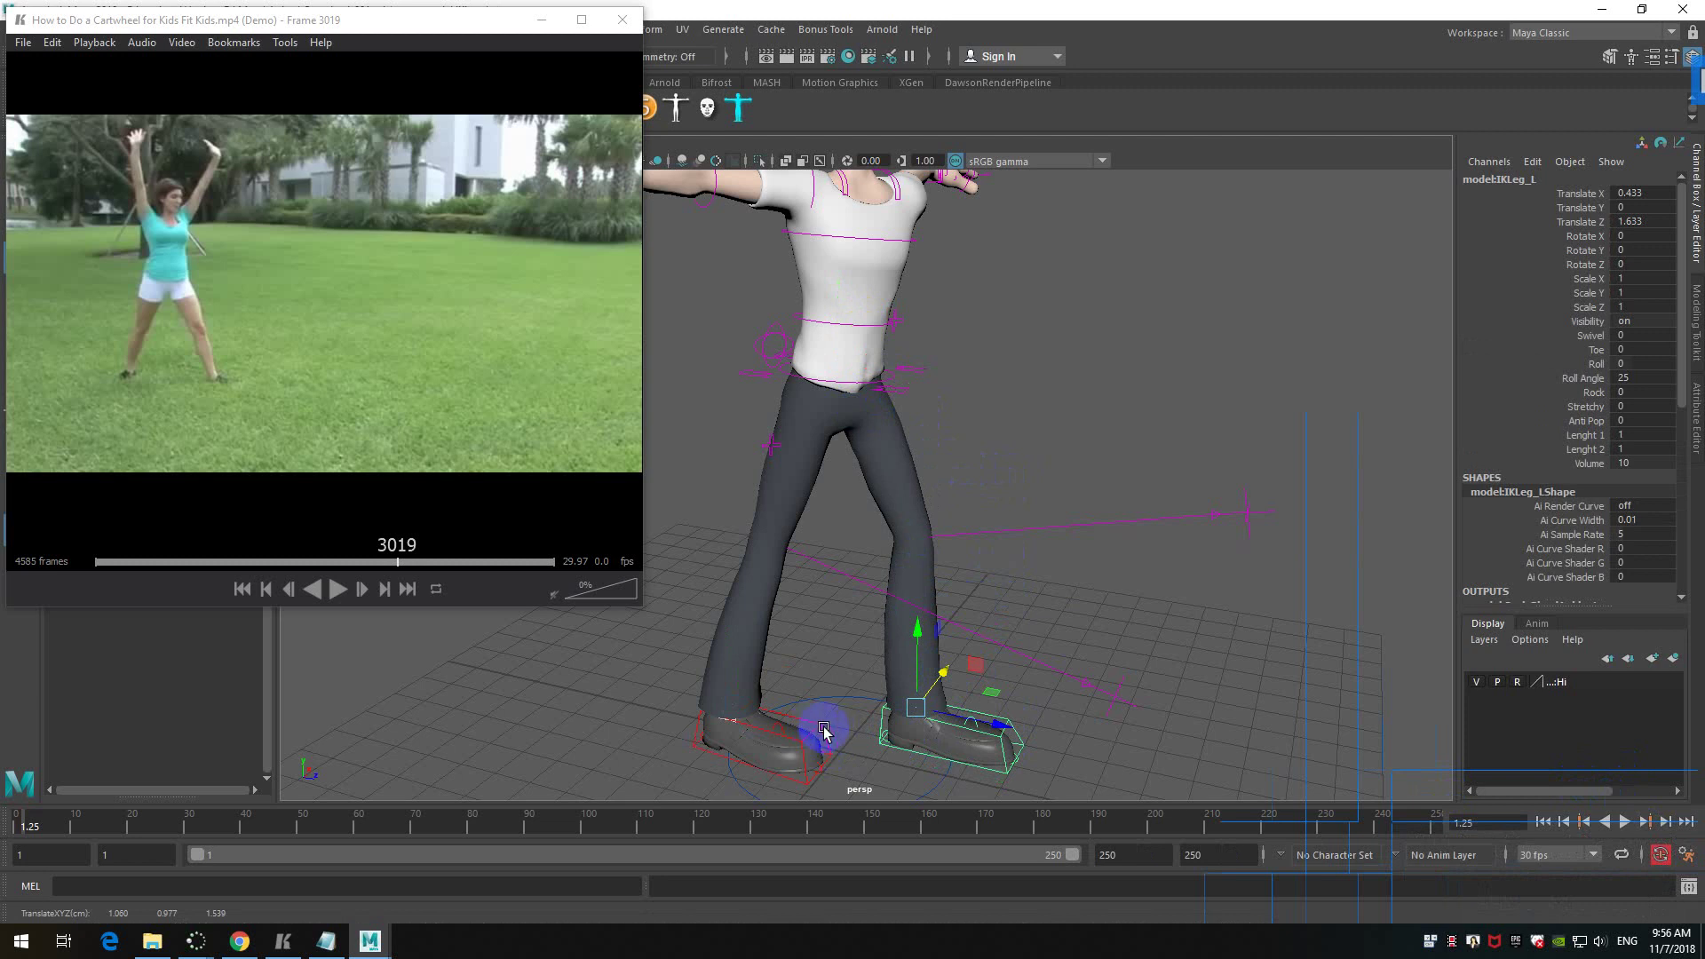
{"action": "left_click", "coordinate": [822, 729]}
{"action": "left_click_drag", "start_coordinate": [770, 671], "coordinate": [761, 677]}
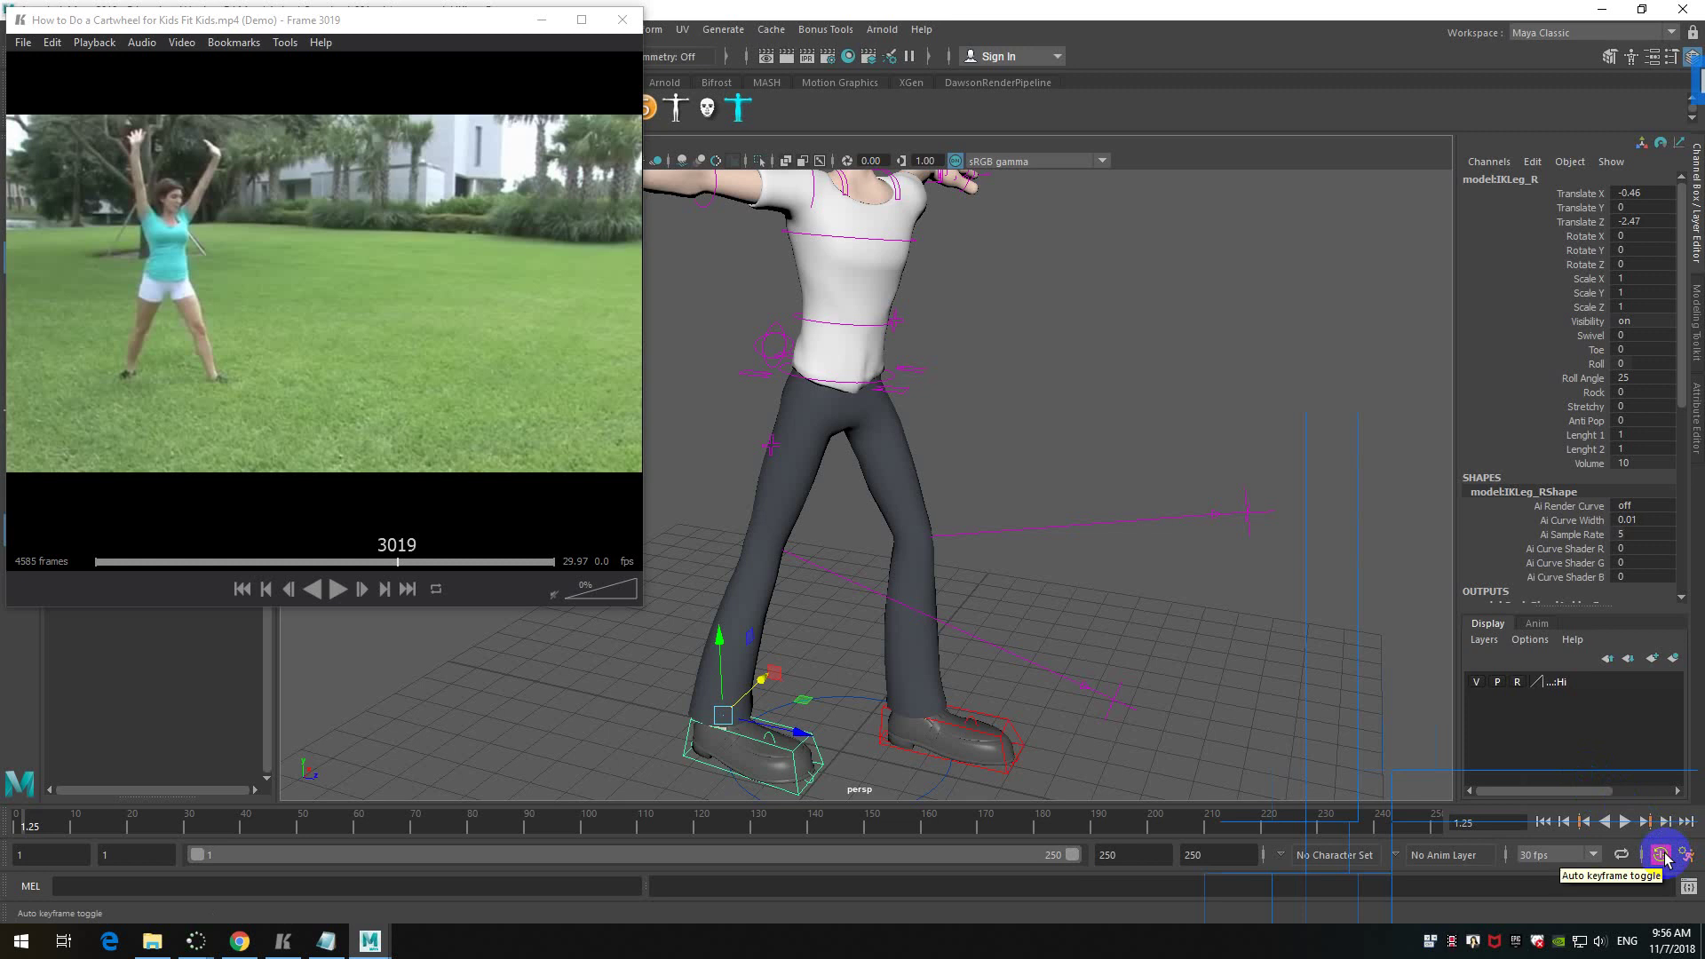
- Key the right foot control, try moving it at frame 12, undo that move and return to frame 1
{"action": "left_click", "coordinate": [1661, 854]}
{"action": "left_click", "coordinate": [1661, 854]}
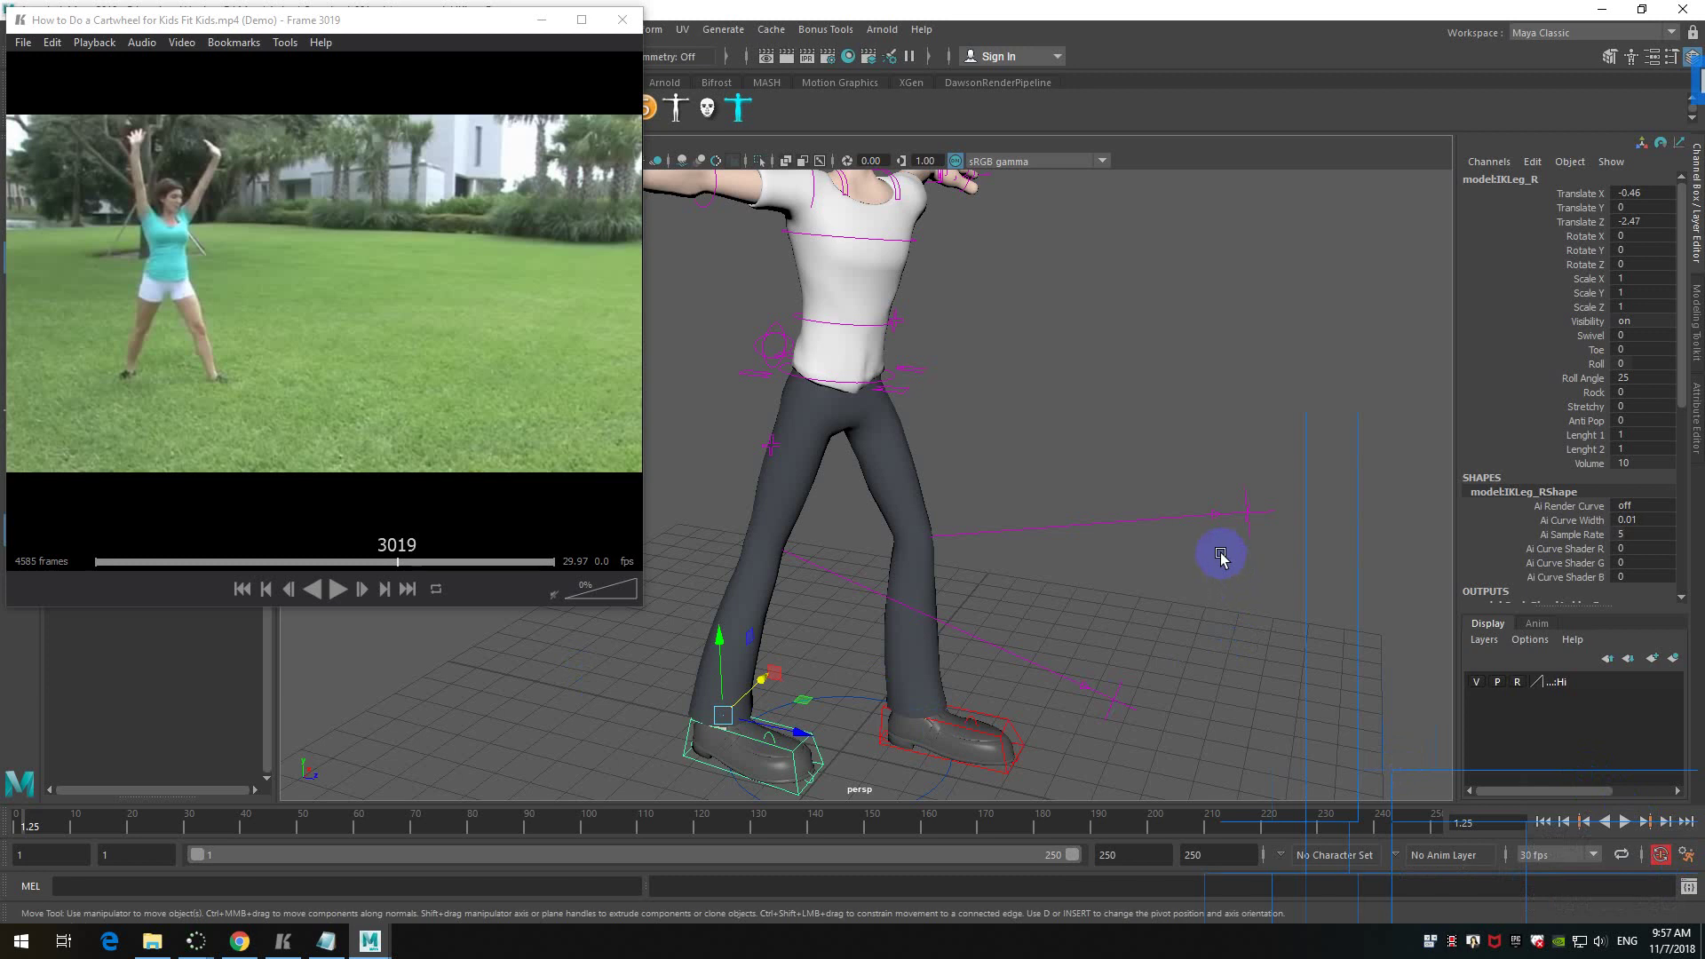
{"action": "left_click_drag", "start_coordinate": [34, 818], "coordinate": [85, 822]}
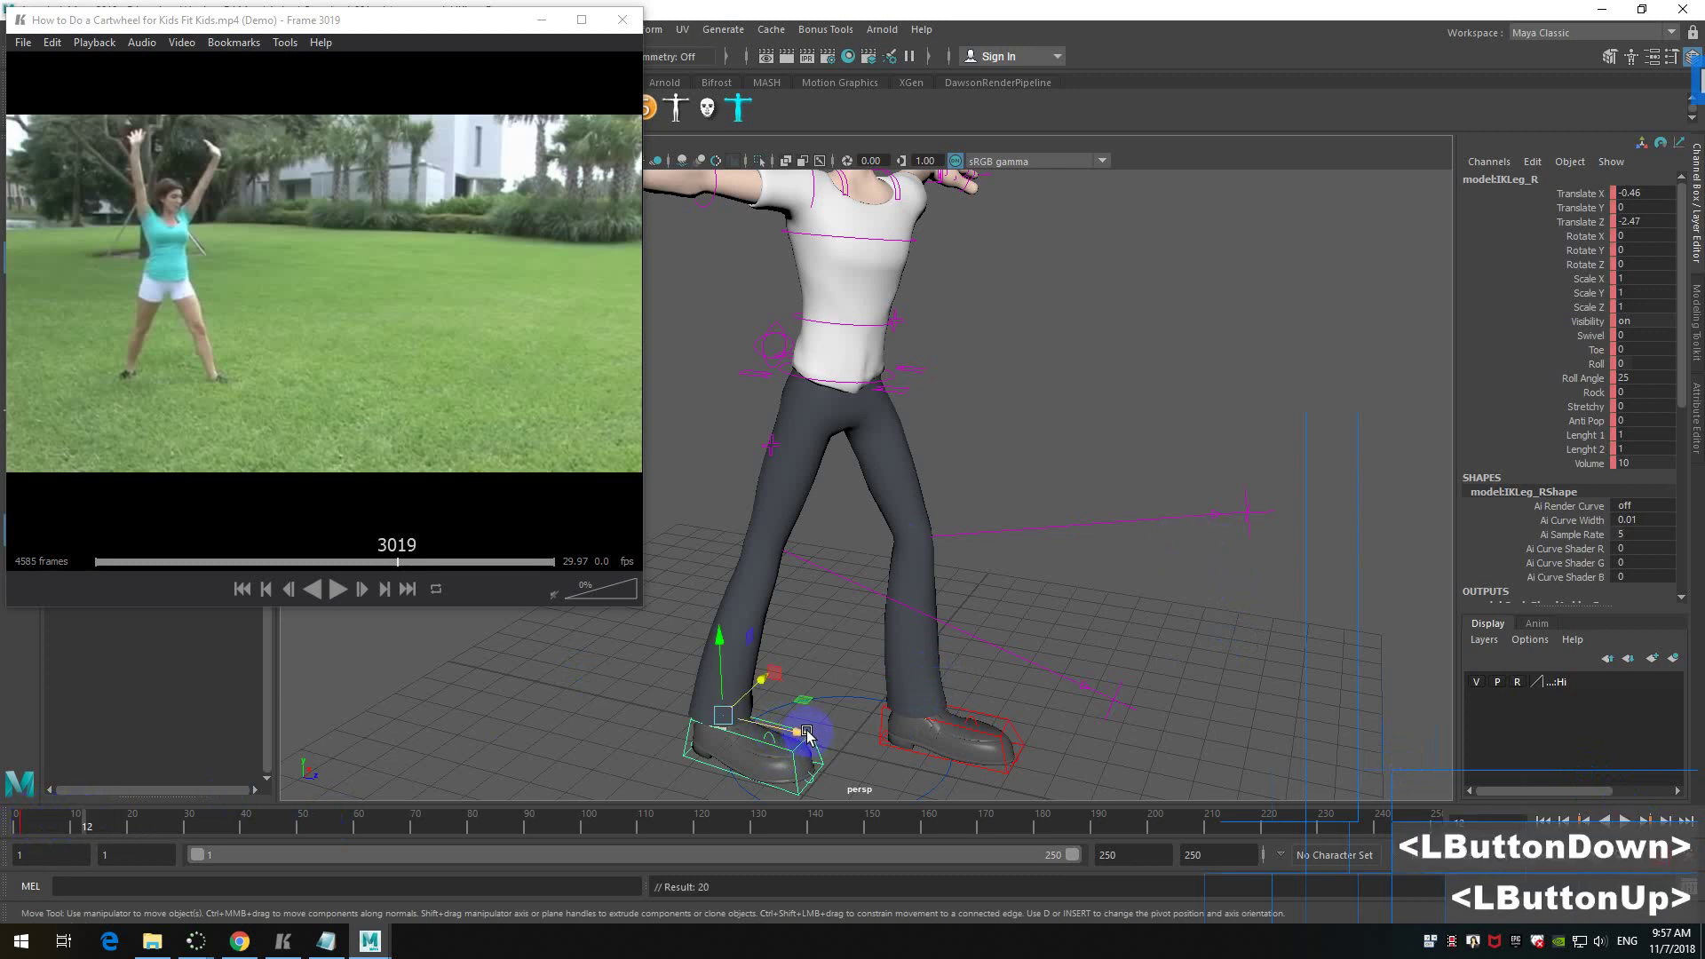
{"action": "left_click_drag", "start_coordinate": [806, 734], "coordinate": [782, 734]}
{"action": "key", "text": "ctrl+z"}
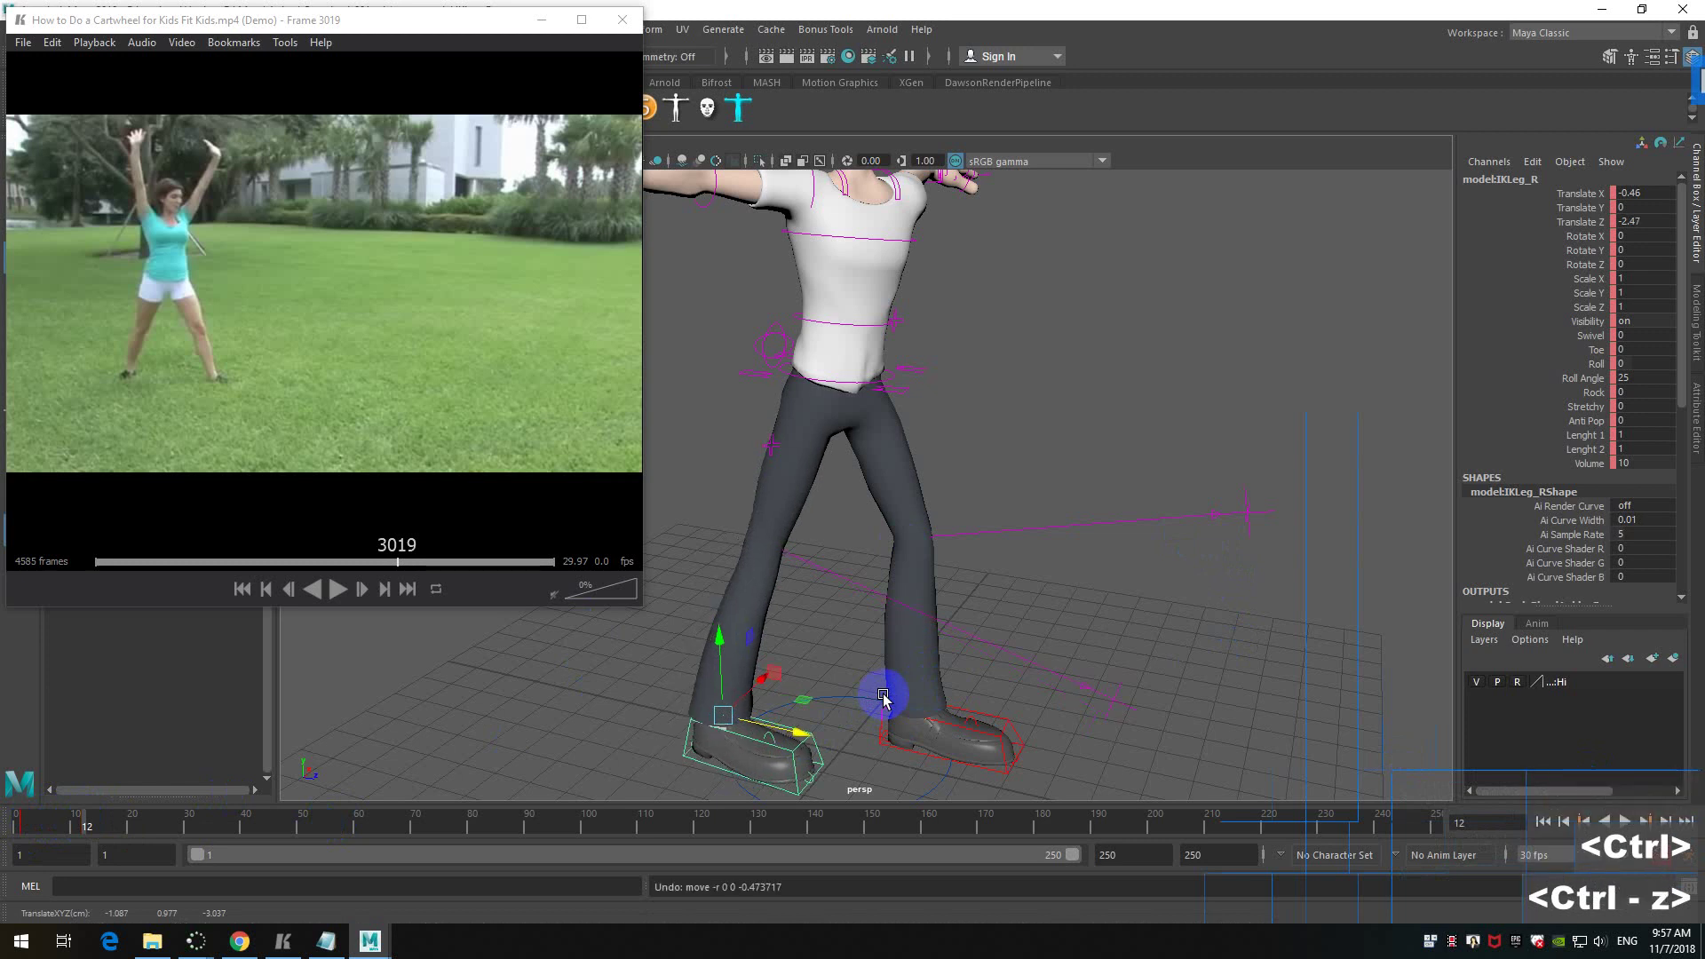
{"action": "left_click_drag", "start_coordinate": [80, 825], "coordinate": [16, 824]}
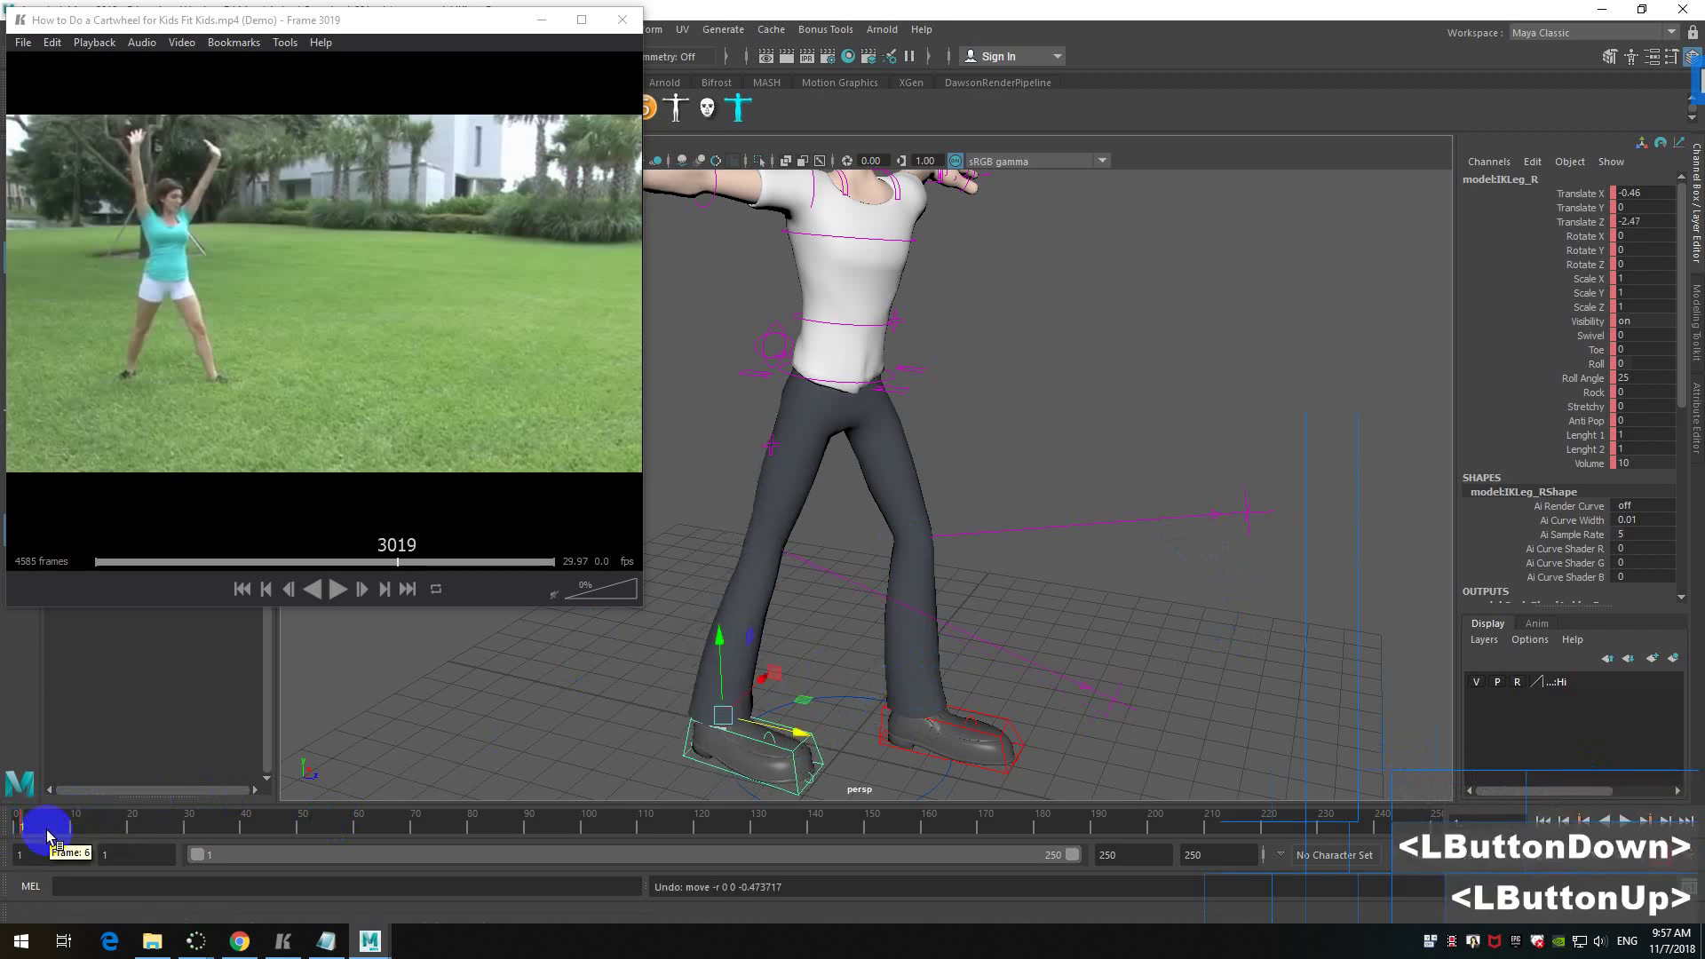
- Reposition the reference video window to uncover the rigging tools, then open the biped control picker and place it clear of the character
{"action": "left_click_drag", "start_coordinate": [1003, 417], "coordinate": [982, 430], "text": "alt"}
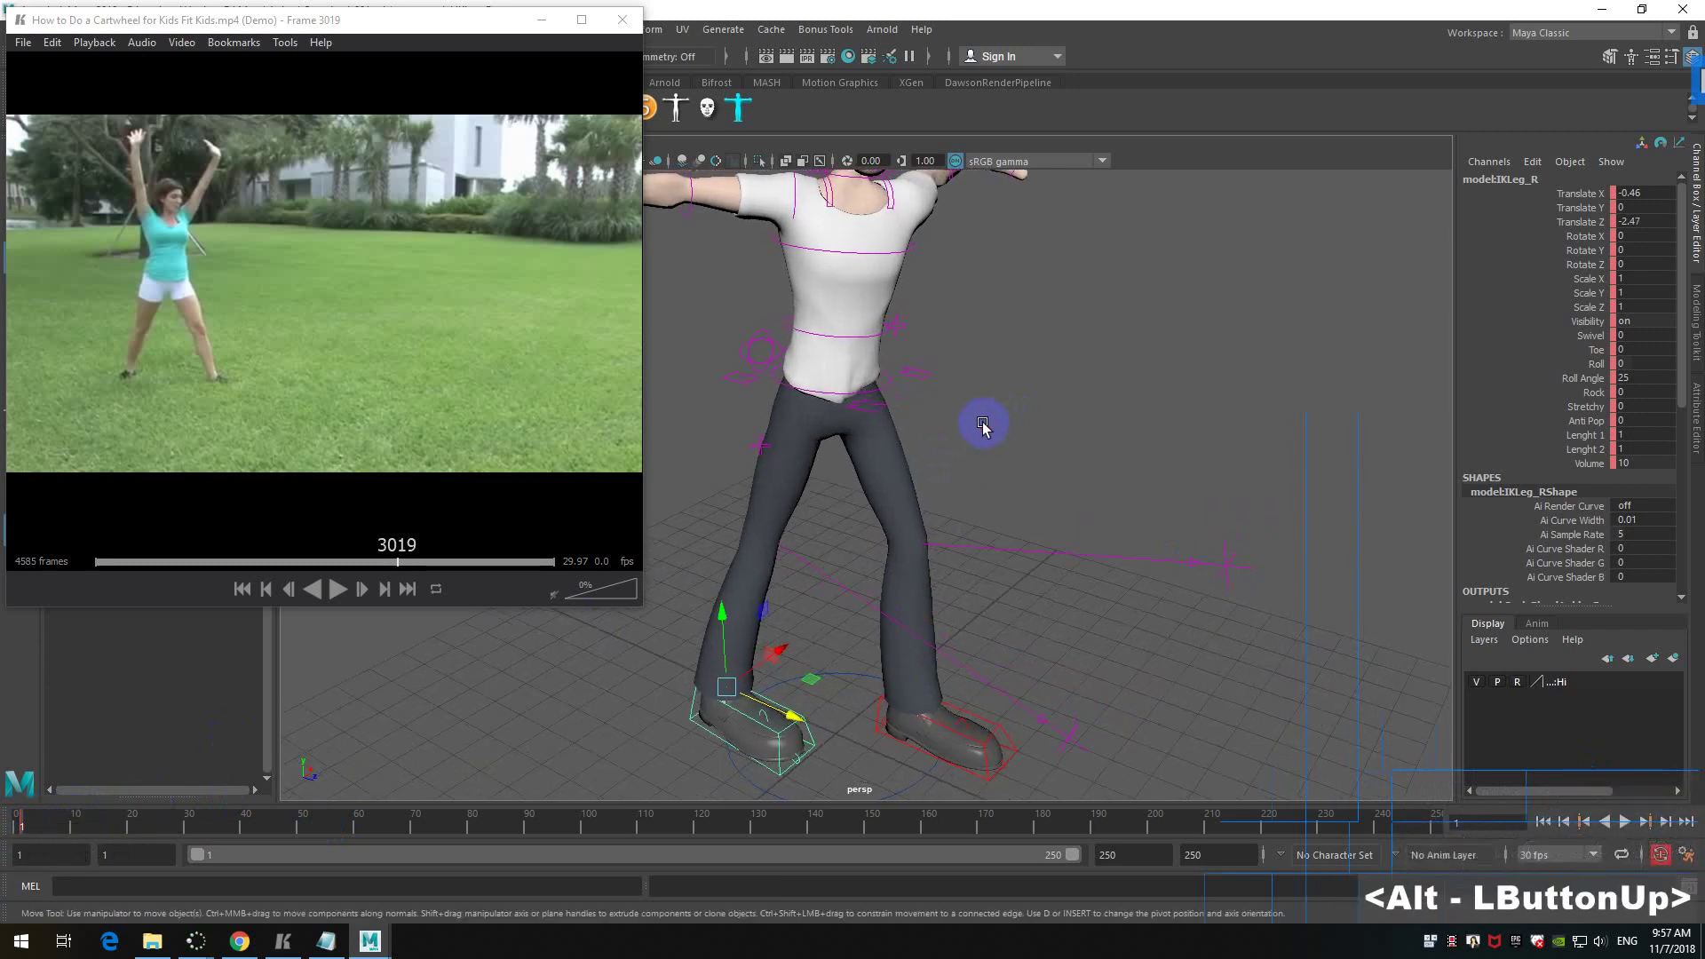
{"action": "scroll", "coordinate": [982, 430], "scroll_direction": "down", "scroll_amount": 2, "text": "alt"}
{"action": "left_click_drag", "start_coordinate": [419, 27], "coordinate": [447, 121]}
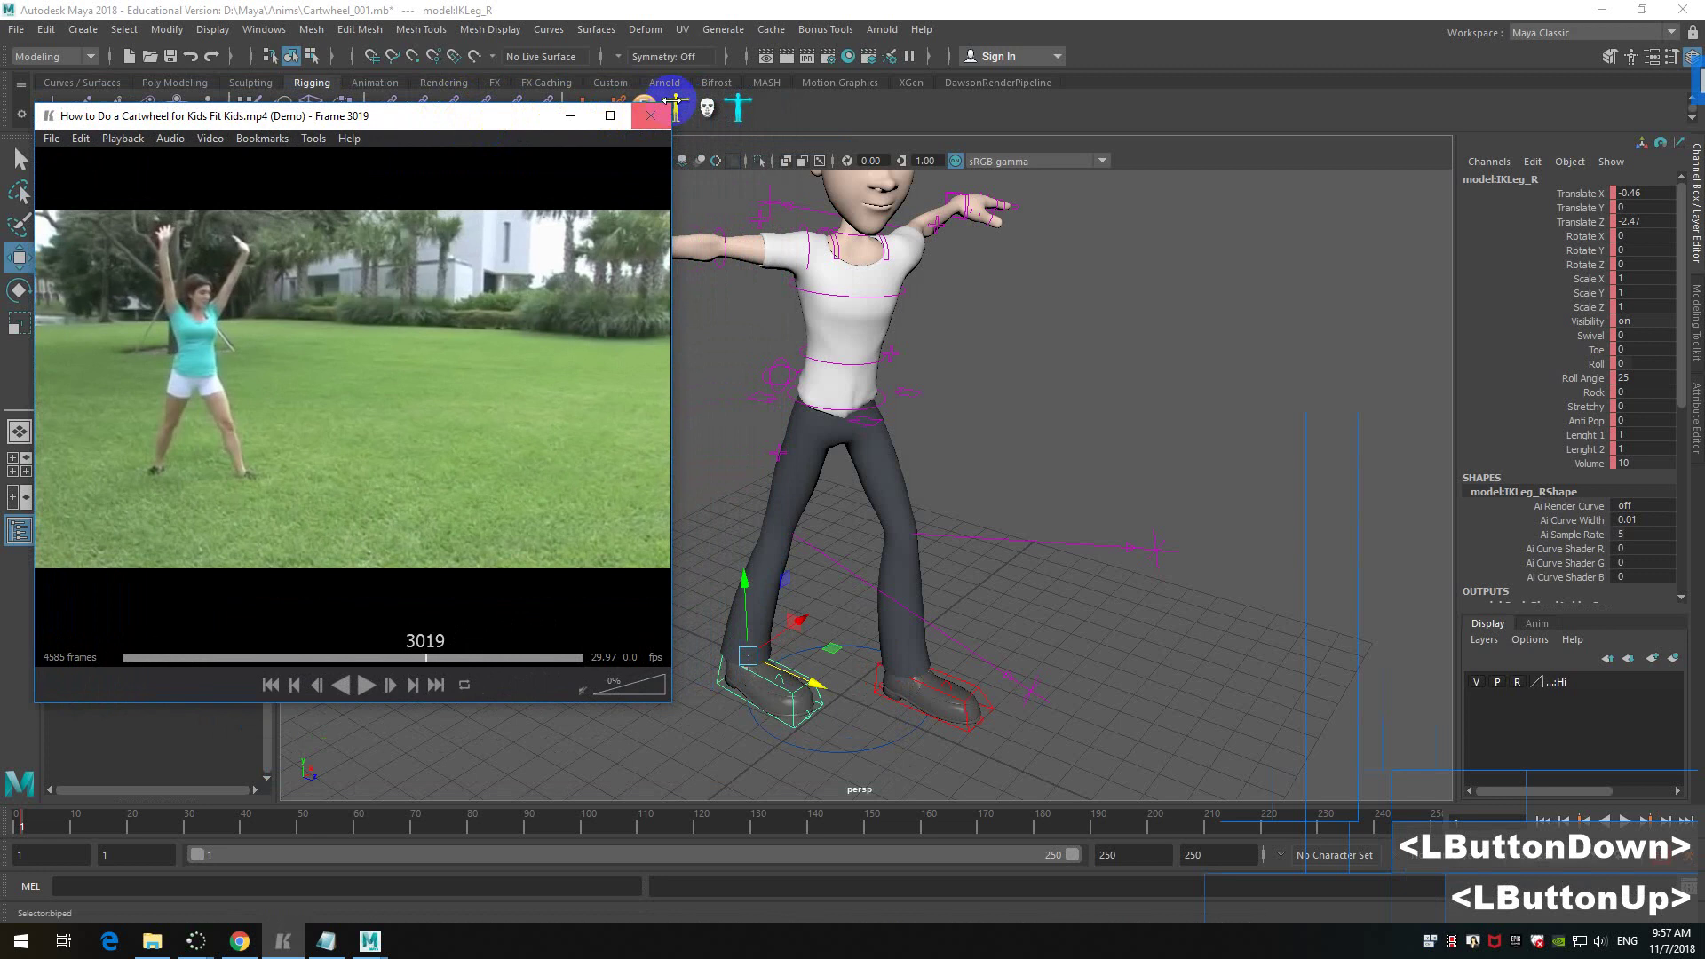
{"action": "left_click", "coordinate": [683, 106]}
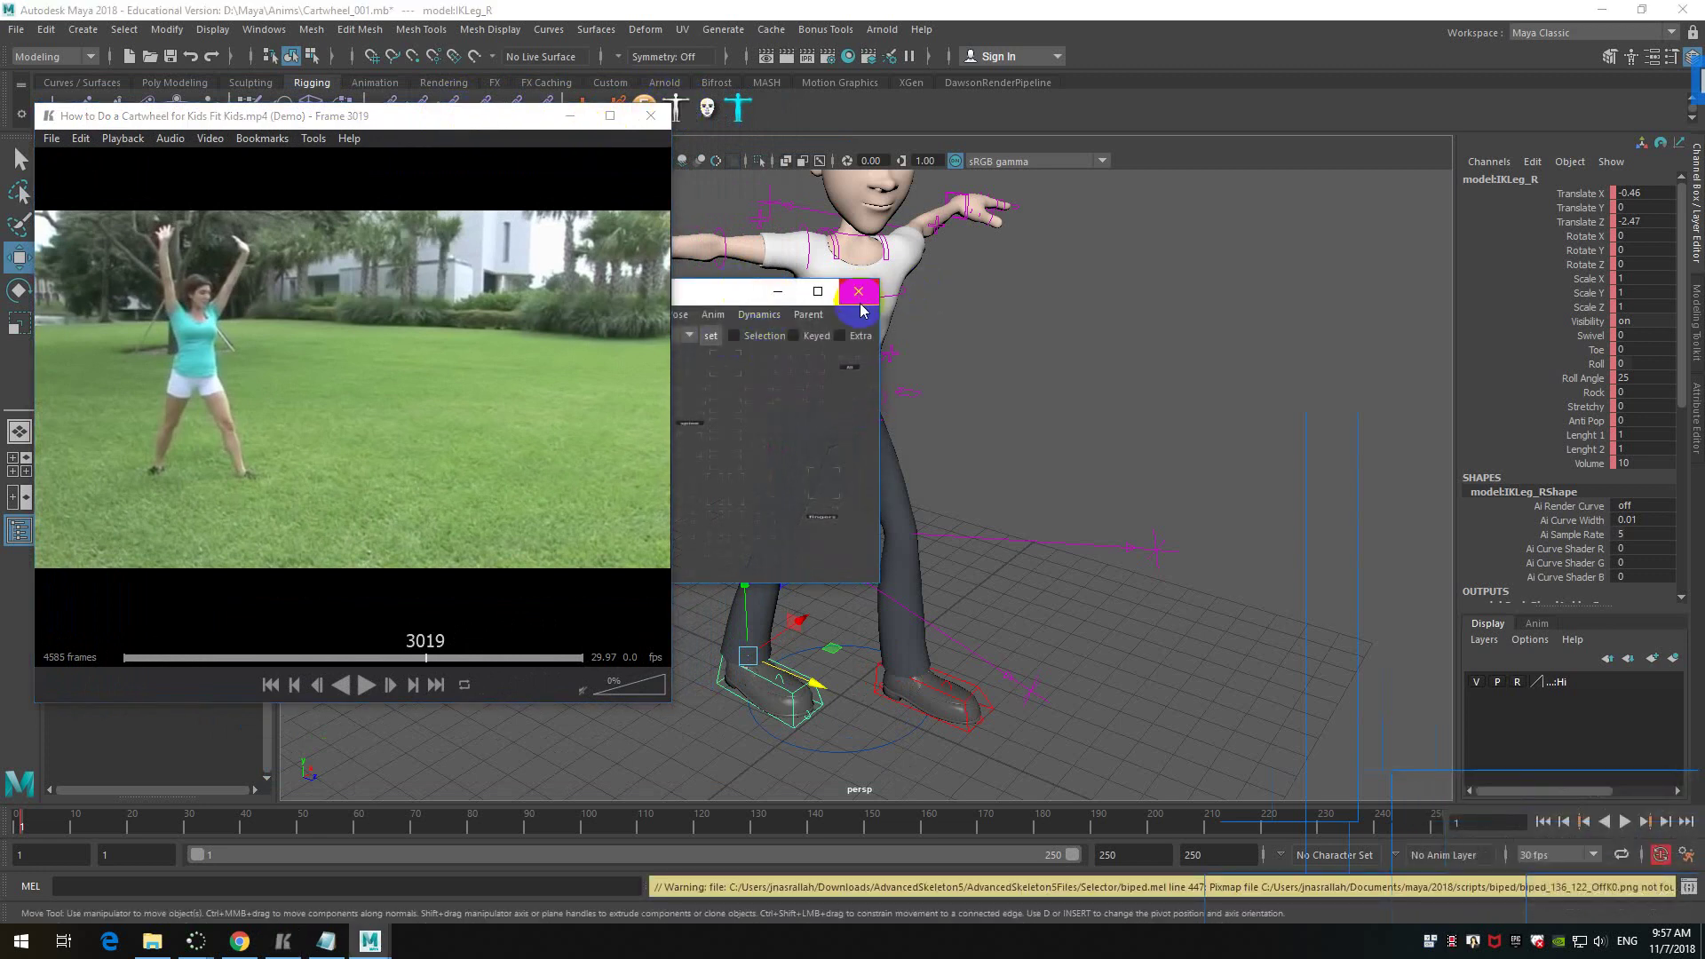
{"action": "left_click", "coordinate": [866, 299]}
{"action": "left_click", "coordinate": [680, 110]}
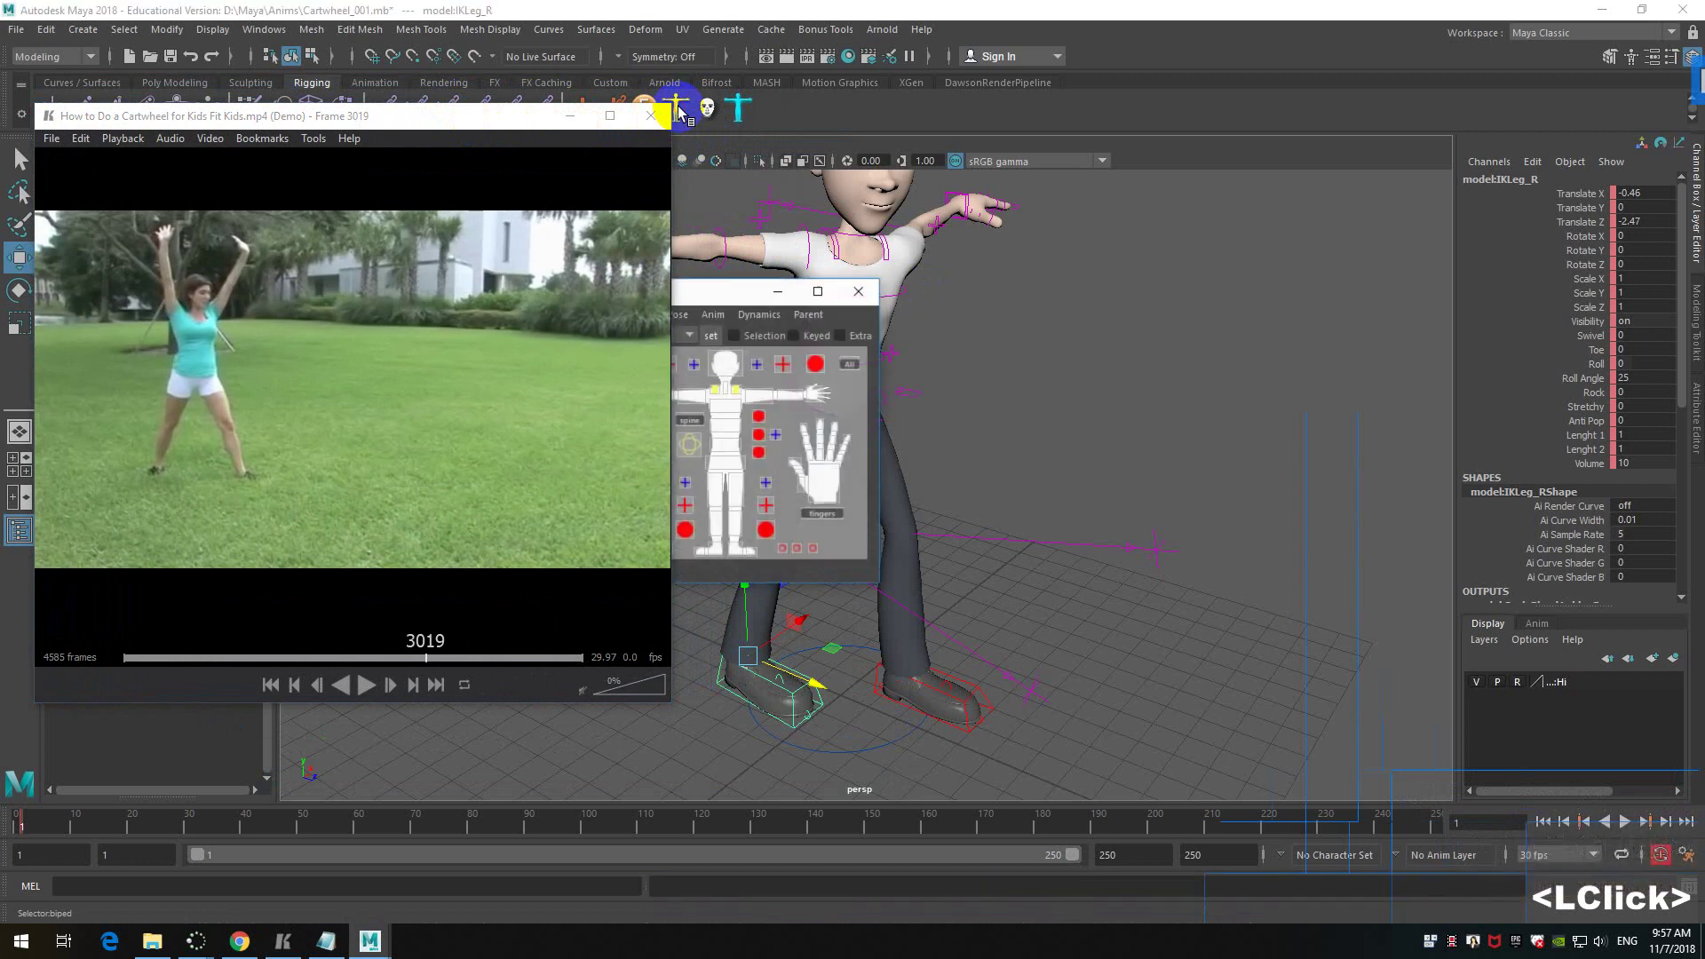
{"action": "left_click_drag", "start_coordinate": [724, 286], "coordinate": [1536, 71]}
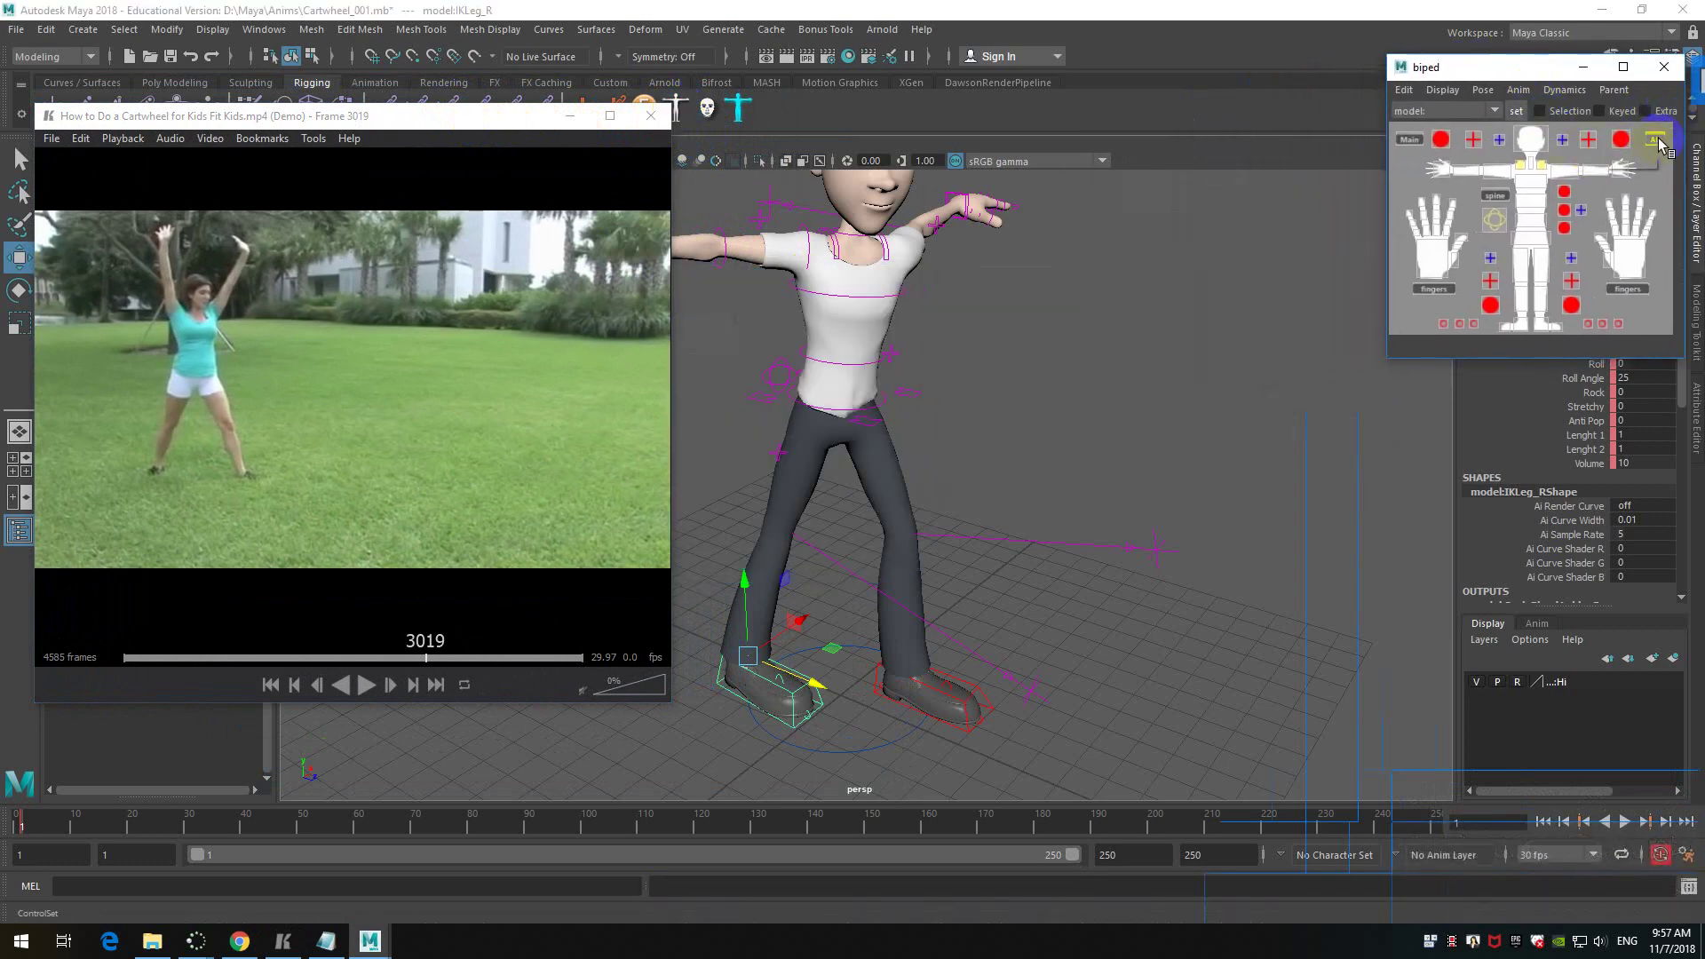
- Adjust the left foot control's sideways position to match the reference stance
{"action": "left_click_drag", "start_coordinate": [977, 502], "coordinate": [1002, 462], "text": "alt"}
{"action": "scroll", "coordinate": [1009, 476], "scroll_direction": "up", "scroll_amount": 2, "text": "alt"}
{"action": "middle_click_drag", "start_coordinate": [1002, 462], "coordinate": [1001, 453], "text": "alt"}
{"action": "left_click_drag", "start_coordinate": [1001, 453], "coordinate": [1004, 762], "text": "alt"}
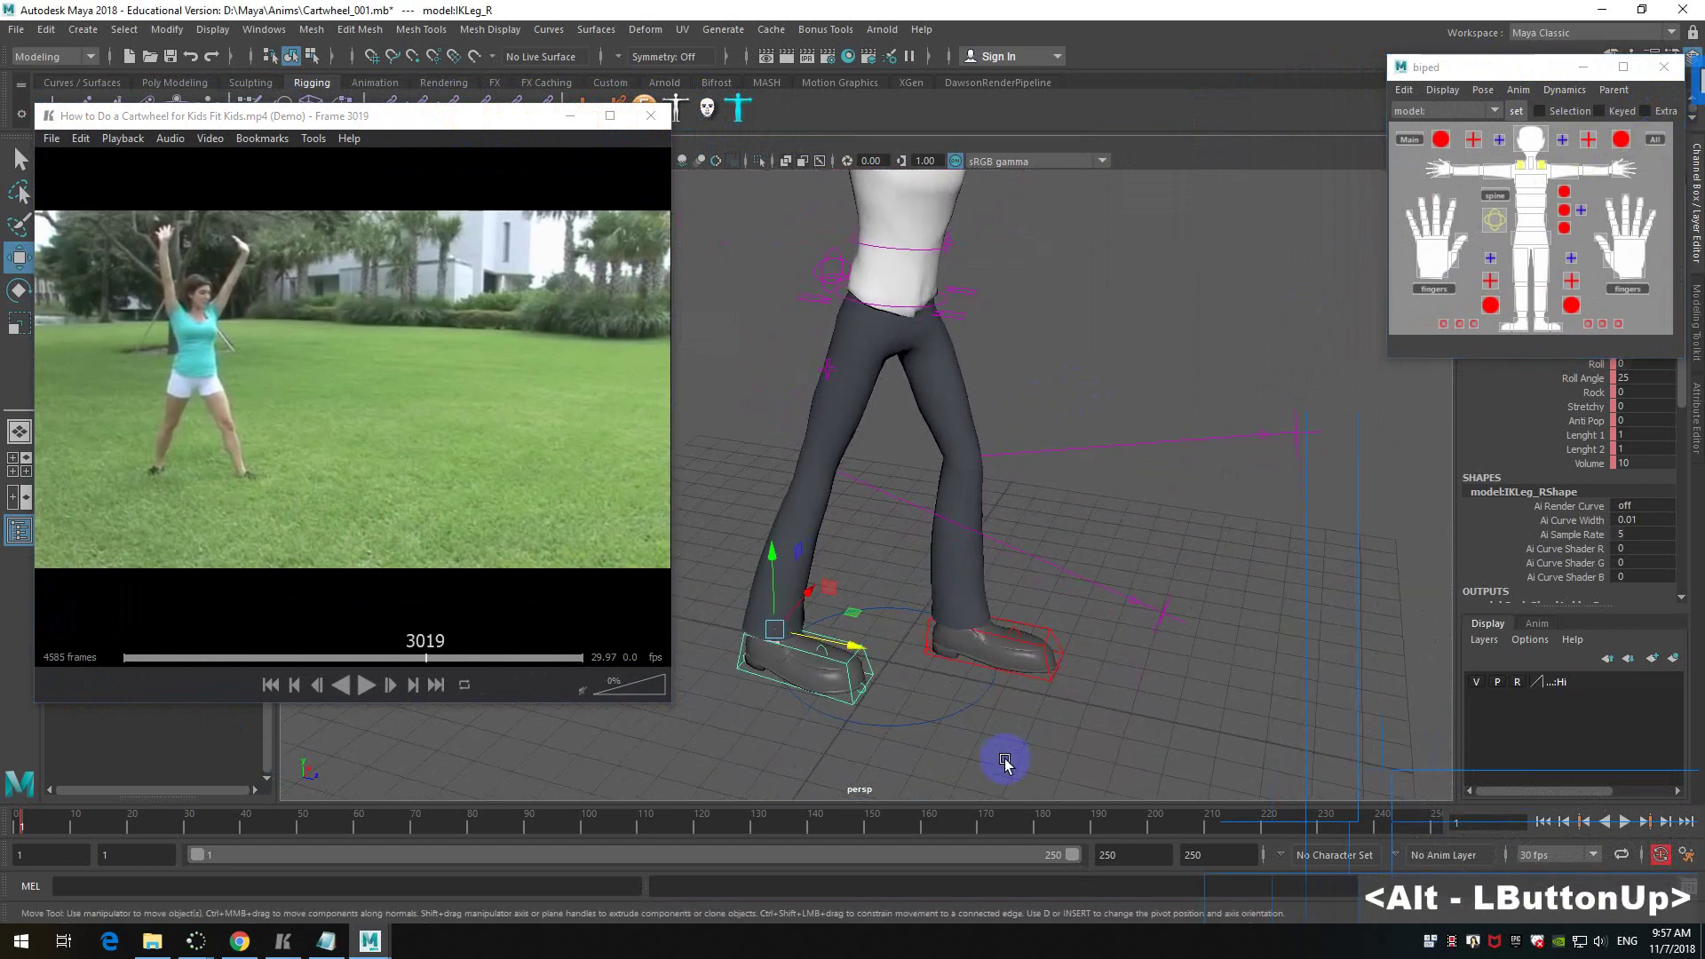
{"action": "left_click", "coordinate": [1052, 641]}
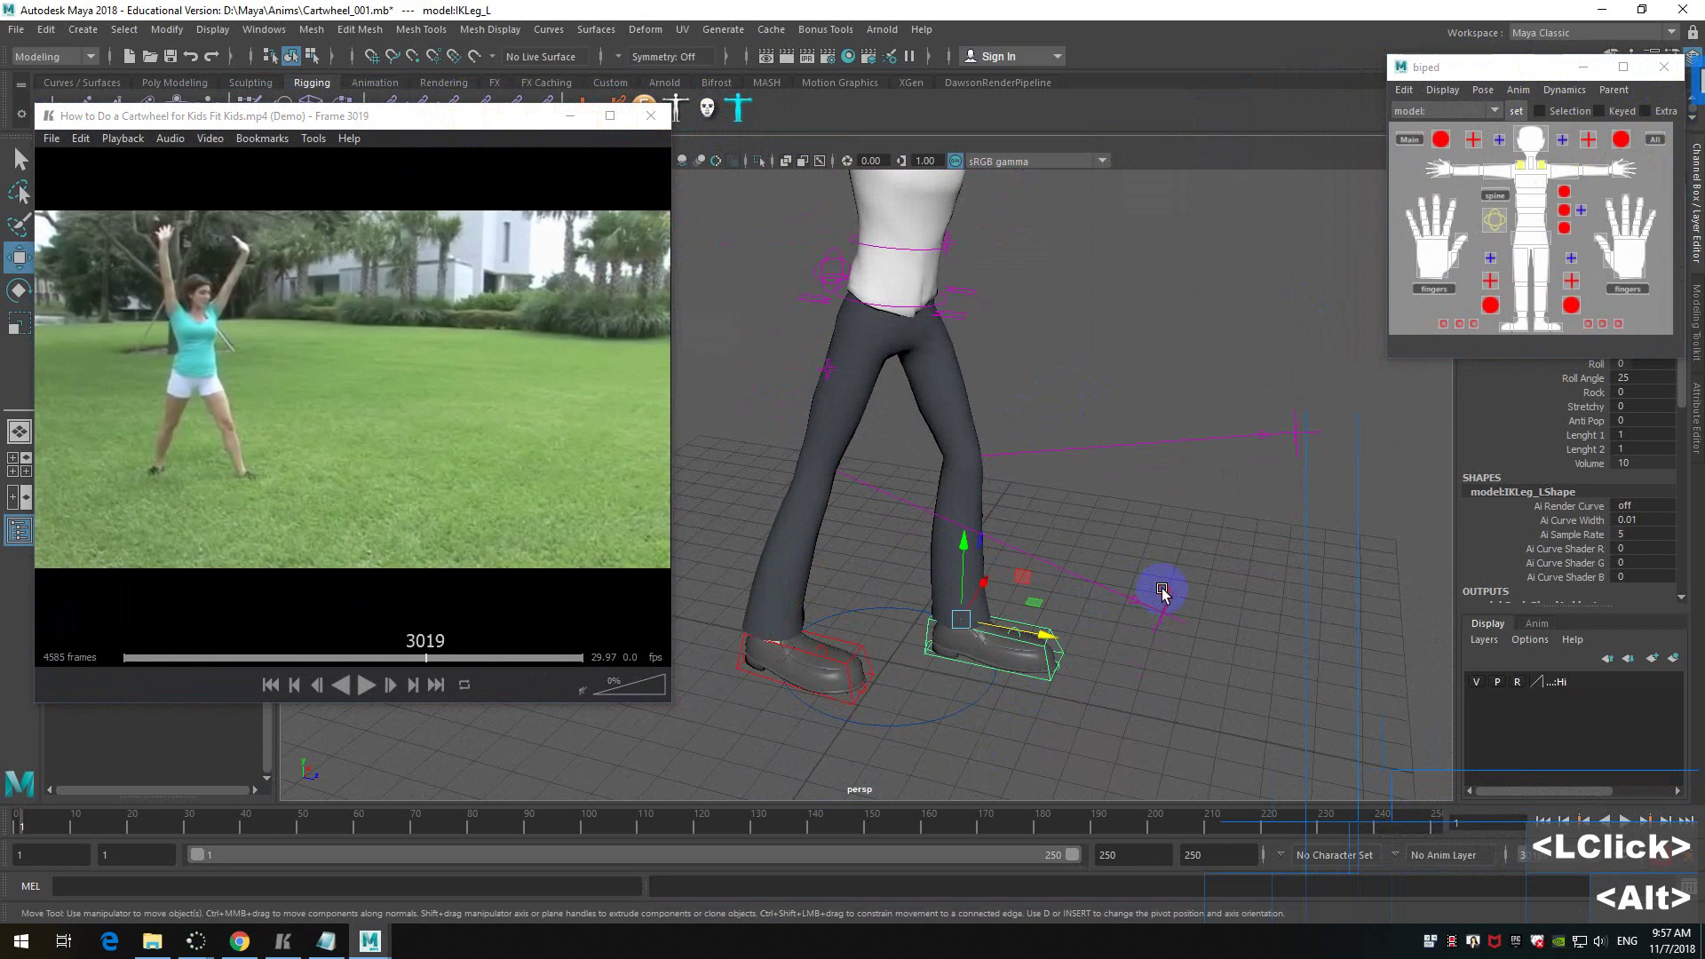
{"action": "left_click_drag", "start_coordinate": [1161, 598], "coordinate": [1069, 606], "text": "alt"}
{"action": "scroll", "coordinate": [1069, 607], "scroll_direction": "up", "scroll_amount": 2, "text": "alt"}
{"action": "left_click_drag", "start_coordinate": [1073, 673], "coordinate": [1135, 616]}
{"action": "scroll", "coordinate": [1173, 609], "scroll_direction": "down", "scroll_amount": 2, "text": "alt"}
{"action": "middle_click_drag", "start_coordinate": [1111, 689], "coordinate": [1199, 637], "text": "alt"}
- Reposition the right foot control slightly and rotate it around its vertical axis so the toes point outward
{"action": "left_click", "coordinate": [949, 620]}
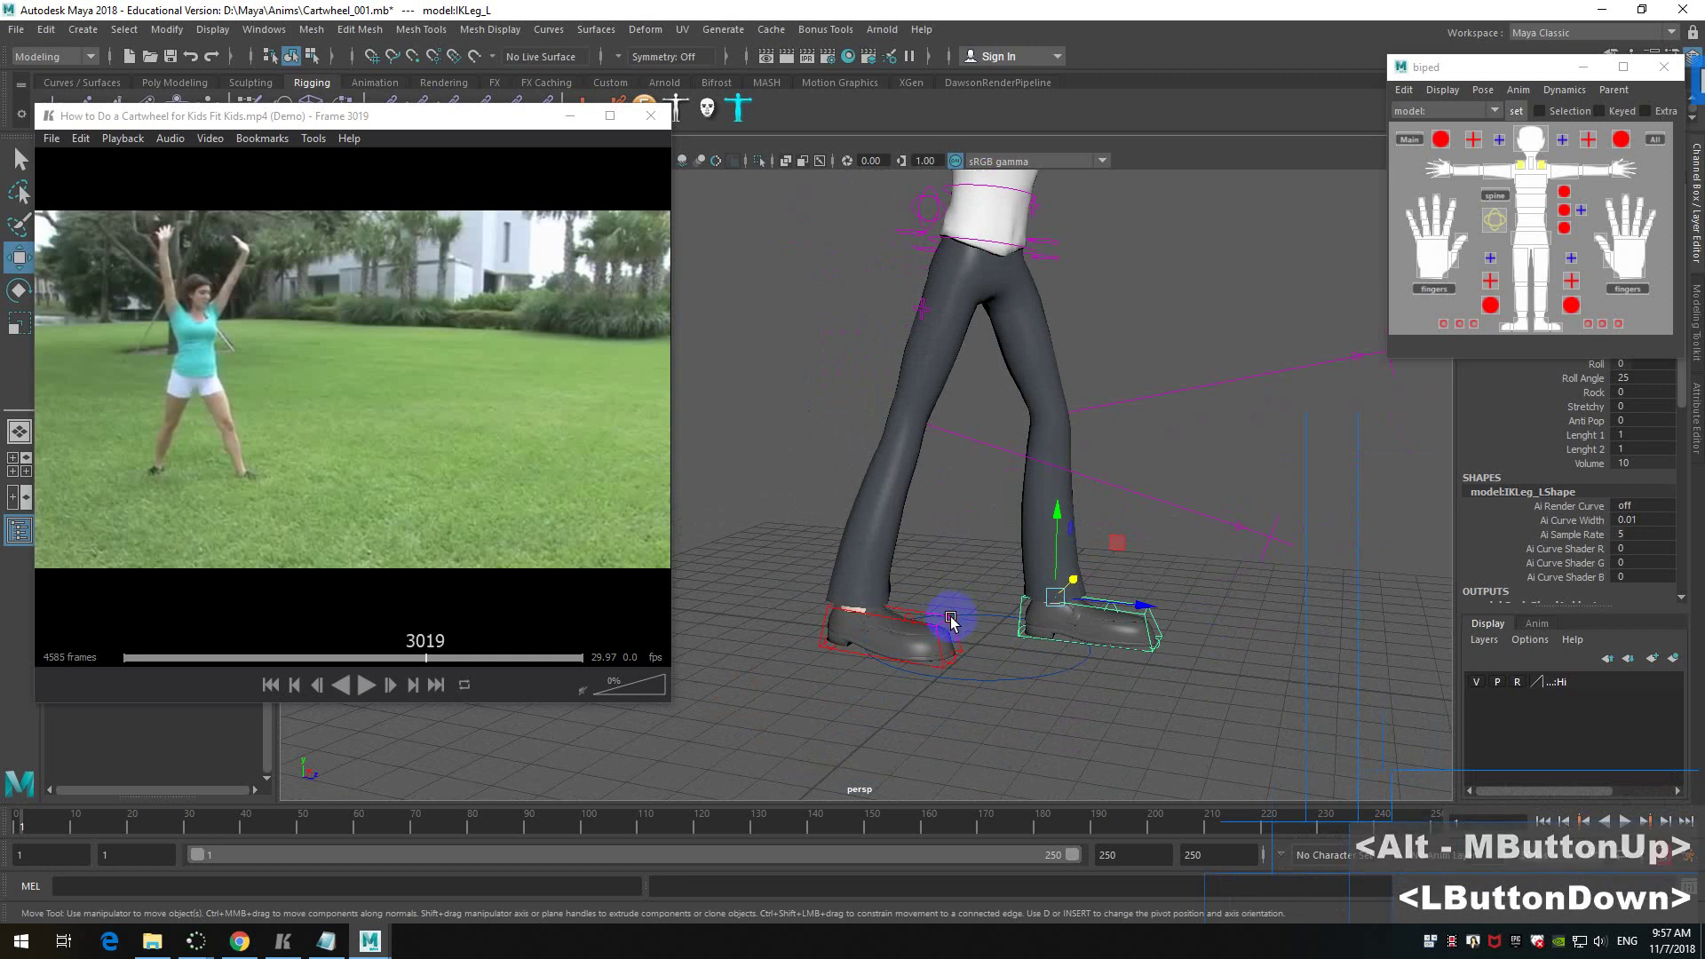
{"action": "mouse_move", "coordinate": [930, 613]}
{"action": "left_mouse_down"}
{"action": "mouse_move", "coordinate": [915, 609]}
{"action": "mouse_move", "coordinate": [958, 621]}
{"action": "left_mouse_up"}
{"action": "key", "text": "w"}
{"action": "key", "text": "e"}
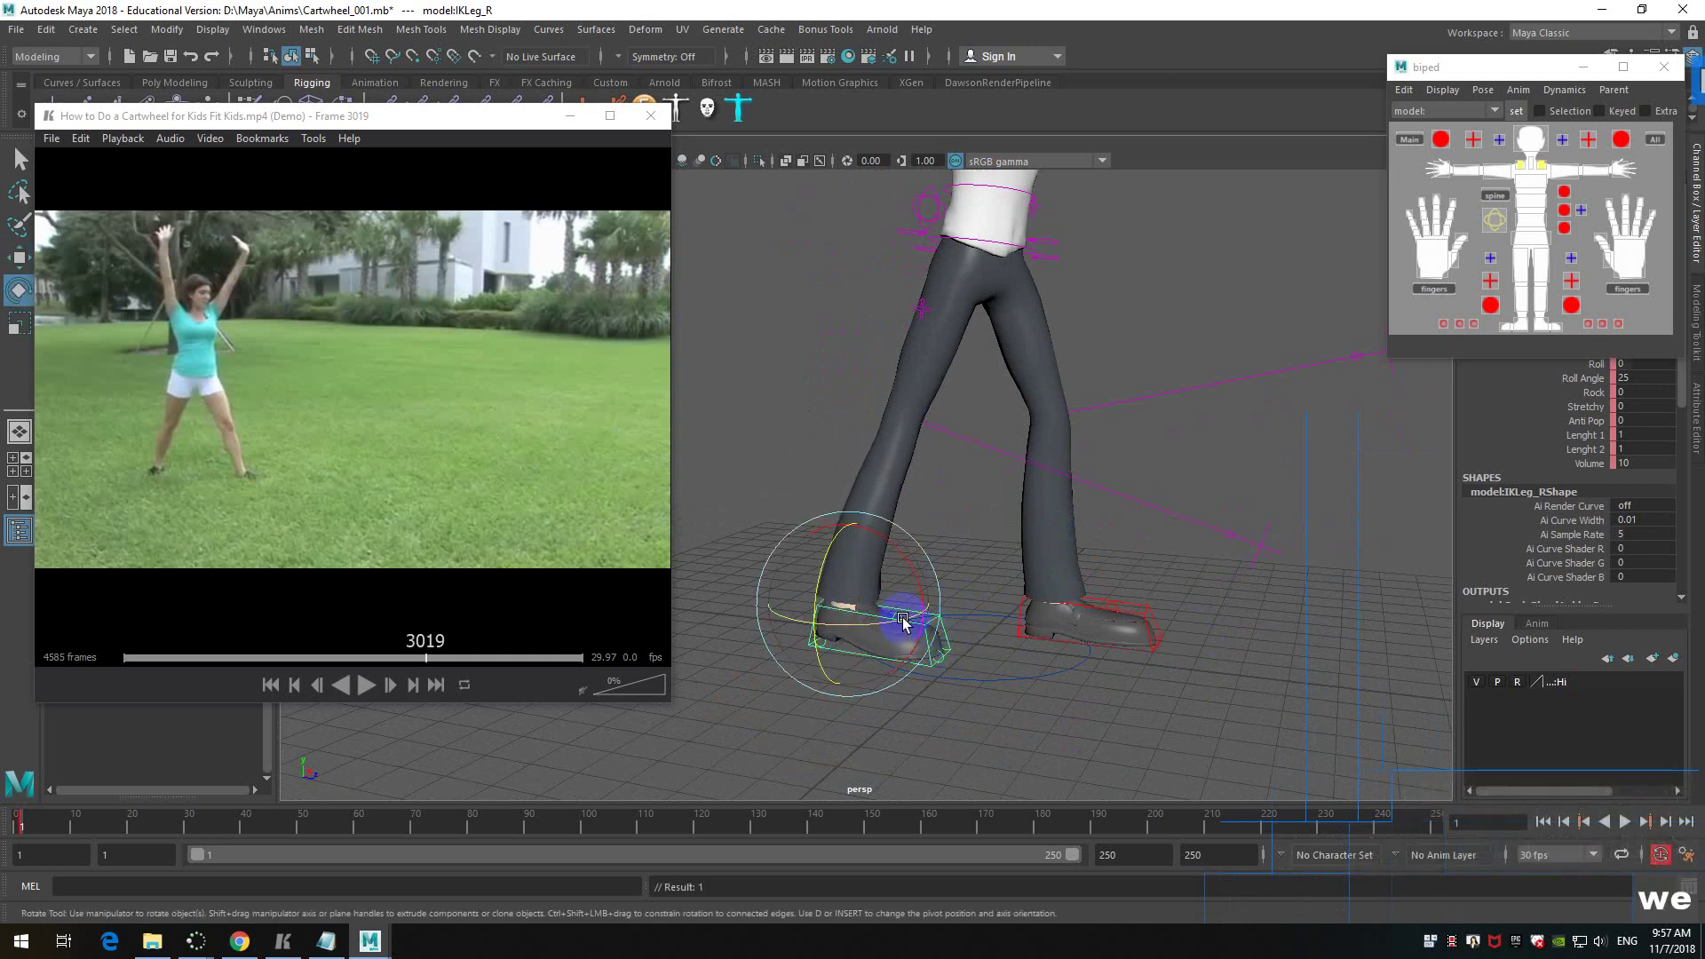
{"action": "left_click_drag", "start_coordinate": [873, 628], "coordinate": [825, 638]}
{"action": "left_click_drag", "start_coordinate": [761, 654], "coordinate": [796, 636]}
- Lower the root control slightly and shift the hips back over the right foot to match the reference pose
{"action": "left_click_drag", "start_coordinate": [1073, 488], "coordinate": [986, 456], "text": "alt"}
{"action": "middle_click_drag", "start_coordinate": [986, 456], "coordinate": [996, 503], "text": "alt"}
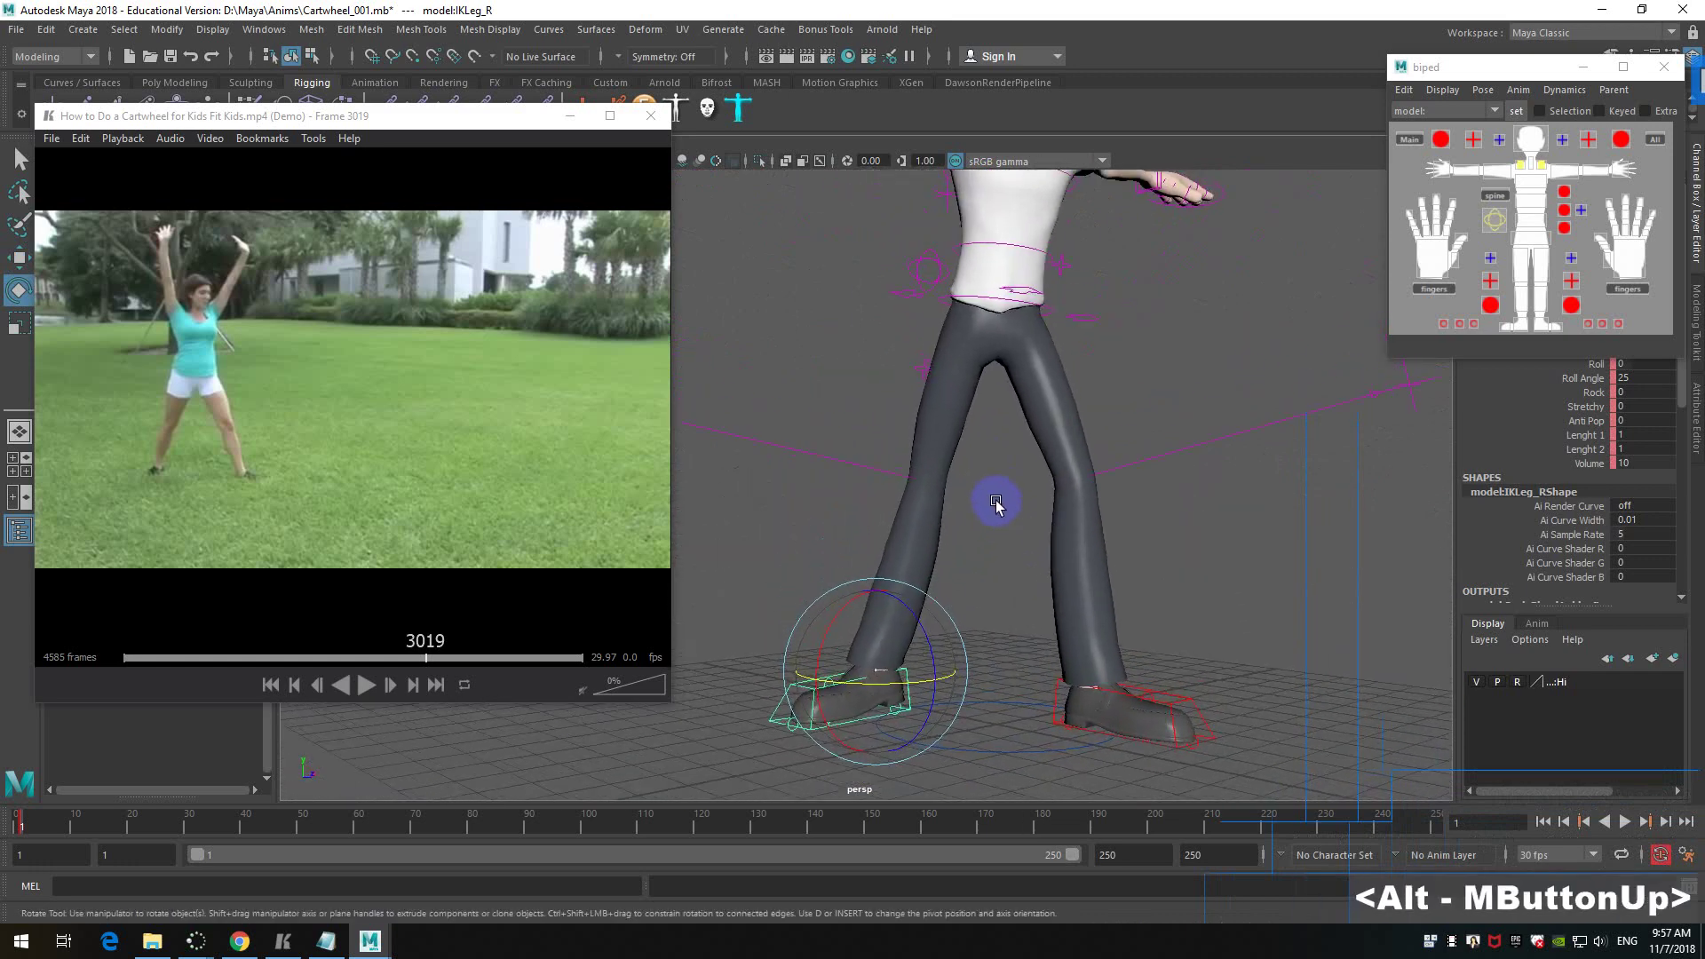
{"action": "left_click", "coordinate": [1081, 320]}
{"action": "left_click_drag", "start_coordinate": [1143, 320], "coordinate": [1187, 335], "text": "alt"}
{"action": "key", "text": "w"}
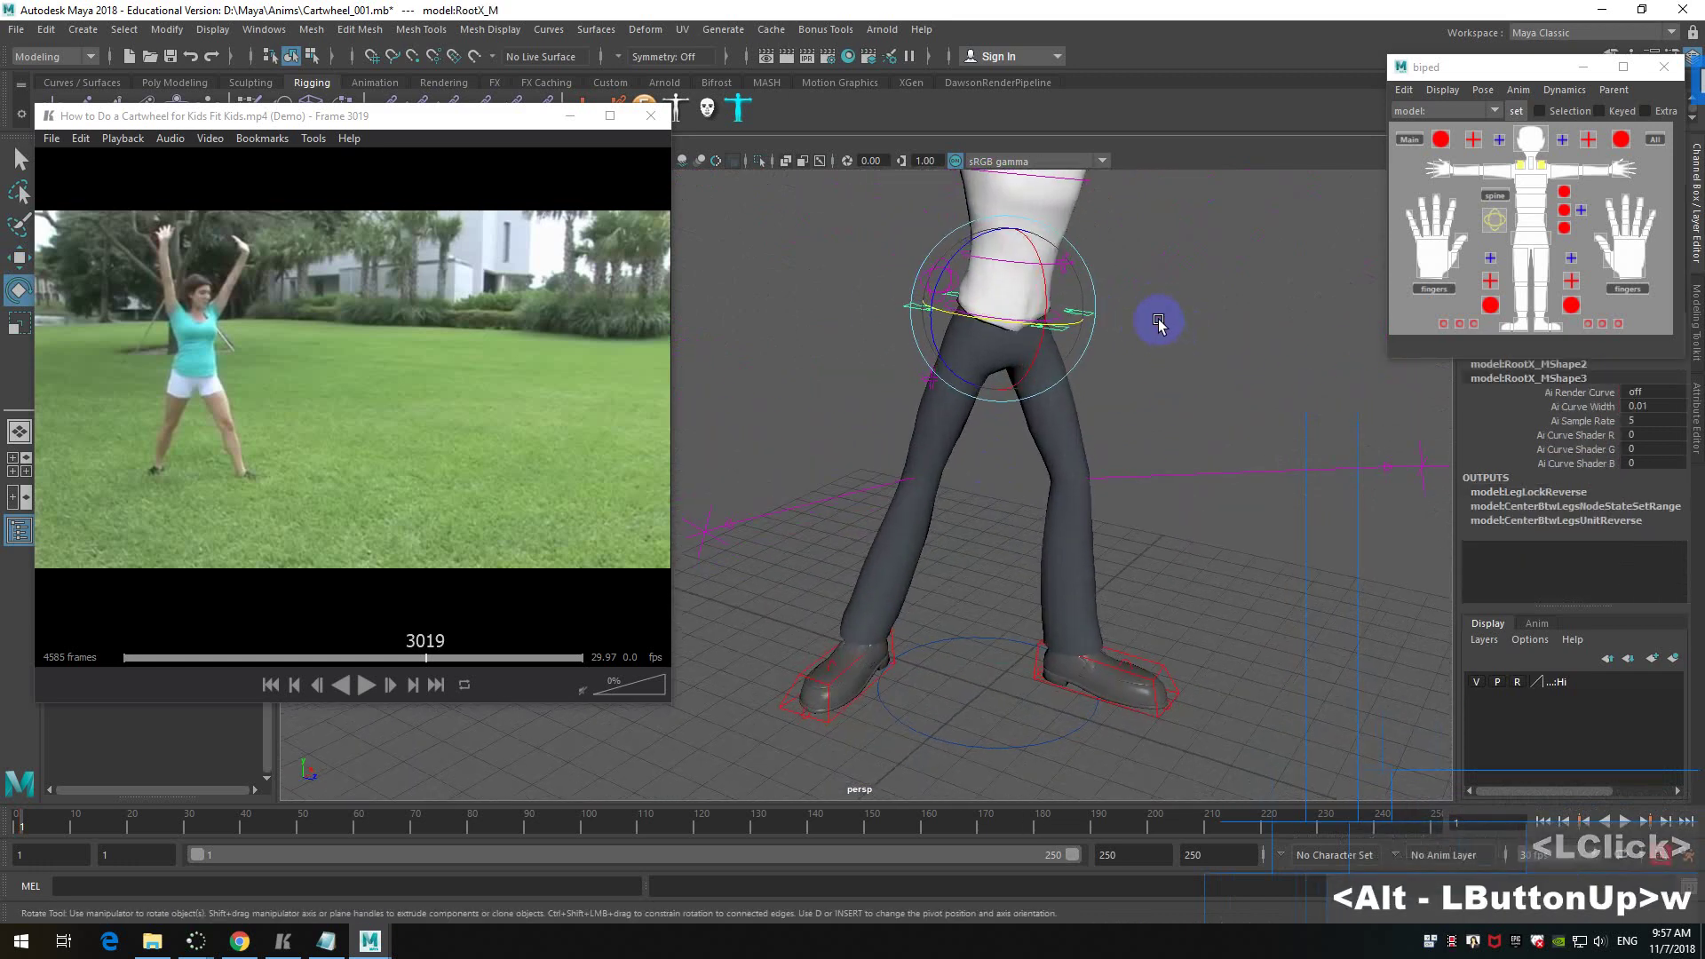
{"action": "left_click_drag", "start_coordinate": [1014, 222], "coordinate": [1017, 233]}
{"action": "left_click_drag", "start_coordinate": [1155, 346], "coordinate": [1217, 356], "text": "alt"}
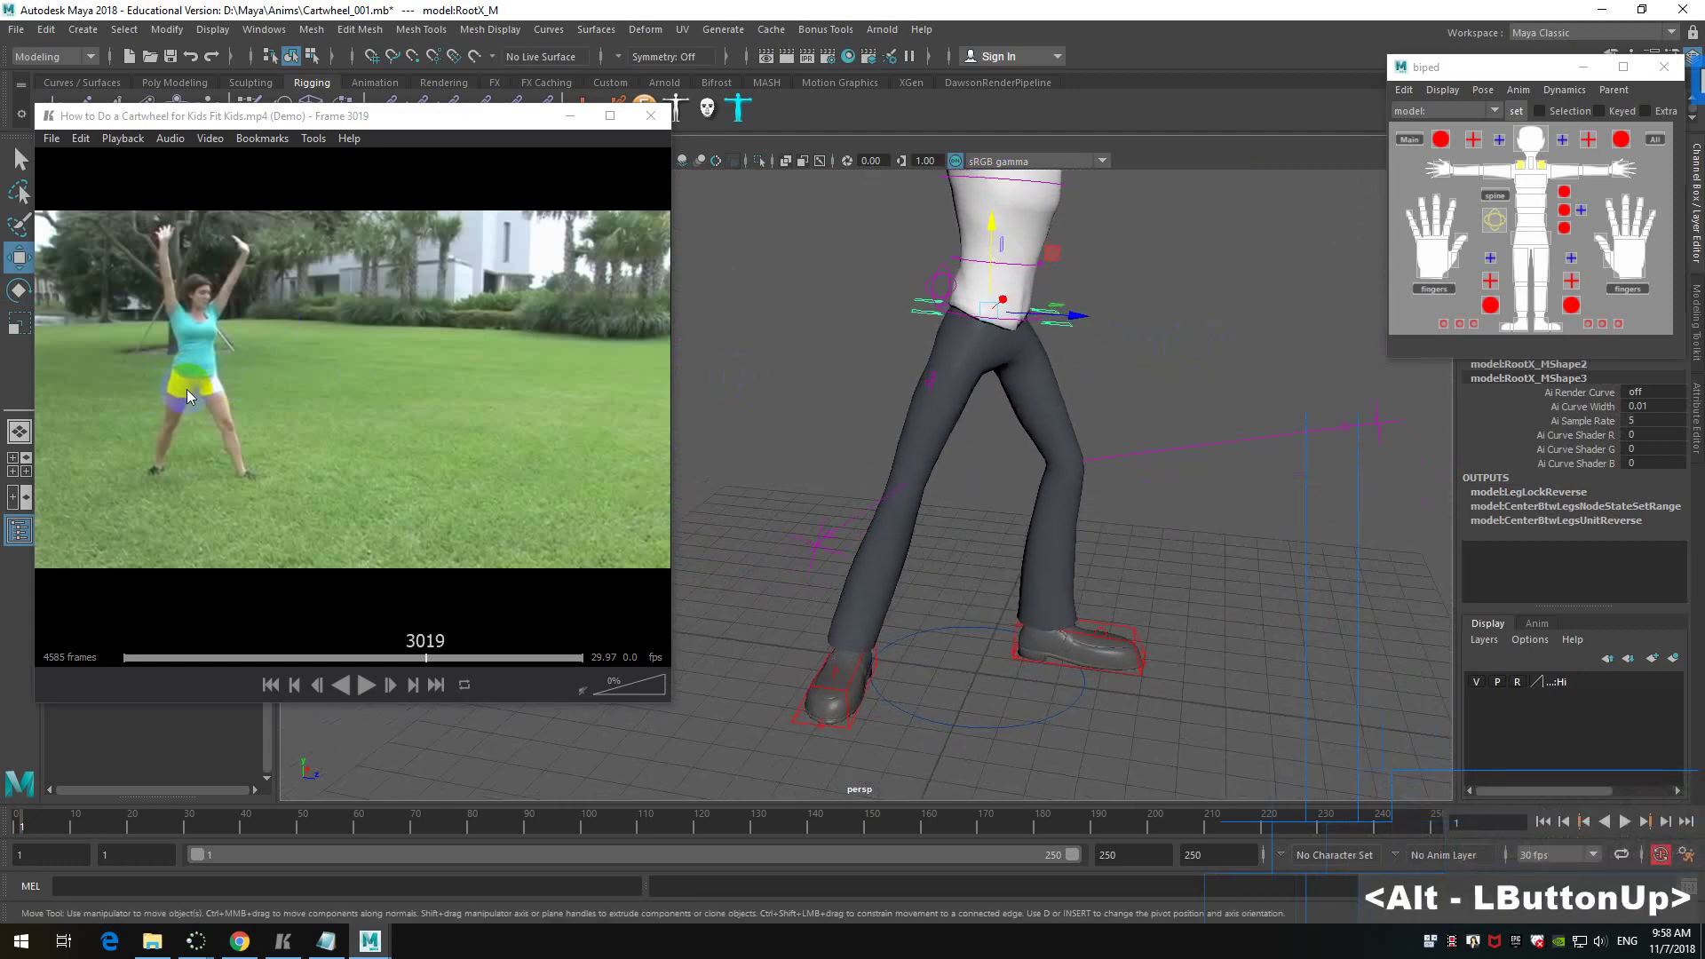
{"action": "left_click_drag", "start_coordinate": [1045, 364], "coordinate": [1024, 316], "text": "alt"}
{"action": "left_click_drag", "start_coordinate": [1149, 331], "coordinate": [1046, 331], "text": "alt"}
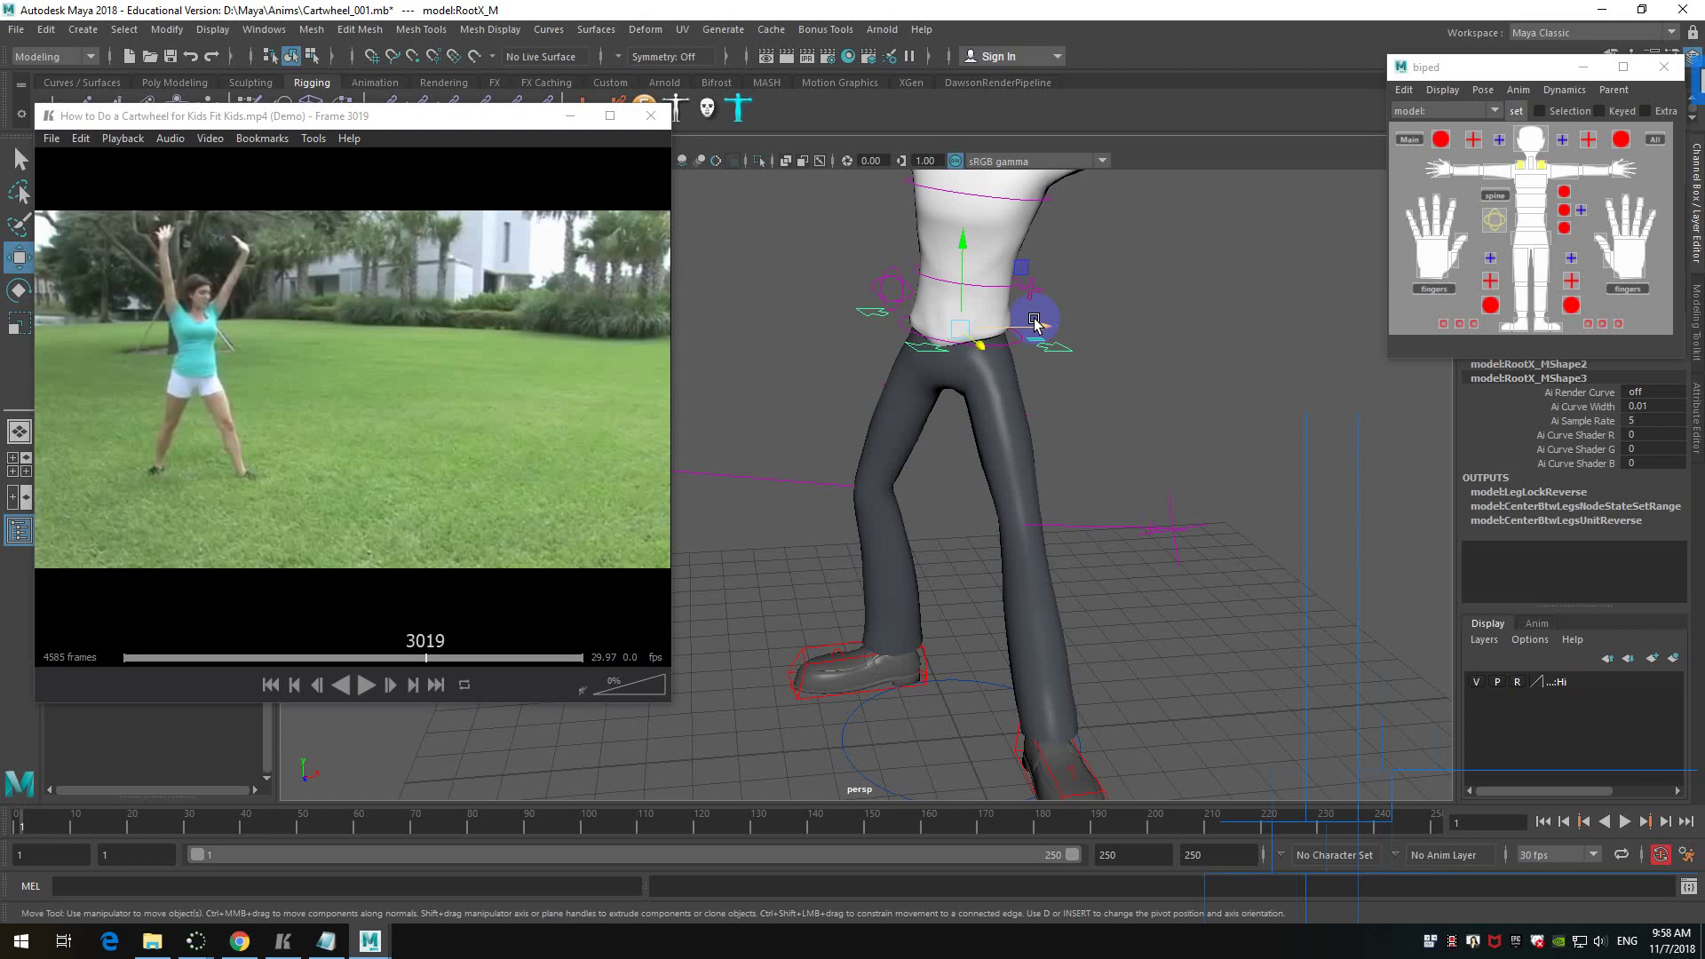
- Examine the hips and both legs from several angles against the reference pose
{"action": "left_click_drag", "start_coordinate": [1095, 322], "coordinate": [1065, 285], "text": "alt"}
{"action": "scroll", "coordinate": [1078, 314], "scroll_direction": "up", "scroll_amount": 2, "text": "alt"}
{"action": "left_click_drag", "start_coordinate": [1164, 329], "coordinate": [1172, 316], "text": "alt"}
{"action": "middle_click_drag", "start_coordinate": [1173, 316], "coordinate": [1045, 336], "text": "alt"}
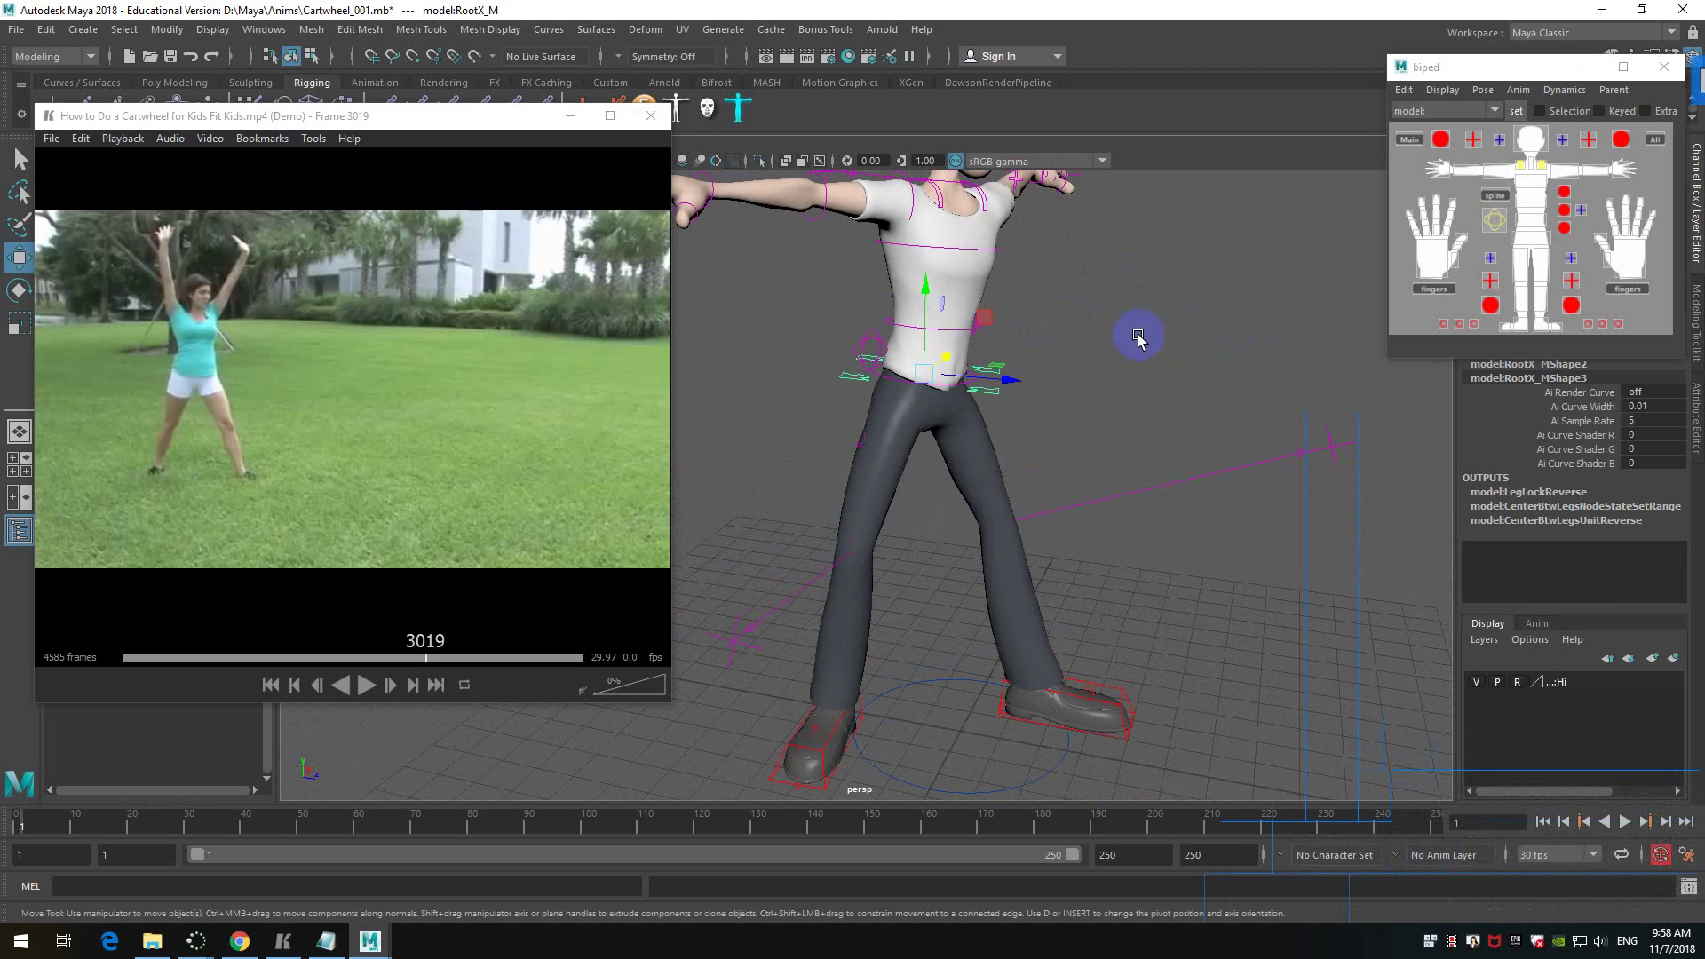
{"action": "left_click_drag", "start_coordinate": [1149, 340], "coordinate": [1092, 312], "text": "alt"}
{"action": "middle_click_drag", "start_coordinate": [1092, 311], "coordinate": [1044, 306], "text": "alt"}
{"action": "left_click_drag", "start_coordinate": [1181, 365], "coordinate": [1069, 417], "text": "alt"}
{"action": "scroll", "coordinate": [1069, 417], "scroll_direction": "down", "scroll_amount": 3, "text": "alt"}
- Move the left knee pole vector so the left knee aims in the same direction as the left foot
{"action": "left_click", "coordinate": [1075, 545]}
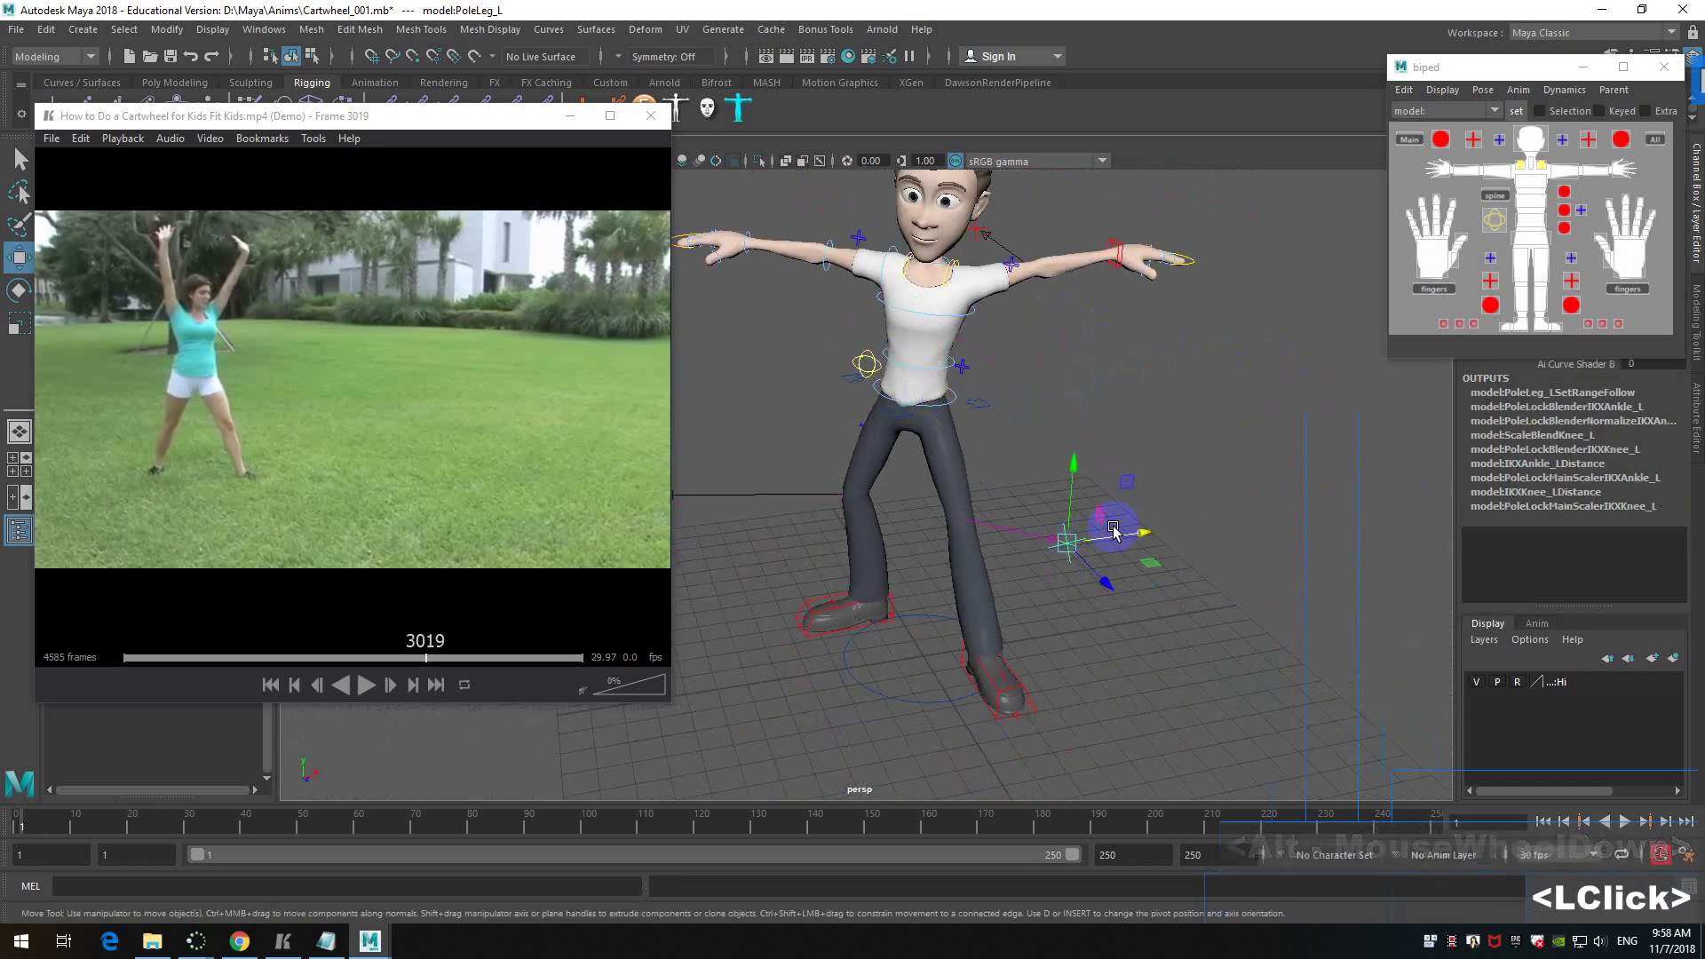
{"action": "left_click_drag", "start_coordinate": [1113, 518], "coordinate": [1131, 503], "text": "alt"}
{"action": "scroll", "coordinate": [1110, 525], "scroll_direction": "up", "scroll_amount": 3, "text": "alt"}
{"action": "middle_click_drag", "start_coordinate": [1092, 545], "coordinate": [1152, 593], "text": "alt"}
{"action": "left_click_drag", "start_coordinate": [1152, 593], "coordinate": [1083, 568]}
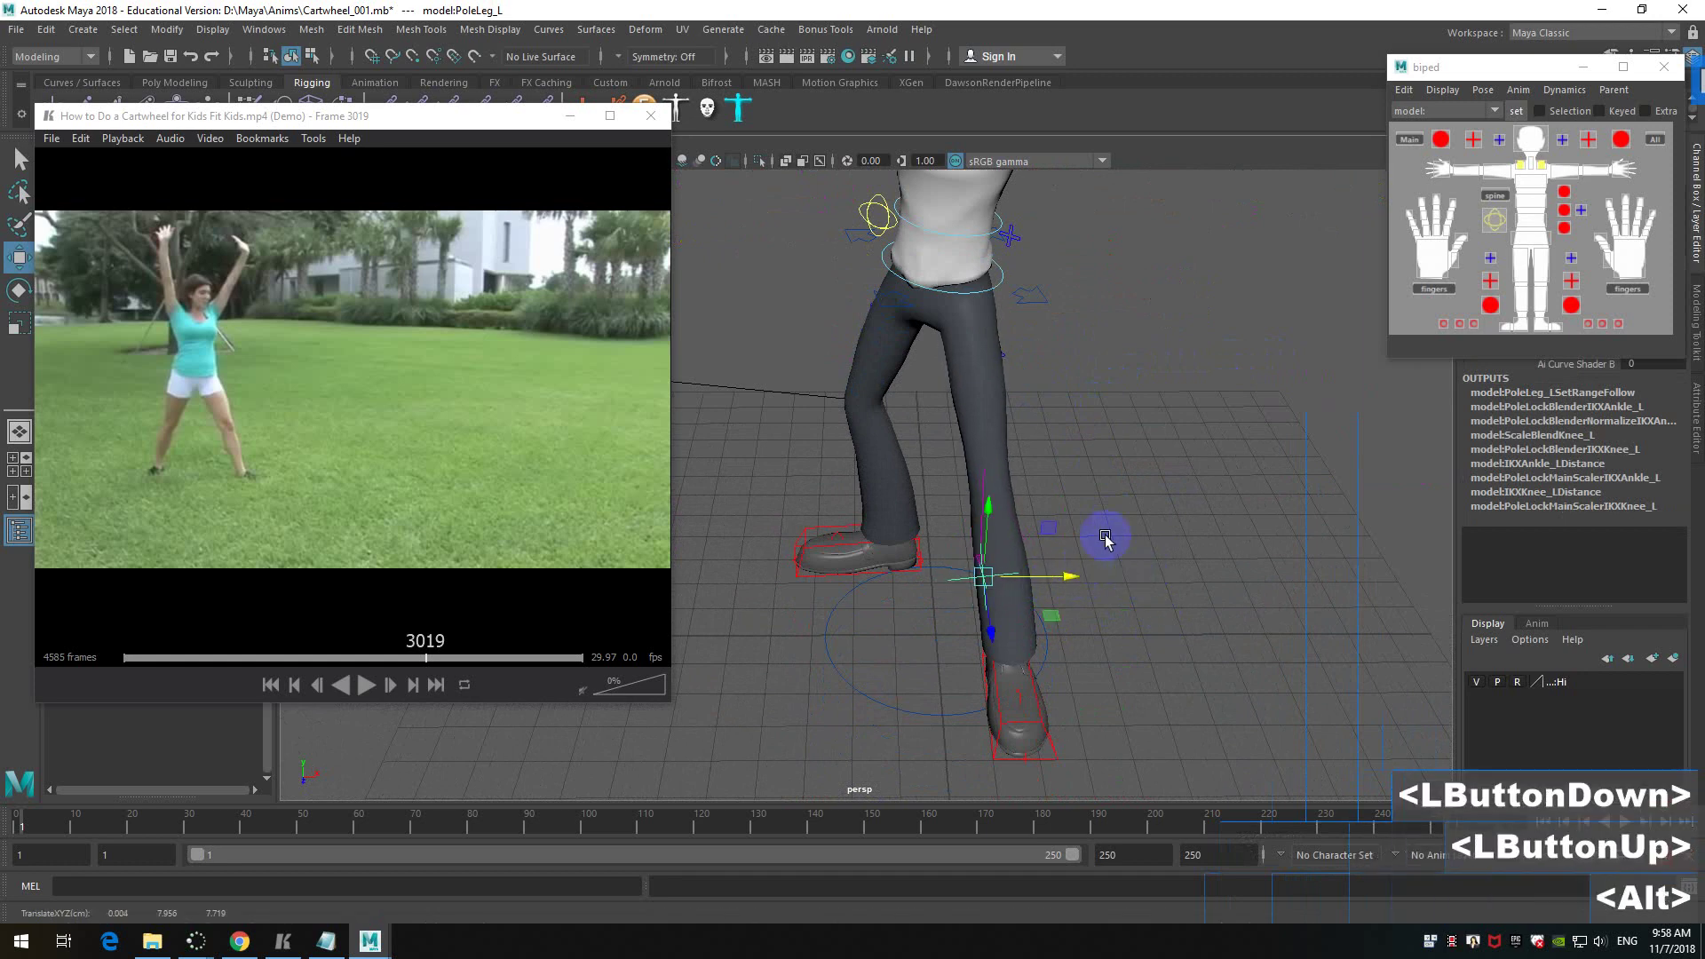
{"action": "scroll", "coordinate": [1123, 445], "scroll_direction": "up", "scroll_amount": 2, "text": "alt"}
{"action": "left_click_drag", "start_coordinate": [1123, 445], "coordinate": [1067, 374], "text": "alt"}
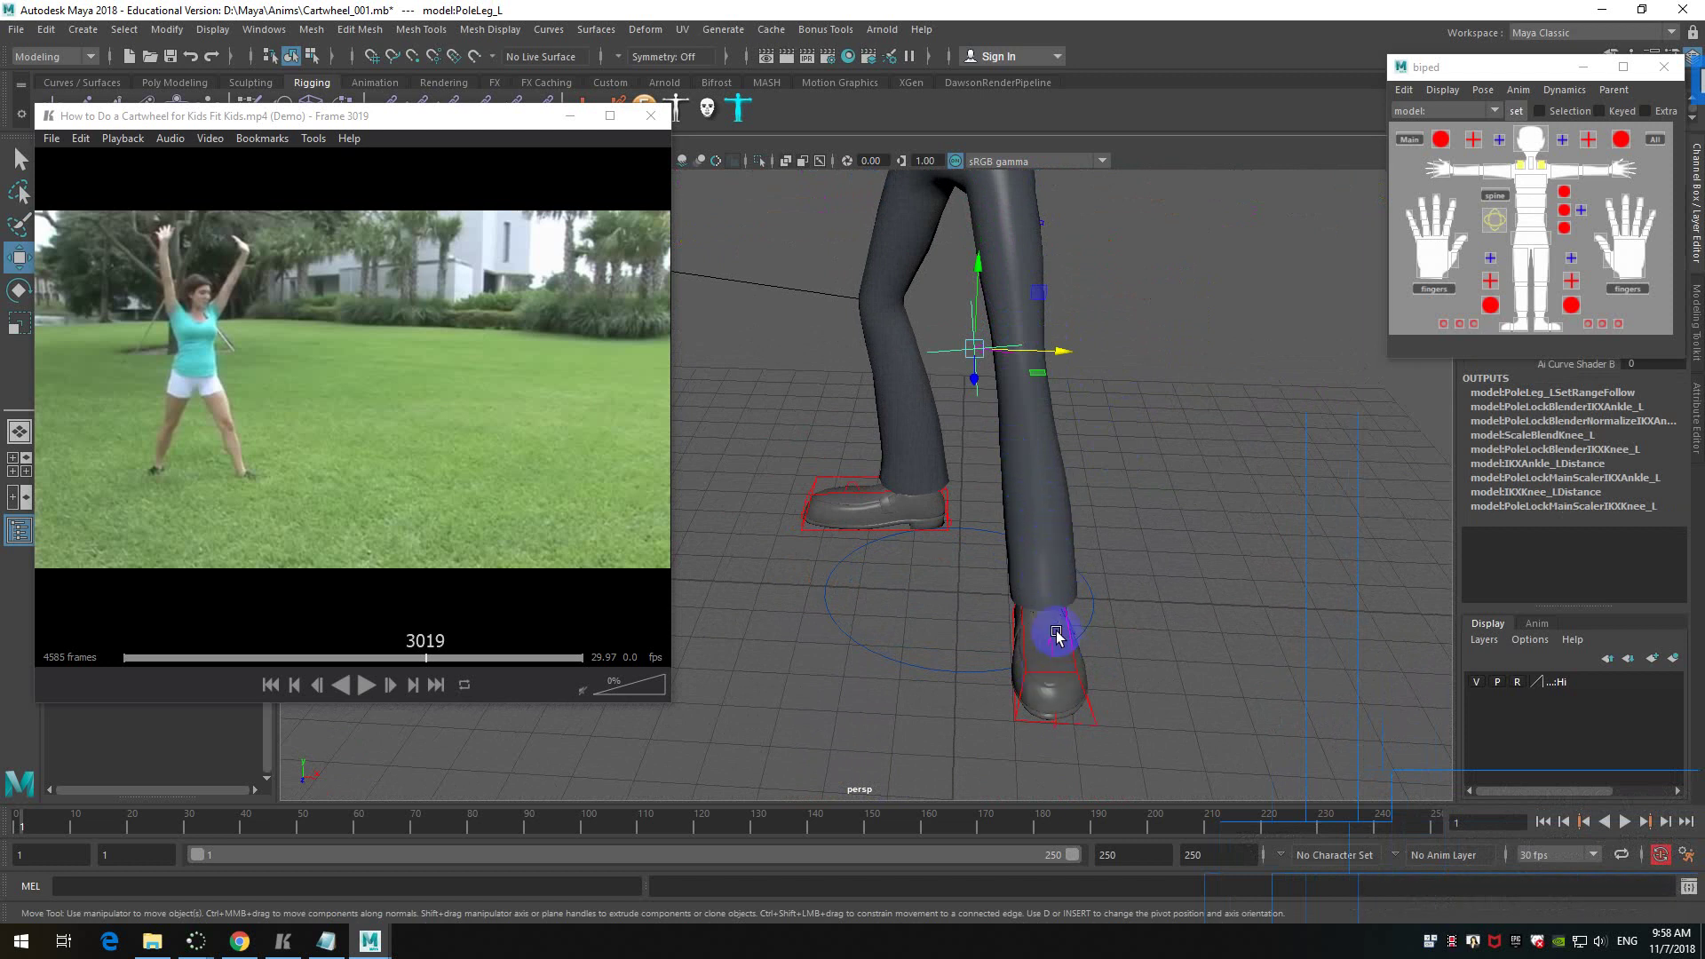
{"action": "left_click_drag", "start_coordinate": [1050, 341], "coordinate": [943, 609]}
{"action": "scroll", "coordinate": [1077, 430], "scroll_direction": "down", "scroll_amount": 2, "text": "alt"}
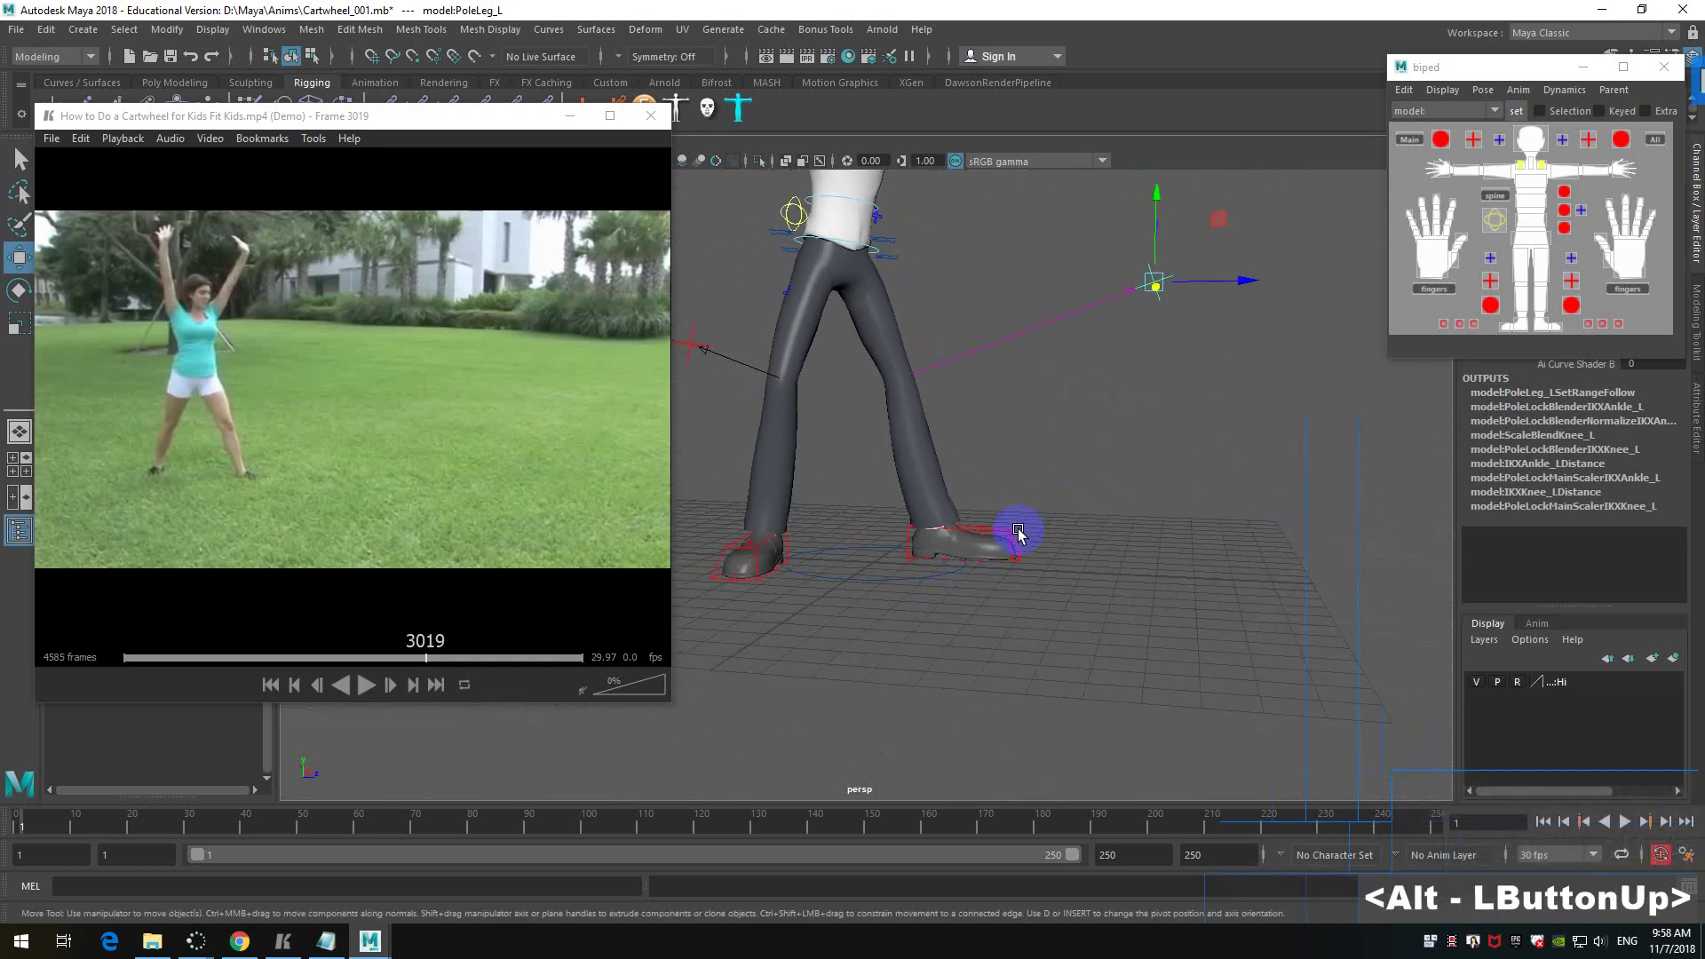
- Try moving the left foot control up and outward, and undo the move
{"action": "left_click", "coordinate": [1039, 551]}
{"action": "left_click_drag", "start_coordinate": [995, 465], "coordinate": [1043, 381]}
{"action": "key", "text": "ctrl+z"}
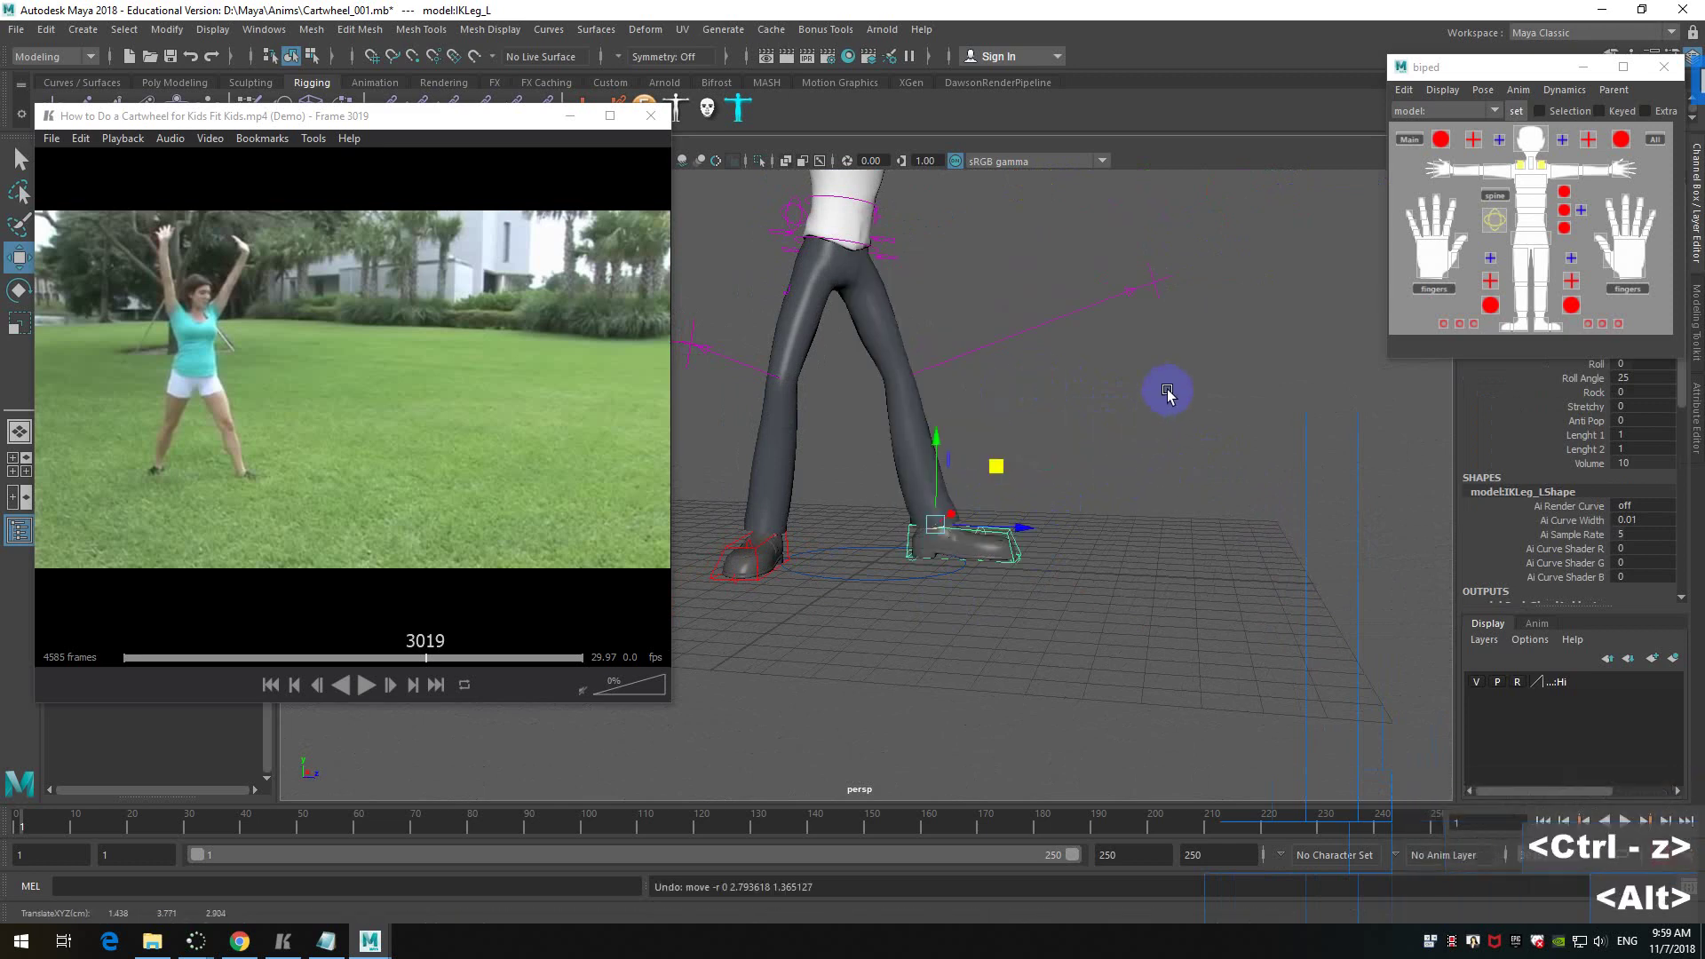
- Check the left knee pole vector, and raise the root control slightly to refine the hip height over the spread legs
{"action": "left_click_drag", "start_coordinate": [1165, 392], "coordinate": [1111, 430], "text": "alt"}
{"action": "middle_click_drag", "start_coordinate": [1111, 430], "coordinate": [1182, 511], "text": "alt"}
{"action": "left_click", "coordinate": [1261, 481]}
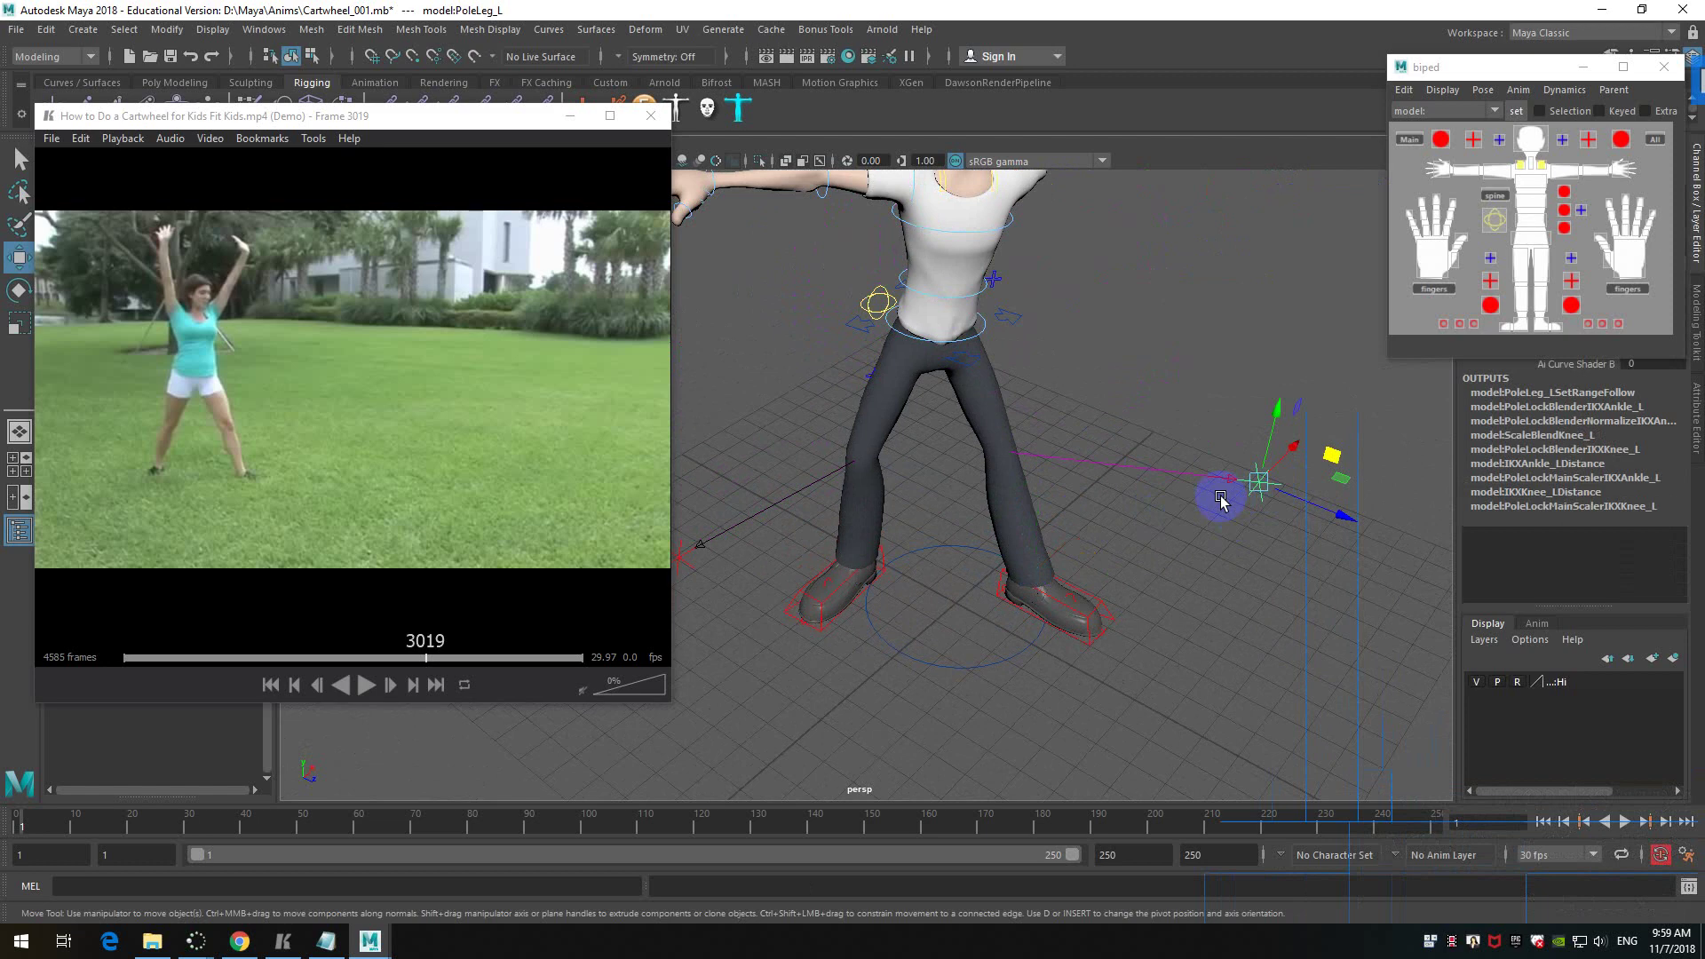
{"action": "left_click_drag", "start_coordinate": [1083, 378], "coordinate": [995, 279], "text": "alt"}
{"action": "scroll", "coordinate": [1039, 400], "scroll_direction": "up", "scroll_amount": 2, "text": "alt"}
{"action": "left_click", "coordinate": [1061, 295]}
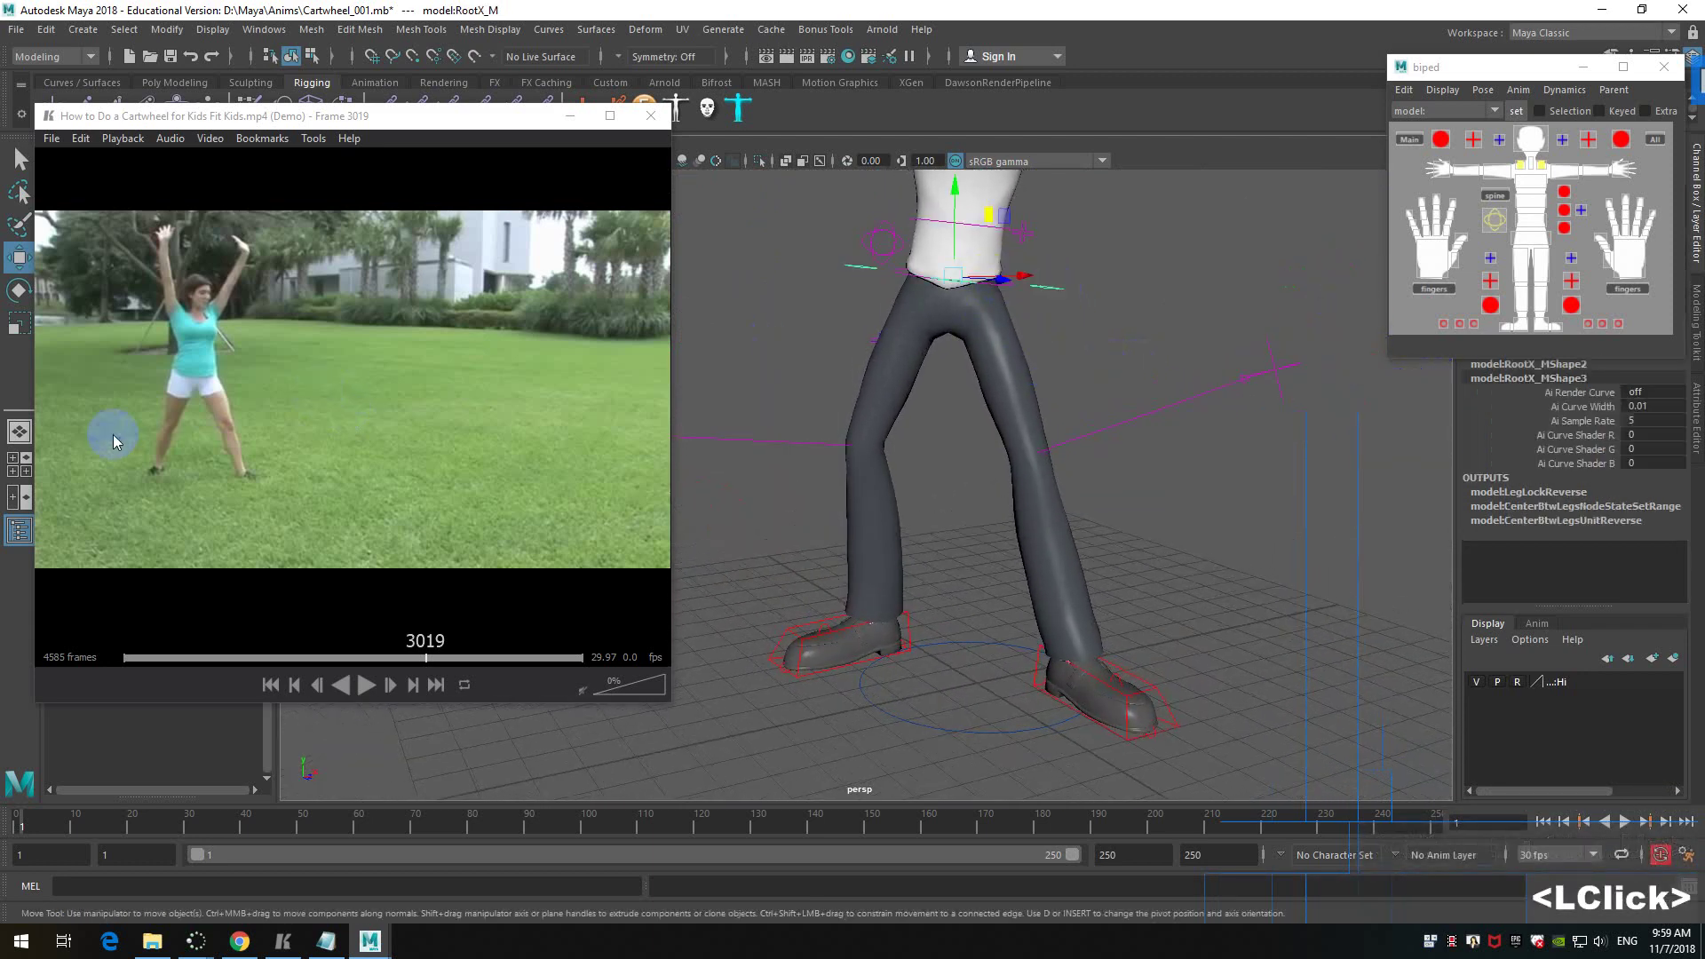
{"action": "left_click_drag", "start_coordinate": [1059, 316], "coordinate": [1104, 322], "text": "alt"}
{"action": "left_click_drag", "start_coordinate": [956, 201], "coordinate": [963, 183]}
{"action": "left_click", "coordinate": [1051, 277]}
{"action": "left_click_drag", "start_coordinate": [1051, 277], "coordinate": [1179, 351]}
{"action": "left_click_drag", "start_coordinate": [1026, 268], "coordinate": [690, 619]}
{"action": "left_click", "coordinate": [937, 184]}
- Adjust the right knee pole vector sideways so the right knee lines up with the right foot
{"action": "left_click", "coordinate": [746, 563]}
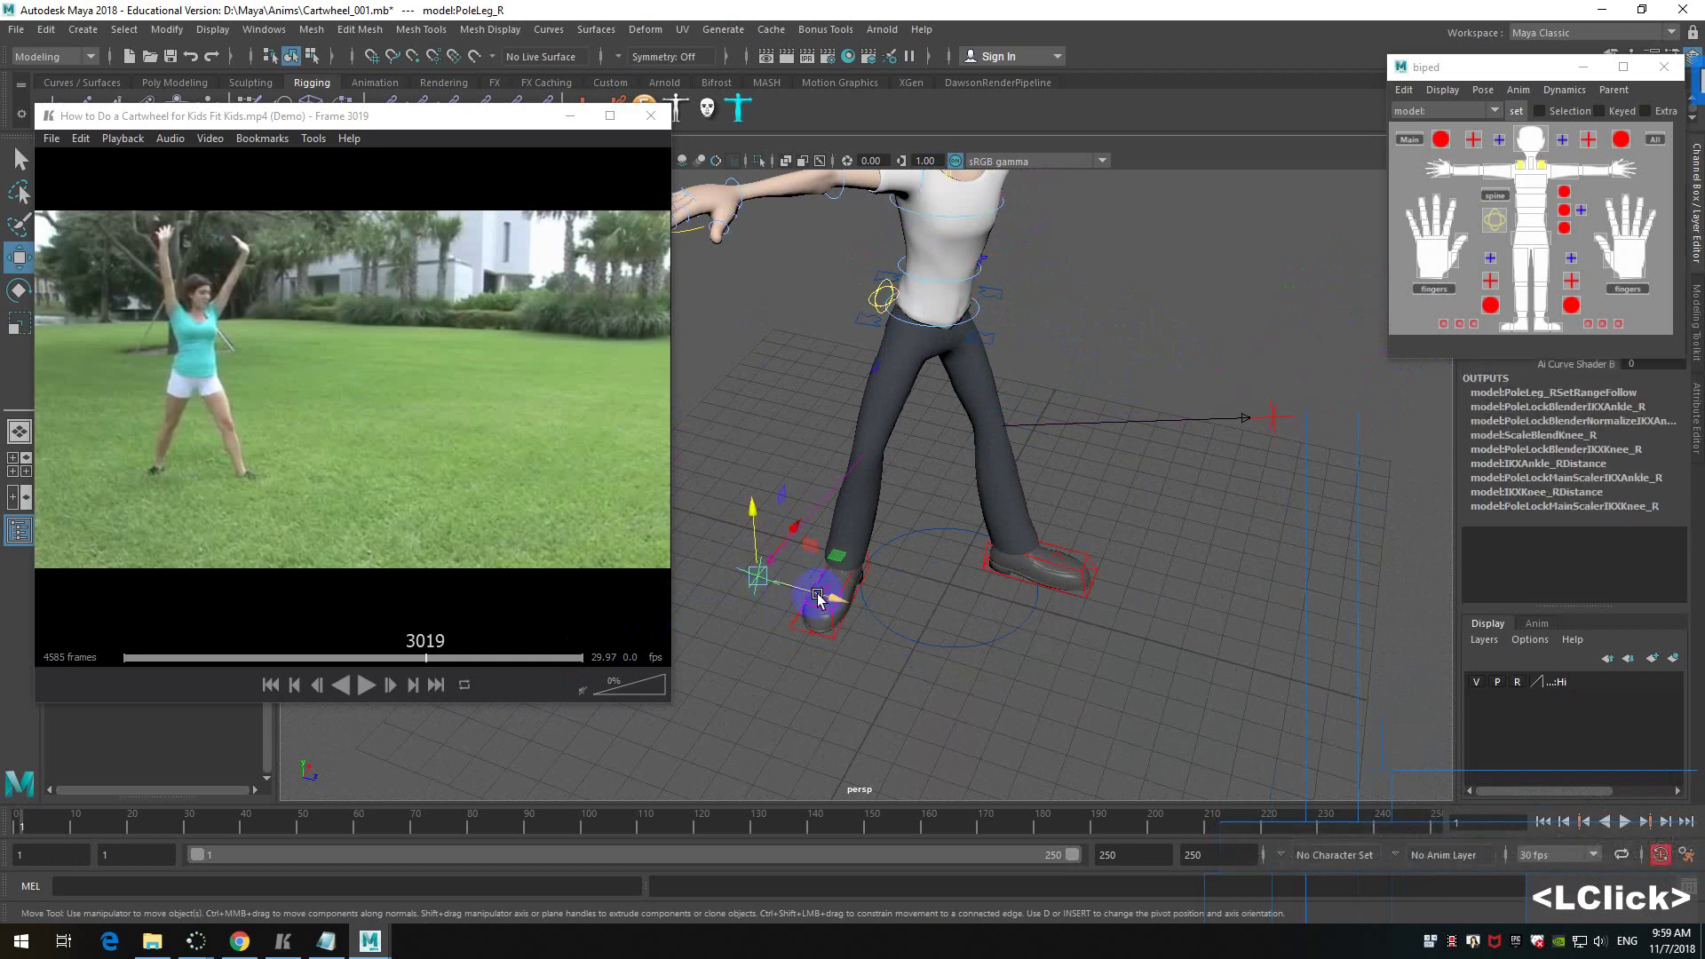
{"action": "left_click", "coordinate": [858, 604]}
{"action": "left_click_drag", "start_coordinate": [1142, 464], "coordinate": [1108, 430], "text": "alt"}
{"action": "middle_click_drag", "start_coordinate": [1107, 430], "coordinate": [1065, 407], "text": "alt"}
{"action": "scroll", "coordinate": [1064, 407], "scroll_direction": "up", "scroll_amount": 2, "text": "alt"}
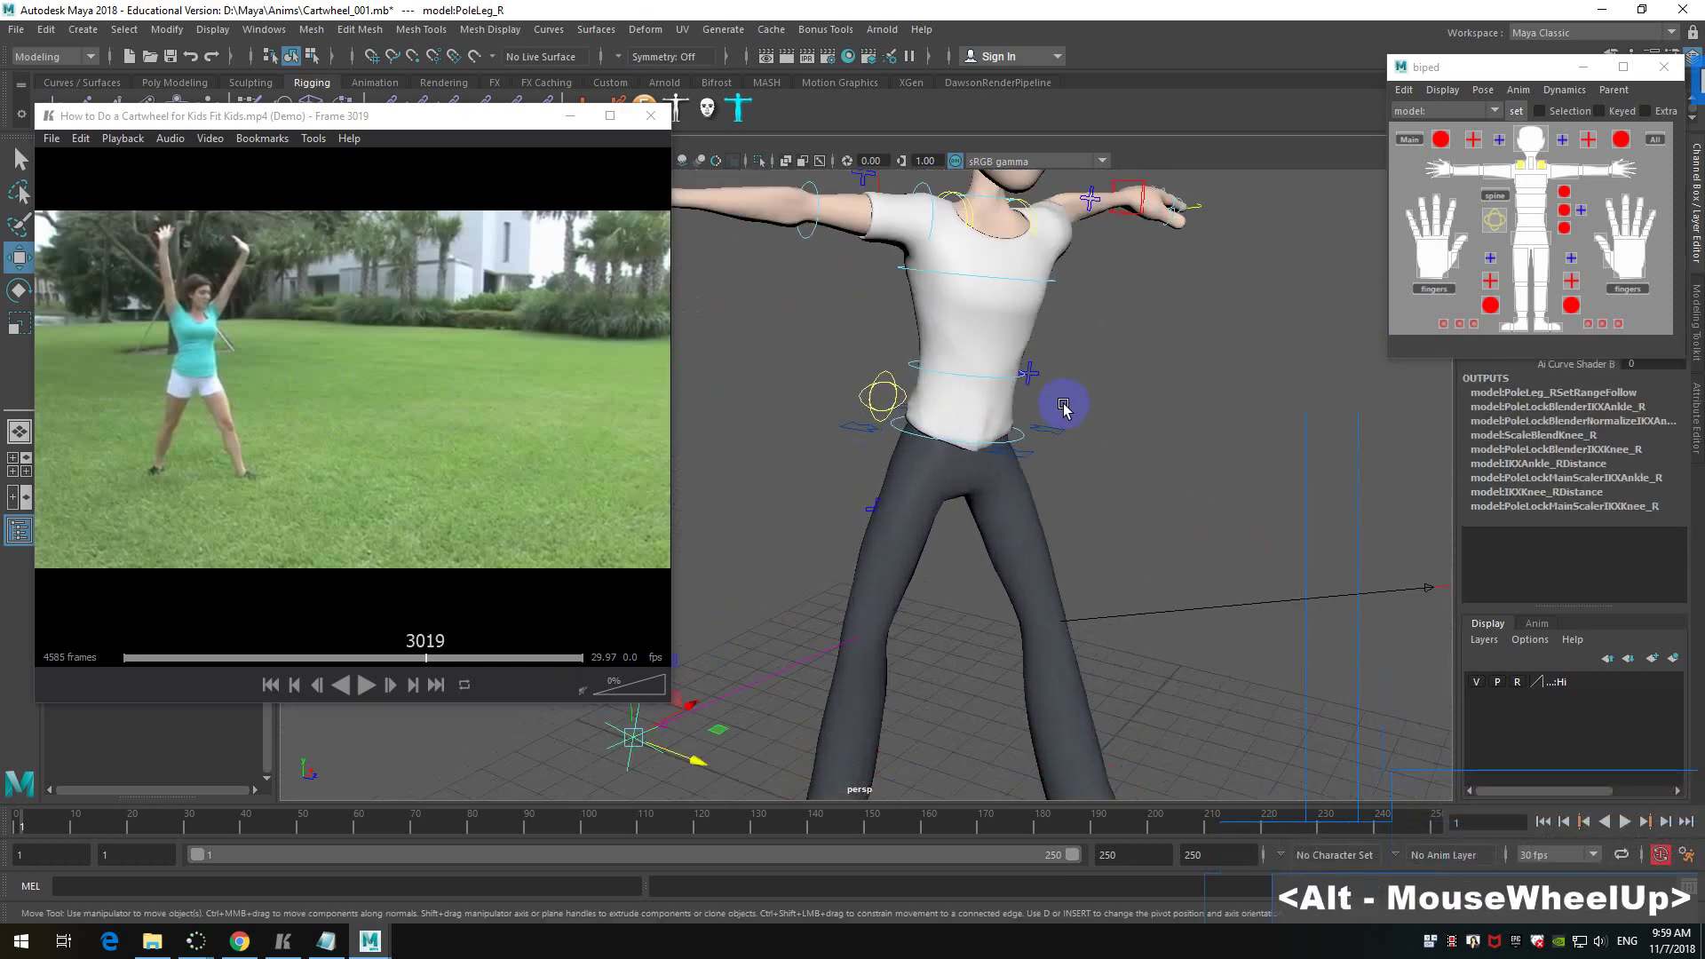
- Rotate the lower spine control so the torso twists and leans like the woman's in the reference
{"action": "left_click", "coordinate": [1017, 375]}
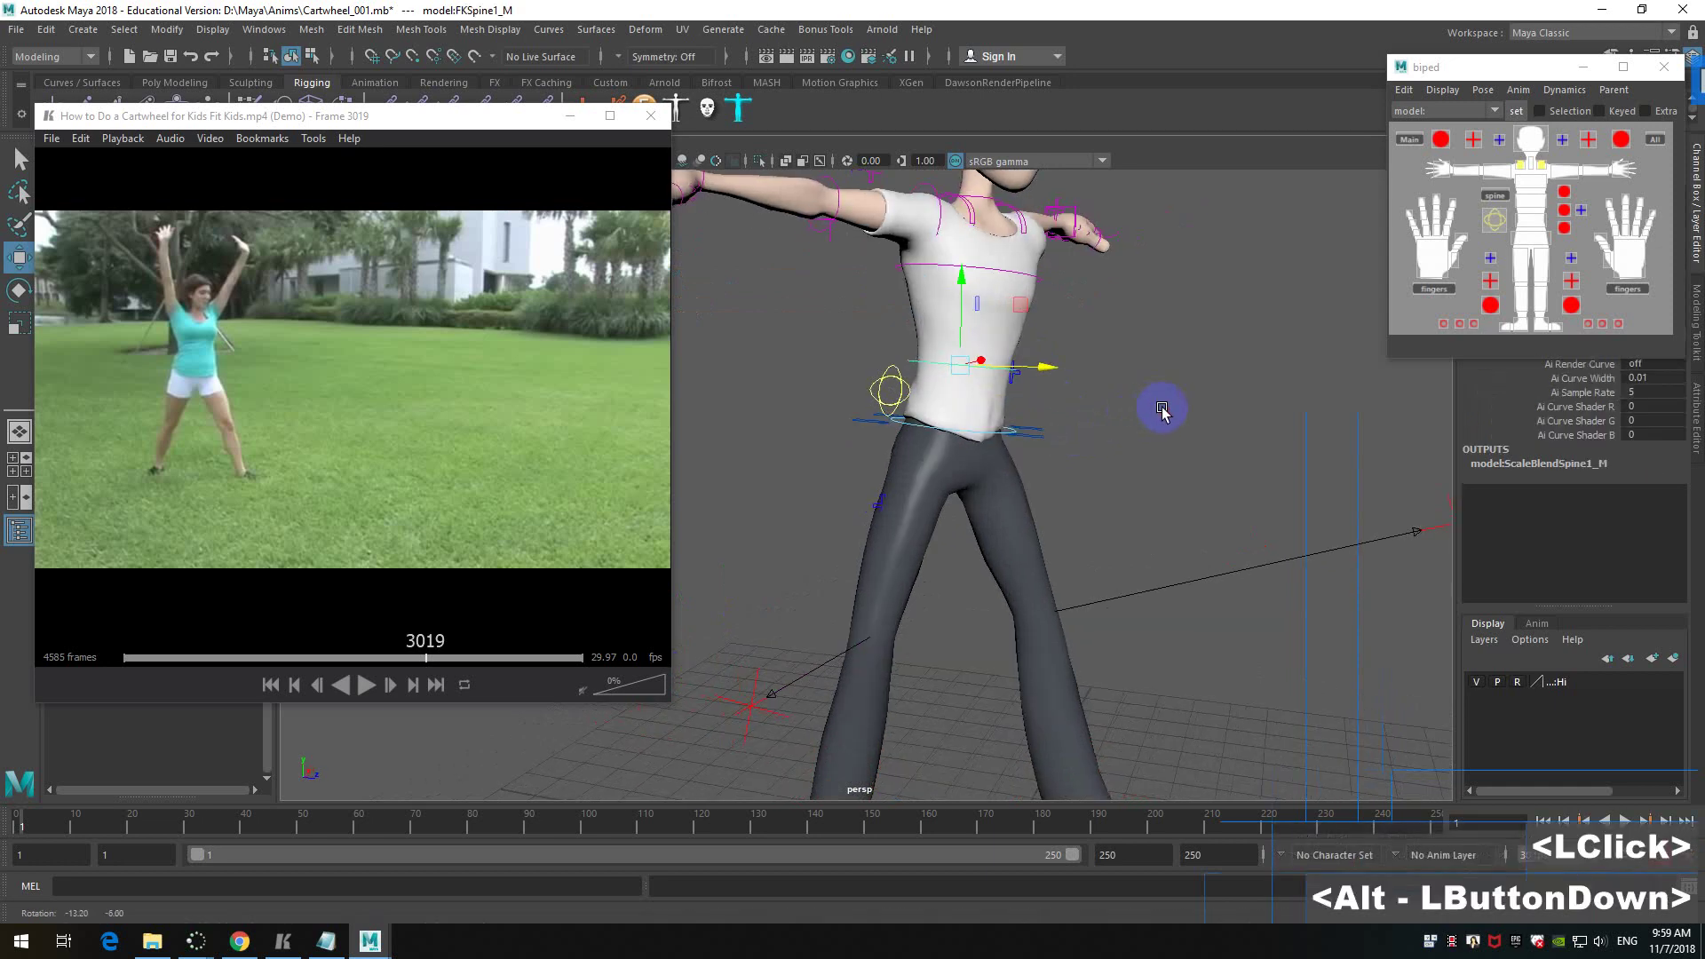
{"action": "left_click_drag", "start_coordinate": [1161, 411], "coordinate": [1041, 466], "text": "alt"}
{"action": "middle_click_drag", "start_coordinate": [1039, 425], "coordinate": [1172, 464], "text": "alt"}
{"action": "scroll", "coordinate": [1172, 464], "scroll_direction": "up", "scroll_amount": 2, "text": "alt"}
{"action": "left_click_drag", "start_coordinate": [1172, 465], "coordinate": [1172, 465], "text": "alt"}
{"action": "scroll", "coordinate": [1173, 464], "scroll_direction": "down", "scroll_amount": 2, "text": "alt"}
{"action": "scroll", "coordinate": [1172, 465], "scroll_direction": "up", "scroll_amount": 2, "text": "alt"}
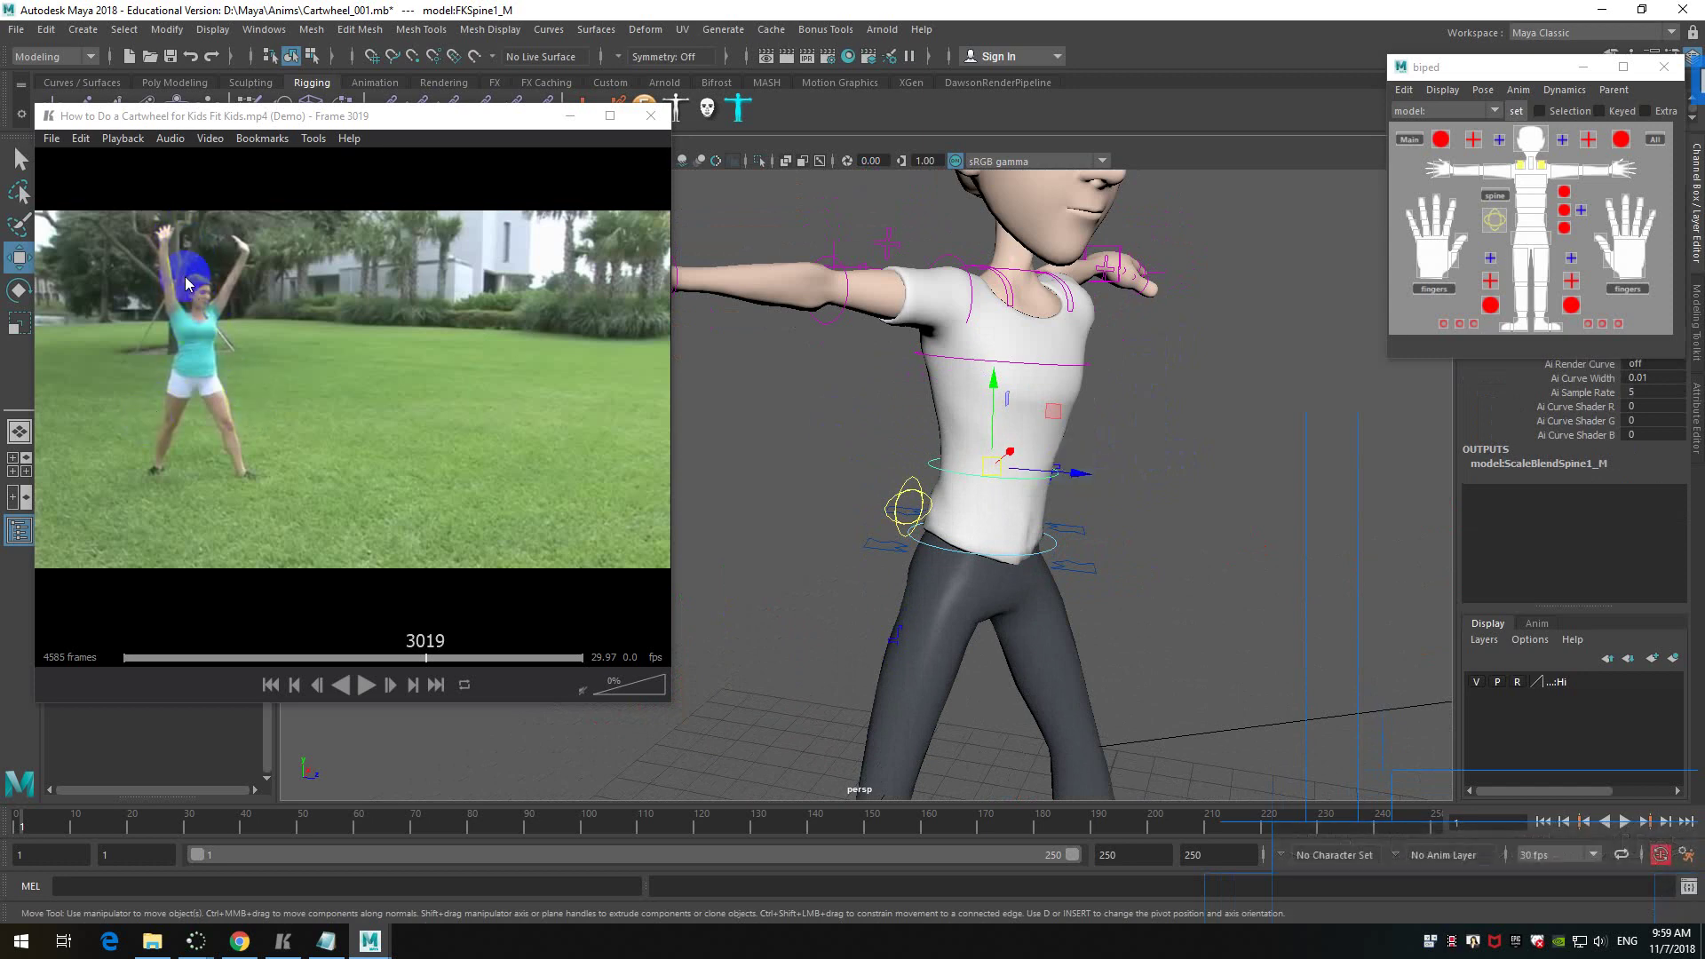
{"action": "left_click_drag", "start_coordinate": [796, 368], "coordinate": [1149, 444], "text": "alt"}
{"action": "key", "text": "w"}
{"action": "key", "text": "e"}
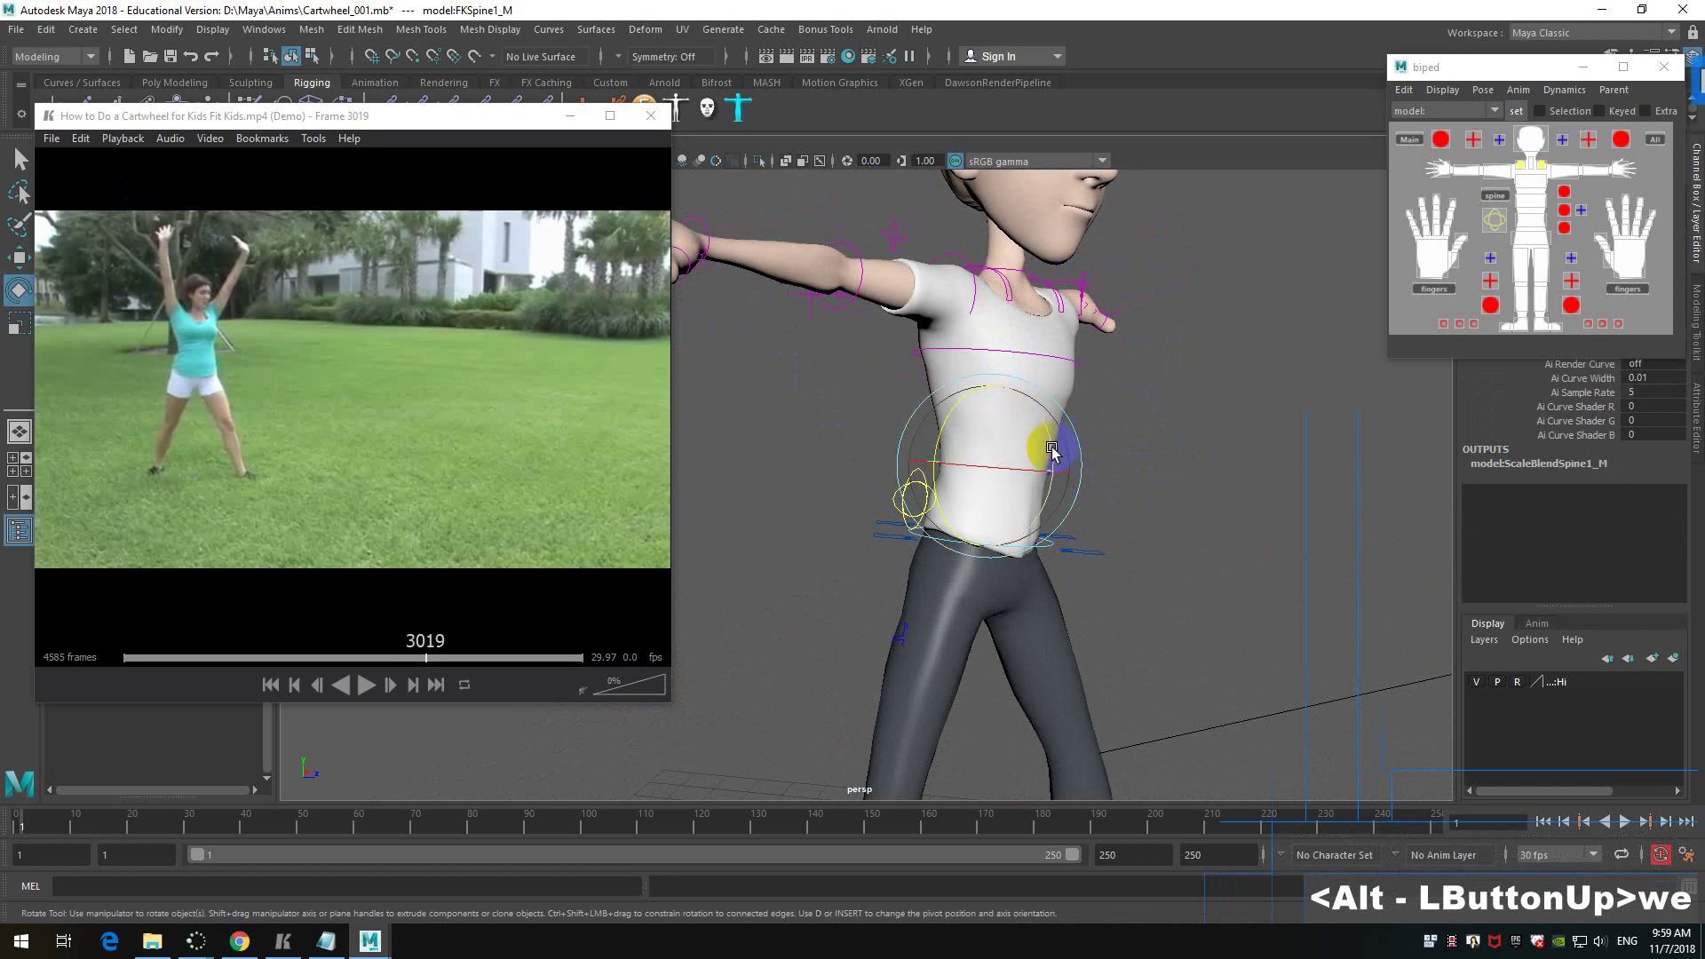
{"action": "left_click_drag", "start_coordinate": [1051, 452], "coordinate": [1002, 428], "text": "alt"}
{"action": "left_click_drag", "start_coordinate": [1002, 429], "coordinate": [1107, 367], "text": "alt"}
- Rotate the chest control to continue the upper-body lean and twist from the lower spine
{"action": "left_click", "coordinate": [1057, 313]}
{"action": "left_click", "coordinate": [1015, 512]}
{"action": "left_click", "coordinate": [1031, 336]}
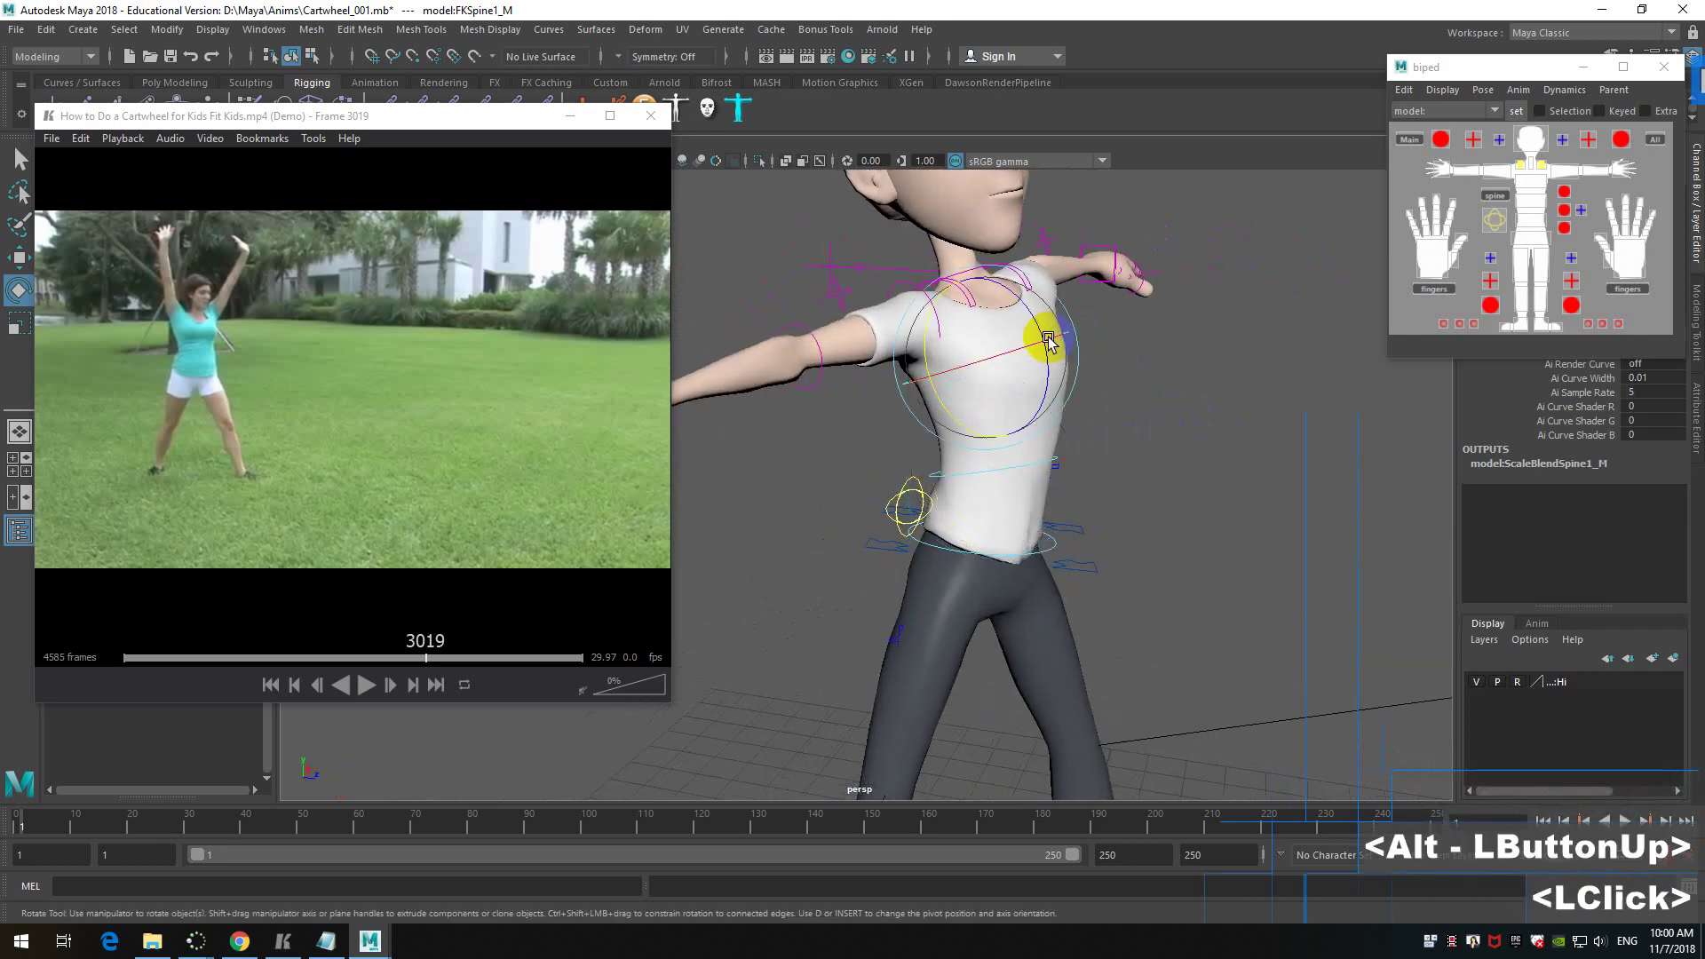
{"action": "middle_click_drag", "start_coordinate": [1128, 403], "coordinate": [1100, 449], "text": "alt"}
{"action": "left_click_drag", "start_coordinate": [1000, 361], "coordinate": [1035, 376]}
{"action": "scroll", "coordinate": [1031, 373], "scroll_direction": "down", "scroll_amount": 3, "text": "alt"}
{"action": "middle_click_drag", "start_coordinate": [1028, 373], "coordinate": [1069, 438], "text": "alt"}
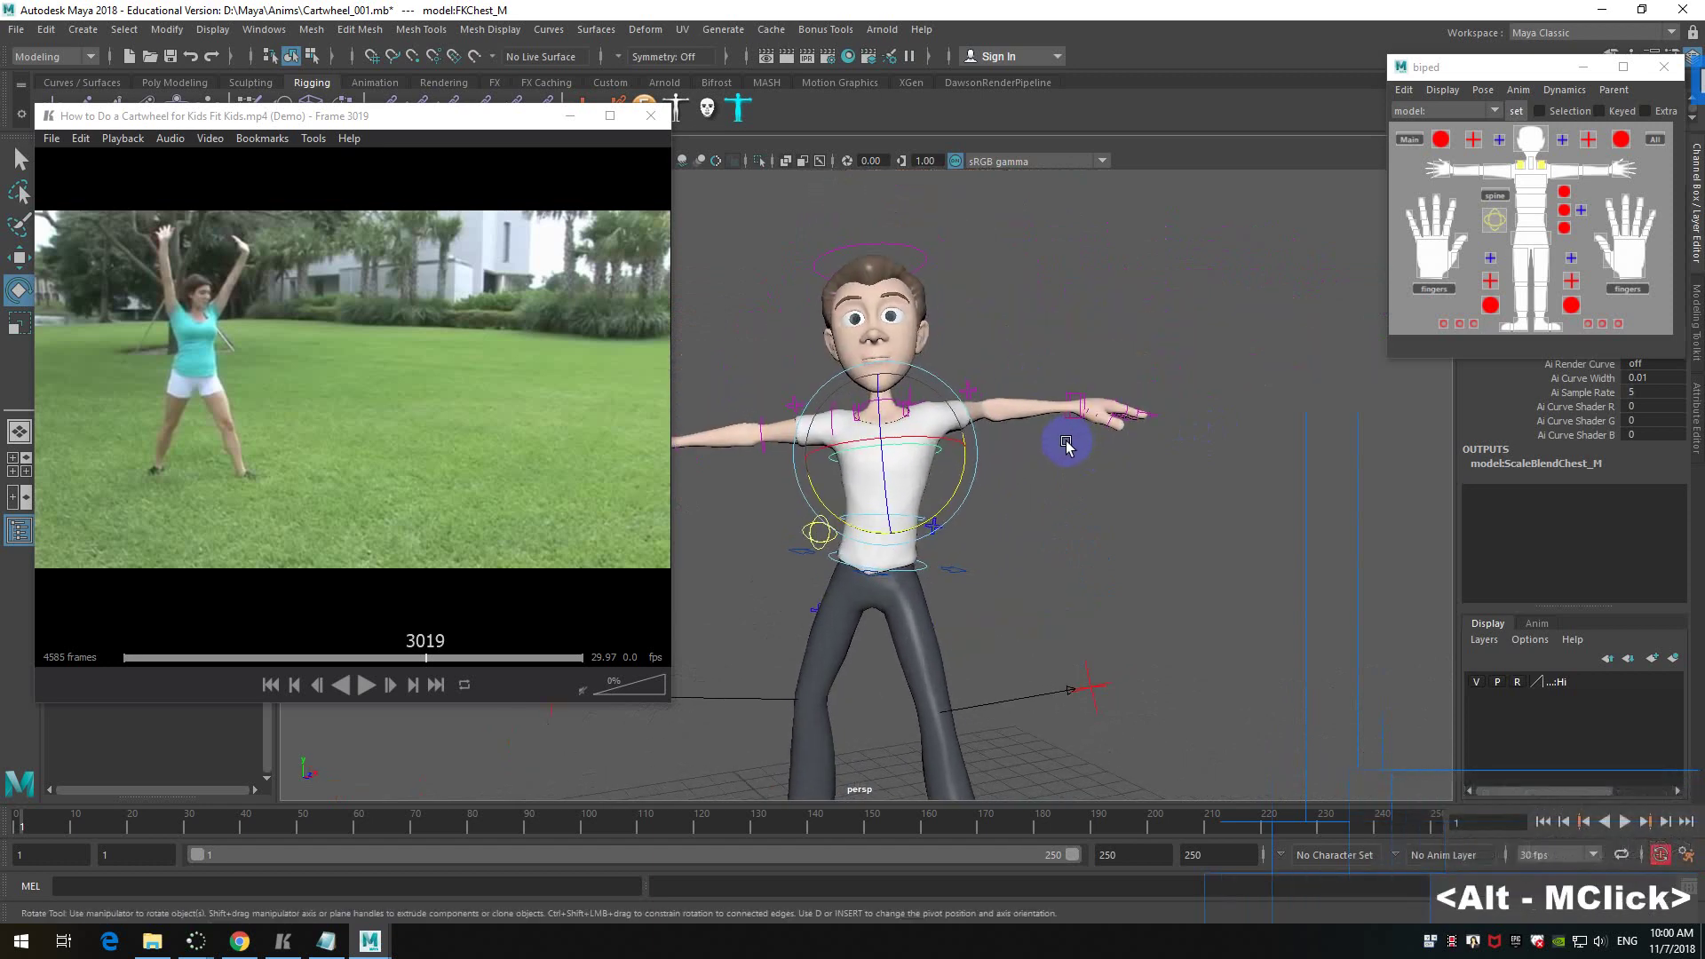
- Move the left arm's IK wrist control up beside the head to raise the arm overhead
{"action": "scroll", "coordinate": [1134, 397], "scroll_direction": "up", "scroll_amount": 4, "text": "alt"}
{"action": "left_click", "coordinate": [1172, 348]}
{"action": "left_click", "coordinate": [1173, 348]}
{"action": "scroll", "coordinate": [1077, 470], "scroll_direction": "down", "scroll_amount": 2, "text": "alt"}
{"action": "left_click_drag", "start_coordinate": [1077, 471], "coordinate": [988, 511], "text": "alt"}
{"action": "scroll", "coordinate": [988, 511], "scroll_direction": "up", "scroll_amount": 2, "text": "alt"}
{"action": "middle_click_drag", "start_coordinate": [1006, 477], "coordinate": [1007, 582], "text": "alt"}
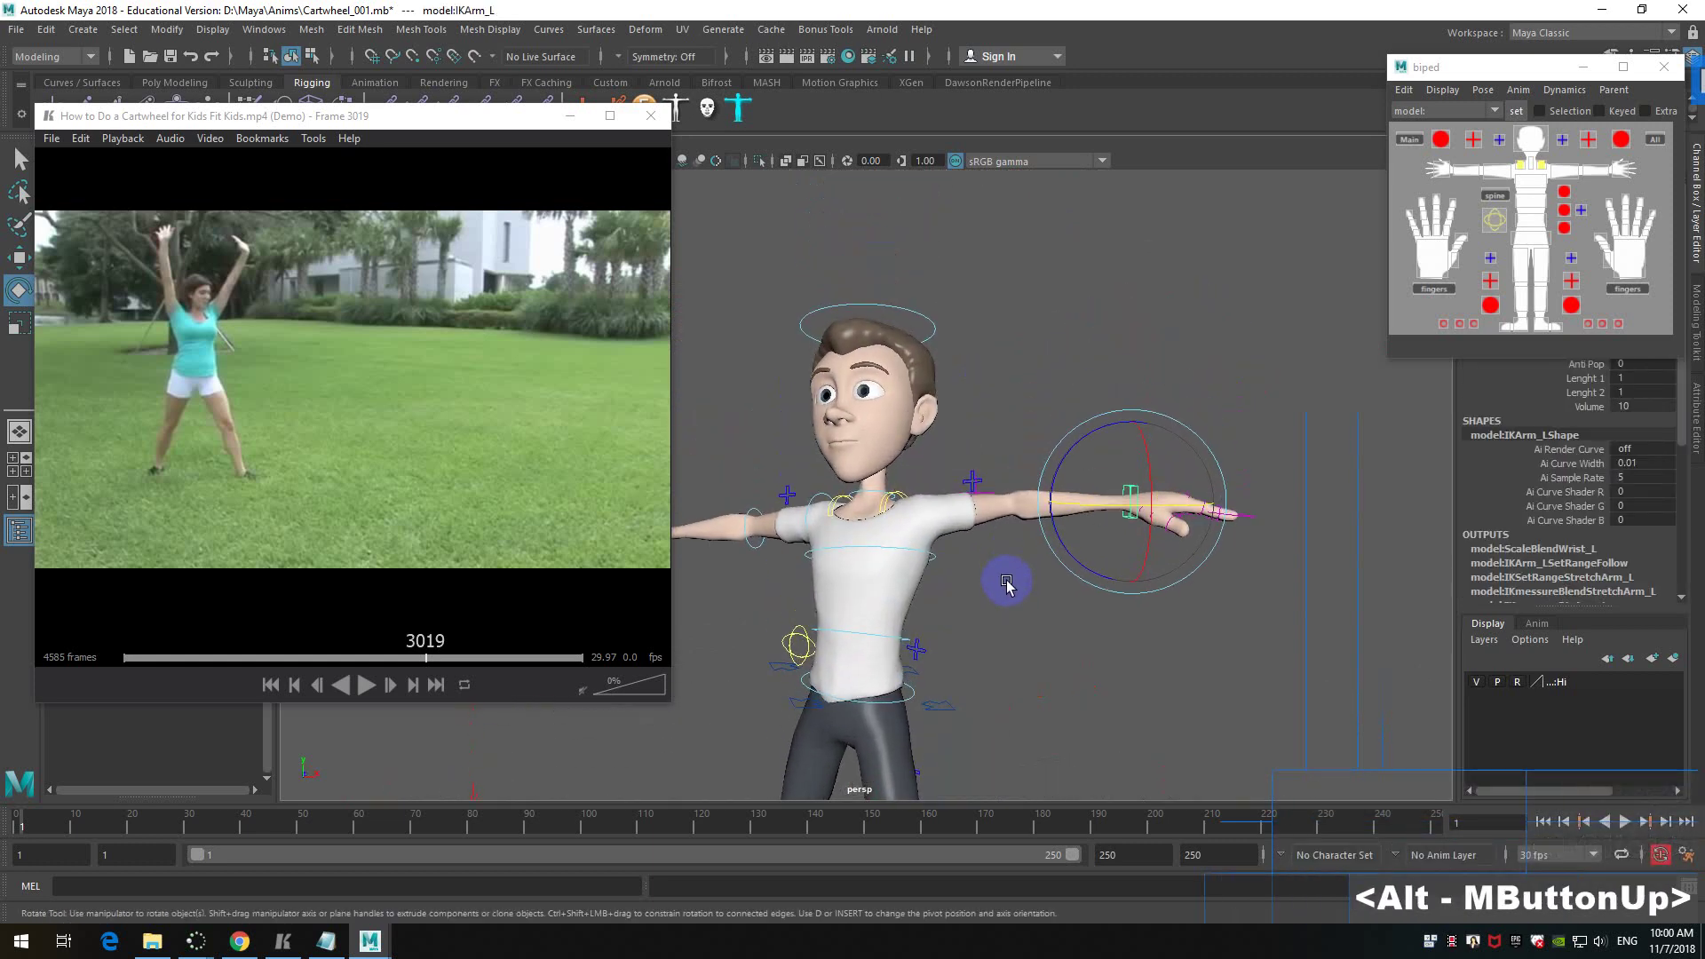
{"action": "scroll", "coordinate": [1006, 582], "scroll_direction": "down", "scroll_amount": 1, "text": "alt"}
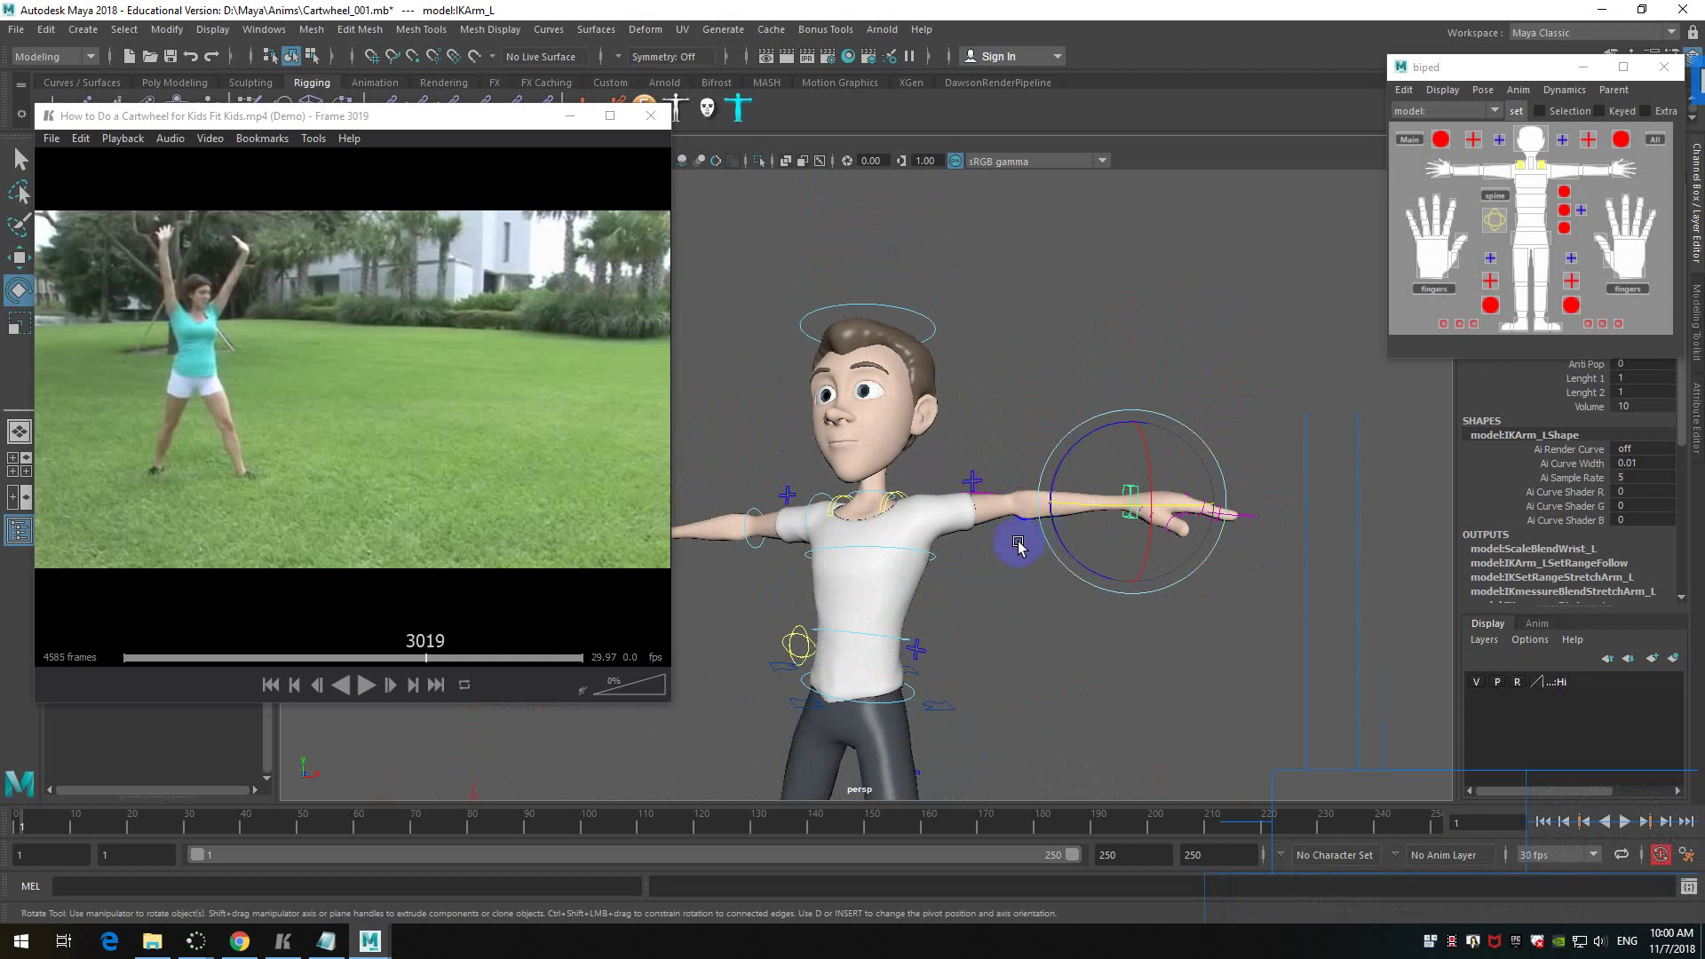
{"action": "key", "text": "w"}
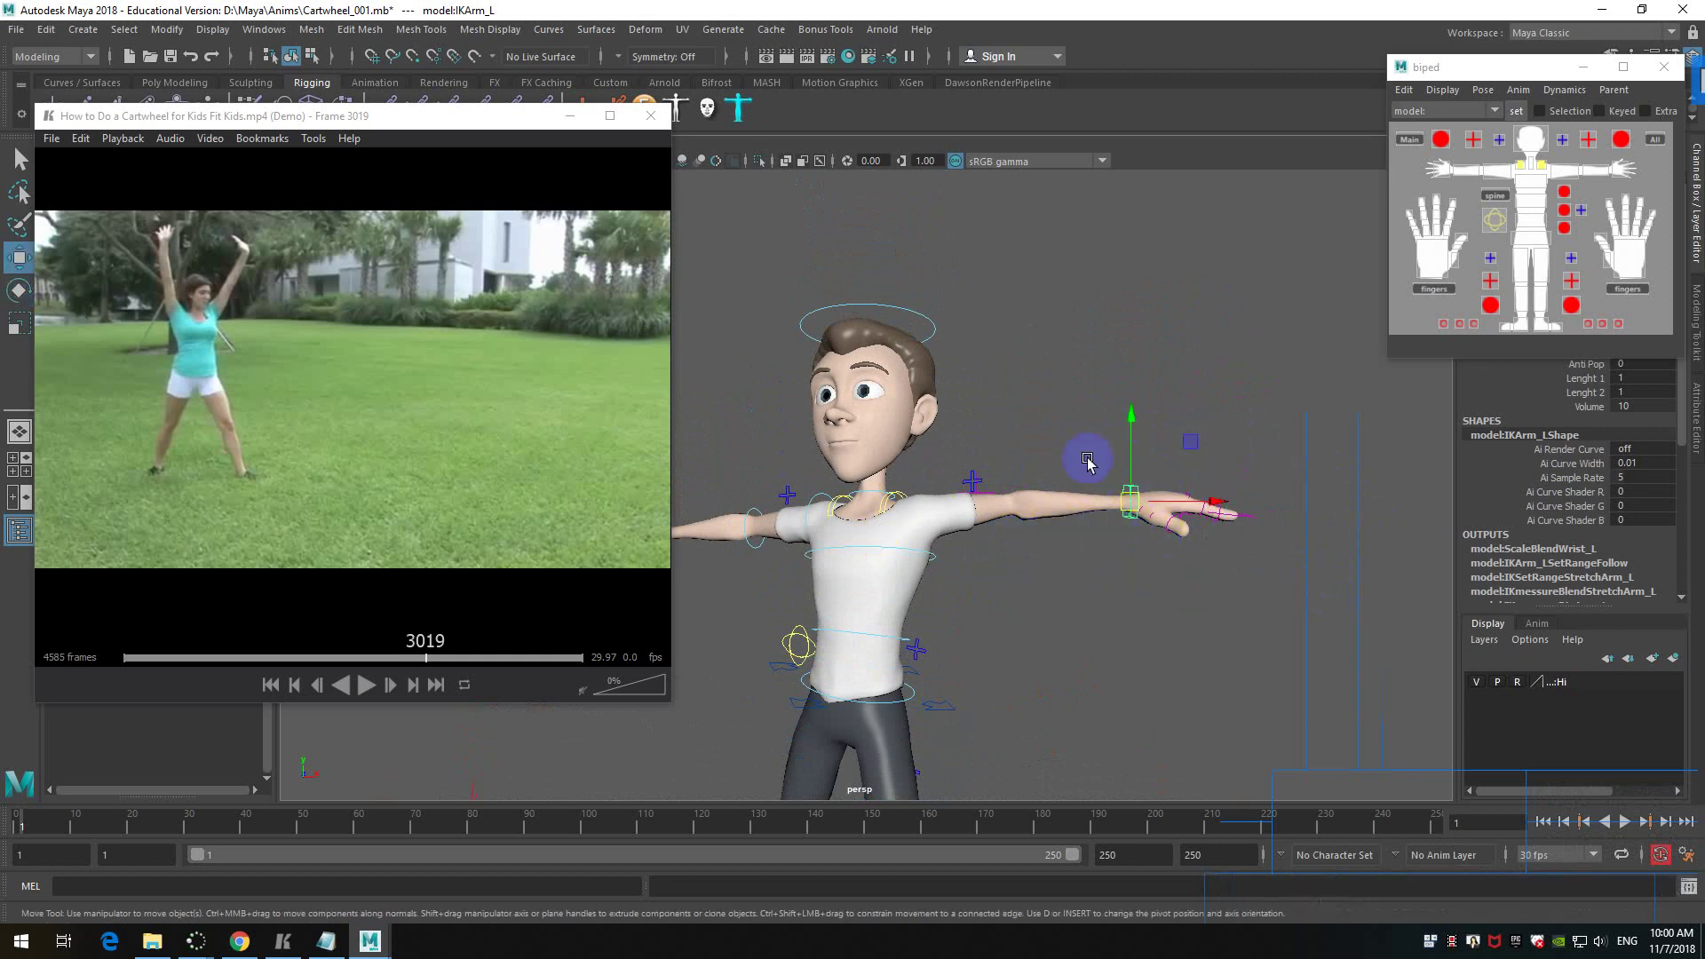
{"action": "left_click_drag", "start_coordinate": [1185, 571], "coordinate": [1156, 615], "text": "alt"}
{"action": "scroll", "coordinate": [1145, 604], "scroll_direction": "up", "scroll_amount": 1, "text": "alt"}
{"action": "left_click_drag", "start_coordinate": [1250, 444], "coordinate": [1131, 238]}
- Rotate the left scapula control upward to lift the shoulder with the raised arm, undoing the extra rotation tried from the side
{"action": "left_click_drag", "start_coordinate": [1142, 449], "coordinate": [1058, 442], "text": "alt"}
{"action": "scroll", "coordinate": [1059, 442], "scroll_direction": "up", "scroll_amount": 3, "text": "alt"}
{"action": "middle_click_drag", "start_coordinate": [1066, 449], "coordinate": [1106, 504], "text": "alt"}
{"action": "scroll", "coordinate": [1106, 504], "scroll_direction": "up", "scroll_amount": 2, "text": "alt"}
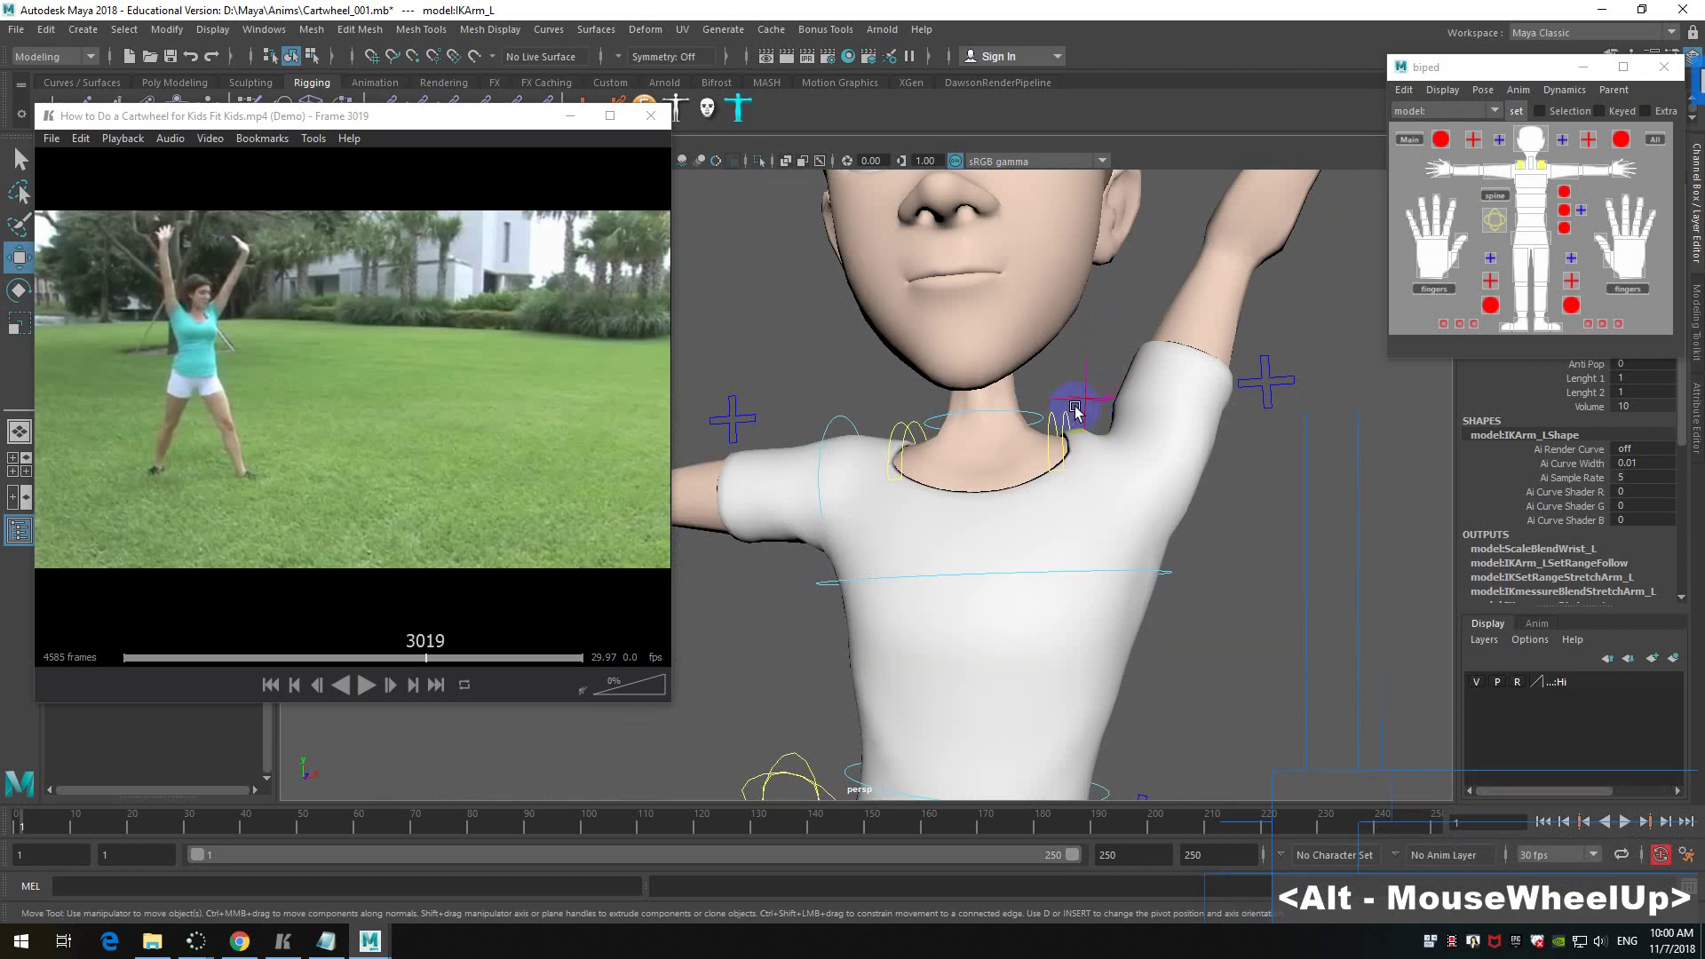
{"action": "left_click", "coordinate": [1059, 448]}
{"action": "key", "text": "w"}
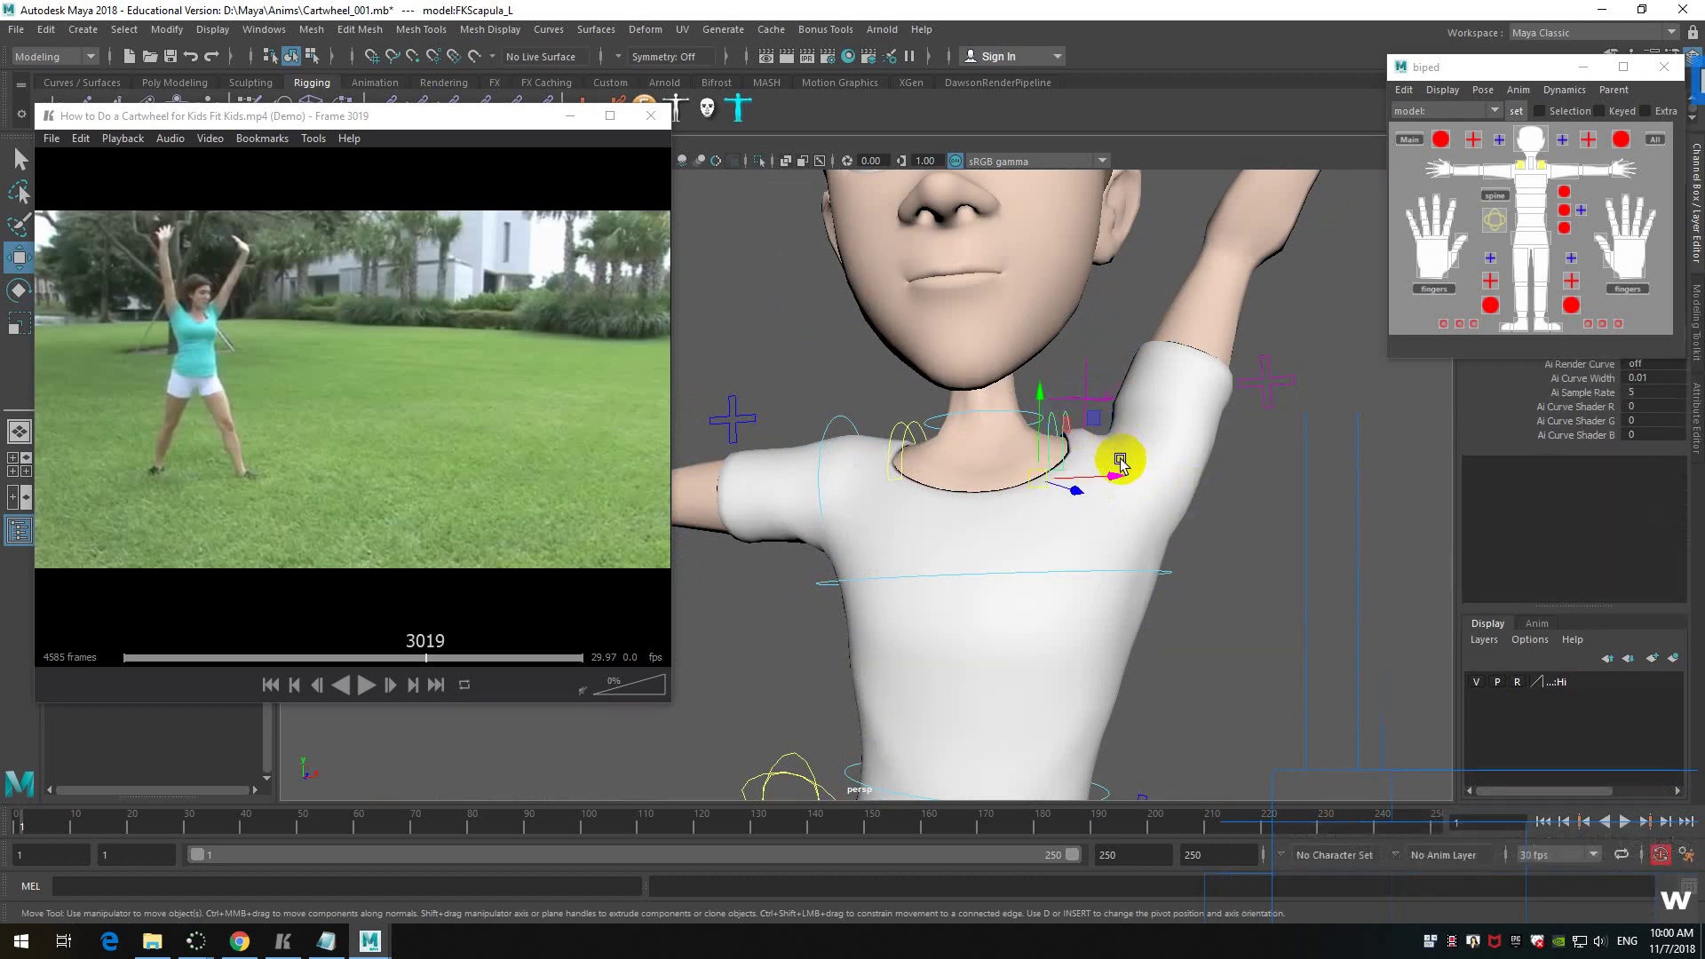
{"action": "key", "text": "e"}
{"action": "left_click_drag", "start_coordinate": [1116, 451], "coordinate": [1115, 414]}
{"action": "left_click_drag", "start_coordinate": [1218, 430], "coordinate": [1070, 441], "text": "alt"}
{"action": "scroll", "coordinate": [838, 601], "scroll_direction": "down", "scroll_amount": 3, "text": "alt"}
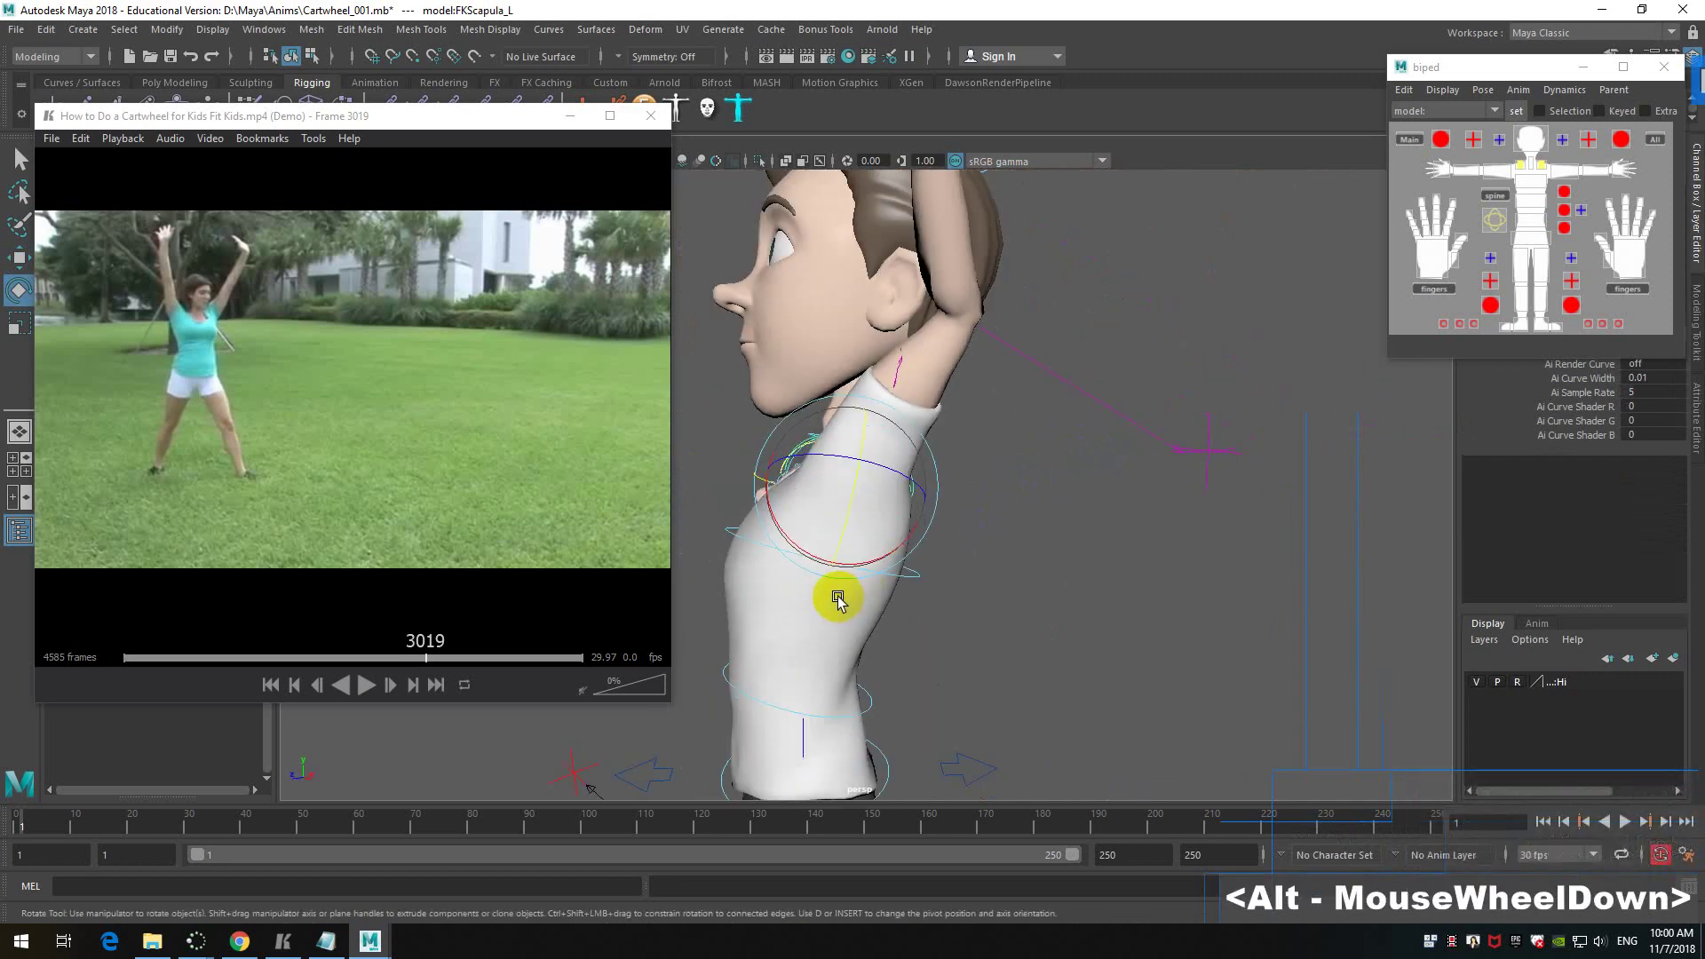
{"action": "left_click_drag", "start_coordinate": [900, 556], "coordinate": [1207, 468]}
{"action": "key", "text": "ctrl+z"}
- Rotate the left IK wrist control so the raised hand's fingers point upward
{"action": "scroll", "coordinate": [1169, 437], "scroll_direction": "down", "scroll_amount": 2, "text": "alt"}
{"action": "left_click", "coordinate": [940, 291]}
{"action": "scroll", "coordinate": [1203, 370], "scroll_direction": "up", "scroll_amount": 2, "text": "alt"}
{"action": "middle_click_drag", "start_coordinate": [1203, 369], "coordinate": [1137, 477], "text": "alt"}
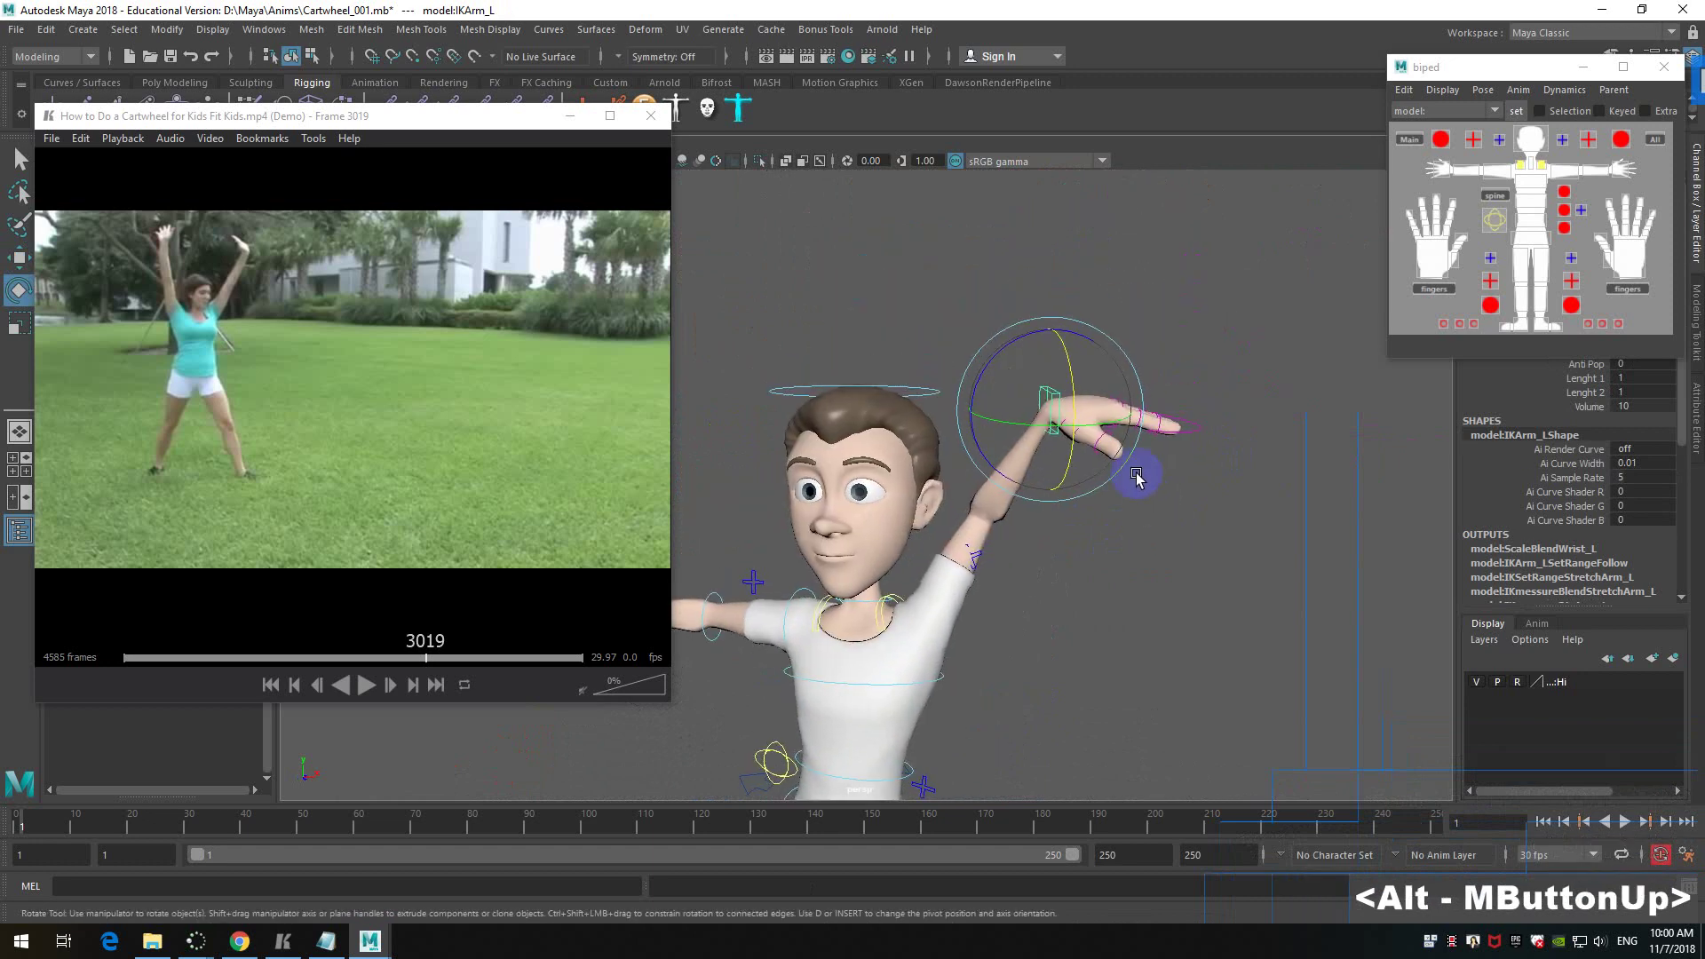
{"action": "left_click_drag", "start_coordinate": [1040, 345], "coordinate": [814, 472]}
{"action": "left_click_drag", "start_coordinate": [1031, 340], "coordinate": [928, 491]}
- Move the left elbow pole vector in the ground plane to correct the raised arm's elbow direction
{"action": "middle_click_drag", "start_coordinate": [928, 491], "coordinate": [1210, 595], "text": "alt"}
{"action": "left_click_drag", "start_coordinate": [1122, 565], "coordinate": [1104, 487], "text": "alt"}
{"action": "left_click", "coordinate": [1204, 558]}
{"action": "scroll", "coordinate": [1104, 486], "scroll_direction": "down", "scroll_amount": 2, "text": "alt"}
{"action": "key", "text": "w"}
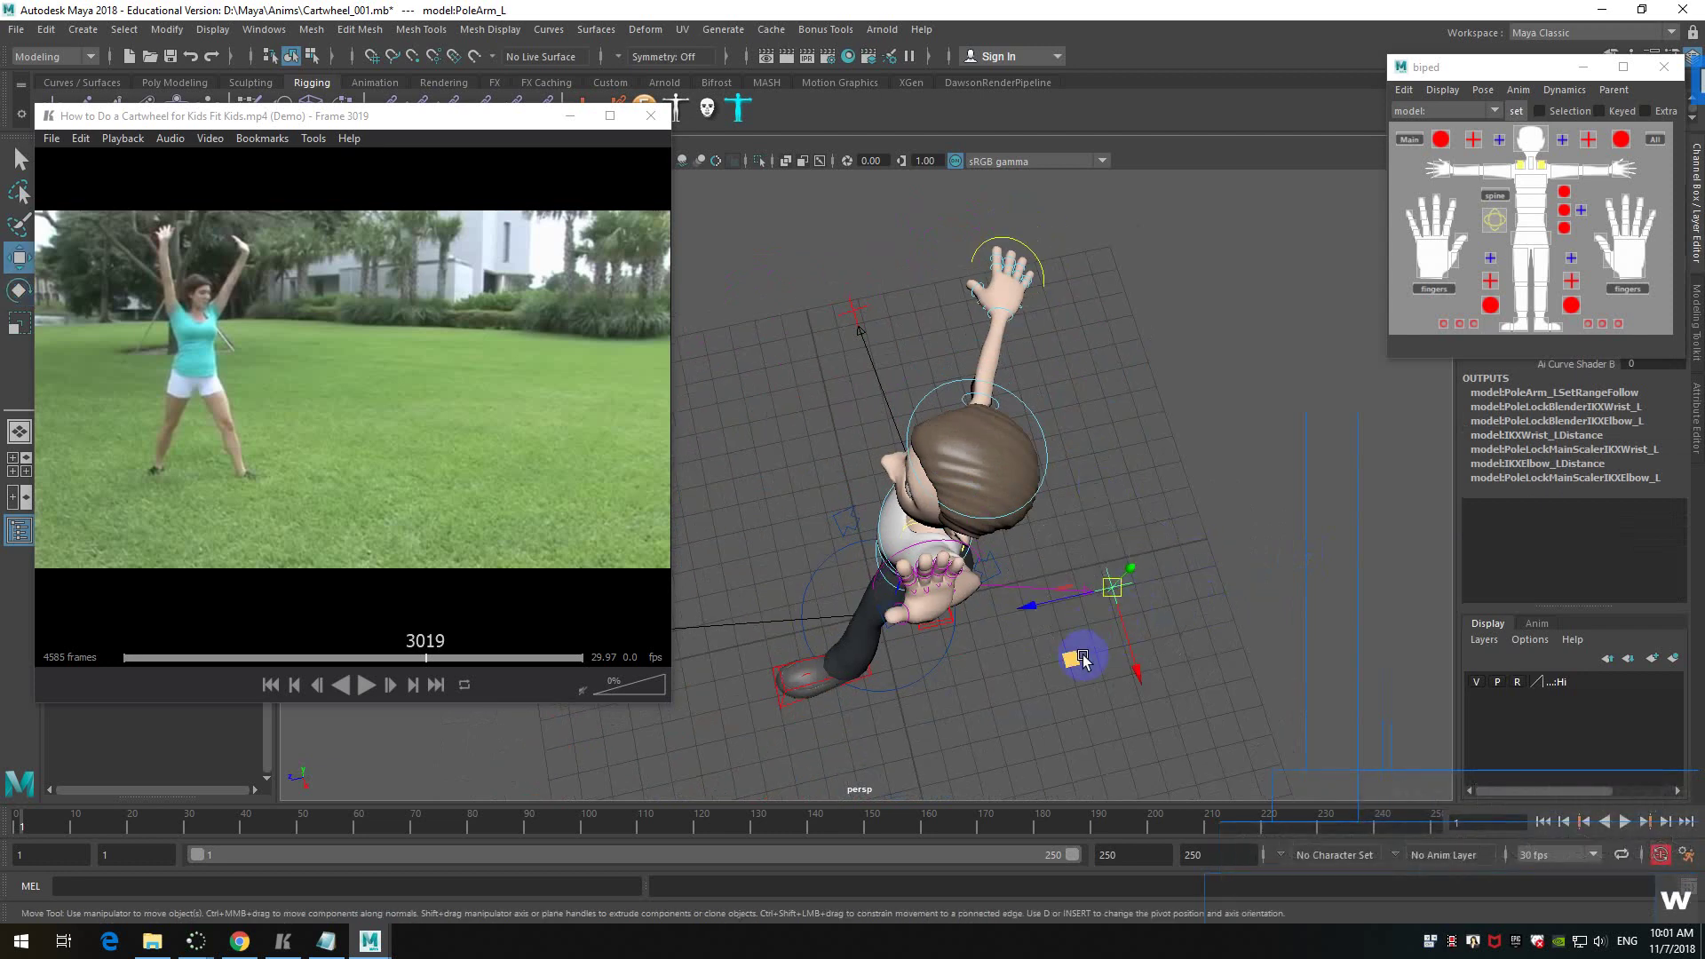
{"action": "left_click_drag", "start_coordinate": [1078, 655], "coordinate": [1015, 708]}
- Refine the left wrist control's rotation so the raised hand tilts in line with the forearm
{"action": "left_click_drag", "start_coordinate": [926, 756], "coordinate": [1080, 244], "text": "alt"}
{"action": "scroll", "coordinate": [1153, 435], "scroll_direction": "up", "scroll_amount": 2, "text": "alt"}
{"action": "left_click", "coordinate": [1001, 320]}
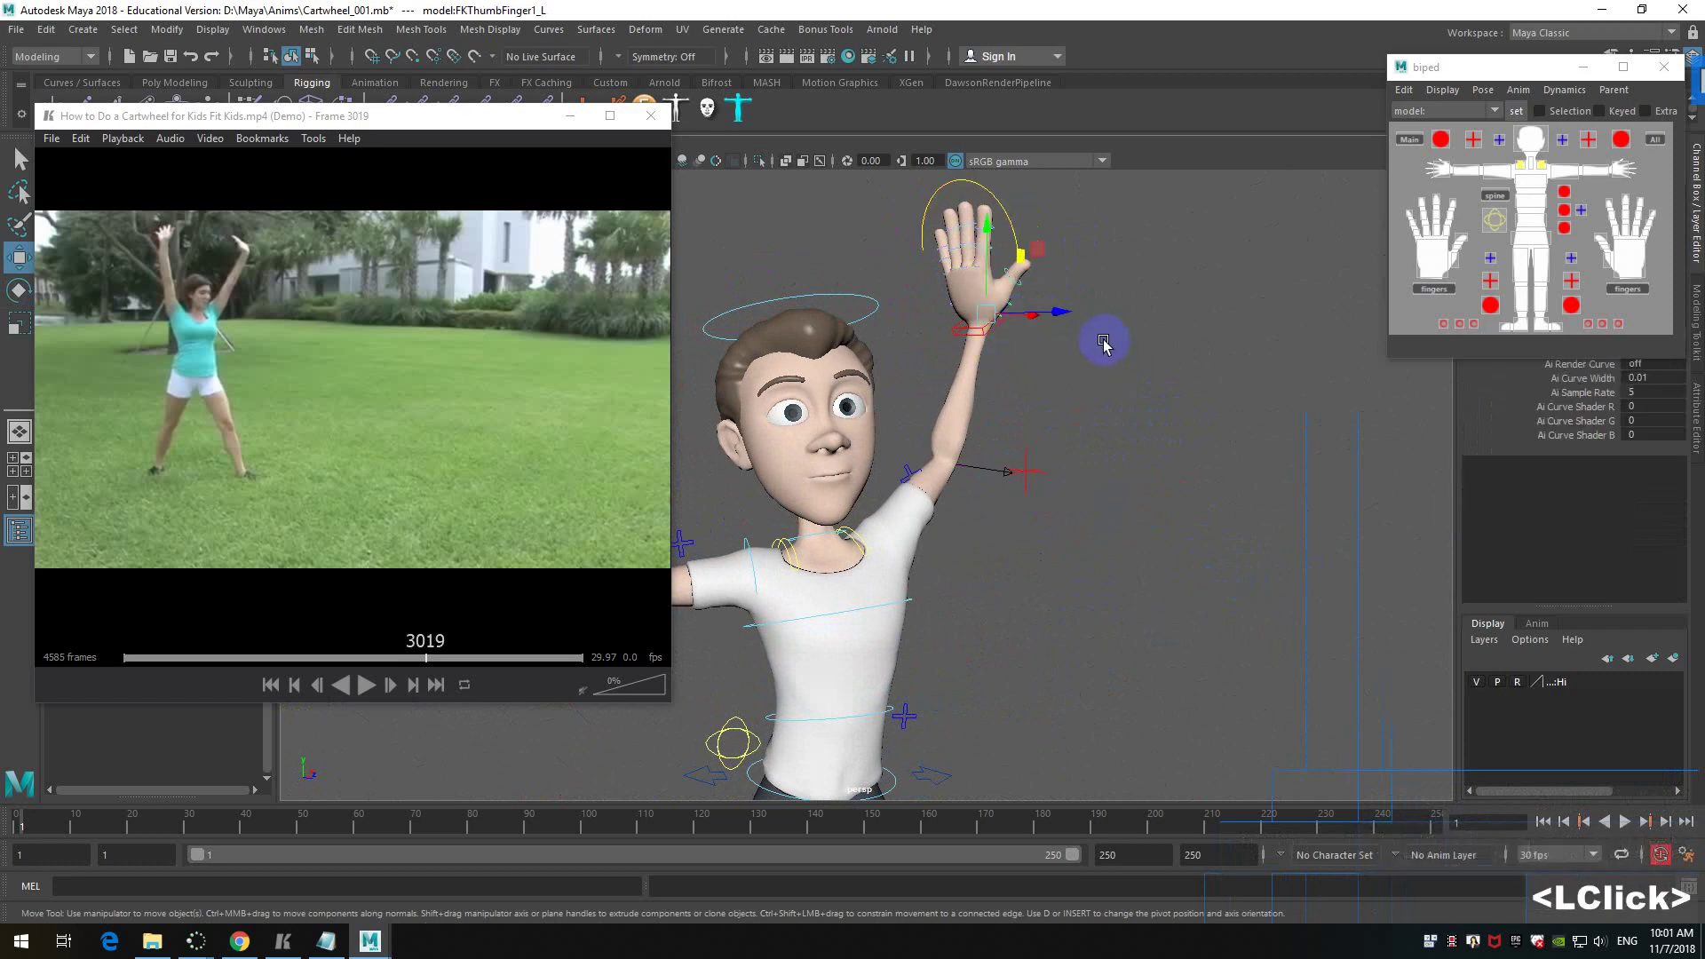
{"action": "left_click", "coordinate": [999, 321]}
{"action": "mouse_move", "coordinate": [1094, 359]}
{"action": "left_mouse_down", "text": "alt"}
{"action": "mouse_move", "coordinate": [1127, 376]}
{"action": "mouse_move", "coordinate": [1114, 384]}
{"action": "left_mouse_up", "text": "alt"}
{"action": "middle_click_drag", "start_coordinate": [1114, 384], "coordinate": [1116, 391], "text": "alt"}
{"action": "left_click_drag", "start_coordinate": [1116, 392], "coordinate": [1084, 413], "text": "alt"}
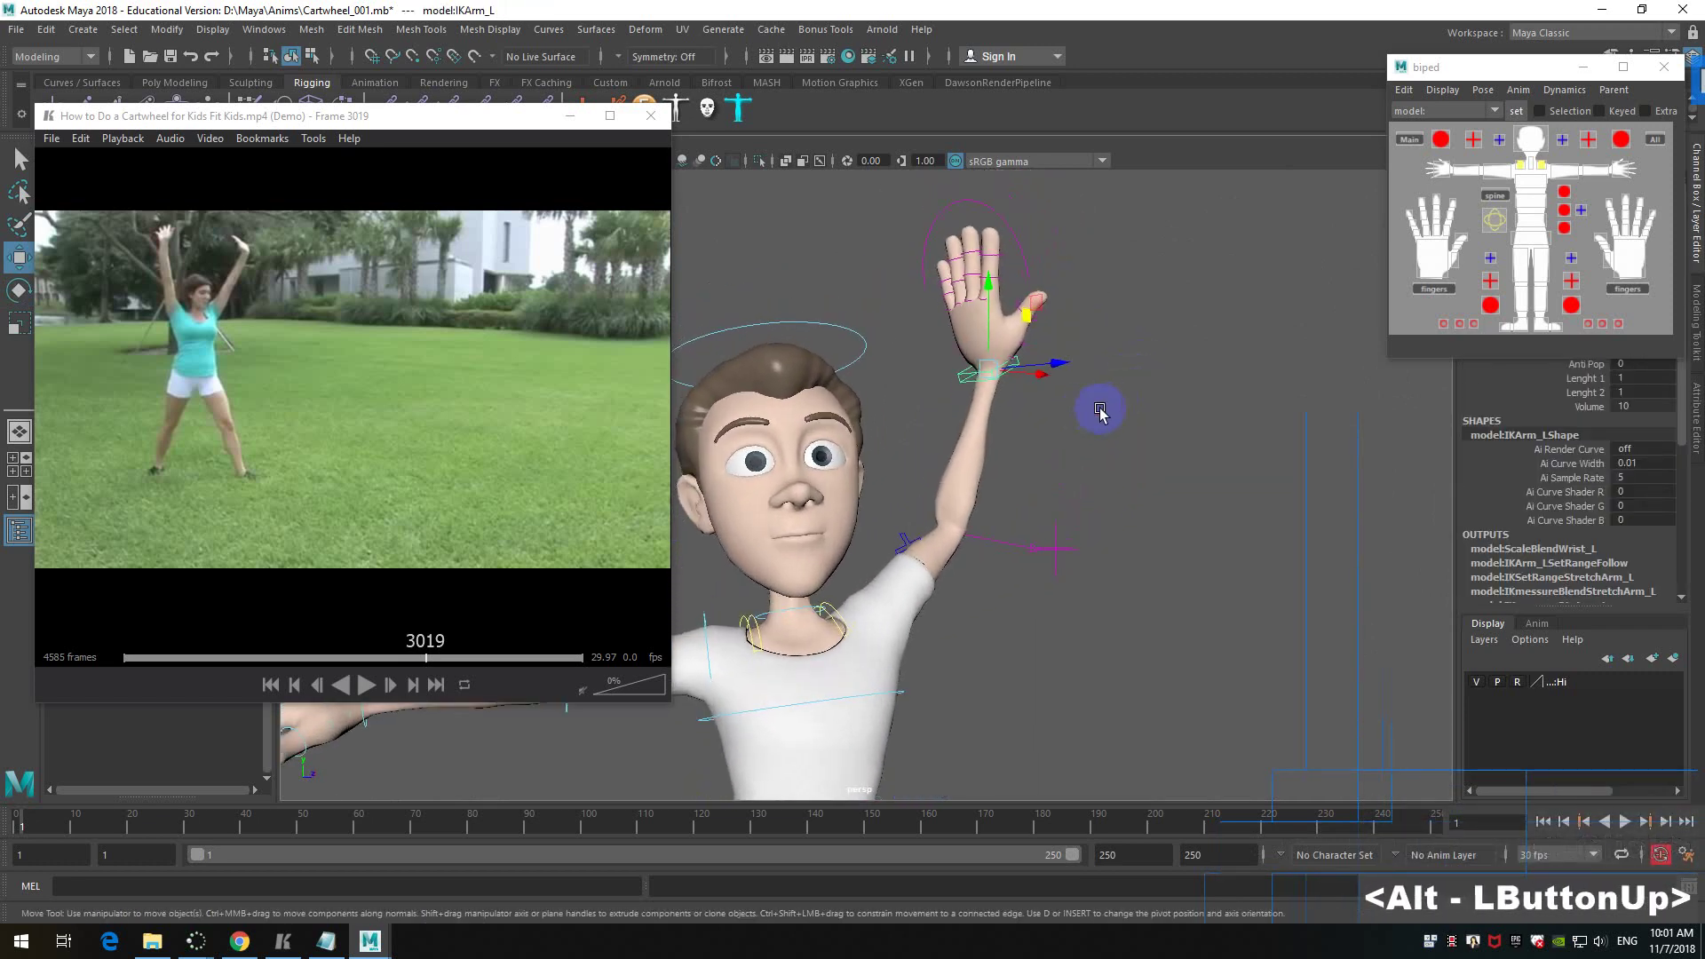
{"action": "key", "text": "e"}
{"action": "left_click_drag", "start_coordinate": [1029, 377], "coordinate": [999, 369]}
{"action": "left_click_drag", "start_coordinate": [943, 308], "coordinate": [929, 324]}
- Rotate the head control to level the head and turn the face toward the cartwheel direction
{"action": "left_click_drag", "start_coordinate": [1102, 404], "coordinate": [1013, 366], "text": "alt"}
{"action": "scroll", "coordinate": [1019, 368], "scroll_direction": "down", "scroll_amount": 3}
{"action": "middle_click_drag", "start_coordinate": [1021, 371], "coordinate": [1068, 417], "text": "alt"}
{"action": "left_click_drag", "start_coordinate": [1068, 417], "coordinate": [1123, 391], "text": "alt"}
{"action": "middle_click_drag", "start_coordinate": [1152, 342], "coordinate": [1043, 495], "text": "alt"}
{"action": "left_click", "coordinate": [776, 335], "text": "alt"}
{"action": "left_click", "coordinate": [815, 361]}
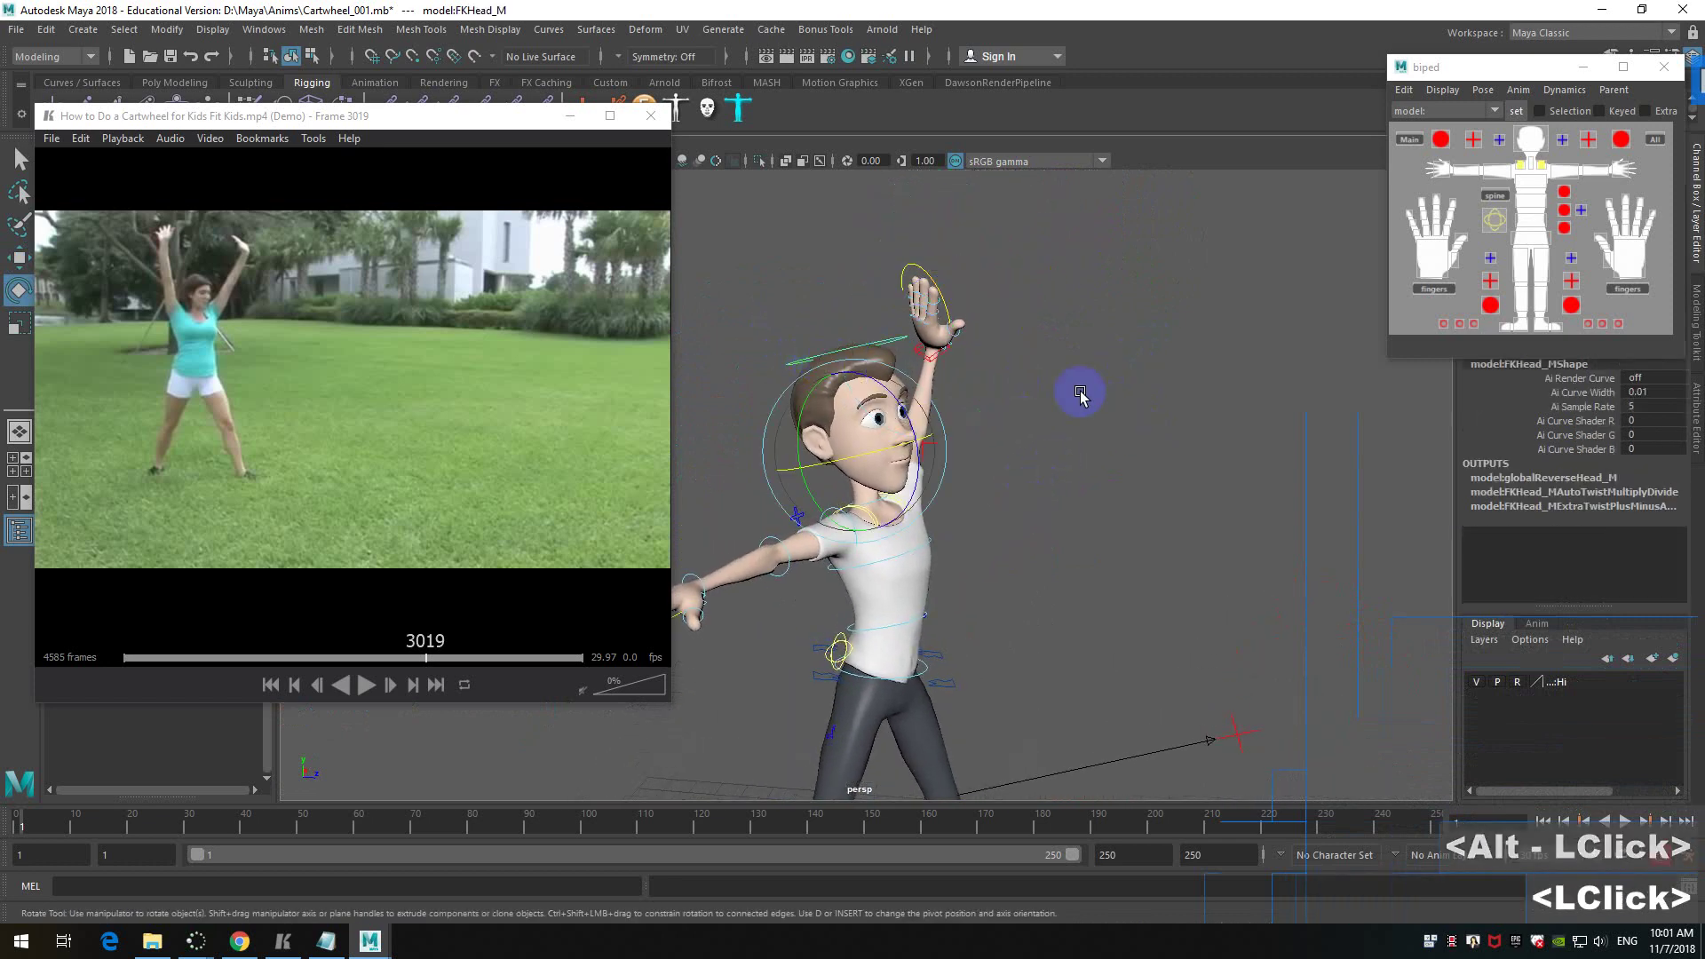
{"action": "left_click_drag", "start_coordinate": [907, 420], "coordinate": [911, 440]}
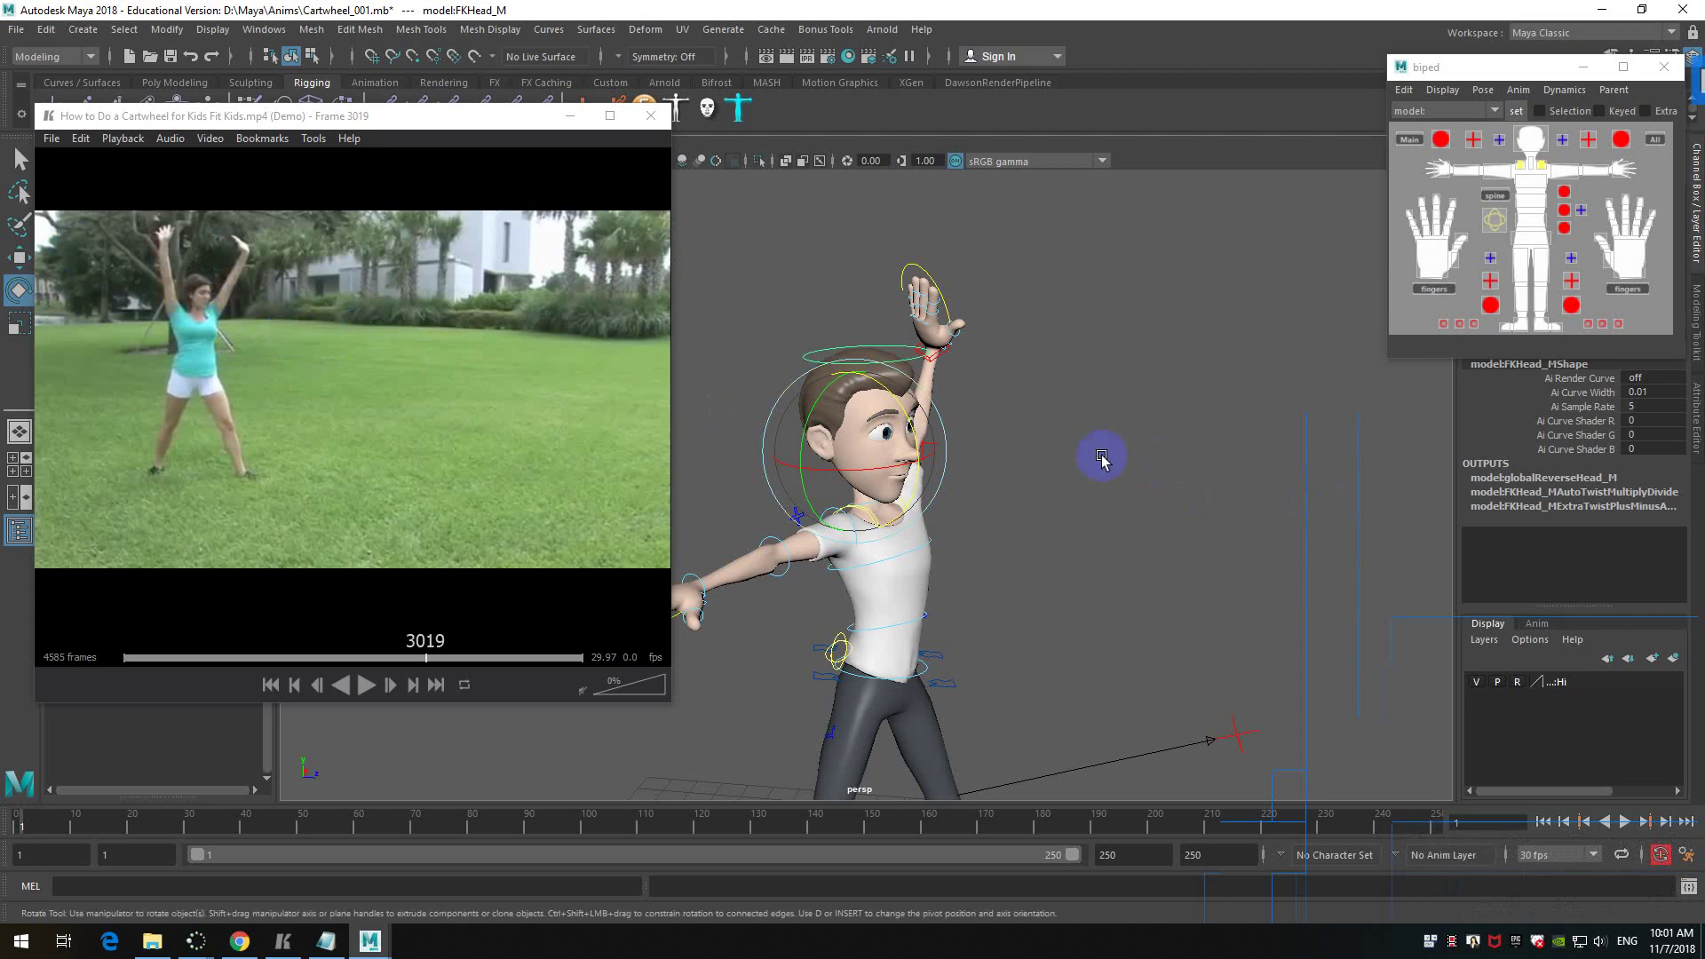
- Rotate the neck control forward from the side view
{"action": "left_click_drag", "start_coordinate": [1101, 457], "coordinate": [1085, 445], "text": "alt"}
{"action": "scroll", "coordinate": [1054, 445], "scroll_direction": "up", "scroll_amount": 2, "text": "alt"}
{"action": "middle_click_drag", "start_coordinate": [1054, 445], "coordinate": [1154, 447], "text": "alt"}
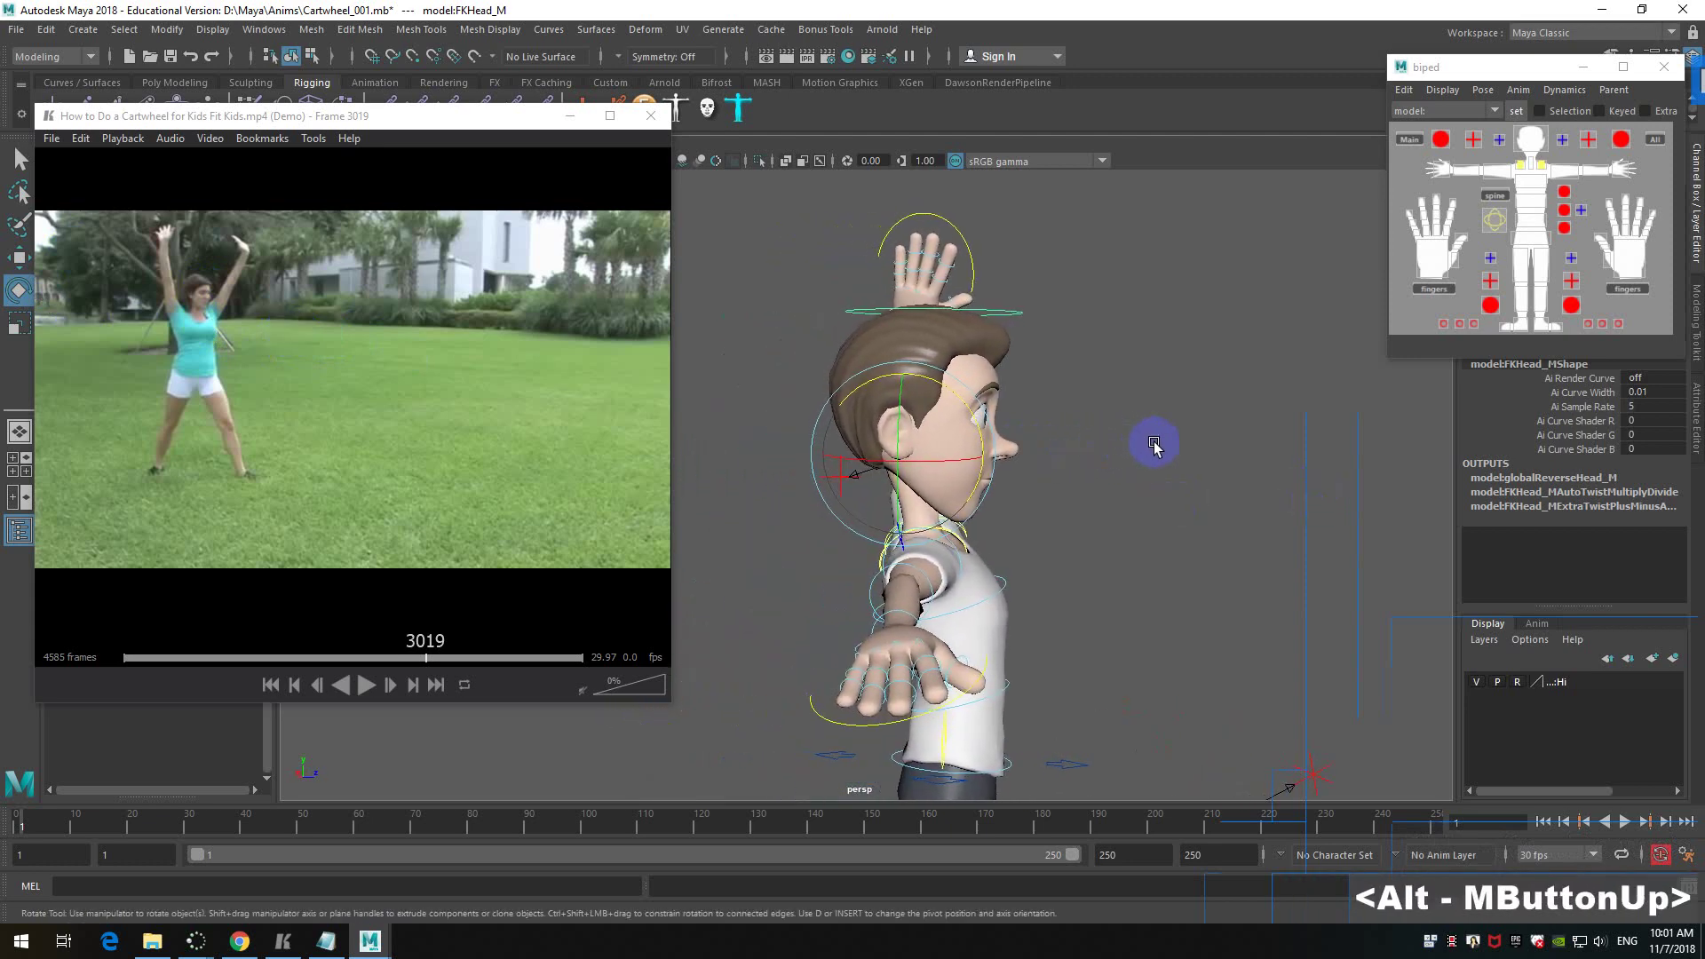
{"action": "scroll", "coordinate": [1169, 496], "scroll_direction": "up", "scroll_amount": 1}
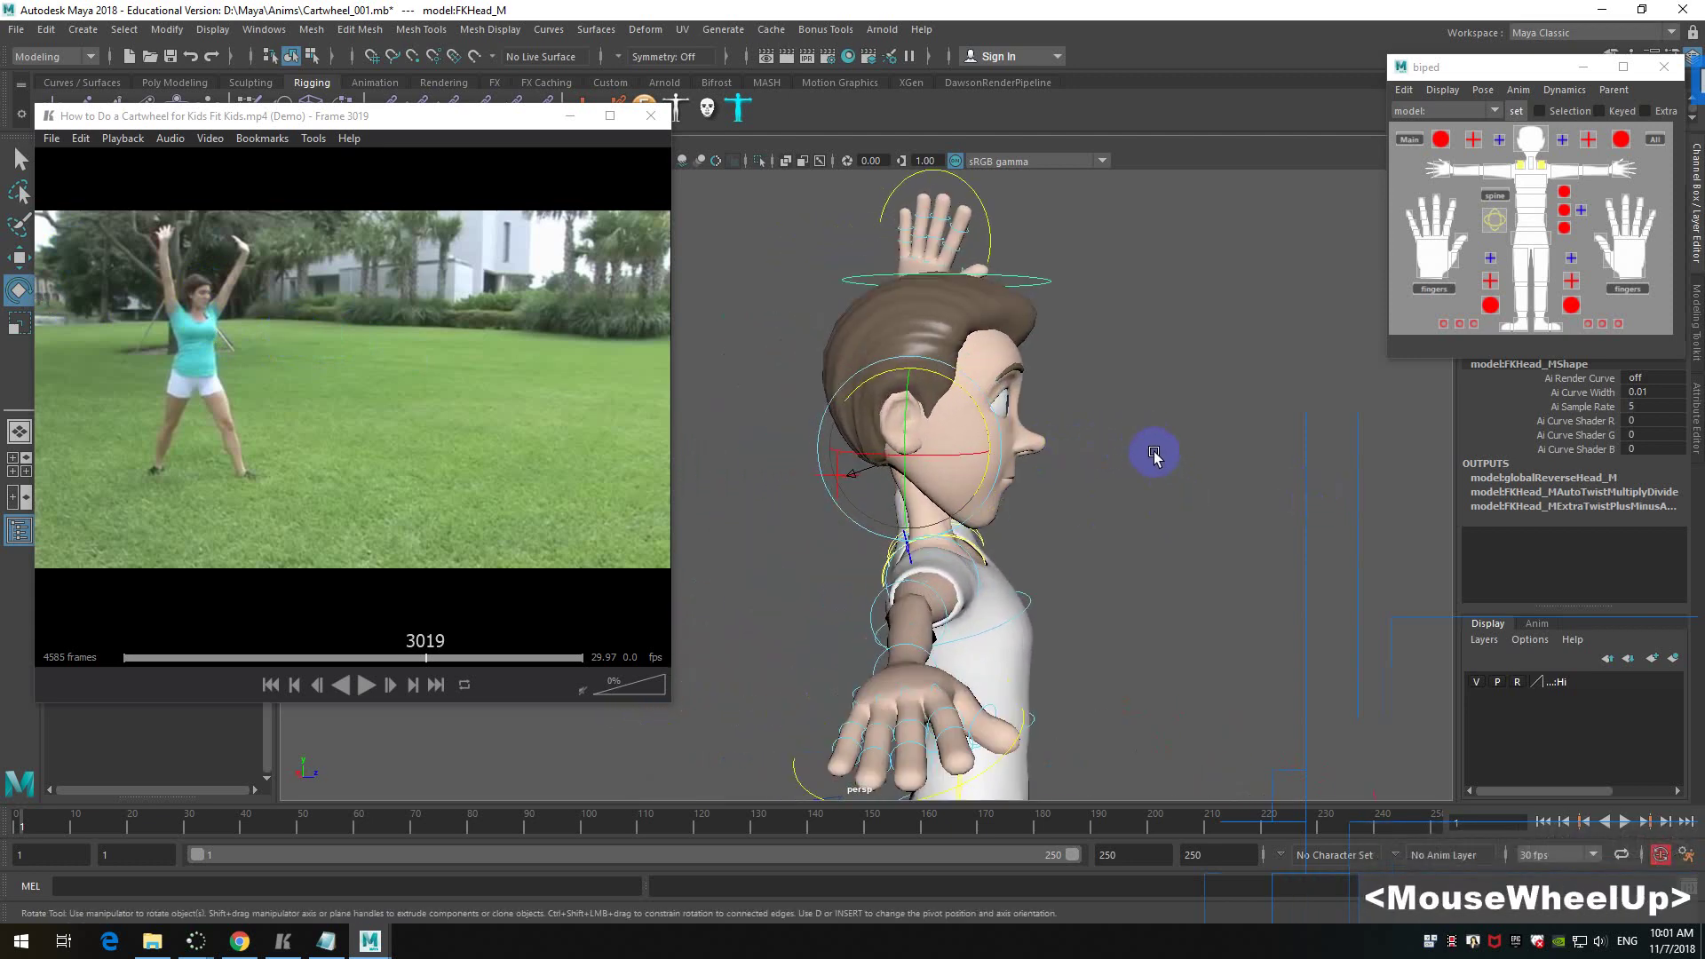
{"action": "left_click", "coordinate": [1262, 367]}
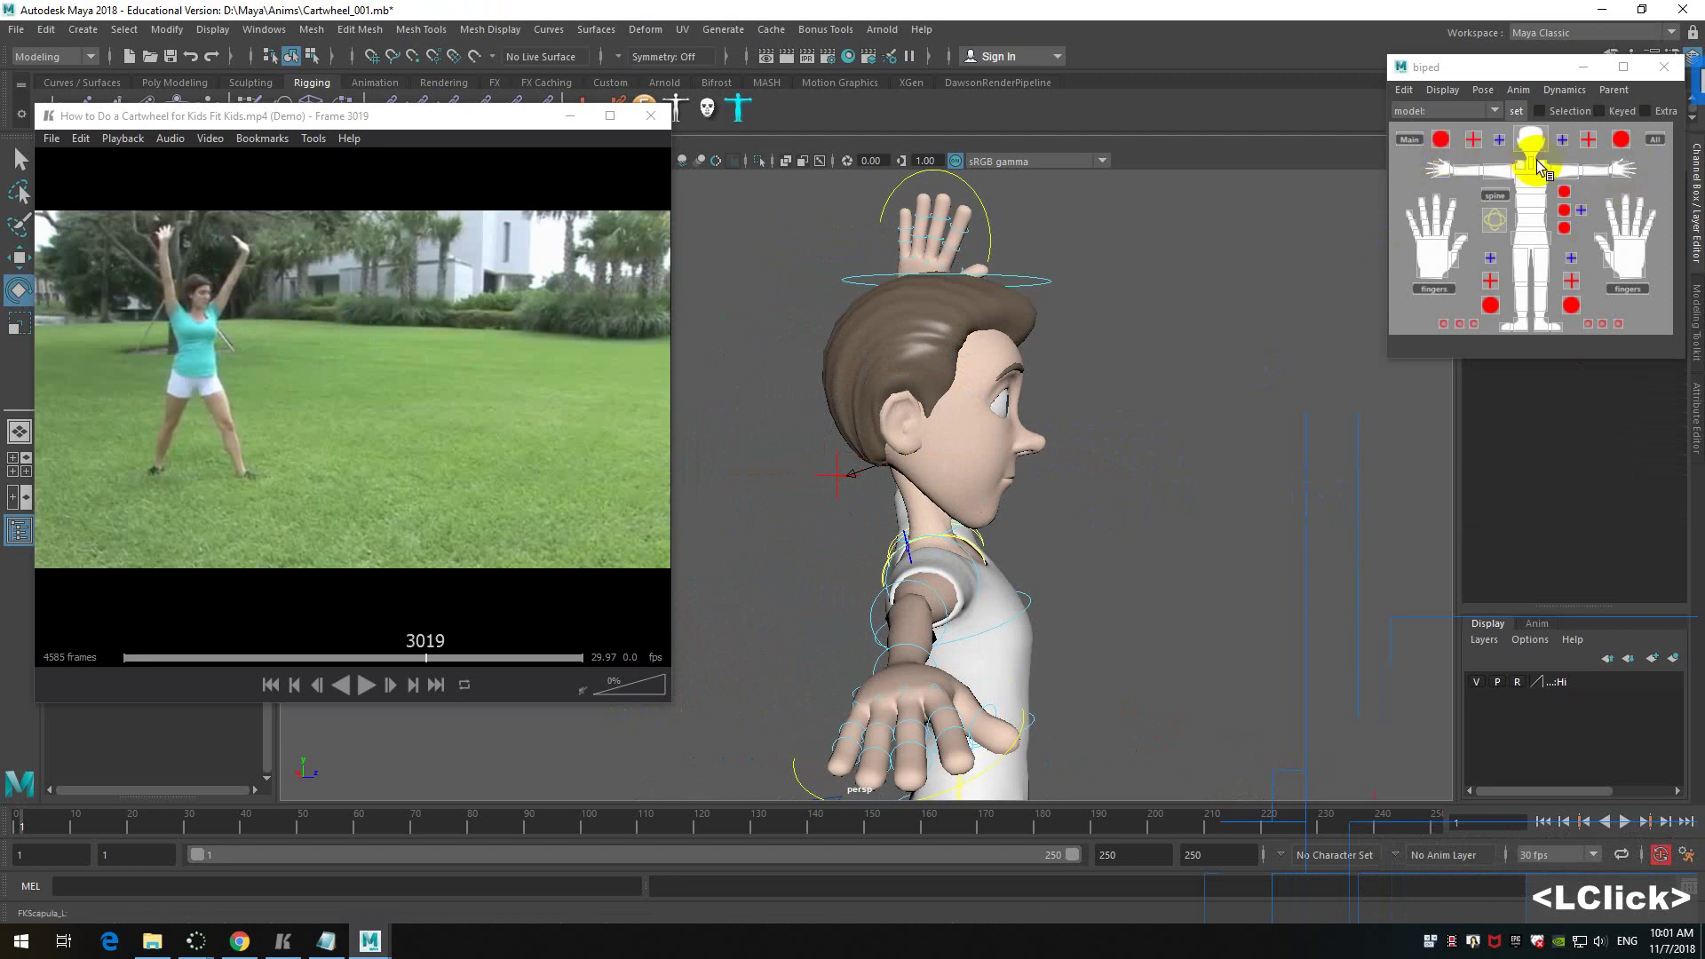
{"action": "left_click_drag", "start_coordinate": [1054, 678], "coordinate": [961, 552], "text": "alt"}
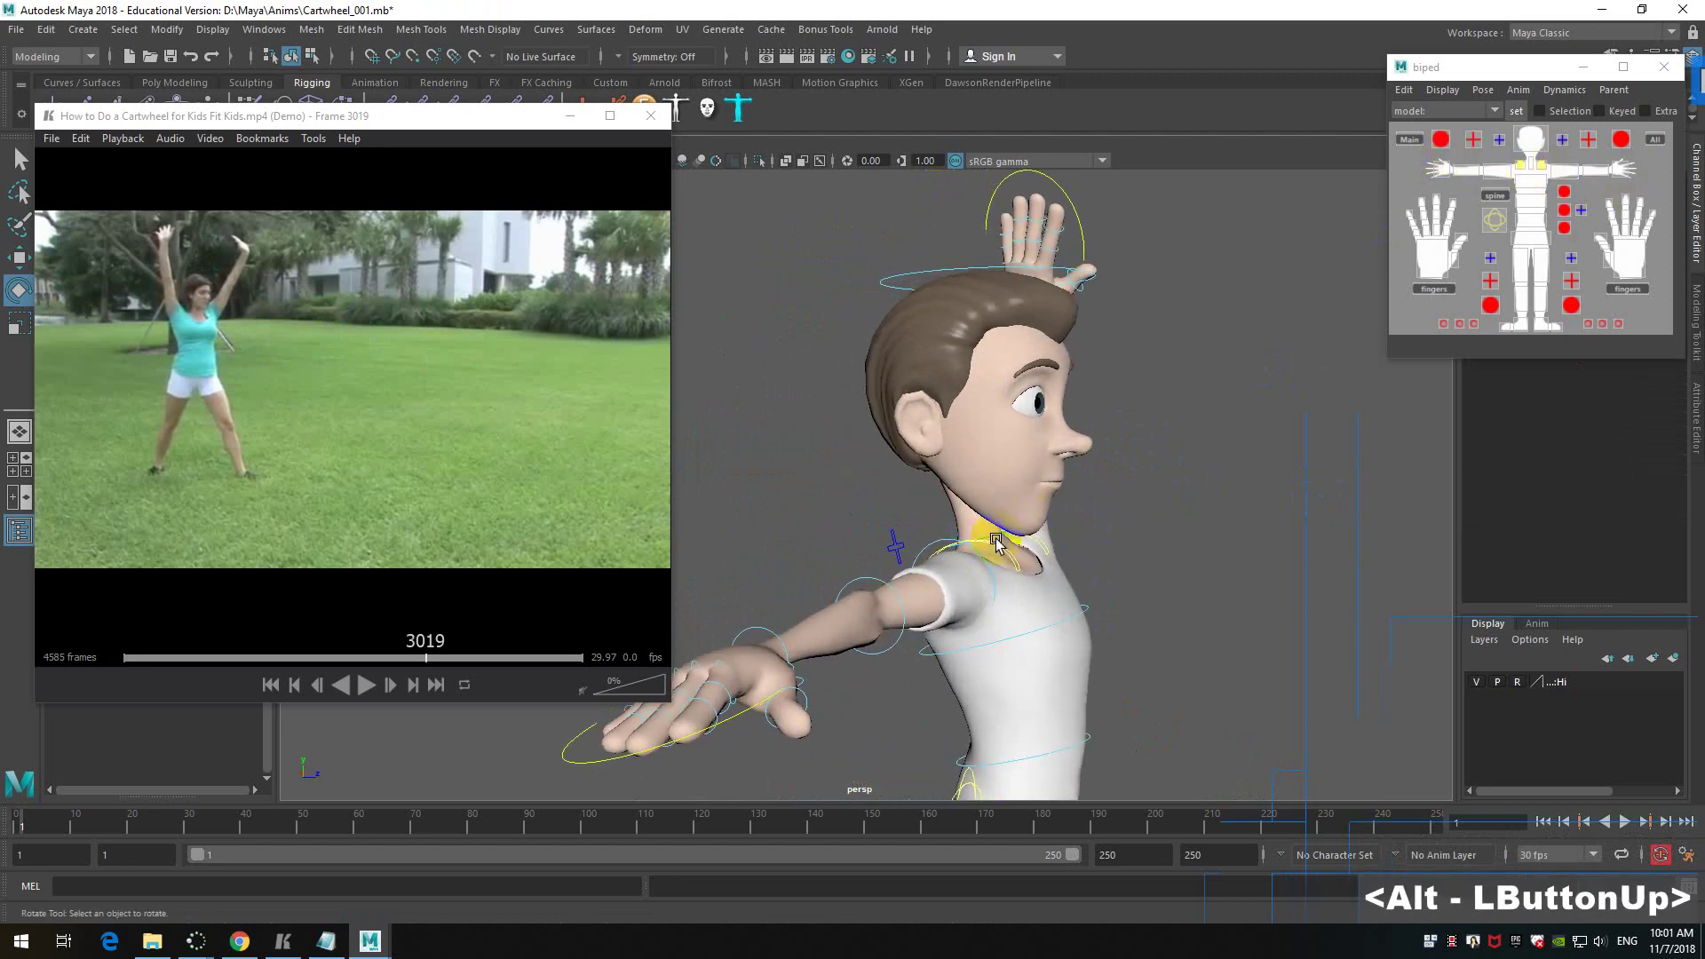
{"action": "left_click", "coordinate": [996, 538]}
{"action": "left_click_drag", "start_coordinate": [1043, 509], "coordinate": [1063, 520]}
{"action": "left_click_drag", "start_coordinate": [1062, 519], "coordinate": [1100, 343], "text": "alt"}
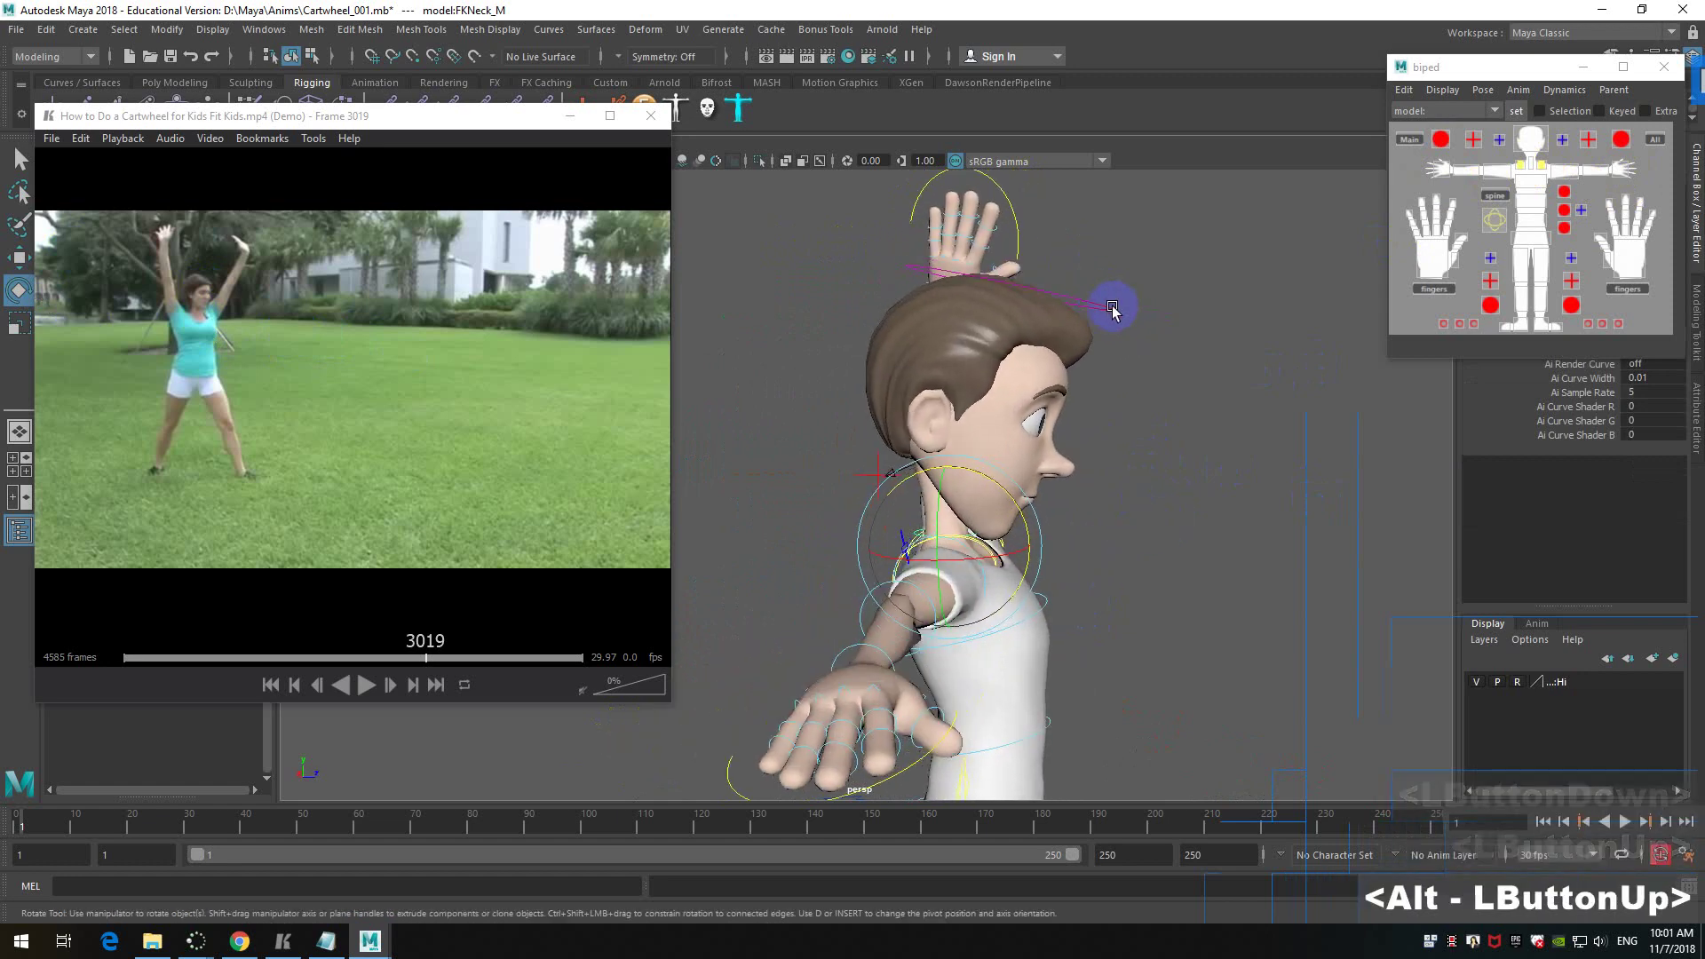
- Tilt the head control back up to level the gaze, and fine-tune the neck rotation with it
{"action": "left_click", "coordinate": [1070, 482]}
{"action": "left_click_drag", "start_coordinate": [1020, 418], "coordinate": [1023, 411]}
{"action": "left_click", "coordinate": [1104, 550]}
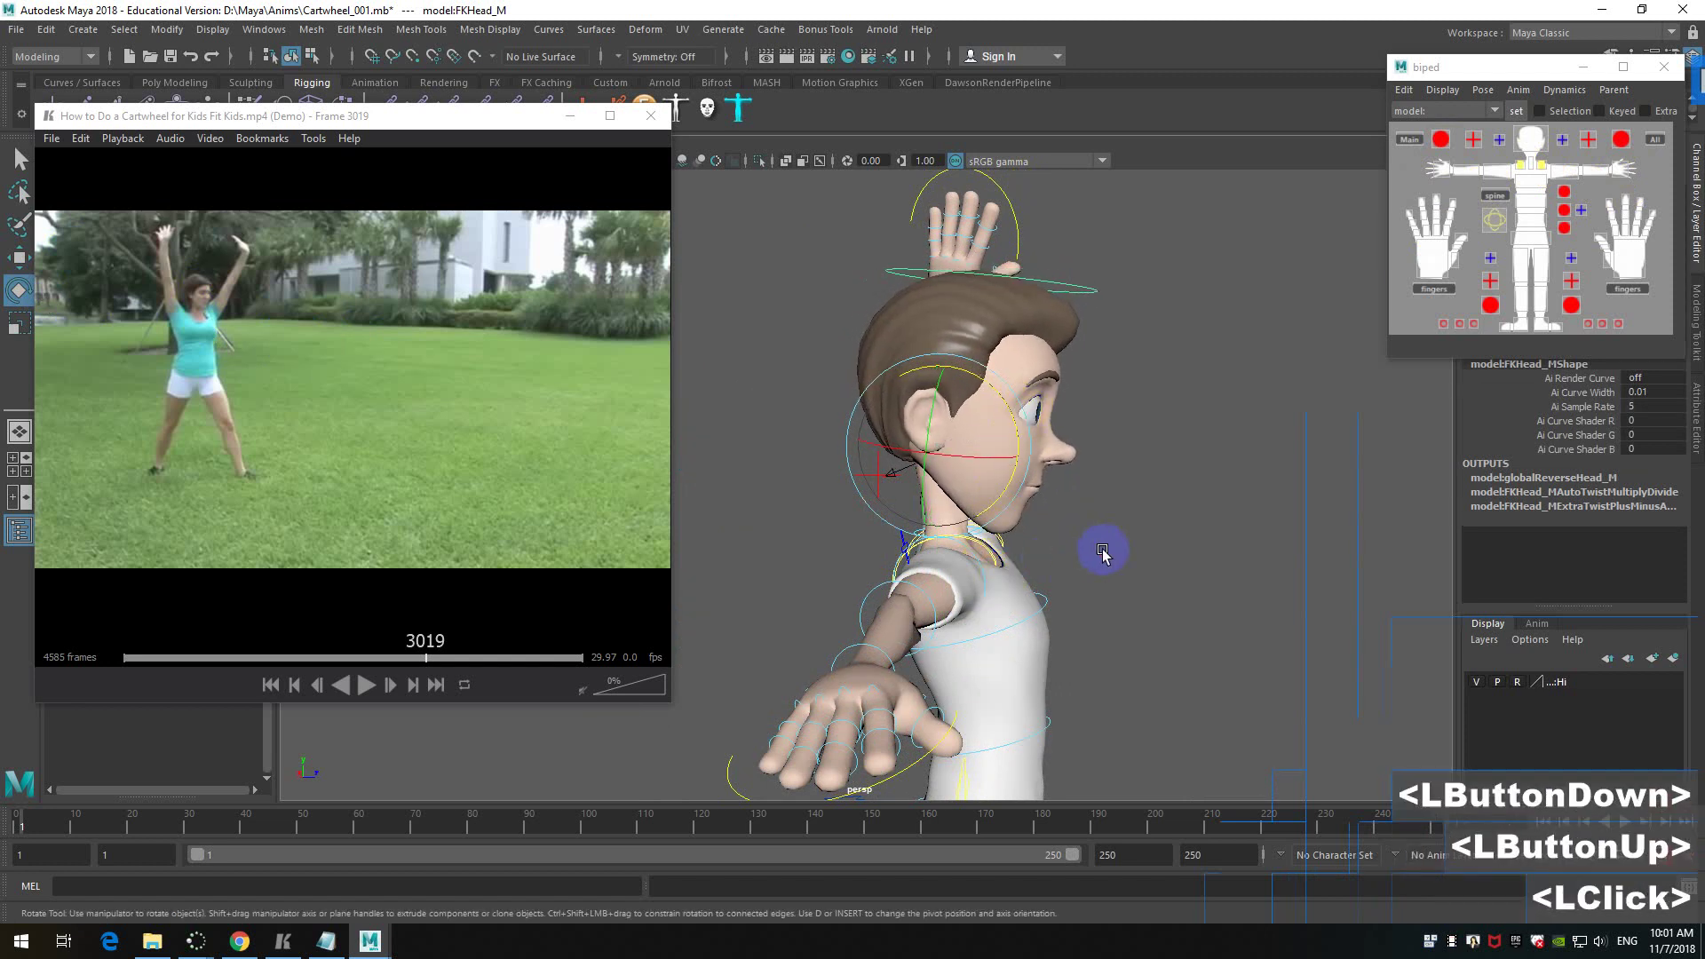
{"action": "left_click", "coordinate": [970, 533]}
{"action": "left_click_drag", "start_coordinate": [999, 524], "coordinate": [1022, 501]}
{"action": "left_click", "coordinate": [1089, 293]}
{"action": "left_click", "coordinate": [1134, 323]}
- Rotate the right shoulder control to raise the right arm diagonally overhead
{"action": "left_click_drag", "start_coordinate": [1134, 323], "coordinate": [1112, 466], "text": "alt"}
{"action": "scroll", "coordinate": [1108, 491], "scroll_direction": "down", "scroll_amount": 5, "text": "alt"}
{"action": "middle_click_drag", "start_coordinate": [1107, 491], "coordinate": [1135, 396], "text": "alt"}
{"action": "left_click_drag", "start_coordinate": [1134, 396], "coordinate": [933, 400], "text": "alt"}
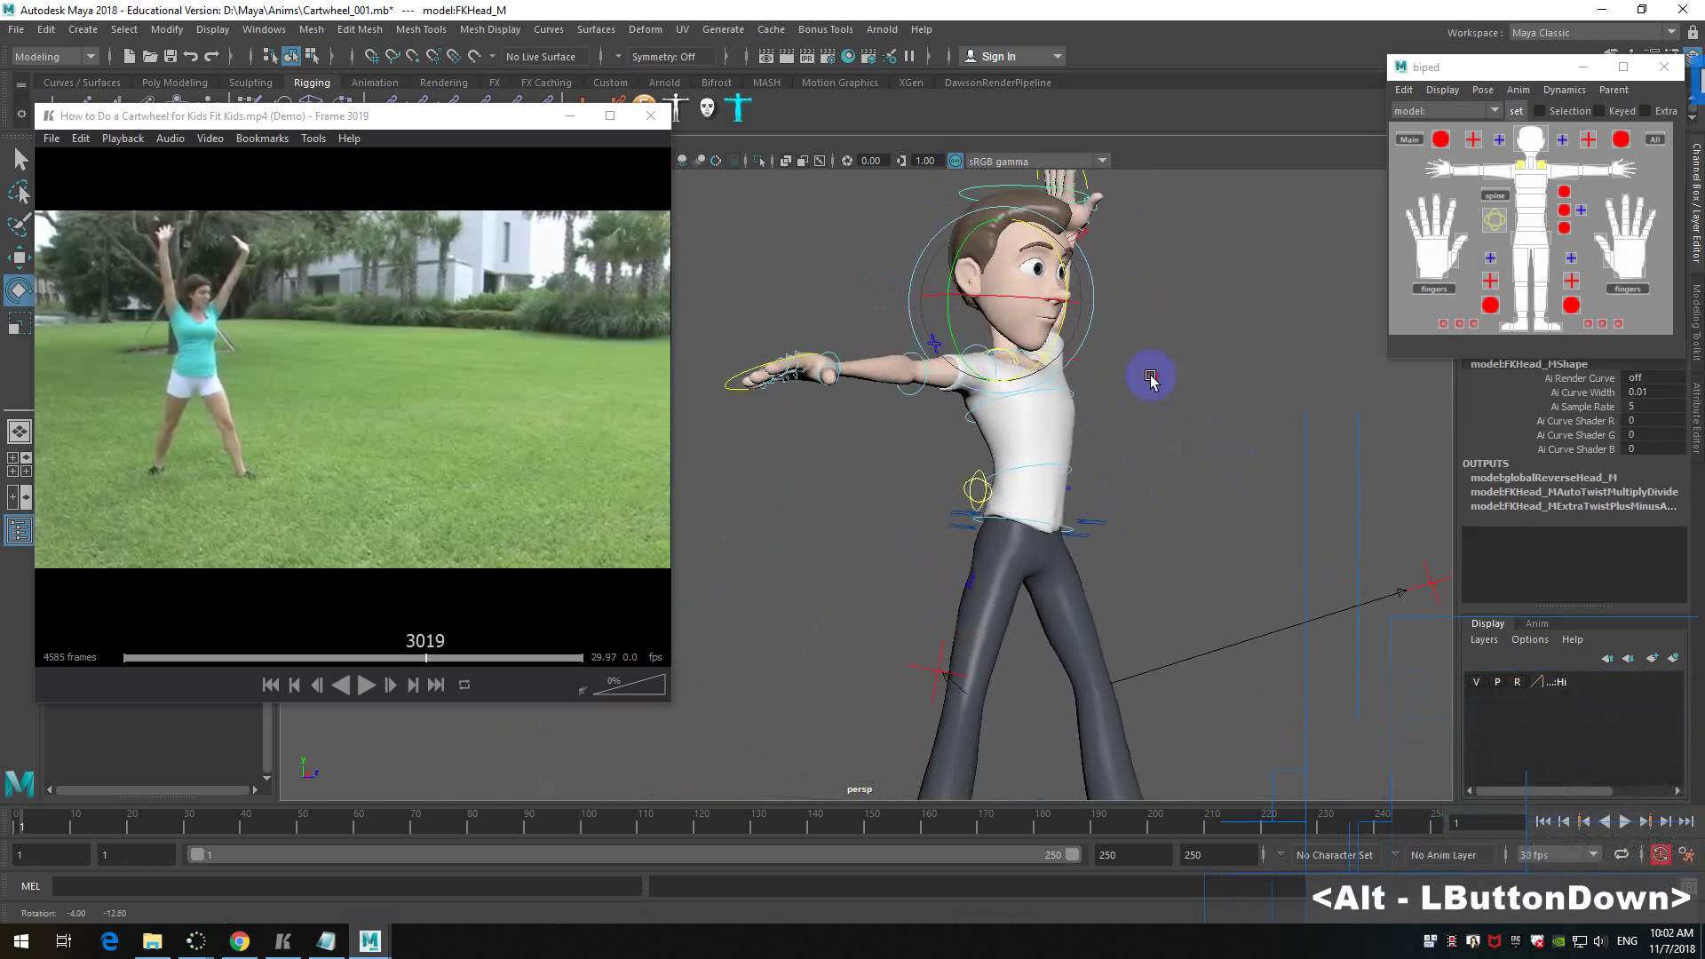
{"action": "left_click", "coordinate": [916, 372]}
{"action": "scroll", "coordinate": [933, 399], "scroll_direction": "up", "scroll_amount": 3, "text": "alt"}
{"action": "middle_click_drag", "start_coordinate": [933, 399], "coordinate": [999, 498], "text": "alt"}
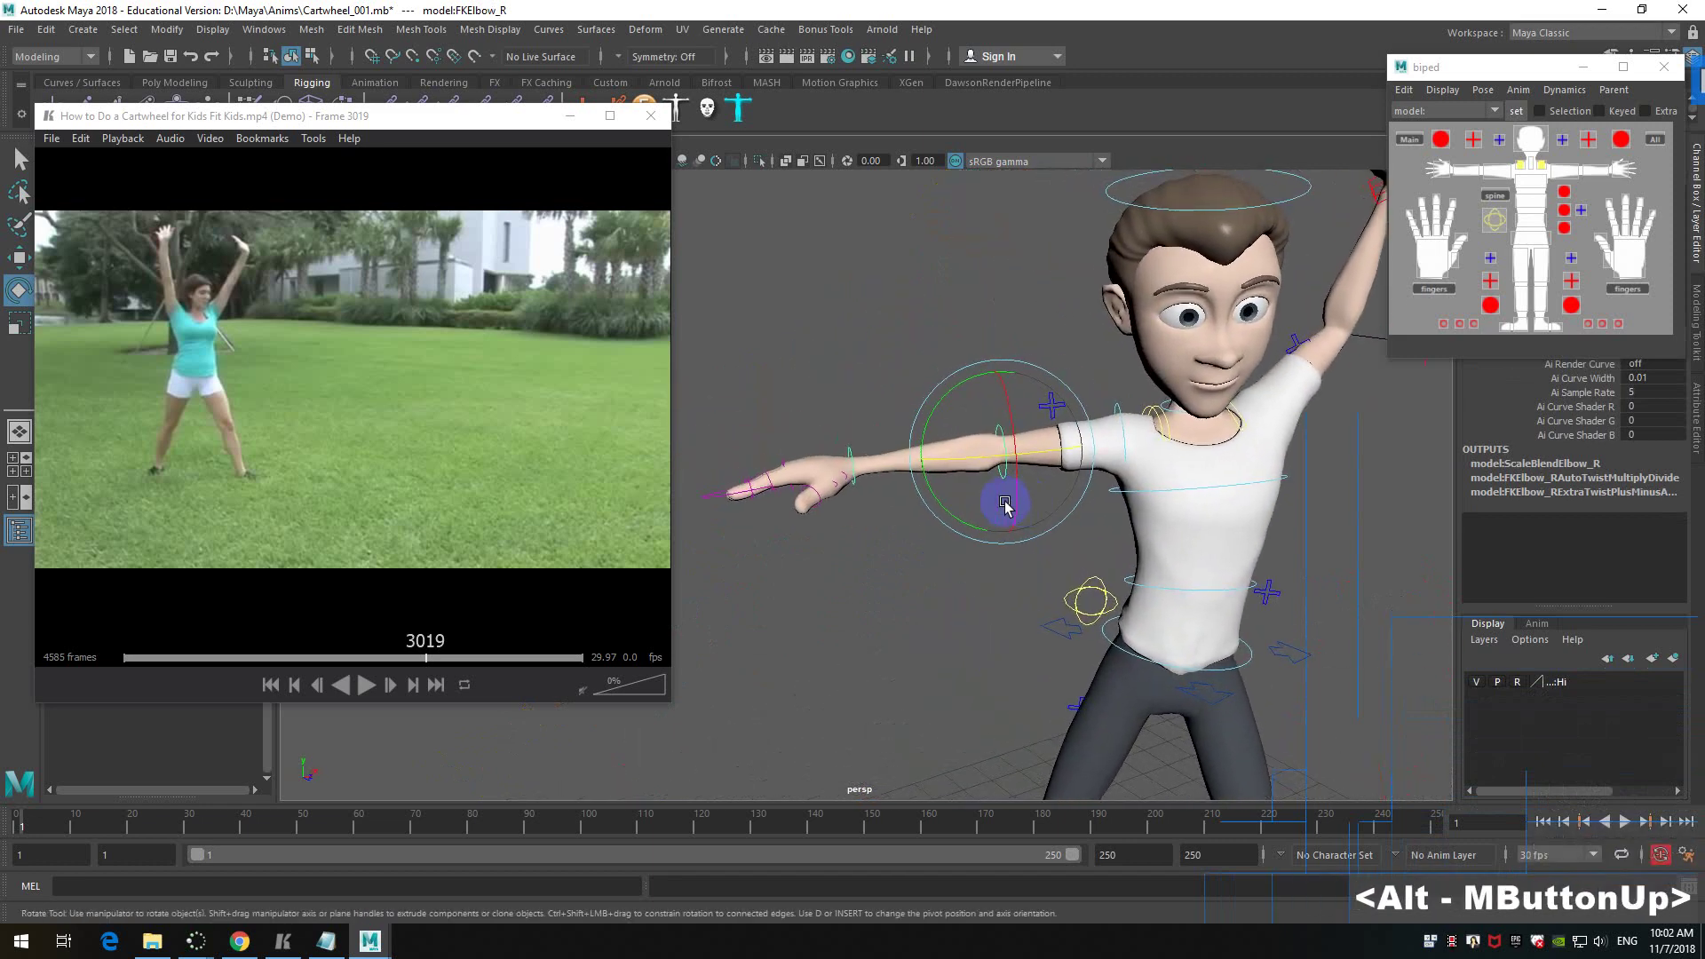
{"action": "left_click_drag", "start_coordinate": [999, 498], "coordinate": [995, 497], "text": "alt"}
{"action": "left_click", "coordinate": [1108, 407]}
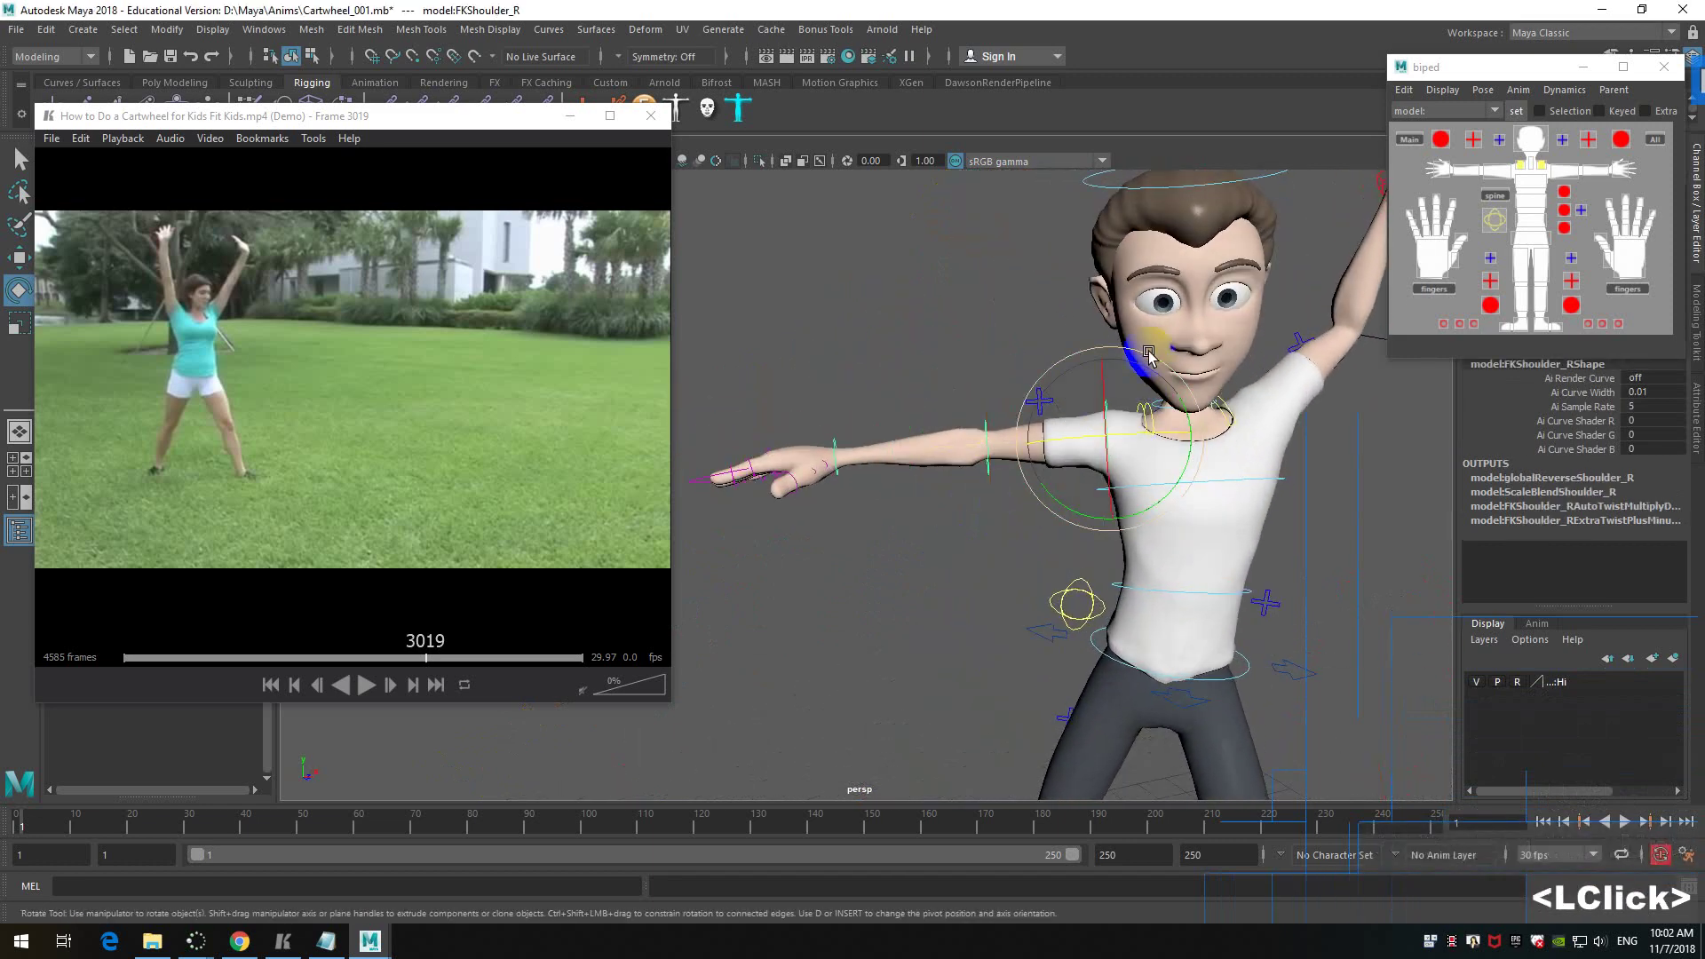
{"action": "left_click_drag", "start_coordinate": [1194, 460], "coordinate": [1075, 489]}
{"action": "scroll", "coordinate": [1075, 490], "scroll_direction": "up", "scroll_amount": 2}
{"action": "scroll", "coordinate": [1037, 435], "scroll_direction": "up", "scroll_amount": 2, "text": "alt"}
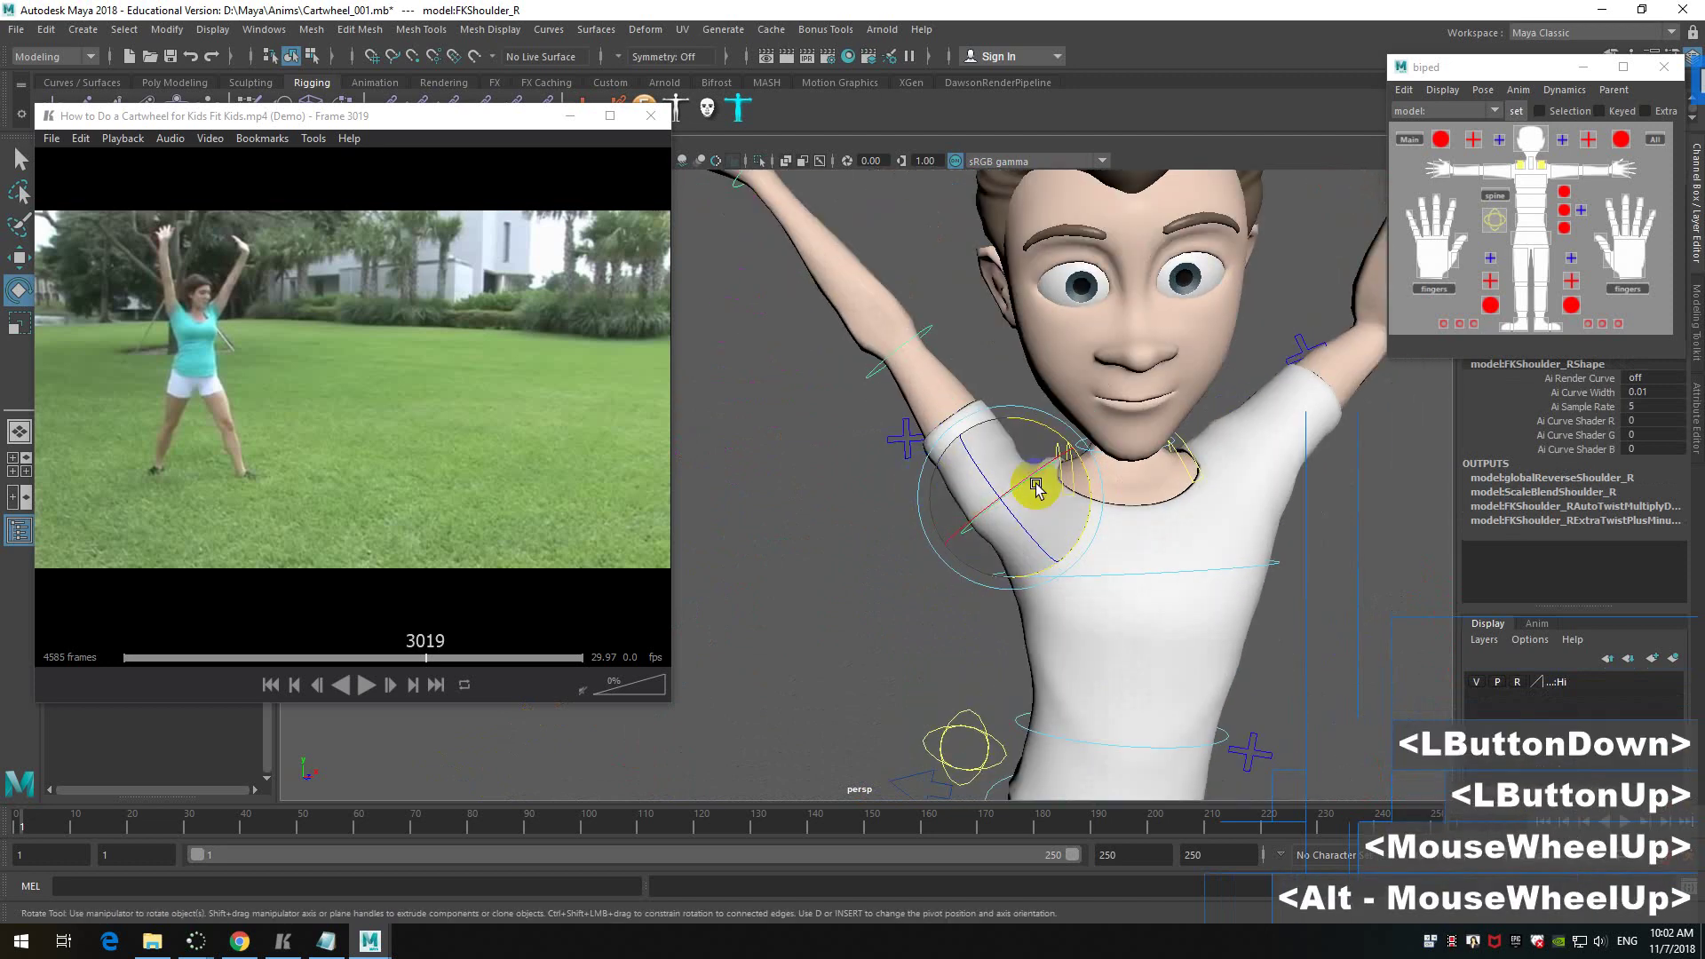
- Rotate the right scapula control to lift the shoulder along with the raised arm
{"action": "left_click", "coordinate": [1037, 429]}
{"action": "left_click", "coordinate": [1094, 475]}
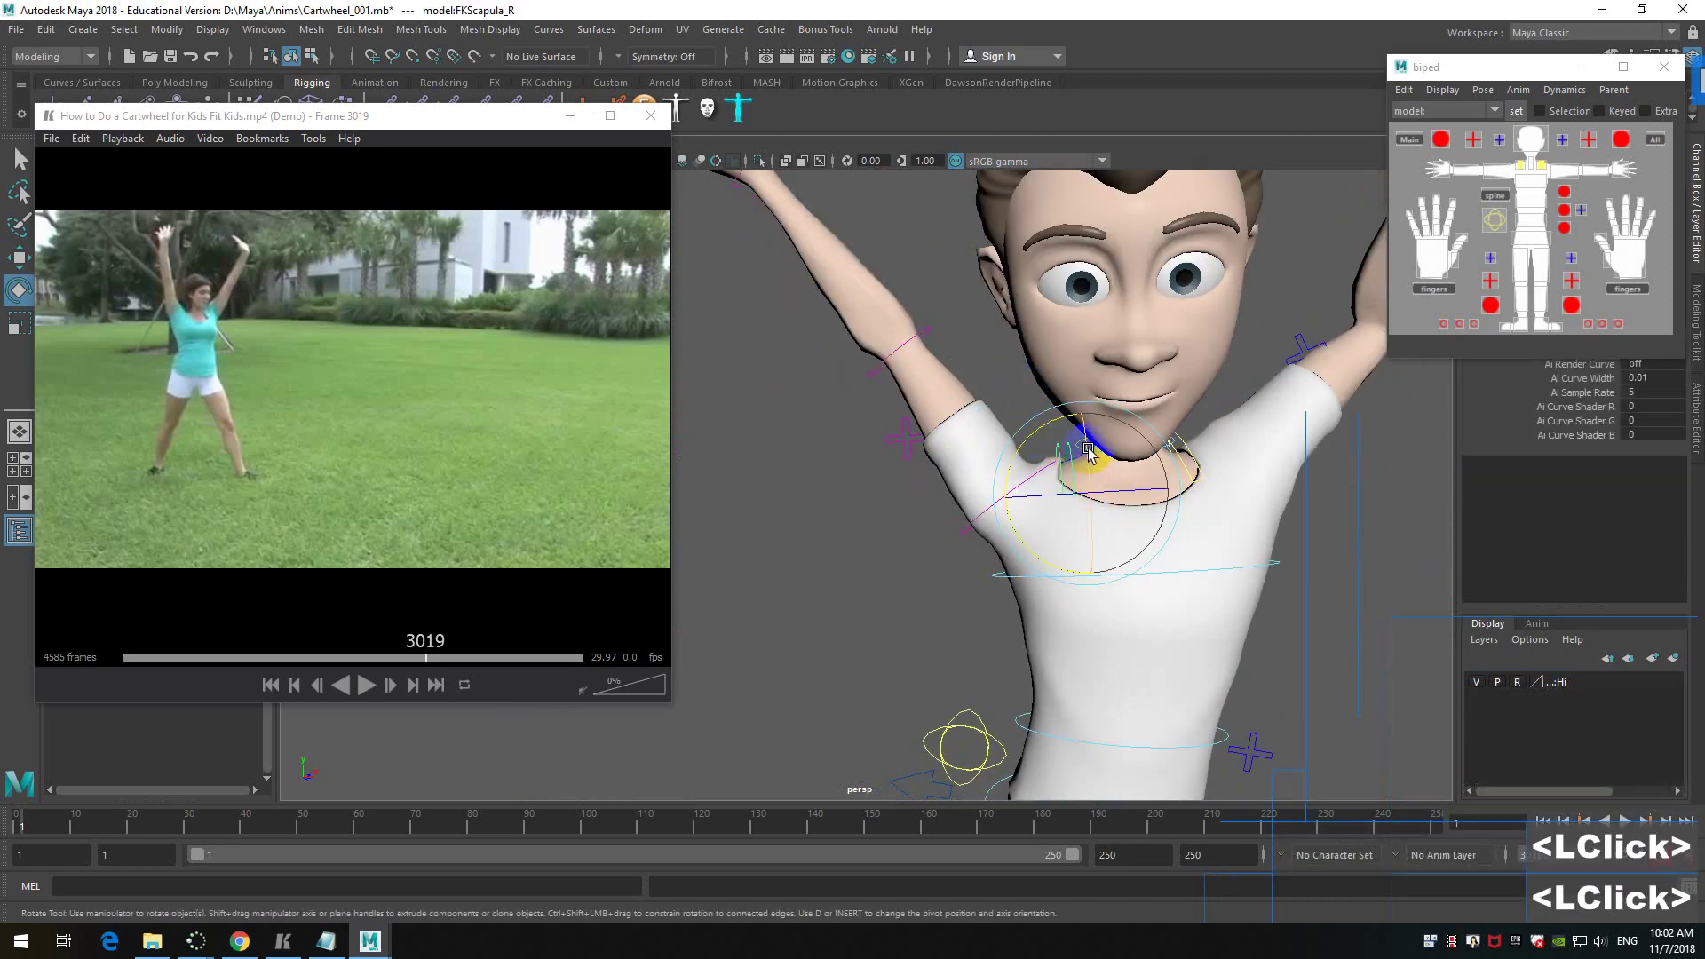
{"action": "left_click_drag", "start_coordinate": [1053, 424], "coordinate": [1027, 472]}
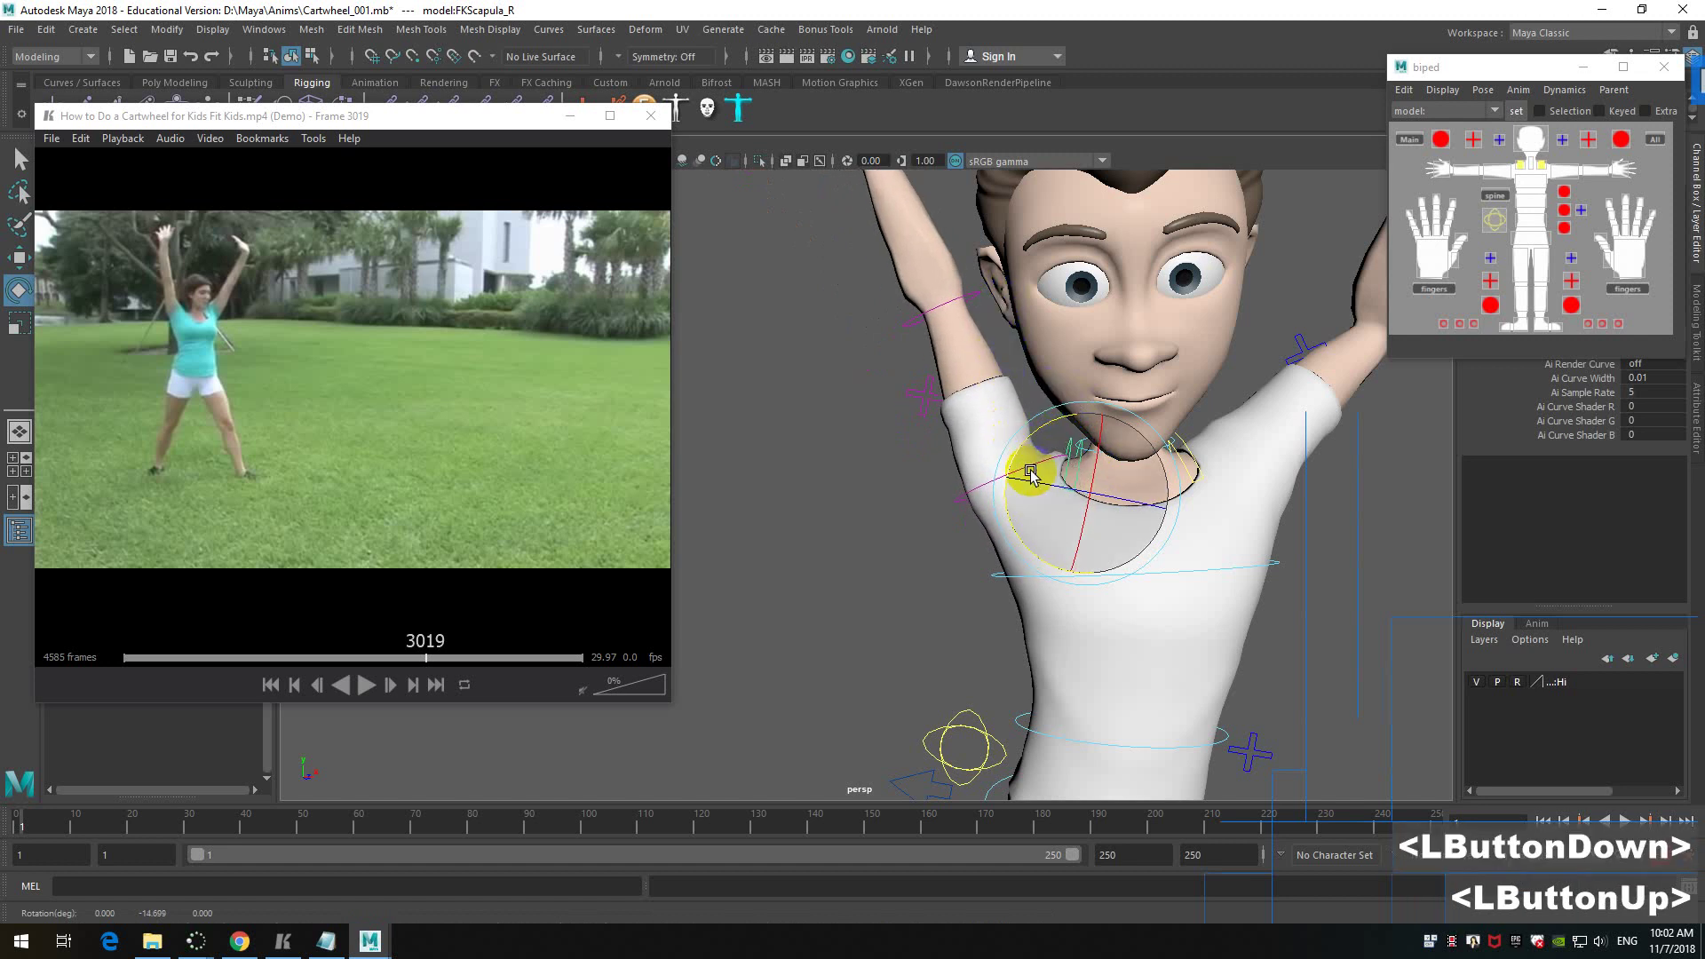
{"action": "left_click", "coordinate": [900, 512]}
- Readjust the right shoulder control's rotation so the raised arm angles outward away from the head
{"action": "left_click", "coordinate": [1063, 416]}
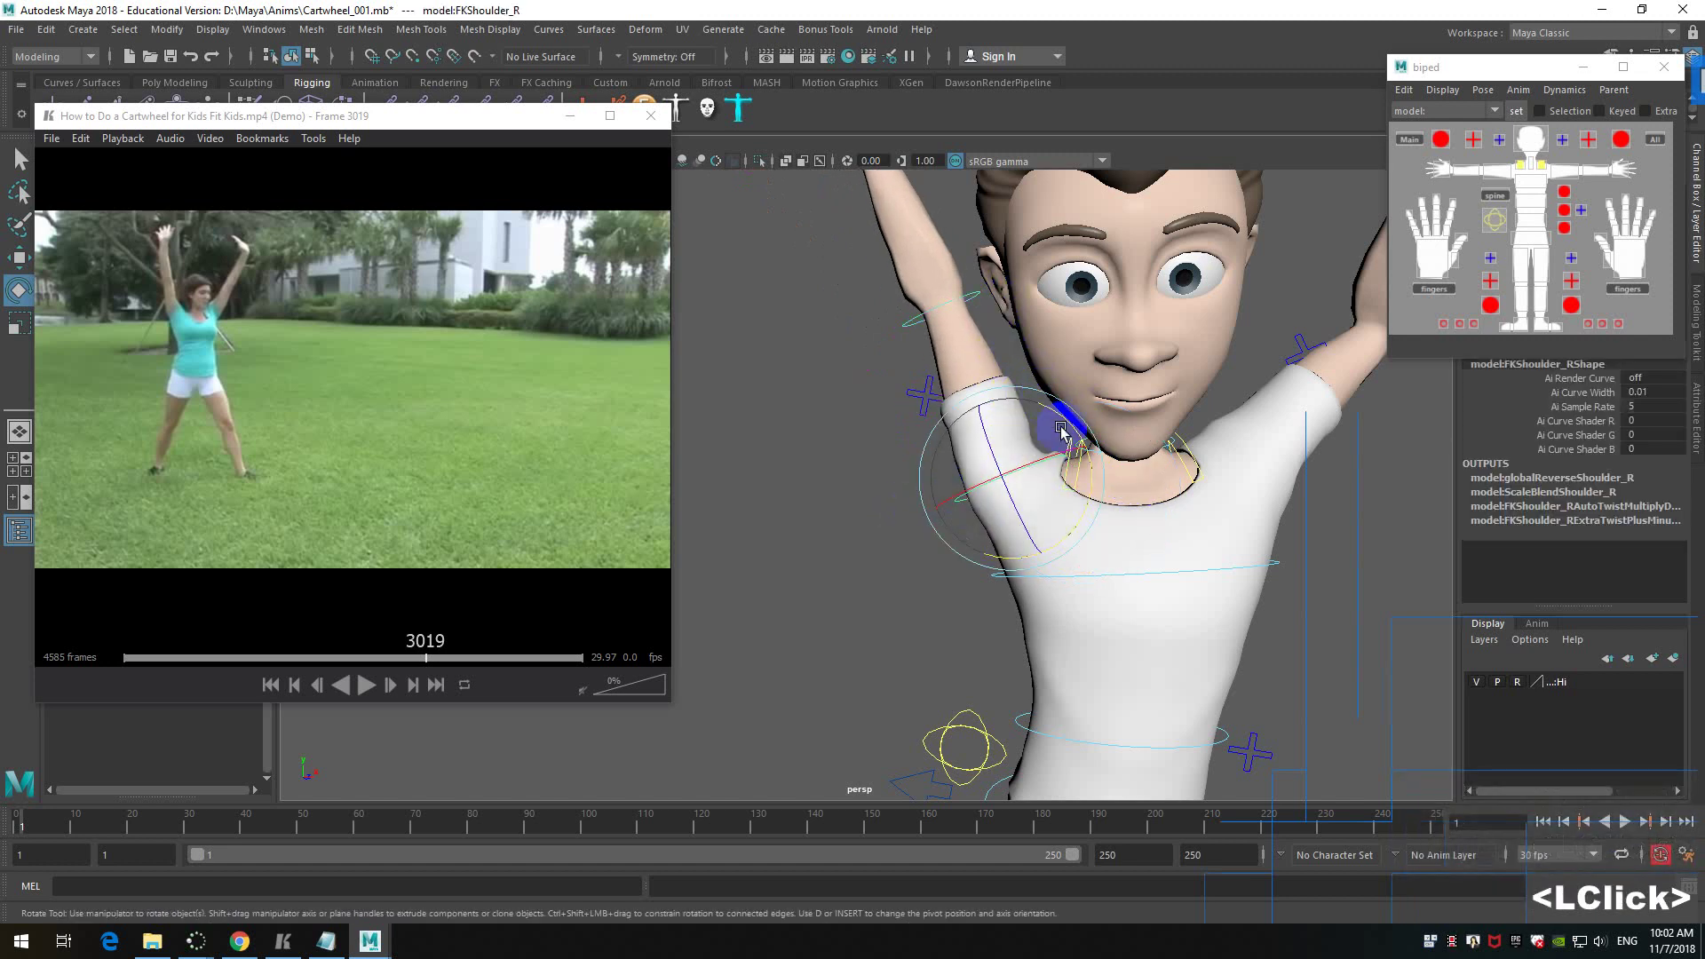
{"action": "left_click_drag", "start_coordinate": [1071, 426], "coordinate": [1063, 402]}
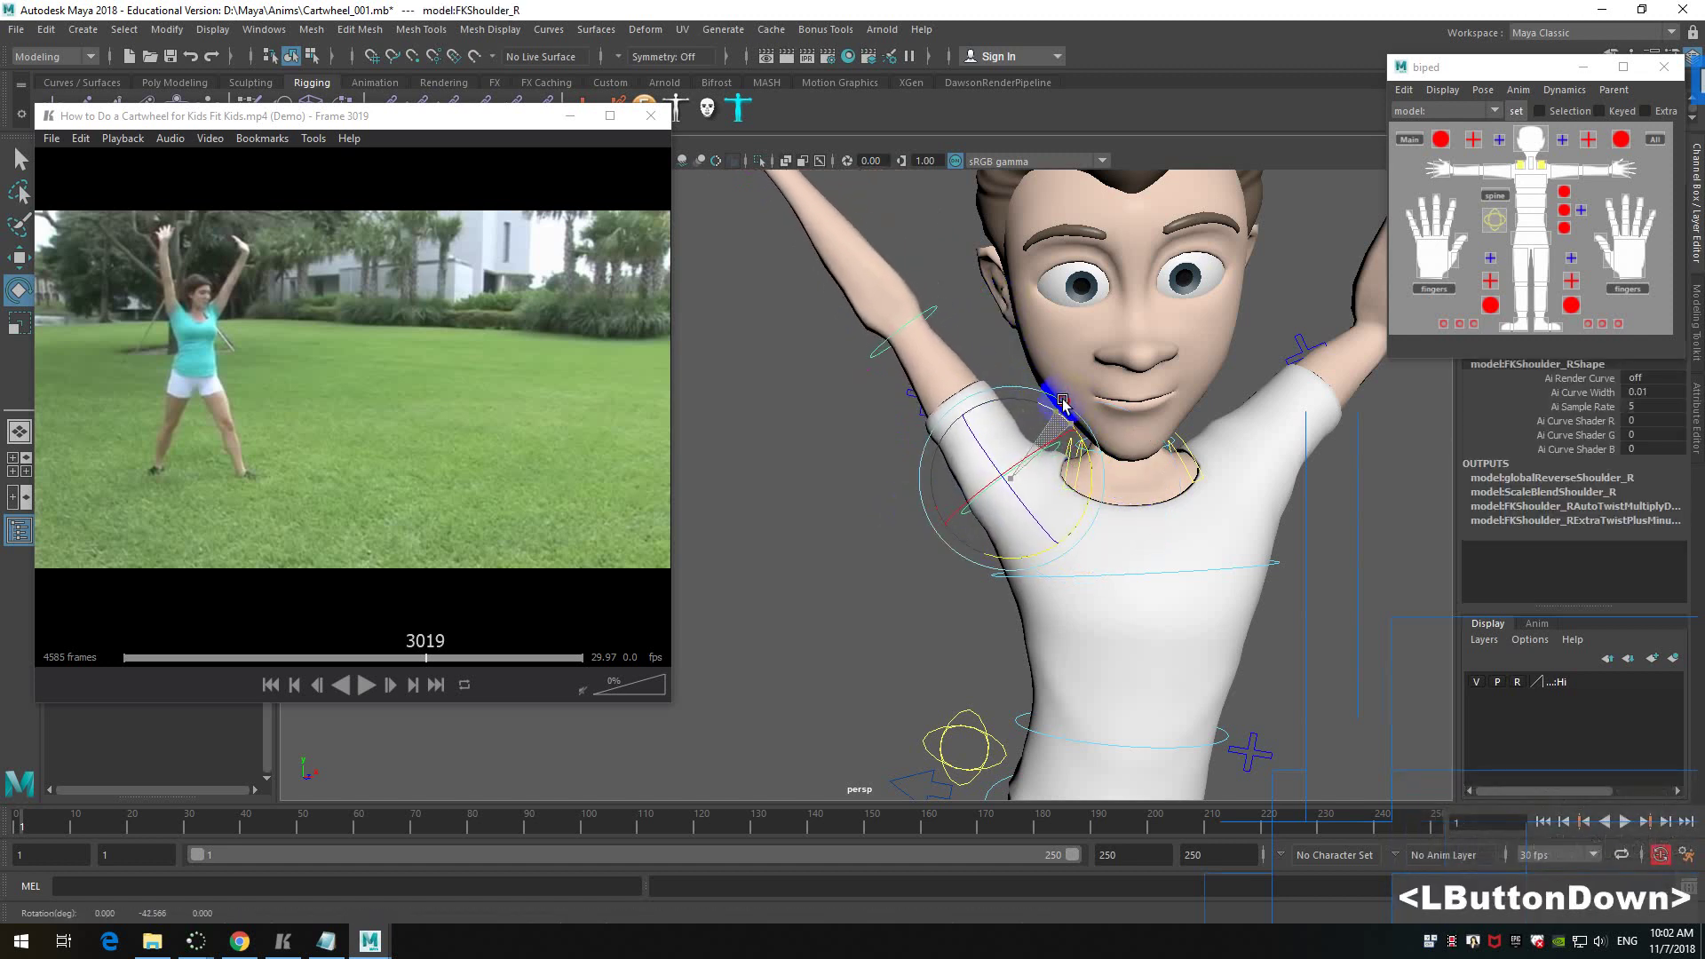
{"action": "left_click_drag", "start_coordinate": [1001, 469], "coordinate": [1020, 544], "text": "alt"}
{"action": "scroll", "coordinate": [1084, 456], "scroll_direction": "down", "scroll_amount": 2, "text": "alt"}
{"action": "mouse_move", "coordinate": [1080, 461]}
{"action": "left_mouse_down"}
{"action": "mouse_move", "coordinate": [1095, 452]}
{"action": "mouse_move", "coordinate": [1075, 449]}
{"action": "left_mouse_up"}
{"action": "scroll", "coordinate": [971, 426], "scroll_direction": "down", "scroll_amount": 2, "text": "alt"}
{"action": "left_click_drag", "start_coordinate": [970, 426], "coordinate": [853, 449], "text": "alt"}
- Rotate the right elbow control to turn the raised forearm and palm toward the cartwheel direction
{"action": "double_click", "coordinate": [902, 382]}
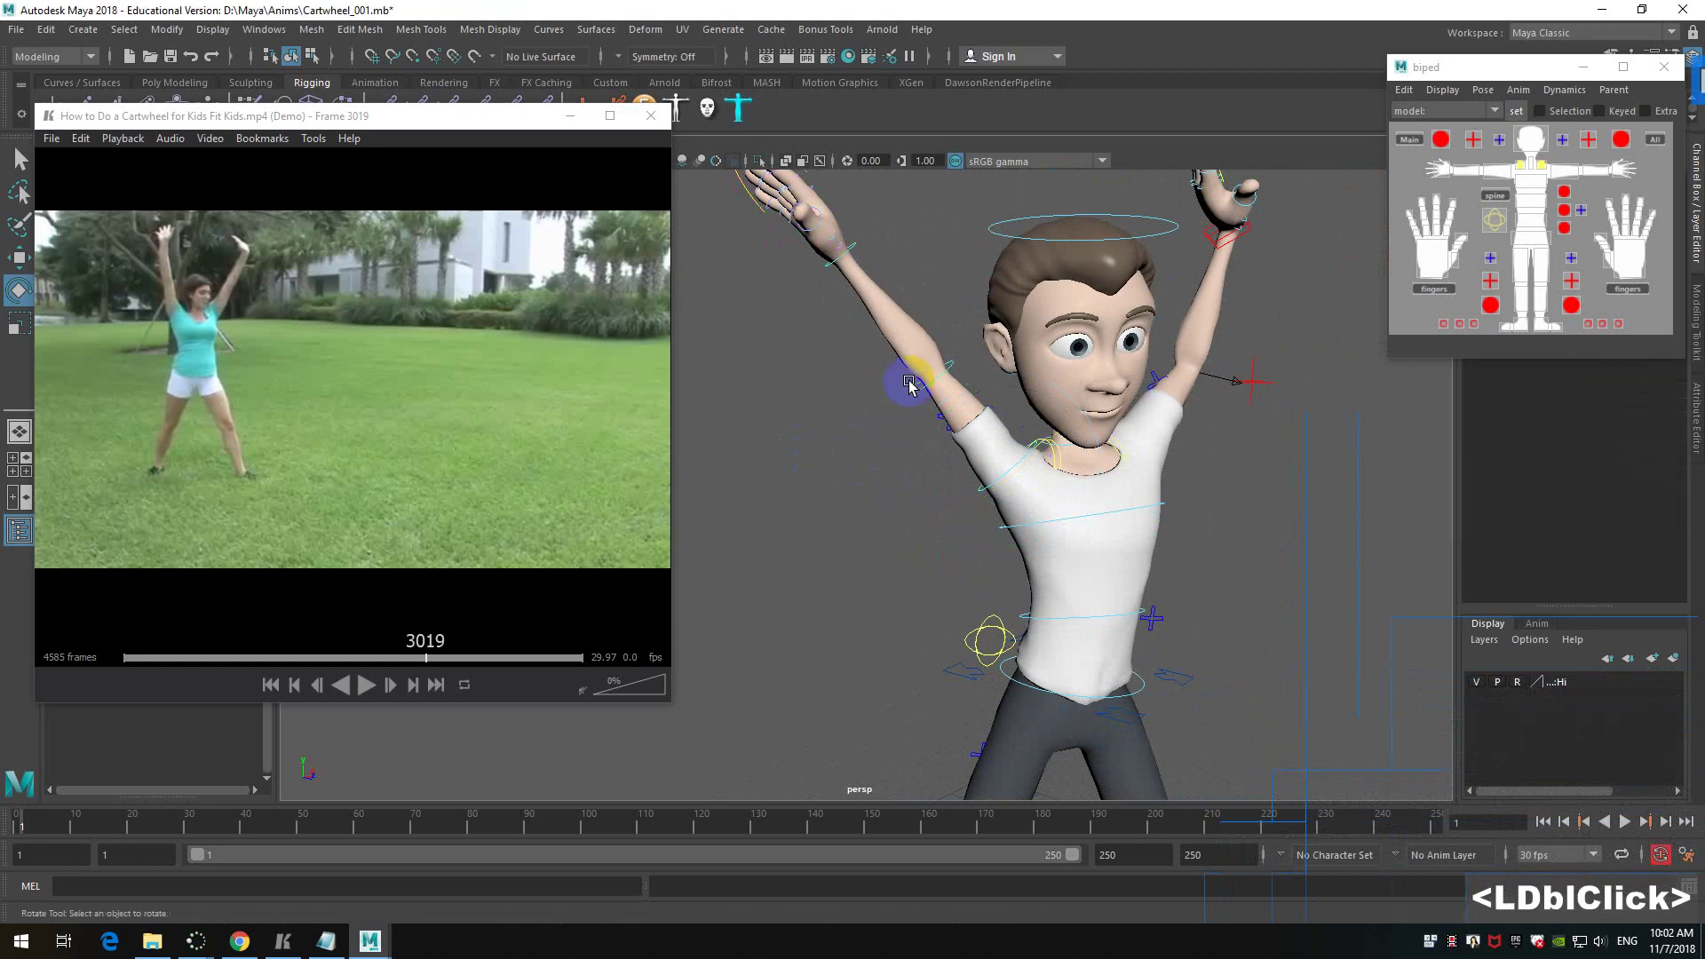
{"action": "left_click", "coordinate": [914, 393]}
{"action": "left_click_drag", "start_coordinate": [869, 456], "coordinate": [866, 566], "text": "alt"}
{"action": "left_click_drag", "start_coordinate": [965, 585], "coordinate": [879, 569]}
{"action": "left_click_drag", "start_coordinate": [880, 568], "coordinate": [882, 508], "text": "alt"}
{"action": "middle_click_drag", "start_coordinate": [882, 508], "coordinate": [840, 511], "text": "alt"}
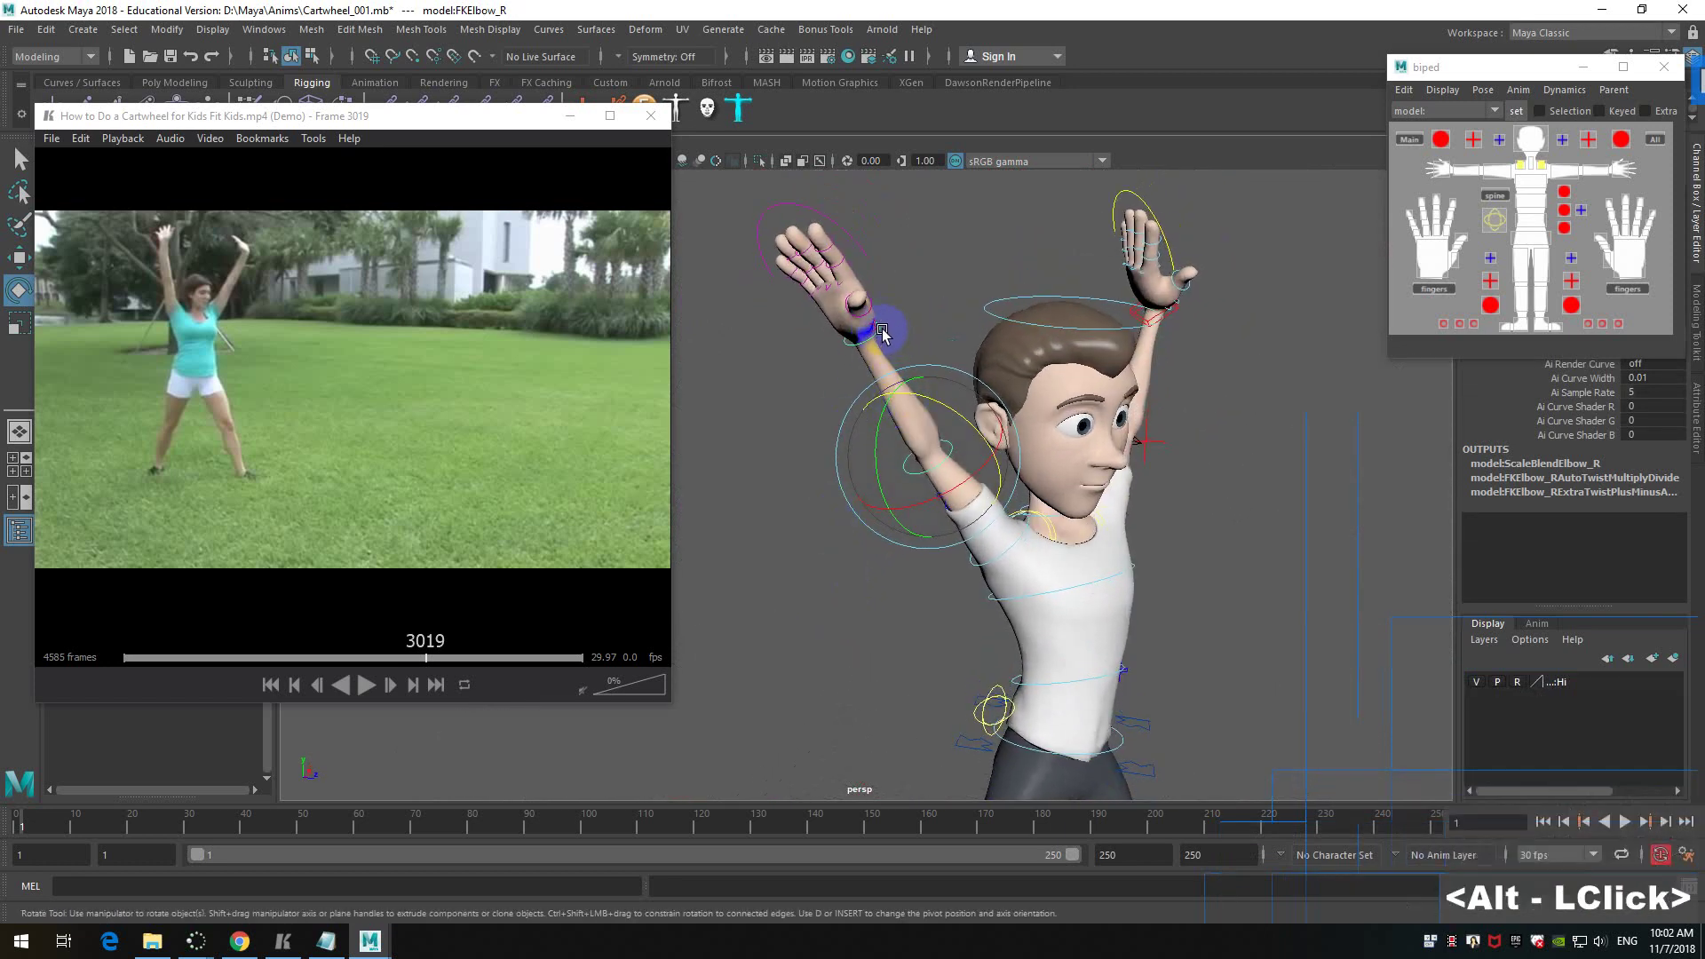
- Rotate the right wrist control to tilt the raised hand, and deselect it after checking the pose
{"action": "left_click", "coordinate": [857, 320]}
{"action": "left_click_drag", "start_coordinate": [811, 302], "coordinate": [924, 288]}
{"action": "scroll", "coordinate": [924, 288], "scroll_direction": "down", "scroll_amount": 2}
{"action": "left_click_drag", "start_coordinate": [968, 426], "coordinate": [991, 473], "text": "alt"}
{"action": "scroll", "coordinate": [991, 473], "scroll_direction": "down", "scroll_amount": 1, "text": "alt"}
{"action": "middle_click_drag", "start_coordinate": [1146, 764], "coordinate": [1070, 412], "text": "alt"}
{"action": "left_click_drag", "start_coordinate": [1069, 411], "coordinate": [1051, 370], "text": "alt"}
{"action": "middle_click_drag", "start_coordinate": [1051, 370], "coordinate": [1021, 453], "text": "alt"}
{"action": "mouse_move", "coordinate": [1021, 453]}
{"action": "left_mouse_down", "text": "alt"}
{"action": "mouse_move", "coordinate": [1077, 449]}
{"action": "mouse_move", "coordinate": [1028, 456]}
{"action": "left_mouse_up", "text": "alt"}
{"action": "mouse_move", "coordinate": [1027, 456]}
{"action": "middle_mouse_down", "text": "alt"}
{"action": "mouse_move", "coordinate": [998, 285]}
{"action": "mouse_move", "coordinate": [1028, 438]}
{"action": "middle_mouse_up", "text": "alt"}
{"action": "scroll", "coordinate": [1027, 438], "scroll_direction": "up", "scroll_amount": 4, "text": "alt"}
{"action": "left_click", "coordinate": [1141, 410]}
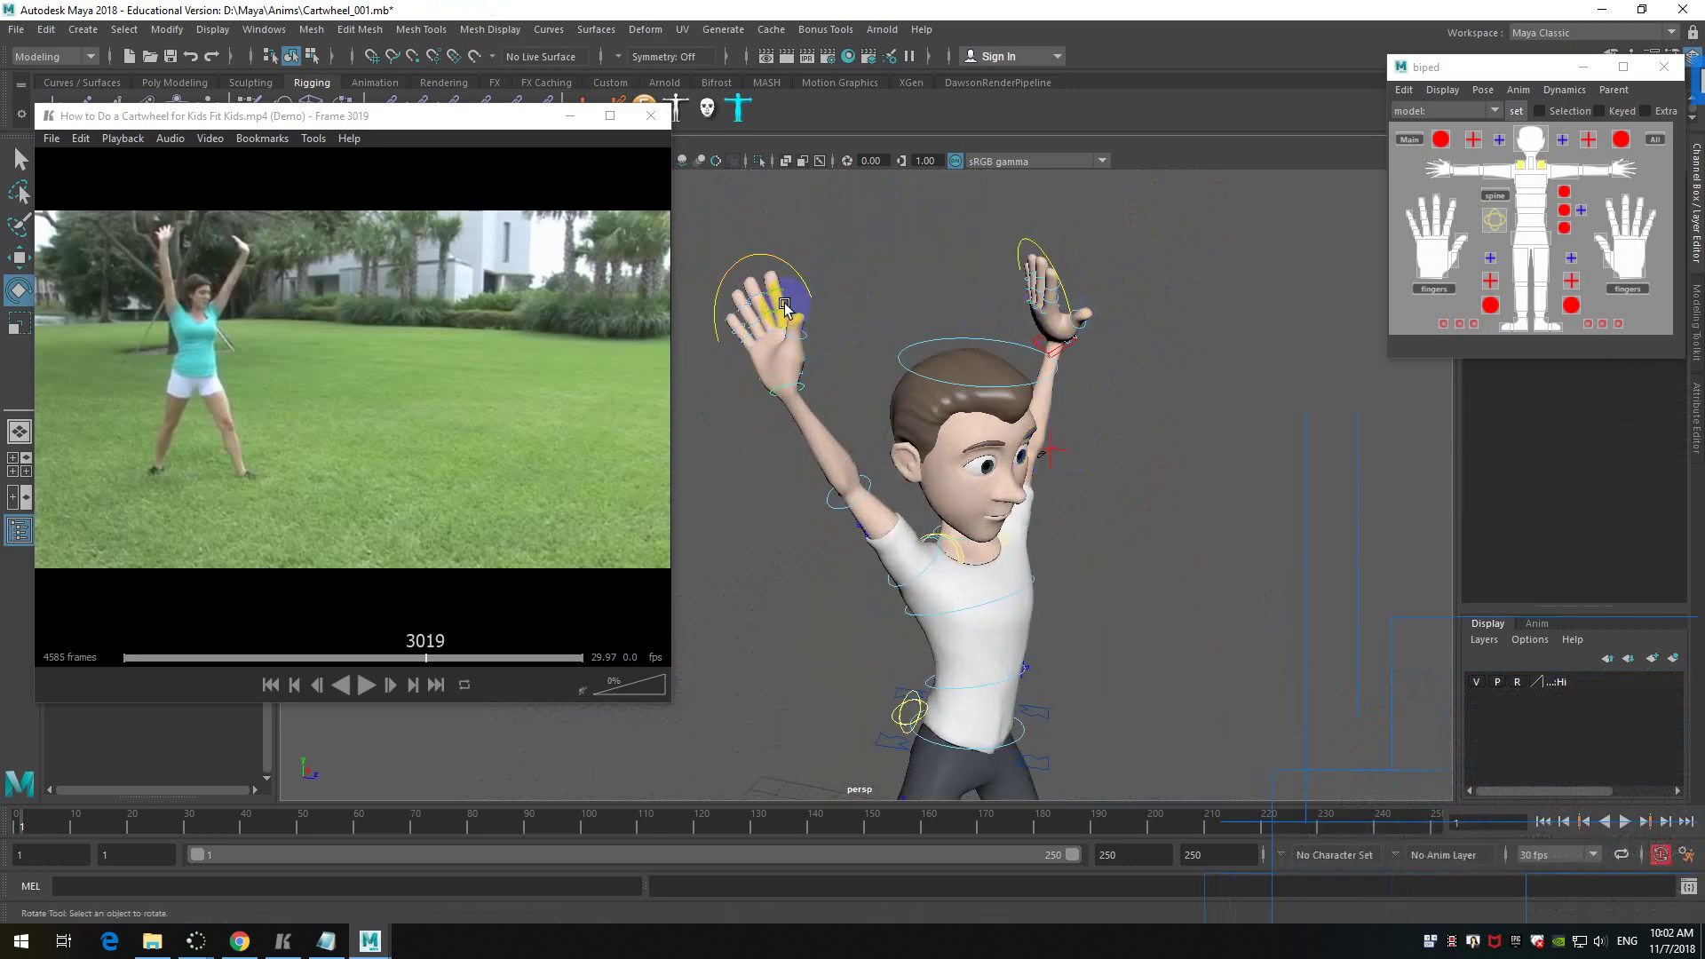
- Save the current scene
{"action": "key", "text": "ctrl"}
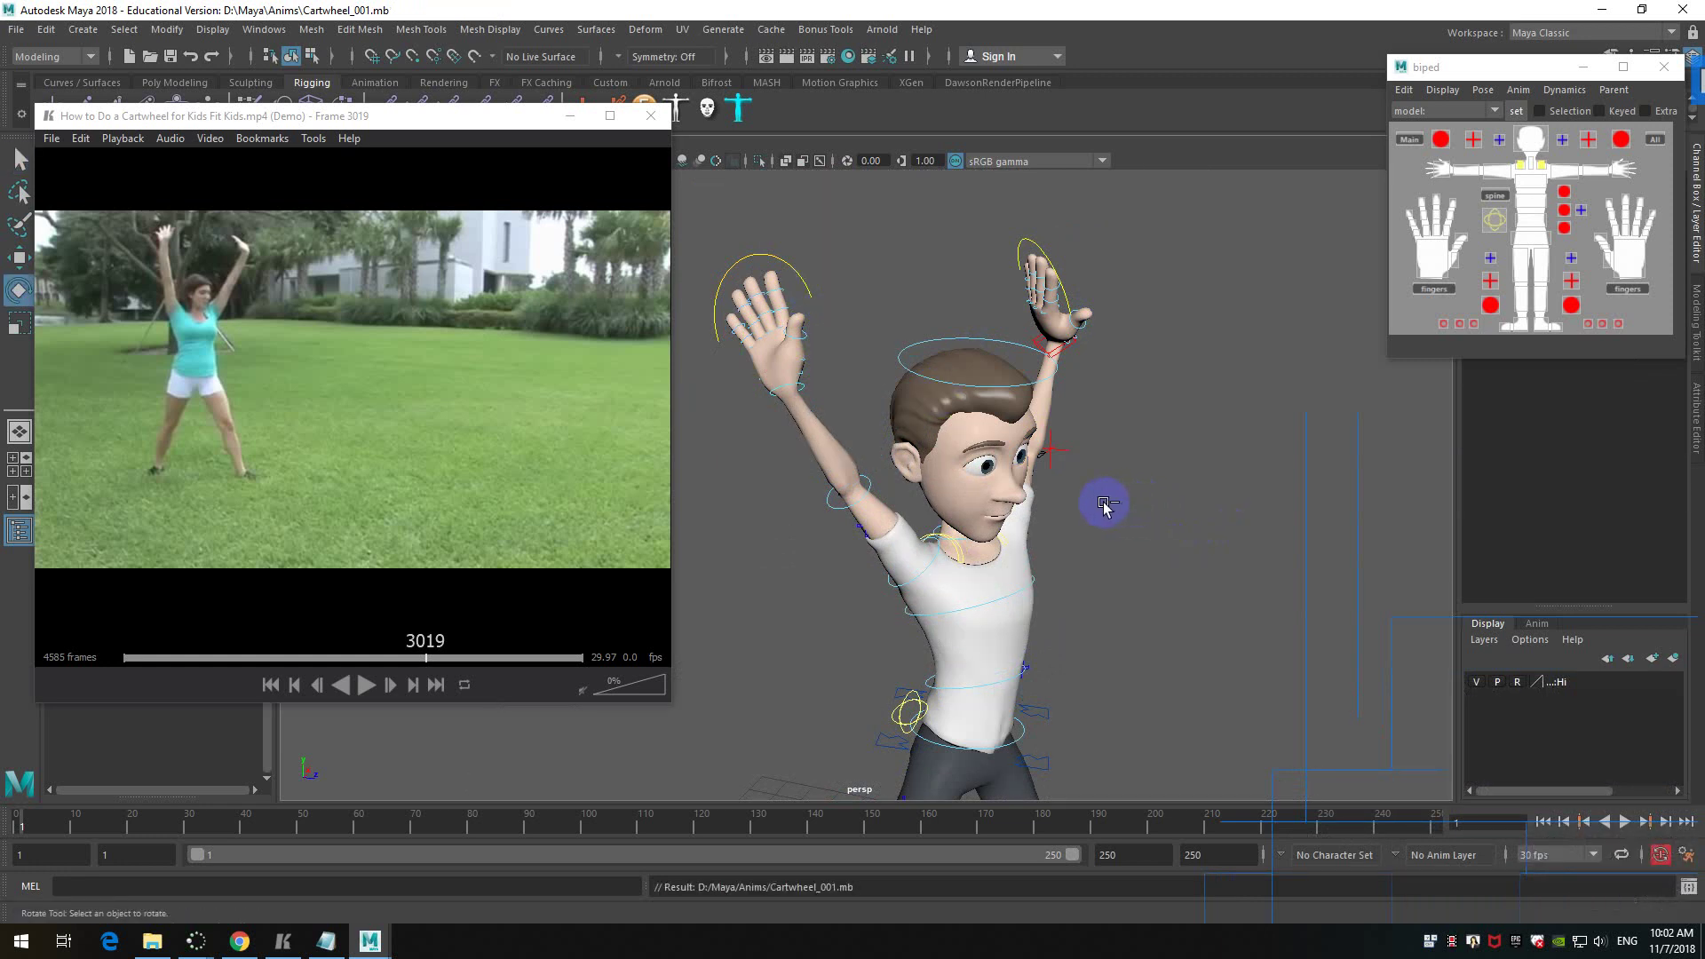
{"action": "key", "text": "ctrl+s"}
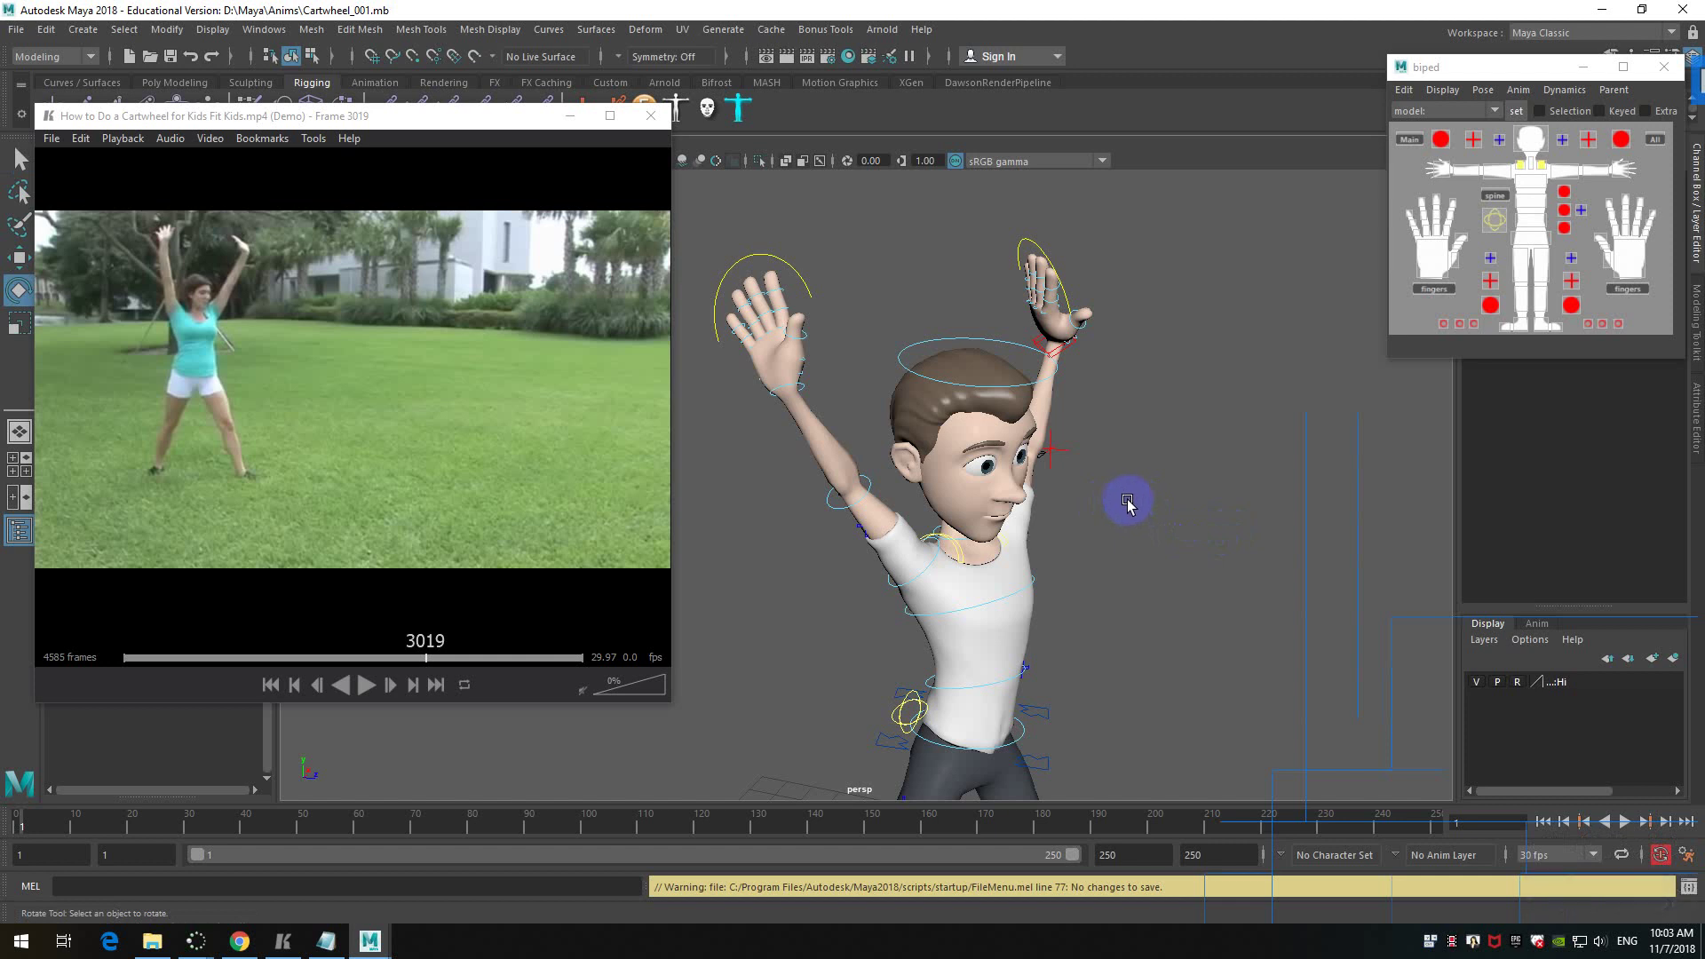
{"action": "left_click", "coordinate": [1127, 498]}
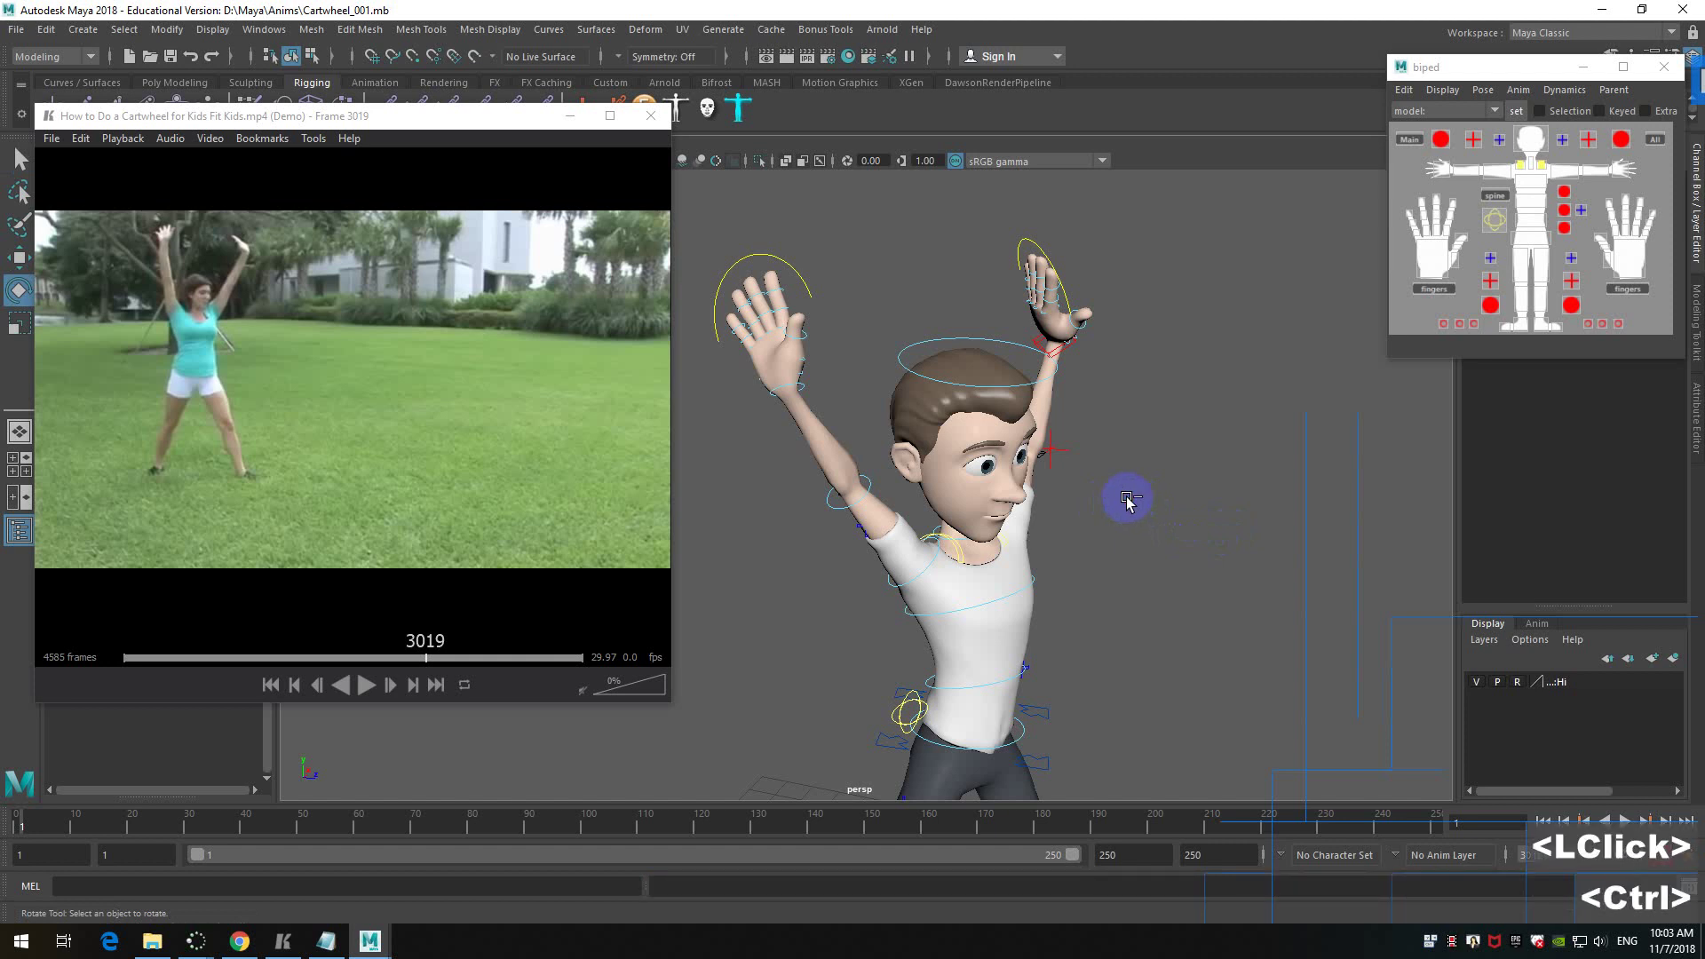
{"action": "key", "text": "ctrl+s"}
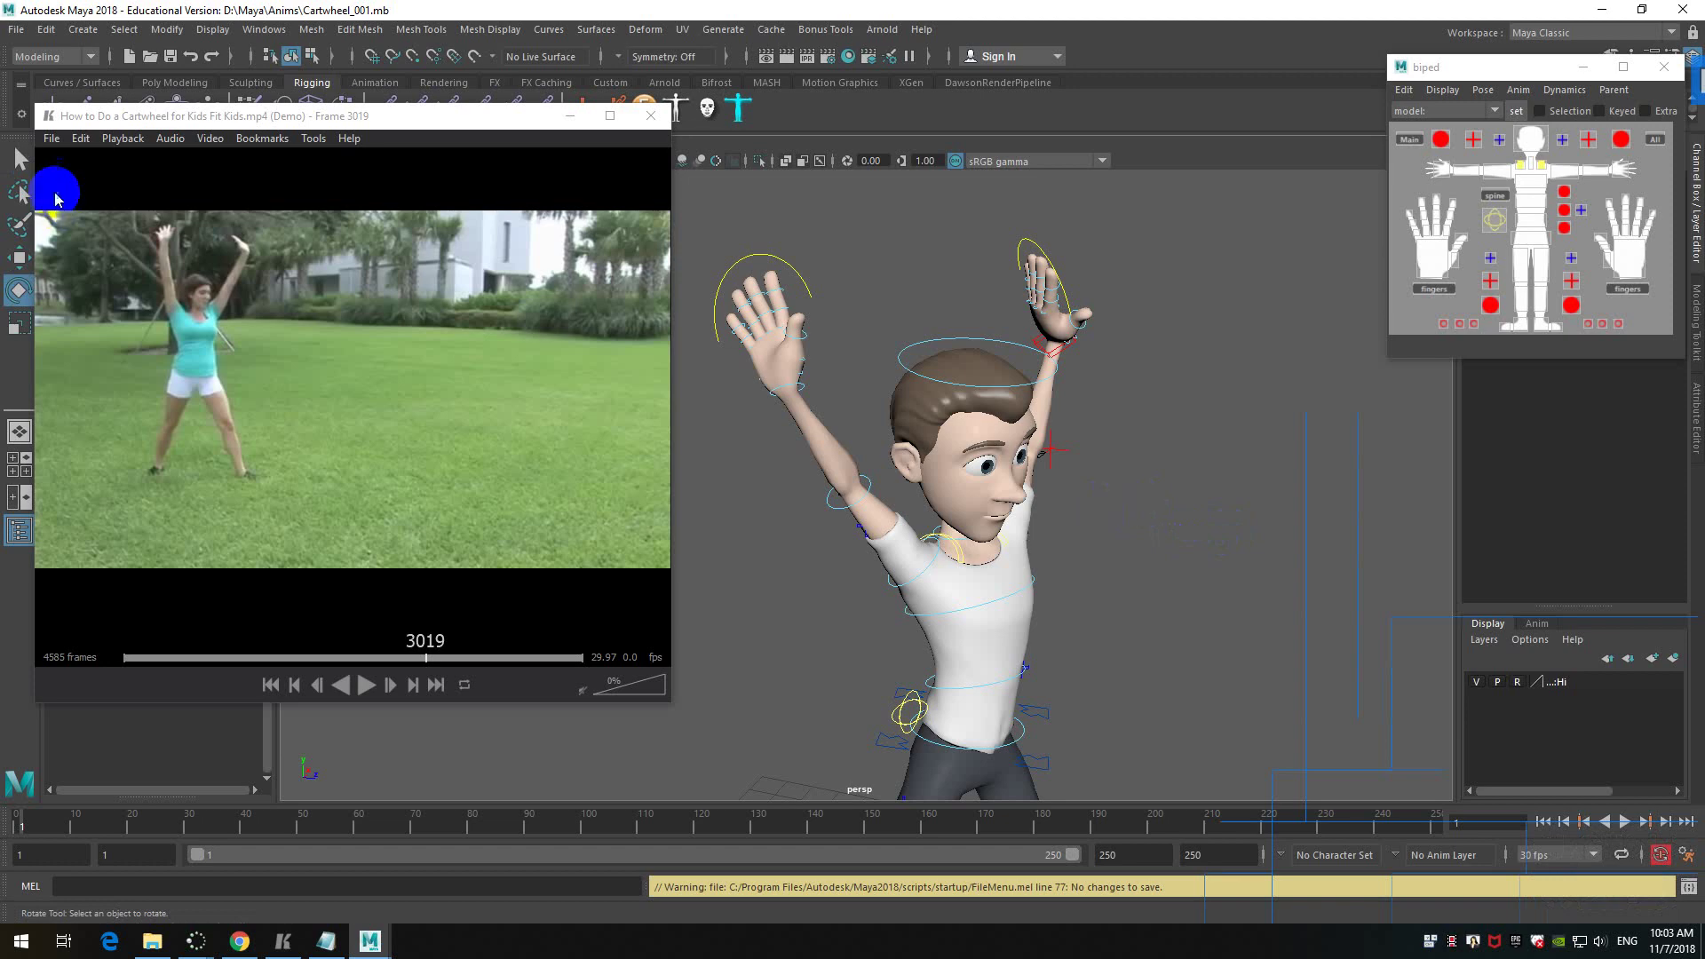
- Save the scene as Cartwheel_001.mb in D:\Maya\Anims, replacing the existing file, and reactivate the Rotate tool
{"action": "left_click", "coordinate": [16, 29]}
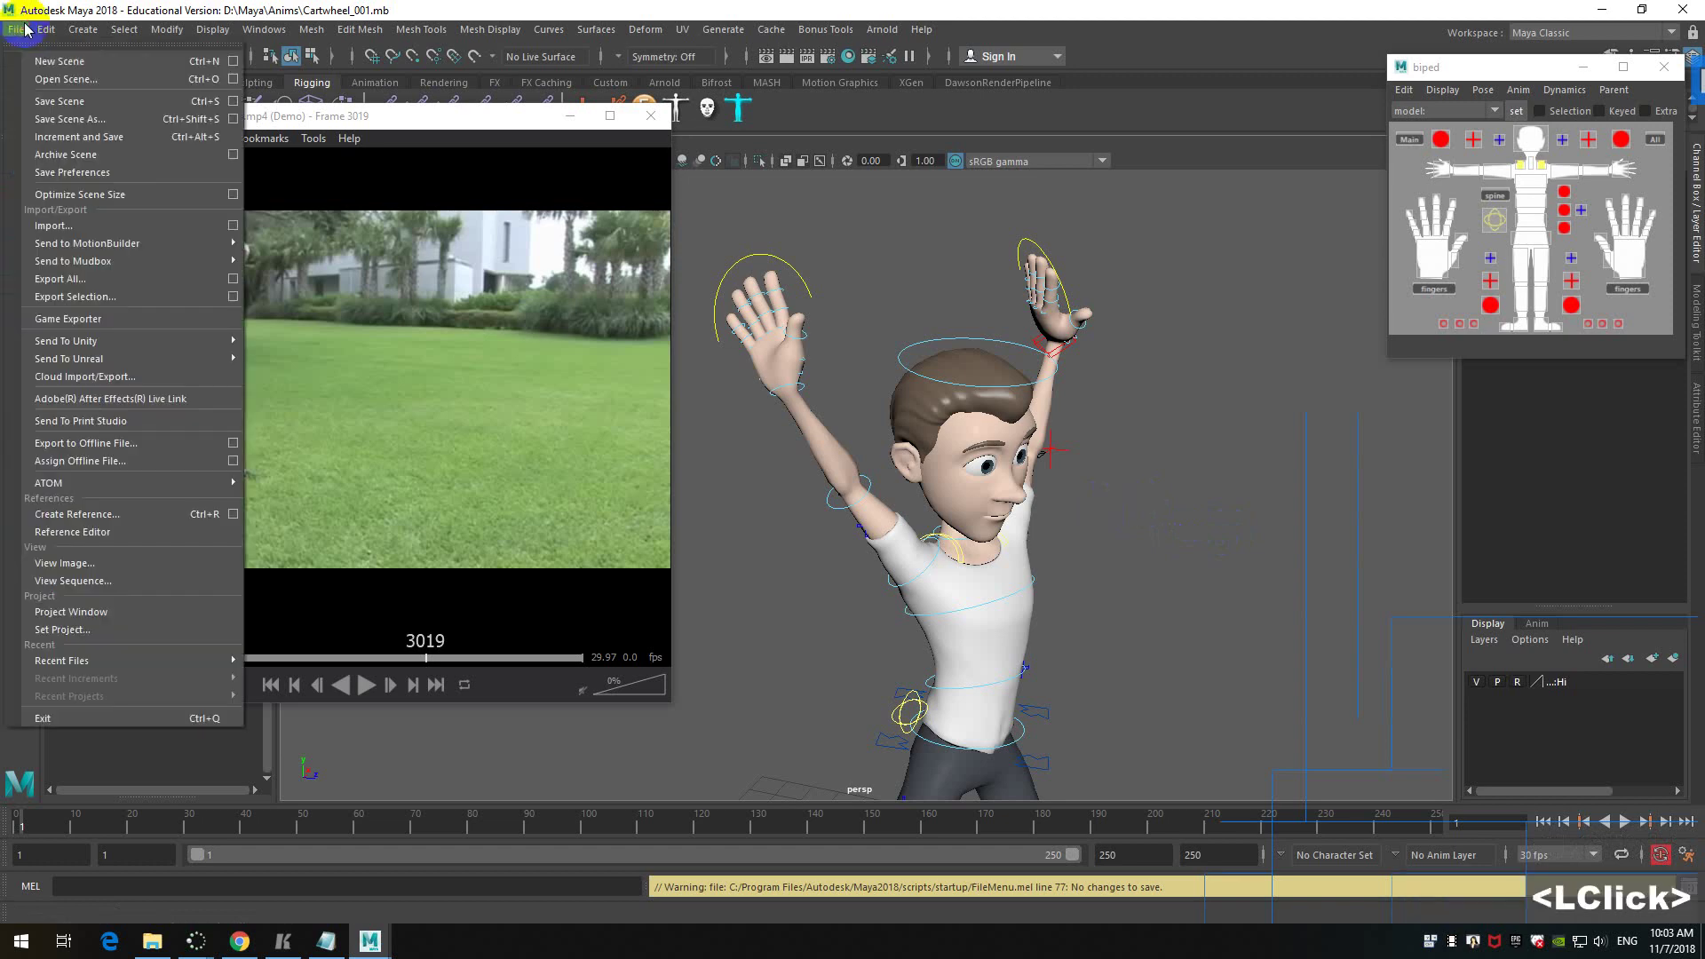
{"action": "left_click", "coordinate": [98, 116]}
{"action": "left_click_drag", "start_coordinate": [964, 228], "coordinate": [1317, 251]}
{"action": "left_click", "coordinate": [1033, 496]}
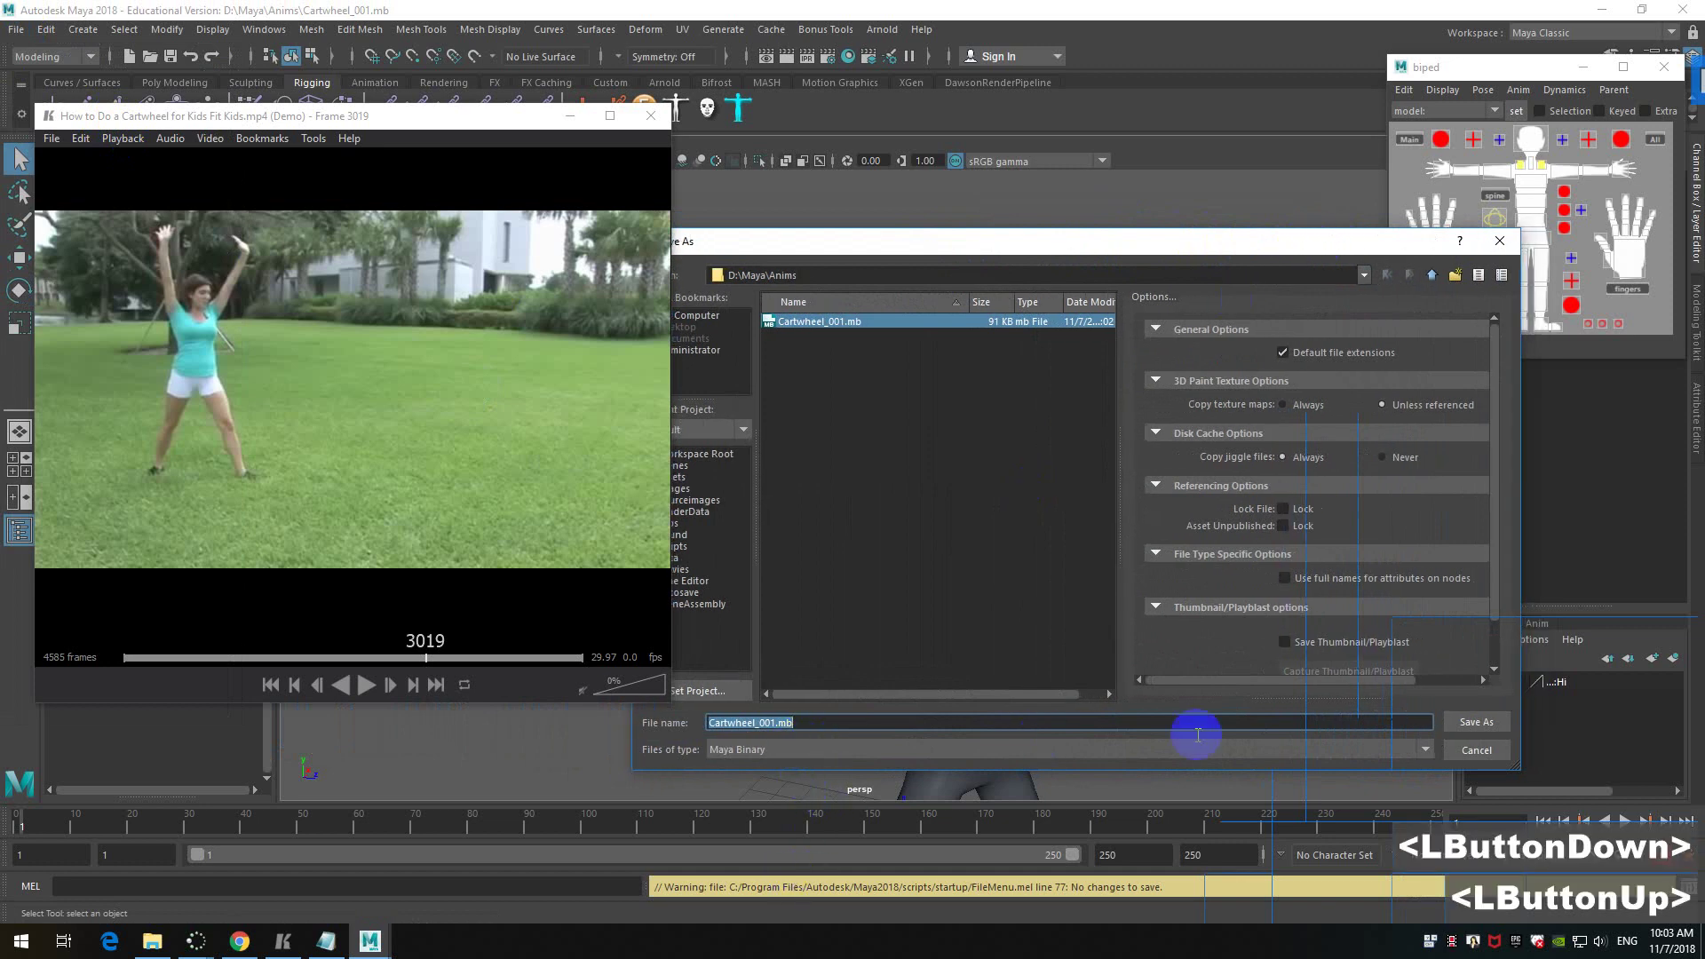
{"action": "left_click", "coordinate": [1477, 722]}
{"action": "left_click", "coordinate": [1042, 532]}
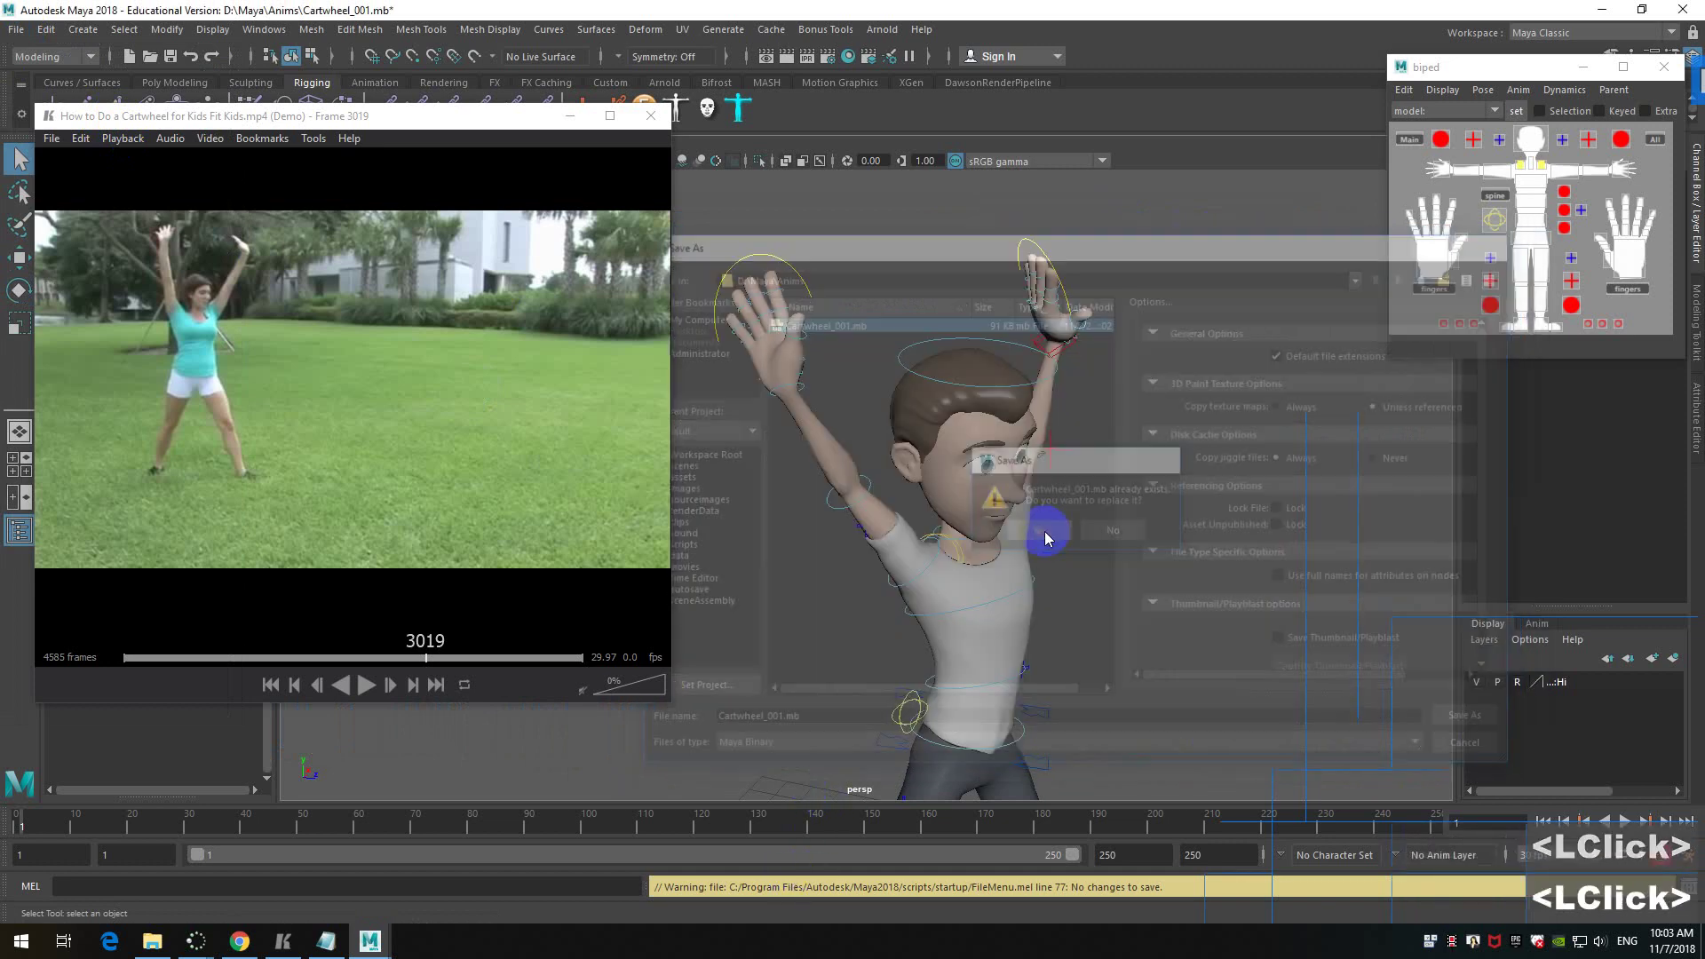
{"action": "key", "text": "e"}
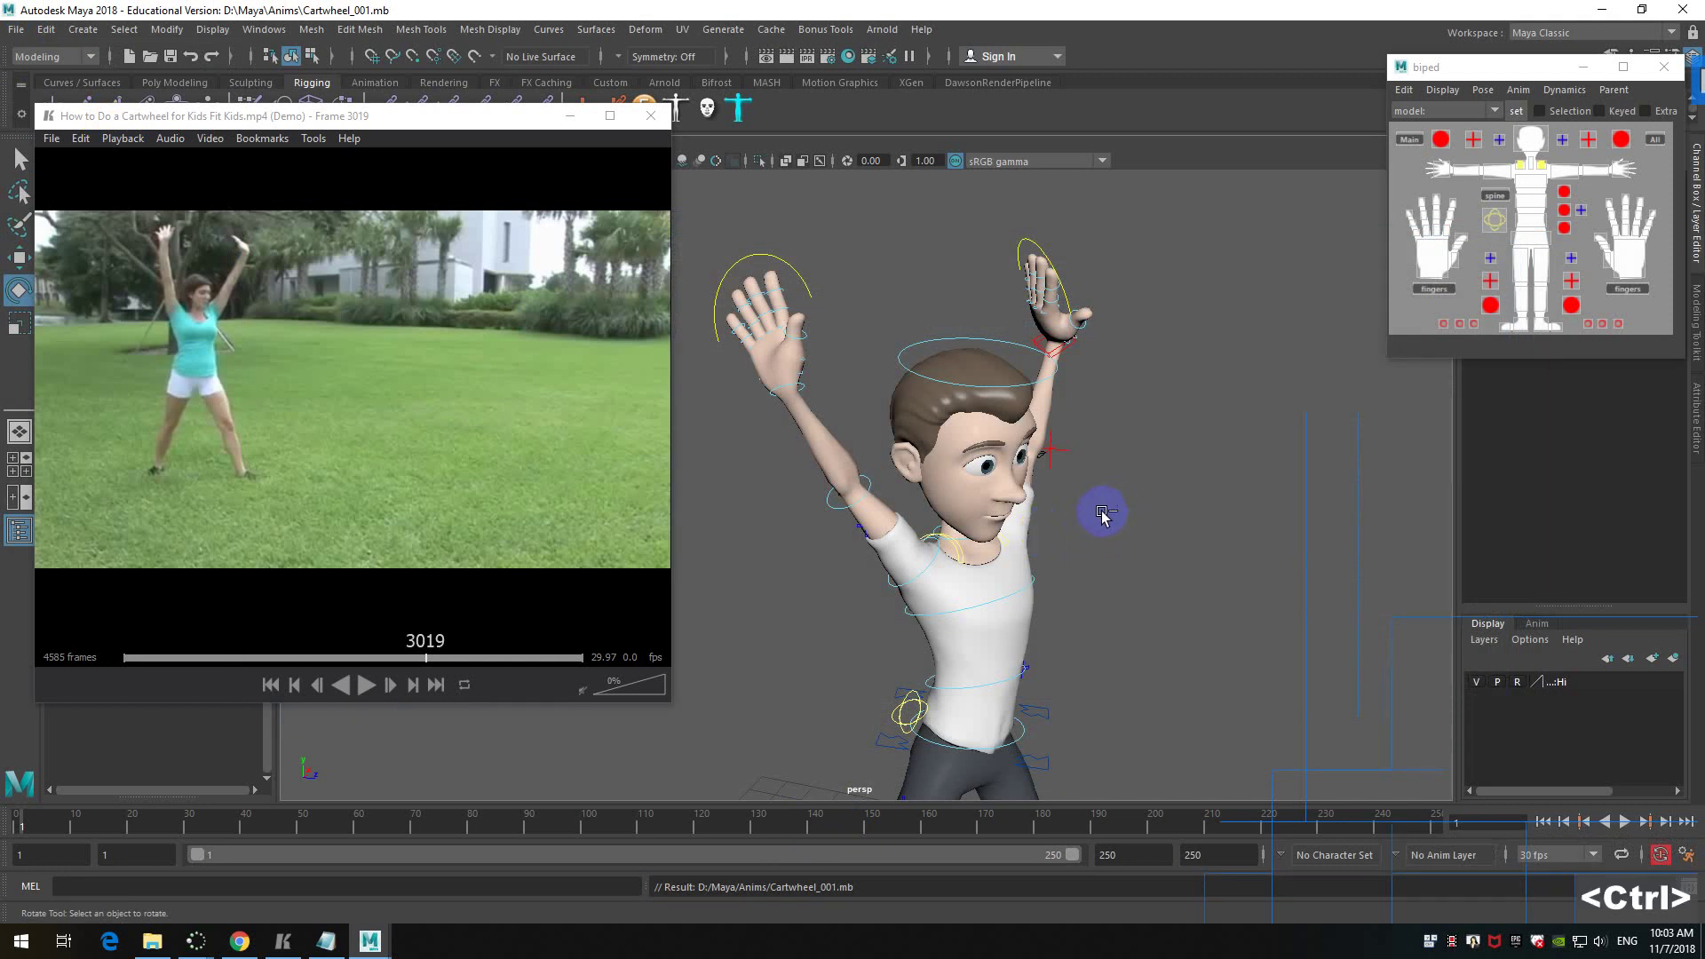
{"action": "key", "text": "ctrl+s"}
{"action": "left_click", "coordinate": [1150, 512]}
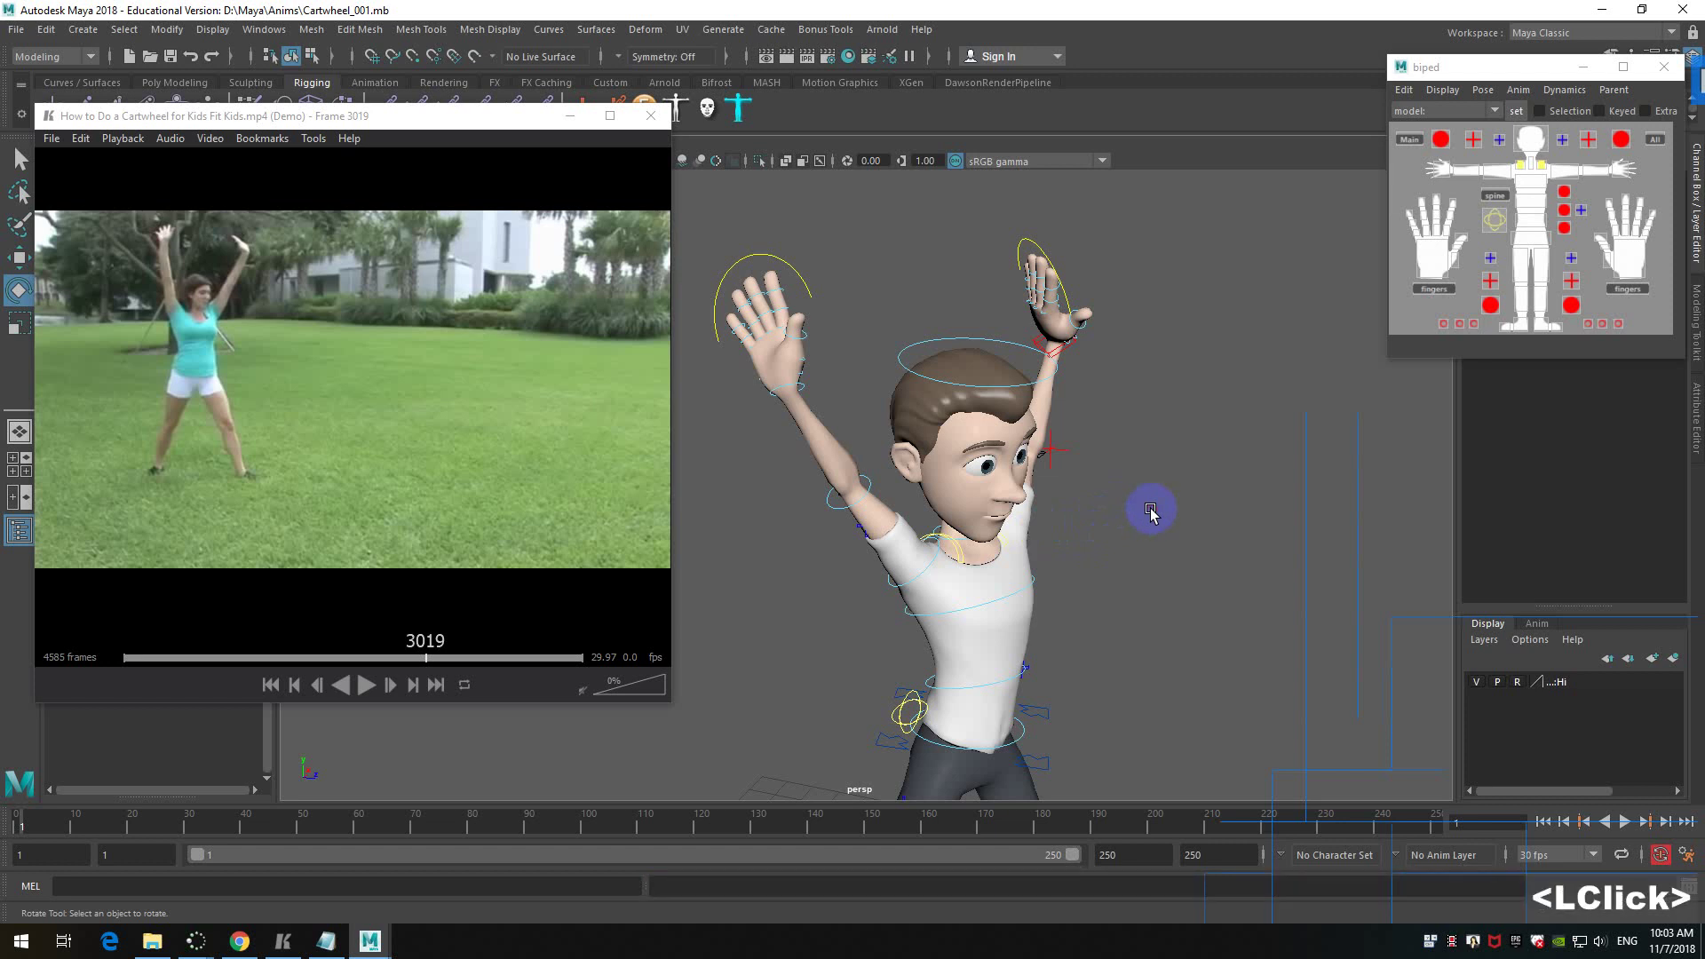
- Fine-tune the right wrist control's rotation so the hand stands more upright, and save the scene
{"action": "left_click", "coordinate": [787, 374]}
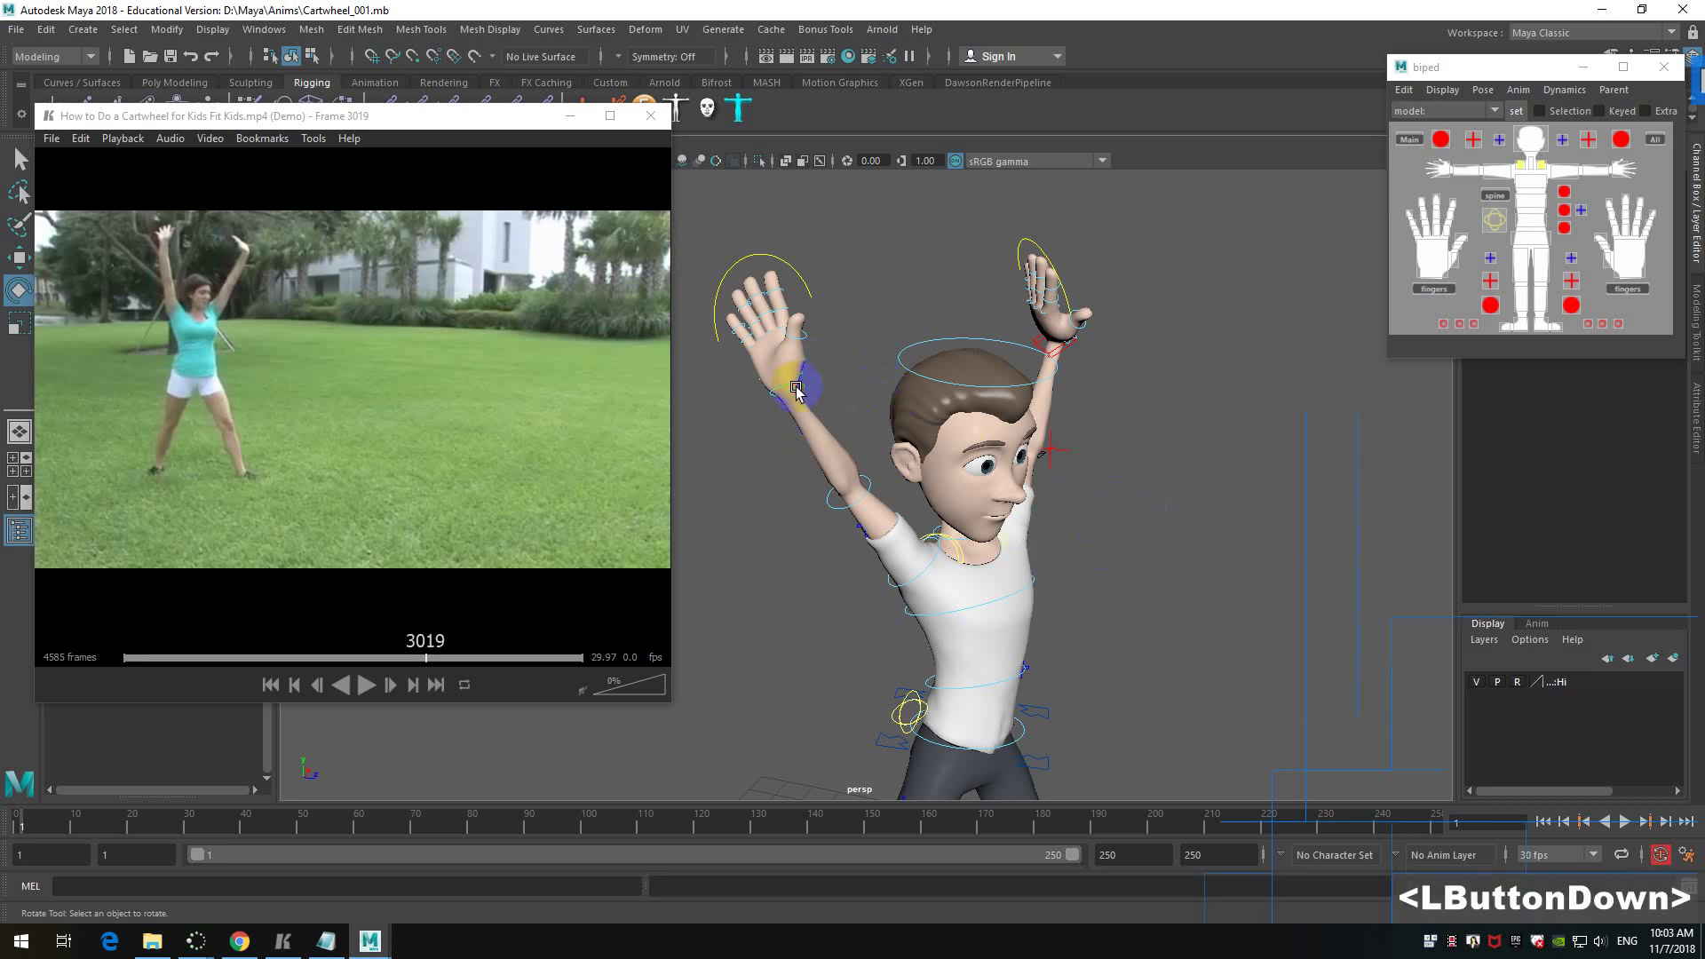
{"action": "left_click_drag", "start_coordinate": [744, 346], "coordinate": [745, 333]}
{"action": "left_click", "coordinate": [858, 418]}
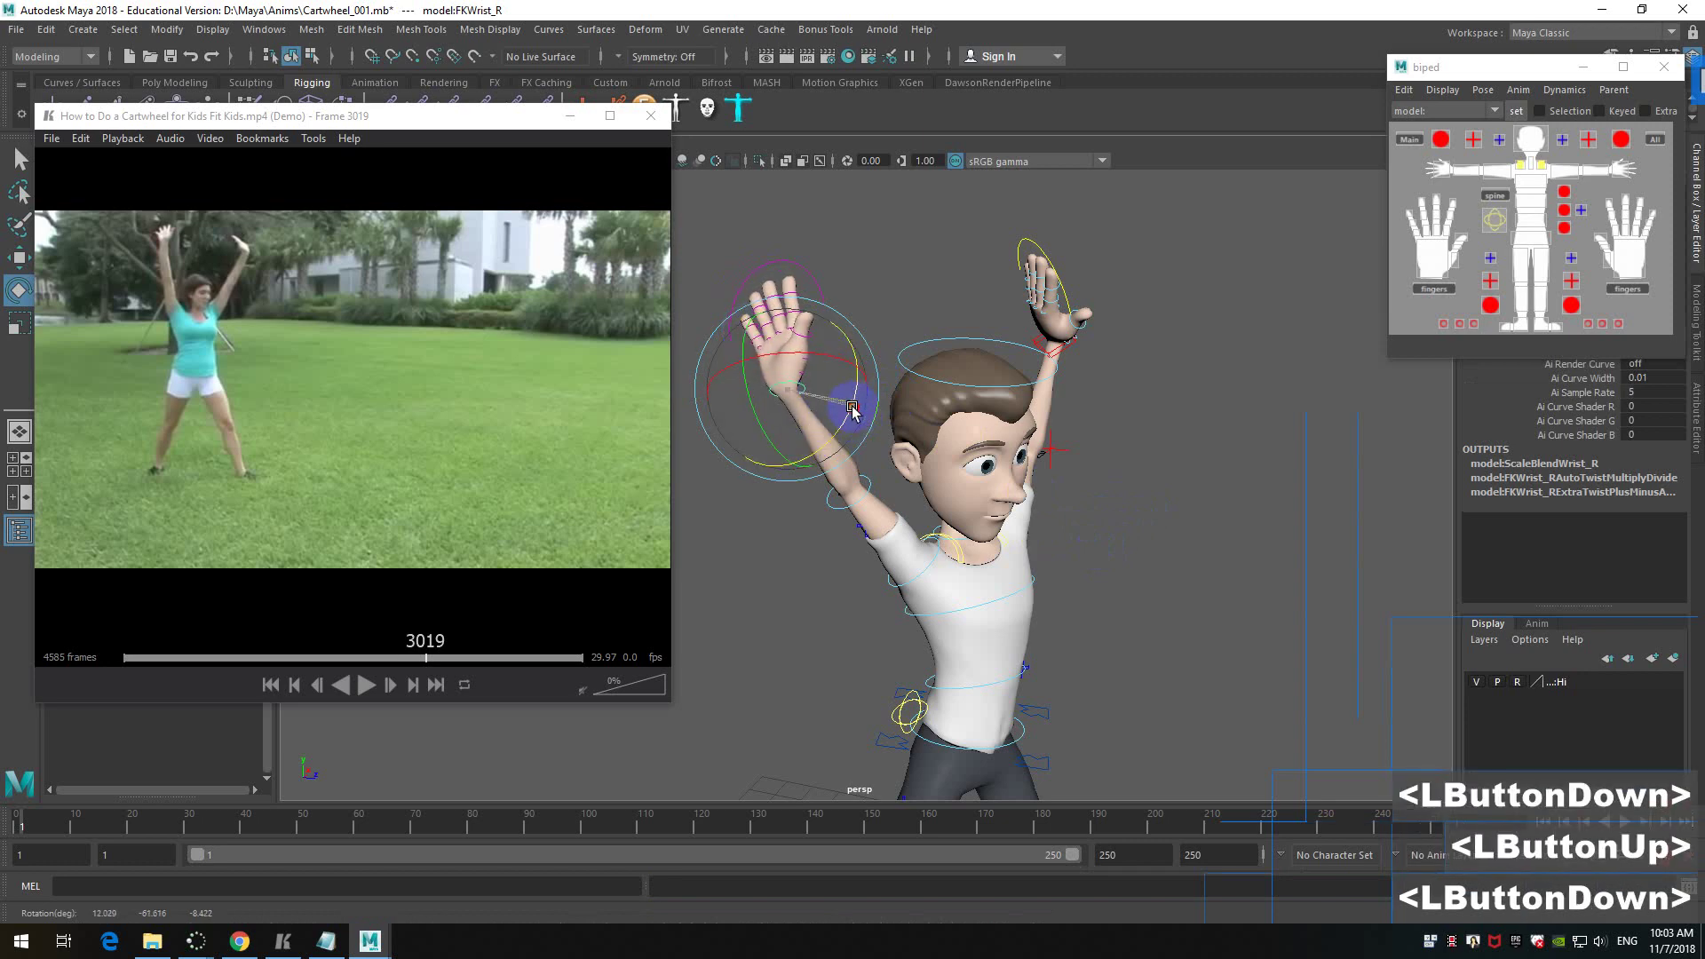
{"action": "left_click_drag", "start_coordinate": [858, 417], "coordinate": [1094, 472], "text": "alt"}
{"action": "key", "text": "ctrl+s"}
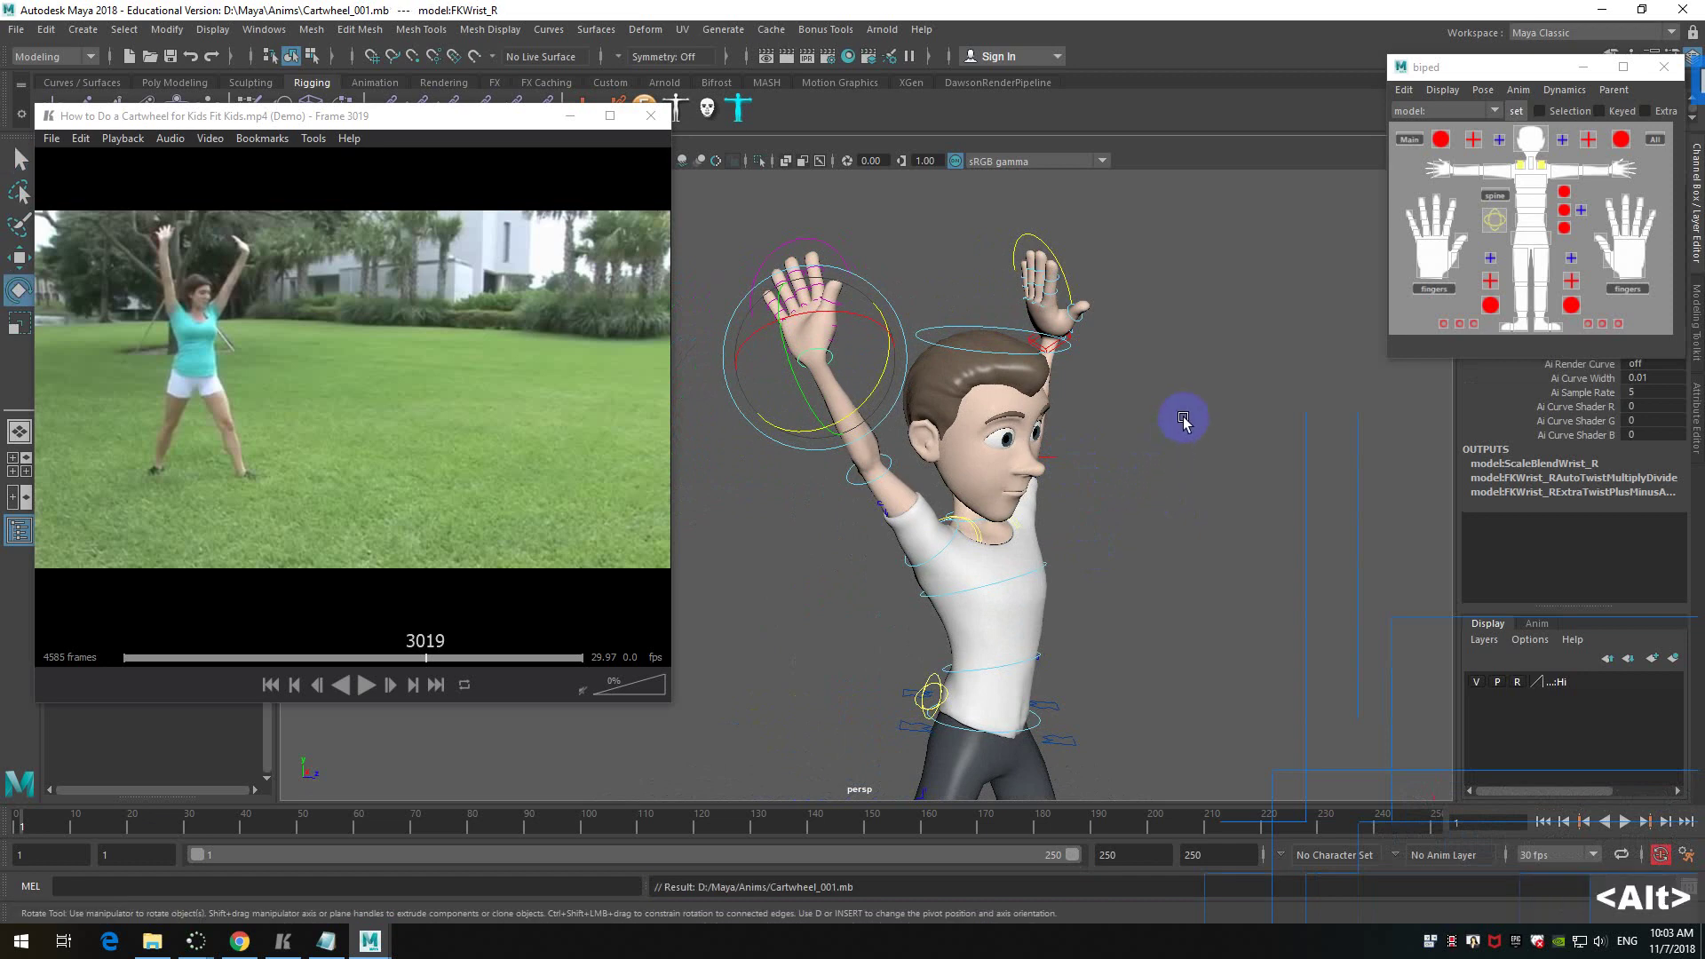
- Rotate the left arm IK control slightly to adjust the tilt of the raised left hand
{"action": "middle_click_drag", "start_coordinate": [1184, 420], "coordinate": [1123, 456], "text": "alt"}
{"action": "scroll", "coordinate": [1123, 457], "scroll_direction": "up", "scroll_amount": 2, "text": "alt"}
{"action": "mouse_move", "coordinate": [1141, 435]}
{"action": "left_mouse_down", "text": "alt"}
{"action": "mouse_move", "coordinate": [1090, 438]}
{"action": "mouse_move", "coordinate": [1157, 433]}
{"action": "left_mouse_up", "text": "alt"}
{"action": "left_click", "coordinate": [1031, 362]}
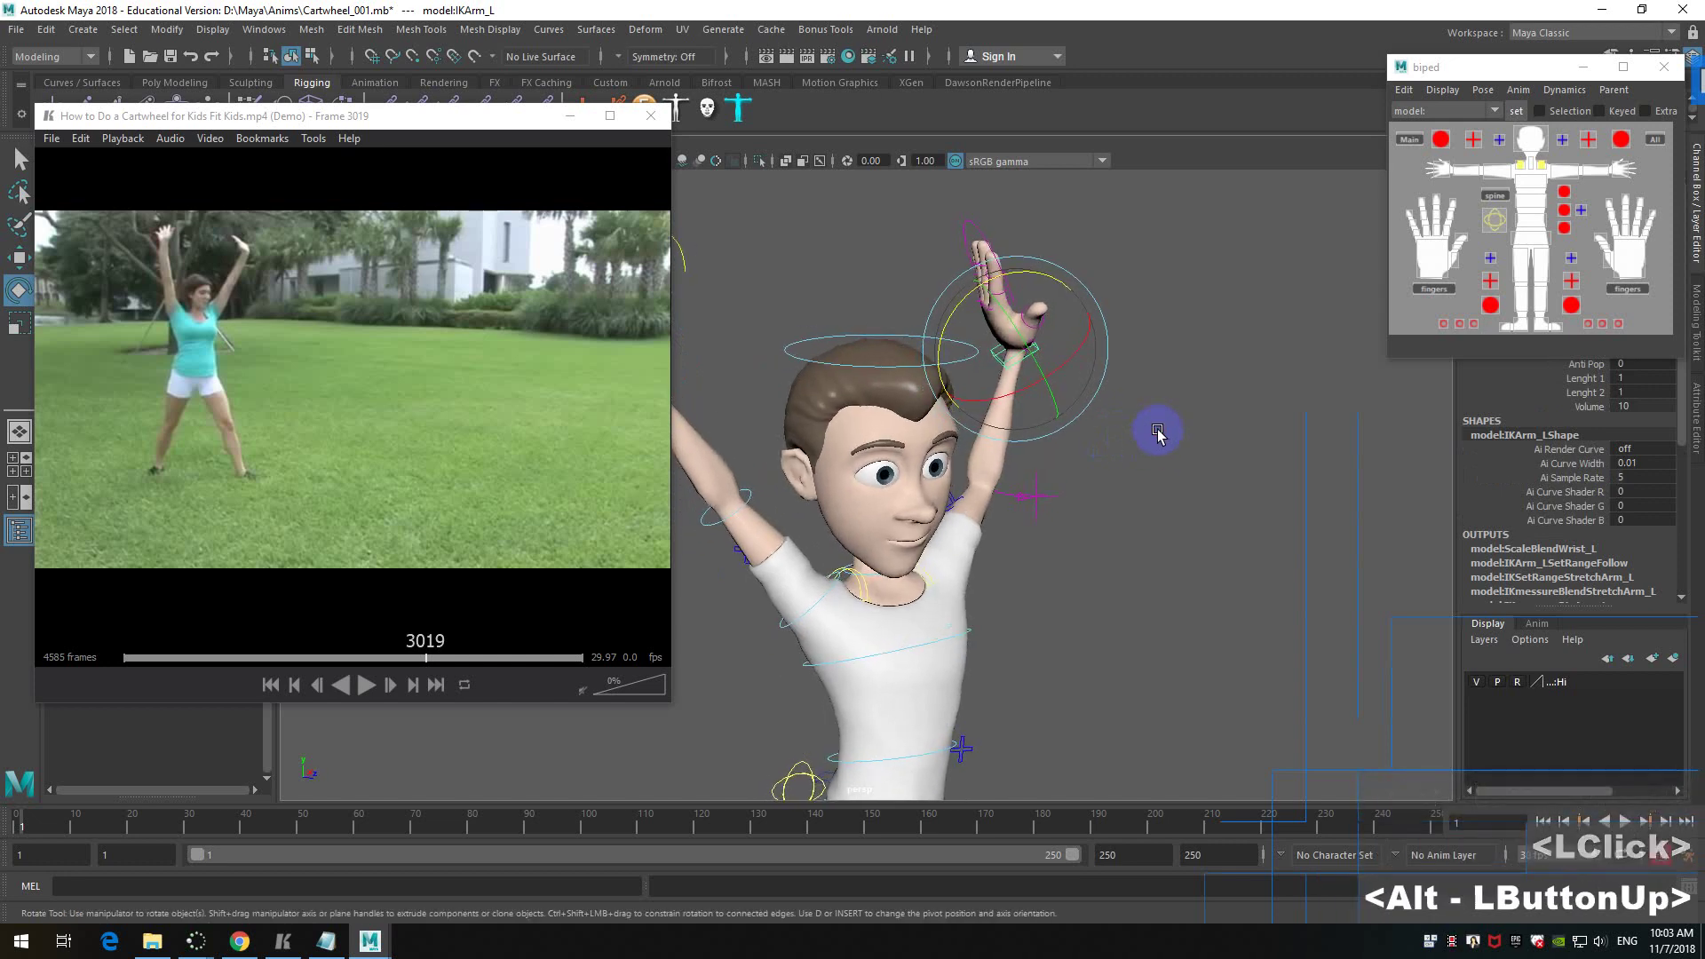
{"action": "middle_click_drag", "start_coordinate": [1157, 433], "coordinate": [1184, 498], "text": "alt"}
{"action": "mouse_move", "coordinate": [1184, 498]}
{"action": "left_mouse_down", "text": "alt"}
{"action": "mouse_move", "coordinate": [1226, 480]}
{"action": "mouse_move", "coordinate": [1199, 498]}
{"action": "left_mouse_up", "text": "alt"}
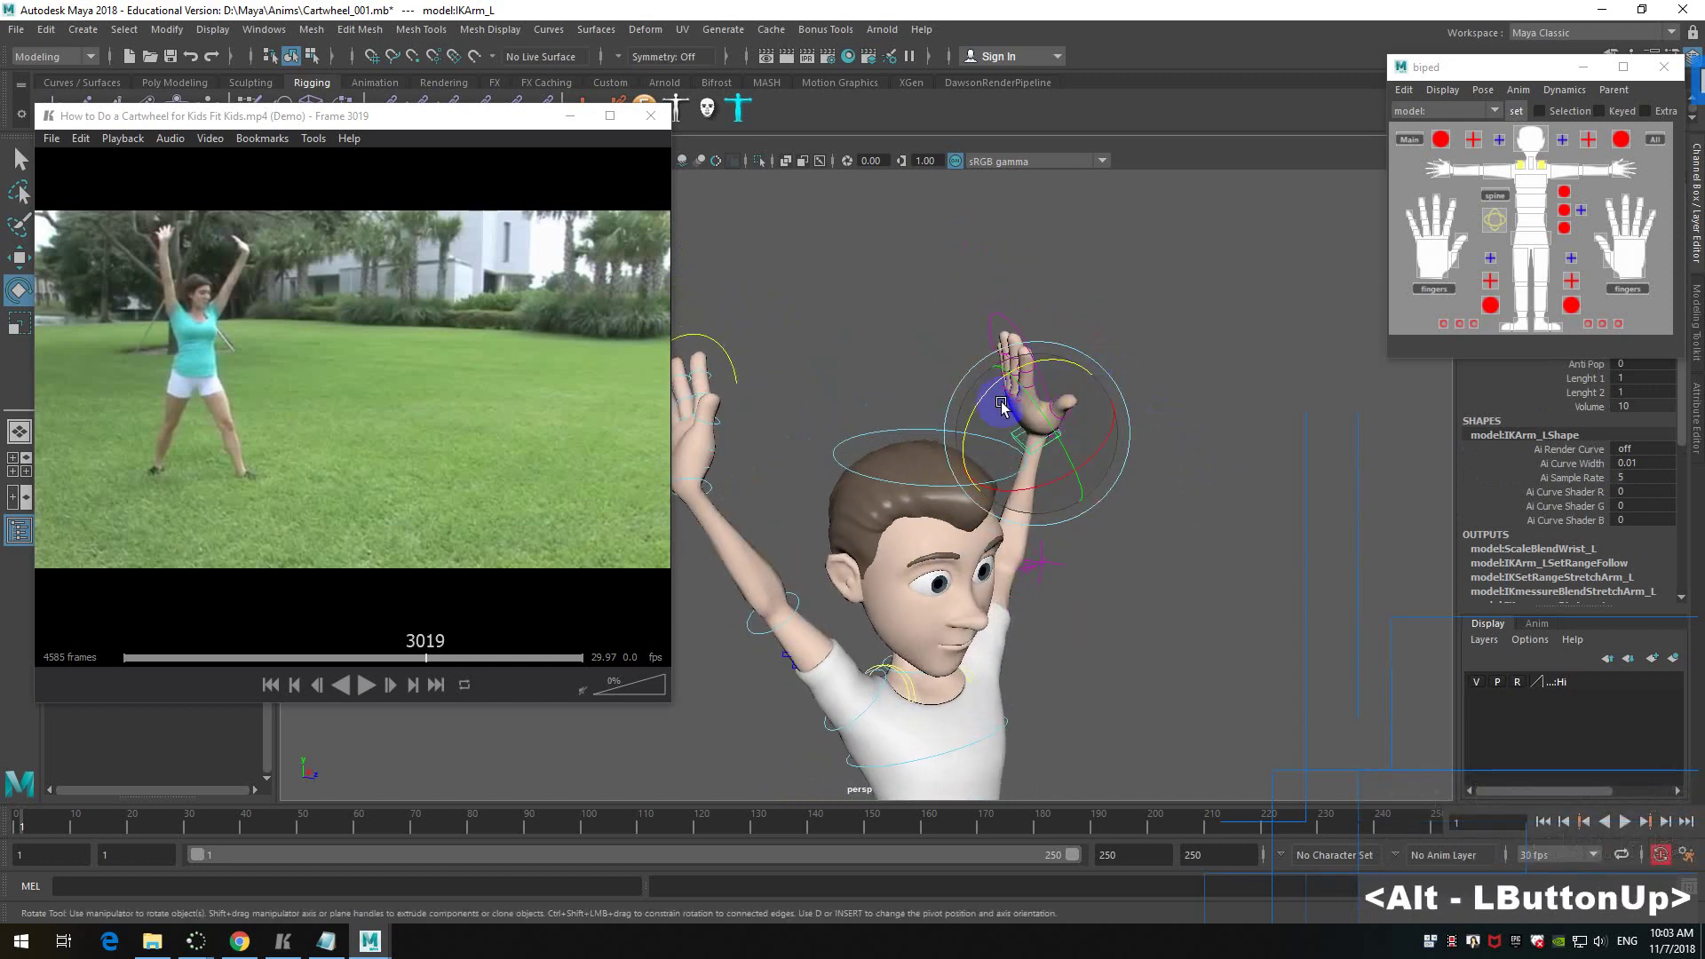
{"action": "left_click_drag", "start_coordinate": [985, 400], "coordinate": [995, 390]}
- Examine the full-body pose from several angles against the reference video
{"action": "left_click_drag", "start_coordinate": [1169, 529], "coordinate": [1176, 495], "text": "alt"}
{"action": "scroll", "coordinate": [1176, 495], "scroll_direction": "down", "scroll_amount": 2, "text": "alt"}
{"action": "middle_click_drag", "start_coordinate": [1138, 518], "coordinate": [1142, 563], "text": "alt"}
{"action": "left_click_drag", "start_coordinate": [1142, 563], "coordinate": [1152, 499], "text": "alt"}
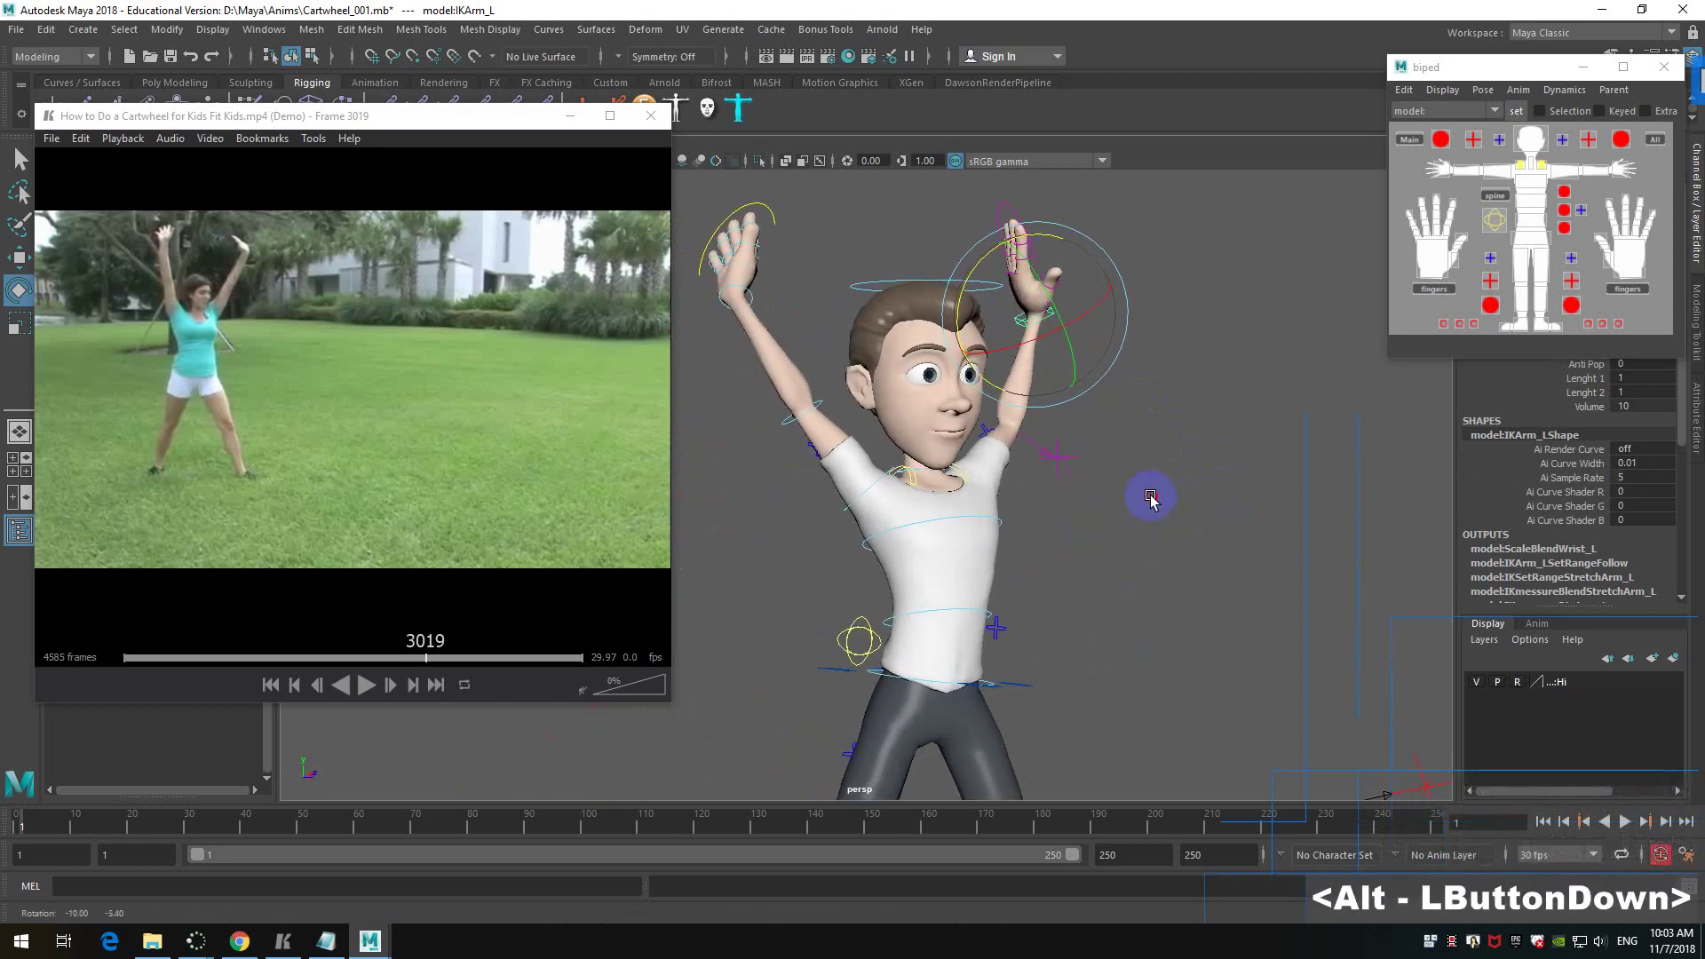
{"action": "scroll", "coordinate": [1138, 514], "scroll_direction": "down", "scroll_amount": 2, "text": "alt"}
{"action": "middle_click_drag", "start_coordinate": [1138, 514], "coordinate": [1074, 556], "text": "alt"}
{"action": "left_click_drag", "start_coordinate": [1074, 556], "coordinate": [1097, 582], "text": "alt"}
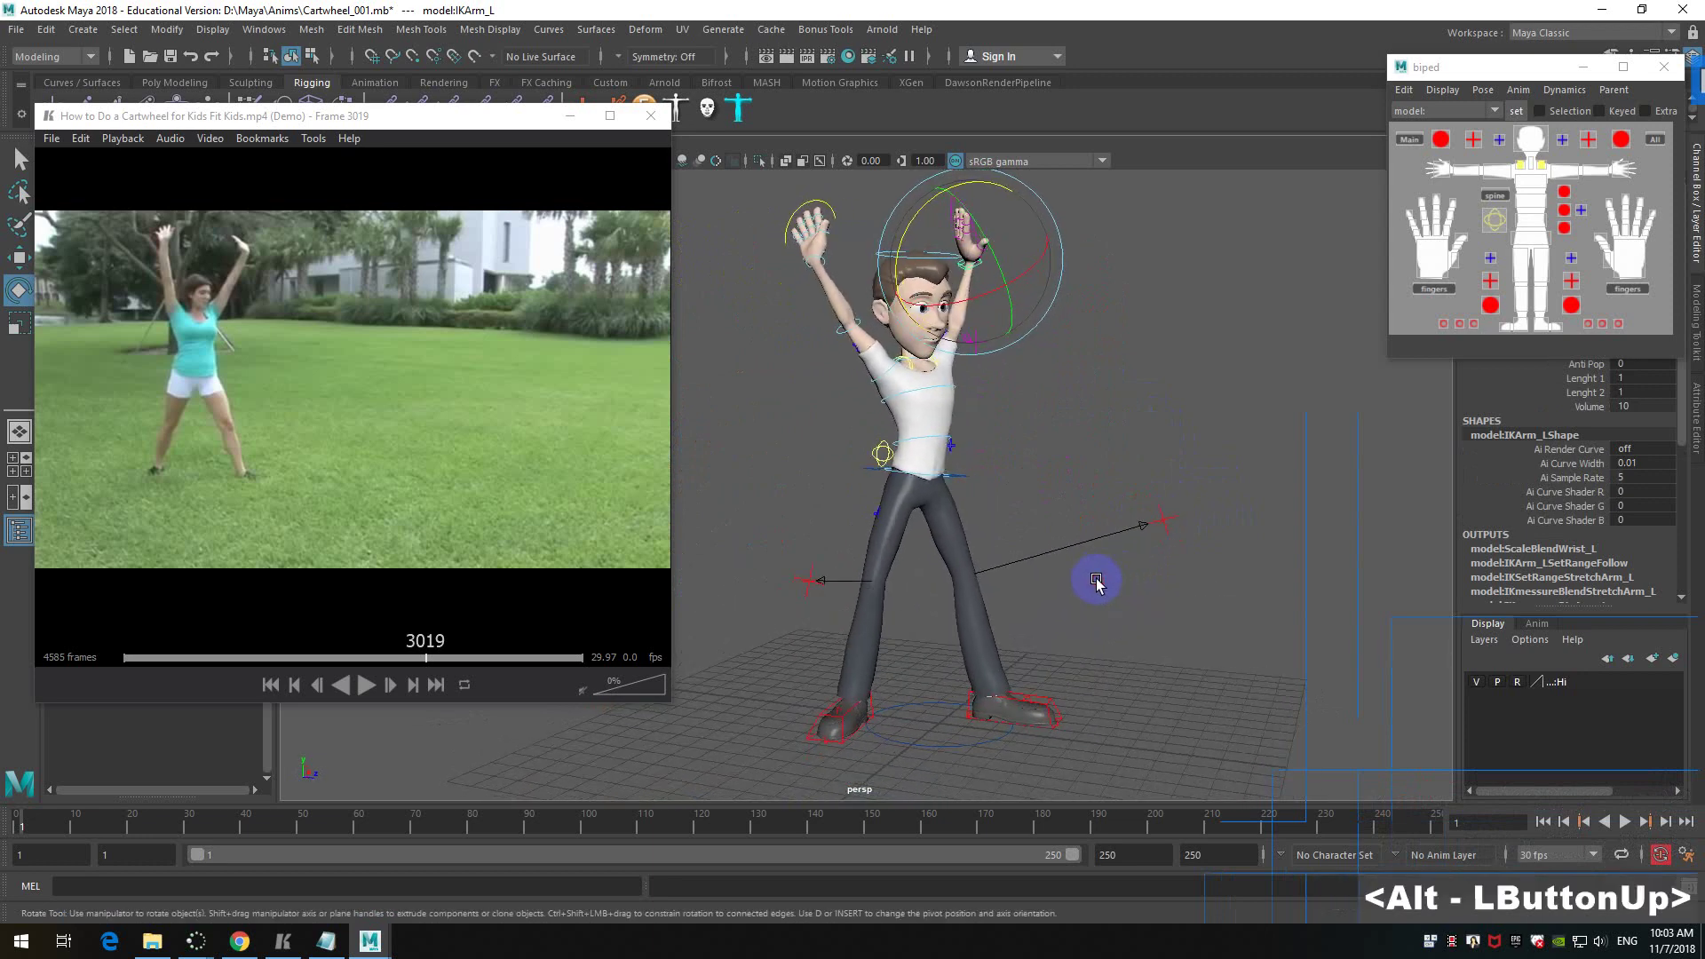
{"action": "left_click_drag", "start_coordinate": [1129, 380], "coordinate": [1121, 417], "text": "alt"}
{"action": "scroll", "coordinate": [1137, 388], "scroll_direction": "up", "scroll_amount": 2, "text": "alt"}
{"action": "middle_click_drag", "start_coordinate": [1121, 417], "coordinate": [1108, 415], "text": "alt"}
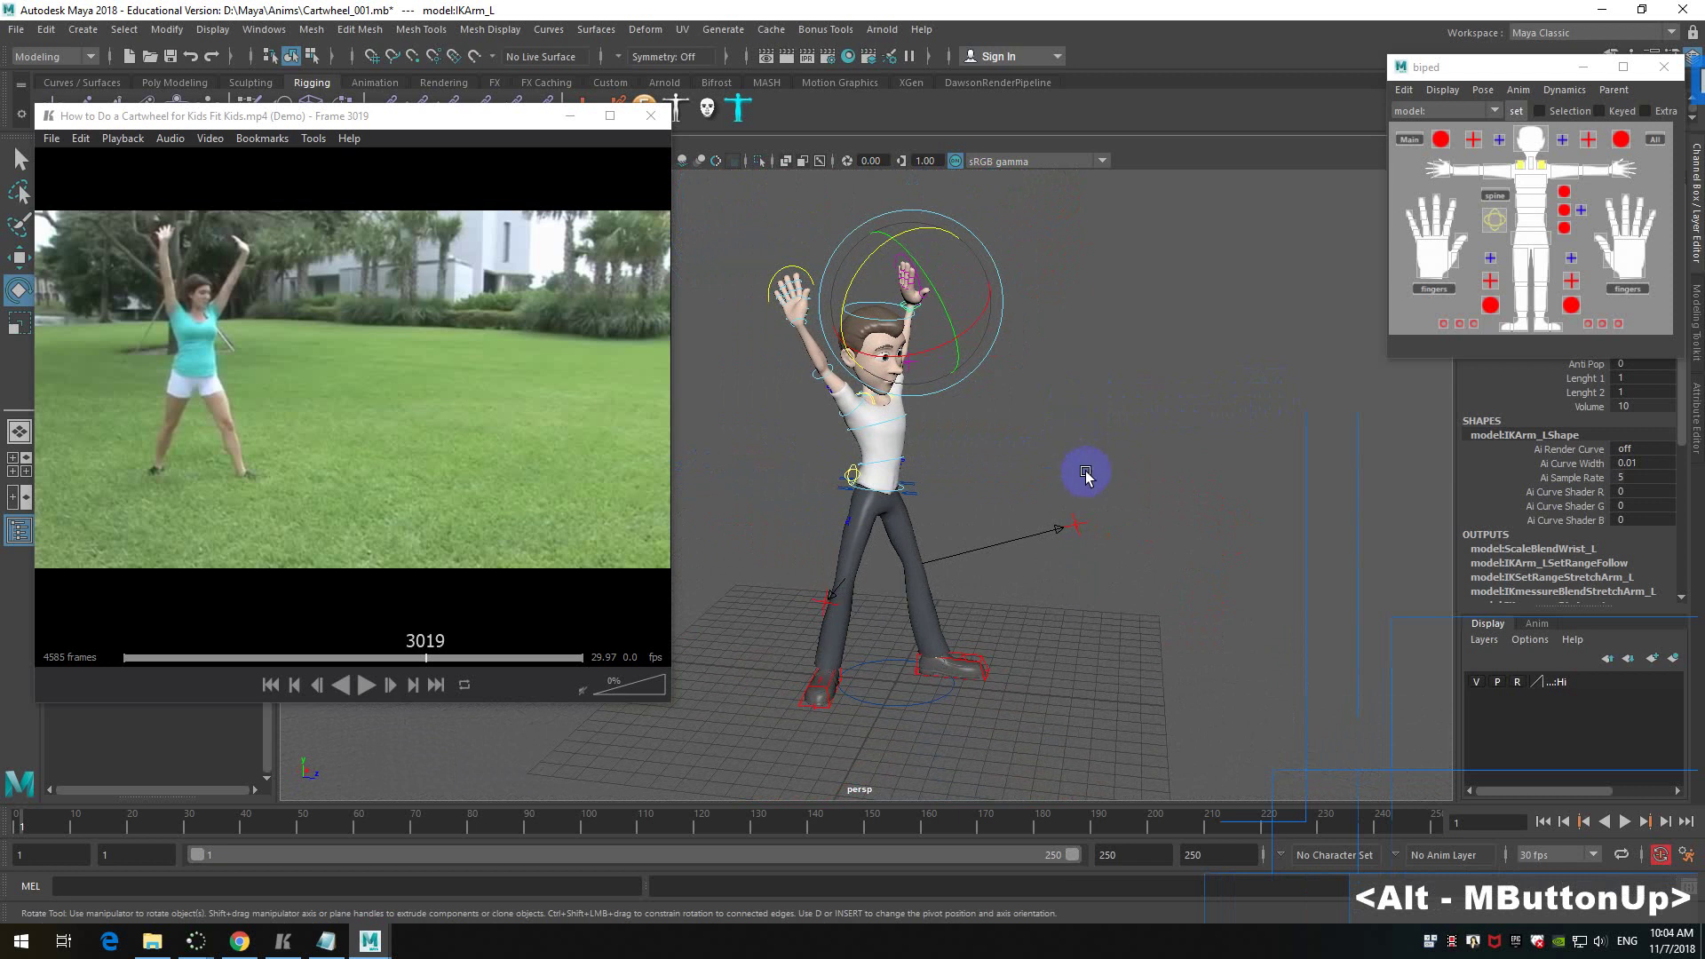
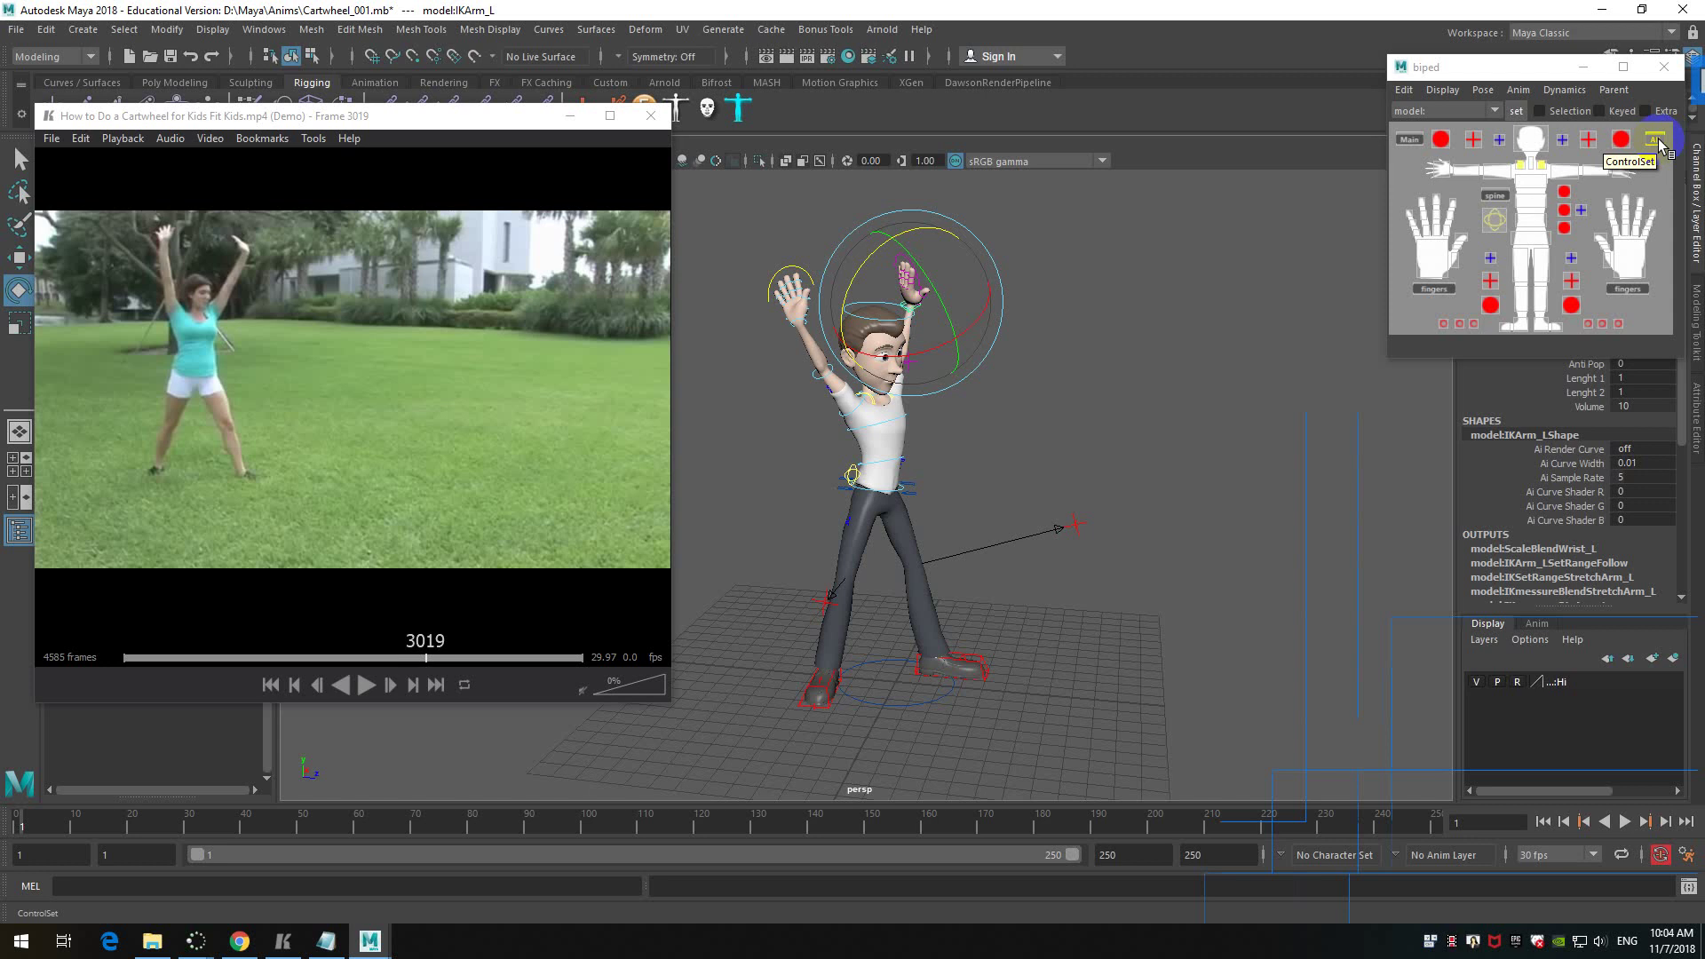
- Select all of the rig's controls, key the whole pose at frame 1, and clear the selection
{"action": "left_click", "coordinate": [1658, 142]}
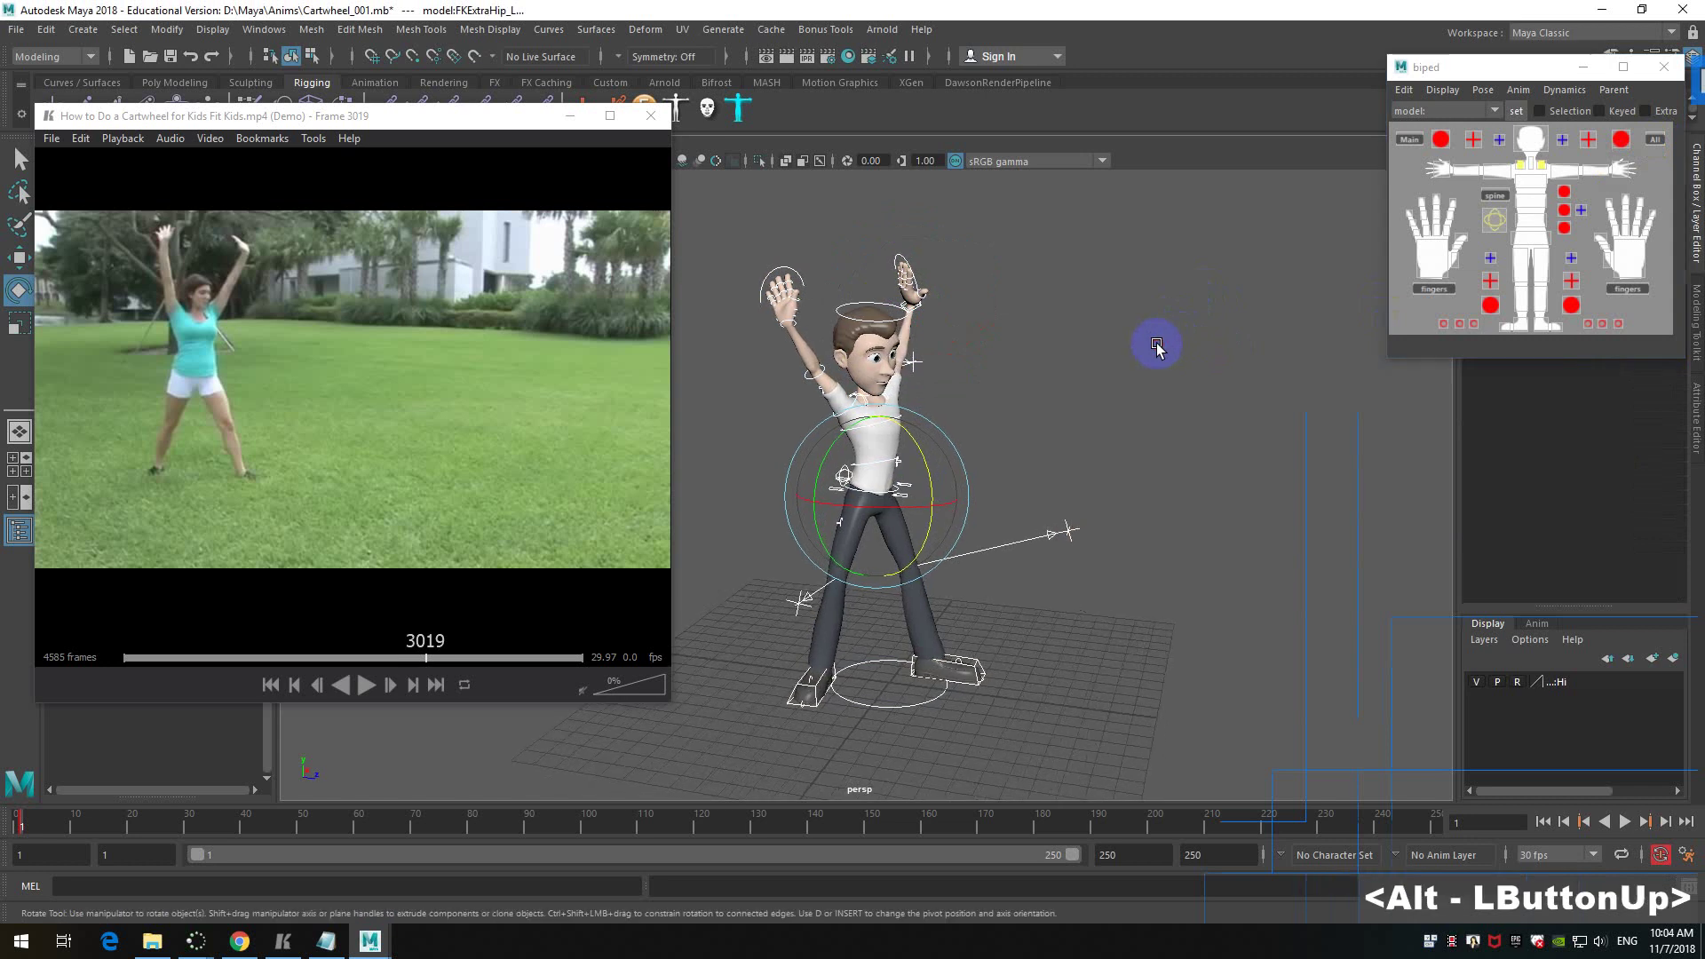
{"action": "key", "text": "s"}
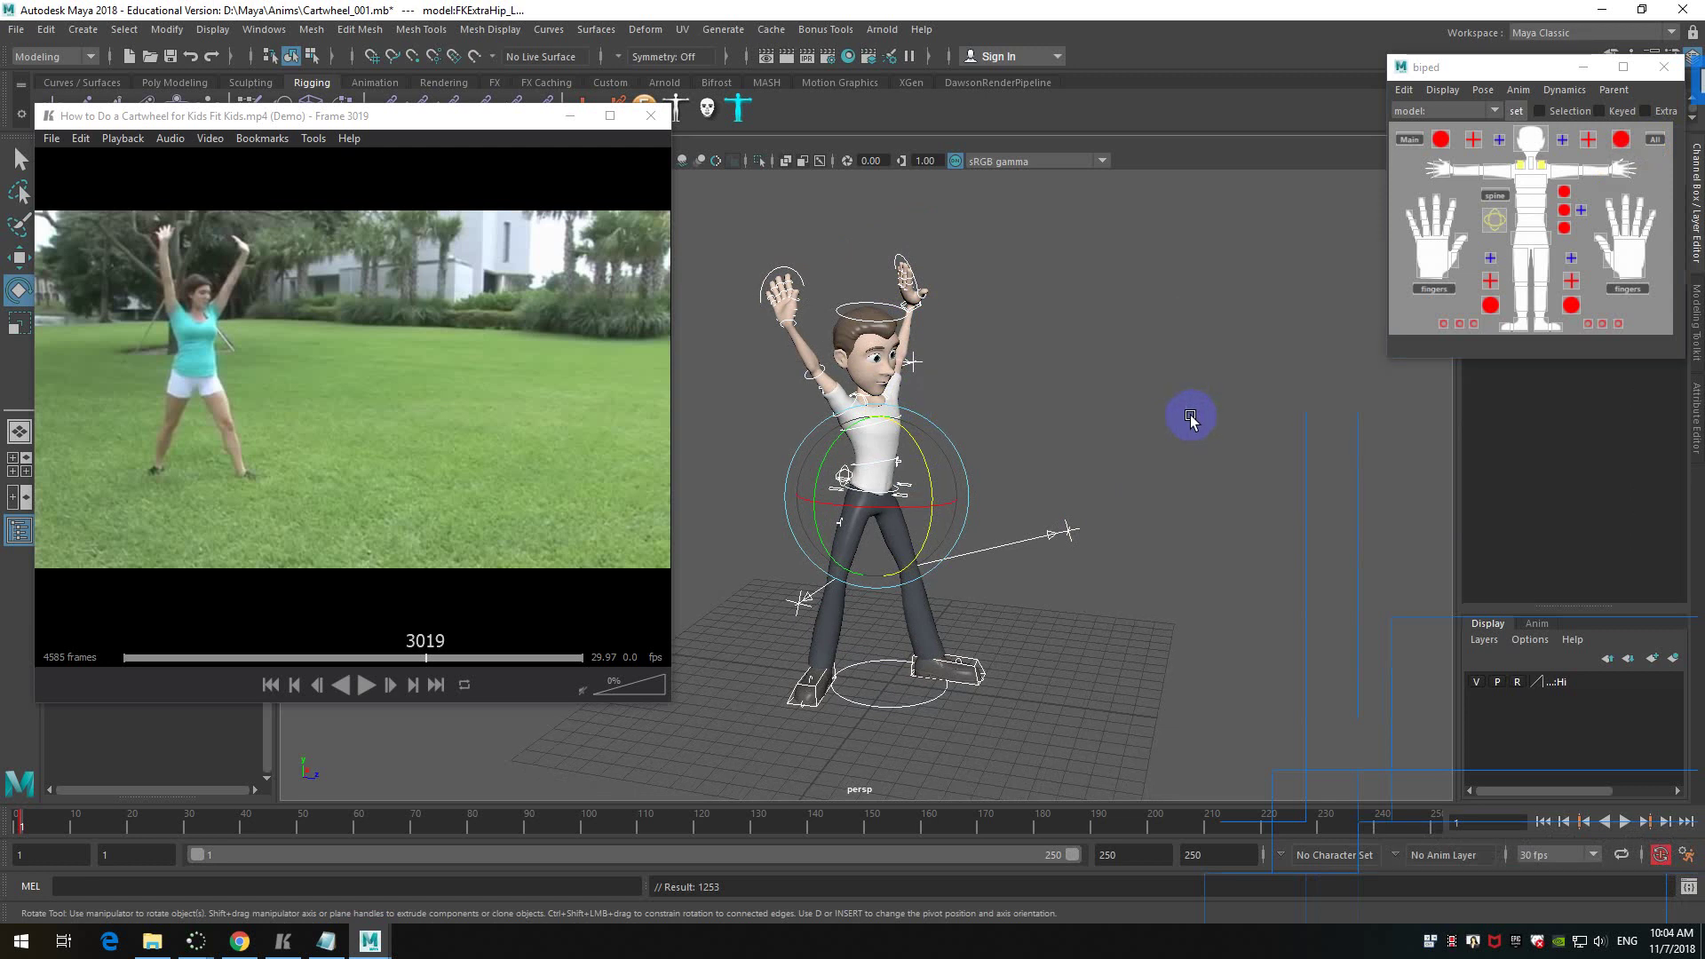
{"action": "left_click", "coordinate": [1138, 392]}
{"action": "scroll", "coordinate": [1137, 389], "scroll_direction": "up", "scroll_amount": 2}
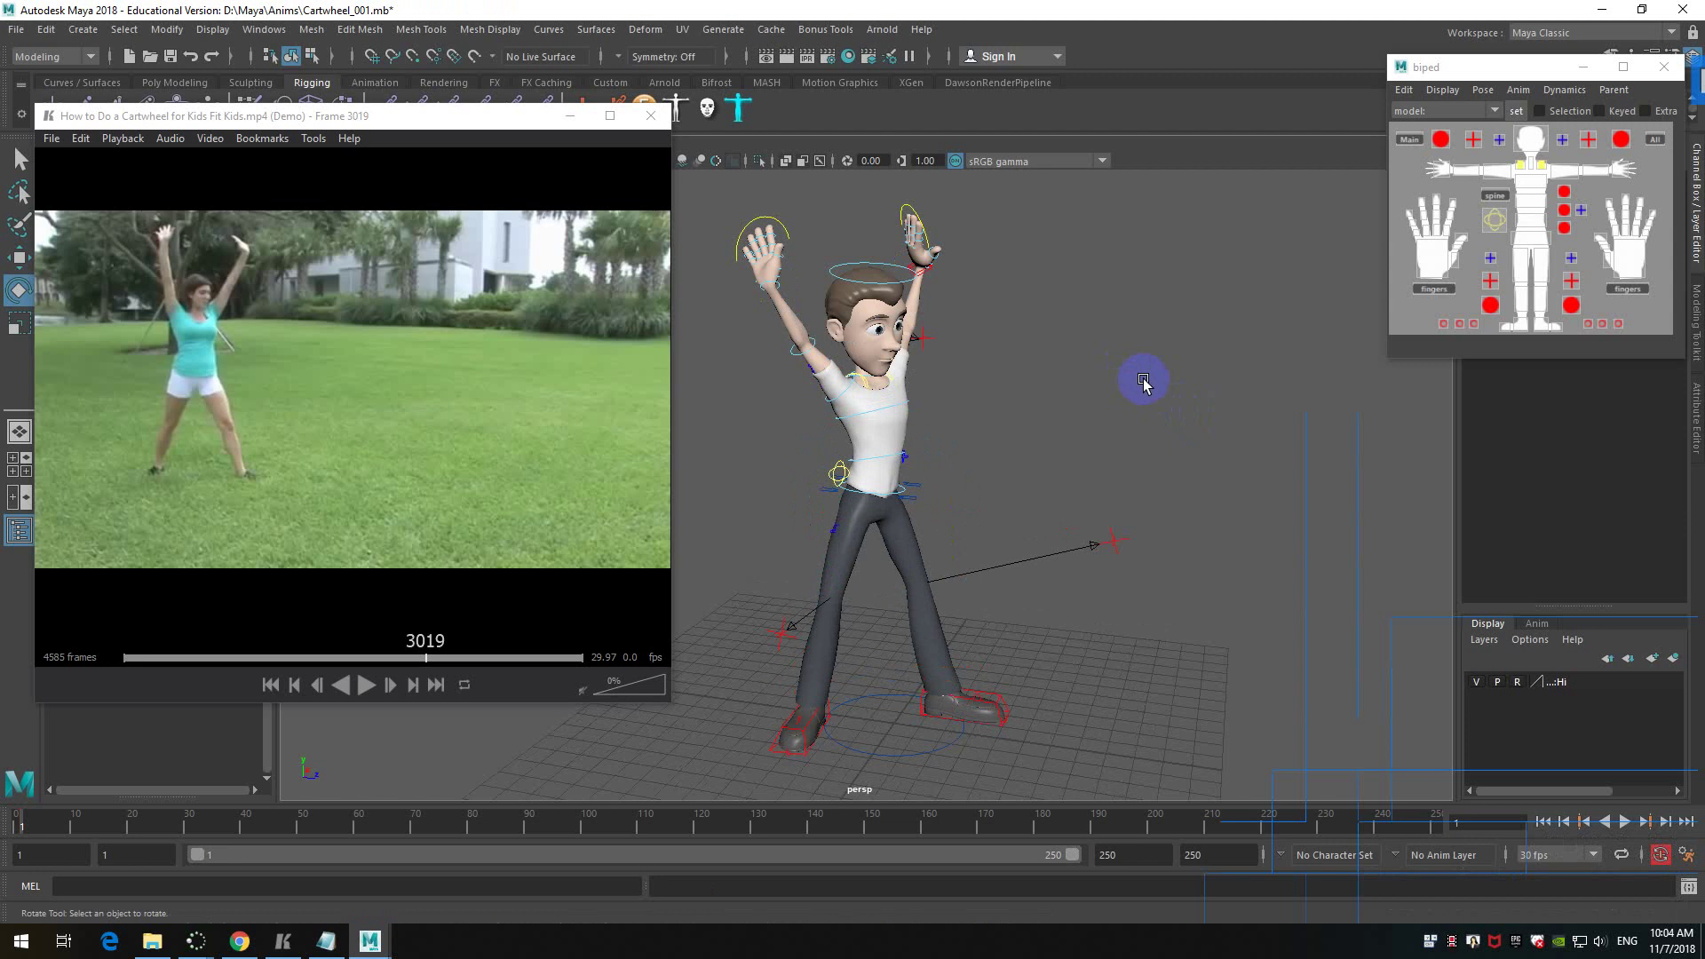
- Step the reference video forward to frame 3053 and back to frame 3049 to find the next key pose
{"action": "left_click", "coordinate": [486, 524]}
{"action": "key", "text": "Right"}
{"action": "key", "text": "Right"}
{"action": "key", "text": "Right"}
{"action": "key", "text": "Right"}
{"action": "key", "text": "Right"}
{"action": "key", "text": "Right"}
{"action": "key", "text": "Right"}
{"action": "key", "text": "Right"}
{"action": "key", "text": "Right"}
{"action": "key", "text": "Right"}
{"action": "key", "text": "Right"}
{"action": "key", "text": "Right"}
{"action": "key", "text": "Right"}
{"action": "key", "text": "Right"}
{"action": "key", "text": "Right"}
{"action": "key", "text": "Right"}
{"action": "key", "text": "Right"}
{"action": "key", "text": "Right"}
{"action": "key", "text": "Right"}
{"action": "key", "text": "Right"}
{"action": "key", "text": "Right"}
{"action": "key", "text": "Right"}
{"action": "key", "text": "Right"}
{"action": "key", "text": "Right"}
{"action": "key", "text": "Right"}
{"action": "key", "text": "Right"}
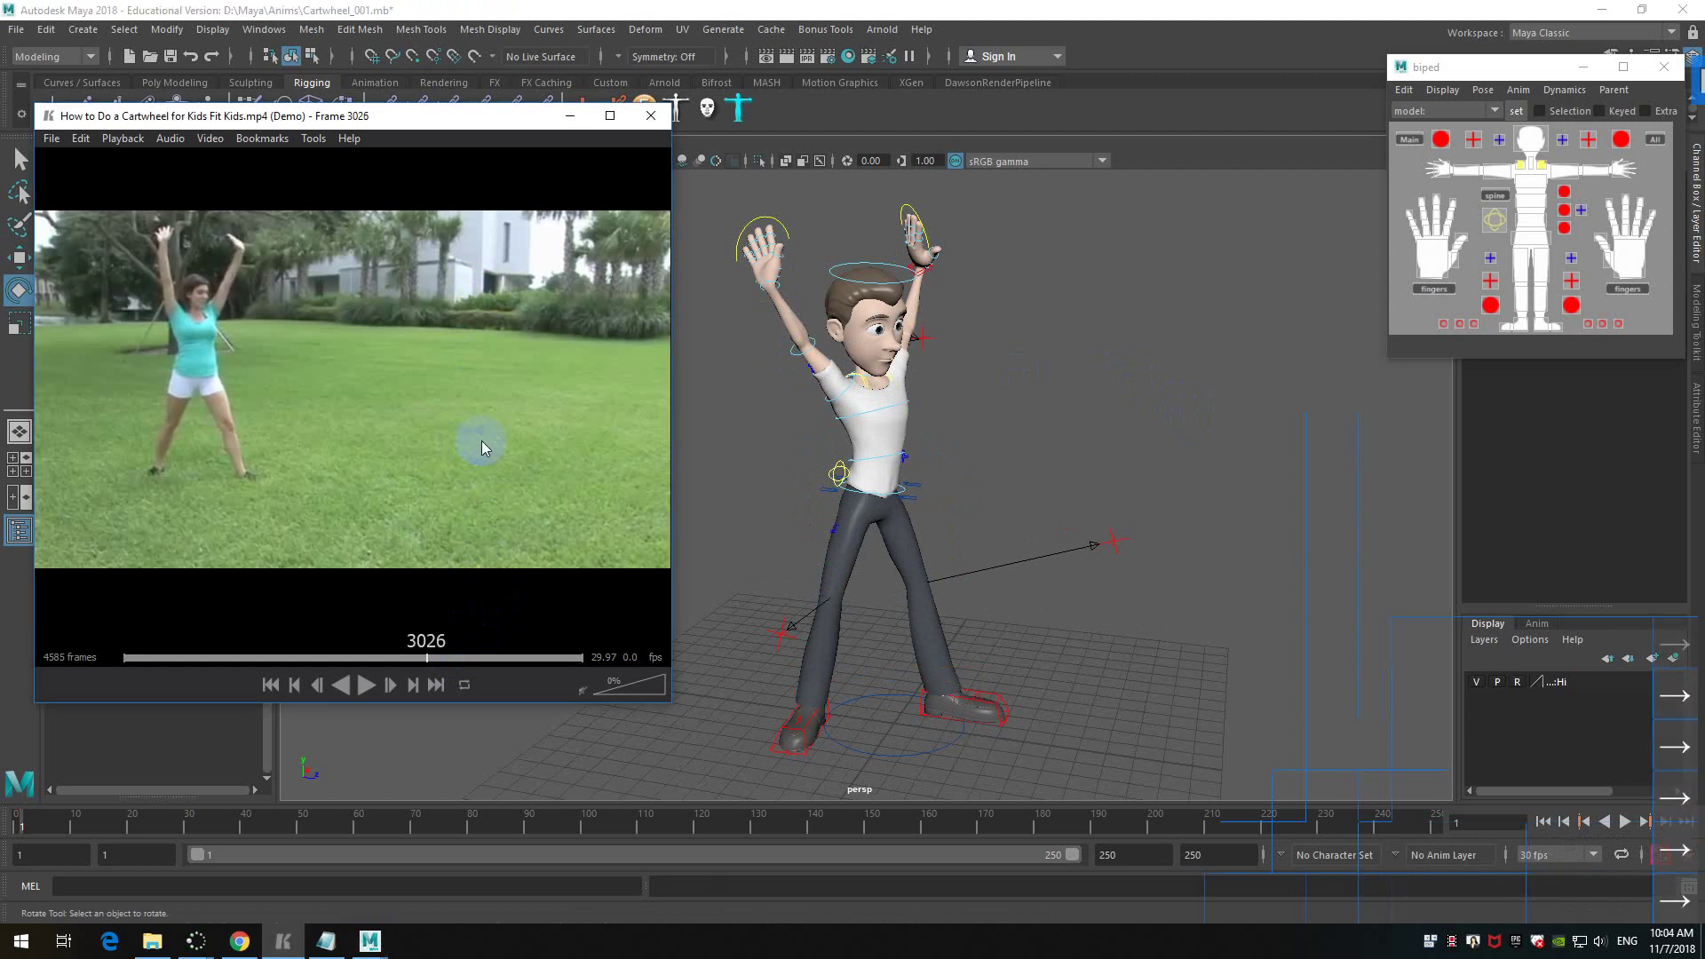
{"action": "key", "text": "Right"}
{"action": "key", "text": "Right"}
{"action": "key", "text": "Right"}
{"action": "key", "text": "Right"}
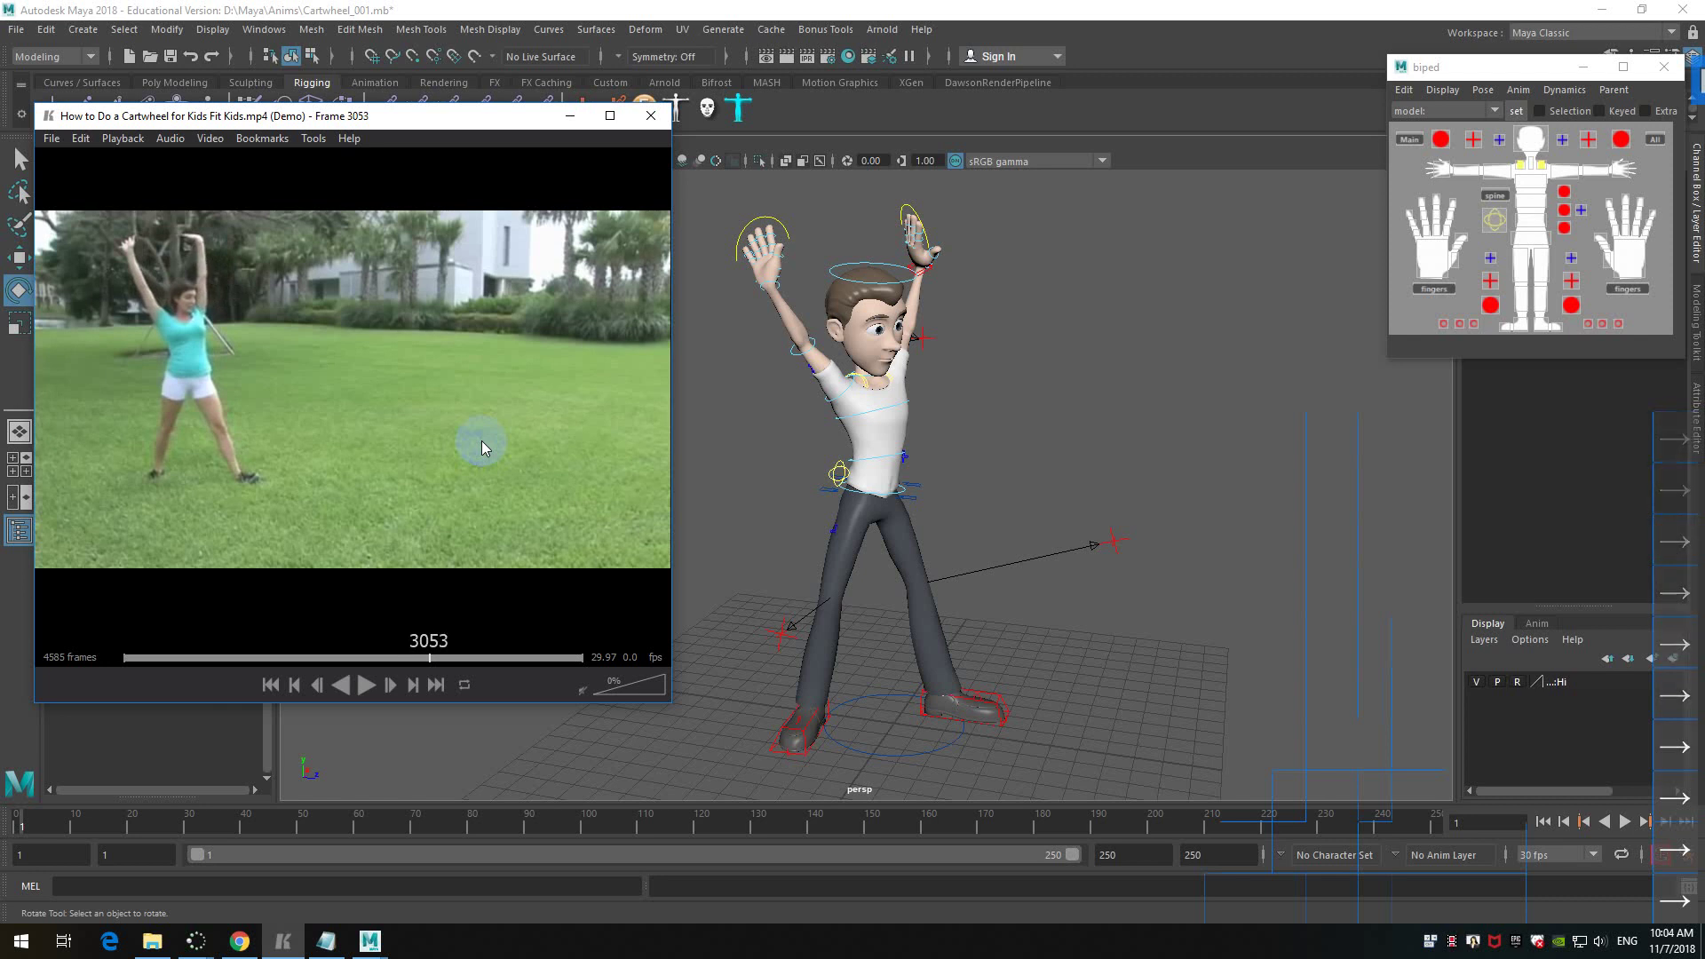
{"action": "key", "text": "Left"}
{"action": "key", "text": "Left"}
{"action": "key", "text": "Left"}
{"action": "key", "text": "Left"}
{"action": "key", "text": "Left"}
{"action": "key", "text": "Left"}
{"action": "key", "text": "Left"}
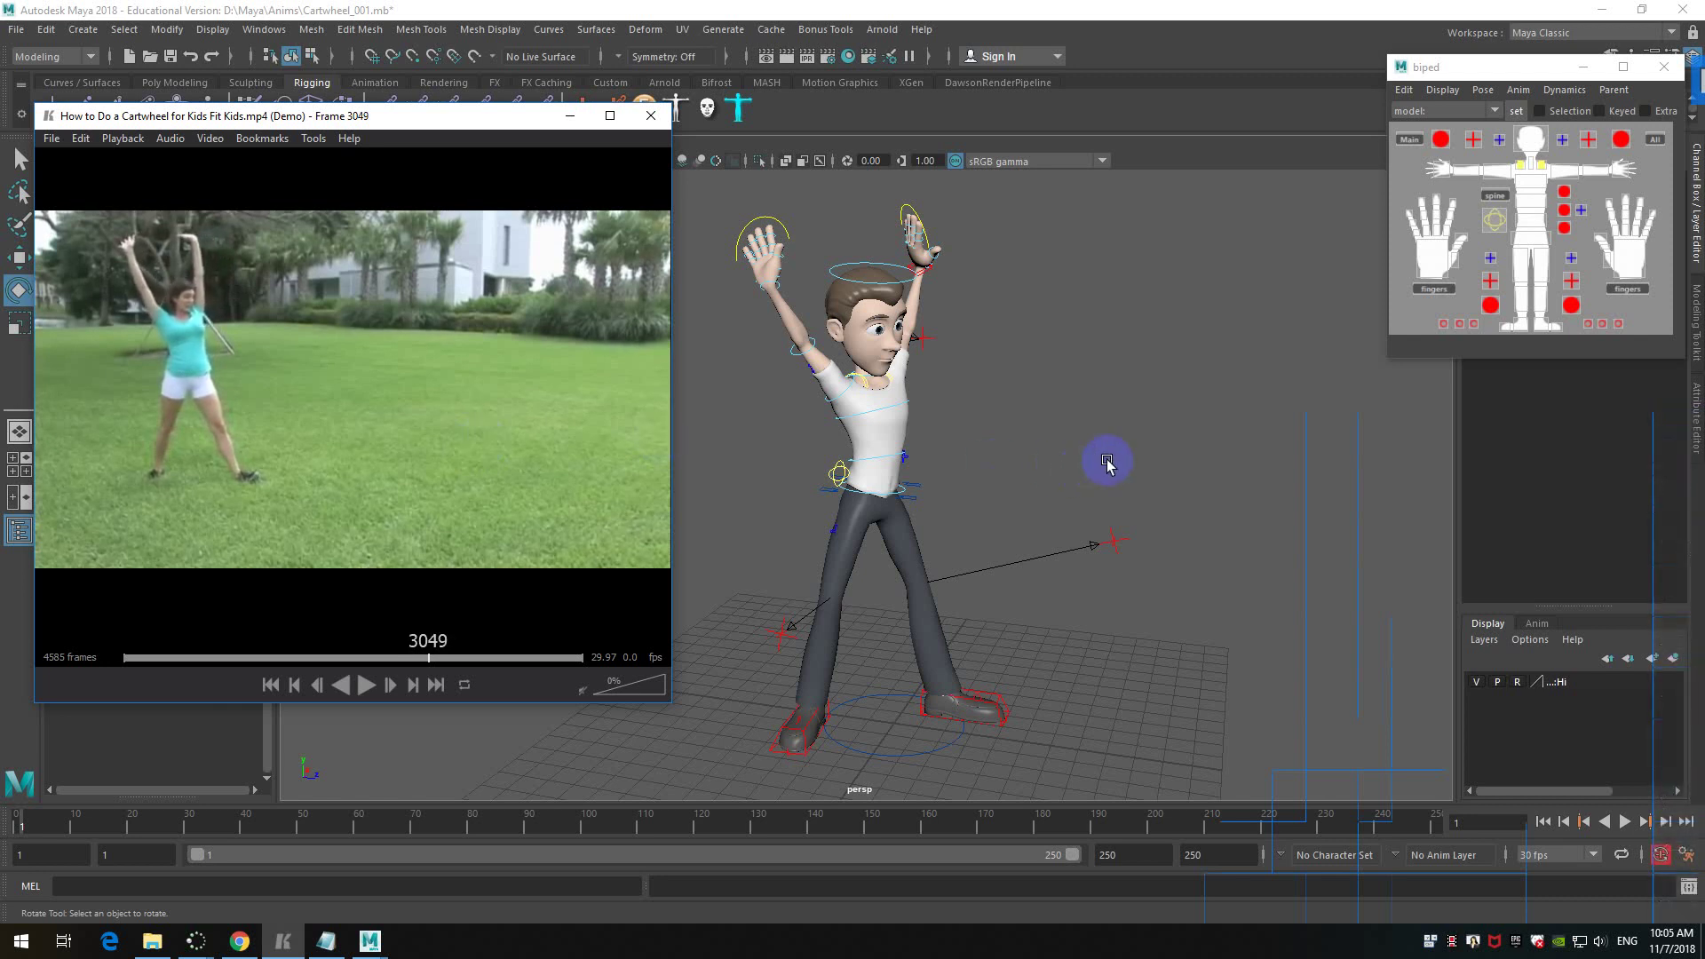
- Select the root control and scrub the timeline to frame 10 and back to check how the starting pose holds
{"action": "left_click", "coordinate": [1028, 441]}
{"action": "middle_click_drag", "start_coordinate": [1027, 441], "coordinate": [1016, 442], "text": "alt"}
{"action": "left_click_drag", "start_coordinate": [1016, 442], "coordinate": [1115, 415], "text": "alt"}
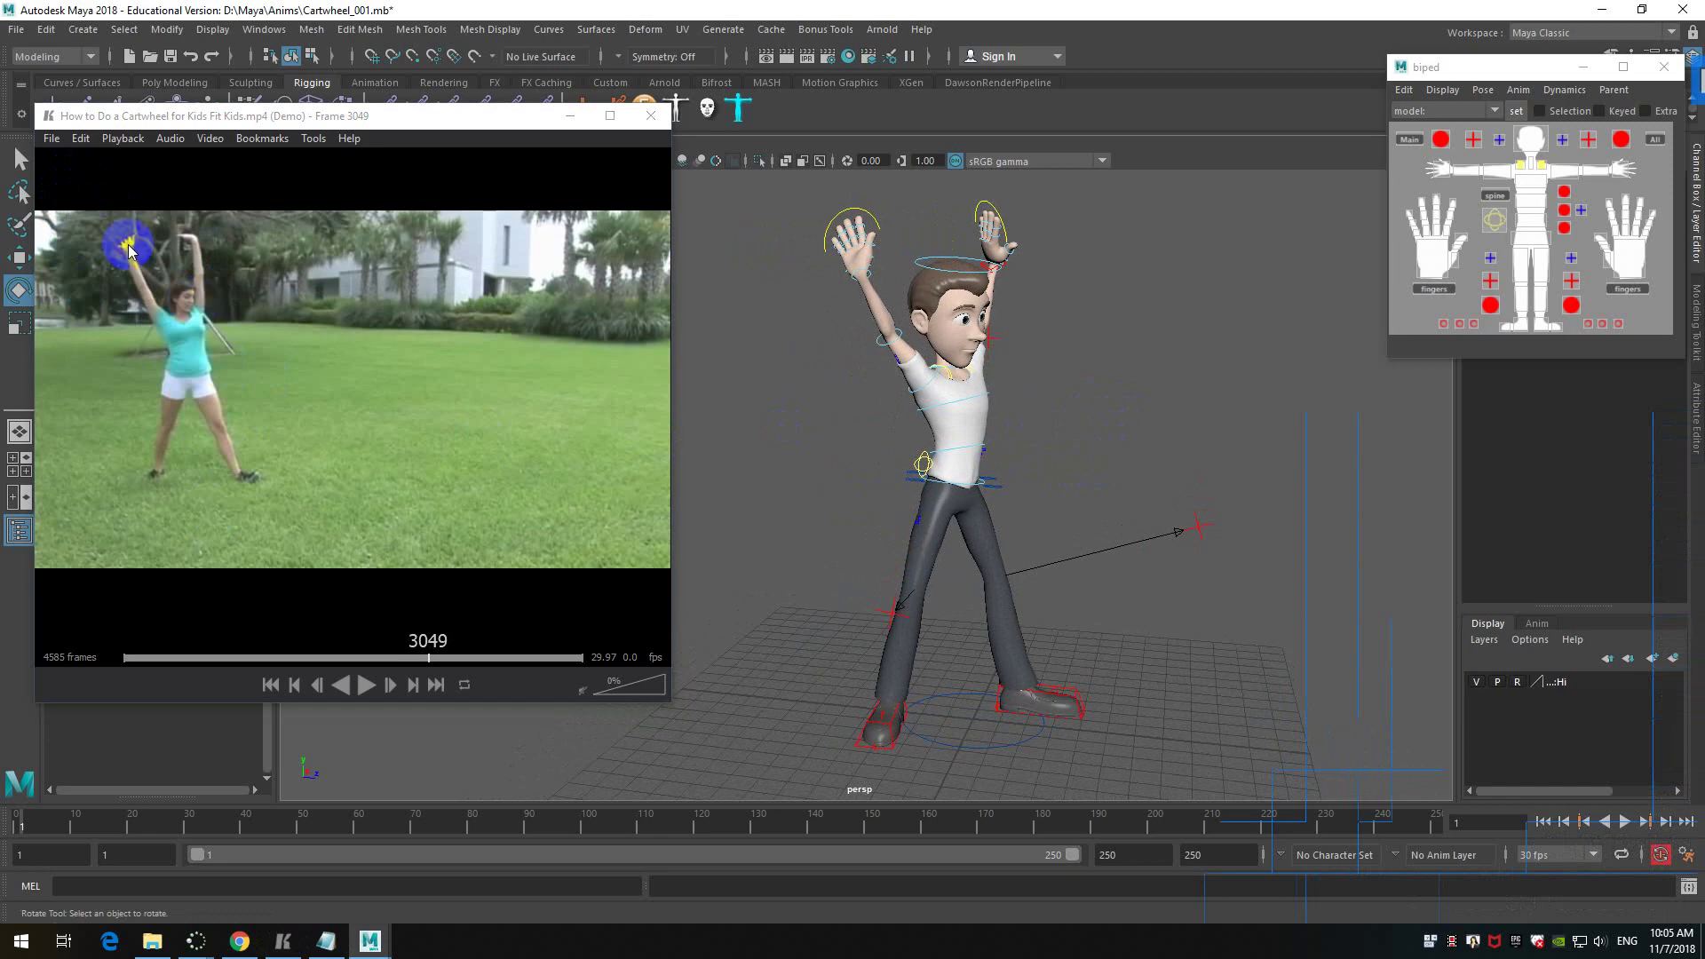
{"action": "middle_click", "coordinate": [1074, 412]}
{"action": "scroll", "coordinate": [1066, 378], "scroll_direction": "up", "scroll_amount": 2}
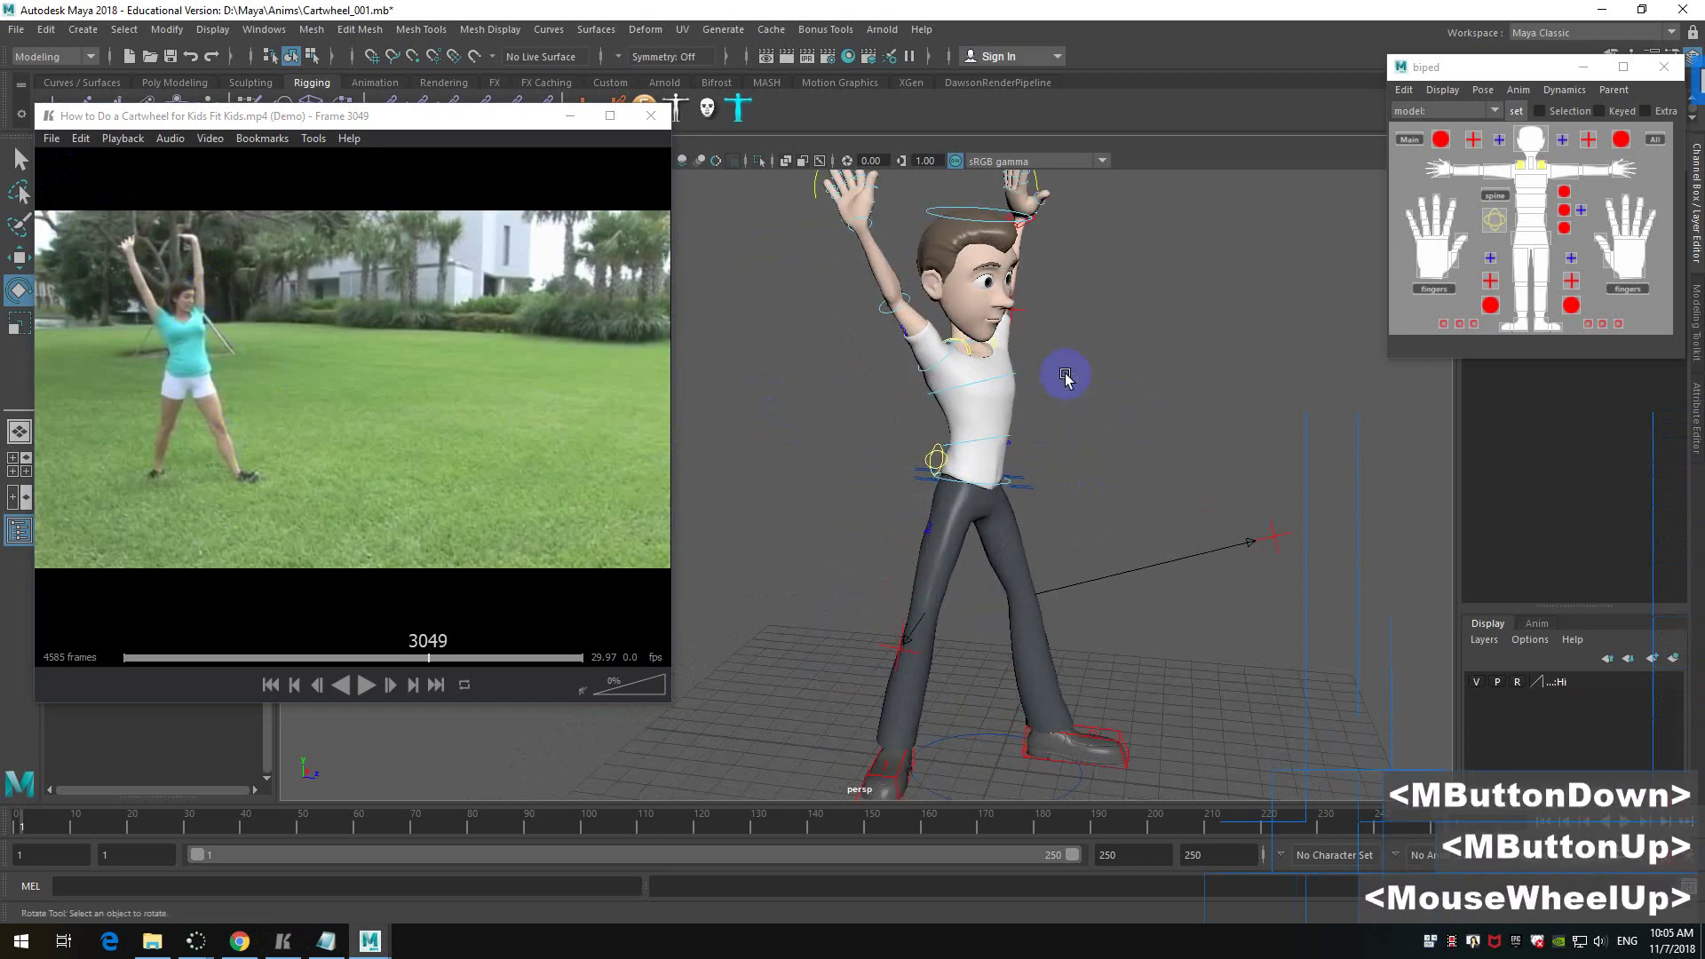
{"action": "left_click", "coordinate": [1007, 485]}
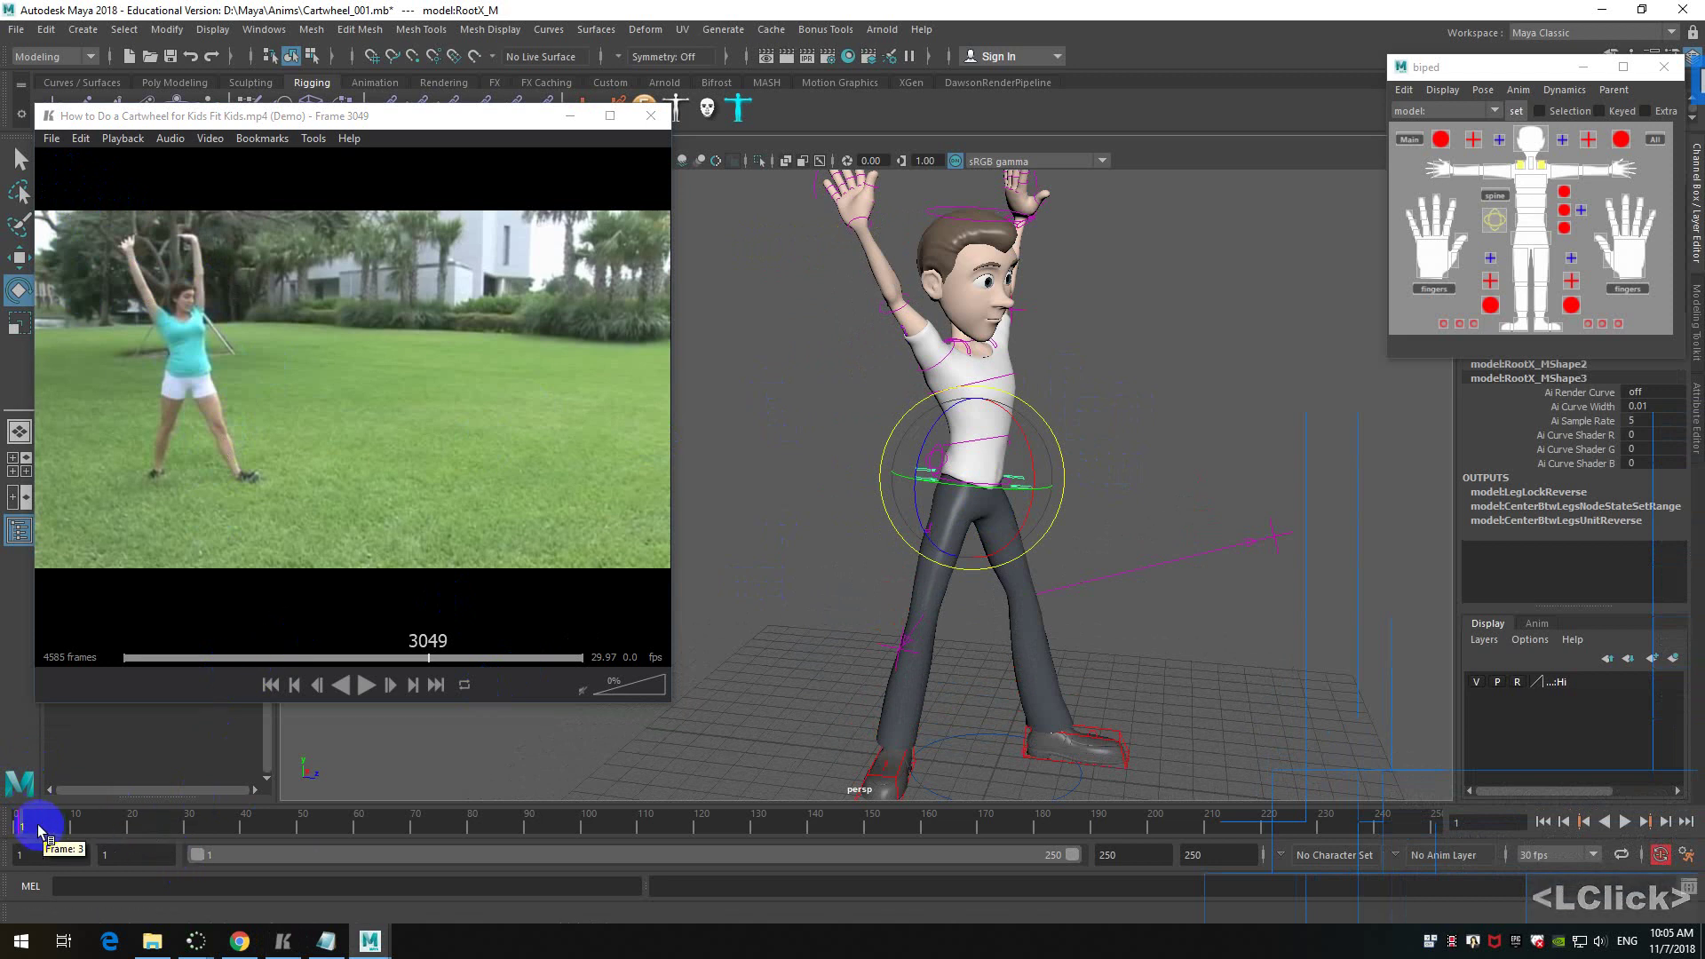
{"action": "left_click_drag", "start_coordinate": [55, 825], "coordinate": [75, 826]}
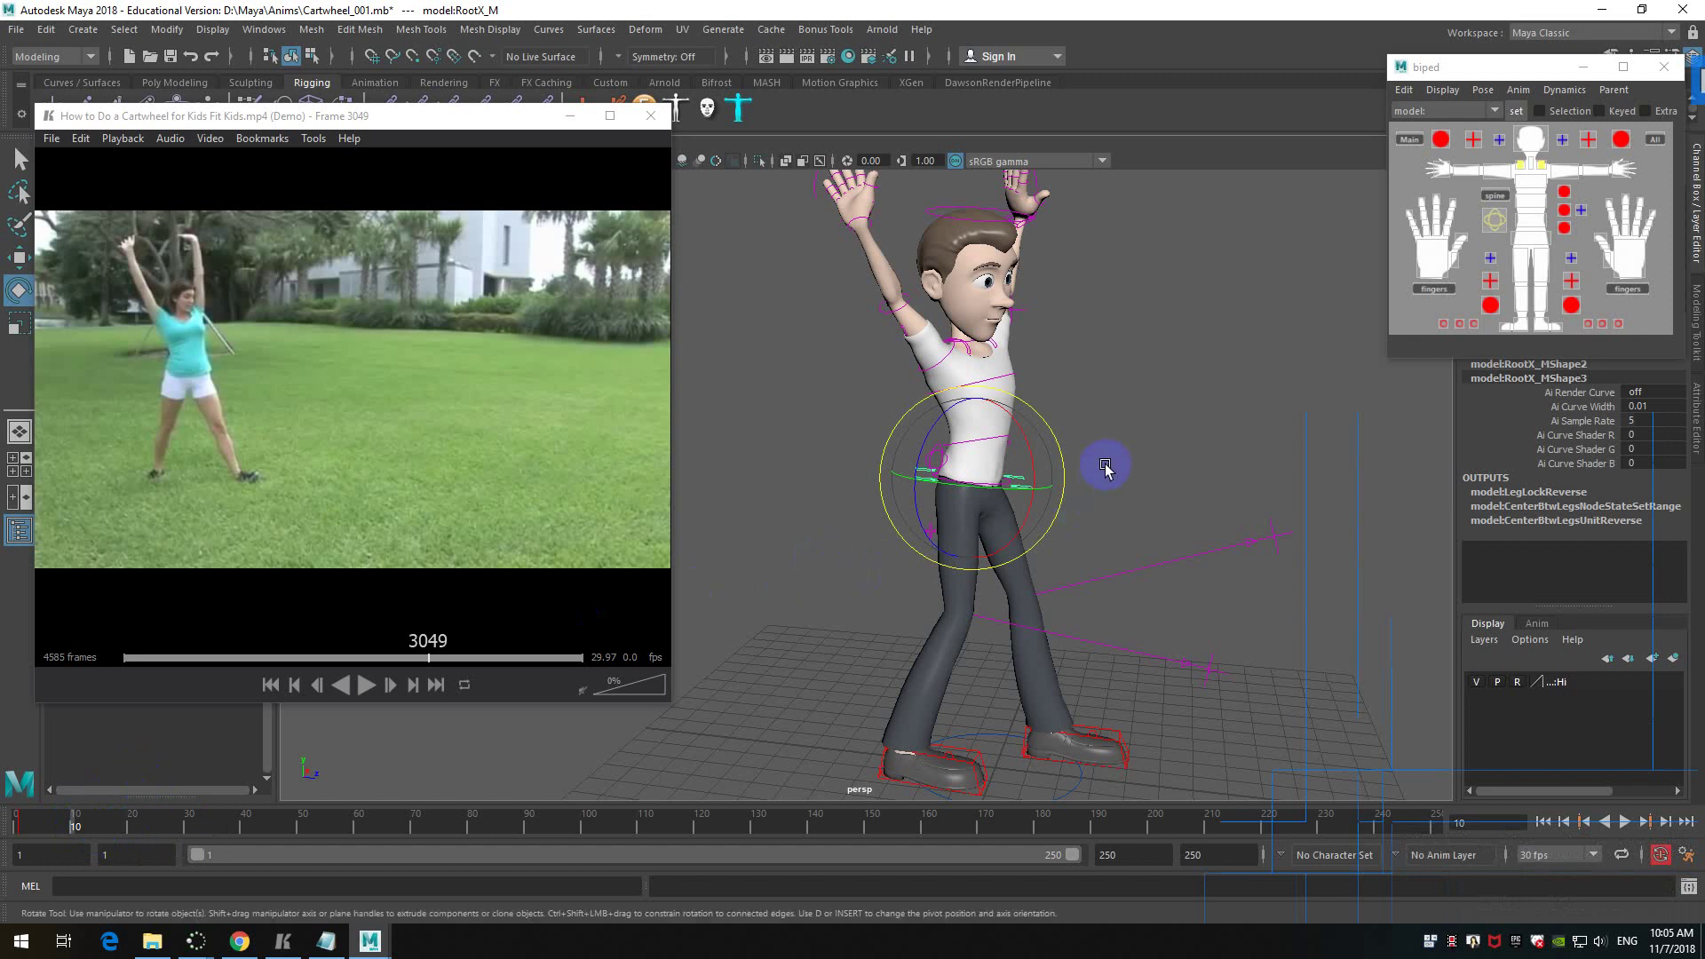
{"action": "left_click_drag", "start_coordinate": [69, 822], "coordinate": [30, 816]}
- Select the right foot's IK control and scrub the first frames to find where the foot changes position
{"action": "left_click_drag", "start_coordinate": [1287, 408], "coordinate": [1276, 408], "text": "alt"}
{"action": "middle_click_drag", "start_coordinate": [1275, 408], "coordinate": [1168, 323], "text": "alt"}
{"action": "left_click", "coordinate": [1169, 324]}
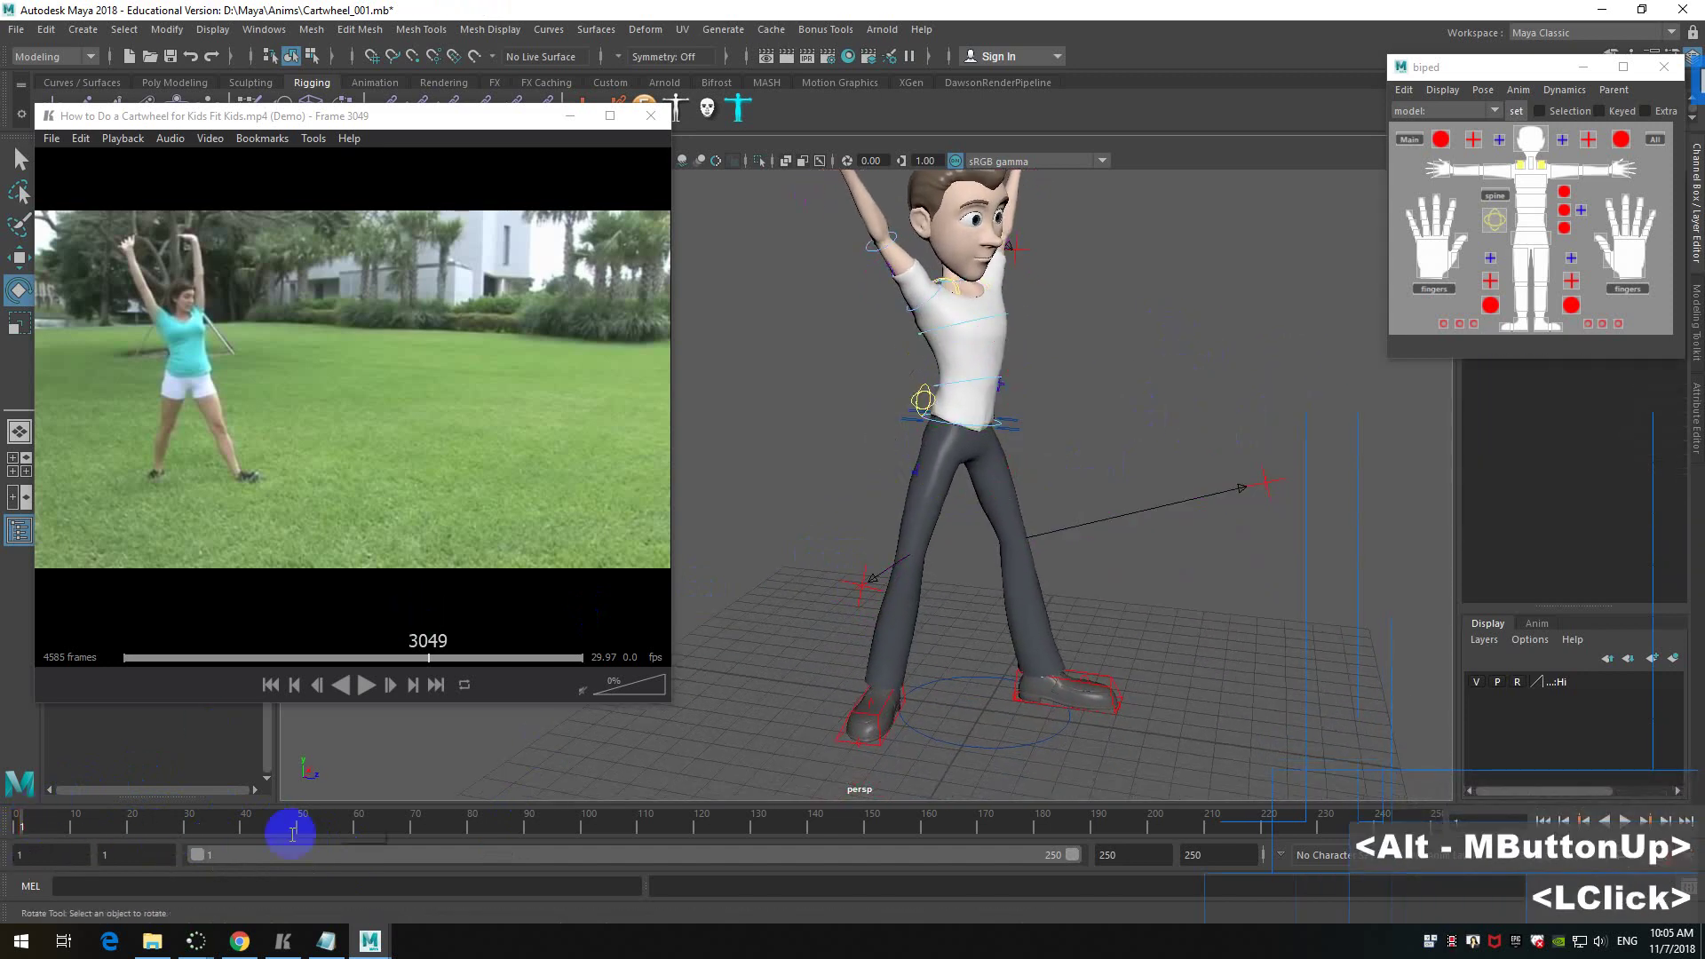
{"action": "mouse_move", "coordinate": [35, 828]}
{"action": "left_mouse_down"}
{"action": "mouse_move", "coordinate": [99, 817]}
{"action": "mouse_move", "coordinate": [26, 826]}
{"action": "left_mouse_up"}
{"action": "left_click", "coordinate": [896, 748]}
{"action": "left_click", "coordinate": [103, 858]}
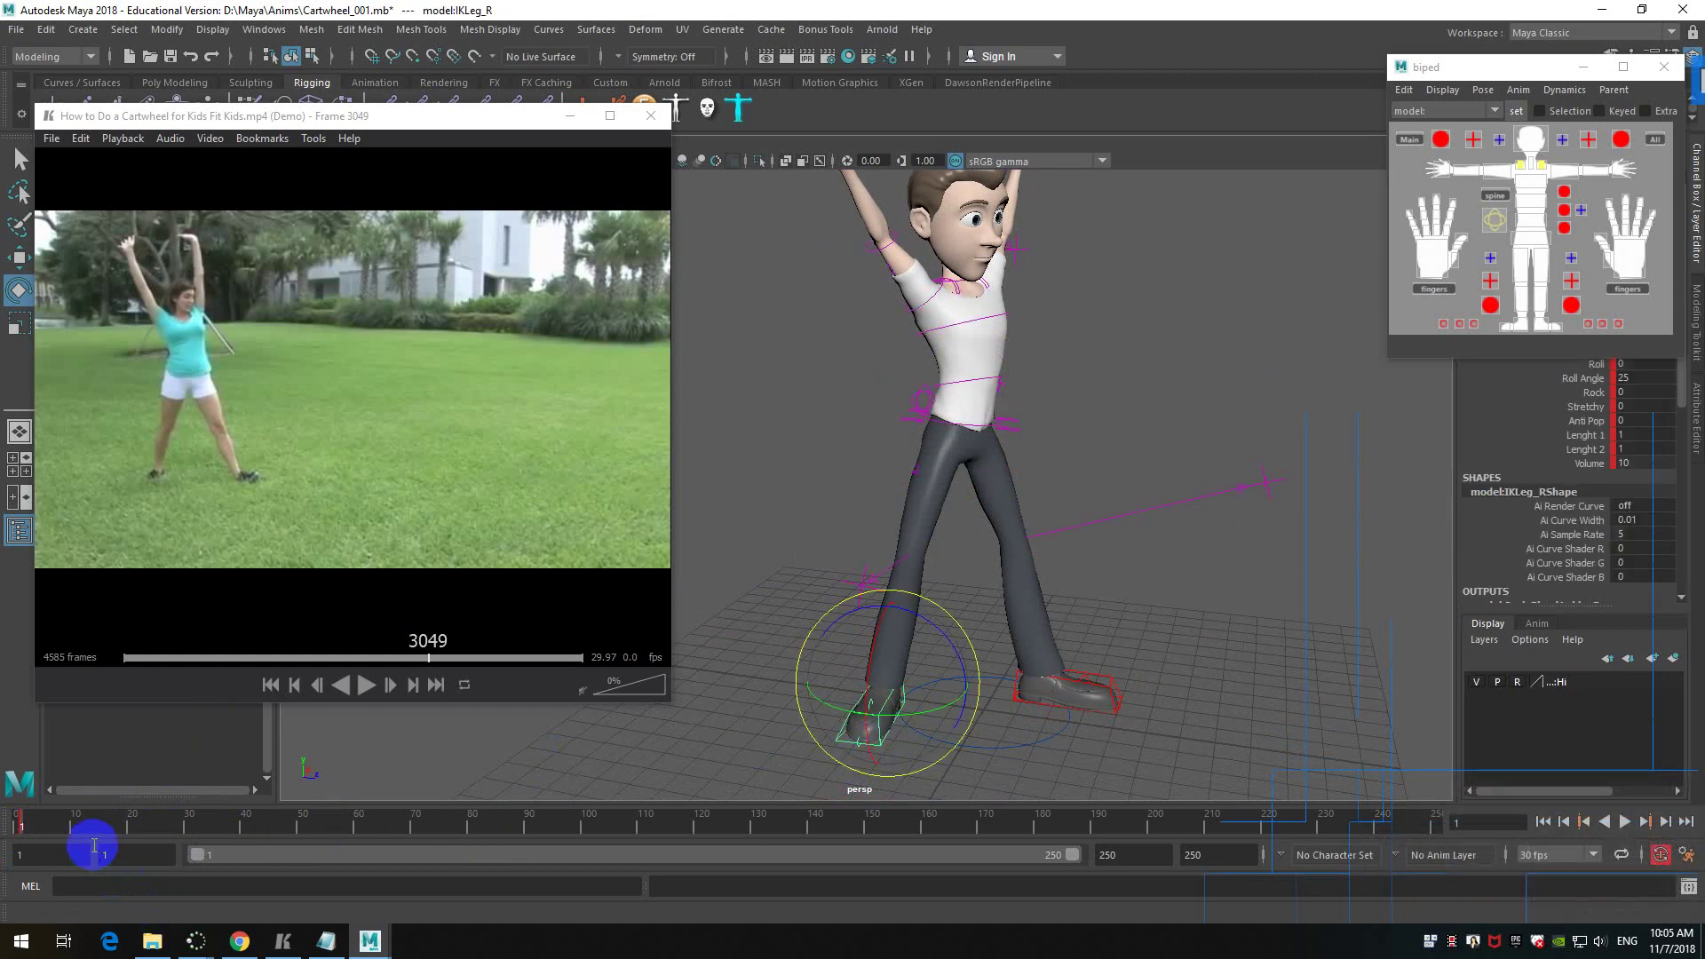
{"action": "left_click", "coordinate": [920, 733]}
{"action": "left_click", "coordinate": [889, 736]}
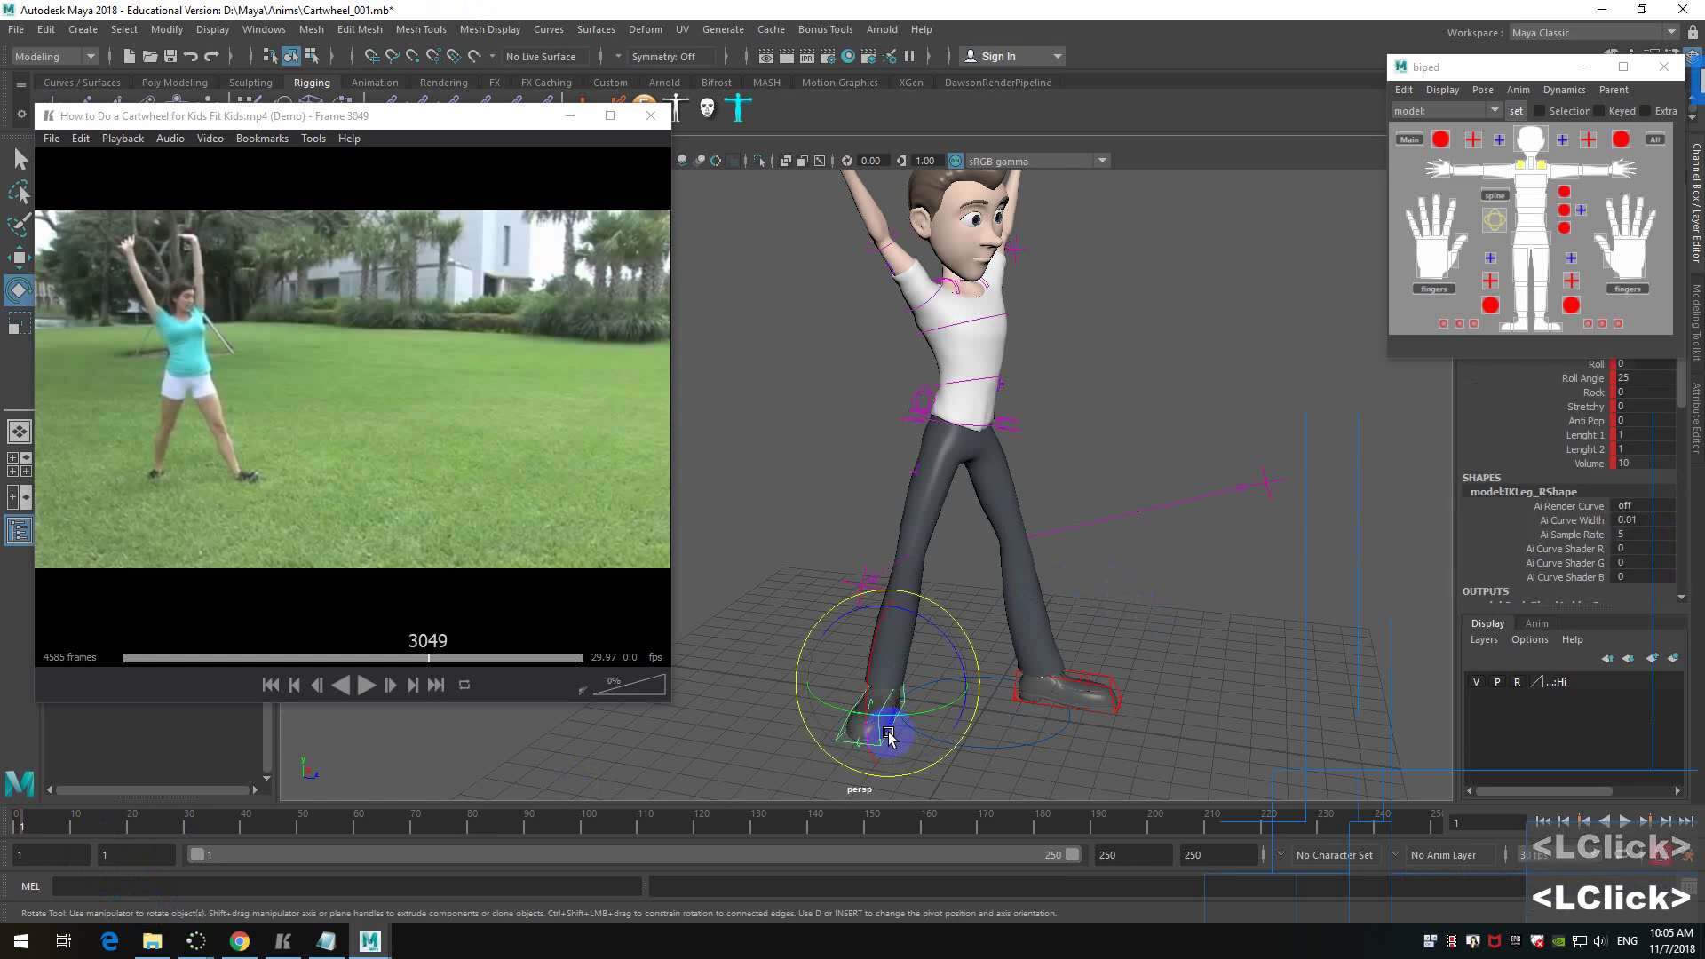
{"action": "left_click", "coordinate": [47, 825]}
{"action": "left_click_drag", "start_coordinate": [71, 824], "coordinate": [37, 822]}
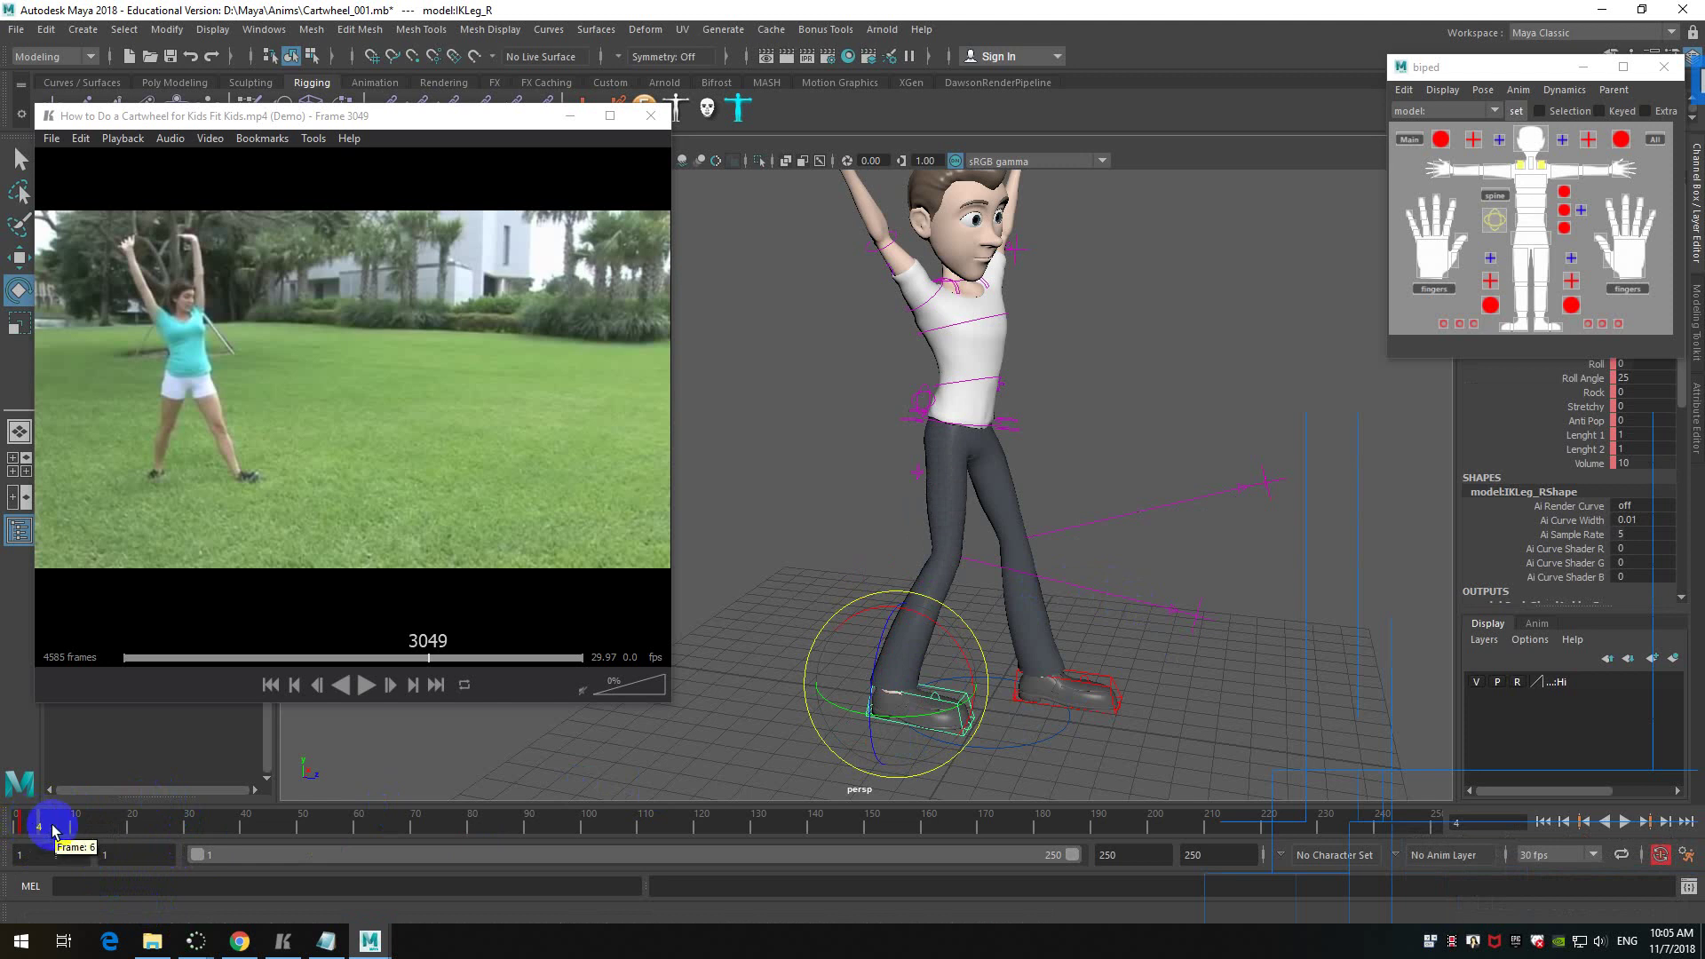
- Shorten the playback range to frames 1 to 20 and compare the right foot's pose at frames 1 and 2
{"action": "left_click_drag", "start_coordinate": [1072, 854], "coordinate": [249, 850]}
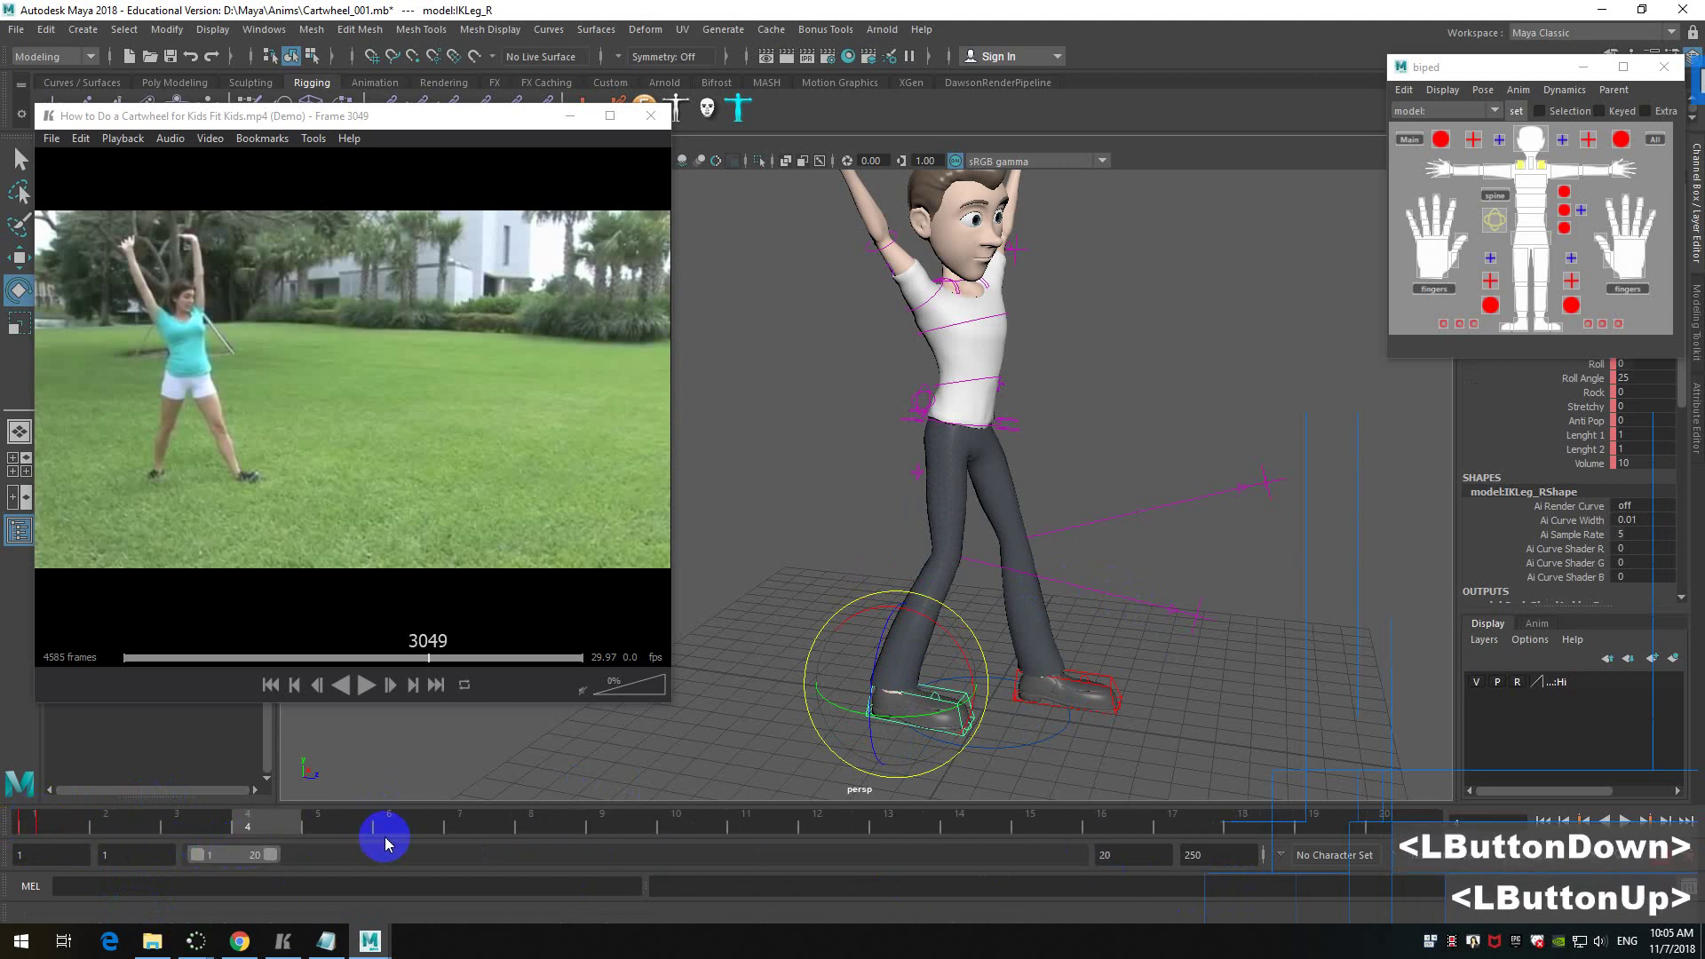
{"action": "left_click", "coordinate": [36, 822], "text": "shift"}
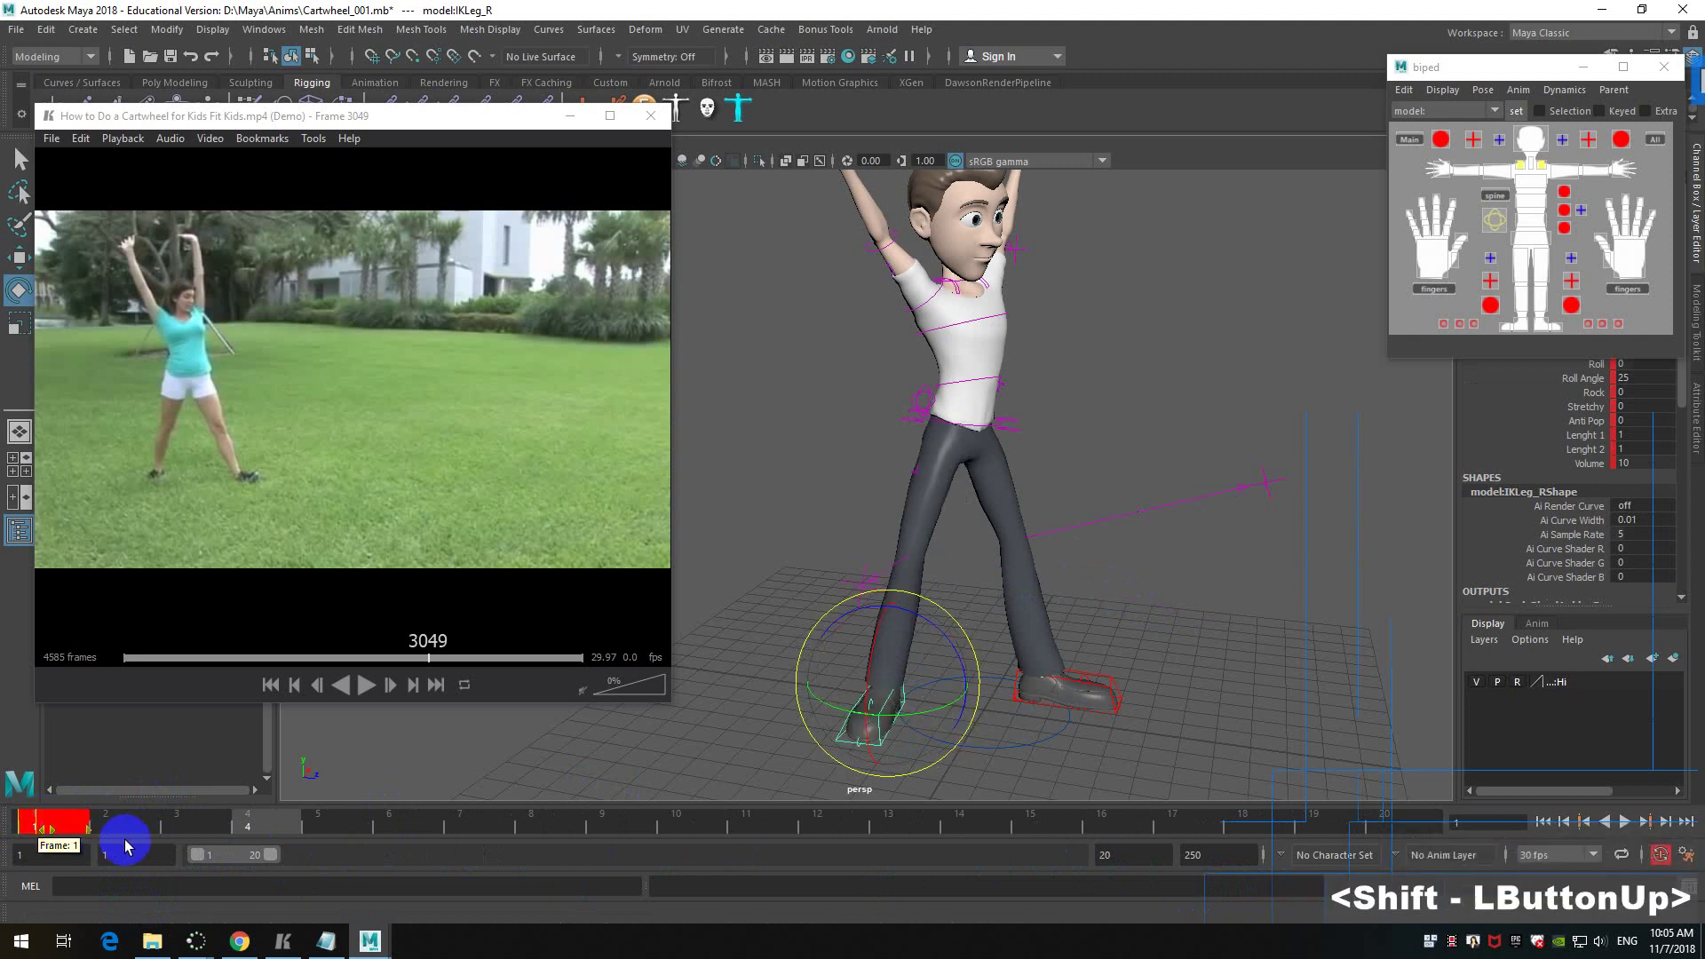
{"action": "left_click", "coordinate": [94, 821]}
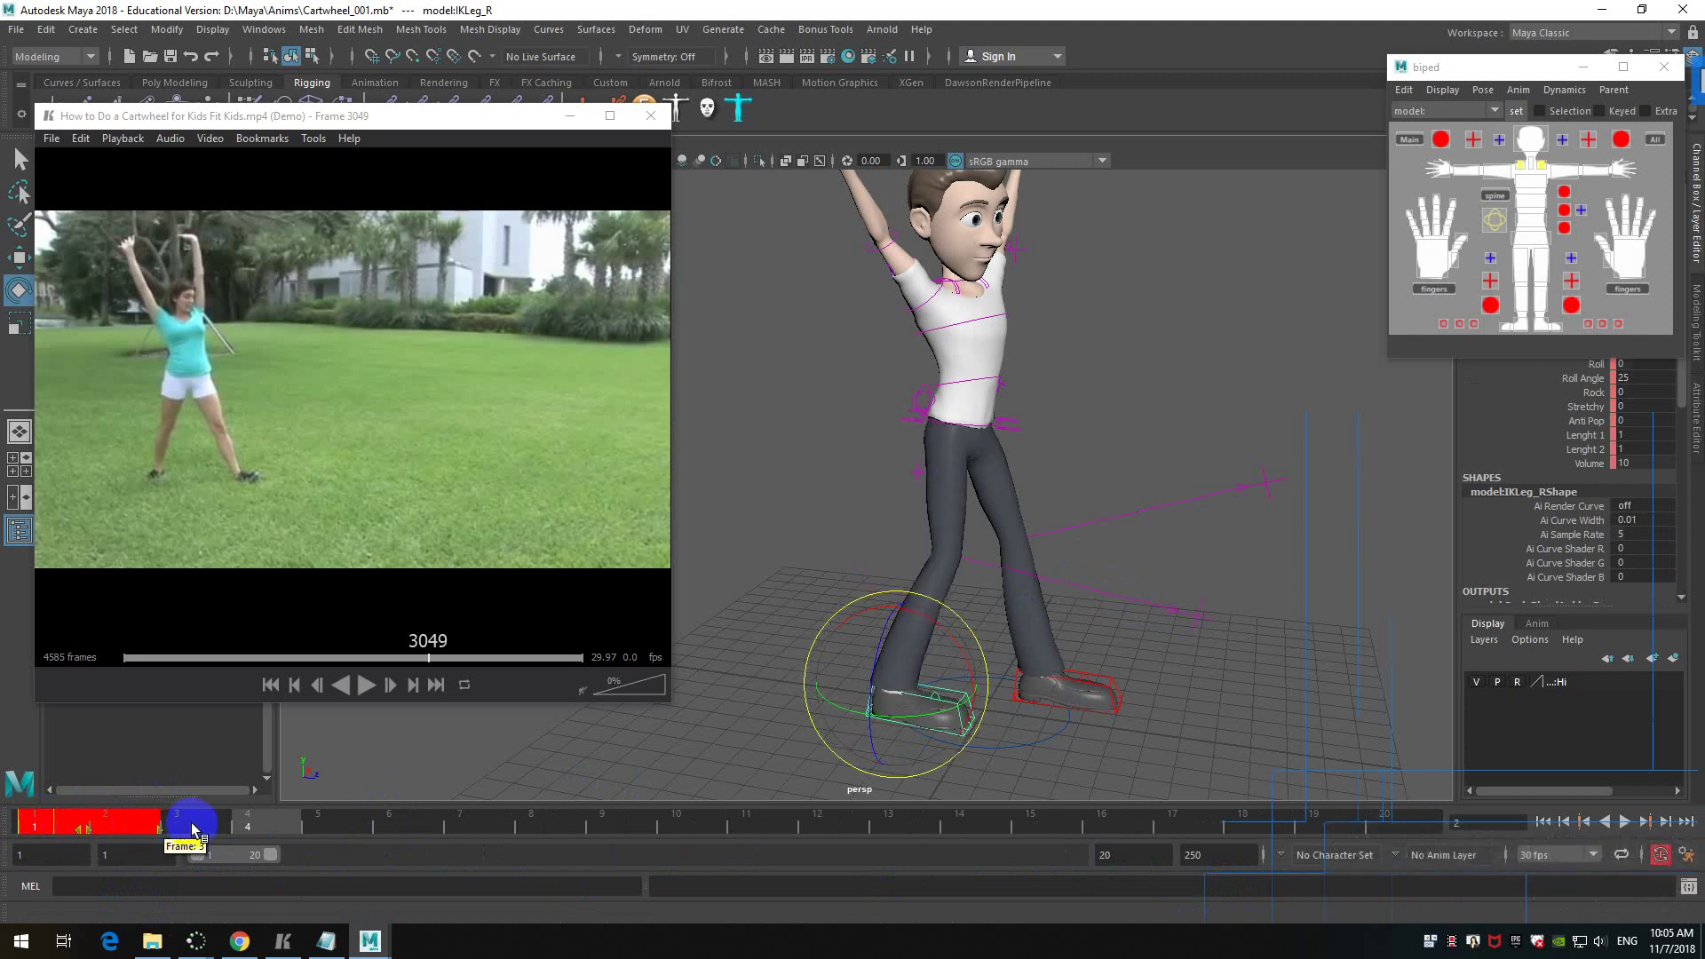
{"action": "left_click", "coordinate": [391, 824]}
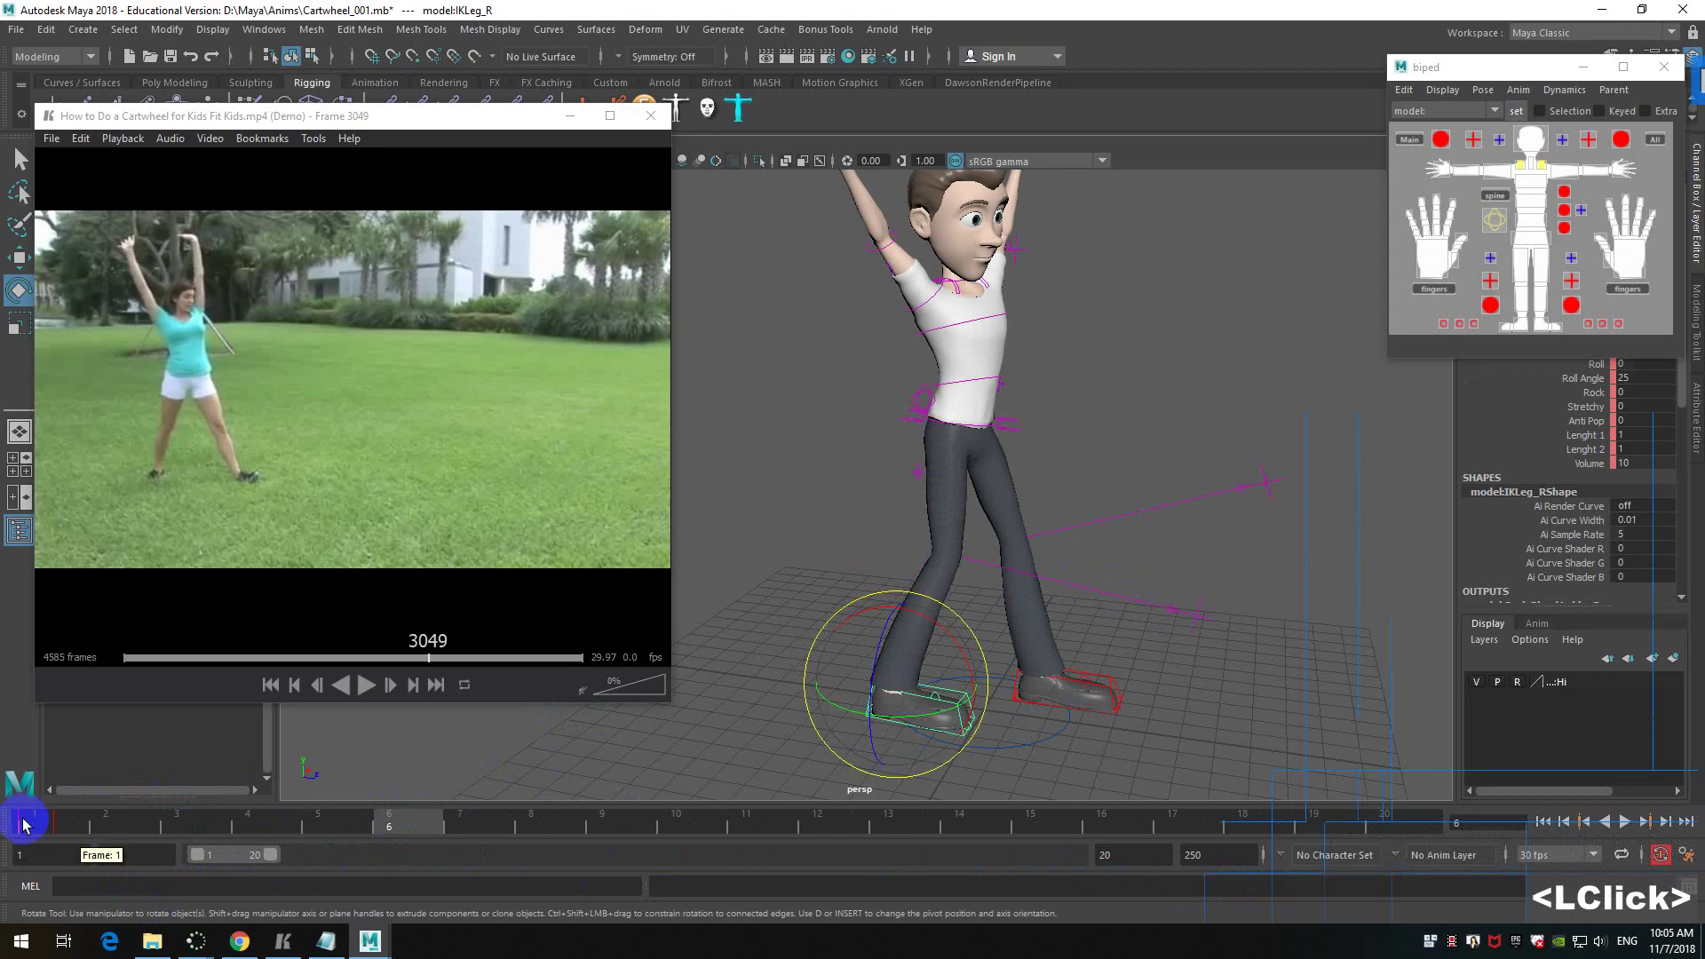
{"action": "left_click", "coordinate": [53, 825], "text": "shift"}
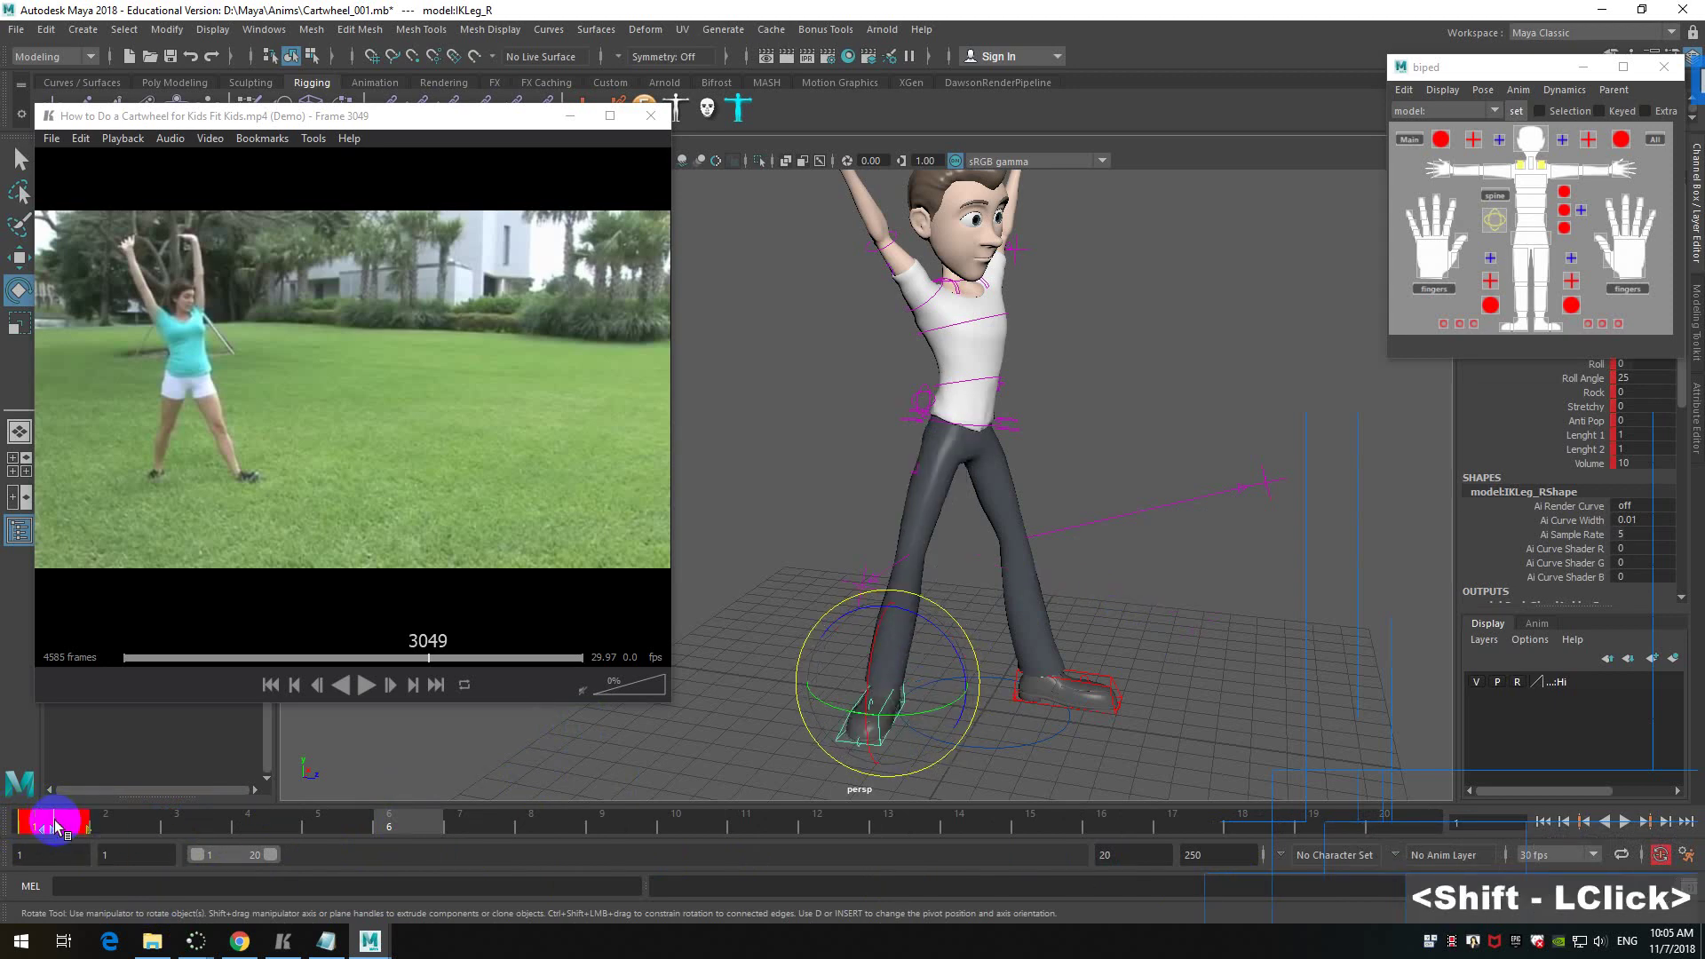
{"action": "mouse_move", "coordinate": [57, 829]}
{"action": "left_mouse_down"}
{"action": "mouse_move", "coordinate": [103, 824]}
{"action": "mouse_move", "coordinate": [32, 824]}
{"action": "left_mouse_up"}
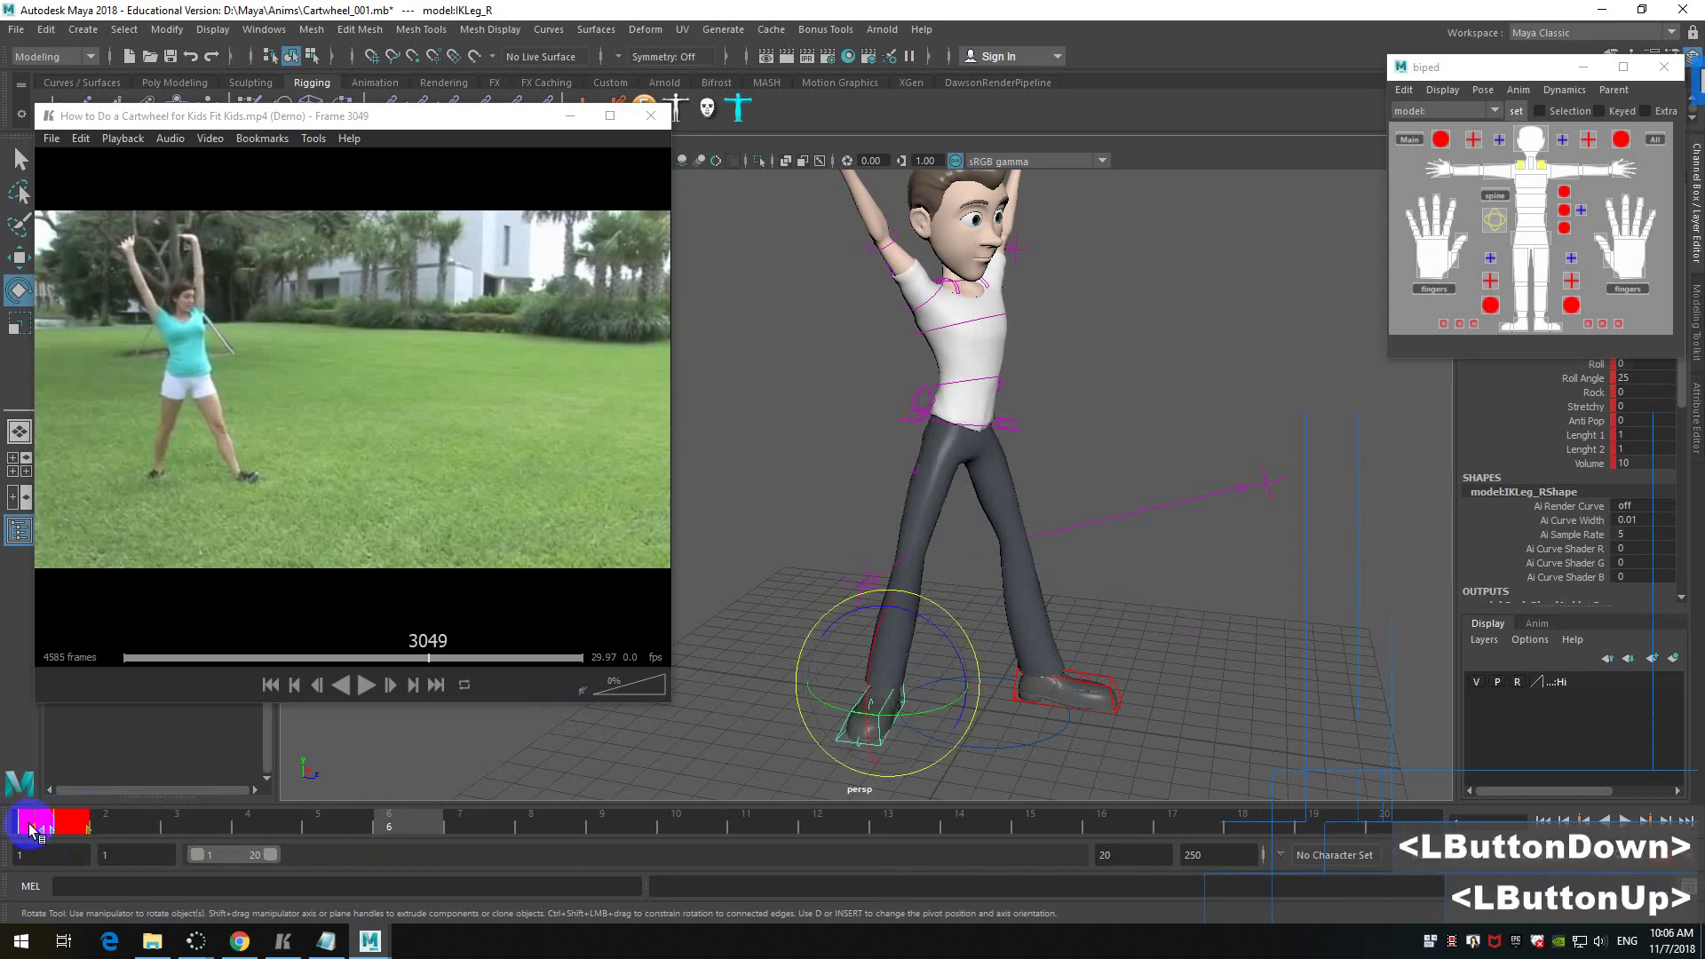
- Delete the right foot IK control's stray key at frame 2
{"action": "left_click", "coordinate": [87, 826], "text": "shift"}
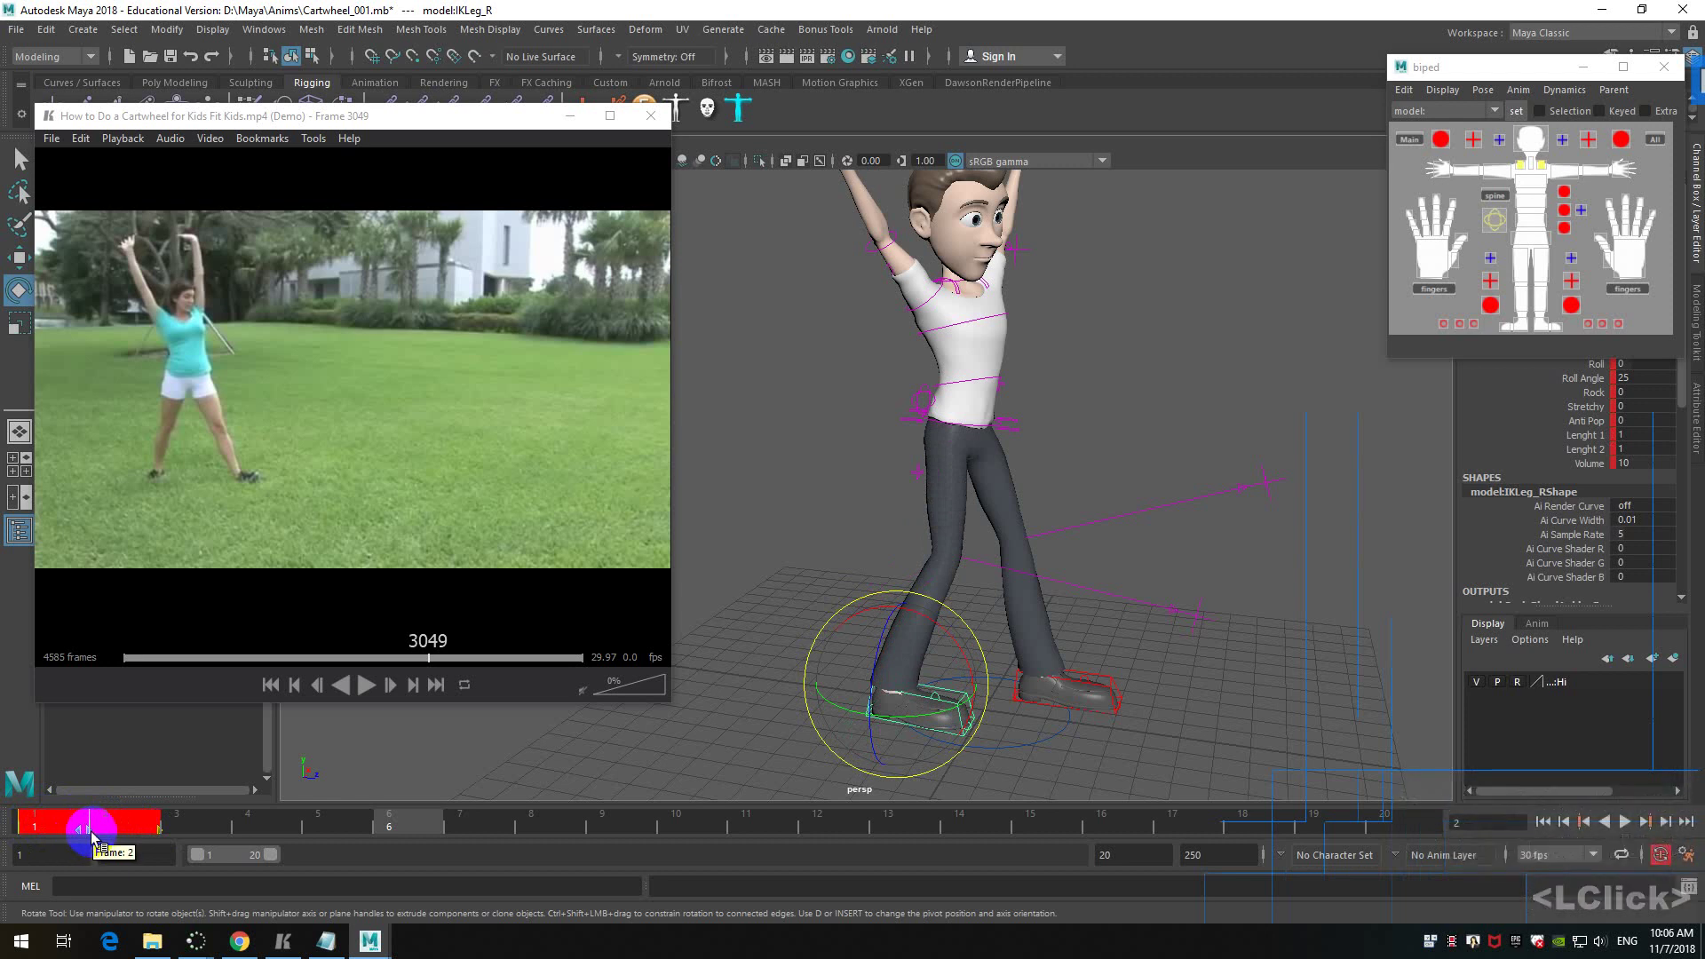
{"action": "left_click_drag", "start_coordinate": [93, 830], "coordinate": [213, 819]}
{"action": "left_click", "coordinate": [188, 825]}
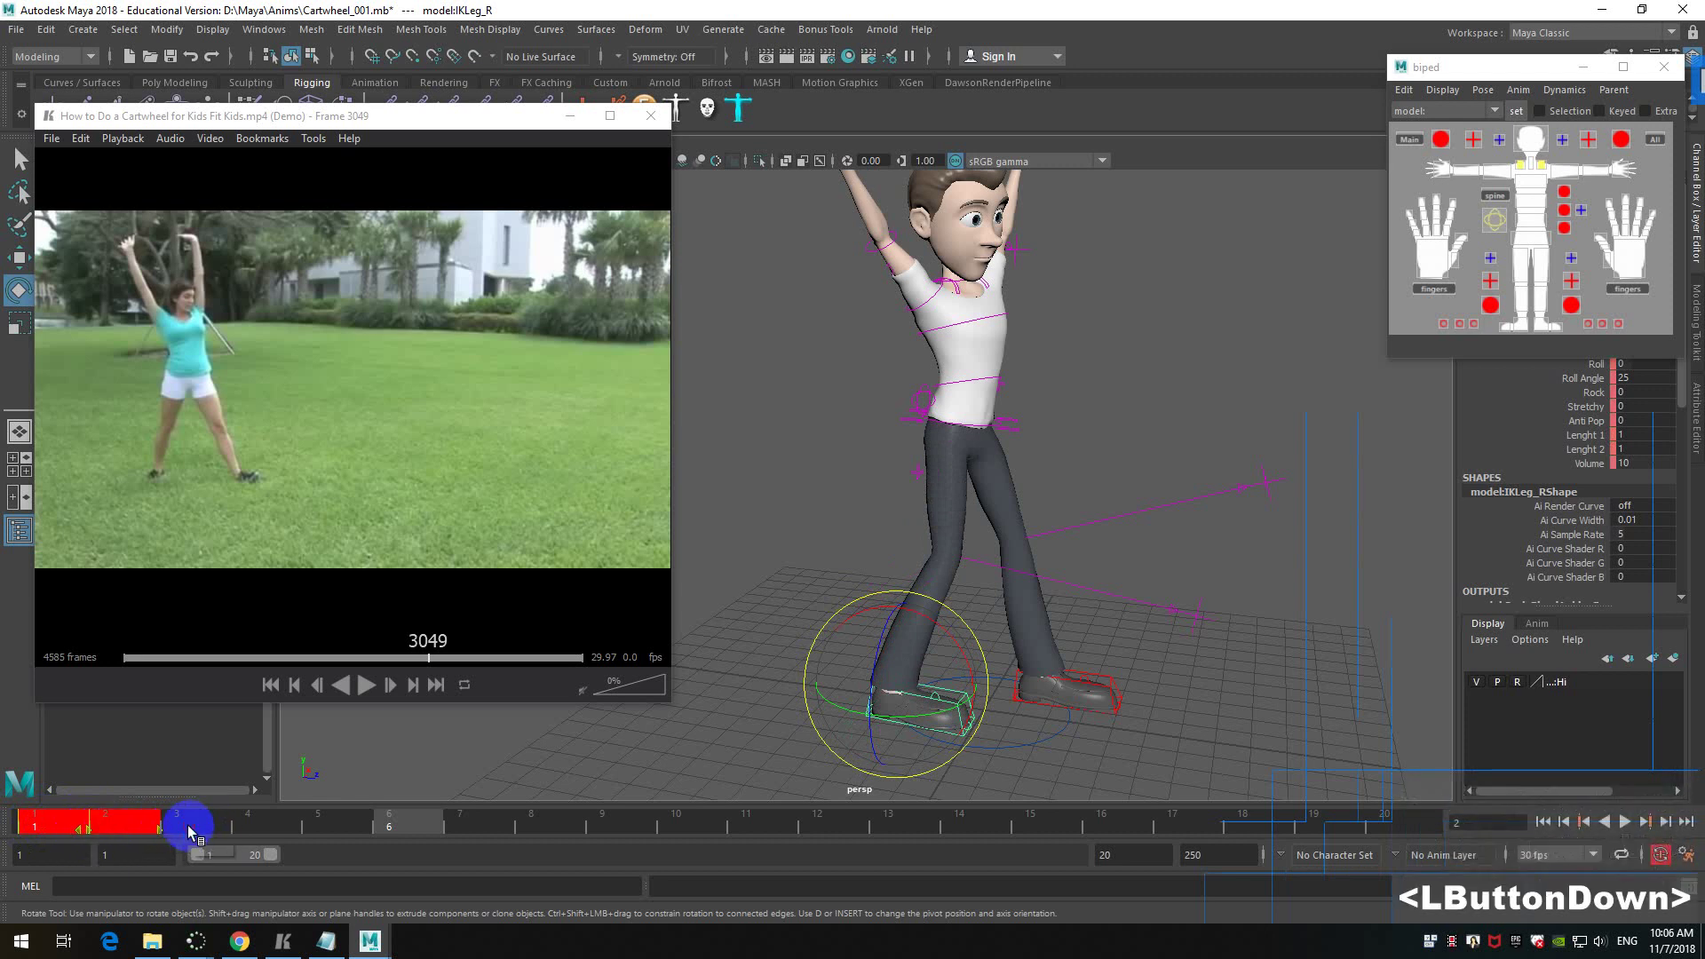
{"action": "left_click", "coordinate": [210, 822]}
{"action": "left_click", "coordinate": [199, 829]}
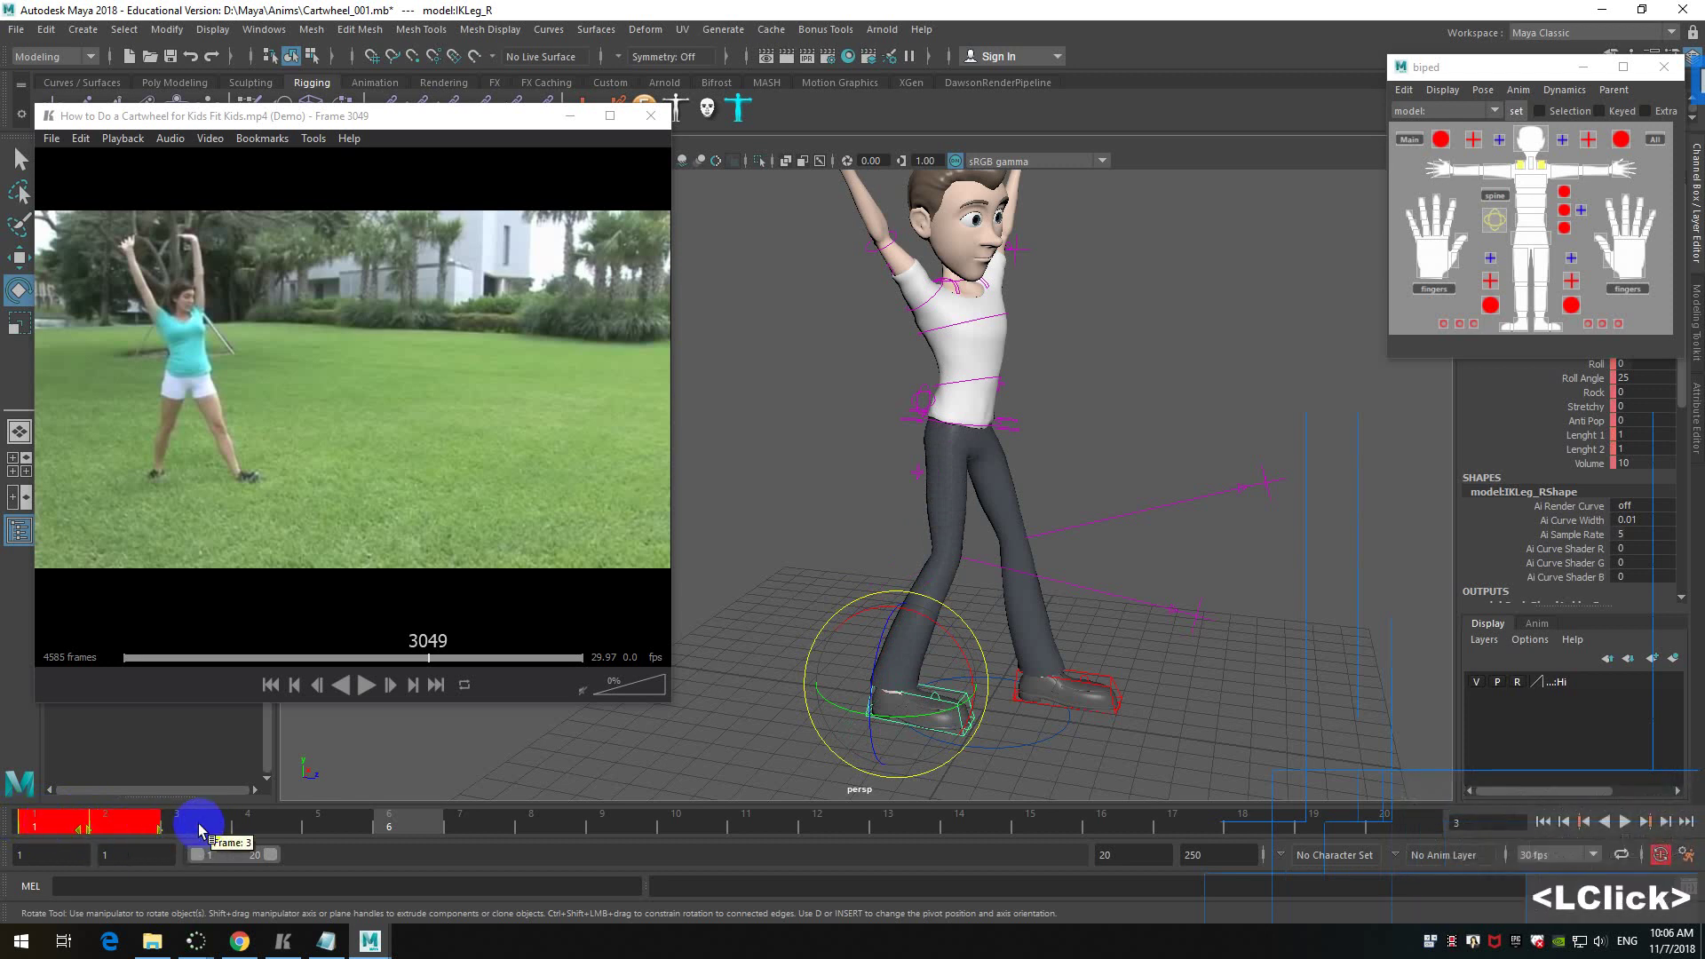
{"action": "left_click", "coordinate": [211, 824], "text": "shift"}
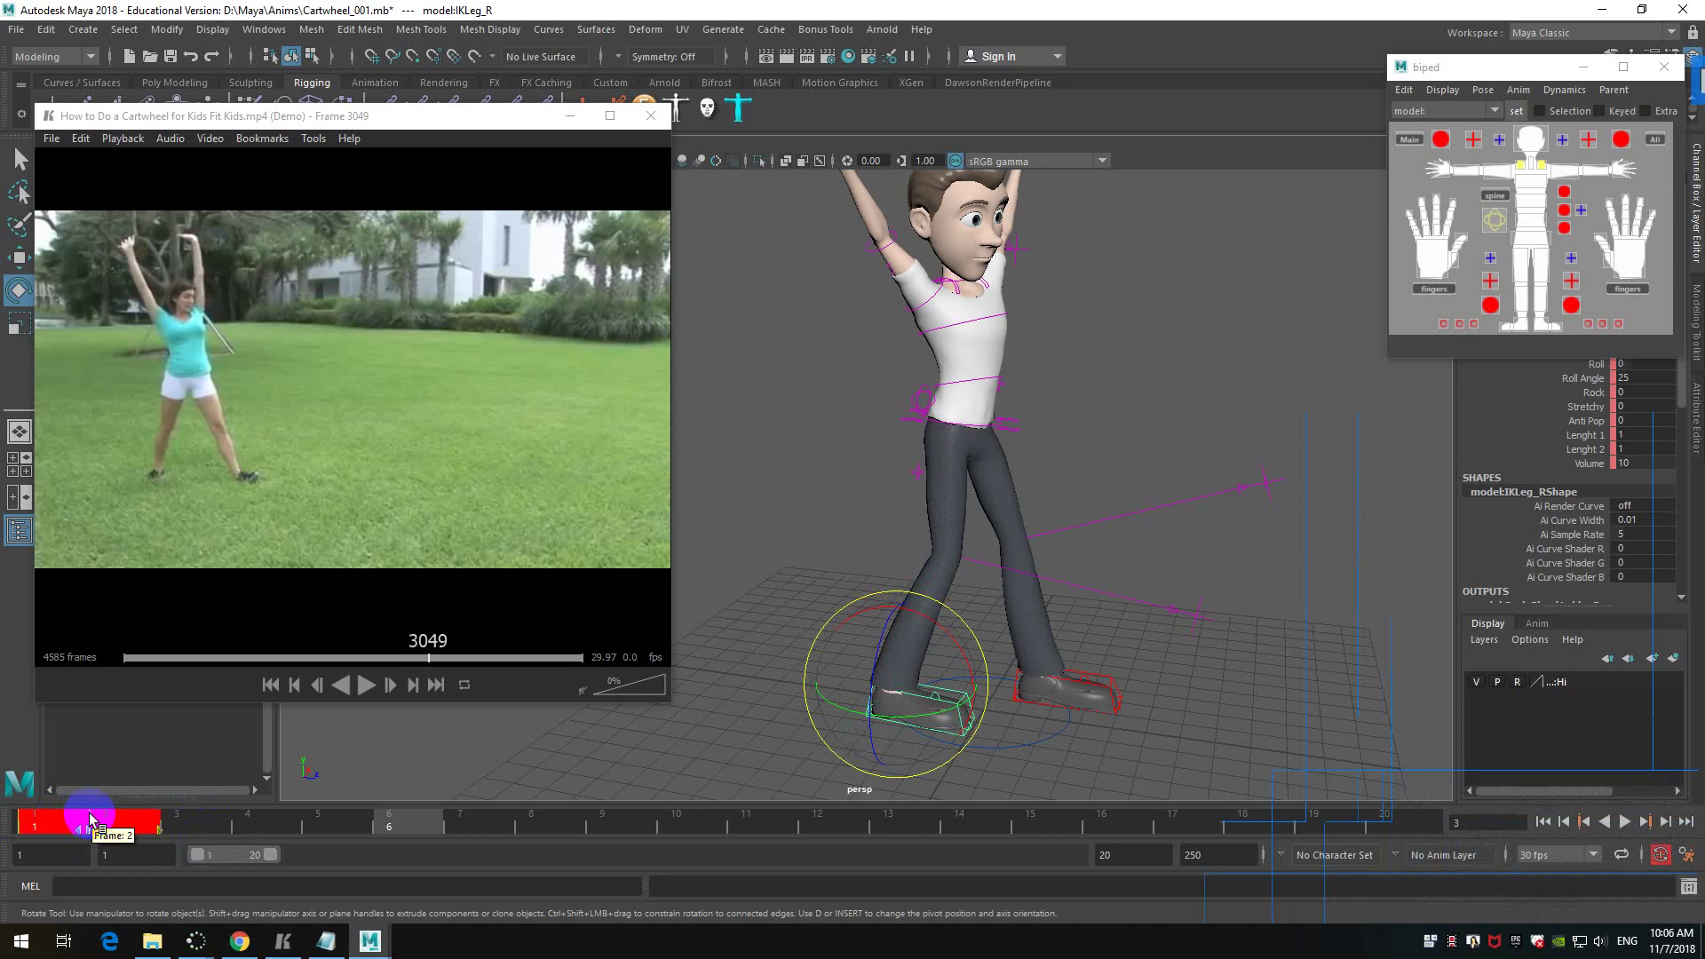
{"action": "double_click", "coordinate": [196, 826]}
{"action": "left_click", "coordinate": [196, 826]}
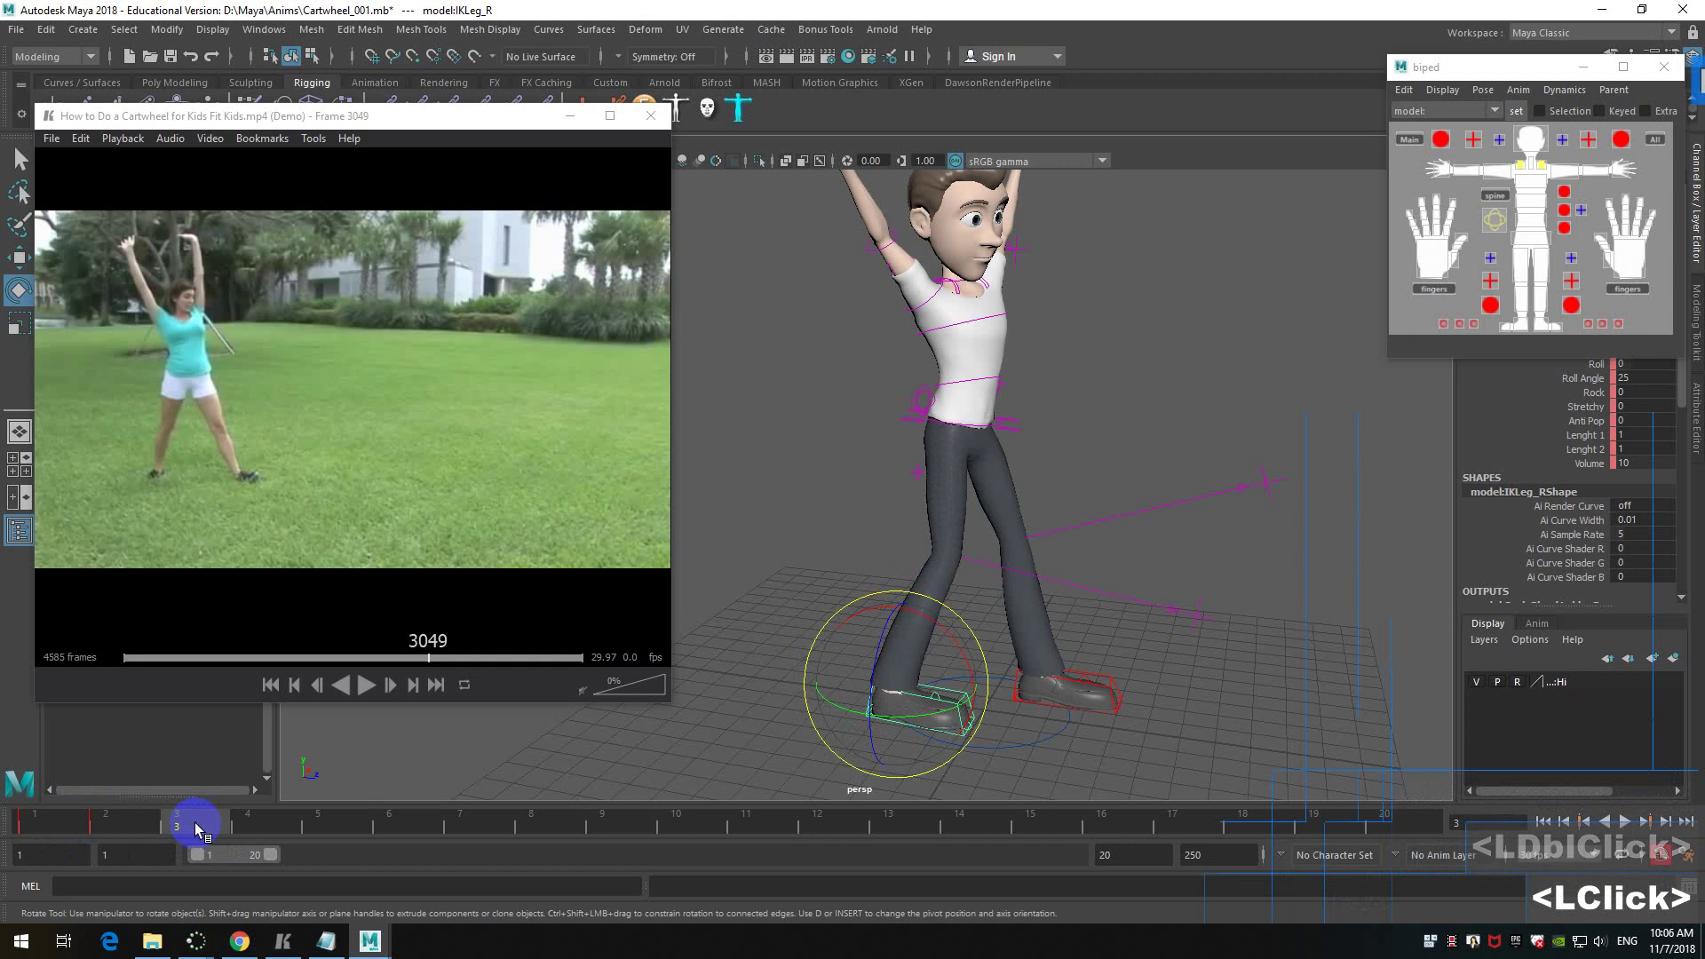
{"action": "left_click", "coordinate": [99, 826], "text": "shift"}
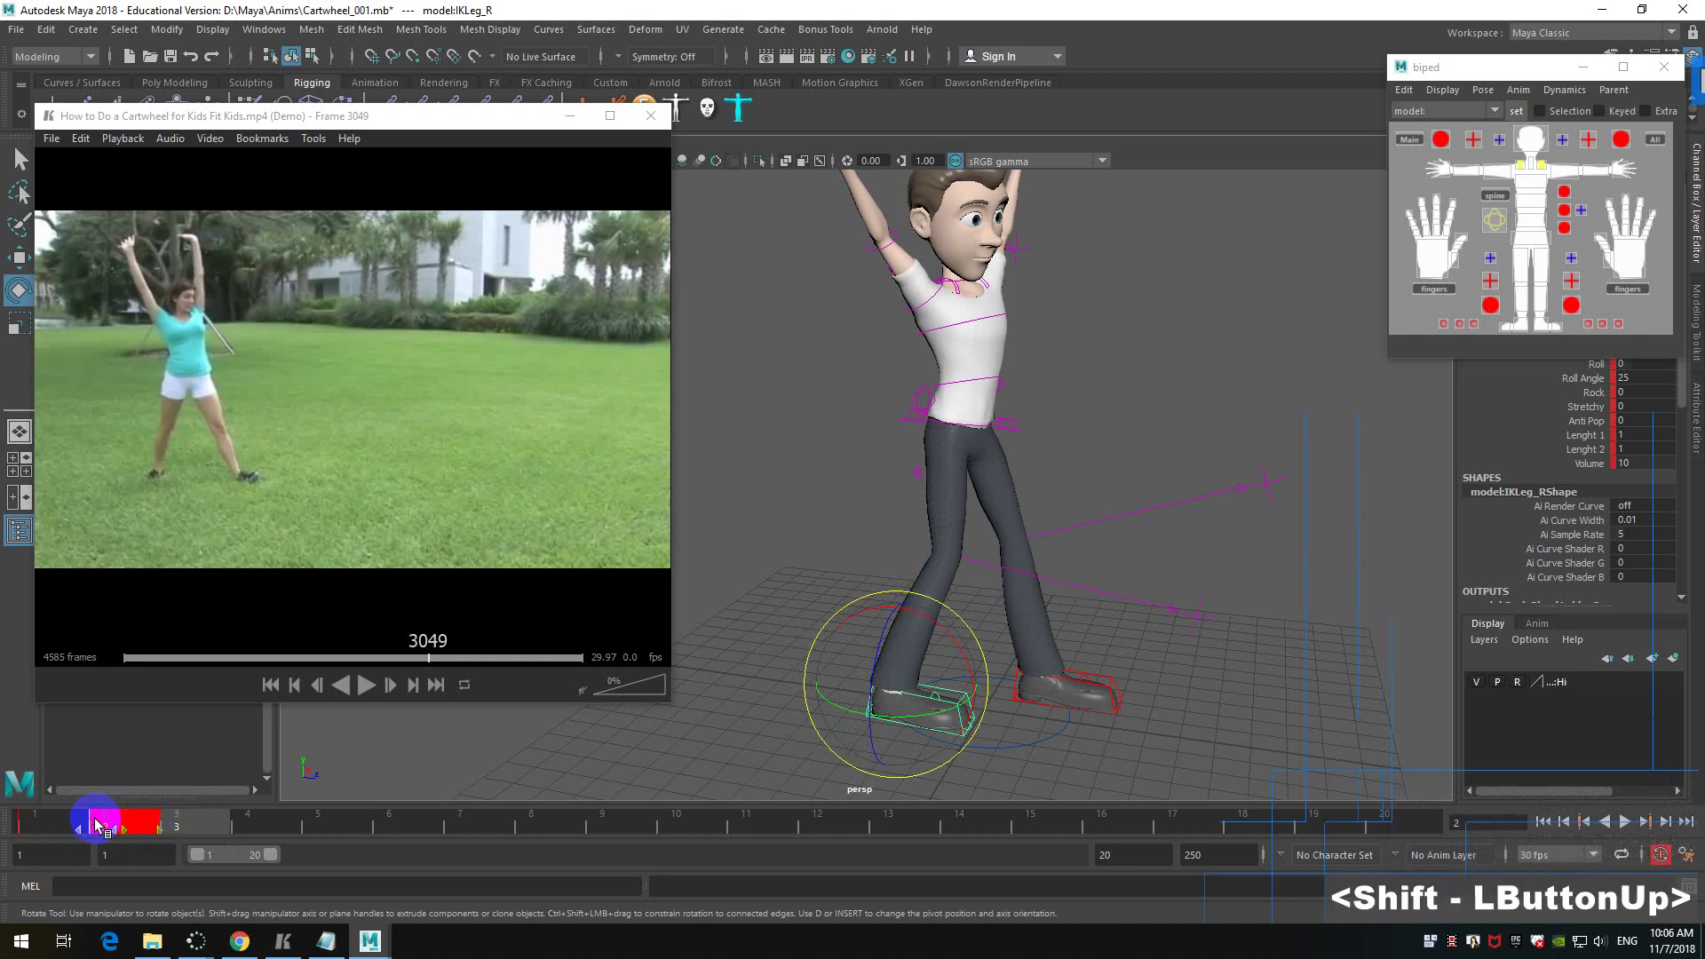
{"action": "right_click", "coordinate": [96, 821]}
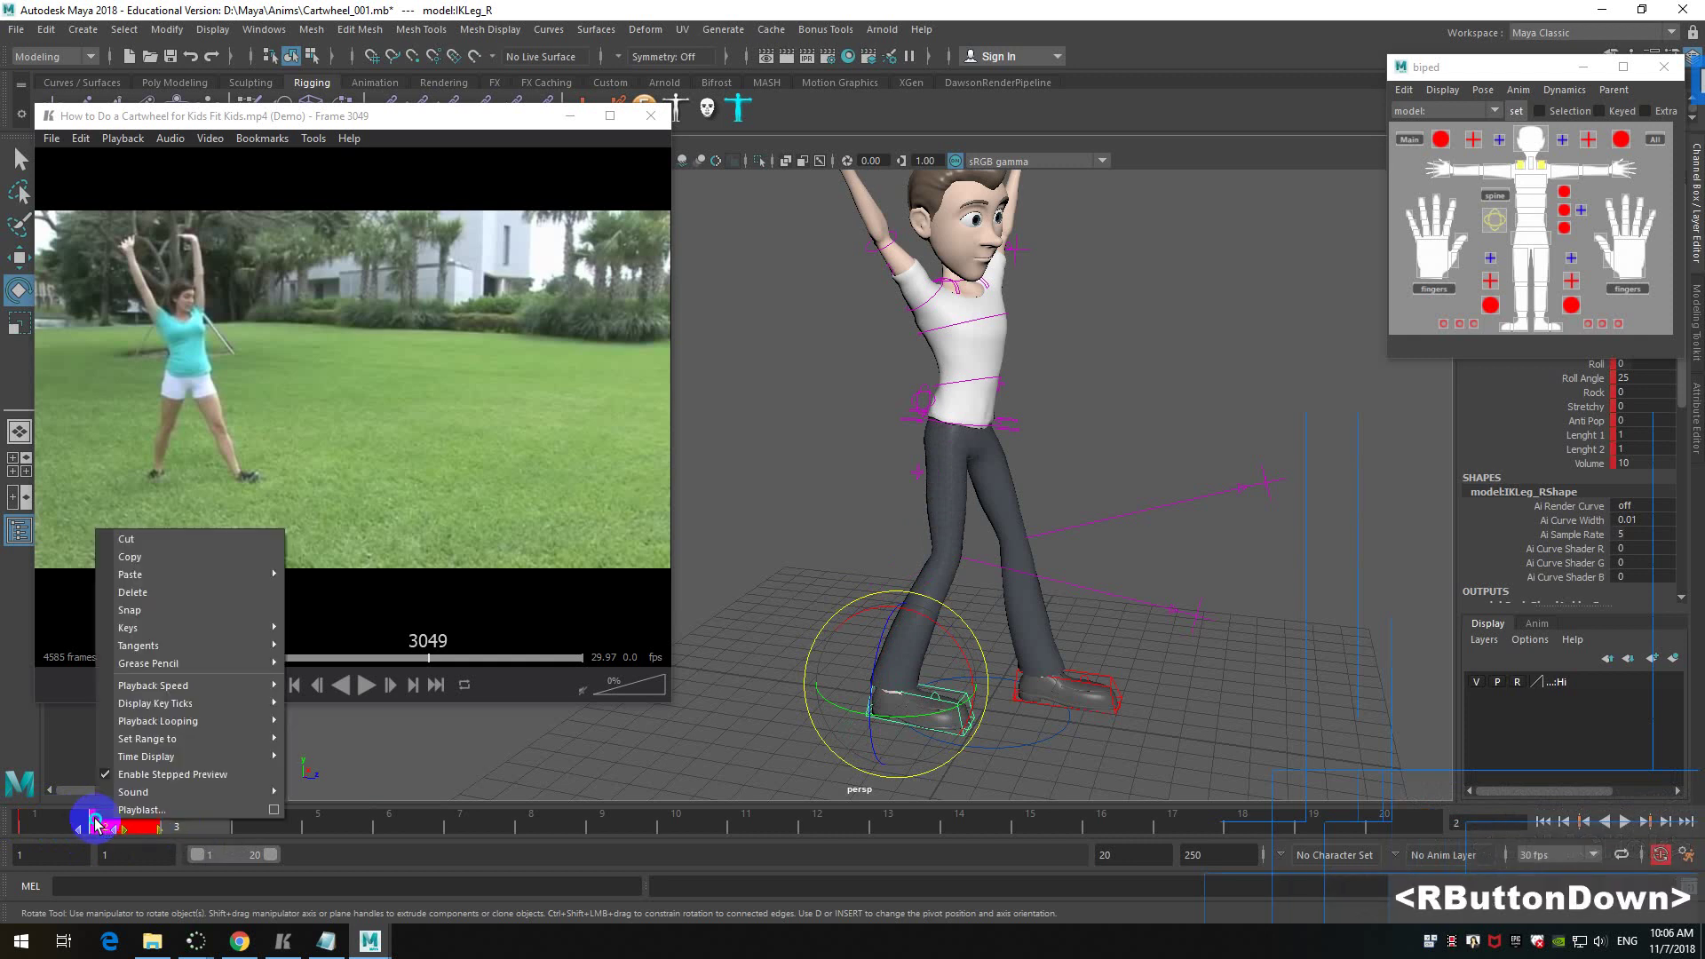
{"action": "left_click", "coordinate": [168, 594]}
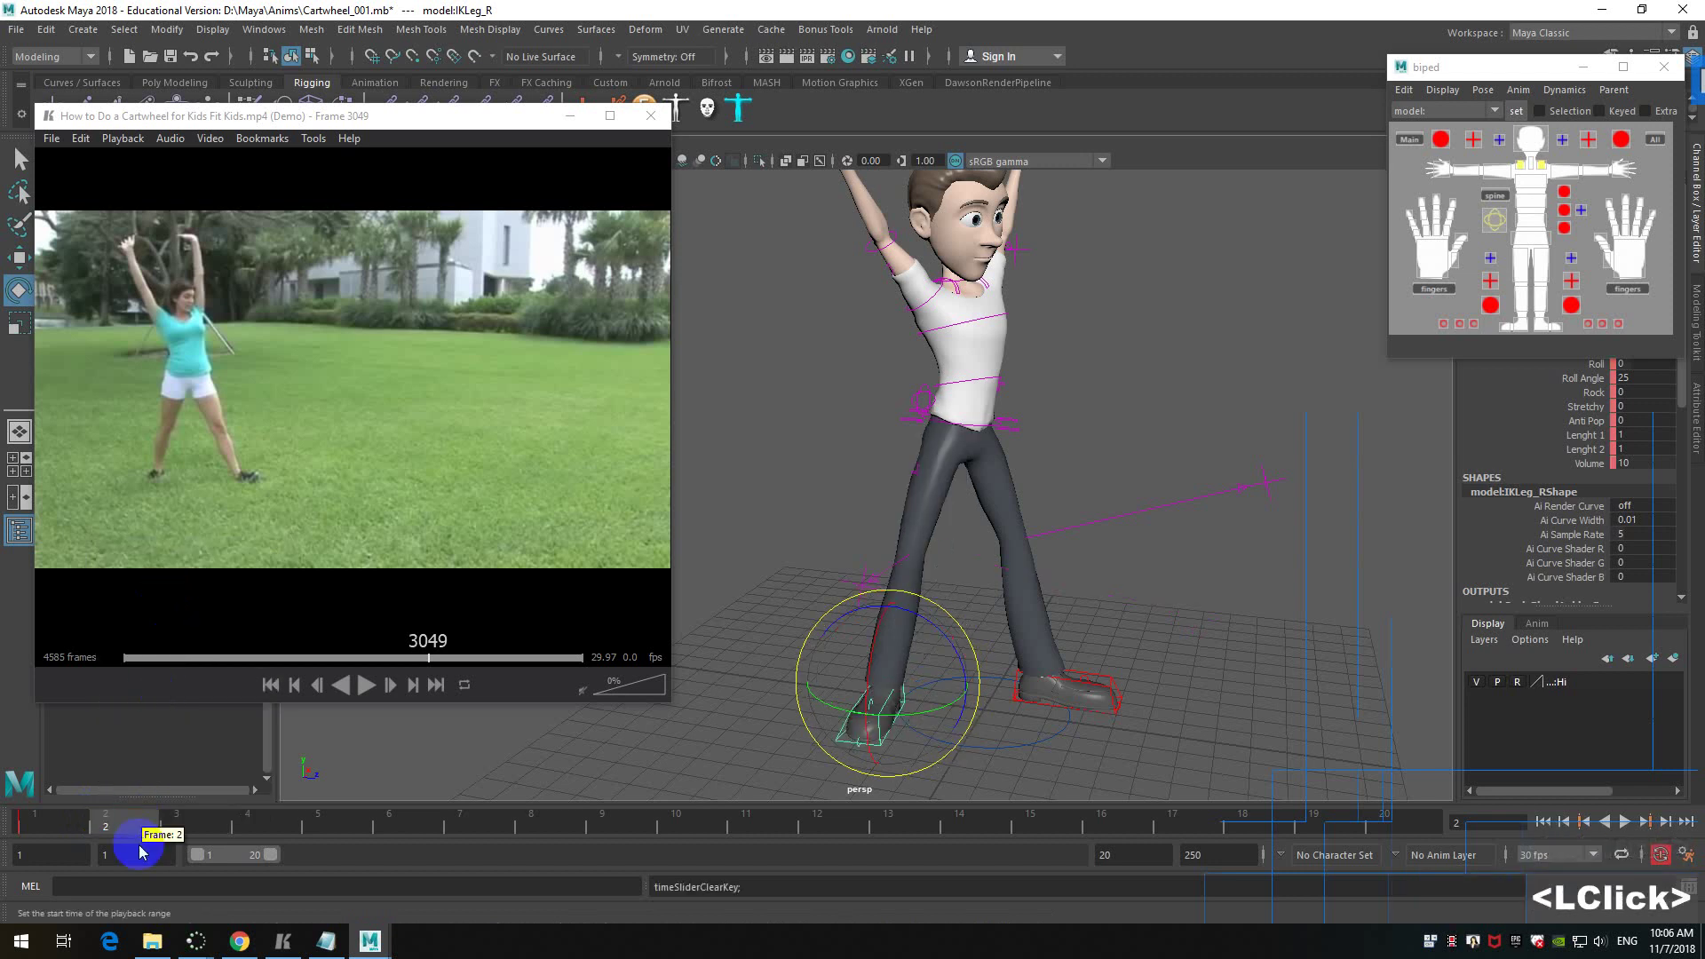
- At frame 5, rotate the root control so the torso leans back, away from the leading foot
{"action": "mouse_move", "coordinate": [31, 823]}
{"action": "left_mouse_down"}
{"action": "mouse_move", "coordinate": [373, 823]}
{"action": "mouse_move", "coordinate": [58, 837]}
{"action": "left_mouse_up"}
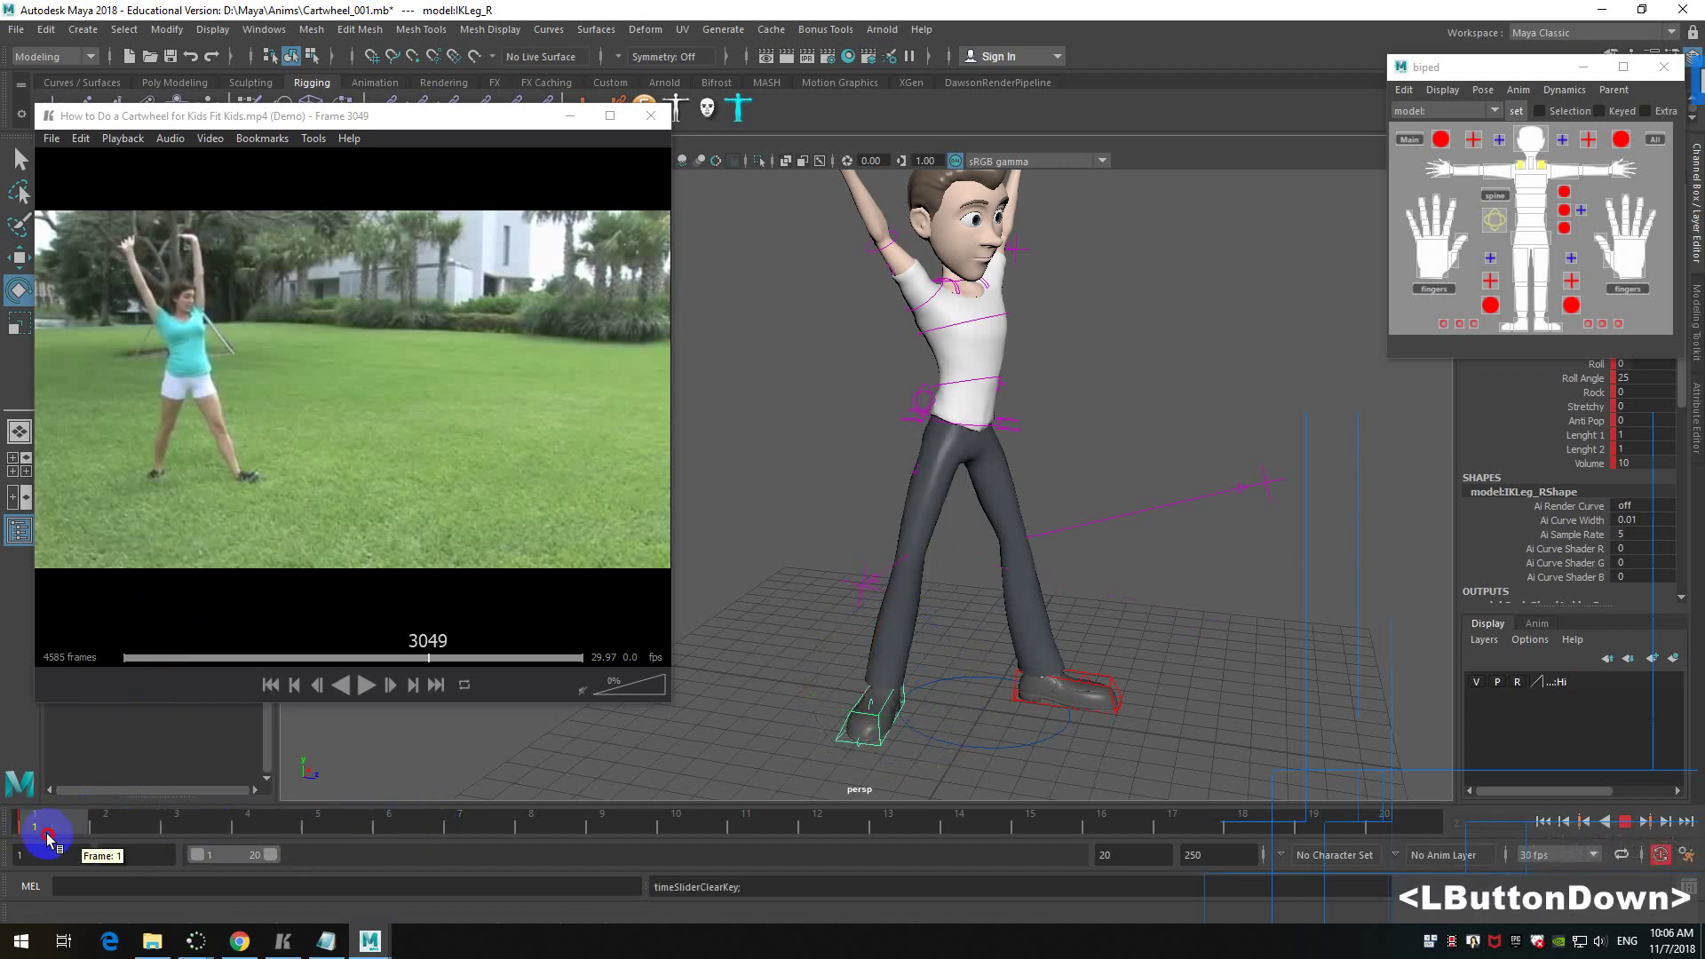
{"action": "left_click_drag", "start_coordinate": [440, 828], "coordinate": [337, 836]}
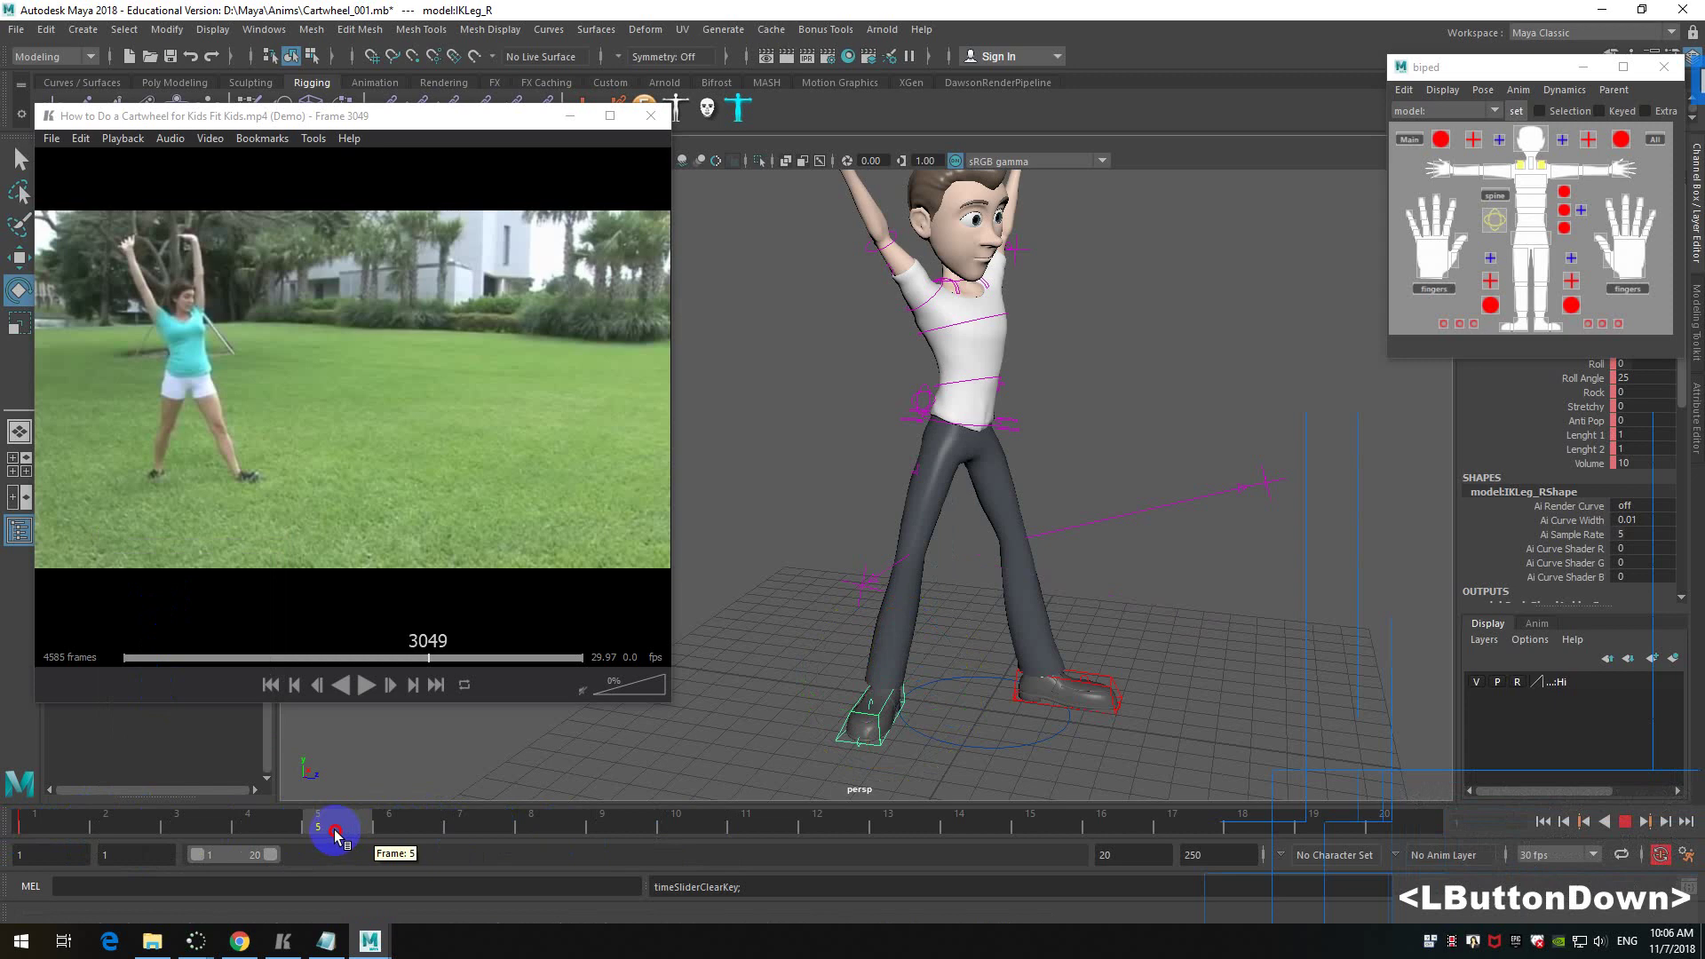
{"action": "left_click_drag", "start_coordinate": [336, 833], "coordinate": [336, 828]}
{"action": "scroll", "coordinate": [1035, 445], "scroll_direction": "down", "scroll_amount": 2}
{"action": "left_click_drag", "start_coordinate": [1035, 445], "coordinate": [1096, 453], "text": "alt"}
{"action": "scroll", "coordinate": [1092, 427], "scroll_direction": "up", "scroll_amount": 2}
{"action": "left_click", "coordinate": [1018, 440]}
{"action": "middle_click_drag", "start_coordinate": [1096, 453], "coordinate": [975, 426], "text": "alt"}
{"action": "scroll", "coordinate": [974, 426], "scroll_direction": "up", "scroll_amount": 2}
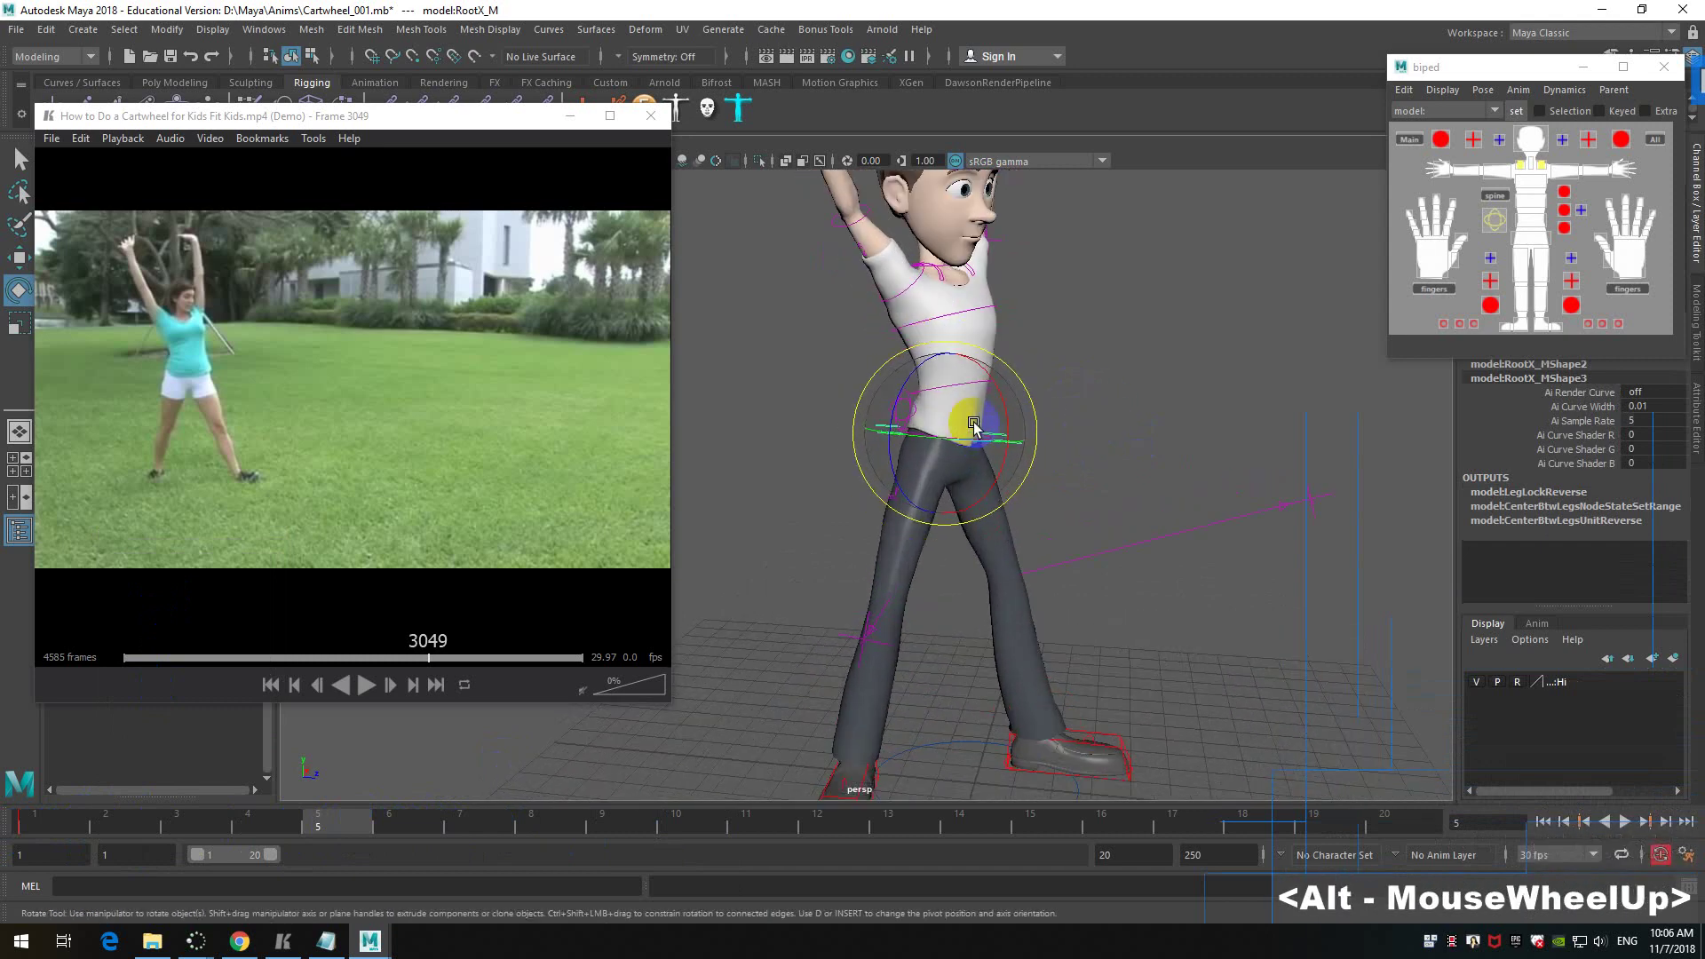
{"action": "left_click_drag", "start_coordinate": [1009, 407], "coordinate": [1007, 399]}
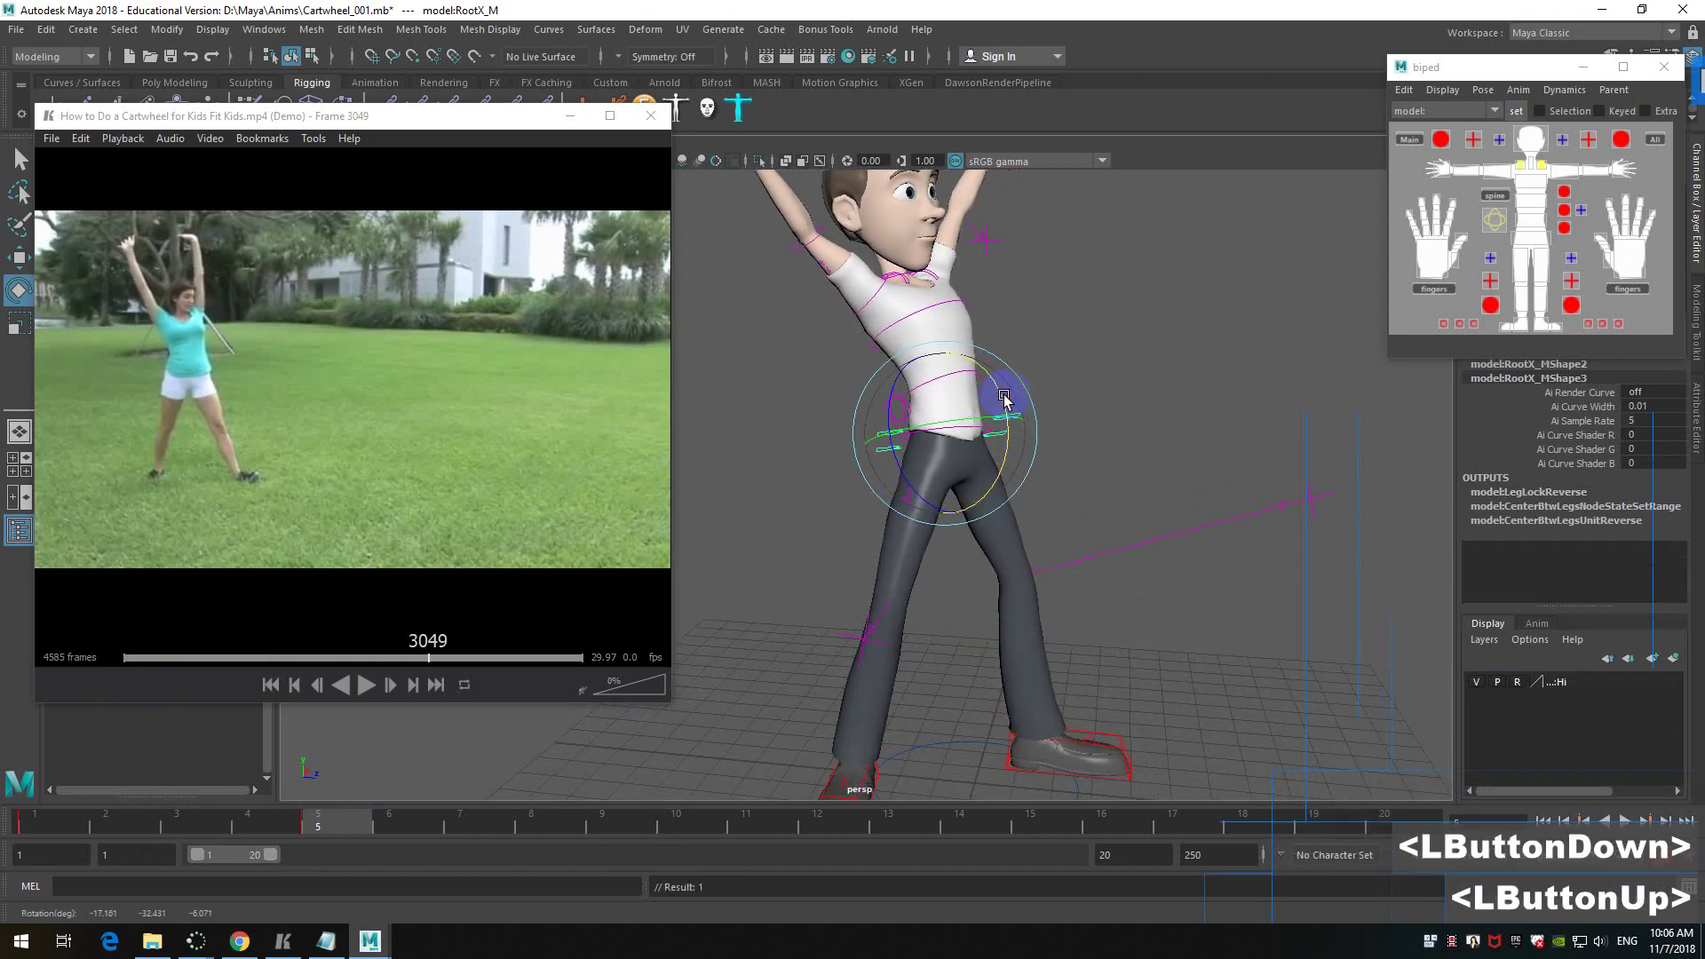
- Move the root control at frame 5 to shift the hips back over the rear leg and lower them slightly
{"action": "key", "text": "w"}
{"action": "left_click_drag", "start_coordinate": [1090, 455], "coordinate": [959, 401], "text": "alt"}
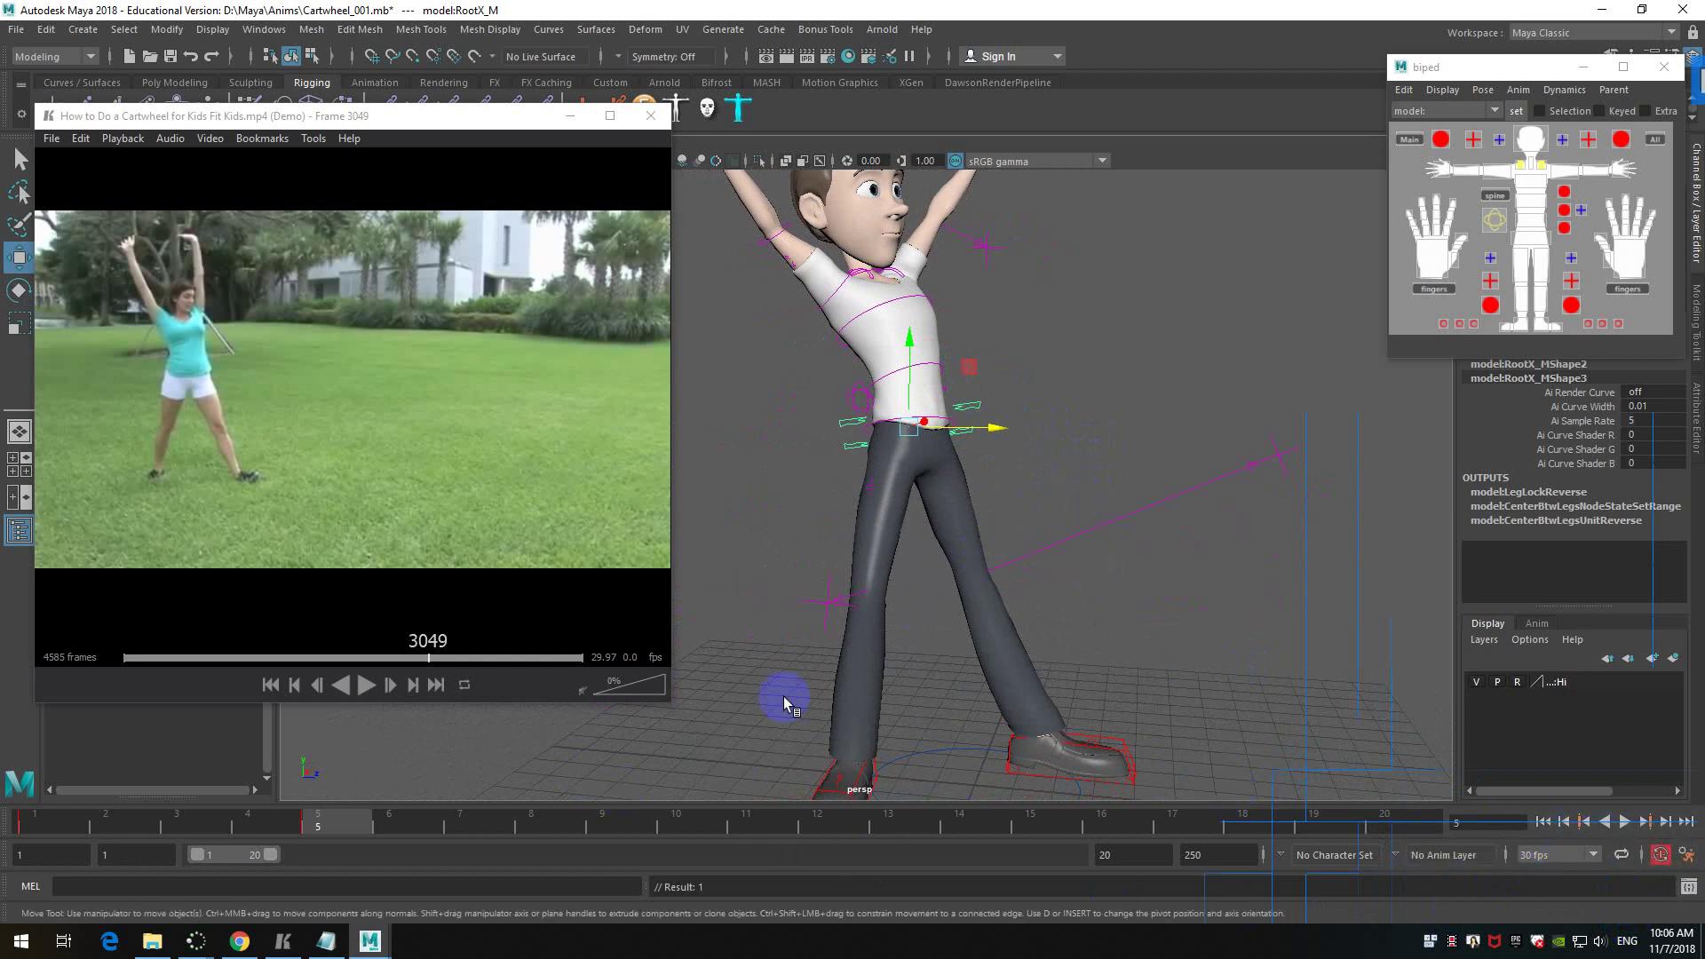
{"action": "mouse_move", "coordinate": [342, 838]}
{"action": "left_mouse_down"}
{"action": "mouse_move", "coordinate": [31, 830]}
{"action": "mouse_move", "coordinate": [357, 840]}
{"action": "left_mouse_up"}
{"action": "mouse_move", "coordinate": [893, 373]}
{"action": "left_mouse_down"}
{"action": "mouse_move", "coordinate": [906, 335]}
{"action": "mouse_move", "coordinate": [919, 353]}
{"action": "left_mouse_up"}
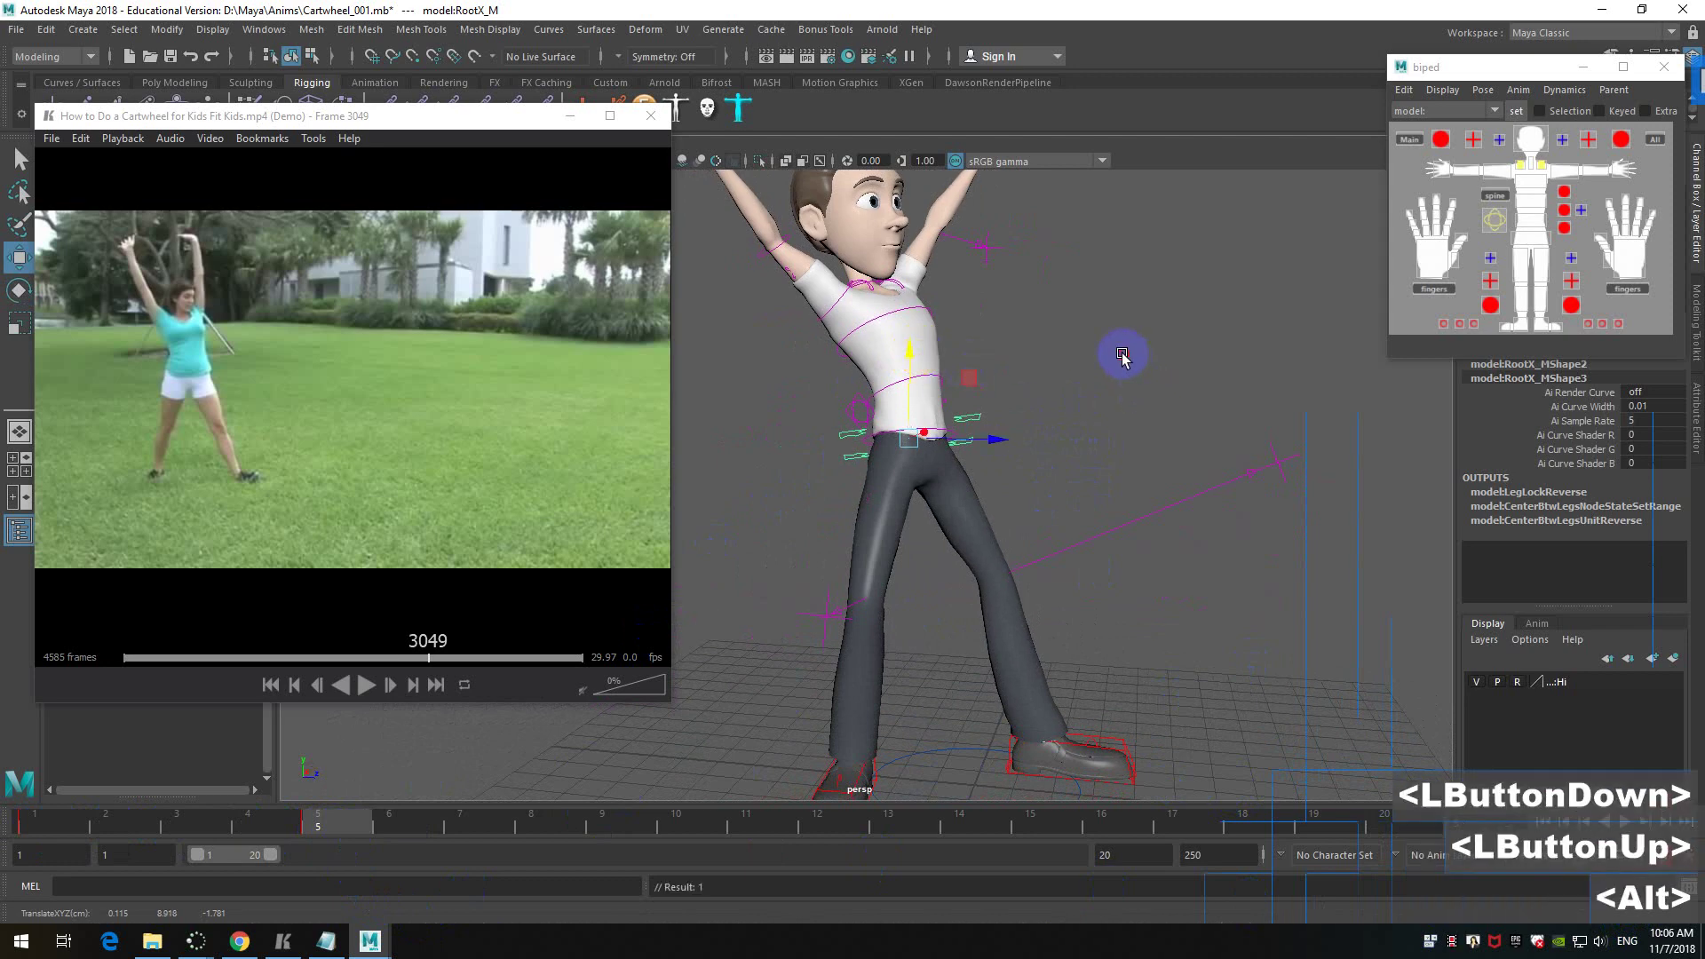
{"action": "left_click_drag", "start_coordinate": [1123, 354], "coordinate": [1070, 411], "text": "alt"}
{"action": "key", "text": "w"}
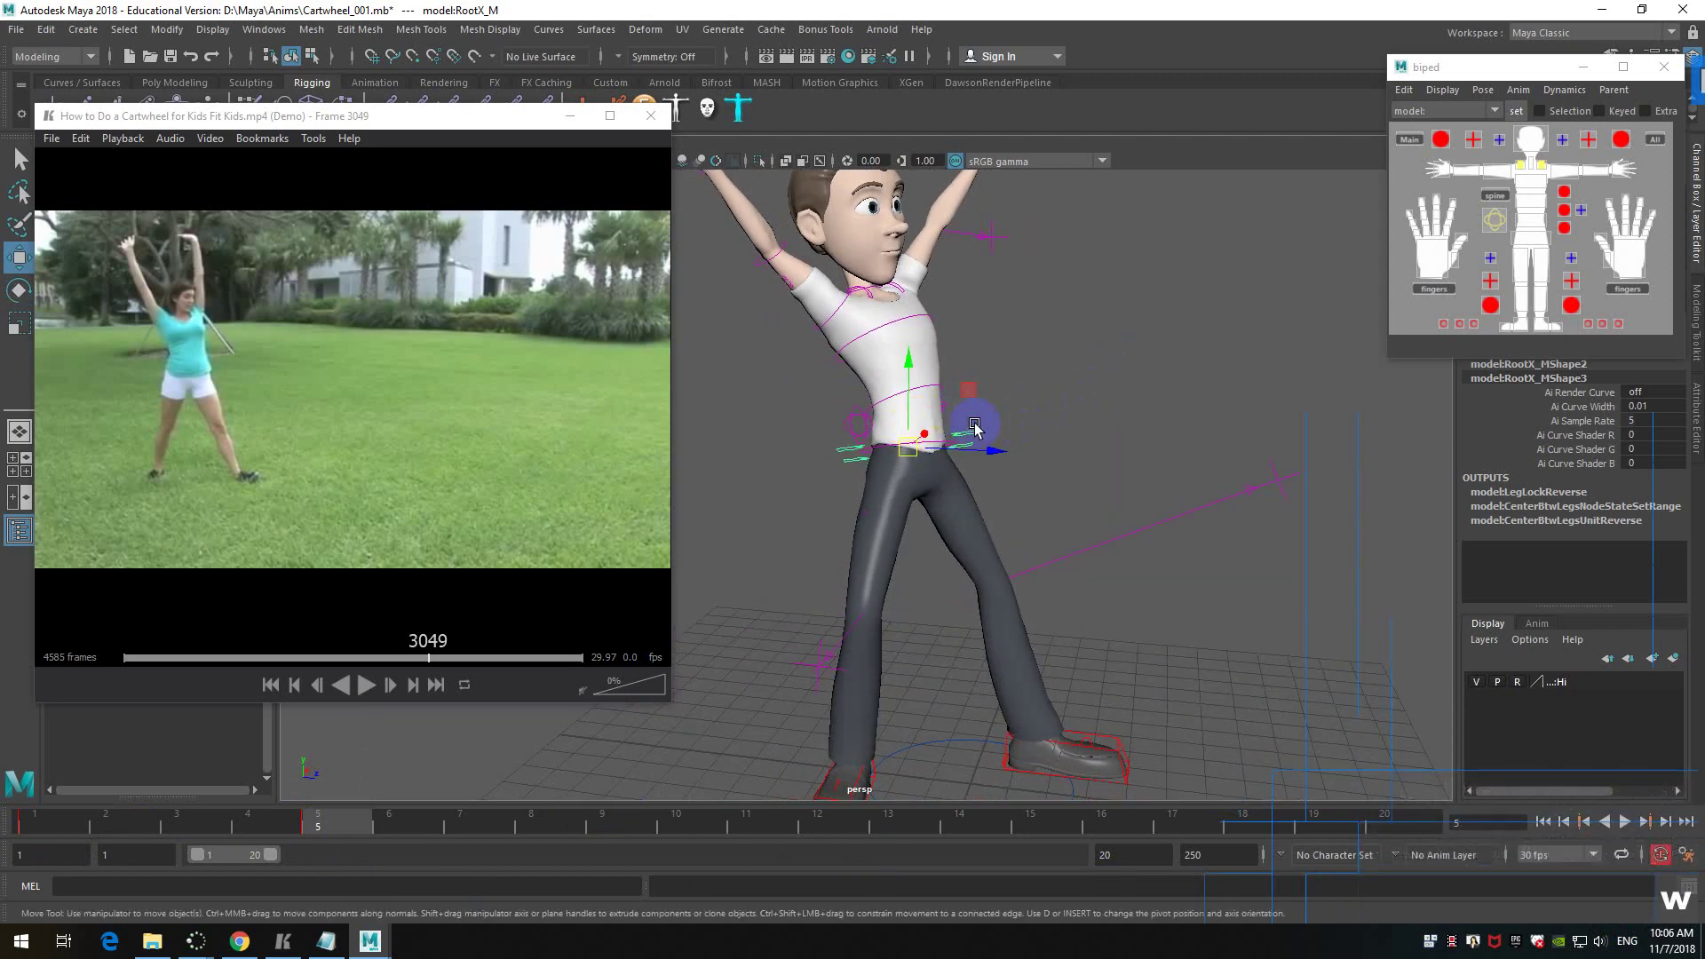
- Refine the root control's rotation at frame 5 to adjust the tilt and twist of the hips
{"action": "key", "text": "e"}
{"action": "left_click_drag", "start_coordinate": [968, 418], "coordinate": [966, 415]}
{"action": "left_click_drag", "start_coordinate": [967, 415], "coordinate": [896, 433], "text": "alt"}
{"action": "left_click_drag", "start_coordinate": [895, 432], "coordinate": [1084, 472], "text": "alt"}
{"action": "scroll", "coordinate": [1057, 438], "scroll_direction": "down", "scroll_amount": 1, "text": "alt"}
{"action": "scroll", "coordinate": [1055, 440], "scroll_direction": "up", "scroll_amount": 3, "text": "alt"}
{"action": "left_click", "coordinate": [1051, 441], "text": "alt"}
{"action": "left_click_drag", "start_coordinate": [981, 400], "coordinate": [985, 404]}
- Nudge the root control's height and forward position at frame 5 to rebalance the hips between the feet
{"action": "key", "text": "w"}
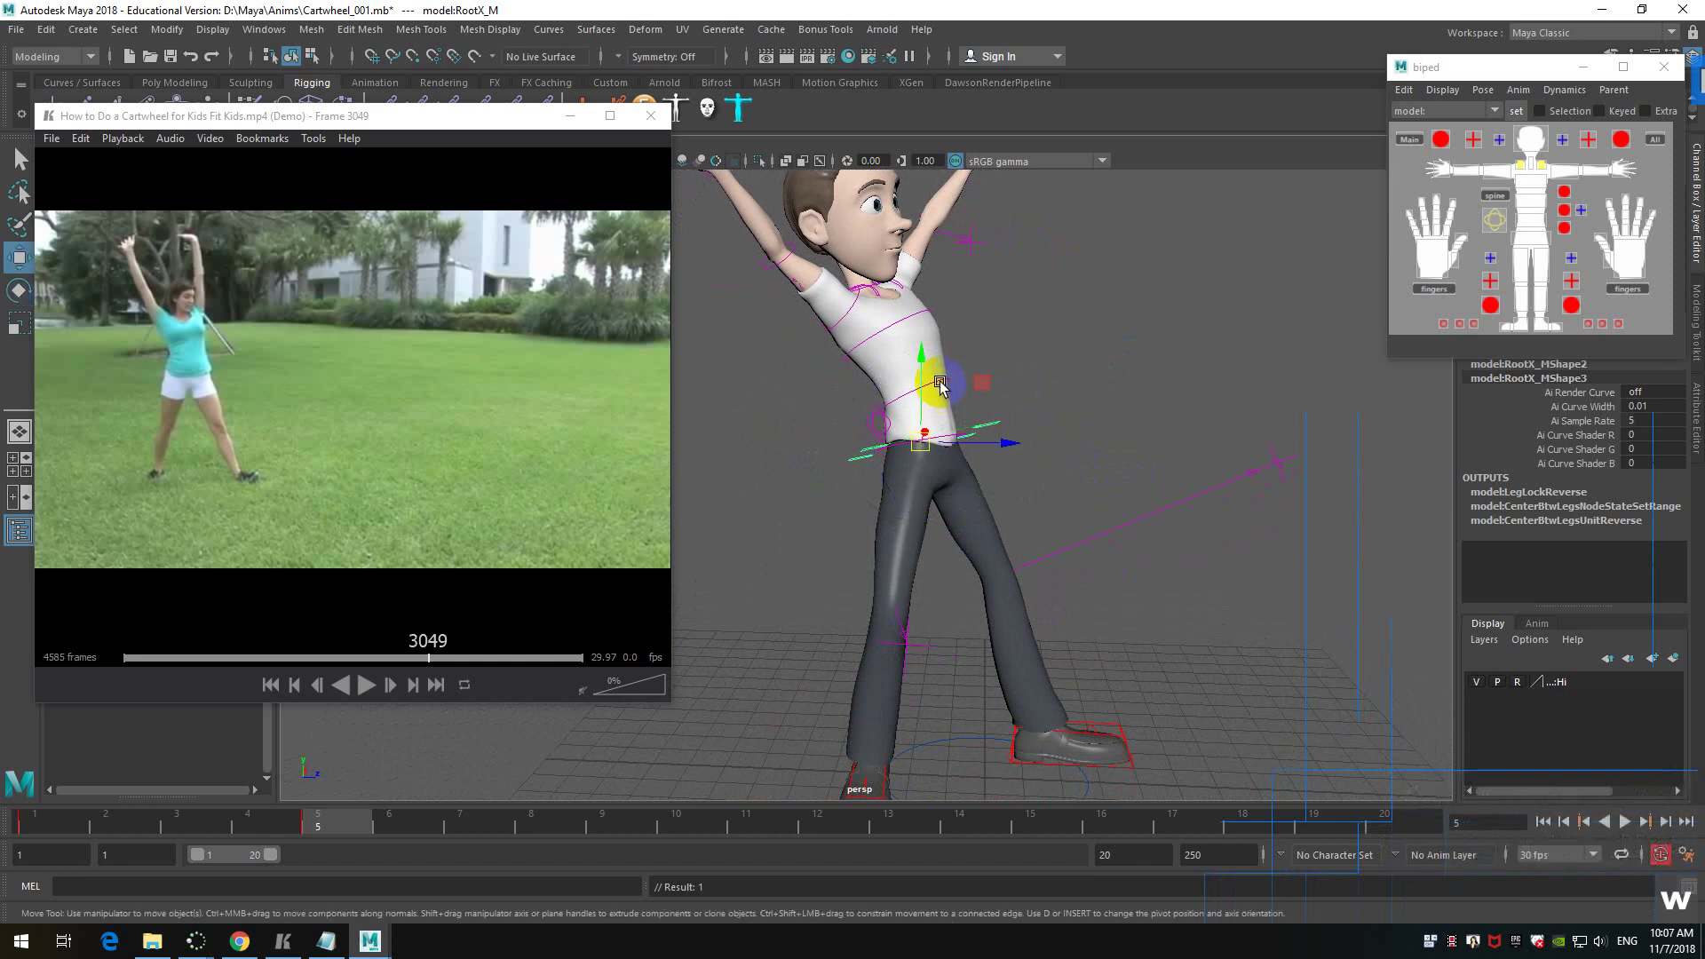
{"action": "left_click", "coordinate": [927, 358]}
{"action": "left_click_drag", "start_coordinate": [1002, 441], "coordinate": [1008, 444]}
- Examine the leaning pose at frame 5 from several angles and step back to the frame 1 key for comparison
{"action": "left_click", "coordinate": [944, 381]}
{"action": "left_click_drag", "start_coordinate": [1142, 381], "coordinate": [1074, 392], "text": "alt"}
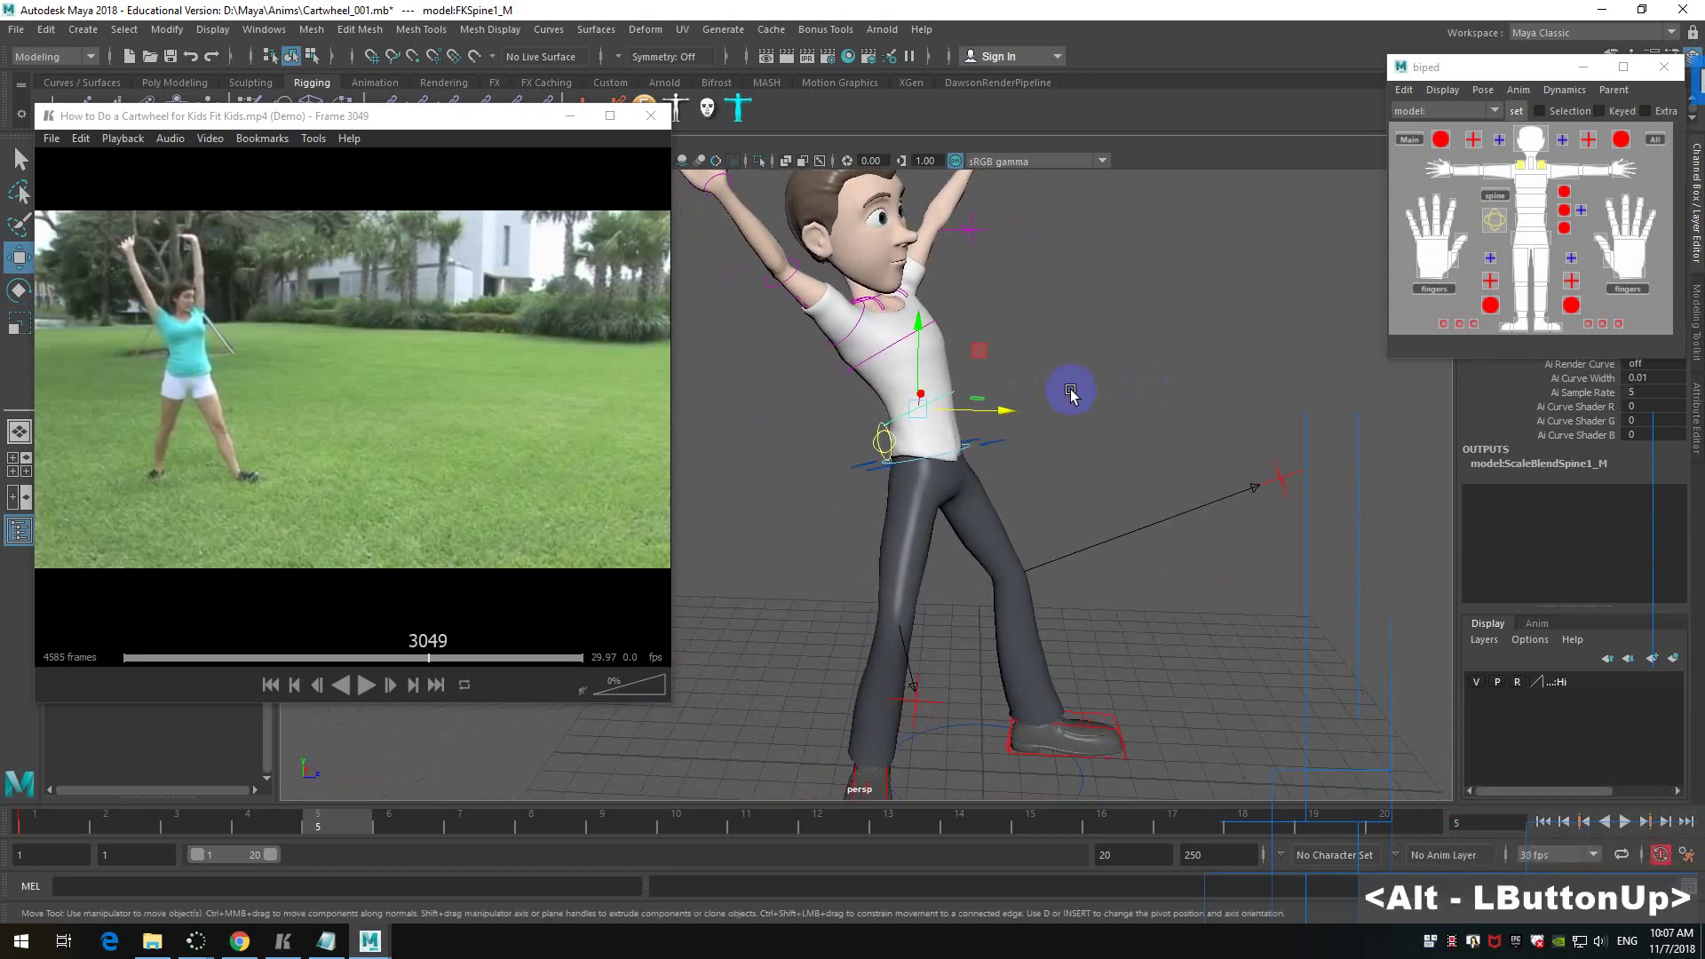
{"action": "scroll", "coordinate": [1070, 392], "scroll_direction": "up", "scroll_amount": 3, "text": "alt"}
{"action": "scroll", "coordinate": [1035, 408], "scroll_direction": "down", "scroll_amount": 2}
{"action": "left_click_drag", "start_coordinate": [1071, 391], "coordinate": [1054, 355], "text": "alt"}
{"action": "middle_click_drag", "start_coordinate": [1054, 355], "coordinate": [966, 354], "text": "alt"}
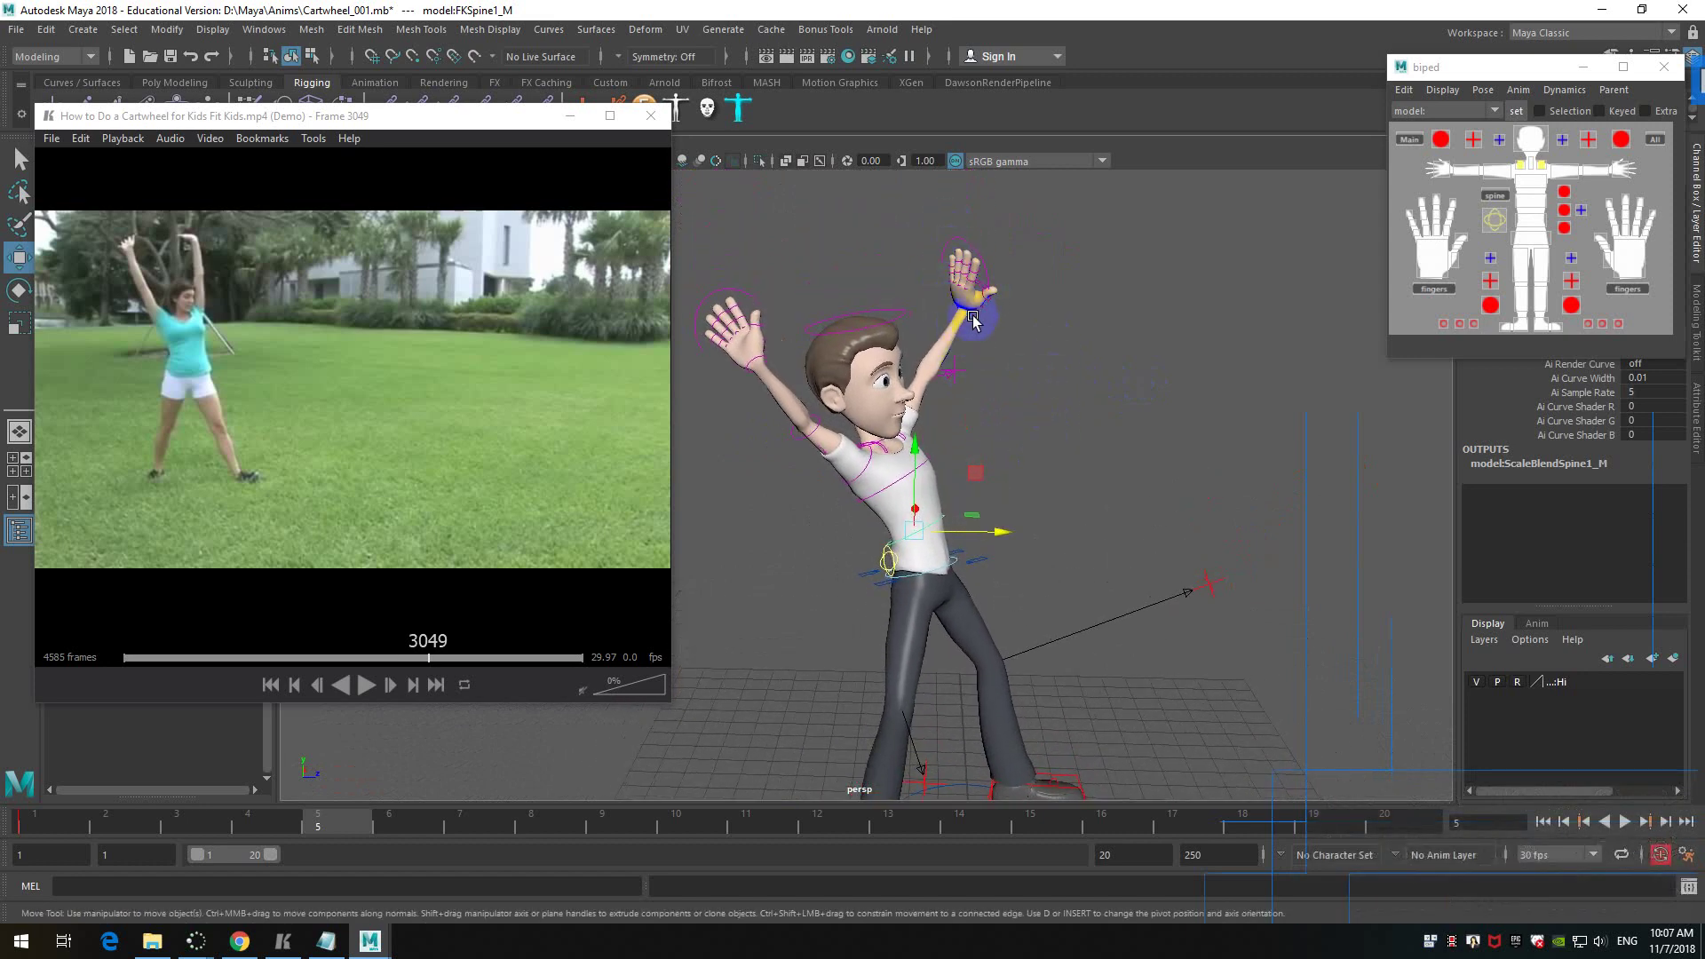
{"action": "left_click_drag", "start_coordinate": [1078, 476], "coordinate": [1043, 472], "text": "alt"}
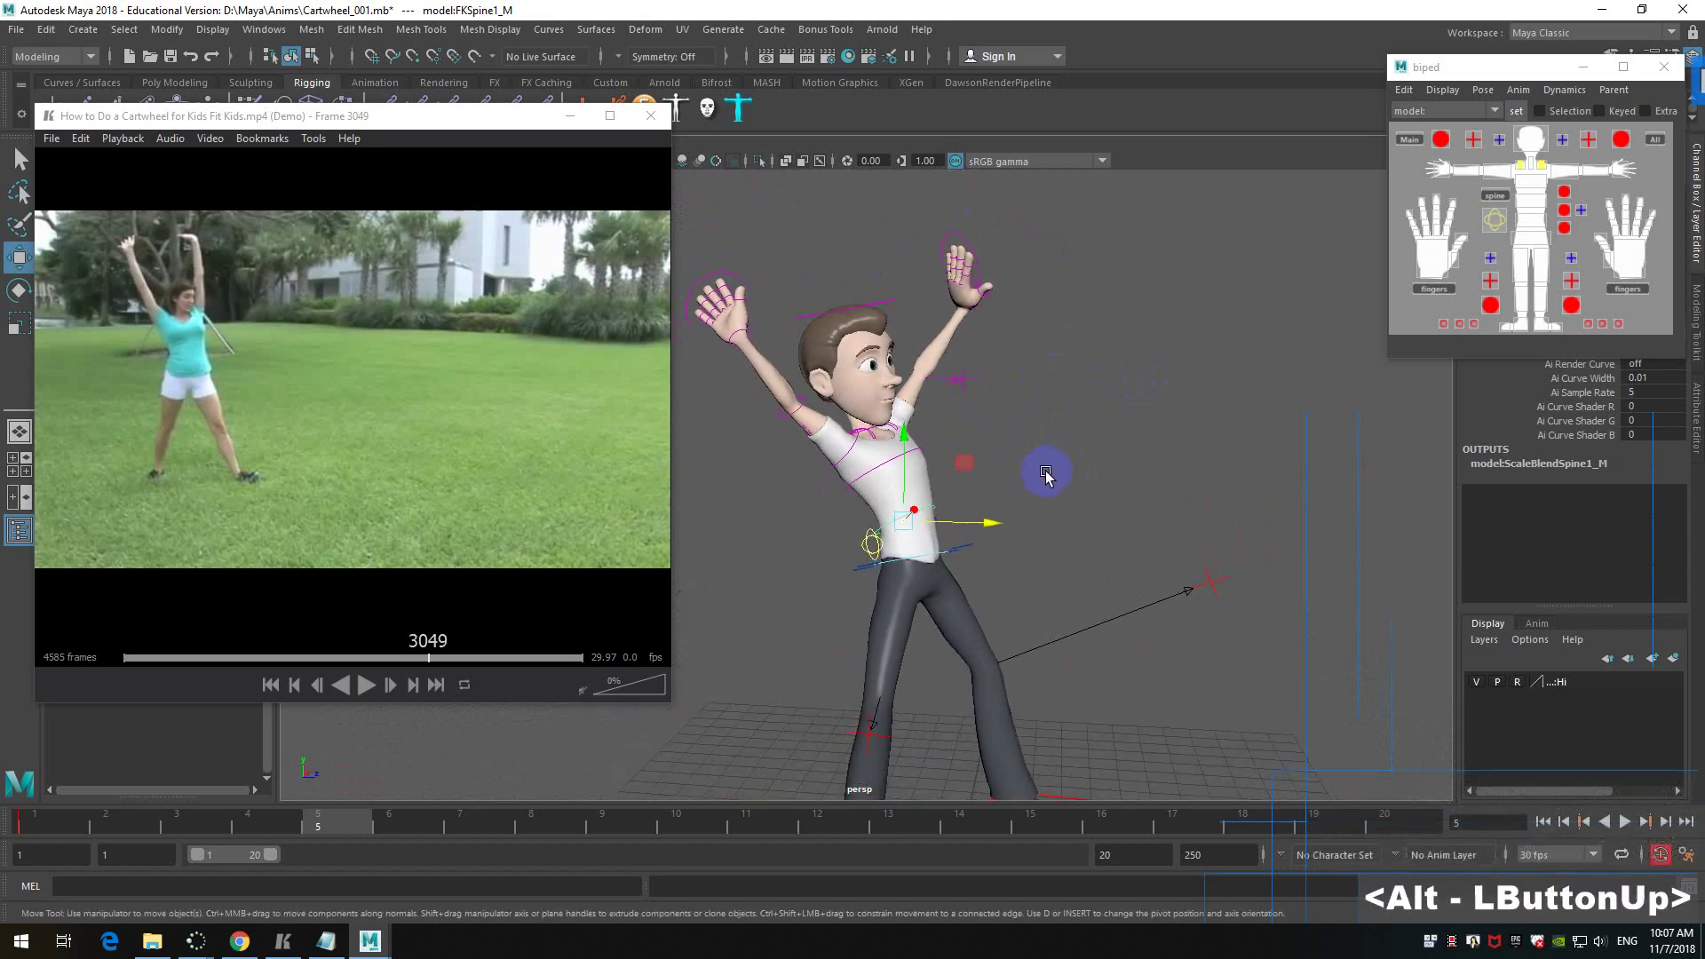
{"action": "middle_click_drag", "start_coordinate": [1043, 471], "coordinate": [1012, 514], "text": "alt"}
{"action": "left_click_drag", "start_coordinate": [1012, 514], "coordinate": [957, 445], "text": "alt"}
{"action": "left_click", "coordinate": [954, 445]}
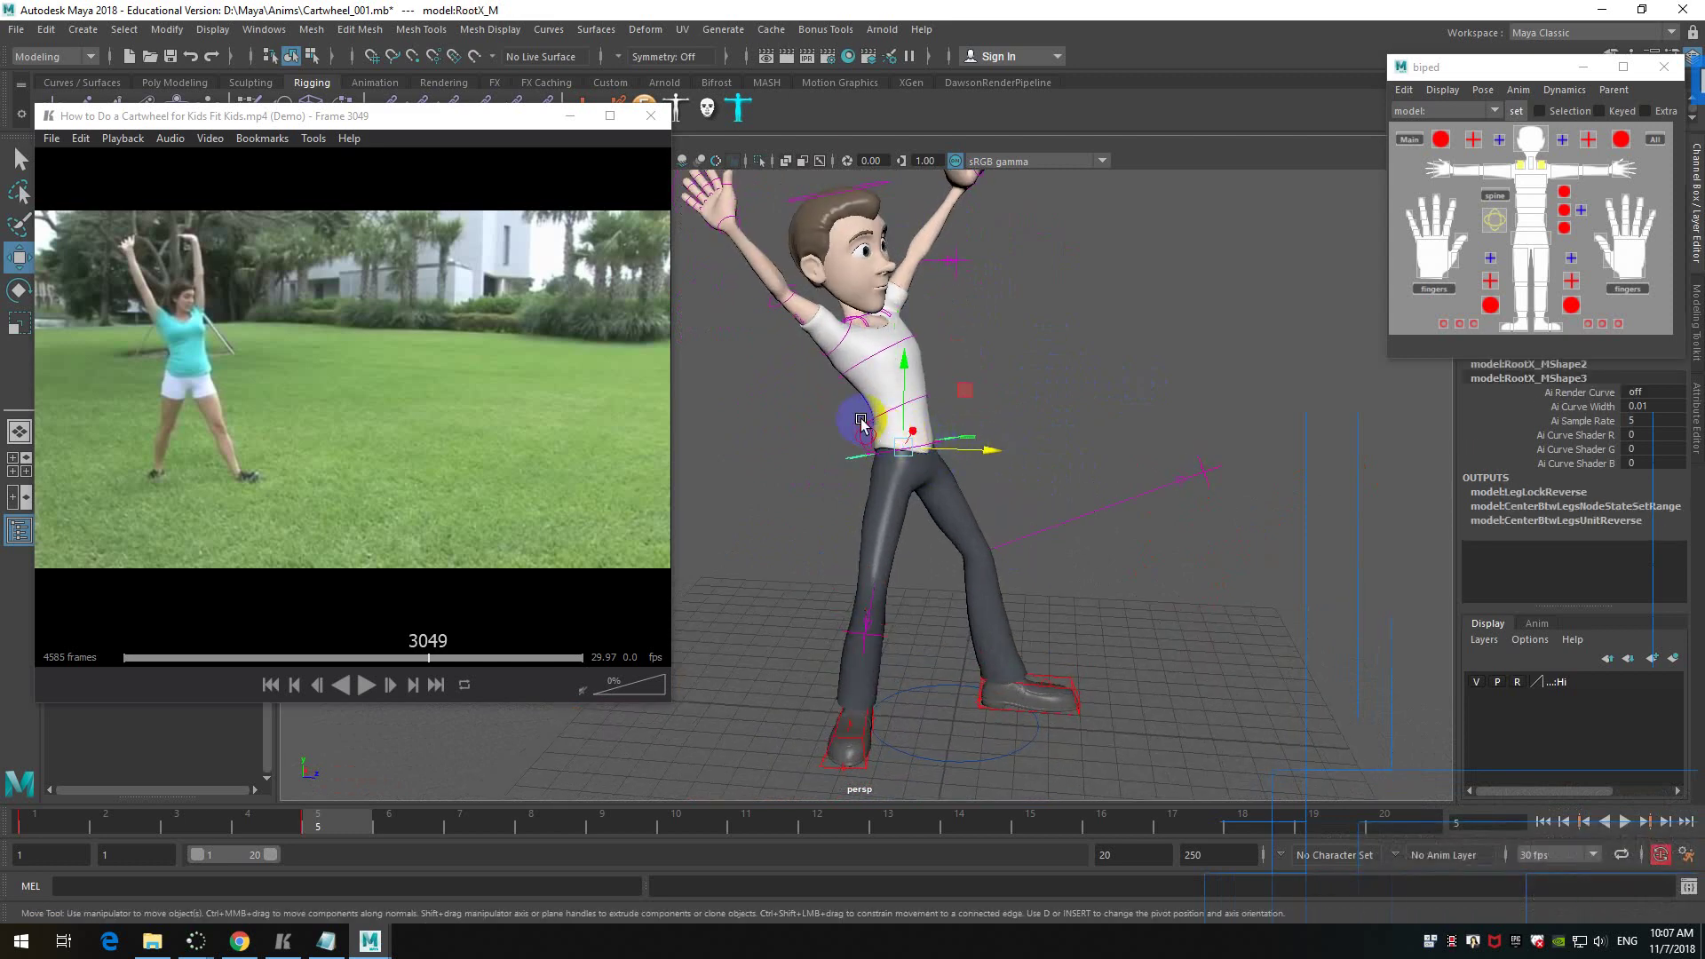
{"action": "left_click", "coordinate": [1586, 828]}
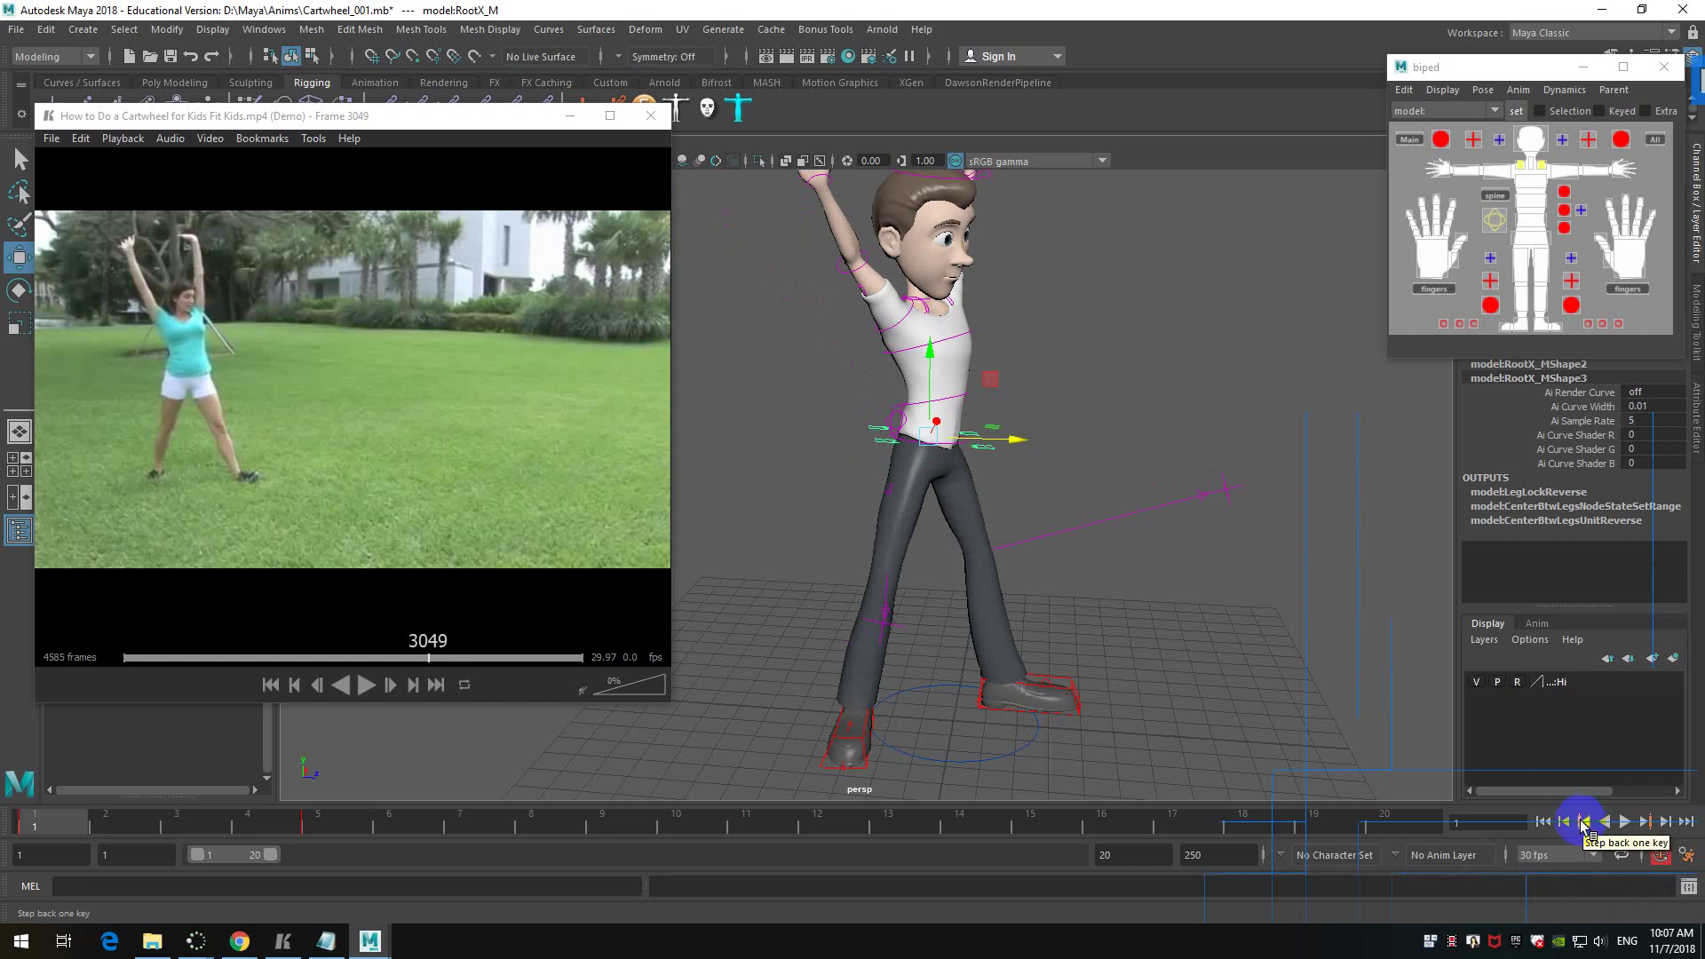
- Flip between the frame 1 and frame 5 keys to compare the starting and leaning poses, ending on frame 5
{"action": "key", "text": "alt+period"}
{"action": "key", "text": "alt+comma"}
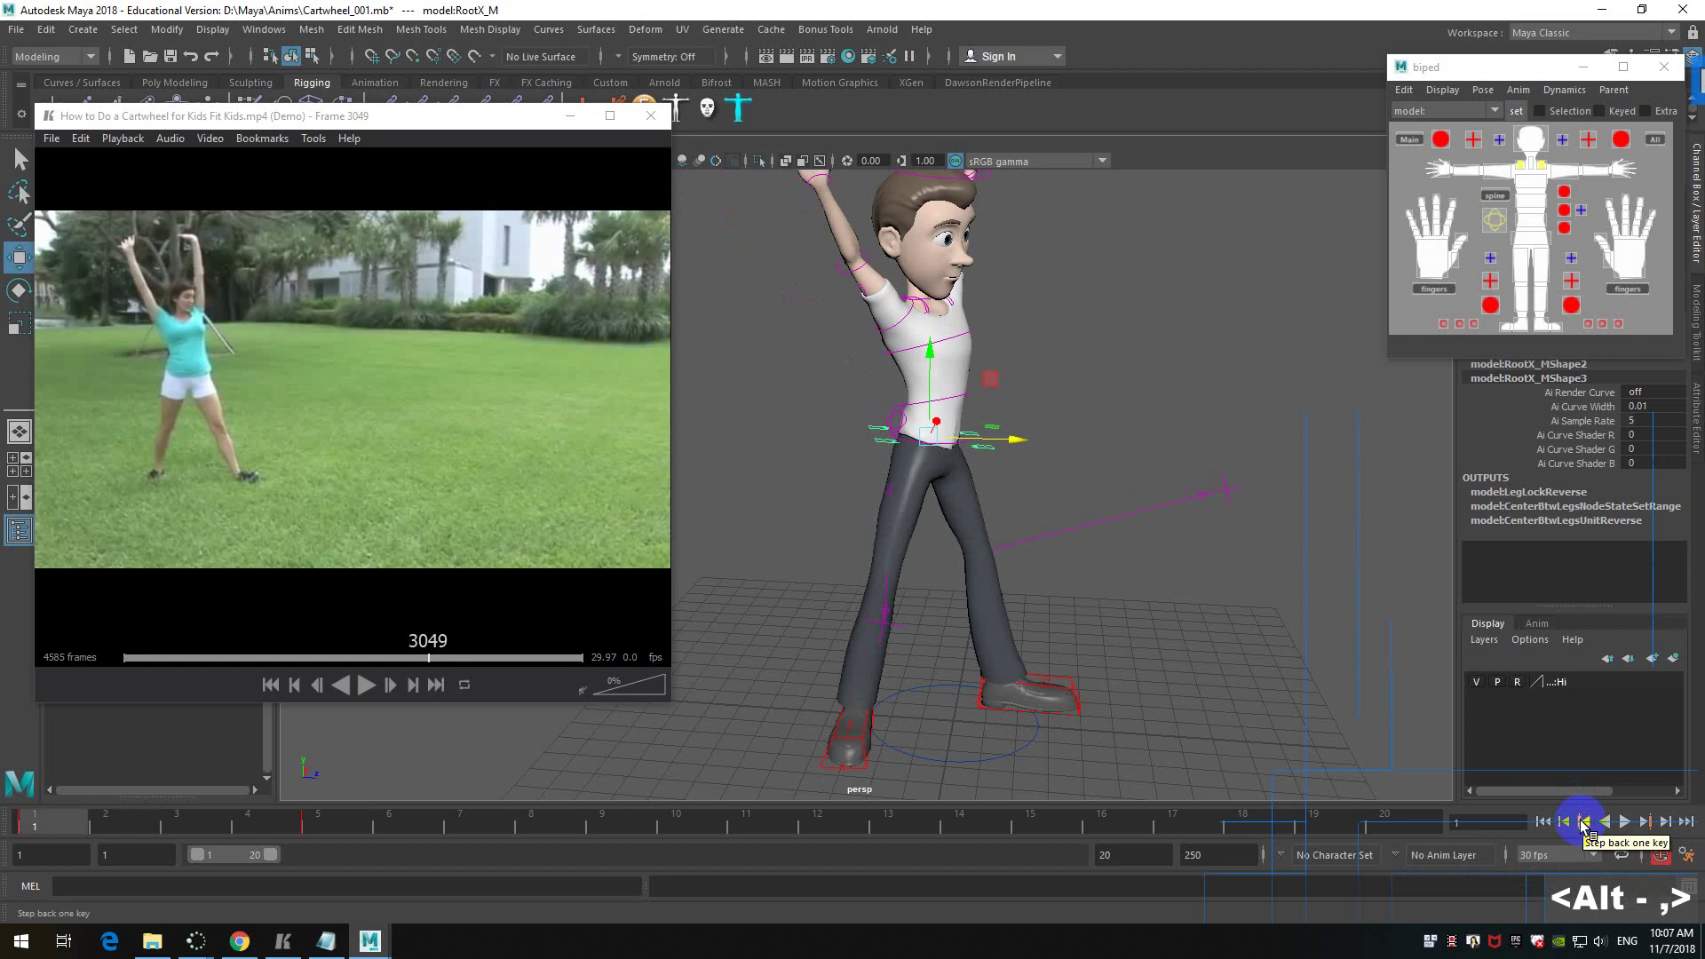
{"action": "left_click", "coordinate": [1645, 822]}
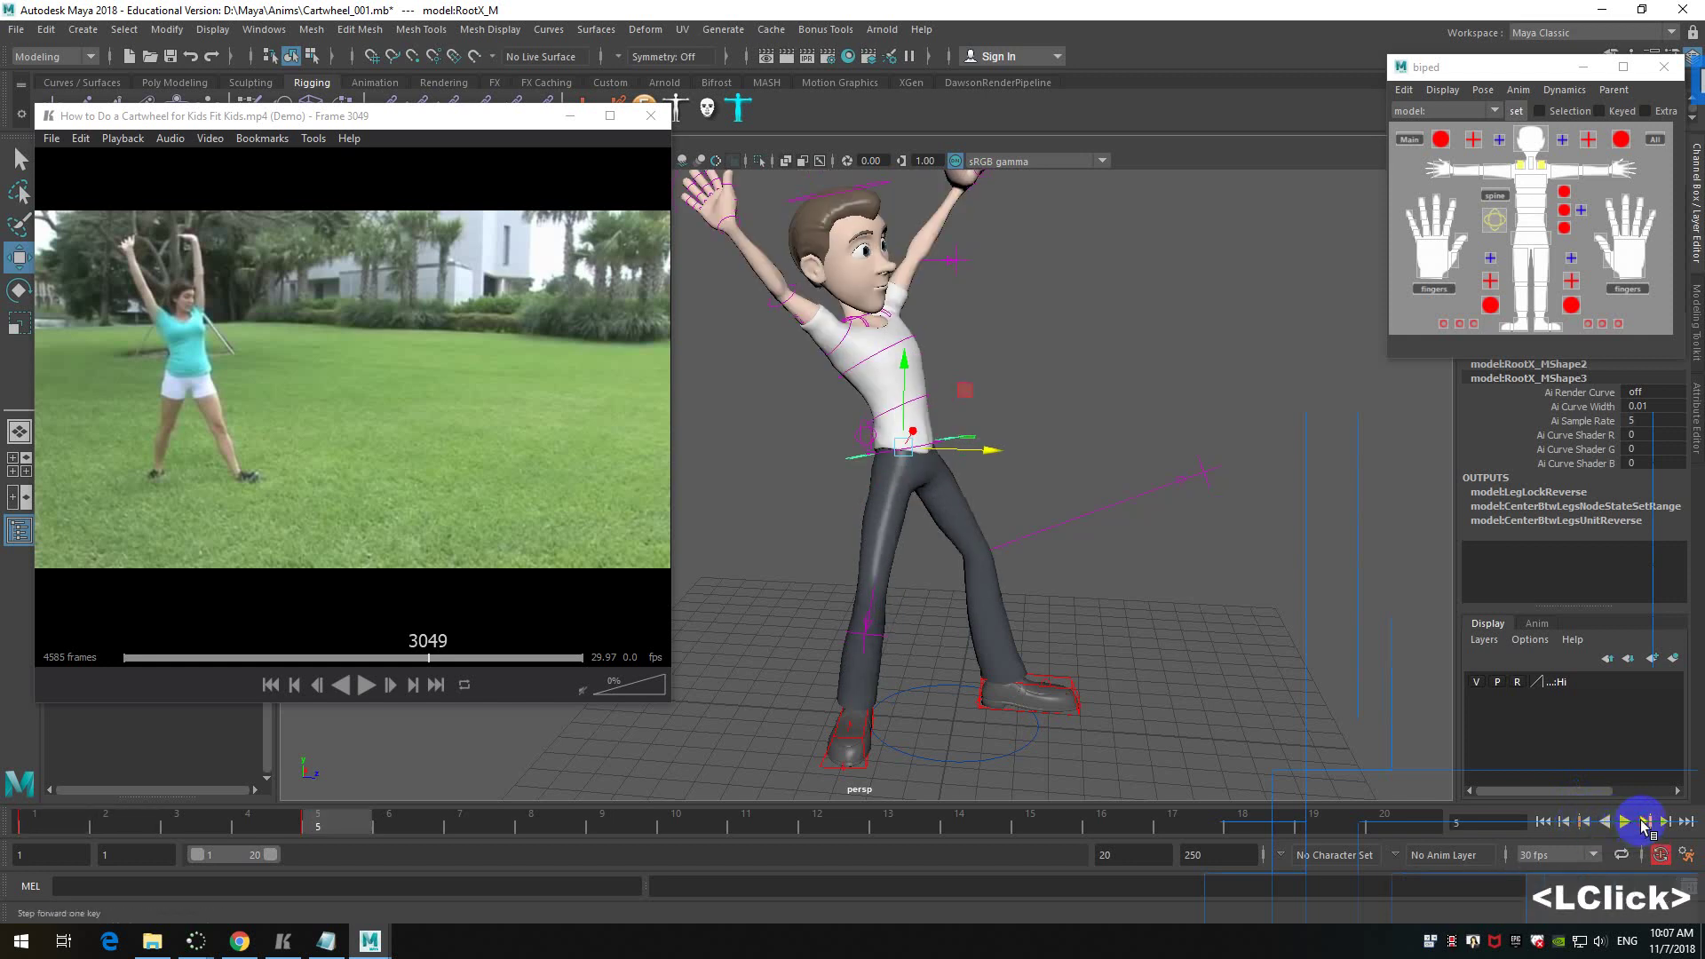
{"action": "left_click", "coordinate": [1585, 821]}
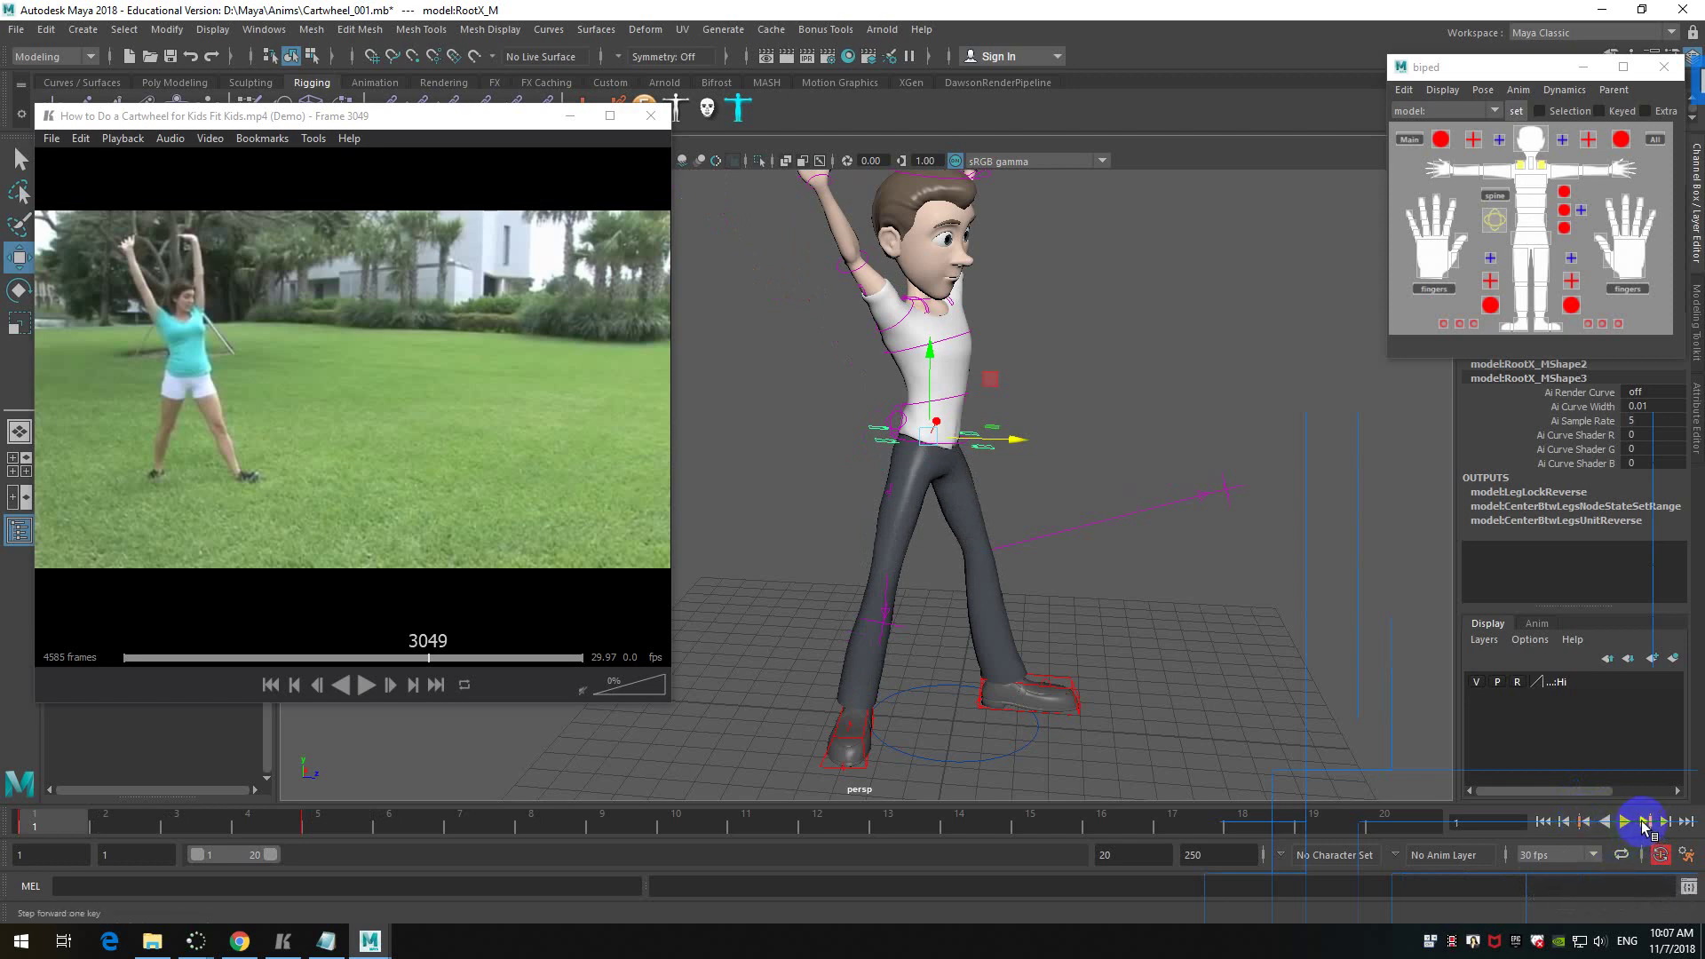
{"action": "left_click", "coordinate": [1644, 822]}
{"action": "left_click_drag", "start_coordinate": [1019, 397], "coordinate": [1021, 384], "text": "alt"}
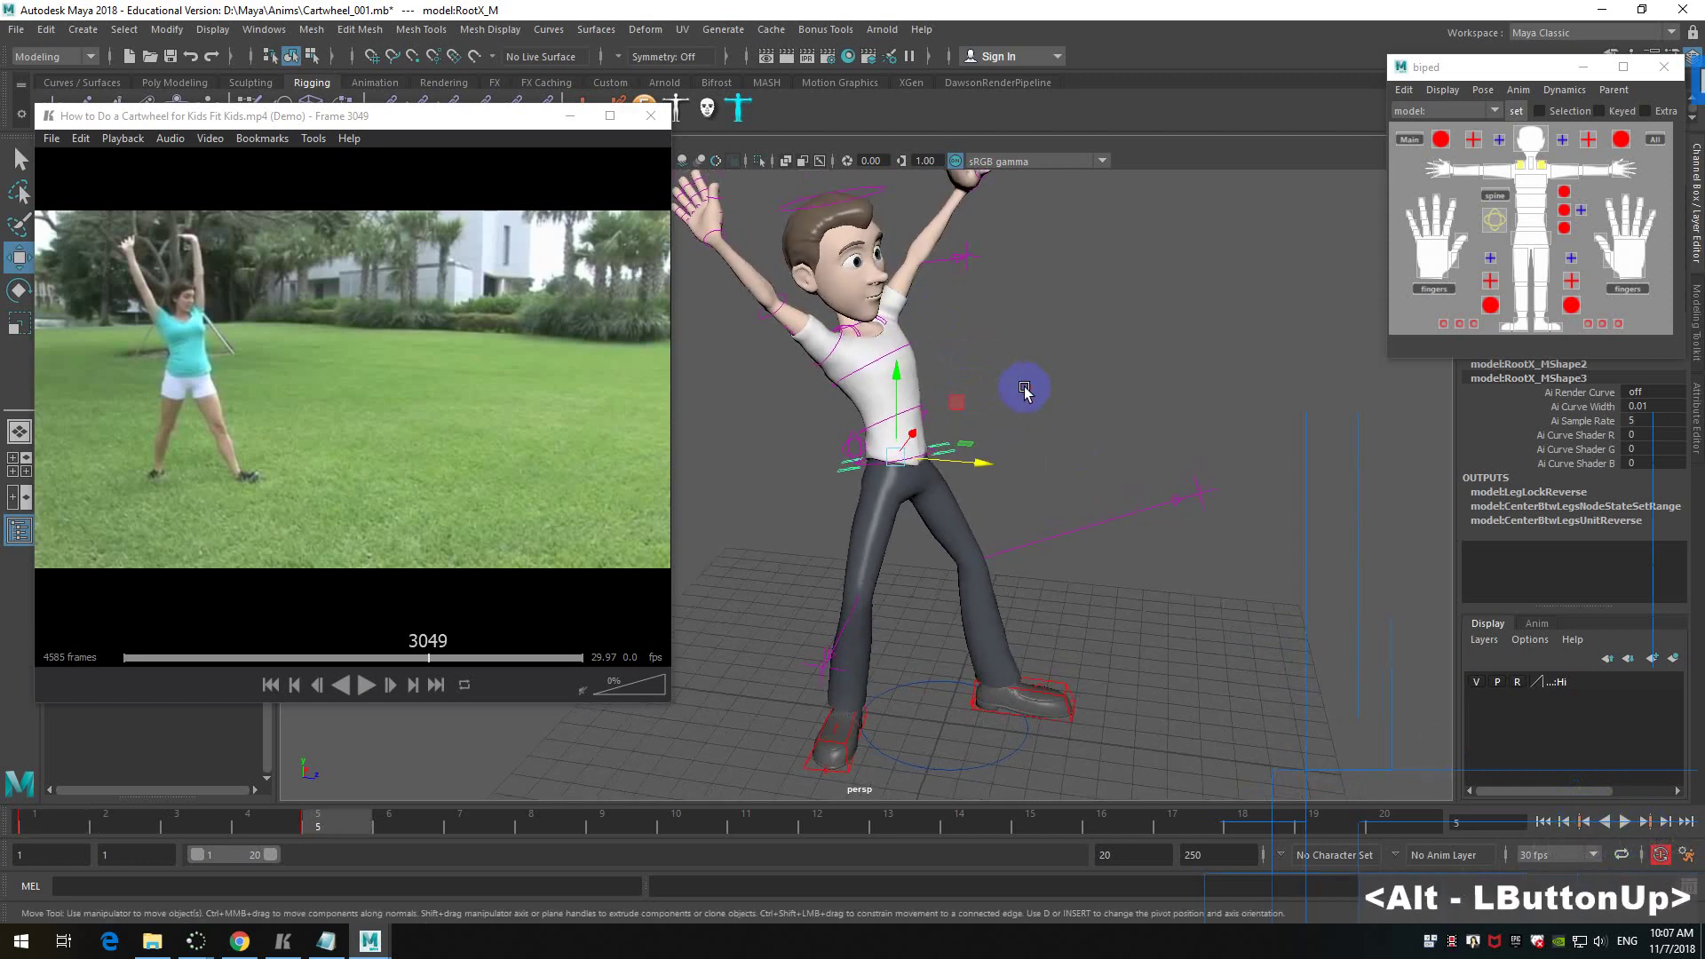
{"action": "scroll", "coordinate": [1020, 399], "scroll_direction": "up", "scroll_amount": 2, "text": "alt"}
- Shift the root control slightly sideways and raise it a little at frame 5 to rebalance the hips over the feet
{"action": "key", "text": "w"}
{"action": "key", "text": "e"}
{"action": "mouse_move", "coordinate": [955, 432]}
{"action": "left_mouse_down"}
{"action": "mouse_move", "coordinate": [1020, 423]}
{"action": "mouse_move", "coordinate": [1056, 440]}
{"action": "mouse_move", "coordinate": [983, 426]}
{"action": "mouse_move", "coordinate": [941, 441]}
{"action": "left_mouse_up"}
{"action": "scroll", "coordinate": [1066, 433], "scroll_direction": "down", "scroll_amount": 2, "text": "alt"}
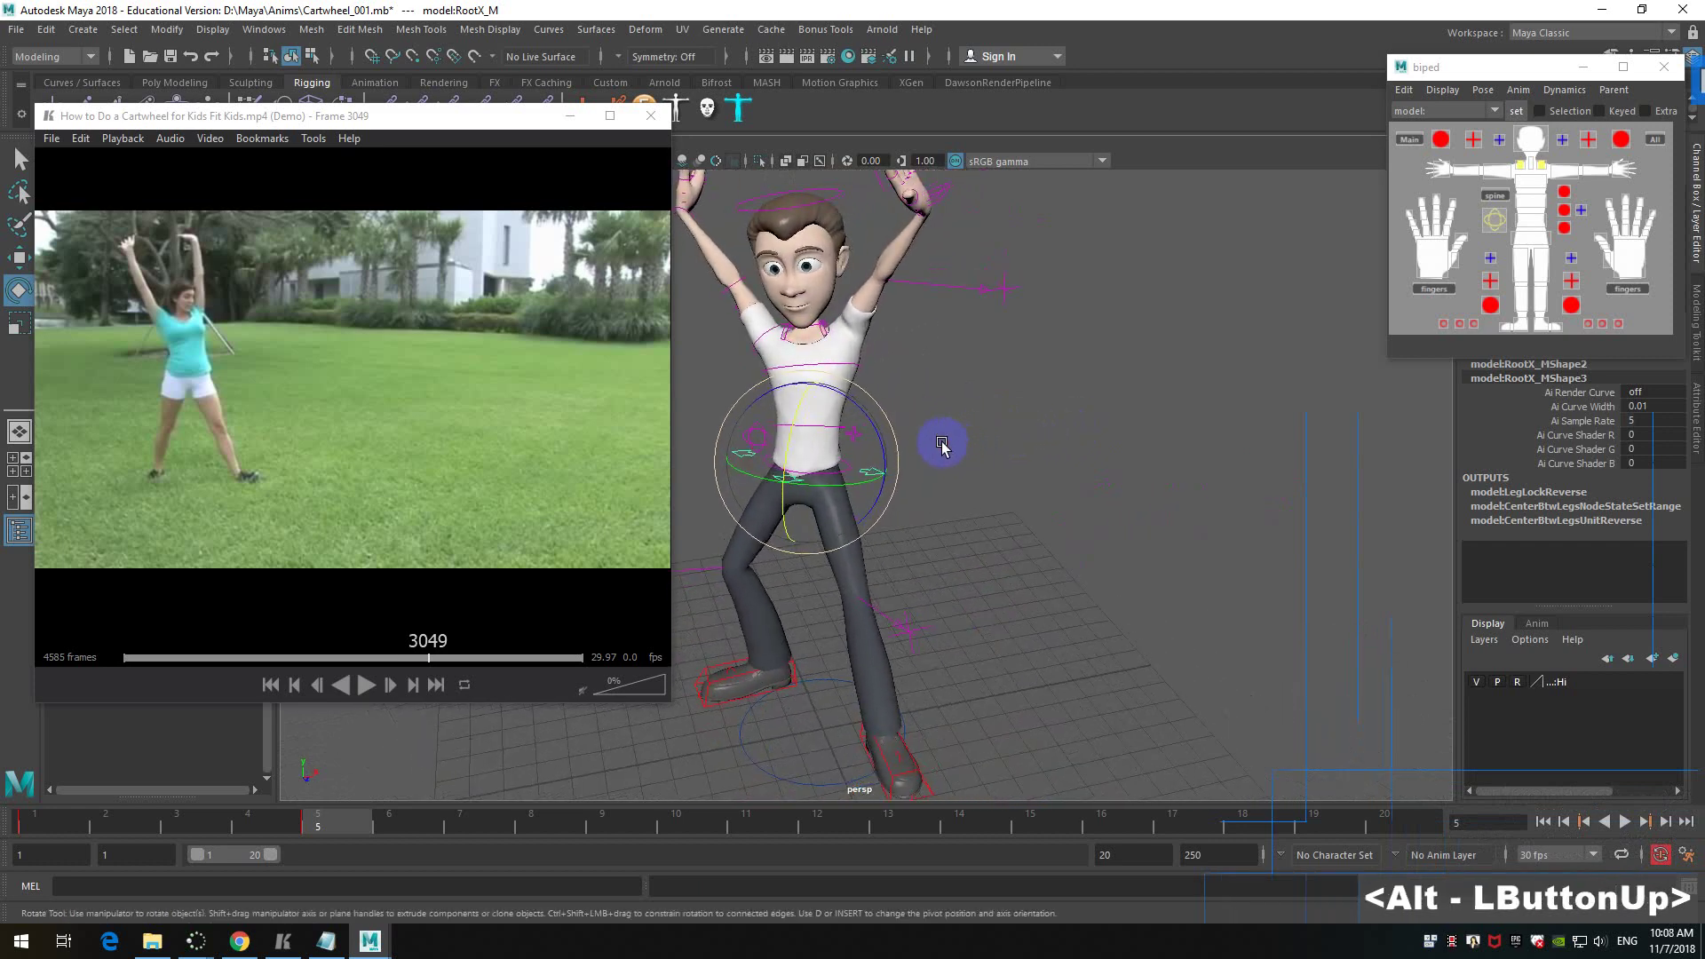
{"action": "middle_click_drag", "start_coordinate": [940, 442], "coordinate": [1016, 437], "text": "alt"}
{"action": "left_click_drag", "start_coordinate": [1016, 437], "coordinate": [1131, 471], "text": "alt"}
{"action": "key", "text": "w"}
{"action": "key", "text": "e"}
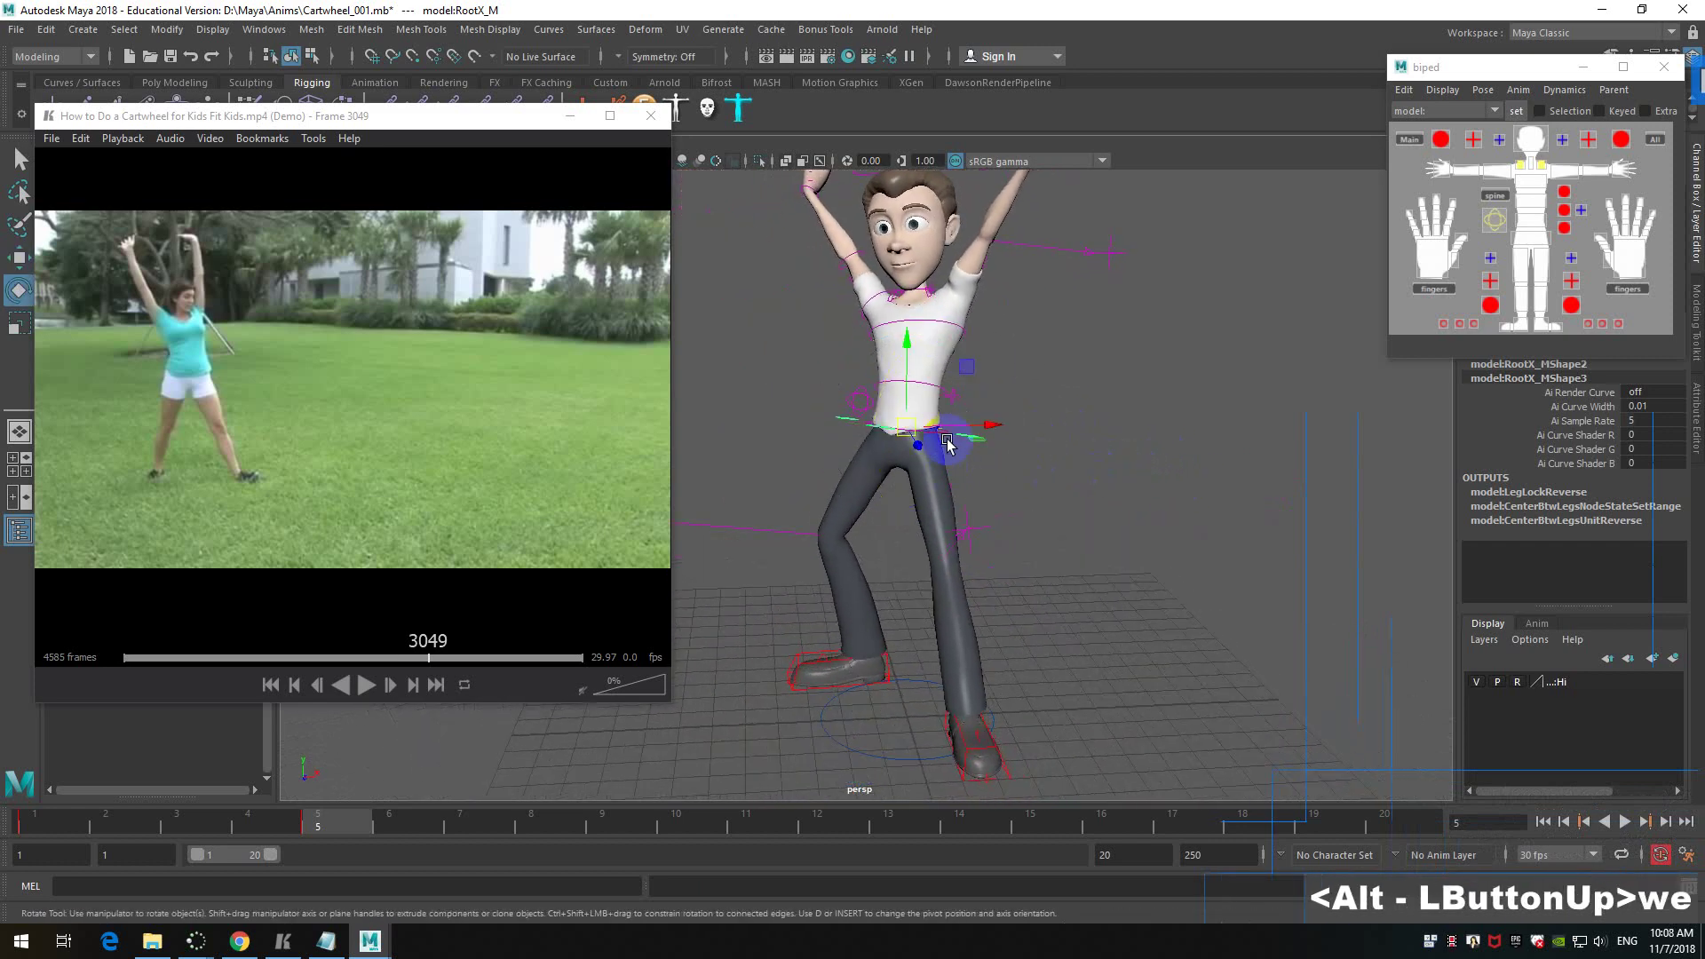
{"action": "key", "text": "w"}
{"action": "left_click_drag", "start_coordinate": [992, 430], "coordinate": [972, 430]}
{"action": "mouse_move", "coordinate": [891, 342]}
{"action": "left_mouse_down"}
{"action": "mouse_move", "coordinate": [890, 306]}
{"action": "mouse_move", "coordinate": [898, 326]}
{"action": "left_mouse_up"}
- Scrub the animation from frame 1 to 5, examine the adjusted leaning pose from several angles, and clear the selection
{"action": "left_click_drag", "start_coordinate": [995, 409], "coordinate": [1049, 373], "text": "alt"}
{"action": "scroll", "coordinate": [1076, 475], "scroll_direction": "up", "scroll_amount": 2, "text": "alt"}
{"action": "left_click_drag", "start_coordinate": [71, 830], "coordinate": [355, 844]}
{"action": "left_click_drag", "start_coordinate": [1092, 435], "coordinate": [1054, 468], "text": "alt"}
{"action": "mouse_move", "coordinate": [1054, 468]}
{"action": "middle_mouse_down", "text": "alt"}
{"action": "mouse_move", "coordinate": [1111, 373]}
{"action": "mouse_move", "coordinate": [1021, 460]}
{"action": "middle_mouse_up", "text": "alt"}
{"action": "left_click_drag", "start_coordinate": [1021, 460], "coordinate": [1108, 514], "text": "alt"}
{"action": "middle_click_drag", "start_coordinate": [1108, 514], "coordinate": [1093, 499], "text": "alt"}
{"action": "left_click_drag", "start_coordinate": [1093, 499], "coordinate": [920, 382], "text": "alt"}
{"action": "left_click_drag", "start_coordinate": [920, 382], "coordinate": [1014, 457], "text": "alt"}
{"action": "scroll", "coordinate": [945, 473], "scroll_direction": "up", "scroll_amount": 2, "text": "alt"}
{"action": "key", "text": "w"}
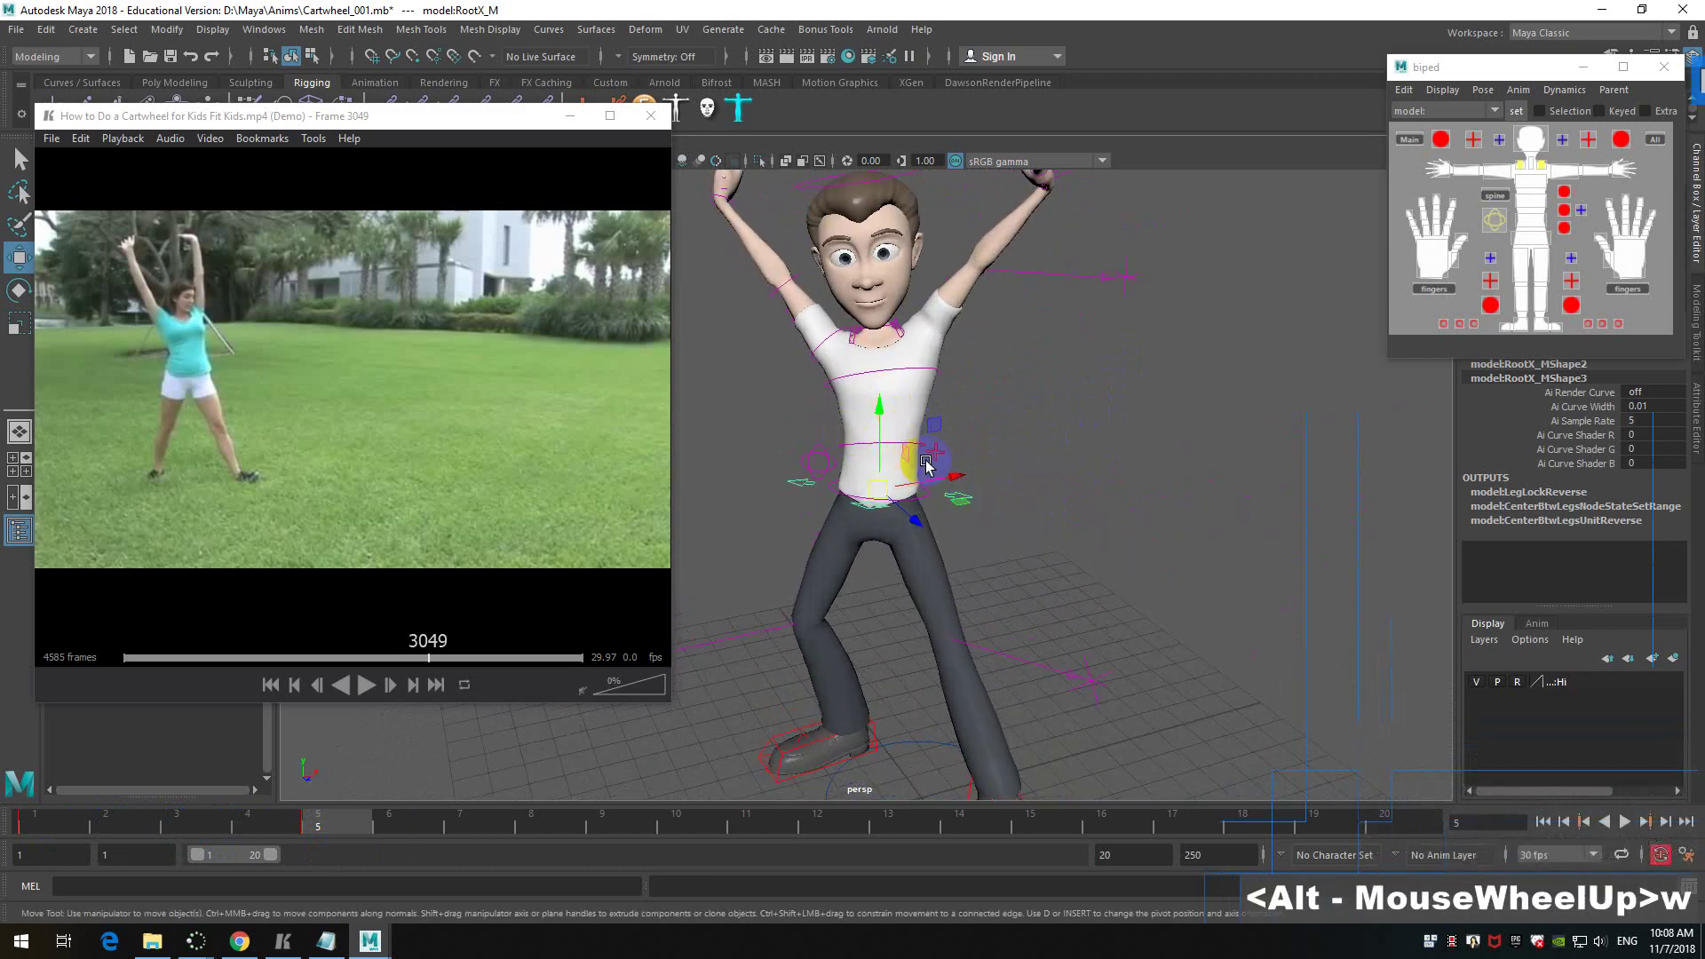
{"action": "left_click", "coordinate": [1001, 473]}
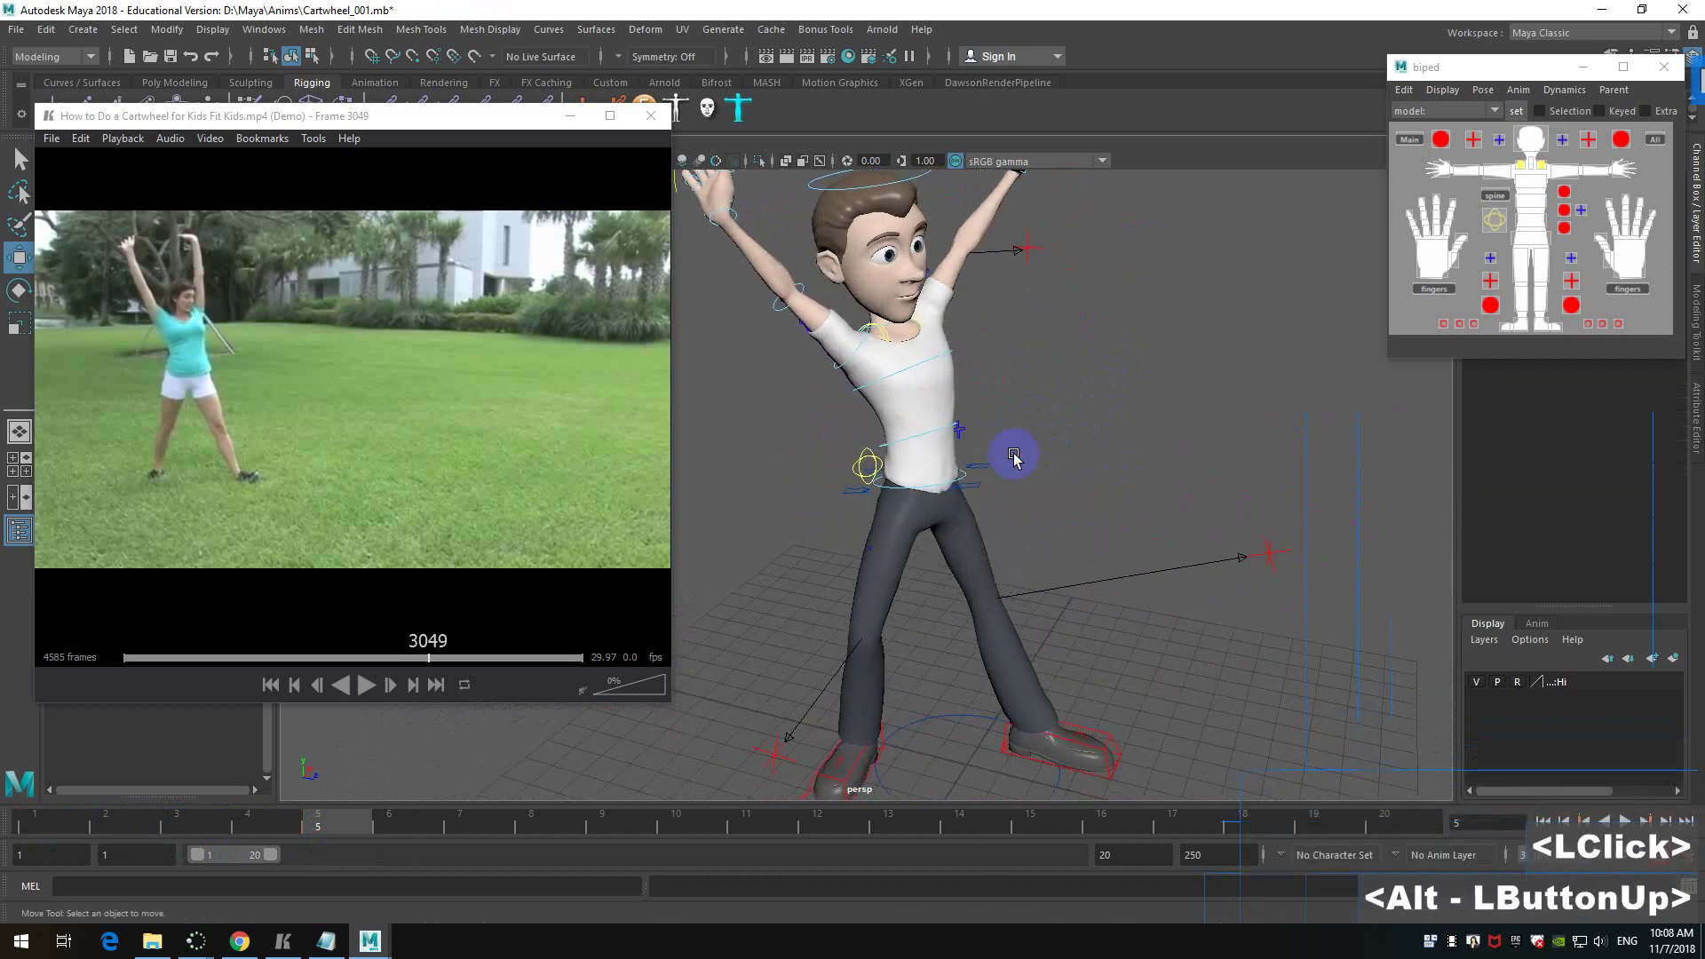
- Rotate the chest control slightly at frame 5 to refine the upper body's lean
{"action": "left_click", "coordinate": [928, 437]}
{"action": "key", "text": "w"}
{"action": "key", "text": "e"}
{"action": "left_click_drag", "start_coordinate": [953, 397], "coordinate": [1100, 419], "text": "alt"}
{"action": "scroll", "coordinate": [1084, 419], "scroll_direction": "up", "scroll_amount": 2, "text": "alt"}
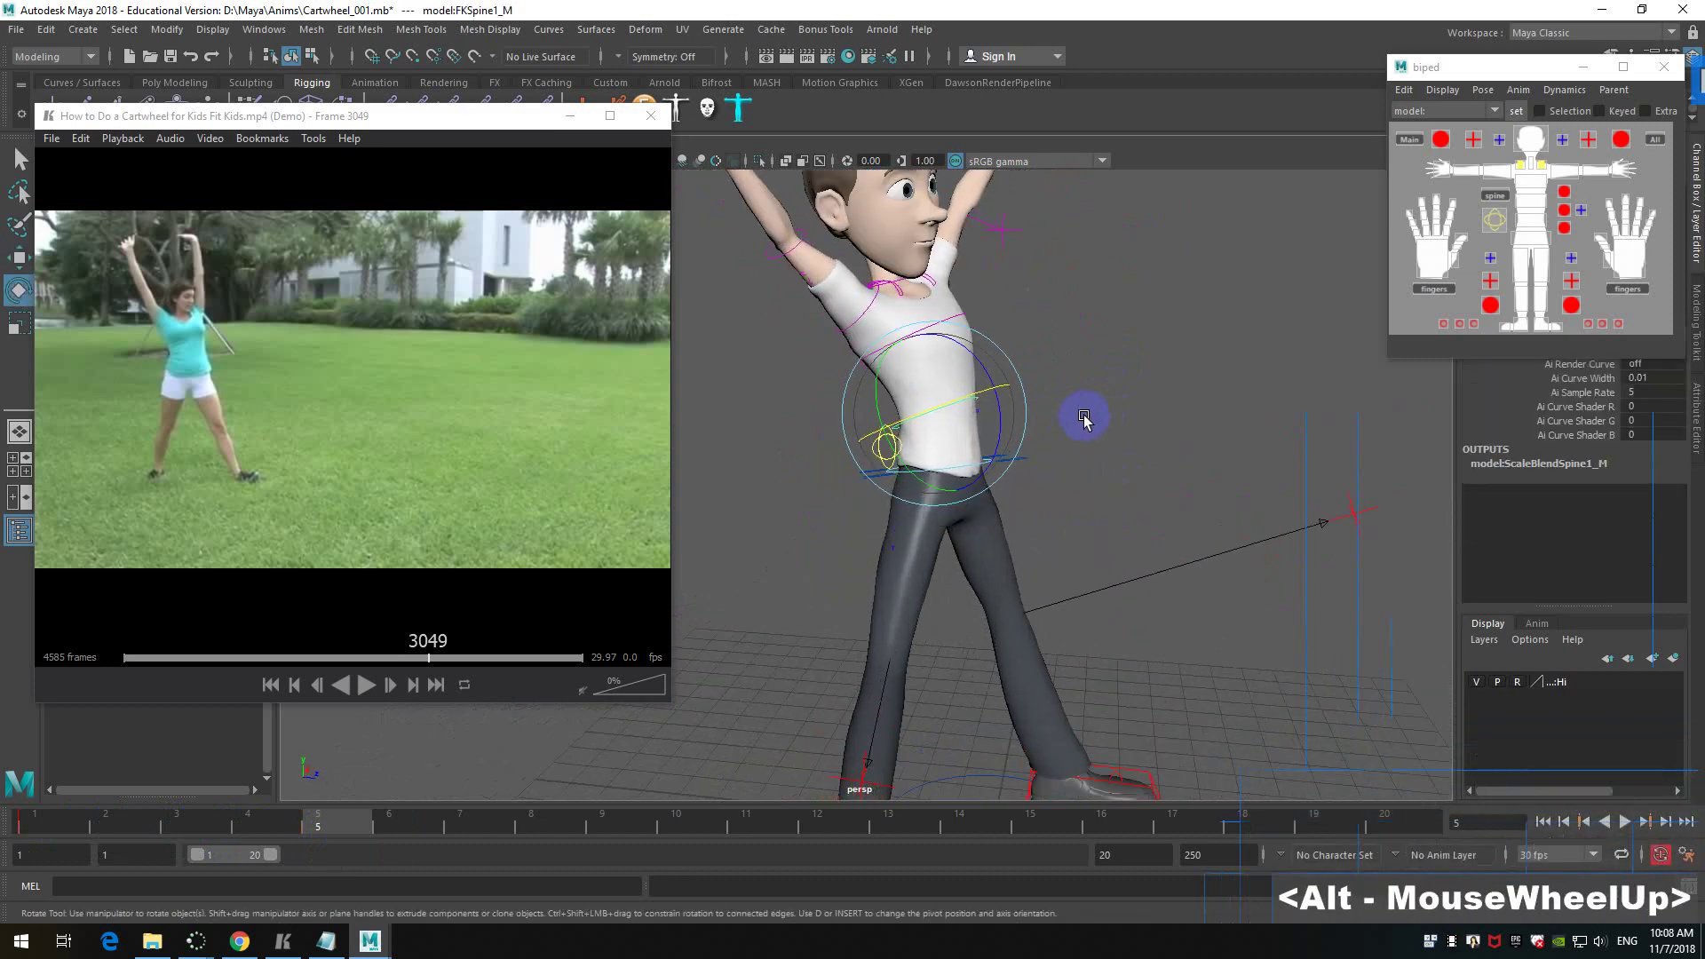
{"action": "left_click", "coordinate": [962, 302]}
{"action": "left_click_drag", "start_coordinate": [967, 300], "coordinate": [970, 299]}
{"action": "middle_click_drag", "start_coordinate": [995, 305], "coordinate": [982, 476], "text": "alt"}
{"action": "scroll", "coordinate": [921, 297], "scroll_direction": "down", "scroll_amount": 2, "text": "alt"}
- Rotate the head control slightly at frame 5 to adjust the head's tilt against the leaning torso
{"action": "left_click", "coordinate": [921, 312]}
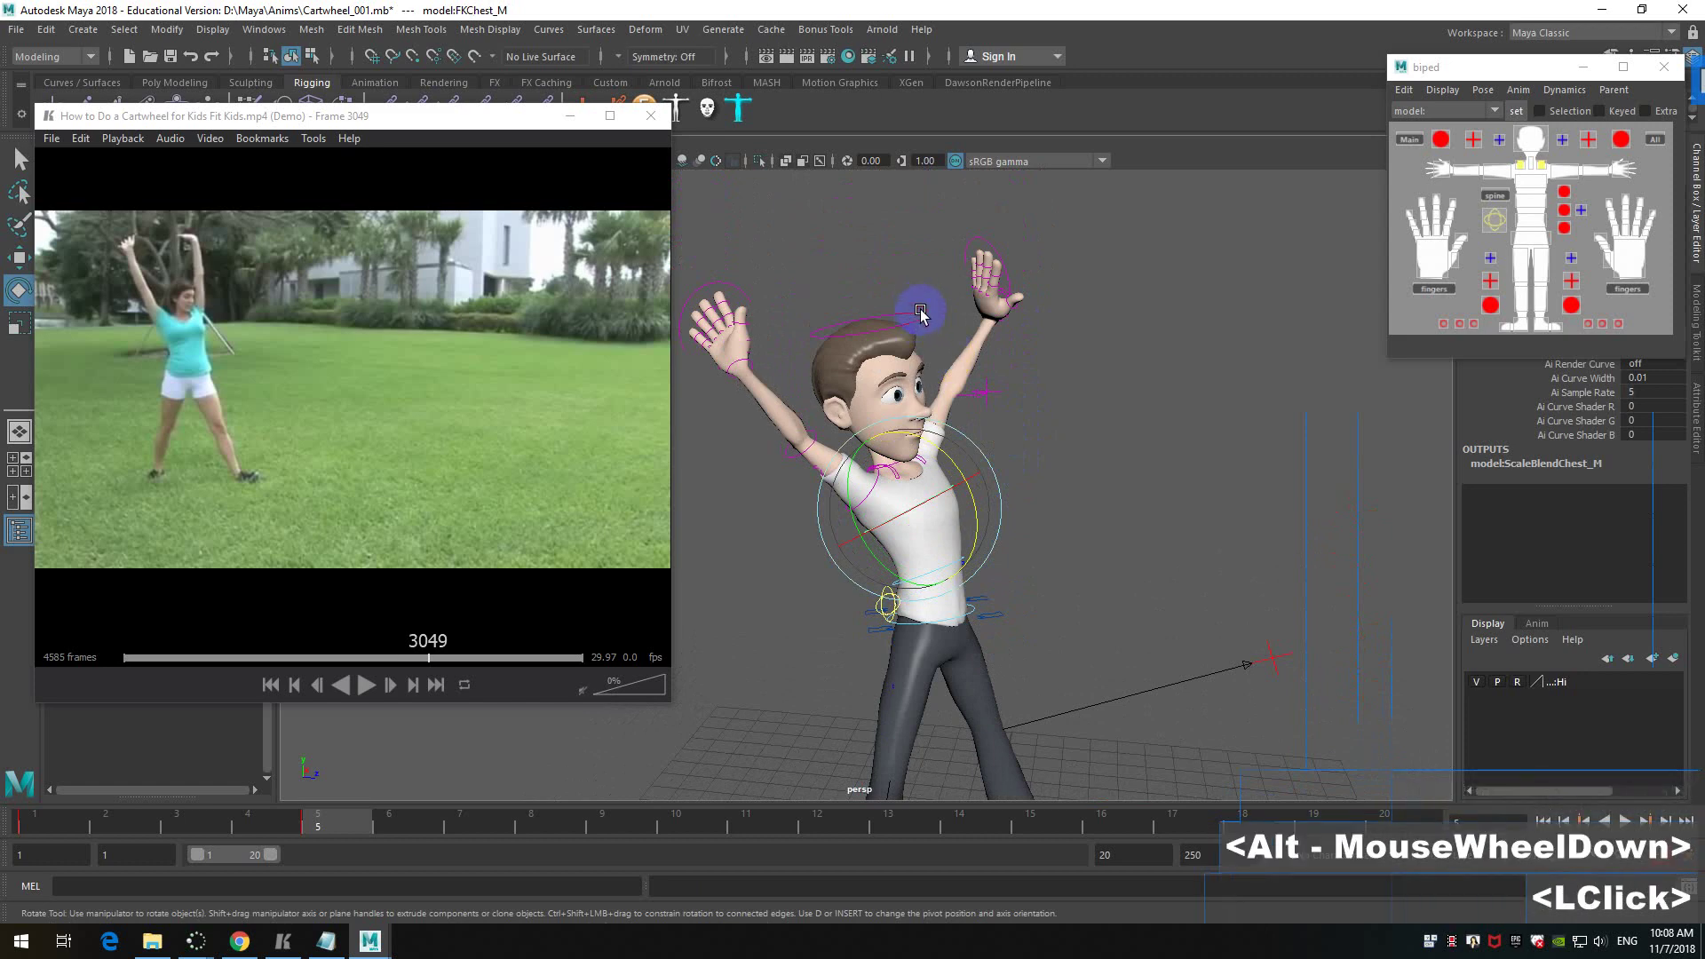
{"action": "left_click_drag", "start_coordinate": [919, 375], "coordinate": [925, 377]}
{"action": "left_click_drag", "start_coordinate": [941, 378], "coordinate": [983, 397], "text": "alt"}
{"action": "scroll", "coordinate": [983, 397], "scroll_direction": "up", "scroll_amount": 2, "text": "alt"}
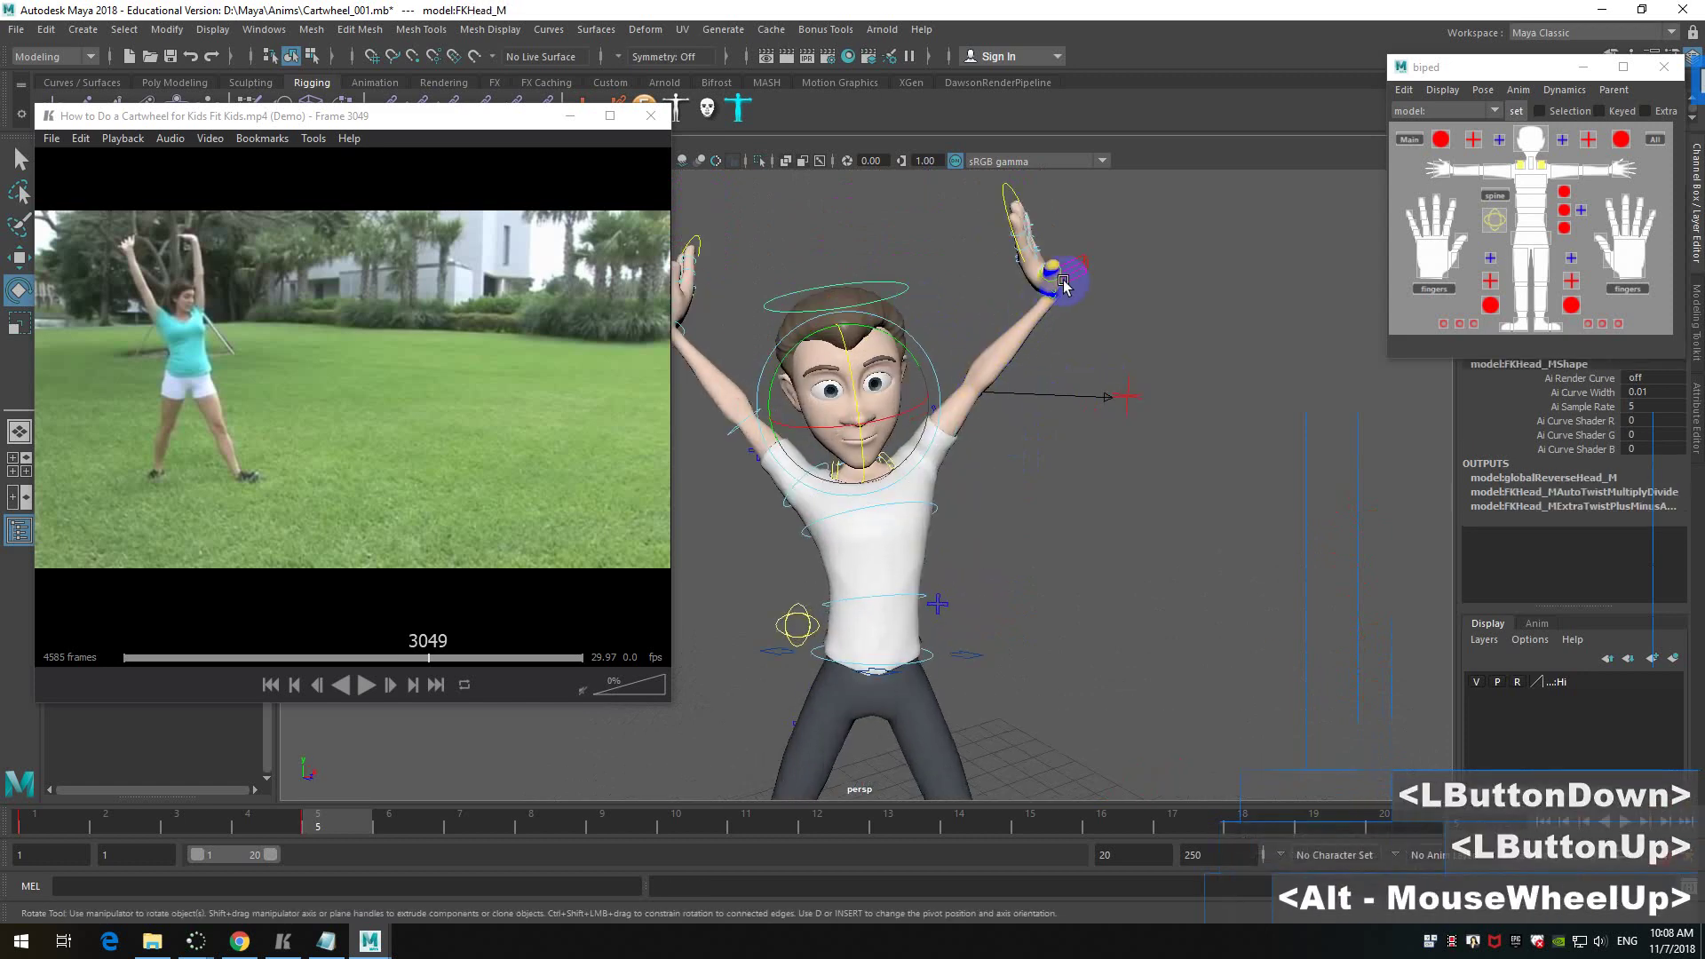
- Move the left arm's IK control at frame 5 to bring the raised hand back toward the head
{"action": "left_click", "coordinate": [1063, 280]}
{"action": "key", "text": "w"}
{"action": "left_click_drag", "start_coordinate": [1063, 280], "coordinate": [968, 359], "text": "alt"}
{"action": "scroll", "coordinate": [1108, 351], "scroll_direction": "down", "scroll_amount": 2, "text": "alt"}
{"action": "left_click_drag", "start_coordinate": [1155, 404], "coordinate": [1087, 354], "text": "alt"}
{"action": "scroll", "coordinate": [1078, 438], "scroll_direction": "up", "scroll_amount": 2, "text": "alt"}
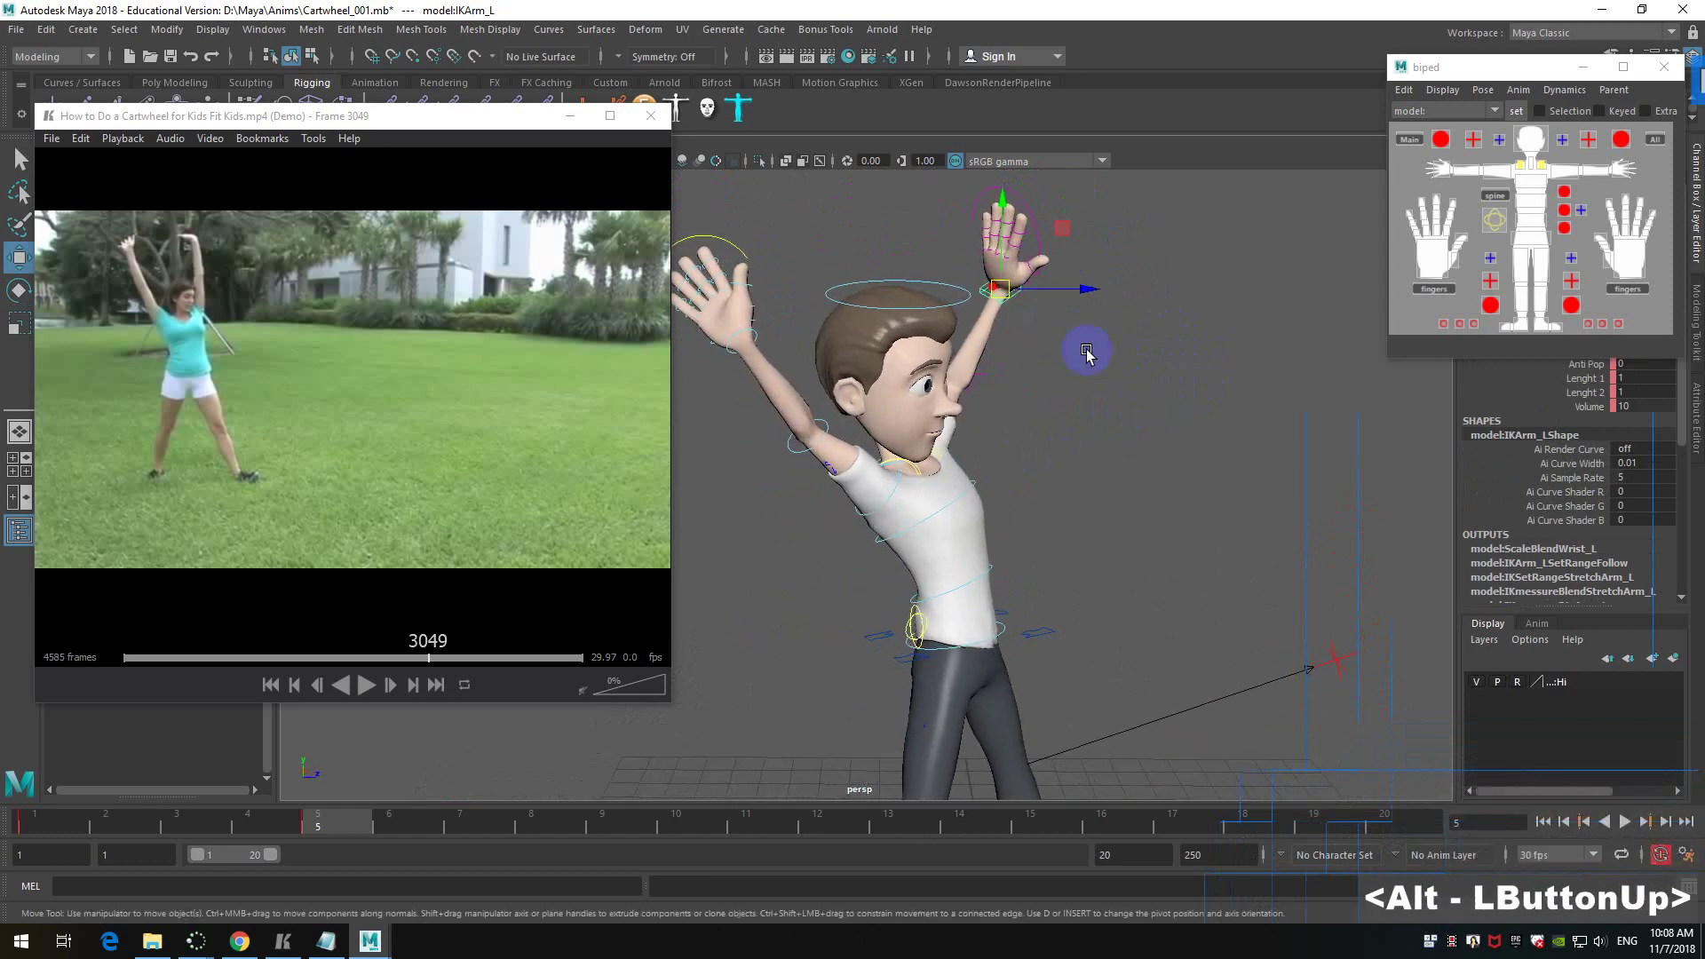
{"action": "left_click_drag", "start_coordinate": [1011, 298], "coordinate": [951, 279]}
{"action": "left_click_drag", "start_coordinate": [1030, 355], "coordinate": [1066, 381], "text": "alt"}
- Rotate the left arm's IK control at frame 5 to reangle the raised hand at the wrist
{"action": "key", "text": "w"}
{"action": "key", "text": "e"}
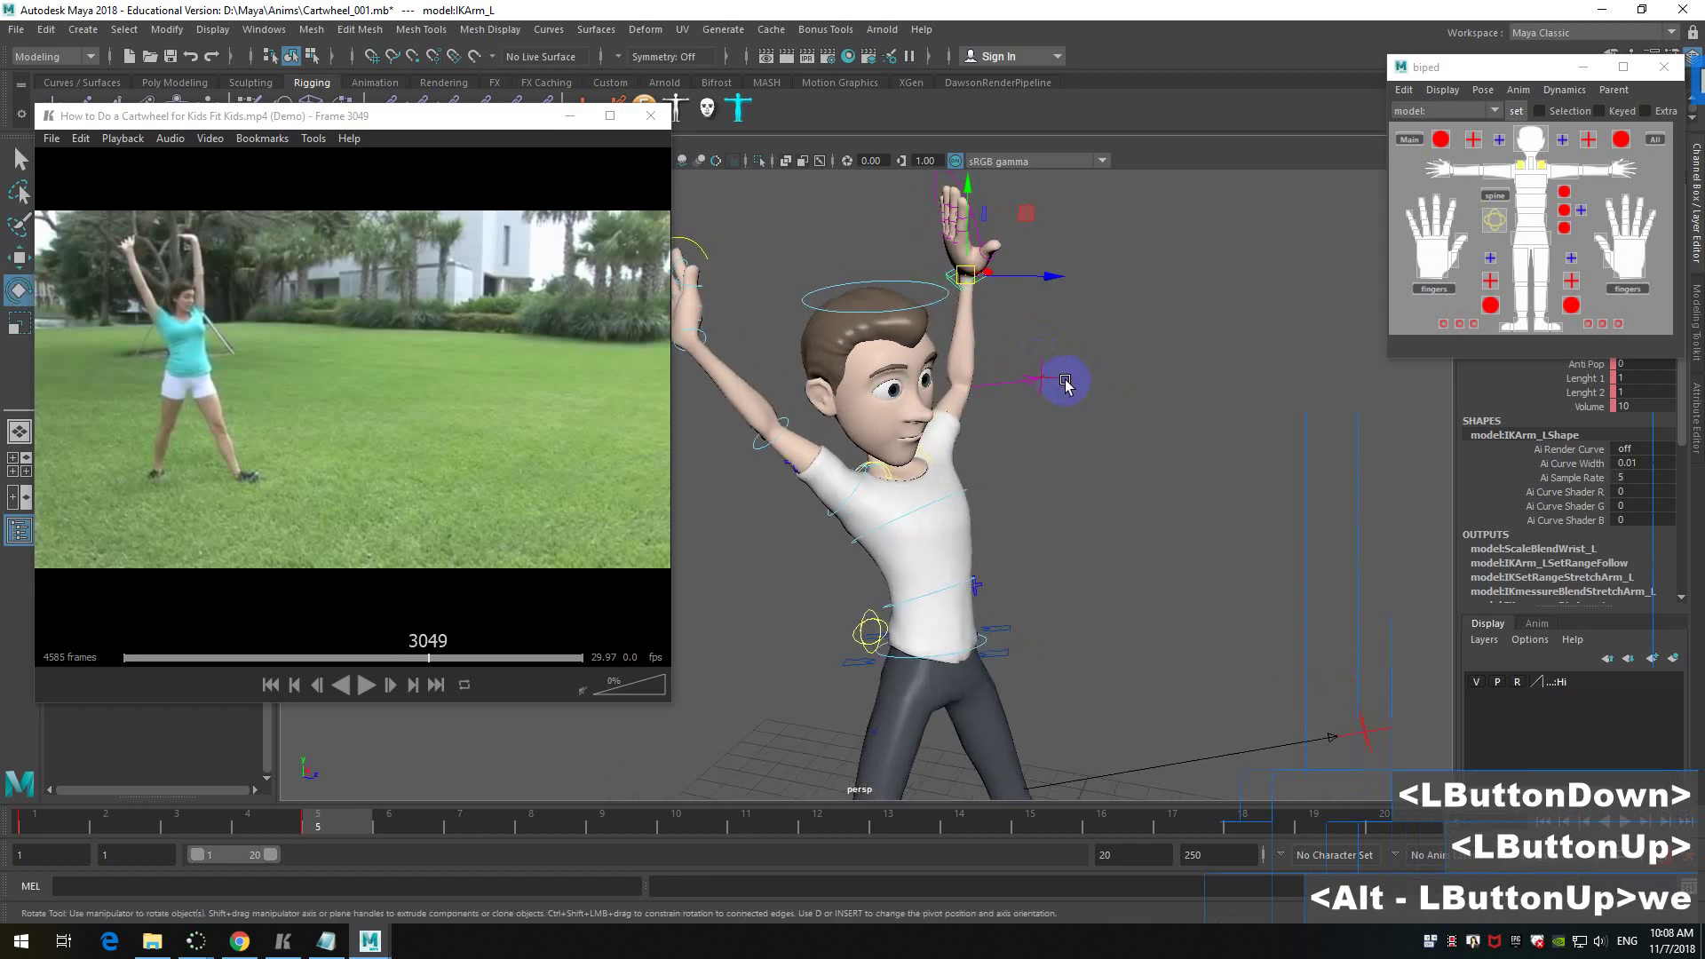
{"action": "left_click_drag", "start_coordinate": [928, 224], "coordinate": [960, 266]}
{"action": "left_click_drag", "start_coordinate": [954, 347], "coordinate": [970, 265], "text": "alt"}
{"action": "key", "text": "w"}
{"action": "left_click_drag", "start_coordinate": [1030, 391], "coordinate": [1073, 397], "text": "alt"}
{"action": "scroll", "coordinate": [1115, 400], "scroll_direction": "down", "scroll_amount": 1, "text": "alt"}
{"action": "middle_click_drag", "start_coordinate": [1027, 408], "coordinate": [1128, 404], "text": "alt"}
- Rotate the right shoulder control slightly at frame 5 to adjust the raised arm, and select the right wrist control
{"action": "left_click", "coordinate": [928, 448]}
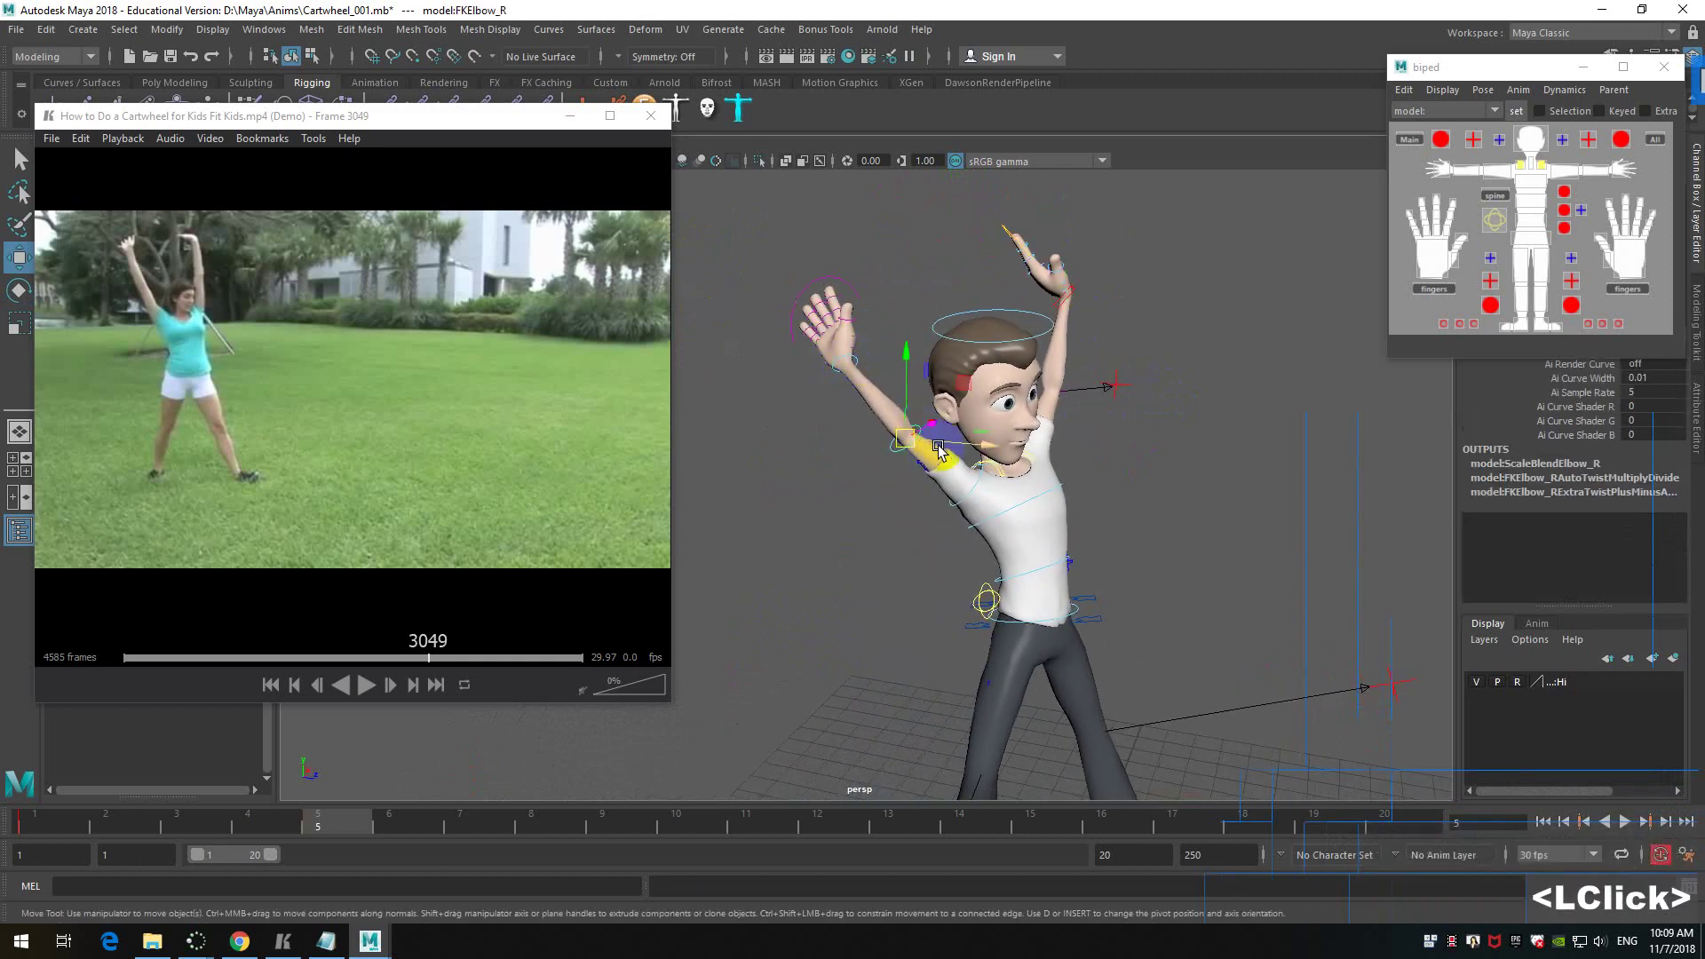
{"action": "left_click_drag", "start_coordinate": [928, 448], "coordinate": [1149, 465], "text": "alt"}
{"action": "scroll", "coordinate": [1087, 497], "scroll_direction": "up", "scroll_amount": 2, "text": "alt"}
{"action": "left_click", "coordinate": [984, 496]}
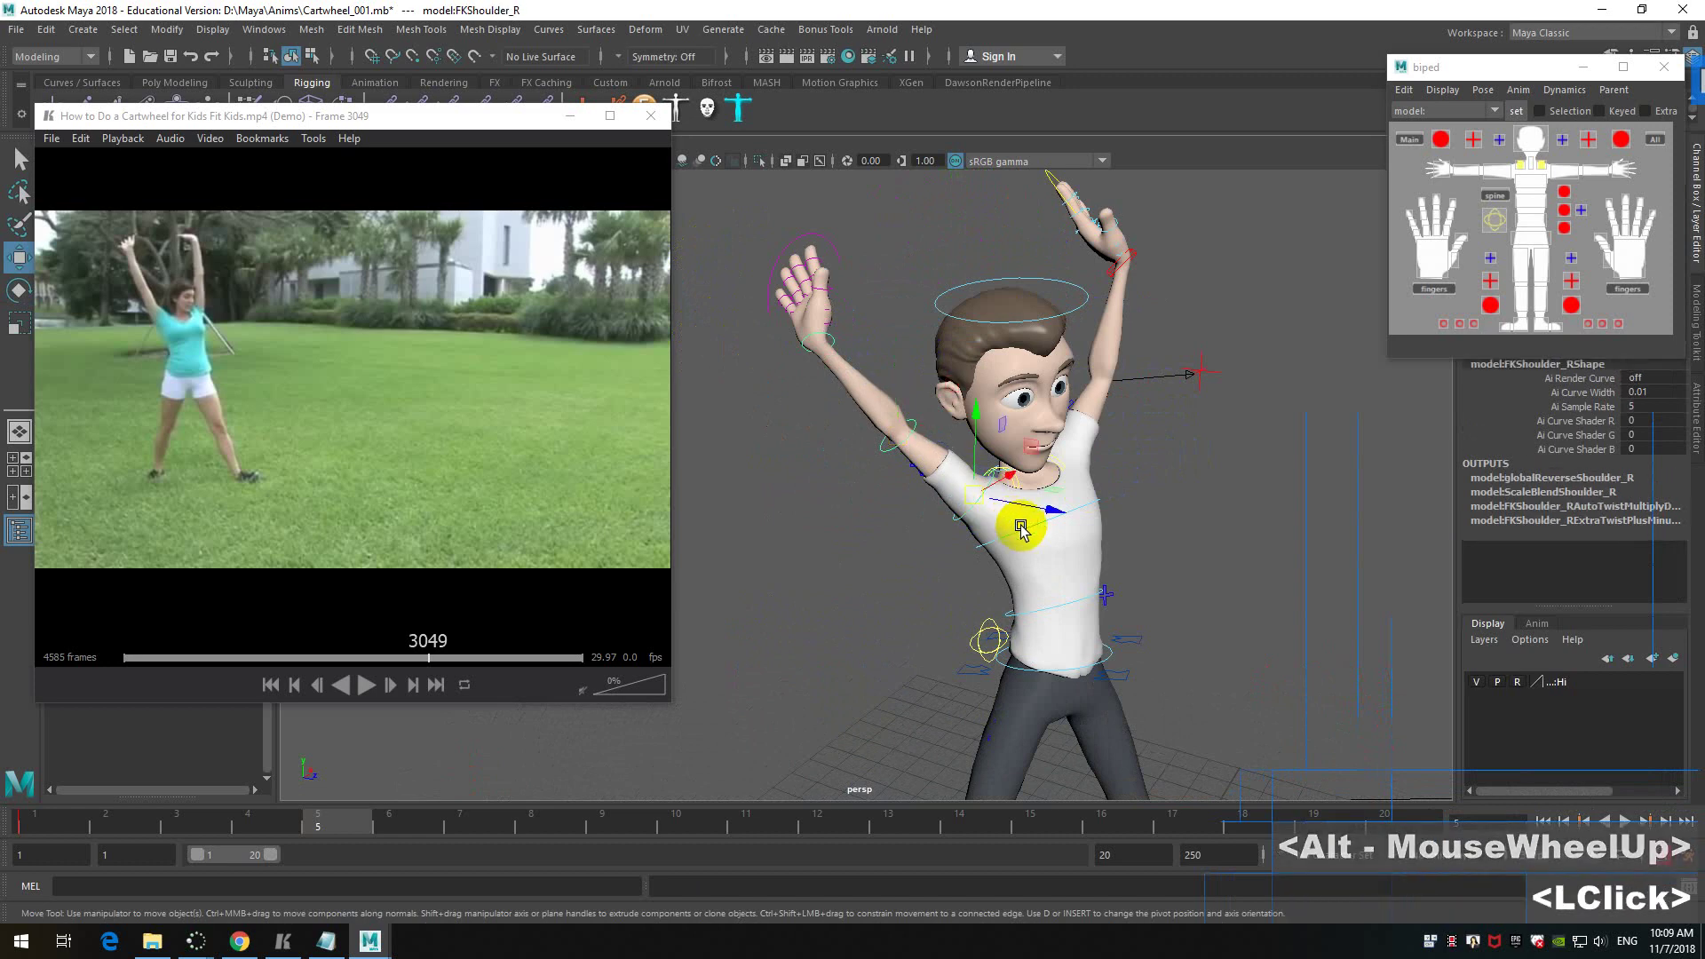
{"action": "key", "text": "w"}
{"action": "key", "text": "e"}
{"action": "left_click_drag", "start_coordinate": [904, 471], "coordinate": [898, 464]}
{"action": "left_click_drag", "start_coordinate": [898, 463], "coordinate": [822, 271], "text": "alt"}
{"action": "left_click", "coordinate": [822, 300]}
{"action": "scroll", "coordinate": [898, 357], "scroll_direction": "down", "scroll_amount": 2}
{"action": "middle_click_drag", "start_coordinate": [1077, 570], "coordinate": [982, 422], "text": "alt"}
- Move the timeline to frame 6, switch to the reference video player, and advance the footage frame by frame to 3079
{"action": "left_click_drag", "start_coordinate": [326, 820], "coordinate": [384, 845]}
{"action": "left_click", "coordinate": [349, 477]}
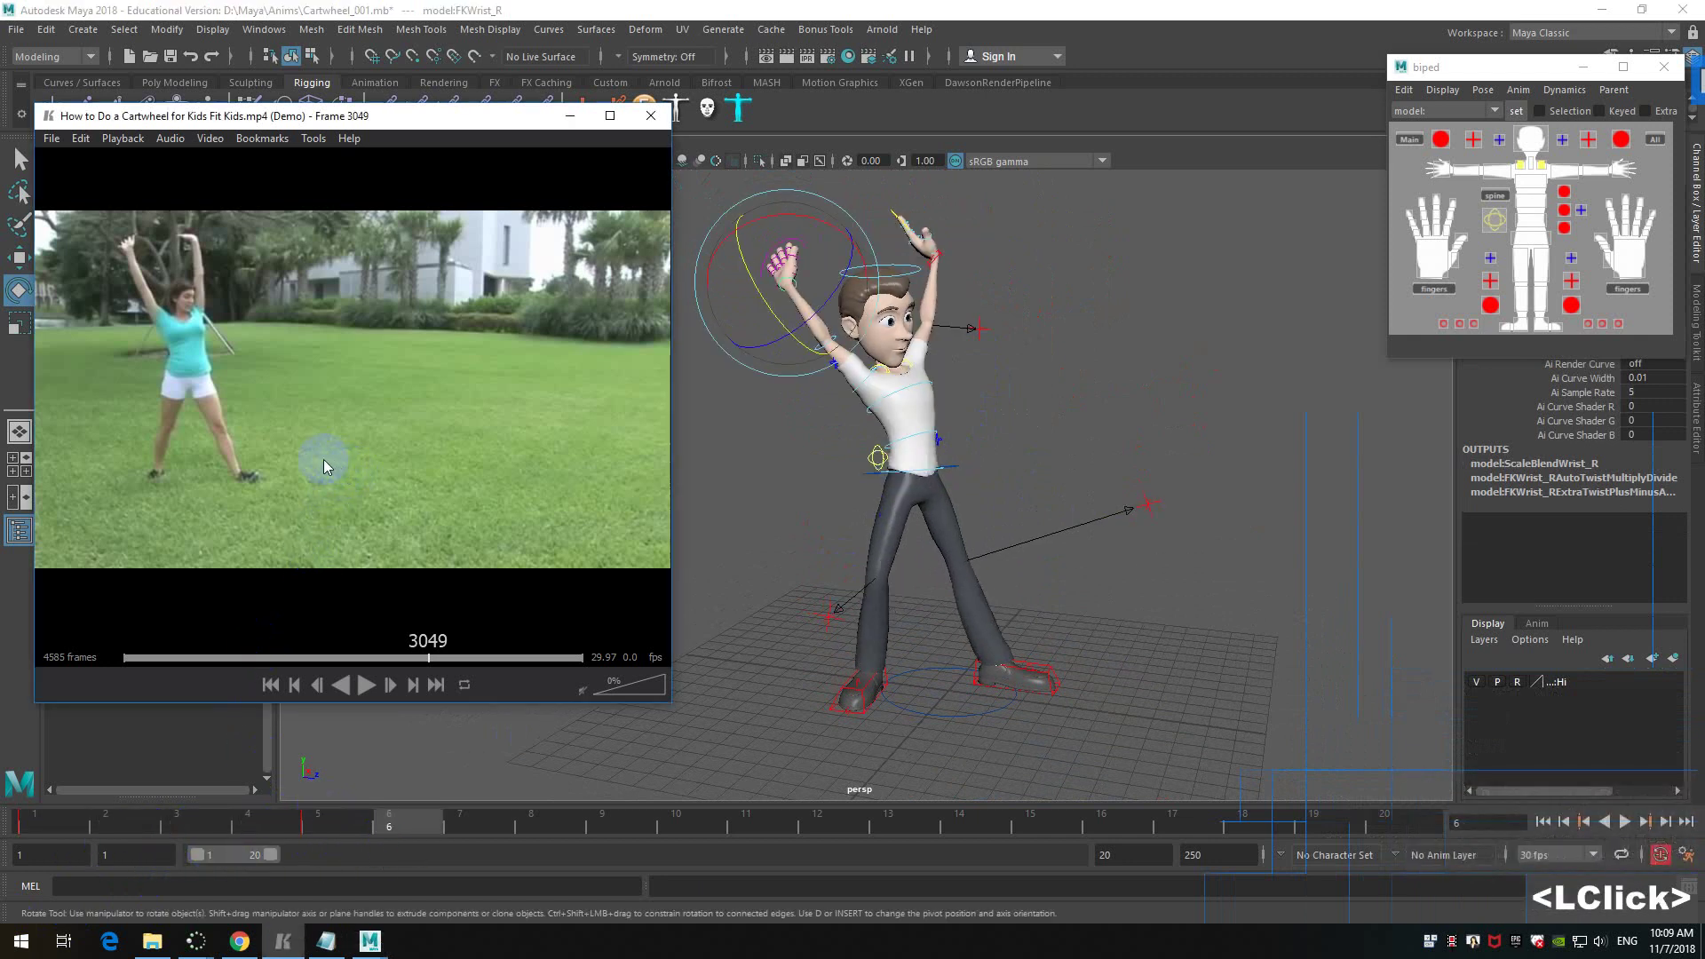
{"action": "key", "text": "Right"}
{"action": "key", "text": "Right"}
{"action": "key", "text": "Right"}
{"action": "key", "text": "Right"}
{"action": "key", "text": "Right"}
{"action": "key", "text": "Right"}
{"action": "key", "text": "Right"}
{"action": "key", "text": "Right"}
{"action": "key", "text": "Right"}
{"action": "key", "text": "Right"}
{"action": "key", "text": "Right"}
{"action": "key", "text": "Right"}
{"action": "key", "text": "Right"}
{"action": "key", "text": "Right"}
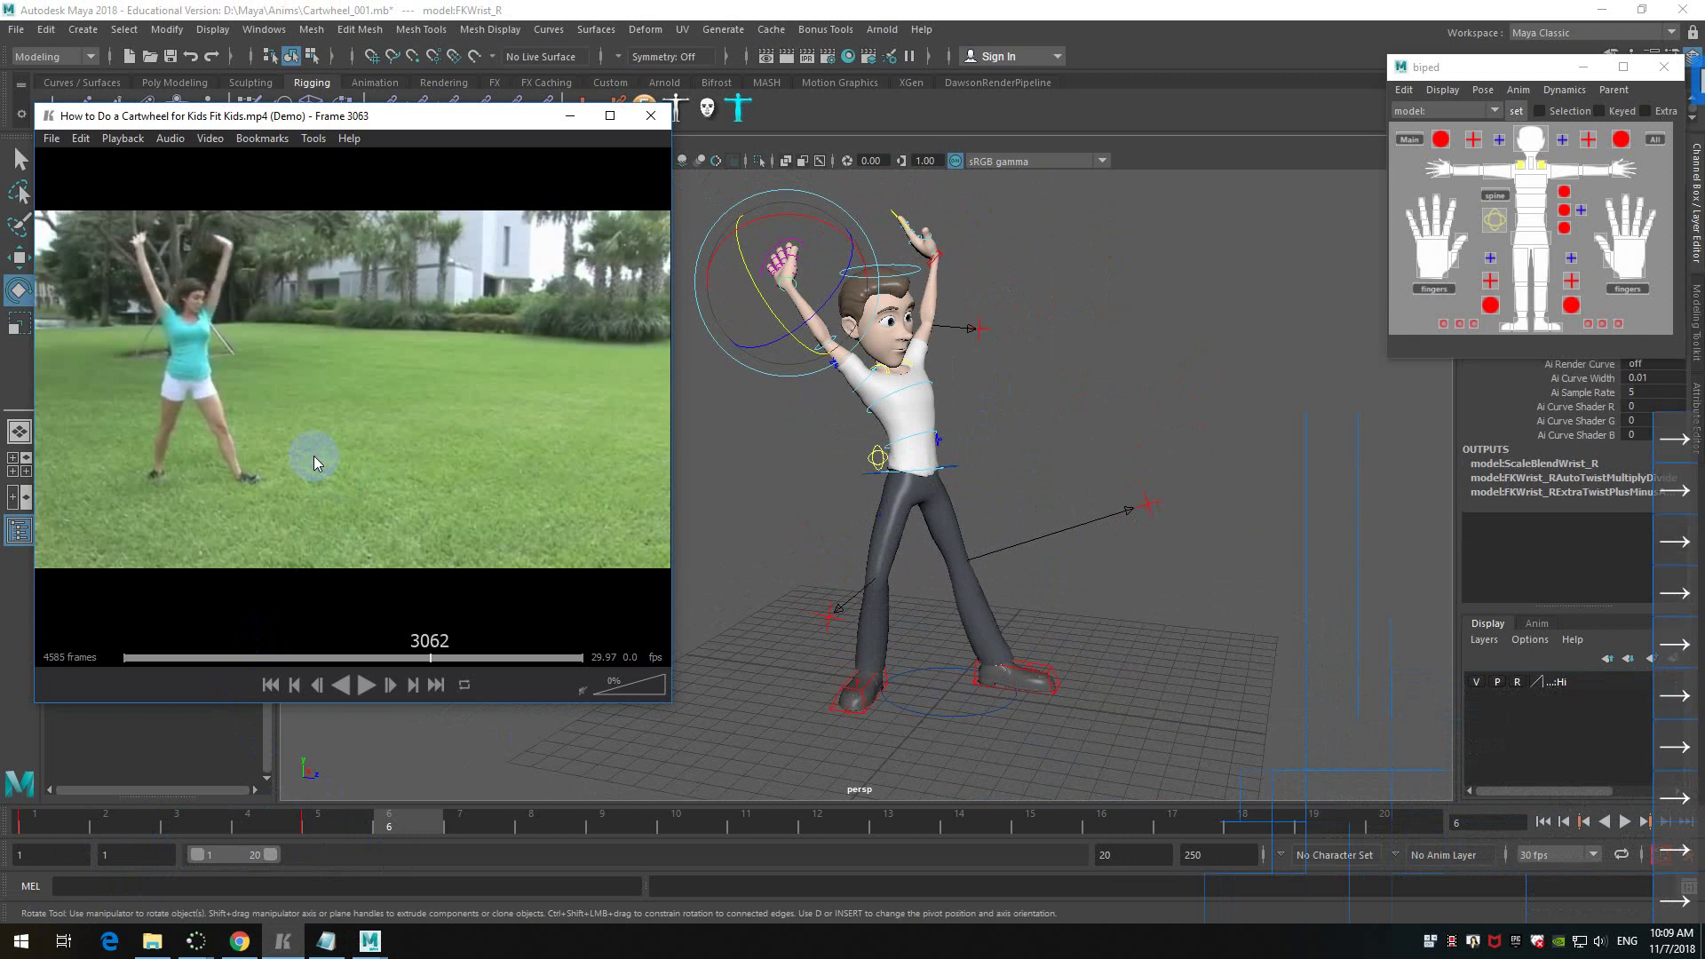
{"action": "key", "text": "Right"}
{"action": "key", "text": "Right"}
{"action": "key", "text": "Right"}
{"action": "key", "text": "Right"}
{"action": "key", "text": "Right"}
{"action": "key", "text": "Right"}
{"action": "key", "text": "Right"}
{"action": "key", "text": "Right"}
{"action": "key", "text": "Right"}
{"action": "key", "text": "Right"}
{"action": "key", "text": "Right"}
{"action": "key", "text": "Right"}
{"action": "key", "text": "Right"}
{"action": "key", "text": "Right"}
{"action": "key", "text": "Right"}
{"action": "key", "text": "Right"}
{"action": "key", "text": "Right"}
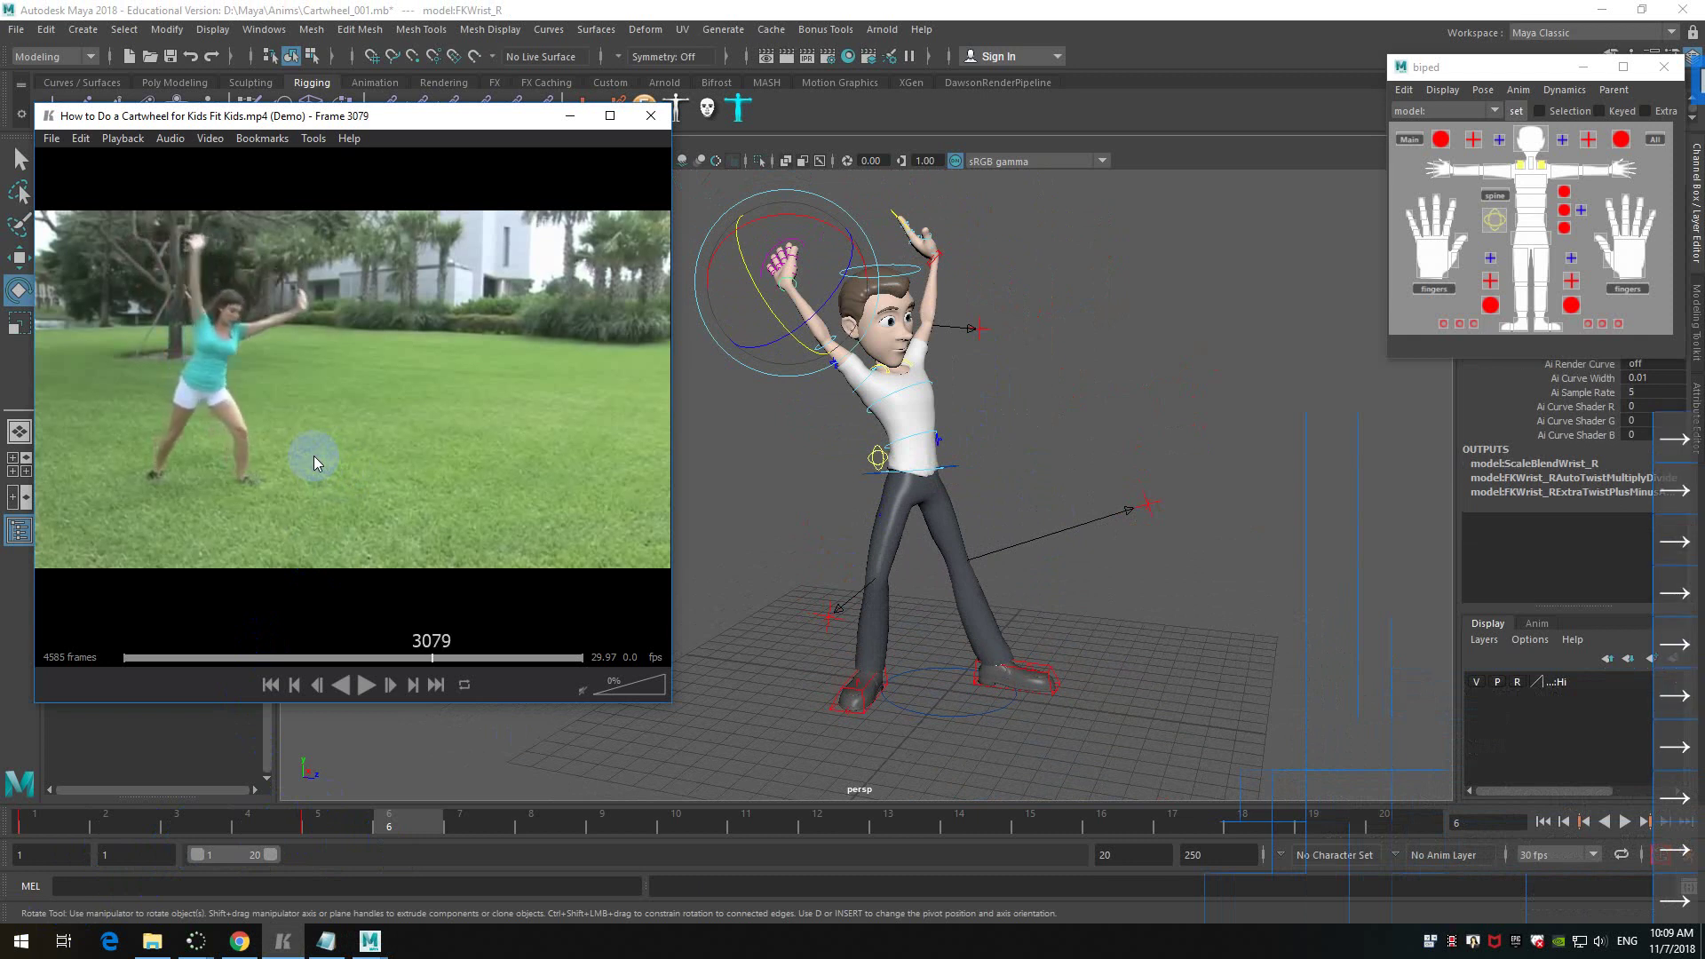
- Step the reference video back and forth between about frames 3067 and 3081 to study the forward weight shift, stopping at 3080
{"action": "key", "text": "Left"}
{"action": "key", "text": "Left"}
{"action": "key", "text": "Left"}
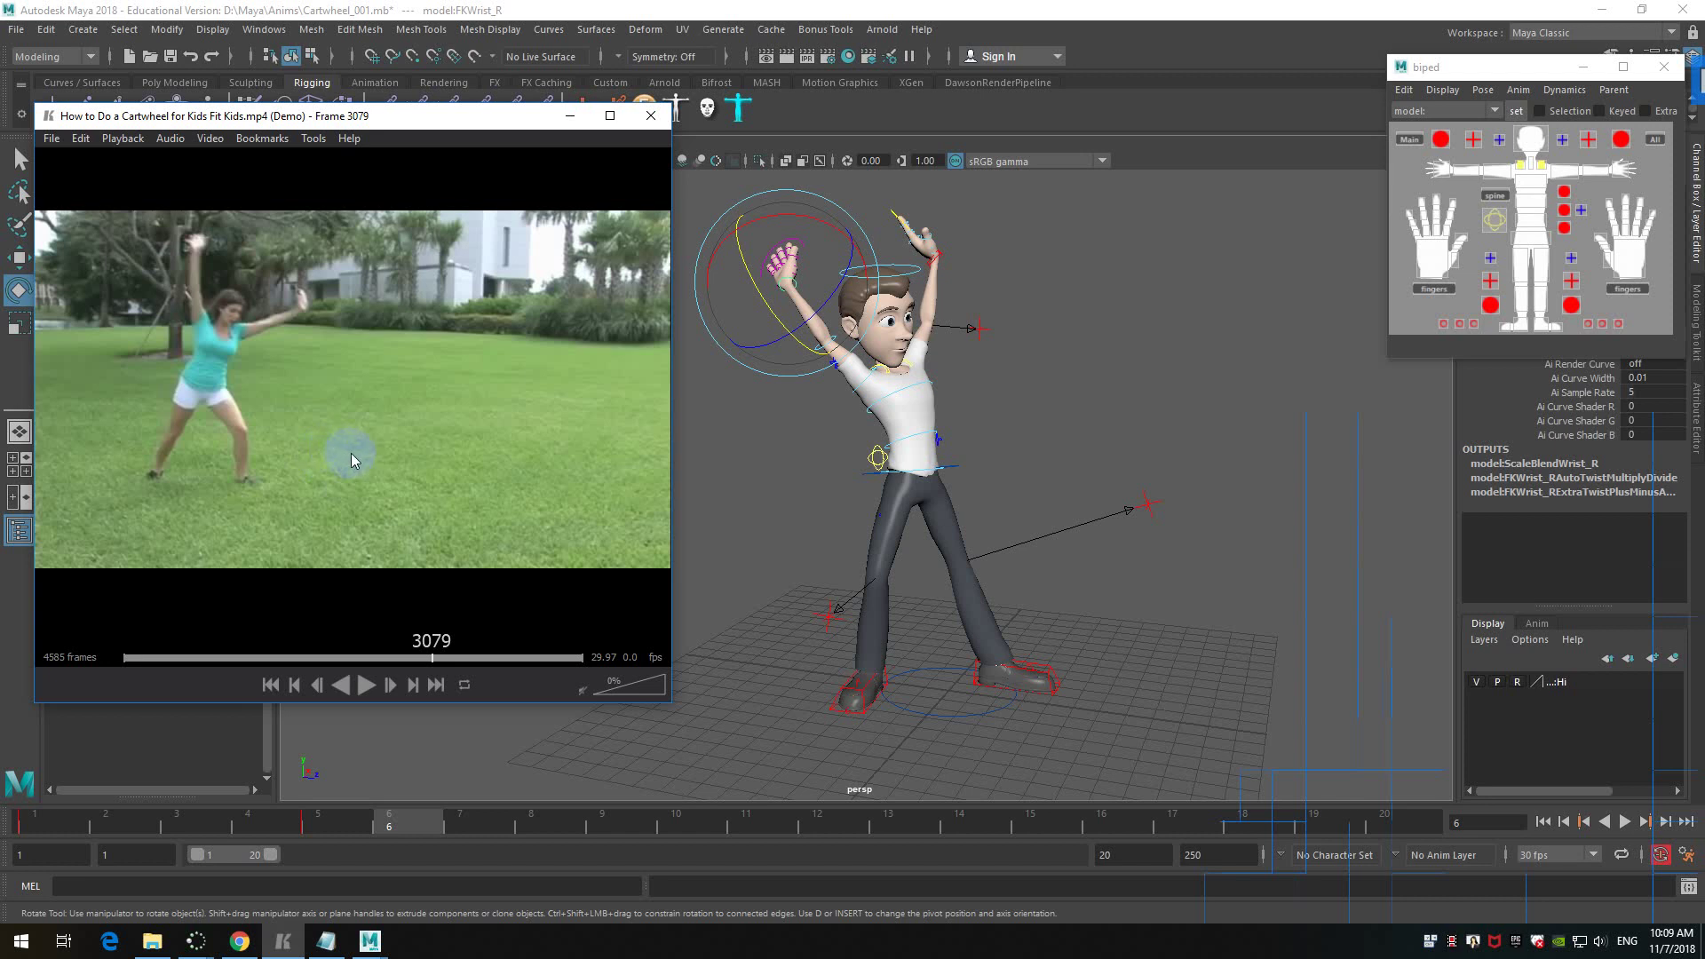
{"action": "key", "text": "Left"}
{"action": "key", "text": "Left"}
{"action": "key", "text": "Left"}
{"action": "key", "text": "Left"}
{"action": "key", "text": "Left"}
{"action": "key", "text": "Left"}
{"action": "key", "text": "Left"}
{"action": "key", "text": "Left"}
{"action": "key", "text": "Left"}
{"action": "key", "text": "Left"}
{"action": "key", "text": "Left"}
{"action": "key", "text": "Left"}
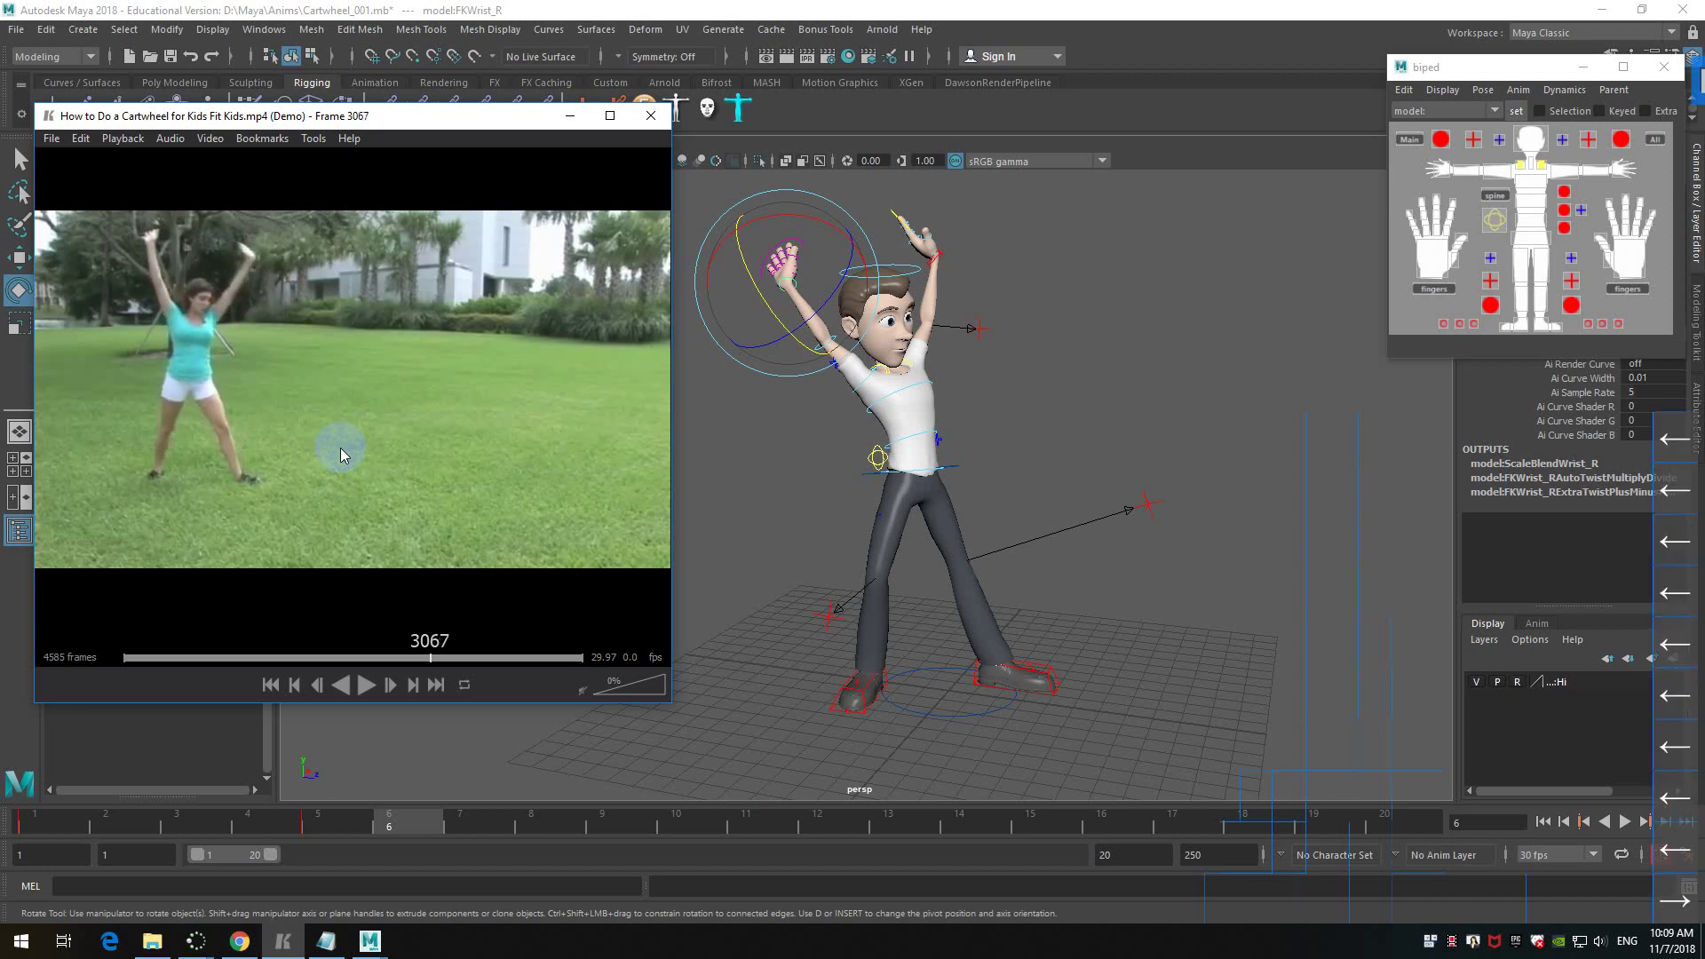
{"action": "key", "text": "Right"}
{"action": "key", "text": "Right"}
{"action": "key", "text": "Right"}
{"action": "key", "text": "Right"}
{"action": "key", "text": "Right"}
{"action": "key", "text": "Right"}
{"action": "key", "text": "Right"}
{"action": "key", "text": "Right"}
{"action": "key", "text": "Right"}
{"action": "key", "text": "Right"}
{"action": "key", "text": "Right"}
{"action": "key", "text": "Right"}
{"action": "key", "text": "Right"}
{"action": "key", "text": "Right"}
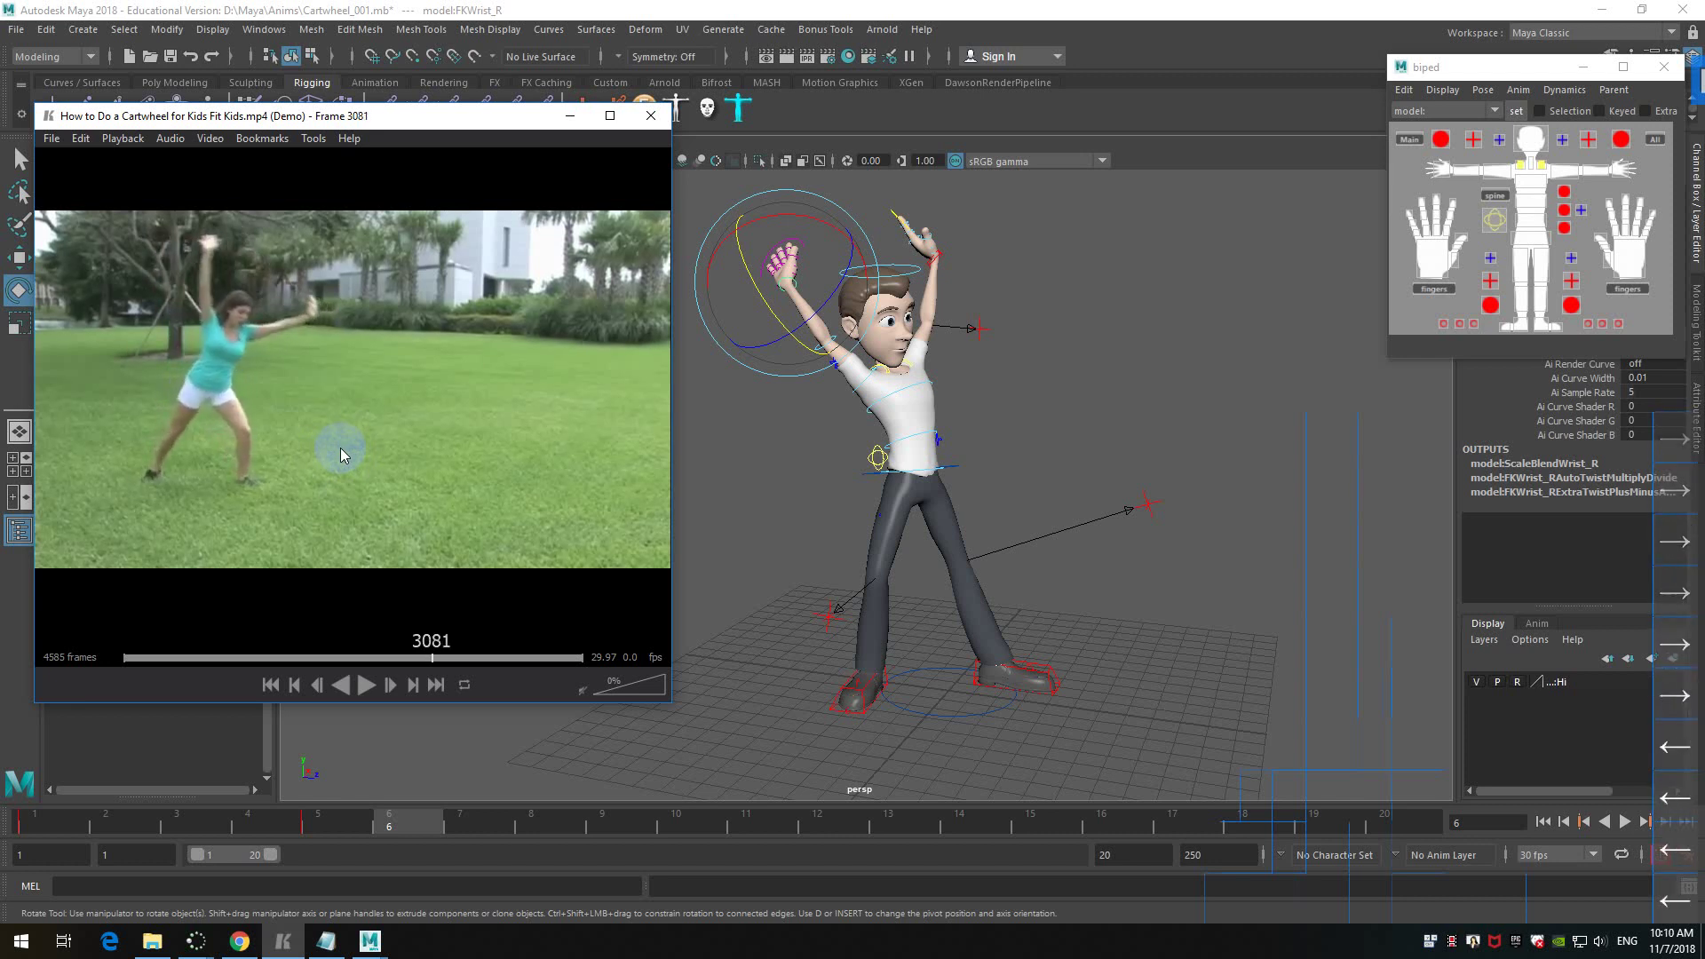
{"action": "key", "text": "Left"}
{"action": "key", "text": "Left"}
{"action": "key", "text": "Left"}
{"action": "key", "text": "Left"}
{"action": "key", "text": "Left"}
{"action": "key", "text": "Left"}
{"action": "key", "text": "Left"}
{"action": "key", "text": "Left"}
{"action": "key", "text": "Left"}
{"action": "key", "text": "Left"}
{"action": "key", "text": "Right"}
{"action": "key", "text": "Right"}
{"action": "key", "text": "Right"}
{"action": "key", "text": "Right"}
{"action": "key", "text": "Right"}
{"action": "key", "text": "Right"}
{"action": "key", "text": "Right"}
{"action": "key", "text": "Right"}
{"action": "key", "text": "Right"}
{"action": "key", "text": "Right"}
{"action": "key", "text": "Right"}
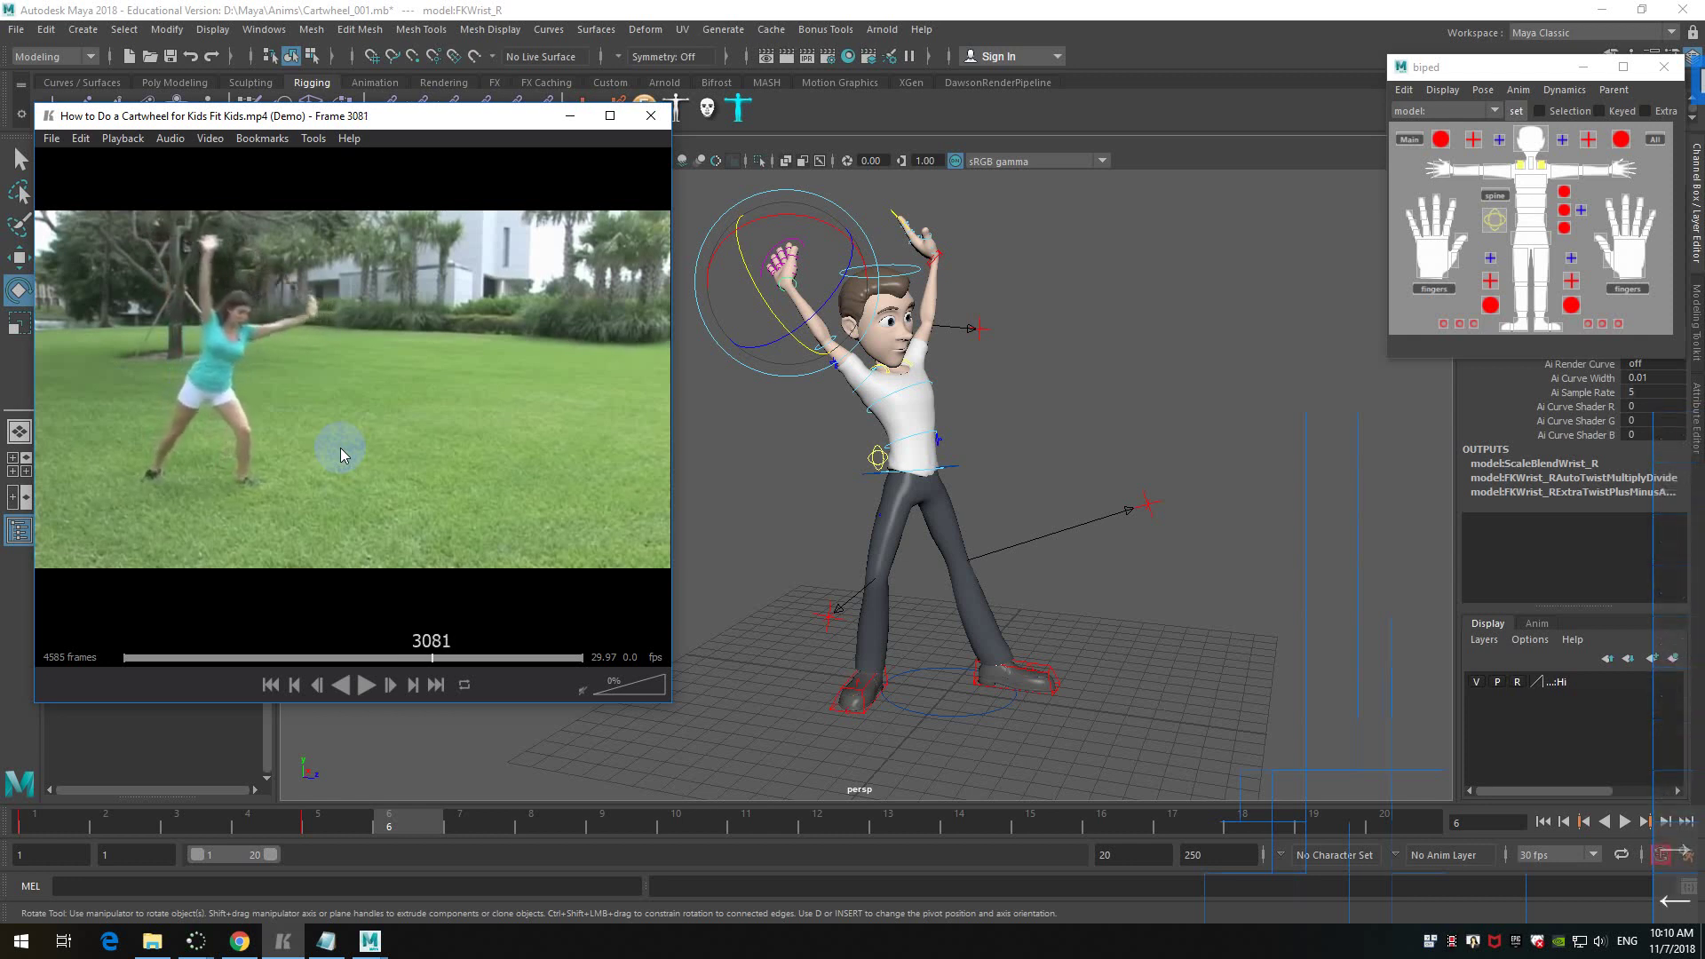
{"action": "key", "text": "Left"}
{"action": "key", "text": "Left"}
{"action": "key", "text": "Right"}
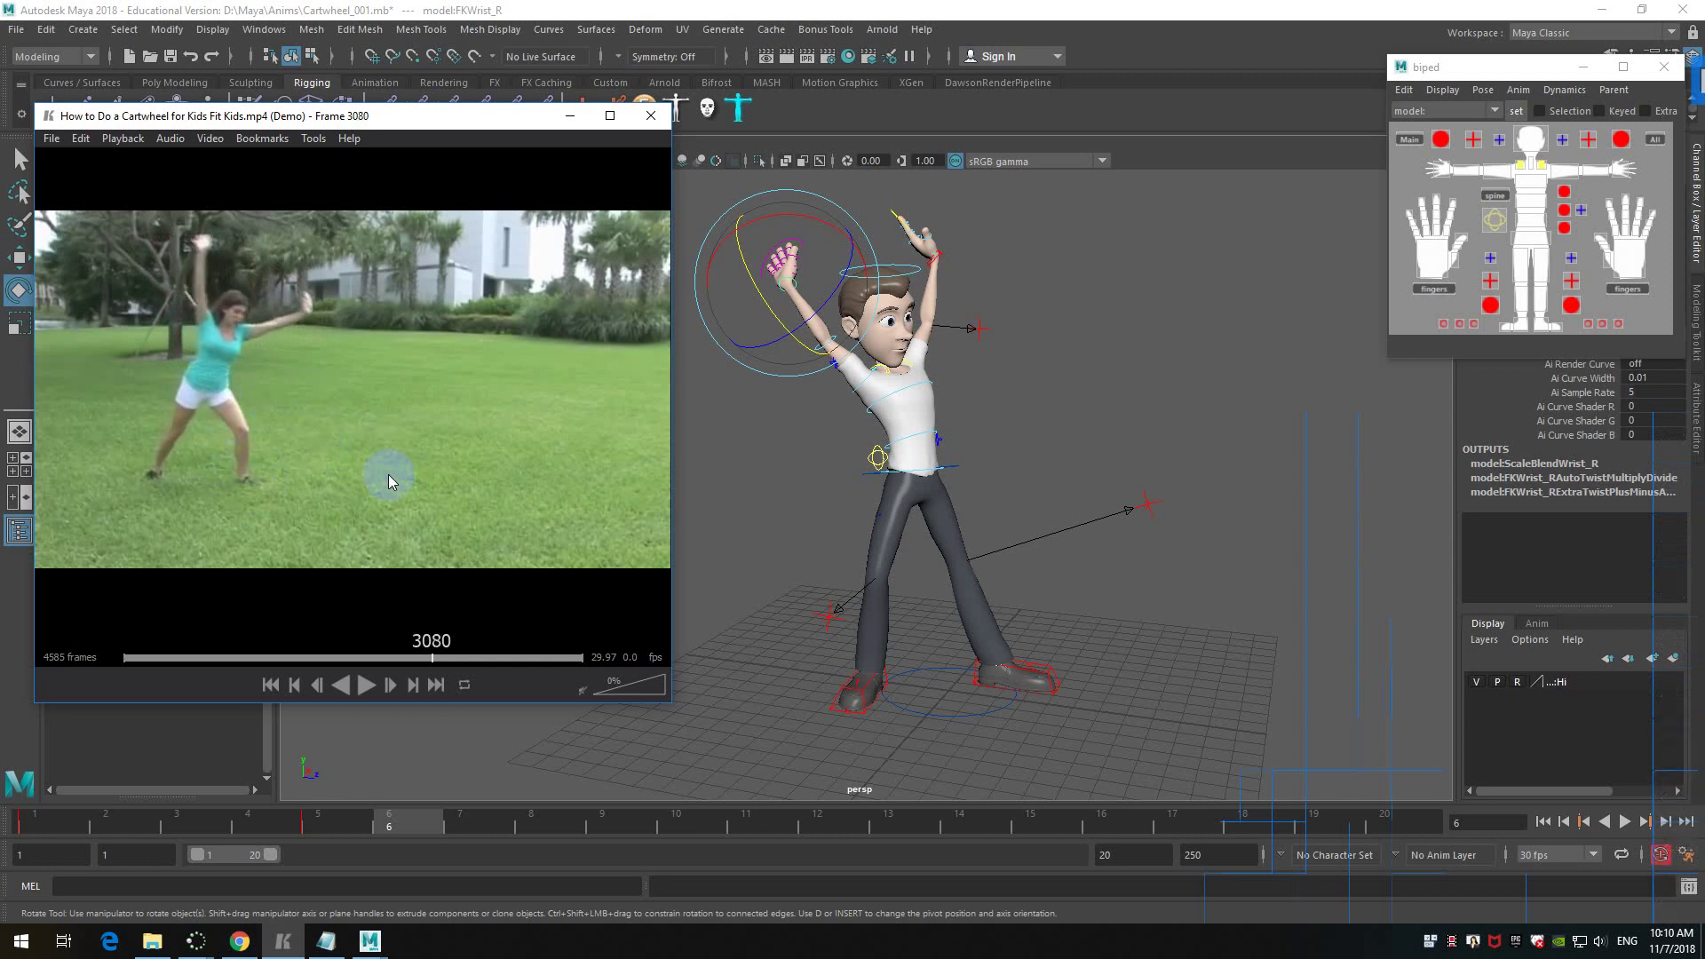
- Advance the reference video frame by frame from 3080 to about 3137 to examine the woman's body and leg movement
{"action": "key", "text": "Right"}
{"action": "key", "text": "Right"}
{"action": "key", "text": "Right"}
{"action": "key", "text": "Right"}
{"action": "key", "text": "Right"}
{"action": "key", "text": "Right"}
{"action": "key", "text": "Right"}
{"action": "key", "text": "Right"}
{"action": "key", "text": "Right"}
{"action": "key", "text": "Right"}
{"action": "key", "text": "Right"}
{"action": "key", "text": "Right"}
{"action": "key", "text": "Right"}
{"action": "key", "text": "Right"}
{"action": "key", "text": "Right"}
{"action": "key", "text": "Right"}
{"action": "key", "text": "Right"}
{"action": "key", "text": "Right"}
{"action": "key", "text": "Right"}
{"action": "key", "text": "Right"}
{"action": "key", "text": "Right"}
{"action": "key", "text": "Right"}
{"action": "key", "text": "Right"}
{"action": "key", "text": "Right"}
{"action": "key", "text": "Right"}
{"action": "key", "text": "Right"}
{"action": "key", "text": "Right"}
{"action": "key", "text": "Right"}
{"action": "key", "text": "Right"}
{"action": "key", "text": "Right"}
{"action": "key", "text": "Right"}
{"action": "key", "text": "Right"}
{"action": "key", "text": "Right"}
{"action": "key", "text": "Right"}
{"action": "key", "text": "Right"}
{"action": "key", "text": "Right"}
{"action": "key", "text": "Right"}
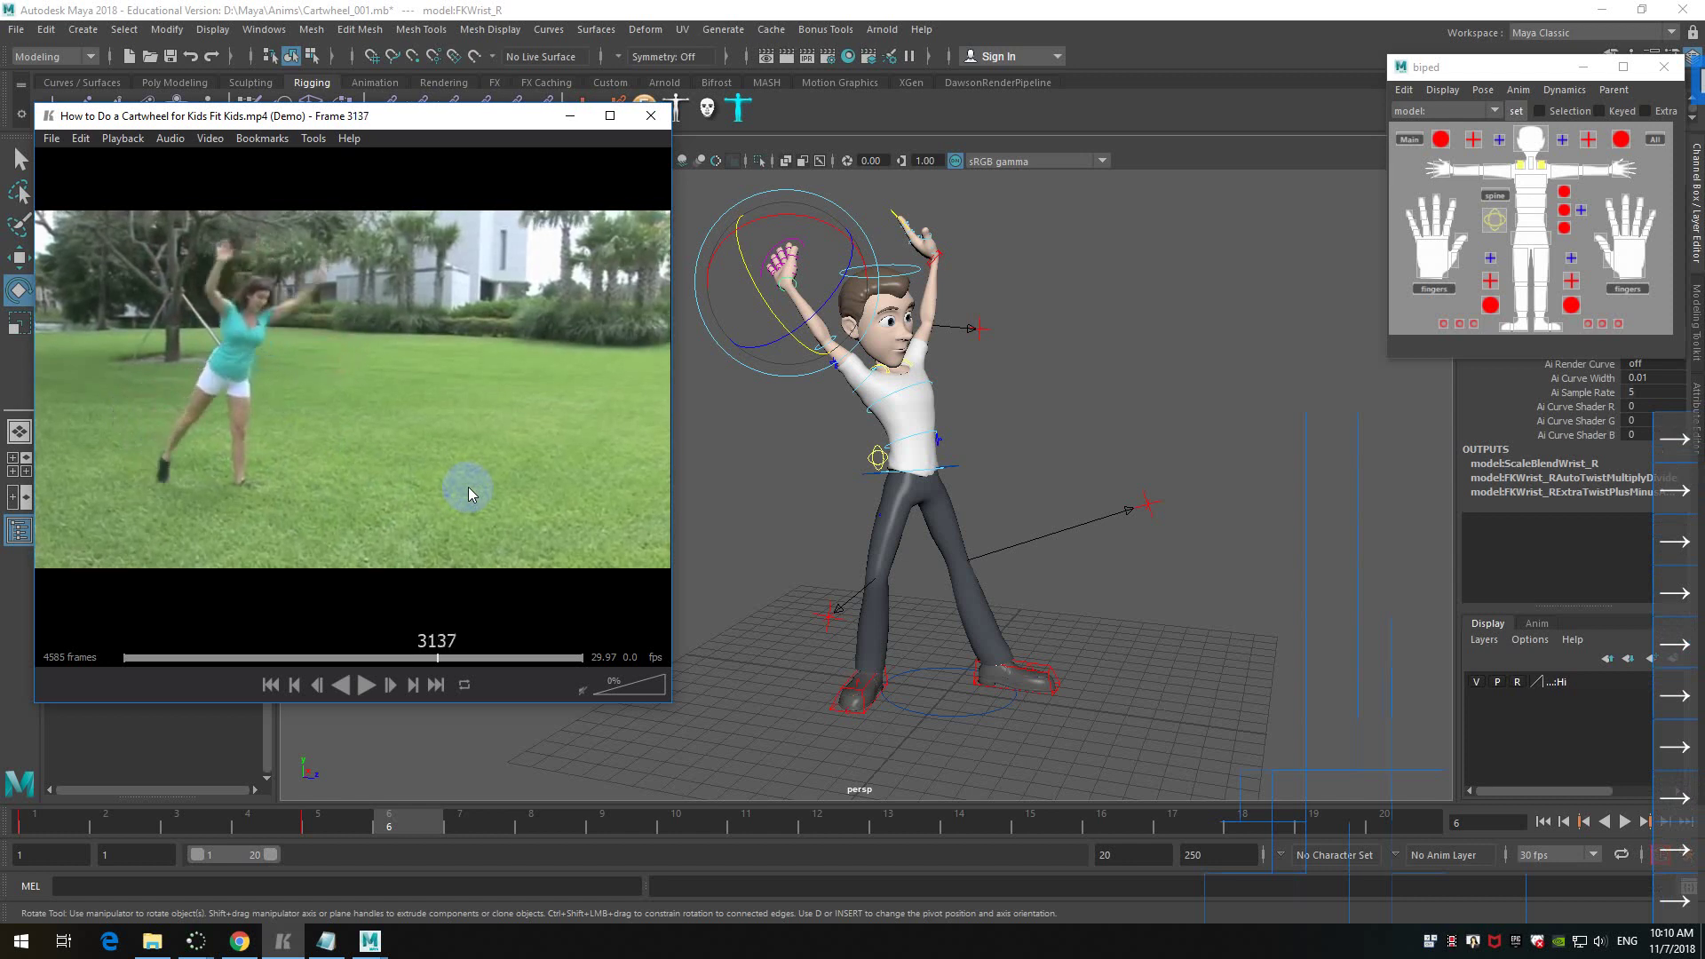
- Step the reference video forward and back around frame 3180 to study the body lean, arm swing and foot placement entering the cartwheel
{"action": "key", "text": "Right"}
{"action": "key", "text": "Right"}
{"action": "key", "text": "Right"}
{"action": "key", "text": "Right"}
{"action": "key", "text": "Right"}
{"action": "key", "text": "Right"}
{"action": "key", "text": "Right"}
{"action": "key", "text": "Right"}
{"action": "key", "text": "Right"}
{"action": "key", "text": "Right"}
{"action": "key", "text": "Right"}
{"action": "key", "text": "Right"}
{"action": "key", "text": "Right"}
{"action": "key", "text": "Right"}
{"action": "key", "text": "Right"}
{"action": "key", "text": "Right"}
{"action": "key", "text": "Right"}
{"action": "key", "text": "Right"}
{"action": "key", "text": "Right"}
{"action": "key", "text": "Right"}
{"action": "key", "text": "Left"}
{"action": "key", "text": "Left"}
{"action": "key", "text": "Left"}
{"action": "key", "text": "Left"}
{"action": "key", "text": "Left"}
{"action": "key", "text": "Left"}
{"action": "key", "text": "Left"}
{"action": "key", "text": "Left"}
{"action": "key", "text": "Left"}
{"action": "key", "text": "Left"}
{"action": "key", "text": "Left"}
{"action": "key", "text": "Right"}
{"action": "key", "text": "Right"}
{"action": "key", "text": "Right"}
{"action": "key", "text": "Right"}
{"action": "key", "text": "Right"}
{"action": "key", "text": "Right"}
{"action": "key", "text": "Right"}
{"action": "key", "text": "Right"}
{"action": "key", "text": "Right"}
{"action": "key", "text": "Right"}
{"action": "key", "text": "Right"}
{"action": "key", "text": "Right"}
{"action": "key", "text": "Right"}
{"action": "key", "text": "Right"}
{"action": "key", "text": "Right"}
{"action": "key", "text": "Right"}
{"action": "key", "text": "Right"}
{"action": "key", "text": "Right"}
{"action": "key", "text": "Right"}
{"action": "key", "text": "Right"}
{"action": "key", "text": "Left"}
{"action": "key", "text": "Left"}
{"action": "key", "text": "Left"}
{"action": "key", "text": "Left"}
{"action": "key", "text": "Left"}
{"action": "key", "text": "Left"}
{"action": "key", "text": "Left"}
{"action": "key", "text": "Left"}
{"action": "key", "text": "Left"}
{"action": "key", "text": "Left"}
{"action": "key", "text": "Left"}
{"action": "key", "text": "Left"}
{"action": "key", "text": "Left"}
{"action": "key", "text": "Left"}
{"action": "key", "text": "Left"}
{"action": "key", "text": "Left"}
{"action": "key", "text": "Left"}
{"action": "key", "text": "Left"}
{"action": "key", "text": "Left"}
{"action": "key", "text": "Left"}
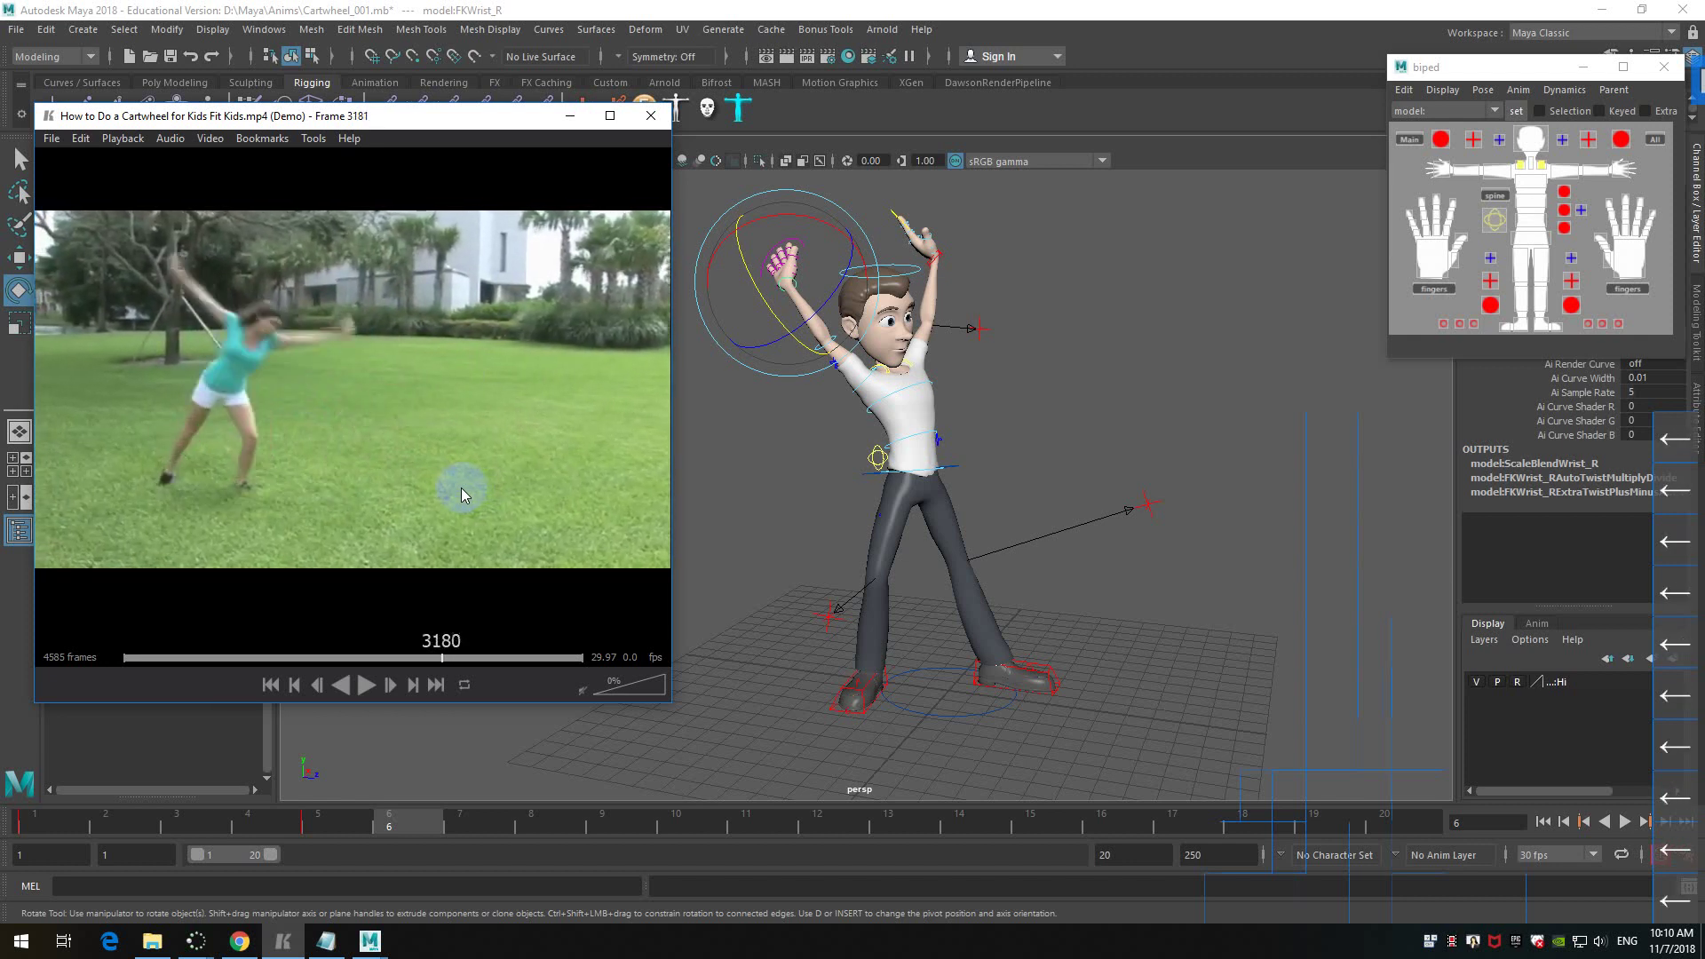
- Step the reference video backward and forward around frame 3180 to examine how the arms and torso swing into the cartwheel
{"action": "key", "text": "Left"}
{"action": "key", "text": "Left"}
{"action": "key", "text": "Left"}
{"action": "key", "text": "Left"}
{"action": "key", "text": "Left"}
{"action": "key", "text": "Left"}
{"action": "key", "text": "Left"}
{"action": "key", "text": "Left"}
{"action": "key", "text": "Left"}
{"action": "key", "text": "Left"}
{"action": "key", "text": "Left"}
{"action": "key", "text": "Left"}
{"action": "key", "text": "Left"}
{"action": "key", "text": "Left"}
{"action": "key", "text": "Left"}
{"action": "key", "text": "Left"}
{"action": "key", "text": "Left"}
{"action": "key", "text": "Left"}
{"action": "key", "text": "Left"}
{"action": "key", "text": "Left"}
{"action": "key", "text": "Right"}
{"action": "key", "text": "Right"}
{"action": "key", "text": "Right"}
{"action": "key", "text": "Right"}
{"action": "key", "text": "Right"}
{"action": "key", "text": "Right"}
{"action": "key", "text": "Right"}
{"action": "key", "text": "Right"}
{"action": "key", "text": "Right"}
{"action": "key", "text": "Right"}
{"action": "key", "text": "Right"}
{"action": "key", "text": "Right"}
{"action": "key", "text": "Right"}
{"action": "key", "text": "Right"}
{"action": "key", "text": "Right"}
{"action": "key", "text": "Right"}
{"action": "key", "text": "Right"}
{"action": "key", "text": "Right"}
{"action": "key", "text": "Right"}
{"action": "key", "text": "Right"}
{"action": "key", "text": "Right"}
{"action": "key", "text": "Right"}
{"action": "key", "text": "Right"}
{"action": "key", "text": "Right"}
{"action": "key", "text": "Right"}
{"action": "key", "text": "Right"}
{"action": "key", "text": "Right"}
{"action": "key", "text": "Right"}
{"action": "key", "text": "Right"}
{"action": "key", "text": "Right"}
{"action": "key", "text": "Right"}
{"action": "key", "text": "Right"}
- Step the reference video back through frames 3177 and 3164 and settle on frame 3162 to examine the outstretched arm pose
{"action": "key", "text": "Left"}
{"action": "key", "text": "Left"}
{"action": "key", "text": "Left"}
{"action": "key", "text": "Left"}
{"action": "key", "text": "Left"}
{"action": "key", "text": "Left"}
{"action": "key", "text": "Left"}
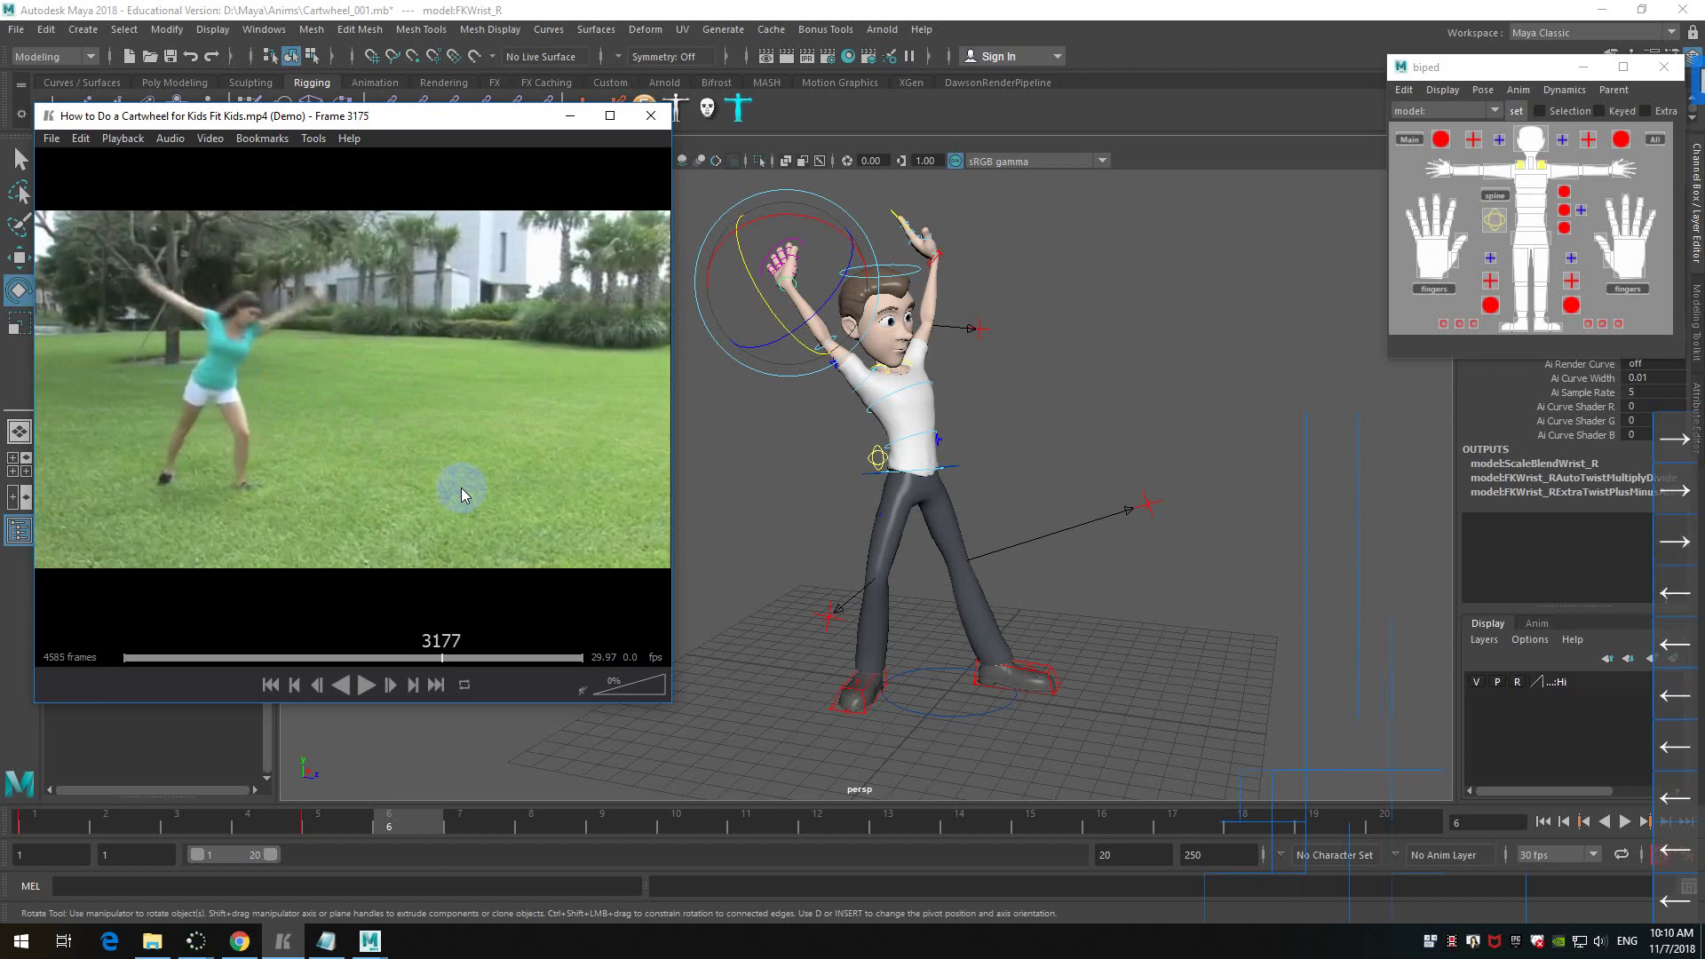
{"action": "key", "text": "Left"}
{"action": "key", "text": "Left"}
{"action": "key", "text": "Left"}
{"action": "key", "text": "Left"}
{"action": "key", "text": "Left"}
{"action": "key", "text": "Left"}
{"action": "key", "text": "Left"}
{"action": "key", "text": "Left"}
{"action": "key", "text": "Left"}
{"action": "key", "text": "Left"}
{"action": "key", "text": "Left"}
{"action": "key", "text": "Left"}
{"action": "key", "text": "Left"}
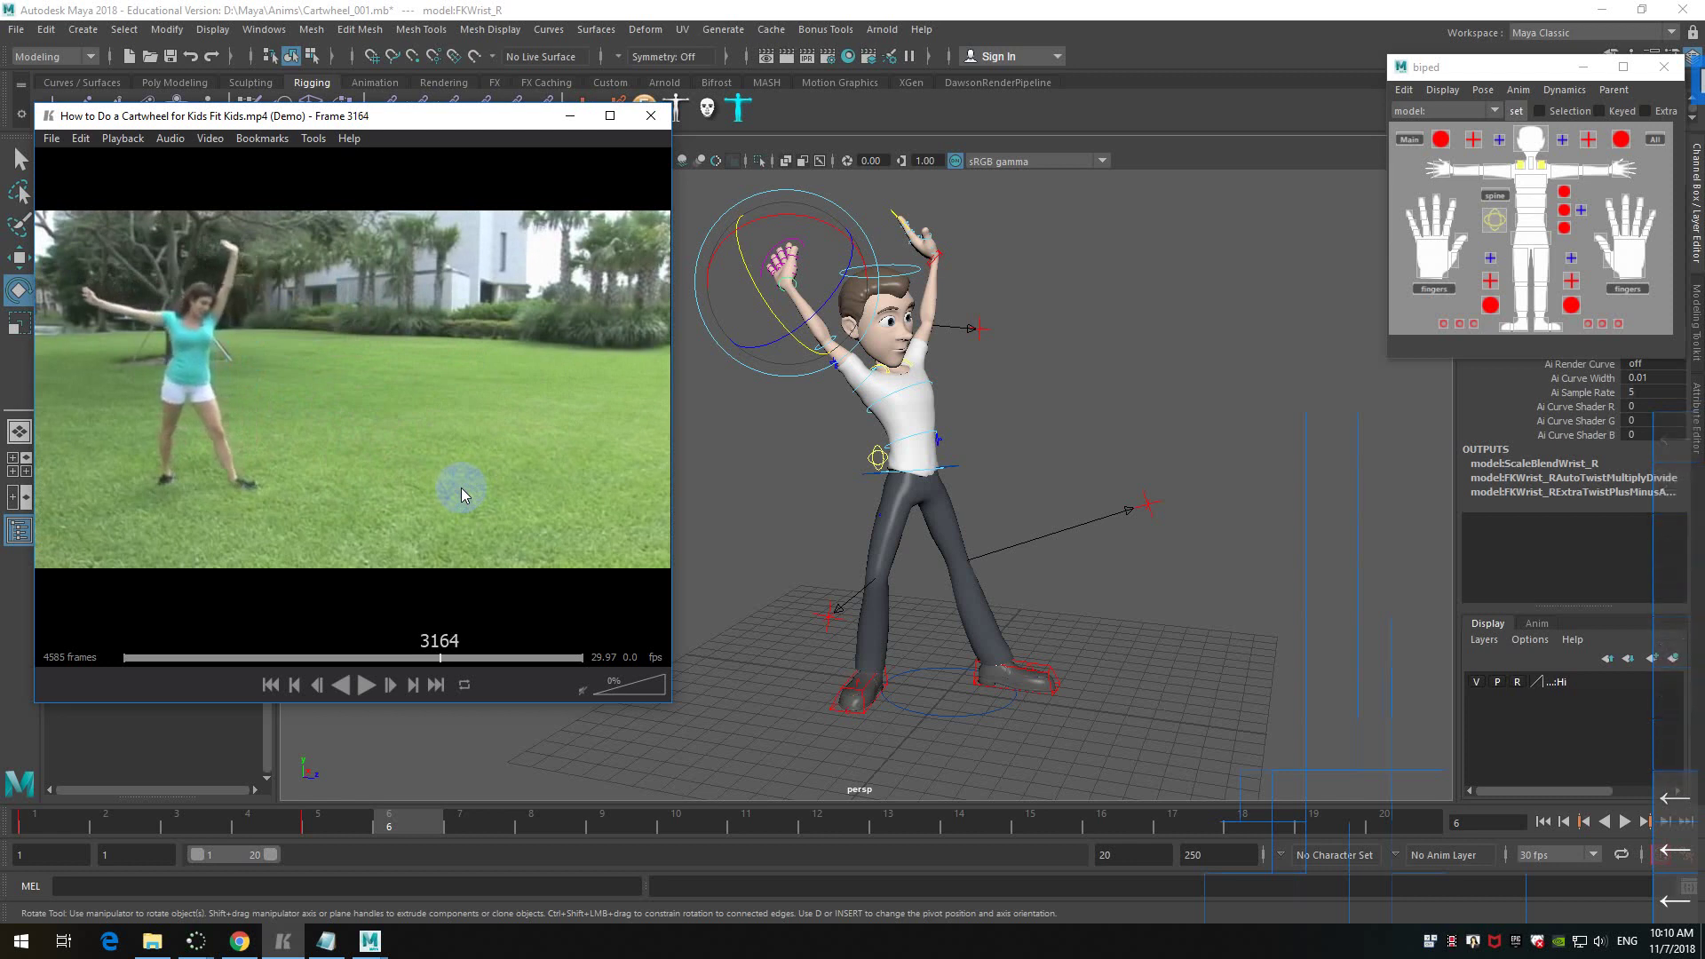
{"action": "key", "text": "Left"}
{"action": "key", "text": "Left"}
{"action": "key", "text": "Left"}
{"action": "key", "text": "Left"}
{"action": "key", "text": "Left"}
{"action": "key", "text": "Left"}
{"action": "key", "text": "Left"}
{"action": "key", "text": "Left"}
{"action": "key", "text": "Left"}
{"action": "key", "text": "Left"}
{"action": "key", "text": "Left"}
{"action": "key", "text": "Left"}
{"action": "key", "text": "Left"}
{"action": "key", "text": "Left"}
{"action": "key", "text": "Left"}
{"action": "key", "text": "Left"}
{"action": "key", "text": "Right"}
{"action": "key", "text": "Right"}
{"action": "key", "text": "Right"}
{"action": "key", "text": "Right"}
{"action": "key", "text": "Right"}
{"action": "key", "text": "Right"}
{"action": "key", "text": "Right"}
{"action": "key", "text": "Right"}
{"action": "key", "text": "Right"}
{"action": "key", "text": "Right"}
{"action": "key", "text": "Right"}
{"action": "key", "text": "Right"}
{"action": "key", "text": "Right"}
{"action": "key", "text": "Right"}
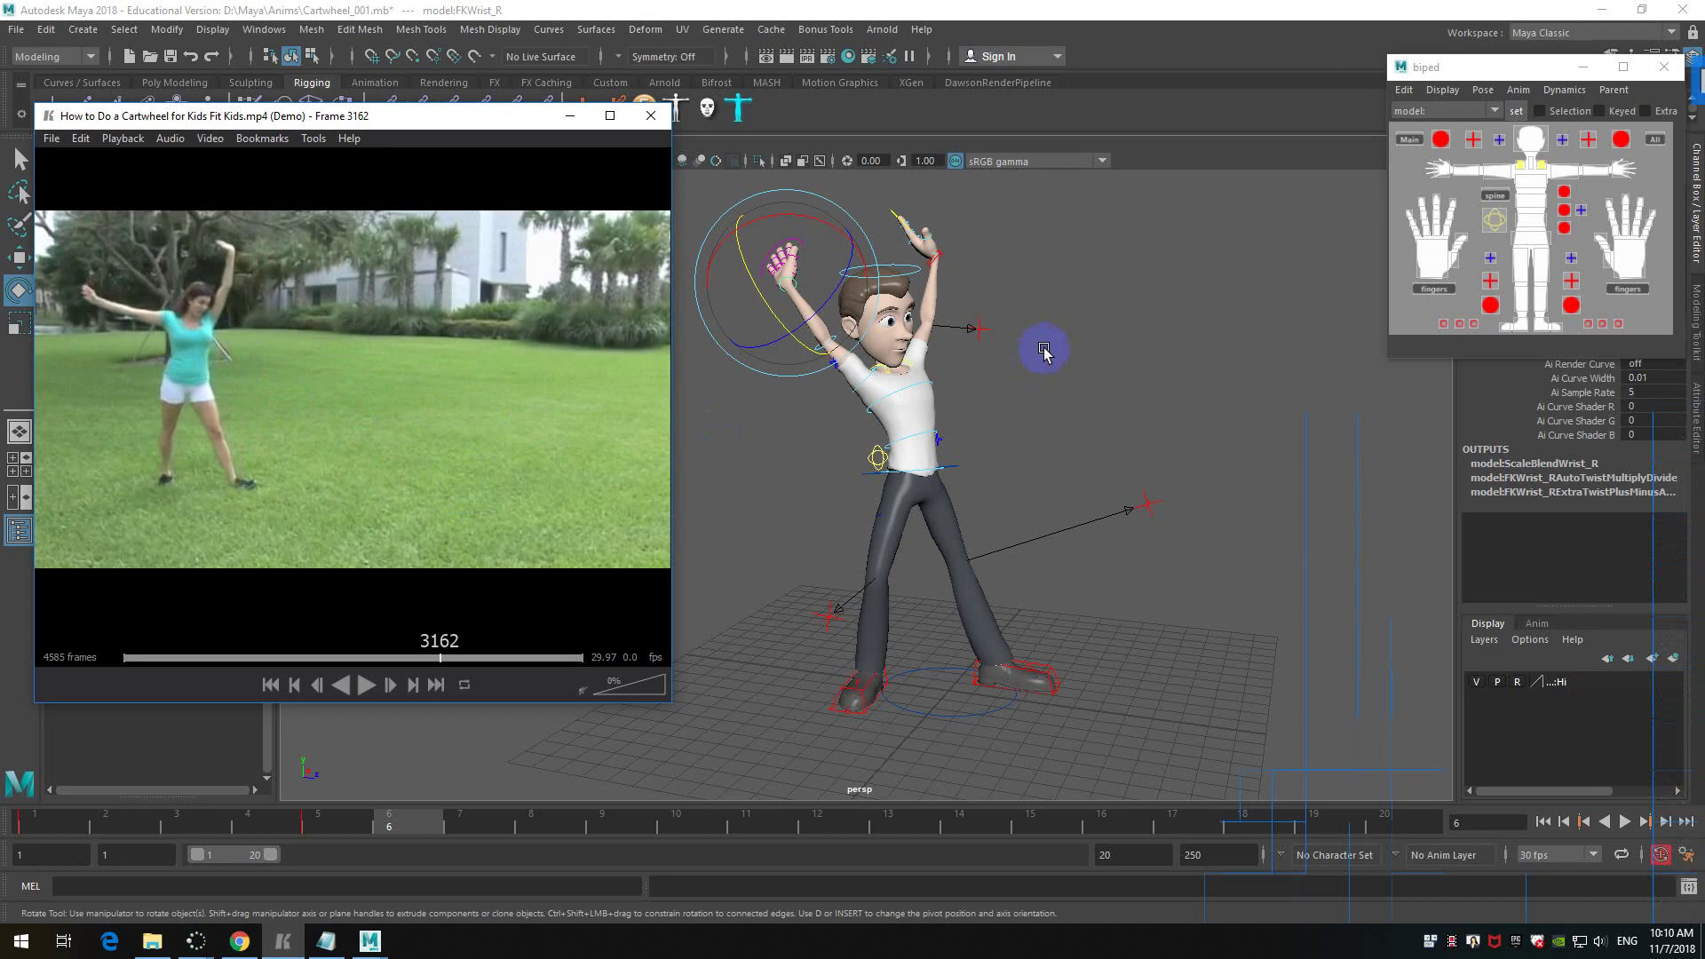
- Try to lower the character's raised right arm at frame 6 by rotating the FK right shoulder control
{"action": "middle_click_drag", "start_coordinate": [1044, 352], "coordinate": [1130, 354], "text": "alt"}
{"action": "mouse_move", "coordinate": [1131, 355]}
{"action": "left_mouse_down", "text": "alt"}
{"action": "mouse_move", "coordinate": [1161, 370]}
{"action": "mouse_move", "coordinate": [1112, 380]}
{"action": "left_mouse_up", "text": "alt"}
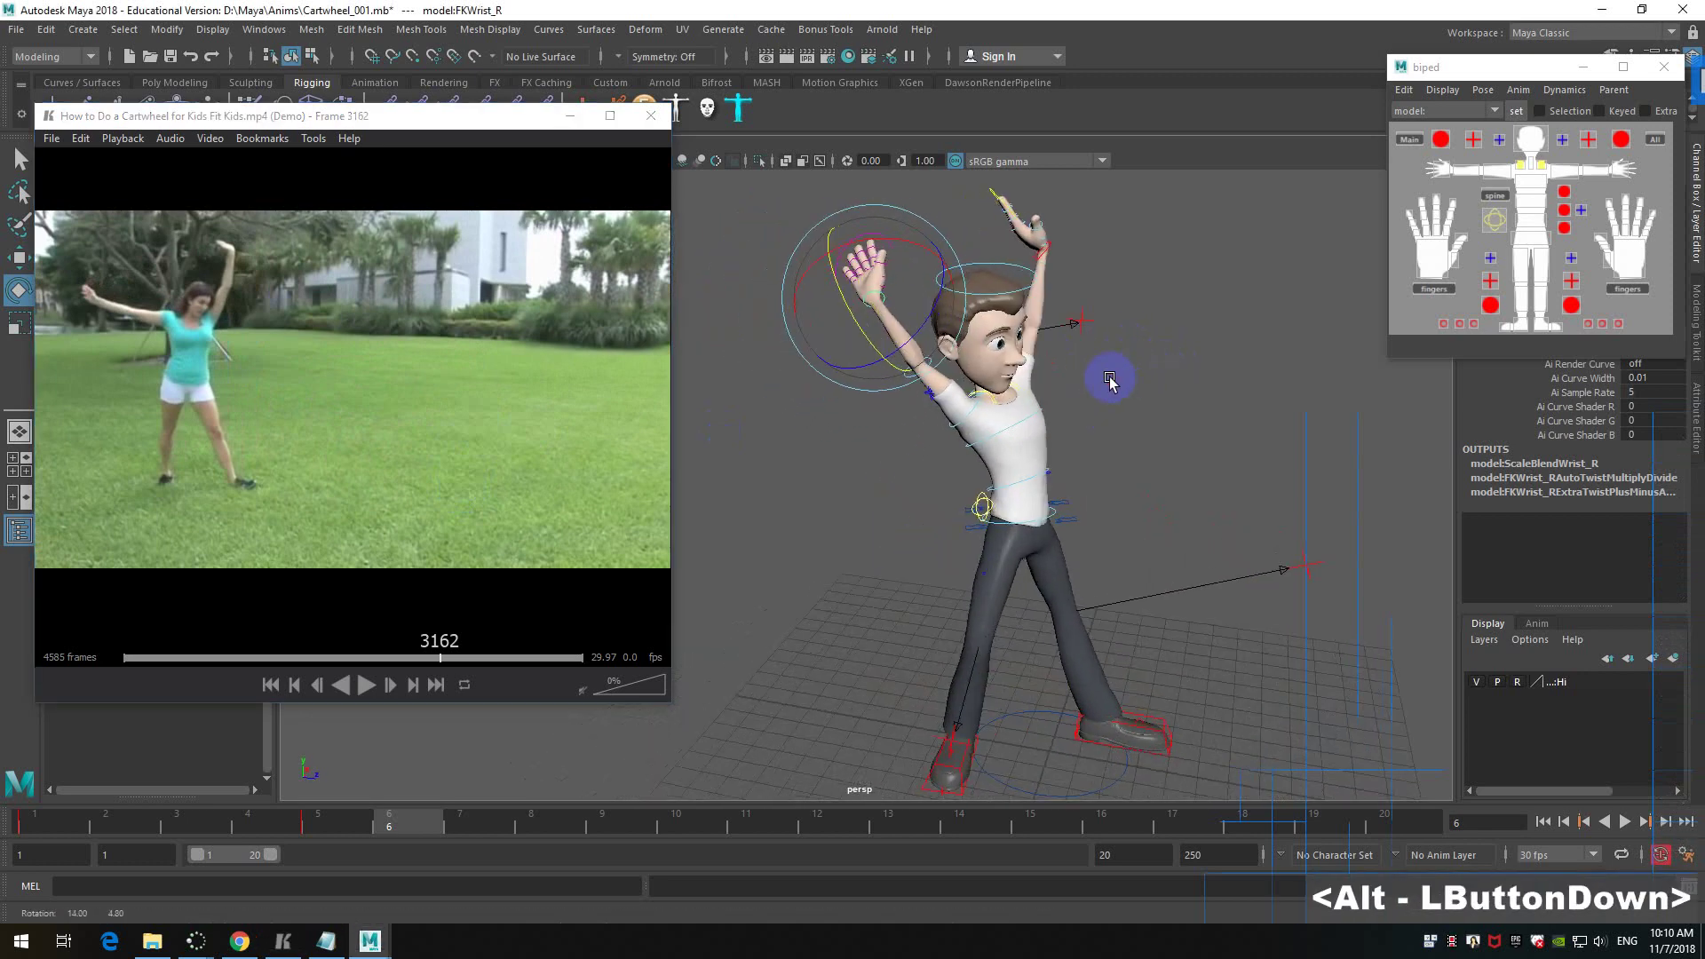
{"action": "double_click", "coordinate": [960, 435]}
{"action": "left_click", "coordinate": [975, 413]}
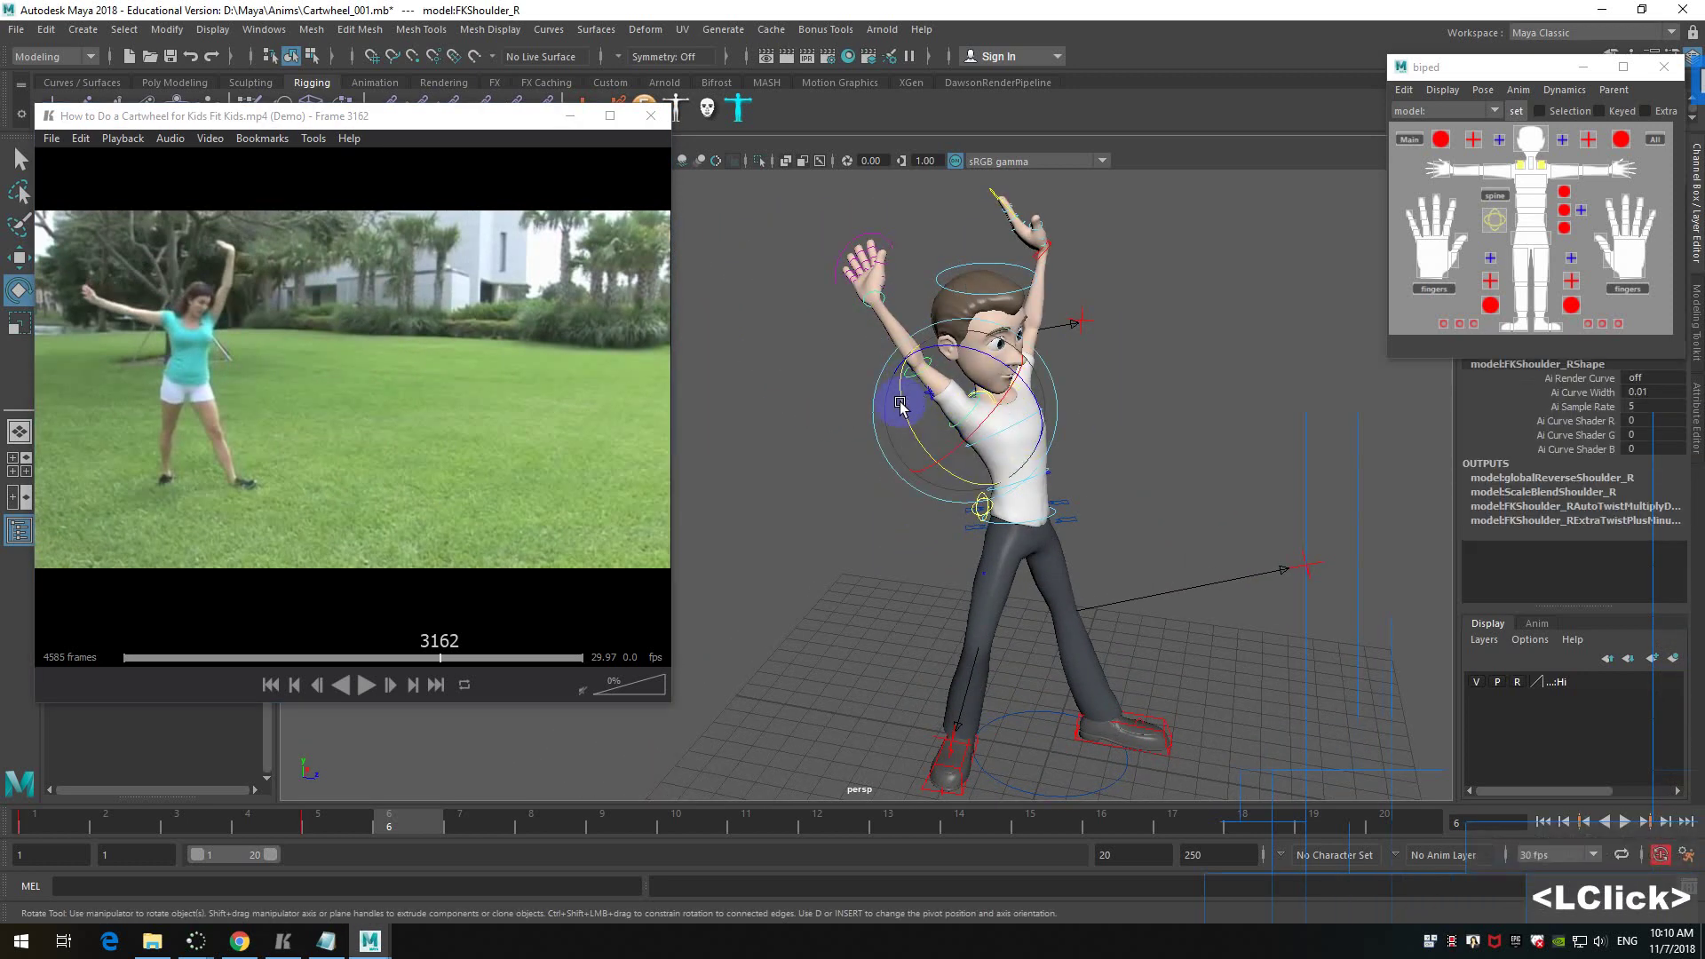
{"action": "left_click_drag", "start_coordinate": [902, 399], "coordinate": [910, 444]}
{"action": "left_click_drag", "start_coordinate": [1119, 424], "coordinate": [1146, 430], "text": "alt"}
{"action": "scroll", "coordinate": [944, 381], "scroll_direction": "up", "scroll_amount": 3, "text": "alt"}
{"action": "left_click_drag", "start_coordinate": [944, 381], "coordinate": [945, 336]}
{"action": "left_click", "coordinate": [1035, 485]}
{"action": "left_click_drag", "start_coordinate": [1024, 451], "coordinate": [1017, 460]}
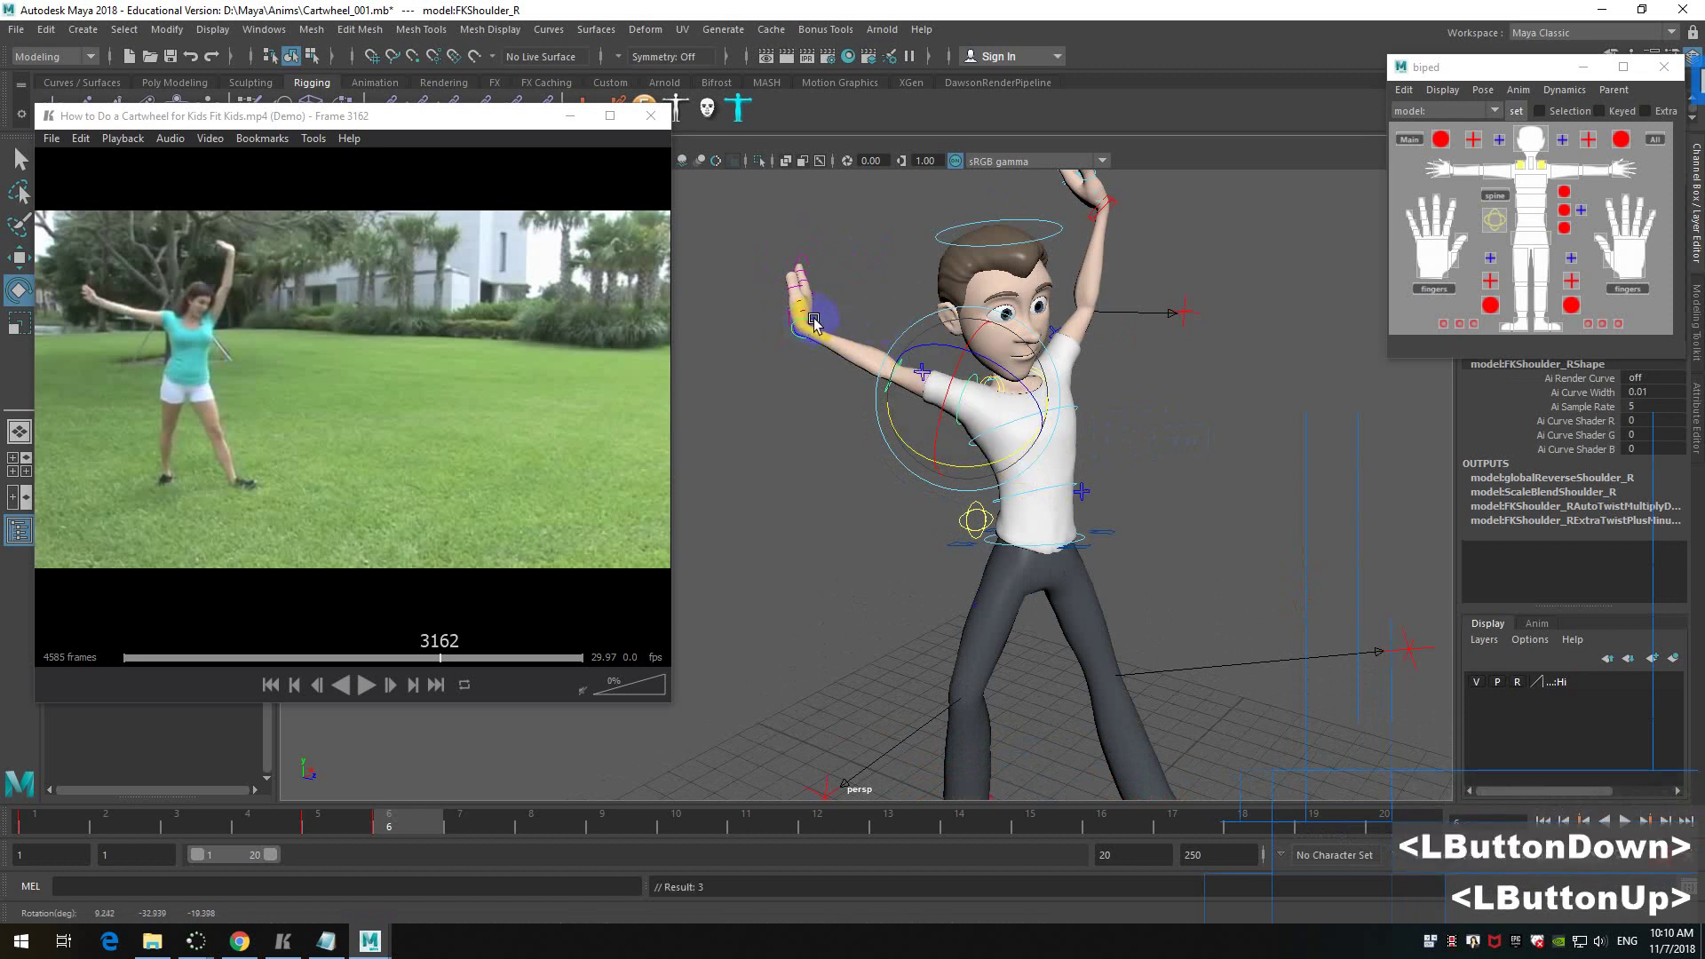
{"action": "left_click", "coordinate": [814, 321]}
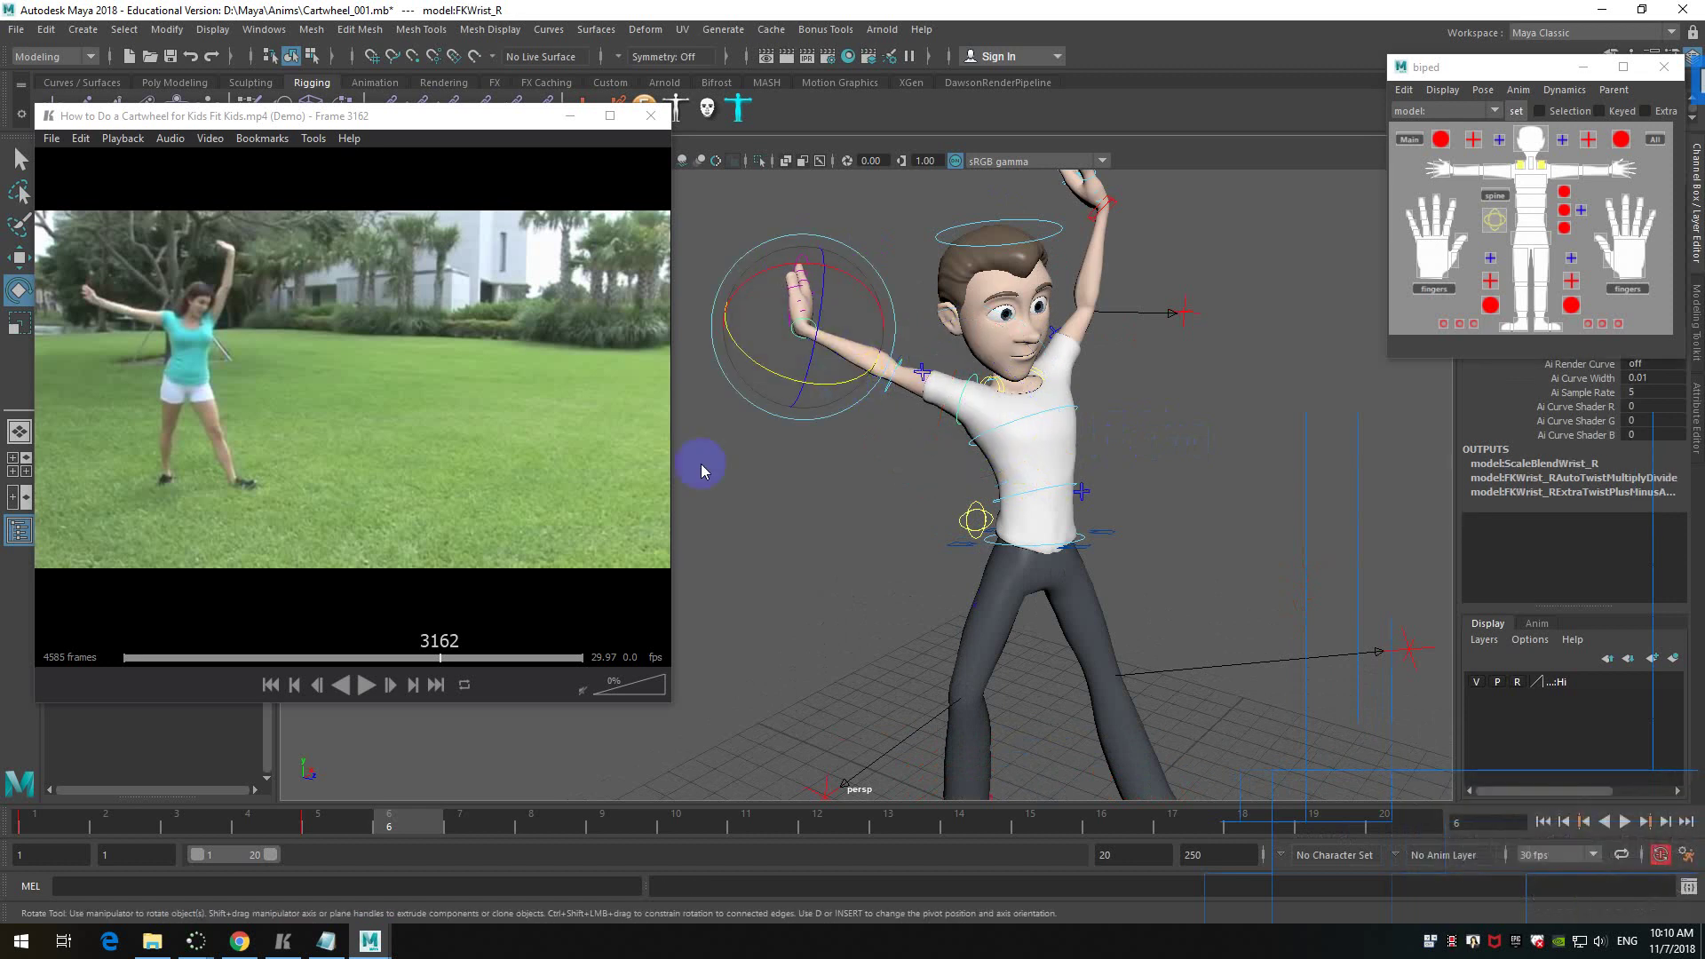
- Undo the right shoulder rotations made at frame 6
{"action": "key", "text": "ctrl+z"}
{"action": "key", "text": "ctrl+z"}
{"action": "key", "text": "ctrl+z"}
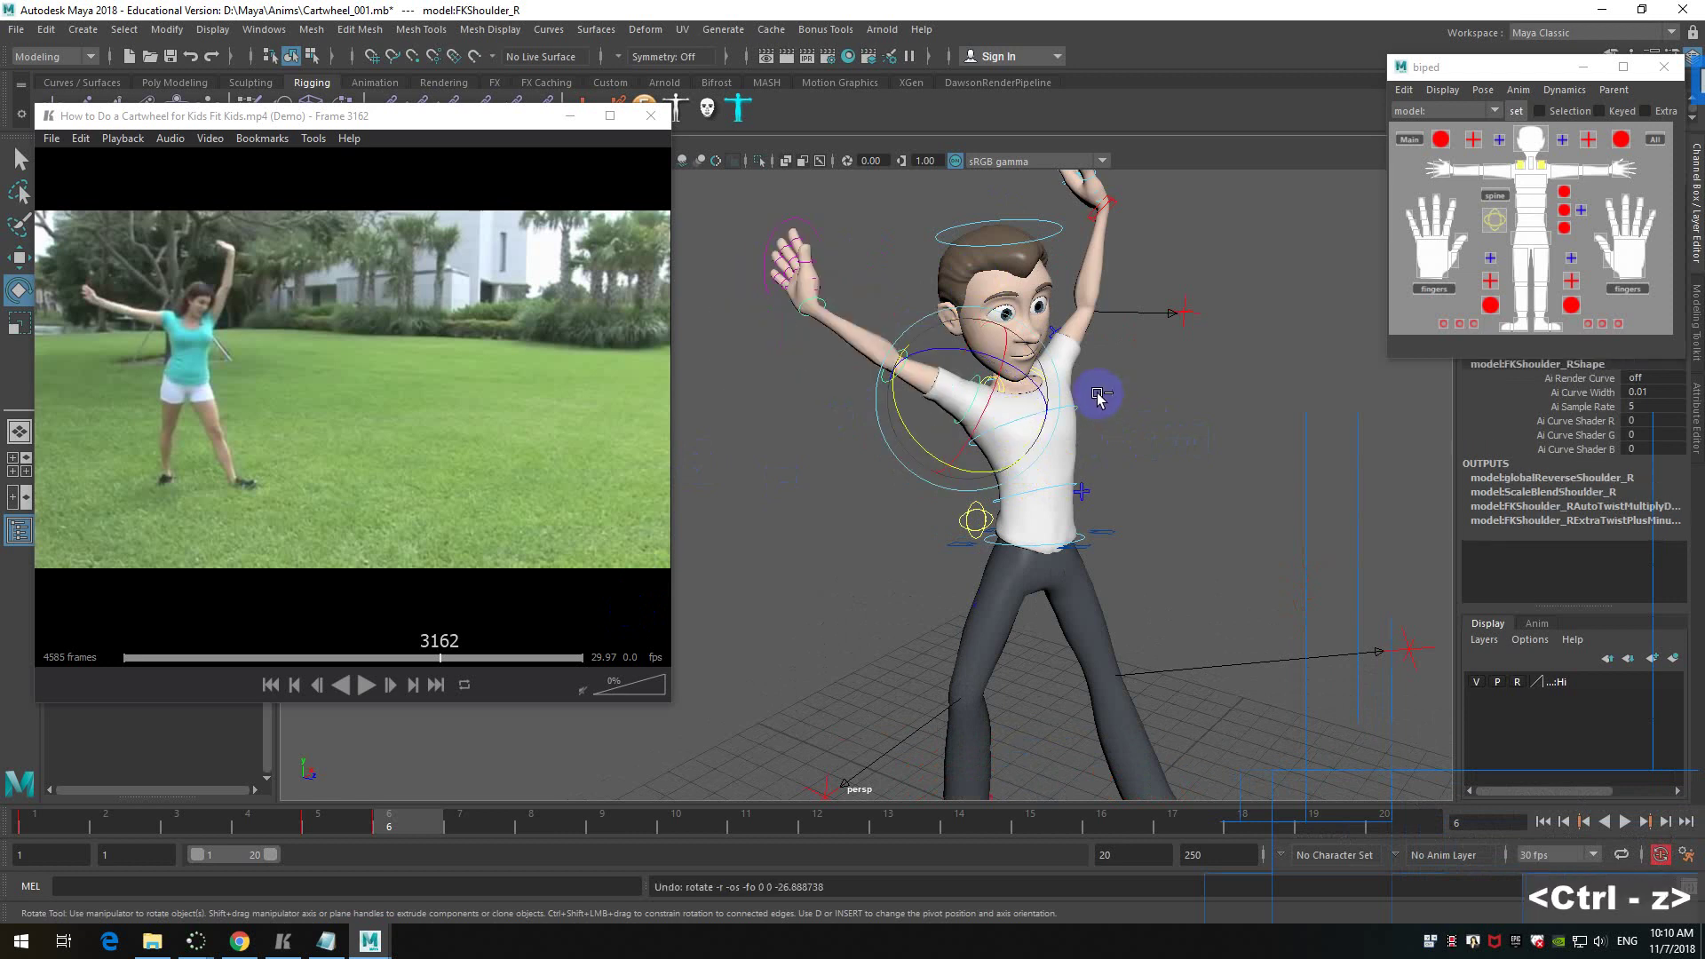
{"action": "key", "text": "ctrl+z"}
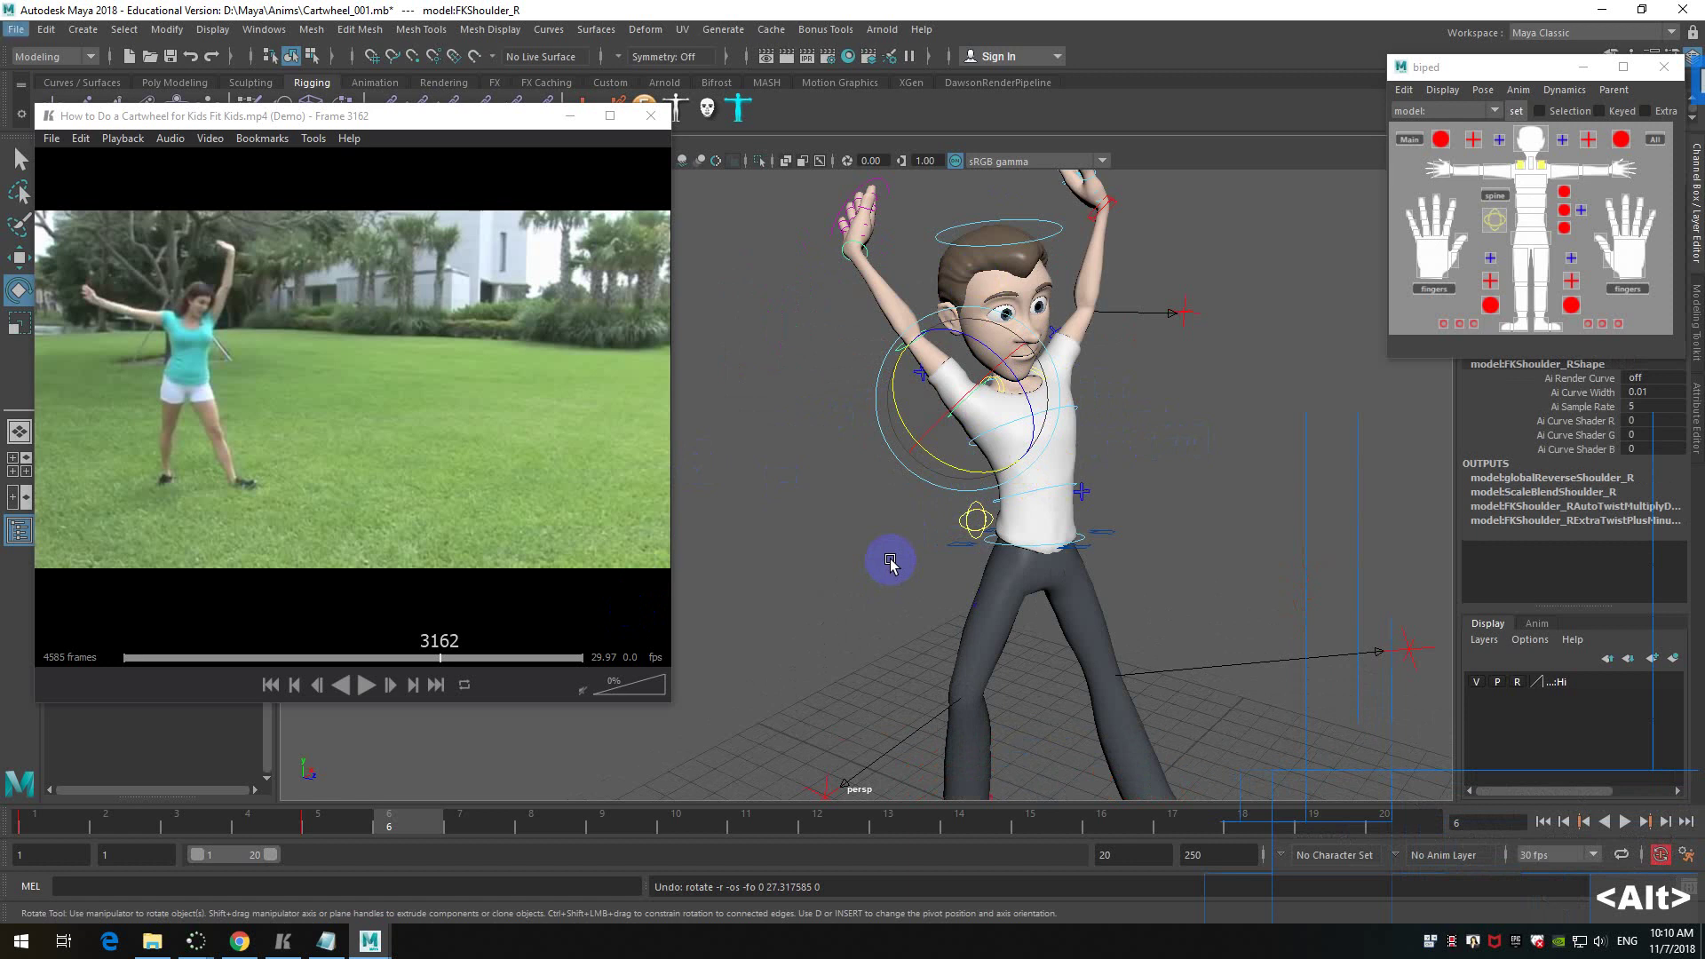
- At frame 5, rotate the FK right shoulder to lower the arm outward and adjust the right wrist to match the reference pose
{"action": "key", "text": "alt+comma"}
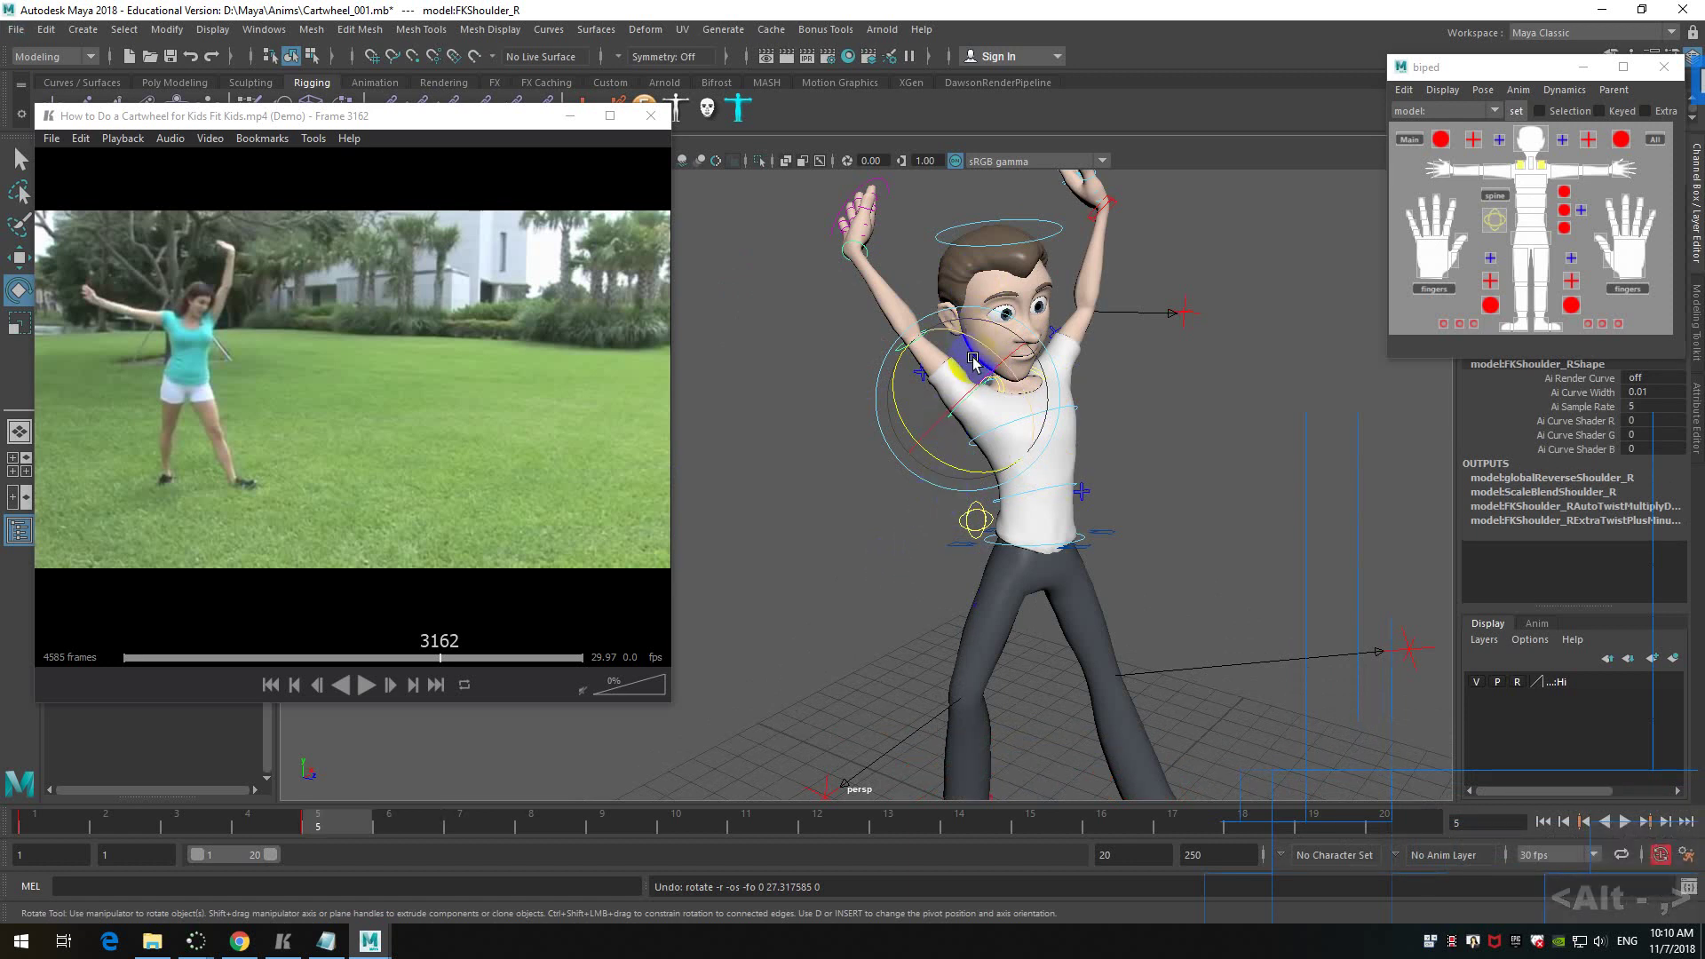
{"action": "left_click_drag", "start_coordinate": [985, 476], "coordinate": [971, 351]}
{"action": "left_click", "coordinate": [805, 312]}
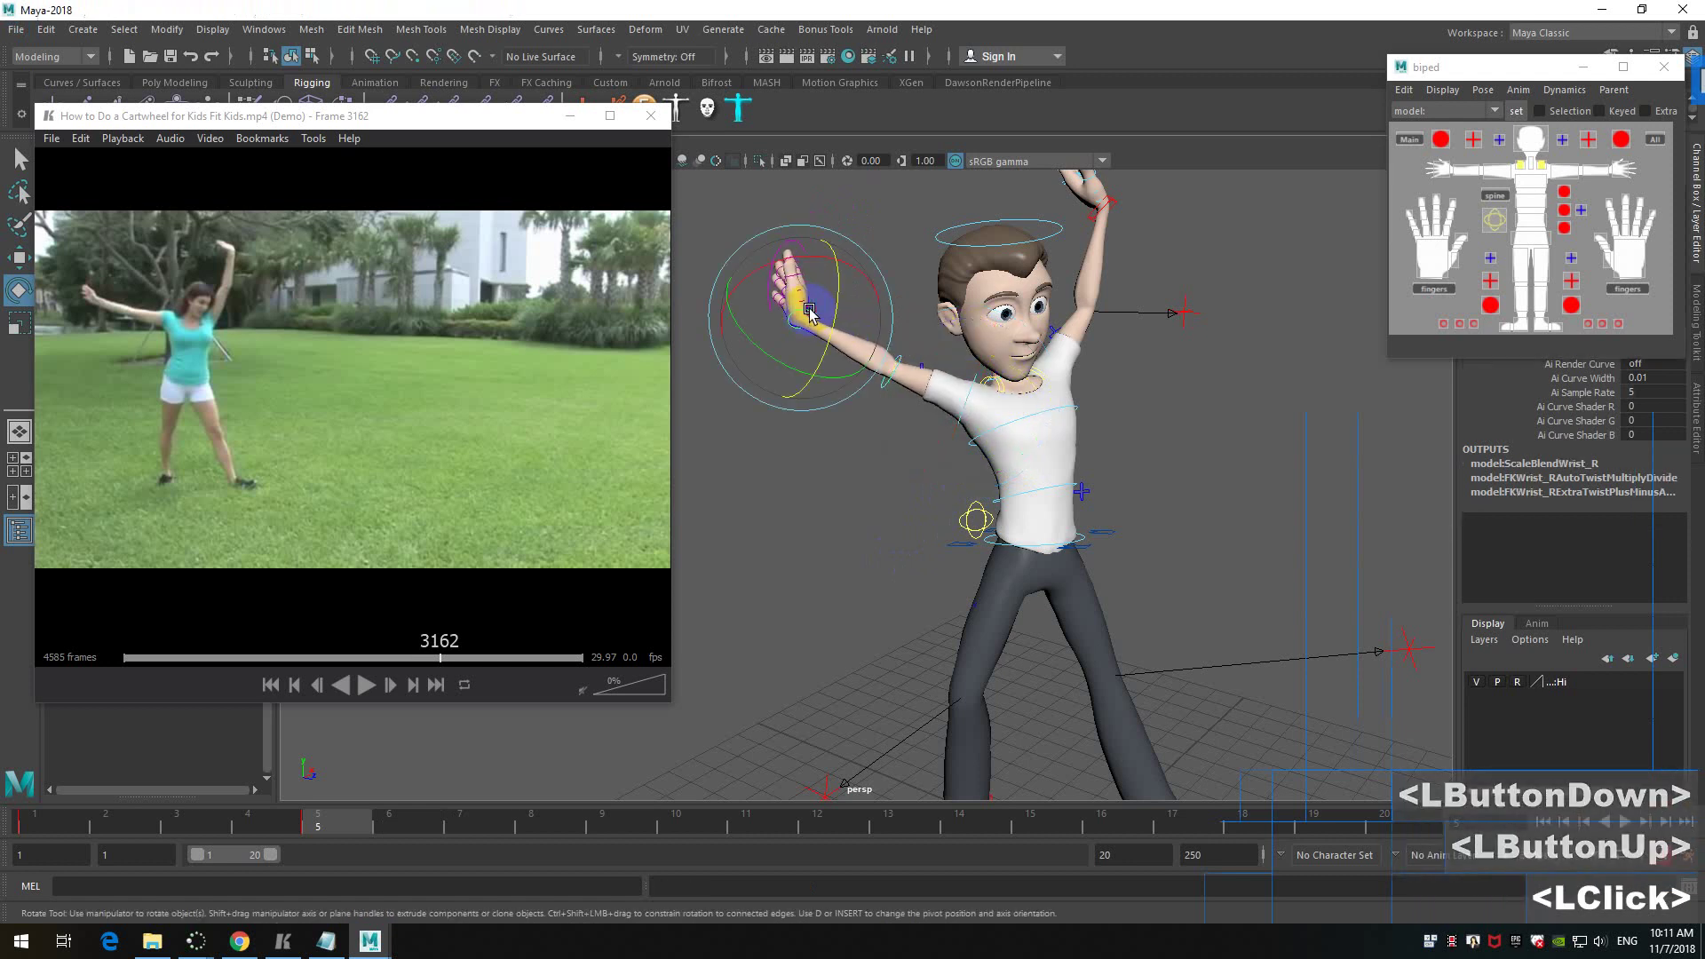
{"action": "left_click", "coordinate": [884, 358]}
{"action": "scroll", "coordinate": [889, 364], "scroll_direction": "down", "scroll_amount": 1}
{"action": "left_click_drag", "start_coordinate": [932, 409], "coordinate": [1058, 427], "text": "alt"}
{"action": "middle_click_drag", "start_coordinate": [1058, 426], "coordinate": [1017, 444], "text": "alt"}
- Step the reference video forward from frame 3162 to 3182 and back to 3171 to study the arm swing and torso lean
{"action": "left_click", "coordinate": [403, 413]}
{"action": "key", "text": "ctrl"}
{"action": "key", "text": "ctrl"}
{"action": "key", "text": "Right"}
{"action": "key", "text": "Right"}
{"action": "key", "text": "Right"}
{"action": "key", "text": "Right"}
{"action": "key", "text": "Right"}
{"action": "key", "text": "Right"}
{"action": "key", "text": "Right"}
{"action": "key", "text": "Right"}
{"action": "key", "text": "Right"}
{"action": "key", "text": "Right"}
{"action": "key", "text": "Right"}
{"action": "key", "text": "Right"}
{"action": "key", "text": "Right"}
{"action": "key", "text": "Right"}
{"action": "key", "text": "Right"}
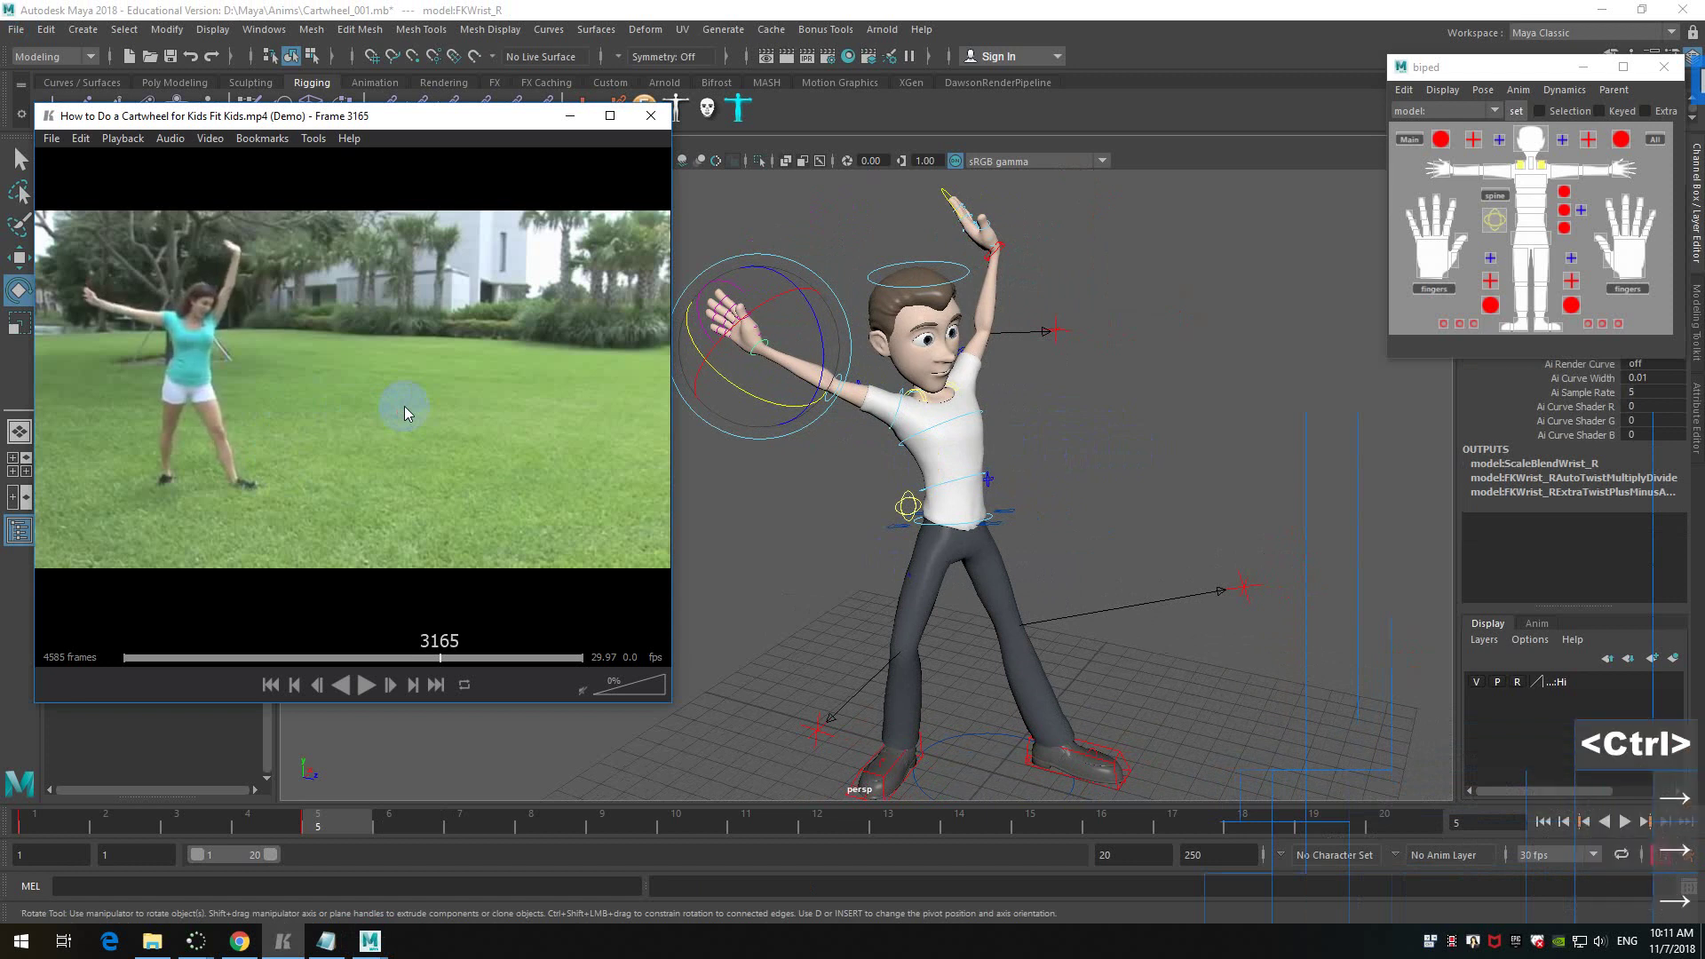
{"action": "key", "text": "Right"}
{"action": "key", "text": "Right"}
{"action": "key", "text": "Right"}
{"action": "key", "text": "Right"}
{"action": "key", "text": "Right"}
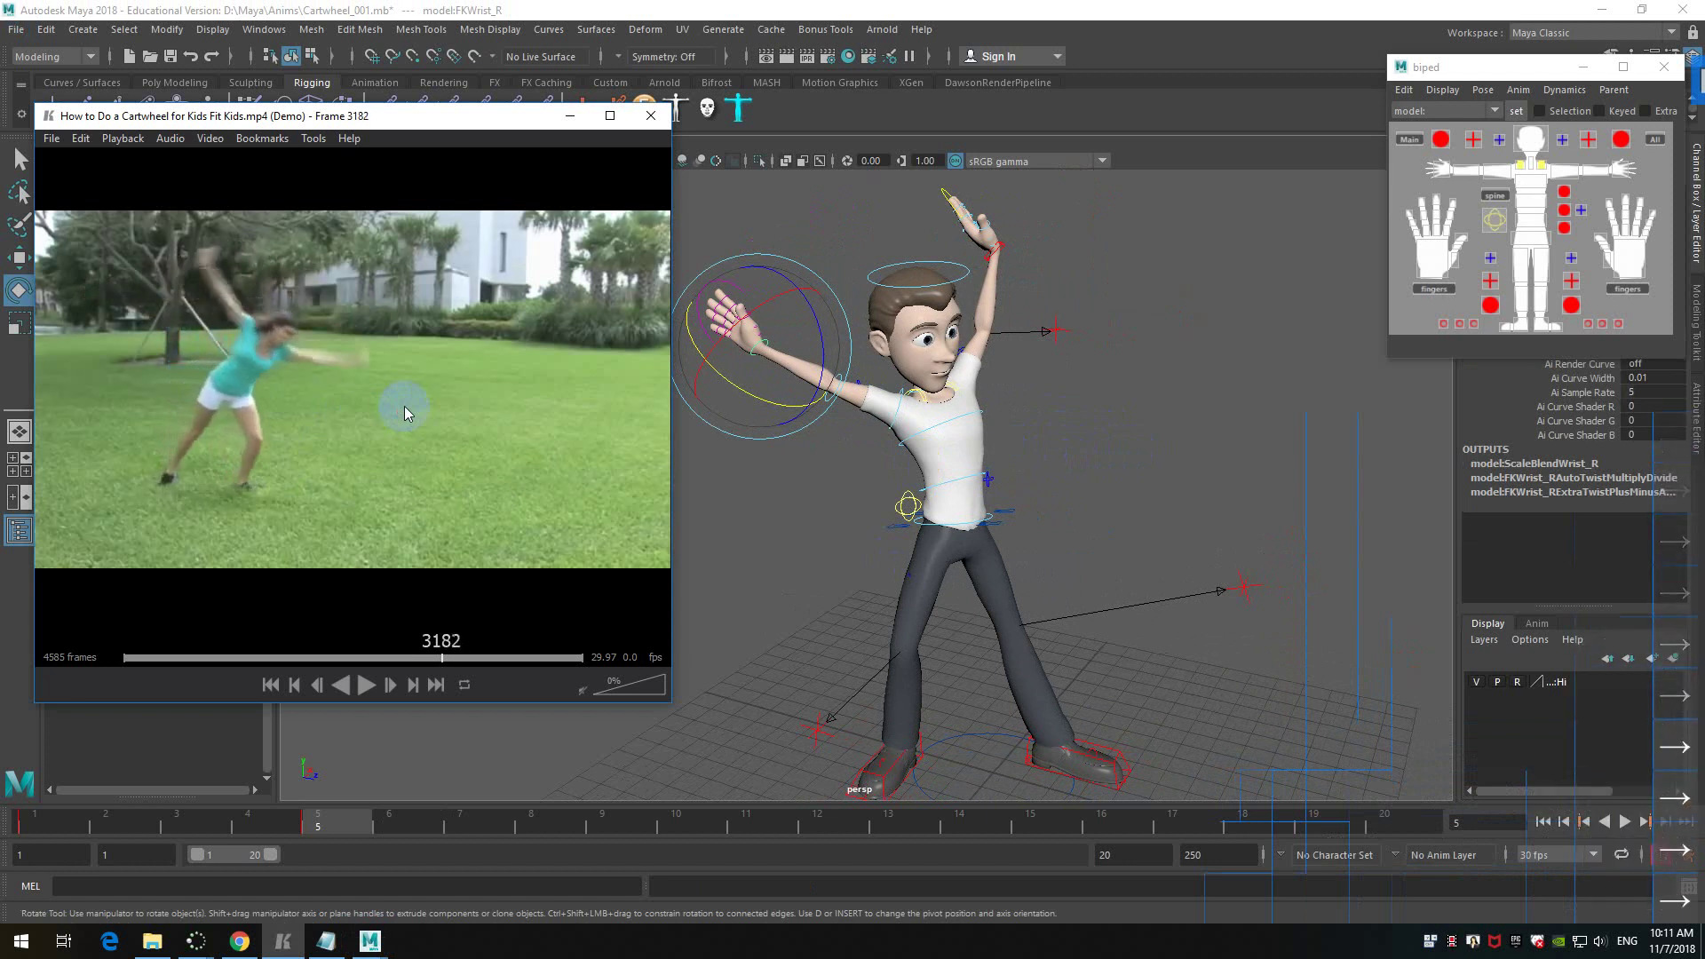
{"action": "key", "text": "Left"}
{"action": "key", "text": "Left"}
{"action": "key", "text": "Left"}
{"action": "key", "text": "Left"}
{"action": "key", "text": "Left"}
{"action": "key", "text": "Left"}
{"action": "key", "text": "Left"}
{"action": "key", "text": "Left"}
{"action": "key", "text": "Left"}
{"action": "key", "text": "Left"}
{"action": "key", "text": "Left"}
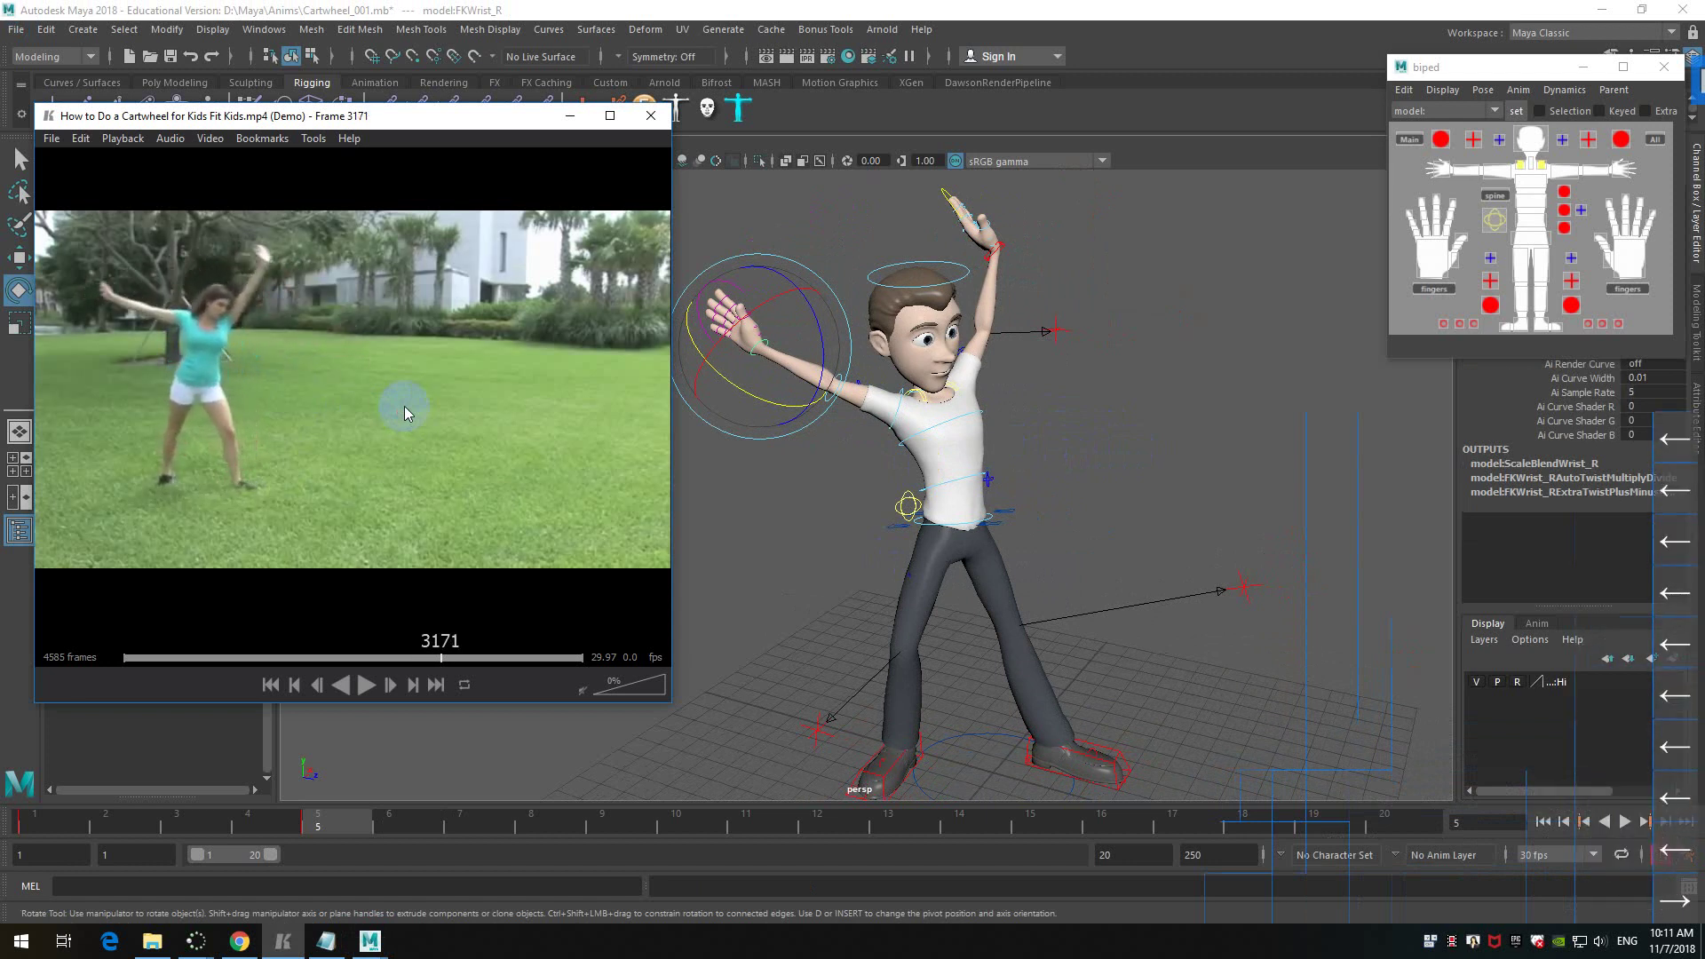
- Step the reference video forward from frame 3171 past frame 3193 to study the reach toward the ground and the leg lift
{"action": "key", "text": "Right"}
{"action": "key", "text": "Right"}
{"action": "key", "text": "Right"}
{"action": "key", "text": "Right"}
{"action": "key", "text": "Right"}
{"action": "key", "text": "Right"}
{"action": "key", "text": "Right"}
{"action": "key", "text": "Right"}
{"action": "key", "text": "Right"}
{"action": "key", "text": "Right"}
{"action": "key", "text": "Right"}
{"action": "key", "text": "Right"}
{"action": "key", "text": "Right"}
{"action": "key", "text": "Right"}
{"action": "key", "text": "Right"}
{"action": "key", "text": "Right"}
{"action": "key", "text": "Right"}
{"action": "key", "text": "Right"}
{"action": "key", "text": "Right"}
{"action": "key", "text": "Right"}
{"action": "key", "text": "Right"}
{"action": "key", "text": "Right"}
{"action": "key", "text": "Right"}
{"action": "key", "text": "Right"}
{"action": "key", "text": "Right"}
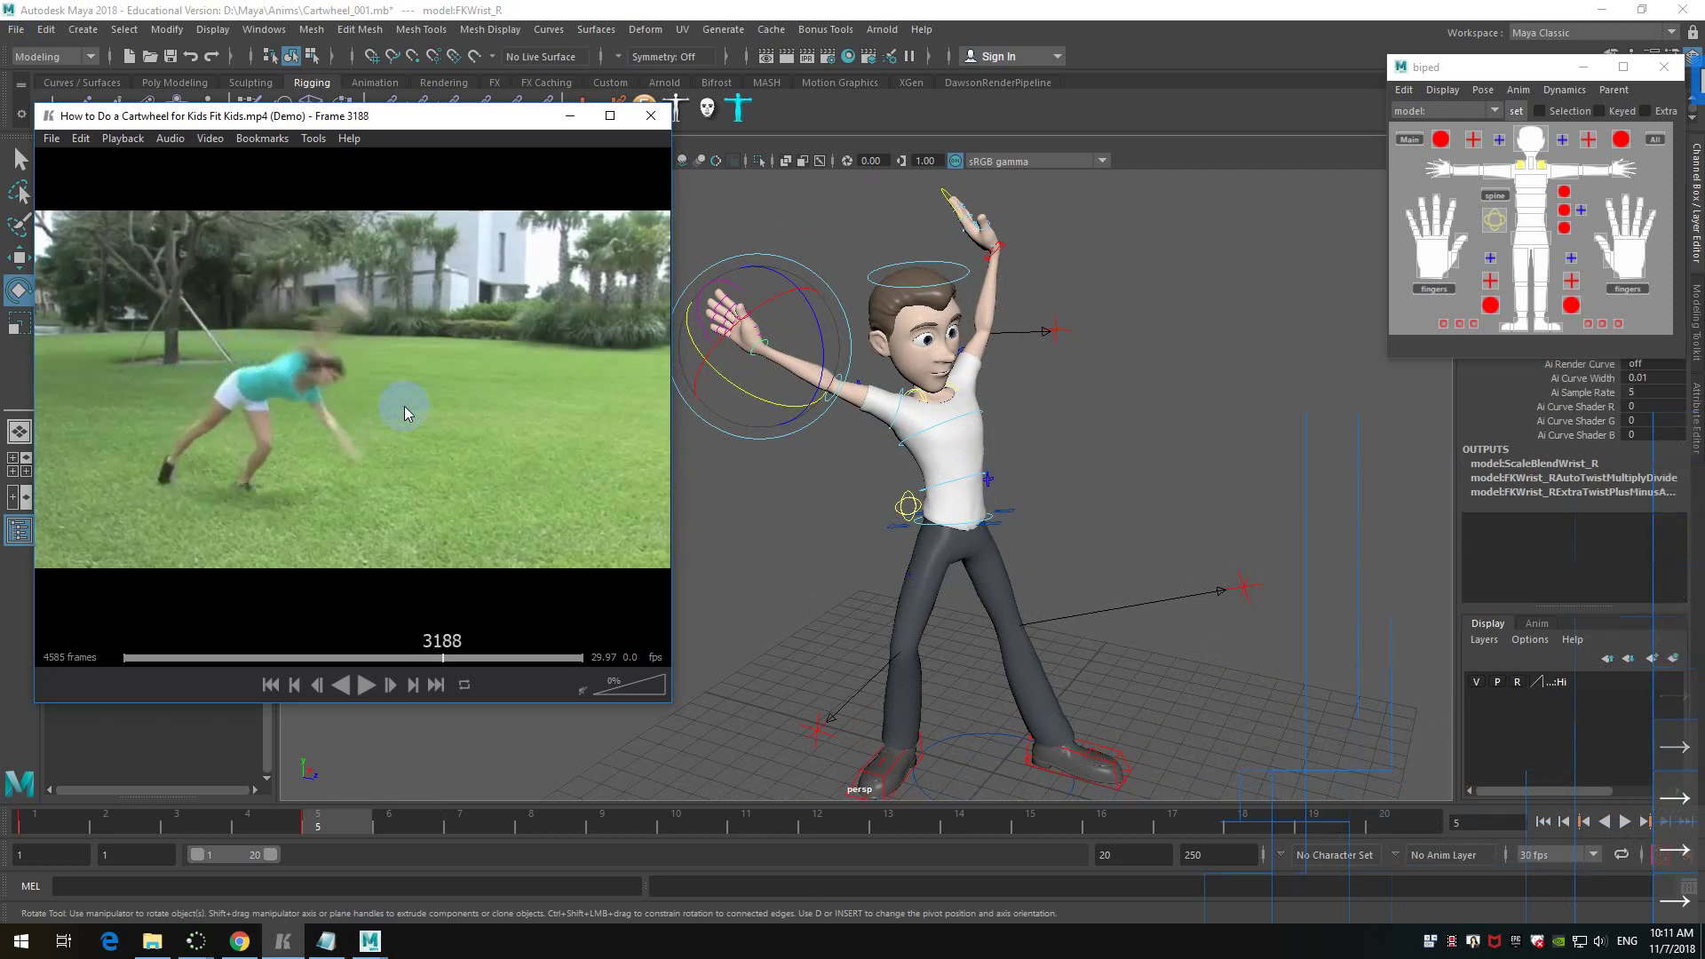
- Step the reference video back past frame 3175 to examine the arms and torso before the body tips over
{"action": "key", "text": "Left"}
{"action": "key", "text": "Left"}
{"action": "key", "text": "Left"}
{"action": "key", "text": "Left"}
{"action": "key", "text": "Left"}
{"action": "key", "text": "Left"}
{"action": "key", "text": "Left"}
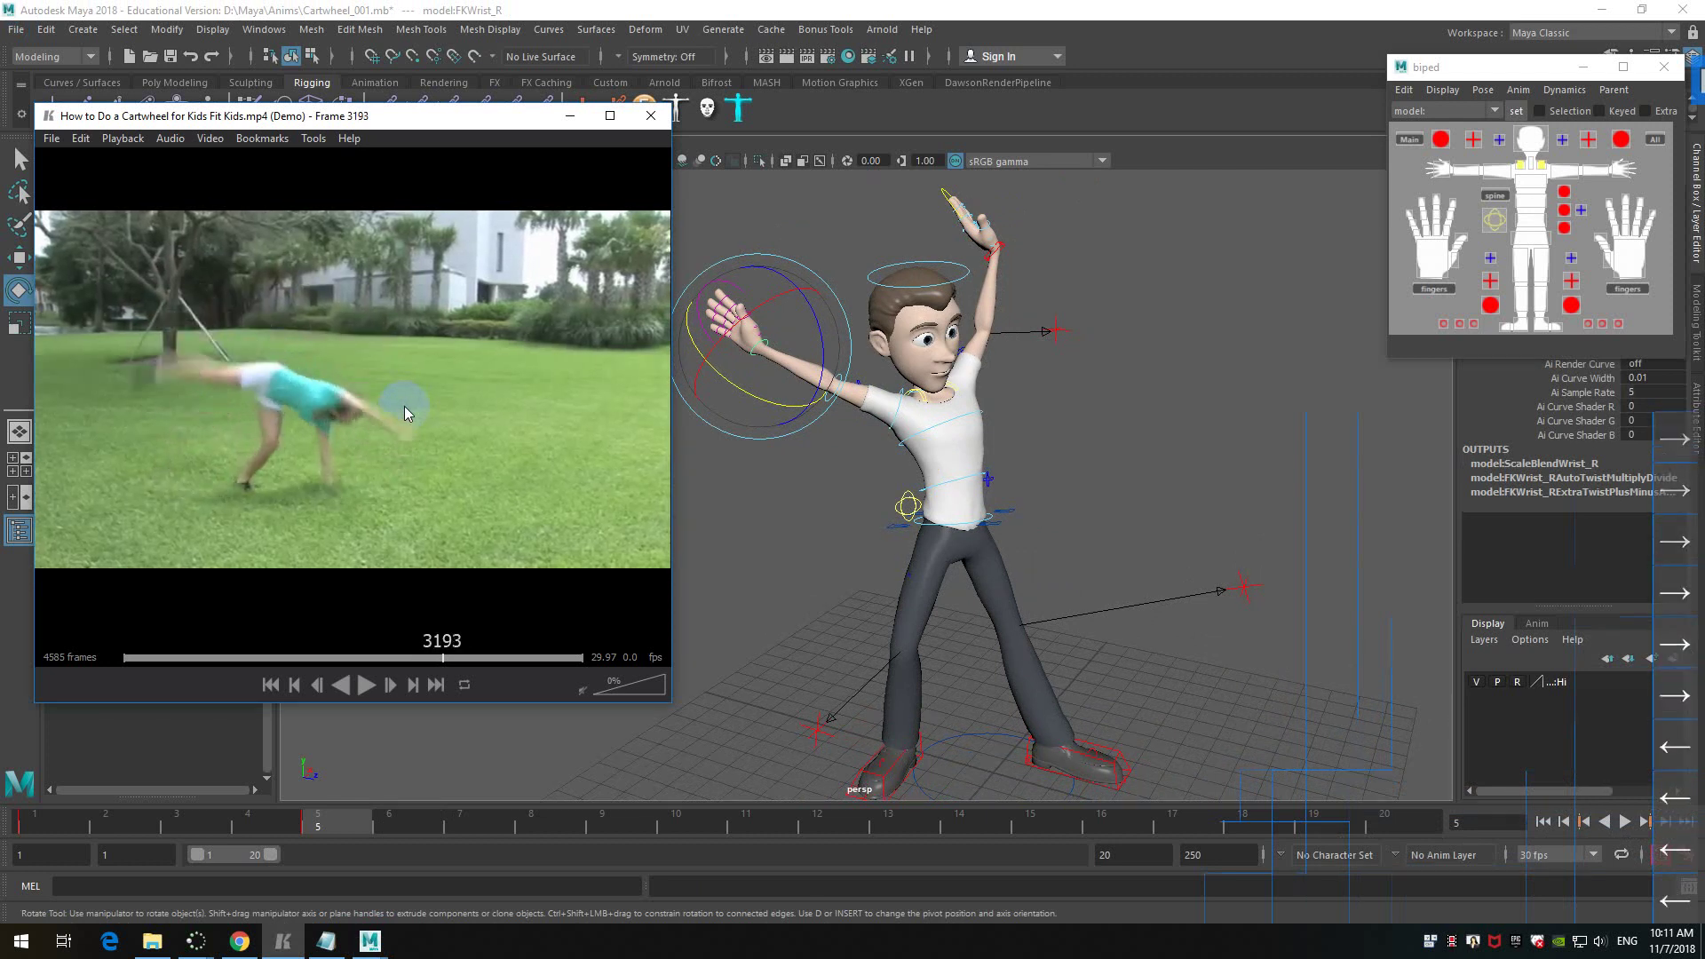
{"action": "key", "text": "Left"}
{"action": "key", "text": "Left"}
{"action": "key", "text": "Left"}
{"action": "key", "text": "Left"}
{"action": "key", "text": "Left"}
{"action": "key", "text": "Left"}
{"action": "key", "text": "Left"}
{"action": "key", "text": "Left"}
{"action": "key", "text": "Left"}
{"action": "key", "text": "Left"}
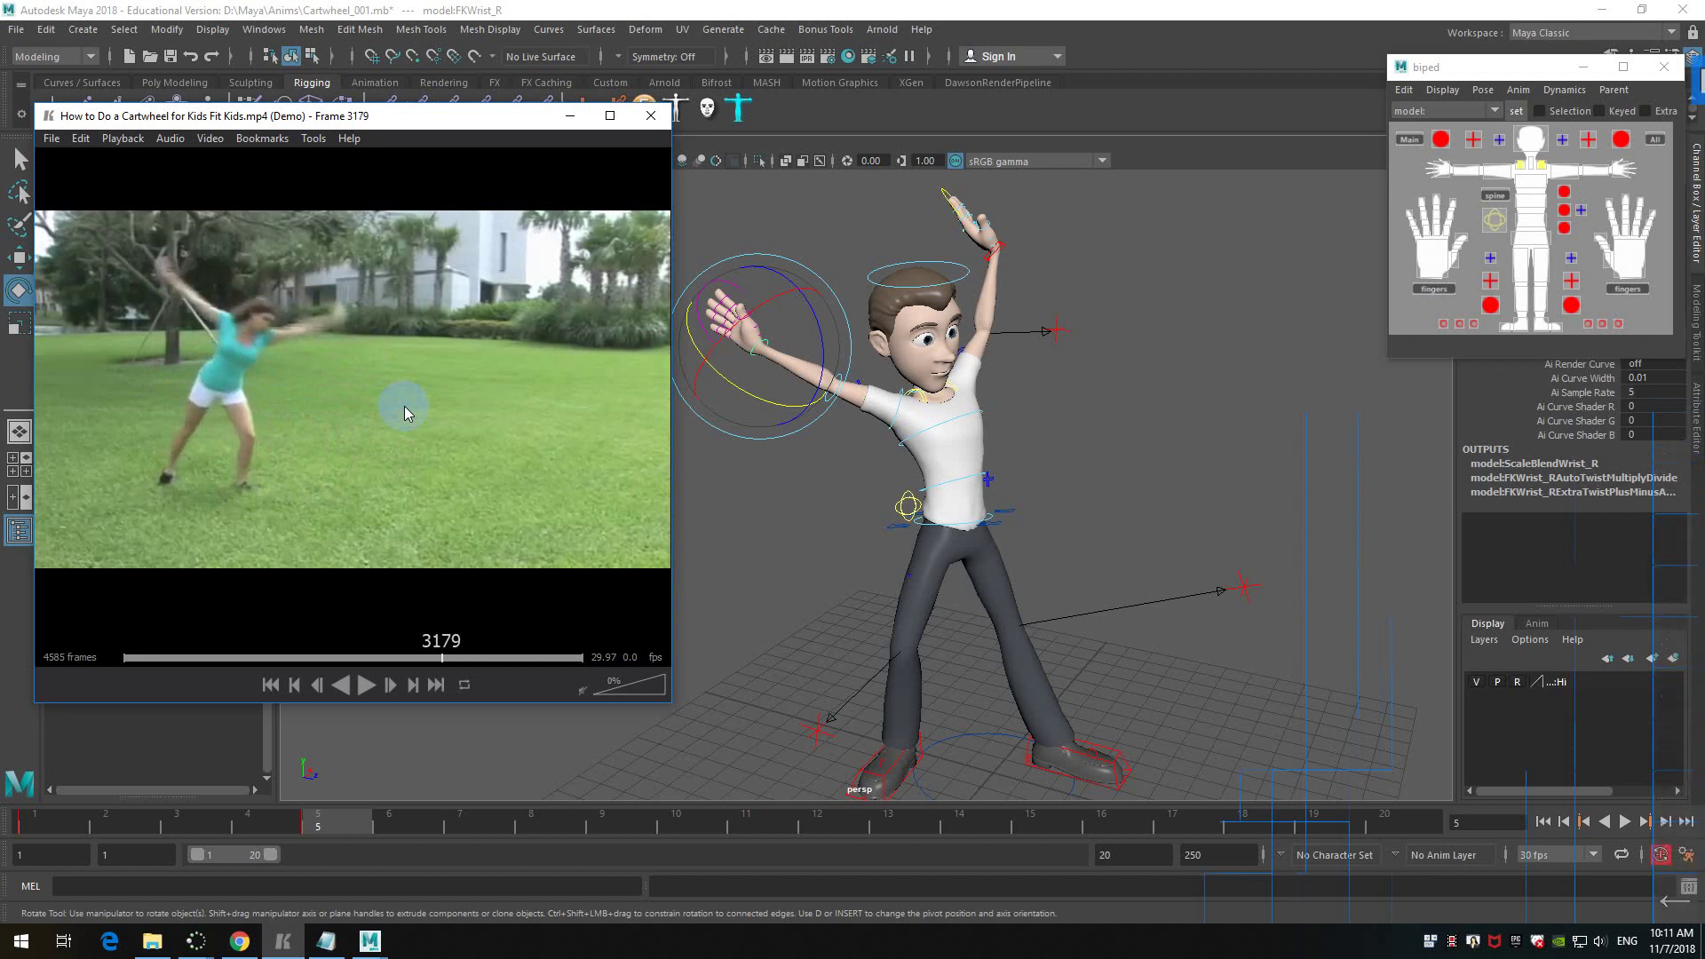
{"action": "key", "text": "Left"}
{"action": "key", "text": "Left"}
{"action": "key", "text": "Left"}
{"action": "key", "text": "Left"}
{"action": "key", "text": "Left"}
{"action": "key", "text": "Left"}
{"action": "key", "text": "Left"}
{"action": "key", "text": "Left"}
{"action": "key", "text": "Left"}
{"action": "key", "text": "Left"}
{"action": "key", "text": "Left"}
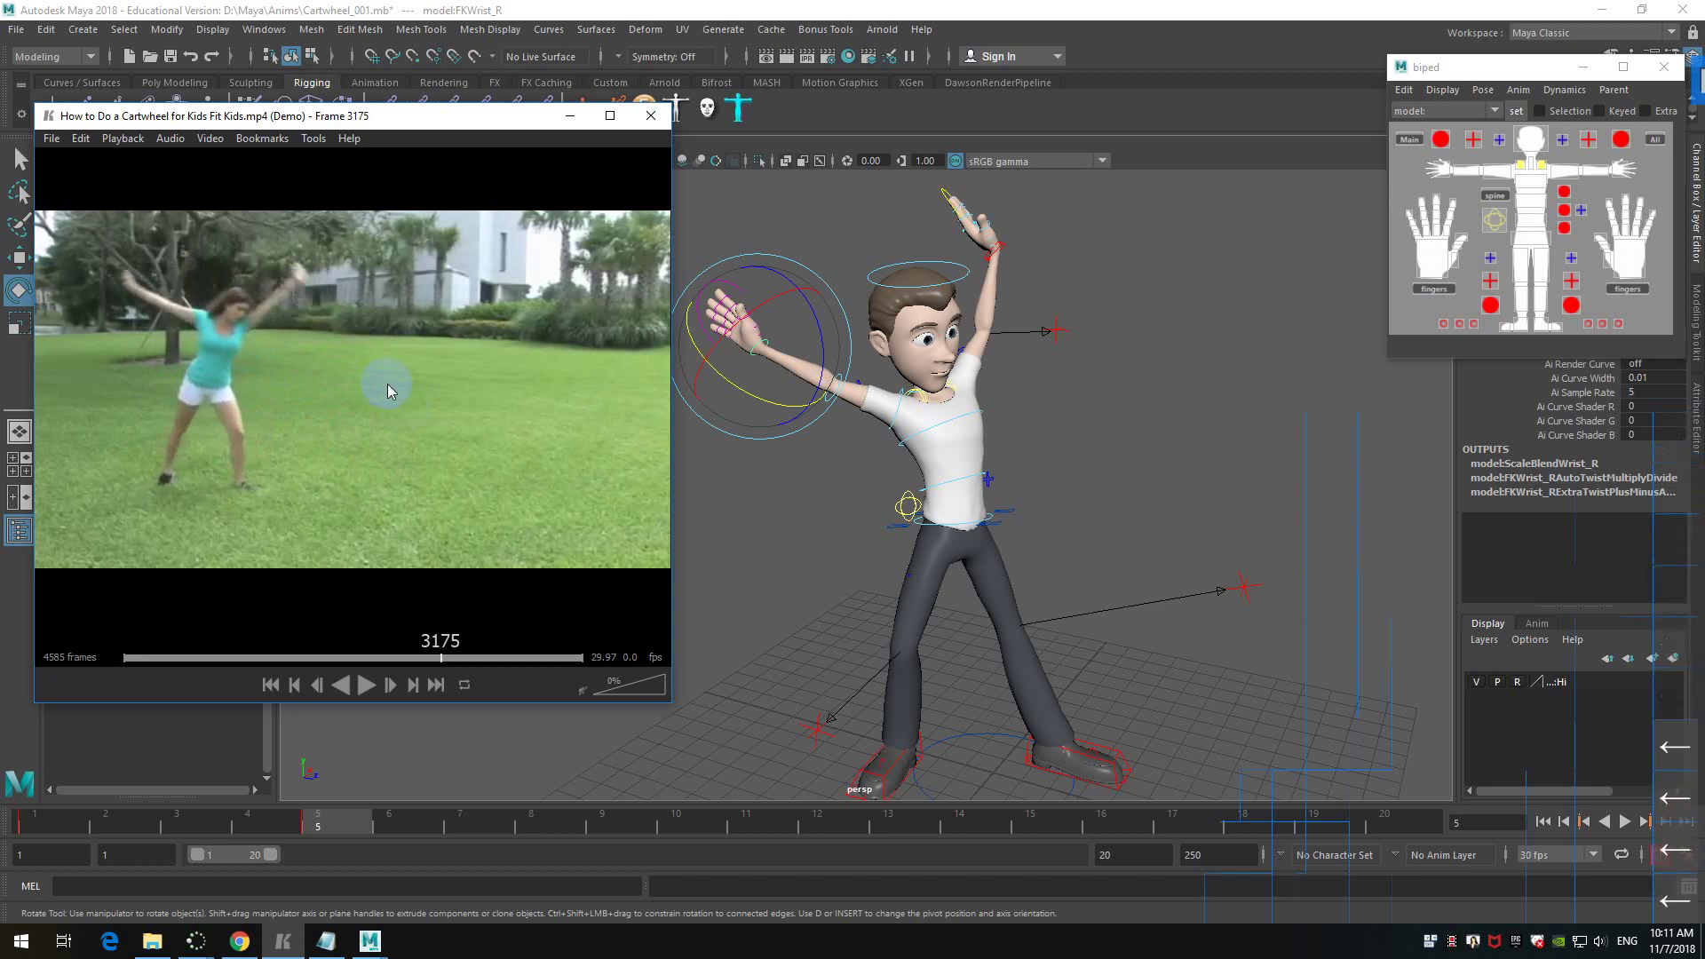
{"action": "key", "text": "Left"}
- Advance the reference video to frame 3185 as the reference for the deep forward lean pose
{"action": "key", "text": "Right"}
{"action": "key", "text": "Right"}
{"action": "key", "text": "Right"}
{"action": "key", "text": "Right"}
{"action": "key", "text": "Right"}
{"action": "key", "text": "Right"}
{"action": "key", "text": "Right"}
{"action": "key", "text": "Right"}
{"action": "key", "text": "Right"}
{"action": "key", "text": "Right"}
{"action": "key", "text": "Right"}
{"action": "key", "text": "Right"}
{"action": "key", "text": "Right"}
{"action": "key", "text": "Right"}
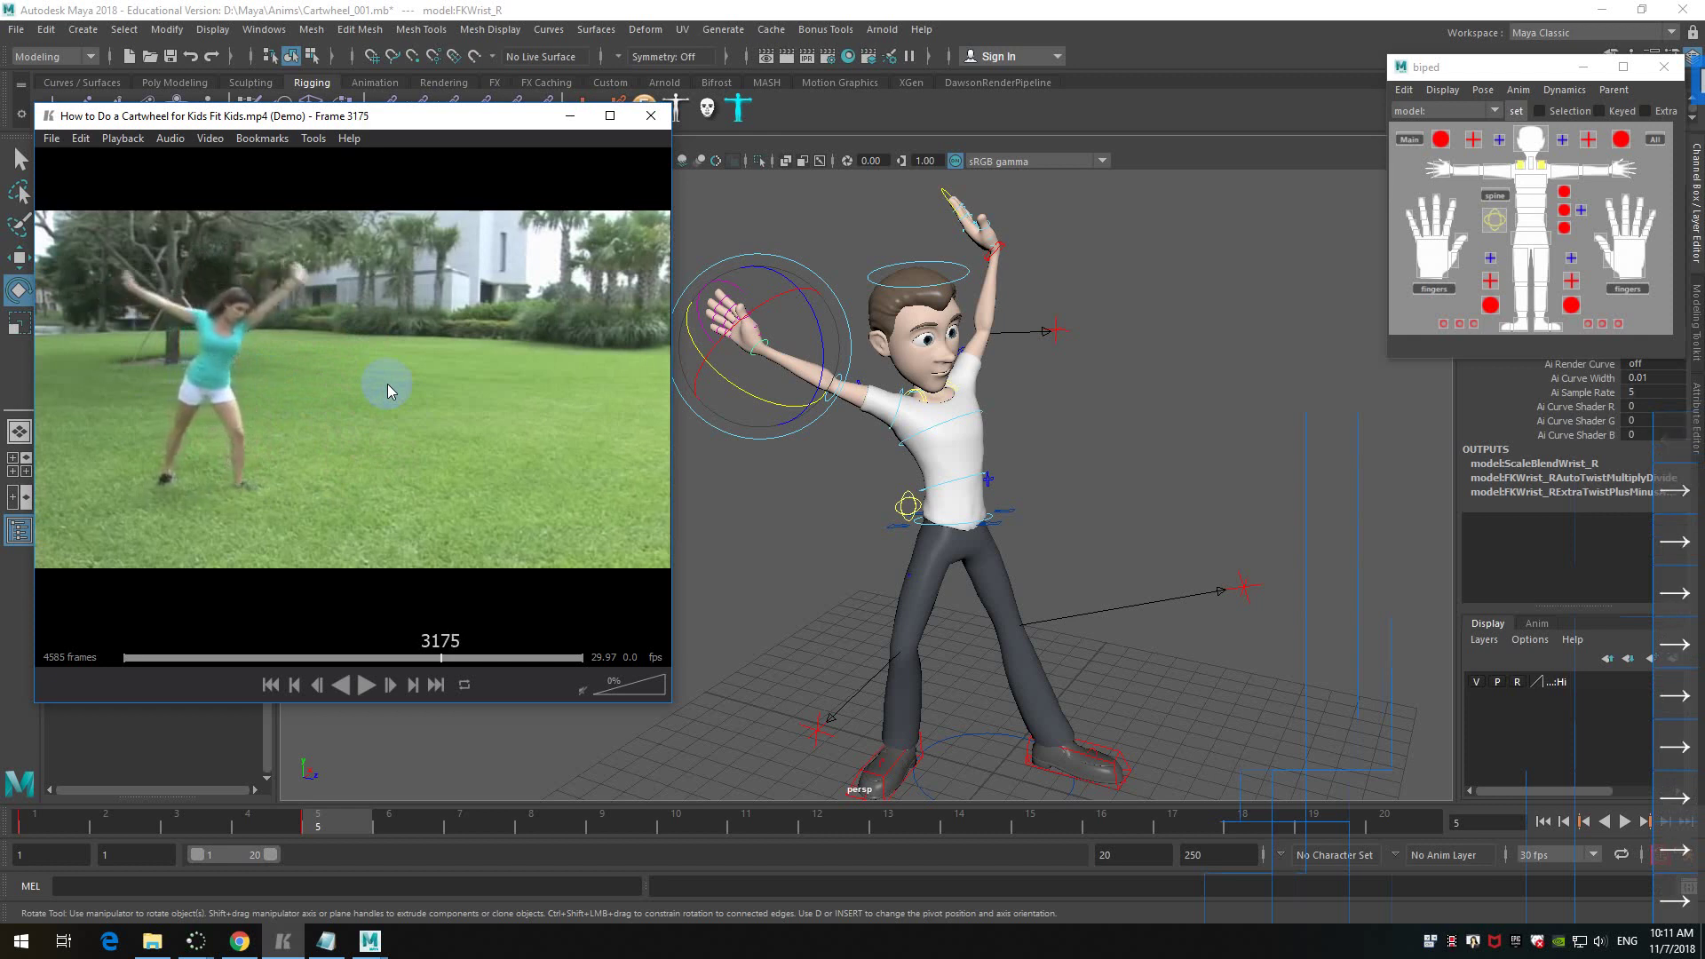
{"action": "key", "text": "Right"}
{"action": "key", "text": "Right"}
{"action": "key", "text": "Right"}
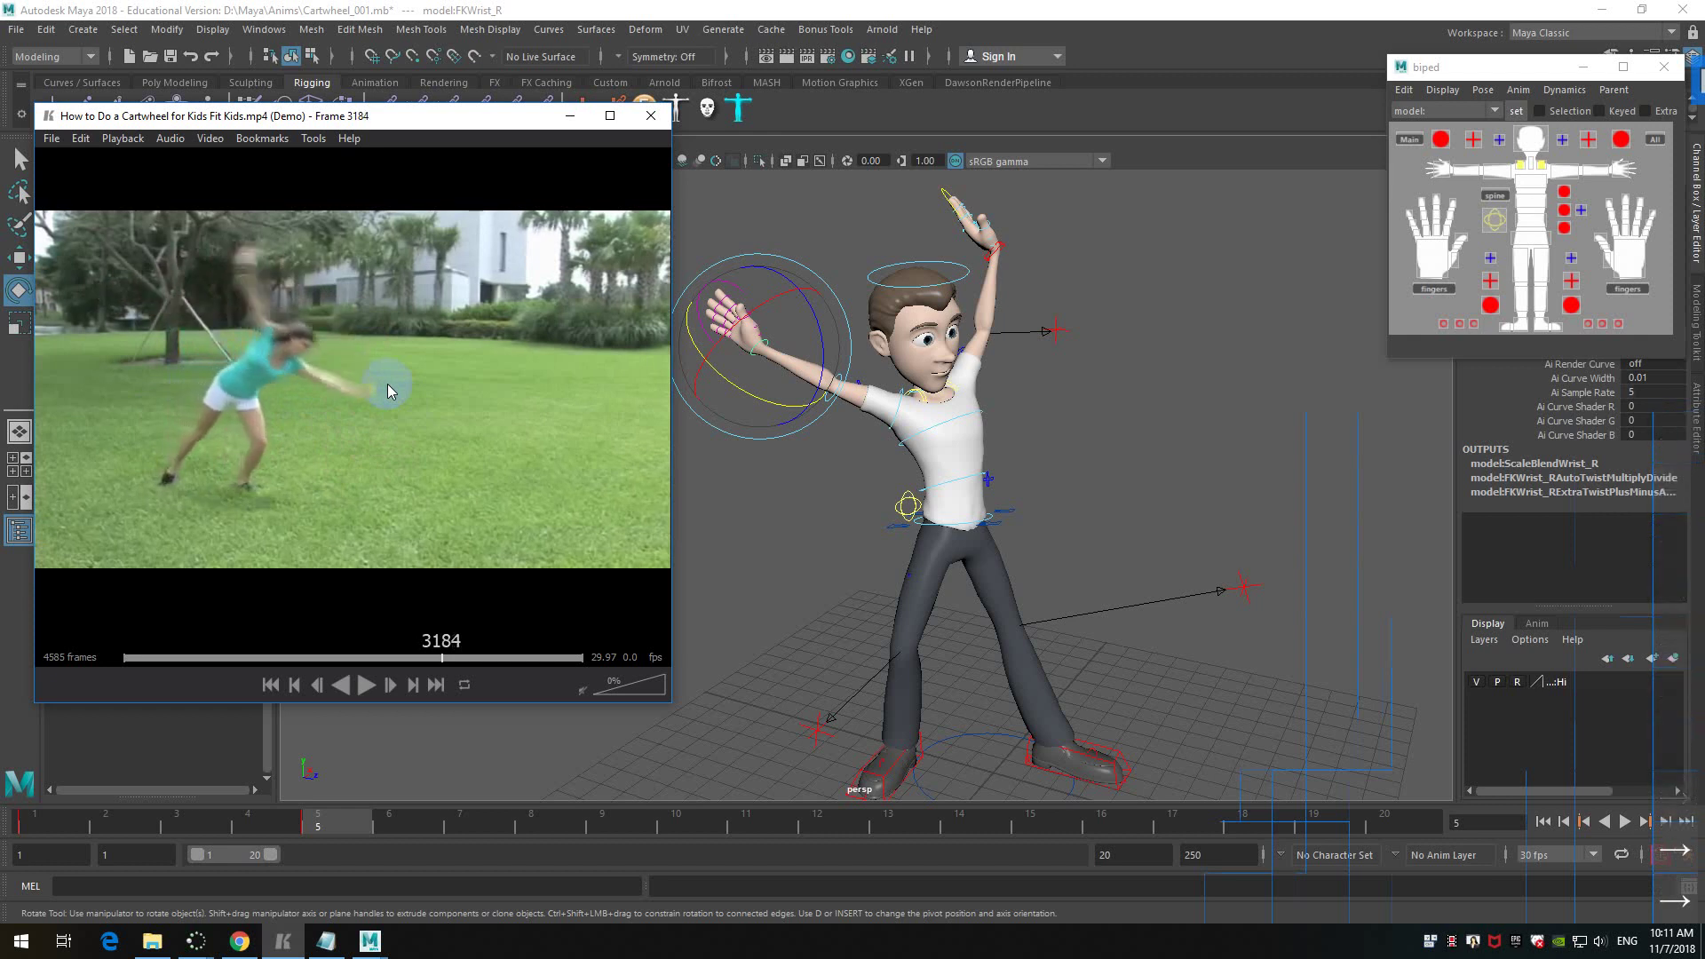
{"action": "key", "text": "Right"}
{"action": "key", "text": "Left"}
{"action": "key", "text": "Right"}
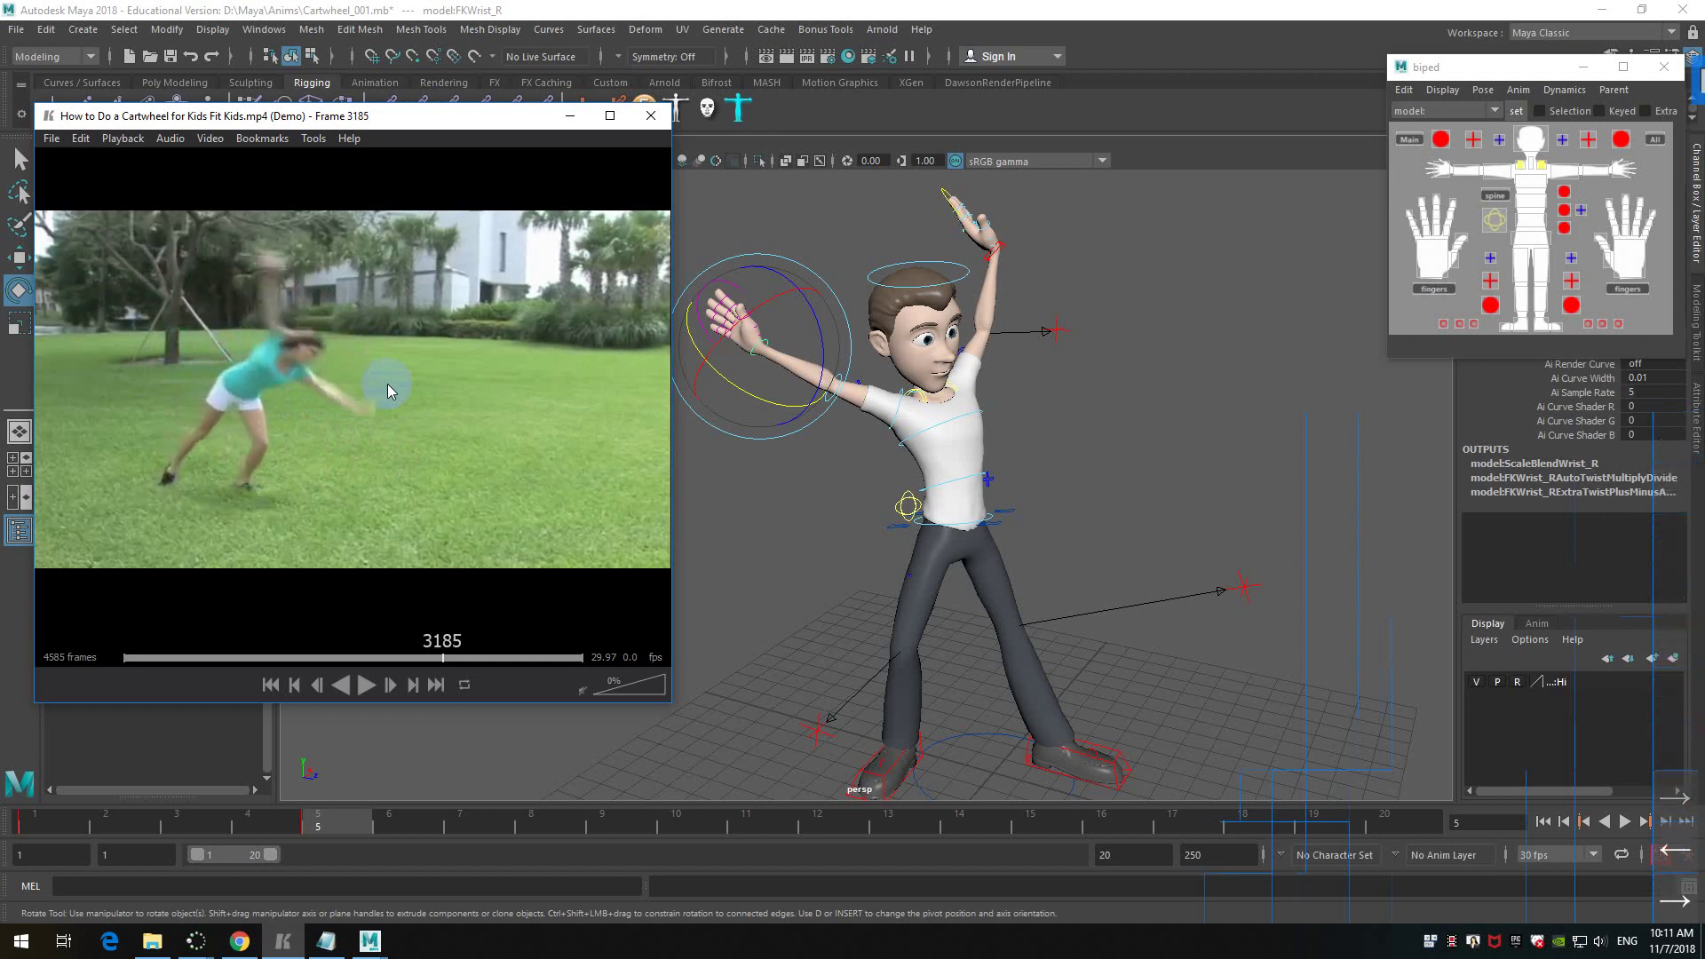
- Select all rig controls and key the full body pose at frame 5
{"action": "scroll", "coordinate": [1058, 380], "scroll_direction": "down", "scroll_amount": 2, "text": "alt"}
{"action": "left_click_drag", "start_coordinate": [1058, 380], "coordinate": [1085, 445], "text": "alt"}
{"action": "scroll", "coordinate": [1080, 458], "scroll_direction": "up", "scroll_amount": 2, "text": "alt"}
{"action": "middle_click_drag", "start_coordinate": [1084, 445], "coordinate": [1038, 409], "text": "alt"}
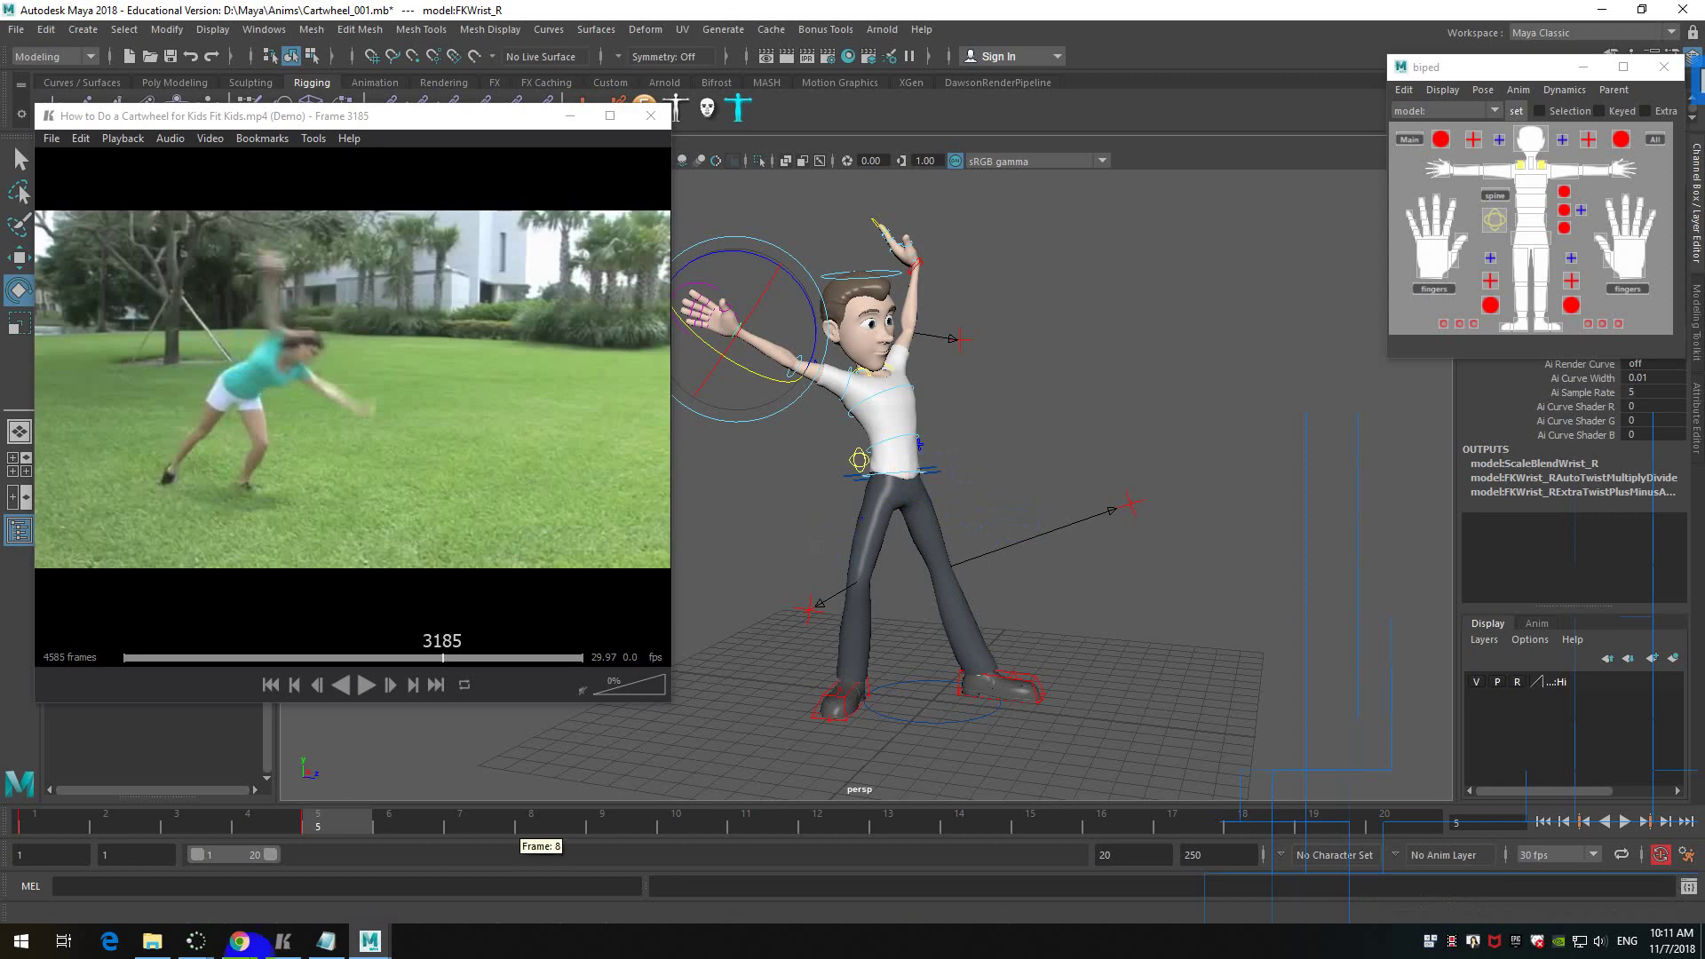
{"action": "left_click", "coordinate": [1656, 140]}
{"action": "left_click_drag", "start_coordinate": [1129, 363], "coordinate": [1123, 373], "text": "alt"}
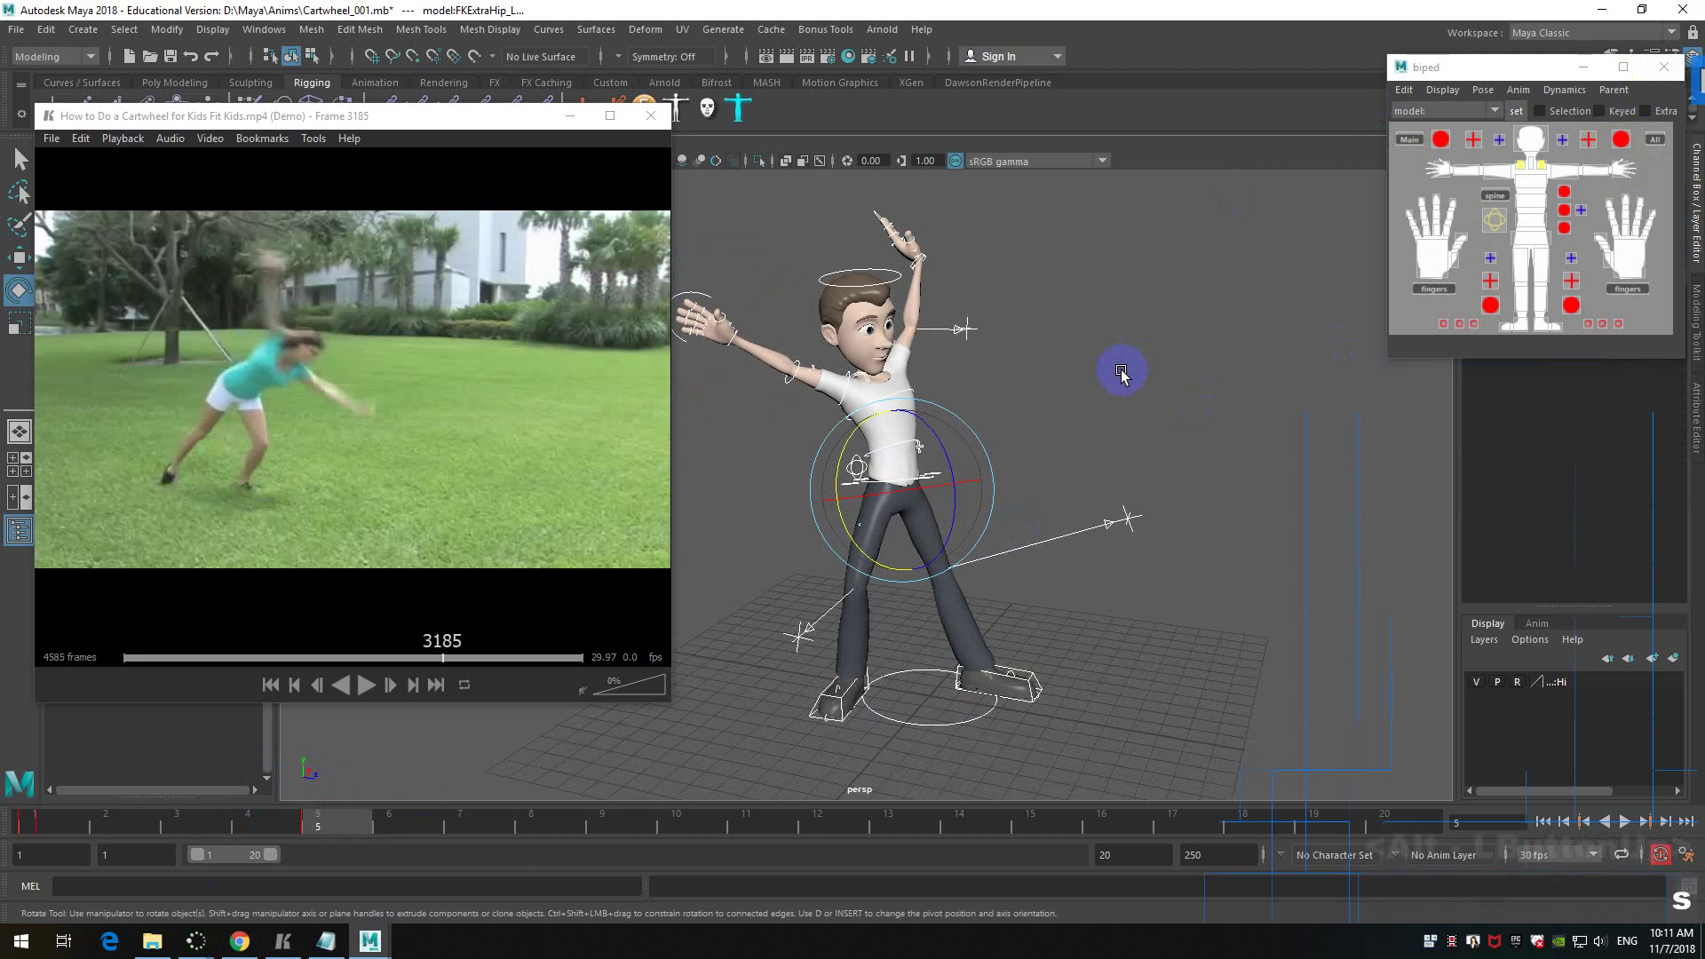
- At frame 10, move the RootX_M control down and toward the front foot so the front knee bends into a lunge
{"action": "left_click_drag", "start_coordinate": [350, 822], "coordinate": [680, 826]}
{"action": "middle_click_drag", "start_coordinate": [1121, 471], "coordinate": [1036, 396], "text": "alt"}
{"action": "left_click_drag", "start_coordinate": [1035, 397], "coordinate": [1052, 400], "text": "alt"}
{"action": "left_click", "coordinate": [937, 462]}
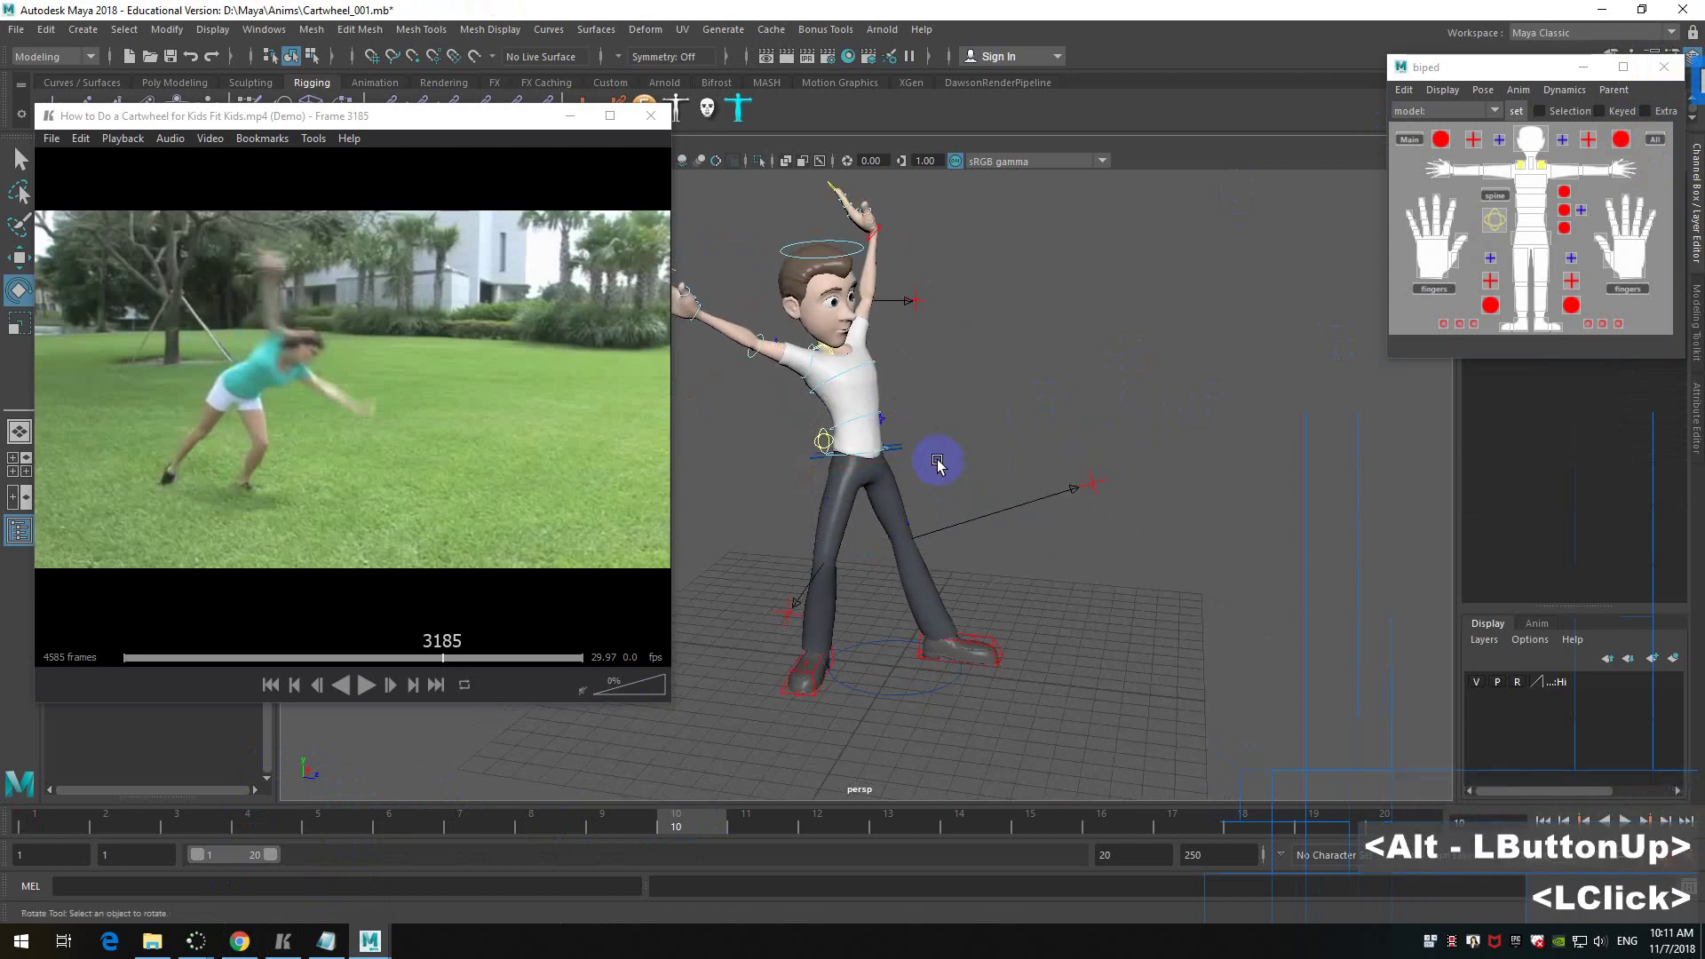
{"action": "left_click", "coordinate": [904, 458]}
{"action": "left_click_drag", "start_coordinate": [981, 456], "coordinate": [1010, 422], "text": "alt"}
{"action": "key", "text": "w"}
{"action": "left_click_drag", "start_coordinate": [1011, 423], "coordinate": [1146, 478], "text": "alt"}
{"action": "scroll", "coordinate": [1071, 449], "scroll_direction": "up", "scroll_amount": 2, "text": "alt"}
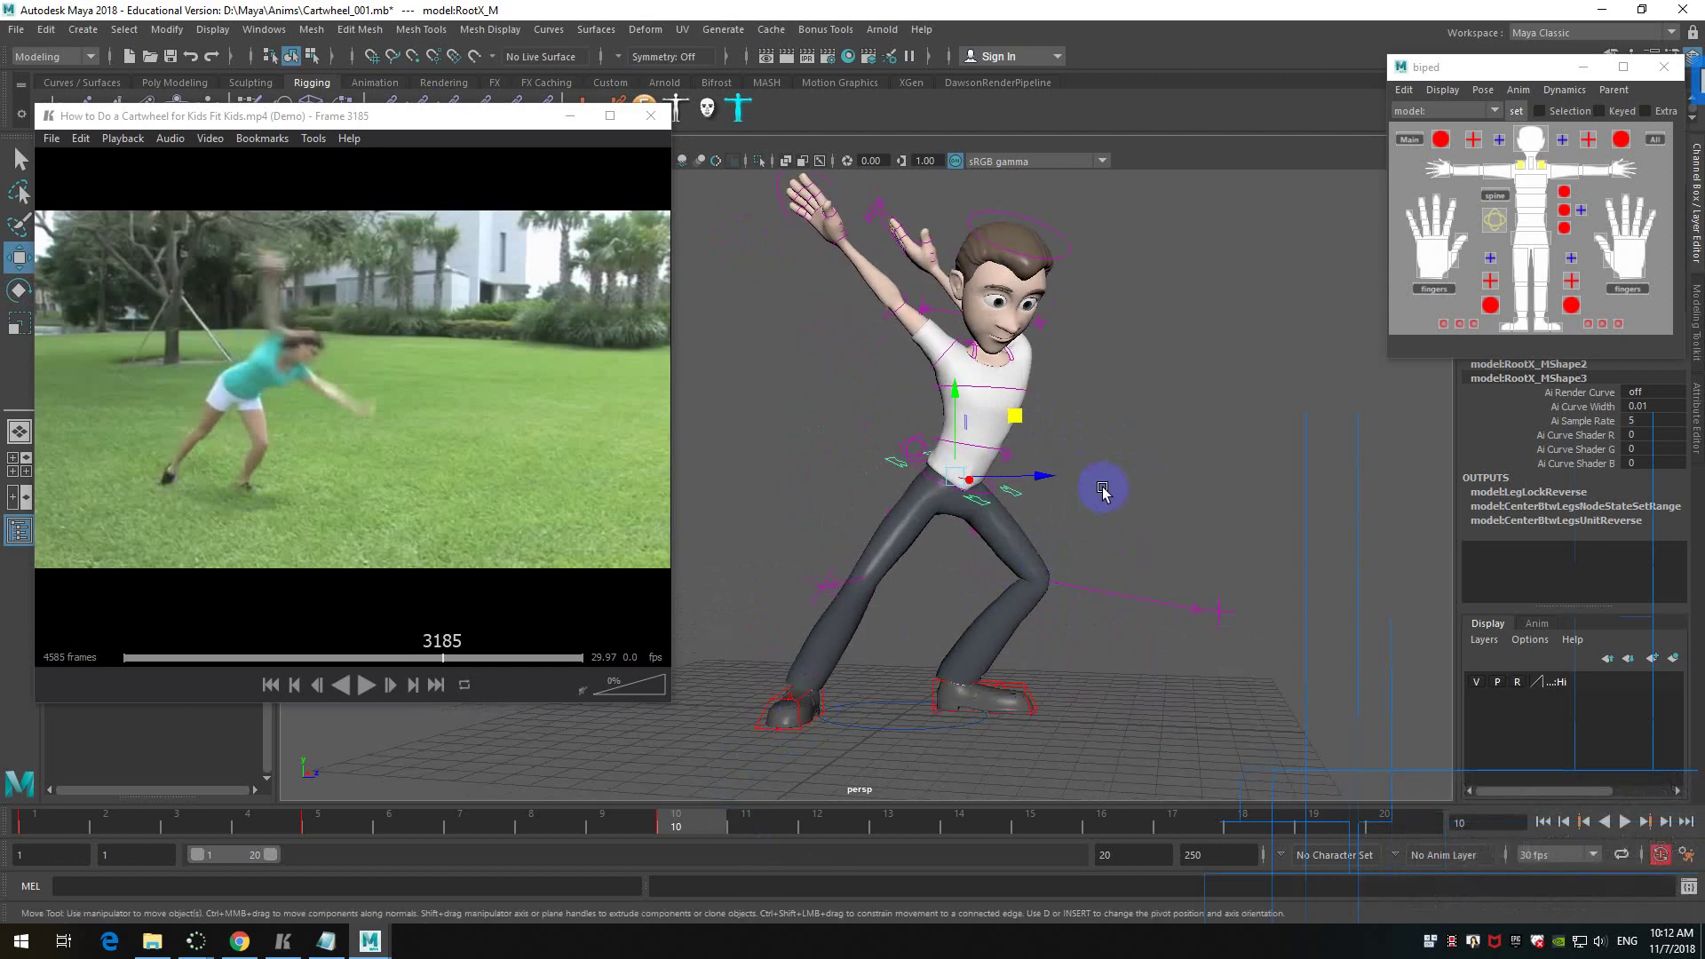
- Rotate the RootX_M control at frame 10 to turn and lean the hips like the reference
{"action": "key", "text": "e"}
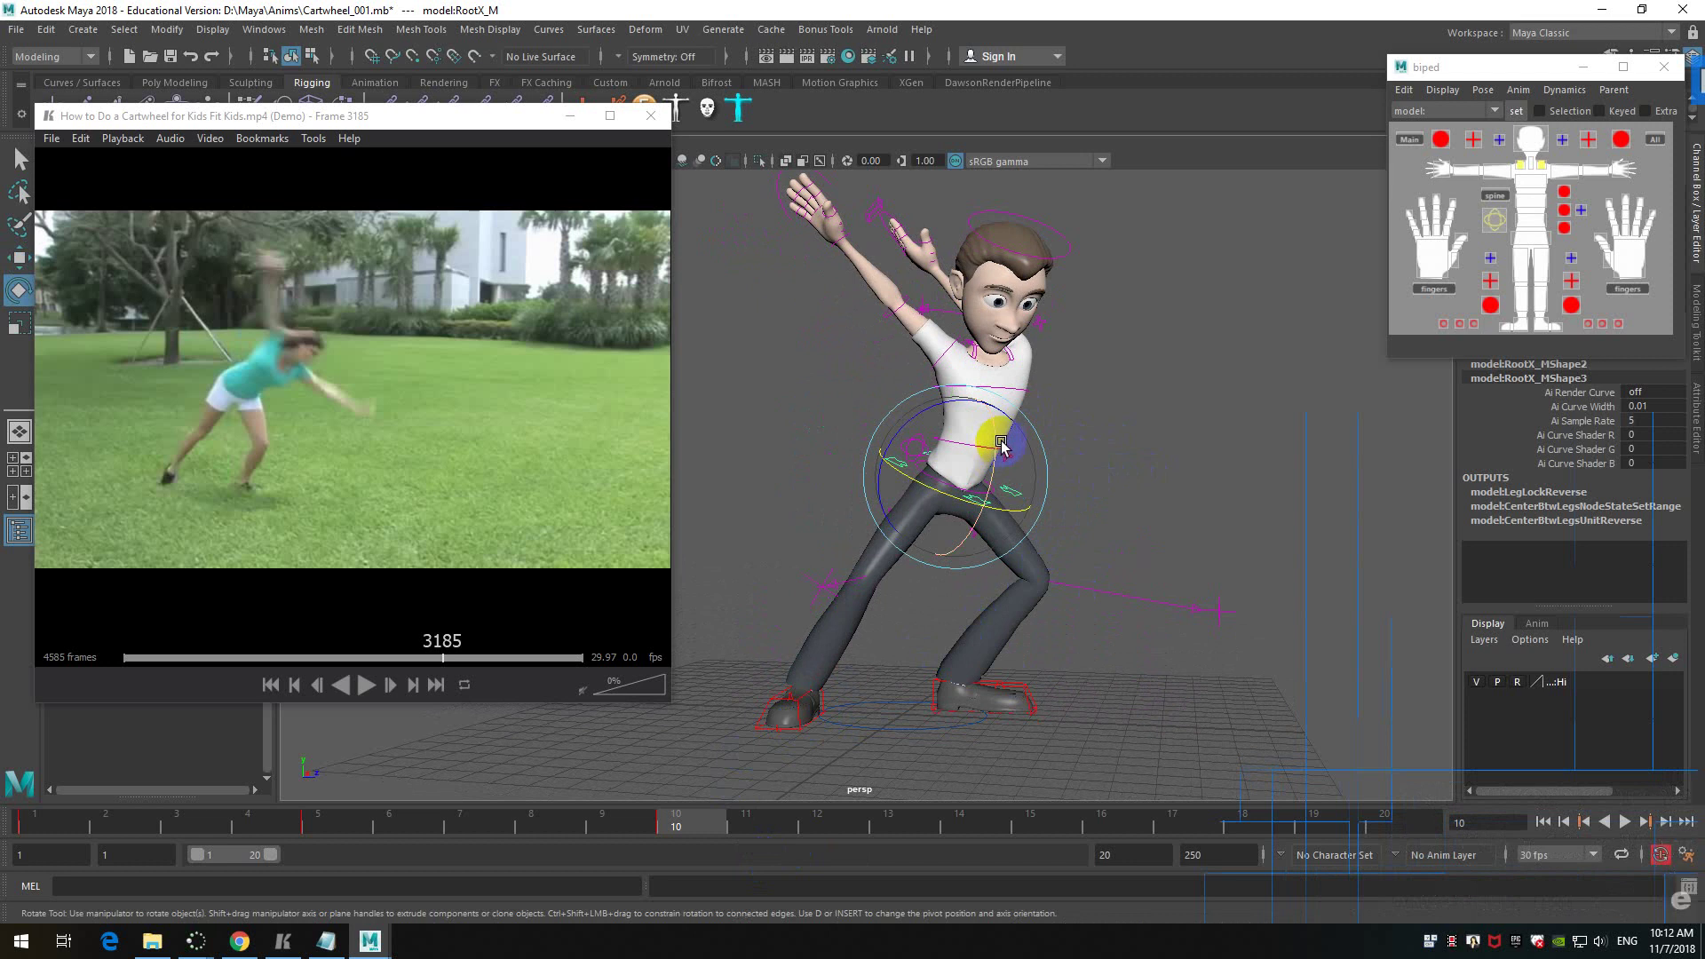
{"action": "left_click_drag", "start_coordinate": [997, 441], "coordinate": [936, 405]}
{"action": "mouse_move", "coordinate": [1211, 495]}
{"action": "left_mouse_down", "text": "alt"}
{"action": "mouse_move", "coordinate": [1108, 499]}
{"action": "mouse_move", "coordinate": [1180, 498]}
{"action": "left_mouse_up", "text": "alt"}
{"action": "middle_click_drag", "start_coordinate": [1180, 498], "coordinate": [1119, 506], "text": "alt"}
{"action": "left_click_drag", "start_coordinate": [1119, 507], "coordinate": [1141, 499], "text": "alt"}
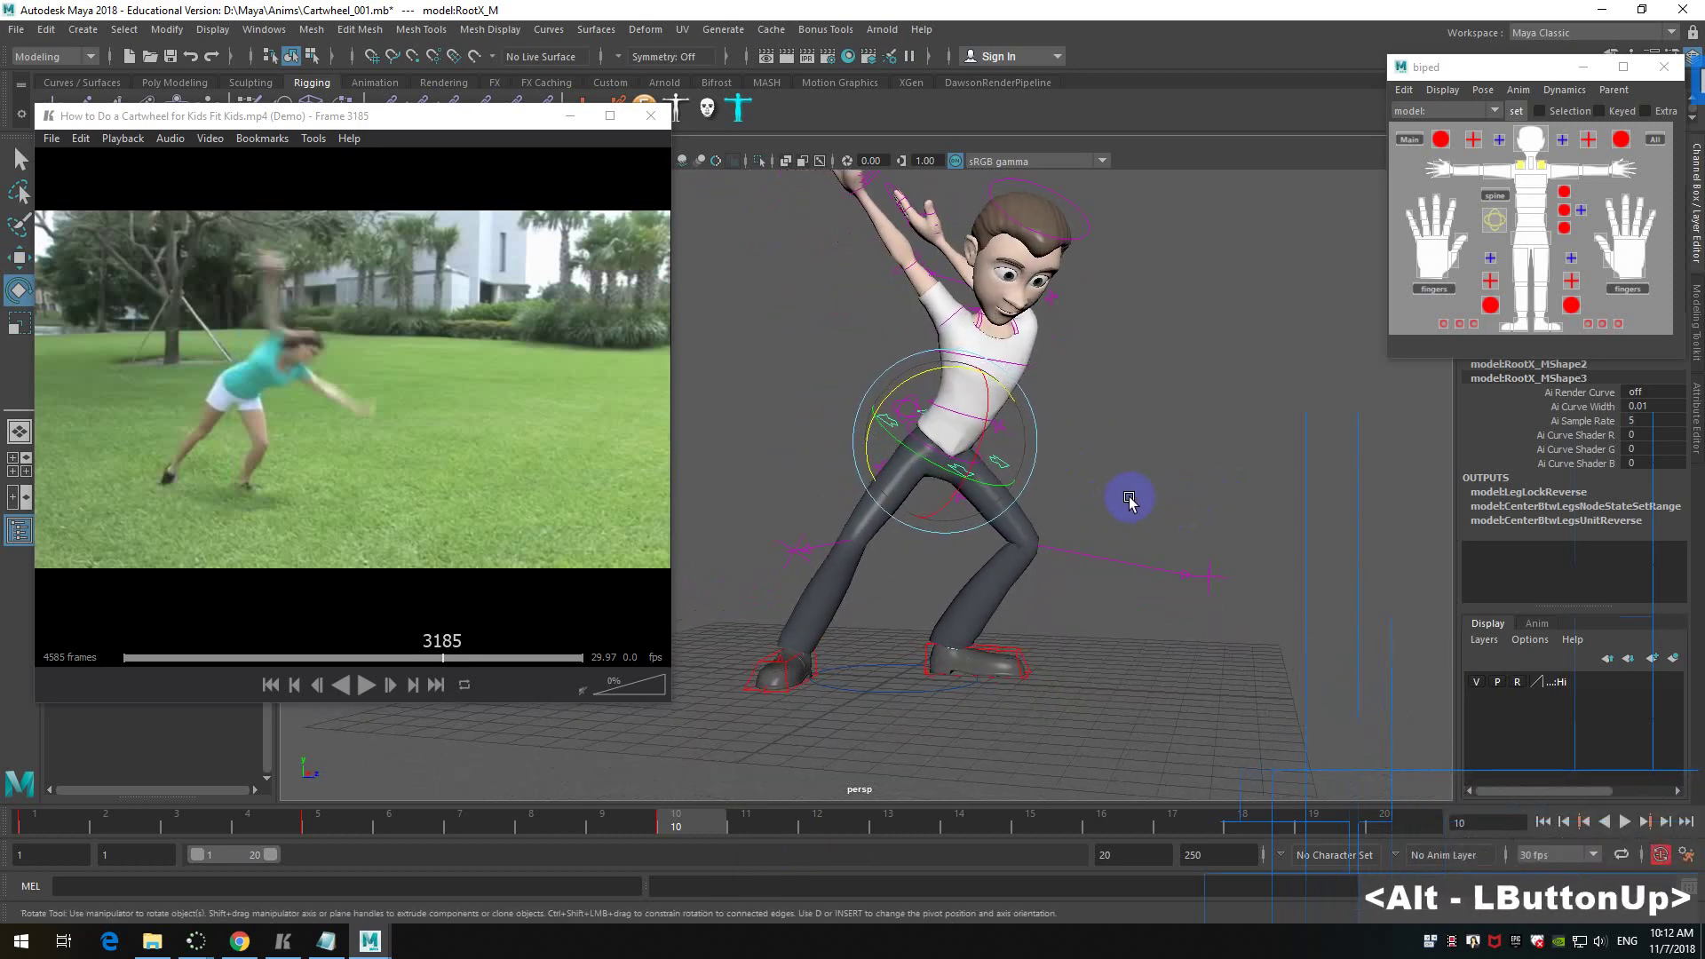
- Select the right foot's IK control and reposition the rig picker and reference video windows to uncover its channel values
{"action": "left_click", "coordinate": [810, 668]}
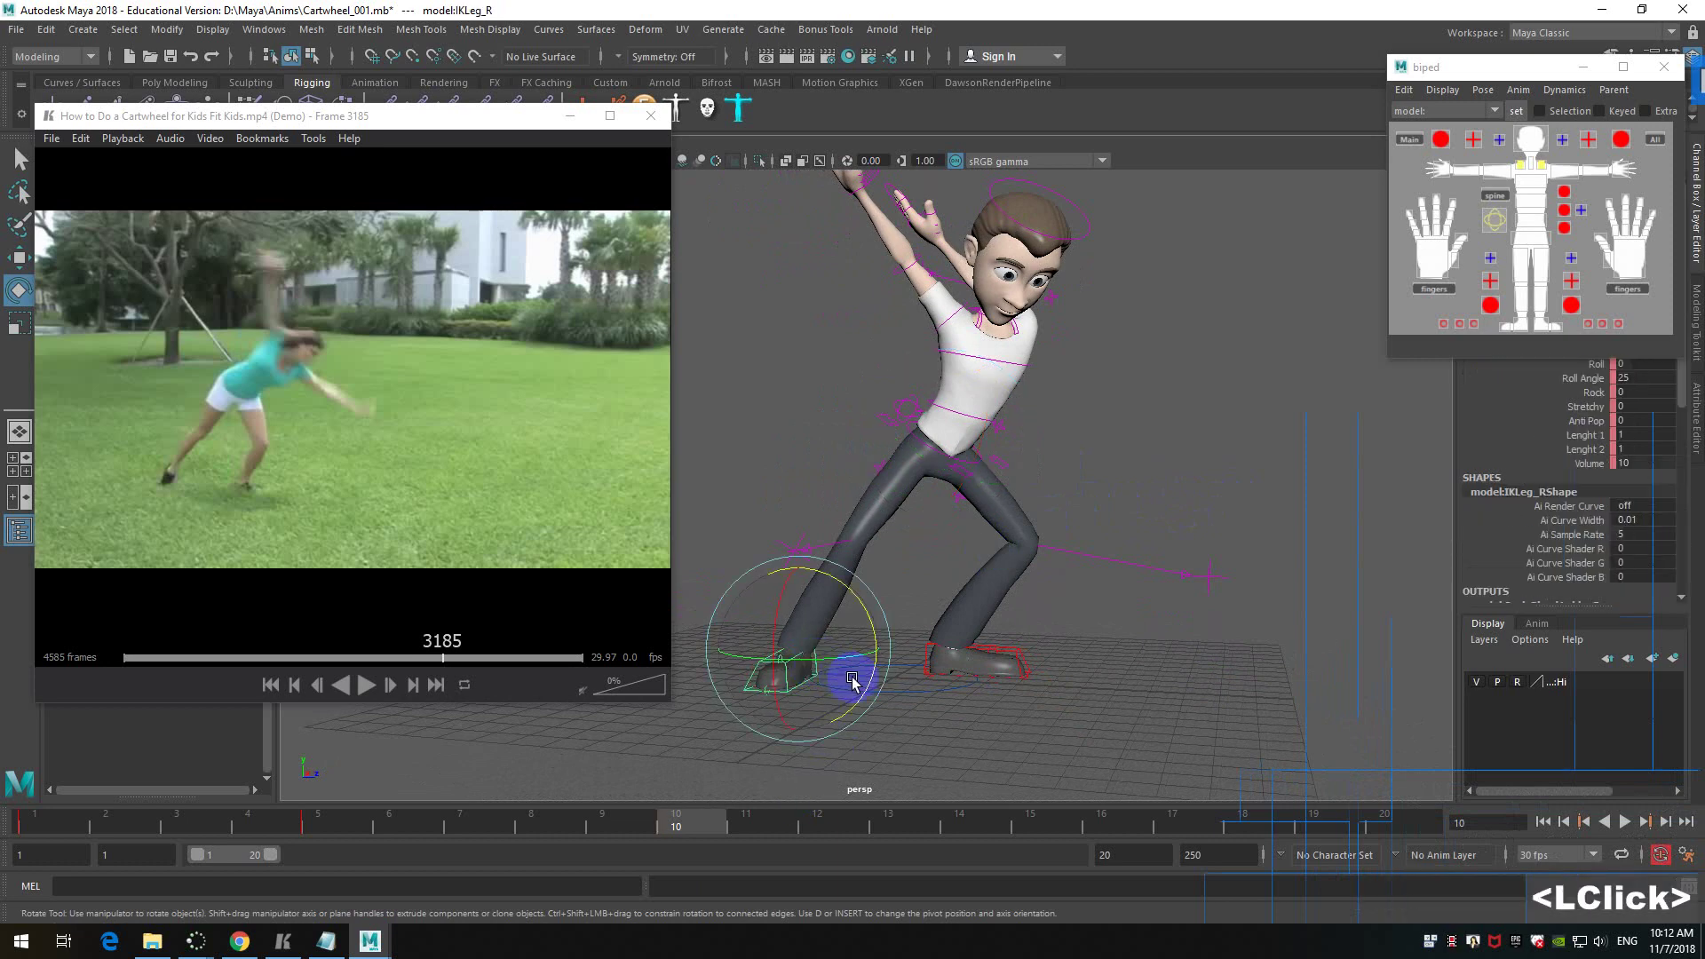
{"action": "scroll", "coordinate": [857, 684], "scroll_direction": "up", "scroll_amount": 2}
{"action": "middle_click_drag", "start_coordinate": [856, 685], "coordinate": [986, 598], "text": "alt"}
{"action": "left_click_drag", "start_coordinate": [986, 597], "coordinate": [1021, 655], "text": "alt"}
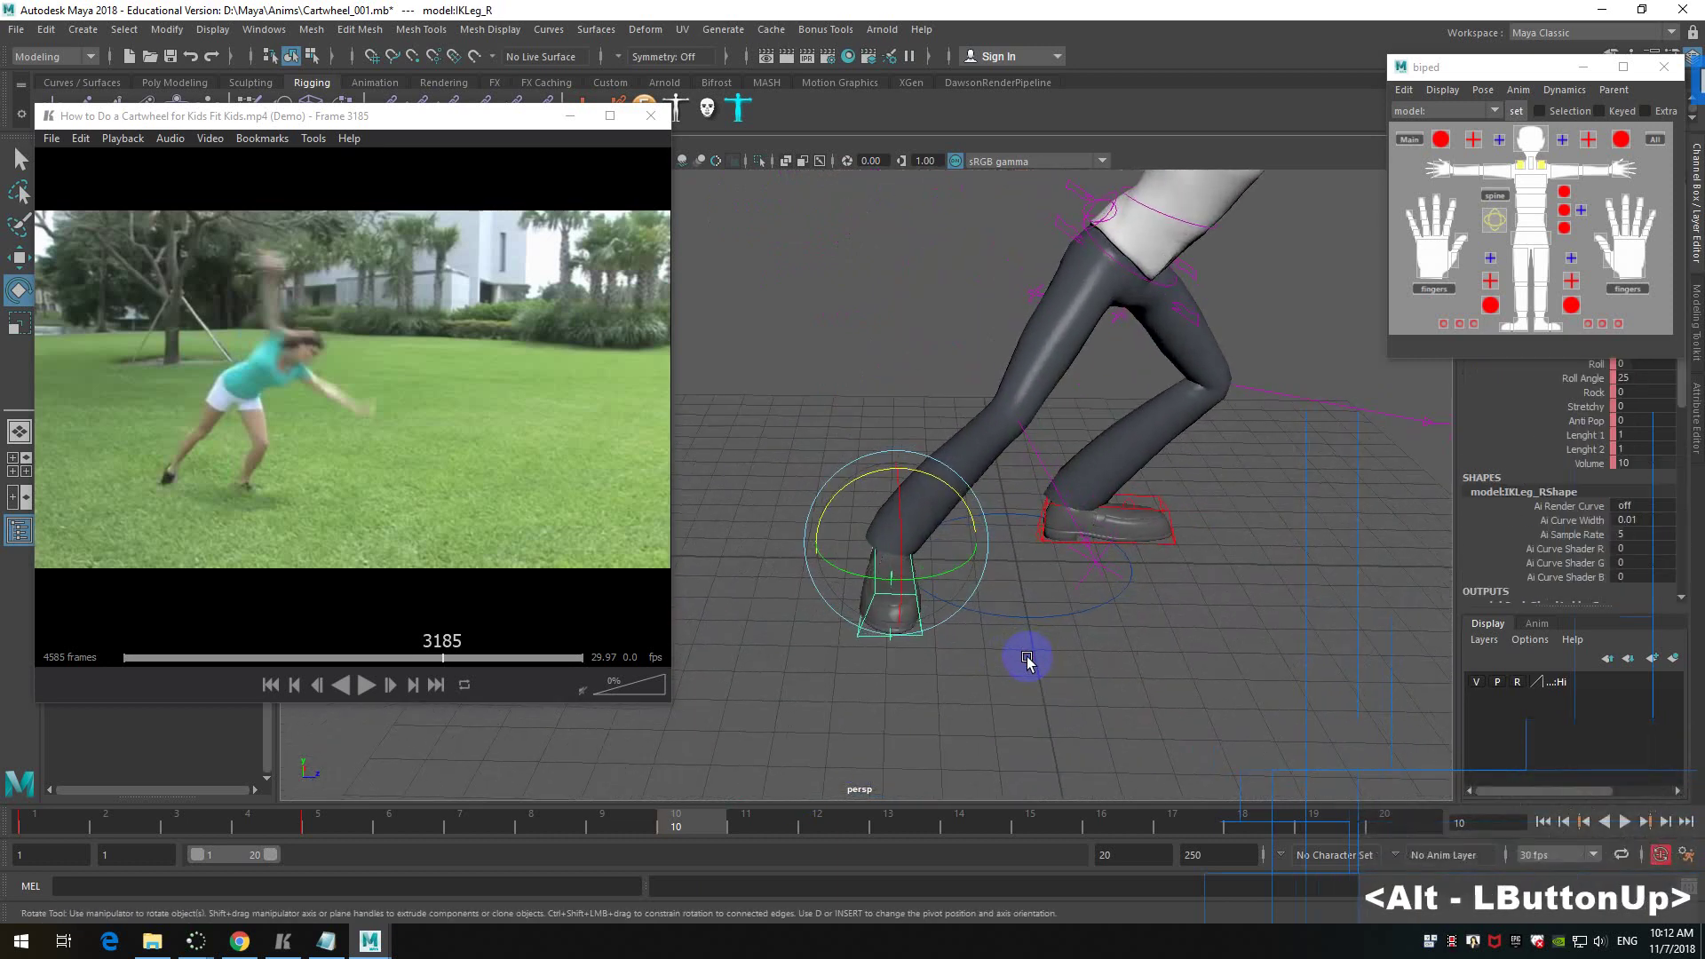
{"action": "scroll", "coordinate": [1010, 653], "scroll_direction": "up", "scroll_amount": 1, "text": "alt"}
{"action": "left_click_drag", "start_coordinate": [1521, 67], "coordinate": [189, 25]}
{"action": "left_click_drag", "start_coordinate": [344, 118], "coordinate": [322, 229]}
{"action": "middle_click_drag", "start_coordinate": [1191, 369], "coordinate": [1112, 384], "text": "alt"}
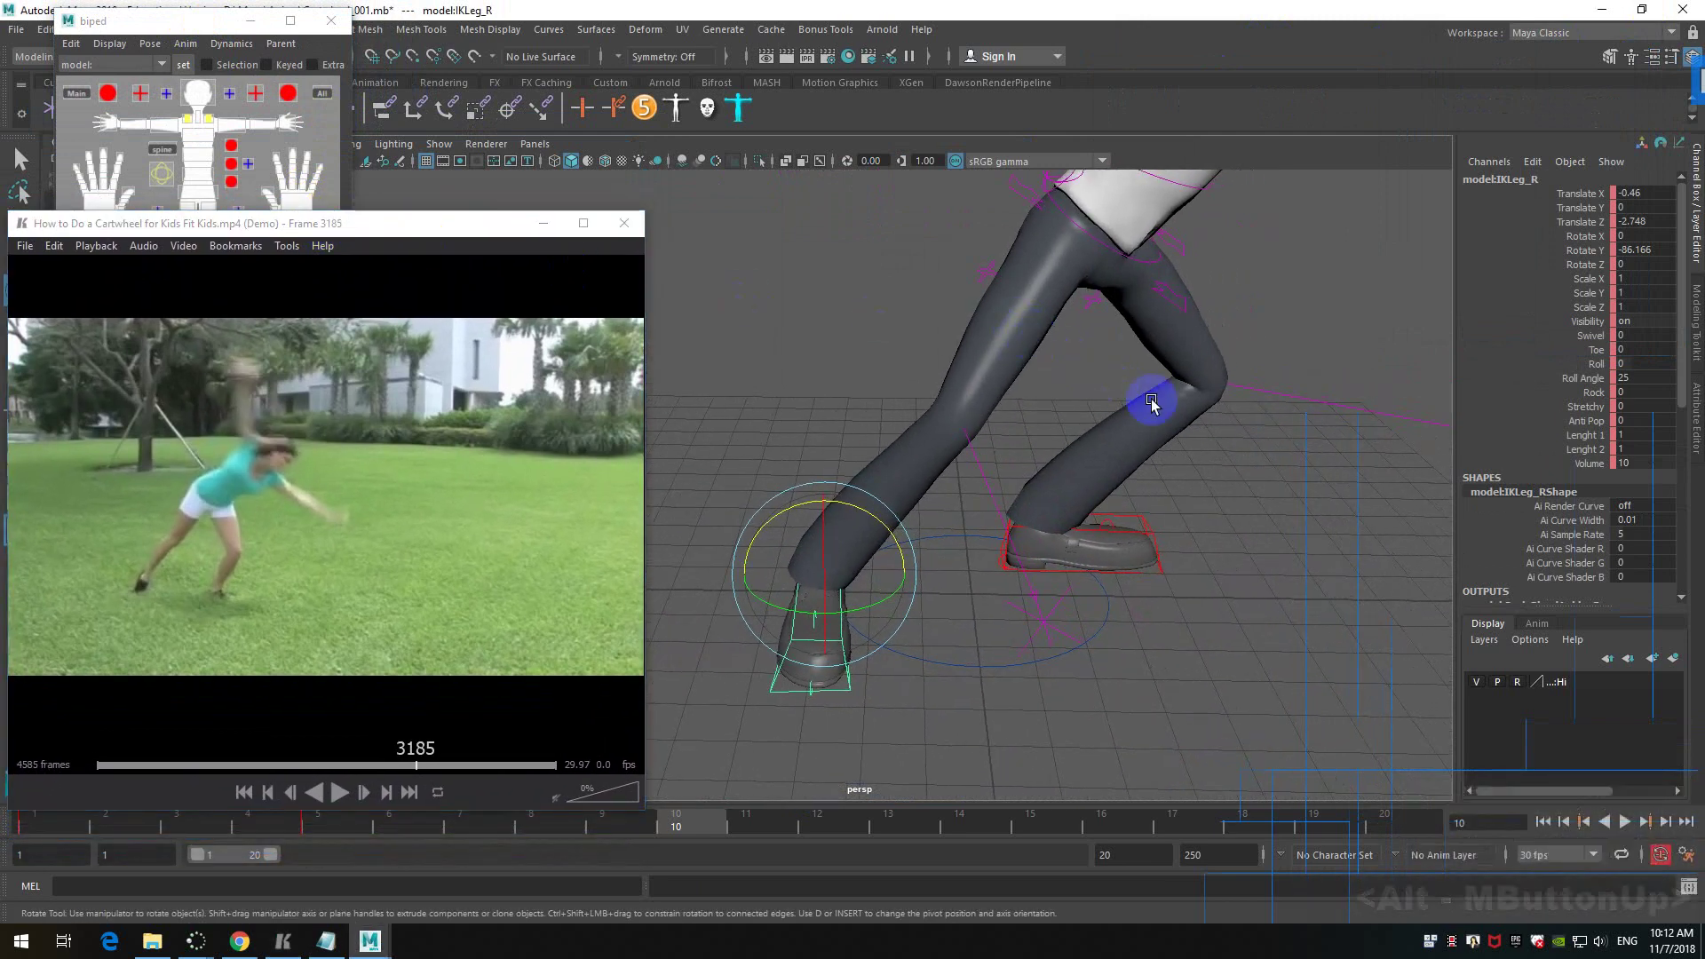
- Try adjusting the Toe attribute of the right foot's IK control
{"action": "left_click", "coordinate": [1590, 350]}
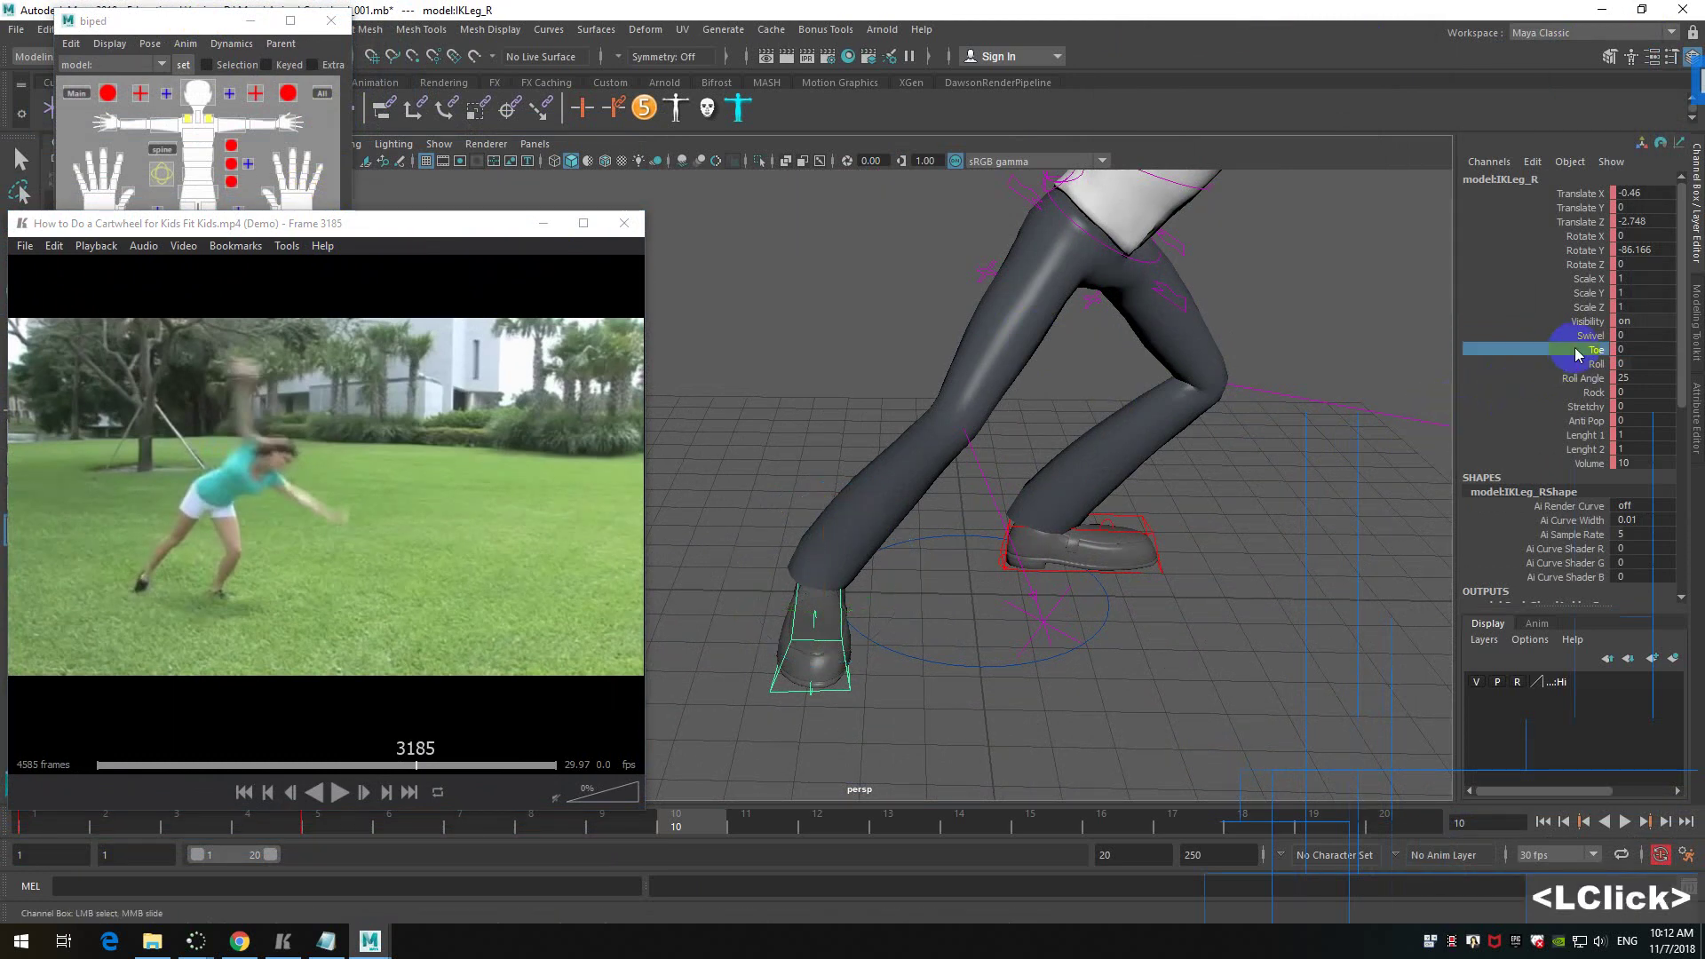
{"action": "middle_click_drag", "start_coordinate": [1178, 500], "coordinate": [1173, 502], "text": "ctrl"}
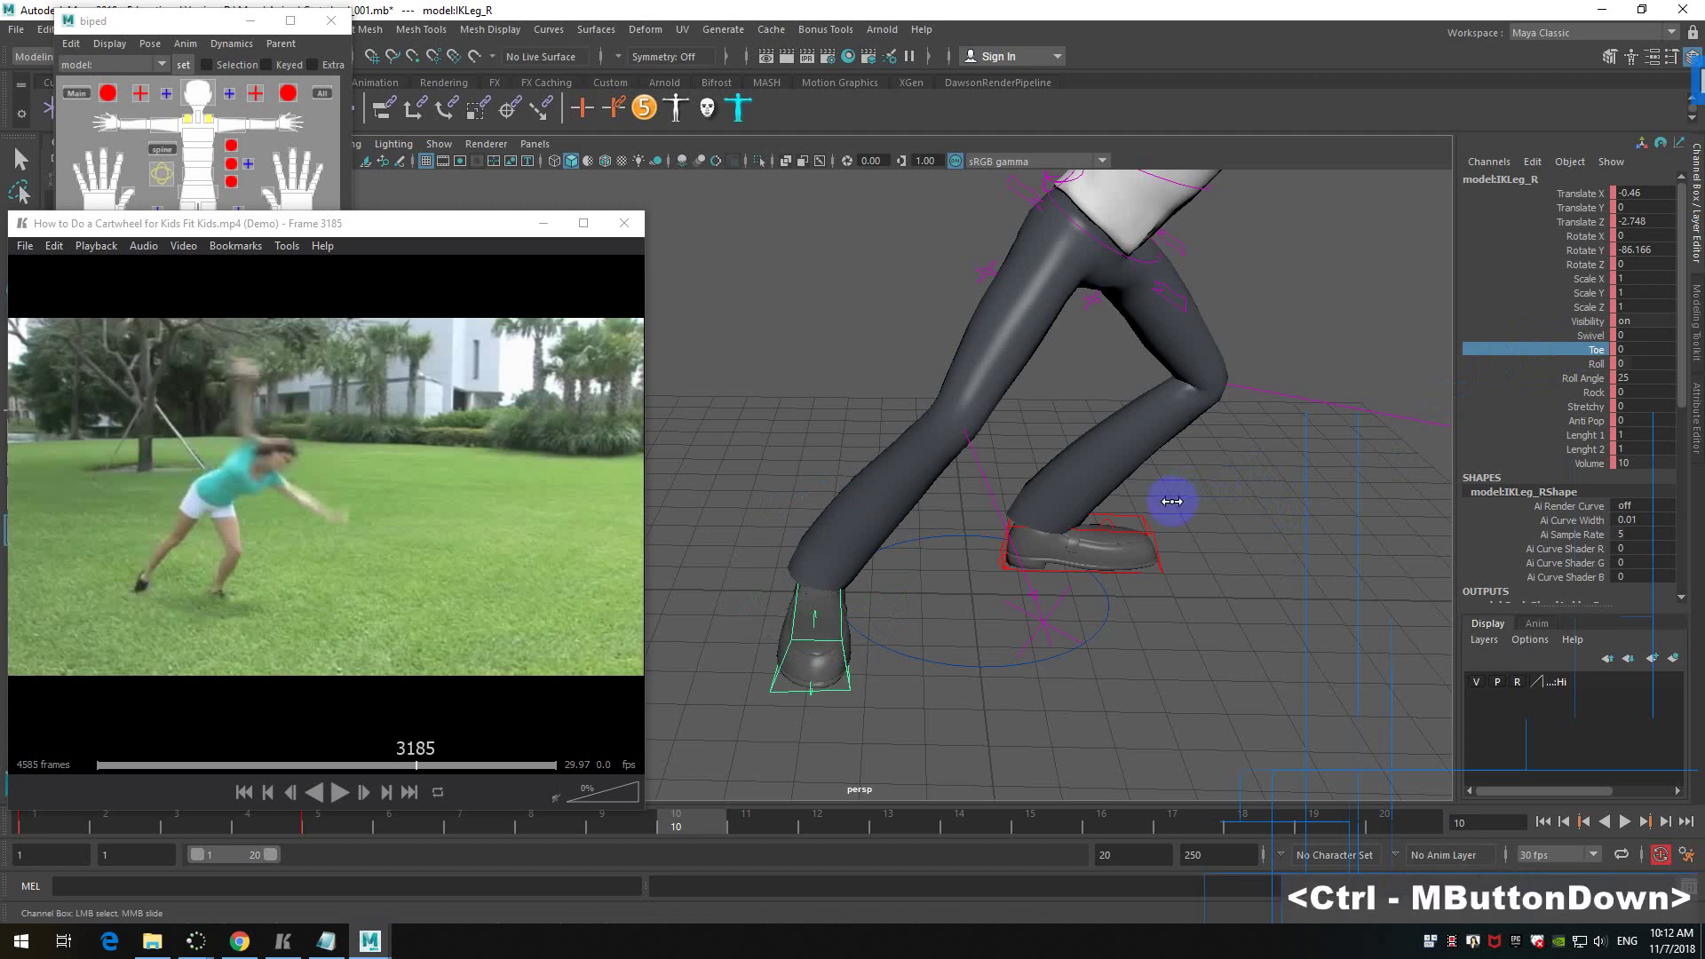
{"action": "middle_click_drag", "start_coordinate": [980, 525], "coordinate": [1299, 480], "text": "ctrl"}
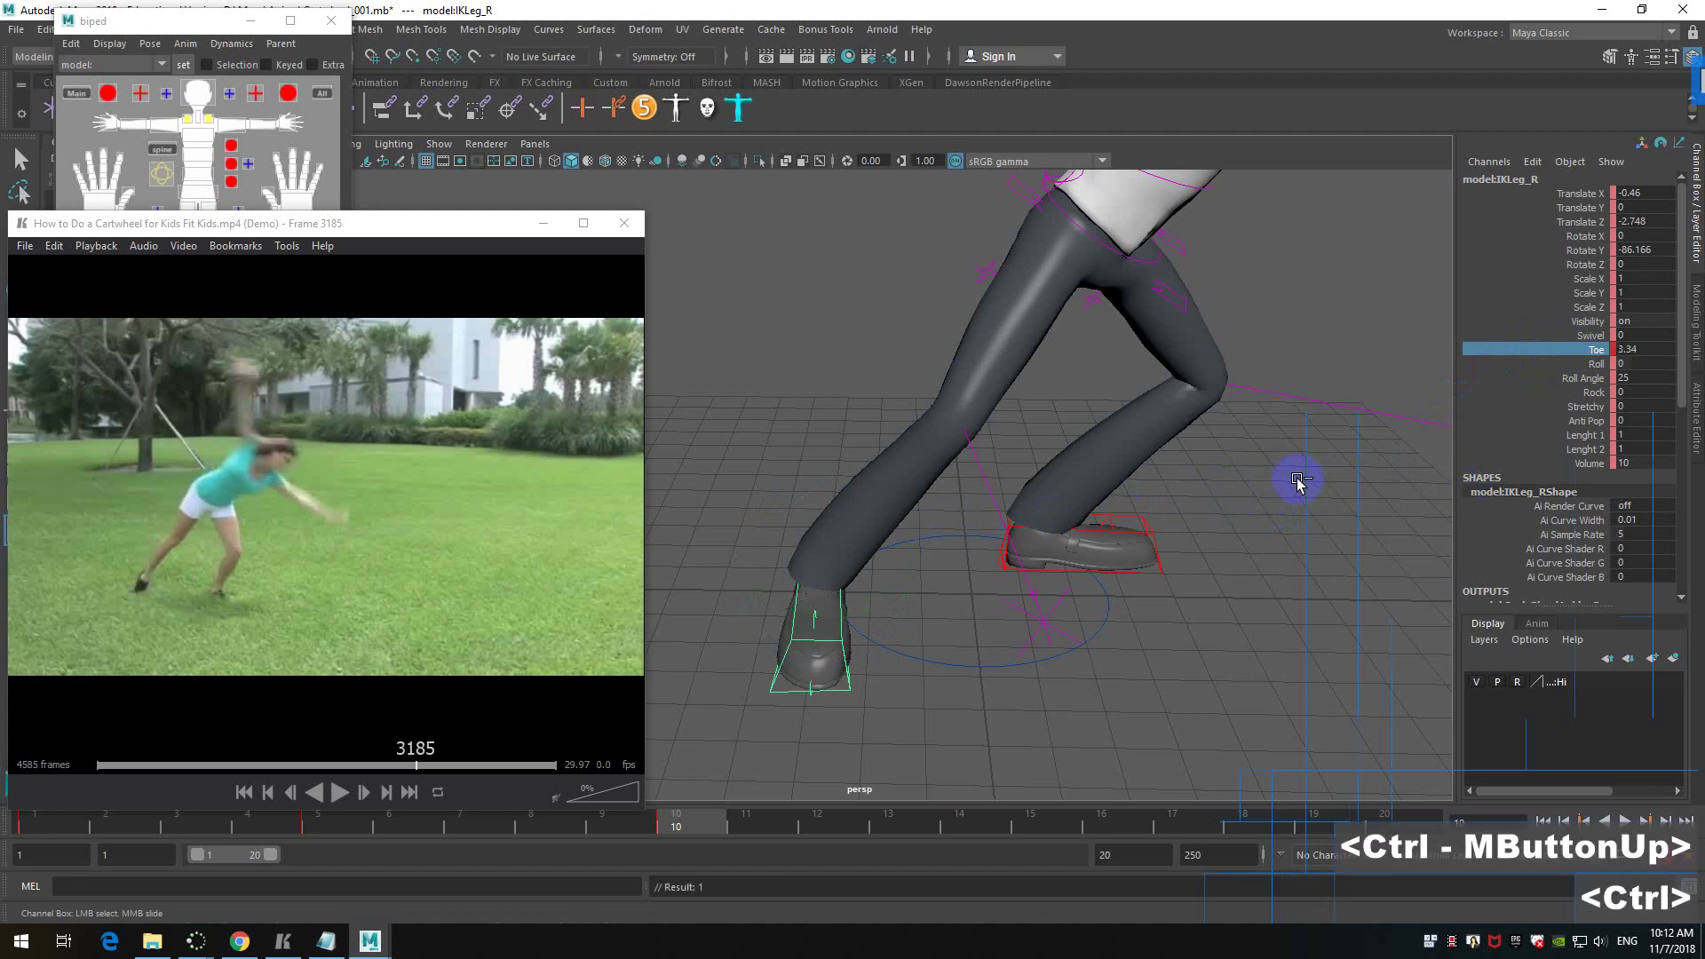
- Set the Roll attribute of the right foot's IK control to 9.02 at frame 10 to lift the heel
{"action": "left_click", "coordinate": [1596, 364]}
{"action": "middle_click_drag", "start_coordinate": [1115, 499], "coordinate": [1125, 499], "text": "ctrl"}
{"action": "middle_click_drag", "start_coordinate": [1334, 492], "coordinate": [1123, 495], "text": "ctrl"}
{"action": "left_click_drag", "start_coordinate": [1123, 495], "coordinate": [1057, 457], "text": "alt"}
- Try a different Roll Angle on the right foot's IK control and undo the change
{"action": "left_click", "coordinate": [1589, 379]}
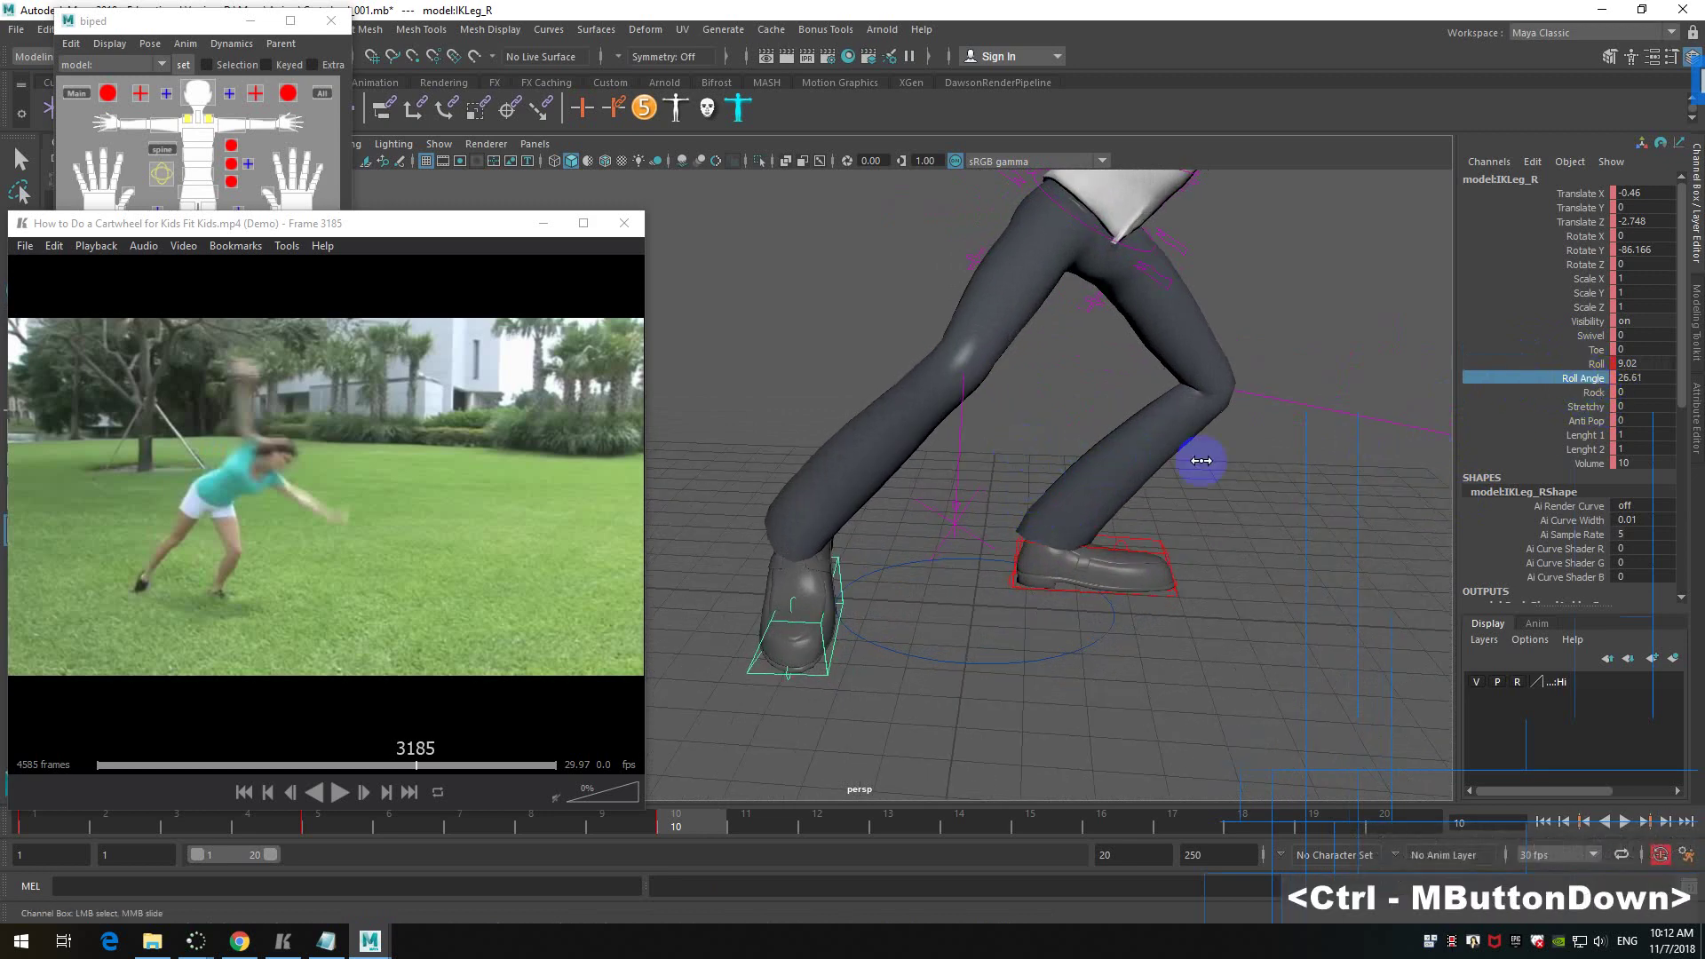
{"action": "middle_click_drag", "start_coordinate": [1093, 461], "coordinate": [883, 464], "text": "ctrl"}
{"action": "key", "text": "ctrl+z"}
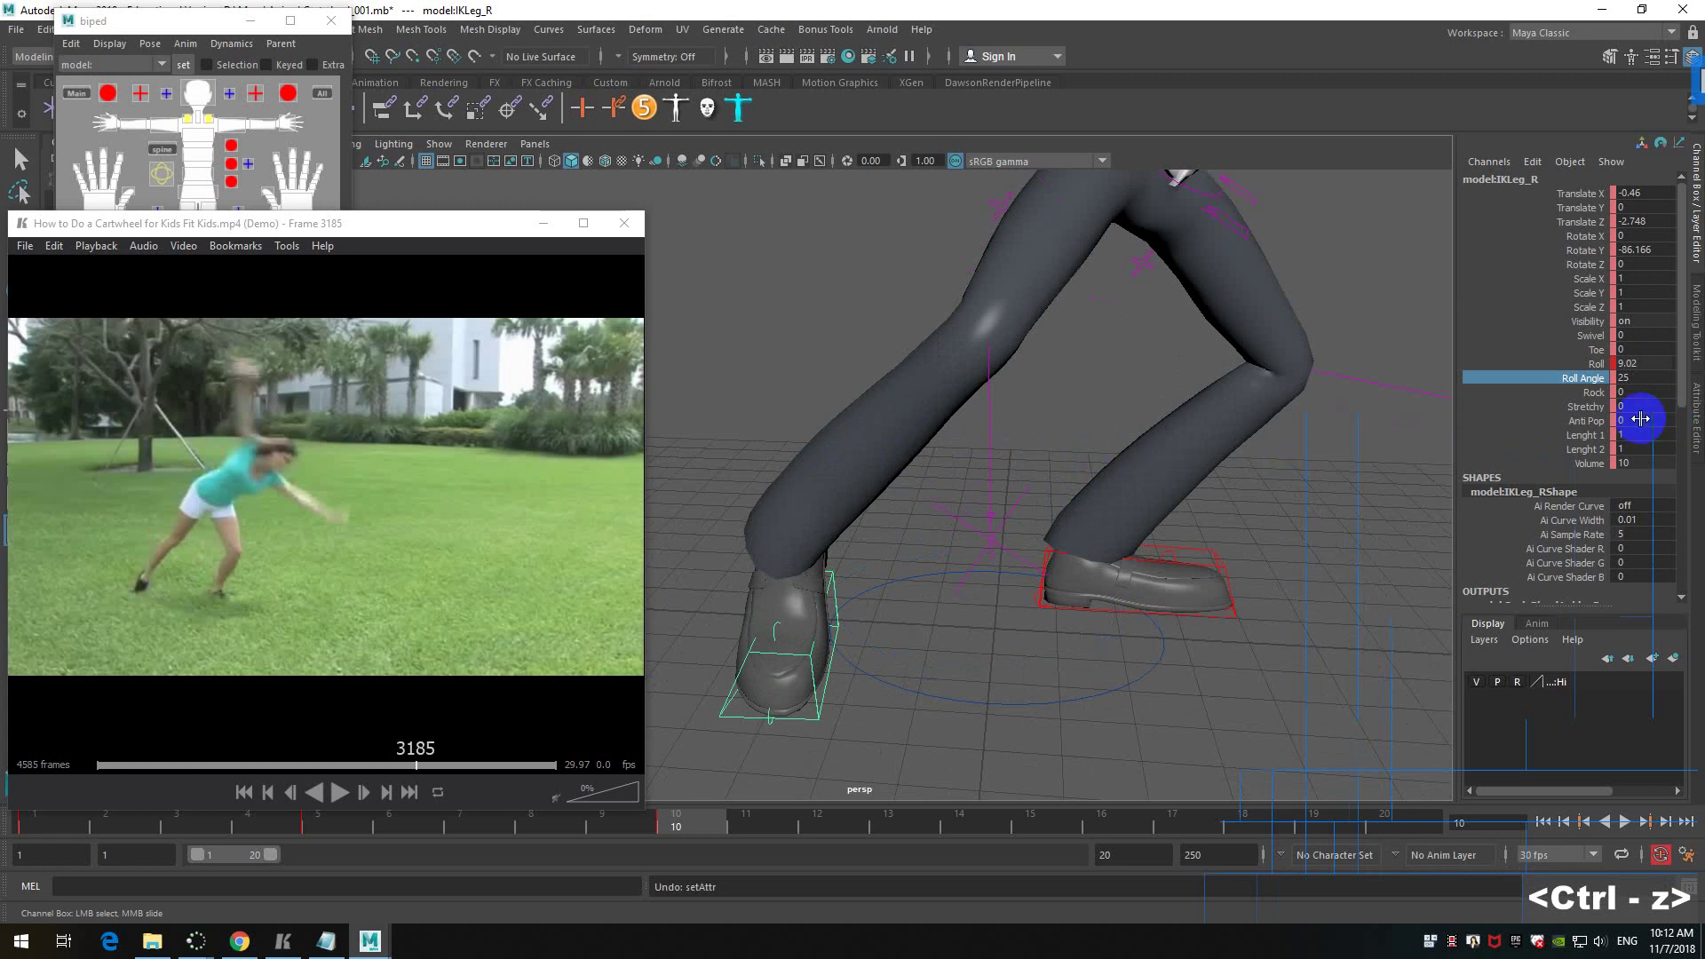
- Set the Rock attribute of the right foot's IK control to about -19.61 to tilt the foot onto its edge
{"action": "left_click", "coordinate": [1596, 392]}
{"action": "middle_click_drag", "start_coordinate": [1224, 462], "coordinate": [765, 415], "text": "ctrl"}
{"action": "middle_click_drag", "start_coordinate": [1095, 413], "coordinate": [696, 423], "text": "ctrl"}
{"action": "middle_click_drag", "start_coordinate": [1182, 417], "coordinate": [963, 412], "text": "ctrl"}
{"action": "scroll", "coordinate": [963, 411], "scroll_direction": "down", "scroll_amount": 3}
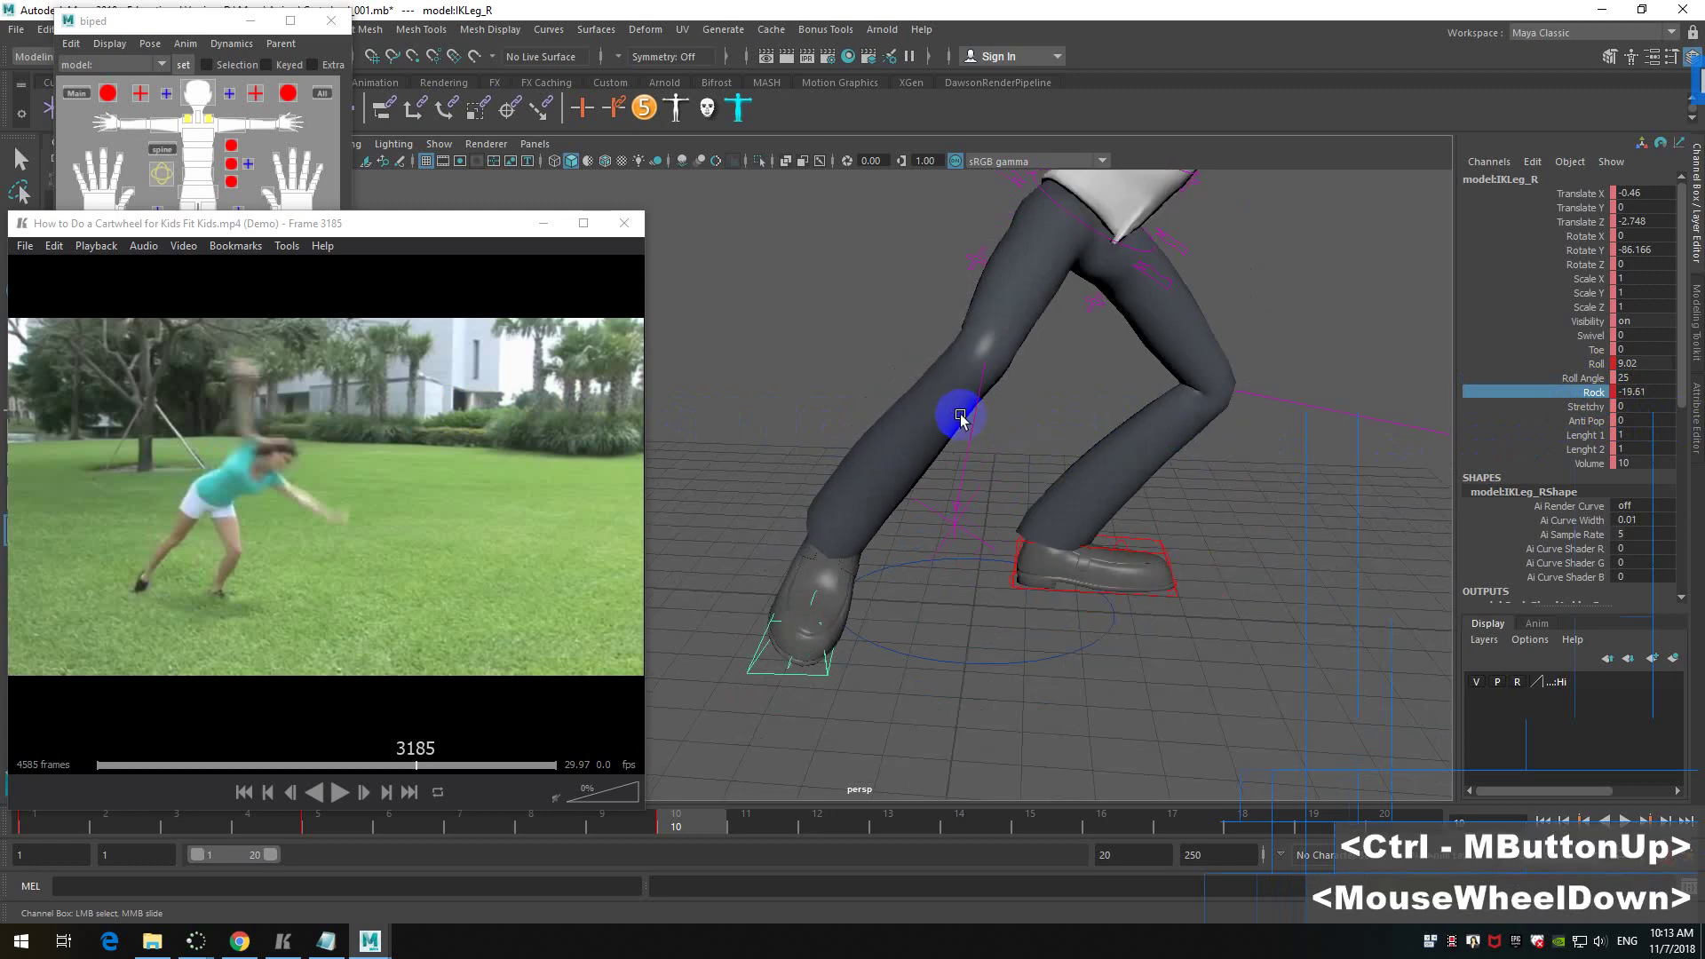
{"action": "left_click_drag", "start_coordinate": [1154, 502], "coordinate": [1191, 499], "text": "alt"}
{"action": "scroll", "coordinate": [1027, 498], "scroll_direction": "down", "scroll_amount": 3, "text": "alt"}
{"action": "middle_click_drag", "start_coordinate": [1027, 498], "coordinate": [1090, 548], "text": "alt"}
{"action": "left_click_drag", "start_coordinate": [1090, 548], "coordinate": [1056, 541], "text": "alt"}
- At frame 11, move the right knee's pole vector control PoleLeg_R to redirect the rear knee
{"action": "left_click_drag", "start_coordinate": [698, 832], "coordinate": [537, 853]}
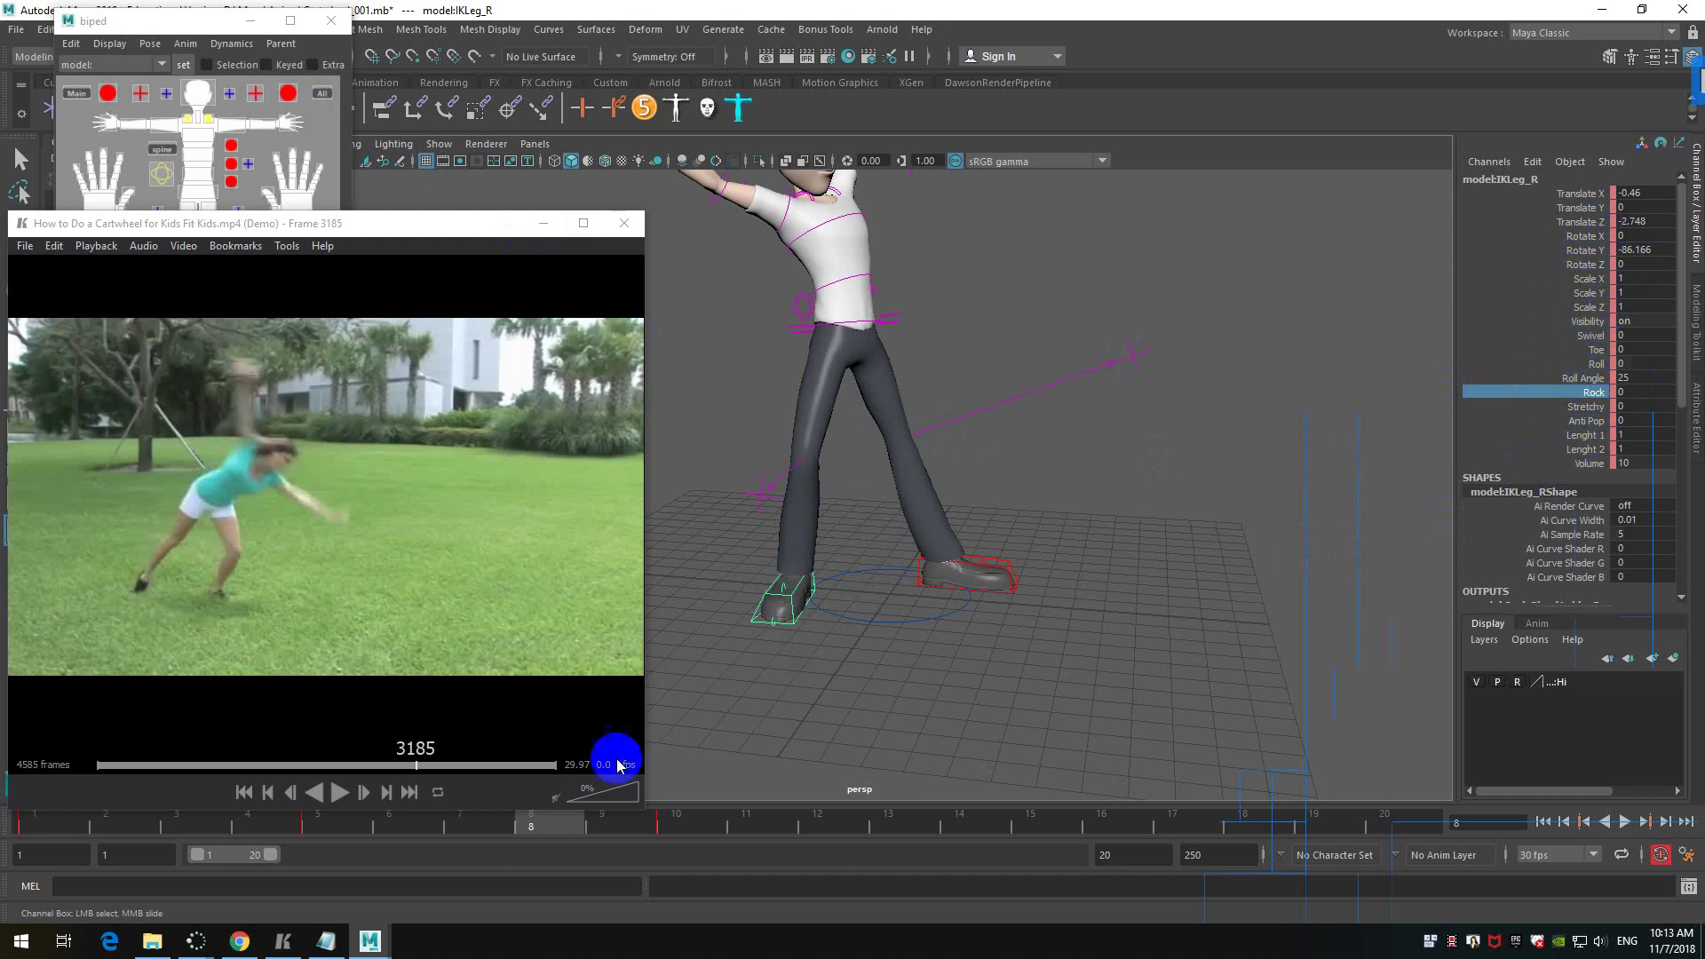
{"action": "left_click_drag", "start_coordinate": [553, 828], "coordinate": [746, 826]}
{"action": "middle_click_drag", "start_coordinate": [1016, 388], "coordinate": [1063, 393], "text": "alt"}
{"action": "left_click_drag", "start_coordinate": [1063, 393], "coordinate": [700, 604], "text": "alt"}
{"action": "scroll", "coordinate": [1039, 427], "scroll_direction": "down", "scroll_amount": 1, "text": "alt"}
{"action": "scroll", "coordinate": [1044, 431], "scroll_direction": "up", "scroll_amount": 1, "text": "alt"}
{"action": "left_click", "coordinate": [768, 593]}
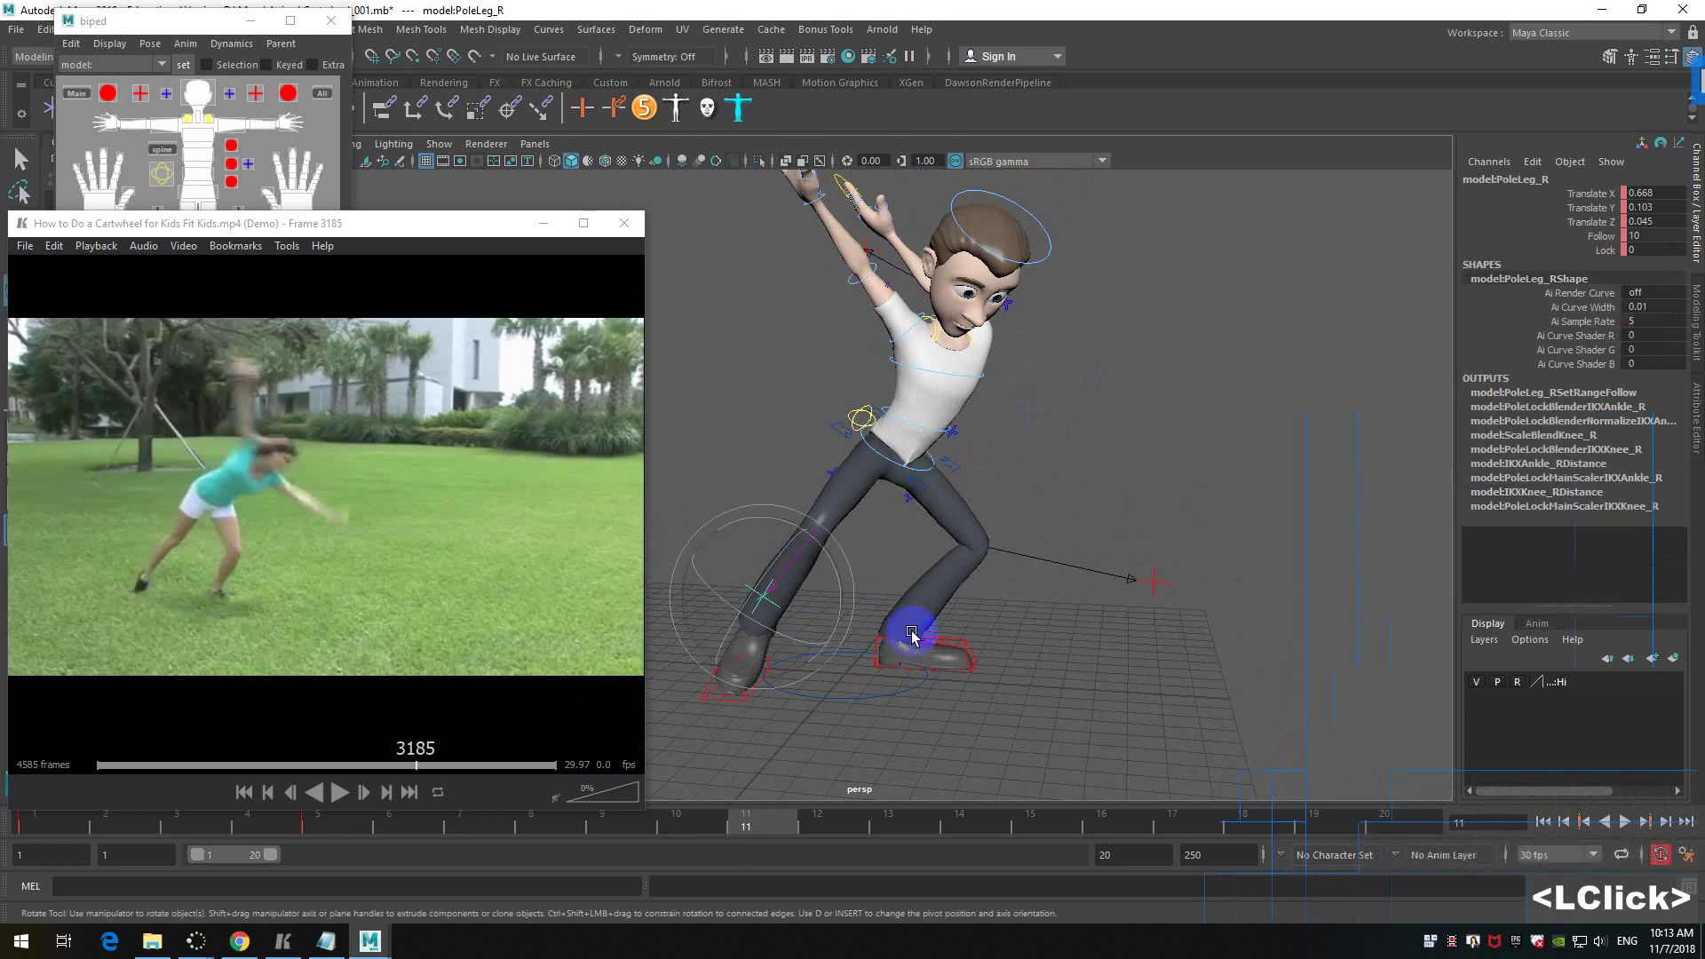
{"action": "left_click_drag", "start_coordinate": [846, 611], "coordinate": [864, 604]}
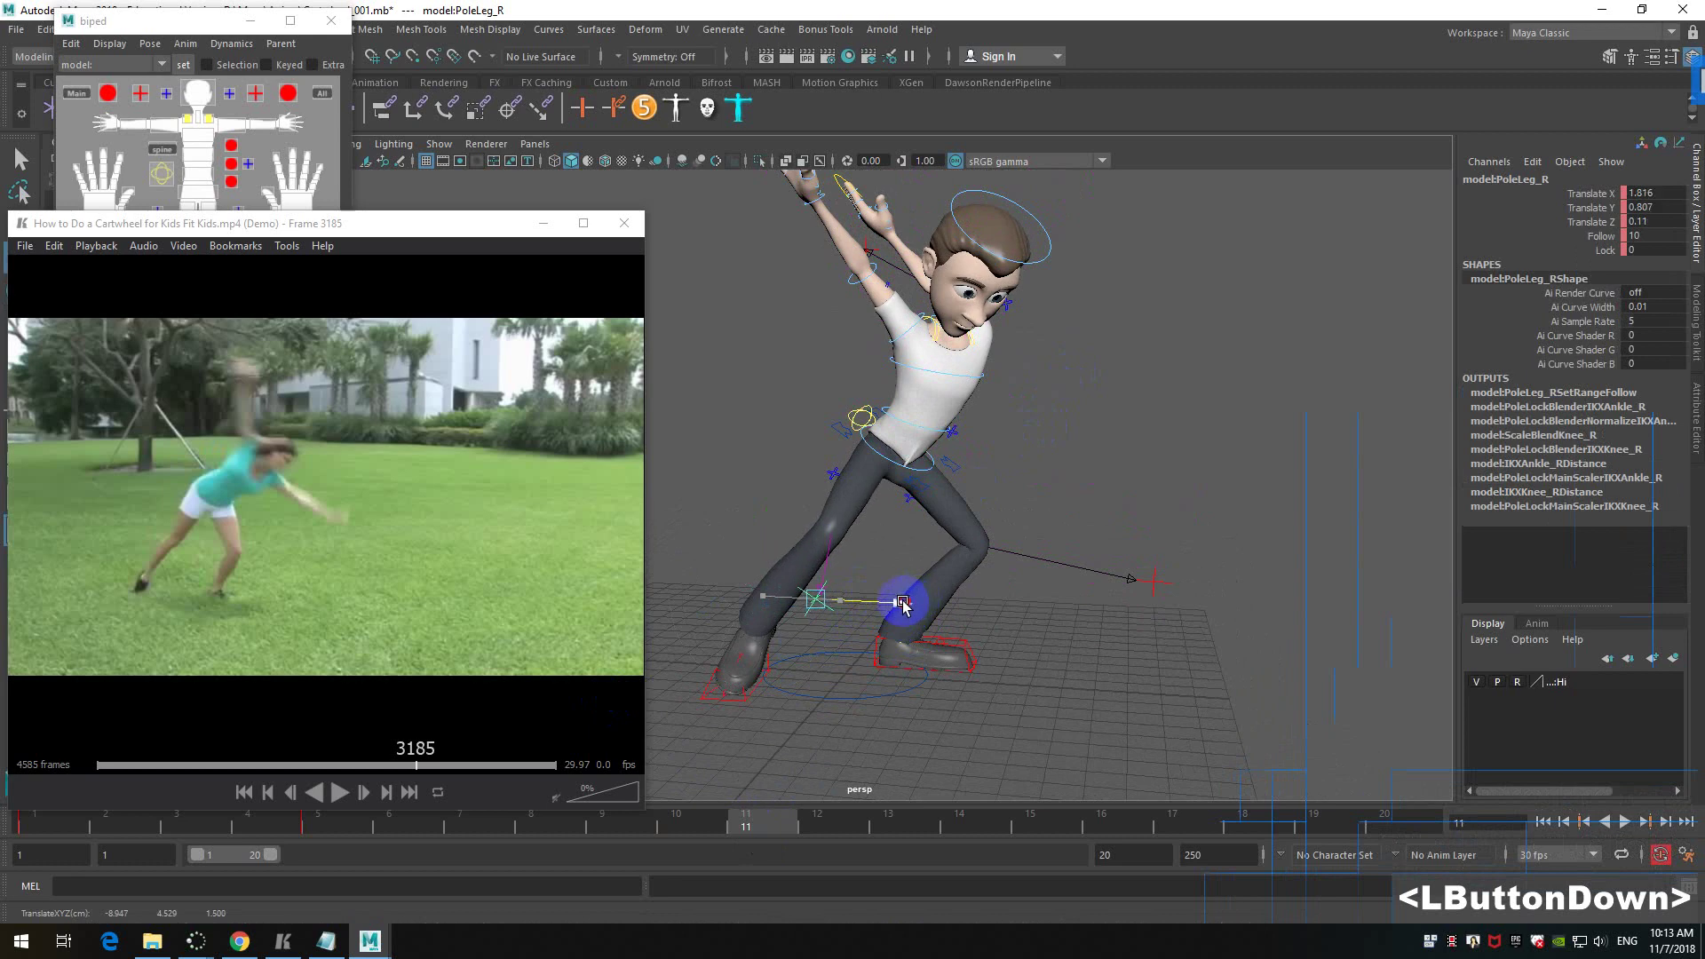
{"action": "left_click_drag", "start_coordinate": [879, 609], "coordinate": [881, 609]}
{"action": "left_click_drag", "start_coordinate": [1109, 588], "coordinate": [942, 569], "text": "alt"}
- Move the RootX_M control to Translate X 0.376 and Translate Y -1.369 at frame 11, rechecking the right knee's pole vector
{"action": "left_click", "coordinate": [864, 414]}
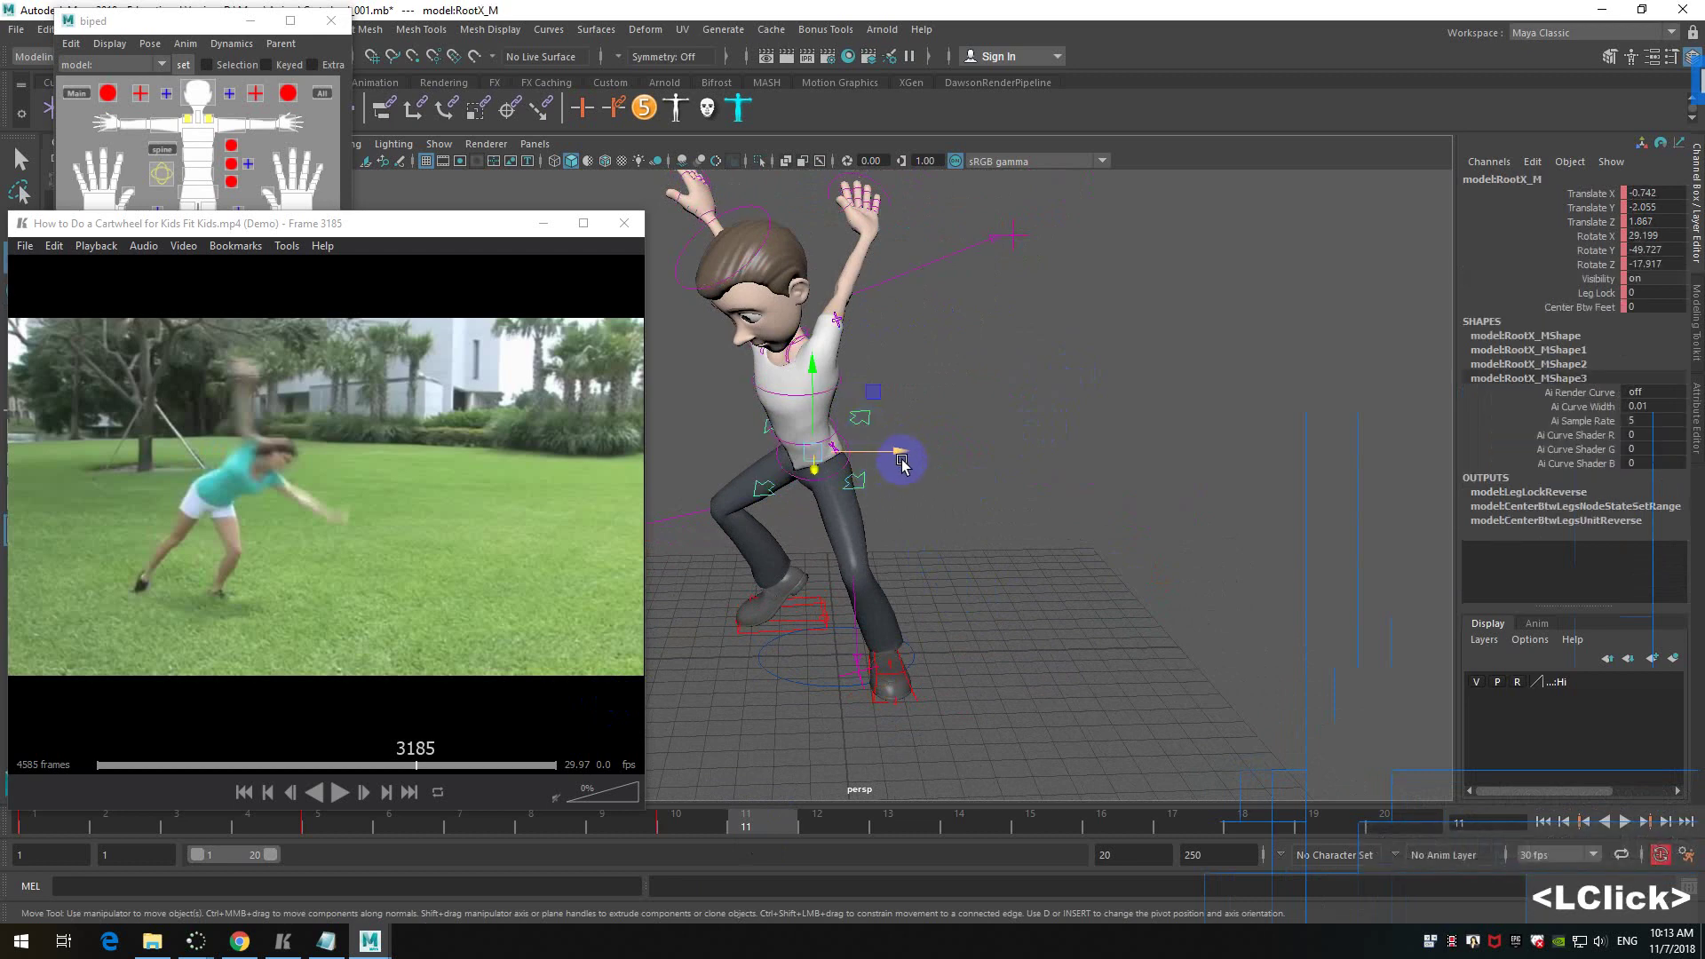
{"action": "left_click_drag", "start_coordinate": [907, 455], "coordinate": [1128, 540]}
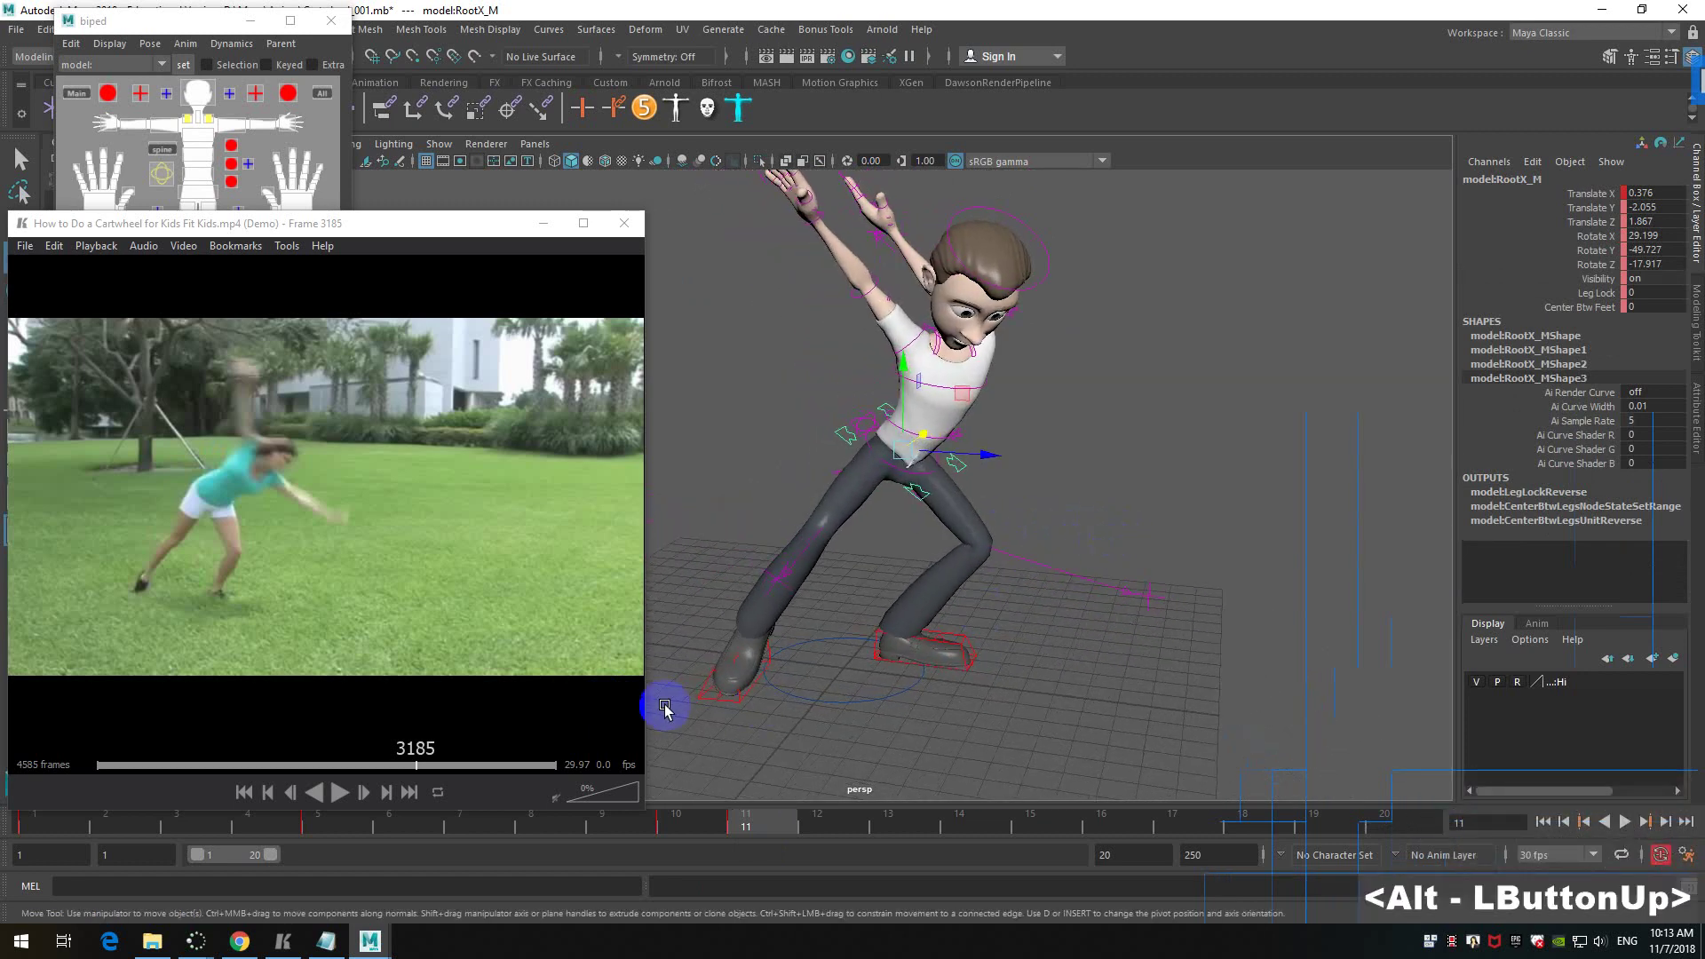
{"action": "left_click", "coordinate": [774, 583]}
{"action": "left_click_drag", "start_coordinate": [830, 595], "coordinate": [913, 341]}
{"action": "left_click", "coordinate": [1028, 476]}
{"action": "mouse_move", "coordinate": [1021, 412]}
{"action": "left_mouse_down", "text": "alt"}
{"action": "mouse_move", "coordinate": [1188, 430]}
{"action": "mouse_move", "coordinate": [843, 415]}
{"action": "mouse_move", "coordinate": [1055, 426]}
{"action": "mouse_move", "coordinate": [1006, 429]}
{"action": "left_mouse_up", "text": "alt"}
{"action": "scroll", "coordinate": [1012, 433], "scroll_direction": "up", "scroll_amount": 2, "text": "alt"}
{"action": "middle_click_drag", "start_coordinate": [1031, 438], "coordinate": [1057, 491], "text": "alt"}
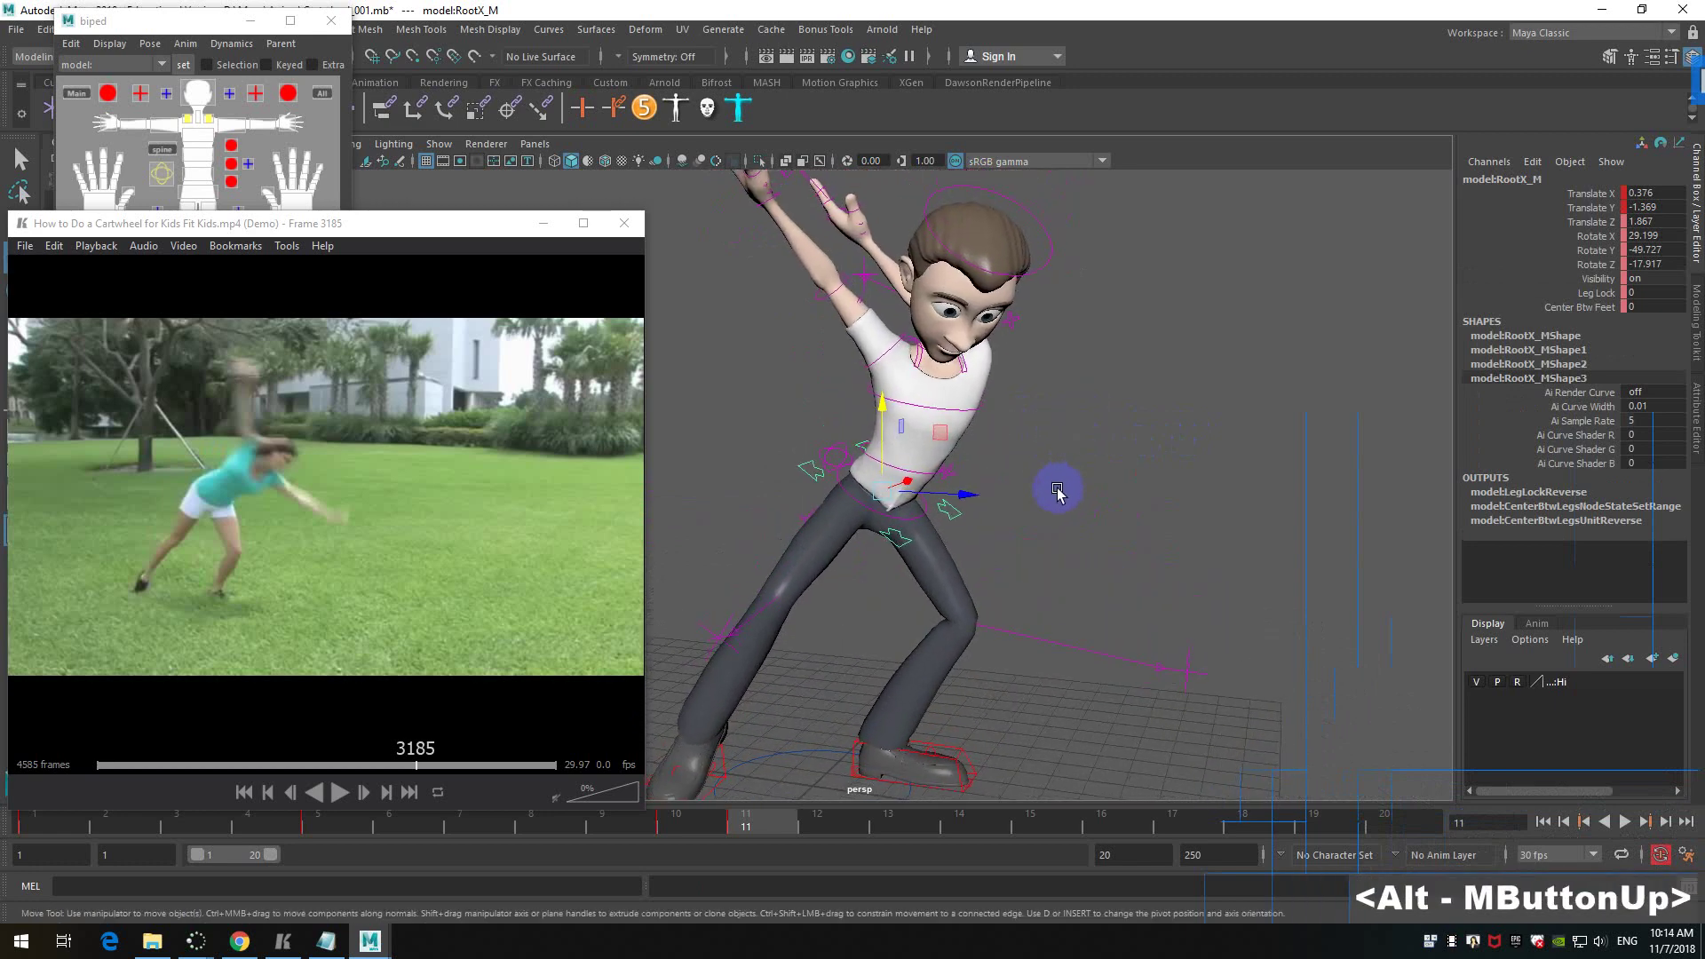
- Rotate the FKRoot_M control at frame 11 to adjust the bend at the base of the spine
{"action": "left_click", "coordinate": [933, 478]}
{"action": "left_click_drag", "start_coordinate": [1058, 504], "coordinate": [910, 502], "text": "alt"}
{"action": "left_click", "coordinate": [997, 522]}
{"action": "left_click_drag", "start_coordinate": [1026, 515], "coordinate": [983, 525], "text": "alt"}
{"action": "key", "text": "w"}
{"action": "key", "text": "e"}
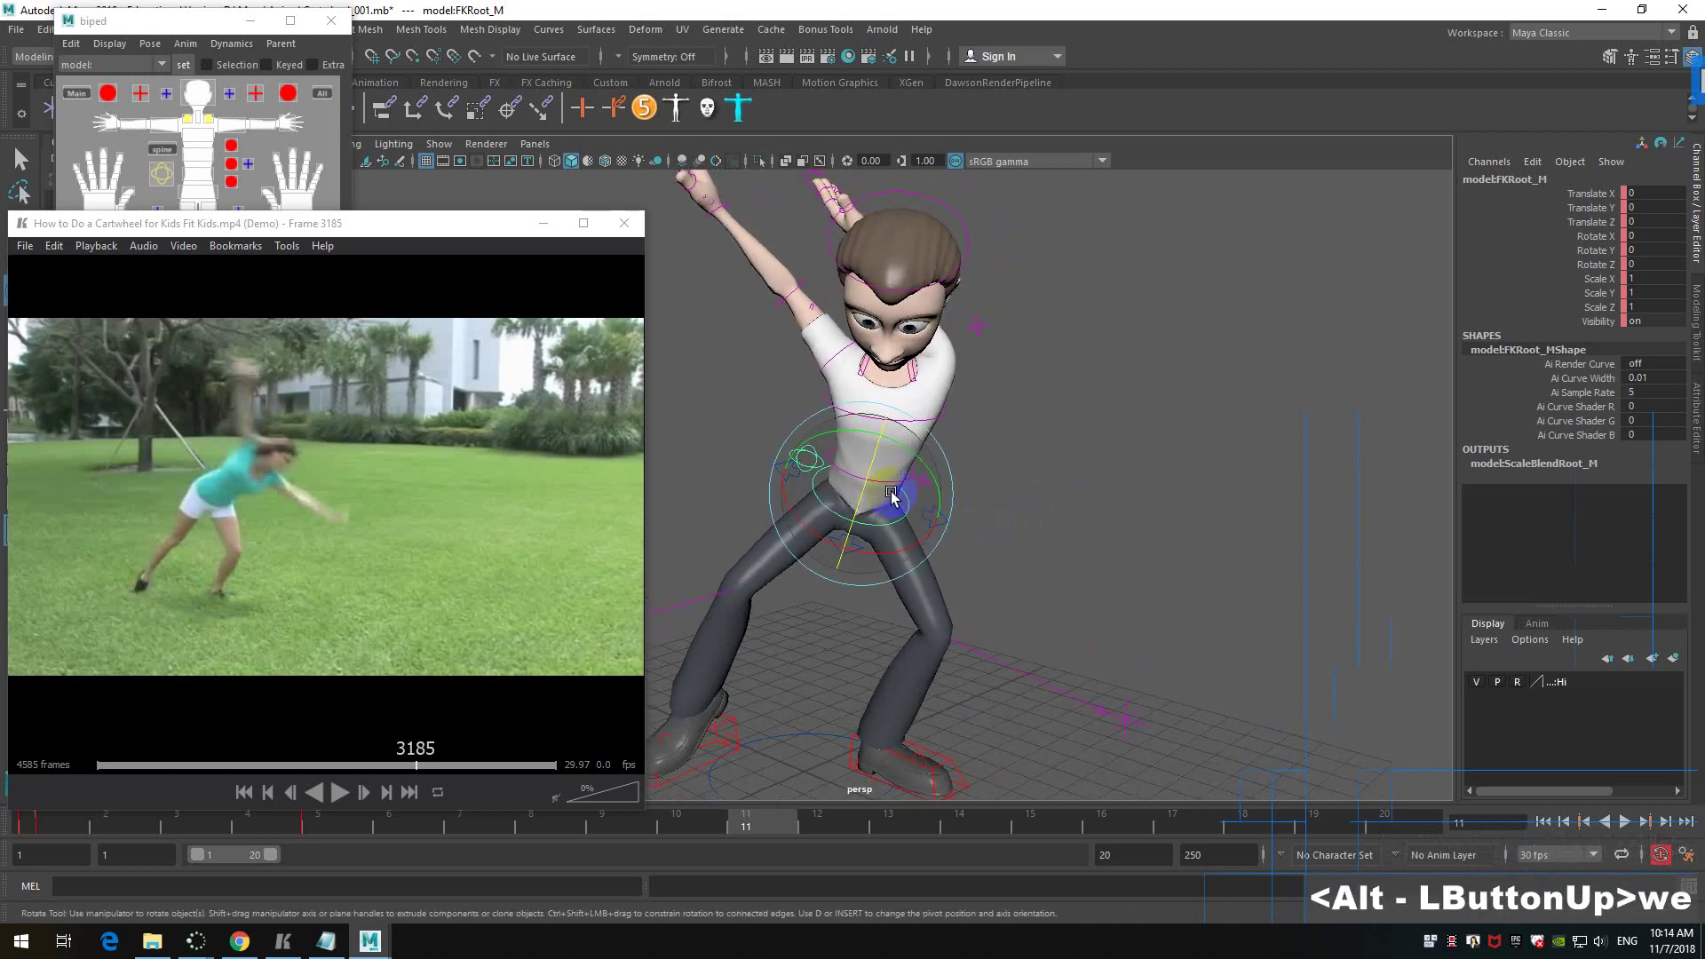
{"action": "left_click_drag", "start_coordinate": [915, 555], "coordinate": [888, 449]}
{"action": "left_click_drag", "start_coordinate": [1069, 514], "coordinate": [912, 477], "text": "alt"}
{"action": "left_click_drag", "start_coordinate": [877, 453], "coordinate": [887, 462]}
- Rotate the FKSpine1_M control at frame 11 to Rotate X 11.017 and Rotate Y -10.35
{"action": "left_click", "coordinate": [872, 477]}
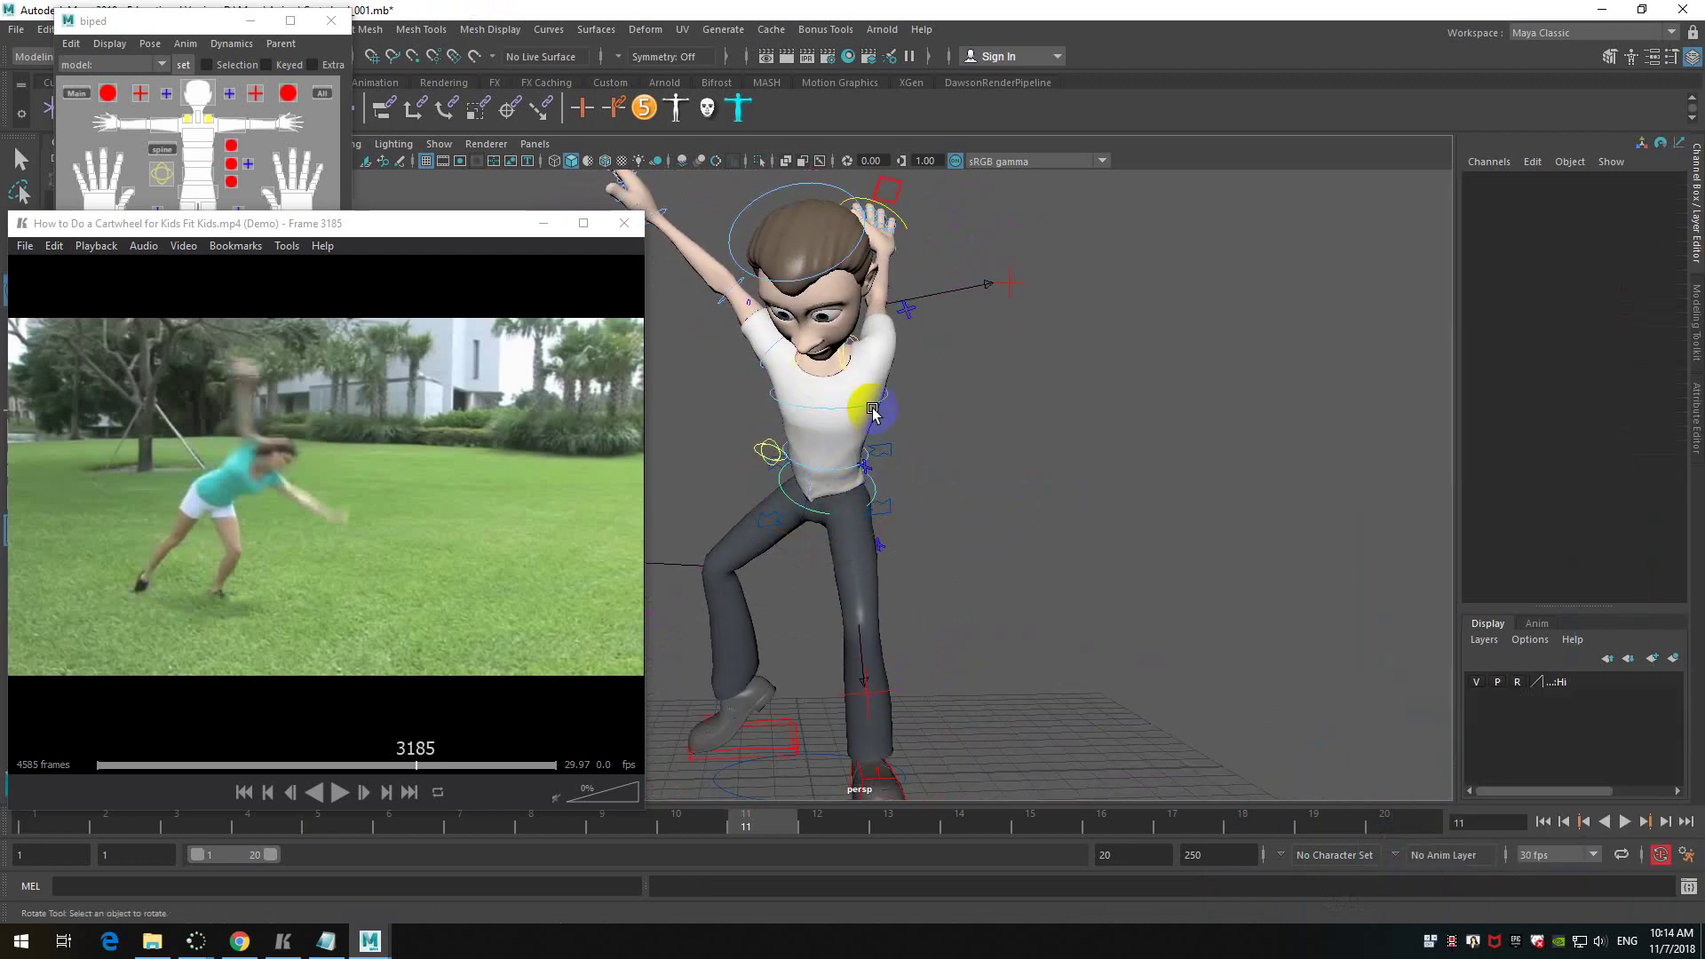
{"action": "left_click", "coordinate": [866, 459]}
{"action": "left_click_drag", "start_coordinate": [1117, 552], "coordinate": [1084, 537], "text": "alt"}
{"action": "left_click", "coordinate": [817, 500]}
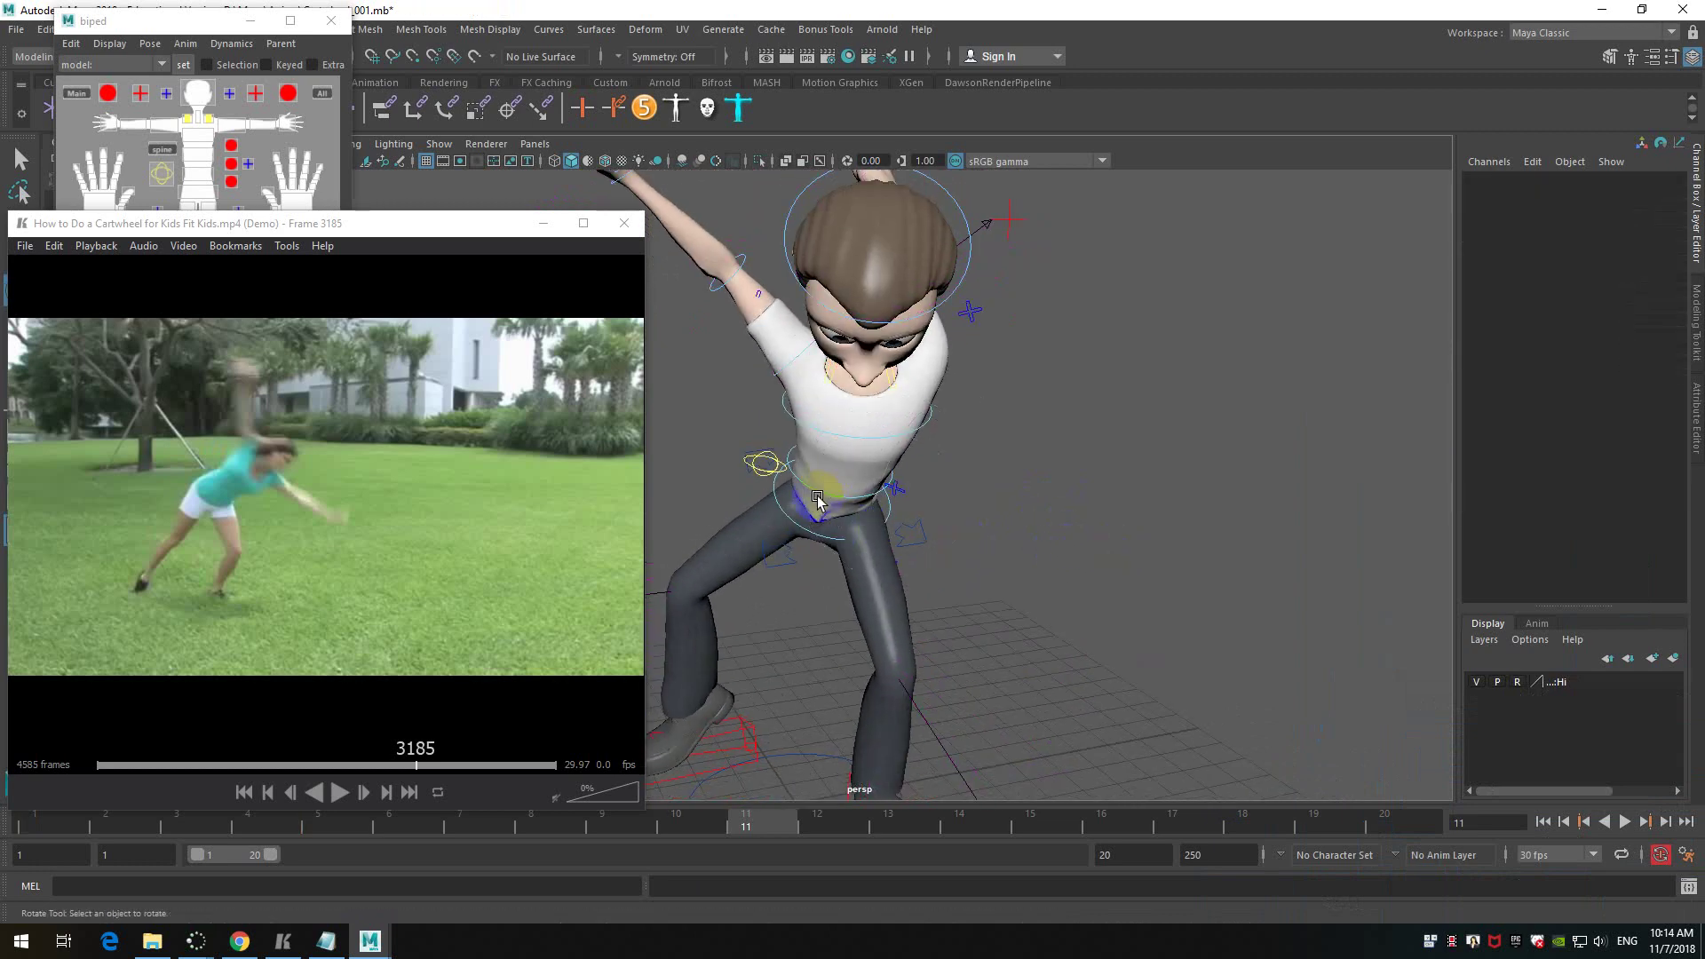
{"action": "left_click", "coordinate": [821, 490]}
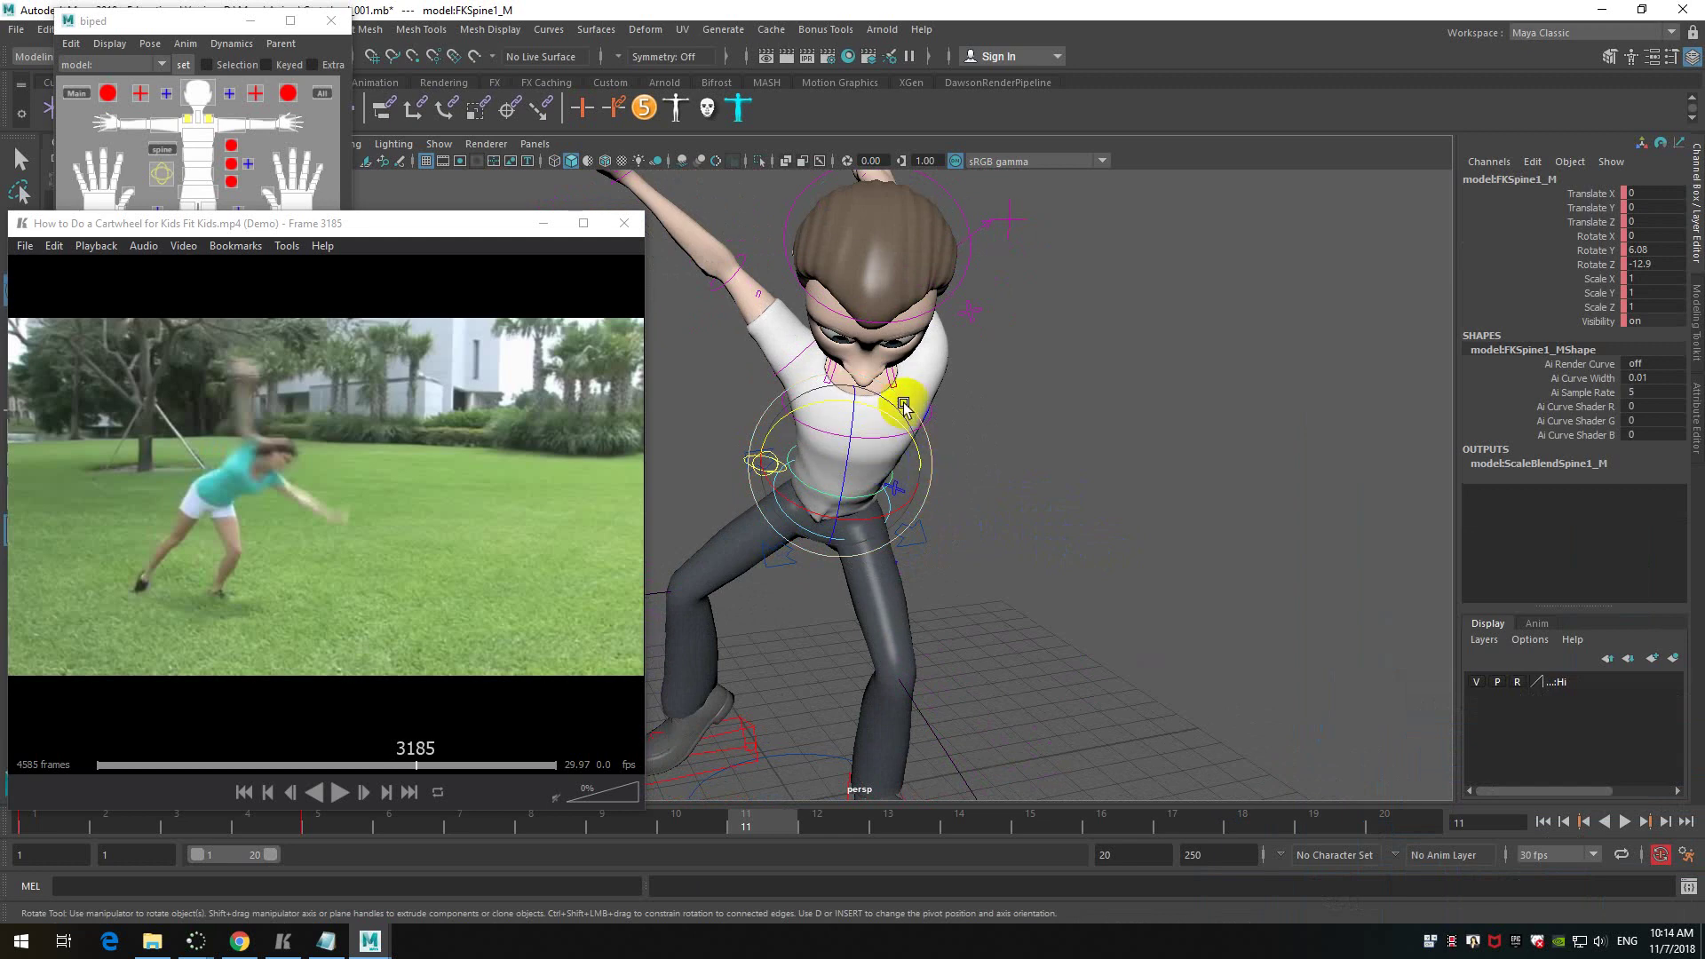
{"action": "left_click_drag", "start_coordinate": [898, 418], "coordinate": [982, 503]}
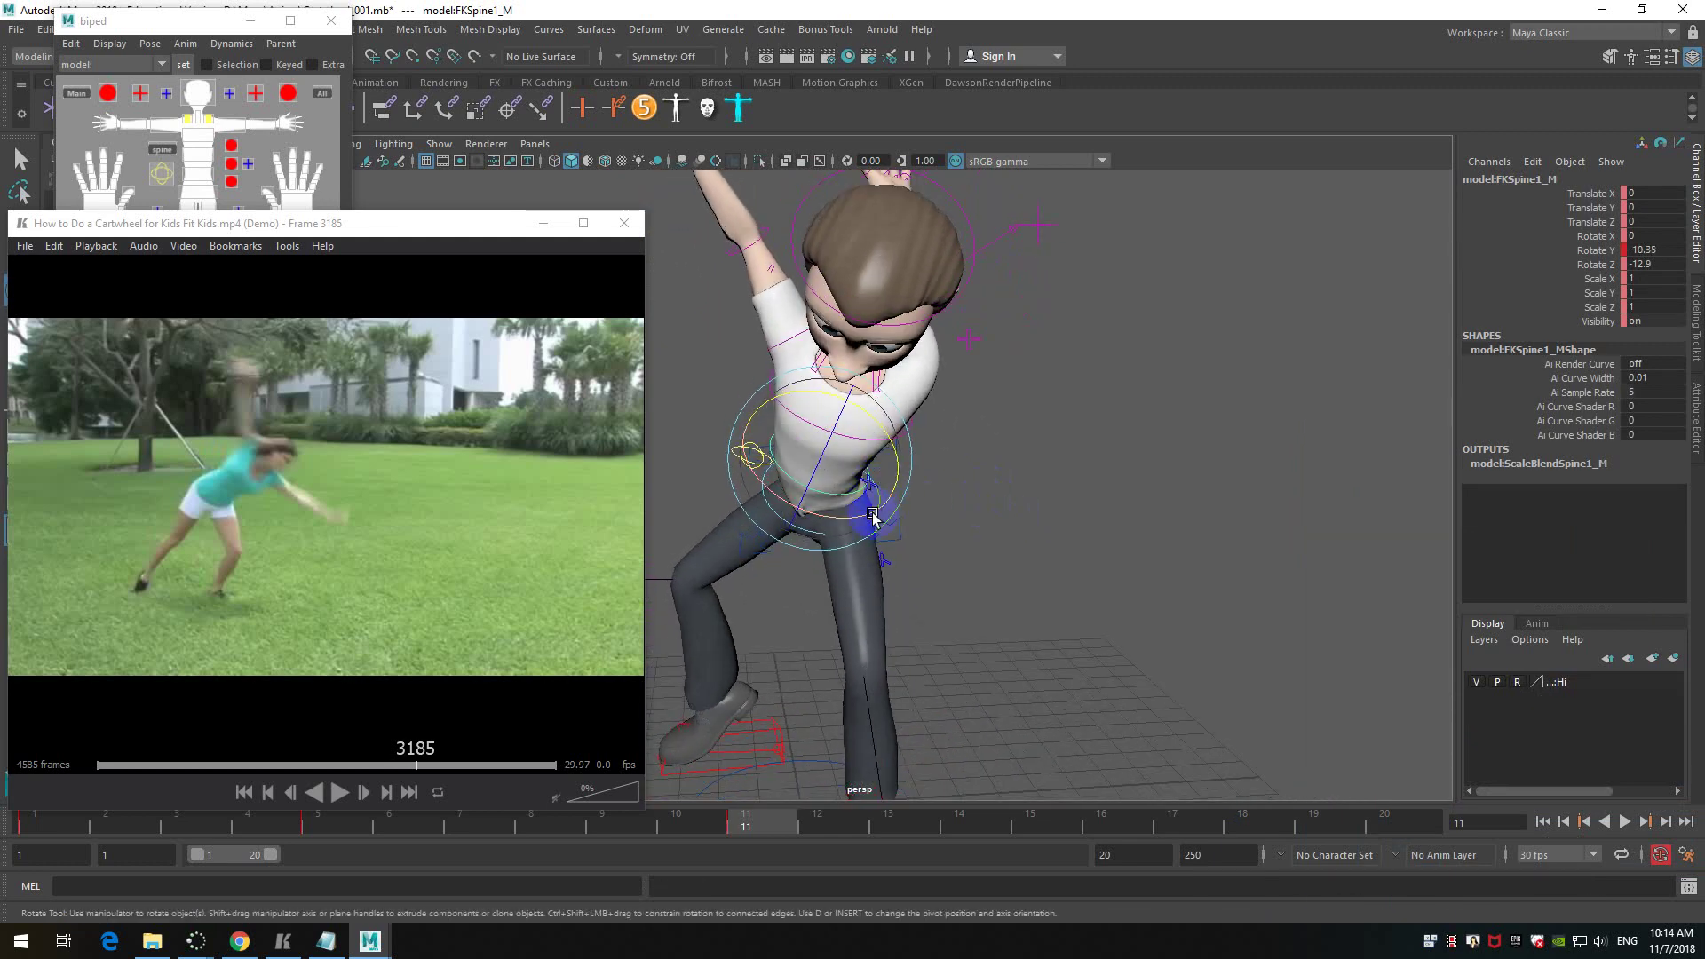
{"action": "left_click_drag", "start_coordinate": [867, 517], "coordinate": [874, 459]}
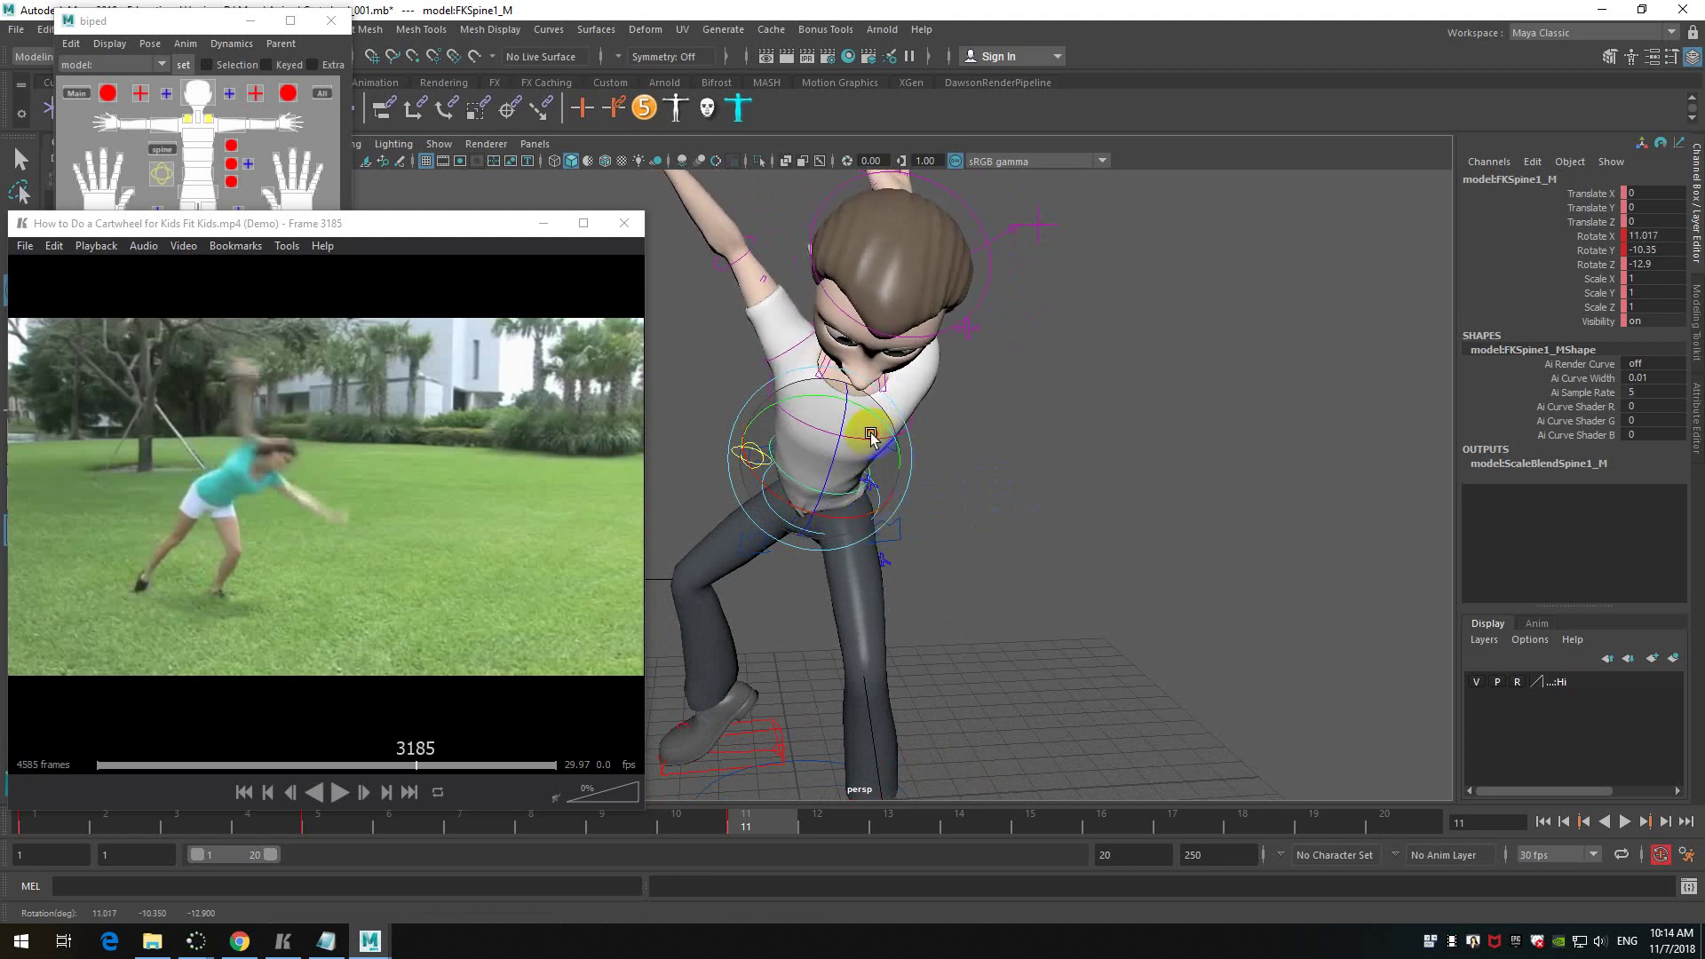
- Rotate the FKChest_M control at frame 11 to about -10.04 in X, 5.27 in Y and 4.47 in Z
{"action": "left_click", "coordinate": [925, 426]}
{"action": "left_click", "coordinate": [904, 430]}
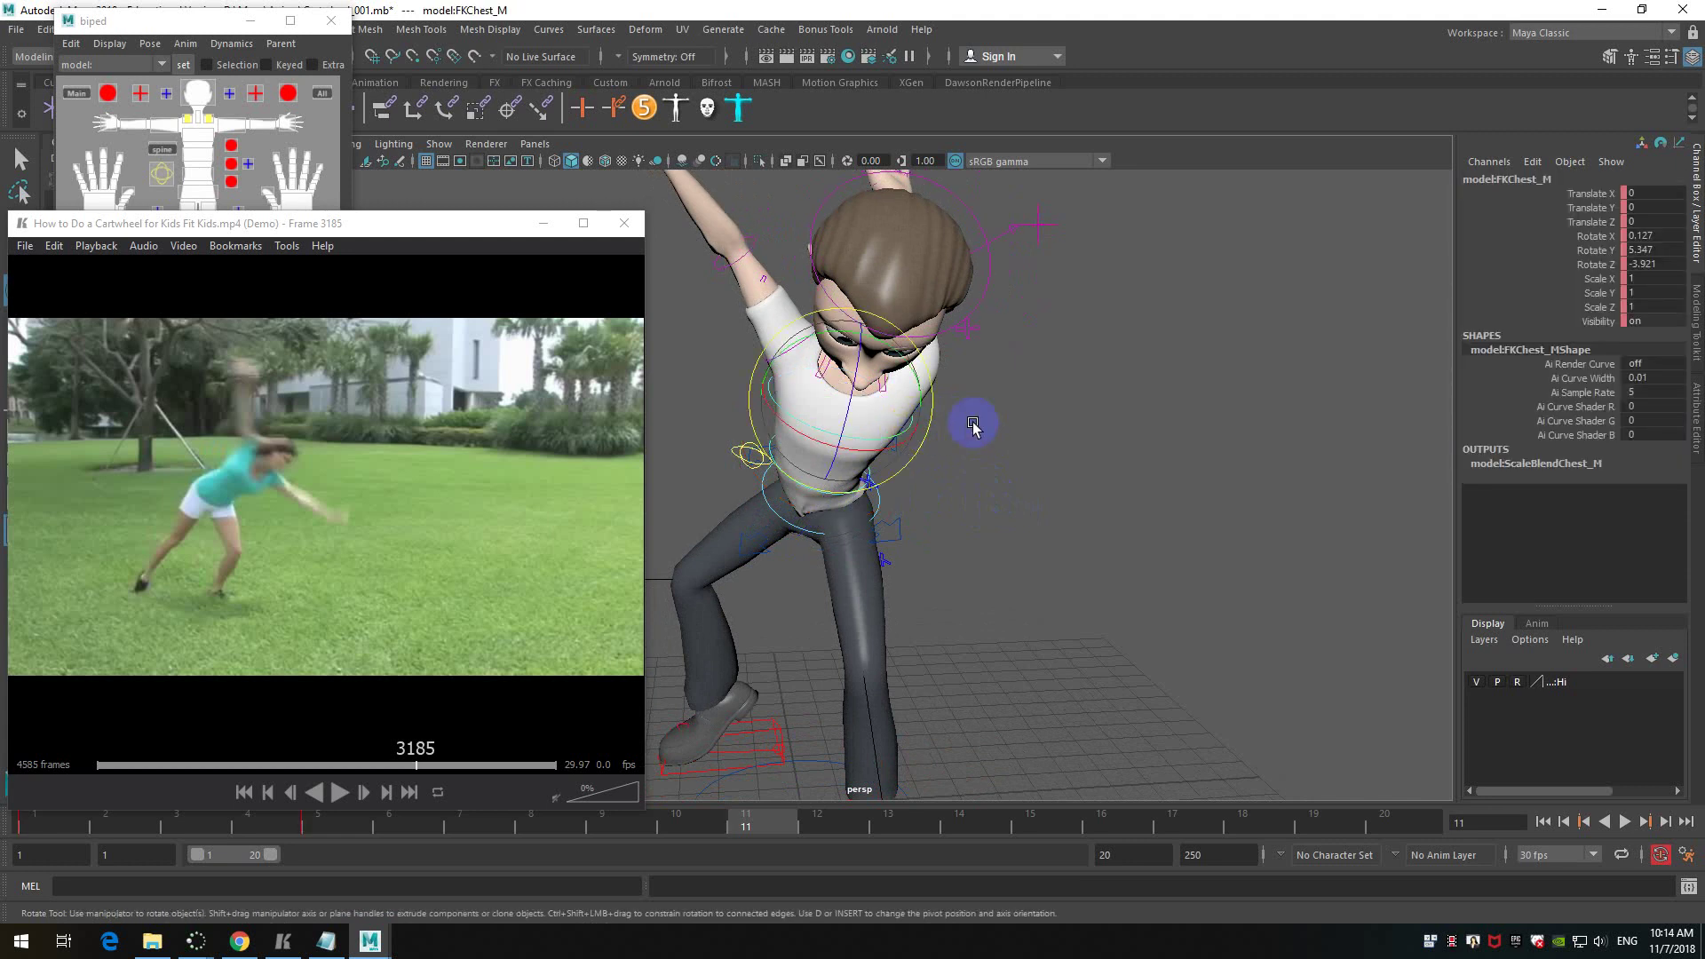
{"action": "left_click_drag", "start_coordinate": [929, 421], "coordinate": [883, 463]}
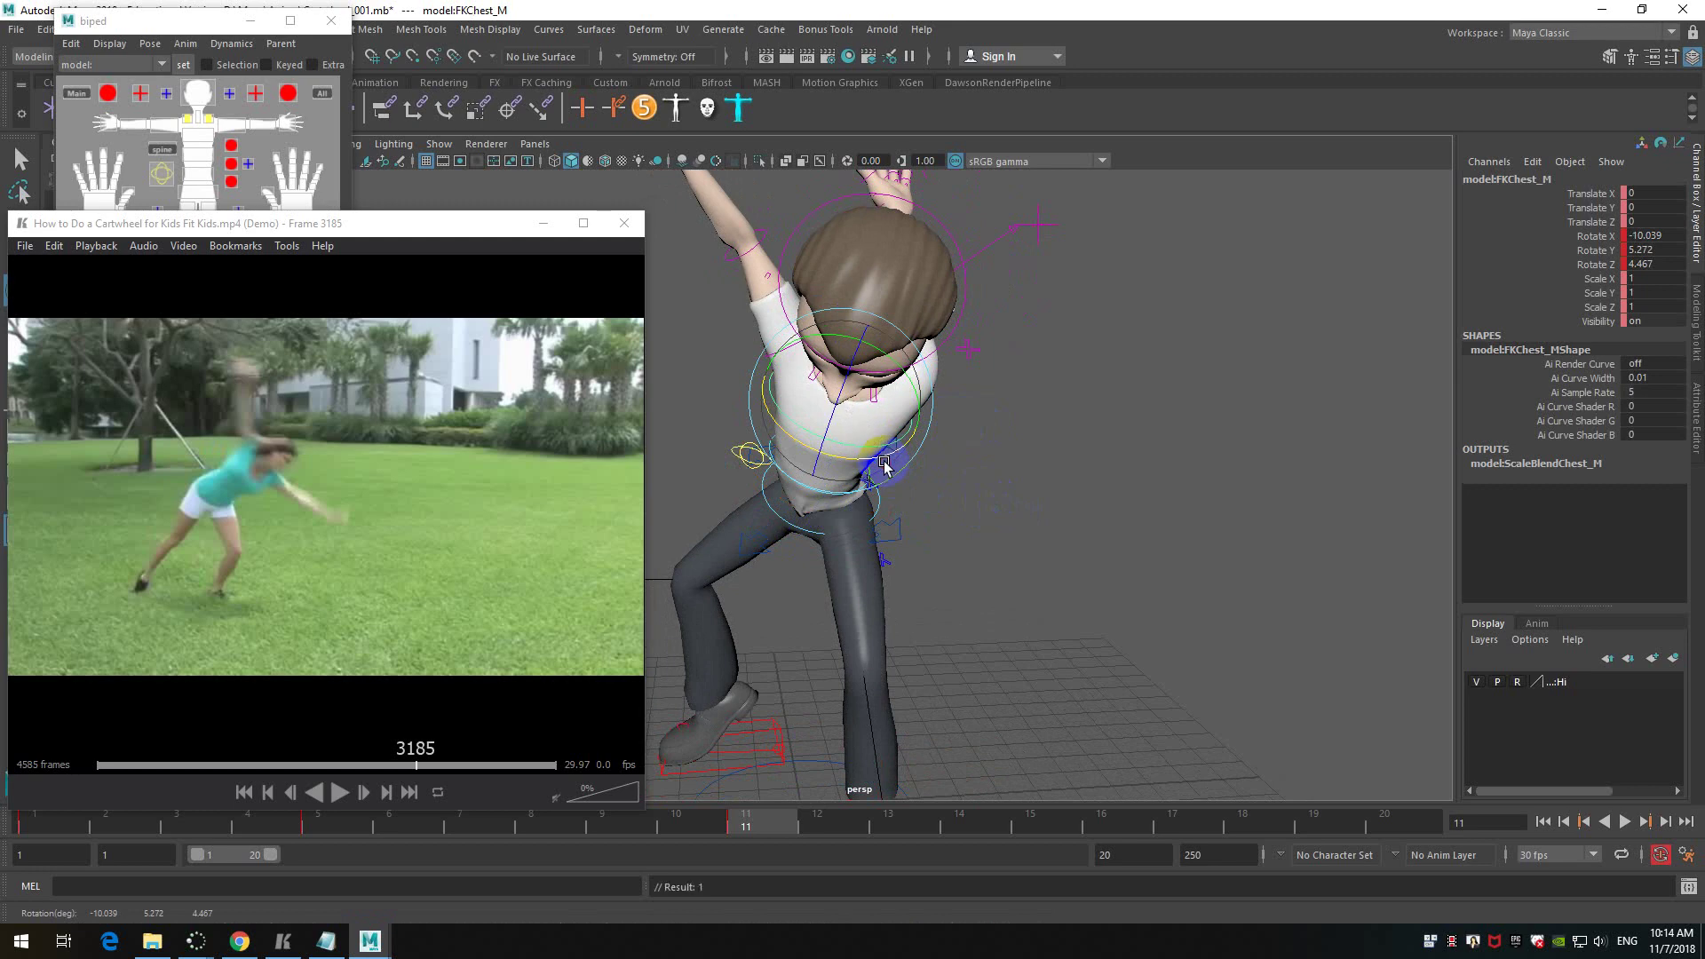
- Undo the last adjustment and rotate the FKRoot_M control at frame 11 to Rotate X 20.06, Rotate Y -18.064 and Rotate Z -2.957
{"action": "key", "text": "ctrl+z"}
{"action": "left_click", "coordinate": [902, 505]}
{"action": "mouse_move", "coordinate": [866, 477]}
{"action": "left_mouse_down", "text": "alt"}
{"action": "mouse_move", "coordinate": [984, 497]}
{"action": "mouse_move", "coordinate": [868, 464]}
{"action": "left_mouse_up", "text": "alt"}
{"action": "left_click", "coordinate": [886, 495]}
{"action": "left_click", "coordinate": [887, 495]}
{"action": "left_click", "coordinate": [886, 488]}
{"action": "left_click_drag", "start_coordinate": [886, 489], "coordinate": [866, 556], "text": "alt"}
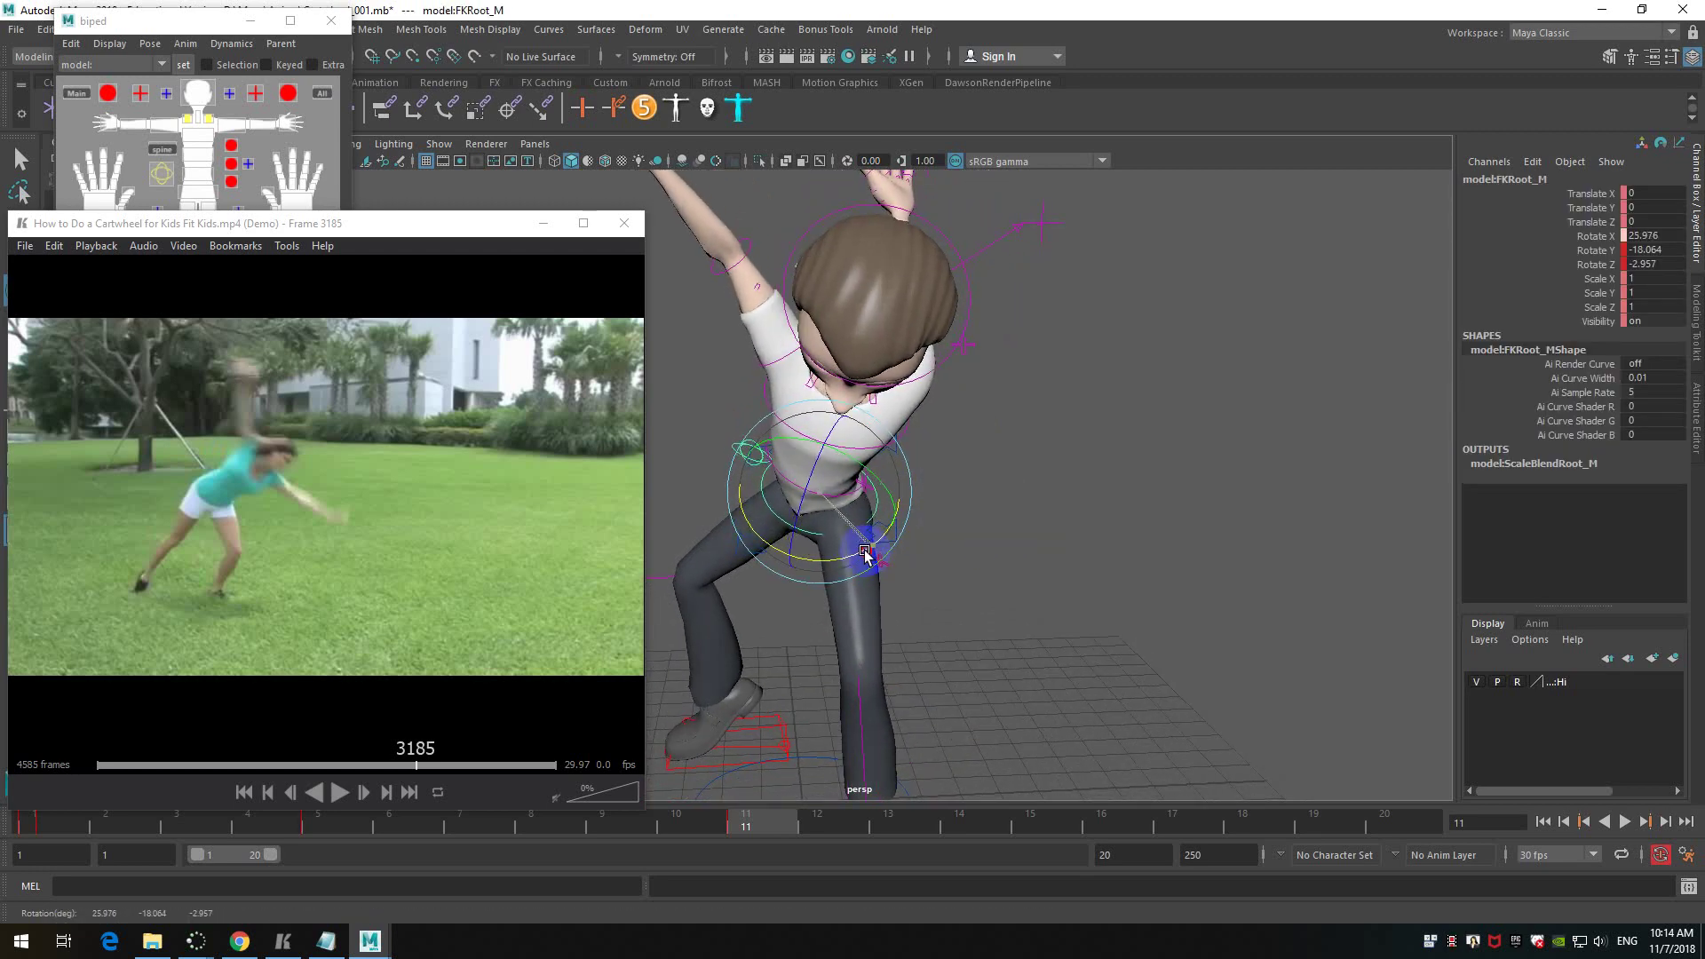
{"action": "left_click_drag", "start_coordinate": [865, 556], "coordinate": [1049, 548]}
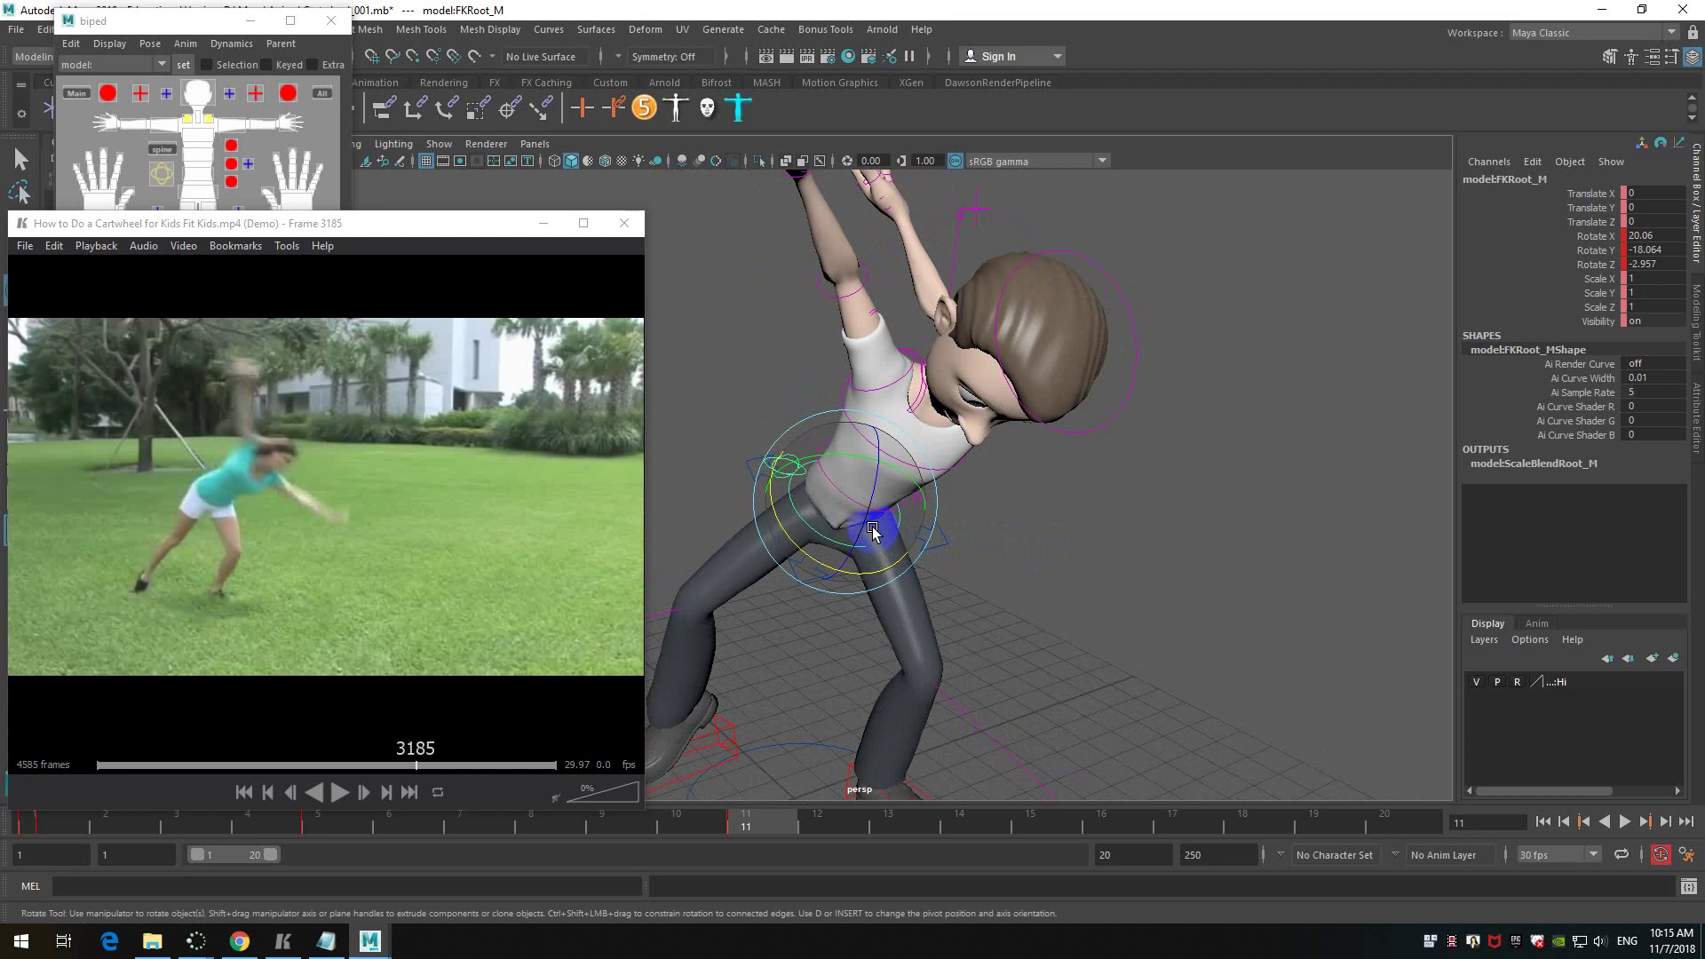
{"action": "left_click", "coordinate": [1104, 545]}
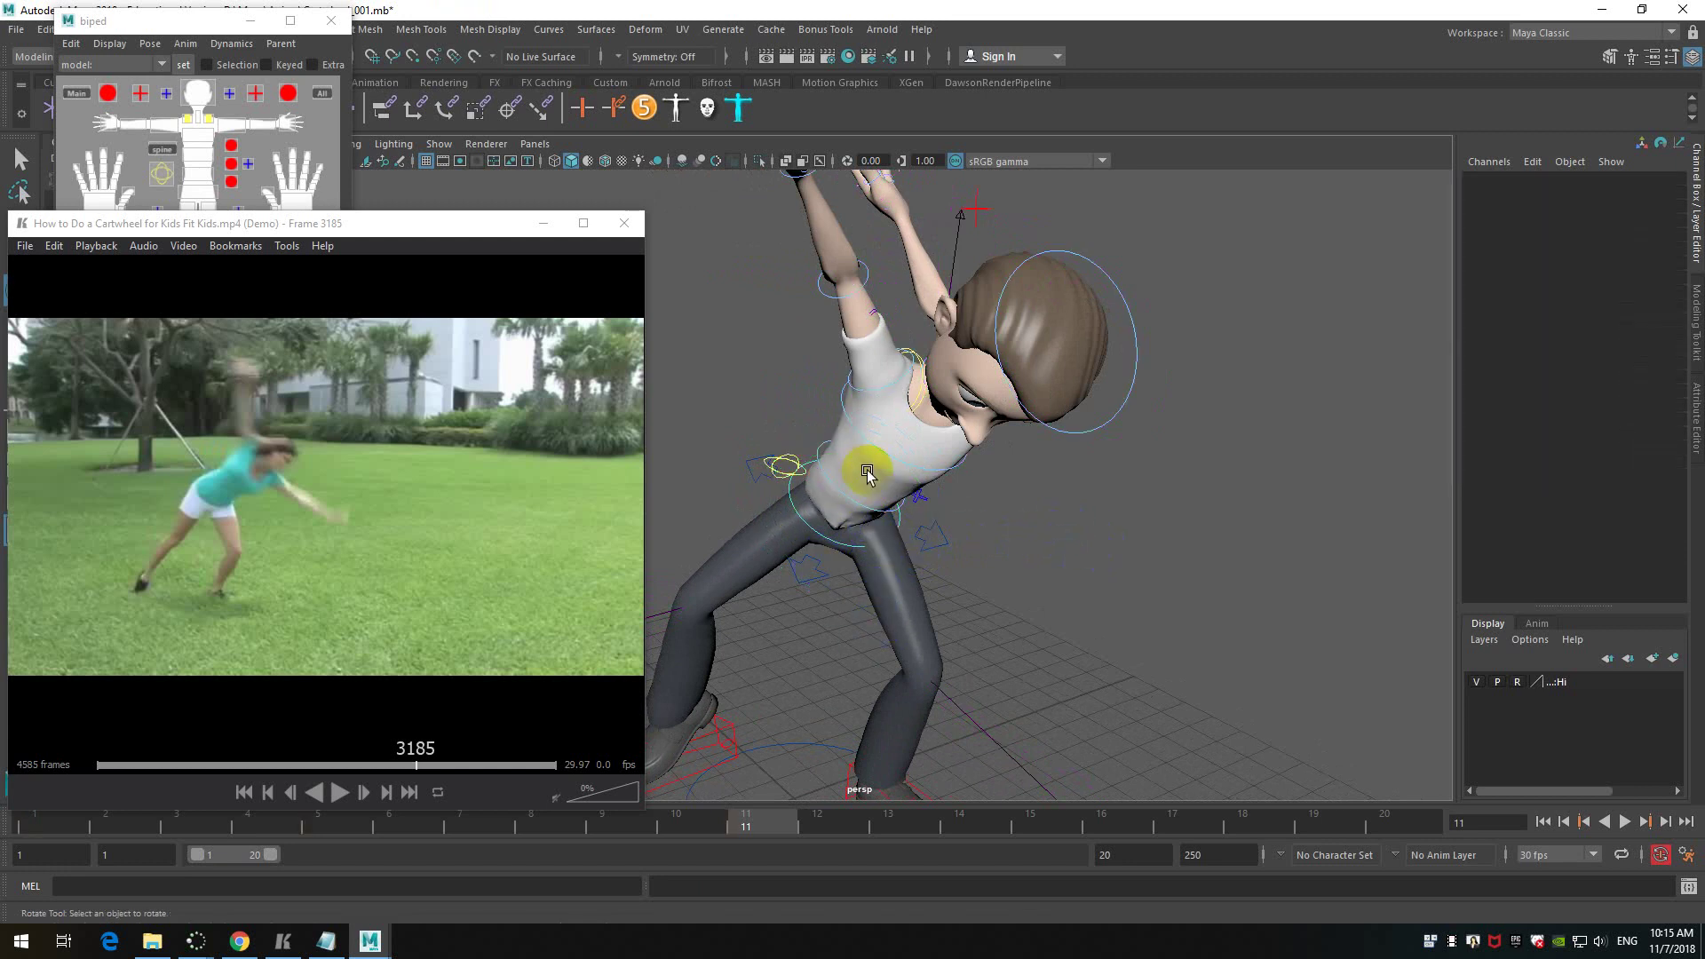
- Rotate the character's lower spine control at frame 11 to about 5.3 degrees in X
{"action": "left_click", "coordinate": [887, 512]}
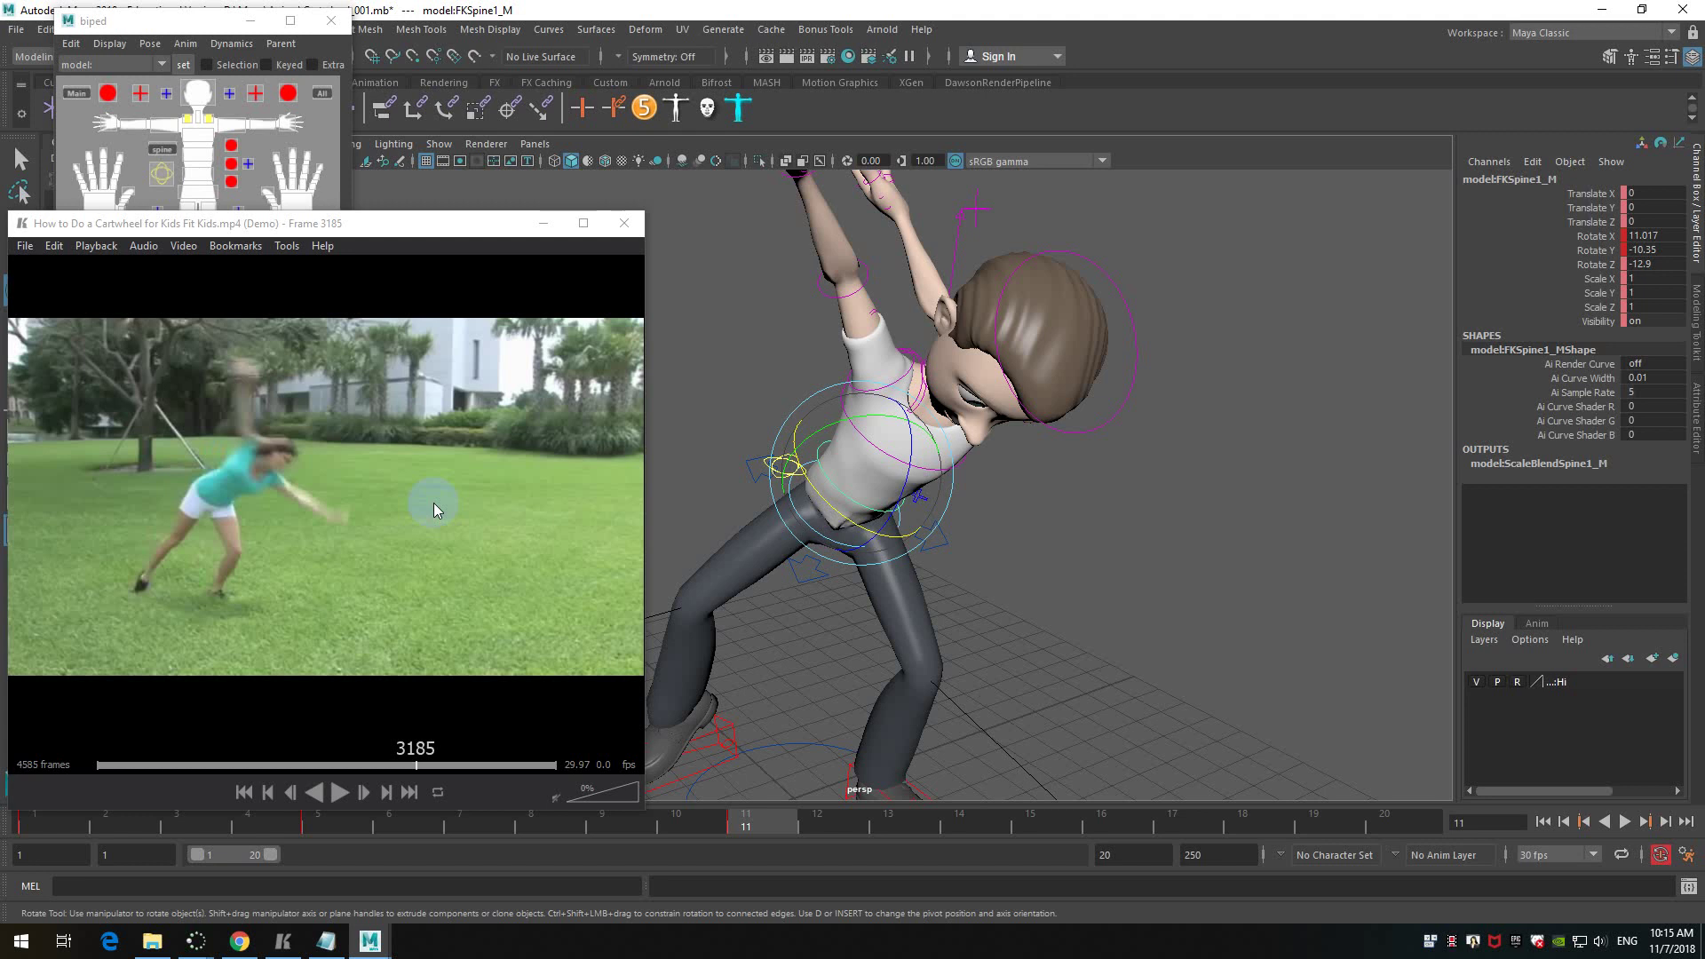
{"action": "left_click_drag", "start_coordinate": [1199, 530], "coordinate": [1062, 550], "text": "alt"}
{"action": "left_click_drag", "start_coordinate": [856, 502], "coordinate": [848, 508]}
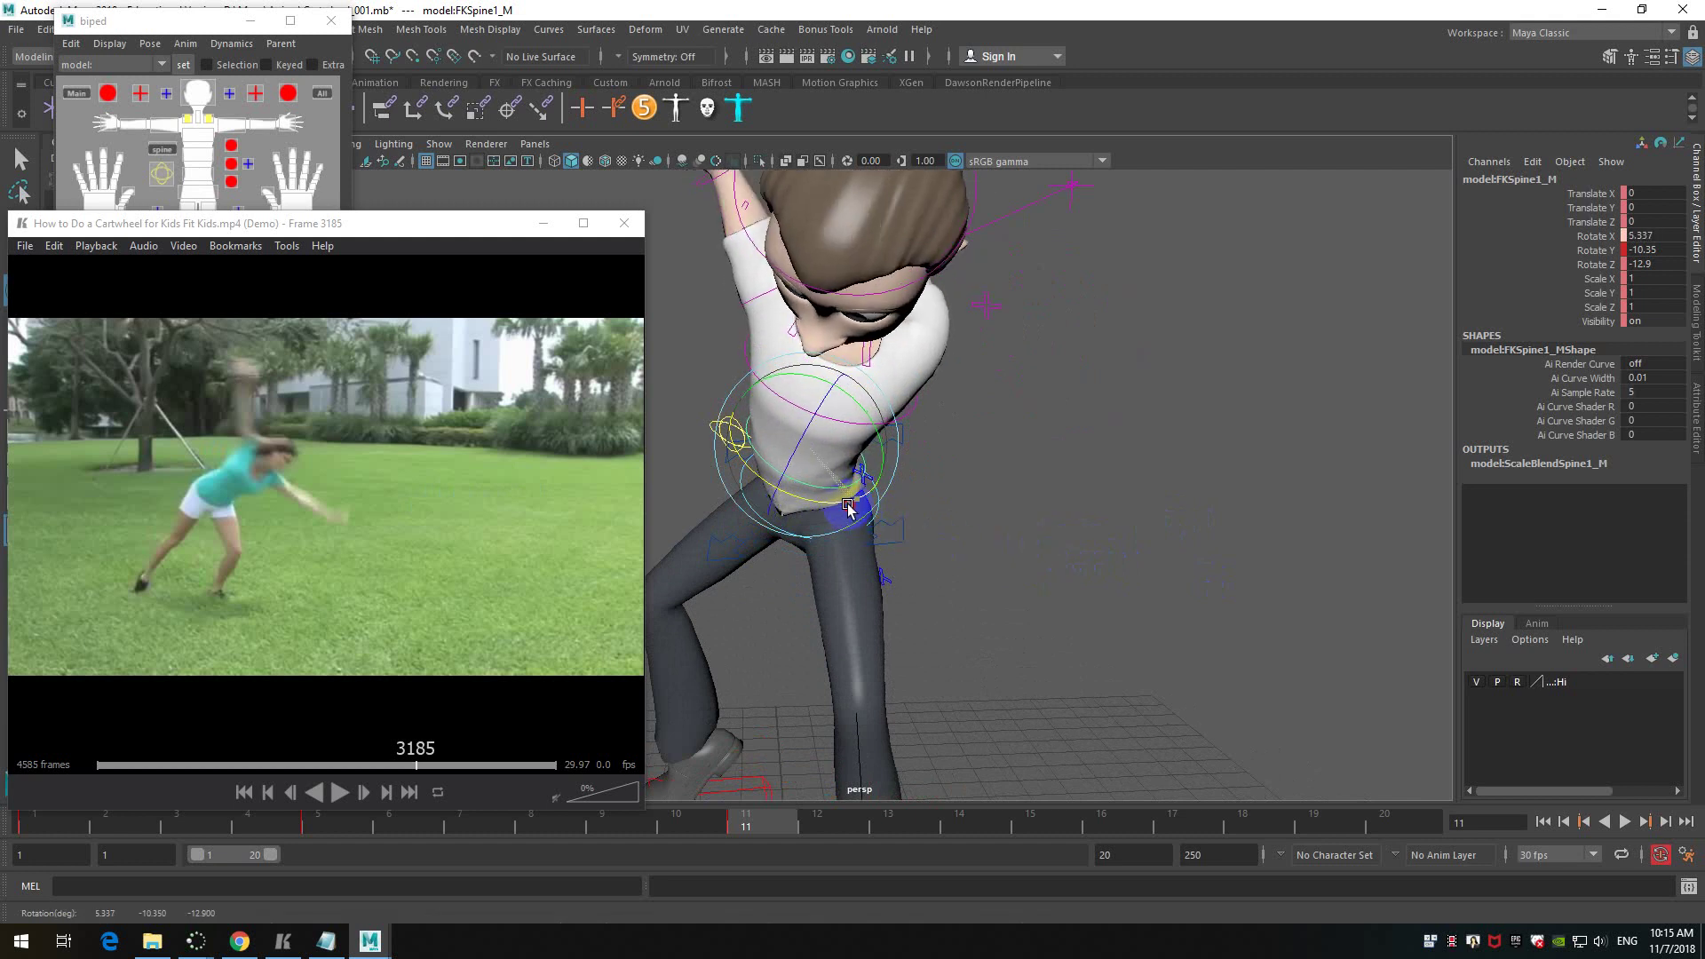
- Rotate the chest control to about -6.7, 7.1 and 18.6 degrees in X, Y and Z
{"action": "left_click", "coordinate": [978, 484]}
{"action": "left_click", "coordinate": [894, 460]}
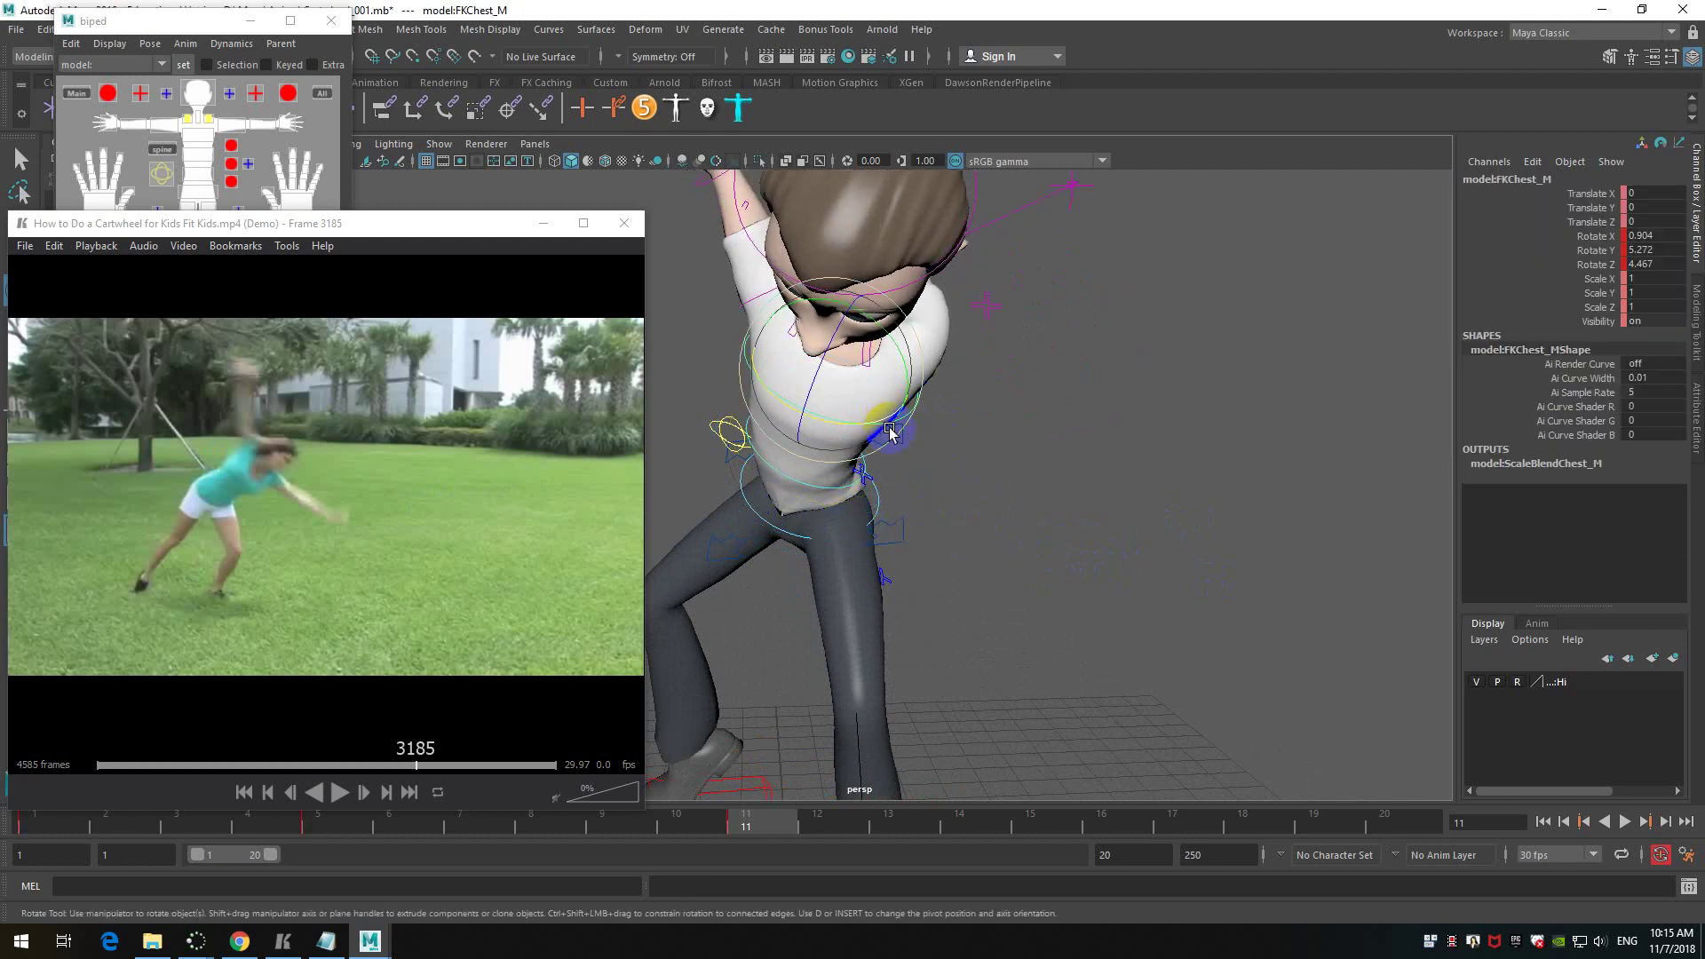
{"action": "left_click_drag", "start_coordinate": [889, 425], "coordinate": [1065, 510], "text": "alt"}
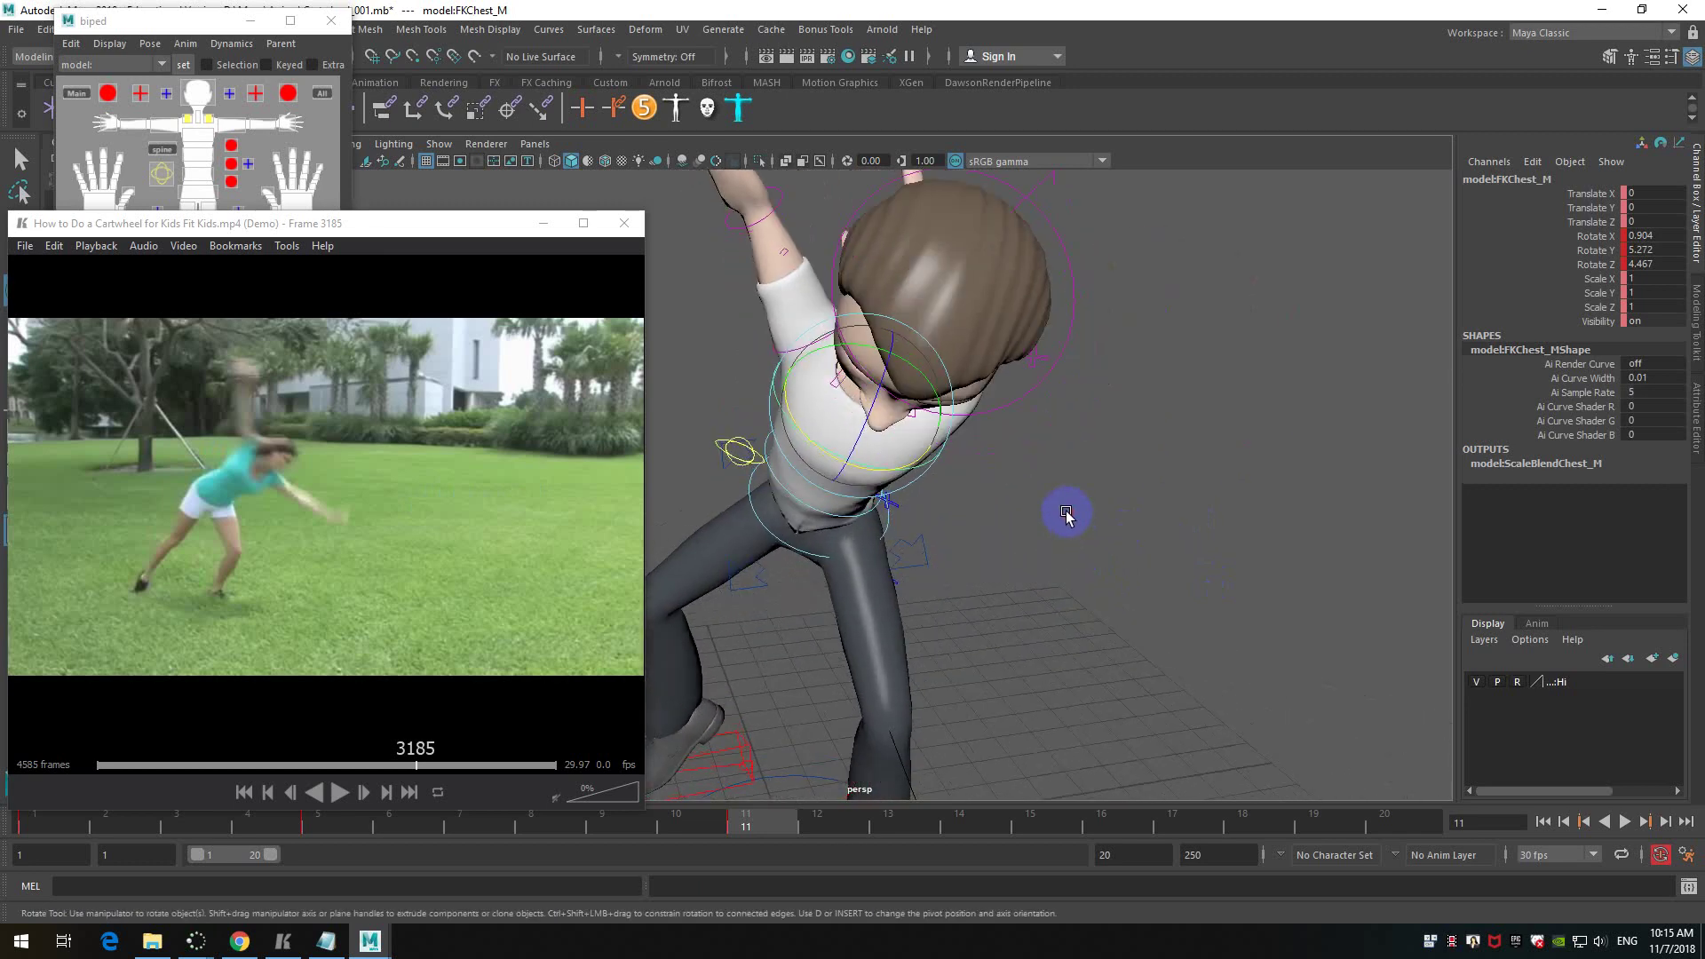
{"action": "left_click_drag", "start_coordinate": [905, 475], "coordinate": [906, 393]}
- Rotate the lower spine control to about 1.7, -12.6 and 8.1 degrees in X, Y and Z
{"action": "left_click", "coordinate": [888, 494]}
{"action": "left_click", "coordinate": [888, 494]}
{"action": "left_click_drag", "start_coordinate": [1072, 544], "coordinate": [1188, 498], "text": "alt"}
{"action": "scroll", "coordinate": [1021, 521], "scroll_direction": "down", "scroll_amount": 3}
{"action": "scroll", "coordinate": [902, 536], "scroll_direction": "up", "scroll_amount": 3}
{"action": "scroll", "coordinate": [1135, 519], "scroll_direction": "up", "scroll_amount": 3}
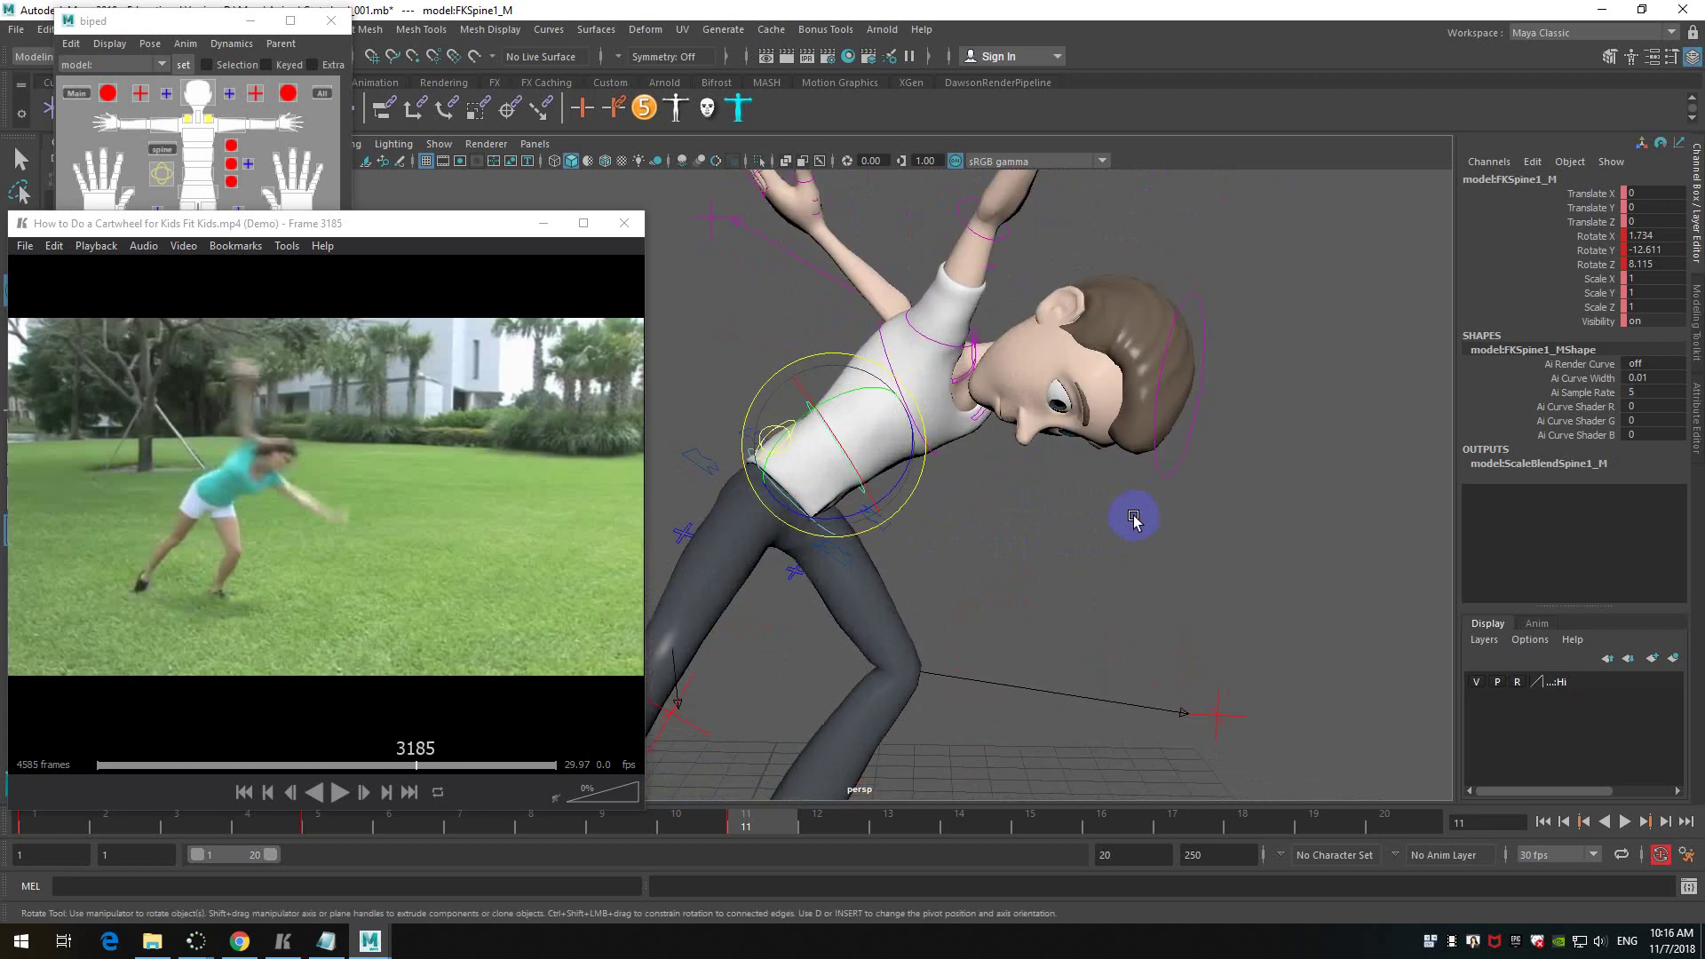
- Rotate the head control to about -49 degrees in Z
{"action": "left_click", "coordinate": [1175, 473]}
{"action": "left_click_drag", "start_coordinate": [1202, 525], "coordinate": [1022, 358], "text": "alt"}
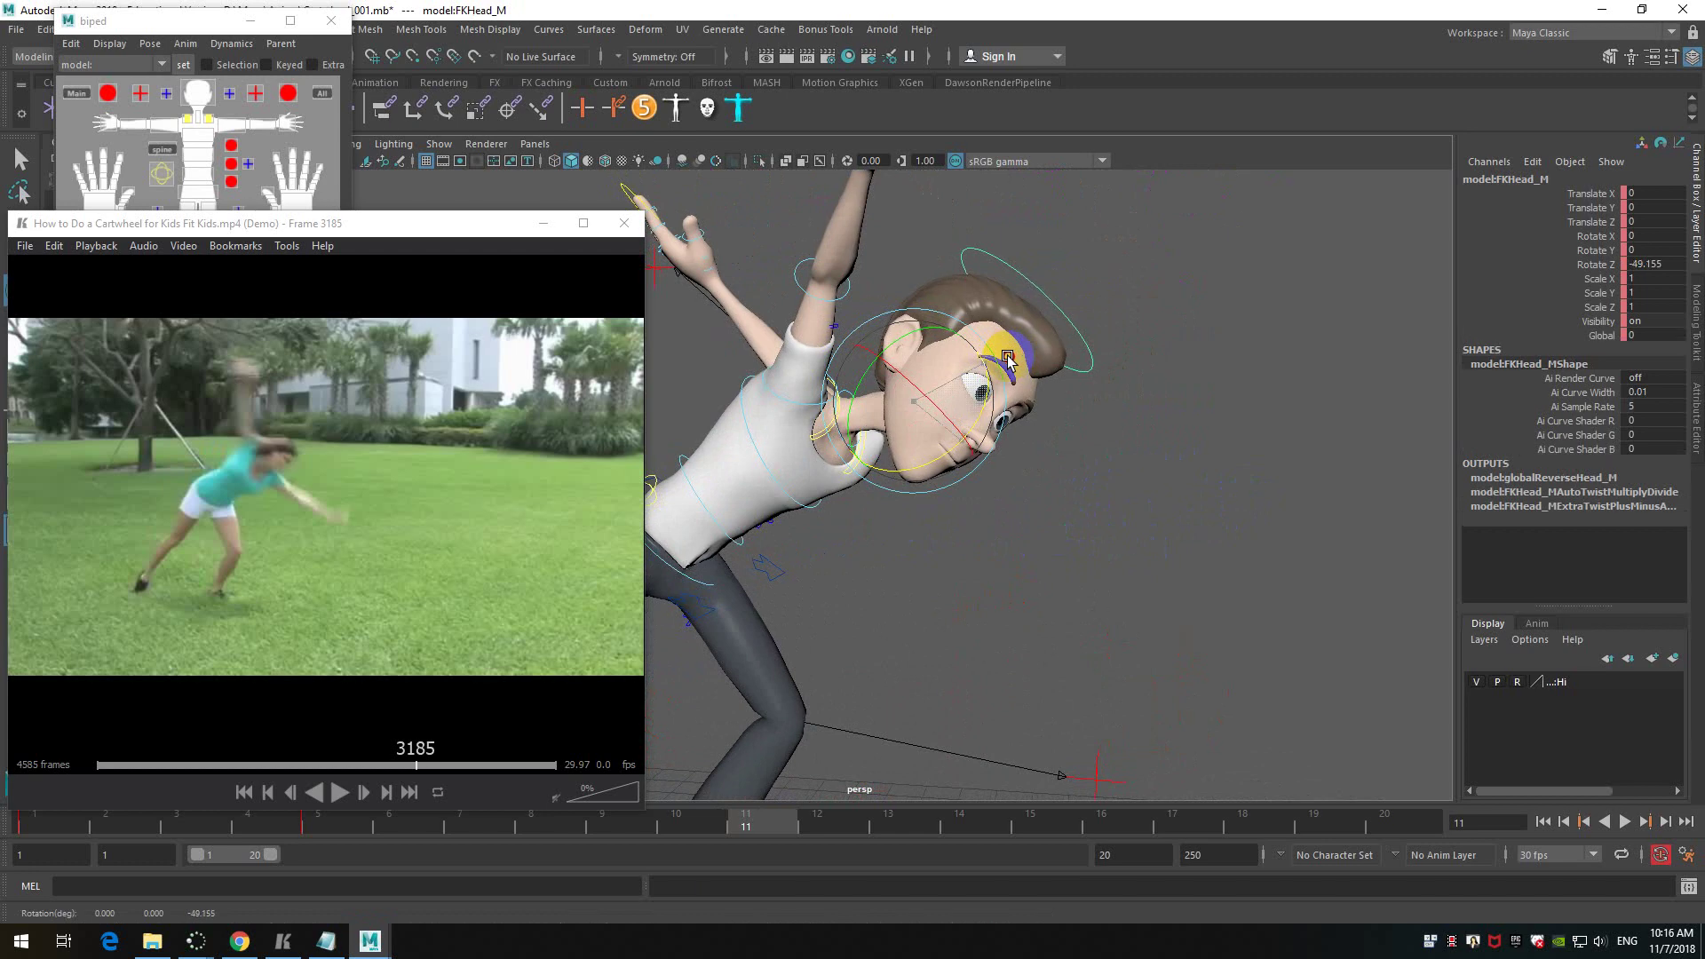
{"action": "scroll", "coordinate": [1172, 559], "scroll_direction": "up", "scroll_amount": 5}
{"action": "left_click", "coordinate": [1162, 568]}
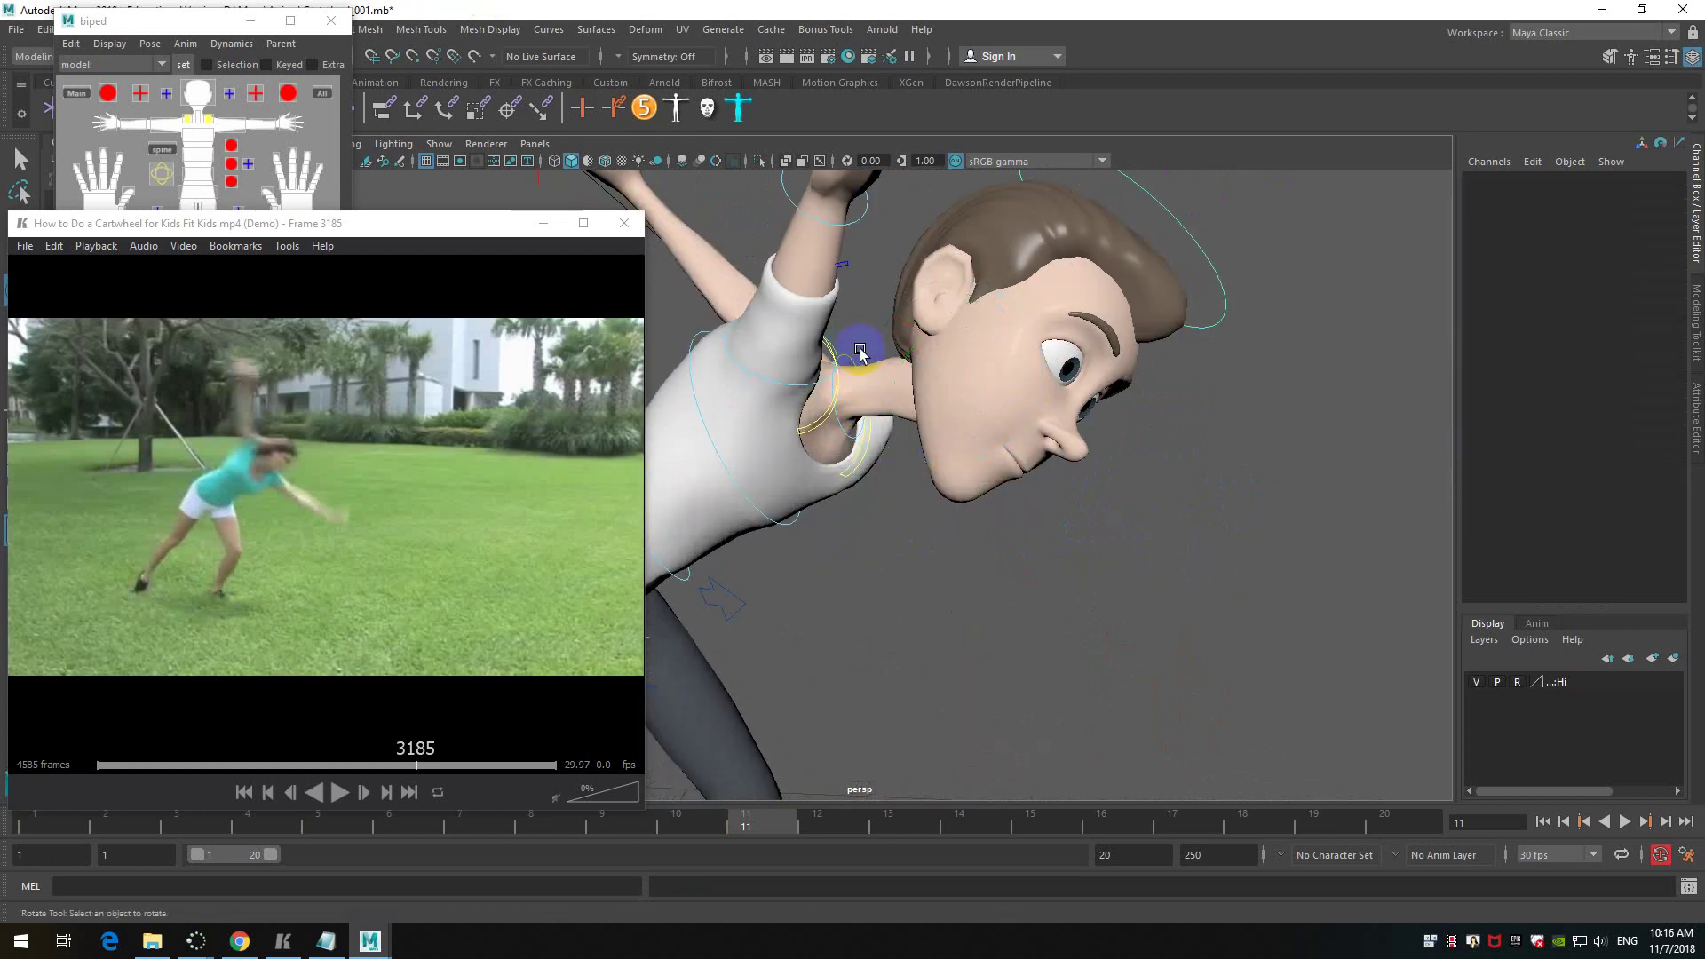
- Rotate the neck control and readjust the head's rotation to suit the forward-leaning torso
{"action": "left_click", "coordinate": [851, 358]}
{"action": "left_click_drag", "start_coordinate": [1161, 551], "coordinate": [897, 462], "text": "alt"}
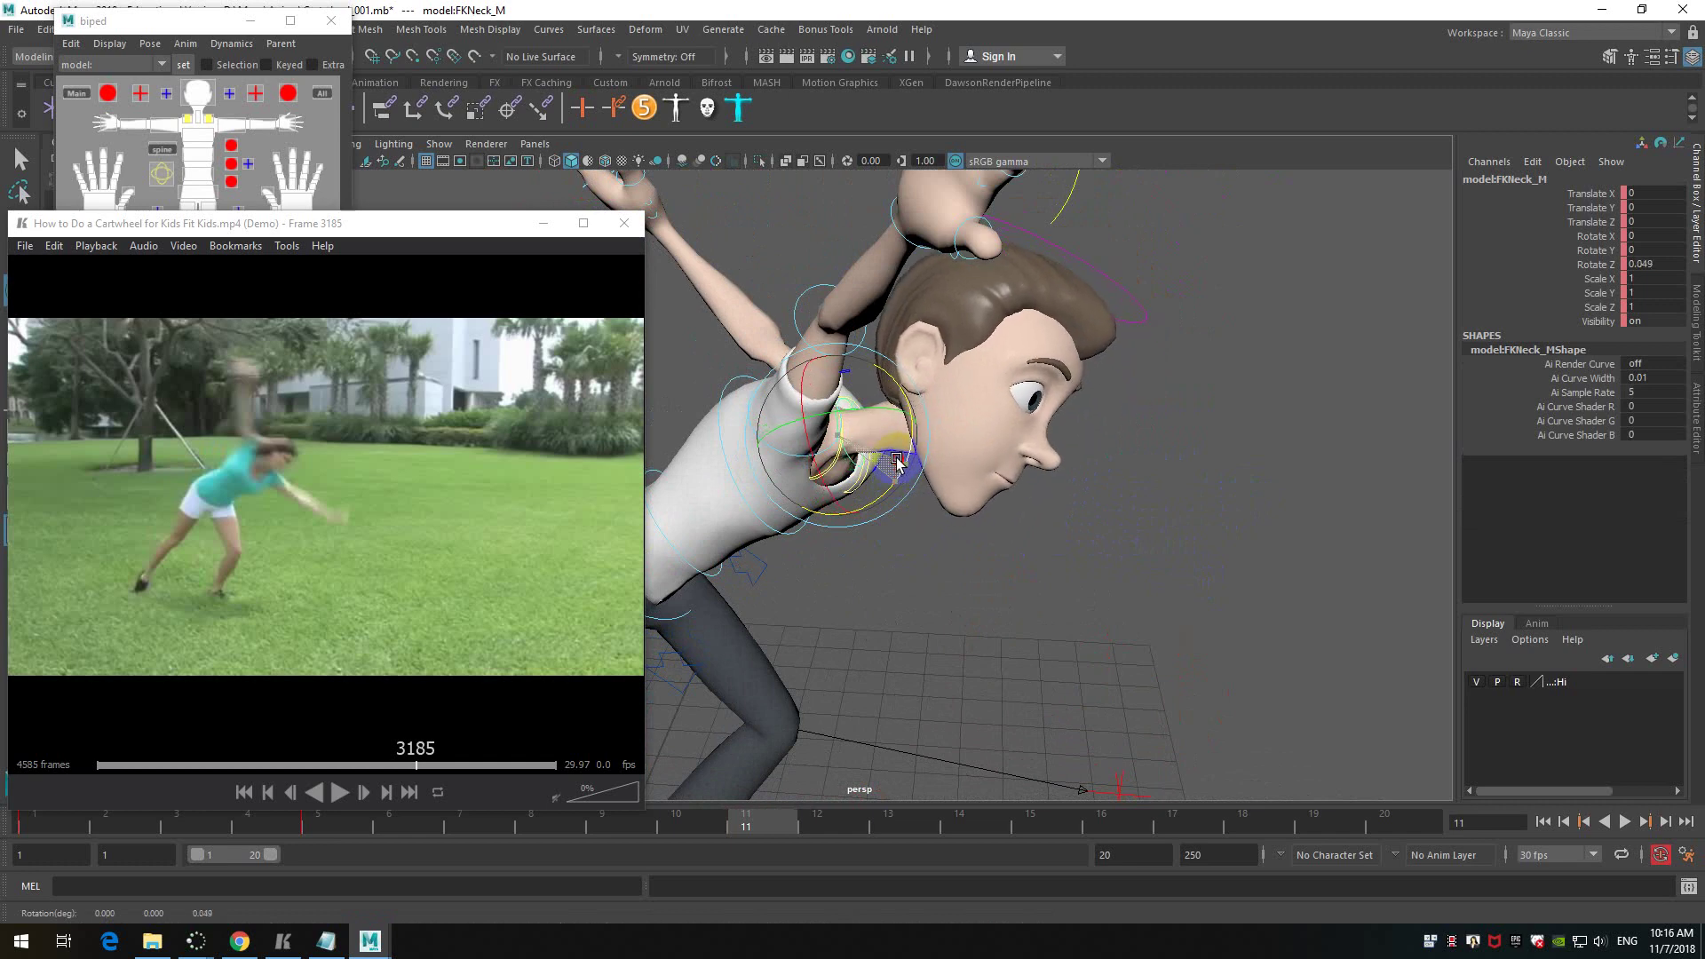
{"action": "left_click", "coordinate": [1148, 306]}
{"action": "left_click_drag", "start_coordinate": [1148, 306], "coordinate": [1196, 409], "text": "alt"}
{"action": "left_click_drag", "start_coordinate": [979, 401], "coordinate": [1154, 506]}
{"action": "left_click_drag", "start_coordinate": [1010, 368], "coordinate": [1020, 384]}
{"action": "left_click_drag", "start_coordinate": [1020, 384], "coordinate": [1252, 517], "text": "alt"}
- Move the left arm IK control down and forward in front of the head, to about X -1.8, Y -2.7, Z 8.7
{"action": "left_click", "coordinate": [1102, 193]}
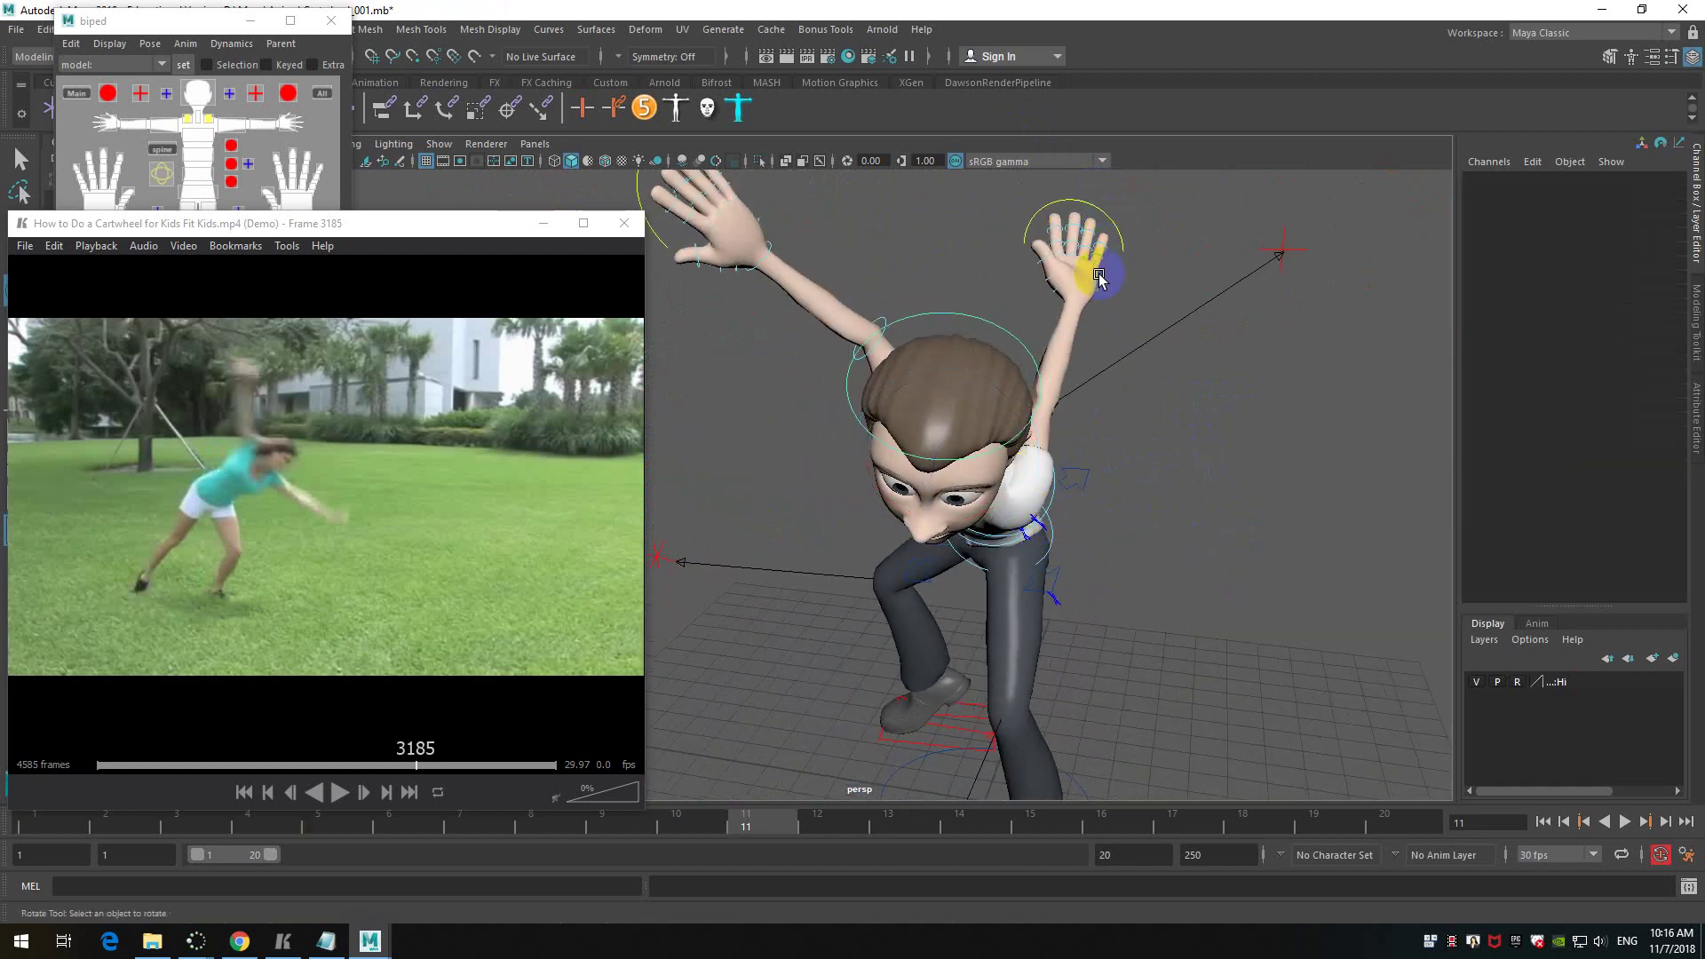
{"action": "left_click_drag", "start_coordinate": [1080, 318], "coordinate": [1139, 291], "text": "alt"}
{"action": "left_click", "coordinate": [1138, 276]}
{"action": "left_click_drag", "start_coordinate": [1211, 415], "coordinate": [1178, 465], "text": "alt"}
{"action": "key", "text": "w"}
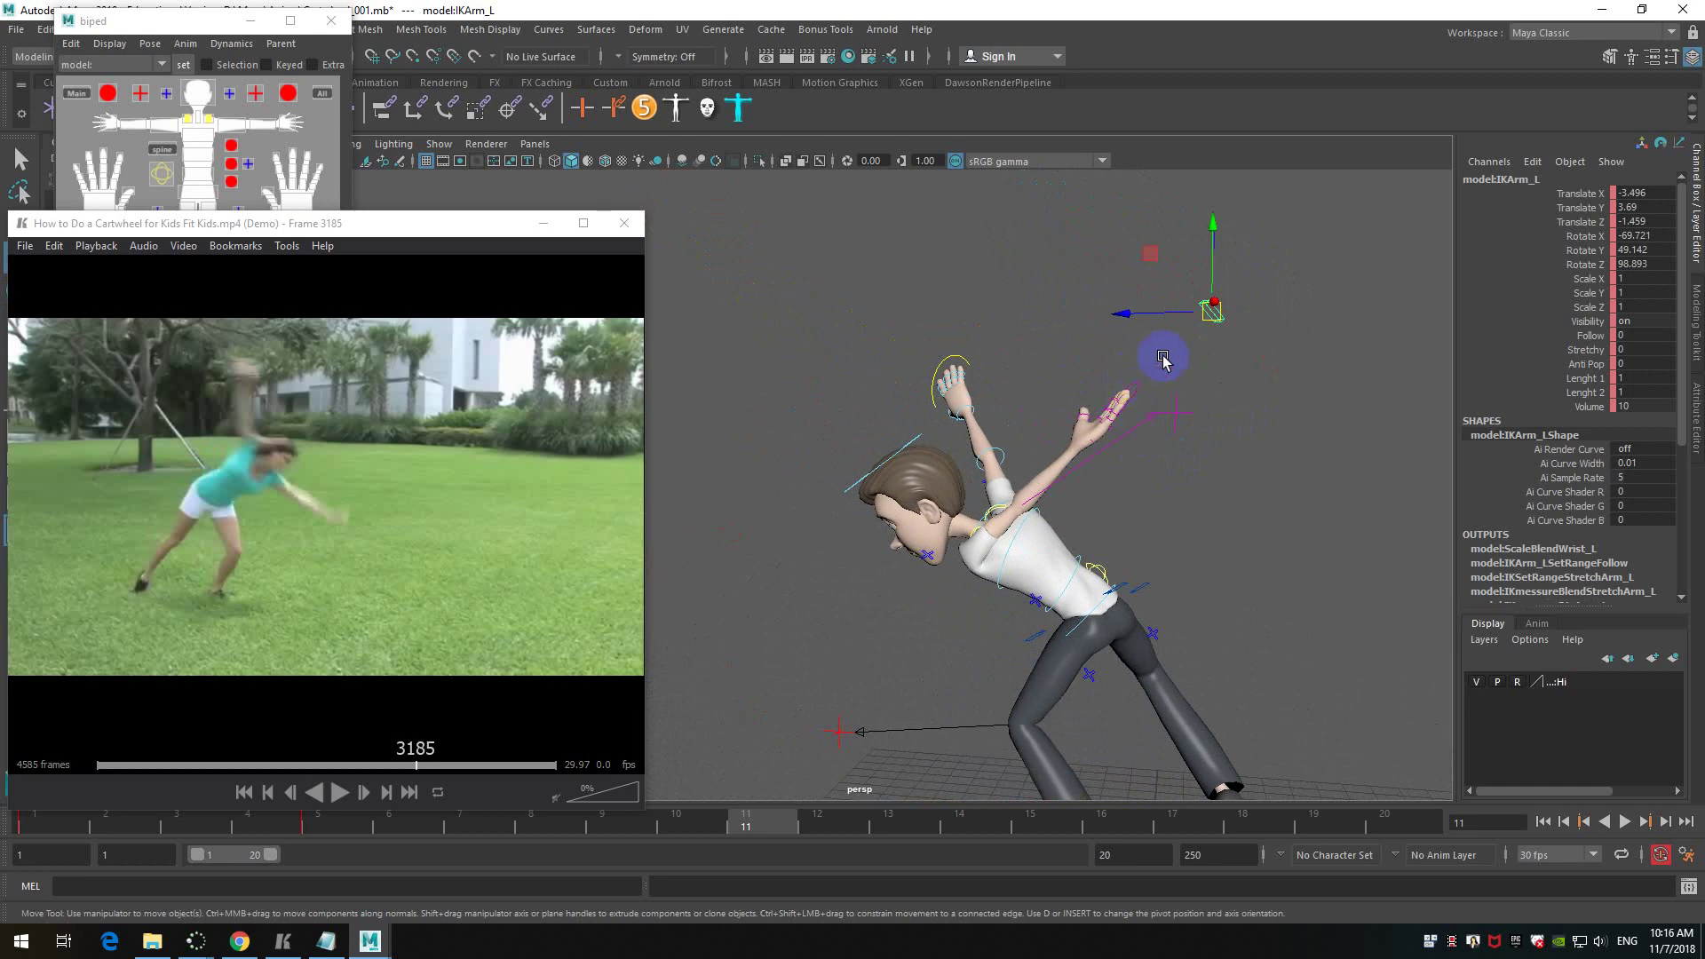
{"action": "left_click_drag", "start_coordinate": [1215, 311], "coordinate": [756, 530]}
{"action": "left_click_drag", "start_coordinate": [1244, 619], "coordinate": [1210, 537], "text": "alt"}
{"action": "scroll", "coordinate": [1113, 586], "scroll_direction": "up", "scroll_amount": 3}
{"action": "left_click_drag", "start_coordinate": [743, 483], "coordinate": [818, 430]}
{"action": "left_click_drag", "start_coordinate": [781, 571], "coordinate": [900, 607], "text": "alt"}
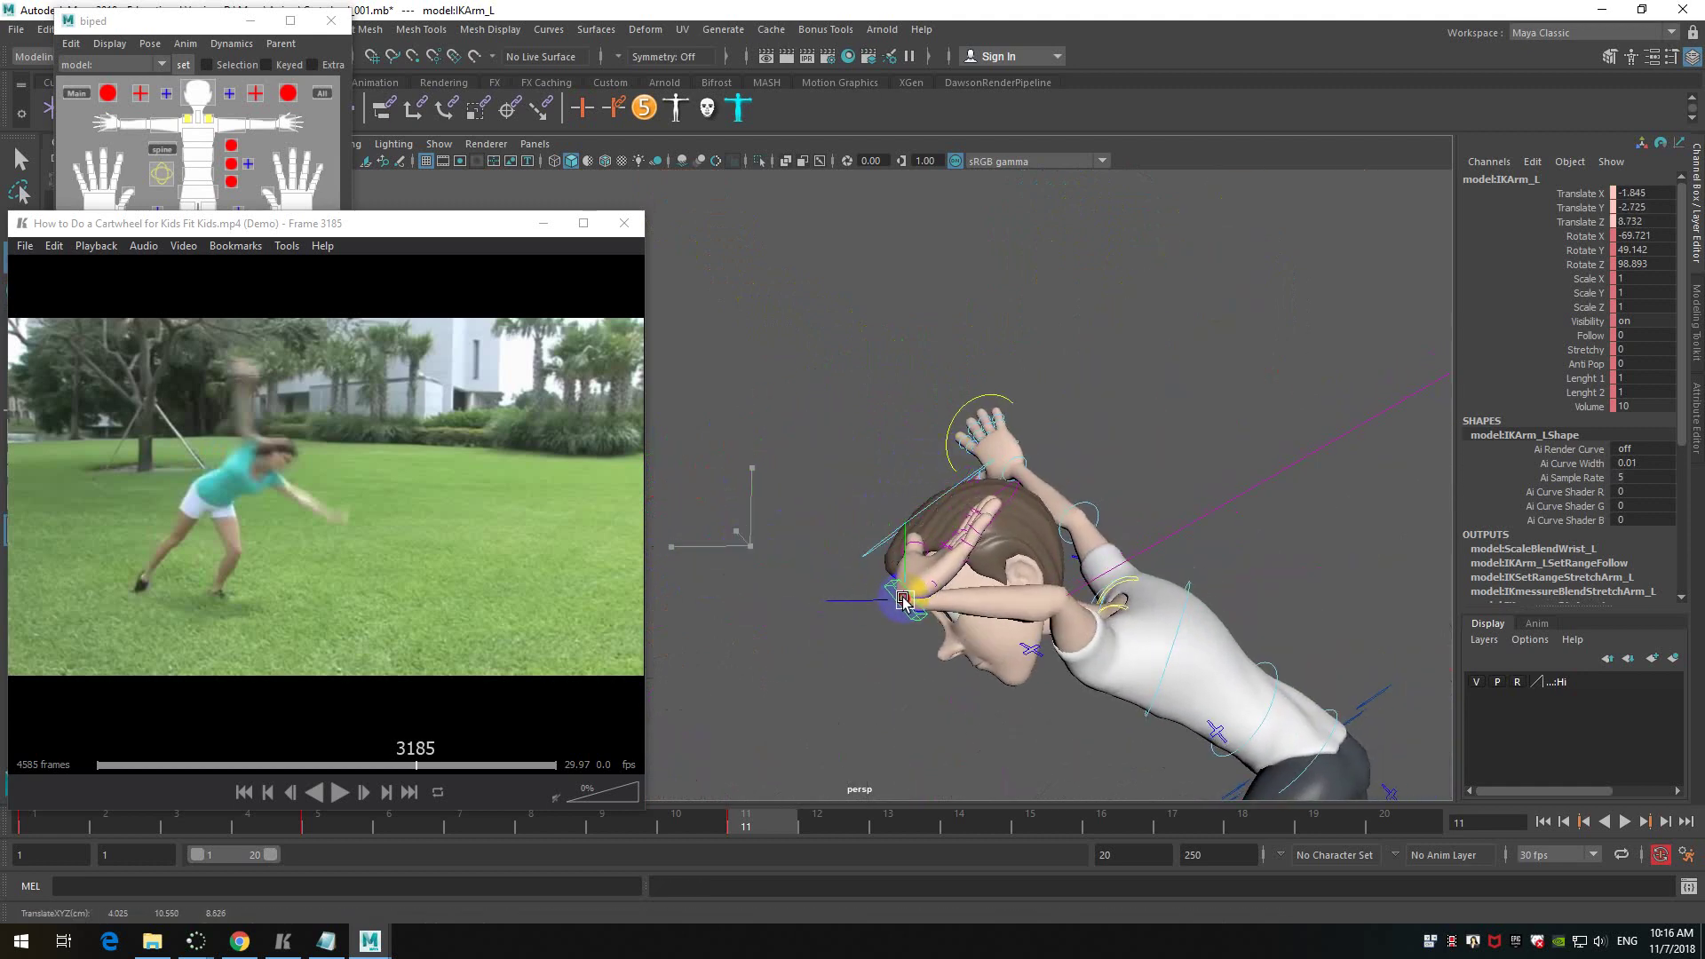
- Rotate the left scapula control to about -3.7 degrees in Y and 8.9 degrees in Z
{"action": "left_click", "coordinate": [1121, 611]}
{"action": "mouse_move", "coordinate": [1173, 609]}
{"action": "left_mouse_down", "text": "alt"}
{"action": "mouse_move", "coordinate": [1131, 654]}
{"action": "mouse_move", "coordinate": [1135, 598]}
{"action": "mouse_move", "coordinate": [1081, 598]}
{"action": "mouse_move", "coordinate": [1123, 583]}
{"action": "mouse_move", "coordinate": [1170, 597]}
{"action": "mouse_move", "coordinate": [1192, 629]}
{"action": "mouse_move", "coordinate": [1172, 621]}
{"action": "mouse_move", "coordinate": [1164, 640]}
{"action": "left_mouse_up", "text": "alt"}
{"action": "left_click_drag", "start_coordinate": [1294, 601], "coordinate": [1097, 634], "text": "alt"}
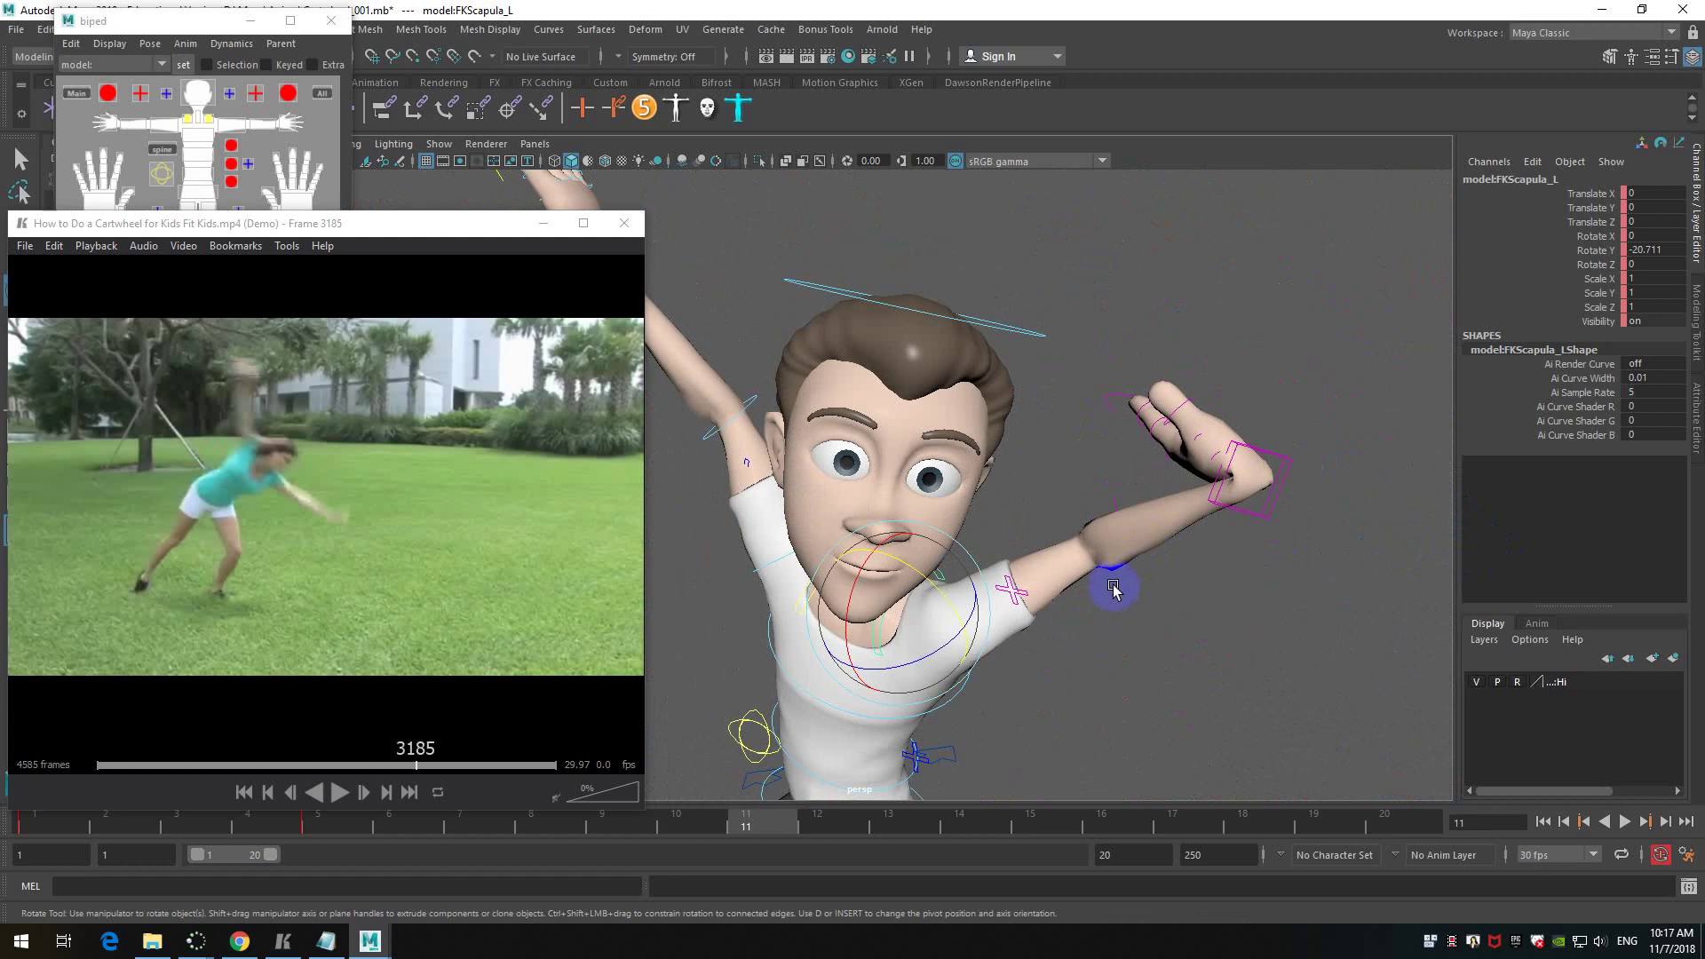
{"action": "scroll", "coordinate": [1085, 533], "scroll_direction": "up", "scroll_amount": 5}
{"action": "scroll", "coordinate": [1084, 537], "scroll_direction": "down", "scroll_amount": 8}
{"action": "mouse_move", "coordinate": [1077, 541]}
{"action": "left_mouse_down", "text": "alt"}
{"action": "mouse_move", "coordinate": [1131, 522]}
{"action": "mouse_move", "coordinate": [1056, 541]}
{"action": "left_mouse_up", "text": "alt"}
{"action": "left_click_drag", "start_coordinate": [912, 482], "coordinate": [888, 533]}
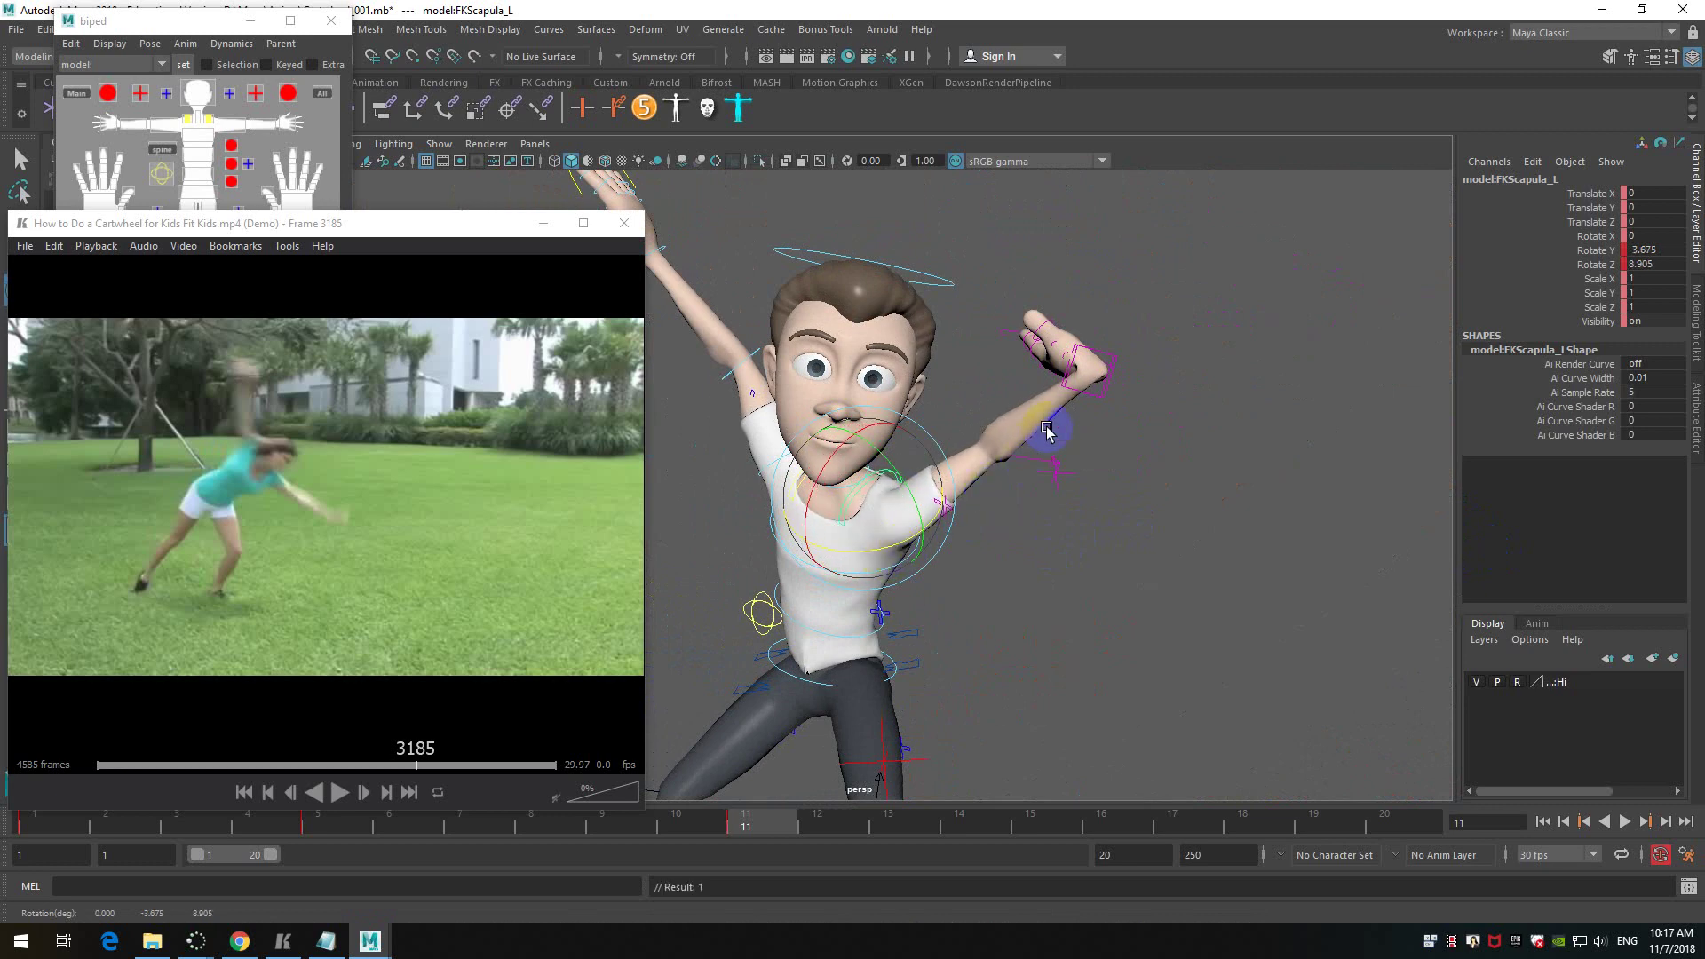
- Rotate the left arm IK control to about 51.7, -68.5 and -60.4 degrees, and lower the left hand toward the ground
{"action": "left_click", "coordinate": [1098, 395]}
{"action": "left_click_drag", "start_coordinate": [1234, 450], "coordinate": [1176, 465], "text": "alt"}
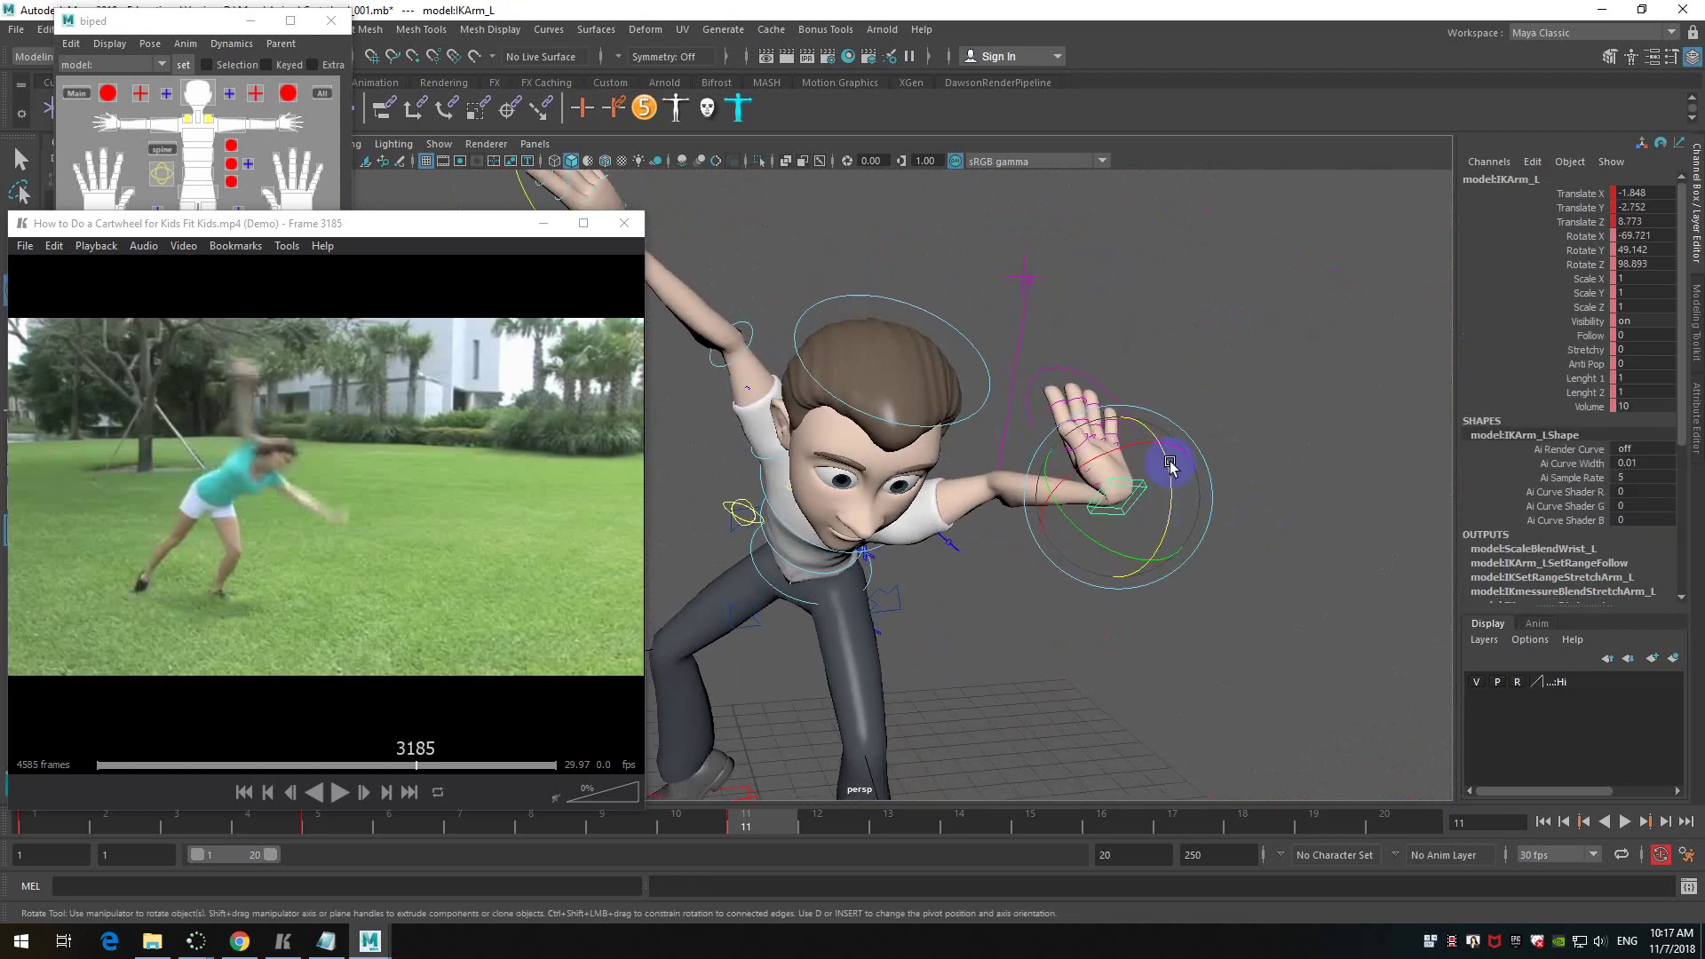
{"action": "left_click_drag", "start_coordinate": [1173, 576], "coordinate": [1092, 522]}
{"action": "key", "text": "w"}
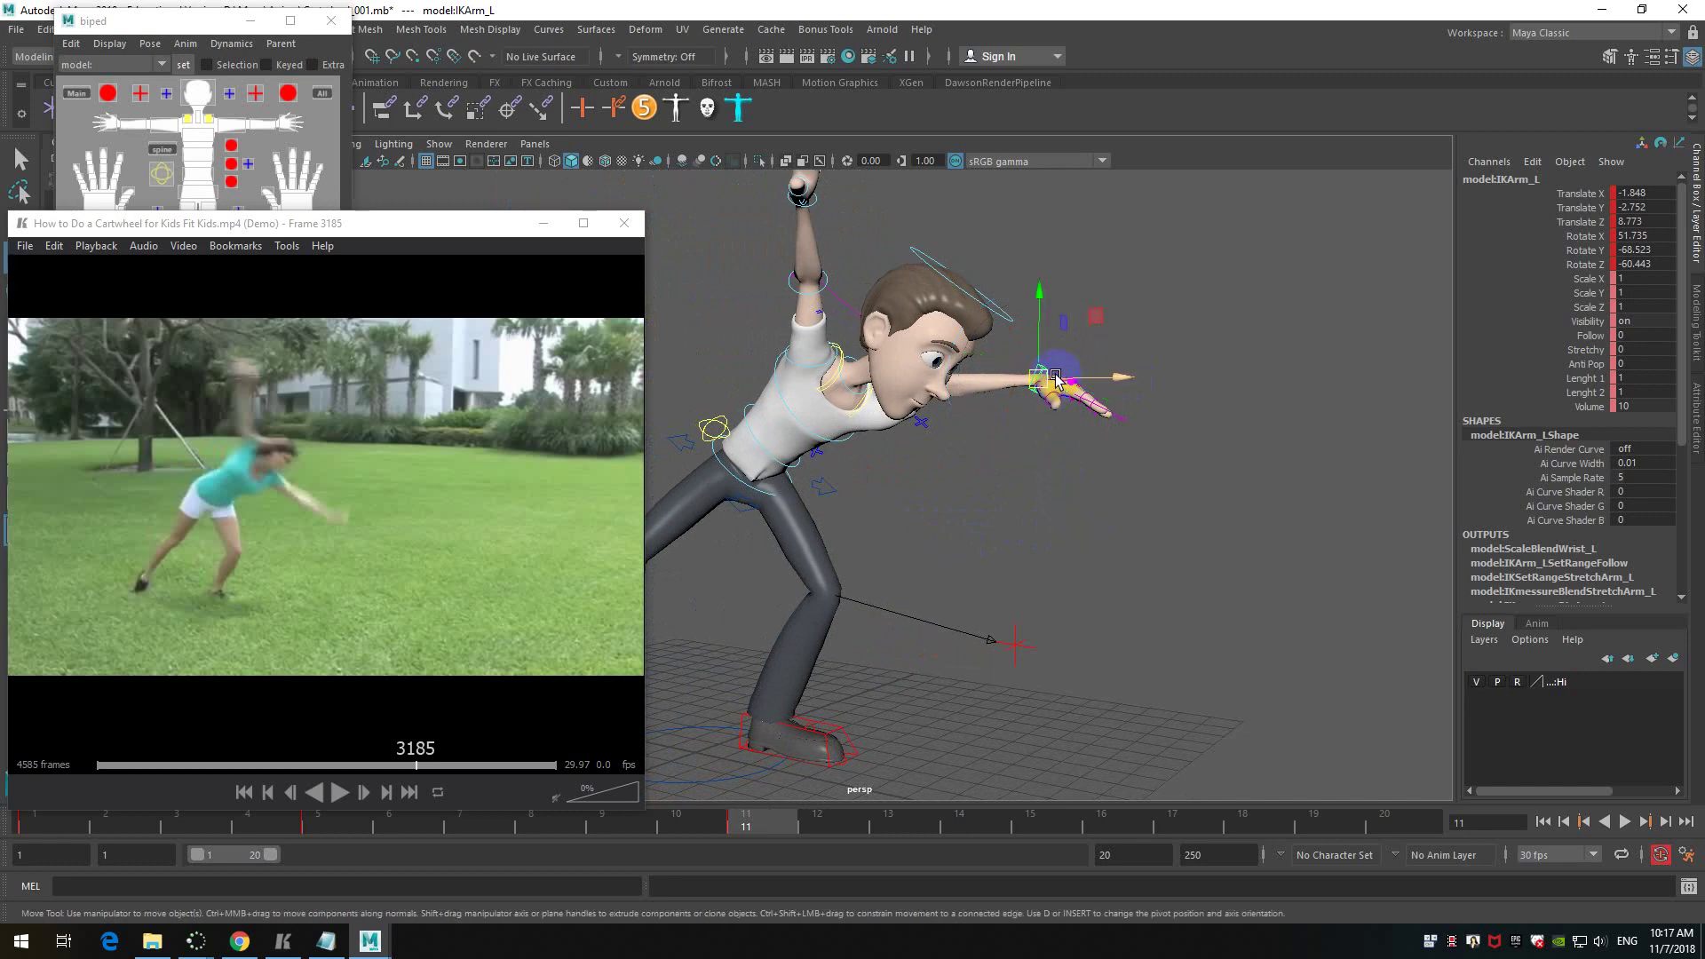
{"action": "left_click_drag", "start_coordinate": [1047, 380], "coordinate": [1085, 251]}
- Reposition the left arm's pole vector control so the elbow bends naturally behind the lowered, reaching hand
{"action": "left_click", "coordinate": [1084, 227]}
{"action": "left_click_drag", "start_coordinate": [1141, 360], "coordinate": [1135, 321], "text": "alt"}
{"action": "left_click_drag", "start_coordinate": [1102, 388], "coordinate": [1185, 455]}
{"action": "left_click_drag", "start_coordinate": [1224, 314], "coordinate": [868, 587]}
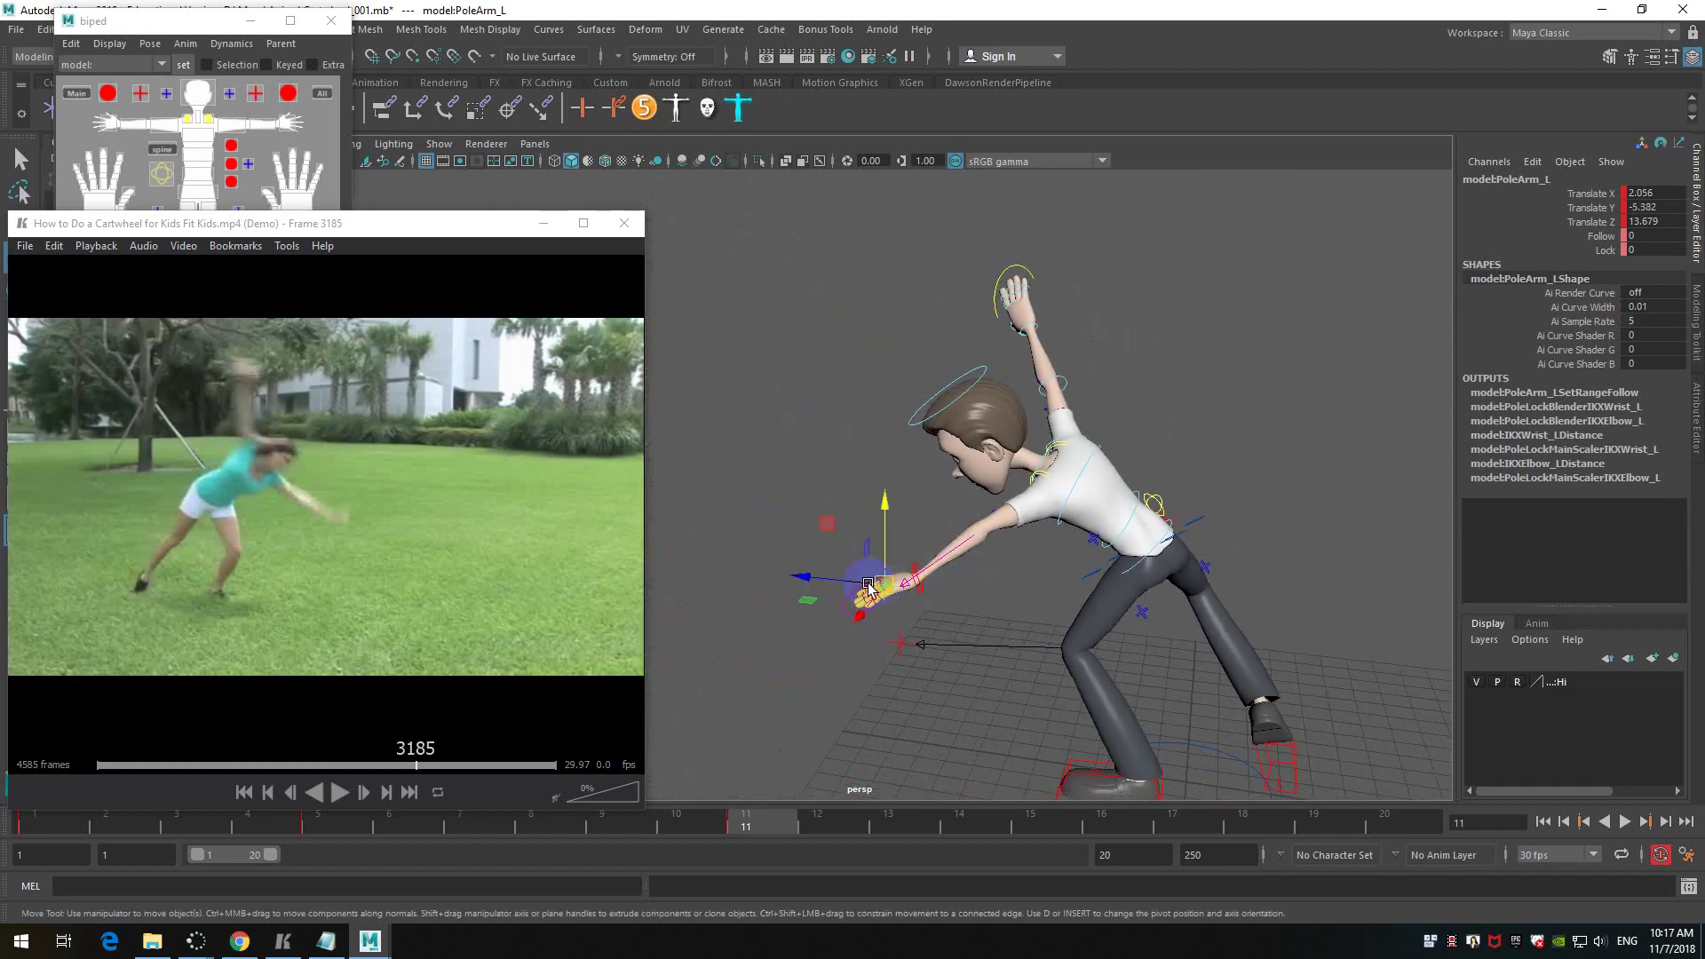
{"action": "left_click_drag", "start_coordinate": [966, 611], "coordinate": [1285, 631], "text": "alt"}
{"action": "left_click_drag", "start_coordinate": [1287, 627], "coordinate": [1032, 545], "text": "alt"}
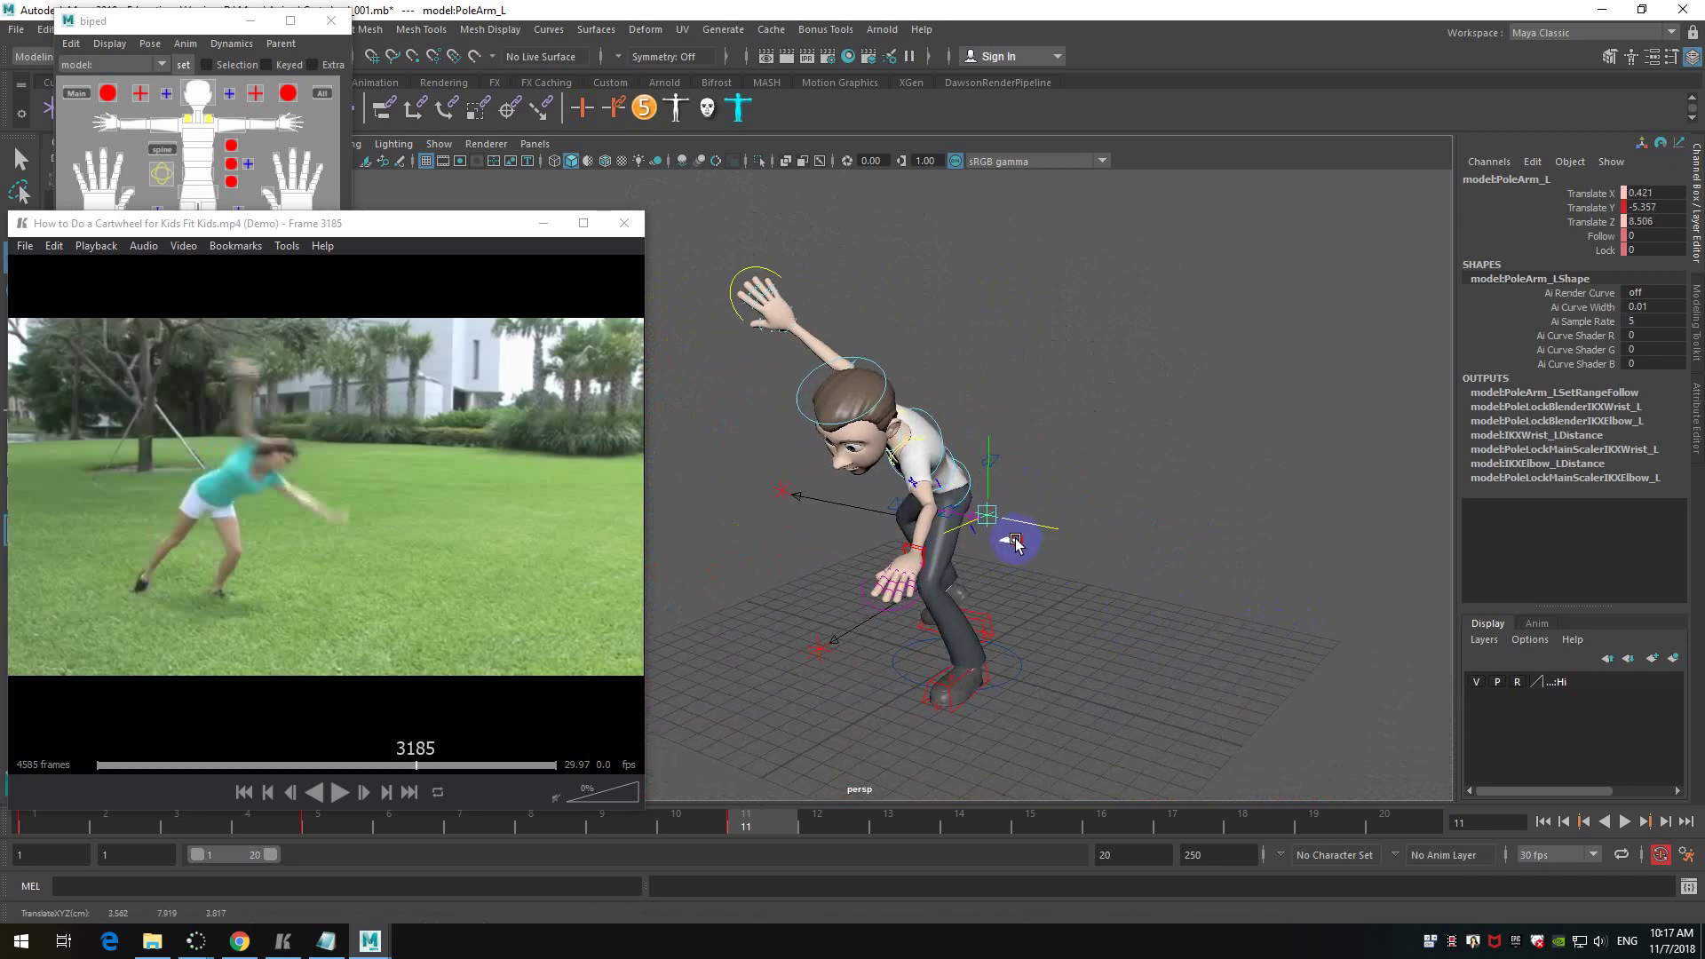
{"action": "right_click_drag", "start_coordinate": [1013, 544], "coordinate": [1131, 563], "text": "alt"}
{"action": "left_click_drag", "start_coordinate": [1131, 564], "coordinate": [971, 502], "text": "alt"}
{"action": "left_click_drag", "start_coordinate": [1102, 556], "coordinate": [940, 542]}
- Rotate the left arm IK control to about 8.7 degrees in X to turn the hand
{"action": "left_click", "coordinate": [947, 535]}
{"action": "left_click_drag", "start_coordinate": [1121, 582], "coordinate": [1160, 545], "text": "alt"}
{"action": "key", "text": "e"}
{"action": "left_click_drag", "start_coordinate": [1112, 365], "coordinate": [885, 415]}
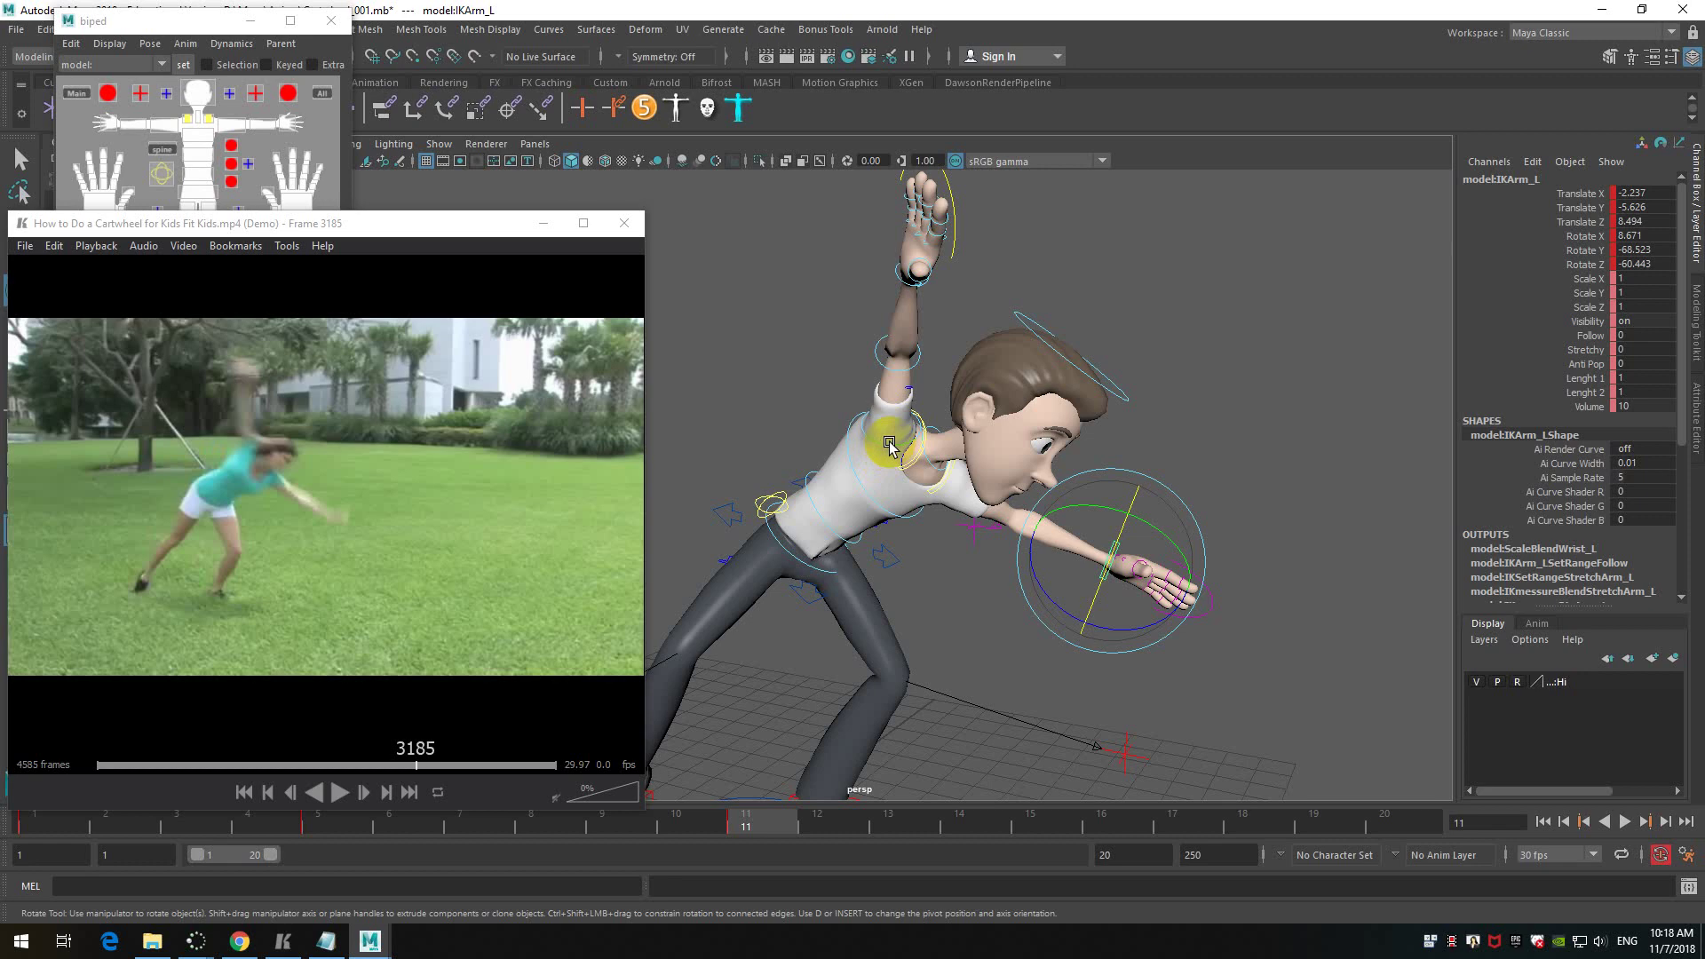
- Rotate the right shoulder control to about -19 degrees in Z to adjust the raised arm
{"action": "left_click", "coordinate": [889, 449]}
{"action": "left_click_drag", "start_coordinate": [1150, 355], "coordinate": [1077, 372], "text": "alt"}
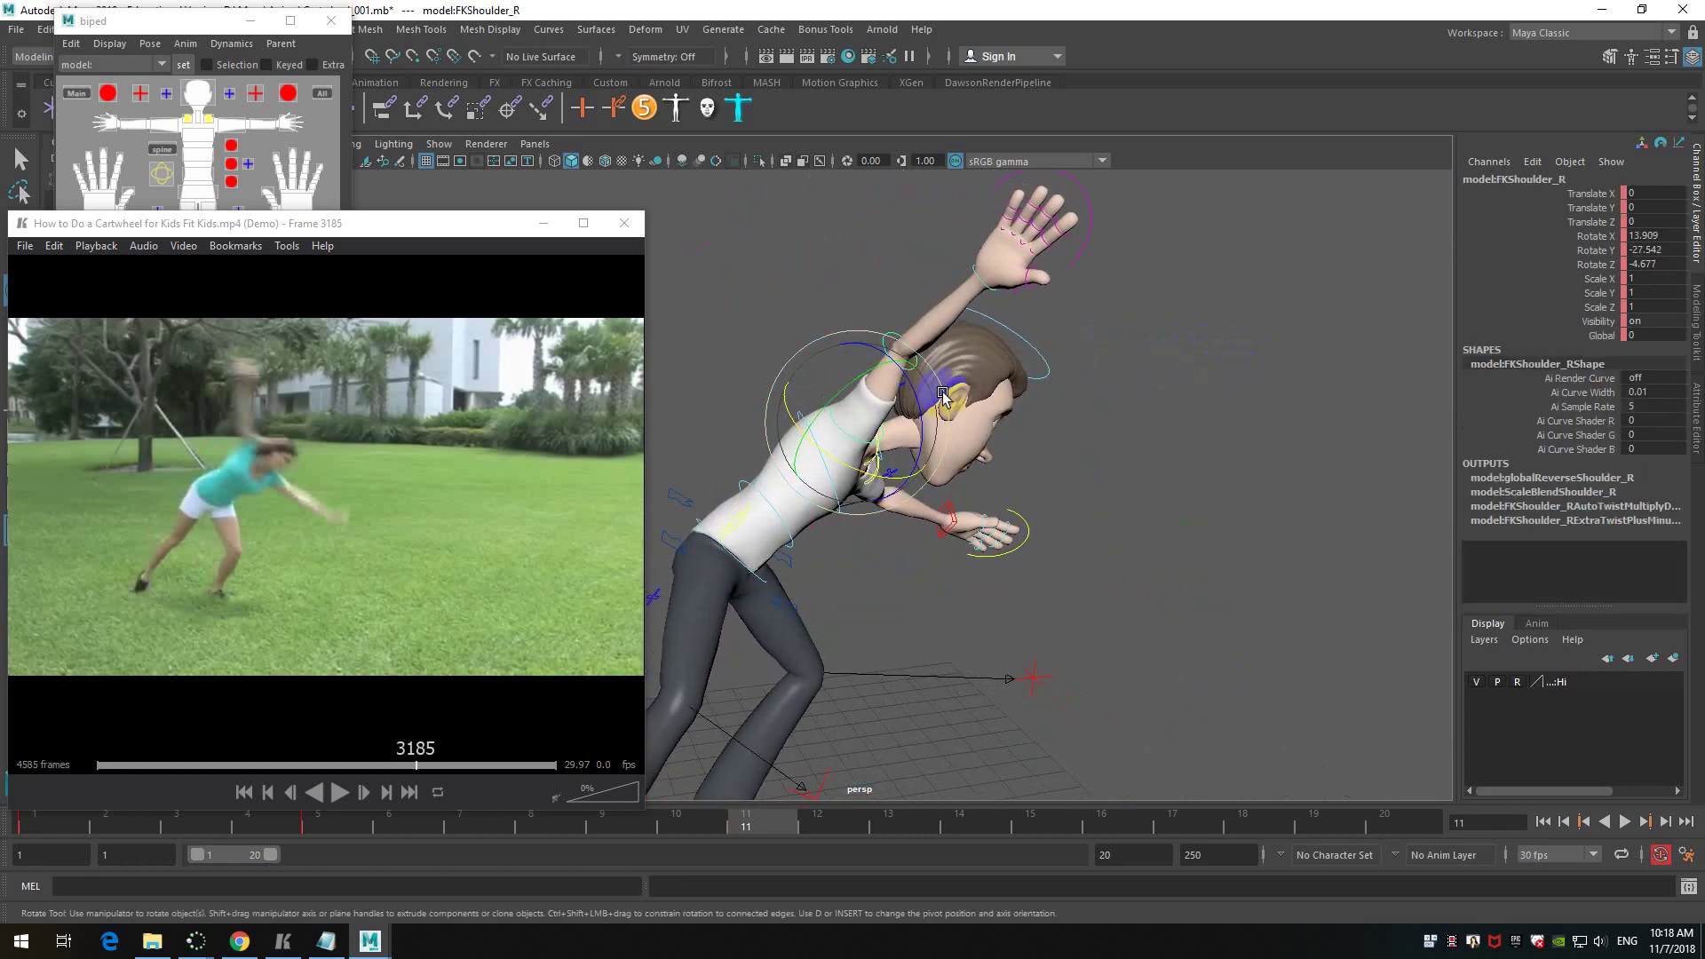
{"action": "left_click_drag", "start_coordinate": [919, 416], "coordinate": [796, 437]}
{"action": "scroll", "coordinate": [796, 437], "scroll_direction": "down", "scroll_amount": 3}
{"action": "scroll", "coordinate": [800, 426], "scroll_direction": "up", "scroll_amount": 1}
{"action": "scroll", "coordinate": [799, 428], "scroll_direction": "down", "scroll_amount": 1}
{"action": "middle_click_drag", "start_coordinate": [1073, 508], "coordinate": [1089, 430], "text": "alt"}
{"action": "left_click_drag", "start_coordinate": [1089, 430], "coordinate": [1161, 421], "text": "alt"}
{"action": "right_click_drag", "start_coordinate": [1161, 421], "coordinate": [1150, 431], "text": "alt"}
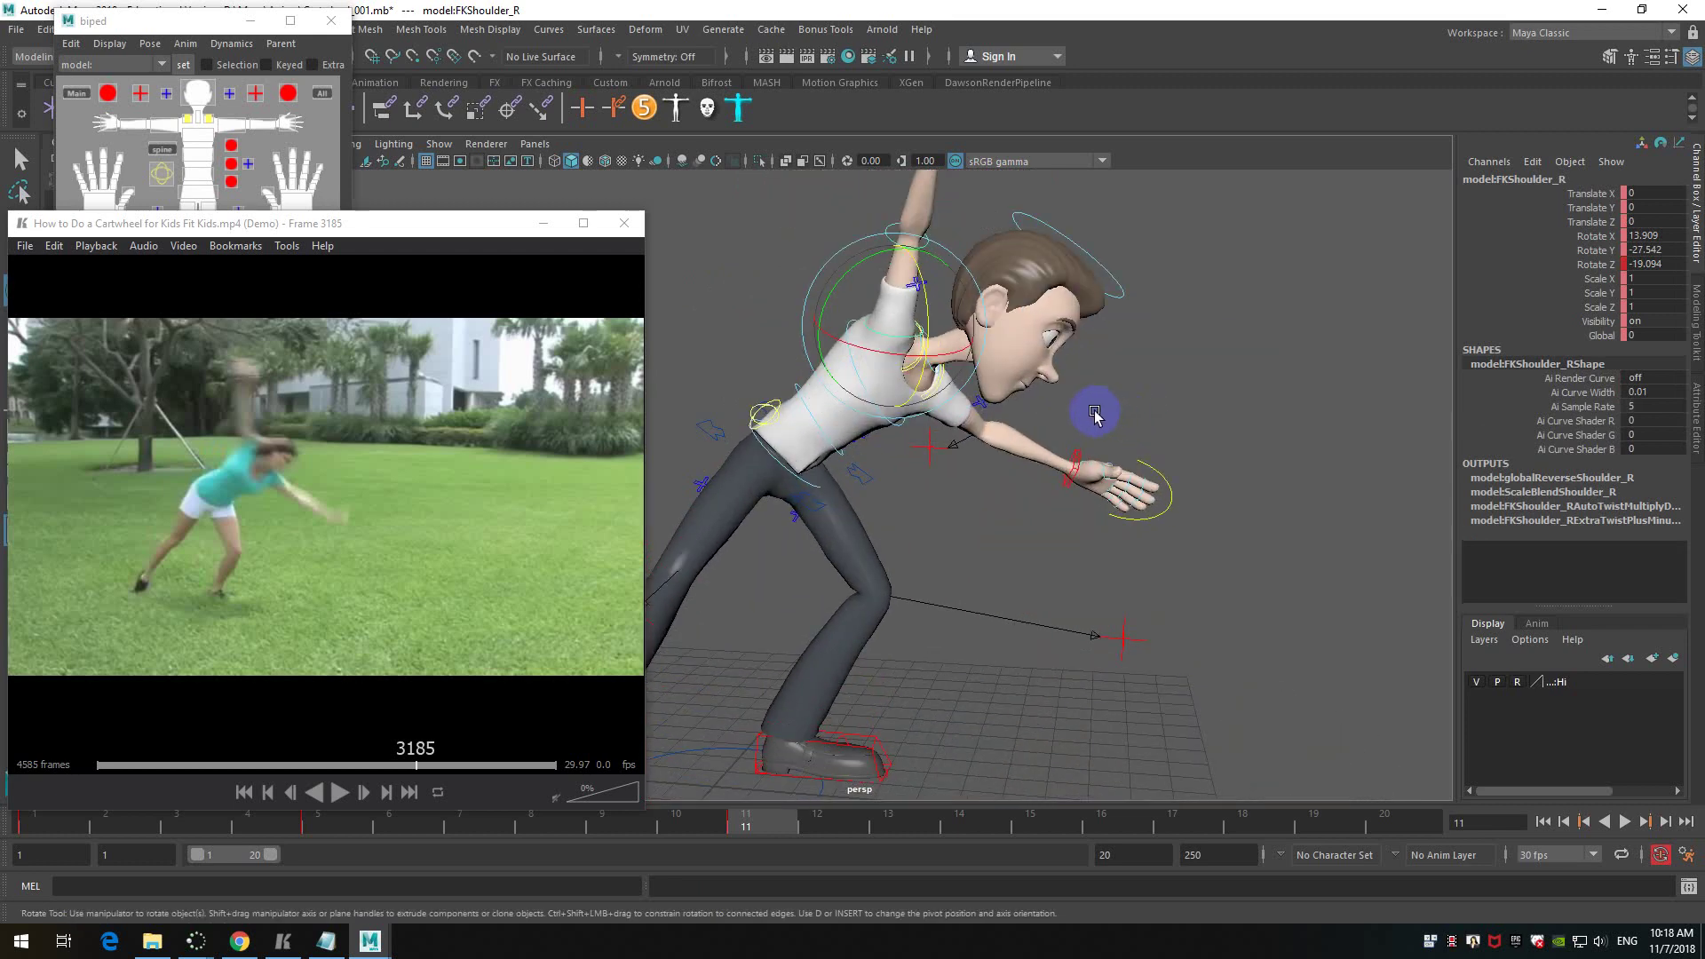
- Rotate the lower spine control to about 0.3, -12.7 and 14.8 degrees in X, Y and Z
{"action": "left_click", "coordinate": [842, 454]}
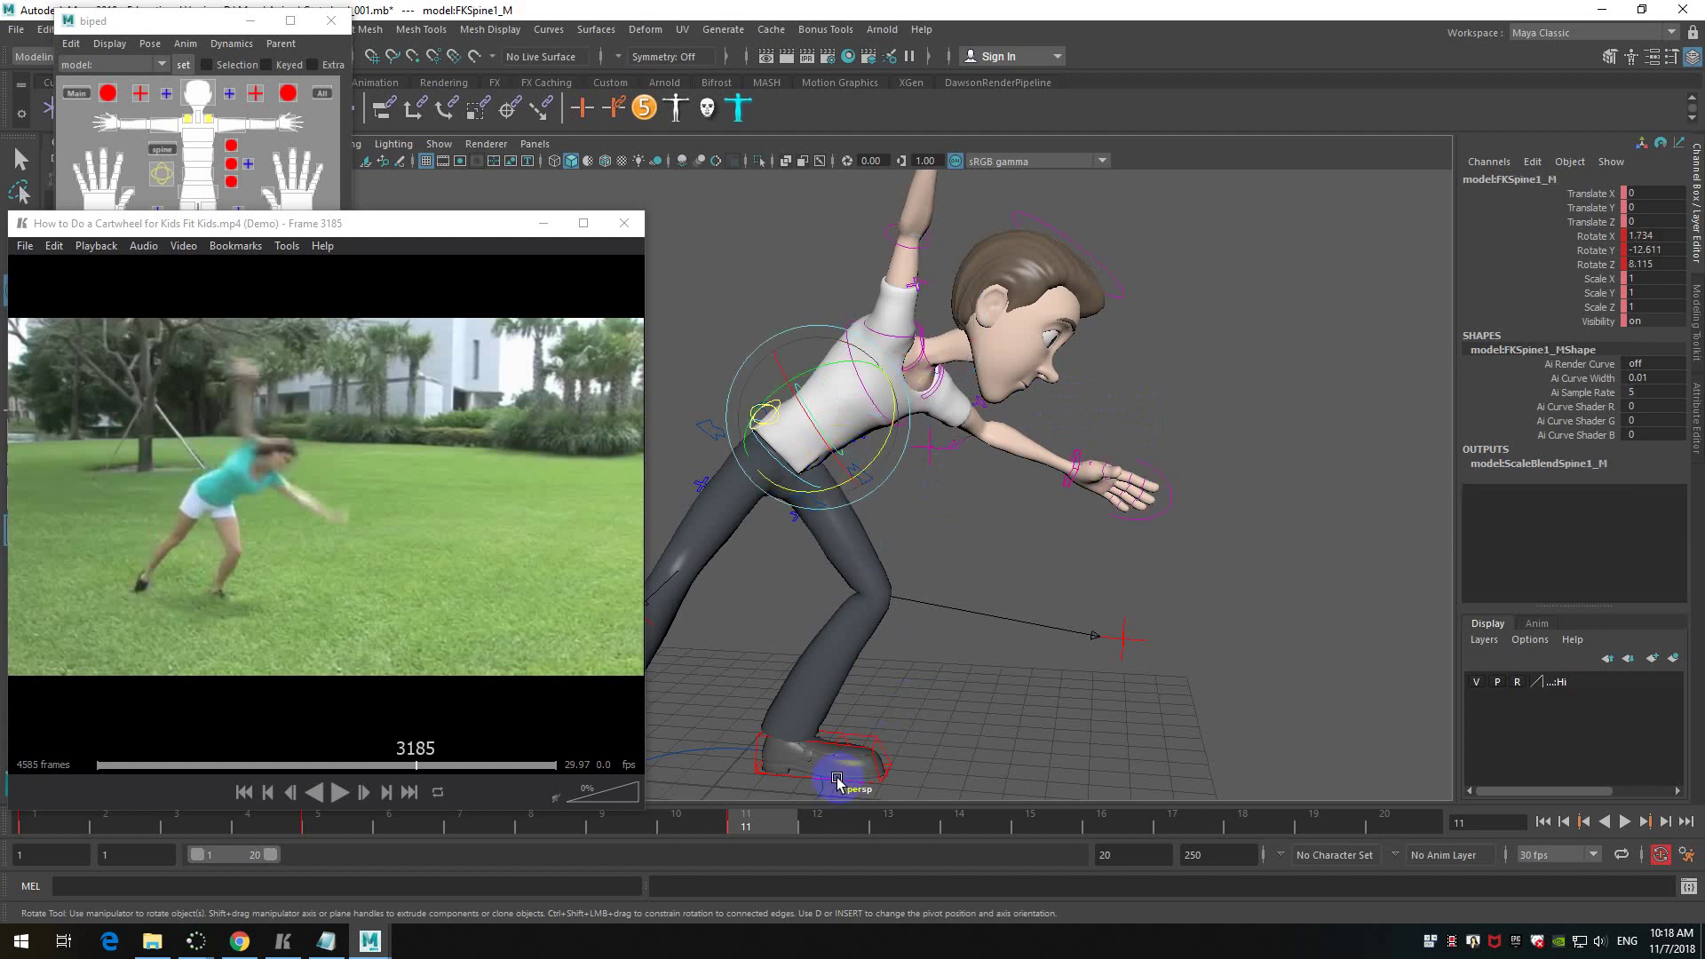
{"action": "right_click_drag", "start_coordinate": [942, 511], "coordinate": [983, 533], "text": "alt"}
{"action": "right_click_drag", "start_coordinate": [1196, 502], "coordinate": [1013, 600], "text": "alt"}
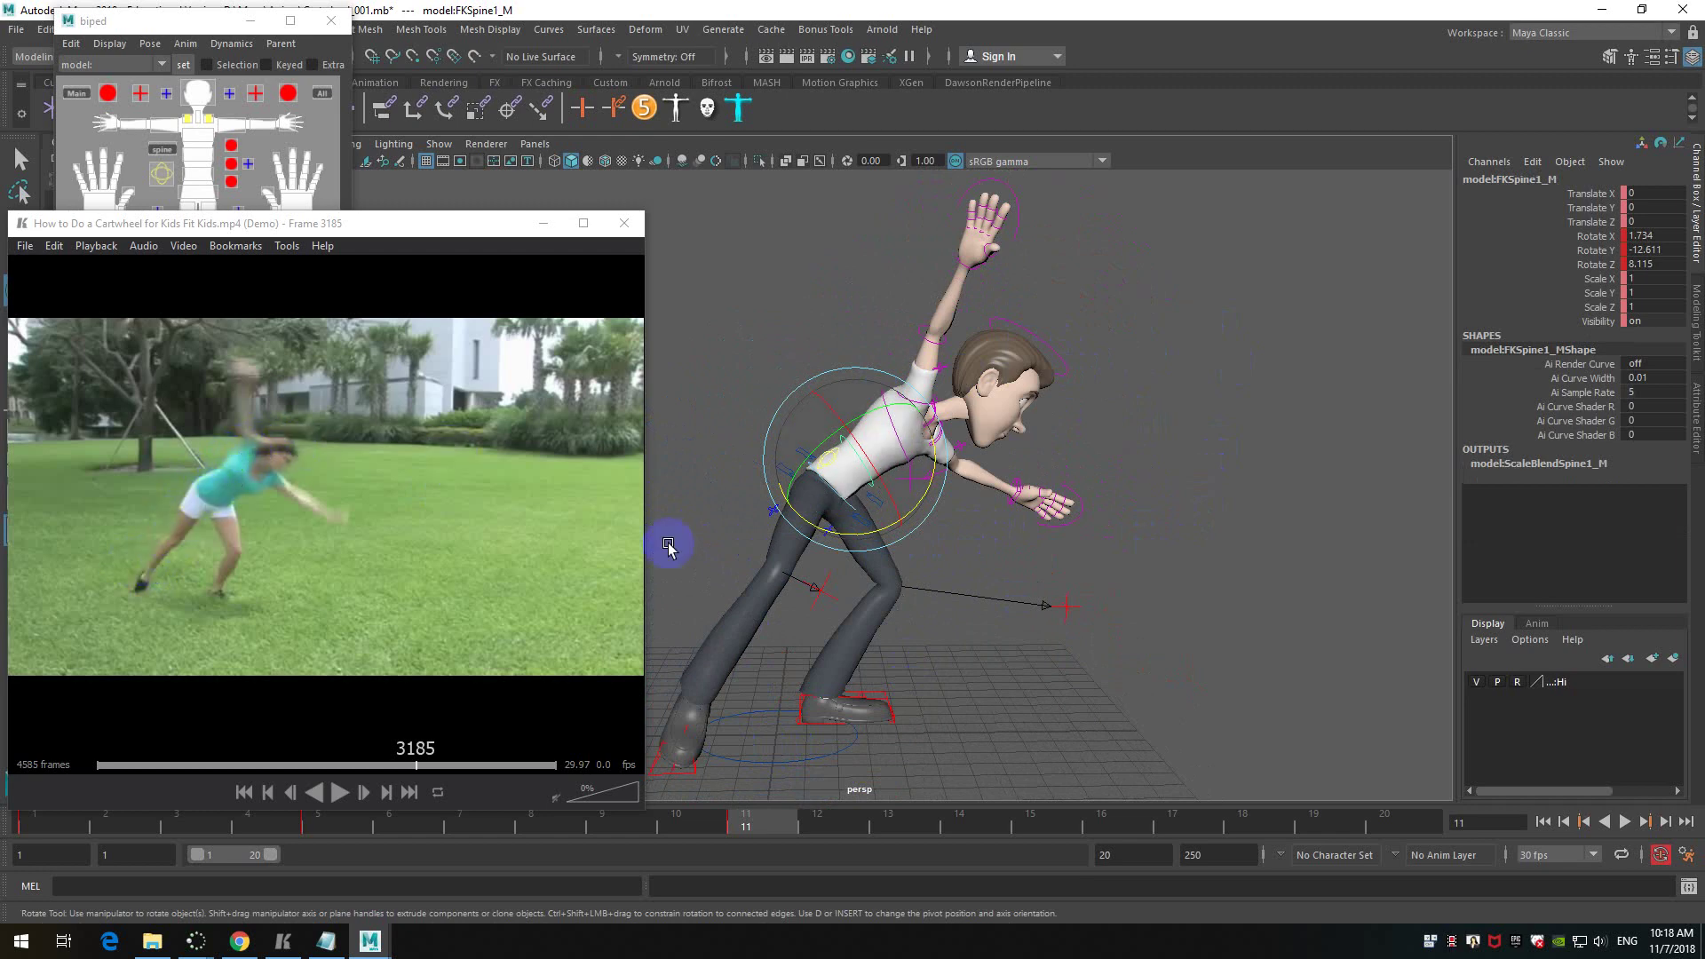
{"action": "scroll", "coordinate": [932, 555], "scroll_direction": "up", "scroll_amount": 3}
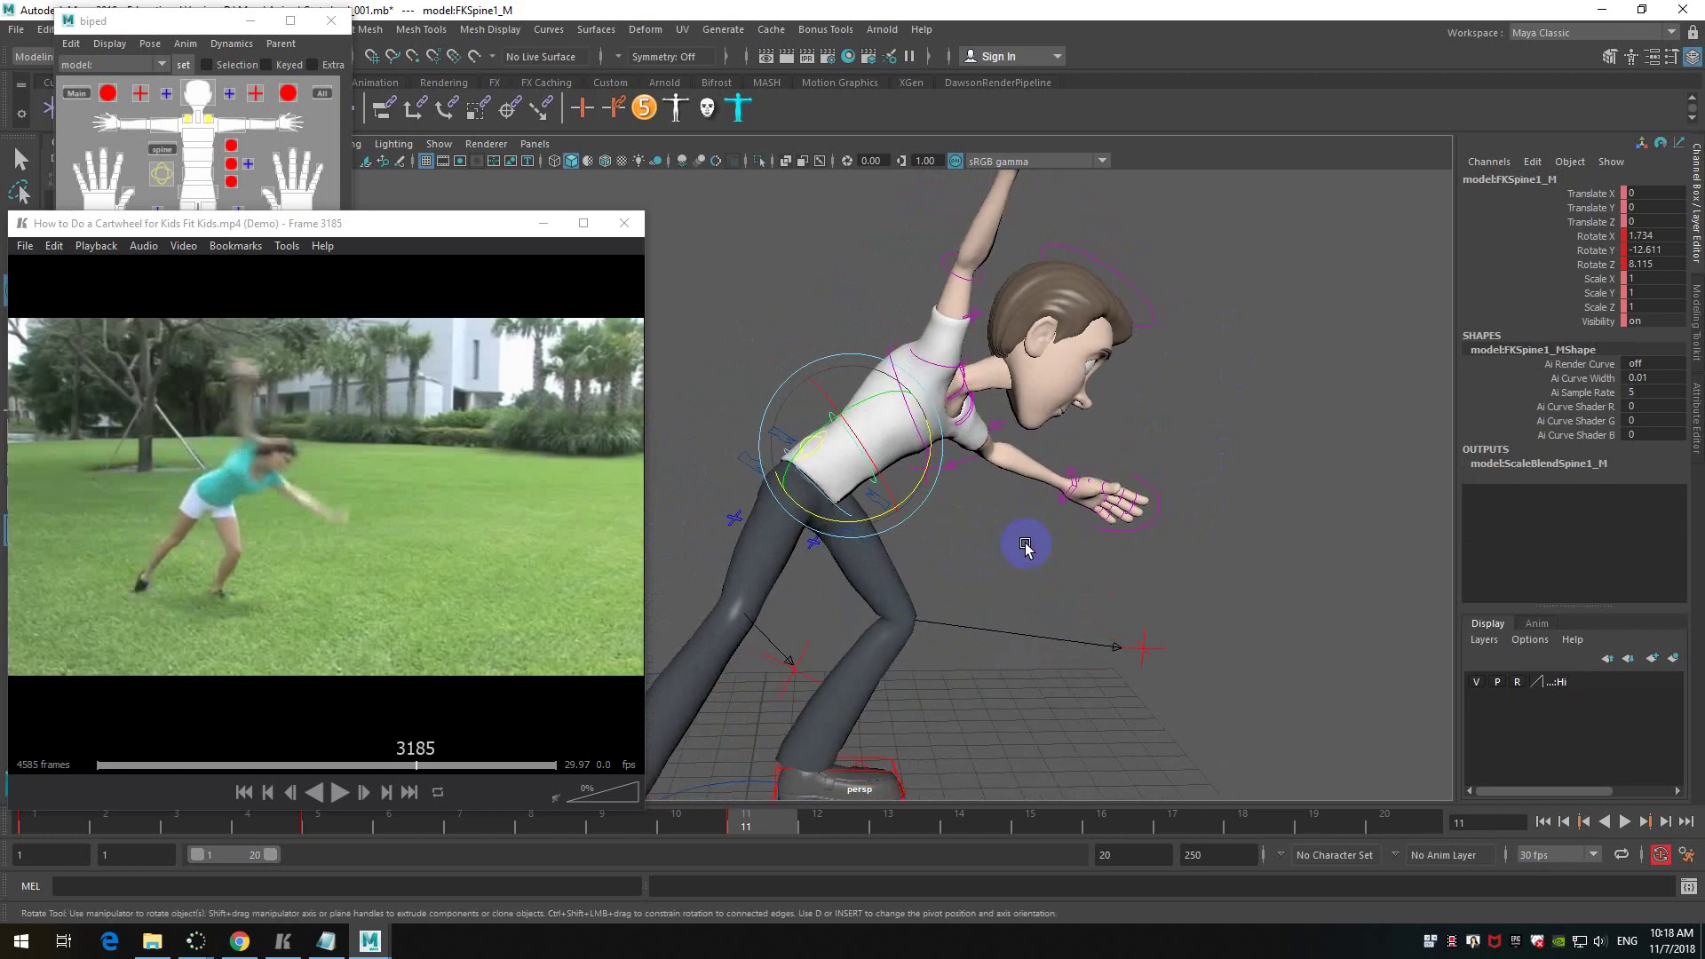
{"action": "scroll", "coordinate": [886, 475], "scroll_direction": "up", "scroll_amount": 2}
{"action": "left_click_drag", "start_coordinate": [912, 479], "coordinate": [914, 481]}
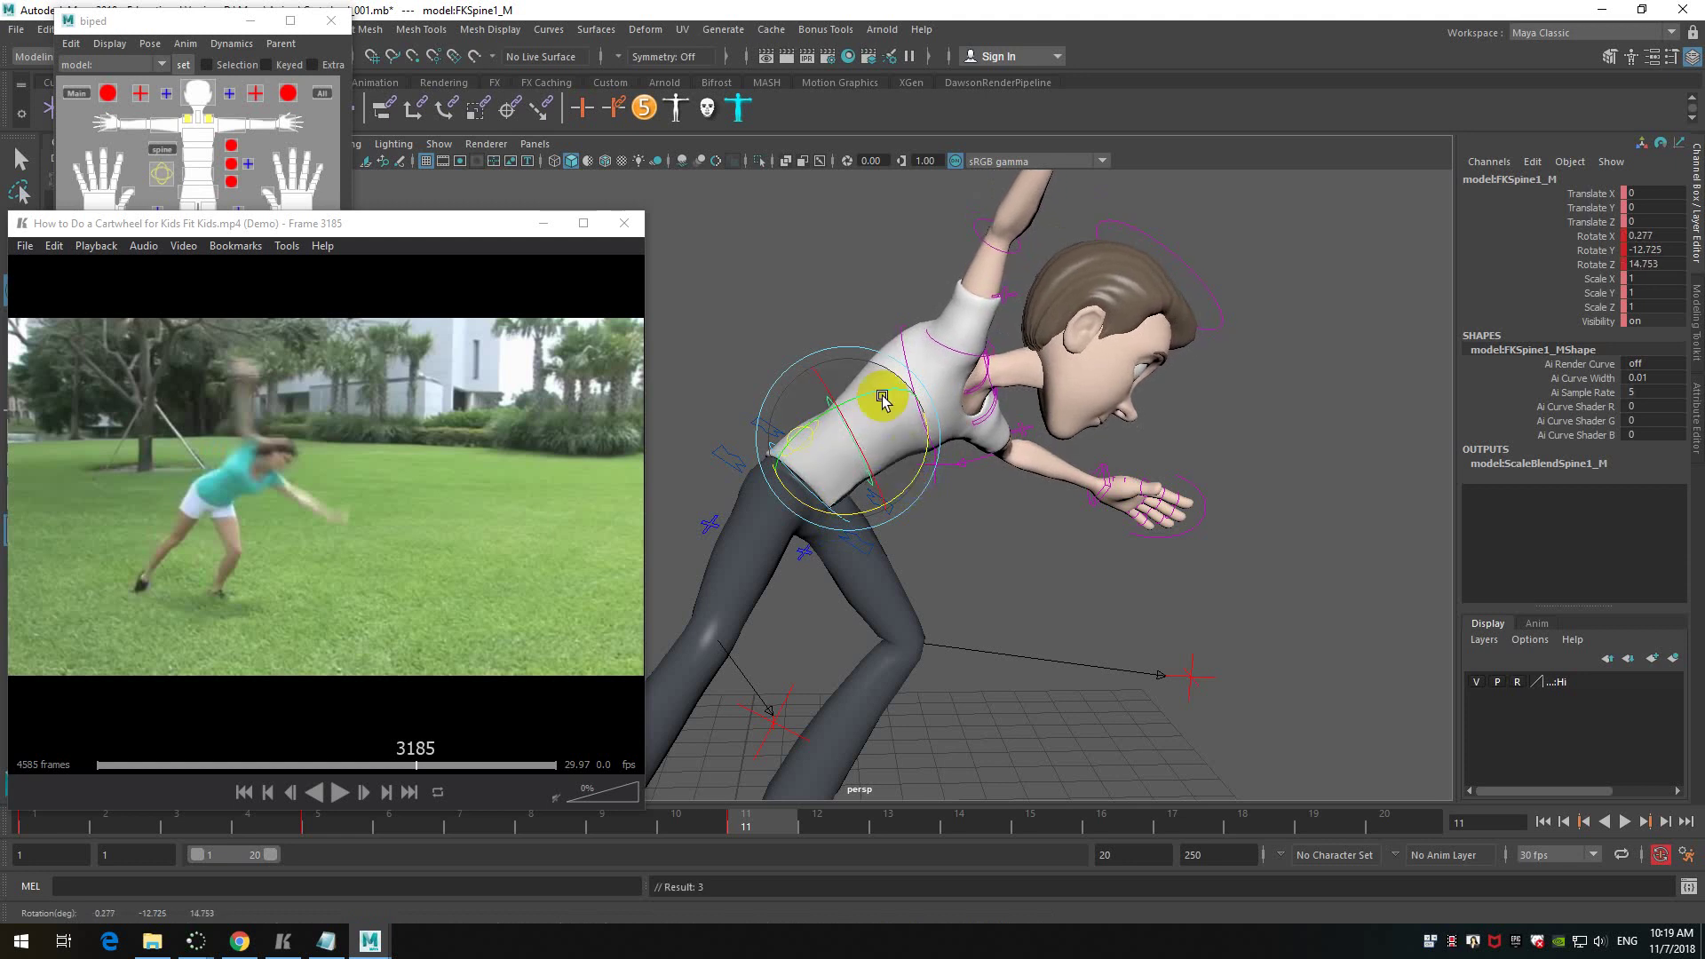
- Rotate the chest control to about -5.4, 8.2 and 28.8 degrees in X, Y and Z
{"action": "left_click", "coordinate": [873, 317]}
{"action": "left_click", "coordinate": [907, 326]}
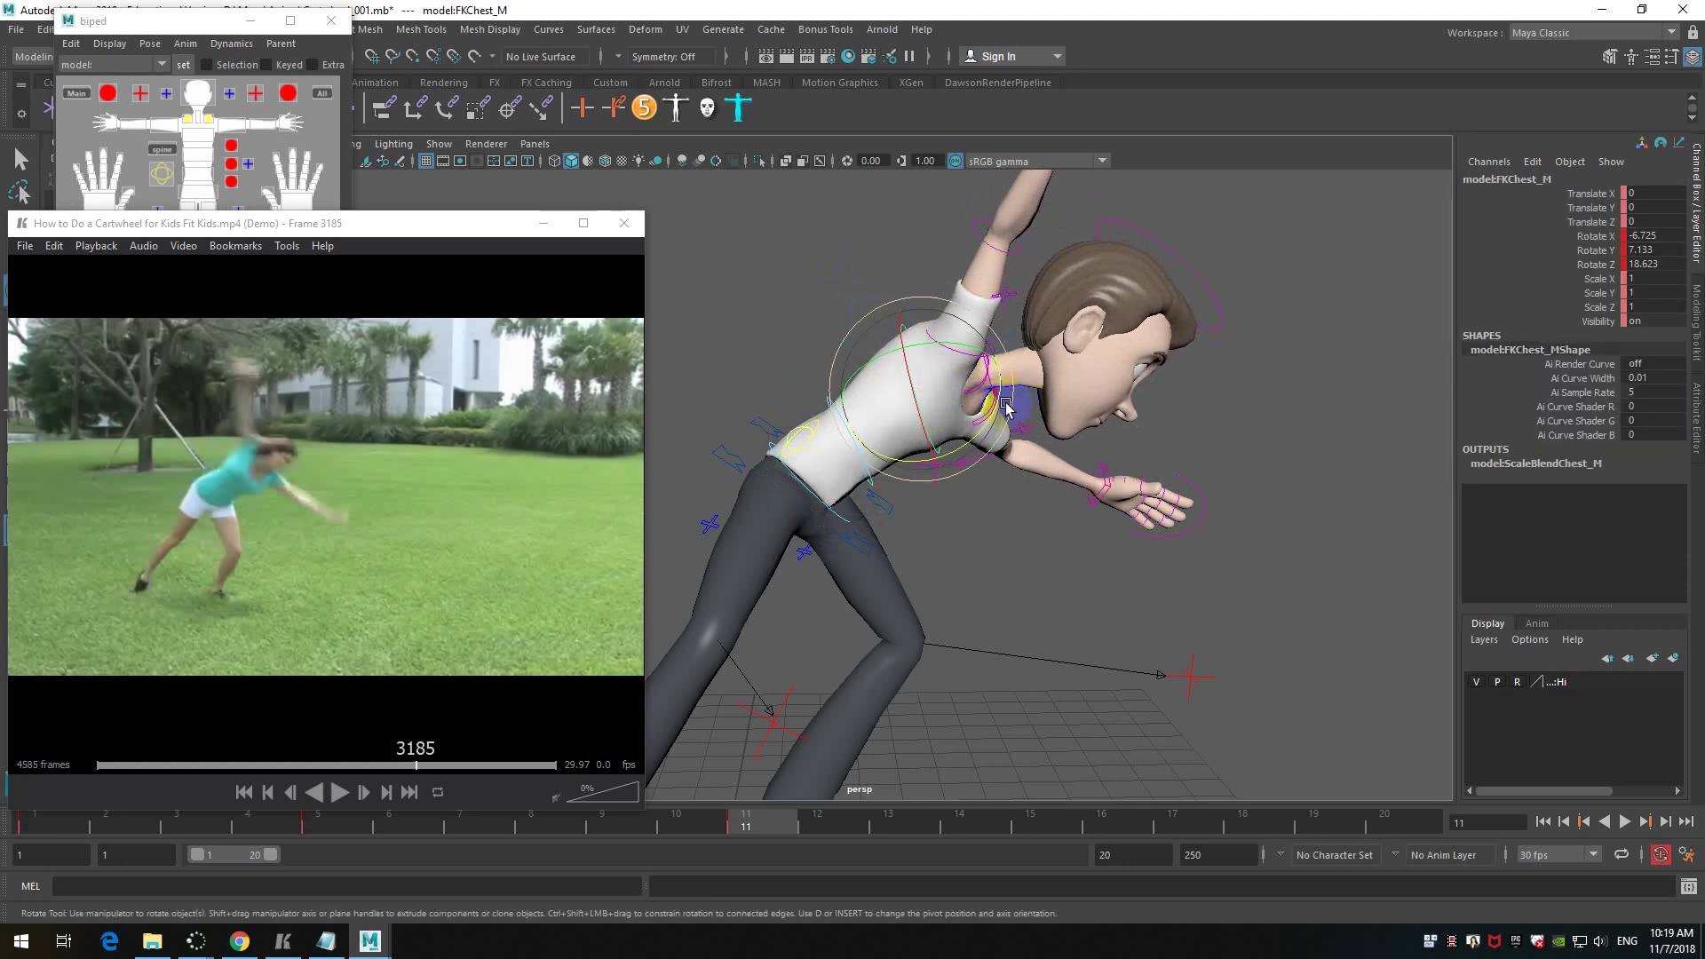
{"action": "left_click_drag", "start_coordinate": [991, 417], "coordinate": [889, 538]}
{"action": "scroll", "coordinate": [1009, 543], "scroll_direction": "up", "scroll_amount": 5}
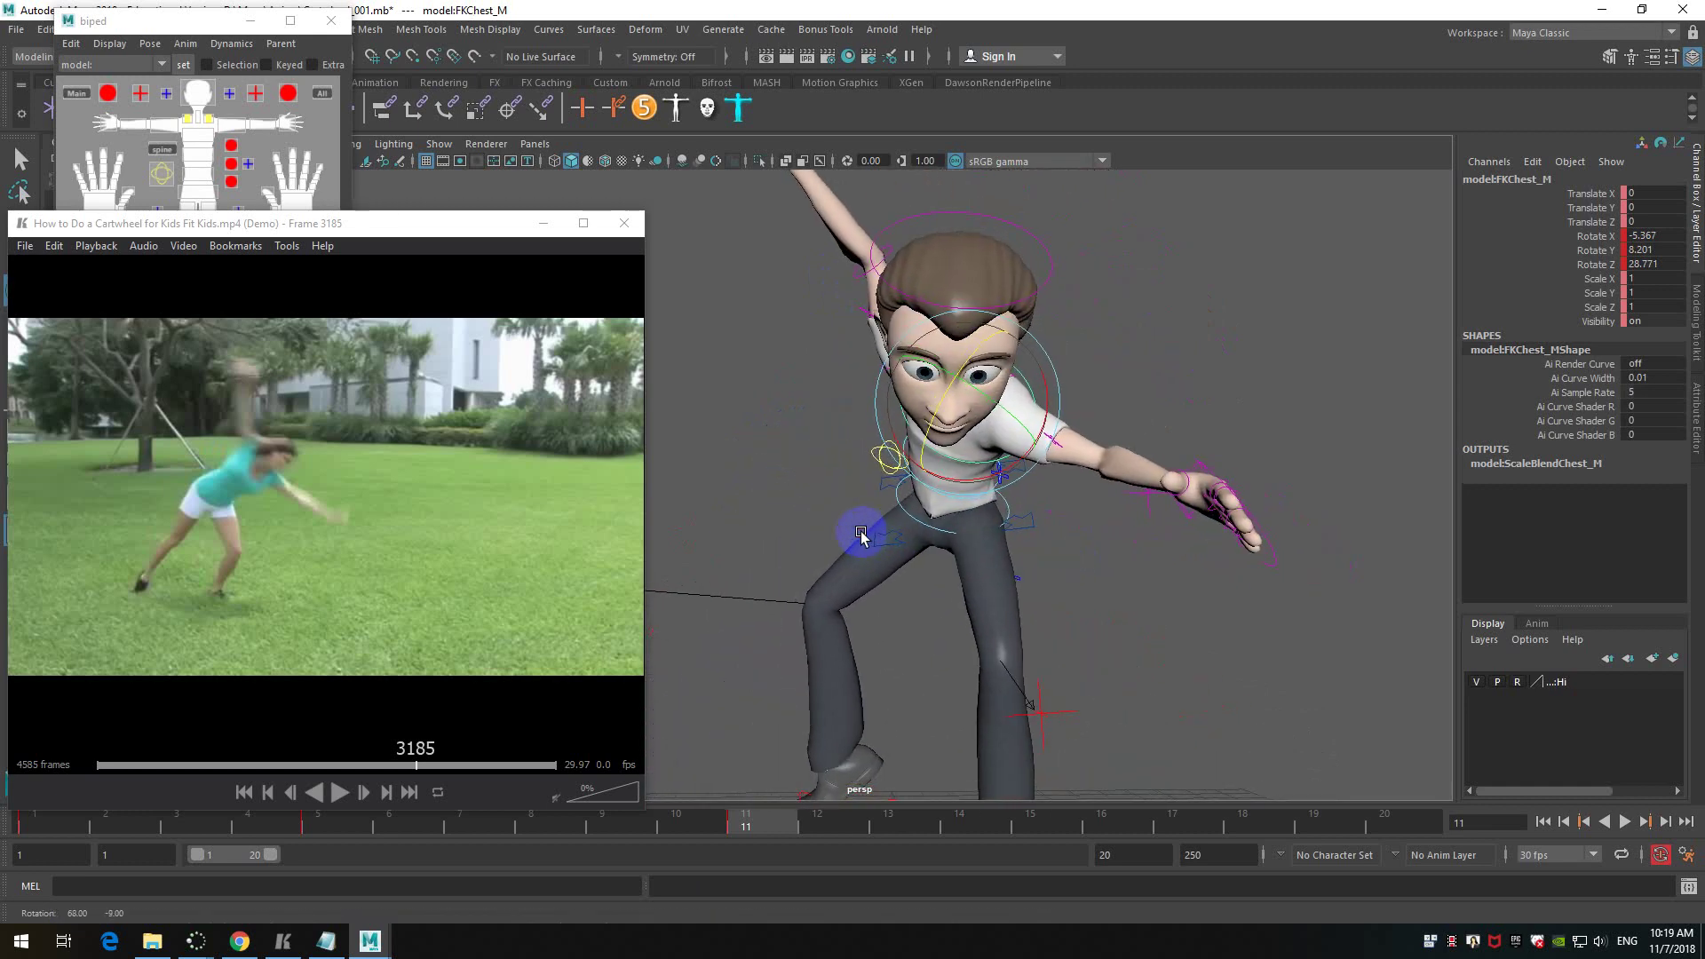
{"action": "scroll", "coordinate": [875, 532], "scroll_direction": "down", "scroll_amount": 8}
{"action": "scroll", "coordinate": [1106, 599], "scroll_direction": "up", "scroll_amount": 3}
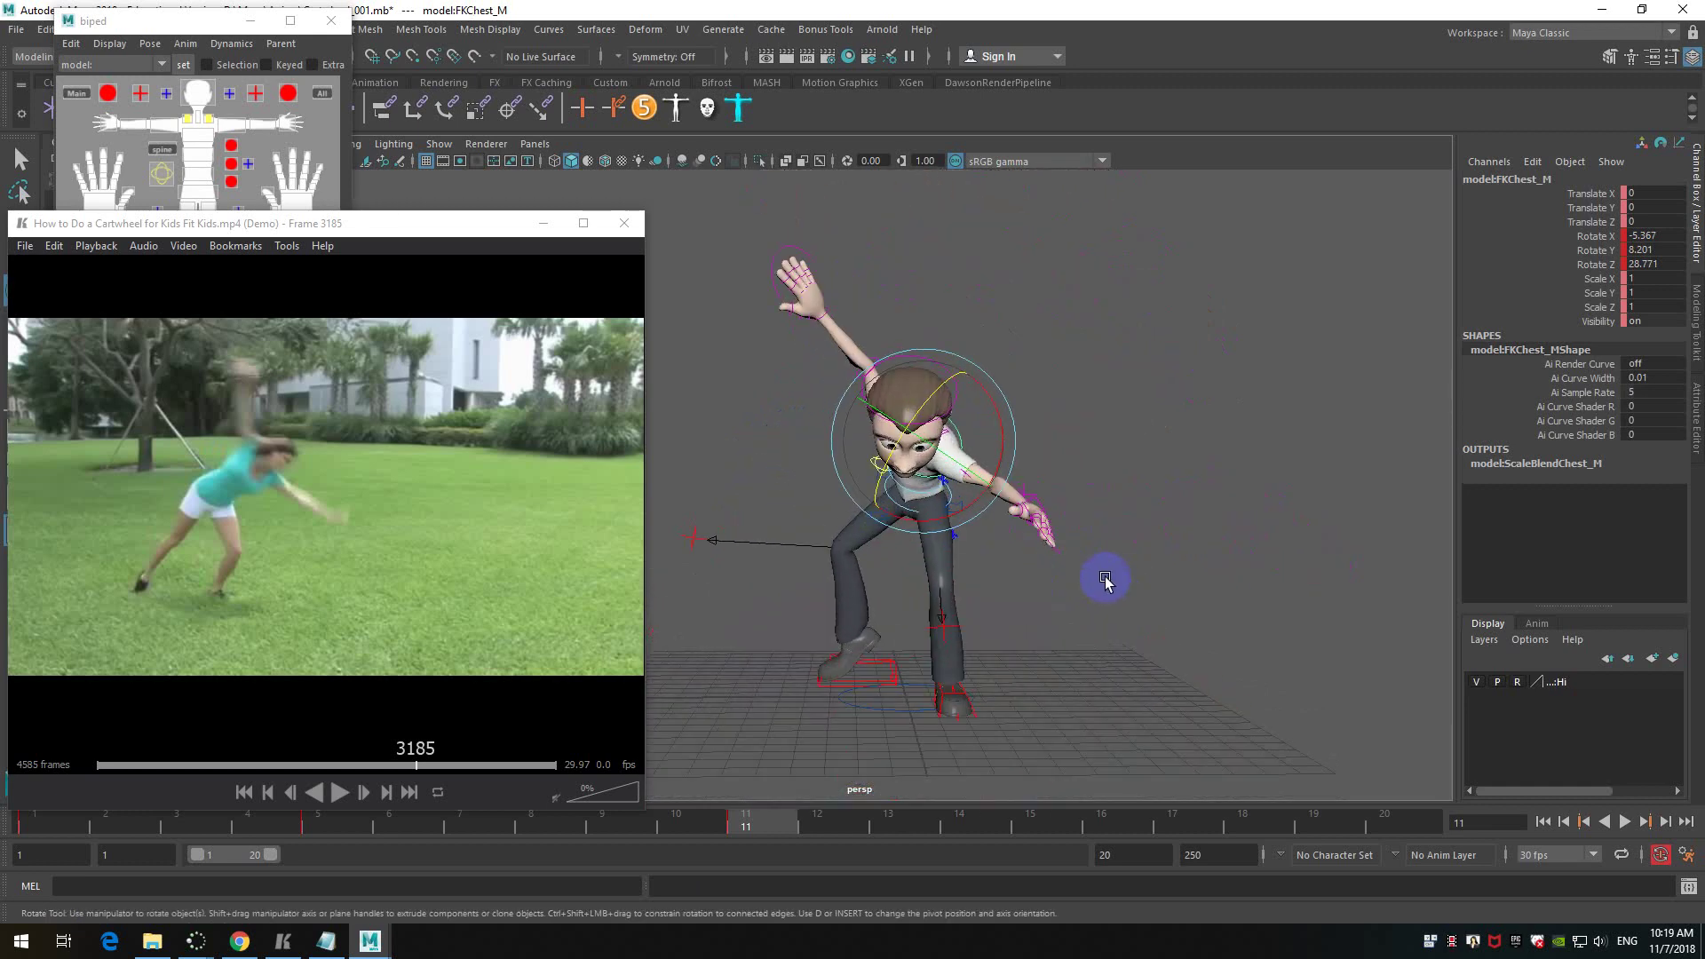
{"action": "left_click_drag", "start_coordinate": [1106, 582], "coordinate": [1089, 583], "text": "alt"}
- Move the left arm IK control horizontally to about X -4, Z 9.2 so the hand reaches straight ahead
{"action": "left_click", "coordinate": [1033, 533]}
{"action": "left_click_drag", "start_coordinate": [1173, 529], "coordinate": [1174, 564], "text": "alt"}
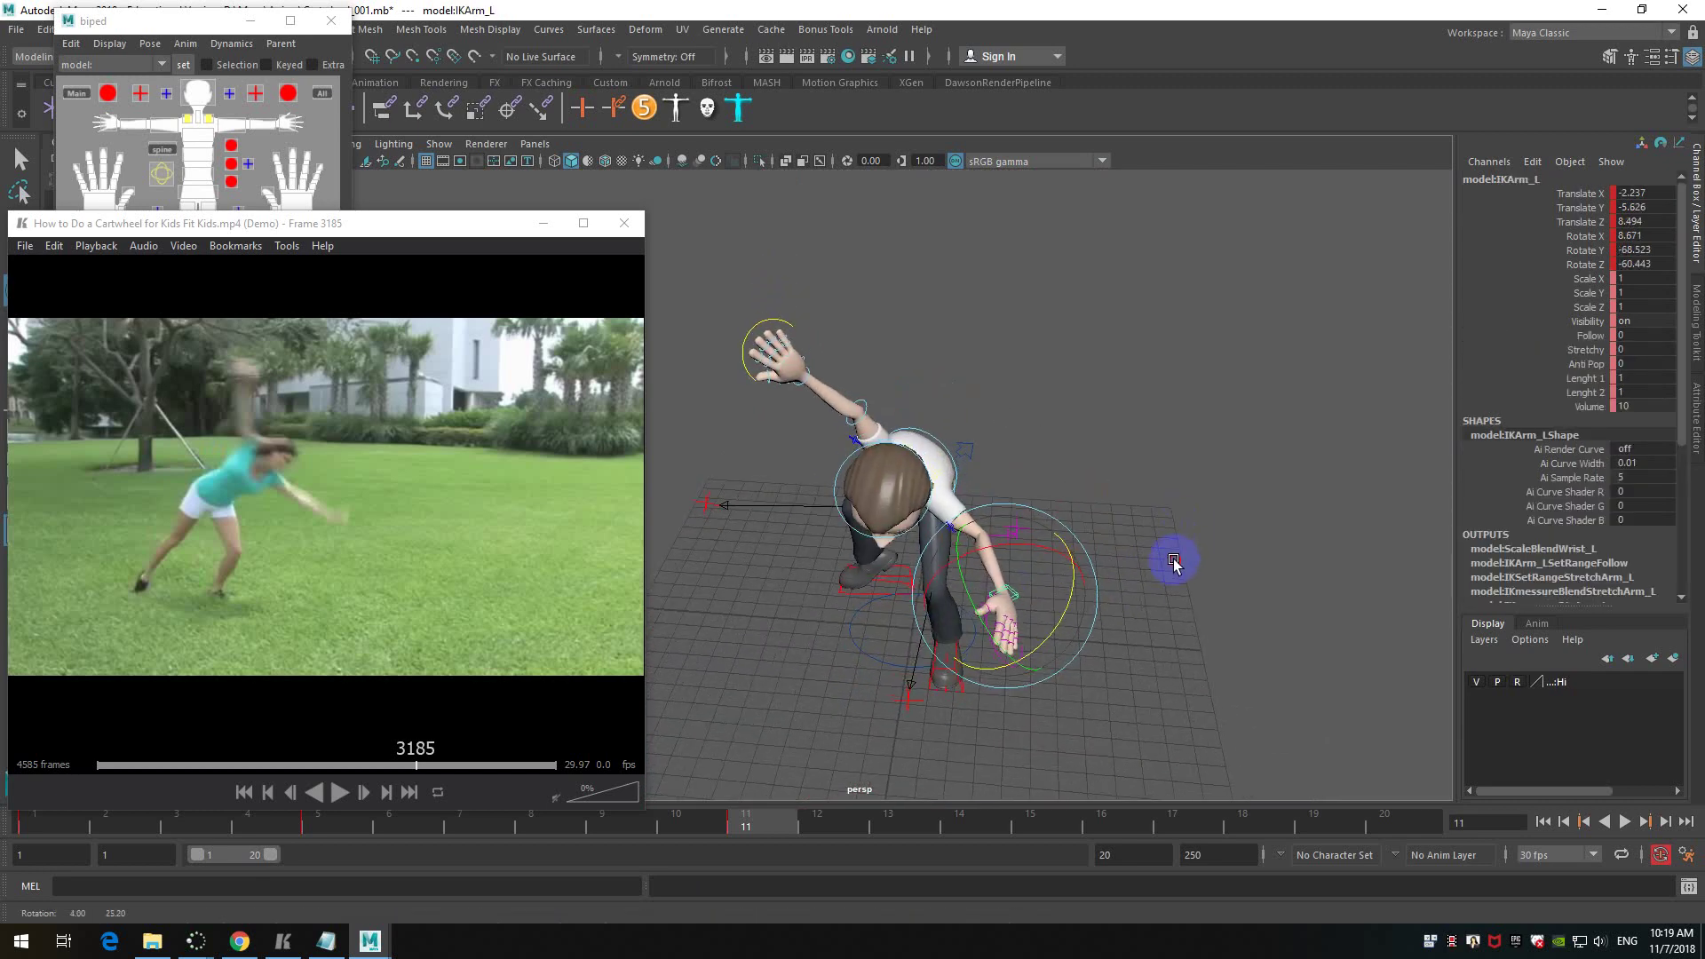
{"action": "scroll", "coordinate": [1169, 565], "scroll_direction": "up", "scroll_amount": 2}
{"action": "key", "text": "w"}
{"action": "left_click_drag", "start_coordinate": [1221, 544], "coordinate": [1092, 618], "text": "alt"}
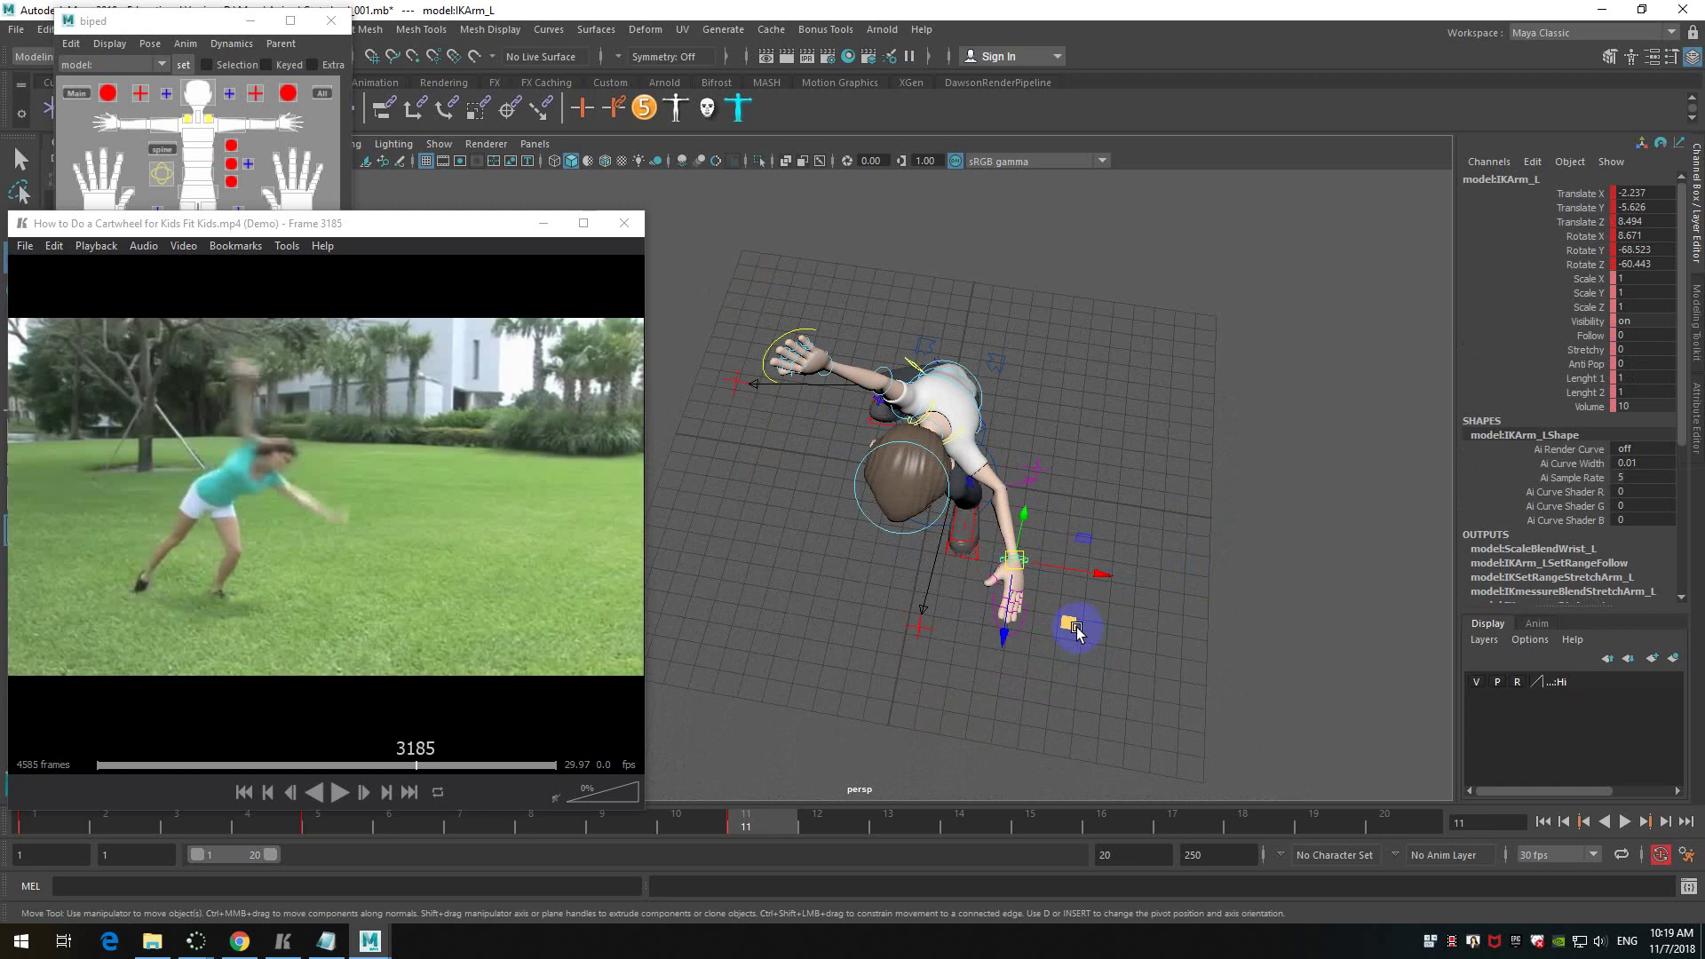
{"action": "middle_click_drag", "start_coordinate": [1077, 631], "coordinate": [1021, 652]}
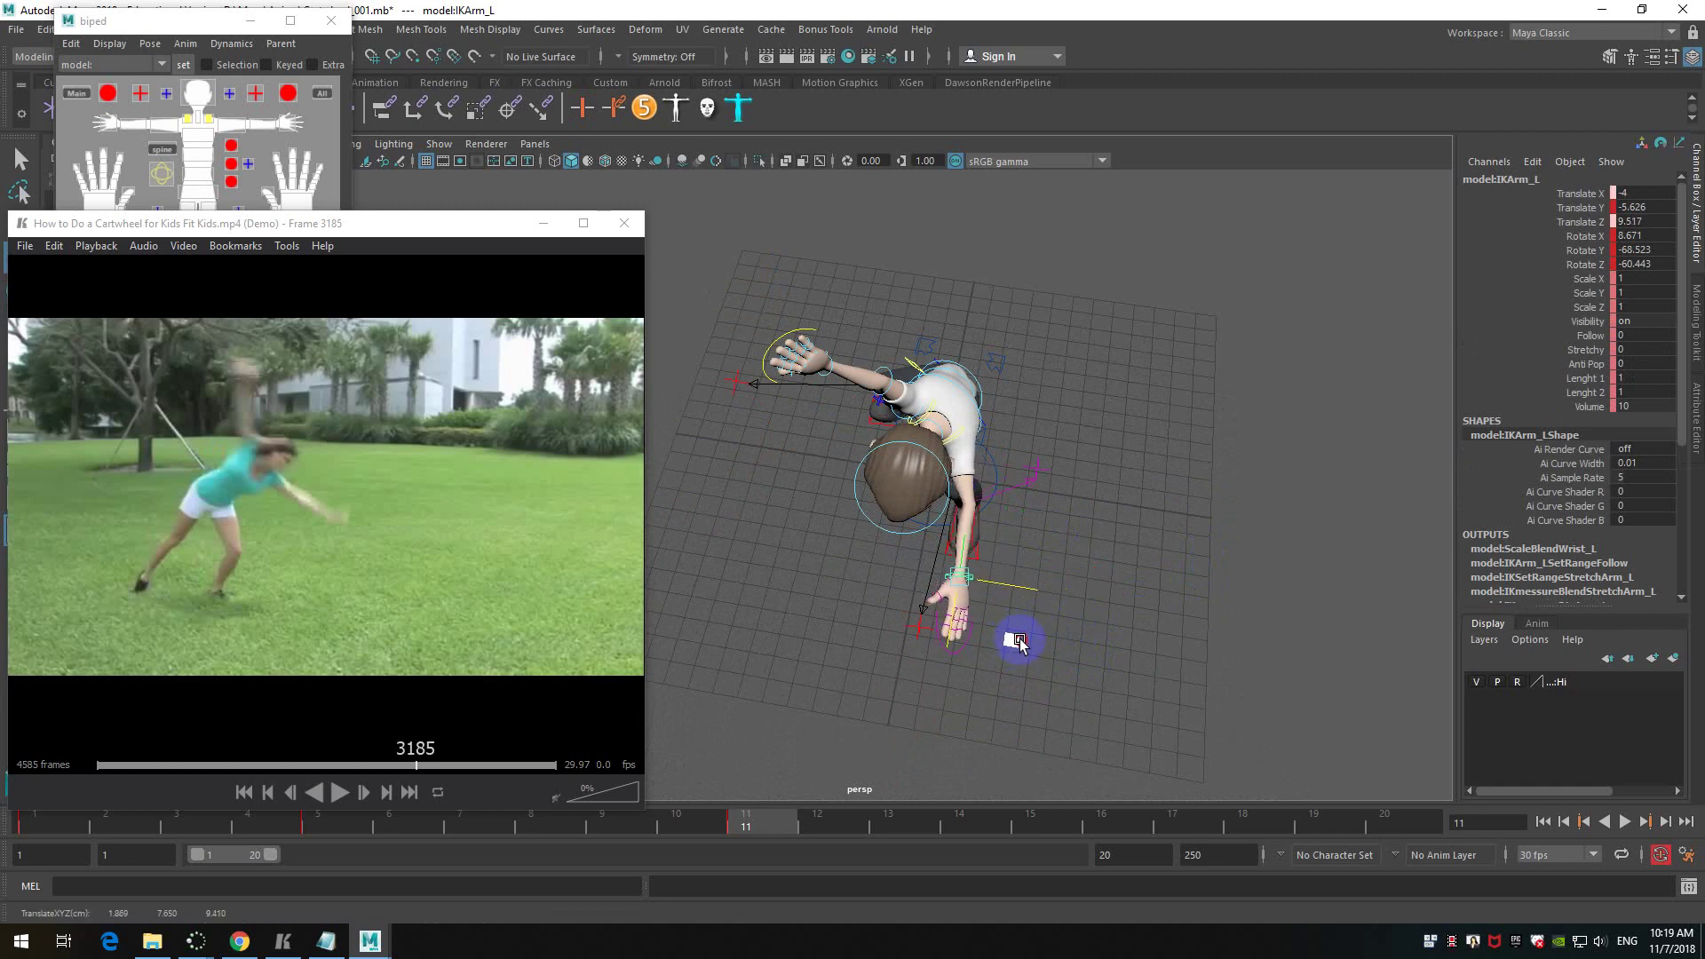
- Shift the left arm's pole vector control to realign the elbow with the moved hand
{"action": "left_click", "coordinate": [1041, 473]}
{"action": "left_click_drag", "start_coordinate": [1041, 473], "coordinate": [850, 463], "text": "alt"}
{"action": "middle_click_drag", "start_coordinate": [807, 421], "coordinate": [786, 373]}
{"action": "left_click_drag", "start_coordinate": [786, 373], "coordinate": [1146, 541], "text": "alt"}
{"action": "right_click_drag", "start_coordinate": [1064, 536], "coordinate": [1114, 537], "text": "alt"}
- Rotate the root control at the hips to angle the whole upper body into the cartwheel lean
{"action": "left_click", "coordinate": [996, 480]}
{"action": "key", "text": "e"}
{"action": "left_click_drag", "start_coordinate": [945, 391], "coordinate": [976, 446]}
{"action": "left_click_drag", "start_coordinate": [1062, 508], "coordinate": [998, 525], "text": "alt"}
{"action": "scroll", "coordinate": [1049, 513], "scroll_direction": "up", "scroll_amount": 3}
{"action": "left_click_drag", "start_coordinate": [1101, 525], "coordinate": [1236, 540], "text": "alt"}
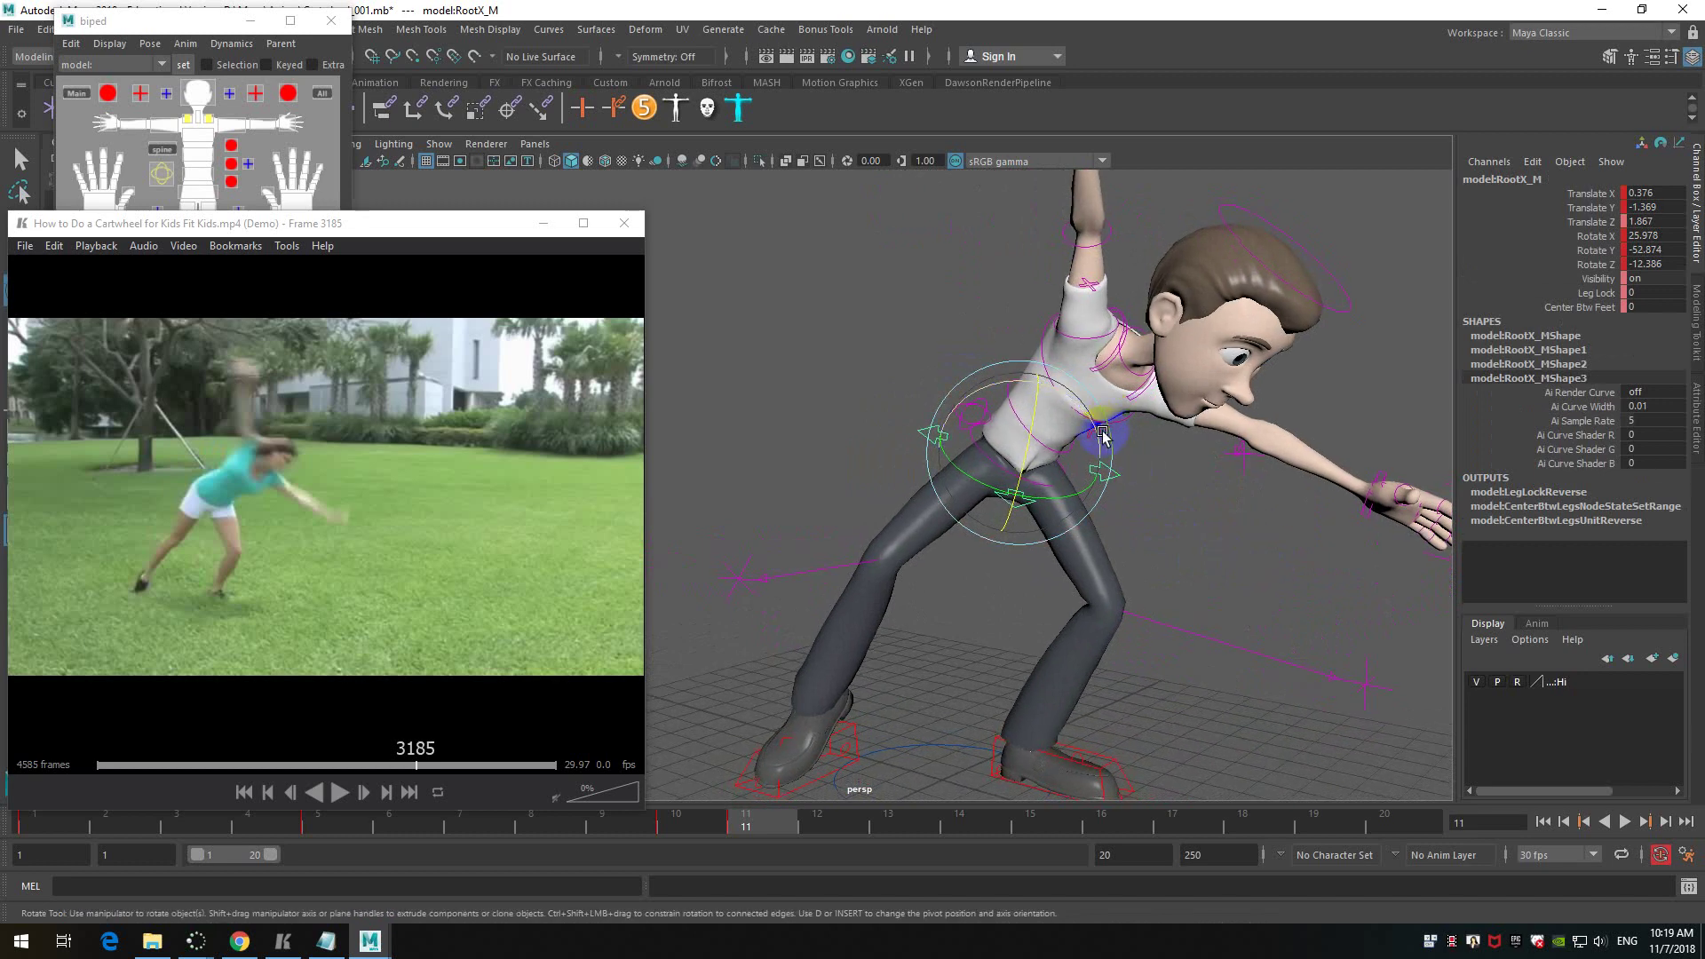
{"action": "left_click_drag", "start_coordinate": [1104, 432], "coordinate": [1221, 514]}
- Set the tangents of the left arm IK control's keys from frame 1 to 11 to Stepped
{"action": "left_click", "coordinate": [774, 586]}
{"action": "key", "text": "w"}
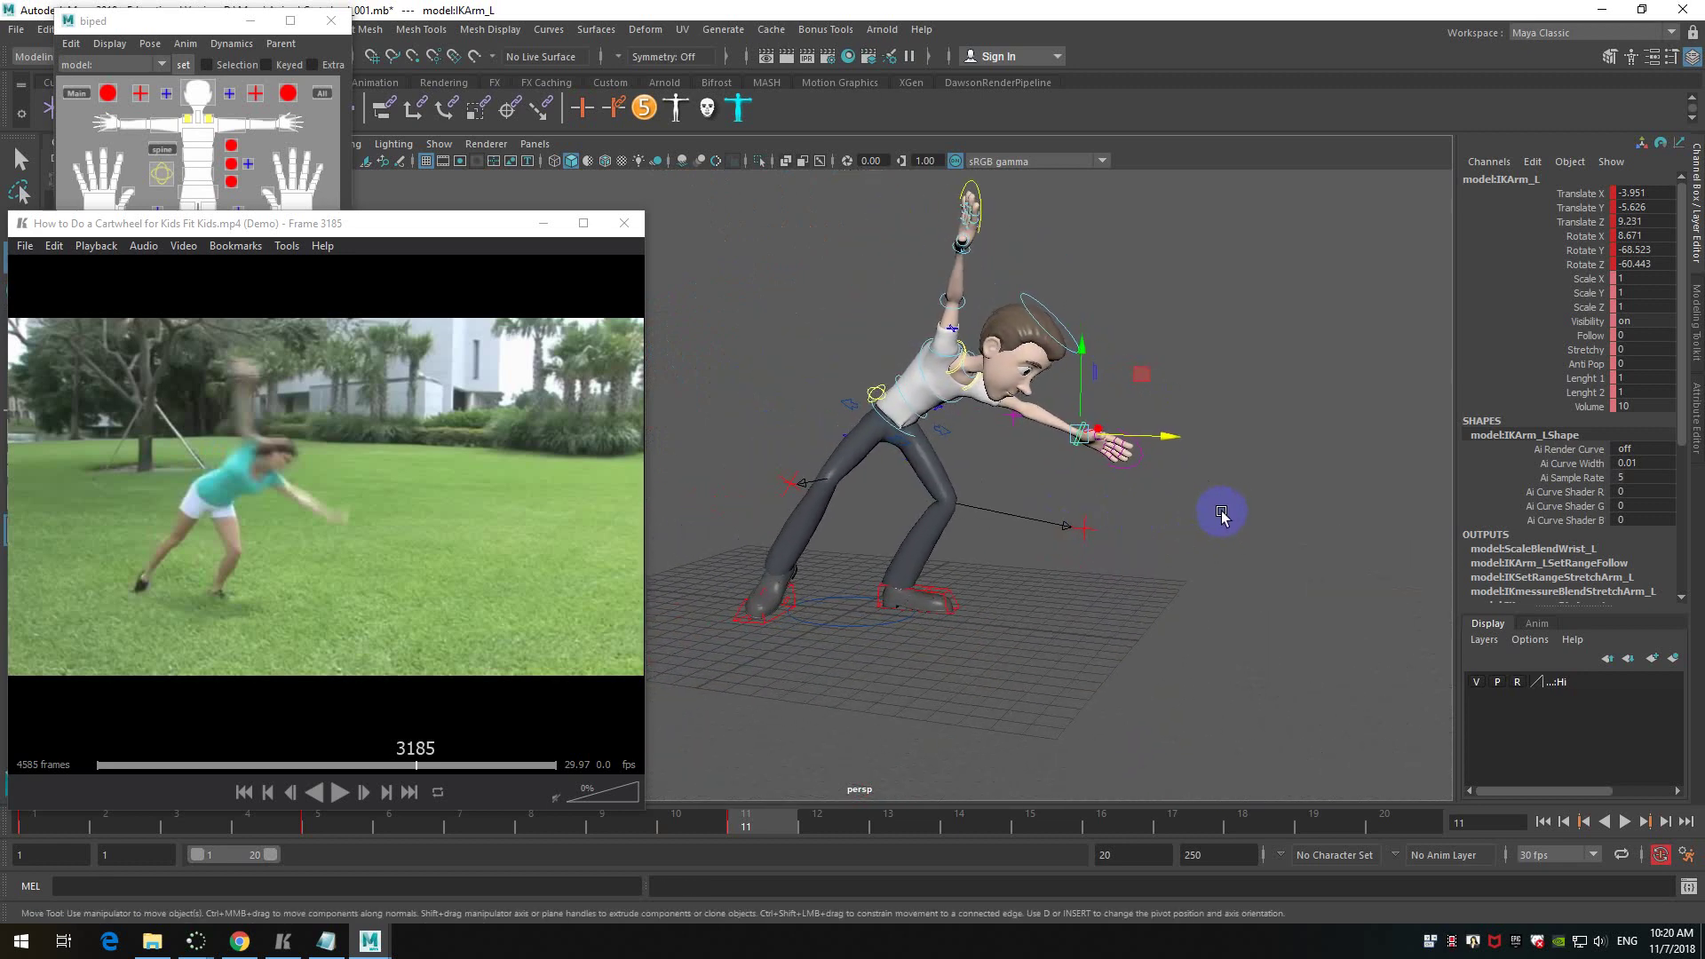
{"action": "mouse_move", "coordinate": [723, 823]}
{"action": "left_mouse_down"}
{"action": "mouse_move", "coordinate": [30, 830]}
{"action": "mouse_move", "coordinate": [743, 830]}
{"action": "mouse_move", "coordinate": [468, 826]}
{"action": "mouse_move", "coordinate": [628, 800]}
{"action": "mouse_move", "coordinate": [753, 824]}
{"action": "left_mouse_up"}
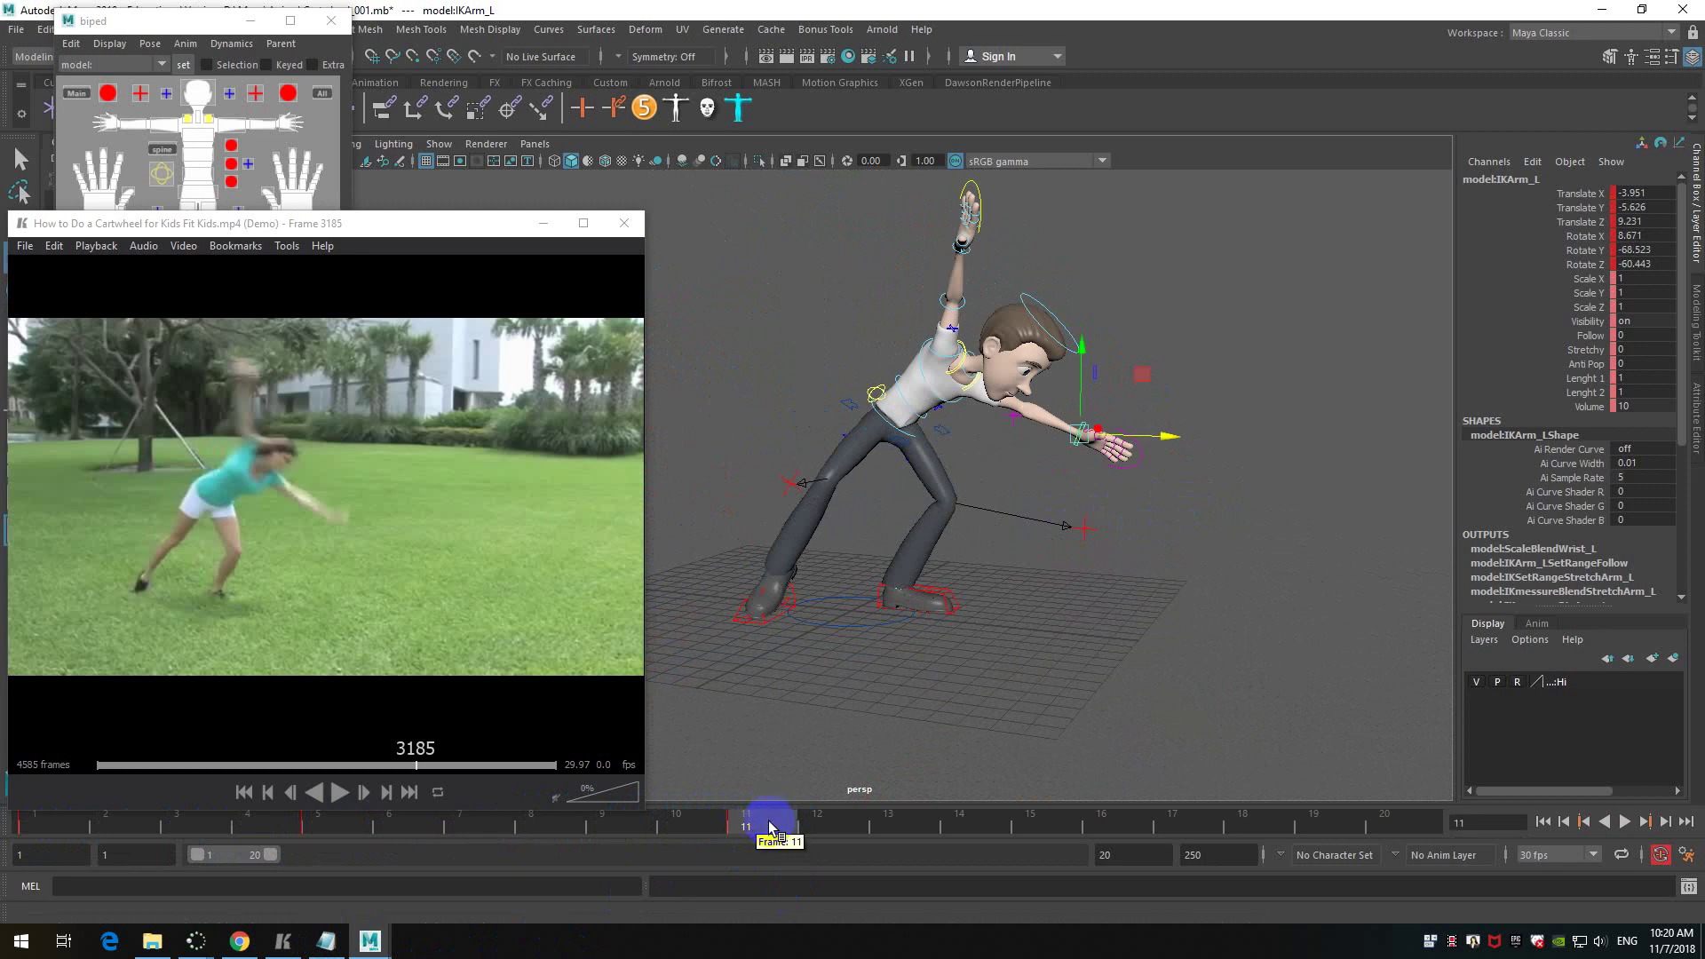
{"action": "left_click_drag", "start_coordinate": [749, 826], "coordinate": [19, 818], "text": "shift"}
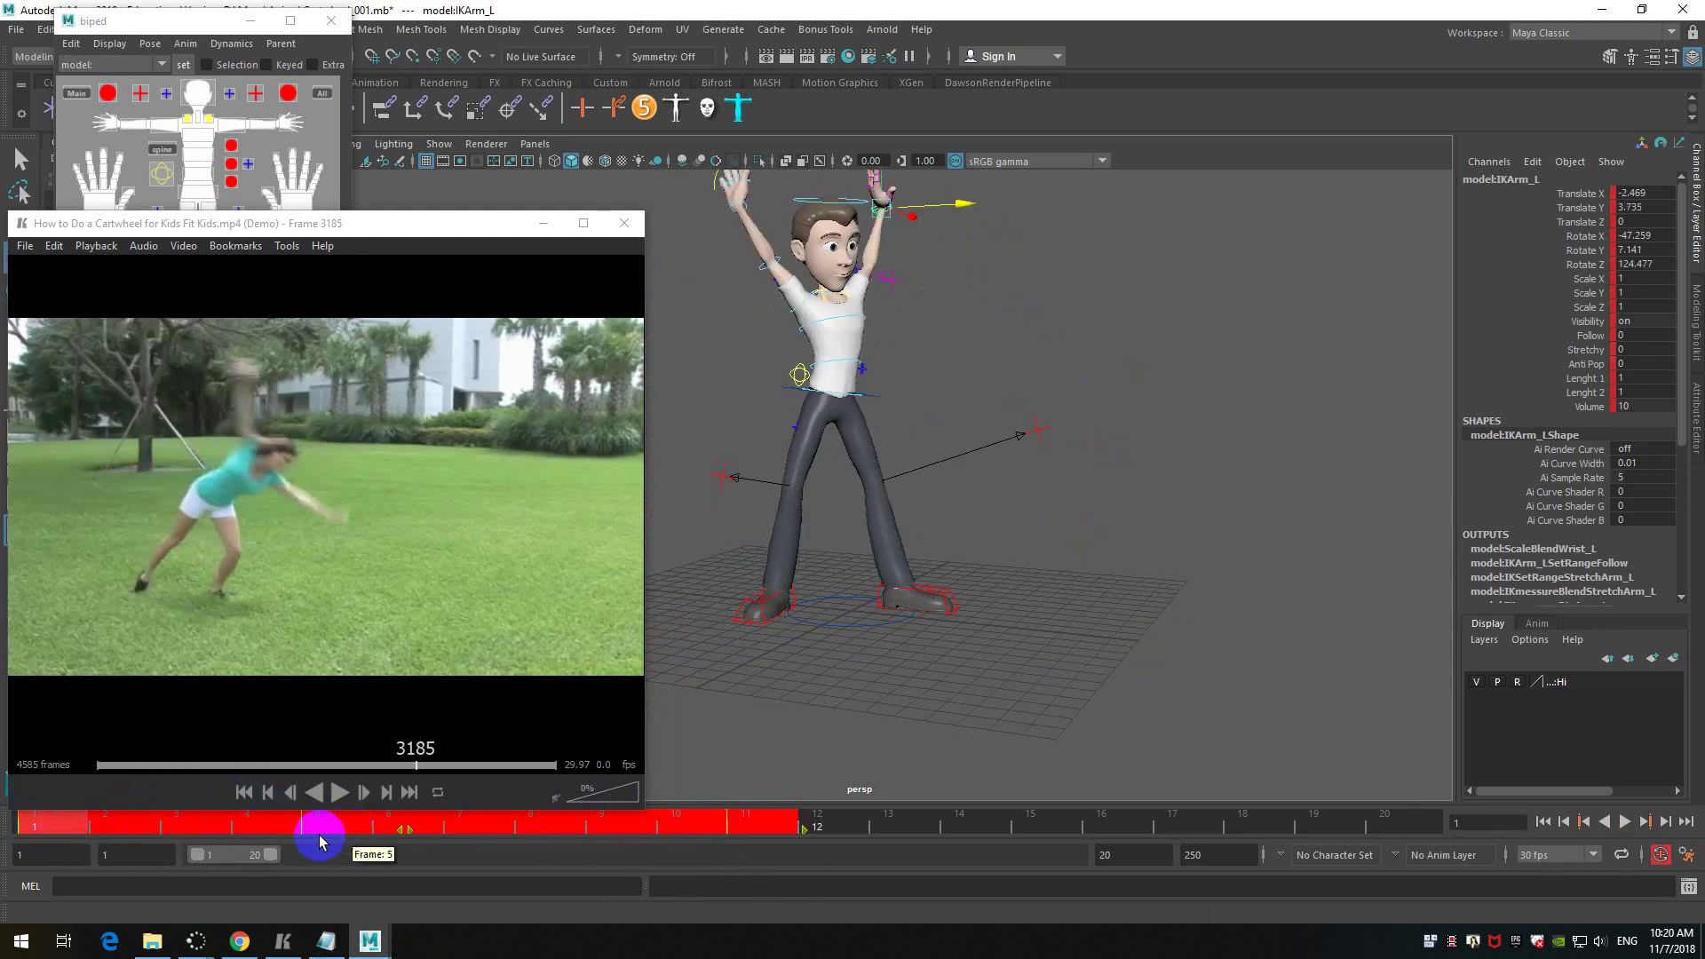
{"action": "right_click", "coordinate": [726, 821]}
{"action": "mouse_move", "coordinate": [834, 668]}
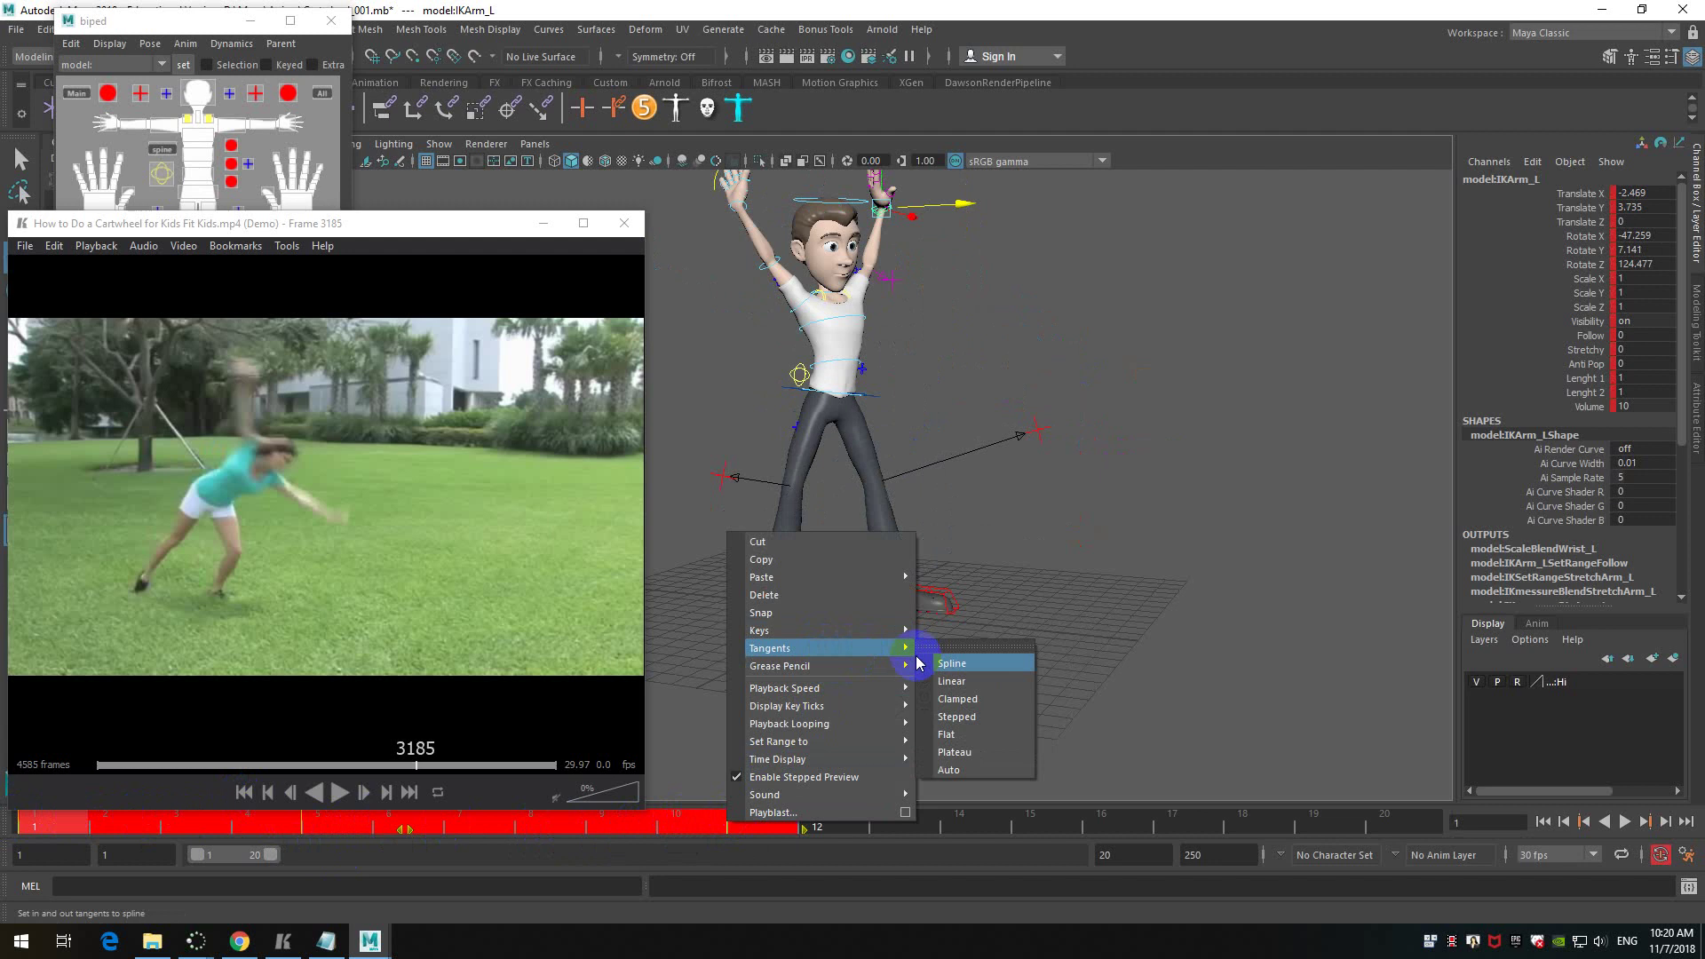
{"action": "left_click", "coordinate": [986, 720]}
{"action": "left_click", "coordinate": [984, 718]}
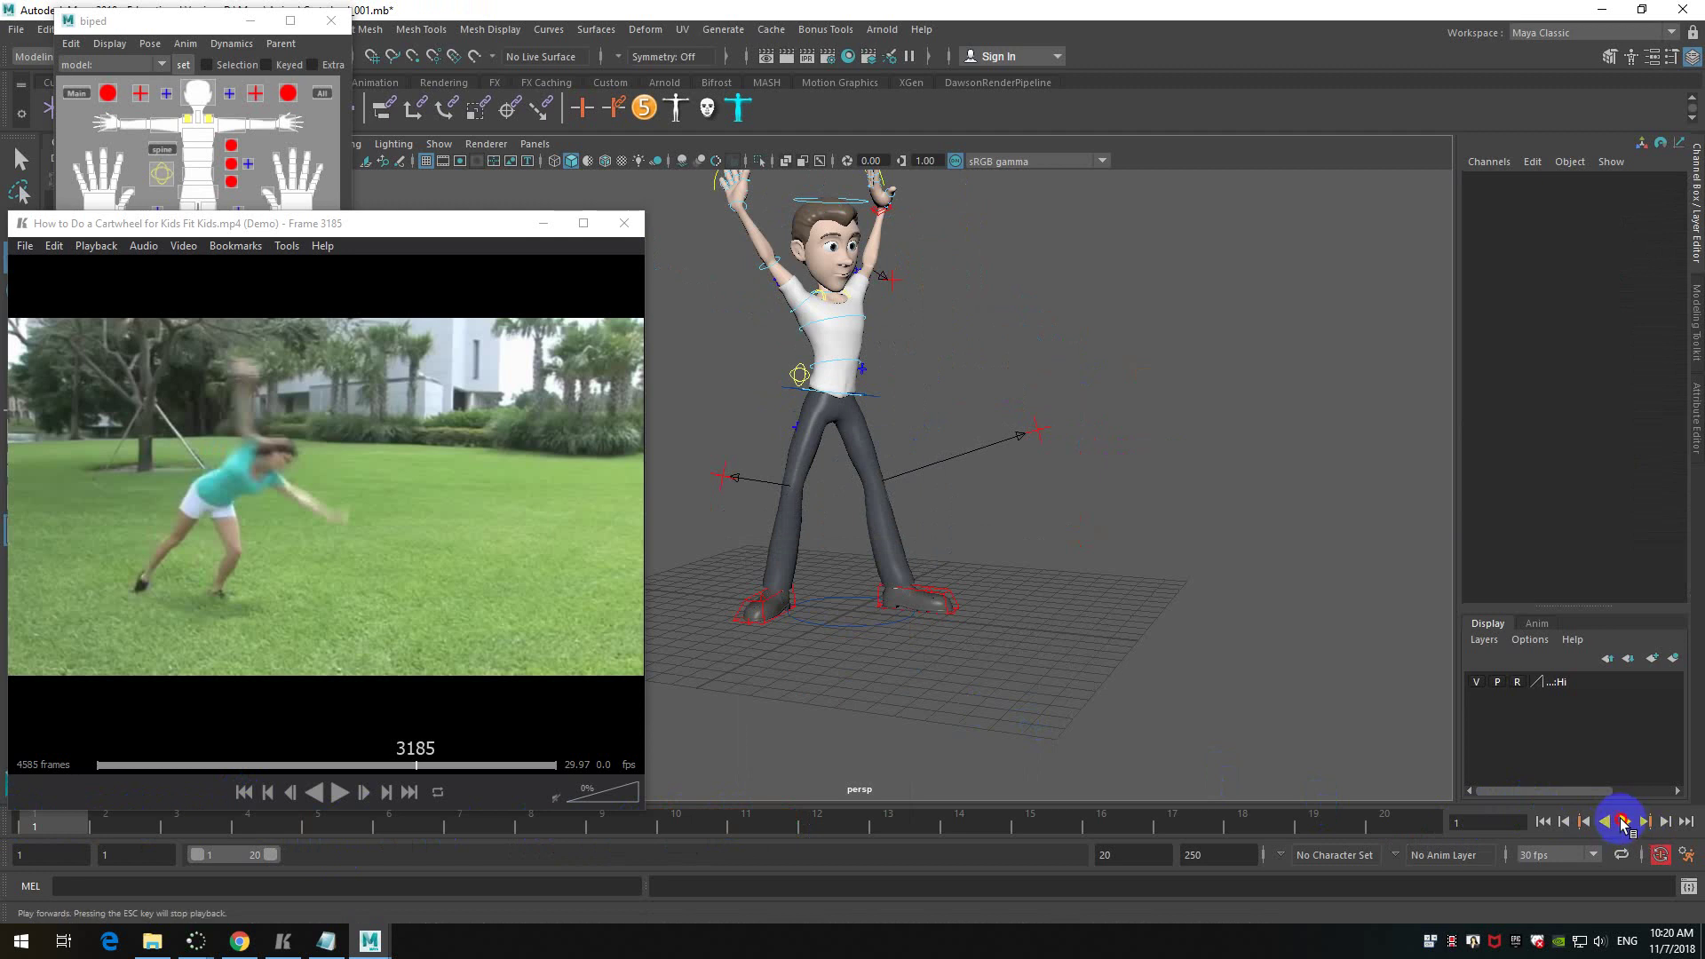
- Play the blocked cartwheel animation, stop it and return to frame 1
{"action": "left_click", "coordinate": [1623, 822]}
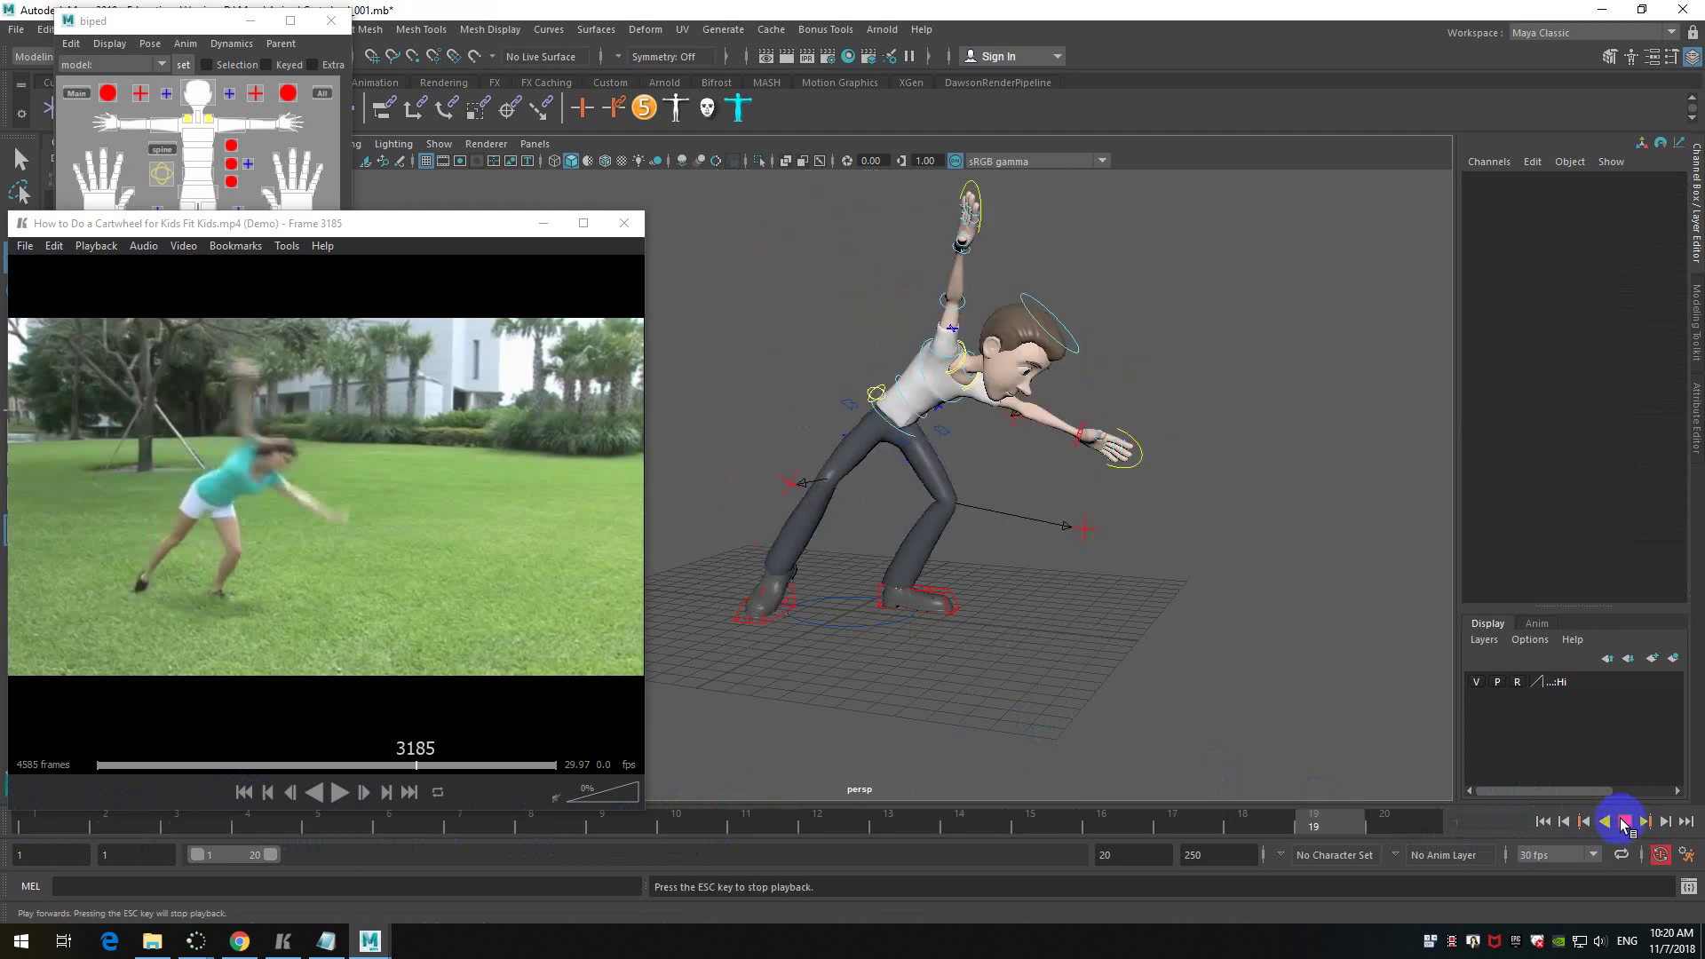
{"action": "left_click", "coordinate": [1623, 822]}
{"action": "left_click", "coordinate": [1564, 821]}
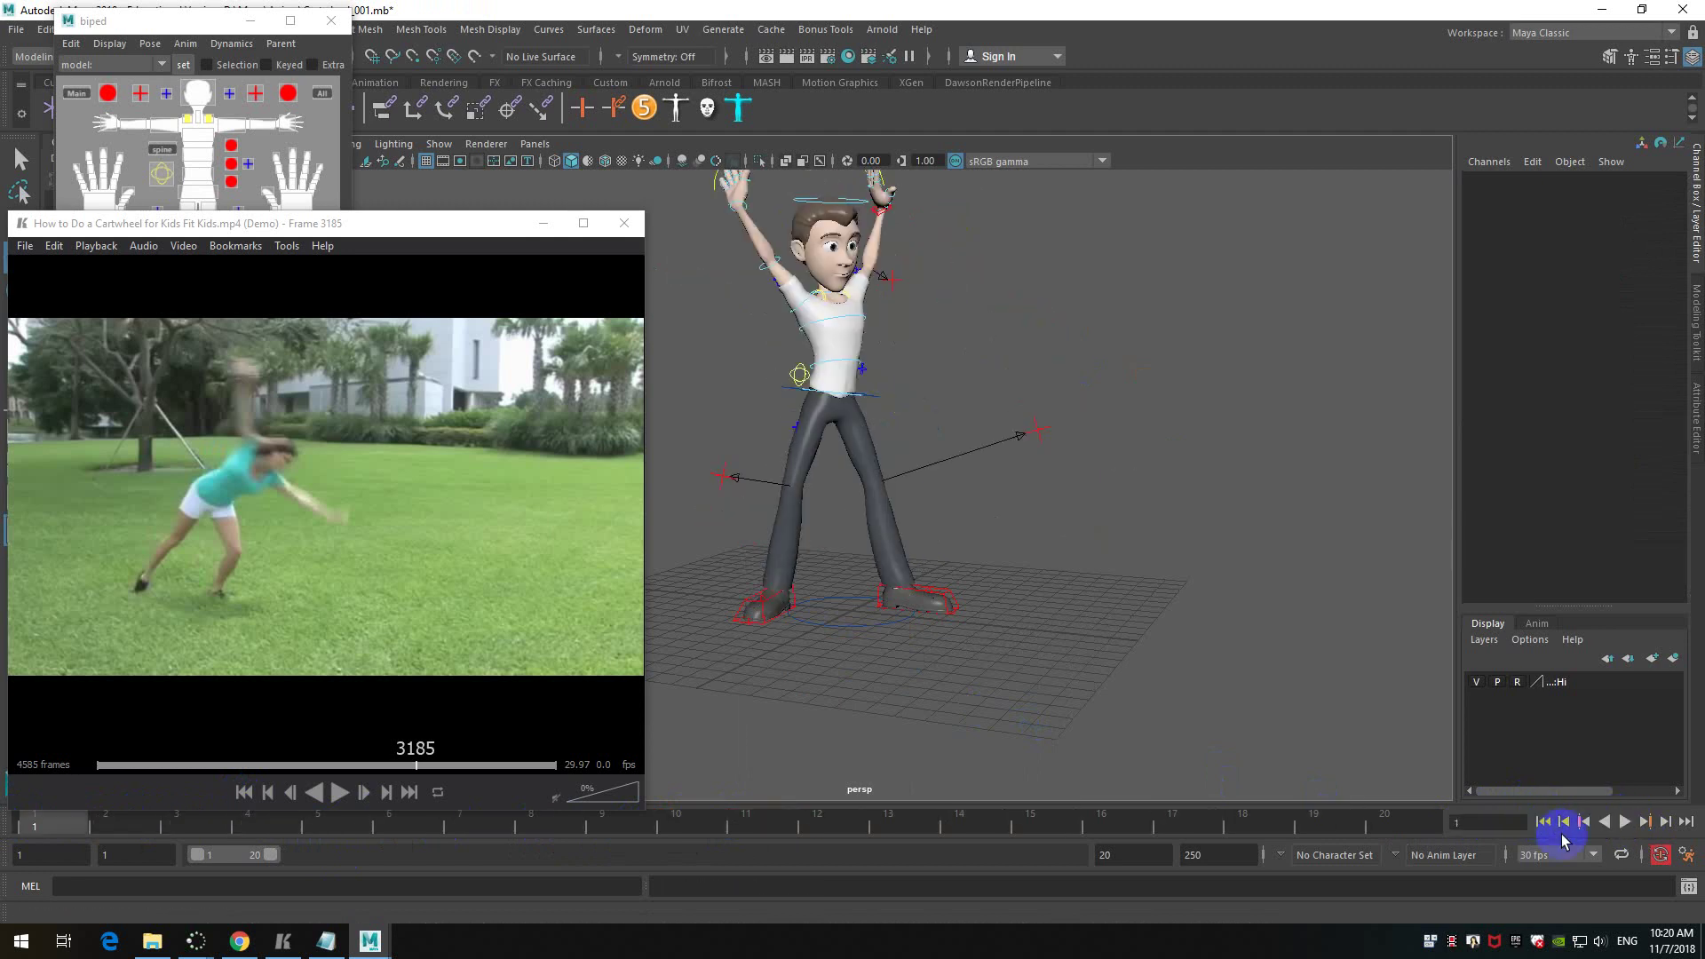
- Set the playback speed to 30 fps x 1 in the Time Slider preferences and save them
{"action": "left_click", "coordinate": [1687, 858]}
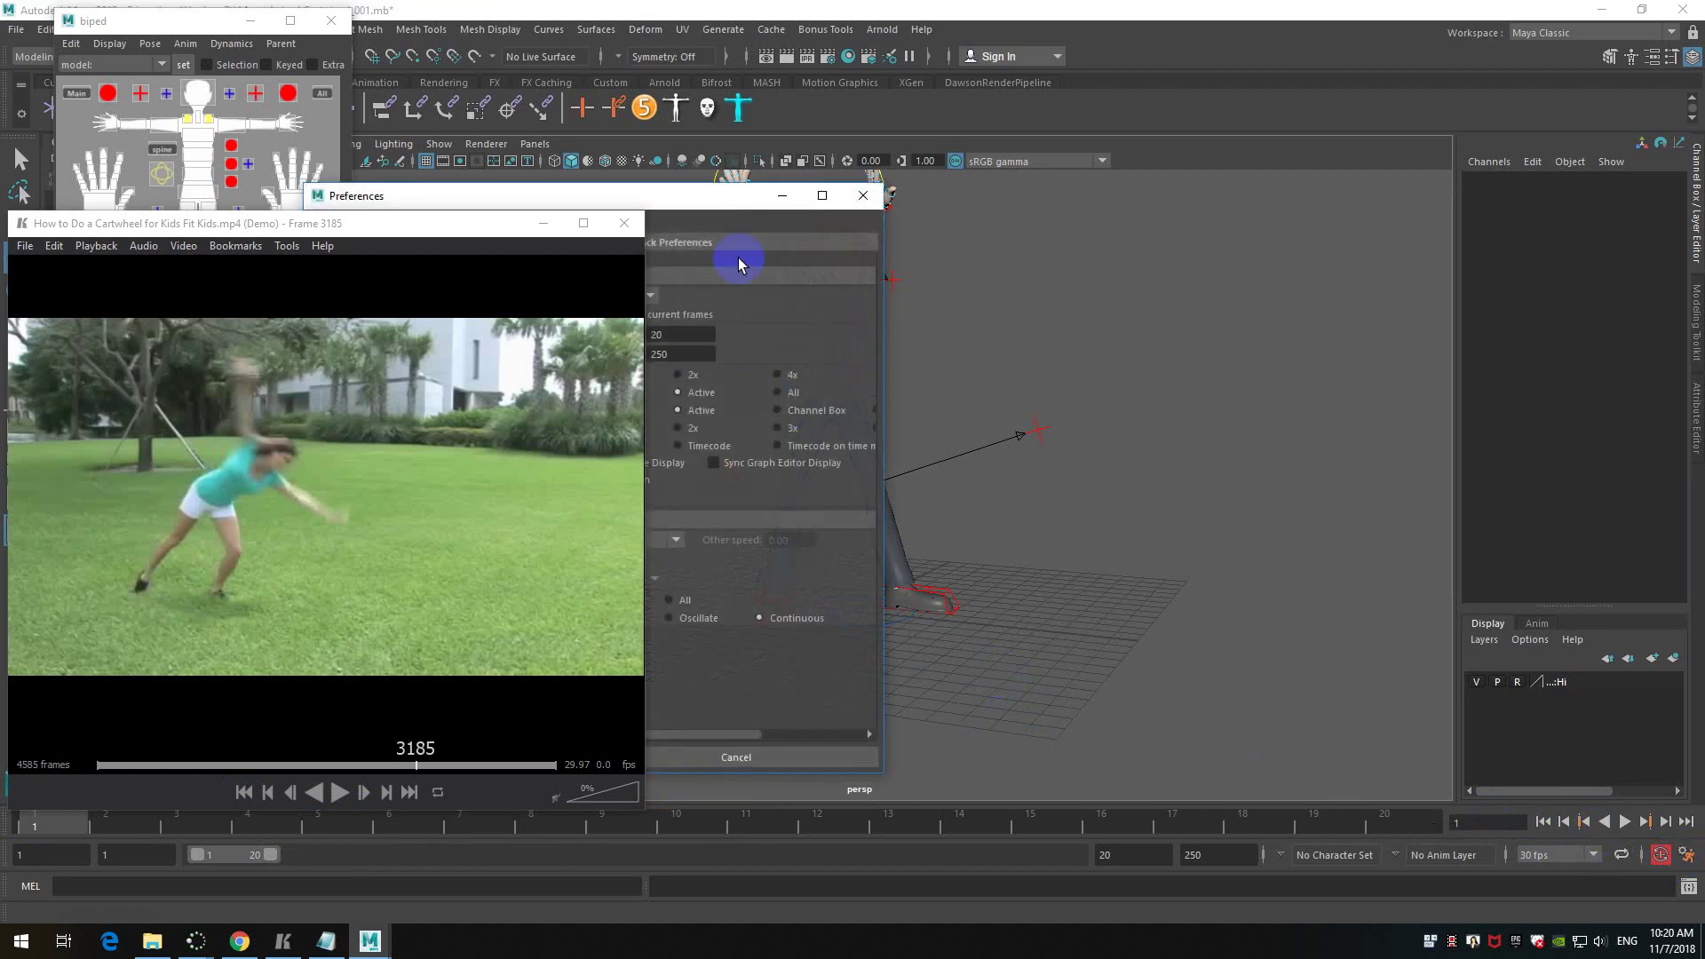
{"action": "left_click_drag", "start_coordinate": [696, 190], "coordinate": [1166, 216]}
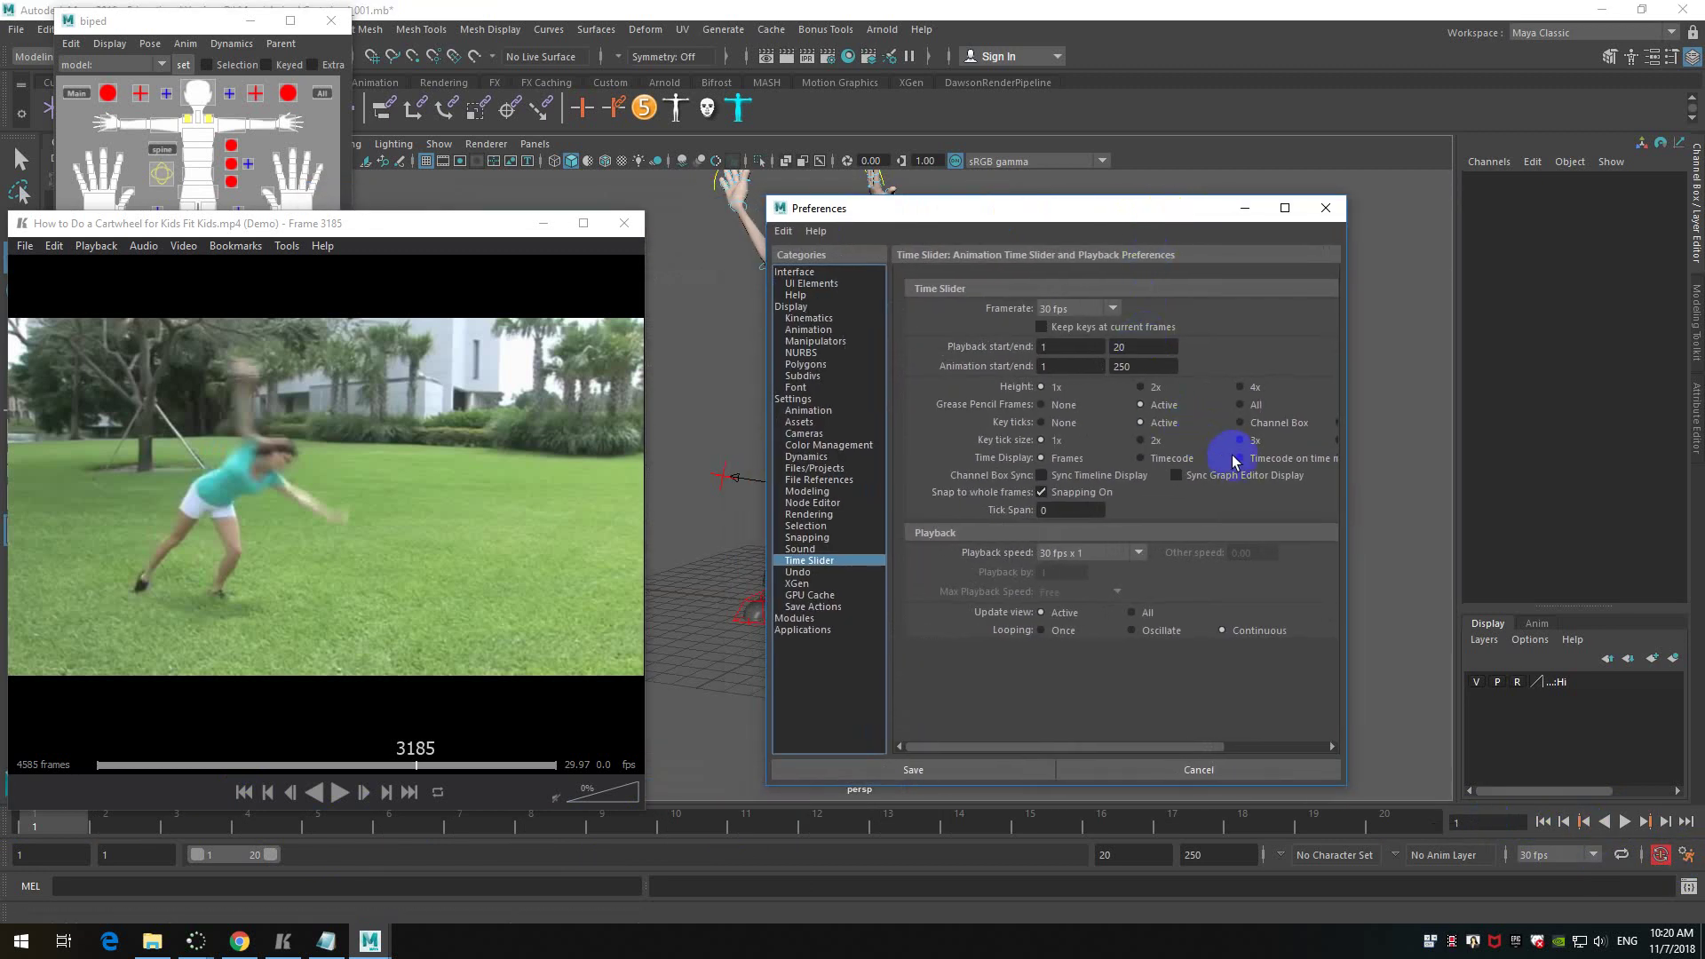
{"action": "left_click", "coordinate": [808, 411]}
{"action": "left_click", "coordinate": [815, 399]}
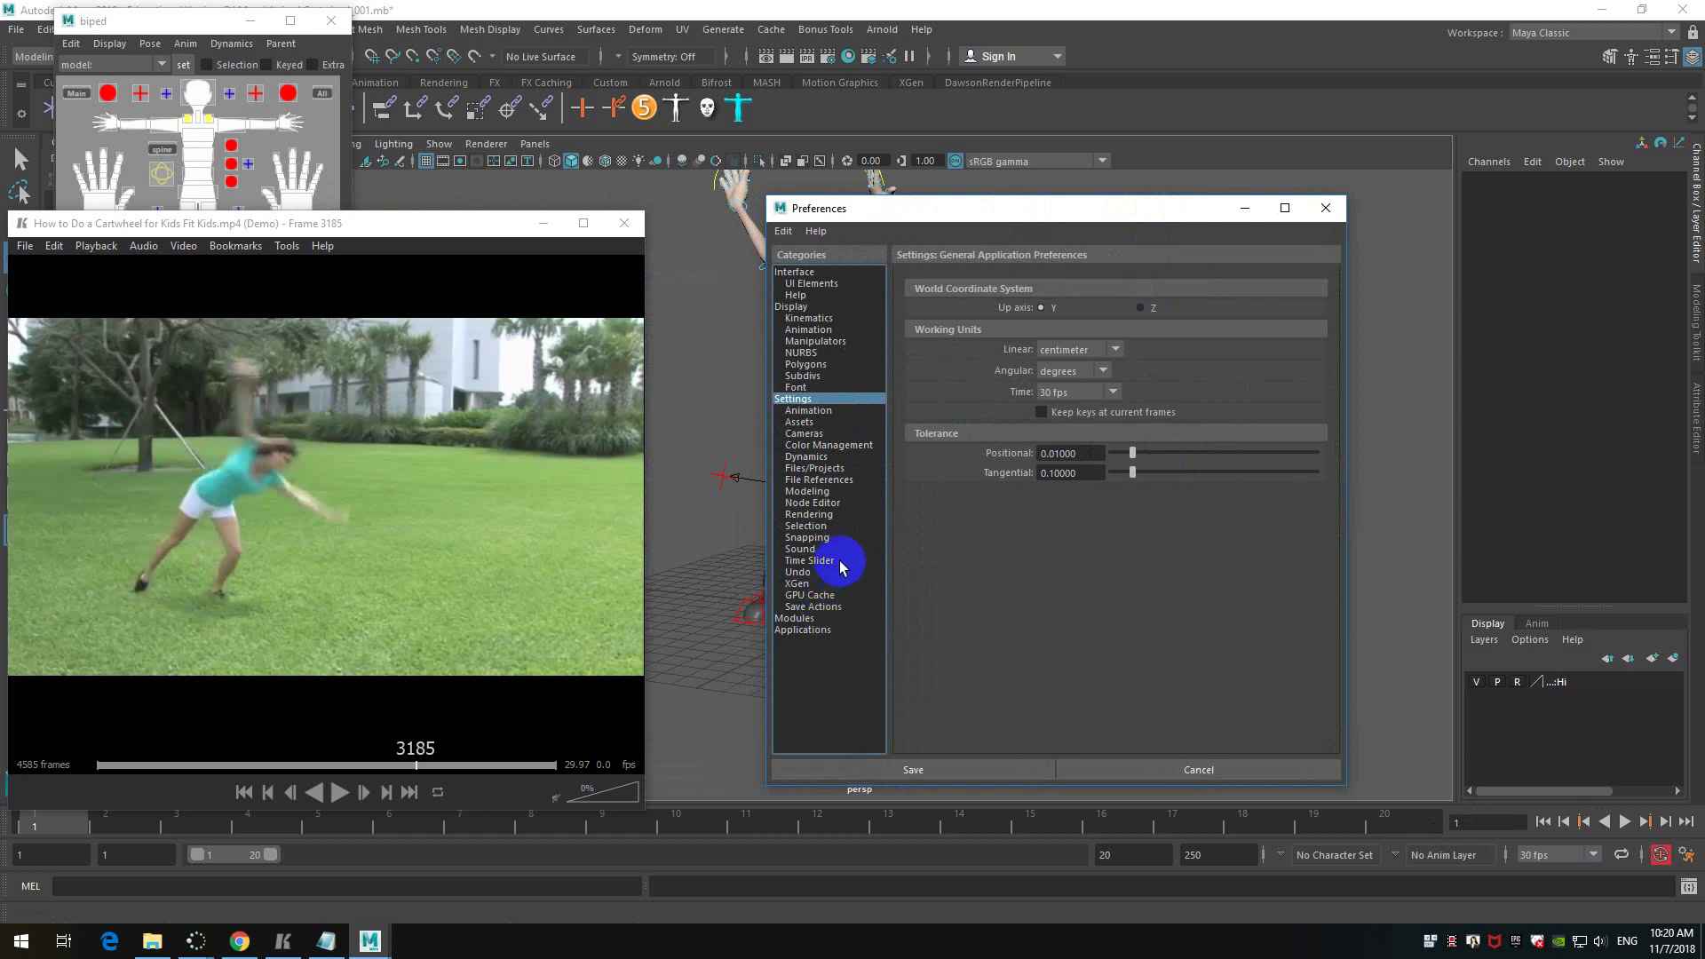
{"action": "left_click", "coordinate": [810, 560]}
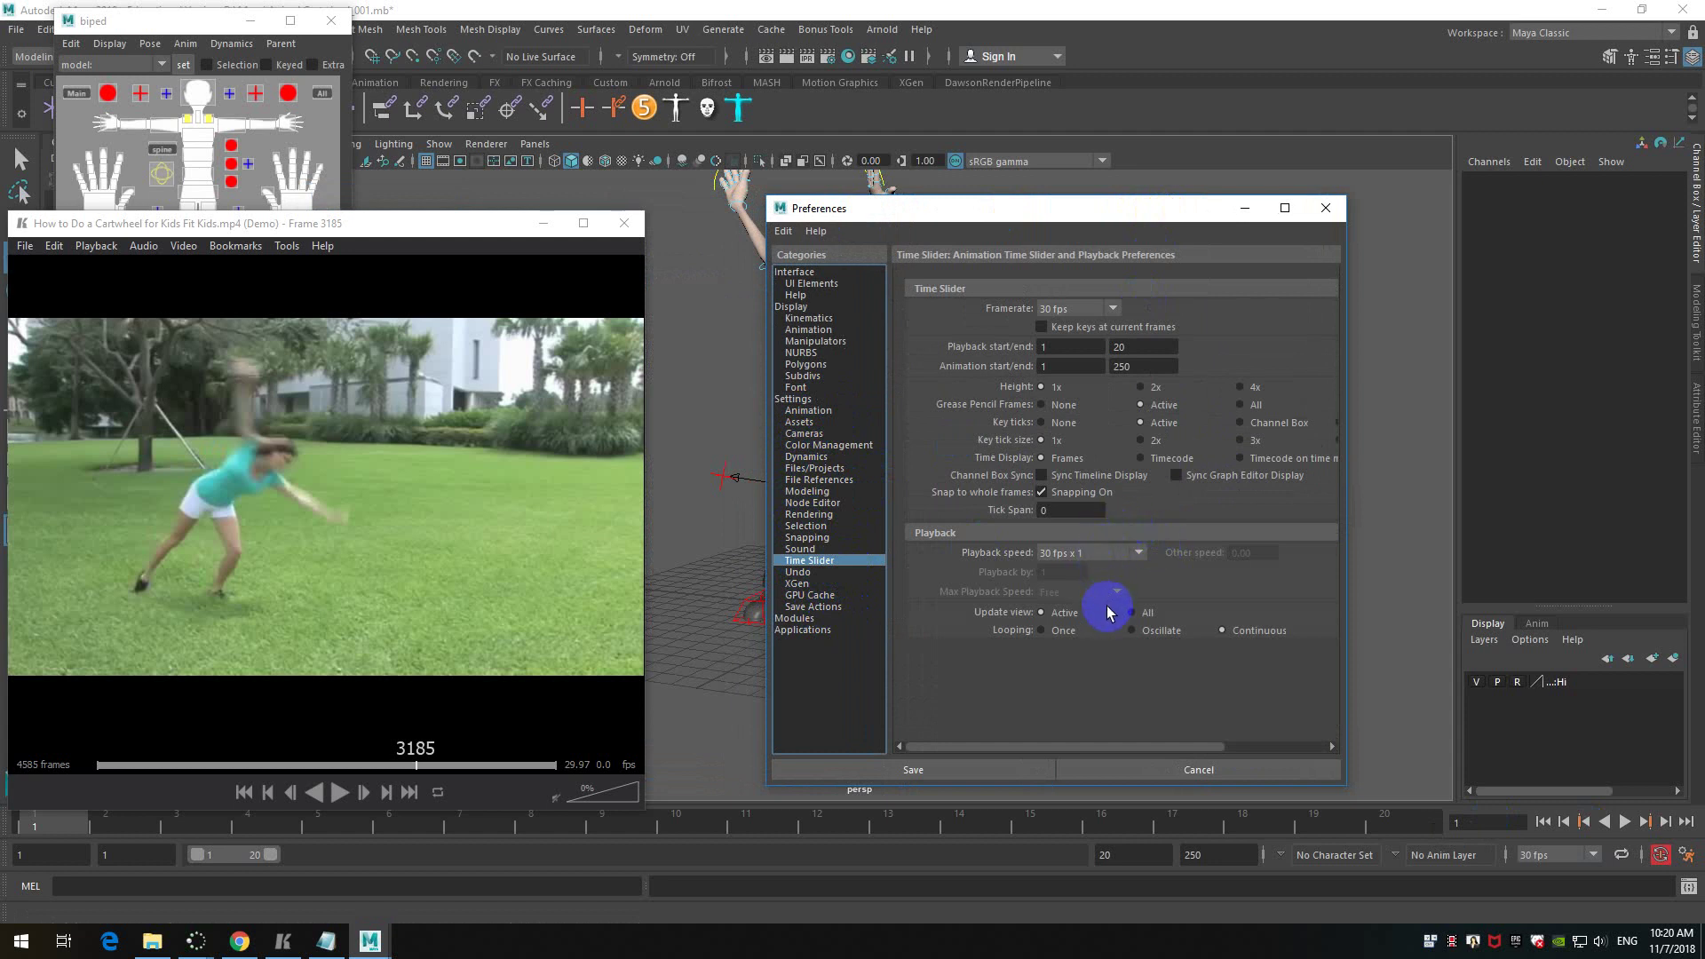
{"action": "left_click", "coordinate": [1139, 554]}
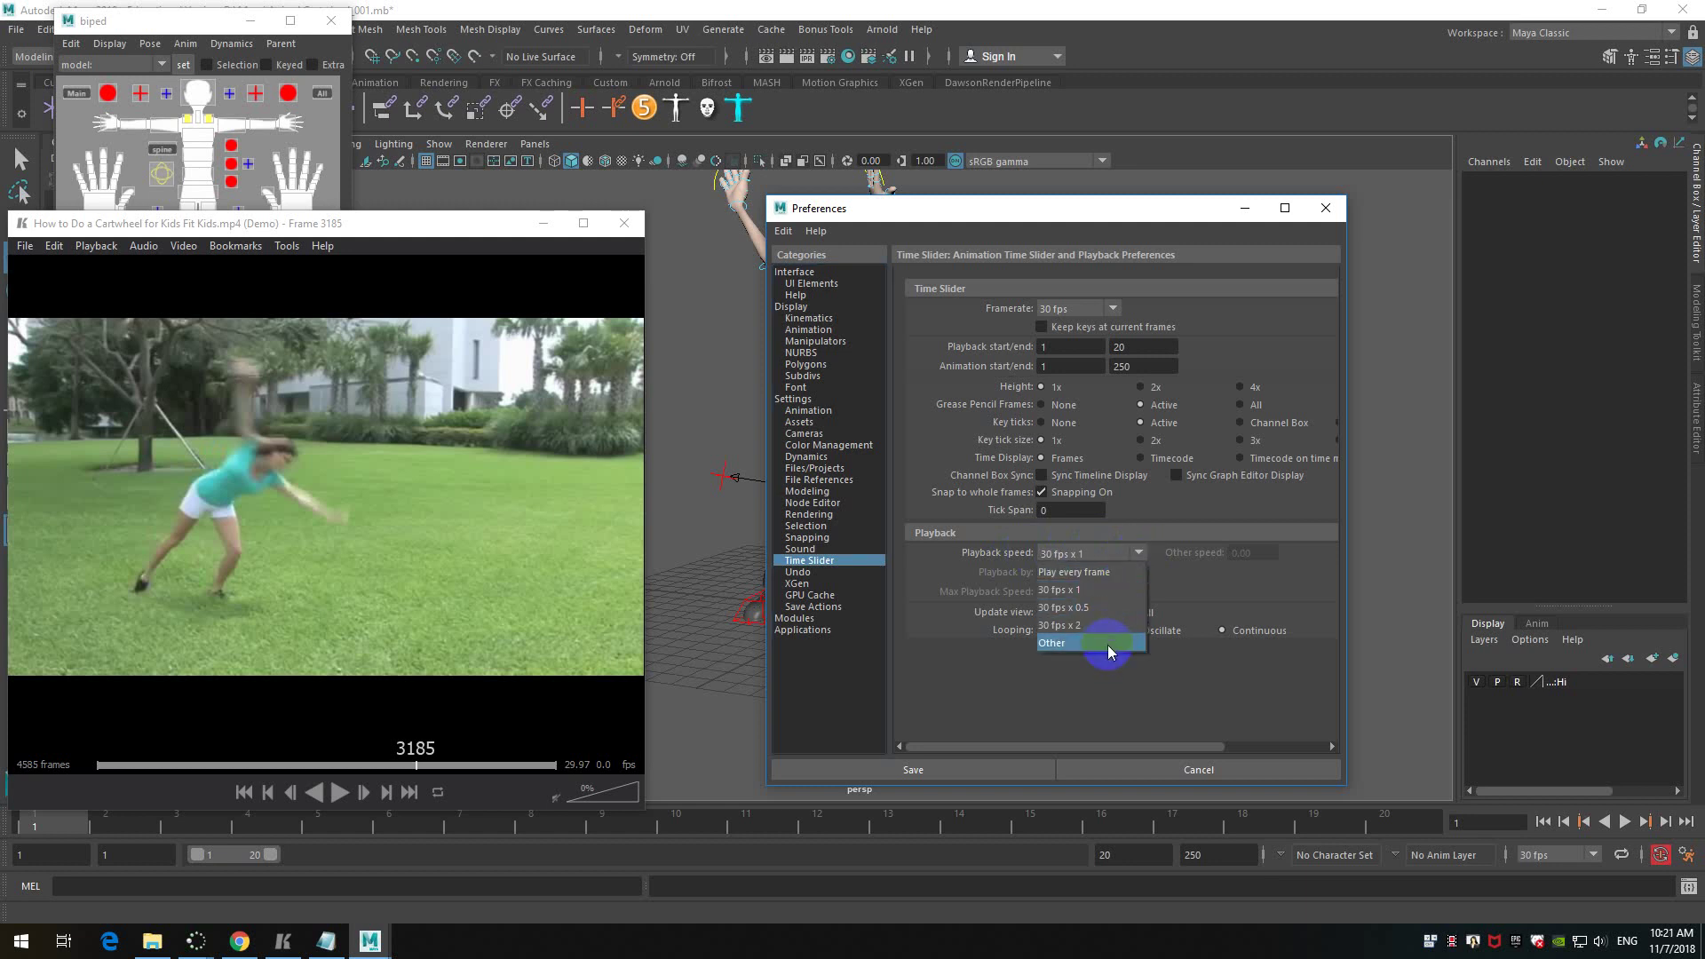
{"action": "left_click", "coordinate": [1107, 588]}
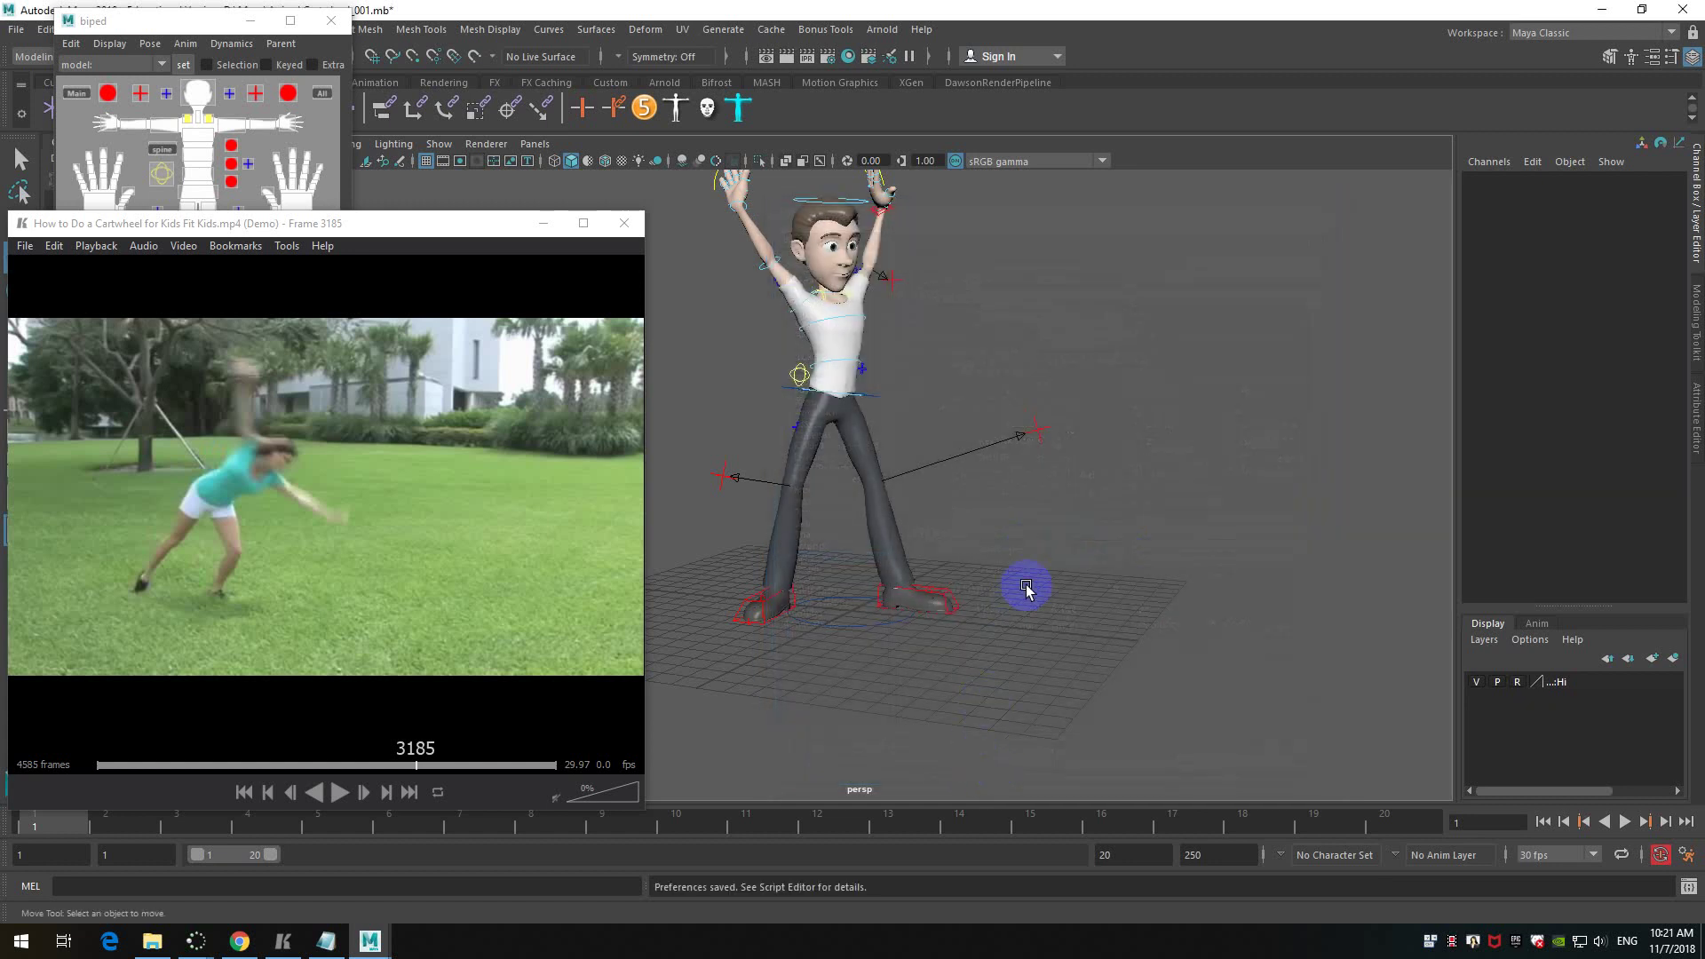
- Play the stepped animation again to review the timing of the blocked poses
{"action": "left_click", "coordinate": [1625, 822]}
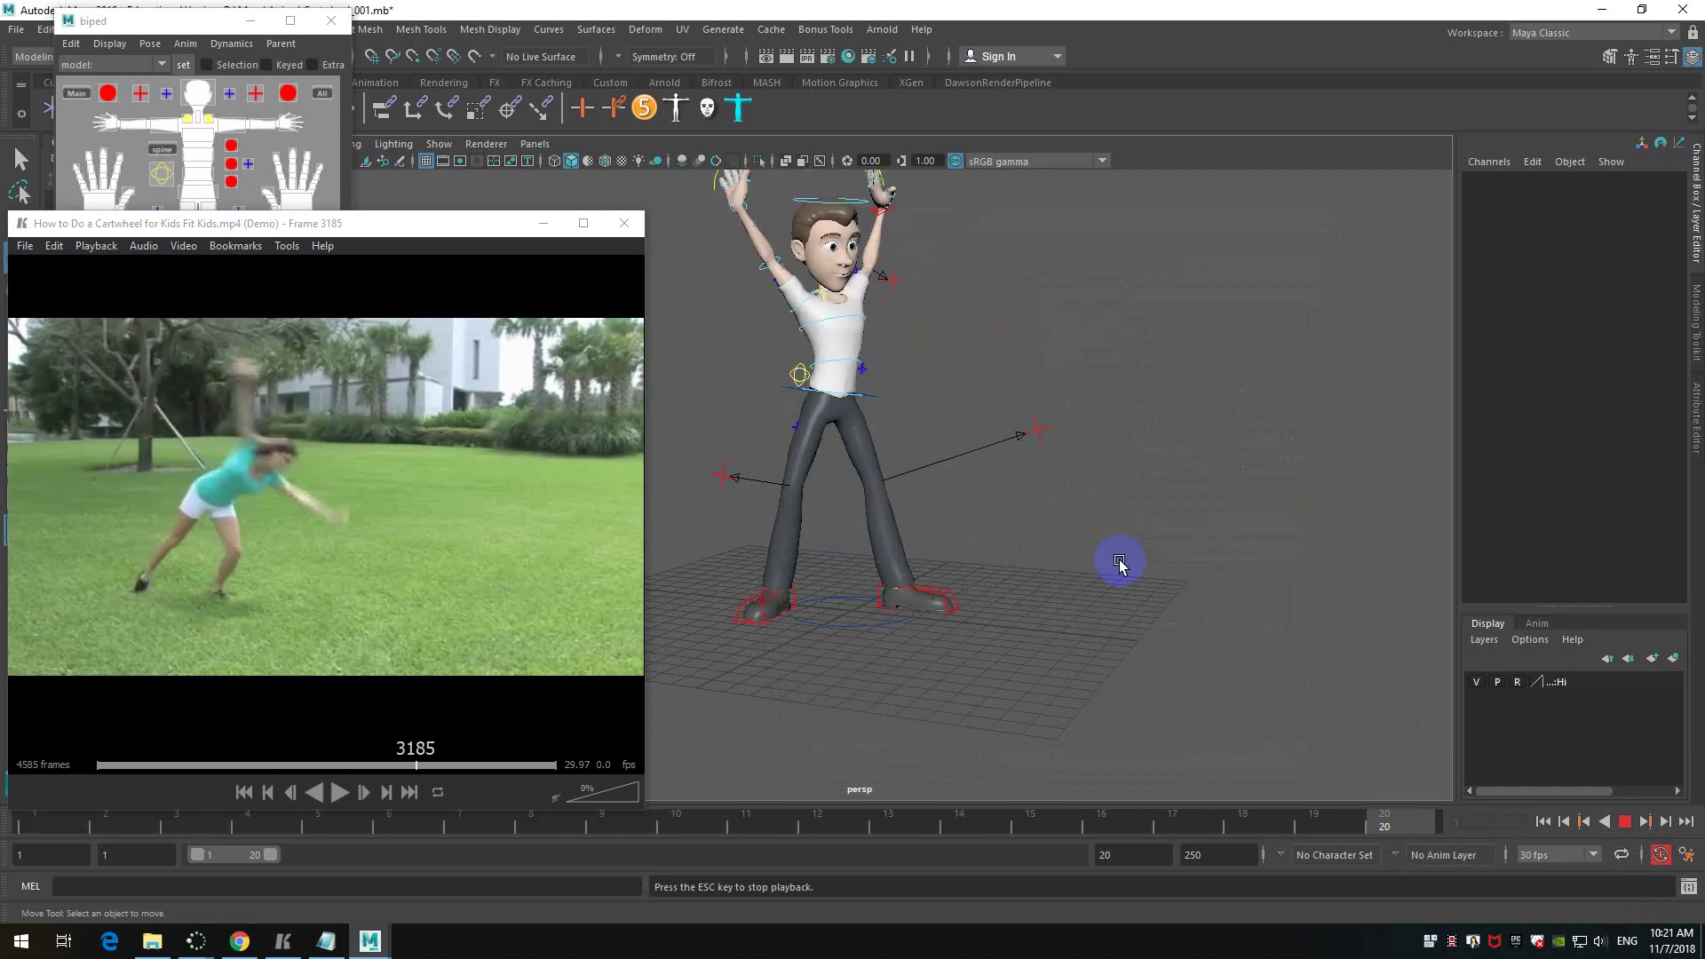
{"action": "left_click", "coordinate": [1625, 822]}
{"action": "middle_click_drag", "start_coordinate": [1108, 518], "coordinate": [1048, 564], "text": "alt"}
- Step back and forth through the cartwheel reference video and settle on frame 3195 to study the kick-up and hand plant
{"action": "left_click", "coordinate": [493, 498]}
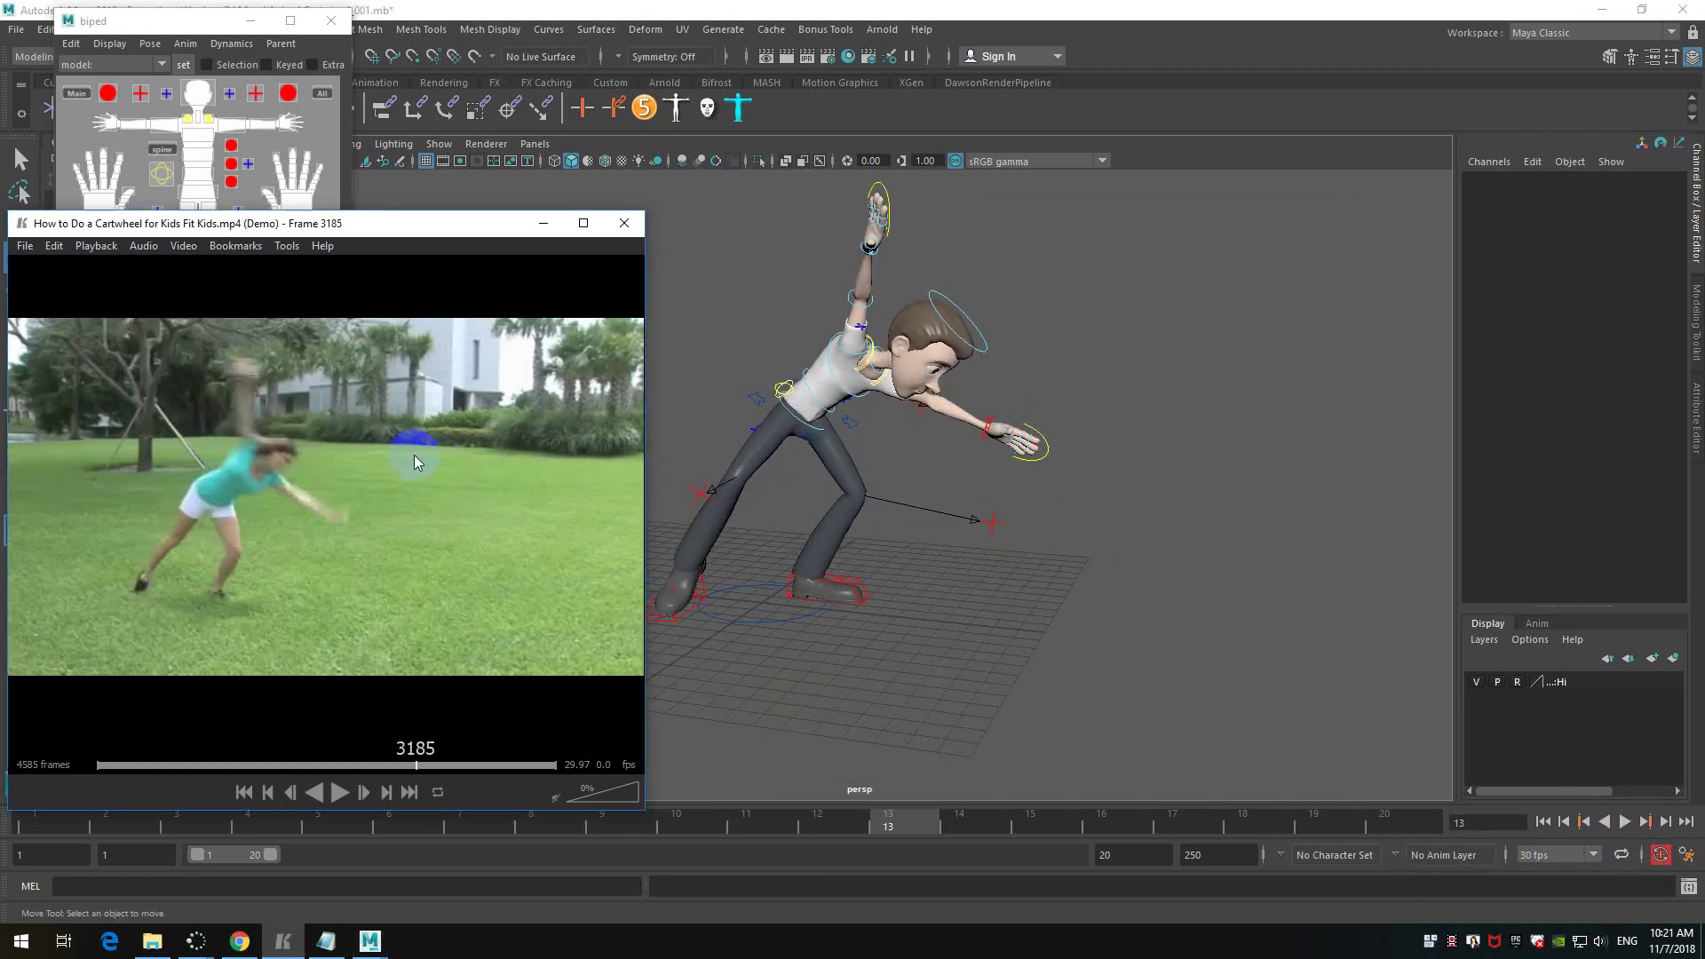
{"action": "key", "text": "Right"}
{"action": "key", "text": "Right"}
{"action": "key", "text": "Right"}
{"action": "key", "text": "Right"}
{"action": "key", "text": "Right"}
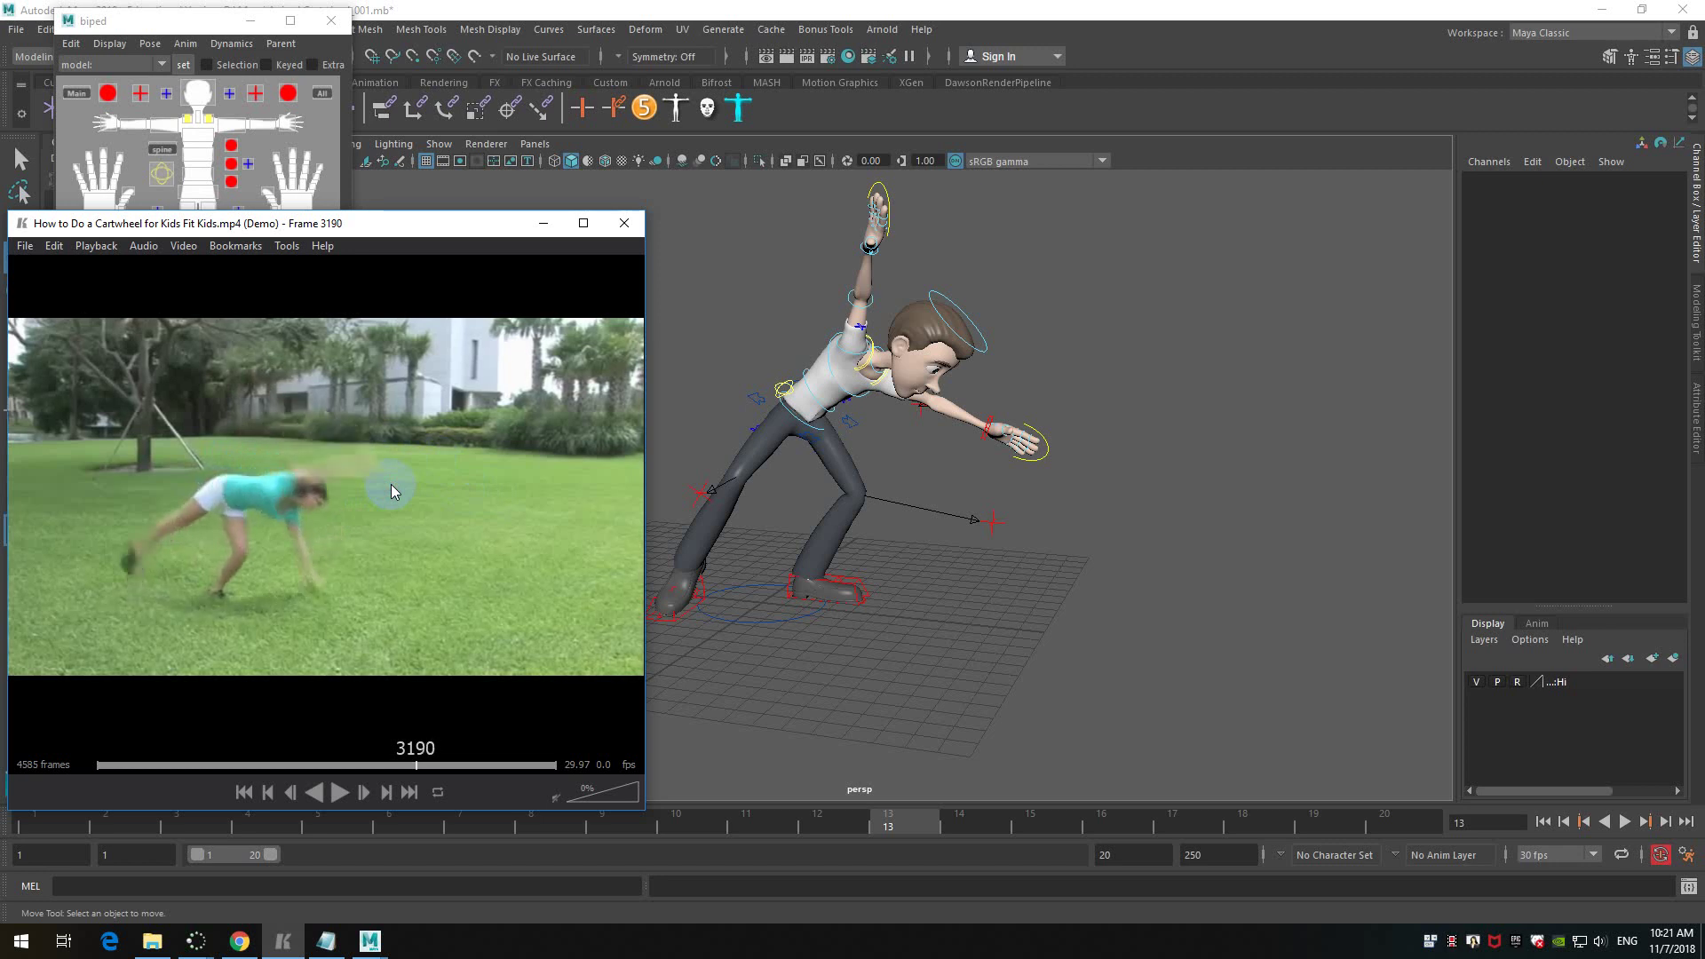
{"action": "key", "text": "Right"}
{"action": "key", "text": "Right"}
{"action": "key", "text": "Right"}
{"action": "key", "text": "Right"}
{"action": "key", "text": "Right"}
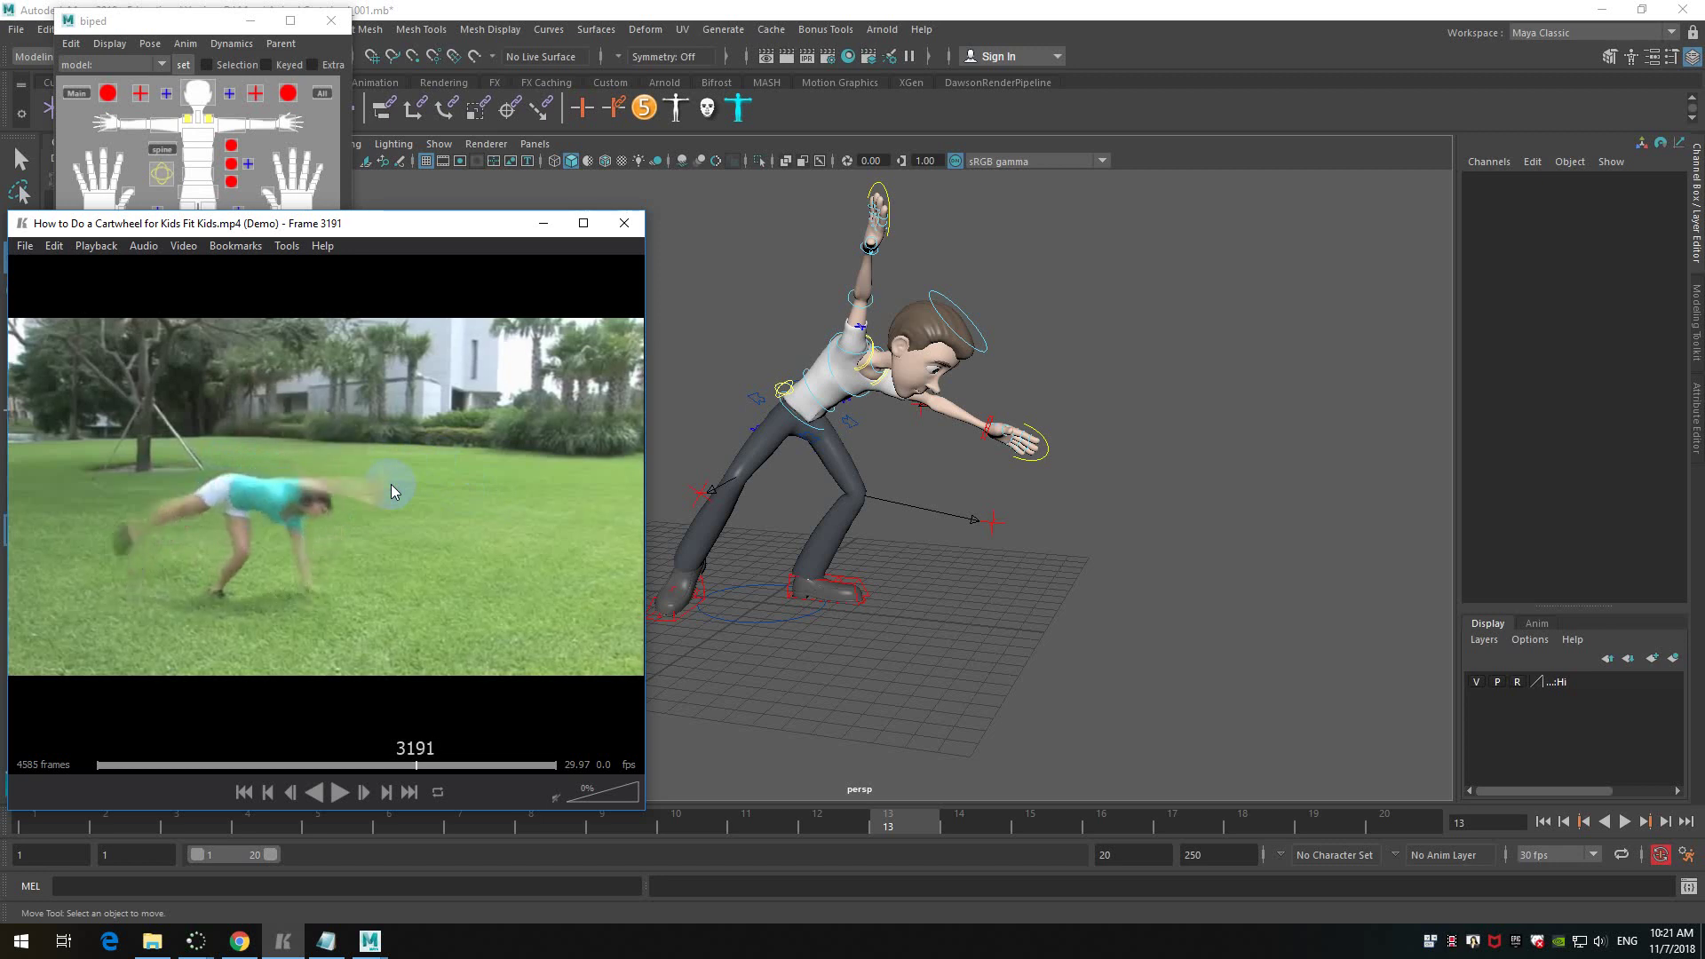
{"action": "key", "text": "Left"}
{"action": "key", "text": "Left"}
{"action": "key", "text": "Left"}
{"action": "key", "text": "Left"}
{"action": "key", "text": "Left"}
{"action": "key", "text": "Left"}
{"action": "key", "text": "Left"}
{"action": "key", "text": "Left"}
{"action": "key", "text": "Left"}
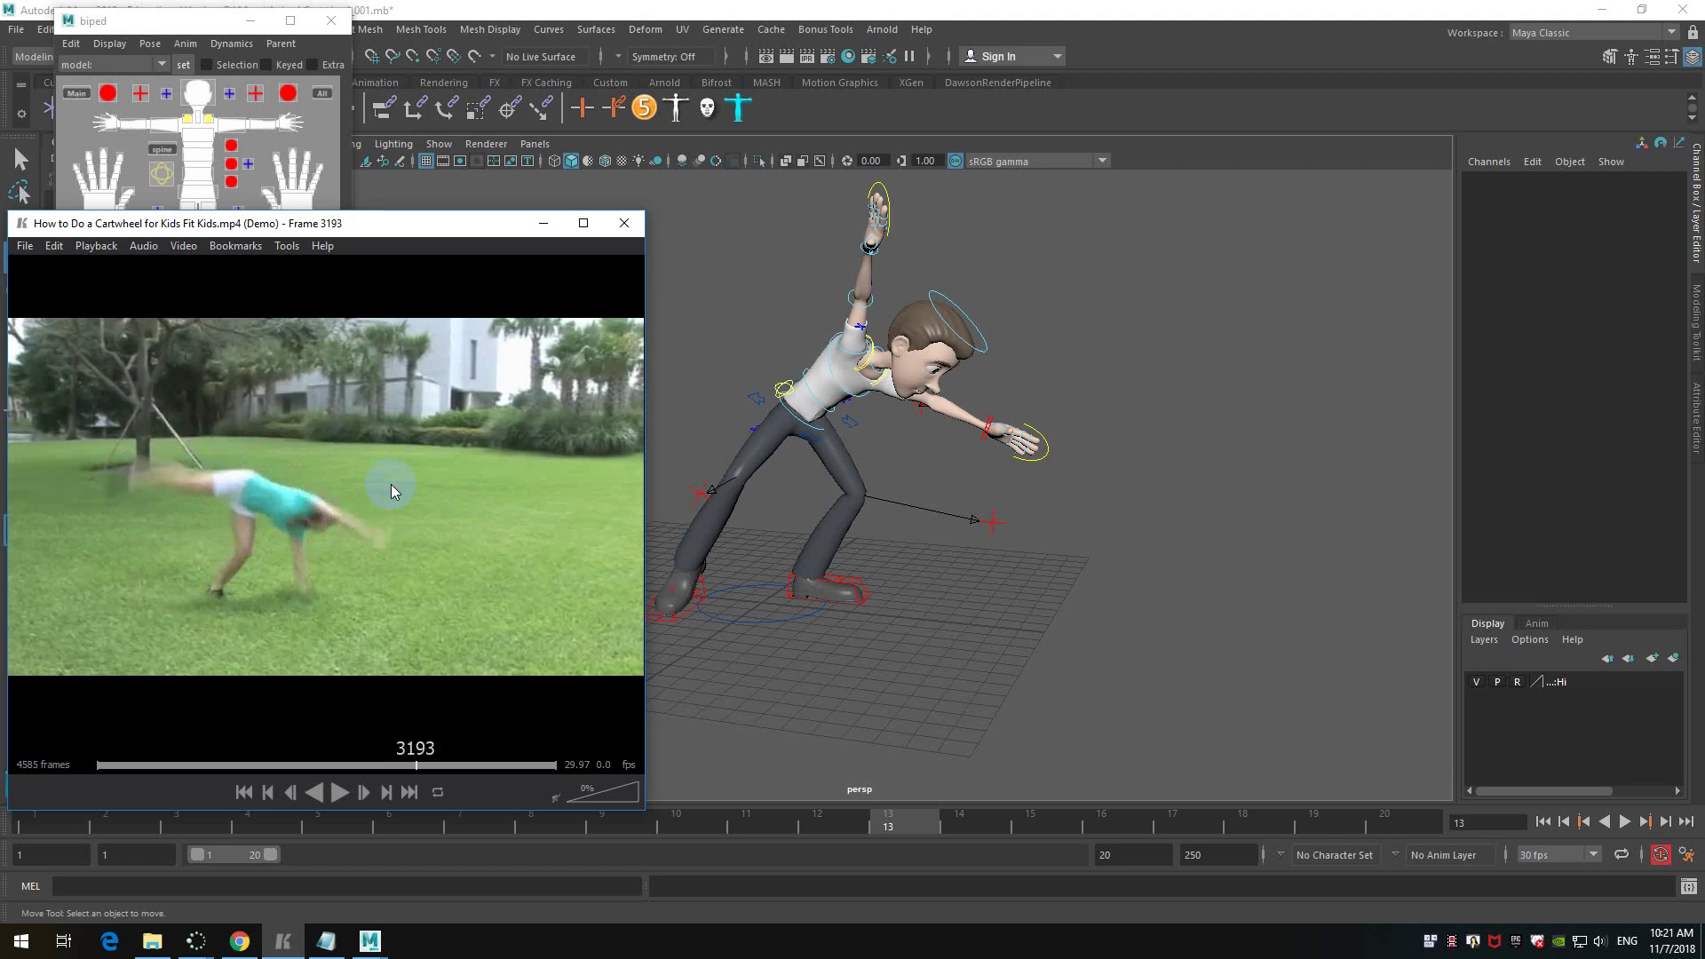
{"action": "key", "text": "Right"}
{"action": "key", "text": "Right"}
{"action": "key", "text": "Right"}
{"action": "key", "text": "Right"}
{"action": "key", "text": "Right"}
{"action": "key", "text": "Right"}
{"action": "key", "text": "Right"}
{"action": "key", "text": "Right"}
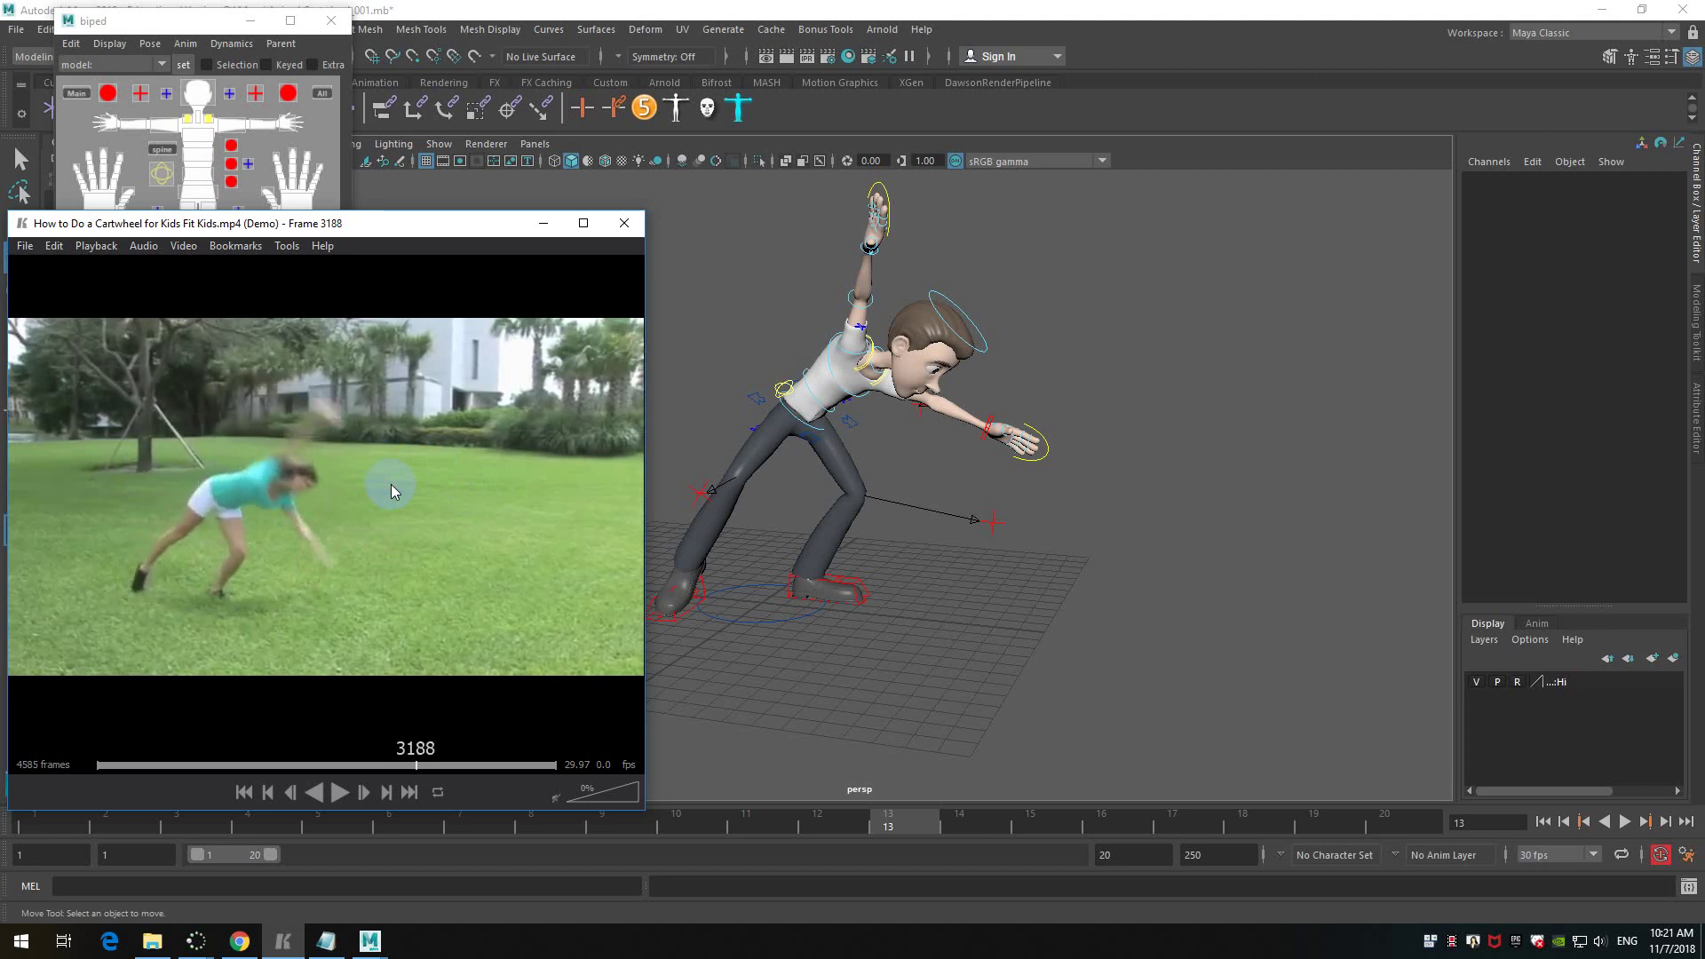
{"action": "key", "text": "Right"}
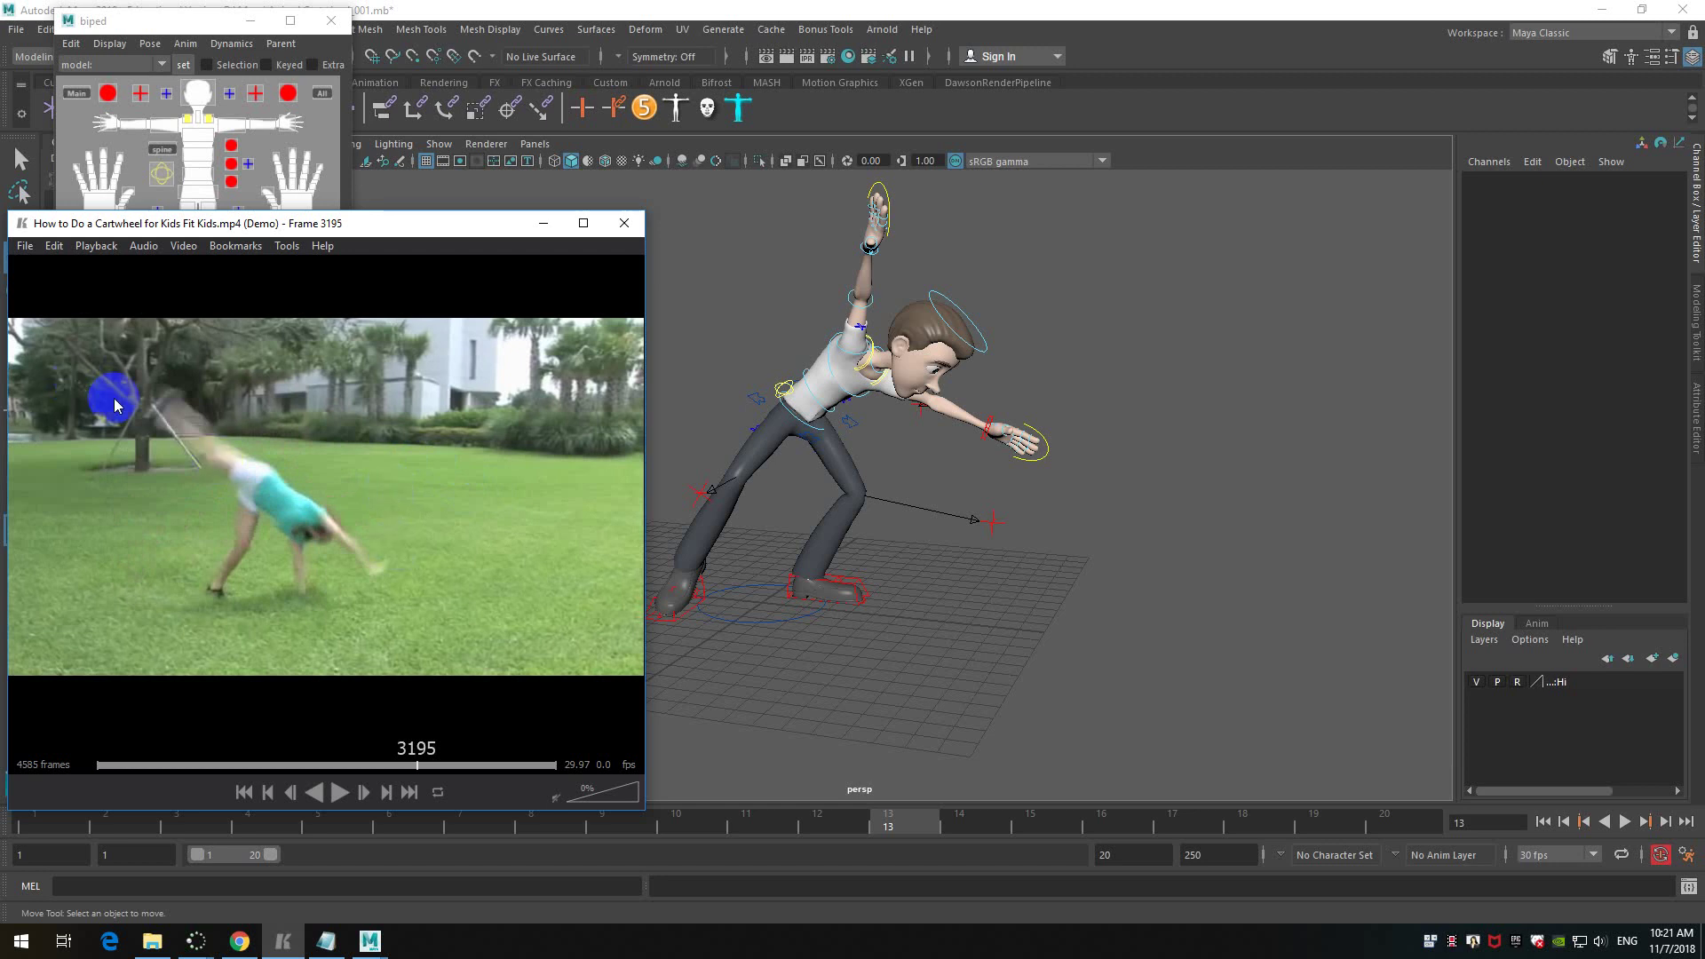
{"action": "key", "text": "Left"}
{"action": "key", "text": "Left"}
{"action": "key", "text": "Left"}
{"action": "key", "text": "Right"}
{"action": "key", "text": "Right"}
{"action": "key", "text": "Right"}
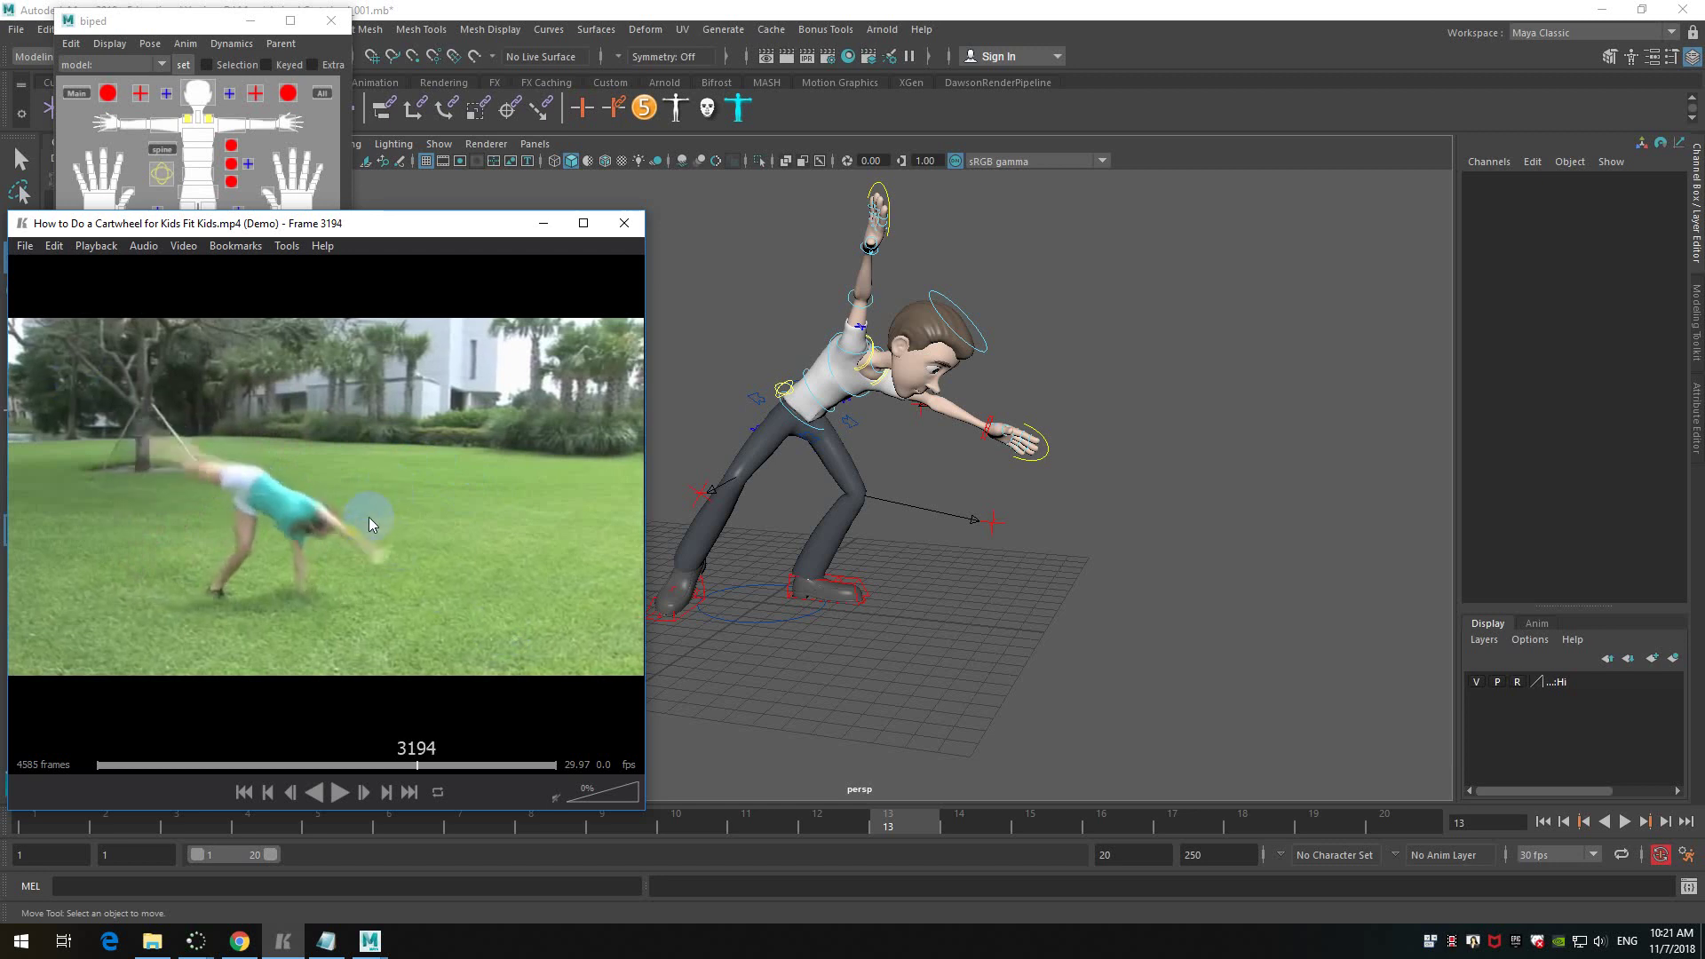
- Switch back to Maya, try to carry the hip root control's key back to frame 10, and undo the change
{"action": "left_click", "coordinate": [1170, 538]}
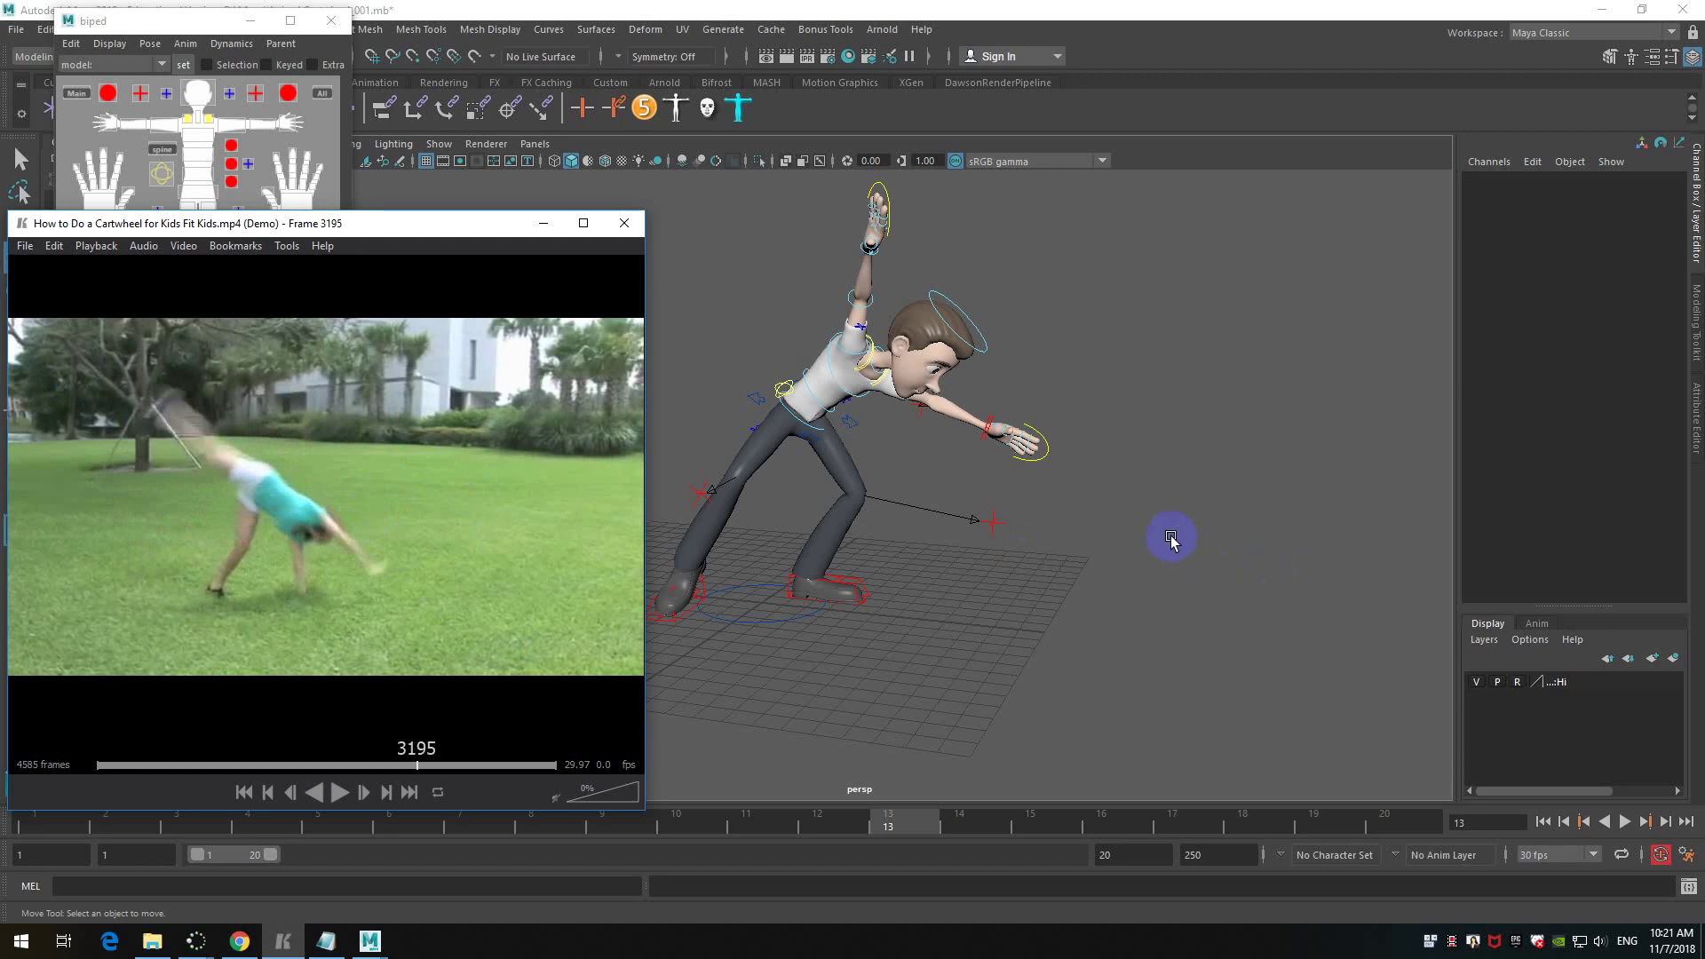
{"action": "mouse_move", "coordinate": [1071, 500]}
{"action": "middle_mouse_down", "text": "alt"}
{"action": "mouse_move", "coordinate": [1054, 510]}
{"action": "mouse_move", "coordinate": [1099, 508]}
{"action": "middle_mouse_up", "text": "alt"}
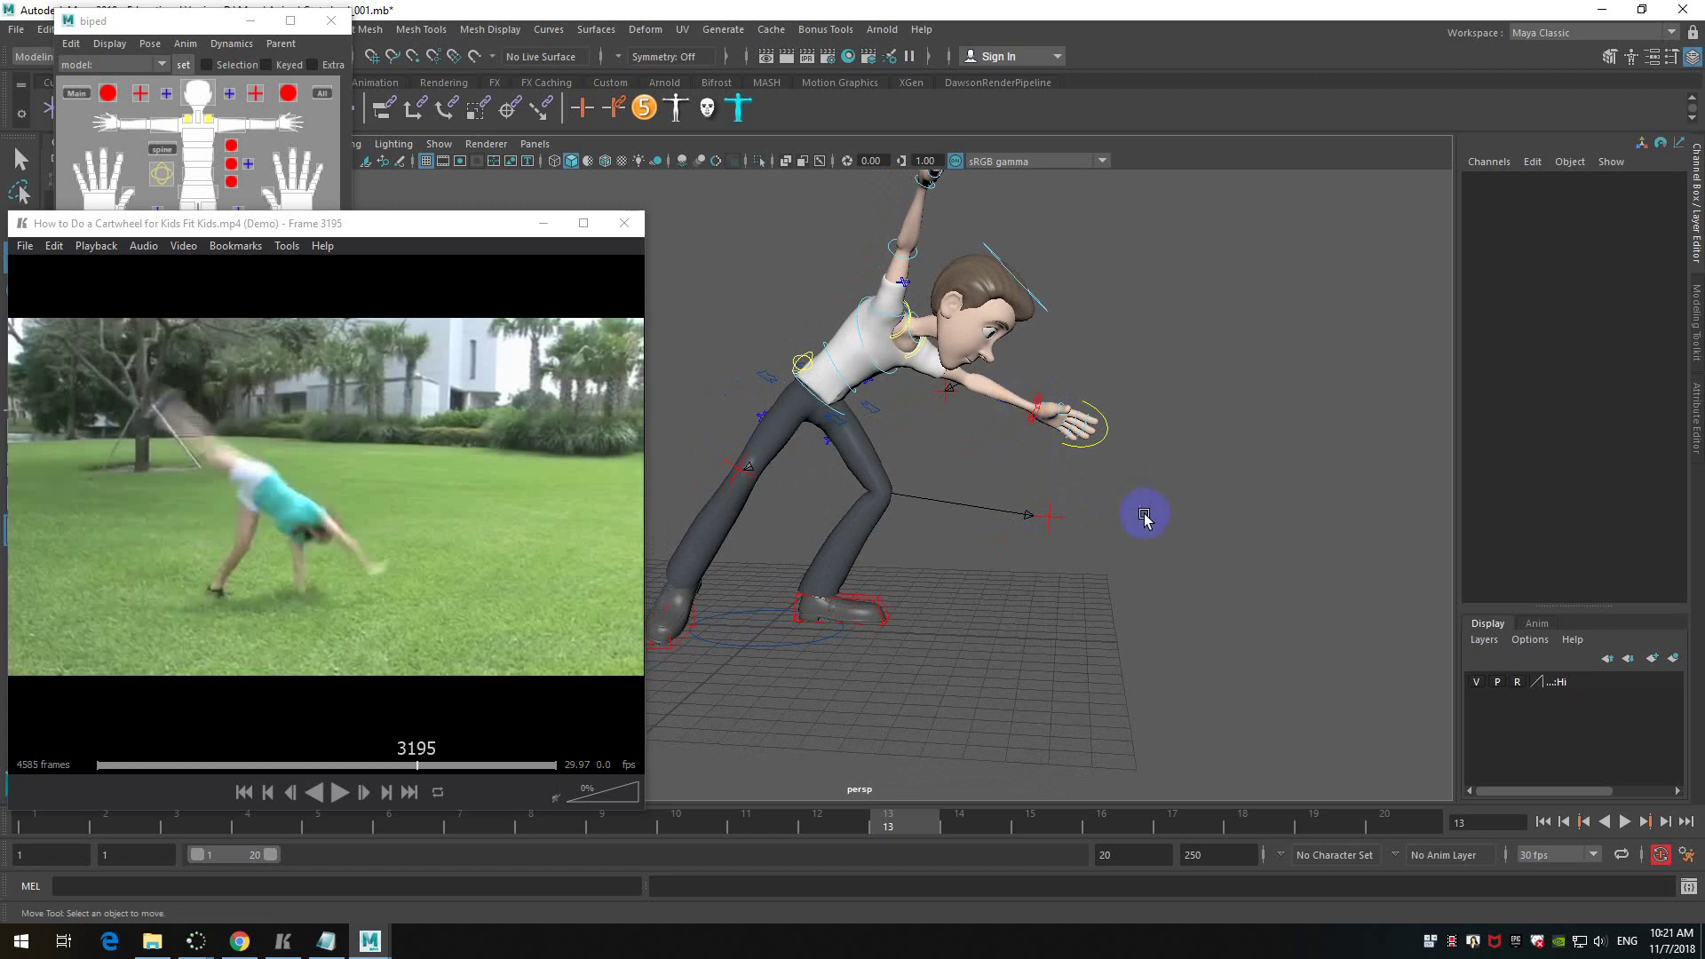
{"action": "left_click", "coordinate": [805, 388]}
{"action": "left_click_drag", "start_coordinate": [874, 418], "coordinate": [960, 460]}
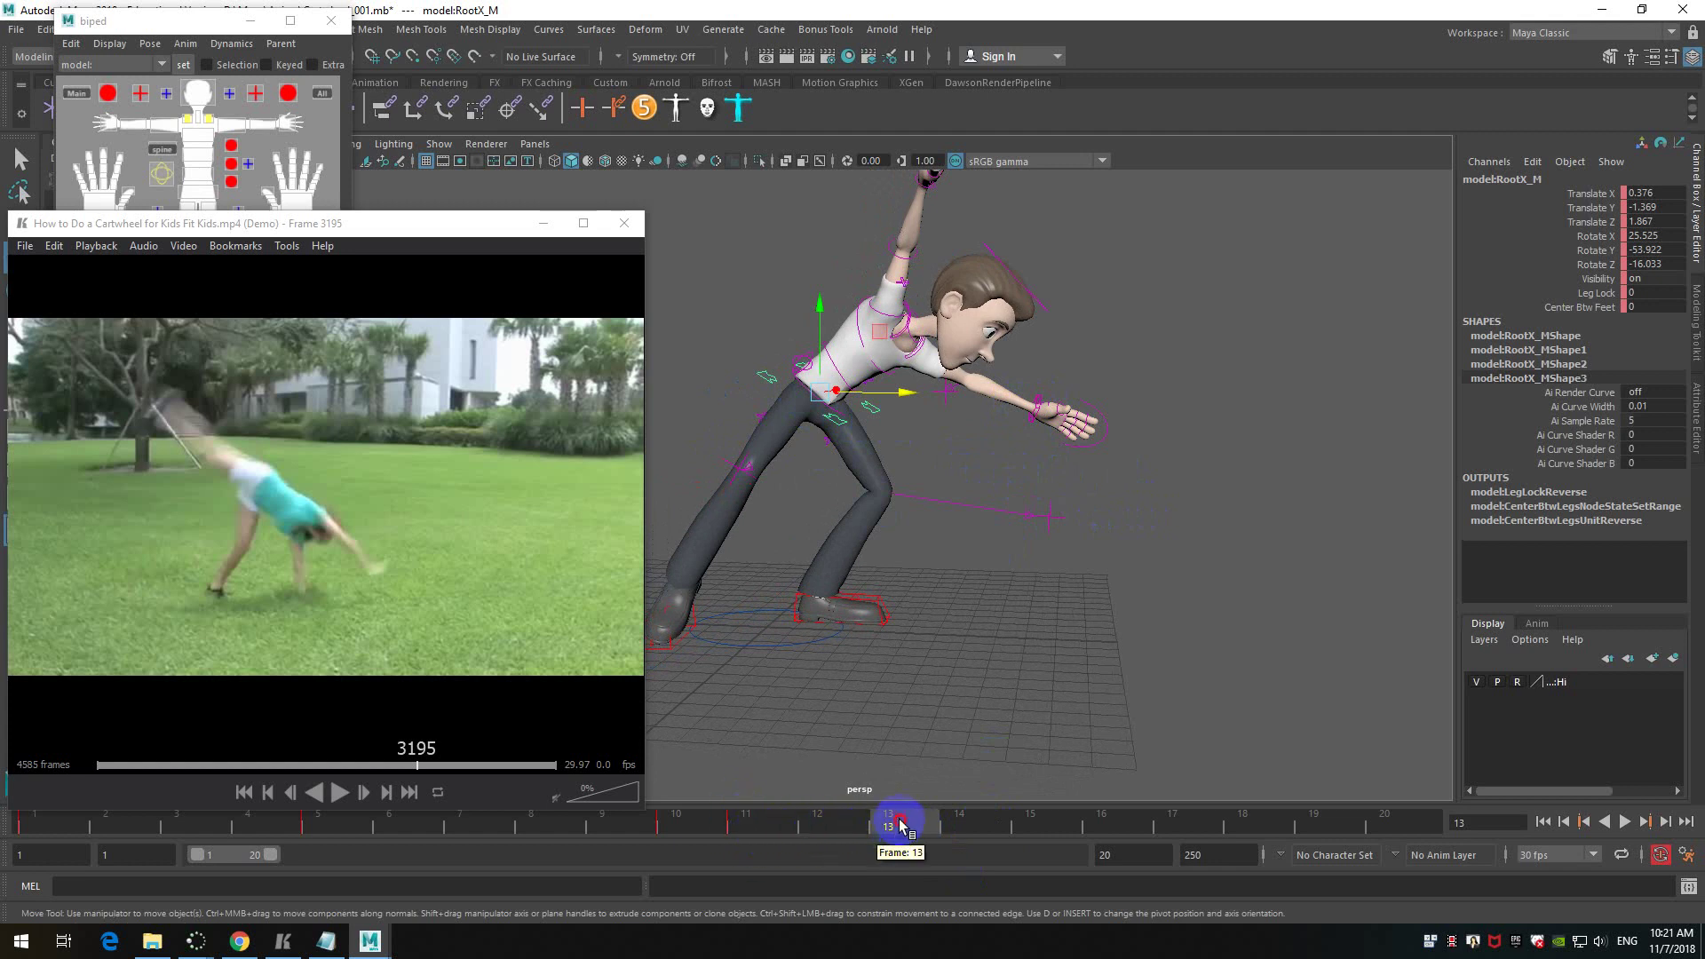
{"action": "left_click_drag", "start_coordinate": [739, 817], "coordinate": [678, 830], "text": "shift"}
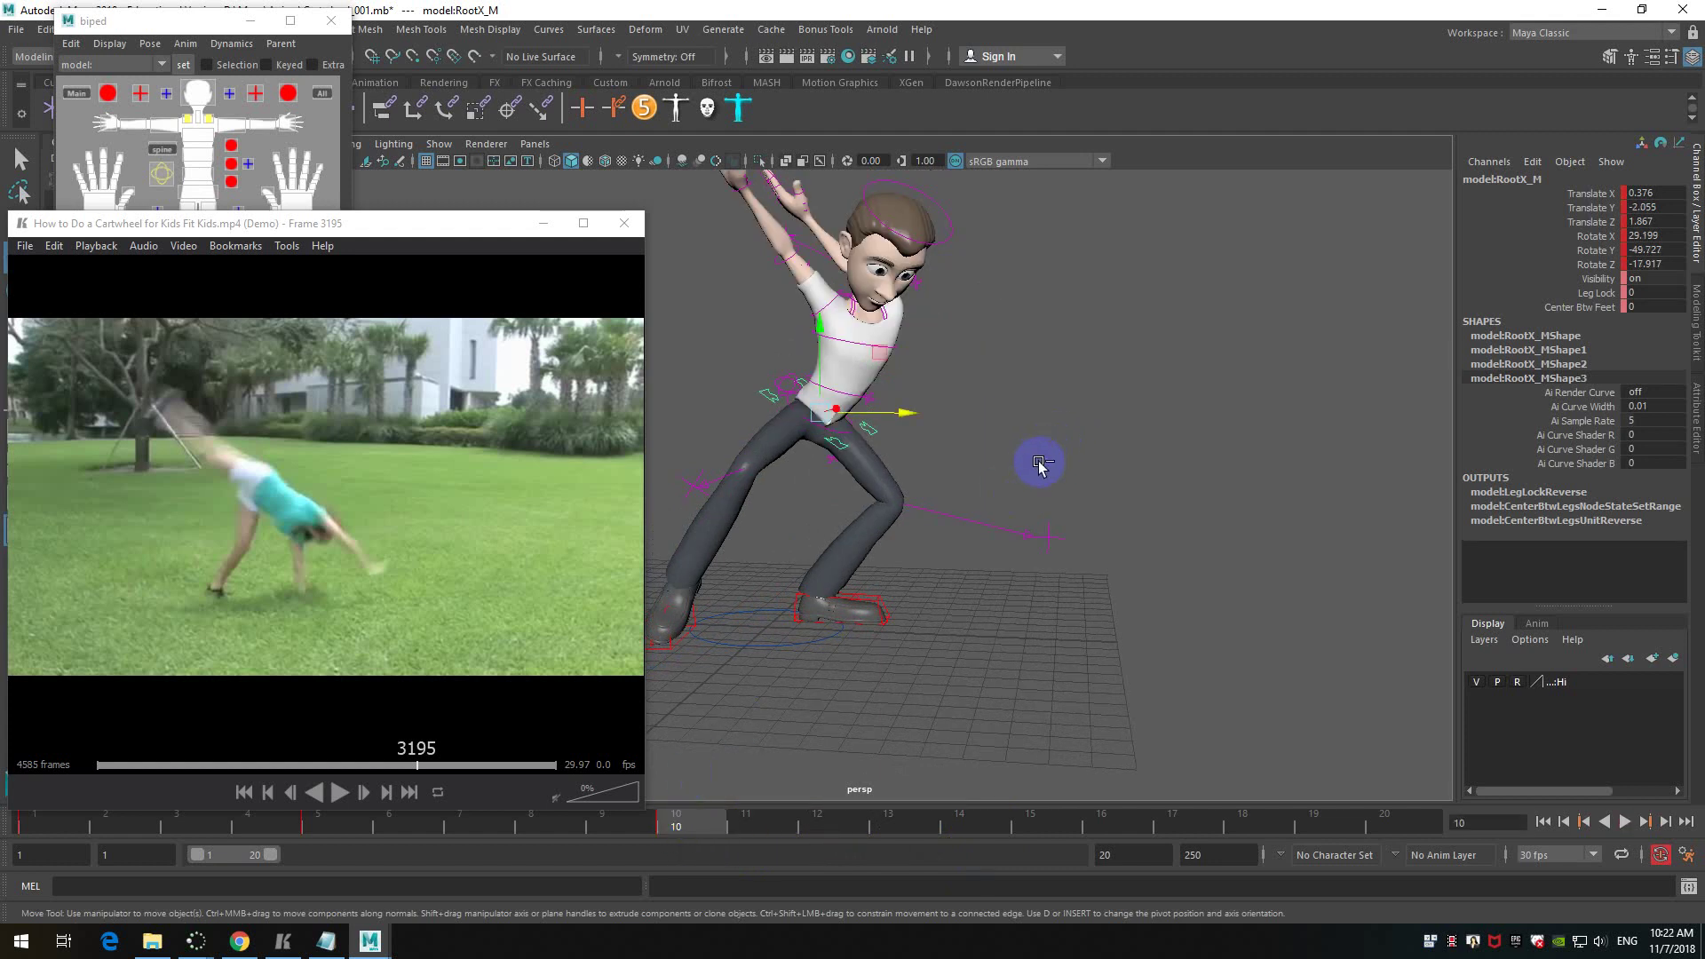
{"action": "key", "text": "ctrl+z"}
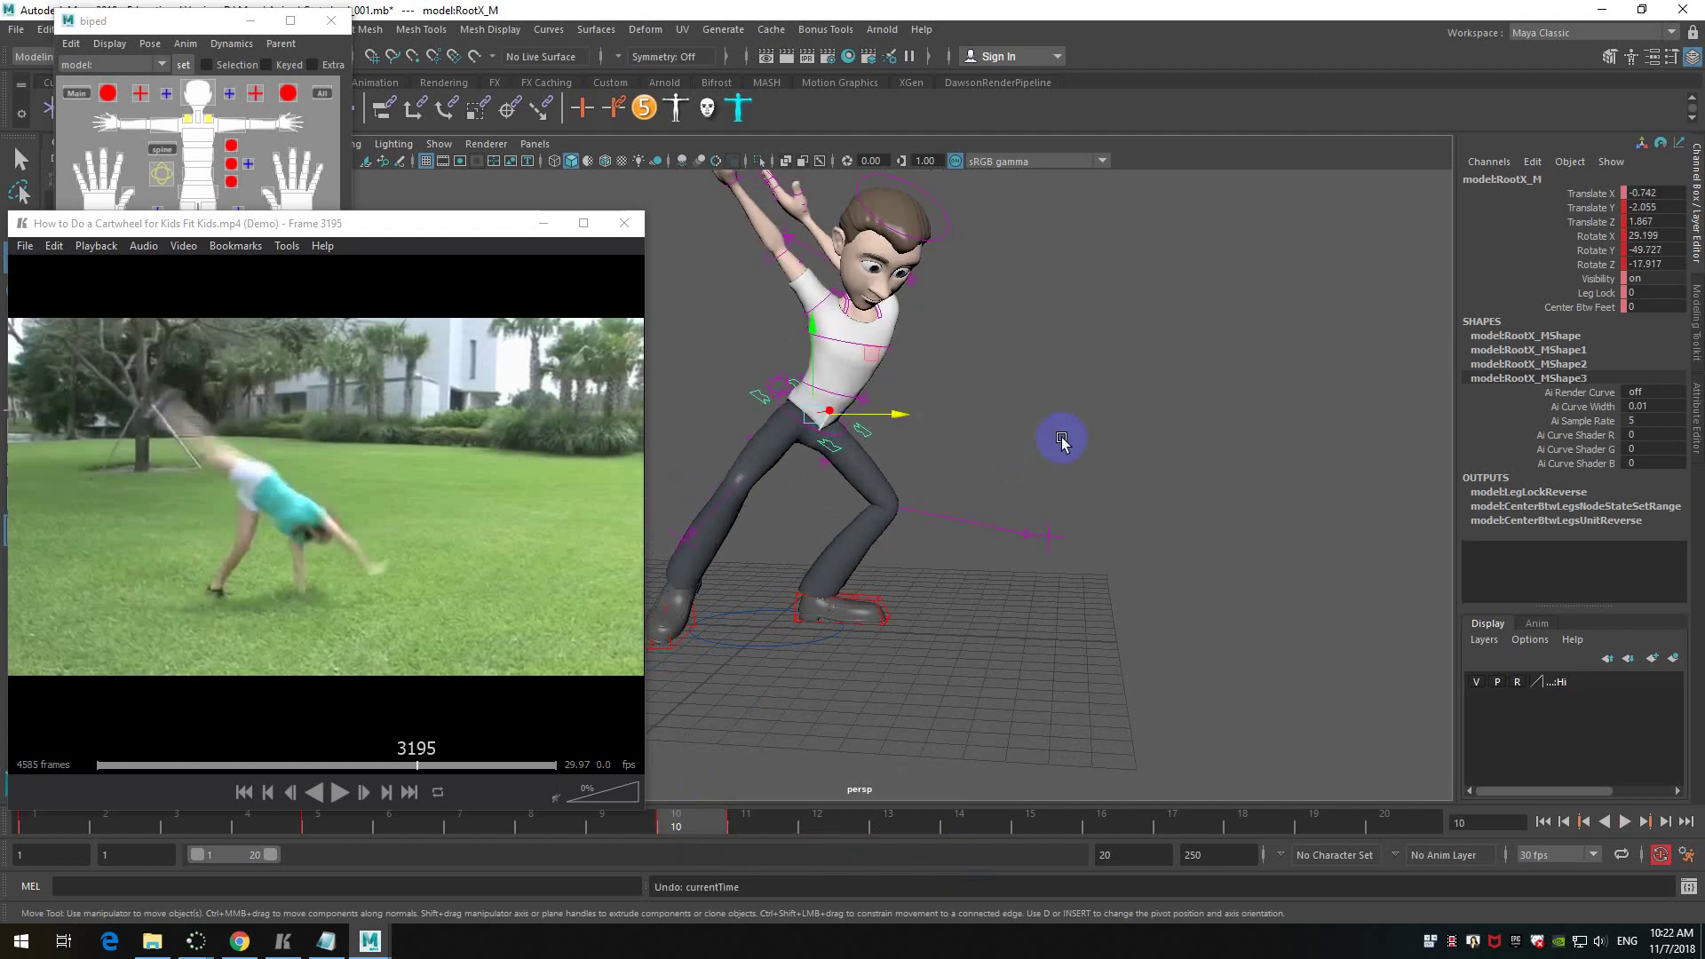
- Select all of the character's controls, carry the reaching pose back to frame 10 and key it there
{"action": "left_click", "coordinate": [1063, 442]}
{"action": "left_click", "coordinate": [325, 95]}
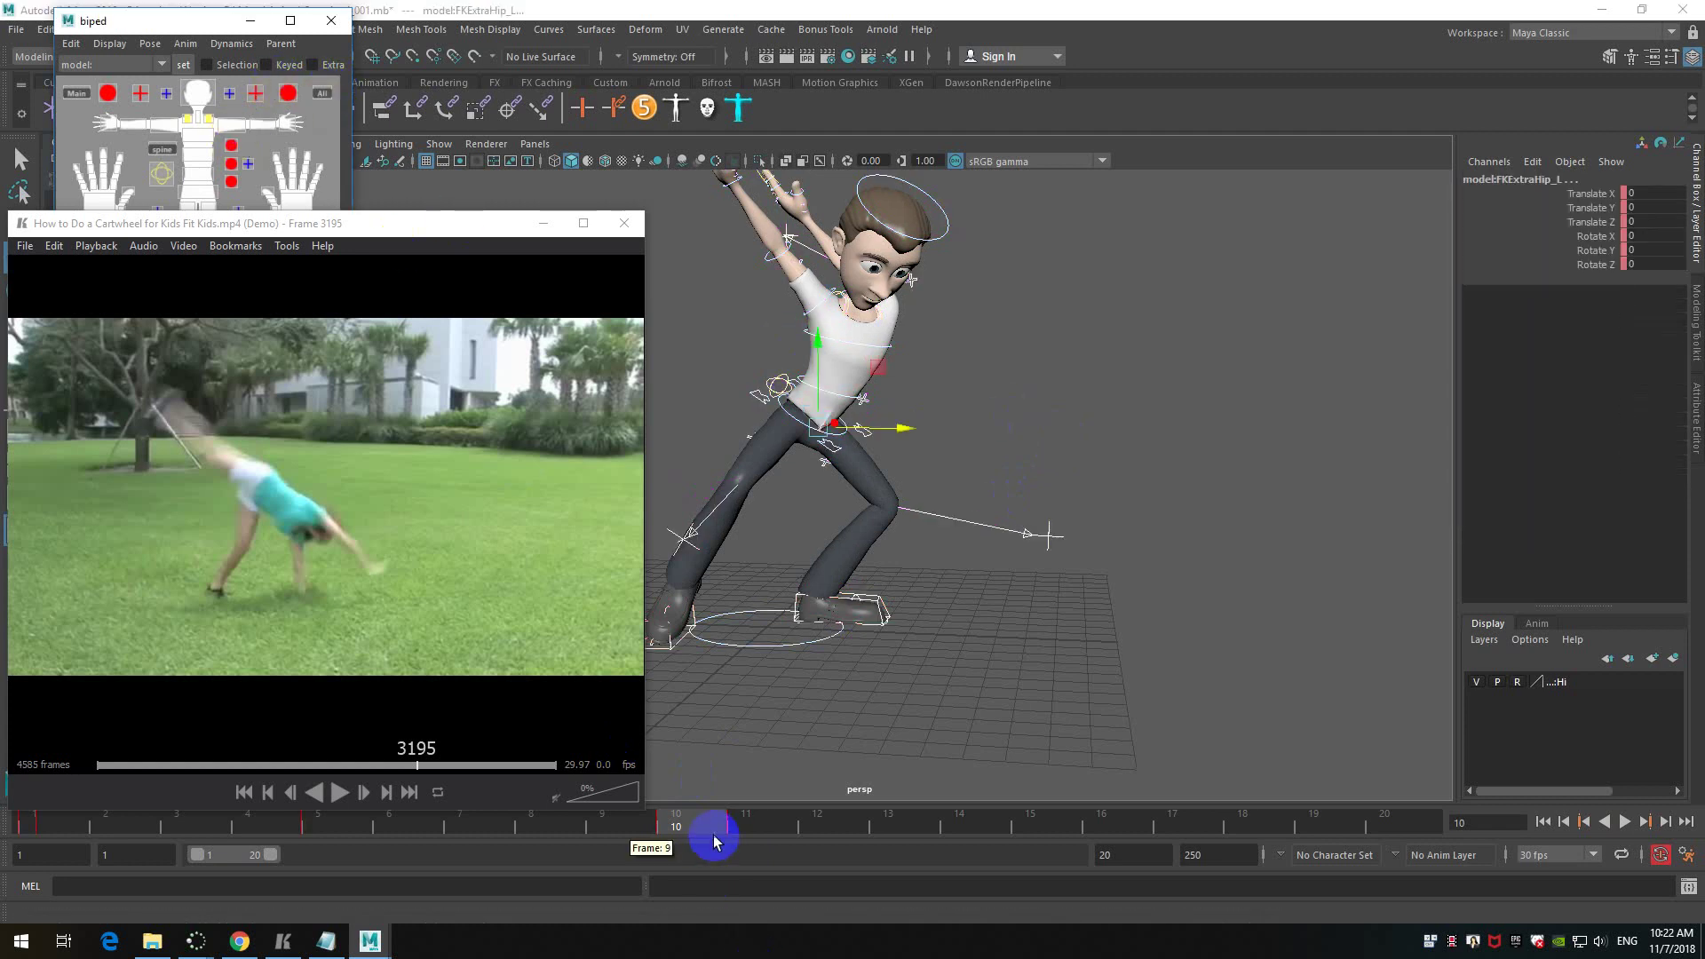
{"action": "left_click_drag", "start_coordinate": [762, 818], "coordinate": [688, 835], "text": "shift"}
{"action": "left_click_drag", "start_coordinate": [811, 826], "coordinate": [693, 825]}
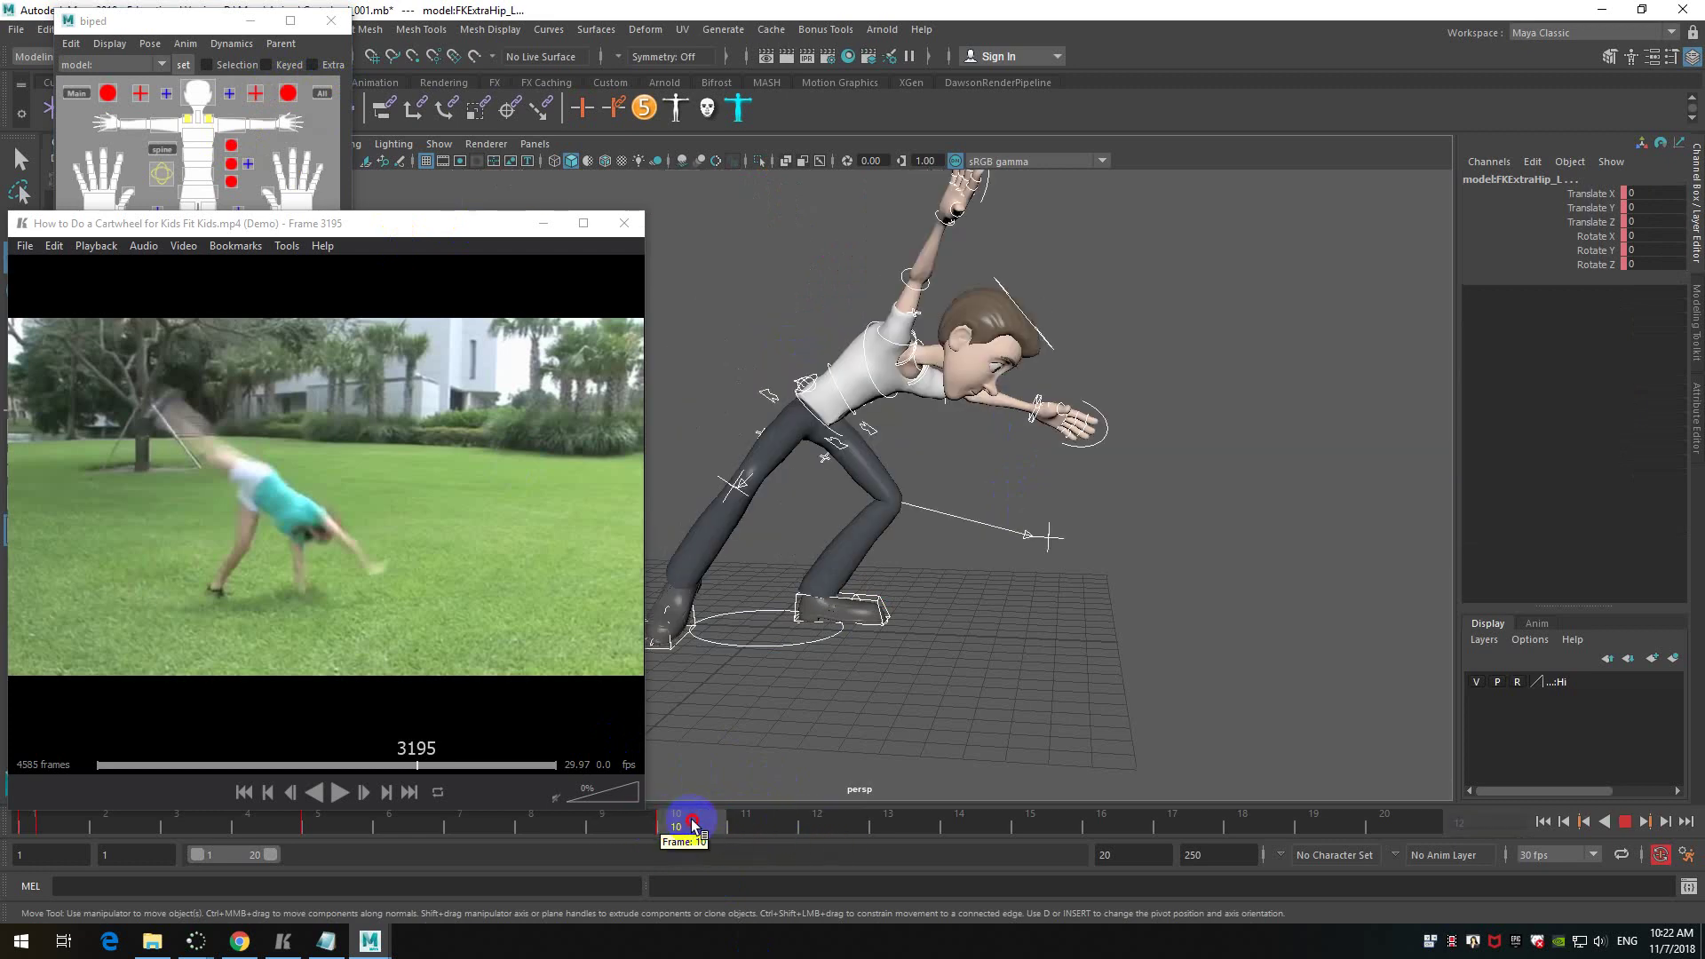
{"action": "left_click_drag", "start_coordinate": [1203, 487], "coordinate": [1107, 552], "text": "alt"}
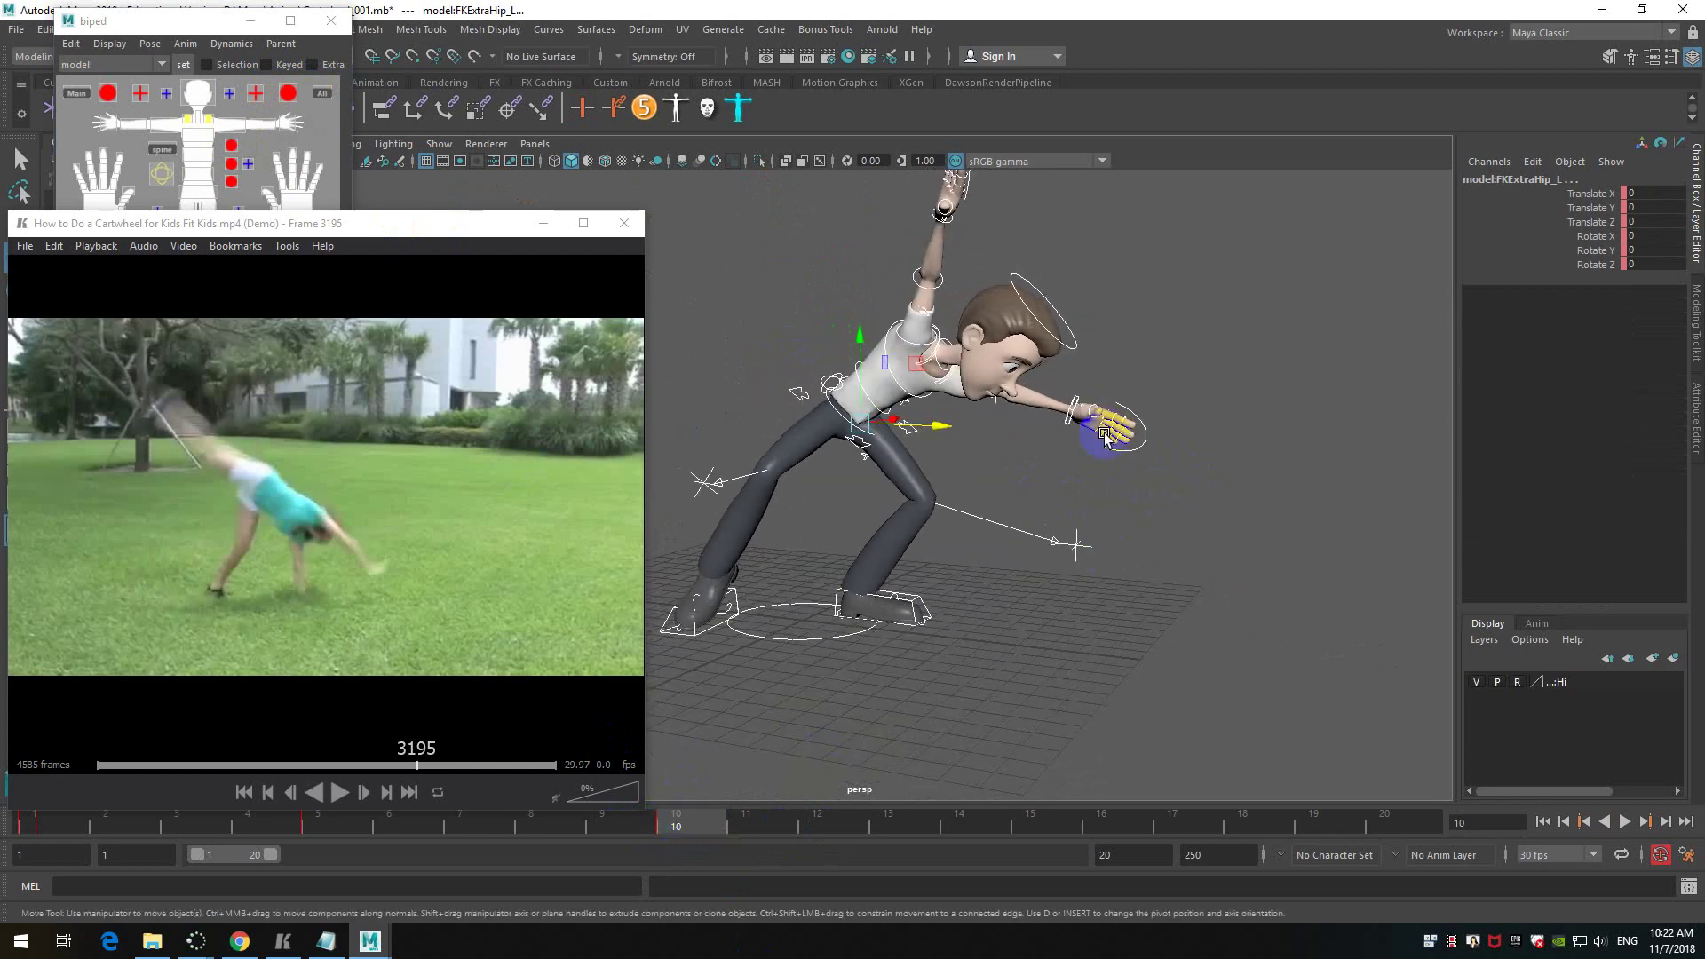
{"action": "left_click_drag", "start_coordinate": [1198, 368], "coordinate": [1201, 371], "text": "alt"}
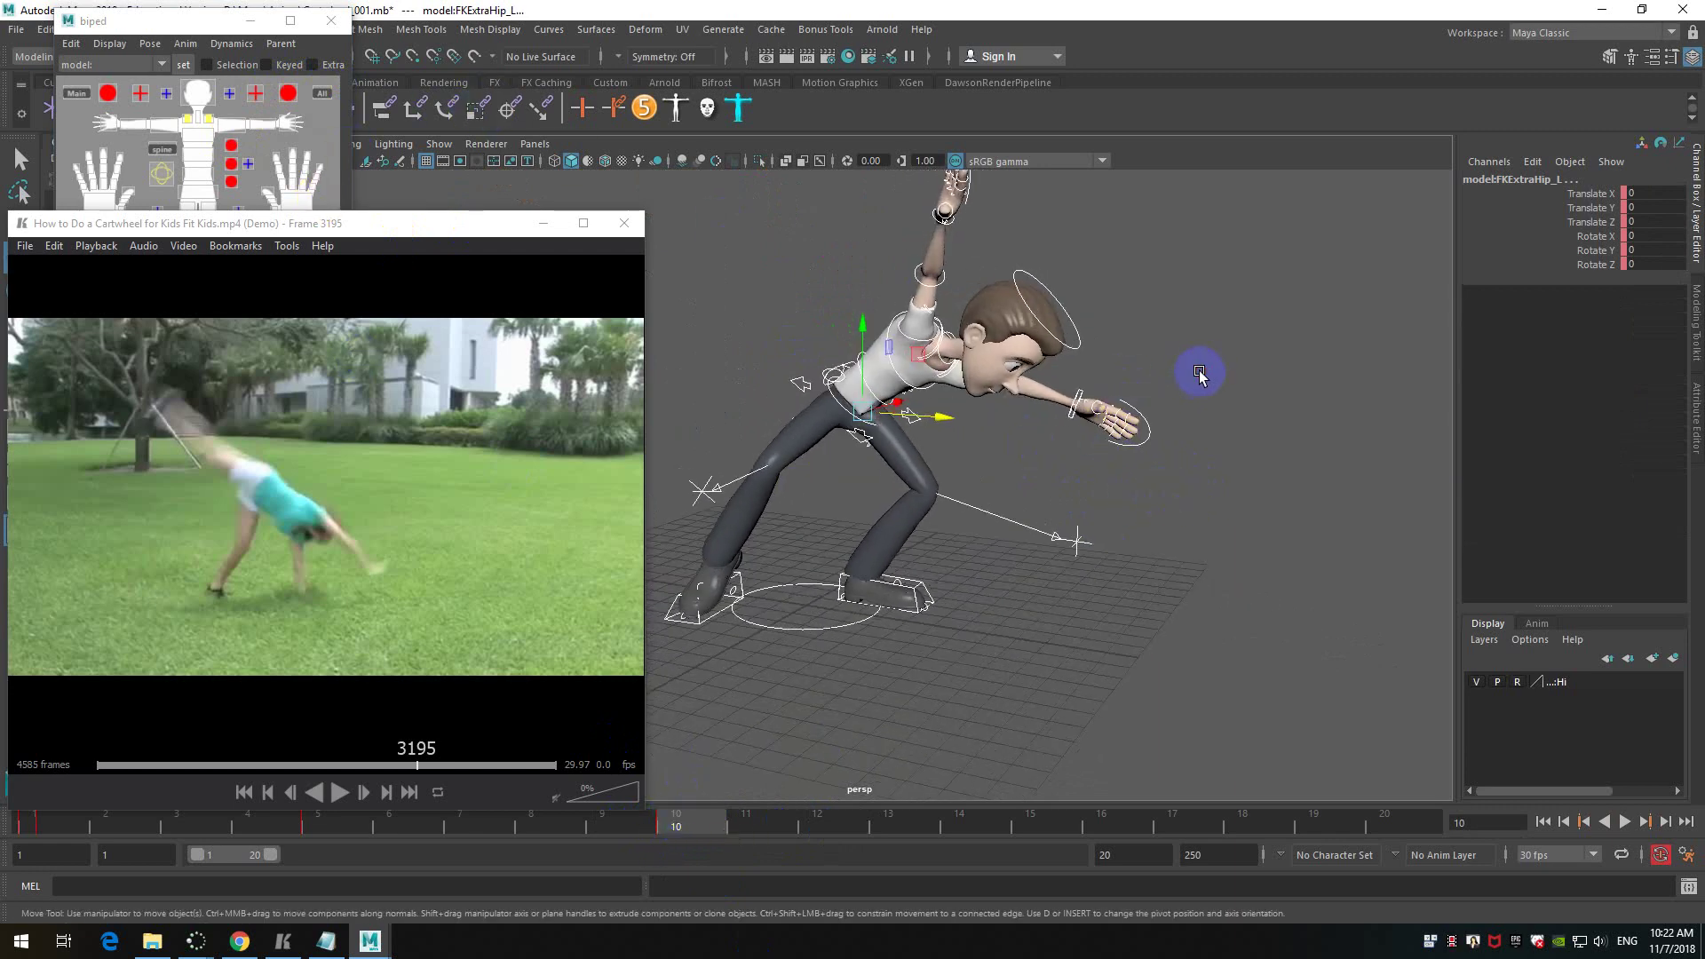
{"action": "left_click_drag", "start_coordinate": [727, 828], "coordinate": [672, 830]}
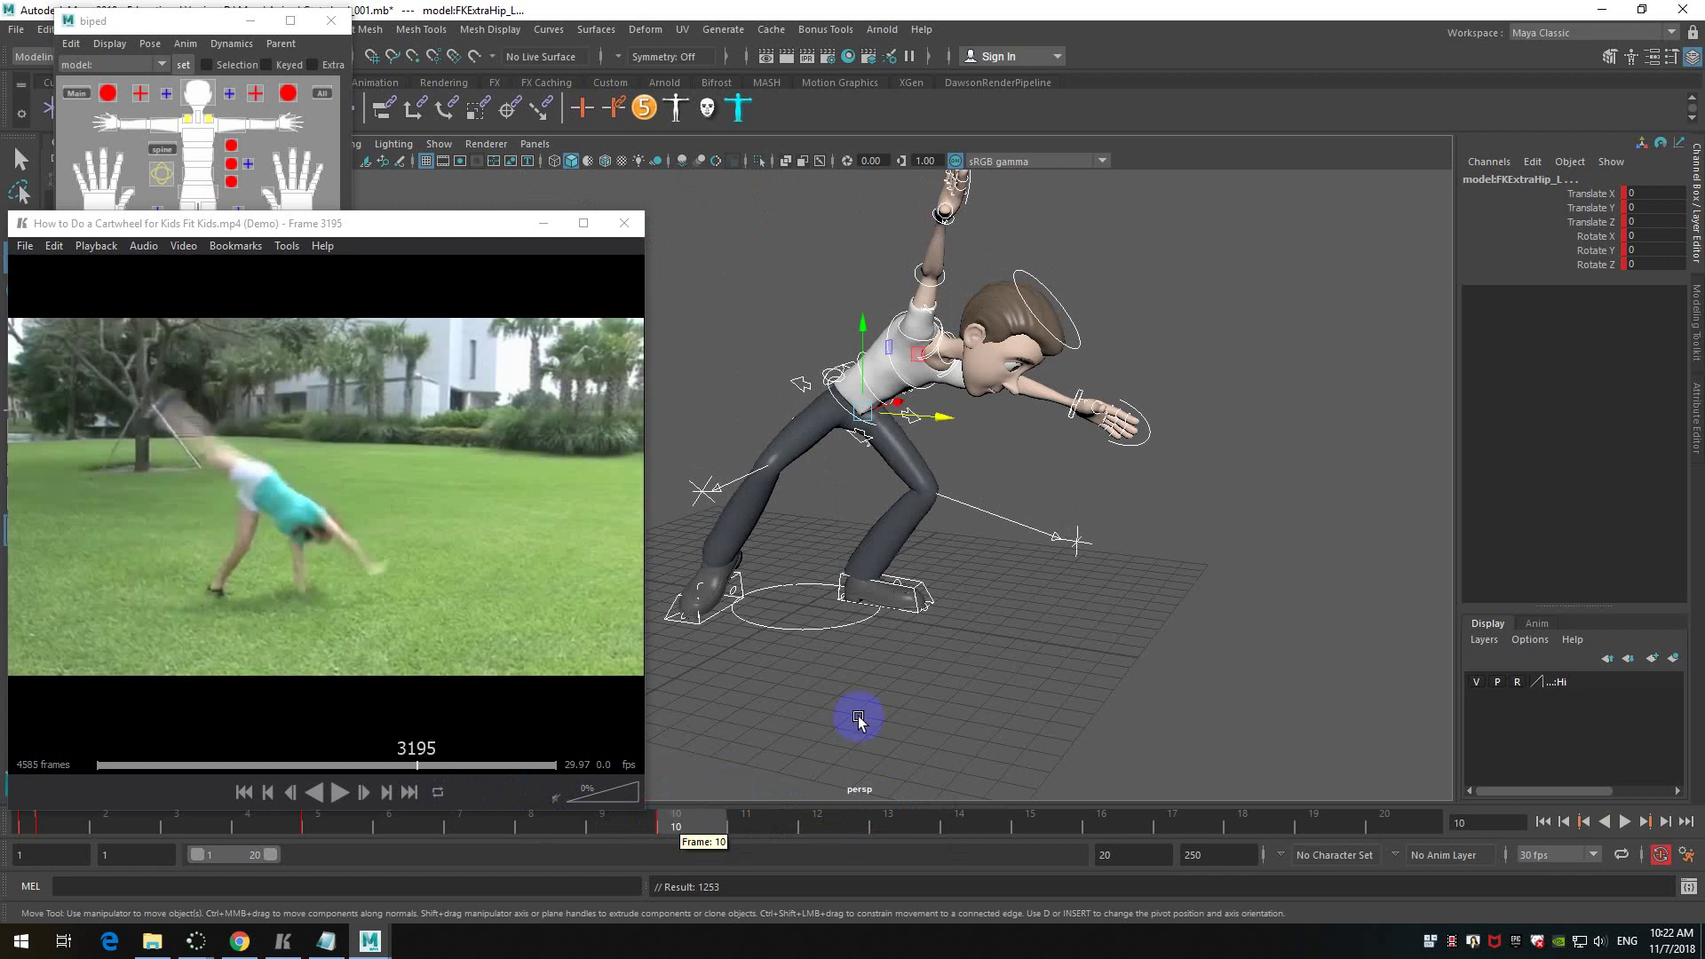
- Go to frame 11 with all the controls selected and inspect the hip root control there
{"action": "left_click", "coordinate": [1079, 619]}
{"action": "left_click", "coordinate": [323, 94]}
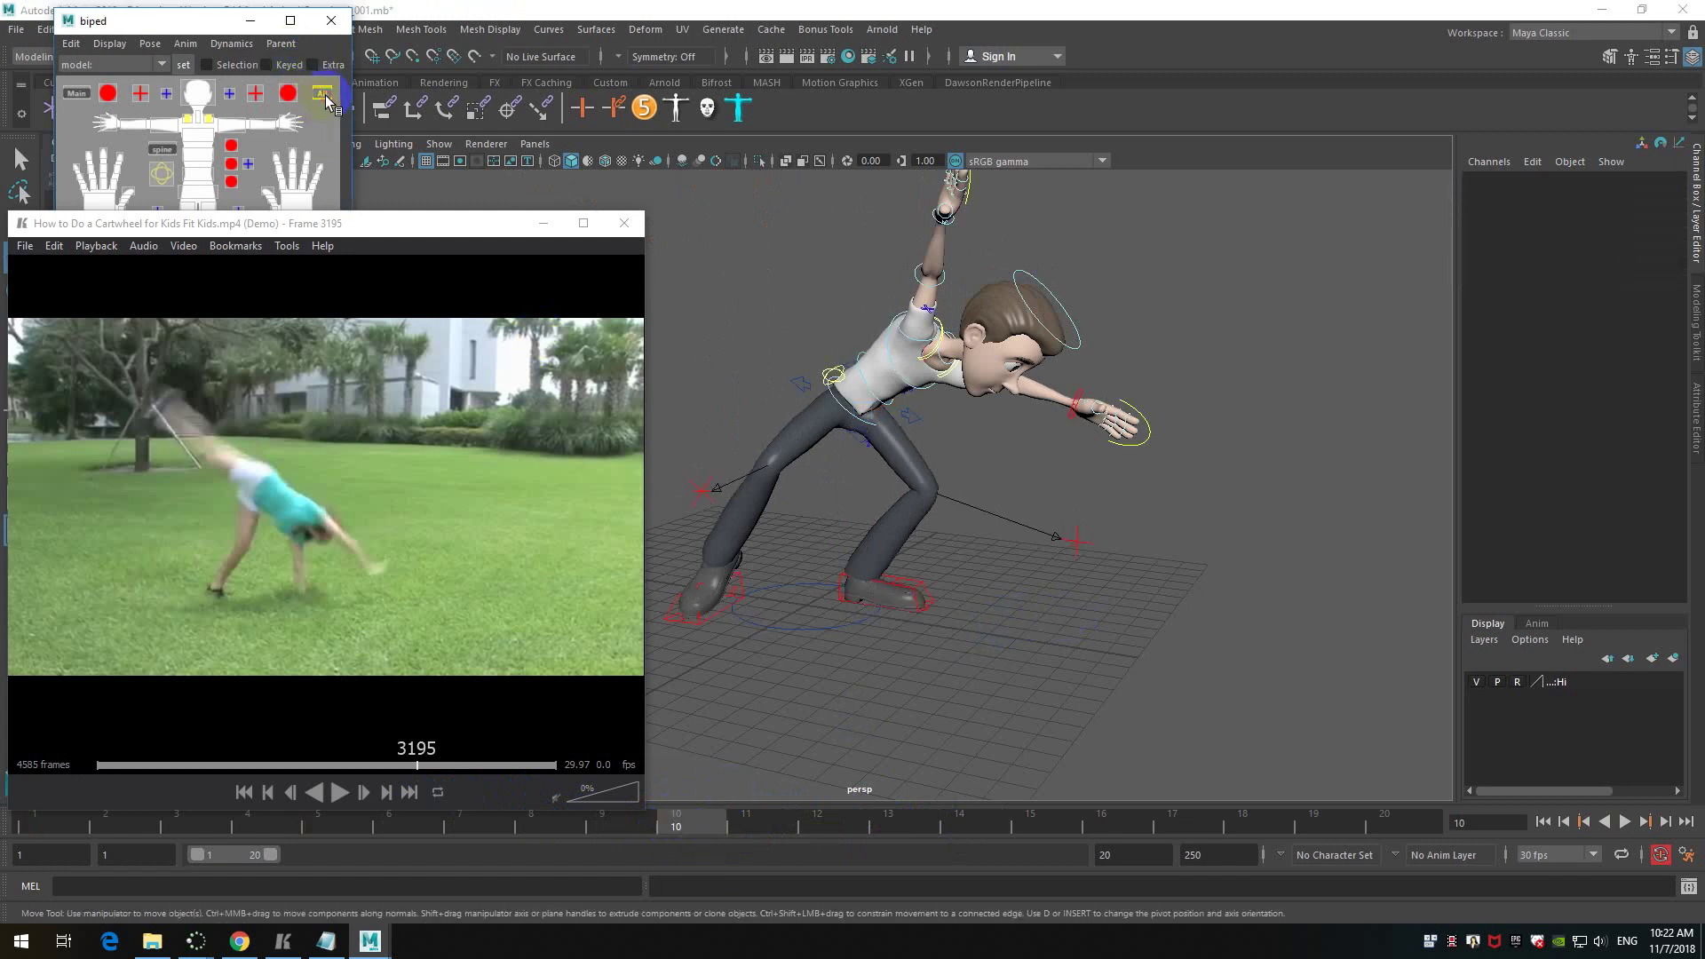
{"action": "mouse_move", "coordinate": [773, 815]}
{"action": "left_mouse_down"}
{"action": "mouse_move", "coordinate": [699, 826]}
{"action": "mouse_move", "coordinate": [753, 826]}
{"action": "left_mouse_up"}
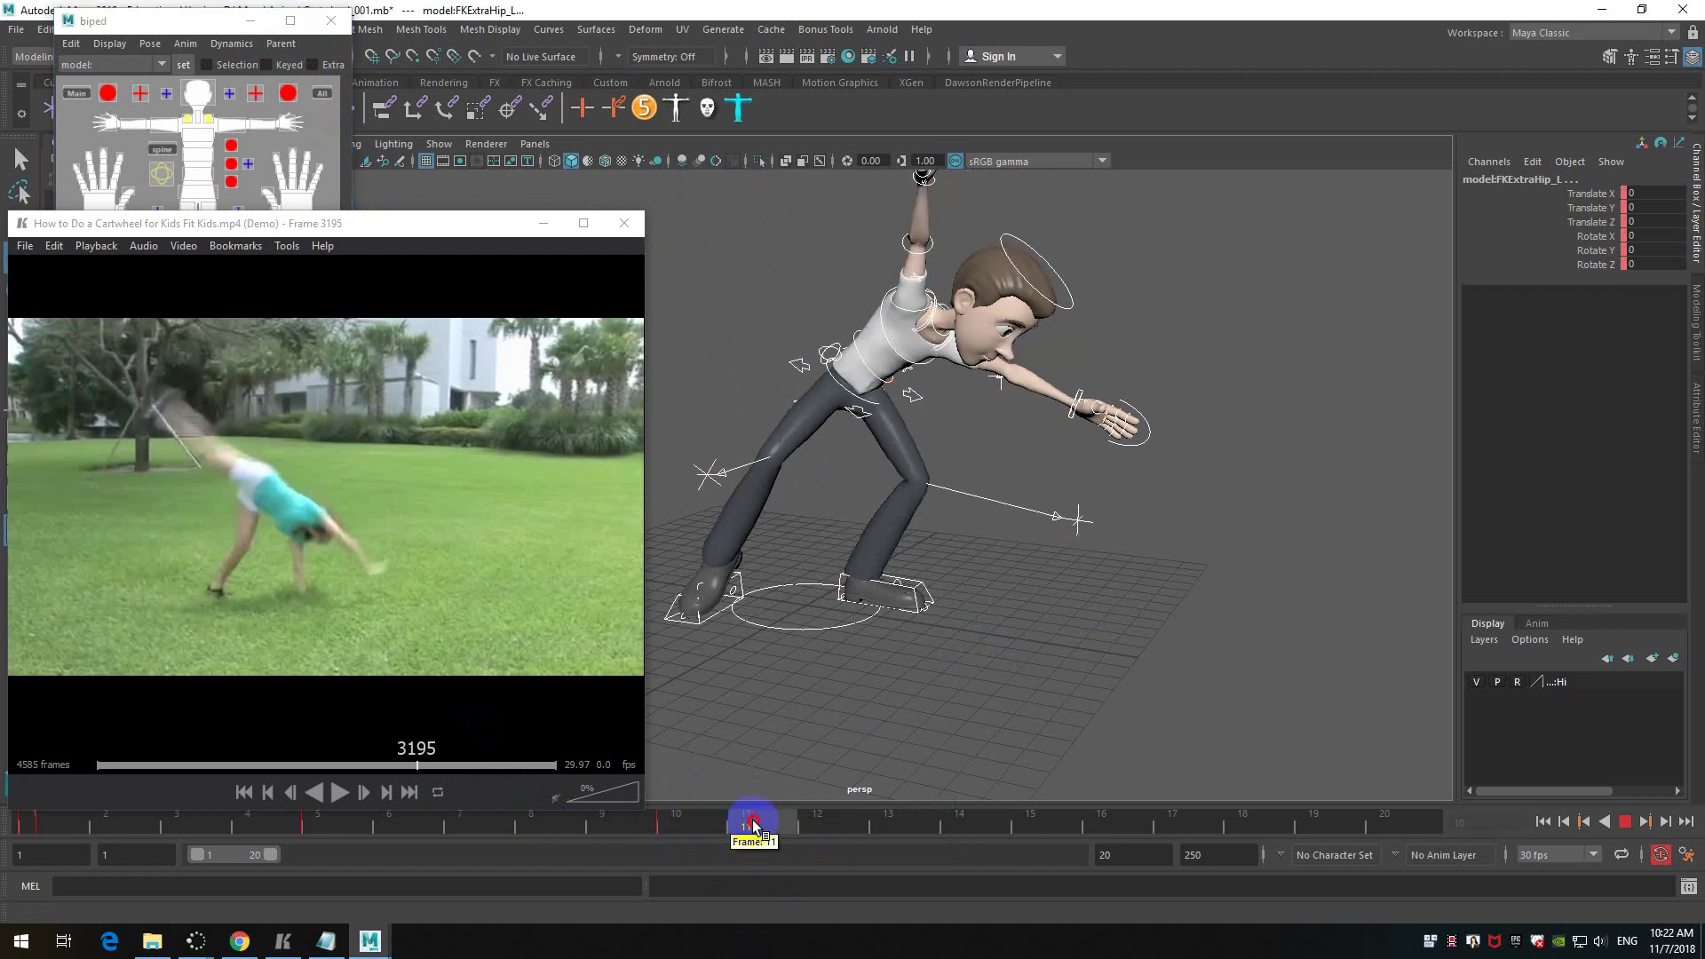
{"action": "left_click", "coordinate": [924, 396]}
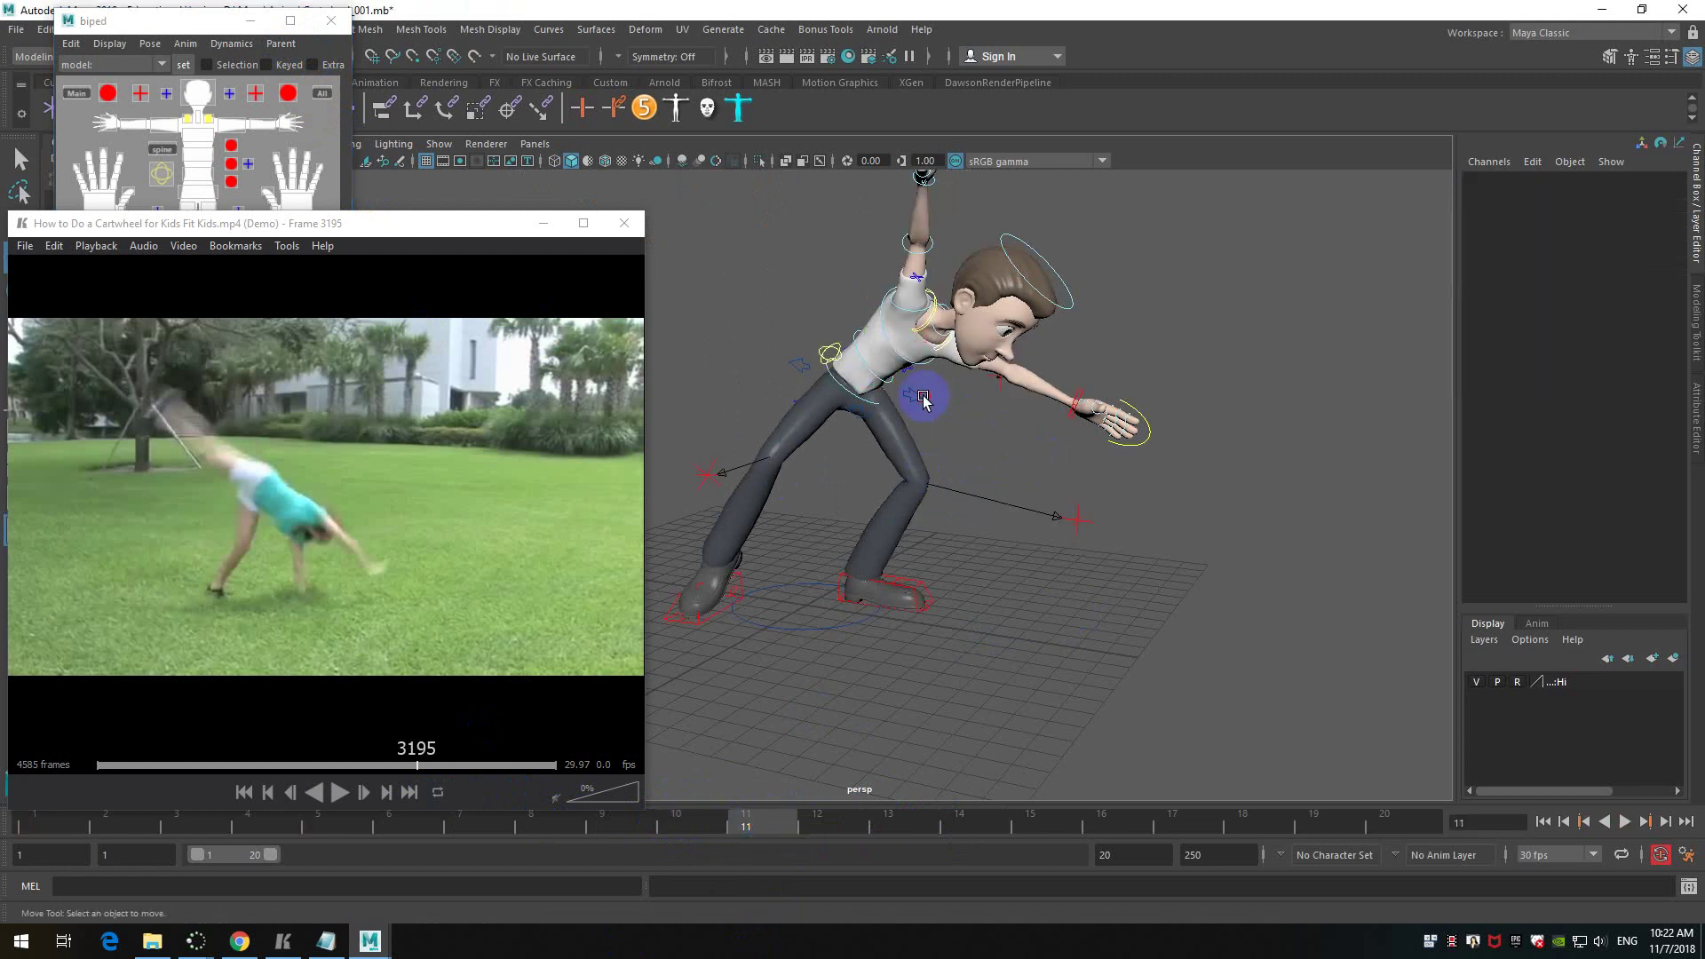
{"action": "left_click", "coordinate": [922, 400]}
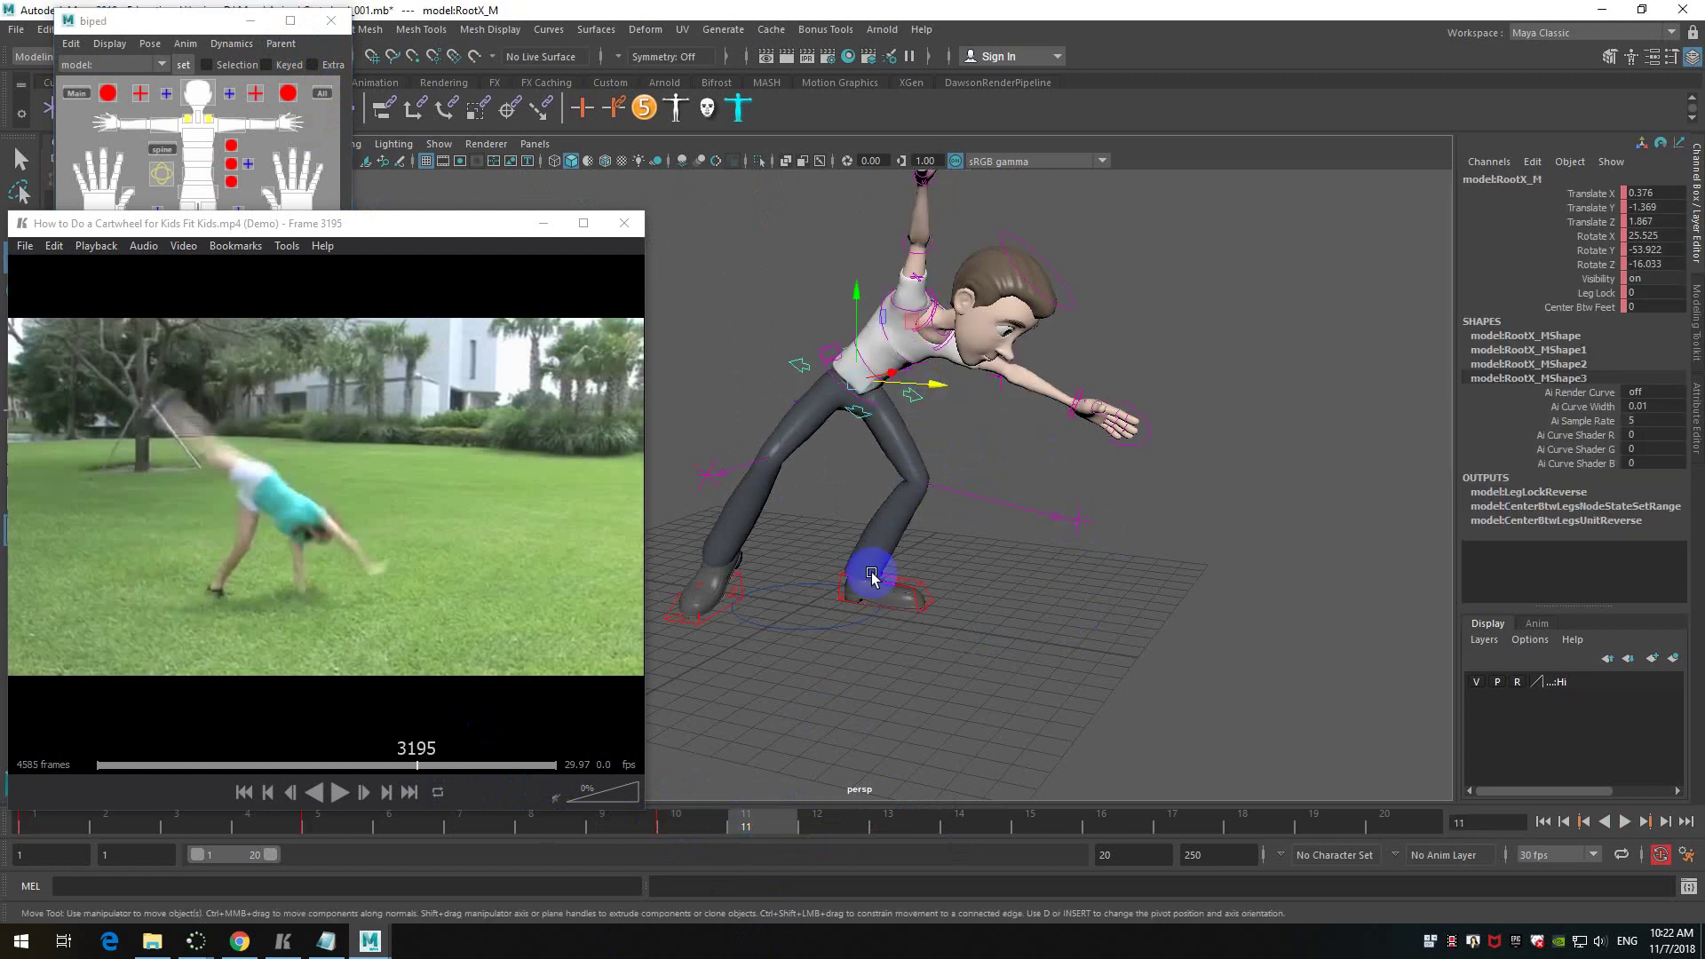
{"action": "left_click", "coordinate": [1099, 649]}
- At frame 15, move the hip root control forward over the front foot to about Translate Z 3.8
{"action": "left_click_drag", "start_coordinate": [776, 822], "coordinate": [1045, 831]}
{"action": "left_click", "coordinate": [1099, 632]}
{"action": "middle_click_drag", "start_coordinate": [1029, 497], "coordinate": [972, 488], "text": "alt"}
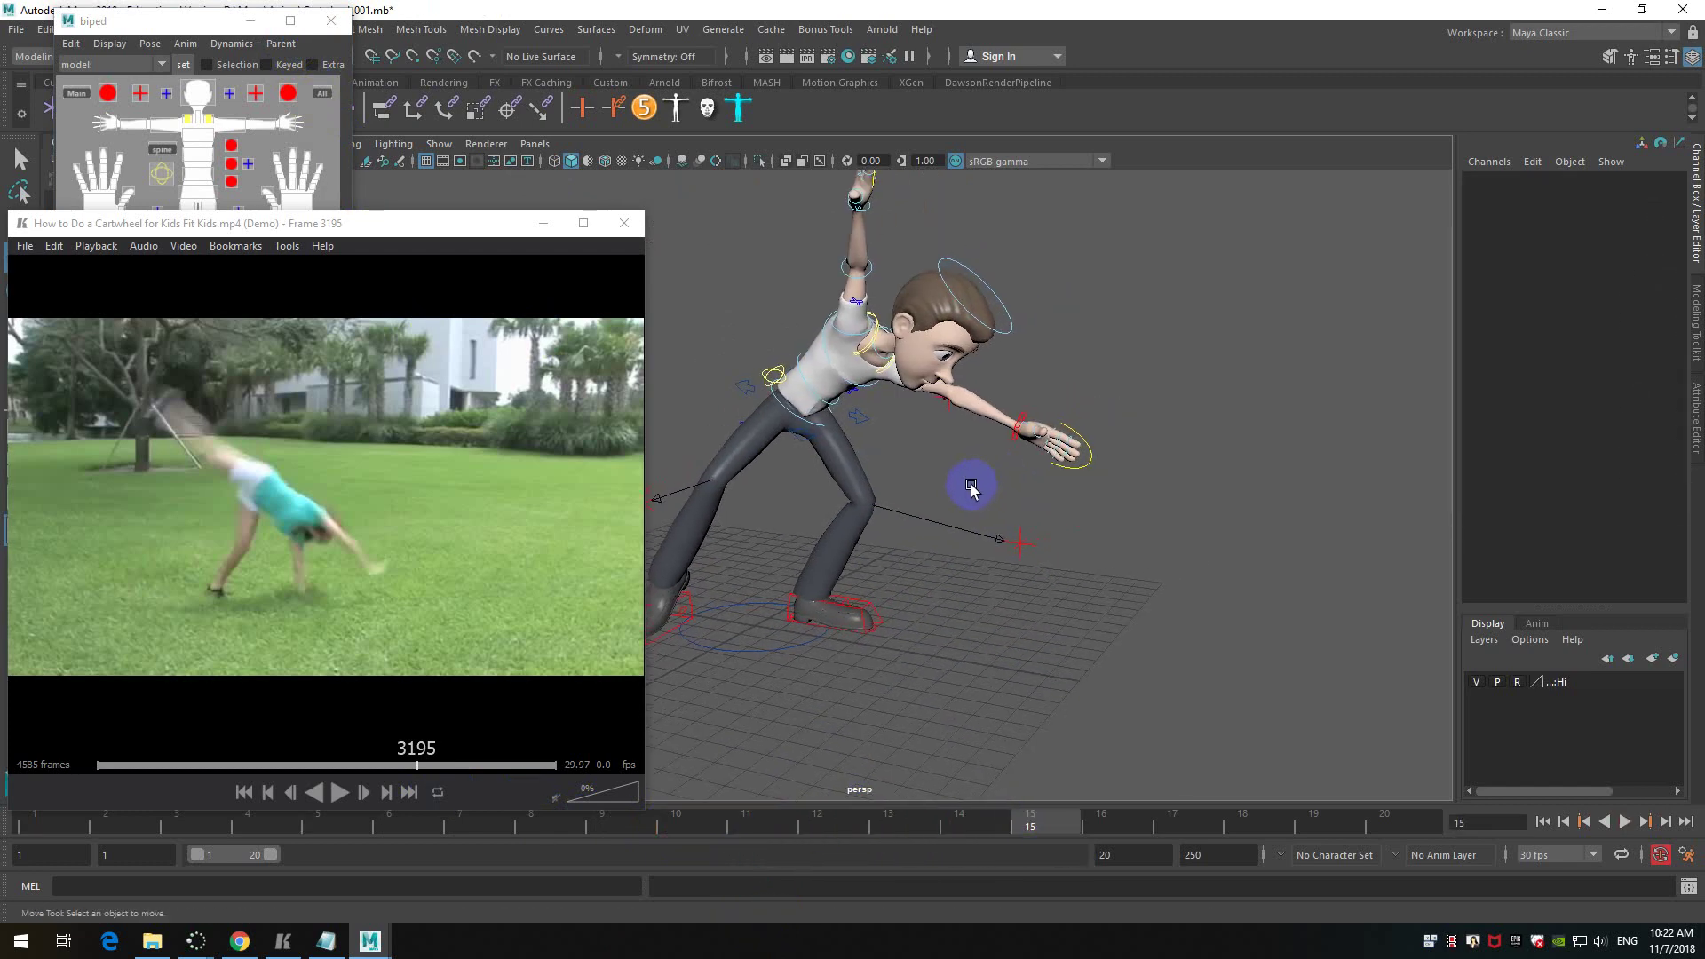
{"action": "left_click_drag", "start_coordinate": [944, 619], "coordinate": [827, 438], "text": "alt"}
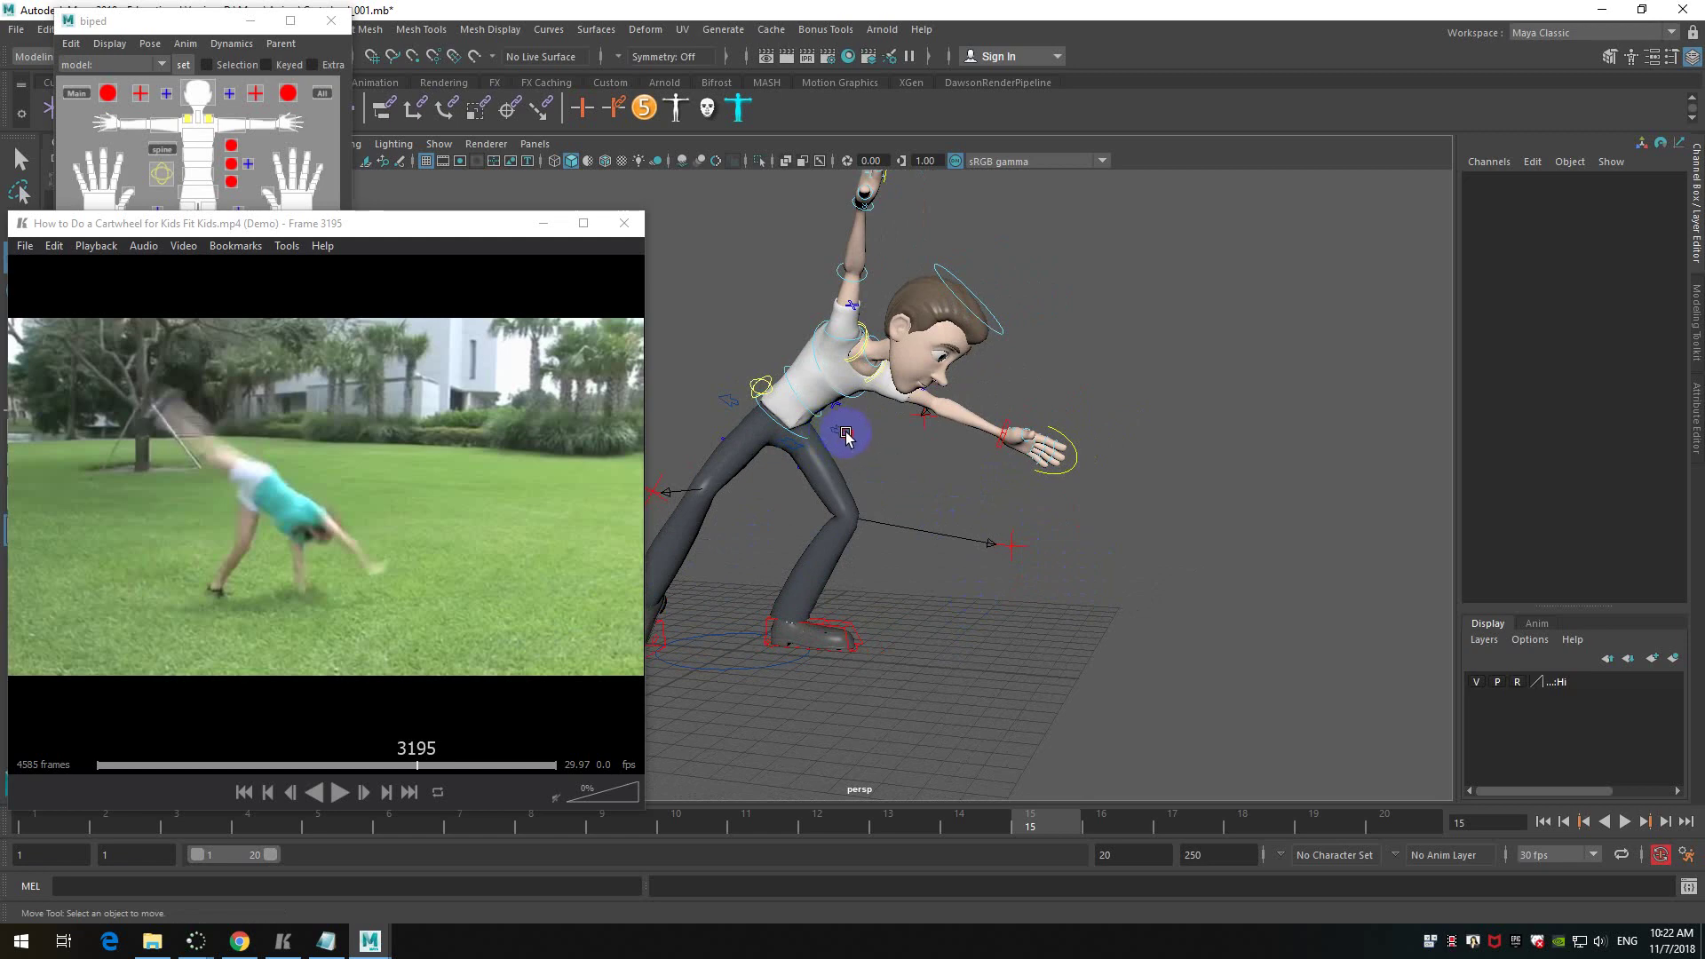
{"action": "left_click", "coordinate": [846, 435]}
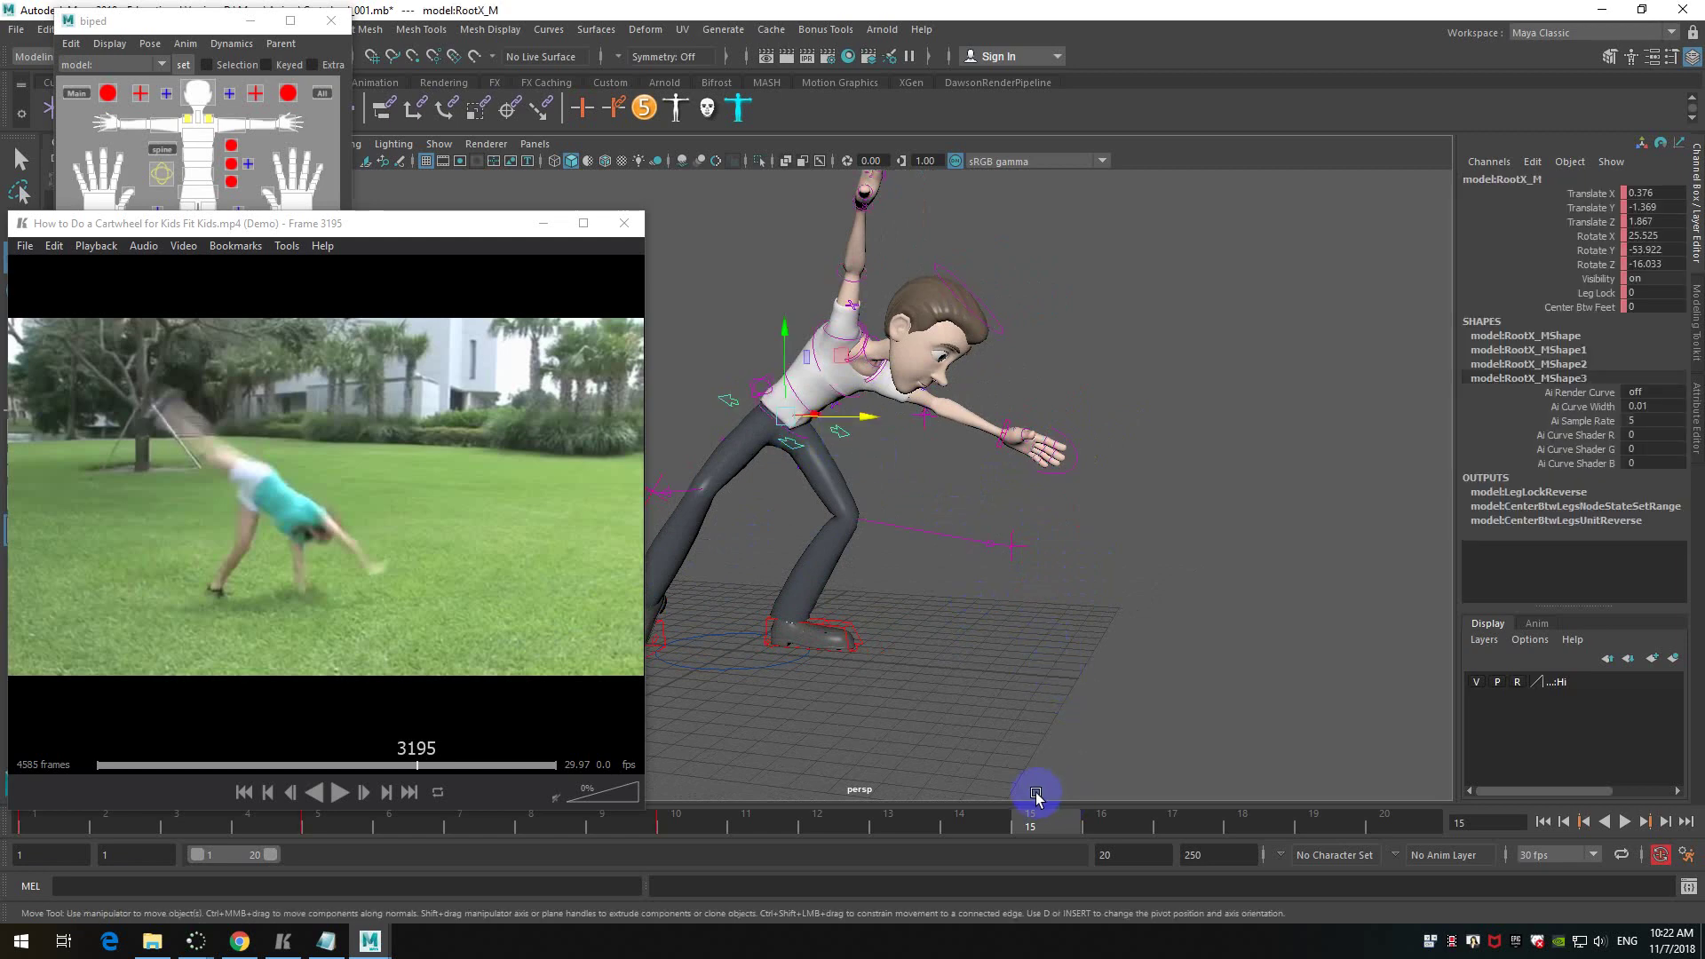
{"action": "left_click_drag", "start_coordinate": [905, 340], "coordinate": [945, 458], "text": "alt"}
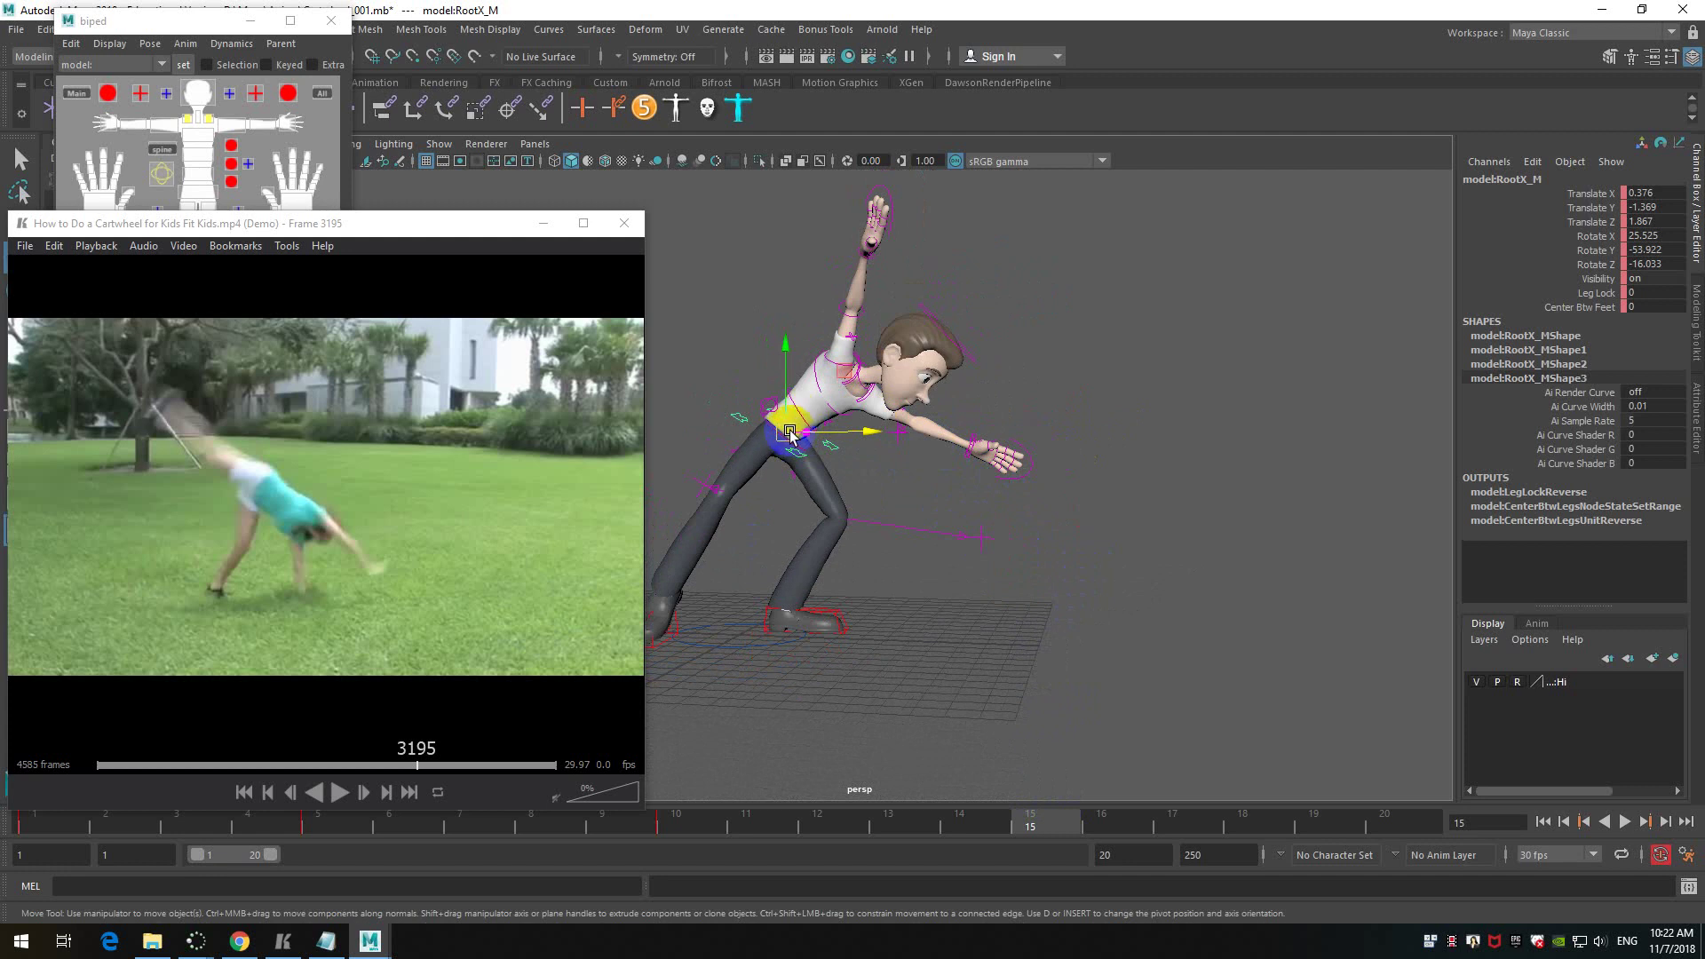
{"action": "left_click_drag", "start_coordinate": [793, 432], "coordinate": [896, 441]}
- Rotate the hip root control to tip the torso forward and down, to about X 19.4, Y -74.7, Z -44.1
{"action": "key", "text": "e"}
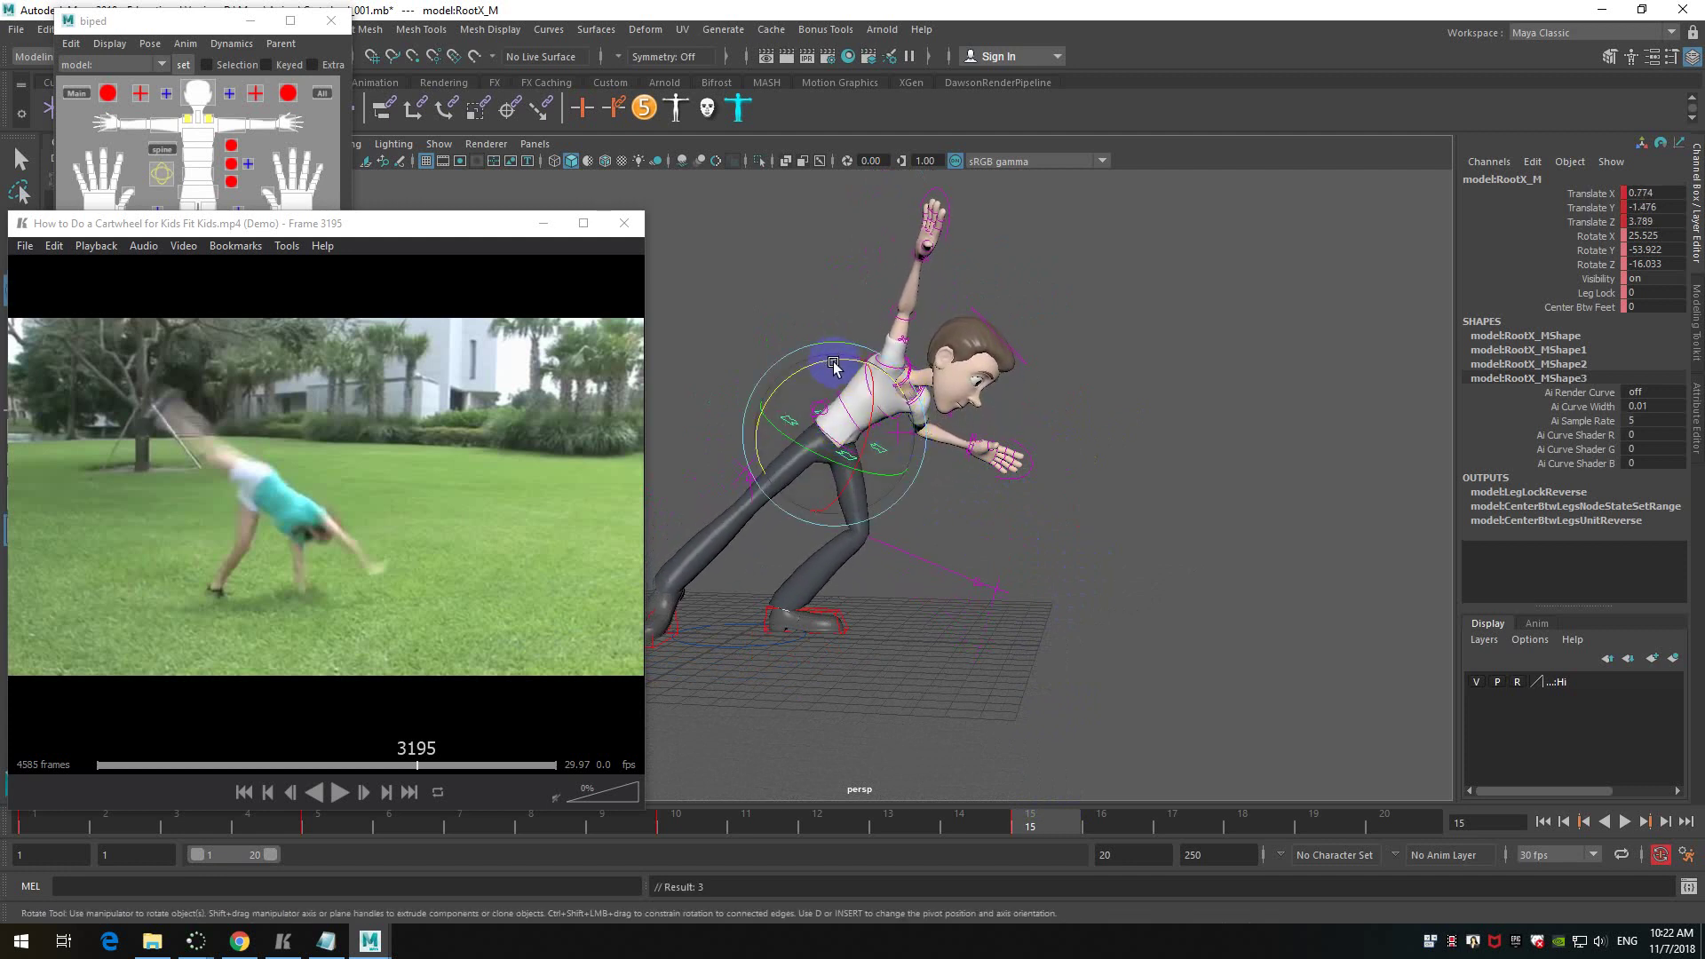
{"action": "left_click_drag", "start_coordinate": [895, 480], "coordinate": [878, 477]}
{"action": "left_click_drag", "start_coordinate": [910, 409], "coordinate": [913, 437]}
{"action": "left_click_drag", "start_coordinate": [1044, 524], "coordinate": [781, 579], "text": "alt"}
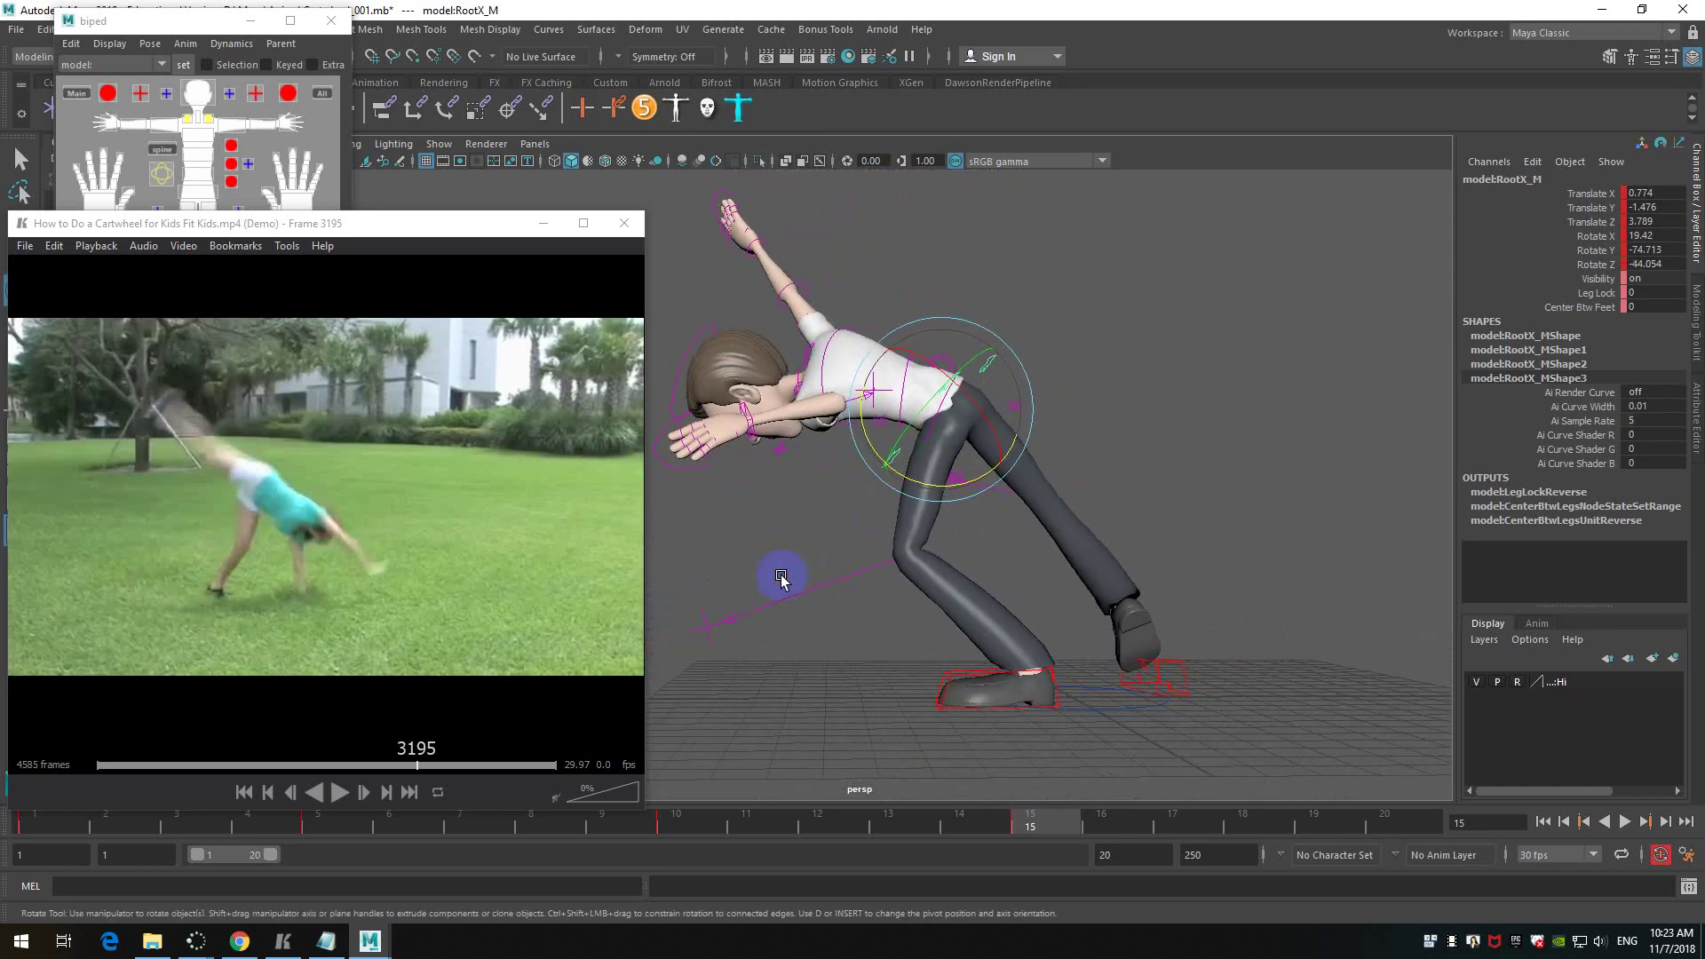
- Reach the left hand down toward the ground and lower the hip root control to about Translate Y -4.1
{"action": "left_click", "coordinate": [751, 420]}
{"action": "left_click_drag", "start_coordinate": [811, 521], "coordinate": [1021, 533], "text": "alt"}
{"action": "key", "text": "w"}
{"action": "left_click_drag", "start_coordinate": [863, 419], "coordinate": [1110, 427]}
{"action": "left_click", "coordinate": [1128, 406]}
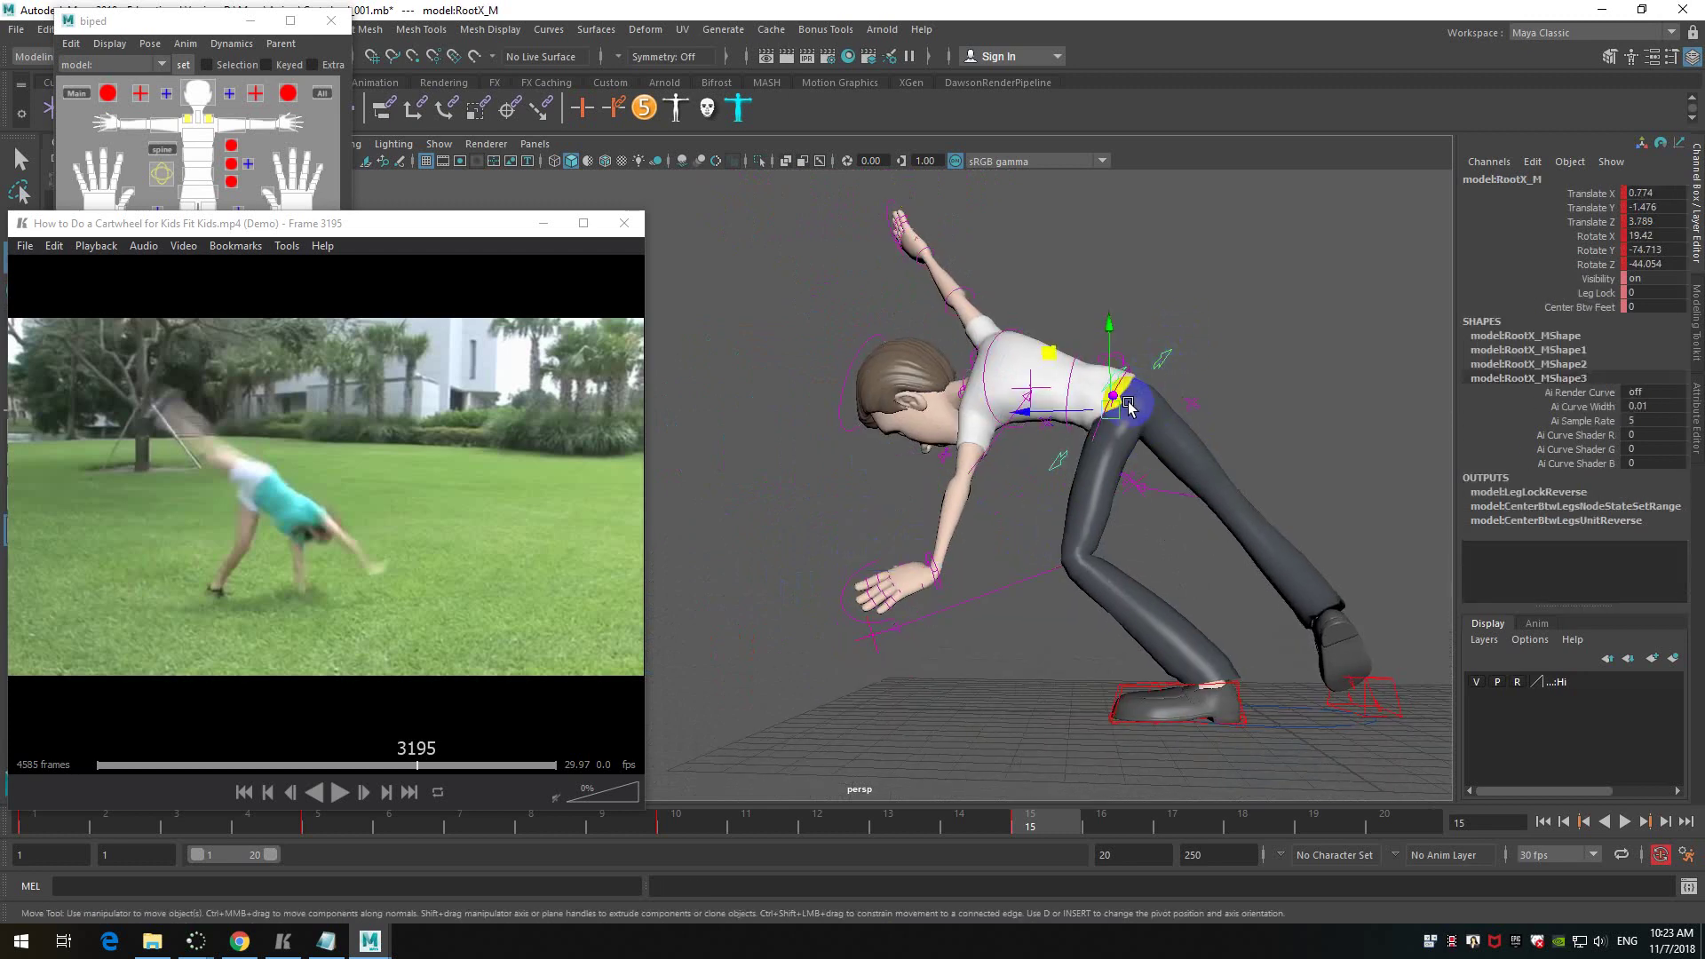
{"action": "left_click_drag", "start_coordinate": [1057, 356], "coordinate": [1049, 456]}
- Plant the left hand's IK control on the ground below the shoulder, at about Translate X -5.4, Y -12.6
{"action": "left_click", "coordinate": [941, 583]}
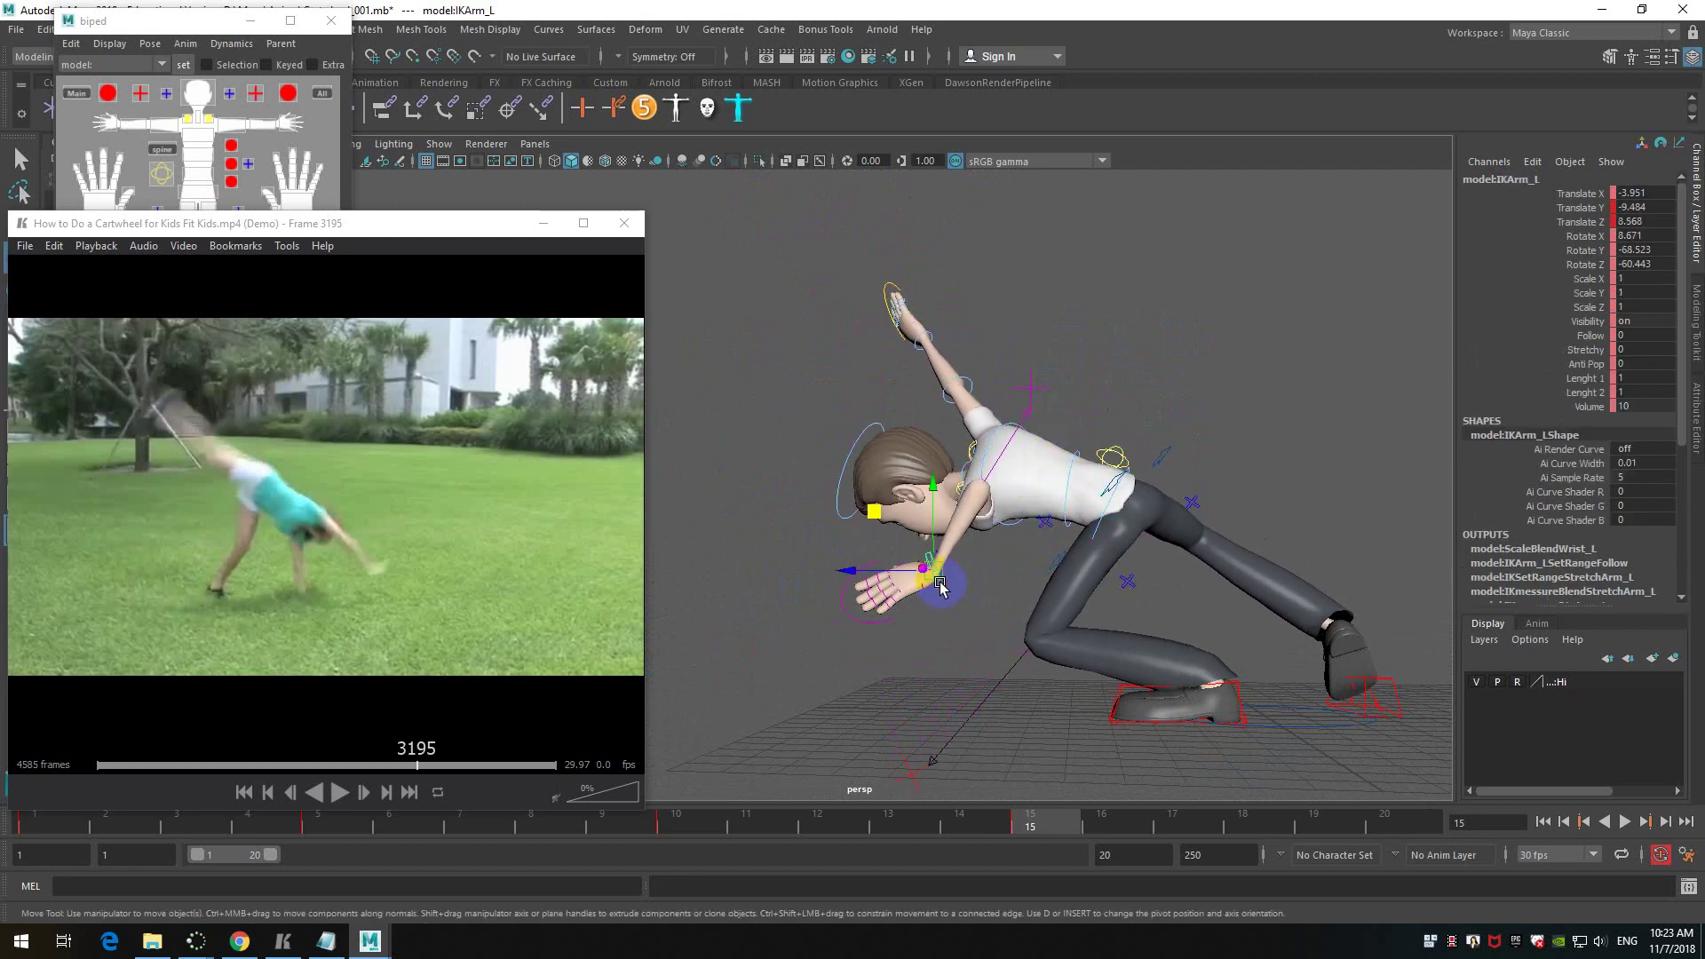
{"action": "left_click_drag", "start_coordinate": [885, 508], "coordinate": [1060, 615]}
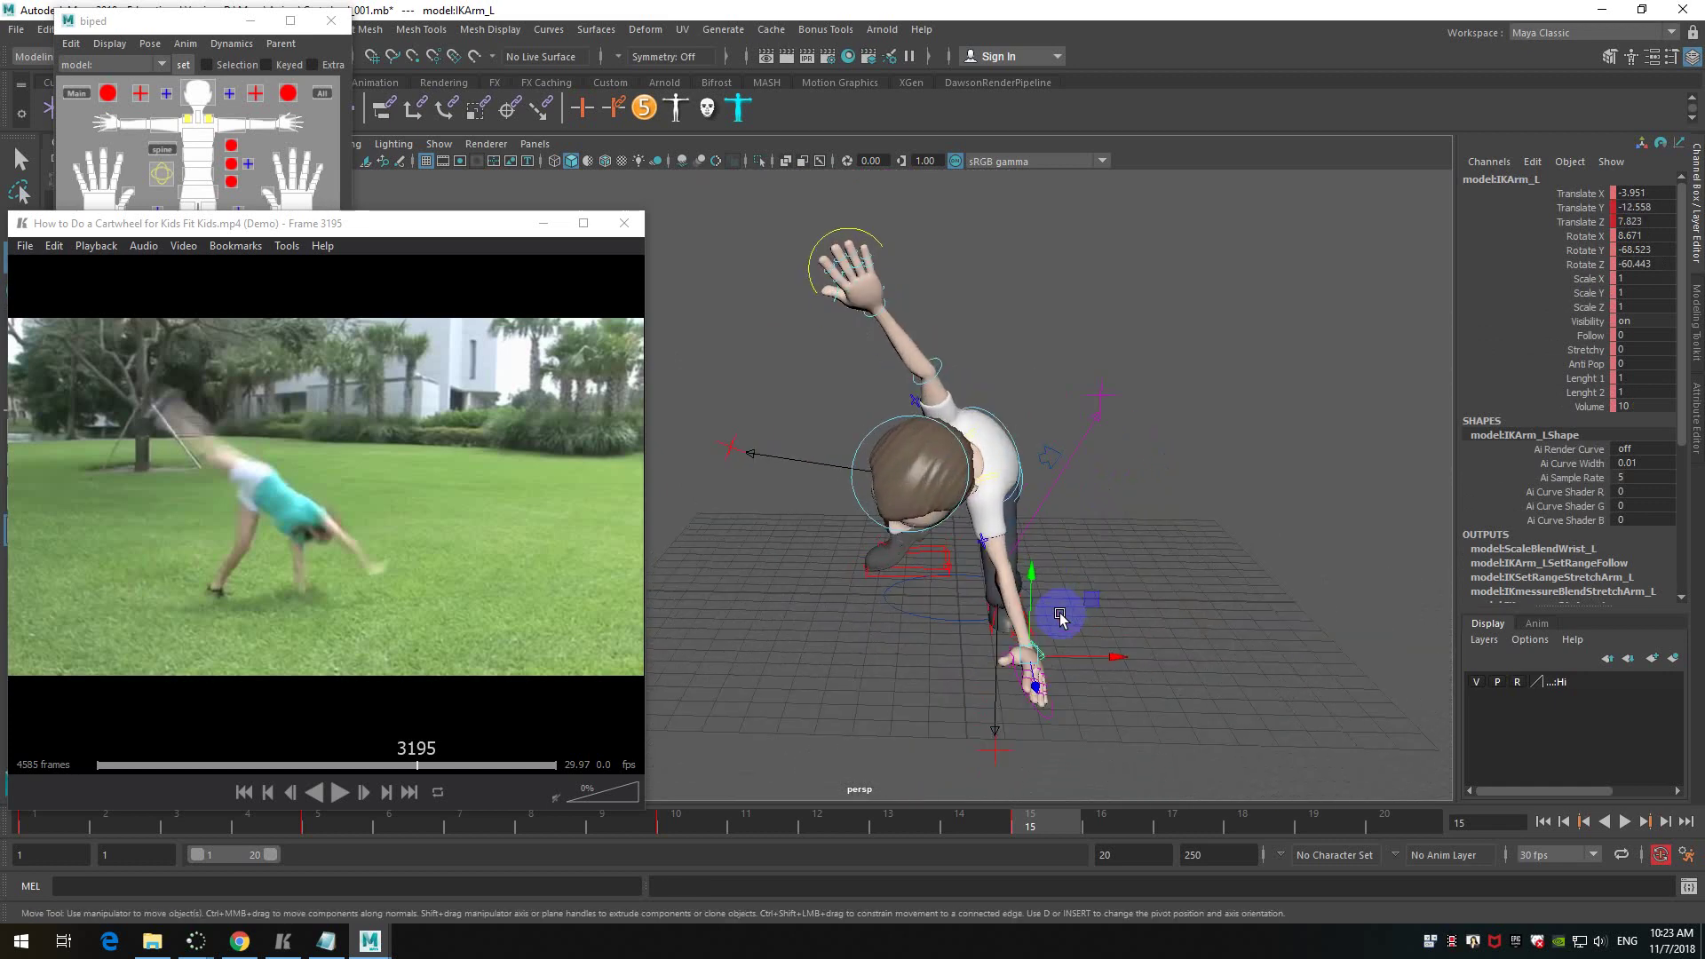
{"action": "left_click_drag", "start_coordinate": [1130, 658], "coordinate": [1070, 672]}
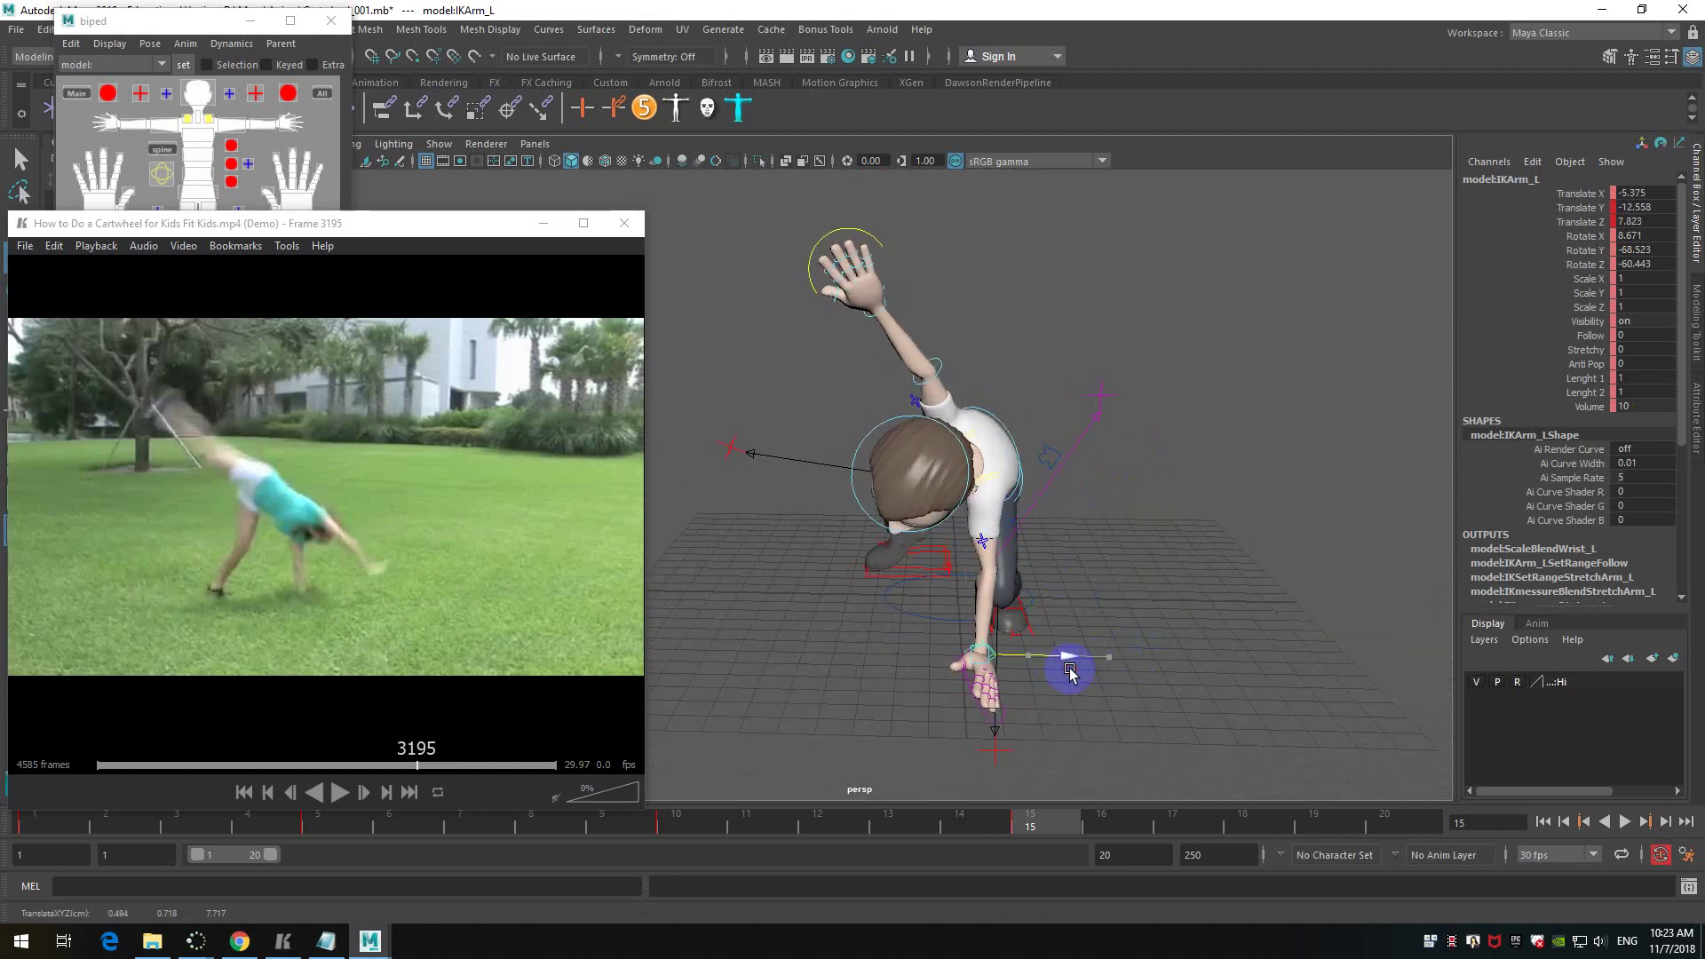
- Review the pose at frame 10, select all of the character's controls and delete their keys at frame 11
{"action": "left_click_drag", "start_coordinate": [1027, 821], "coordinate": [676, 830]}
{"action": "left_click_drag", "start_coordinate": [1146, 546], "coordinate": [943, 444], "text": "alt"}
{"action": "scroll", "coordinate": [1085, 548], "scroll_direction": "up", "scroll_amount": 5}
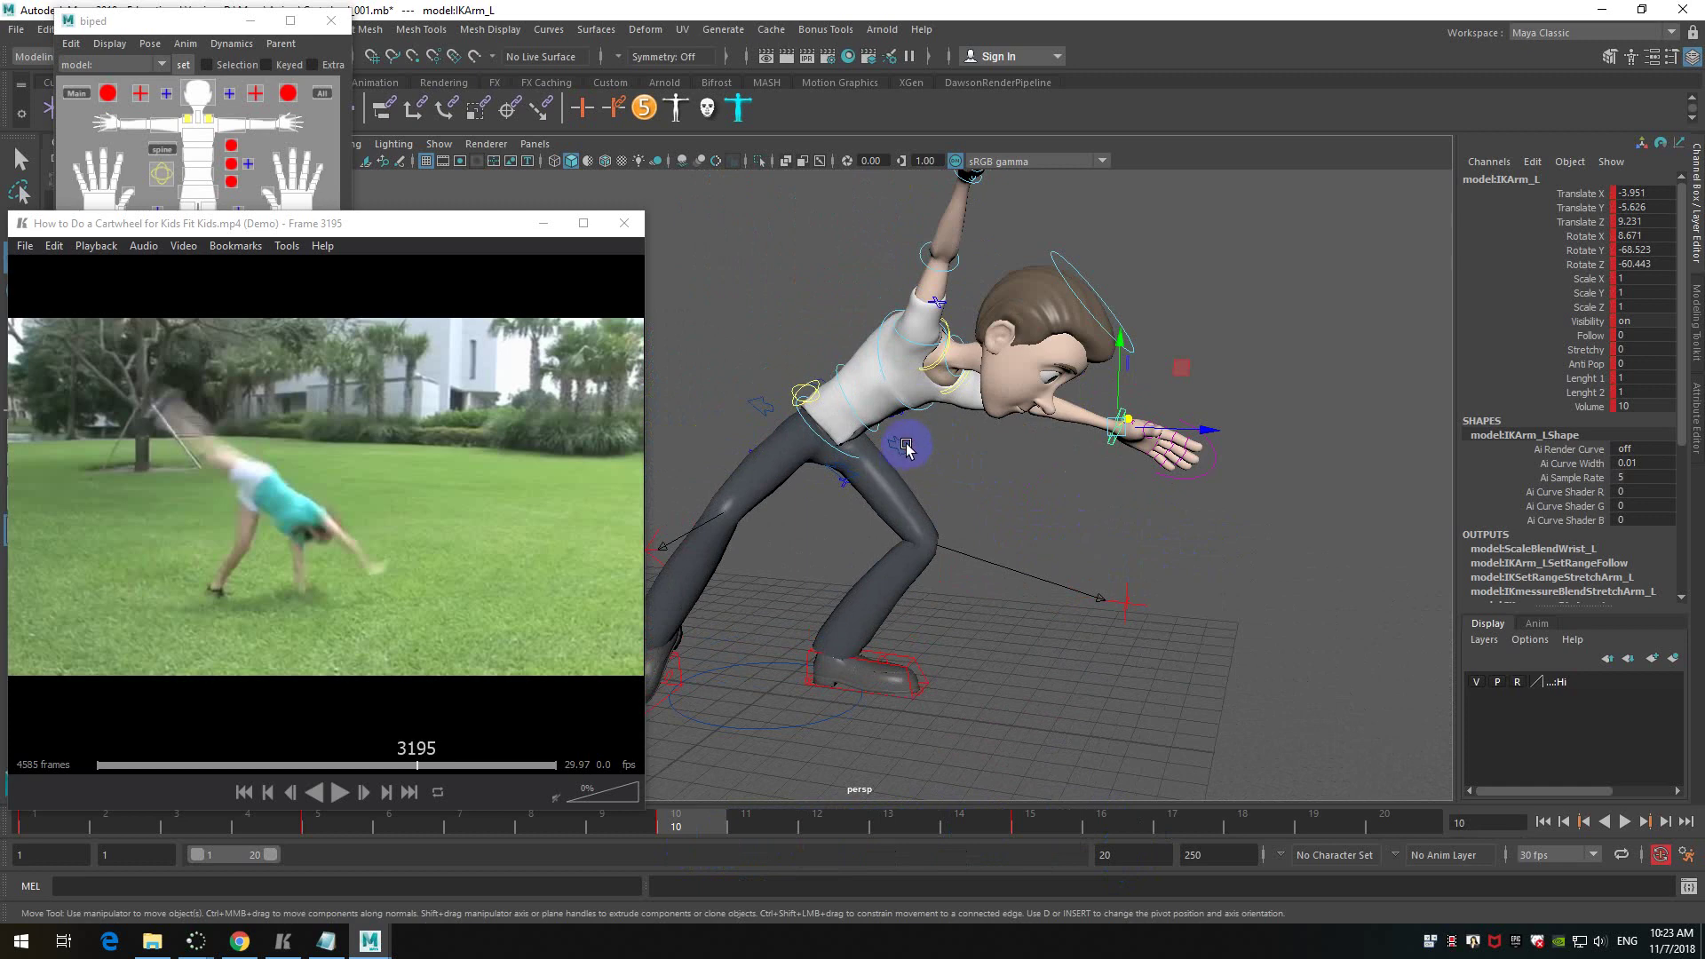
{"action": "left_click", "coordinate": [907, 449]}
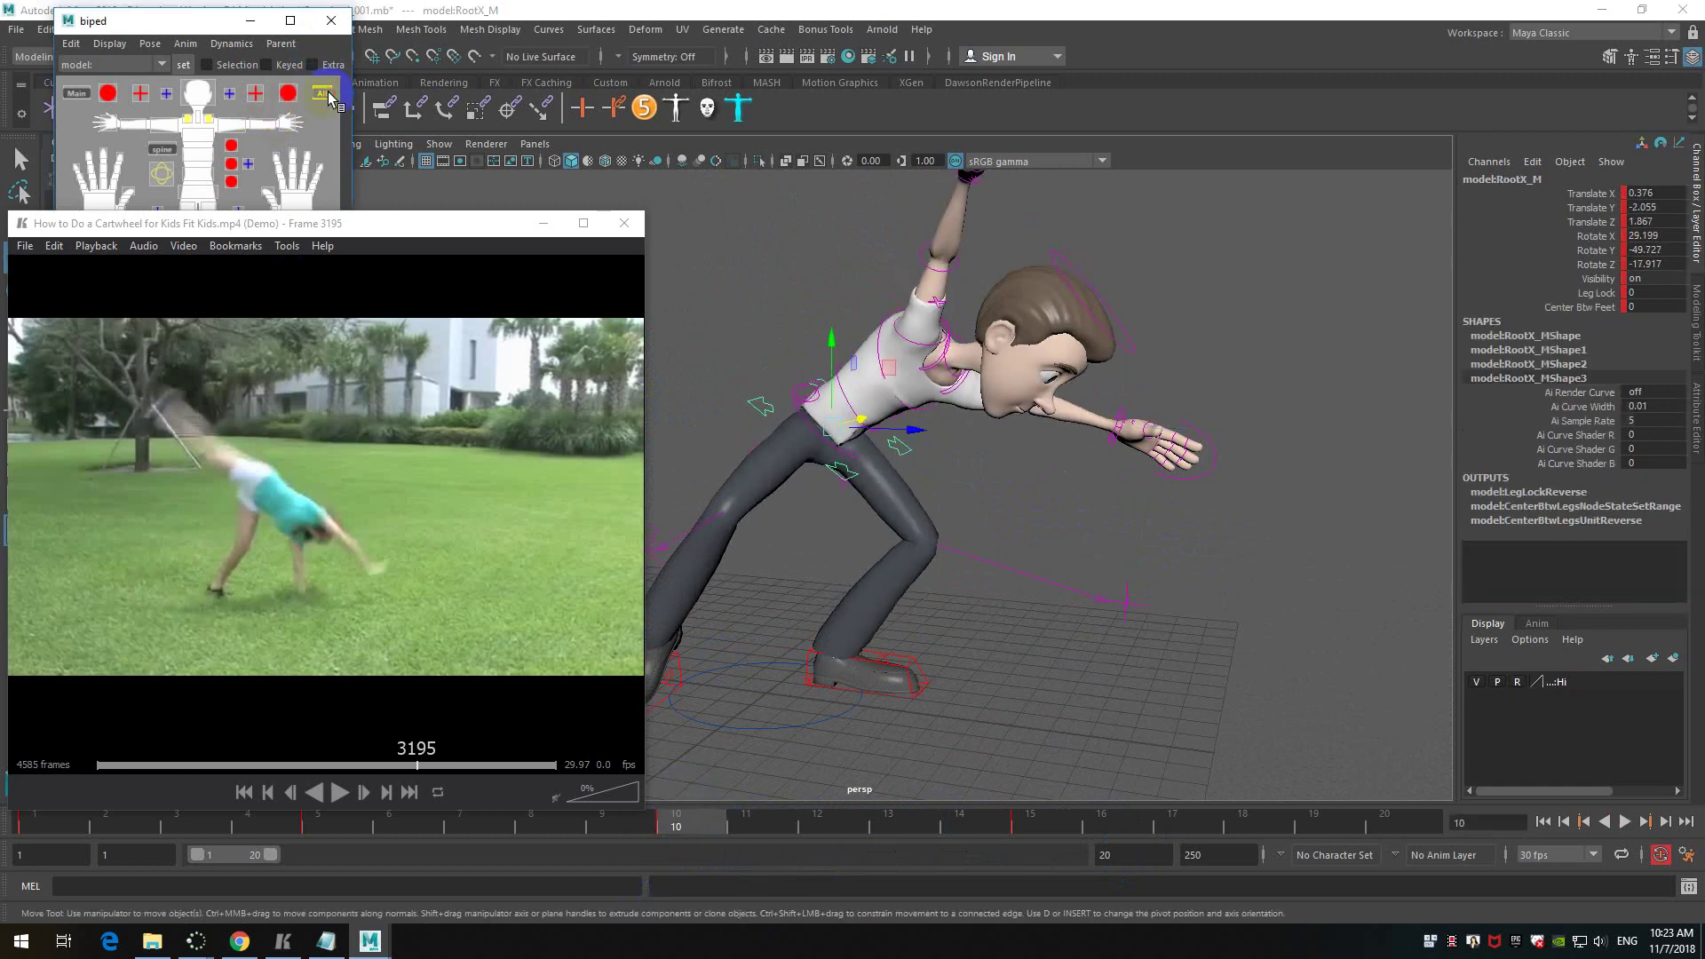
{"action": "left_click", "coordinate": [1087, 505]}
{"action": "key", "text": "alt+v"}
{"action": "left_click_drag", "start_coordinate": [709, 841], "coordinate": [741, 831]}
{"action": "right_click", "coordinate": [742, 829]}
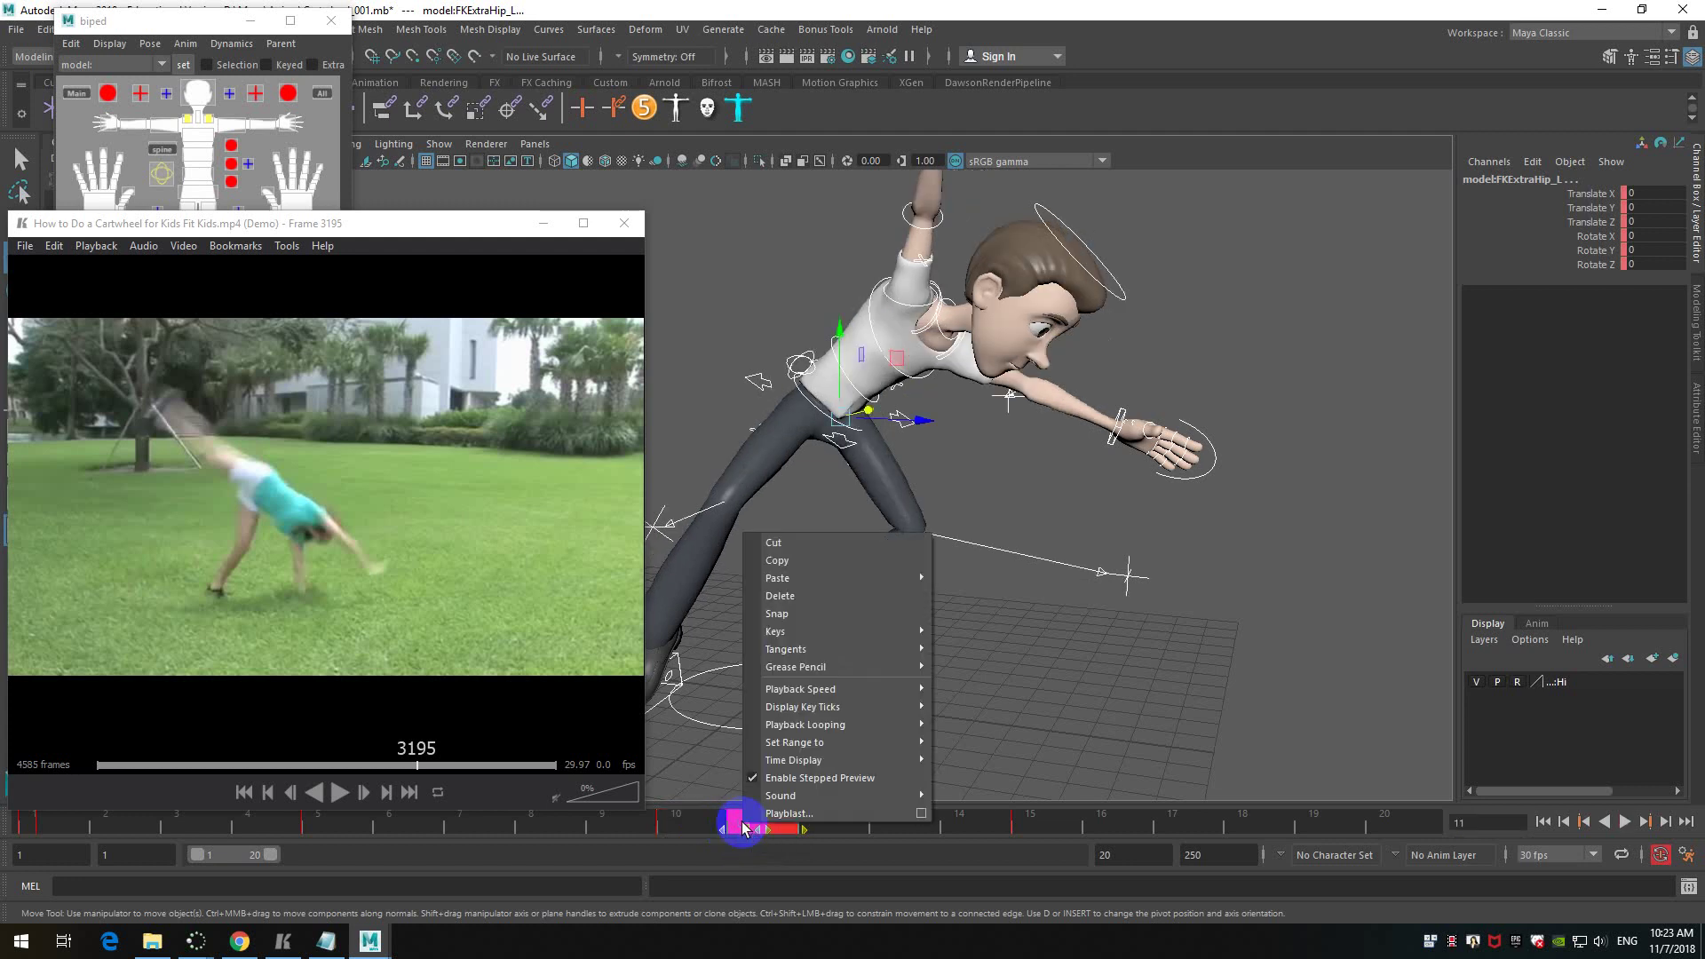
{"action": "left_click", "coordinate": [837, 601]}
{"action": "mouse_move", "coordinate": [761, 818]}
{"action": "left_mouse_down"}
{"action": "mouse_move", "coordinate": [711, 822]}
{"action": "mouse_move", "coordinate": [769, 825]}
{"action": "left_mouse_up"}
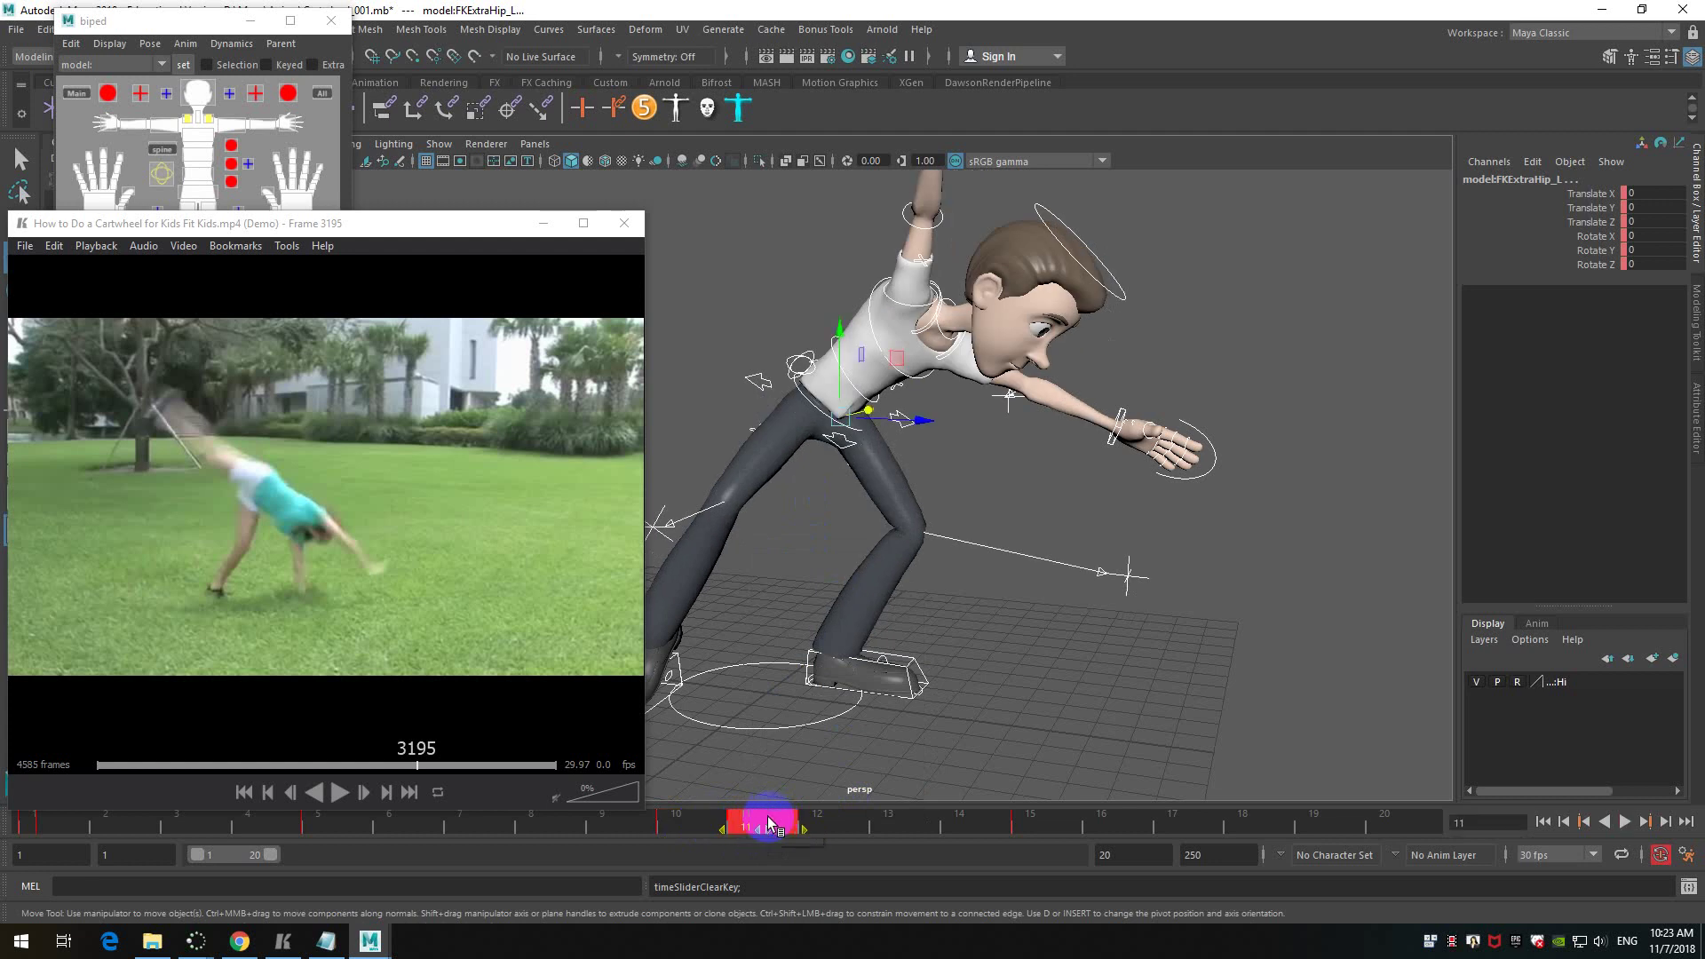
- Try to rework the timing of all the controls around frames 11 and 12, and undo the change
{"action": "left_click", "coordinate": [675, 828], "text": "shift"}
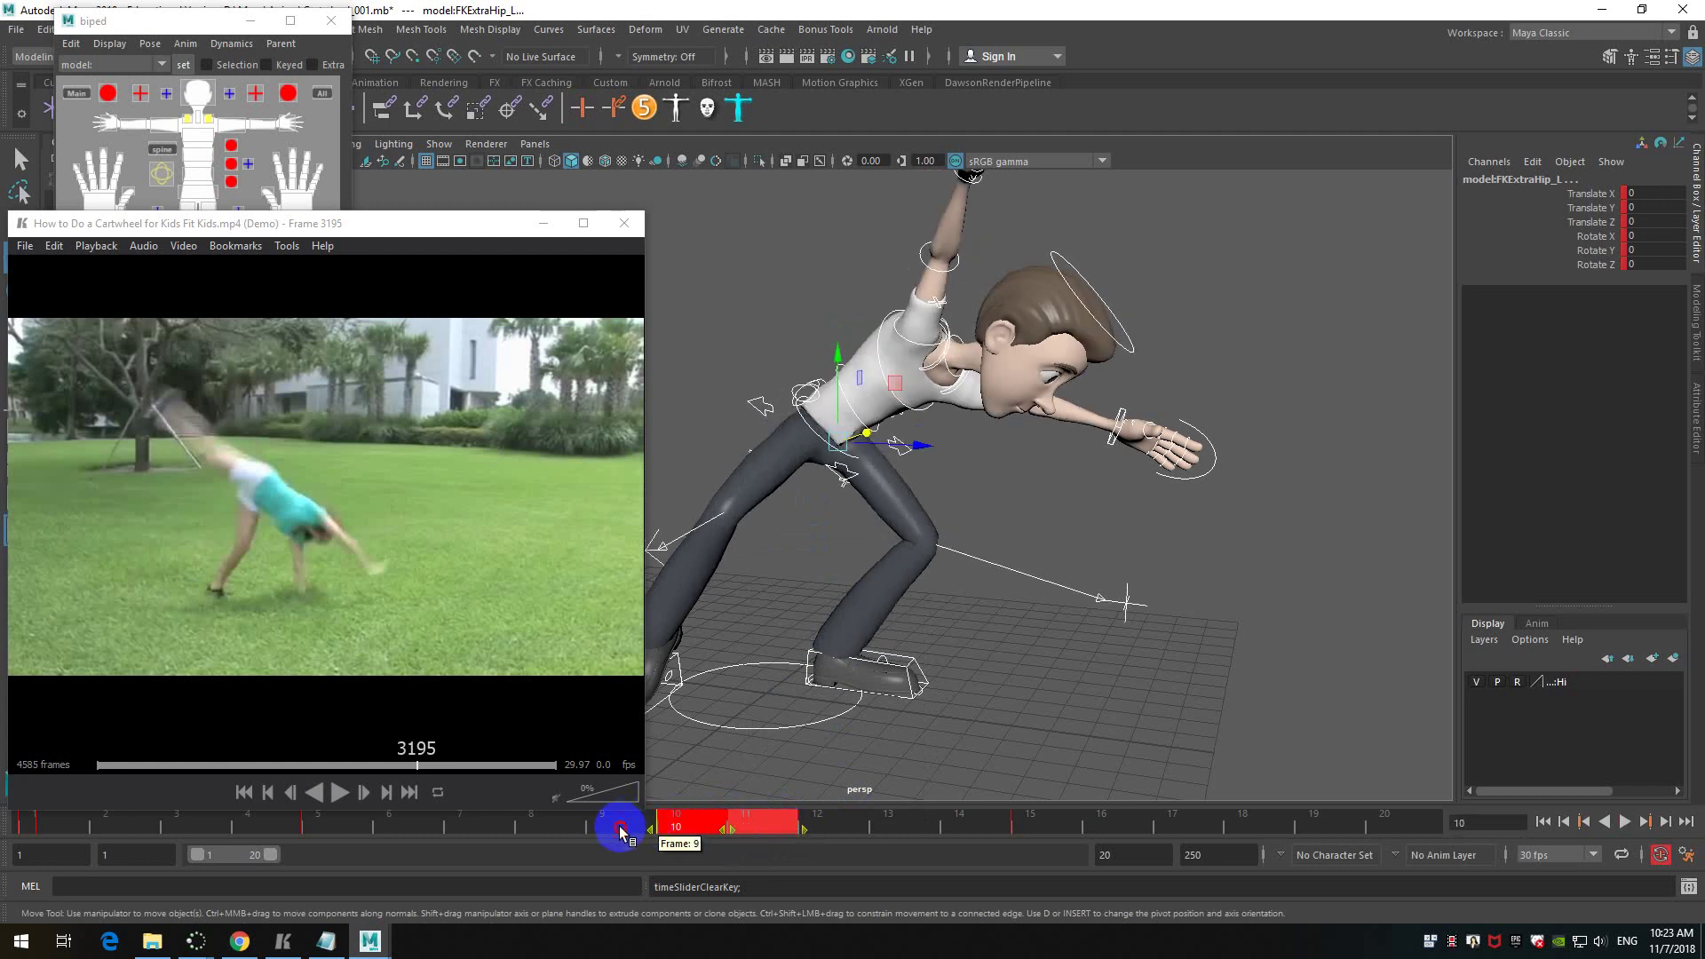
{"action": "left_click", "coordinate": [620, 831]}
{"action": "left_click", "coordinate": [864, 811]}
{"action": "left_click", "coordinate": [781, 688]}
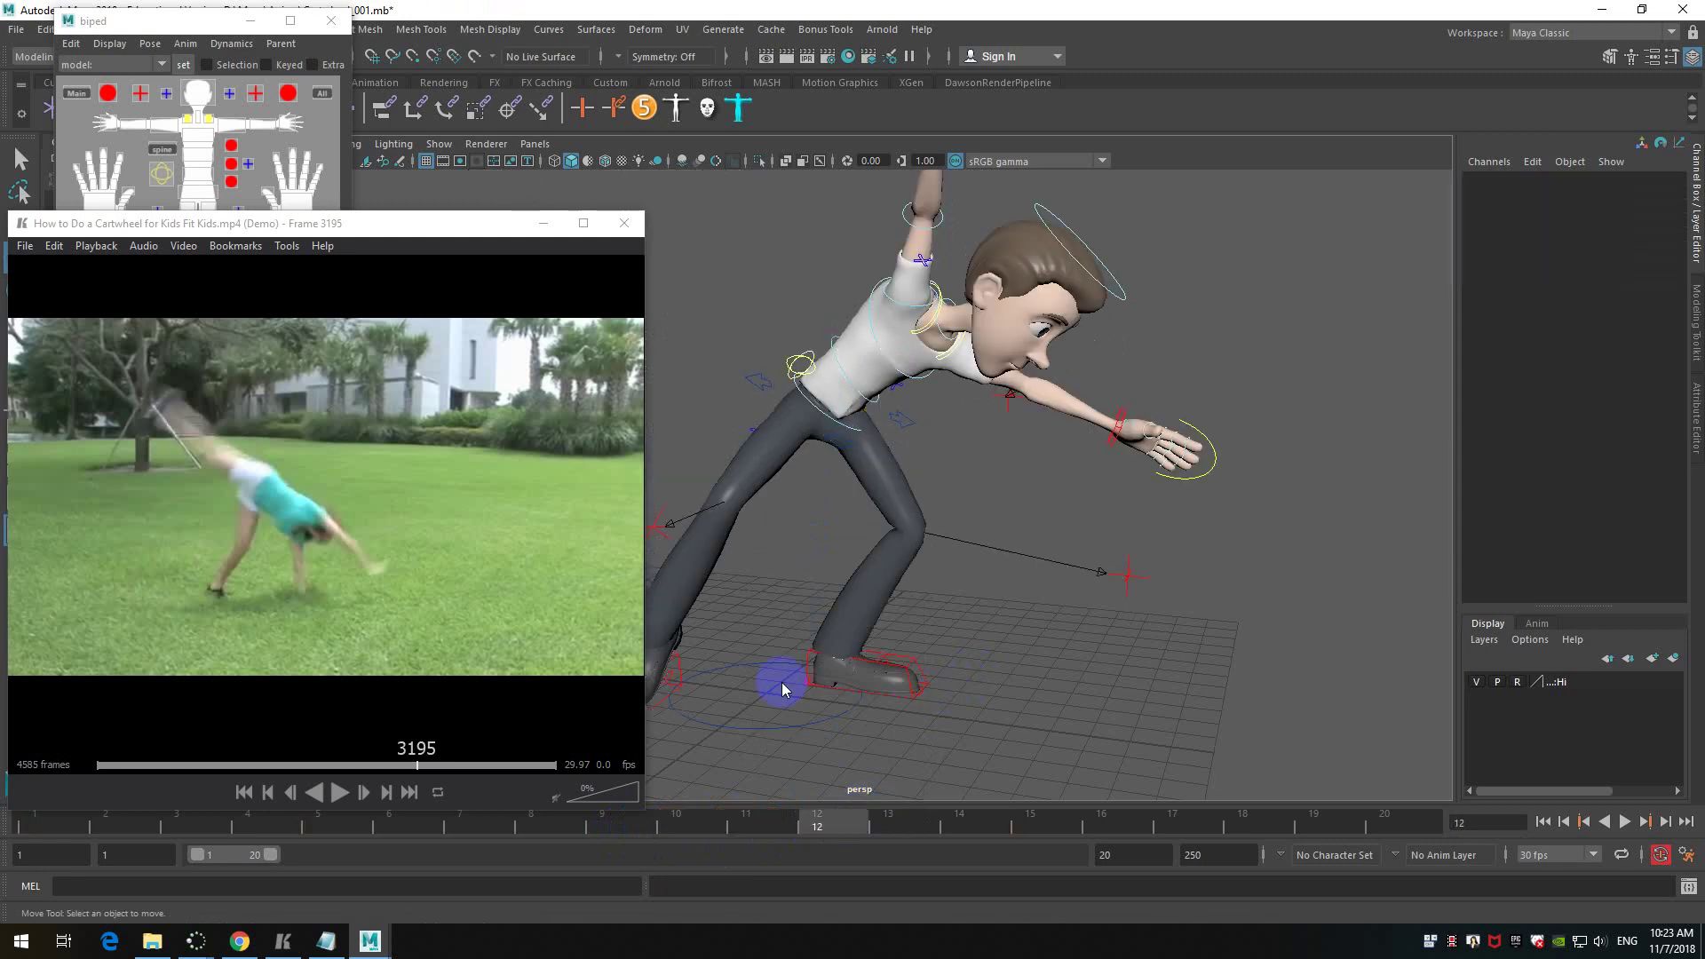
{"action": "left_click", "coordinate": [328, 96]}
{"action": "left_click_drag", "start_coordinate": [792, 831], "coordinate": [737, 822], "text": "shift"}
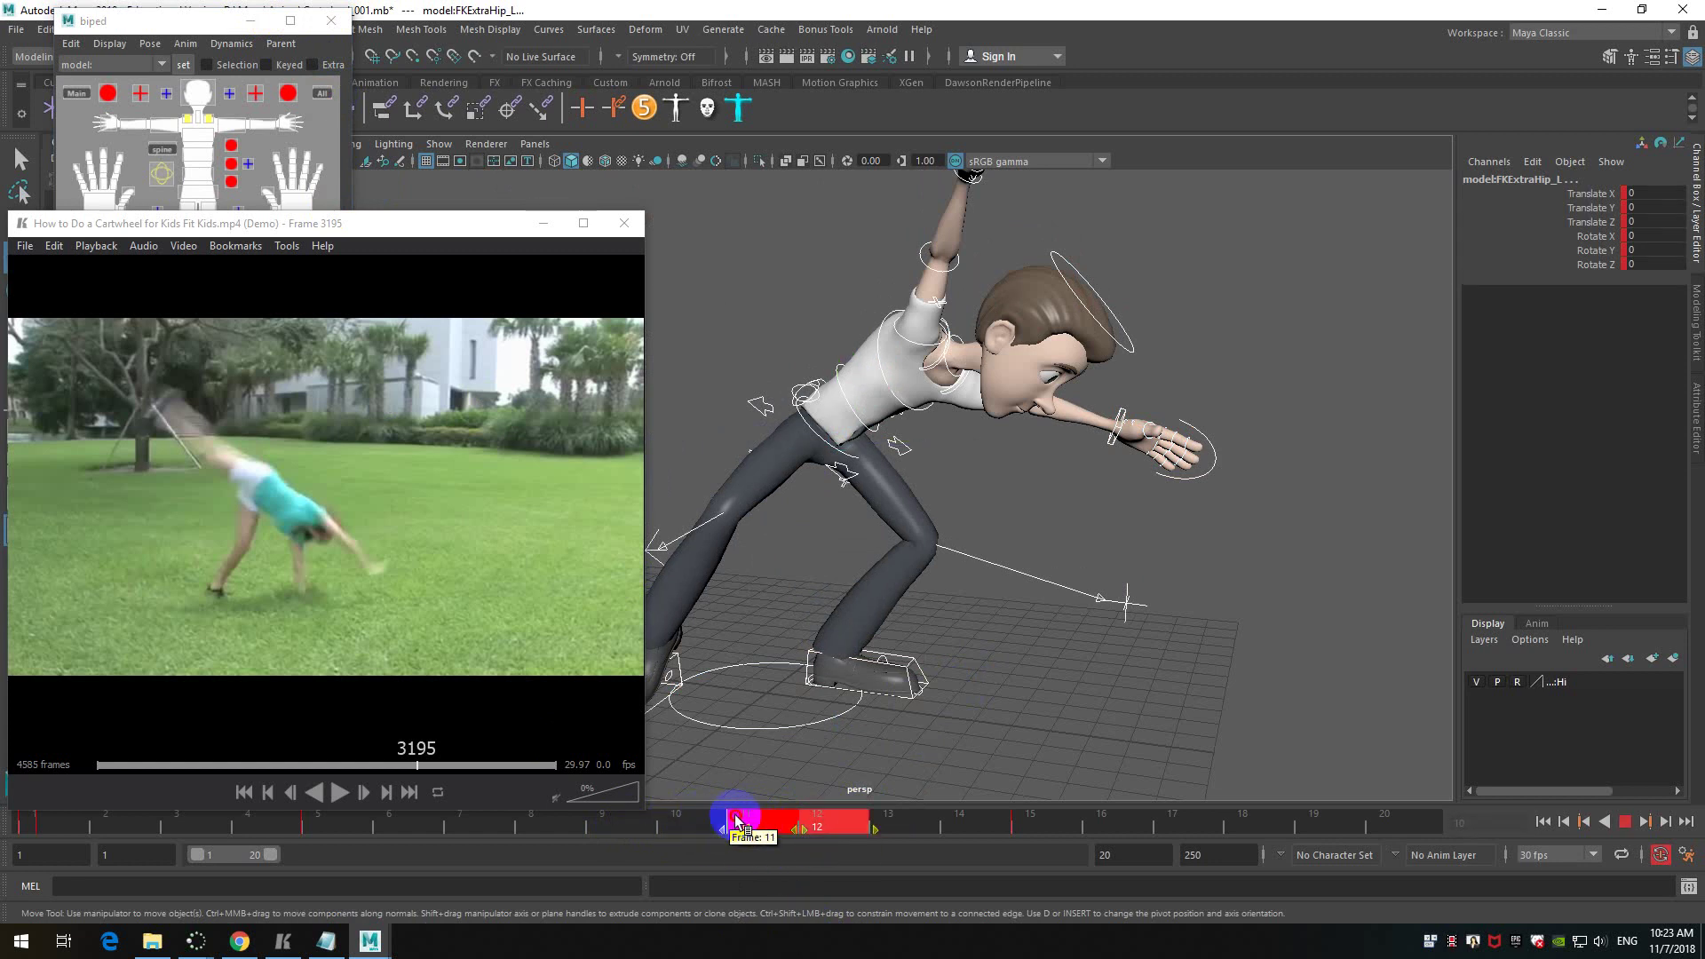
{"action": "left_click_drag", "start_coordinate": [1069, 674], "coordinate": [1045, 693]}
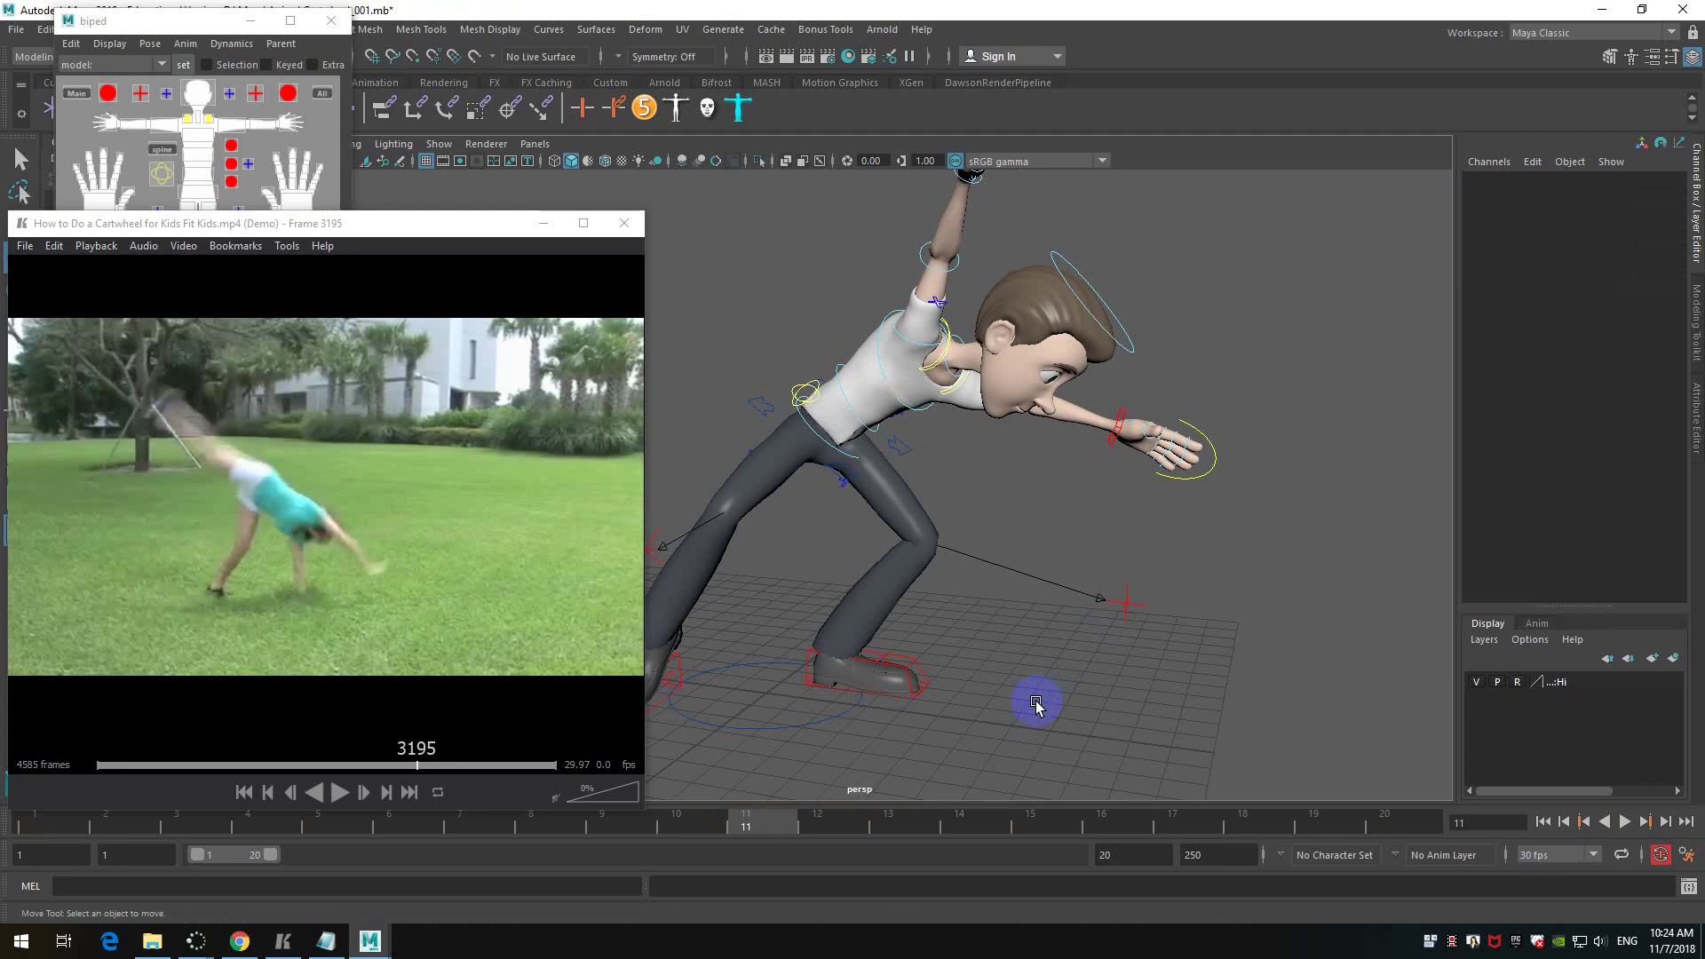
{"action": "mouse_move", "coordinate": [761, 822]}
{"action": "left_mouse_down"}
{"action": "mouse_move", "coordinate": [602, 822]}
{"action": "mouse_move", "coordinate": [825, 824]}
{"action": "mouse_move", "coordinate": [780, 833]}
{"action": "left_mouse_up"}
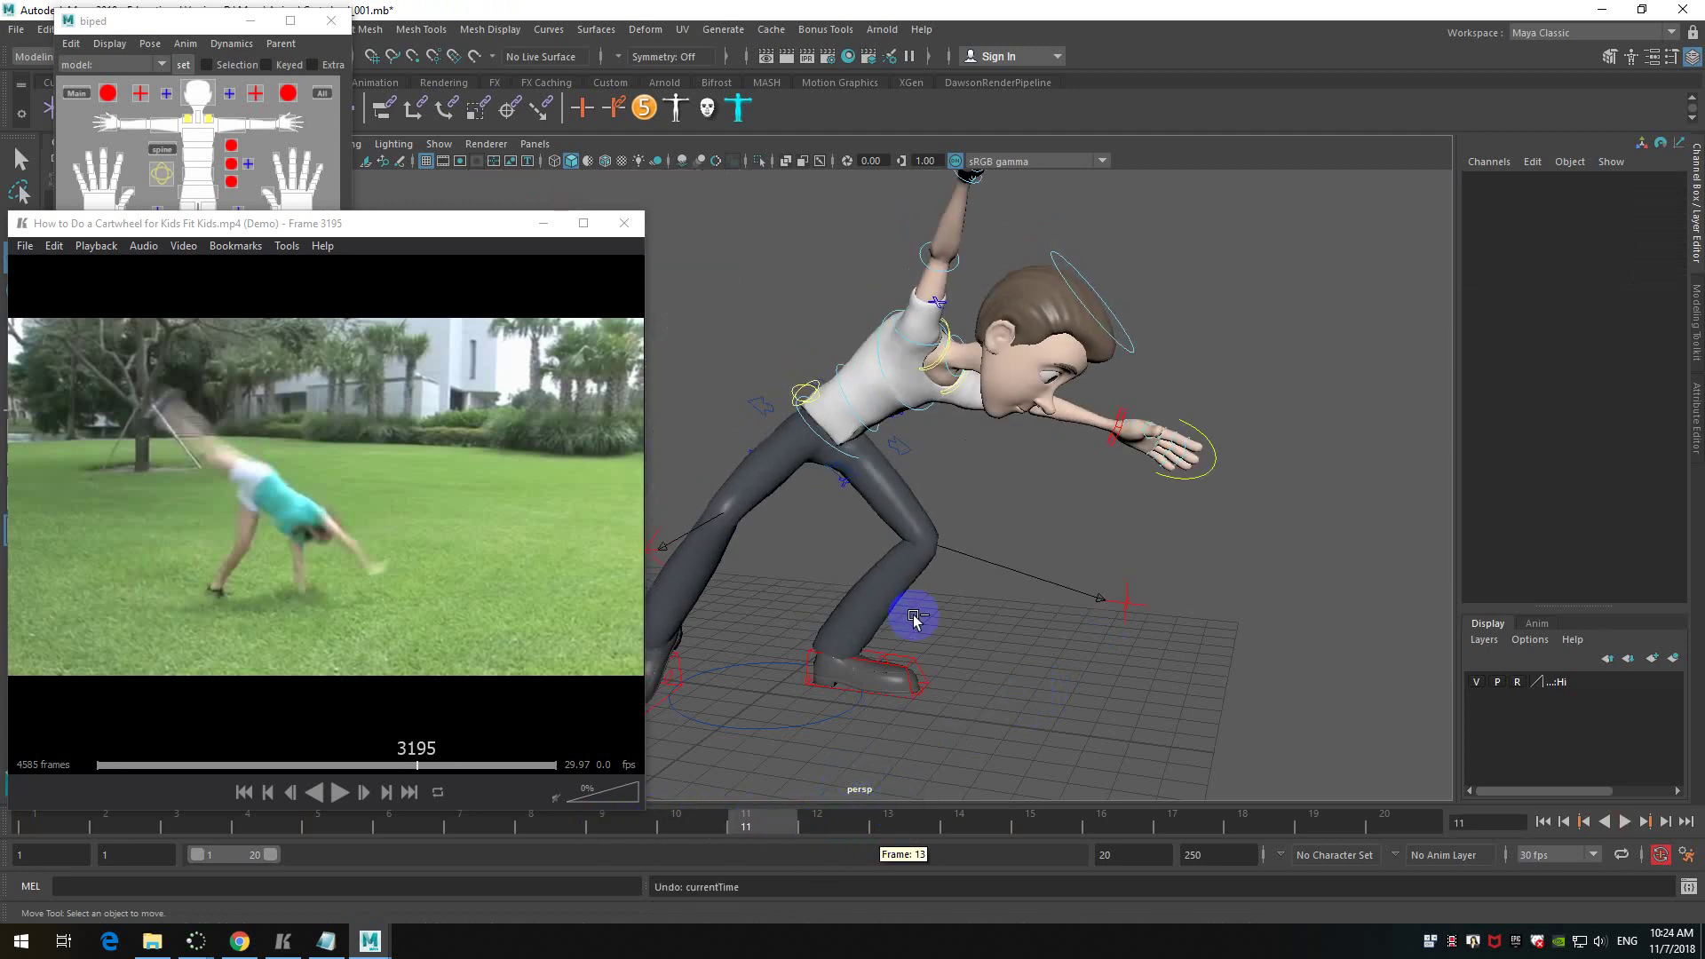
{"action": "left_click", "coordinate": [1129, 614]}
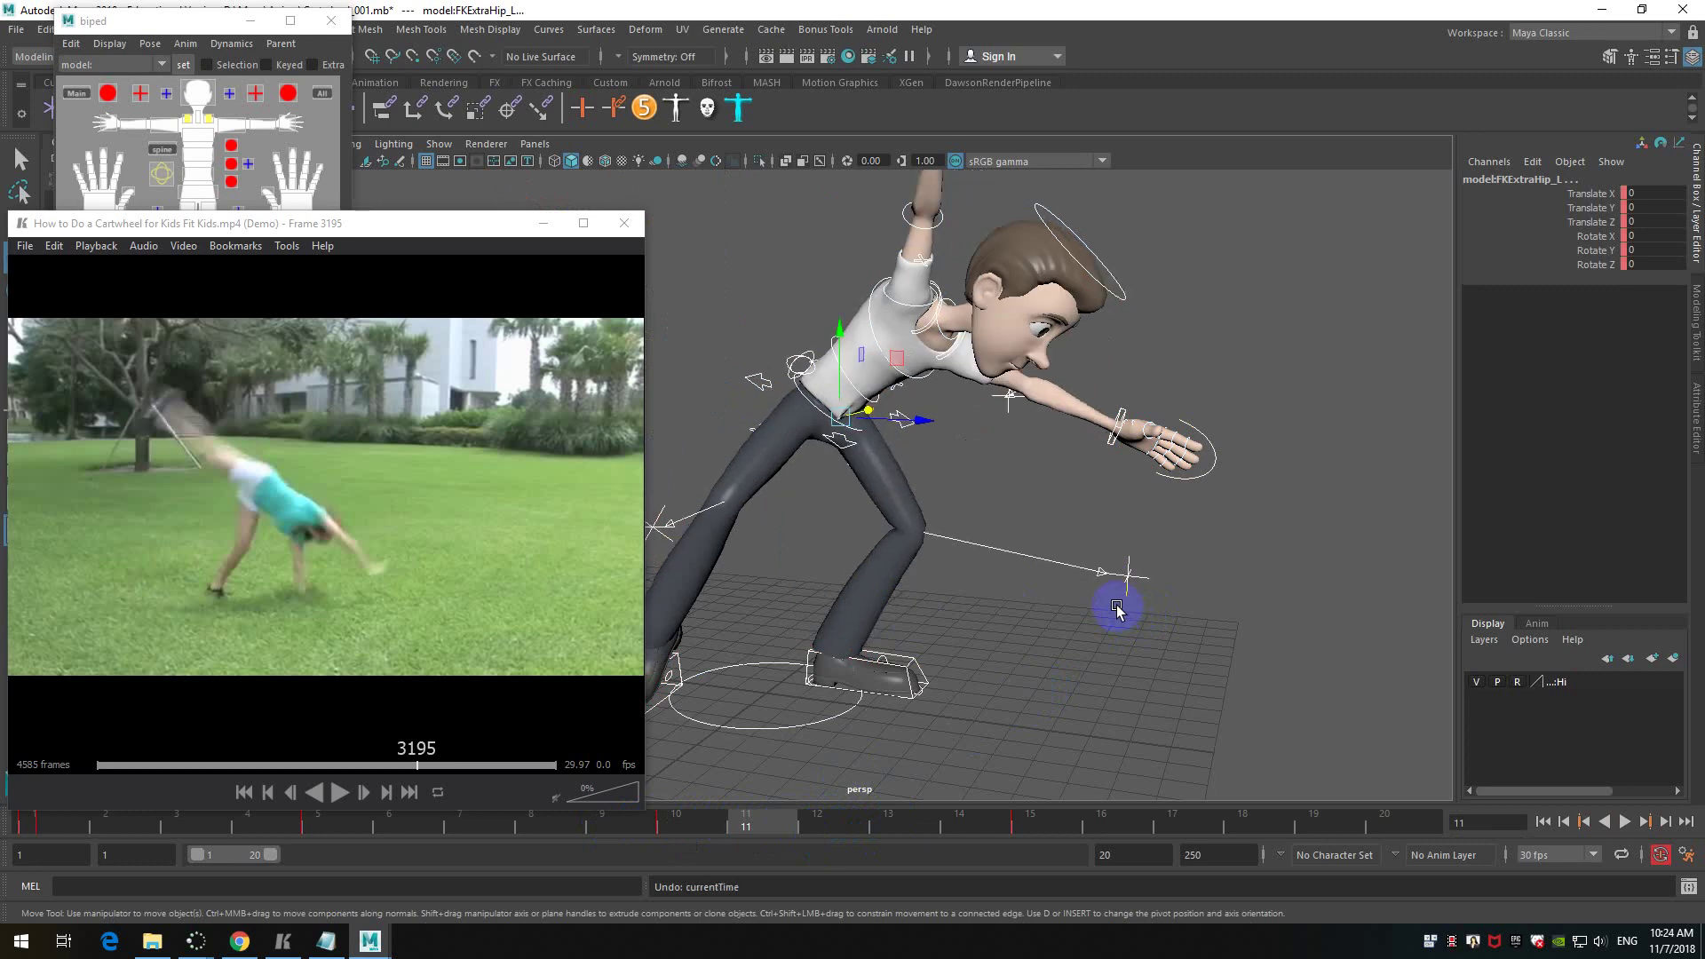
{"action": "mouse_move", "coordinate": [734, 811]}
{"action": "left_mouse_down"}
{"action": "mouse_move", "coordinate": [696, 823]}
{"action": "mouse_move", "coordinate": [751, 821]}
{"action": "left_mouse_up"}
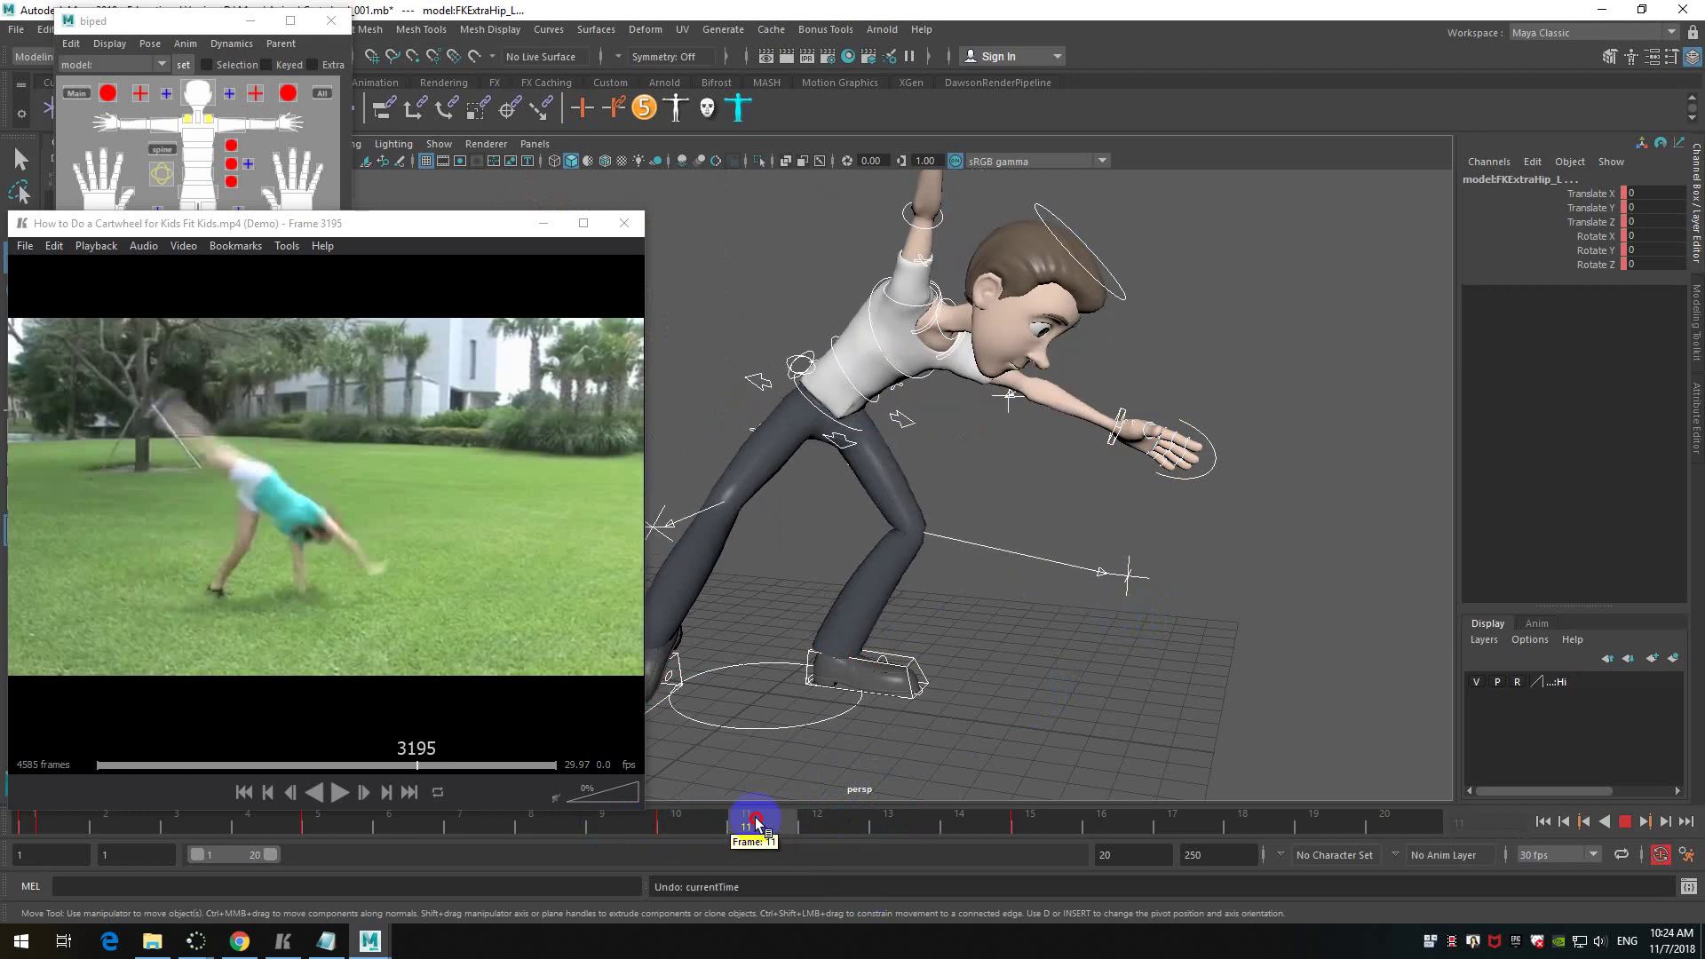
- Set the hip root control's keys from frames 9 to 15 to Stepped tangents and scrub back to frame 10 to check
{"action": "left_click_drag", "start_coordinate": [1020, 361], "coordinate": [1149, 425], "text": "alt"}
{"action": "left_click", "coordinate": [915, 435]}
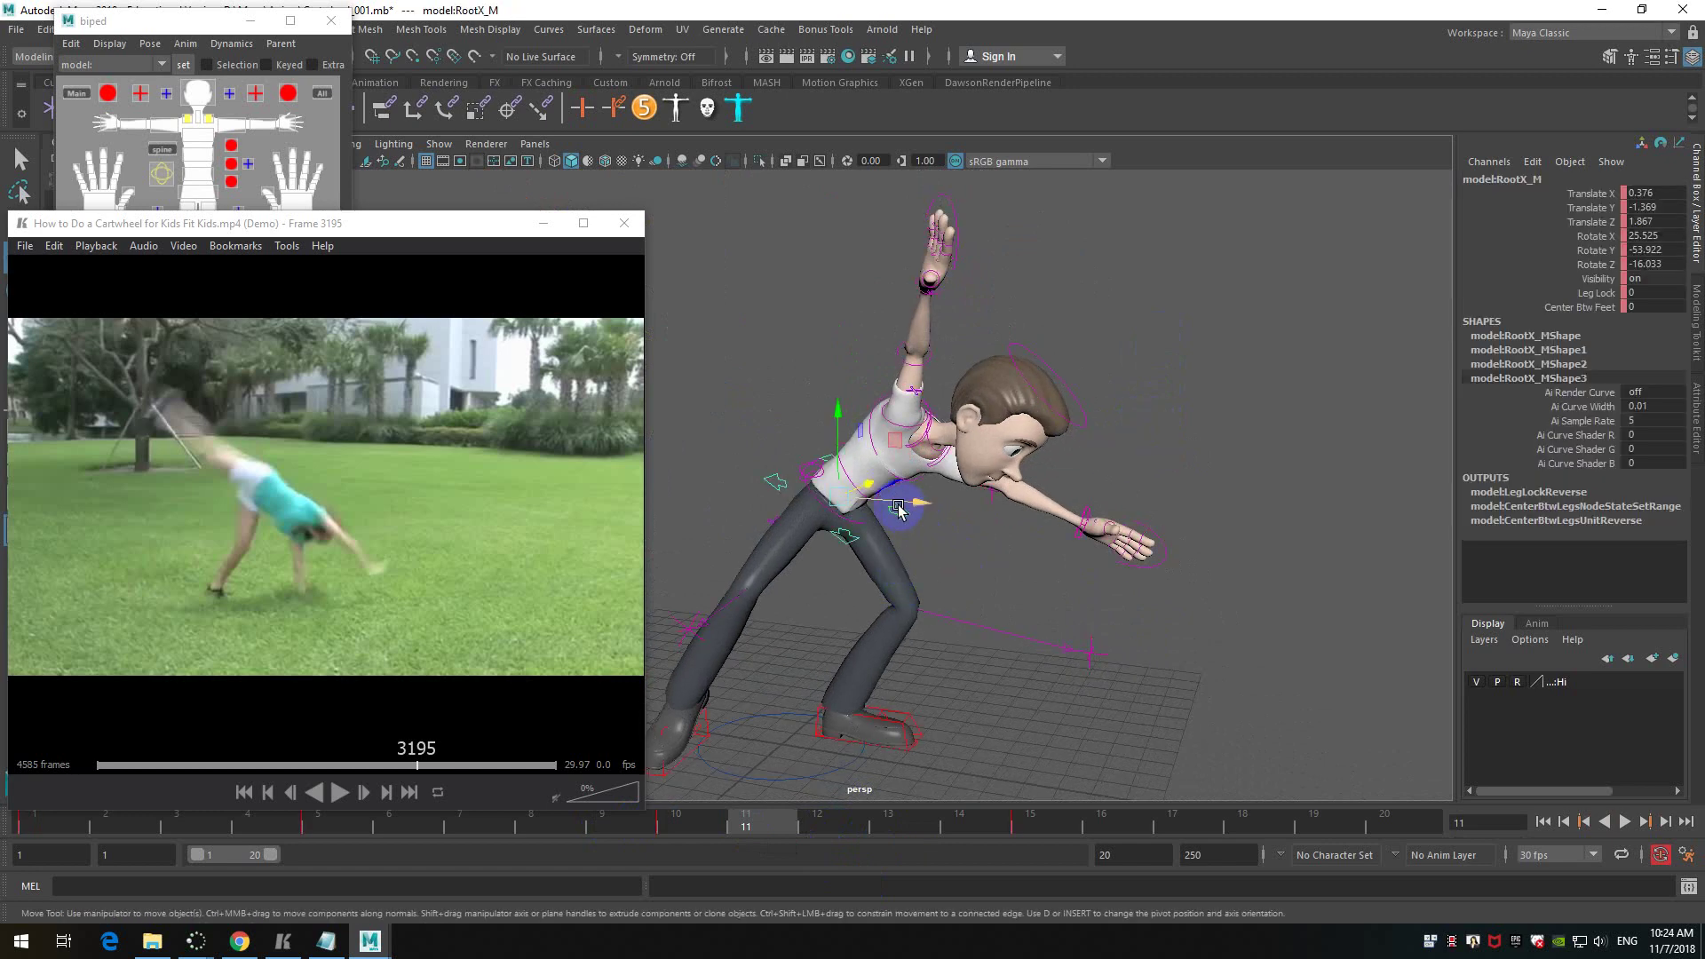
{"action": "left_click", "coordinate": [1031, 821], "text": "shift"}
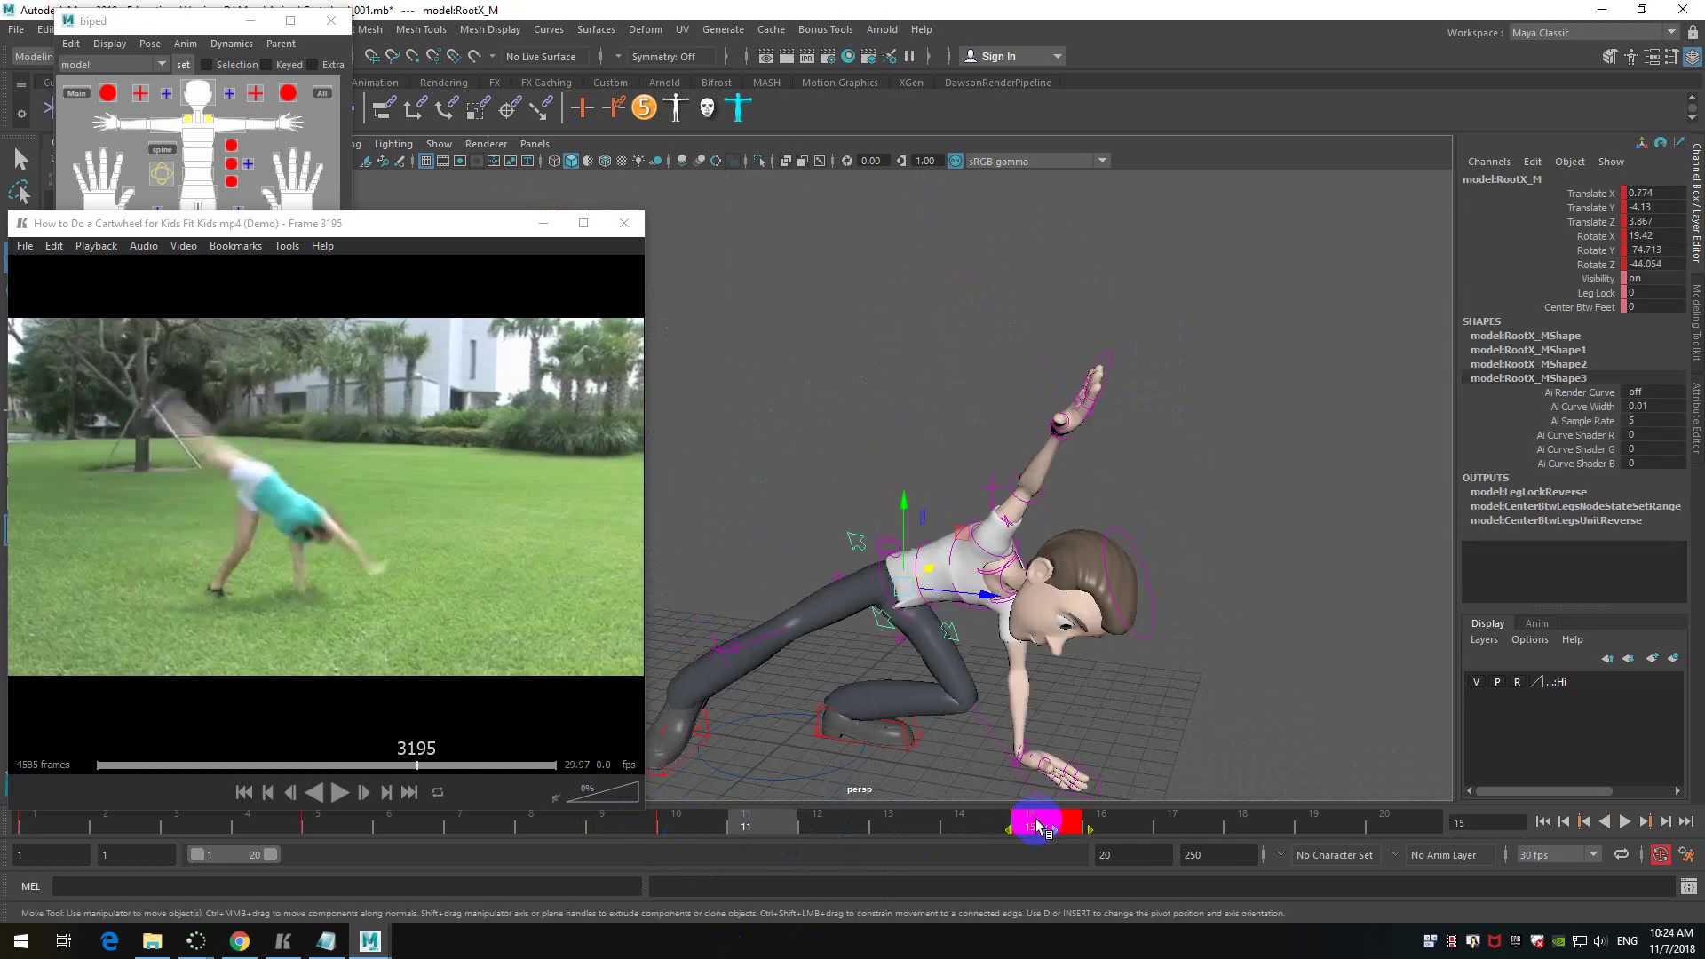
{"action": "left_click_drag", "start_coordinate": [1027, 827], "coordinate": [1210, 824], "text": "shift"}
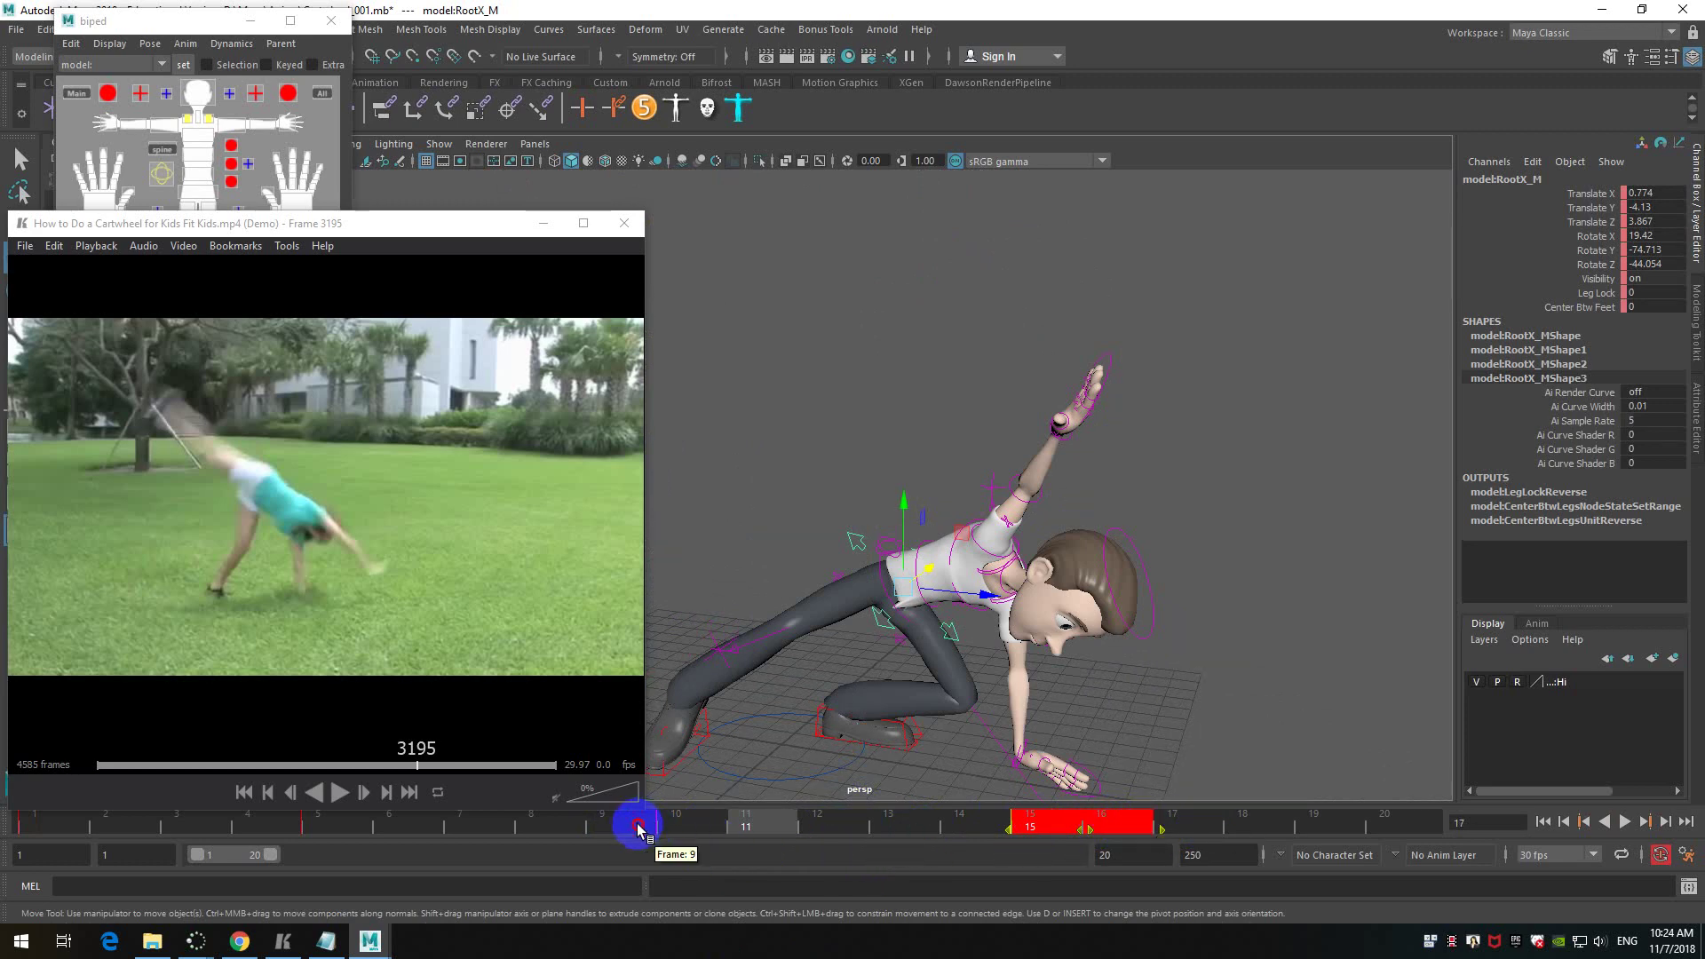
{"action": "left_click", "coordinate": [638, 826], "text": "shift"}
{"action": "left_click_drag", "start_coordinate": [647, 827], "coordinate": [1074, 822], "text": "shift"}
{"action": "right_click", "coordinate": [974, 824]}
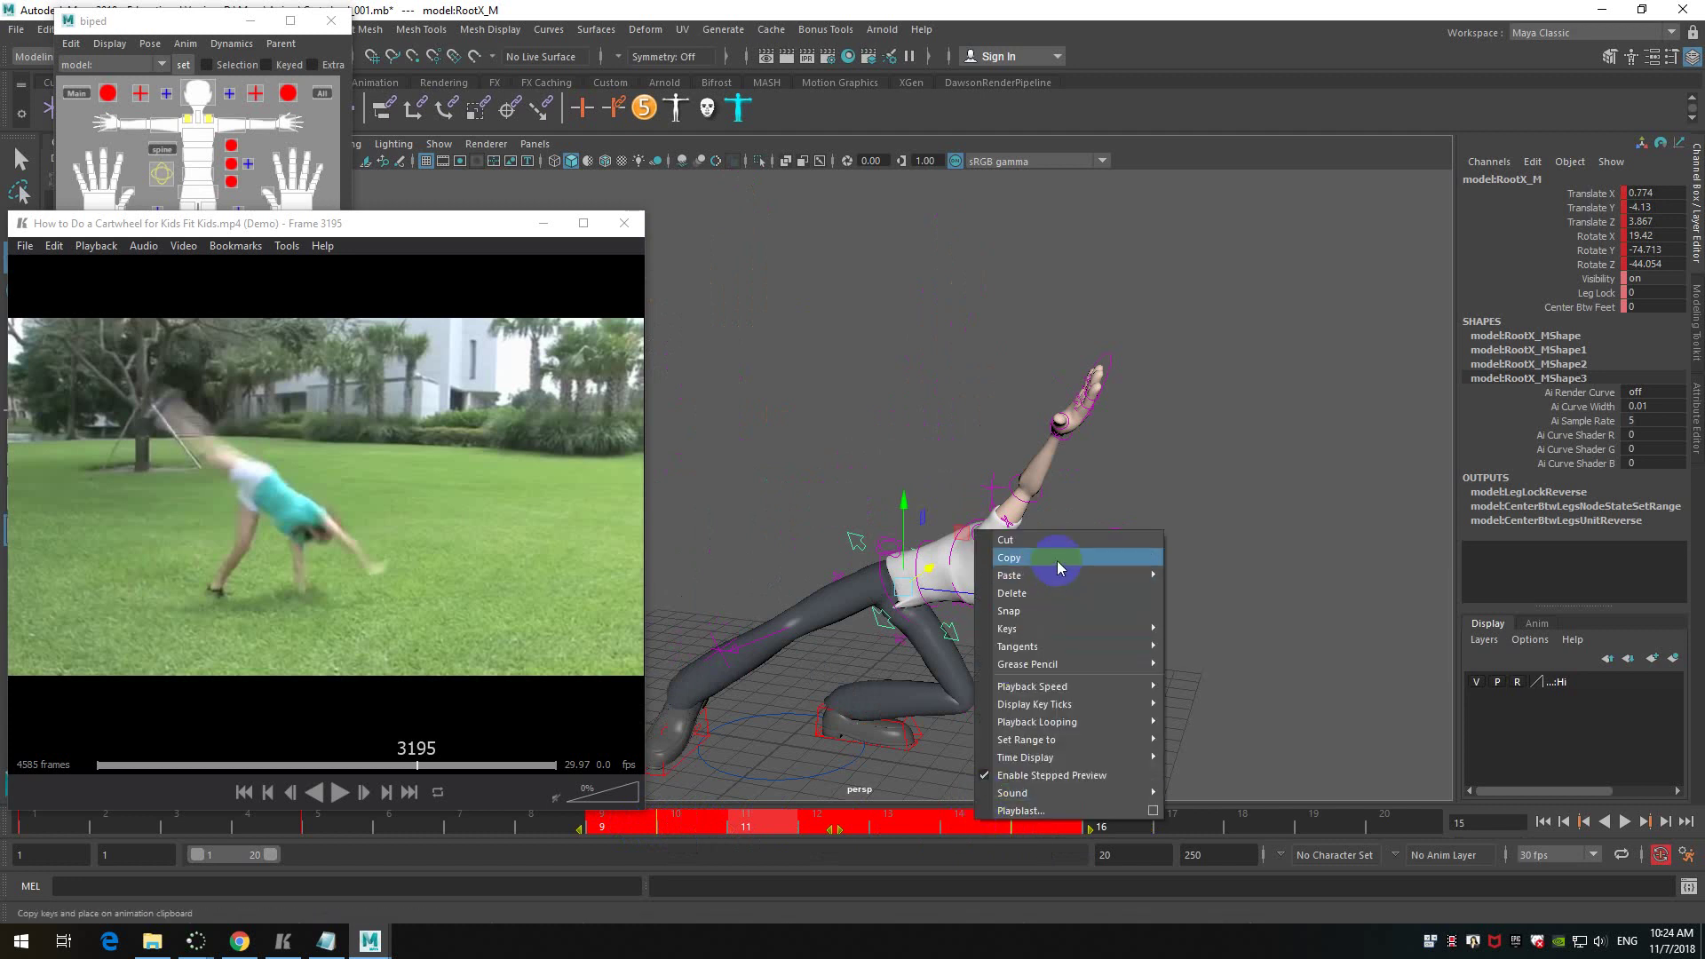
{"action": "left_click", "coordinate": [1139, 647]}
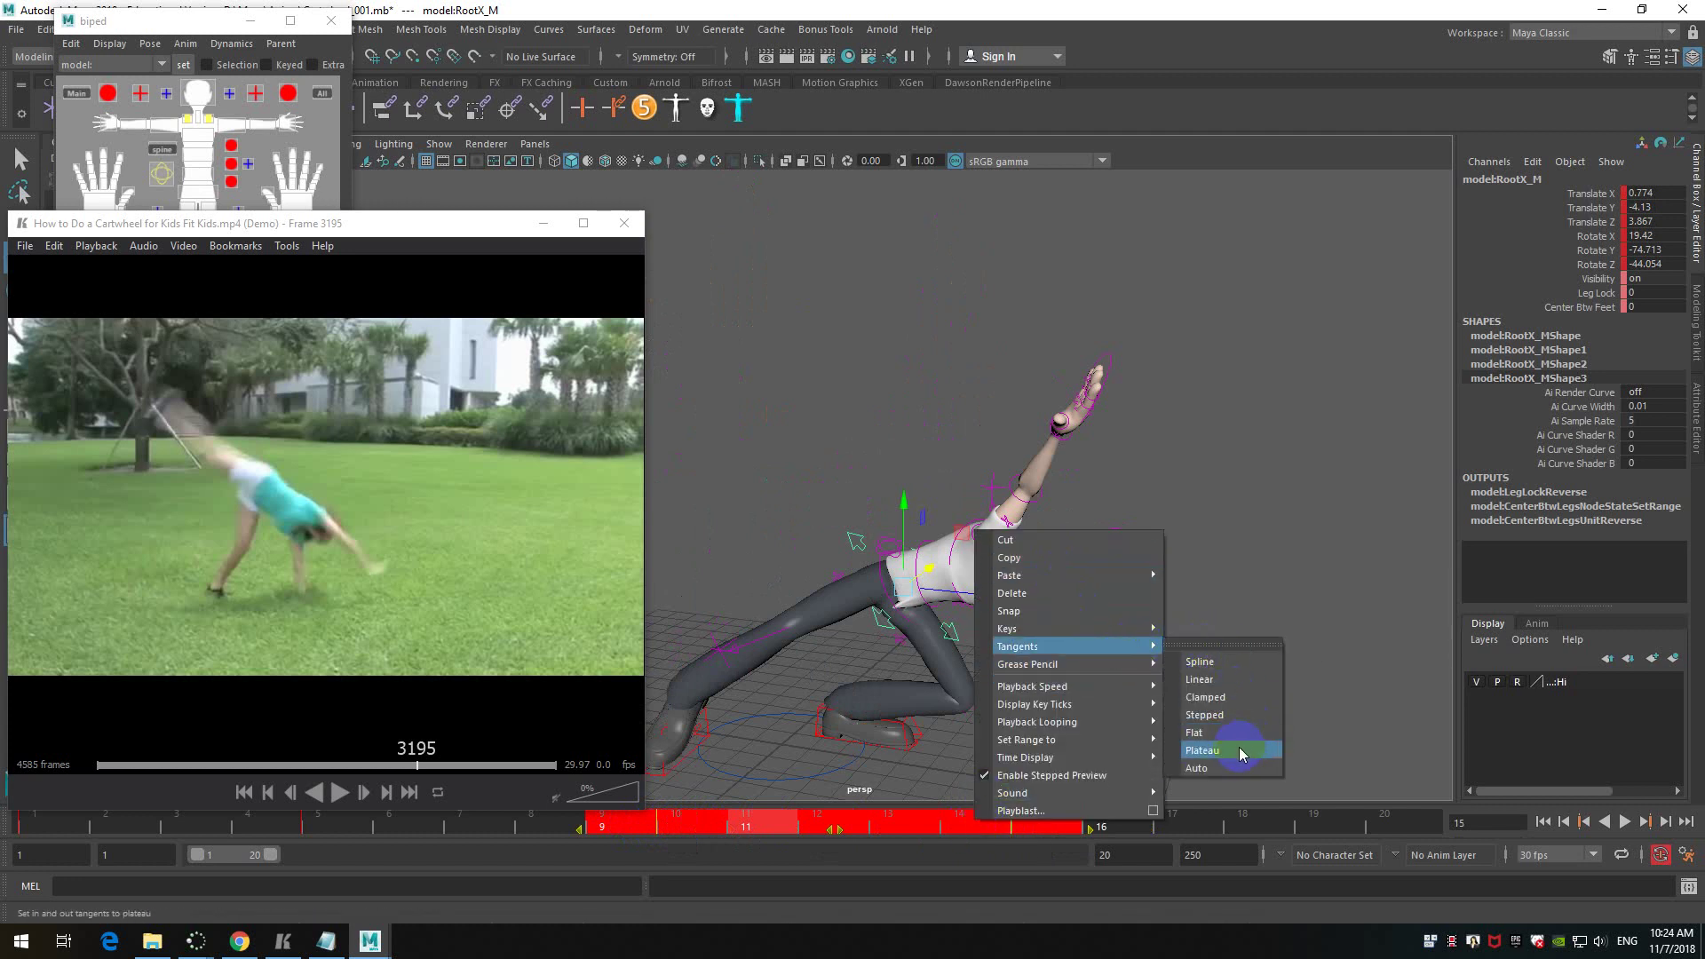
{"action": "left_click", "coordinate": [1228, 717]}
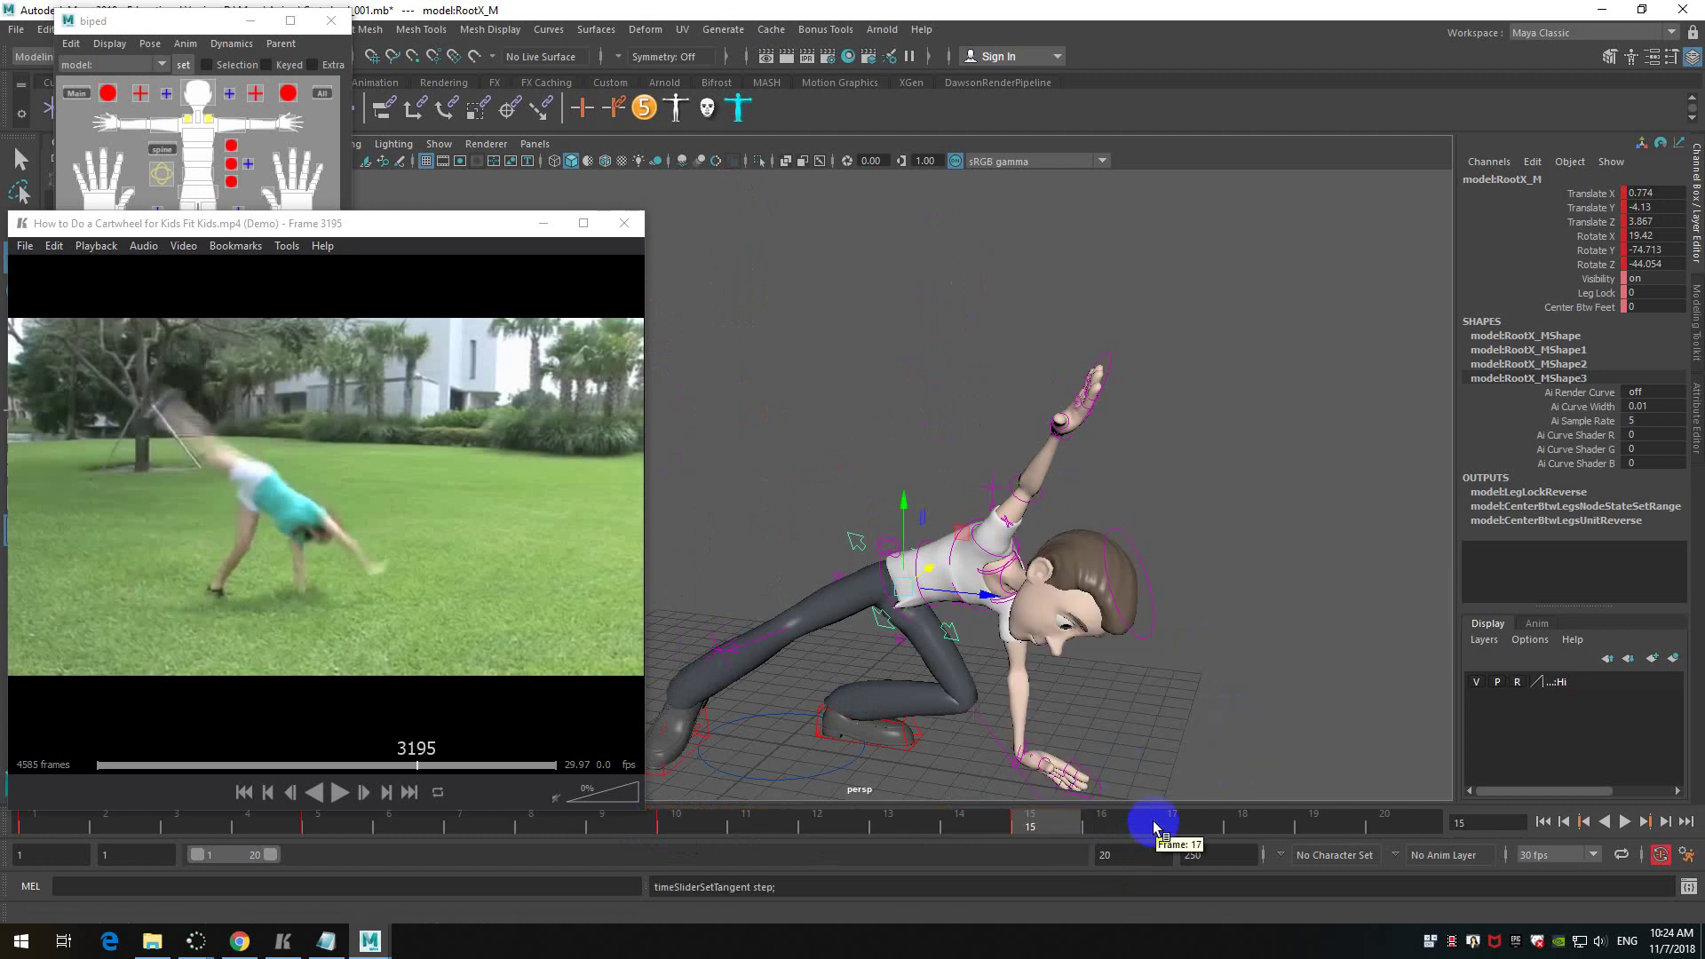
{"action": "left_click", "coordinate": [814, 826]}
{"action": "left_click_drag", "start_coordinate": [814, 826], "coordinate": [682, 818]}
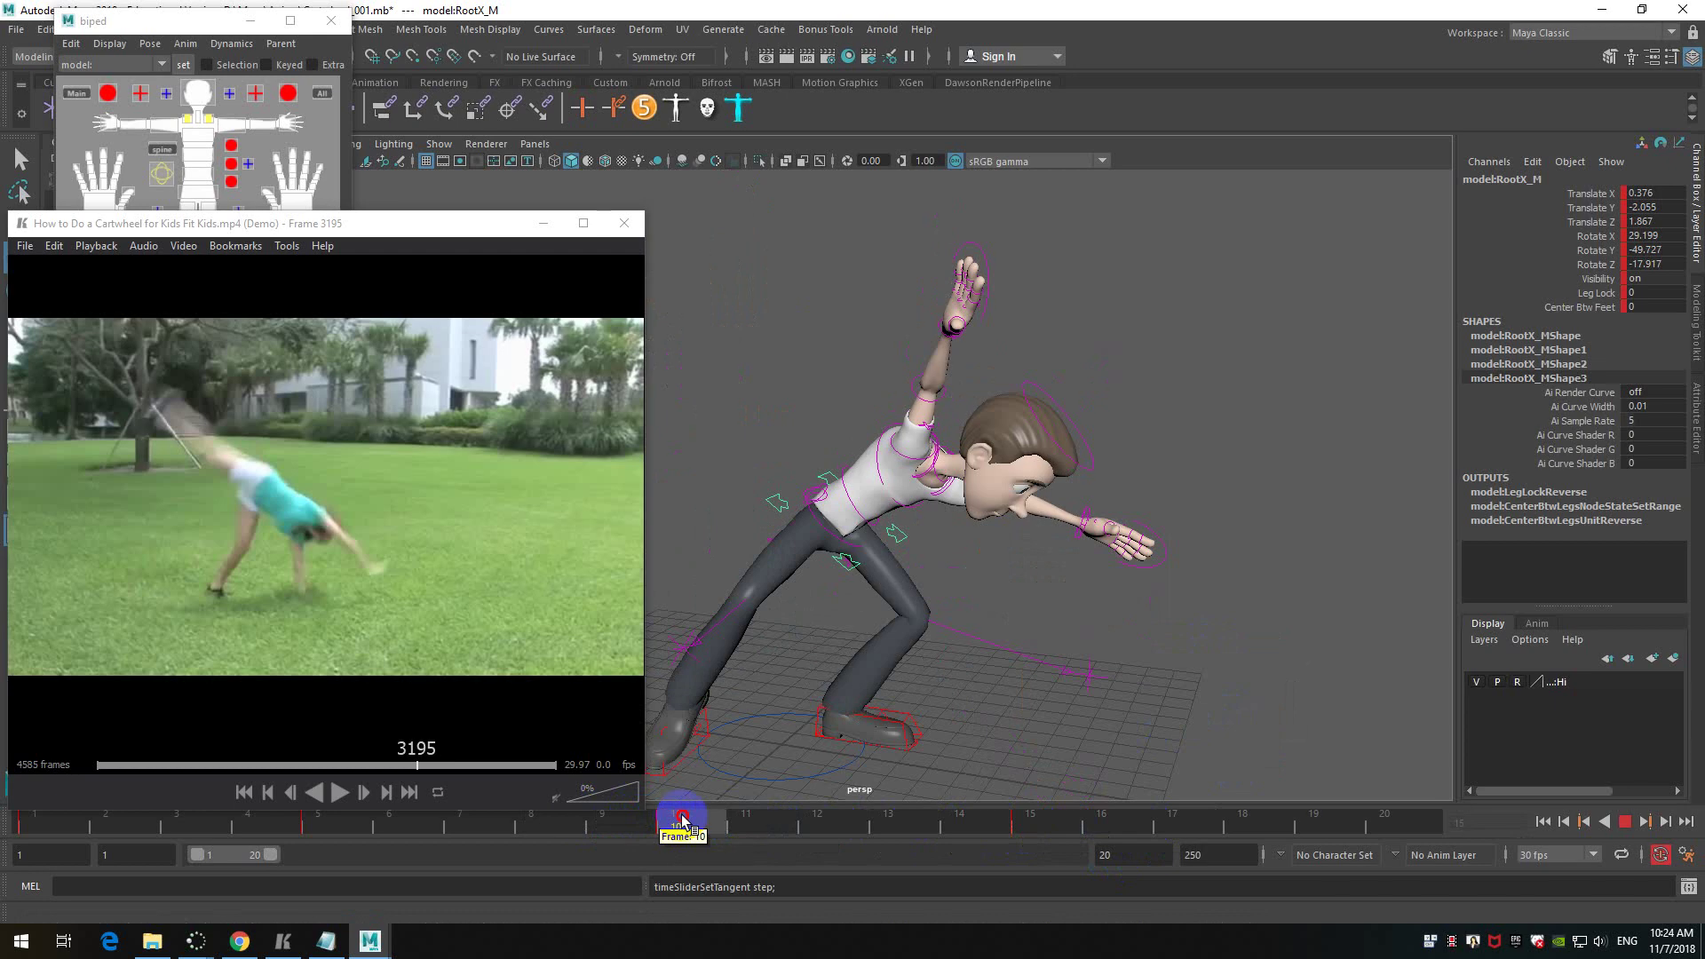
- Minimize the reference video and switch the workspace to Animation
{"action": "left_click", "coordinate": [544, 223]}
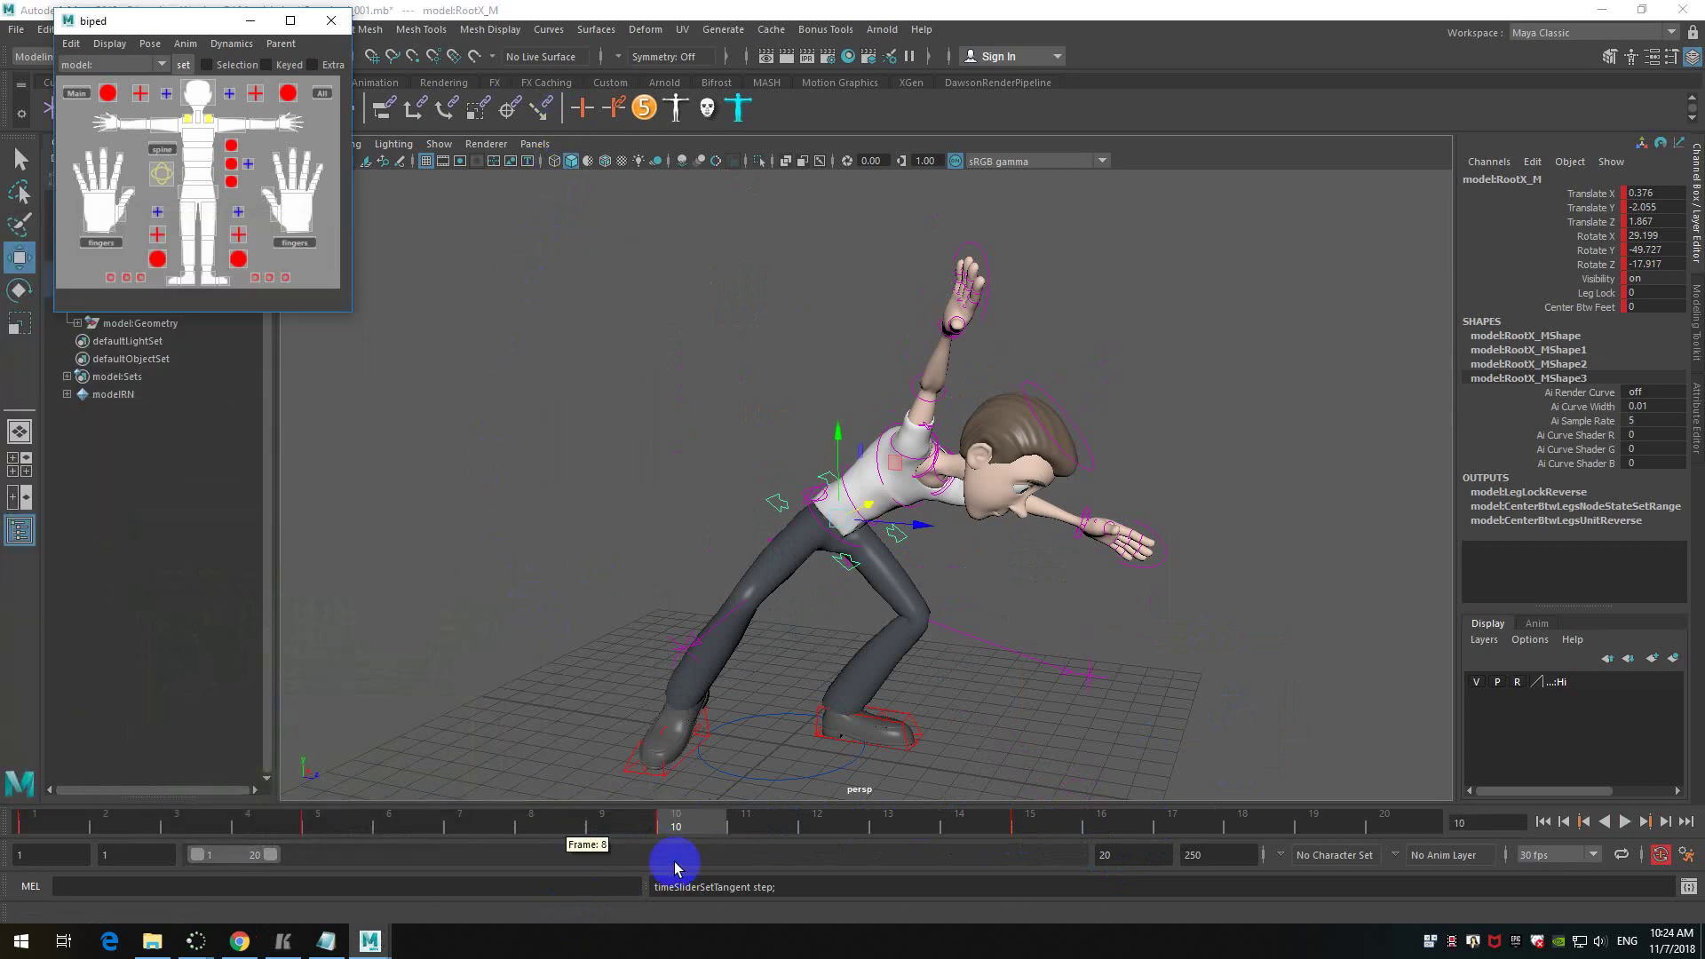
{"action": "left_click_drag", "start_coordinate": [696, 821], "coordinate": [711, 814]}
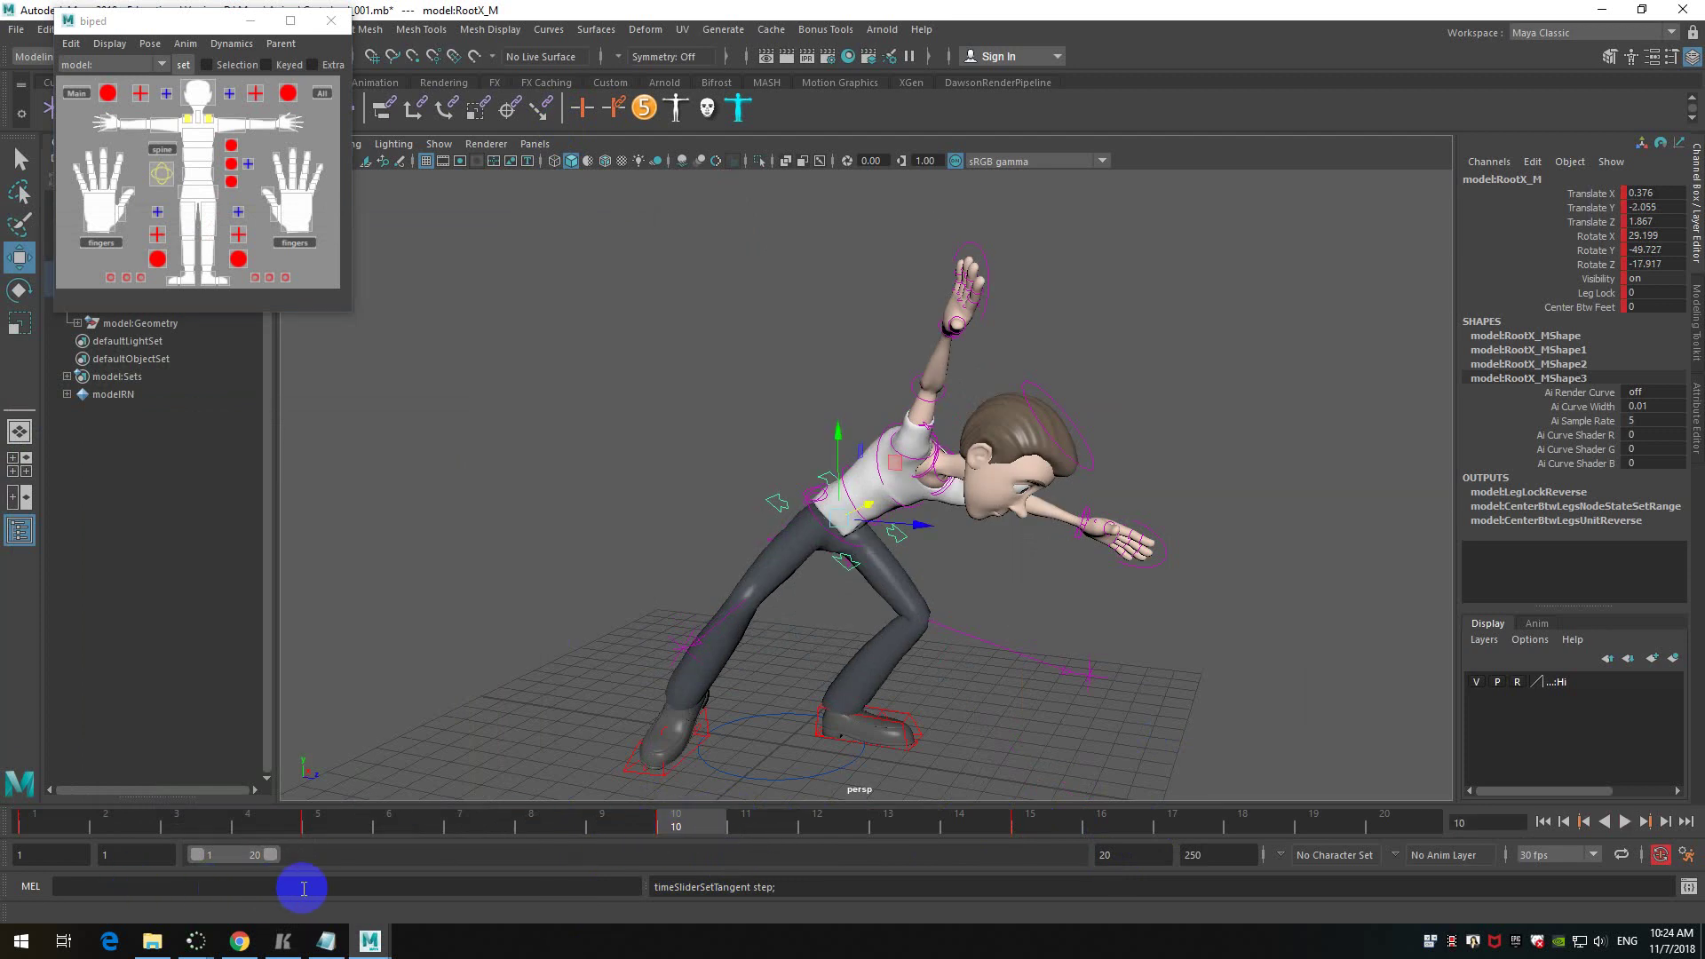
{"action": "left_click", "coordinate": [1564, 33]}
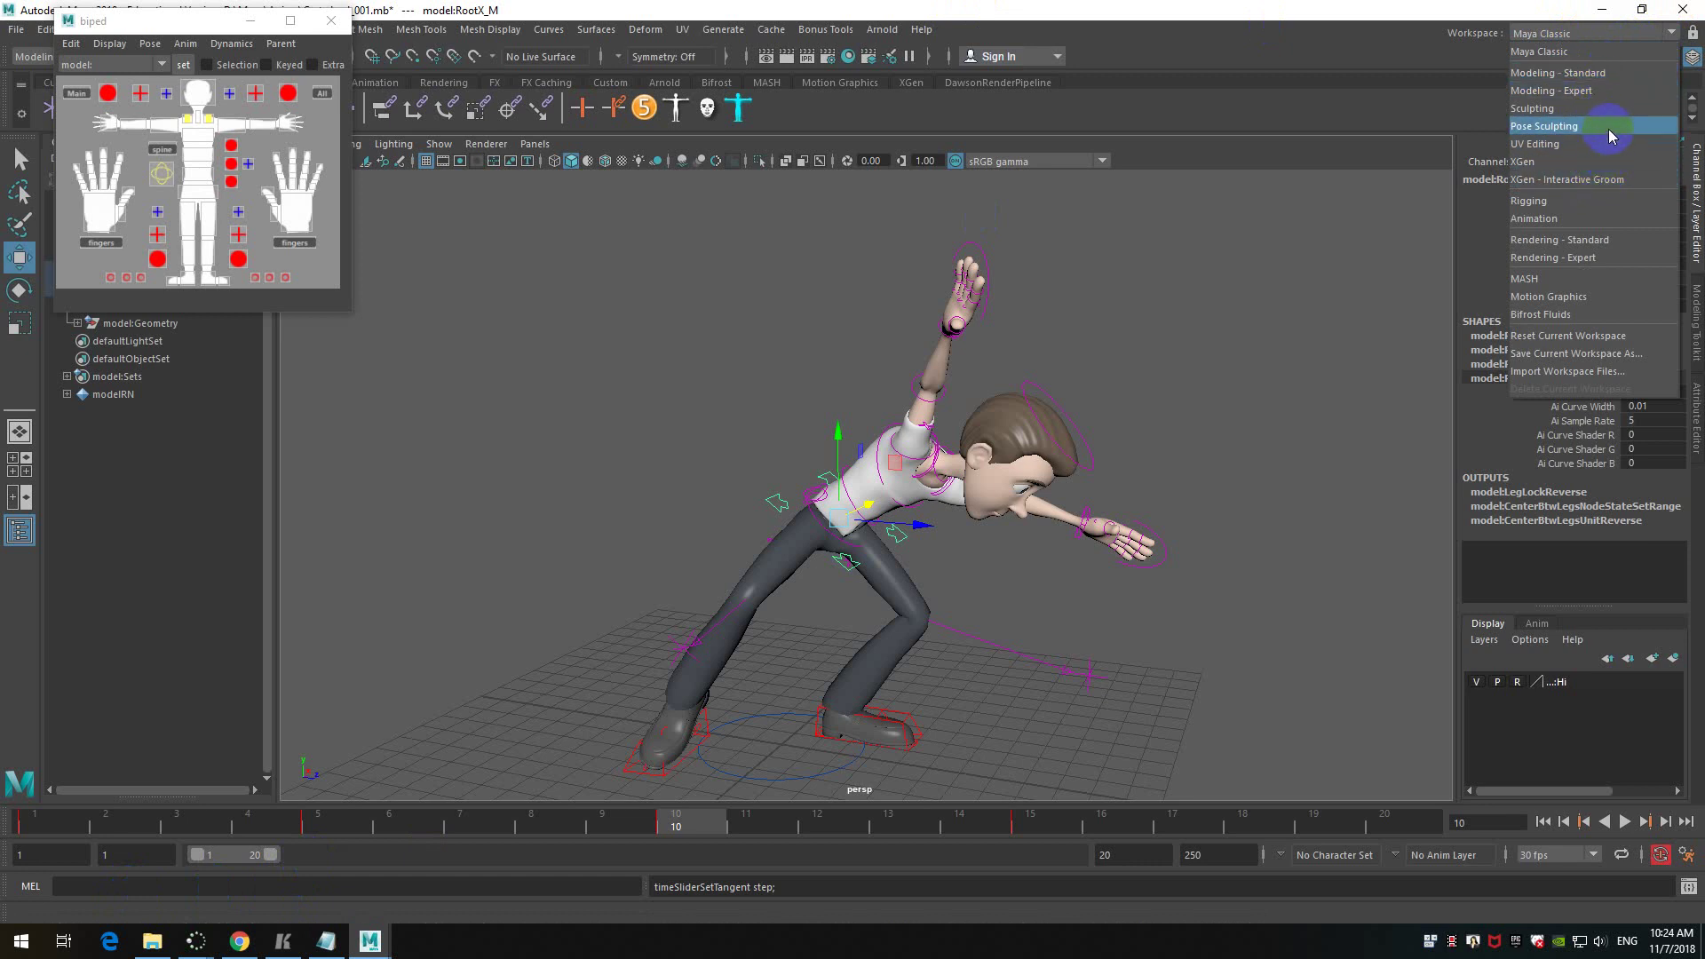
{"action": "left_click", "coordinate": [1607, 222]}
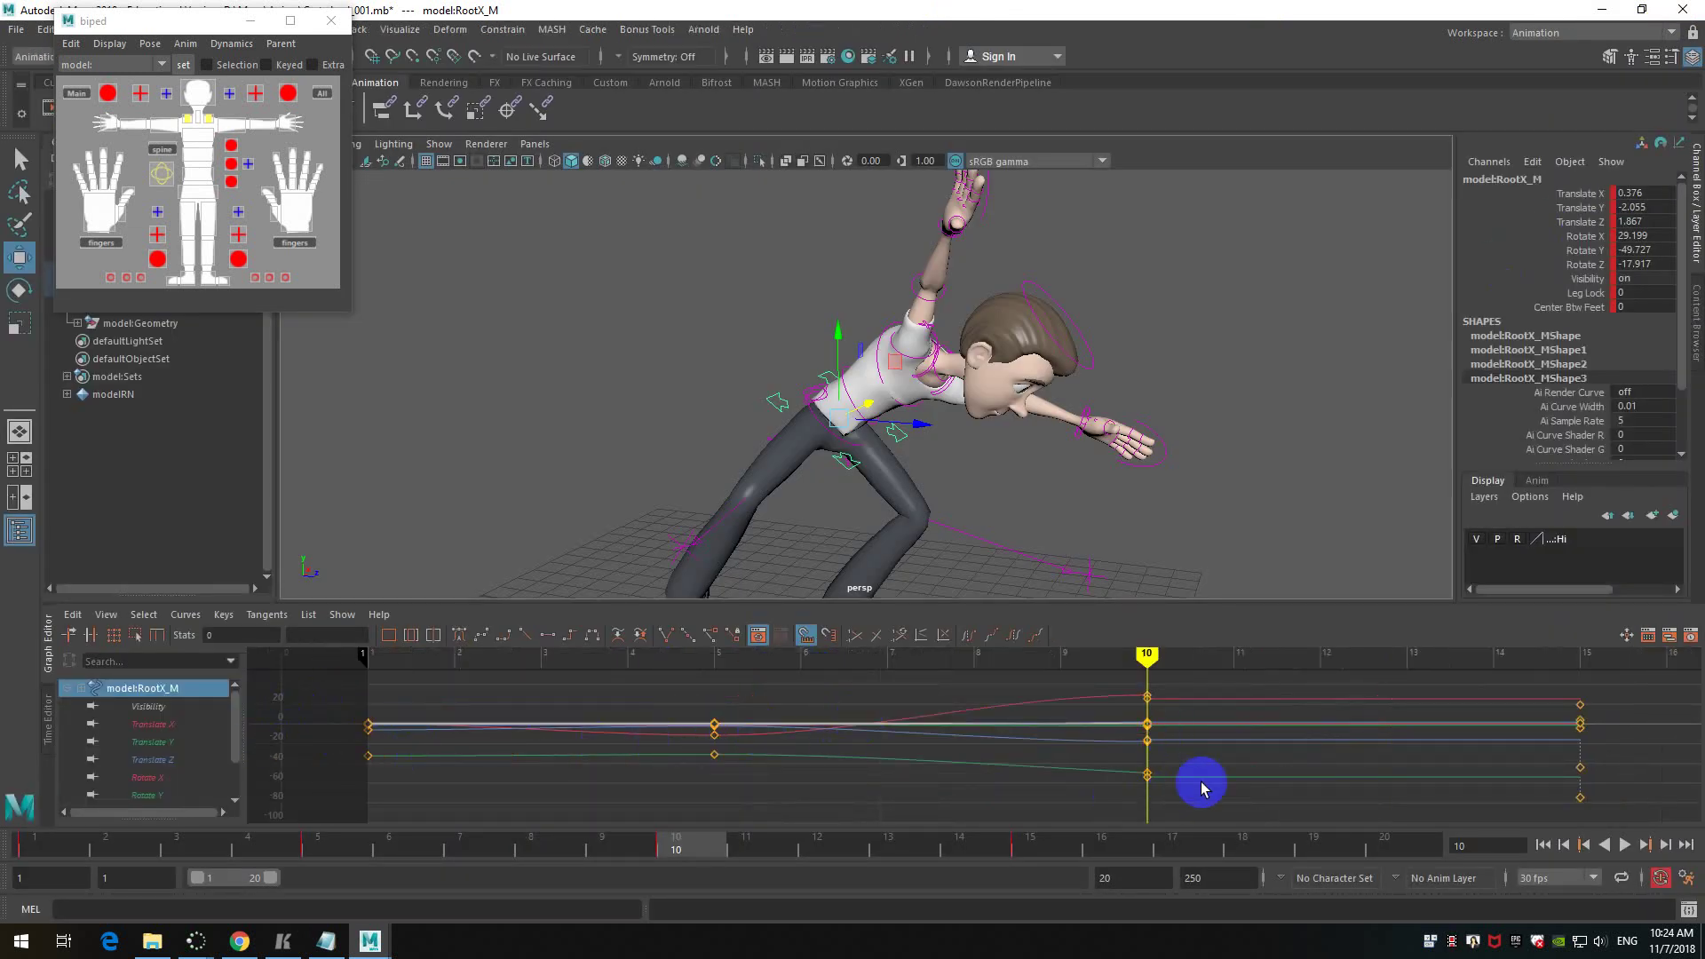
- Examine the hip root control's curves around frames 10, 11 and 15 in the Graph Editor
{"action": "left_click_drag", "start_coordinate": [1148, 655], "coordinate": [1211, 655]}
{"action": "key", "text": "a"}
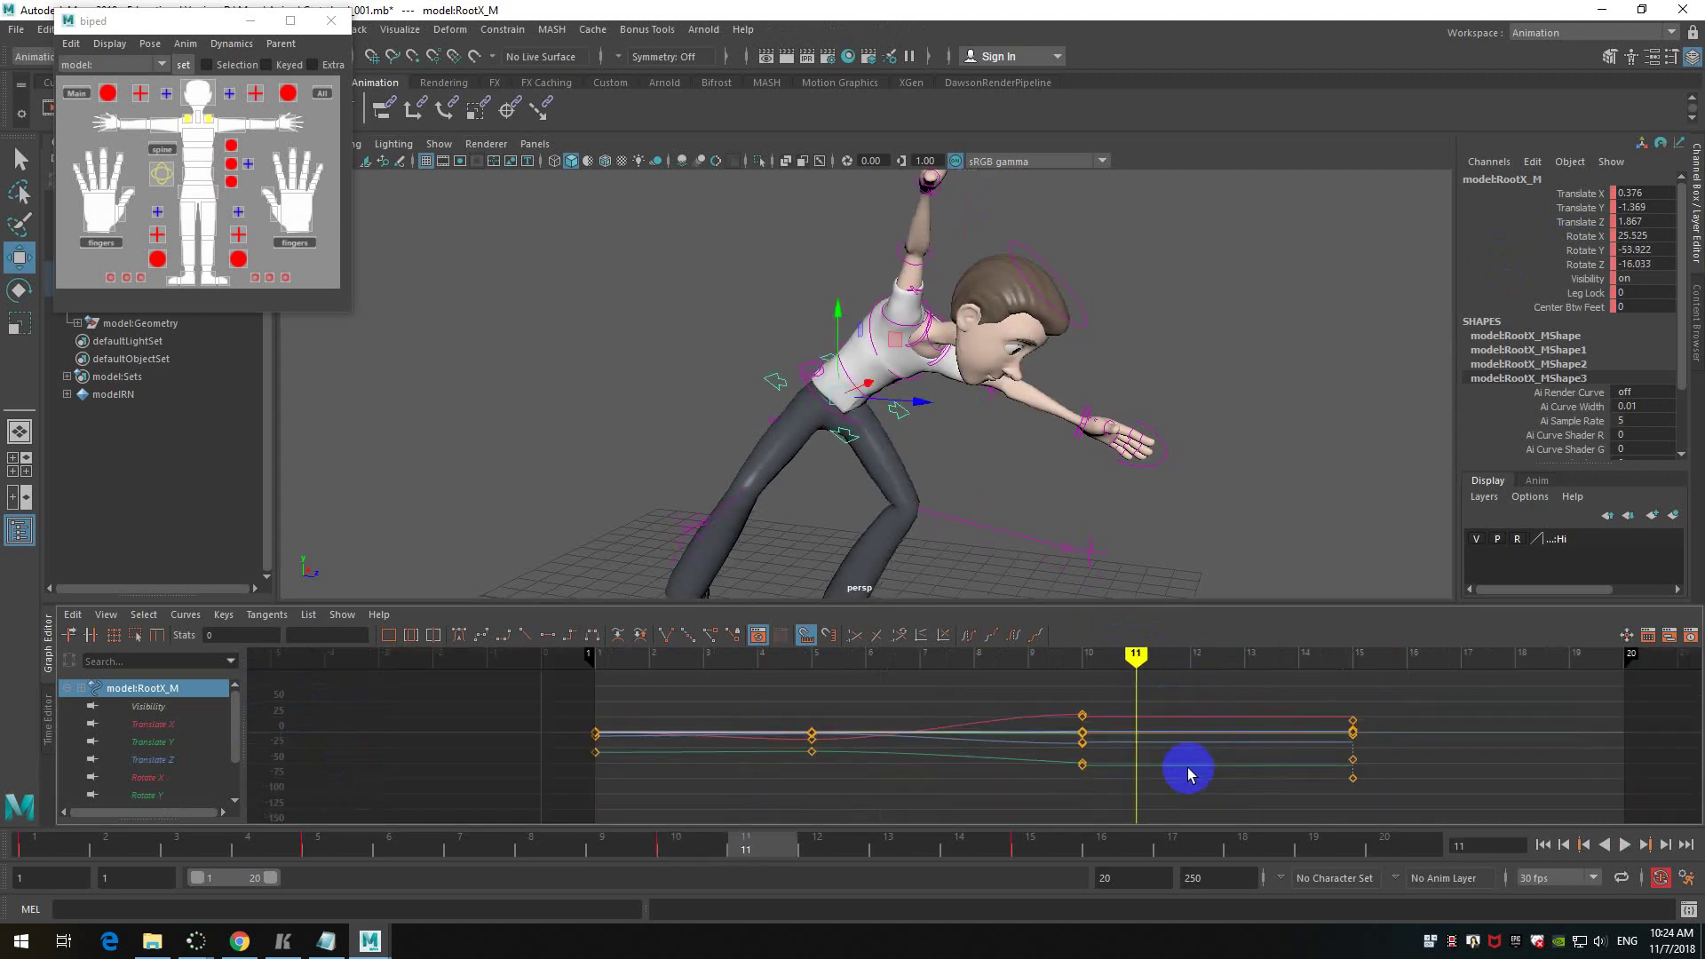
{"action": "left_click_drag", "start_coordinate": [1119, 657], "coordinate": [1089, 657]}
{"action": "right_click_drag", "start_coordinate": [1089, 670], "coordinate": [1121, 737], "text": "alt"}
{"action": "key", "text": "a"}
{"action": "key", "text": "f"}
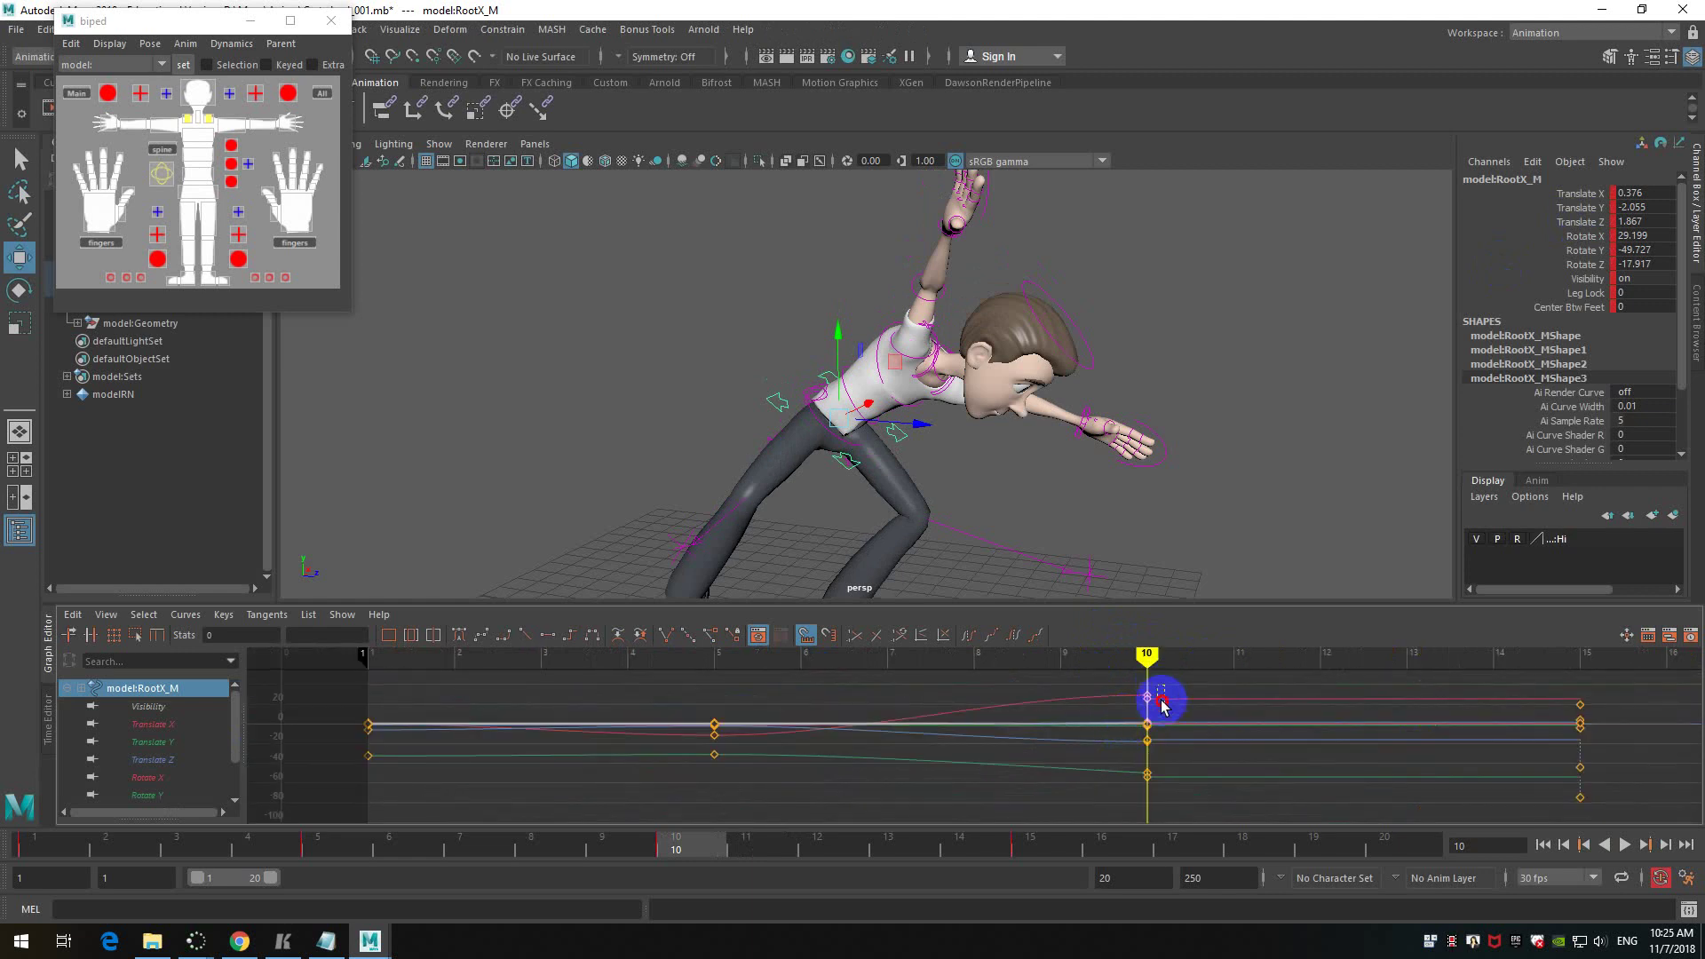
{"action": "left_click_drag", "start_coordinate": [1162, 704], "coordinate": [1130, 807]}
{"action": "key", "text": "f"}
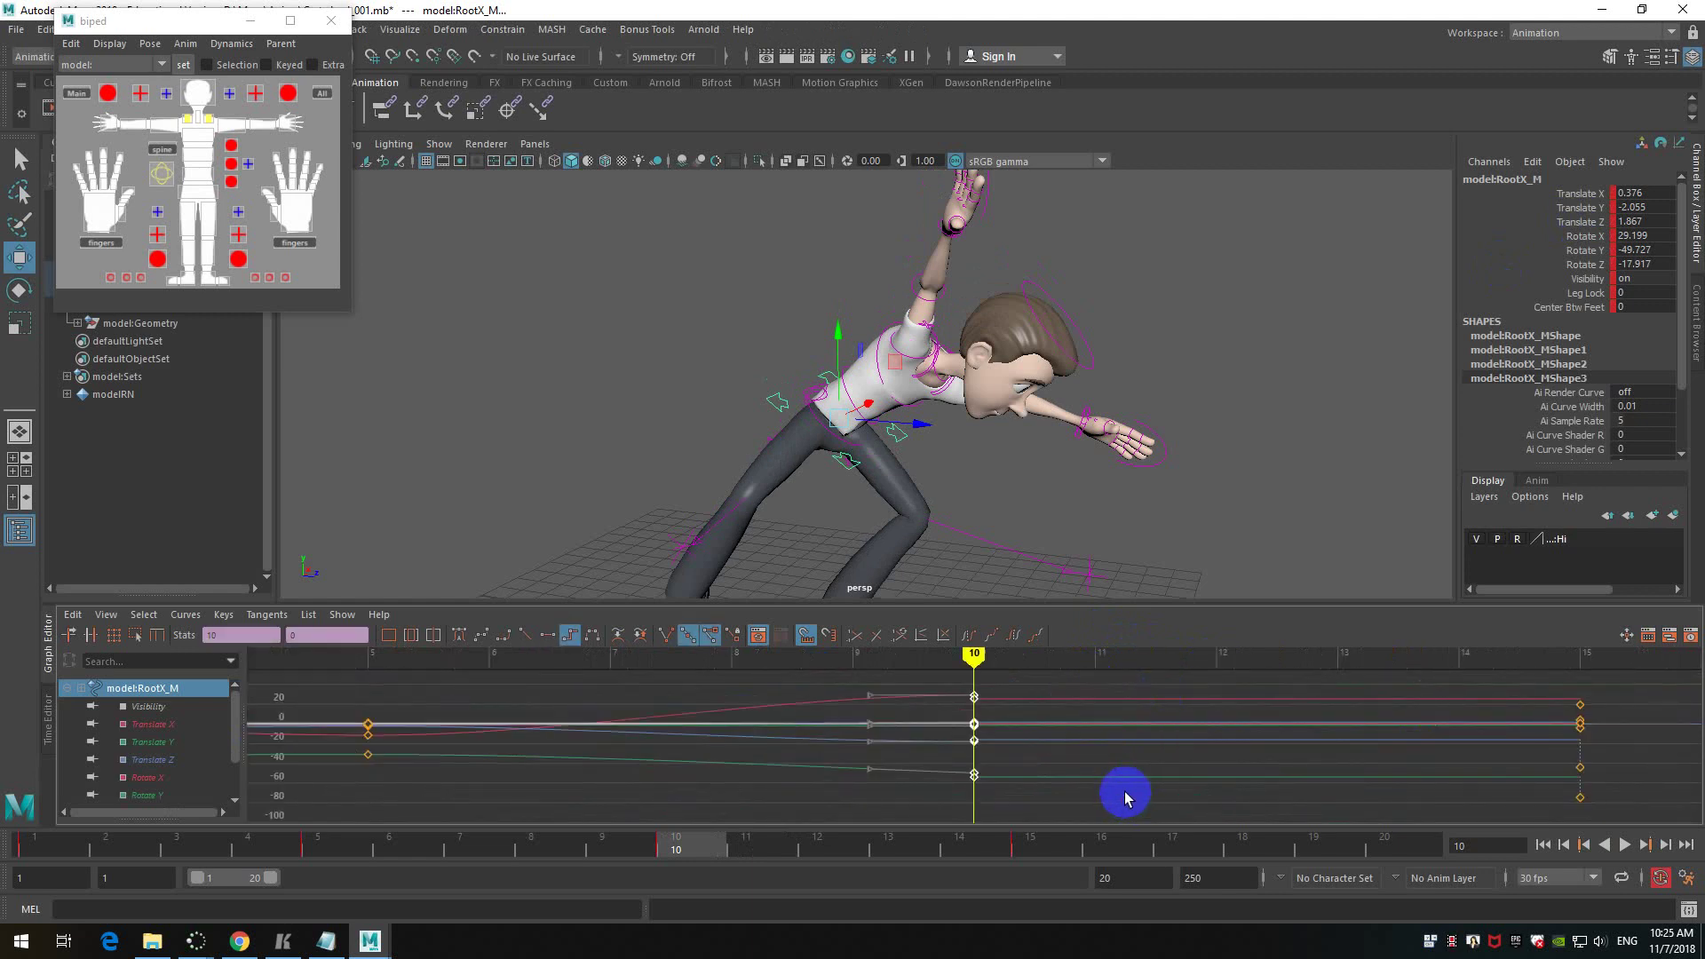
{"action": "left_click", "coordinate": [1041, 688]}
{"action": "left_click_drag", "start_coordinate": [1020, 697], "coordinate": [945, 810]}
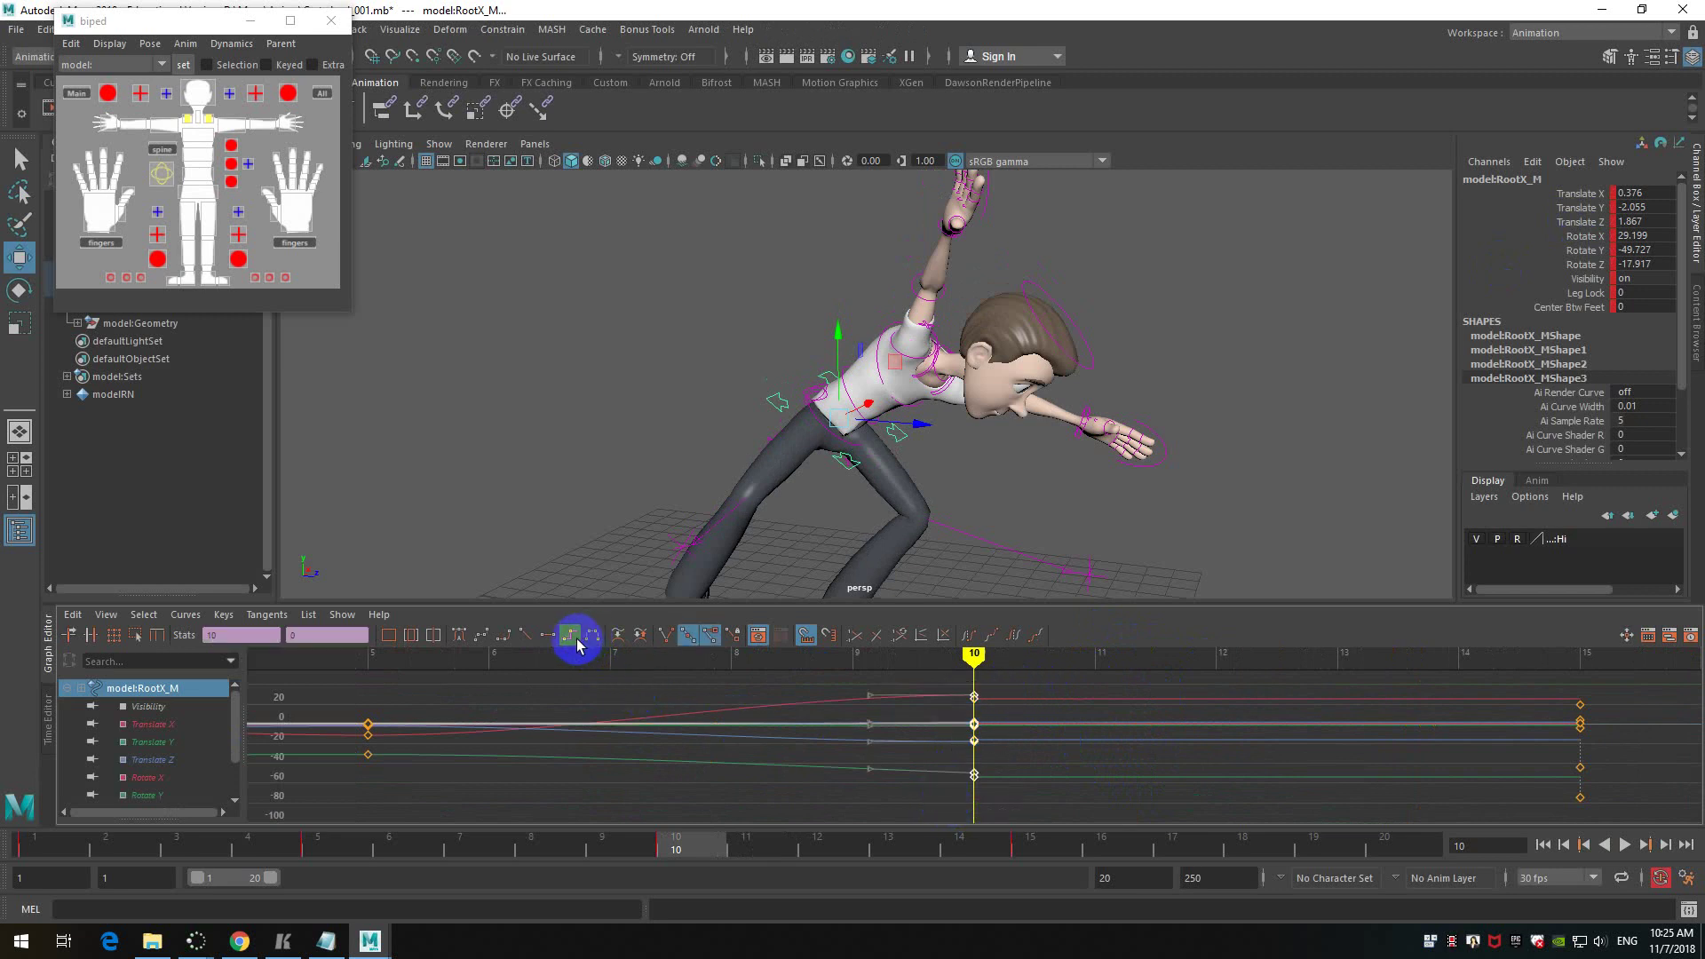
{"action": "left_click_drag", "start_coordinate": [1620, 691], "coordinate": [1566, 824]}
- Delete the extra Translate Y key at about -1.4 on frame 10 of the hip root control
{"action": "left_click", "coordinate": [156, 743]}
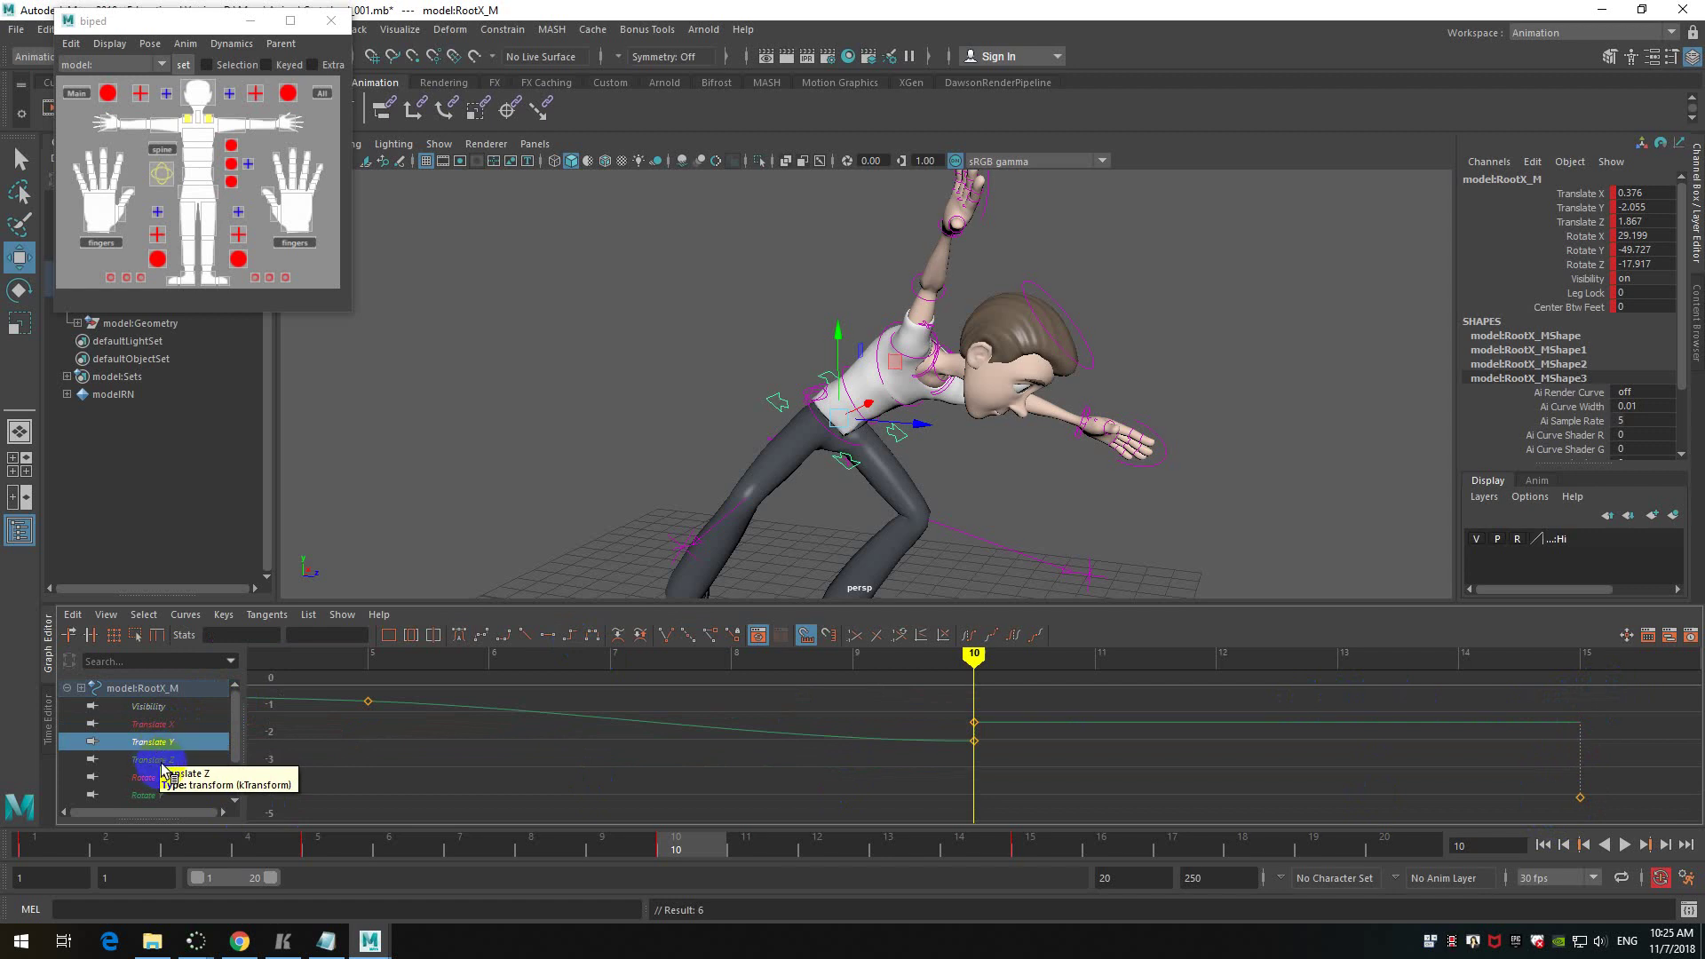
{"action": "left_click_drag", "start_coordinate": [995, 716], "coordinate": [972, 731]}
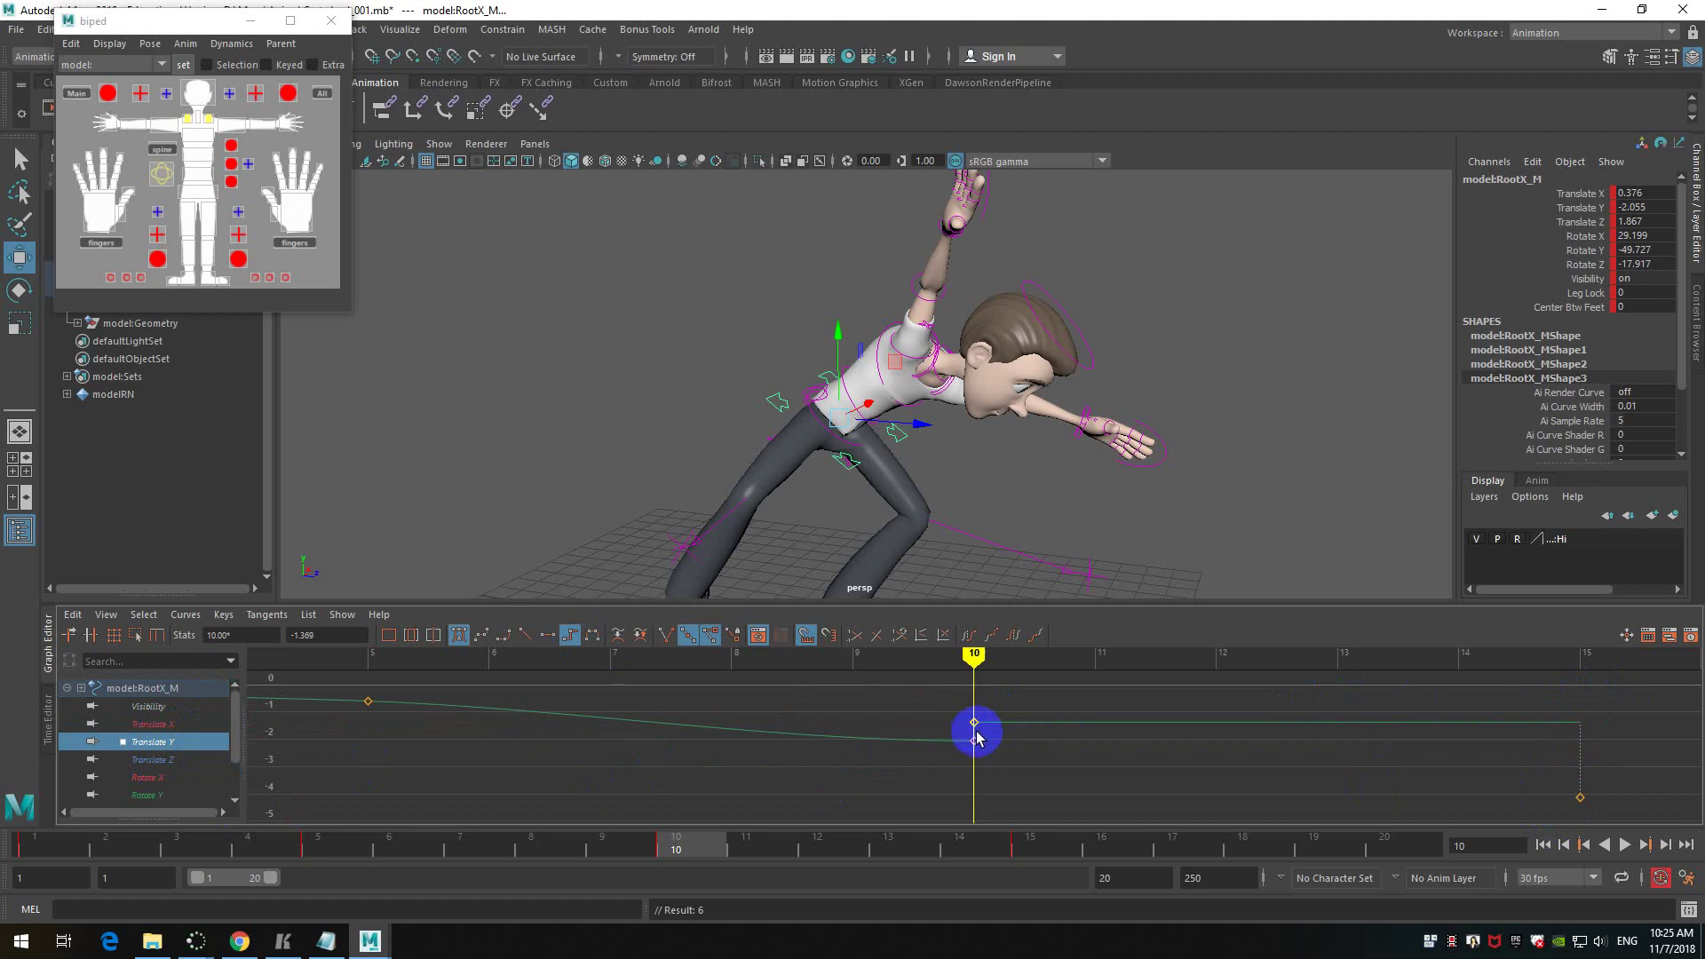
{"action": "left_click_drag", "start_coordinate": [977, 738], "coordinate": [977, 741]}
{"action": "left_click", "coordinate": [979, 690]}
{"action": "mouse_move", "coordinate": [974, 659]}
{"action": "left_mouse_down"}
{"action": "mouse_move", "coordinate": [902, 674]}
{"action": "mouse_move", "coordinate": [1580, 678]}
{"action": "mouse_move", "coordinate": [902, 689]}
{"action": "mouse_move", "coordinate": [974, 689]}
{"action": "left_mouse_up"}
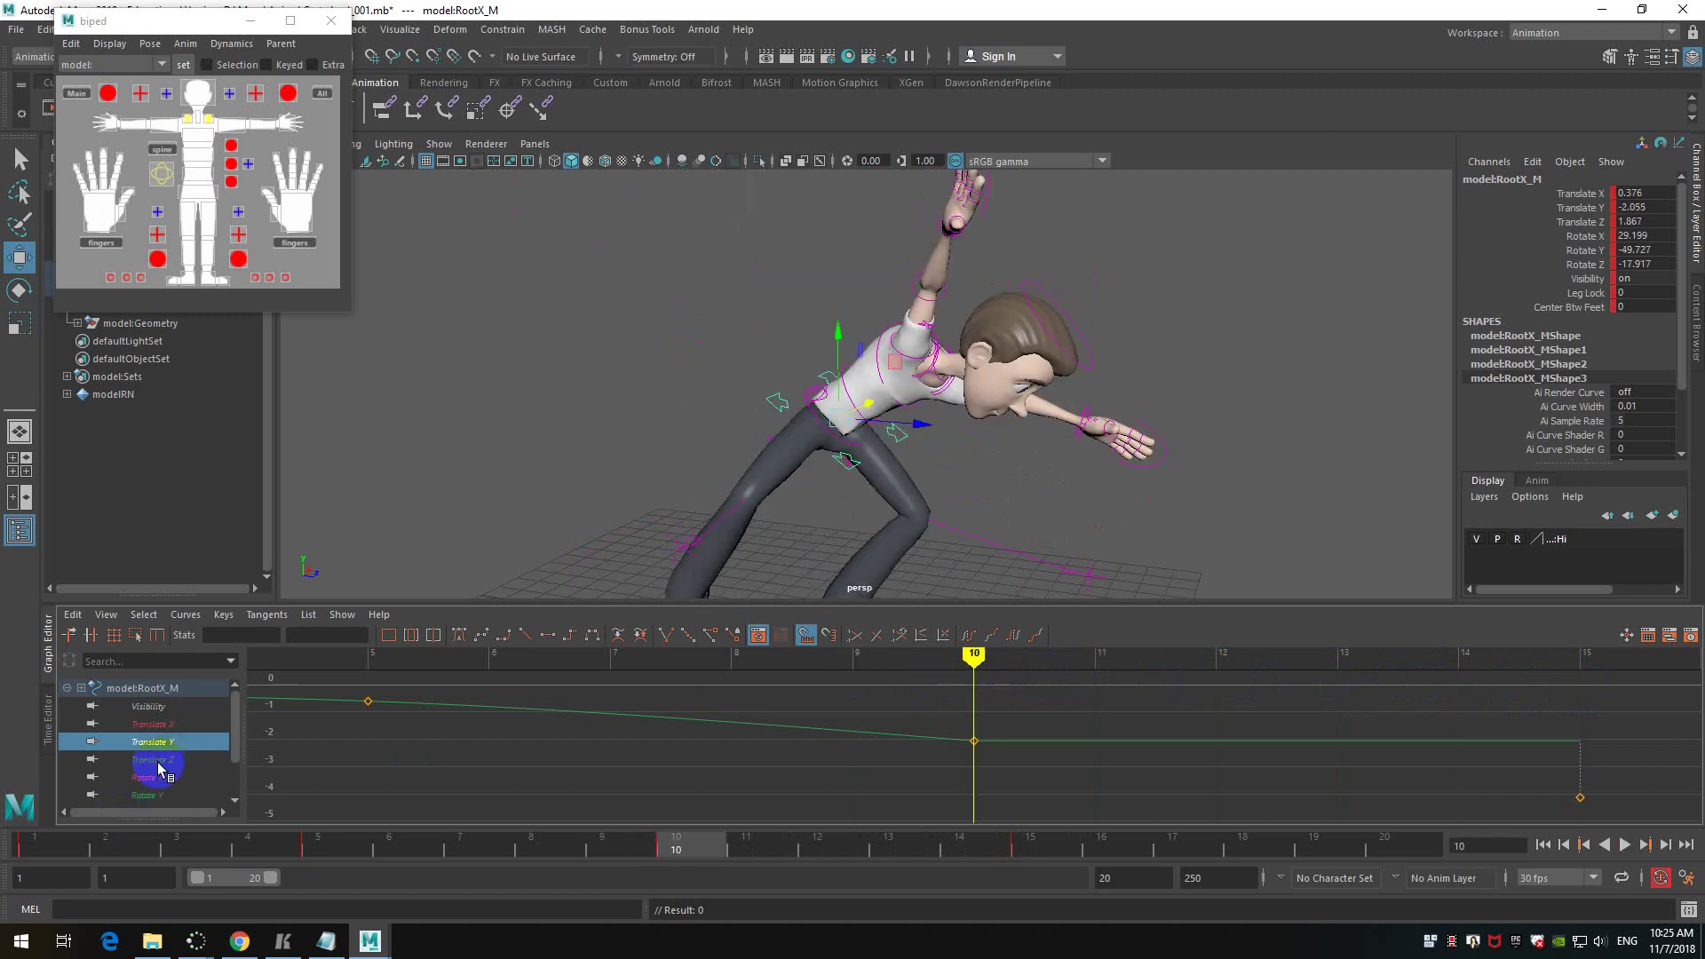
- Check the hip root's other channels and delete the lower, extra Rotate X key at frame 10, keeping the one that holds the pose
{"action": "left_click", "coordinate": [169, 725]}
{"action": "left_click", "coordinate": [151, 706]}
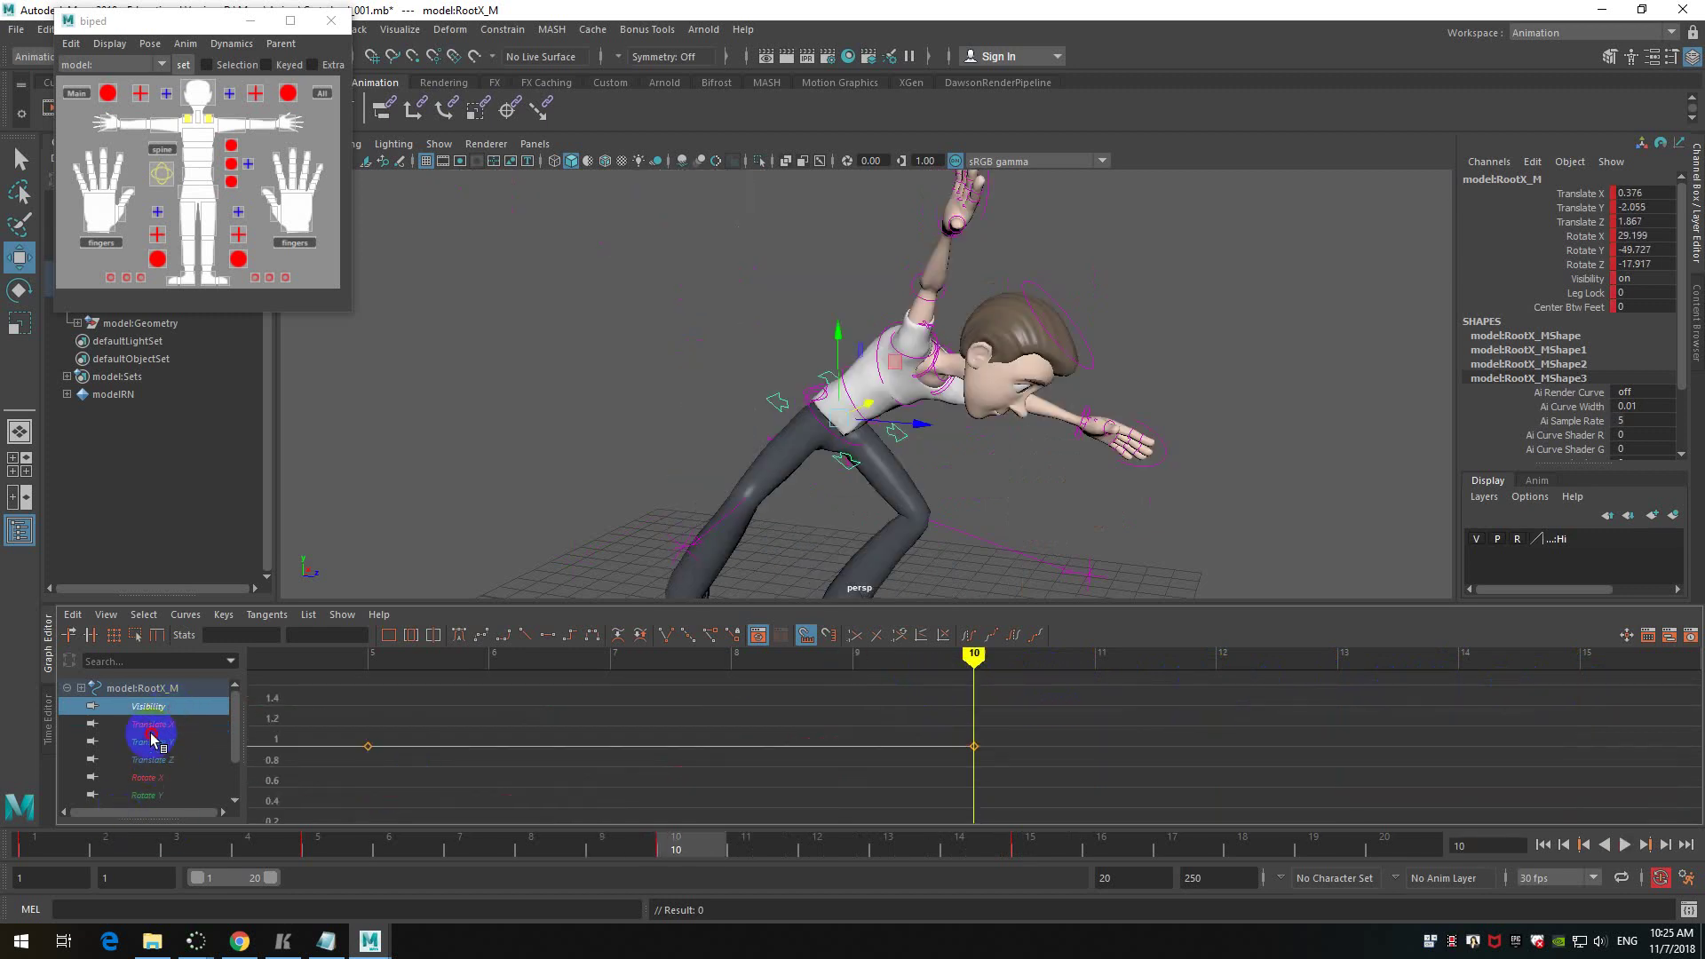
{"action": "left_click", "coordinate": [152, 741]}
{"action": "left_click", "coordinate": [161, 760]}
{"action": "left_click", "coordinate": [160, 780]}
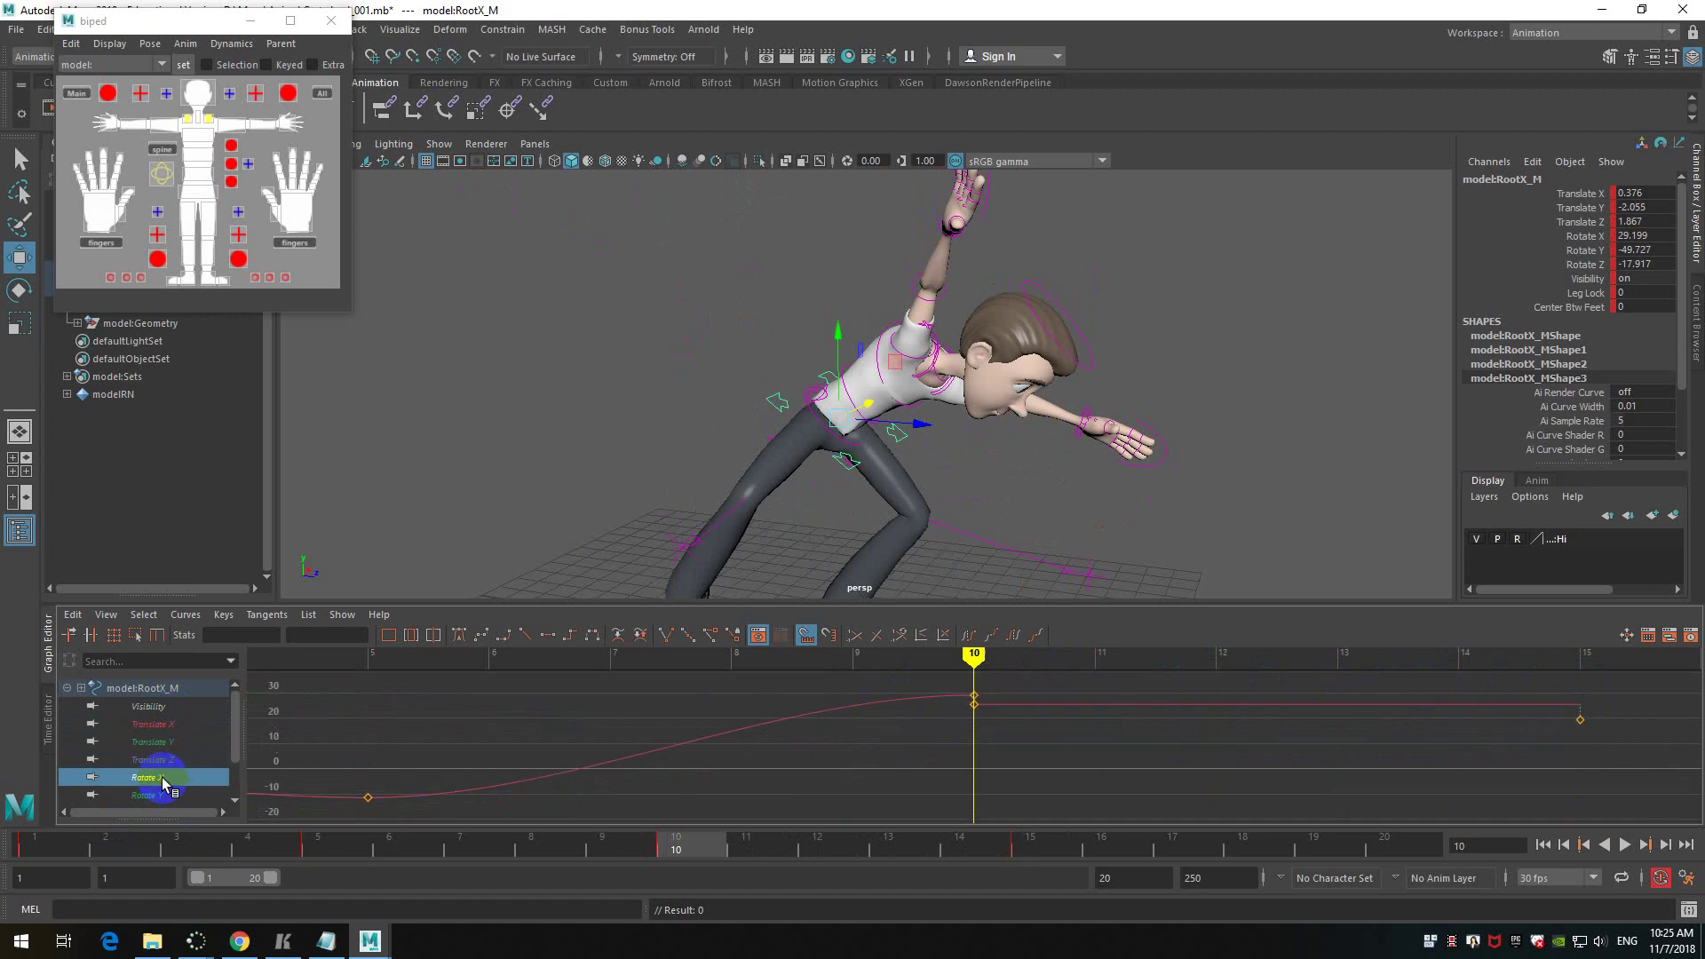
{"action": "scroll", "coordinate": [163, 782], "scroll_direction": "down", "scroll_amount": 1}
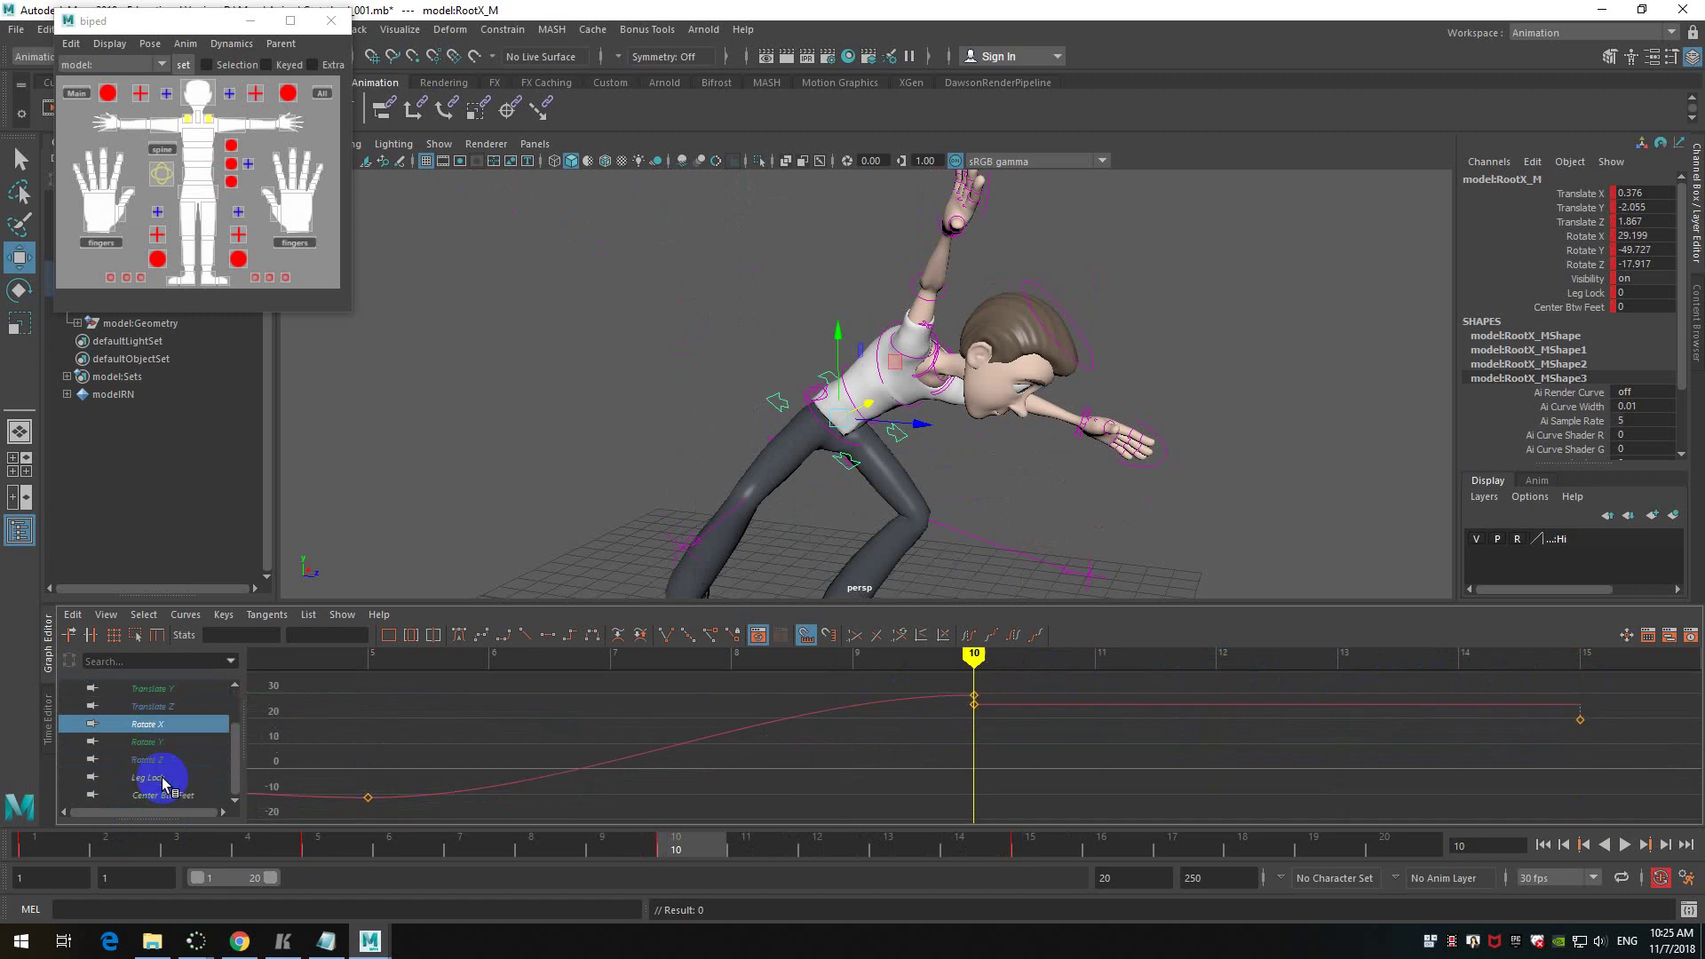
{"action": "left_click", "coordinate": [975, 704]}
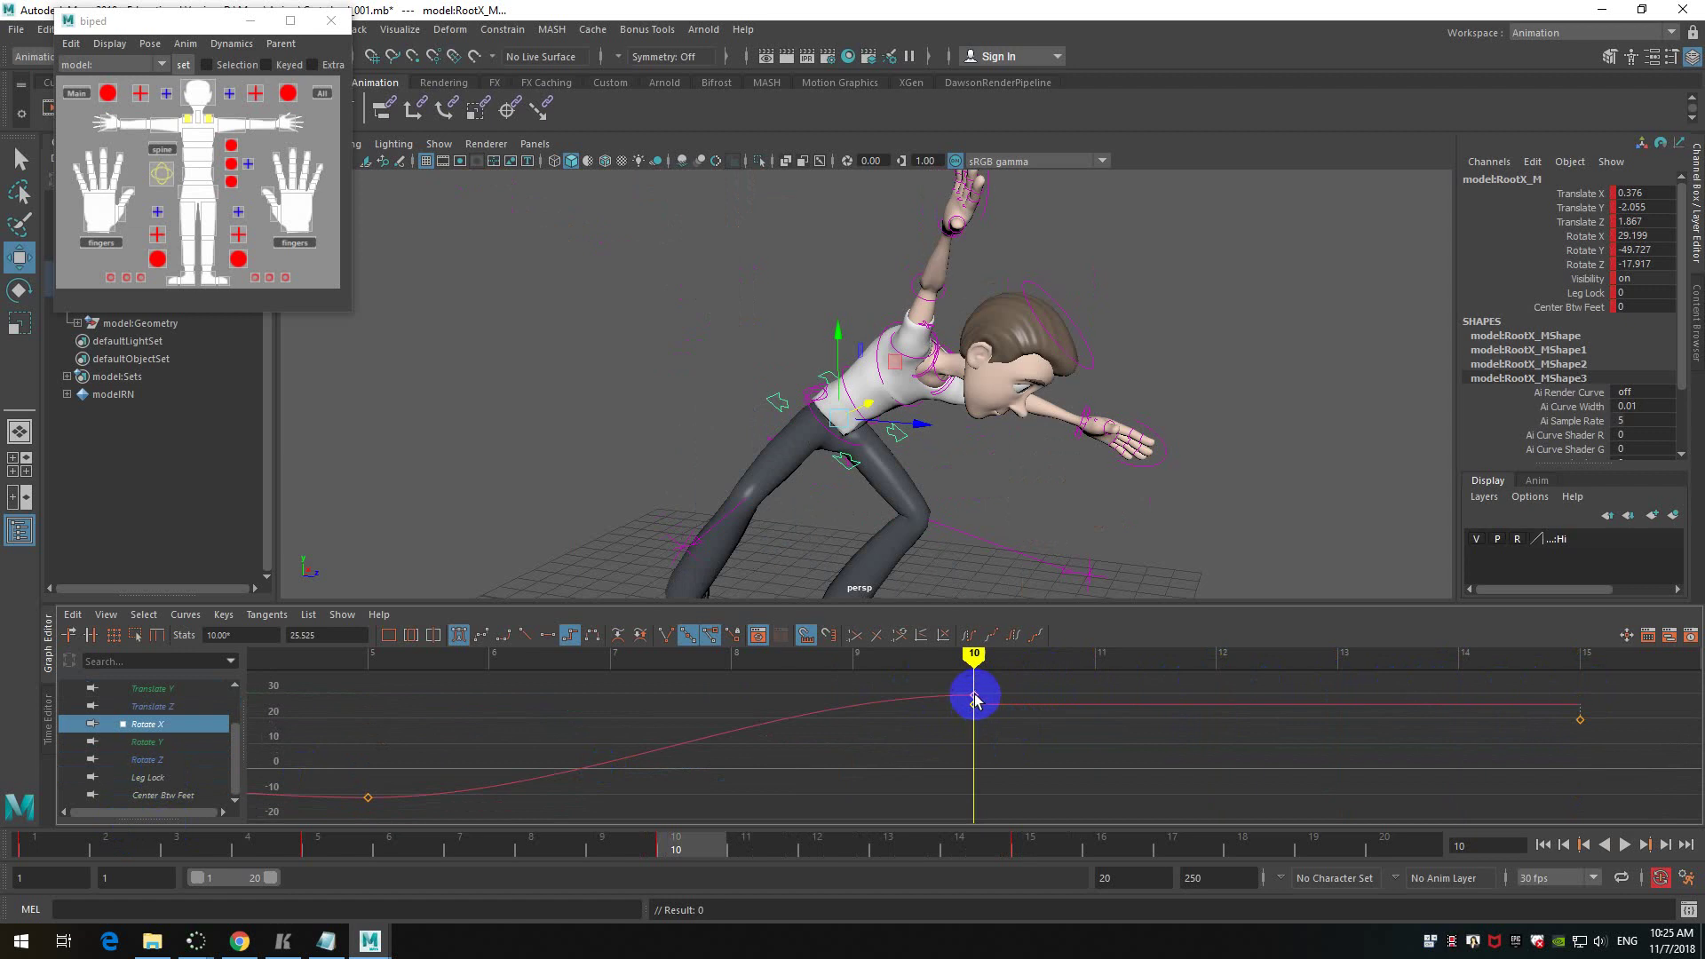
{"action": "key", "text": "ctrl+z"}
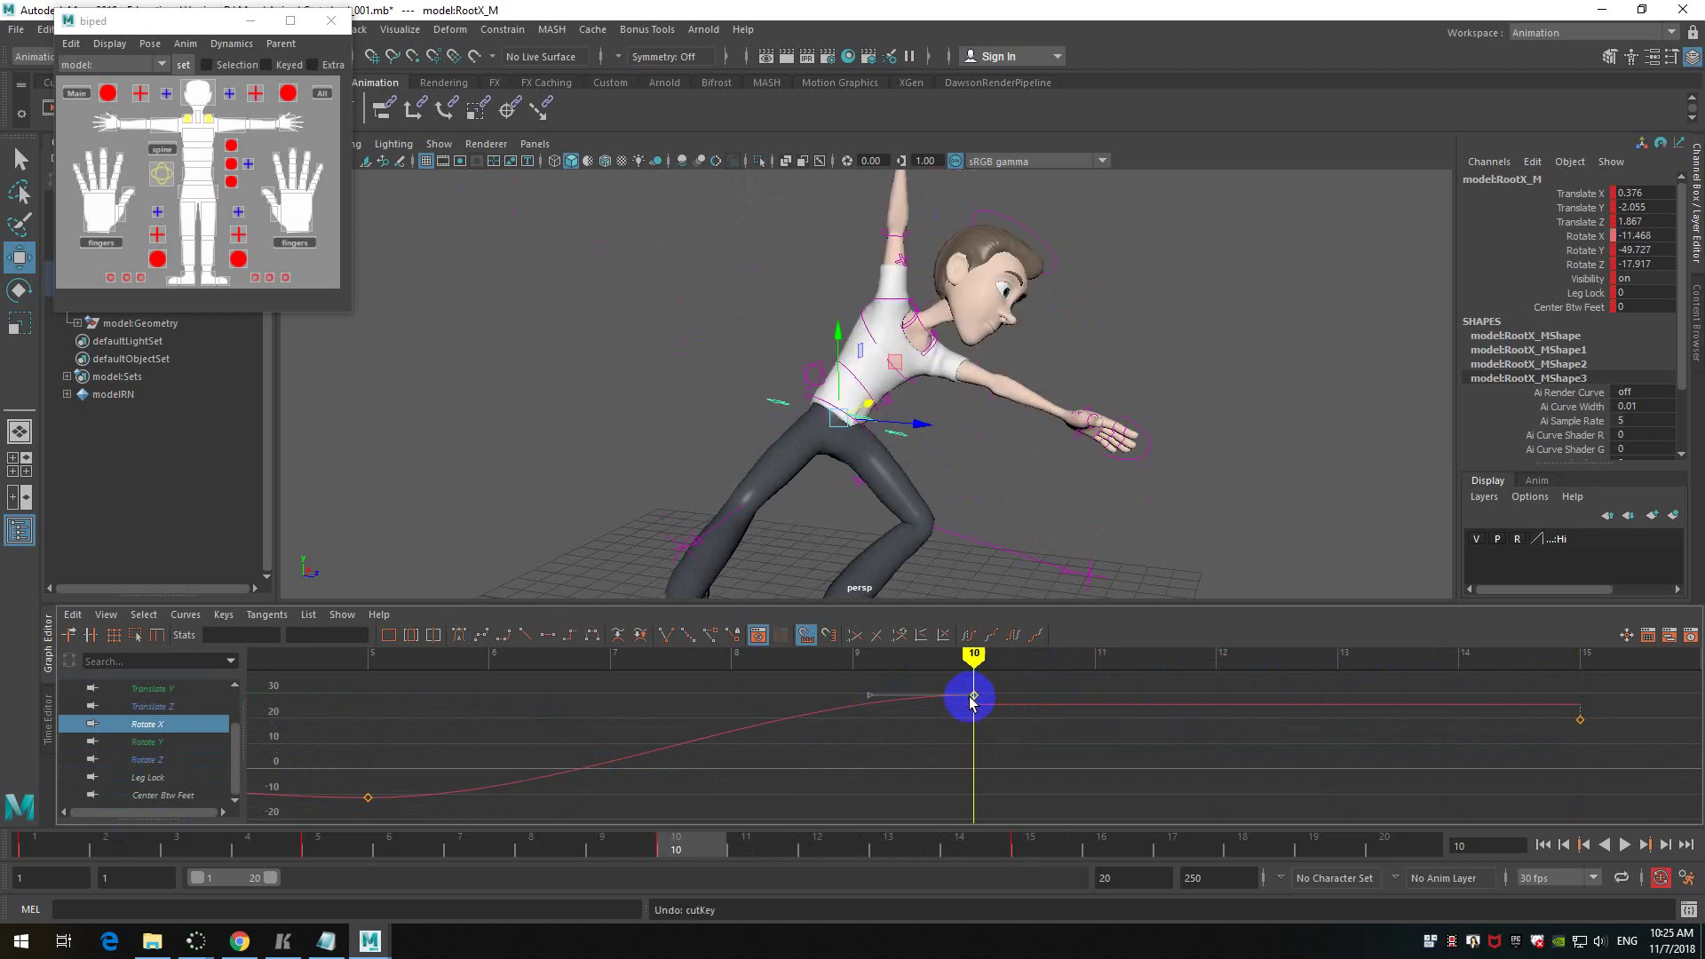
{"action": "key", "text": "ctrl+z"}
{"action": "left_click", "coordinate": [975, 702]}
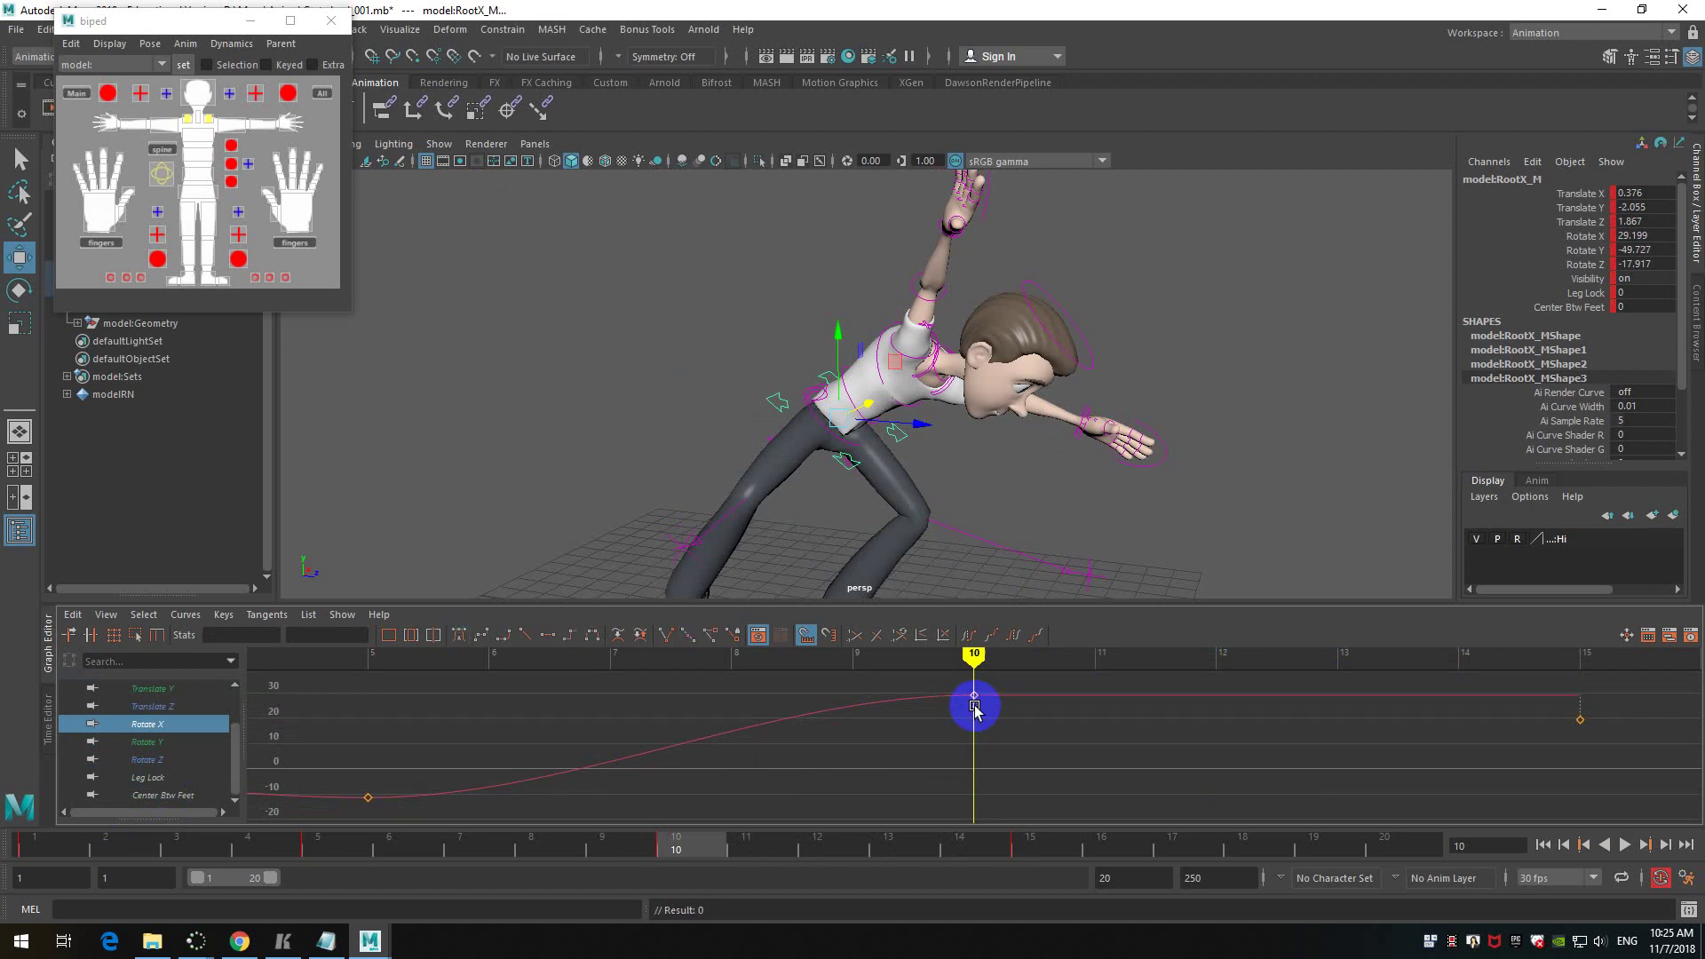
- Delete the extra Rotate Y and Rotate Z keys at frame 10 of the hip root control
{"action": "left_click", "coordinate": [156, 743]}
{"action": "left_click", "coordinate": [974, 750]}
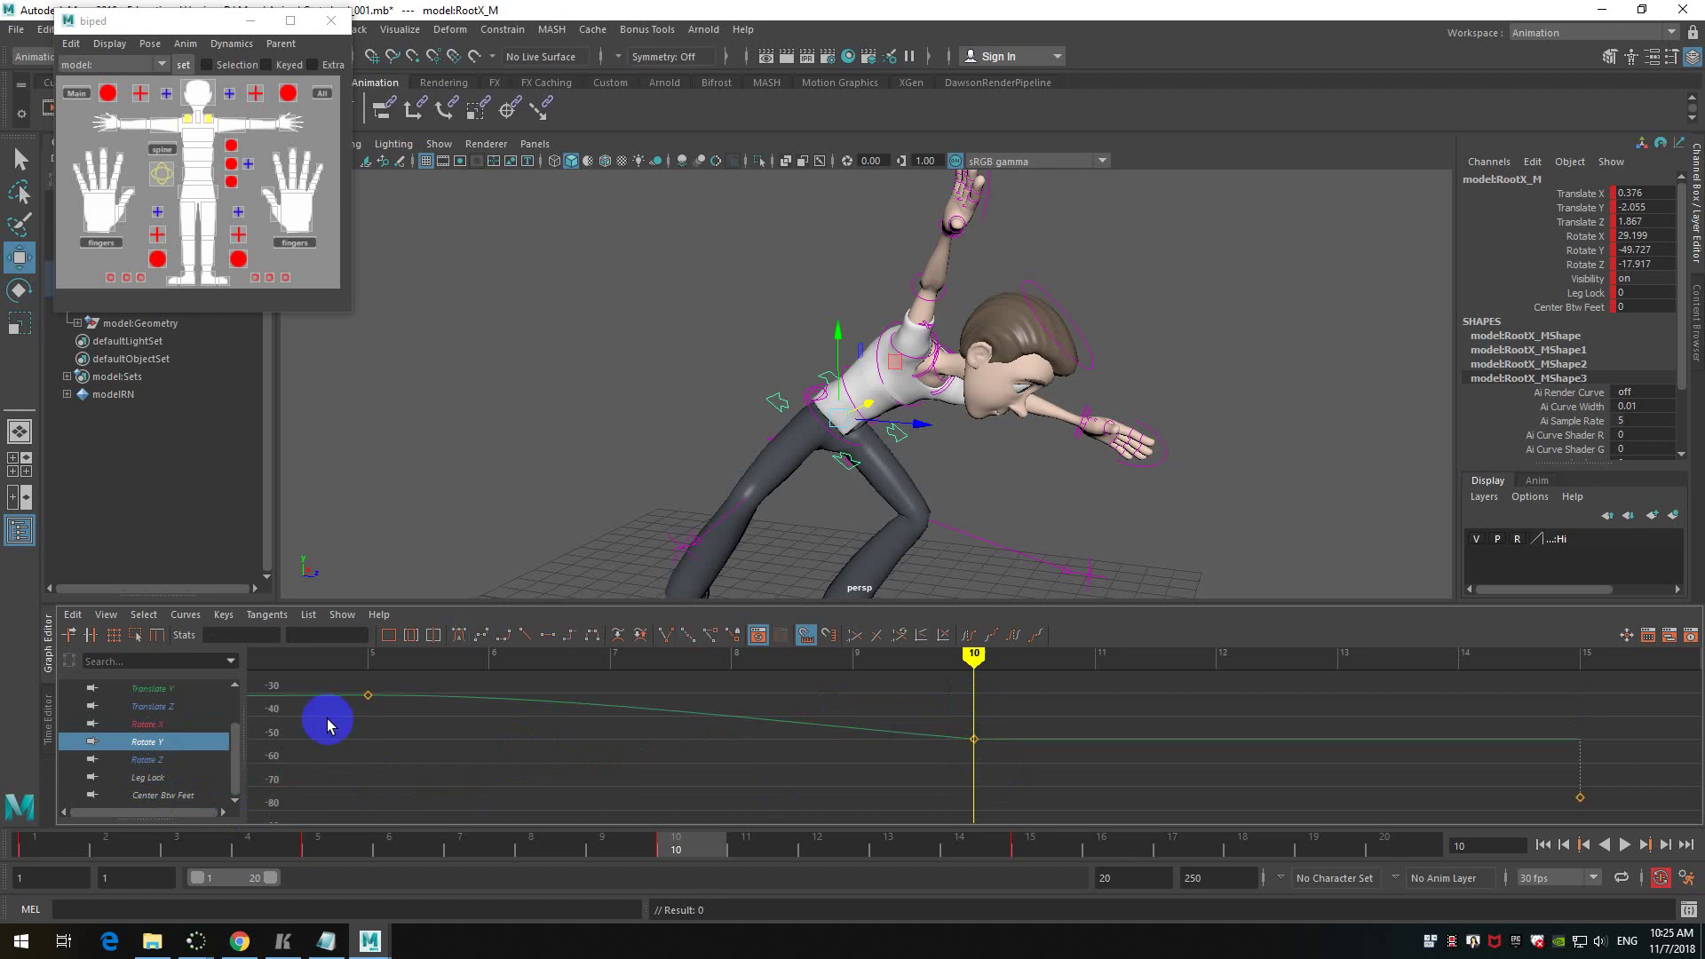
{"action": "left_click", "coordinate": [156, 760]}
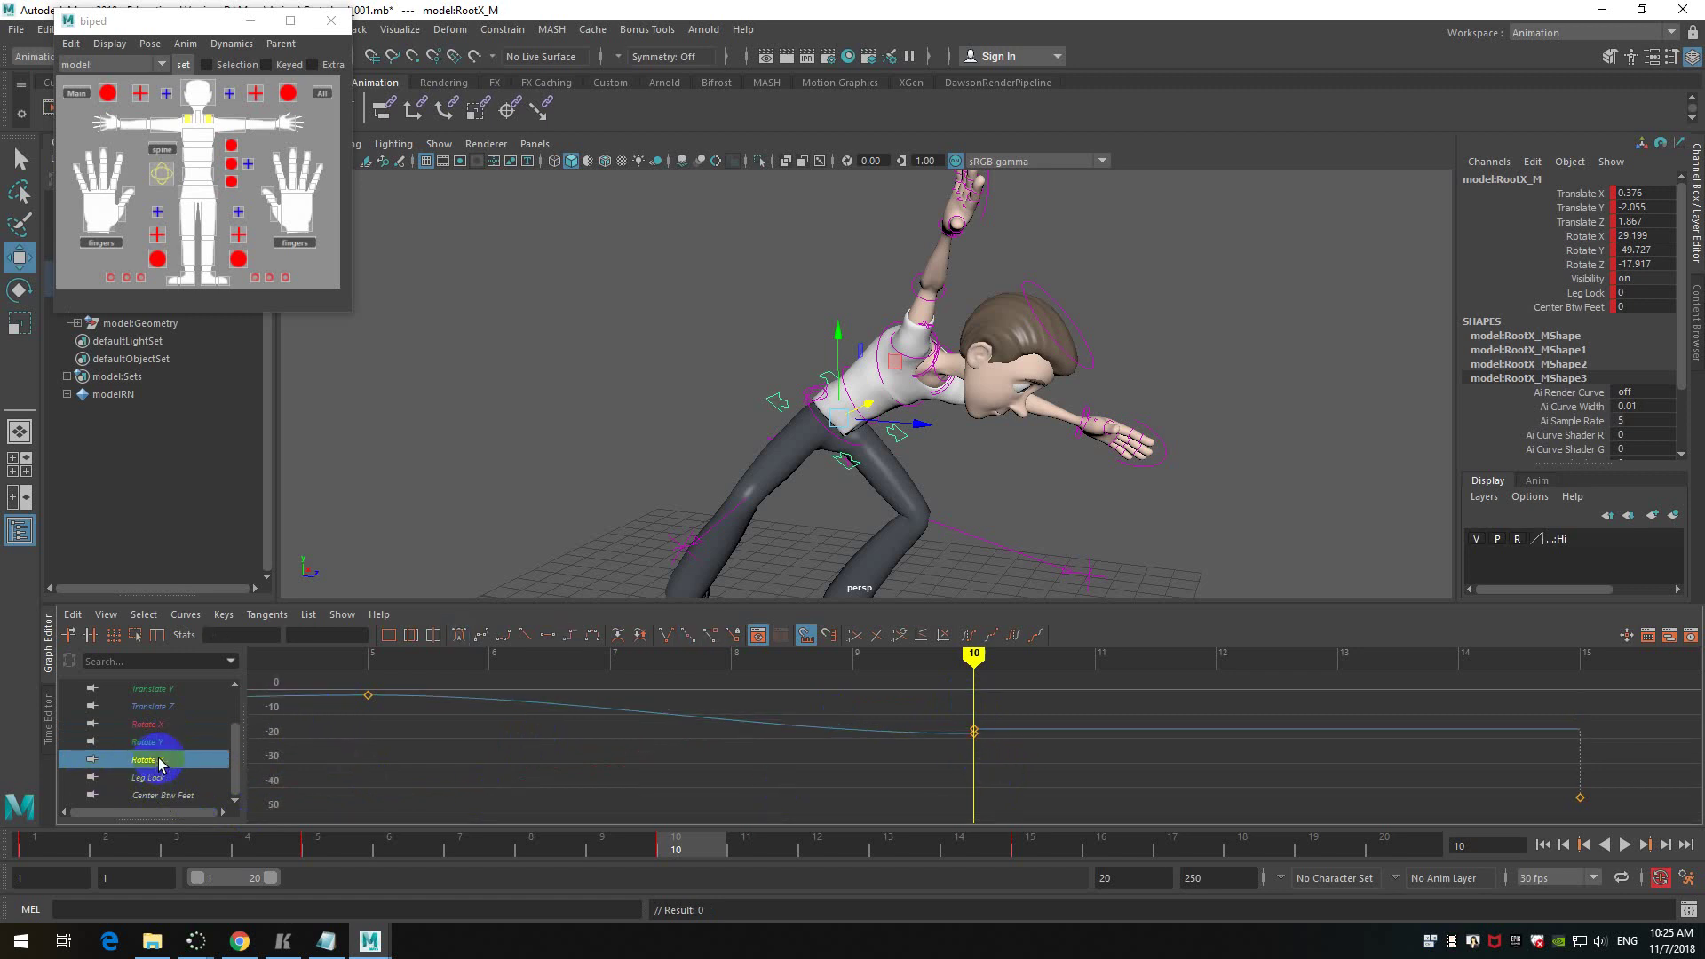
{"action": "left_click", "coordinate": [974, 729]}
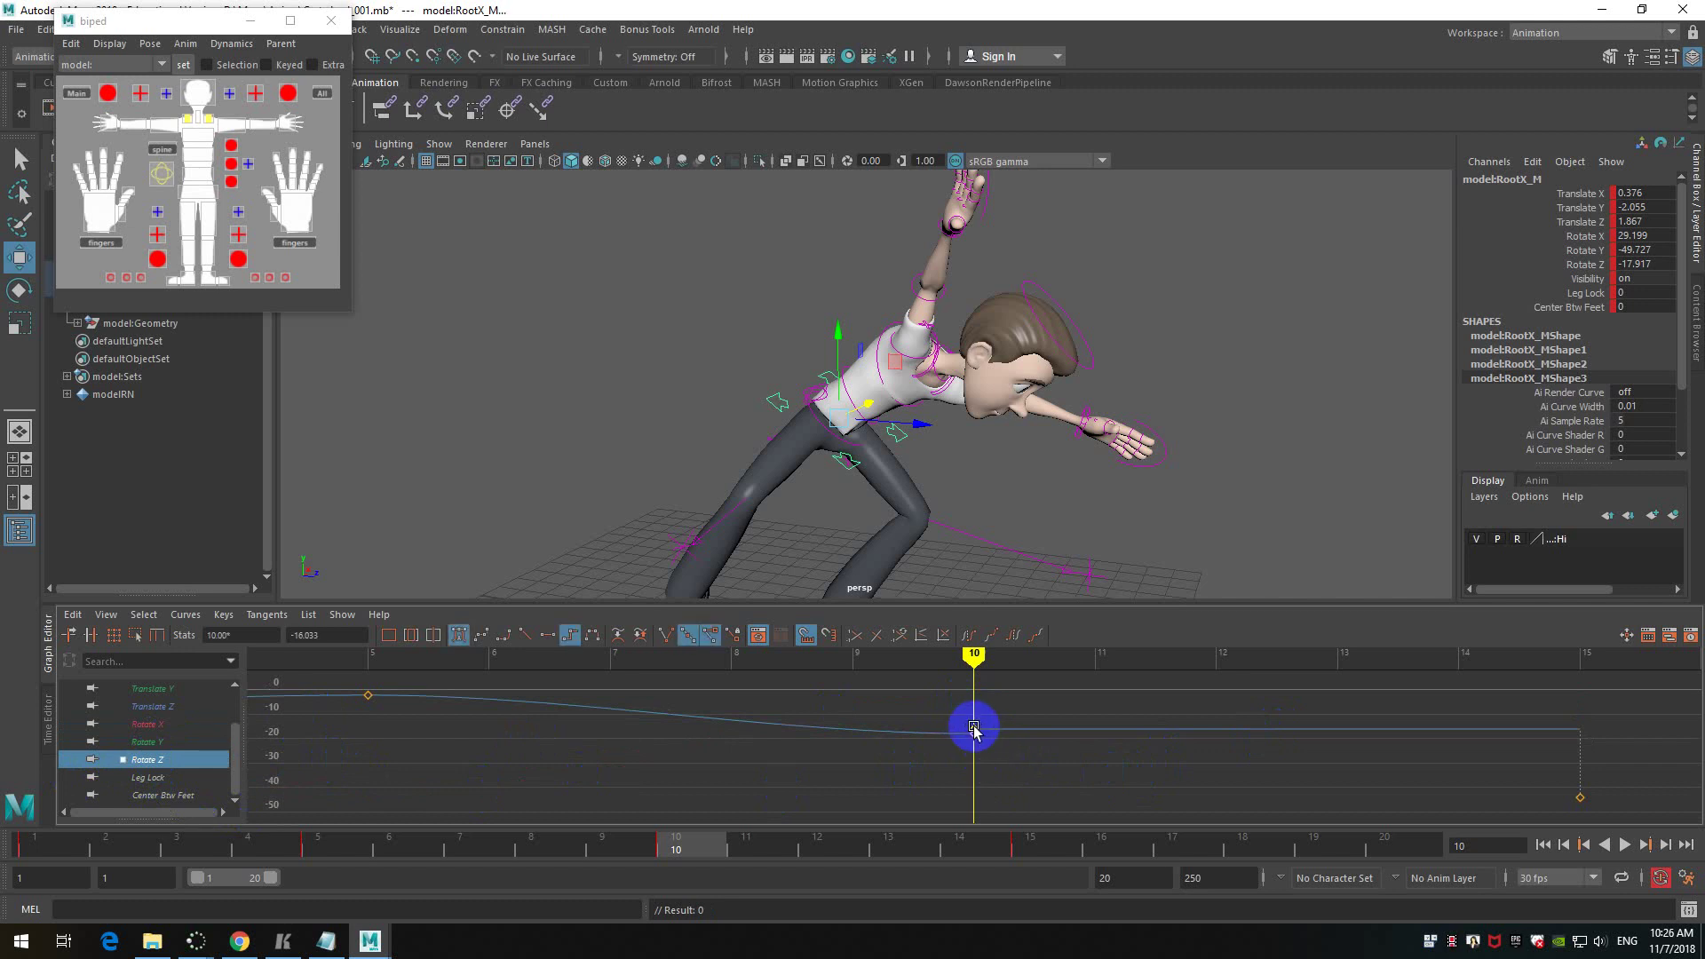
{"action": "left_click_drag", "start_coordinate": [975, 729], "coordinate": [974, 734]}
{"action": "left_click", "coordinate": [948, 665]}
{"action": "mouse_move", "coordinate": [948, 666]}
{"action": "left_mouse_down"}
{"action": "mouse_move", "coordinate": [1131, 666]}
{"action": "mouse_move", "coordinate": [973, 680]}
{"action": "left_mouse_up"}
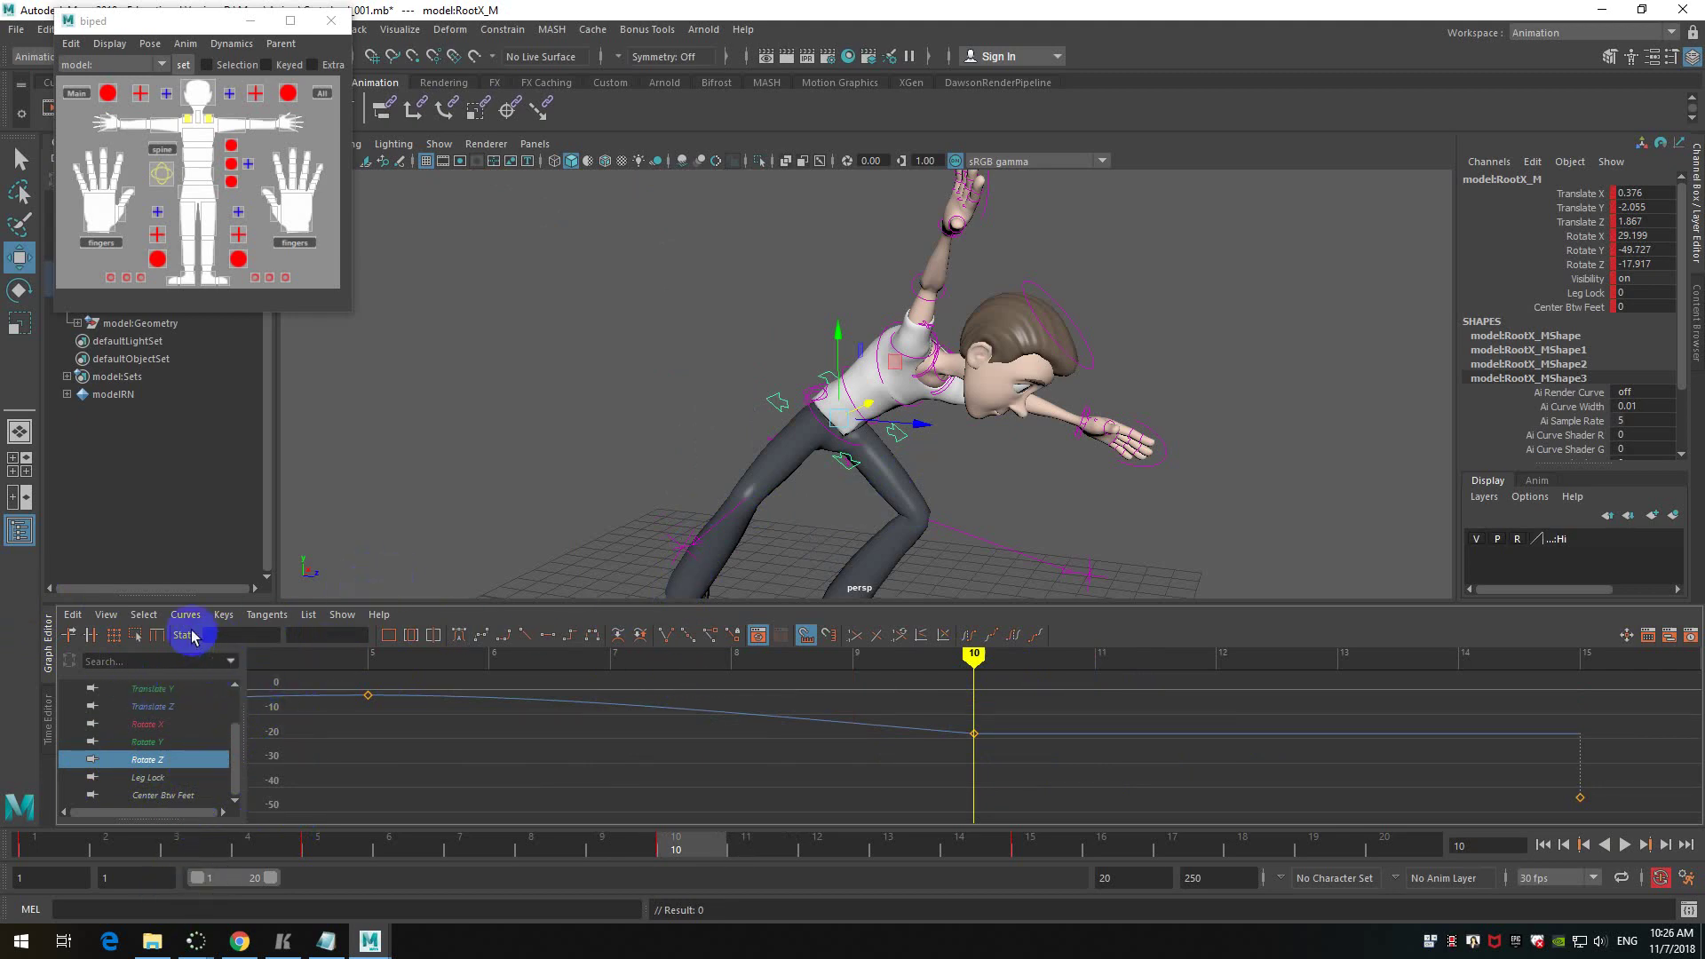
- Collapse the Graph Editor, go to frame 15 and bring back the reference video beside the character
{"action": "left_click", "coordinate": [49, 653]}
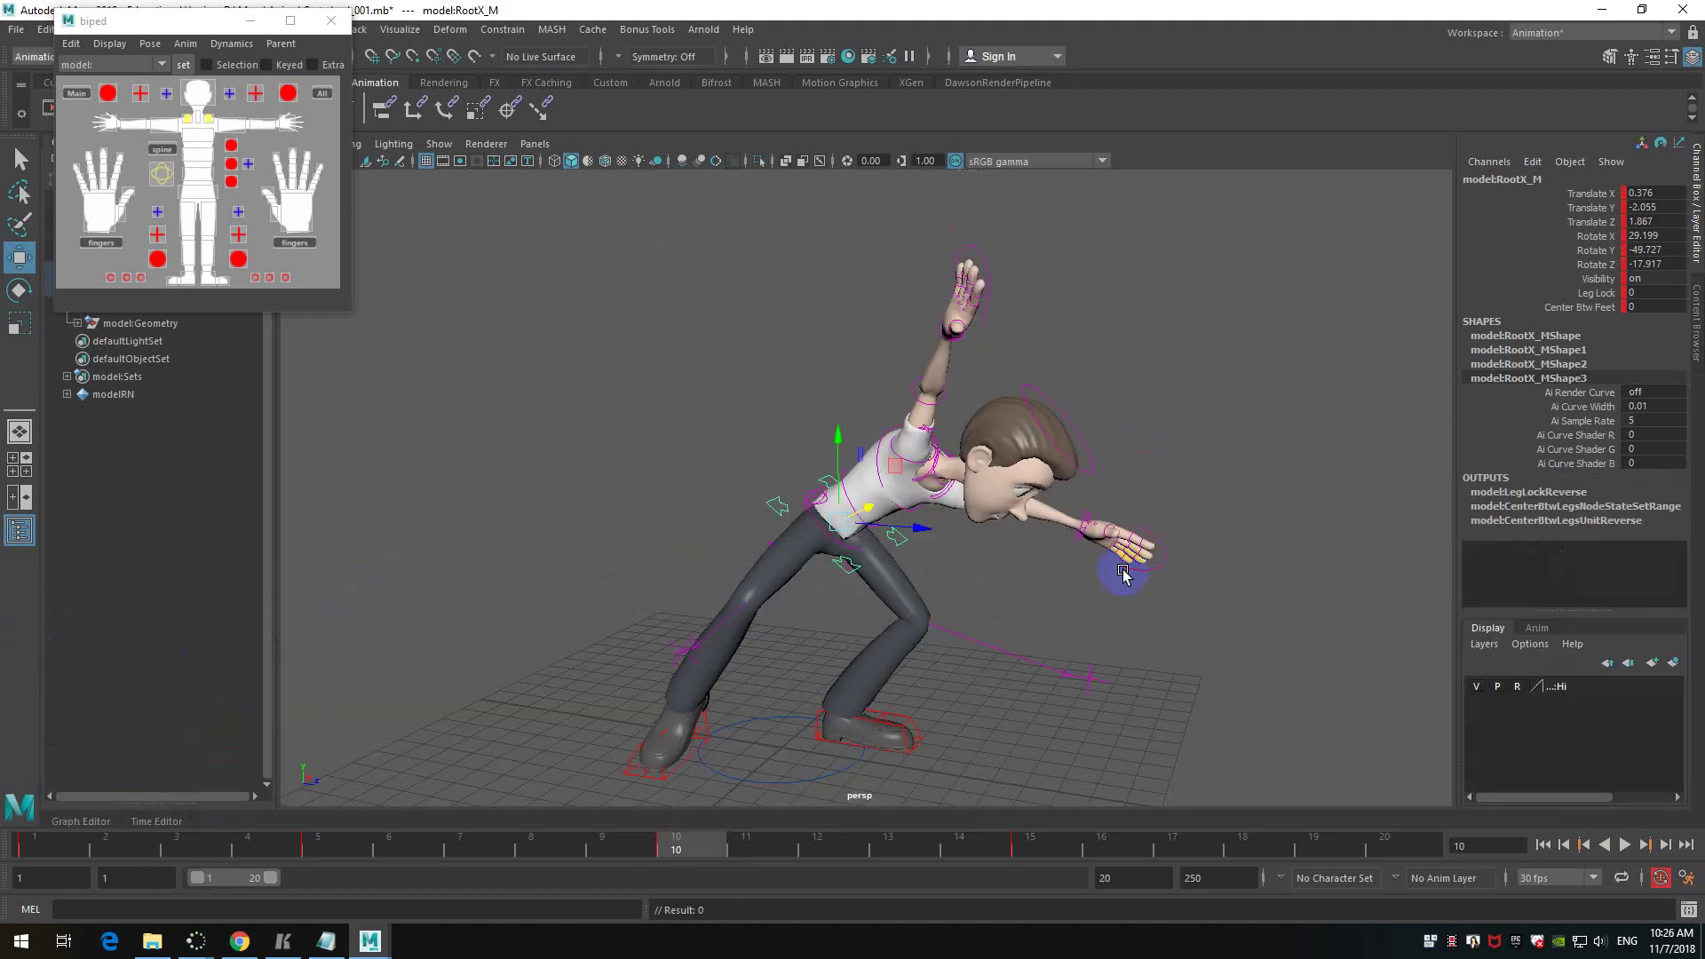
{"action": "left_click_drag", "start_coordinate": [704, 845], "coordinate": [1041, 851]}
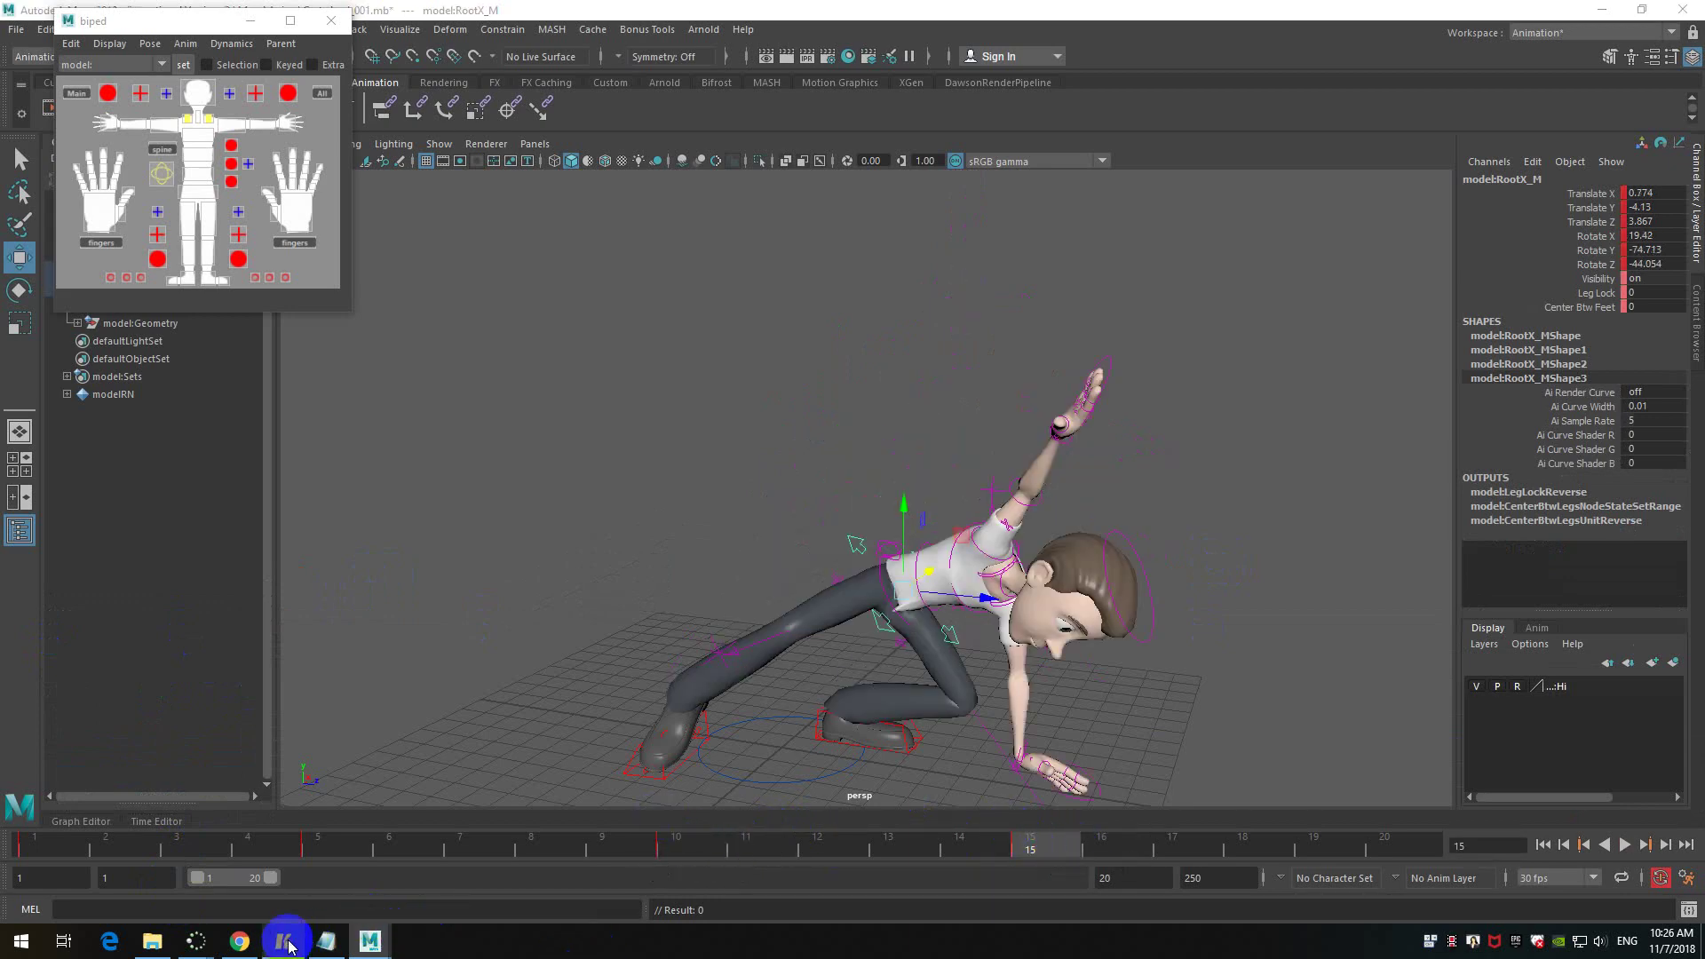
{"action": "left_click", "coordinate": [284, 941]}
{"action": "middle_click_drag", "start_coordinate": [1215, 484], "coordinate": [1241, 331], "text": "alt"}
{"action": "left_click_drag", "start_coordinate": [1241, 332], "coordinate": [868, 450], "text": "alt"}
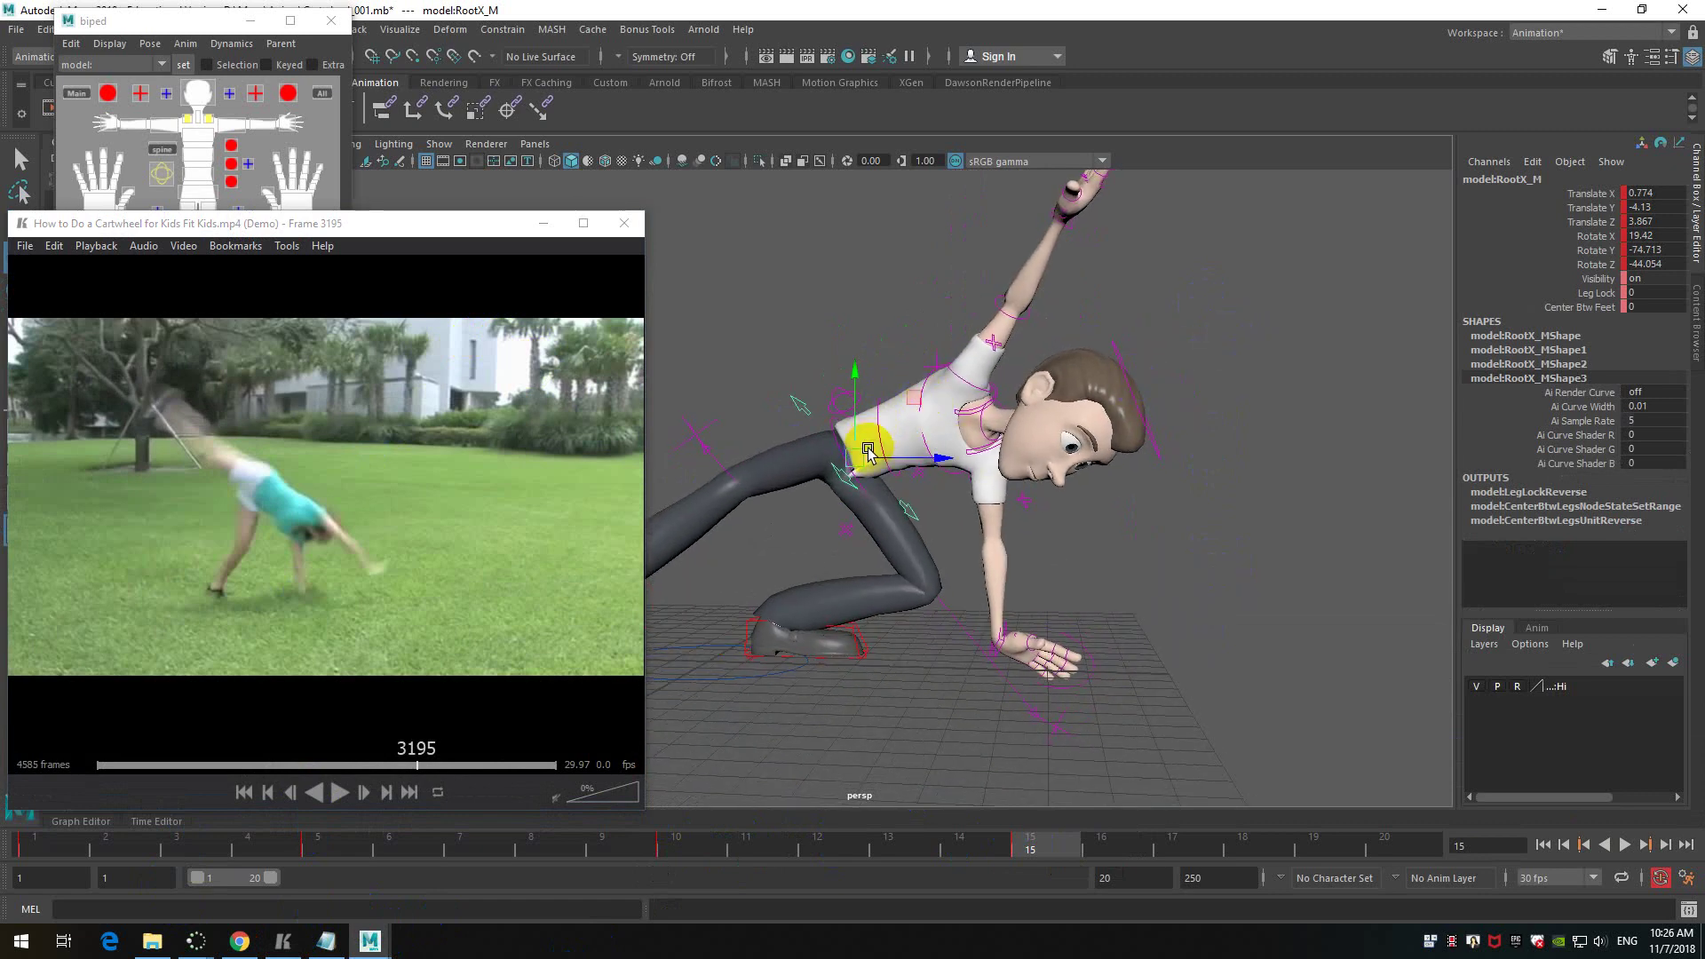
- Rotate the left hand's IK control to about 101, -73, -103 and shift it to about Translate Y -12.4, Z 7.9
{"action": "left_click", "coordinate": [999, 655]}
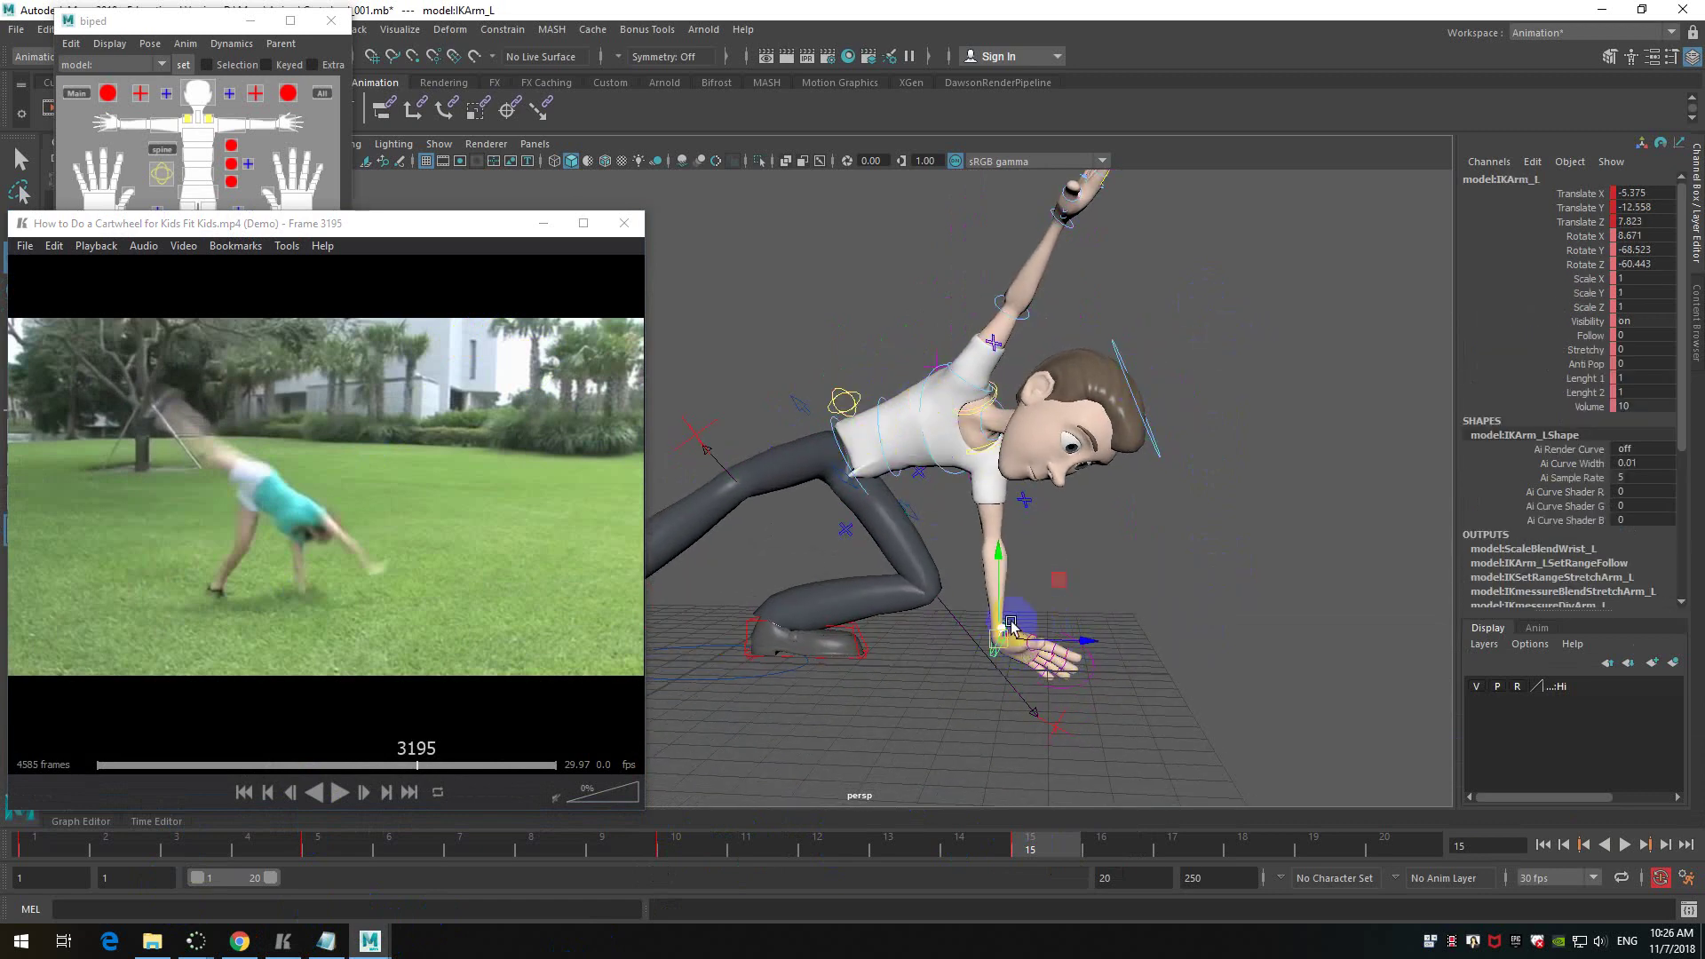
{"action": "left_click_drag", "start_coordinate": [1147, 596], "coordinate": [1287, 594], "text": "alt"}
{"action": "key", "text": "e"}
{"action": "left_click_drag", "start_coordinate": [986, 552], "coordinate": [1116, 583], "text": "alt"}
{"action": "key", "text": "w"}
{"action": "middle_click_drag", "start_coordinate": [1018, 518], "coordinate": [1020, 524]}
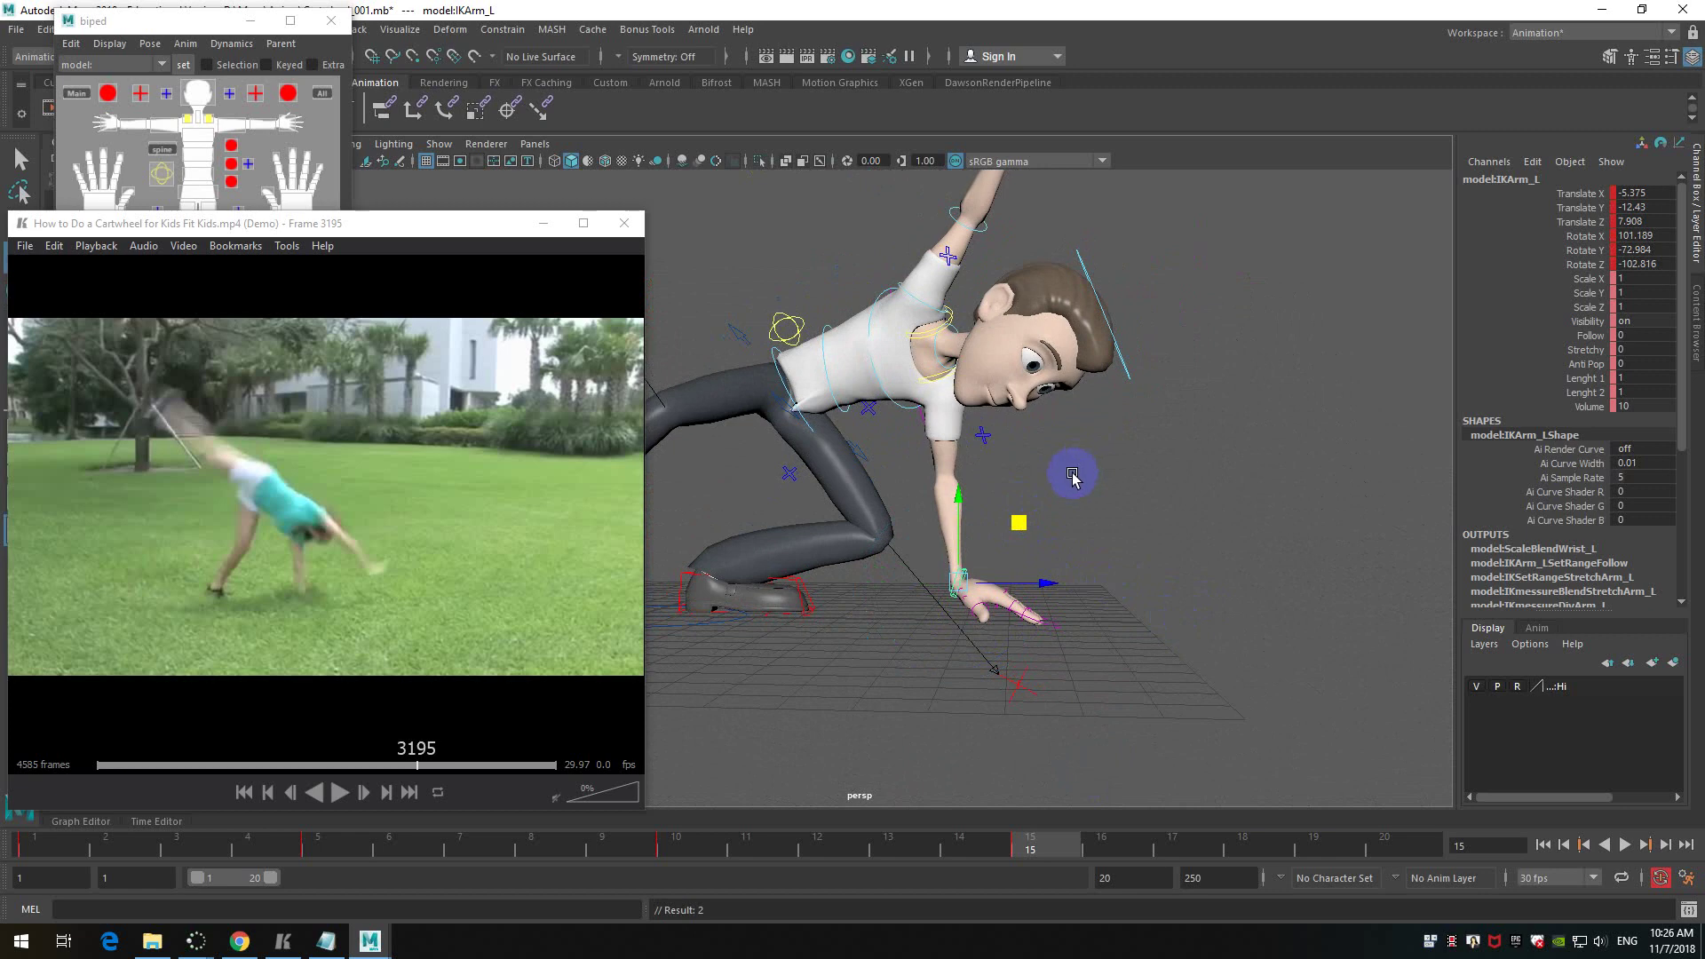
- Tip the hip root control to about Rotate X 91, Y 2, Z -76 and raise it to about Translate Y -1.9
{"action": "middle_click_drag", "start_coordinate": [1073, 478], "coordinate": [1189, 514], "text": "alt"}
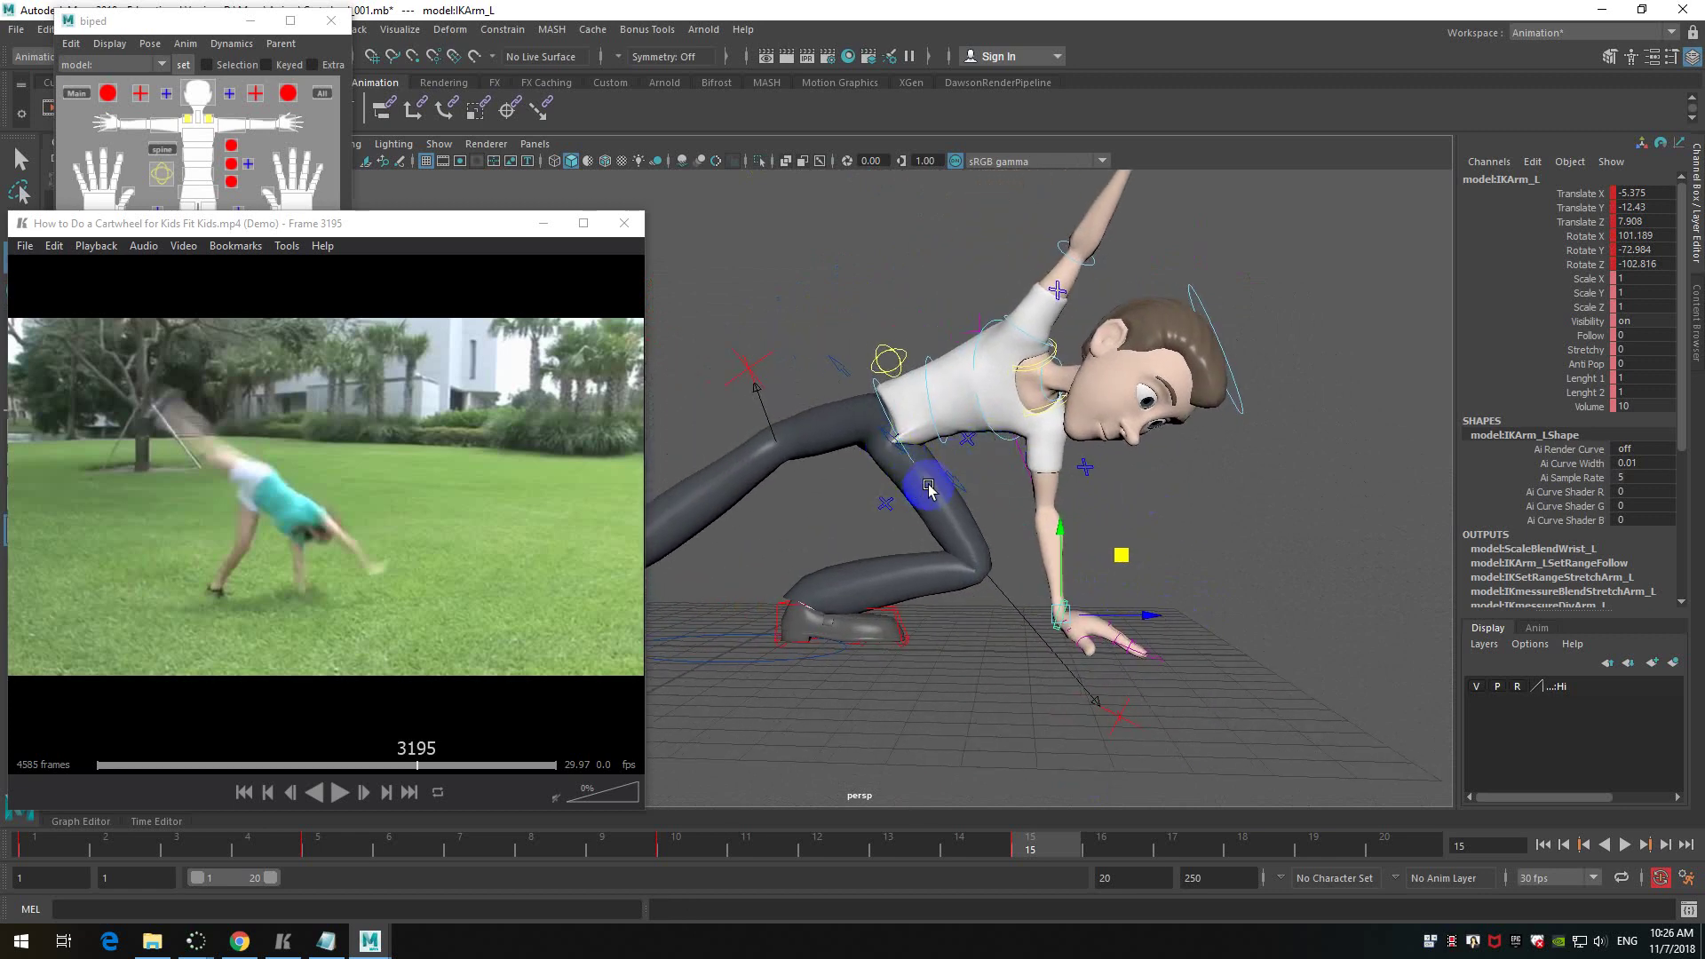
{"action": "left_click", "coordinate": [959, 483]}
{"action": "key", "text": "e"}
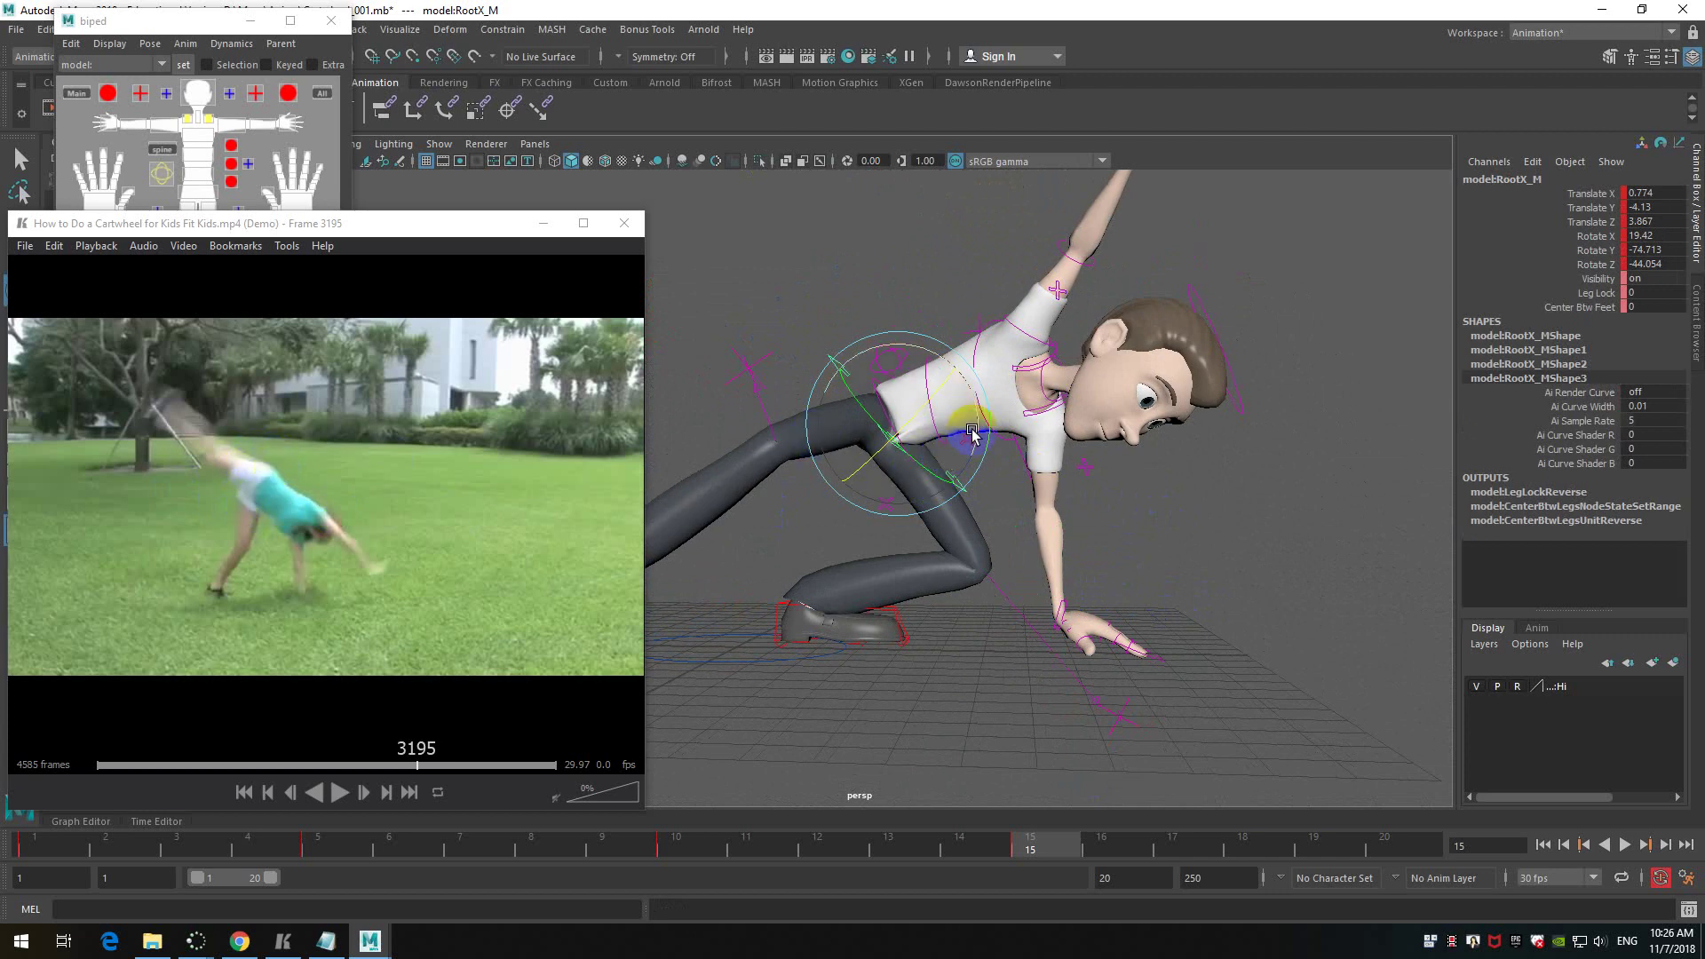
{"action": "left_click_drag", "start_coordinate": [979, 431], "coordinate": [973, 508]}
{"action": "key", "text": "w"}
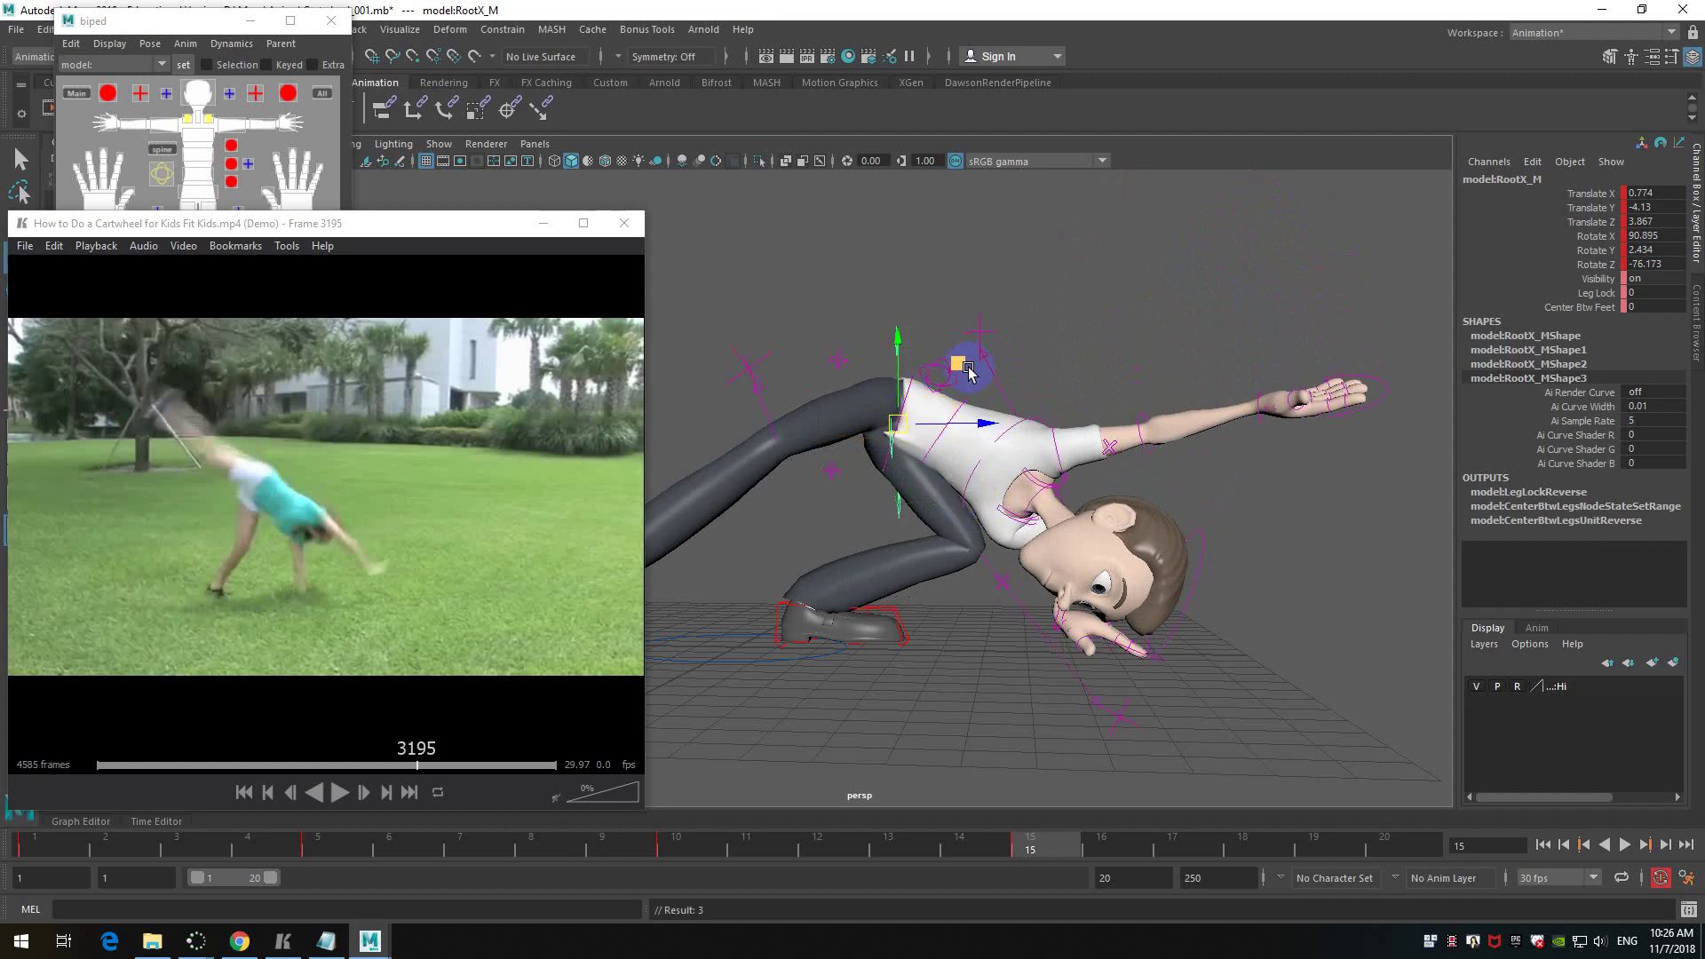
{"action": "middle_click_drag", "start_coordinate": [961, 364], "coordinate": [962, 276]}
{"action": "left_click_drag", "start_coordinate": [1009, 270], "coordinate": [985, 306], "text": "alt"}
- Refine the hip root control's rotation to about X 94, Y 5, Z -63
{"action": "key", "text": "e"}
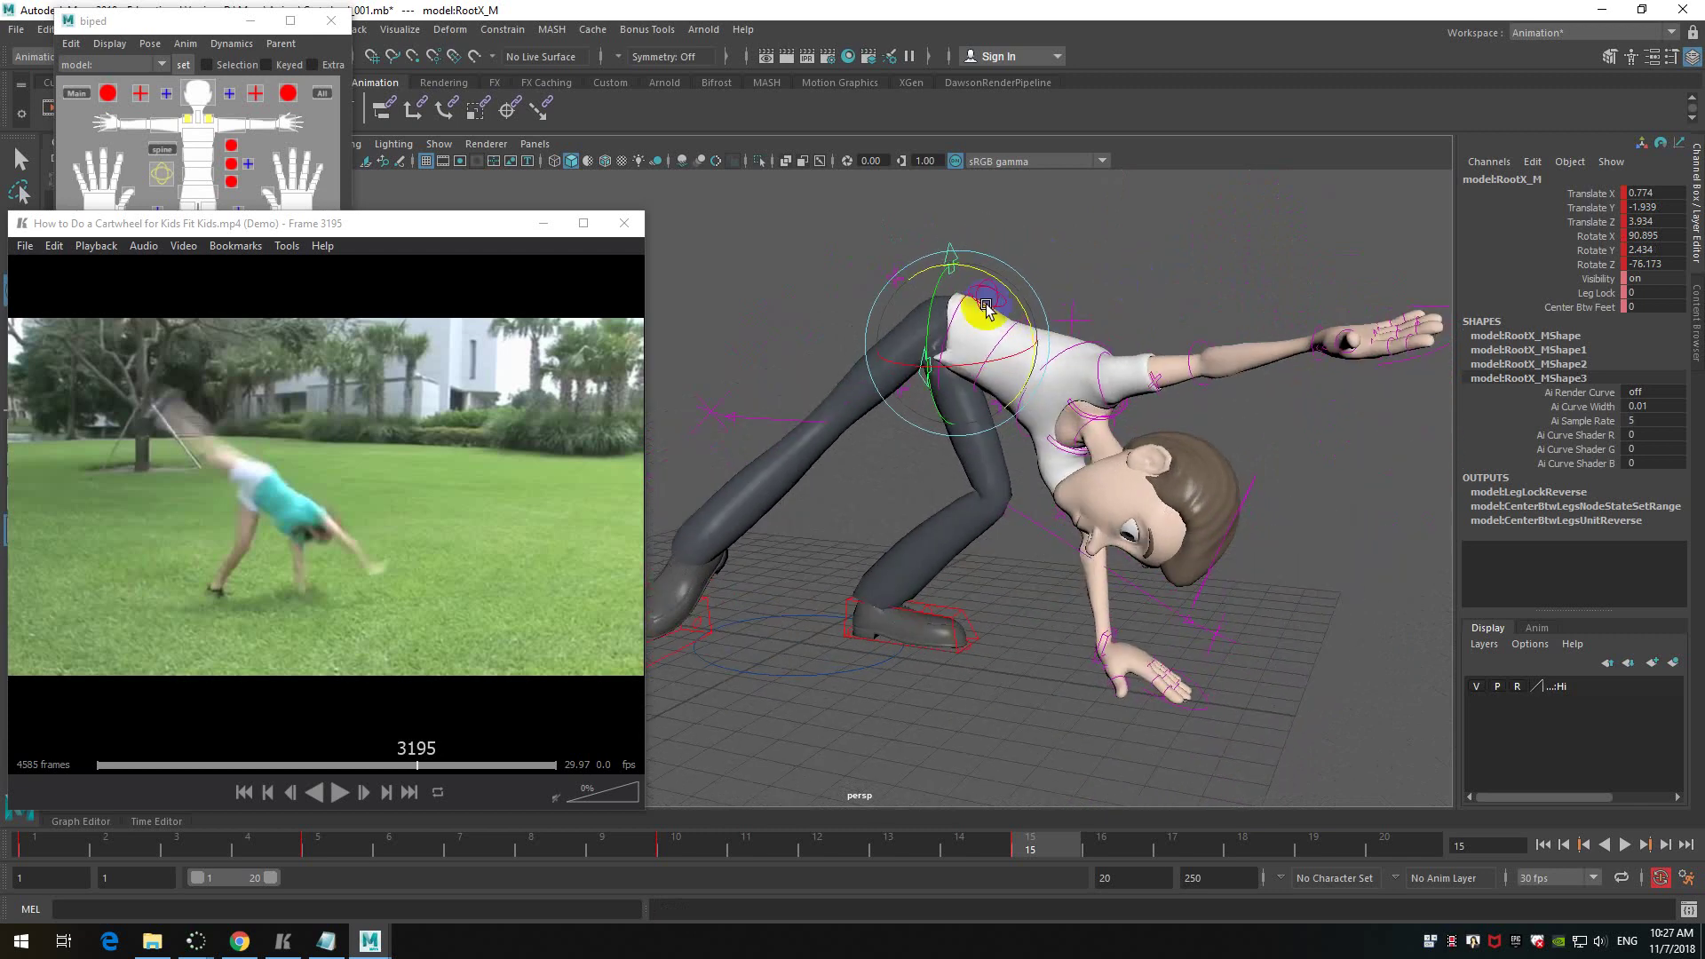
{"action": "left_click_drag", "start_coordinate": [1003, 364], "coordinate": [1120, 454]}
{"action": "left_click_drag", "start_coordinate": [1103, 371], "coordinate": [866, 513]}
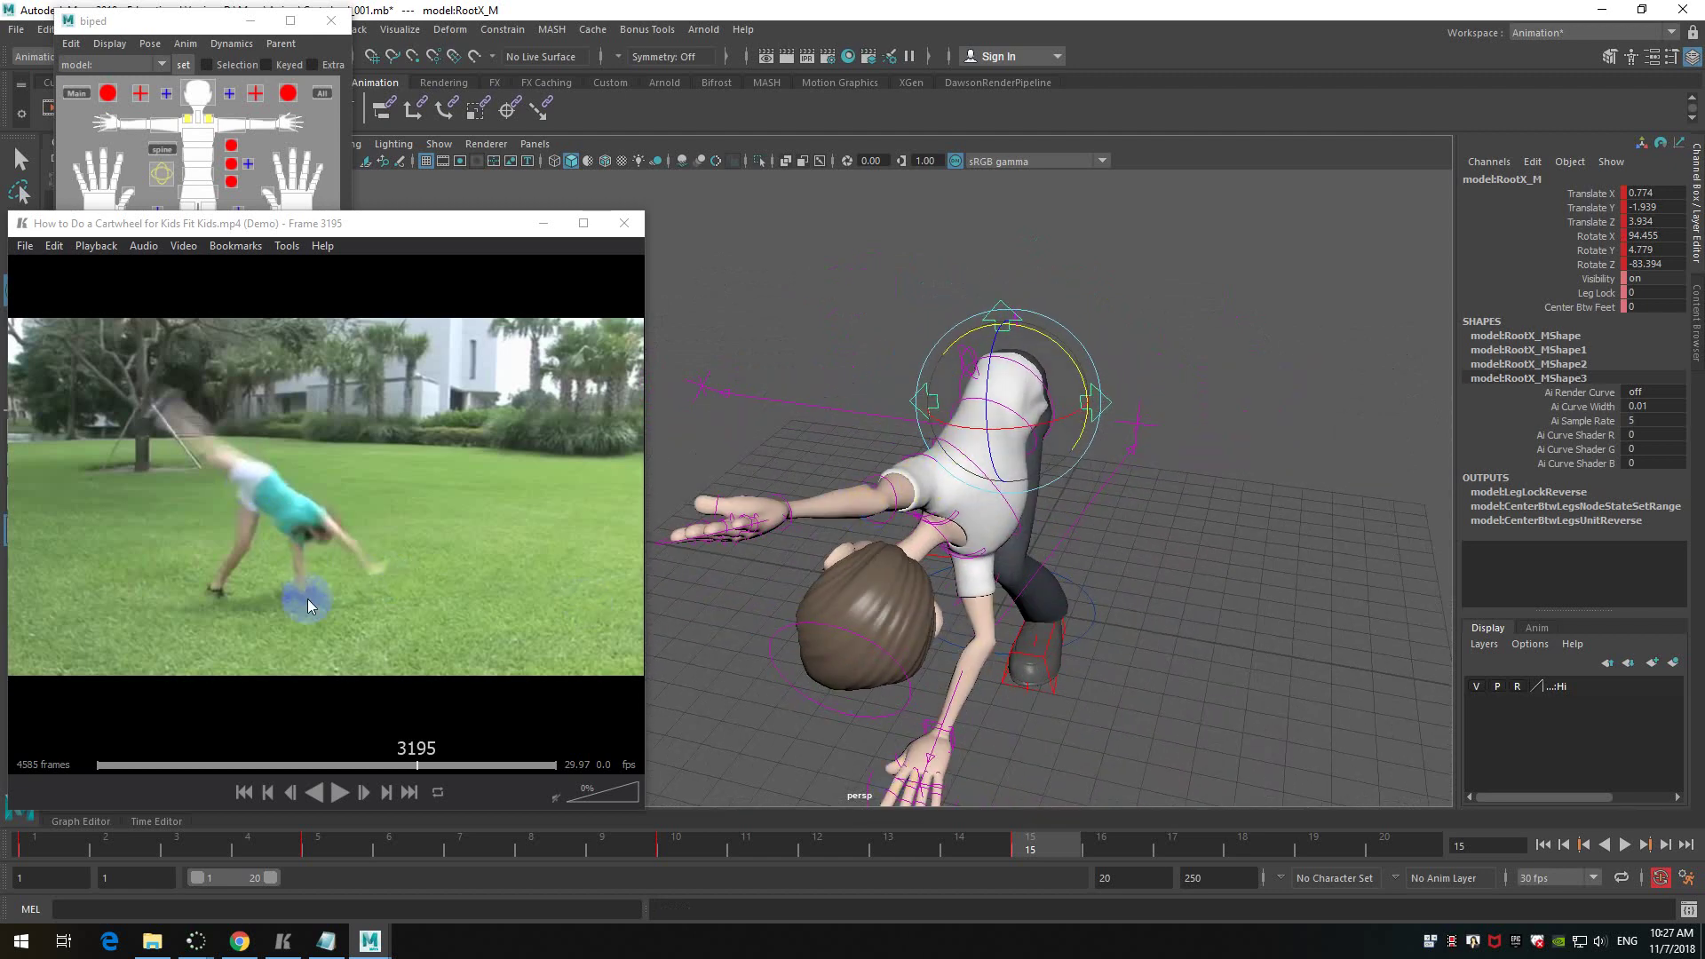
- Slide the planted left hand's IK control sideways to about Translate X -5.2
{"action": "left_click_drag", "start_coordinate": [1094, 624], "coordinate": [1055, 636], "text": "alt"}
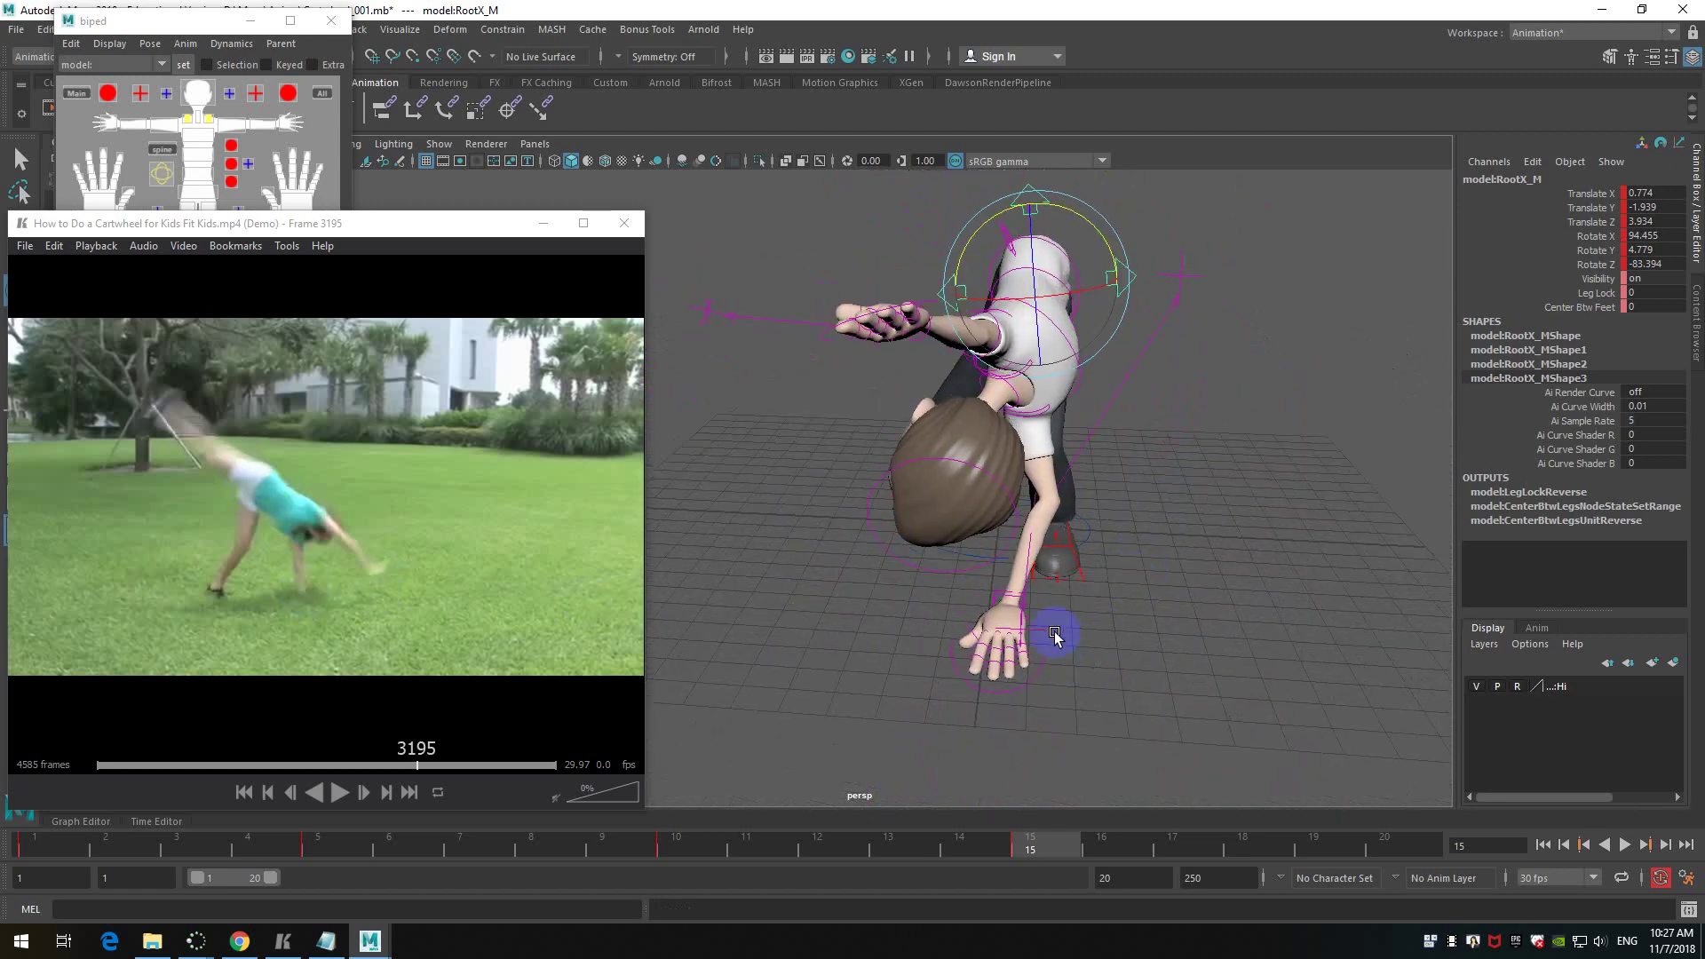
{"action": "left_click", "coordinate": [1011, 595]}
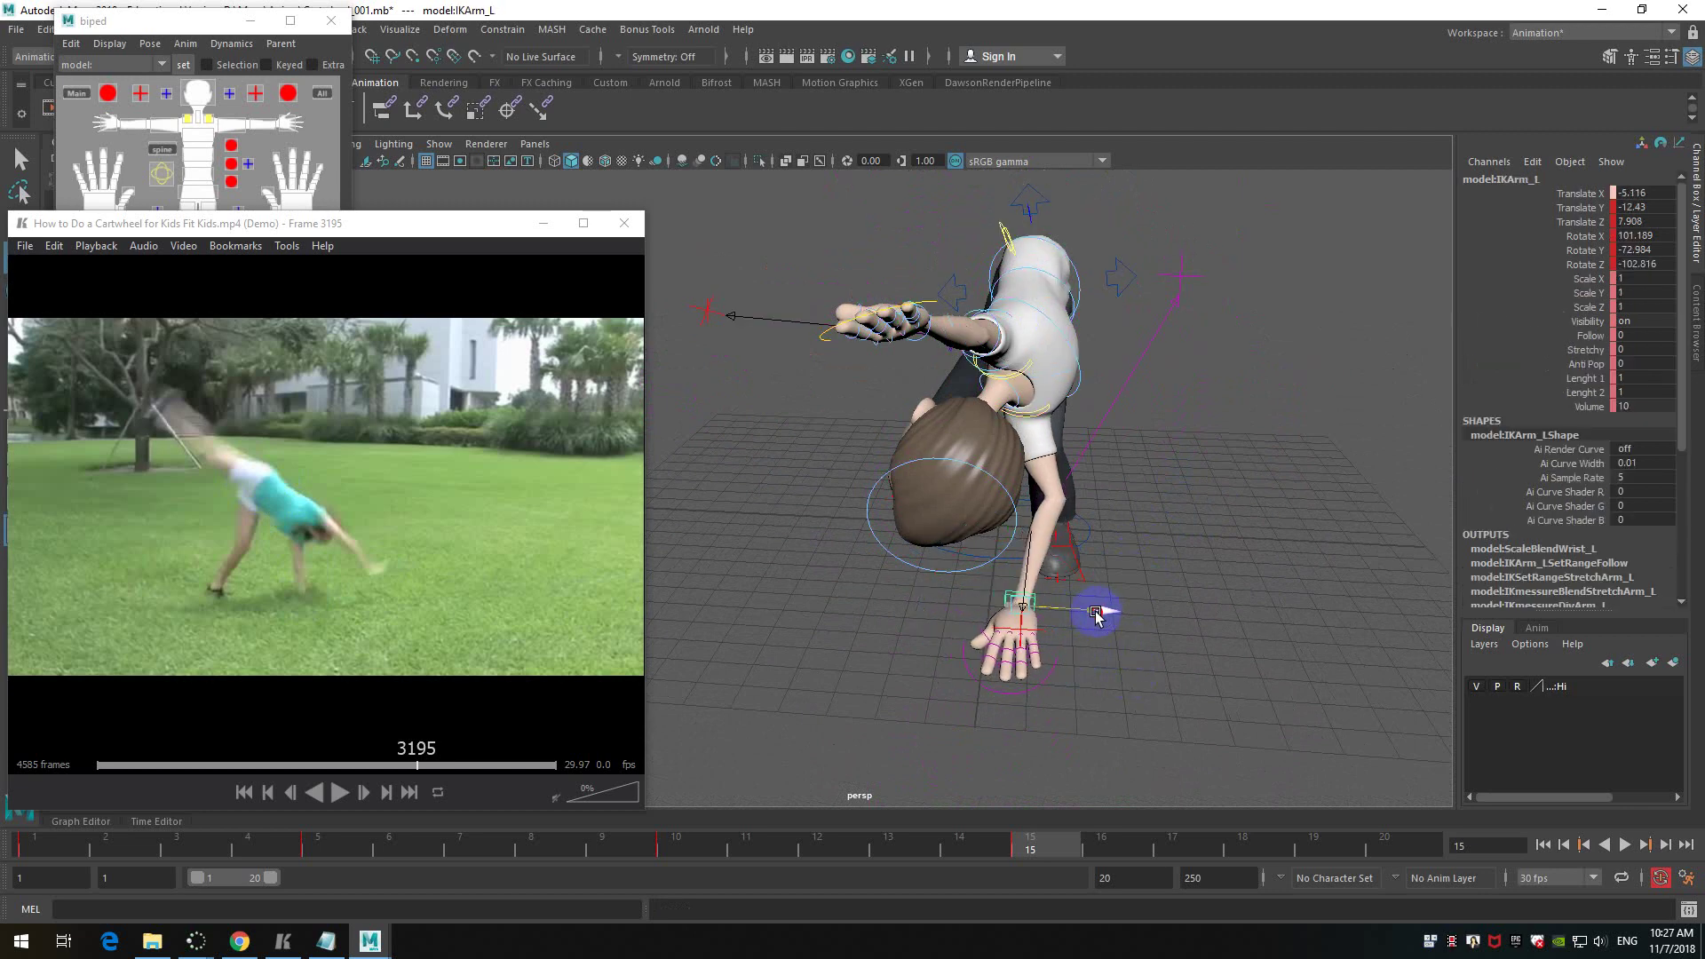
{"action": "left_click_drag", "start_coordinate": [1096, 613], "coordinate": [1219, 504], "text": "alt"}
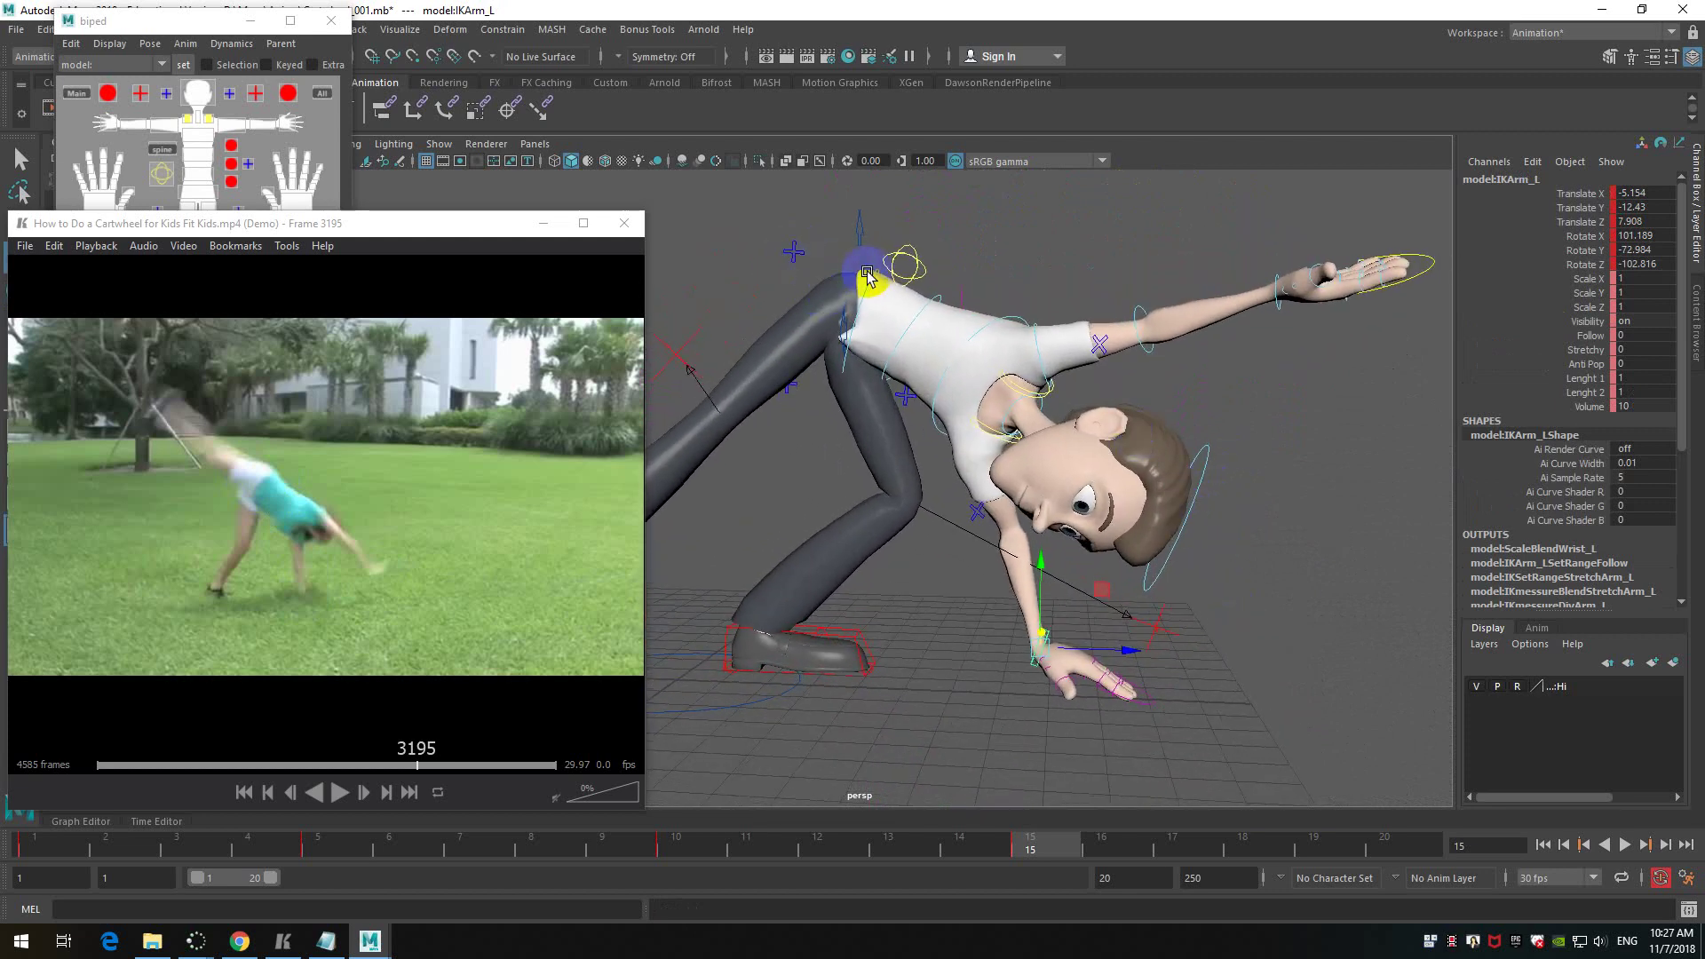
- Rotate the FKRoot_M control at the base of the spine to about X 14, Y -15, Z -7
{"action": "left_click", "coordinate": [1065, 384]}
{"action": "right_click_drag", "start_coordinate": [1215, 394], "coordinate": [1021, 373], "text": "alt"}
{"action": "key", "text": "e"}
{"action": "left_click", "coordinate": [906, 319]}
{"action": "left_click_drag", "start_coordinate": [957, 333], "coordinate": [803, 331], "text": "alt"}
{"action": "left_click_drag", "start_coordinate": [1185, 294], "coordinate": [1094, 538]}
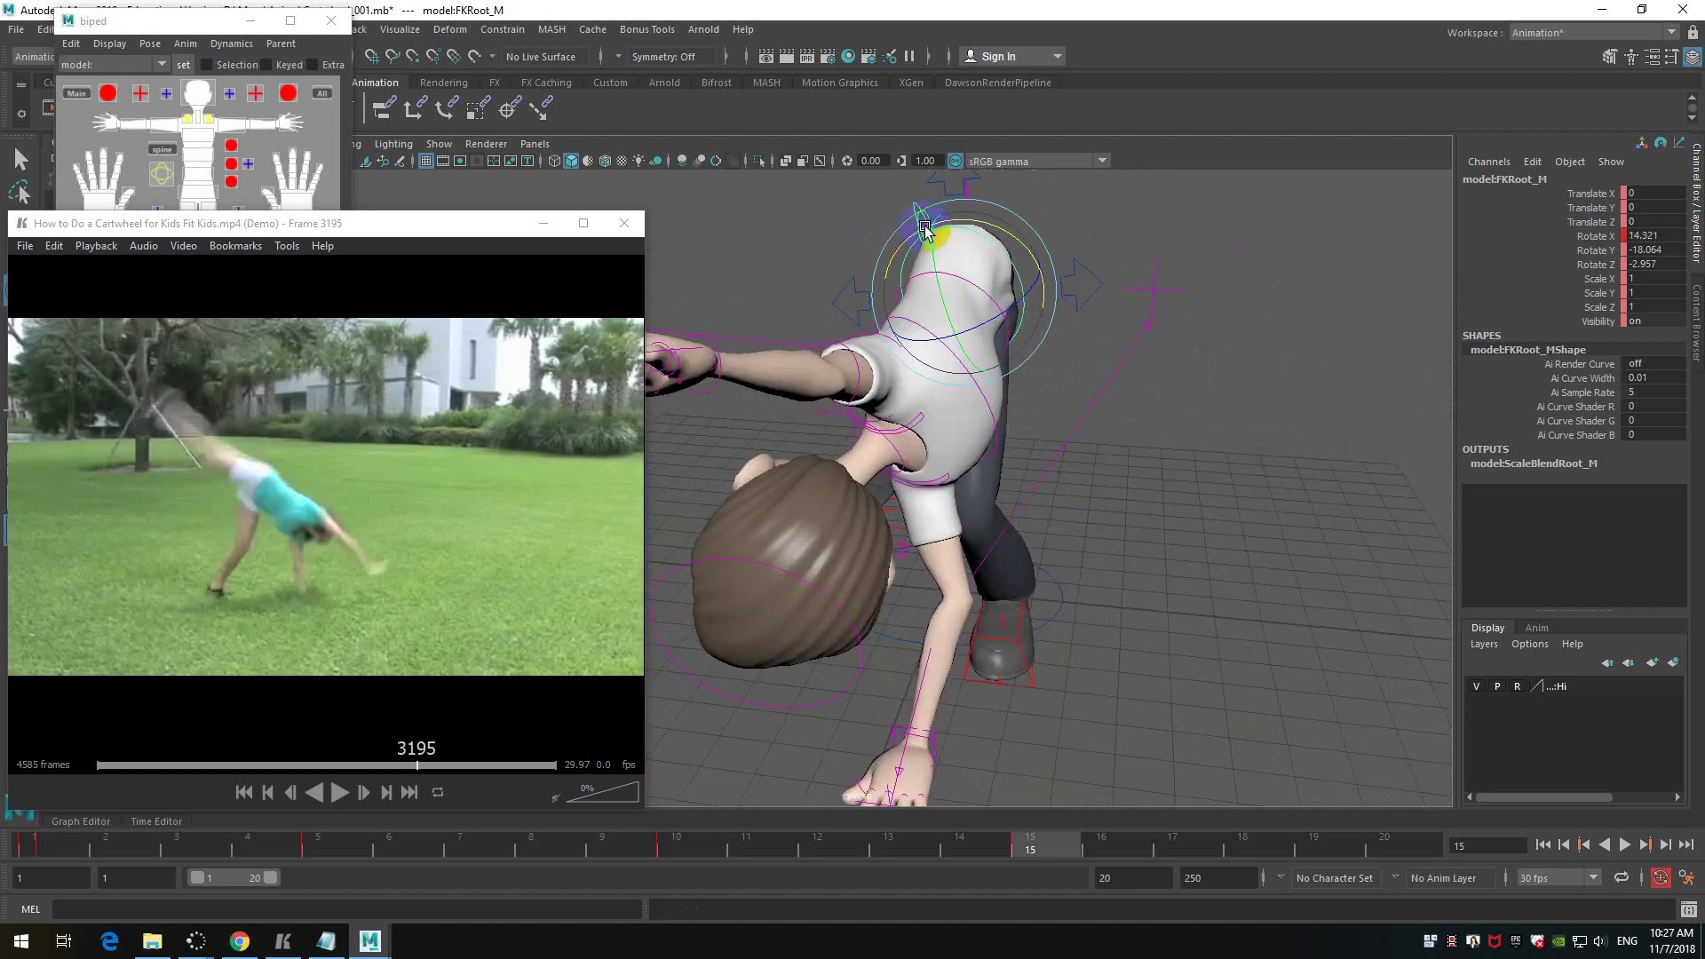
{"action": "left_click_drag", "start_coordinate": [1003, 242], "coordinate": [1002, 242]}
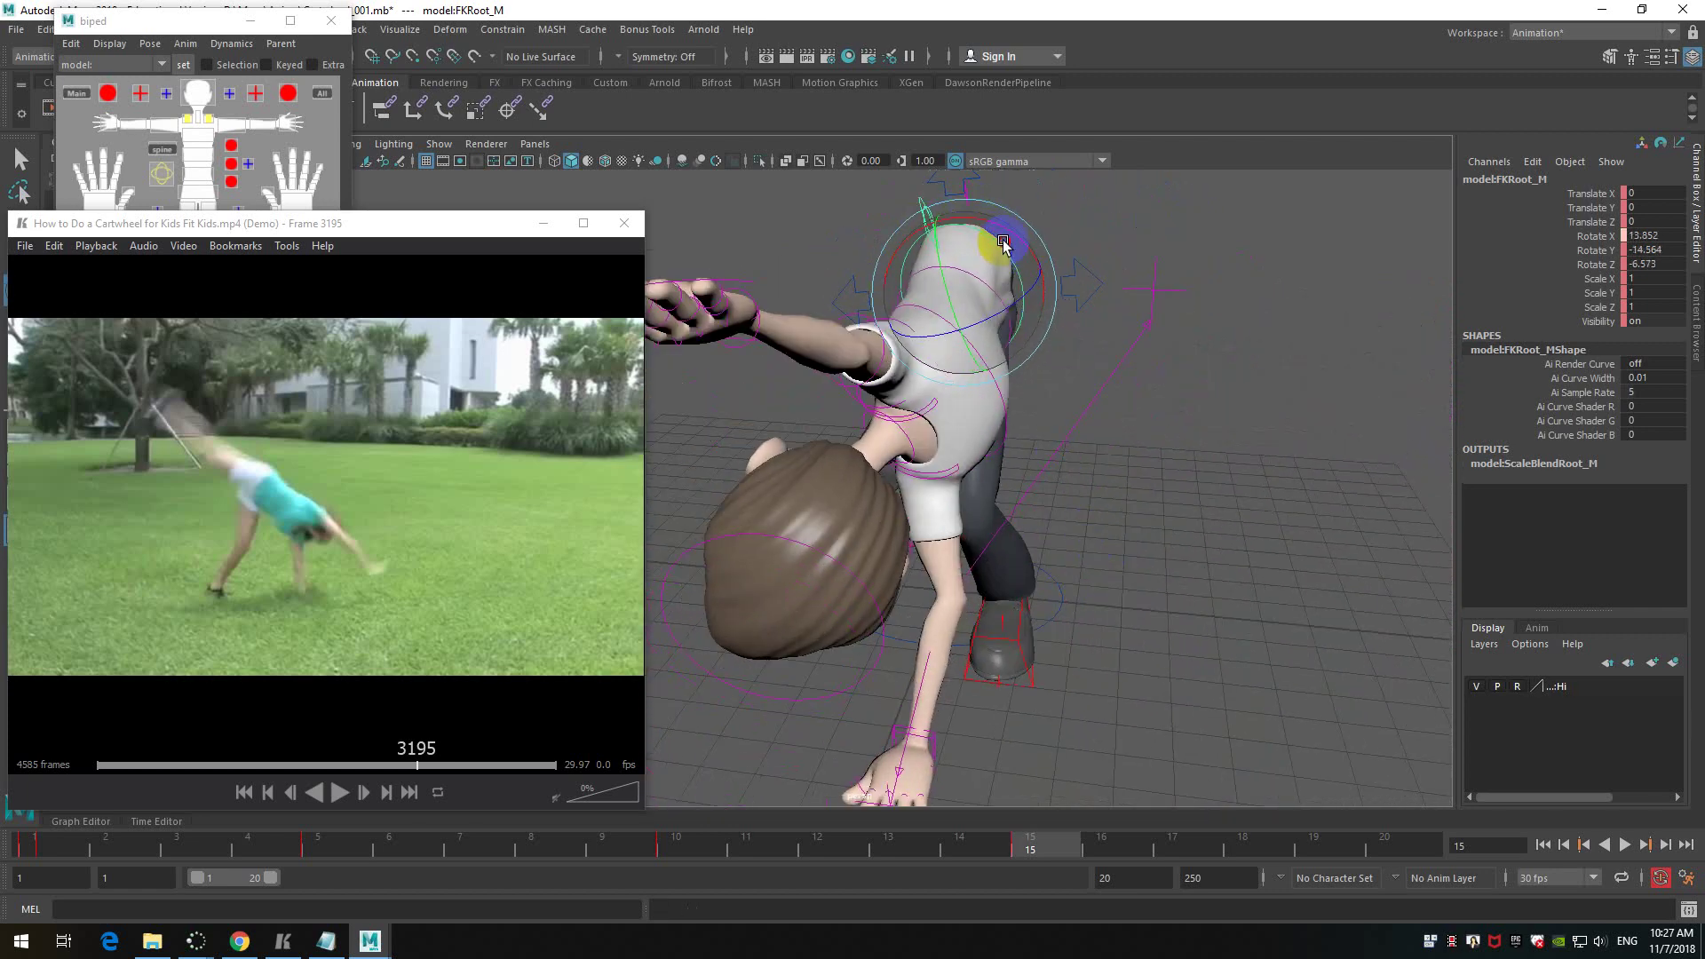
- Refine the FKRoot_M control's rotation to about X 16, Y -11, Z -8 and key its rotation channels
{"action": "left_click_drag", "start_coordinate": [933, 736], "coordinate": [973, 326], "text": "alt"}
{"action": "left_click", "coordinate": [944, 615]}
{"action": "left_click", "coordinate": [800, 405]}
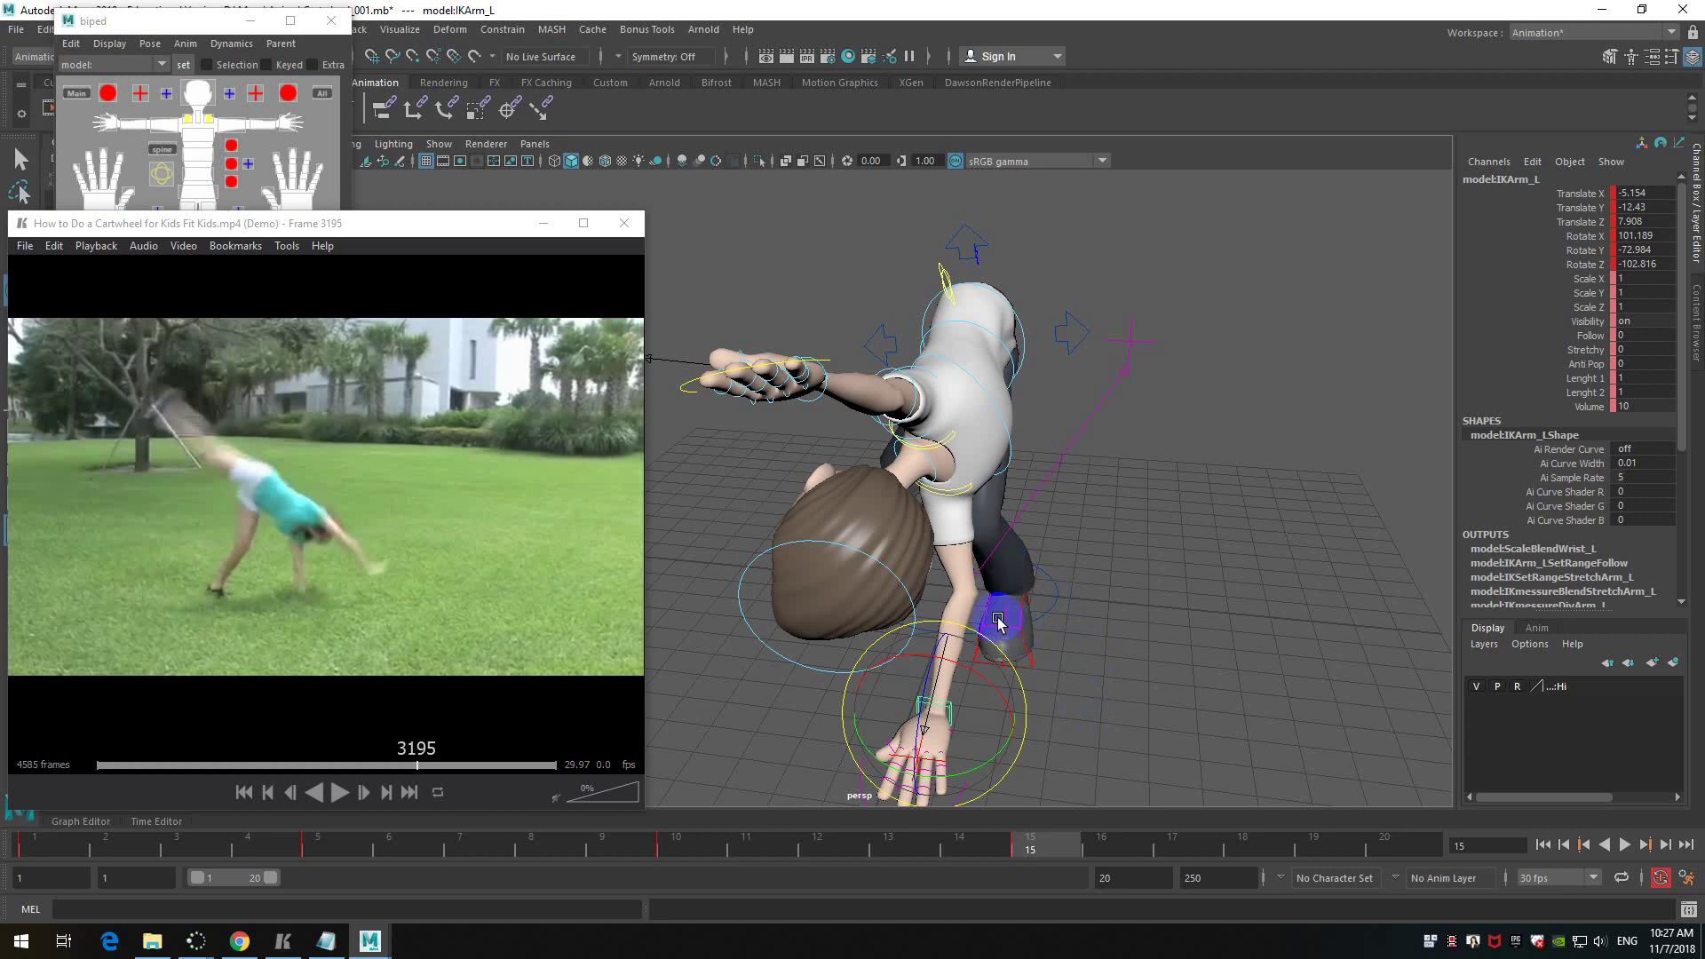
{"action": "left_click", "coordinate": [1022, 324]}
{"action": "left_click_drag", "start_coordinate": [1077, 400], "coordinate": [1041, 265]}
{"action": "key", "text": "shift+e"}
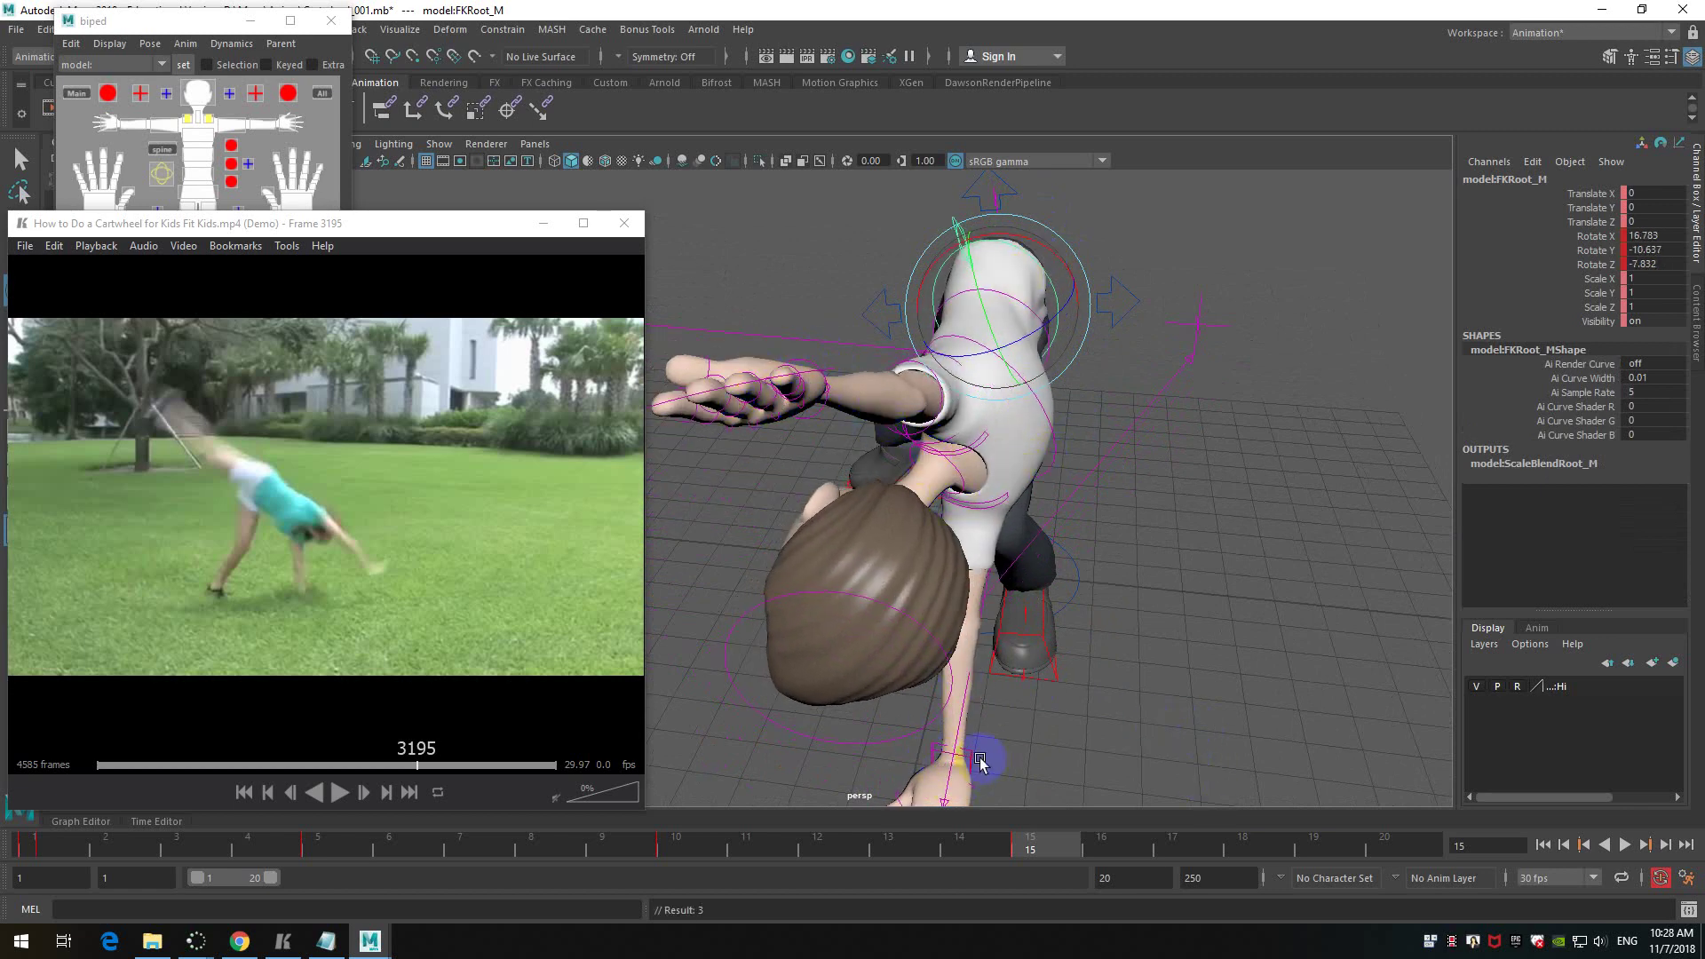
{"action": "left_click_drag", "start_coordinate": [1069, 278], "coordinate": [1085, 377], "text": "alt"}
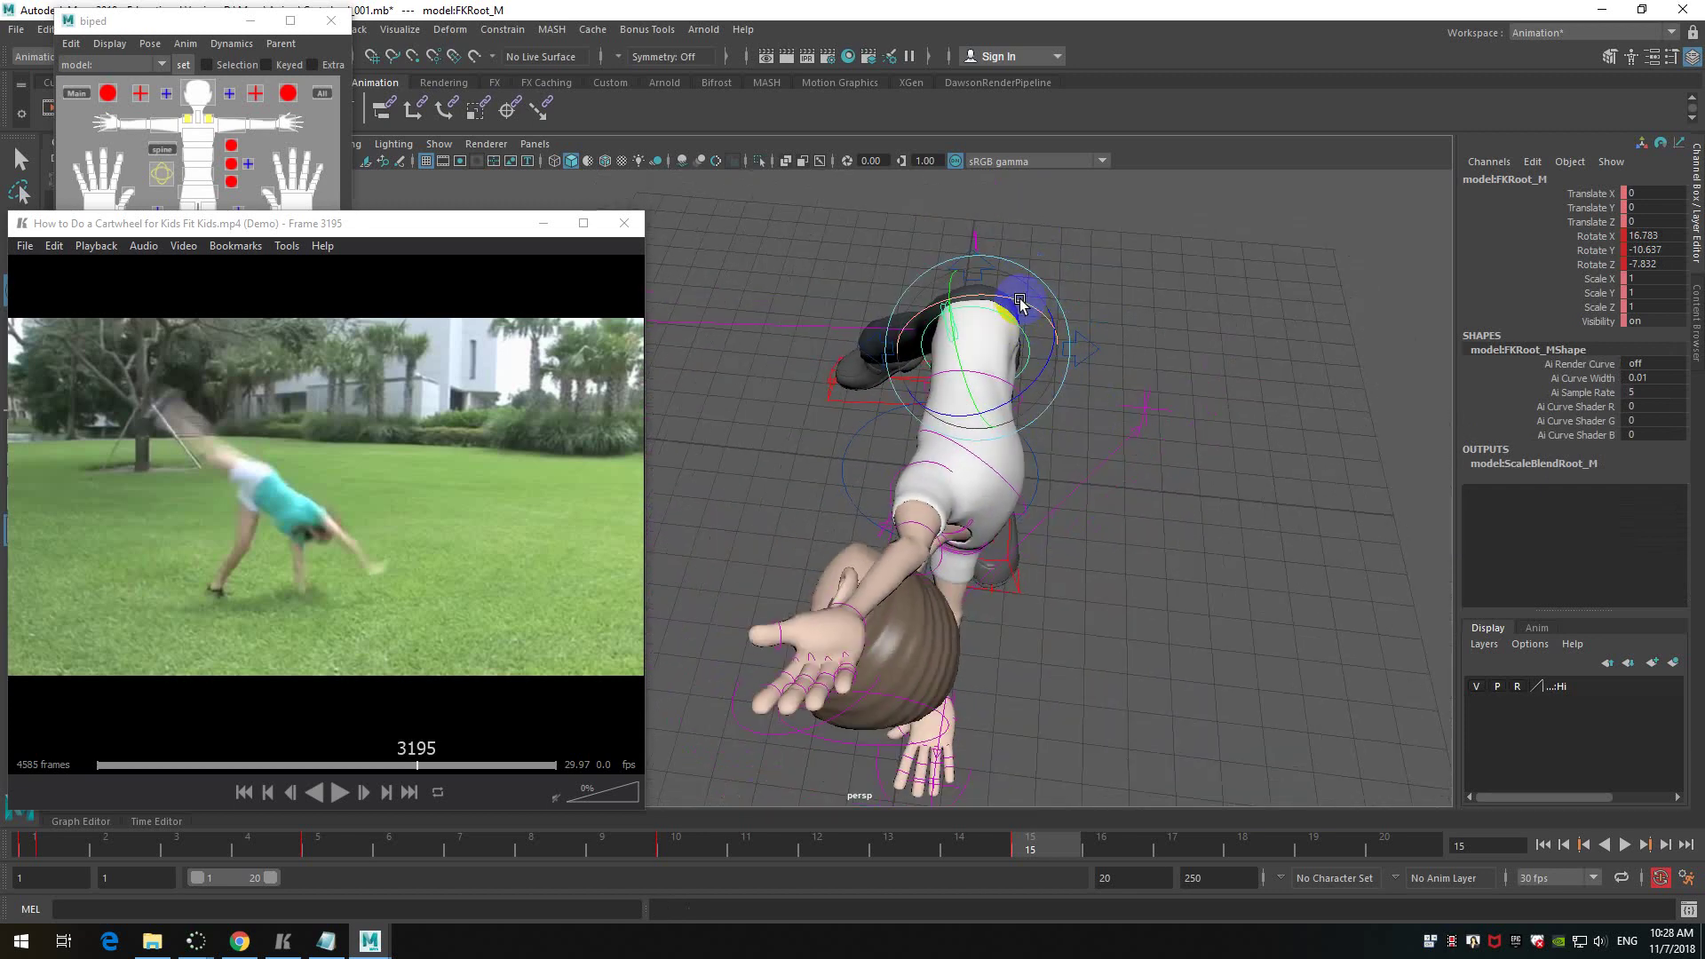
{"action": "left_click_drag", "start_coordinate": [1022, 302], "coordinate": [1028, 308]}
{"action": "left_click_drag", "start_coordinate": [1066, 428], "coordinate": [1036, 384], "text": "alt"}
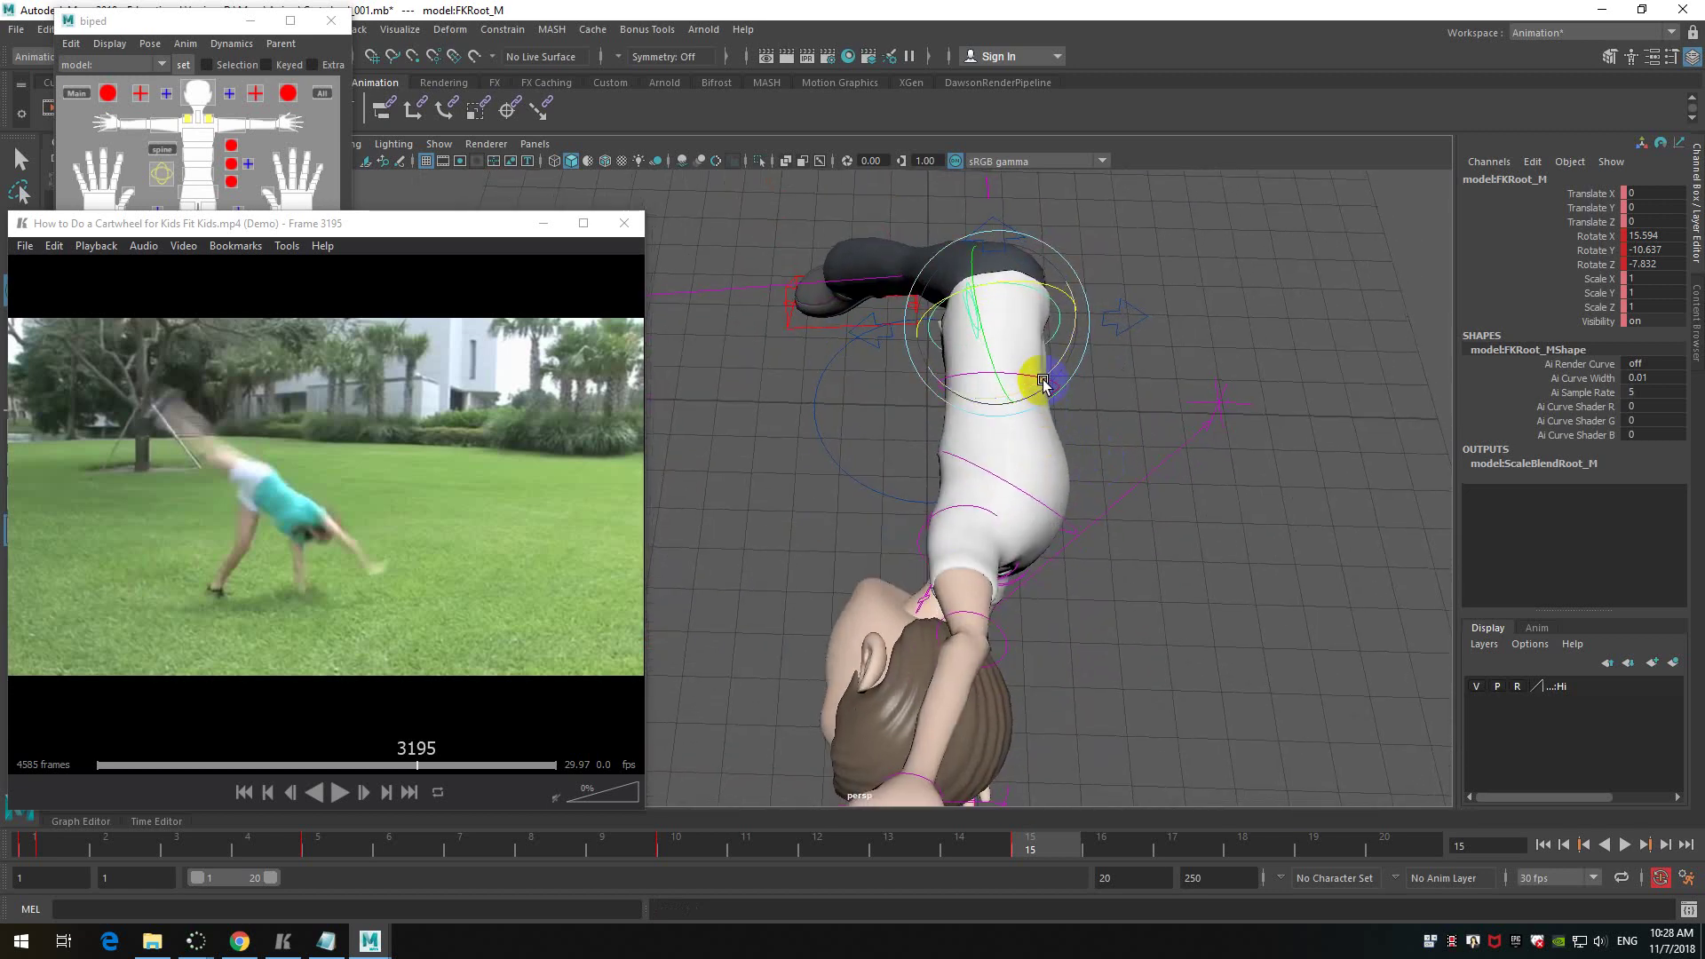
- Rotate the FKSpine1_M control to adjust the bend of the torso above the hips
{"action": "left_click", "coordinate": [1138, 400]}
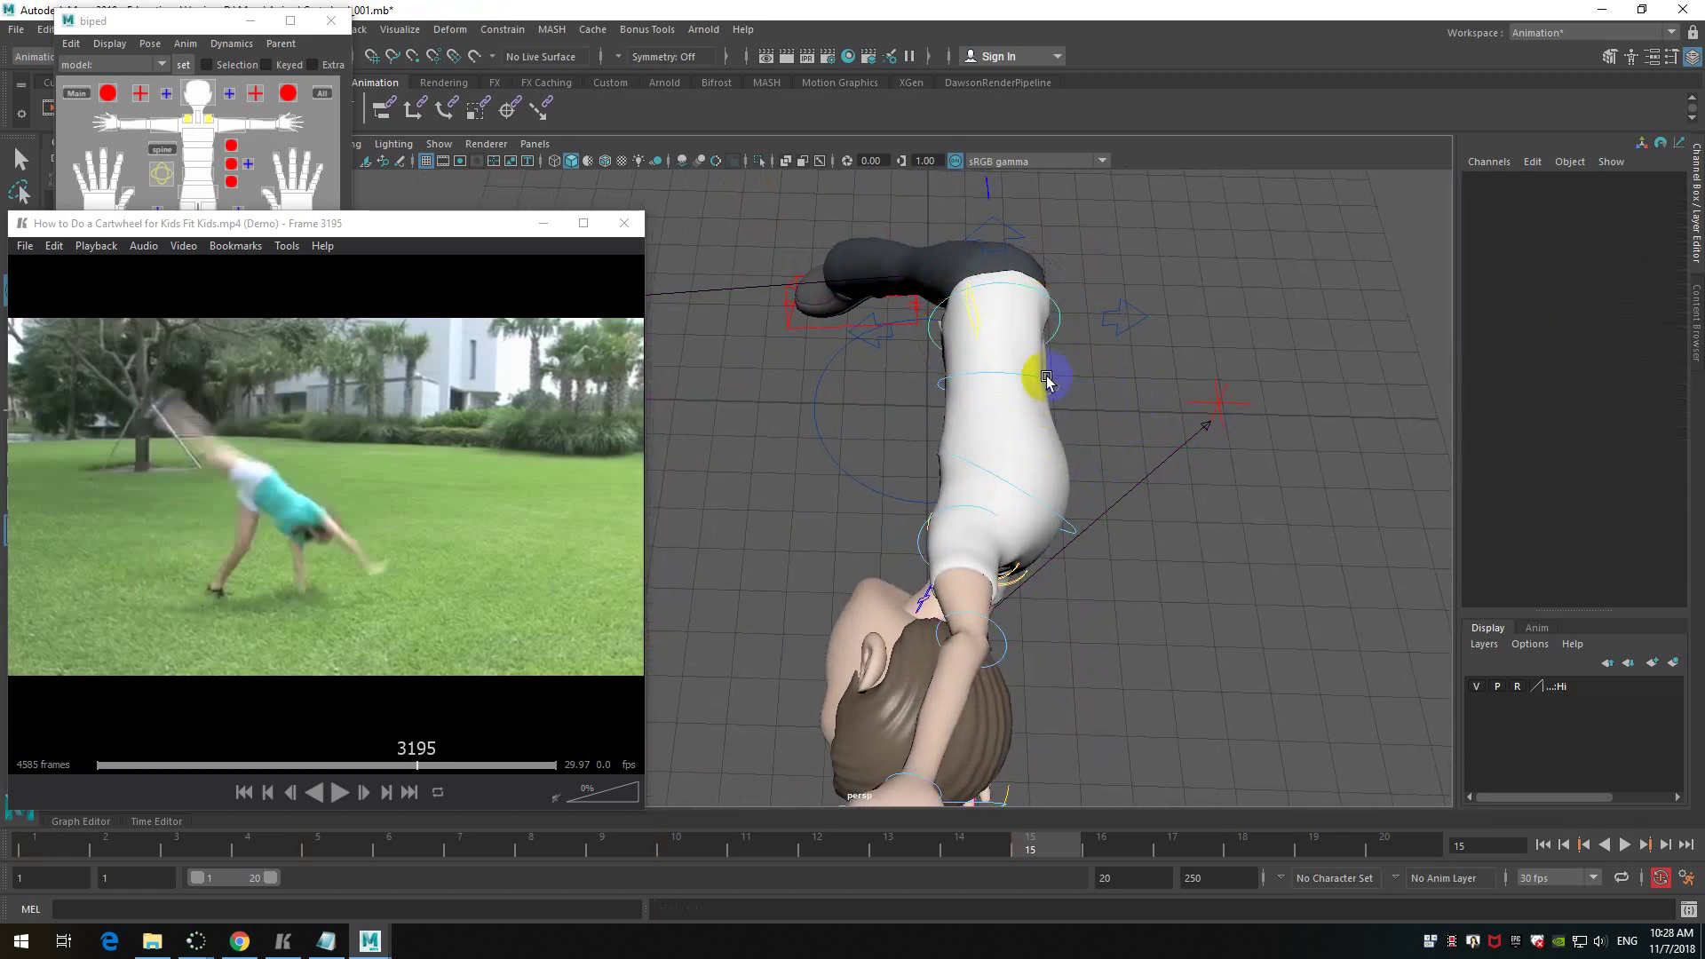
{"action": "left_click", "coordinate": [1044, 380]}
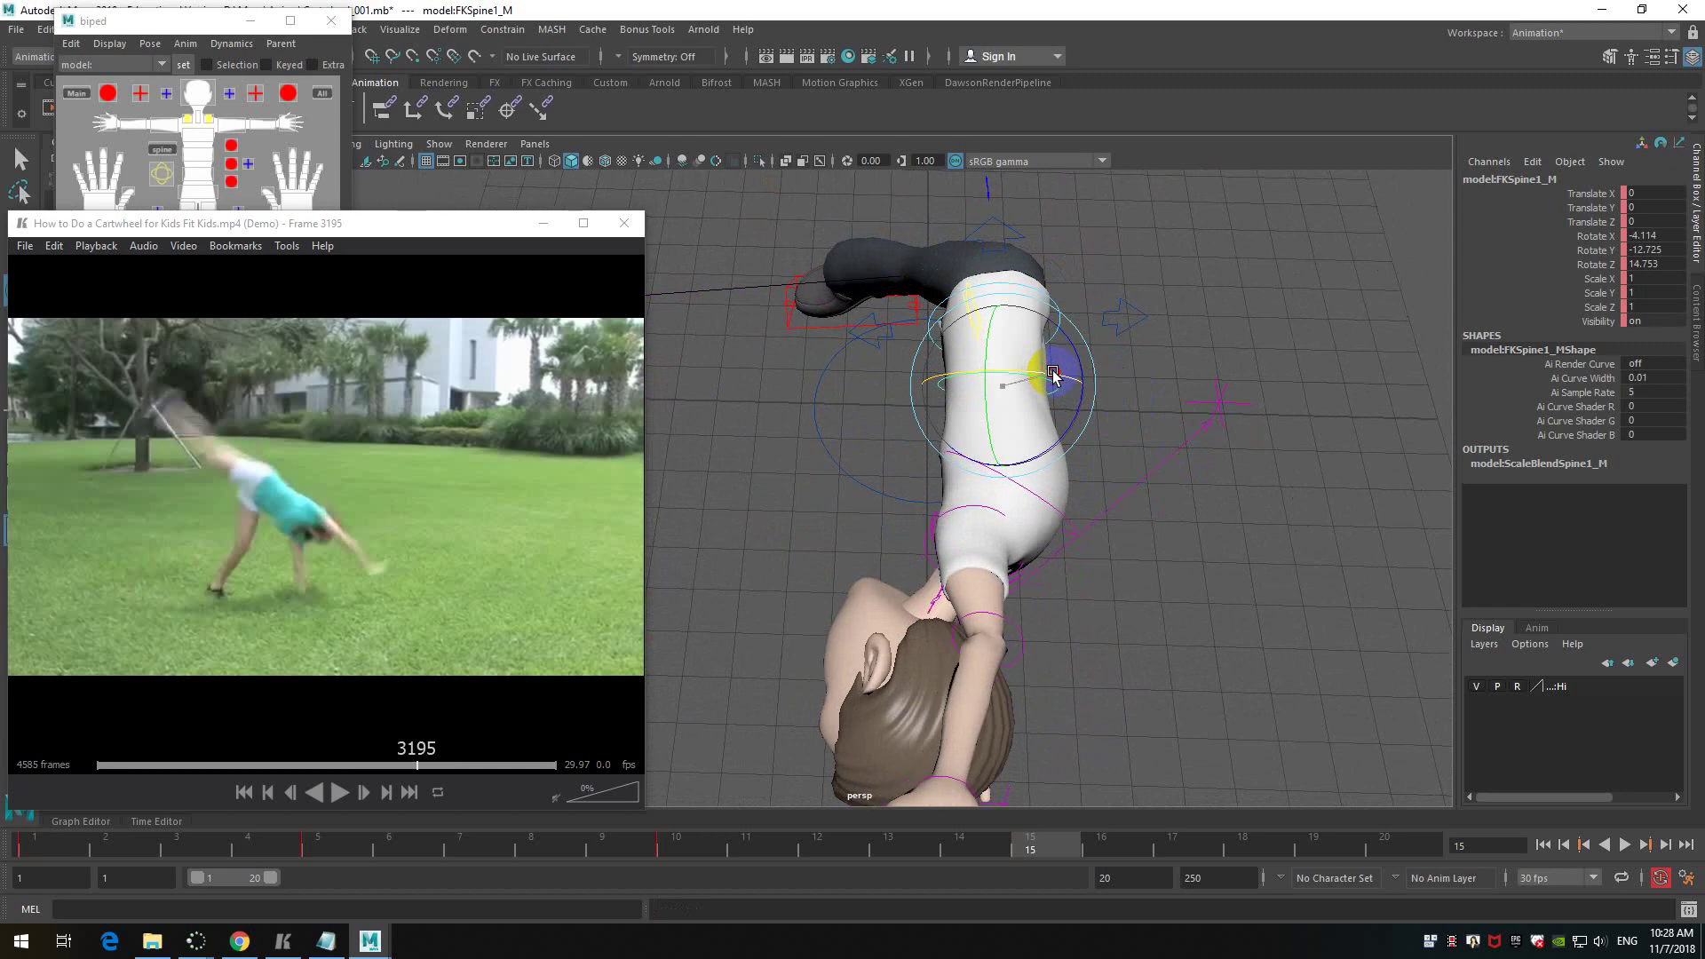
{"action": "left_click_drag", "start_coordinate": [1046, 378], "coordinate": [1106, 380]}
{"action": "right_click_drag", "start_coordinate": [1106, 380], "coordinate": [1173, 426], "text": "alt"}
{"action": "left_click_drag", "start_coordinate": [1173, 426], "coordinate": [1089, 252], "text": "alt"}
{"action": "left_click", "coordinate": [899, 257]}
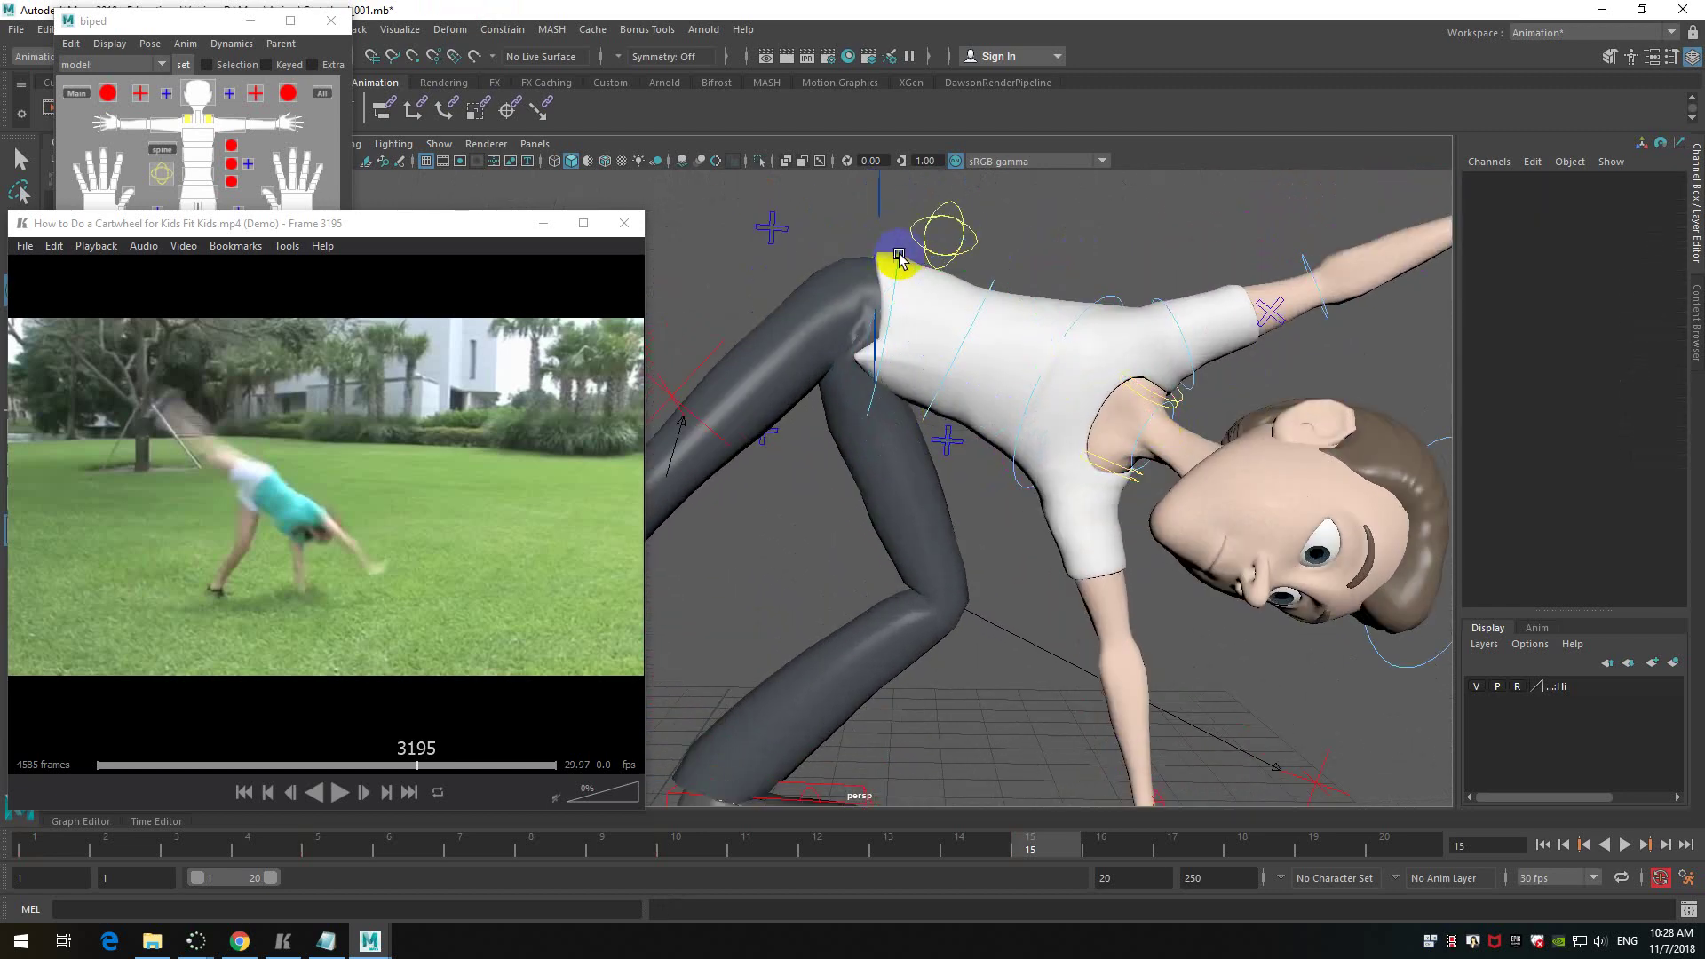
{"action": "left_click", "coordinate": [900, 249]}
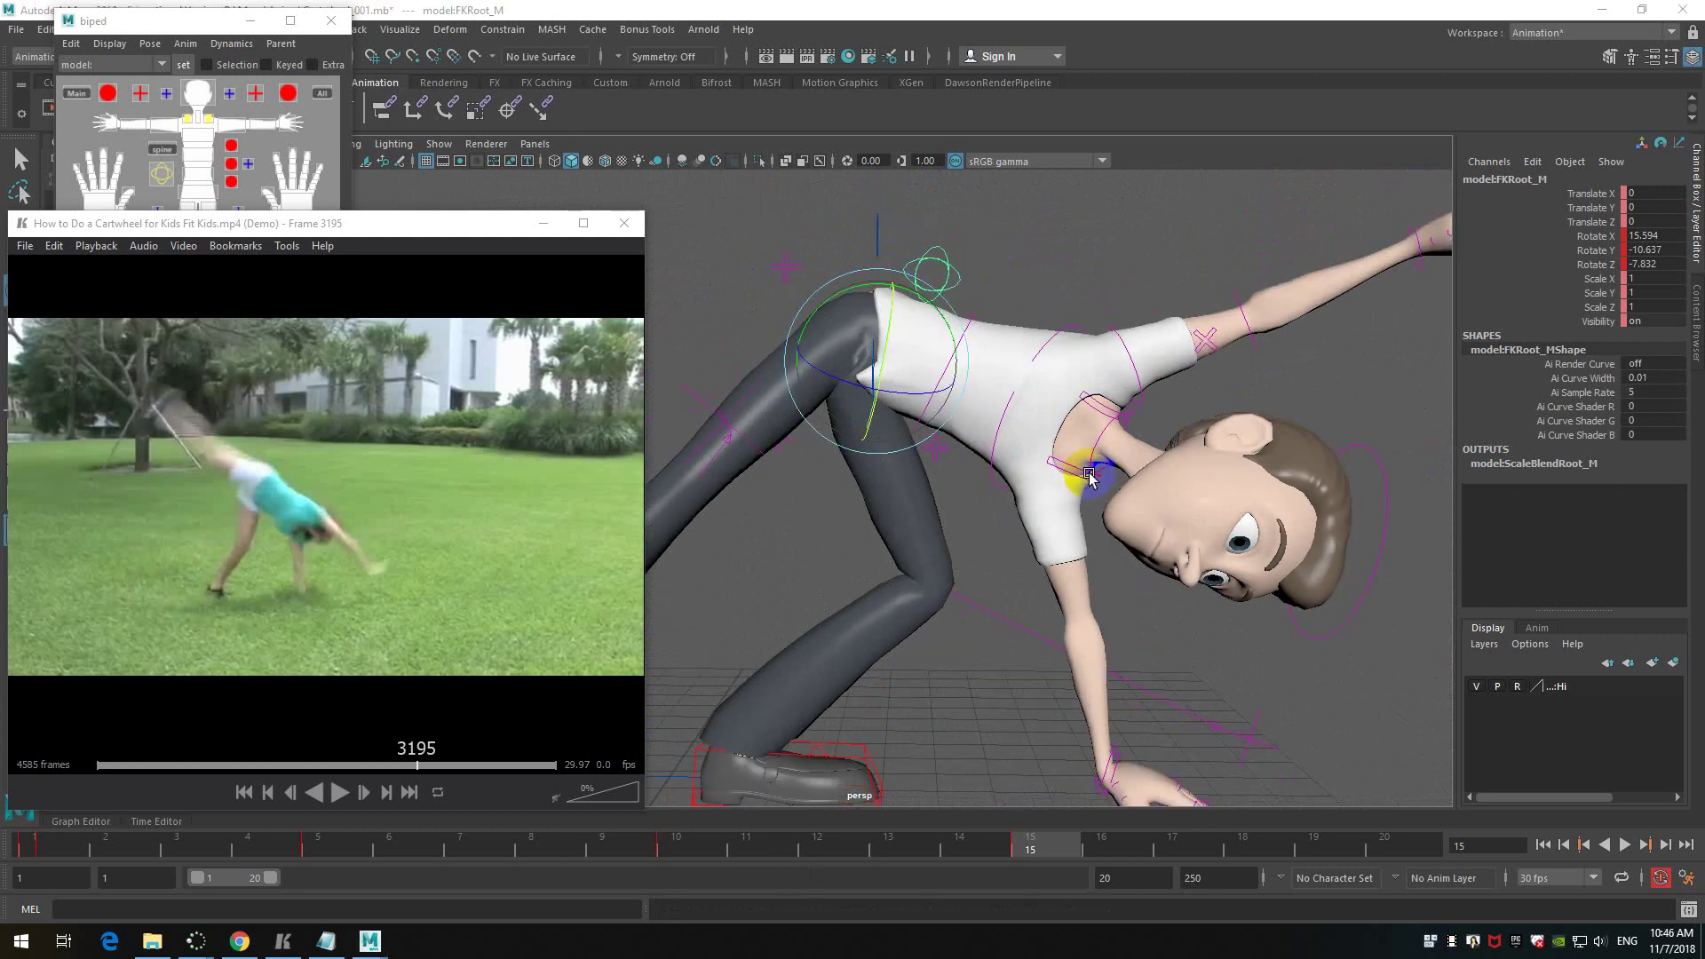
{"action": "scroll", "coordinate": [1020, 461], "scroll_direction": "down", "scroll_amount": 5}
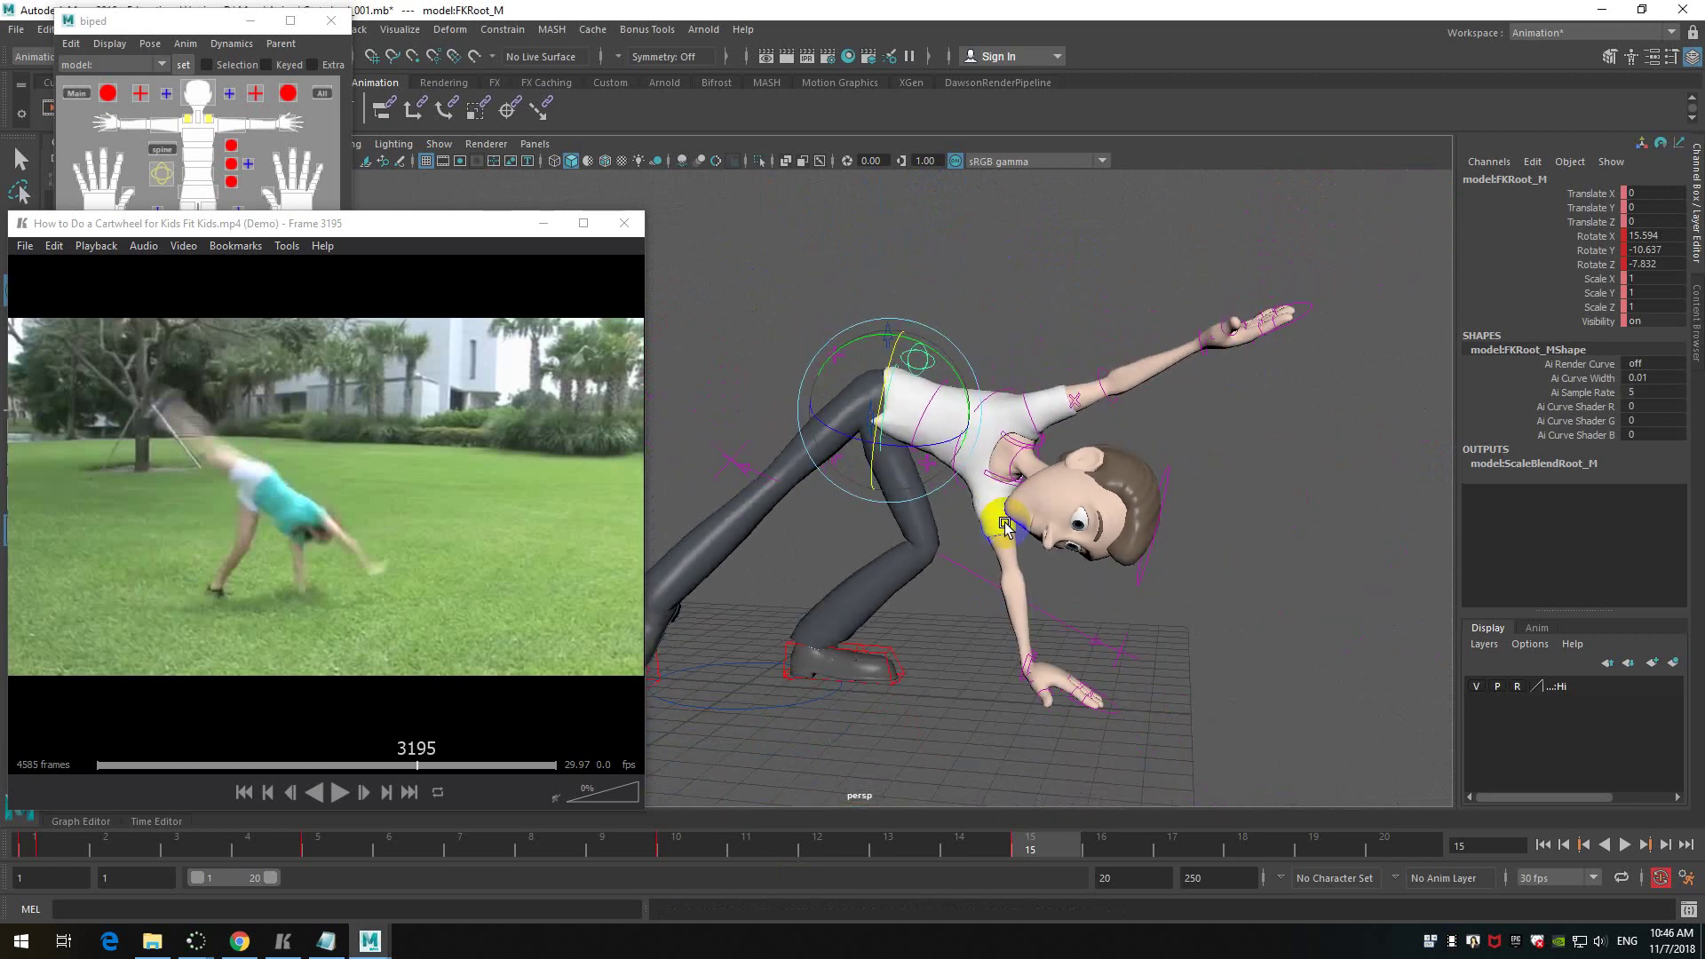
{"action": "scroll", "coordinate": [1005, 525], "scroll_direction": "up", "scroll_amount": 4}
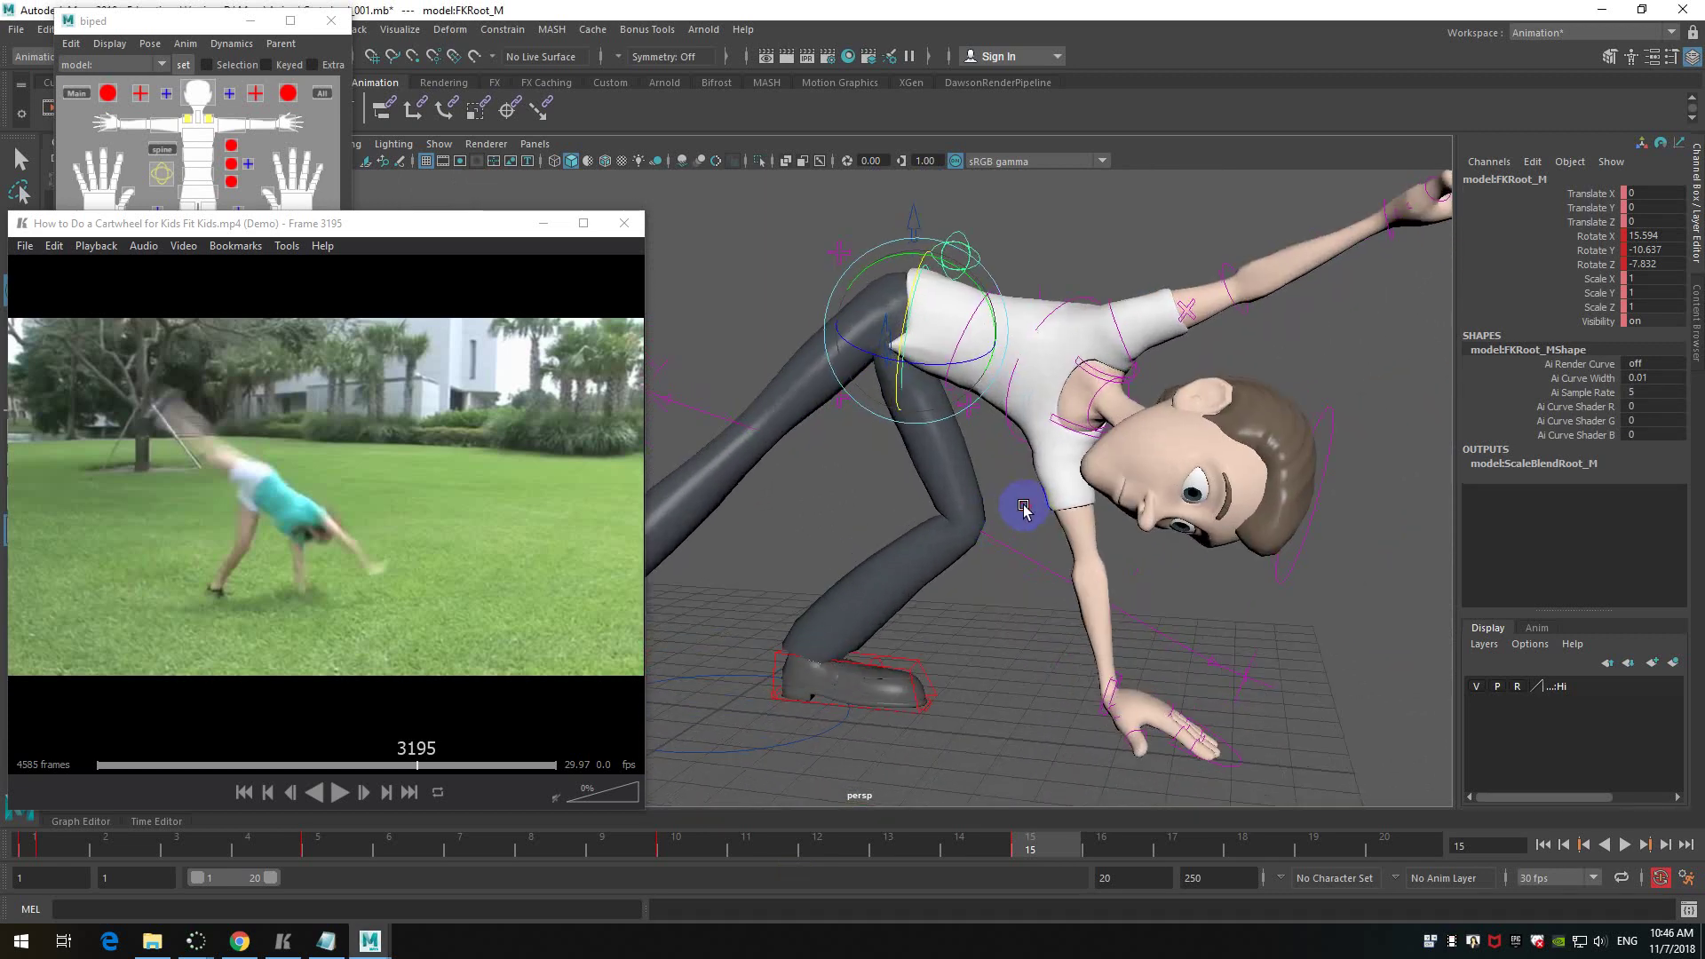
{"action": "scroll", "coordinate": [1024, 508], "scroll_direction": "down", "scroll_amount": 3}
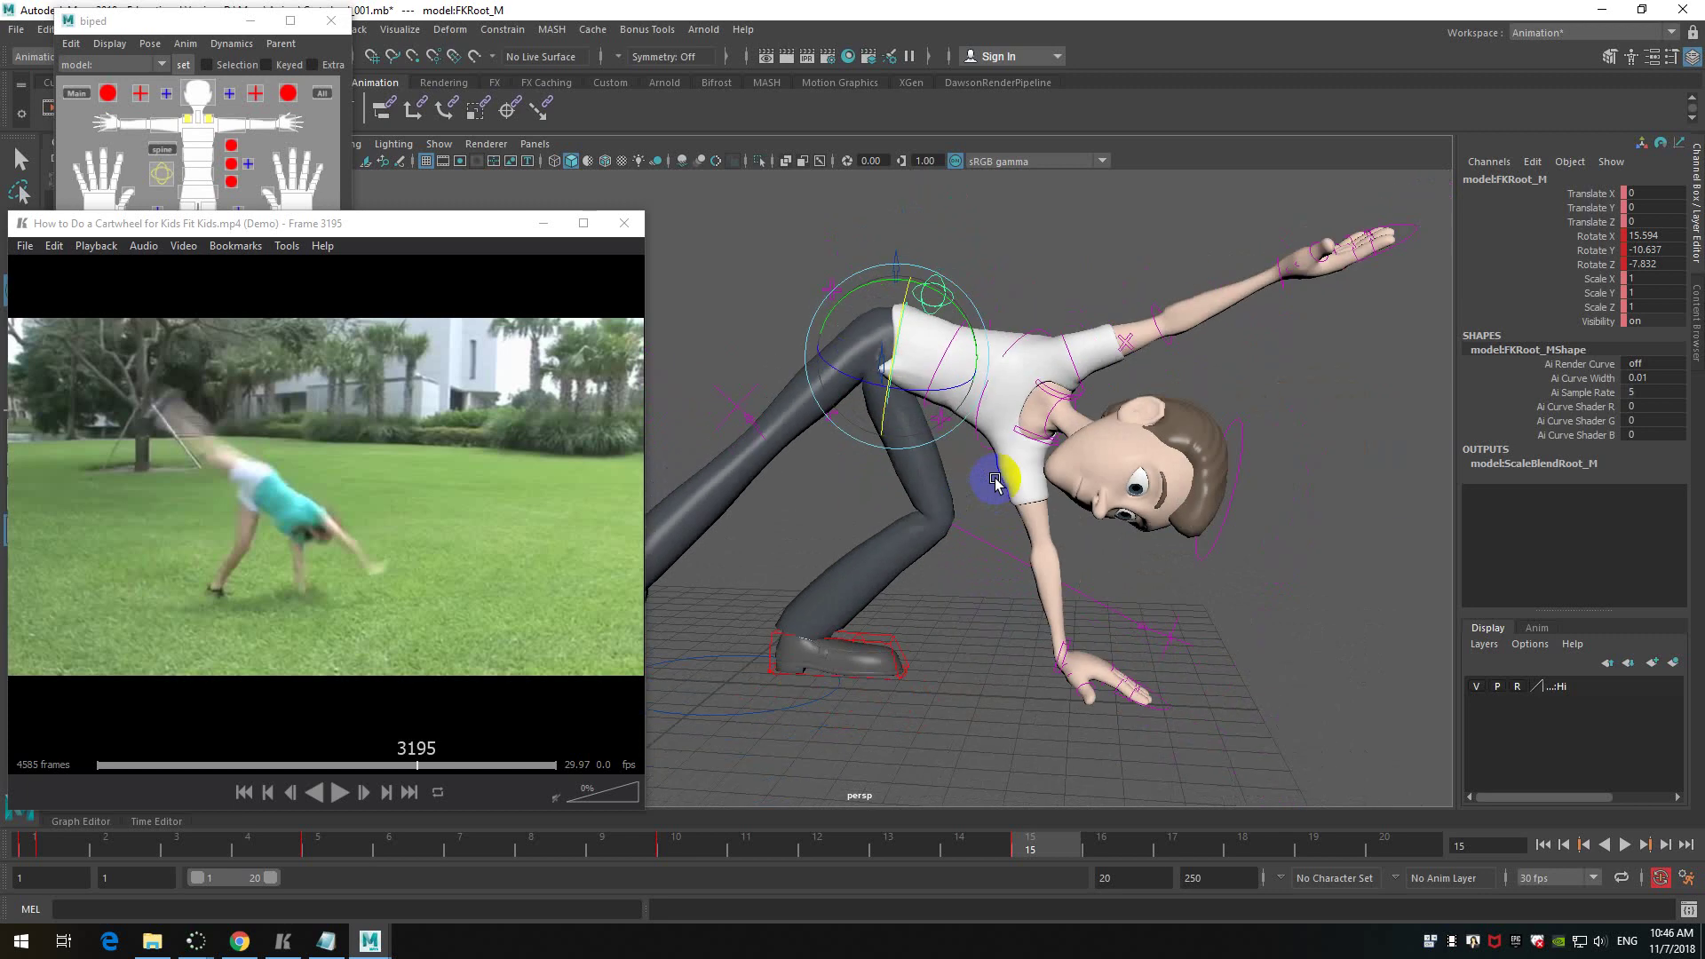
{"action": "scroll", "coordinate": [1299, 499], "scroll_direction": "down", "scroll_amount": 2}
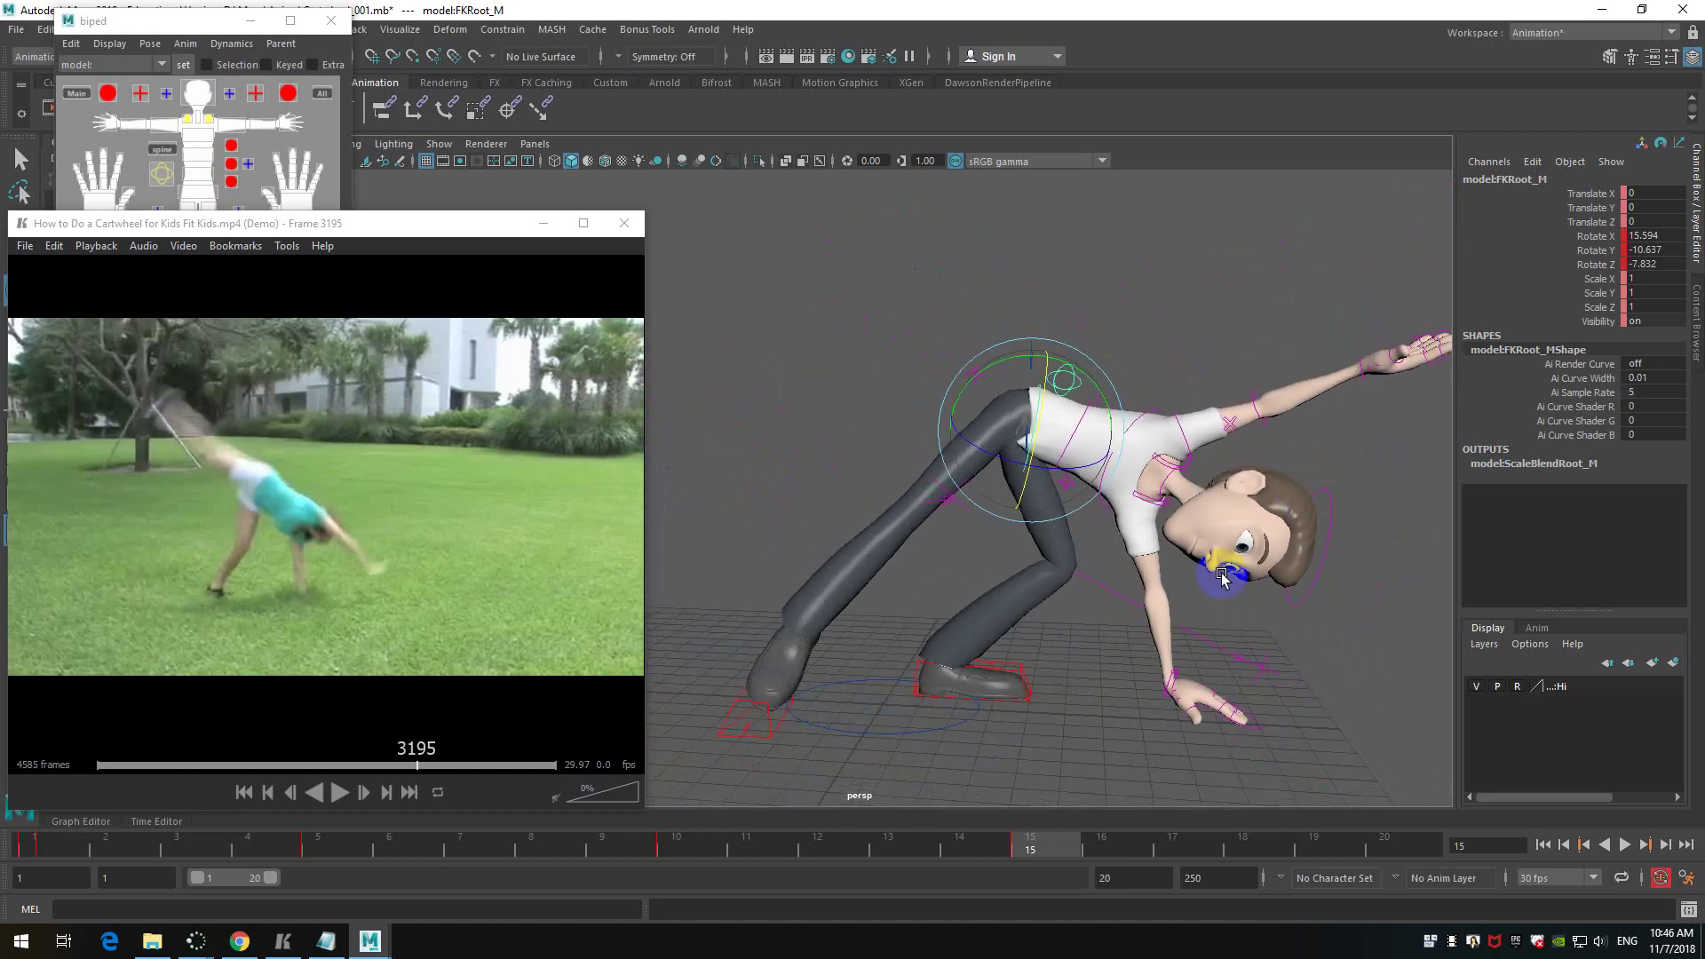
- Set the right foot IK control's Roll to 0
{"action": "left_click", "coordinate": [777, 723]}
{"action": "left_click_drag", "start_coordinate": [925, 728], "coordinate": [1109, 558], "text": "alt"}
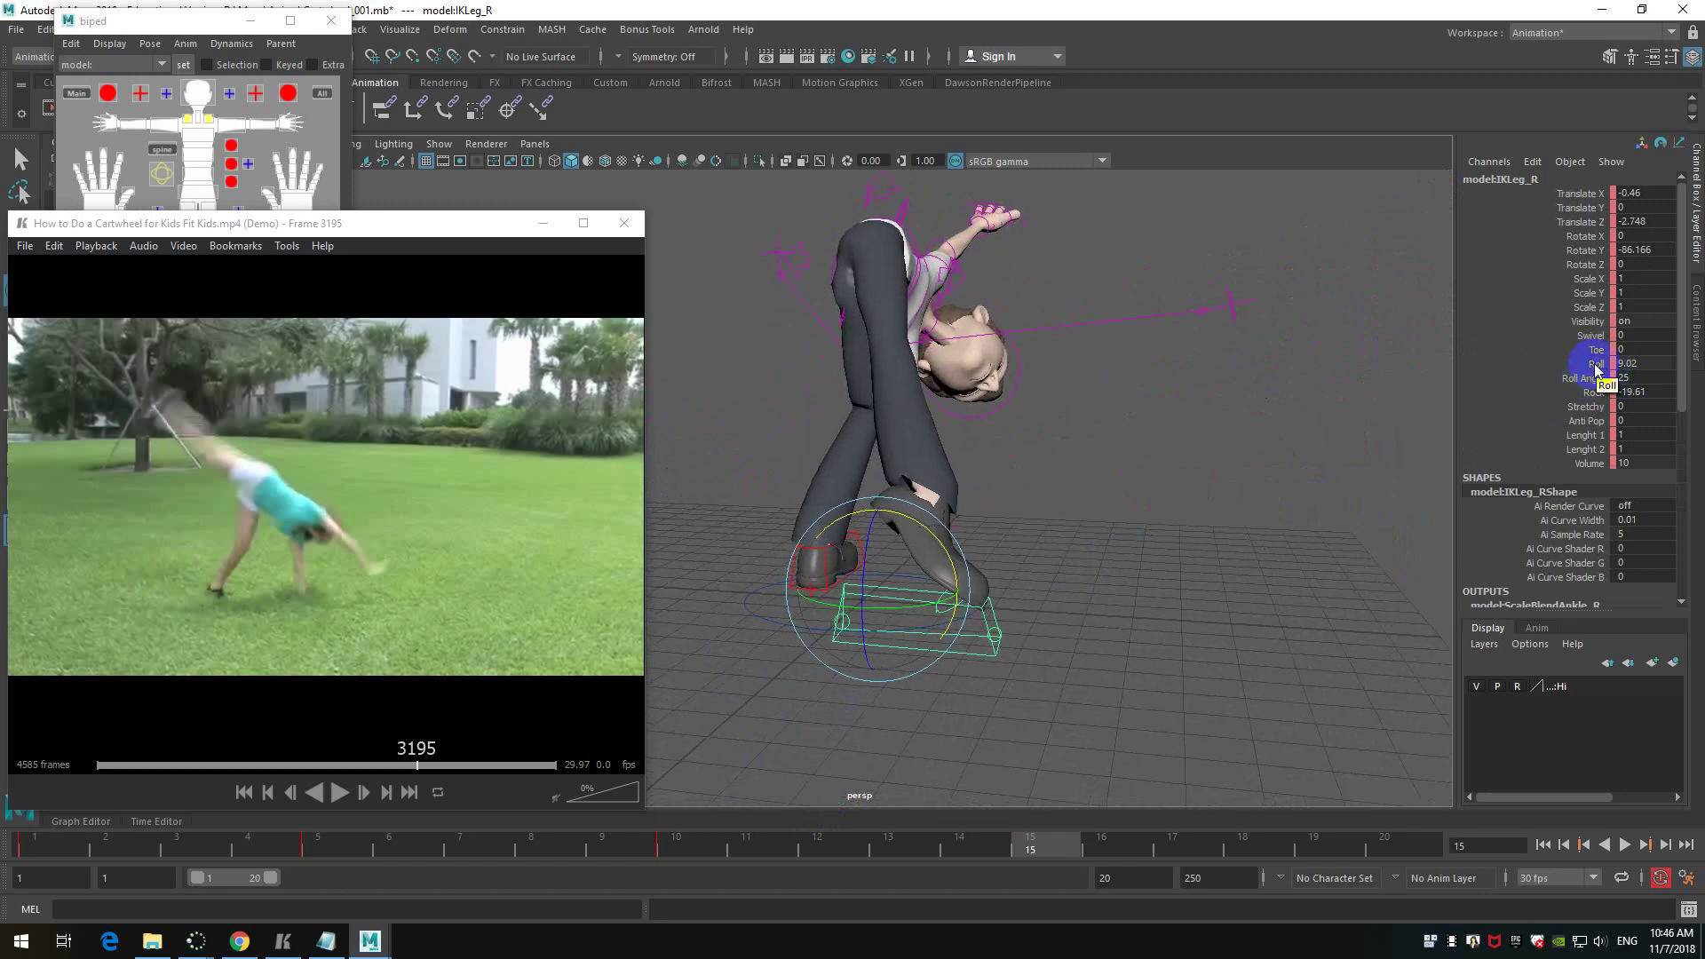
{"action": "left_click", "coordinate": [1596, 365]}
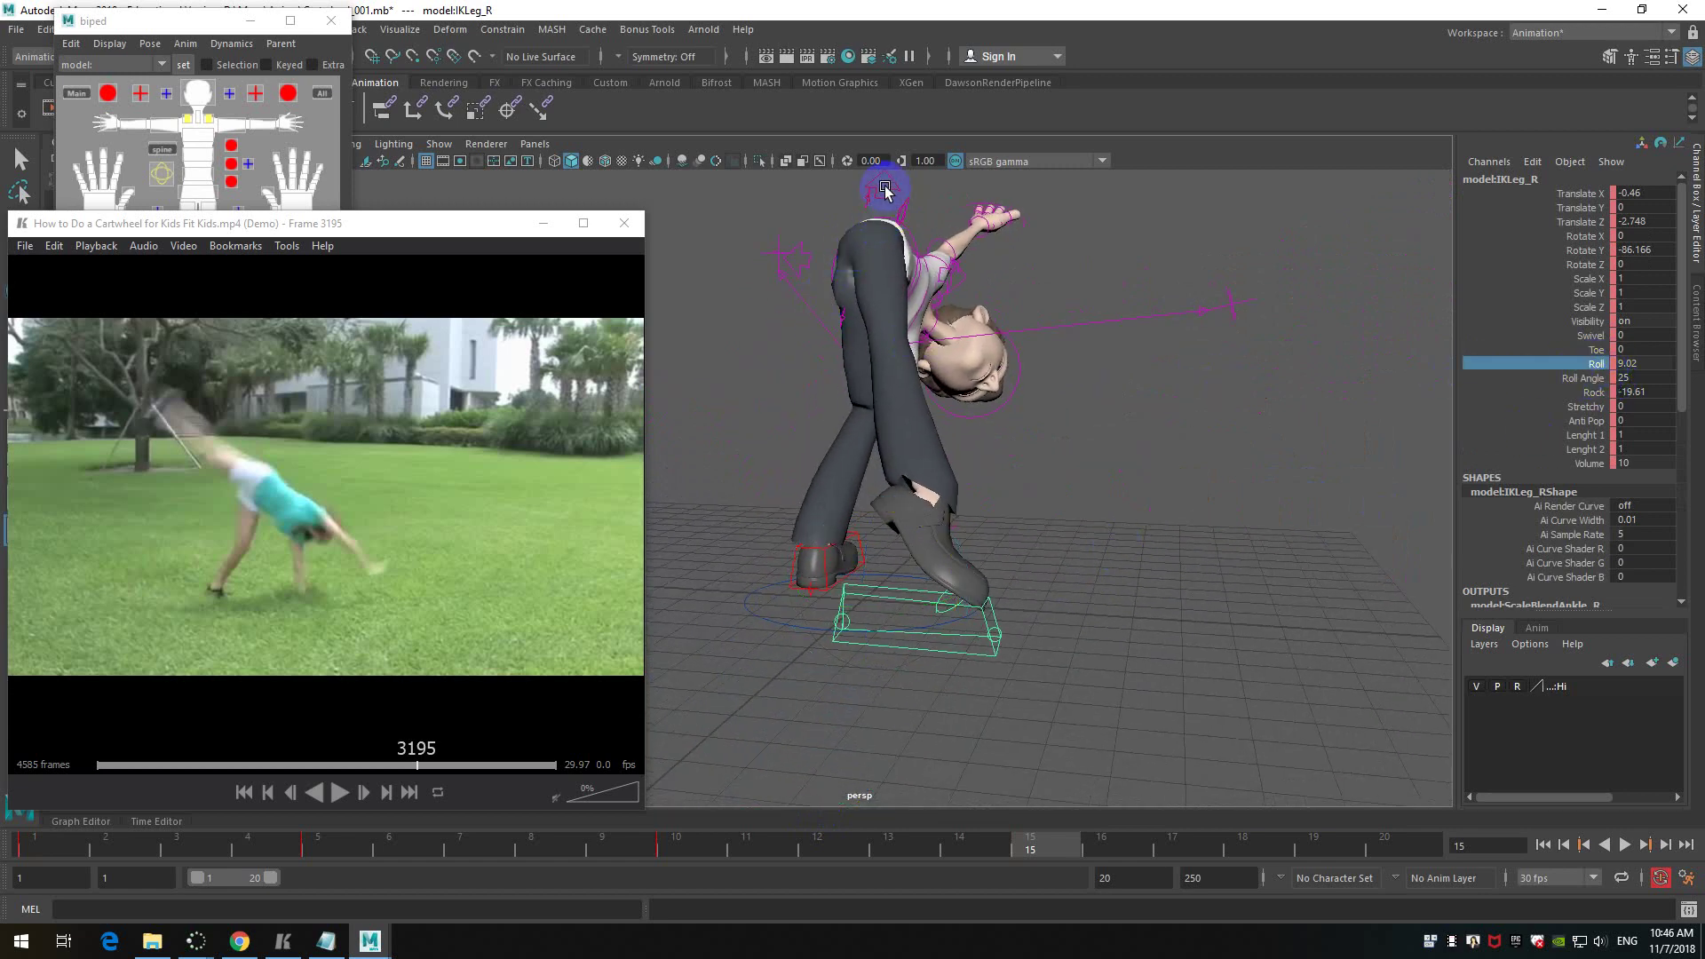
{"action": "left_click", "coordinate": [885, 190]}
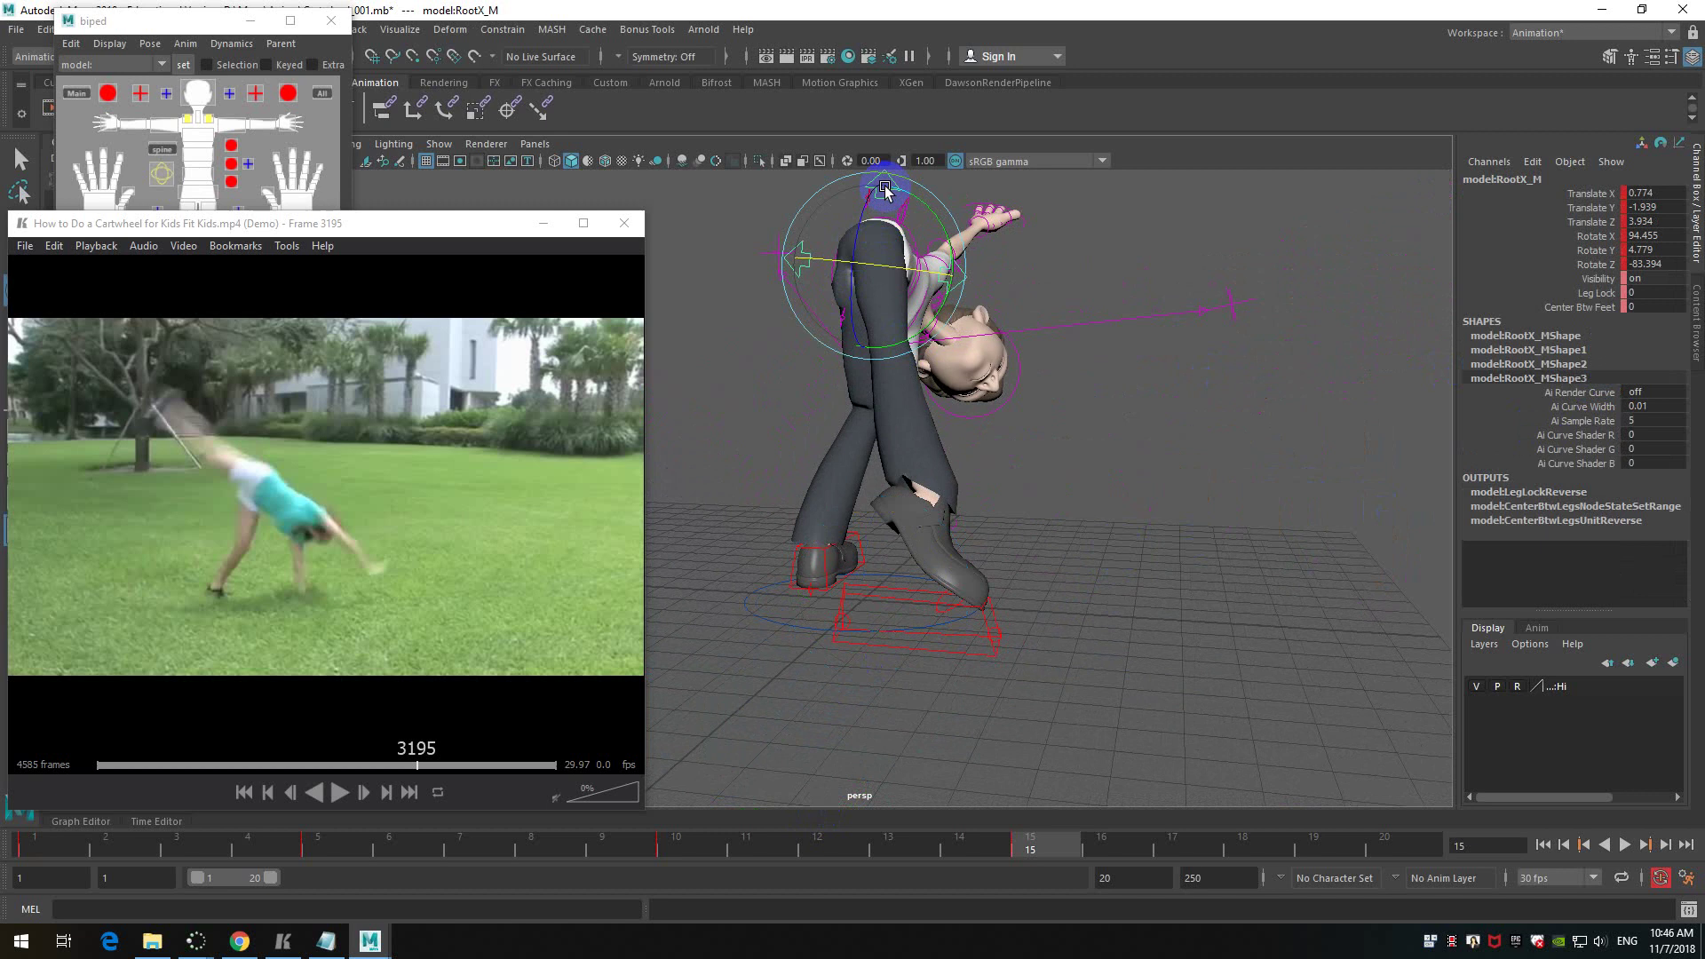
{"action": "left_click", "coordinate": [911, 604]}
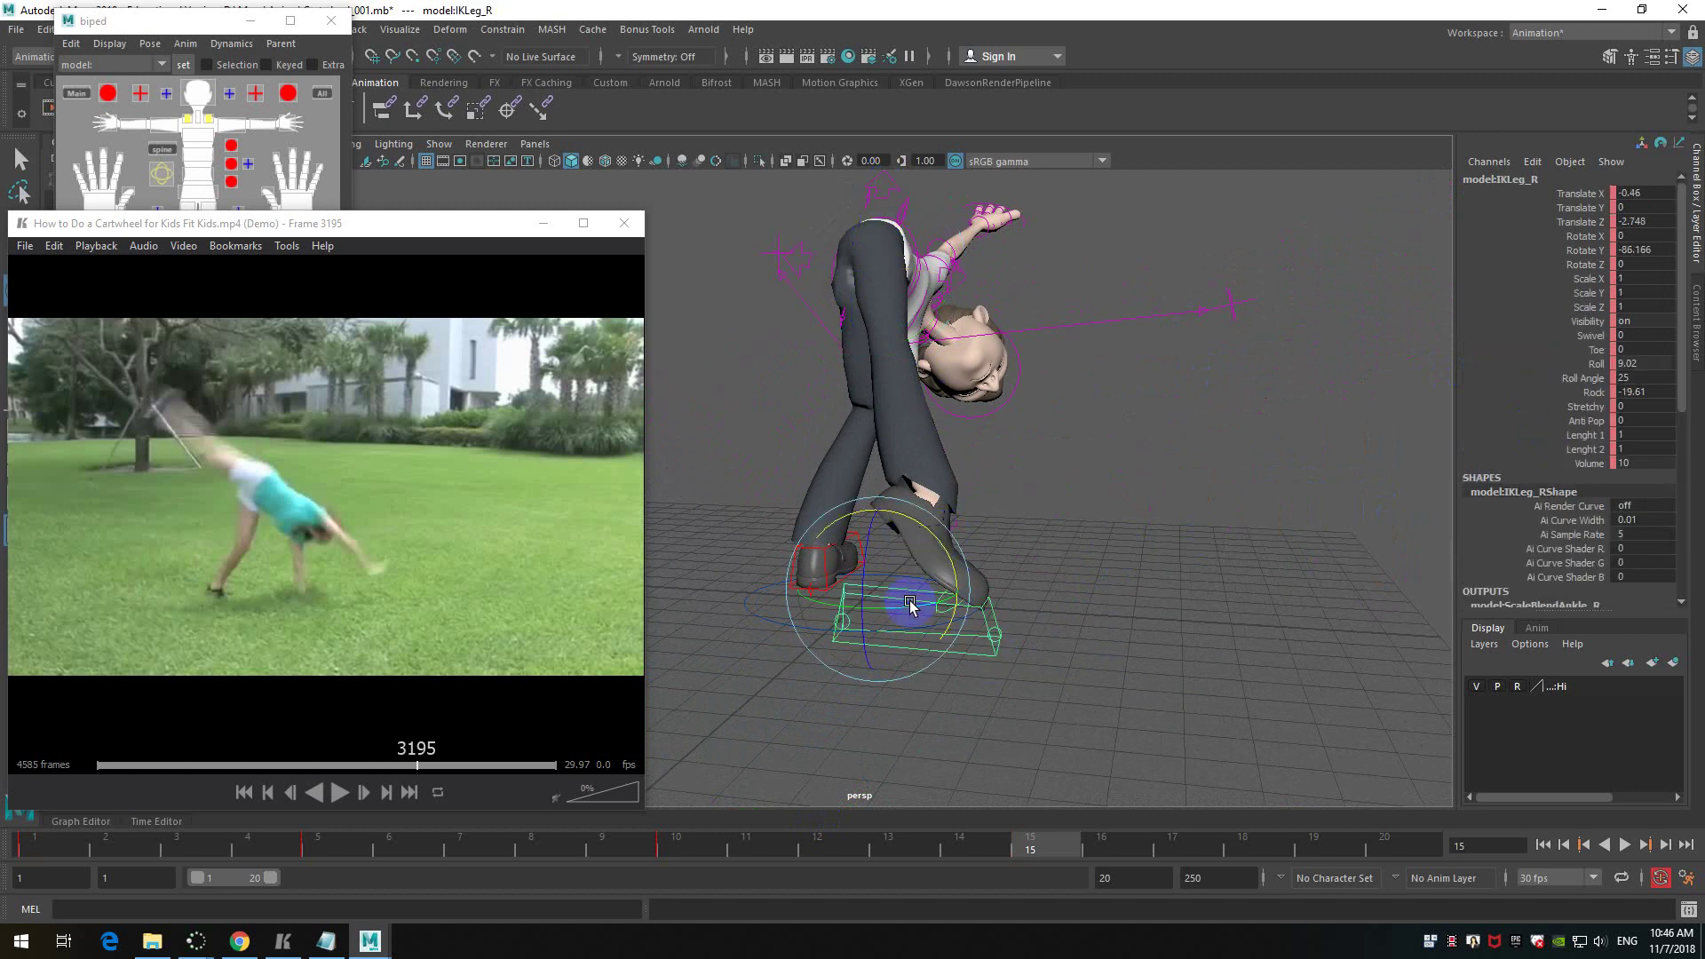
{"action": "left_click", "coordinate": [1599, 365]}
{"action": "double_click", "coordinate": [1649, 361]}
{"action": "type", "text": "0"}
{"action": "key", "text": "Return"}
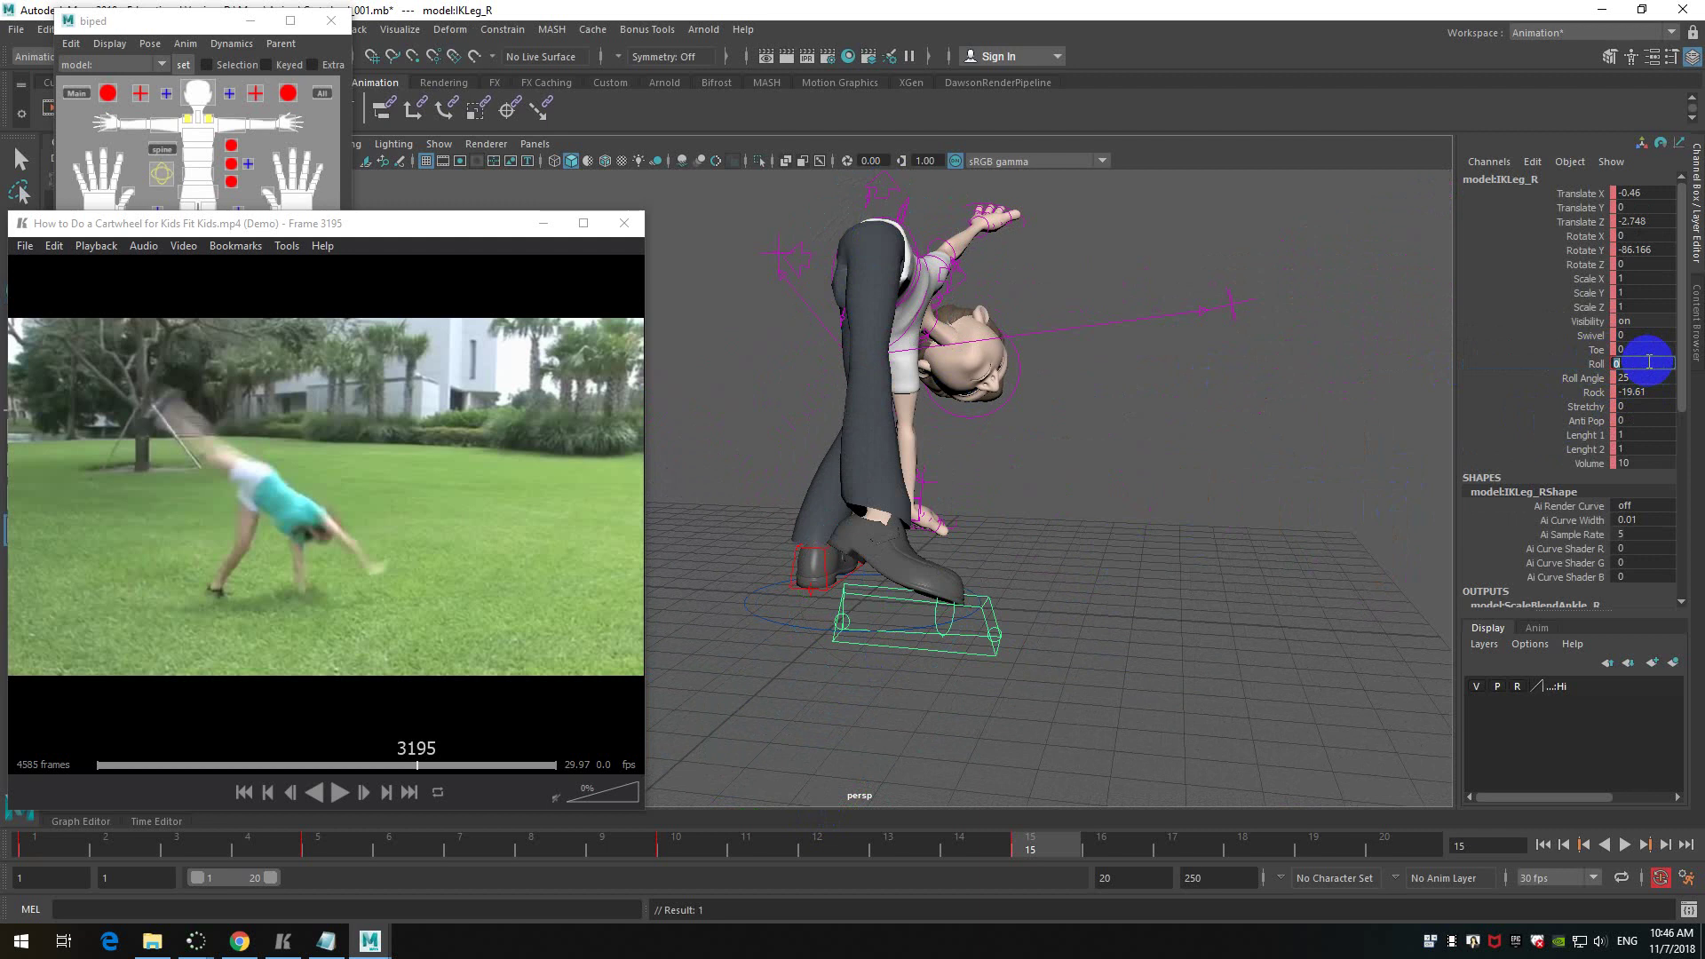
- Set the right foot IK control's Roll Angle and Rock to 0
{"action": "double_click", "coordinate": [1641, 378]}
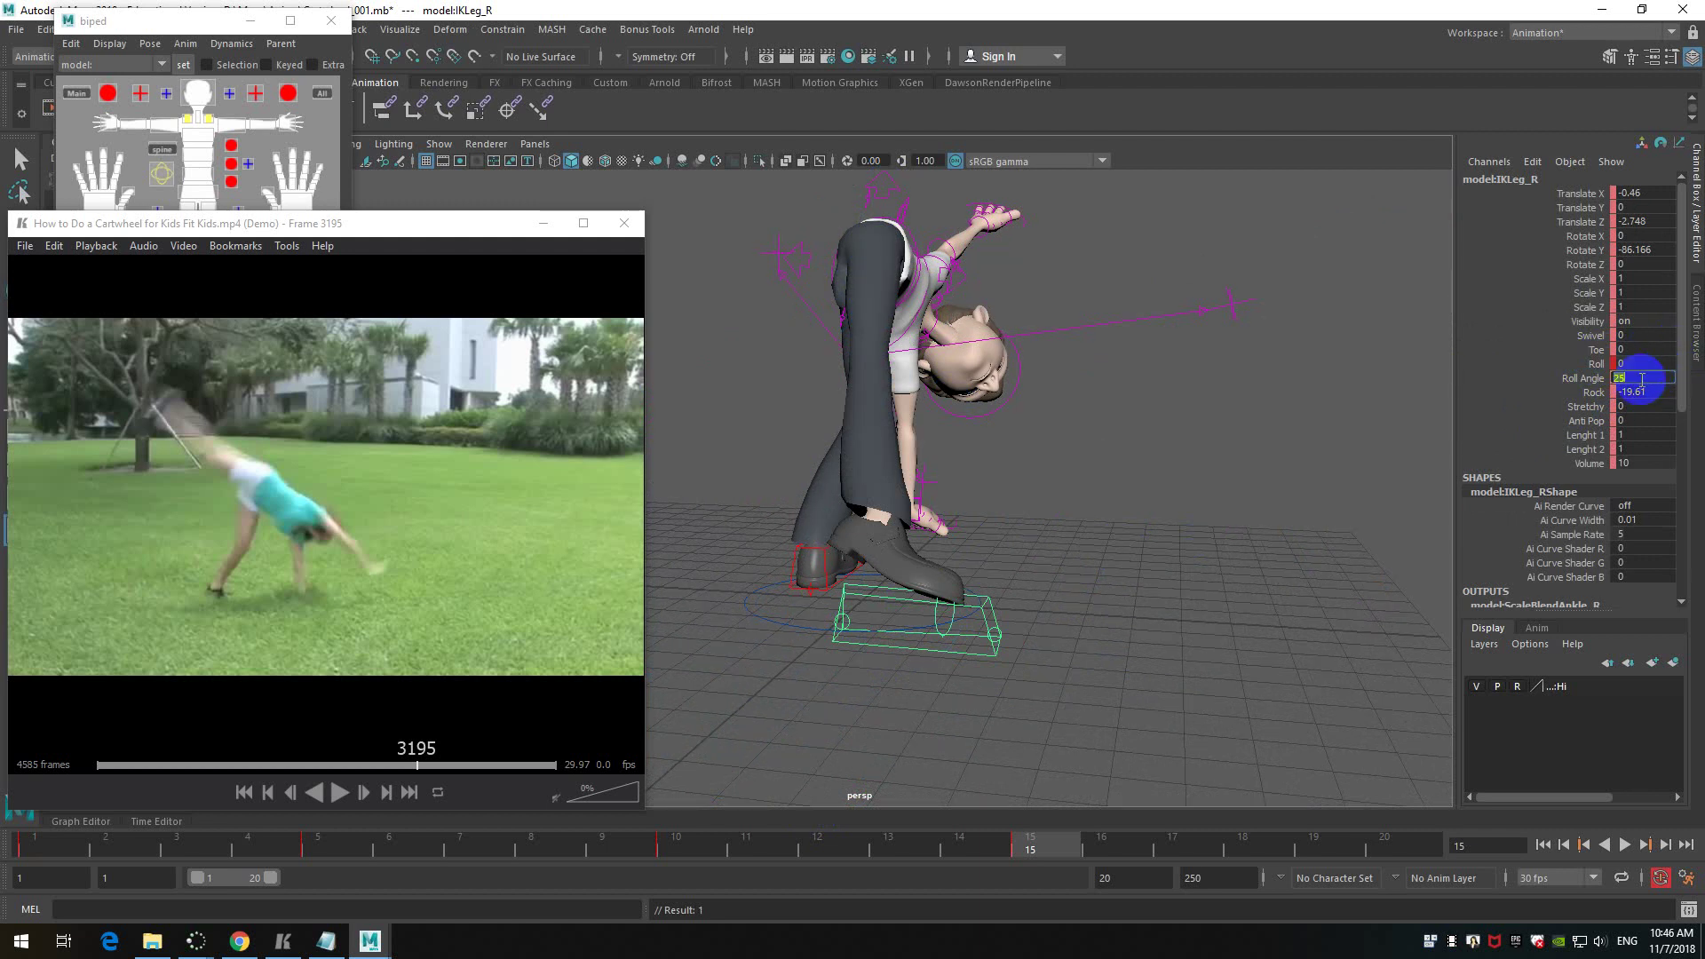
{"action": "key", "text": "Return"}
{"action": "double_click", "coordinate": [1632, 392]}
{"action": "type", "text": "0"}
{"action": "key", "text": "Return"}
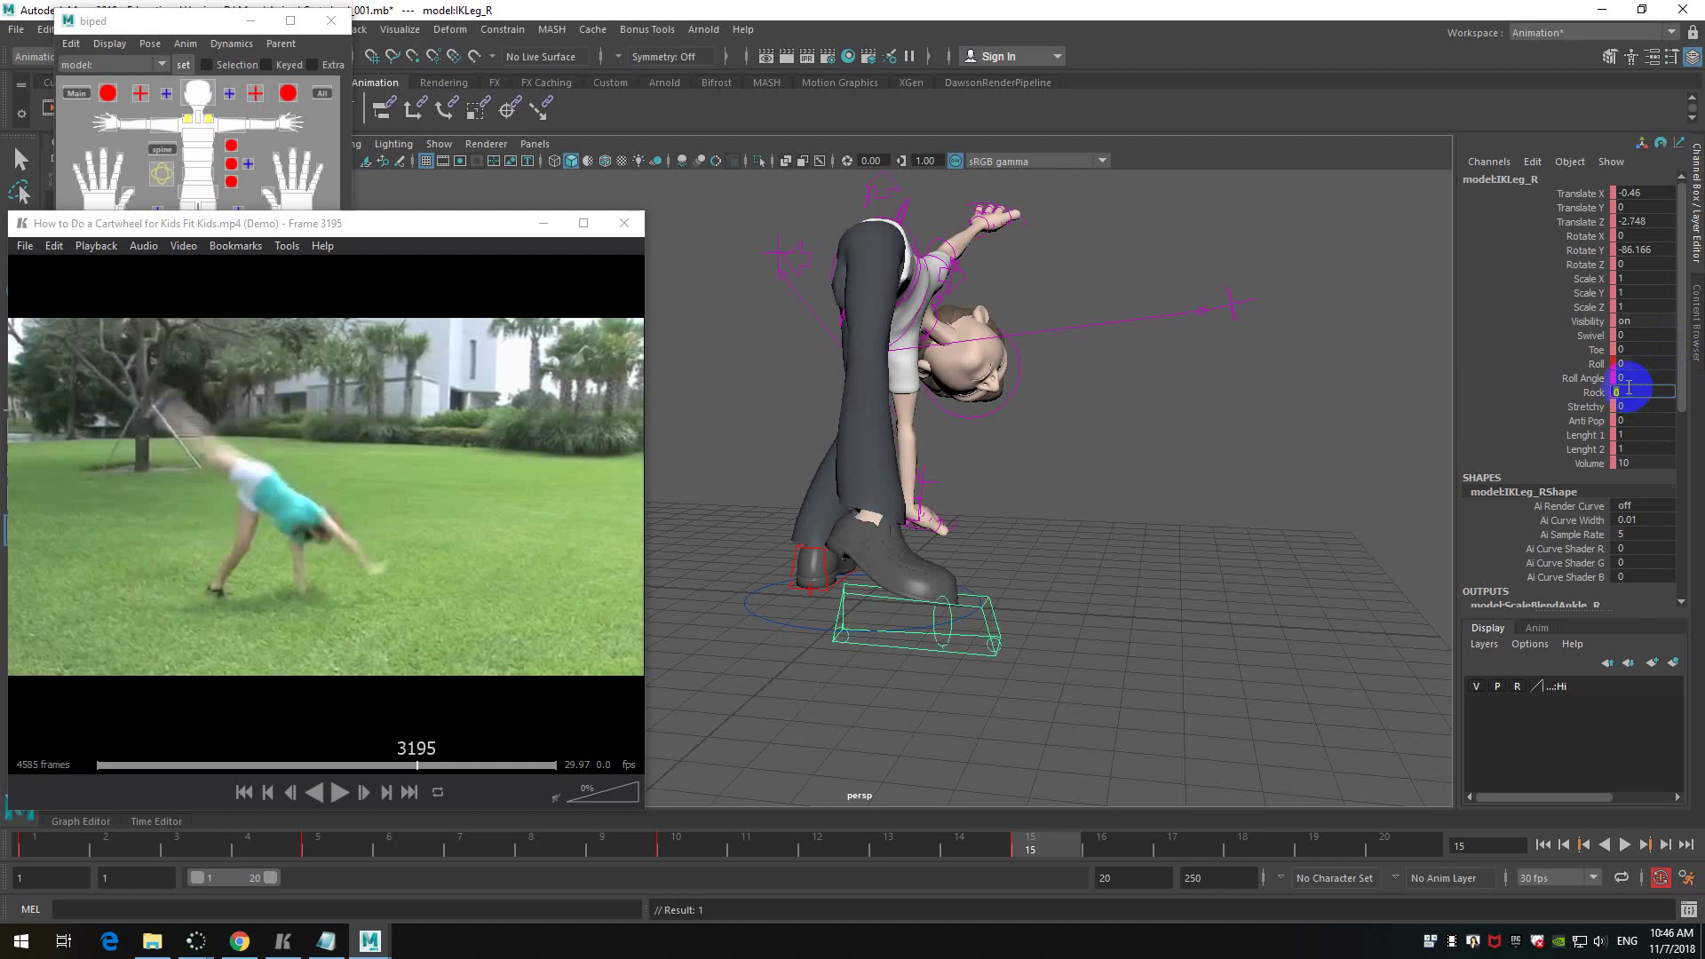
- Raise the right foot's IK control high behind the hips to about Translate Y 12.8, Z -1.0
{"action": "left_click_drag", "start_coordinate": [1171, 539], "coordinate": [1138, 556], "text": "alt"}
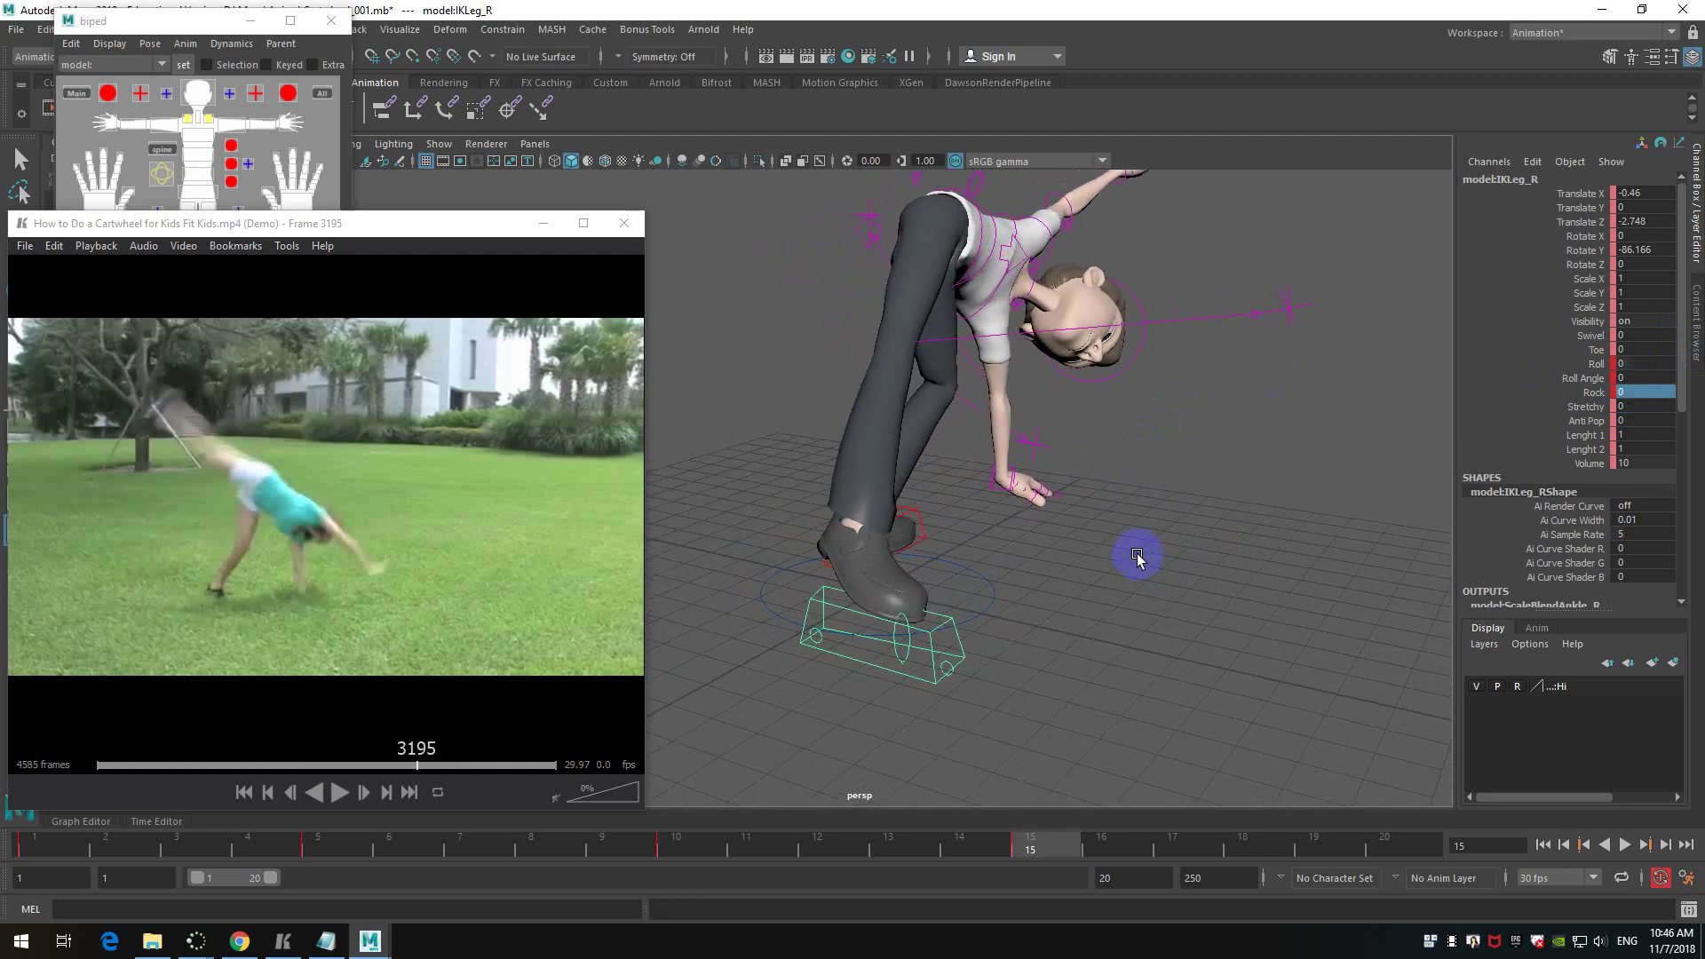
{"action": "left_click", "coordinate": [933, 671]}
{"action": "left_click", "coordinate": [948, 628]}
{"action": "left_click_drag", "start_coordinate": [1069, 601], "coordinate": [1138, 556], "text": "alt"}
{"action": "right_click_drag", "start_coordinate": [1138, 556], "coordinate": [1035, 577], "text": "alt"}
{"action": "key", "text": "w"}
{"action": "left_click_drag", "start_coordinate": [930, 573], "coordinate": [978, 333]}
- Rotate the raised right foot's IK control to about X 123, Y 32, Z -82 to follow the leg's direction
{"action": "key", "text": "e"}
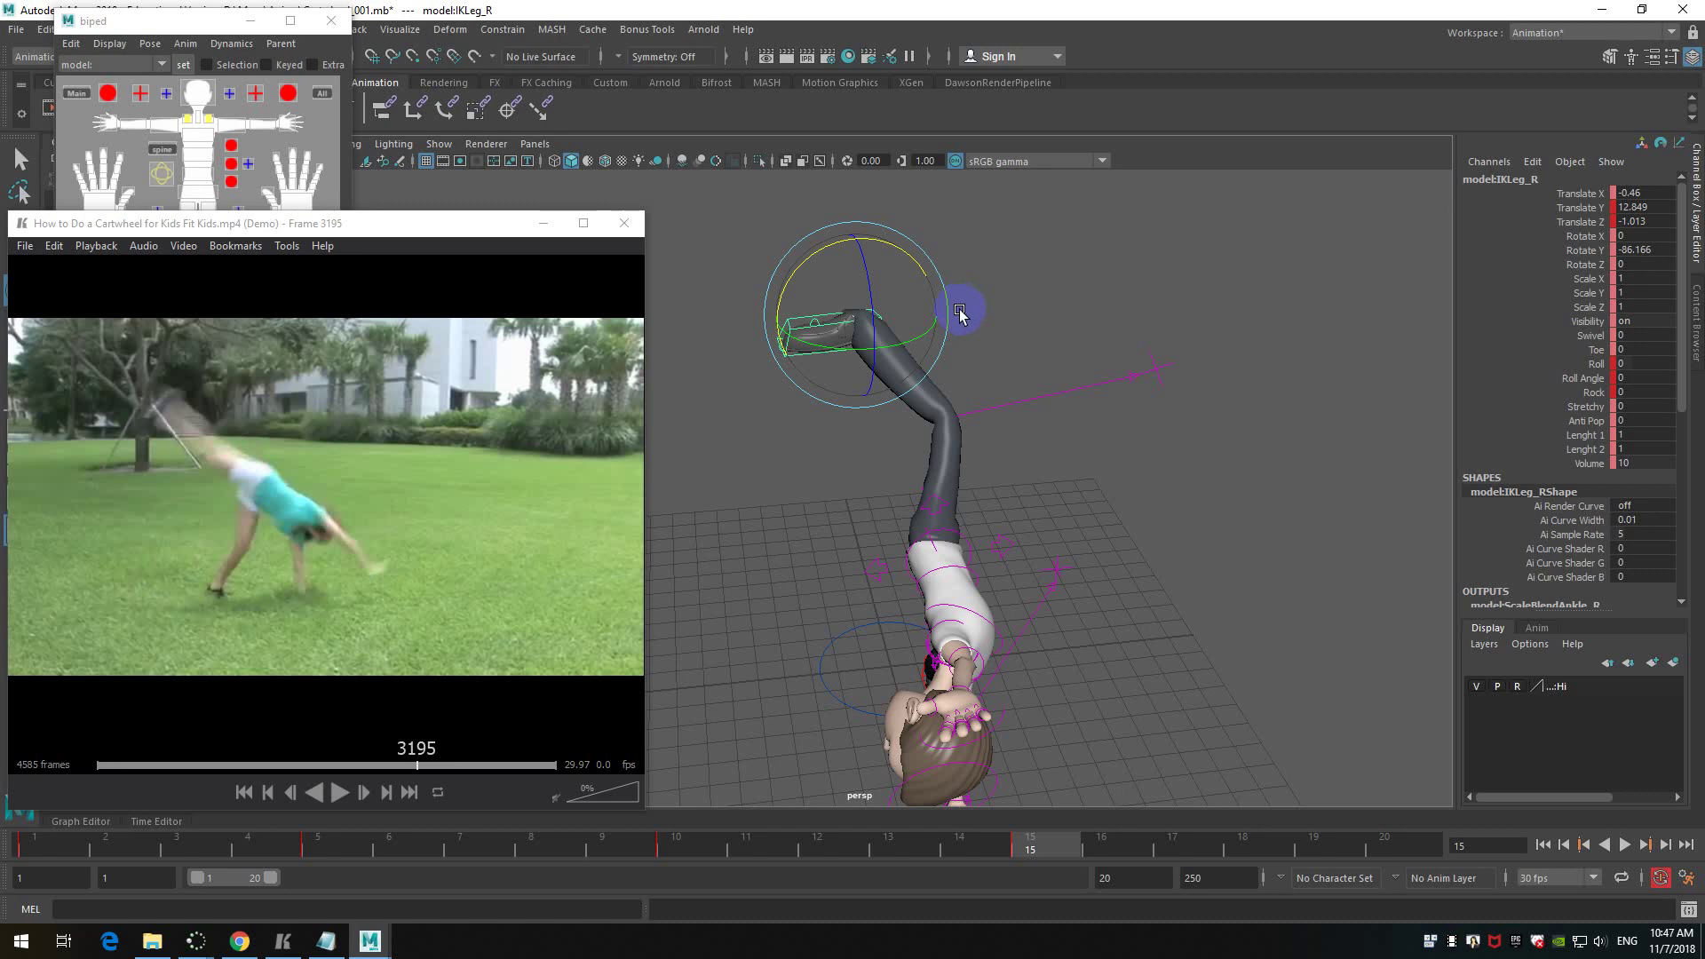
{"action": "key", "text": "ctrl+z"}
{"action": "key", "text": "ctrl+z"}
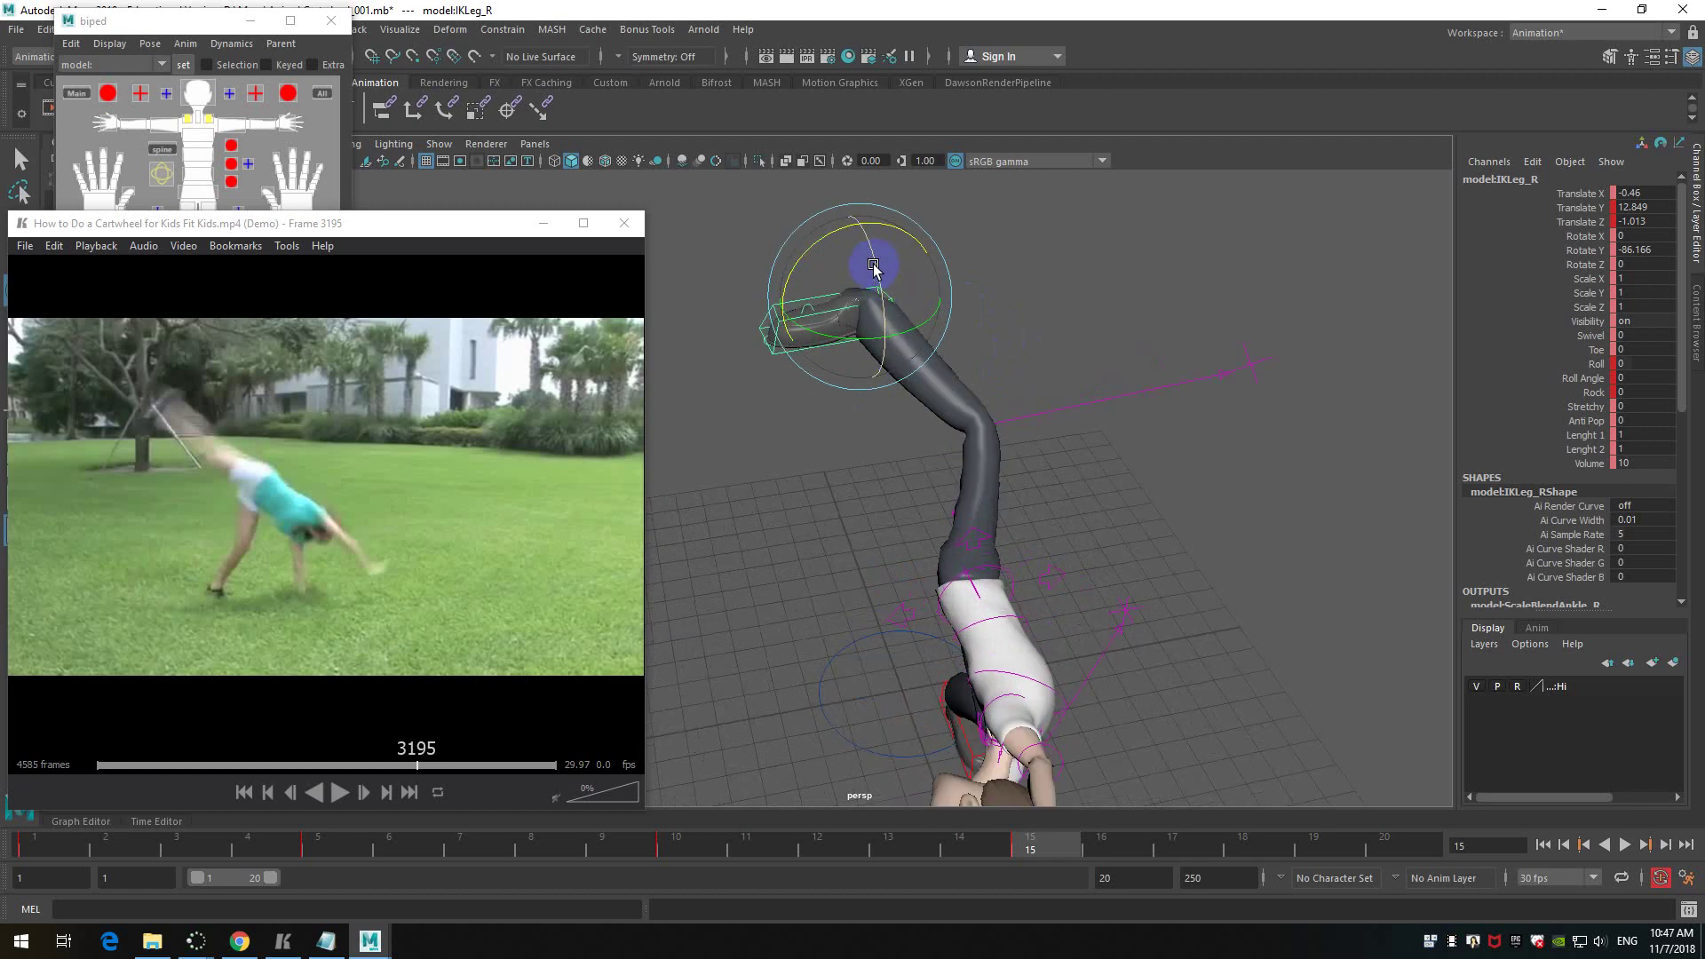
{"action": "left_click_drag", "start_coordinate": [877, 248], "coordinate": [1025, 325]}
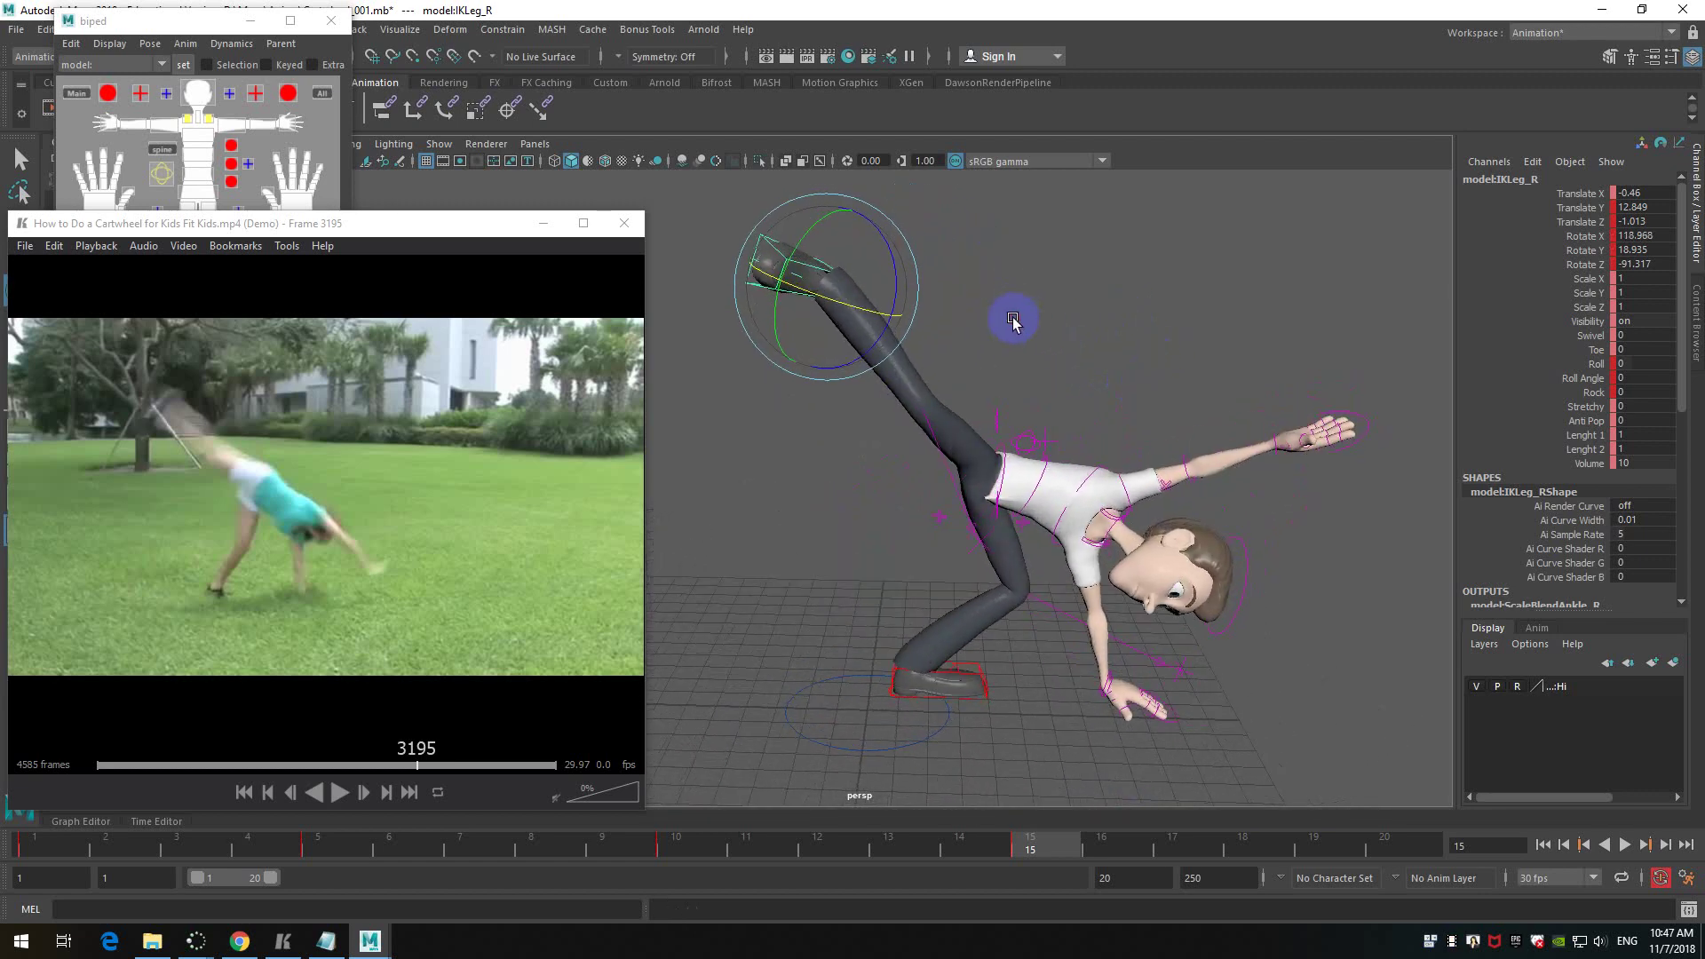
{"action": "left_click_drag", "start_coordinate": [899, 269], "coordinate": [1041, 441]}
- Slide the raised right foot's IK control sideways to bring the leg more in line with the body
{"action": "key", "text": "w"}
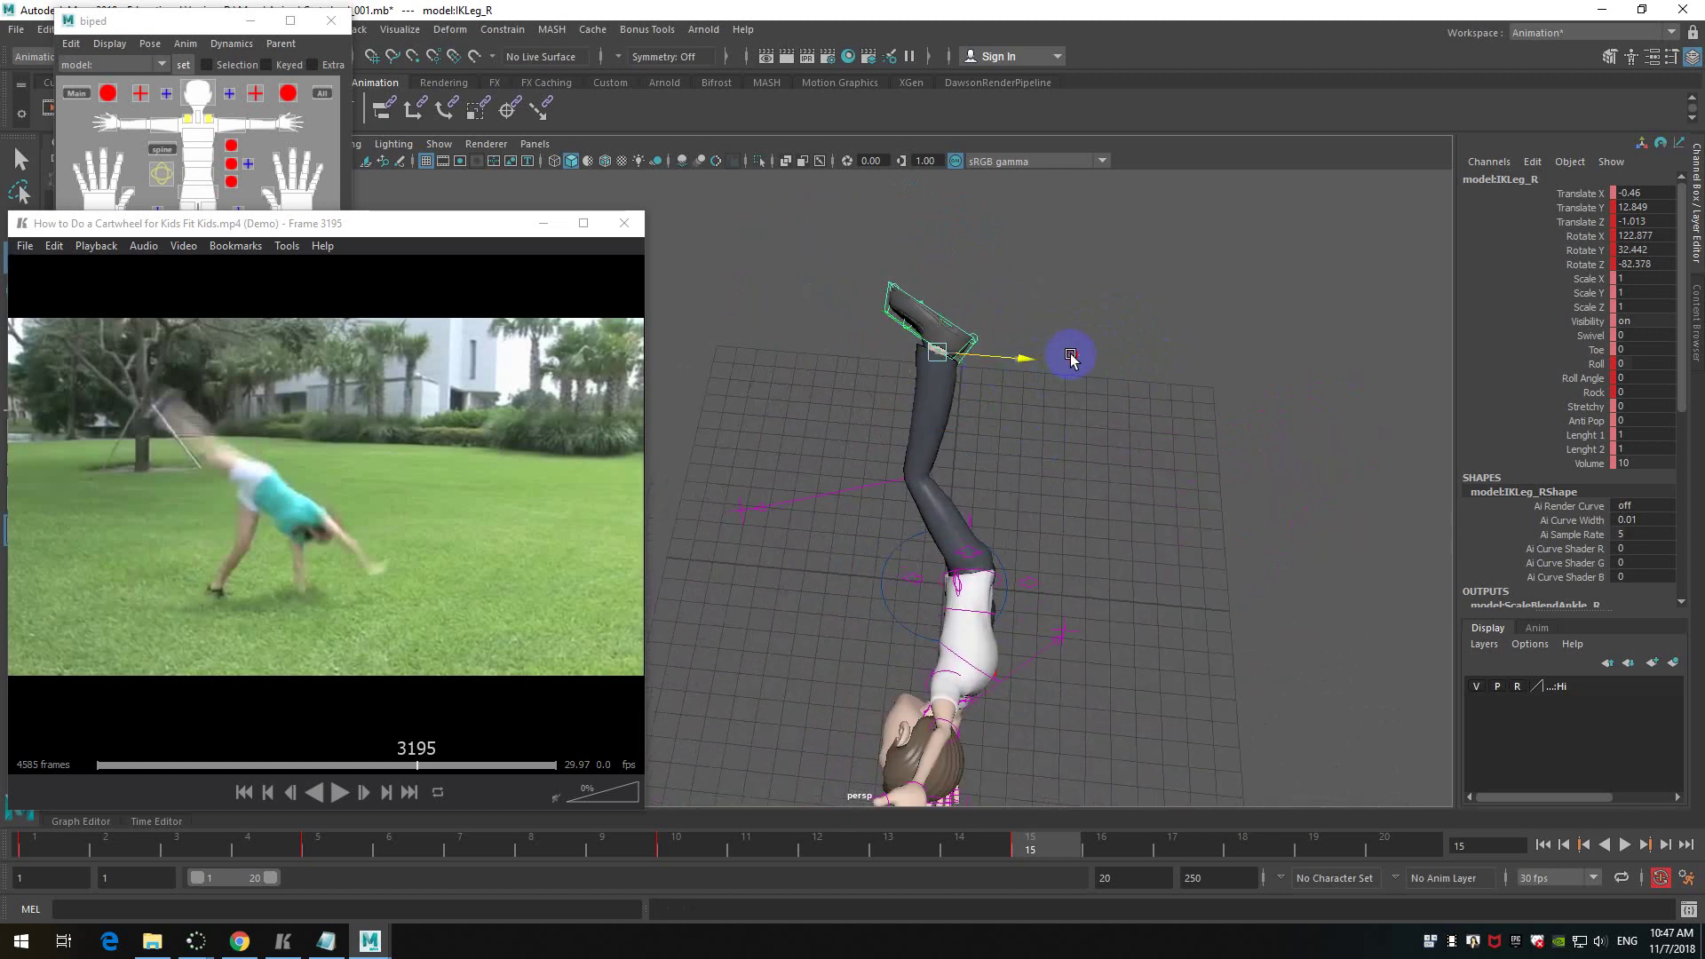
{"action": "left_click_drag", "start_coordinate": [1070, 354], "coordinate": [1078, 354]}
{"action": "left_click_drag", "start_coordinate": [986, 471], "coordinate": [1043, 368], "text": "alt"}
{"action": "left_click_drag", "start_coordinate": [1045, 281], "coordinate": [1067, 407], "text": "alt"}
- Adjust the tilt of the raised right foot with its RollHeel_R control
{"action": "left_click", "coordinate": [838, 525]}
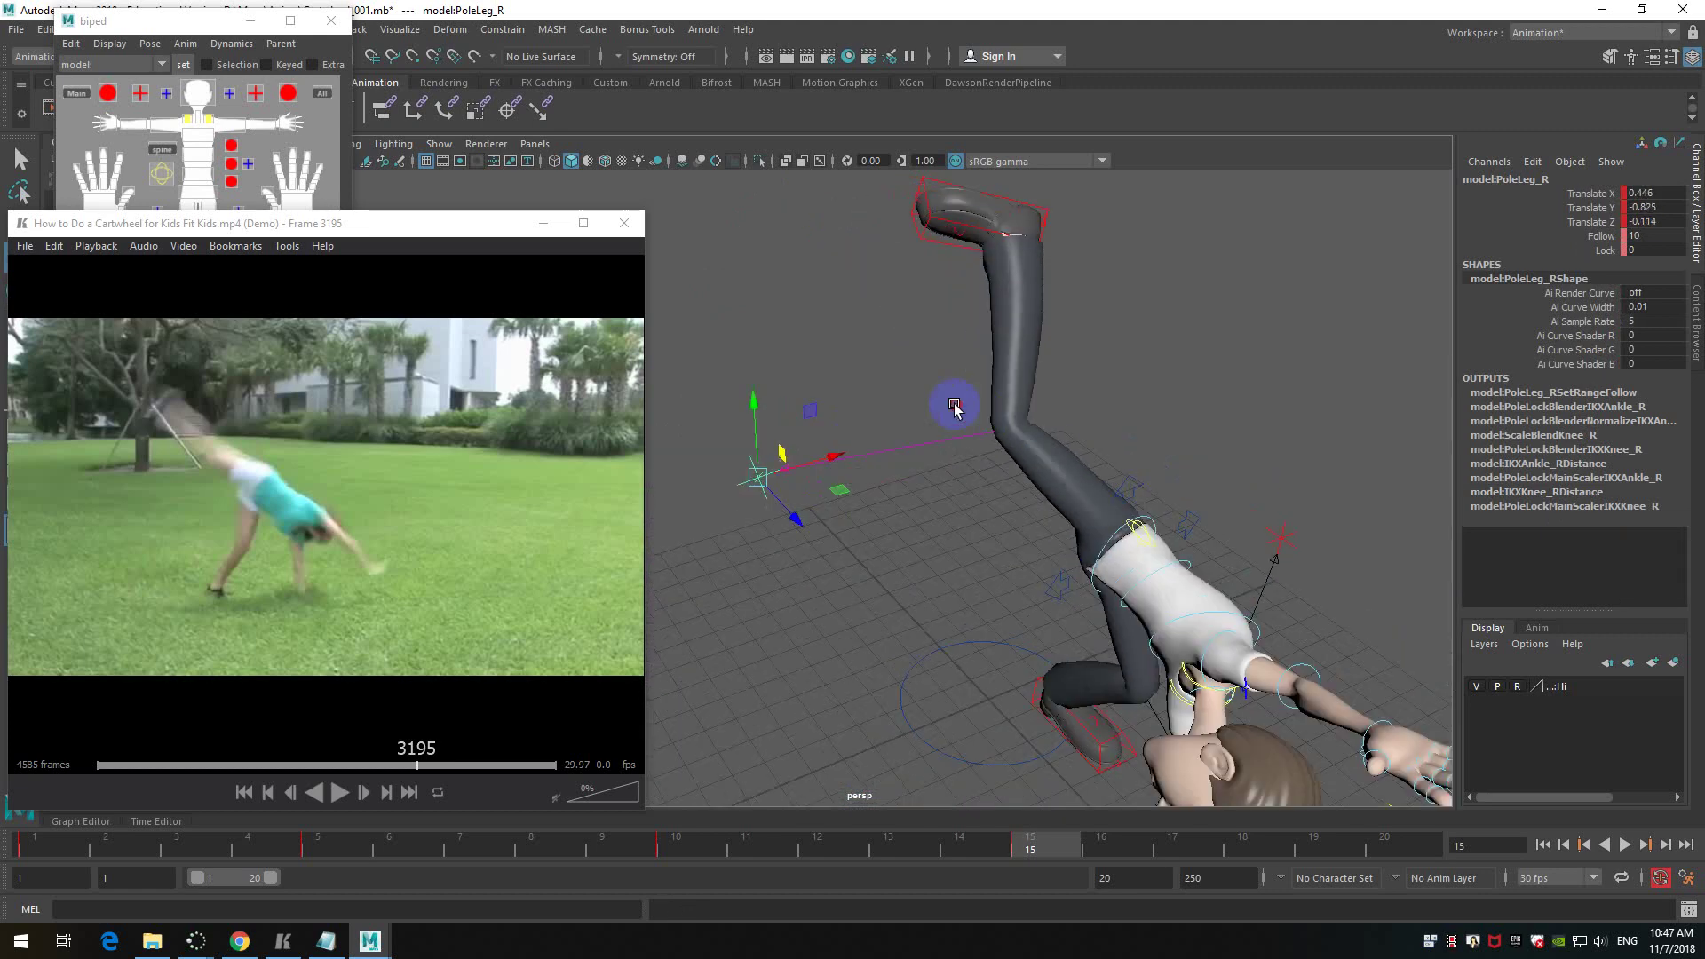
{"action": "left_click_drag", "start_coordinate": [955, 407], "coordinate": [1089, 445], "text": "alt"}
{"action": "left_click", "coordinate": [1054, 313]}
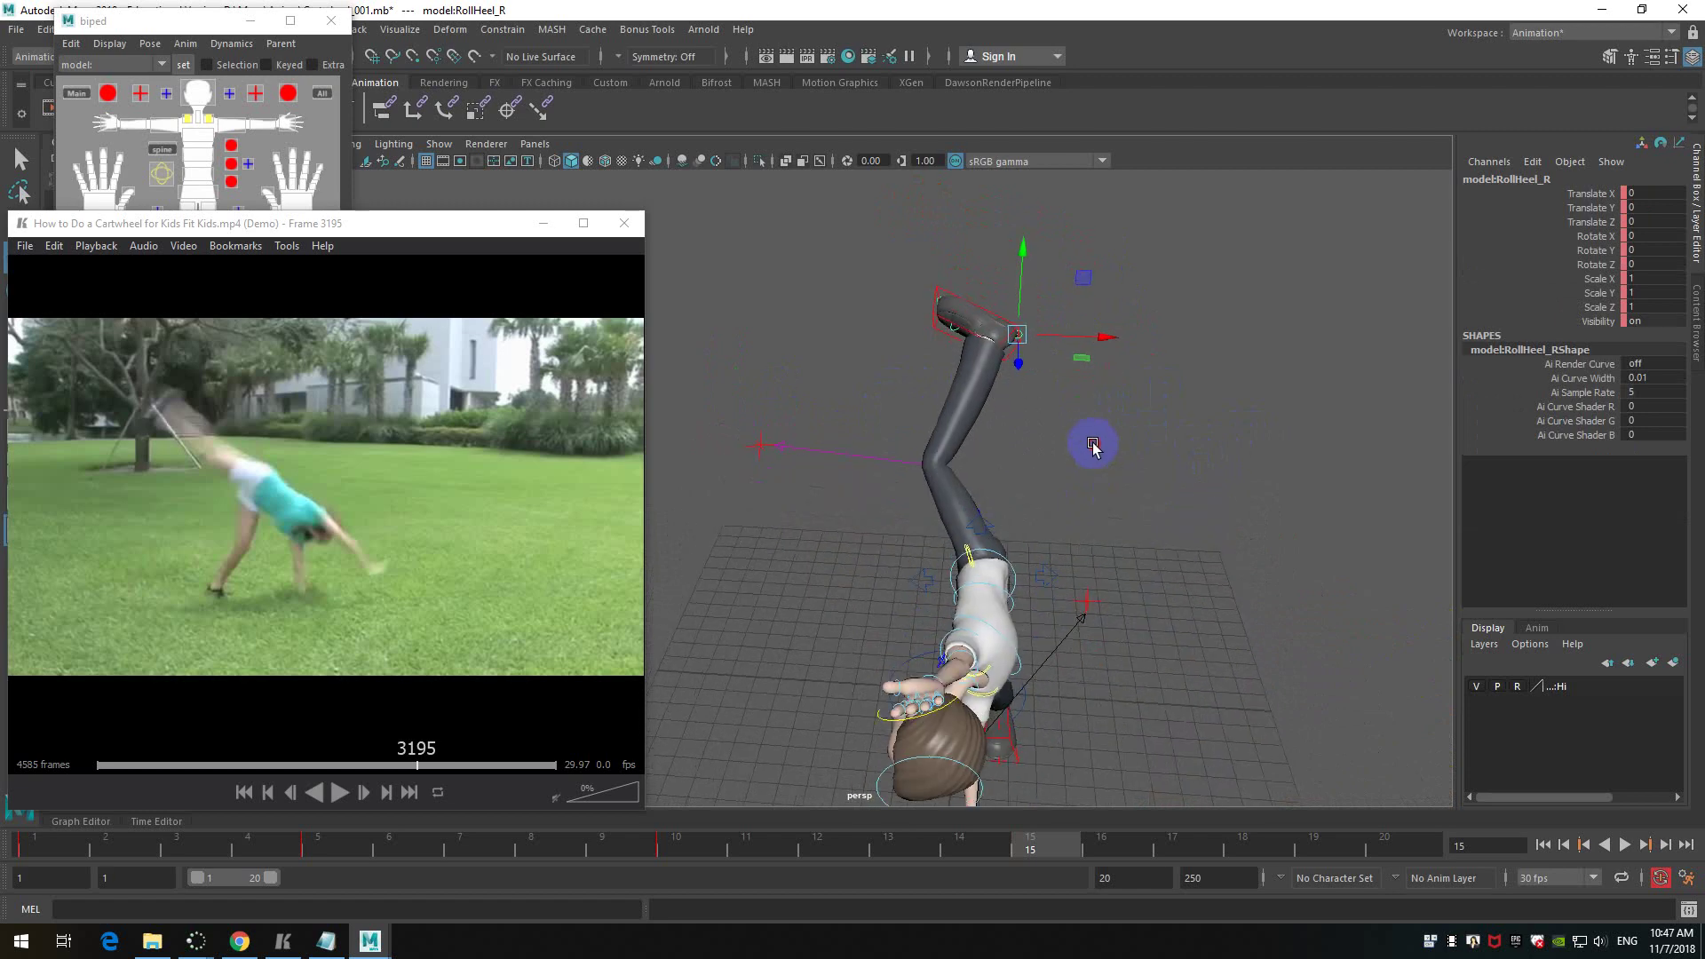
{"action": "left_click_drag", "start_coordinate": [1028, 252], "coordinate": [1057, 358]}
{"action": "key", "text": "e"}
{"action": "middle_click_drag", "start_coordinate": [1052, 324], "coordinate": [1078, 382], "text": "alt"}
{"action": "left_click_drag", "start_coordinate": [959, 346], "coordinate": [963, 370]}
{"action": "left_click_drag", "start_coordinate": [1148, 387], "coordinate": [978, 423], "text": "alt"}
- Settle the raised right foot's IK control at about Translate X 0.7
{"action": "left_click", "coordinate": [1046, 388]}
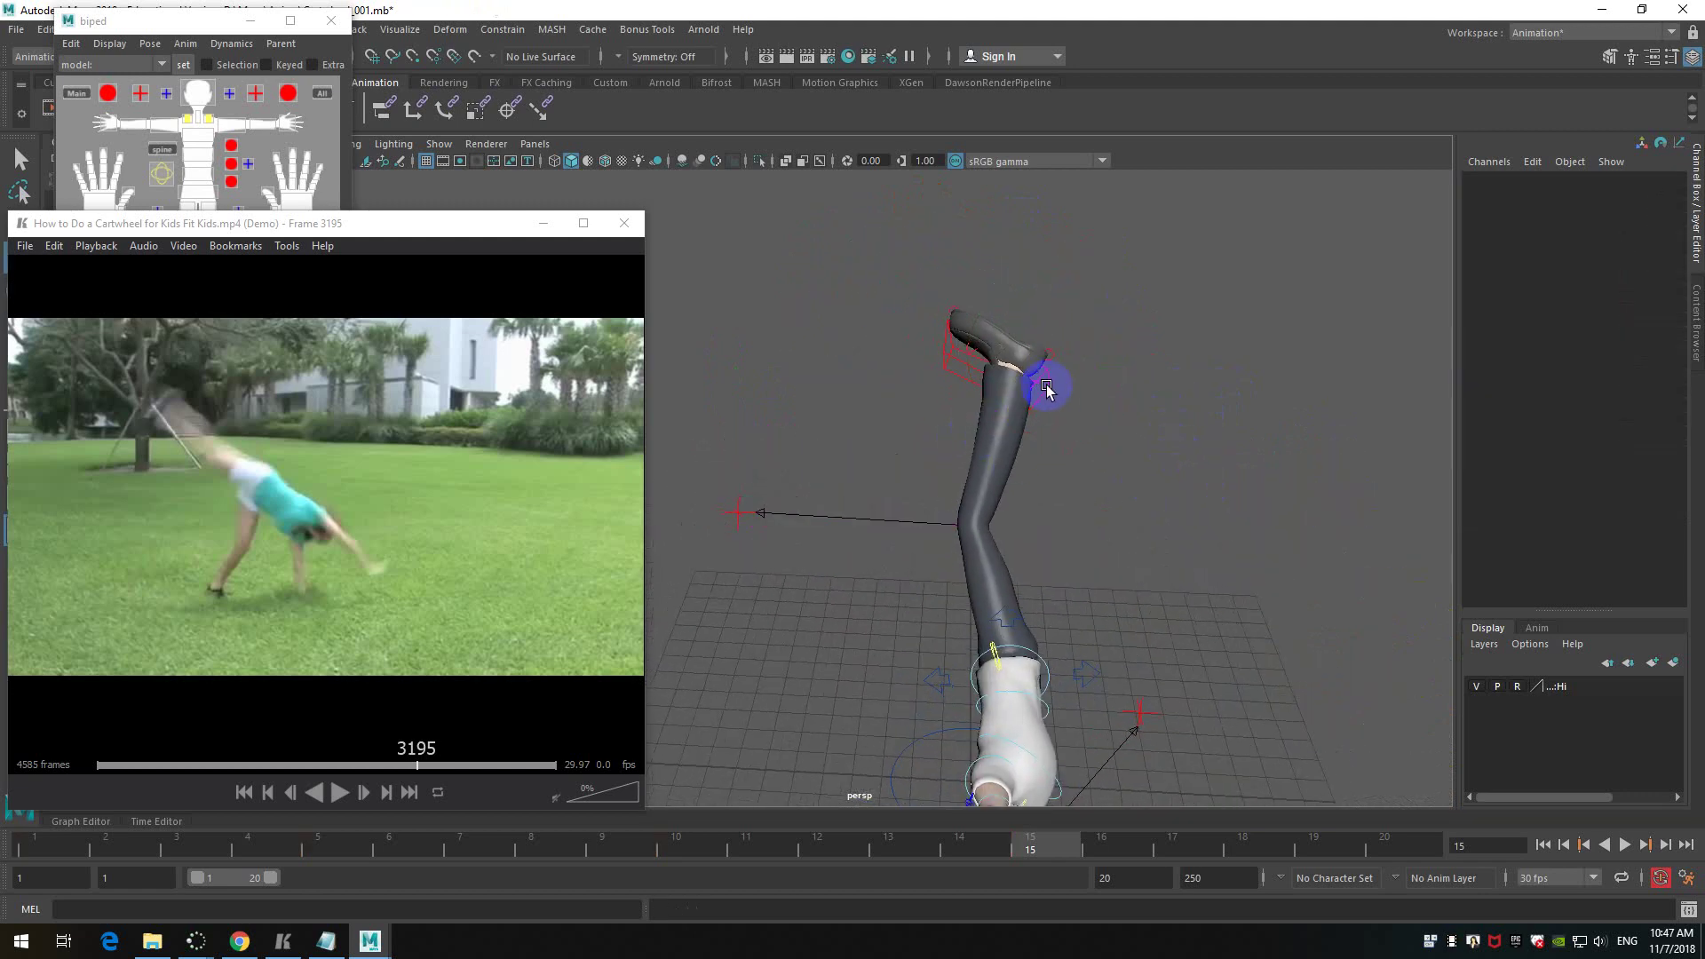
{"action": "left_click_drag", "start_coordinate": [1085, 399], "coordinate": [1256, 431]}
{"action": "left_click_drag", "start_coordinate": [1168, 388], "coordinate": [1076, 338], "text": "alt"}
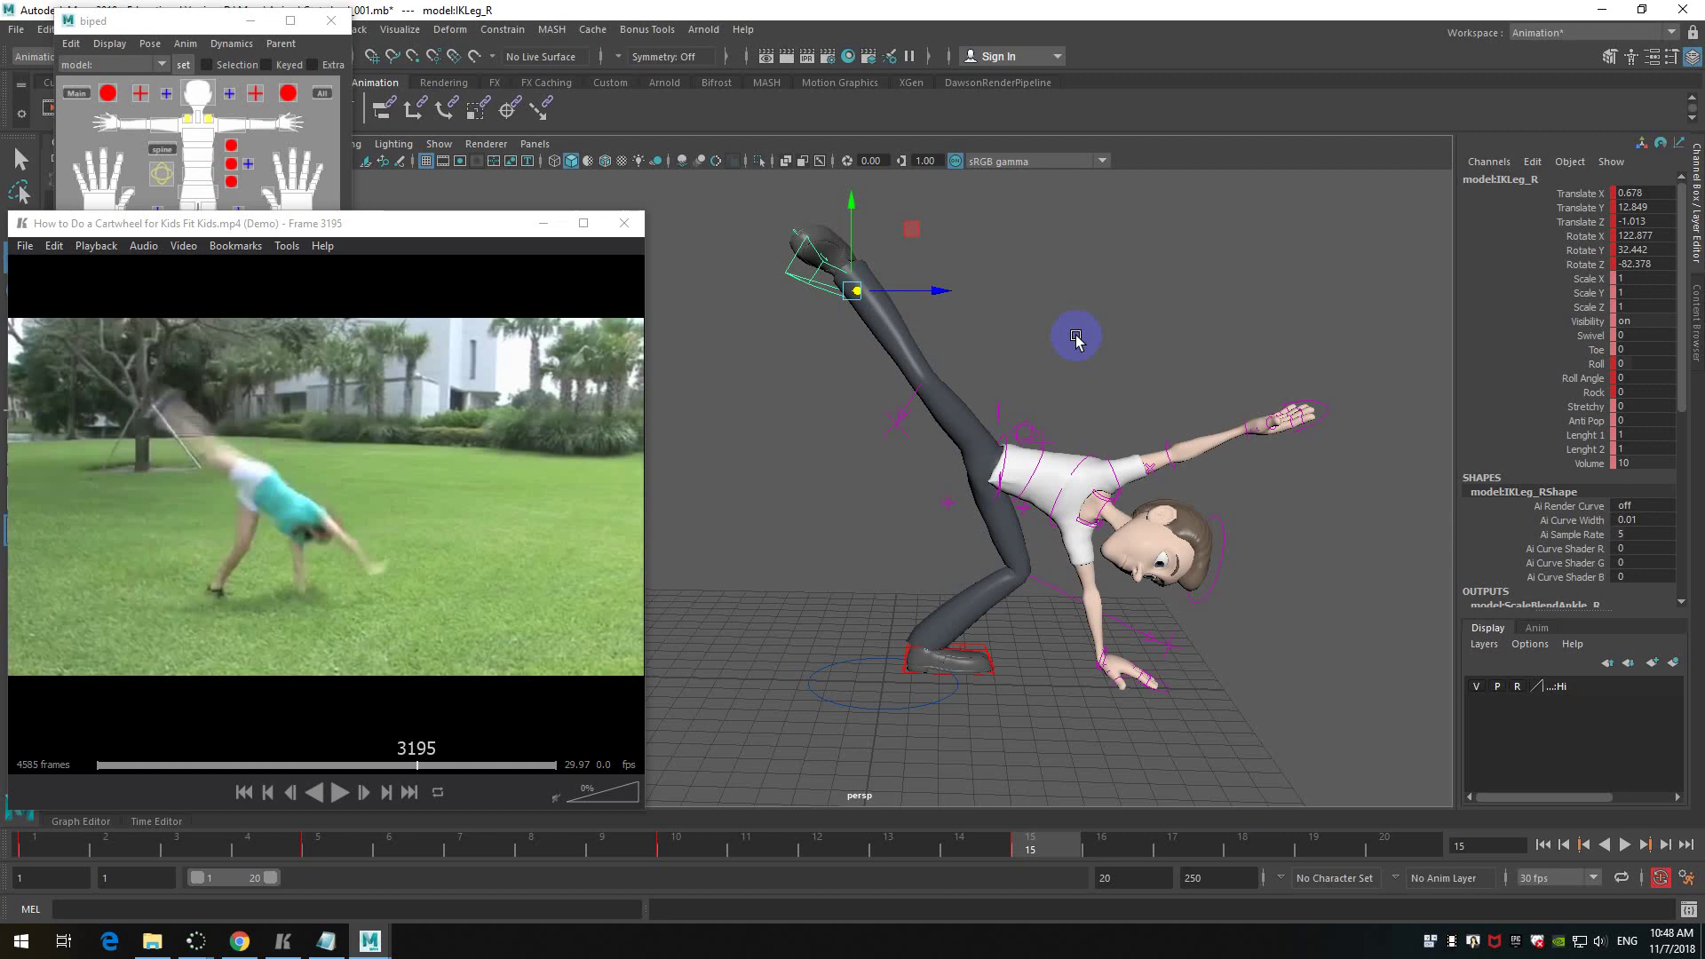
{"action": "key", "text": "ctrl+z"}
{"action": "key", "text": "ctrl+z"}
{"action": "key", "text": "ctrl+z"}
{"action": "key", "text": "ctrl+z"}
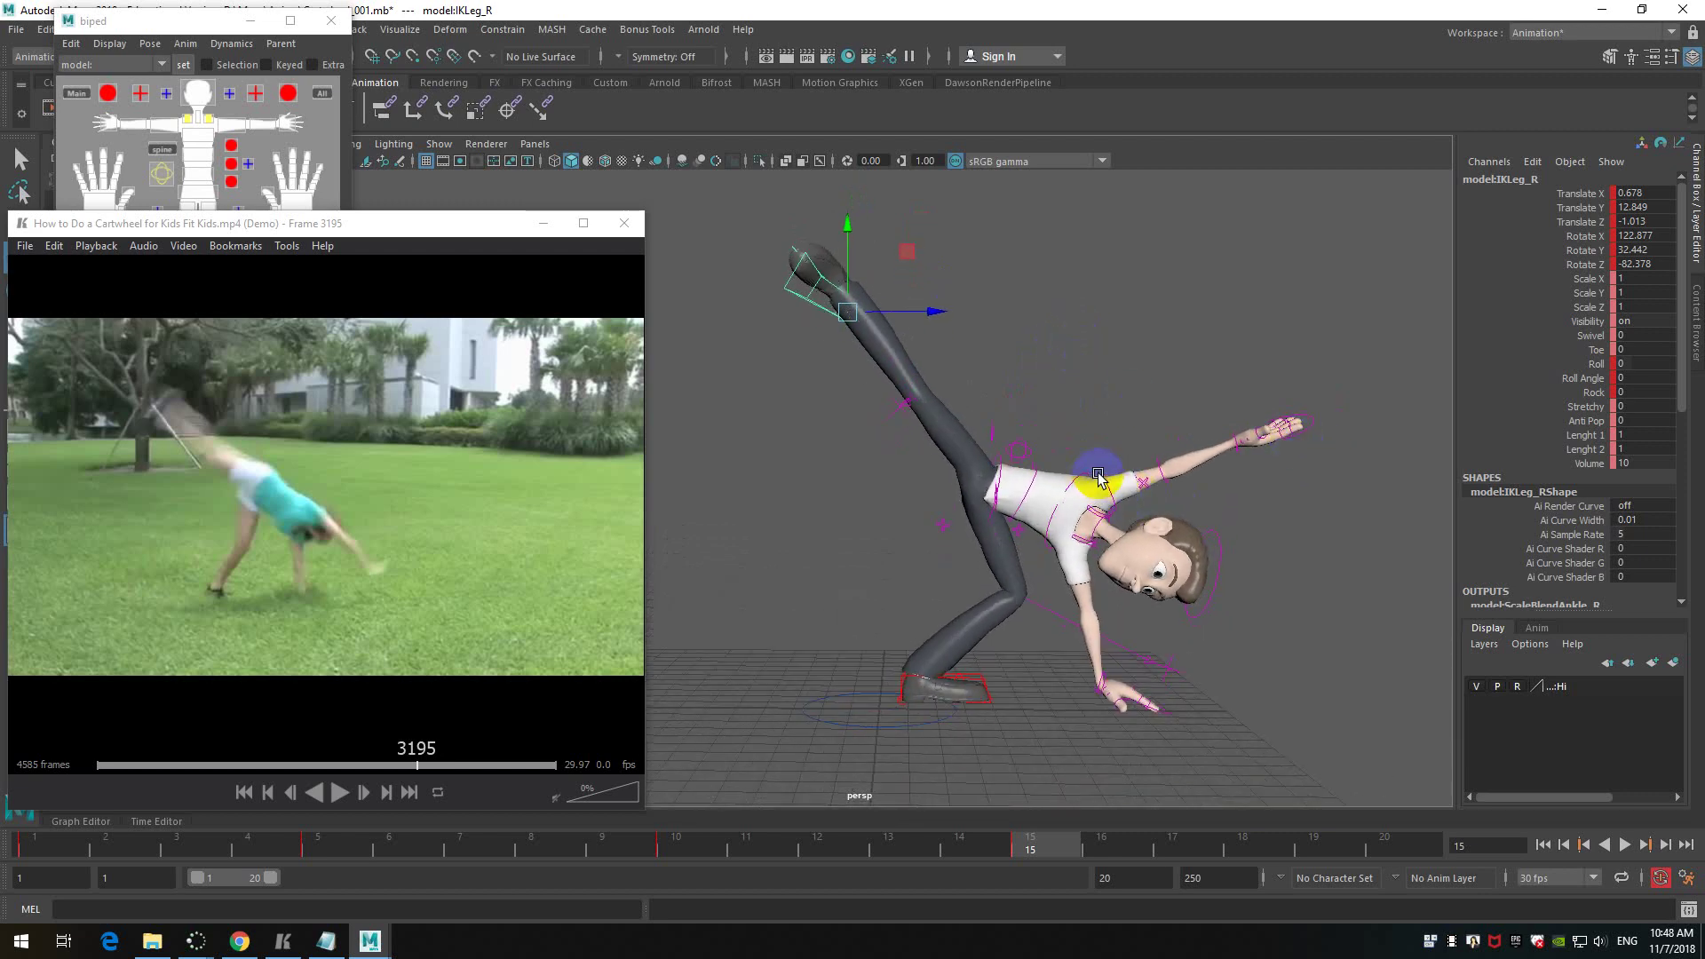
- Rotate the outstretched right arm's FKShoulder_R control to about X 79, Y -30, Z 15
{"action": "left_click", "coordinate": [1110, 493]}
{"action": "left_click_drag", "start_coordinate": [1326, 495], "coordinate": [1137, 615], "text": "alt"}
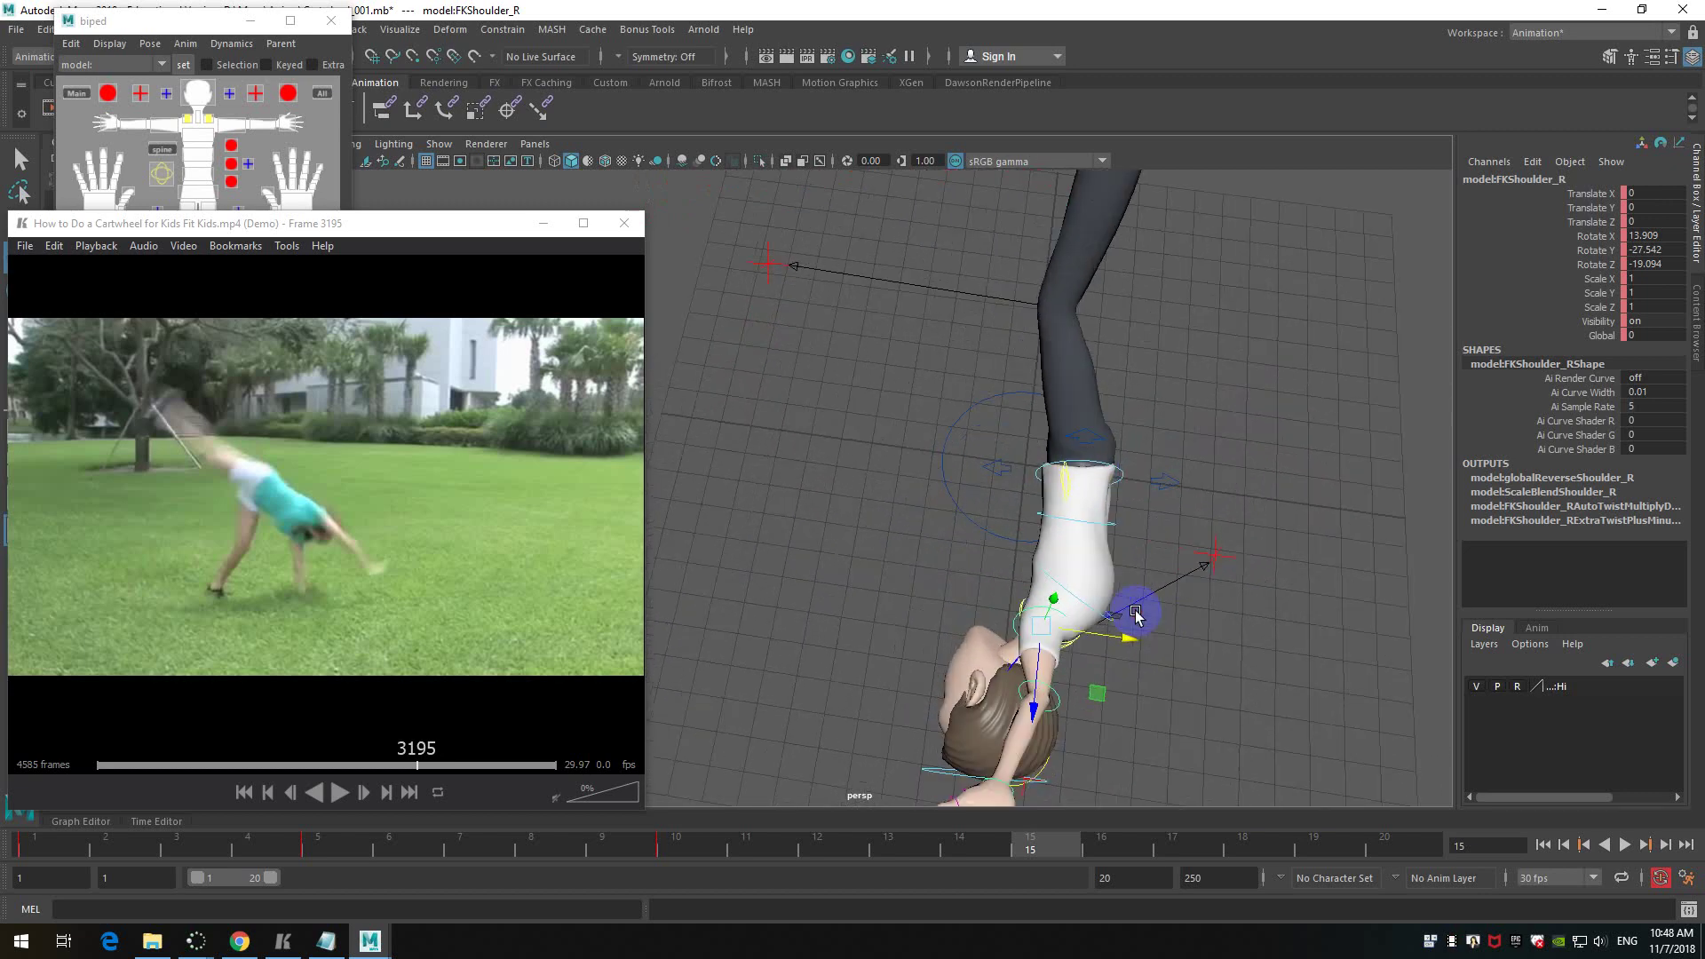
{"action": "left_click_drag", "start_coordinate": [1215, 682], "coordinate": [1225, 613], "text": "alt"}
{"action": "left_click", "coordinate": [1238, 670]}
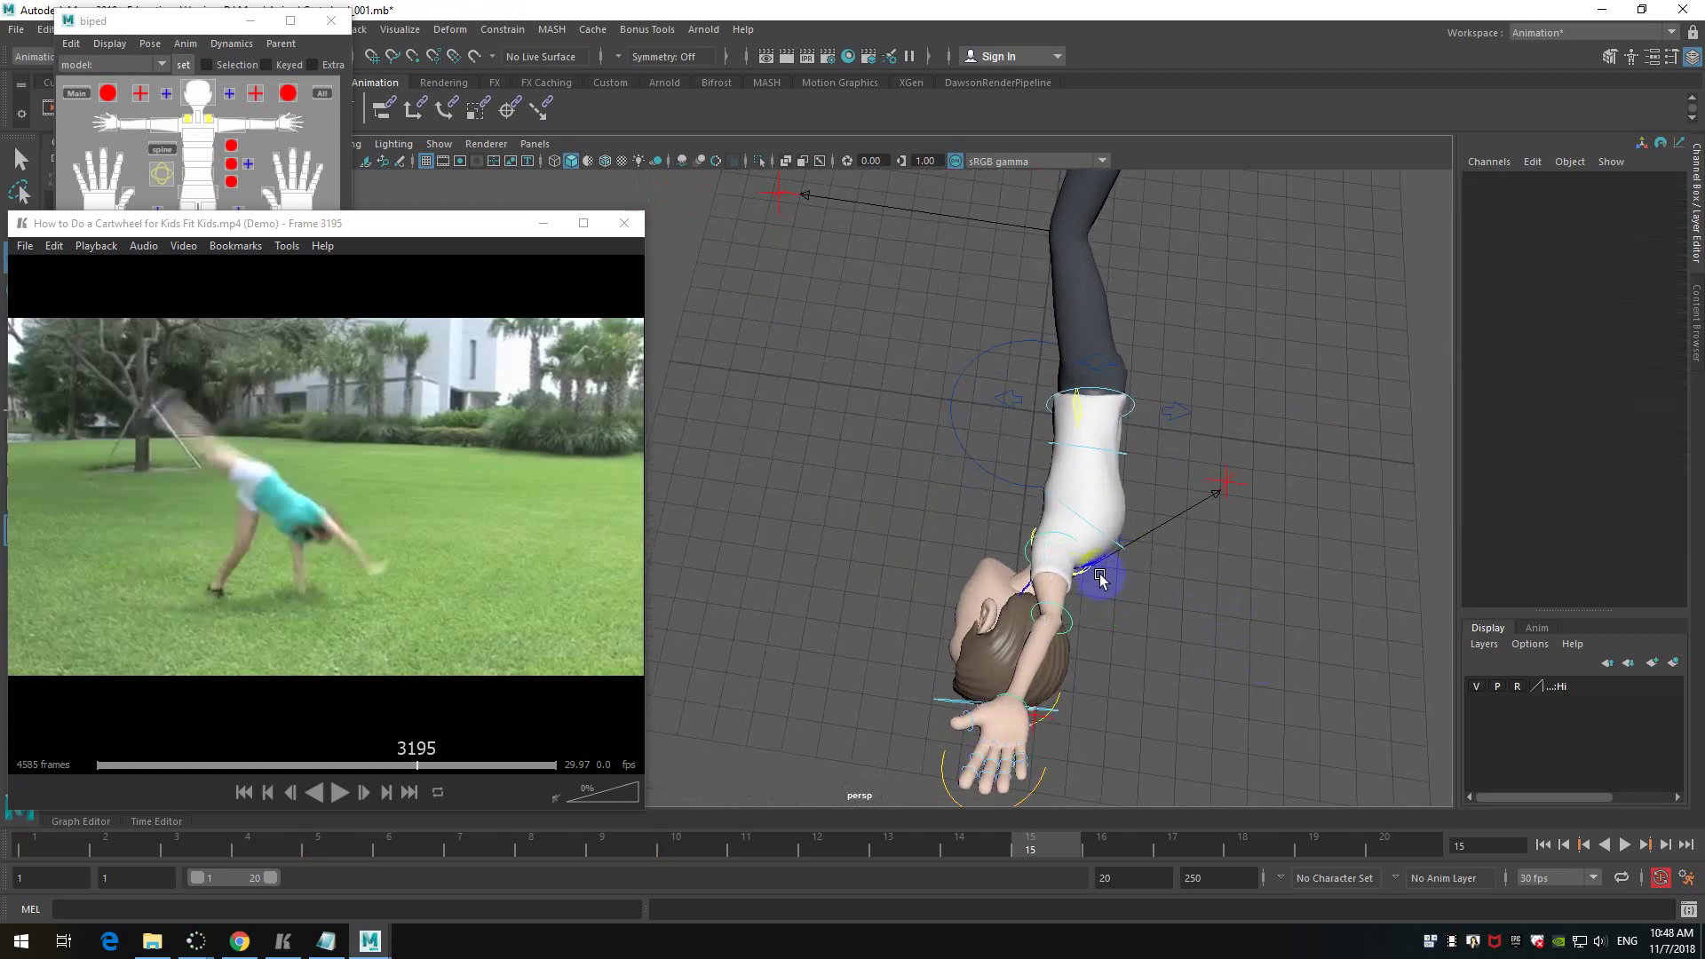
{"action": "left_click", "coordinate": [1068, 532]}
{"action": "key", "text": "e"}
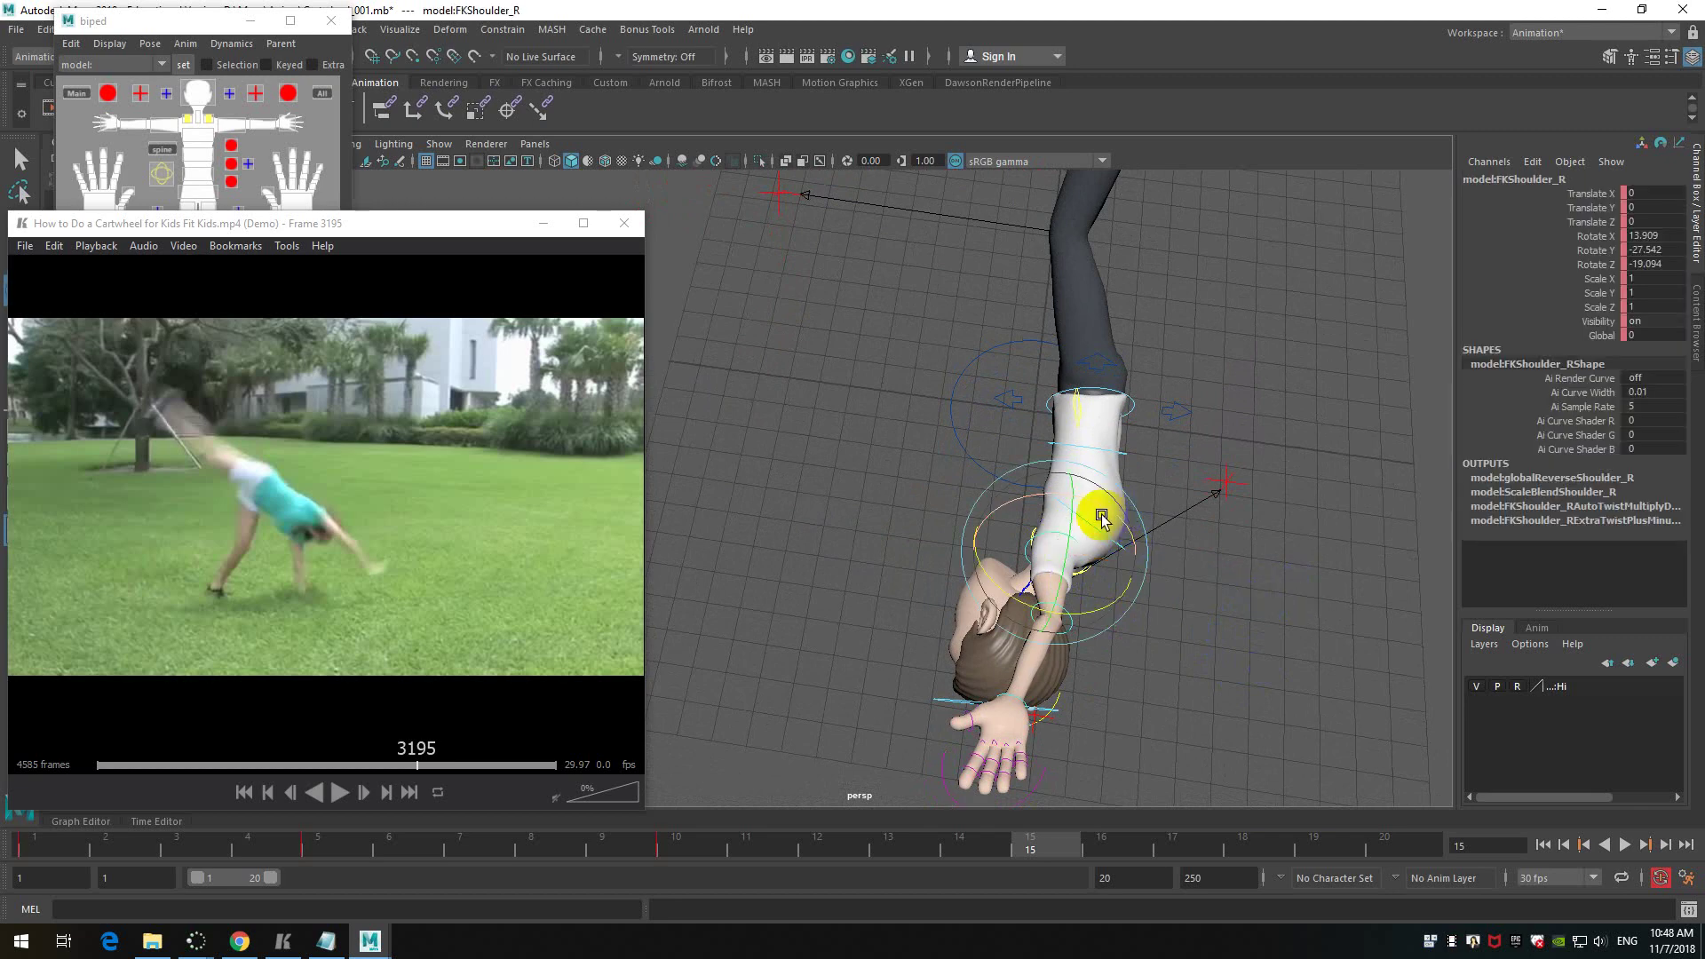
{"action": "left_click_drag", "start_coordinate": [1109, 508], "coordinate": [1176, 521]}
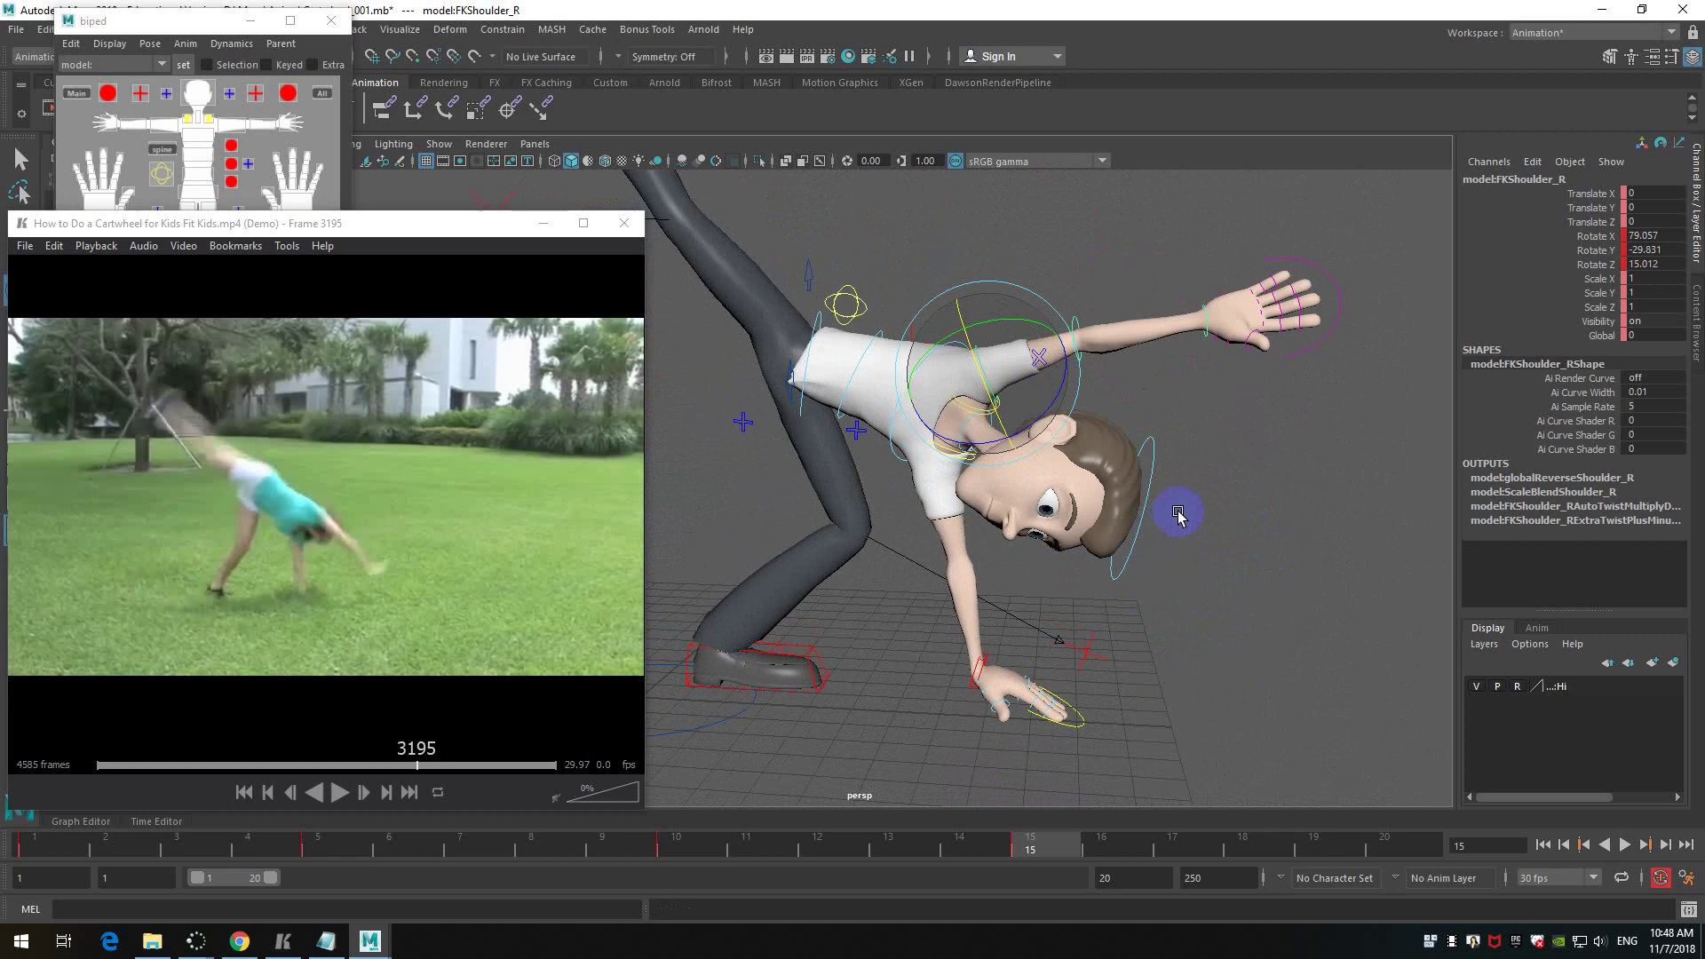
- Rotate the outstretched right arm's FKShoulder_R control to about X 110, Y -19, Z 60
{"action": "scroll", "coordinate": [1041, 371], "scroll_direction": "up", "scroll_amount": 3}
{"action": "left_click_drag", "start_coordinate": [1041, 371], "coordinate": [1030, 435]}
{"action": "left_click_drag", "start_coordinate": [1163, 417], "coordinate": [1077, 468], "text": "alt"}
{"action": "mouse_move", "coordinate": [1180, 617]}
{"action": "left_mouse_down", "text": "alt"}
{"action": "mouse_move", "coordinate": [1180, 548]}
{"action": "mouse_move", "coordinate": [1169, 636]}
{"action": "left_mouse_up", "text": "alt"}
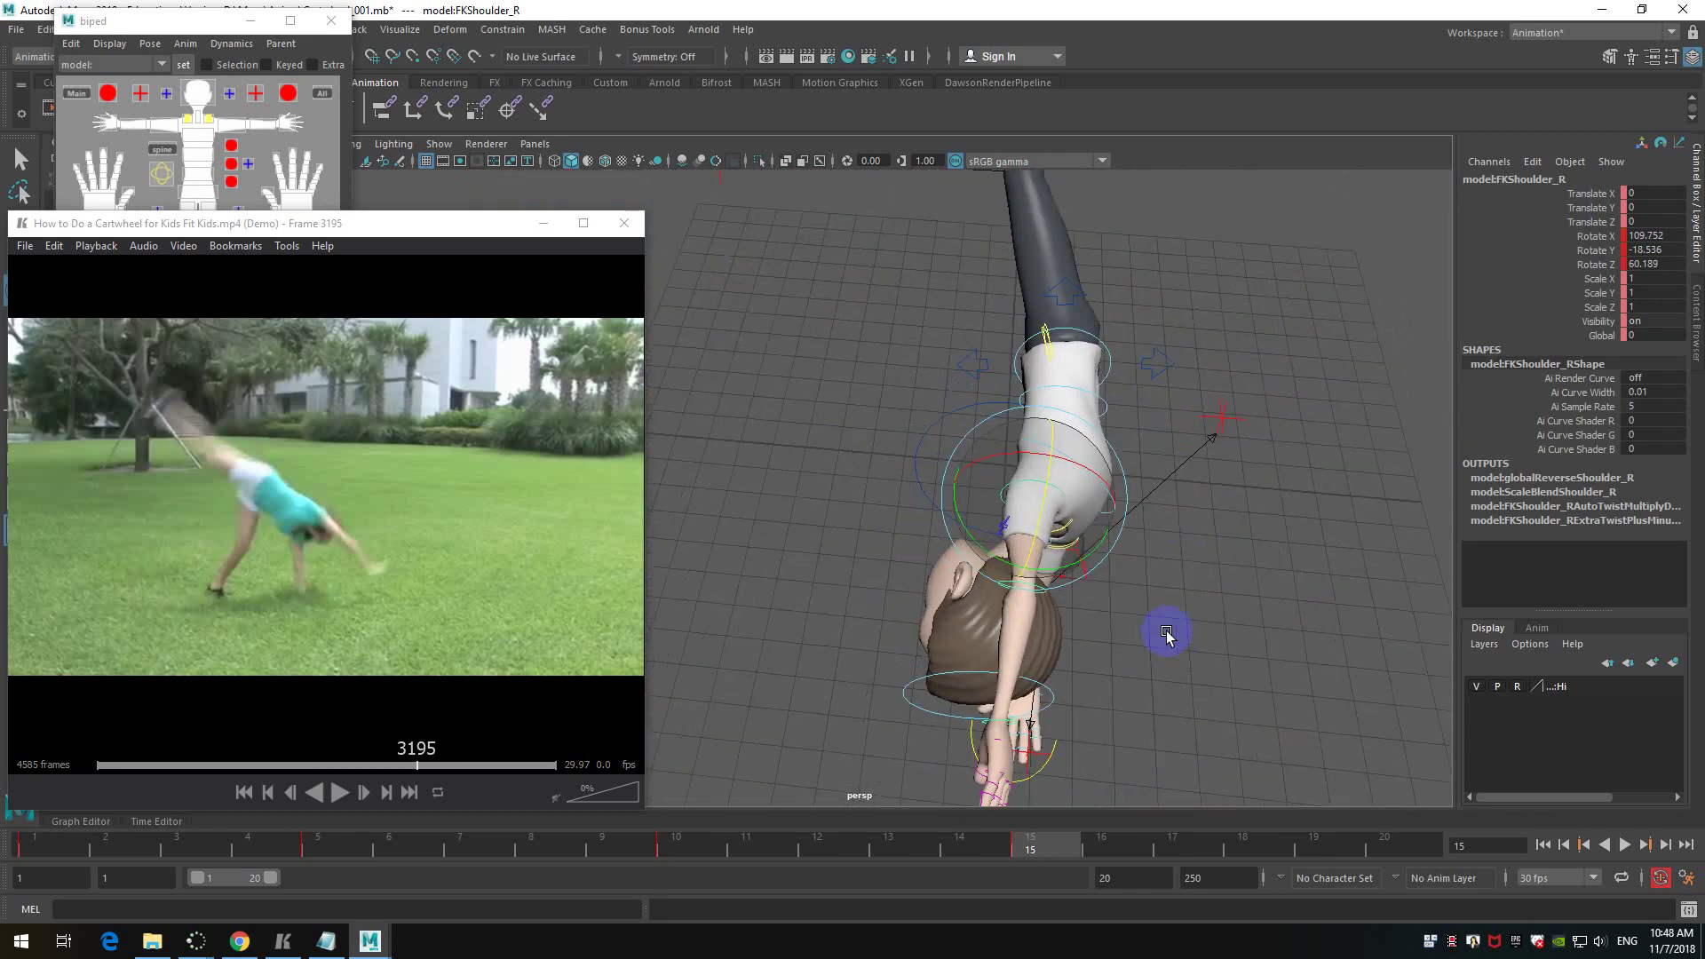
- Rotate the head's FKHead_M control to about X 30, Y -13, Z -35
{"action": "left_click", "coordinate": [1051, 689]}
{"action": "left_click_drag", "start_coordinate": [1157, 670], "coordinate": [1091, 618]}
{"action": "middle_click_drag", "start_coordinate": [1353, 702], "coordinate": [1306, 673]}
{"action": "left_click_drag", "start_coordinate": [1306, 674], "coordinate": [1234, 667], "text": "alt"}
{"action": "left_click_drag", "start_coordinate": [1078, 673], "coordinate": [1064, 572], "text": "alt"}
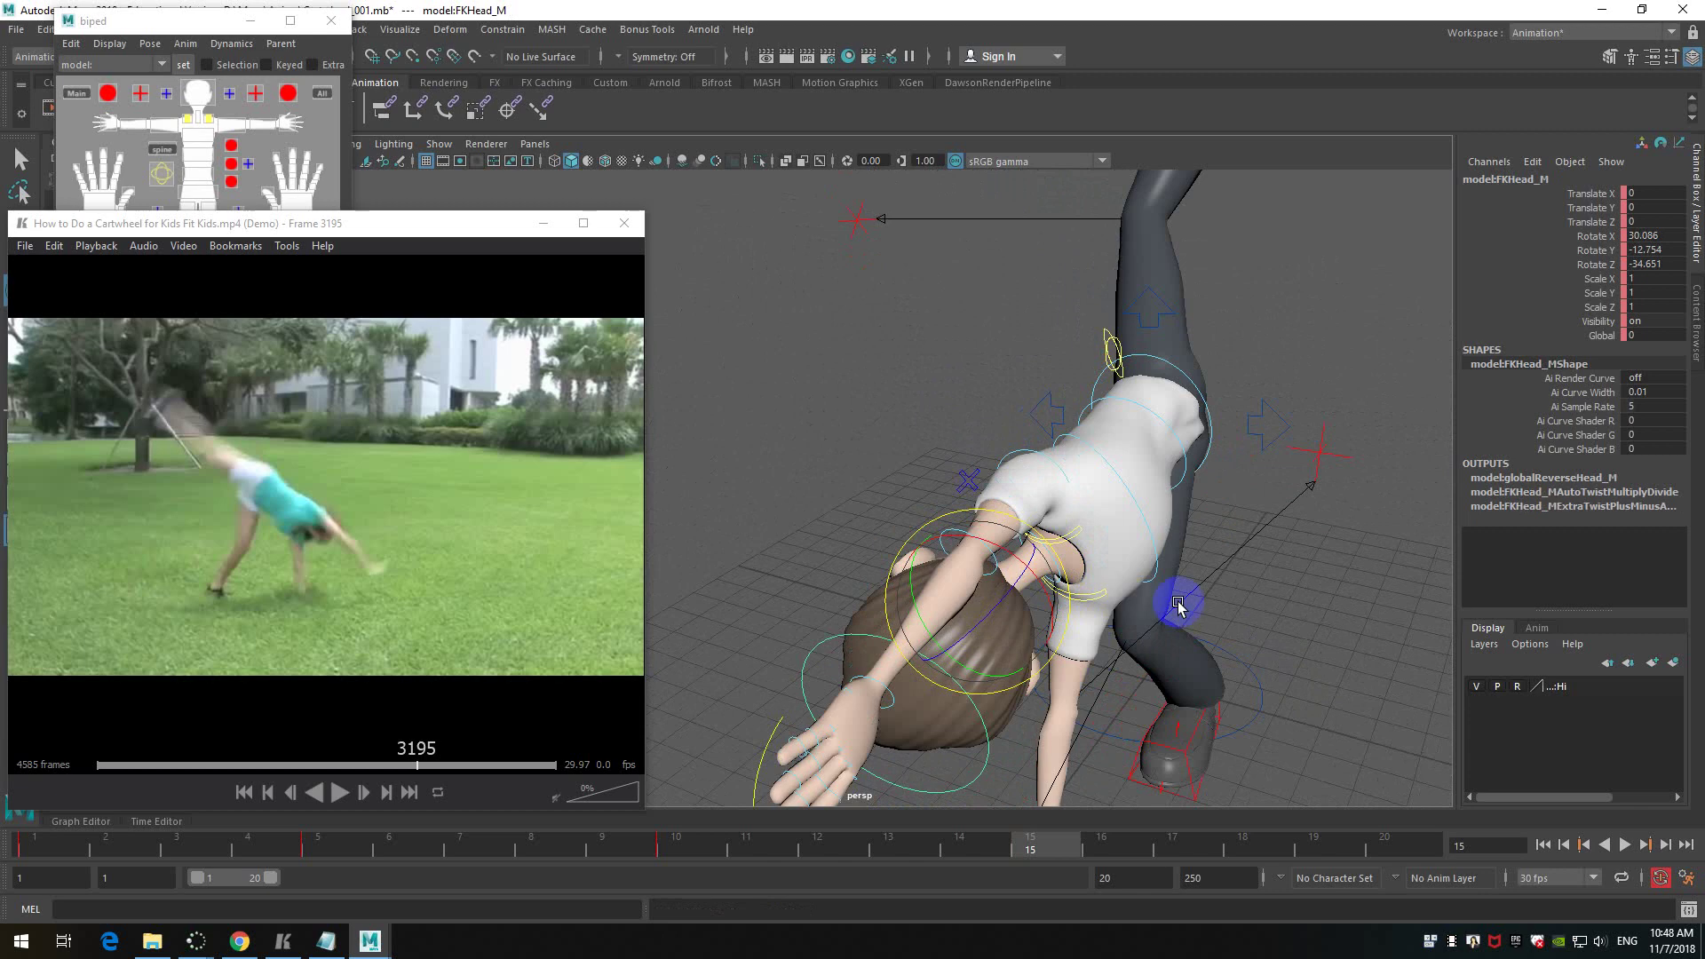
- Select the neck's FKNeck_M control and save the scene
{"action": "left_click", "coordinate": [1042, 584]}
{"action": "left_click", "coordinate": [1054, 561]}
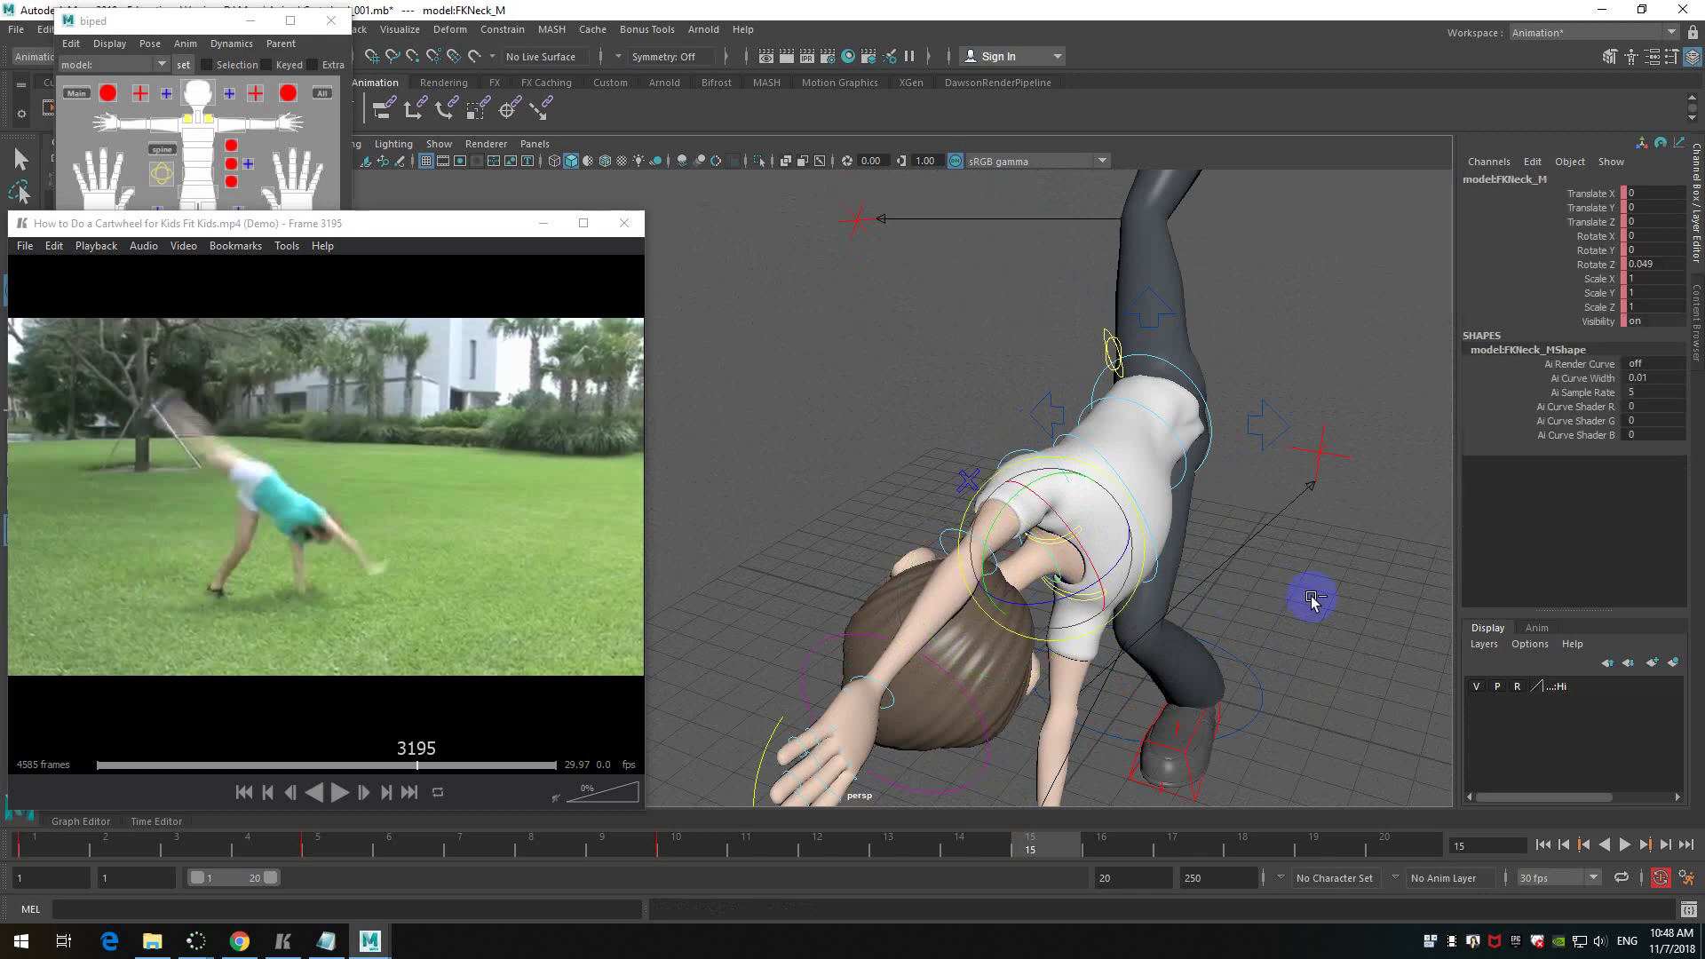
{"action": "key", "text": "ctrl+s"}
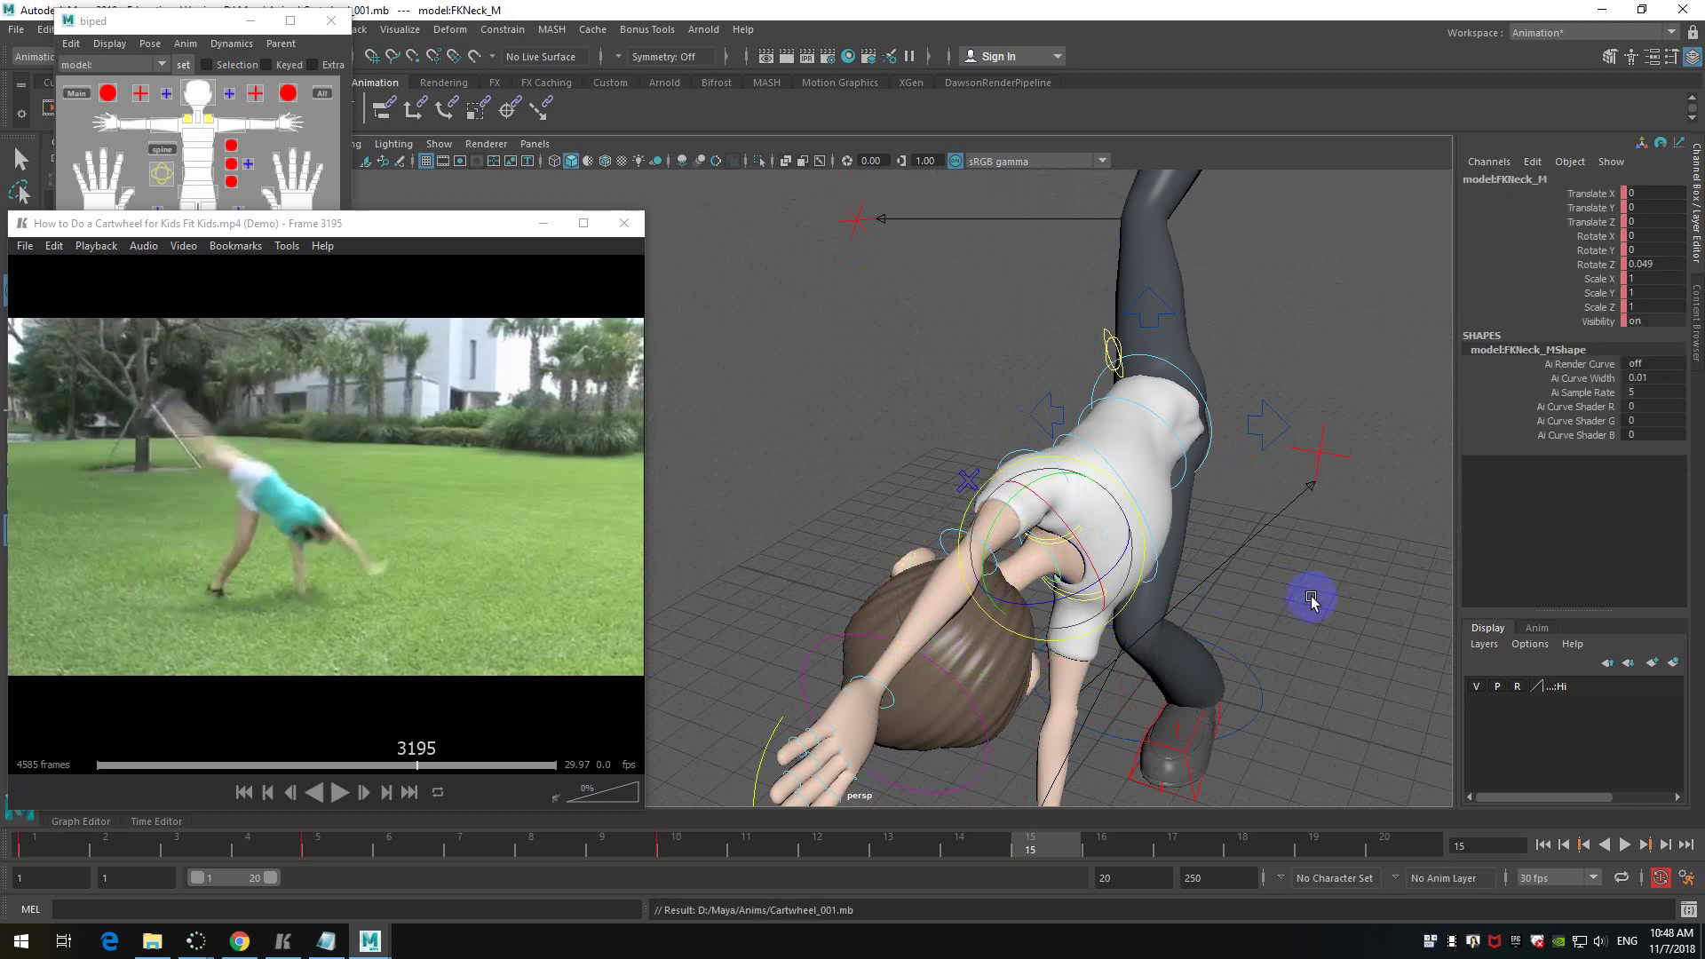
- Rotate the FKNeck_M control to about Z -19 and offset it to about X -0.1, Y -0.17, Z 0.05
{"action": "left_click_drag", "start_coordinate": [1284, 580], "coordinate": [1308, 627], "text": "alt"}
{"action": "left_click_drag", "start_coordinate": [1098, 655], "coordinate": [1157, 625]}
{"action": "left_click_drag", "start_coordinate": [1151, 628], "coordinate": [879, 544], "text": "alt"}
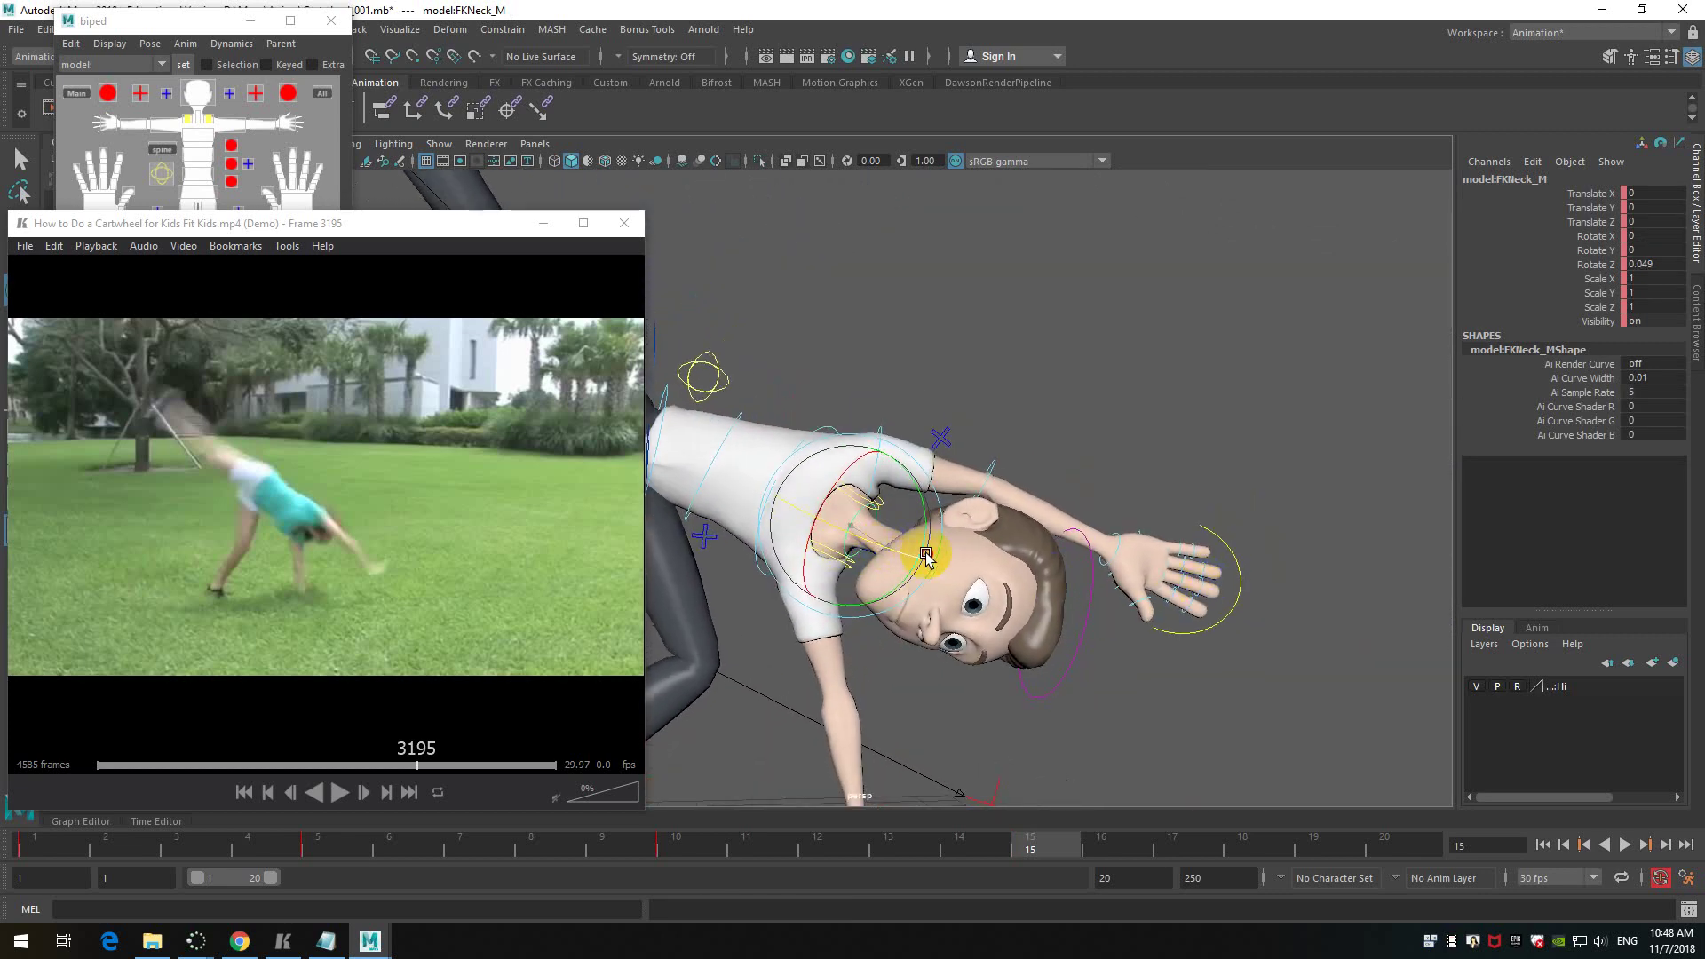
{"action": "mouse_move", "coordinate": [1072, 593]}
{"action": "left_mouse_down", "text": "alt"}
{"action": "mouse_move", "coordinate": [1047, 636]}
{"action": "mouse_move", "coordinate": [948, 654]}
{"action": "mouse_move", "coordinate": [1082, 581]}
{"action": "left_mouse_up", "text": "alt"}
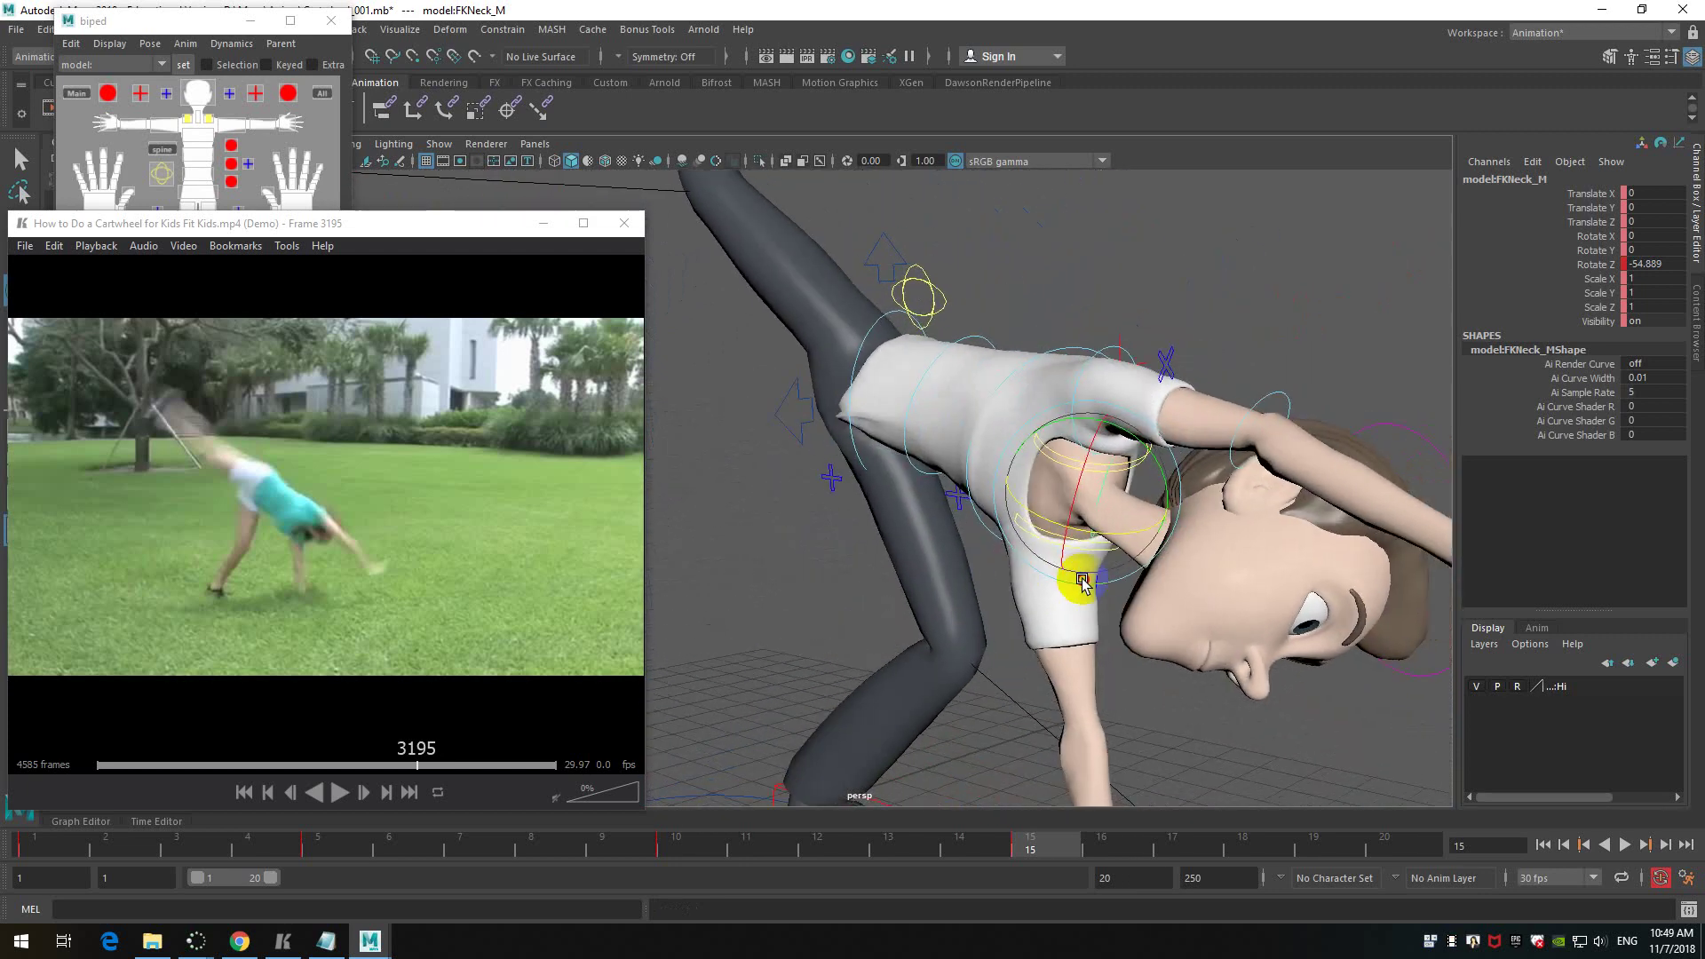
{"action": "left_click_drag", "start_coordinate": [1144, 532], "coordinate": [1091, 554]}
{"action": "left_click_drag", "start_coordinate": [1221, 531], "coordinate": [1095, 579], "text": "alt"}
{"action": "left_click_drag", "start_coordinate": [1257, 508], "coordinate": [1300, 624]}
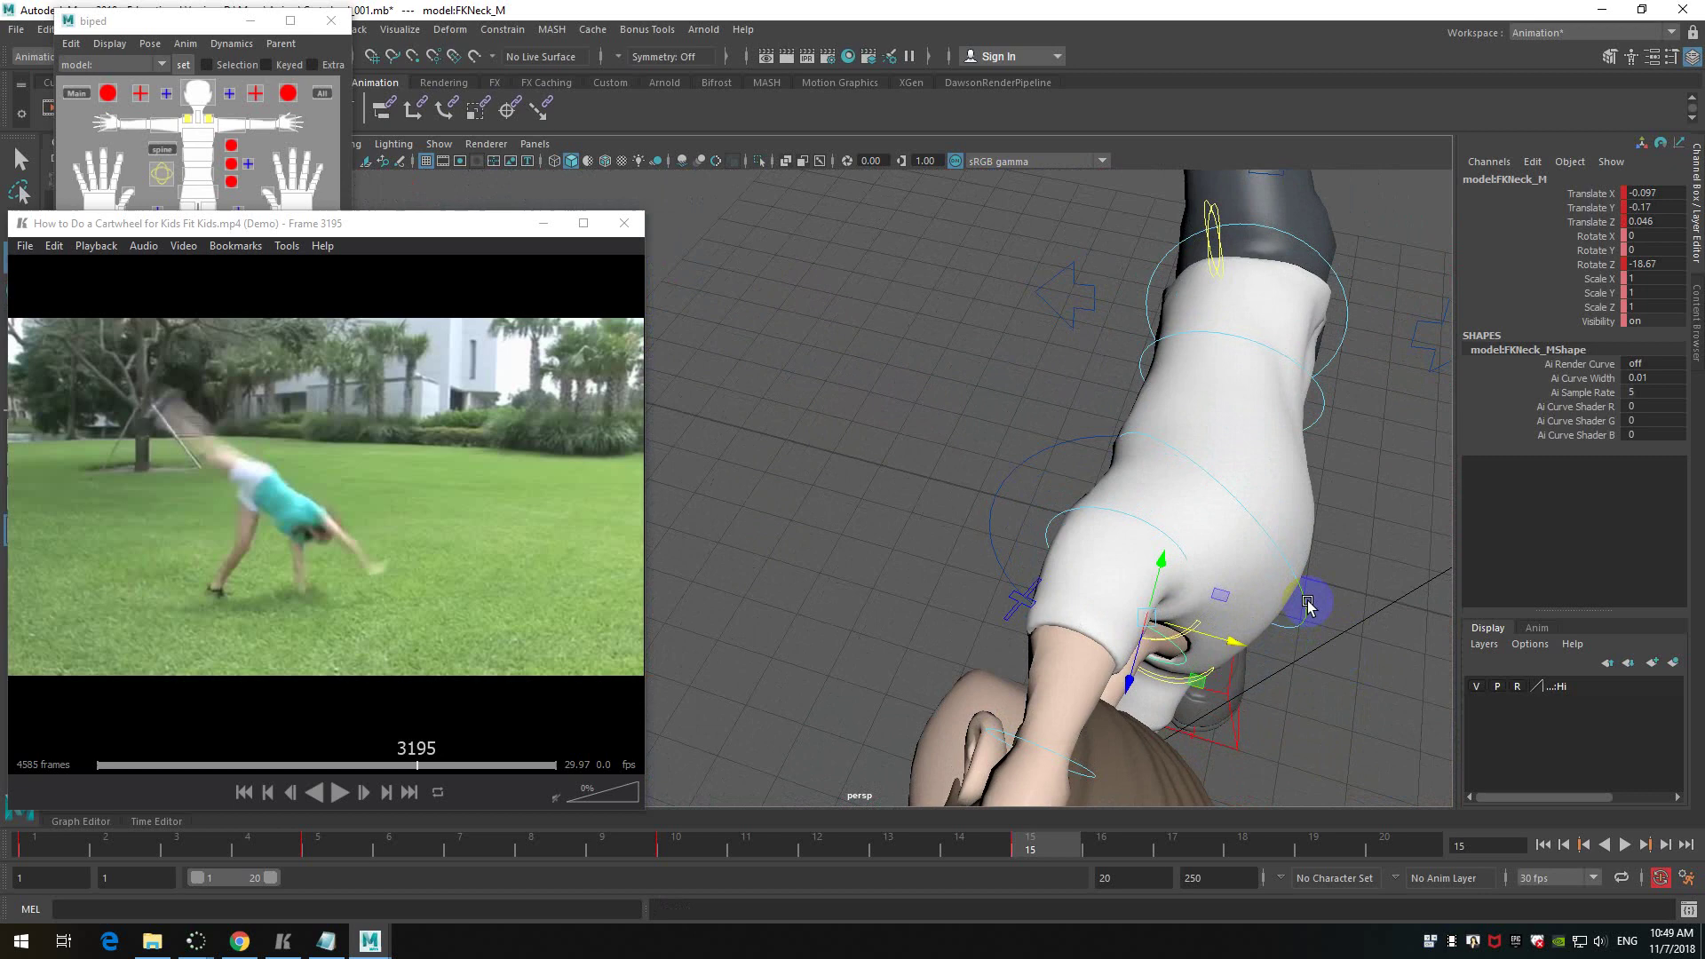
{"action": "left_click", "coordinate": [1310, 605]}
{"action": "left_click_drag", "start_coordinate": [1327, 582], "coordinate": [1166, 586], "text": "alt"}
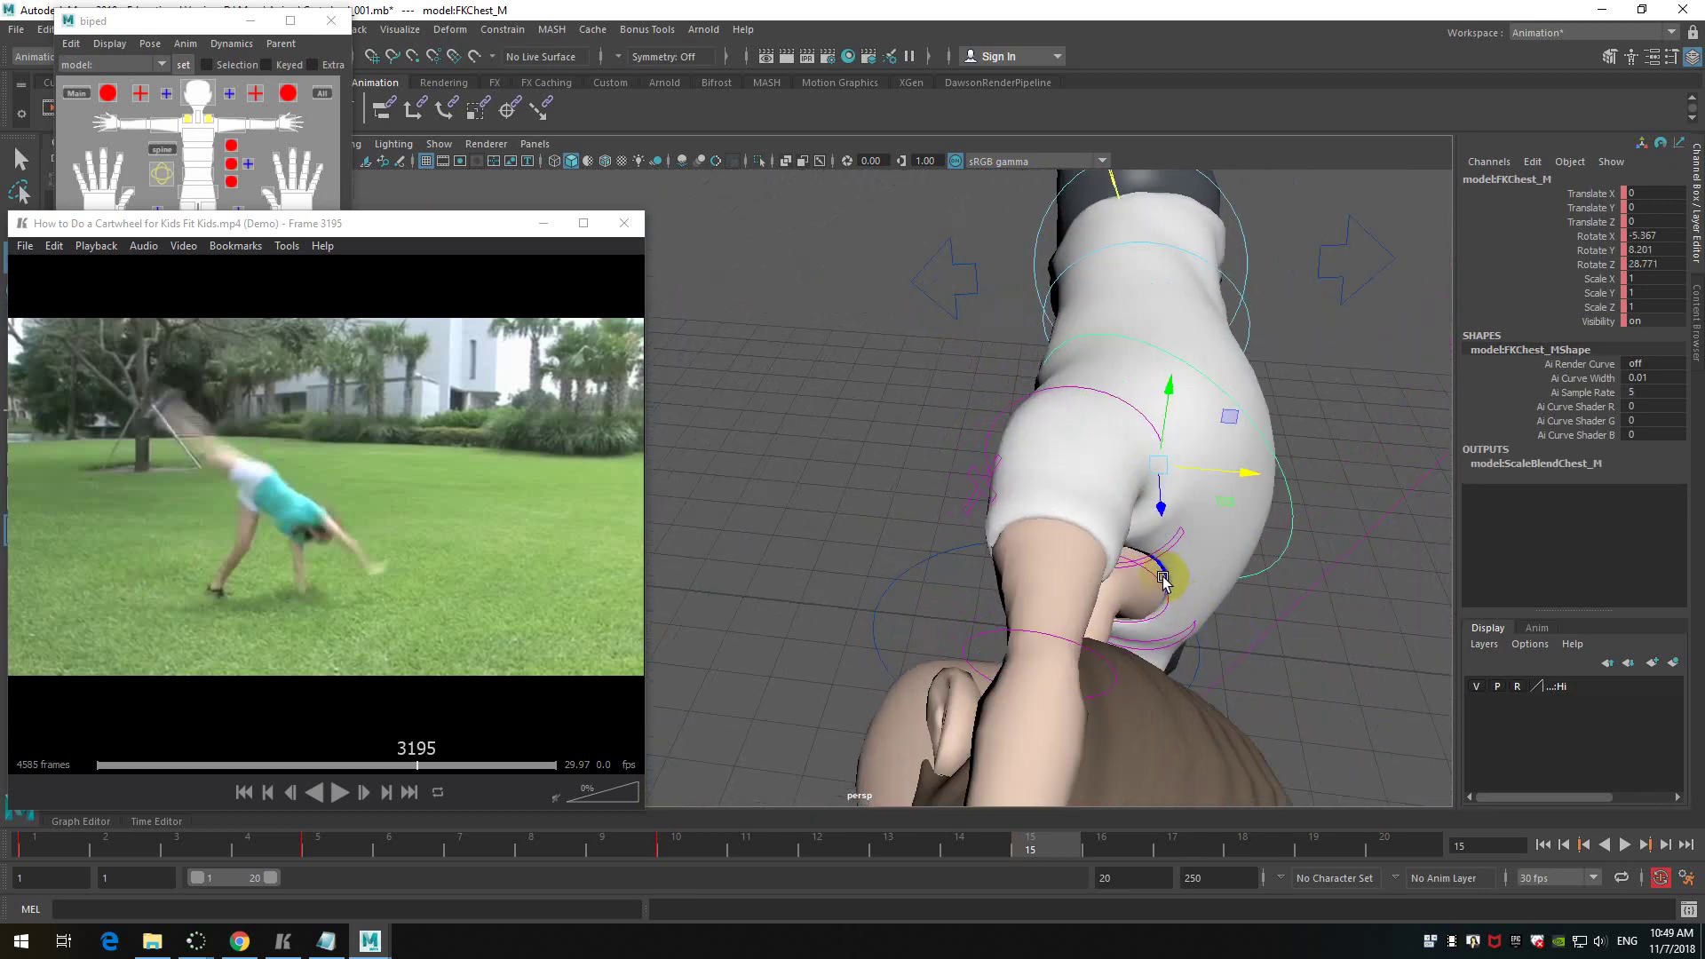
{"action": "key", "text": "ctrl+z"}
{"action": "key", "text": "ctrl+z"}
{"action": "key", "text": "ctrl+z"}
{"action": "key", "text": "ctrl+z"}
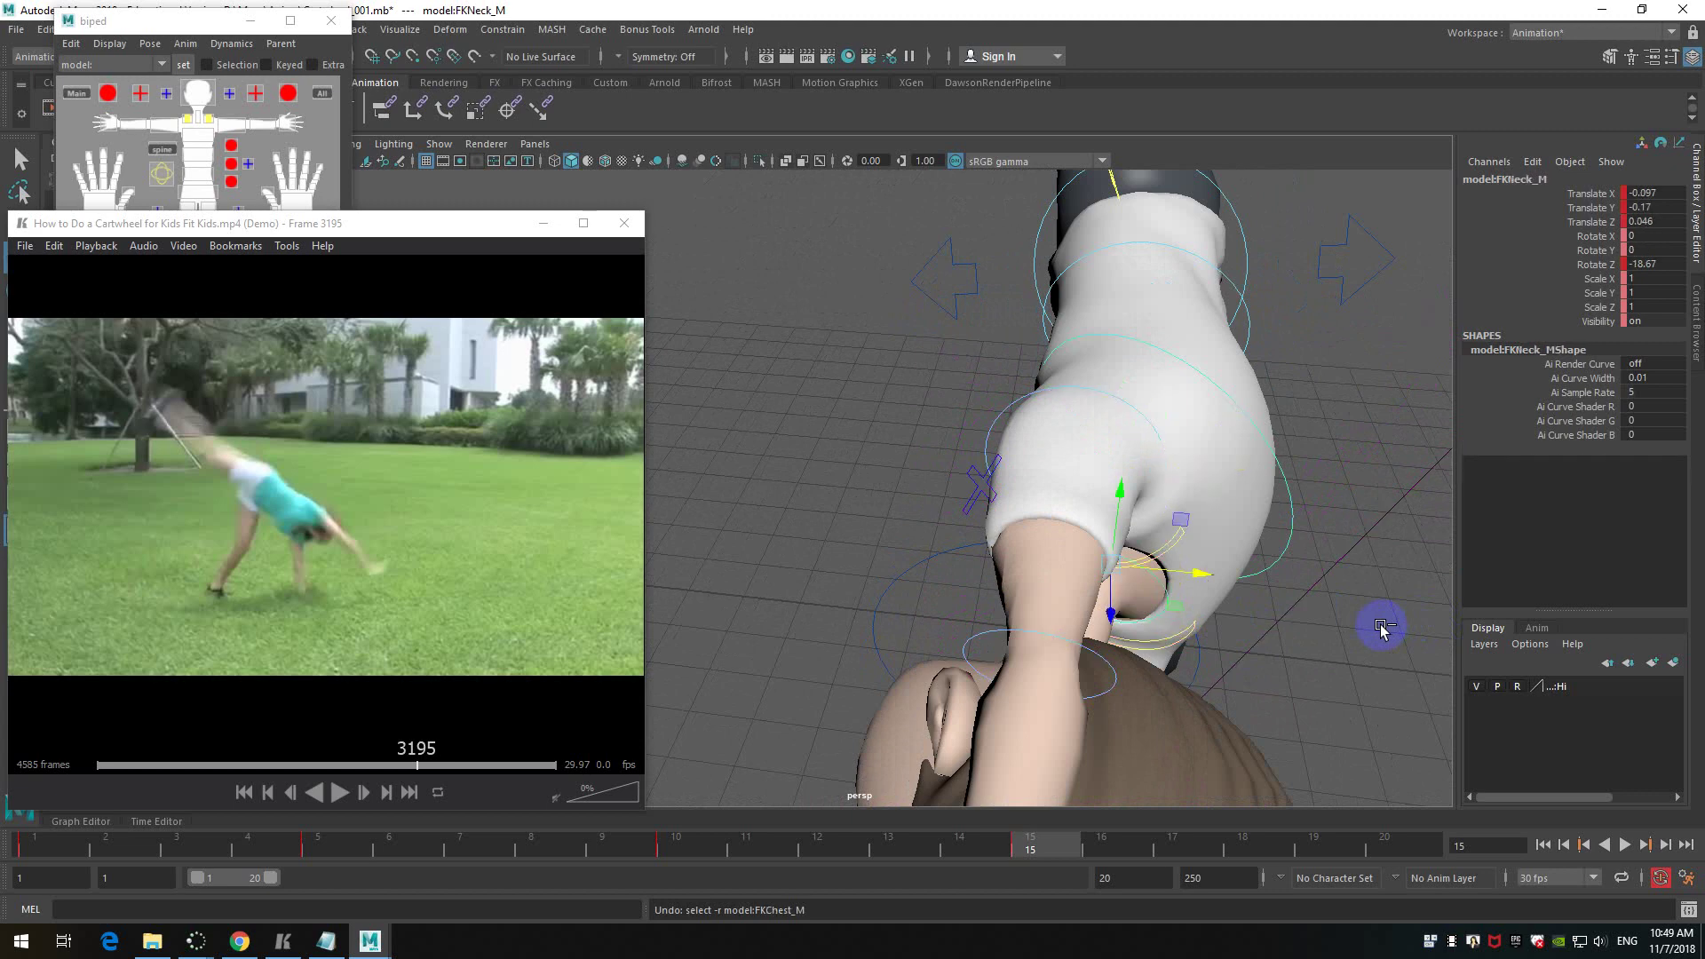
- Turn the head with its FKHead_M control to about X -9, Y -12, Z -37
{"action": "left_click_drag", "start_coordinate": [1381, 628], "coordinate": [1256, 641], "text": "alt"}
{"action": "left_click_drag", "start_coordinate": [1075, 531], "coordinate": [1098, 604]}
{"action": "left_click", "coordinate": [1229, 573]}
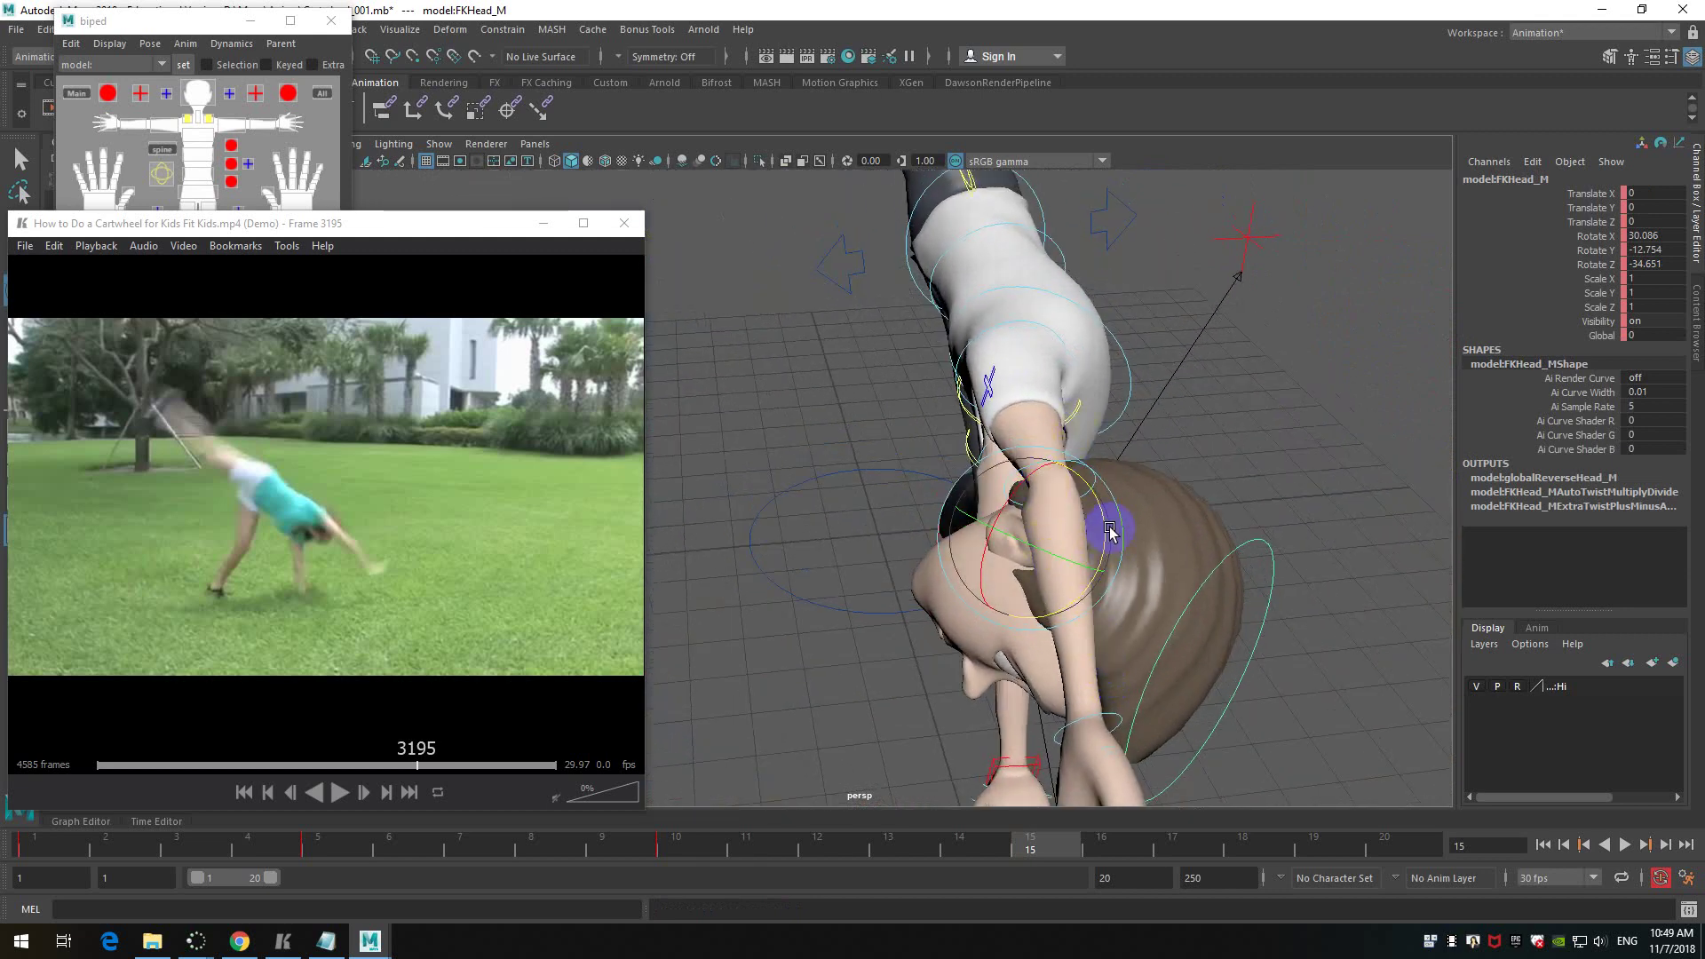
{"action": "mouse_move", "coordinate": [1022, 486]}
{"action": "left_mouse_down"}
{"action": "mouse_move", "coordinate": [1036, 457]}
{"action": "mouse_move", "coordinate": [1047, 468]}
{"action": "left_mouse_up"}
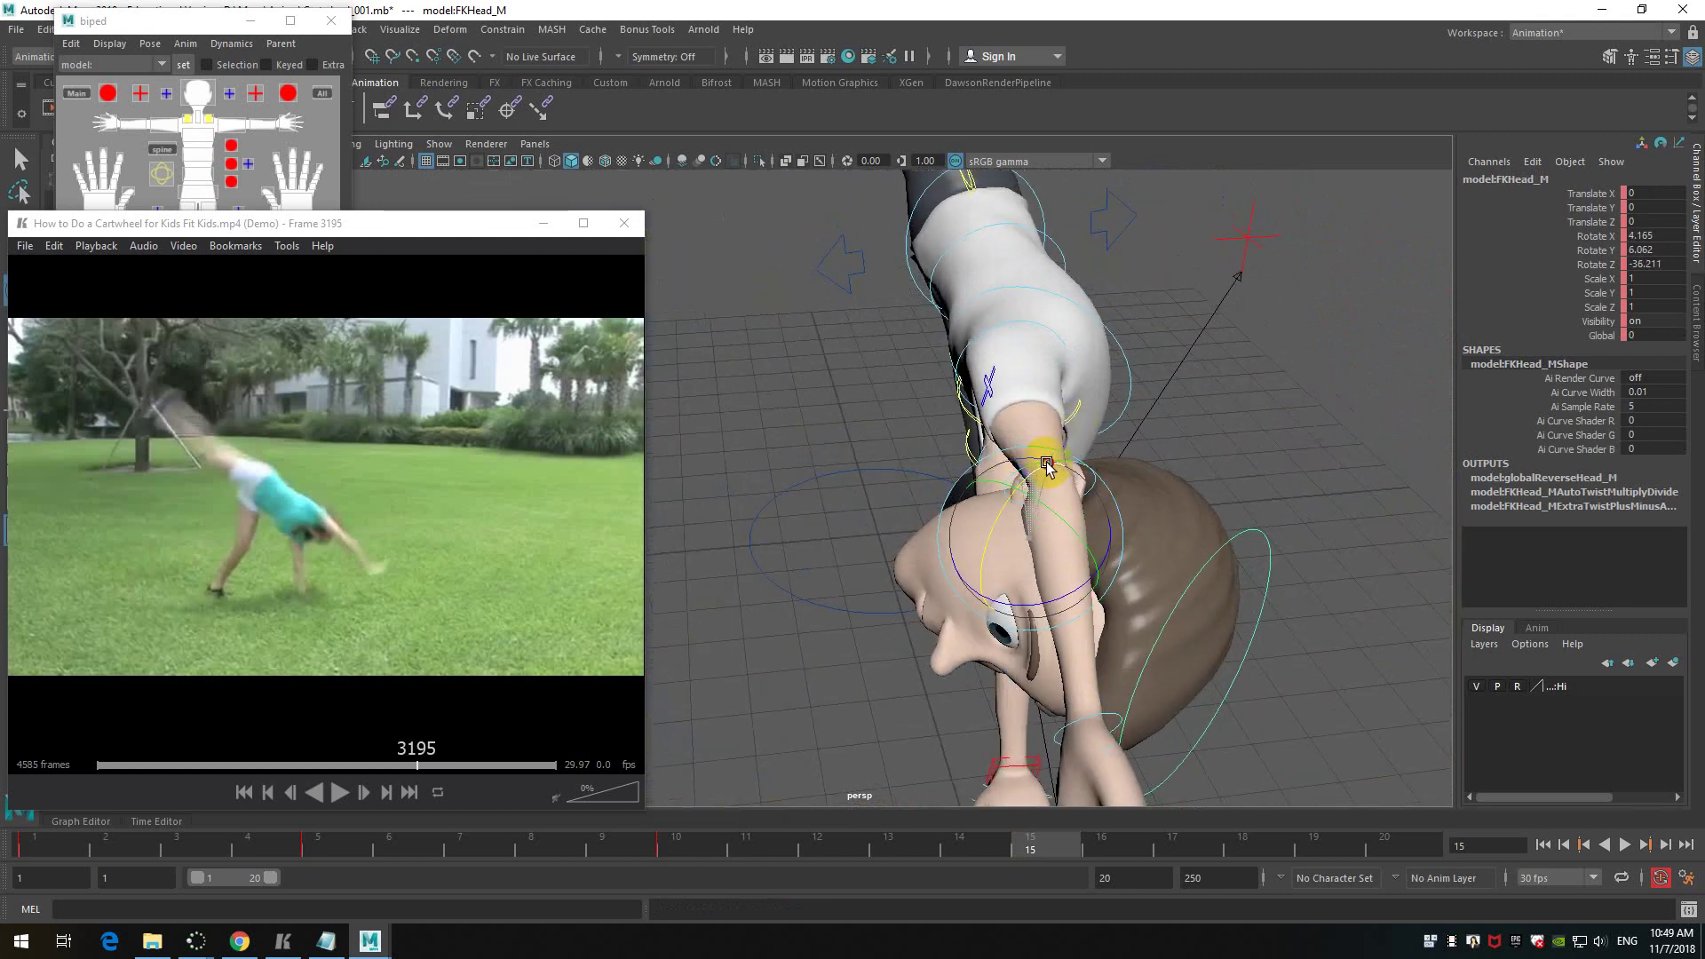
{"action": "left_click_drag", "start_coordinate": [1084, 539], "coordinate": [1097, 562]}
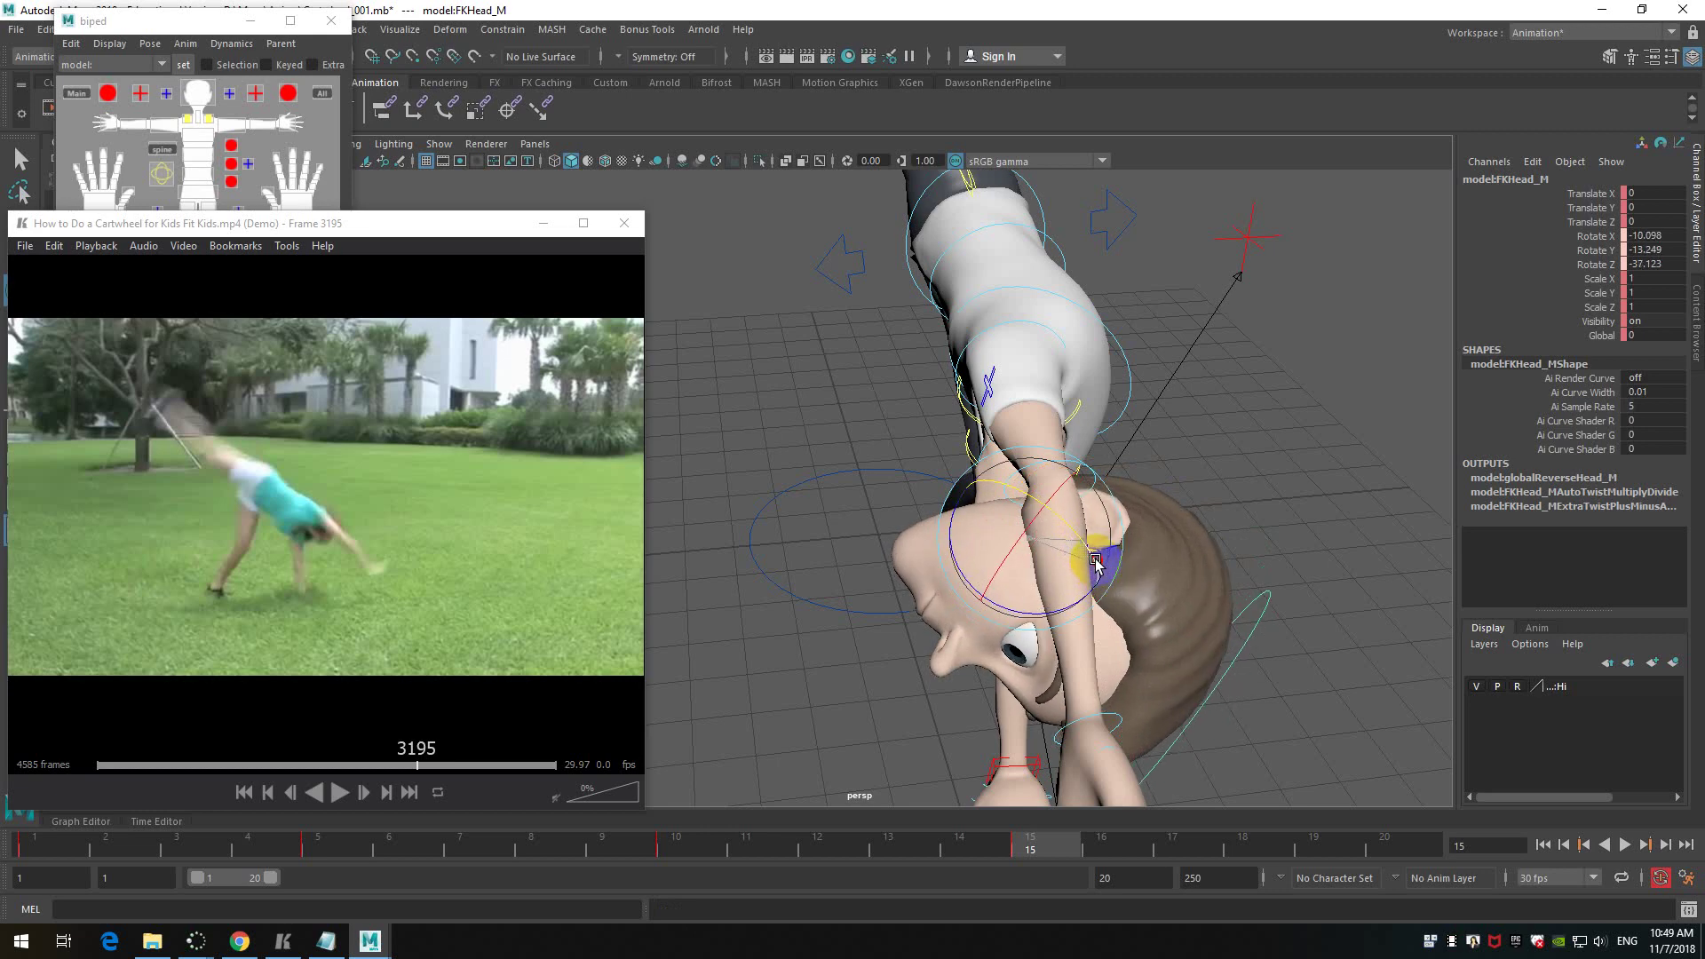
{"action": "left_click_drag", "start_coordinate": [915, 606], "coordinate": [1070, 573], "text": "alt"}
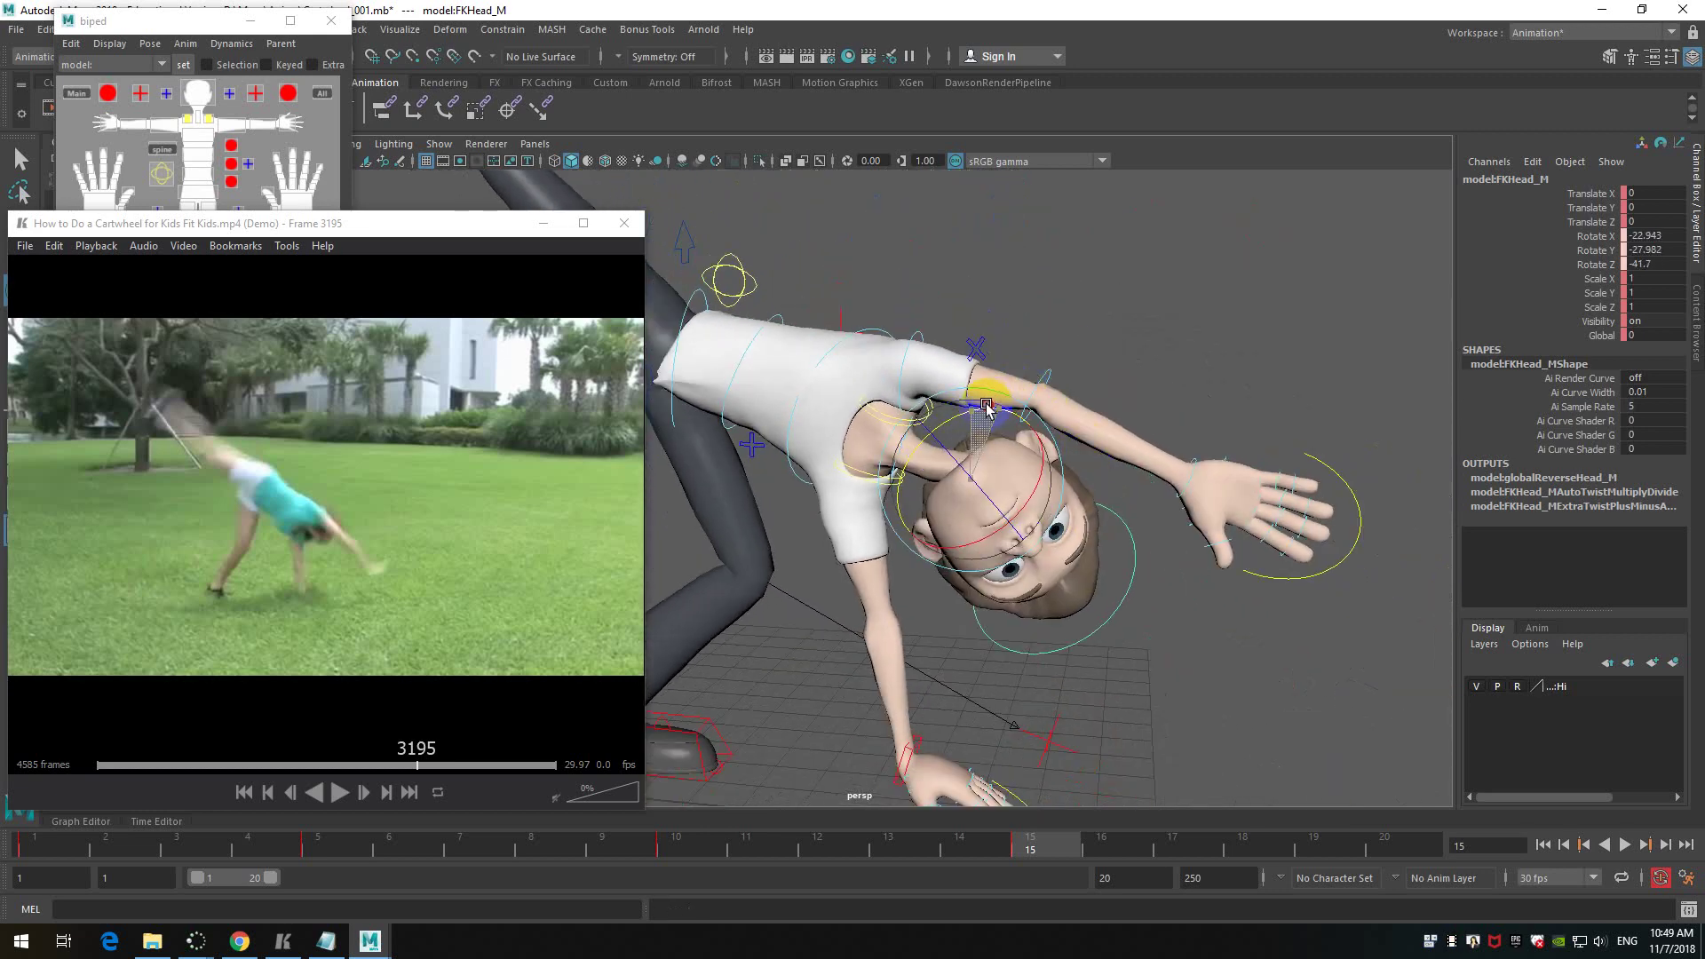
{"action": "left_click_drag", "start_coordinate": [990, 431], "coordinate": [1117, 675], "text": "alt"}
{"action": "scroll", "coordinate": [1116, 662], "scroll_direction": "up", "scroll_amount": 3}
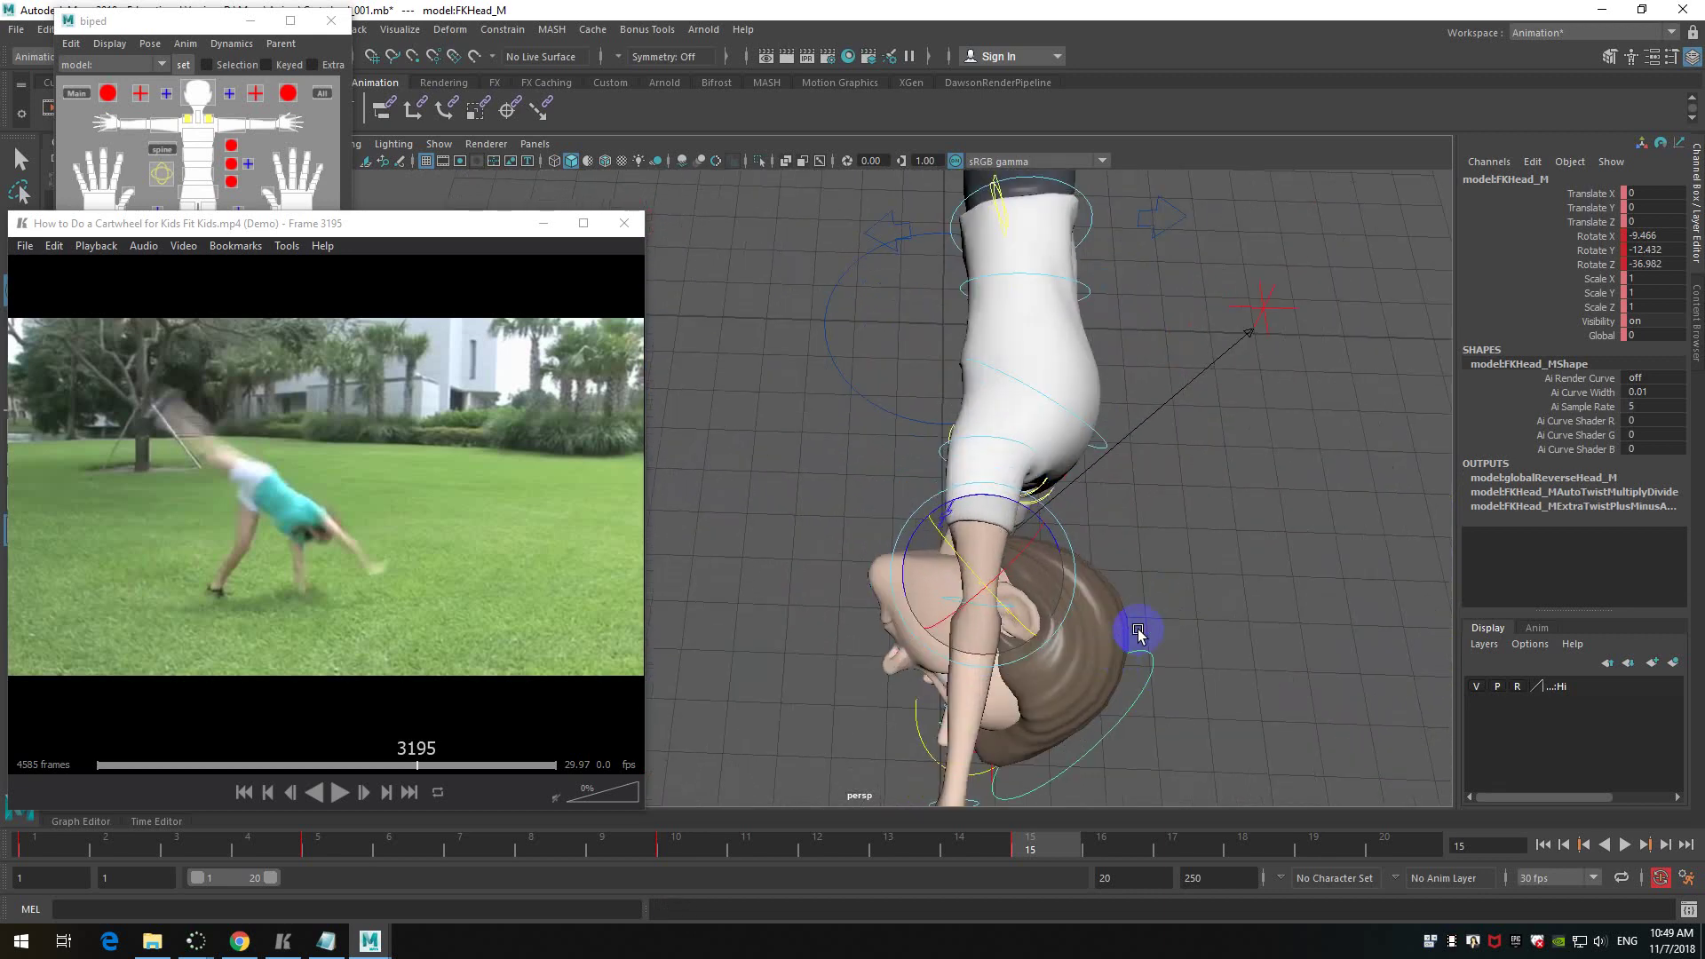
- Rotate the outstretched right arm's FKShoulder_R control to about X 91, Y -2, Z 47
{"action": "left_click", "coordinate": [995, 468]}
{"action": "left_click", "coordinate": [1045, 492]}
{"action": "left_click_drag", "start_coordinate": [1112, 579], "coordinate": [1161, 285], "text": "alt"}
{"action": "left_click", "coordinate": [1161, 285]}
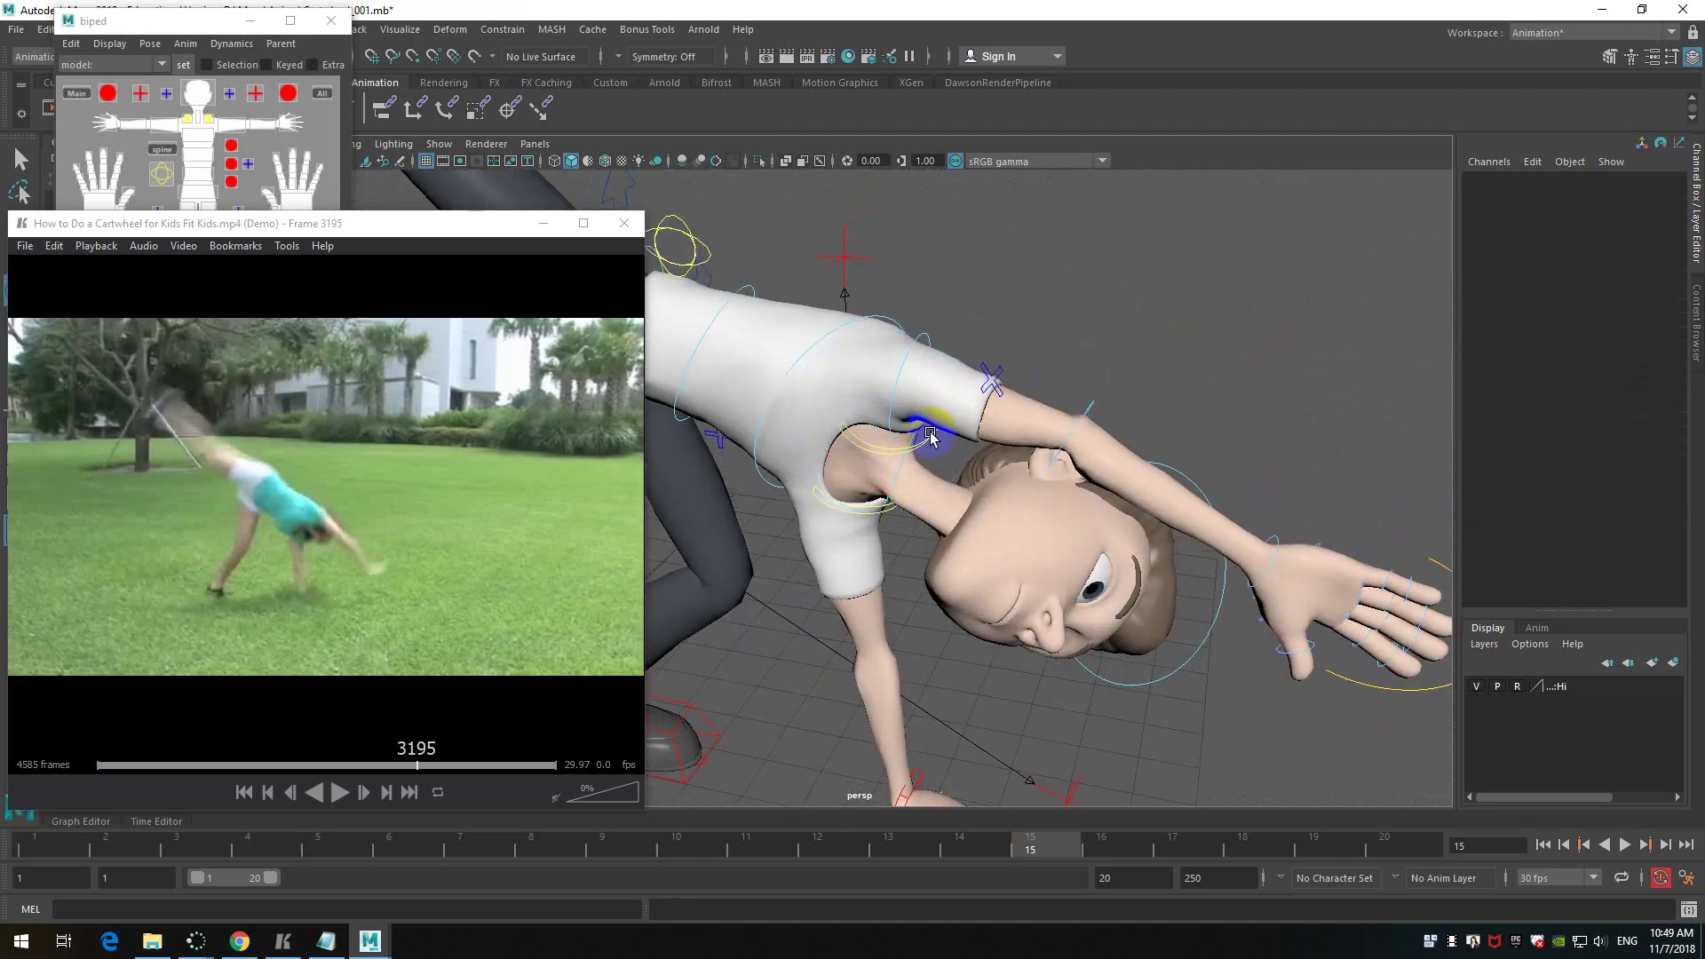
{"action": "left_click", "coordinate": [928, 442]}
{"action": "left_click_drag", "start_coordinate": [928, 441], "coordinate": [1188, 521], "text": "alt"}
{"action": "left_click_drag", "start_coordinate": [1074, 438], "coordinate": [1066, 433]}
{"action": "left_click", "coordinate": [962, 400]}
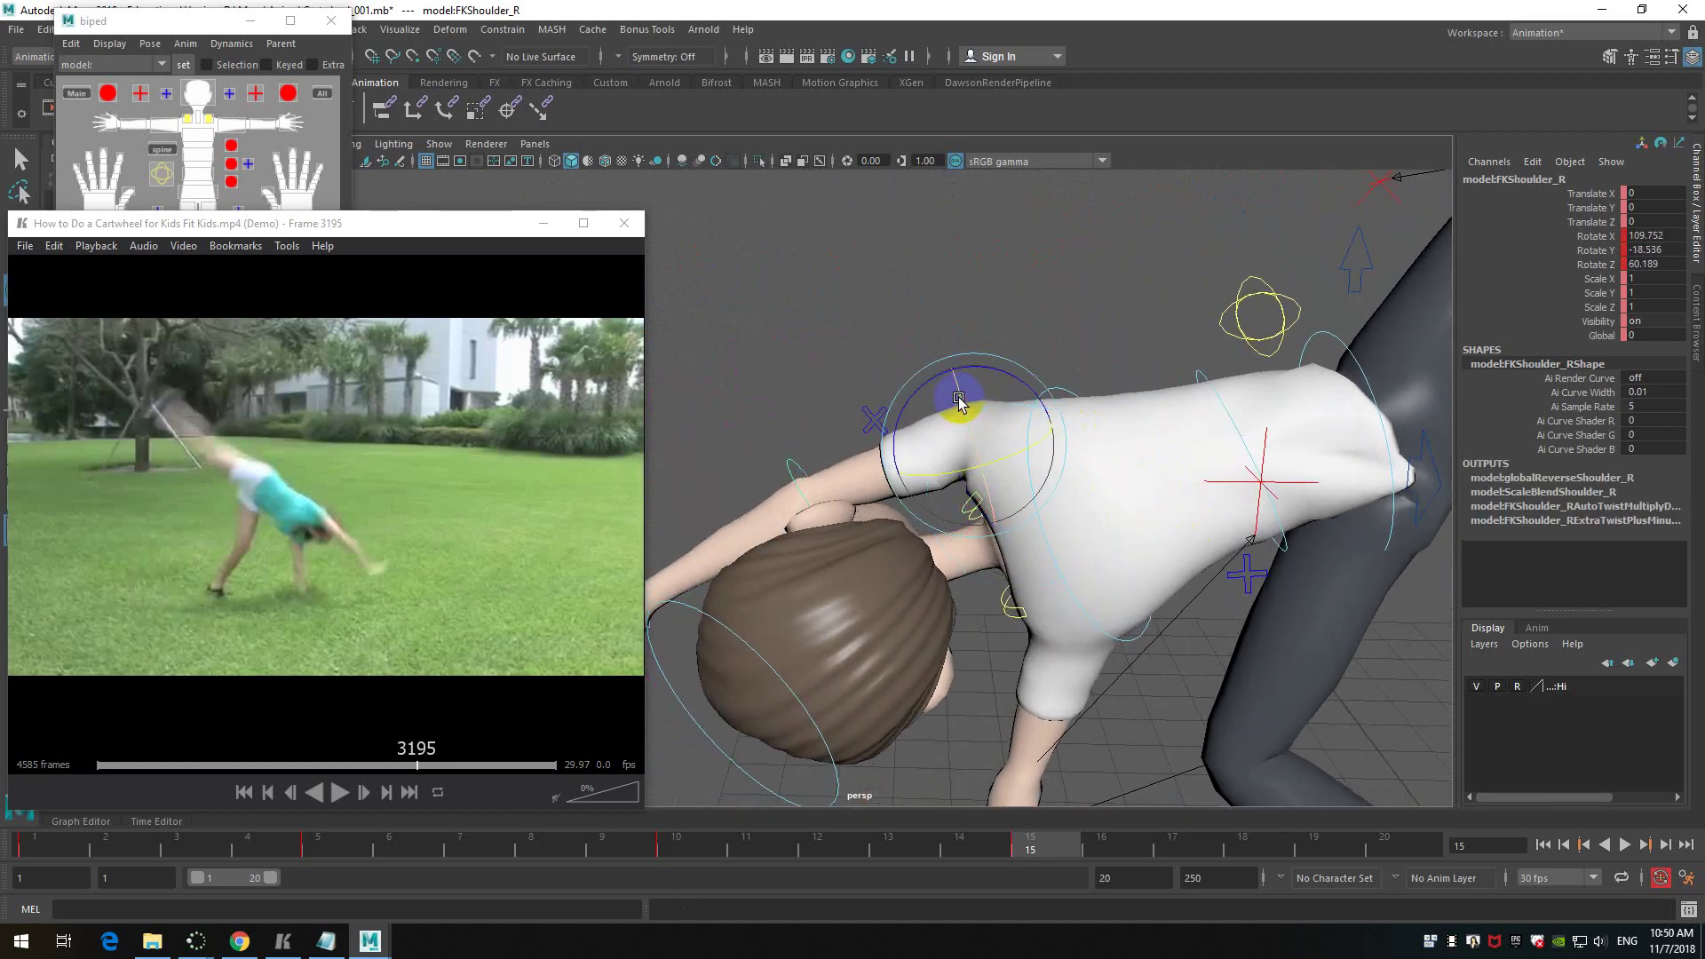
{"action": "left_click_drag", "start_coordinate": [929, 381], "coordinate": [937, 475]}
- Step through the reference video between frames 3194 and 3201 to examine how the second hand reaches the ground
{"action": "left_click", "coordinate": [377, 550]}
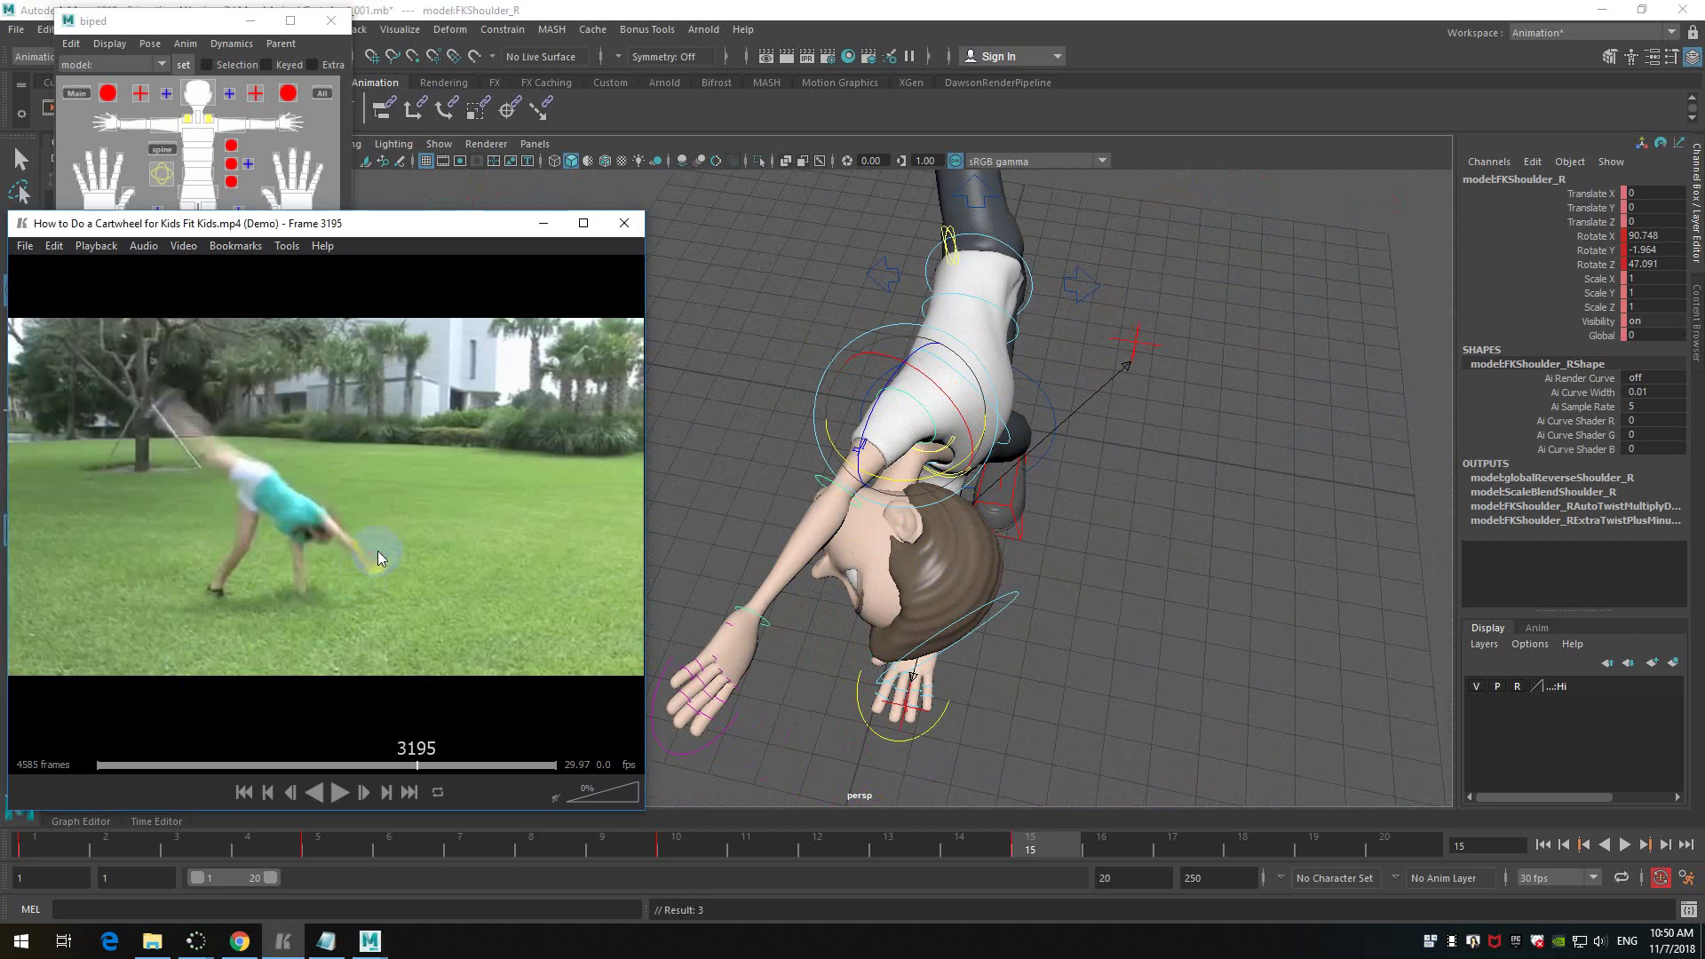
{"action": "scroll", "coordinate": [377, 551], "scroll_direction": "down", "scroll_amount": 5}
{"action": "scroll", "coordinate": [378, 551], "scroll_direction": "up", "scroll_amount": 4}
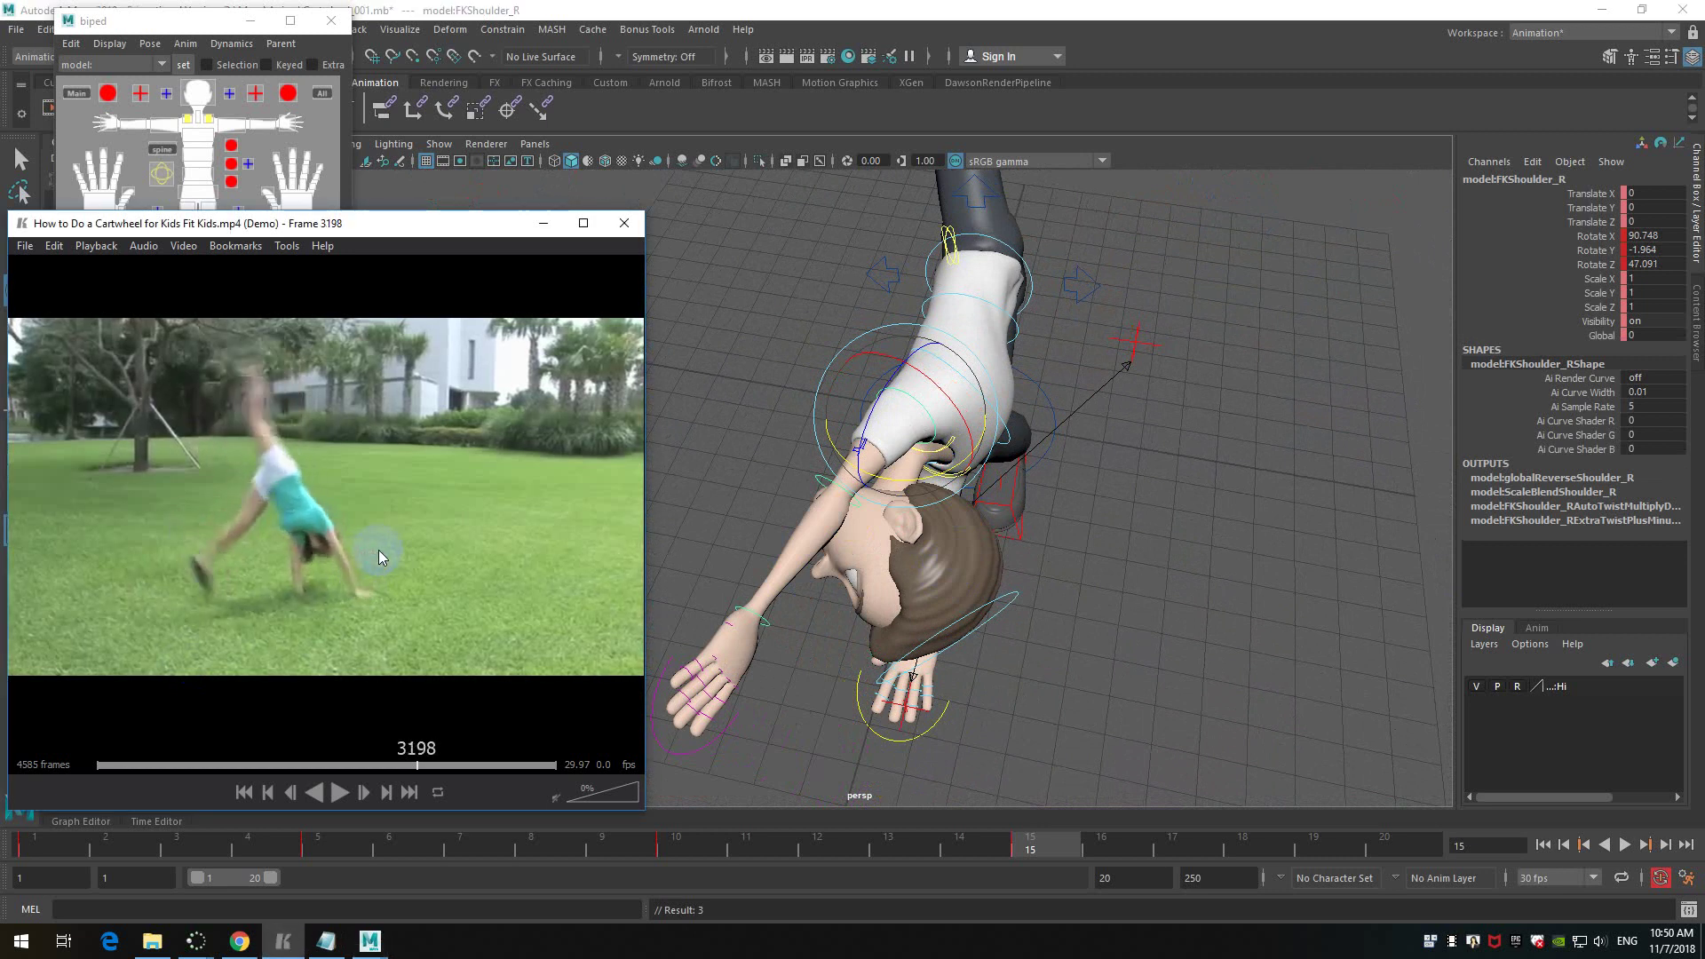
{"action": "scroll", "coordinate": [382, 583], "scroll_direction": "down", "scroll_amount": 3}
{"action": "scroll", "coordinate": [376, 590], "scroll_direction": "down", "scroll_amount": 3}
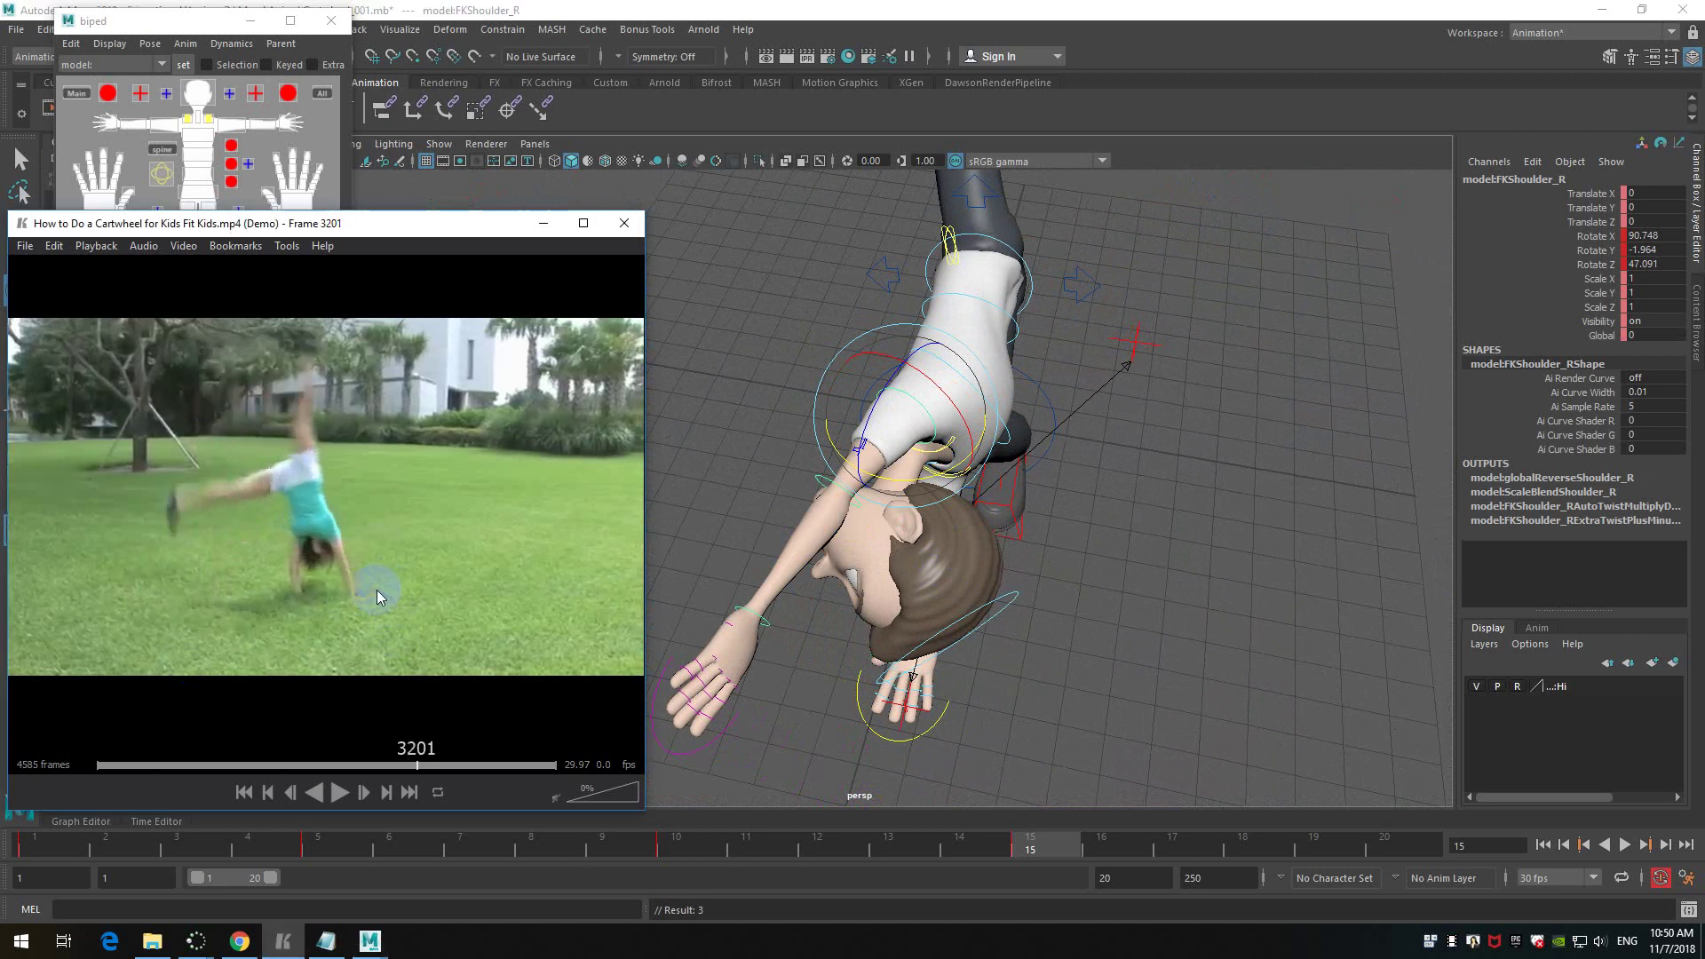
{"action": "scroll", "coordinate": [376, 589], "scroll_direction": "up", "scroll_amount": 5}
{"action": "scroll", "coordinate": [377, 590], "scroll_direction": "up", "scroll_amount": 3}
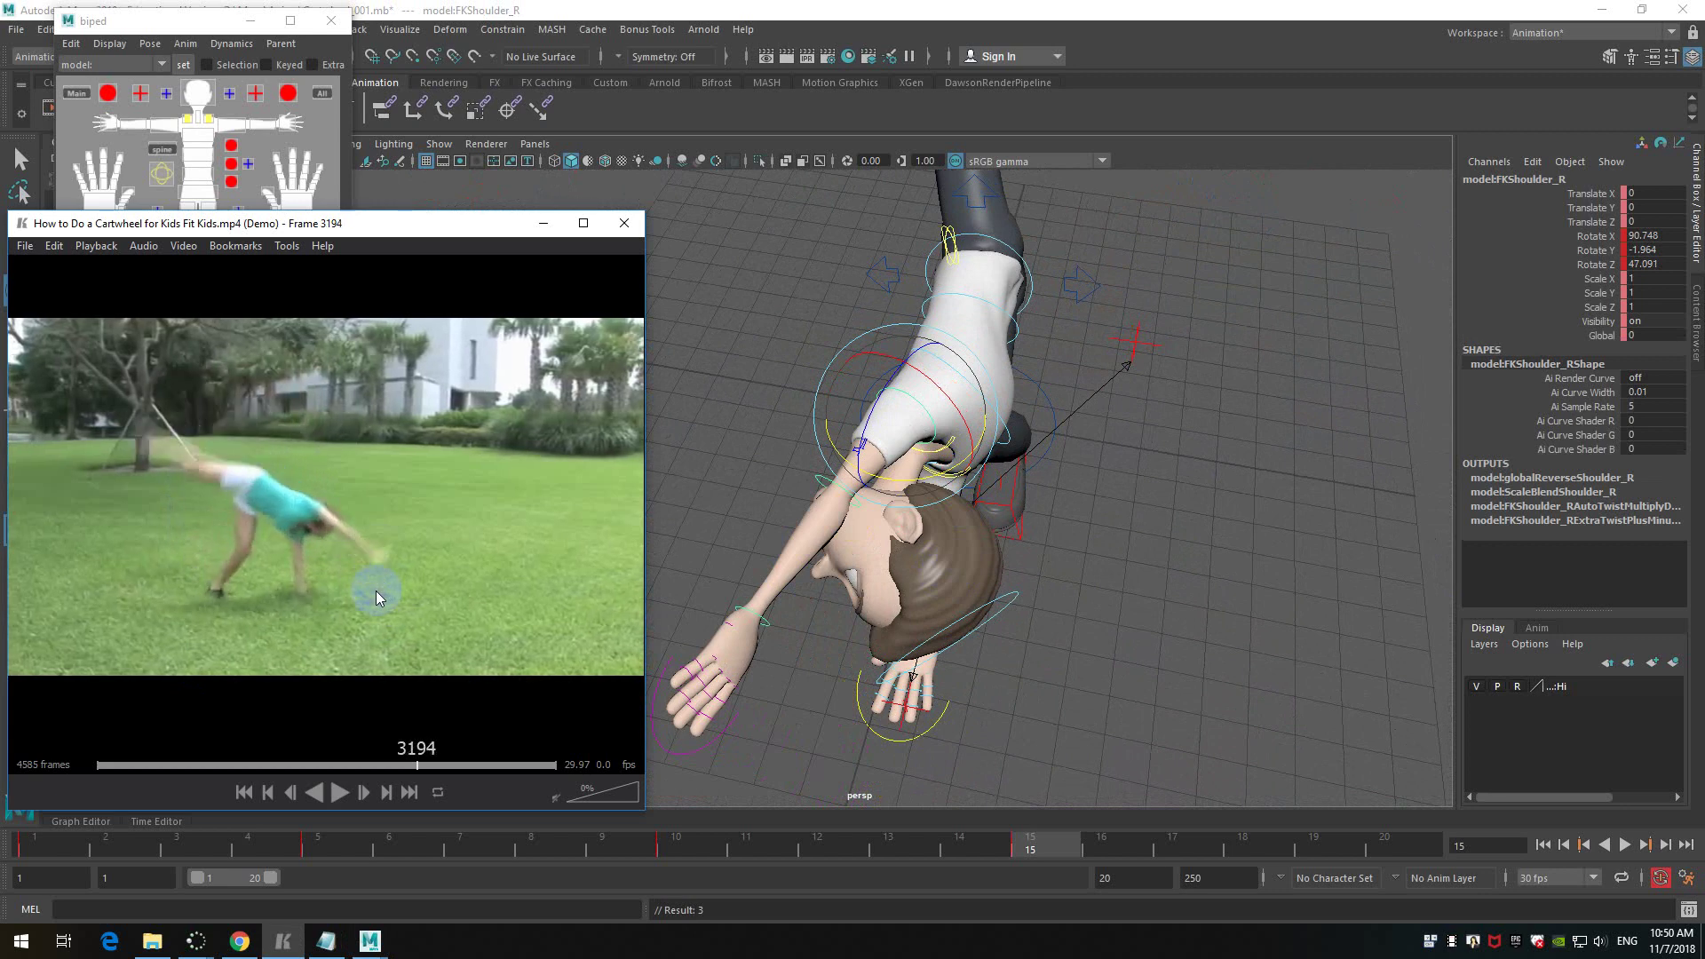
{"action": "scroll", "coordinate": [368, 586], "scroll_direction": "down", "scroll_amount": 1}
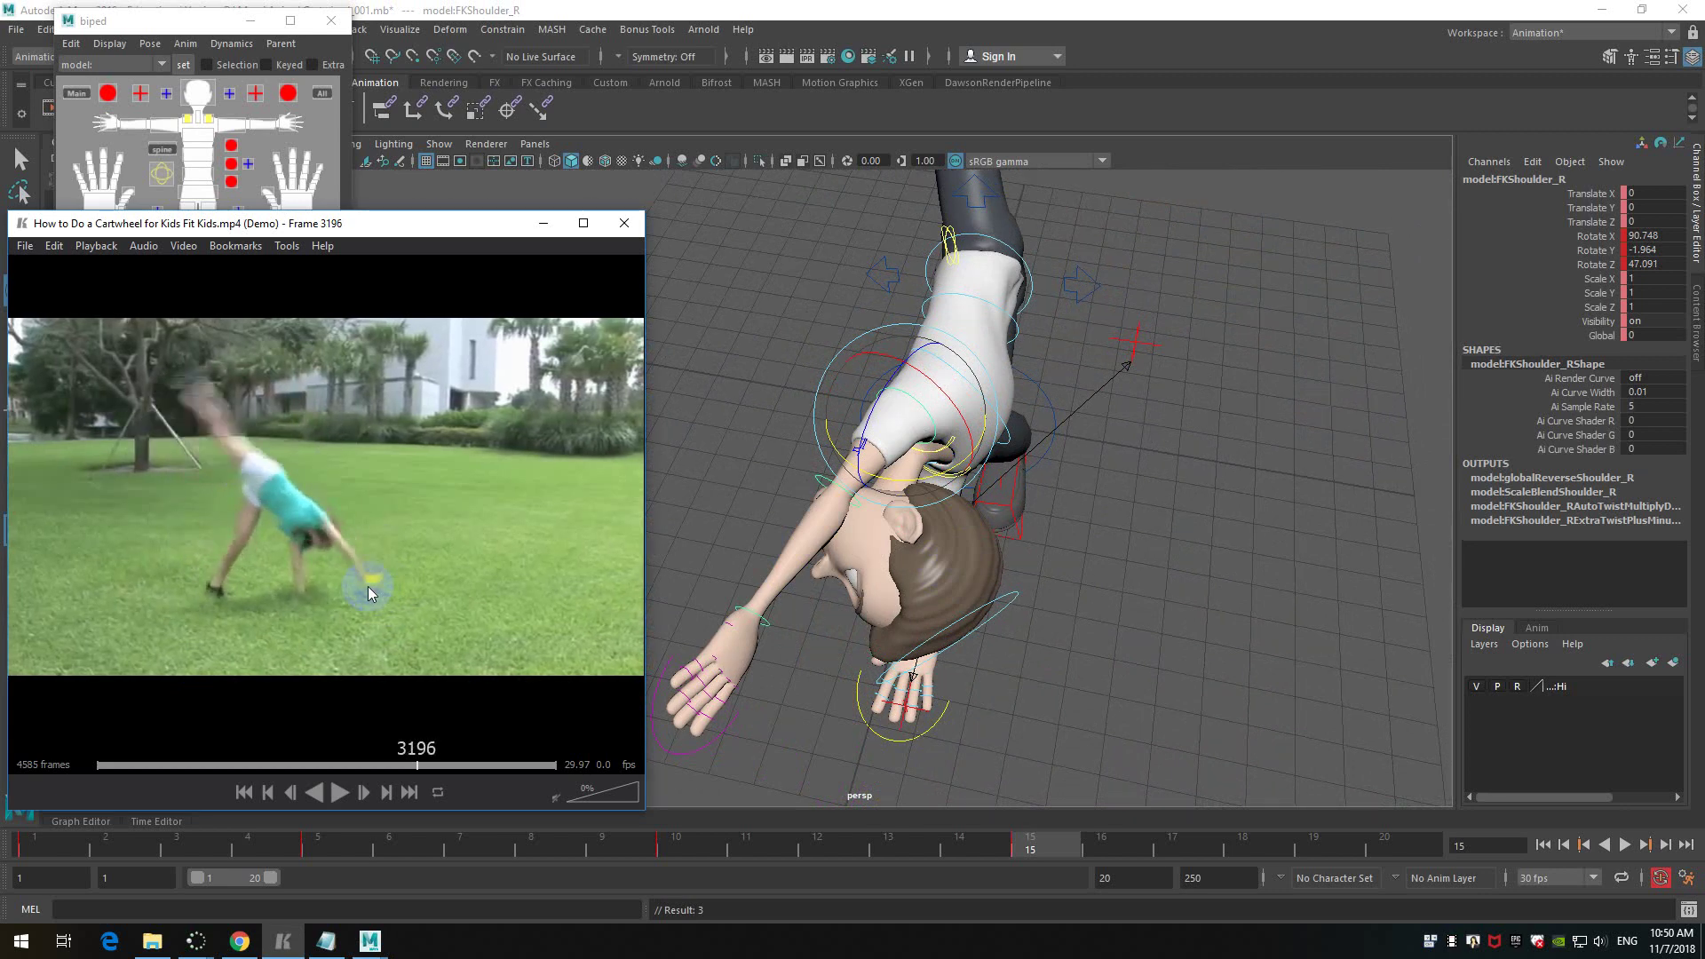
- Refine the outstretched right arm's shoulder rotation against frame 3195 of the reference video
{"action": "left_click_drag", "start_coordinate": [971, 537], "coordinate": [1156, 524], "text": "alt"}
{"action": "scroll", "coordinate": [1155, 524], "scroll_direction": "up", "scroll_amount": 3}
{"action": "left_click", "coordinate": [867, 434]}
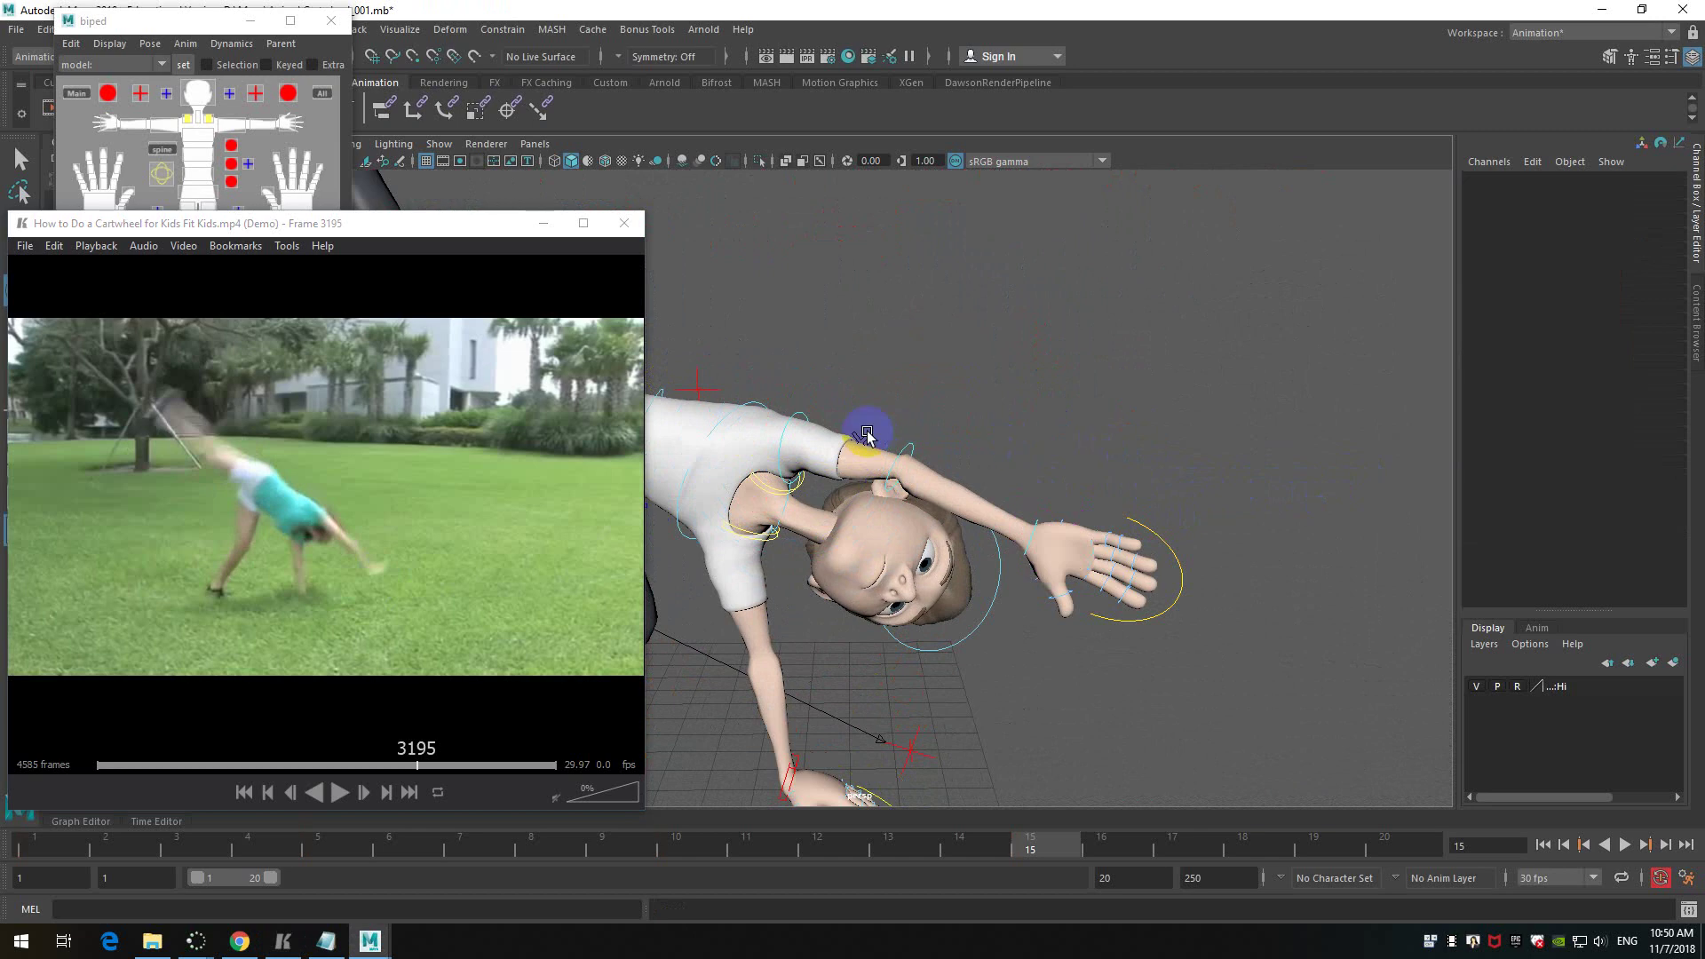
{"action": "left_click", "coordinate": [803, 418]}
{"action": "left_click_drag", "start_coordinate": [868, 419], "coordinate": [1077, 530]}
{"action": "left_click", "coordinate": [1070, 296]}
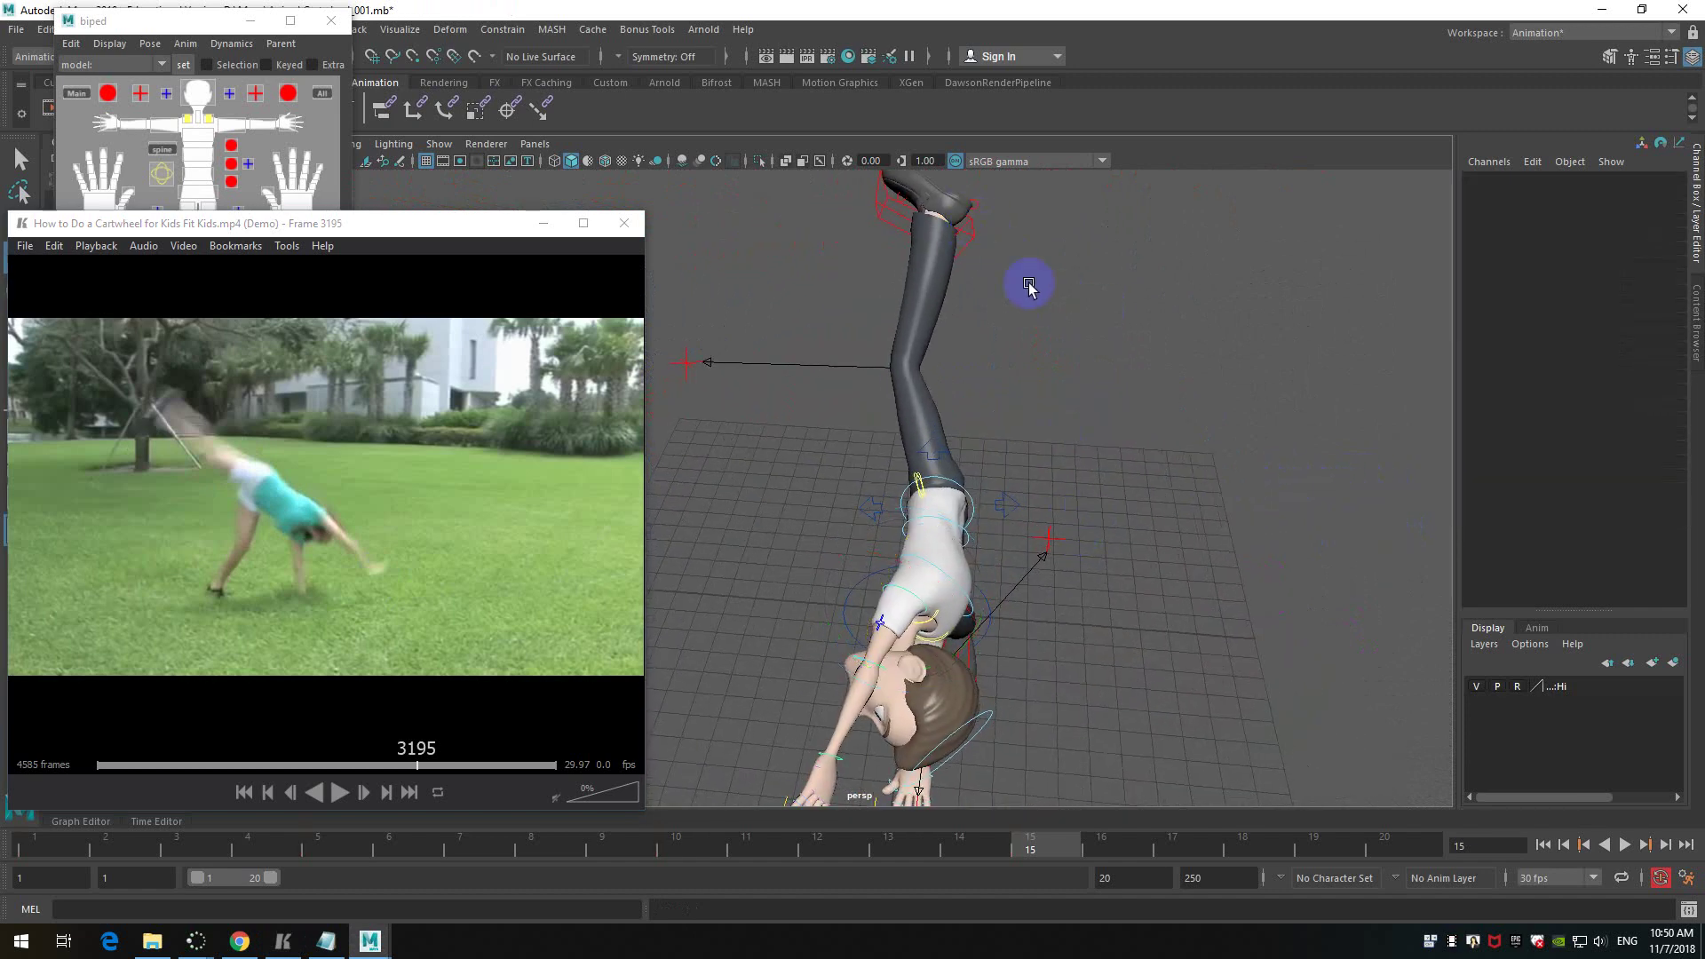
- Select the raised right leg's PoleLeg_R control and check the knee's direction from several angles
{"action": "left_click", "coordinate": [967, 219]}
{"action": "left_click_drag", "start_coordinate": [1012, 258], "coordinate": [924, 377]}
{"action": "left_click", "coordinate": [679, 361]}
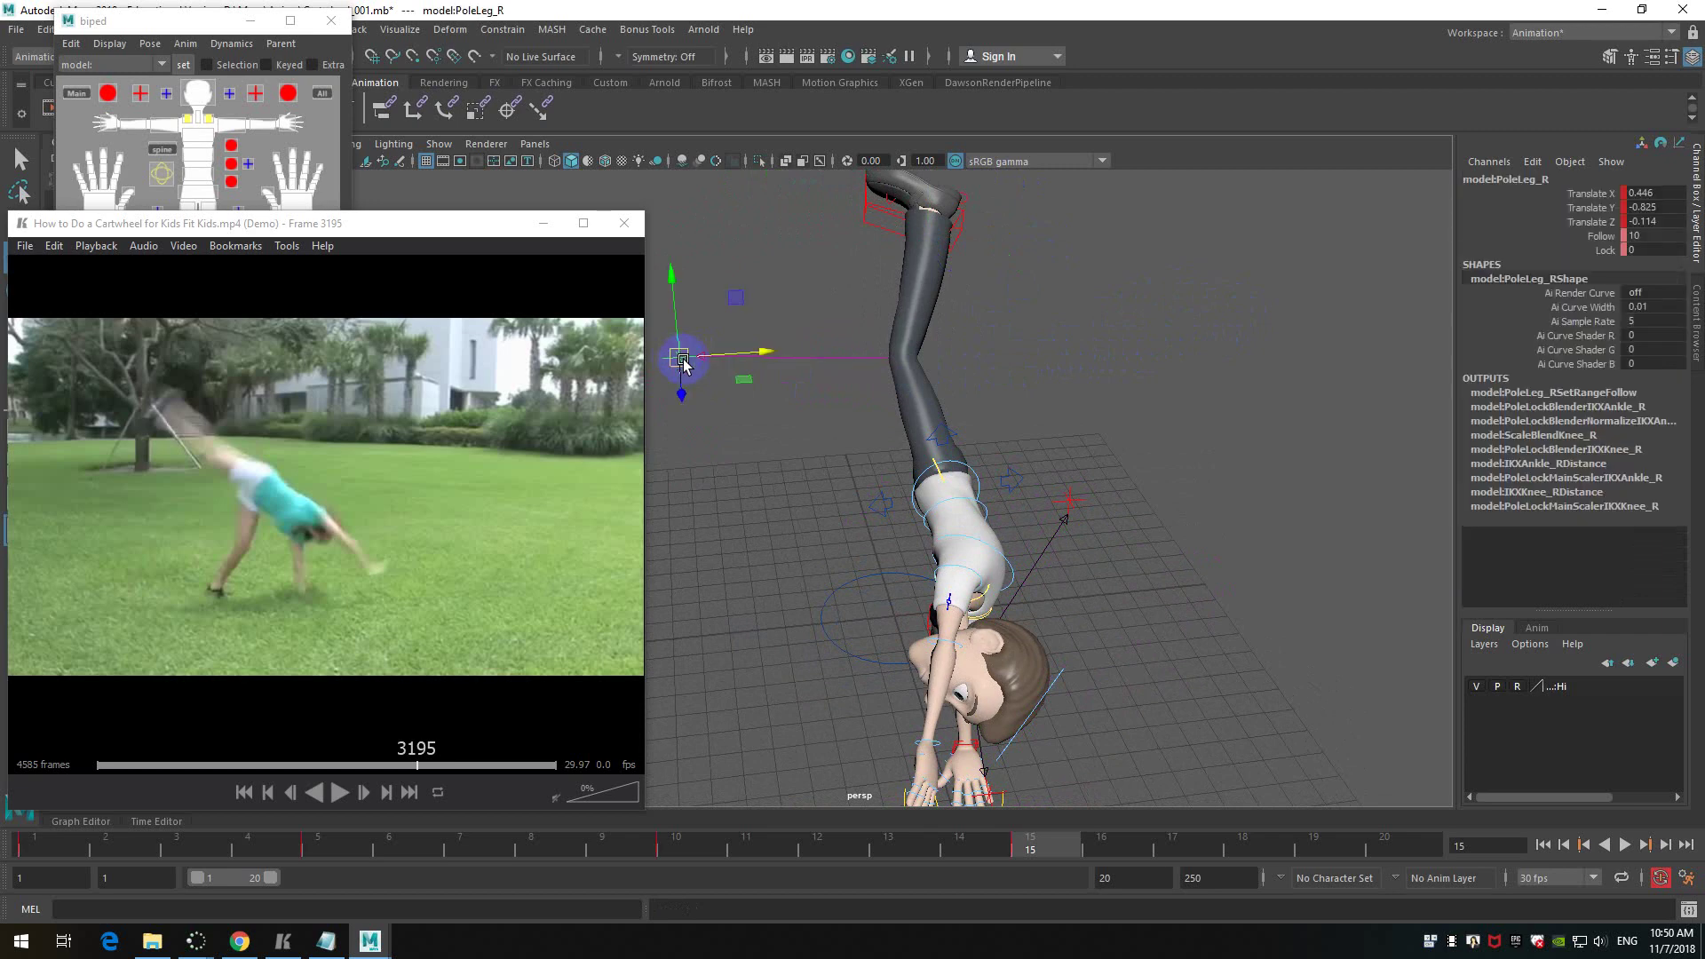
{"action": "left_click_drag", "start_coordinate": [812, 413], "coordinate": [1127, 417], "text": "alt"}
- Try to shift the hips with the RootX_M control and undo the move
{"action": "left_click", "coordinate": [901, 420]}
{"action": "mouse_move", "coordinate": [980, 615]}
{"action": "left_mouse_down", "text": "alt"}
{"action": "mouse_move", "coordinate": [776, 684]}
{"action": "mouse_move", "coordinate": [965, 639]}
{"action": "left_mouse_up", "text": "alt"}
{"action": "left_click_drag", "start_coordinate": [1009, 521], "coordinate": [1040, 564], "text": "alt"}
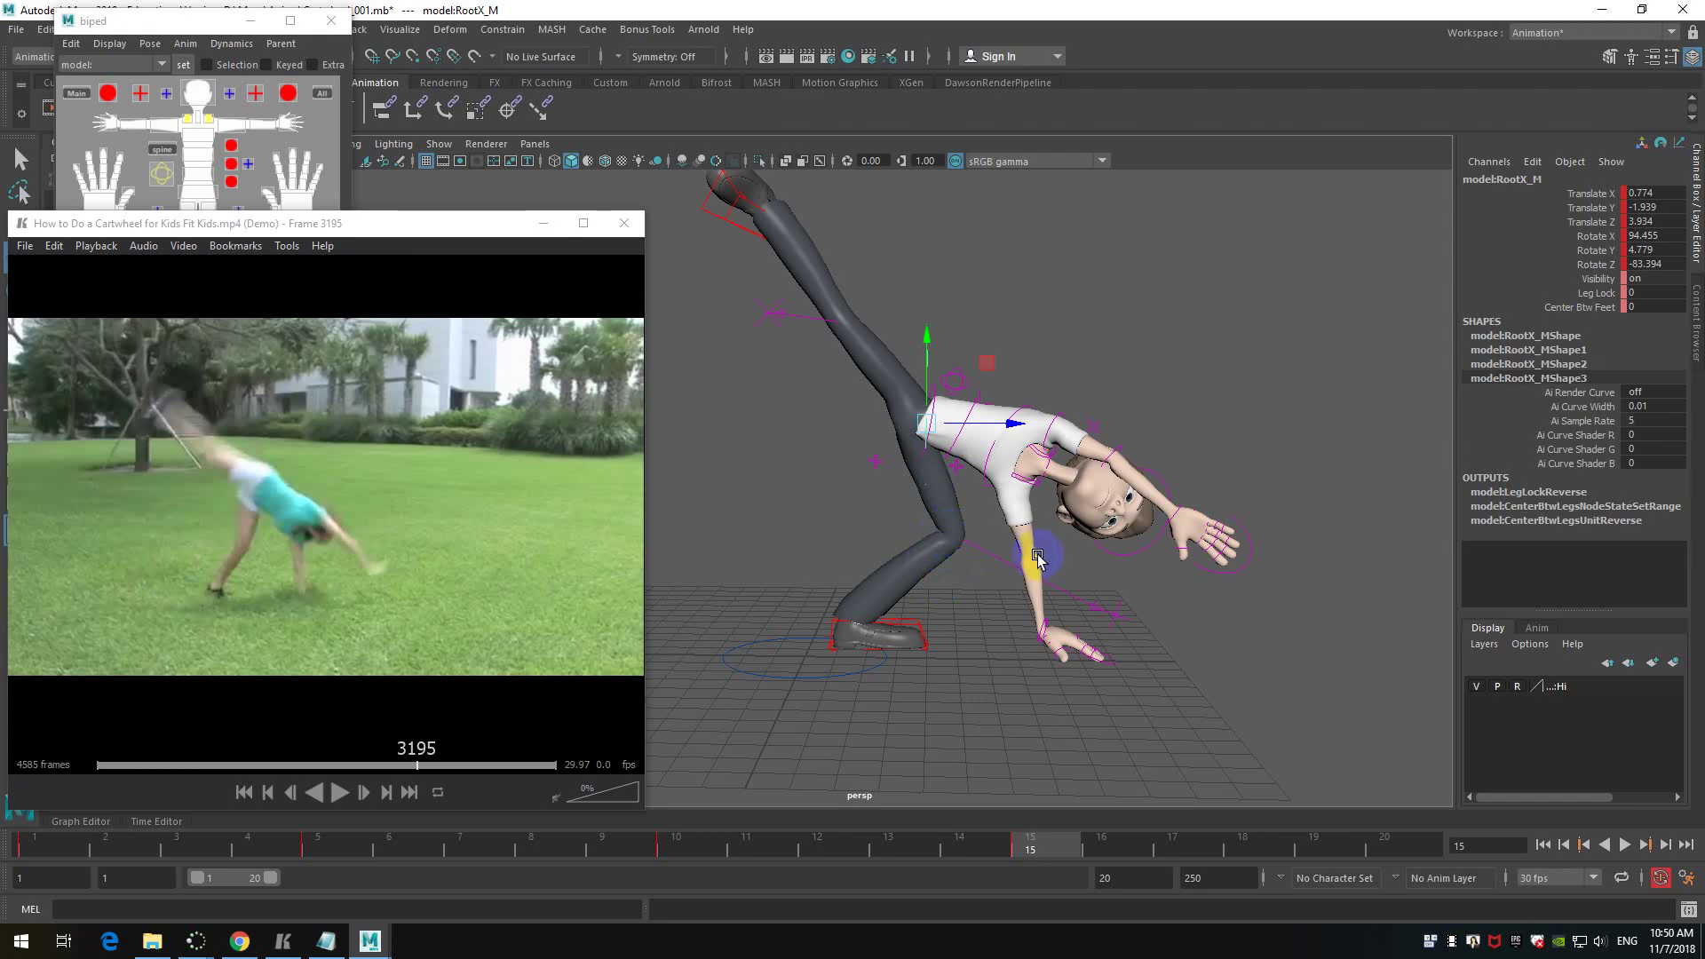
{"action": "left_click_drag", "start_coordinate": [1259, 578], "coordinate": [945, 342], "text": "alt"}
{"action": "key", "text": "ctrl+z"}
{"action": "left_click_drag", "start_coordinate": [1191, 612], "coordinate": [1166, 718], "text": "alt"}
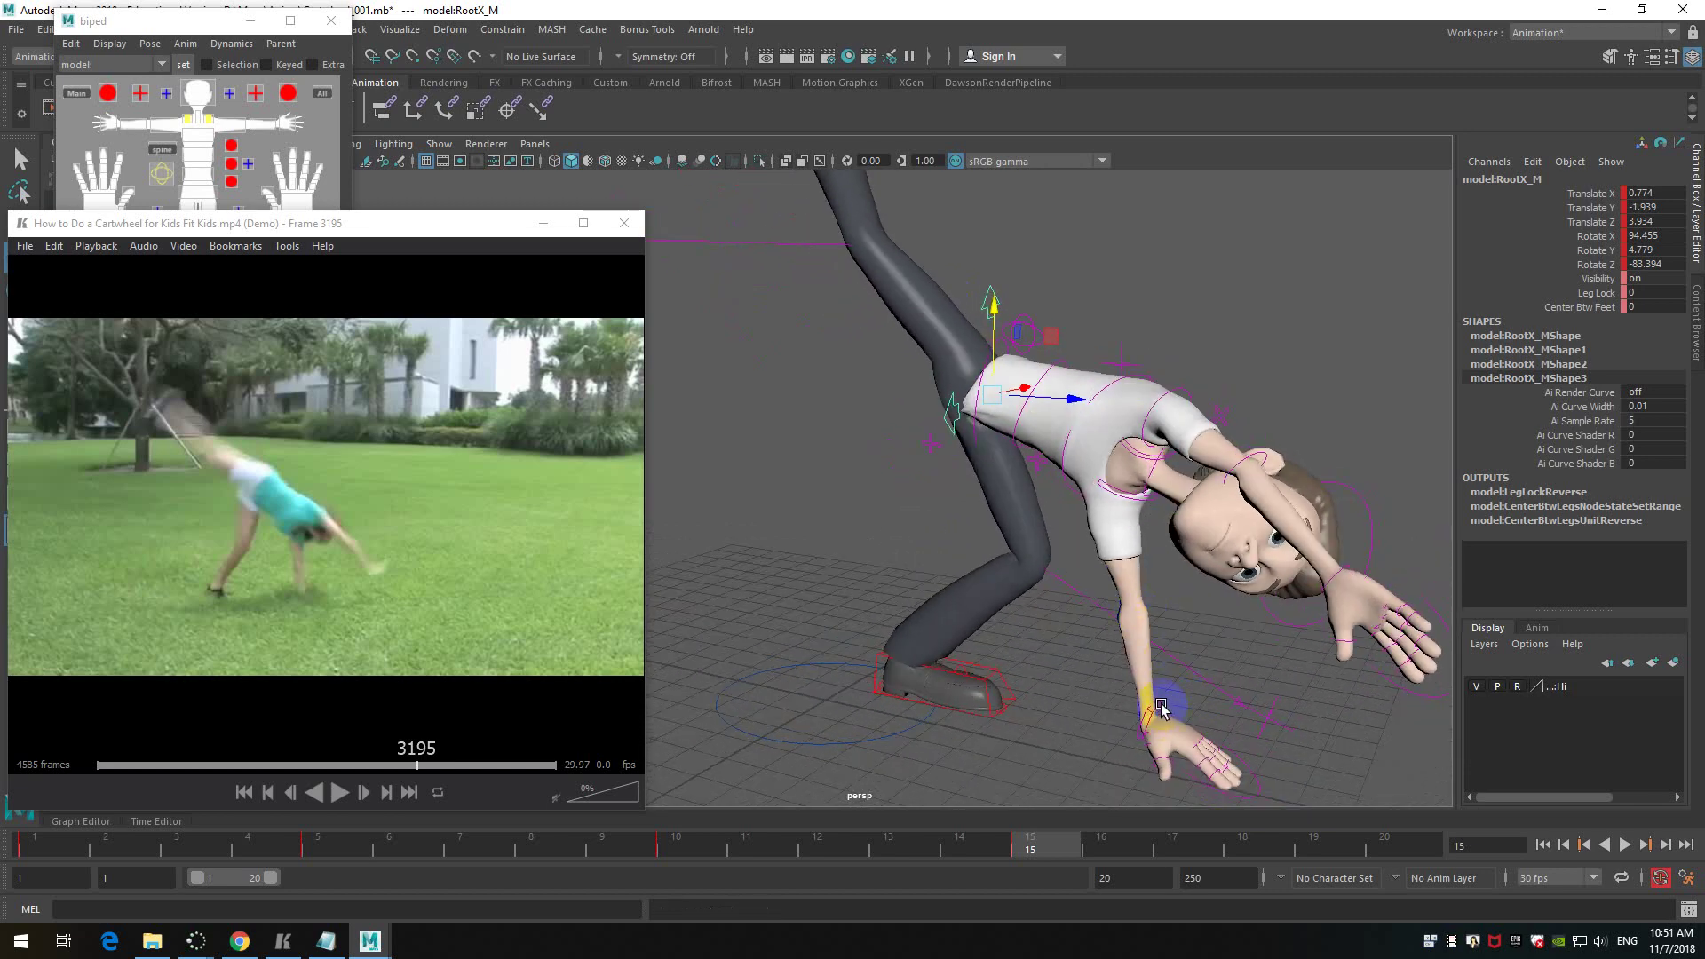
- Rotate the planted left arm's FKScapula_L control to about X 11, Y -9, Z 8
{"action": "left_click", "coordinate": [1161, 708]}
{"action": "left_click_drag", "start_coordinate": [1292, 750], "coordinate": [1317, 704], "text": "alt"}
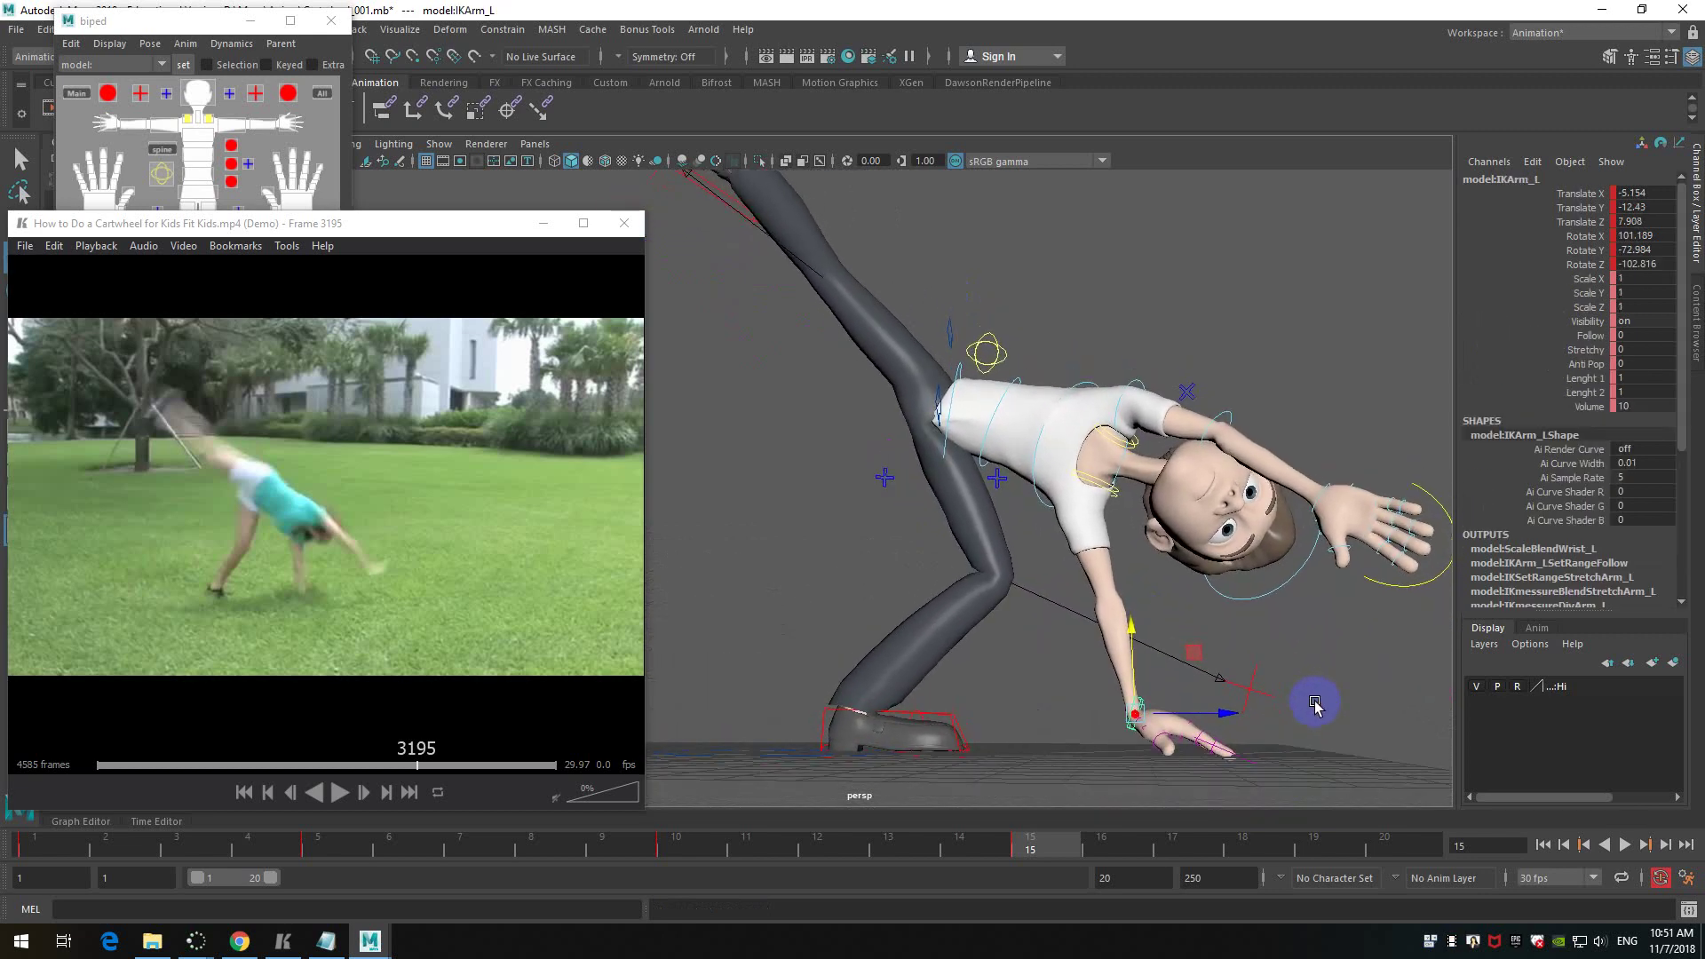
{"action": "left_click", "coordinate": [1121, 494]}
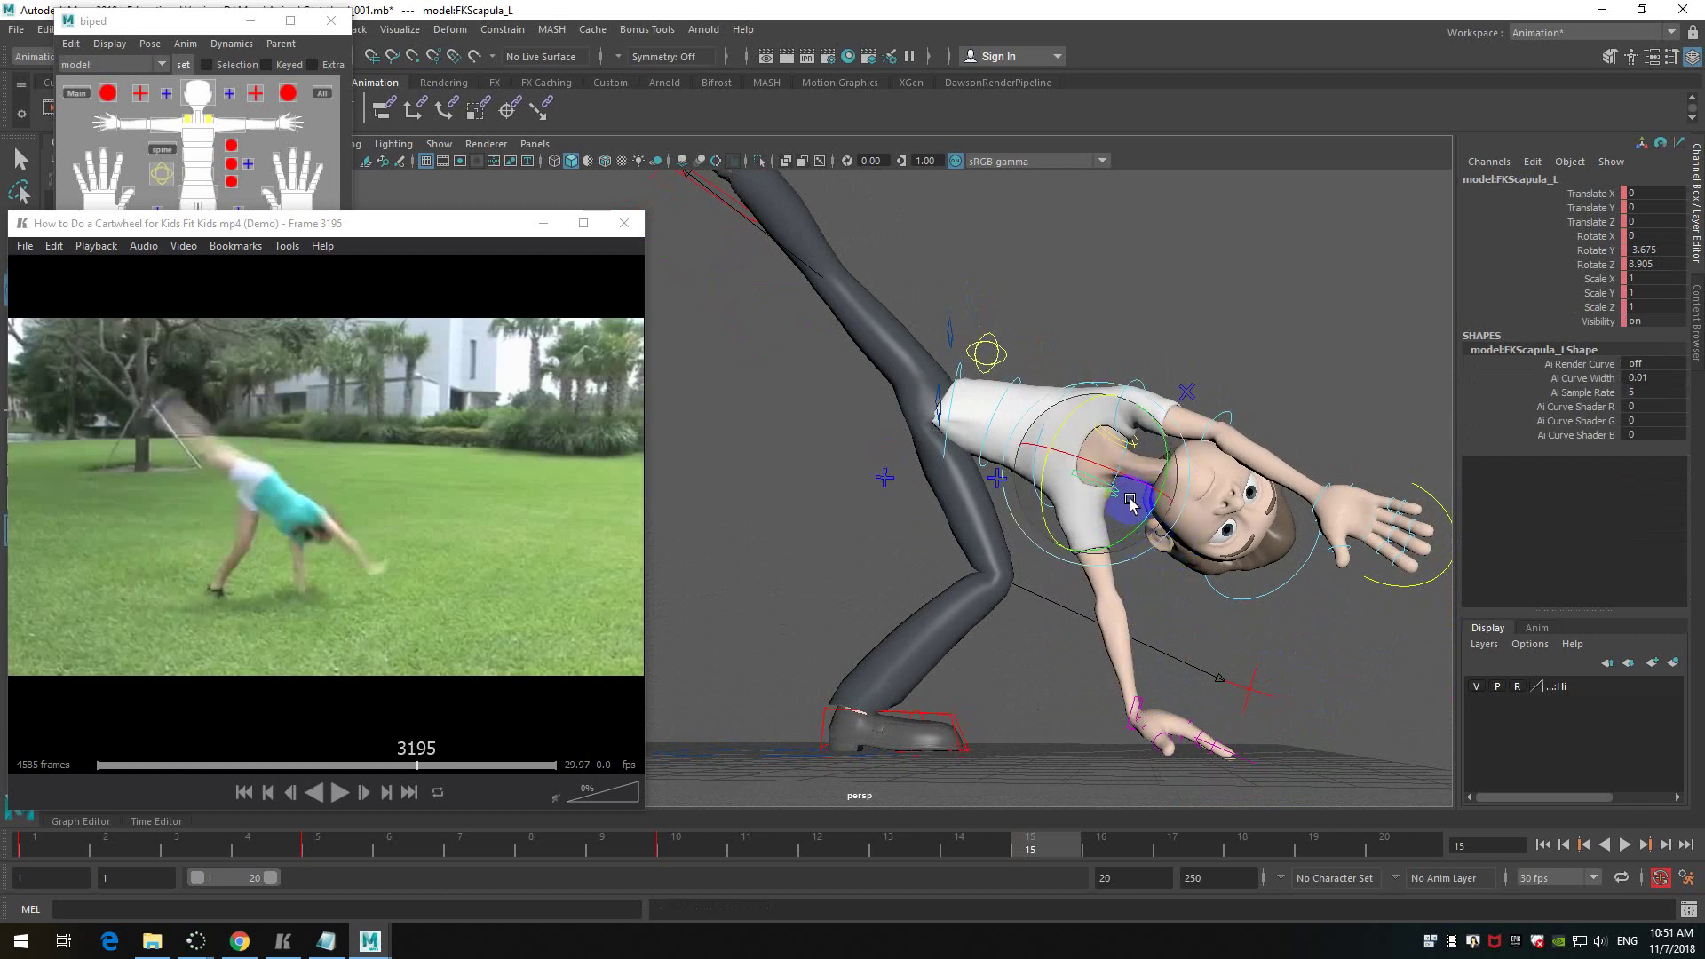
{"action": "left_click_drag", "start_coordinate": [1147, 508], "coordinate": [1173, 573], "text": "alt"}
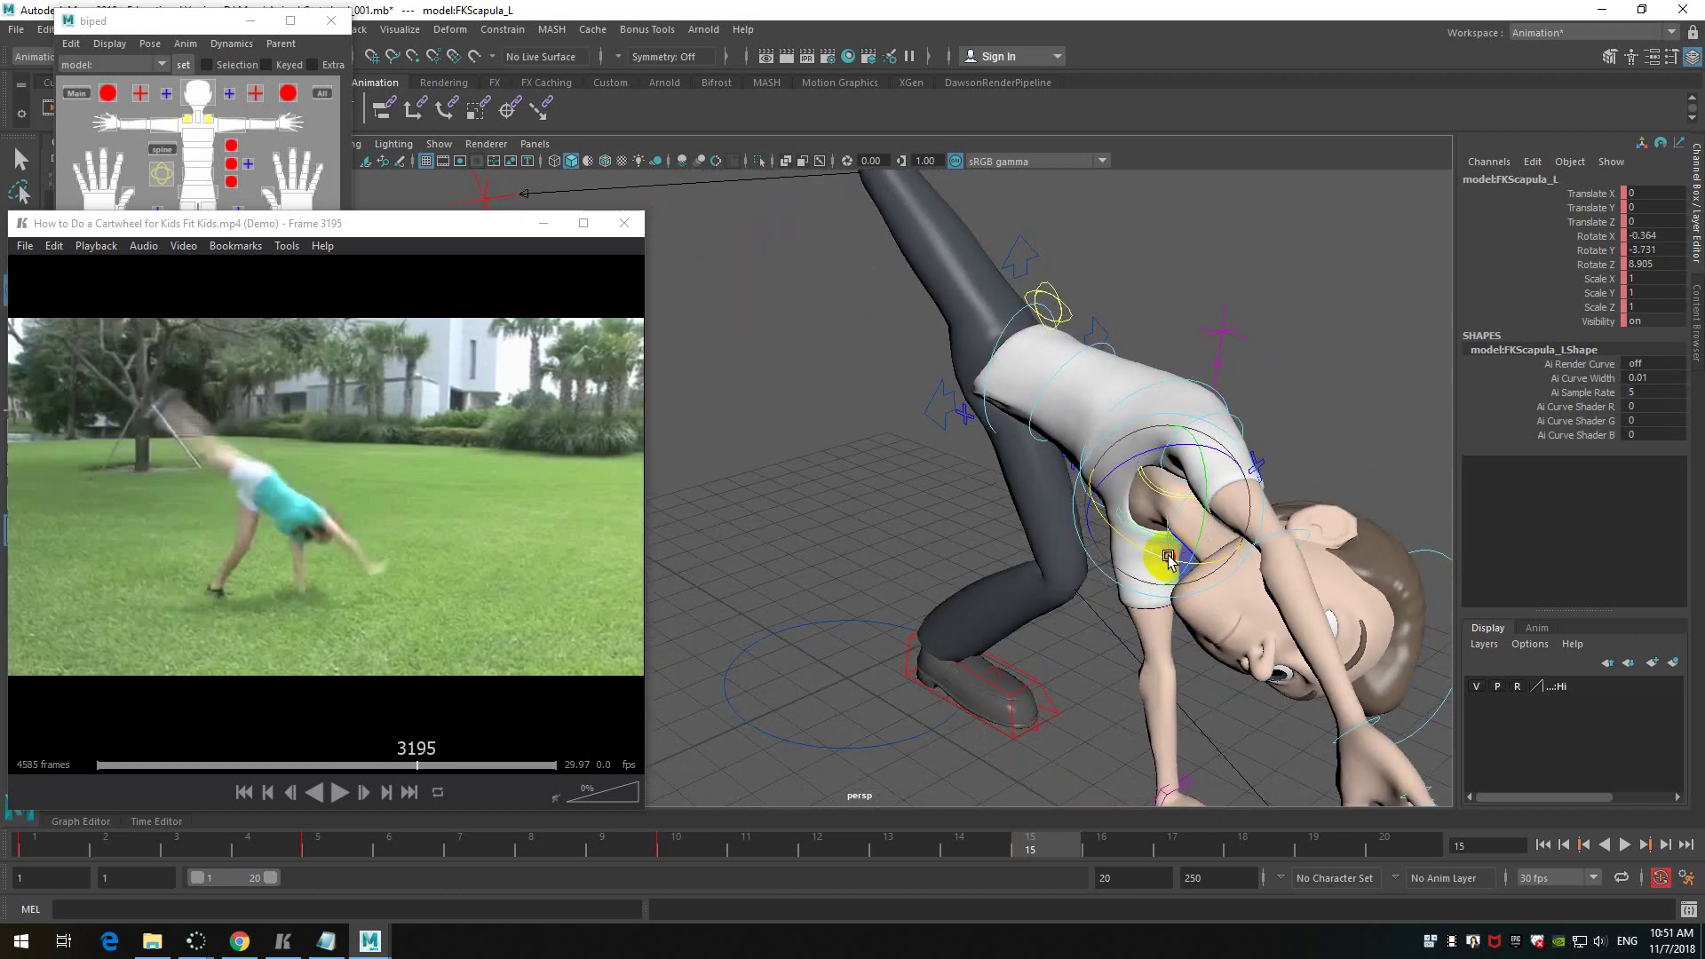
{"action": "left_click_drag", "start_coordinate": [1141, 552], "coordinate": [1245, 530], "text": "alt"}
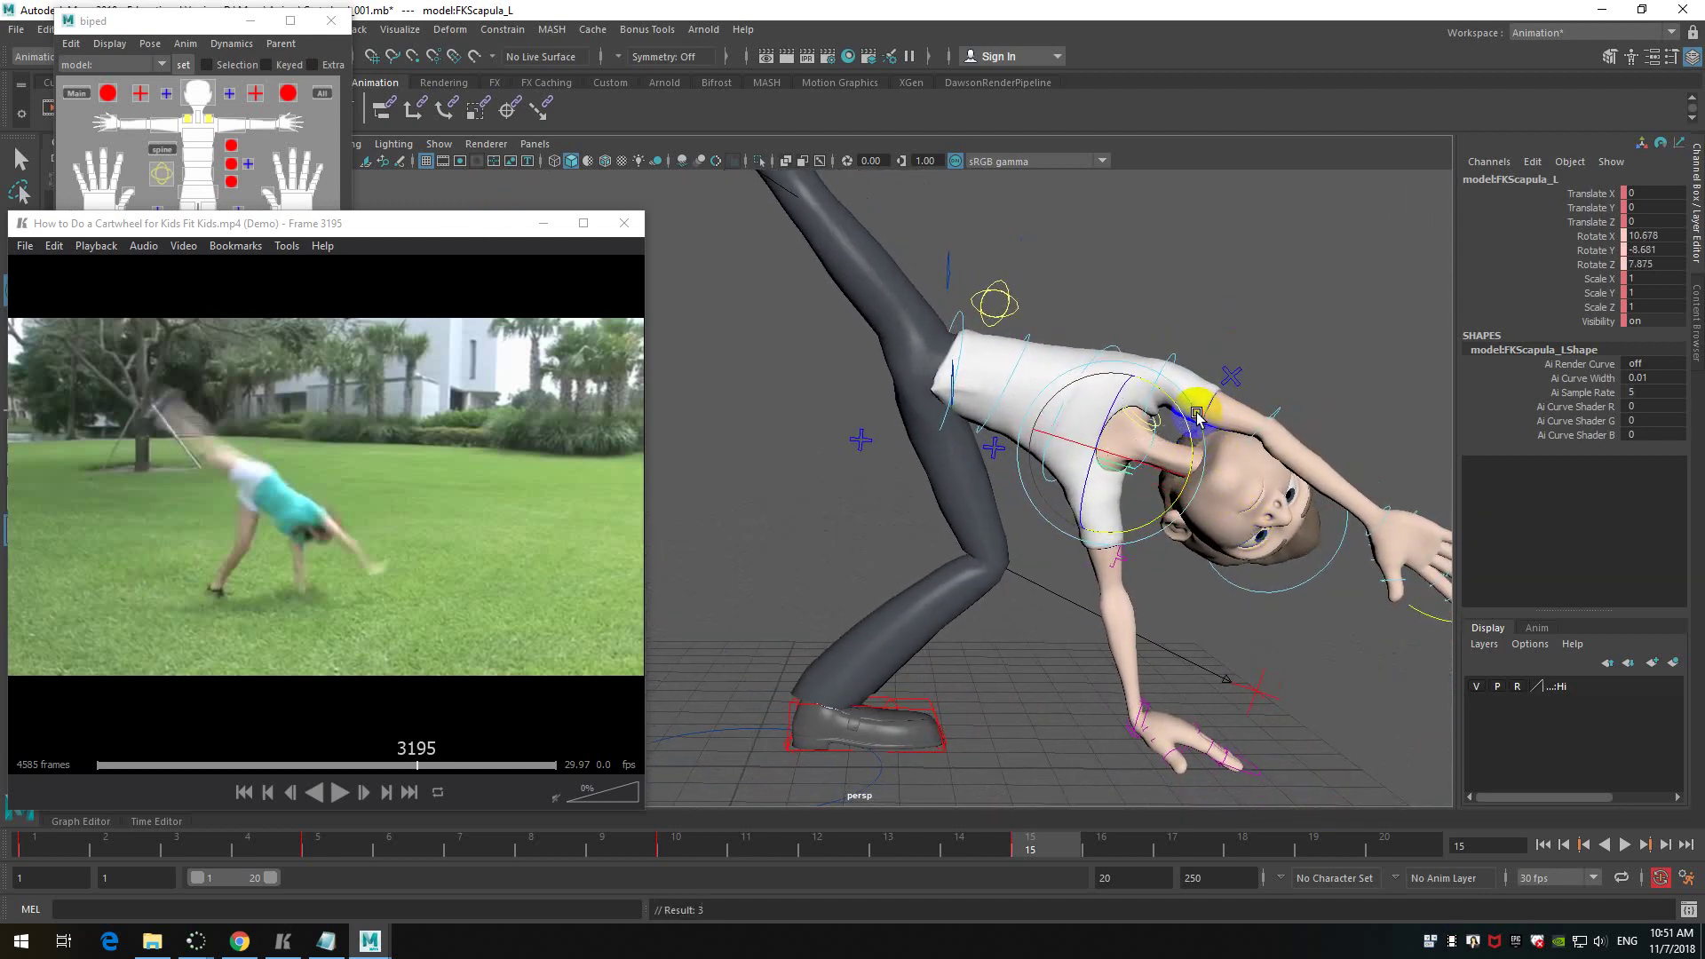
{"action": "left_click_drag", "start_coordinate": [1244, 558], "coordinate": [1177, 528]}
- Rotate the hips' RootX_M control to about X 96, Y 7, Z -83
{"action": "left_click_drag", "start_coordinate": [1281, 302], "coordinate": [1210, 318], "text": "alt"}
{"action": "left_click", "coordinate": [960, 288]}
{"action": "left_click_drag", "start_coordinate": [960, 288], "coordinate": [1167, 355], "text": "alt"}
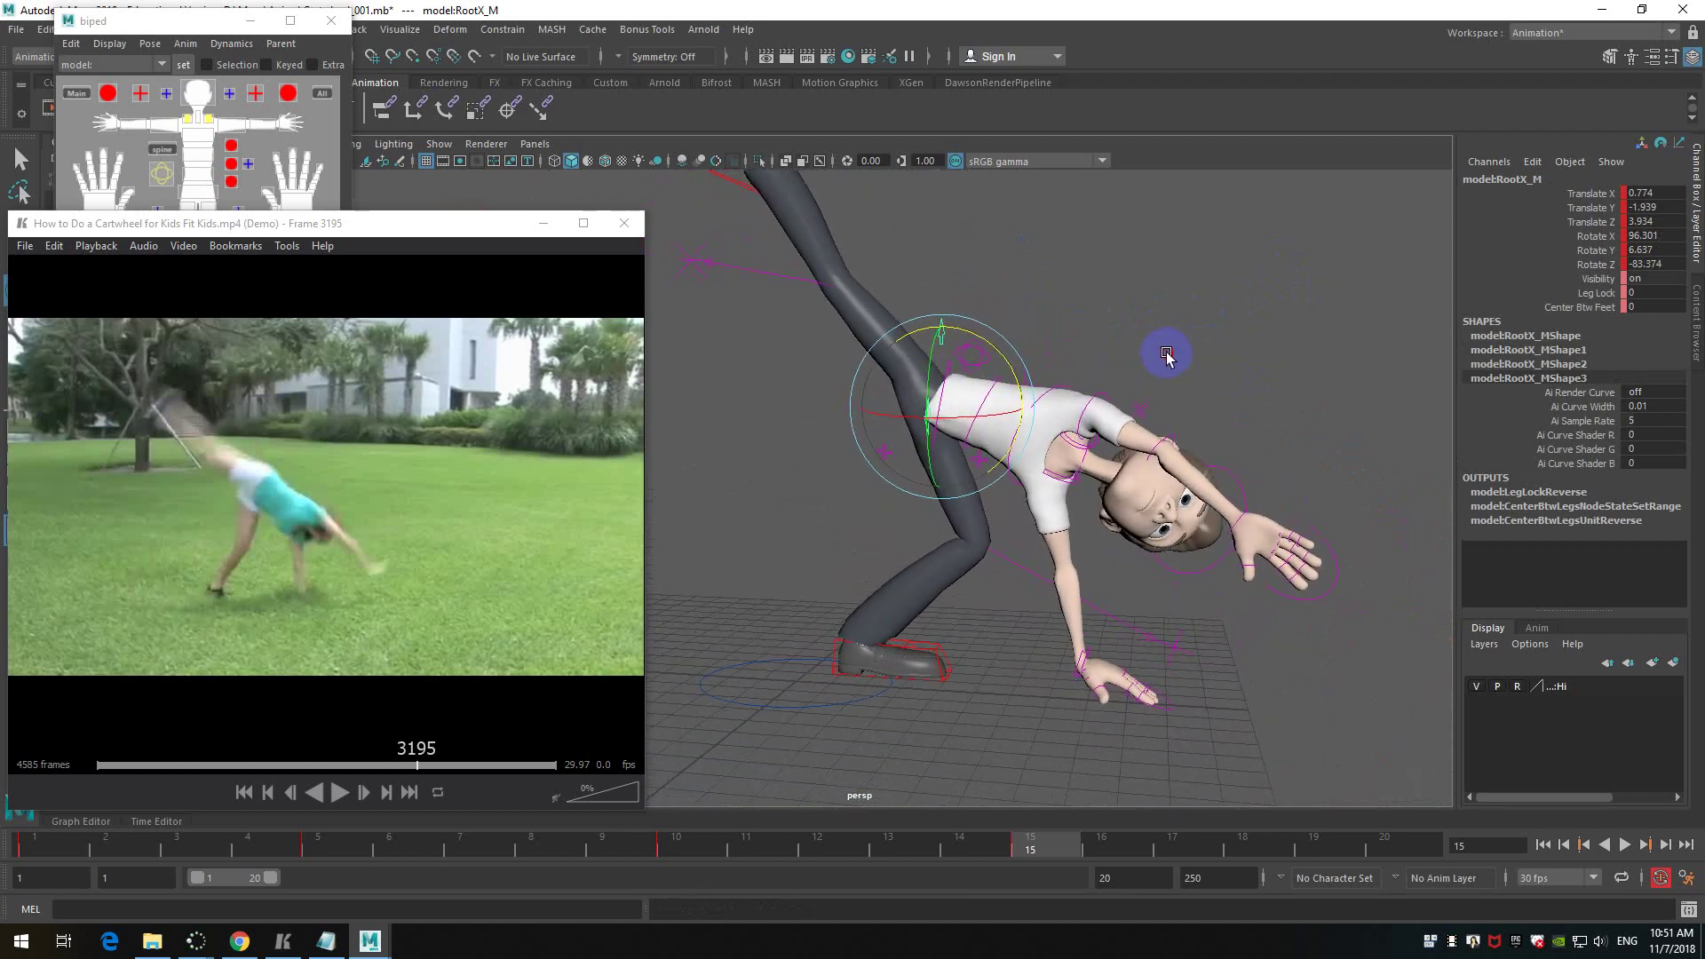
{"action": "right_click_drag", "start_coordinate": [1159, 366], "coordinate": [1155, 369], "text": "alt"}
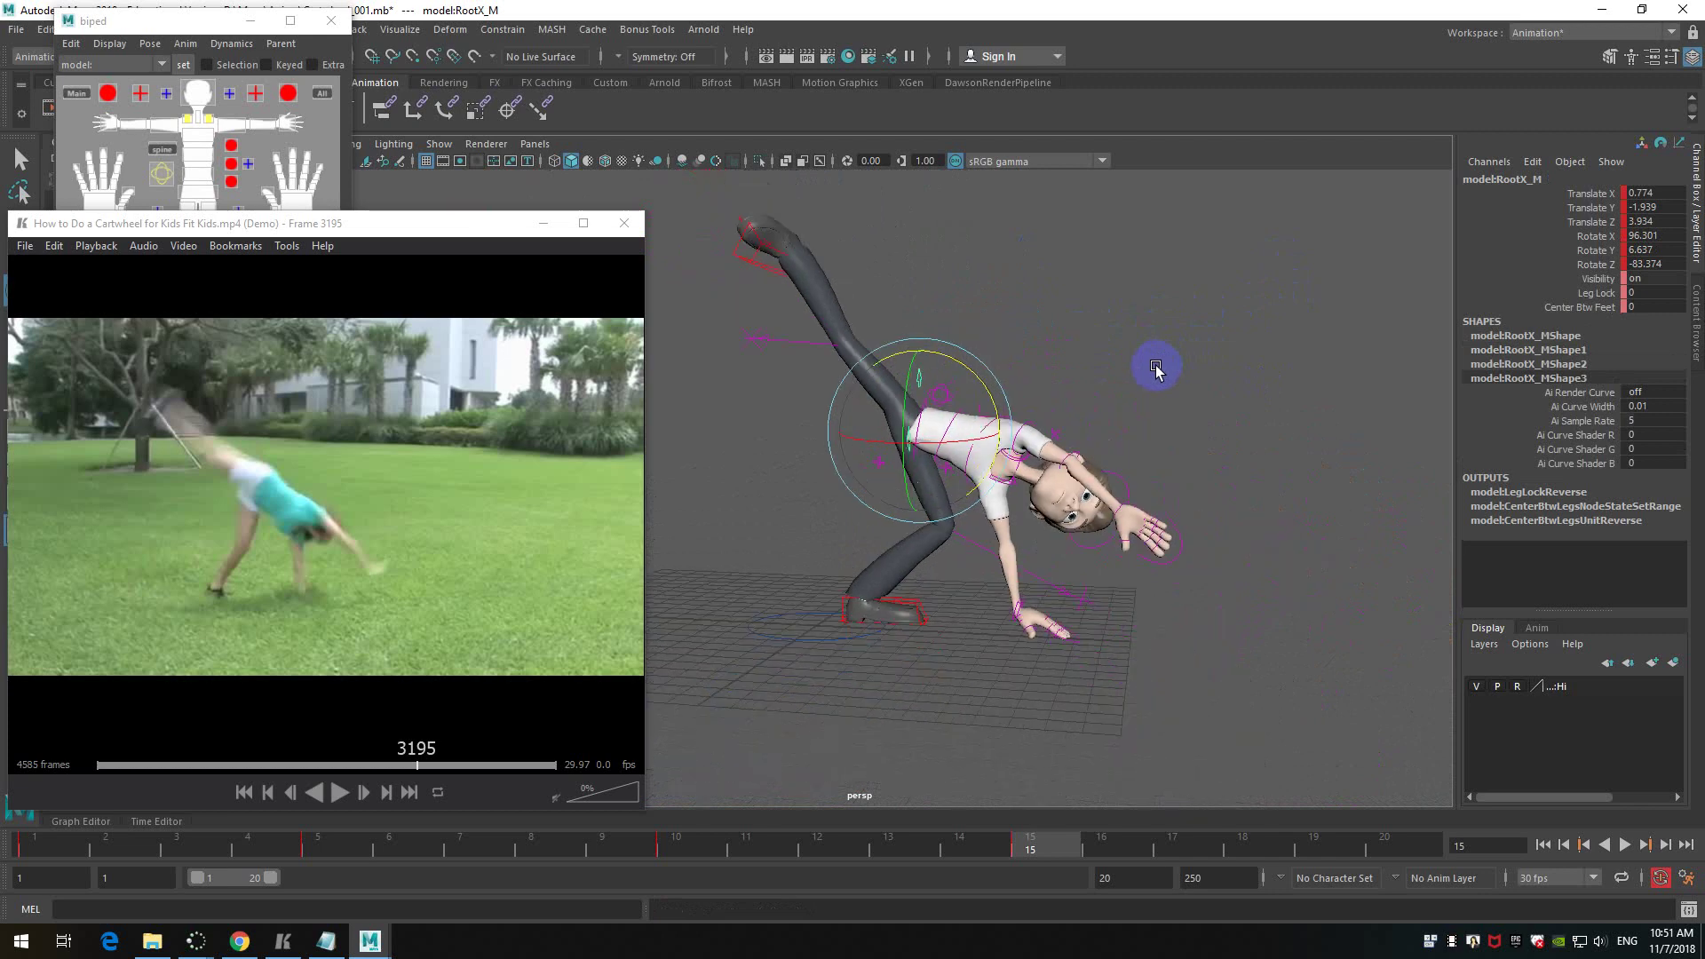
{"action": "left_click_drag", "start_coordinate": [1155, 334], "coordinate": [1275, 368], "text": "alt"}
{"action": "right_click_drag", "start_coordinate": [1276, 366], "coordinate": [1265, 380], "text": "alt"}
- Extend the end of the playback range to frame 37, stay on frame 15 and clear the selection
{"action": "left_click_drag", "start_coordinate": [1002, 846], "coordinate": [1044, 854]}
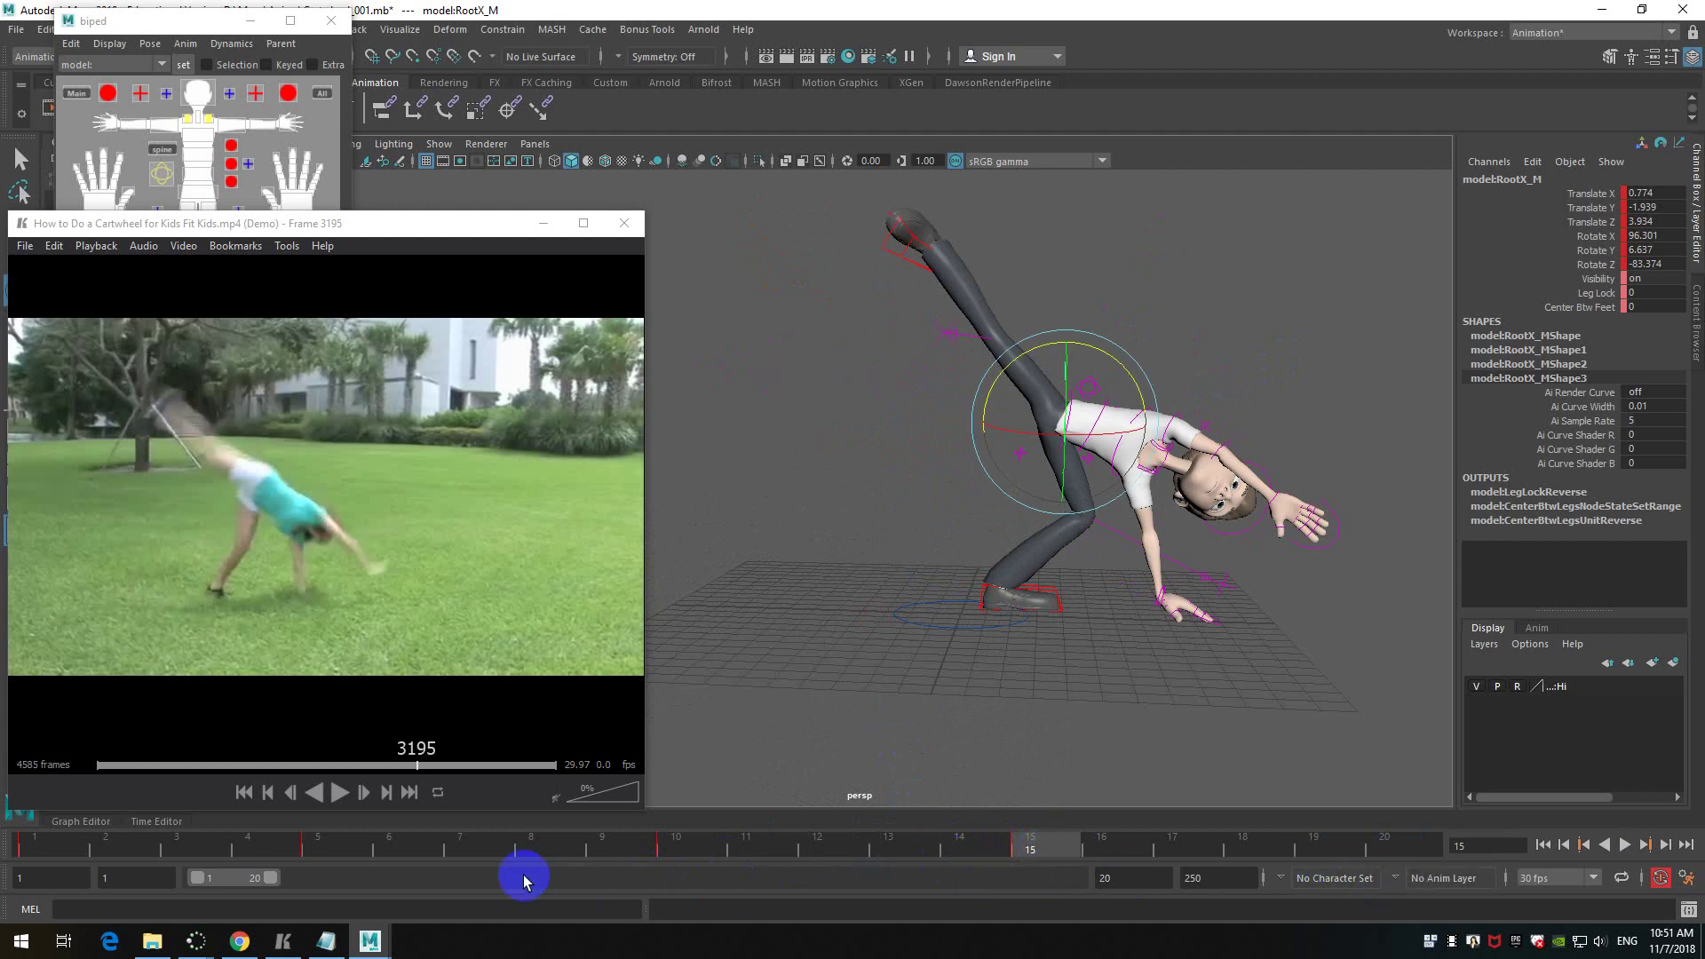
{"action": "left_click_drag", "start_coordinate": [272, 886], "coordinate": [337, 897]}
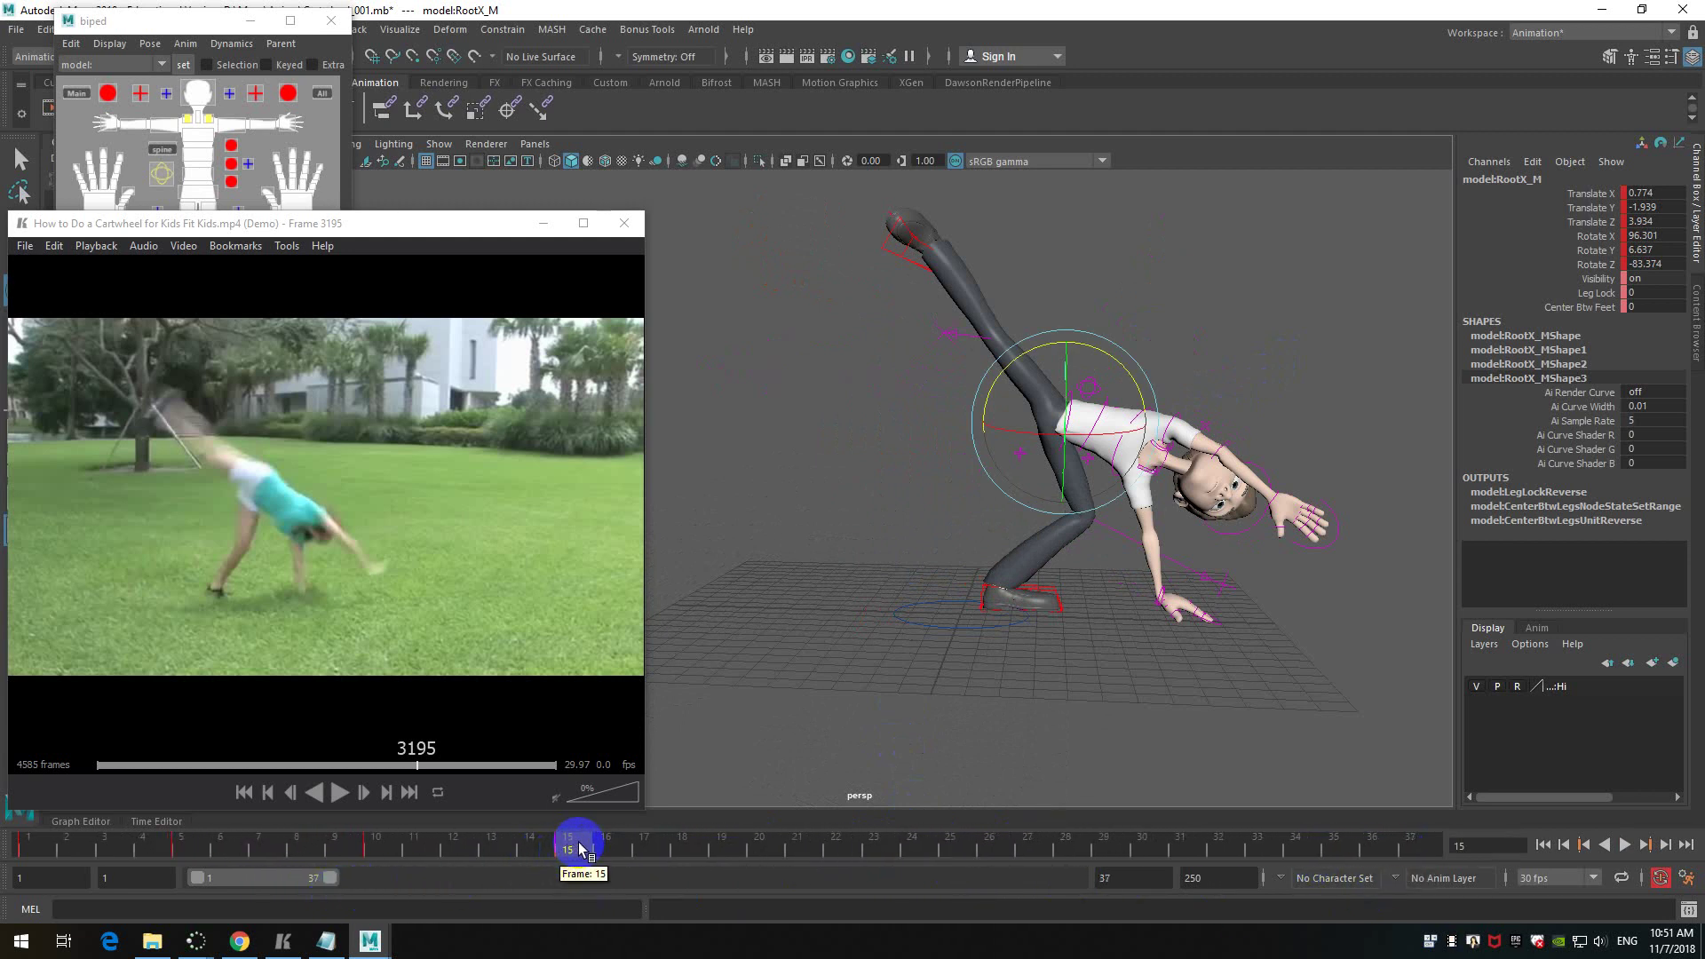
{"action": "mouse_move", "coordinate": [579, 850]}
{"action": "left_mouse_down"}
{"action": "mouse_move", "coordinate": [697, 848]}
{"action": "mouse_move", "coordinate": [599, 867]}
{"action": "left_mouse_up"}
{"action": "left_click", "coordinate": [1291, 308]}
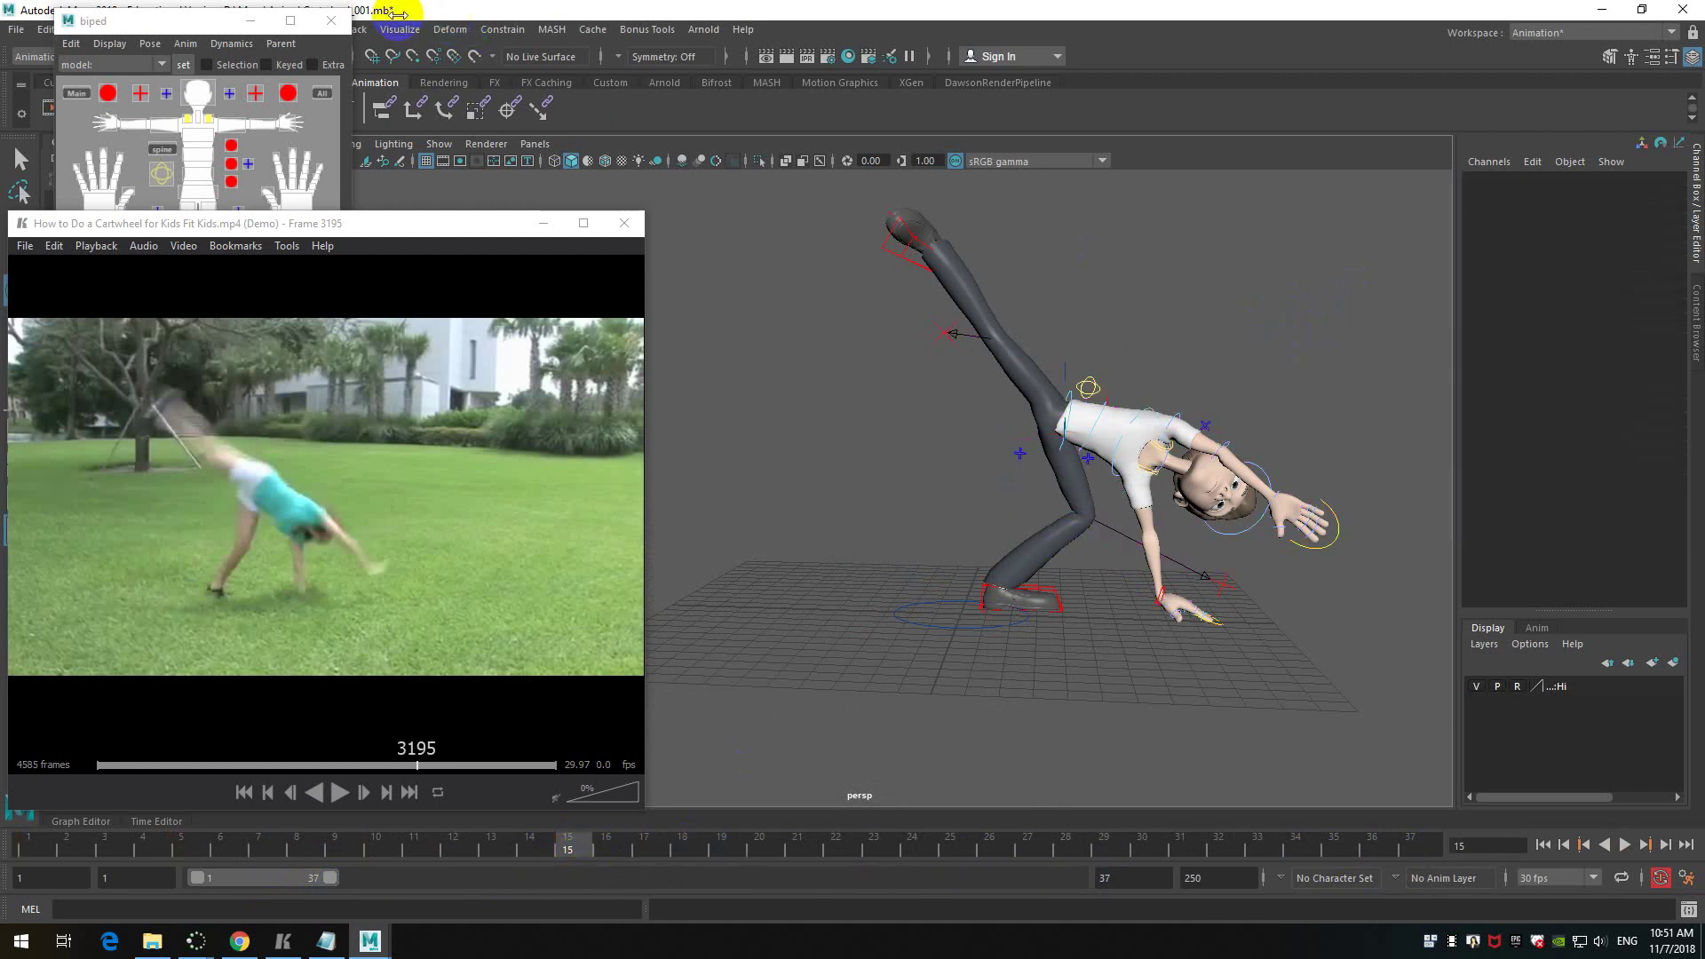
- Select all of the biped's controls and move the current time to frame 20
{"action": "left_click", "coordinate": [325, 95]}
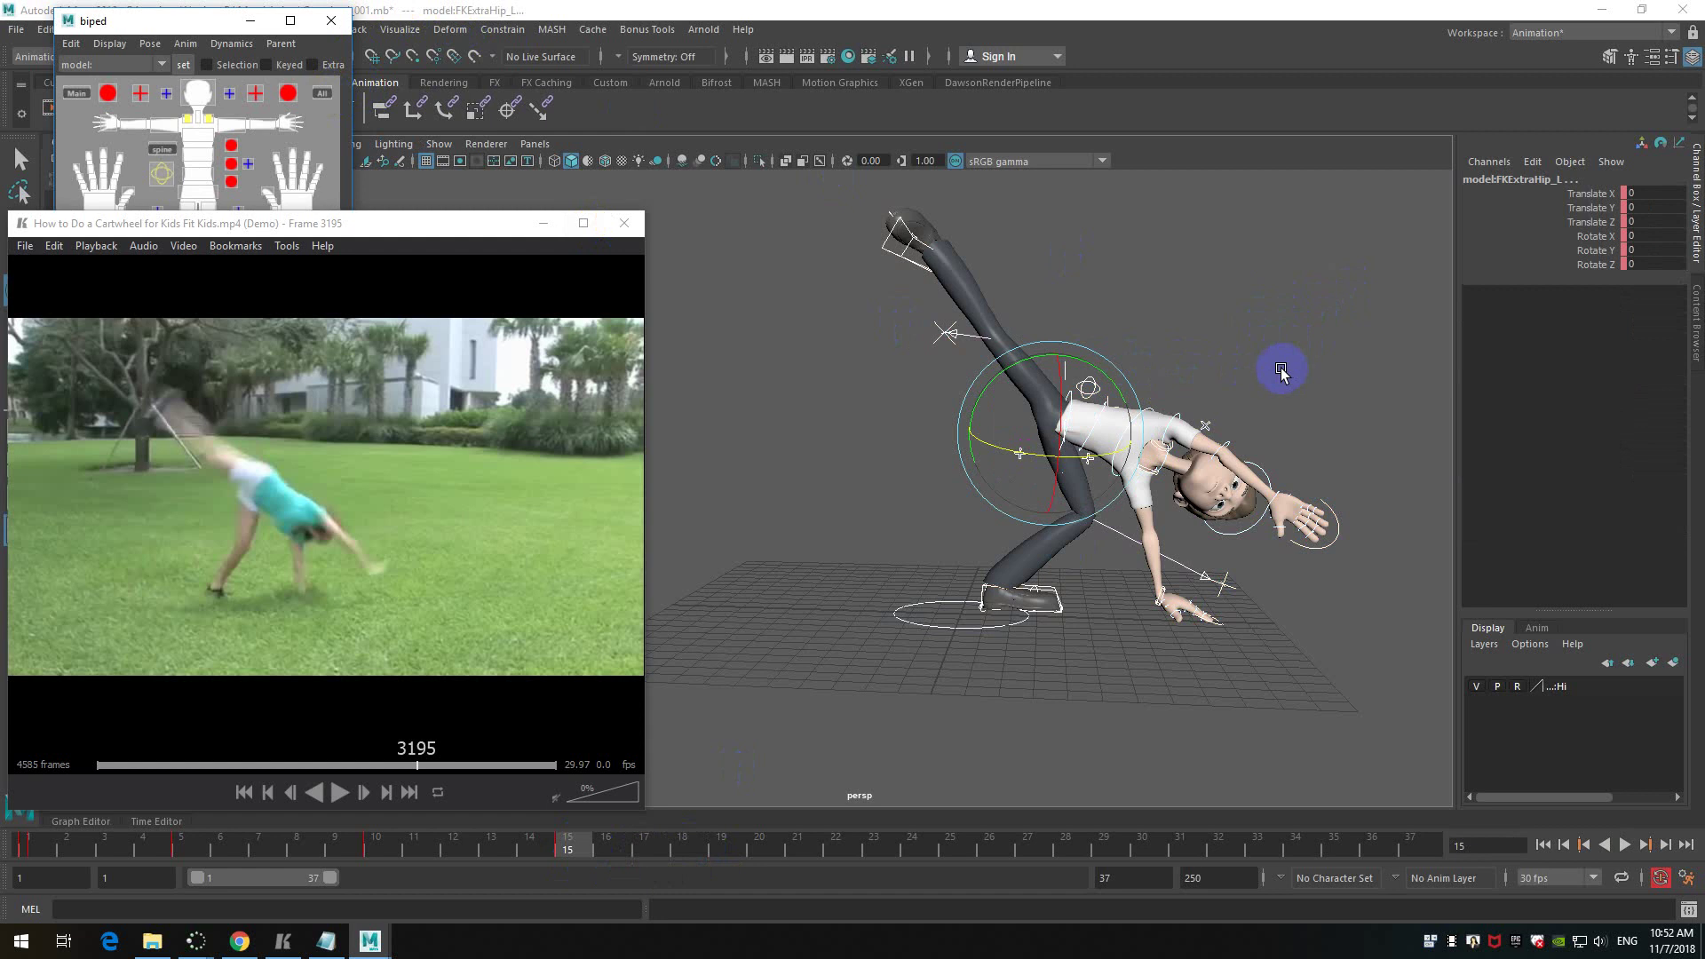
{"action": "left_click_drag", "start_coordinate": [575, 844], "coordinate": [761, 844]}
- Step through the cartwheel reference video and stop at the upside-down, legs-apart handstand on frame 3206
{"action": "left_click", "coordinate": [350, 591]}
{"action": "scroll", "coordinate": [397, 566], "scroll_direction": "down", "scroll_amount": 9}
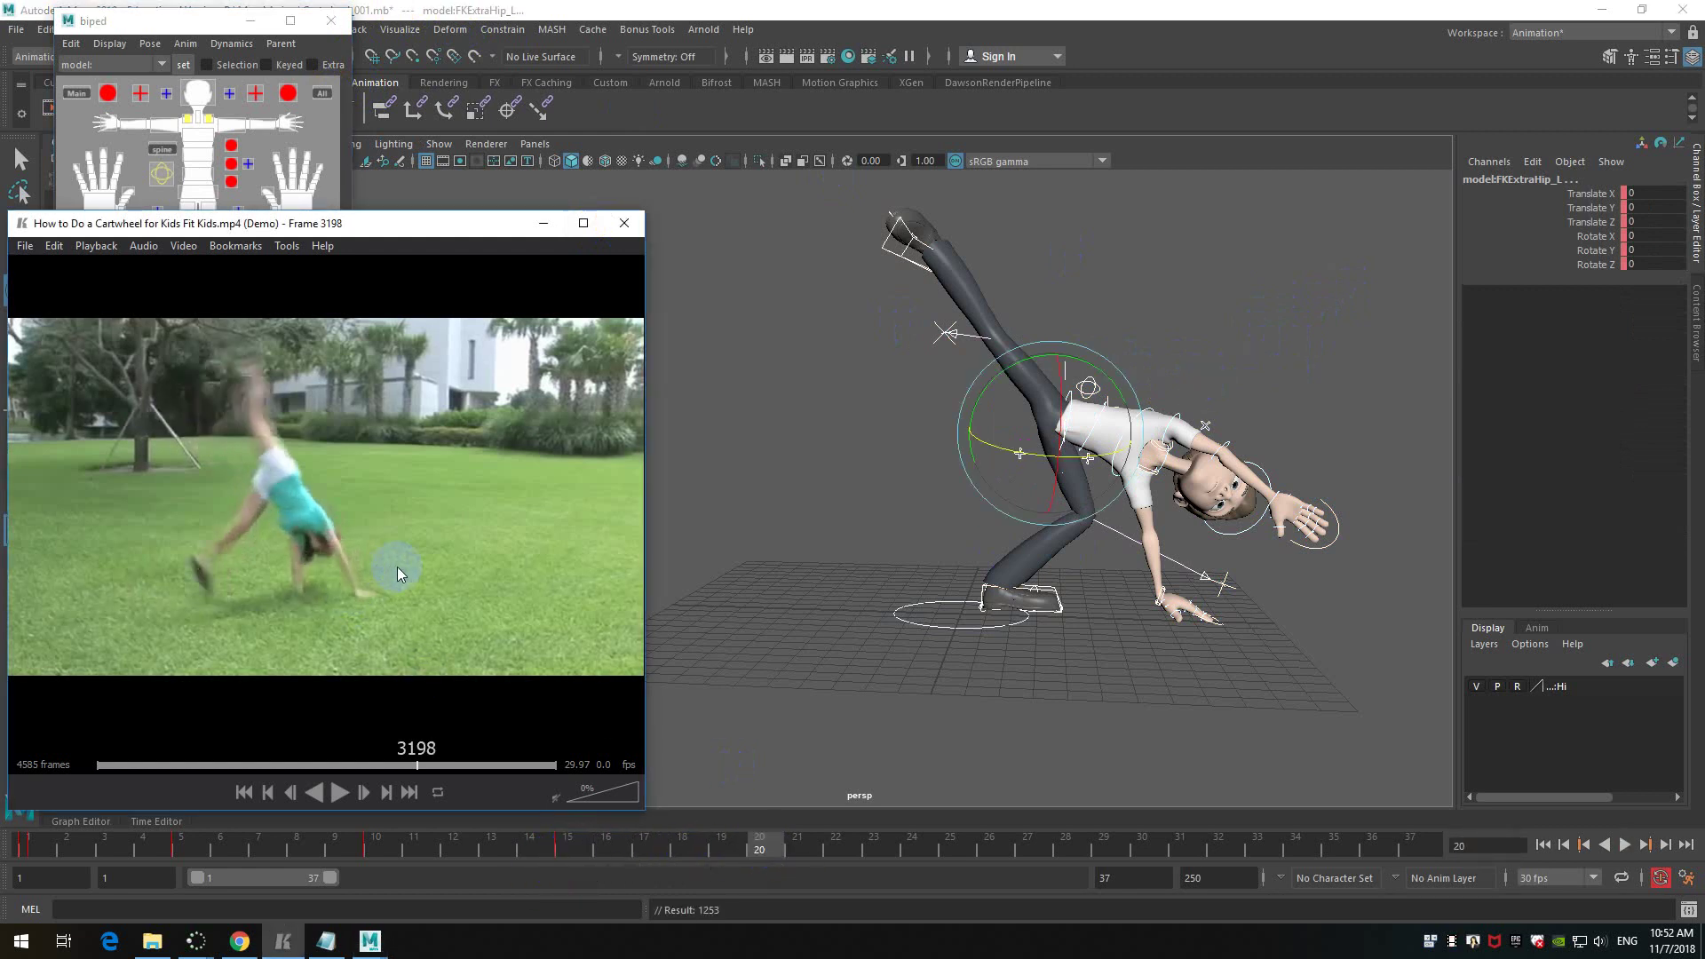
{"action": "scroll", "coordinate": [397, 567], "scroll_direction": "down", "scroll_amount": 2}
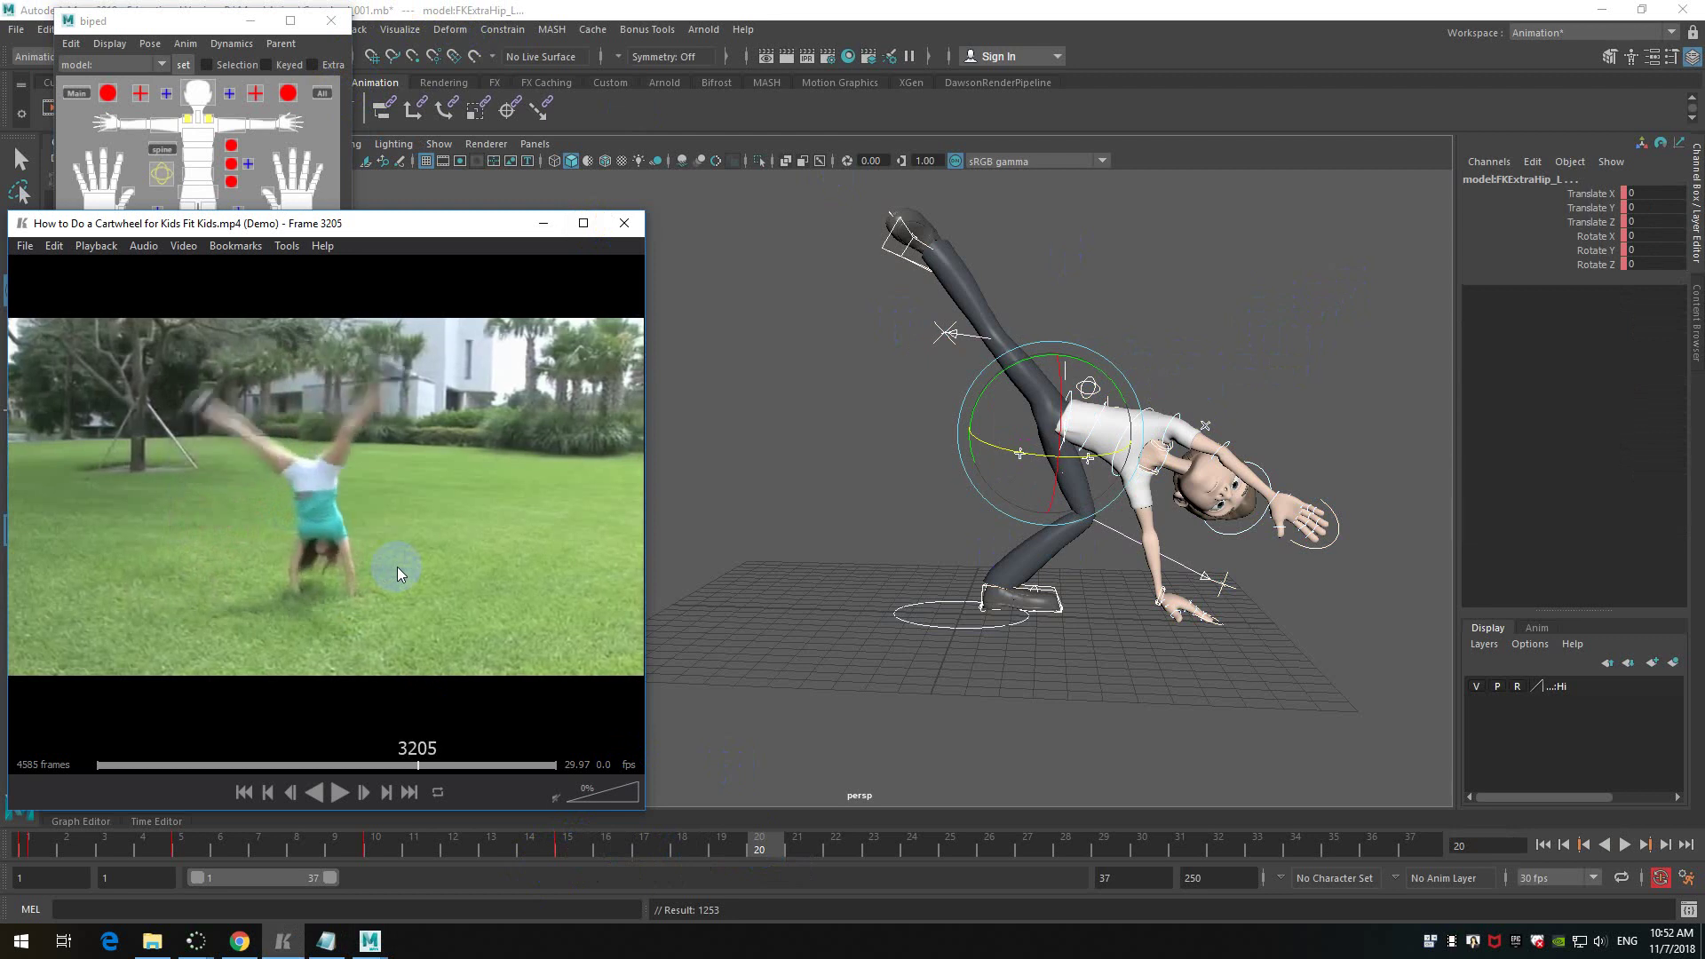
{"action": "scroll", "coordinate": [397, 567], "scroll_direction": "up", "scroll_amount": 4}
{"action": "scroll", "coordinate": [397, 566], "scroll_direction": "up", "scroll_amount": 3}
{"action": "scroll", "coordinate": [397, 567], "scroll_direction": "down", "scroll_amount": 5}
{"action": "scroll", "coordinate": [397, 567], "scroll_direction": "down", "scroll_amount": 7}
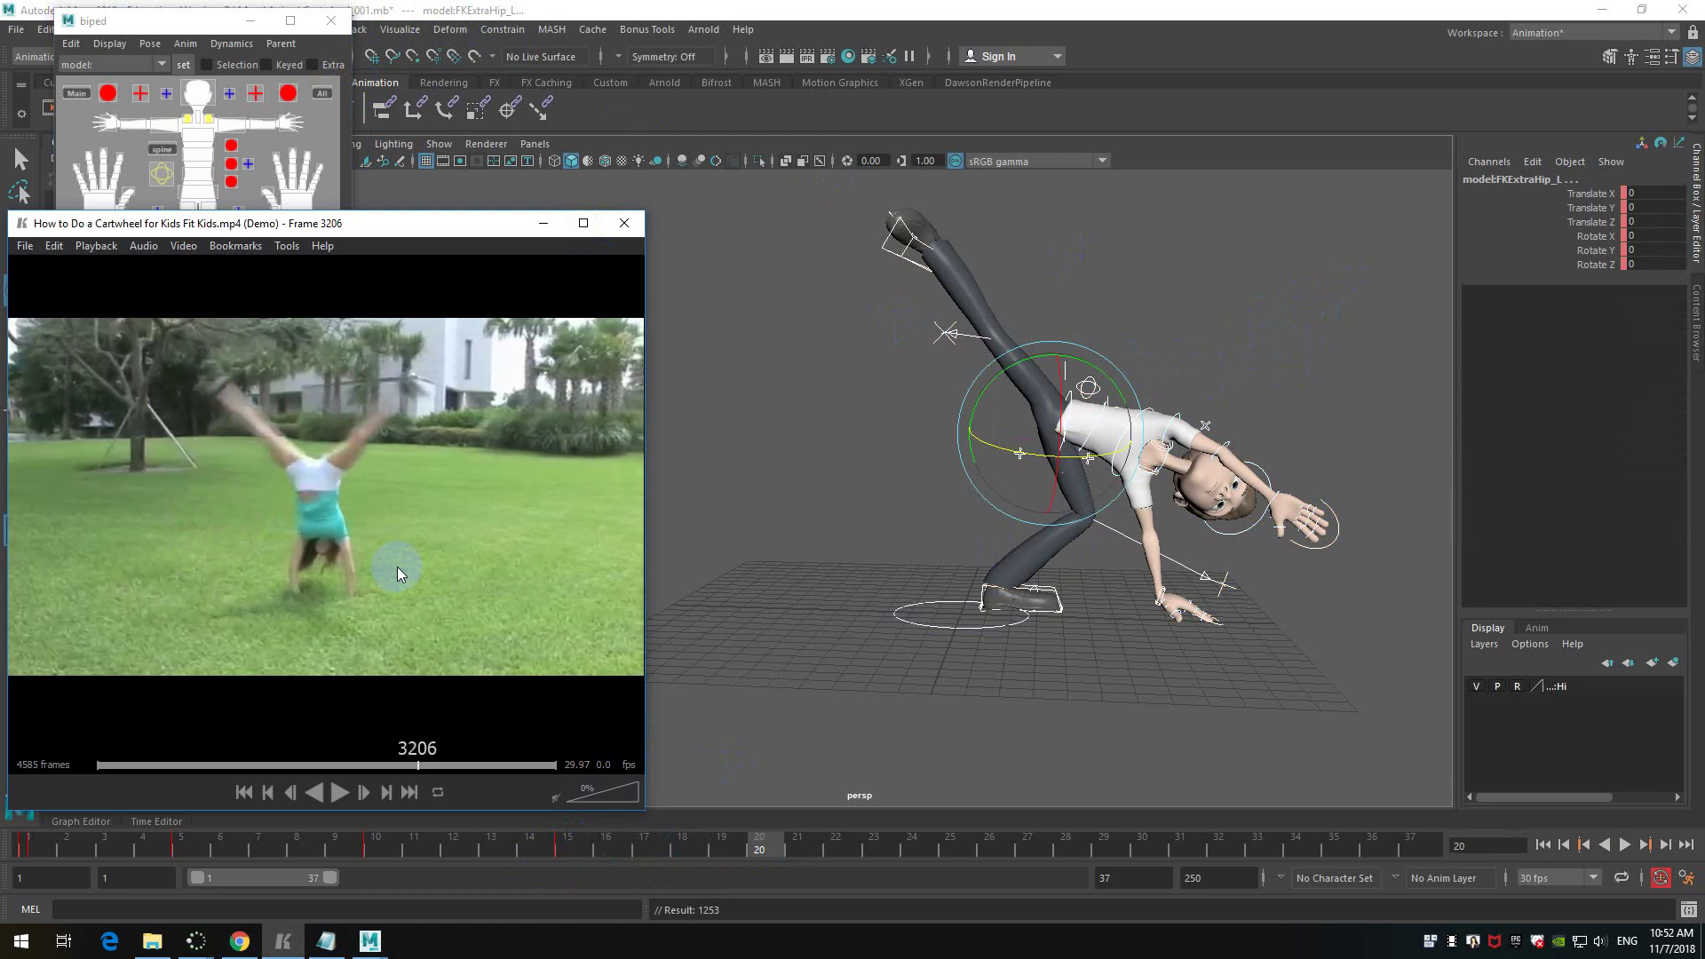
{"action": "key", "text": "Right"}
{"action": "key", "text": "Right"}
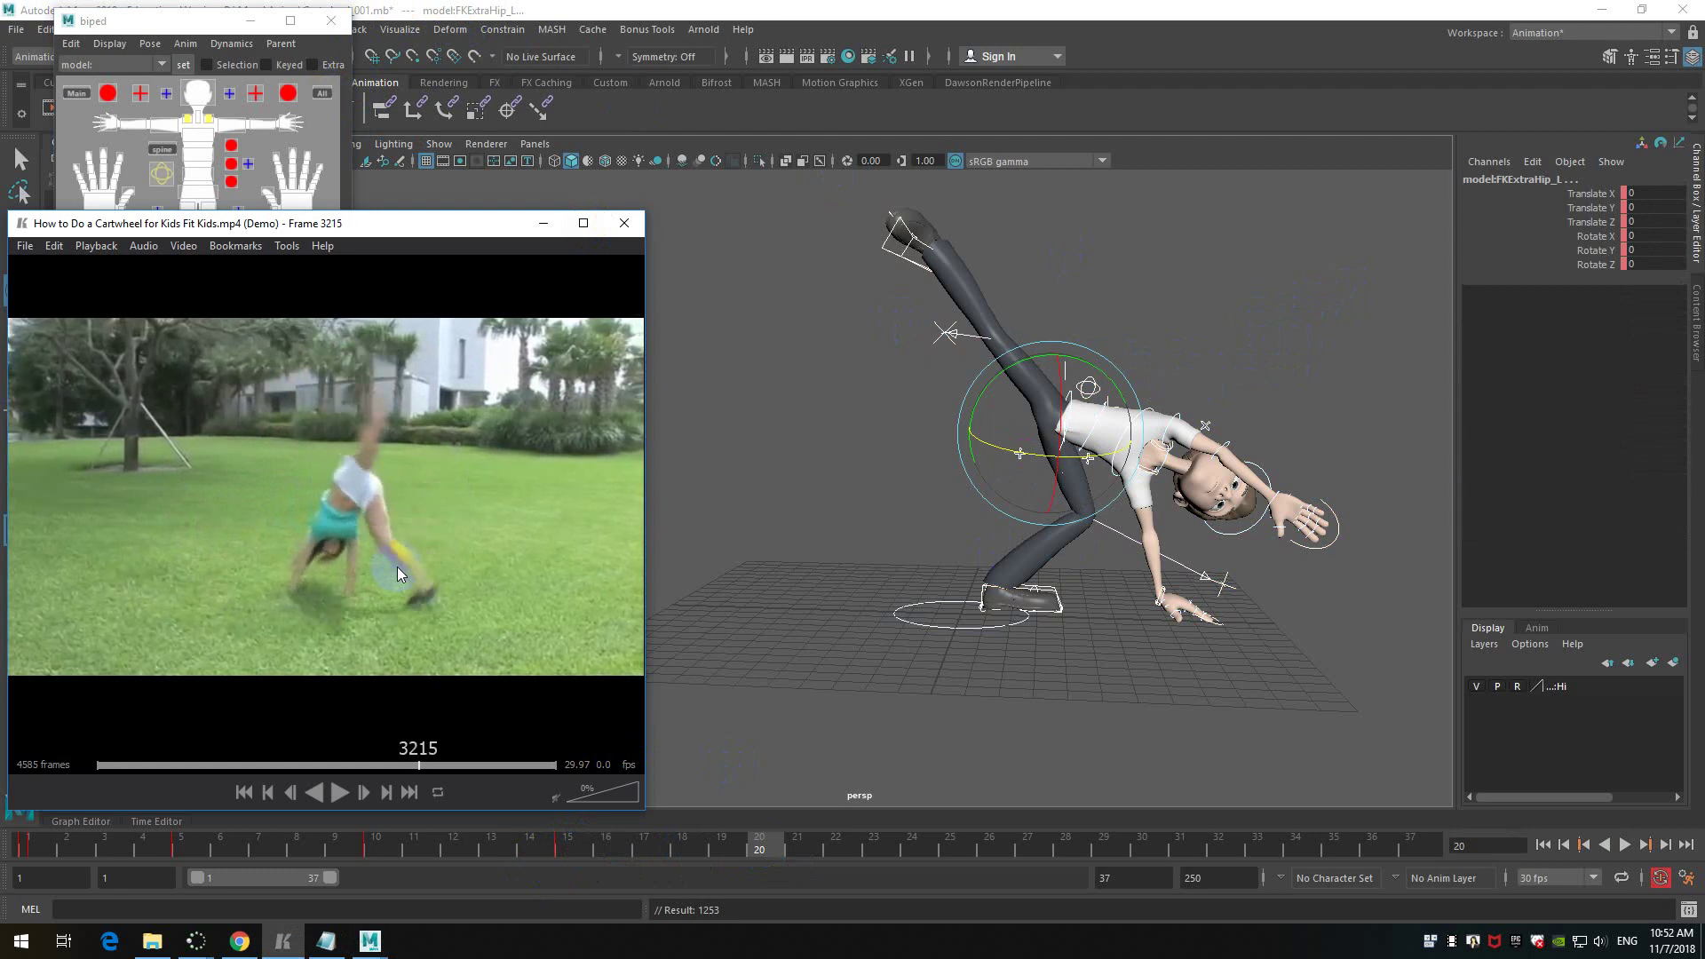
{"action": "key", "text": "Left"}
{"action": "key", "text": "Left"}
{"action": "key", "text": "Left"}
{"action": "key", "text": "Left"}
{"action": "key", "text": "Left"}
{"action": "key", "text": "Left"}
{"action": "key", "text": "Left"}
{"action": "key", "text": "Left"}
{"action": "key", "text": "Left"}
{"action": "key", "text": "Left"}
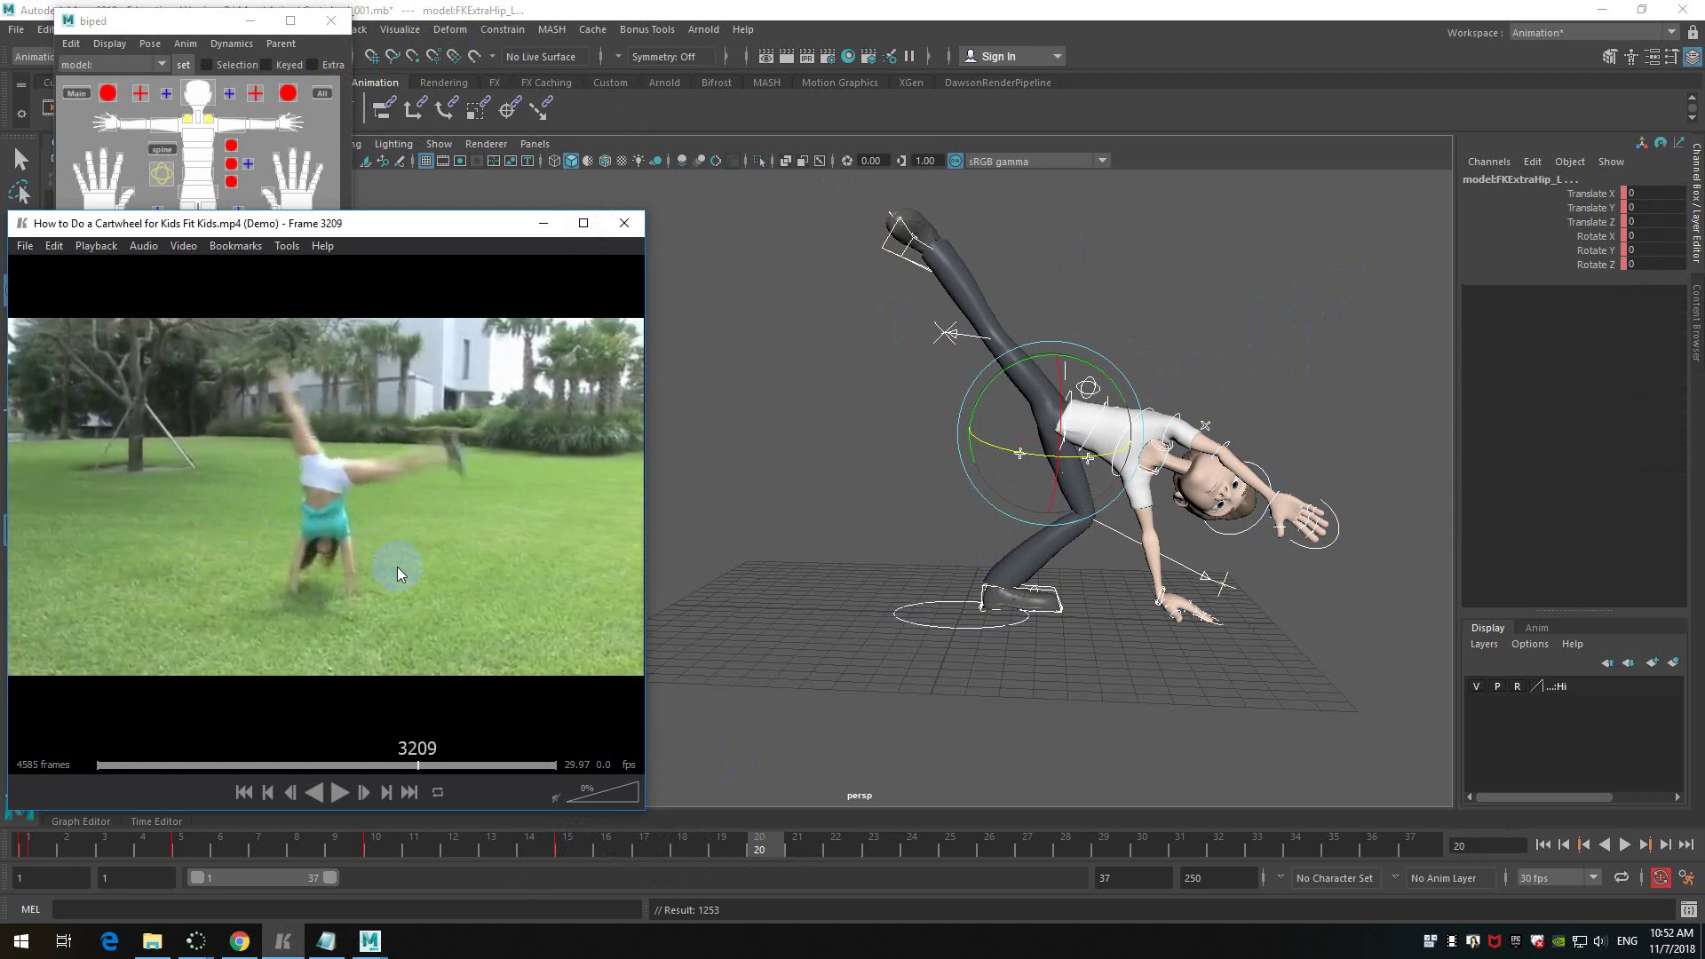
{"action": "key", "text": "Left"}
{"action": "key", "text": "Right"}
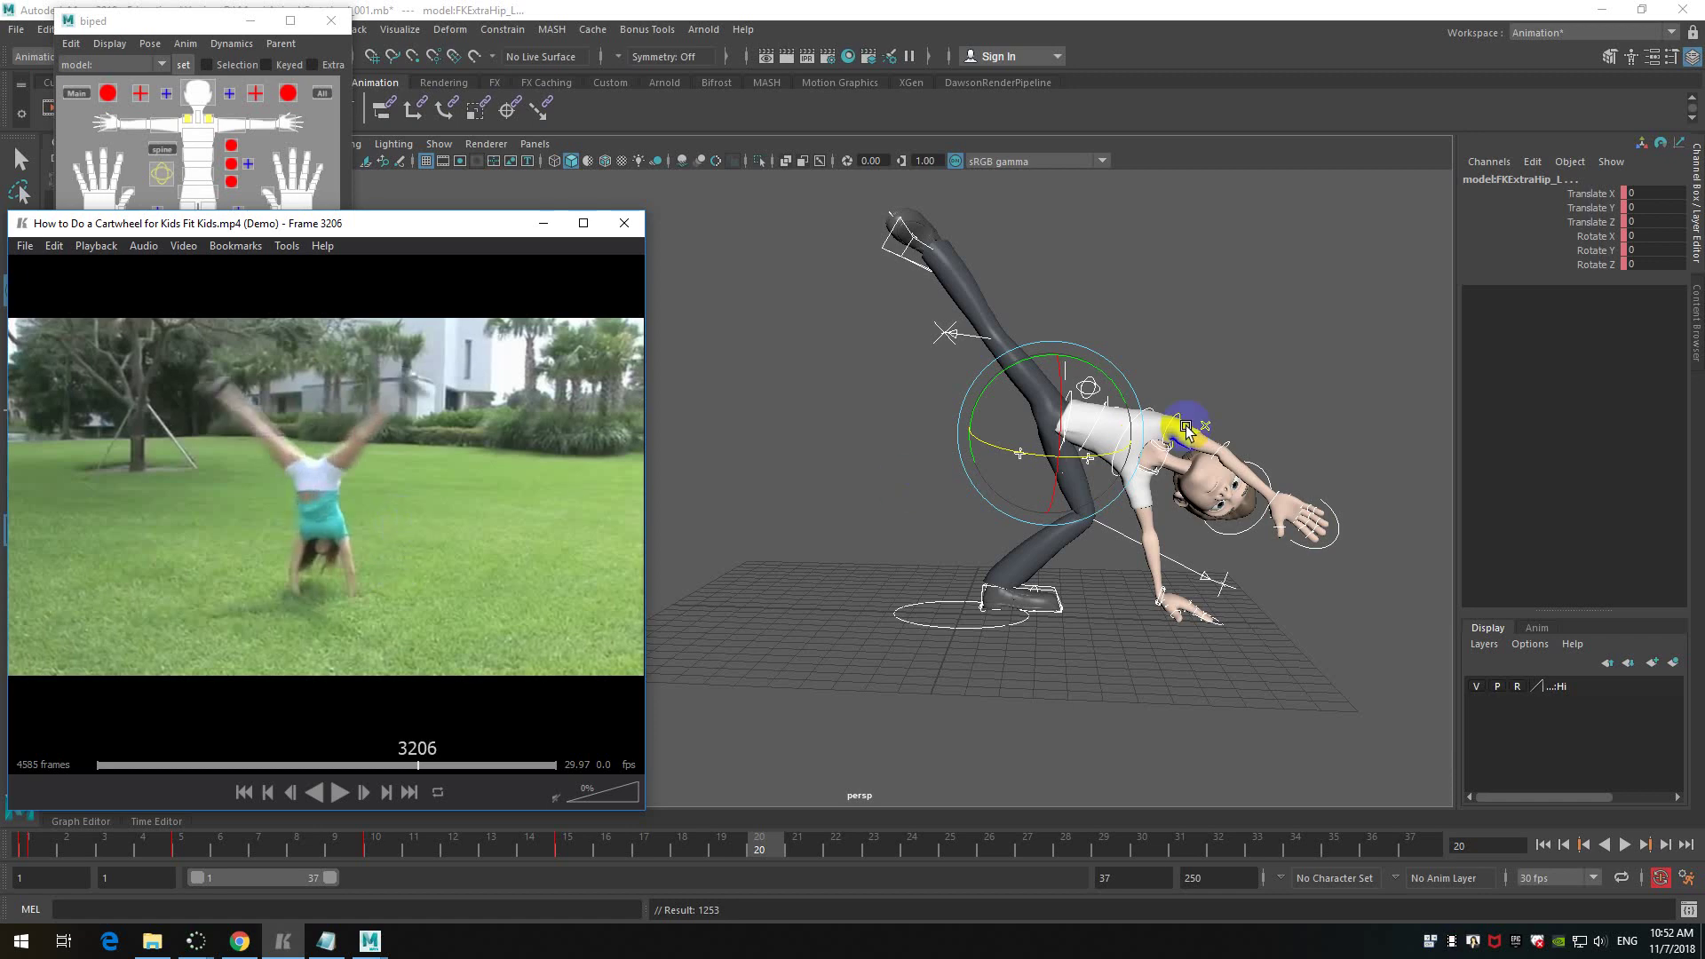
- Turn the body upside down at frame 20 by rotating the hips' RootX_M control to about X 172, Y 85, Z -37
{"action": "scroll", "coordinate": [1172, 359], "scroll_direction": "up", "scroll_amount": 4}
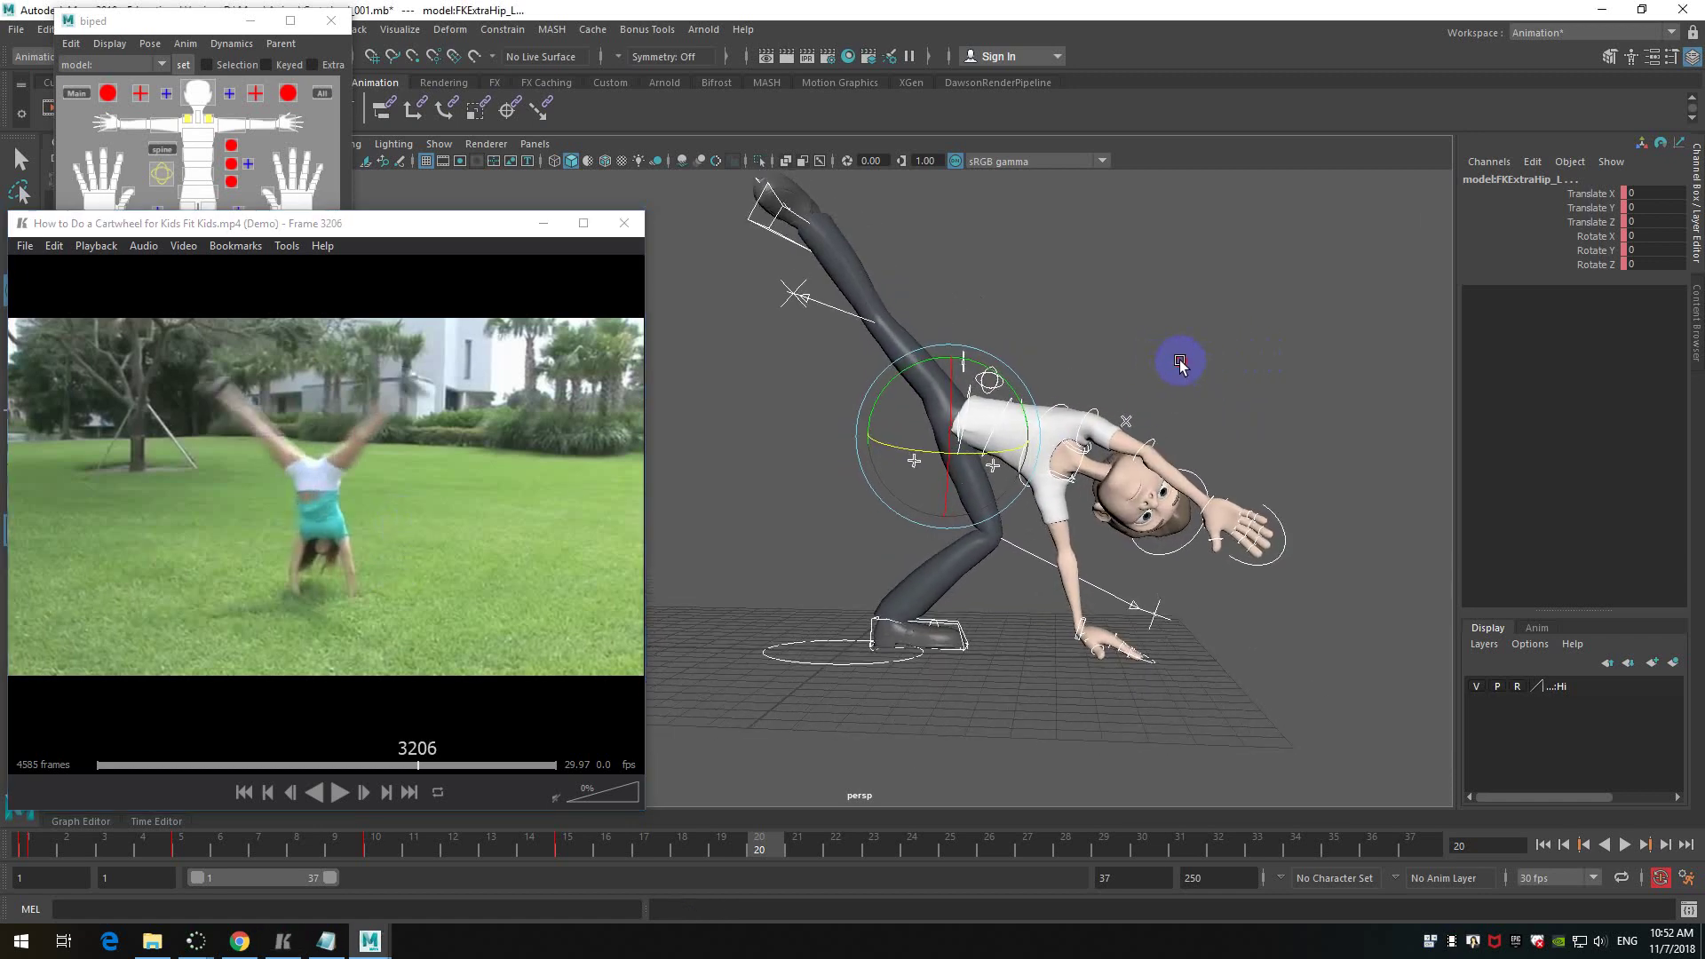
{"action": "left_click", "coordinate": [1265, 362]}
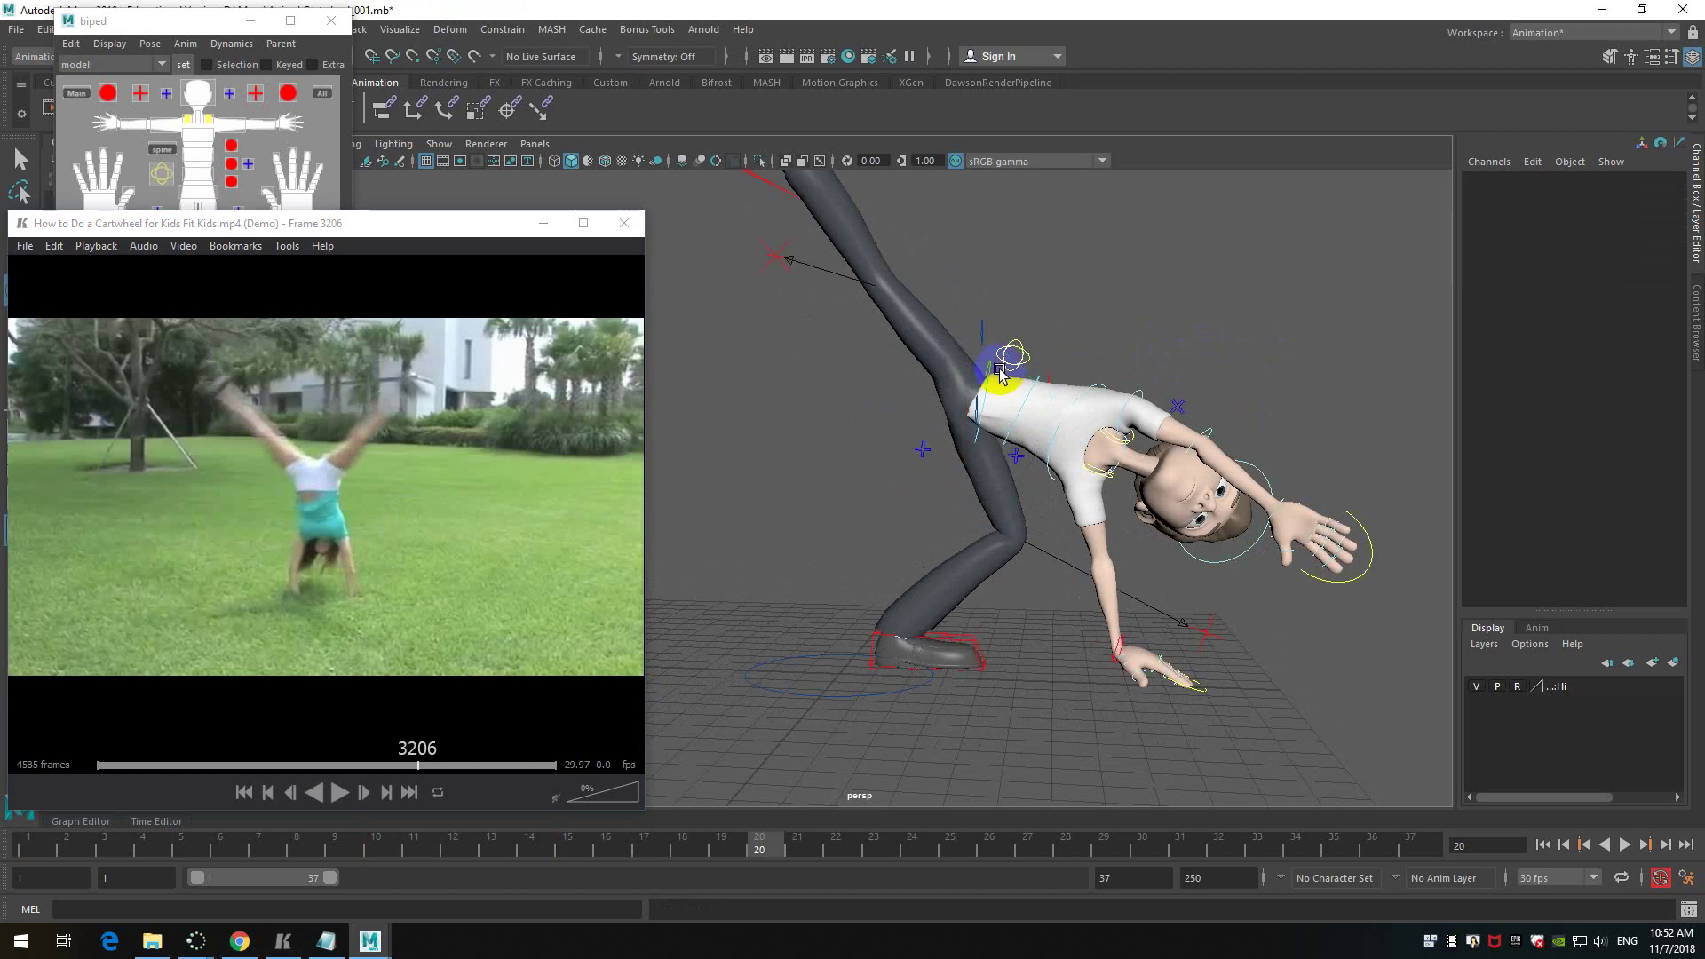
{"action": "left_click", "coordinate": [987, 365]}
{"action": "left_click", "coordinate": [958, 322]}
{"action": "left_click", "coordinate": [985, 329]}
{"action": "left_click_drag", "start_coordinate": [986, 328], "coordinate": [1193, 332], "text": "alt"}
{"action": "left_click", "coordinate": [917, 324]}
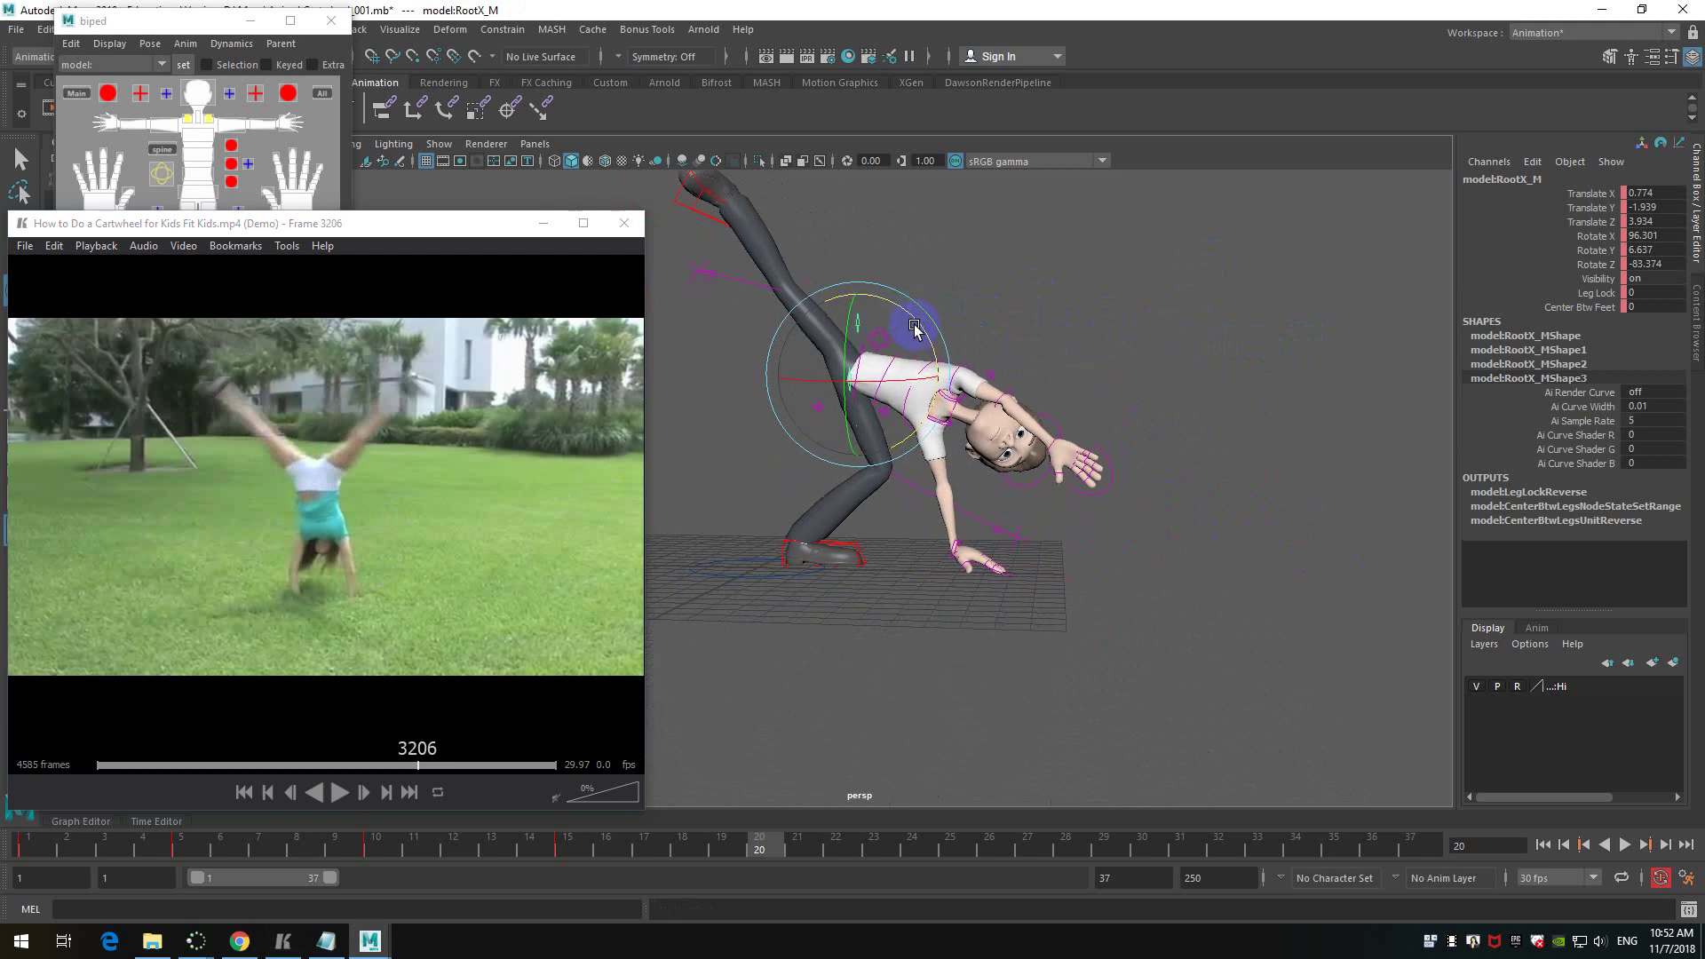
{"action": "left_click_drag", "start_coordinate": [919, 318], "coordinate": [928, 391]}
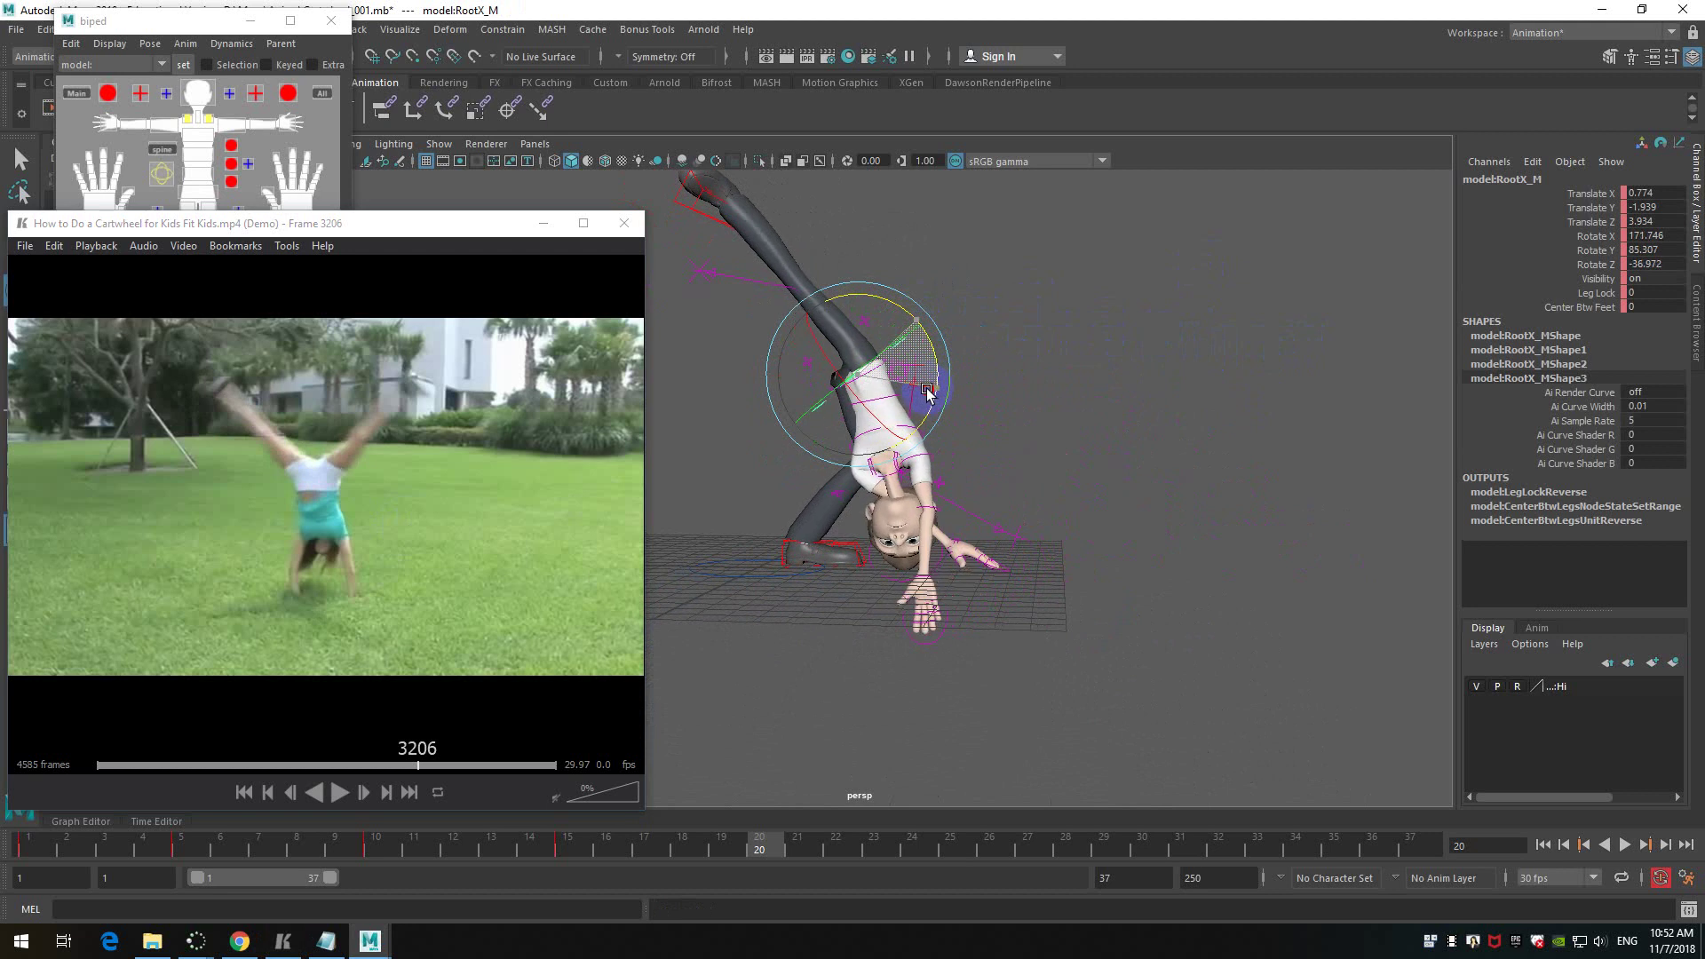
- Shift RootX_M over the hands to about Y -1.1, Z 9.4 and refine its rotation to about X 173, Y 88, Z -19
{"action": "key", "text": "w"}
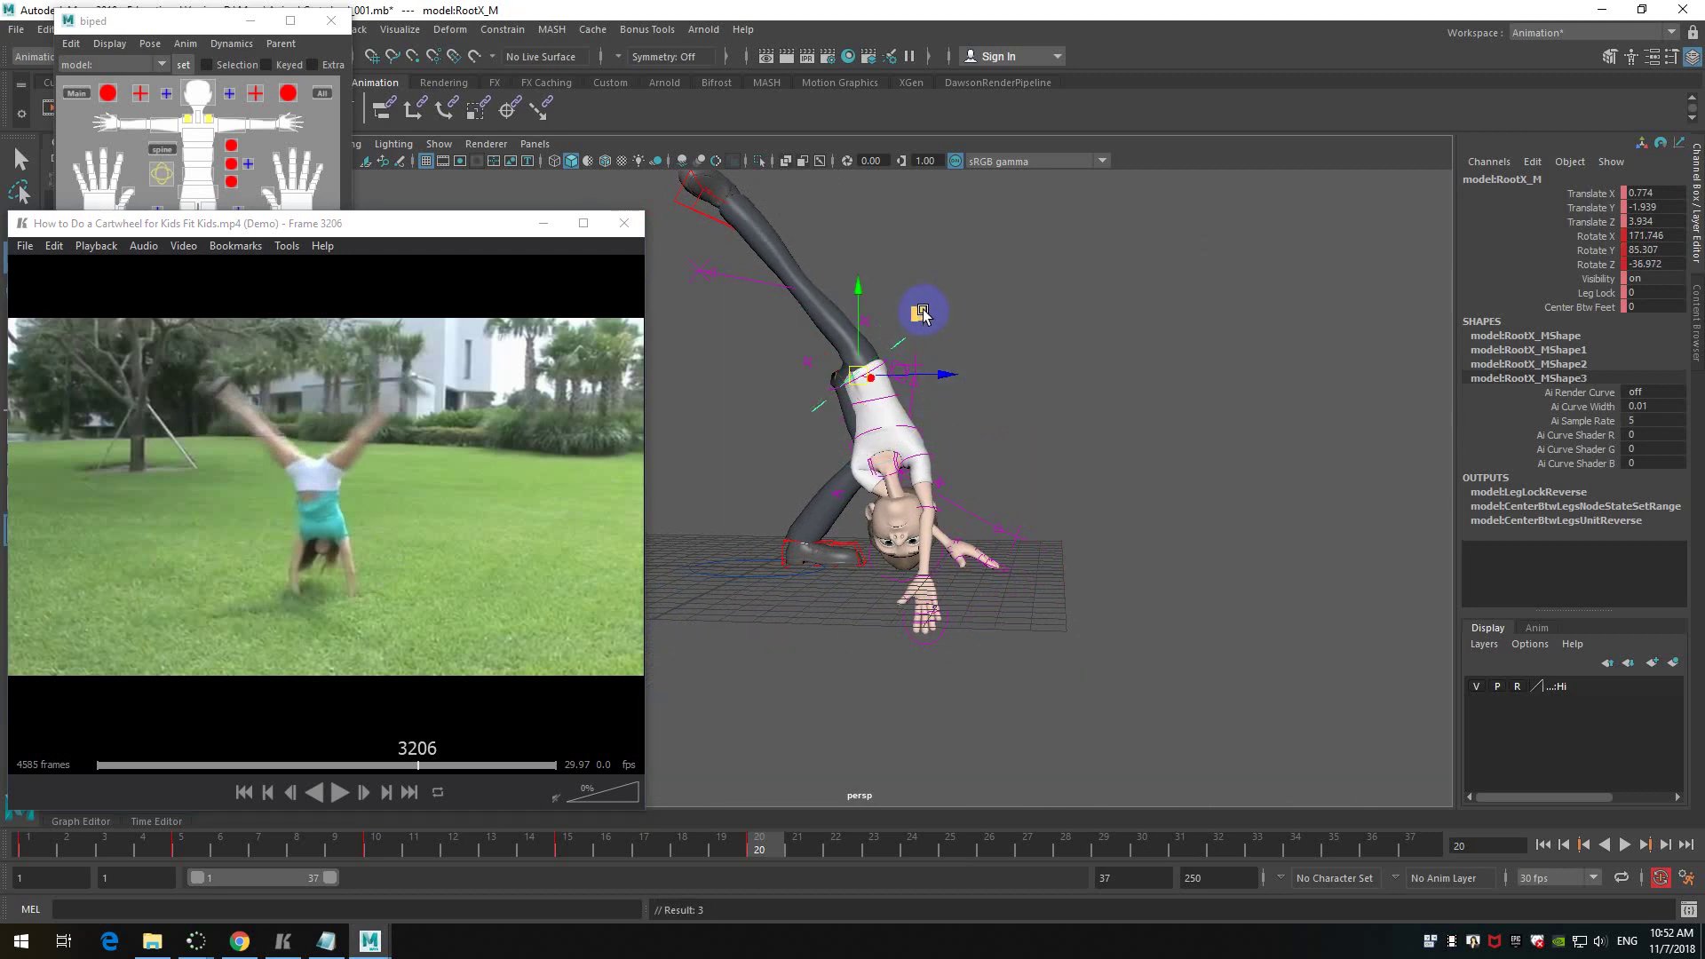
{"action": "middle_click_drag", "start_coordinate": [920, 312], "coordinate": [1002, 304]}
{"action": "key", "text": "e"}
{"action": "left_click_drag", "start_coordinate": [1018, 341], "coordinate": [1026, 369]}
{"action": "key", "text": "w"}
{"action": "middle_click_drag", "start_coordinate": [1003, 307], "coordinate": [1062, 295]}
{"action": "left_click_drag", "start_coordinate": [1061, 293], "coordinate": [733, 302], "text": "alt"}
- Move the right foot's IKLeg_R control across to the far side of the body, to about Y 13.7, Z 14.8
{"action": "left_click", "coordinate": [742, 308]}
{"action": "middle_click_drag", "start_coordinate": [805, 269], "coordinate": [1199, 252]}
{"action": "left_click_drag", "start_coordinate": [1207, 403], "coordinate": [1033, 293], "text": "alt"}
{"action": "middle_click_drag", "start_coordinate": [1002, 266], "coordinate": [971, 258]}
{"action": "left_click_drag", "start_coordinate": [971, 258], "coordinate": [1155, 462], "text": "alt"}
{"action": "key", "text": "e"}
{"action": "key", "text": "ctrl+z"}
{"action": "left_click", "coordinate": [1189, 342]}
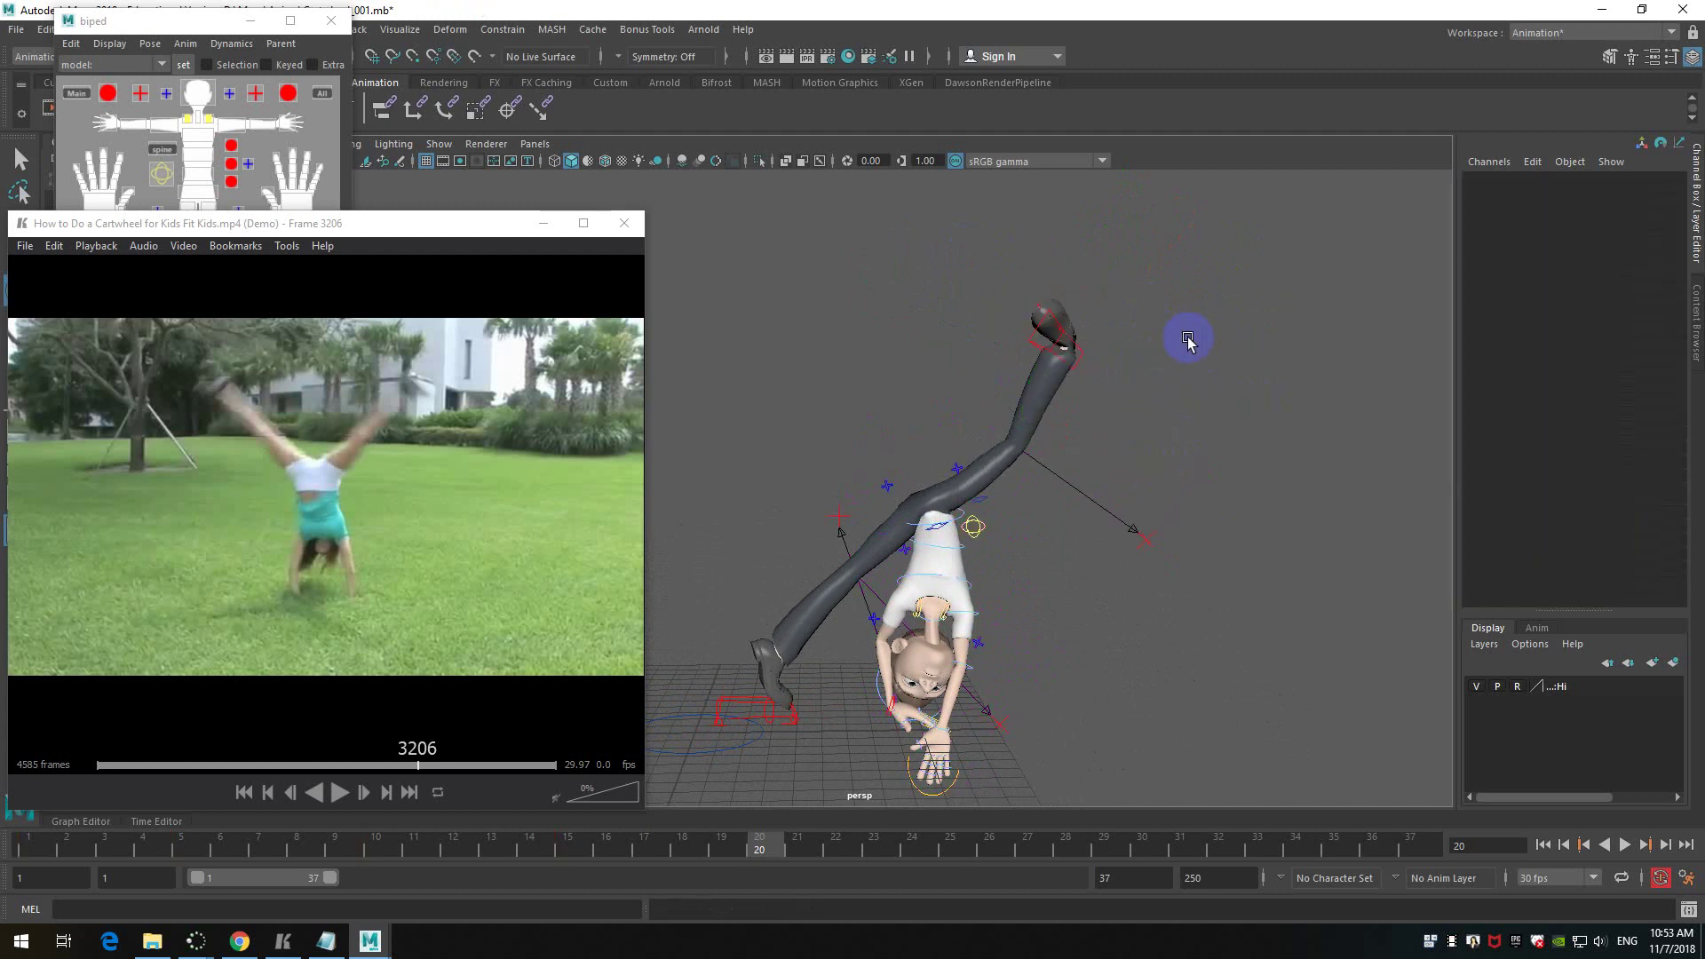
- Rotate the right foot's IKLeg_R control to about X 328, Y 72, Z 113 so it follows the raised leg
{"action": "left_click", "coordinate": [1082, 352]}
{"action": "left_click_drag", "start_coordinate": [1195, 336], "coordinate": [1194, 390]}
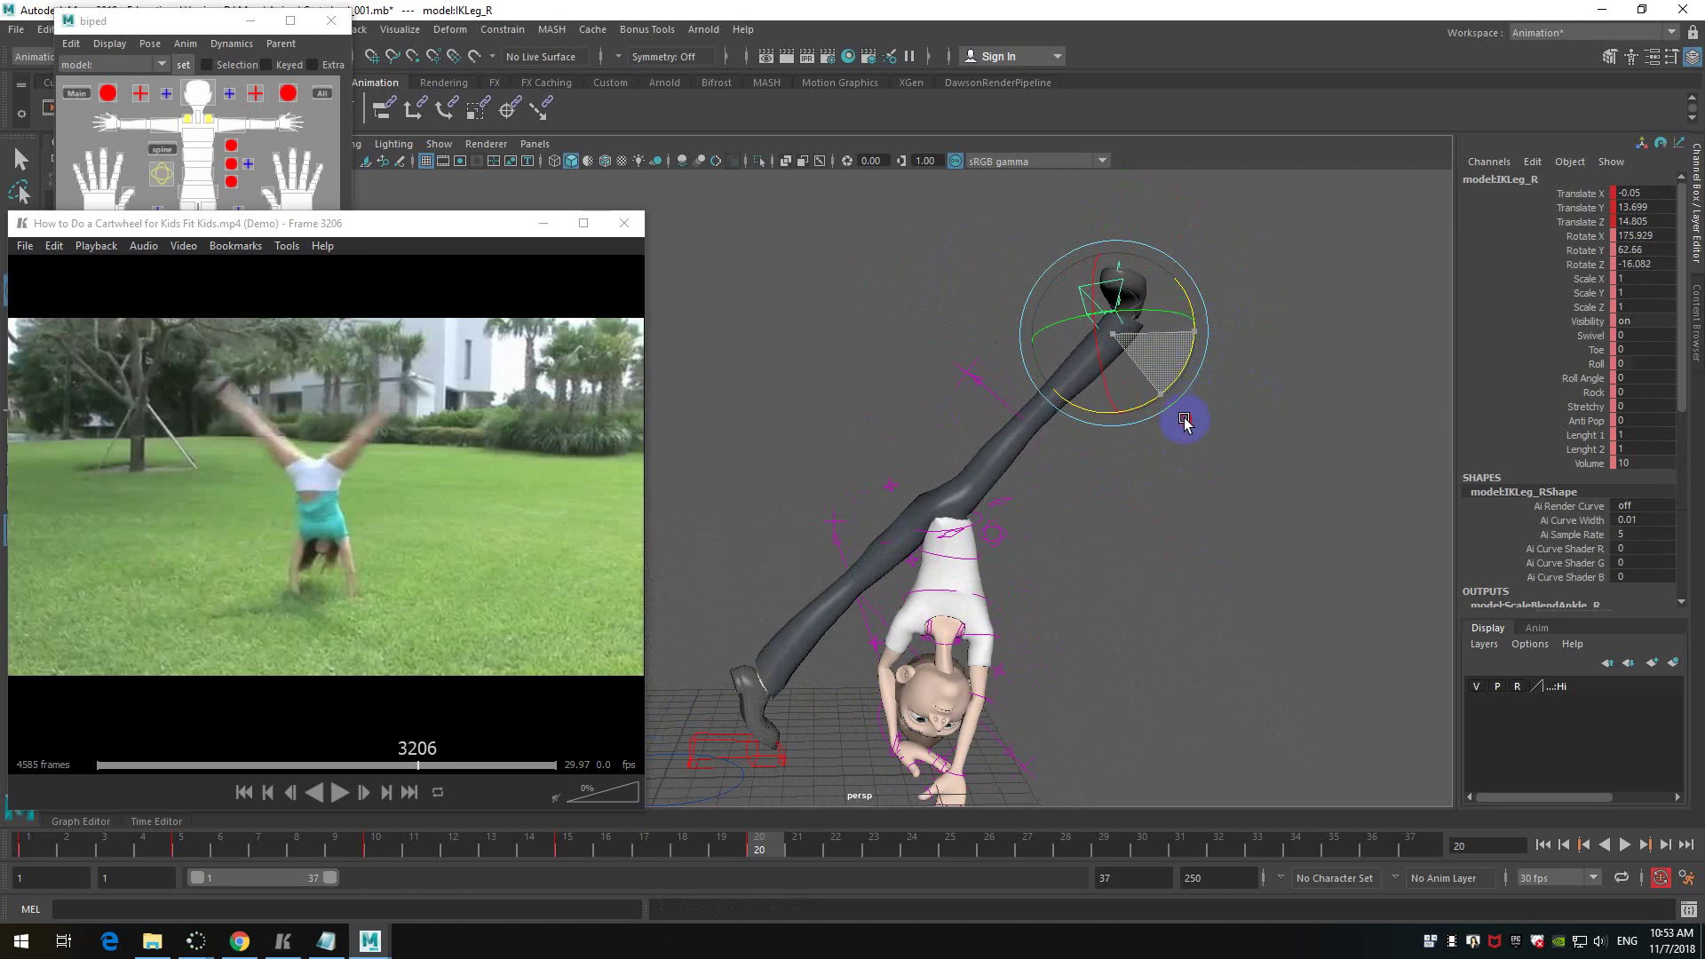
{"action": "left_click_drag", "start_coordinate": [1225, 404], "coordinate": [1282, 430], "text": "alt"}
{"action": "left_click_drag", "start_coordinate": [1214, 332], "coordinate": [1232, 414]}
- Pull the right foot's IKLeg_R control slightly inward to about Z 14.3 and adjust its height from the side
{"action": "key", "text": "w"}
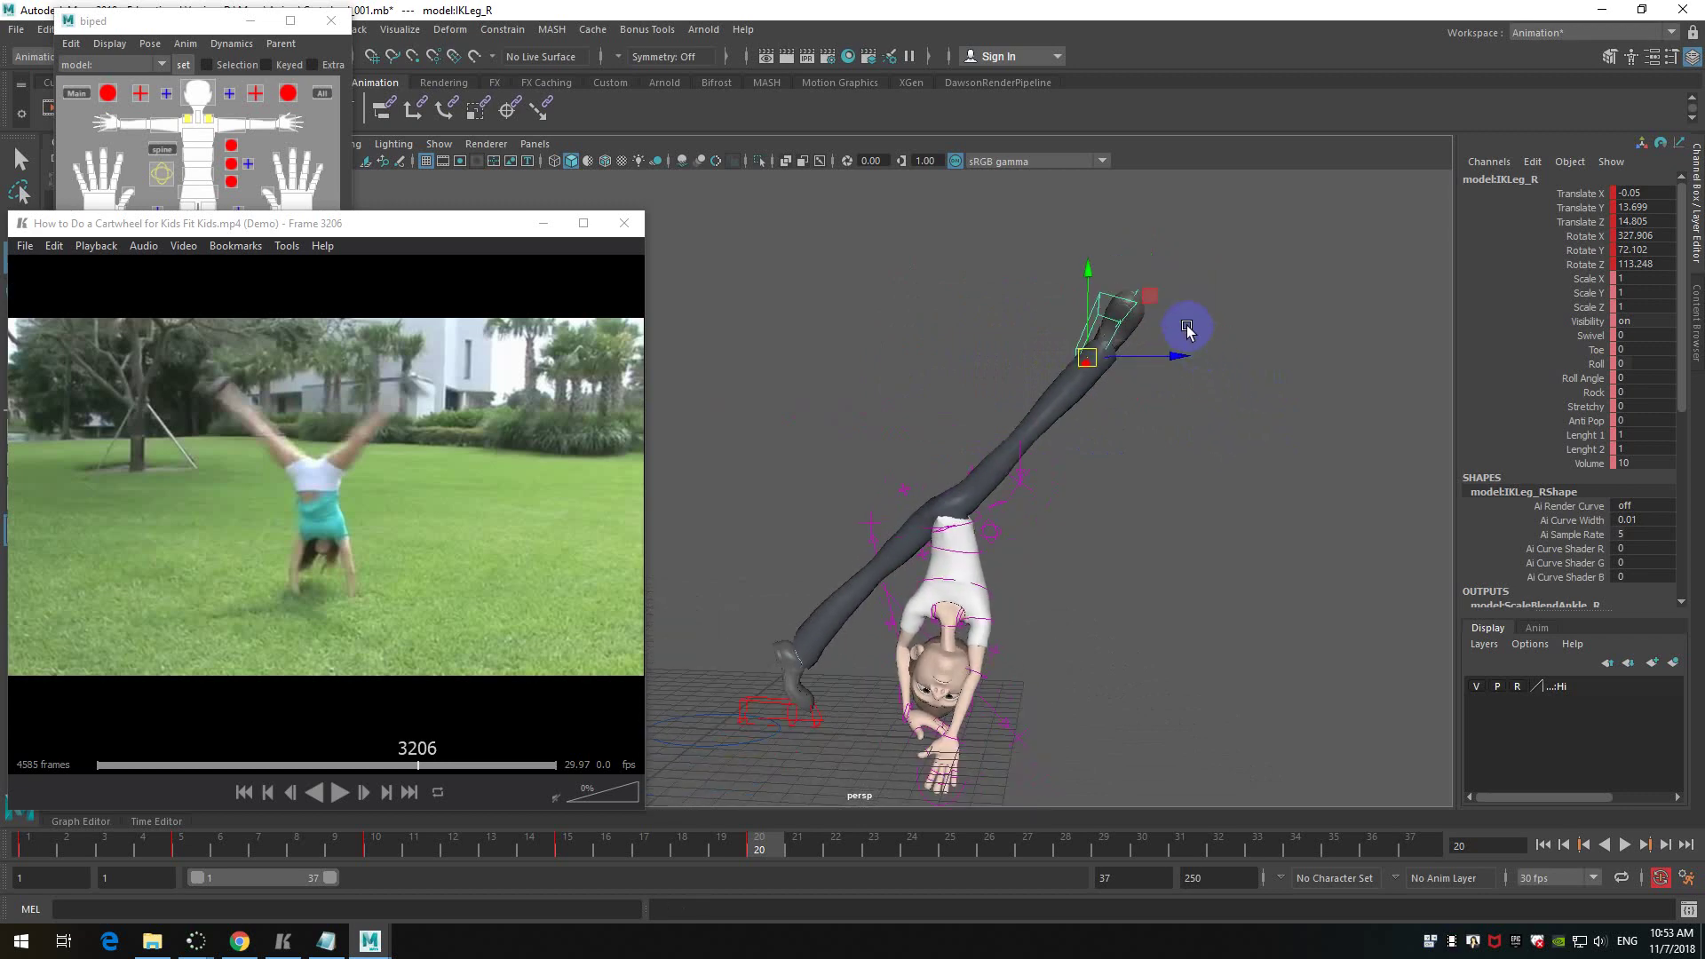
{"action": "left_click_drag", "start_coordinate": [1149, 301], "coordinate": [1138, 302]}
{"action": "left_click_drag", "start_coordinate": [1205, 457], "coordinate": [925, 308], "text": "alt"}
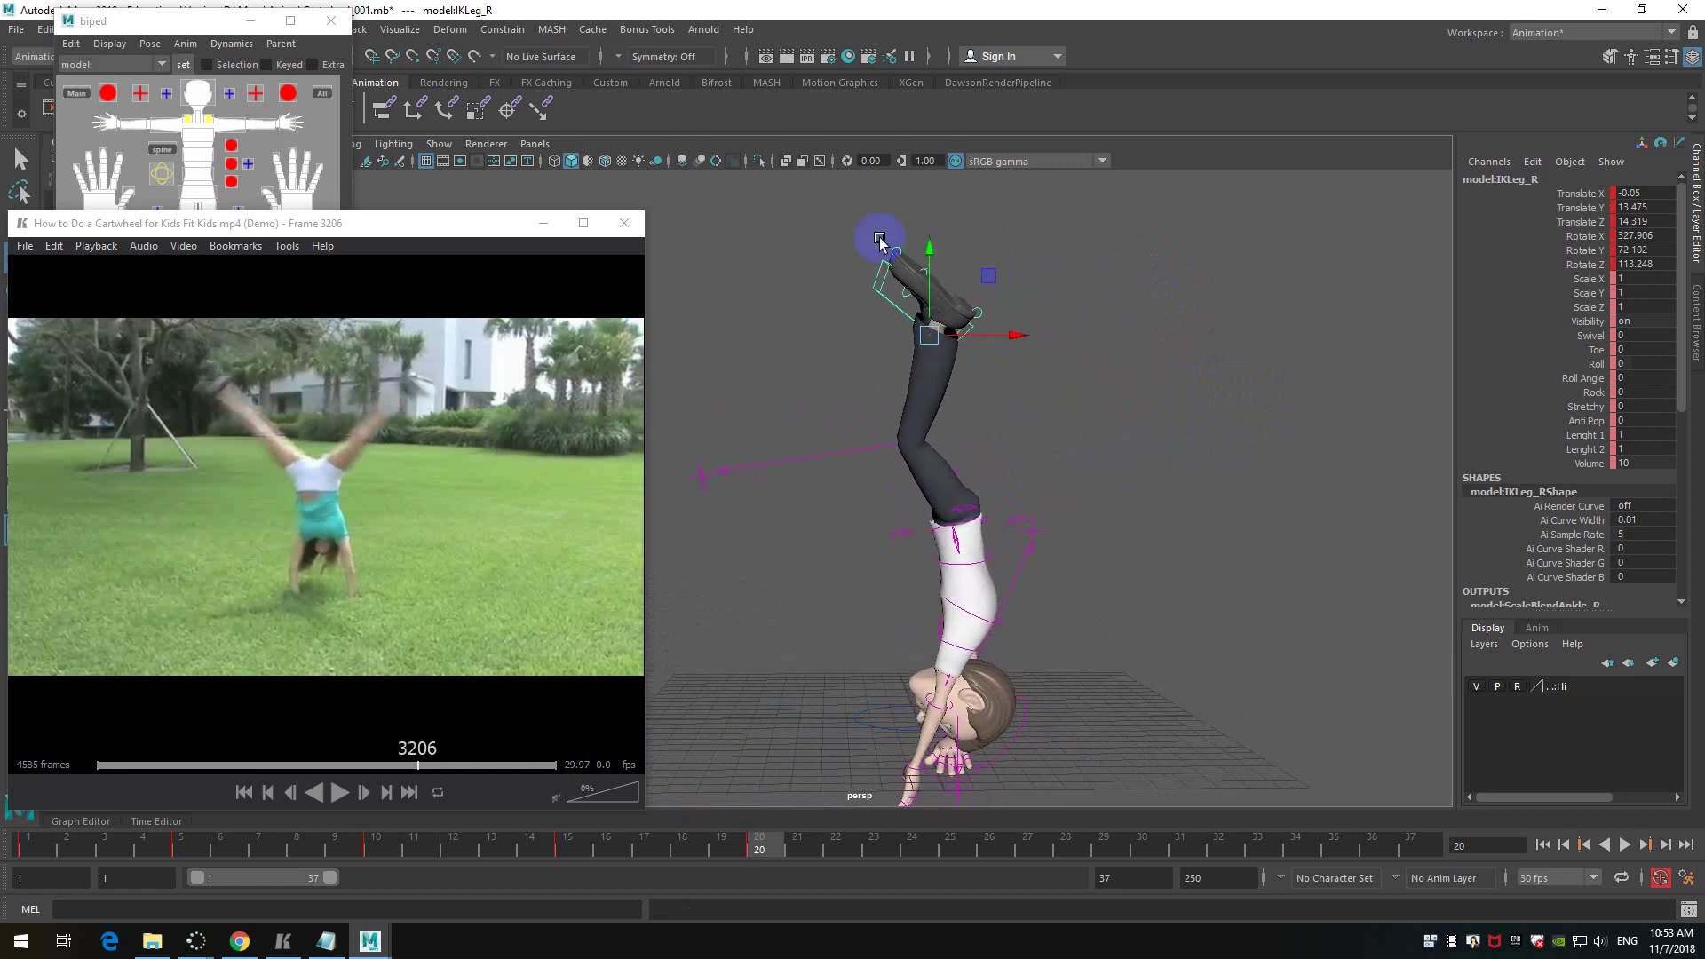
{"action": "middle_click_drag", "start_coordinate": [987, 280], "coordinate": [989, 258]}
- Lift the left foot's IKLeg_L control to about Y 9.8, Z 2.0 and flip it to about 173 in Rotate X
{"action": "left_click_drag", "start_coordinate": [990, 258], "coordinate": [1136, 388], "text": "alt"}
{"action": "left_click", "coordinate": [738, 682]}
{"action": "middle_click_drag", "start_coordinate": [807, 626], "coordinate": [817, 401]}
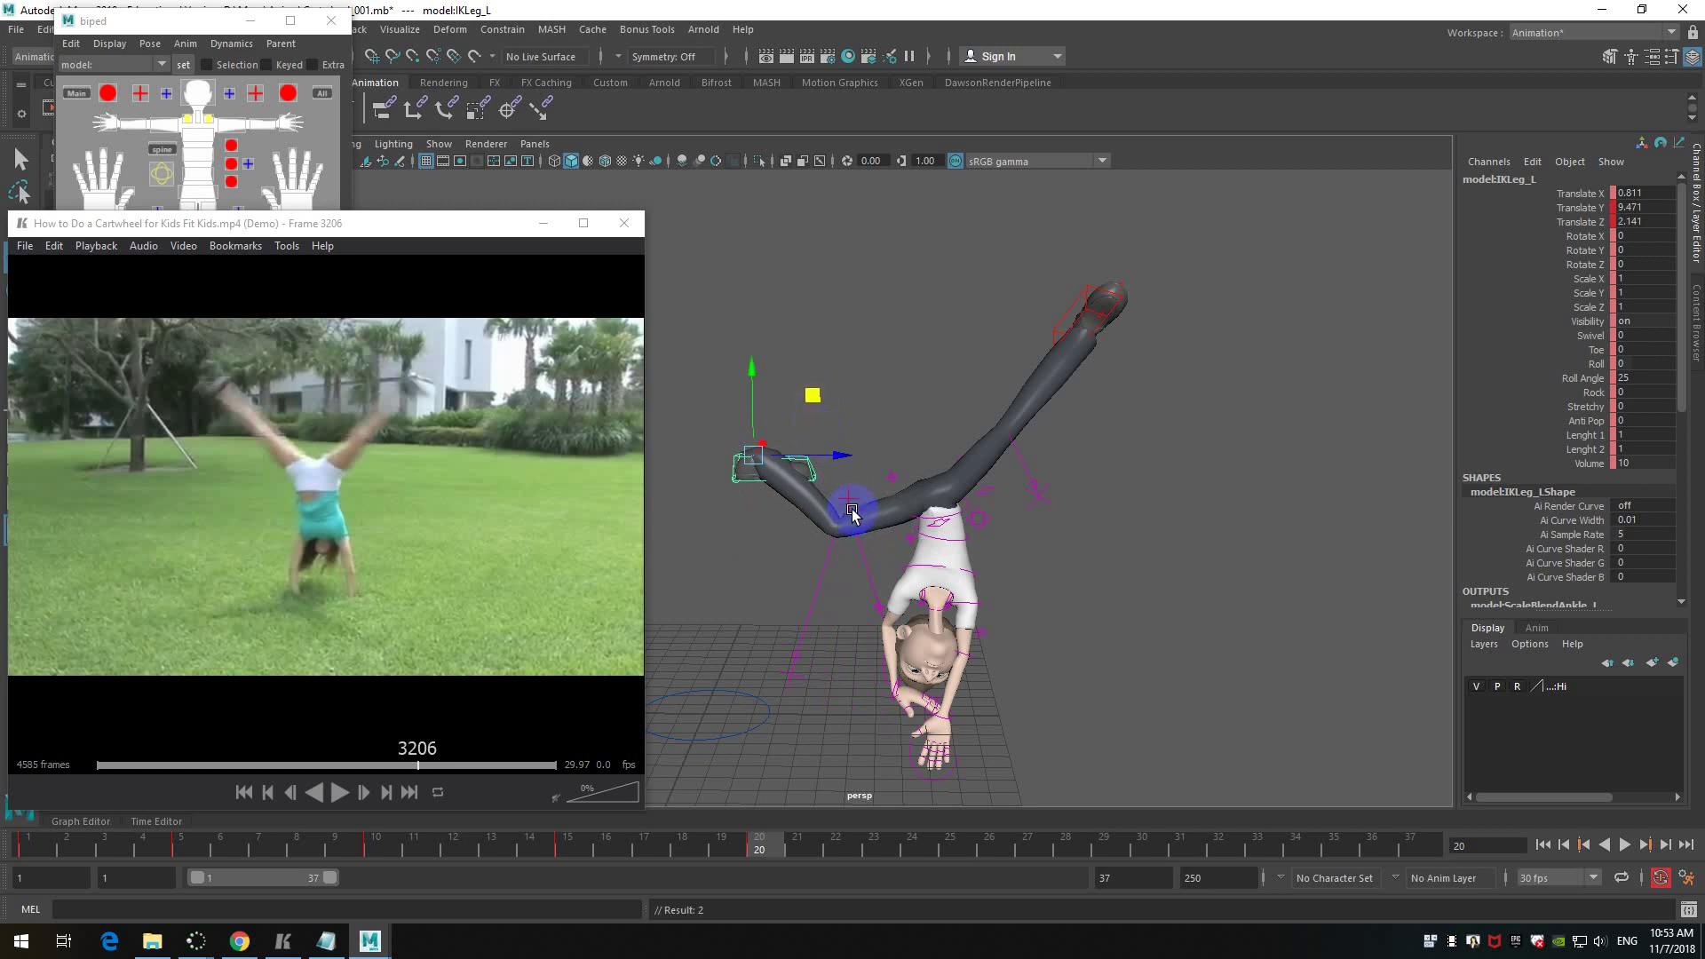
{"action": "key", "text": "ctrl+z"}
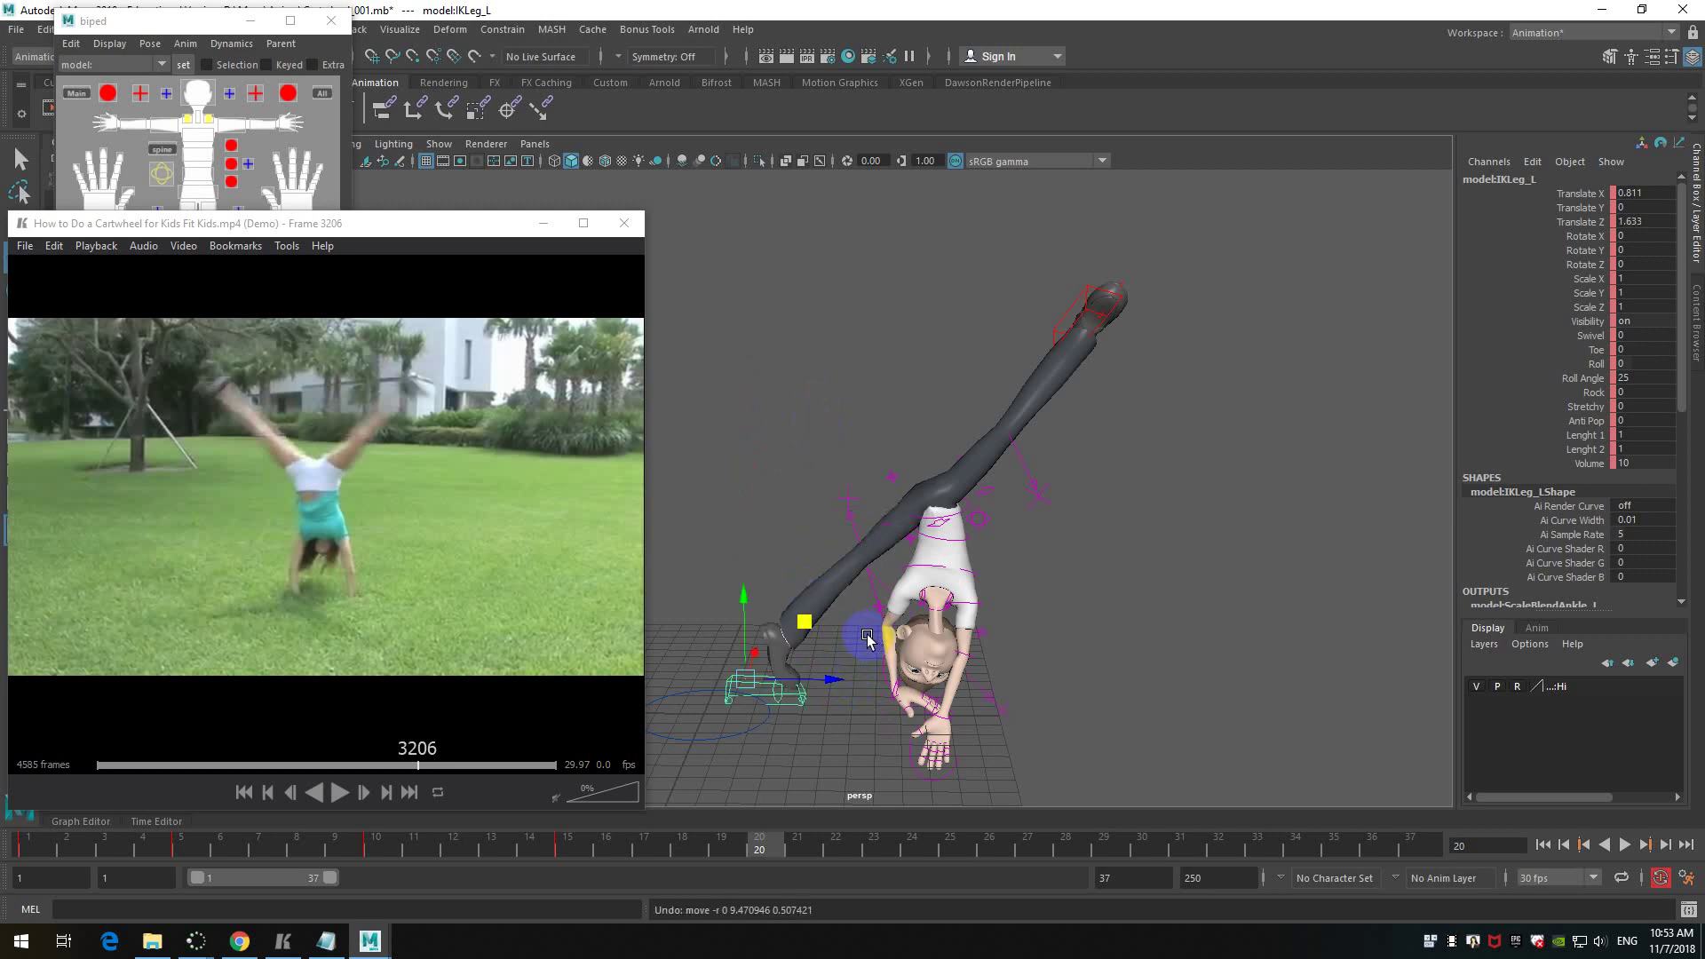
{"action": "middle_click_drag", "start_coordinate": [809, 625], "coordinate": [812, 392]}
{"action": "key", "text": "e"}
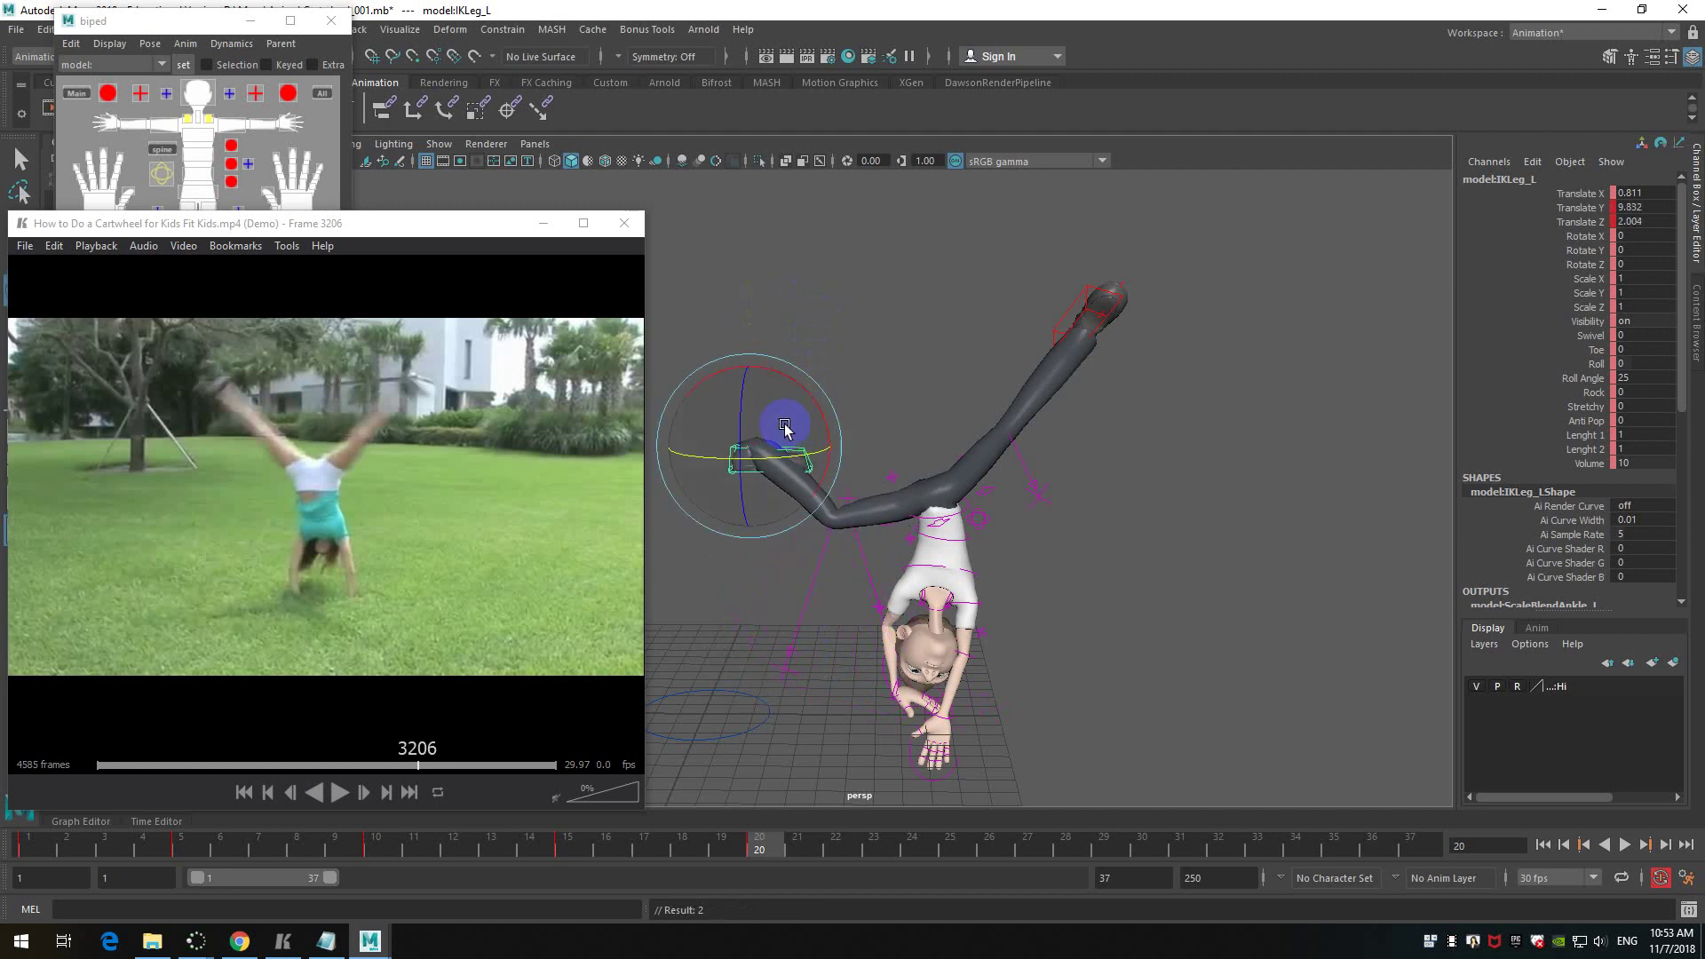
{"action": "middle_click_drag", "start_coordinate": [822, 427], "coordinate": [832, 504]}
- Raise the IKLeg_L control to about Y 14.0, Z 4.1 and twist it to about 14 in Rotate Y and -2 in Rotate Z
{"action": "key", "text": "w"}
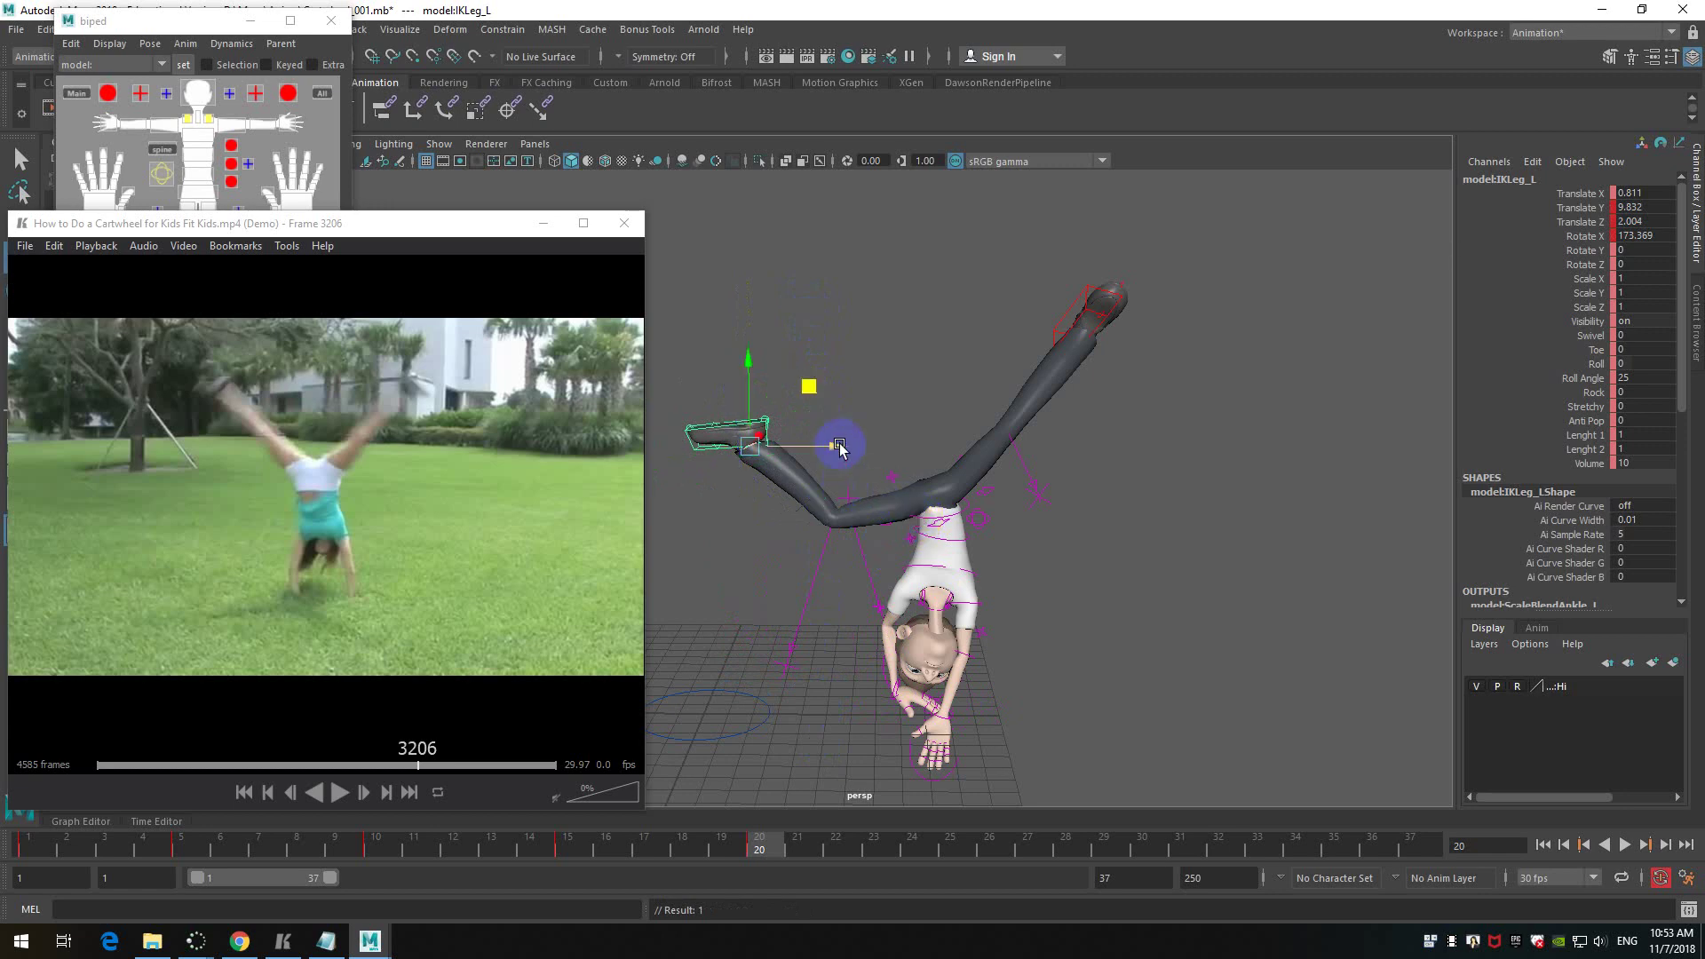
{"action": "middle_click_drag", "start_coordinate": [810, 389], "coordinate": [863, 283]}
{"action": "left_click_drag", "start_coordinate": [863, 296], "coordinate": [971, 461], "text": "alt"}
{"action": "key", "text": "e"}
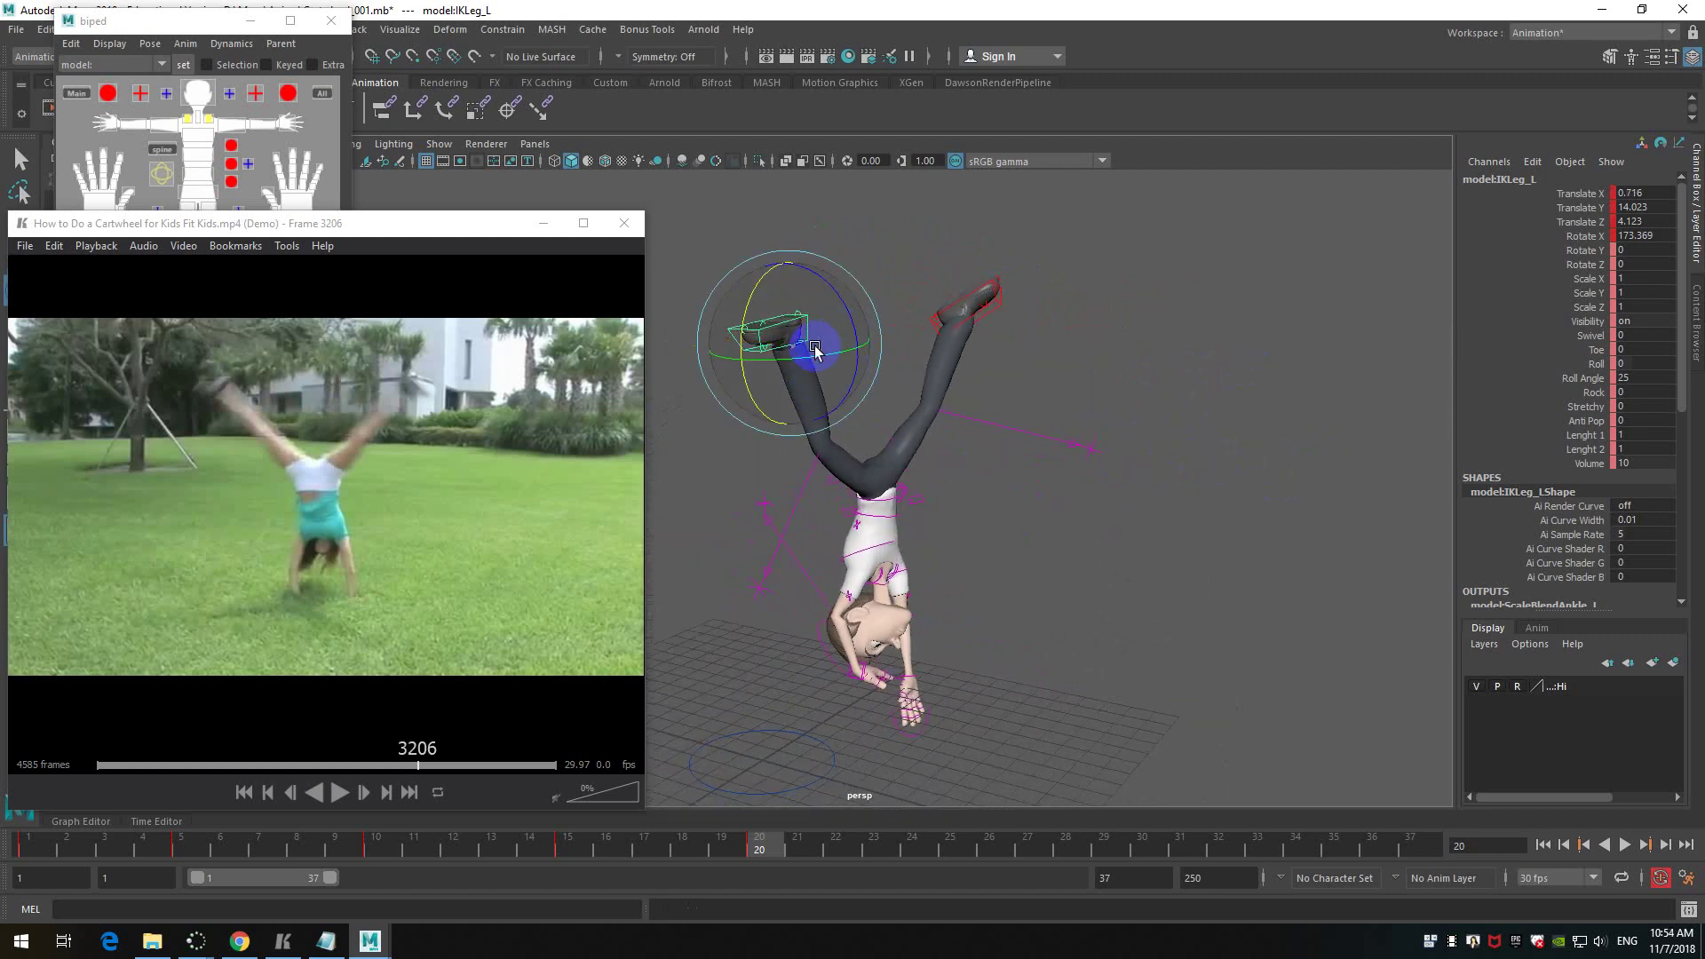
{"action": "left_click_drag", "start_coordinate": [829, 357], "coordinate": [1072, 408]}
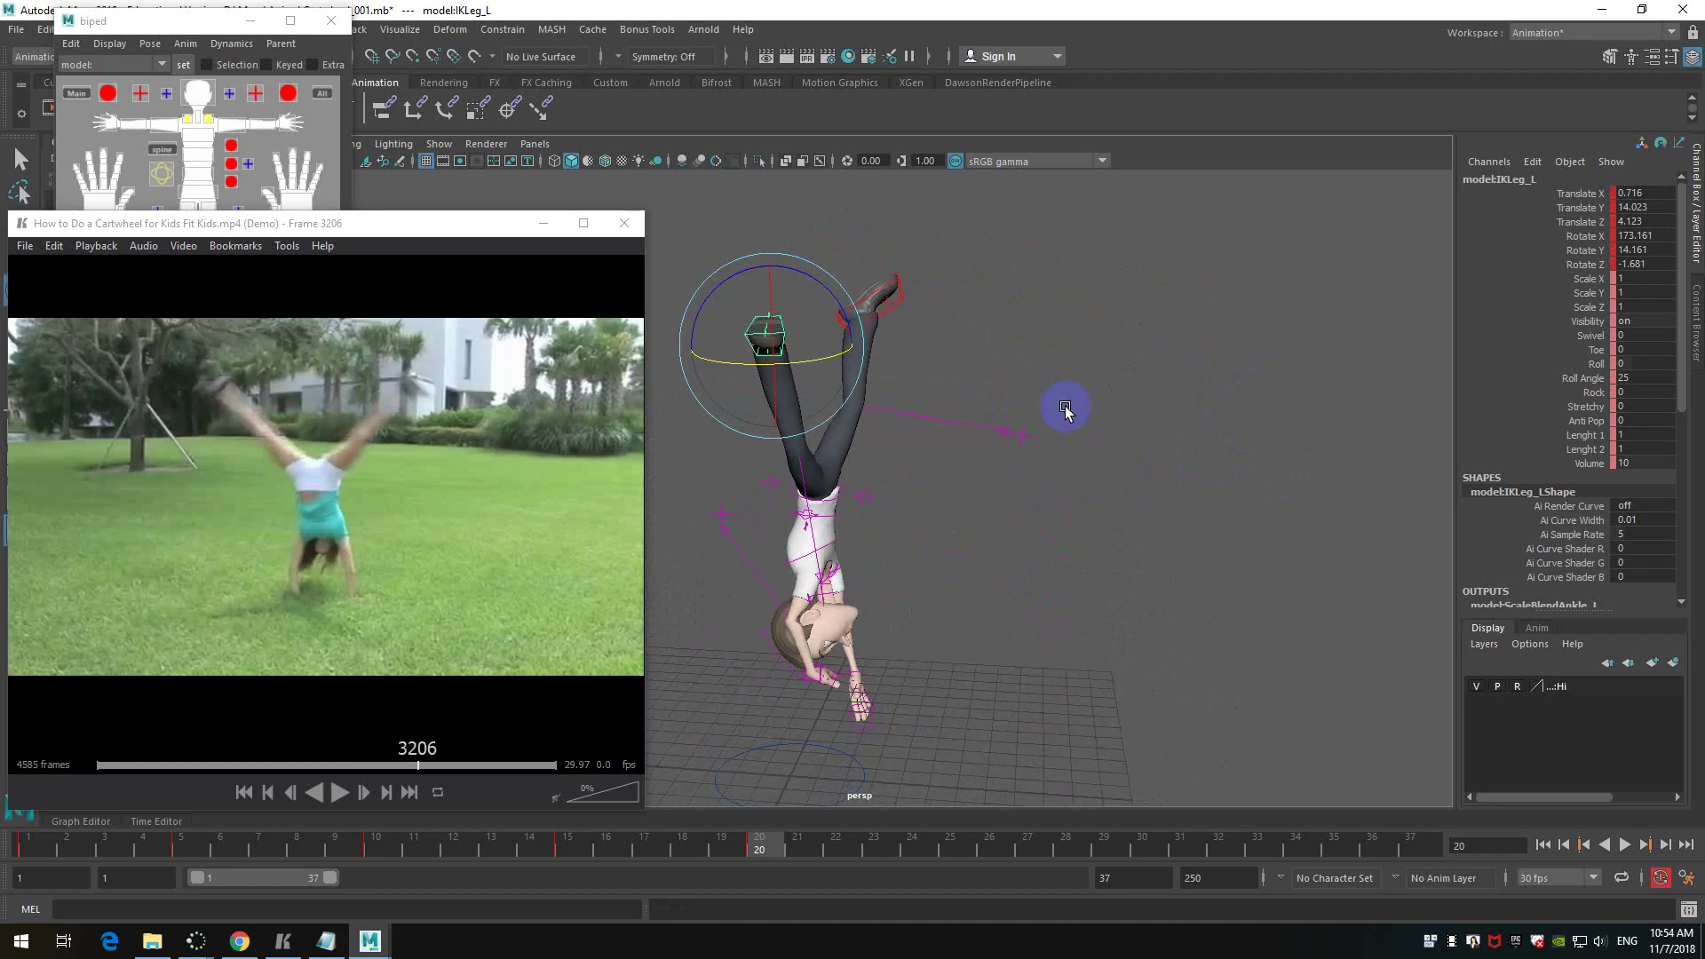
- Shift the left knee's PoleLeg_L control along X and move the IKLeg_L foot control to about Y 14.5, Z 4.5
{"action": "left_click", "coordinate": [821, 579]}
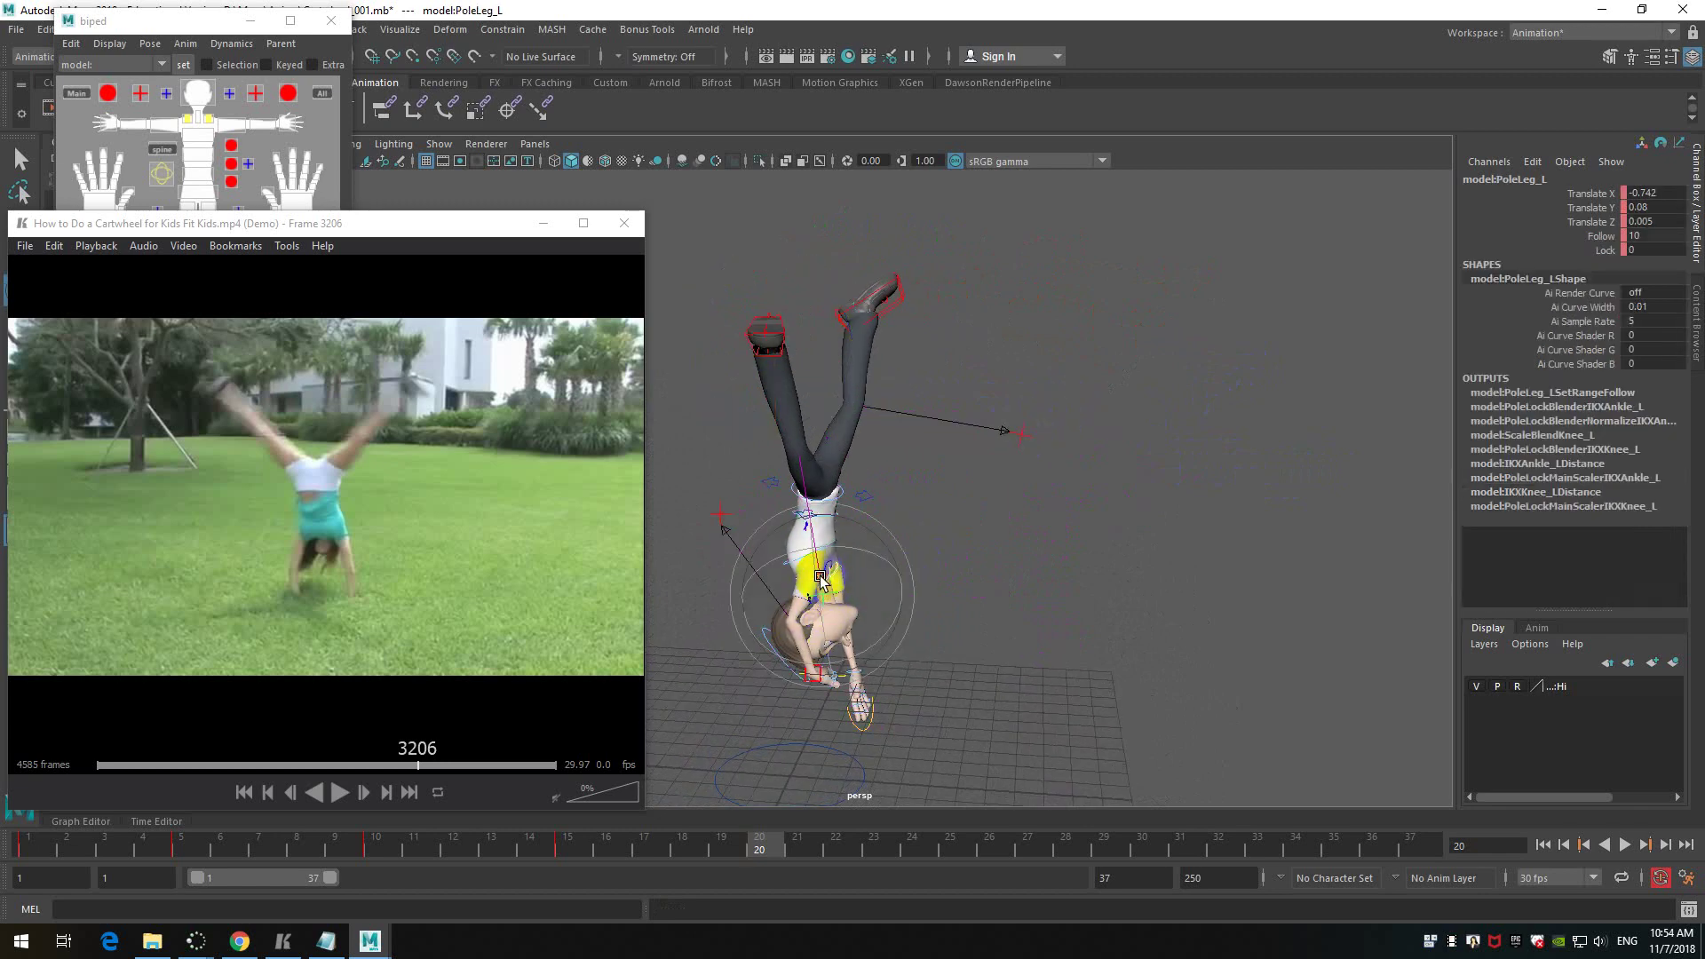
{"action": "left_click_drag", "start_coordinate": [1099, 593], "coordinate": [1081, 601], "text": "alt"}
{"action": "left_click", "coordinate": [802, 570]}
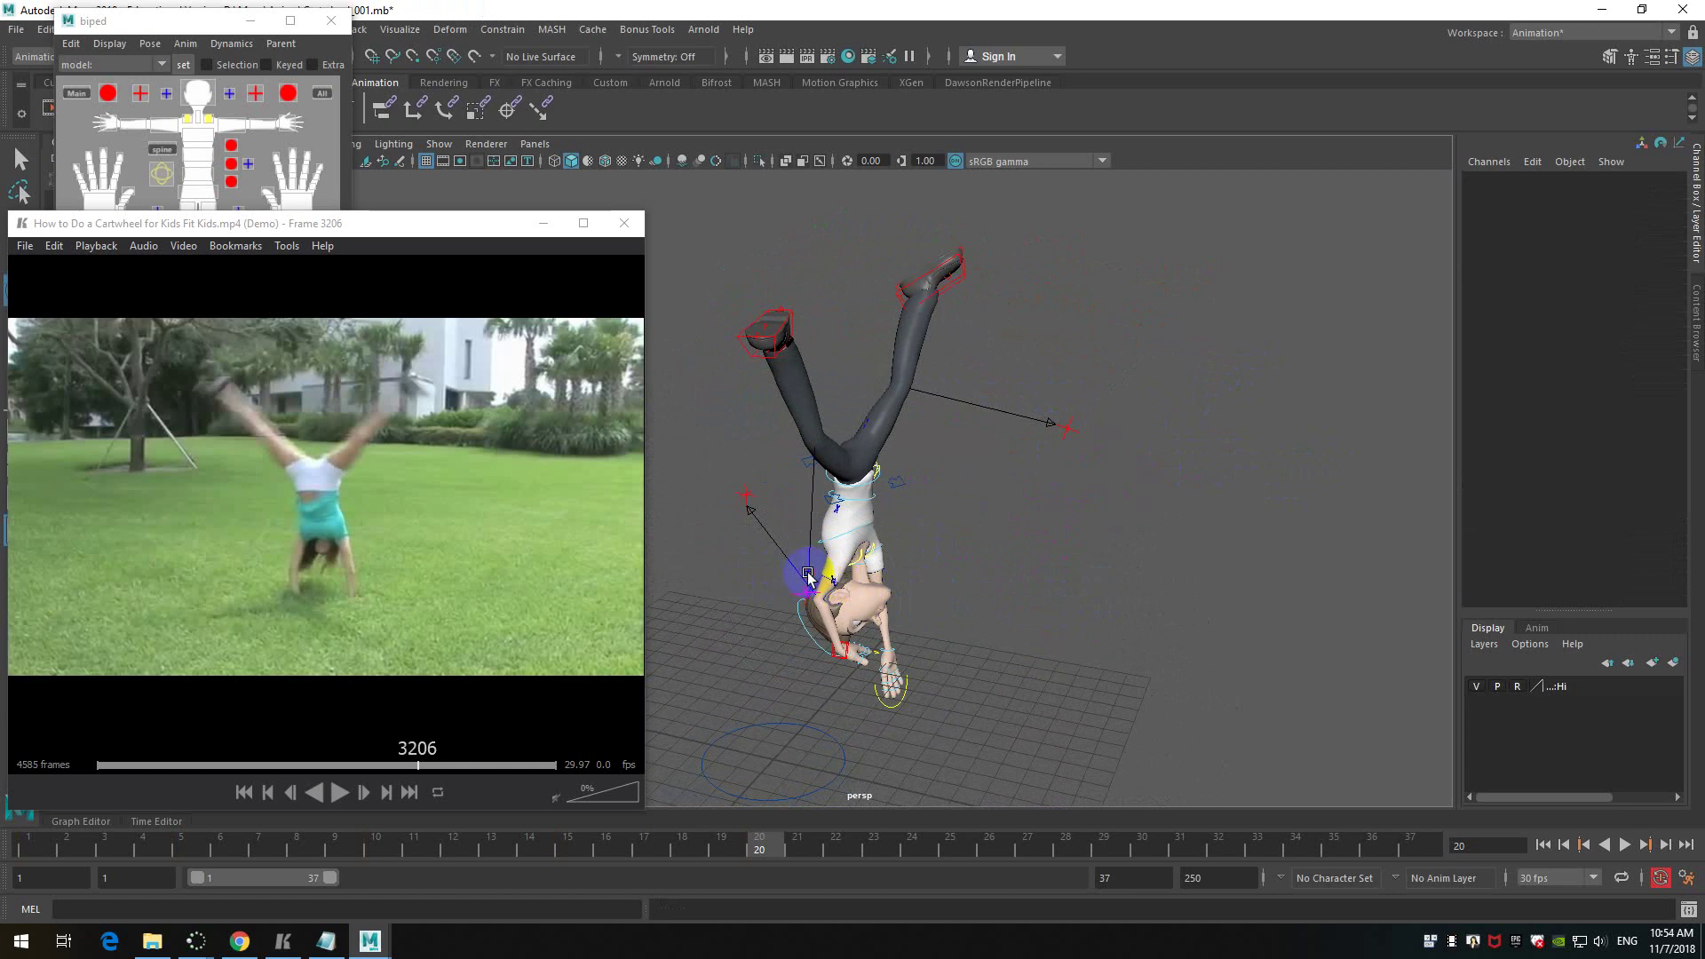
{"action": "left_click", "coordinate": [808, 584]}
{"action": "left_click_drag", "start_coordinate": [807, 583], "coordinate": [1037, 592], "text": "alt"}
{"action": "left_click", "coordinate": [1037, 592]}
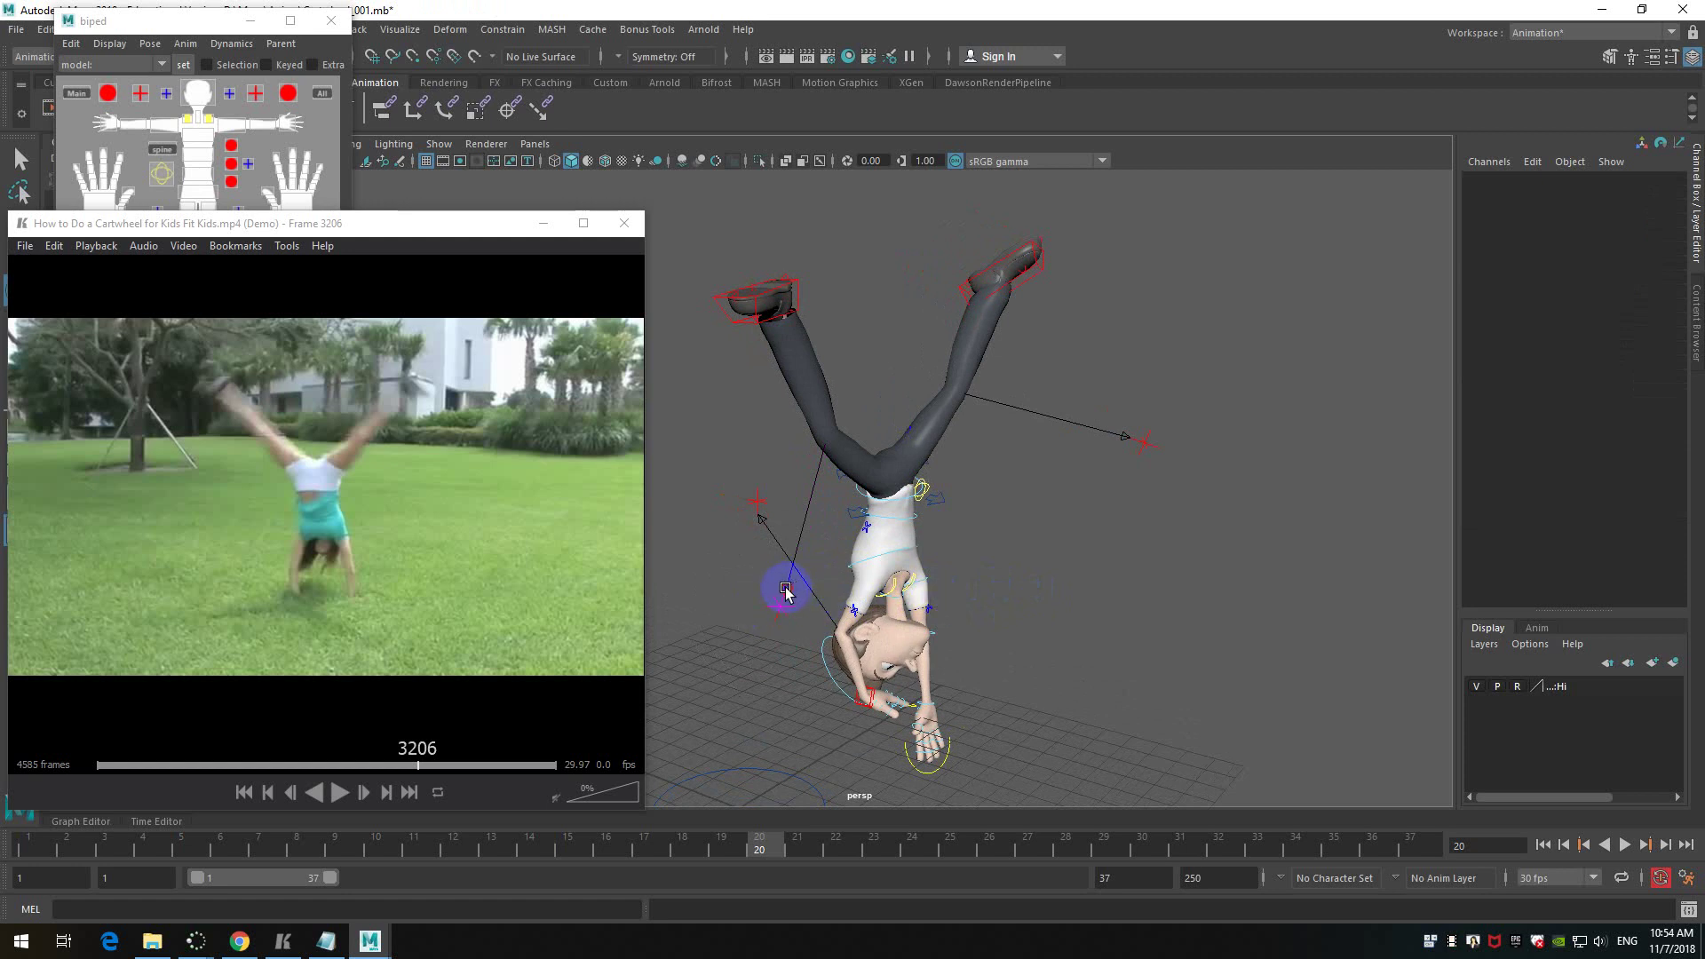
{"action": "left_click", "coordinate": [786, 592]}
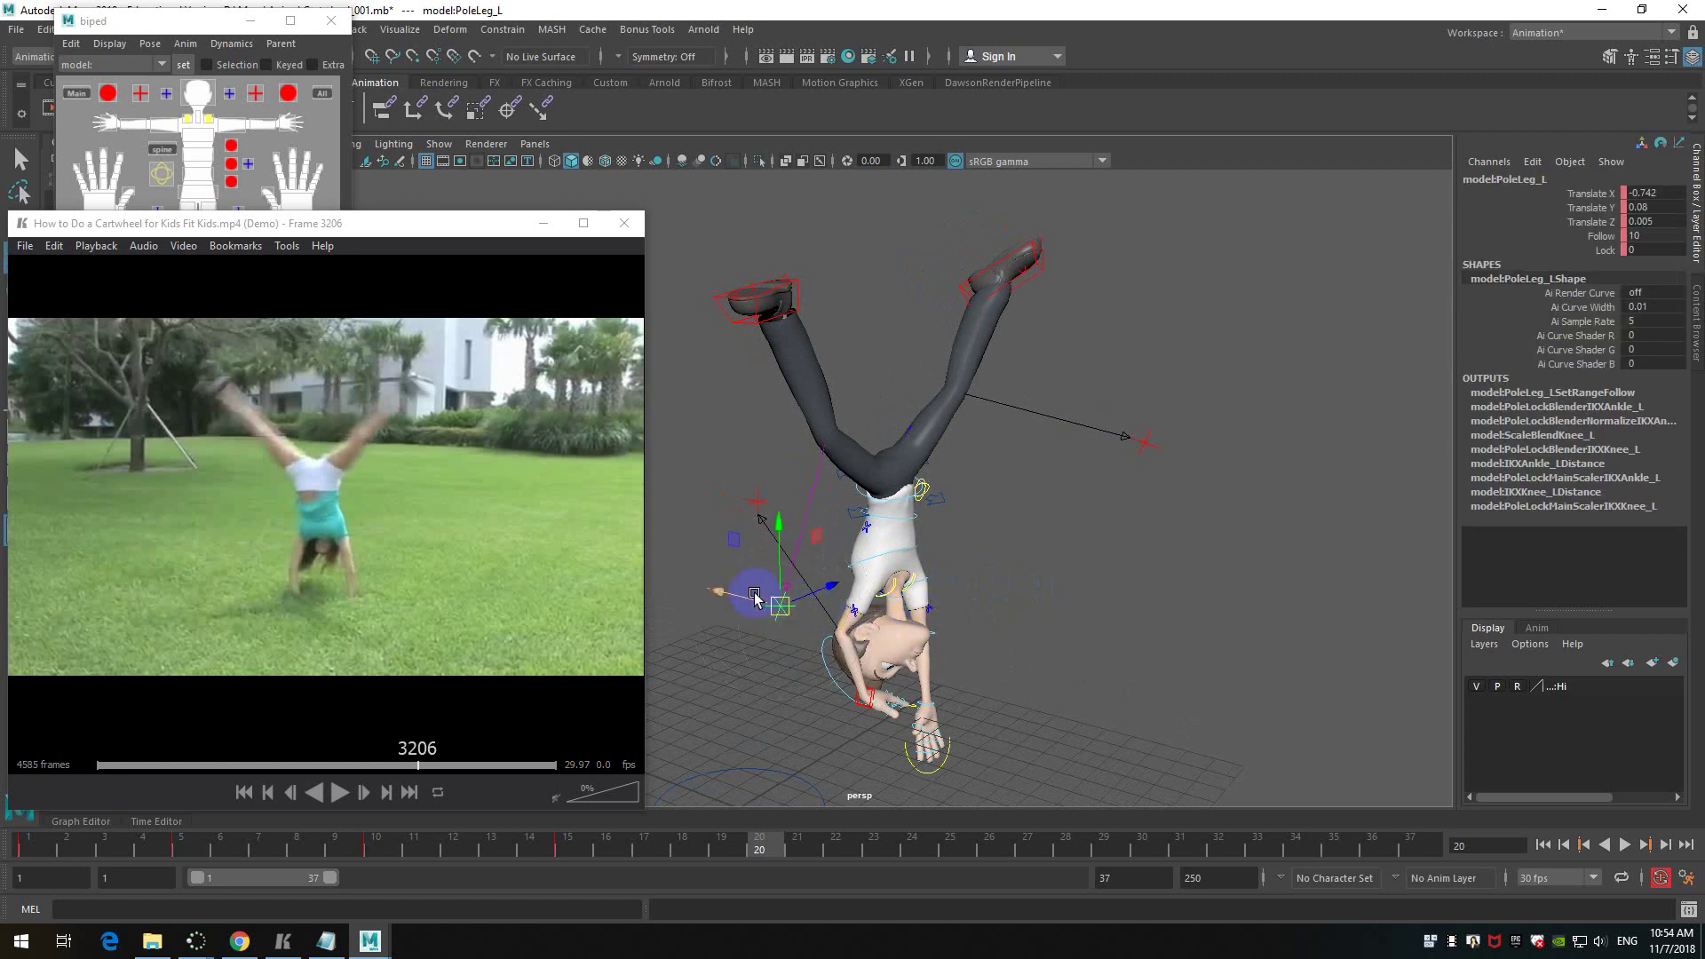
{"action": "left_click_drag", "start_coordinate": [746, 601], "coordinate": [1039, 545]}
{"action": "left_click", "coordinate": [839, 284]}
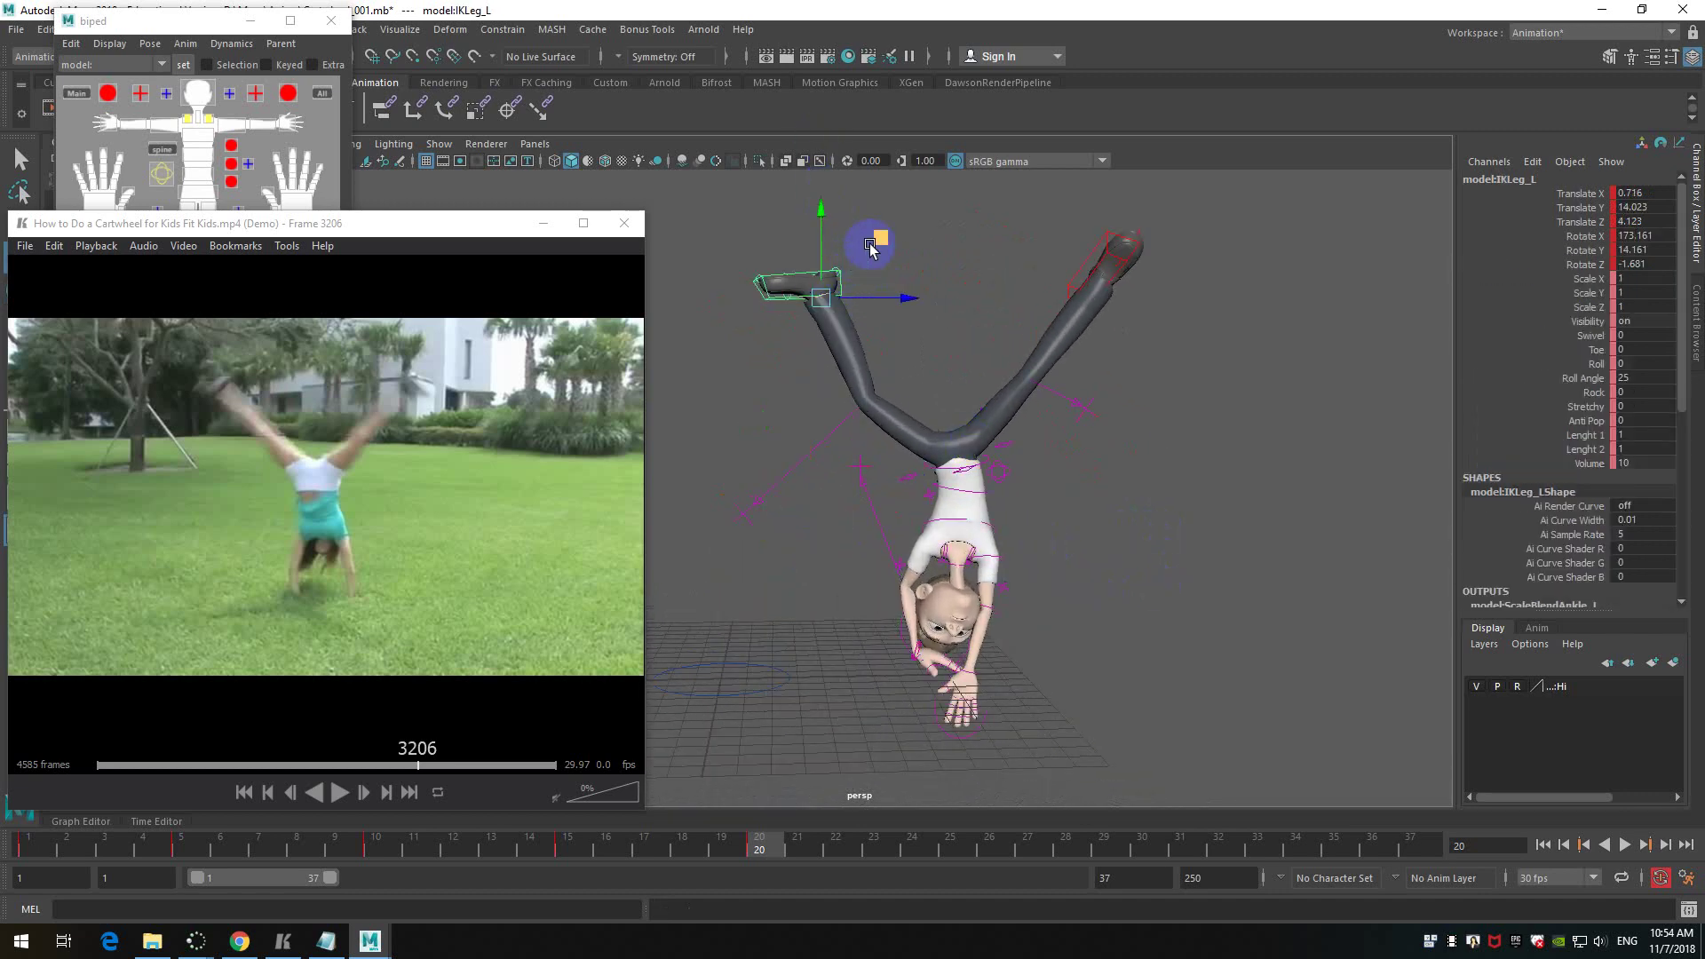
{"action": "middle_click_drag", "start_coordinate": [868, 237], "coordinate": [895, 233]}
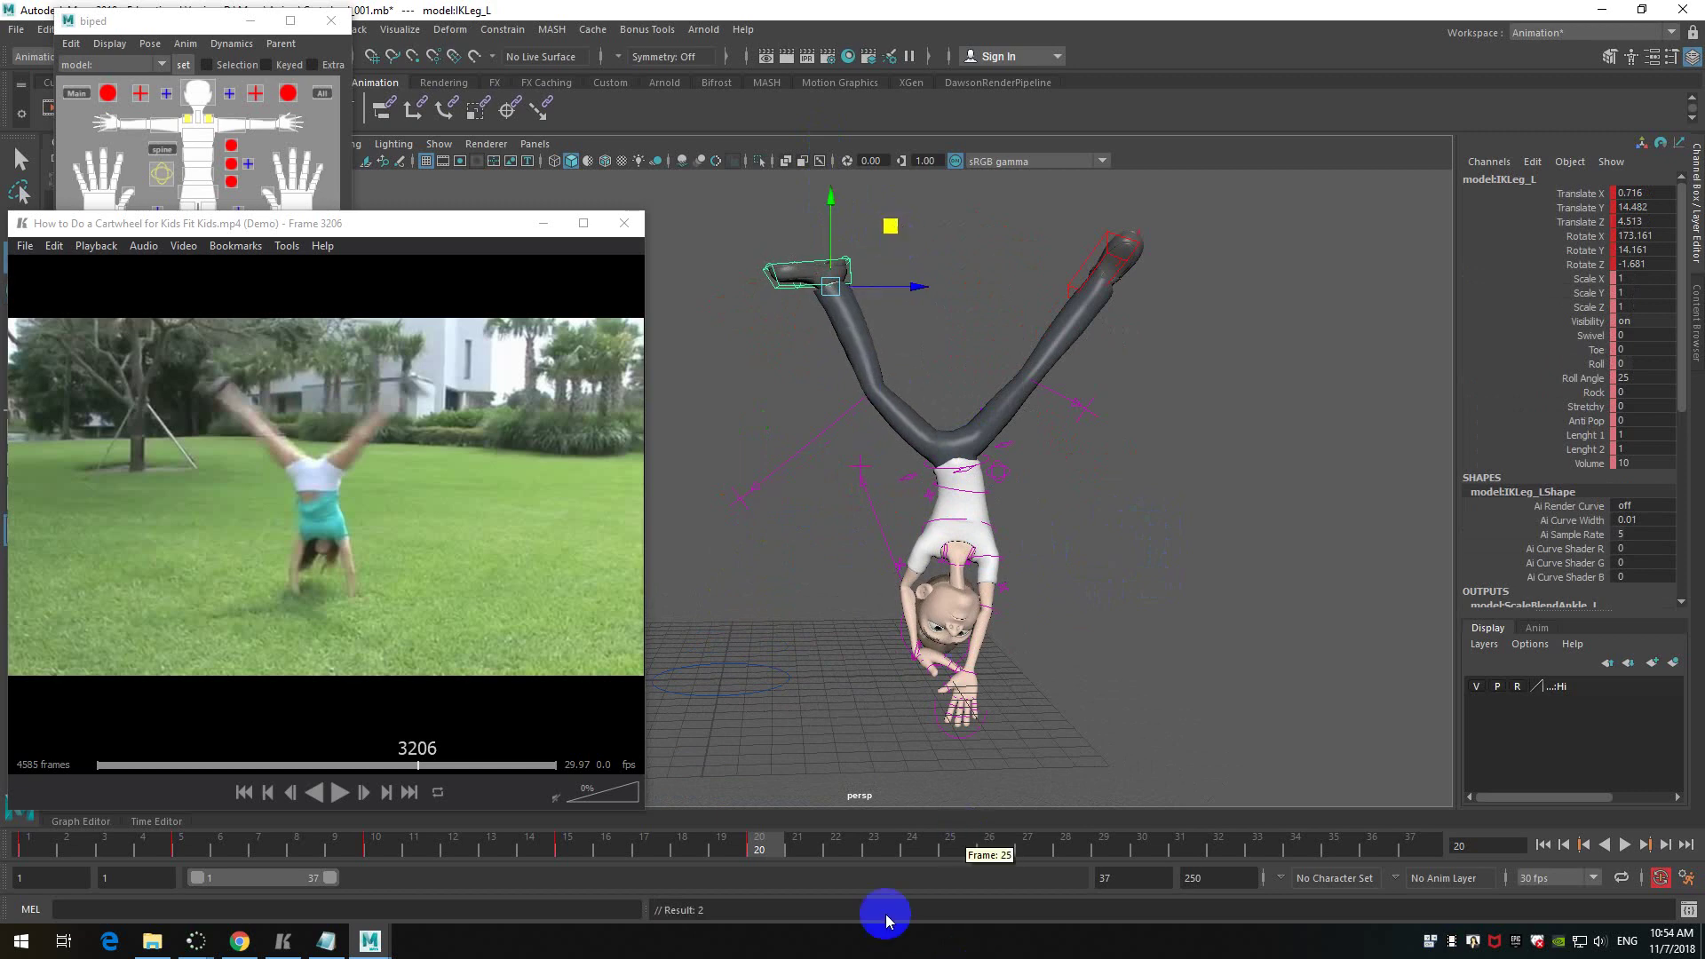
- At frame 21, straighten the upper body by rotating the FKChest_M control to about X -8, Y 6, Z 11
{"action": "left_click_drag", "start_coordinate": [735, 845], "coordinate": [810, 839]}
{"action": "right_click_drag", "start_coordinate": [1002, 762], "coordinate": [1062, 719], "text": "alt"}
{"action": "left_click_drag", "start_coordinate": [1062, 719], "coordinate": [1030, 482], "text": "alt"}
{"action": "left_click", "coordinate": [1029, 500]}
{"action": "right_click_drag", "start_coordinate": [1028, 500], "coordinate": [1203, 613], "text": "alt"}
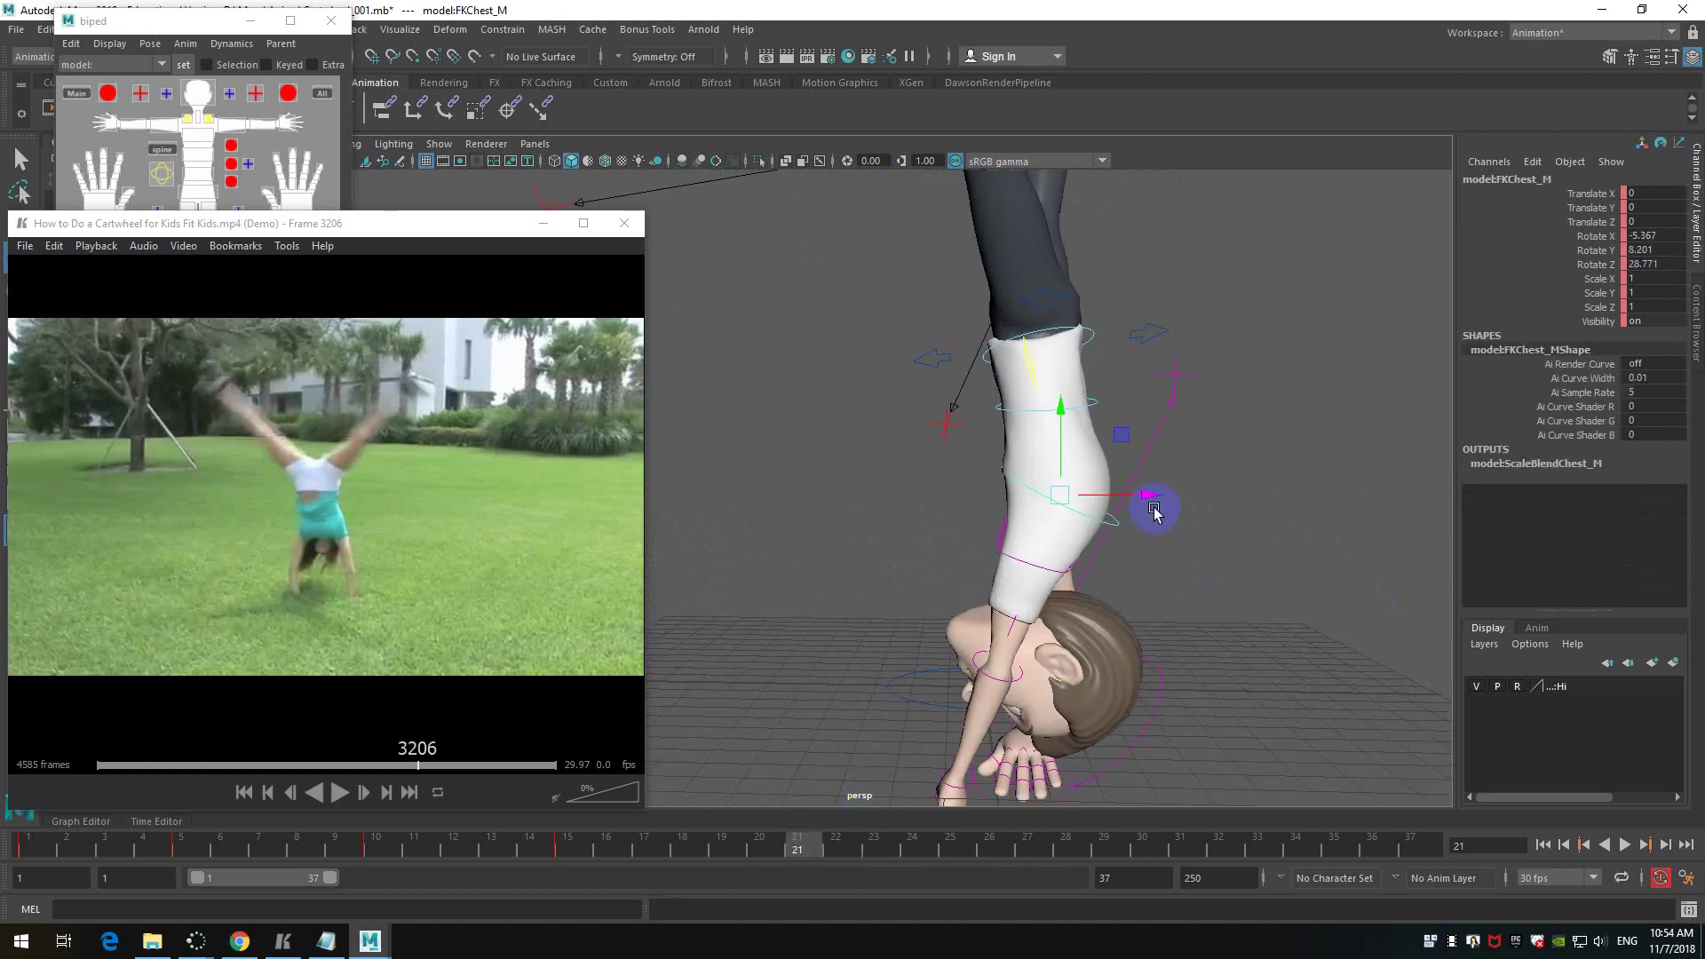
{"action": "key", "text": "e"}
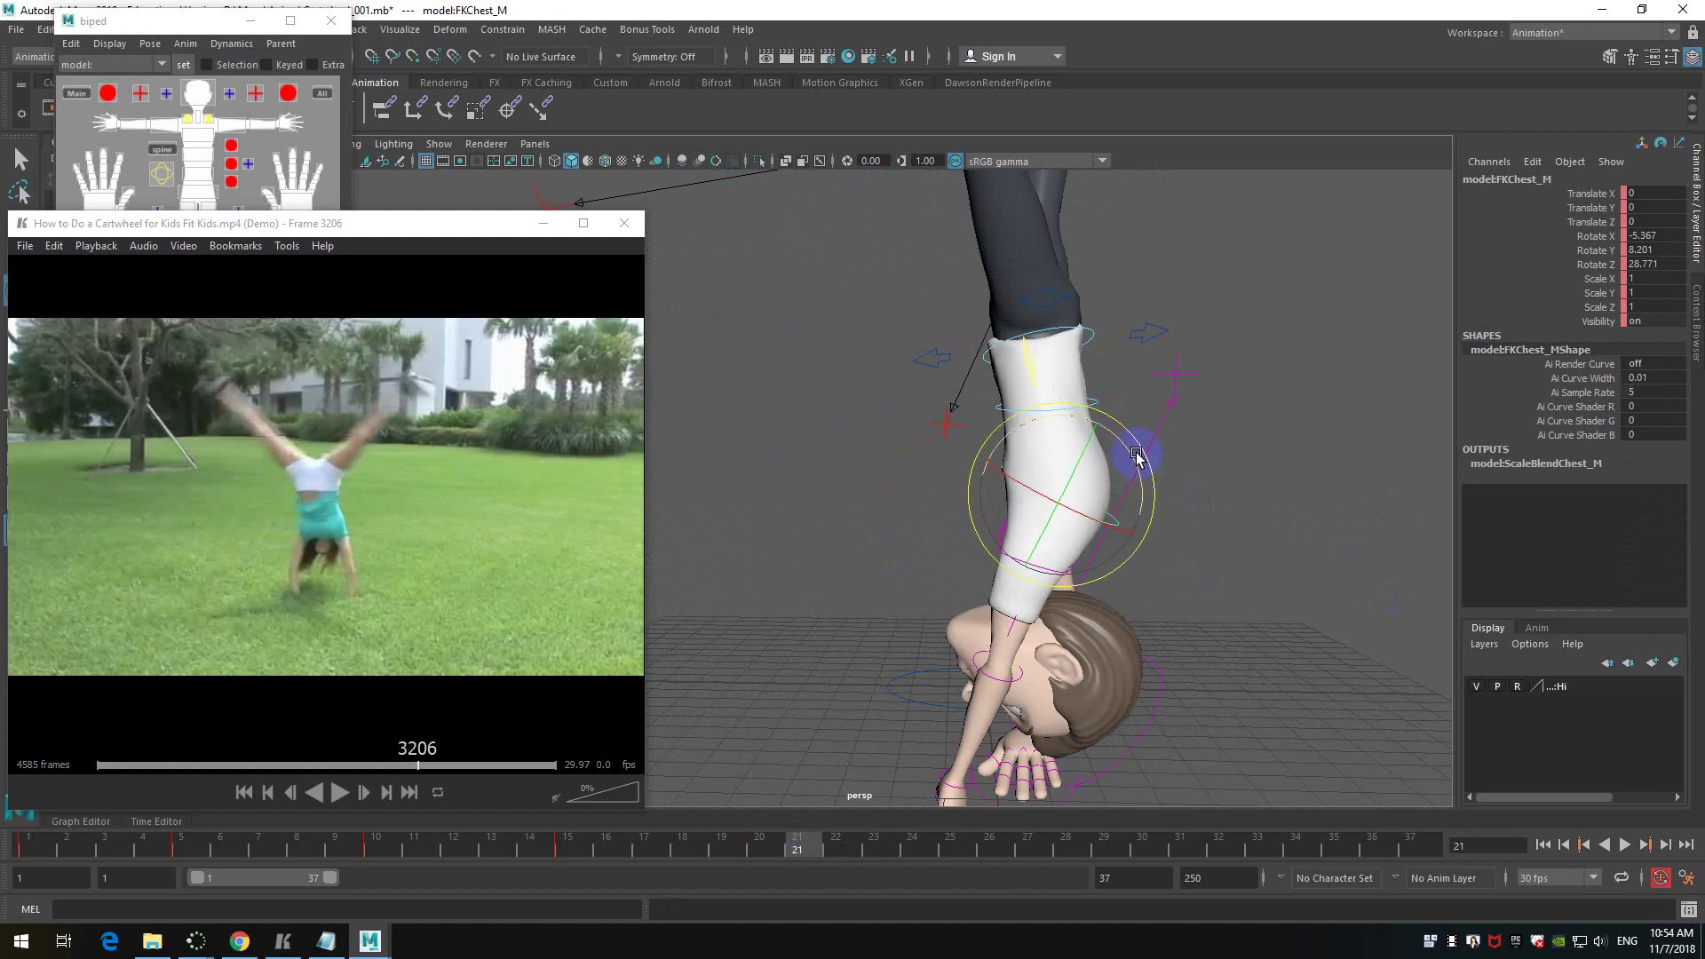
{"action": "left_click_drag", "start_coordinate": [1134, 454], "coordinate": [1082, 447]}
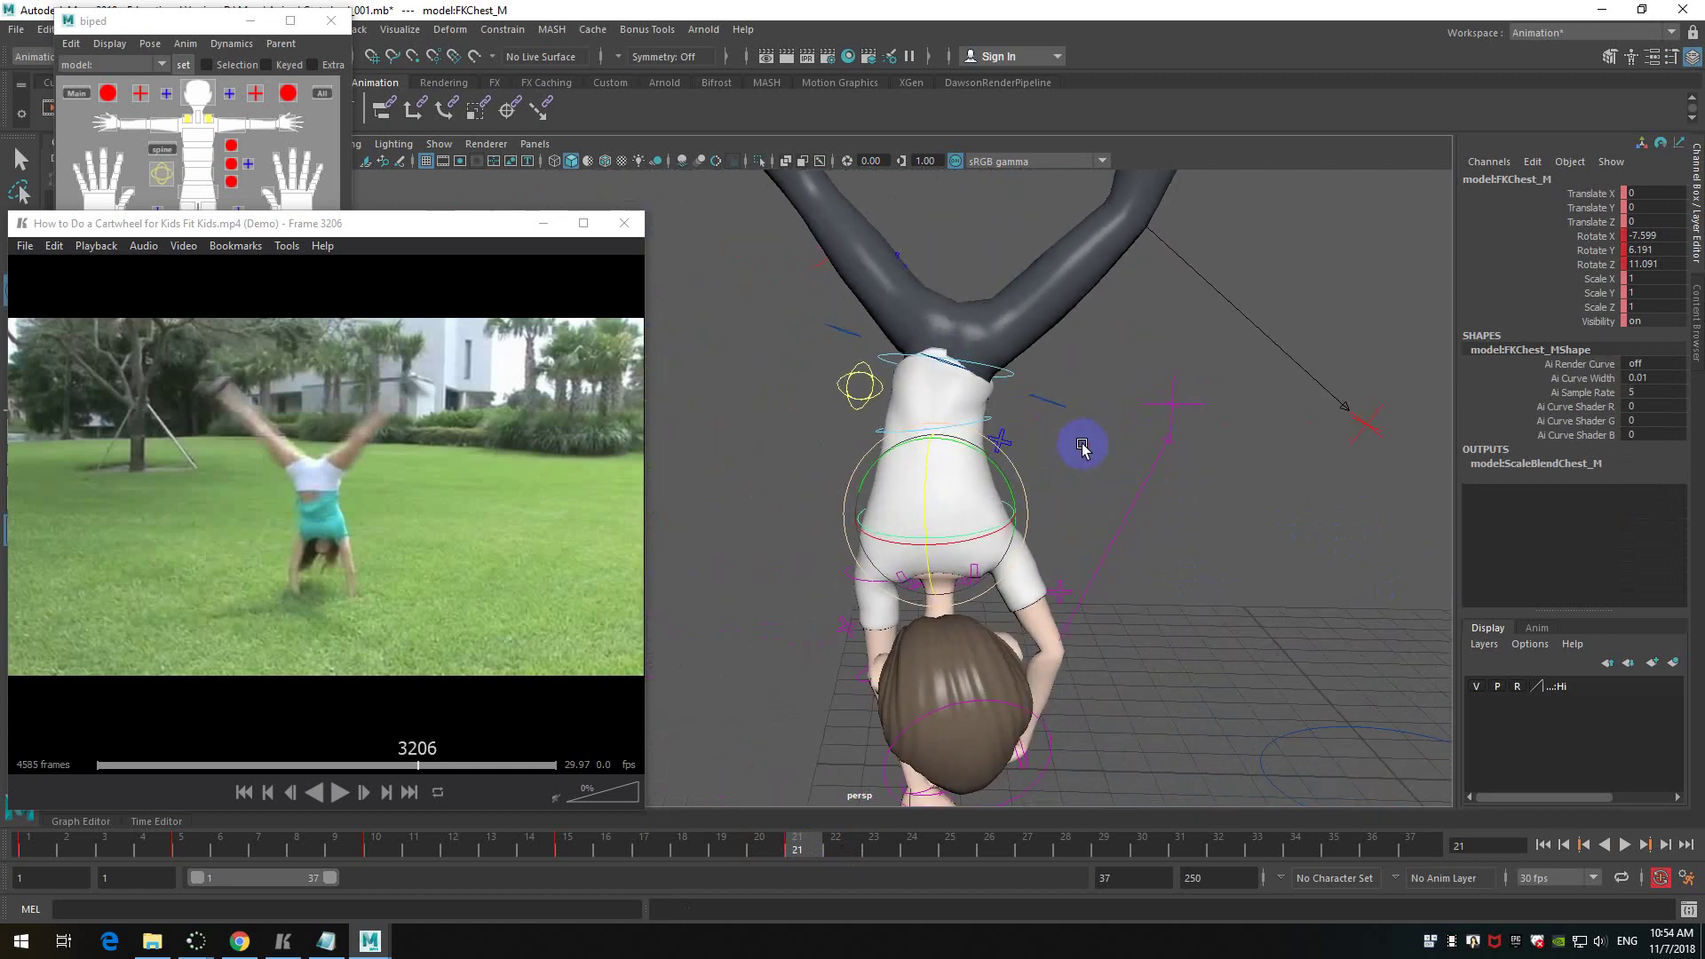
- Rotate the lower spine's FKRoot_M control to about X 12, Y -22, Z -11
{"action": "left_click", "coordinate": [1017, 437]}
{"action": "left_click_drag", "start_coordinate": [1011, 399], "coordinate": [1006, 424]}
{"action": "left_click", "coordinate": [1009, 369]}
{"action": "left_click", "coordinate": [1009, 388]}
{"action": "left_click_drag", "start_coordinate": [1016, 391], "coordinate": [1015, 357]}
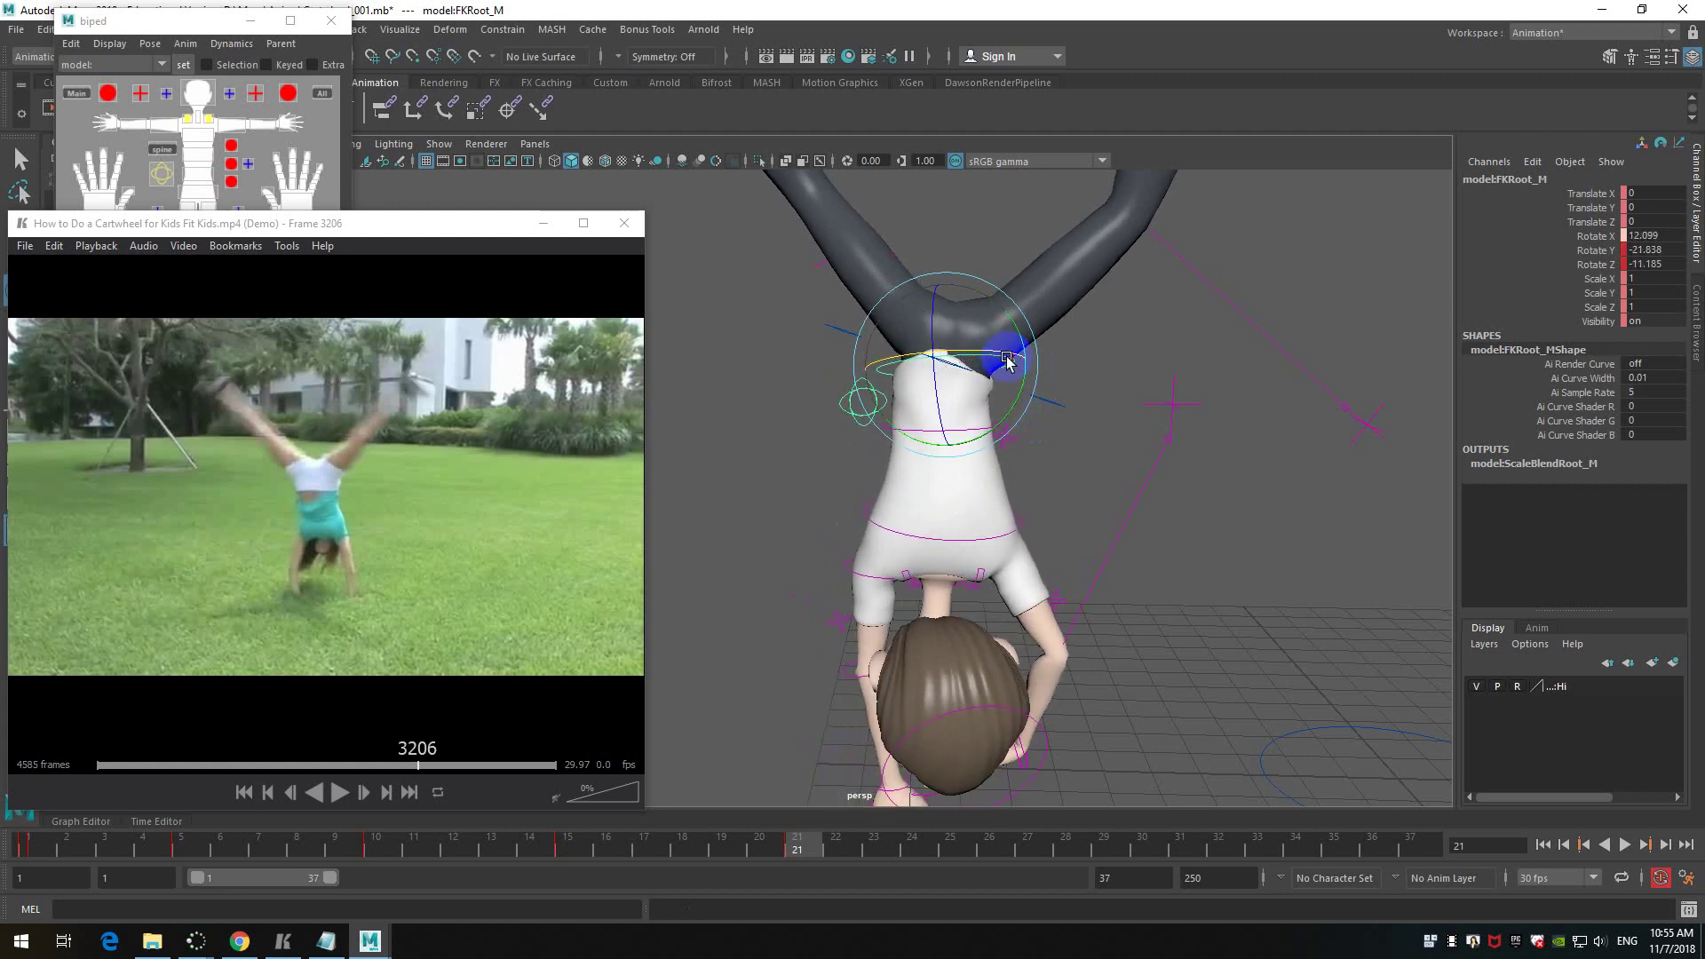
- Refine the FKRoot_M control's rotation from the front to about X 9, Y -23, Z -3
{"action": "left_click", "coordinate": [1058, 457]}
{"action": "left_click_drag", "start_coordinate": [1058, 456], "coordinate": [1073, 487], "text": "alt"}
{"action": "left_click", "coordinate": [1084, 503]}
{"action": "left_click", "coordinate": [1022, 357]}
{"action": "left_click_drag", "start_coordinate": [1051, 369], "coordinate": [1037, 462]}
{"action": "right_click_drag", "start_coordinate": [1037, 462], "coordinate": [1050, 431], "text": "alt"}
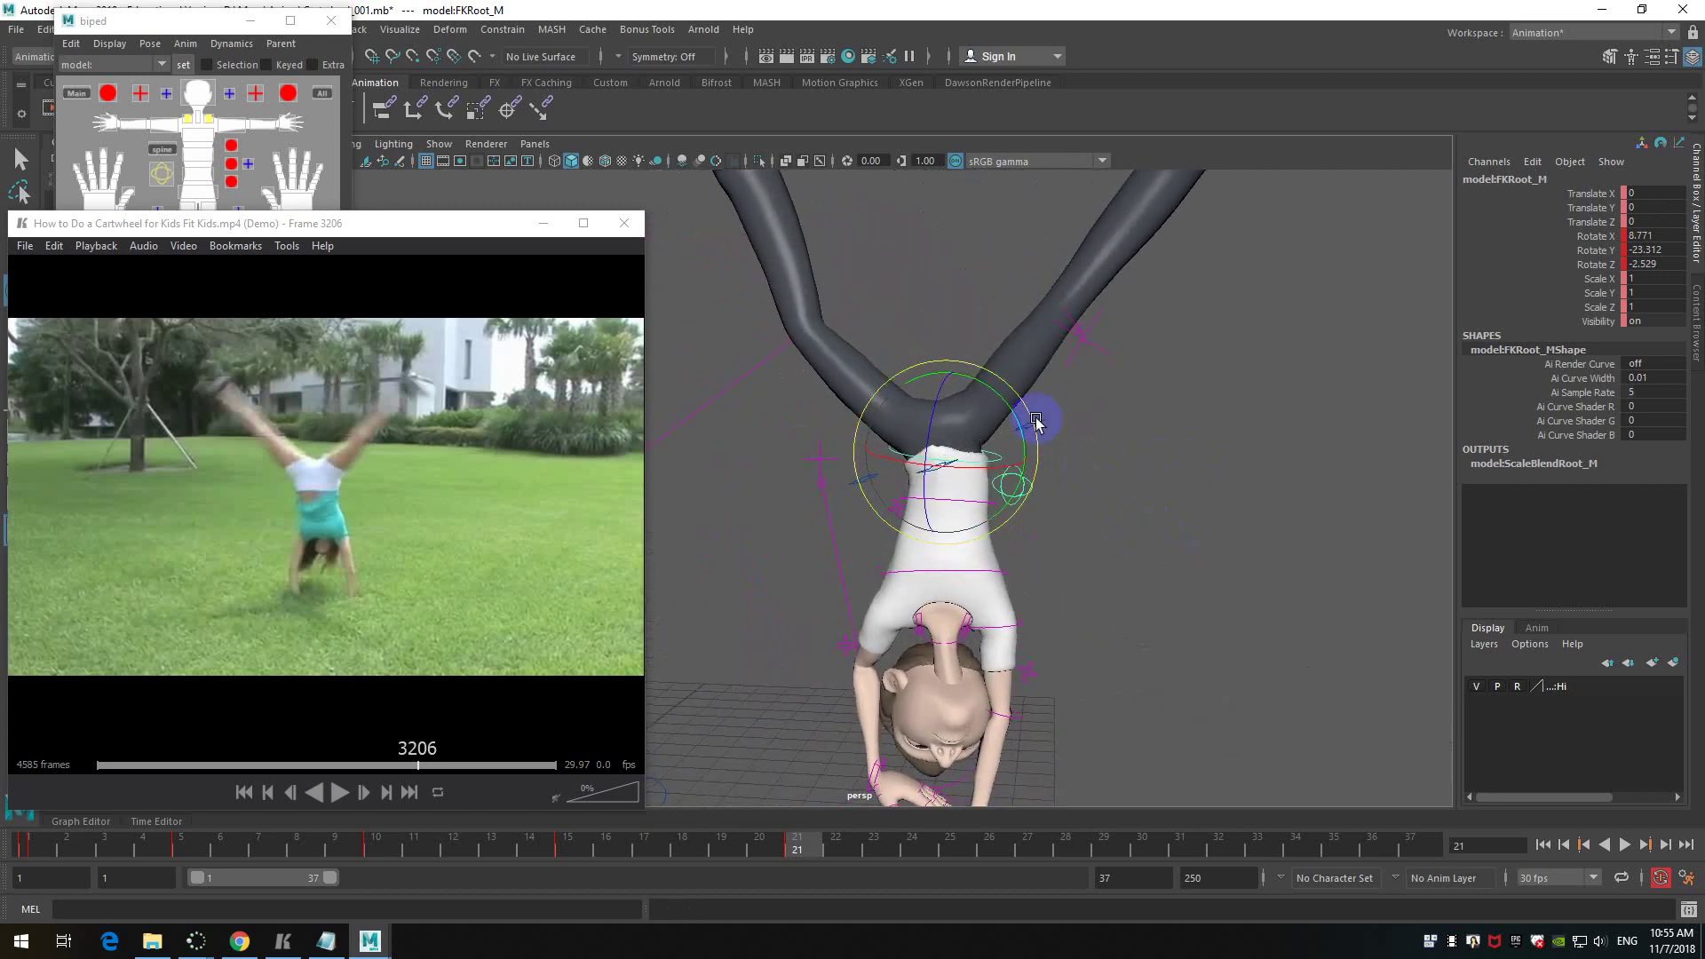
- Level the hips by rotating the RootX_M control to about X 181, Y 90, Z 1 and key its rotation
{"action": "left_click", "coordinate": [1063, 427]}
{"action": "left_click", "coordinate": [1100, 488]}
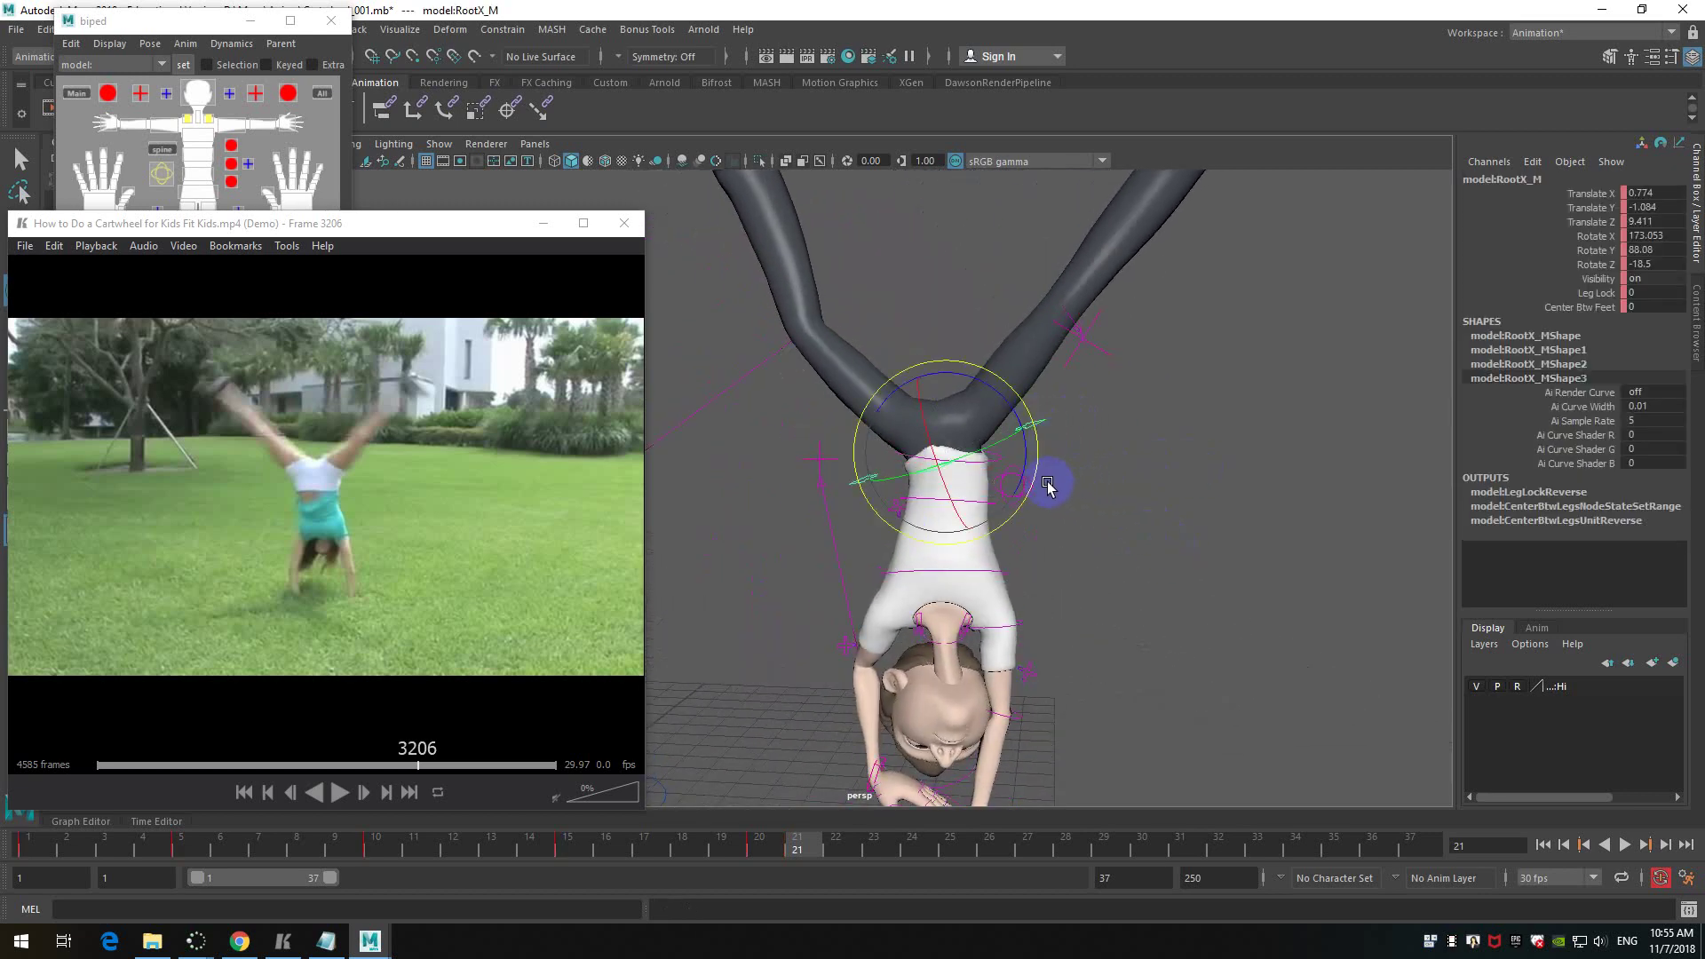
{"action": "mouse_move", "coordinate": [1012, 400]}
{"action": "left_mouse_down"}
{"action": "mouse_move", "coordinate": [1024, 437]}
{"action": "mouse_move", "coordinate": [1023, 421]}
{"action": "left_mouse_up"}
{"action": "key", "text": "shift+e"}
{"action": "left_click_drag", "start_coordinate": [1091, 488], "coordinate": [998, 450], "text": "alt"}
{"action": "left_click_drag", "start_coordinate": [945, 383], "coordinate": [948, 380]}
{"action": "left_click_drag", "start_coordinate": [1113, 460], "coordinate": [1181, 472], "text": "alt"}
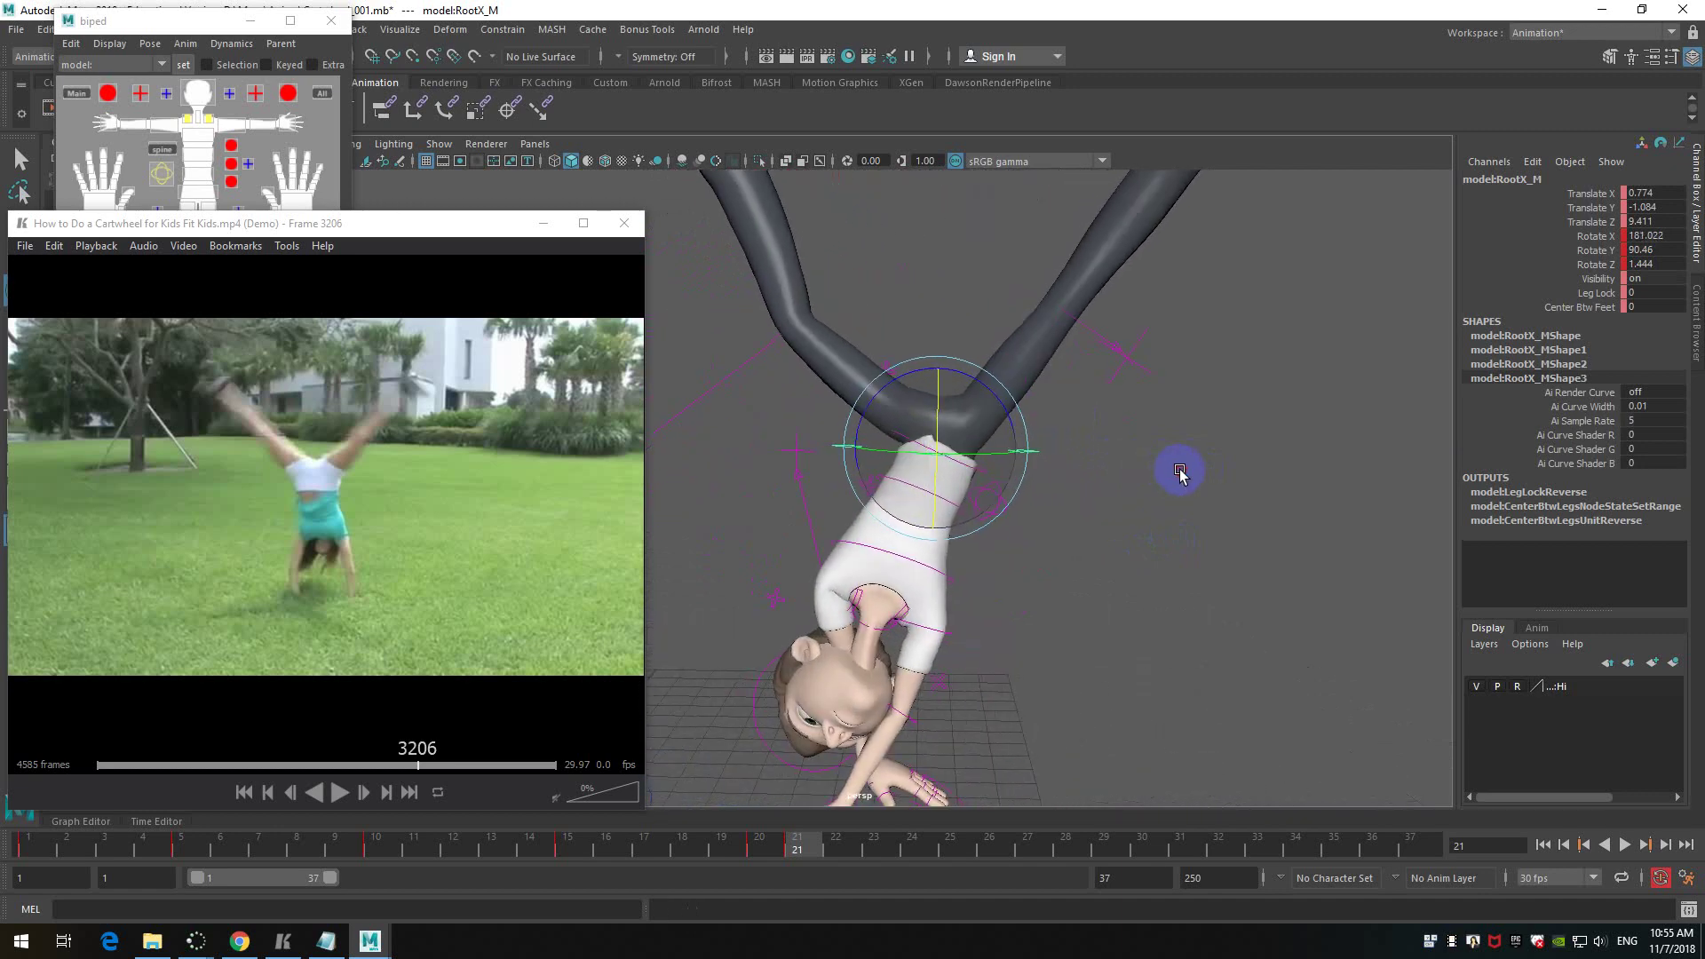
- At frame 21, straighten the lower spine by rotating the FKRoot_M control to about X 8, Y 2, Z -10
{"action": "left_click", "coordinate": [975, 464]}
{"action": "left_click", "coordinate": [999, 495]}
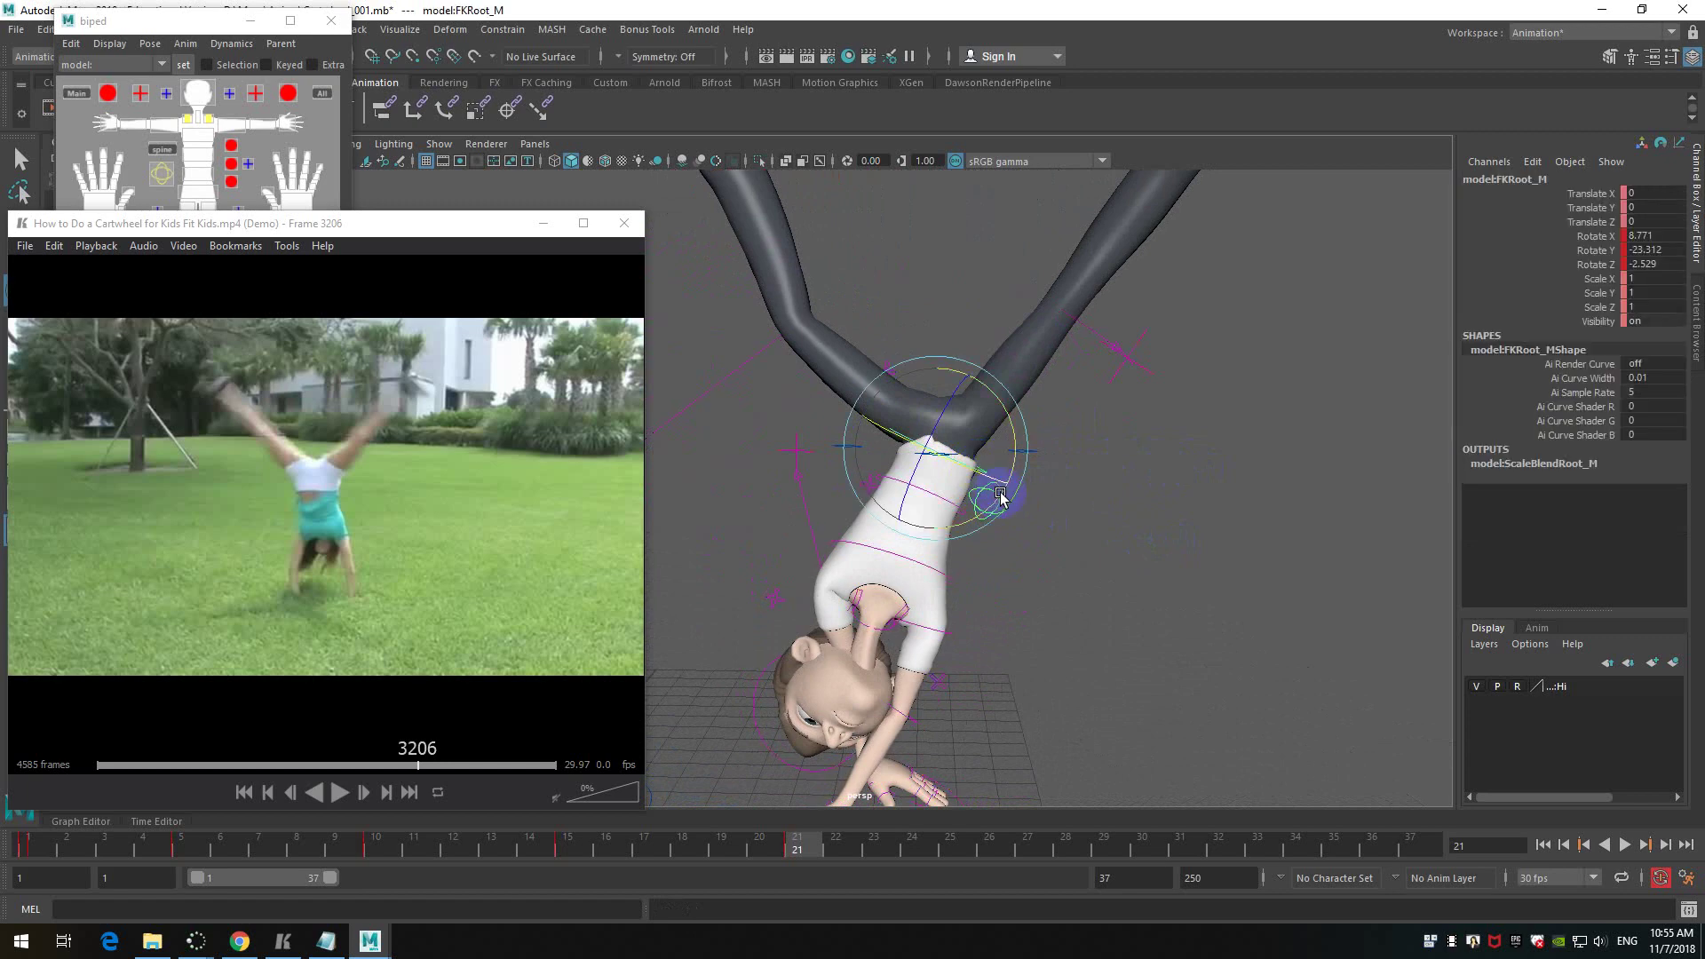
{"action": "left_click_drag", "start_coordinate": [1115, 487], "coordinate": [923, 486], "text": "alt"}
{"action": "left_click_drag", "start_coordinate": [1045, 502], "coordinate": [1087, 553]}
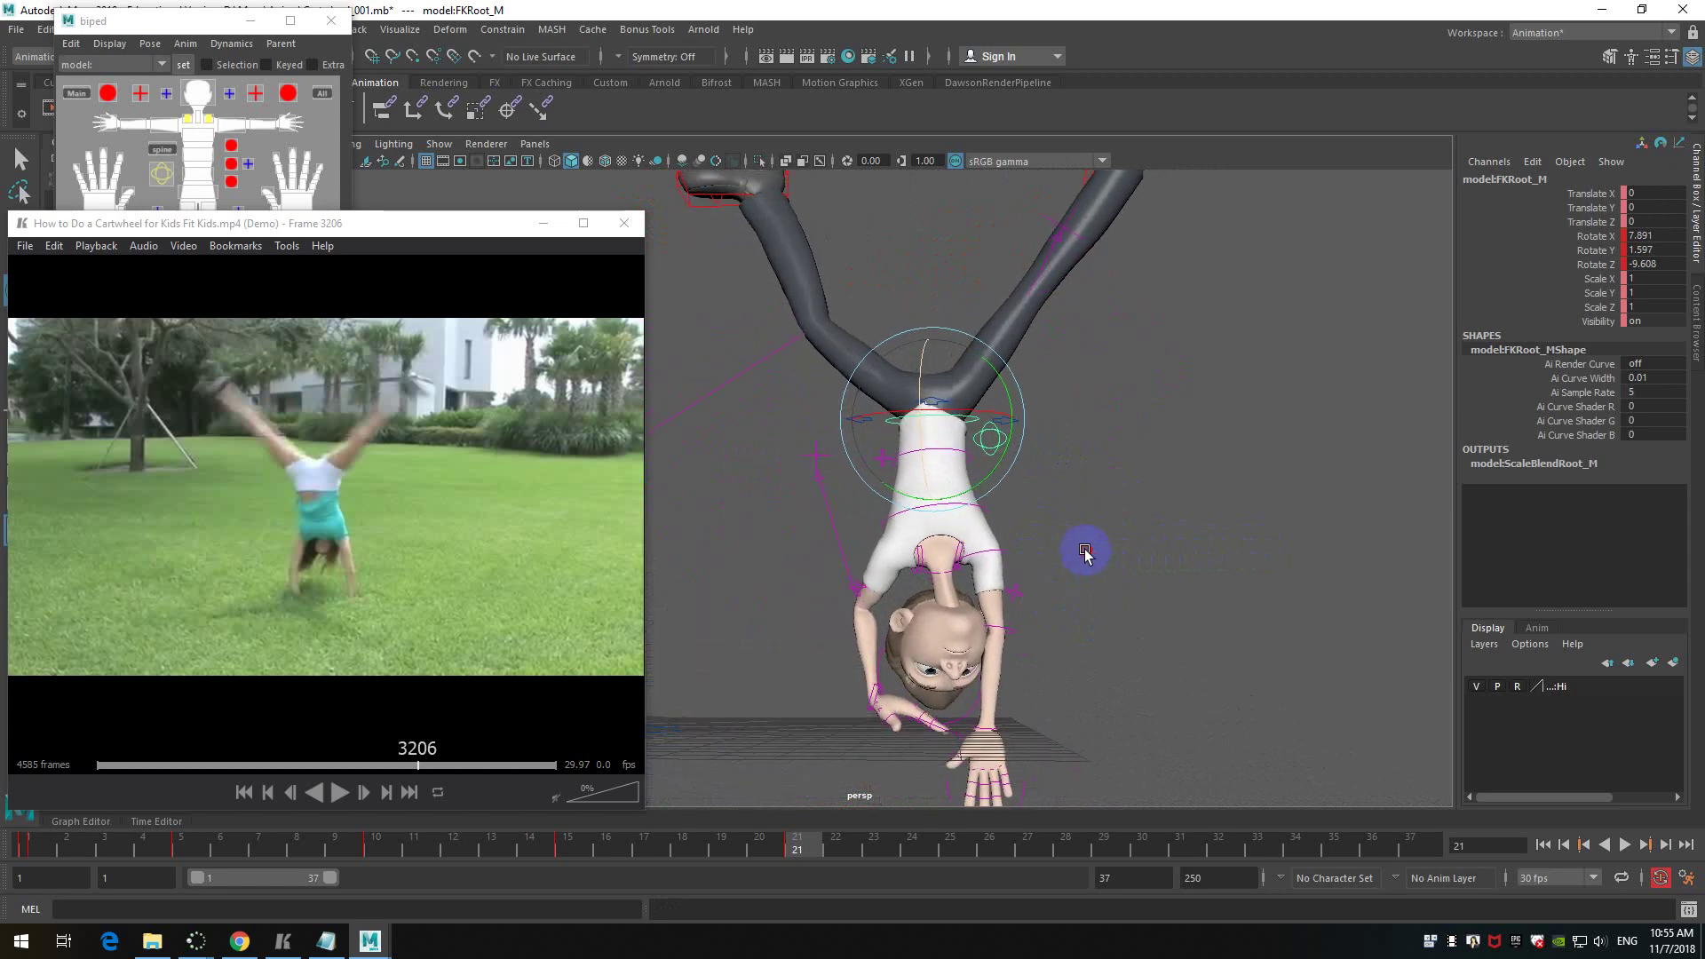
{"action": "left_click_drag", "start_coordinate": [860, 622], "coordinate": [1006, 602], "text": "alt"}
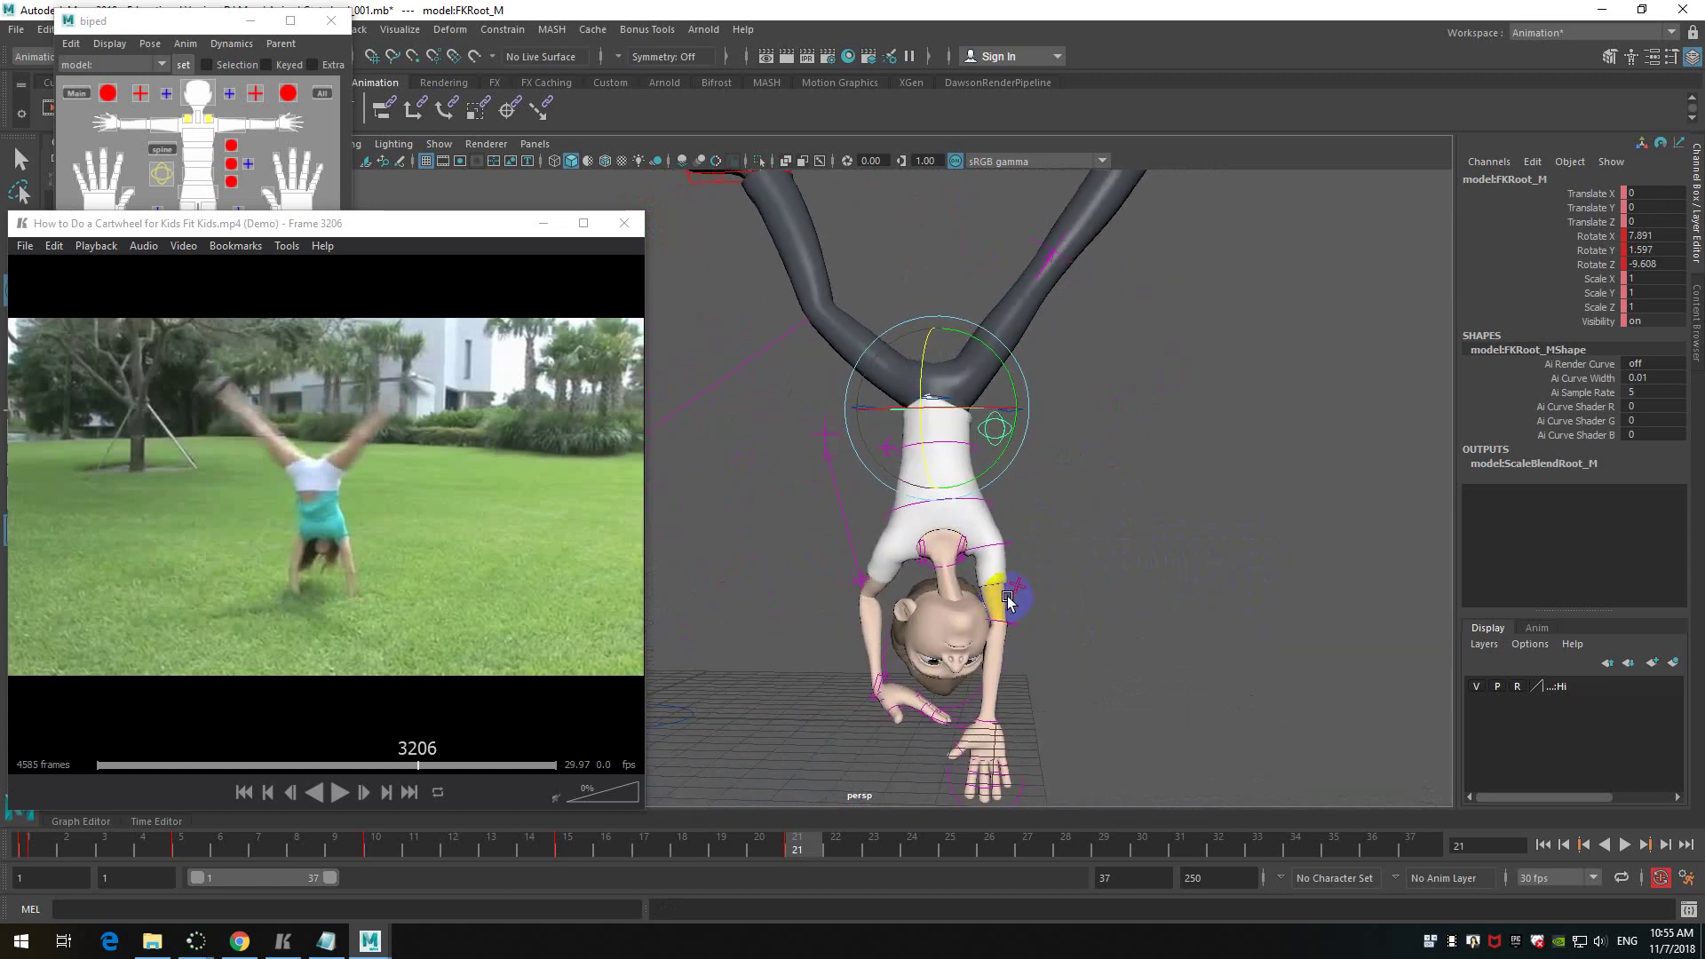
- Select both IK foot controls together with RootX_M and raise them until RootX_M's Translate Y is about -0.4
{"action": "left_click", "coordinate": [1044, 433]}
{"action": "left_click", "coordinate": [1013, 408]}
{"action": "left_click_drag", "start_coordinate": [1012, 408], "coordinate": [1168, 536], "text": "alt"}
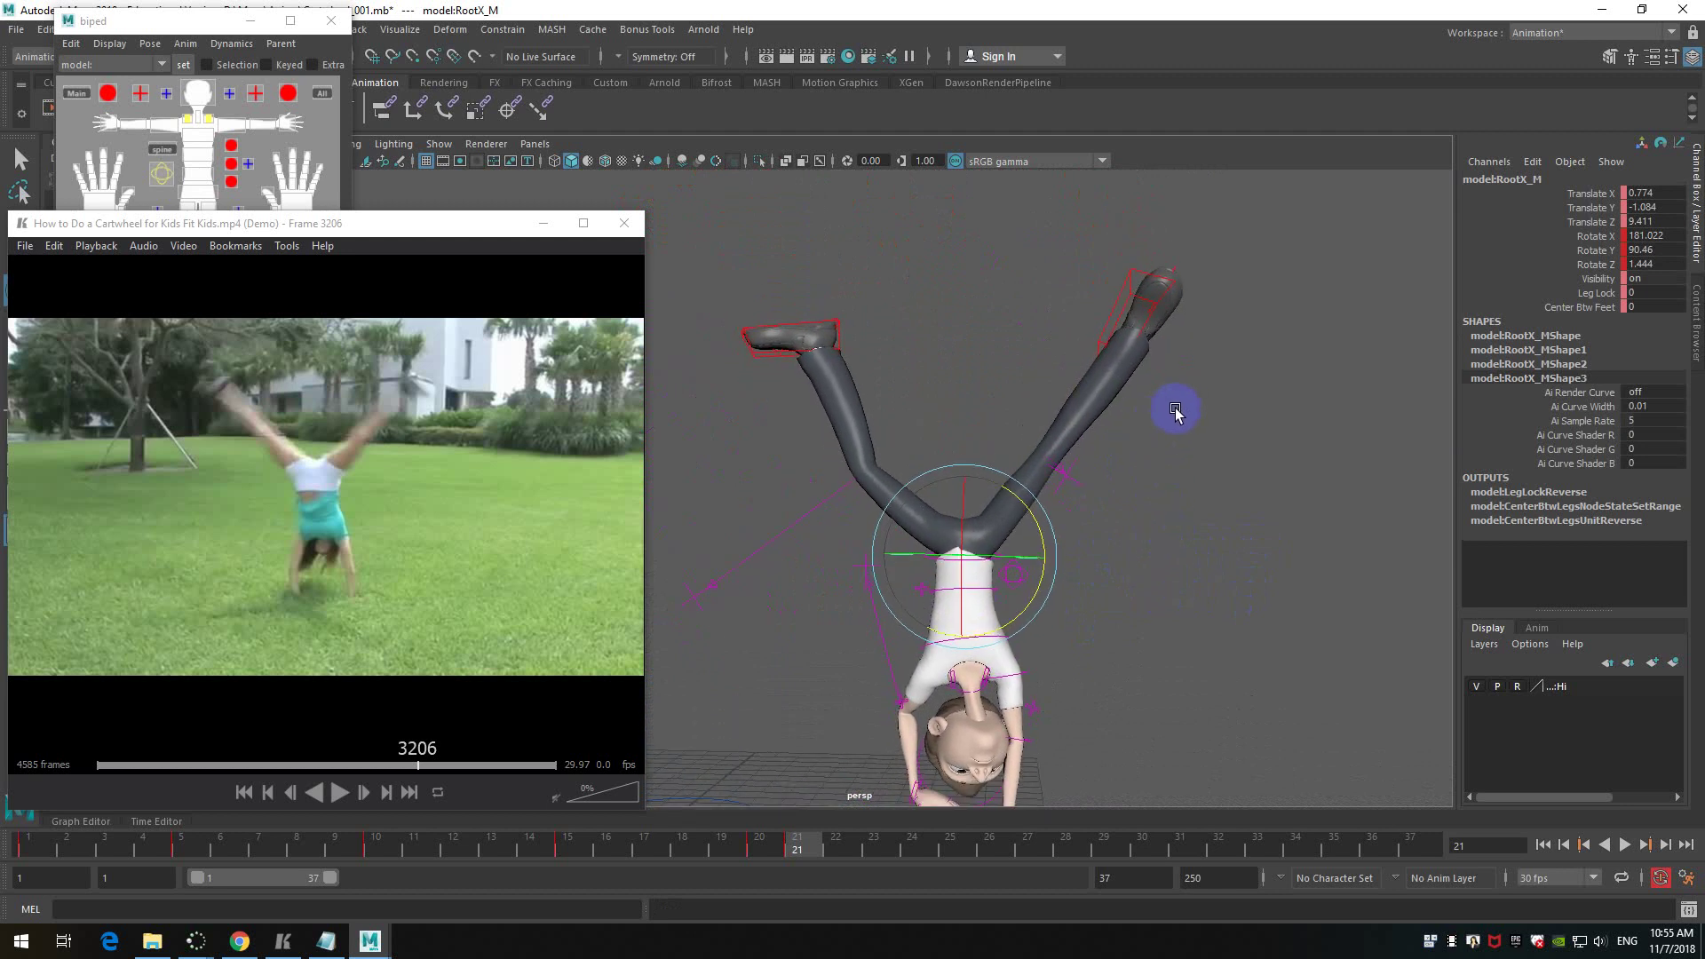
{"action": "left_click", "coordinate": [1130, 296]}
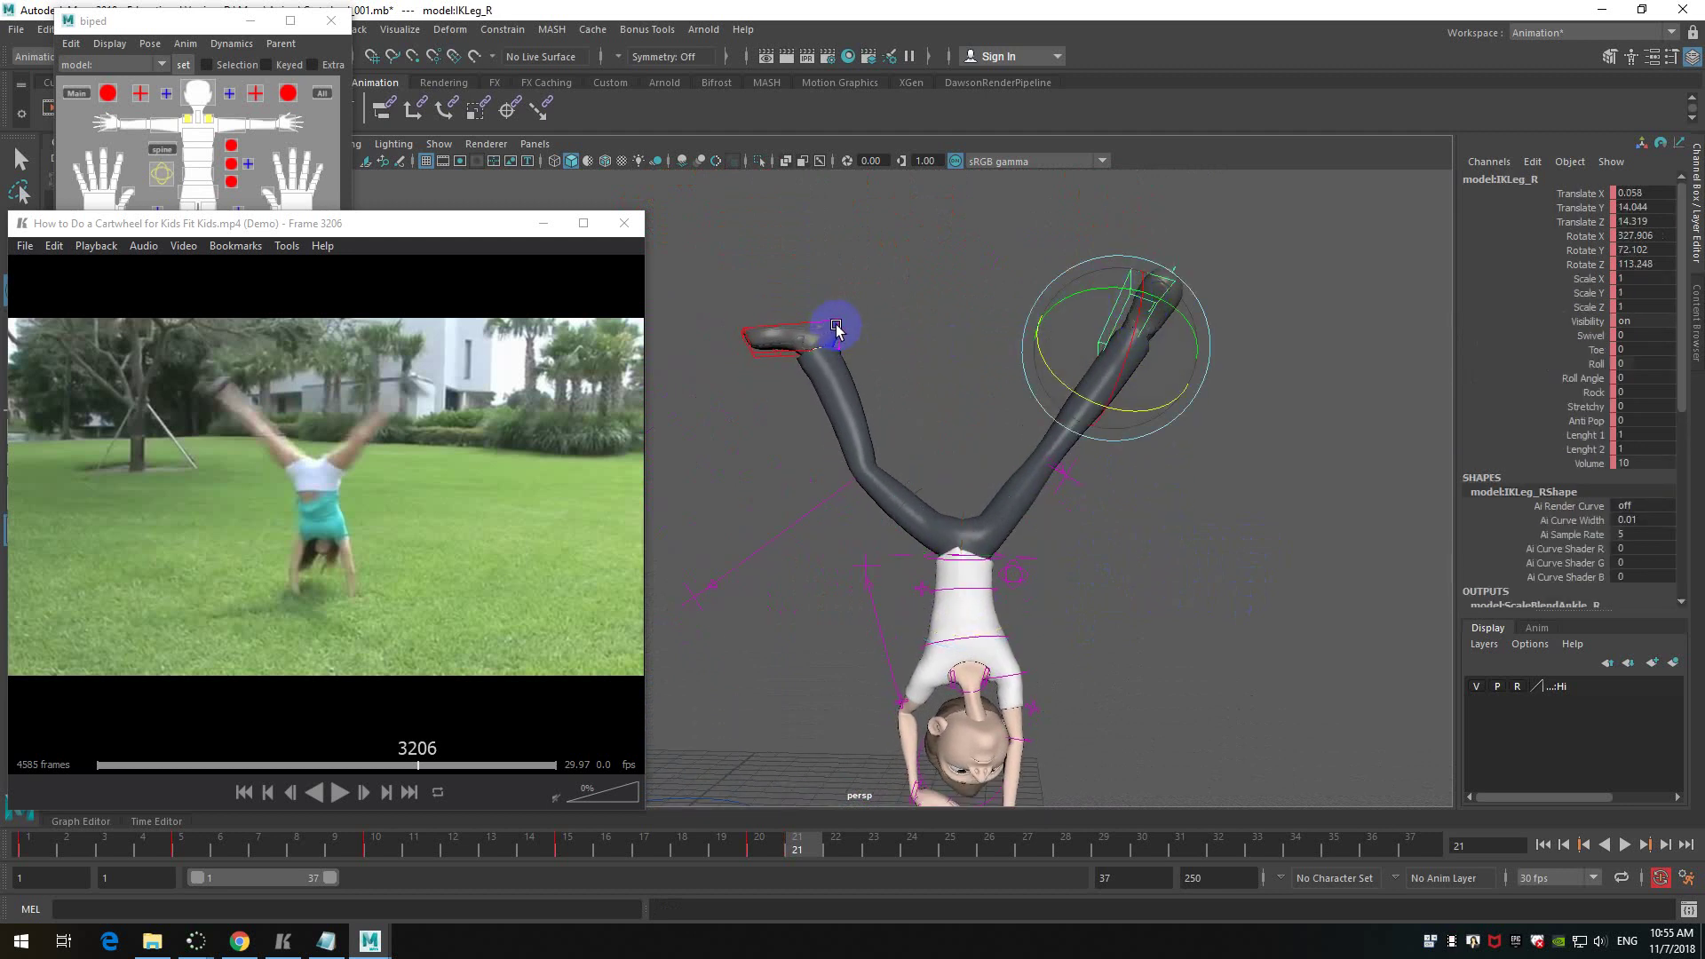
{"action": "left_click", "coordinate": [838, 323]}
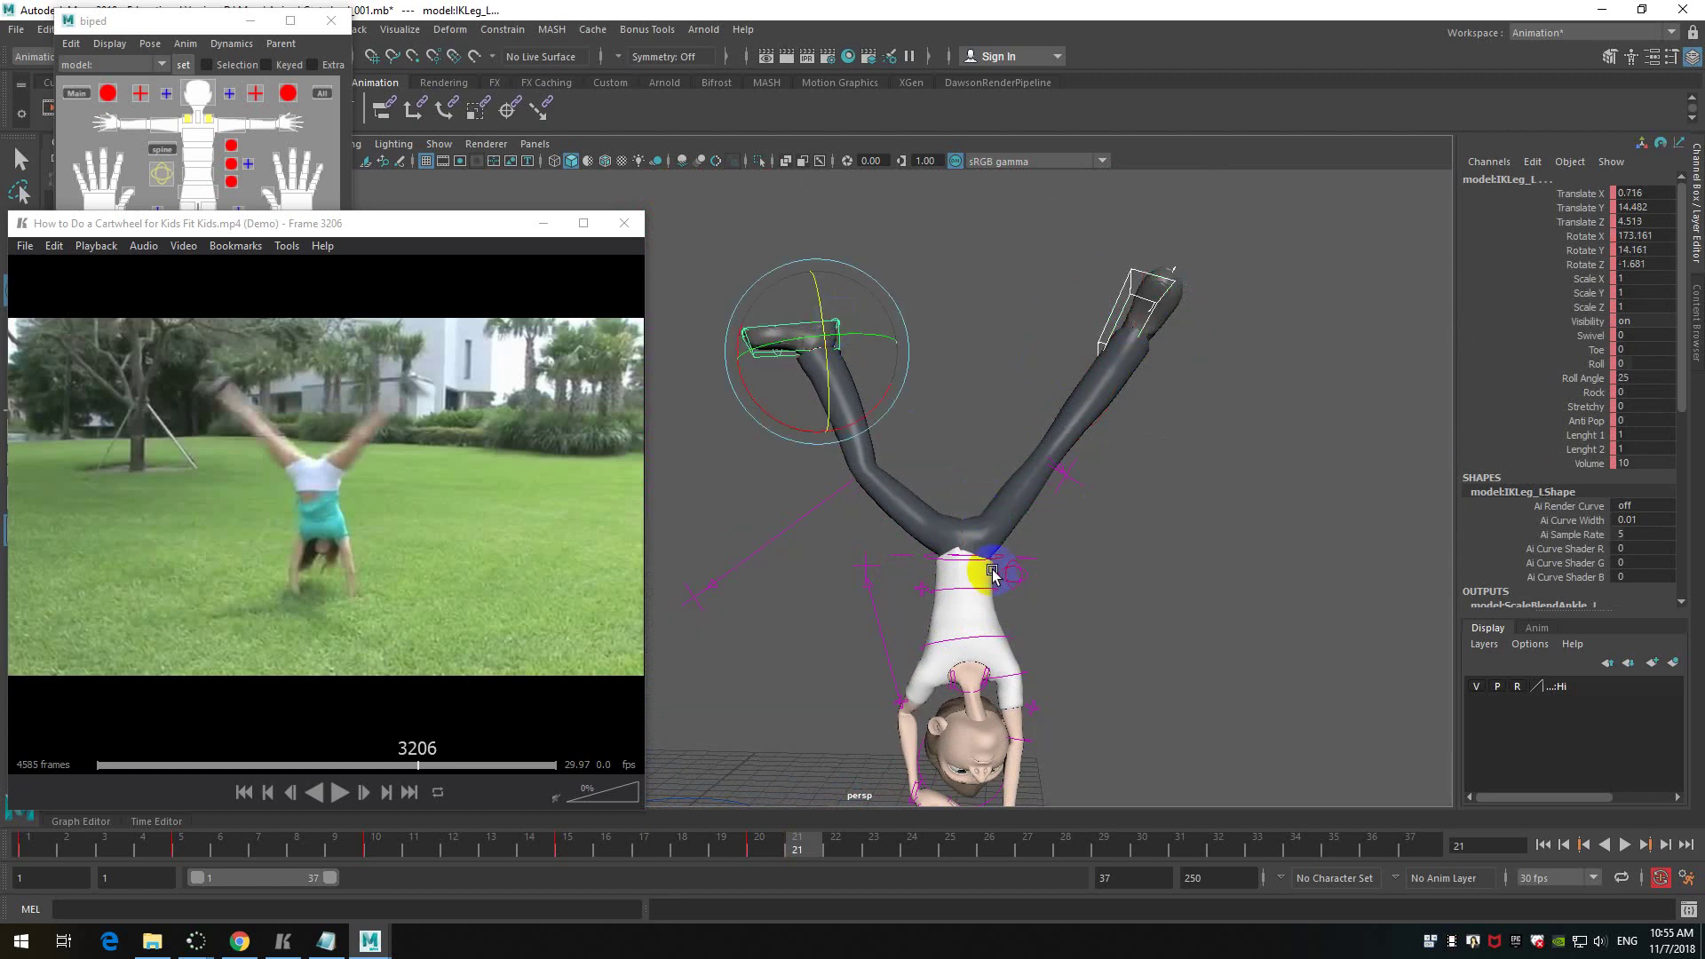
{"action": "left_click_drag", "start_coordinate": [1098, 555], "coordinate": [1099, 573], "text": "alt"}
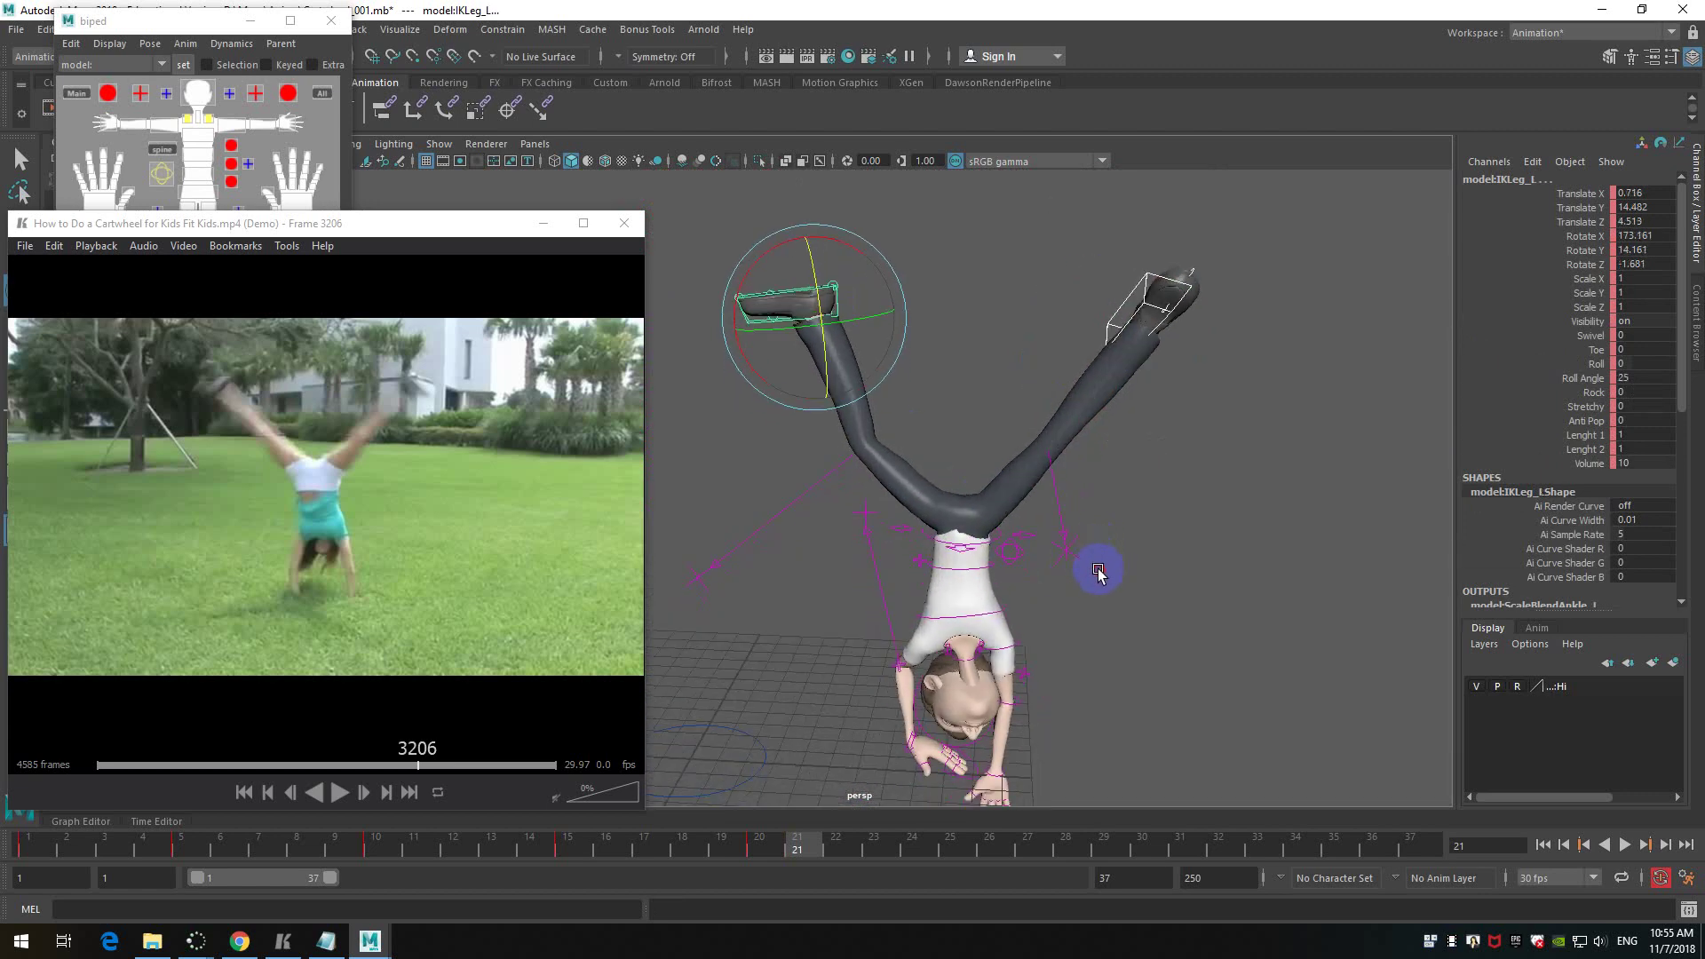
{"action": "left_click", "coordinate": [1026, 537]}
{"action": "key", "text": "w"}
{"action": "left_click_drag", "start_coordinate": [971, 448], "coordinate": [1096, 495]}
{"action": "left_click_drag", "start_coordinate": [931, 331], "coordinate": [921, 487]}
{"action": "left_click_drag", "start_coordinate": [1138, 658], "coordinate": [950, 487], "text": "alt"}
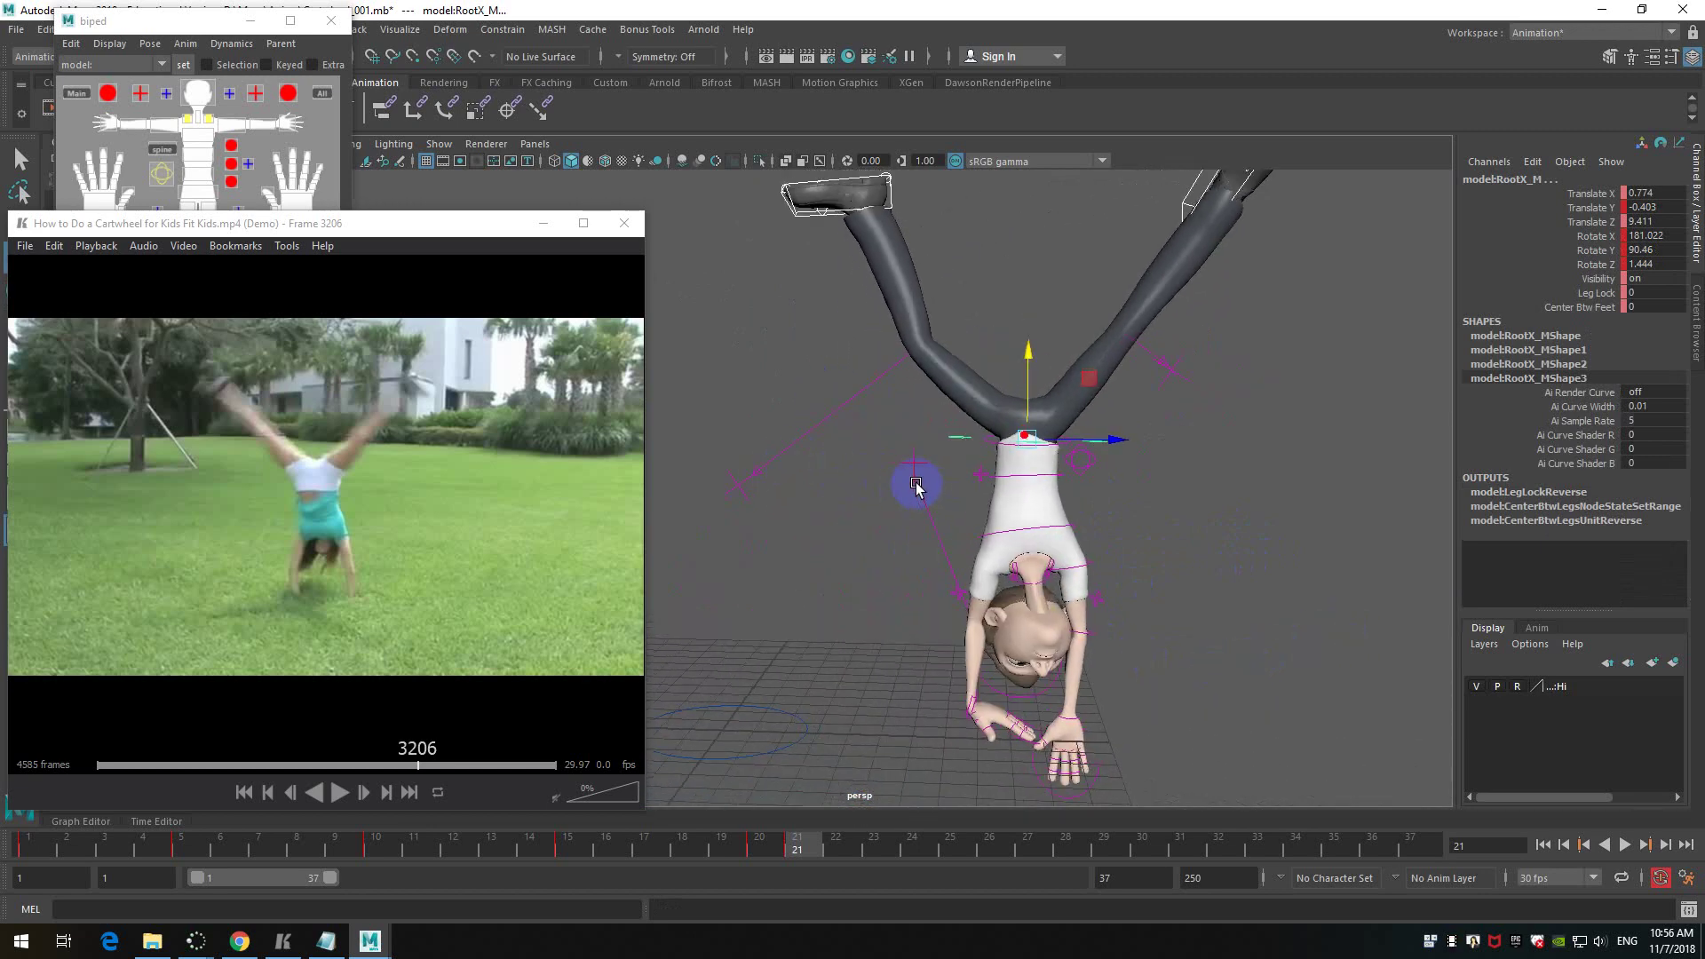
- Try to retime the hip and foot controls' keys around frames 20 and 21, and undo back past the last small hip move
{"action": "left_click", "coordinate": [793, 851], "text": "shift"}
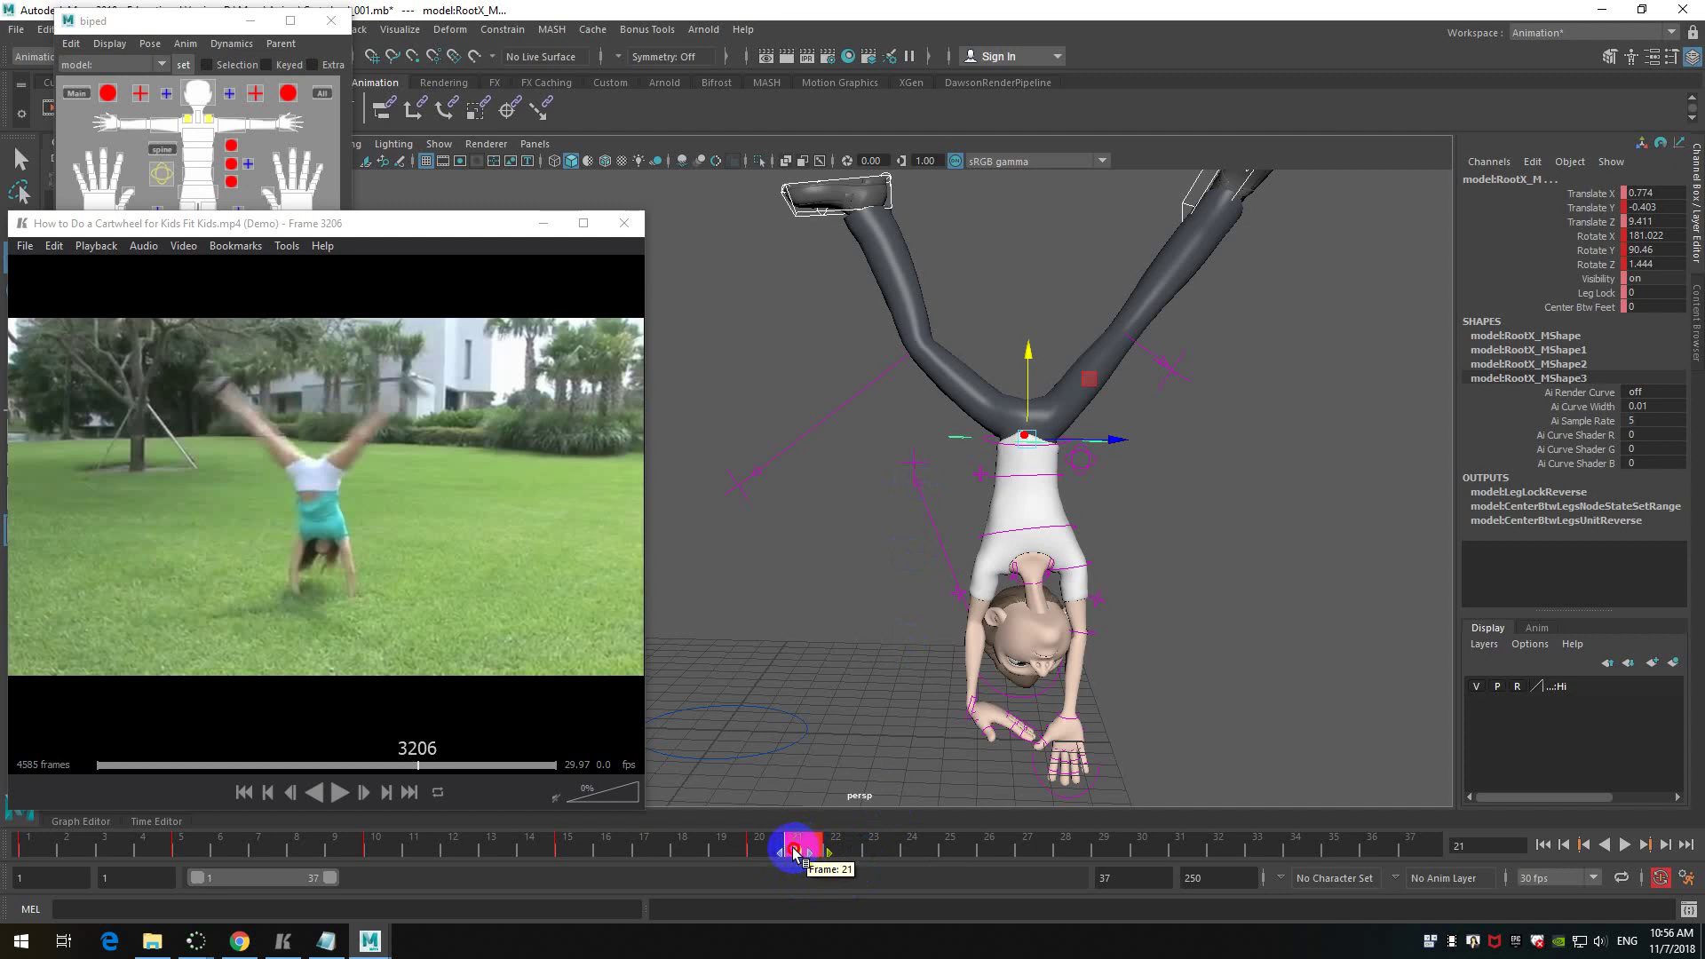
{"action": "left_click_drag", "start_coordinate": [793, 848], "coordinate": [779, 848]}
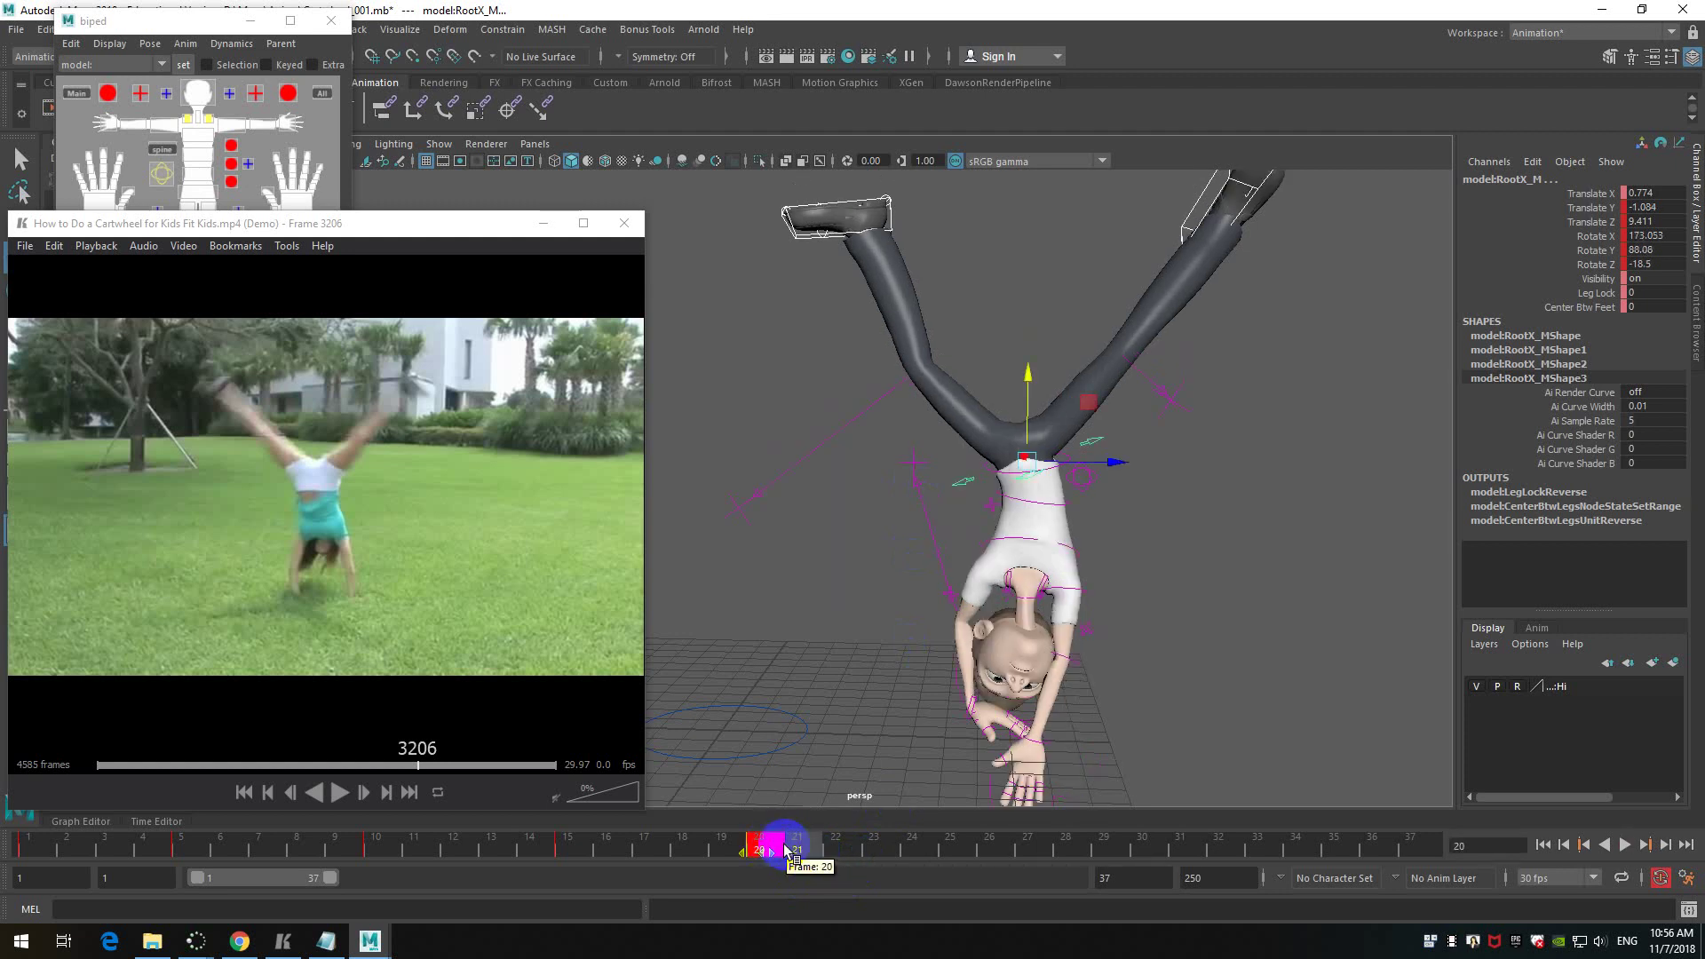
{"action": "left_click", "coordinate": [874, 848]}
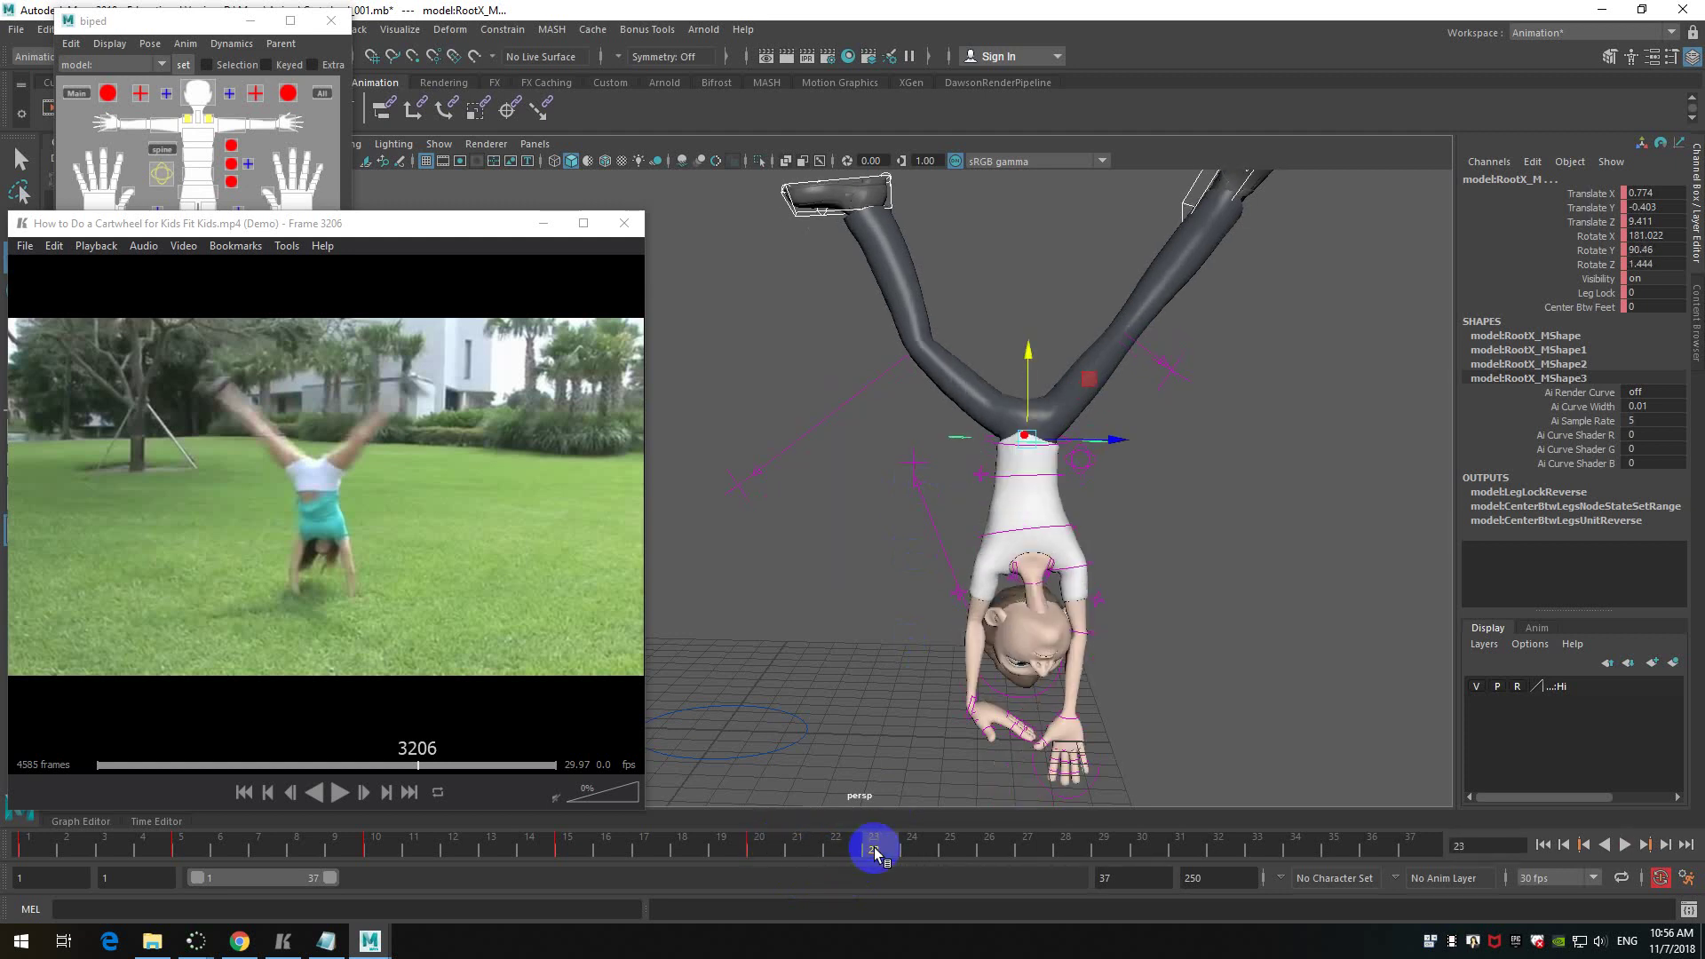
{"action": "mouse_move", "coordinate": [804, 853]}
{"action": "left_mouse_down"}
{"action": "mouse_move", "coordinate": [724, 845]}
{"action": "mouse_move", "coordinate": [826, 843]}
{"action": "mouse_move", "coordinate": [773, 844]}
{"action": "mouse_move", "coordinate": [793, 841]}
{"action": "left_mouse_up"}
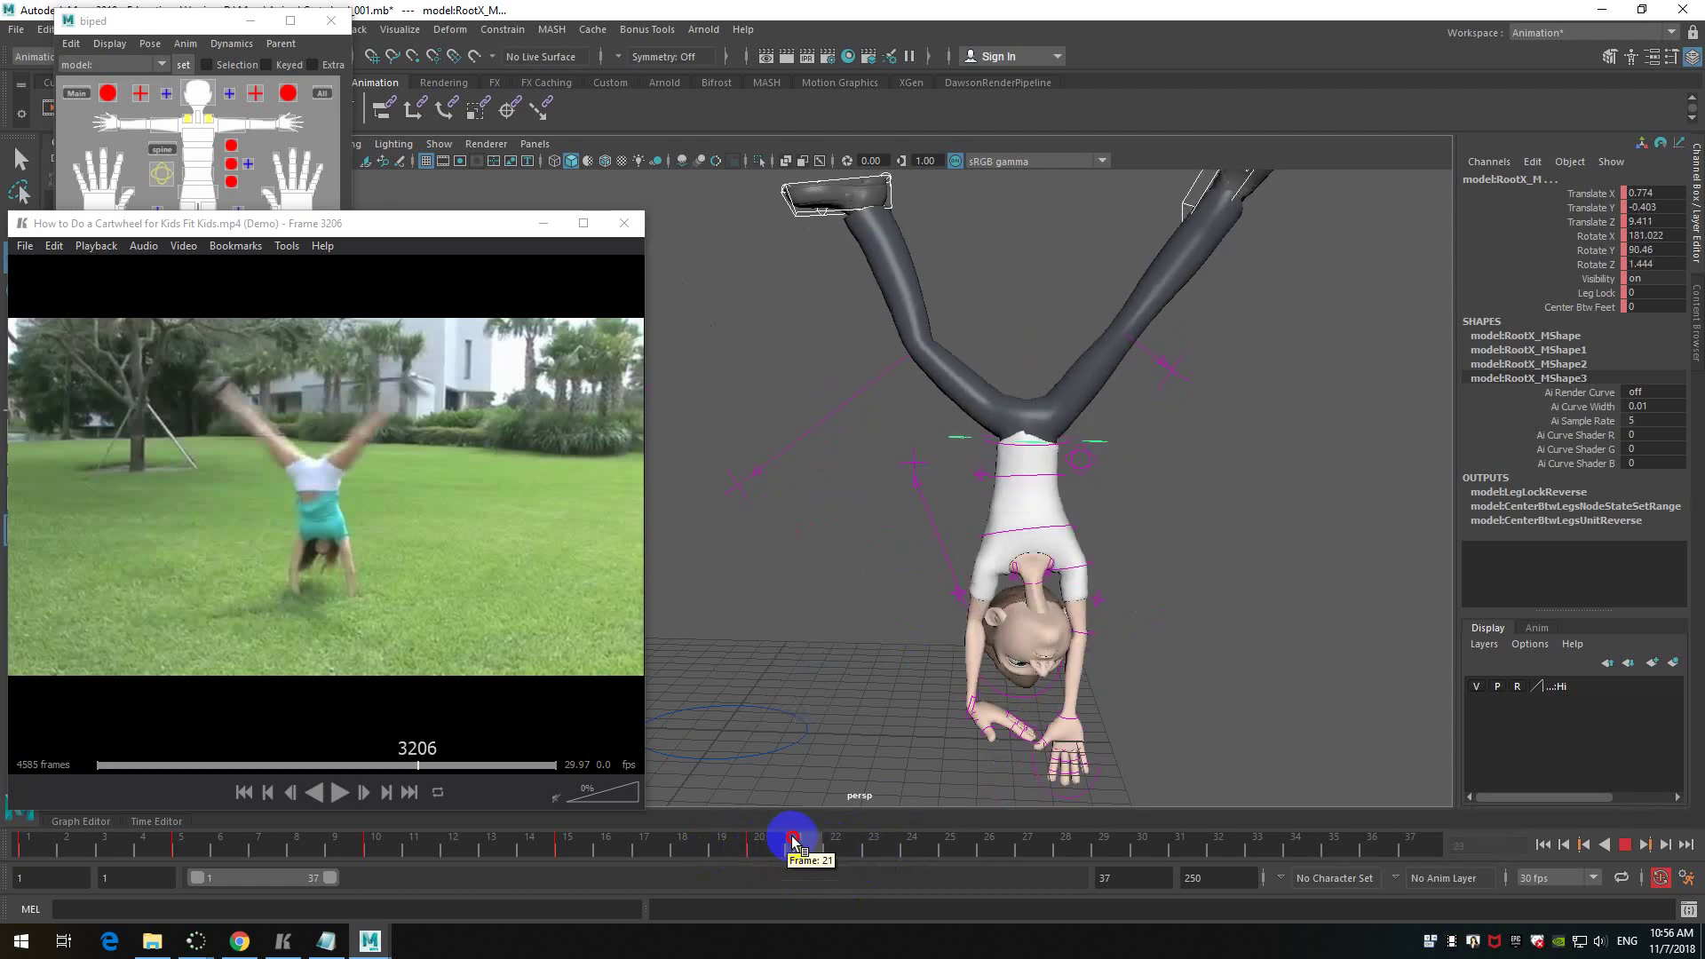
{"action": "mouse_move", "coordinate": [793, 842]}
{"action": "left_mouse_down"}
{"action": "mouse_move", "coordinate": [723, 843]}
{"action": "mouse_move", "coordinate": [787, 844]}
{"action": "left_mouse_up"}
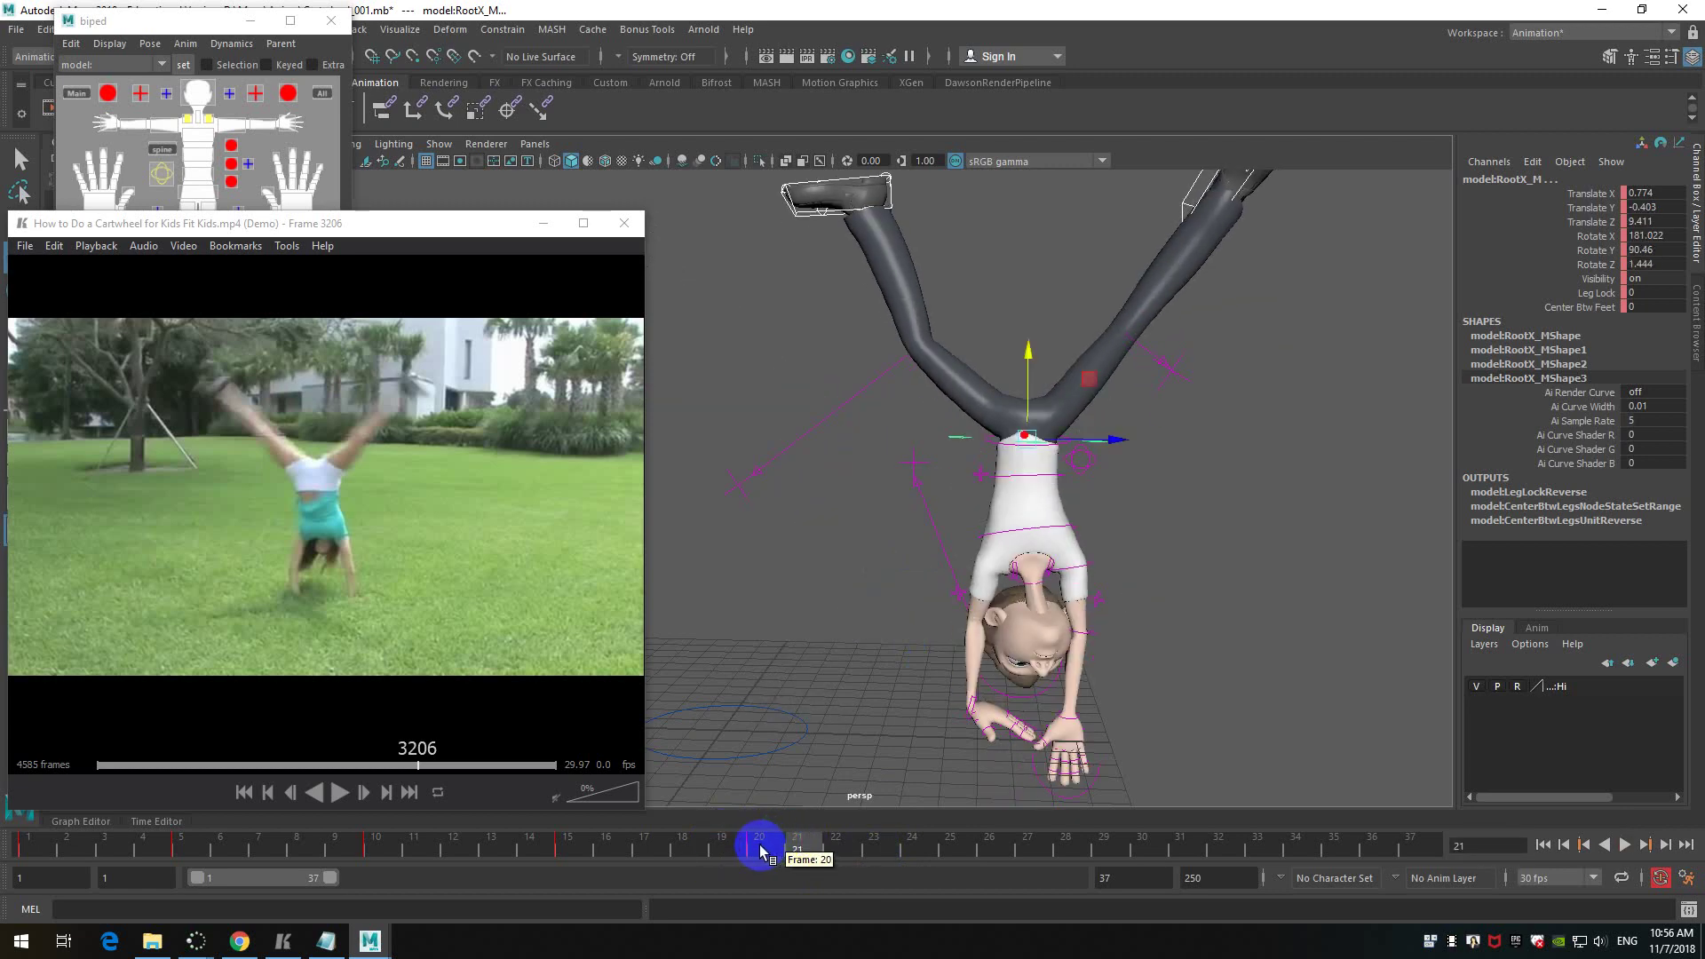
{"action": "key", "text": "ctrl+z"}
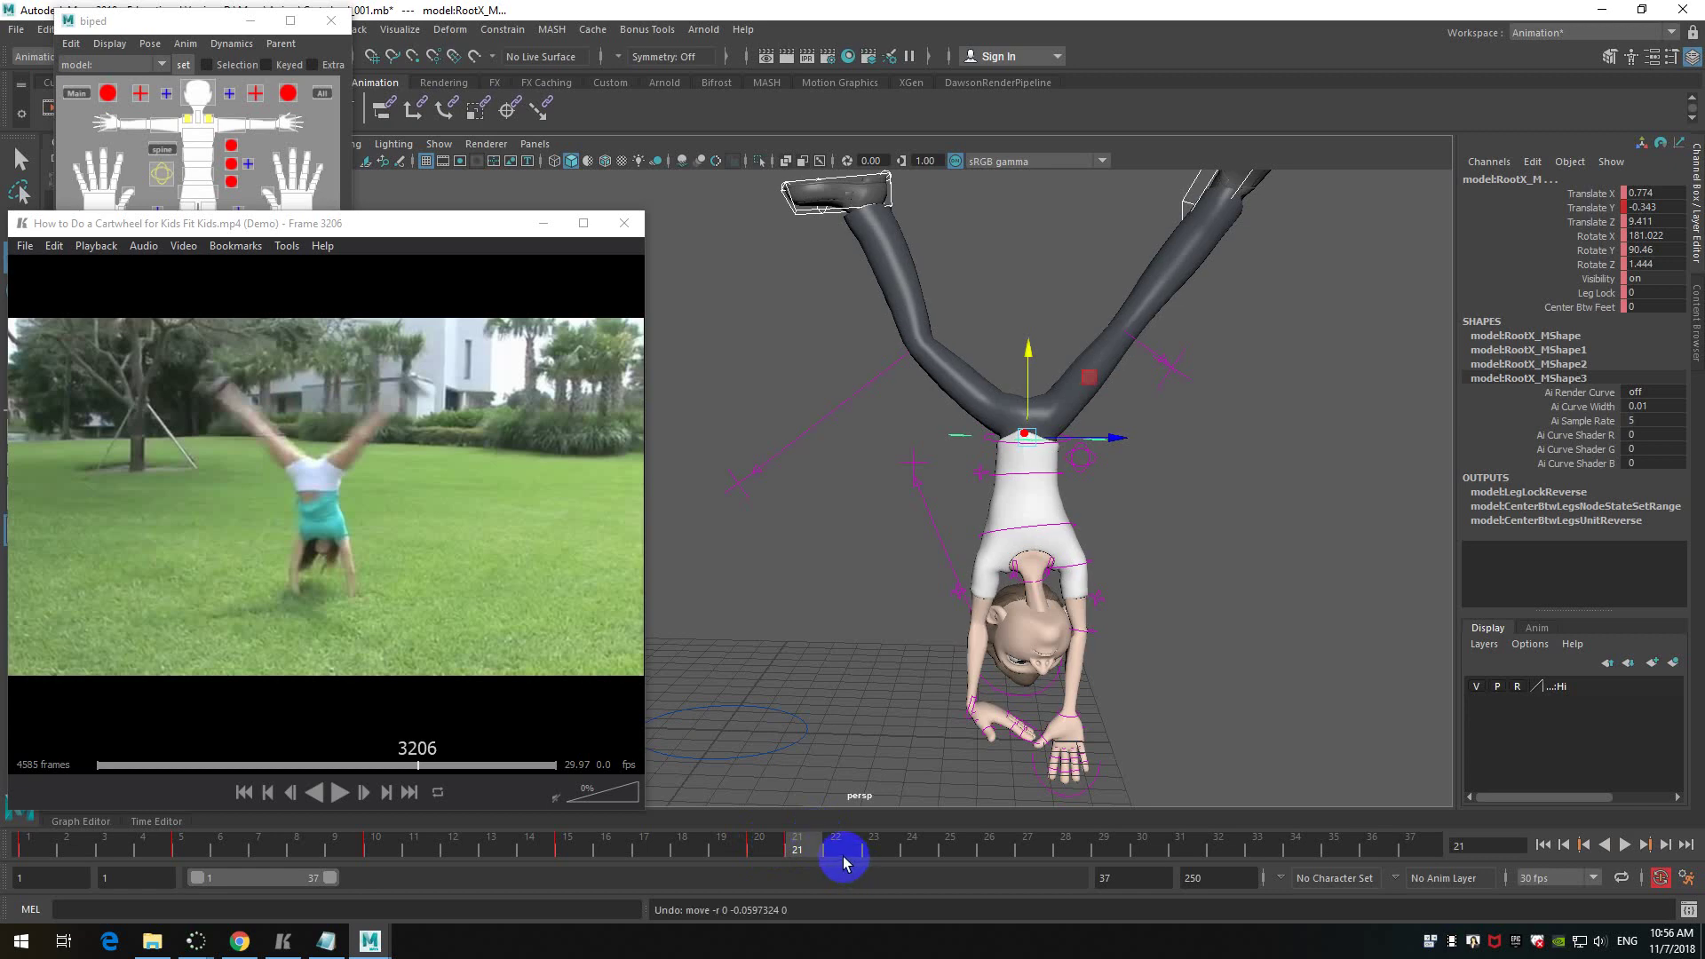
- Shift the hip and foot controls' keys at frames 20 and 21 one frame later and compare the poses at frames 21 and 22
{"action": "left_click_drag", "start_coordinate": [719, 844], "coordinate": [800, 844], "text": "shift"}
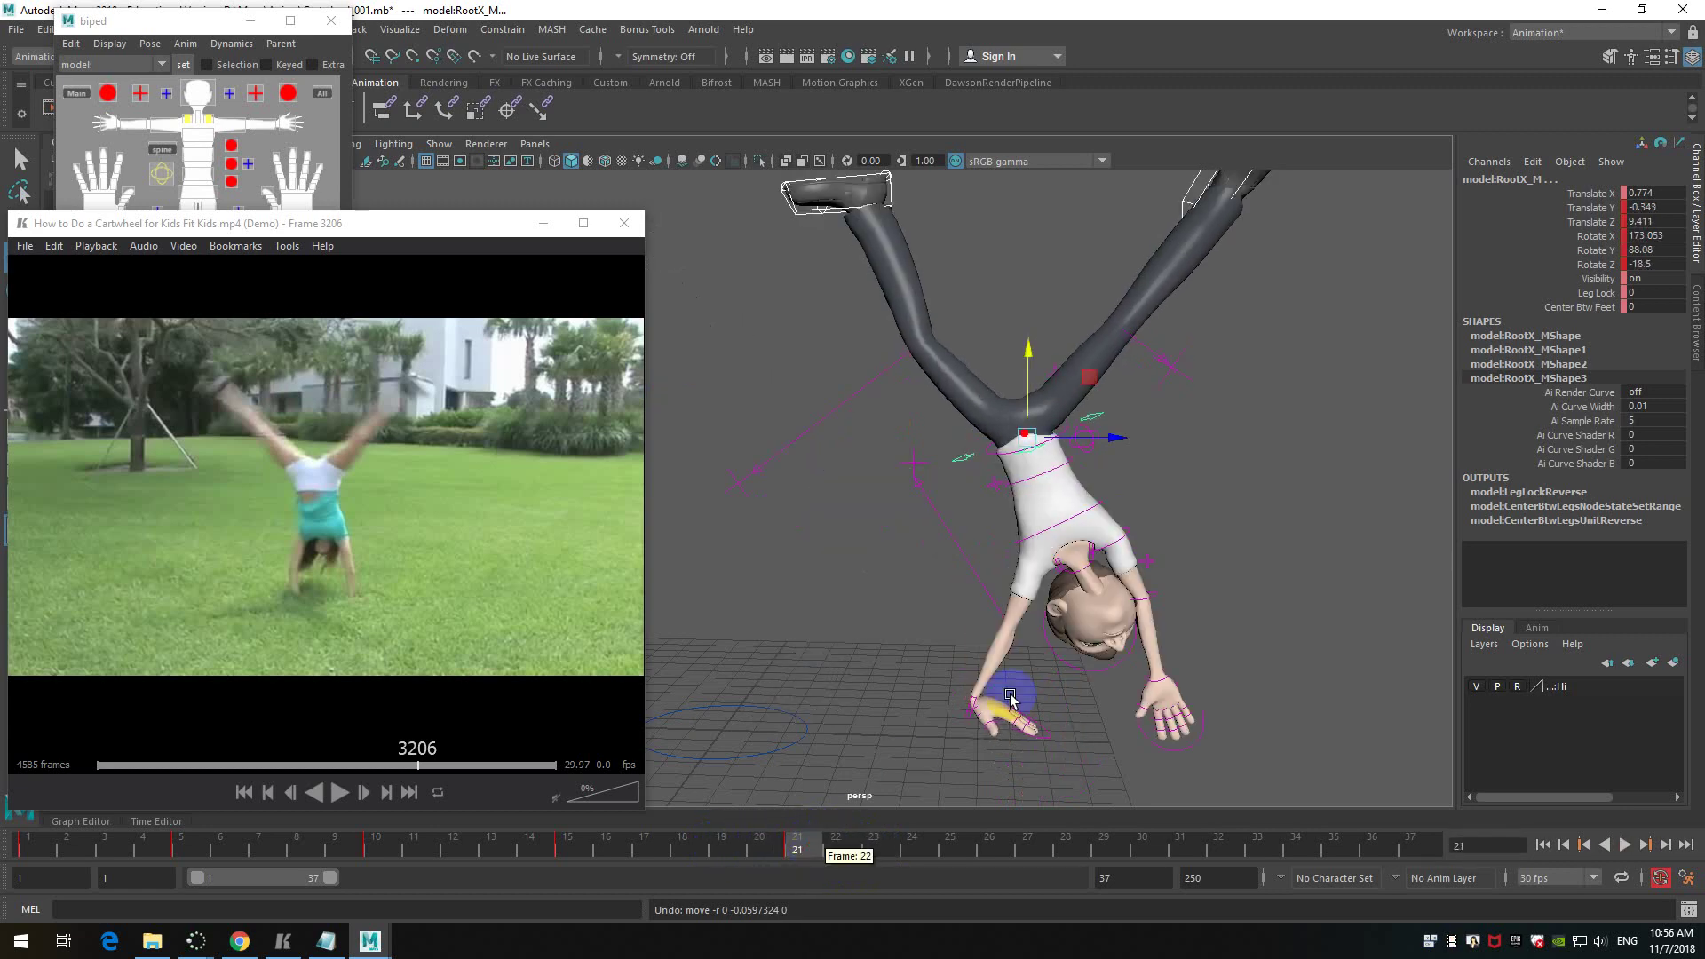
{"action": "left_click", "coordinate": [1226, 483]}
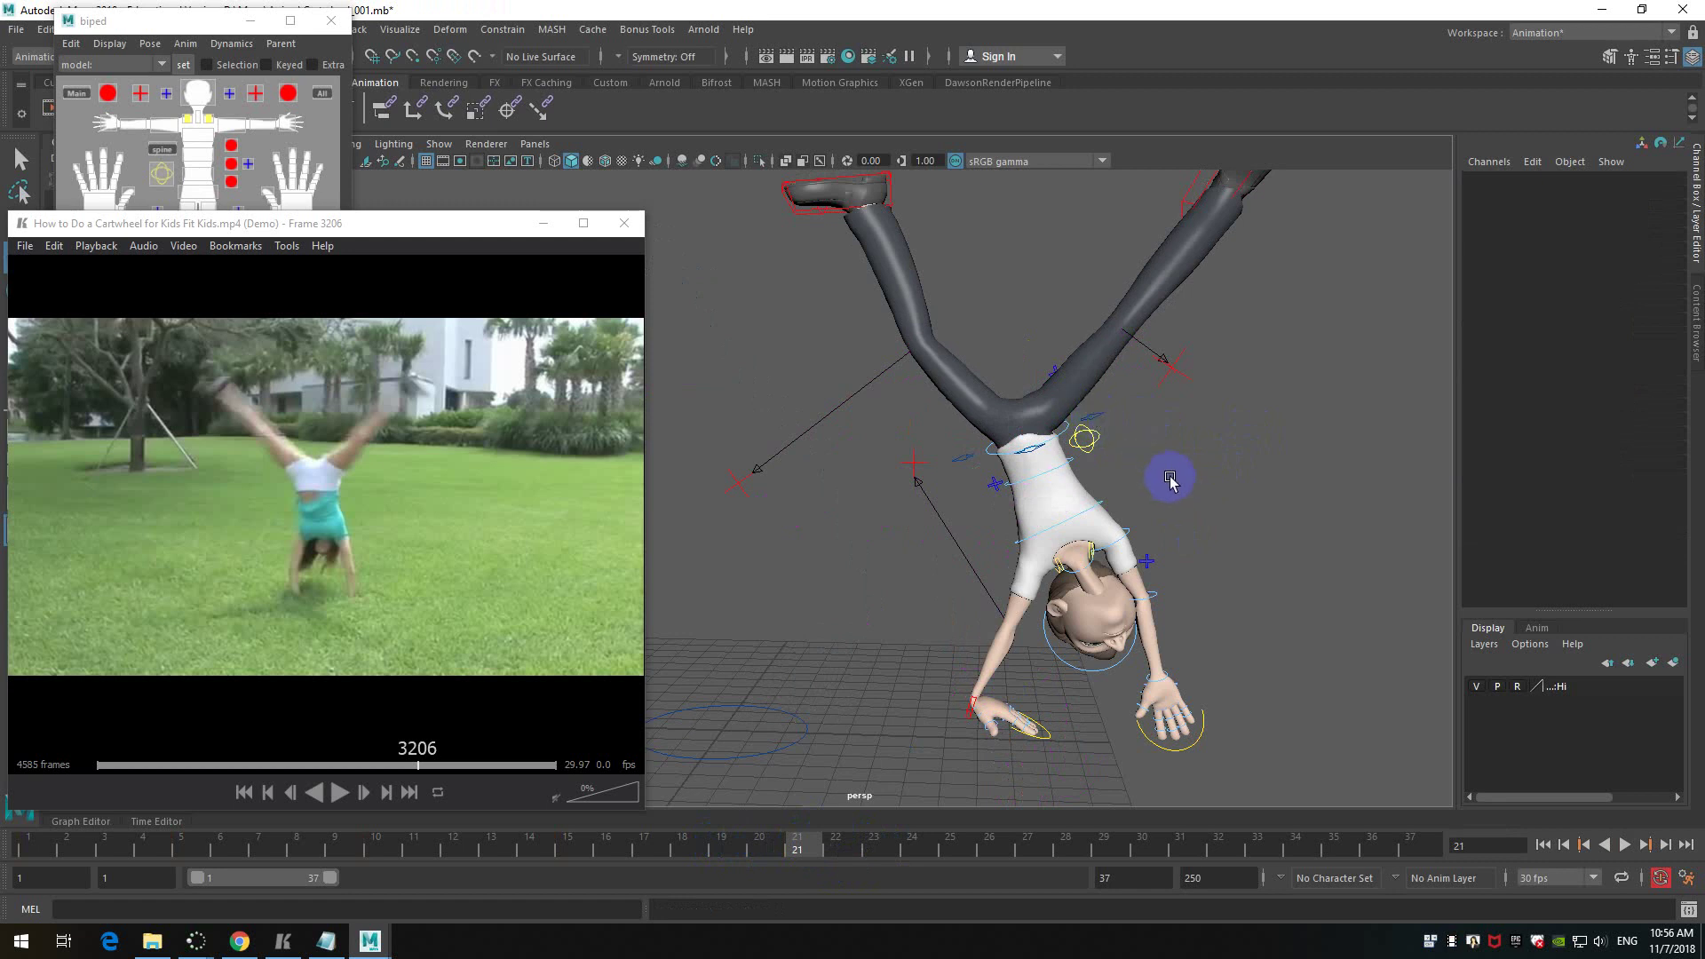
{"action": "key", "text": "alt+period"}
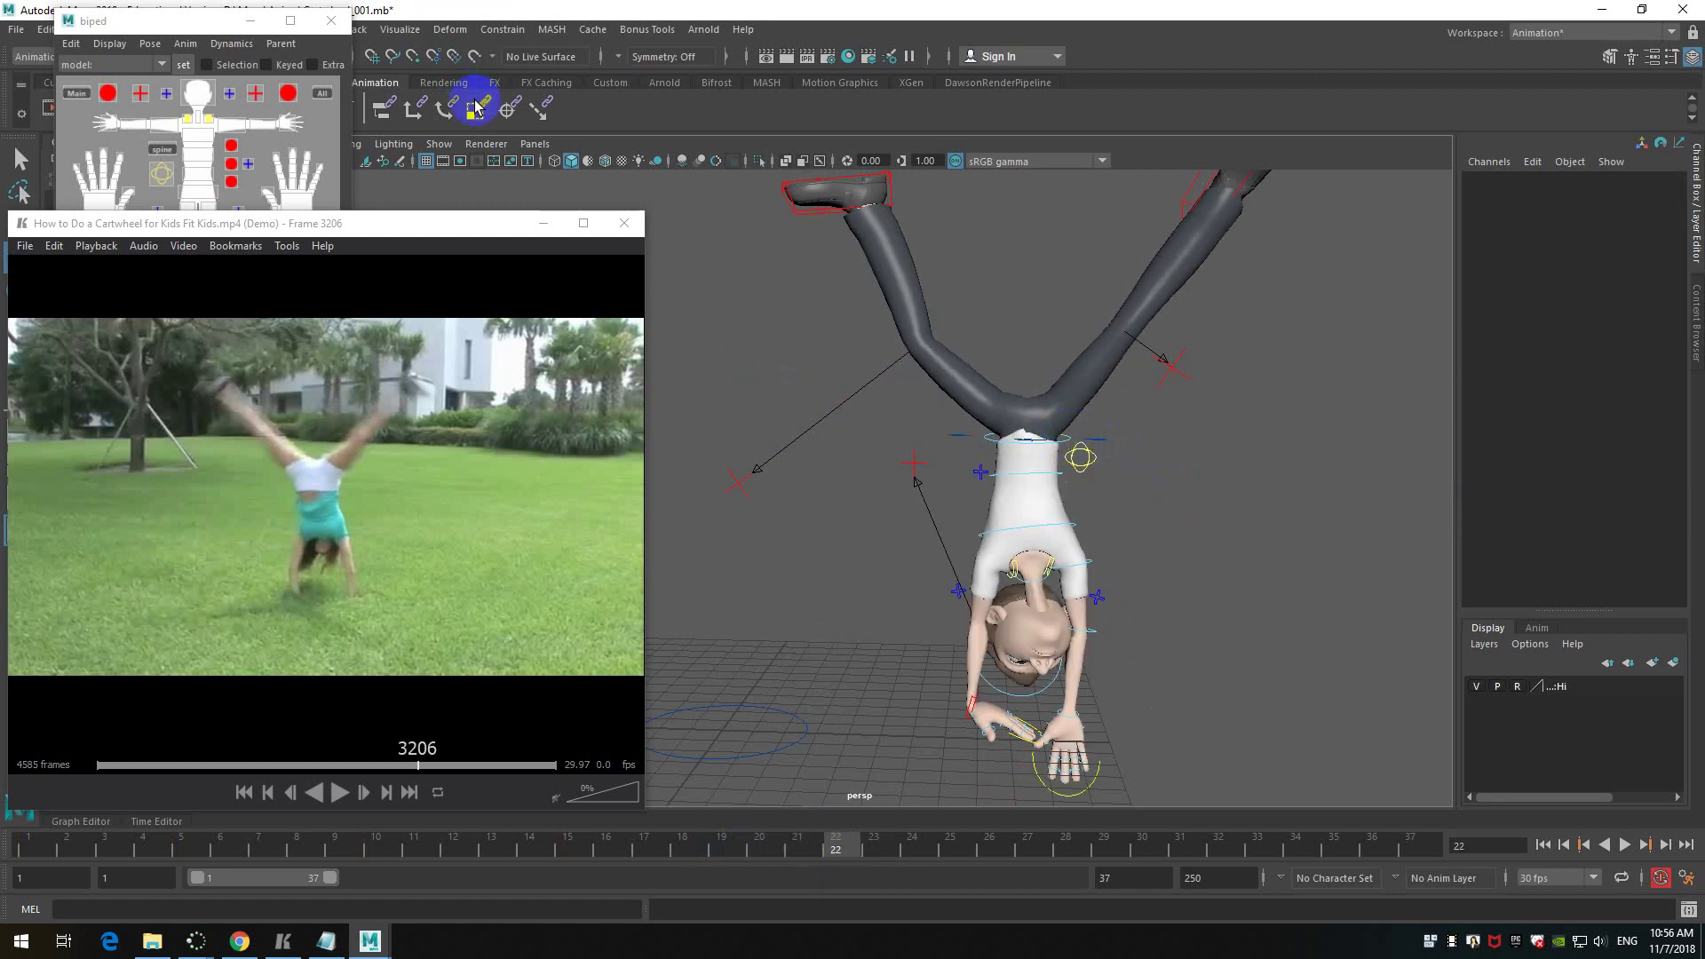
- Select all the rig's controls and shift their handstand keys in the timeline to frames 21 and 22
{"action": "left_click", "coordinate": [323, 93]}
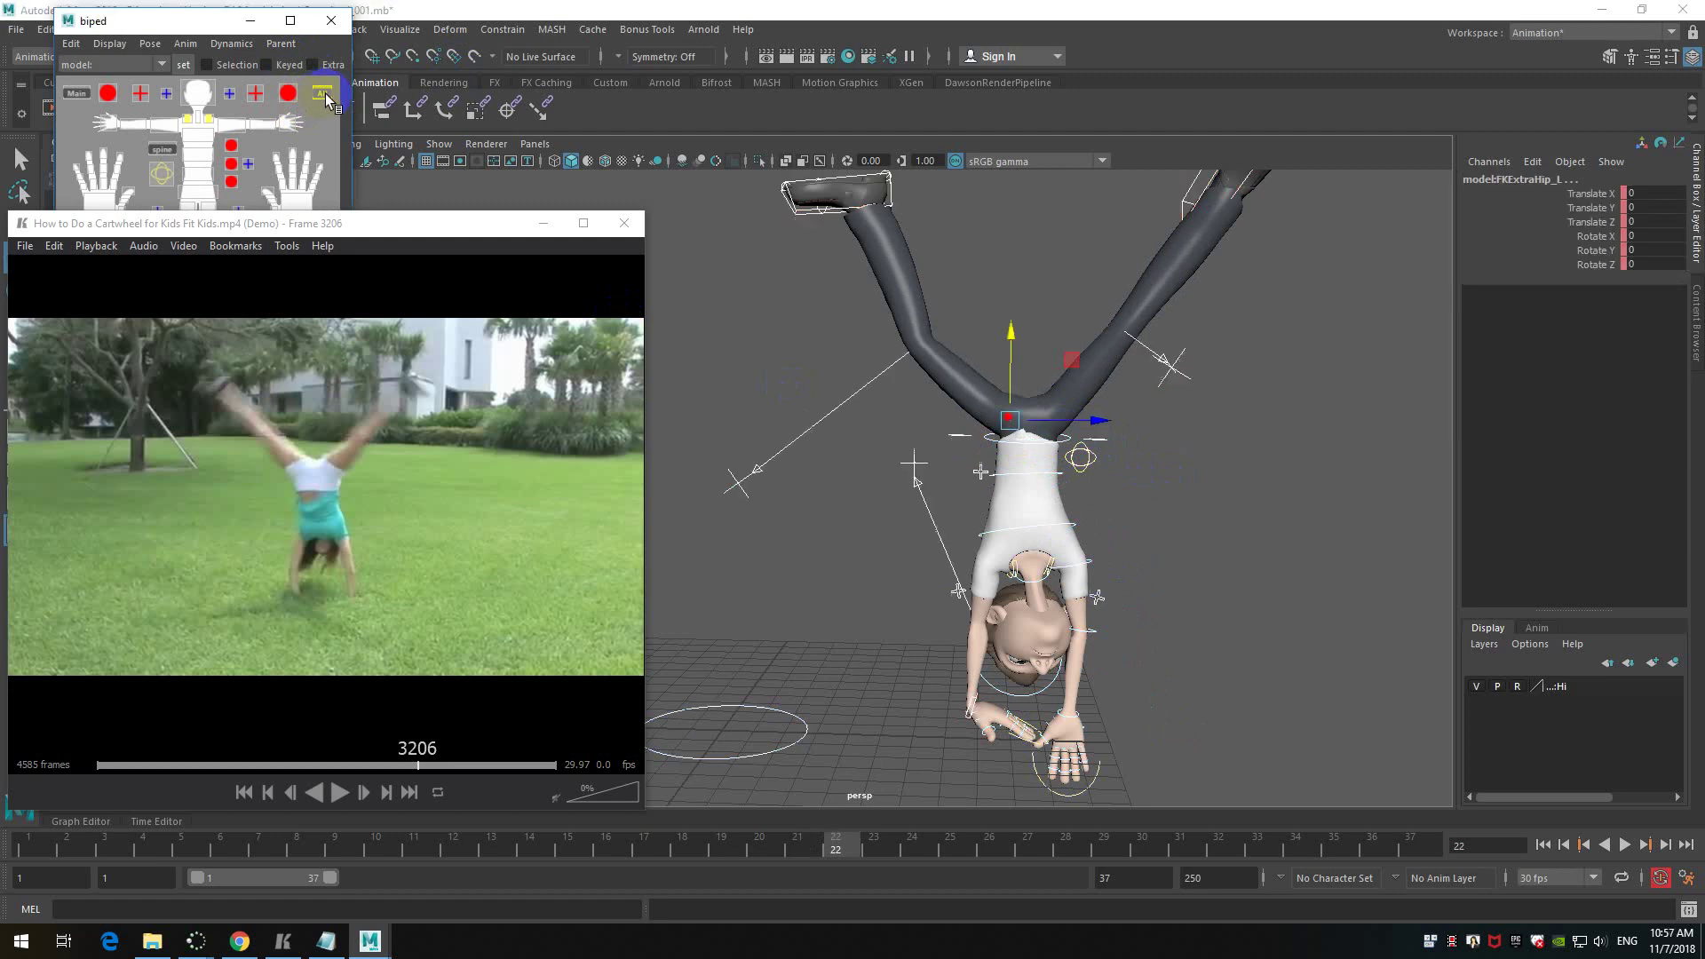
{"action": "left_click", "coordinate": [818, 851]}
{"action": "left_click_drag", "start_coordinate": [818, 851], "coordinate": [764, 848]}
{"action": "left_click", "coordinate": [918, 849]}
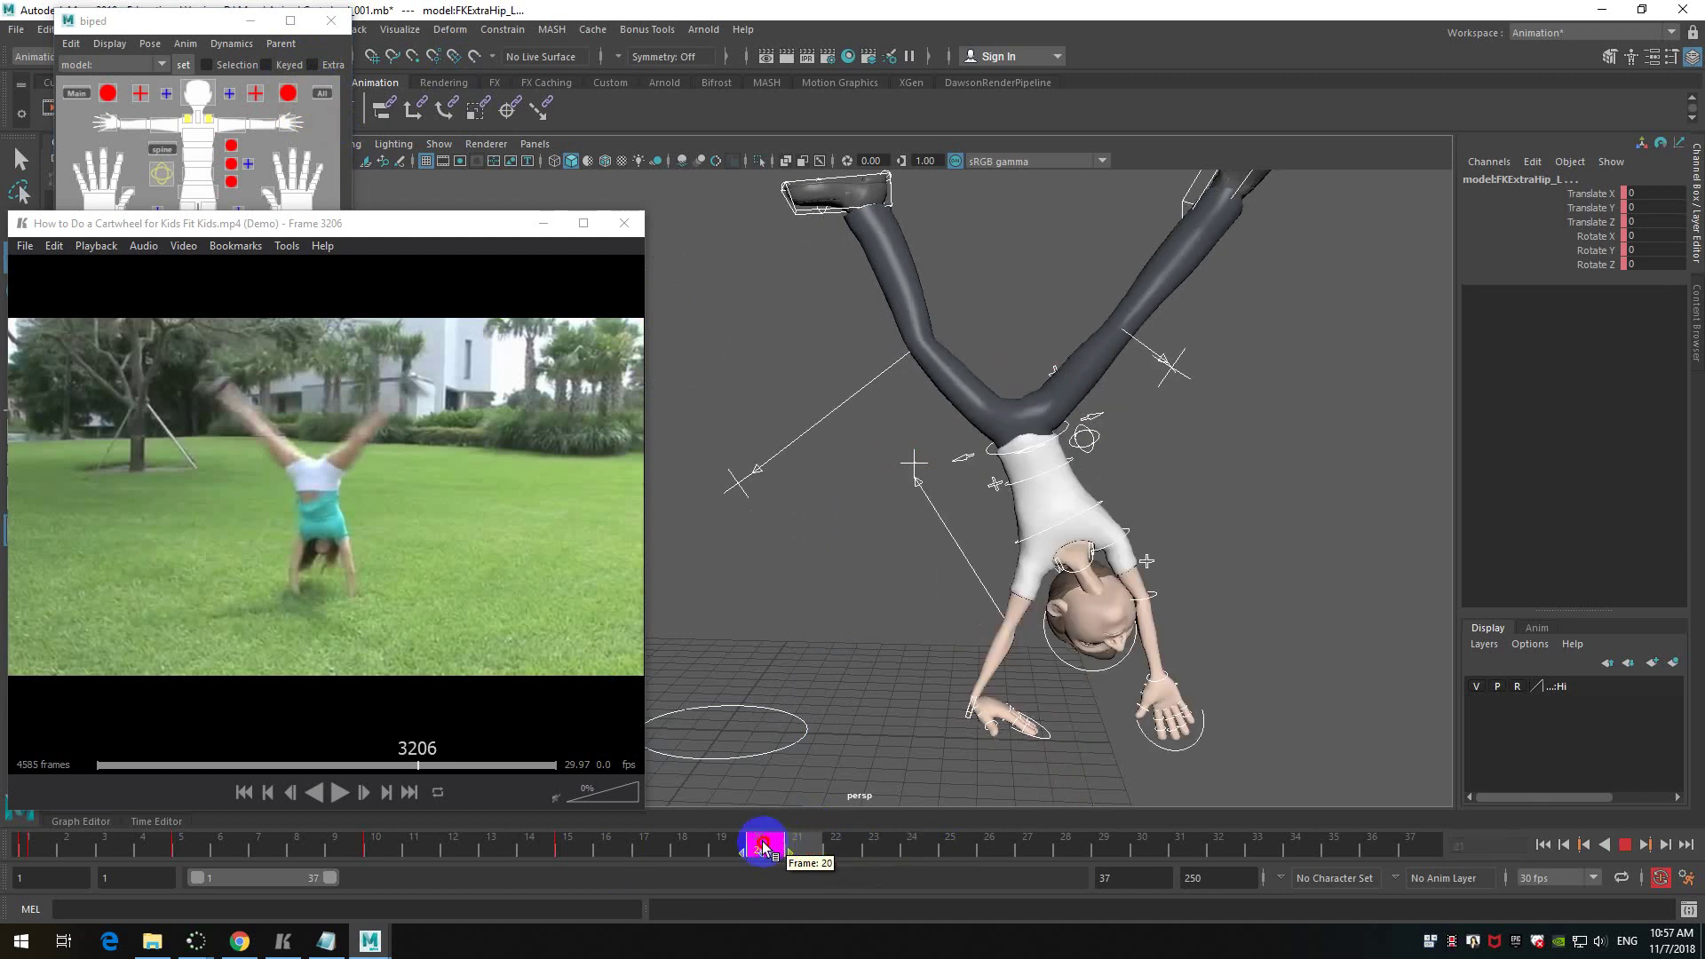
{"action": "left_click", "coordinate": [848, 846]}
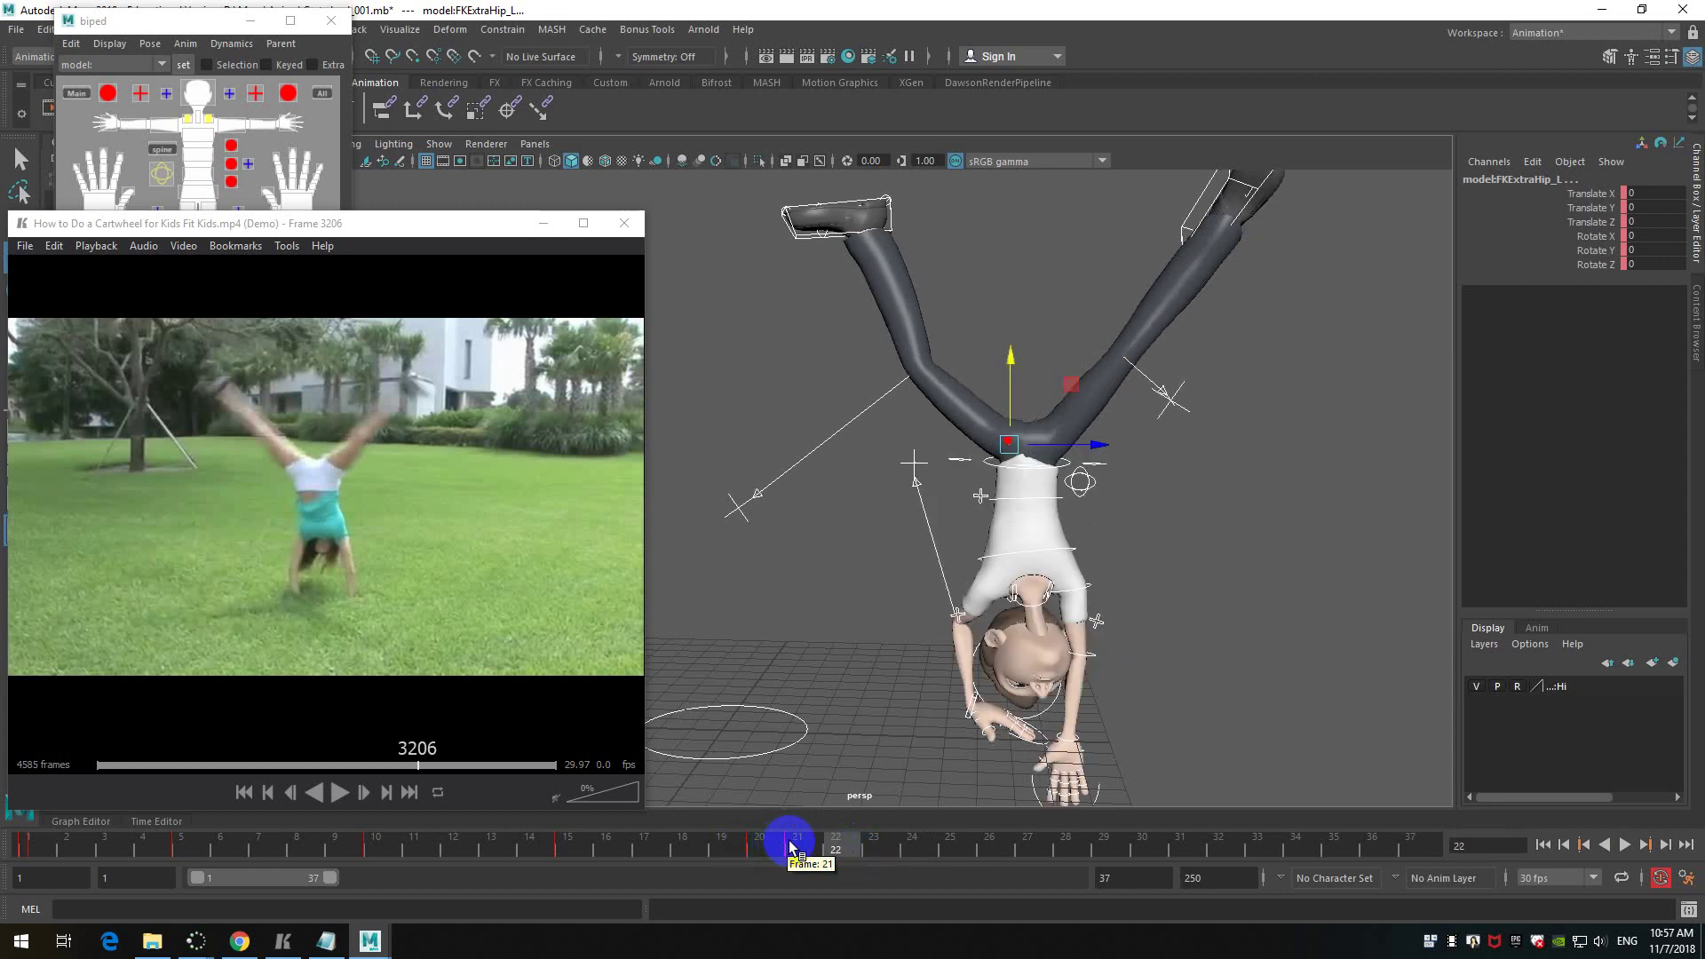
{"action": "mouse_move", "coordinate": [796, 847]}
{"action": "left_mouse_down", "text": "shift"}
{"action": "mouse_move", "coordinate": [765, 850]}
{"action": "mouse_move", "coordinate": [862, 846]}
{"action": "mouse_move", "coordinate": [823, 850]}
{"action": "left_mouse_up", "text": "shift"}
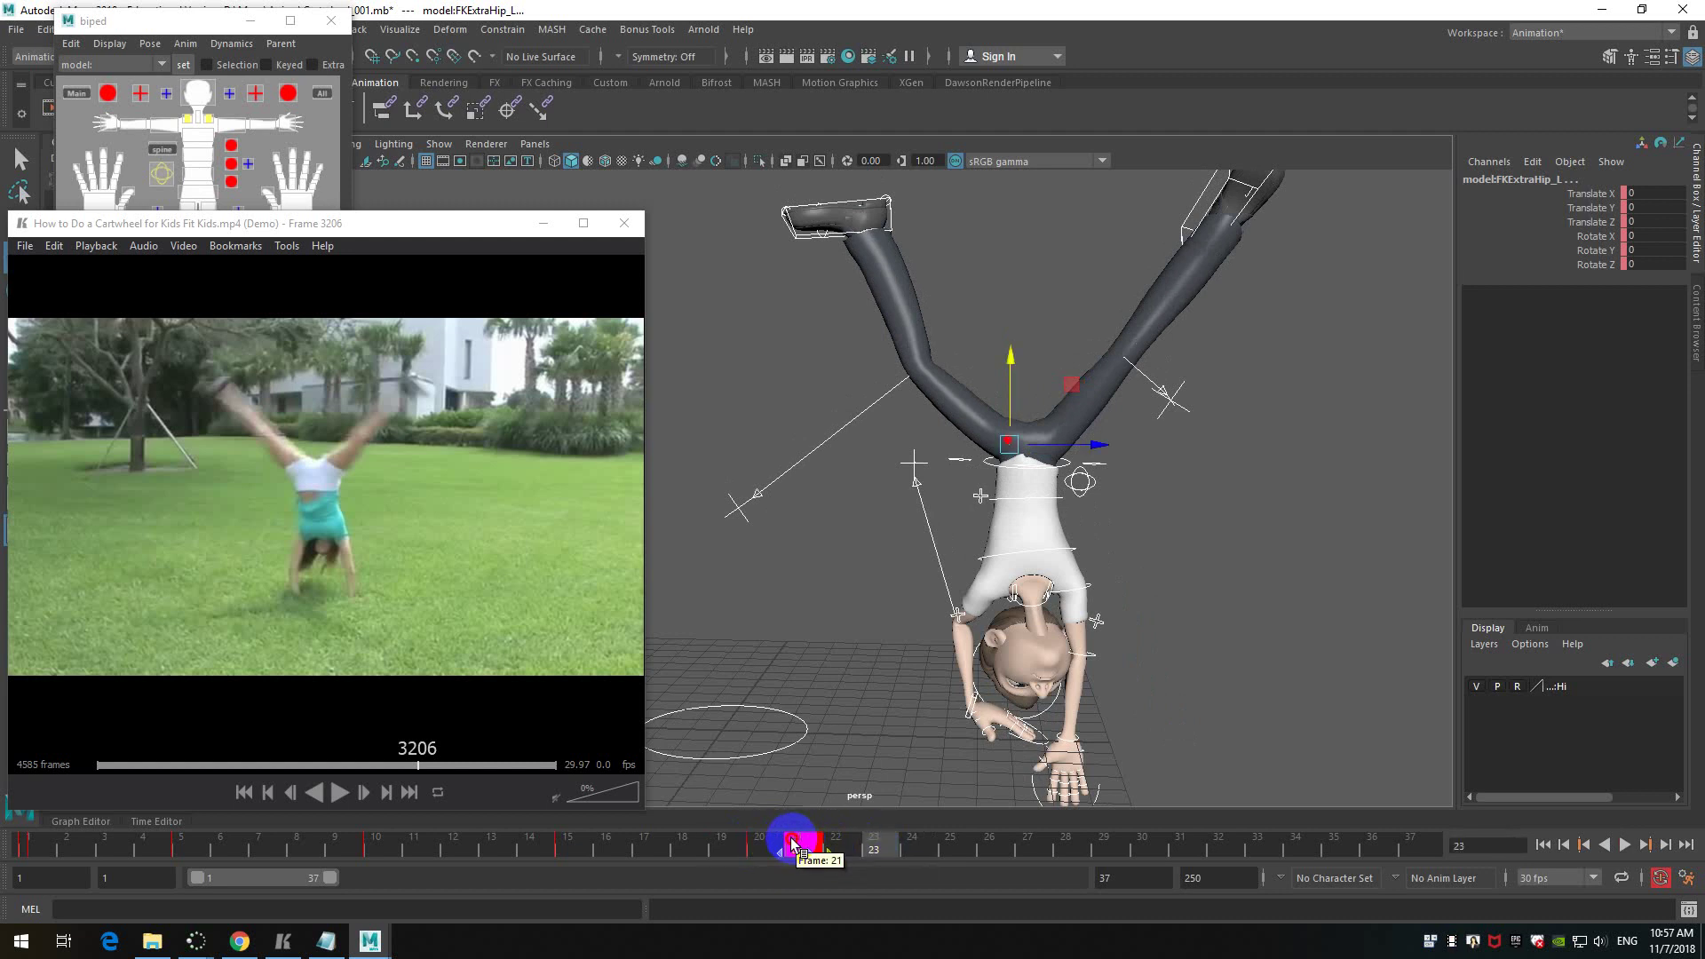
{"action": "left_click_drag", "start_coordinate": [793, 840], "coordinate": [741, 857], "text": "shift"}
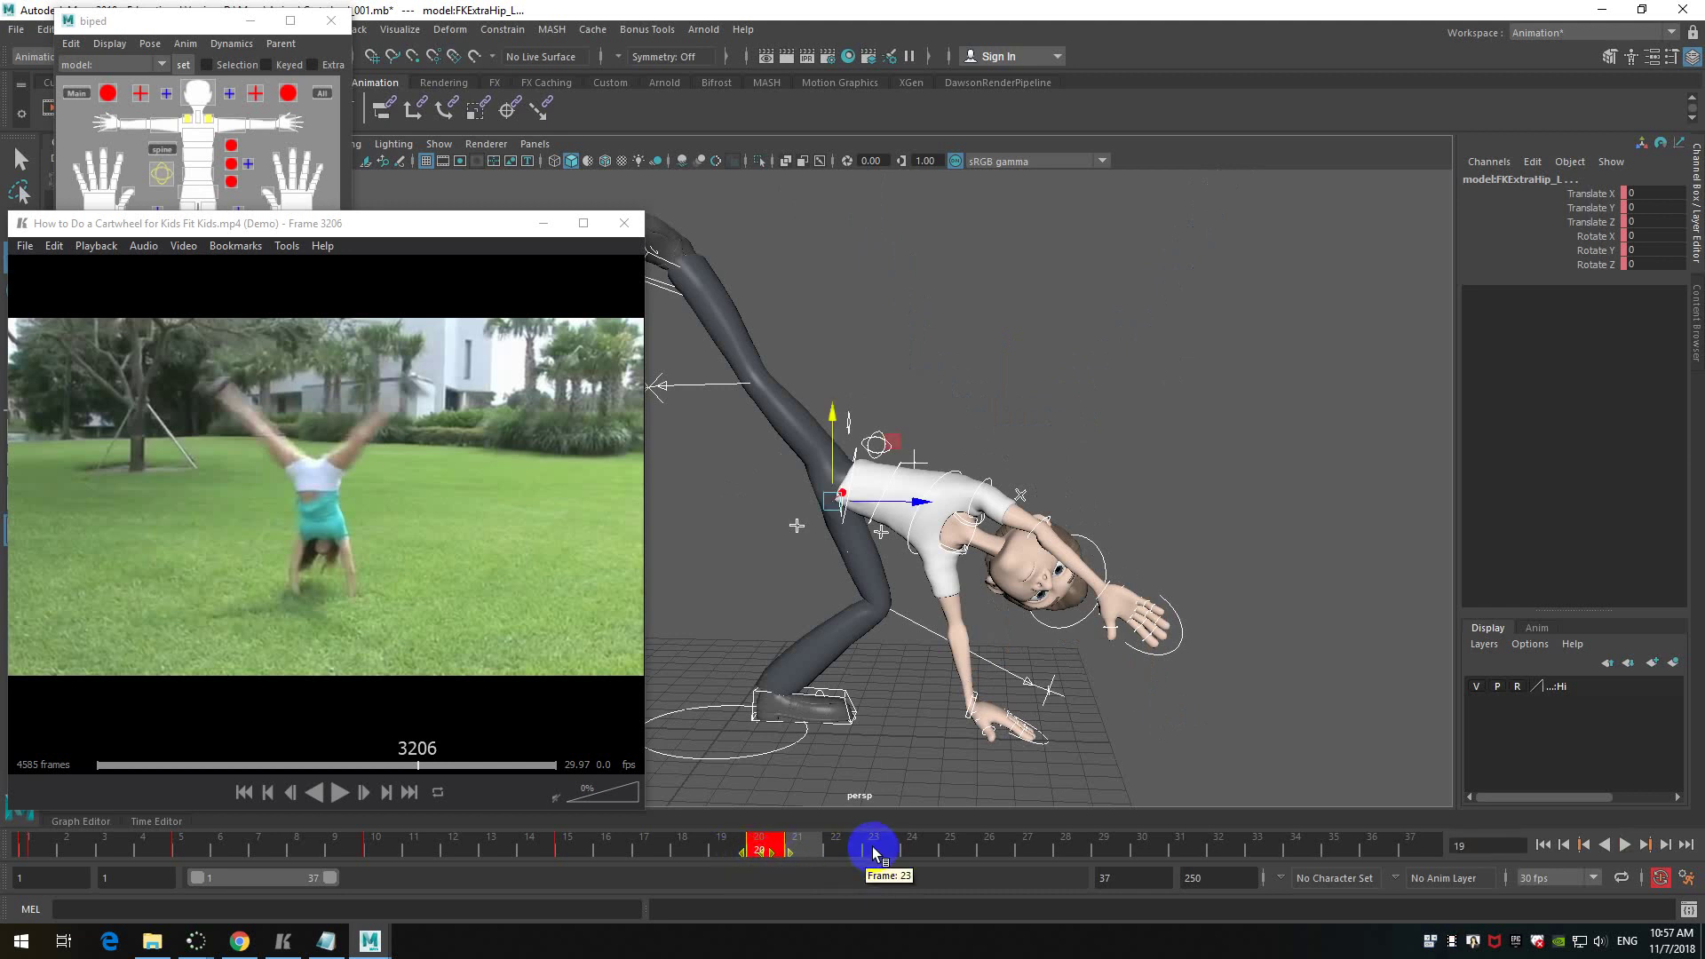
{"action": "left_click", "coordinate": [839, 853]}
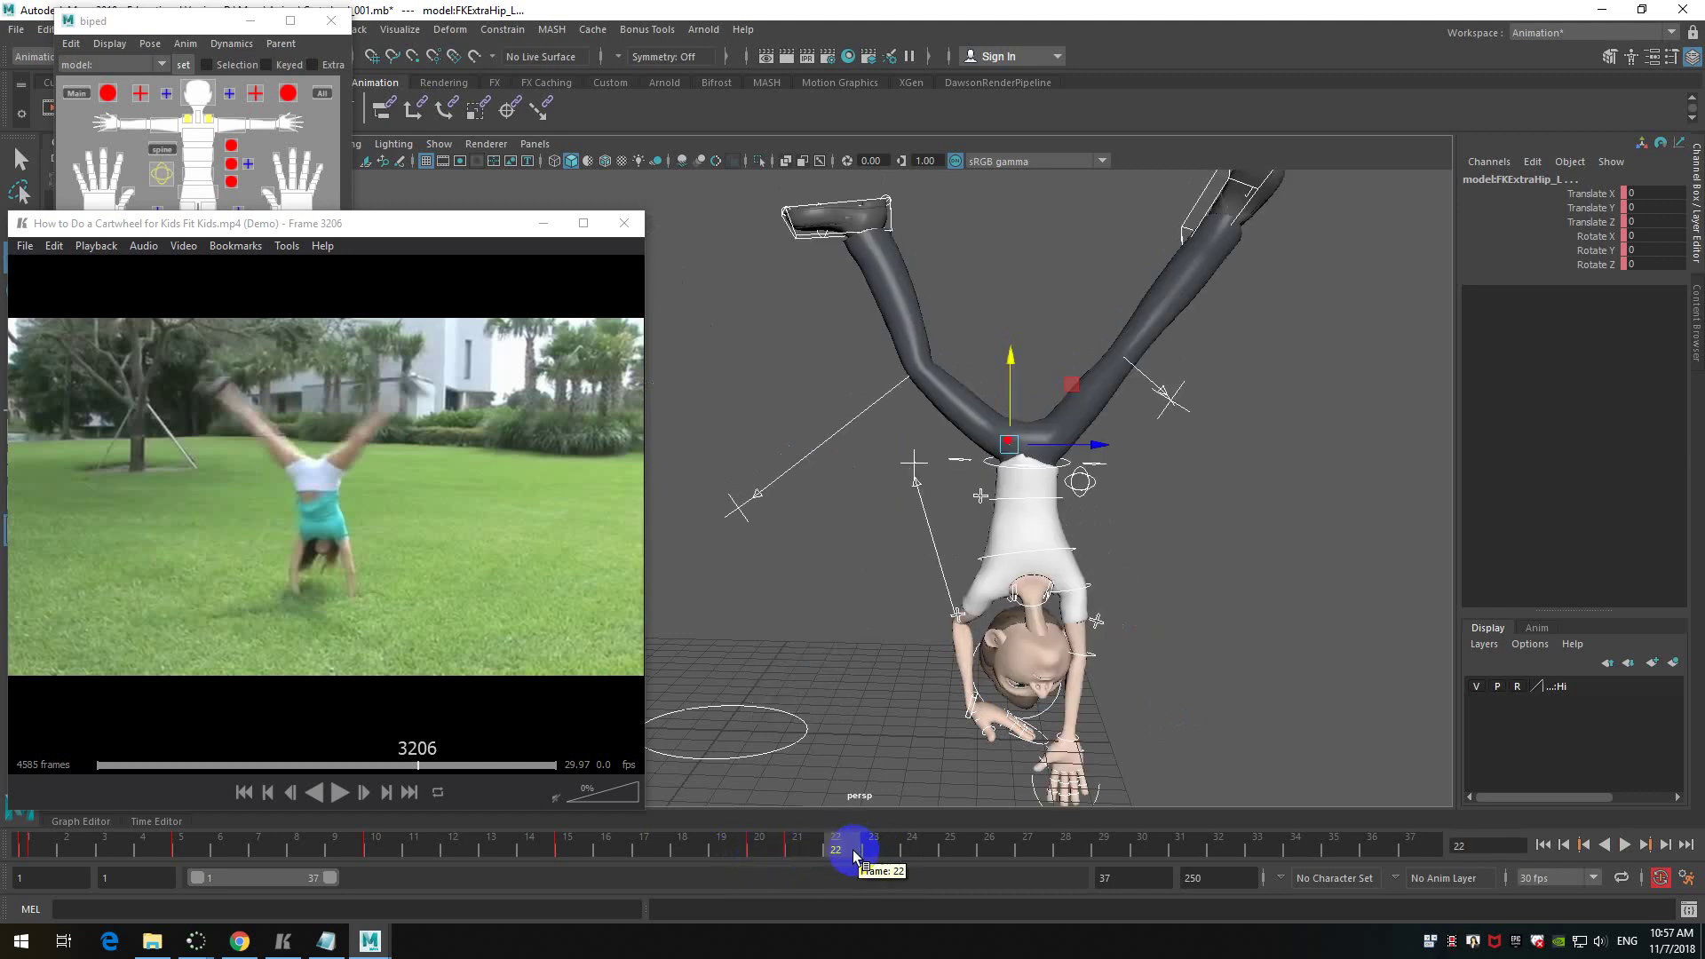
{"action": "left_click", "coordinate": [768, 854], "text": "shift"}
{"action": "left_click_drag", "start_coordinate": [769, 852], "coordinate": [818, 848]}
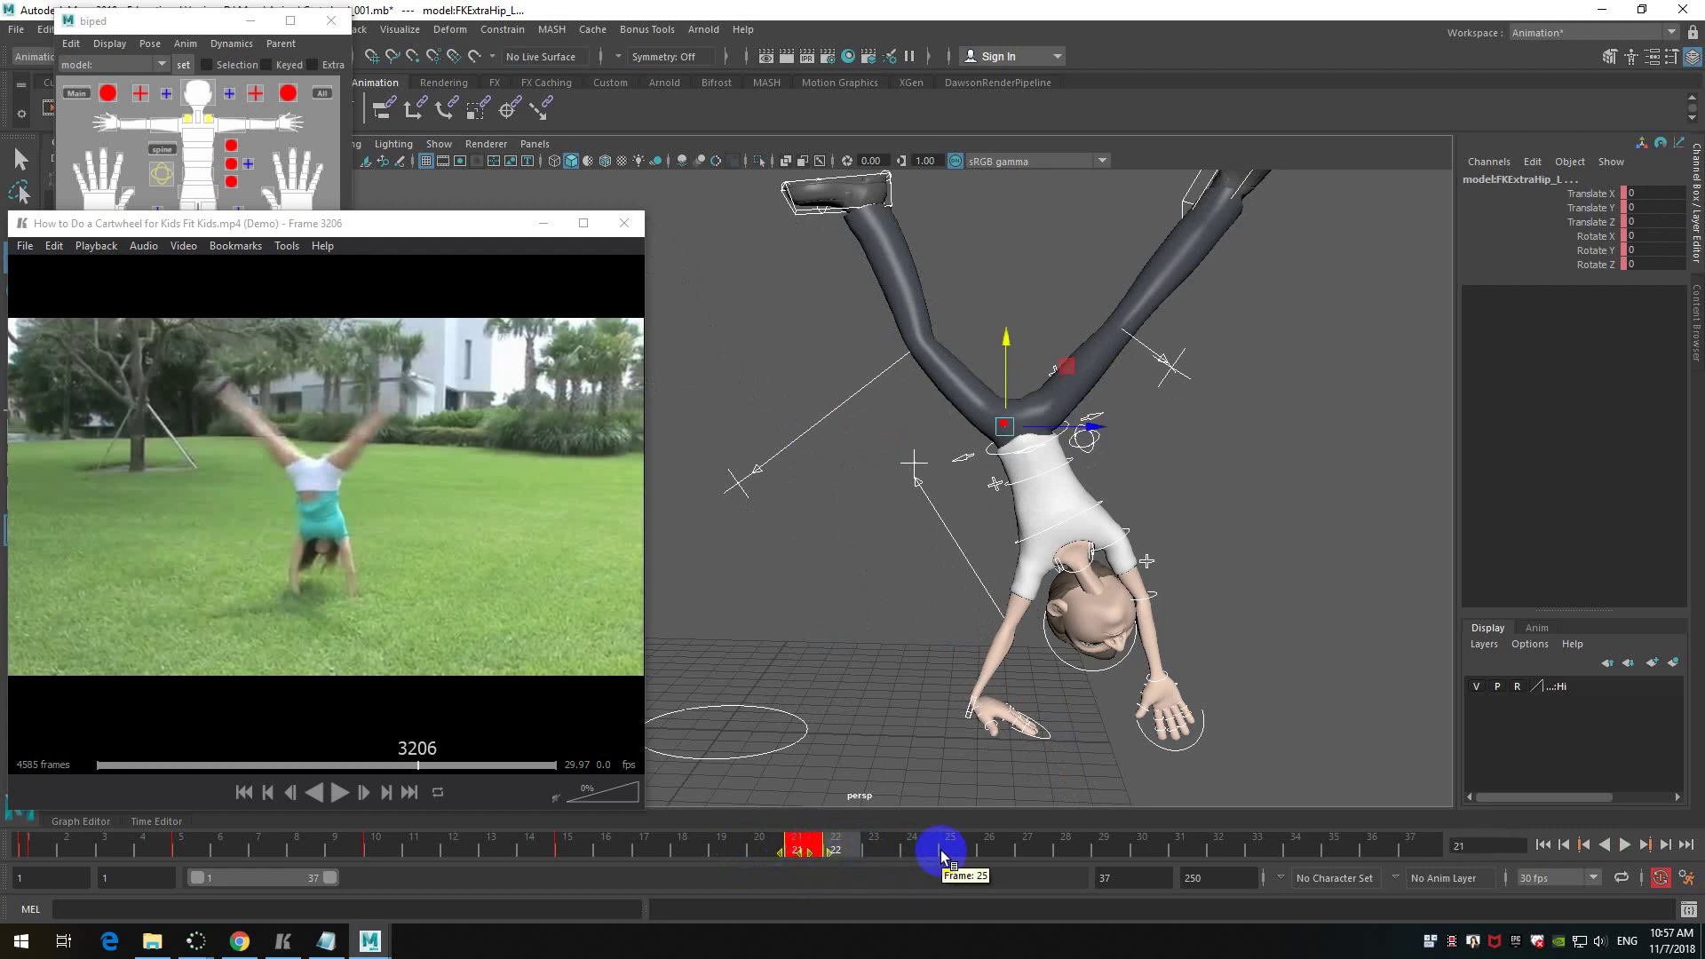
{"action": "left_click", "coordinate": [940, 848]}
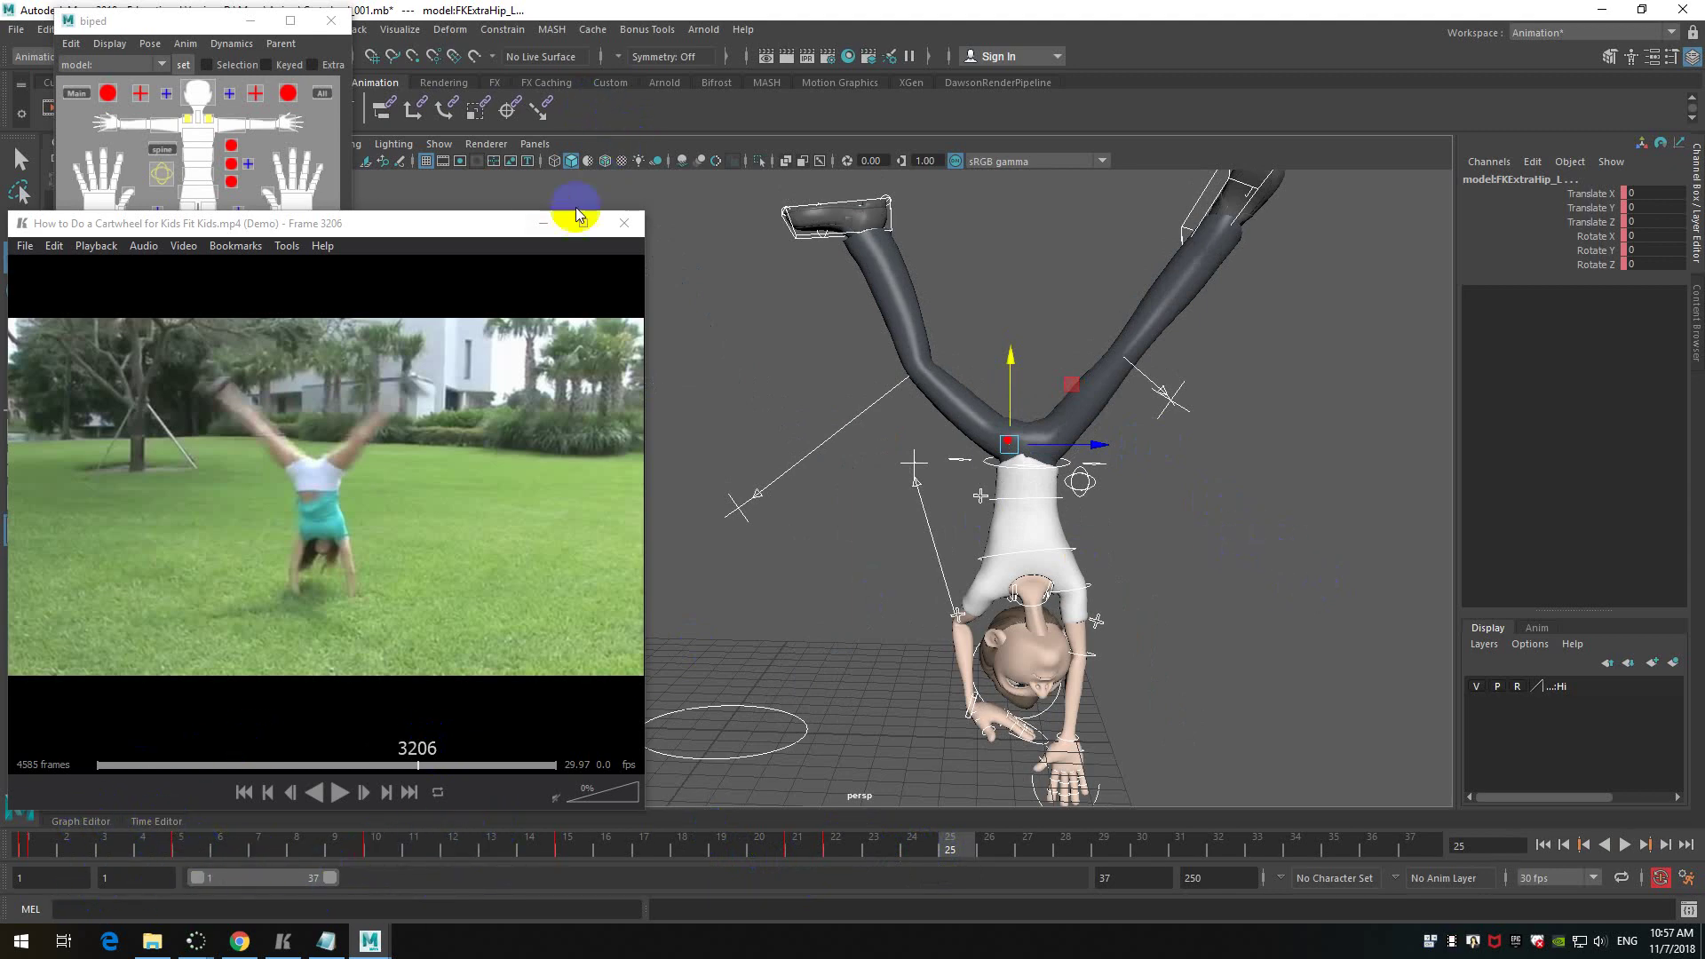
- Minimize the reference video window, play back the animation and check the timing around frames 20 and 21
{"action": "left_click", "coordinate": [544, 222]}
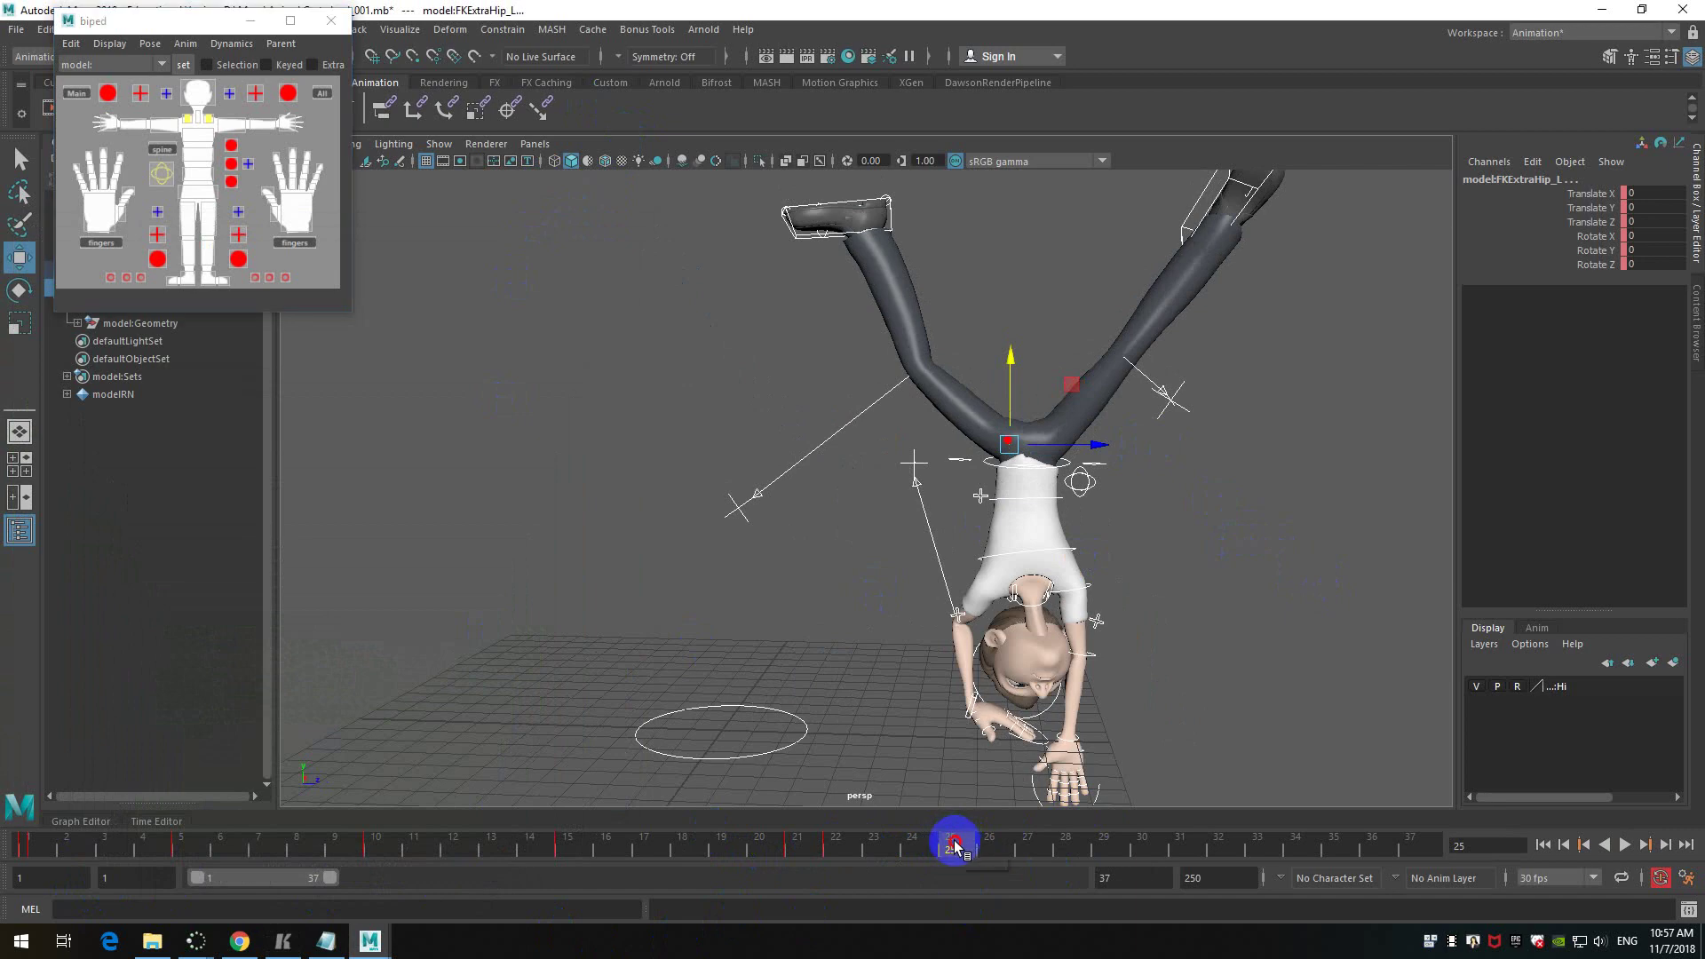
{"action": "key", "text": "alt+v"}
{"action": "mouse_move", "coordinate": [756, 842]}
{"action": "left_mouse_down"}
{"action": "mouse_move", "coordinate": [848, 848]}
{"action": "mouse_move", "coordinate": [750, 848]}
{"action": "mouse_move", "coordinate": [782, 851]}
{"action": "left_mouse_up"}
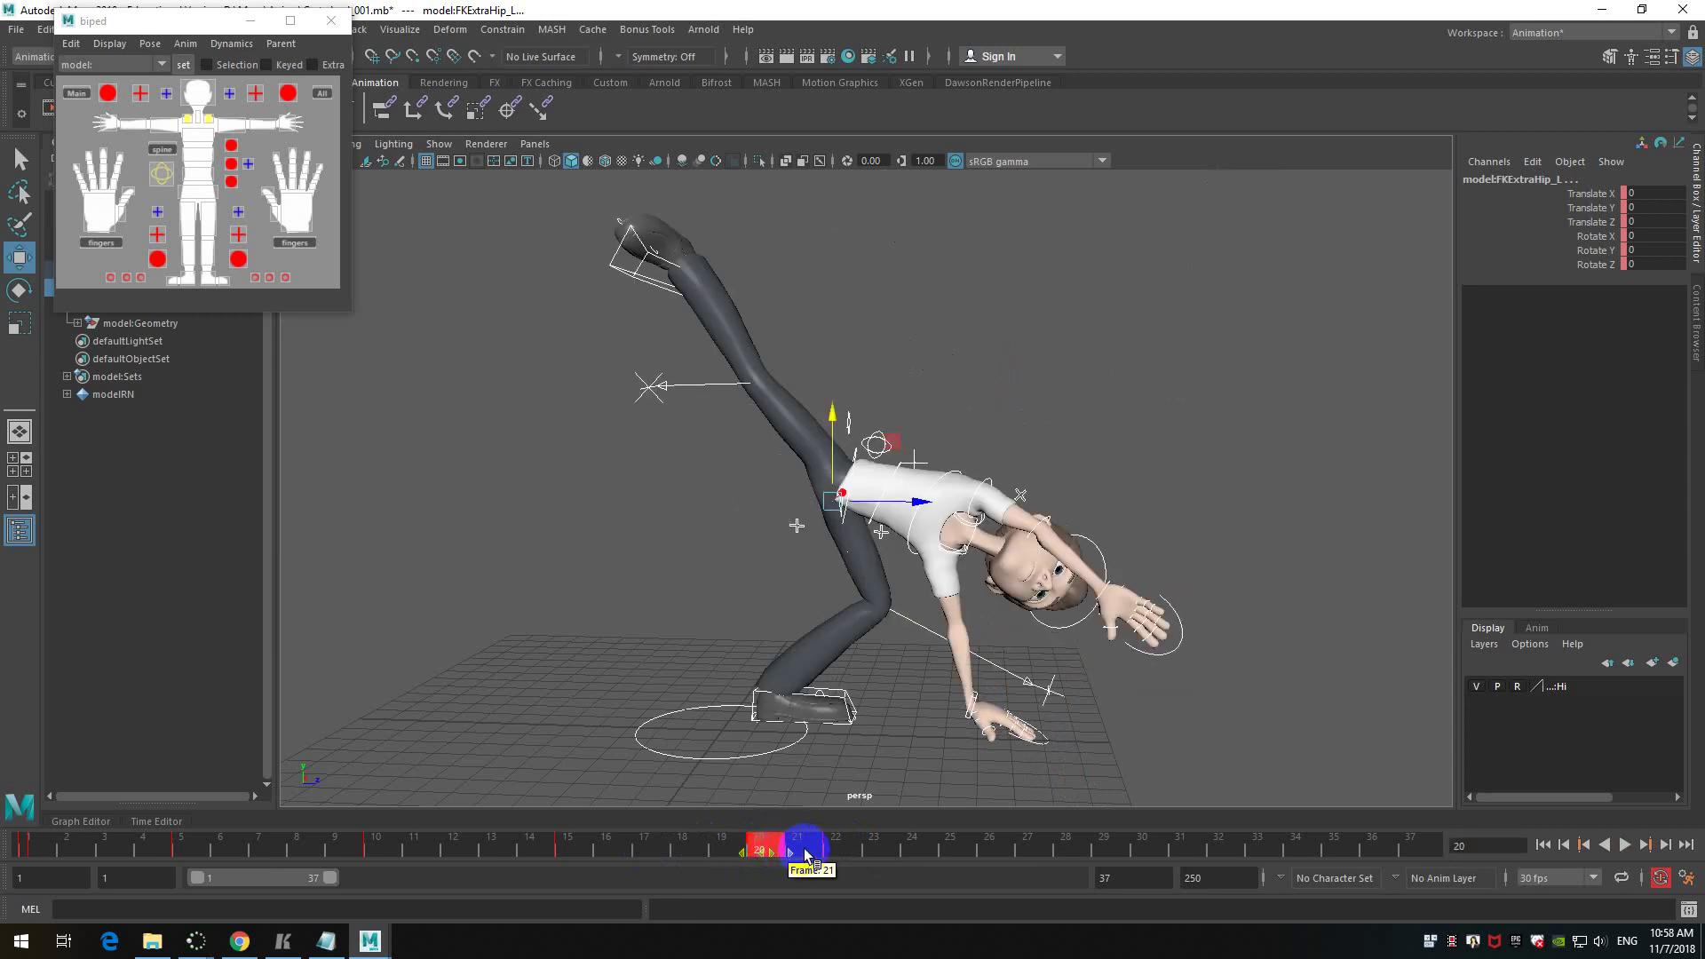
- Open the Graph Editor and frame all controls' animation curves around the keys up to frame 22
{"action": "left_click", "coordinate": [92, 824]}
{"action": "key", "text": "f"}
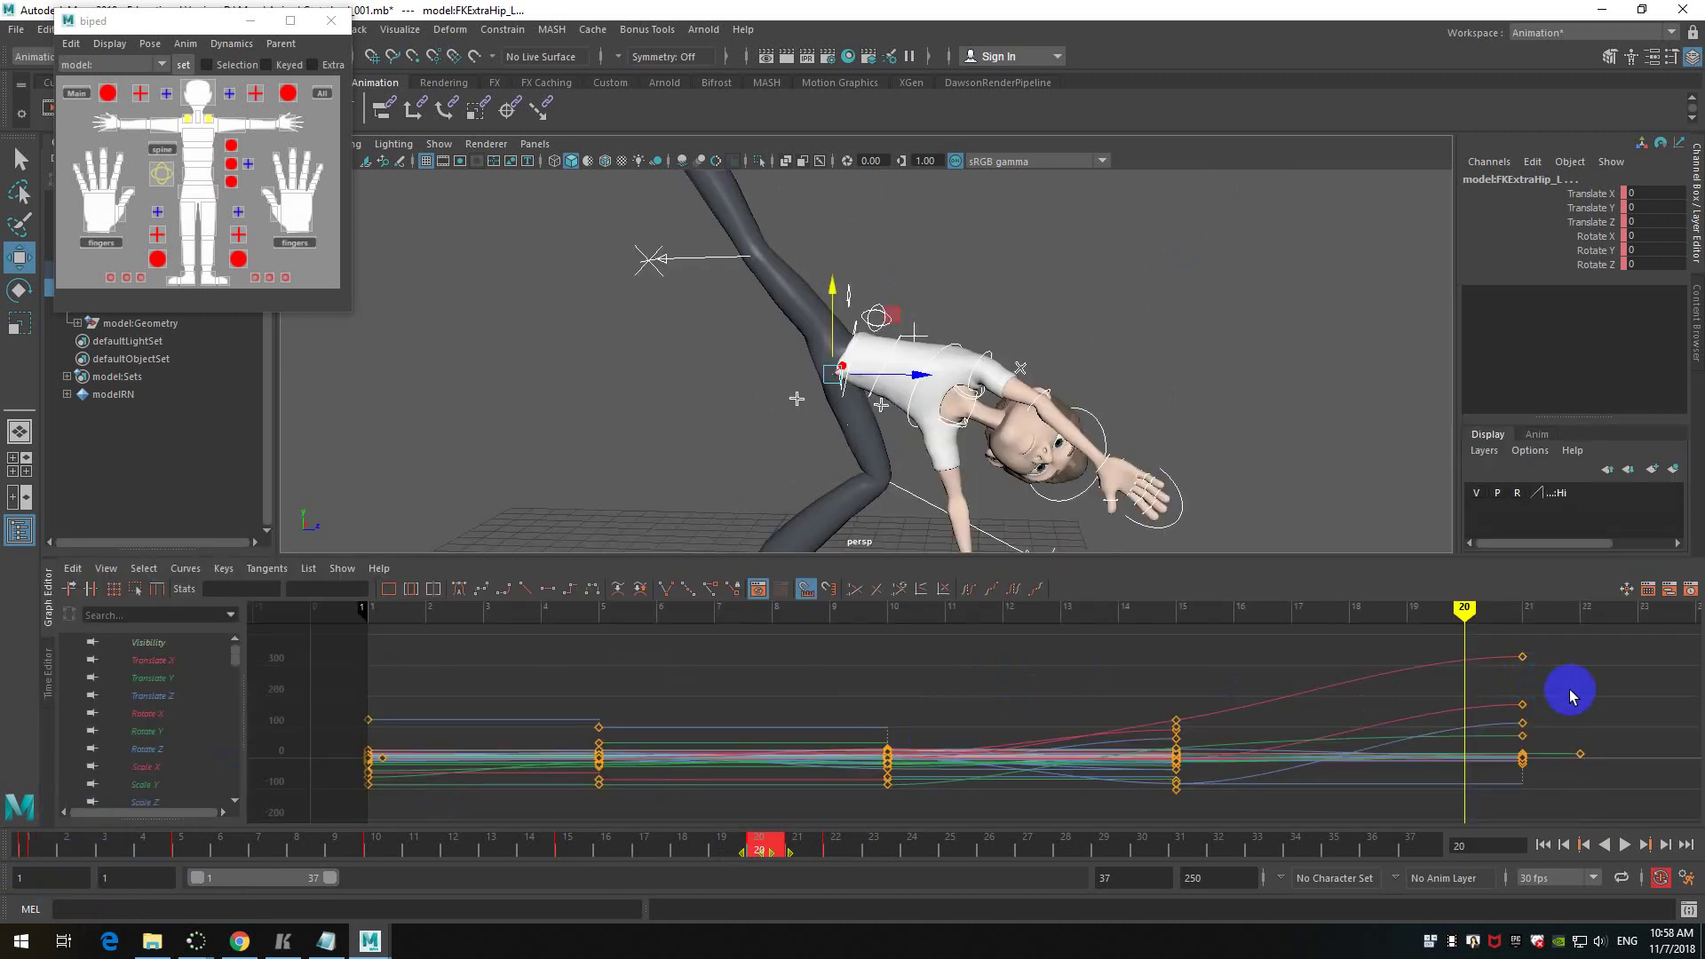
{"action": "scroll", "coordinate": [185, 653], "scroll_direction": "up", "scroll_amount": 1}
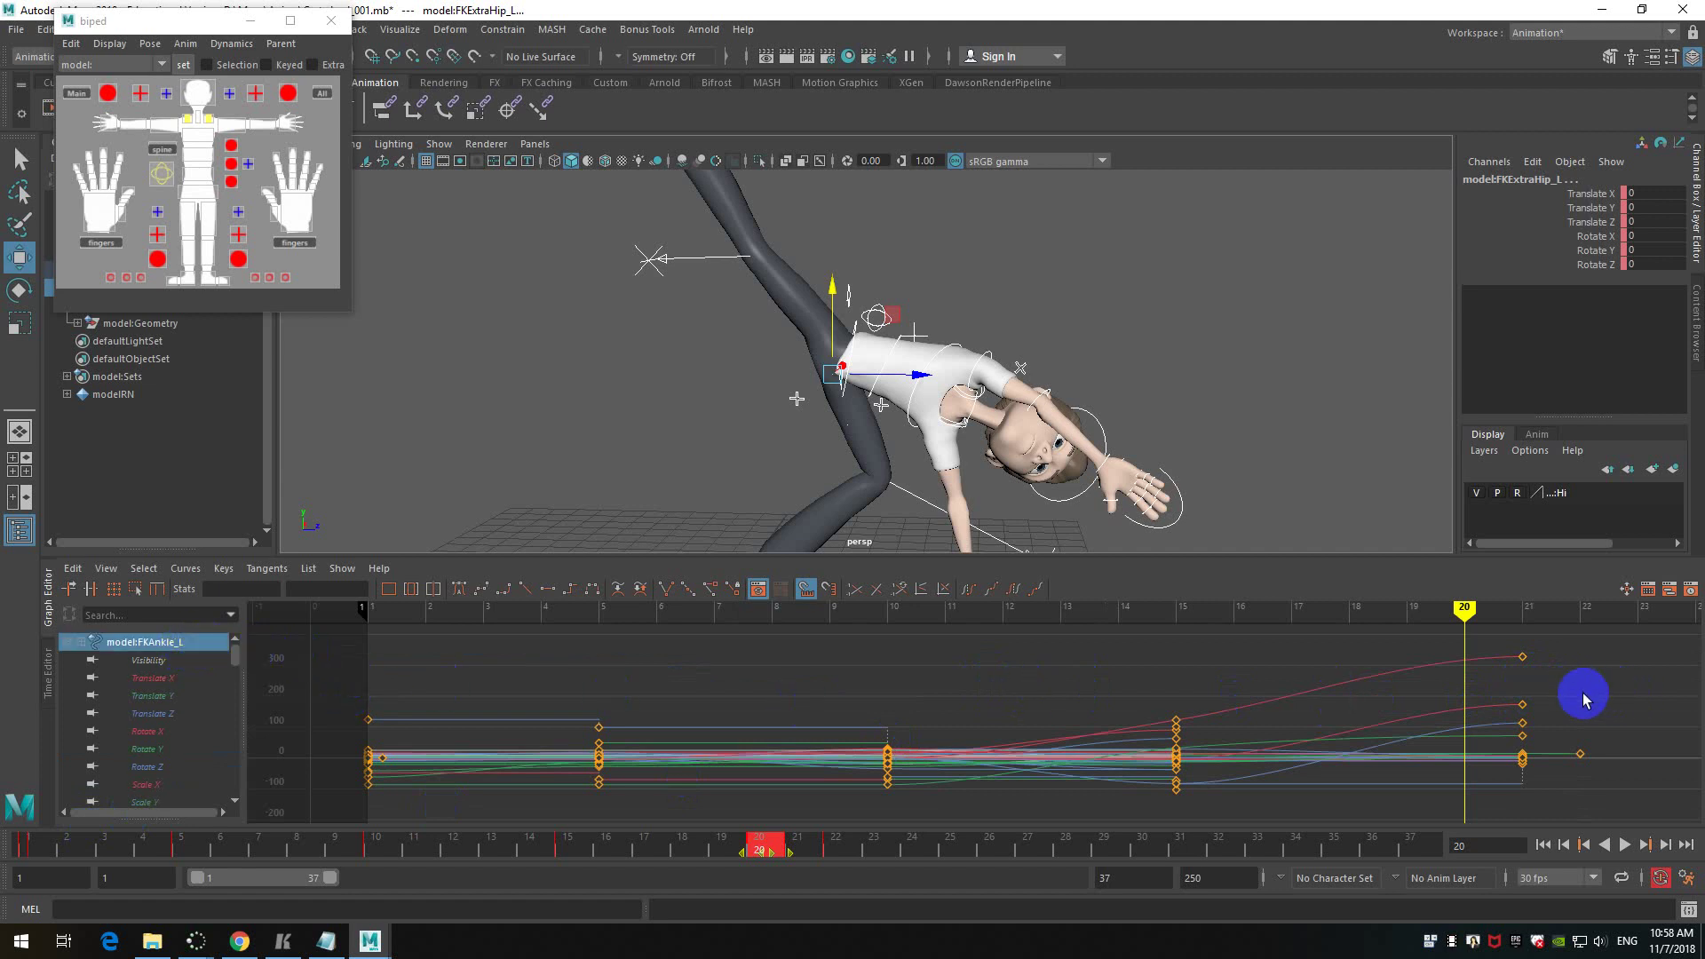
{"action": "right_click_drag", "start_coordinate": [1584, 699], "coordinate": [1190, 738], "text": "alt"}
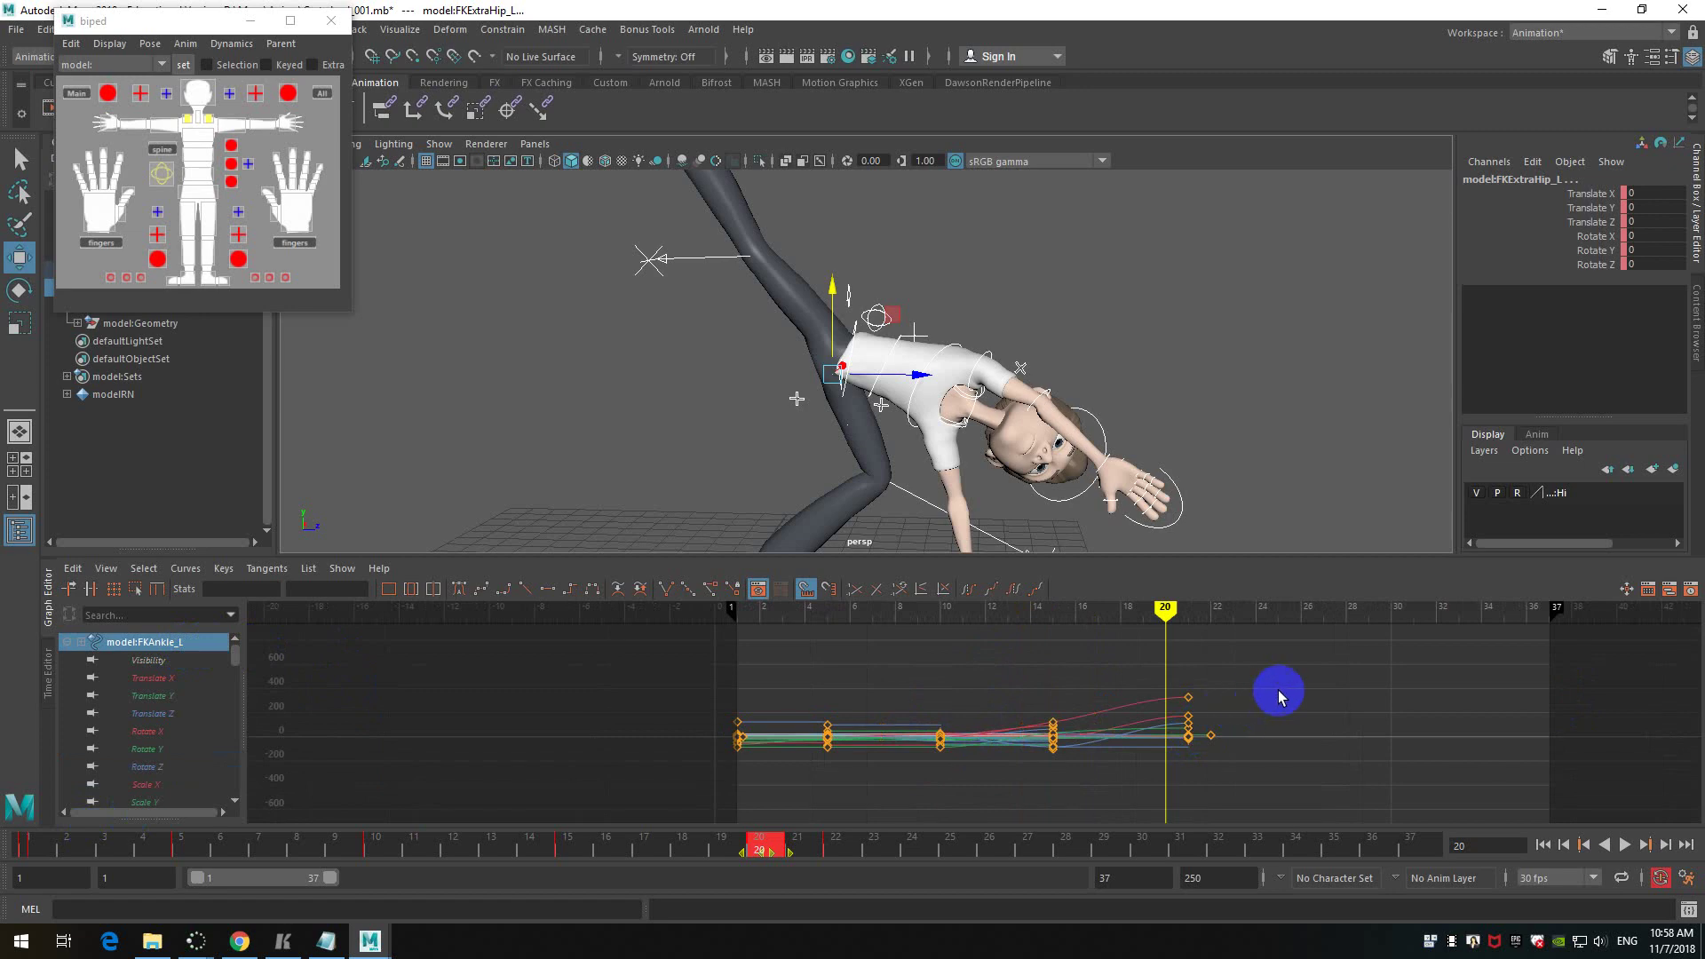
{"action": "scroll", "coordinate": [1238, 696], "scroll_direction": "up", "scroll_amount": 3}
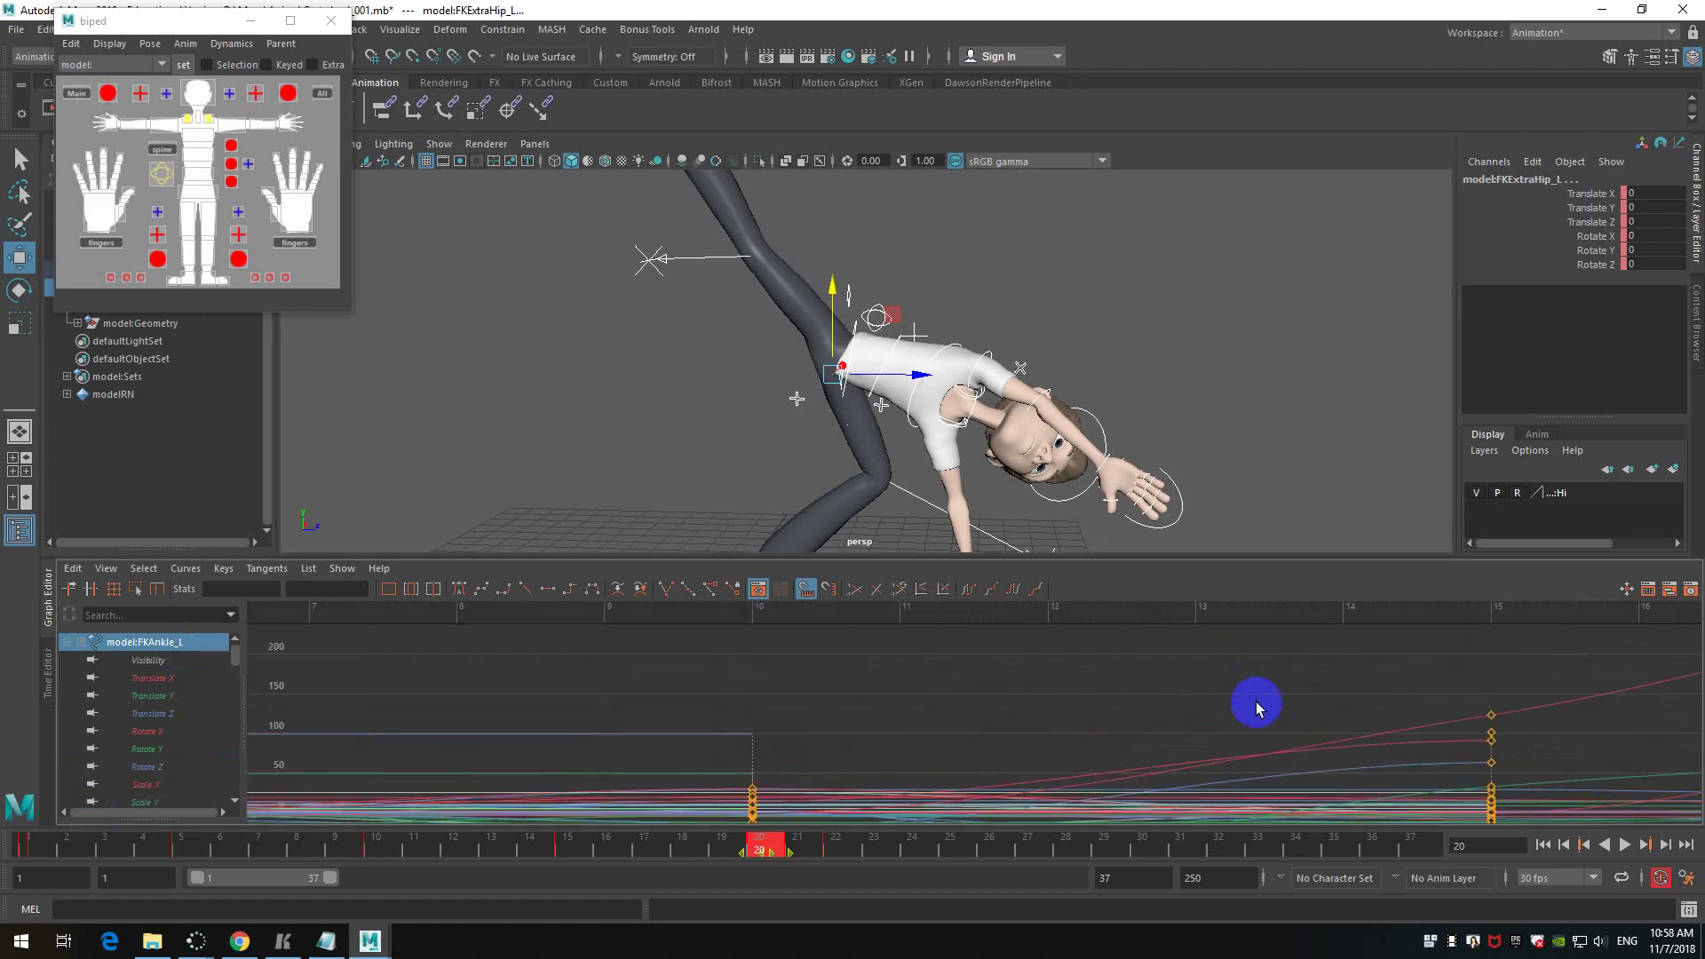
{"action": "scroll", "coordinate": [1314, 716], "scroll_direction": "up", "scroll_amount": 2}
{"action": "scroll", "coordinate": [1070, 681], "scroll_direction": "up", "scroll_amount": 3}
{"action": "scroll", "coordinate": [1070, 681], "scroll_direction": "down", "scroll_amount": 2}
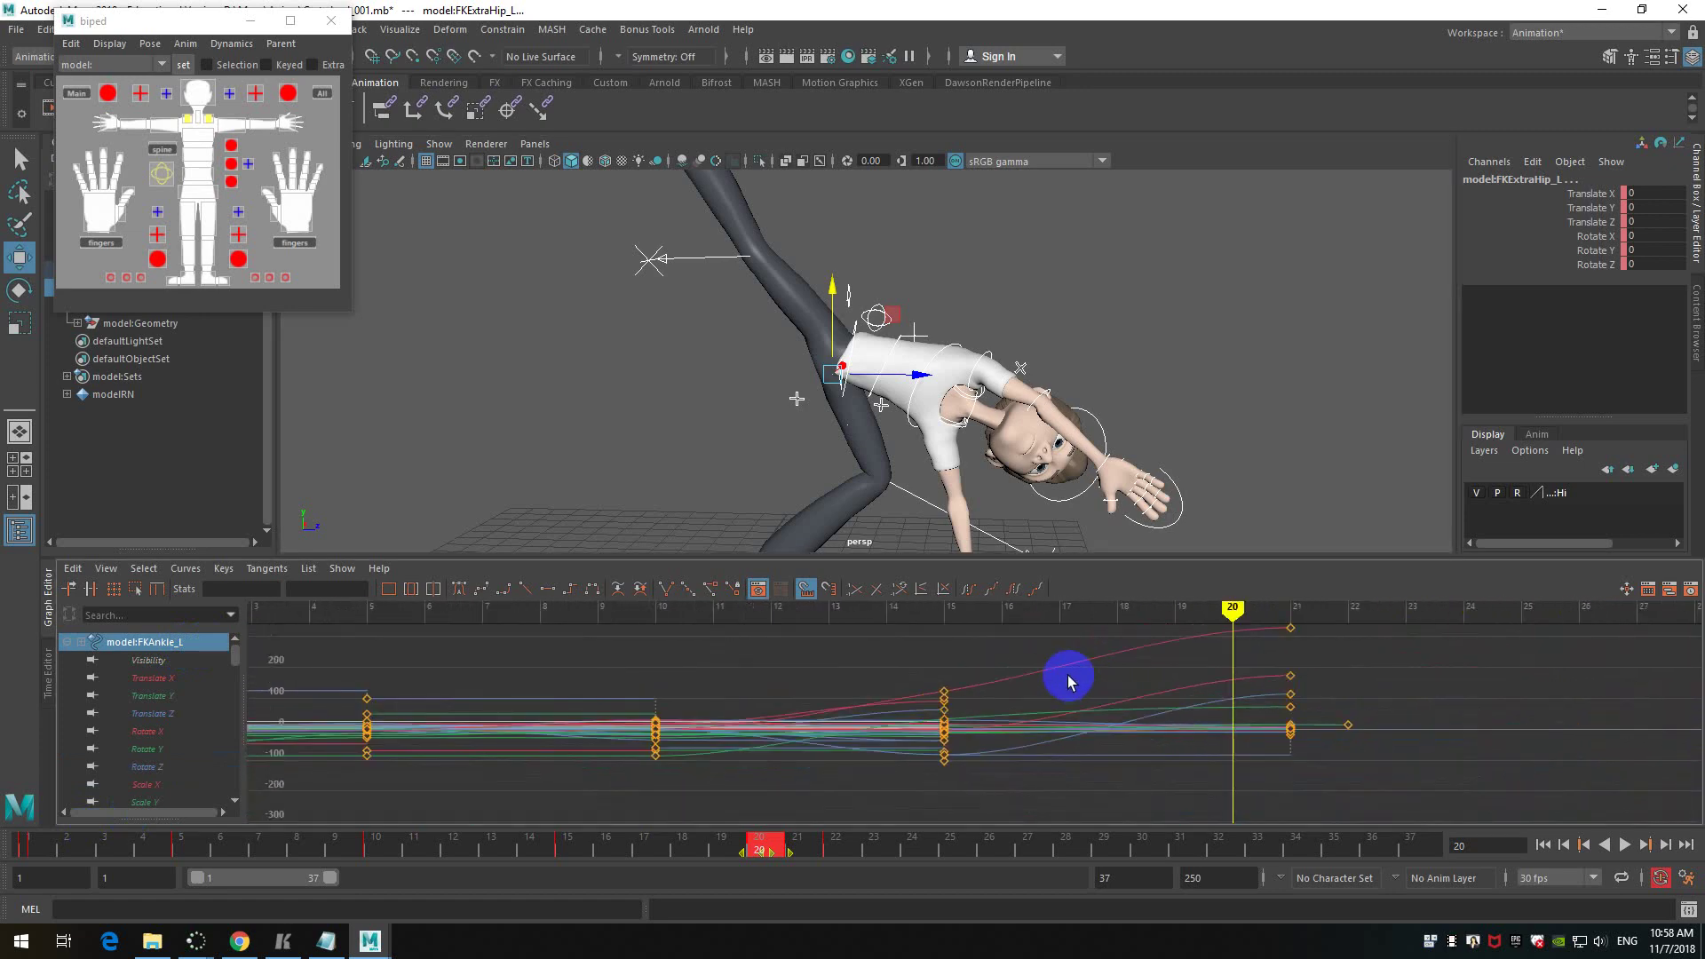
- Select all curves' keys at frame 21 in the Graph Editor and move them to frame 22
{"action": "middle_click_drag", "start_coordinate": [1466, 663], "coordinate": [1298, 689], "text": "alt"}
{"action": "left_click_drag", "start_coordinate": [1111, 639], "coordinate": [1134, 799]}
{"action": "left_click_drag", "start_coordinate": [1261, 751], "coordinate": [1170, 777]}
{"action": "left_click_drag", "start_coordinate": [1069, 611], "coordinate": [1159, 799]}
{"action": "left_click_drag", "start_coordinate": [1128, 660], "coordinate": [1199, 606]}
{"action": "scroll", "coordinate": [1186, 440], "scroll_direction": "down", "scroll_amount": 2}
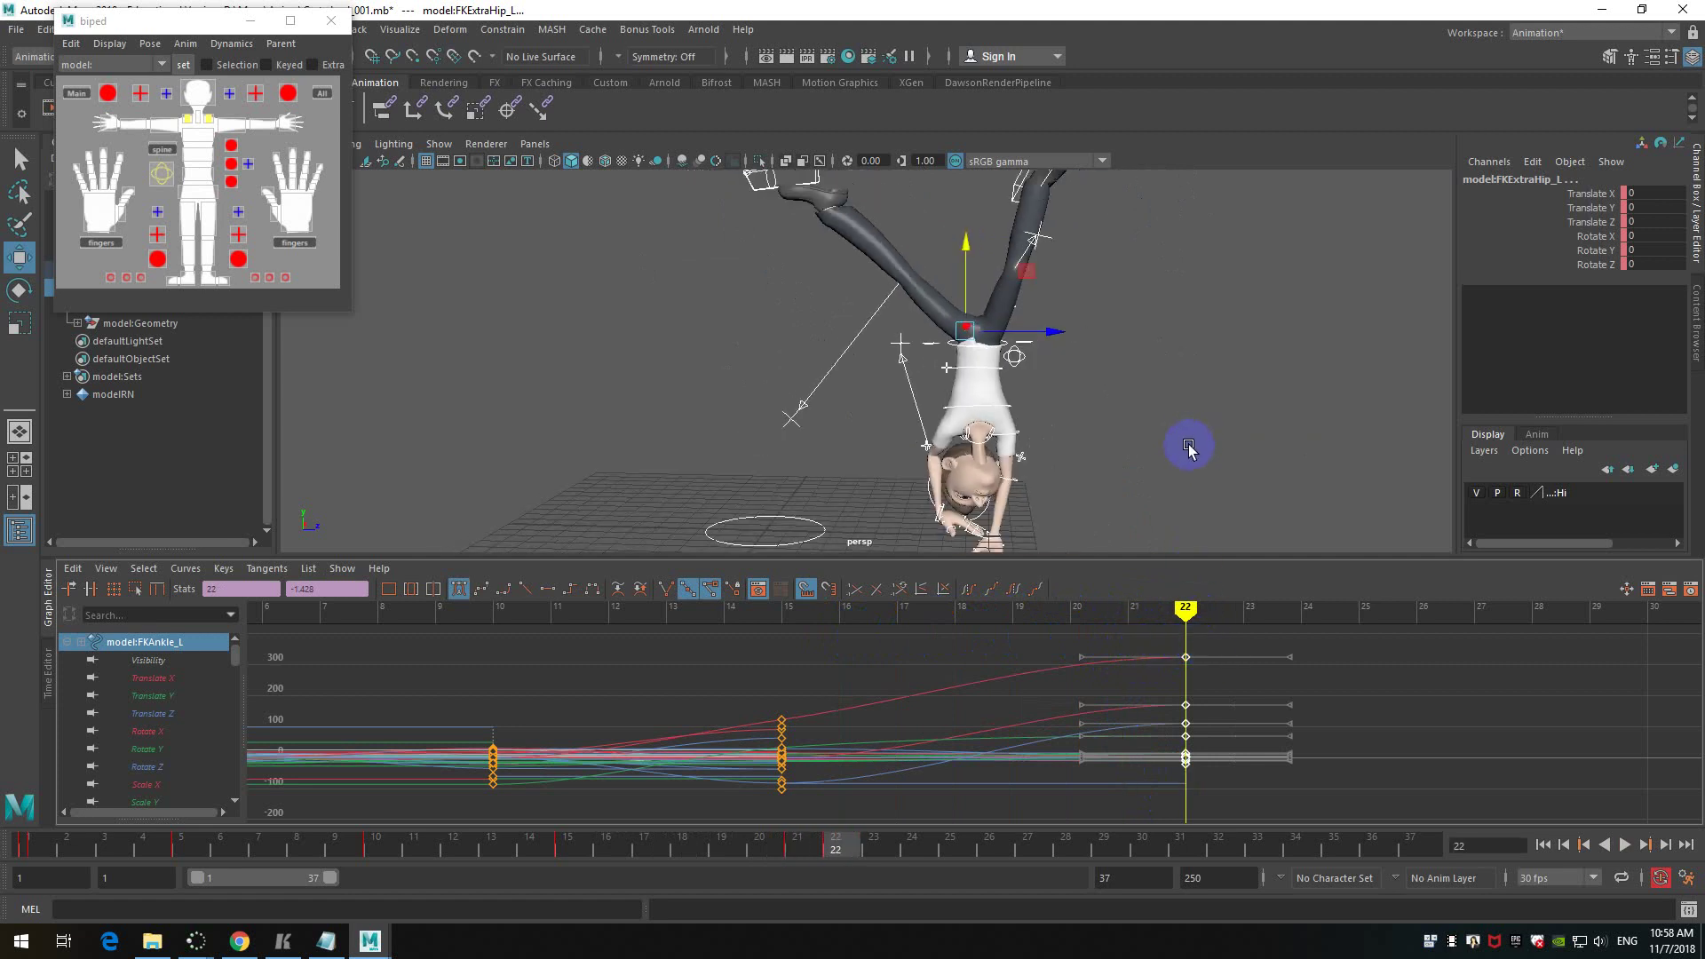
- Inspect the left ankle control's translate curves in the Graph Editor and clear the selection
{"action": "left_click", "coordinate": [170, 680]}
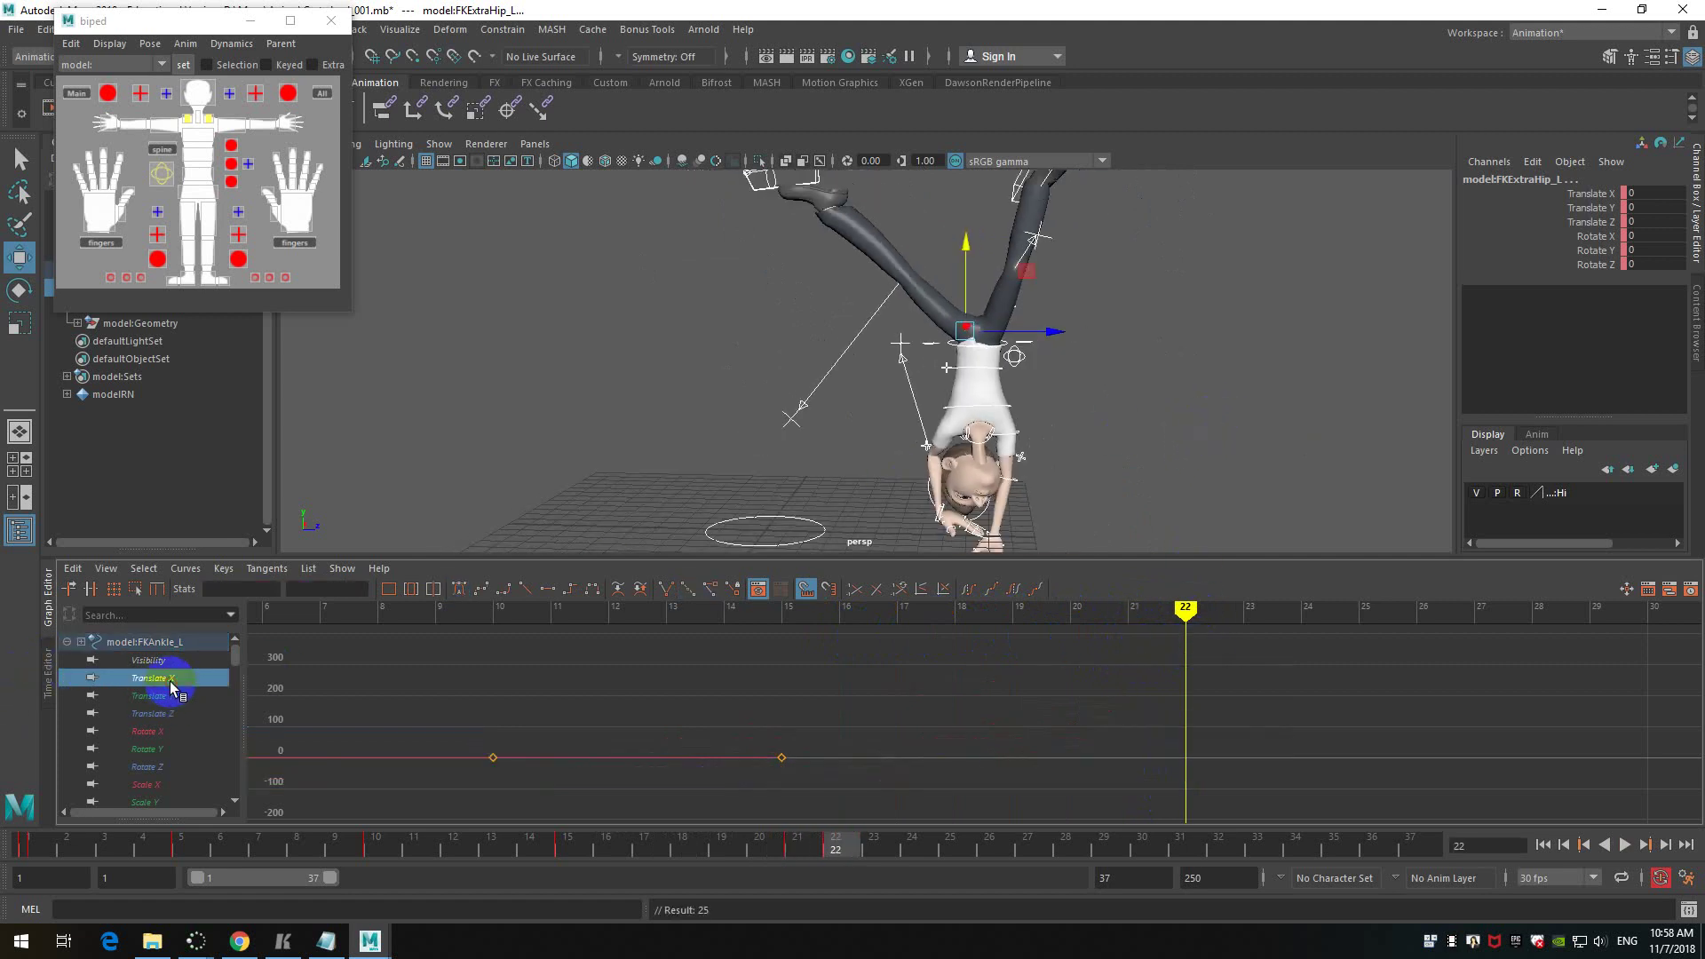
{"action": "left_click", "coordinate": [153, 711]}
{"action": "left_click", "coordinate": [160, 696]}
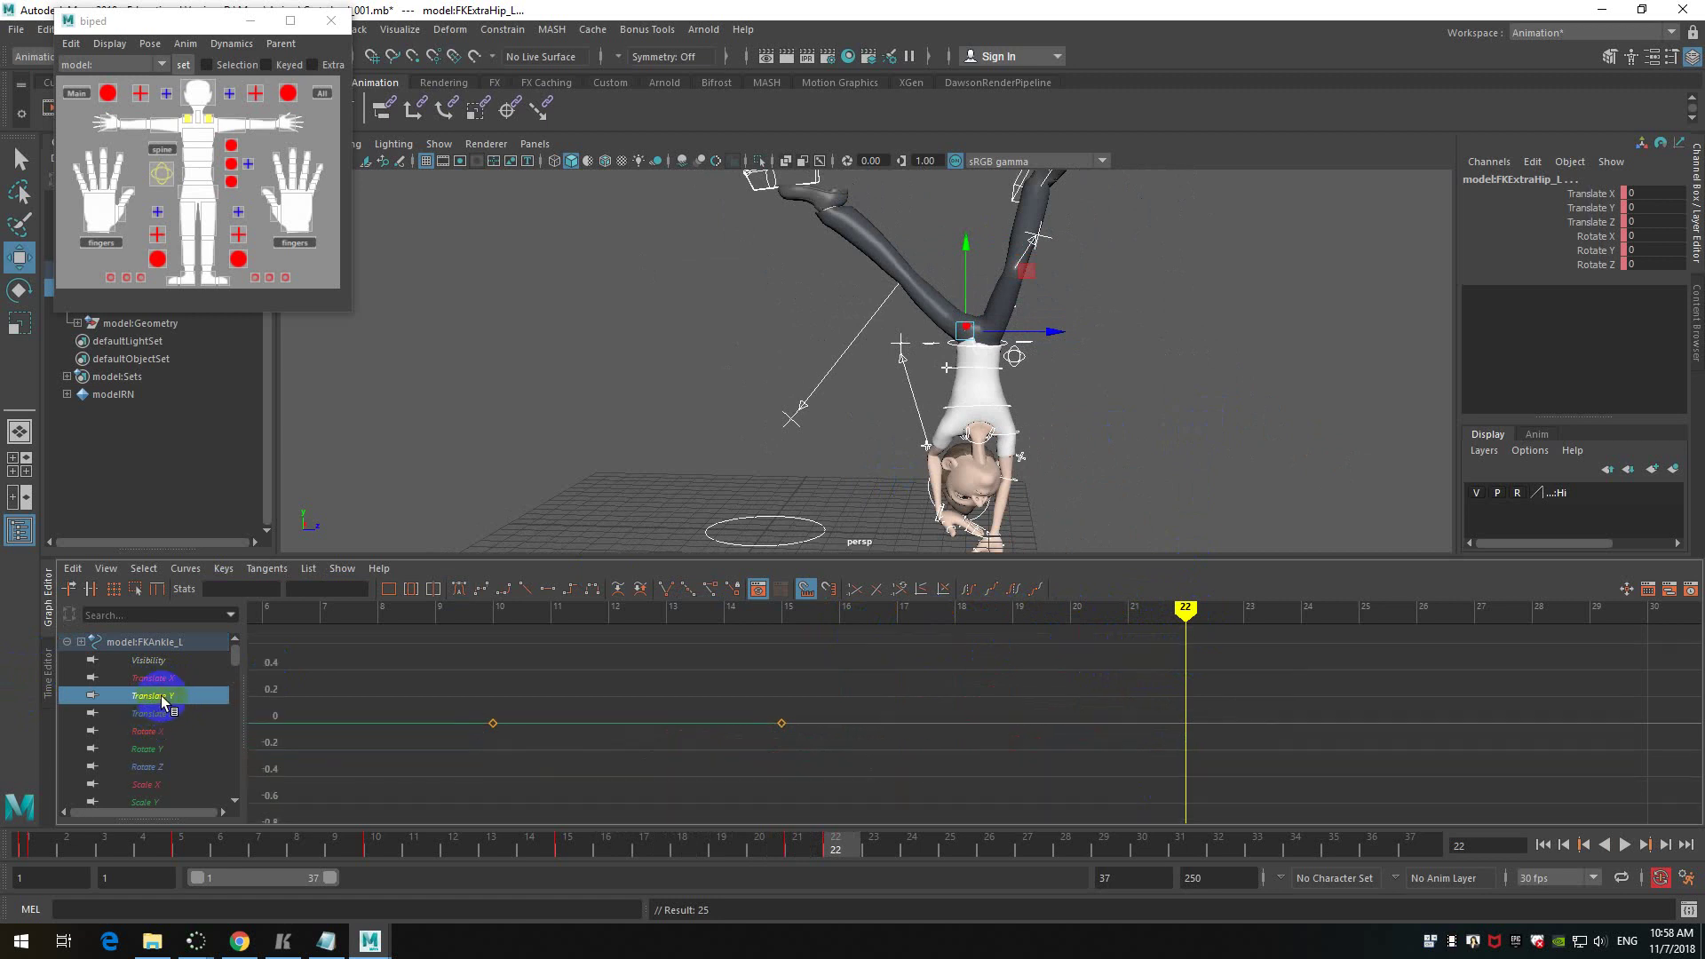
{"action": "left_click", "coordinate": [487, 293]}
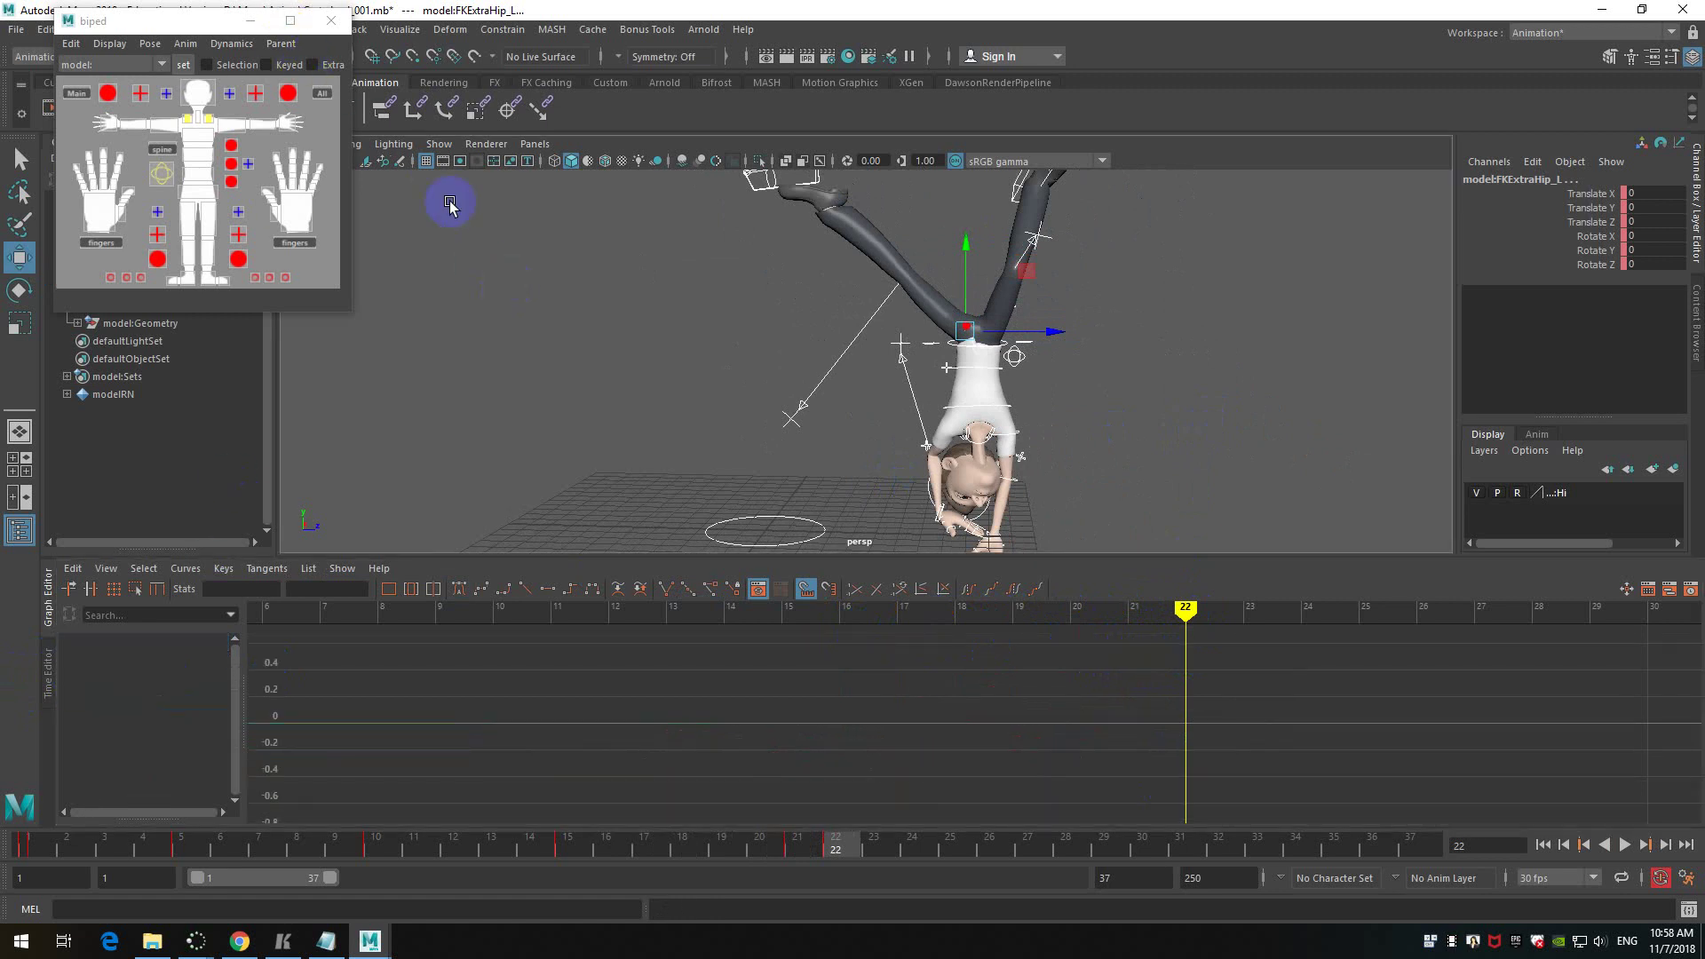
- Select all the rig's controls and move their keys at frame 22 to frame 21 in the Graph Editor, keeping the key values
{"action": "left_click", "coordinate": [321, 94]}
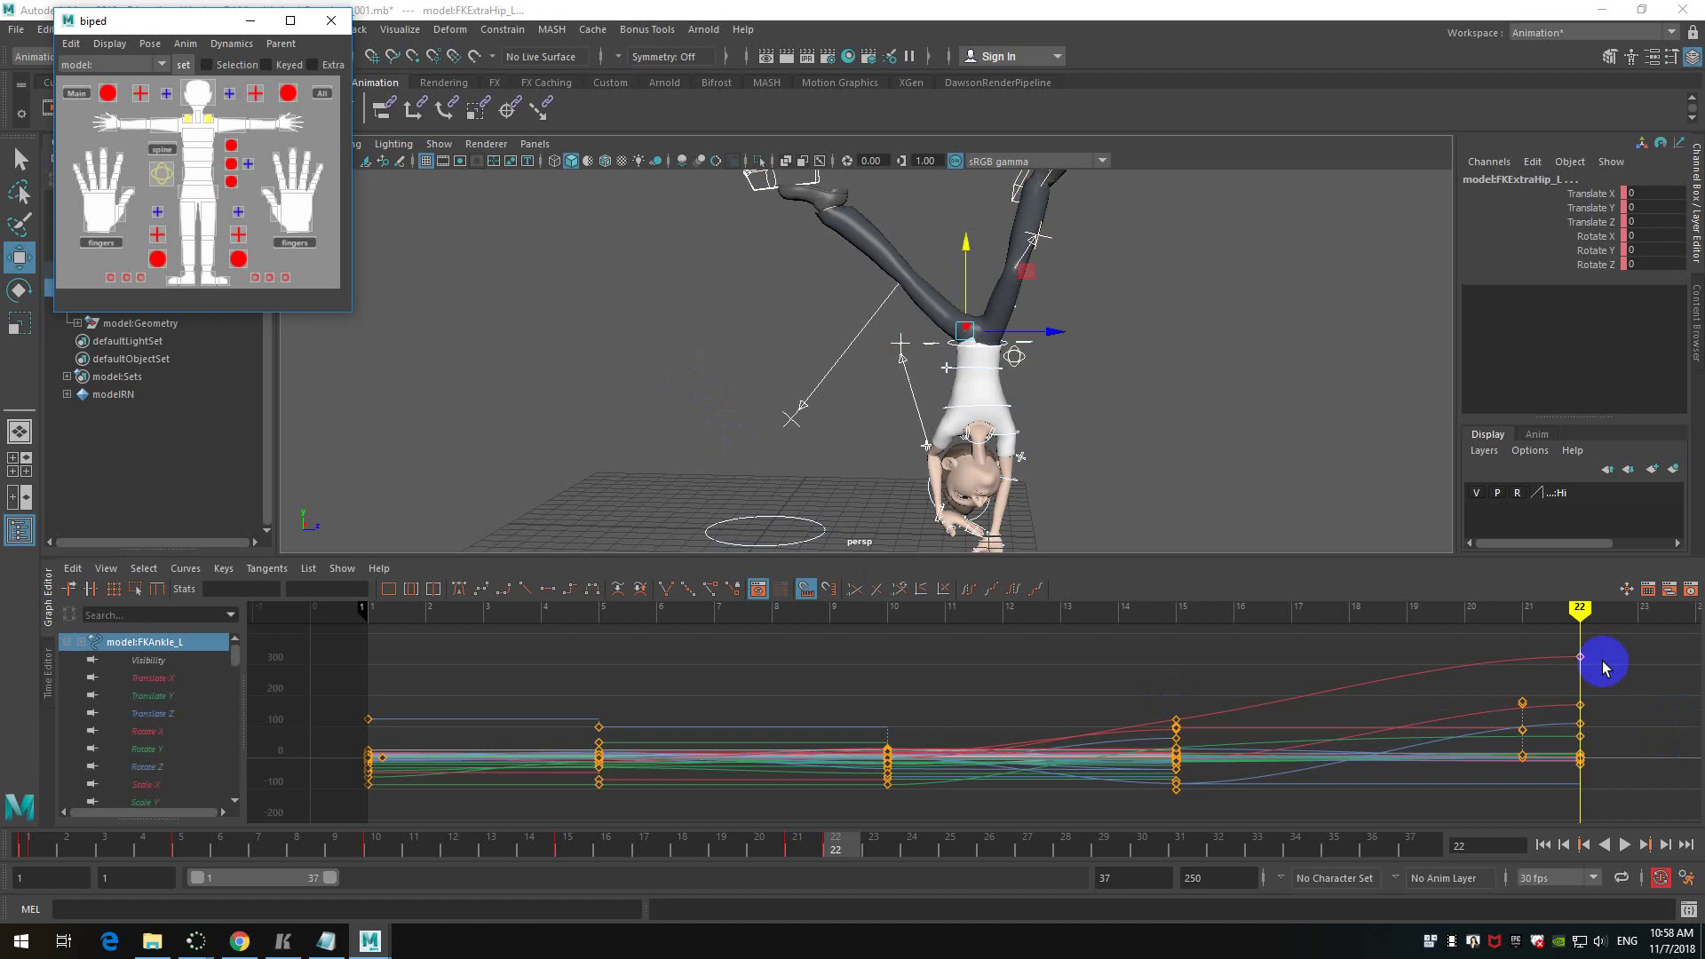
{"action": "middle_click_drag", "start_coordinate": [1621, 706], "coordinate": [1271, 689], "text": "alt"}
{"action": "left_click_drag", "start_coordinate": [1254, 636], "coordinate": [1205, 788]}
{"action": "middle_click_drag", "start_coordinate": [1221, 734], "coordinate": [1182, 727]}
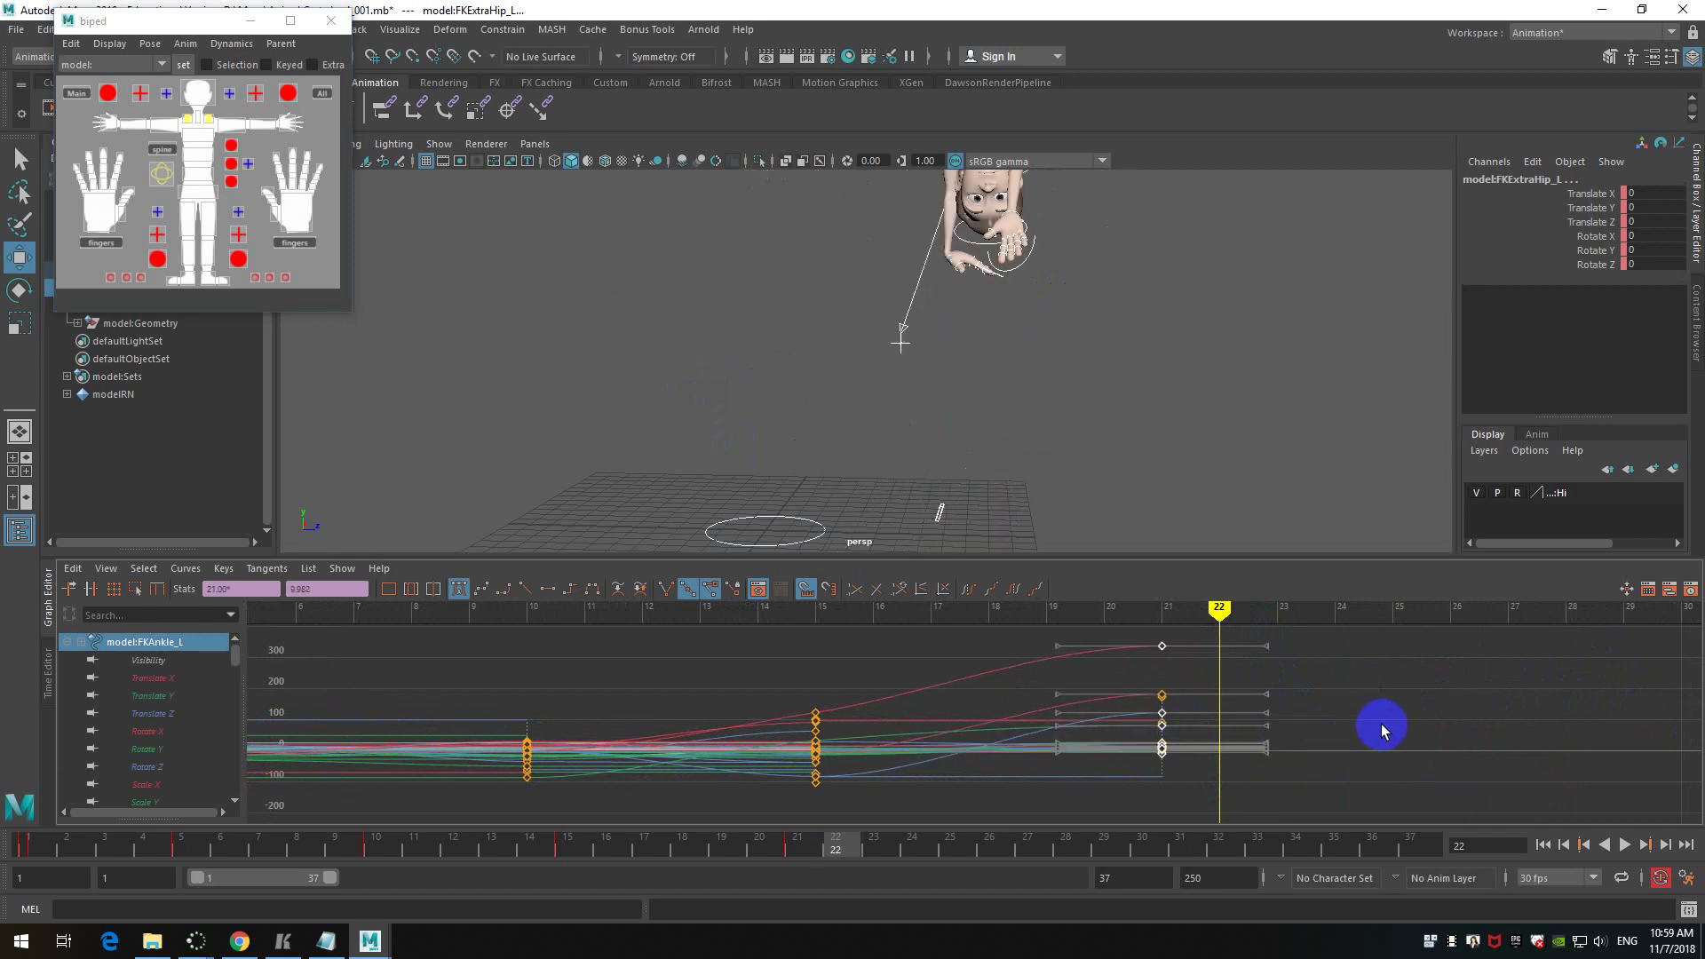
{"action": "key", "text": "ctrl+z"}
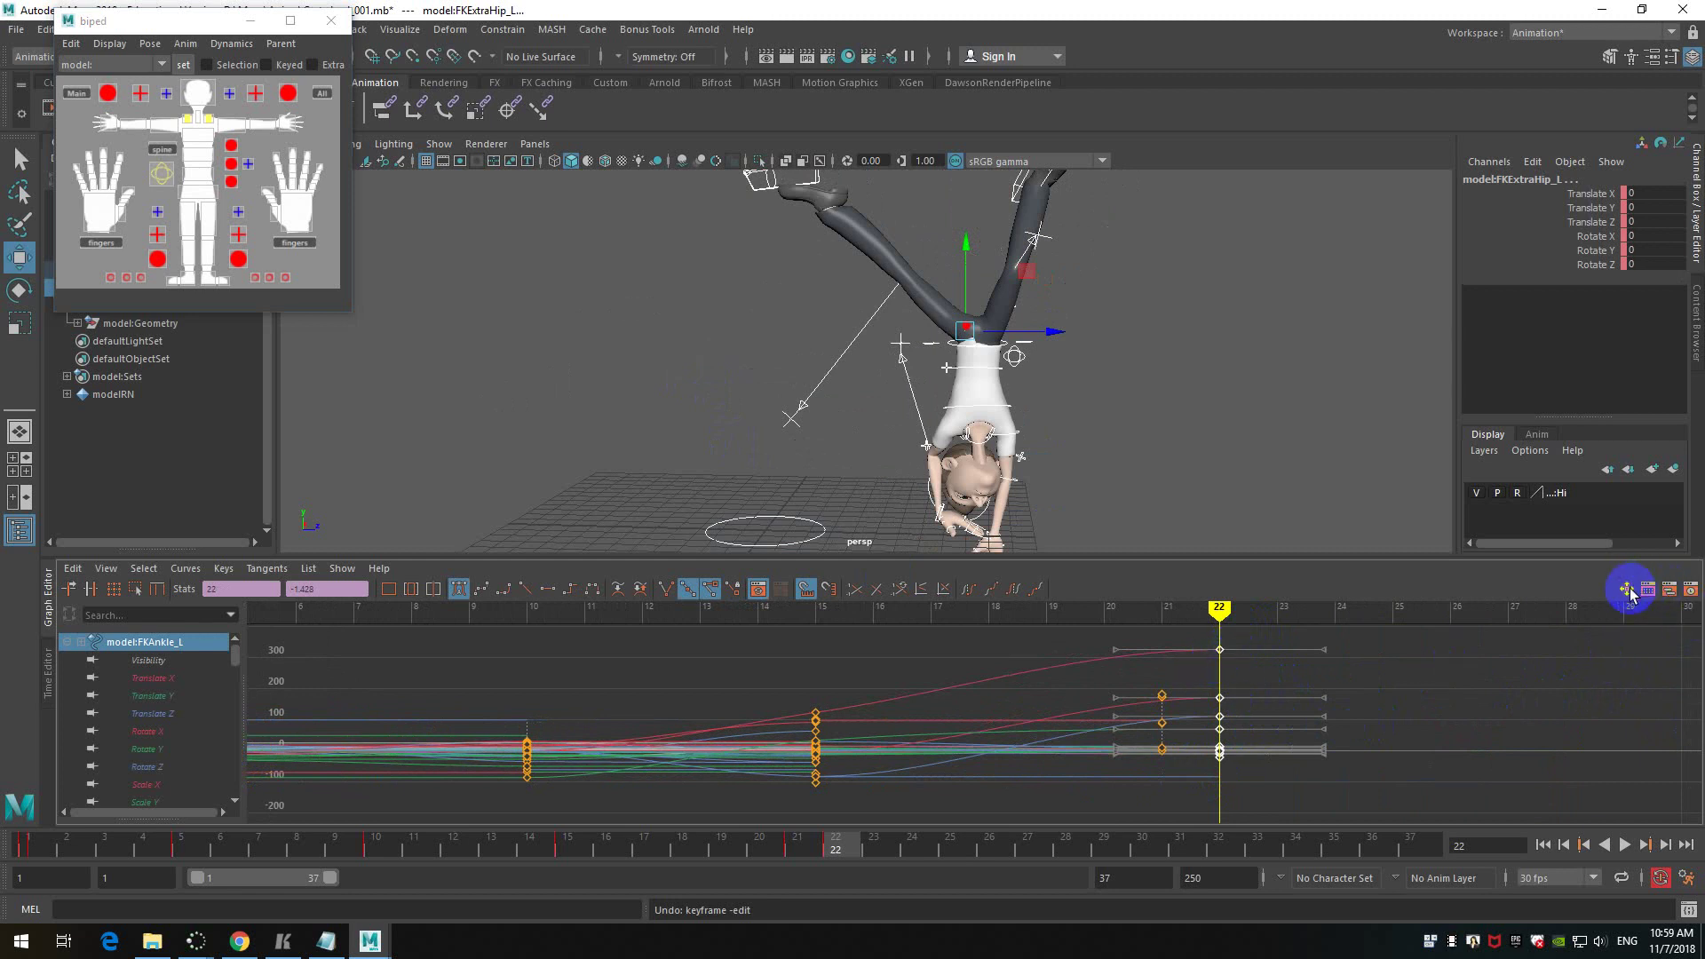
{"action": "mouse_move", "coordinate": [1221, 655]}
{"action": "left_mouse_down"}
{"action": "mouse_move", "coordinate": [1184, 653]}
{"action": "mouse_move", "coordinate": [1177, 614]}
{"action": "mouse_move", "coordinate": [1084, 617]}
{"action": "mouse_move", "coordinate": [1239, 632]}
{"action": "left_mouse_up"}
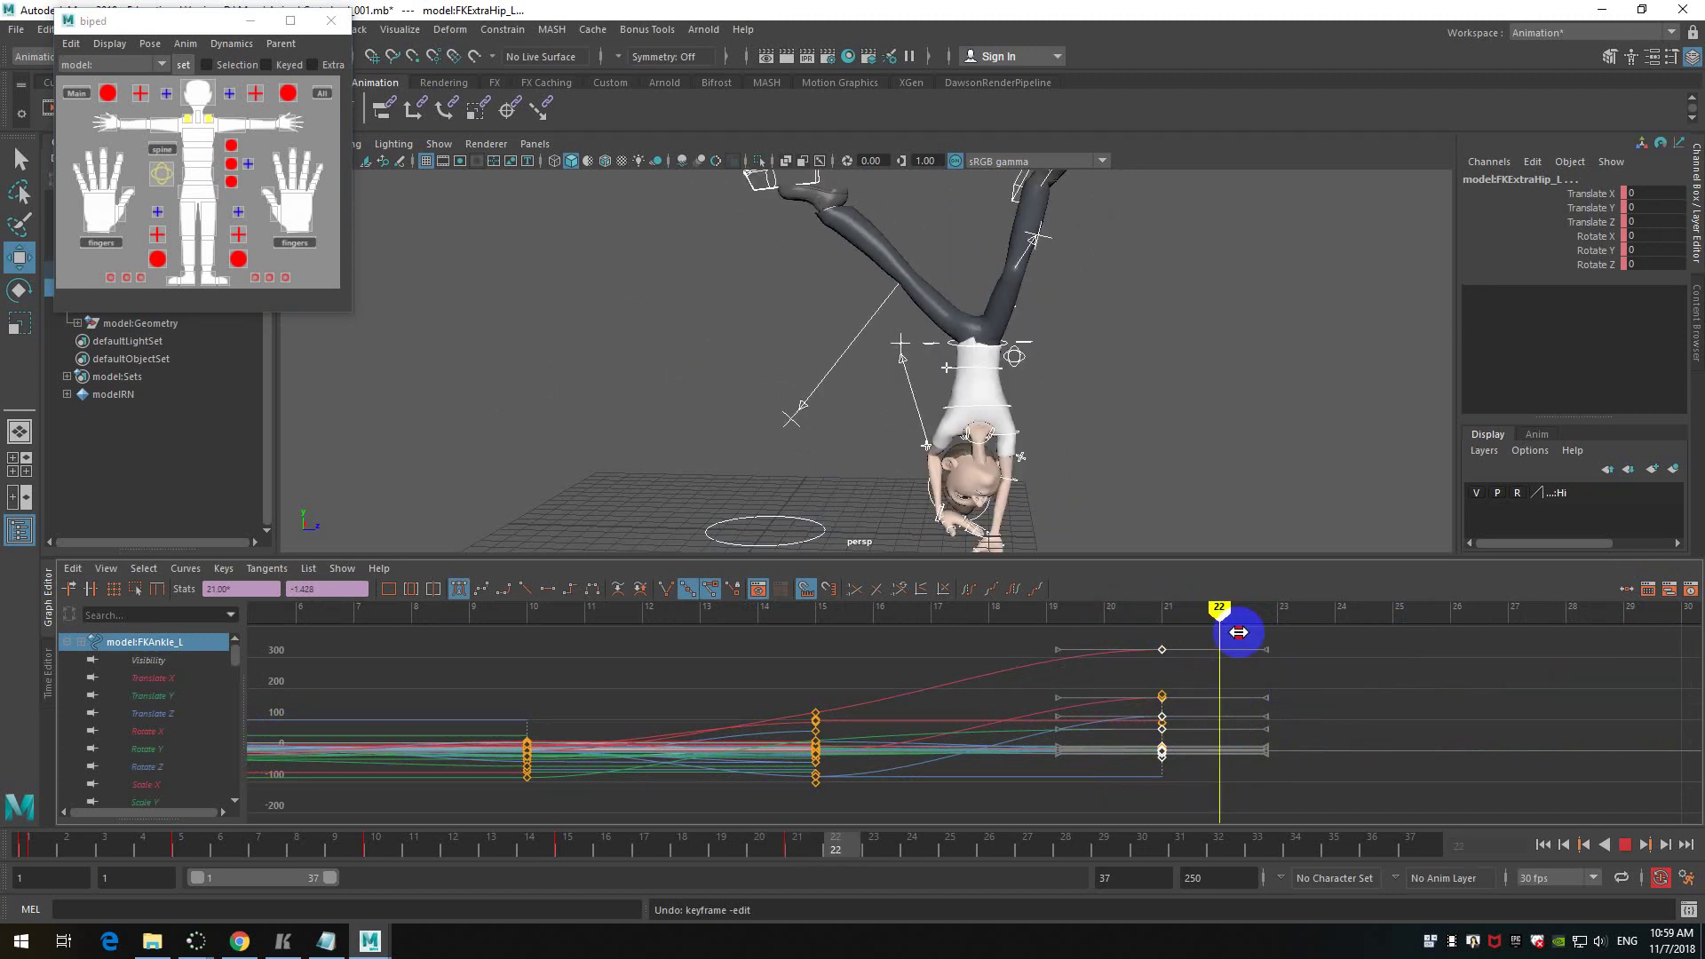
- Check the left ankle control's Translate X, Y, Z and Rotate X curves and close the Graph Editor
{"action": "left_click", "coordinate": [173, 679]}
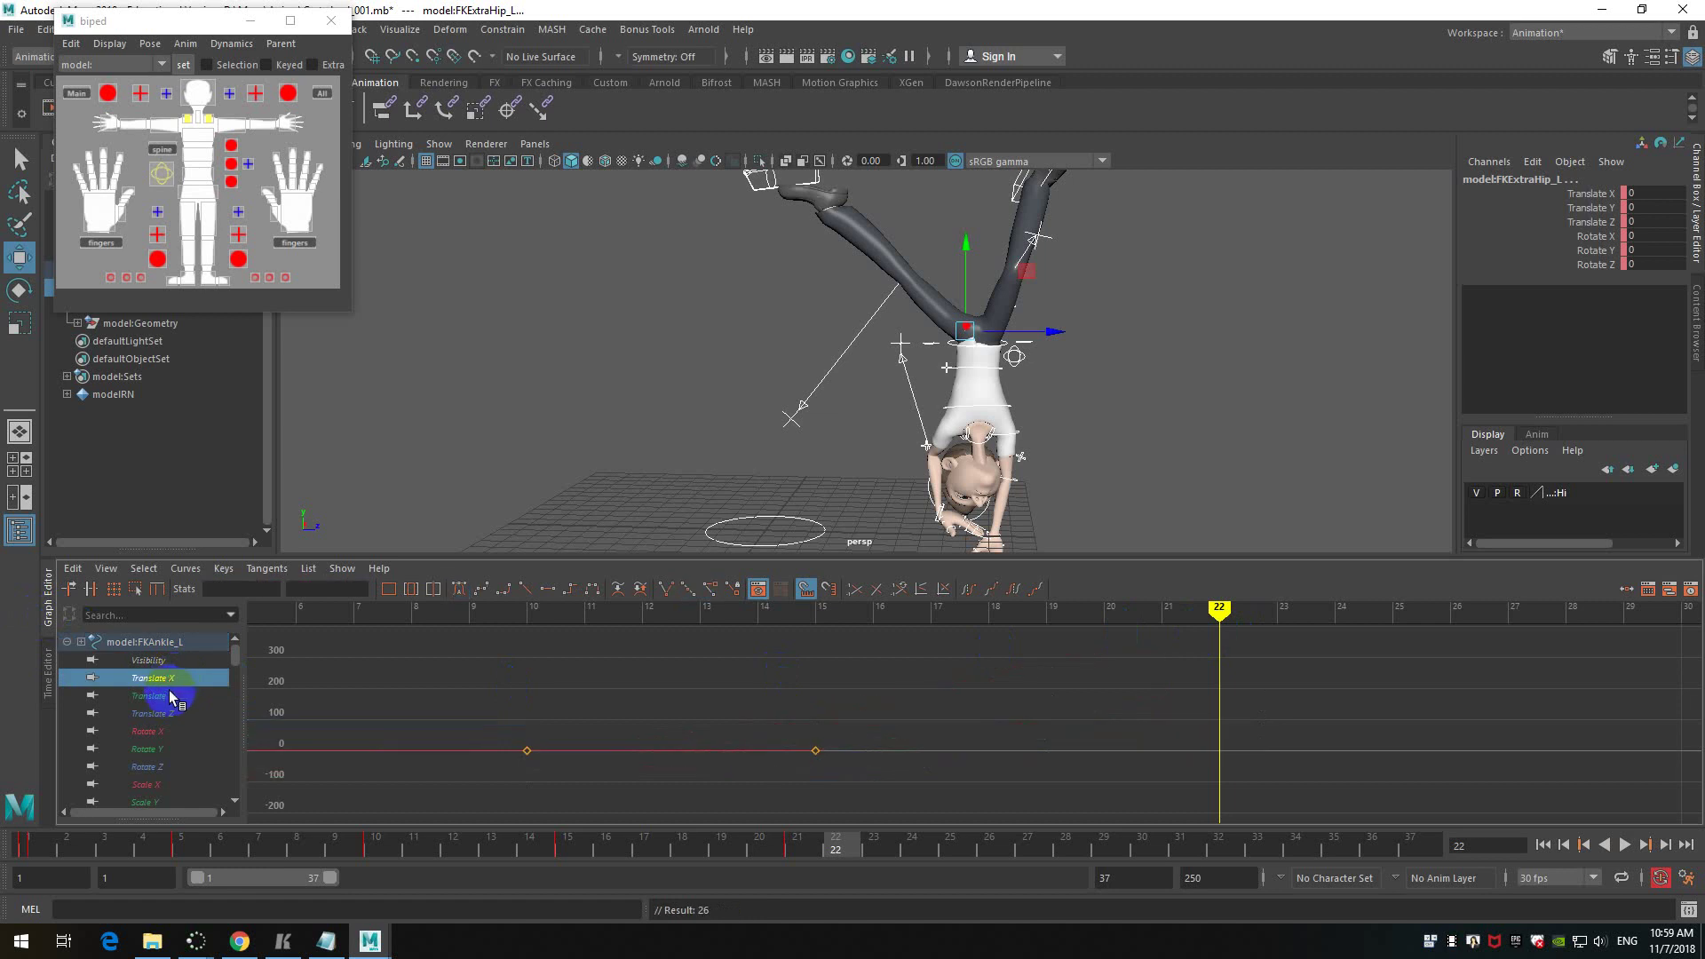
{"action": "left_click", "coordinate": [167, 696]}
{"action": "left_click", "coordinate": [167, 716]}
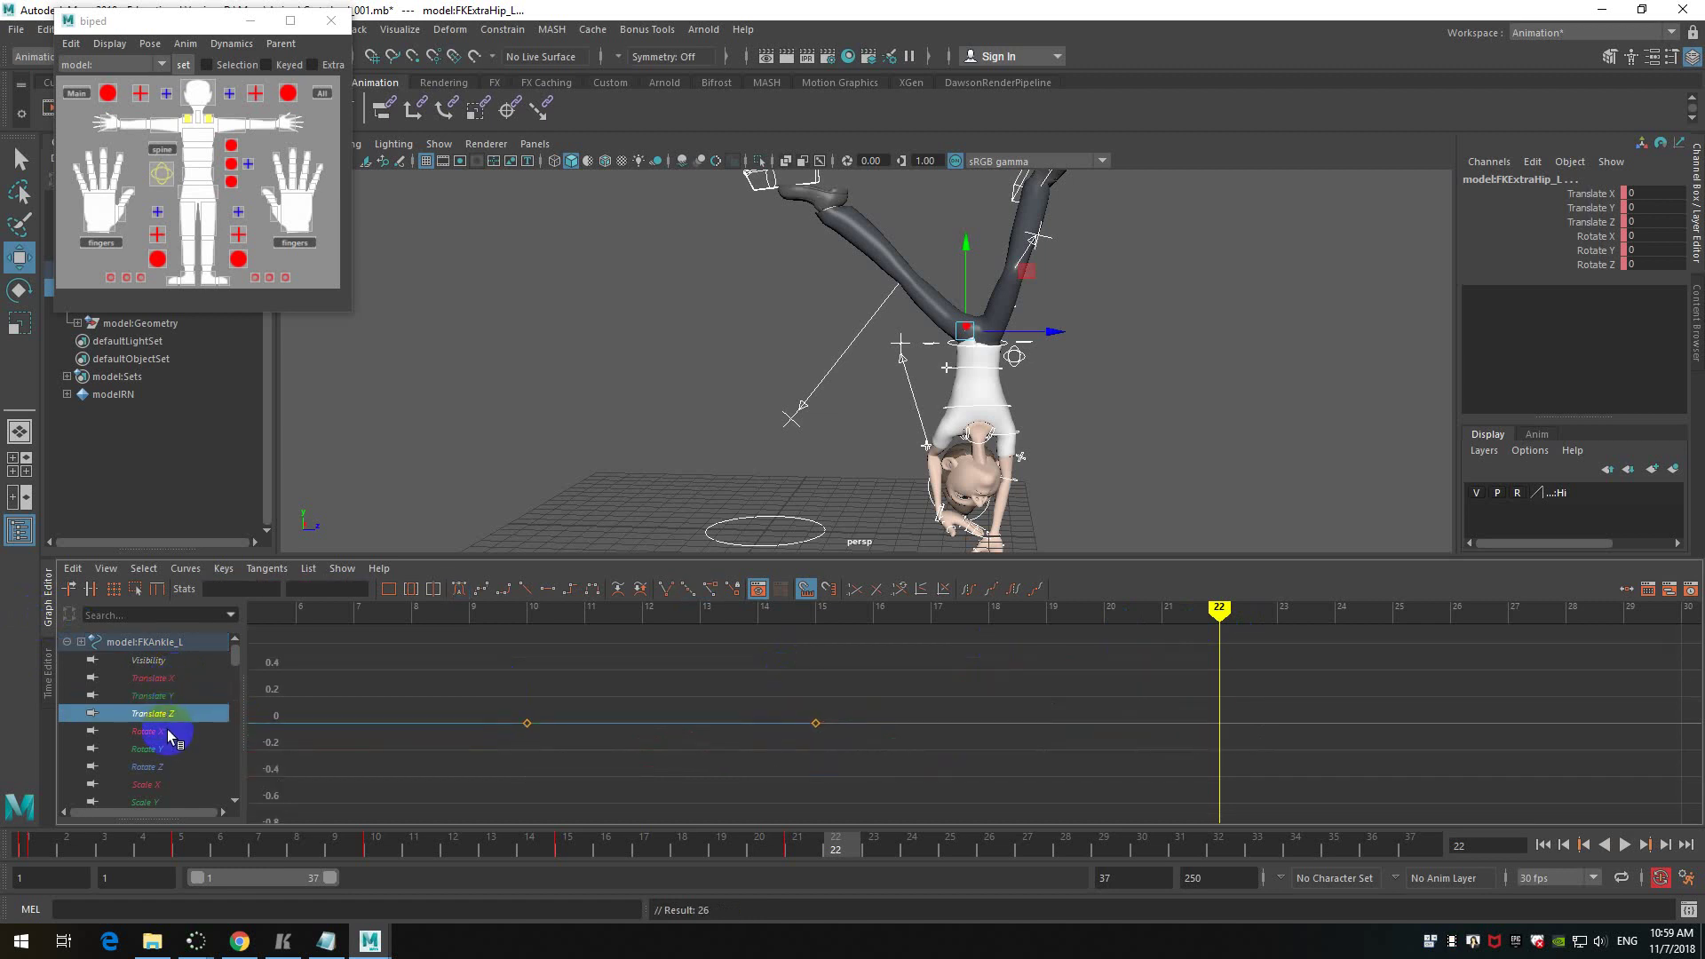
{"action": "left_click", "coordinate": [167, 730]}
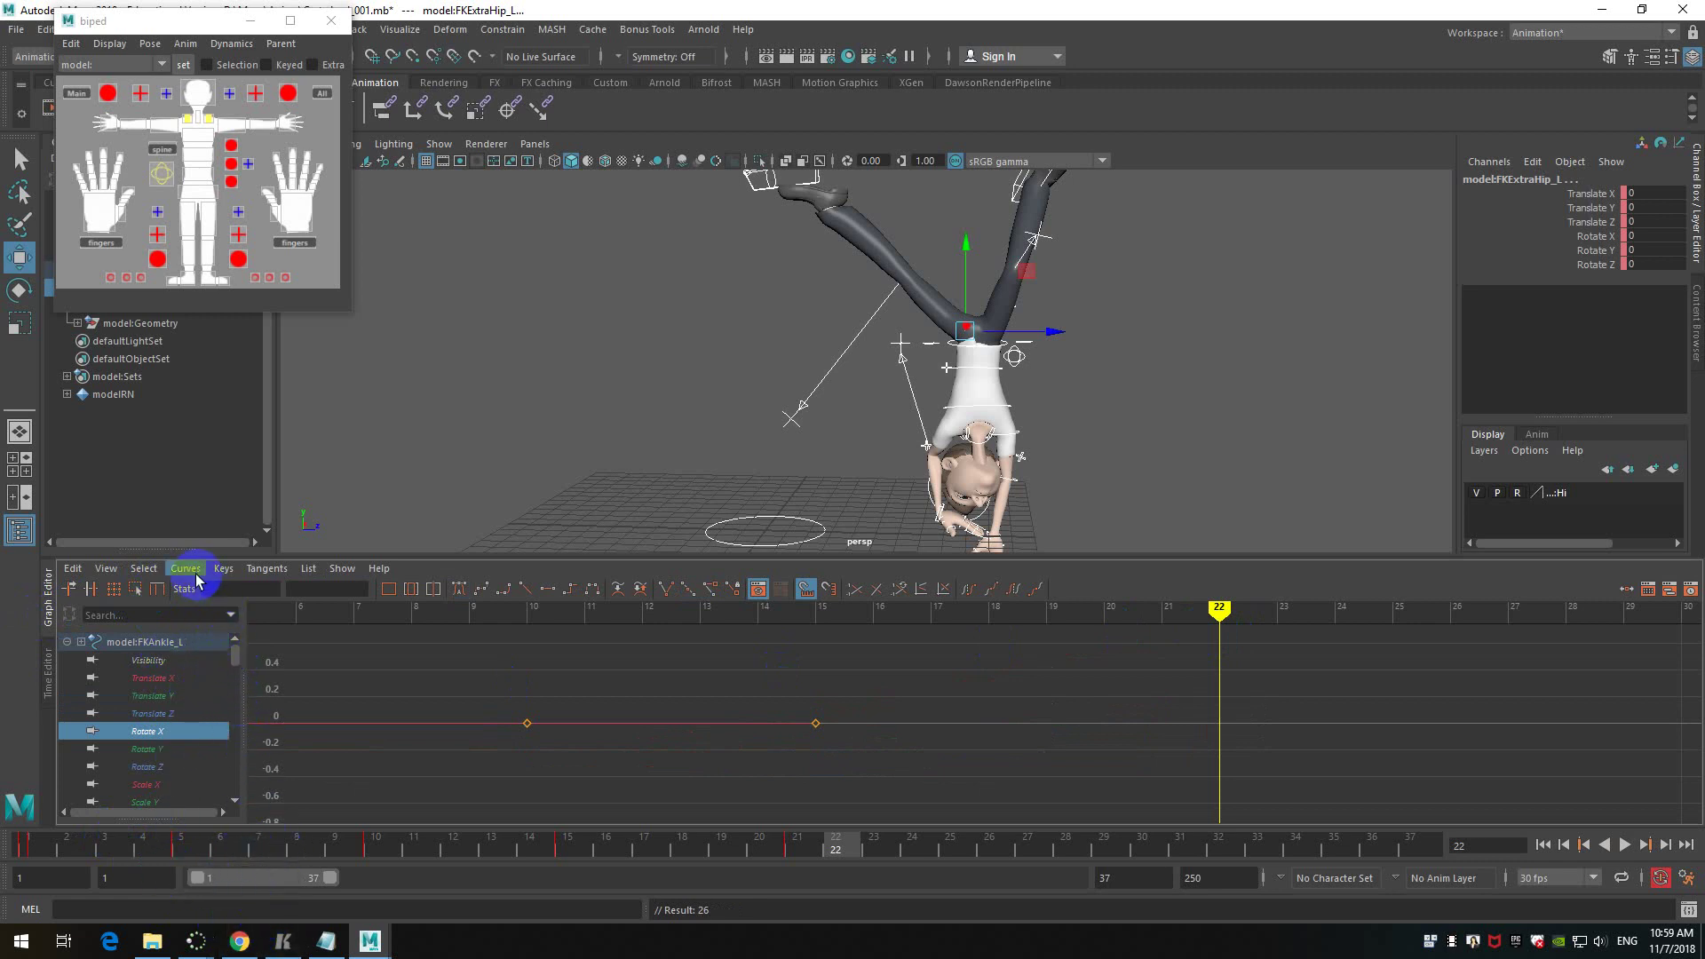
{"action": "left_click", "coordinate": [51, 583]}
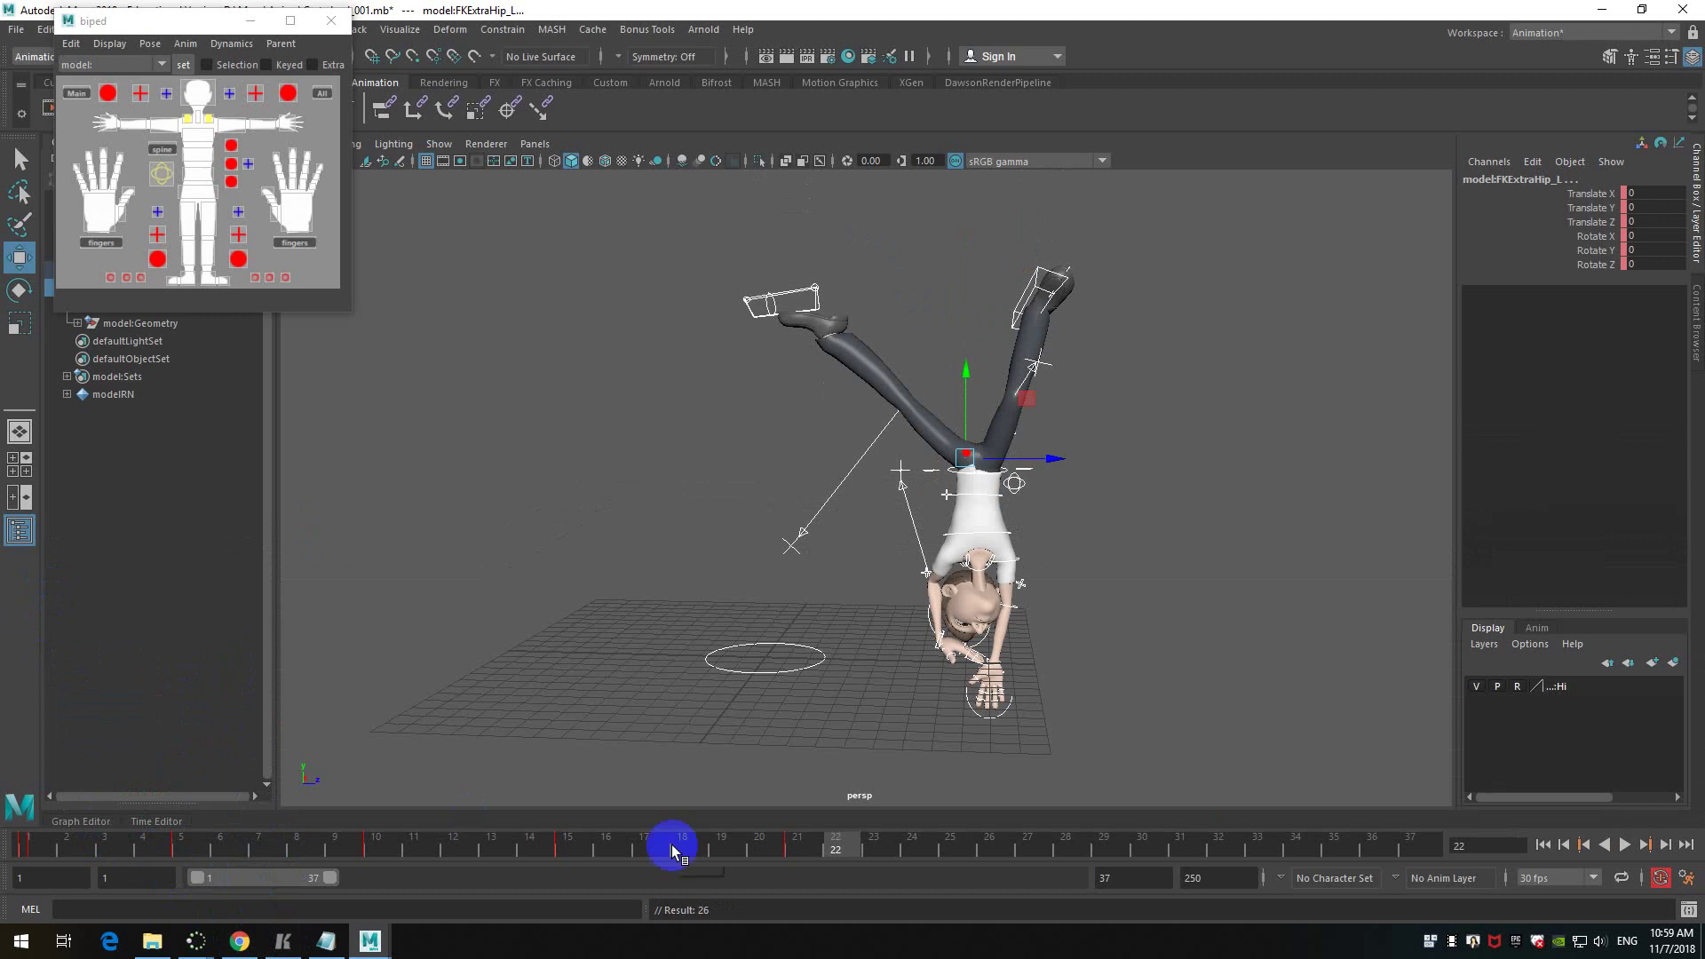
- Select frames 18 to 22 in the timeline and set their key tangents to Stepped
{"action": "mouse_move", "coordinate": [850, 848]}
{"action": "left_mouse_down"}
{"action": "mouse_move", "coordinate": [761, 853]}
{"action": "mouse_move", "coordinate": [879, 845]}
{"action": "mouse_move", "coordinate": [812, 856]}
{"action": "mouse_move", "coordinate": [855, 849]}
{"action": "left_mouse_up"}
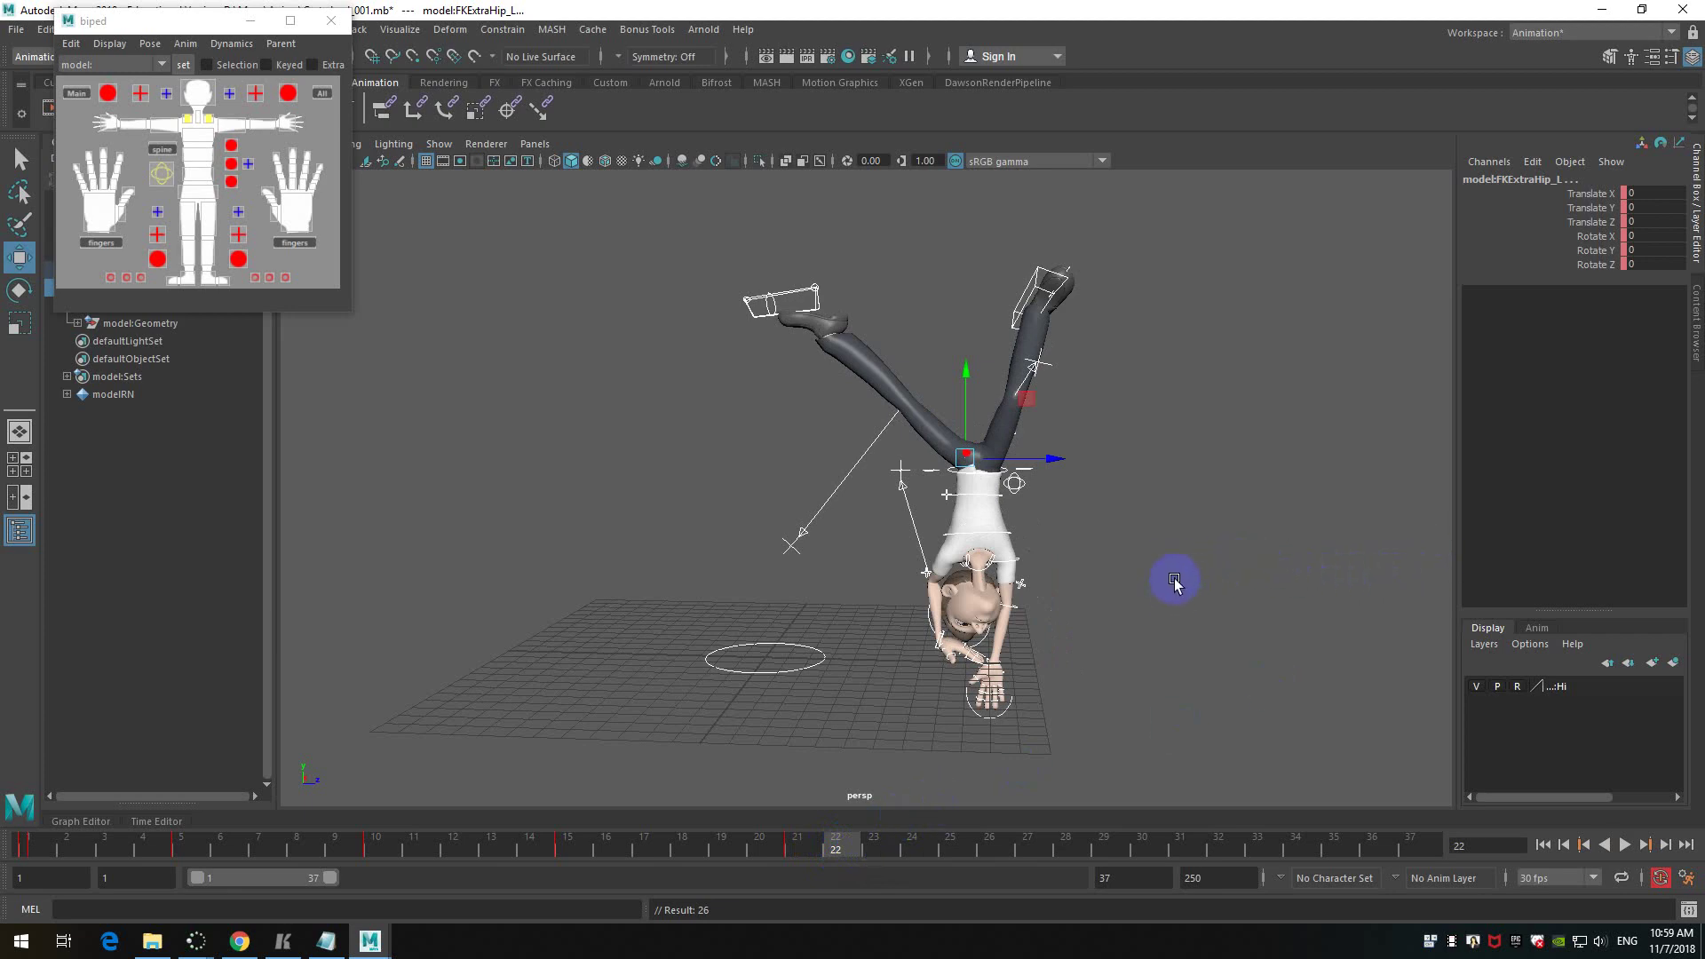
{"action": "left_click_drag", "start_coordinate": [1187, 552], "coordinate": [1101, 677], "text": "alt"}
{"action": "left_click", "coordinate": [853, 851]}
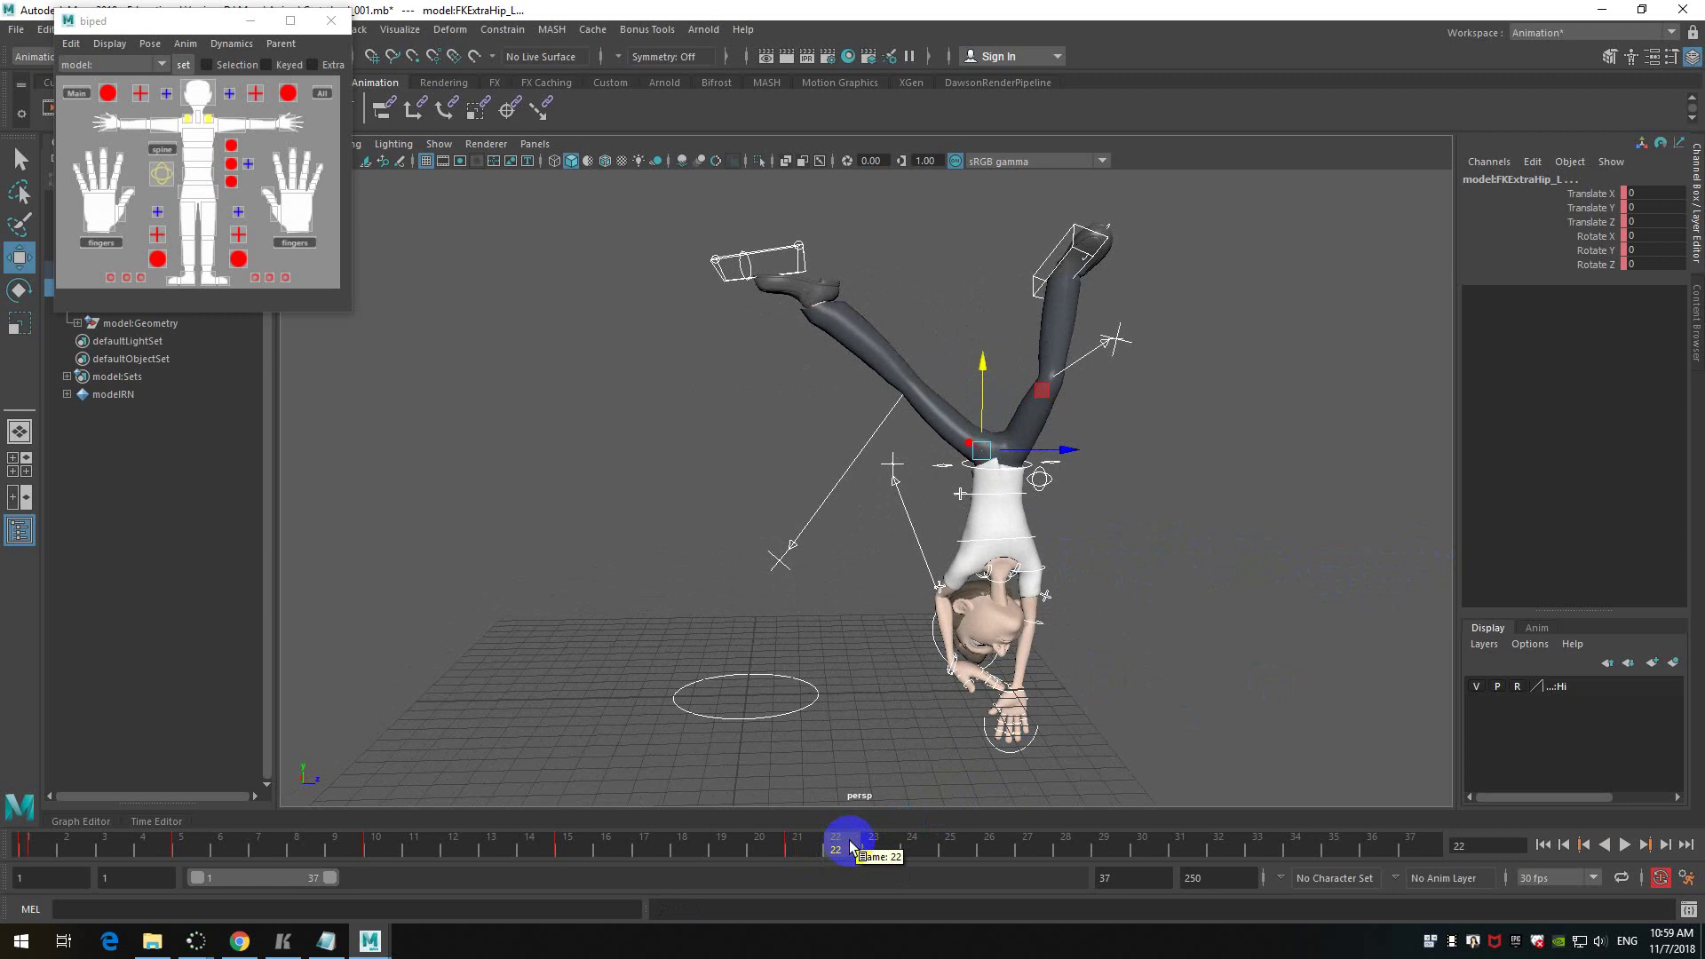
{"action": "left_click_drag", "start_coordinate": [854, 850], "coordinate": [675, 850], "text": "shift"}
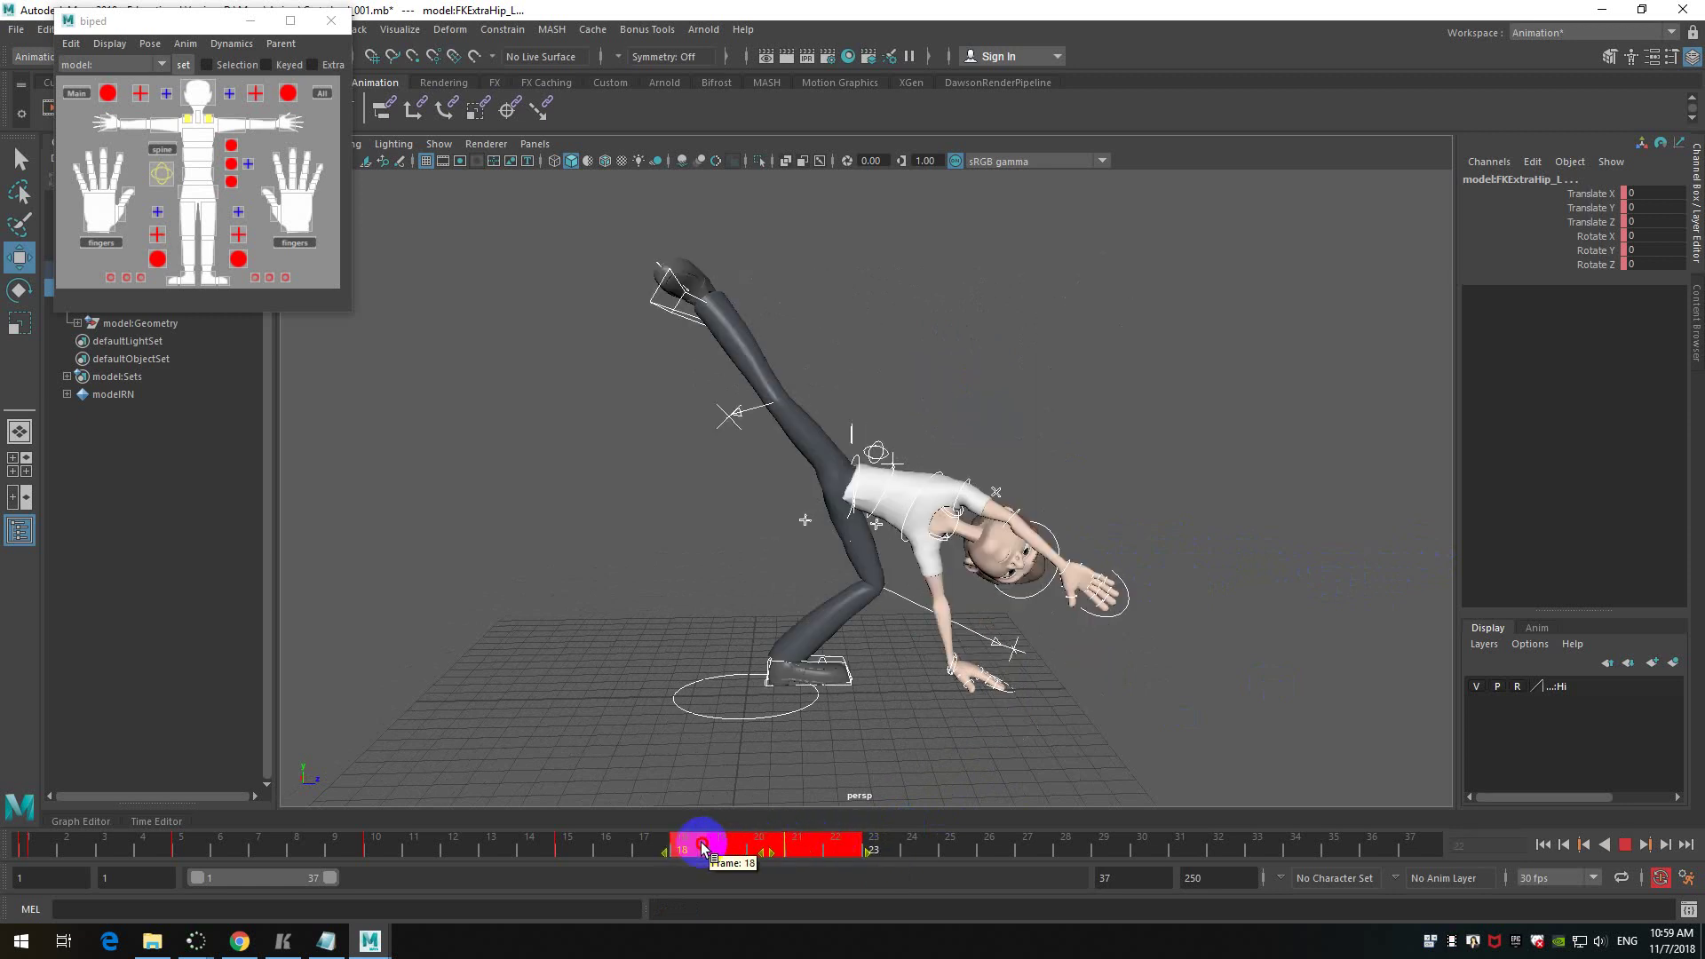
{"action": "right_click", "coordinate": [785, 850]}
{"action": "mouse_move", "coordinate": [883, 667]}
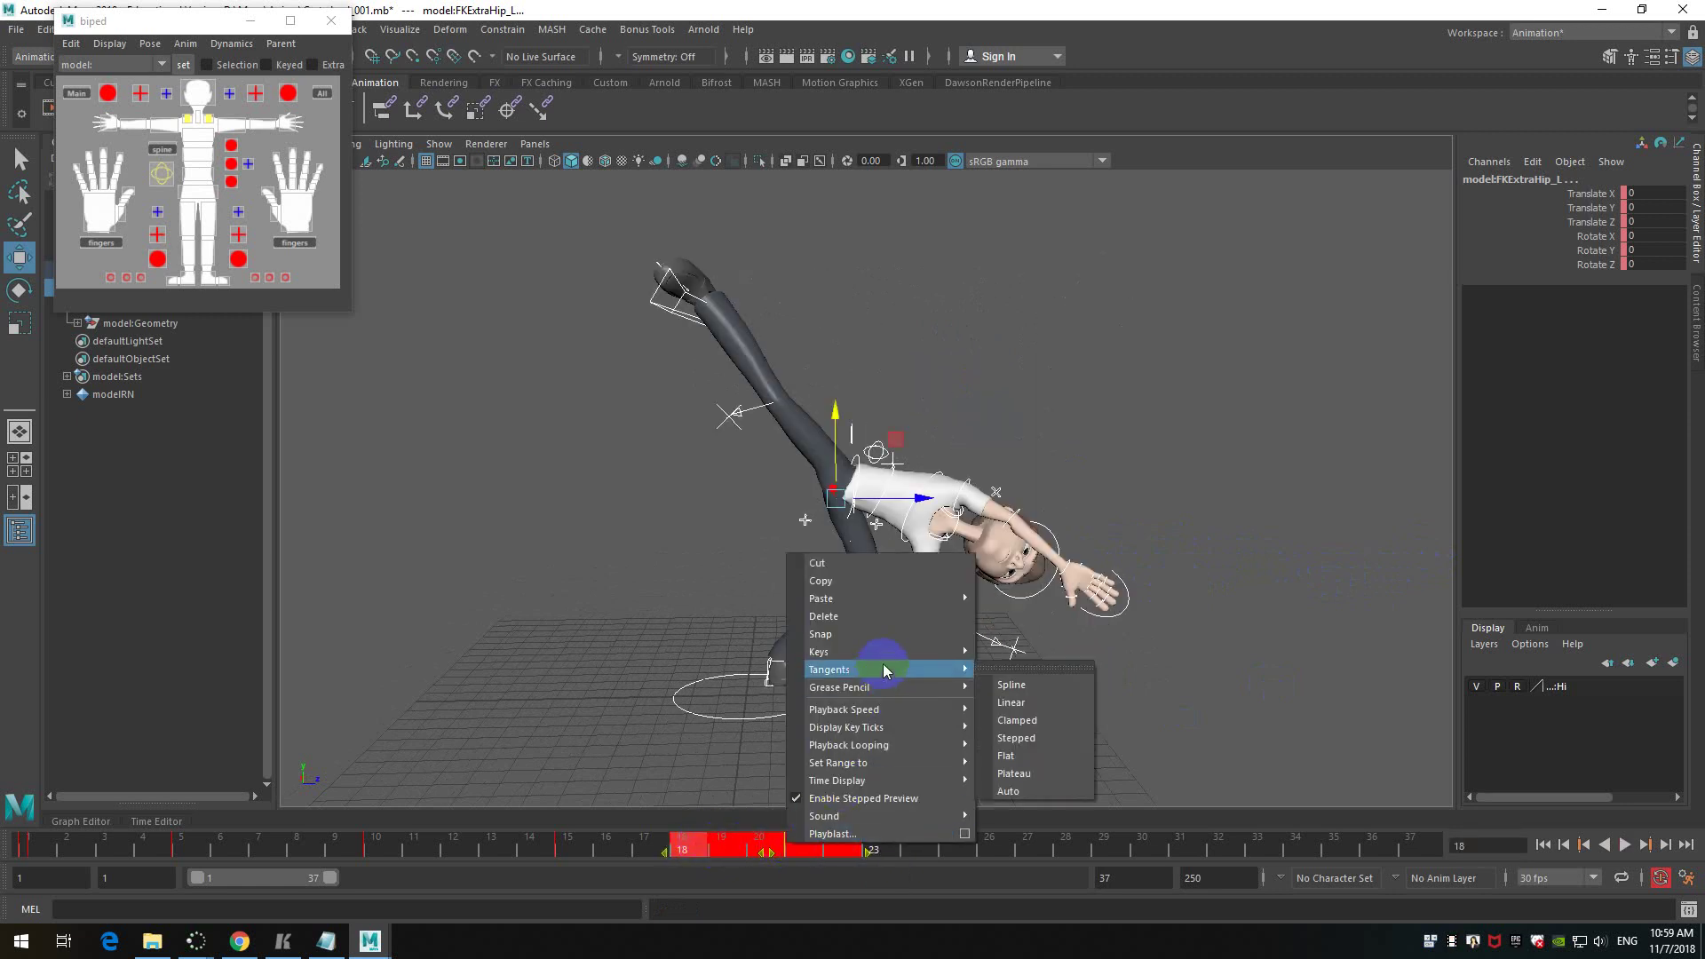
{"action": "left_click", "coordinate": [1041, 744]}
- Scrub between frames 21 and 22 and compare the handstand poses
{"action": "left_click_drag", "start_coordinate": [928, 845], "coordinate": [800, 850]}
{"action": "left_click_drag", "start_coordinate": [1105, 598], "coordinate": [1101, 544], "text": "alt"}
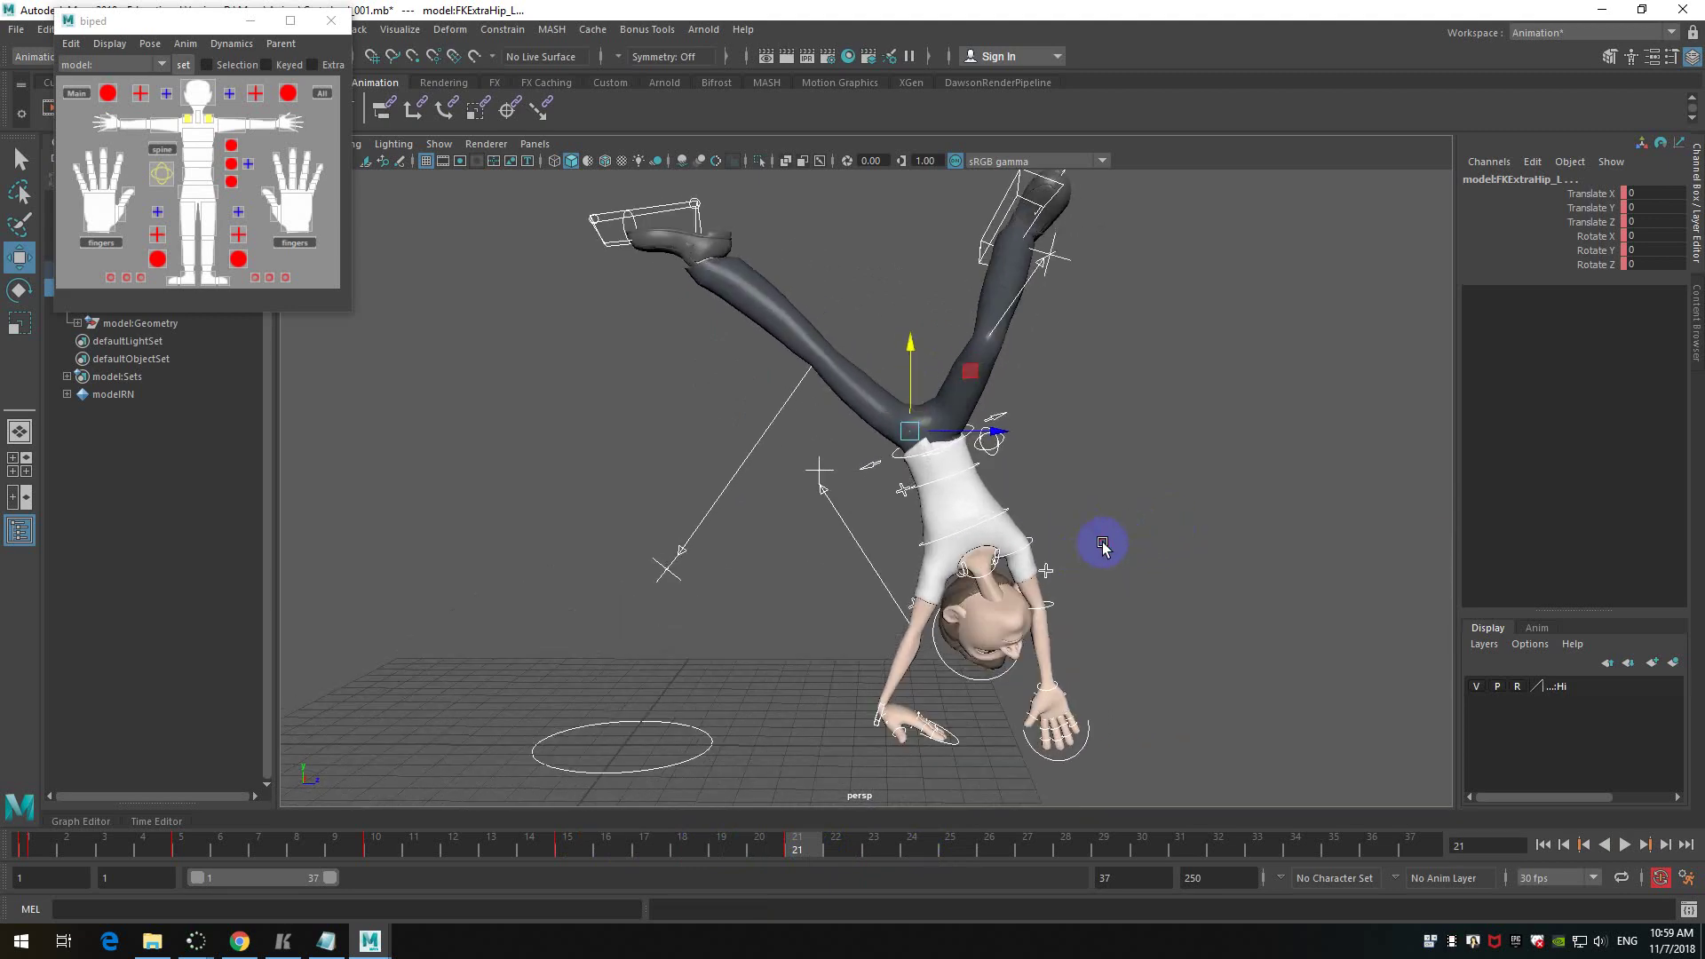
{"action": "left_click_drag", "start_coordinate": [820, 844], "coordinate": [859, 855]}
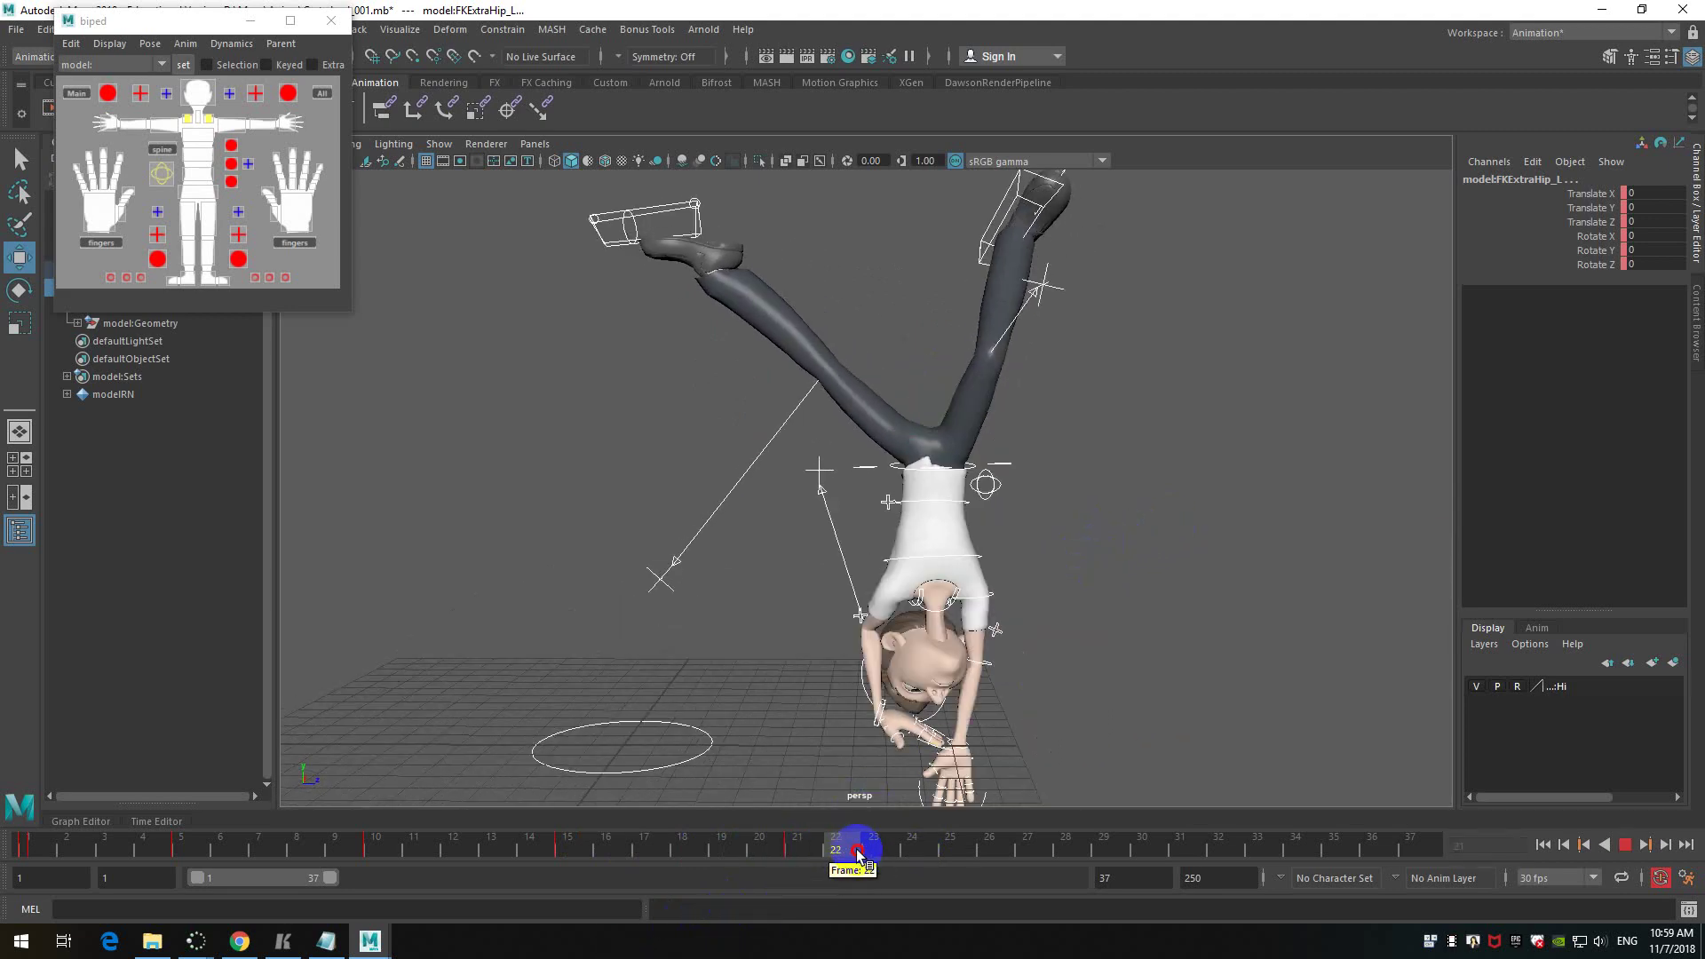
{"action": "left_click_drag", "start_coordinate": [1237, 418], "coordinate": [1219, 495], "text": "alt"}
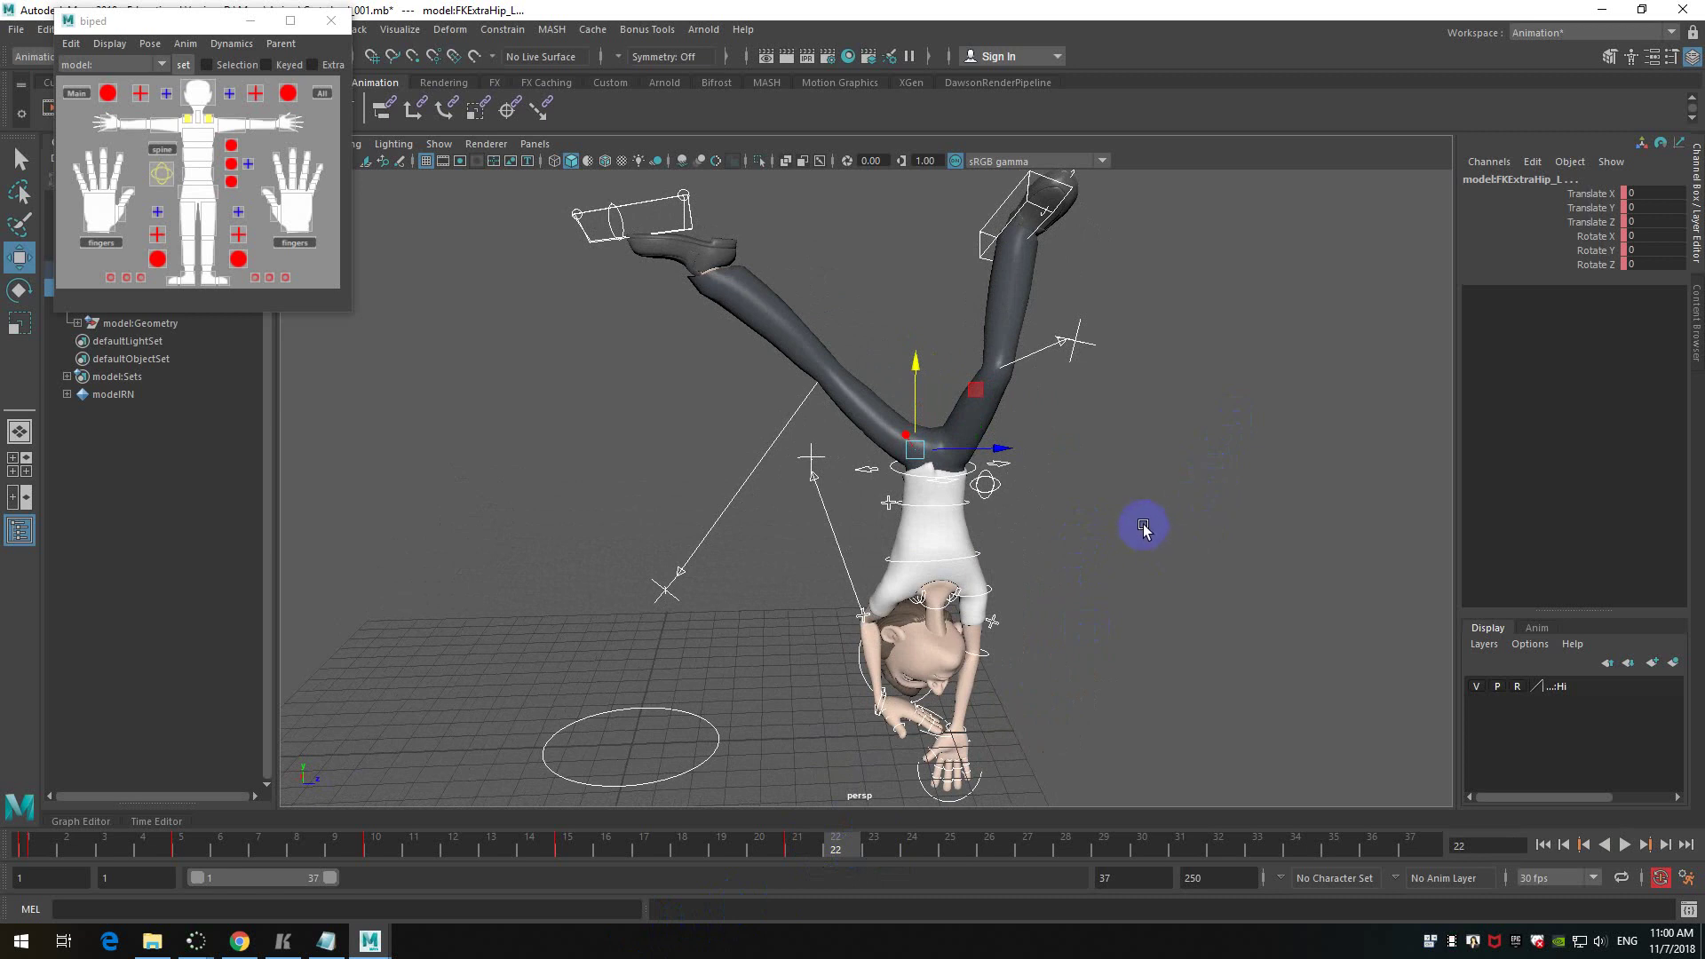
- Delete all controls' keys on frames 20 and 21 and move the remaining handstand key to frame 20
{"action": "mouse_move", "coordinate": [802, 845]}
{"action": "left_mouse_down", "text": "shift"}
{"action": "mouse_move", "coordinate": [783, 846]}
{"action": "mouse_move", "coordinate": [876, 849]}
{"action": "mouse_move", "coordinate": [762, 845]}
{"action": "mouse_move", "coordinate": [791, 848]}
{"action": "left_mouse_up", "text": "shift"}
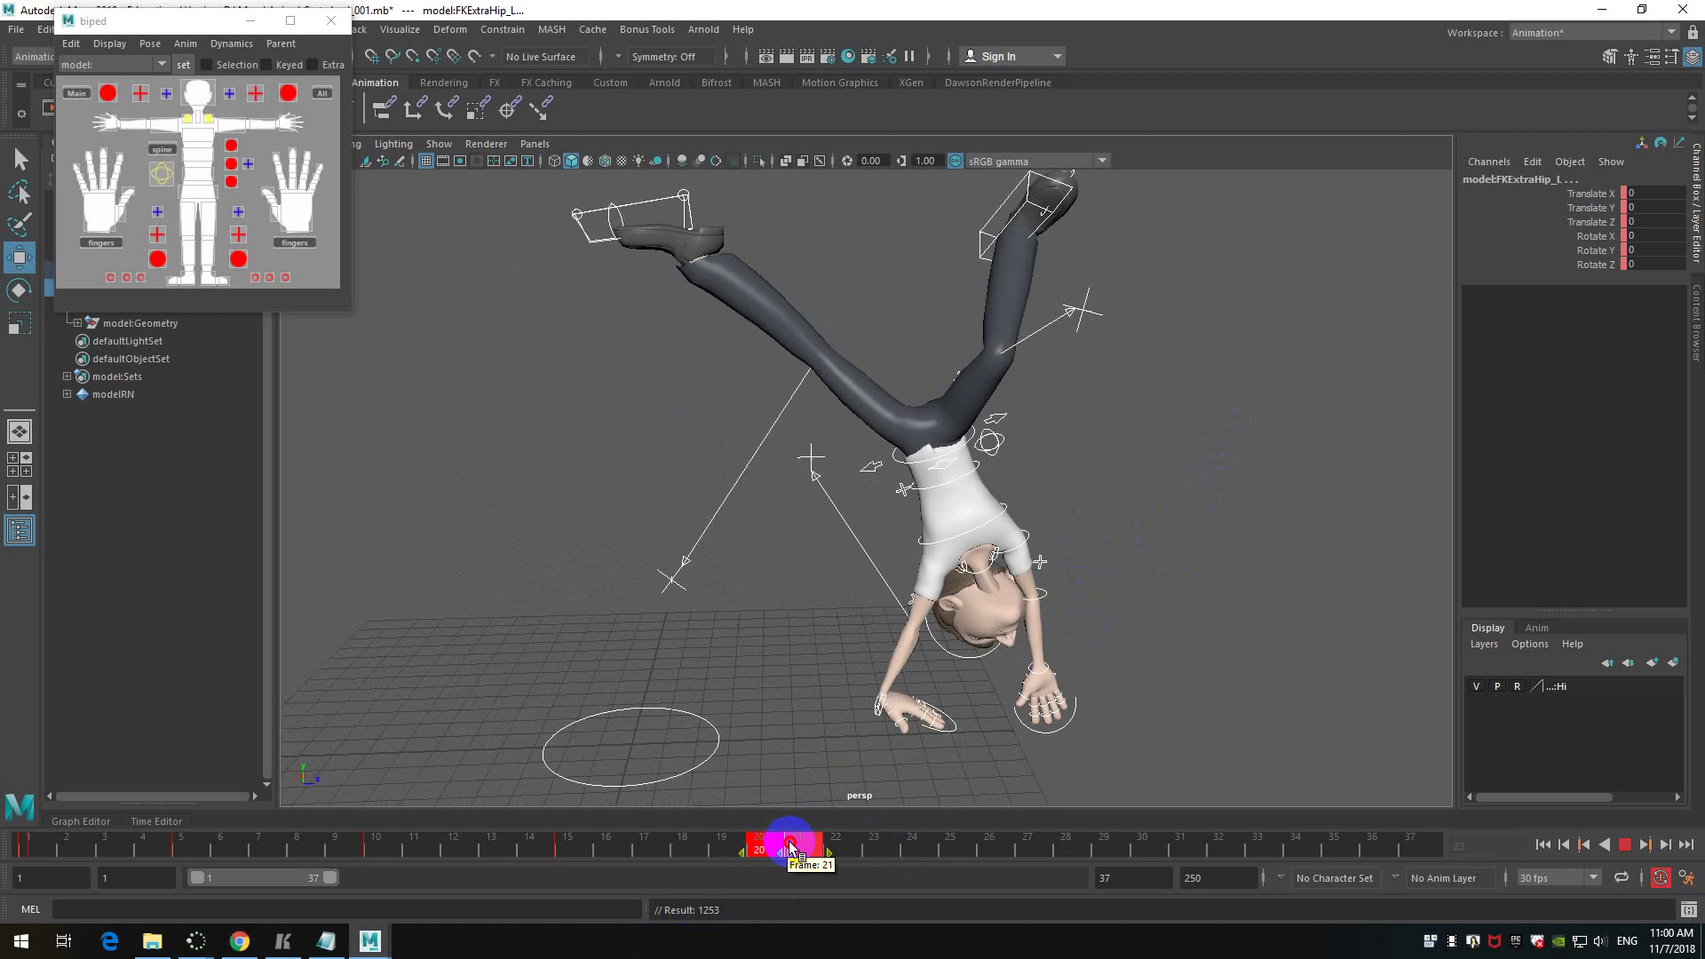
{"action": "right_click", "coordinate": [794, 850]}
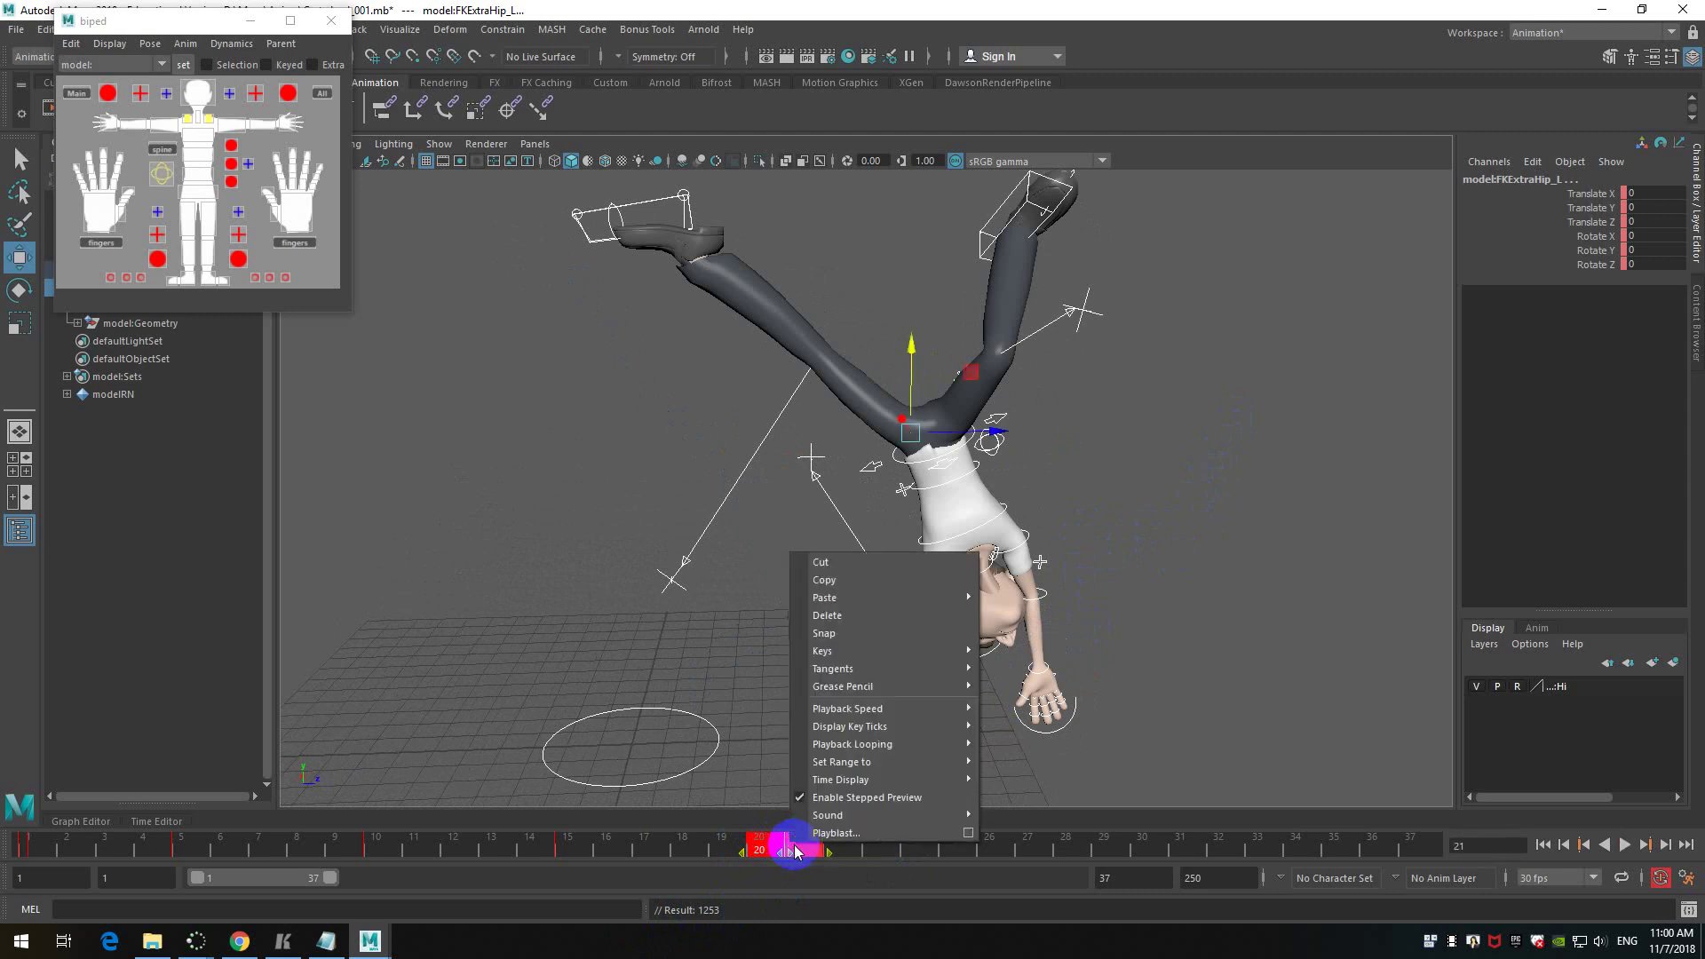
{"action": "left_click", "coordinate": [946, 616]}
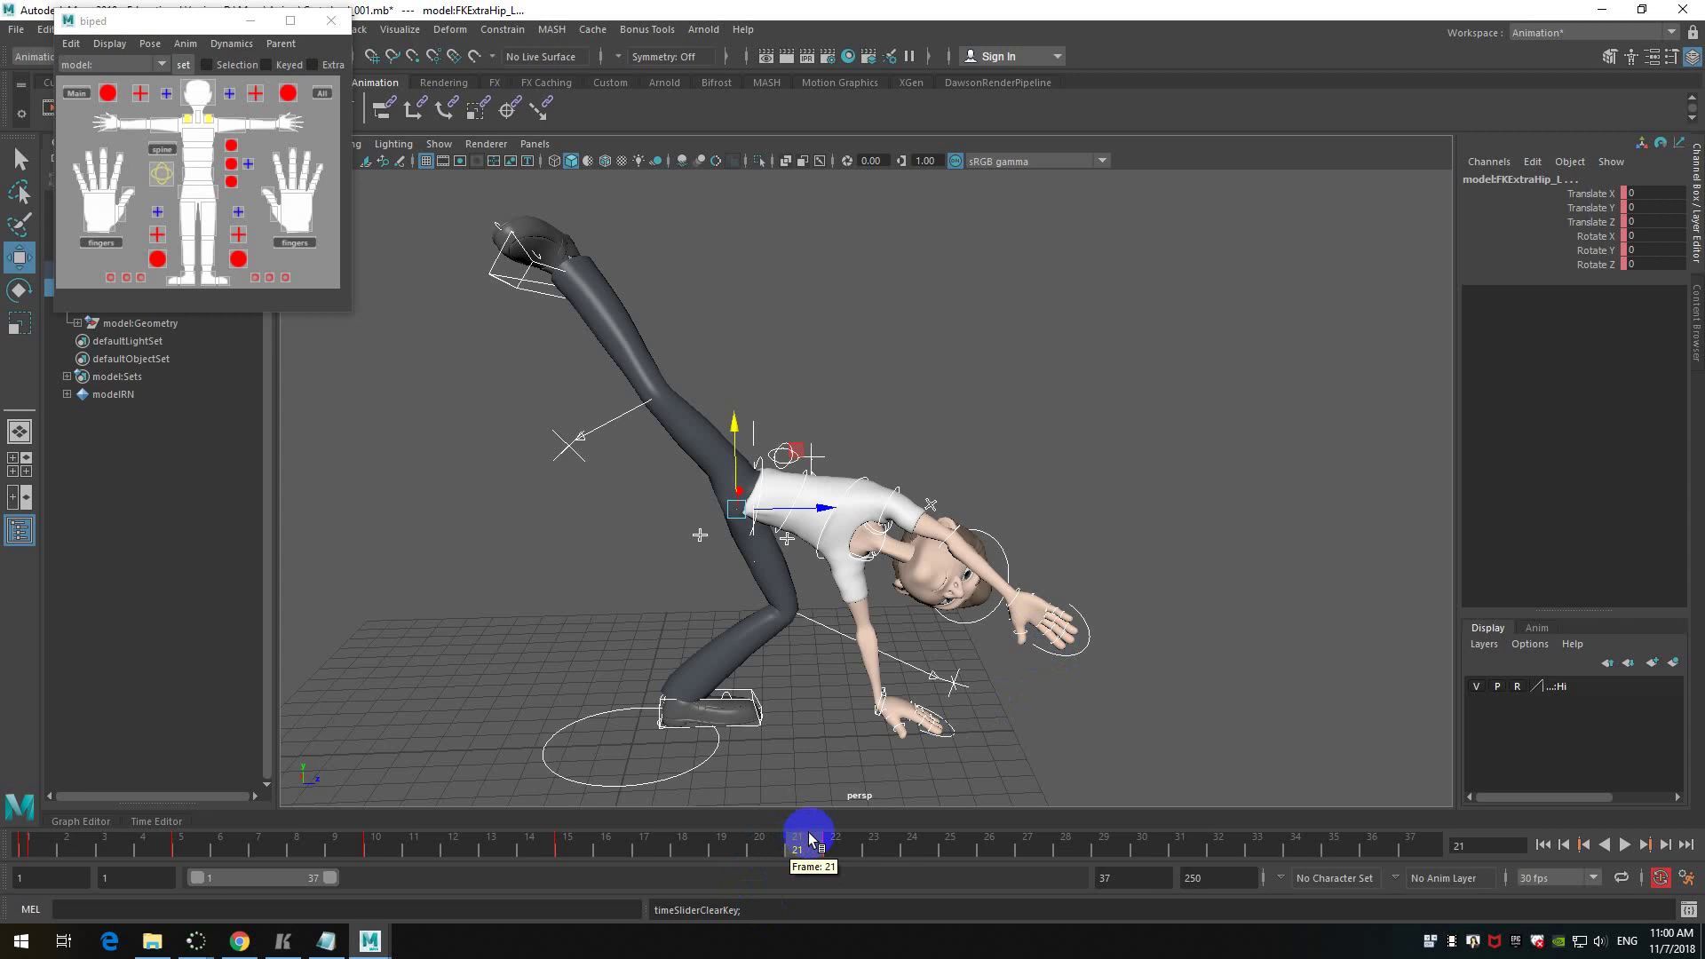
{"action": "left_click_drag", "start_coordinate": [804, 850], "coordinate": [761, 857]}
- At frame 20, move the left foot IK control to about Translate Y 14.15 and Translate Z 4.34
{"action": "left_click", "coordinate": [767, 229]}
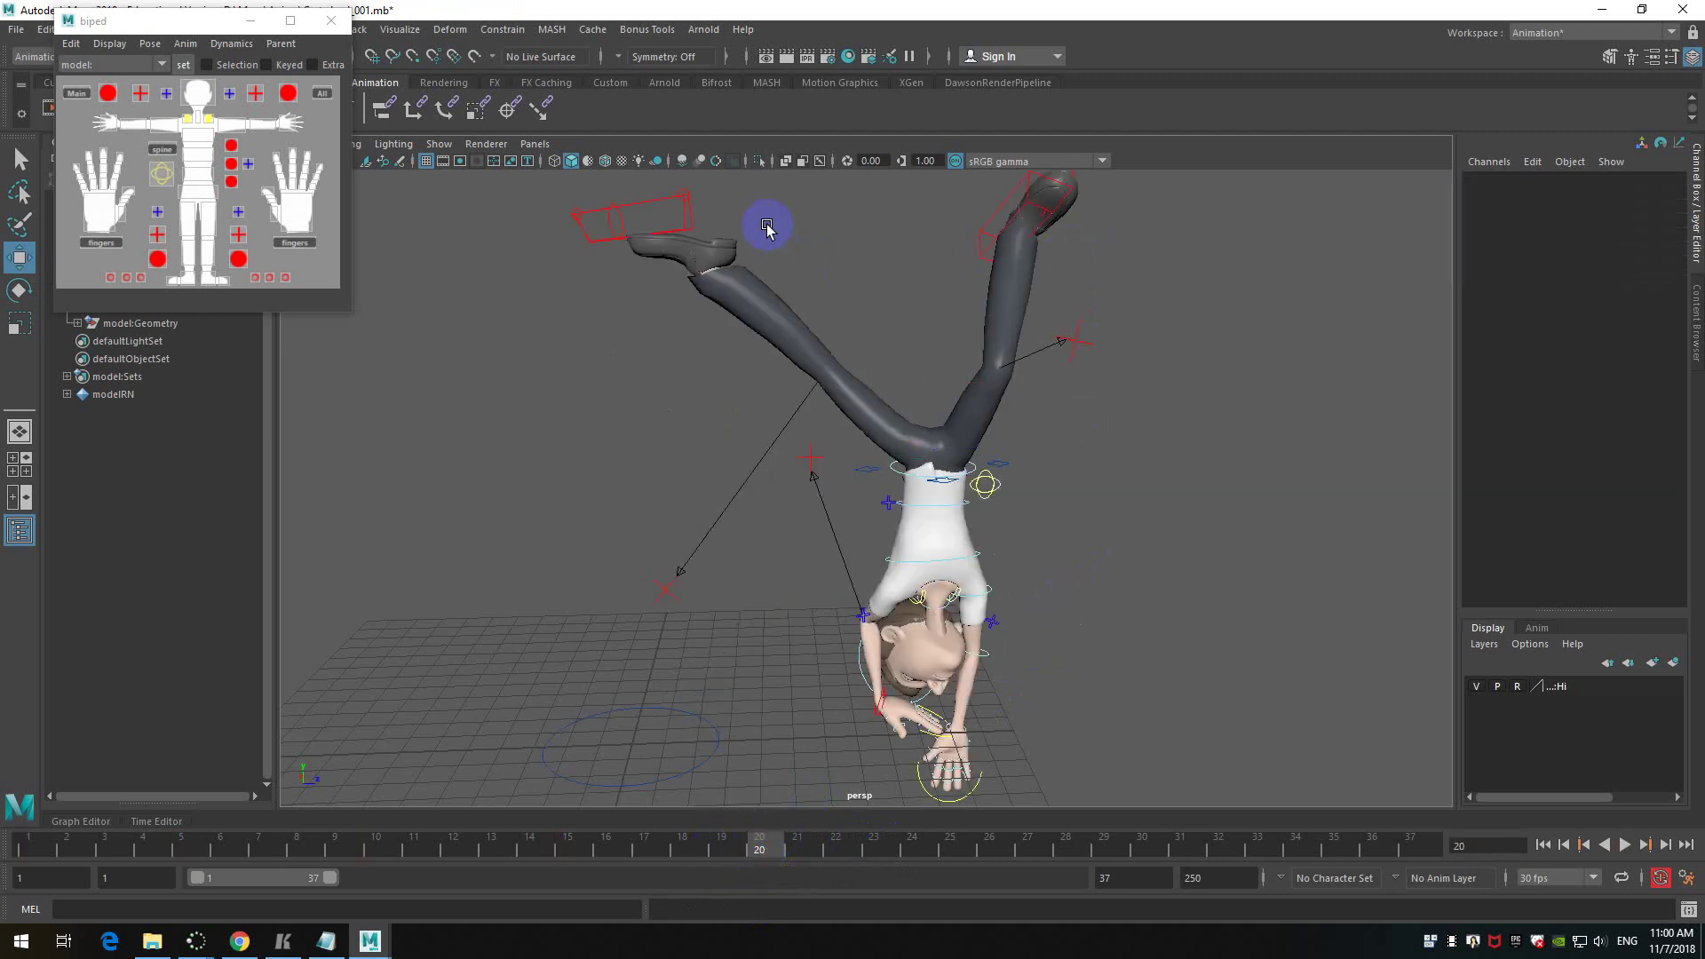
{"action": "left_click", "coordinate": [683, 221]}
{"action": "right_click_drag", "start_coordinate": [1189, 471], "coordinate": [693, 293], "text": "alt"}
{"action": "mouse_move", "coordinate": [755, 285]}
{"action": "middle_mouse_down"}
{"action": "mouse_move", "coordinate": [781, 285]}
{"action": "mouse_move", "coordinate": [781, 266]}
{"action": "middle_mouse_up"}
{"action": "mouse_move", "coordinate": [1047, 464]}
{"action": "right_mouse_down", "text": "alt"}
{"action": "mouse_move", "coordinate": [1028, 464]}
{"action": "mouse_move", "coordinate": [1056, 451]}
{"action": "right_mouse_up", "text": "alt"}
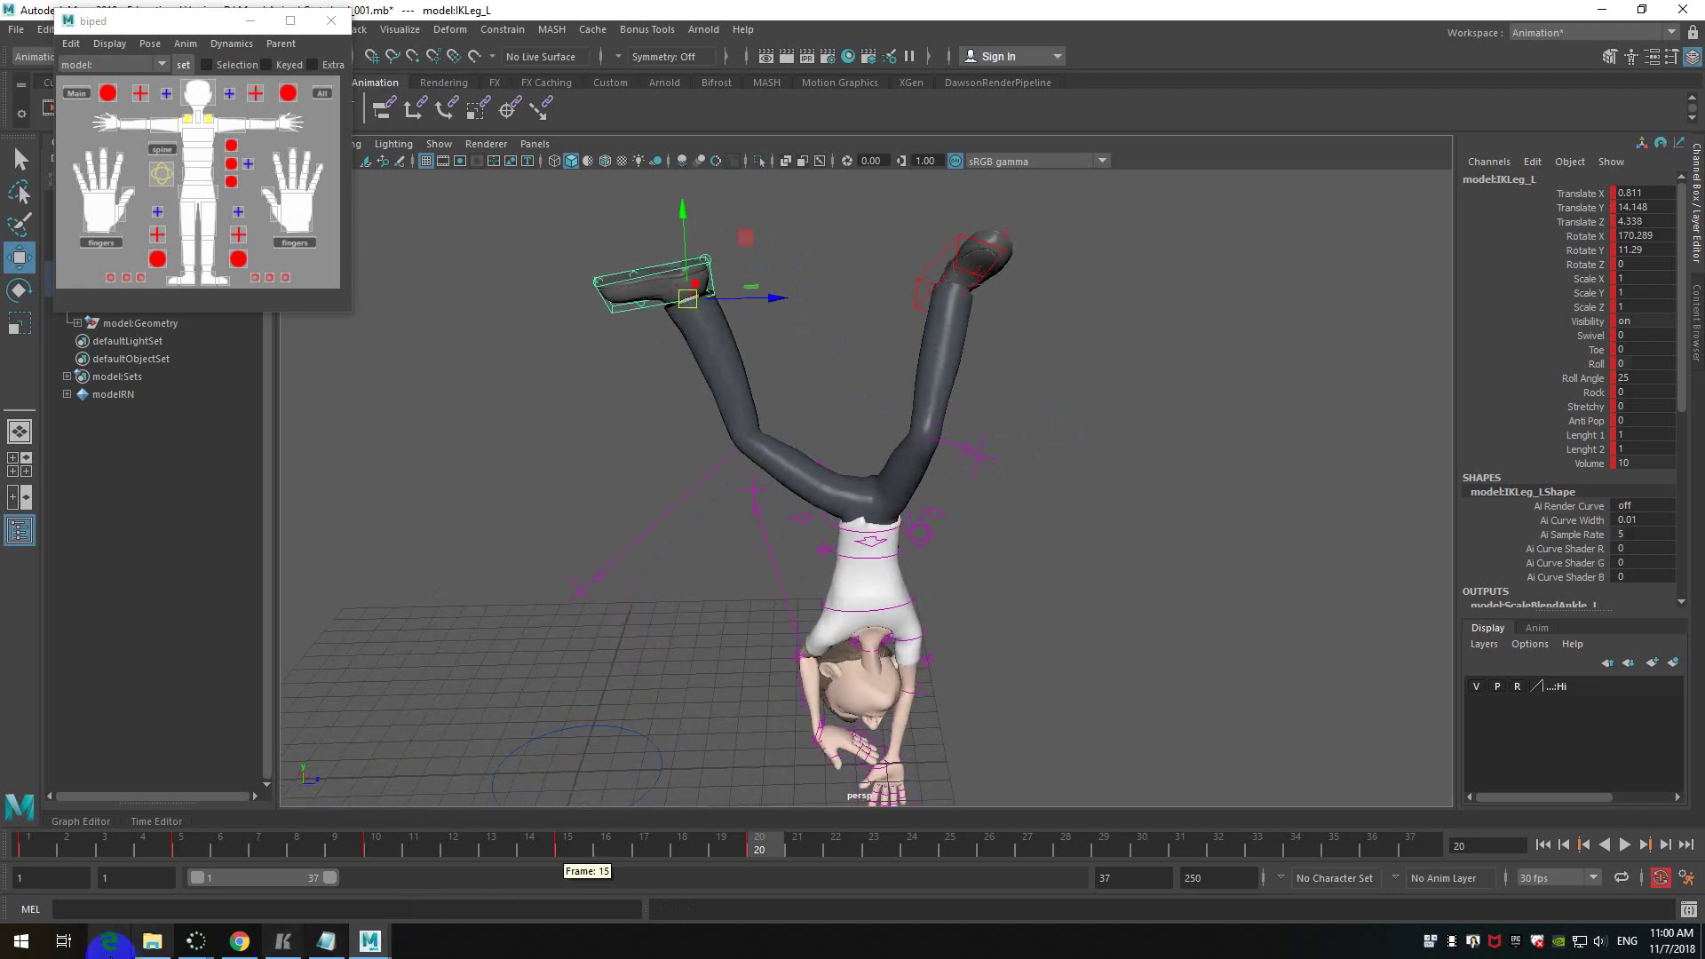
- Show the cartwheel reference video and adjust the left foot IK control to about Translate Y 14.70, Translate Z 4.50 and Rotate X 191.3
{"action": "left_click", "coordinate": [282, 942]}
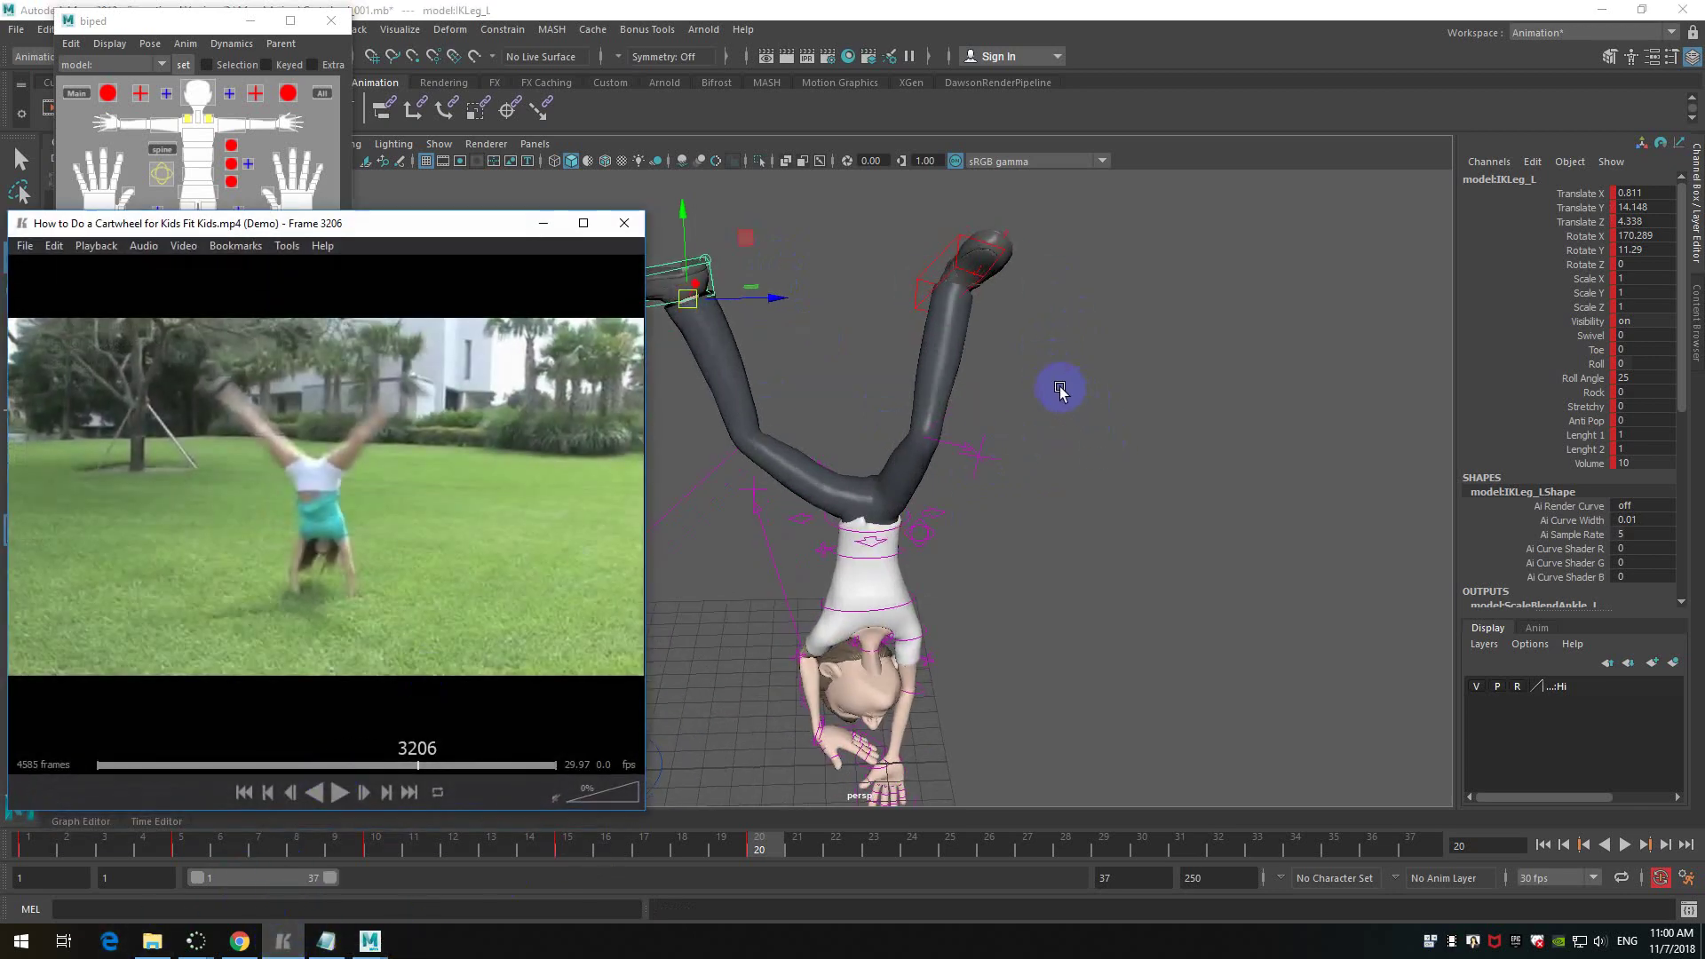
{"action": "left_click_drag", "start_coordinate": [1005, 361], "coordinate": [891, 237], "text": "alt"}
{"action": "middle_click_drag", "start_coordinate": [883, 254], "coordinate": [890, 234]}
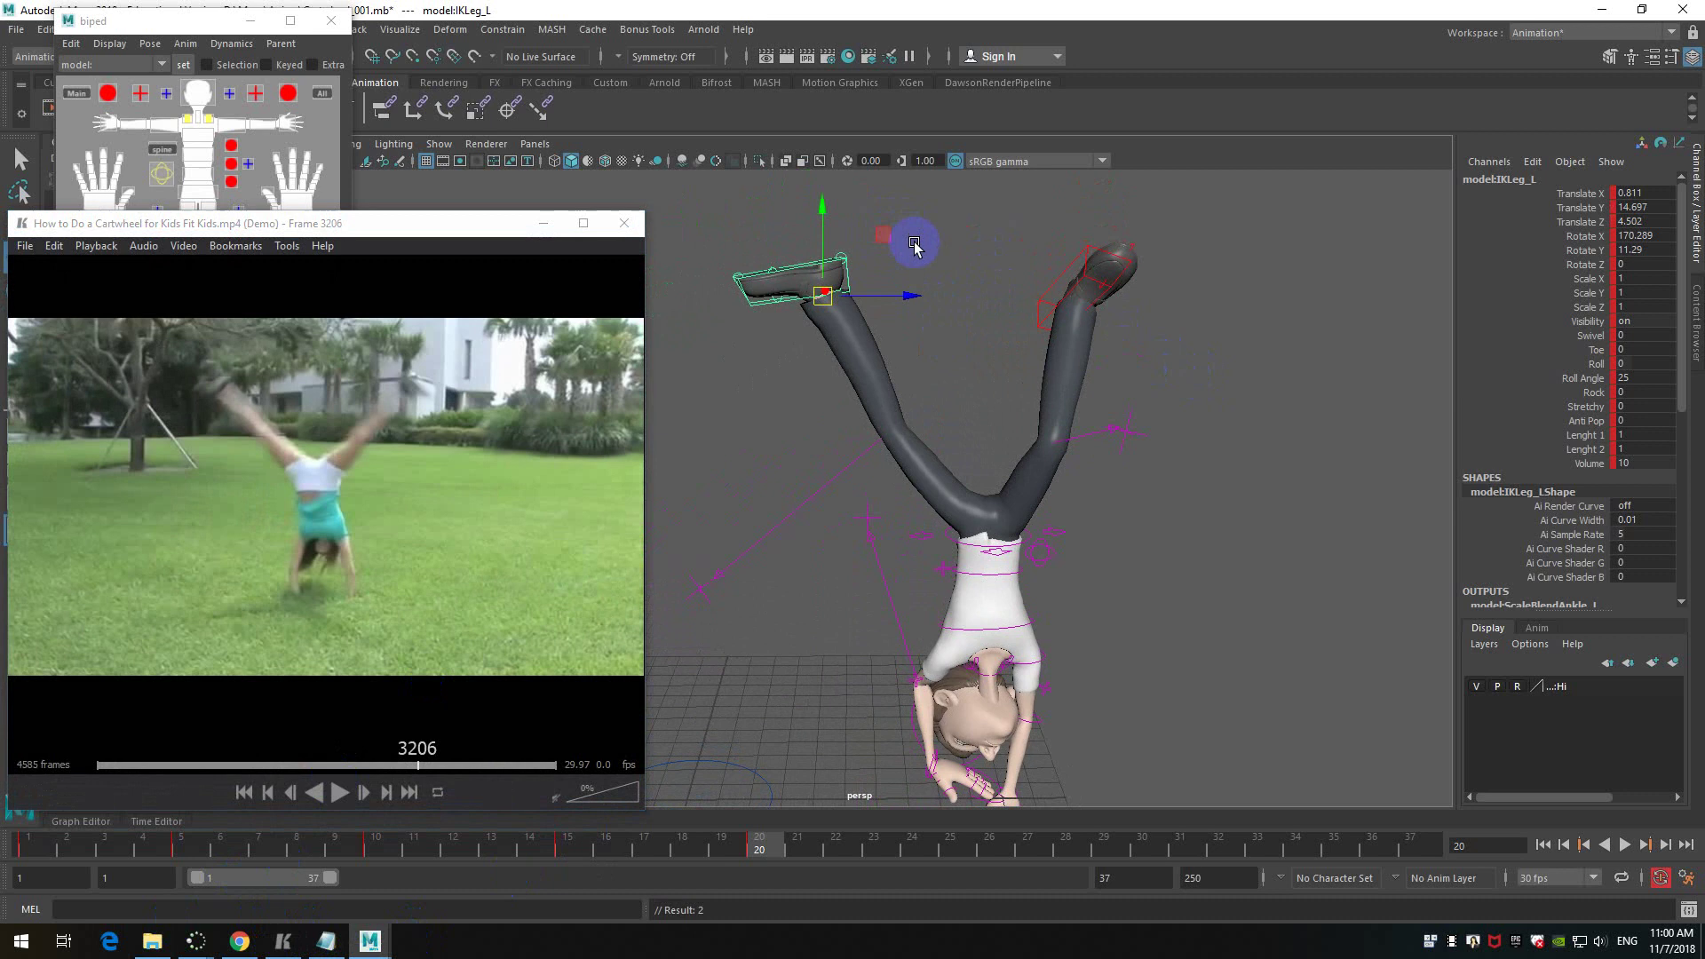
{"action": "key", "text": "e"}
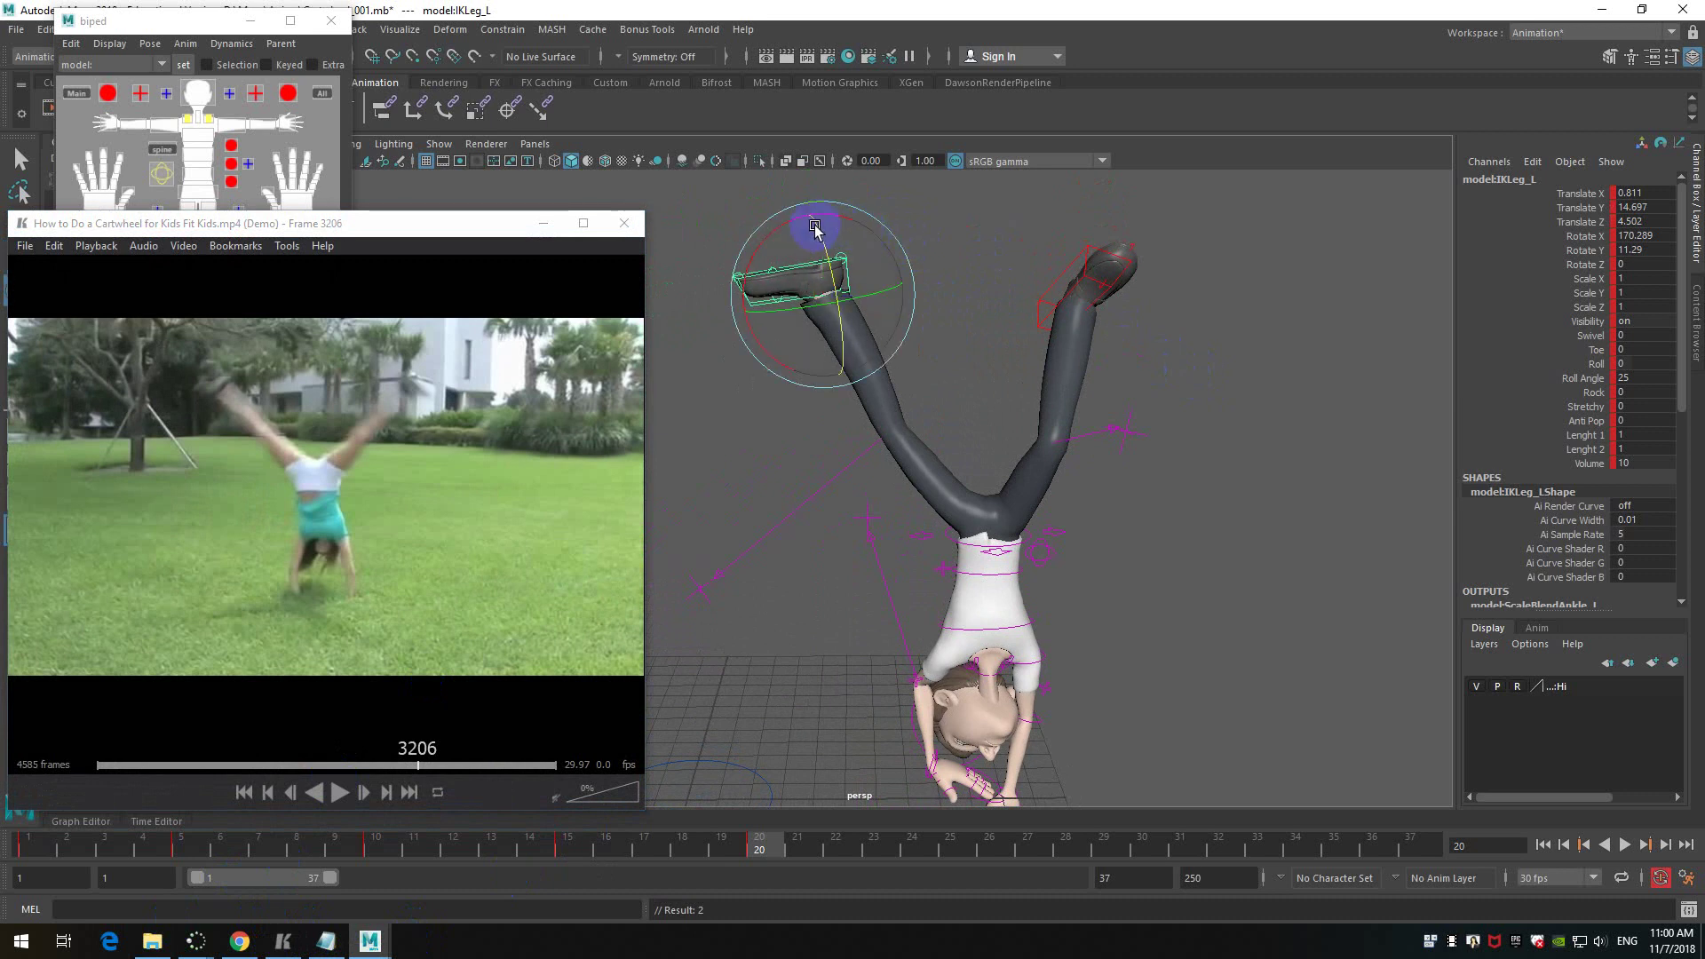
{"action": "left_click_drag", "start_coordinate": [790, 219], "coordinate": [807, 198]}
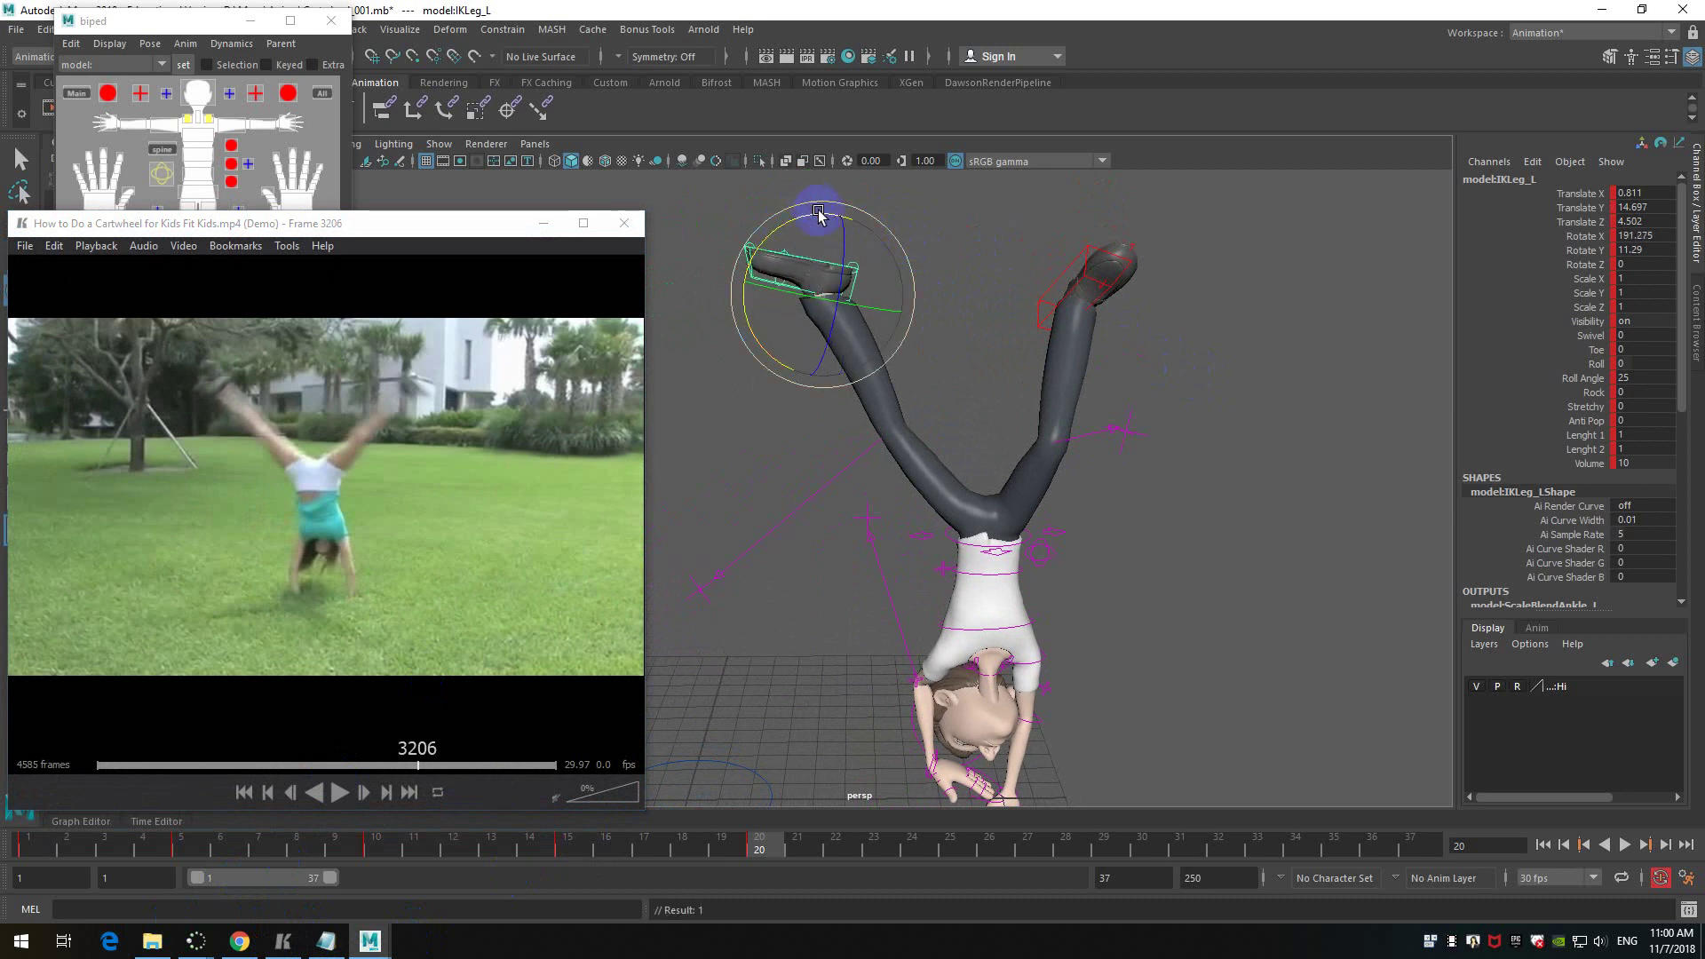
- Rotate the right foot IK control to about 339.7, 54.0 and 126.9 in X, Y and Z
{"action": "left_click", "coordinate": [1020, 346]}
{"action": "left_click", "coordinate": [1081, 268]}
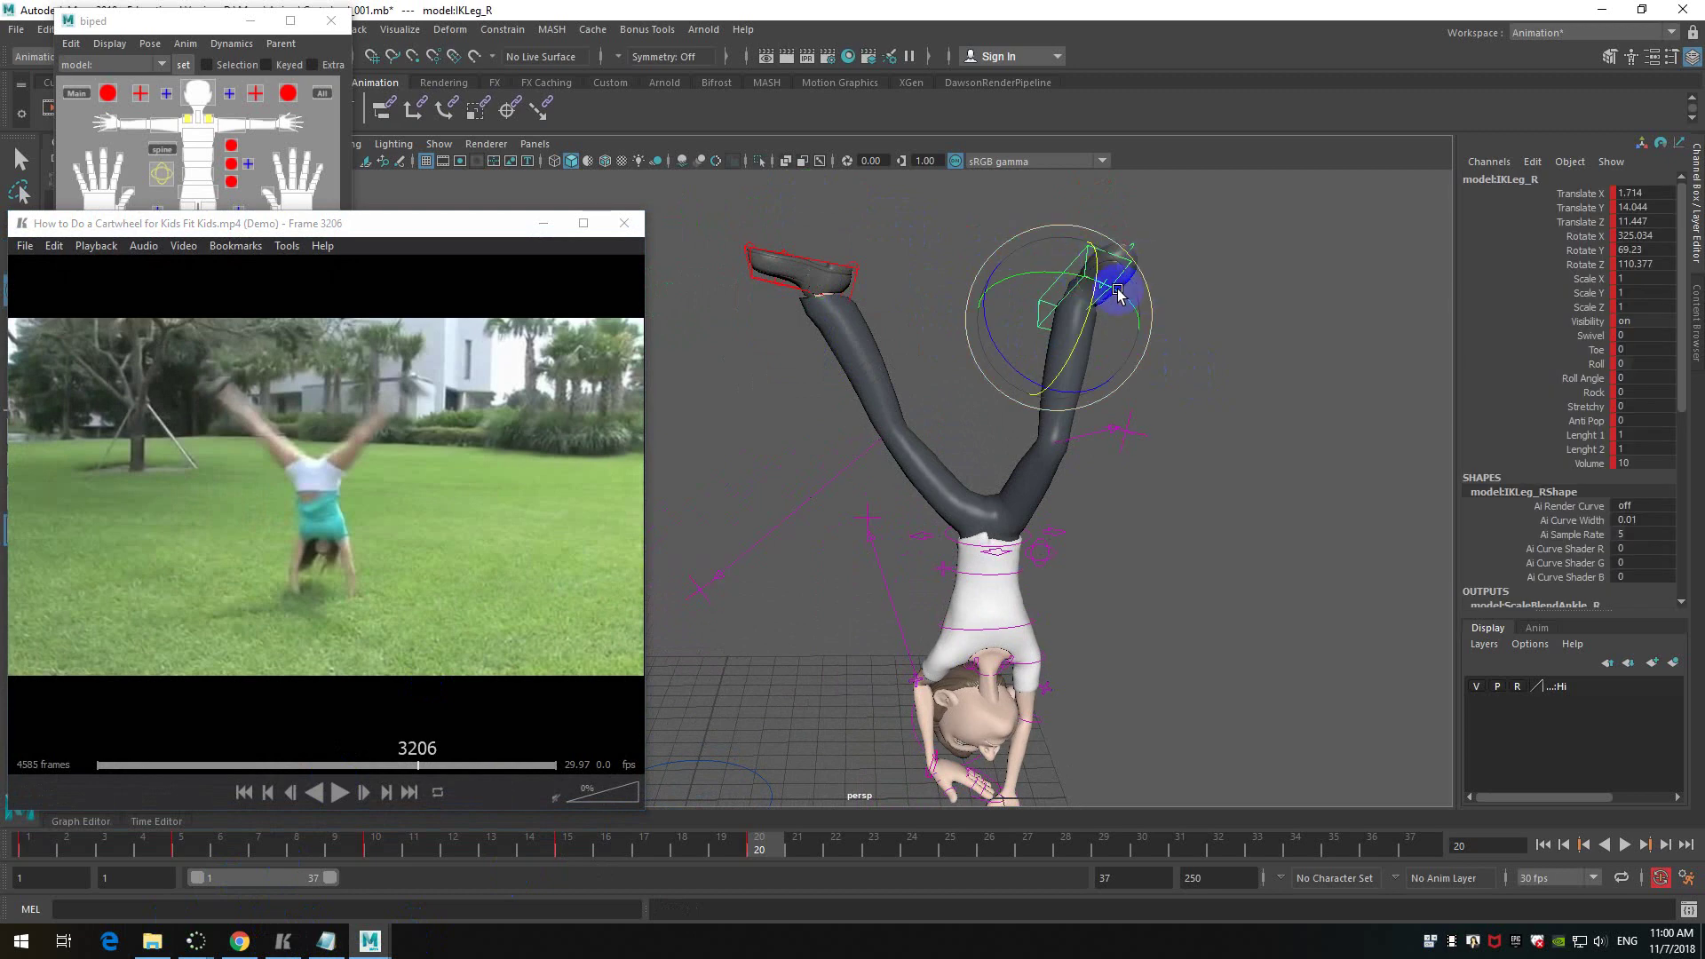
{"action": "left_click_drag", "start_coordinate": [1126, 299], "coordinate": [1122, 305]}
{"action": "left_click_drag", "start_coordinate": [1161, 620], "coordinate": [1157, 478], "text": "alt"}
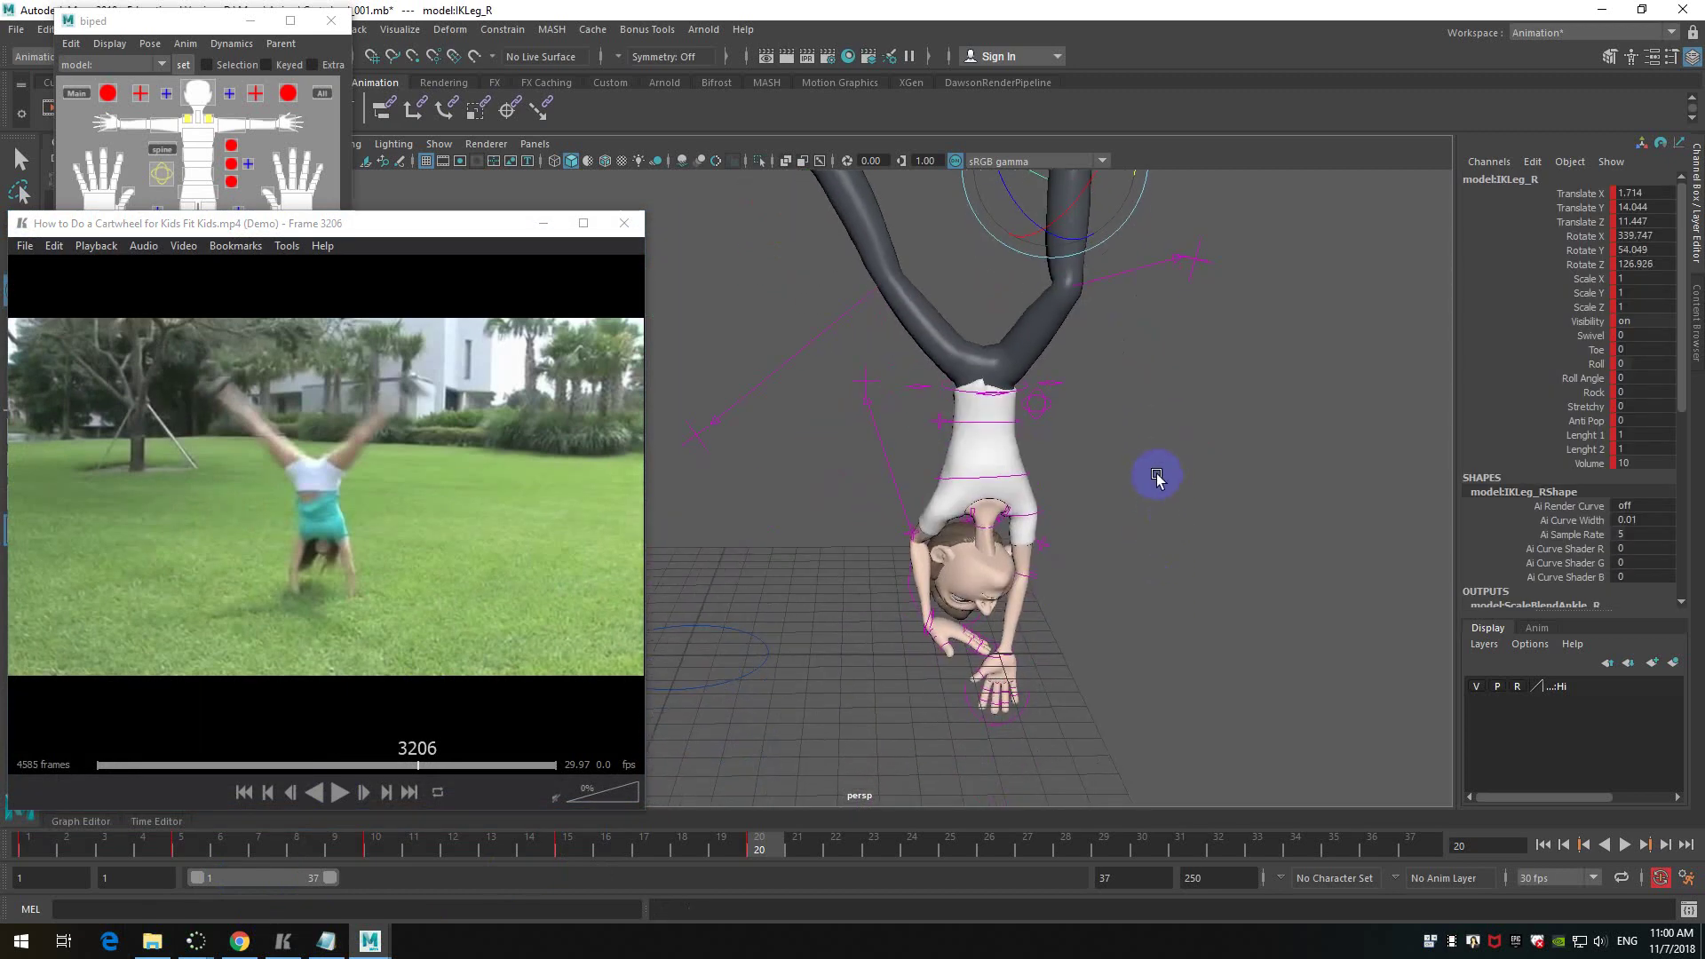
{"action": "left_click_drag", "start_coordinate": [1293, 471], "coordinate": [1139, 604], "text": "alt"}
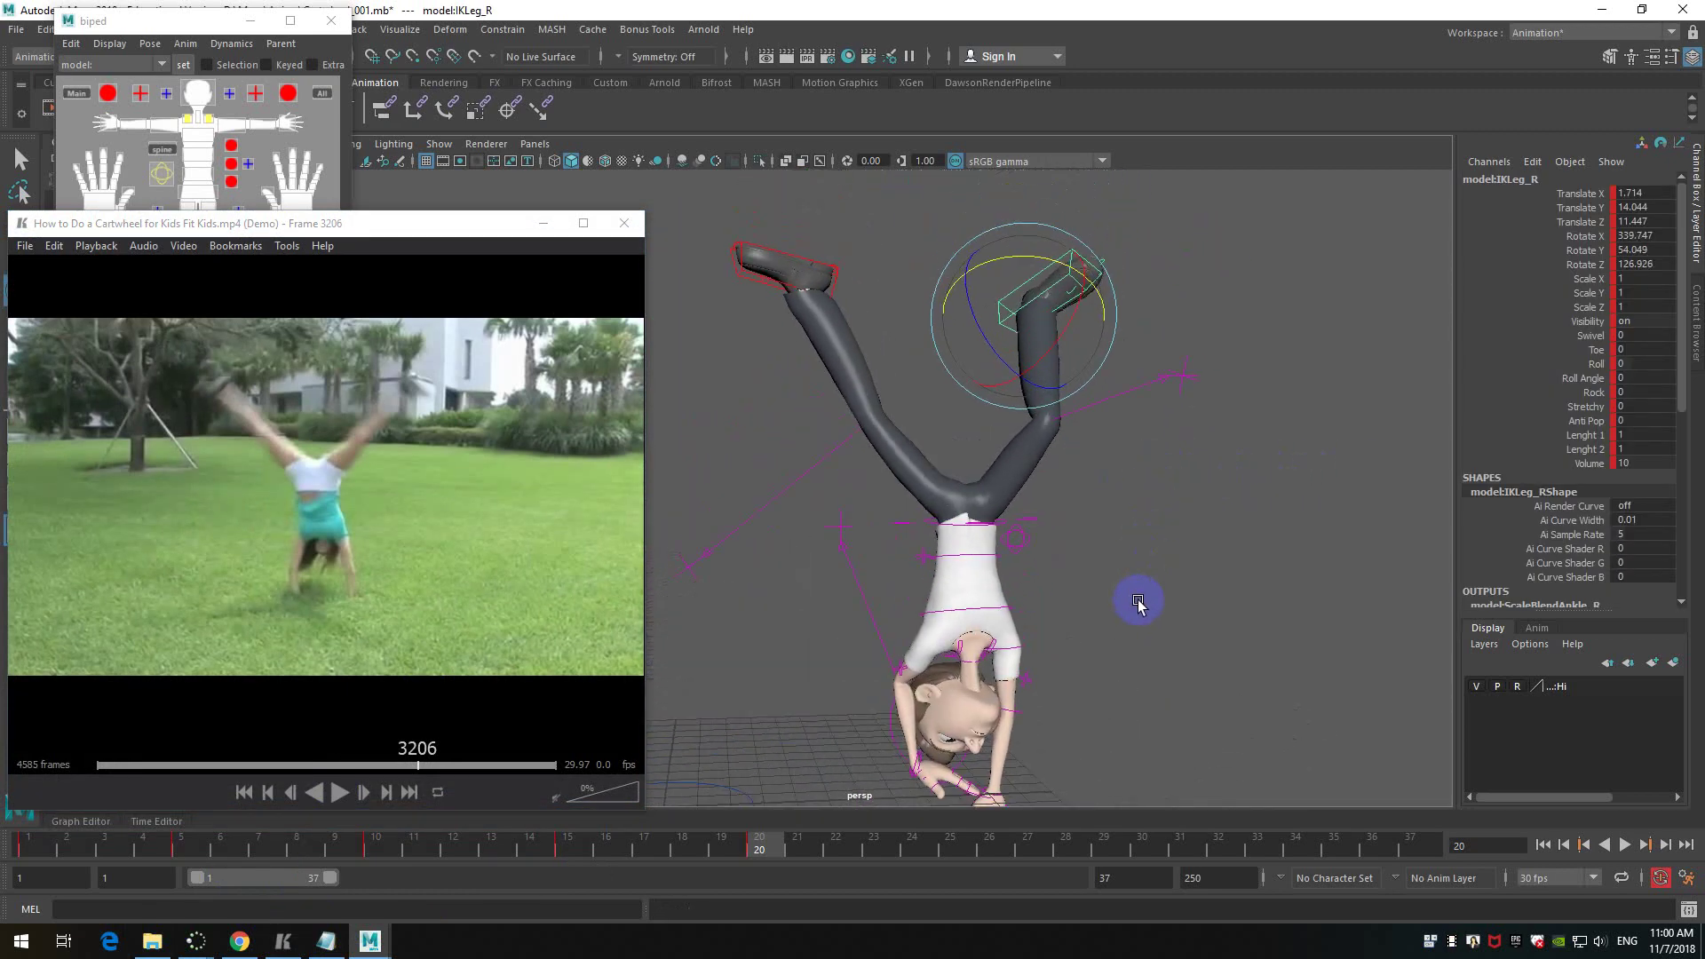
- Select both foot IK controls with the root control and raise them together to a root Translate Y of about -0.61
{"action": "left_click", "coordinate": [818, 263]}
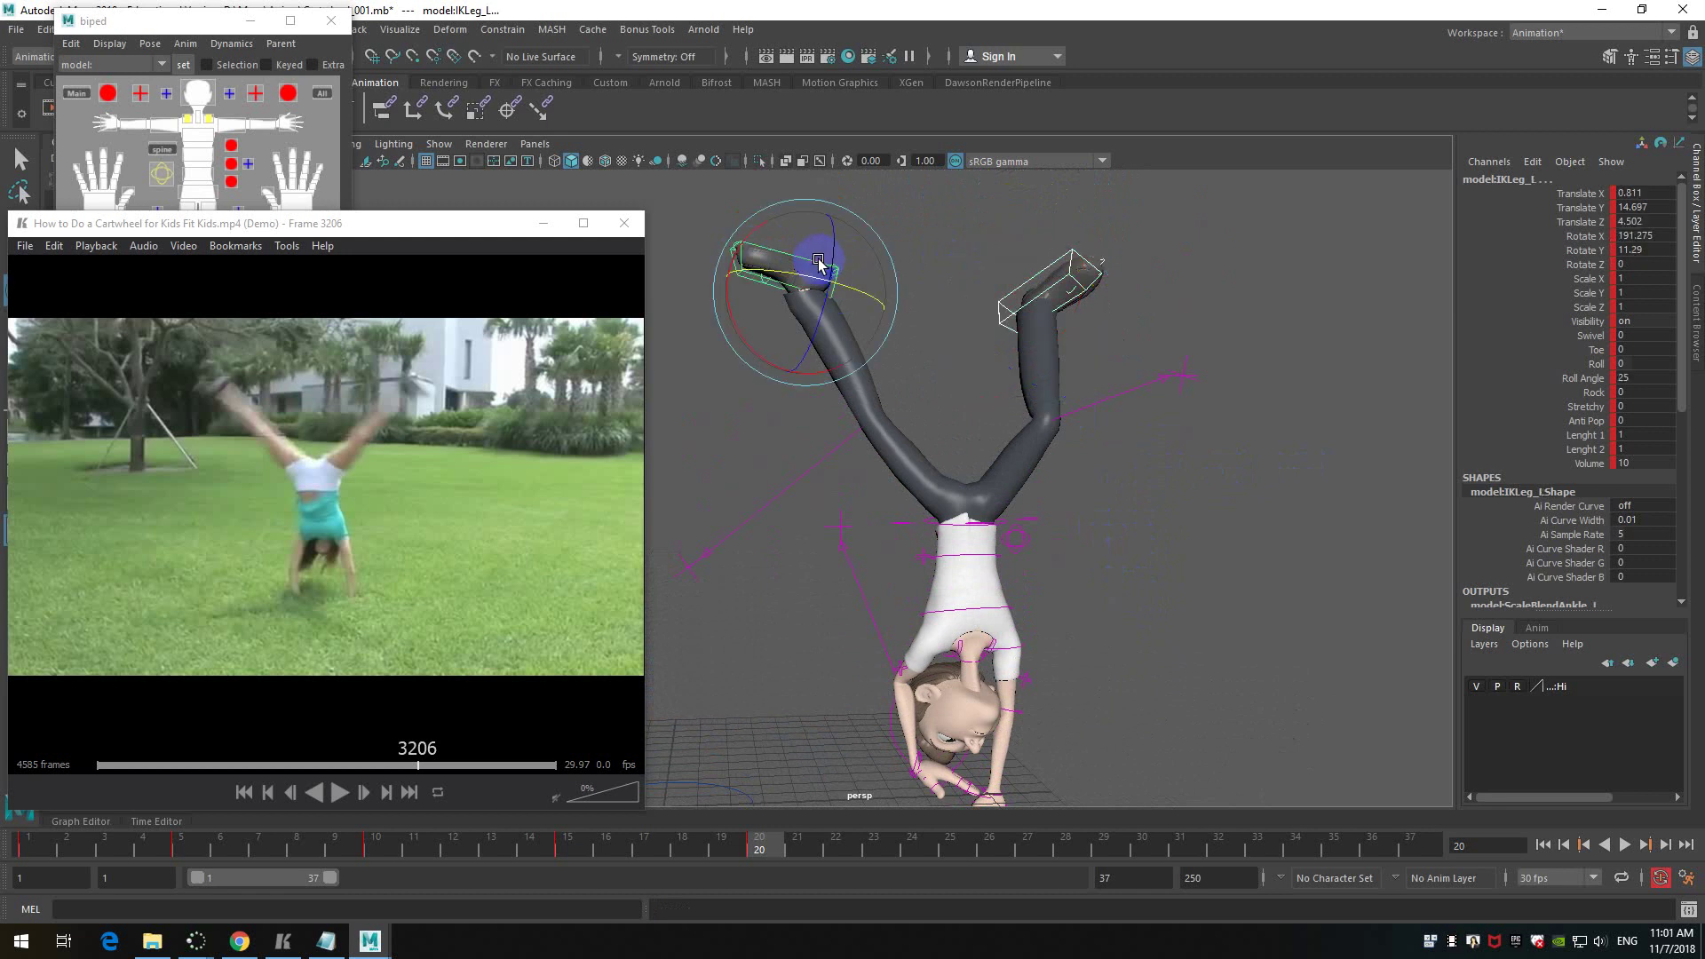
{"action": "left_click", "coordinate": [1035, 524]}
{"action": "key", "text": "w"}
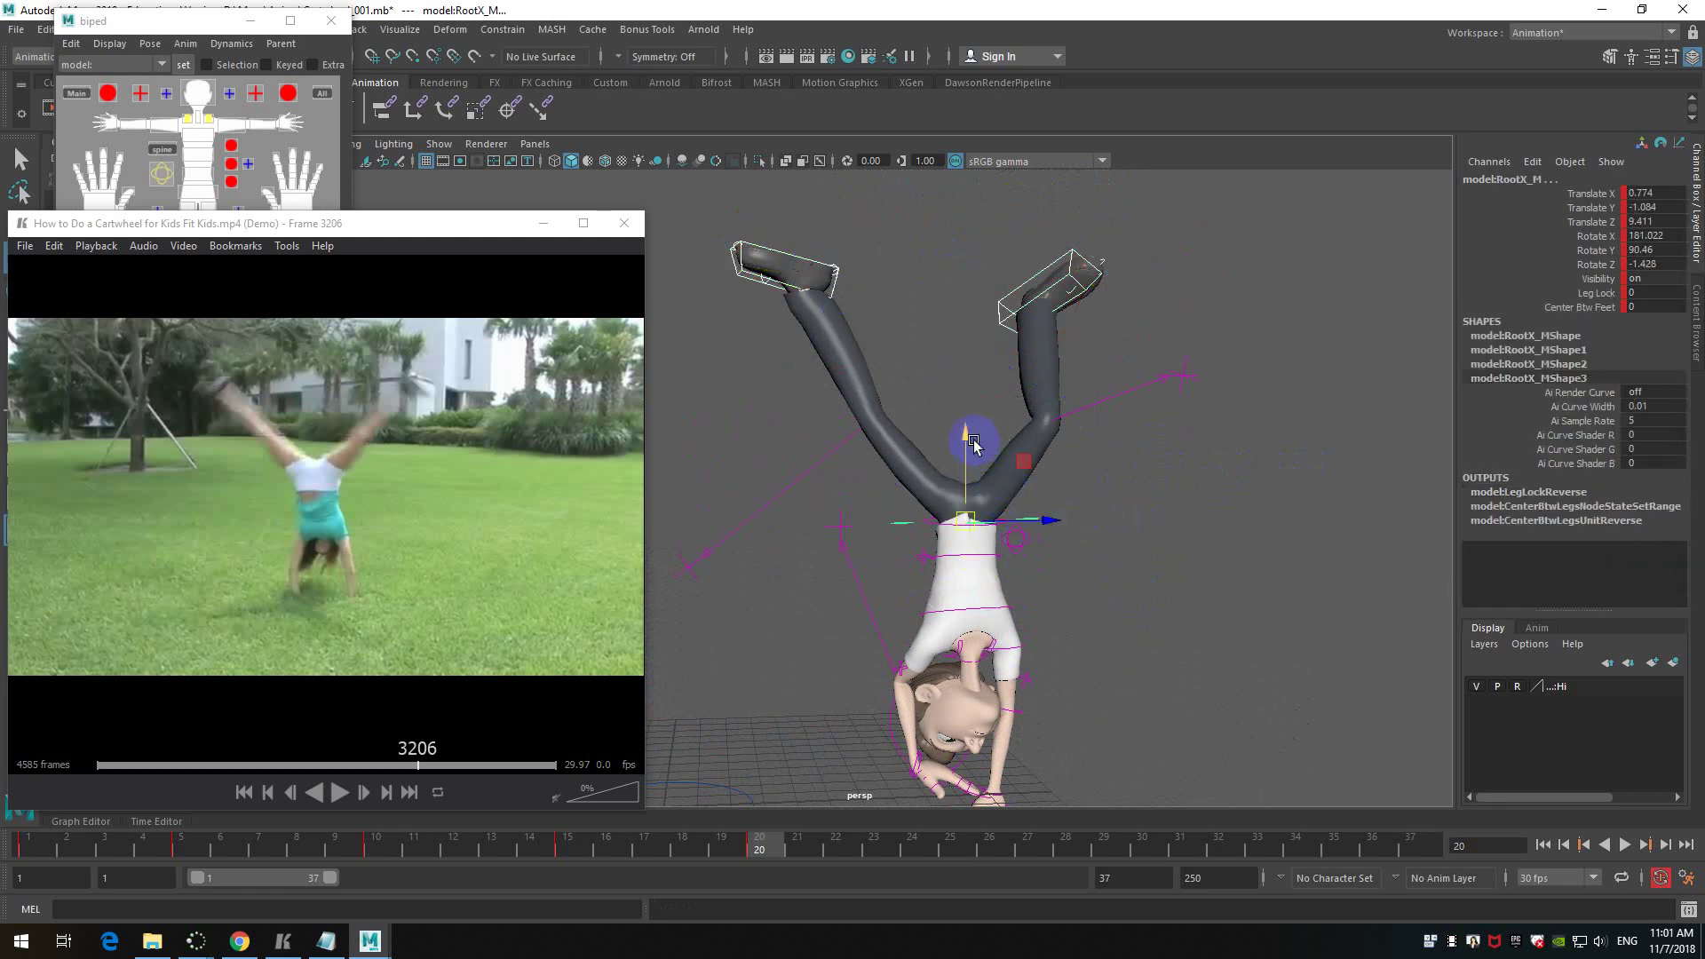
{"action": "left_click_drag", "start_coordinate": [969, 432], "coordinate": [974, 419]}
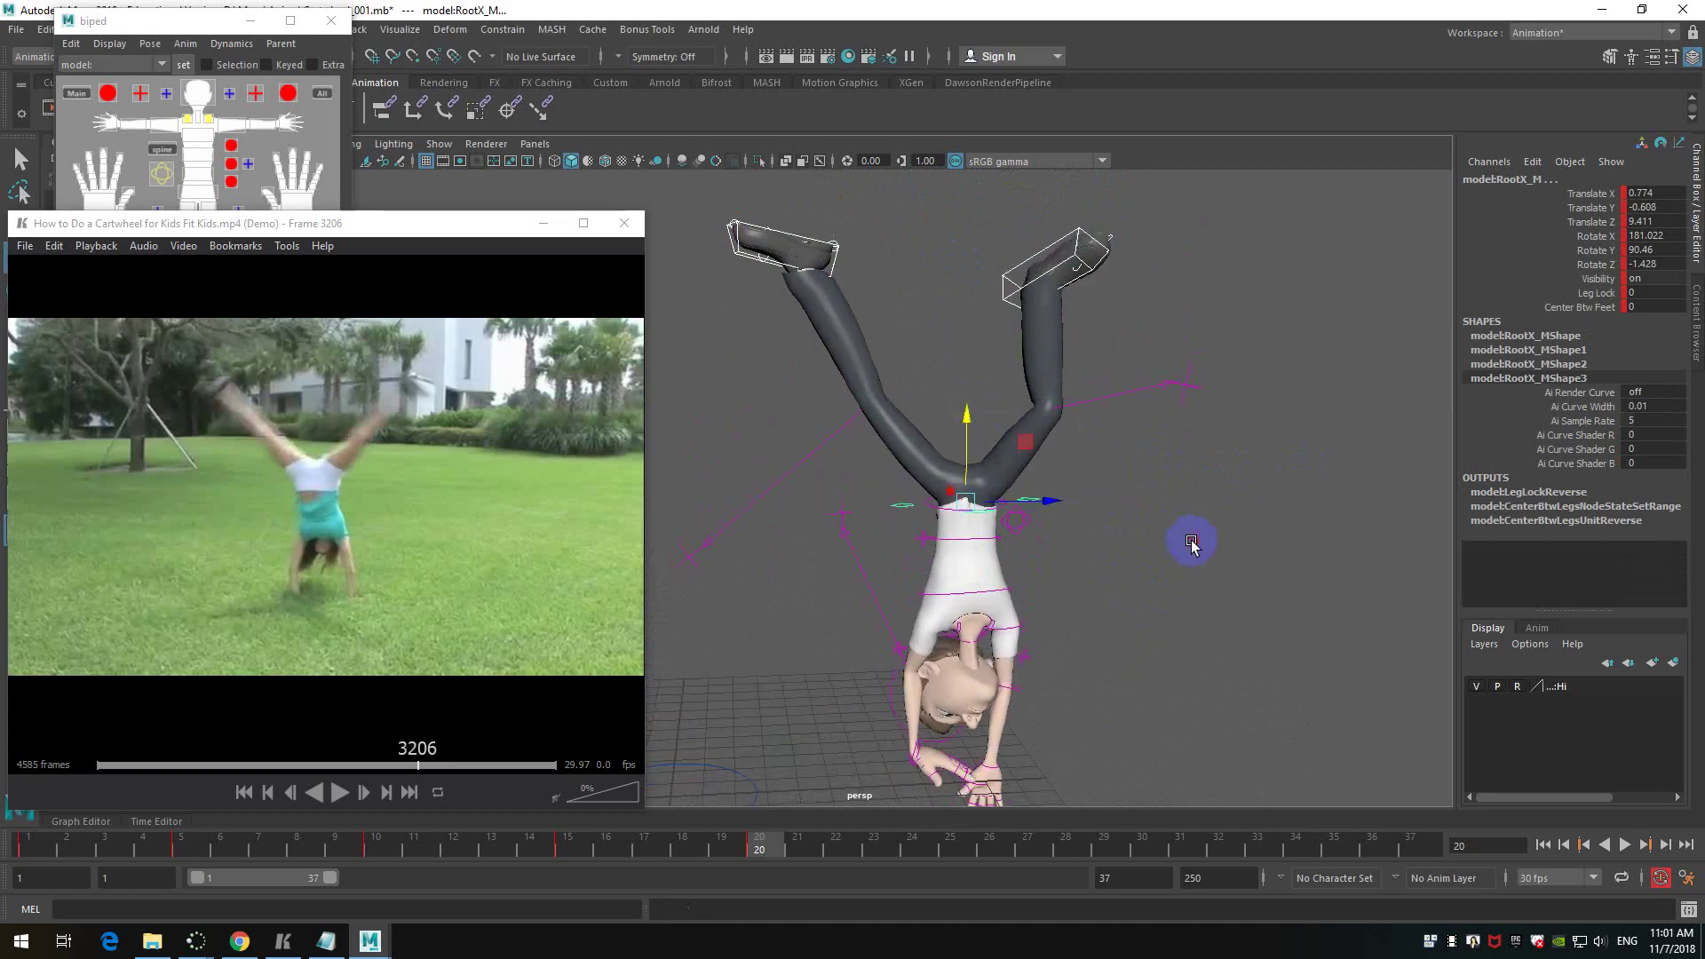
- Move the right foot IK control outward to spread the handstand's right leg wider
{"action": "left_click", "coordinate": [1174, 283]}
{"action": "left_click", "coordinate": [1101, 255]}
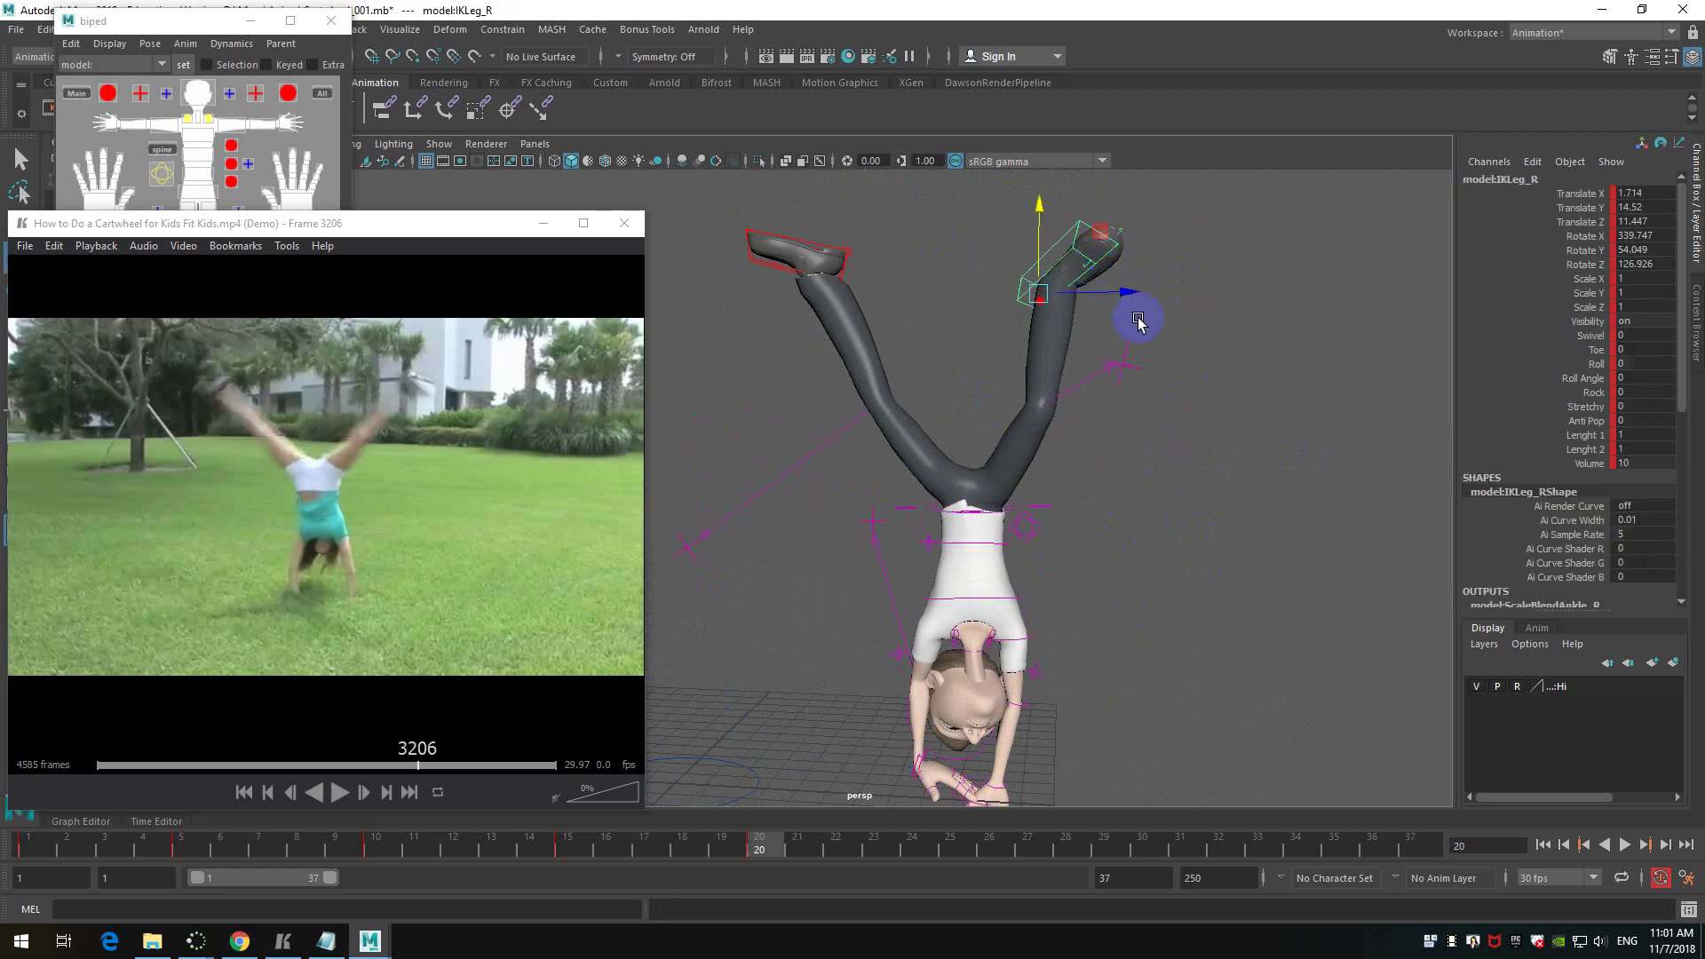
{"action": "middle_click_drag", "start_coordinate": [1135, 312], "coordinate": [1199, 456], "text": "alt"}
{"action": "left_click_drag", "start_coordinate": [1118, 352], "coordinate": [1080, 578]}
- Rotate the right FK shoulder control to swing the arm outward and the right wrist to about -3.3, -79.8 and -23.0 in X, Y and Z
{"action": "left_click", "coordinate": [1025, 648]}
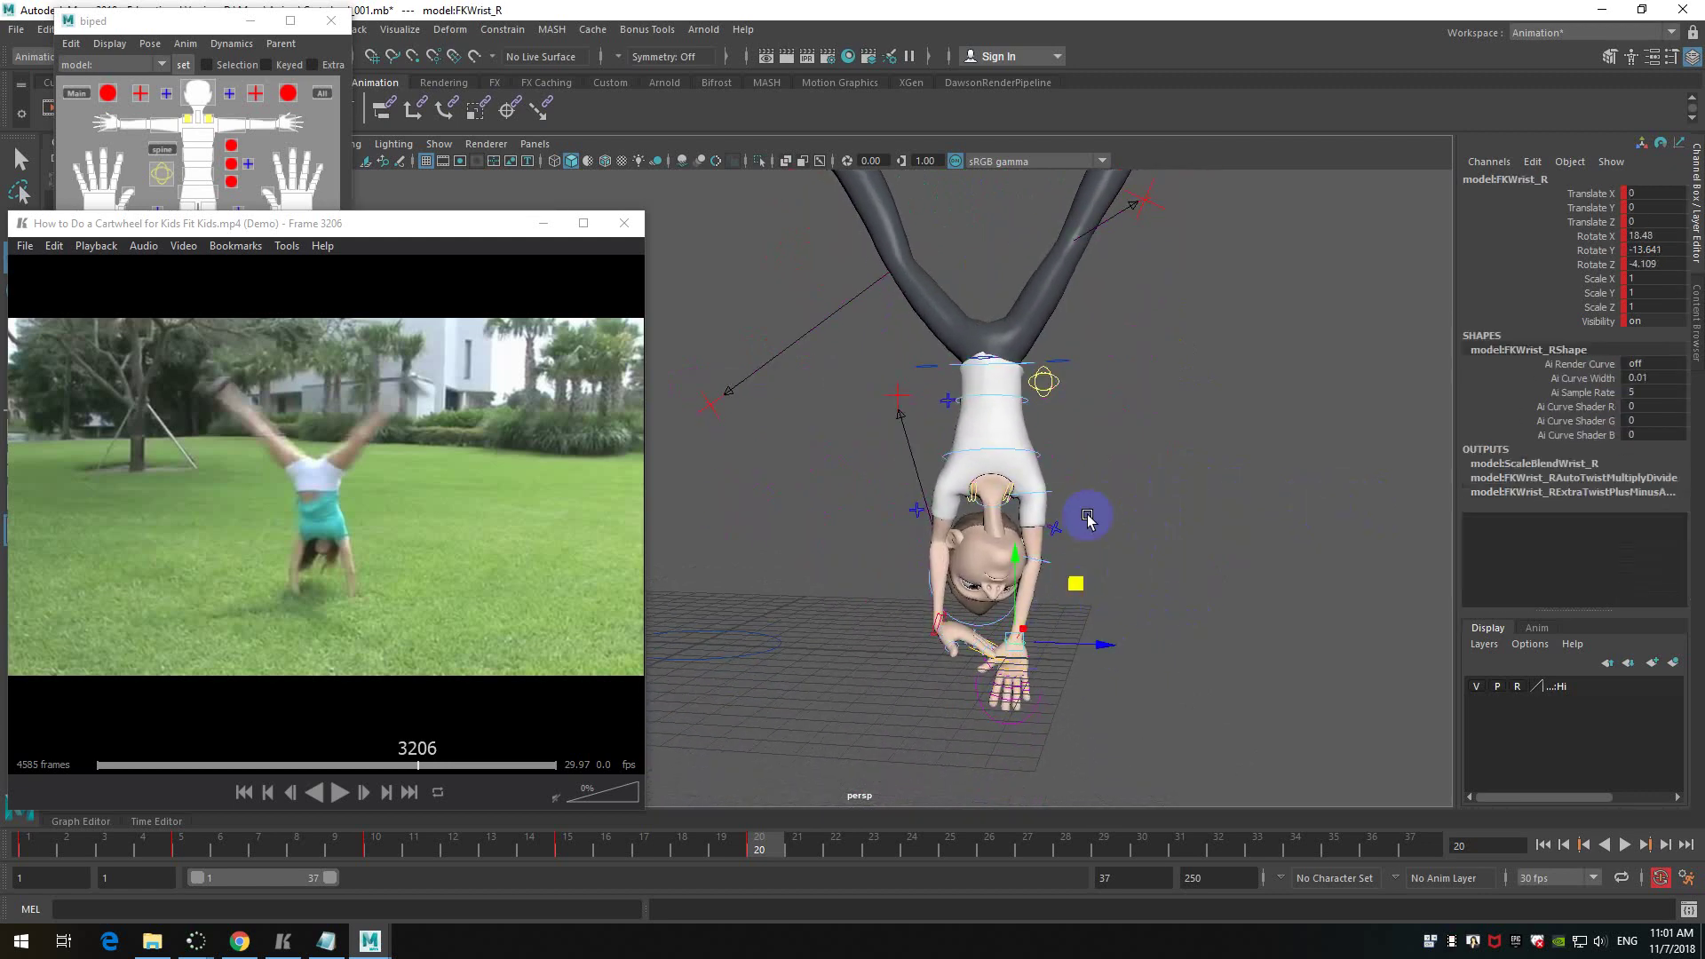
{"action": "left_click", "coordinate": [1052, 500]}
{"action": "left_click_drag", "start_coordinate": [1099, 533], "coordinate": [1091, 594], "text": "alt"}
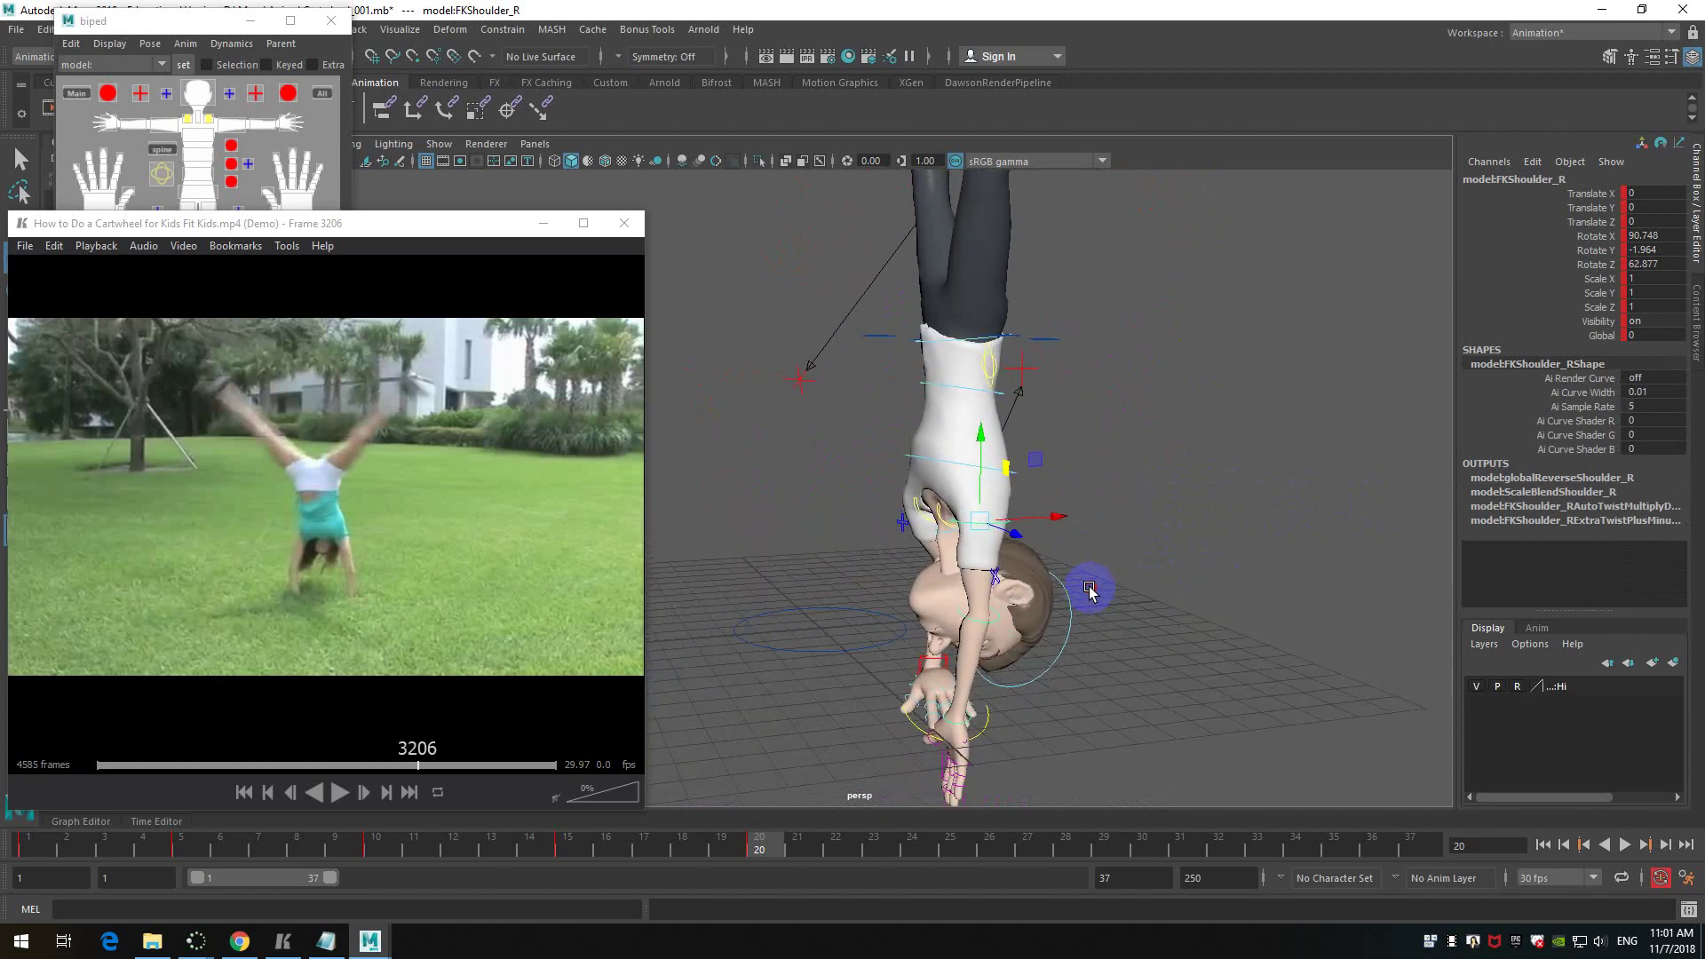
{"action": "key", "text": "e"}
{"action": "left_click_drag", "start_coordinate": [1023, 499], "coordinate": [1050, 700]}
{"action": "left_click", "coordinate": [995, 665]}
{"action": "left_click", "coordinate": [1004, 672]}
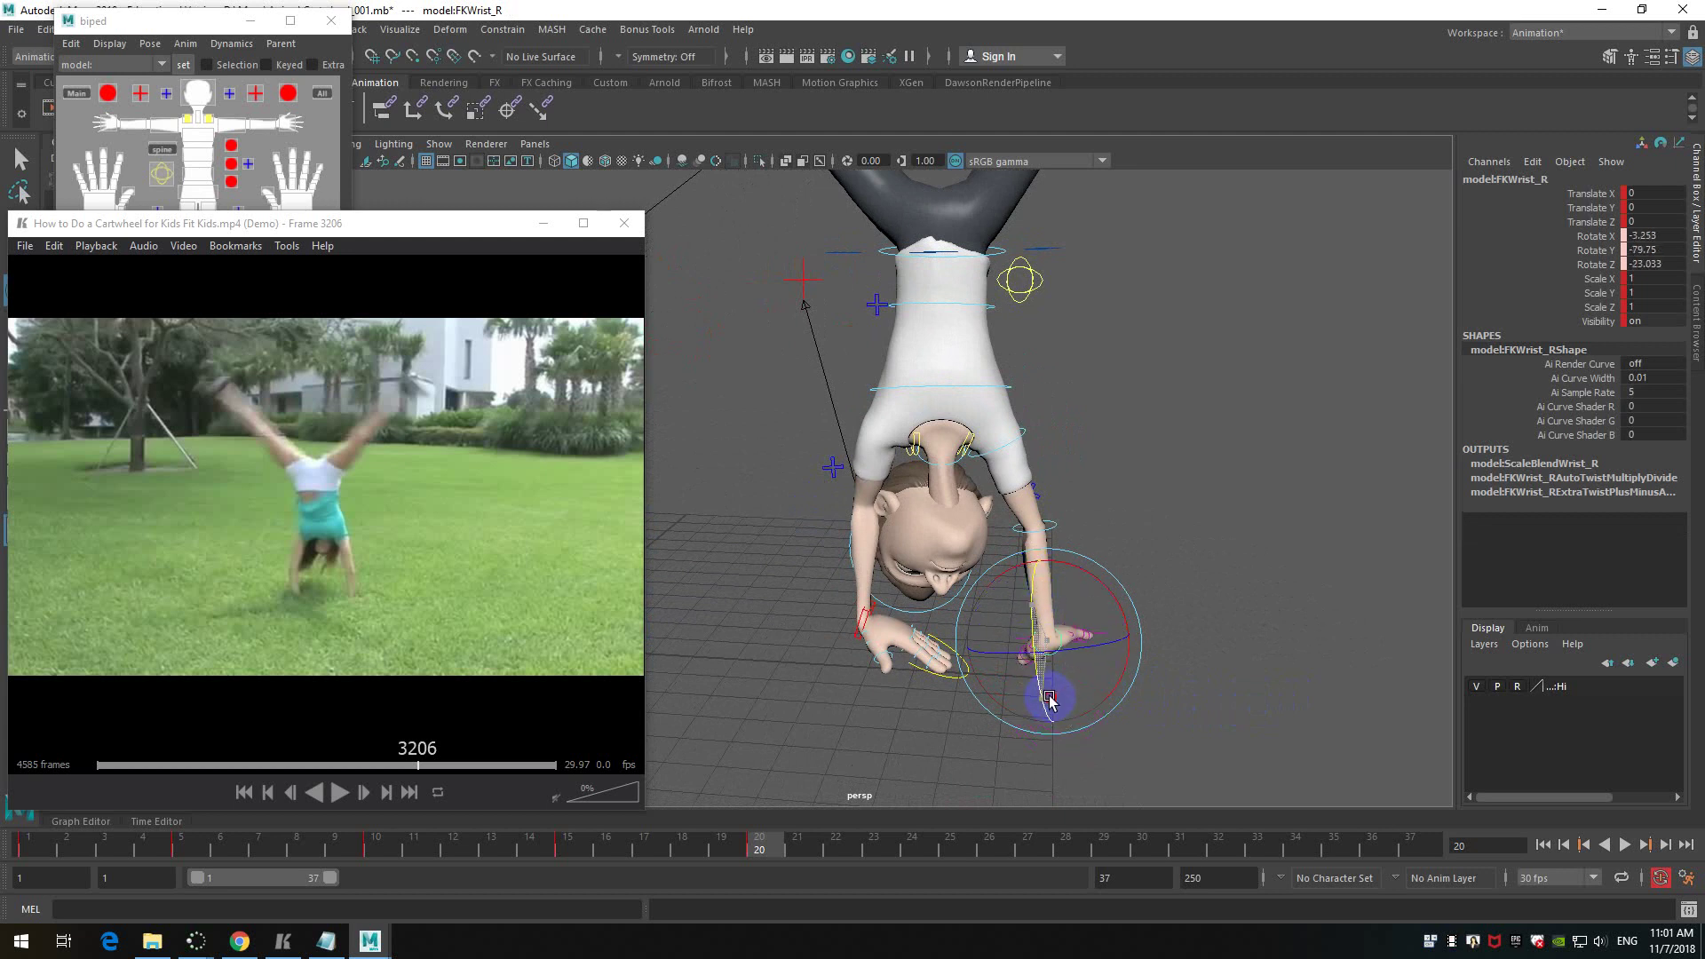
- Step back and forth through the reference video around frame 3202 to examine how the hands are planted
{"action": "left_click", "coordinate": [327, 558]}
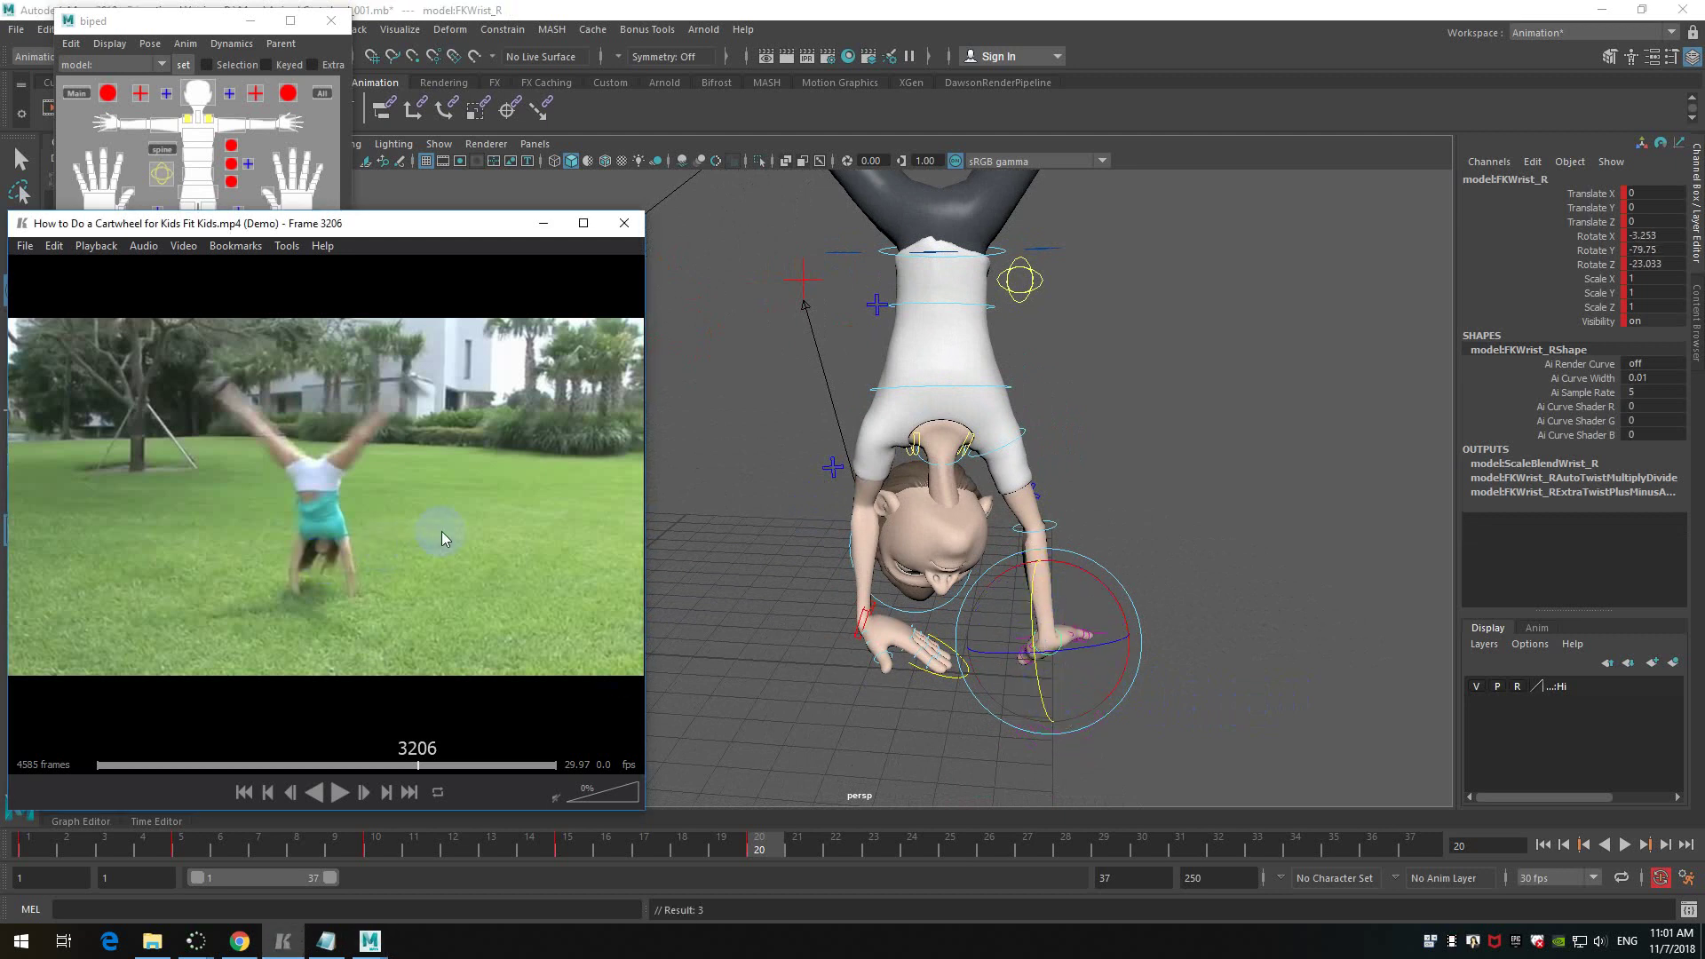
{"action": "key", "text": "Left"}
{"action": "key", "text": "Left"}
{"action": "key", "text": "Left"}
{"action": "key", "text": "Left"}
{"action": "key", "text": "Left"}
{"action": "key", "text": "Left"}
{"action": "key", "text": "Left"}
{"action": "key", "text": "Left"}
{"action": "key", "text": "Left"}
{"action": "key", "text": "Right"}
{"action": "key", "text": "Right"}
{"action": "key", "text": "Right"}
{"action": "key", "text": "Right"}
{"action": "key", "text": "Right"}
{"action": "key", "text": "Right"}
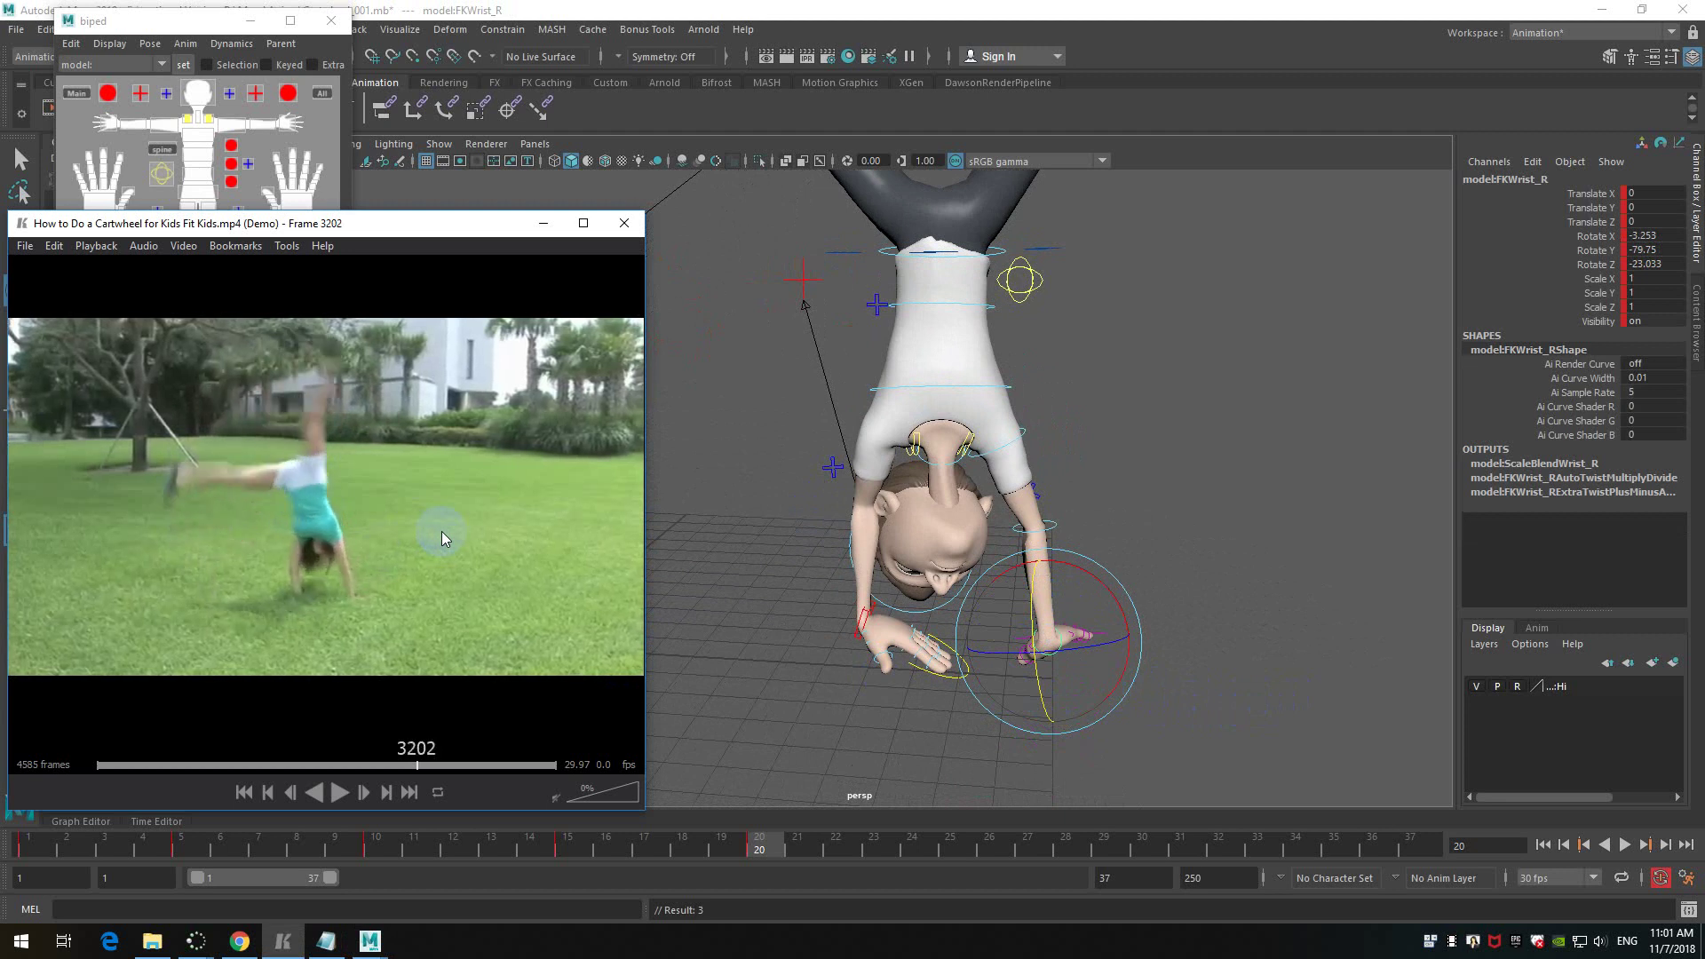
- Rotate the right wrist control to about 147.5, -69.4 and 34.1 in X, Y and Z, pointing the planted hand outward
{"action": "left_click_drag", "start_coordinate": [1117, 598], "coordinate": [1017, 689]}
{"action": "left_click_drag", "start_coordinate": [1302, 594], "coordinate": [1279, 651], "text": "alt"}
{"action": "scroll", "coordinate": [1232, 609], "scroll_direction": "down", "scroll_amount": 2}
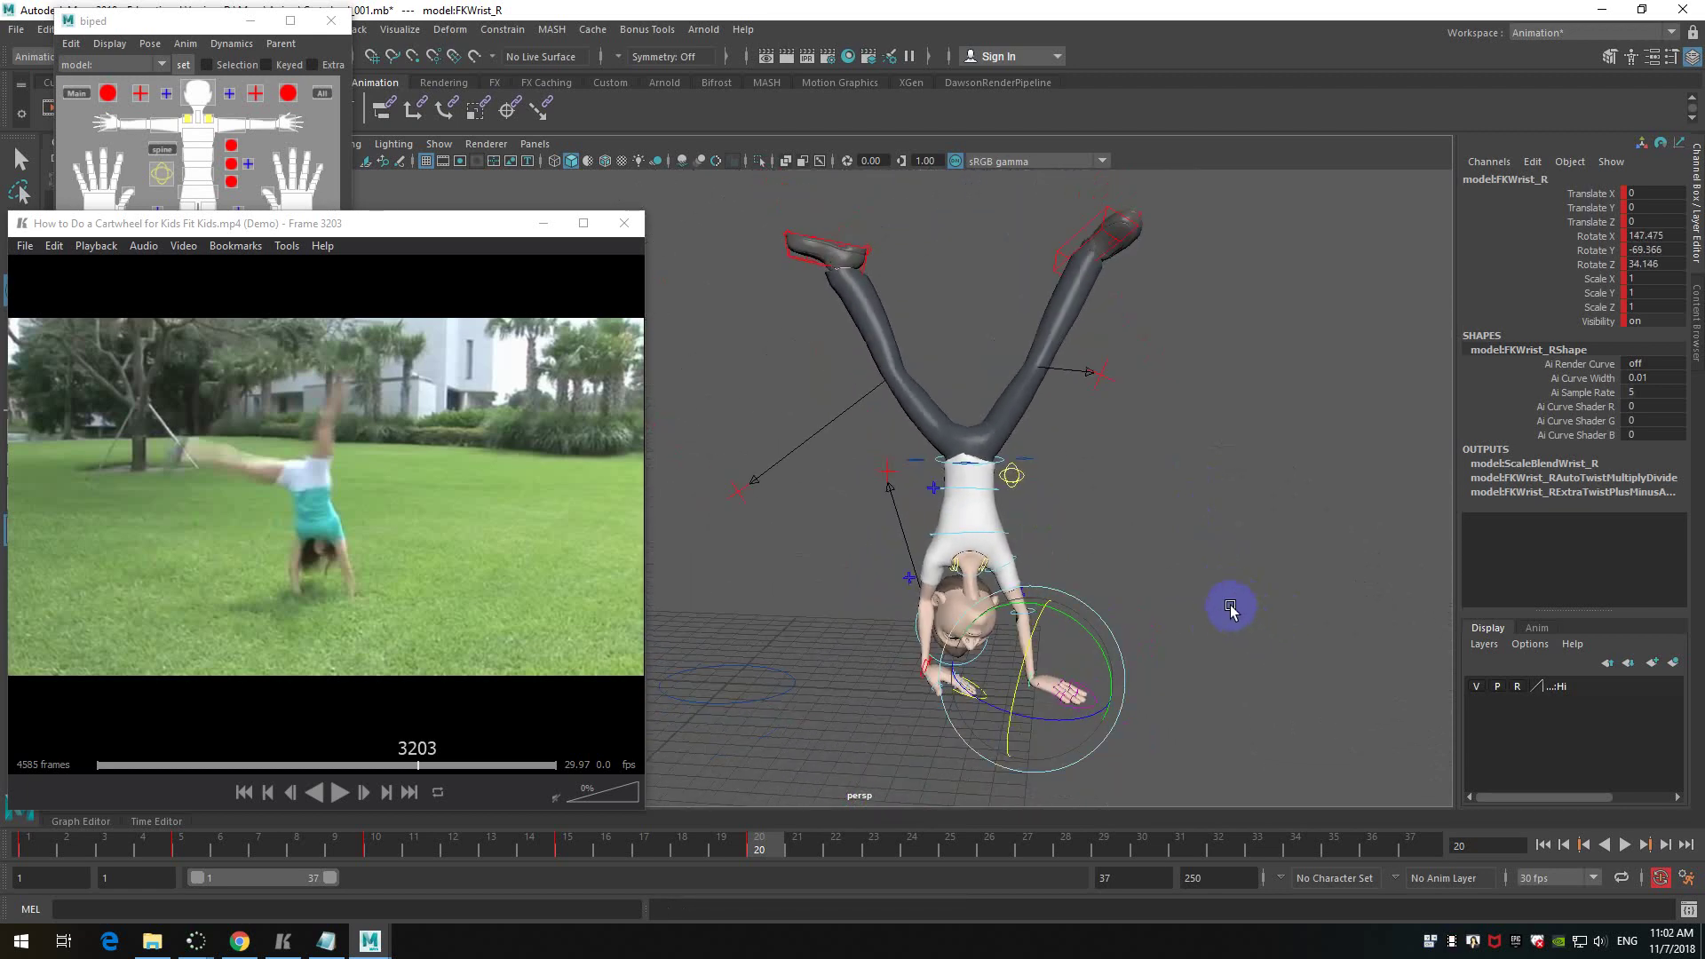
- Key all of the character's controls at frame 20 and clear the selection
{"action": "left_click", "coordinate": [822, 462]}
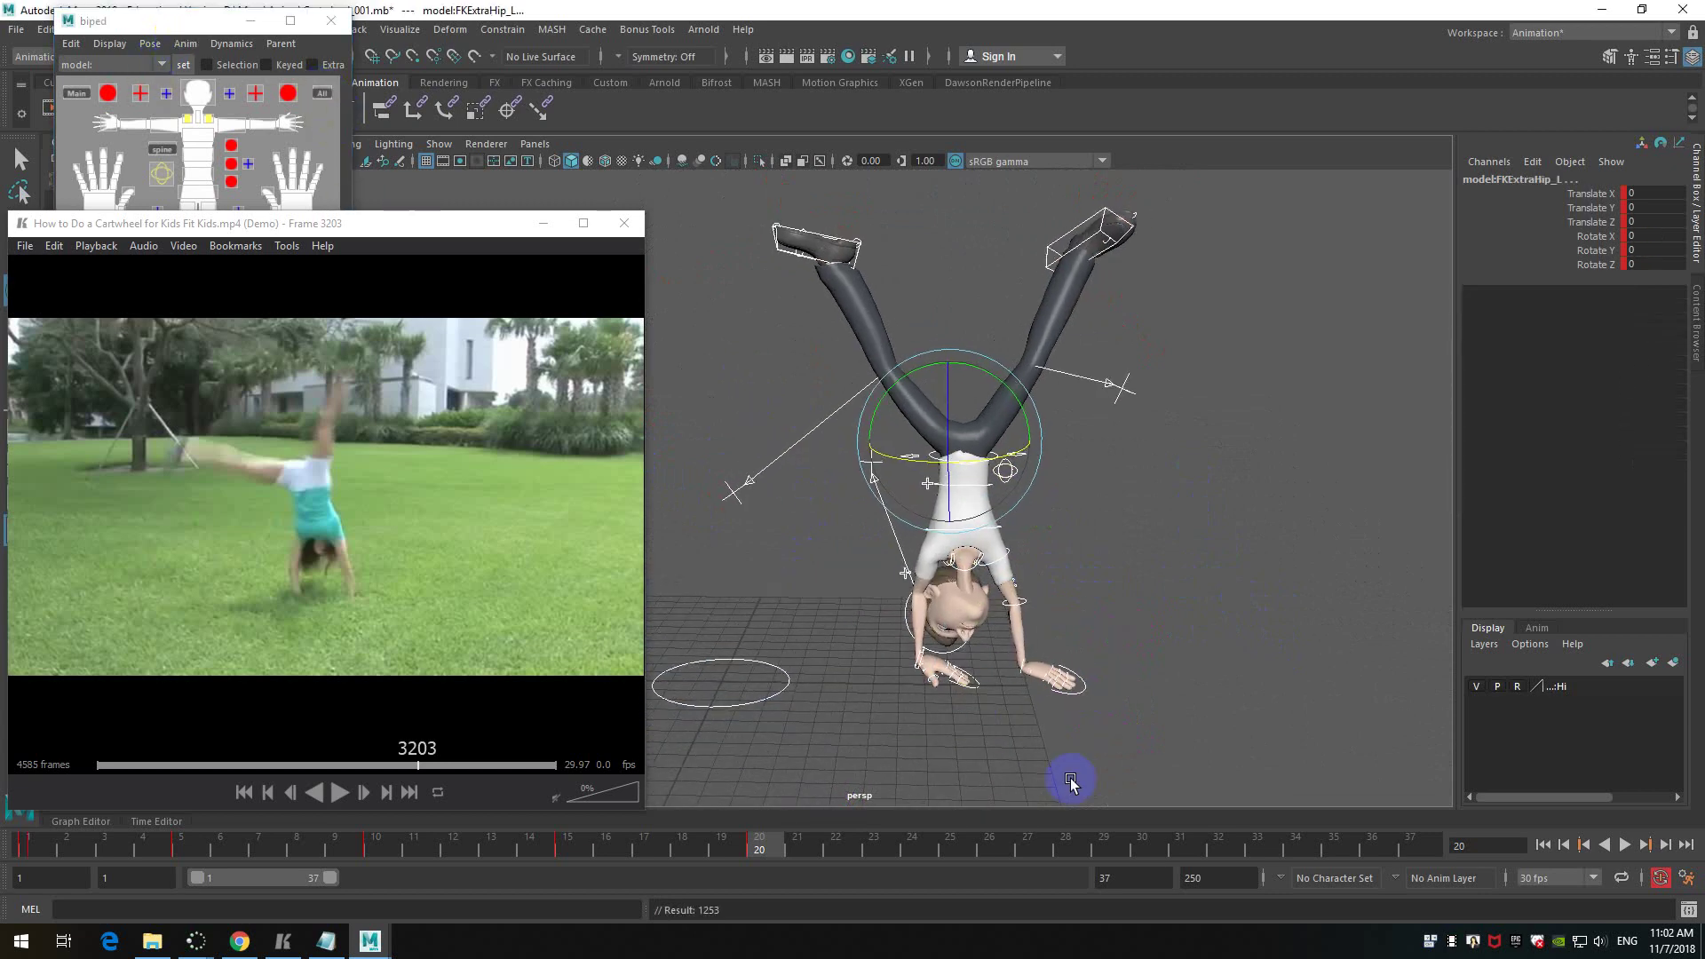
{"action": "left_click_drag", "start_coordinate": [1147, 629], "coordinate": [1127, 607], "text": "alt"}
{"action": "left_click", "coordinate": [1144, 604]}
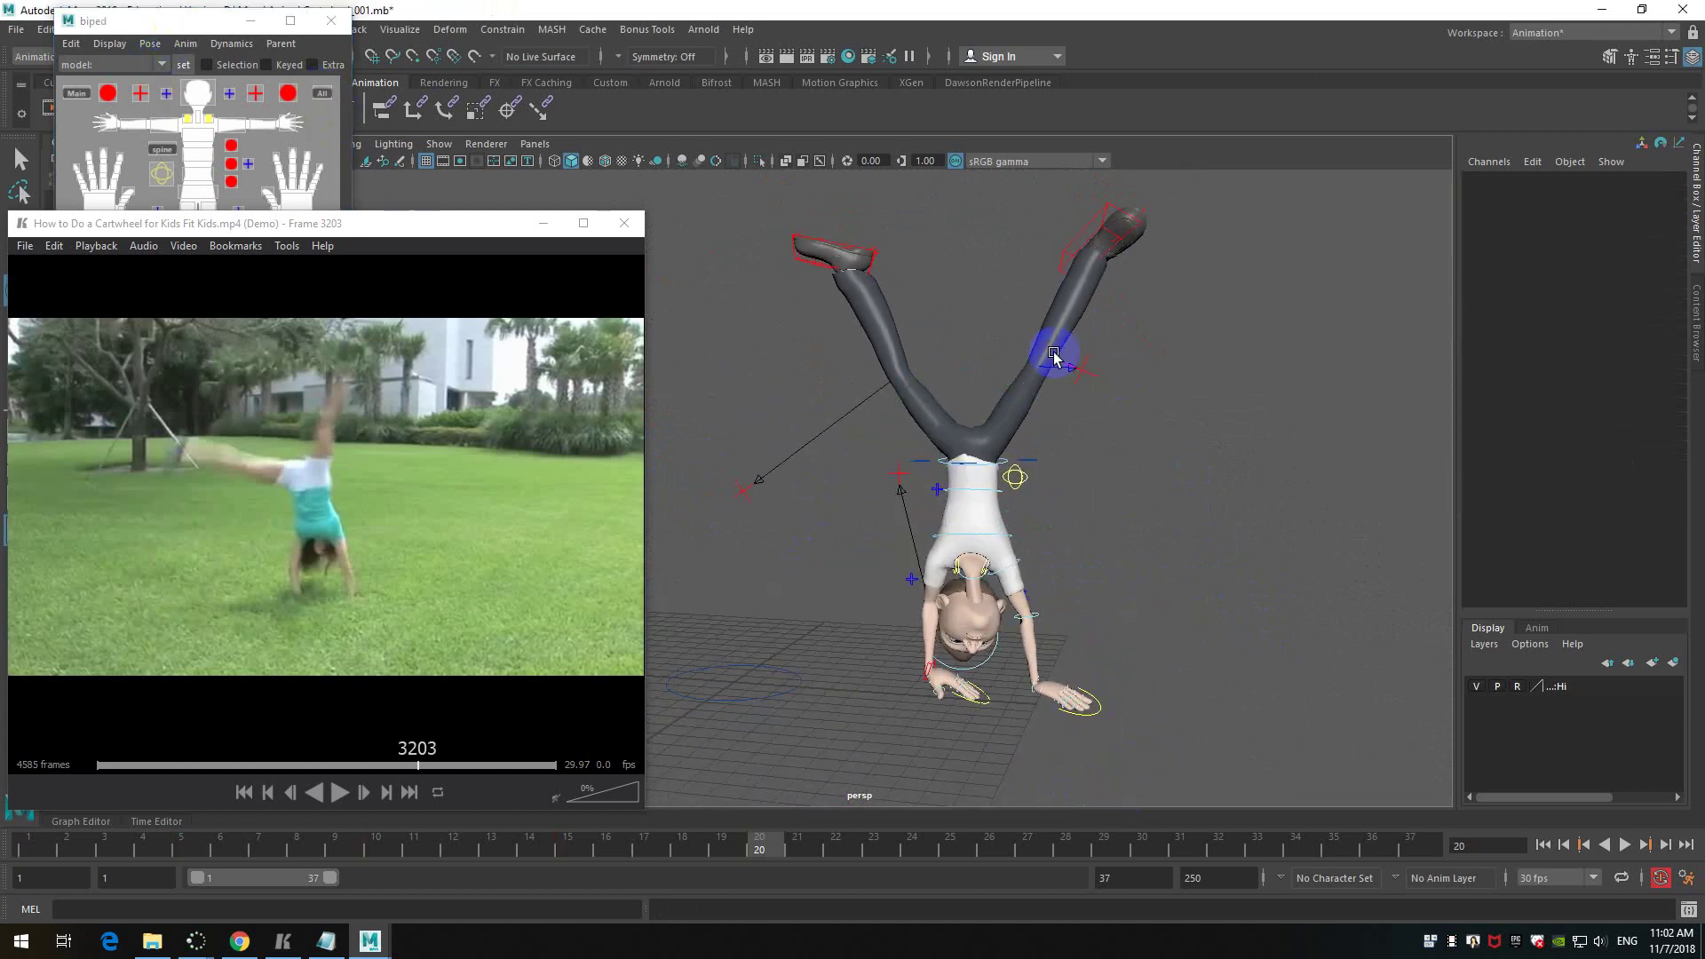
- Scrub the animation back to frame 1 to review the blocked poses and save the scene
{"action": "left_click_drag", "start_coordinate": [883, 396], "coordinate": [897, 604], "text": "alt"}
{"action": "left_click_drag", "start_coordinate": [770, 851], "coordinate": [28, 840]}
{"action": "left_click_drag", "start_coordinate": [840, 601], "coordinate": [1046, 603], "text": "alt"}
{"action": "left_click", "coordinate": [1665, 844]}
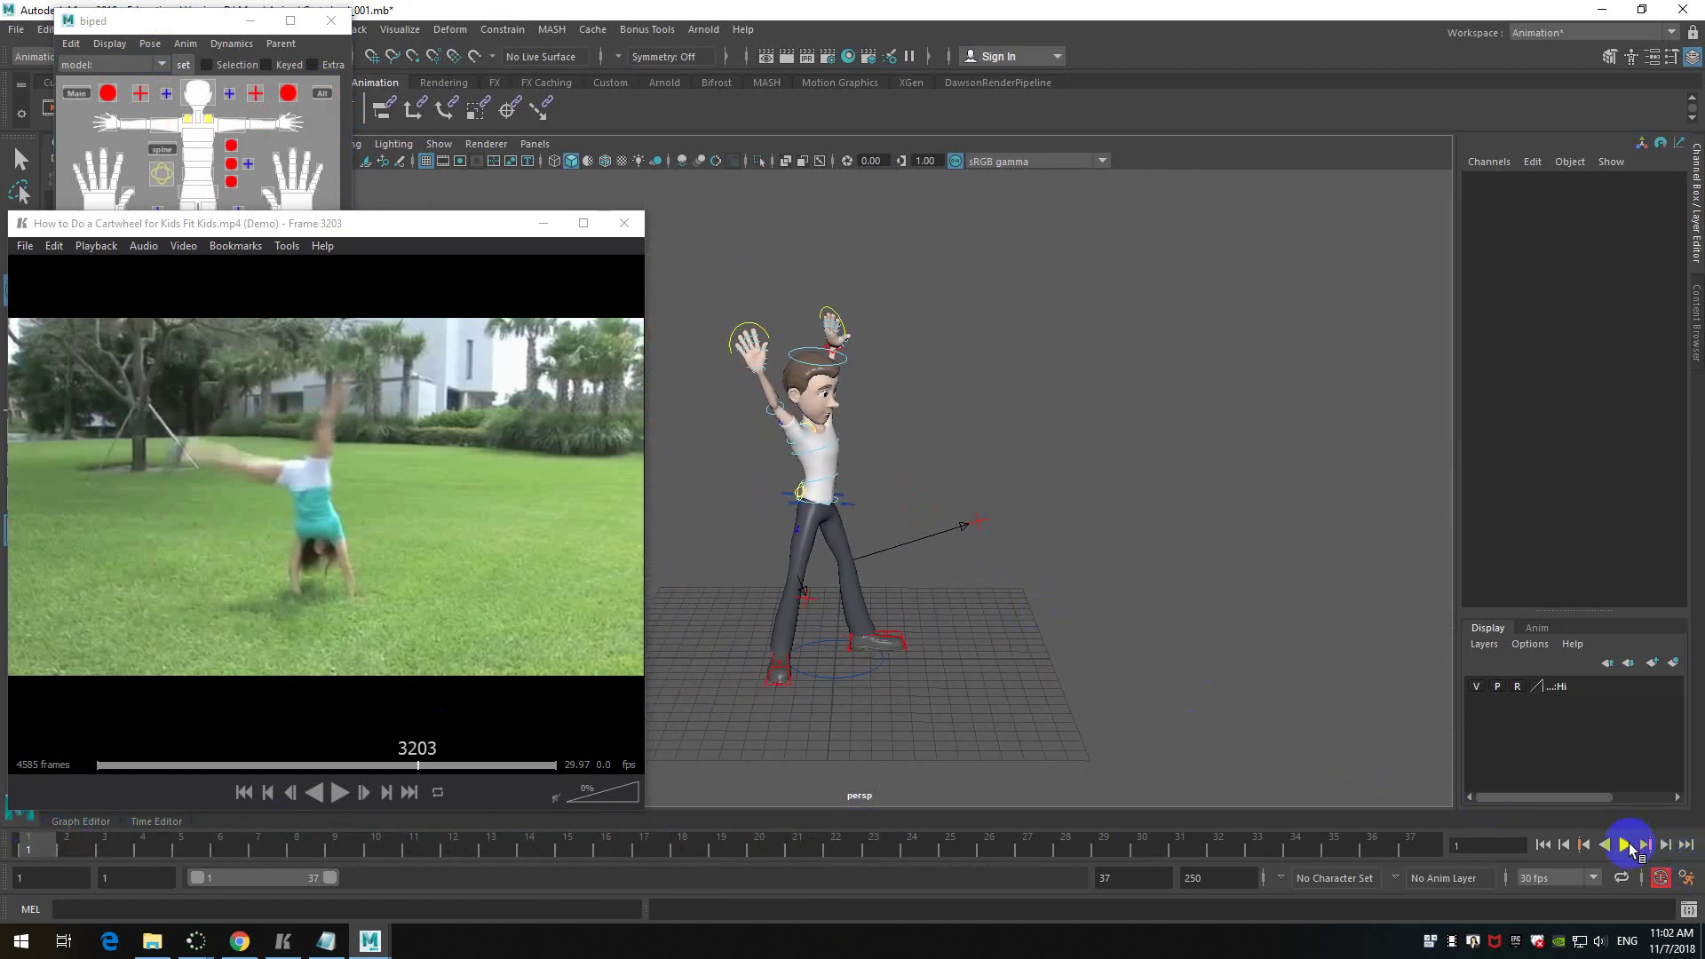
{"action": "left_click", "coordinate": [1148, 583]}
{"action": "key", "text": "ctrl+s"}
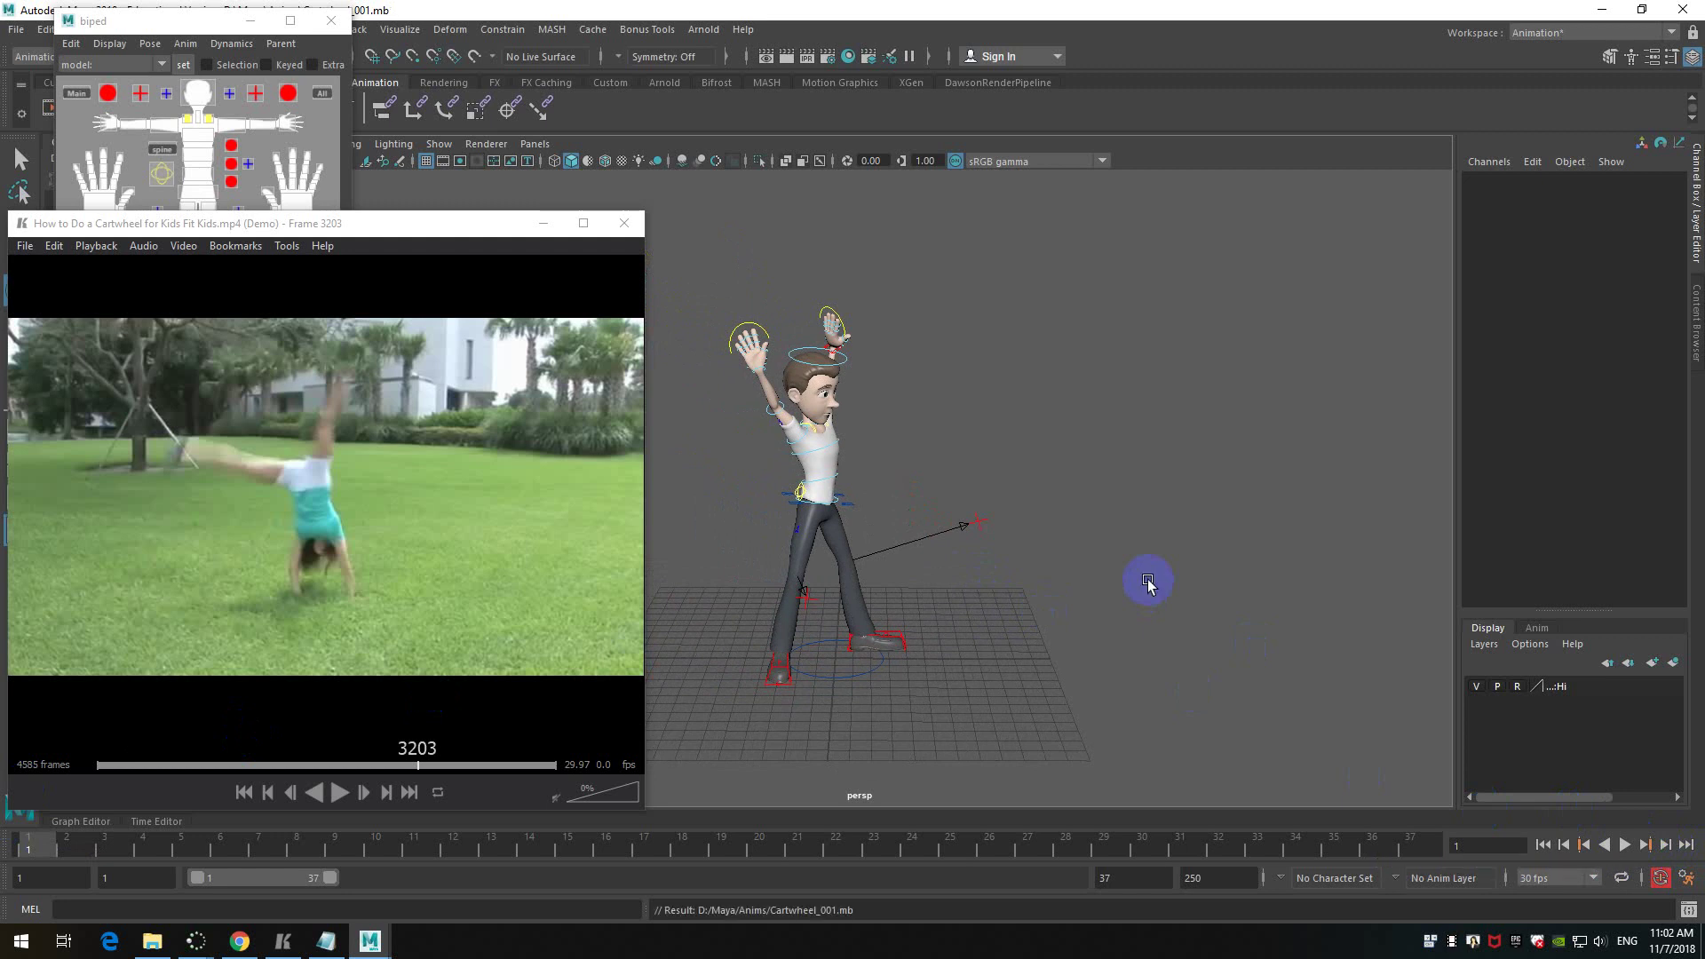
- Play the animation from frame 1 to check the blocking, then return to the handstand at frame 20
{"action": "left_click", "coordinate": [1624, 844]}
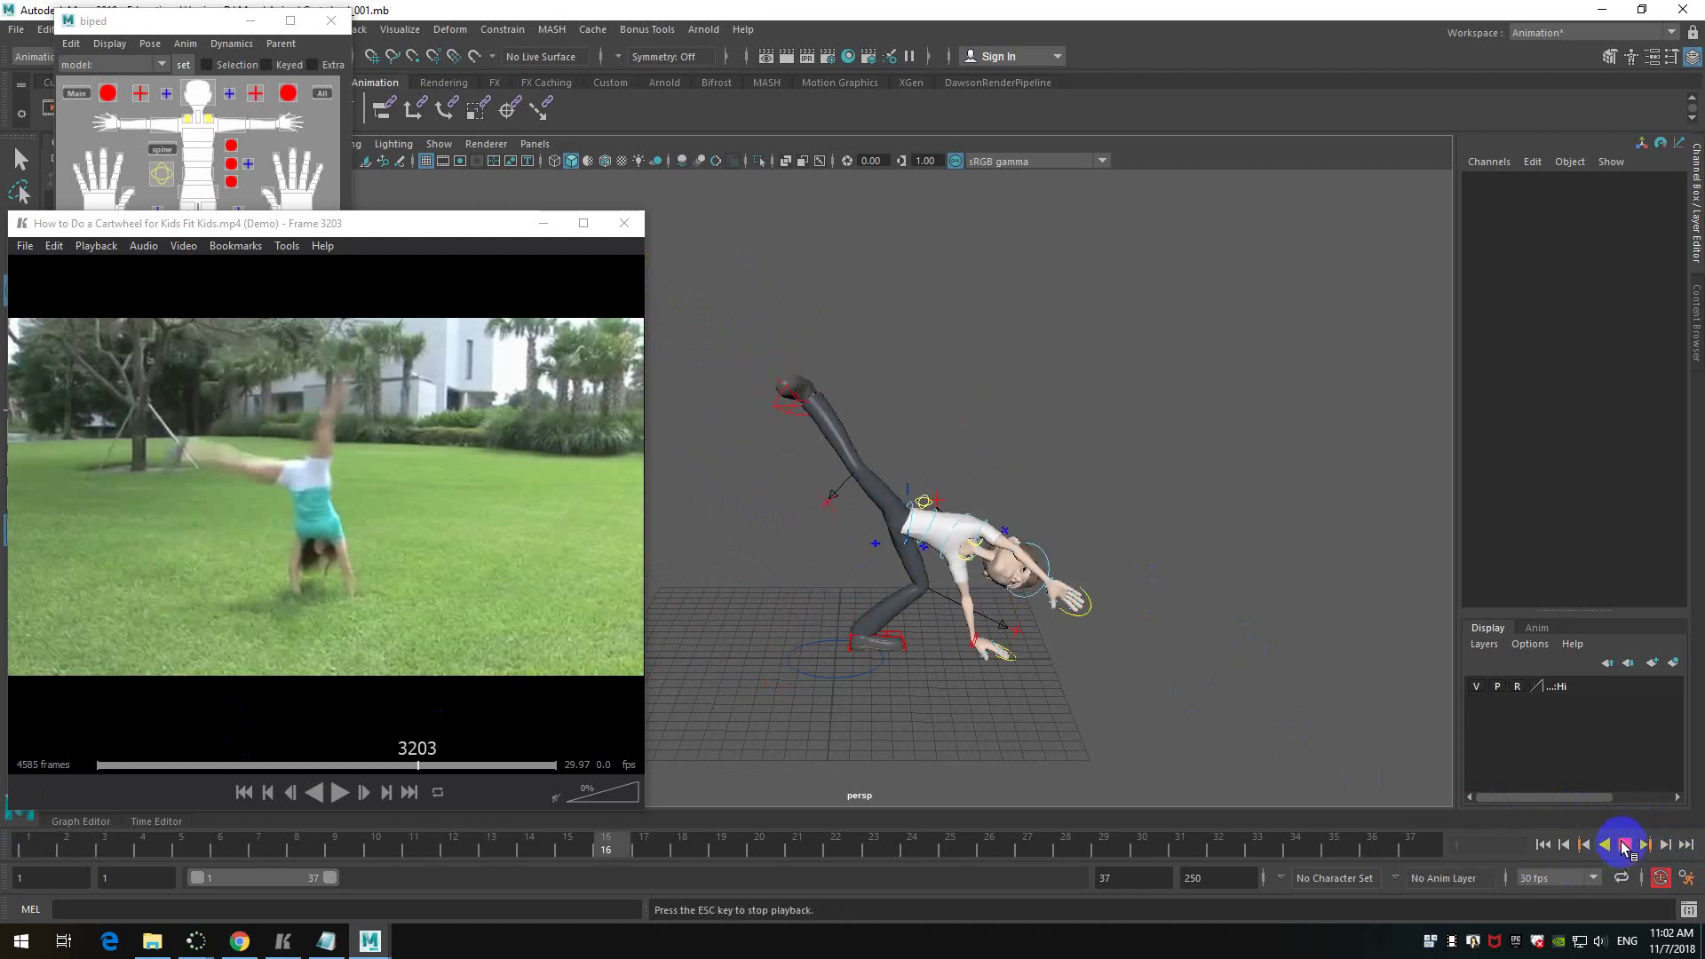
{"action": "left_click", "coordinate": [1625, 845]}
{"action": "left_click_drag", "start_coordinate": [810, 845], "coordinate": [759, 844]}
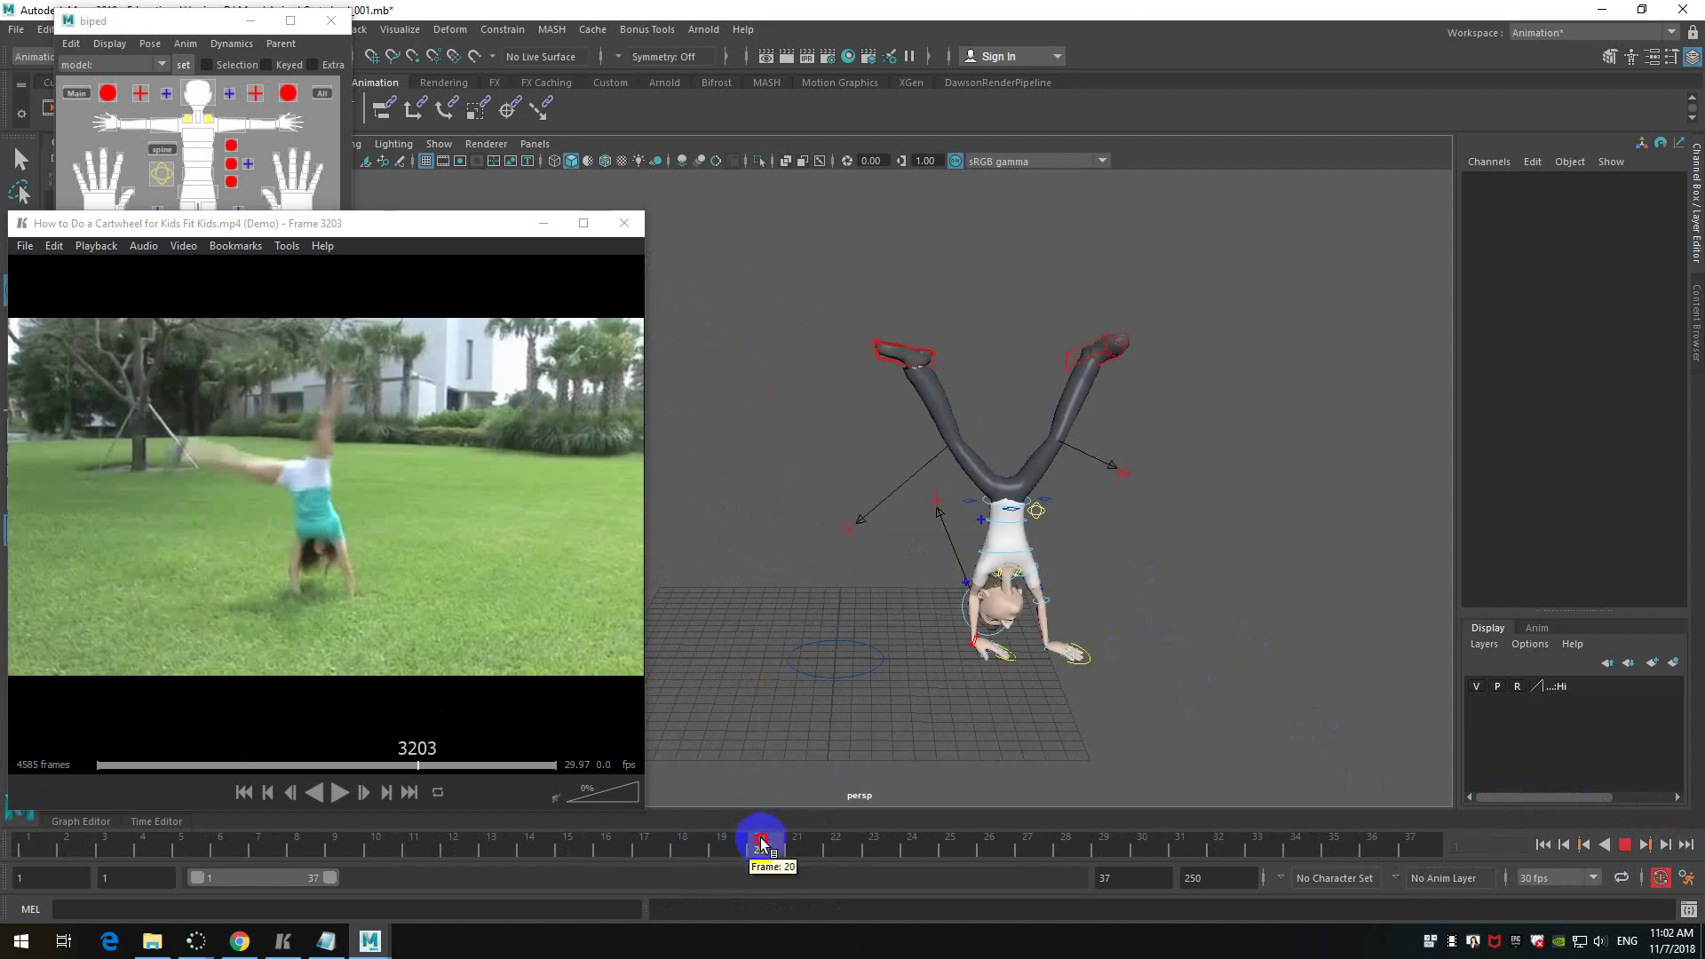
{"action": "scroll", "coordinate": [1092, 617], "scroll_direction": "up", "scroll_amount": 8}
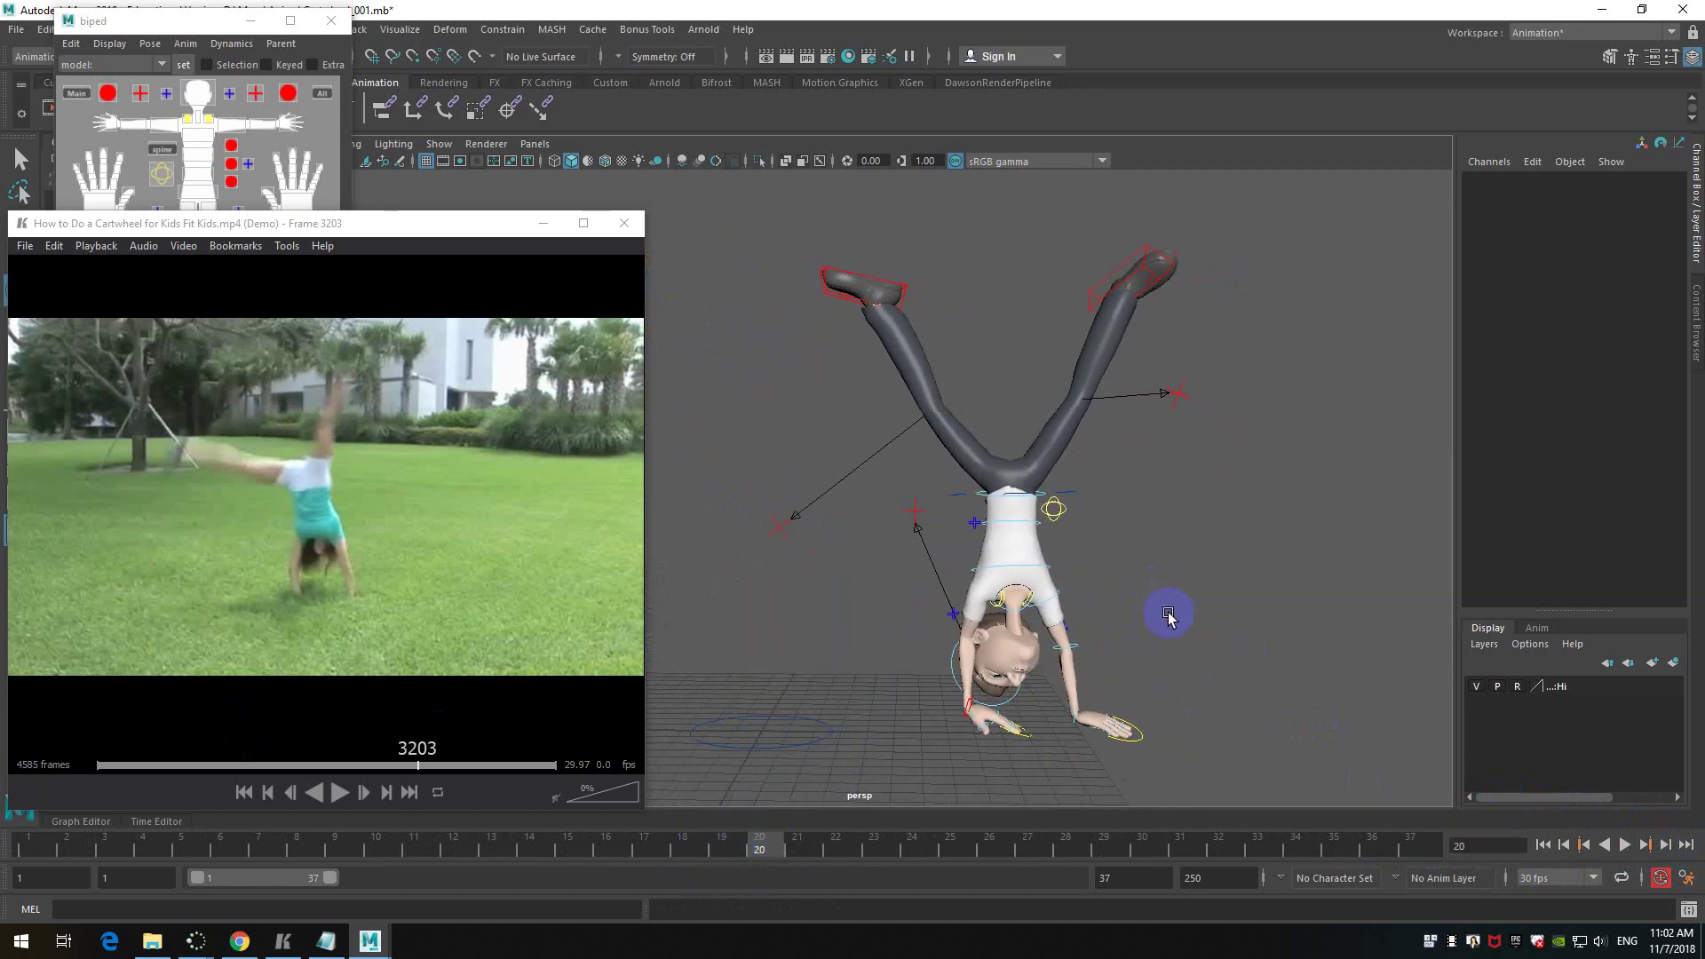
- Step the reference video forward through frame 3217 to frame 3244 to examine how the legs come down and the cartwheel ends
{"action": "left_click", "coordinate": [421, 521]}
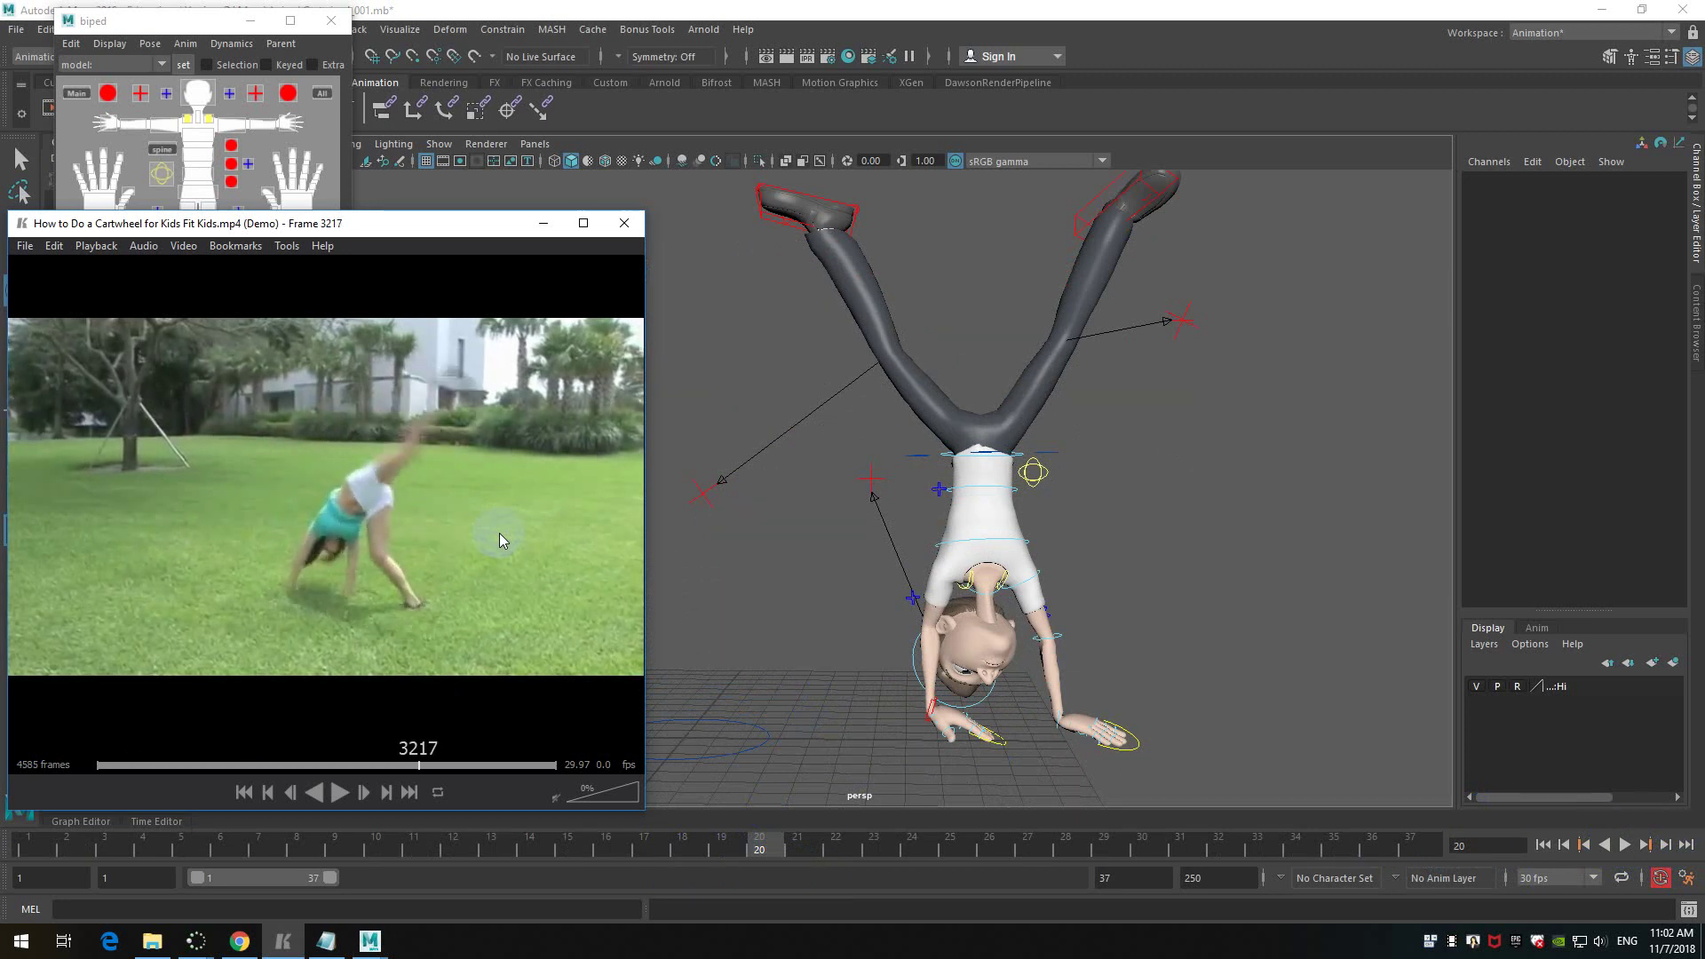
{"action": "middle_click_drag", "start_coordinate": [1218, 488], "coordinate": [1097, 474], "text": "alt"}
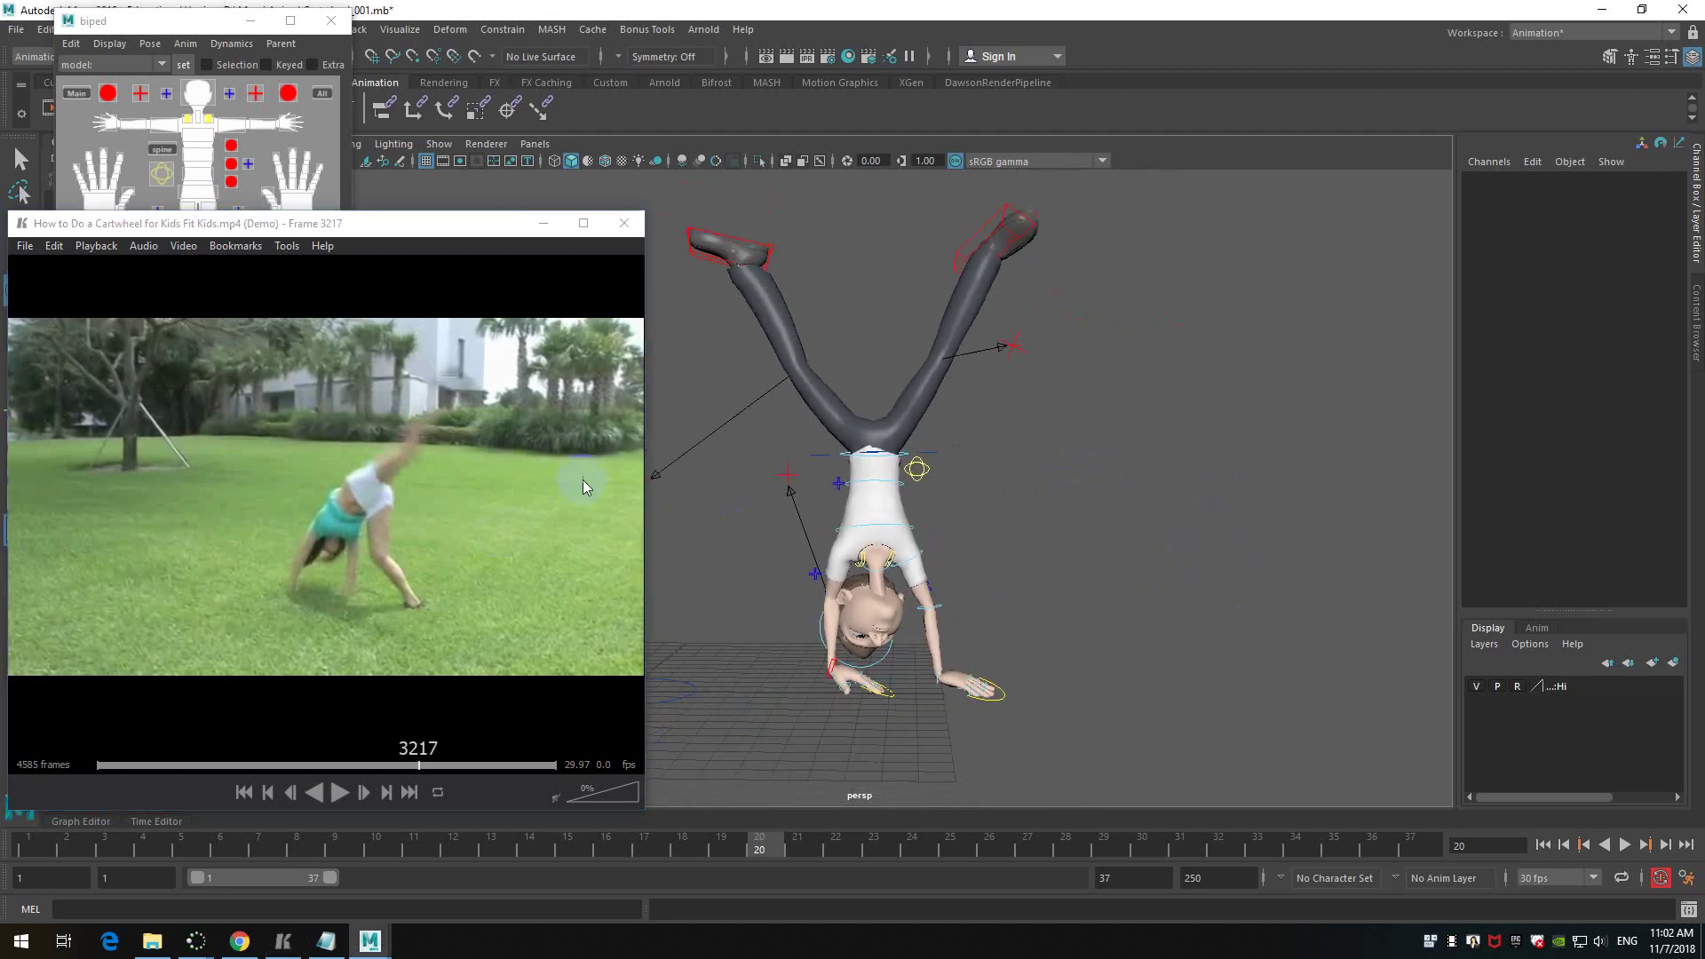
{"action": "key", "text": "Right"}
{"action": "key", "text": "Right"}
{"action": "key", "text": "Right"}
{"action": "key", "text": "Right"}
{"action": "key", "text": "Right"}
{"action": "key", "text": "Right"}
{"action": "key", "text": "Right"}
{"action": "key", "text": "Right"}
{"action": "key", "text": "Right"}
{"action": "key", "text": "Right"}
{"action": "key", "text": "Right"}
{"action": "key", "text": "Right"}
{"action": "key", "text": "Right"}
{"action": "key", "text": "Right"}
{"action": "key", "text": "Right"}
{"action": "key", "text": "Right"}
{"action": "key", "text": "Right"}
{"action": "key", "text": "Right"}
{"action": "key", "text": "Right"}
{"action": "key", "text": "Right"}
{"action": "key", "text": "Right"}
{"action": "key", "text": "Right"}
{"action": "key", "text": "Right"}
{"action": "key", "text": "Right"}
{"action": "key", "text": "Right"}
{"action": "key", "text": "Right"}
{"action": "key", "text": "Right"}
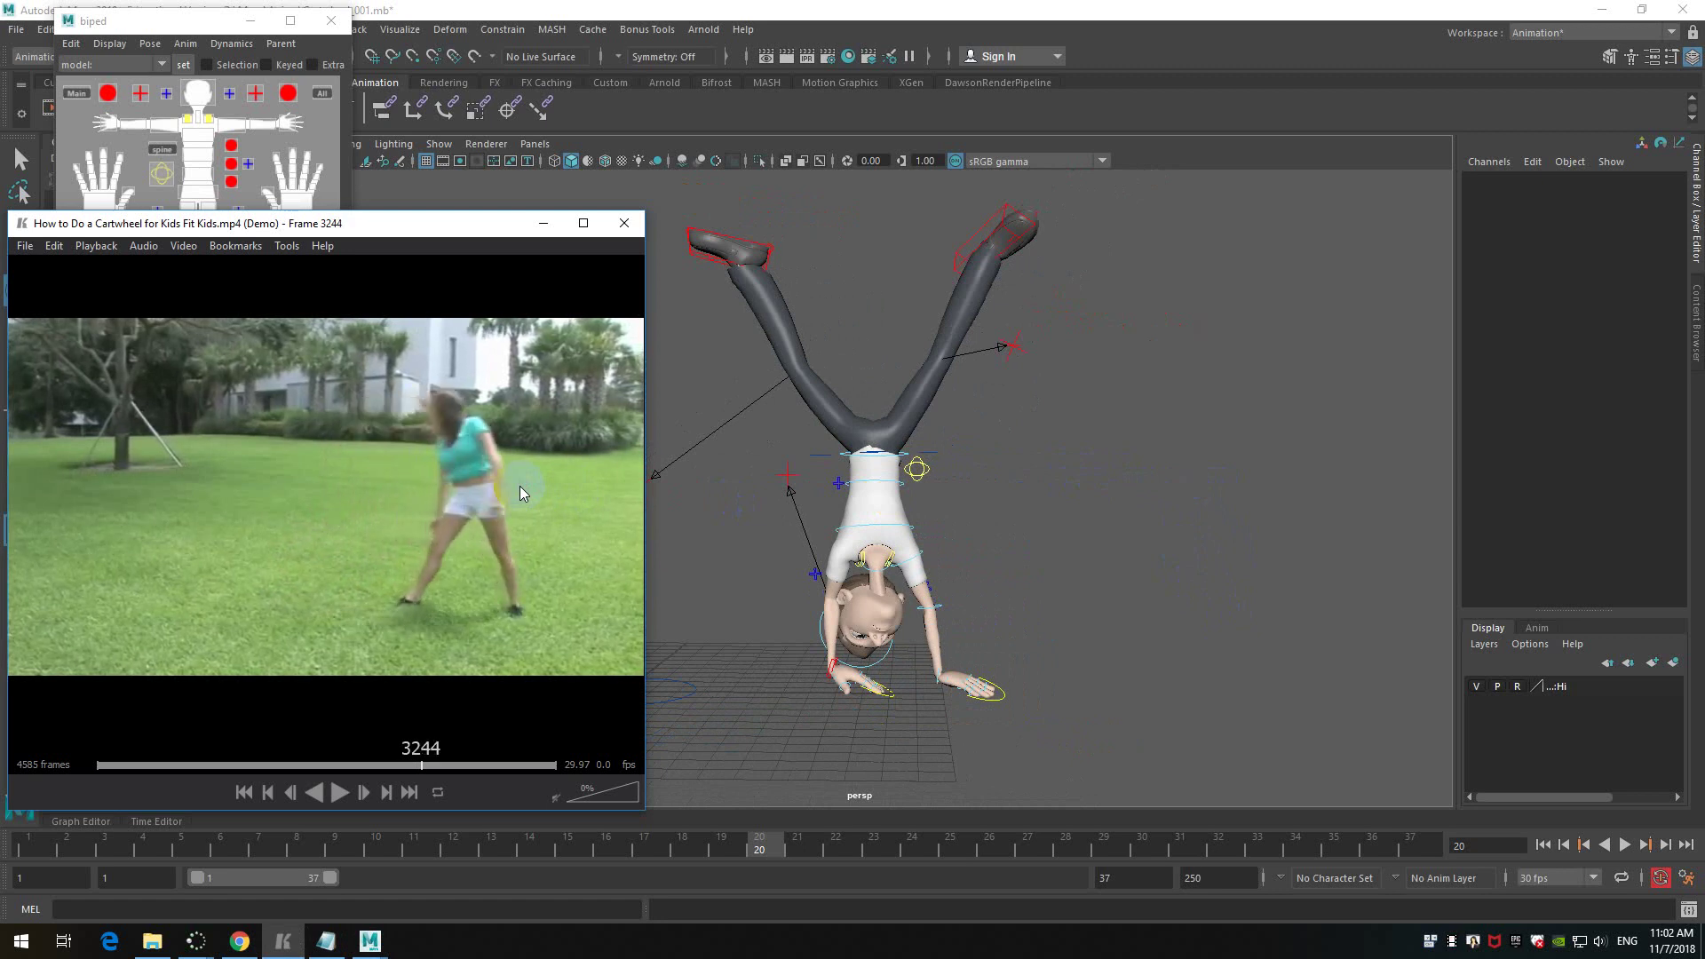
- Step back and forth through the cartwheel reference video from handstand to landing, ending on frame 3217 where the first foot lands
{"action": "key", "text": "Right"}
{"action": "key", "text": "Right"}
{"action": "key", "text": "Left"}
{"action": "key", "text": "Left"}
{"action": "key", "text": "Left"}
{"action": "key", "text": "Left"}
{"action": "key", "text": "Left"}
{"action": "key", "text": "Left"}
{"action": "key", "text": "Left"}
{"action": "key", "text": "Left"}
{"action": "key", "text": "Left"}
{"action": "key", "text": "Left"}
{"action": "key", "text": "Left"}
{"action": "key", "text": "Left"}
{"action": "key", "text": "Left"}
{"action": "key", "text": "Left"}
{"action": "key", "text": "Left"}
{"action": "key", "text": "Left"}
{"action": "key", "text": "Left"}
{"action": "key", "text": "Left"}
{"action": "key", "text": "Left"}
{"action": "key", "text": "Left"}
{"action": "key", "text": "Left"}
{"action": "key", "text": "Left"}
{"action": "key", "text": "Left"}
{"action": "key", "text": "Left"}
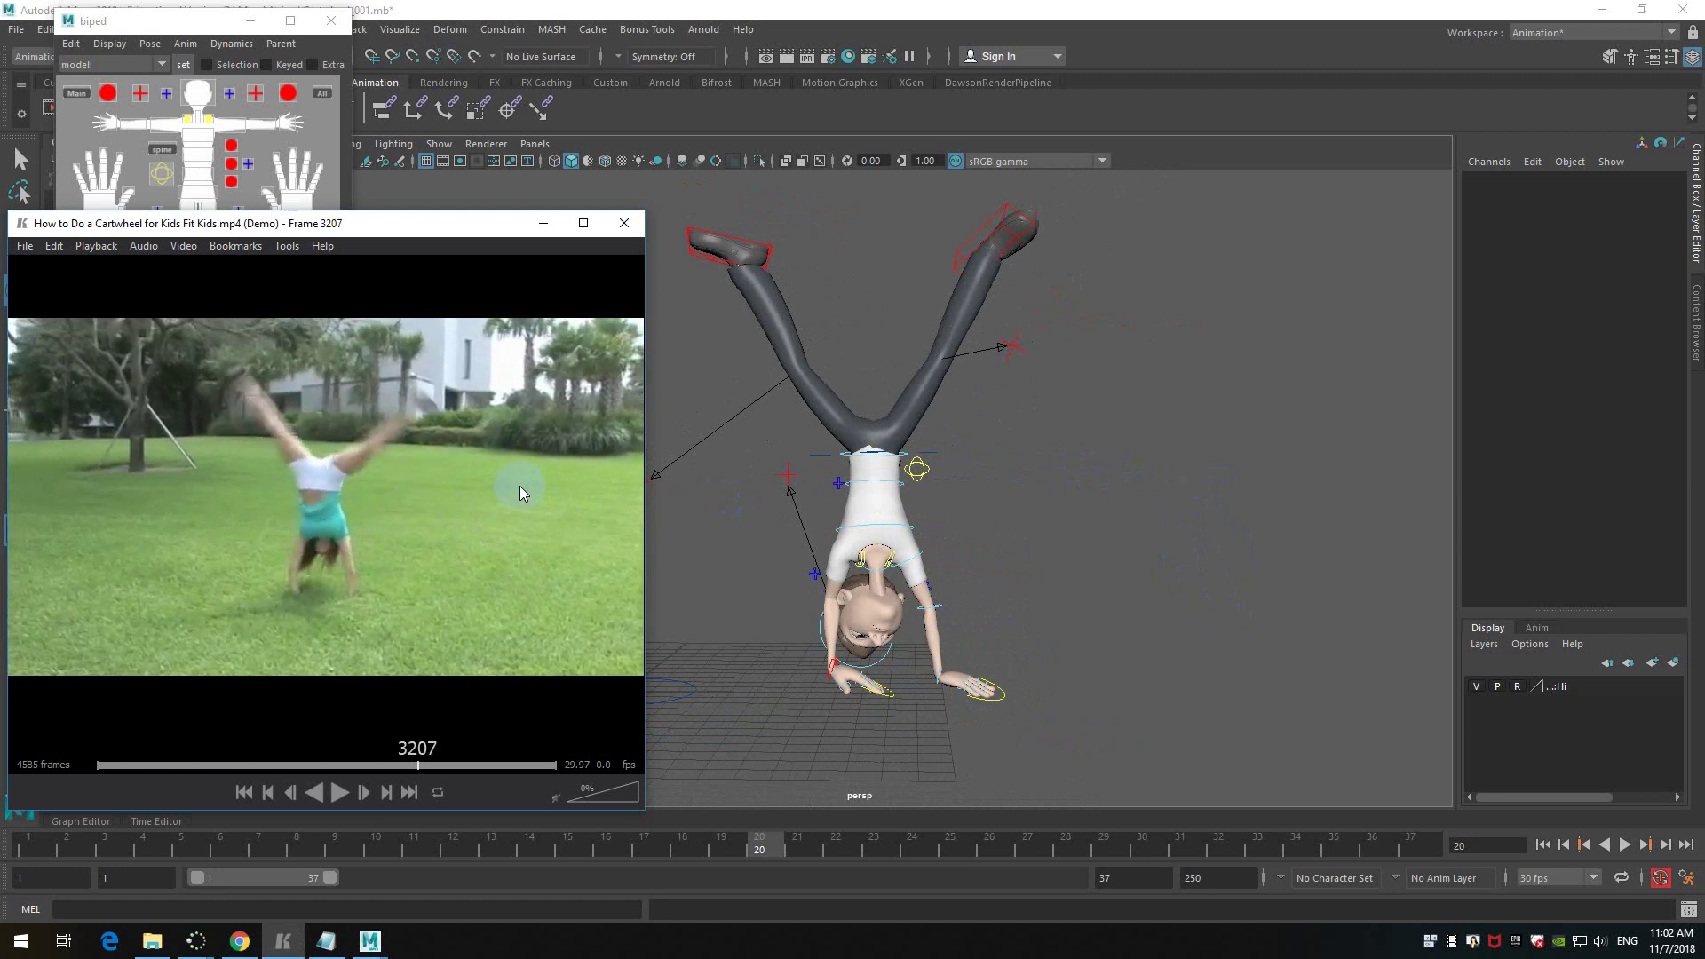
{"action": "key", "text": "Right"}
{"action": "key", "text": "Right"}
{"action": "key", "text": "Right"}
{"action": "key", "text": "Right"}
{"action": "key", "text": "Right"}
{"action": "key", "text": "Right"}
{"action": "key", "text": "Right"}
{"action": "key", "text": "Right"}
{"action": "key", "text": "Right"}
{"action": "key", "text": "Right"}
{"action": "key", "text": "Right"}
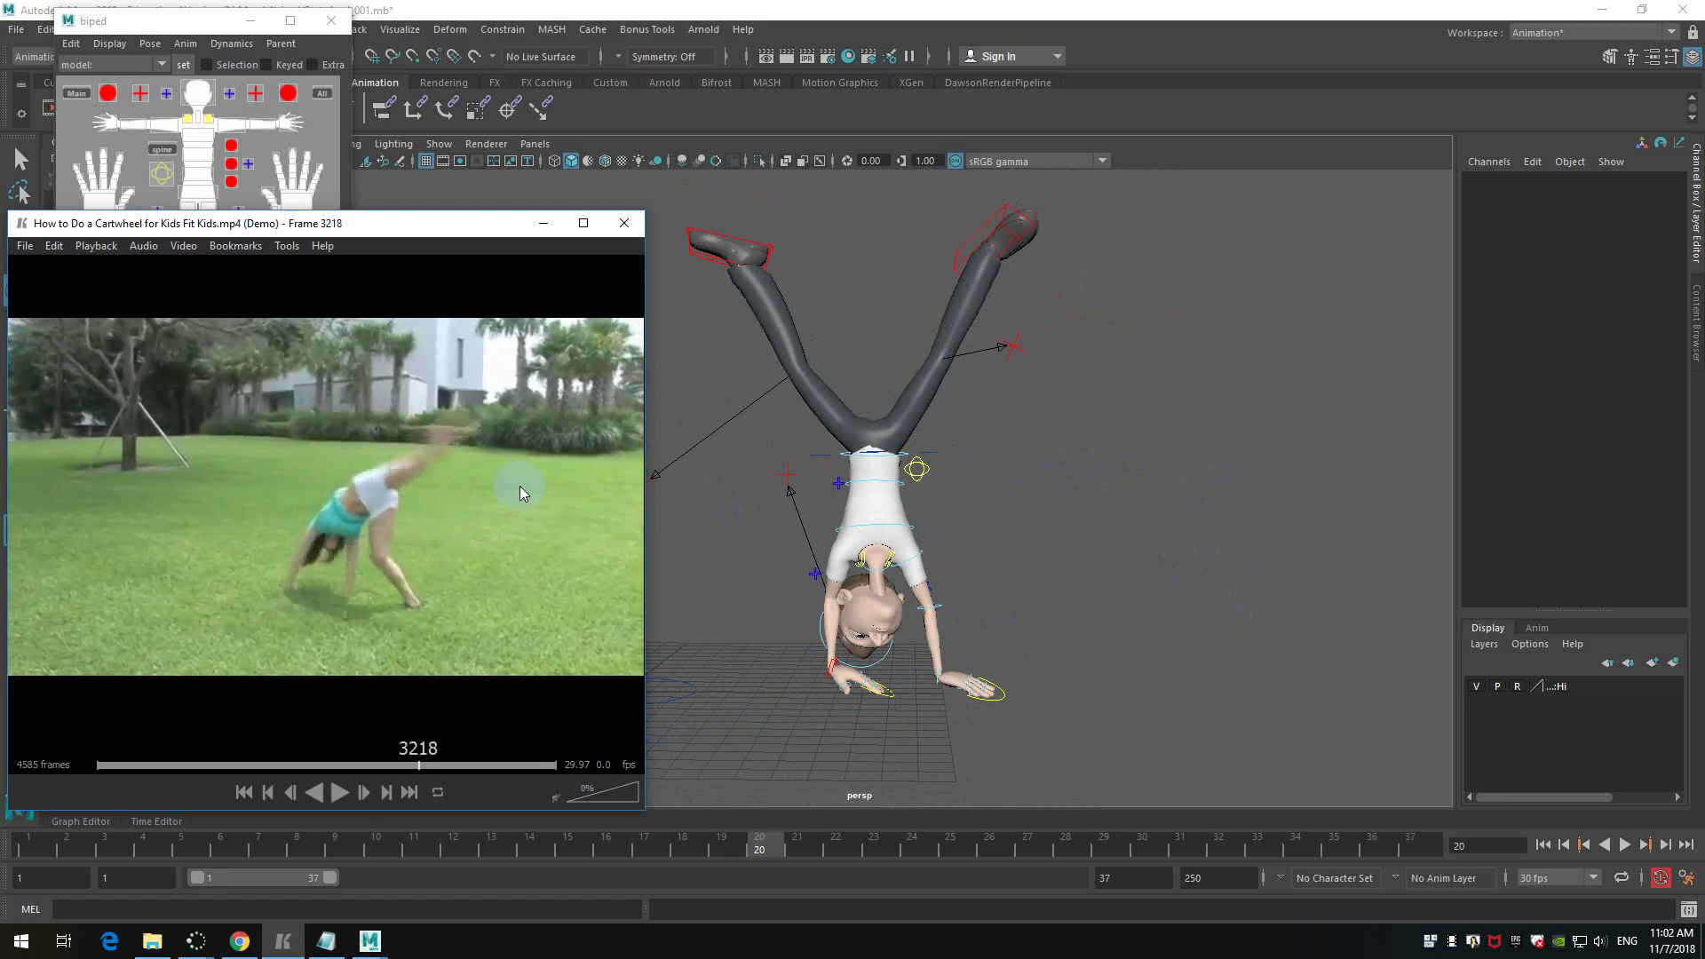
{"action": "key", "text": "Right"}
{"action": "key", "text": "Right"}
{"action": "key", "text": "Right"}
{"action": "key", "text": "Right"}
{"action": "key", "text": "Right"}
{"action": "key", "text": "Right"}
{"action": "key", "text": "Right"}
{"action": "key", "text": "Right"}
{"action": "key", "text": "Left"}
{"action": "key", "text": "Left"}
{"action": "key", "text": "Left"}
{"action": "key", "text": "Left"}
{"action": "key", "text": "Left"}
{"action": "key", "text": "Left"}
{"action": "key", "text": "Left"}
{"action": "key", "text": "Left"}
{"action": "key", "text": "Left"}
{"action": "key", "text": "Left"}
{"action": "key", "text": "Left"}
{"action": "key", "text": "Left"}
{"action": "key", "text": "Left"}
{"action": "key", "text": "Left"}
{"action": "key", "text": "Left"}
{"action": "key", "text": "Right"}
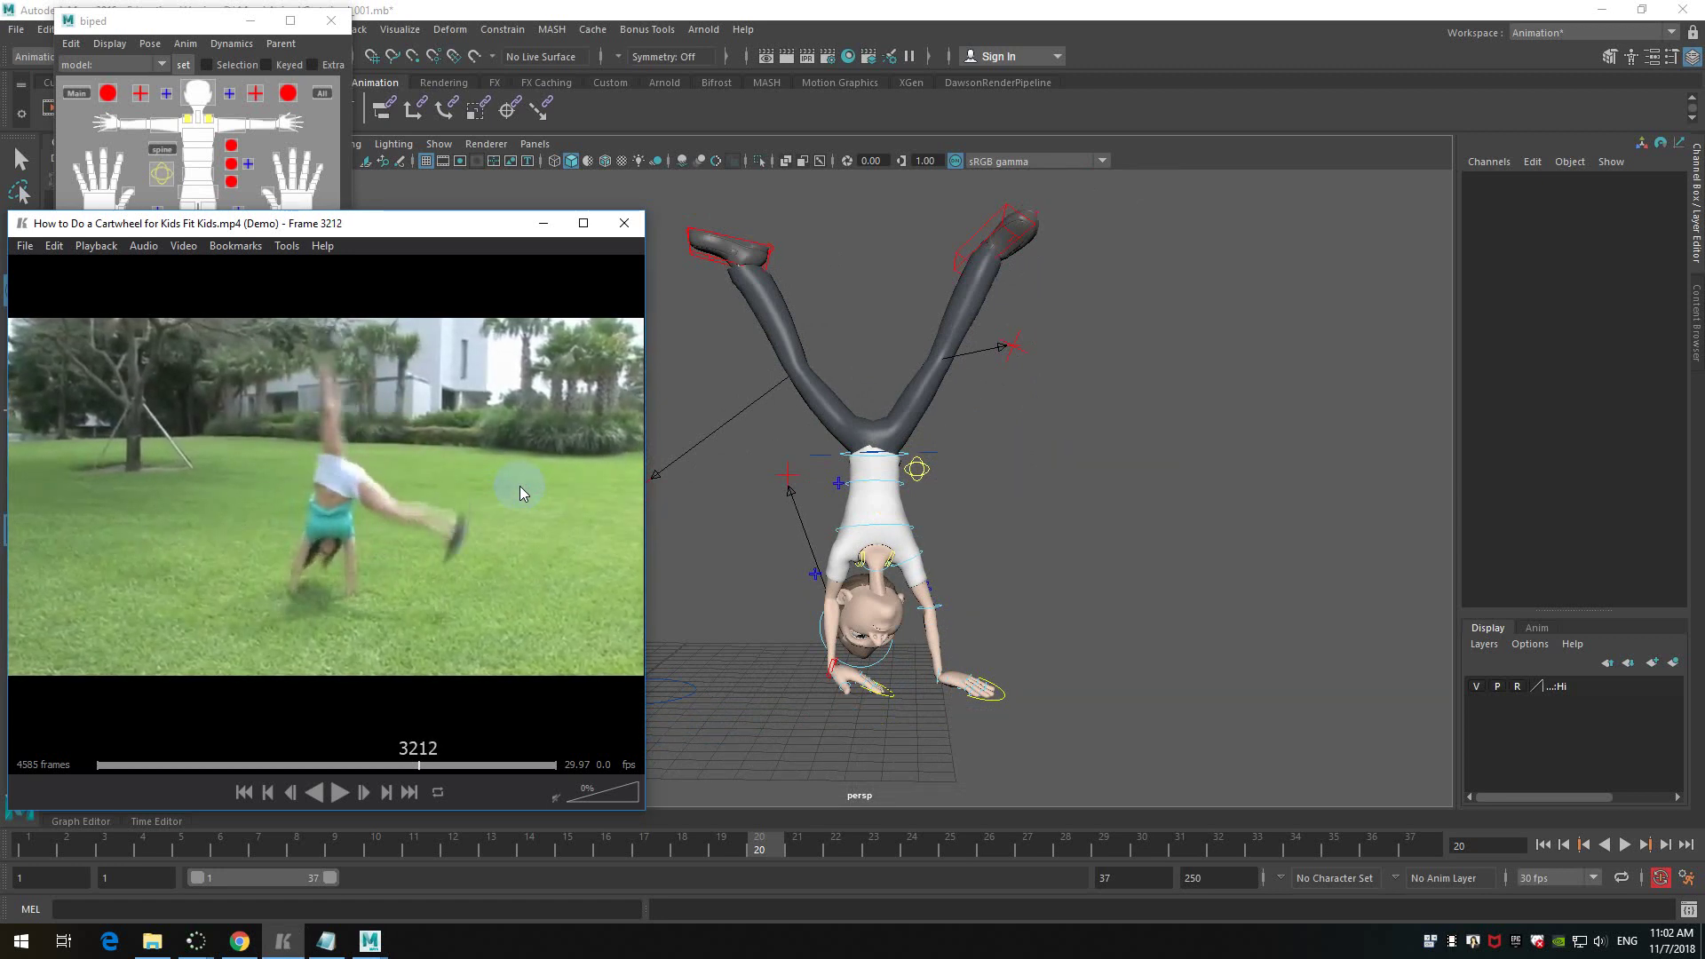
{"action": "key", "text": "Right"}
{"action": "key", "text": "Right"}
{"action": "key", "text": "Right"}
{"action": "key", "text": "Right"}
{"action": "key", "text": "Right"}
{"action": "key", "text": "Right"}
{"action": "key", "text": "Right"}
{"action": "key", "text": "Right"}
{"action": "key", "text": "Right"}
{"action": "key", "text": "Right"}
{"action": "key", "text": "Right"}
{"action": "key", "text": "Right"}
{"action": "key", "text": "Right"}
{"action": "key", "text": "Right"}
{"action": "key", "text": "Left"}
{"action": "key", "text": "Left"}
{"action": "key", "text": "Left"}
{"action": "key", "text": "Left"}
{"action": "key", "text": "Left"}
{"action": "key", "text": "Left"}
{"action": "key", "text": "Left"}
{"action": "key", "text": "Left"}
{"action": "key", "text": "Left"}
{"action": "key", "text": "Left"}
{"action": "key", "text": "Left"}
{"action": "key", "text": "Right"}
{"action": "key", "text": "Right"}
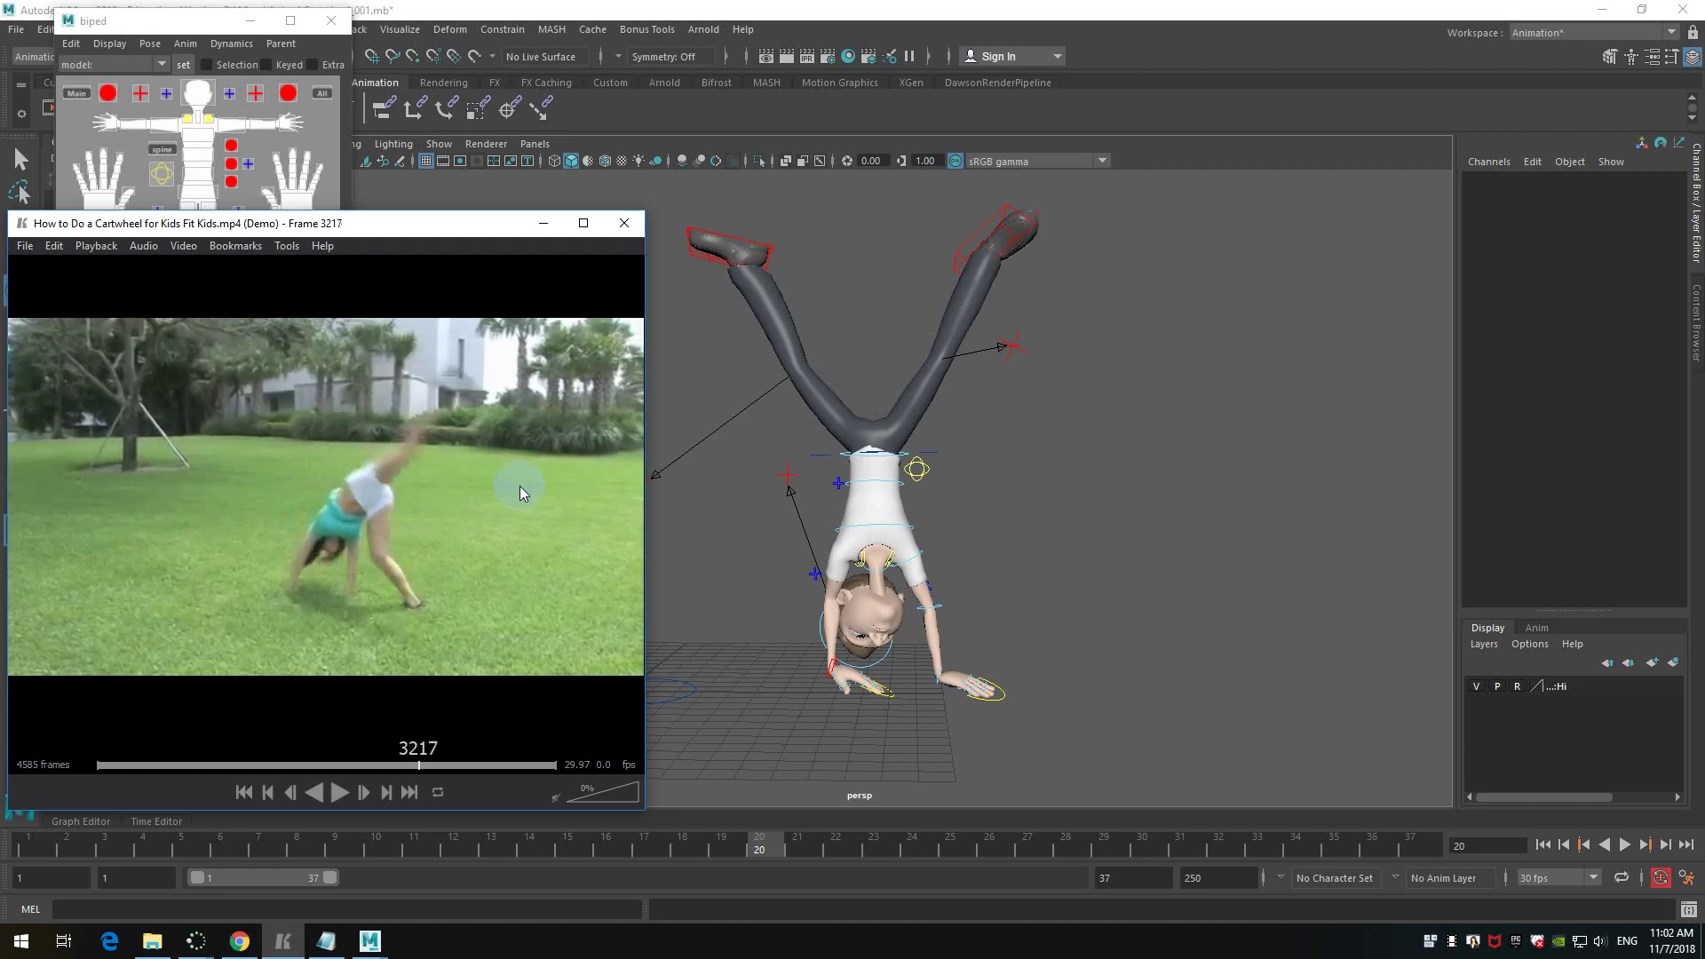
- Key all of the biped rig's controls at frame 20 and move the current time to frame 25
{"action": "left_click_drag", "start_coordinate": [1242, 595], "coordinate": [967, 501], "text": "alt"}
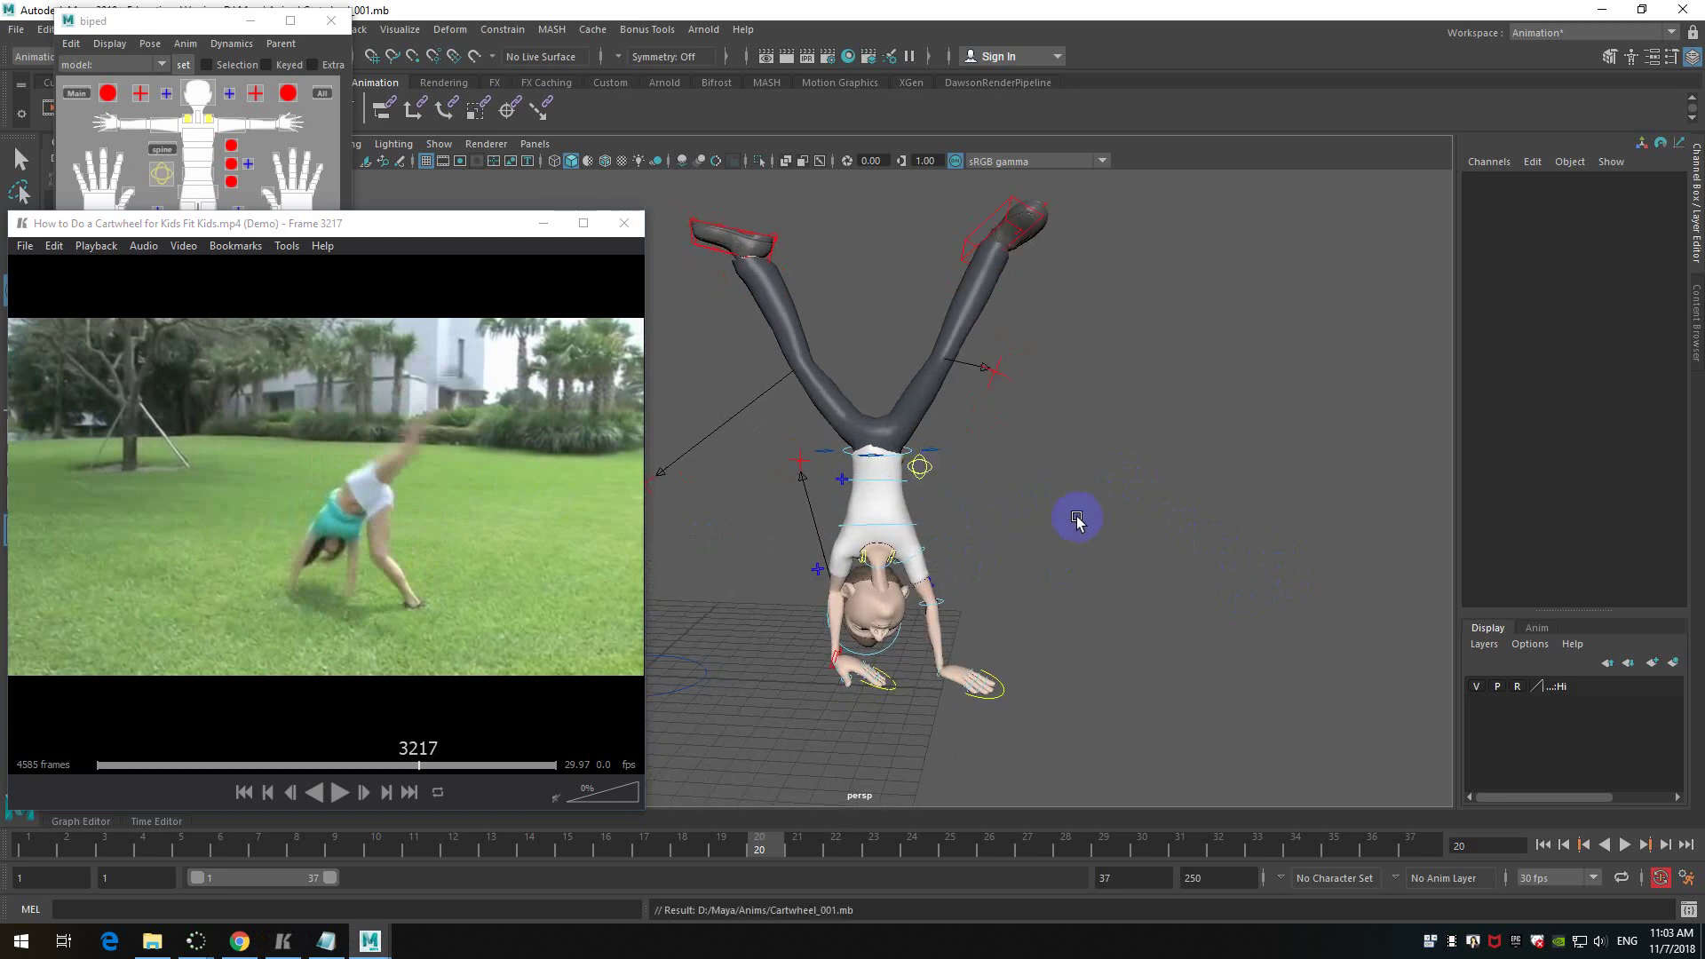
{"action": "left_click", "coordinate": [931, 471]}
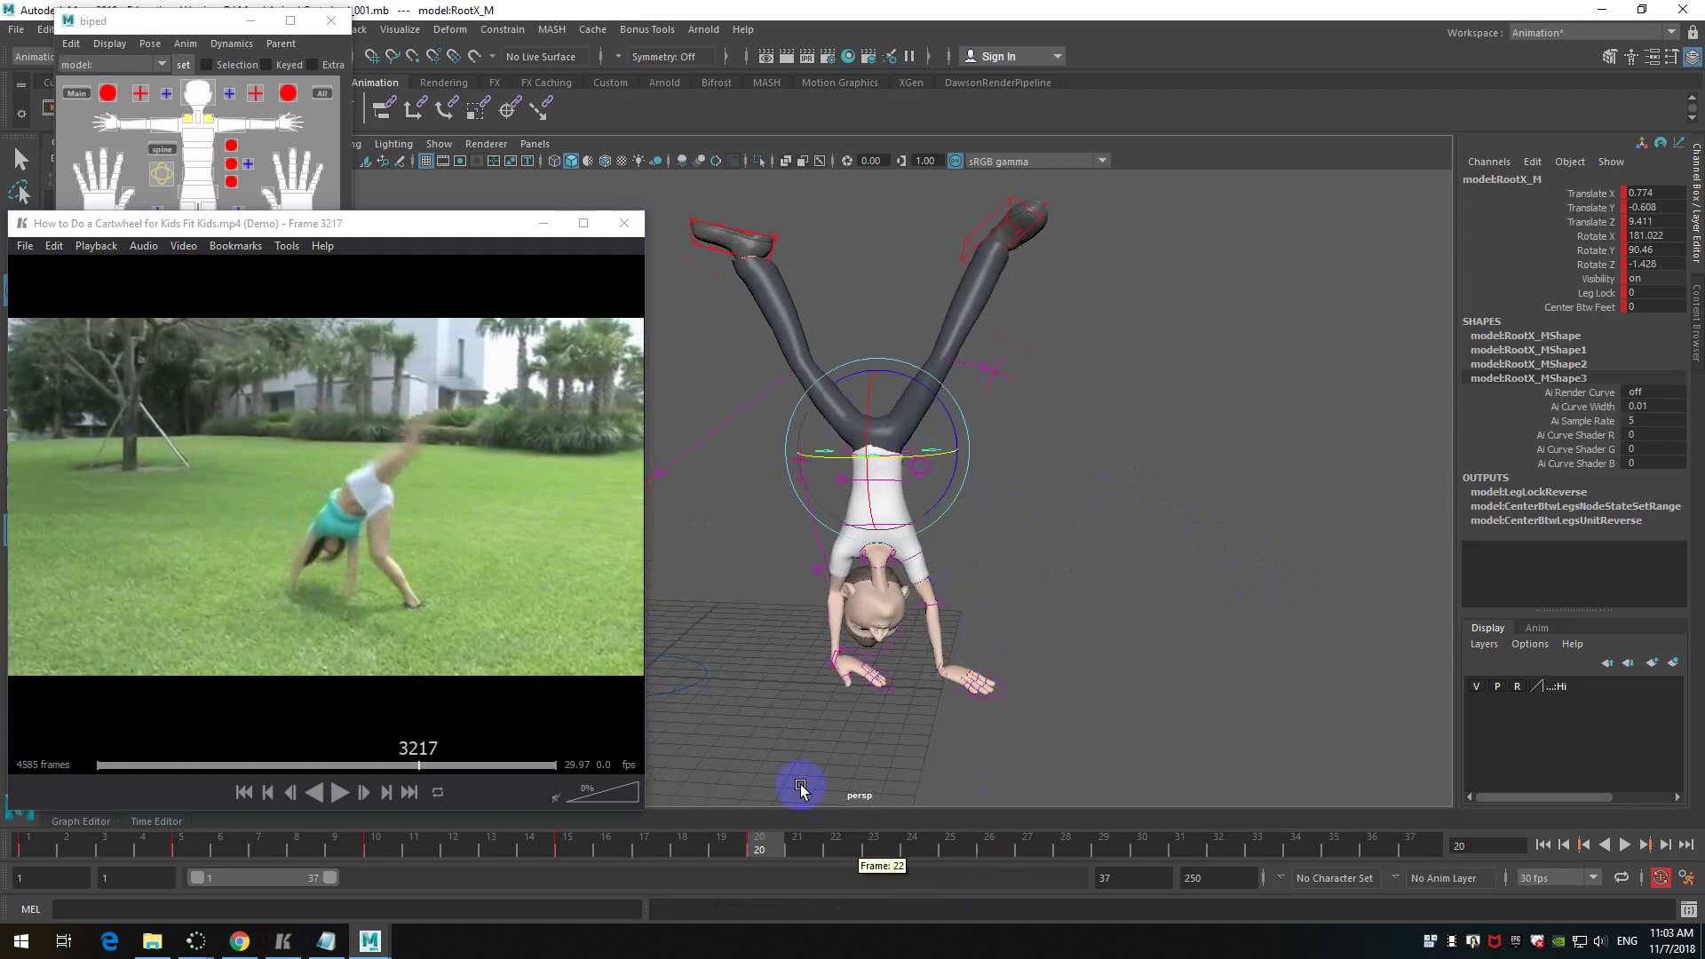
{"action": "key", "text": "alt+v"}
{"action": "left_click_drag", "start_coordinate": [900, 853], "coordinate": [760, 849]}
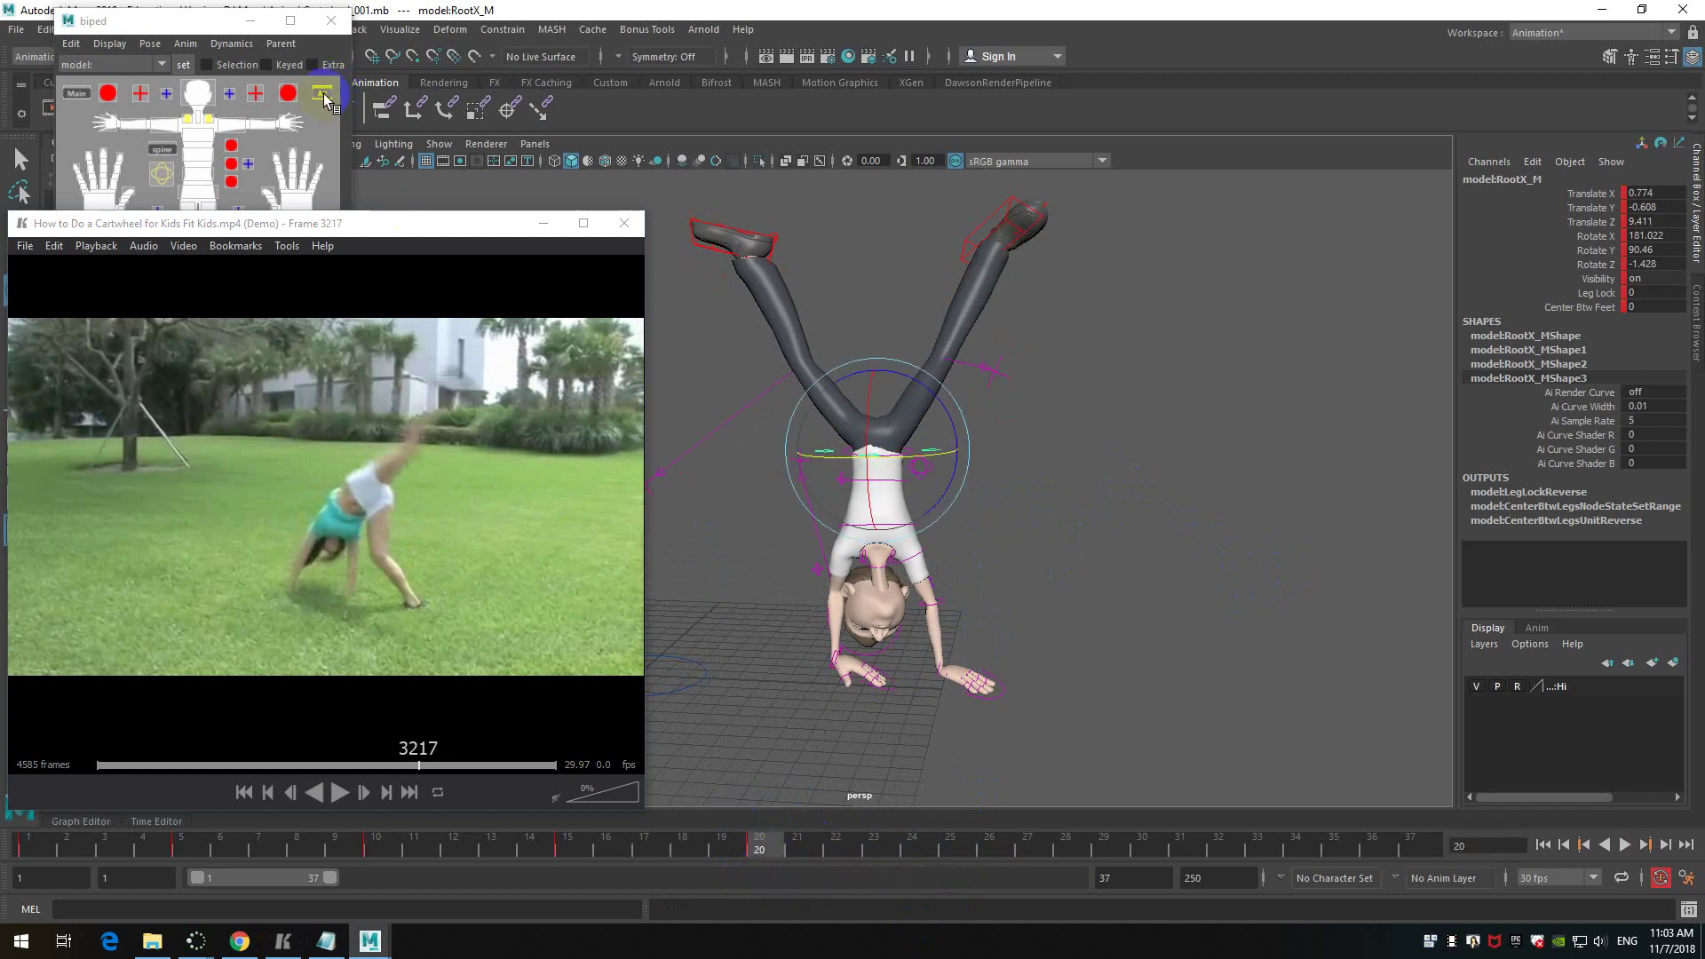
{"action": "left_click", "coordinate": [324, 96]}
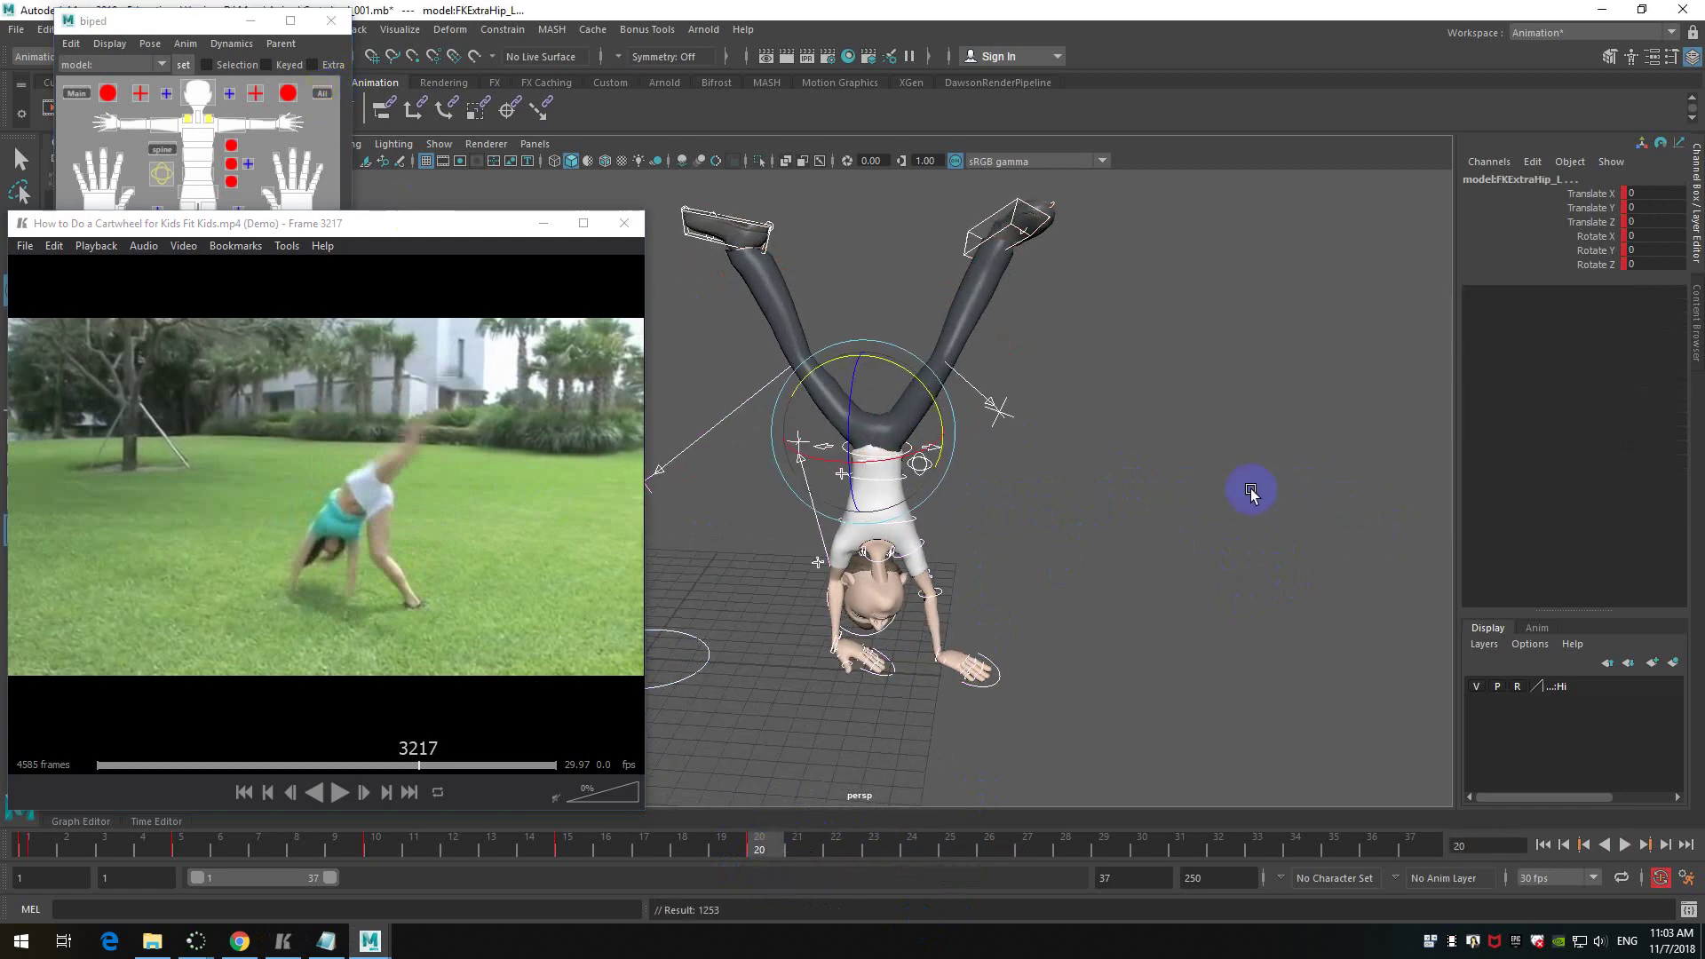
{"action": "left_click", "coordinate": [1116, 494]}
{"action": "left_click_drag", "start_coordinate": [766, 850], "coordinate": [950, 860]}
{"action": "left_click", "coordinate": [913, 781]}
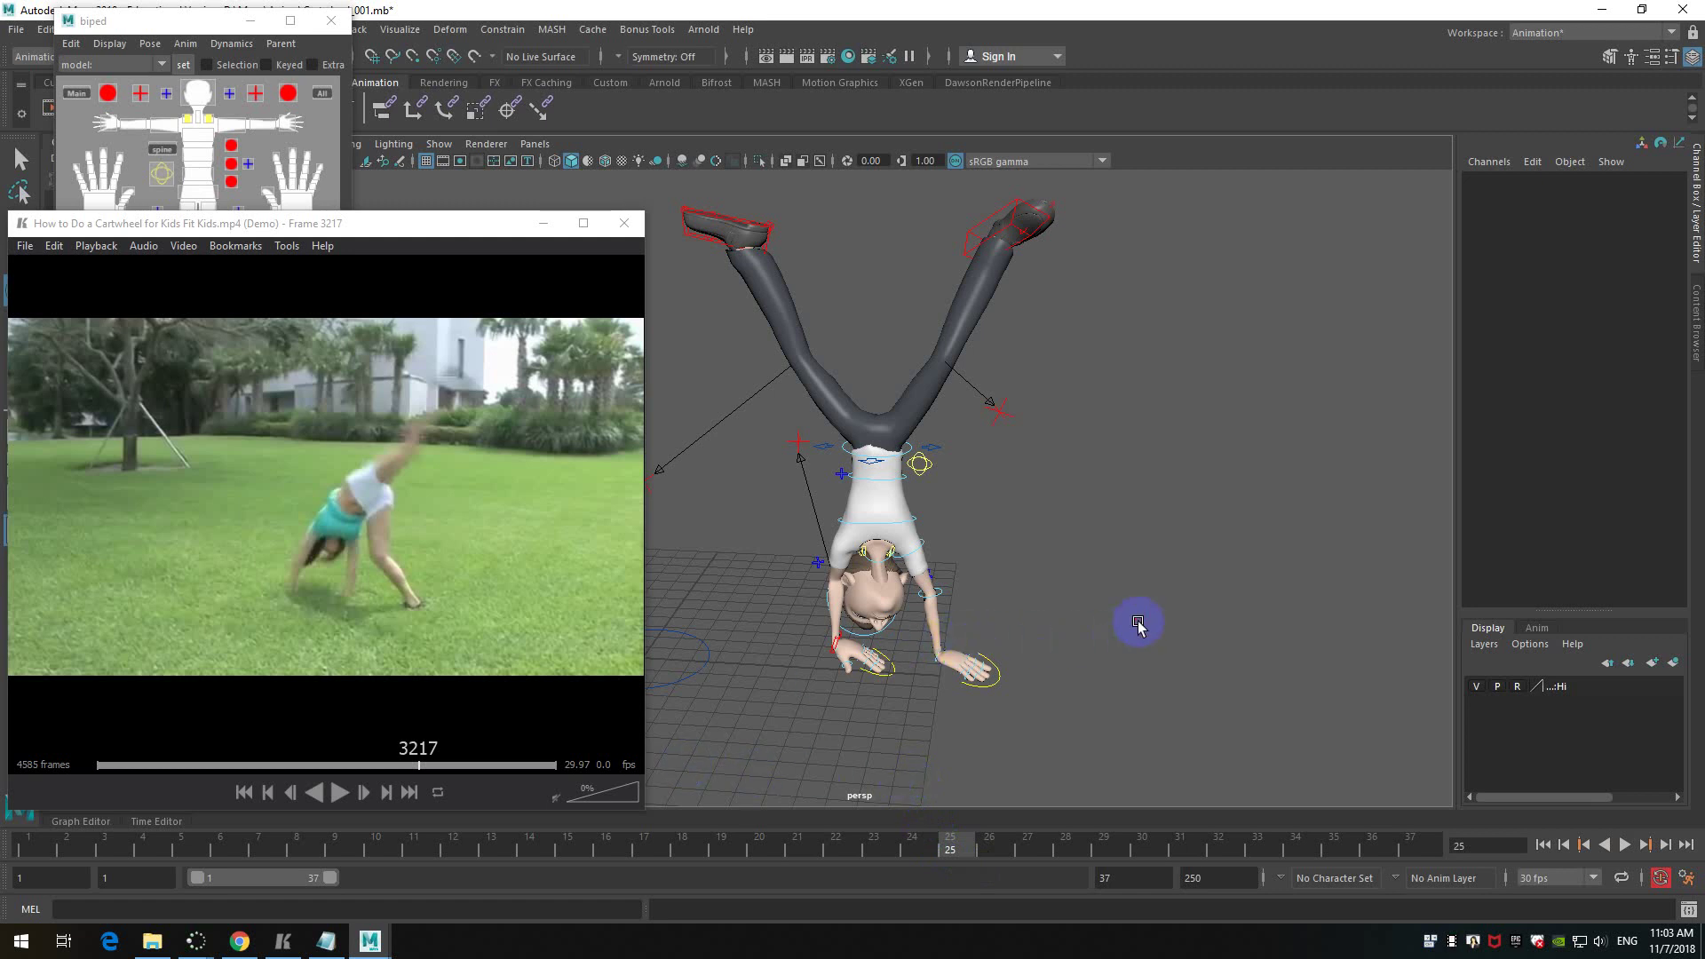
- Switch to LanSchool Teacher Console, stop showing the teacher's screen and show it again in windowed mode
{"action": "mouse_move", "coordinate": [196, 940]}
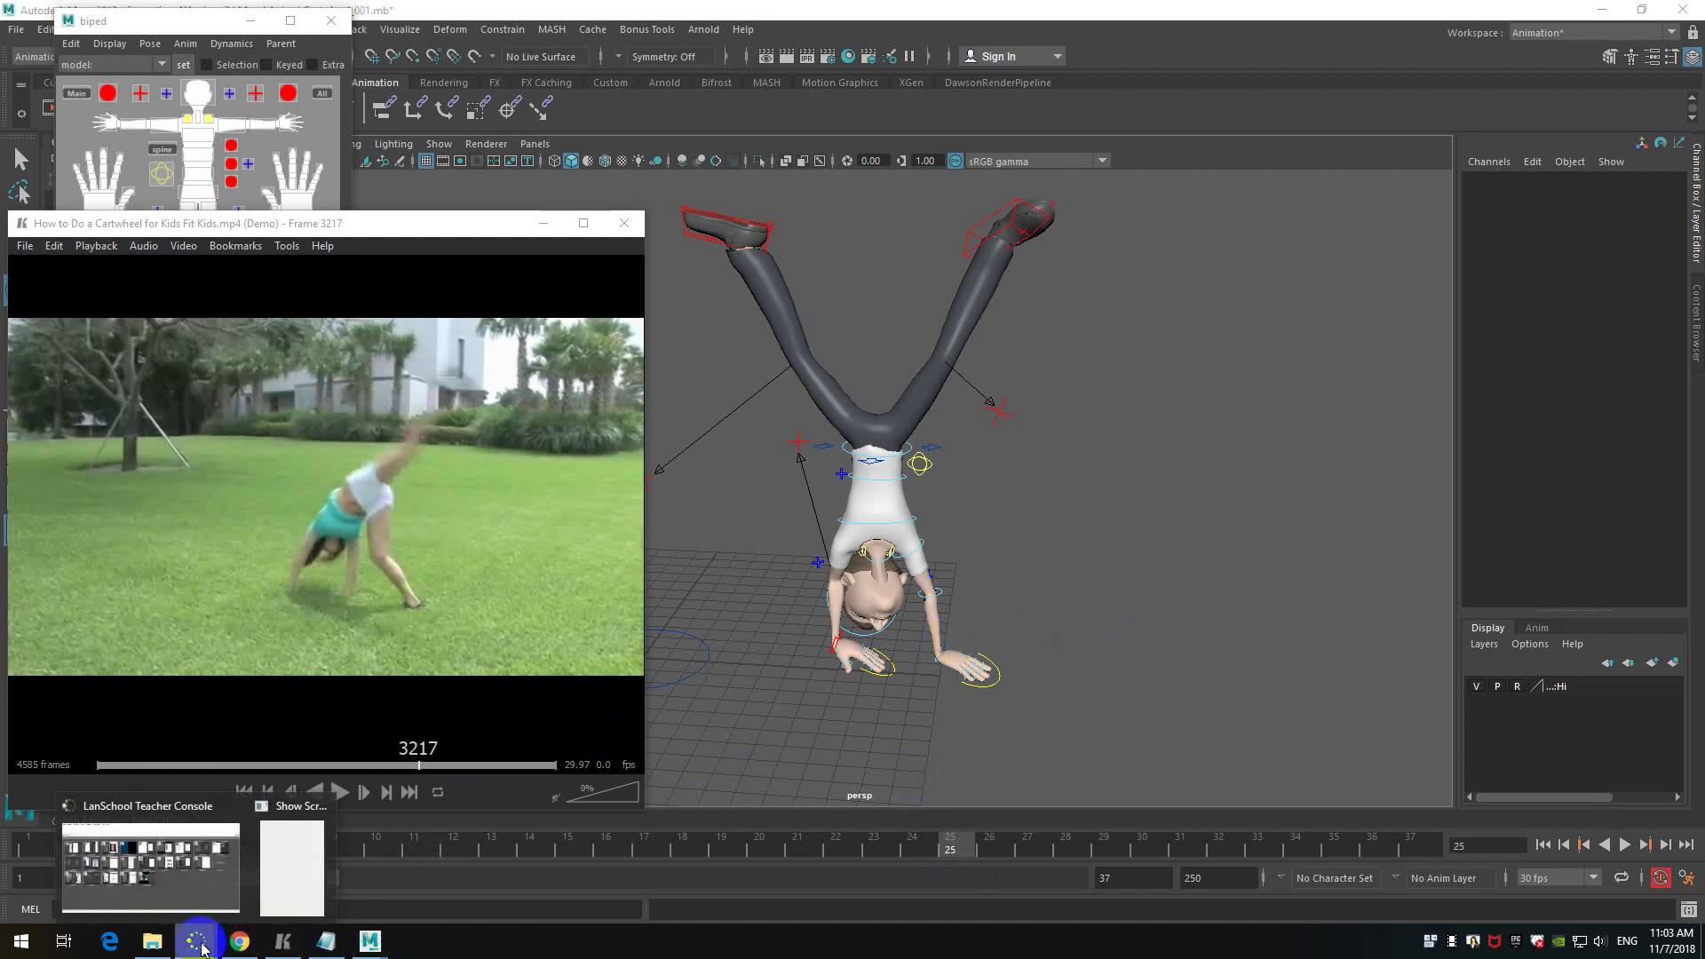
{"action": "left_click", "coordinate": [181, 904]}
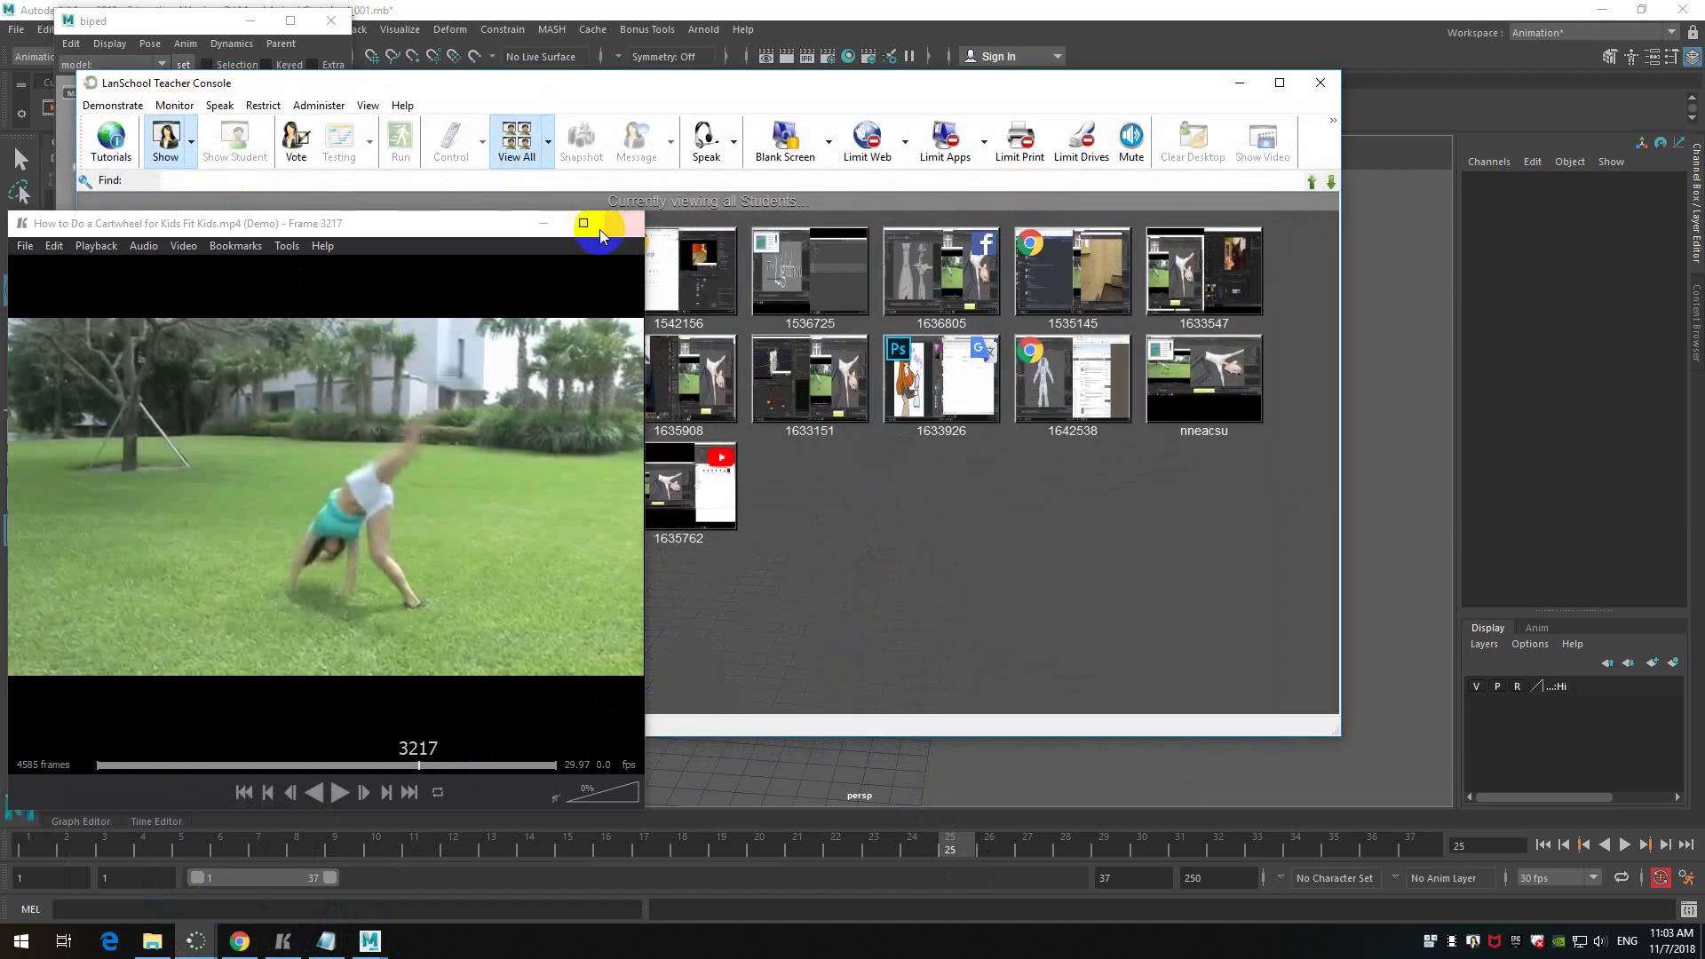
{"action": "left_click", "coordinate": [542, 224]}
{"action": "left_click", "coordinate": [191, 142]}
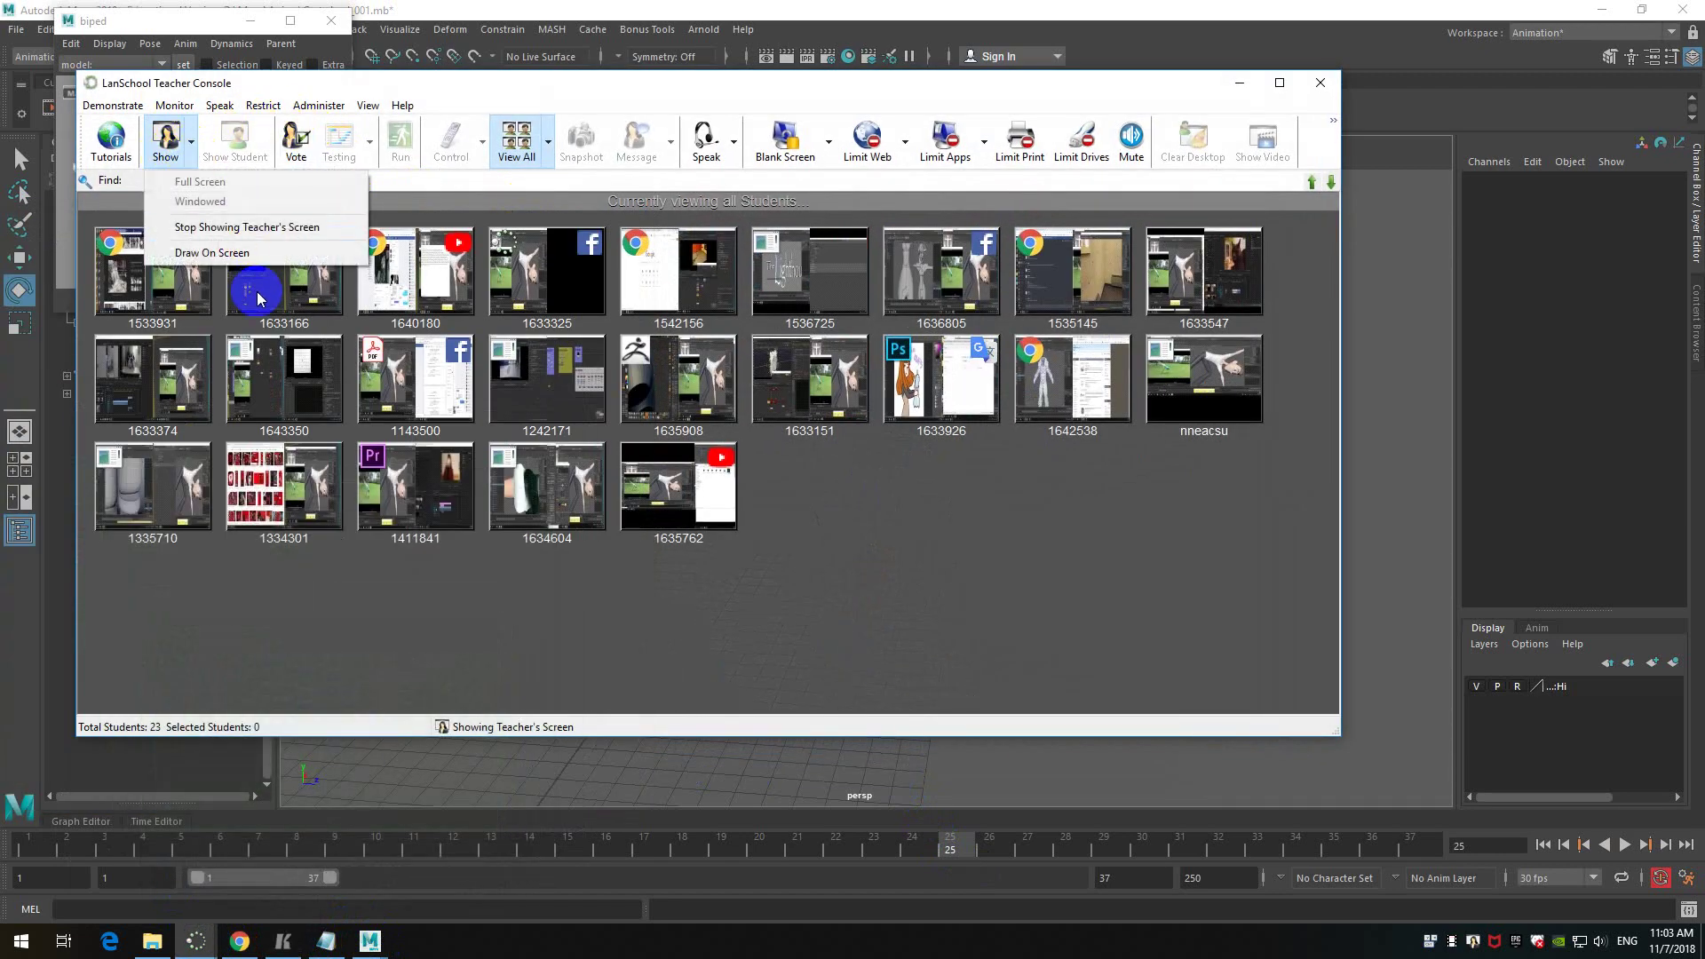
{"action": "left_click", "coordinate": [249, 229]}
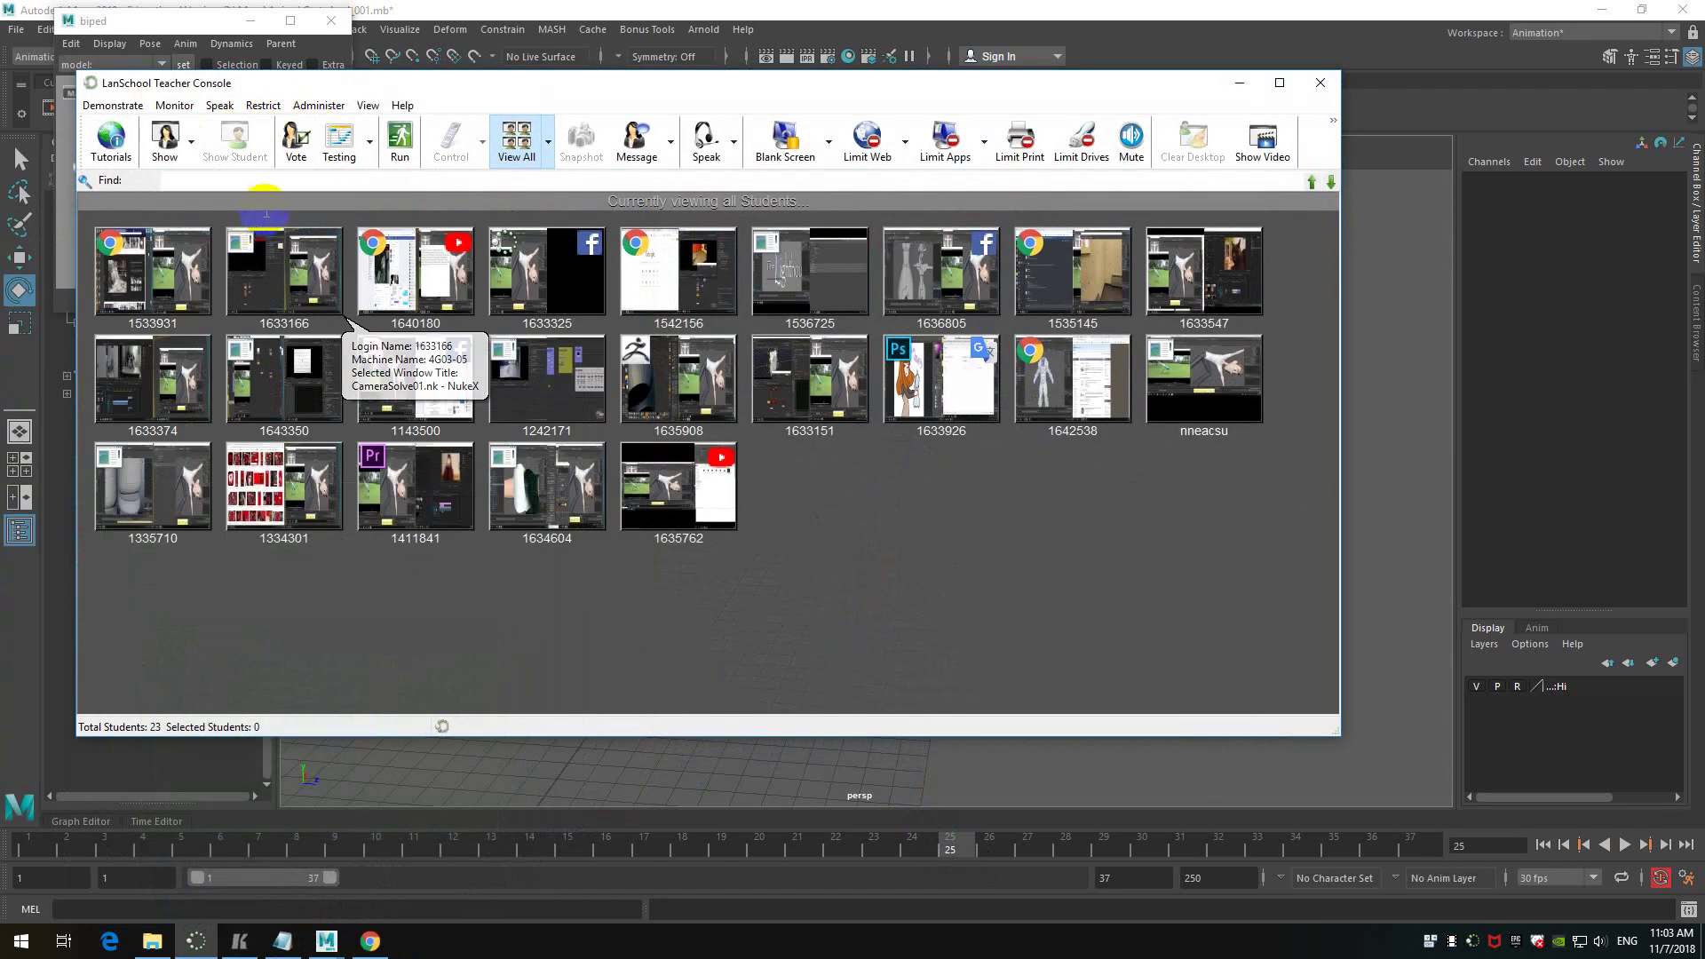
{"action": "left_click", "coordinate": [190, 142]}
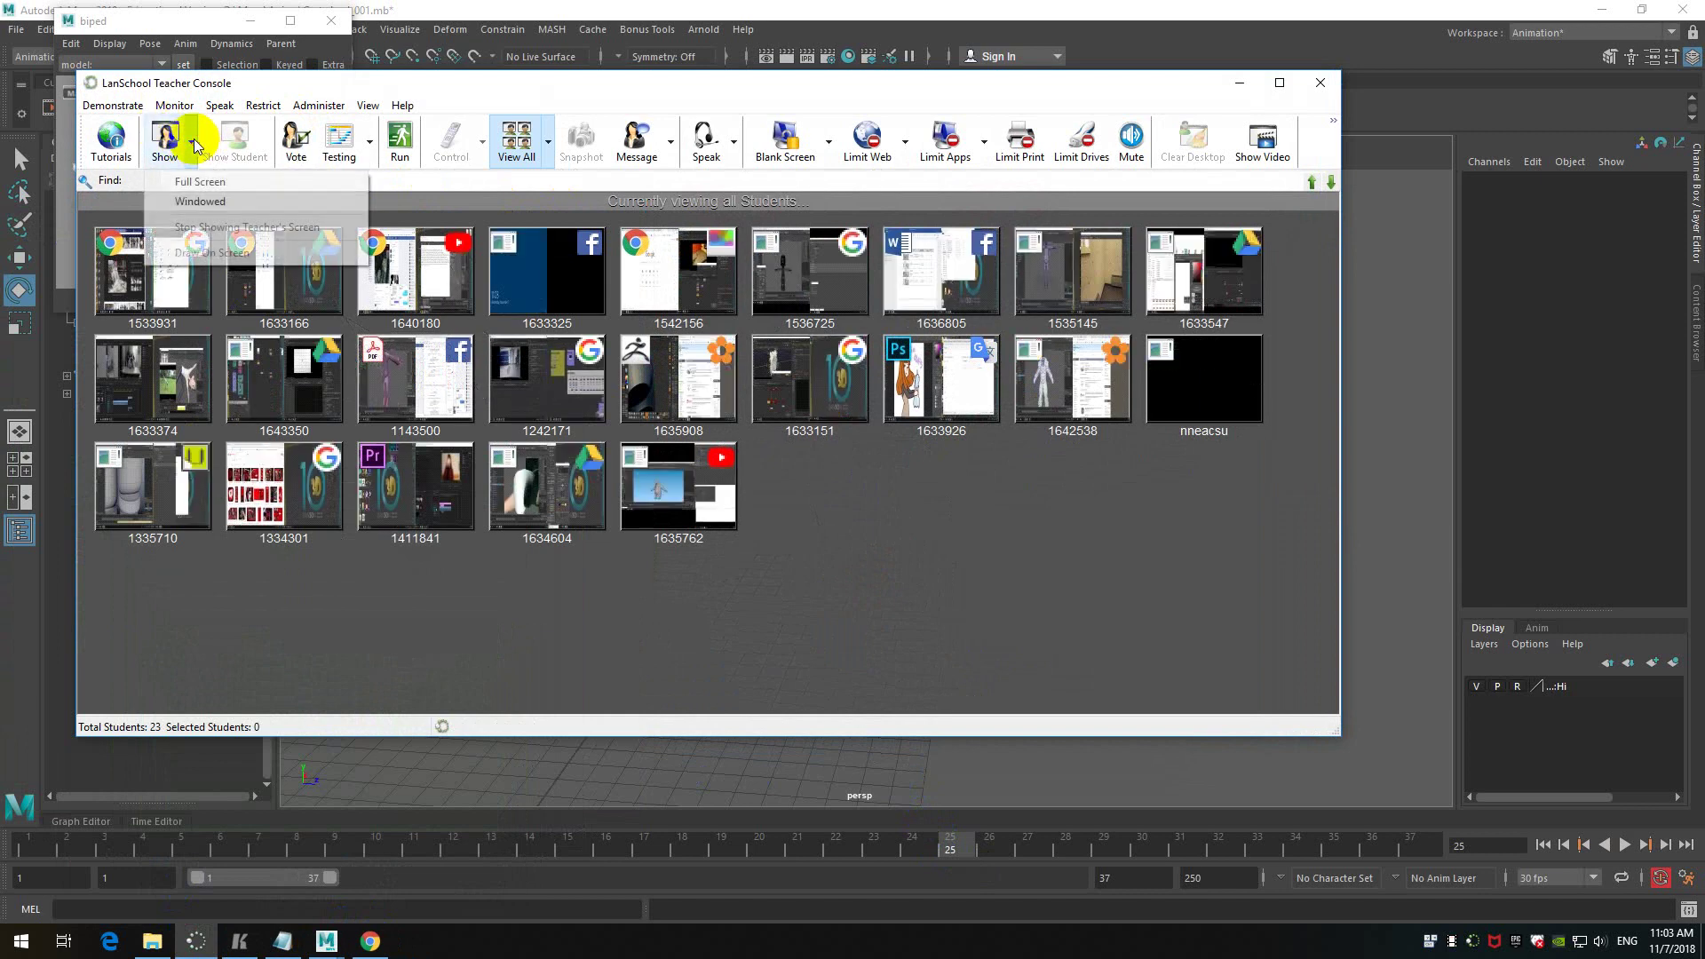
{"action": "left_click", "coordinate": [236, 203]}
{"action": "left_click", "coordinate": [824, 468]}
- Switch back to Maya with the cartwheel reference video window restored beside the character
{"action": "left_click", "coordinate": [32, 302]}
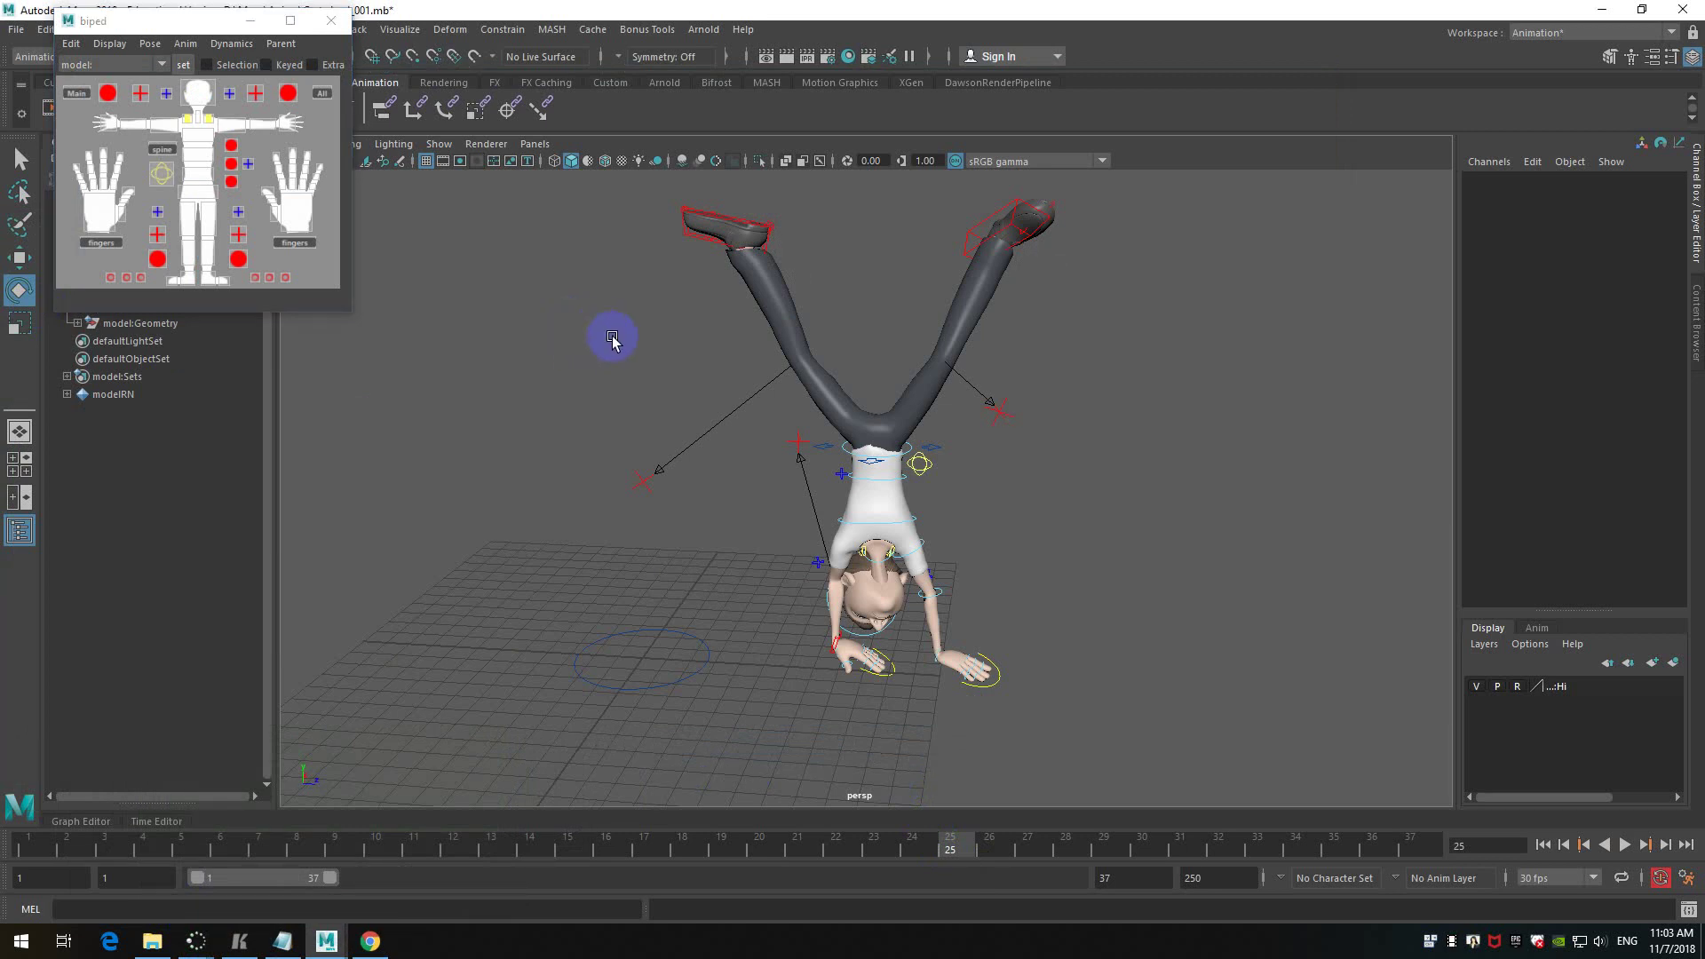
{"action": "left_click", "coordinate": [239, 940]}
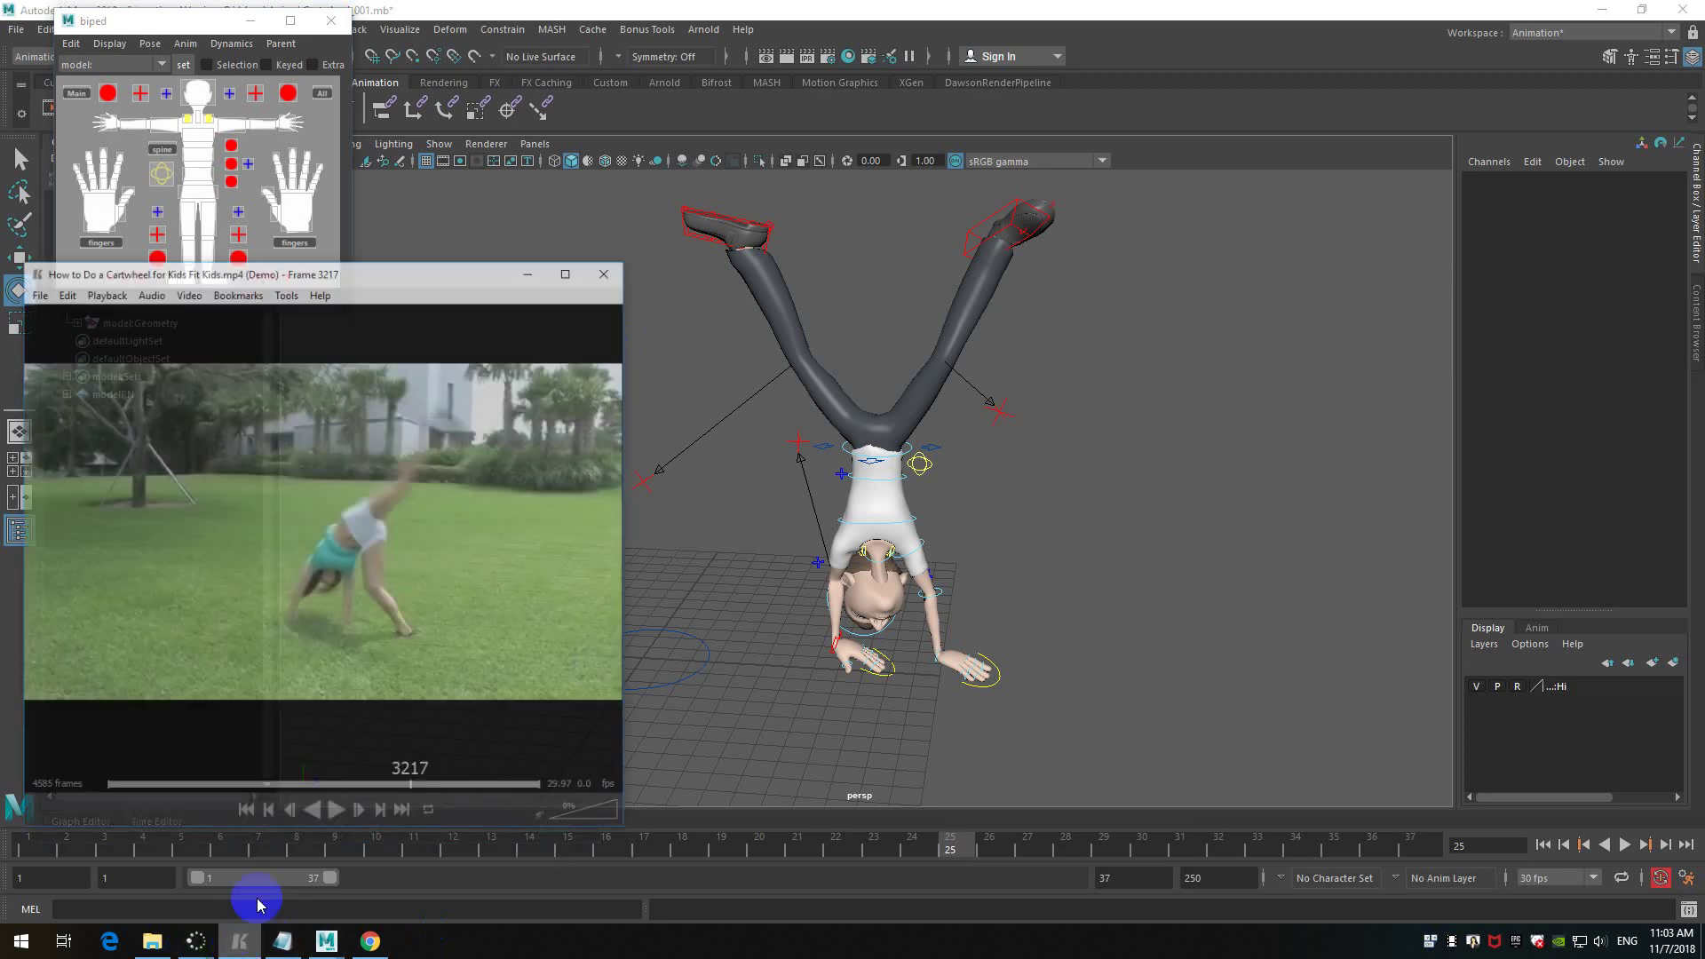
{"action": "left_click", "coordinate": [1083, 469]}
- Try to move only the character's root control toward the landing side at frame 25, and undo the move
{"action": "scroll", "coordinate": [1081, 458], "scroll_direction": "up", "scroll_amount": 3}
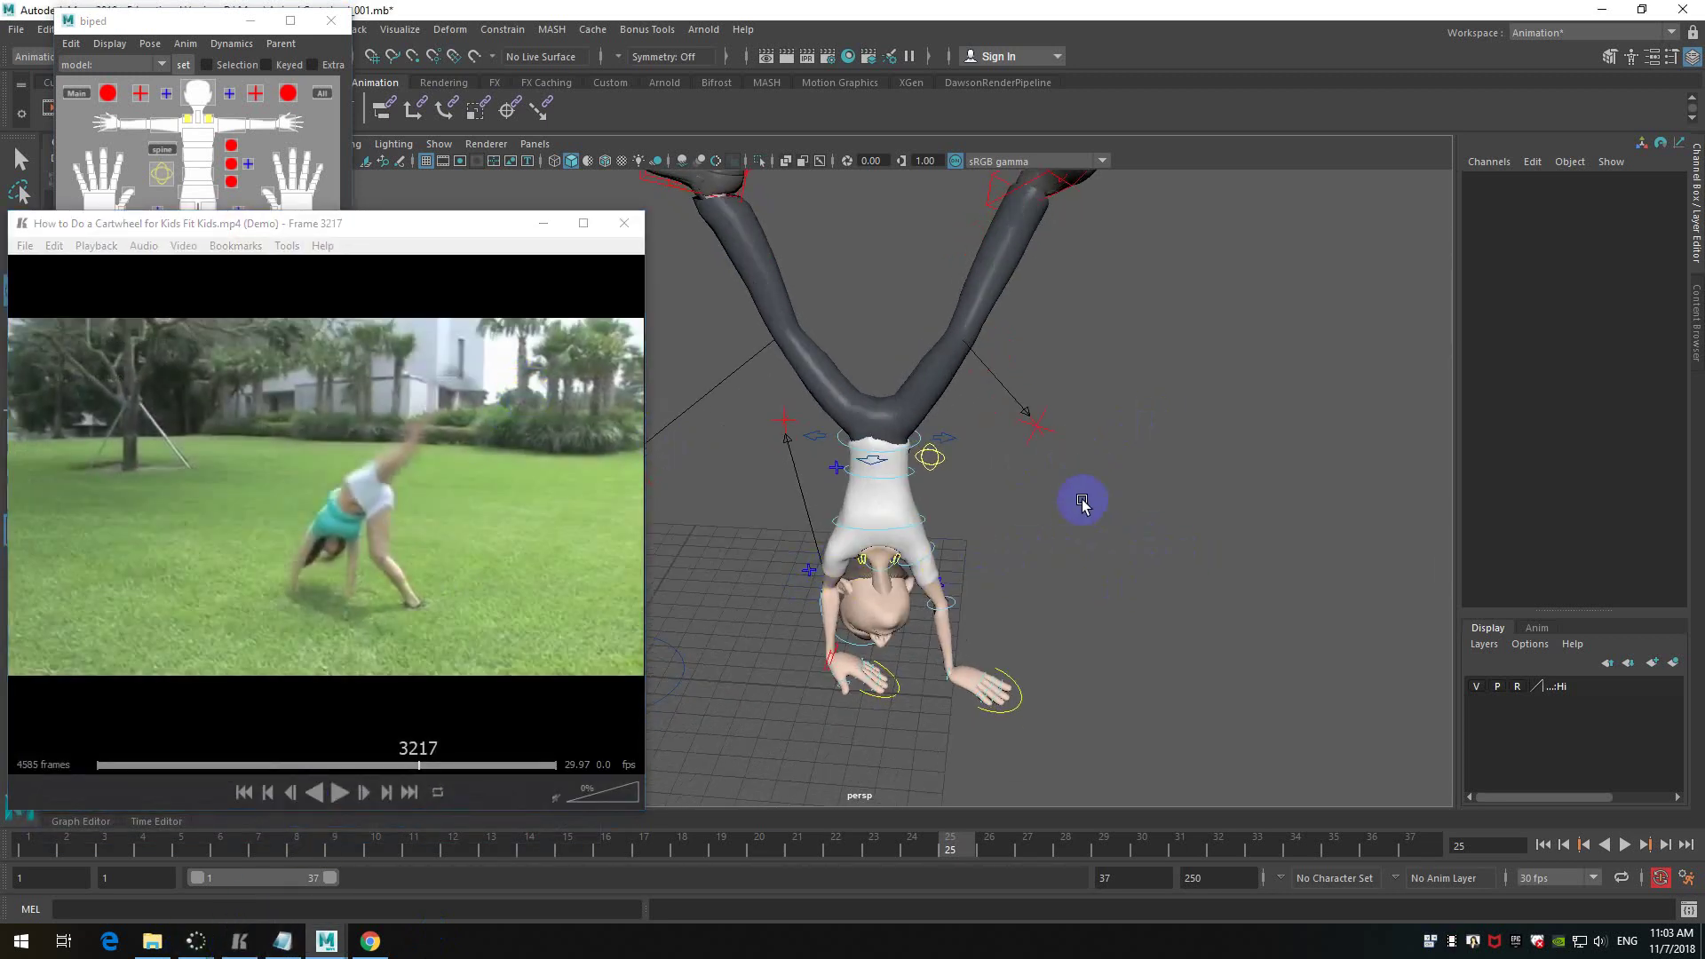
{"action": "left_click", "coordinate": [949, 441]}
{"action": "left_click_drag", "start_coordinate": [1131, 529], "coordinate": [1057, 531], "text": "alt"}
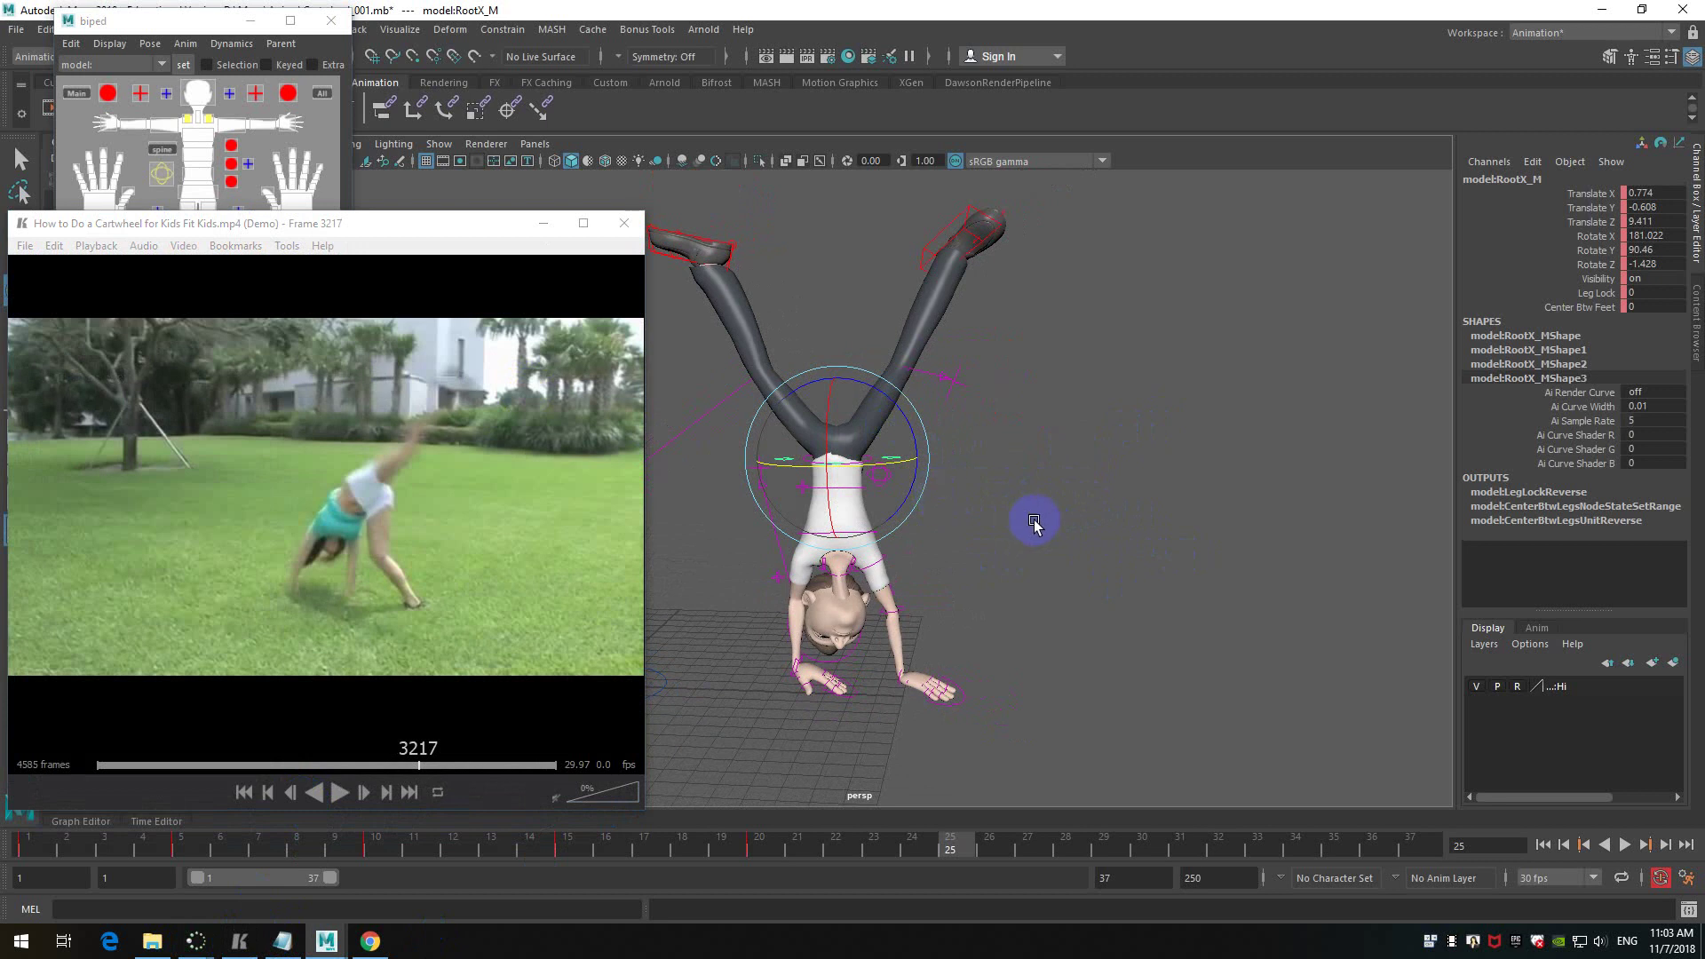
{"action": "key", "text": "w"}
{"action": "left_click_drag", "start_coordinate": [899, 401], "coordinate": [937, 413]}
{"action": "key", "text": "ctrl+z"}
{"action": "left_click_drag", "start_coordinate": [1041, 281], "coordinate": [1138, 376], "text": "alt"}
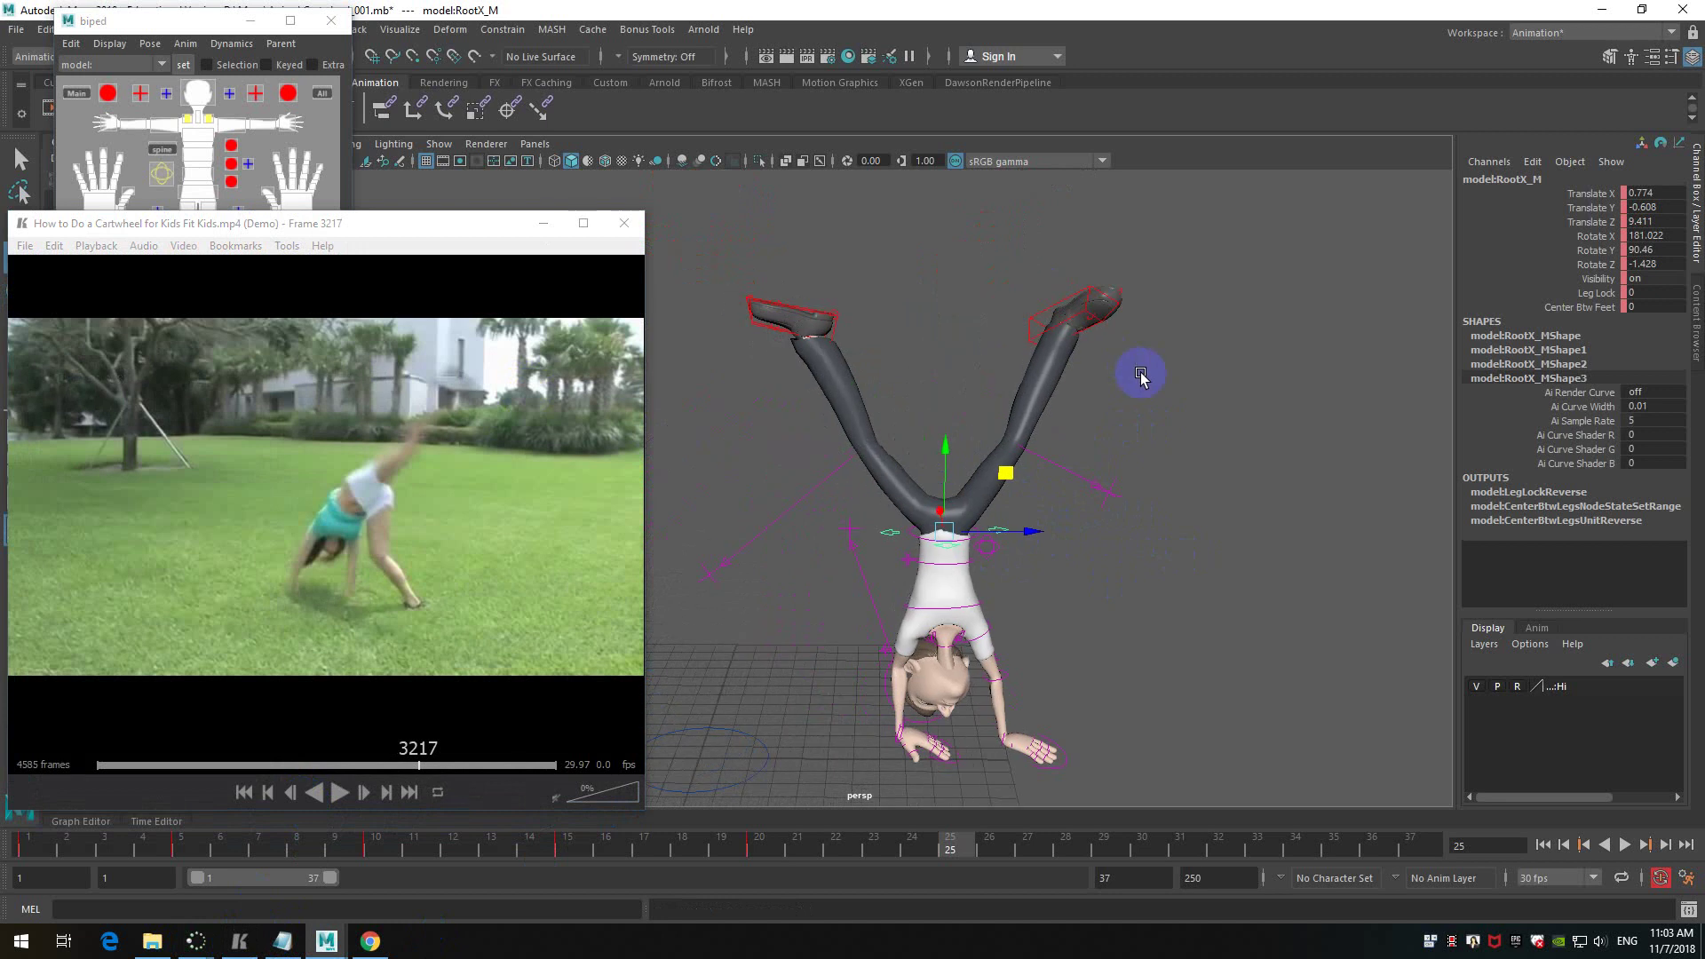
- Move both foot controls and the root together toward the landing side, bringing the root to Translate Y -1.523 and Translate Z 11.036
{"action": "left_click", "coordinate": [1108, 318]}
{"action": "left_click", "coordinate": [811, 313]}
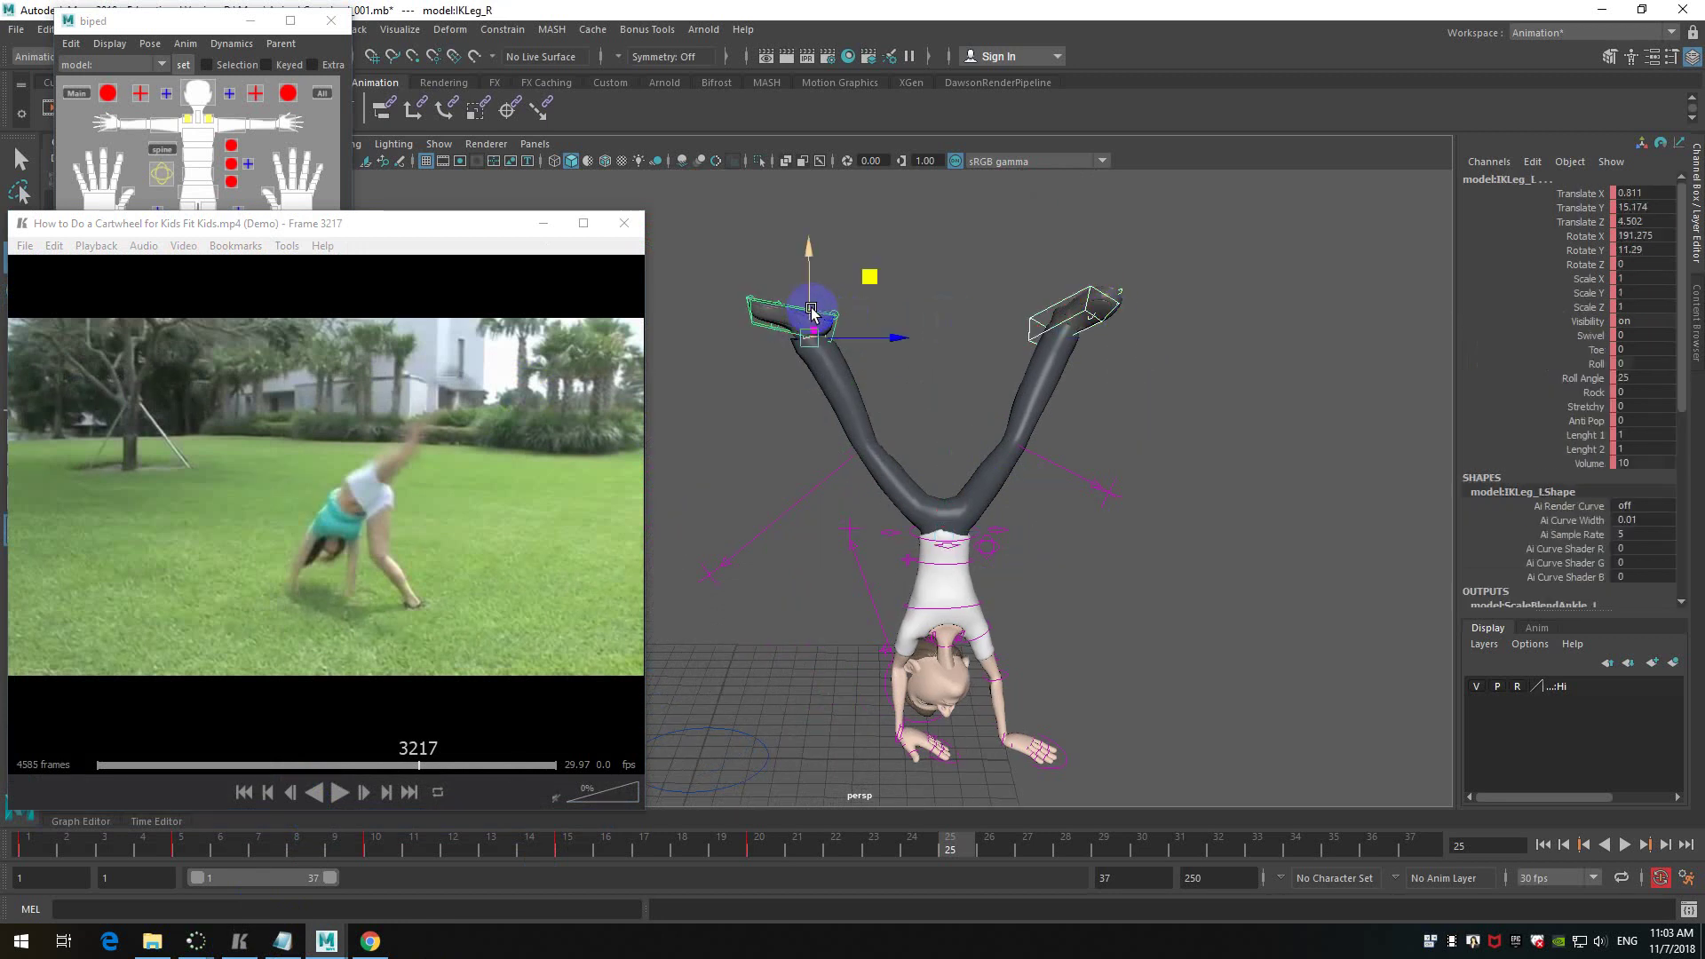
{"action": "left_click", "coordinate": [1000, 533]}
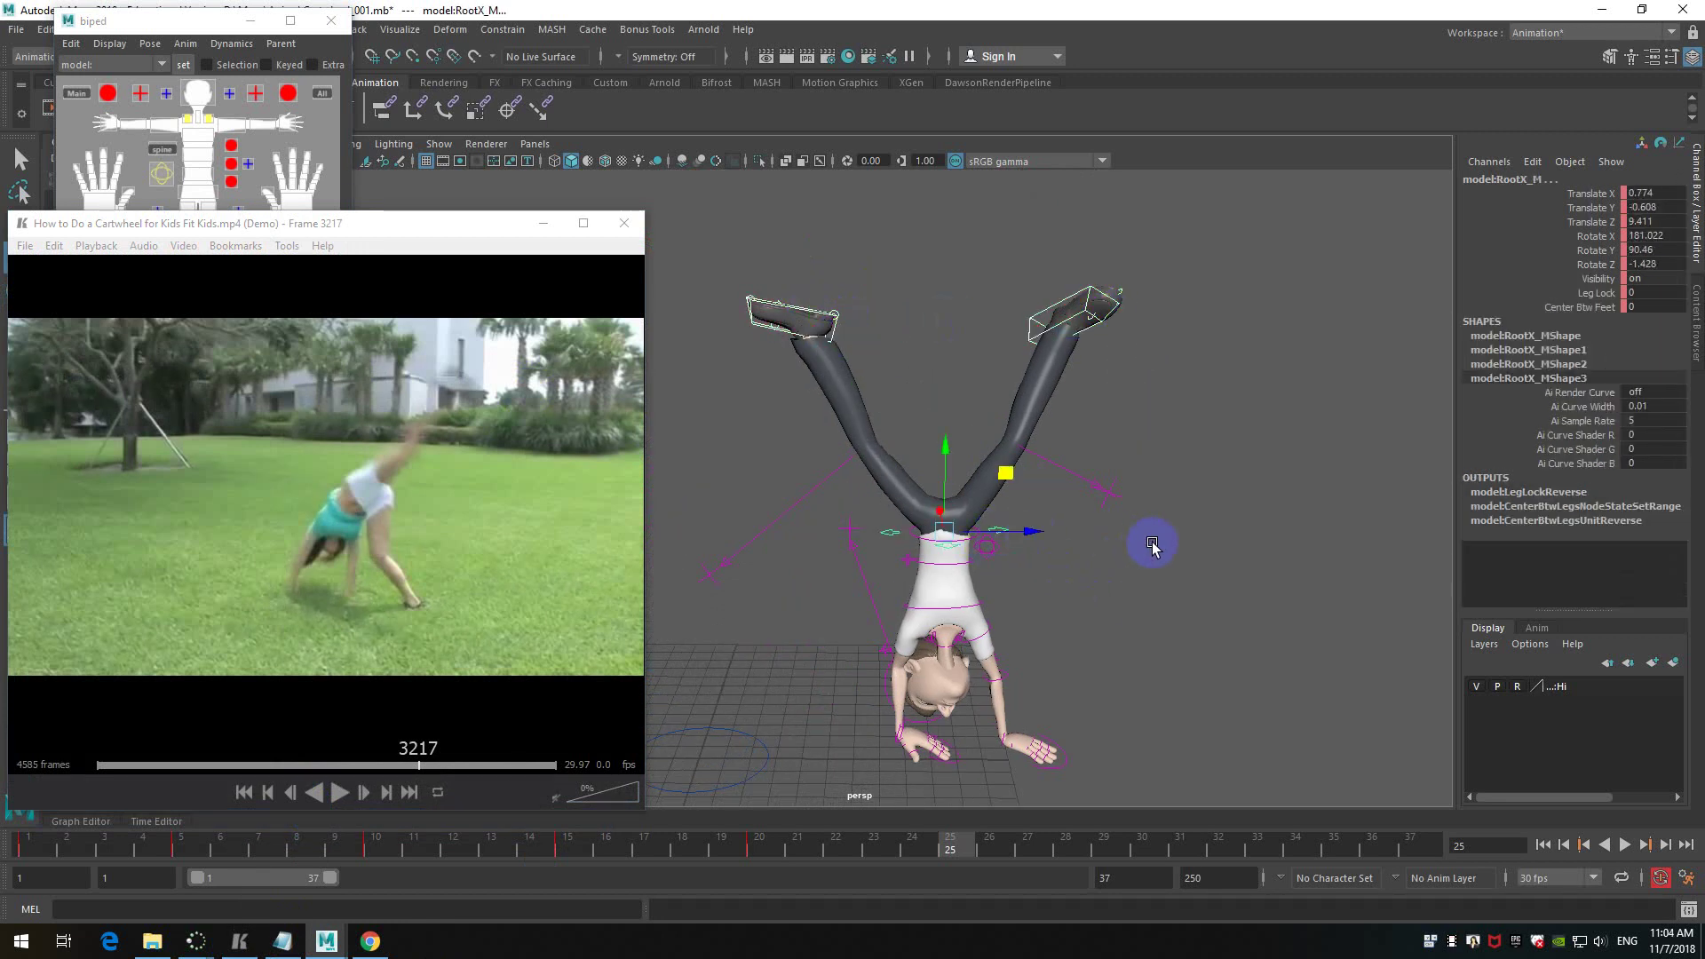
{"action": "middle_click_drag", "start_coordinate": [1023, 482], "coordinate": [1057, 504]}
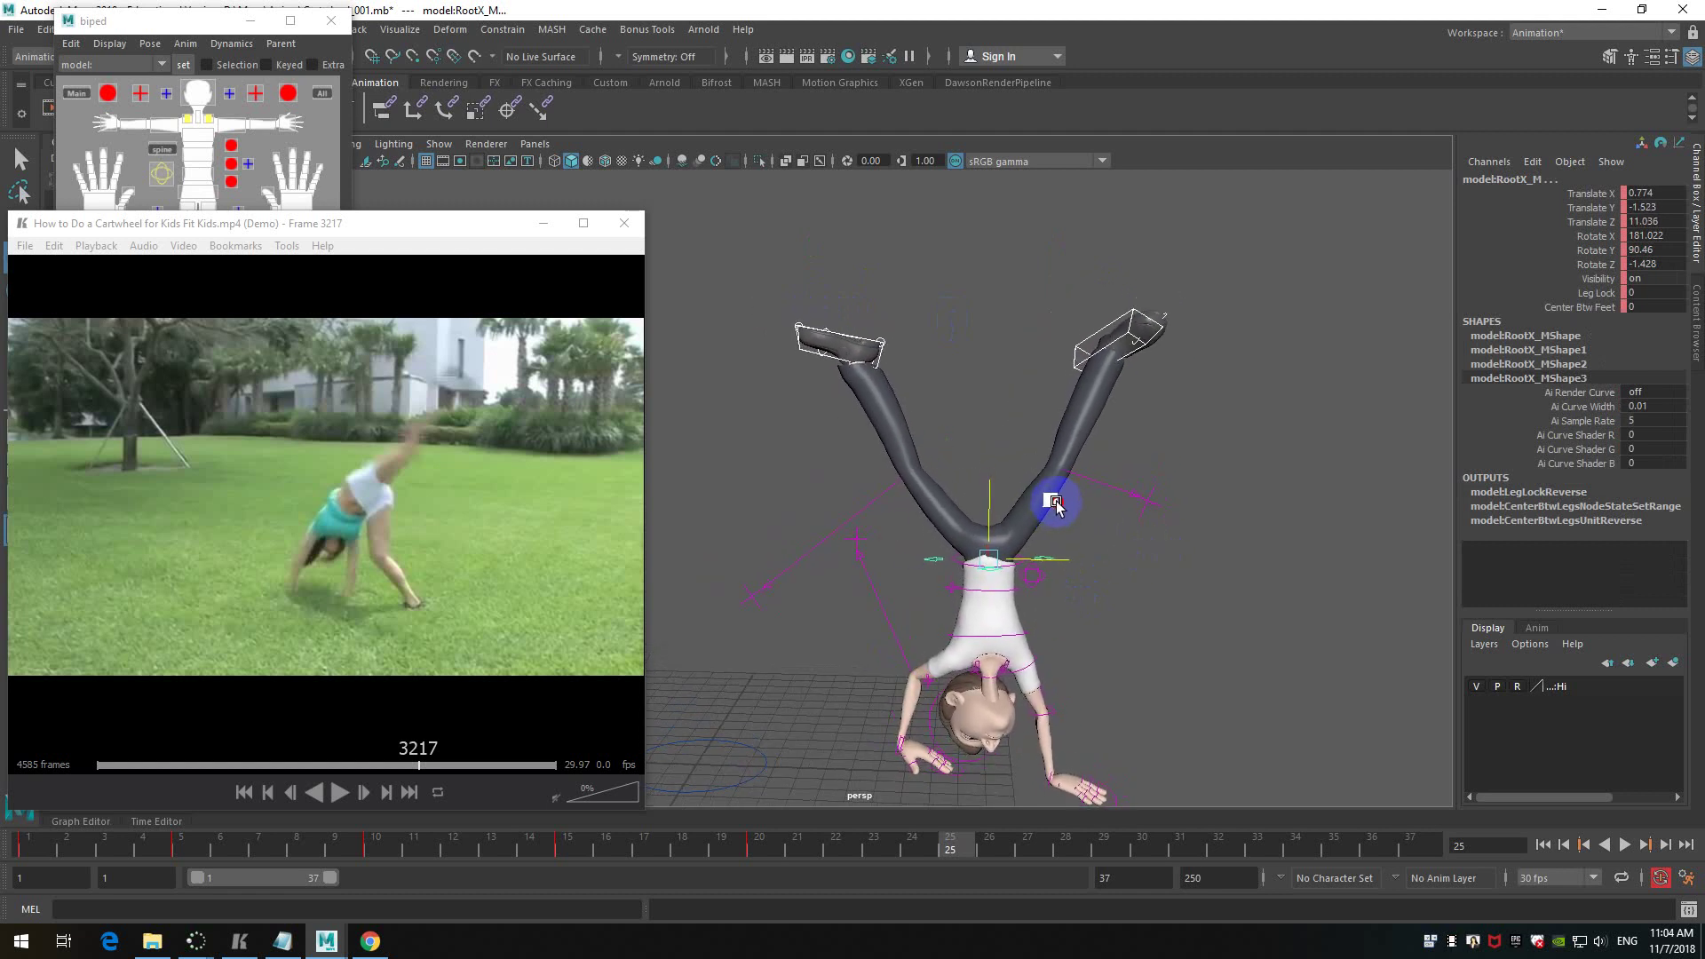
- Try to rotate the root slightly with both foot controls still selected
{"action": "middle_click_drag", "start_coordinate": [1177, 637], "coordinate": [1130, 552], "text": "alt"}
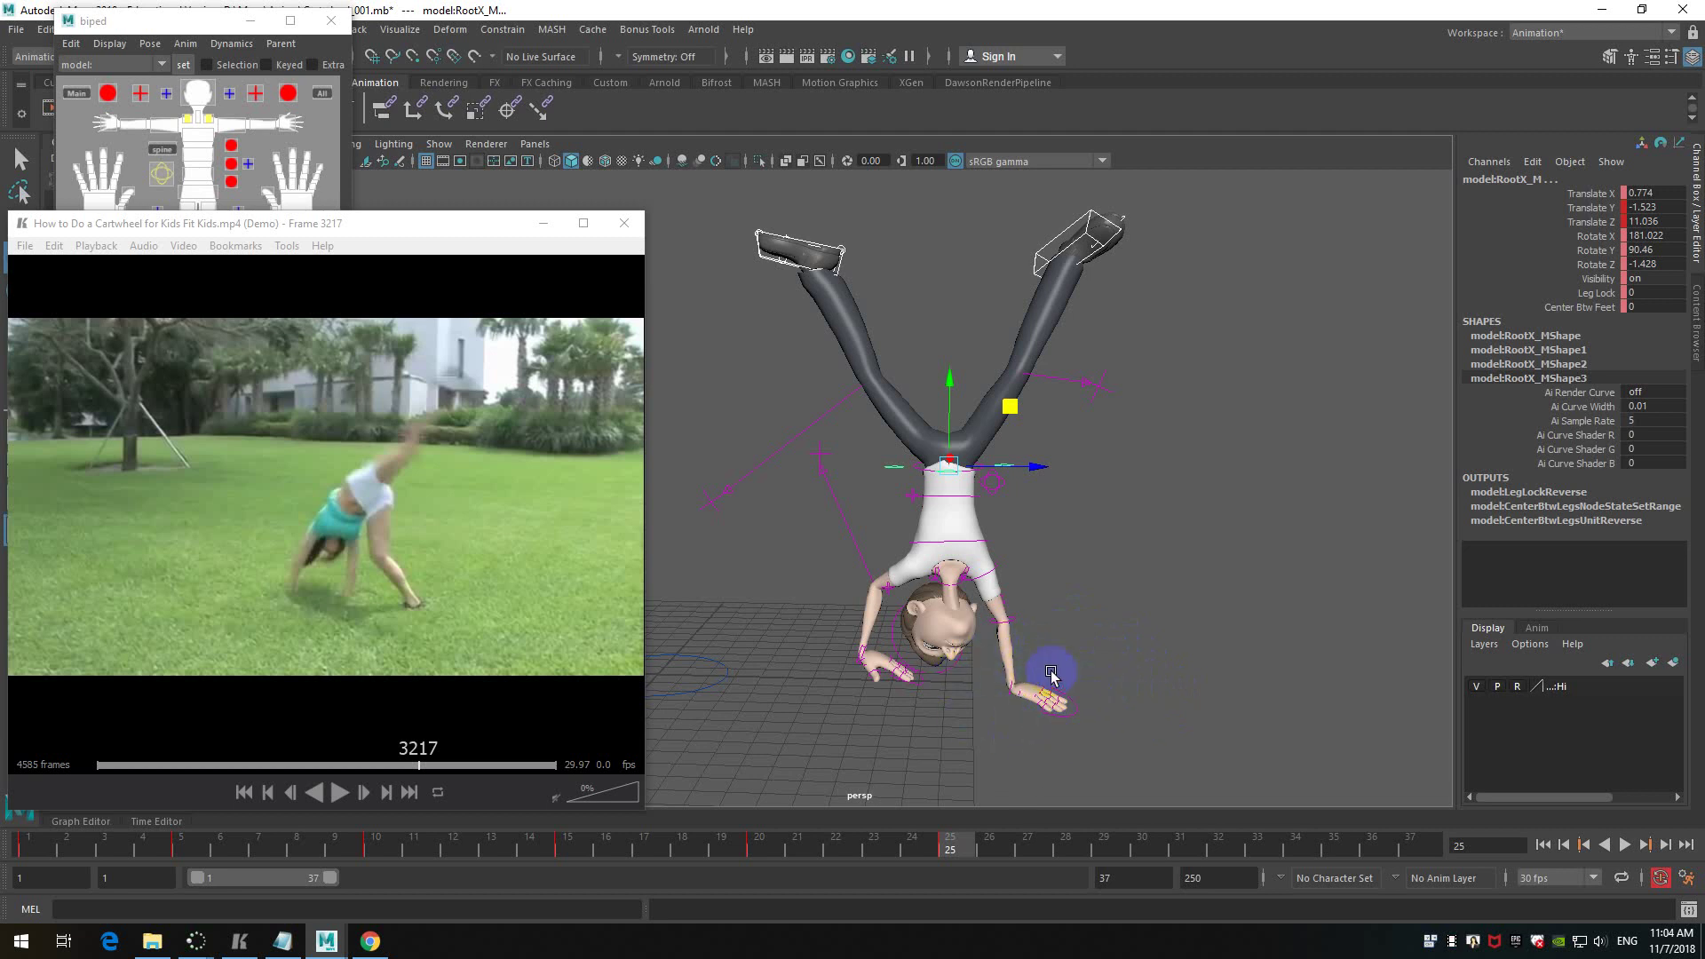
{"action": "scroll", "coordinate": [1125, 497], "scroll_direction": "up", "scroll_amount": 3}
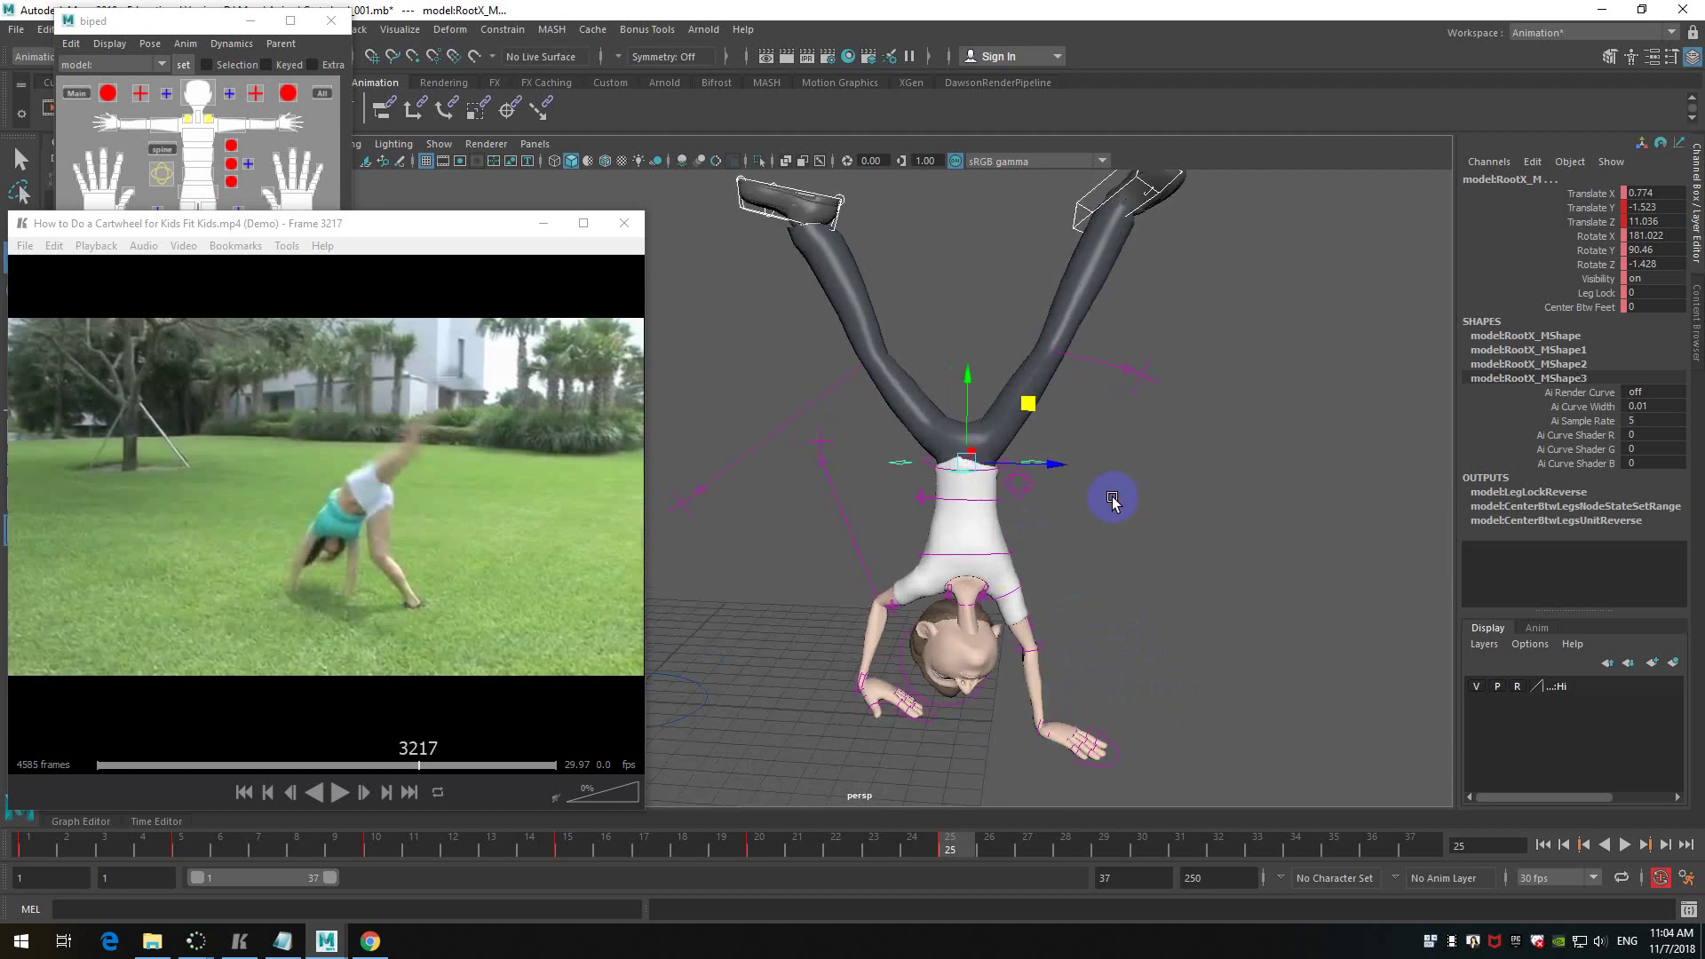
{"action": "key", "text": "e"}
{"action": "left_click_drag", "start_coordinate": [1039, 431], "coordinate": [1042, 429]}
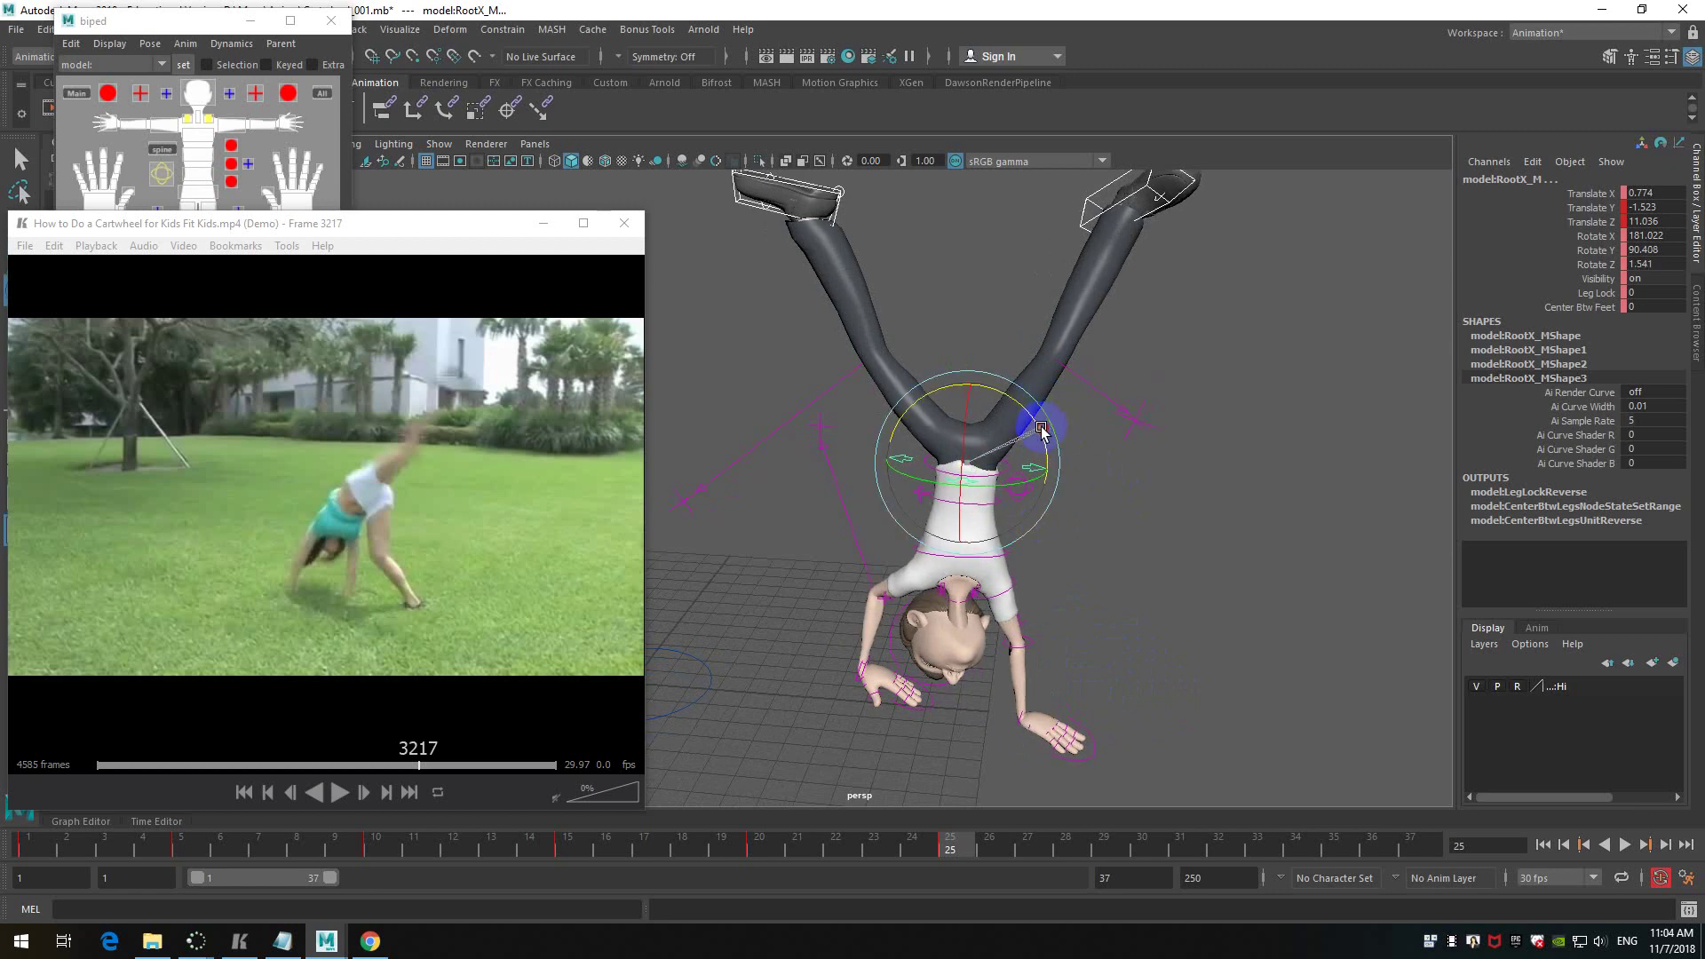
{"action": "left_click", "coordinate": [1040, 469]}
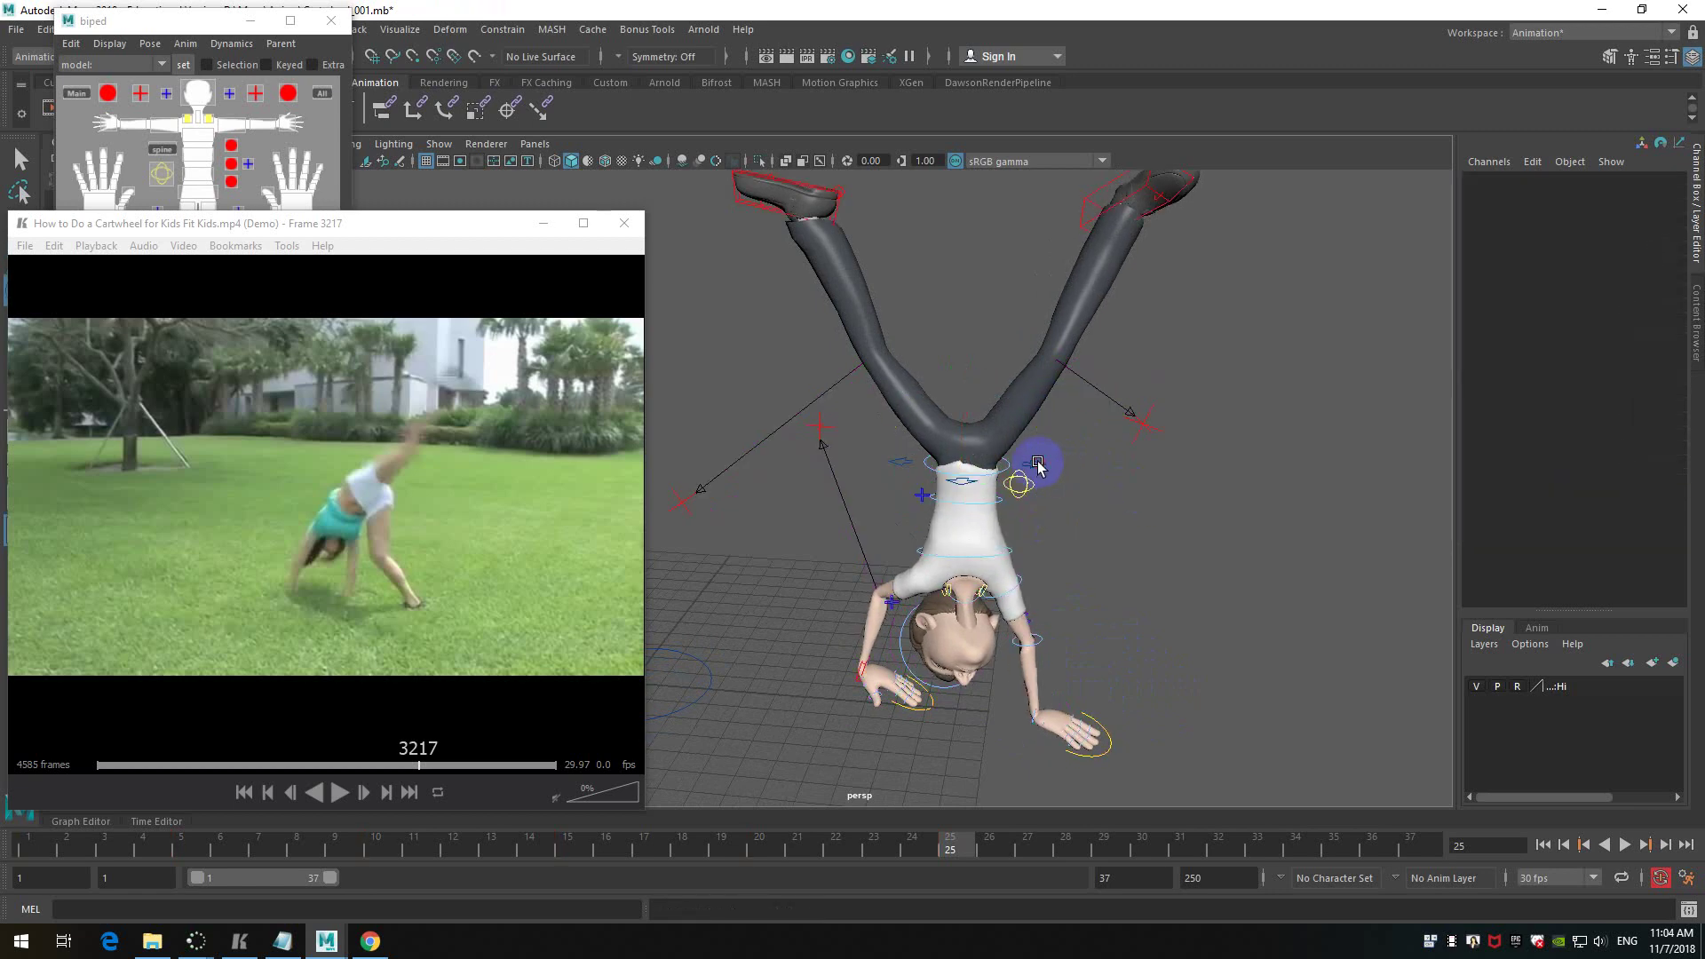
- Tilt the root alone to Rotate Z 22.543 and shift it to Translate Y -1.88, Translate Z 12.361
{"action": "left_click", "coordinate": [1049, 417]}
{"action": "left_click_drag", "start_coordinate": [1041, 424], "coordinate": [1111, 495]}
{"action": "key", "text": "w"}
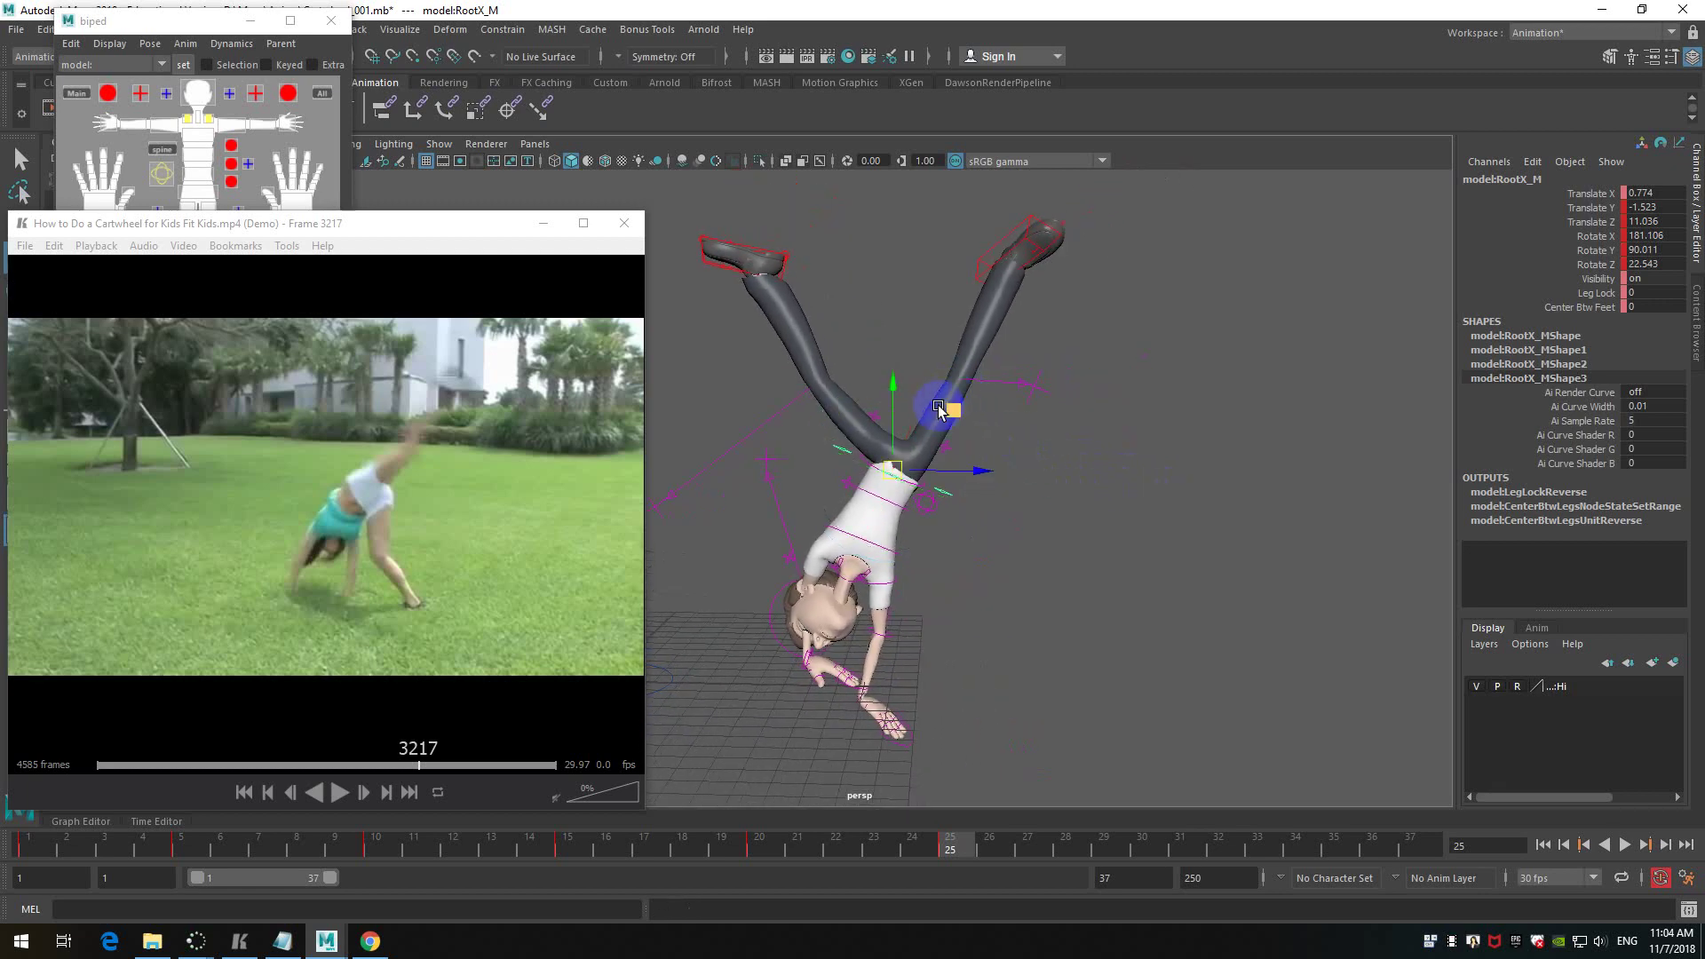
{"action": "left_click_drag", "start_coordinate": [961, 411], "coordinate": [987, 417]}
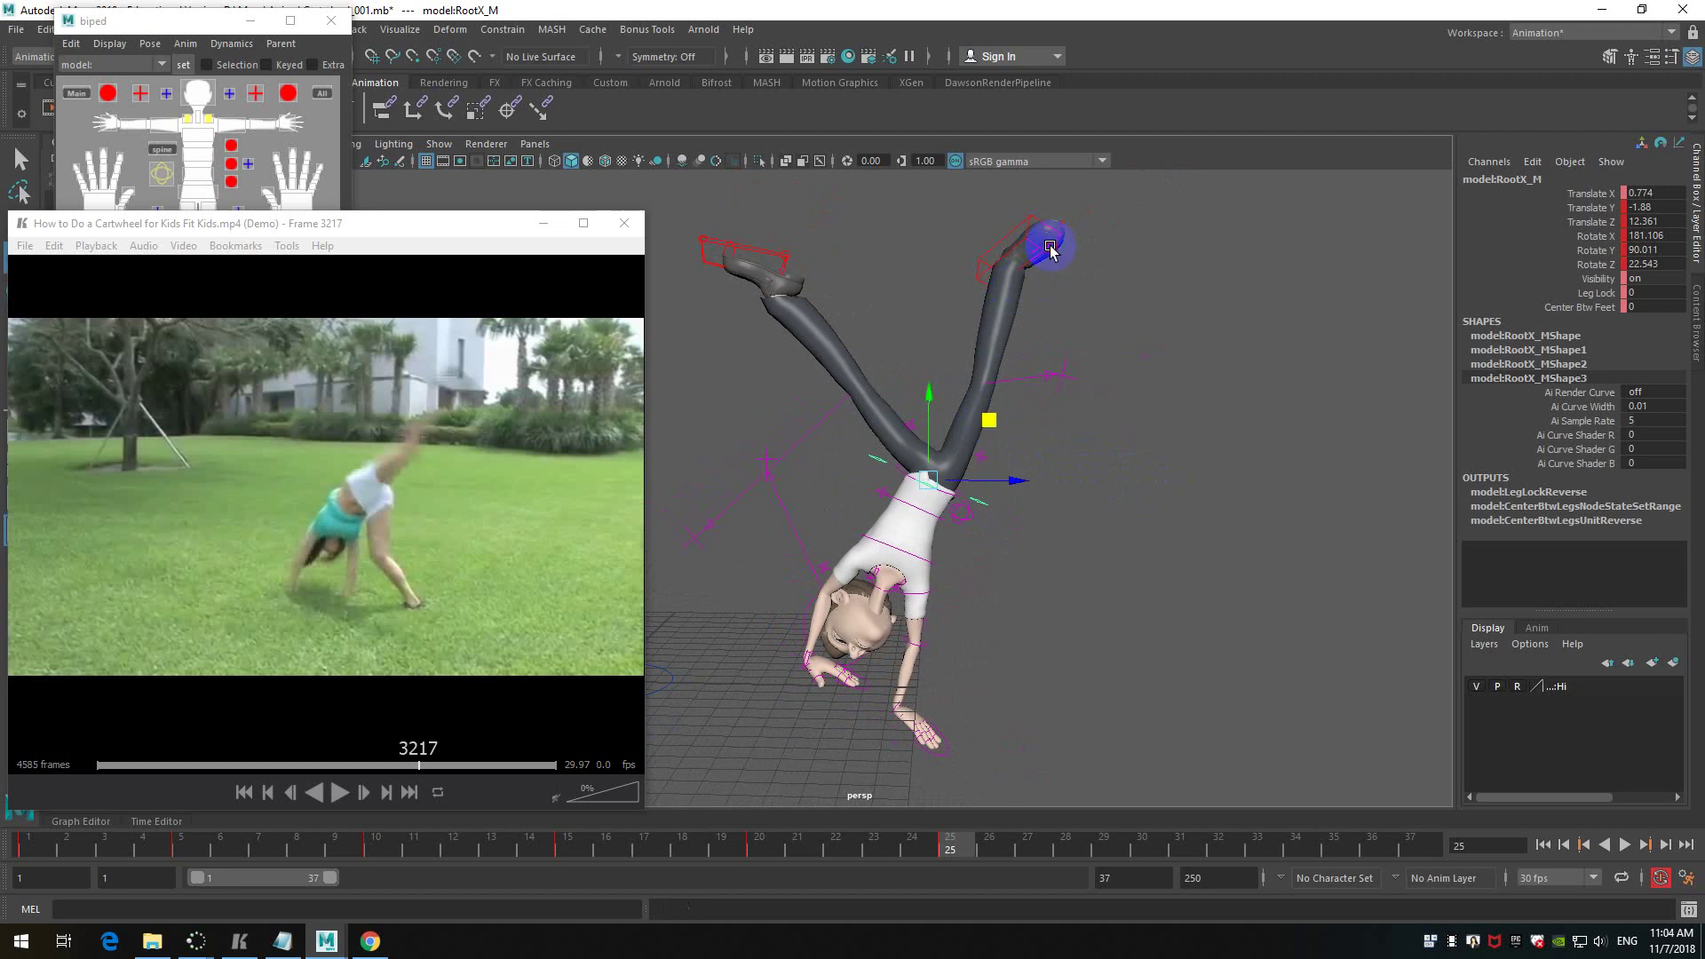
- Lower the right foot control to Translate Y 4.045, Z 19.174 and rotate it to X 303.924, Y 32.854, Z 86.653
{"action": "left_click", "coordinate": [1051, 249]}
{"action": "left_click_drag", "start_coordinate": [1073, 217], "coordinate": [1168, 487]}
{"action": "key", "text": "e"}
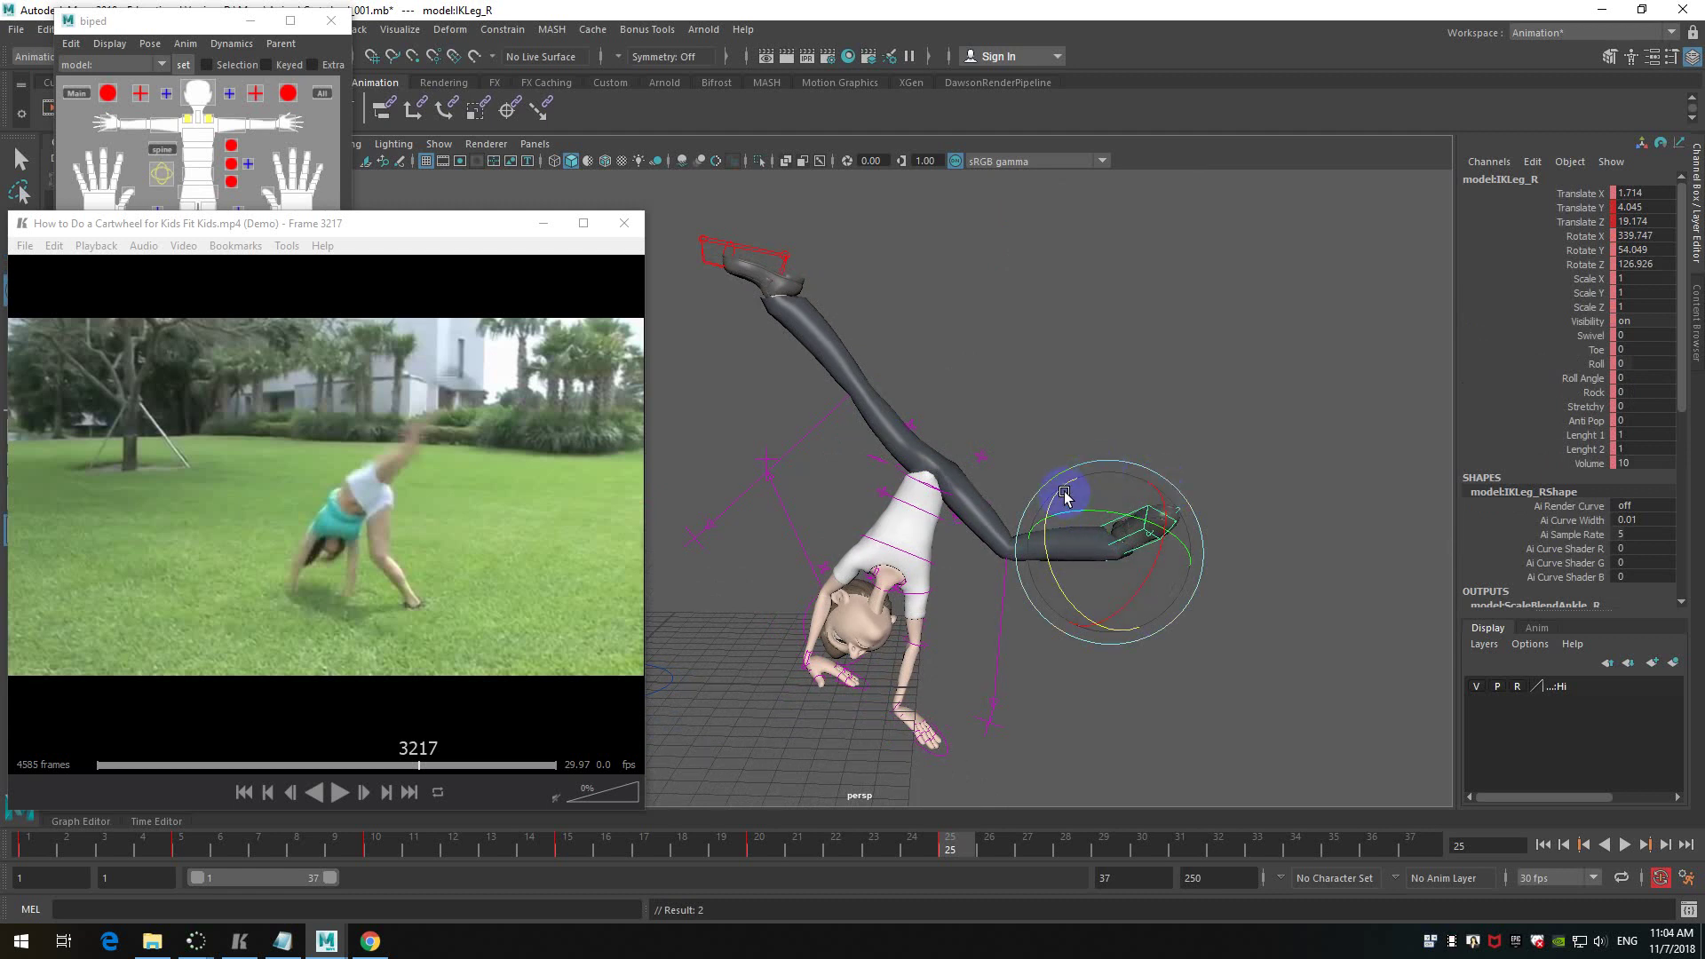
{"action": "left_click_drag", "start_coordinate": [1066, 488], "coordinate": [1111, 457]}
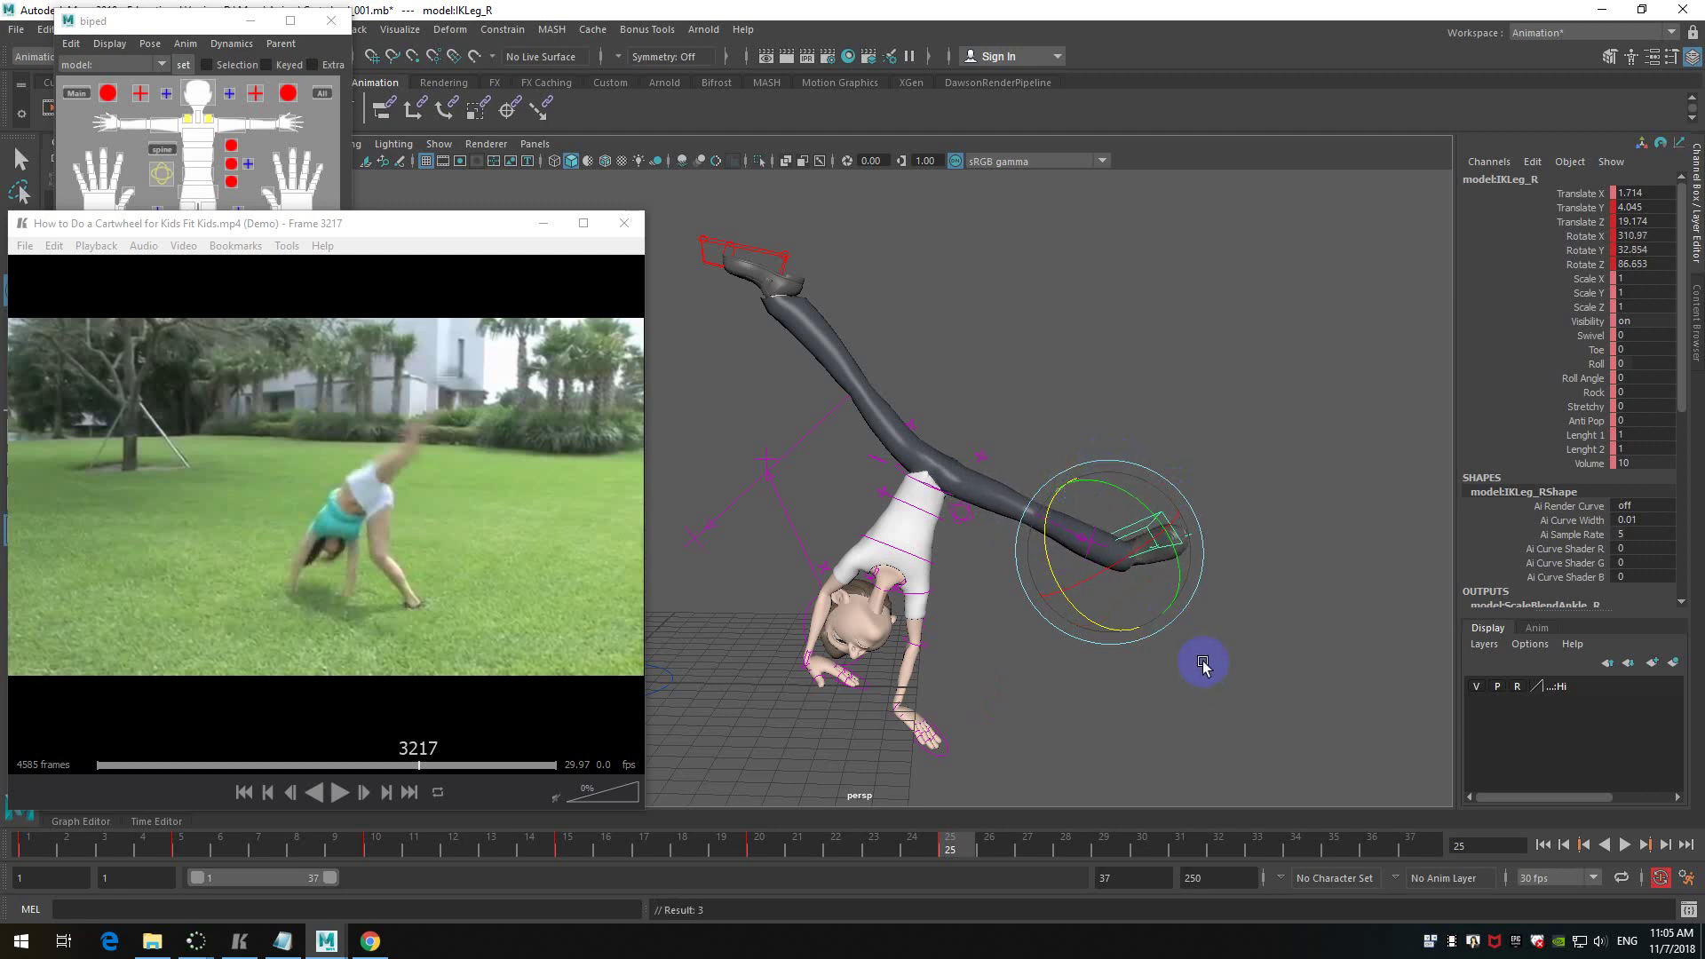
{"action": "left_click_drag", "start_coordinate": [1049, 538], "coordinate": [1067, 493]}
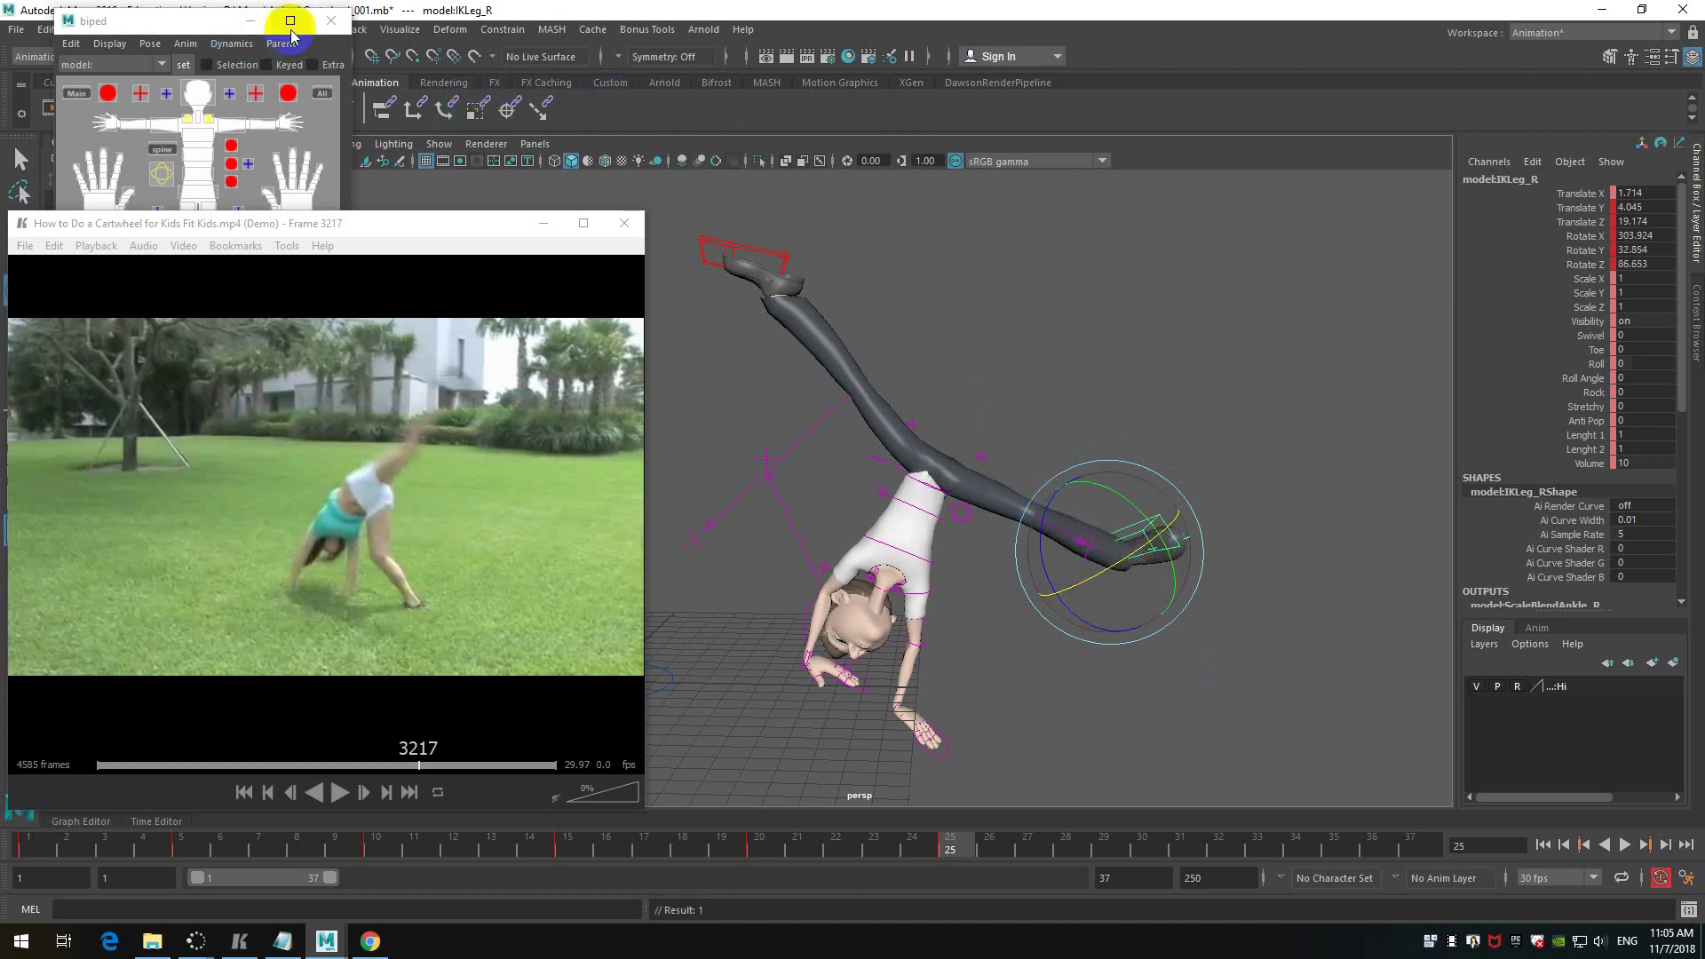
{"action": "left_click", "coordinate": [184, 45]}
{"action": "left_click", "coordinate": [188, 46]}
{"action": "left_click", "coordinate": [192, 49]}
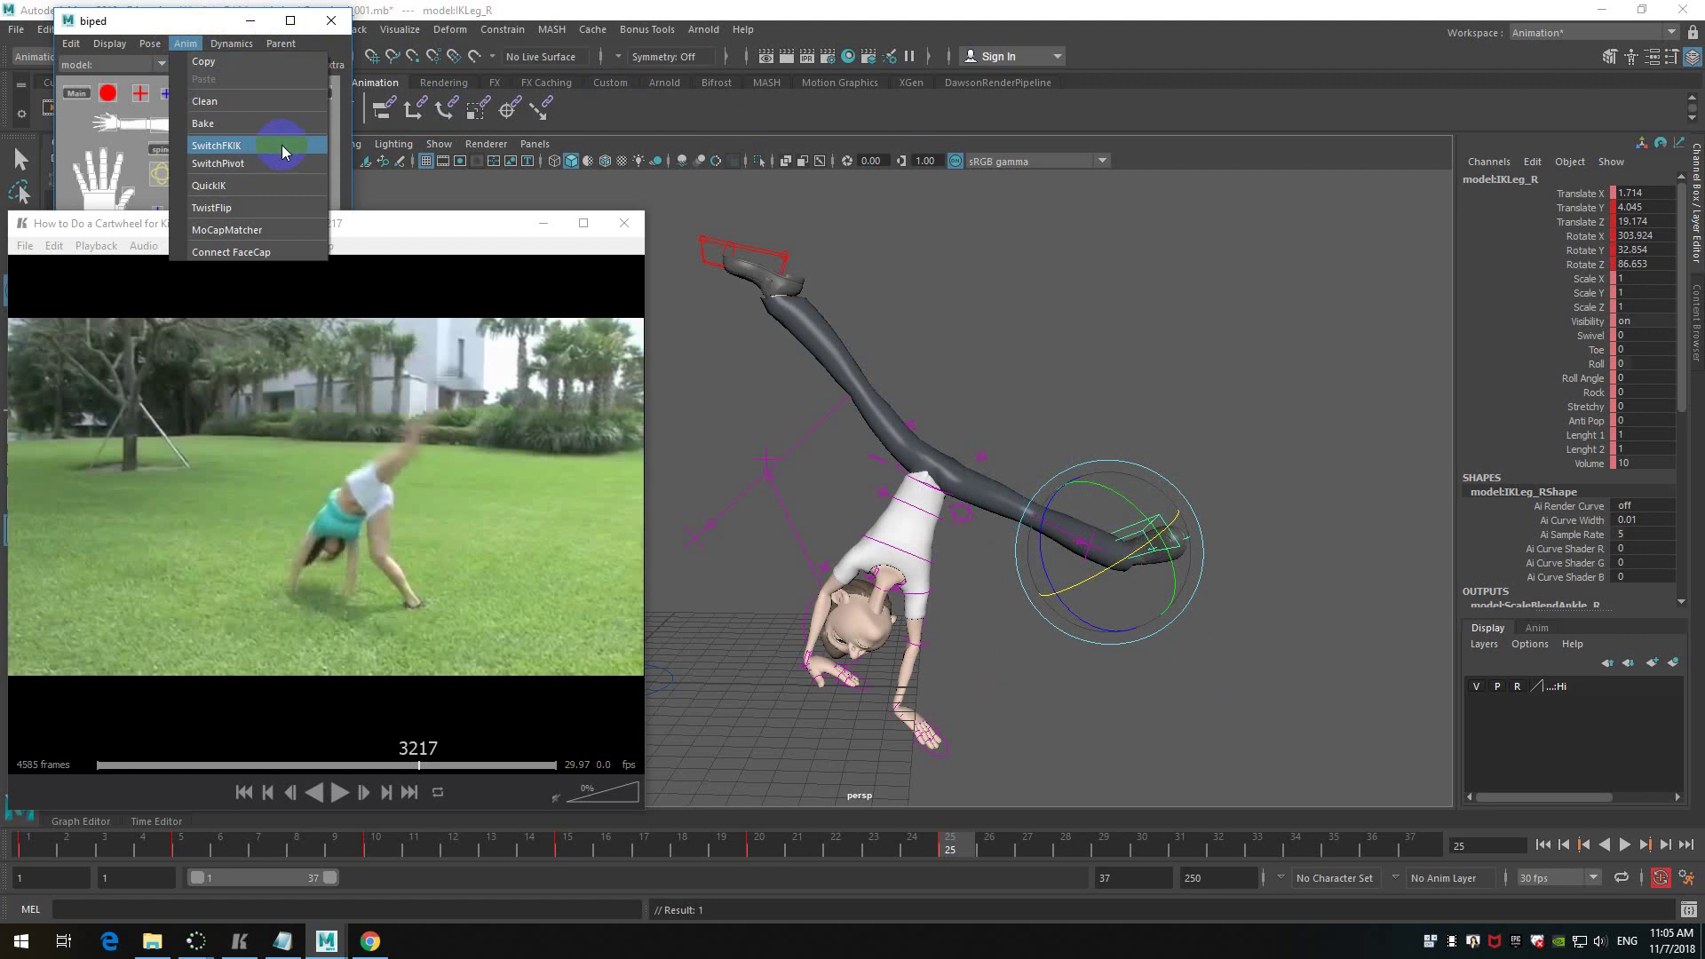
{"action": "mouse_move", "coordinate": [150, 43]}
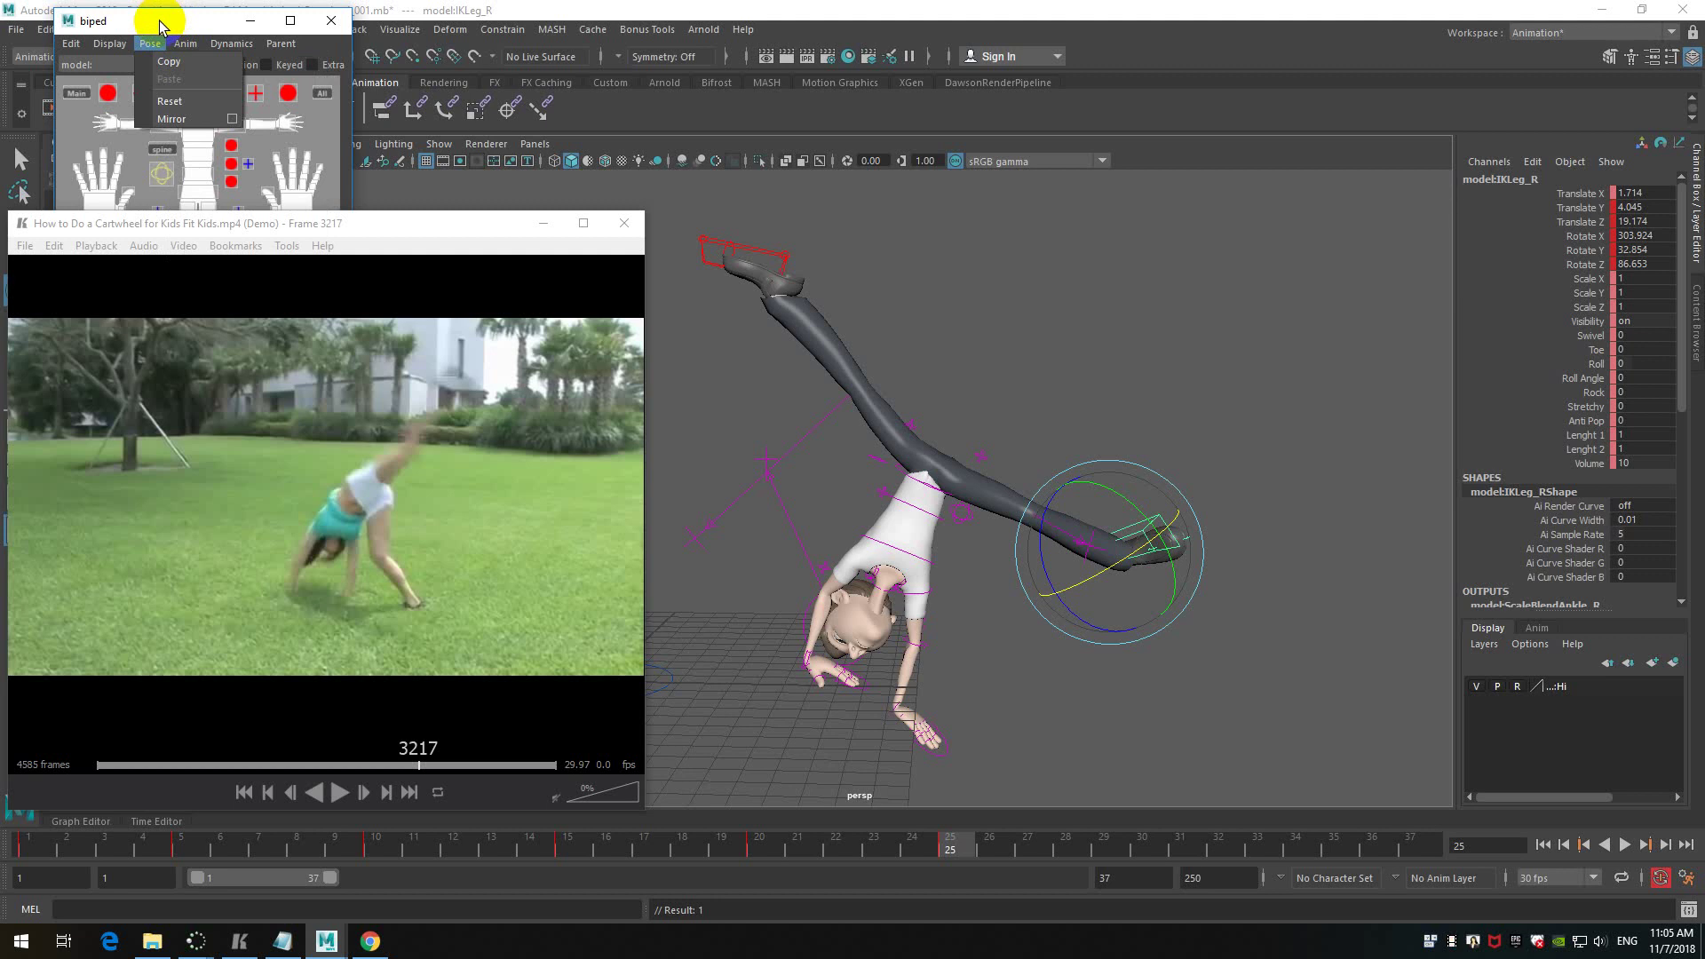
{"action": "left_click", "coordinate": [154, 20]}
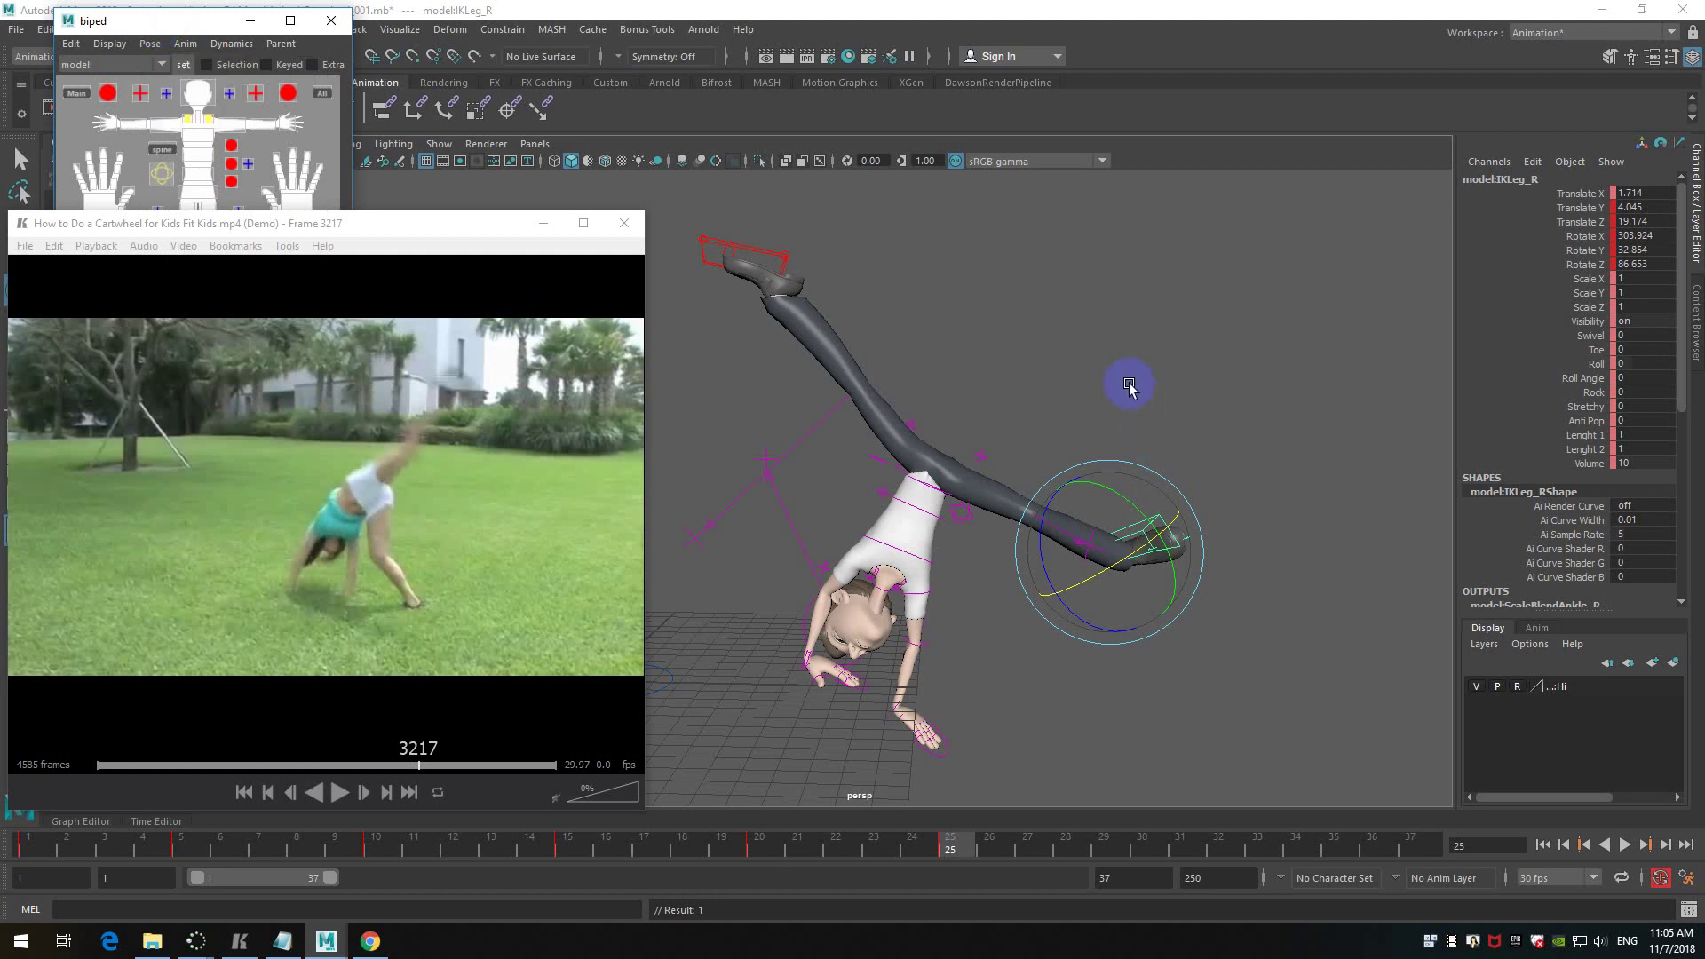
{"action": "middle_click_drag", "start_coordinate": [1282, 492], "coordinate": [1213, 440], "text": "alt"}
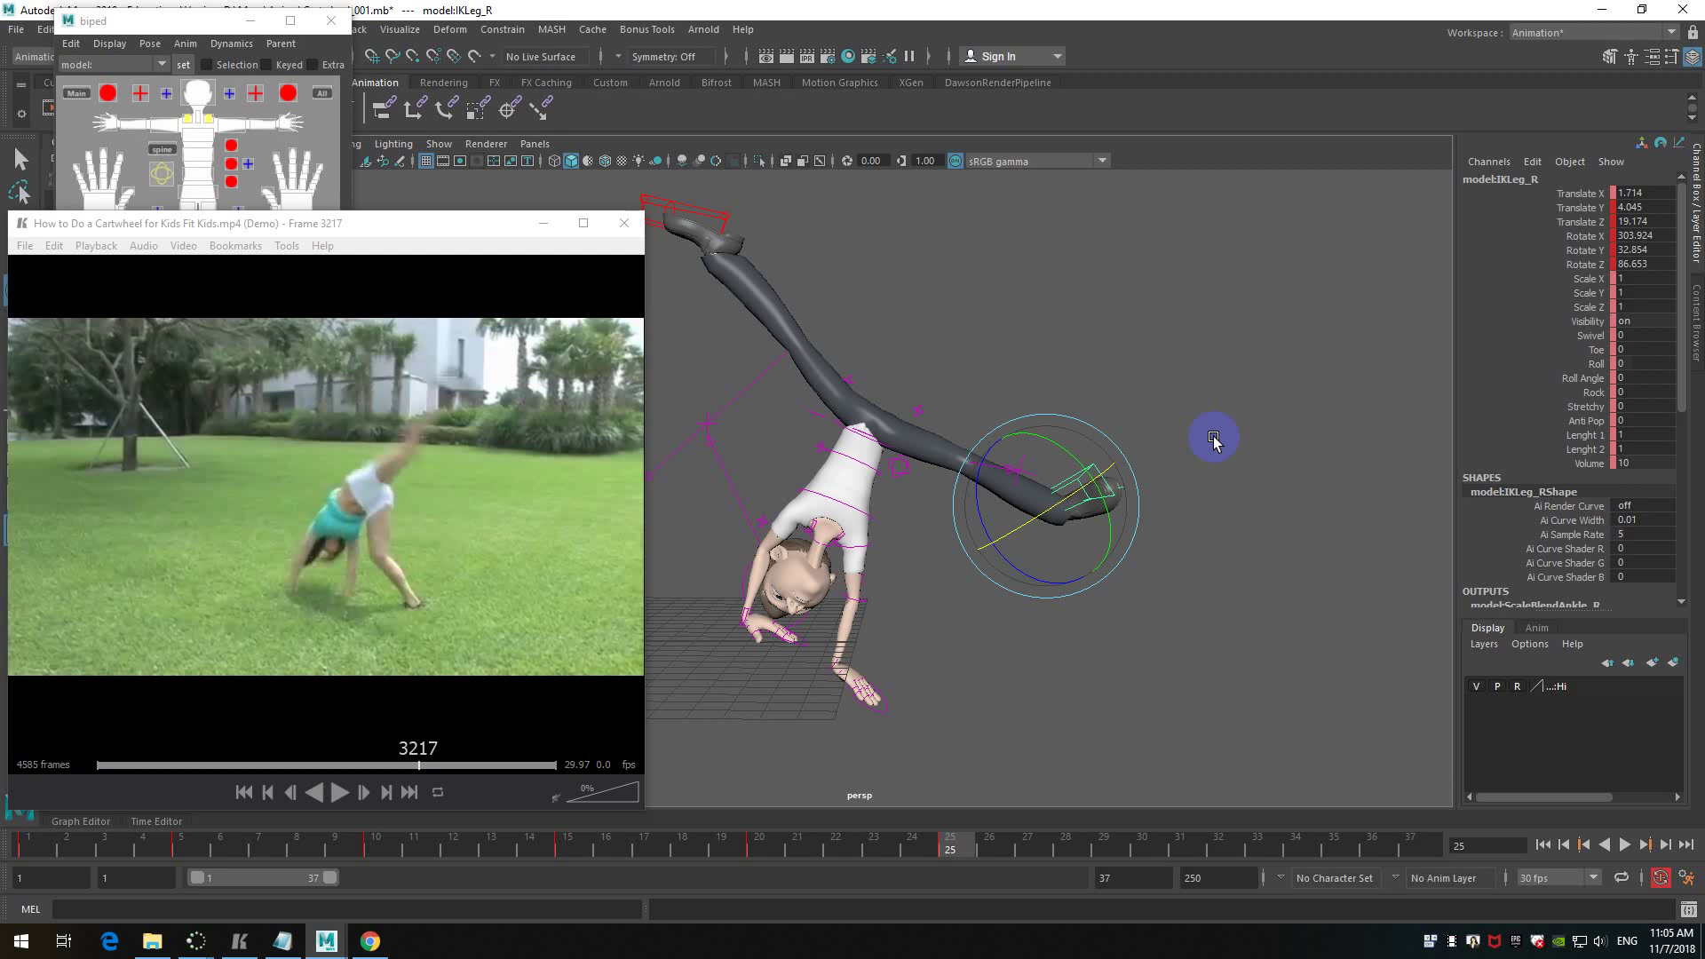
- Rotate the right foot control to X 333.489, Y -8.682, Z 81.965
{"action": "left_click_drag", "start_coordinate": [1191, 457], "coordinate": [1284, 462], "text": "alt"}
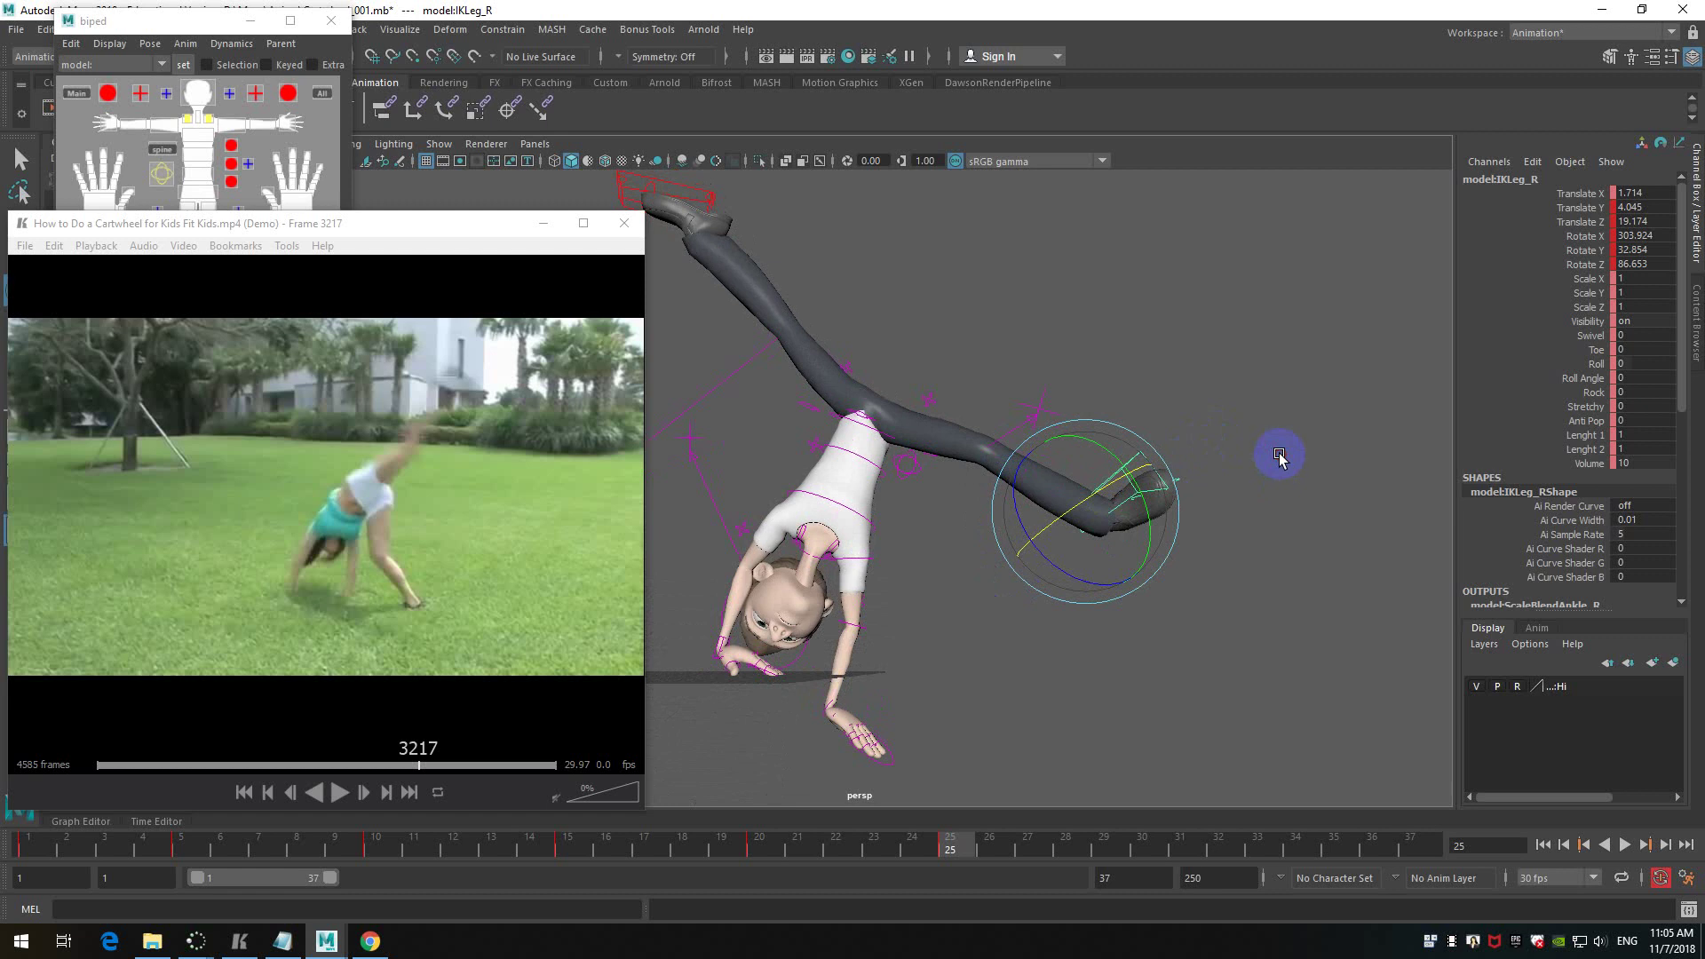
{"action": "left_click_drag", "start_coordinate": [1021, 484], "coordinate": [1136, 498]}
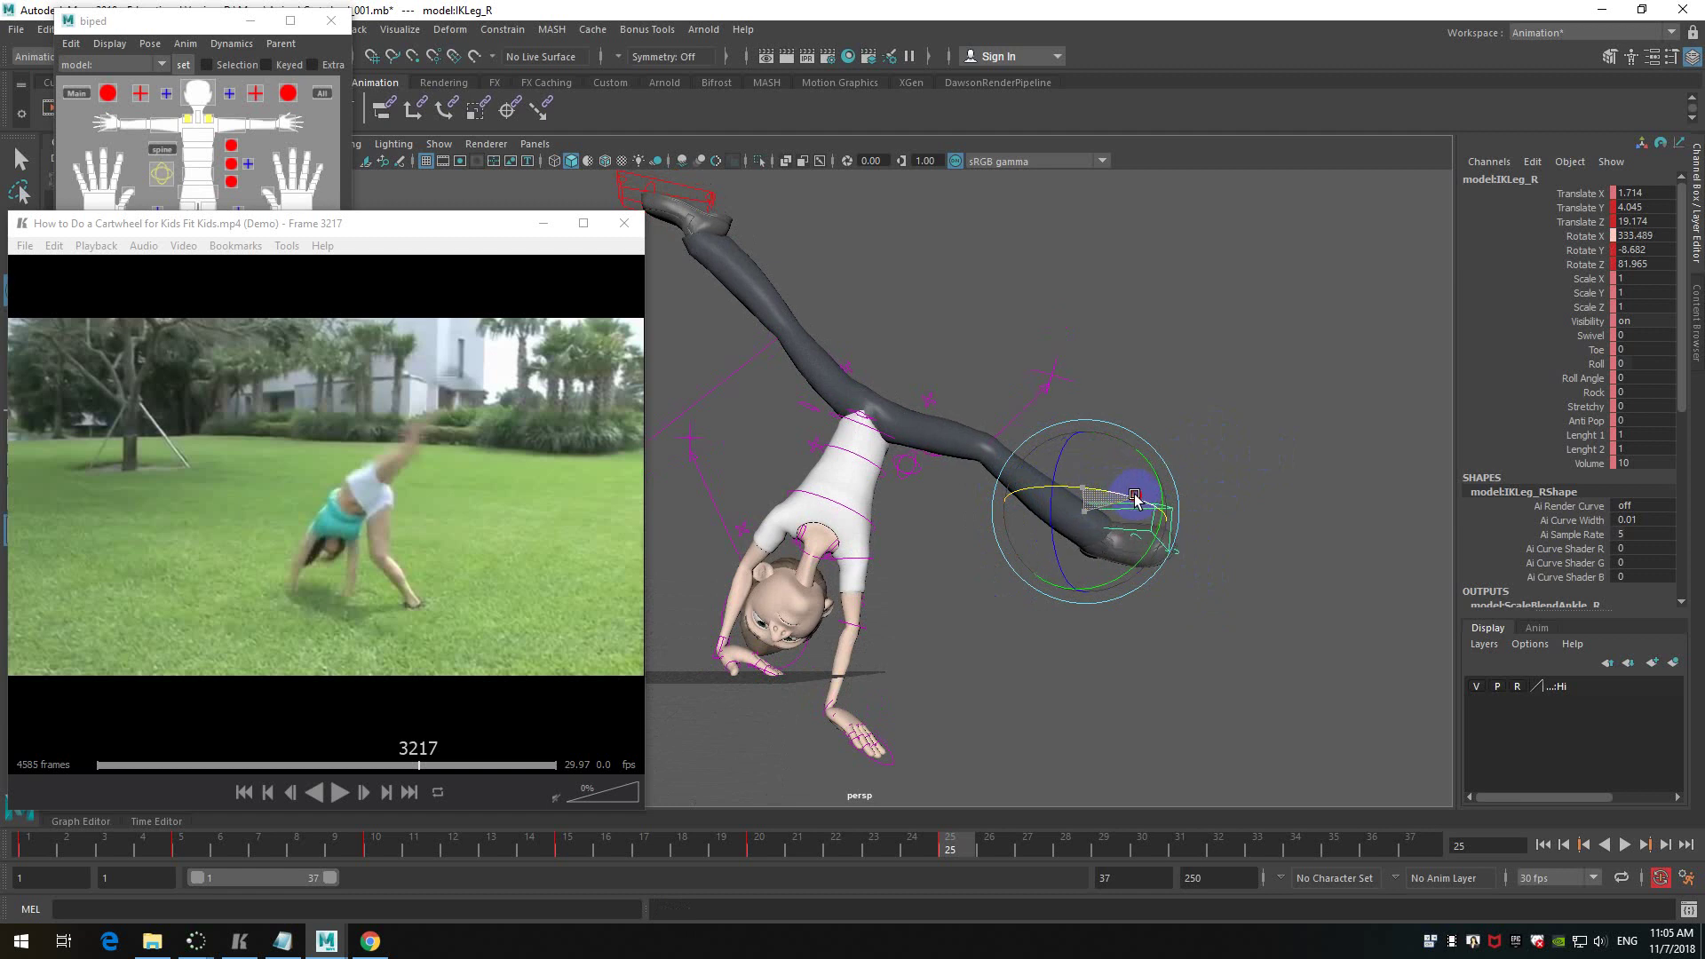
- Step back and forth through the reference video around frames 3214 to 3217 to examine how the leading foot lands
{"action": "left_click", "coordinate": [516, 462]}
{"action": "key", "text": "Left"}
{"action": "key", "text": "Left"}
{"action": "key", "text": "Left"}
{"action": "key", "text": "Left"}
{"action": "key", "text": "Left"}
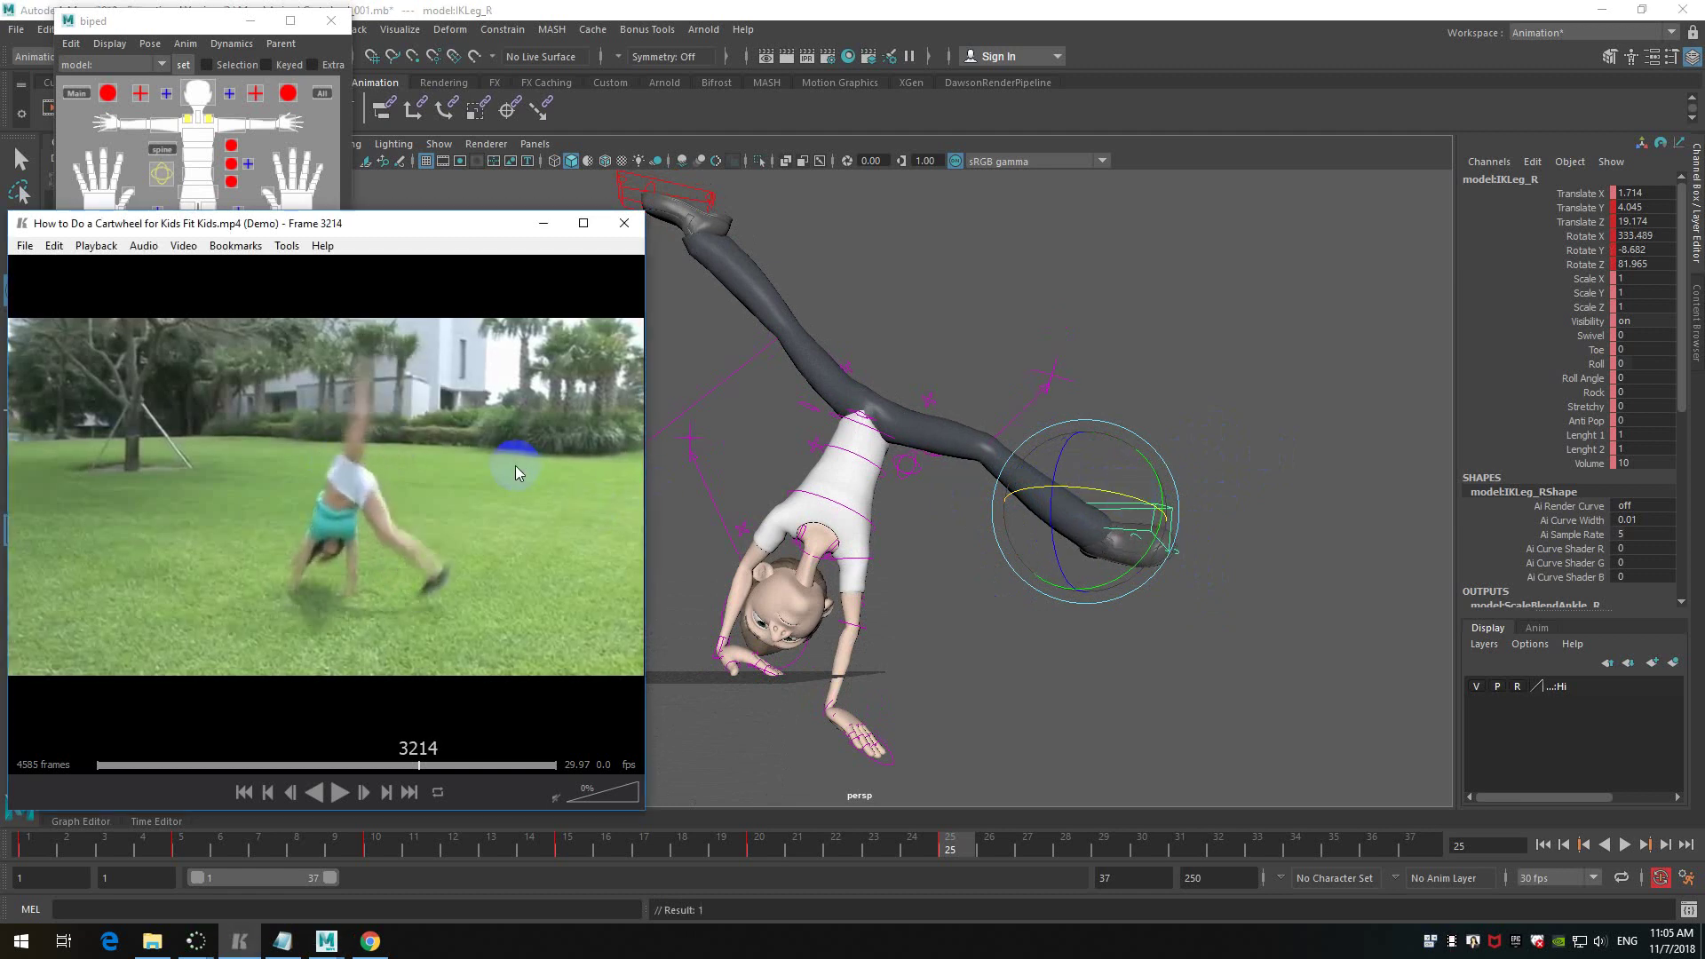
{"action": "key", "text": "Right"}
{"action": "key", "text": "Right"}
{"action": "key", "text": "Right"}
{"action": "key", "text": "Right"}
{"action": "key", "text": "Right"}
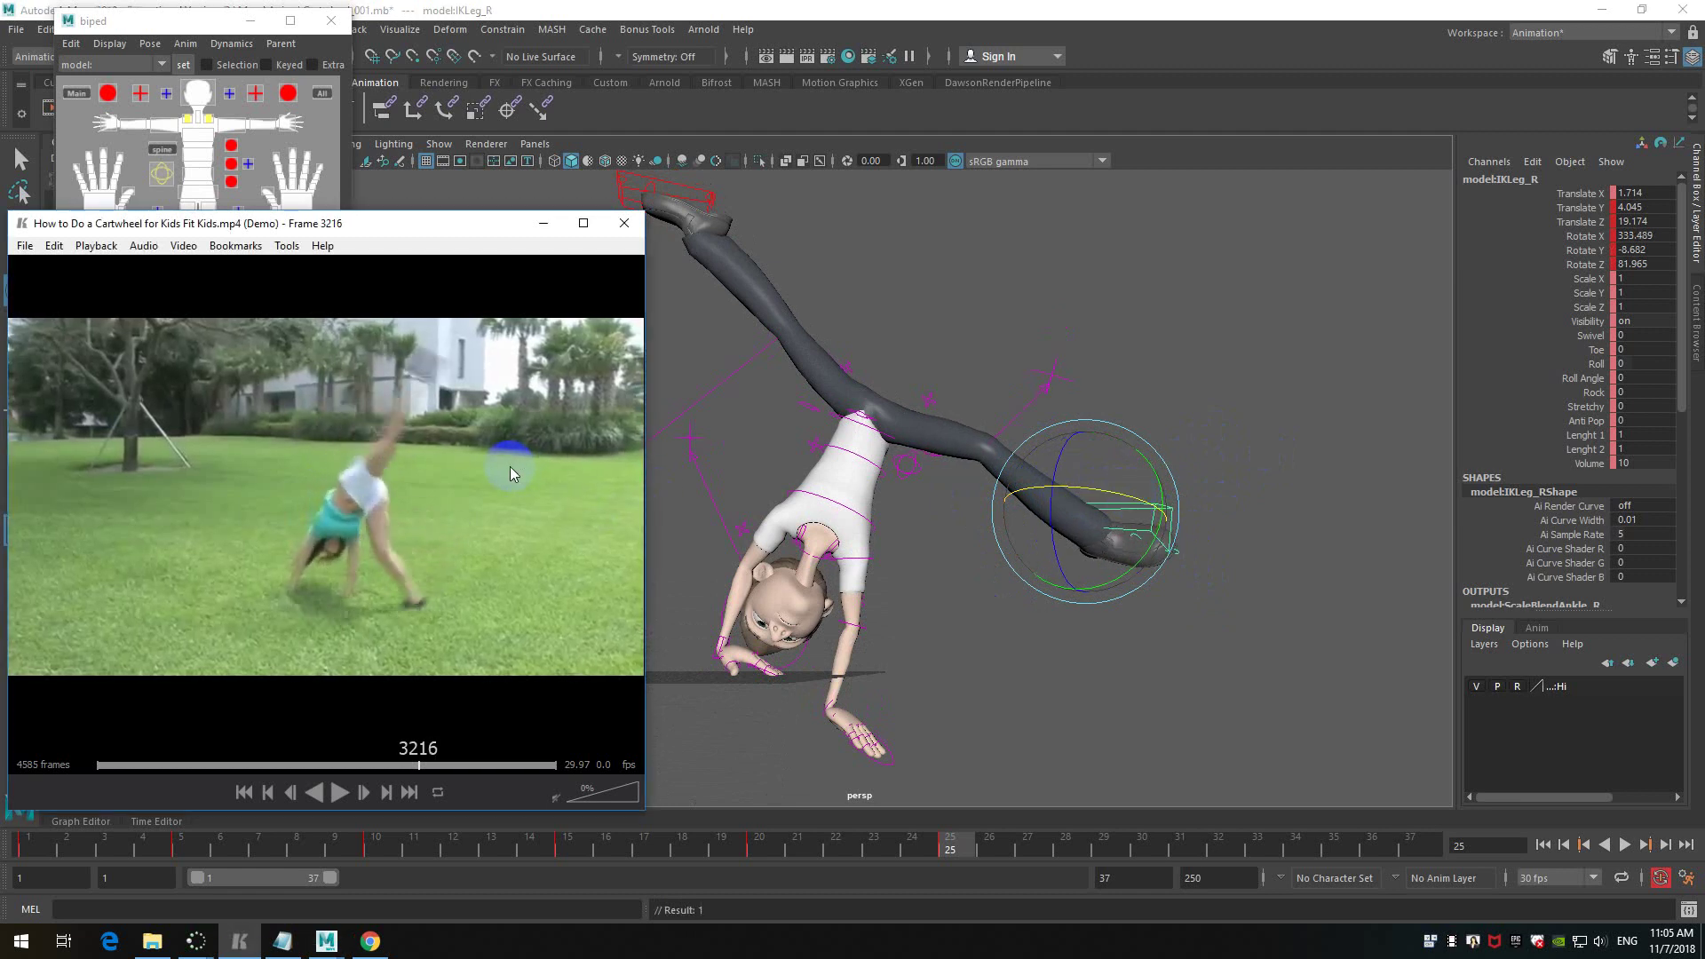
{"action": "key", "text": "Right"}
{"action": "key", "text": "Right"}
{"action": "key", "text": "Right"}
{"action": "key", "text": "Right"}
{"action": "key", "text": "Right"}
{"action": "key", "text": "Right"}
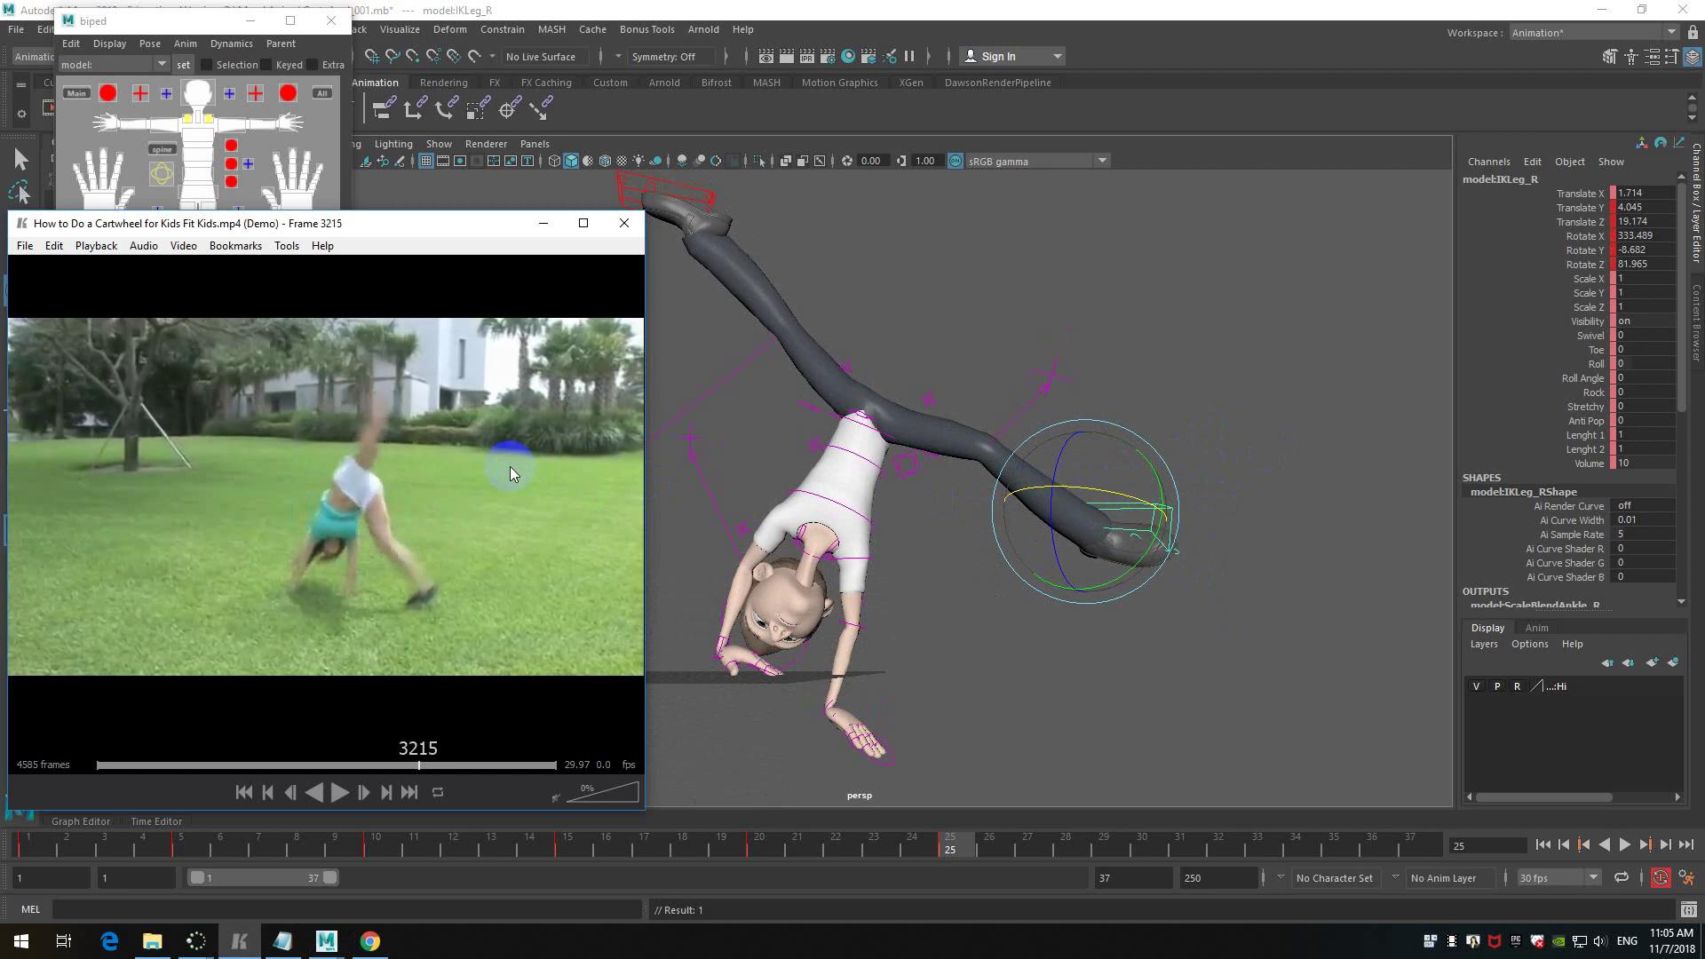
{"action": "key", "text": "Left"}
{"action": "key", "text": "Left"}
{"action": "key", "text": "Left"}
{"action": "key", "text": "Left"}
{"action": "key", "text": "Left"}
{"action": "key", "text": "Left"}
- Turn the right foot control to Rotate X 253.349, Y -68.993, Z 160.487 so the toes point downward
{"action": "left_click", "coordinate": [1096, 544]}
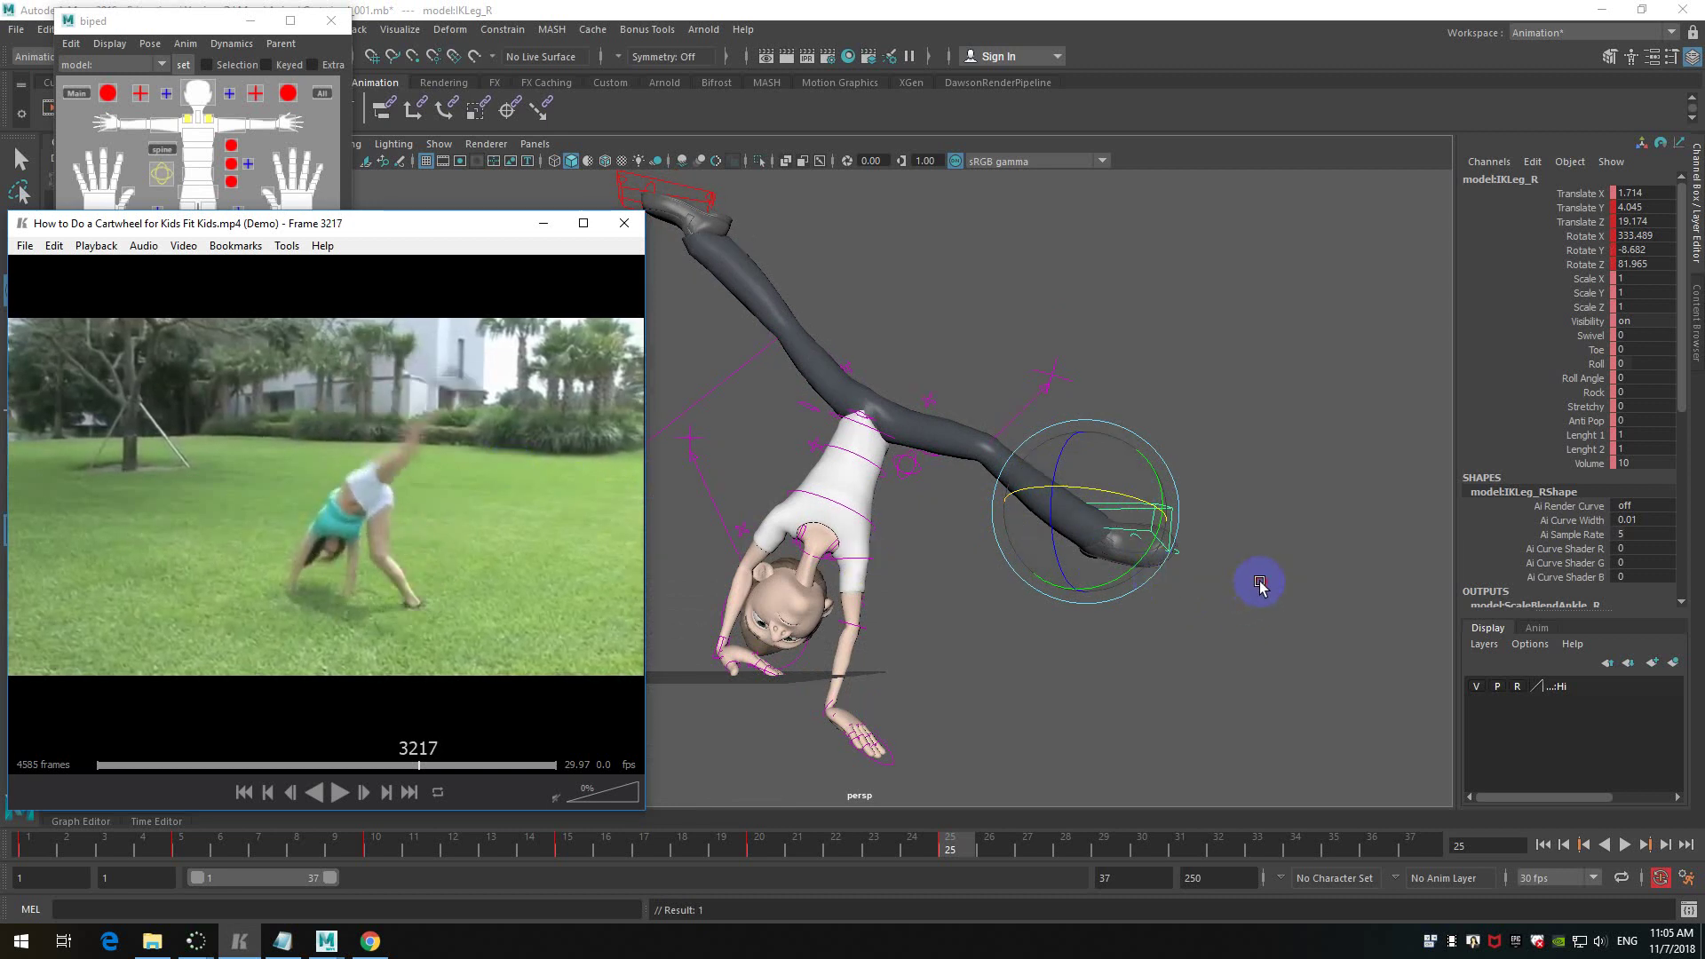
{"action": "left_click_drag", "start_coordinate": [1256, 583], "coordinate": [1226, 590], "text": "alt"}
{"action": "left_click_drag", "start_coordinate": [1133, 459], "coordinate": [1211, 606]}
{"action": "mouse_move", "coordinate": [1212, 607]}
{"action": "right_mouse_down", "text": "alt"}
{"action": "mouse_move", "coordinate": [1256, 616]}
{"action": "mouse_move", "coordinate": [1211, 619]}
{"action": "right_mouse_up", "text": "alt"}
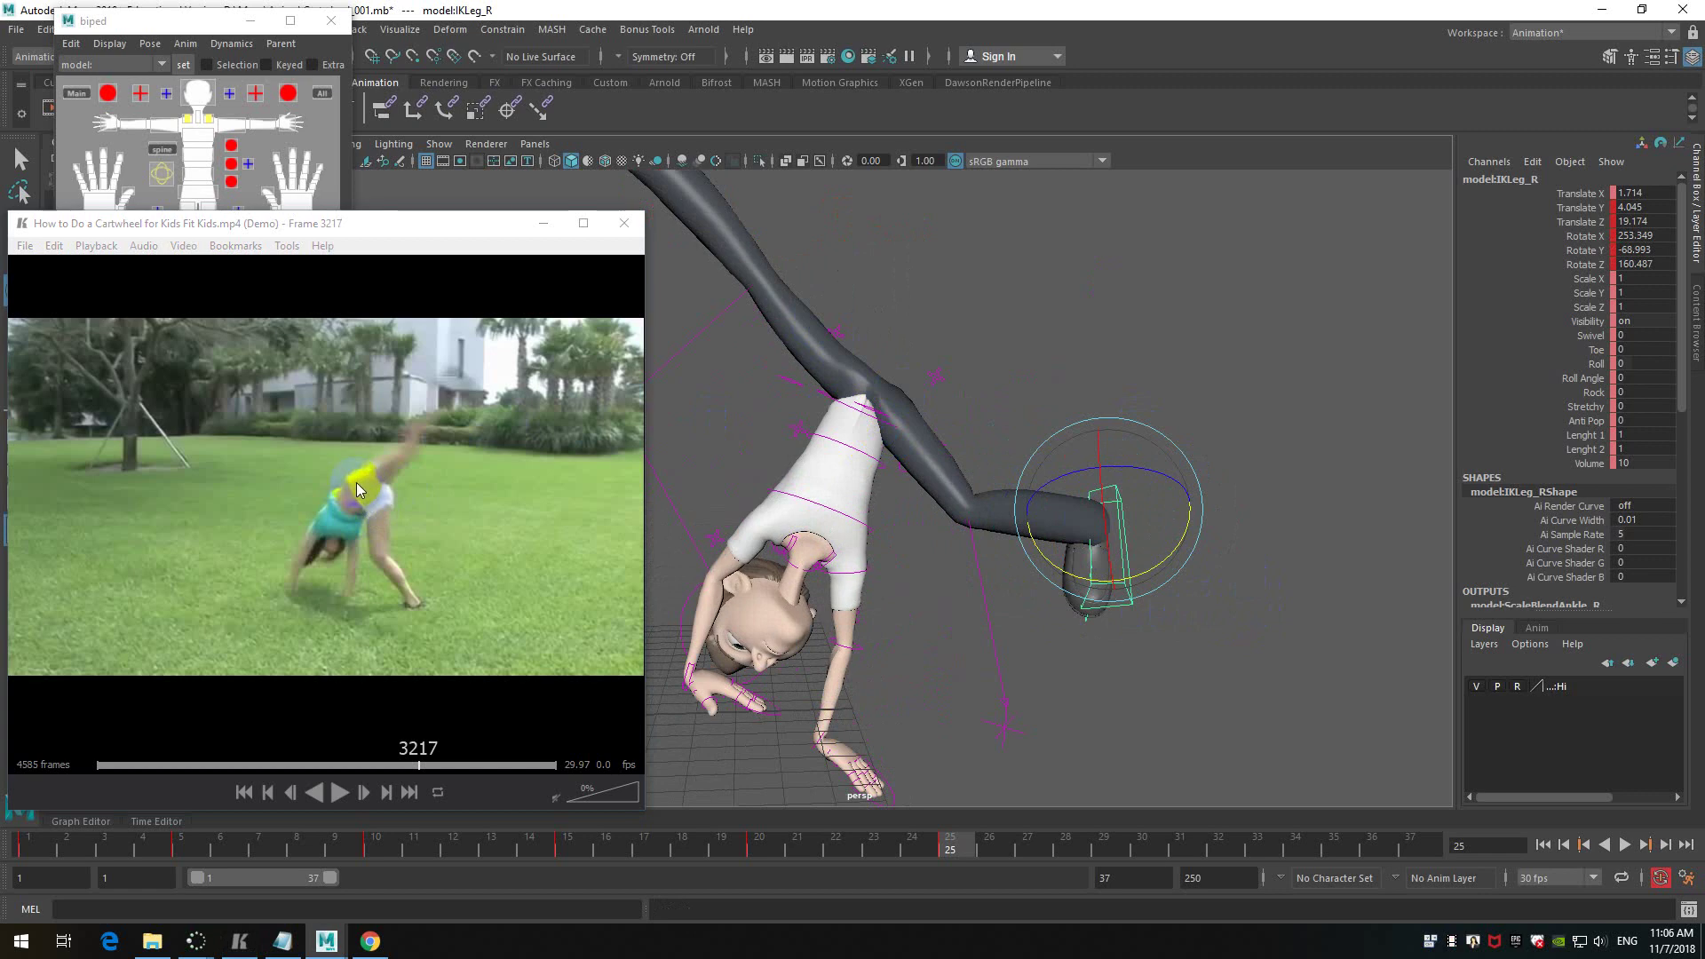
- Rotate the root control to twist the hips in the frame 25 pose
{"action": "left_click", "coordinate": [828, 394]}
{"action": "left_click_drag", "start_coordinate": [1135, 355], "coordinate": [1069, 392], "text": "alt"}
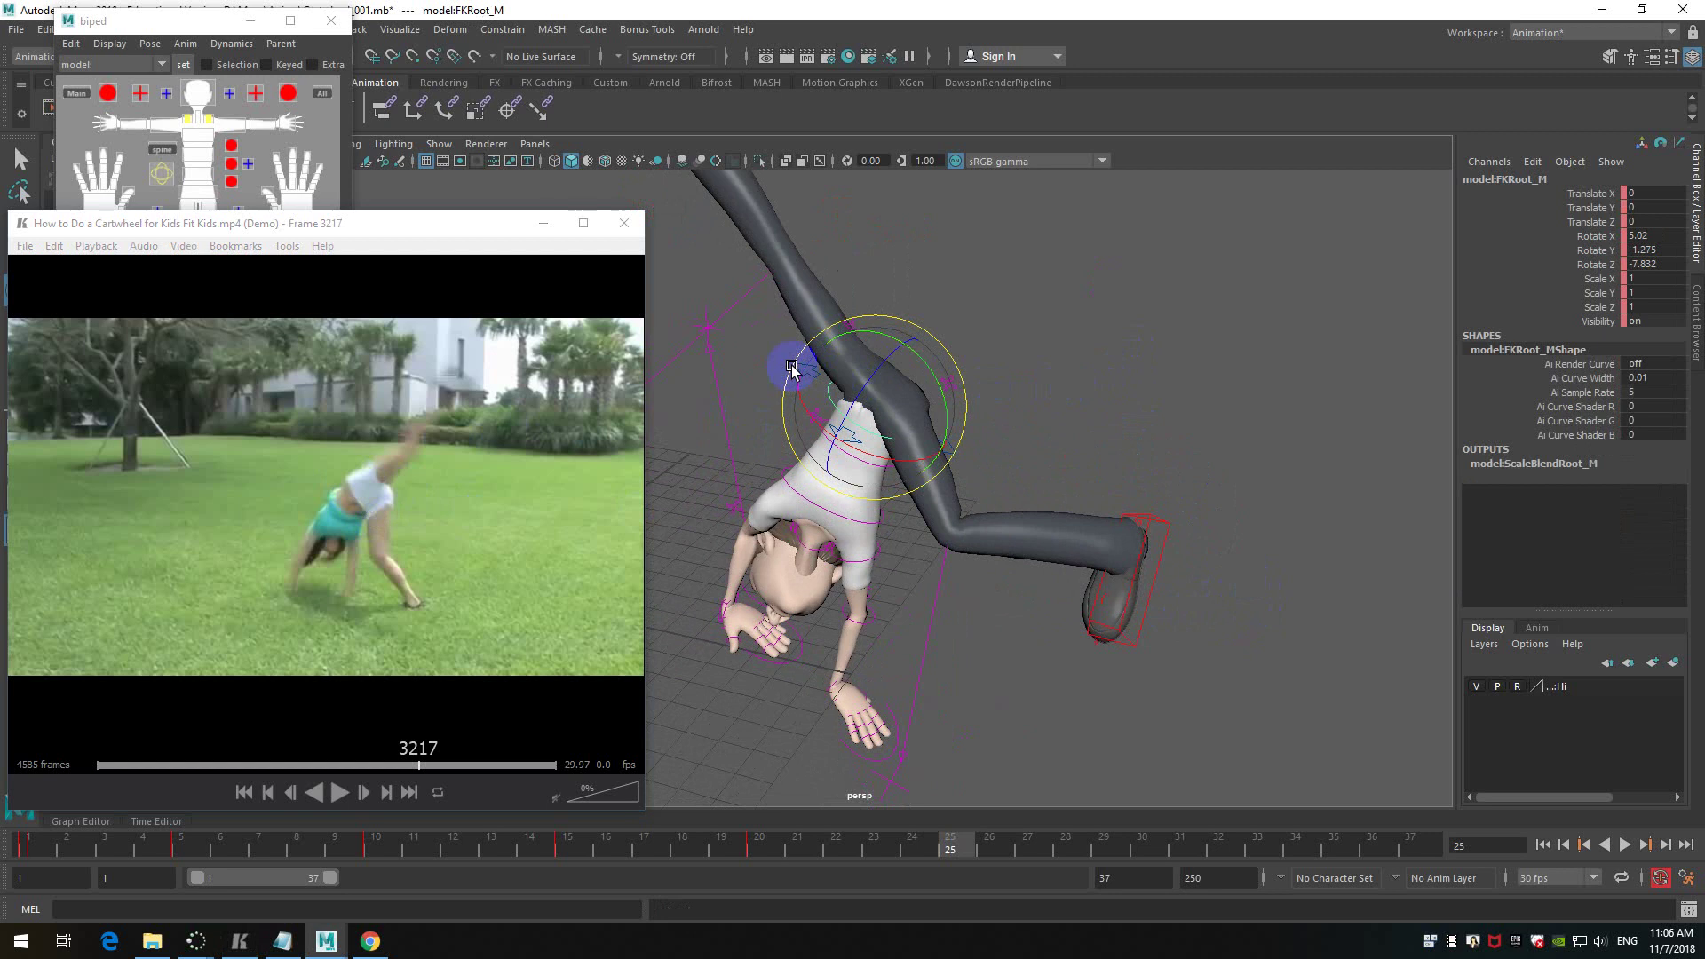
{"action": "left_click", "coordinate": [1023, 348]}
{"action": "left_click", "coordinate": [812, 370]}
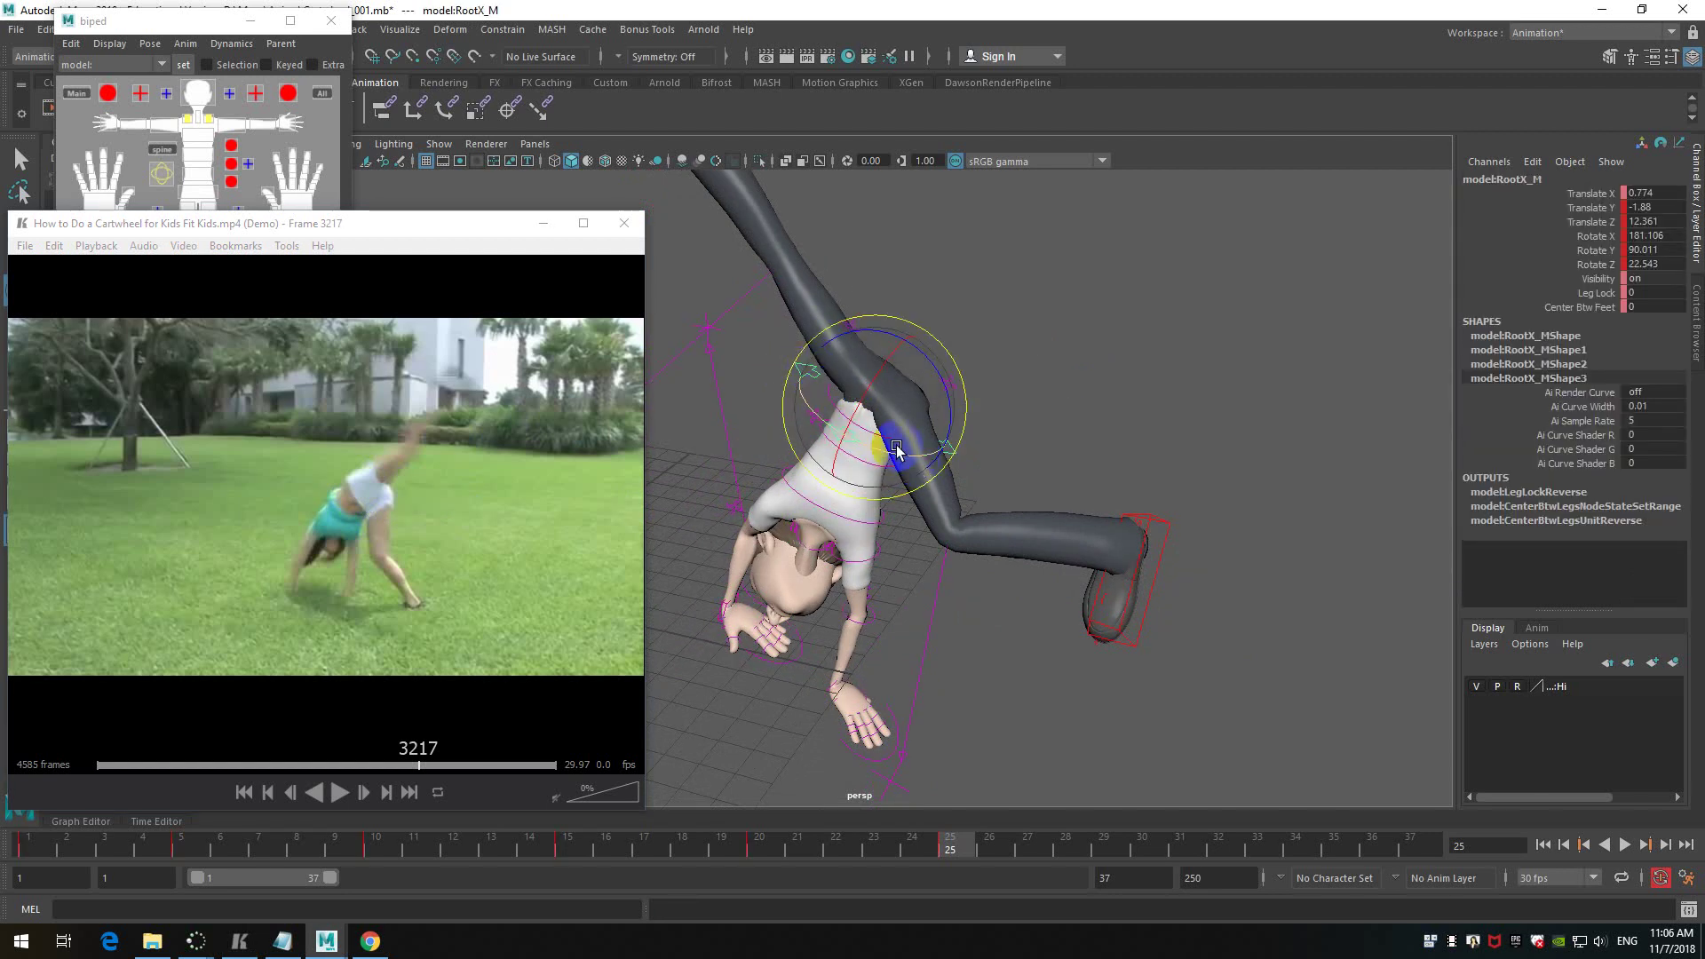
{"action": "mouse_move", "coordinate": [914, 461]}
{"action": "left_mouse_down"}
{"action": "mouse_move", "coordinate": [894, 459]}
{"action": "mouse_move", "coordinate": [932, 369]}
{"action": "mouse_move", "coordinate": [875, 355]}
{"action": "mouse_move", "coordinate": [898, 453]}
{"action": "mouse_move", "coordinate": [876, 450]}
{"action": "mouse_move", "coordinate": [884, 462]}
{"action": "left_mouse_up"}
- Move the right foot control to Translate X 1.8, Y 1.014, Z 16.589 and rotate it to X 208.099, Y -20.688, Z 167.675
{"action": "left_click", "coordinate": [1169, 521]}
{"action": "left_click_drag", "start_coordinate": [1267, 556], "coordinate": [1070, 625], "text": "alt"}
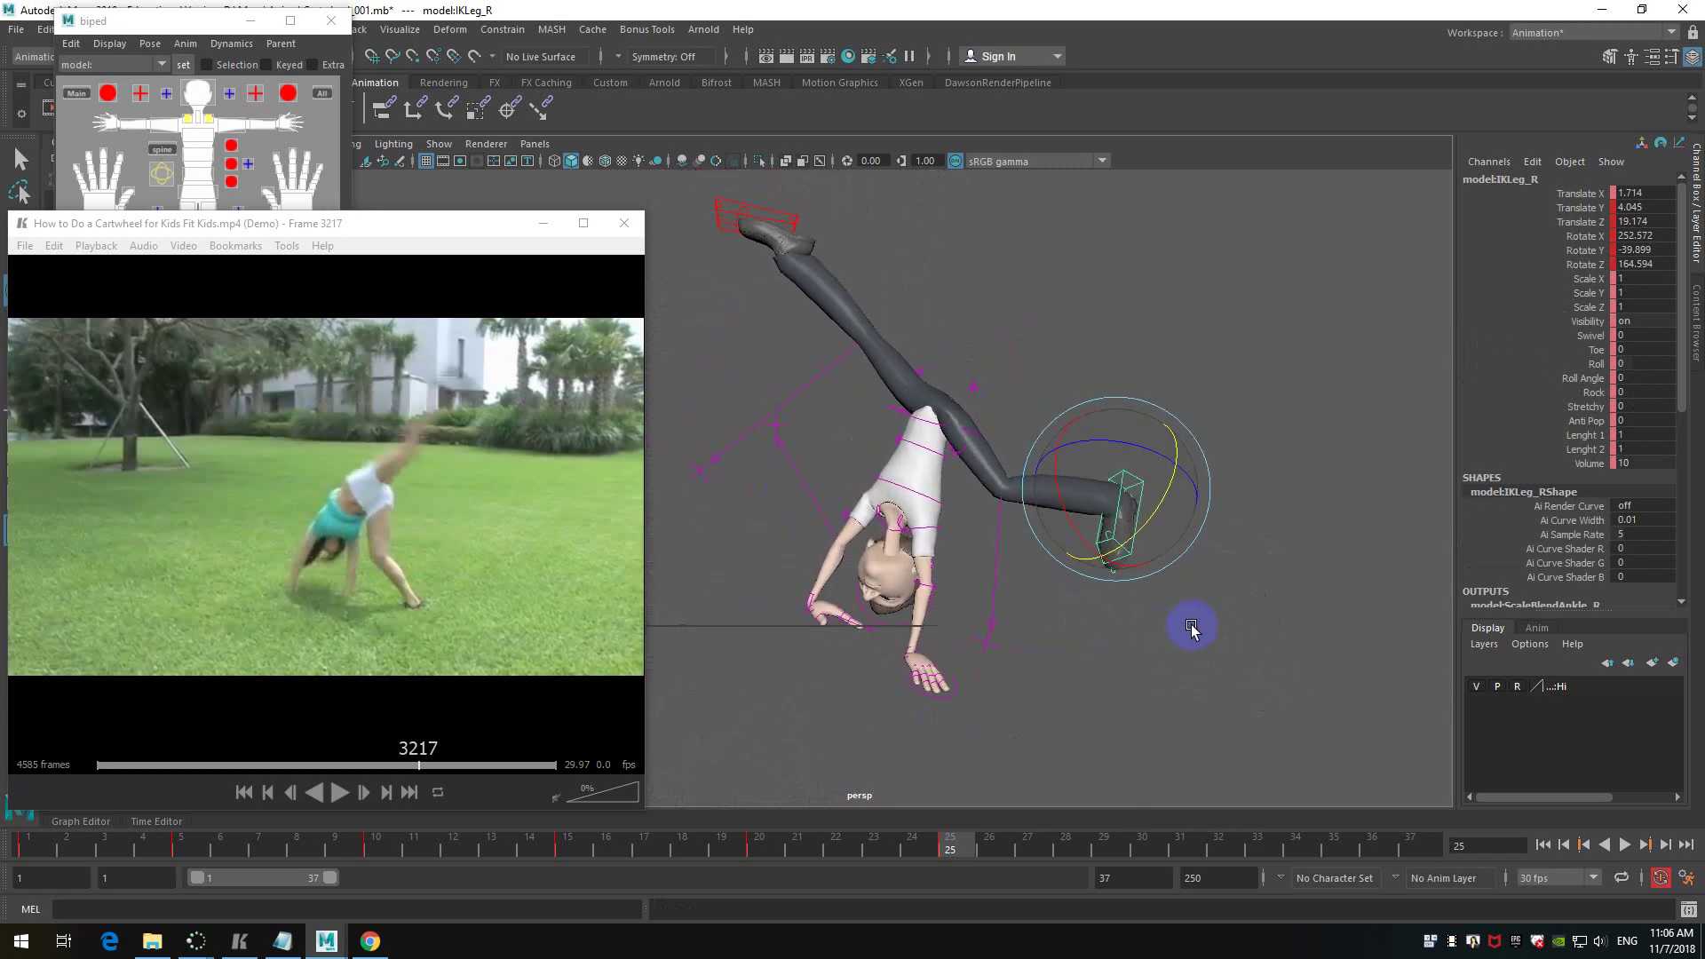
{"action": "key", "text": "w"}
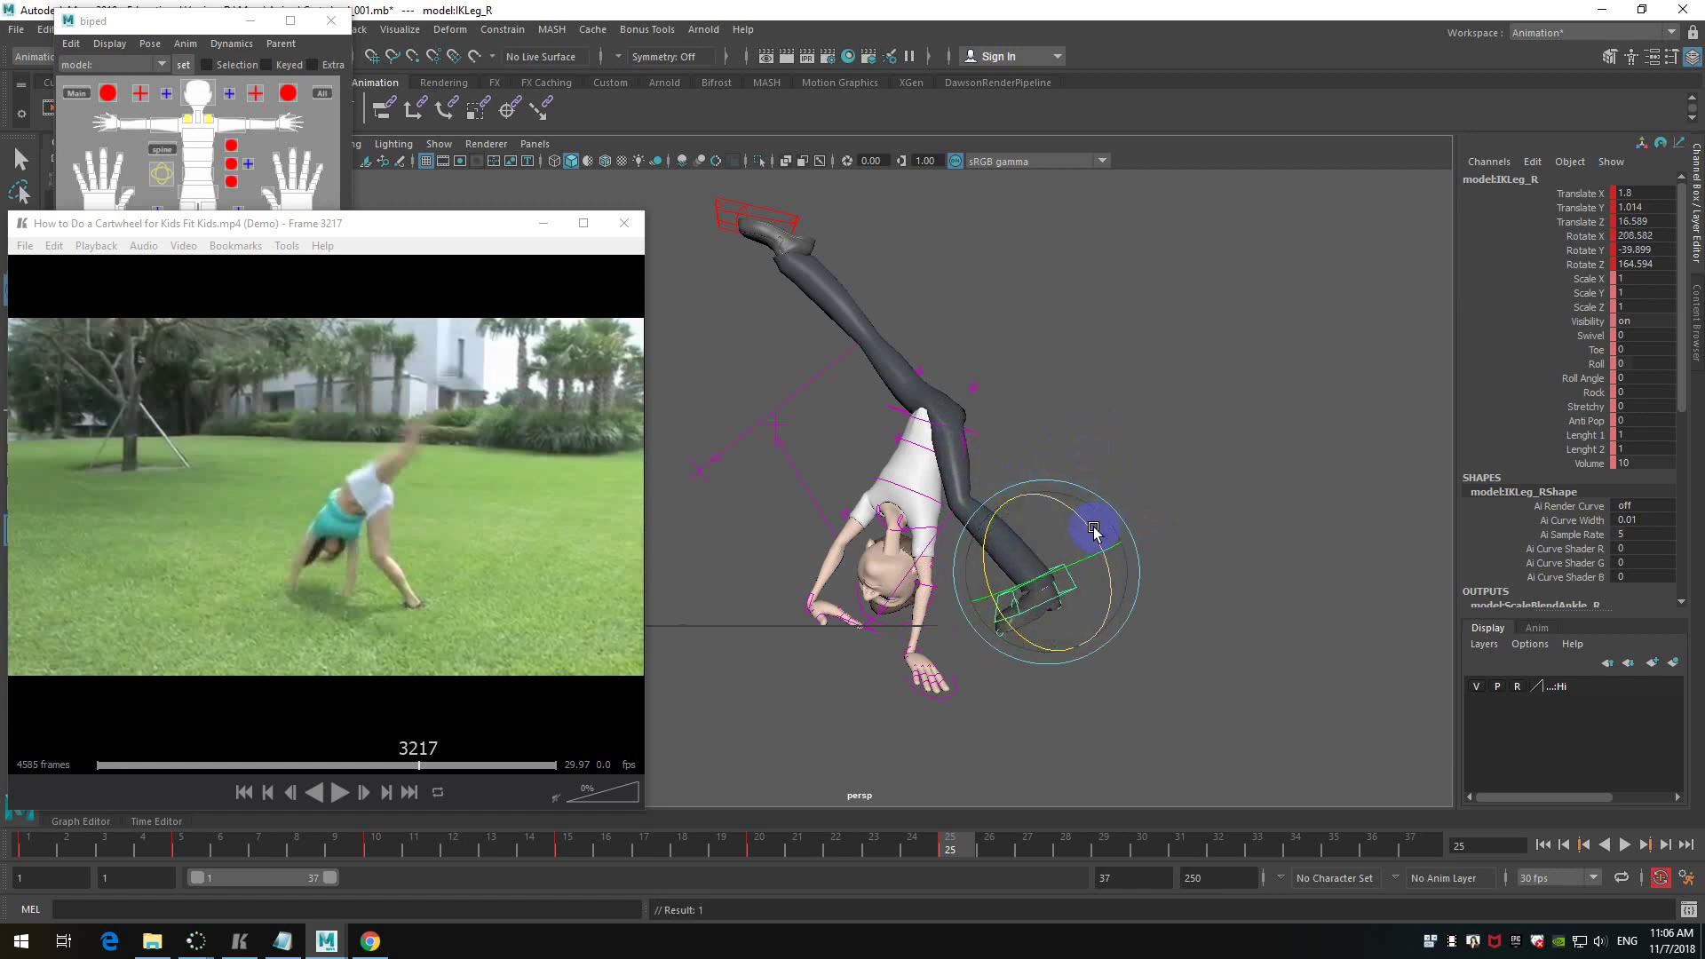
{"action": "left_click_drag", "start_coordinate": [1092, 548], "coordinate": [1127, 678], "text": "alt"}
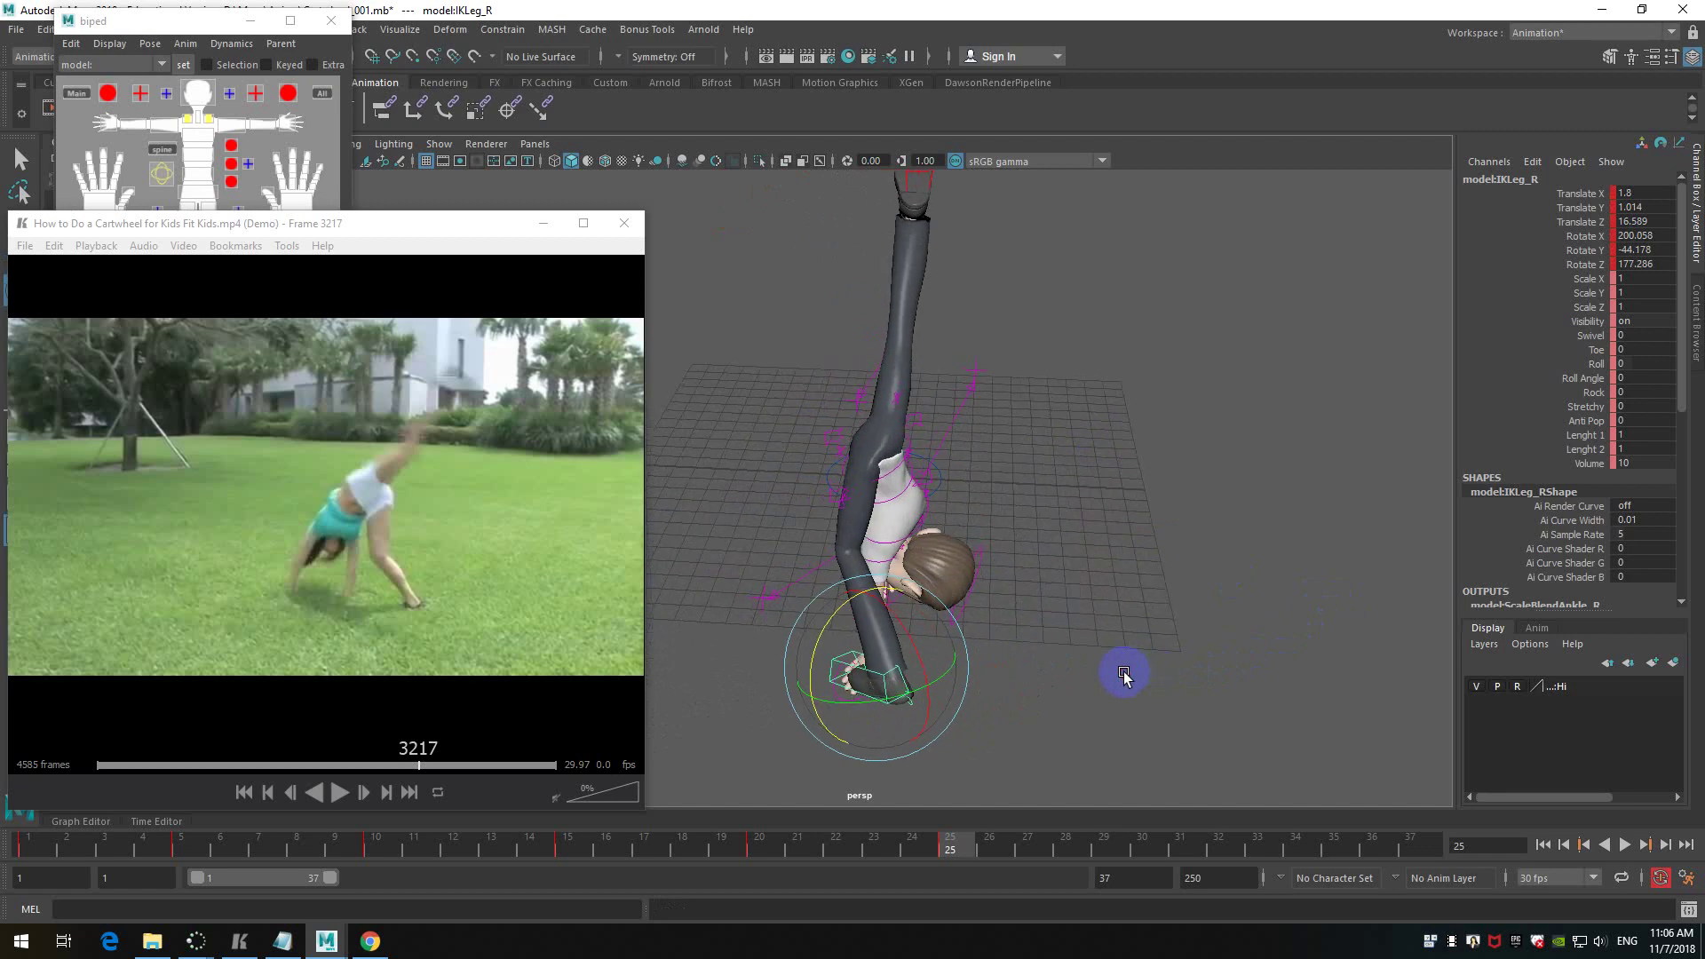
{"action": "left_click_drag", "start_coordinate": [1031, 621], "coordinate": [1162, 601], "text": "alt"}
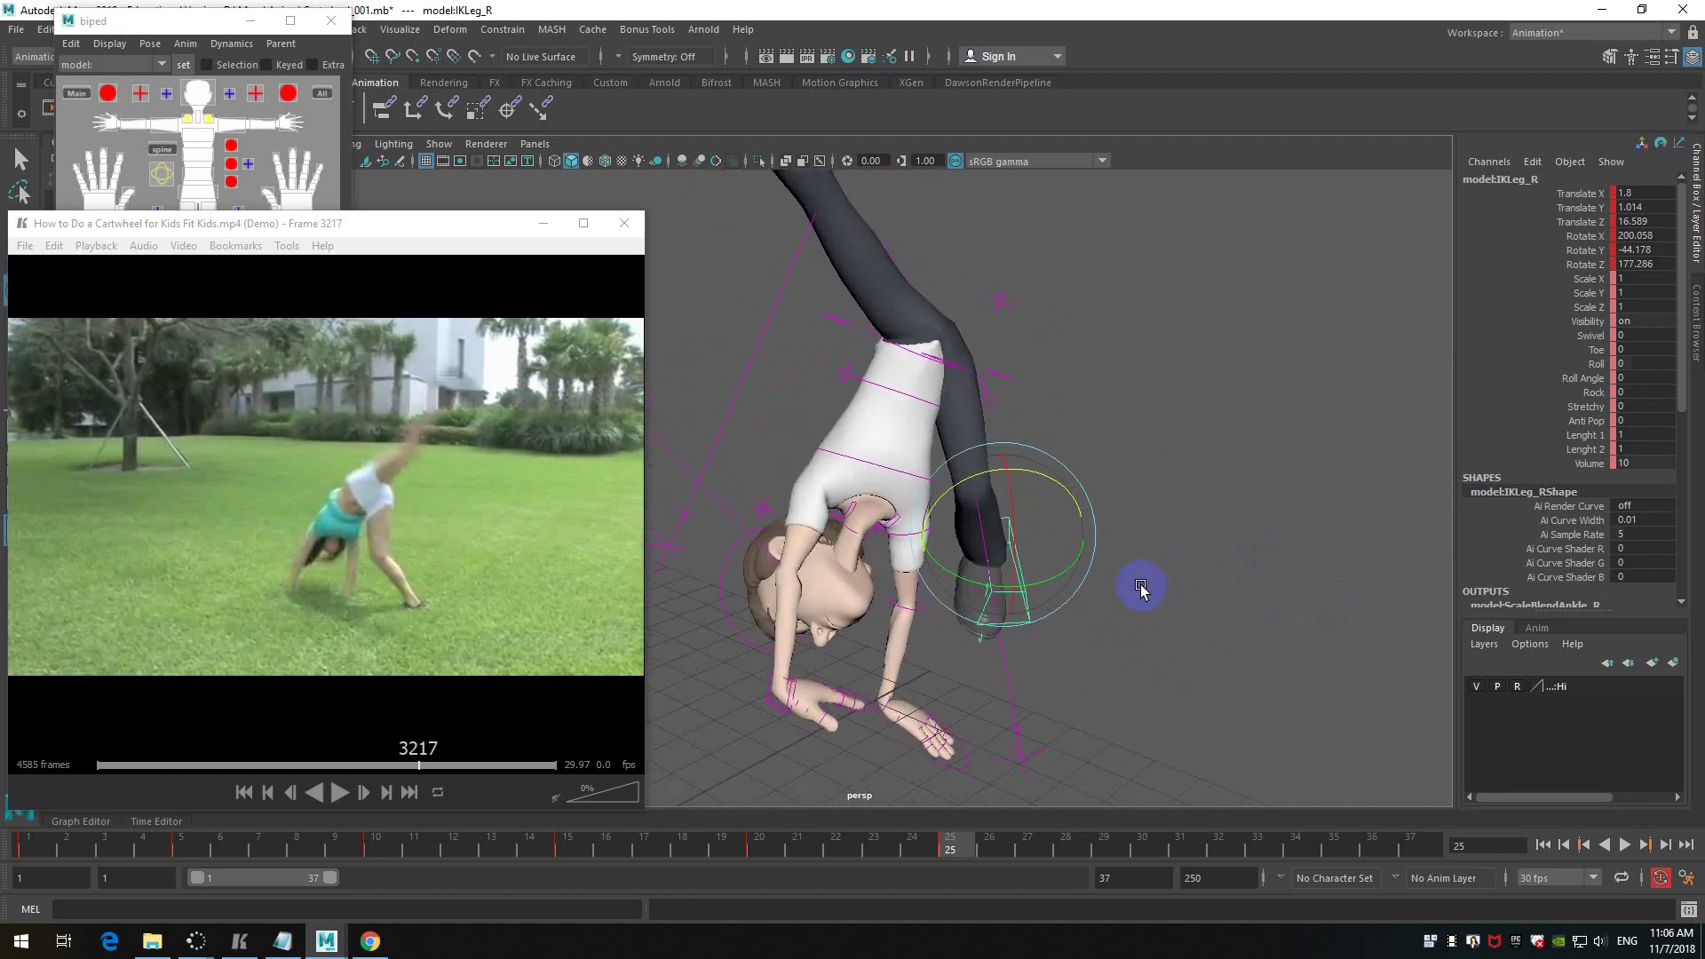
{"action": "left_click_drag", "start_coordinate": [1043, 477], "coordinate": [717, 551]}
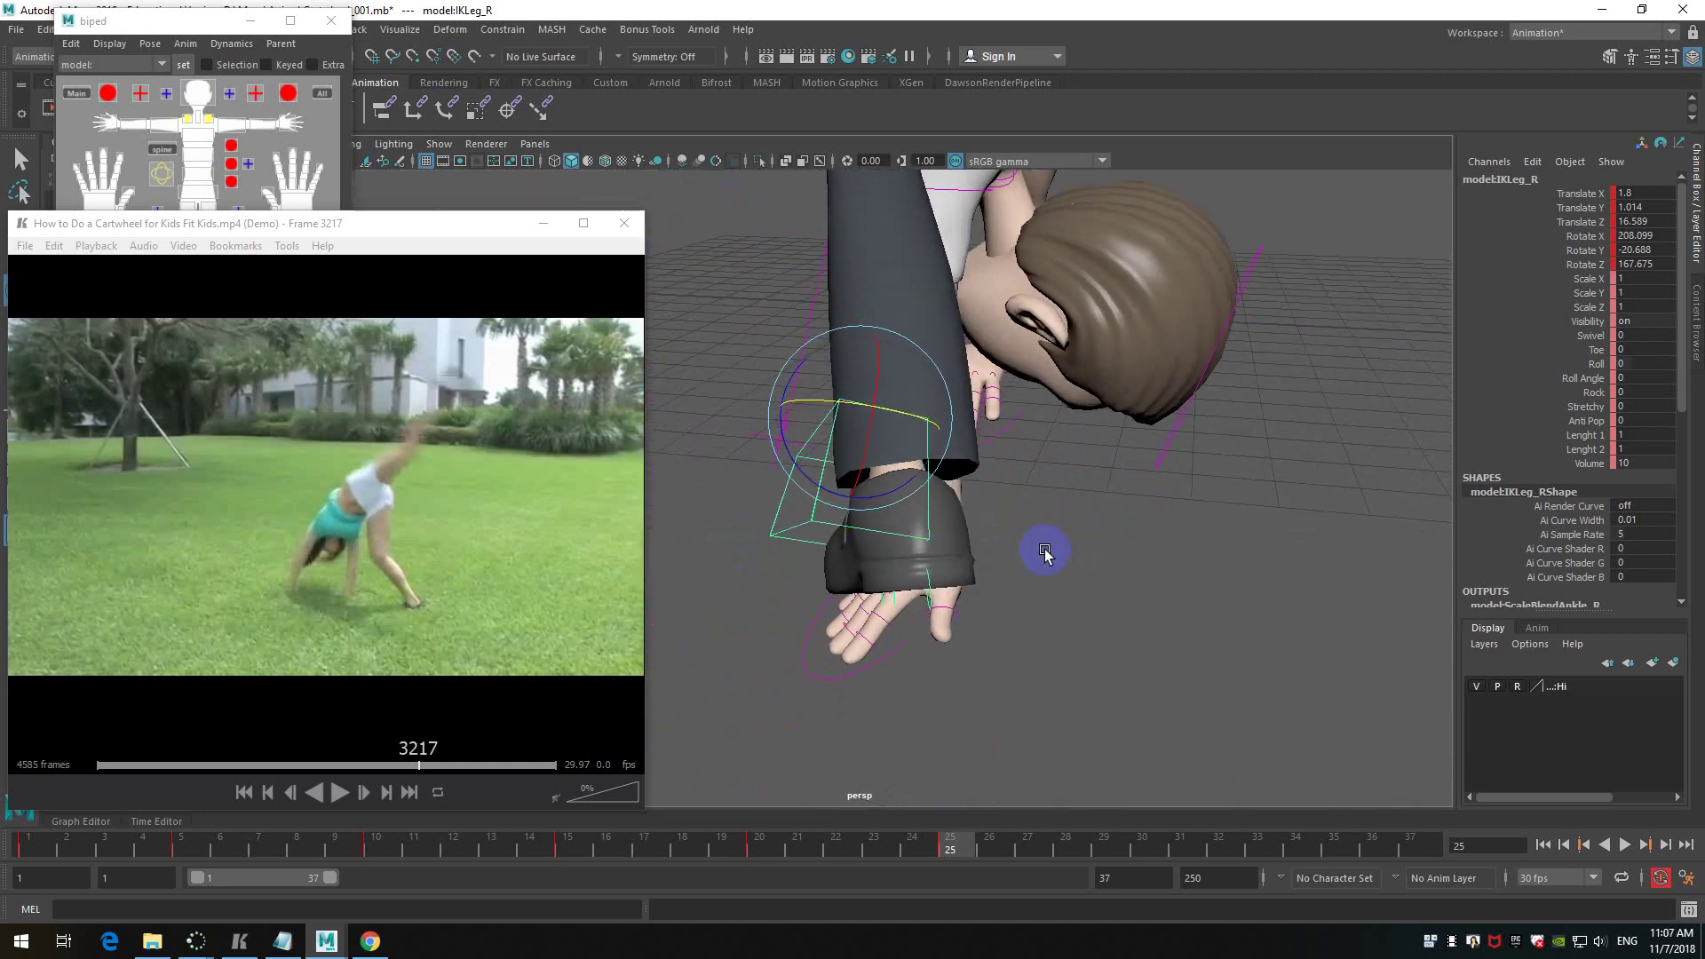
- Try to raise the right foot control to Translate X 1.685, Y 2.971, Z 16.119, and undo the move
{"action": "left_click", "coordinate": [1045, 554]}
{"action": "left_click", "coordinate": [919, 540]}
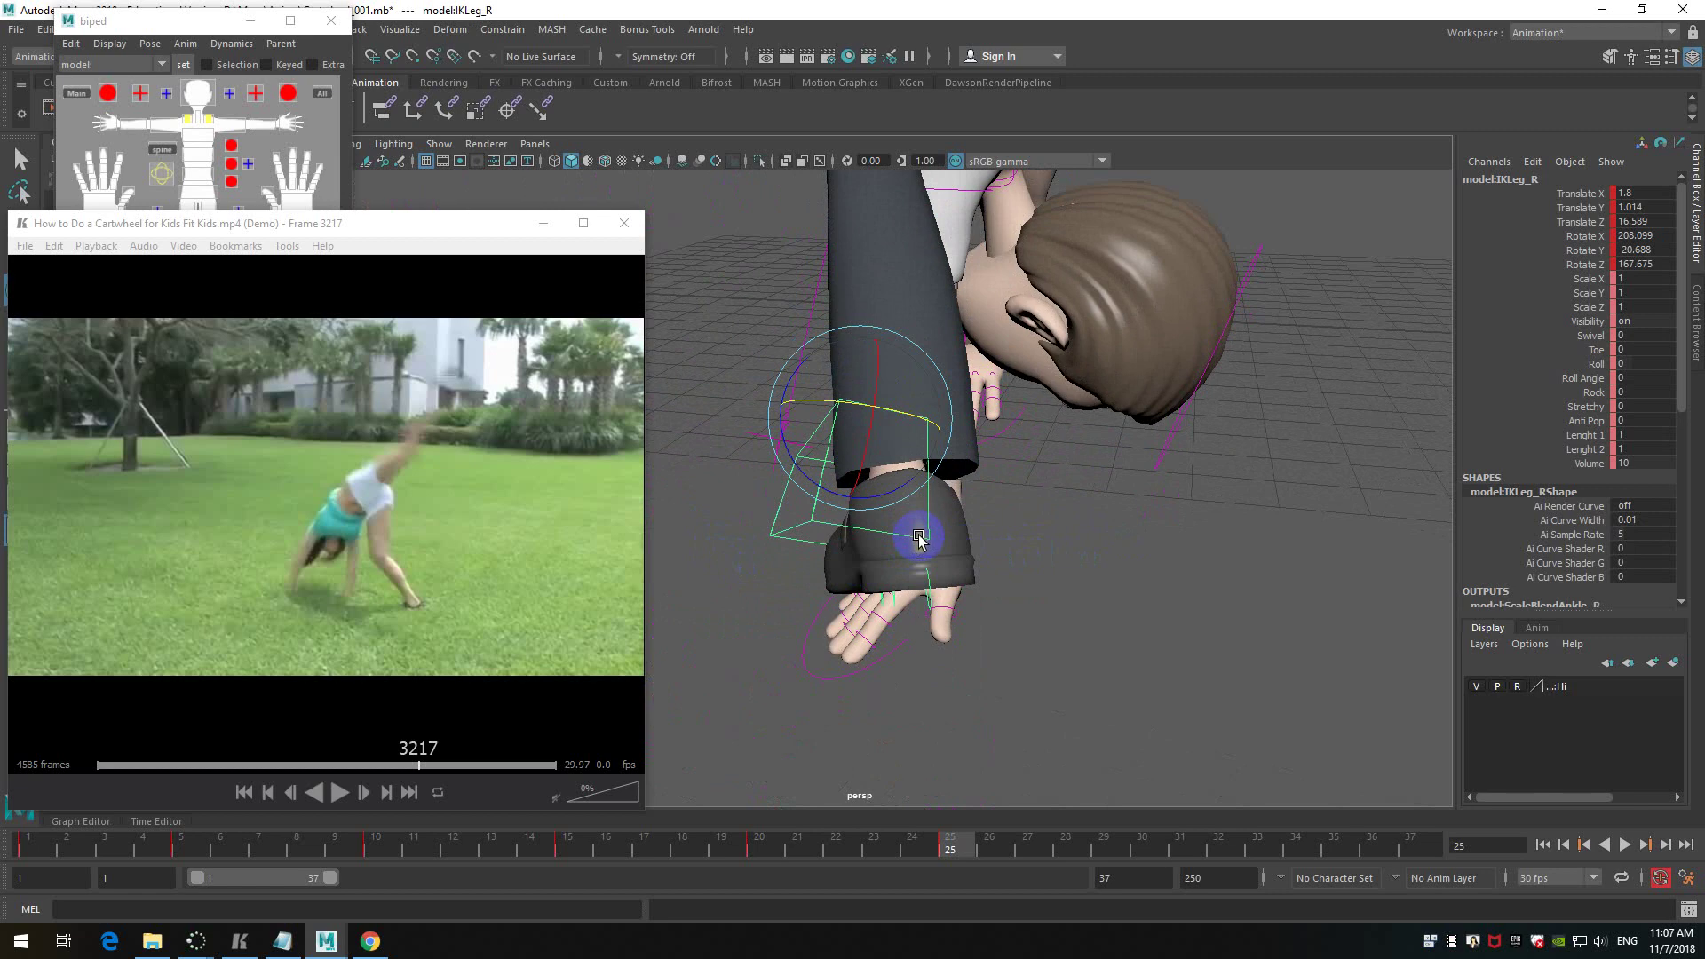
{"action": "left_click_drag", "start_coordinate": [919, 540], "coordinate": [1004, 366], "text": "alt"}
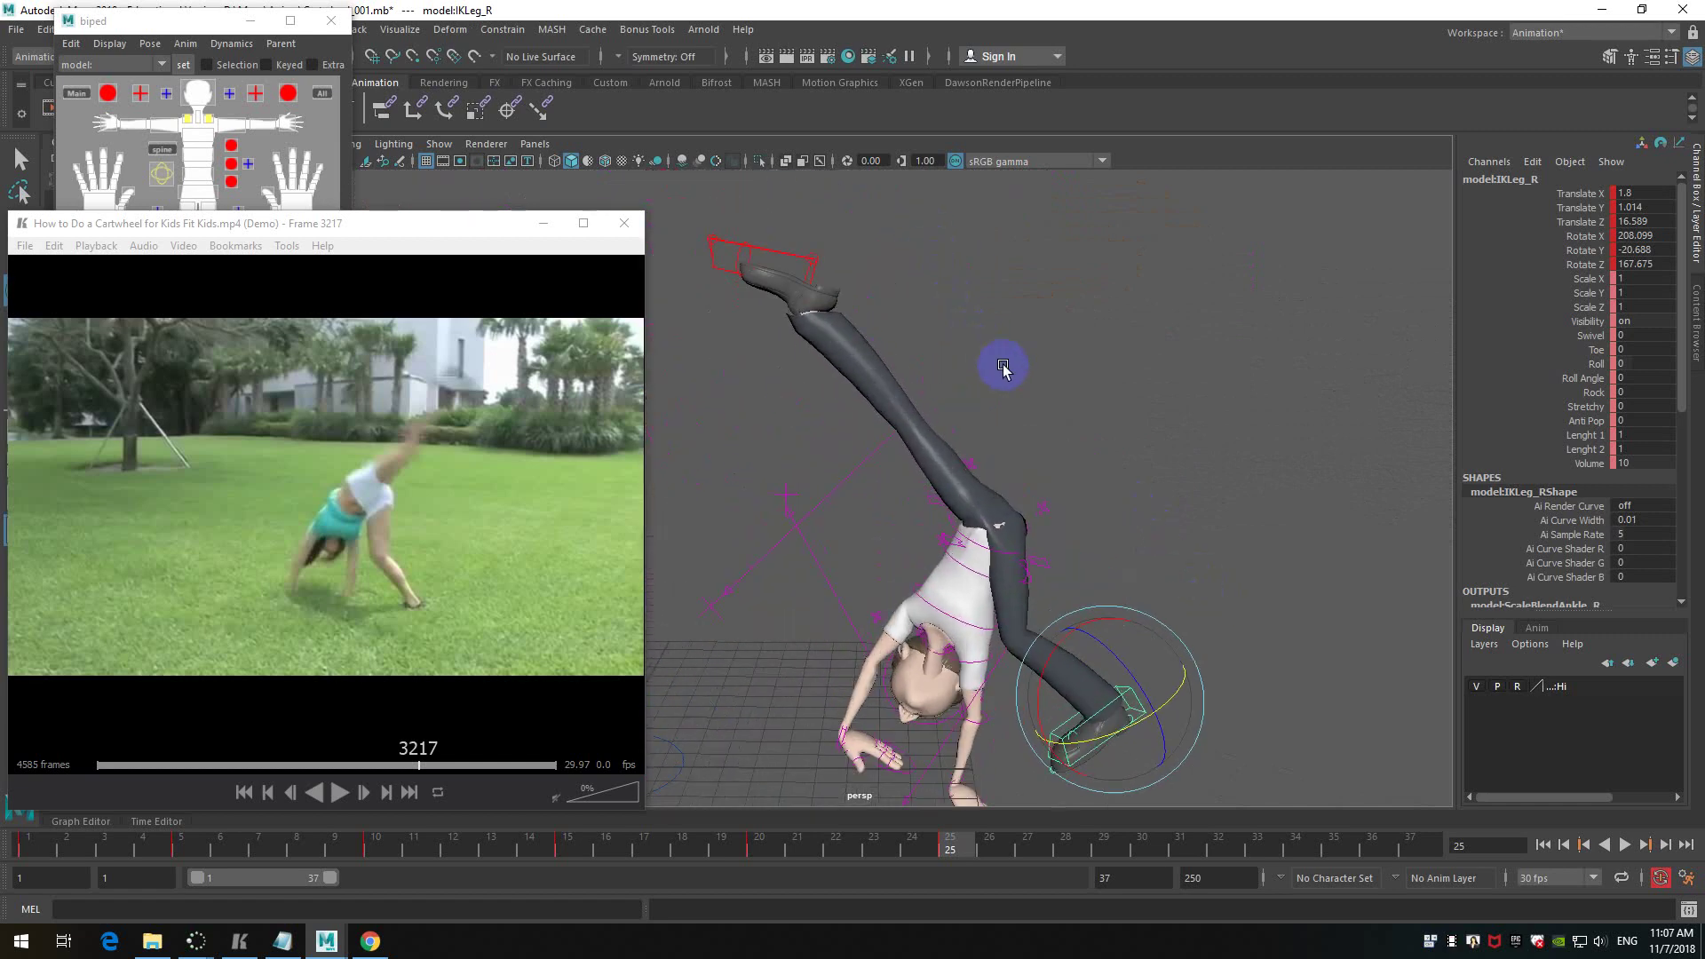
{"action": "left_click_drag", "start_coordinate": [1267, 578], "coordinate": [925, 663], "text": "alt"}
{"action": "left_click_drag", "start_coordinate": [755, 662], "coordinate": [1108, 479], "text": "alt"}
{"action": "key", "text": "w"}
{"action": "left_click_drag", "start_coordinate": [1306, 521], "coordinate": [1189, 545], "text": "alt"}
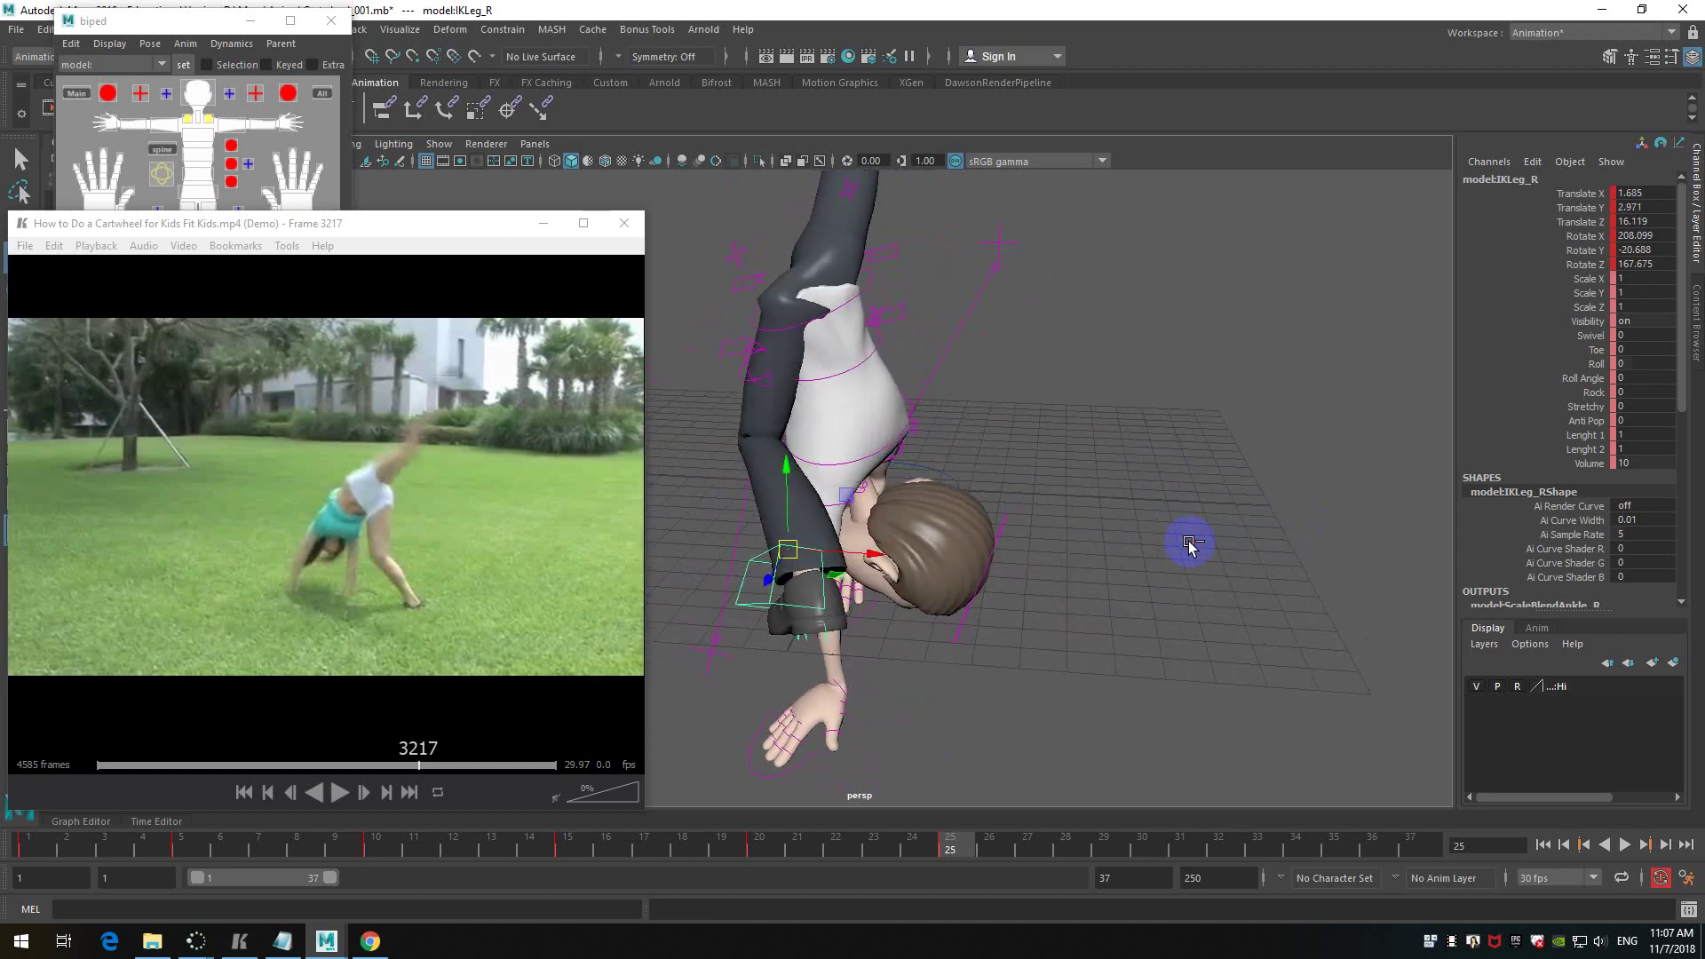
{"action": "key", "text": "ctrl+z"}
{"action": "left_click_drag", "start_coordinate": [1060, 588], "coordinate": [1007, 512], "text": "alt"}
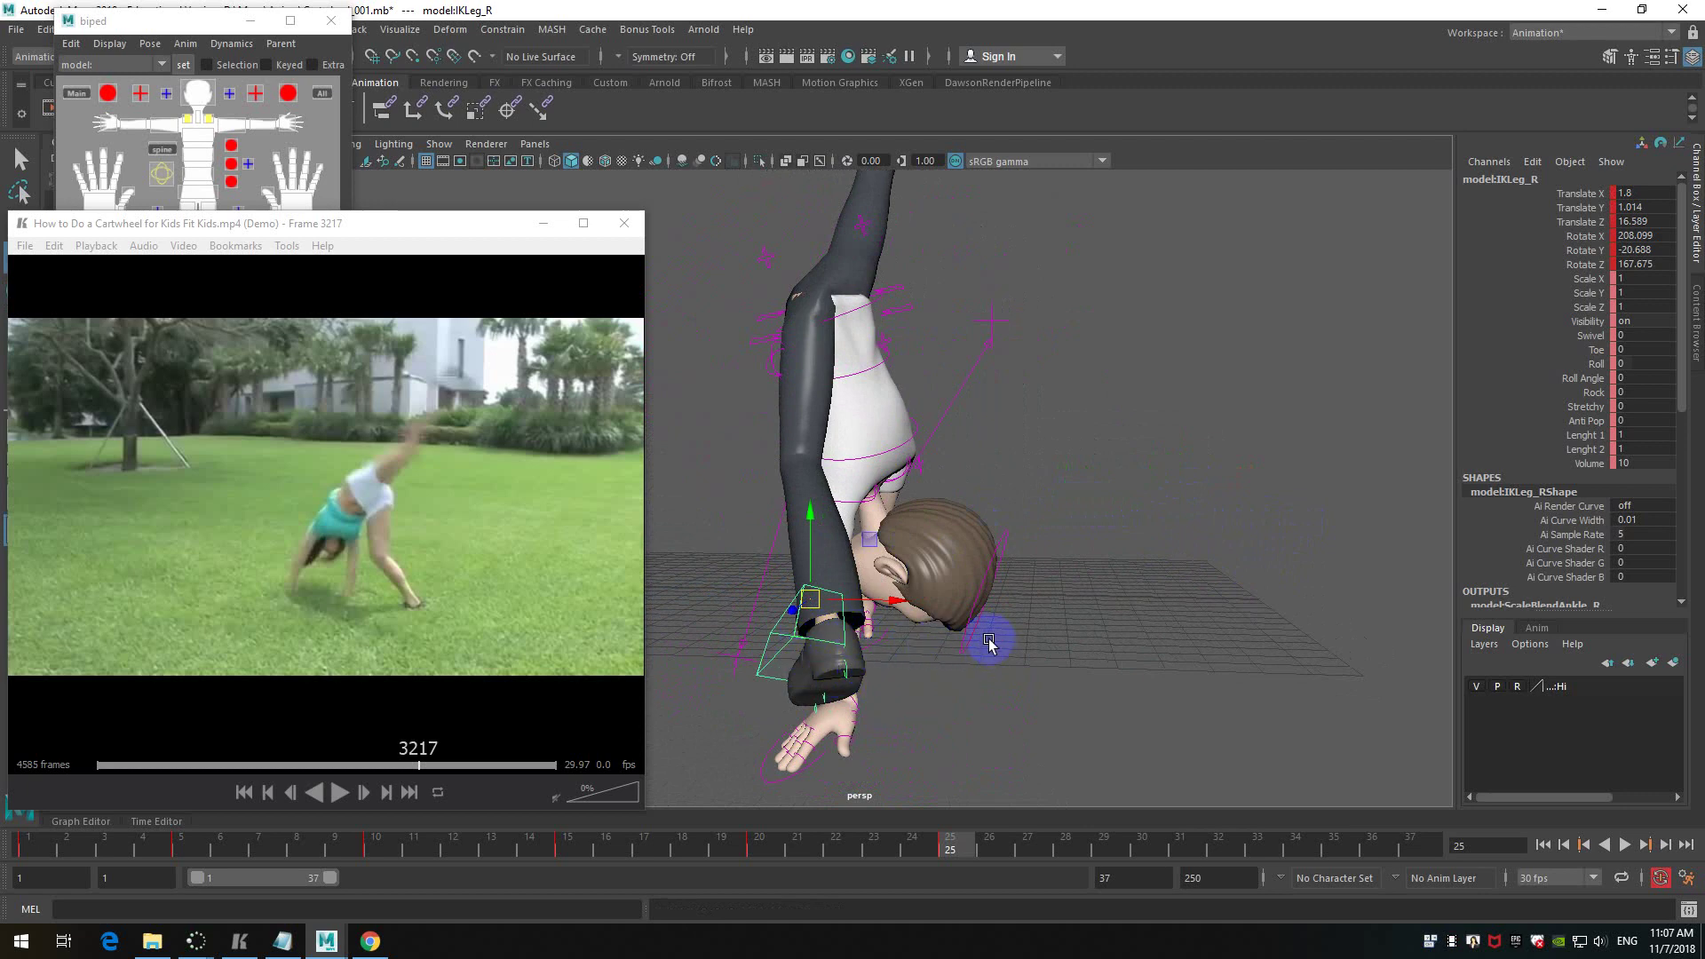
- Lower the right foot control to Translate Y 0.533 and Z 16.59, and flatten it to Rotate X 193.889
{"action": "left_click_drag", "start_coordinate": [1006, 711], "coordinate": [1179, 648], "text": "alt"}
{"action": "middle_click_drag", "start_coordinate": [1128, 496], "coordinate": [1128, 581]}
{"action": "key", "text": "e"}
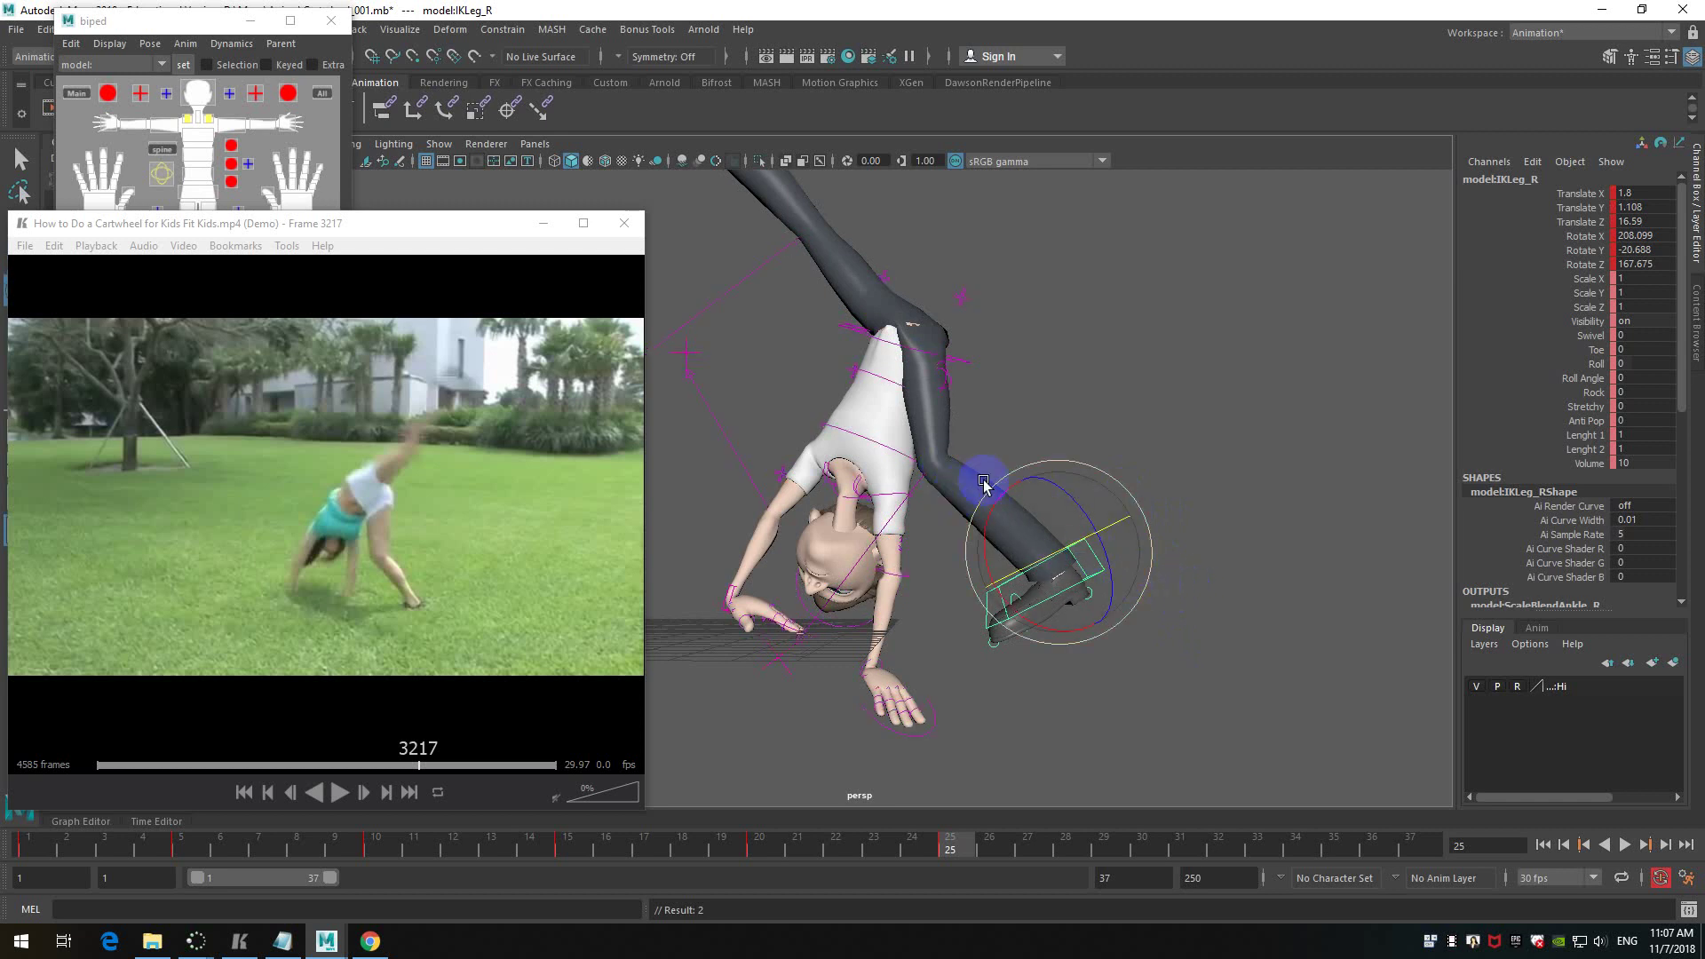
{"action": "left_click_drag", "start_coordinate": [1002, 495], "coordinate": [1011, 483]}
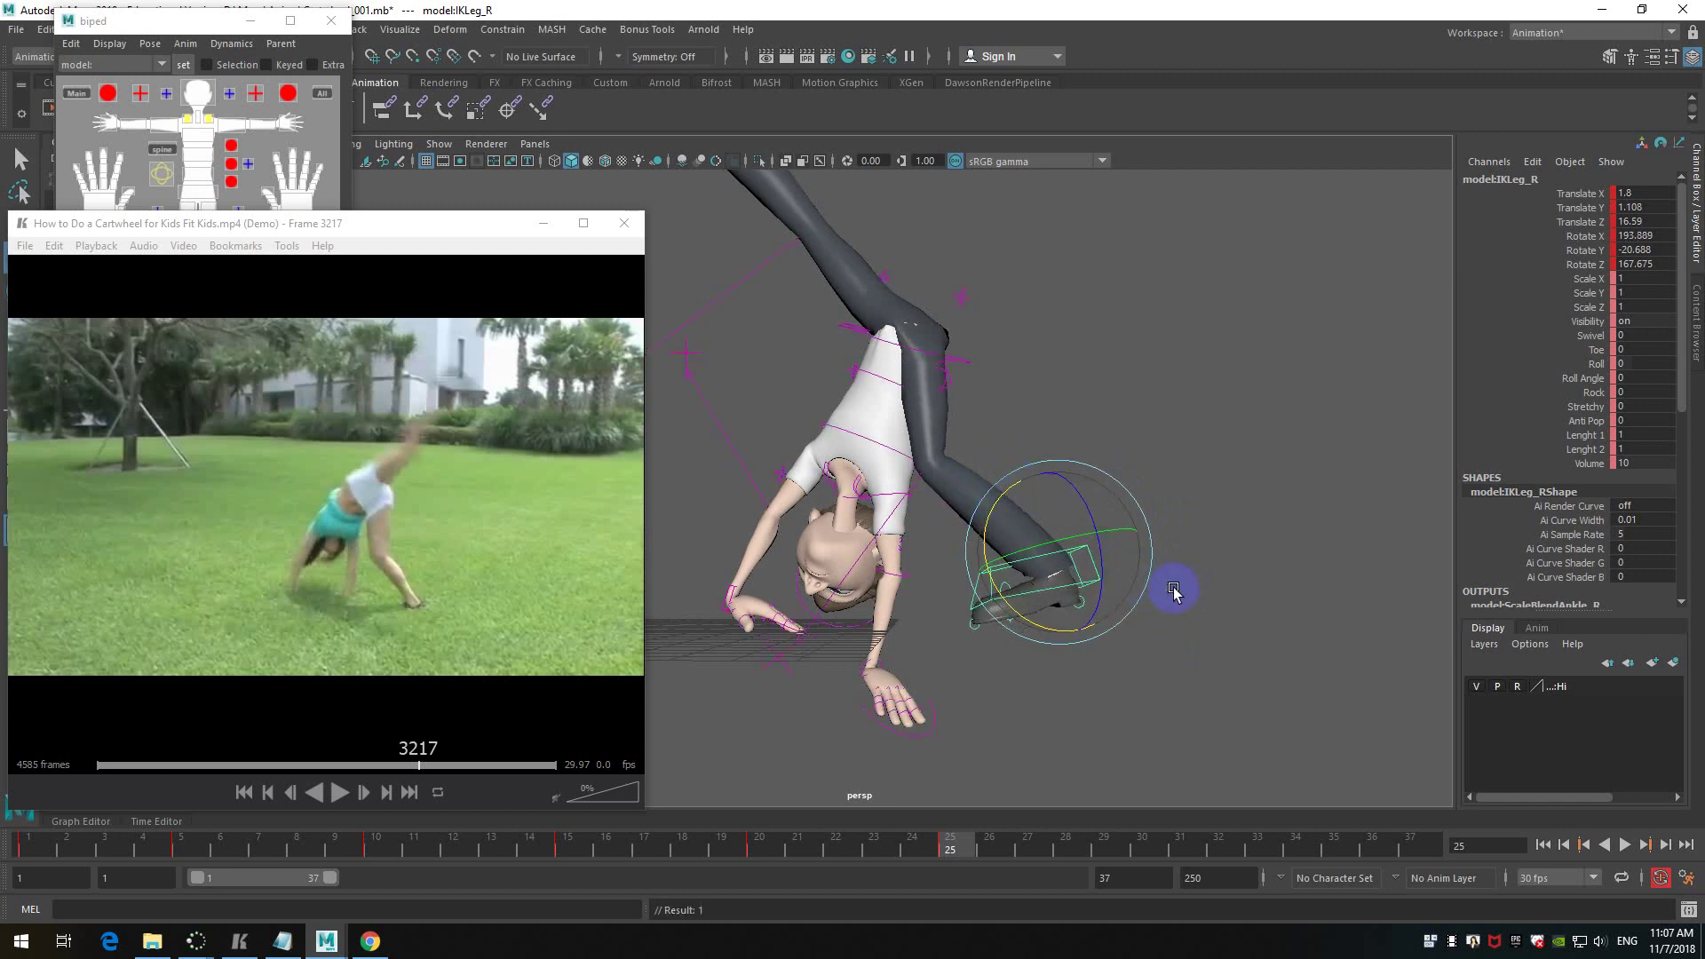
{"action": "left_click_drag", "start_coordinate": [1061, 466], "coordinate": [1064, 492]}
{"action": "left_click_drag", "start_coordinate": [1181, 499], "coordinate": [943, 672], "text": "alt"}
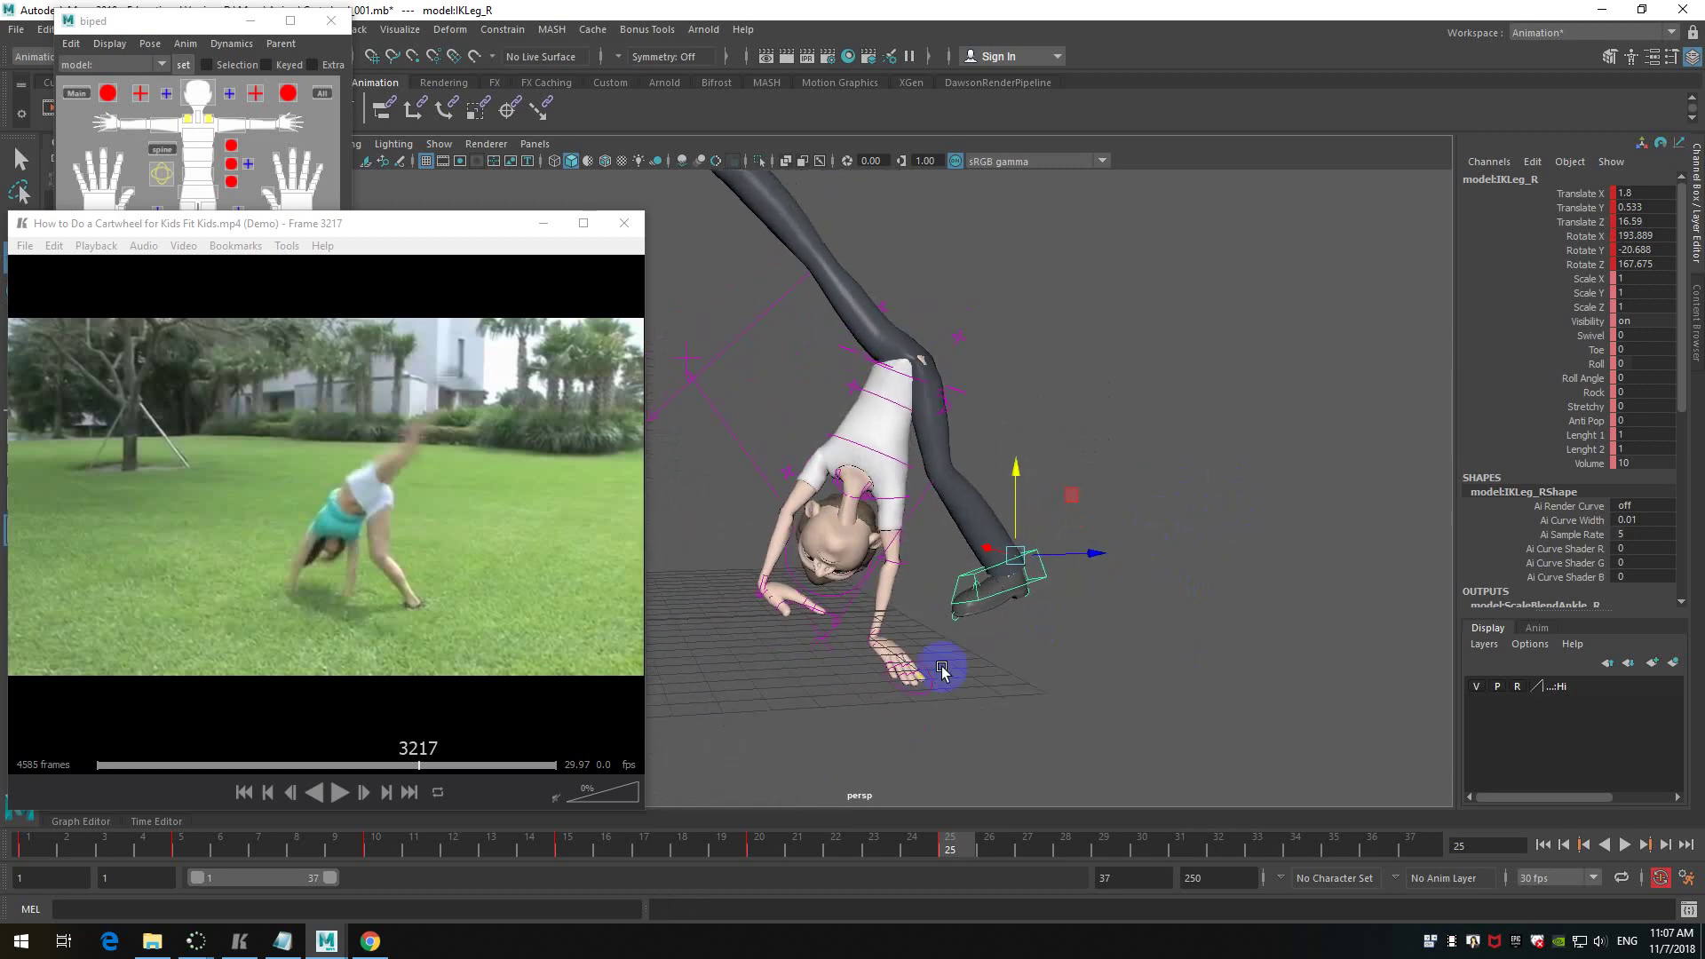
- Rotate the root control to X 182.898, Y 53.322, Z 24.786 and lower it to Translate Y -2.37
{"action": "left_click", "coordinate": [820, 639]}
{"action": "left_click_drag", "start_coordinate": [1118, 439], "coordinate": [1179, 533], "text": "alt"}
{"action": "left_click", "coordinate": [1001, 536]}
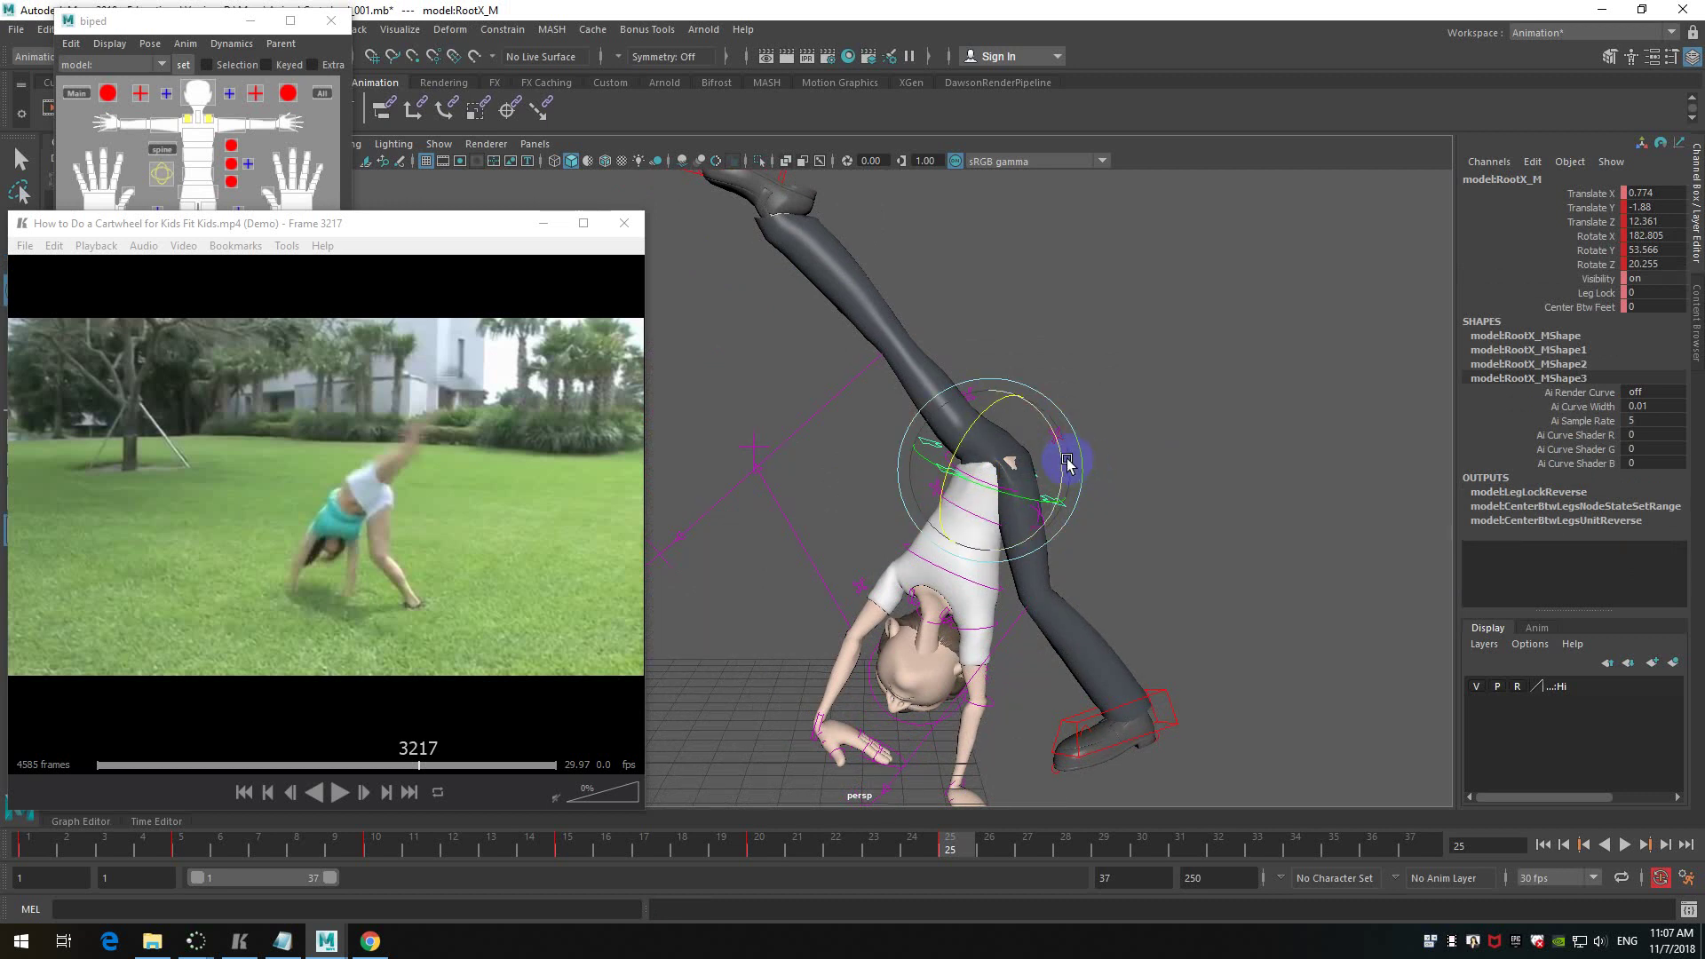
{"action": "left_click_drag", "start_coordinate": [1065, 469], "coordinate": [1073, 464]}
{"action": "left_click_drag", "start_coordinate": [992, 384], "coordinate": [1001, 398]}
{"action": "mouse_move", "coordinate": [1147, 482]}
{"action": "left_mouse_down", "text": "alt"}
{"action": "mouse_move", "coordinate": [1004, 537]}
{"action": "mouse_move", "coordinate": [1021, 521]}
{"action": "mouse_move", "coordinate": [1114, 531]}
{"action": "mouse_move", "coordinate": [986, 522]}
{"action": "mouse_move", "coordinate": [1165, 491]}
{"action": "left_mouse_up", "text": "alt"}
- At frame 26, rotate the FK root control at the hips to X 5.139, Y -12.419, Z -8.828
{"action": "left_click_drag", "start_coordinate": [951, 851], "coordinate": [993, 851]}
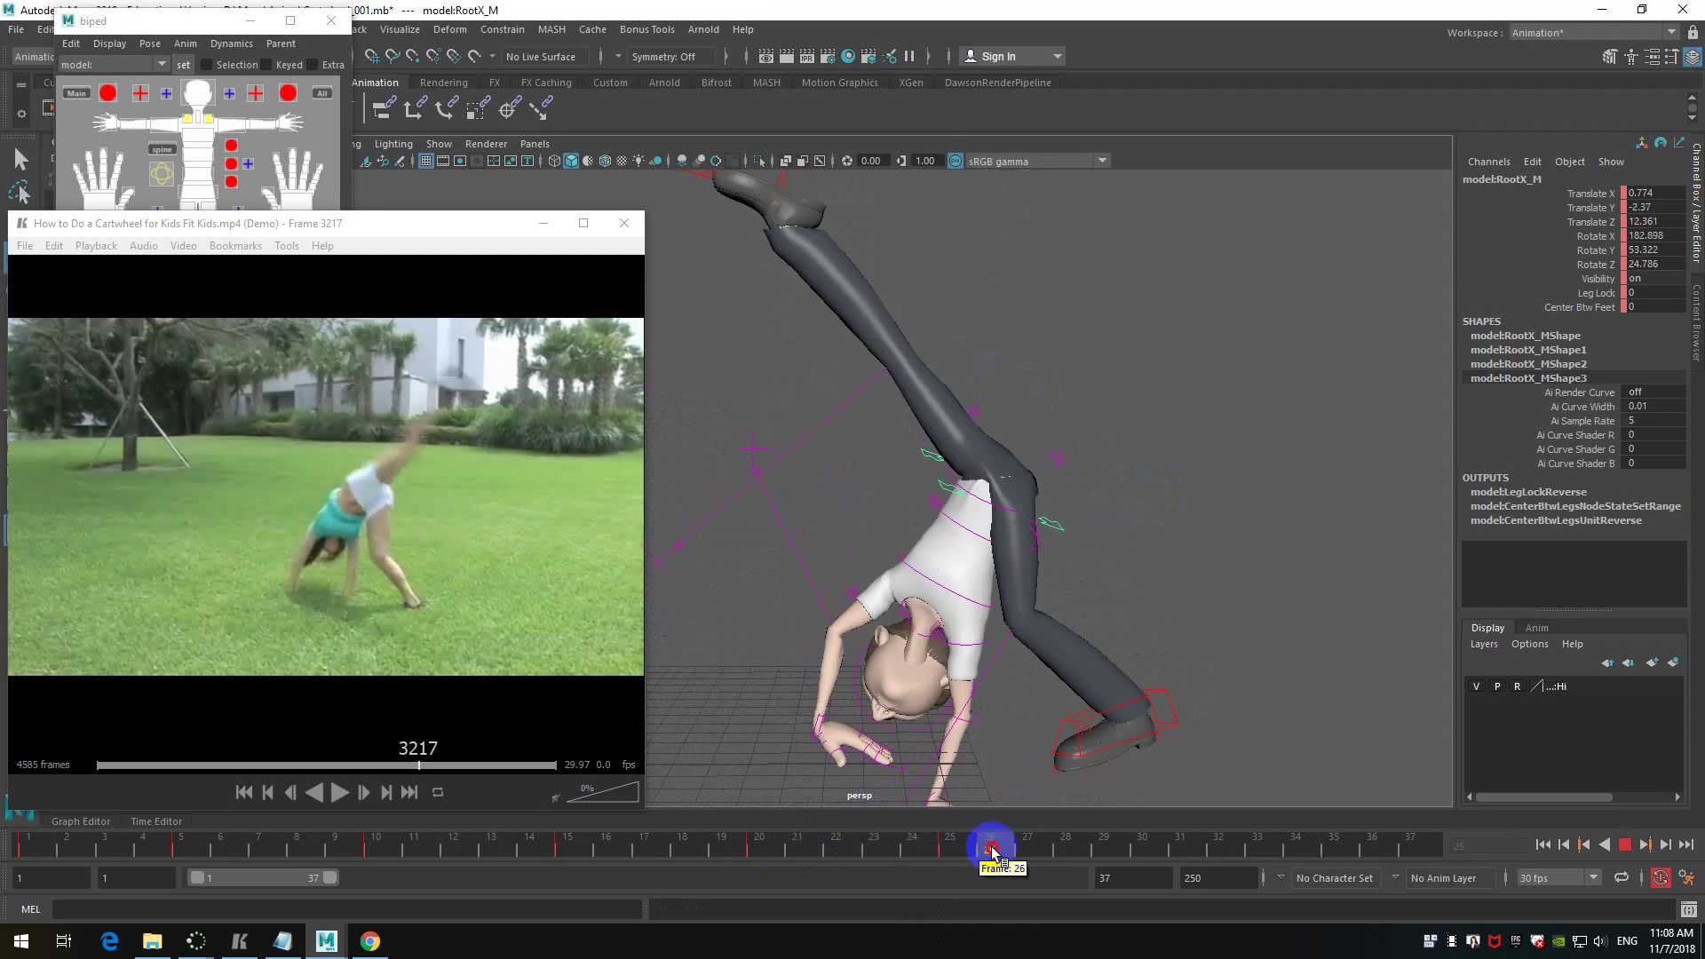
{"action": "left_click", "coordinate": [990, 502]}
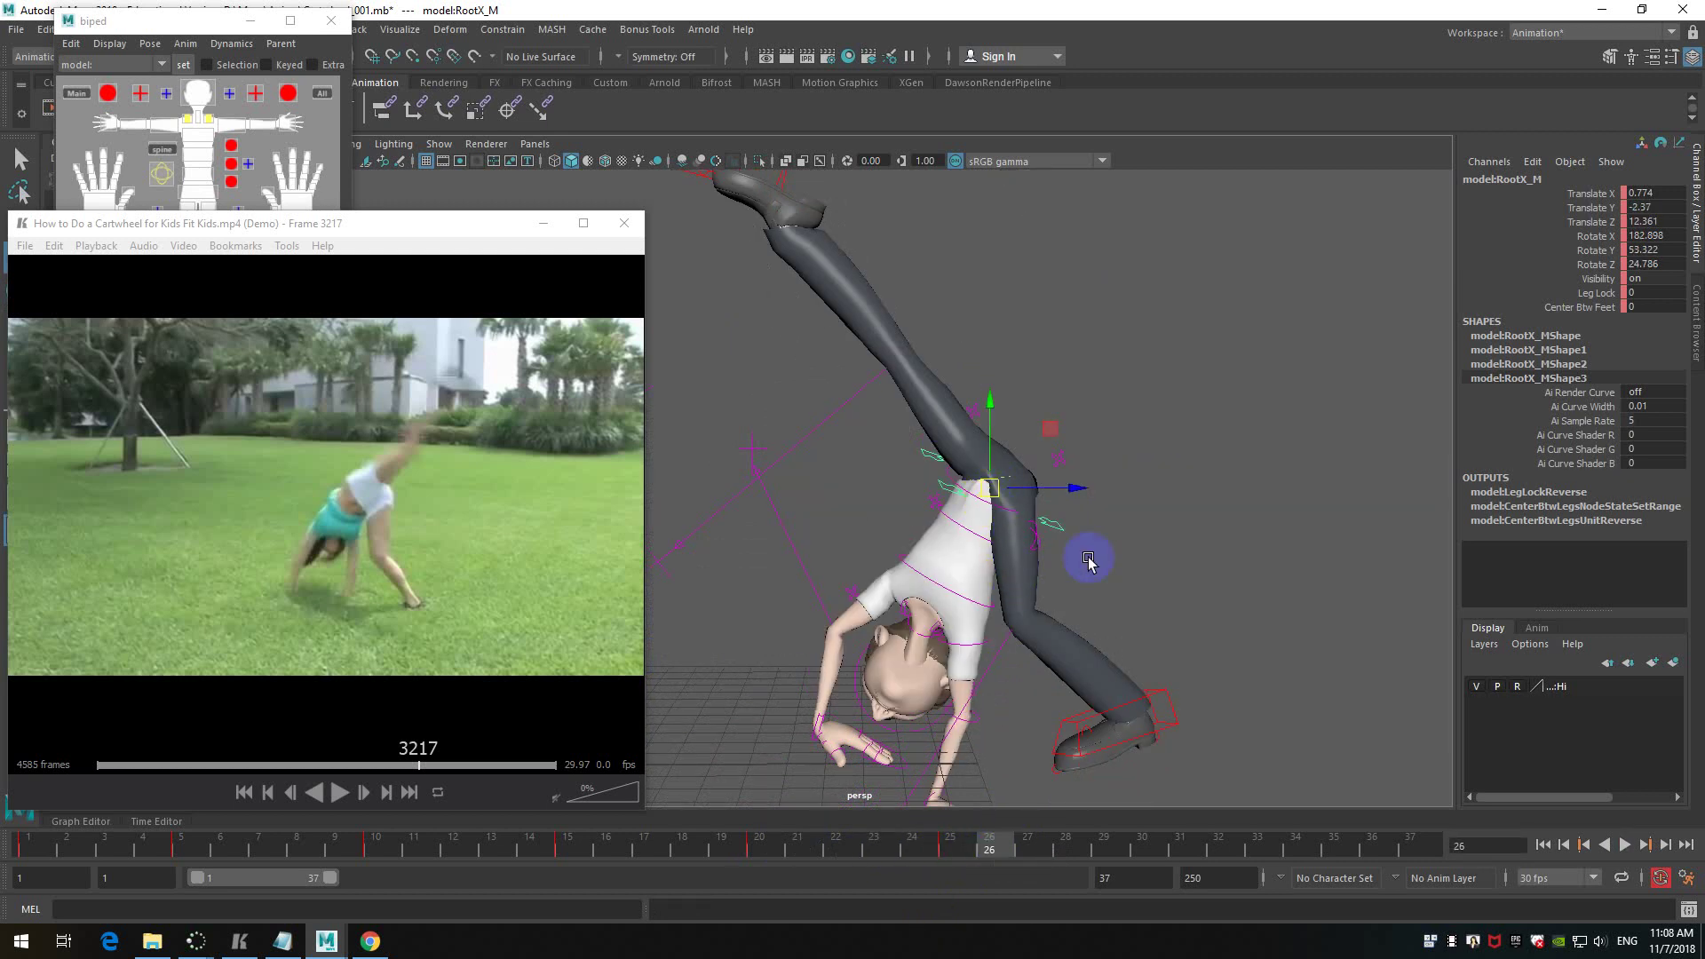
{"action": "right_click_drag", "start_coordinate": [1174, 580], "coordinate": [1195, 537], "text": "alt"}
{"action": "left_click", "coordinate": [1052, 420]}
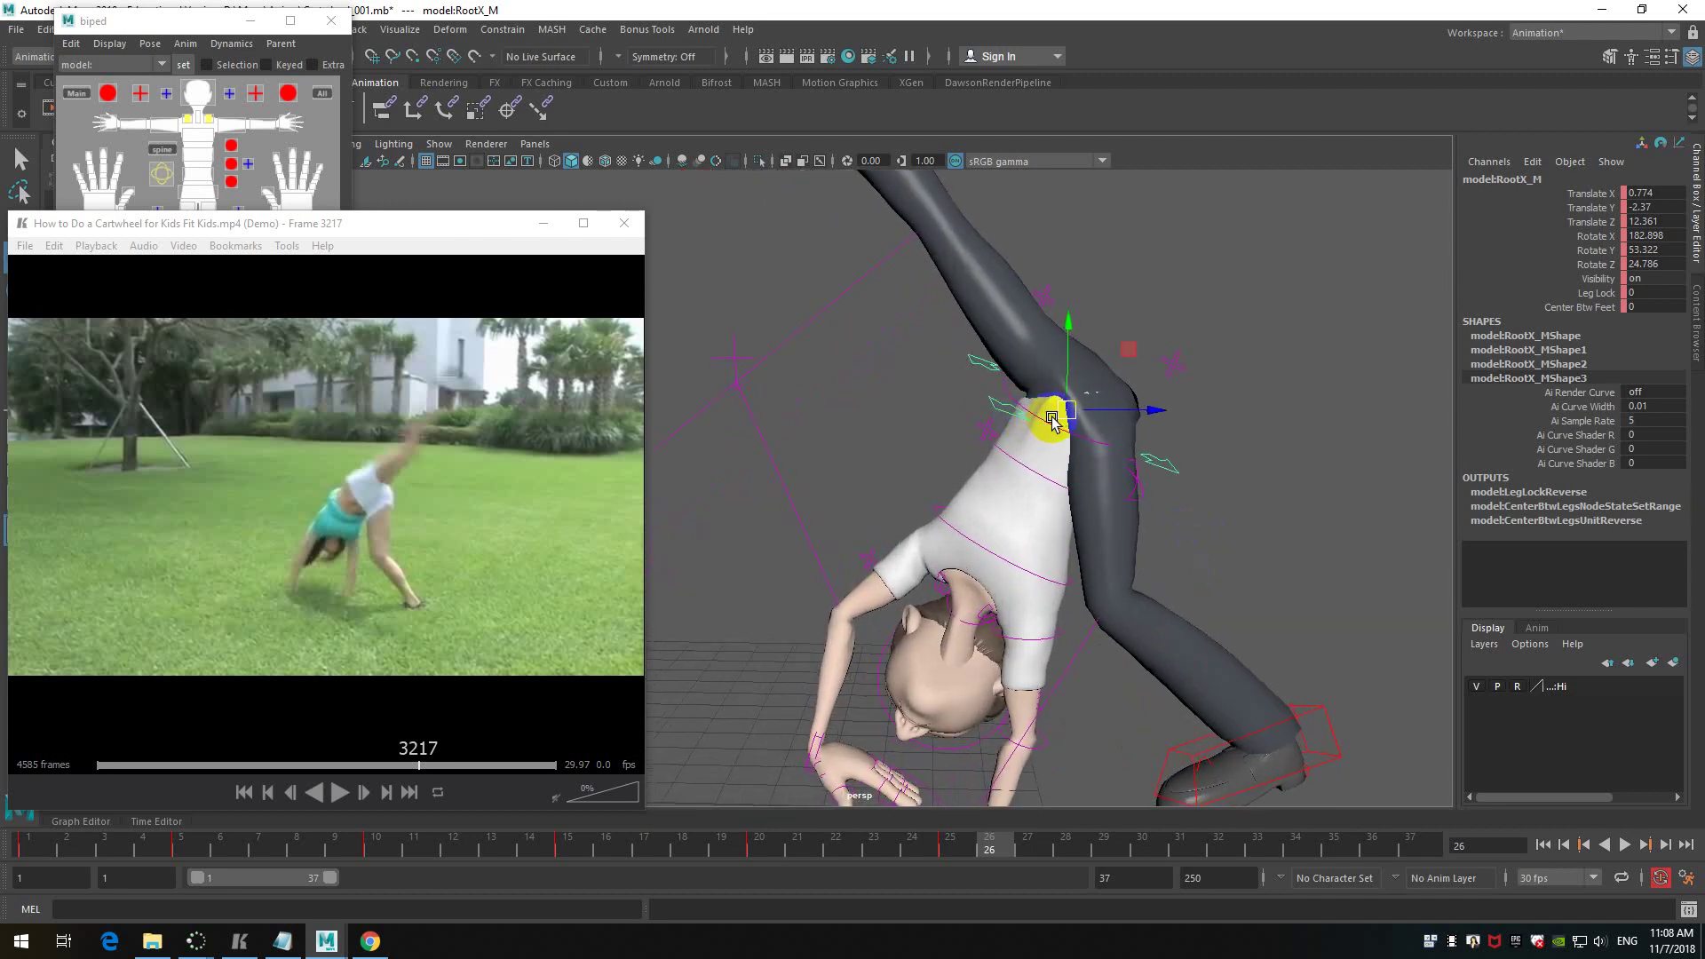
{"action": "left_click", "coordinate": [1072, 436]}
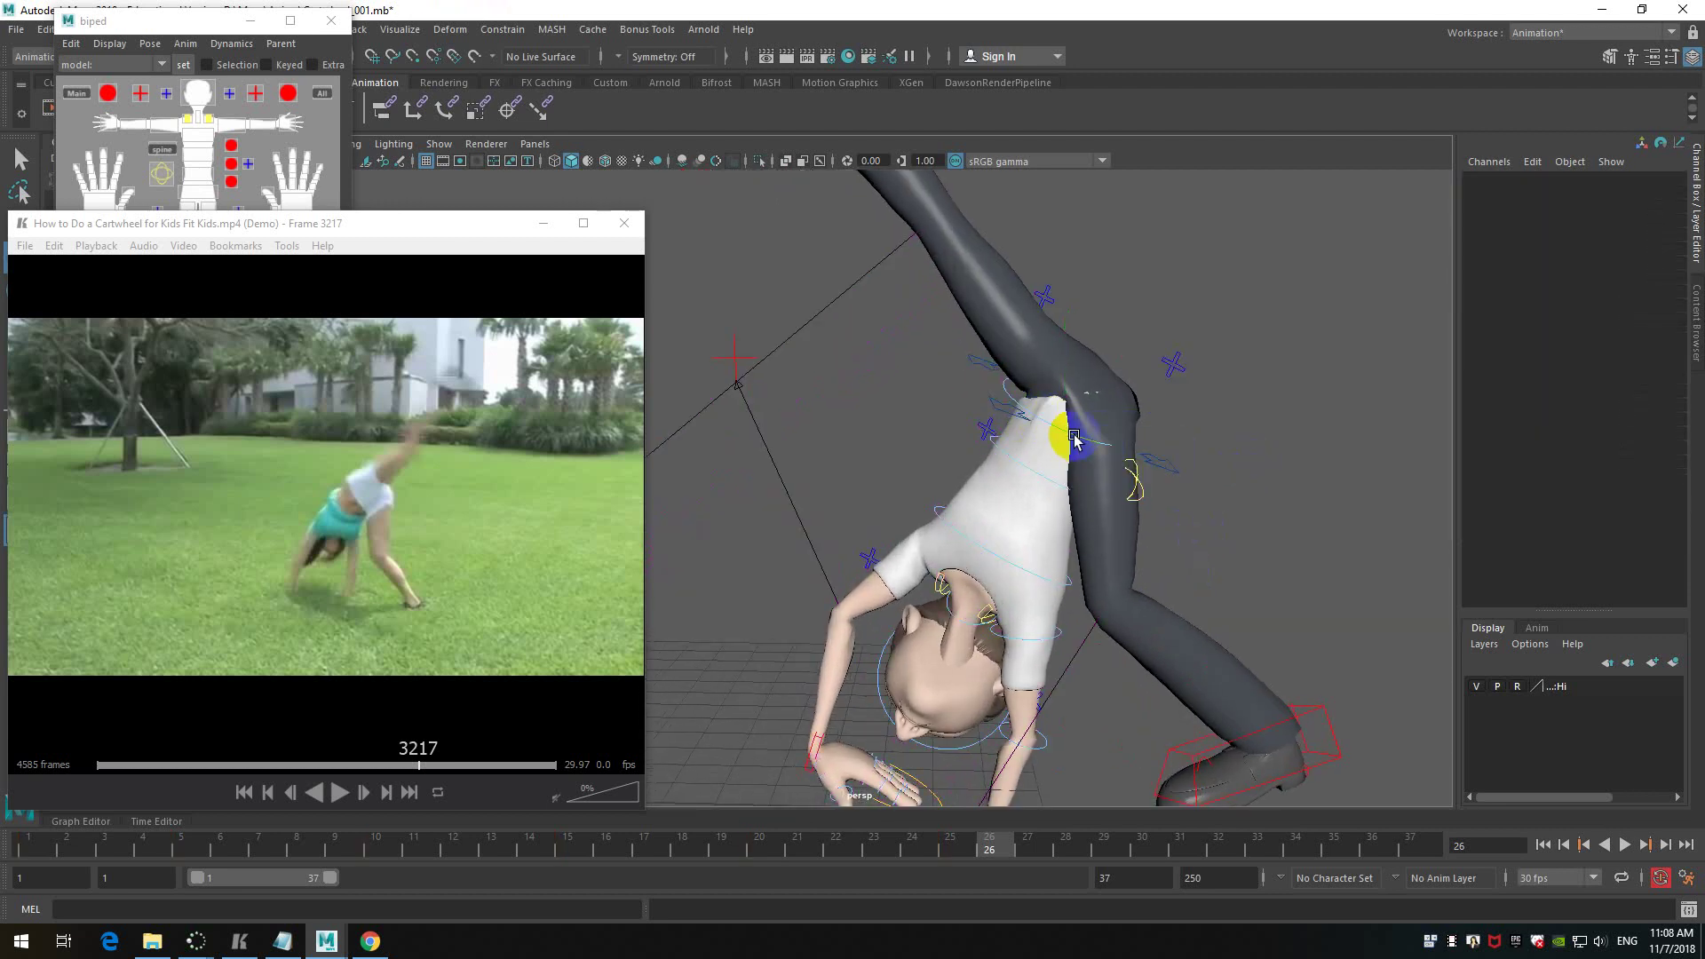
{"action": "left_click", "coordinate": [1070, 436]}
{"action": "key", "text": "e"}
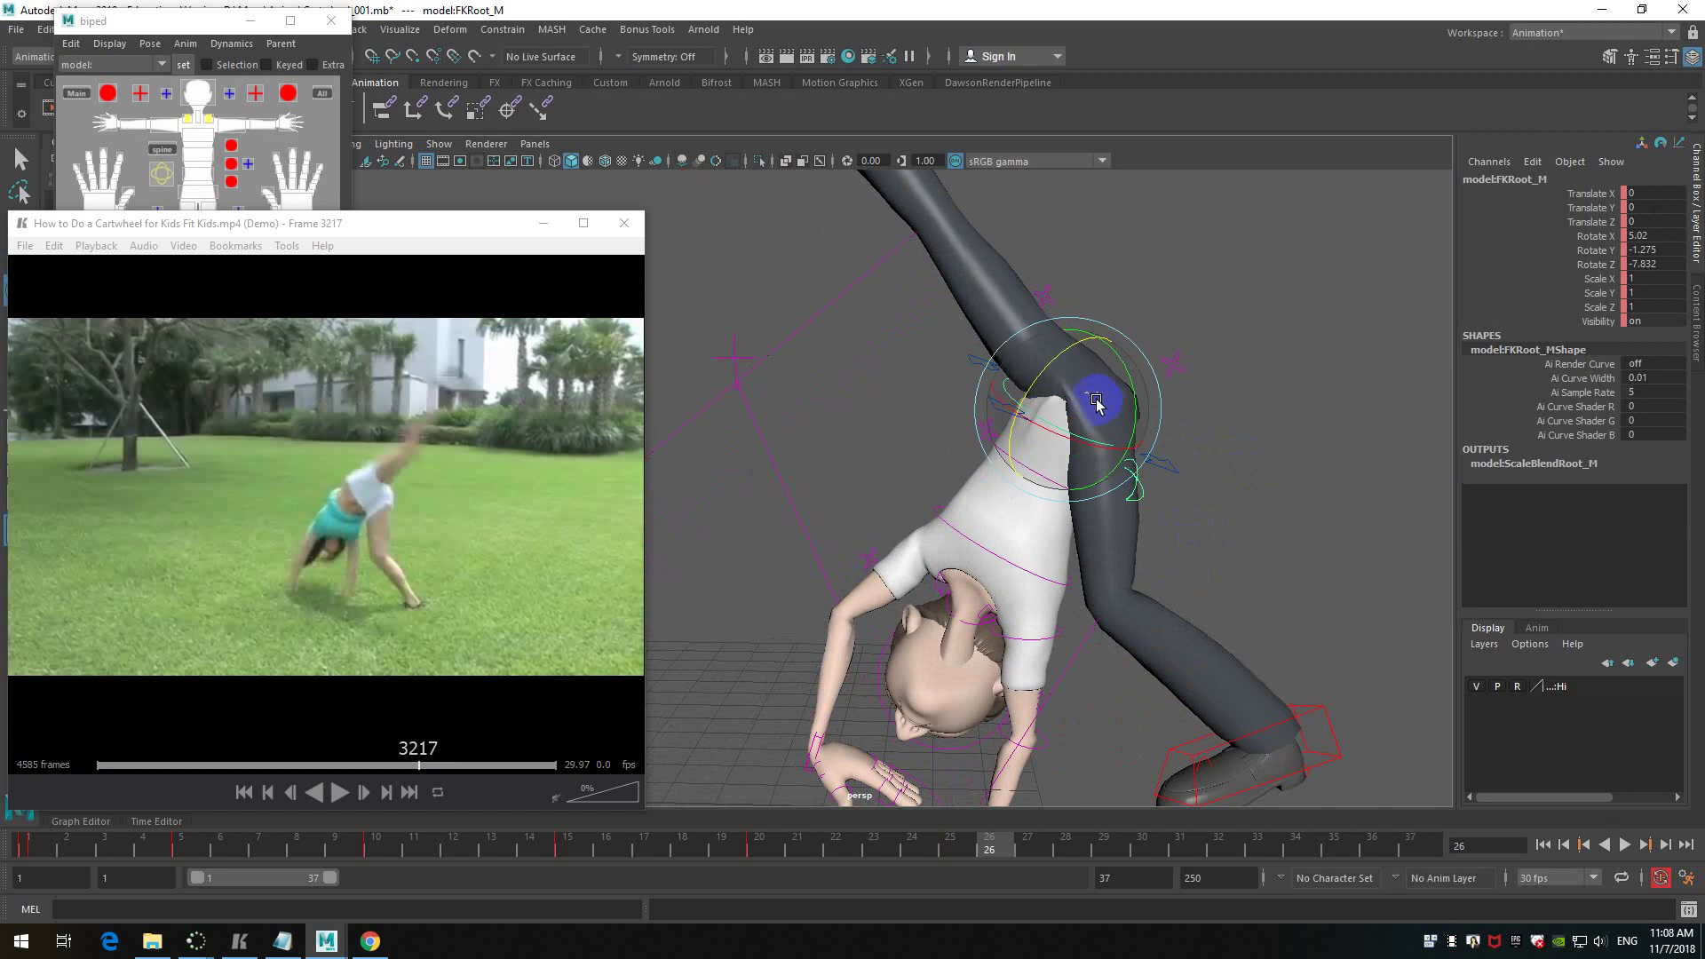
{"action": "left_click_drag", "start_coordinate": [1134, 383], "coordinate": [1136, 402]}
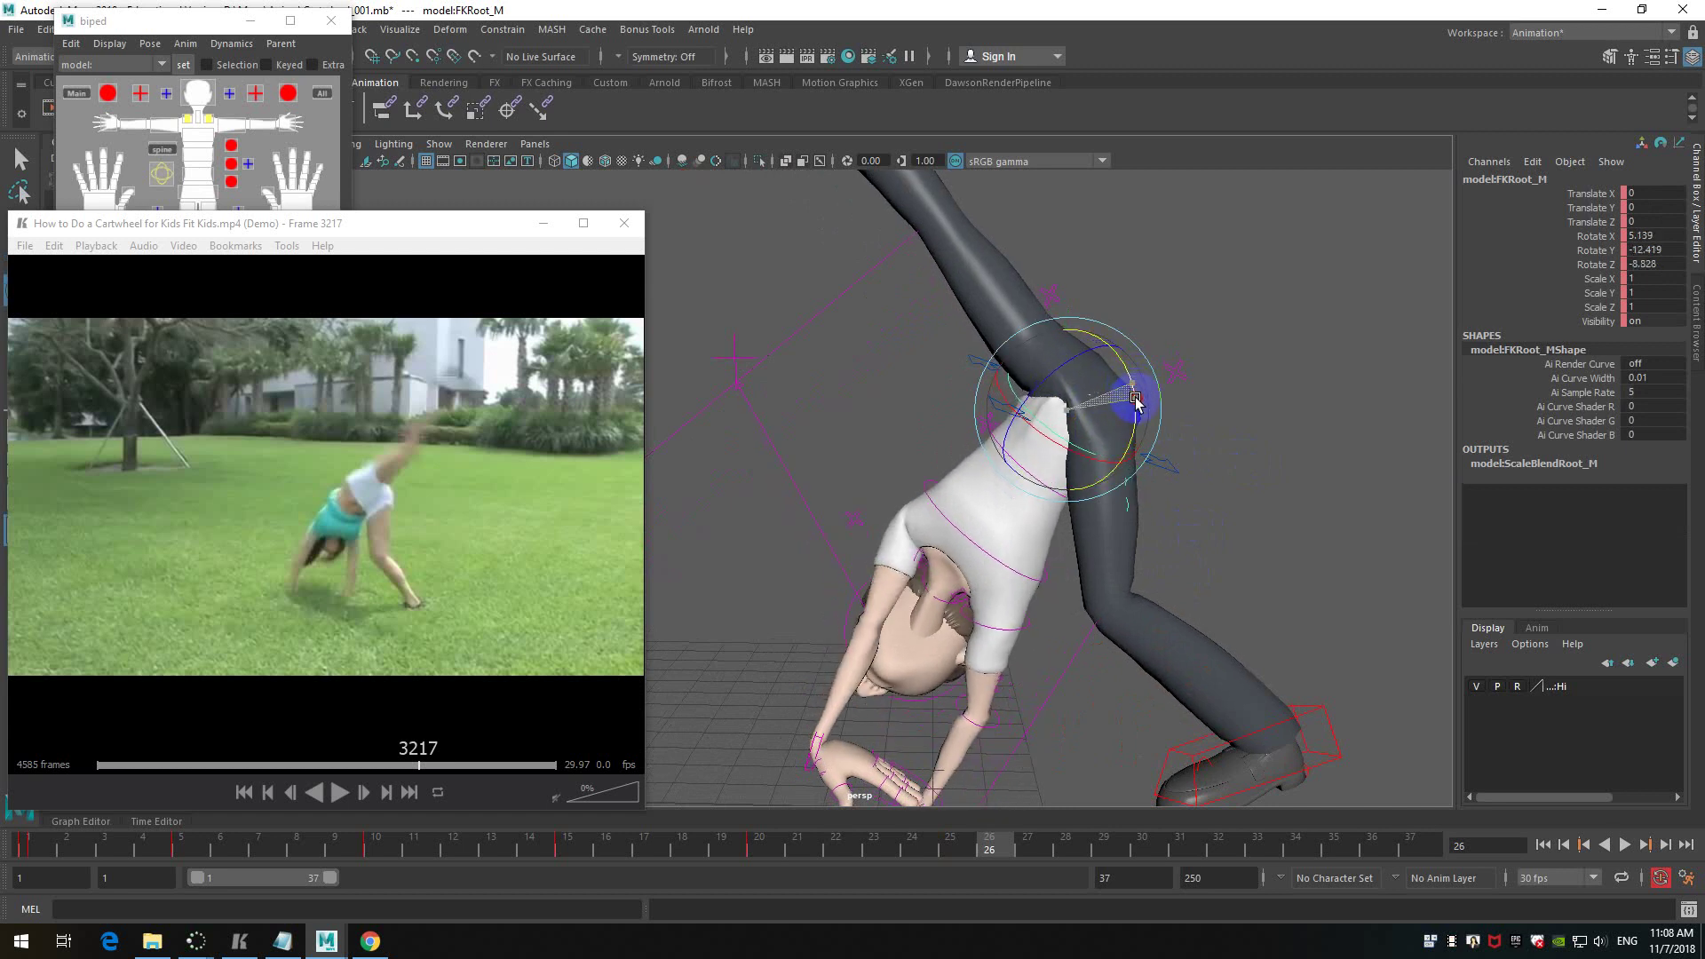
- Rotate the first FK spine control to X 0.304, Y 11.623, Z 14.809
{"action": "left_click", "coordinate": [1255, 503]}
{"action": "left_click", "coordinate": [1021, 457]}
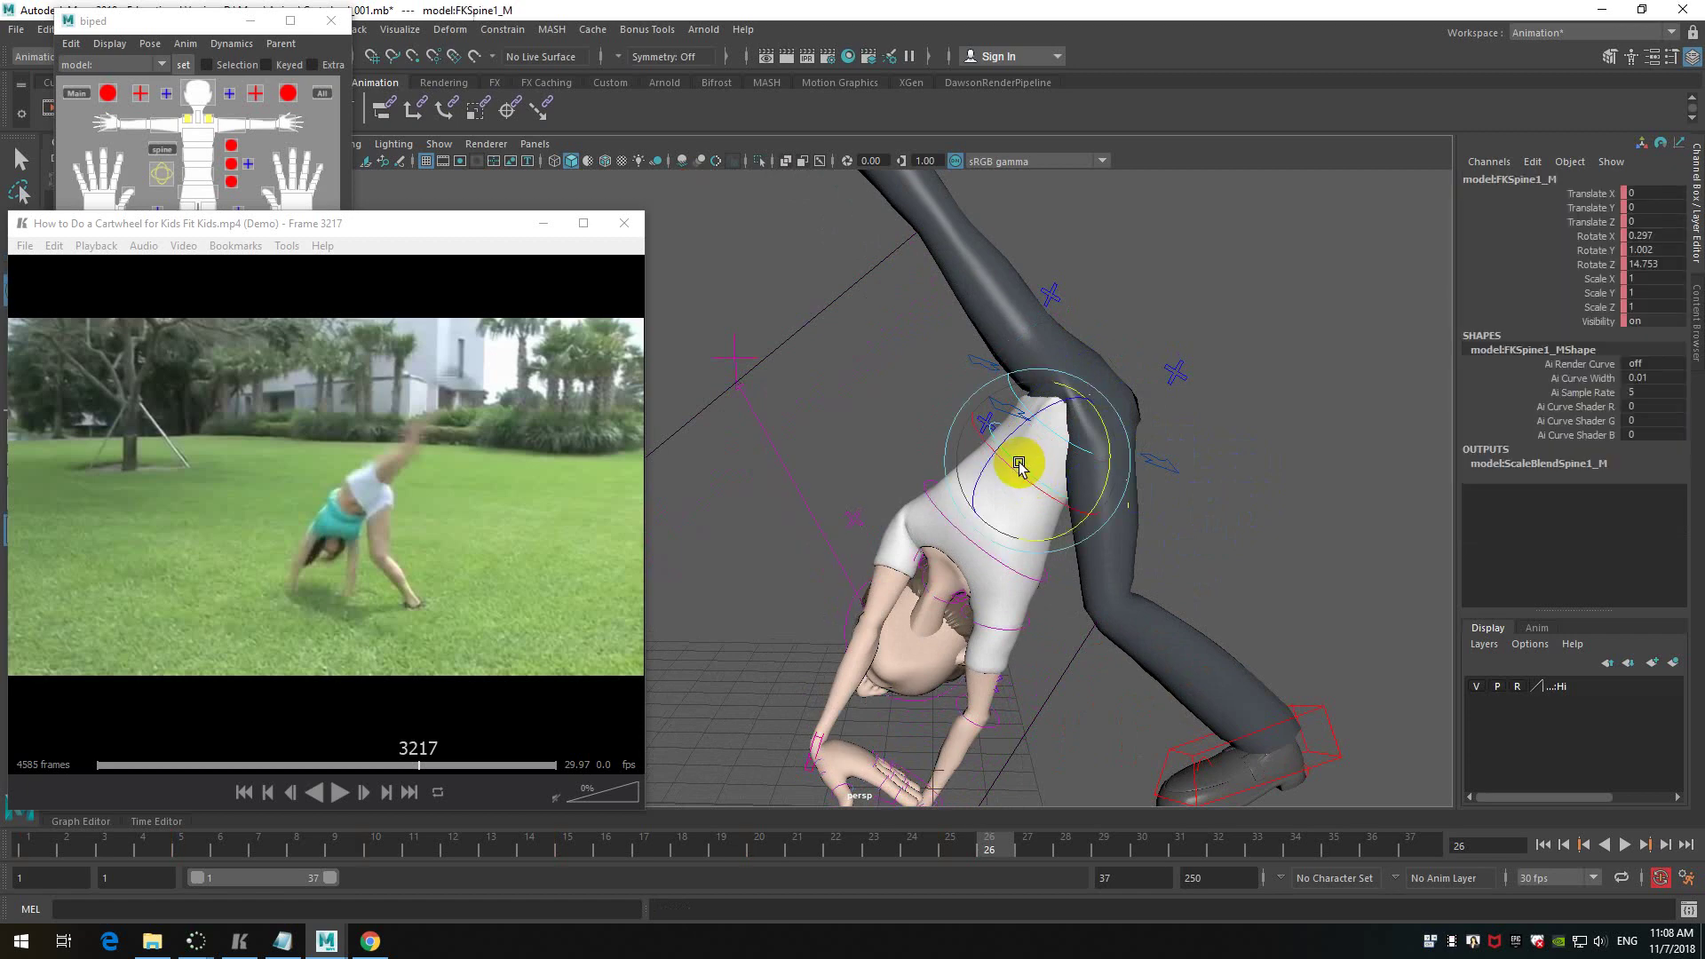
{"action": "left_click_drag", "start_coordinate": [1106, 480], "coordinate": [1104, 468]}
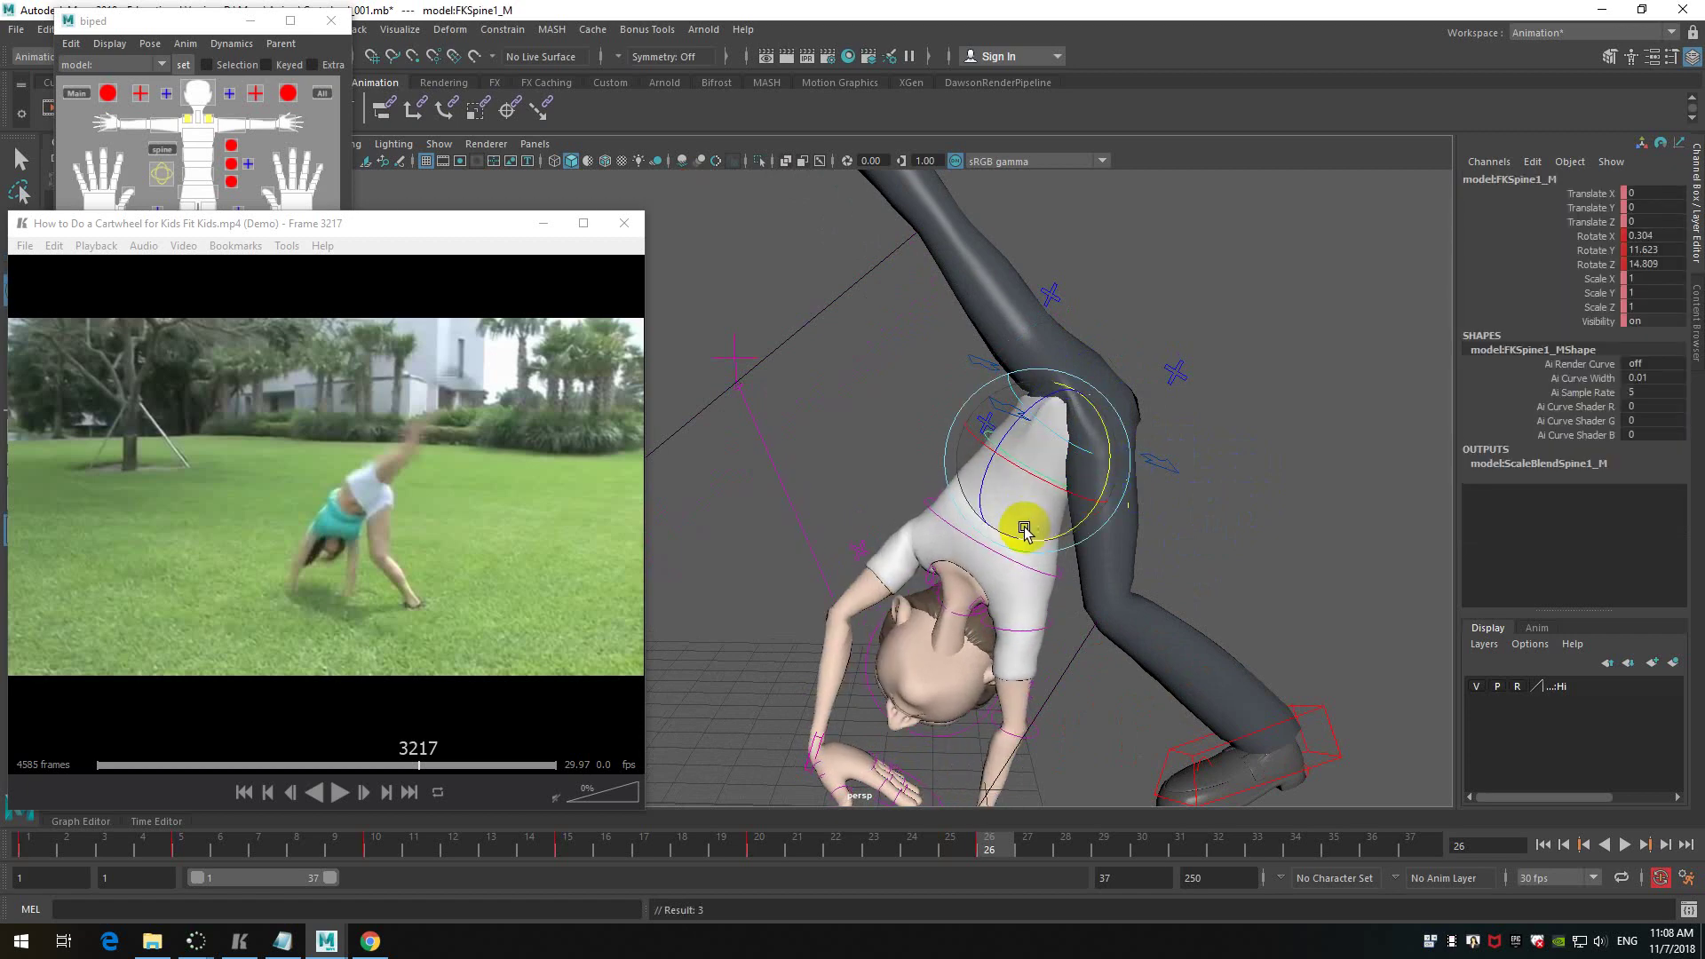
- Rotate the FK chest control to X -13.07, Y 9.773, Z -6.307
{"action": "left_click_drag", "start_coordinate": [1193, 550], "coordinate": [1244, 461], "text": "alt"}
{"action": "left_click", "coordinate": [1245, 461]}
{"action": "left_click", "coordinate": [1098, 508]}
{"action": "left_click_drag", "start_coordinate": [1084, 456], "coordinate": [972, 400]}
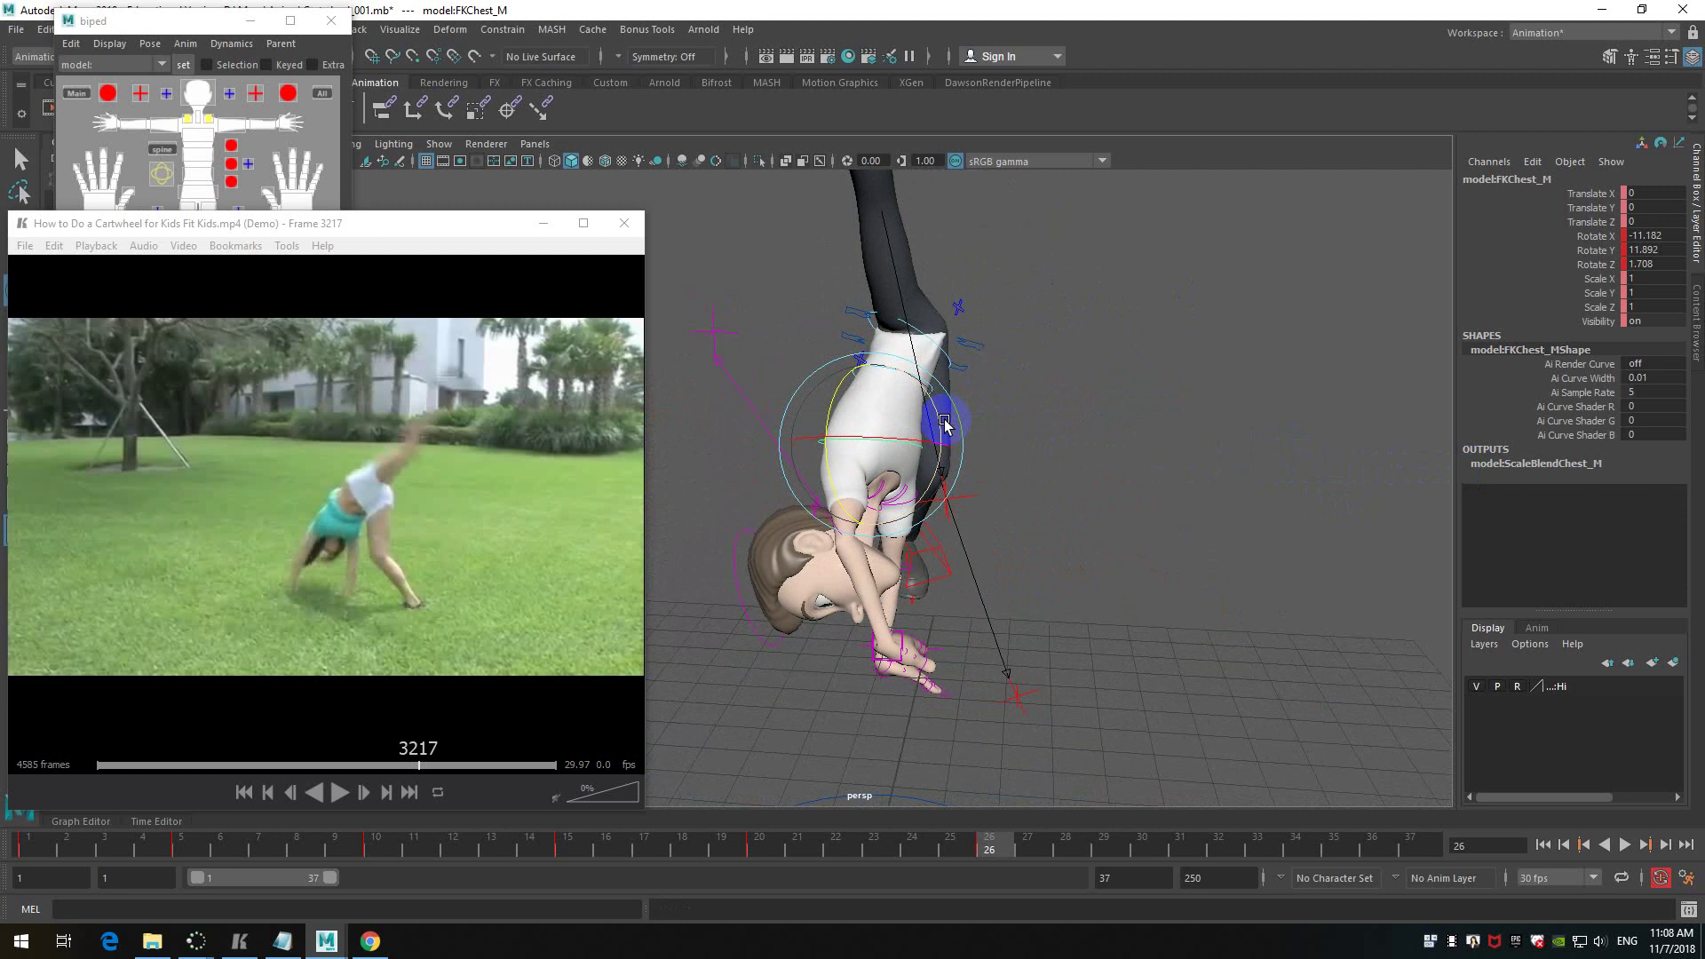
{"action": "left_click_drag", "start_coordinate": [945, 426], "coordinate": [939, 435]}
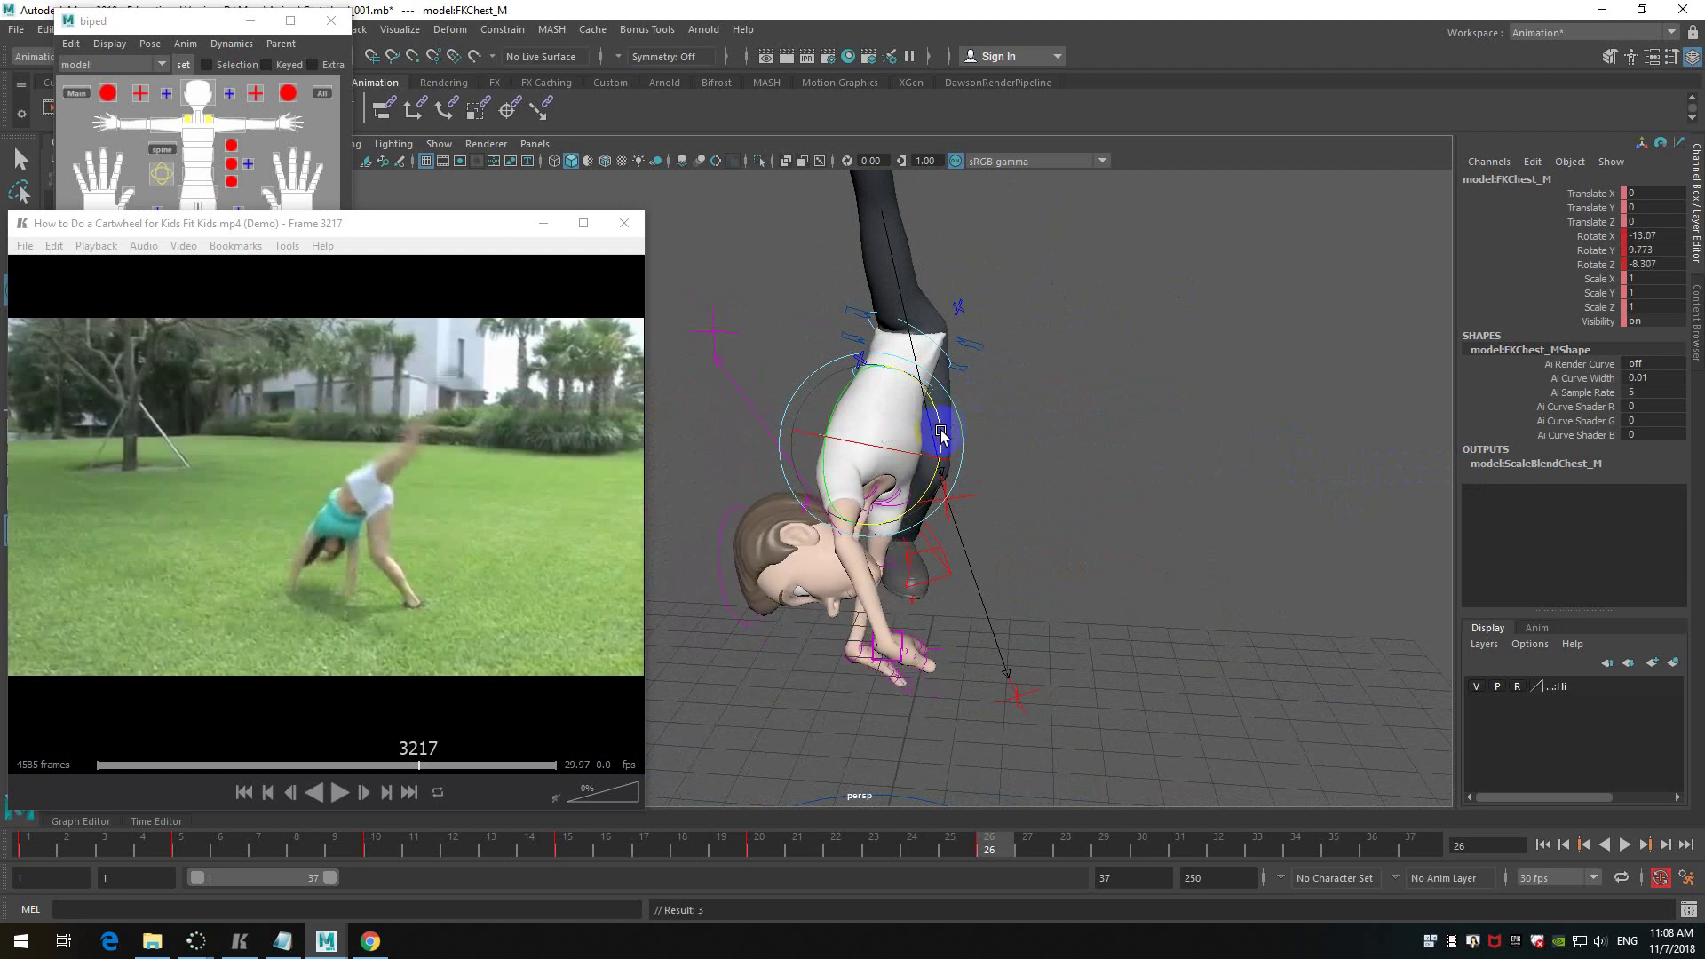
- Move the root control to Translate X 0.409, Y -2.209, Z 12.816 to shift the hips over the hands
{"action": "left_click", "coordinate": [1026, 360]}
{"action": "left_click", "coordinate": [978, 350]}
{"action": "key", "text": "w"}
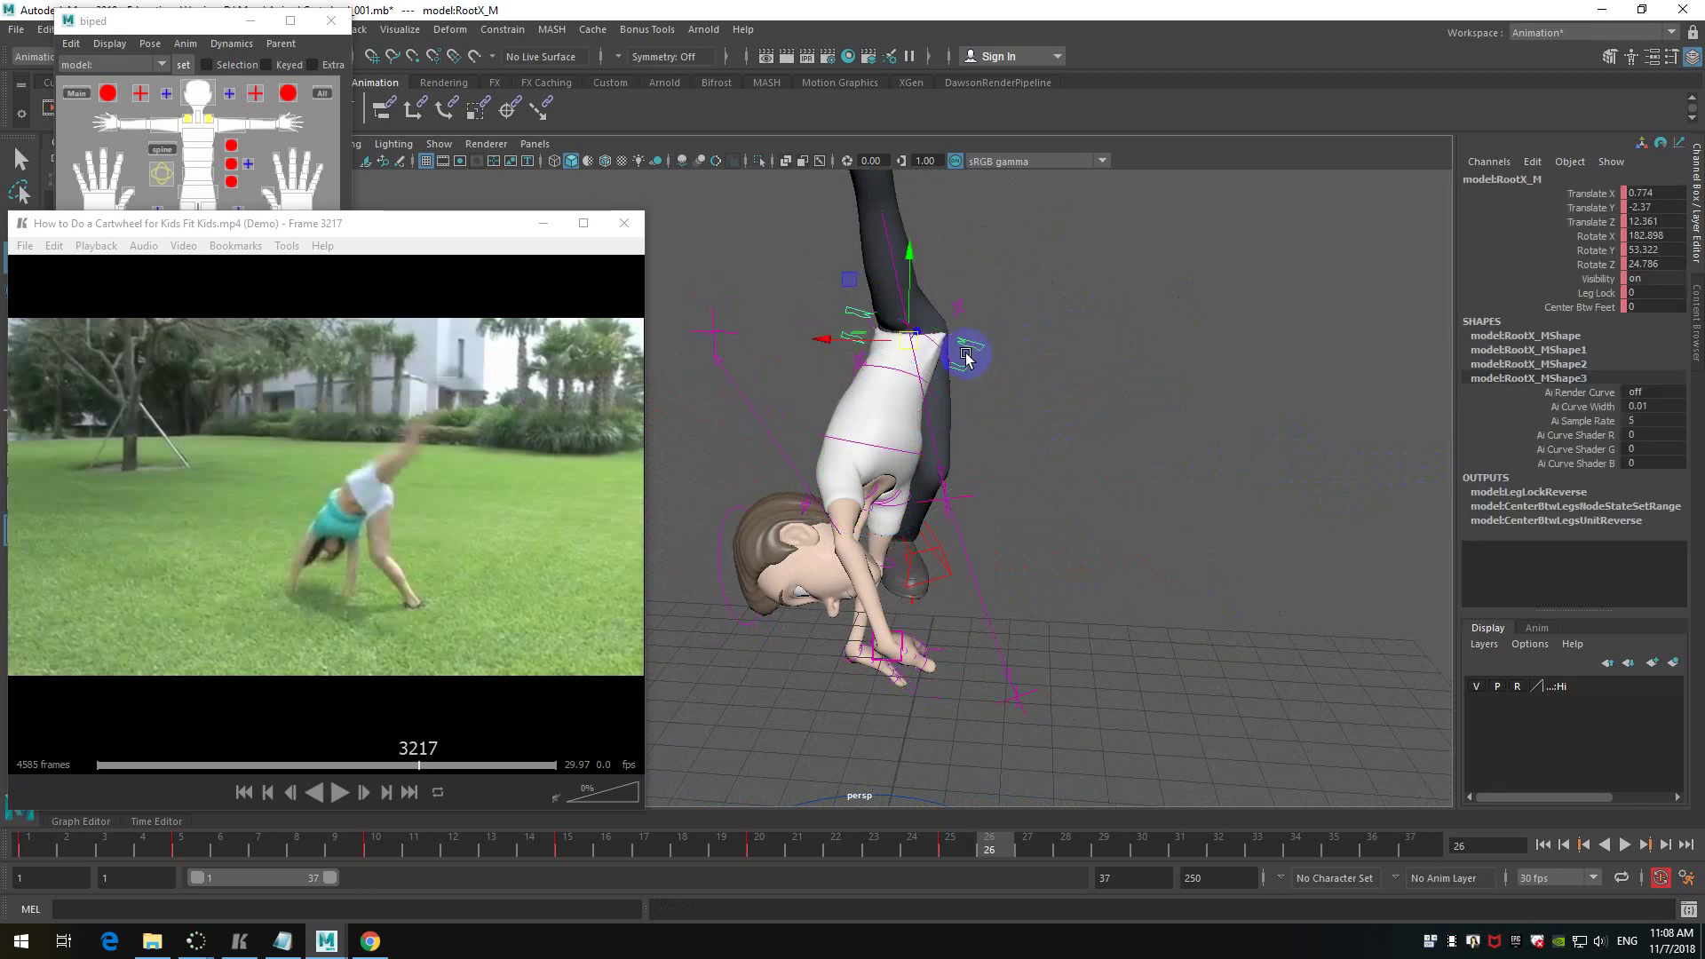
{"action": "left_click_drag", "start_coordinate": [849, 336], "coordinate": [843, 337]}
{"action": "left_click_drag", "start_coordinate": [1080, 421], "coordinate": [1112, 378], "text": "alt"}
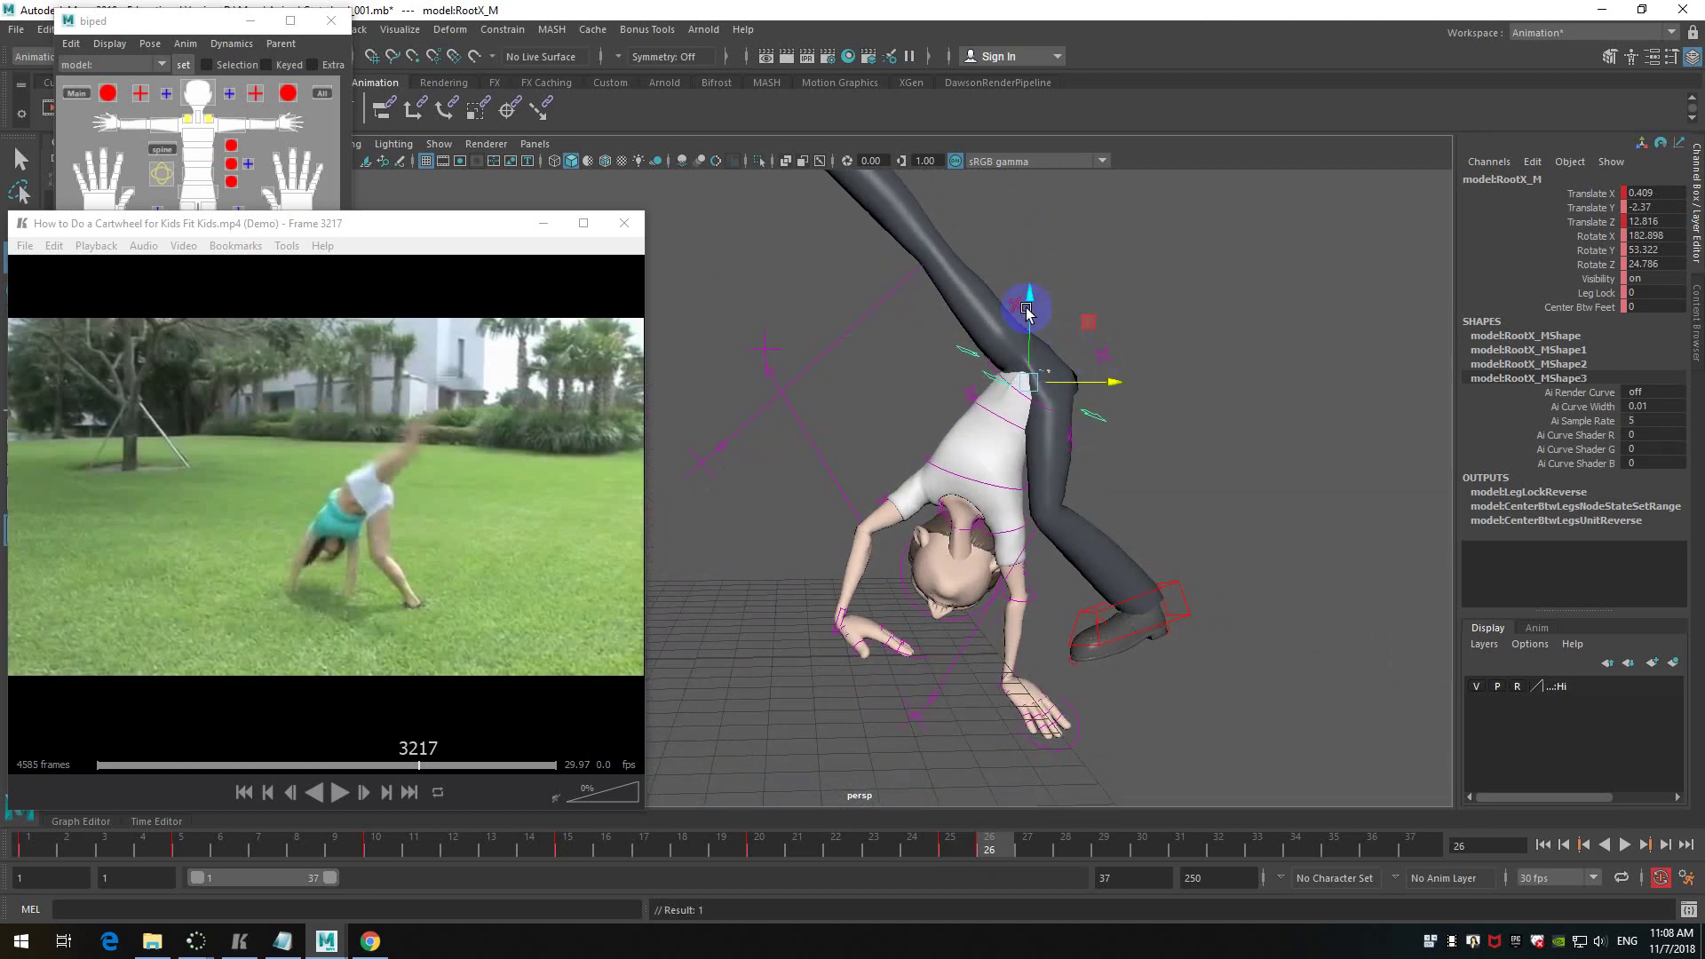
{"action": "mouse_move", "coordinate": [1028, 298]}
{"action": "left_mouse_down"}
{"action": "mouse_move", "coordinate": [1032, 277]}
{"action": "mouse_move", "coordinate": [1013, 316]}
{"action": "left_mouse_up"}
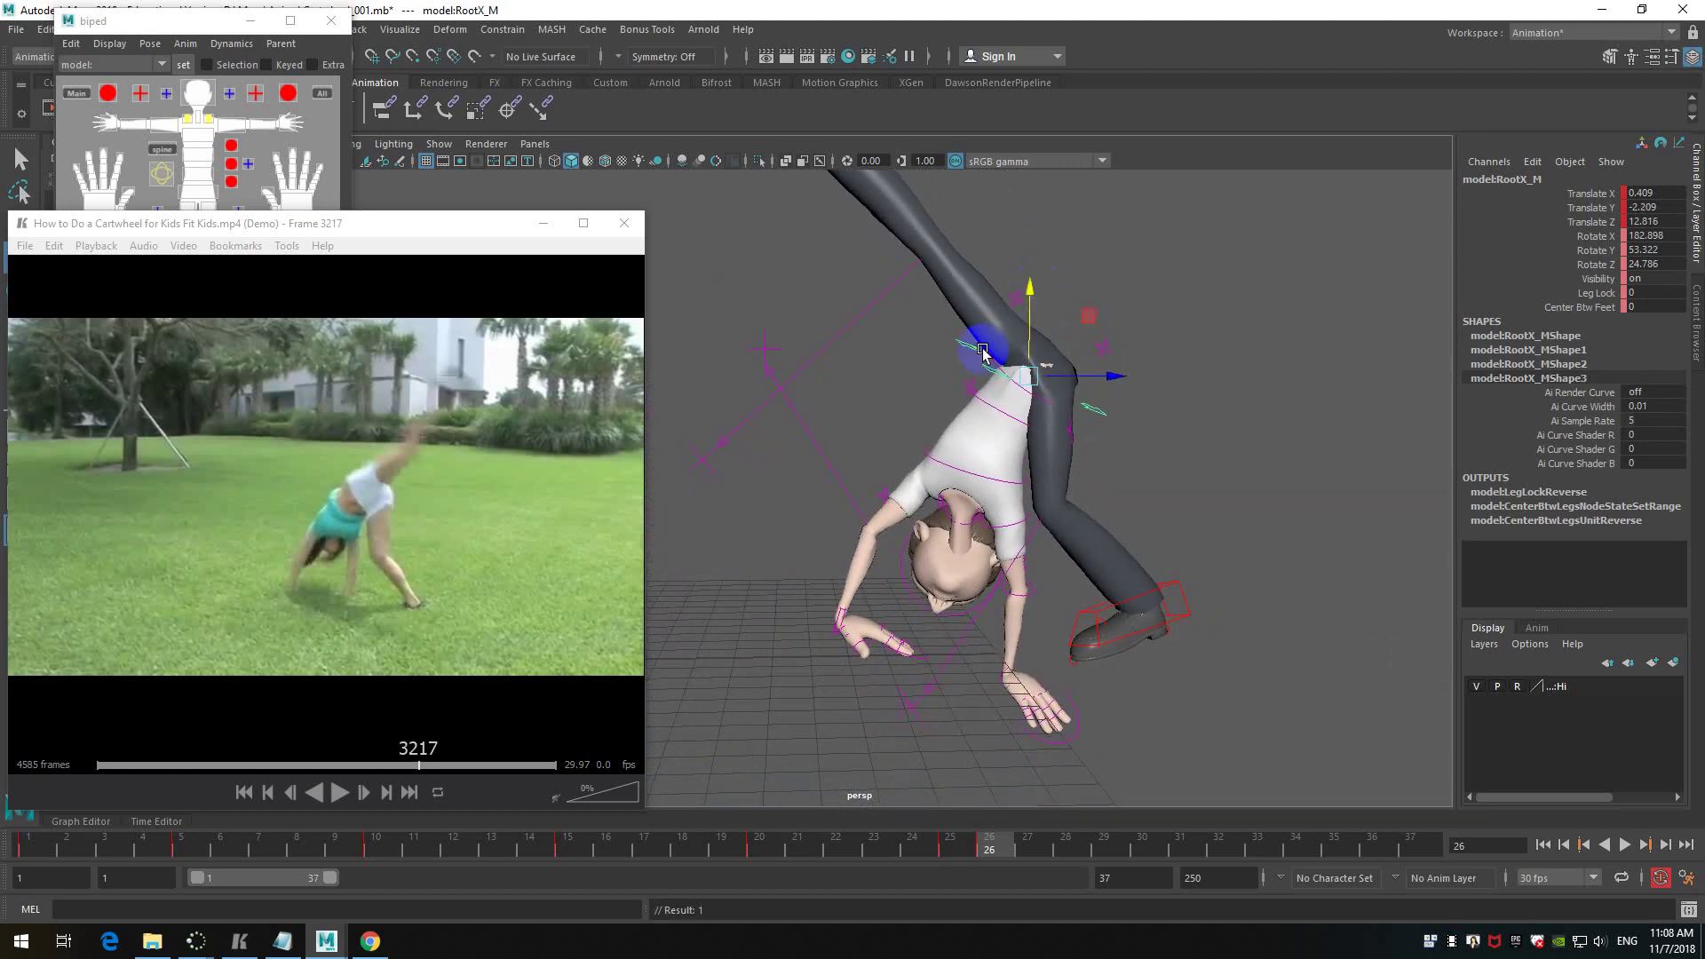
- Rotate the FK head control to Rotate Z -3.172 at frame 26
{"action": "left_click_drag", "start_coordinate": [871, 621], "coordinate": [738, 557], "text": "alt"}
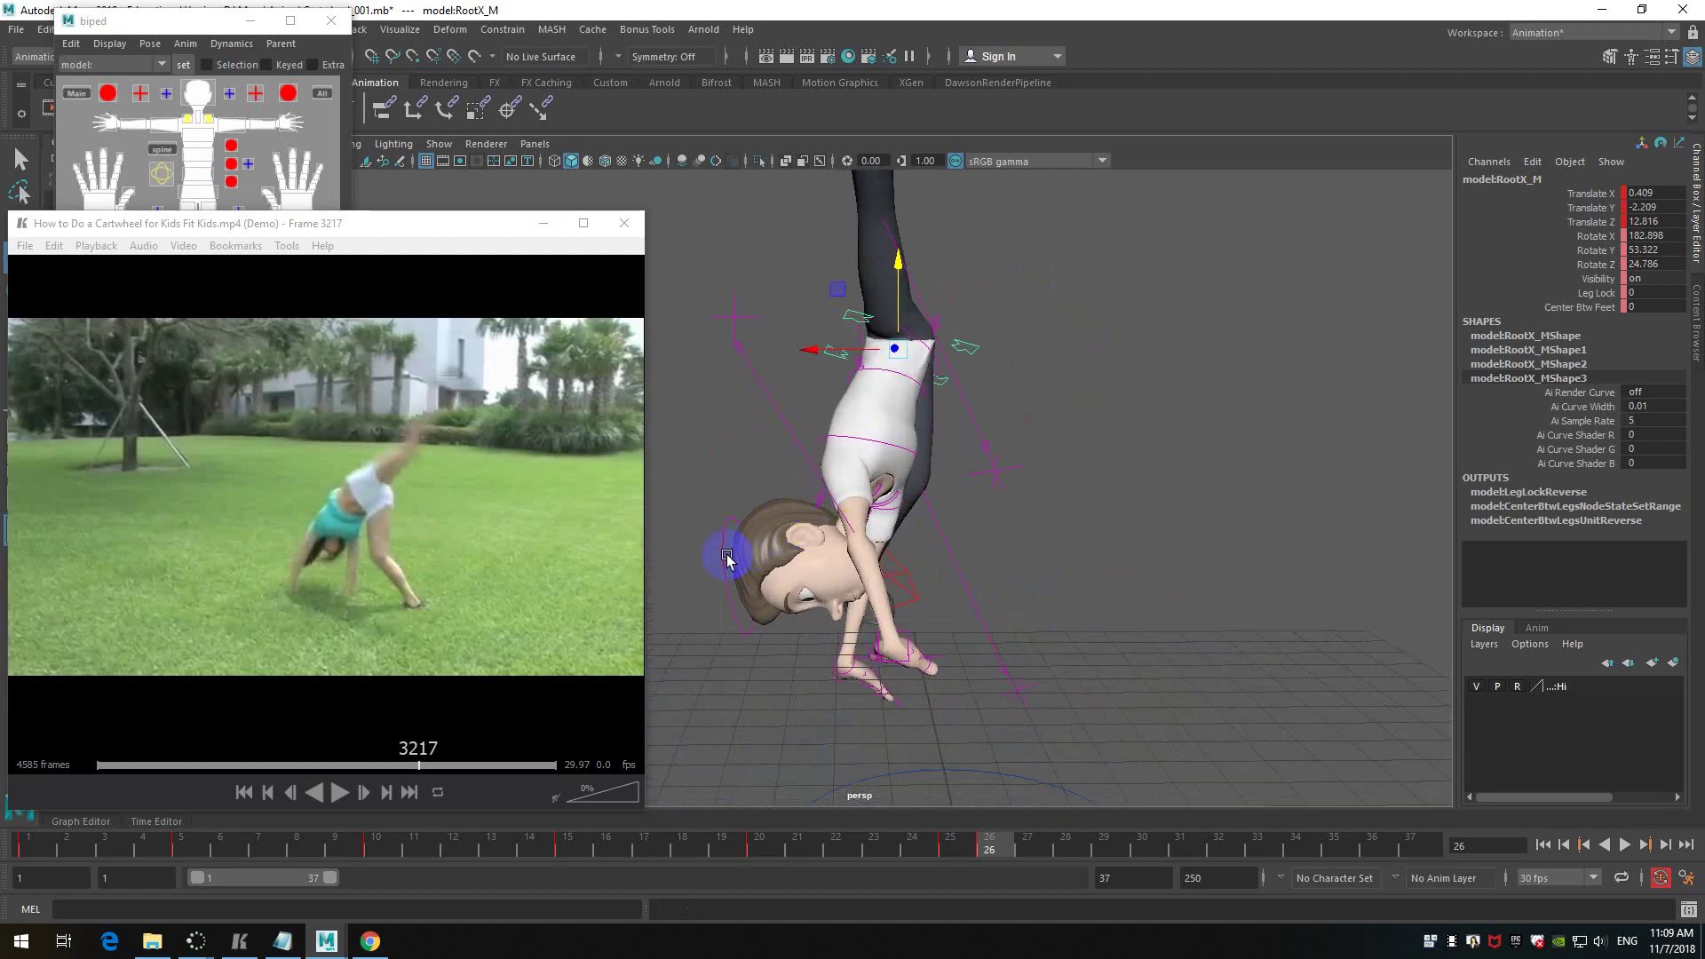
{"action": "left_click", "coordinate": [808, 562]}
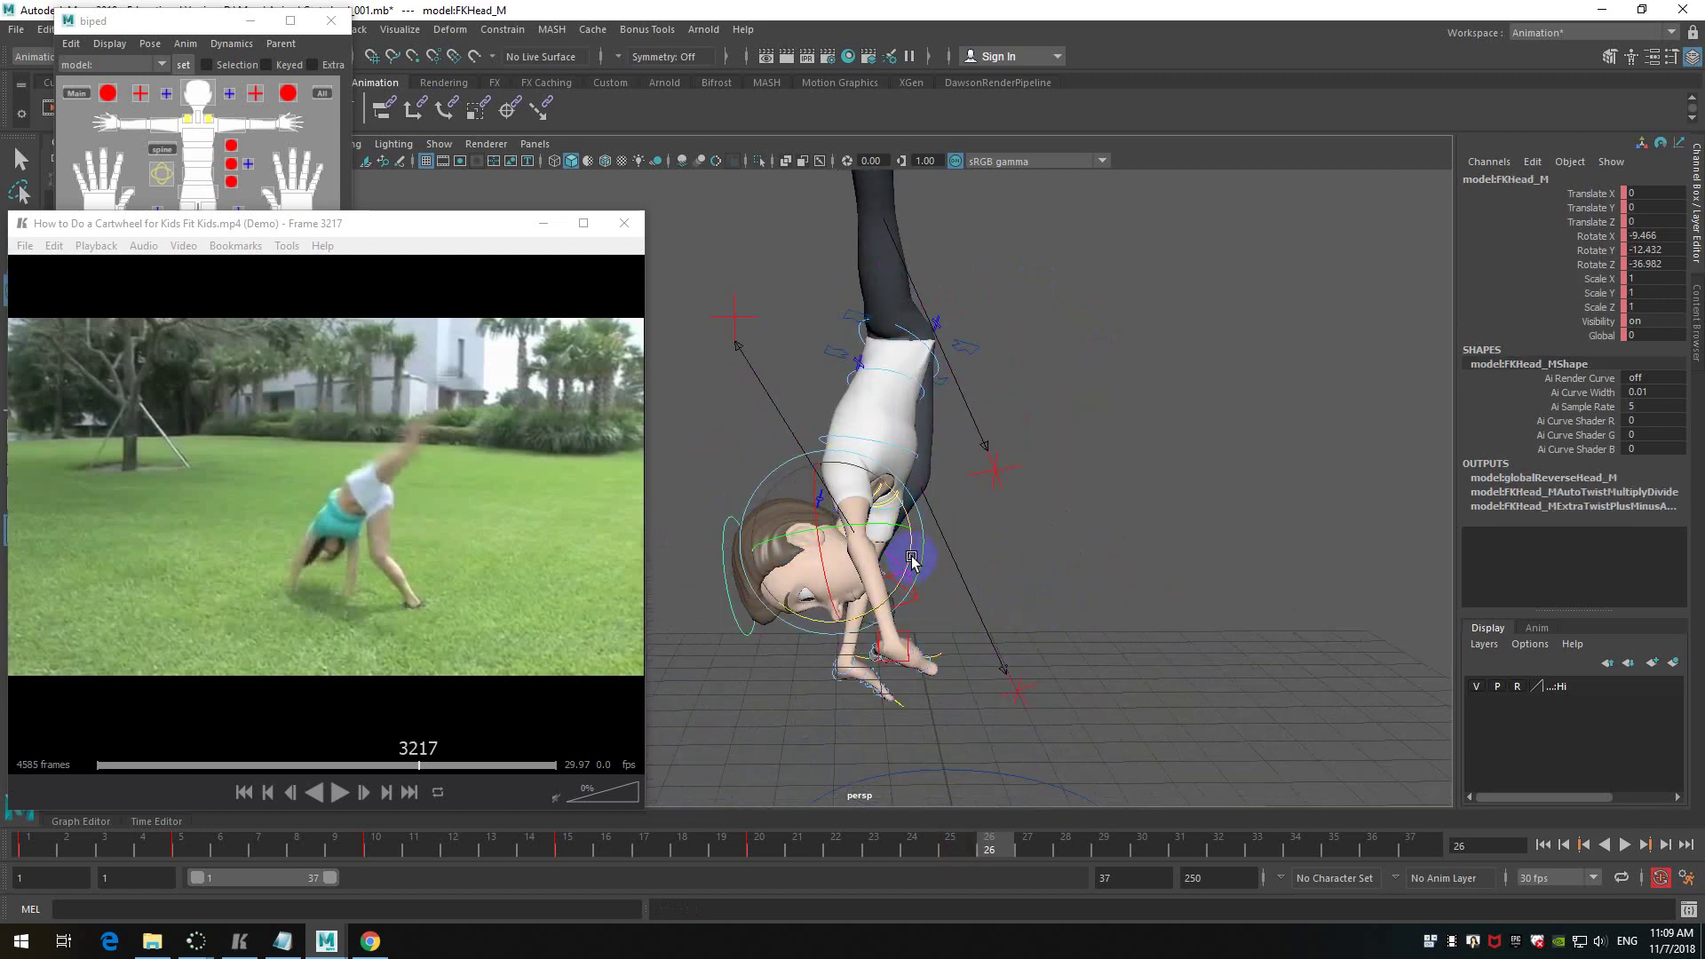
{"action": "left_click_drag", "start_coordinate": [913, 508], "coordinate": [1190, 438], "text": "alt"}
{"action": "left_click_drag", "start_coordinate": [1219, 553], "coordinate": [1173, 510], "text": "alt"}
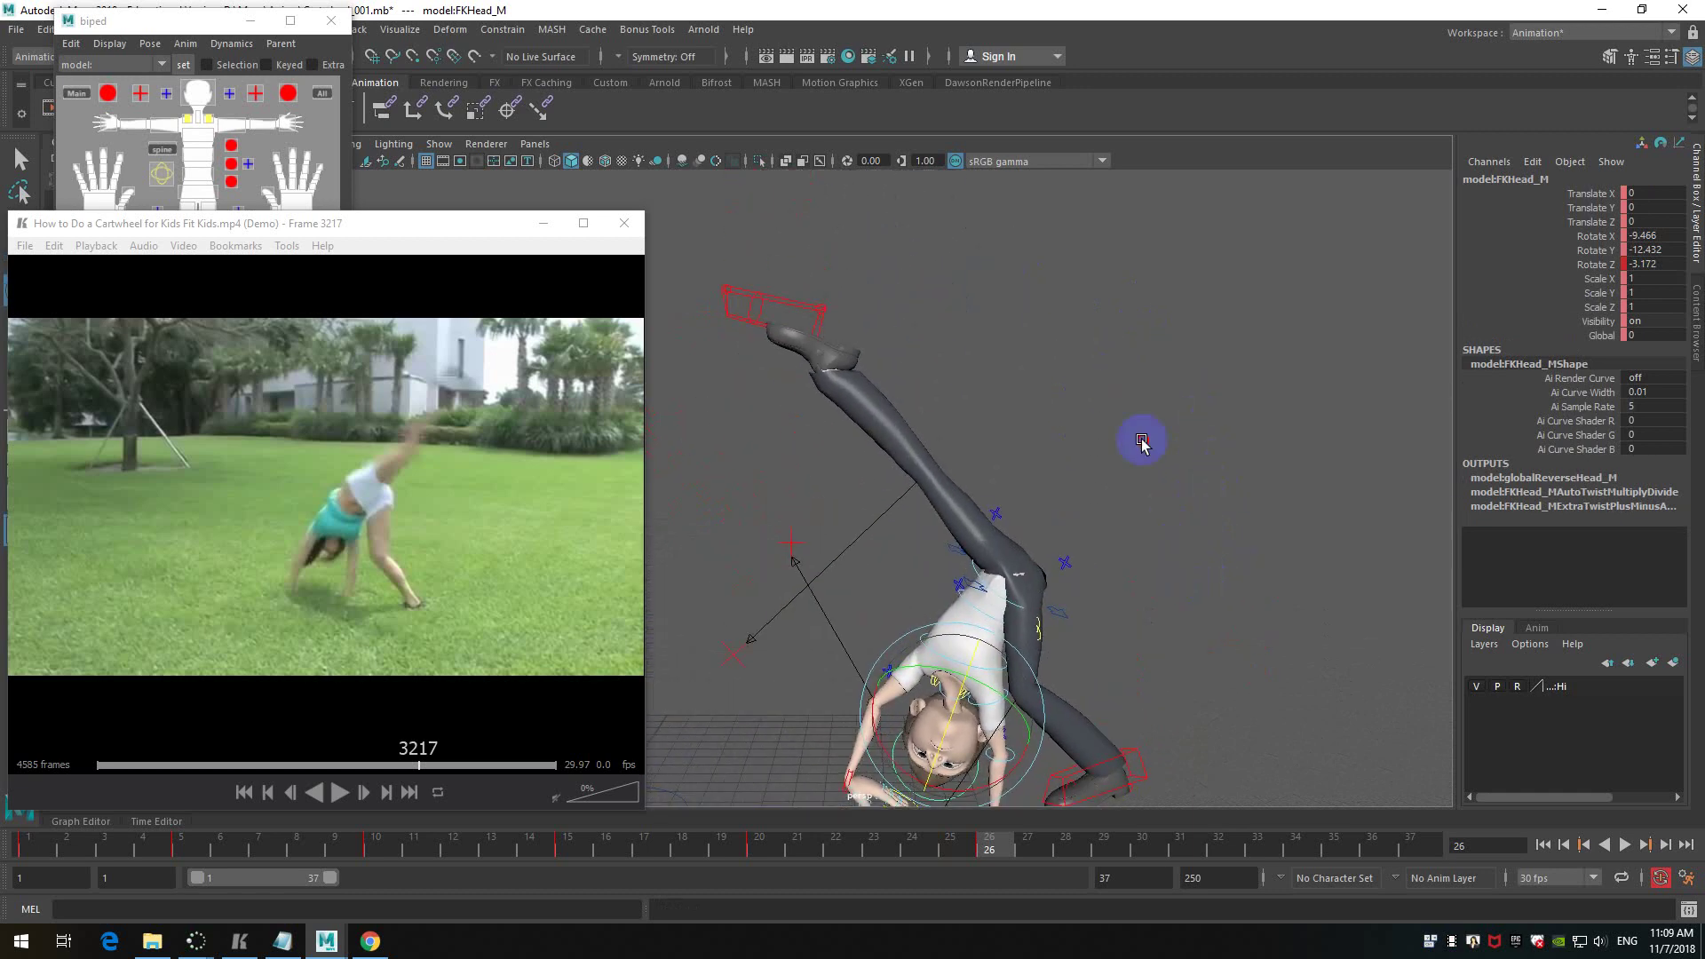
- Move the left IK leg control to Translate Y 12.839, Z 18.084, matching the raised leg in the reference video
{"action": "left_click", "coordinate": [731, 289]}
{"action": "left_click", "coordinate": [794, 300]}
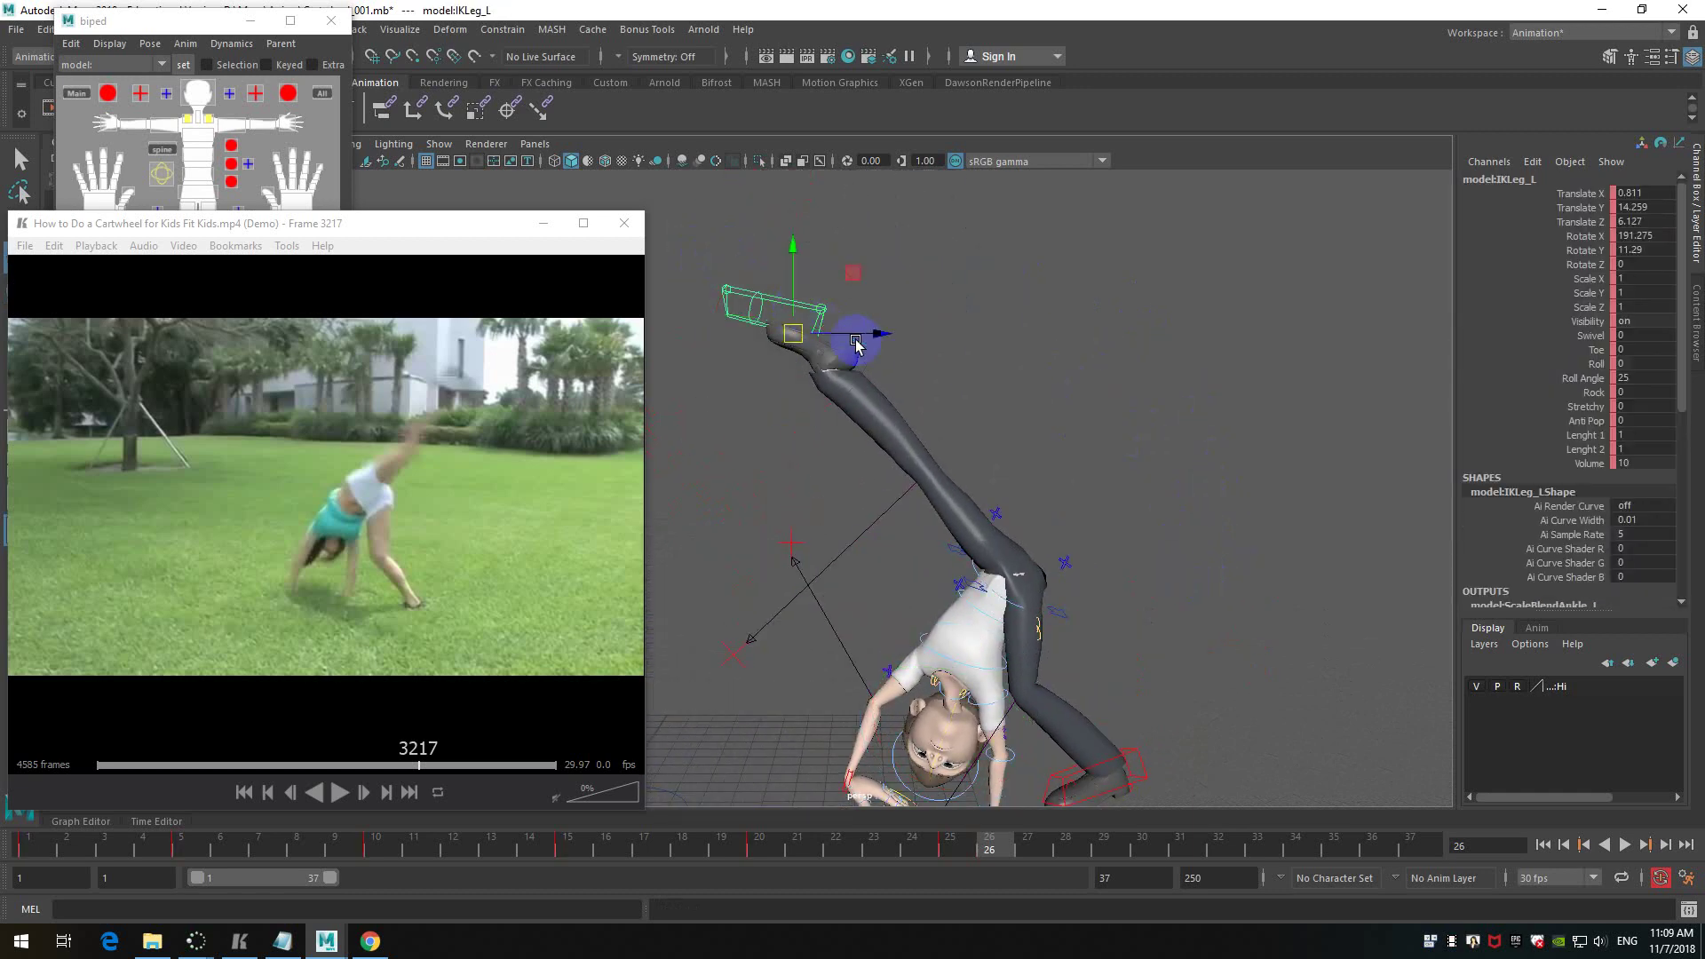
{"action": "left_click_drag", "start_coordinate": [902, 320], "coordinate": [924, 568]}
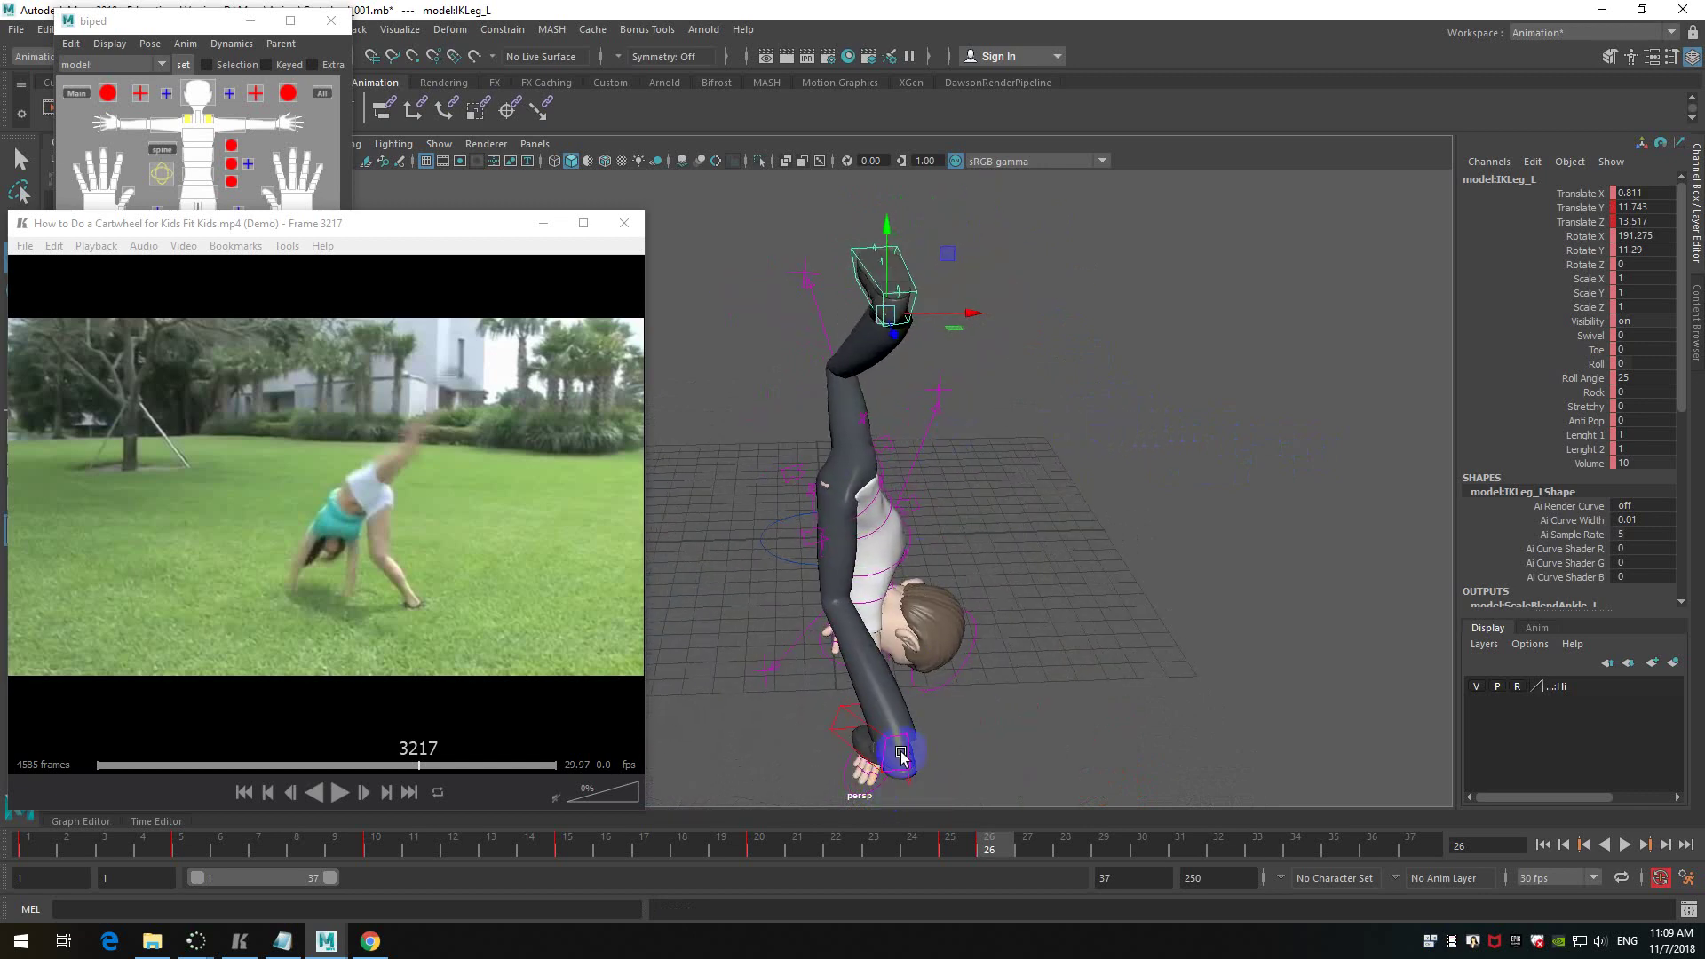
{"action": "left_click_drag", "start_coordinate": [894, 746], "coordinate": [1070, 400], "text": "alt"}
{"action": "left_click_drag", "start_coordinate": [1014, 273], "coordinate": [1156, 241]}
{"action": "left_click", "coordinate": [462, 480]}
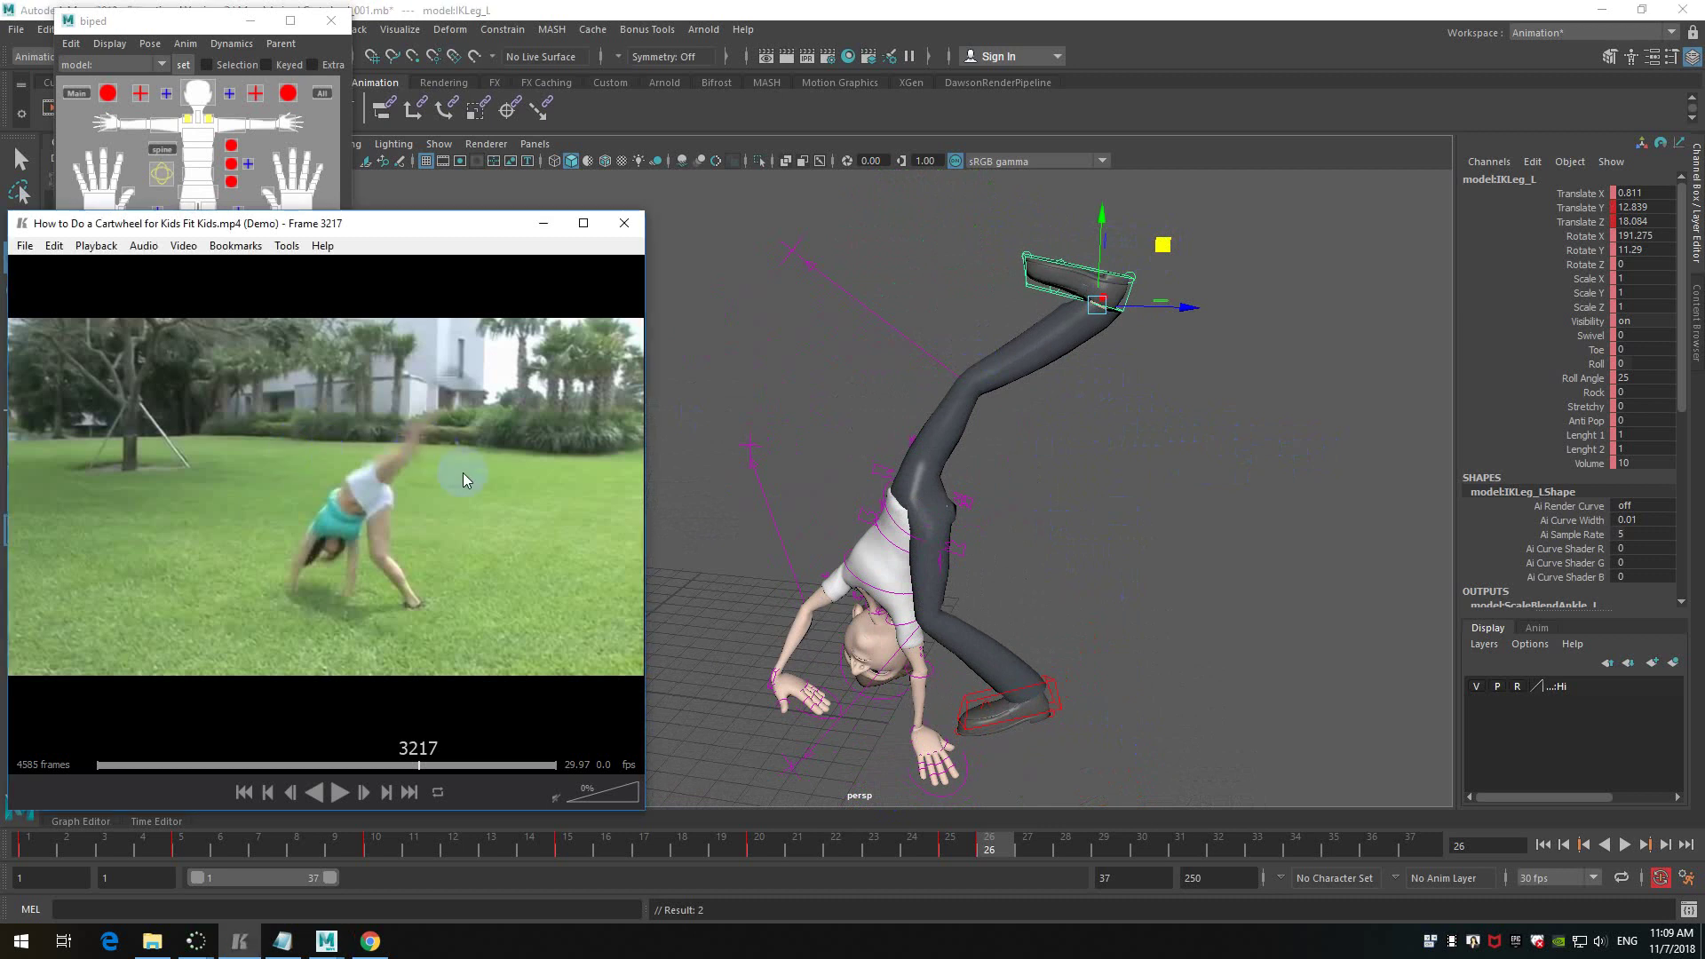
{"action": "scroll", "coordinate": [461, 480], "scroll_direction": "down", "scroll_amount": 9}
{"action": "scroll", "coordinate": [460, 480], "scroll_direction": "up", "scroll_amount": 9}
- Rotate the left IK leg control to X 292.384, Y 47.42, Z 56.111 to align the foot with the raised leg
{"action": "middle_click_drag", "start_coordinate": [1244, 332], "coordinate": [1212, 433], "text": "alt"}
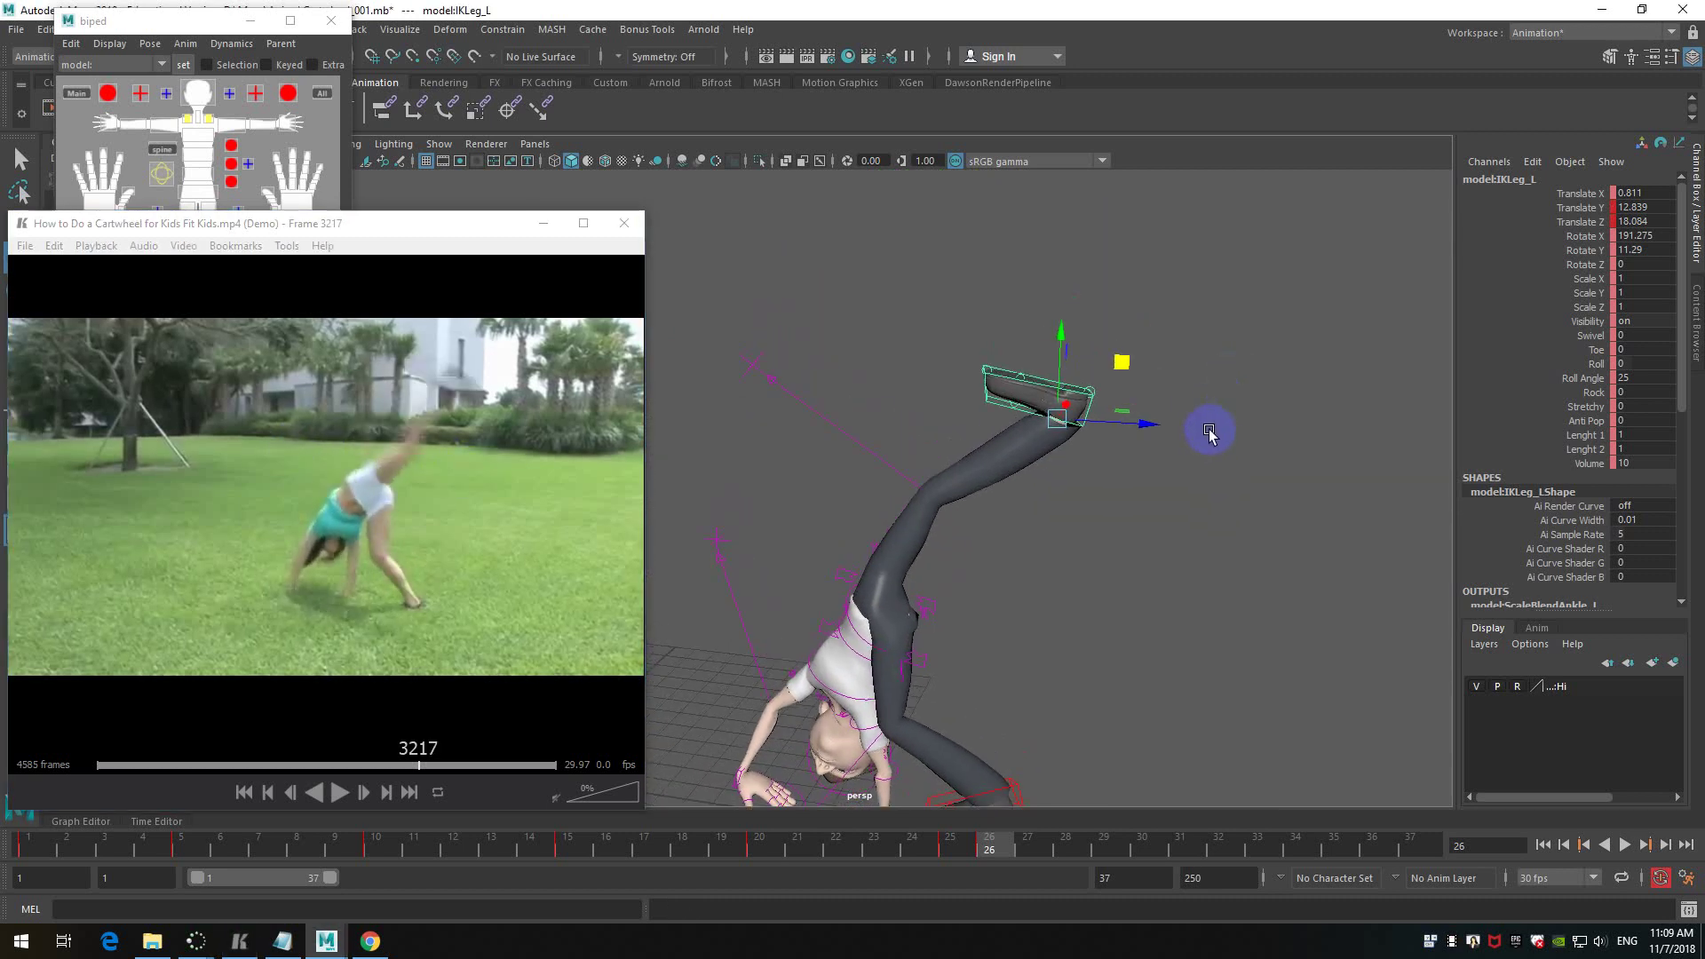
{"action": "key", "text": "e"}
{"action": "left_click_drag", "start_coordinate": [1047, 344], "coordinate": [1341, 499]}
{"action": "key", "text": "w"}
{"action": "key", "text": "e"}
{"action": "left_click_drag", "start_coordinate": [1002, 324], "coordinate": [957, 464]}
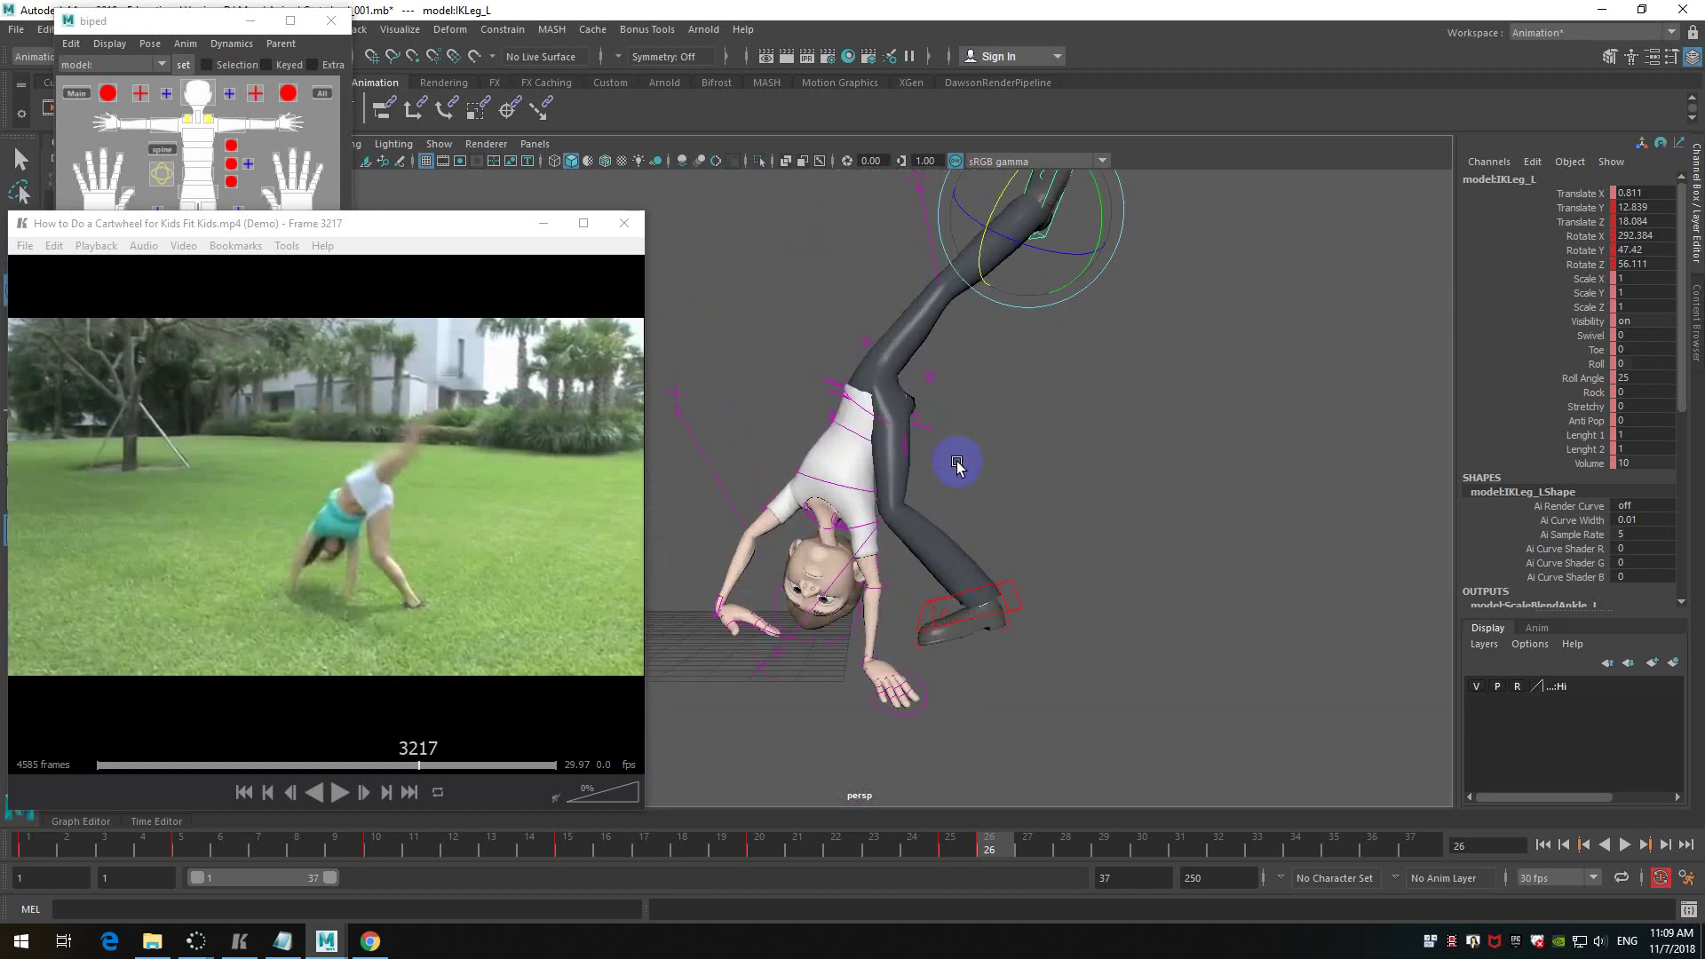
- Rotate the right arm outward from the shoulder so its hand reaches toward the landing foot
{"action": "left_click", "coordinate": [874, 665]}
{"action": "left_click_drag", "start_coordinate": [898, 674], "coordinate": [958, 467], "text": "alt"}
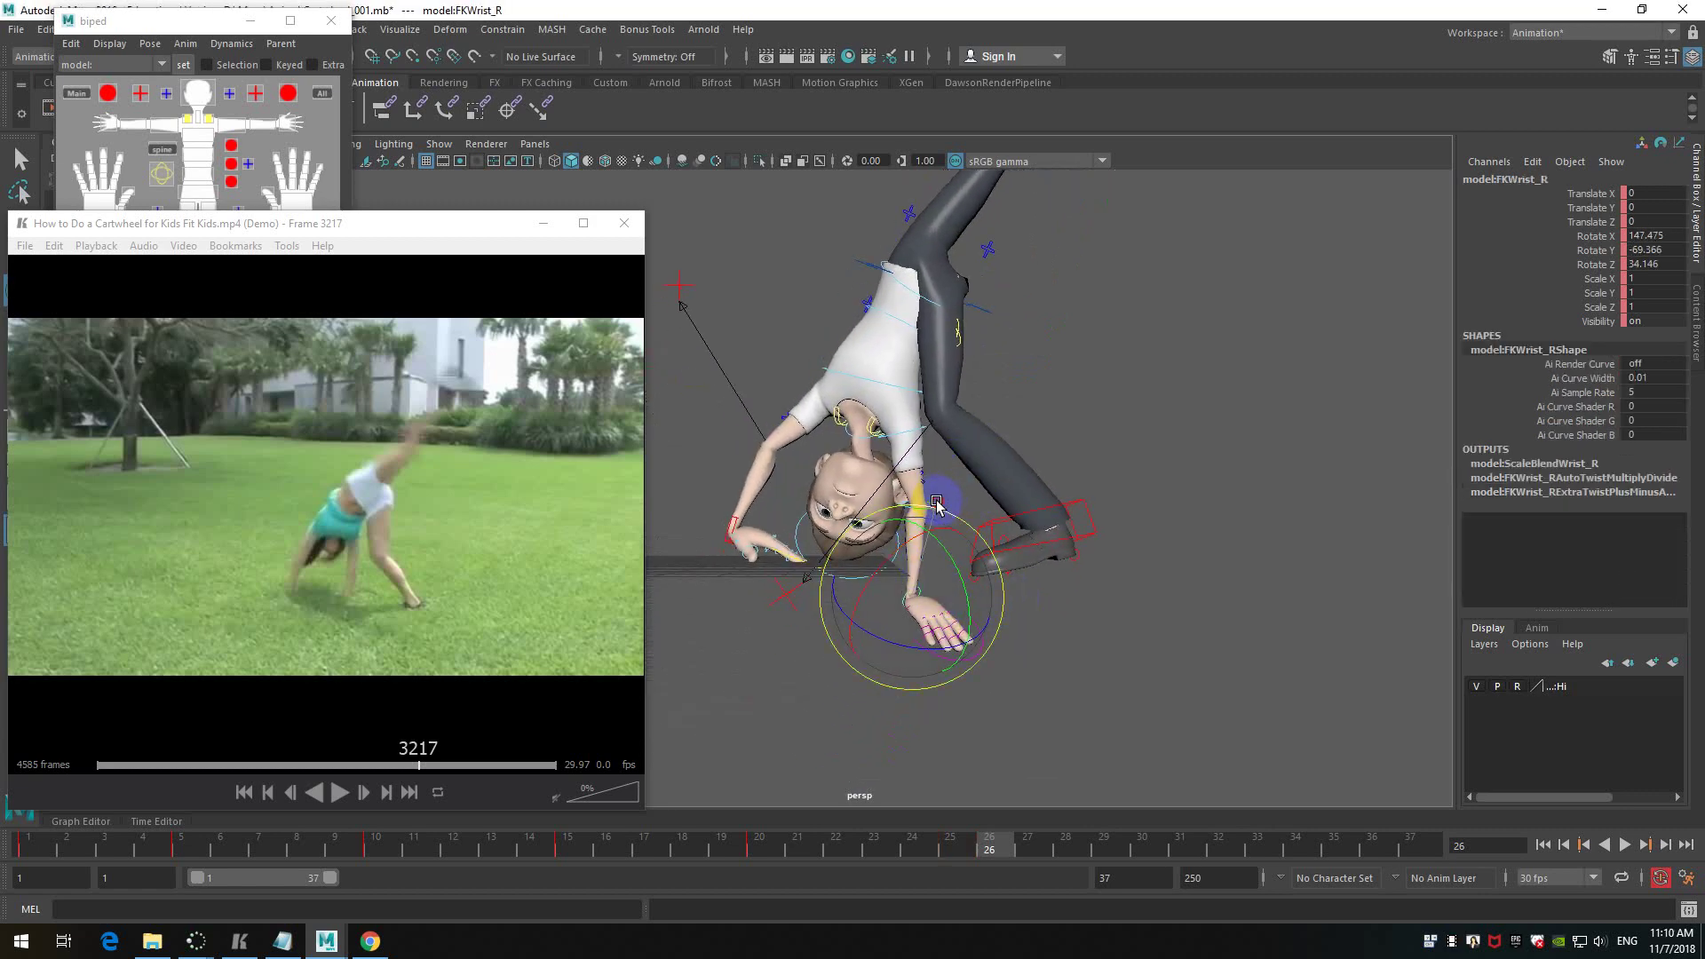
{"action": "left_click", "coordinate": [1197, 513]}
{"action": "left_click", "coordinate": [997, 529]}
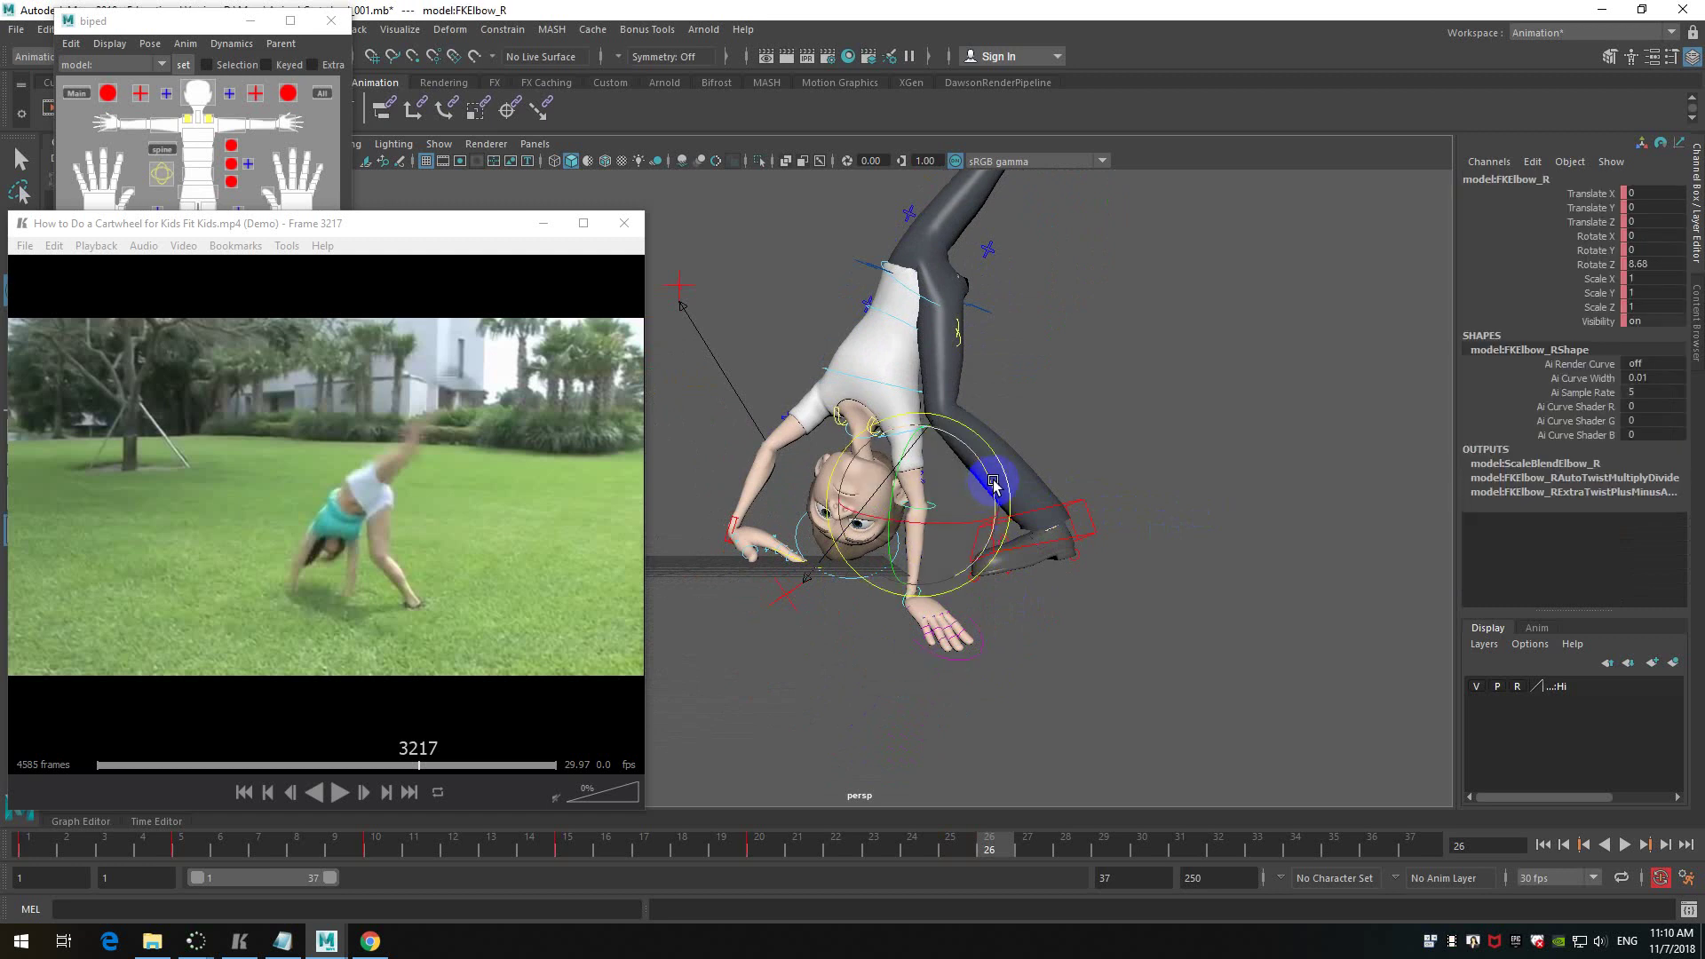
{"action": "left_click", "coordinate": [1066, 632]}
{"action": "left_click_drag", "start_coordinate": [1066, 632], "coordinate": [1083, 630], "text": "alt"}
{"action": "left_click", "coordinate": [927, 615]}
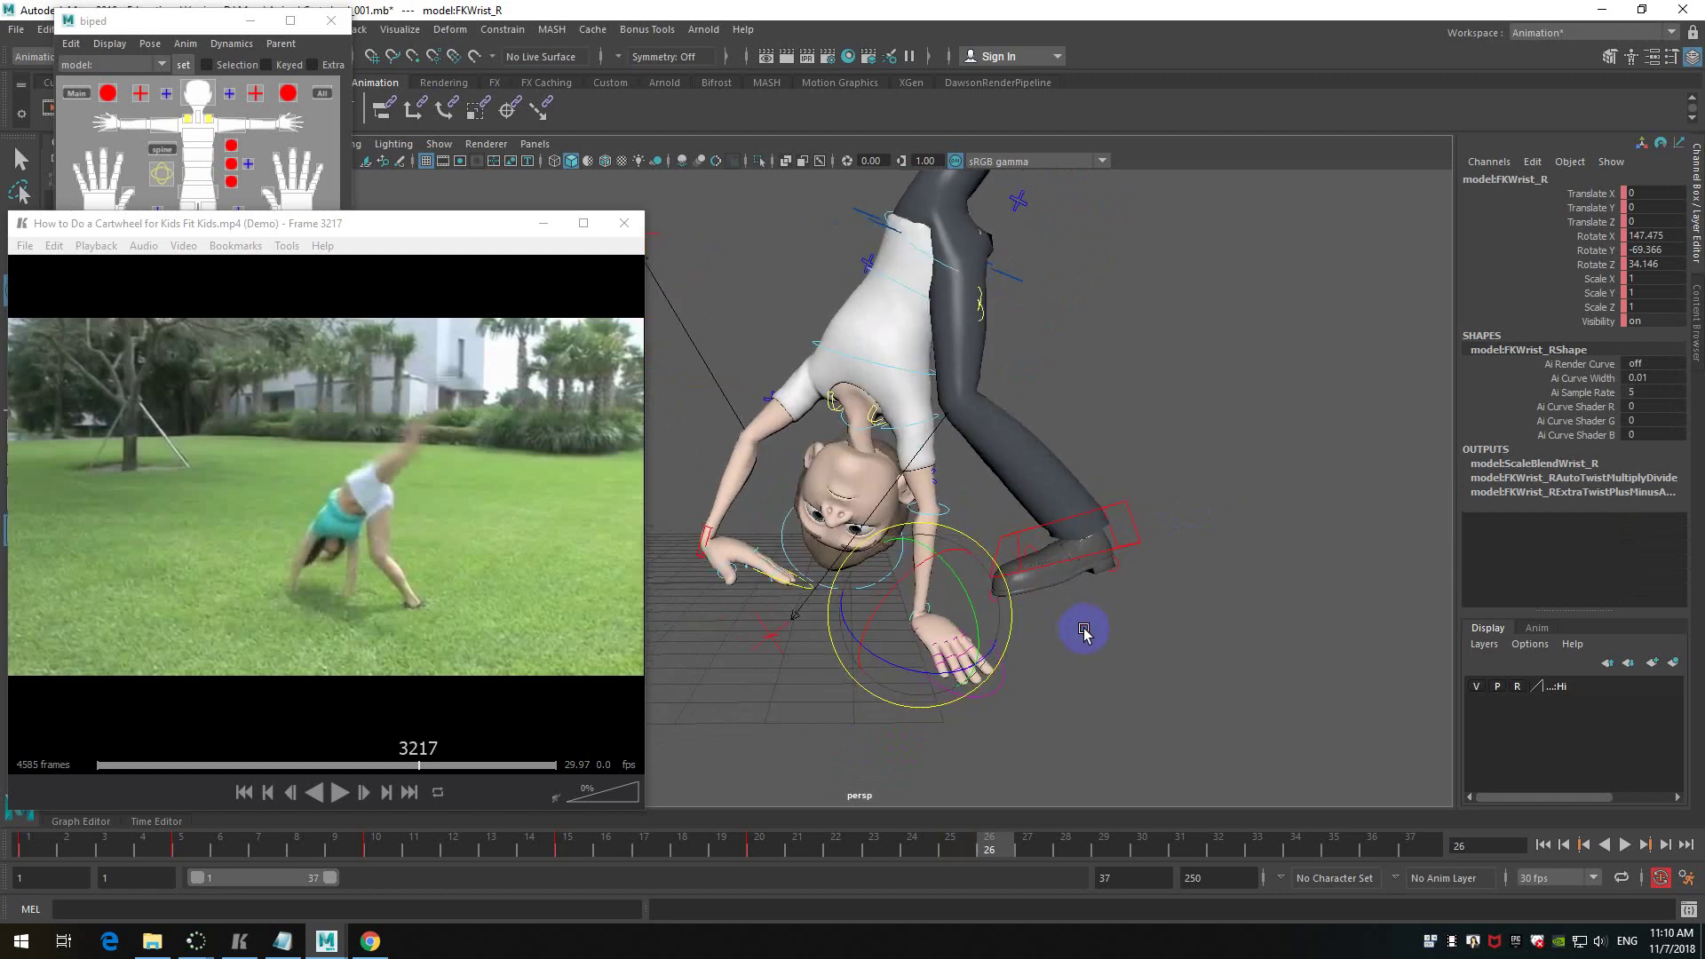
{"action": "left_click", "coordinate": [878, 413]}
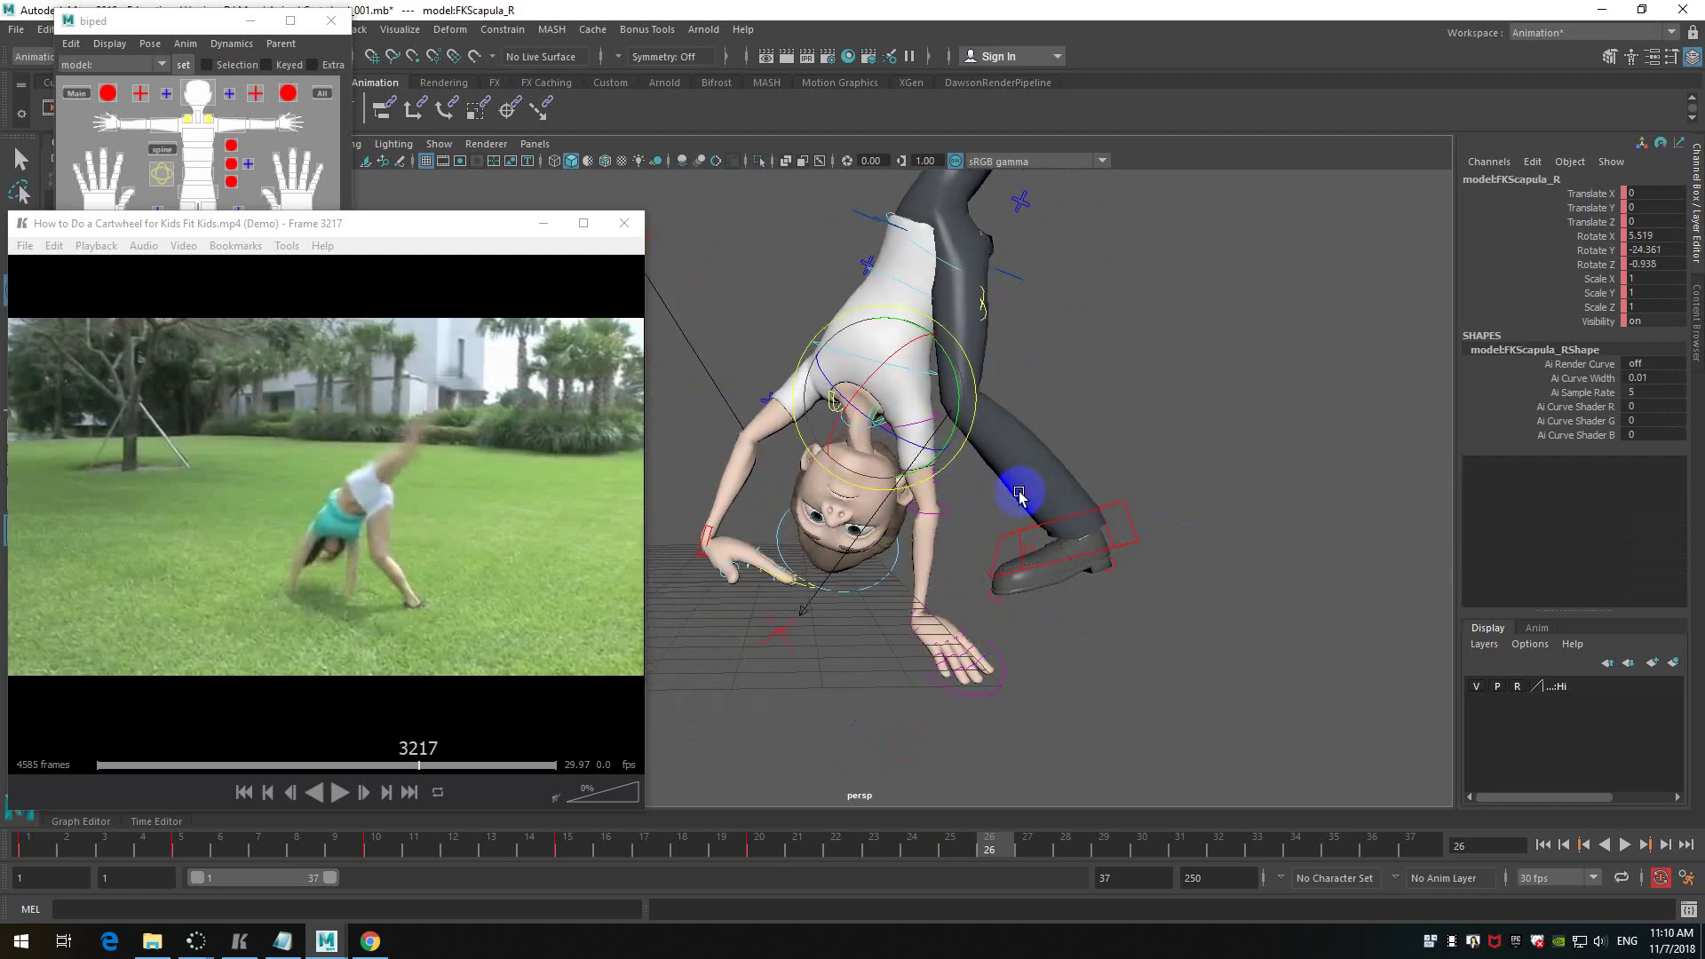
{"action": "left_click_drag", "start_coordinate": [1011, 488], "coordinate": [1028, 484], "text": "alt"}
{"action": "left_click_drag", "start_coordinate": [972, 380], "coordinate": [1111, 525]}
{"action": "left_click", "coordinate": [1006, 480]}
- Rotate the right FK wrist control to X 233.245, Y -77.106, Z 145.39, checking the planted hand against the reference video
{"action": "left_click", "coordinate": [972, 689]}
{"action": "left_click_drag", "start_coordinate": [1009, 716], "coordinate": [1019, 655]}
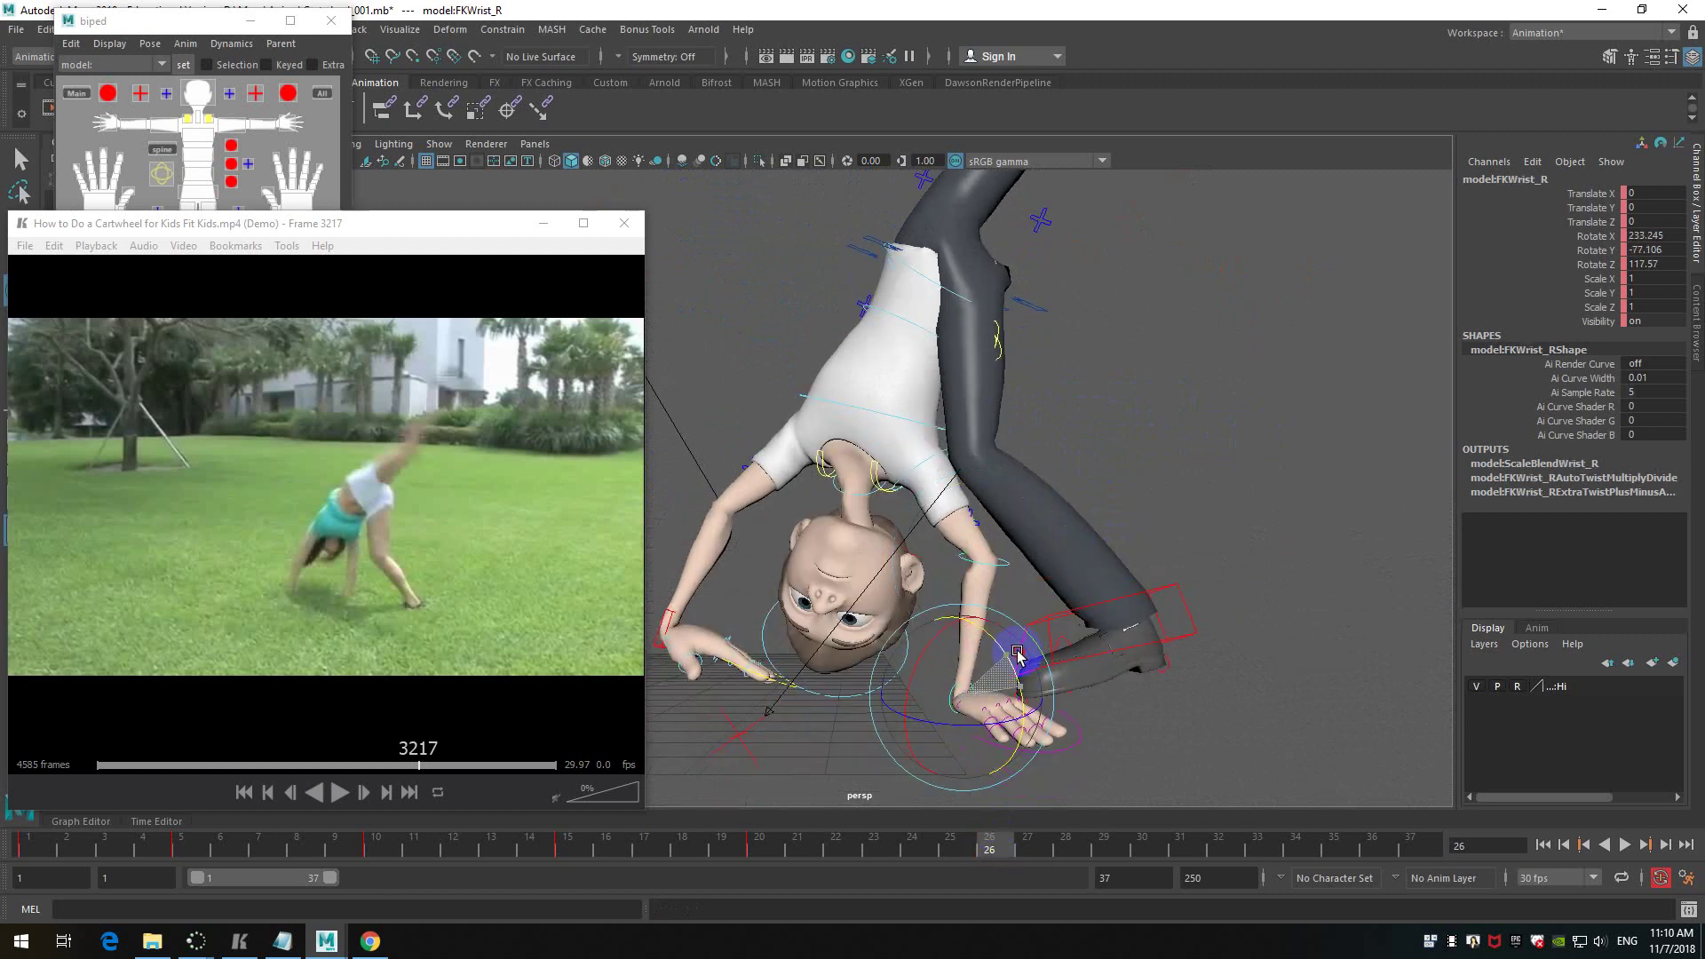
{"action": "left_click", "coordinate": [381, 572]}
{"action": "scroll", "coordinate": [421, 563], "scroll_direction": "down", "scroll_amount": 8}
{"action": "scroll", "coordinate": [421, 564], "scroll_direction": "up", "scroll_amount": 17}
{"action": "scroll", "coordinate": [421, 563], "scroll_direction": "up", "scroll_amount": 7}
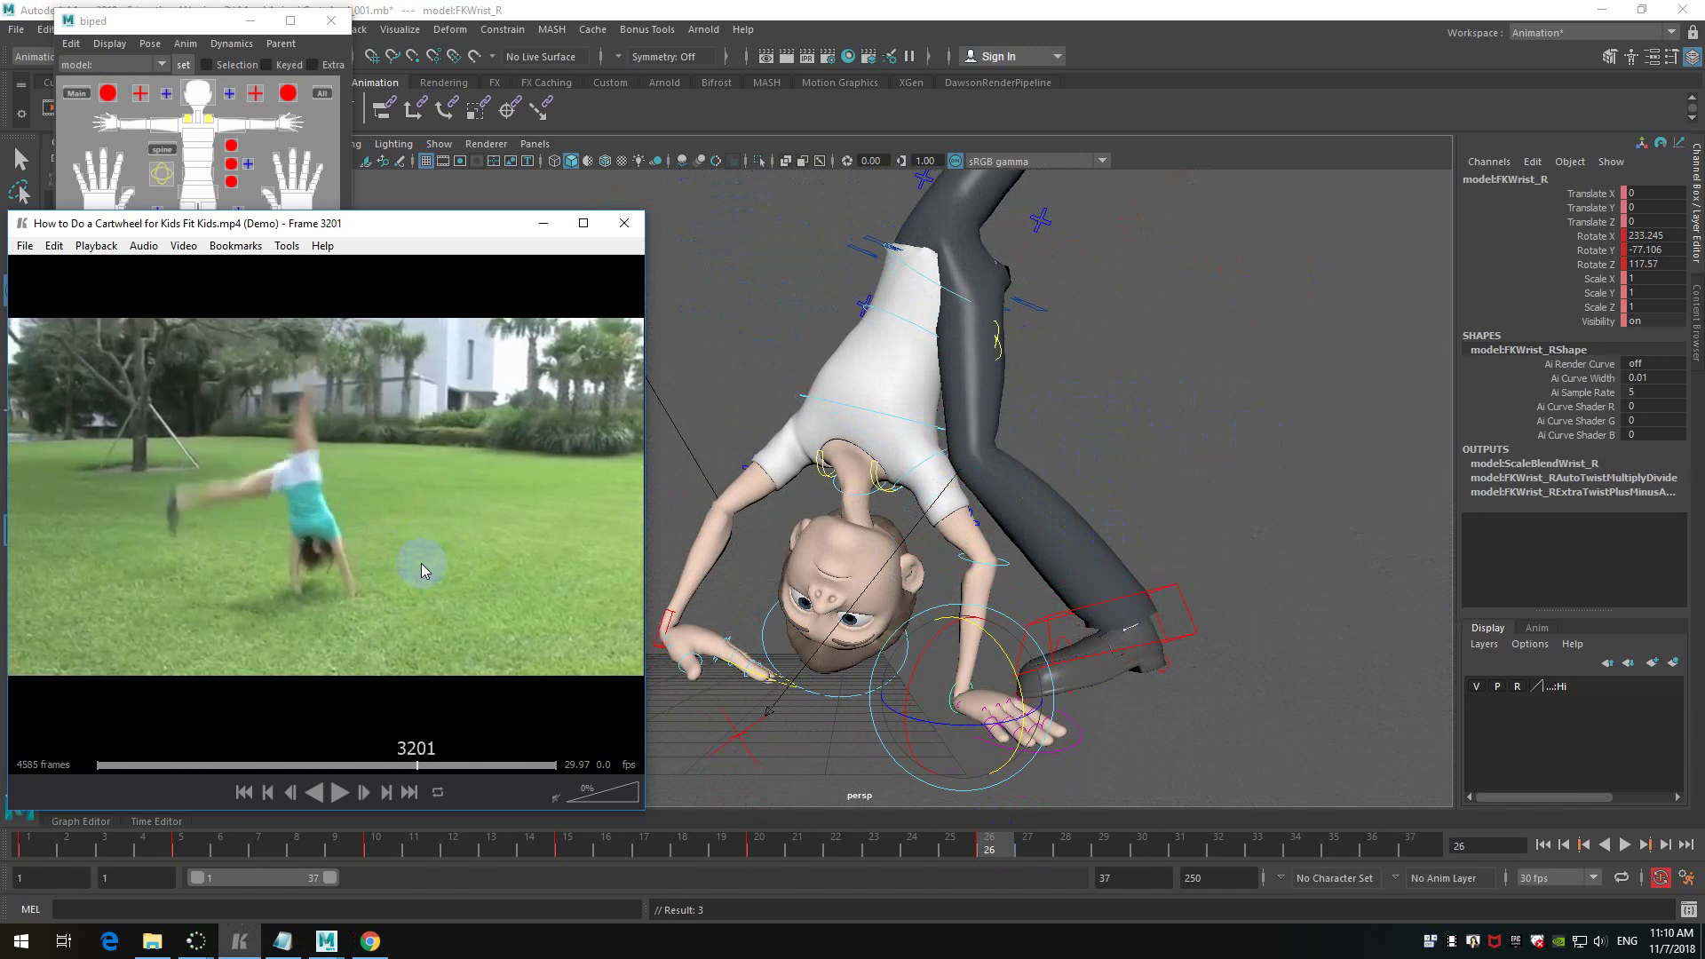
{"action": "scroll", "coordinate": [421, 564], "scroll_direction": "down", "scroll_amount": 13}
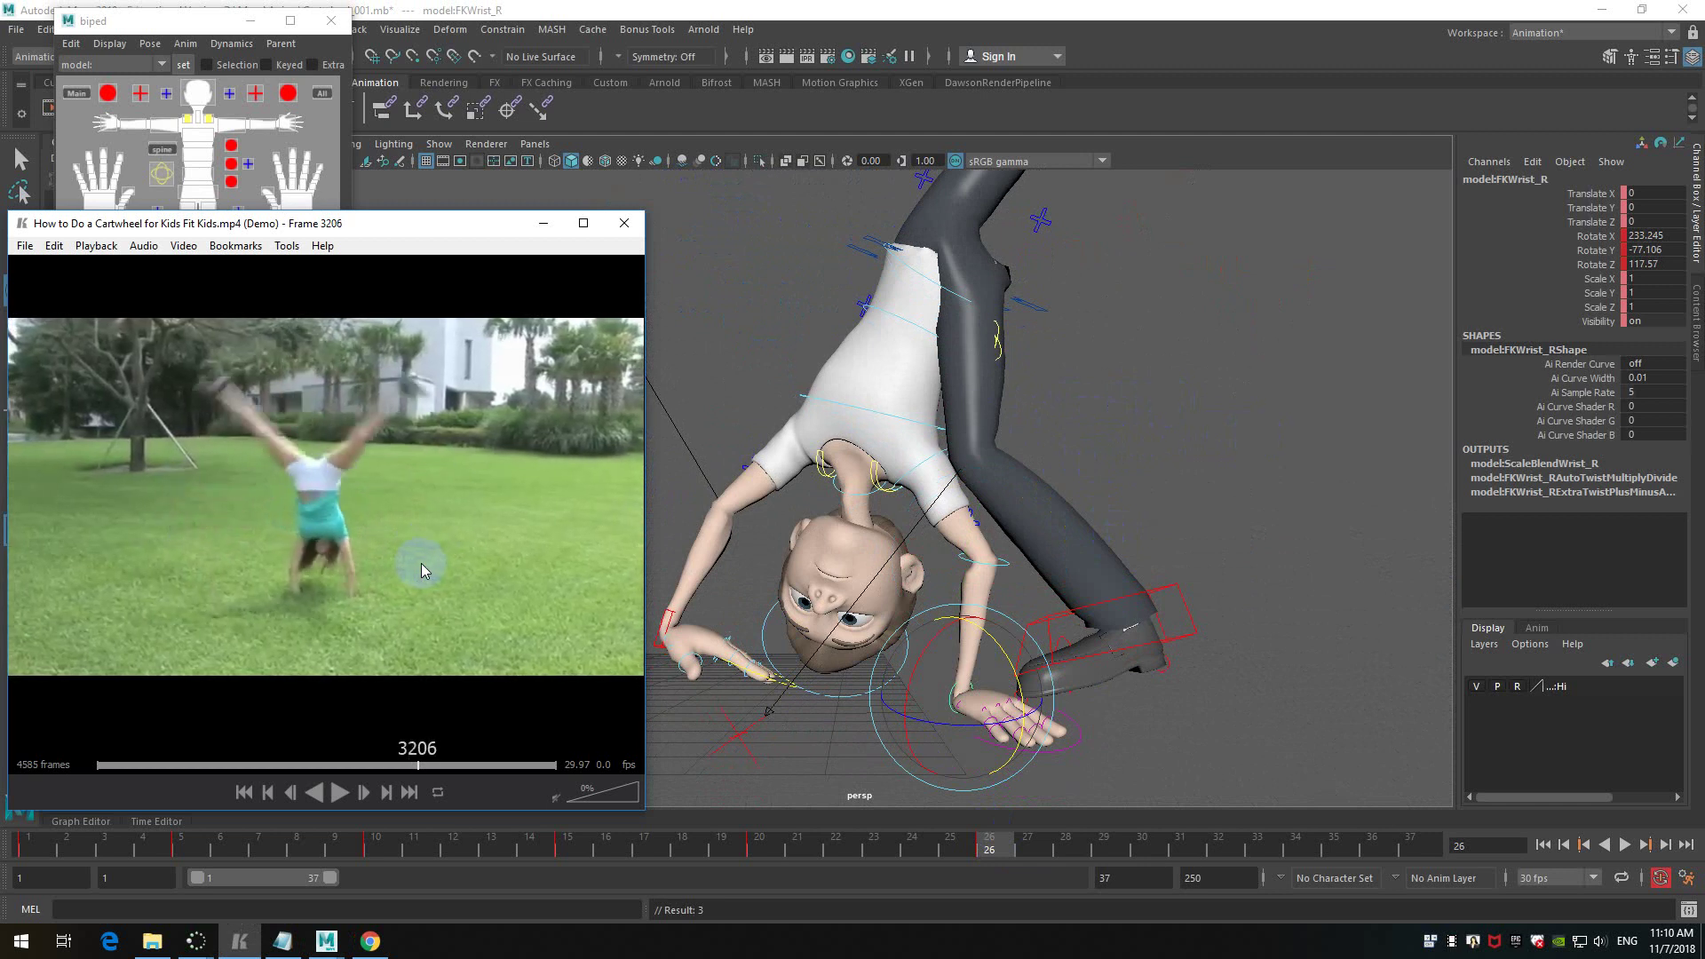
{"action": "scroll", "coordinate": [421, 563], "scroll_direction": "down", "scroll_amount": 3}
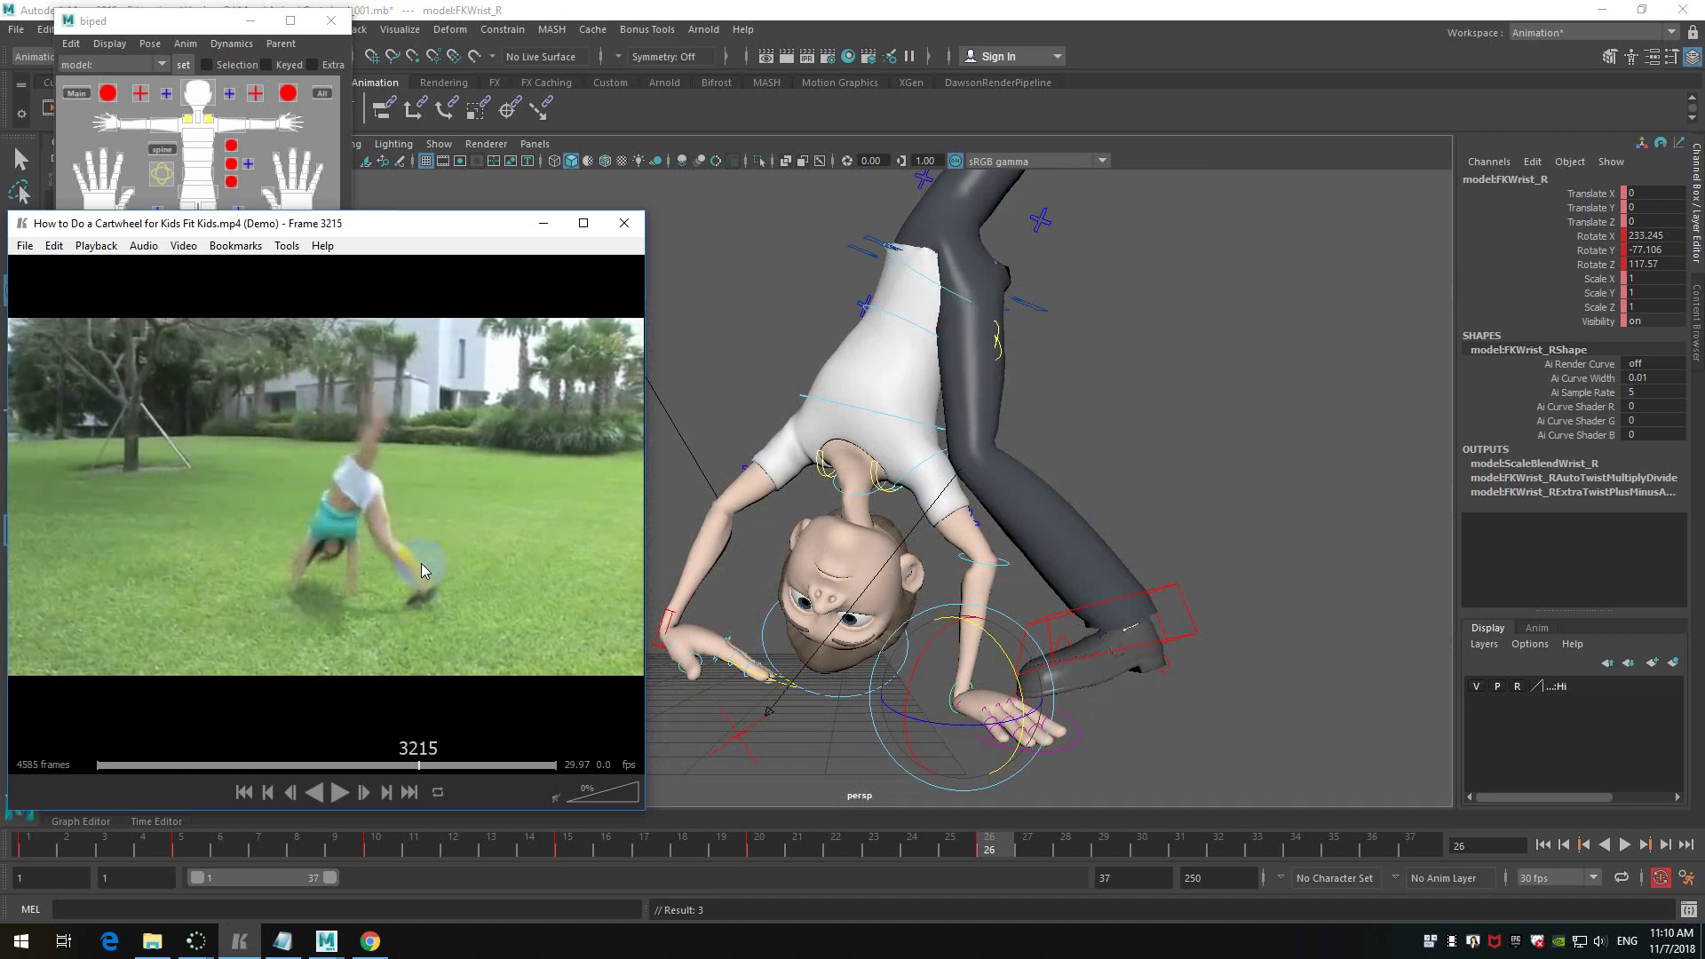
{"action": "left_click_drag", "start_coordinate": [1069, 584], "coordinate": [1036, 787], "text": "alt"}
{"action": "left_click_drag", "start_coordinate": [955, 728], "coordinate": [1139, 461]}
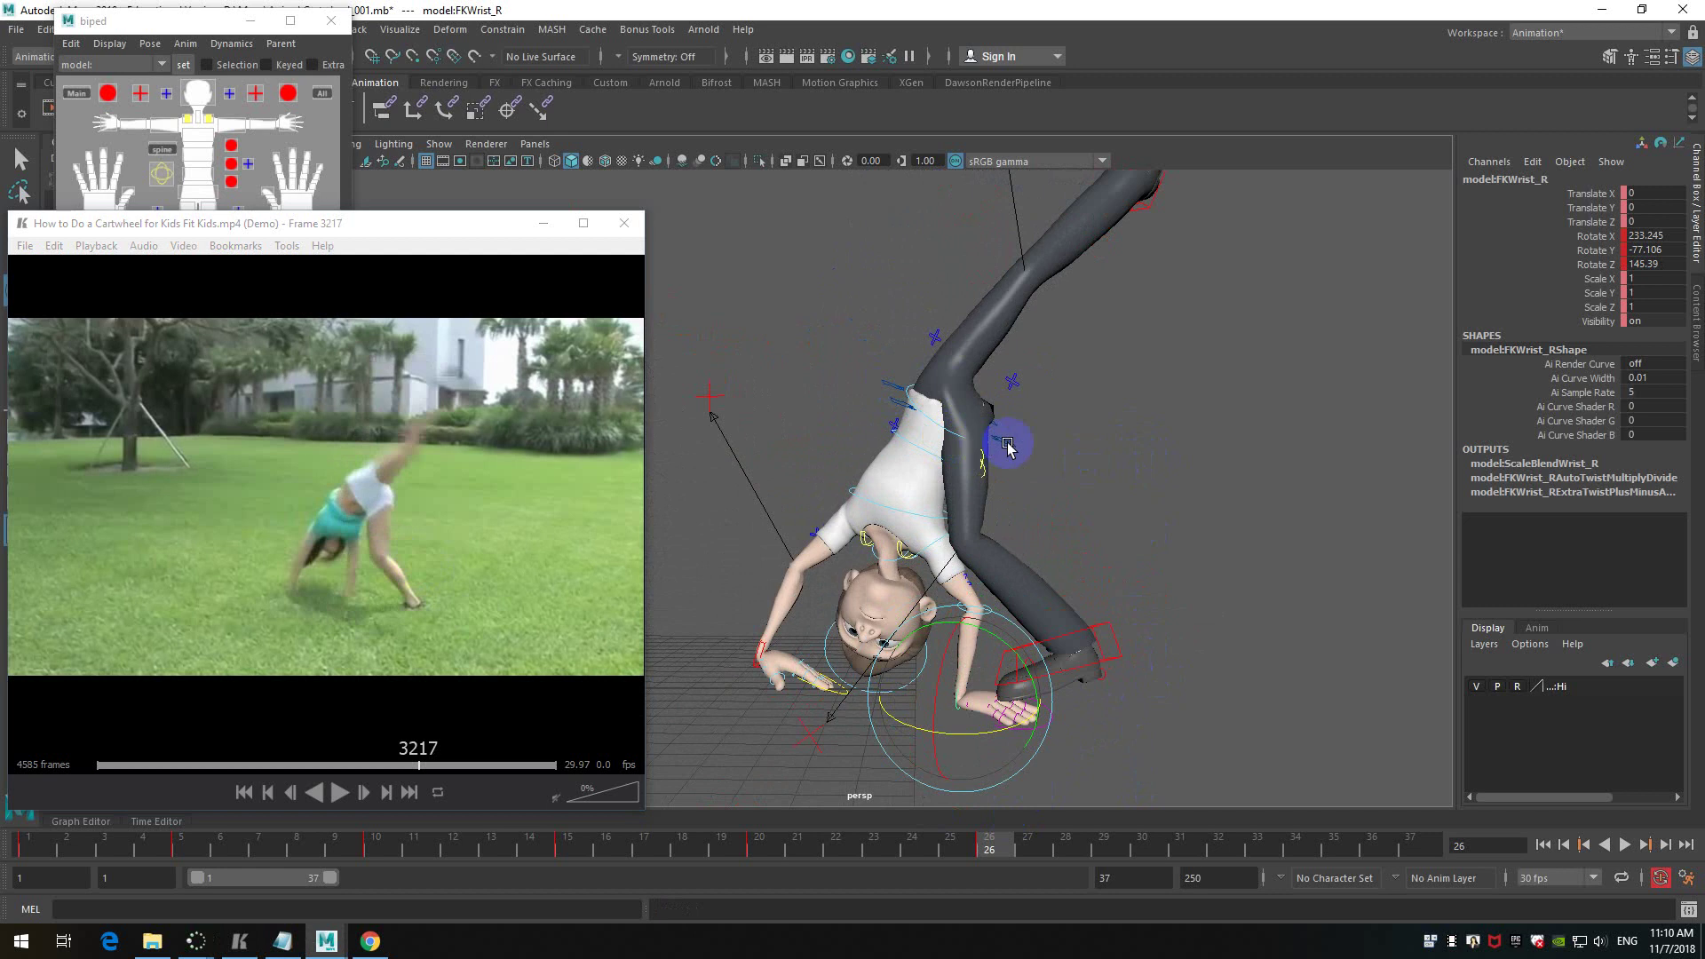
- Adjust the root control to Translate Y -2.136, Z 12.579 and Rotate X 182.843, Y 53.461, Z 22.245
{"action": "left_click_drag", "start_coordinate": [1006, 445], "coordinate": [1088, 470]}
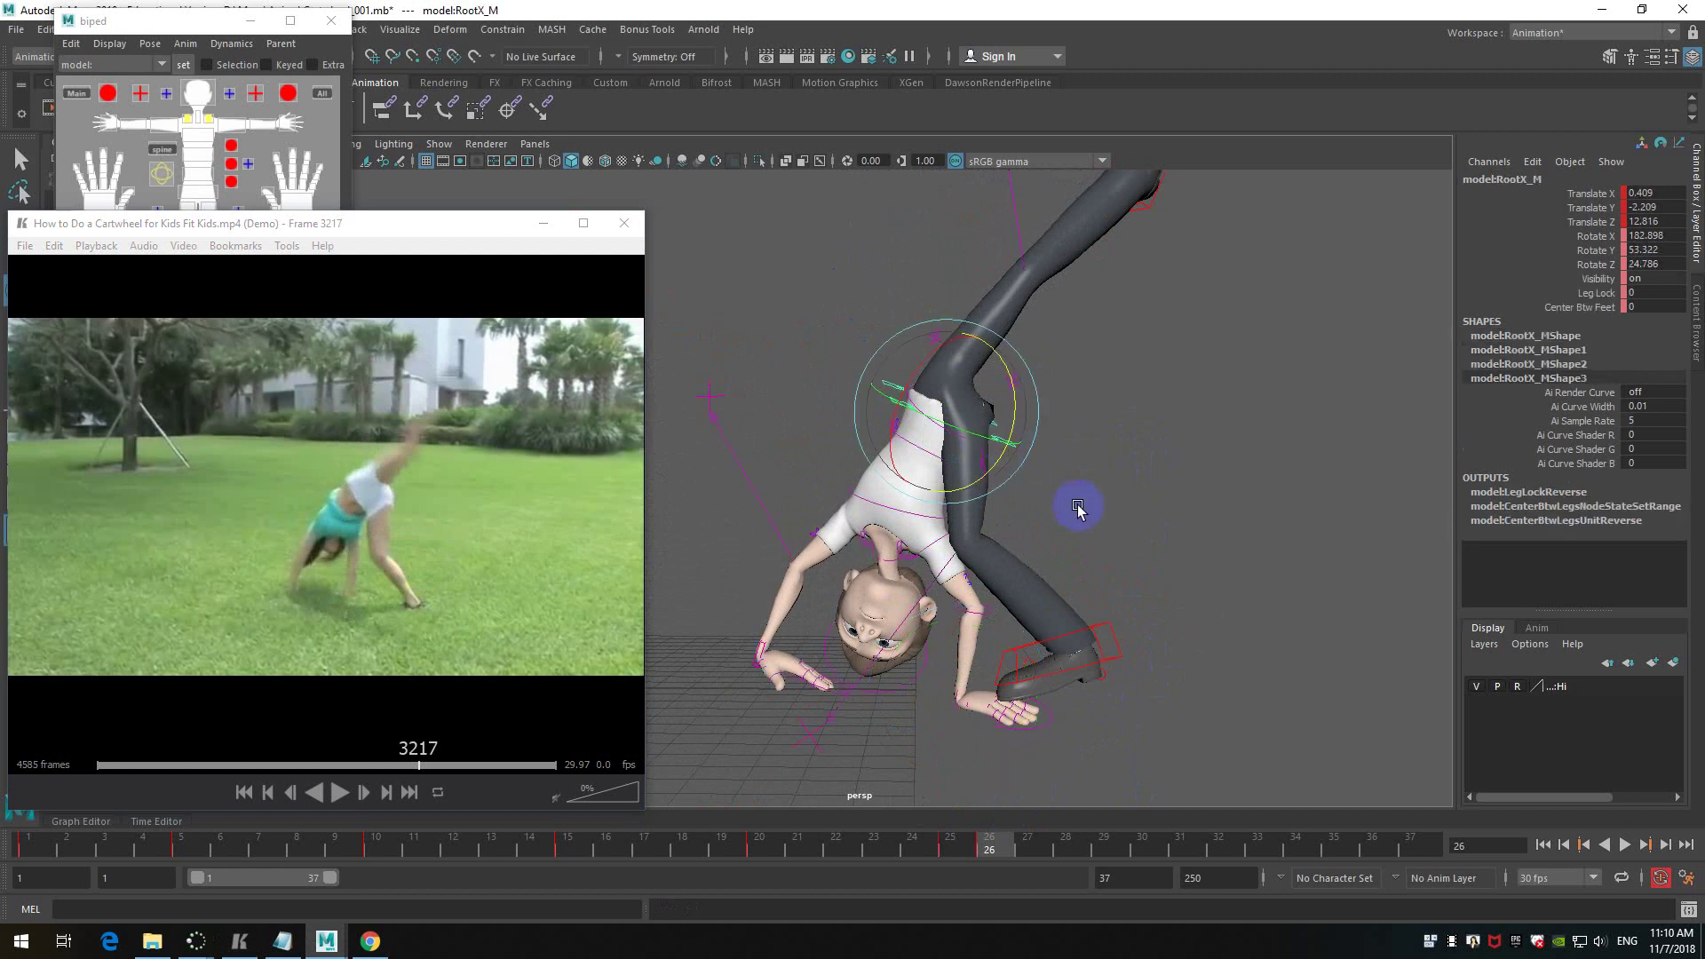
{"action": "key", "text": "w"}
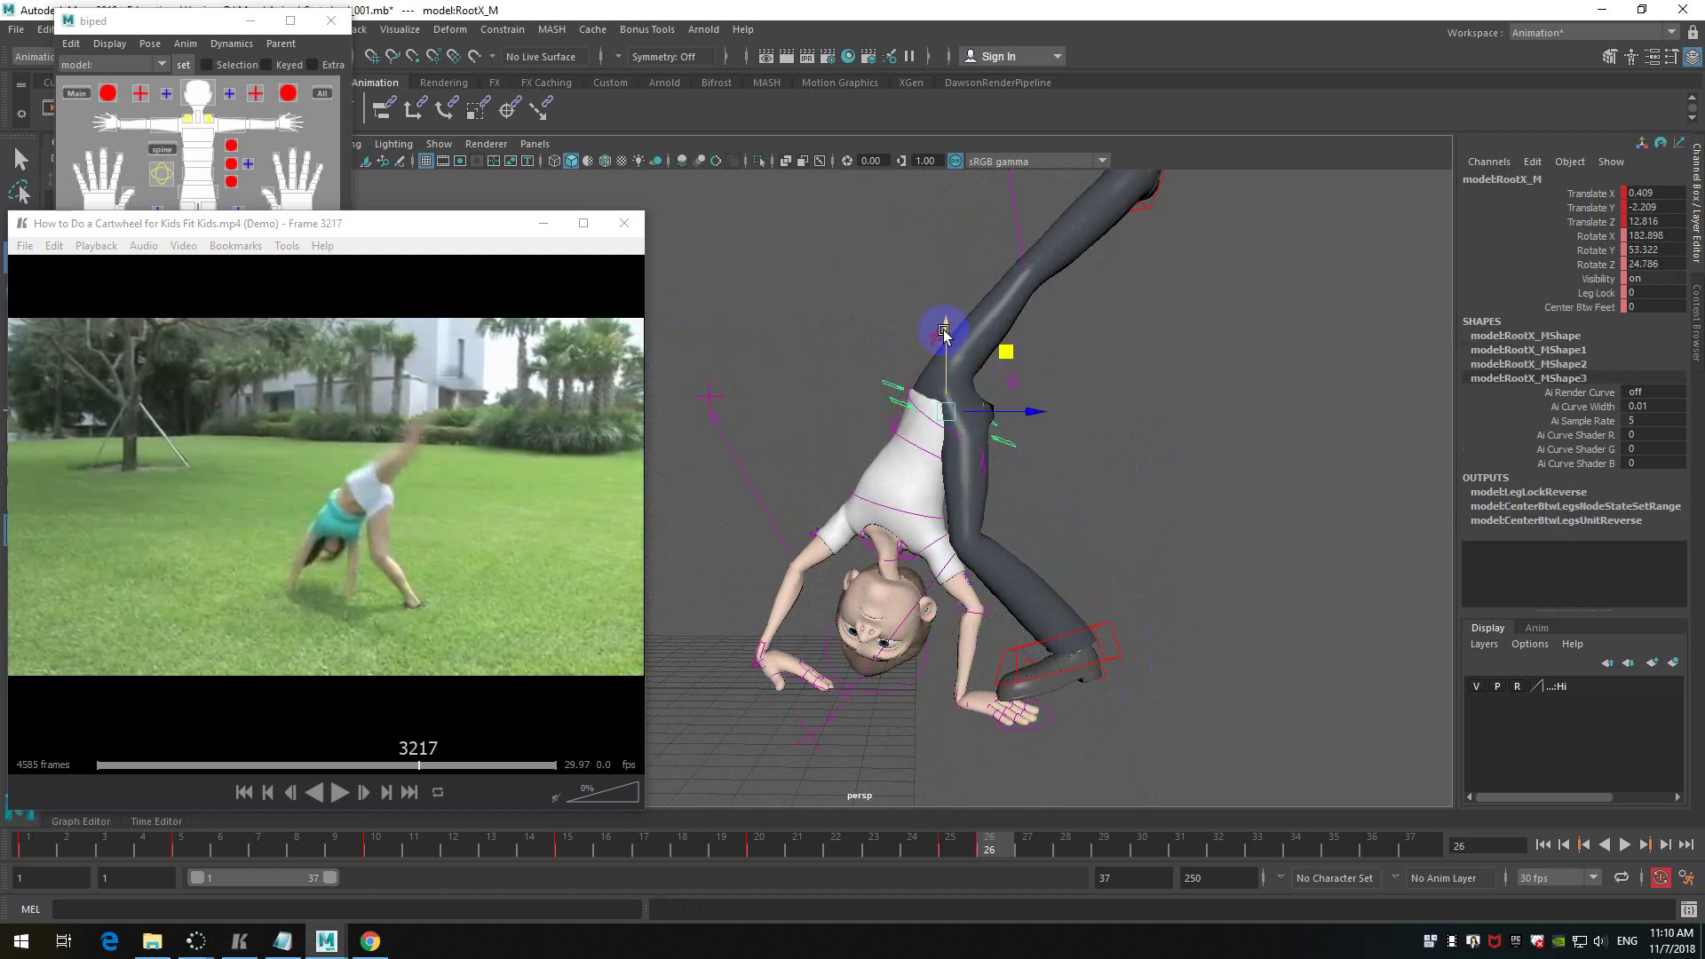
{"action": "left_click_drag", "start_coordinate": [950, 328], "coordinate": [944, 320]}
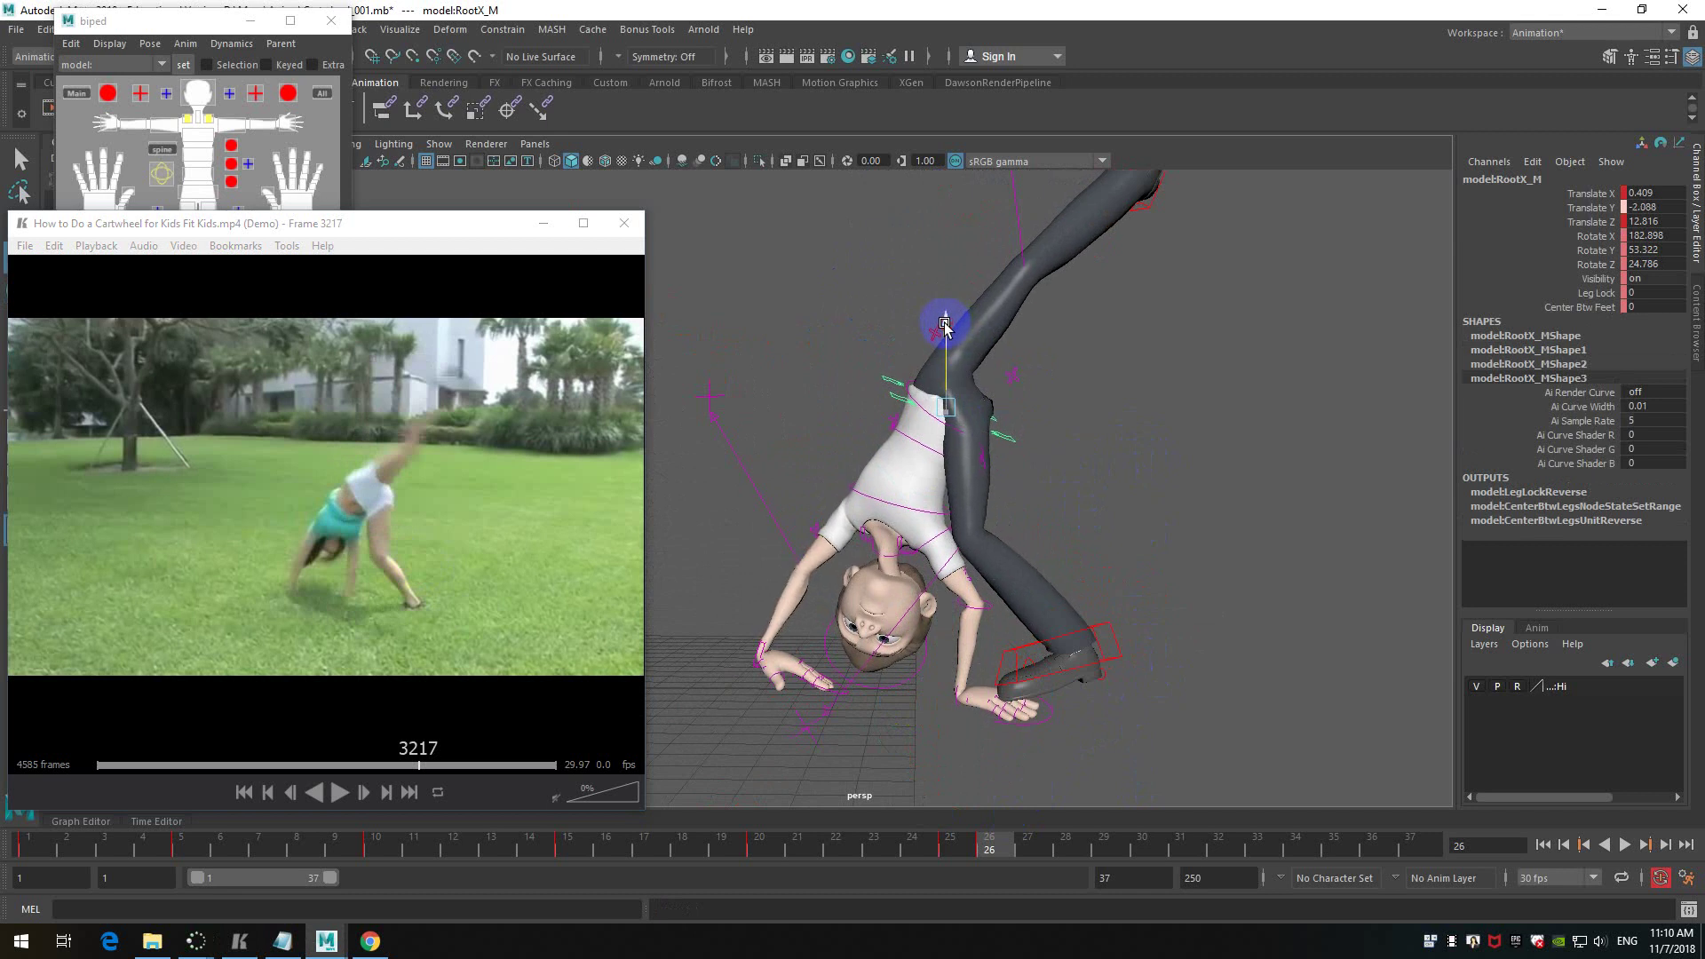
{"action": "left_click_drag", "start_coordinate": [1022, 411], "coordinate": [1102, 482]}
{"action": "key", "text": "e"}
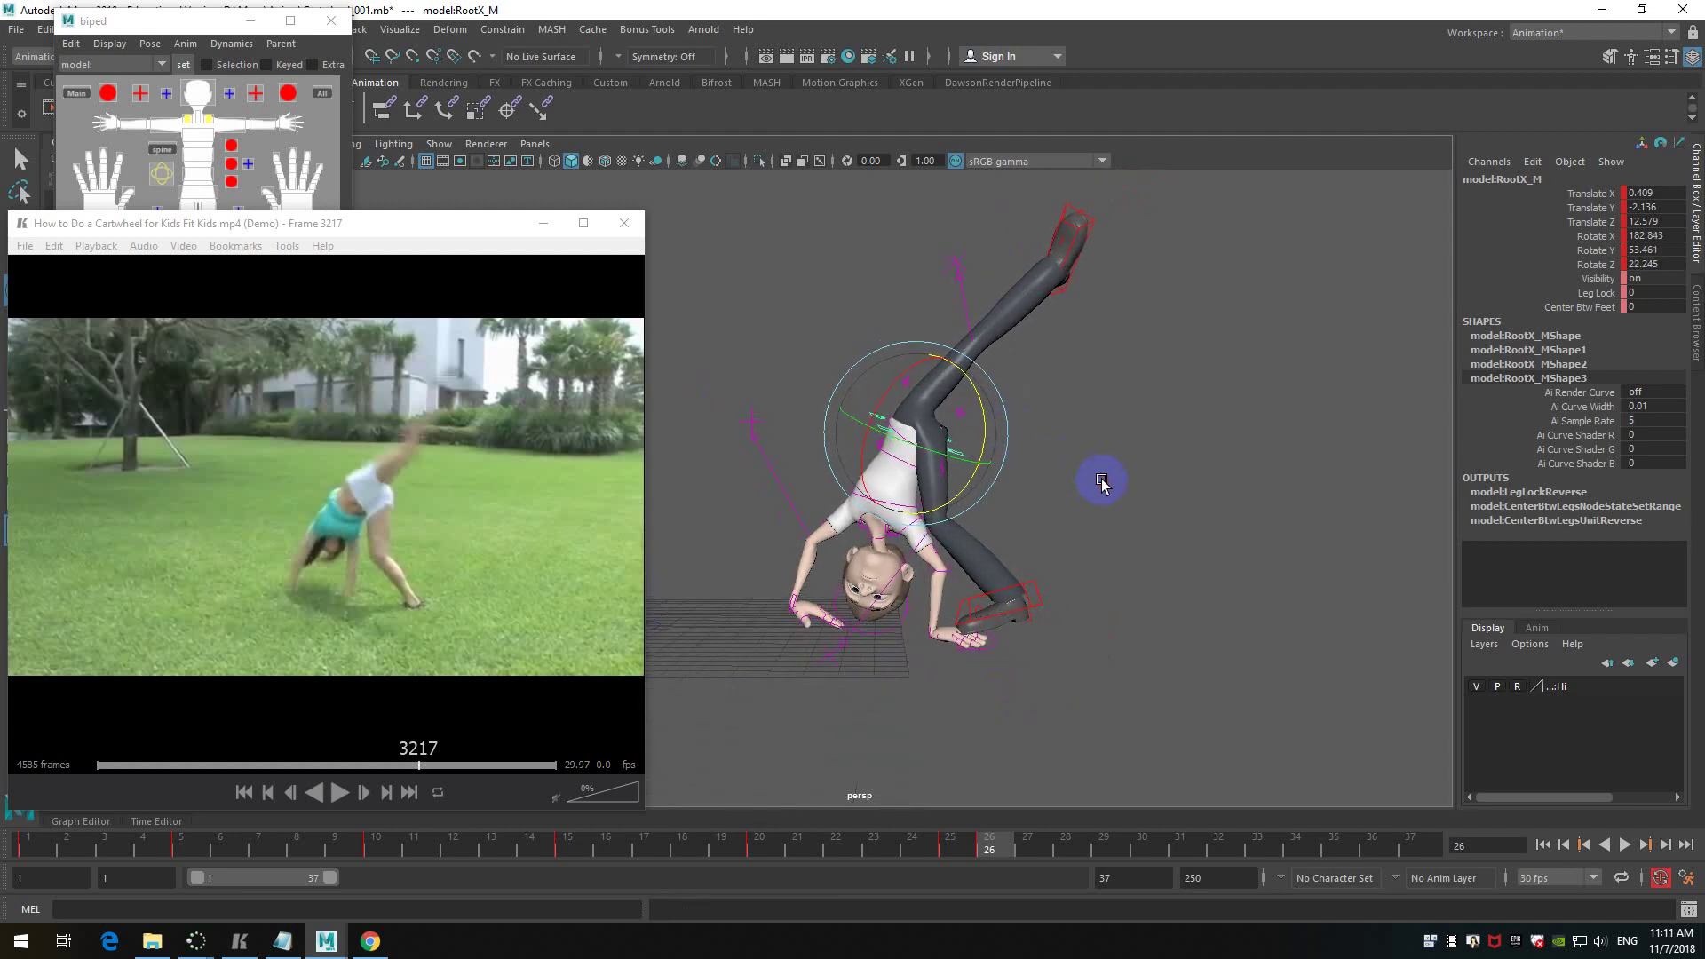
{"action": "left_click", "coordinate": [524, 492]}
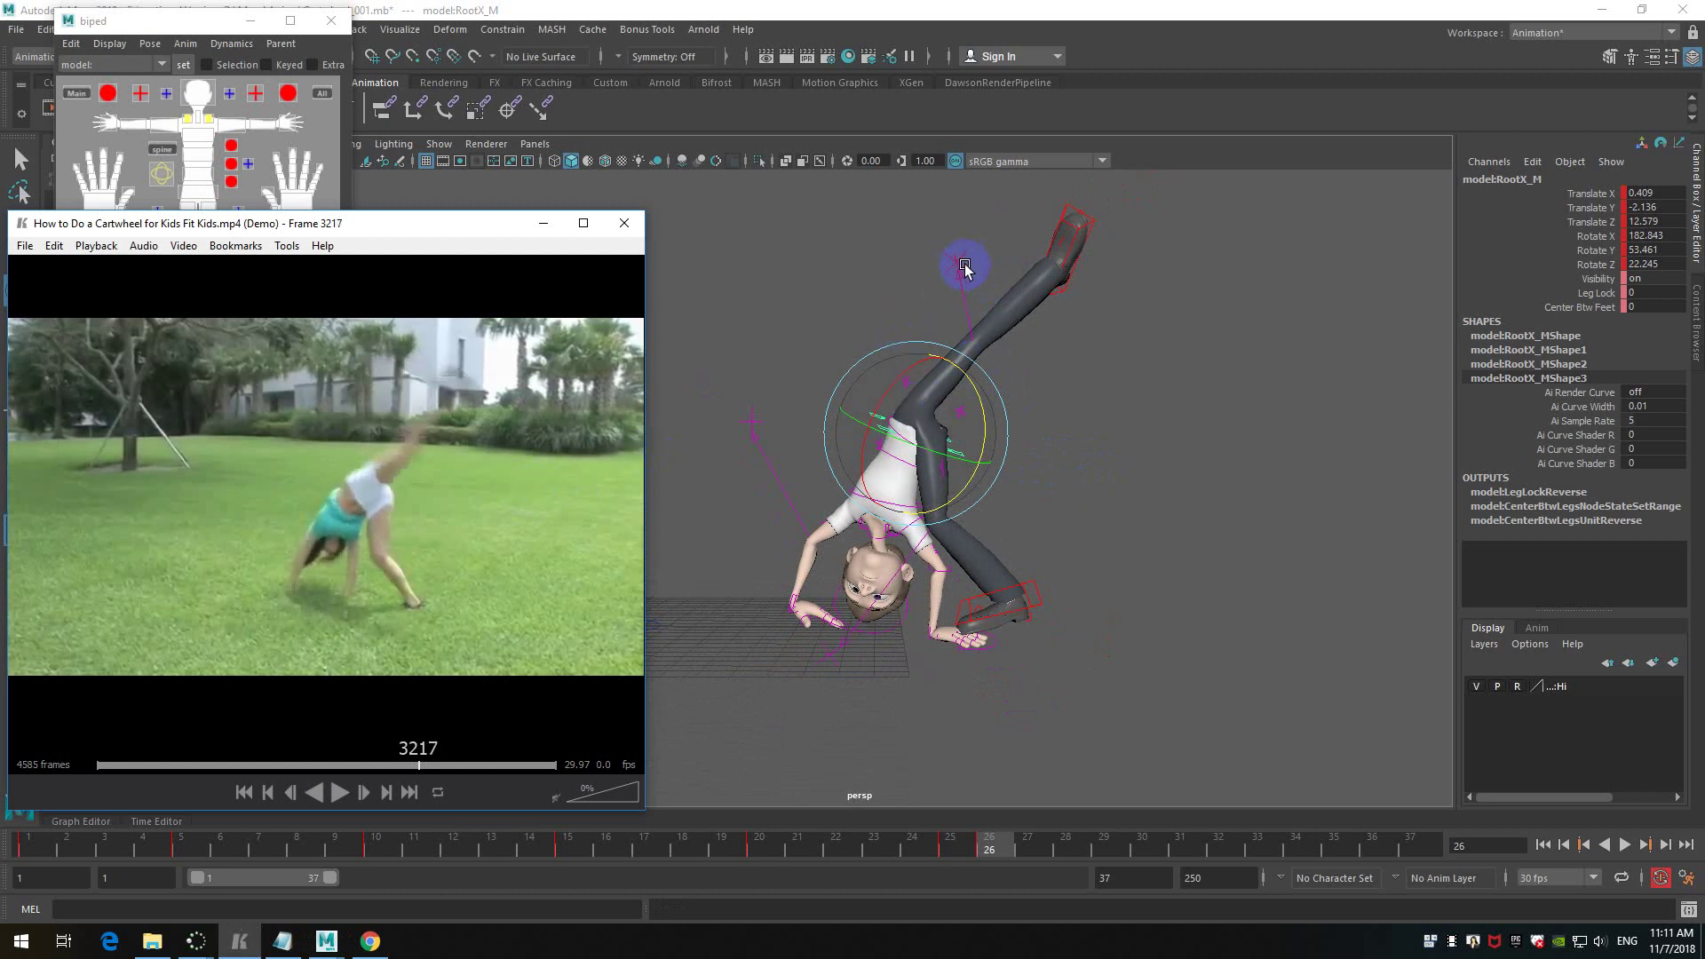
- Nudge the raised left foot's IK control and move the left knee's pole vector to X -2.695, Y 0.154, Z -0.758
{"action": "left_click", "coordinate": [1078, 281]}
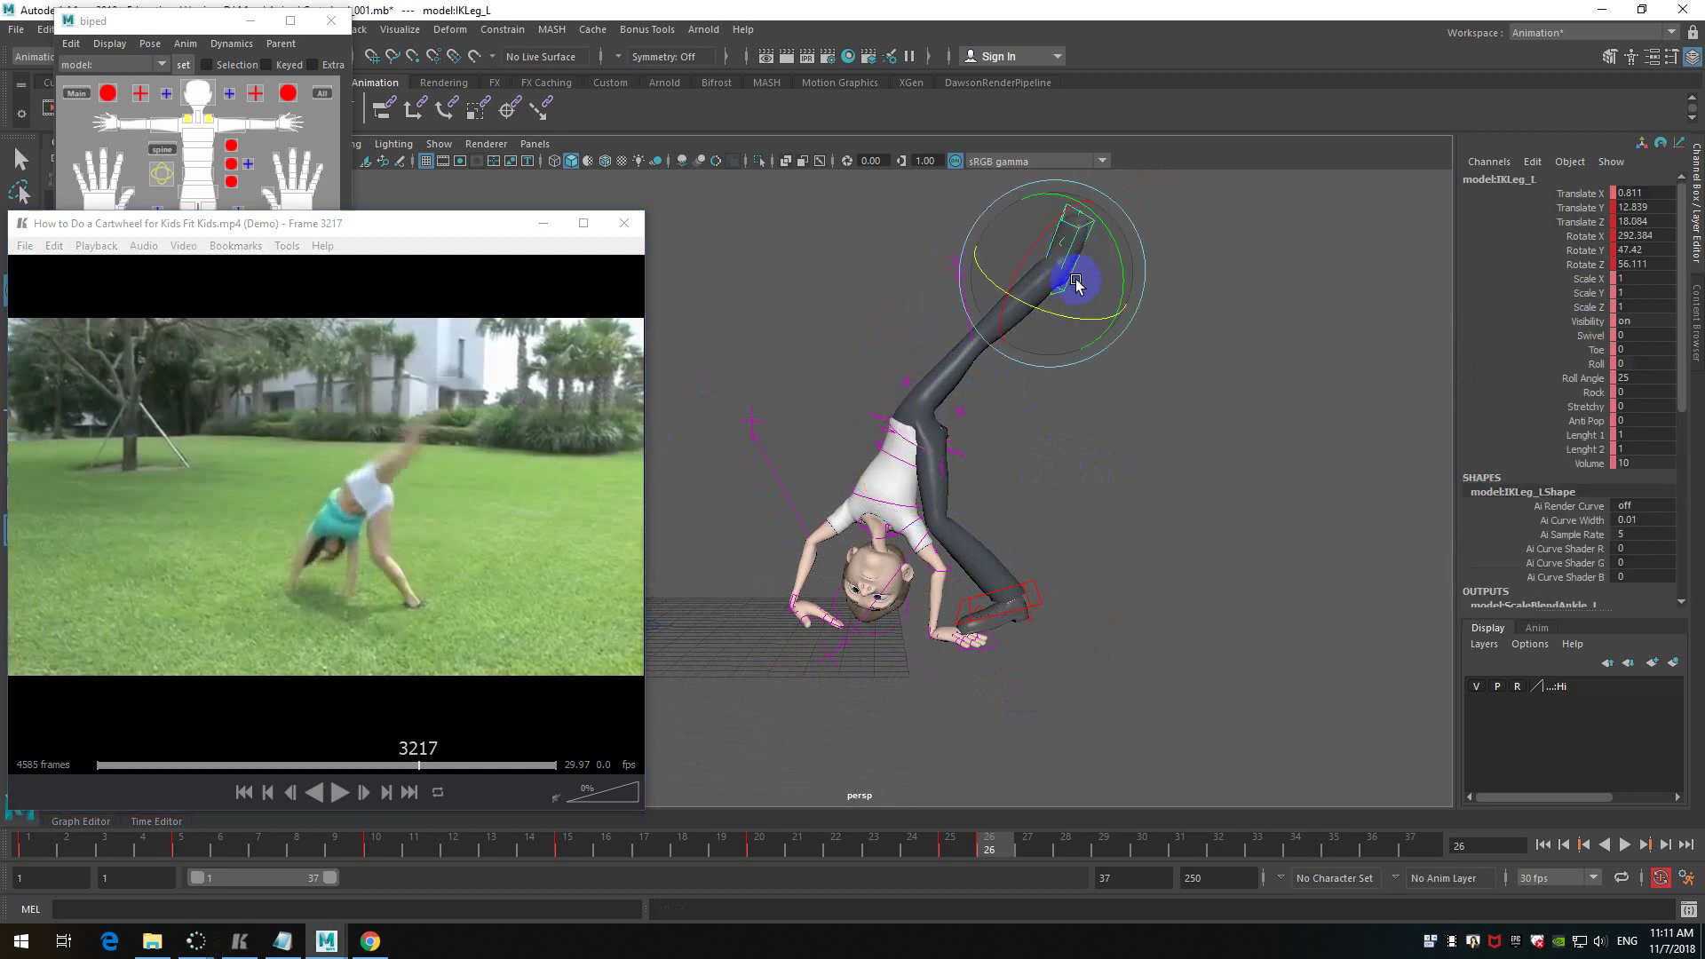
{"action": "key", "text": "w"}
{"action": "middle_click_drag", "start_coordinate": [1111, 222], "coordinate": [1103, 235]}
{"action": "left_click", "coordinate": [960, 267]}
{"action": "middle_click_drag", "start_coordinate": [963, 278], "coordinate": [988, 354]}
{"action": "middle_click_drag", "start_coordinate": [1033, 241], "coordinate": [1067, 292]}
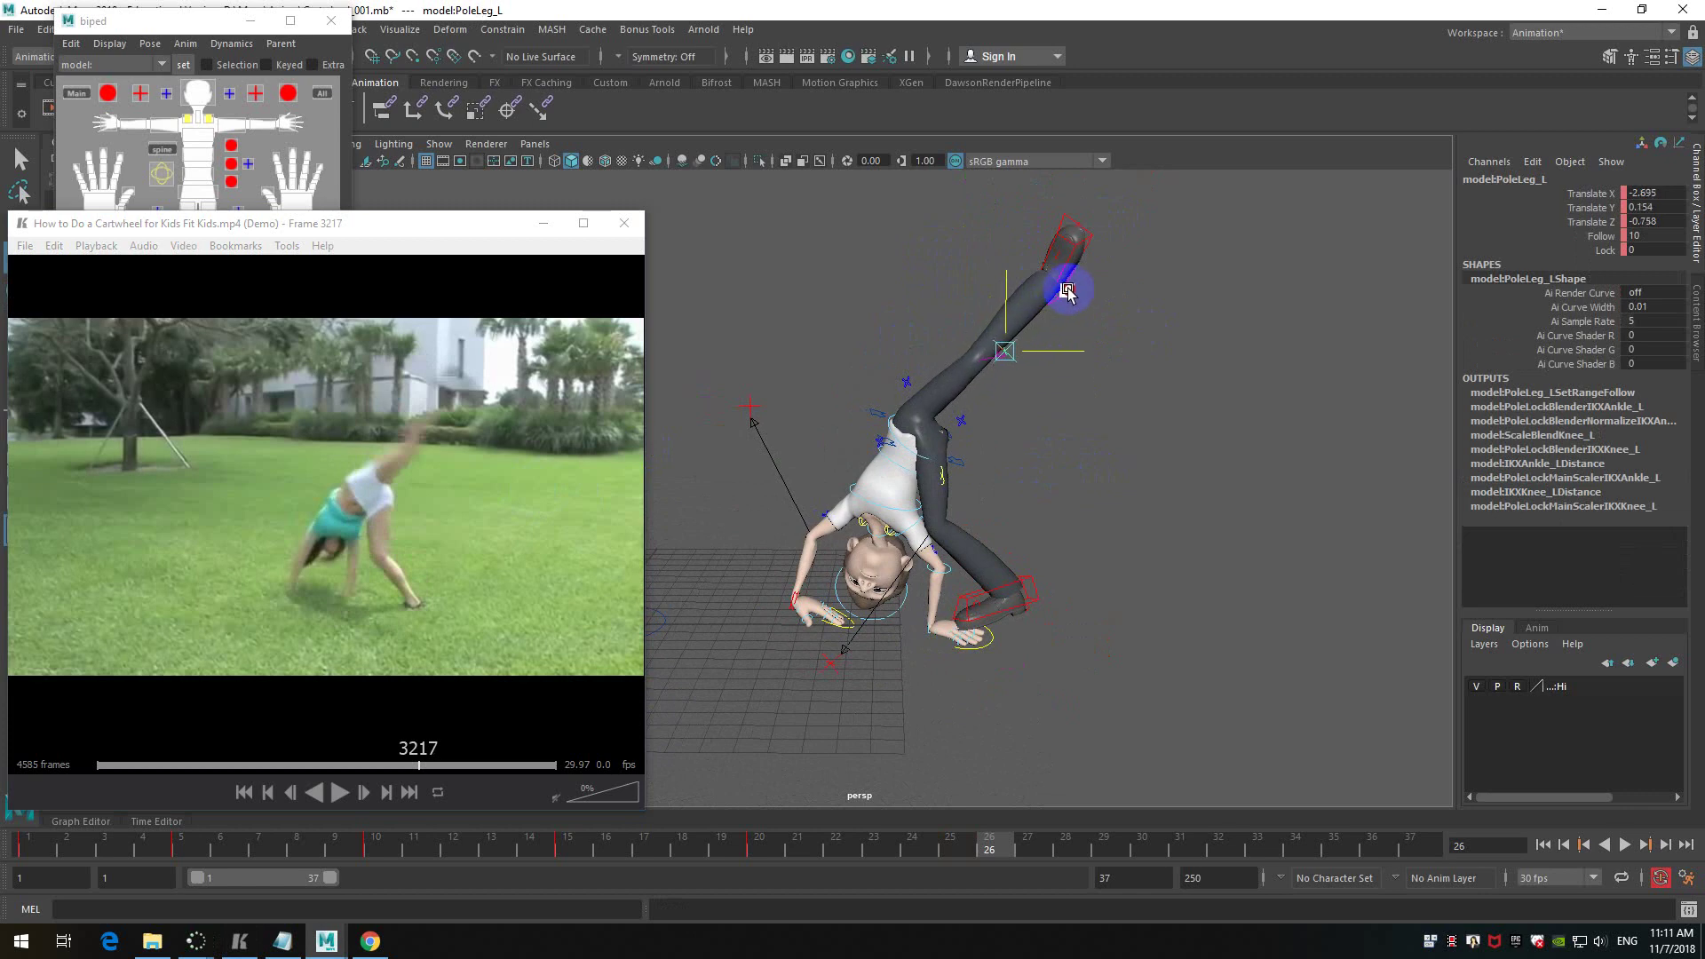
{"action": "left_click", "coordinate": [1090, 240]}
- Adjust the root control to Translate X 0.269 and Rotate X 190.886
{"action": "left_click_drag", "start_coordinate": [1106, 356], "coordinate": [974, 433], "text": "alt"}
{"action": "left_click", "coordinate": [921, 438]}
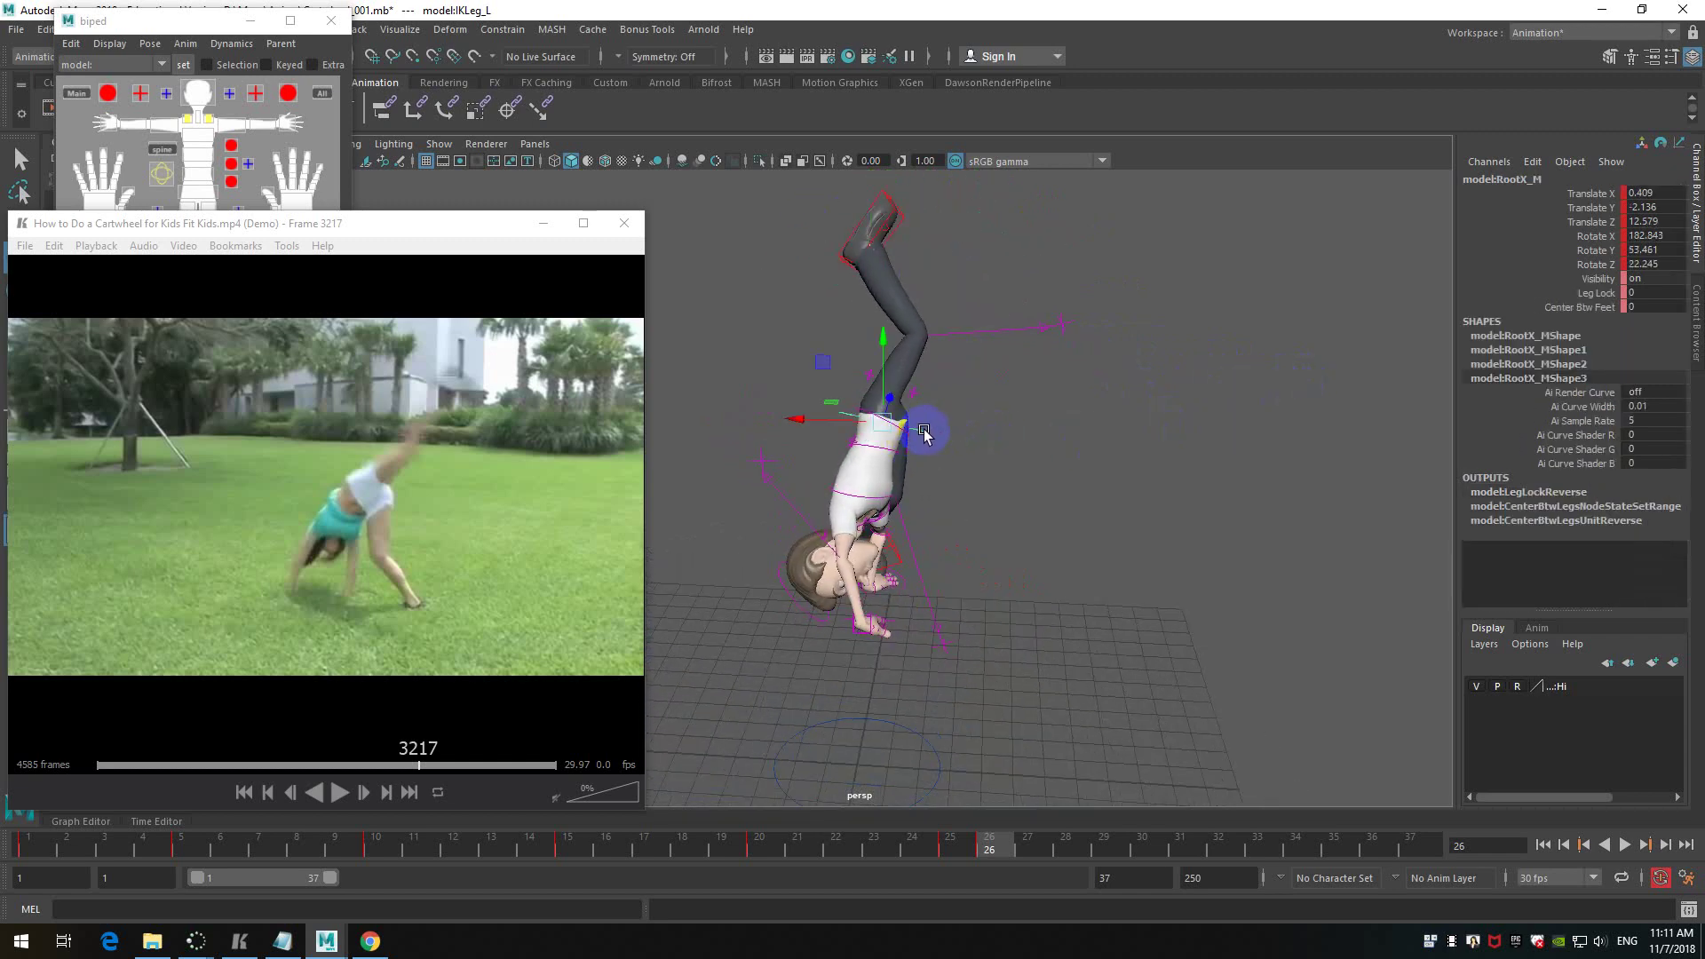
{"action": "mouse_move", "coordinate": [813, 426]}
{"action": "left_mouse_down"}
{"action": "mouse_move", "coordinate": [798, 424]}
{"action": "mouse_move", "coordinate": [822, 425]}
{"action": "left_mouse_up"}
{"action": "mouse_move", "coordinate": [1088, 491]}
{"action": "left_mouse_down", "text": "alt"}
{"action": "mouse_move", "coordinate": [1021, 487]}
{"action": "mouse_move", "coordinate": [1063, 484]}
{"action": "left_mouse_up", "text": "alt"}
{"action": "key", "text": "e"}
{"action": "left_click_drag", "start_coordinate": [949, 403], "coordinate": [1165, 522]}
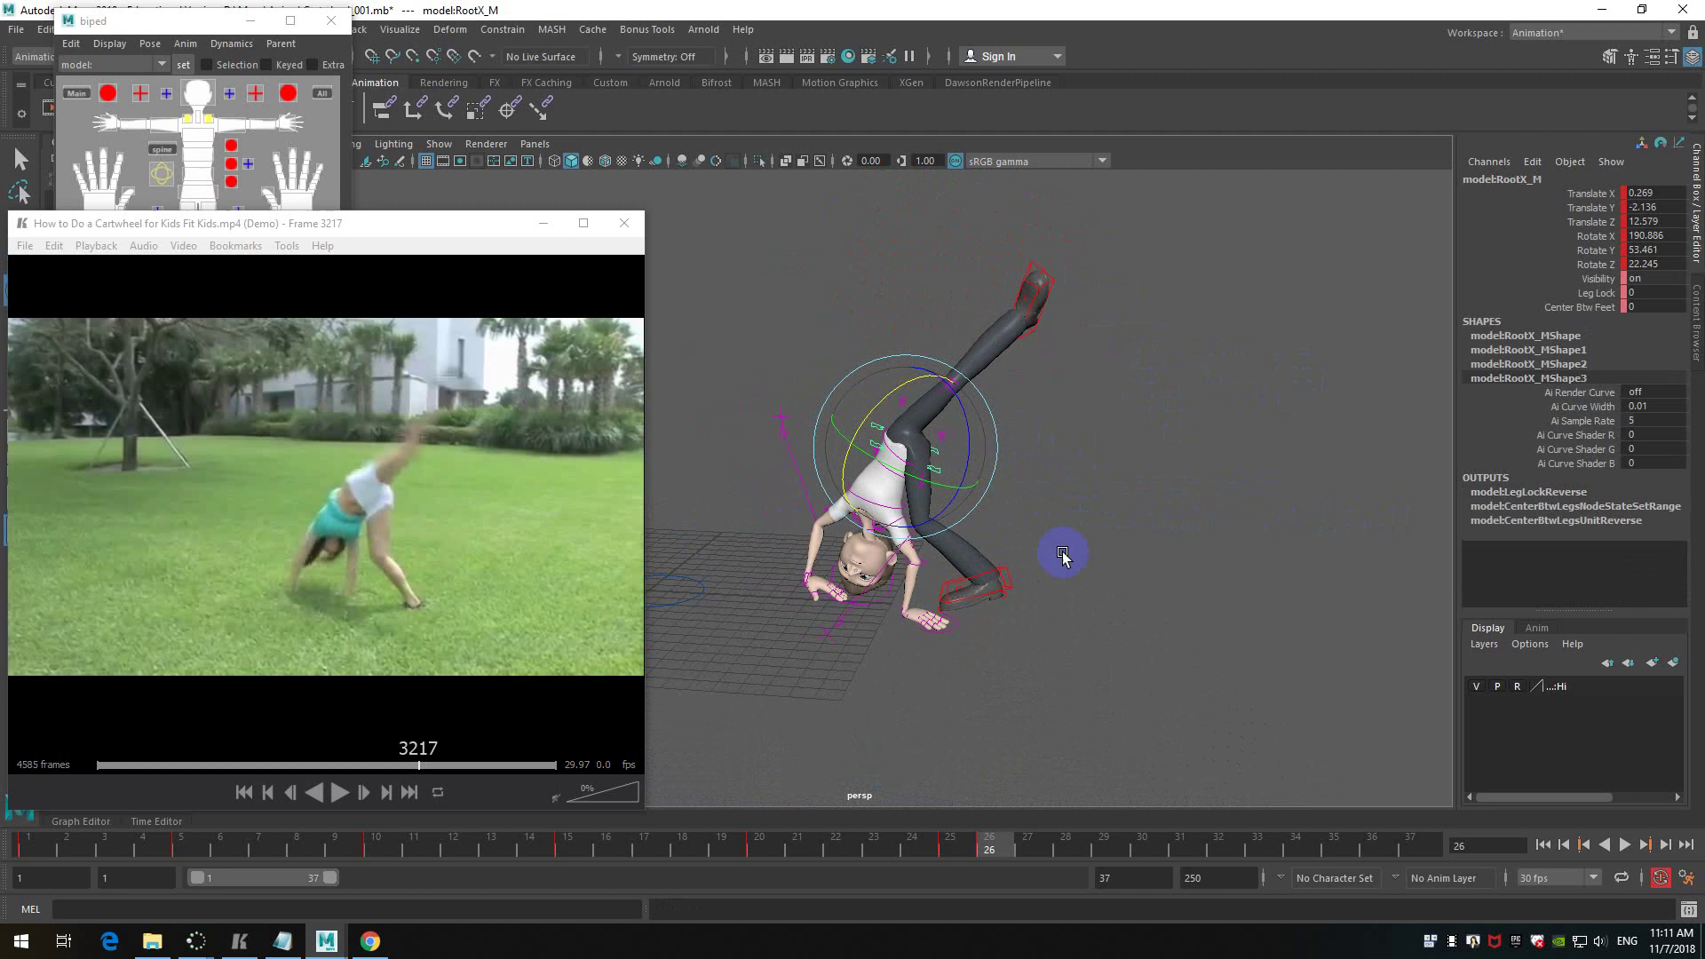
- Key all rig controls at frame 26 and delete their keys at frames 24 and 25
{"action": "left_click", "coordinate": [323, 96]}
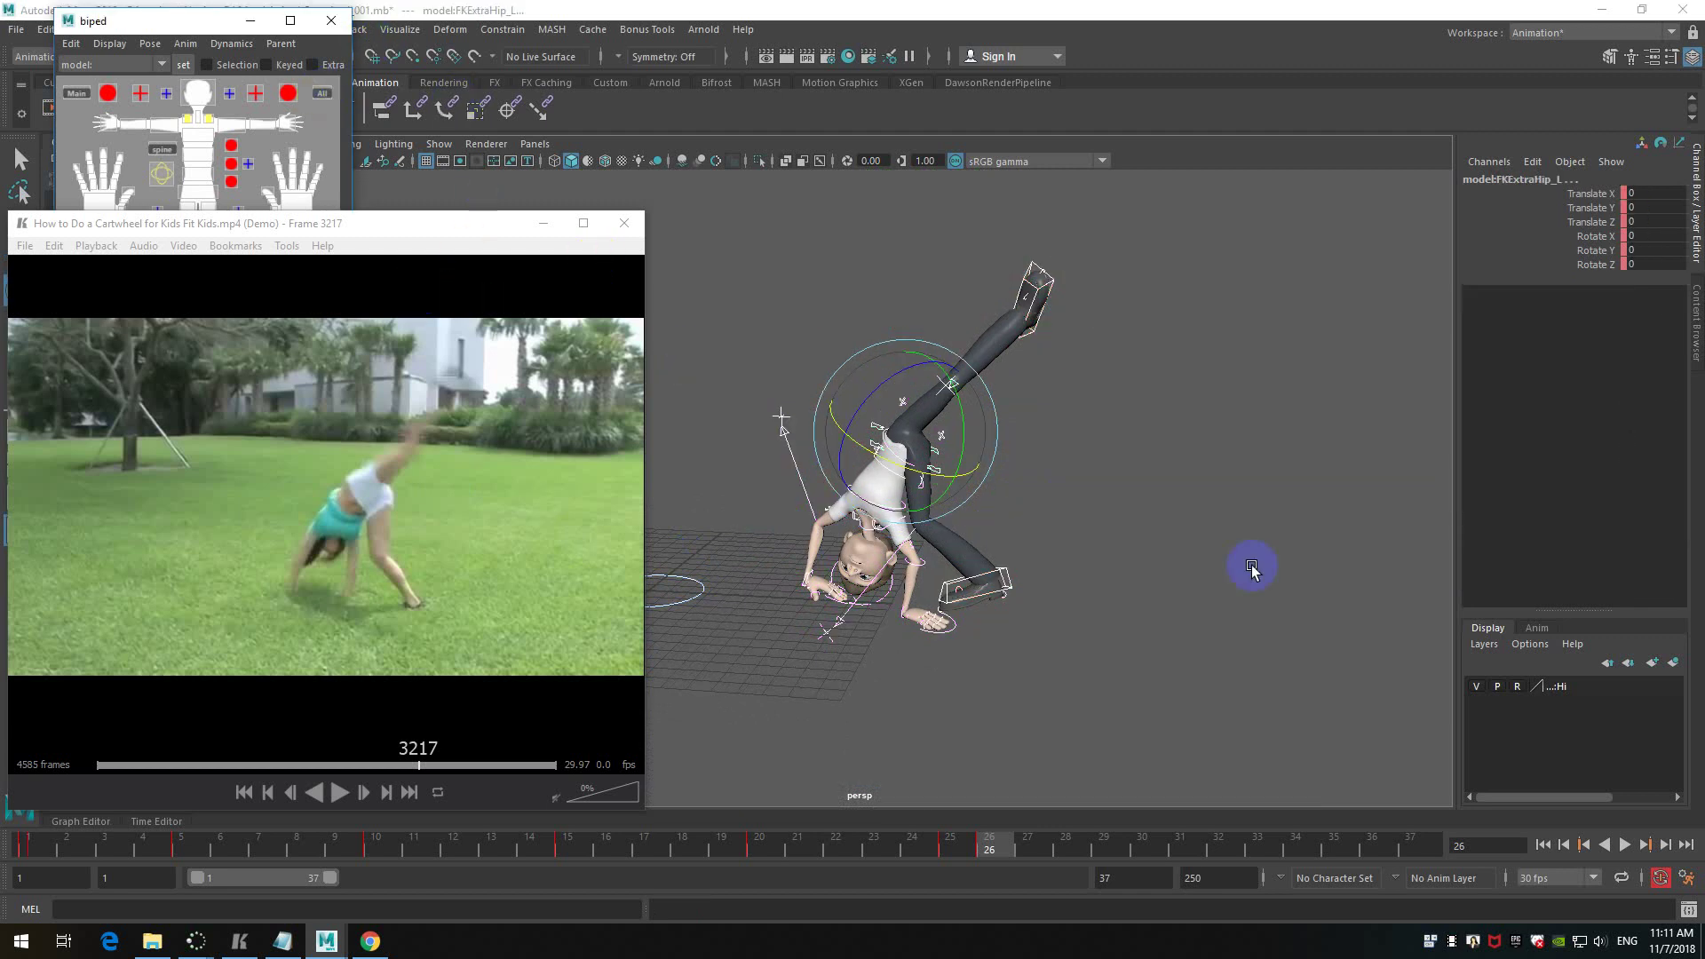
{"action": "left_click_drag", "start_coordinate": [1166, 468], "coordinate": [1165, 460], "text": "alt"}
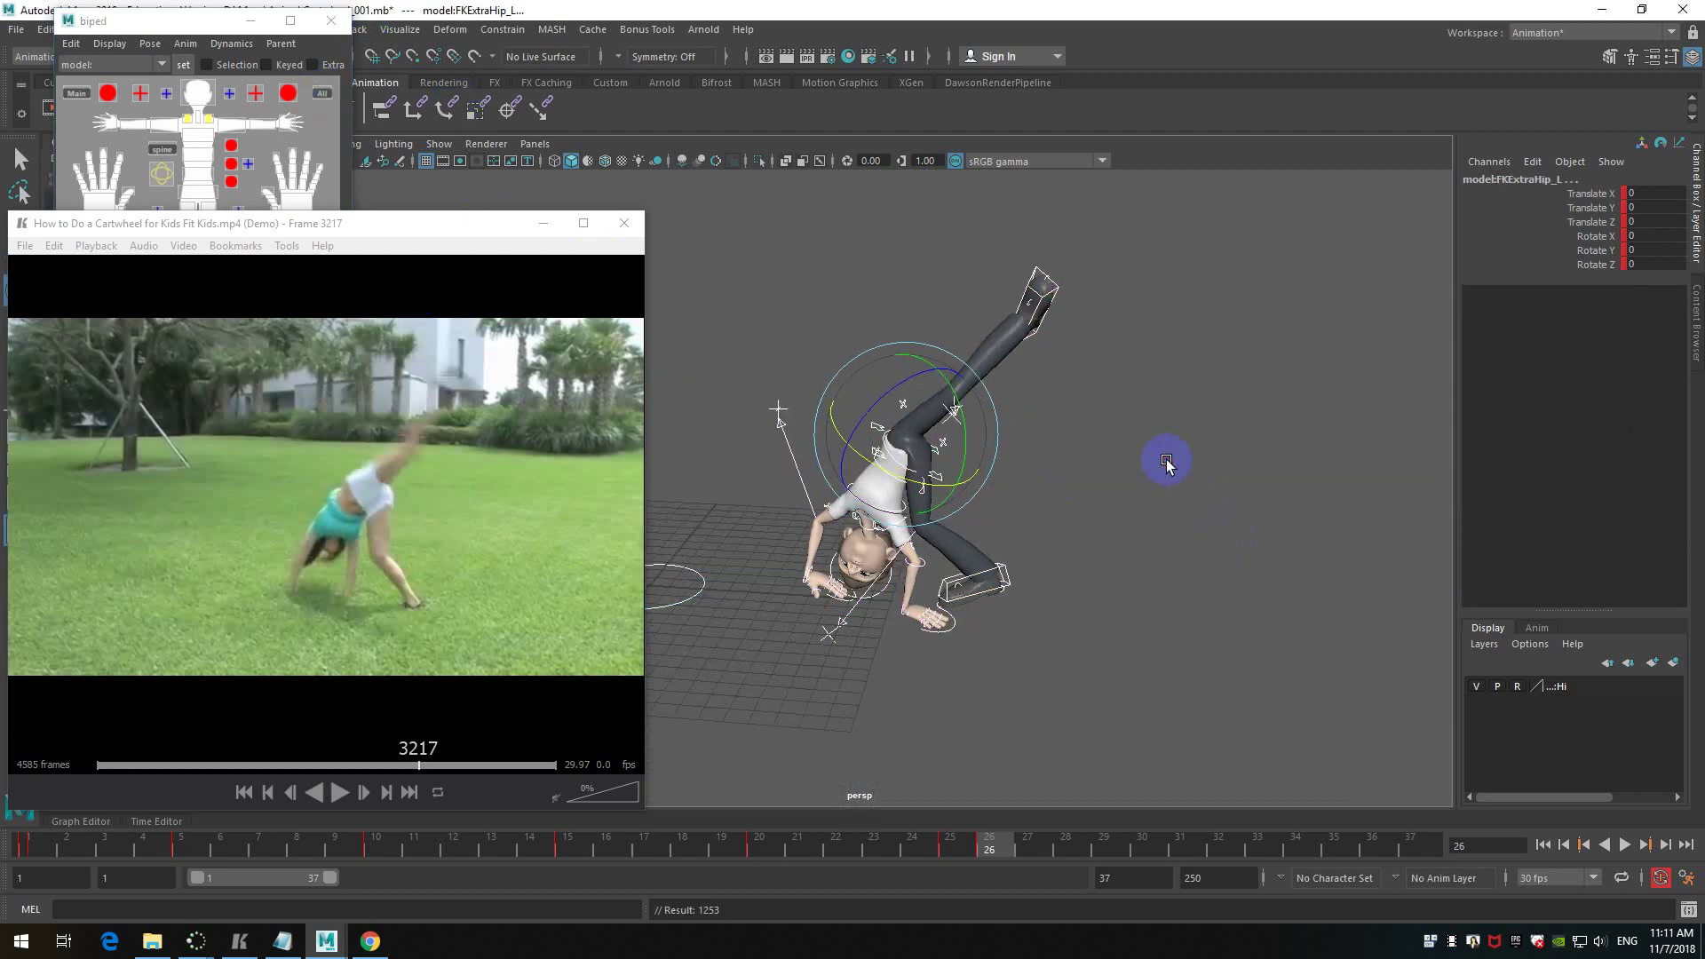
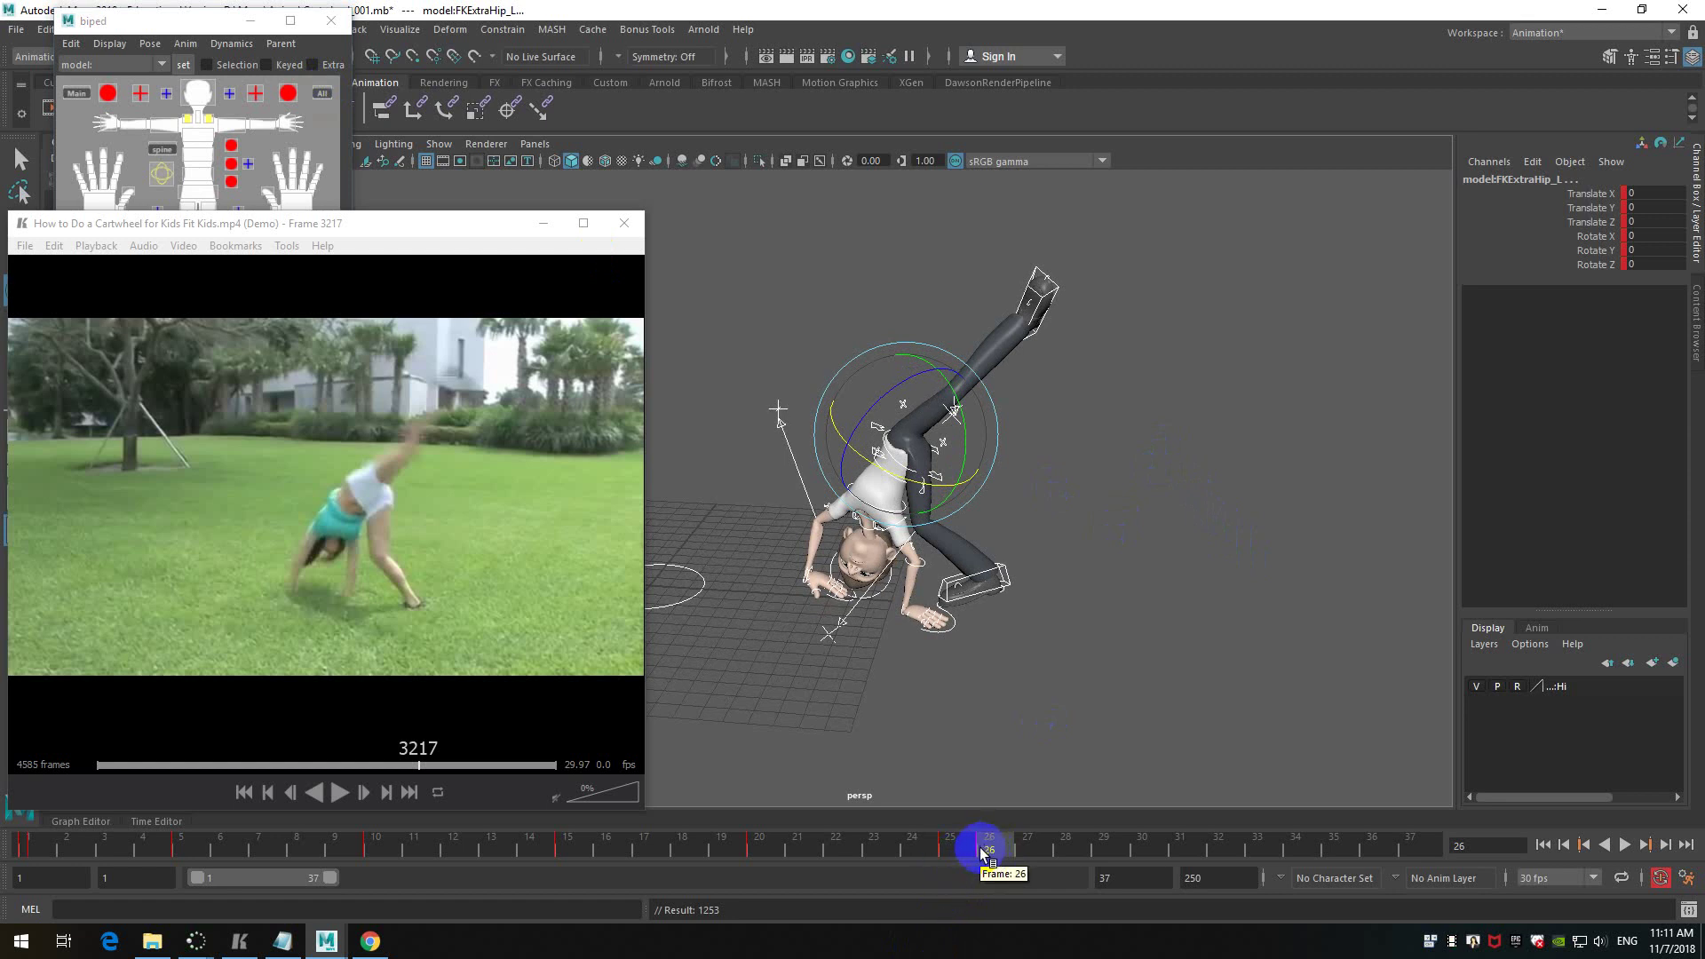
{"action": "mouse_move", "coordinate": [940, 848]}
{"action": "left_mouse_down", "text": "shift"}
{"action": "mouse_move", "coordinate": [925, 848]}
{"action": "mouse_move", "coordinate": [983, 855]}
{"action": "mouse_move", "coordinate": [879, 848]}
{"action": "mouse_move", "coordinate": [982, 847]}
{"action": "mouse_move", "coordinate": [941, 846]}
{"action": "left_mouse_up", "text": "shift"}
{"action": "right_click", "coordinate": [939, 846]}
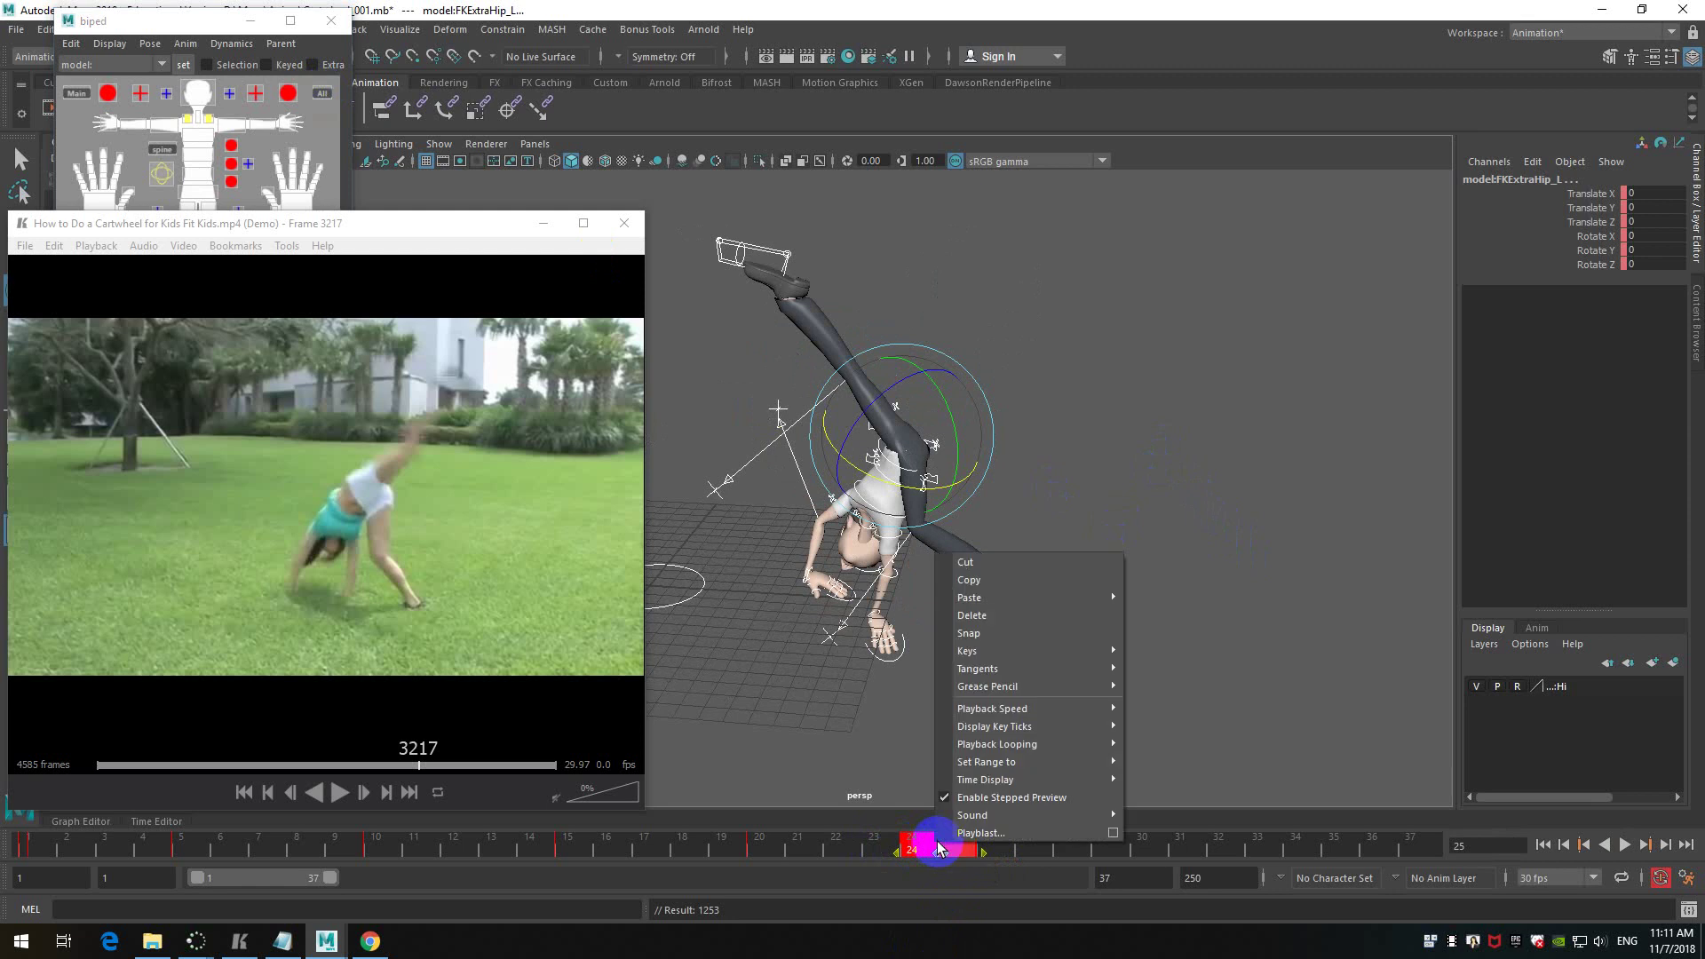
{"action": "left_click", "coordinate": [1030, 617]}
- Shift the frame 26 pose key to frame 25 and set the current time to frame 30
{"action": "left_click_drag", "start_coordinate": [978, 846], "coordinate": [1175, 855]}
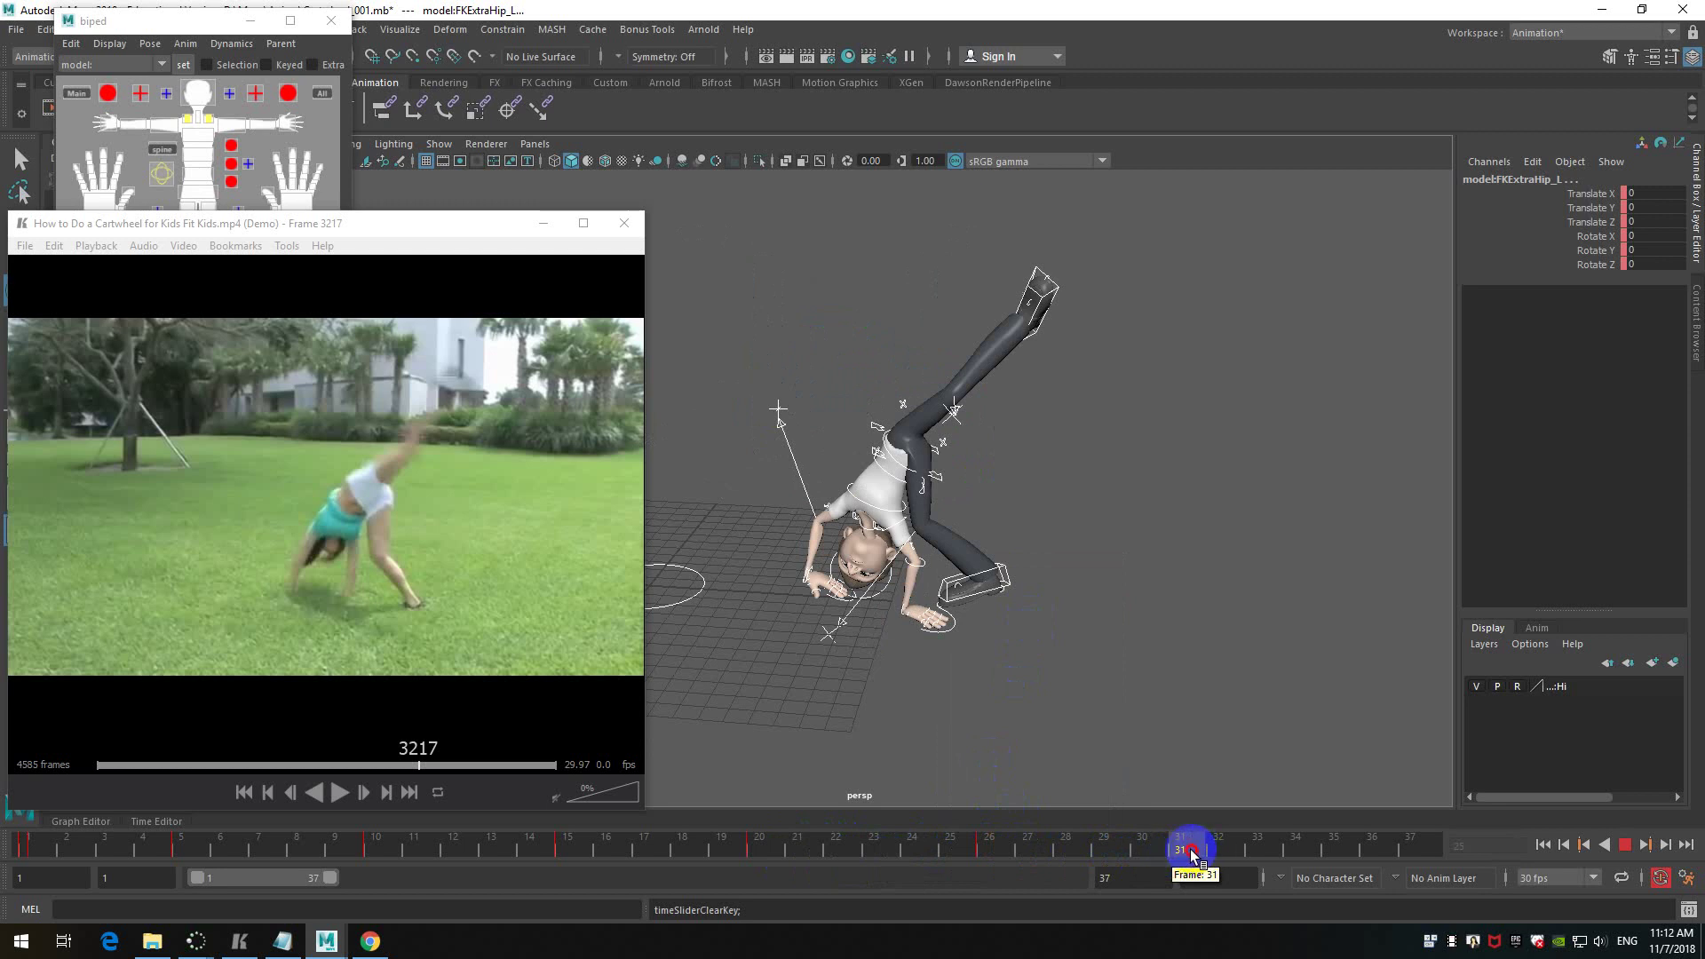
{"action": "left_click_drag", "start_coordinate": [1191, 854], "coordinate": [1148, 848]}
{"action": "left_click_drag", "start_coordinate": [1000, 854], "coordinate": [1142, 848], "text": "shift"}
{"action": "left_click", "coordinate": [917, 848]}
- Advance the reference video to frame 3239 to study how the body stands up after the landing
{"action": "left_click", "coordinate": [478, 522]}
{"action": "scroll", "coordinate": [480, 522], "scroll_direction": "down", "scroll_amount": 7}
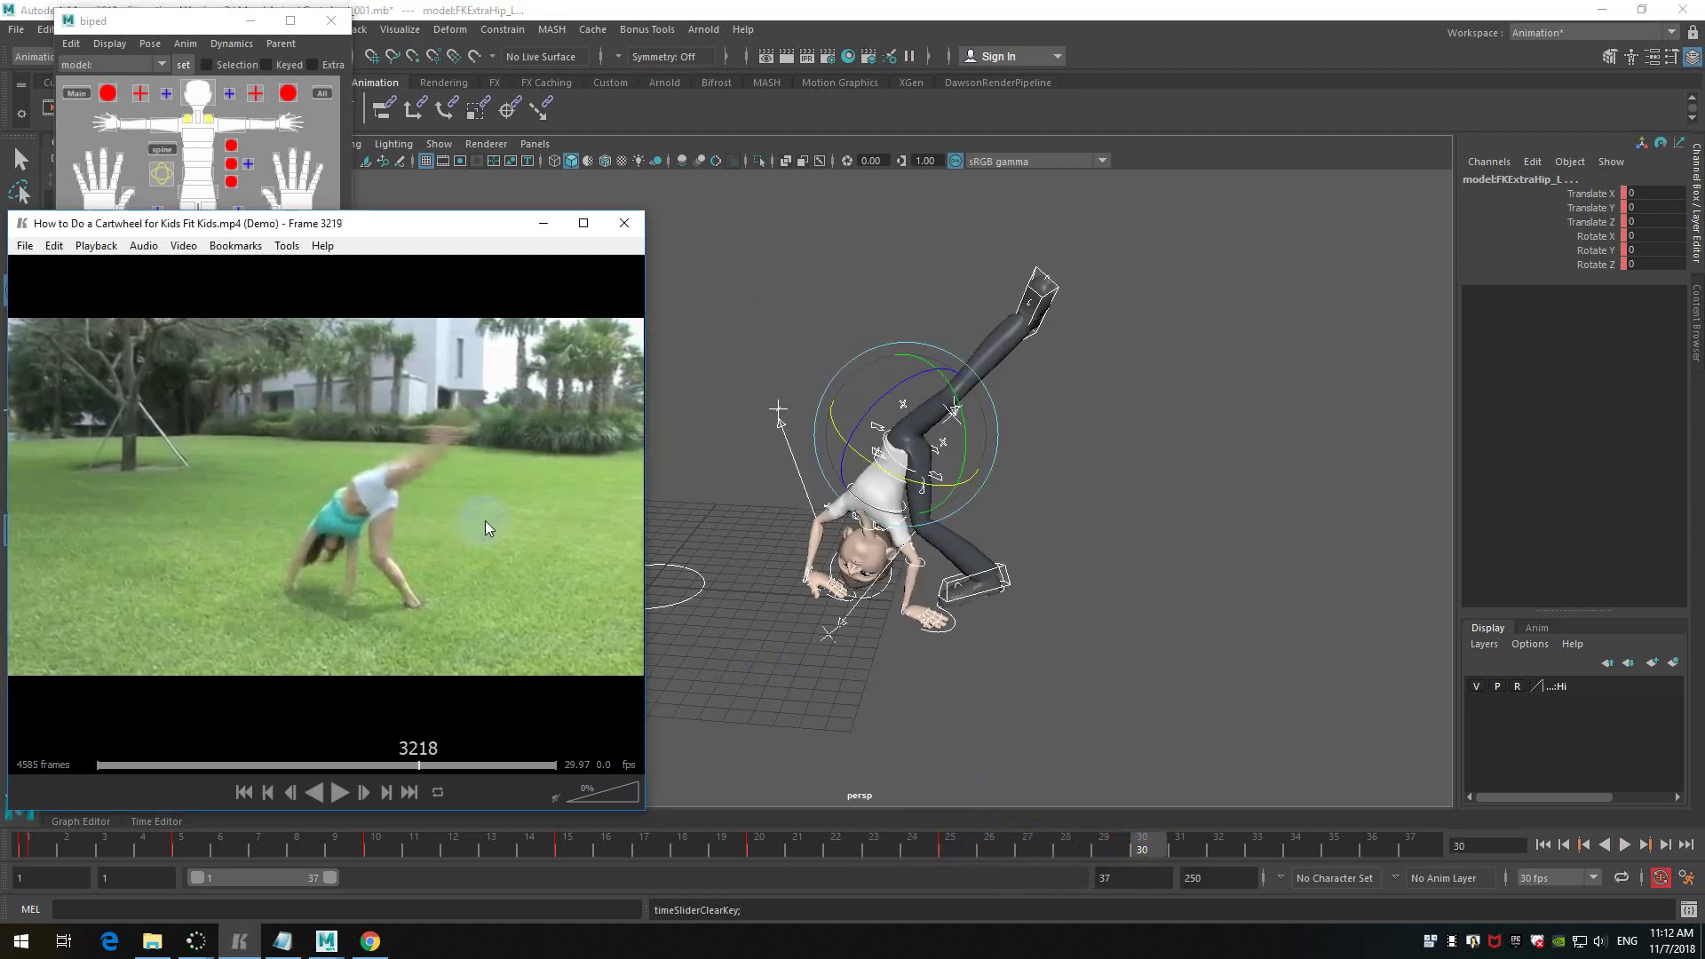
{"action": "scroll", "coordinate": [477, 529], "scroll_direction": "down", "scroll_amount": 10}
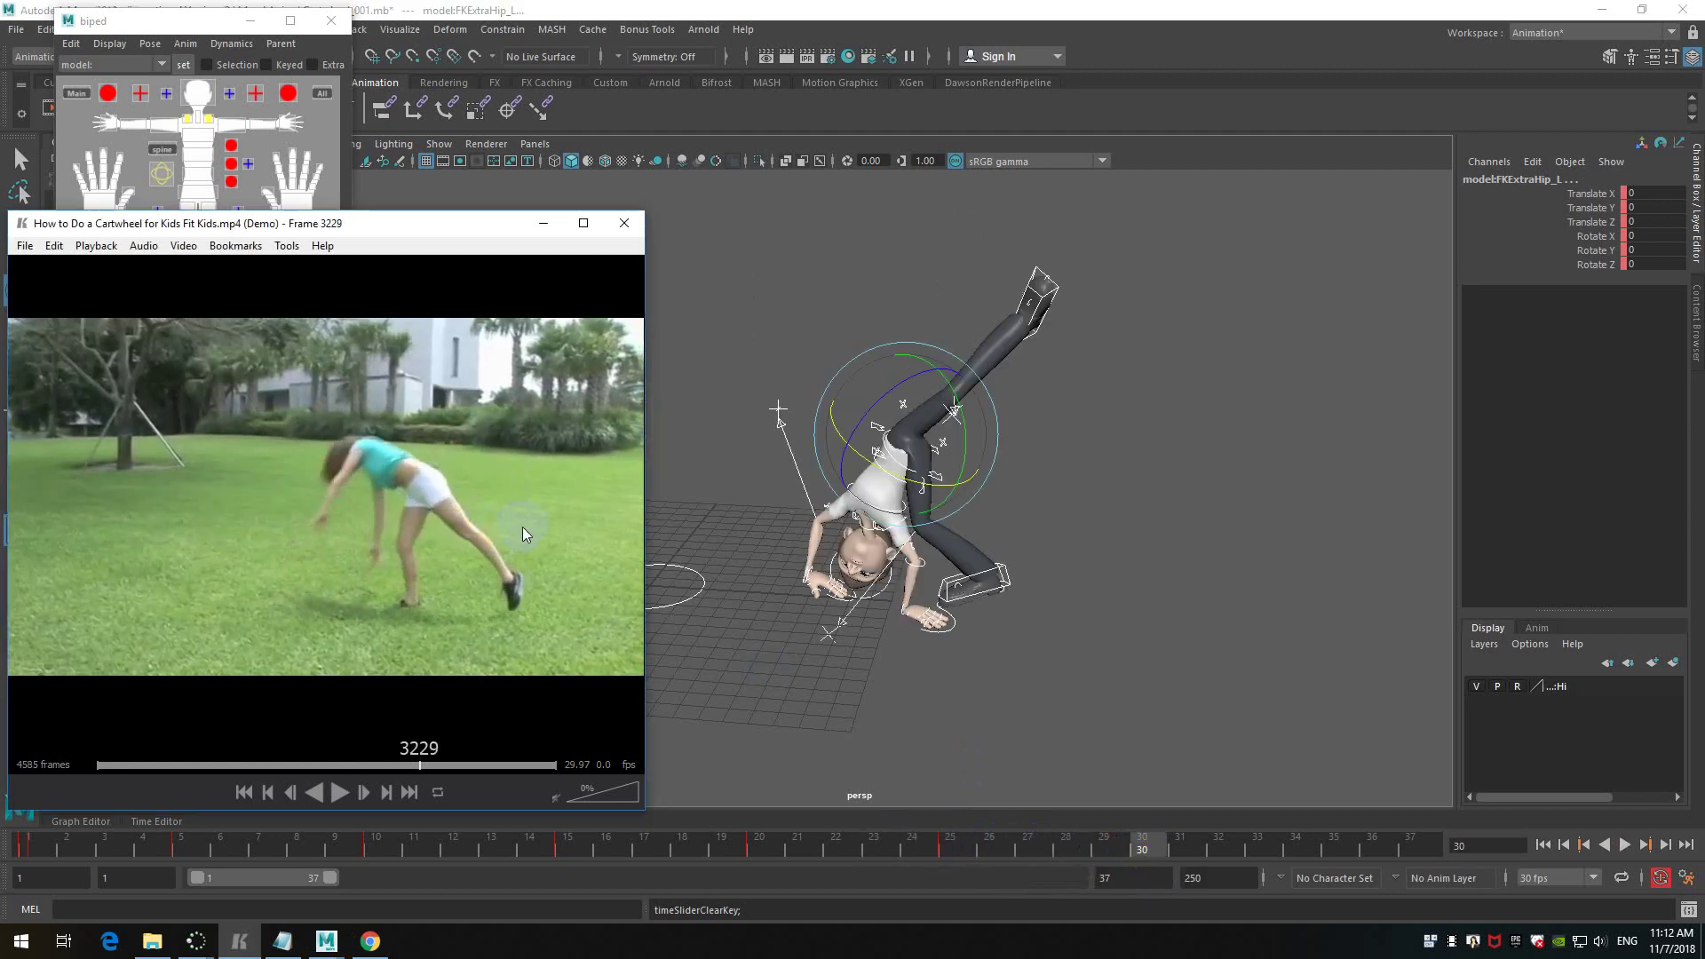
{"action": "scroll", "coordinate": [516, 530], "scroll_direction": "down", "scroll_amount": 4}
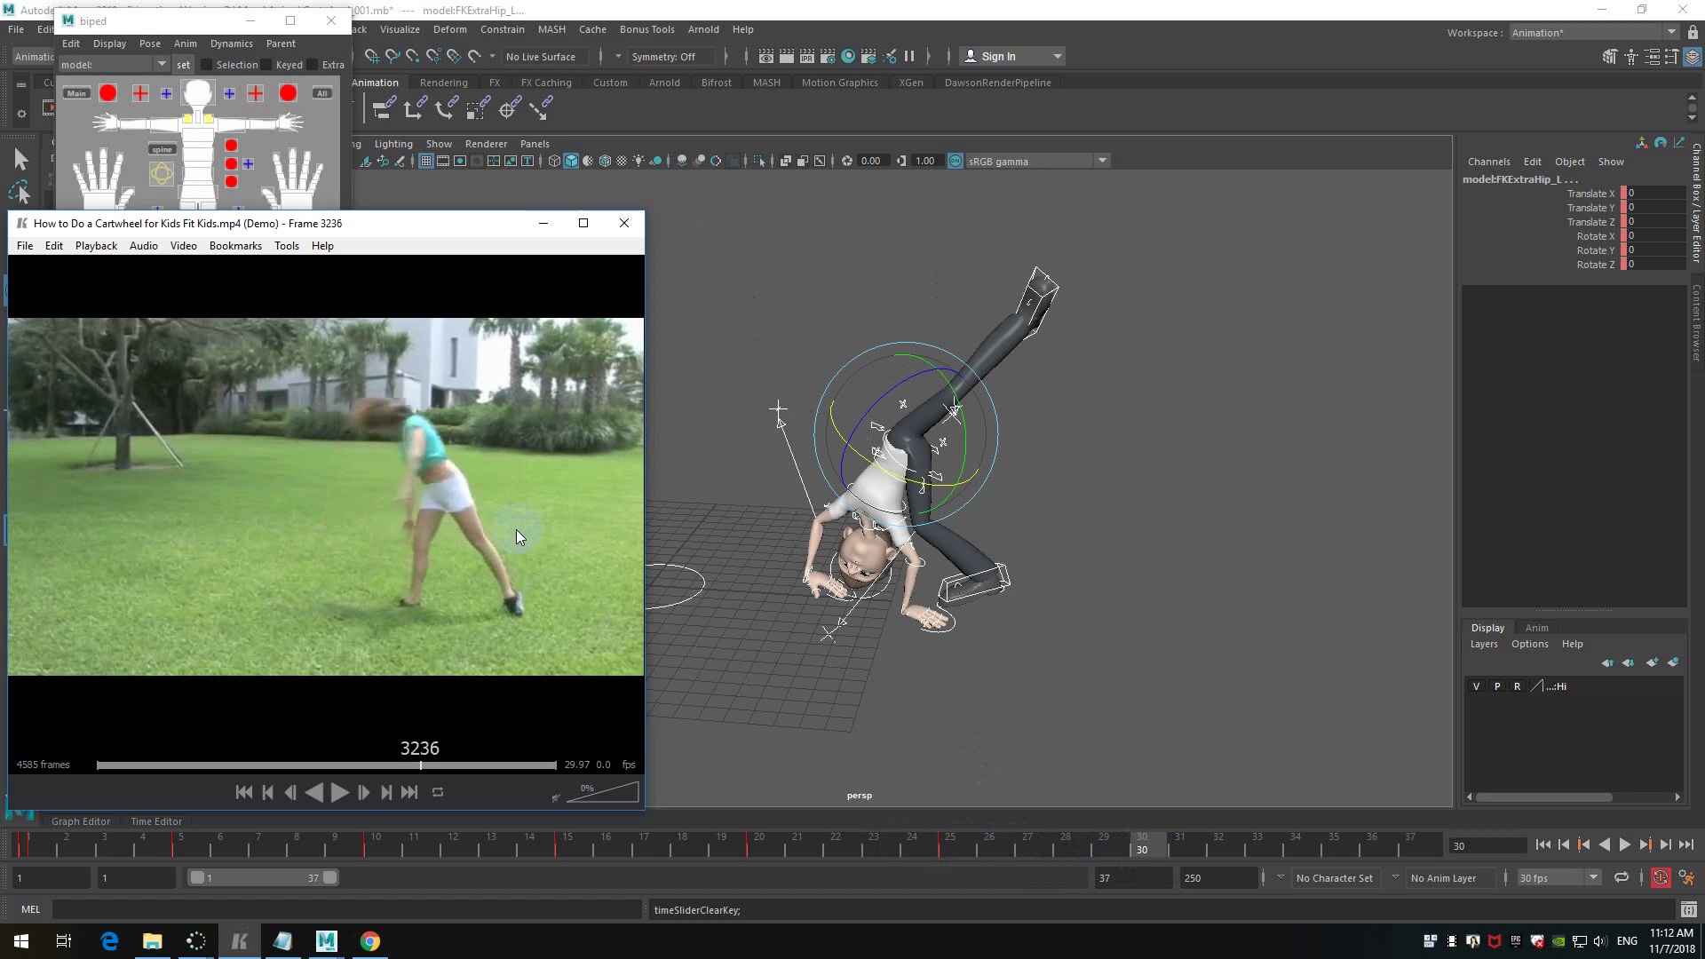
{"action": "scroll", "coordinate": [517, 535], "scroll_direction": "down", "scroll_amount": 1}
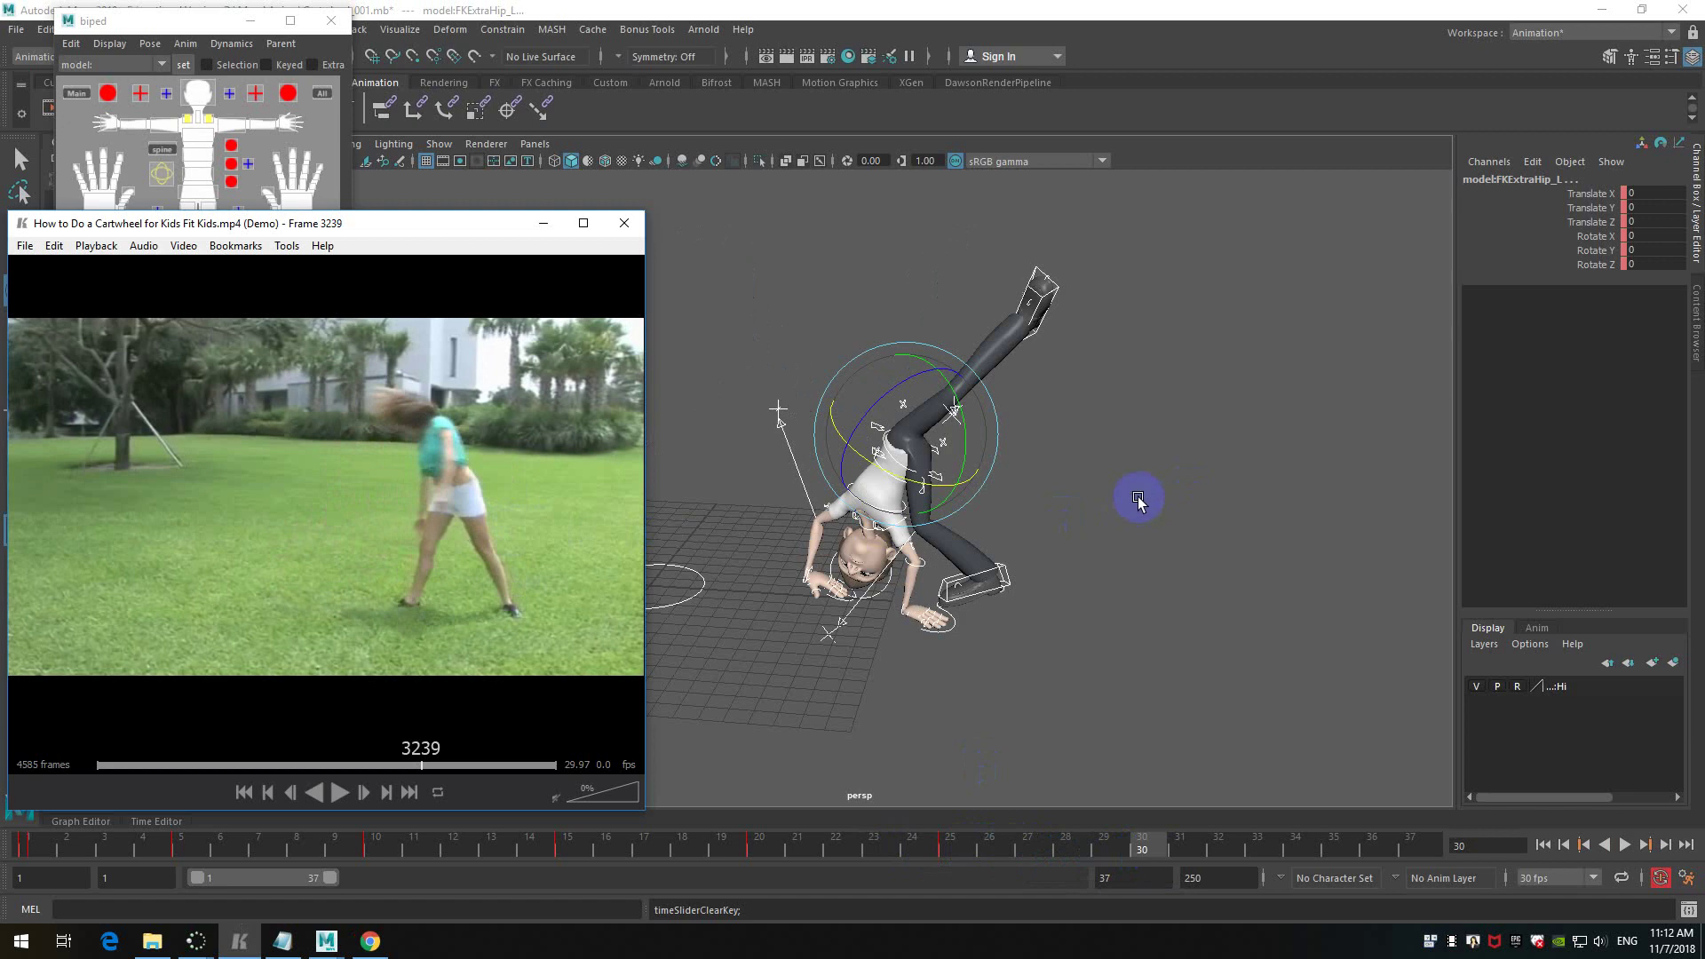
- Raise the right foot's IK control slightly at frame 30 so the foot rests at ground level
{"action": "scroll", "coordinate": [1088, 479], "scroll_direction": "up", "scroll_amount": 3}
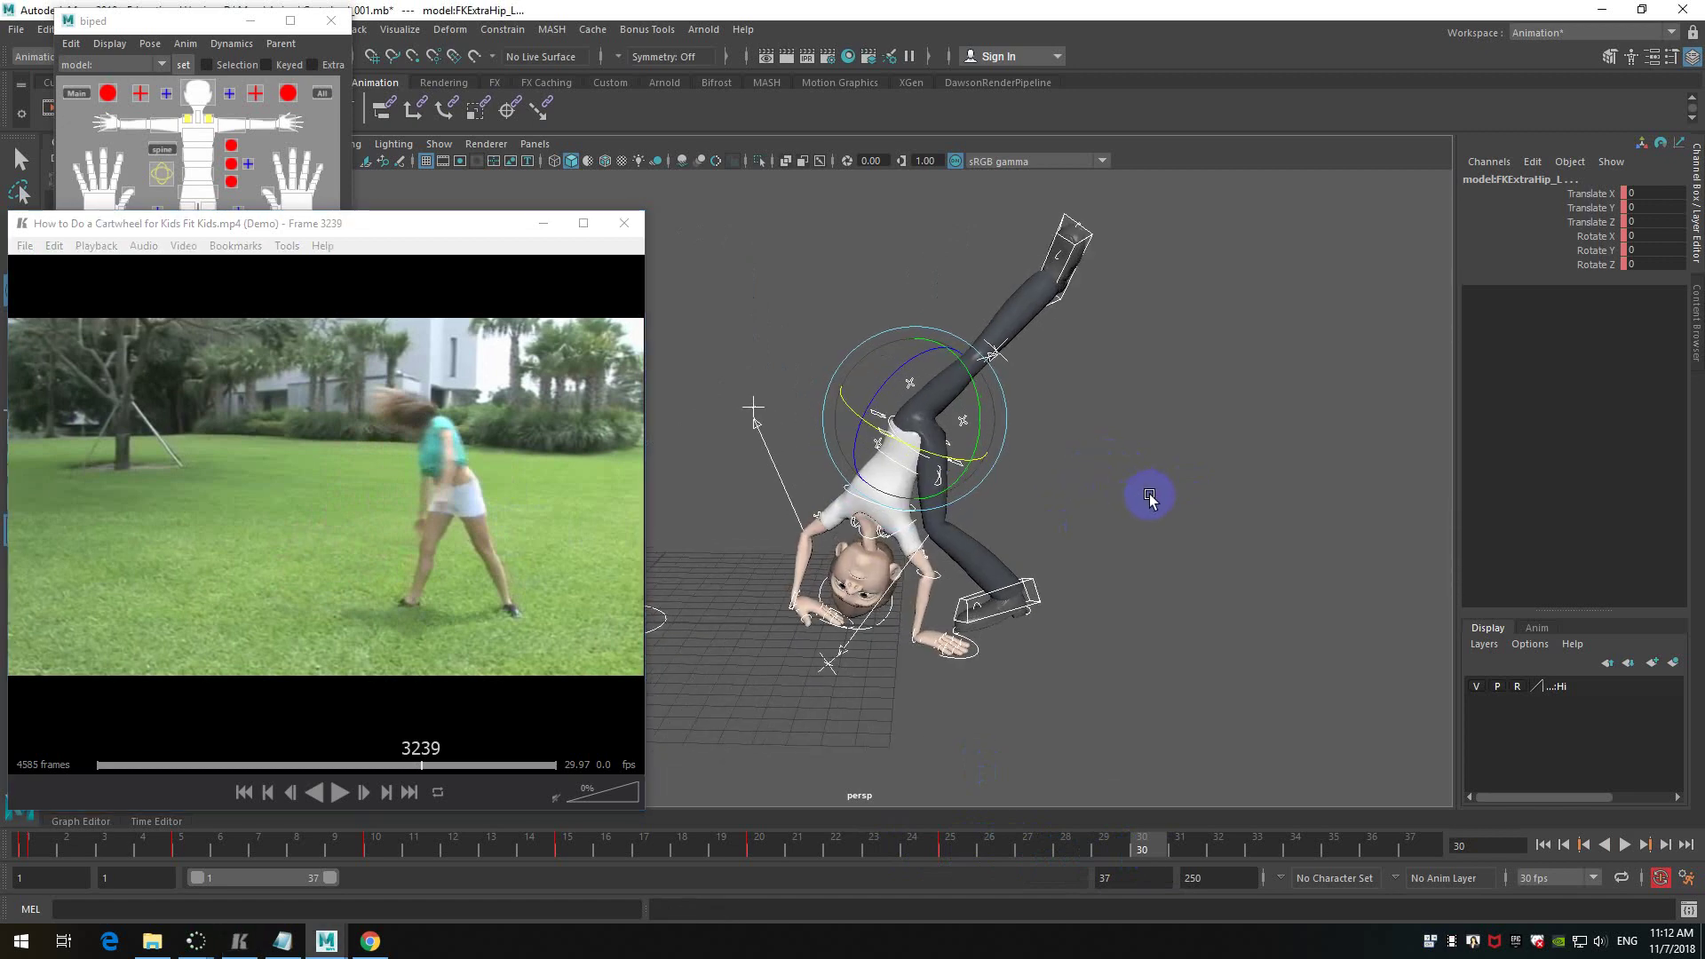
{"action": "left_click", "coordinate": [897, 425]}
{"action": "left_click", "coordinate": [893, 426]}
{"action": "left_click_drag", "start_coordinate": [1099, 468], "coordinate": [1099, 546], "text": "alt"}
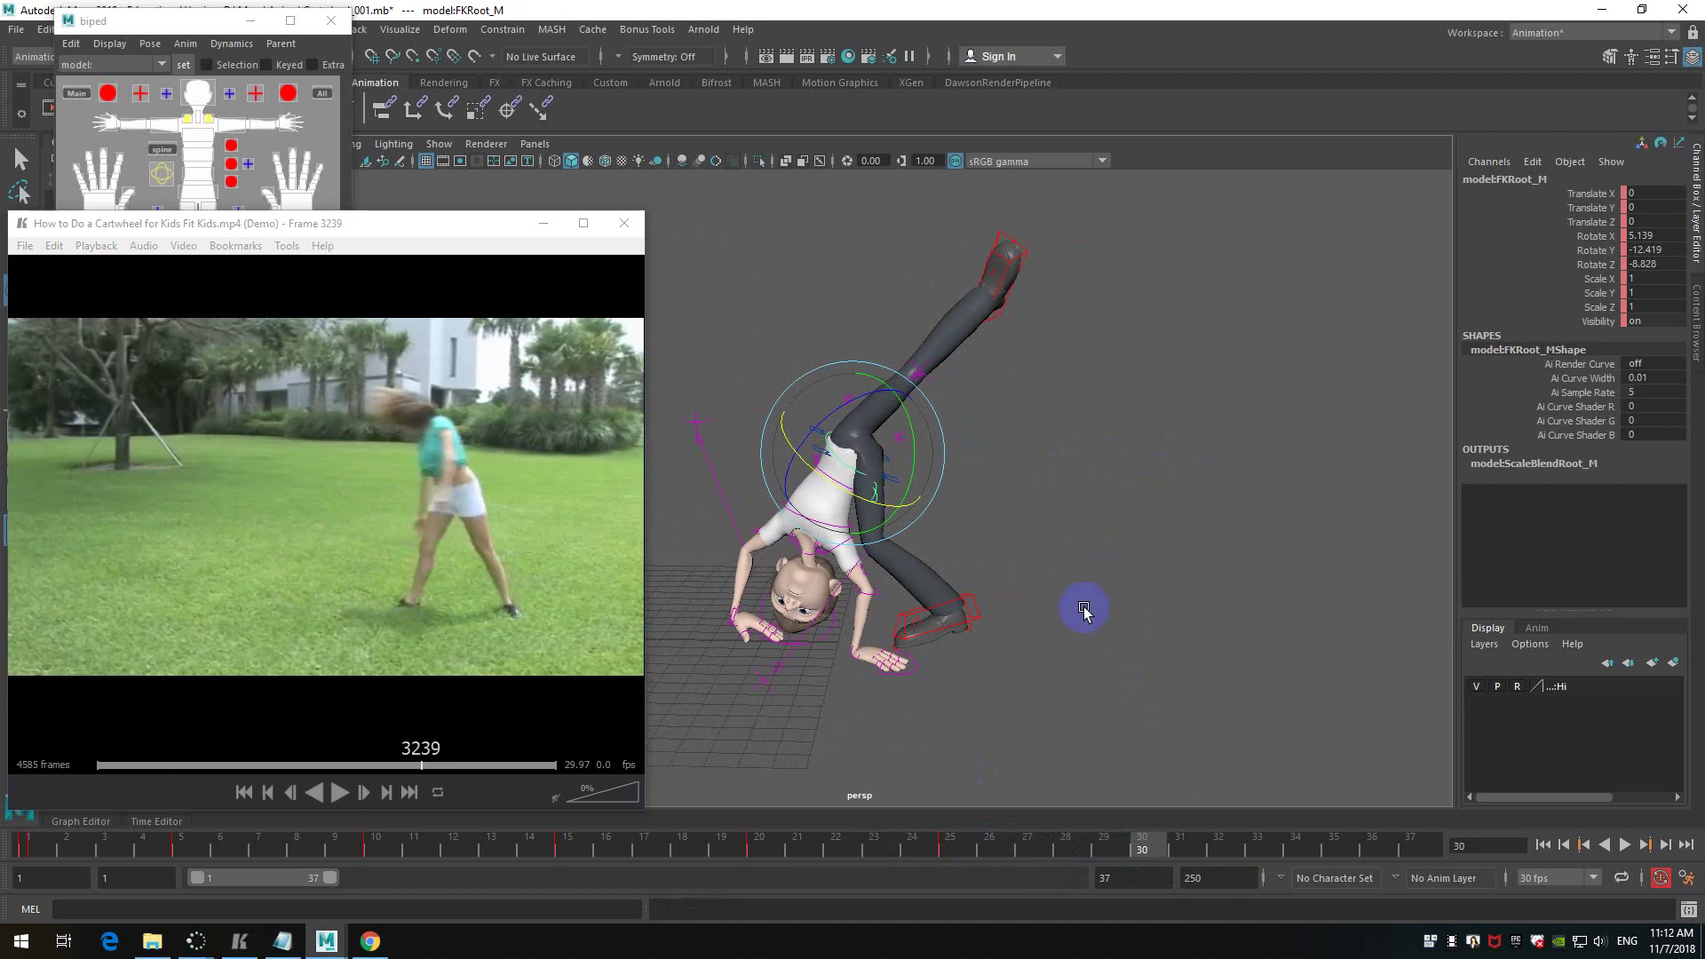
{"action": "left_click", "coordinate": [965, 604]}
{"action": "left_click_drag", "start_coordinate": [1043, 598], "coordinate": [1174, 662], "text": "alt"}
{"action": "key", "text": "w"}
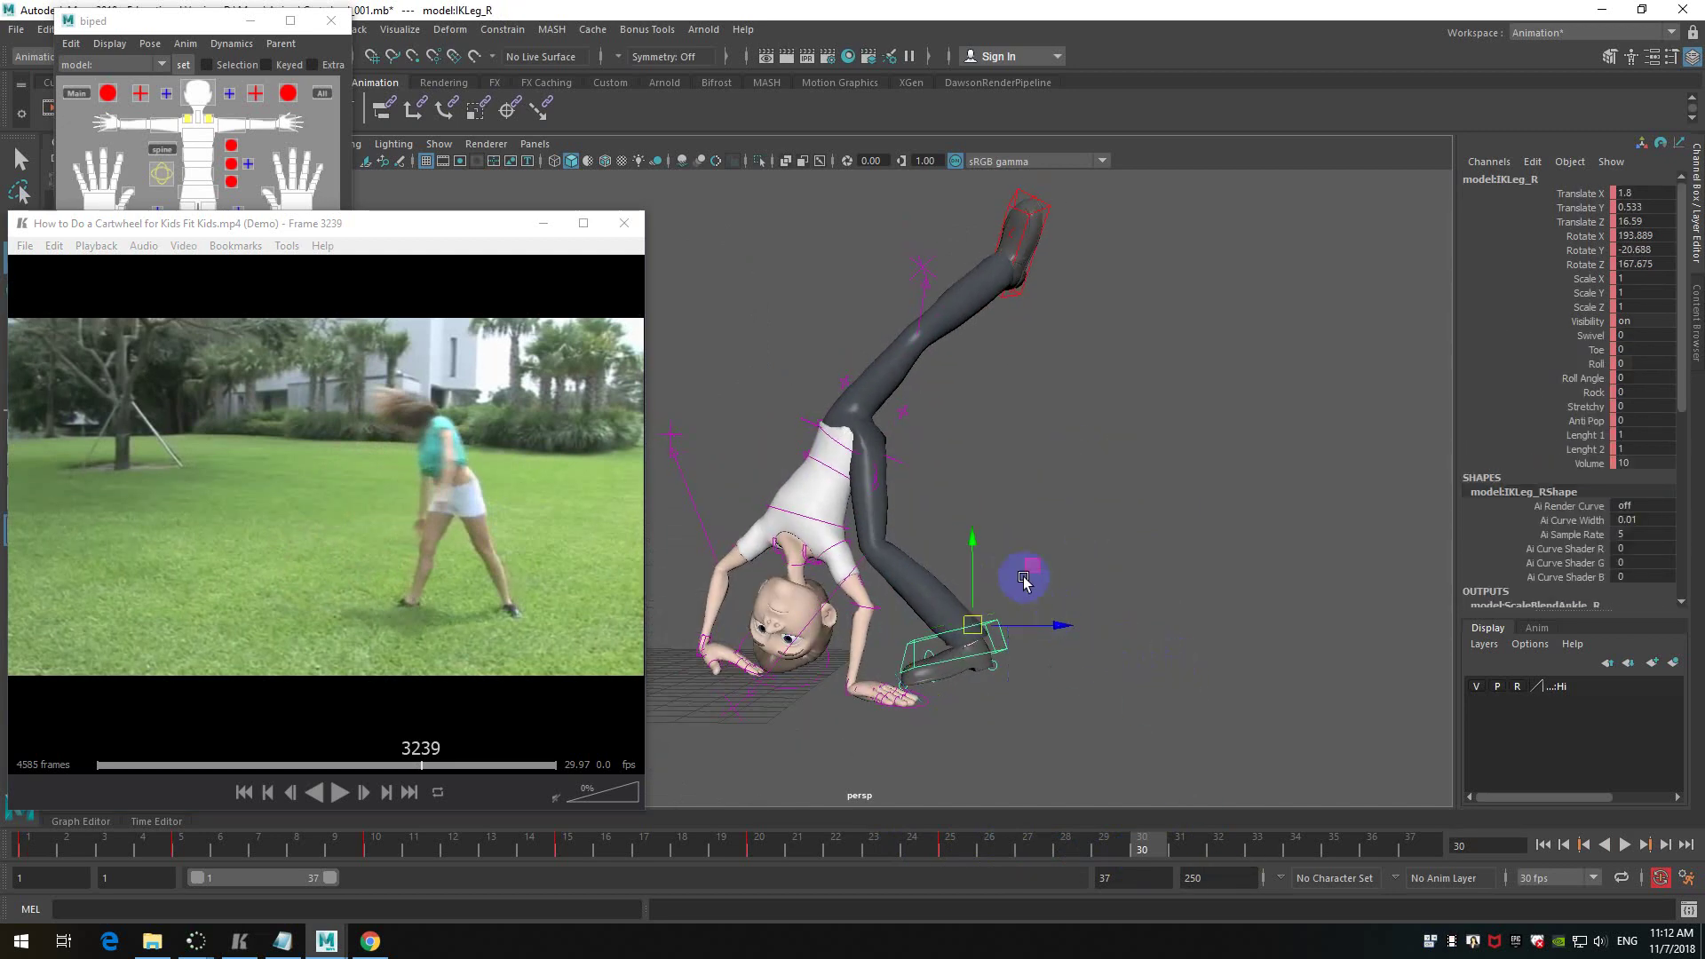
{"action": "left_click_drag", "start_coordinate": [972, 543], "coordinate": [1065, 578]}
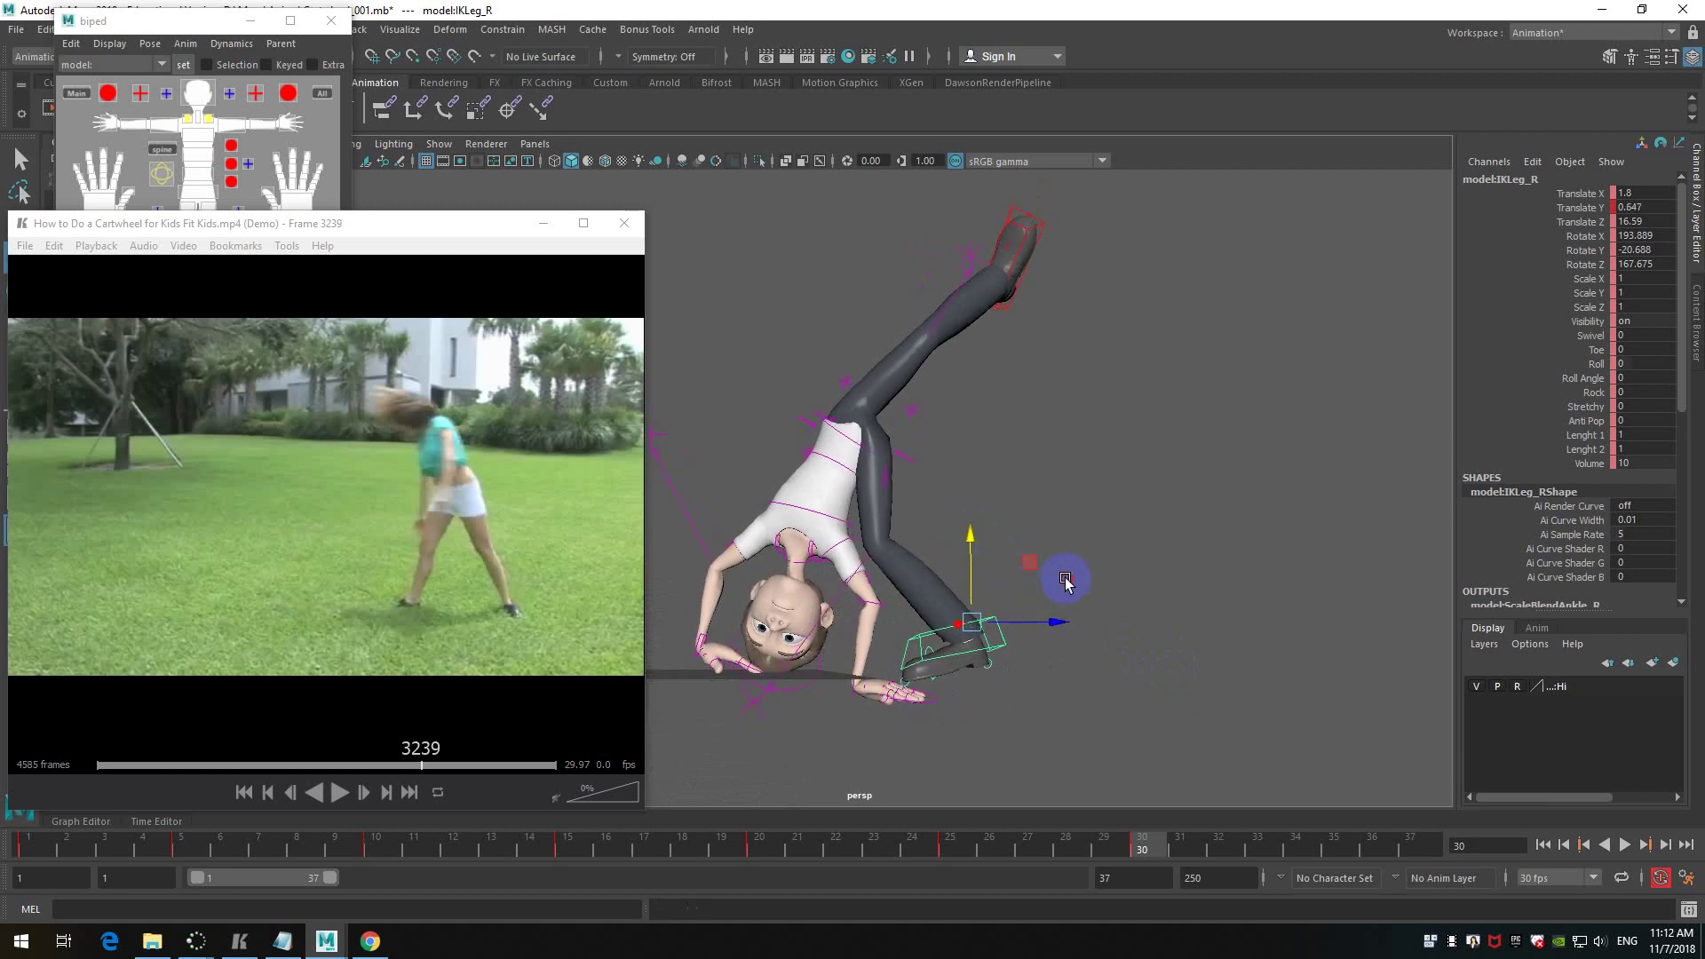
{"action": "left_click_drag", "start_coordinate": [970, 533], "coordinate": [1055, 547]}
{"action": "key", "text": "e"}
{"action": "key", "text": "w"}
- Rotate and move the root control to bring the torso upright over the right foot, with the body leaning forward
{"action": "left_click", "coordinate": [905, 456]}
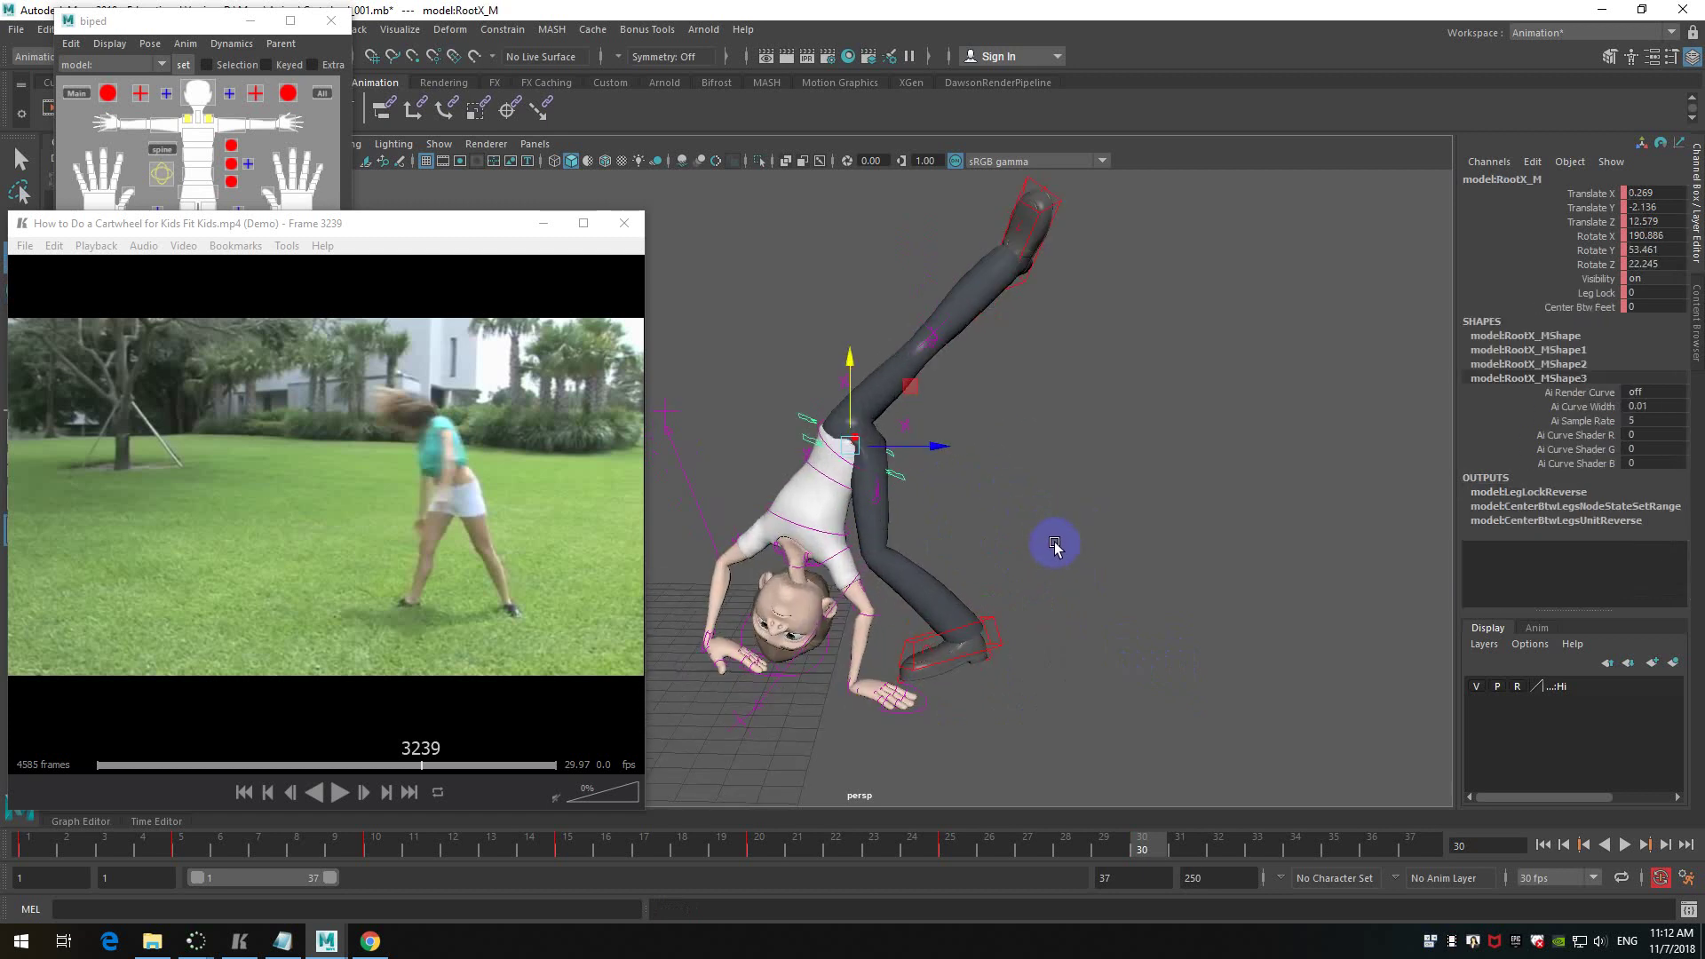
{"action": "key", "text": "e"}
{"action": "left_click_drag", "start_coordinate": [921, 428], "coordinate": [926, 442]}
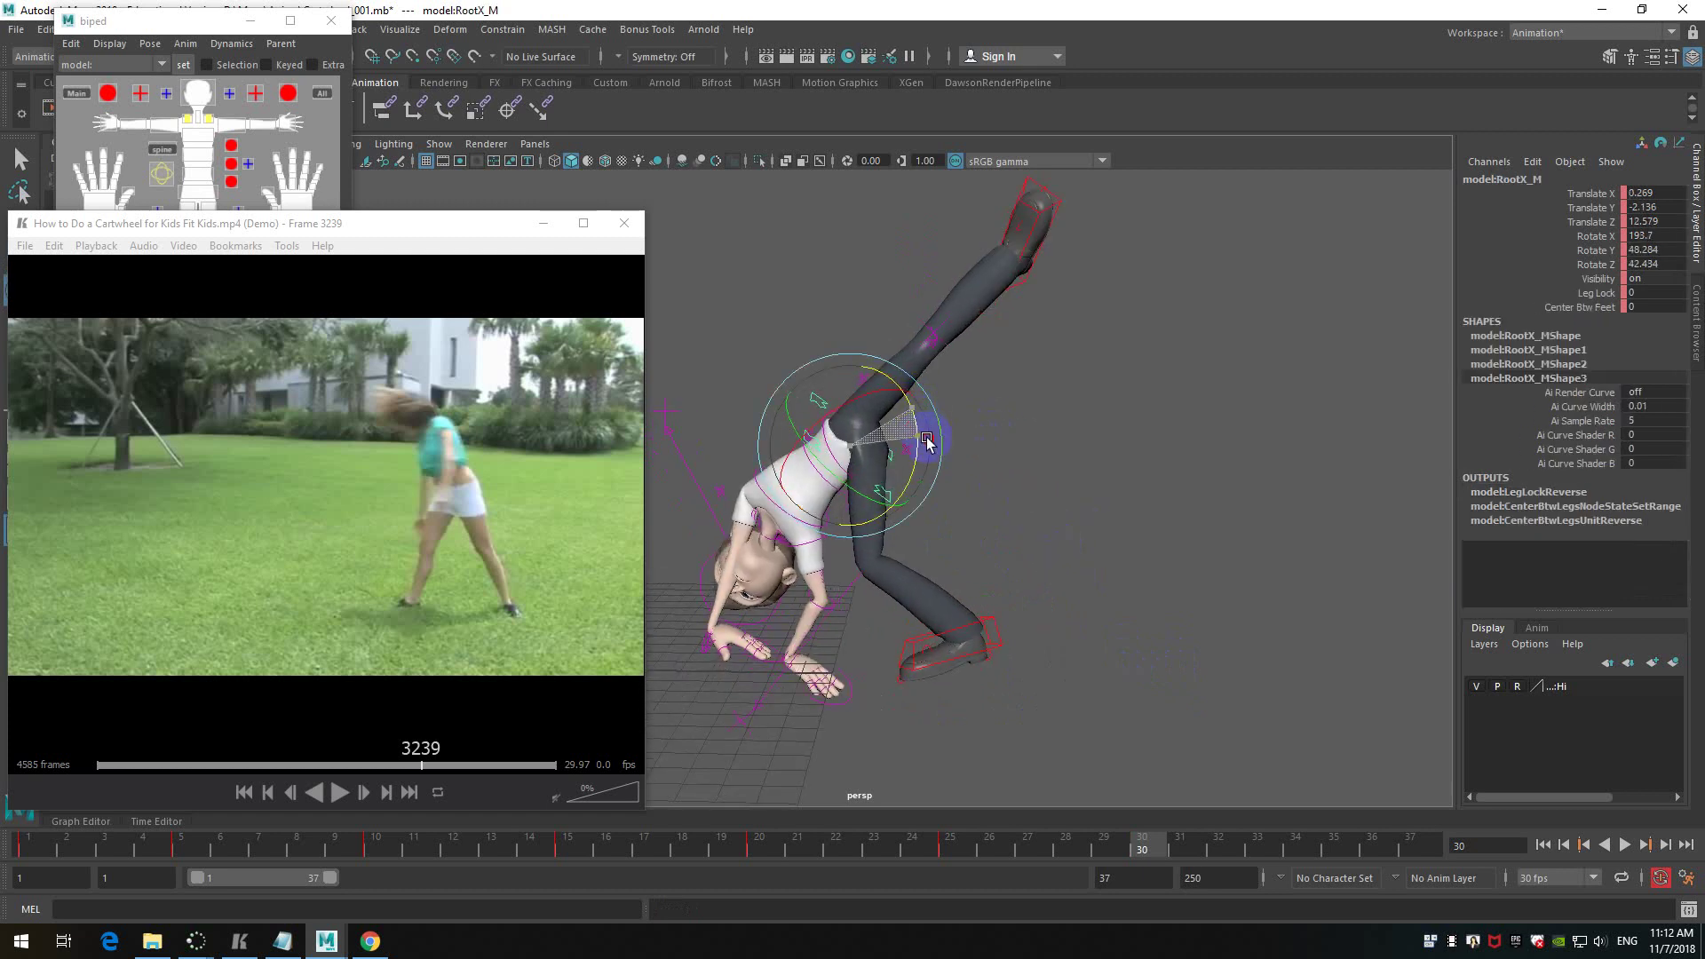
{"action": "left_click_drag", "start_coordinate": [914, 408], "coordinate": [898, 503]}
{"action": "key", "text": "w"}
{"action": "left_click_drag", "start_coordinate": [849, 449], "coordinate": [981, 404]}
- Lower the left foot's IK control behind the body to about Translate Y 1.414 and Translate Z 22.27, and begin rotating it flat
{"action": "left_click", "coordinate": [1066, 232]}
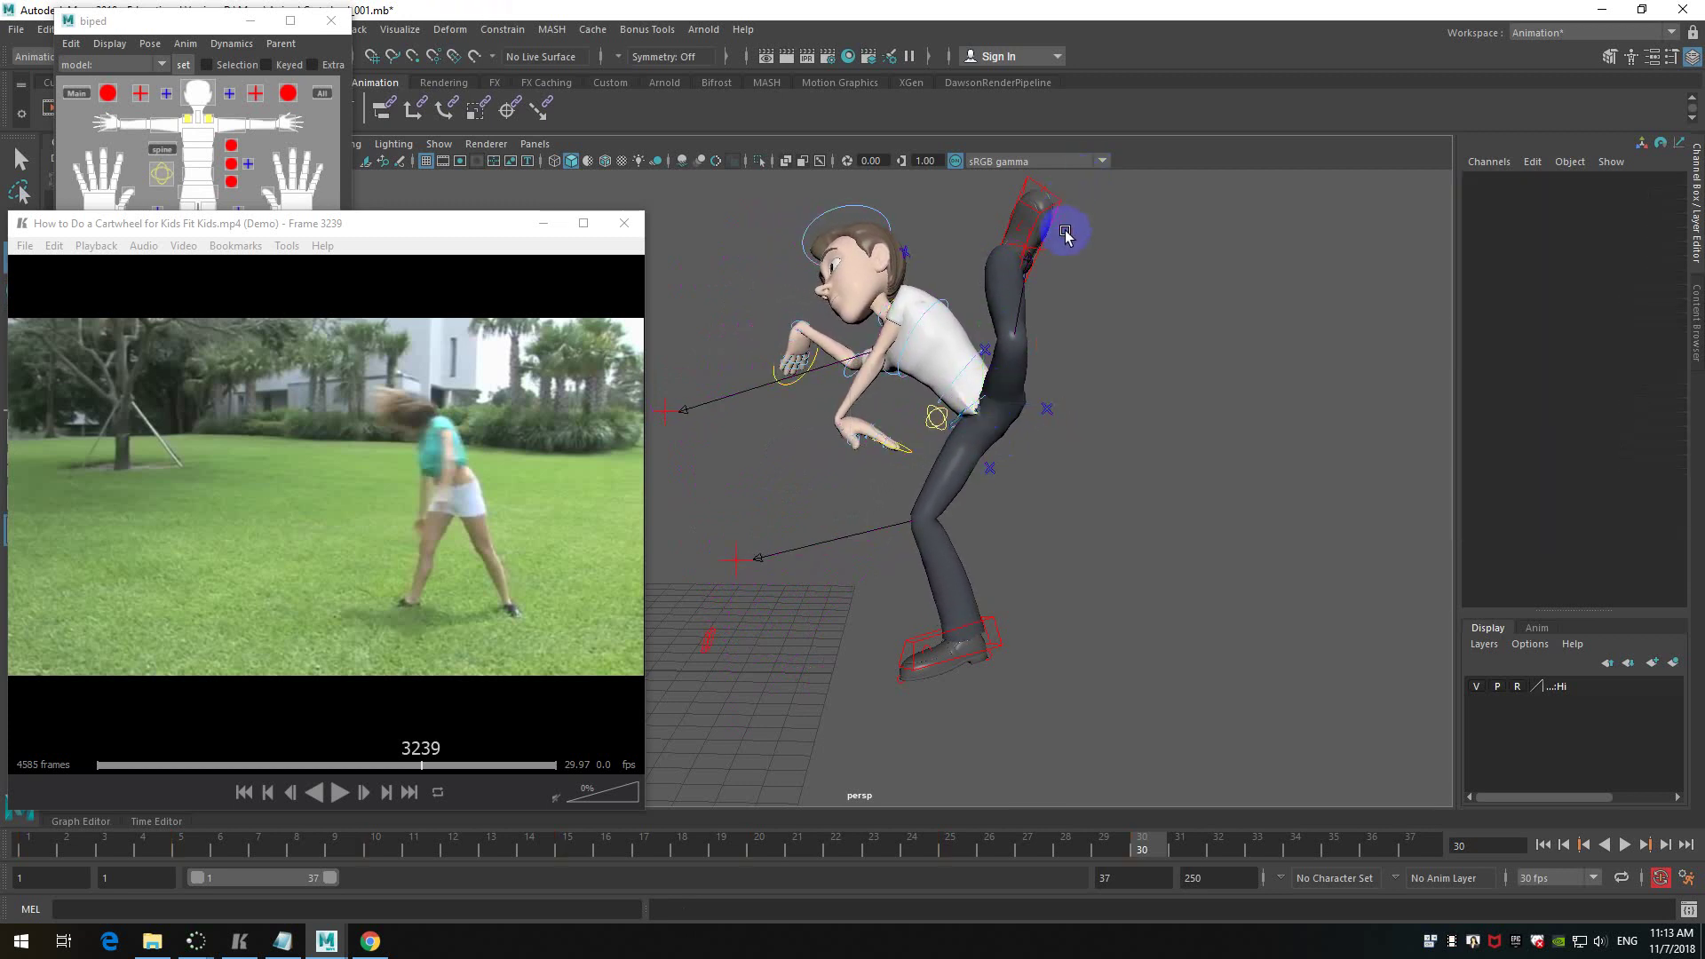
{"action": "left_click", "coordinate": [1057, 202]}
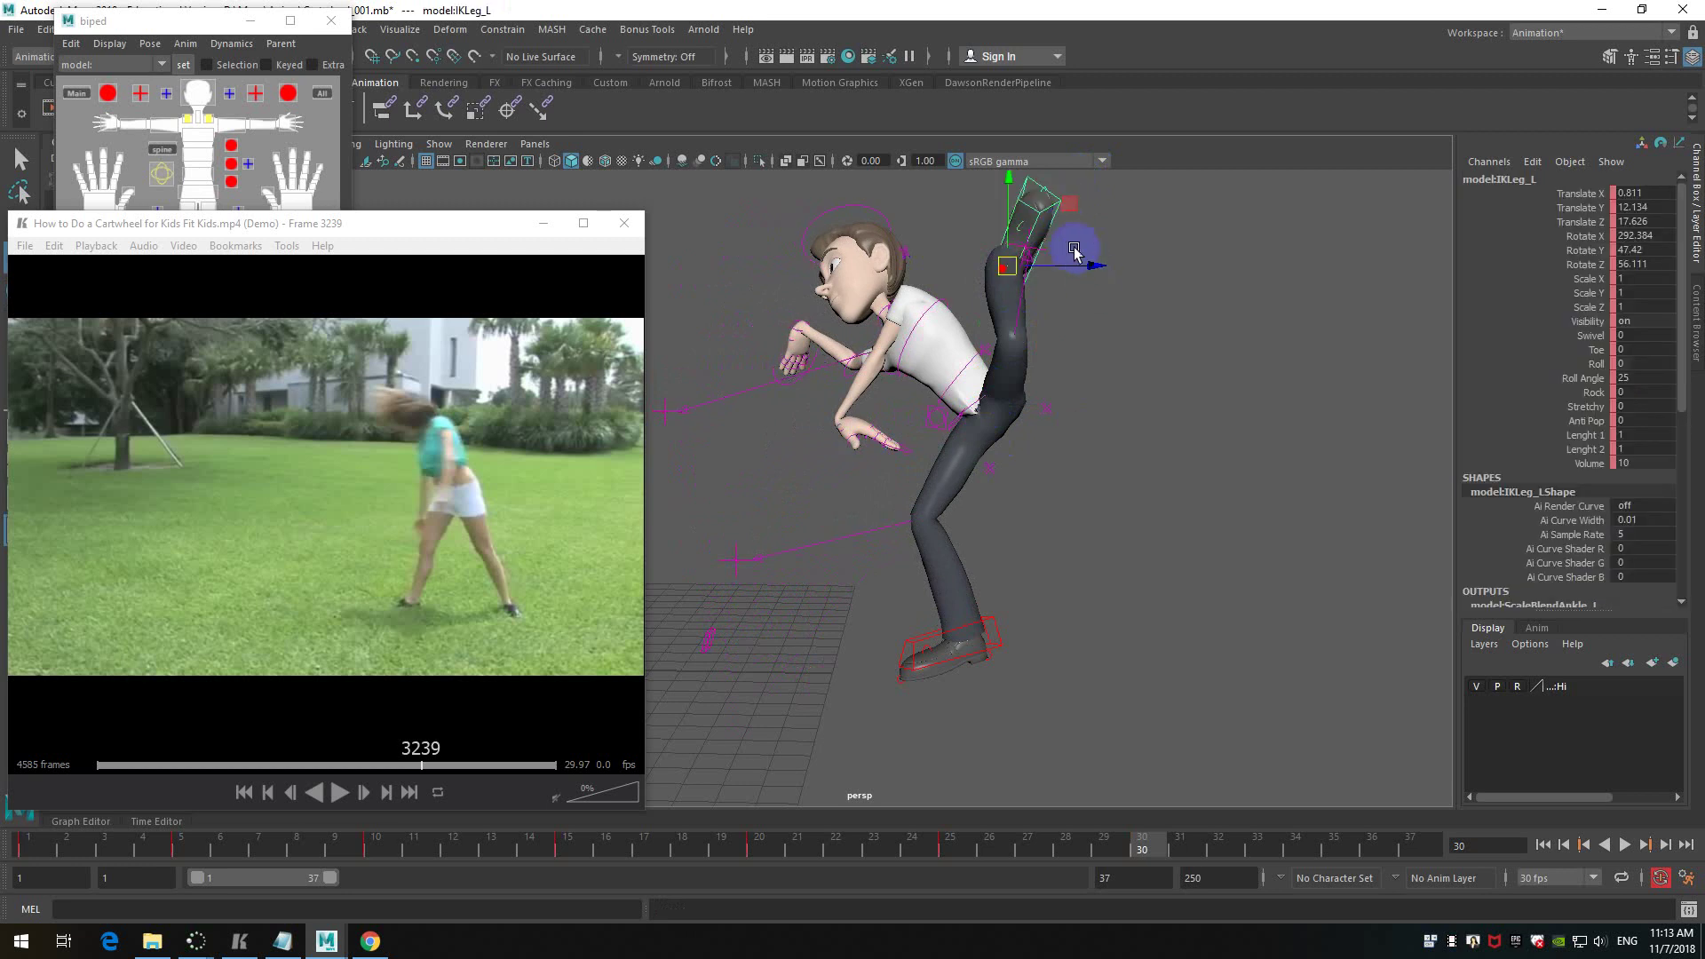
{"action": "middle_click_drag", "start_coordinate": [1127, 283], "coordinate": [1220, 527]}
{"action": "key", "text": "e"}
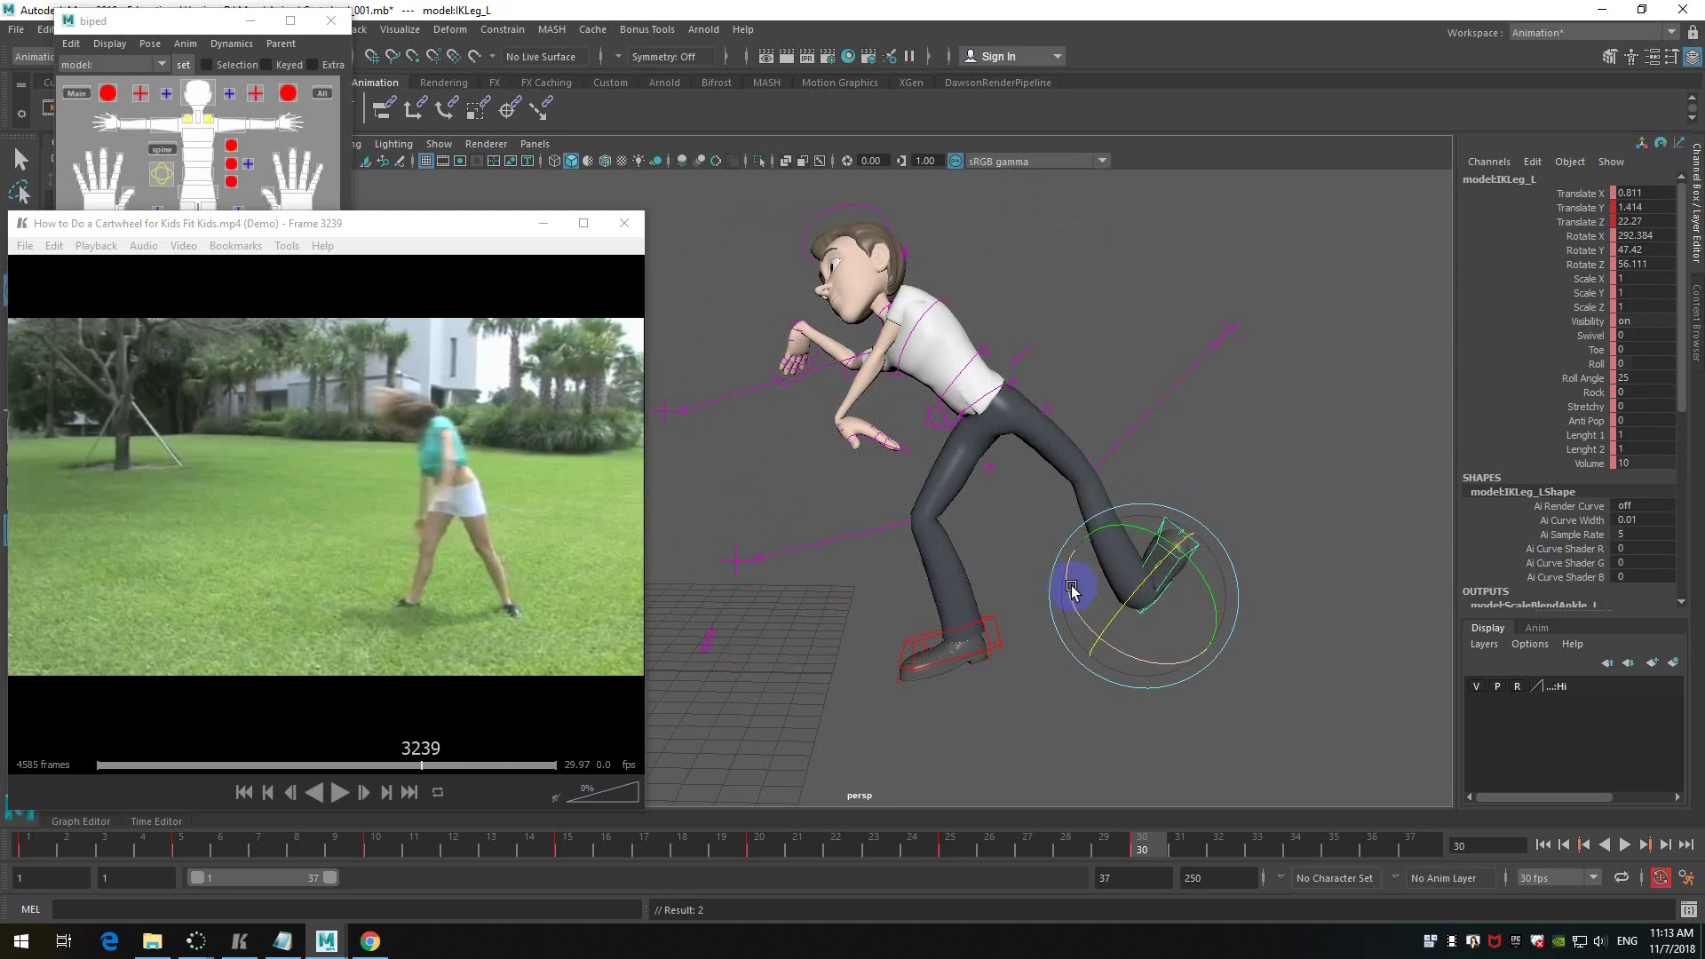
{"action": "middle_click_drag", "start_coordinate": [1063, 579], "coordinate": [1066, 504]}
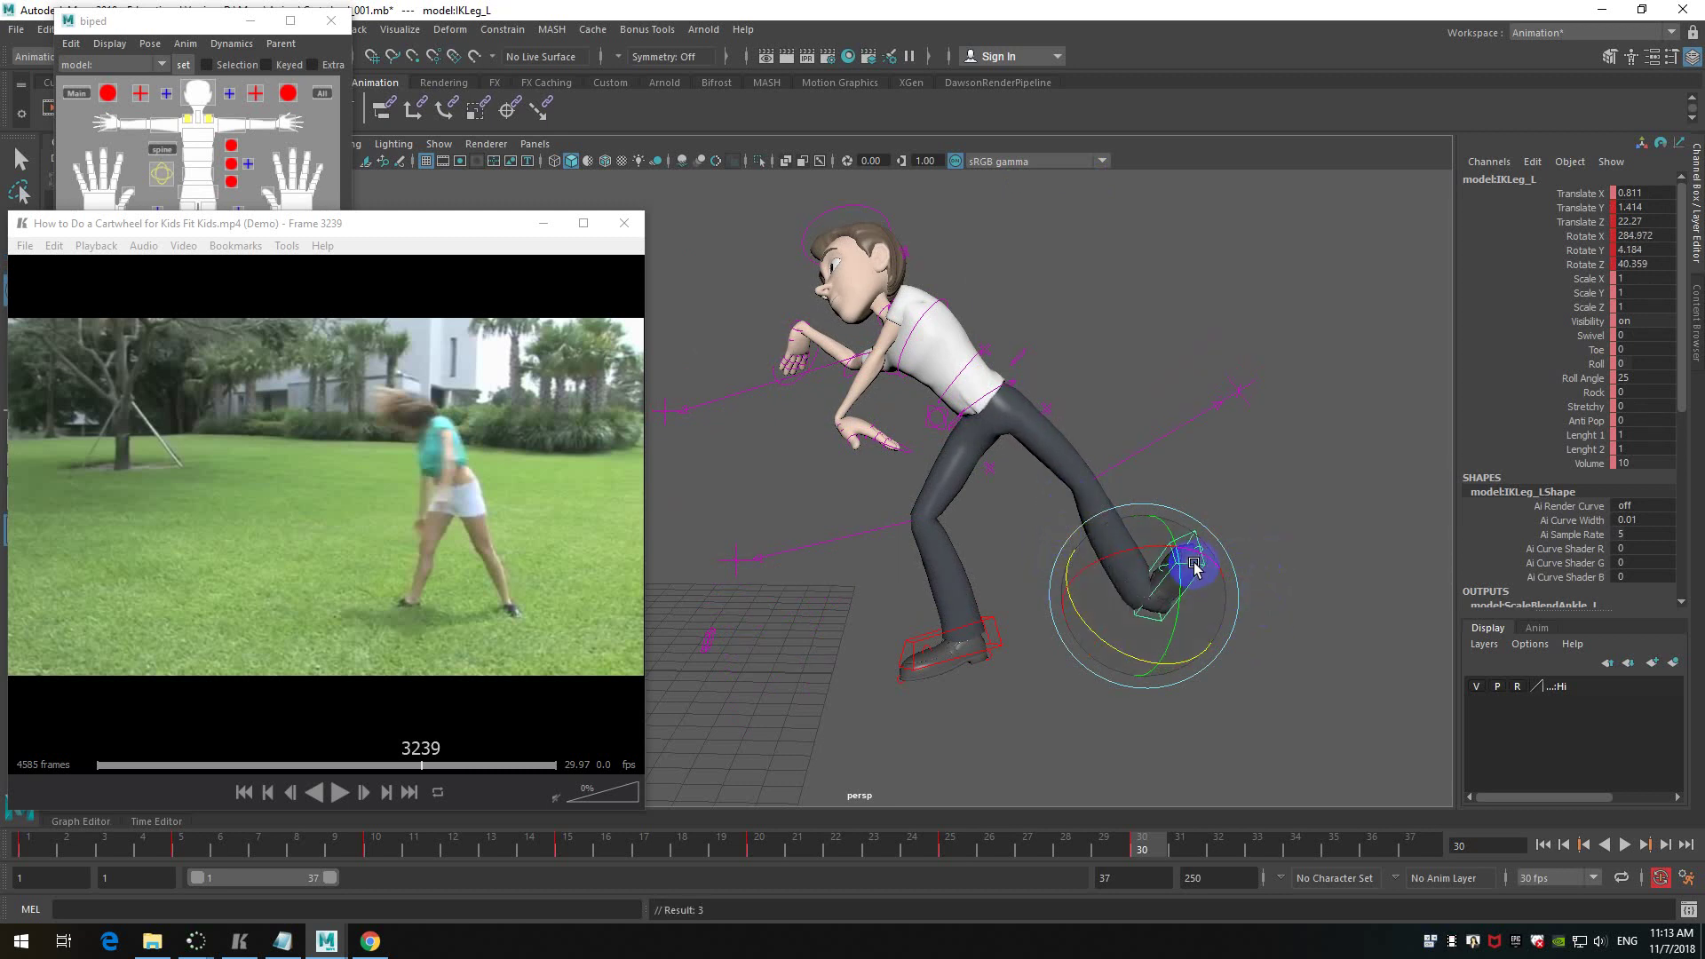
{"action": "middle_click_drag", "start_coordinate": [1218, 573], "coordinate": [1116, 480]}
- Plant the left foot at about Translate Y 0.242, Translate Z 20.101, with Rotate X 292.209, Y -63.201 and Z 72.85
{"action": "left_click_drag", "start_coordinate": [1348, 512], "coordinate": [1029, 734], "text": "alt"}
{"action": "middle_click_drag", "start_coordinate": [1041, 710], "coordinate": [1048, 675]}
{"action": "left_click_drag", "start_coordinate": [1092, 621], "coordinate": [1256, 555], "text": "alt"}
{"action": "left_click_drag", "start_coordinate": [1184, 502], "coordinate": [1104, 495]}
{"action": "key", "text": "w"}
{"action": "key", "text": "e"}
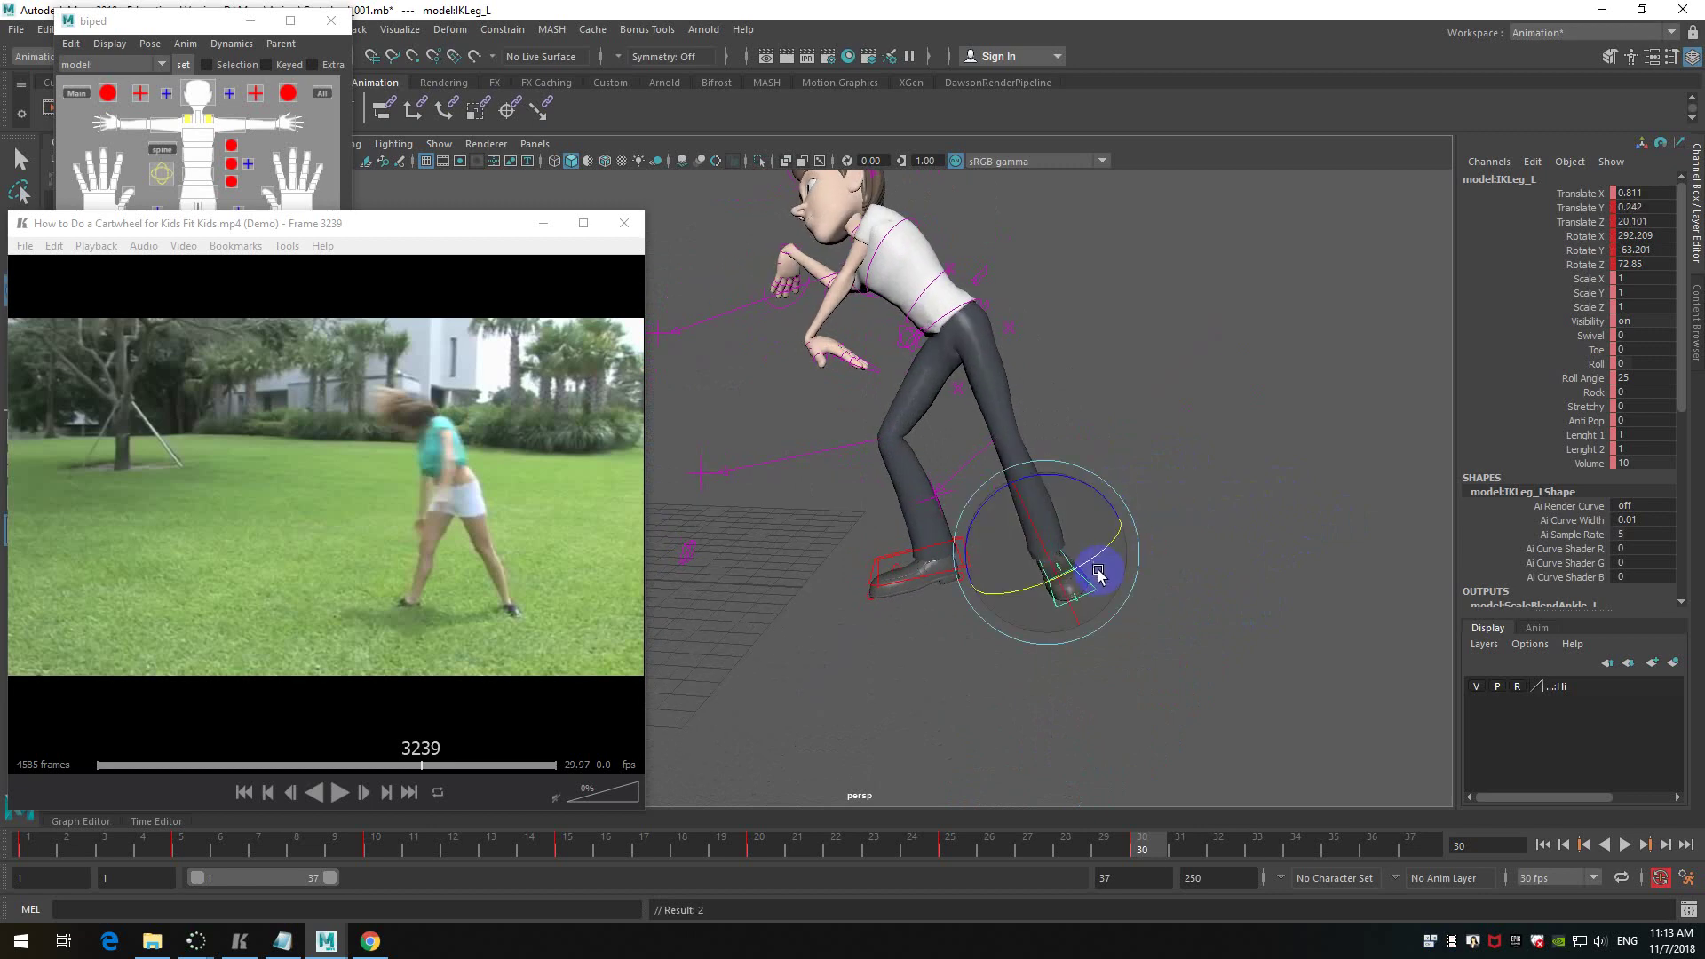
- Reposition the root control to about Translate 0.691, -0.823, 16.775 and Rotate 190.363, 63.642, 181.469 to center the hips between the feet
{"action": "left_click_drag", "start_coordinate": [1102, 364], "coordinate": [1073, 415], "text": "alt"}
{"action": "left_click", "coordinate": [1010, 384]}
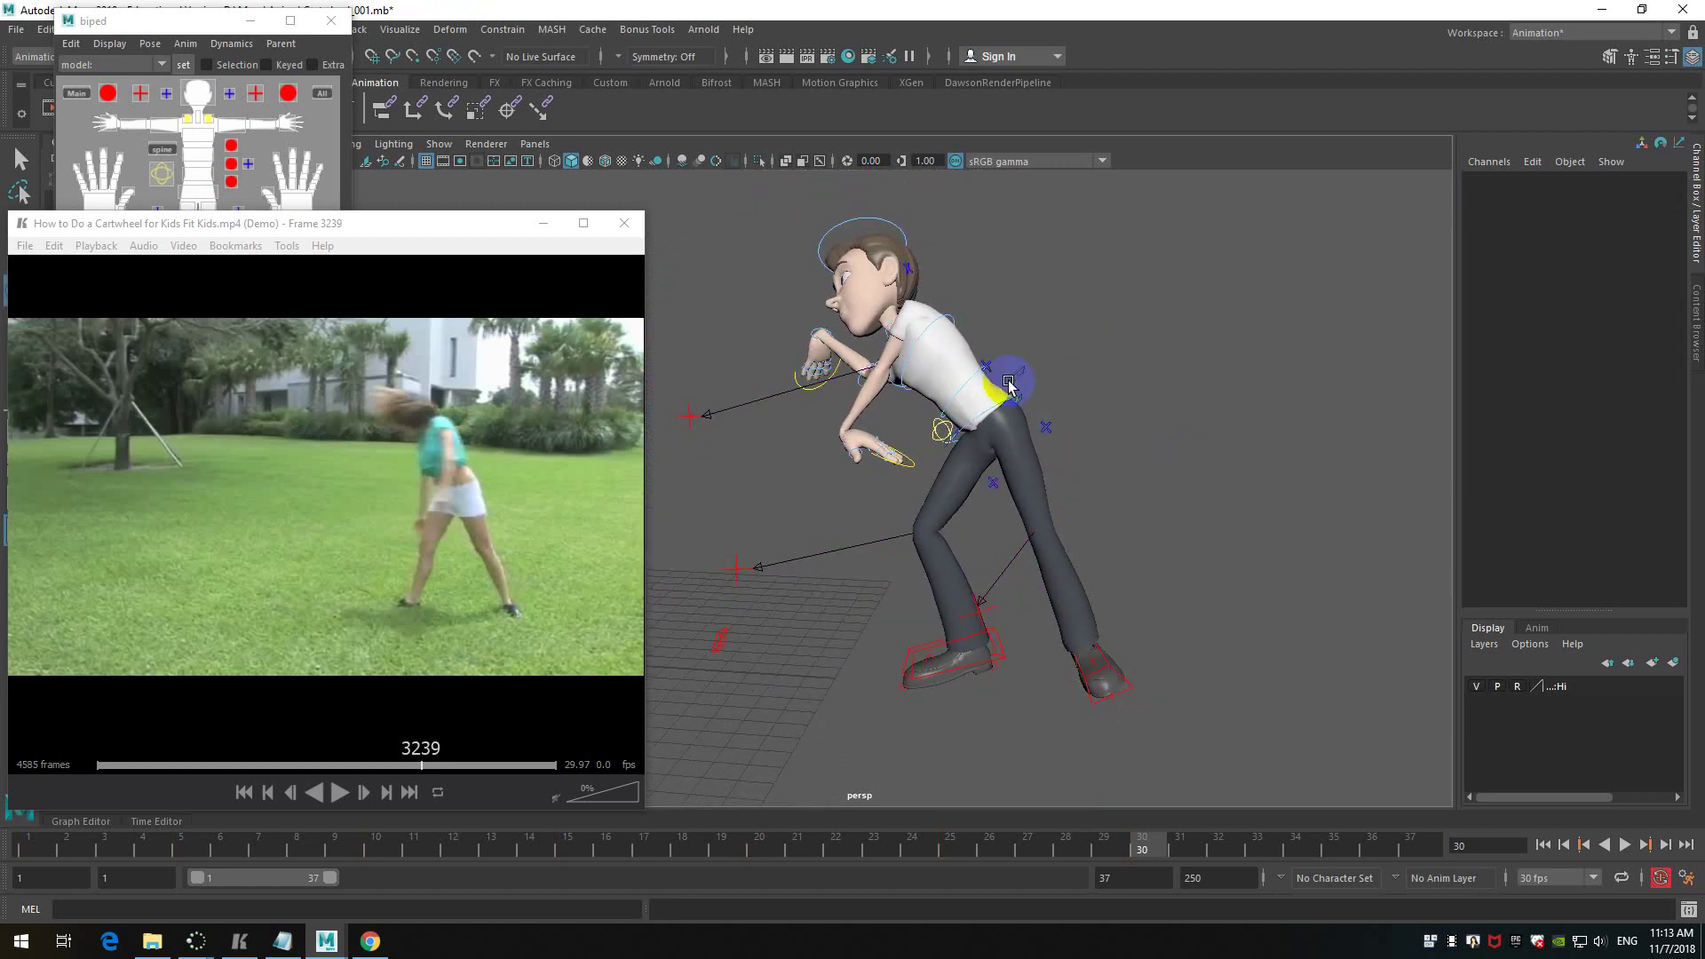
{"action": "left_click", "coordinate": [1026, 374]}
{"action": "right_click_drag", "start_coordinate": [1087, 410], "coordinate": [1157, 451], "text": "alt"}
{"action": "left_click_drag", "start_coordinate": [1084, 379], "coordinate": [1115, 468]}
- Step back and forth through the reference video around frame 3240 to study the hip and torso motion while standing up
{"action": "left_click", "coordinate": [462, 488]}
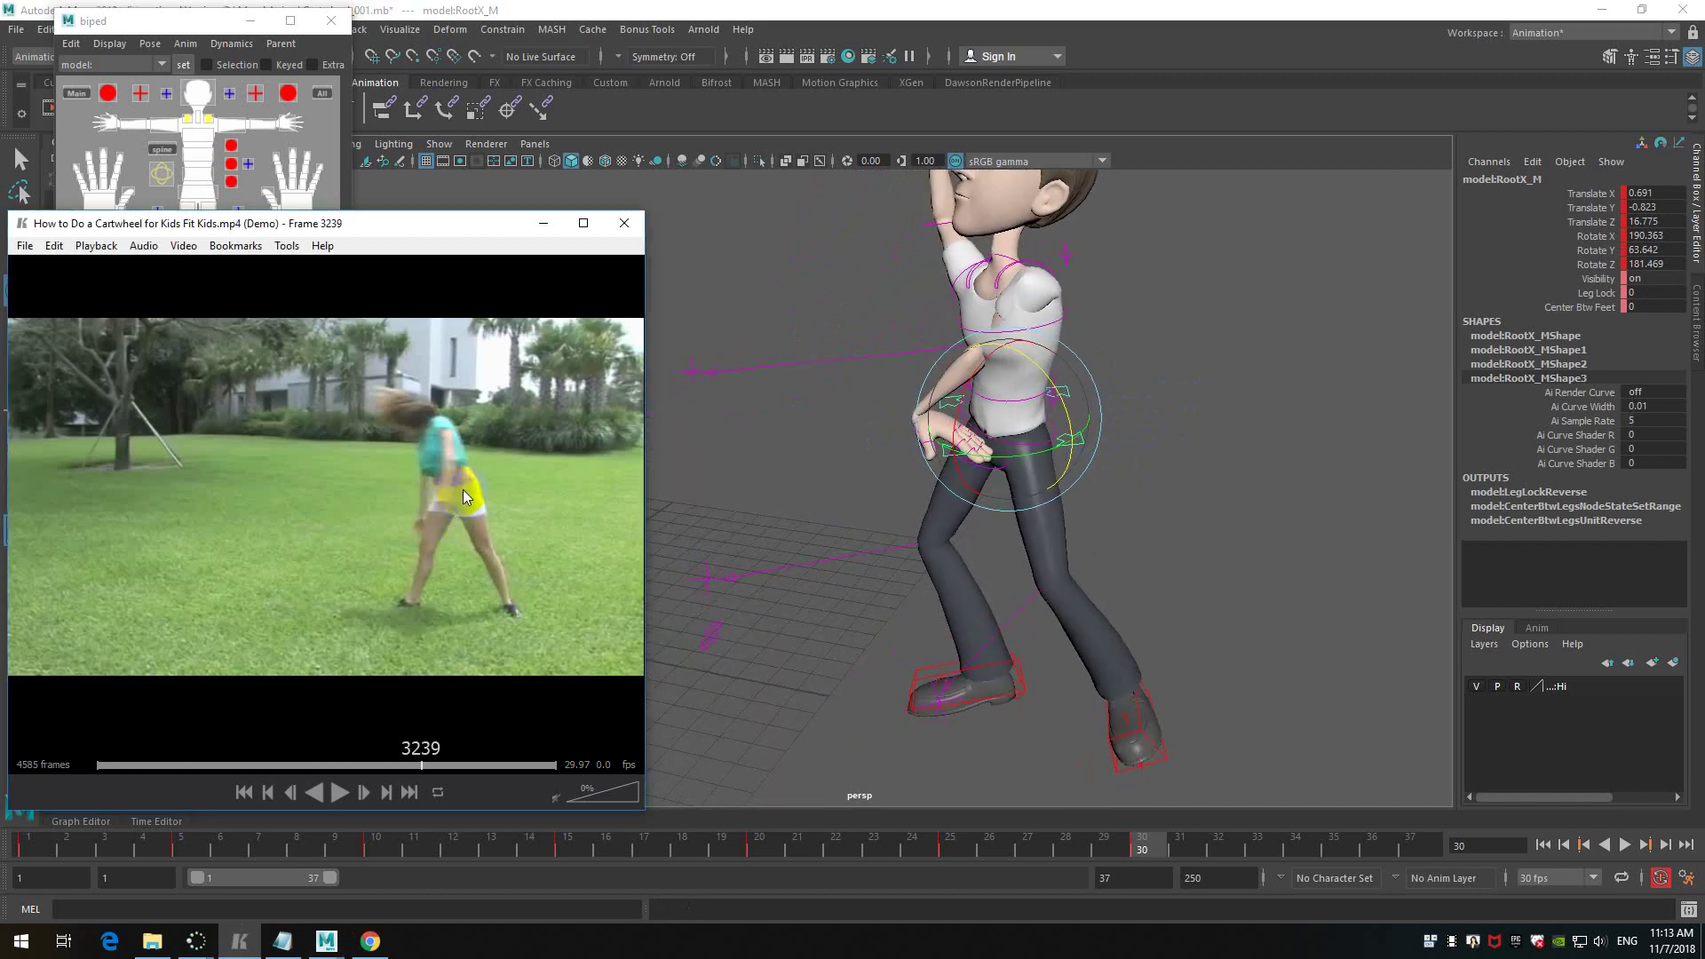
{"action": "key", "text": "d"}
{"action": "key", "text": "d"}
{"action": "key", "text": "d"}
{"action": "key", "text": "d"}
{"action": "key", "text": "f"}
{"action": "key", "text": "f"}
{"action": "key", "text": "f"}
{"action": "key", "text": "f"}
{"action": "key", "text": "f"}
{"action": "key", "text": "f"}
{"action": "key", "text": "f"}
{"action": "key", "text": "d"}
{"action": "key", "text": "d"}
{"action": "key", "text": "d"}
{"action": "key", "text": "d"}
{"action": "key", "text": "f"}
{"action": "key", "text": "f"}
{"action": "key", "text": "f"}
{"action": "key", "text": "d"}
{"action": "key", "text": "d"}
{"action": "key", "text": "f"}
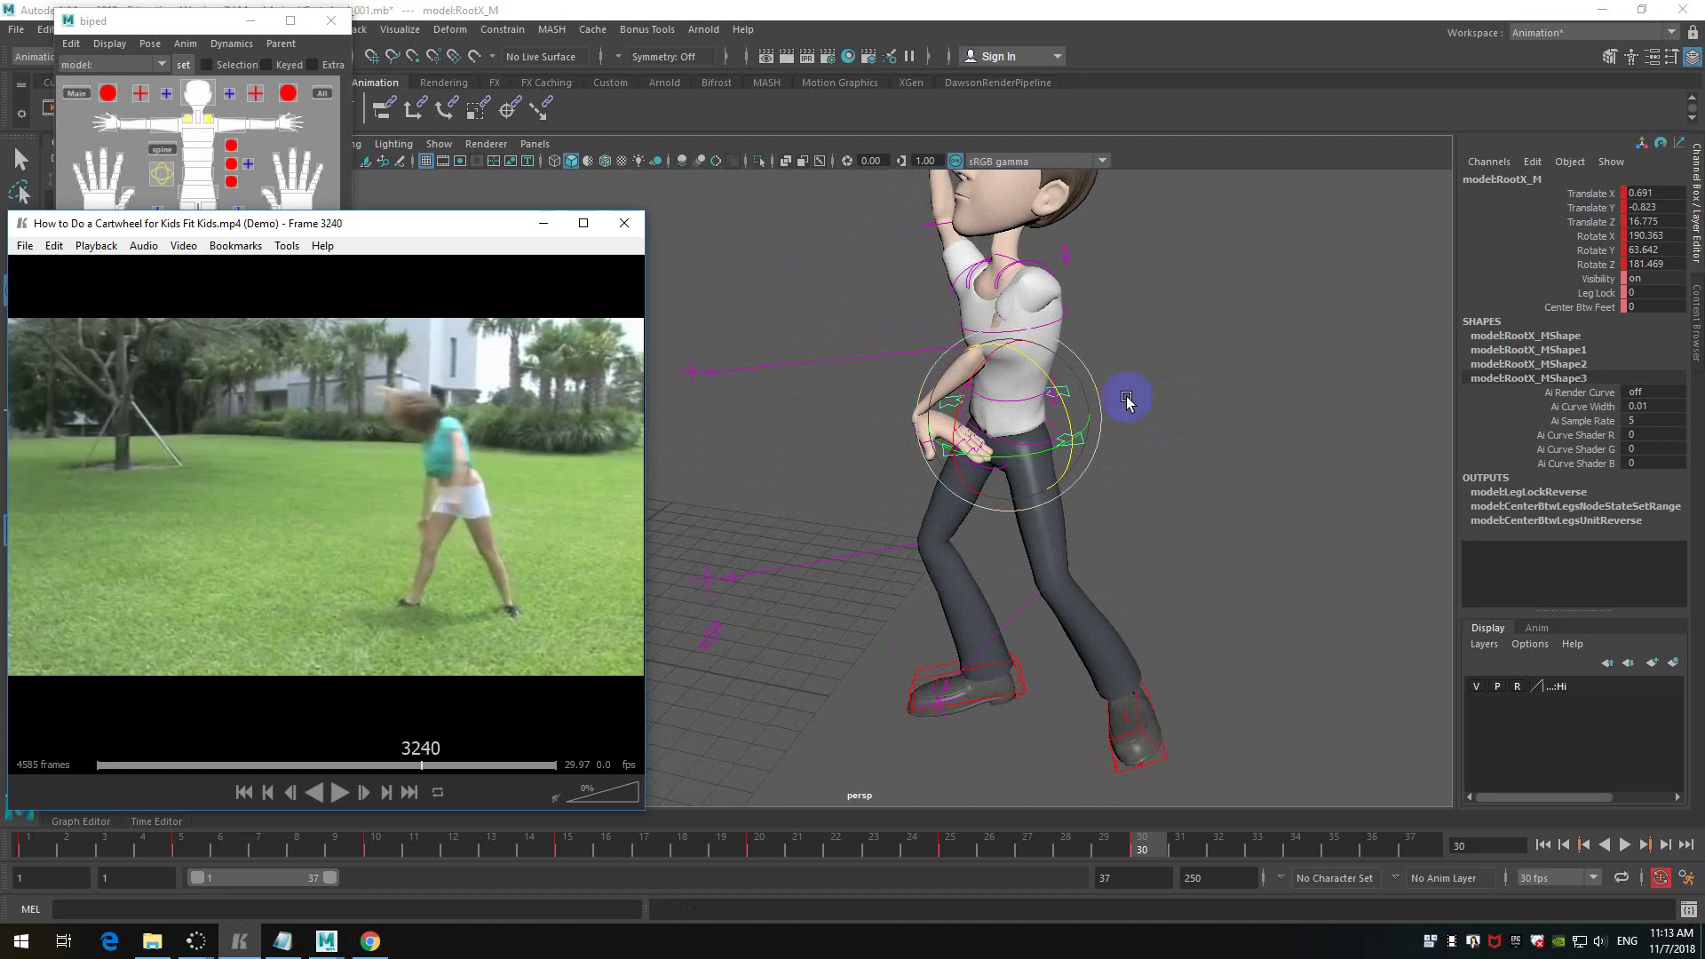
- Rotate the root control to about Rotate X 186.836, Y 63.355 and Z 179.935 to turn the hips
{"action": "mouse_move", "coordinate": [1159, 496]}
{"action": "left_mouse_down"}
{"action": "mouse_move", "coordinate": [1146, 471]}
{"action": "mouse_move", "coordinate": [997, 480]}
{"action": "mouse_move", "coordinate": [1202, 472]}
{"action": "mouse_move", "coordinate": [1134, 476]}
{"action": "left_mouse_up"}
{"action": "left_click_drag", "start_coordinate": [997, 350], "coordinate": [989, 340]}
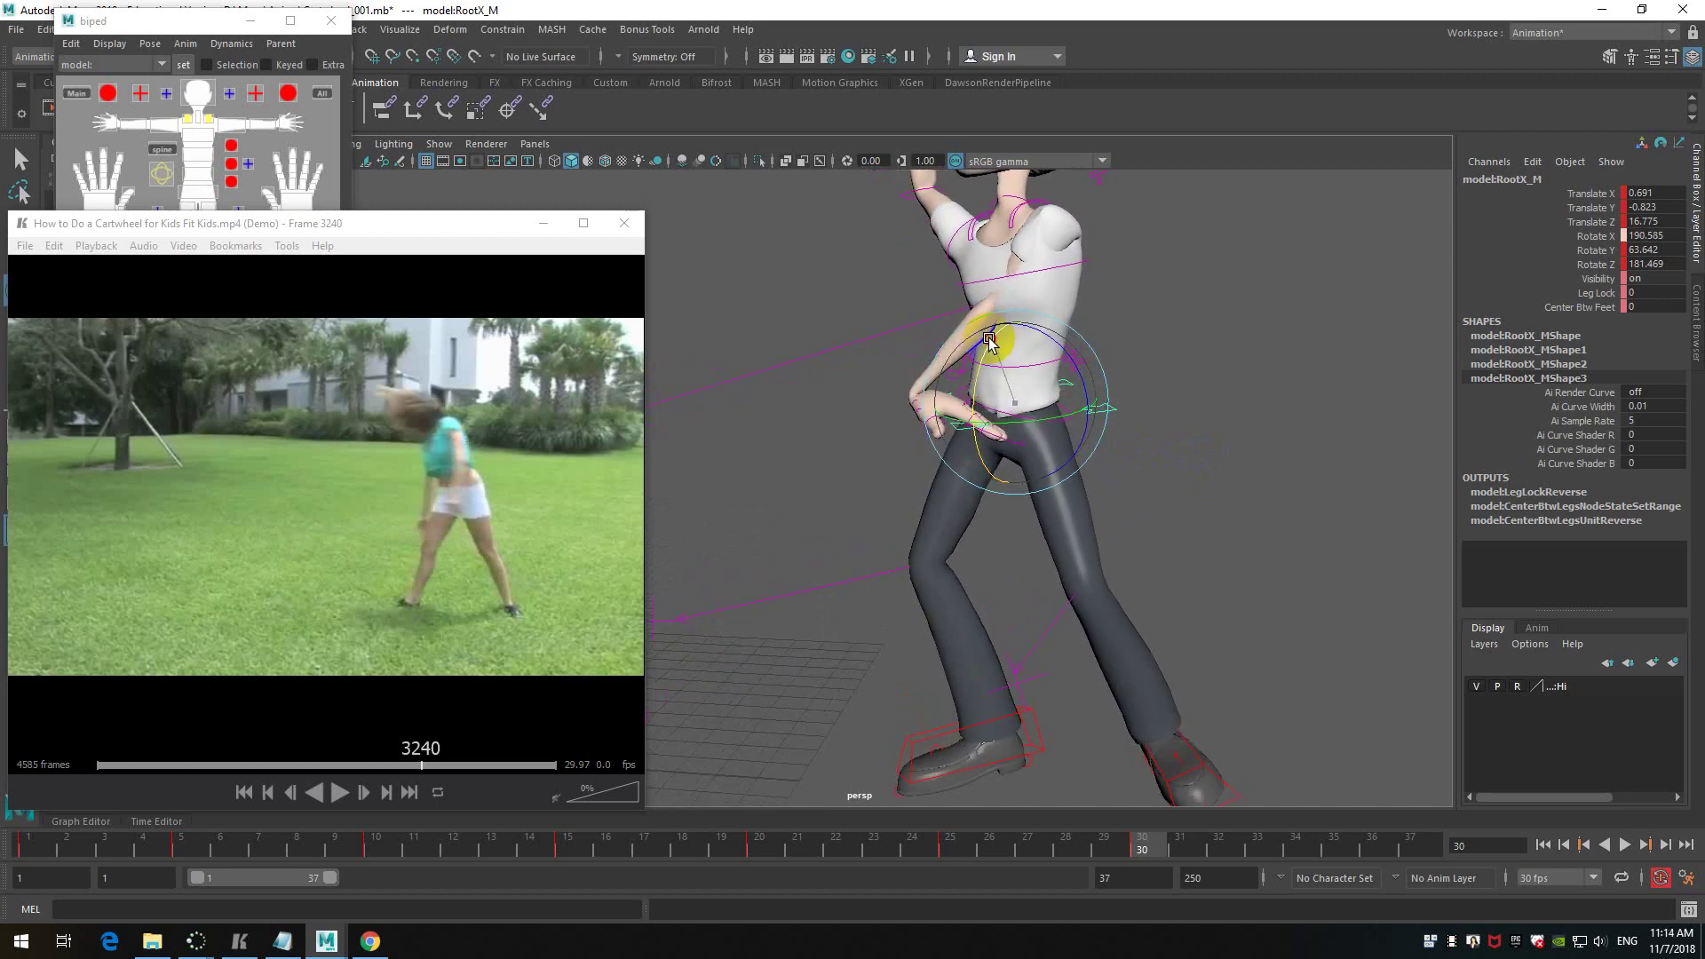
{"action": "left_click_drag", "start_coordinate": [1195, 514], "coordinate": [1126, 544], "text": "alt"}
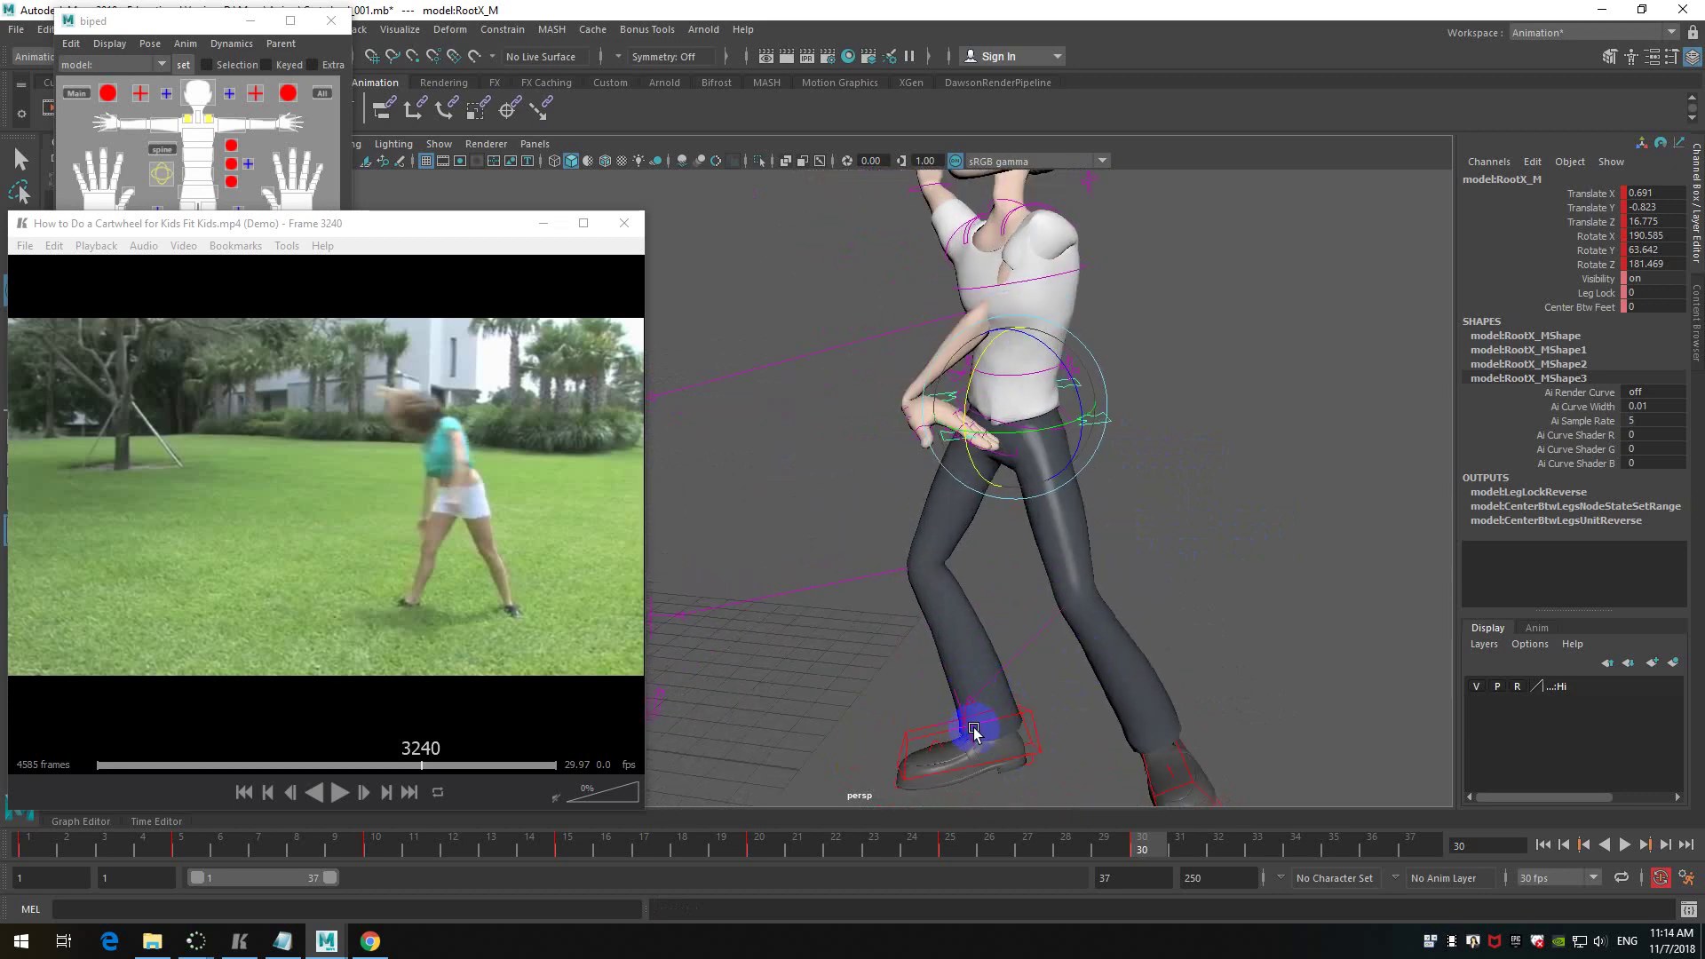
{"action": "left_click_drag", "start_coordinate": [1214, 778], "coordinate": [1263, 436], "text": "alt"}
{"action": "scroll", "coordinate": [1180, 457], "scroll_direction": "up", "scroll_amount": 4}
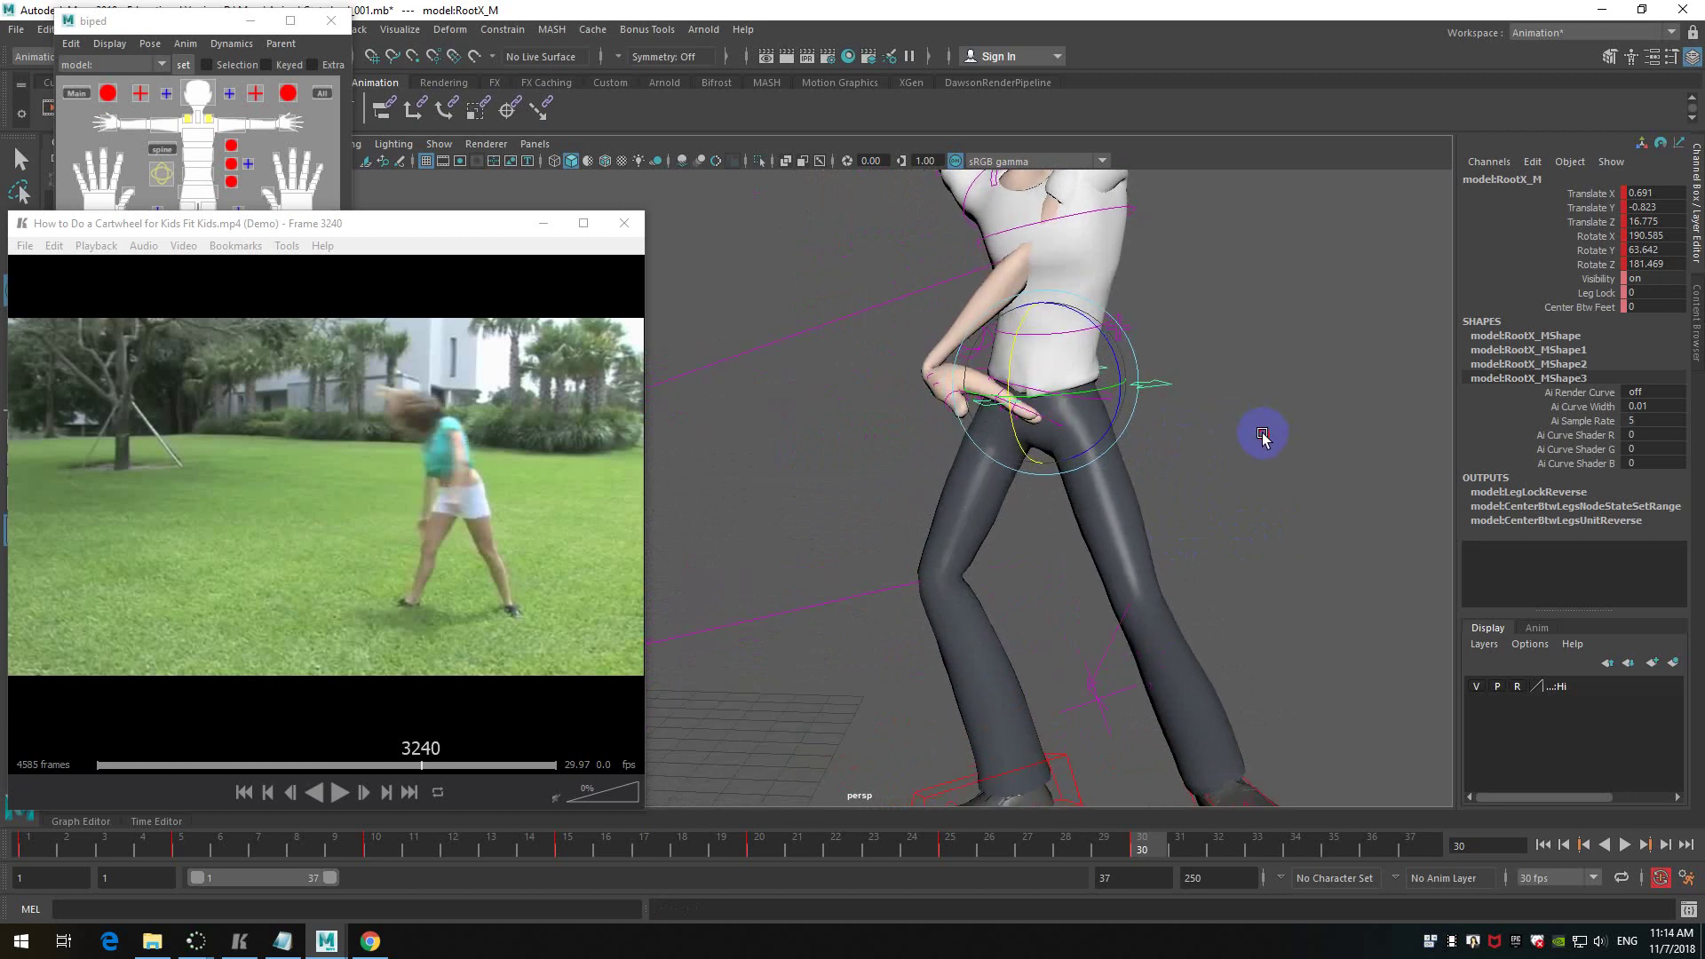
{"action": "left_click_drag", "start_coordinate": [1117, 351], "coordinate": [1123, 471]}
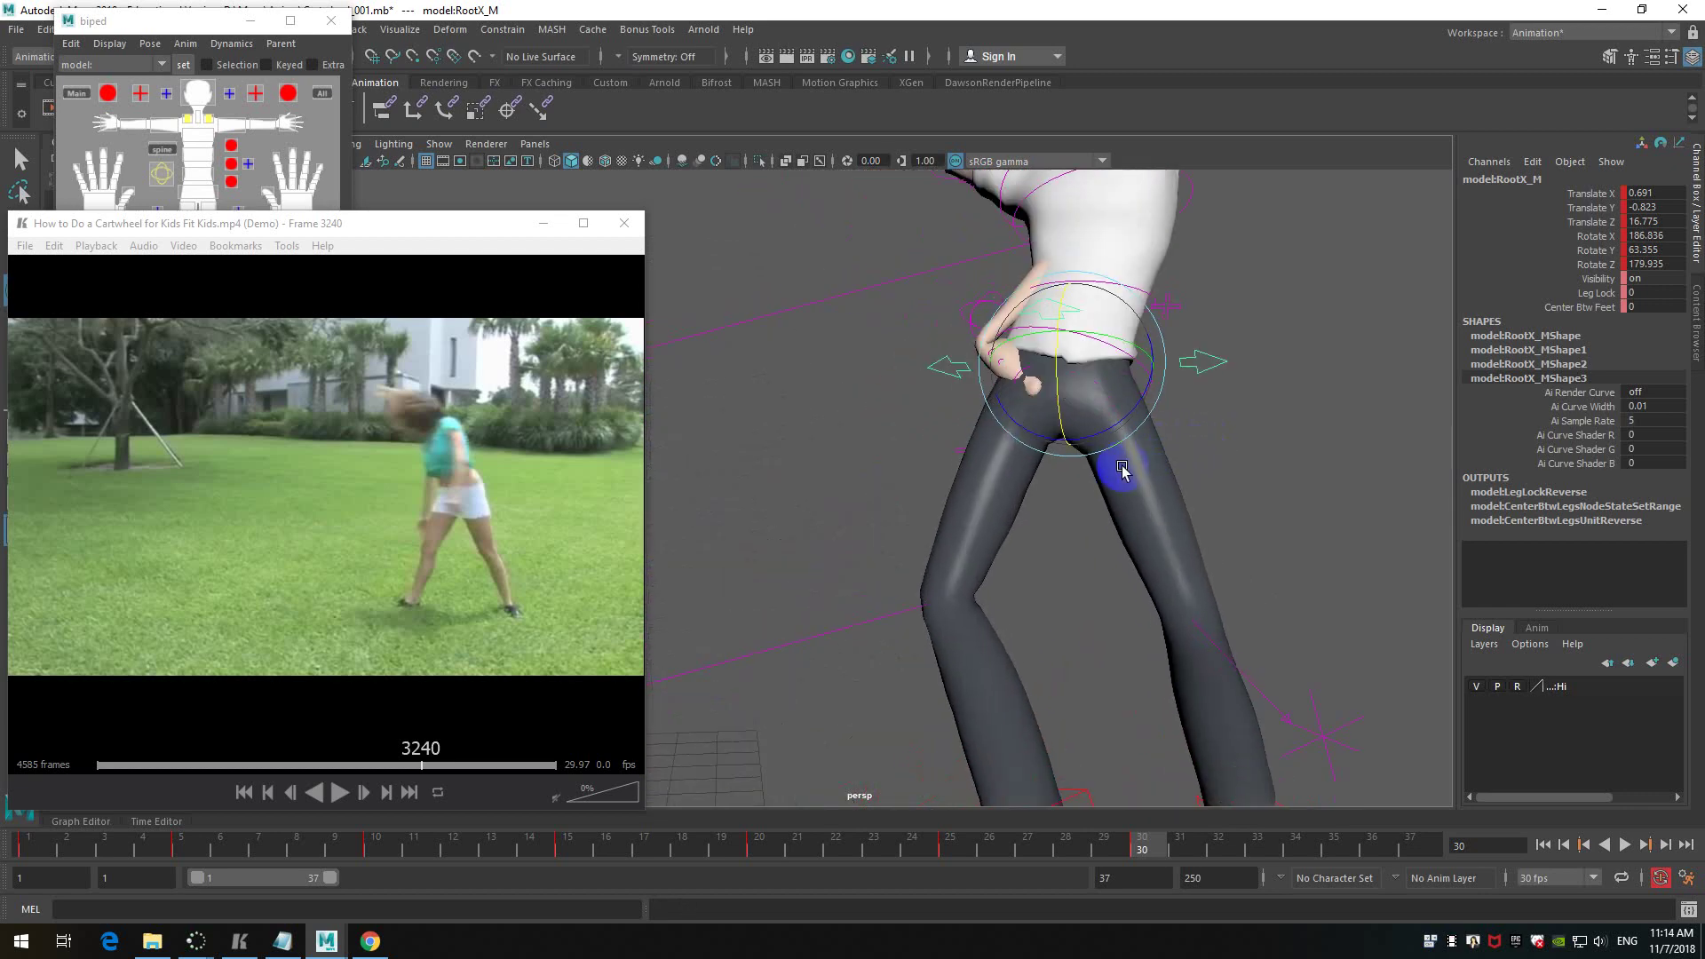
- Undo the last root control rotations
{"action": "key", "text": "ctrl+z"}
{"action": "key", "text": "ctrl+z"}
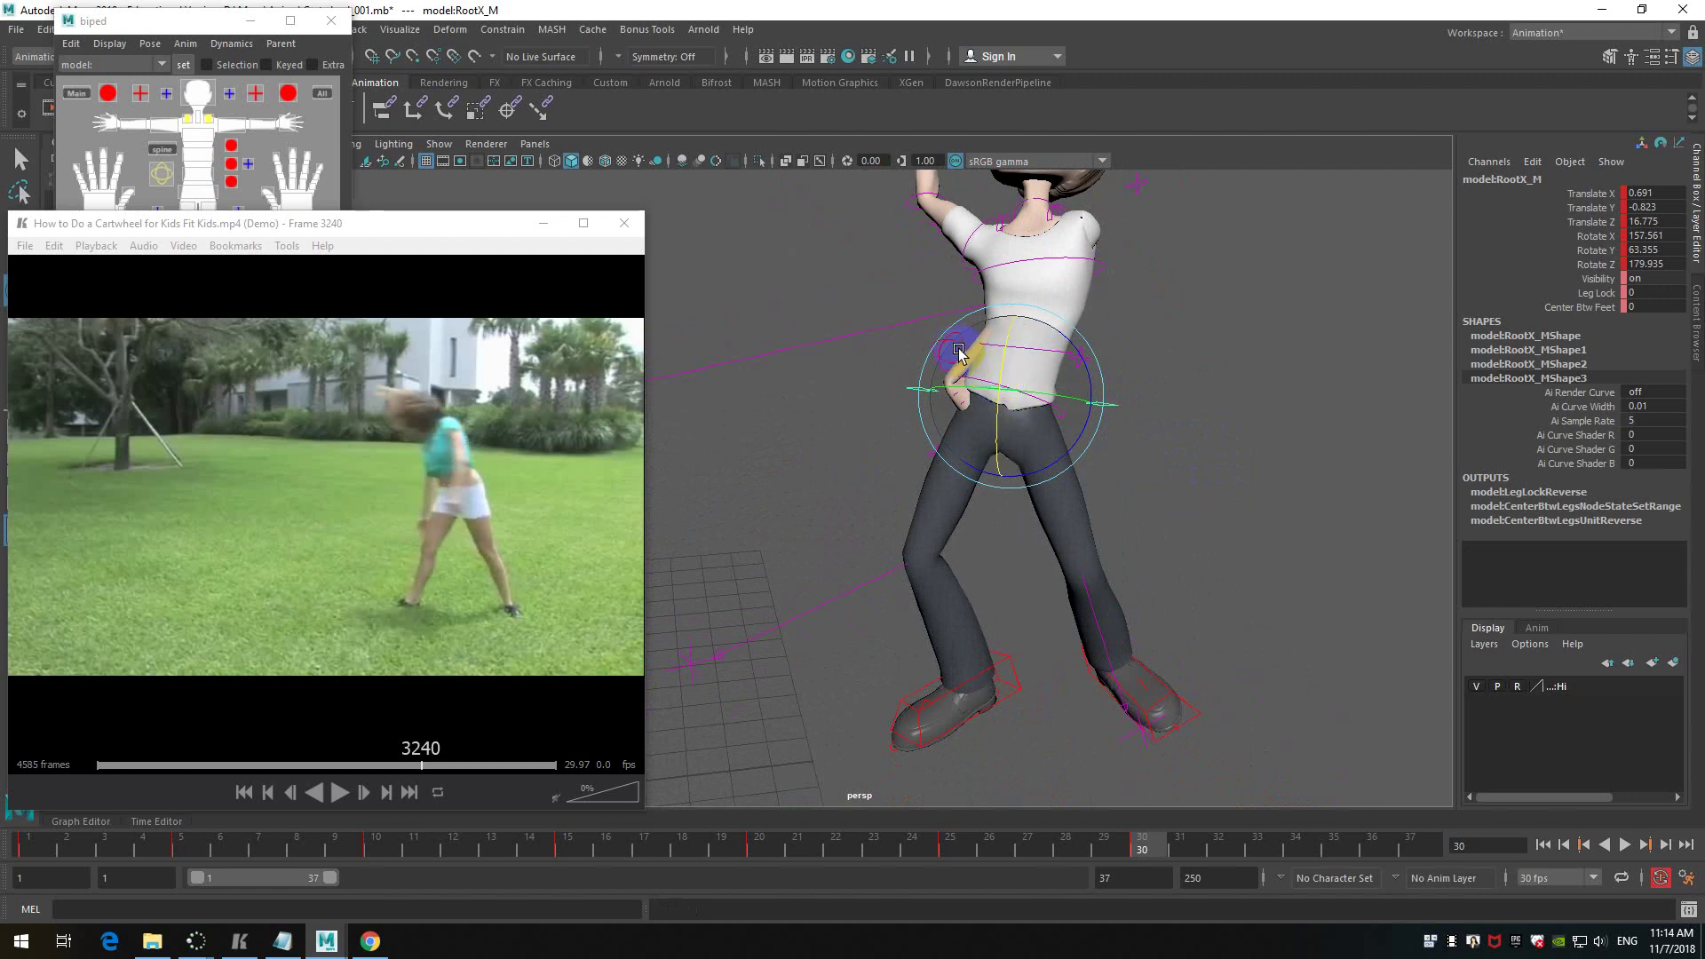
{"action": "key", "text": "ctrl+z"}
- Rotate the FK root control at the pelvis to about X 3.299, Y 4.546 and Z 21.992
{"action": "left_click_drag", "start_coordinate": [1223, 388], "coordinate": [1073, 468], "text": "alt"}
{"action": "left_click", "coordinate": [1017, 503]}
{"action": "left_click", "coordinate": [1012, 502]}
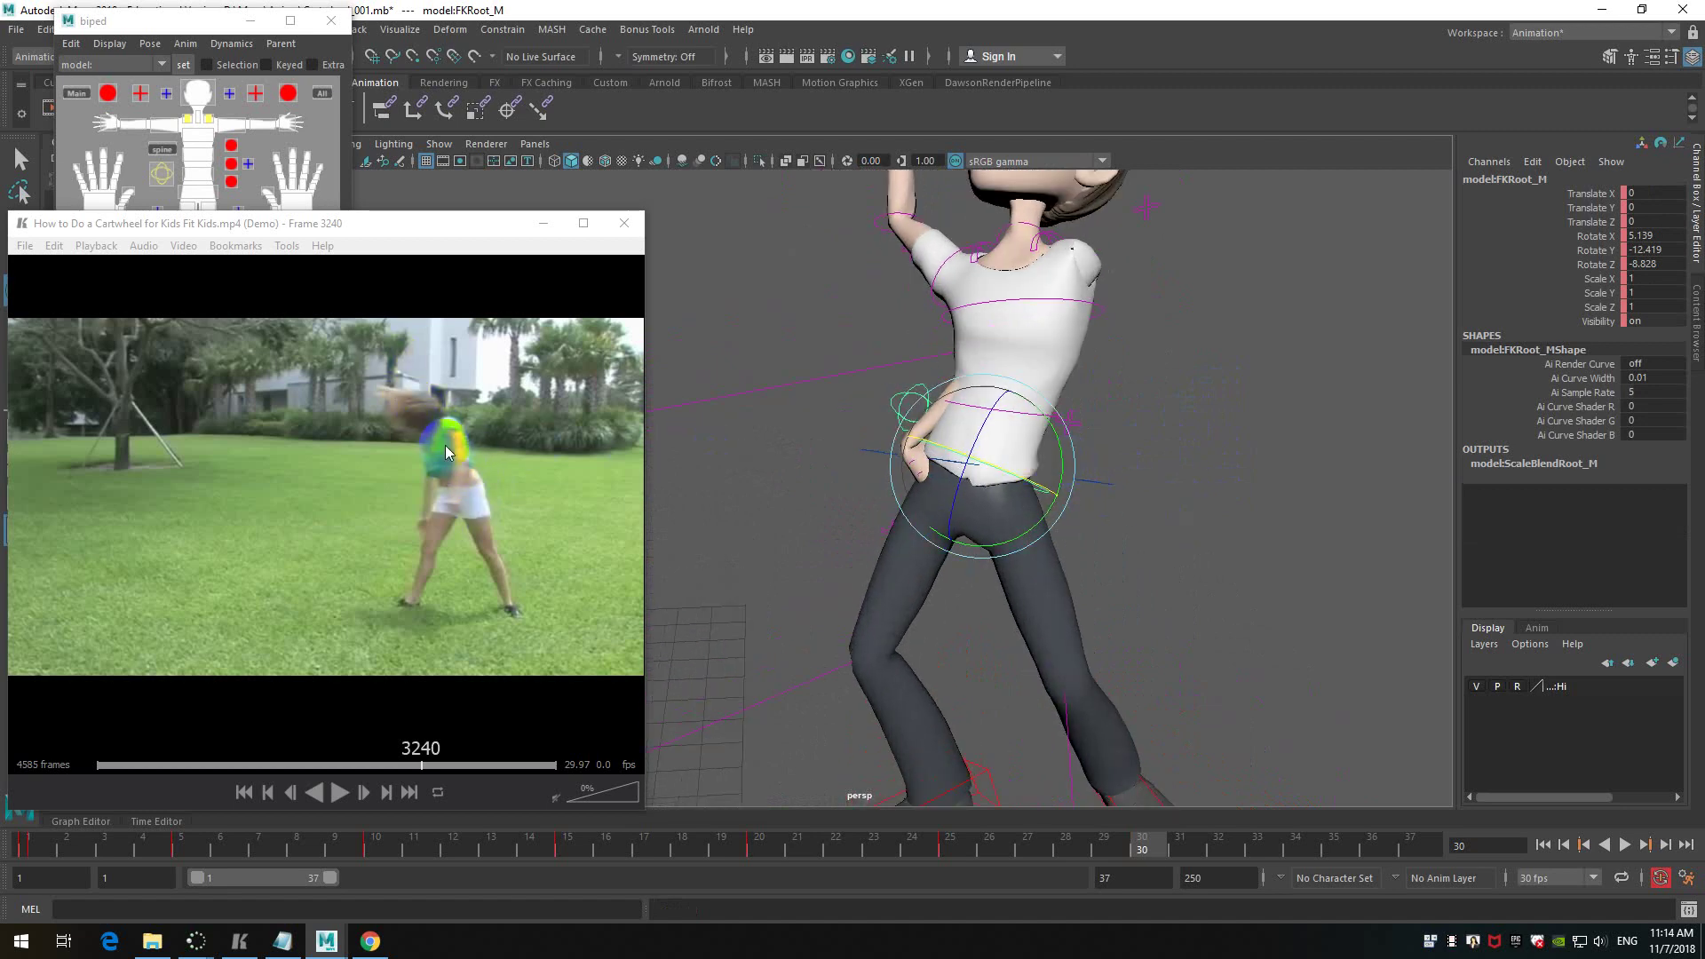
{"action": "left_click_drag", "start_coordinate": [1064, 466], "coordinate": [975, 437]}
{"action": "left_click_drag", "start_coordinate": [1161, 483], "coordinate": [1076, 539], "text": "alt"}
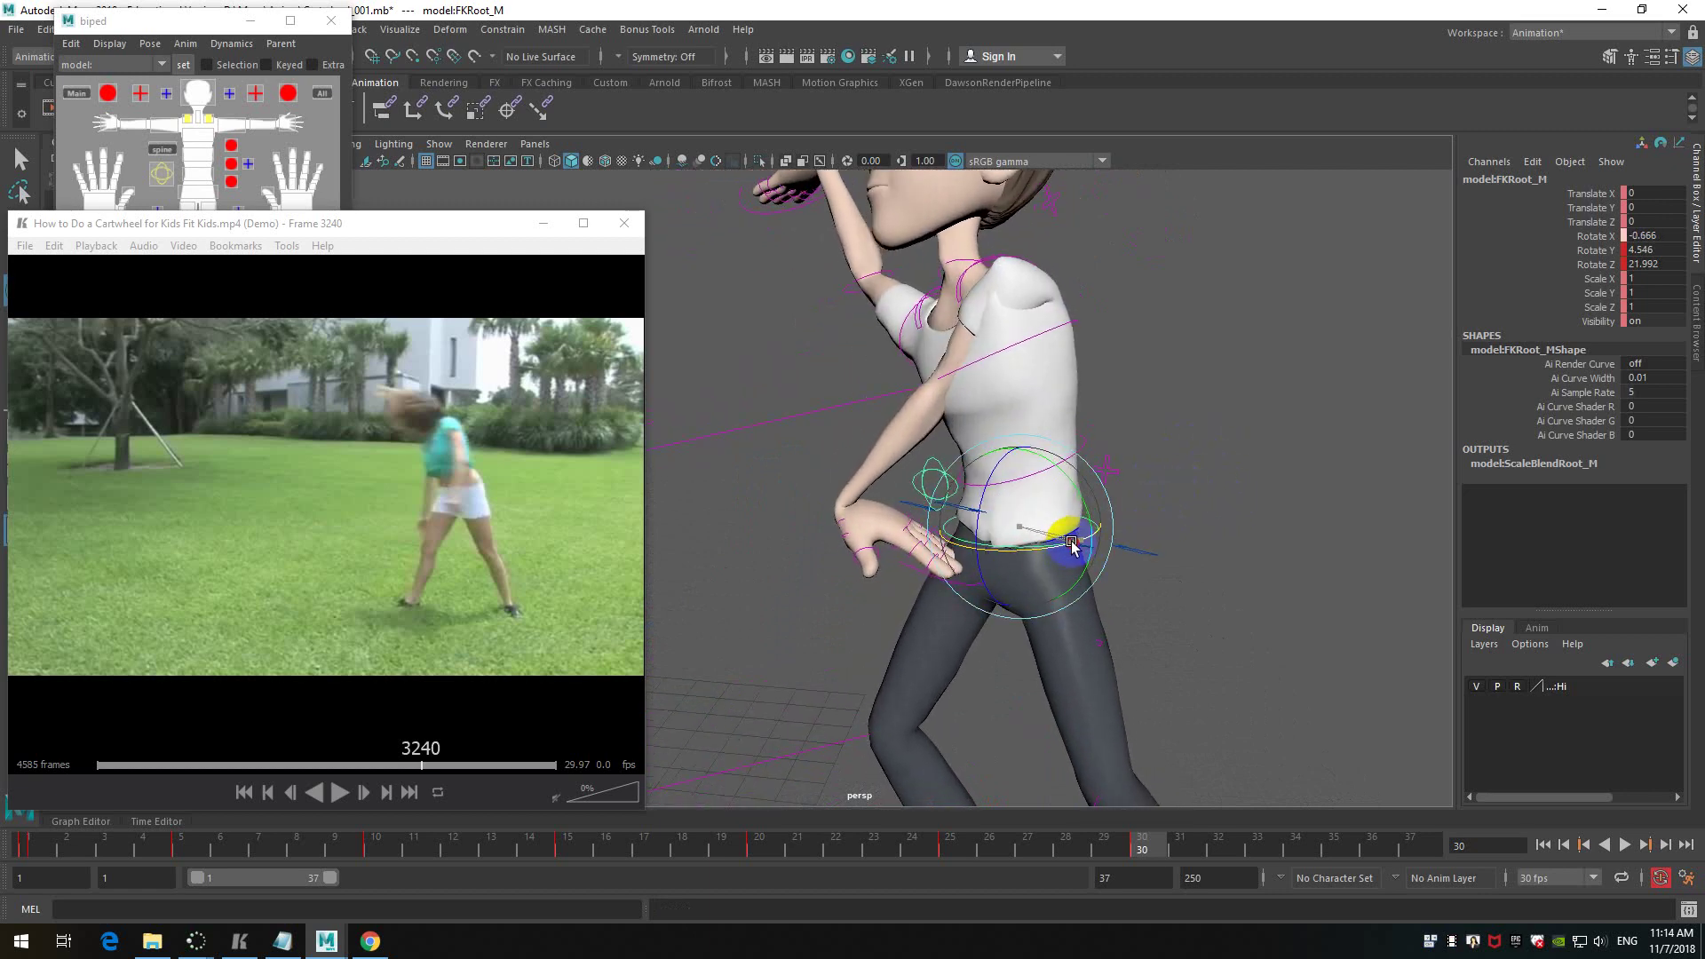
- Rotate the FK spine and chest controls to twist and tilt the upper body like the reference
{"action": "left_click", "coordinate": [1204, 484]}
{"action": "left_click", "coordinate": [1089, 445]}
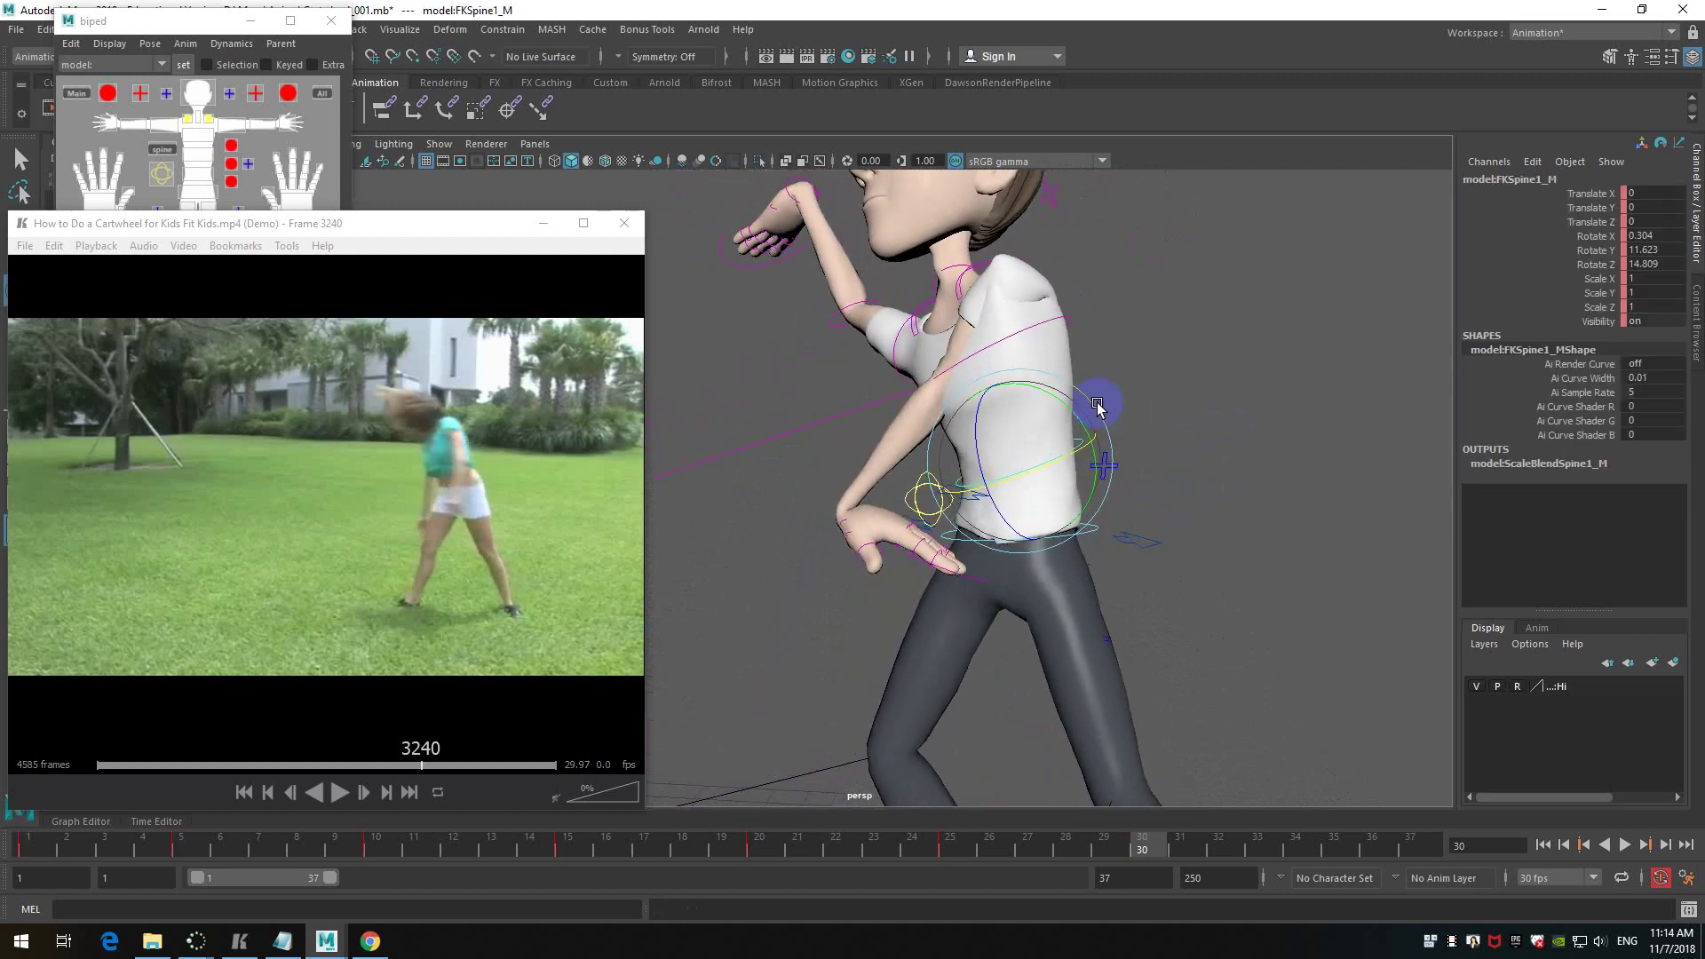
{"action": "left_click_drag", "start_coordinate": [1079, 421], "coordinate": [988, 408]}
{"action": "left_click_drag", "start_coordinate": [1202, 423], "coordinate": [1123, 428], "text": "alt"}
{"action": "left_click", "coordinate": [1199, 411]}
{"action": "left_click", "coordinate": [1100, 451]}
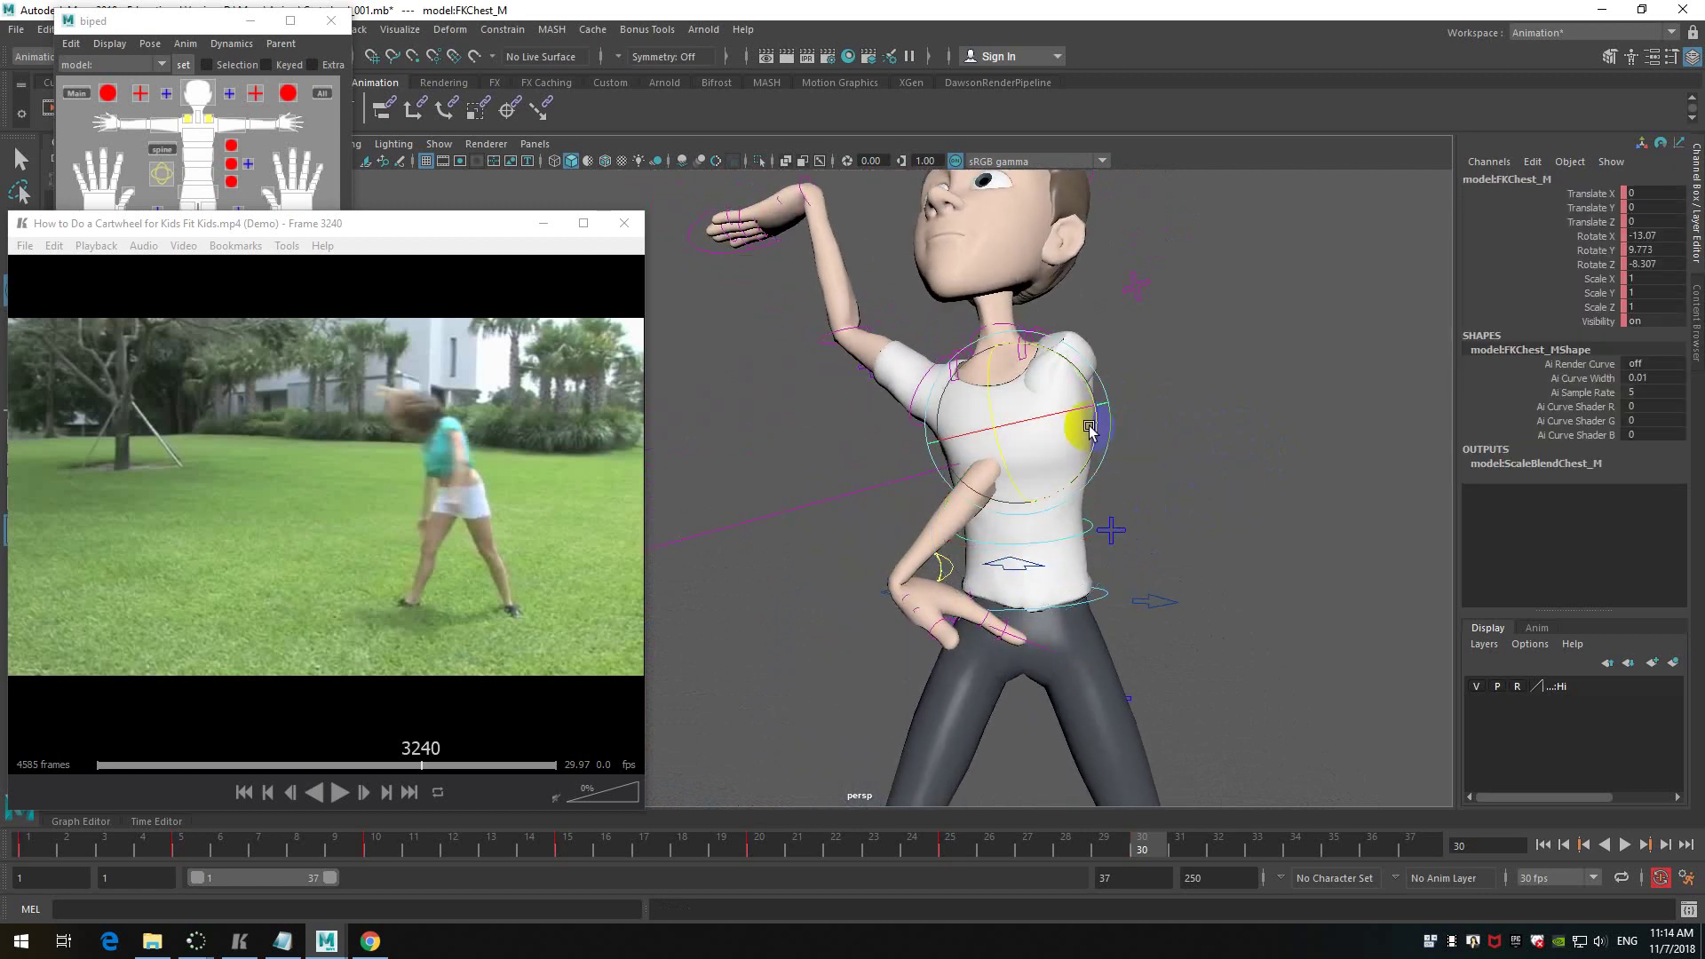
{"action": "left_click_drag", "start_coordinate": [1102, 430], "coordinate": [1144, 531]}
- Rotate the FK neck control to about X -16.435, Y 4.787 and Z -2.893 to tilt the head forward
{"action": "left_click", "coordinate": [1099, 279]}
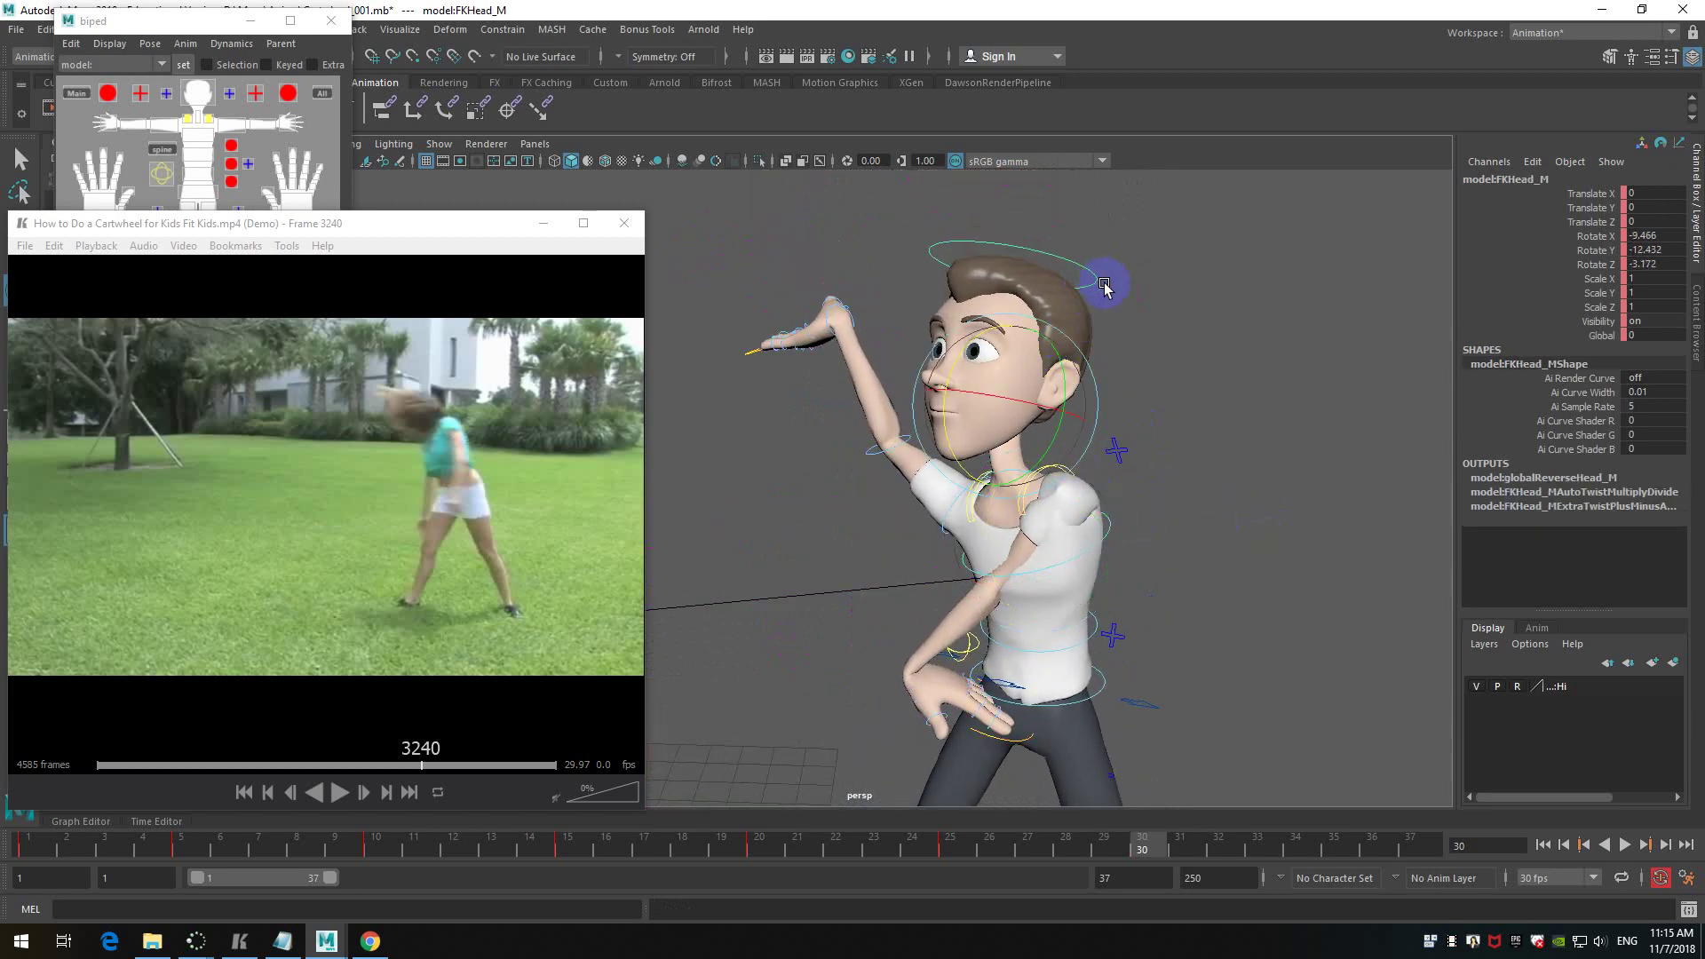
{"action": "middle_click_drag", "start_coordinate": [1099, 278], "coordinate": [1184, 388]}
{"action": "left_click", "coordinate": [1178, 483]}
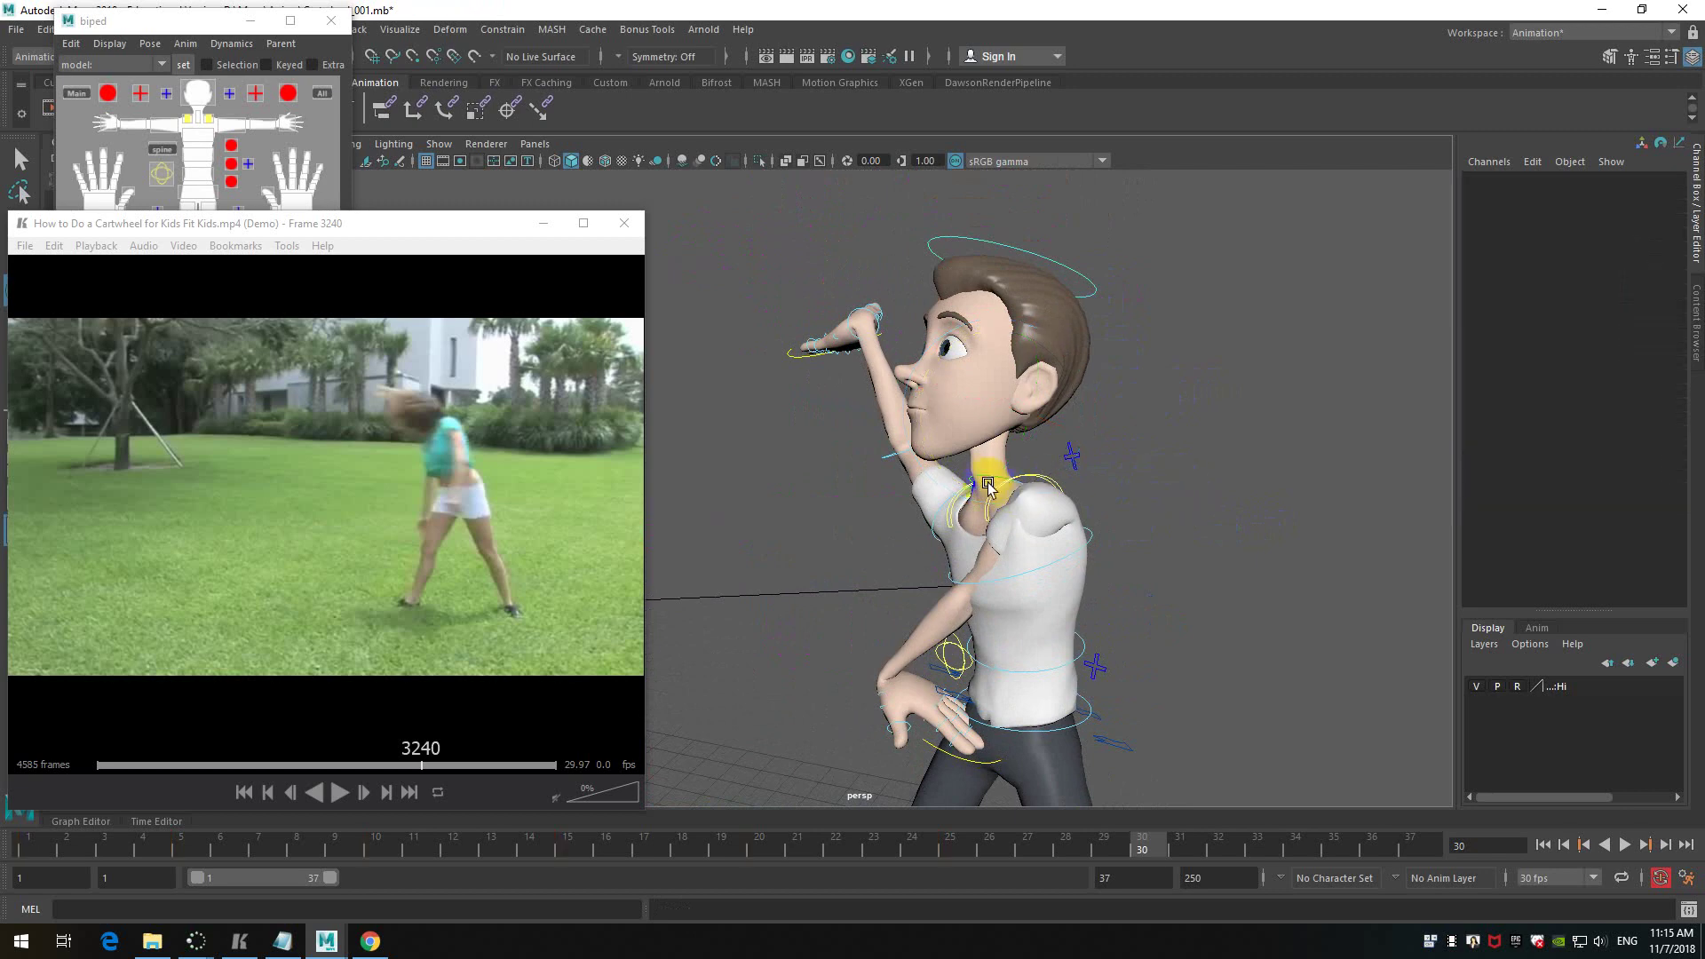
{"action": "left_click", "coordinate": [1000, 480]}
{"action": "middle_click_drag", "start_coordinate": [964, 429], "coordinate": [922, 455]}
{"action": "left_click_drag", "start_coordinate": [1140, 471], "coordinate": [1001, 480], "text": "alt"}
{"action": "left_click_drag", "start_coordinate": [837, 496], "coordinate": [984, 433]}
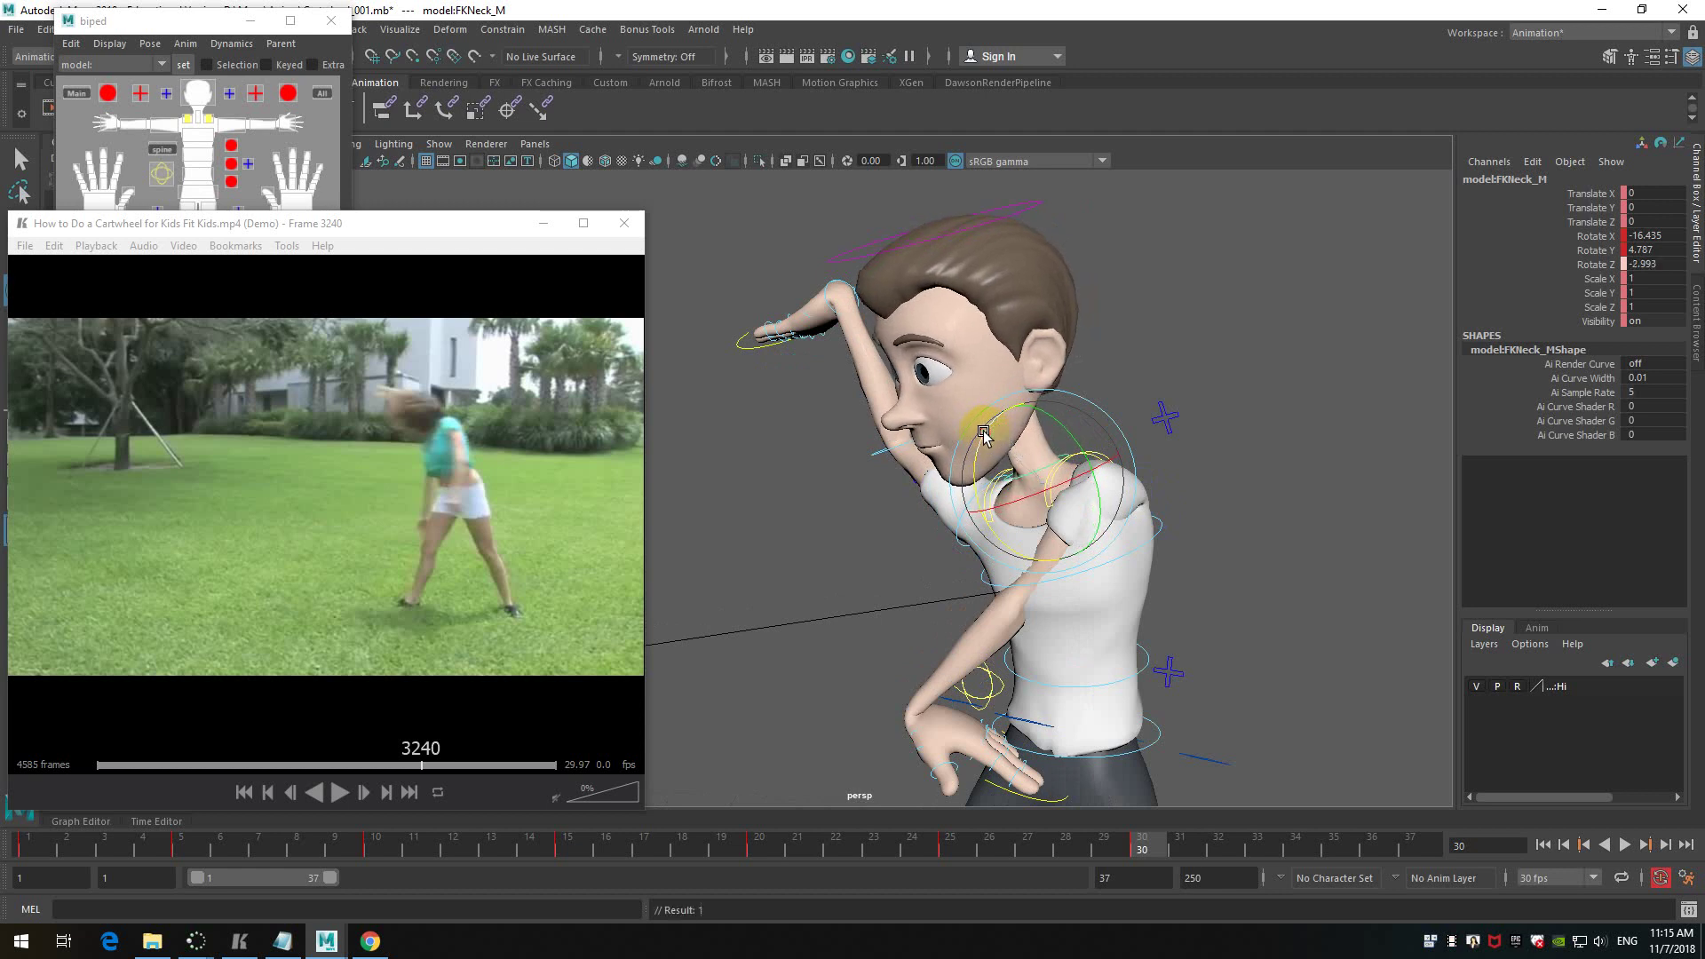
- Rotate the FK head control to about X -26.463, Y 5.374 and Z 8.393 so the character looks downward
{"action": "left_click", "coordinate": [1029, 208]}
{"action": "left_click_drag", "start_coordinate": [1029, 208], "coordinate": [1175, 404], "text": "alt"}
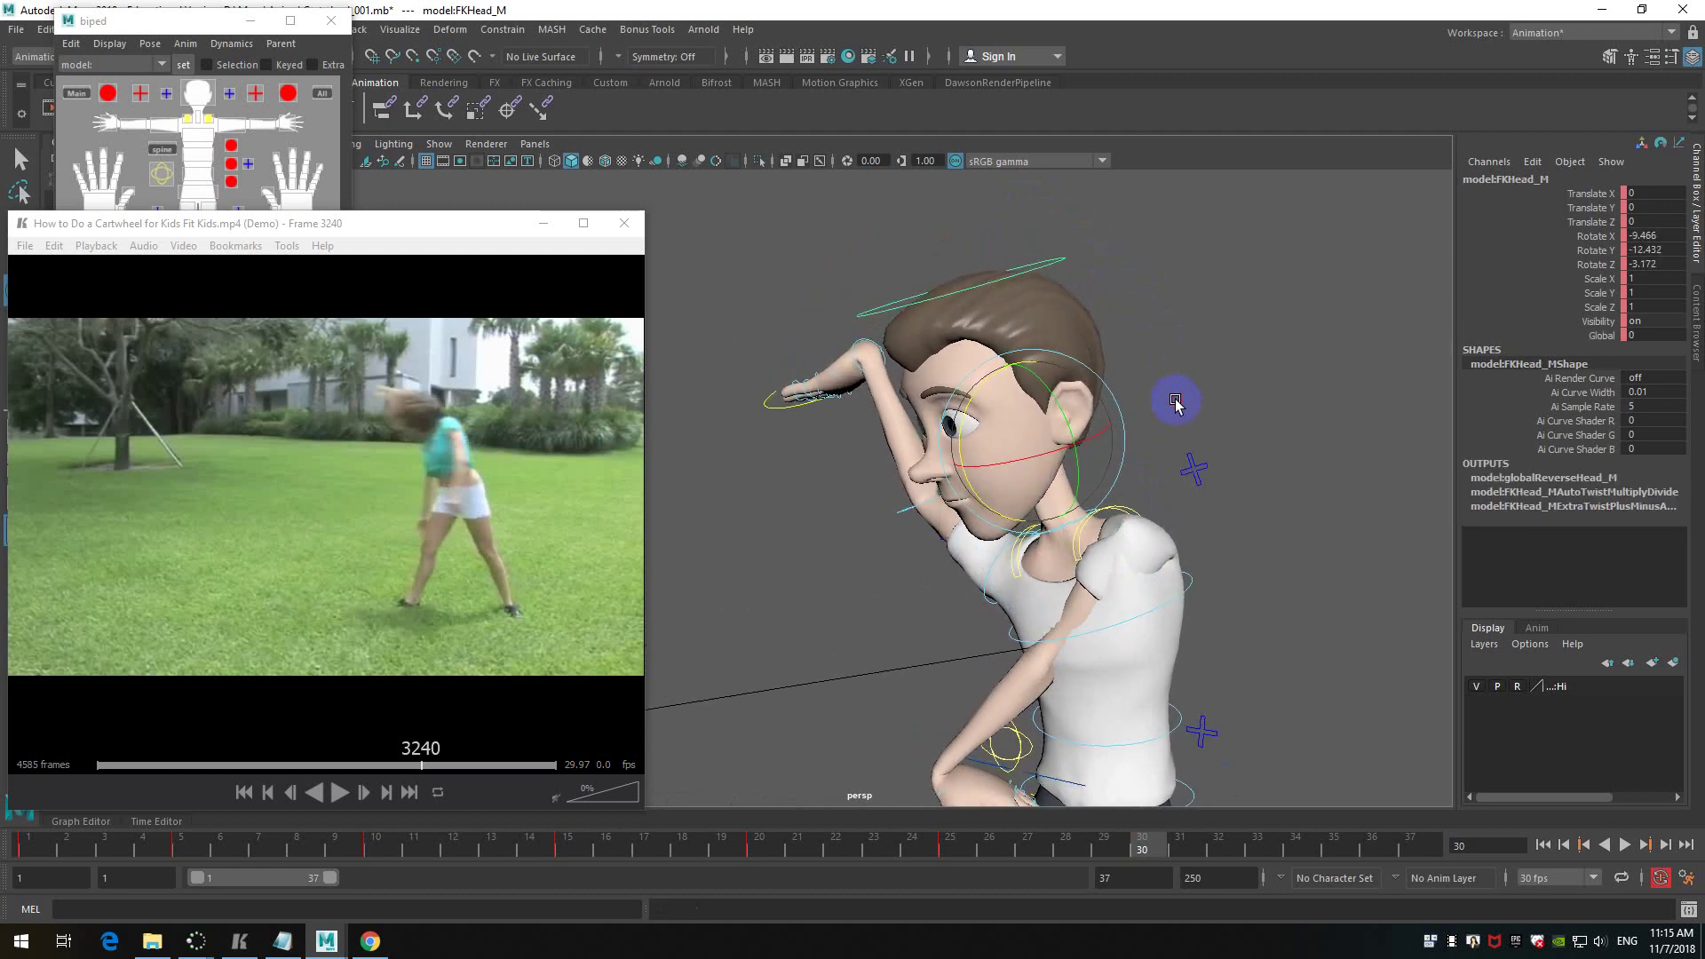
{"action": "left_click_drag", "start_coordinate": [982, 390], "coordinate": [956, 445]}
{"action": "left_click_drag", "start_coordinate": [886, 500], "coordinate": [873, 533]}
{"action": "left_click_drag", "start_coordinate": [872, 533], "coordinate": [1076, 537], "text": "alt"}
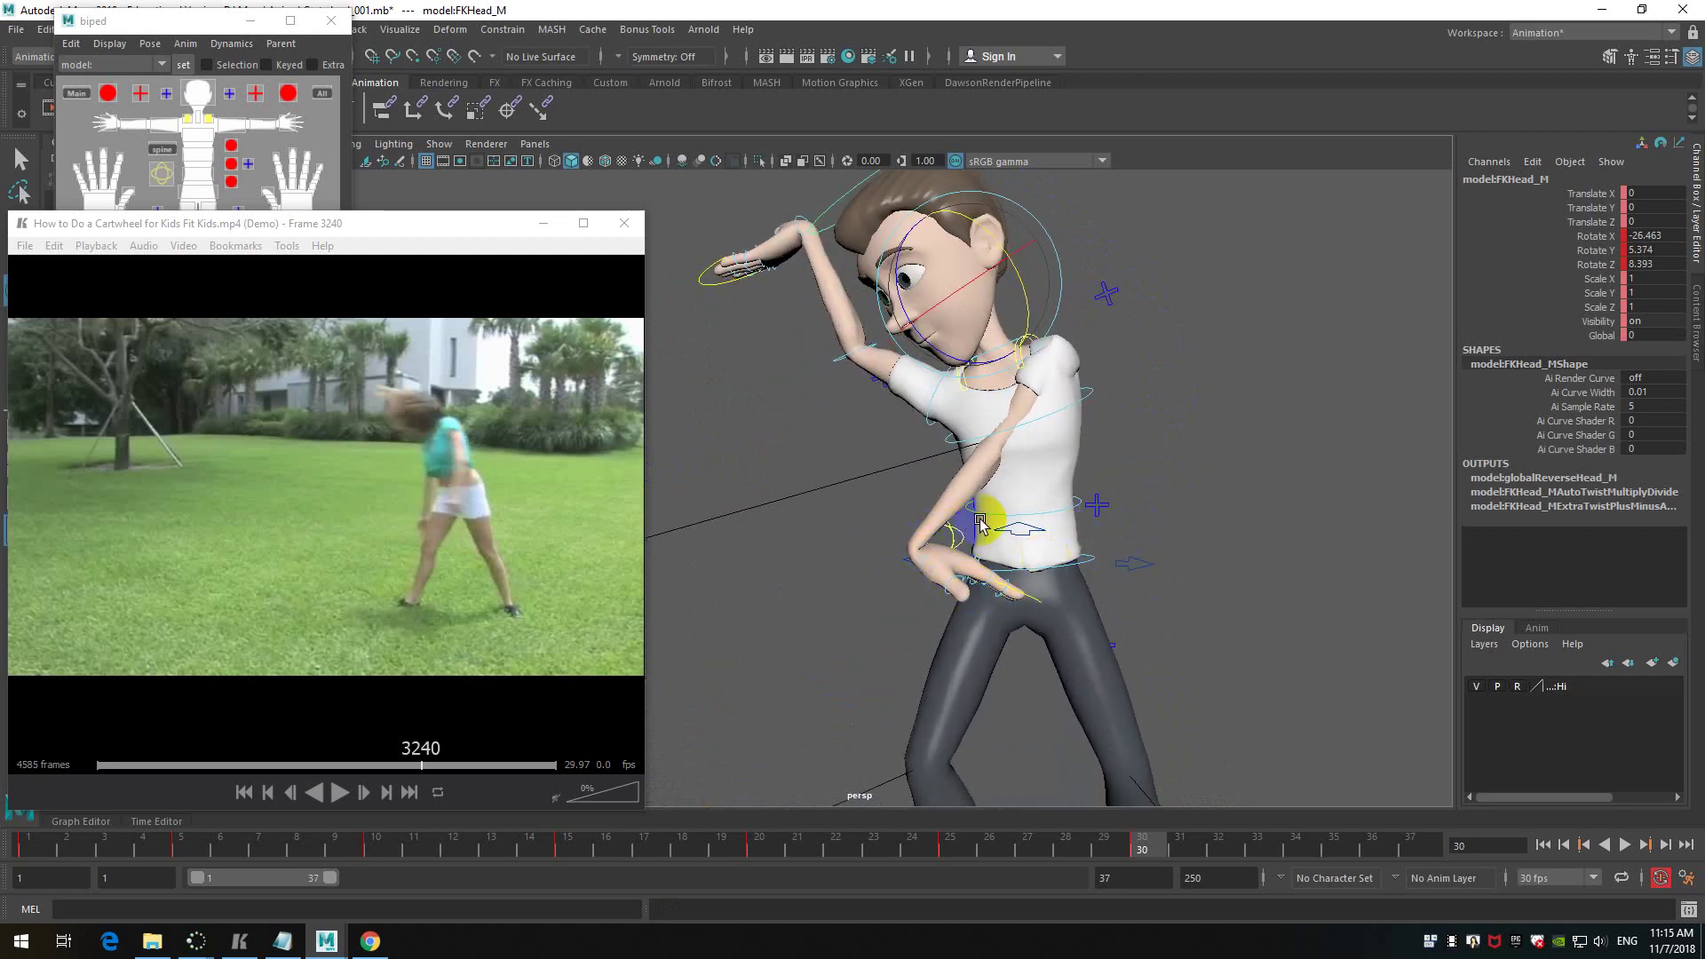
- Examine the left arm and hand from several angles to find how the arm is controlled
{"action": "left_click_drag", "start_coordinate": [1047, 363], "coordinate": [1132, 520], "text": "alt"}
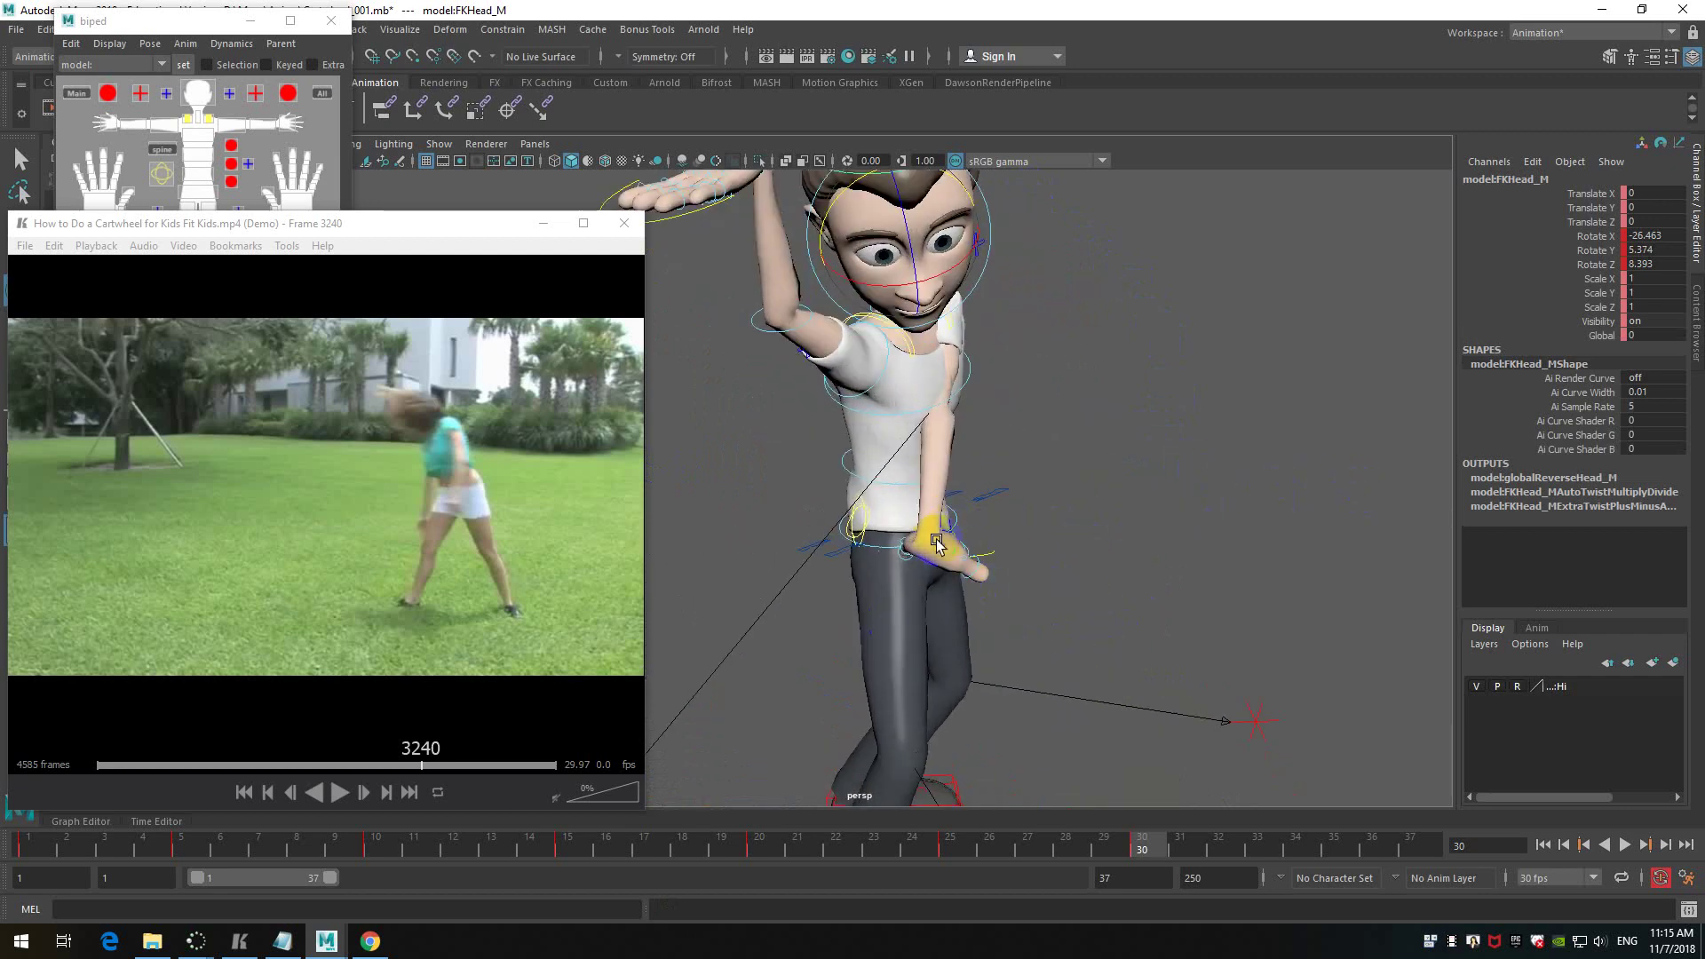
{"action": "left_click", "coordinate": [955, 512]}
{"action": "scroll", "coordinate": [1108, 471], "scroll_direction": "up", "scroll_amount": 3}
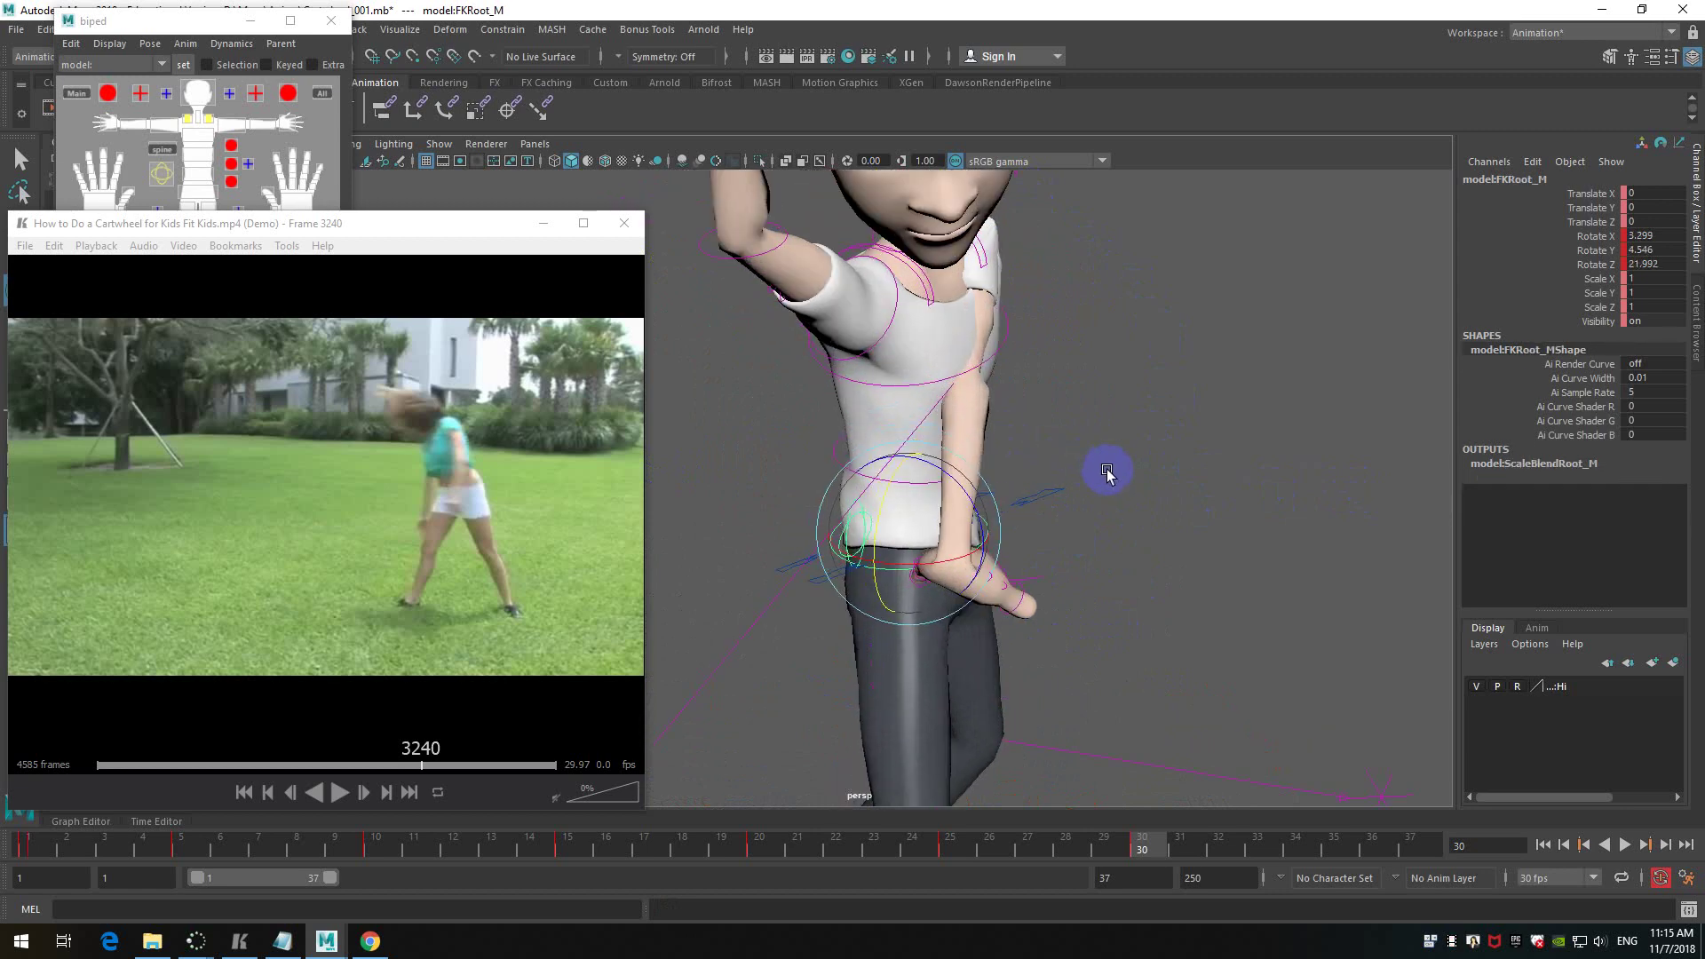
{"action": "left_click_drag", "start_coordinate": [1108, 472], "coordinate": [1187, 483], "text": "alt"}
{"action": "left_click", "coordinate": [999, 590]}
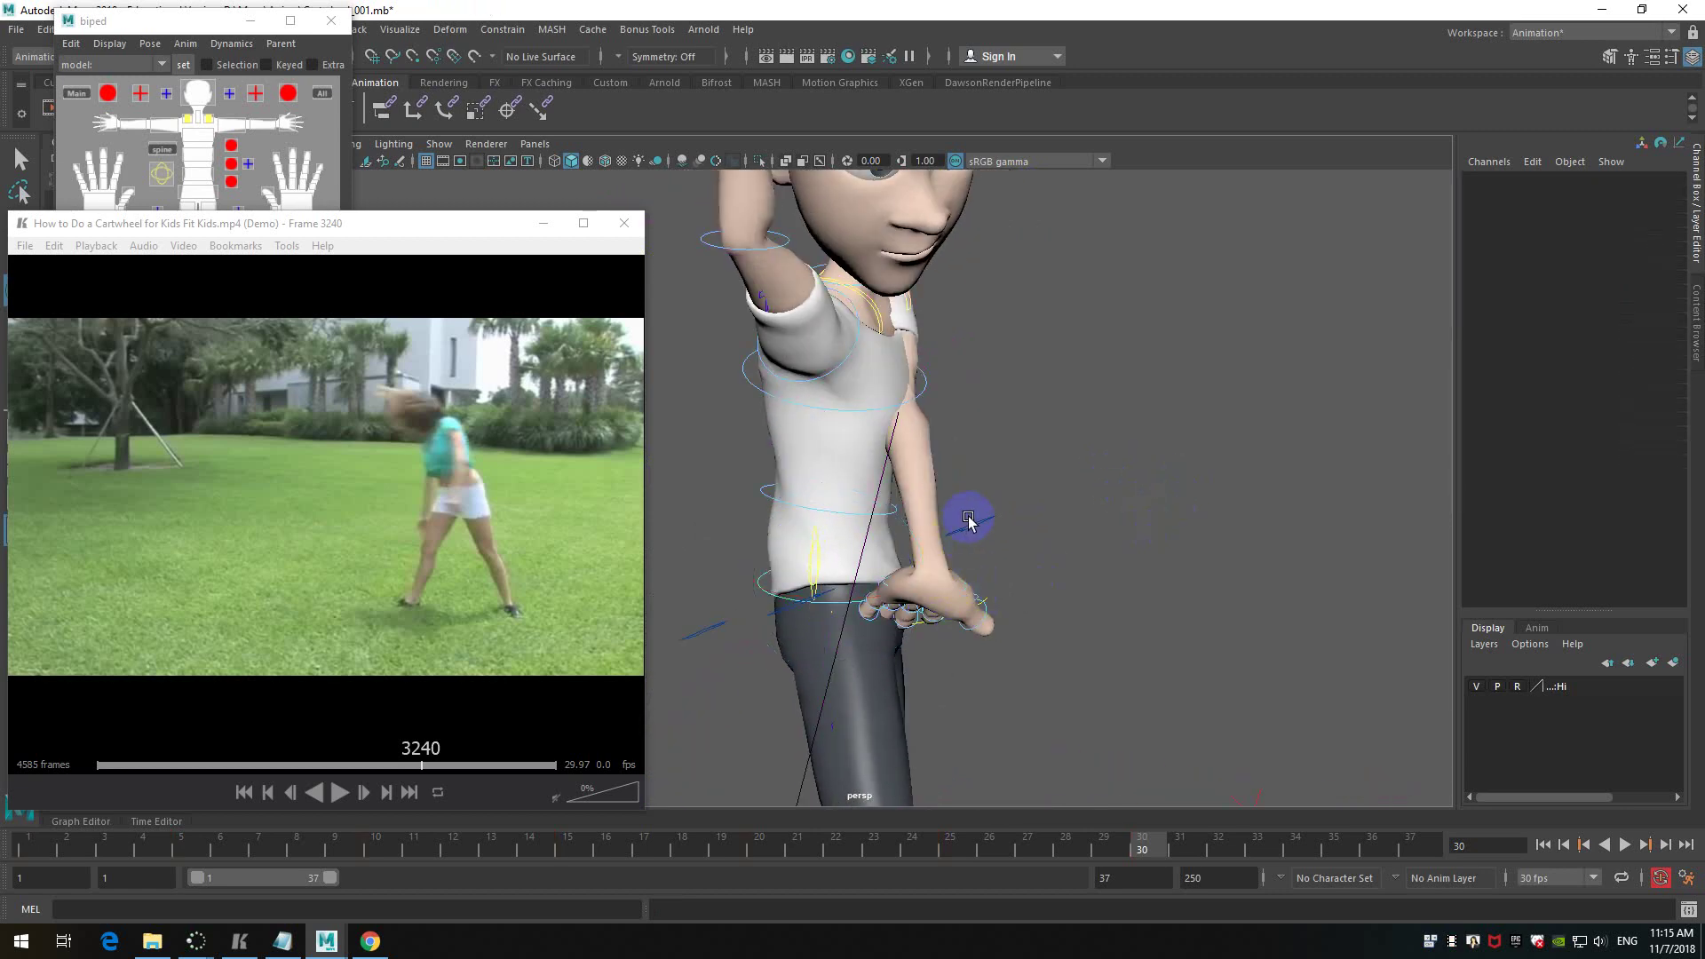
{"action": "scroll", "coordinate": [997, 519], "scroll_direction": "down", "scroll_amount": 2}
{"action": "left_click_drag", "start_coordinate": [1080, 411], "coordinate": [860, 450], "text": "alt"}
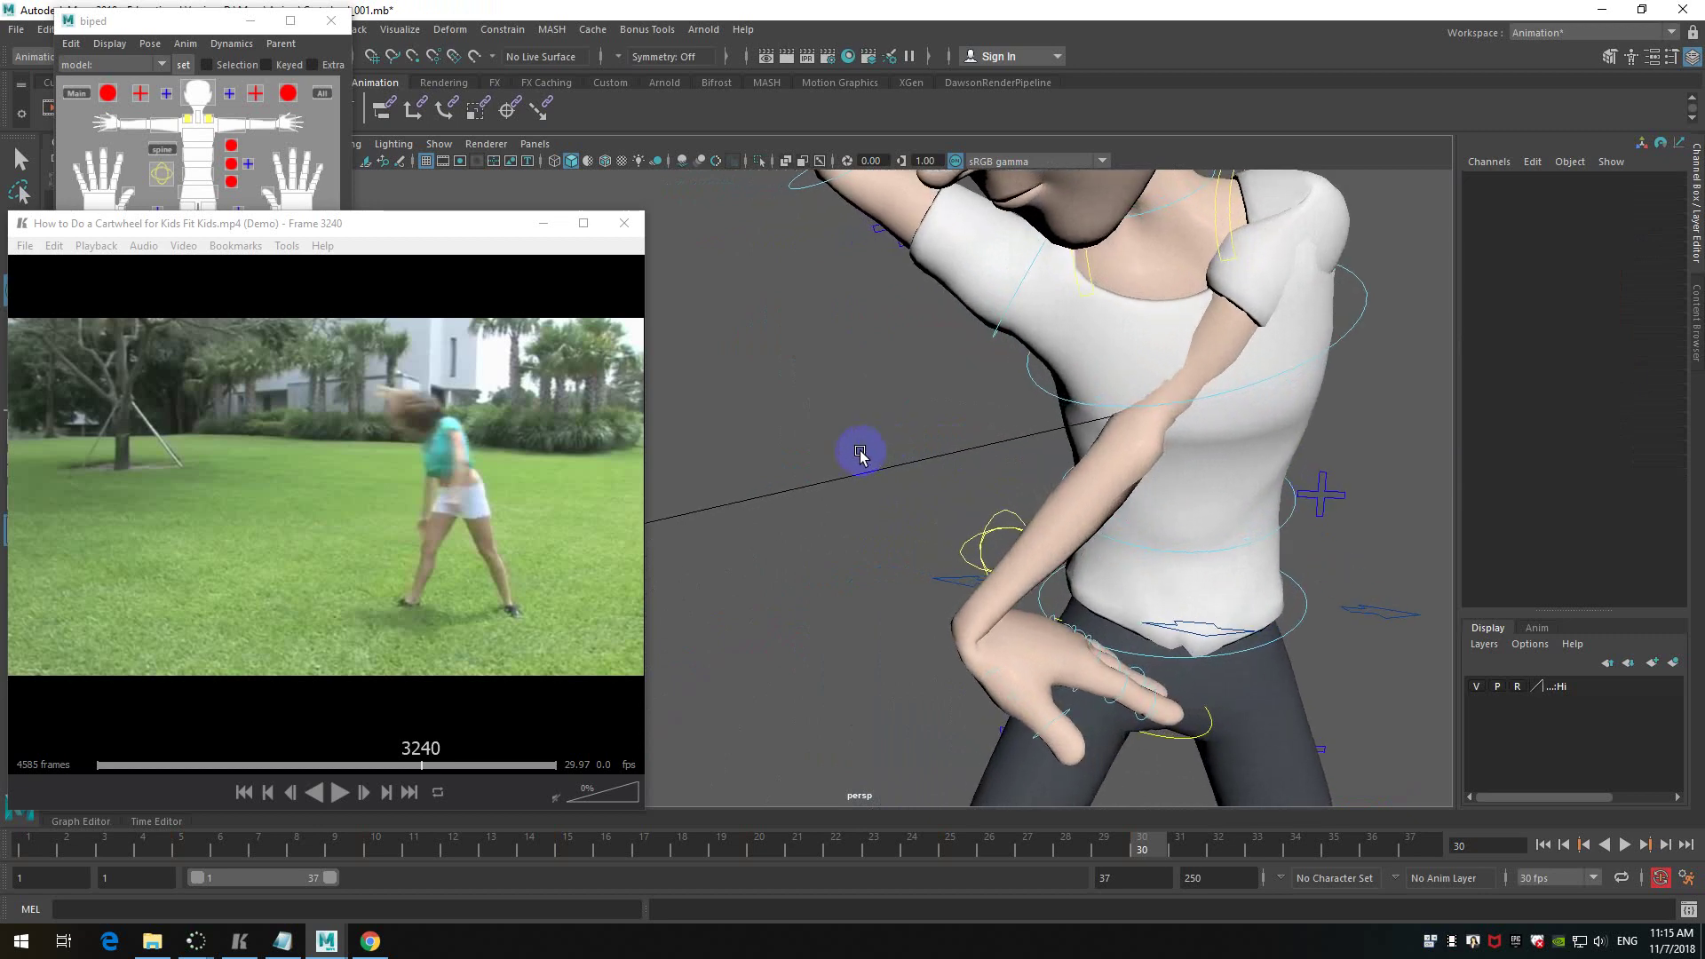
{"action": "scroll", "coordinate": [860, 453], "scroll_direction": "down", "scroll_amount": 3}
{"action": "scroll", "coordinate": [971, 516], "scroll_direction": "up", "scroll_amount": 5}
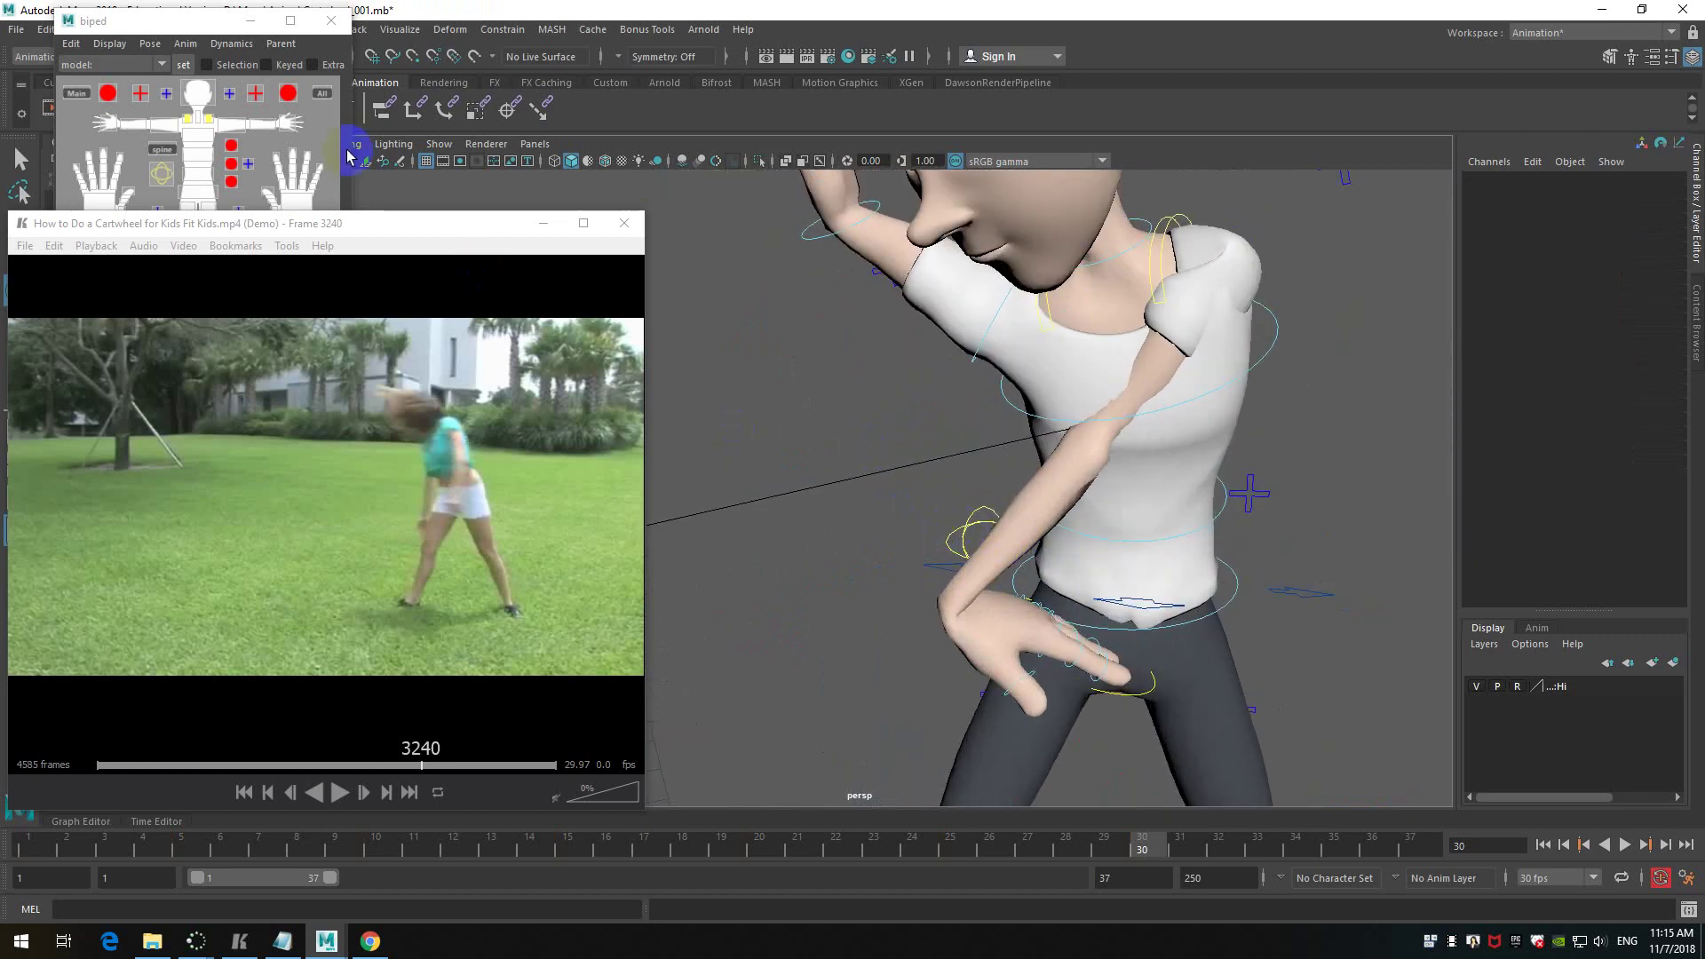
- Try to rotate the left arm with its FK shoulder control
{"action": "left_click", "coordinate": [260, 124]}
{"action": "middle_click_drag", "start_coordinate": [1293, 410], "coordinate": [1104, 311], "text": "alt"}
{"action": "left_click_drag", "start_coordinate": [1104, 311], "coordinate": [1135, 350]}
{"action": "key", "text": "ctrl+z"}
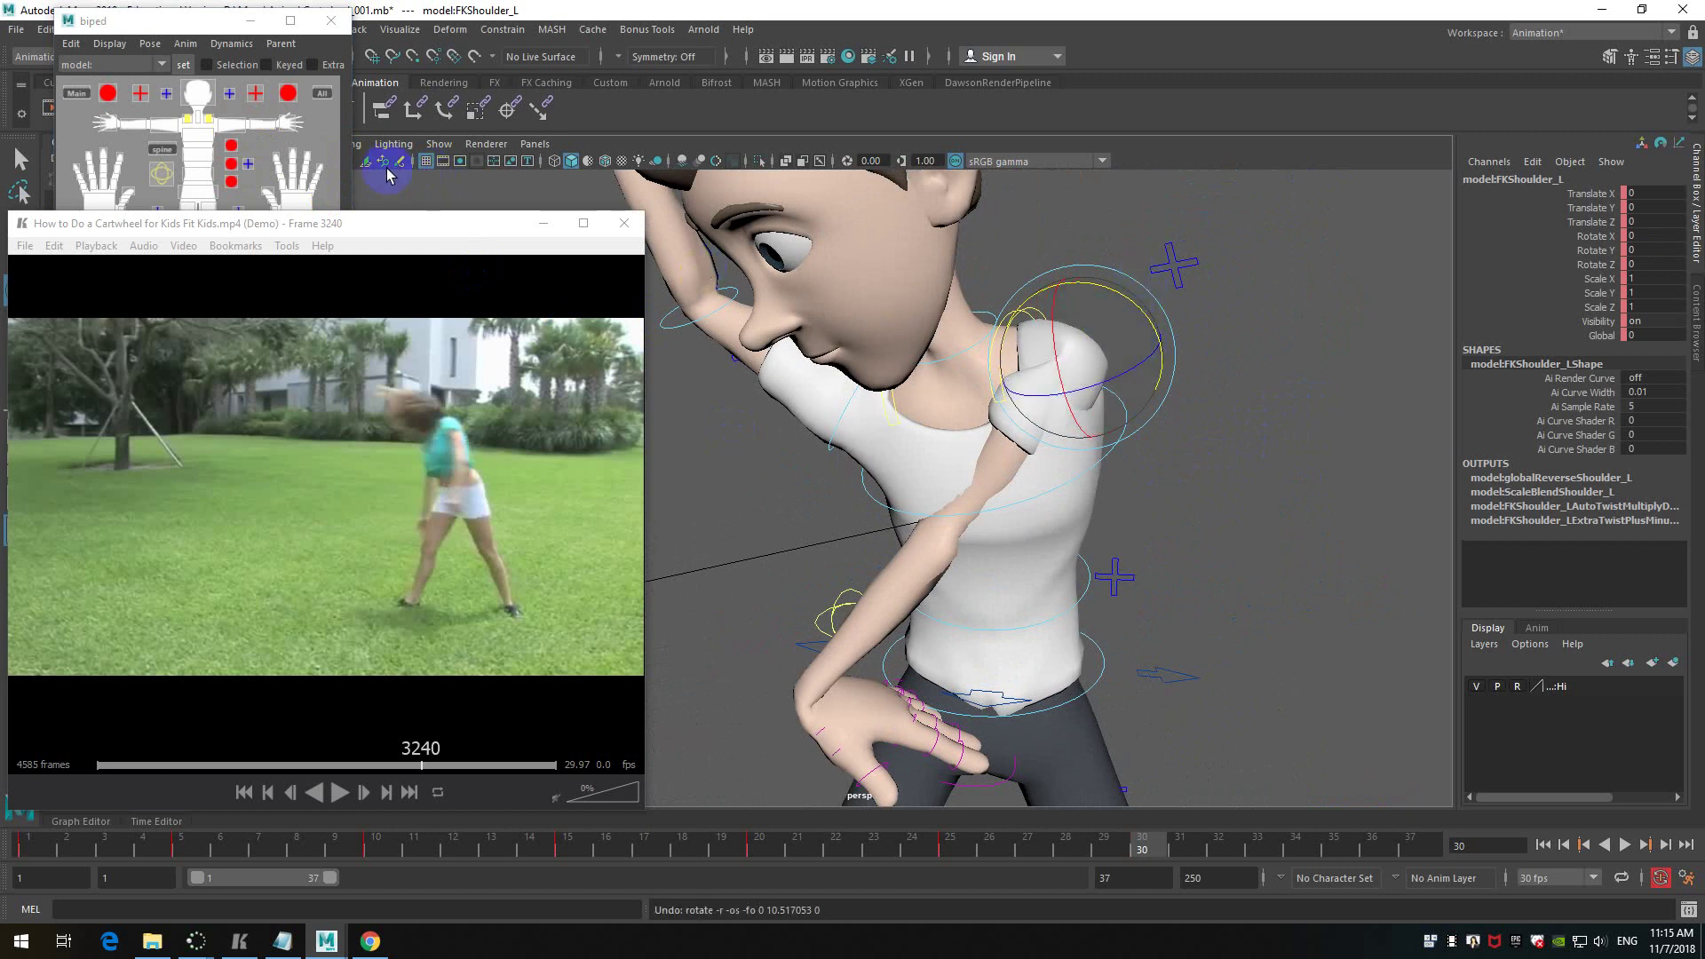
- Inspect the FK elbow controls and the right IK arm control to find how the left arm is driven
{"action": "left_click", "coordinate": [261, 124]}
{"action": "right_click_drag", "start_coordinate": [1141, 496], "coordinate": [1161, 503], "text": "alt"}
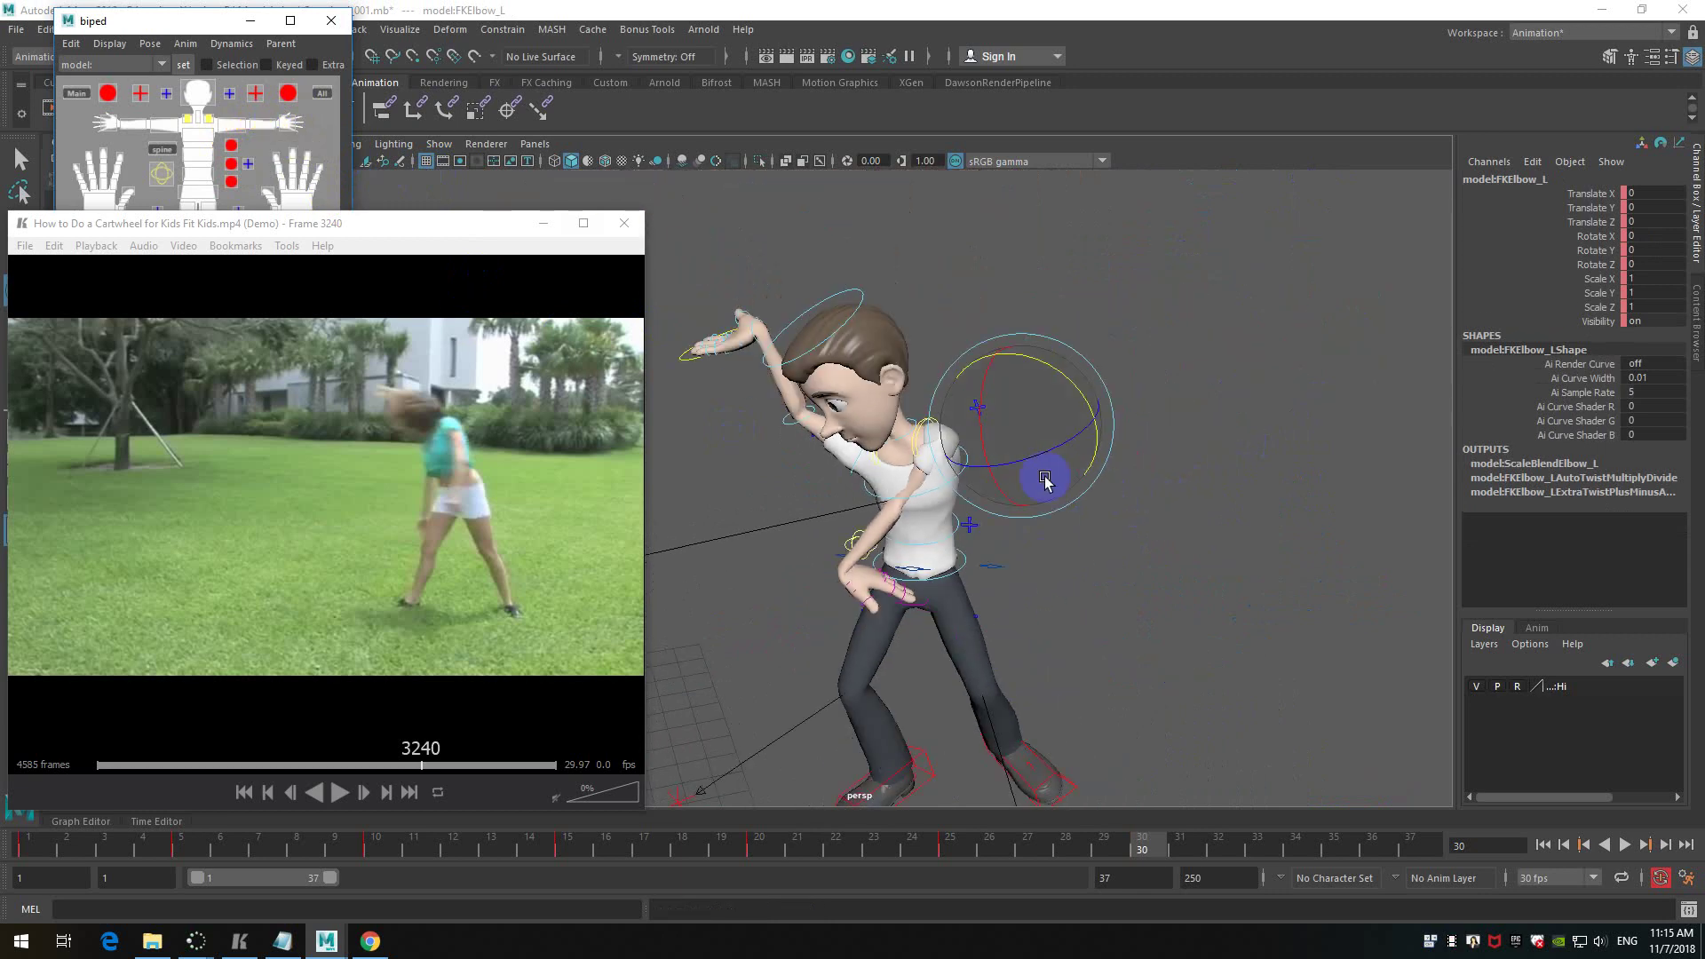
{"action": "left_click", "coordinate": [145, 133]}
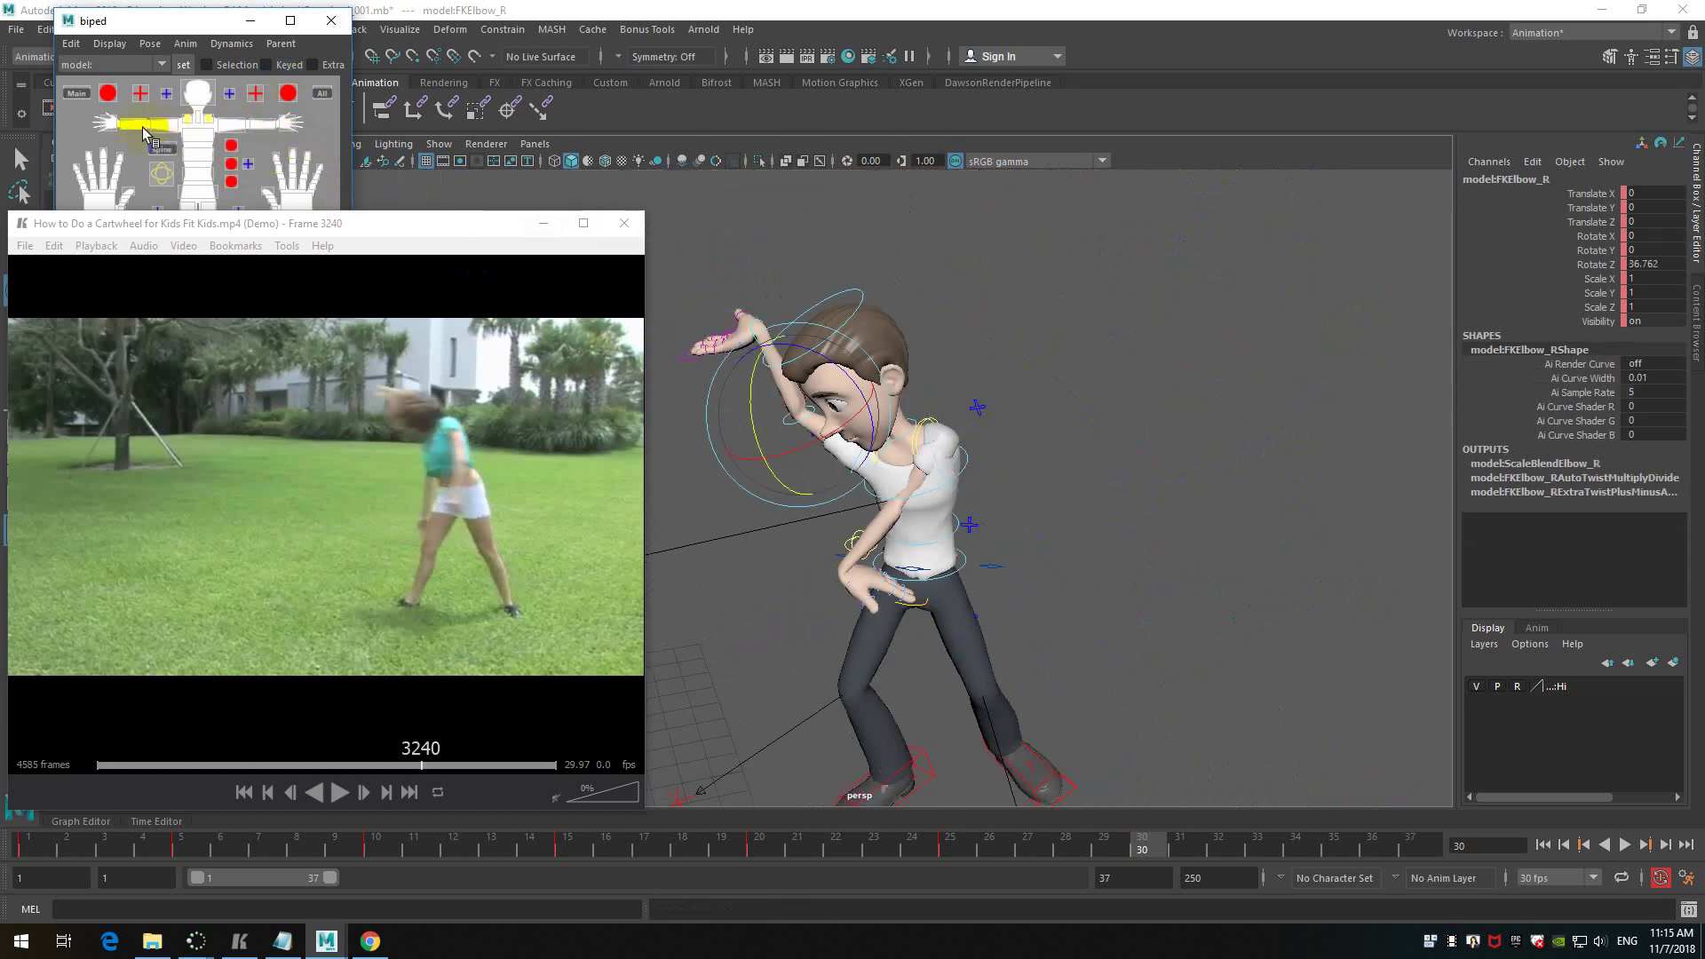
{"action": "left_click", "coordinate": [231, 182]}
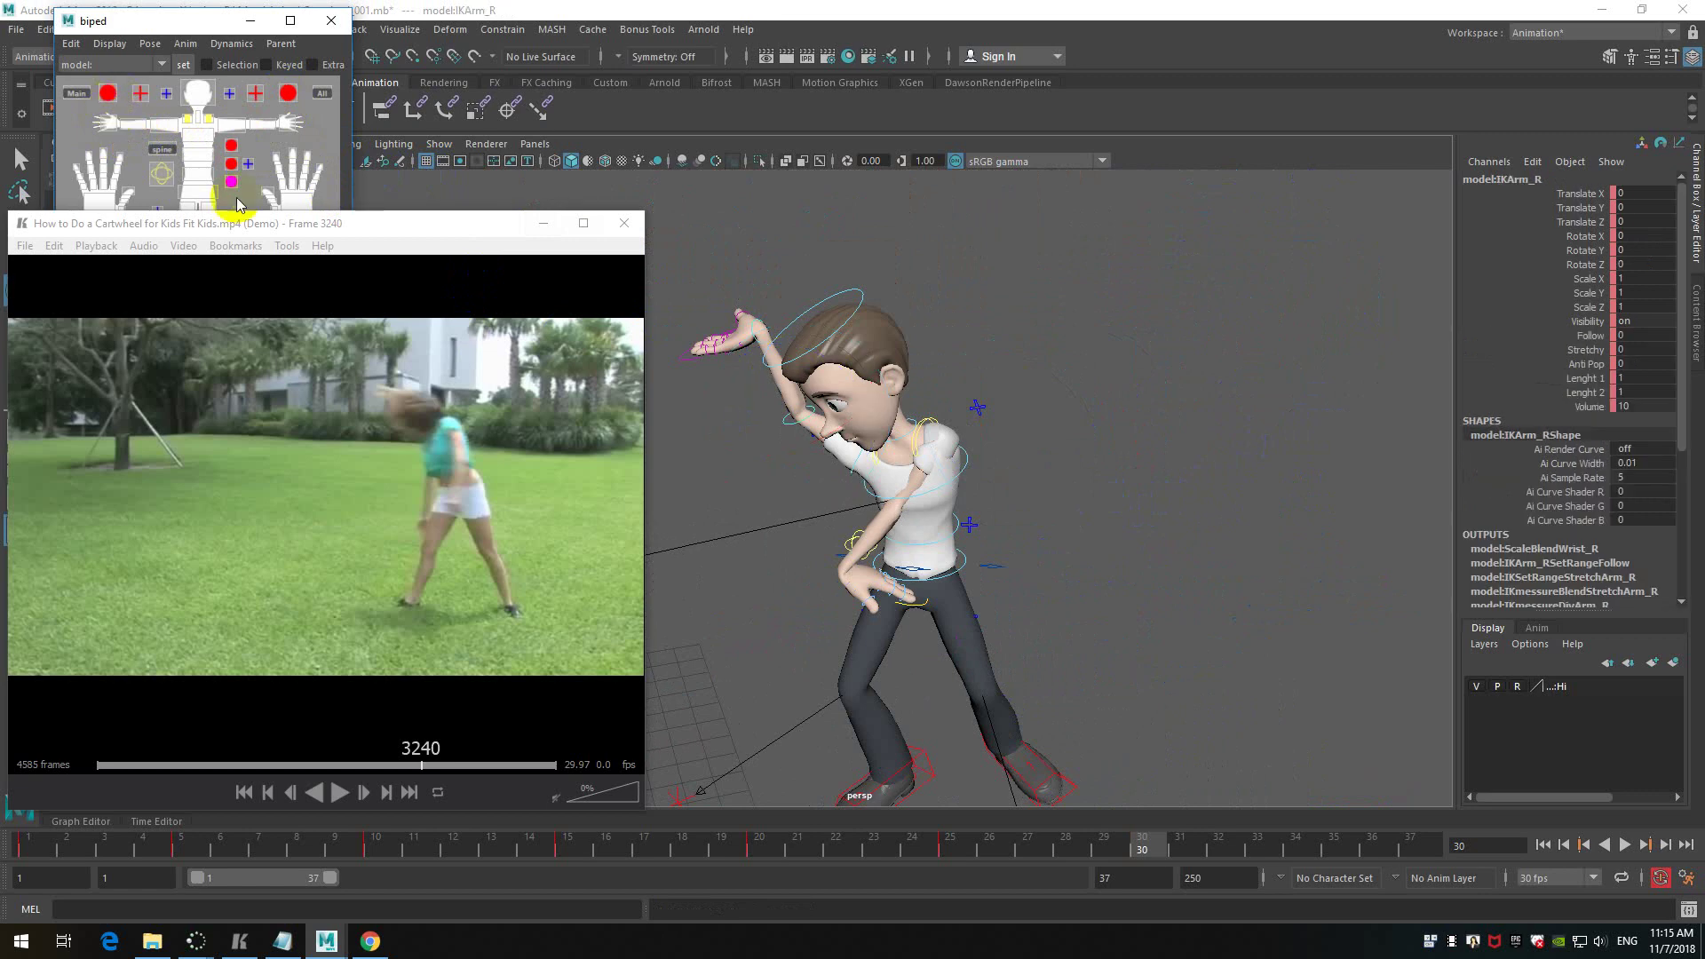
{"action": "left_click_drag", "start_coordinate": [951, 406], "coordinate": [1112, 413], "text": "alt"}
{"action": "left_click", "coordinate": [1117, 324]}
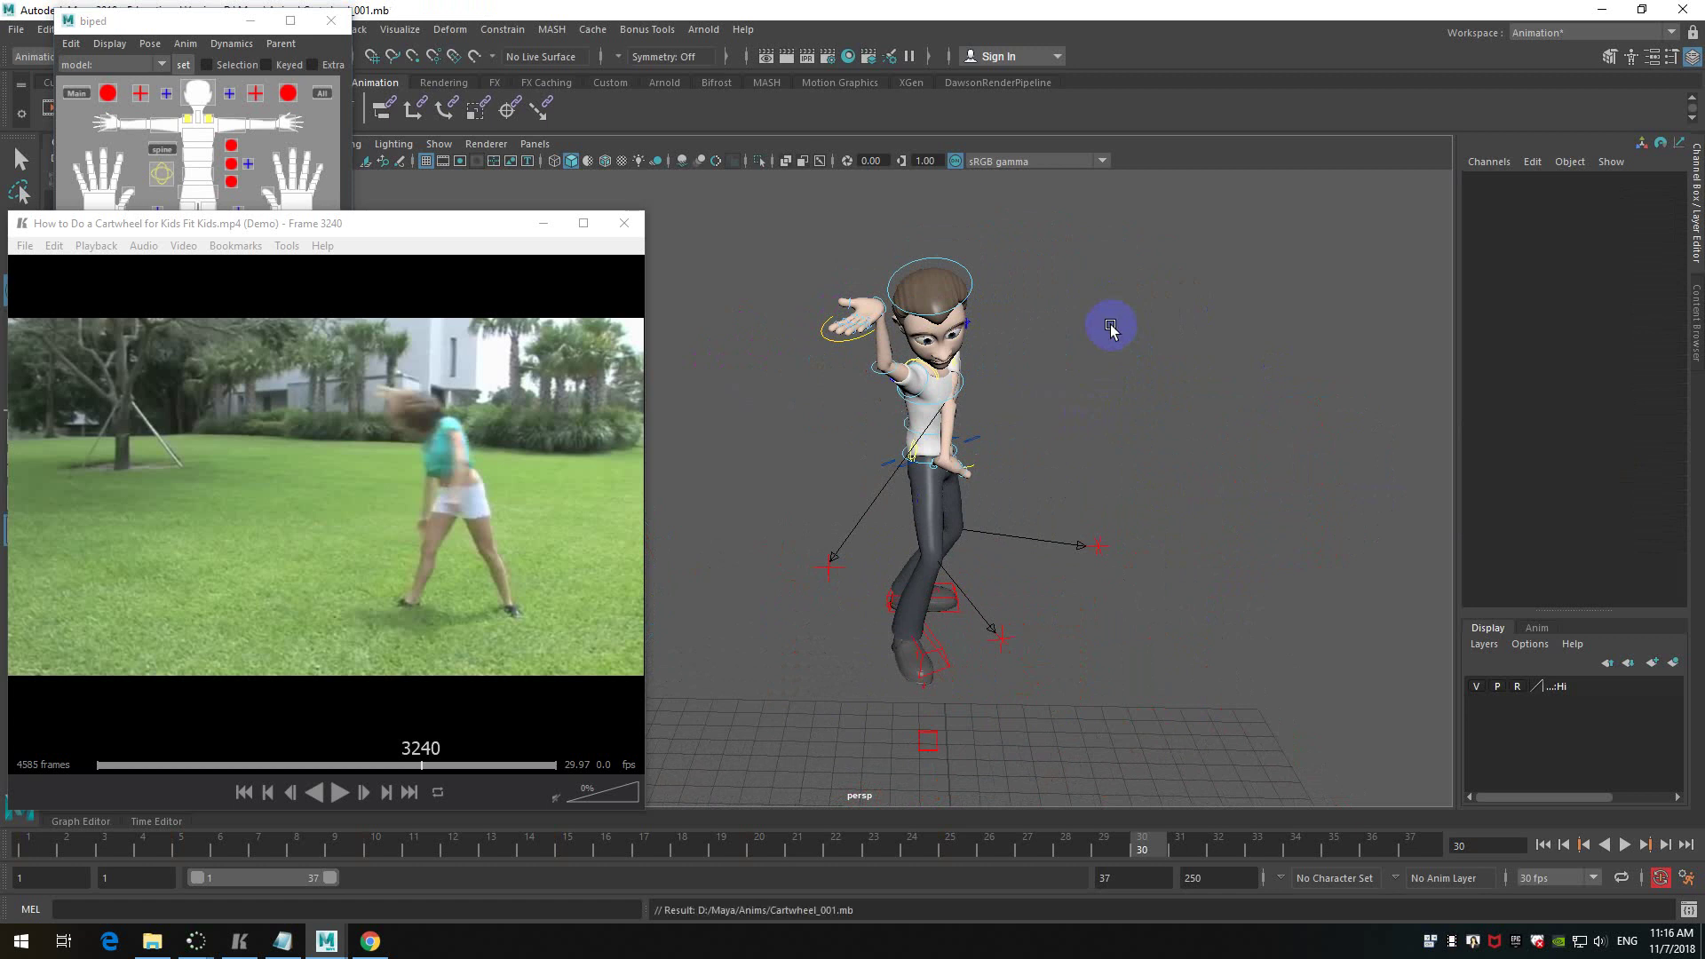
{"action": "scroll", "coordinate": [1111, 327], "scroll_direction": "down", "scroll_amount": 2}
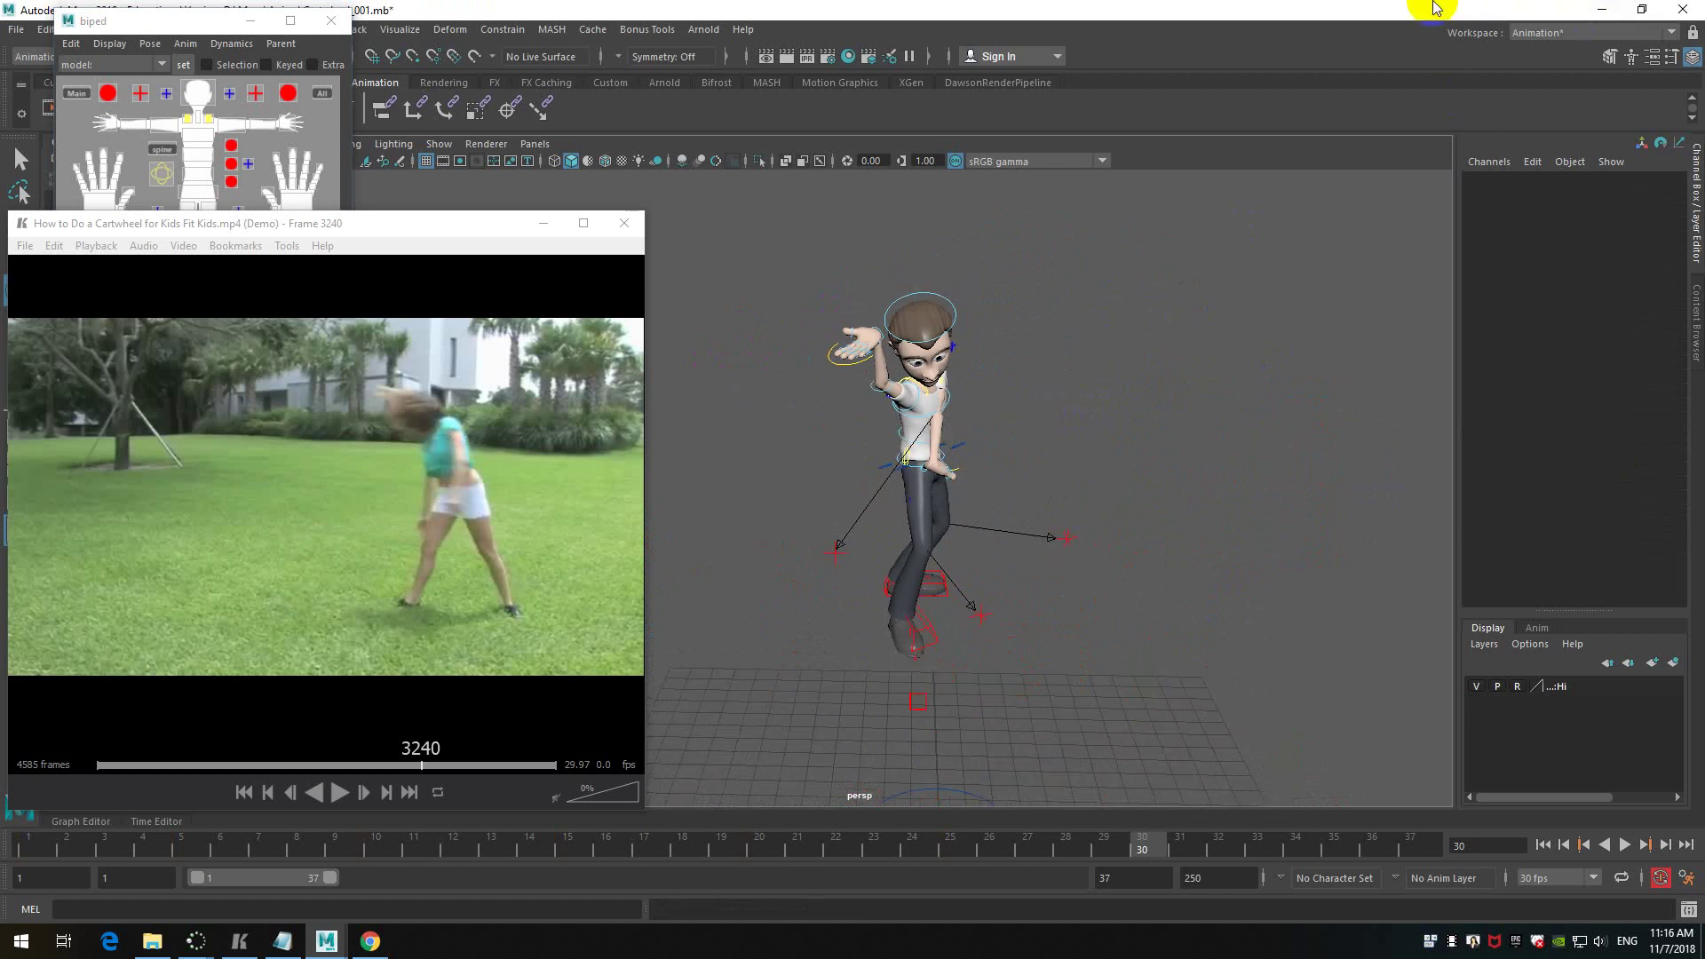
- Minimise the reference video and reopen the biped control picker
{"action": "left_click", "coordinate": [544, 222]}
{"action": "left_click", "coordinate": [331, 20]}
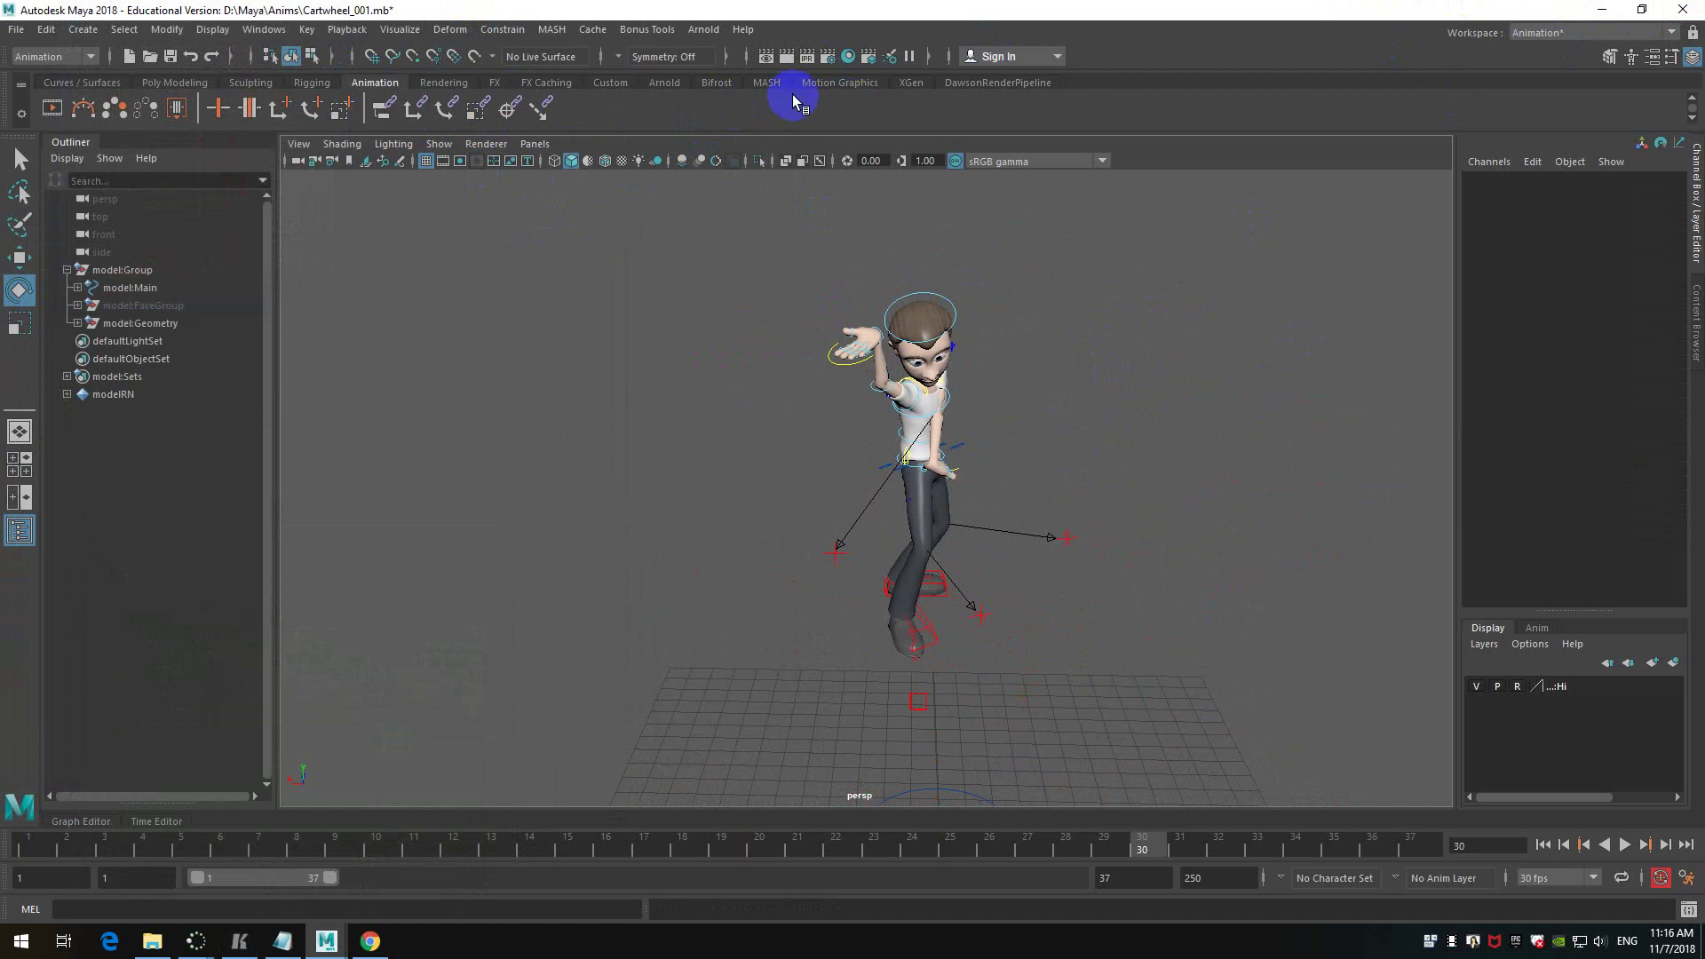
{"action": "left_click", "coordinate": [313, 82]}
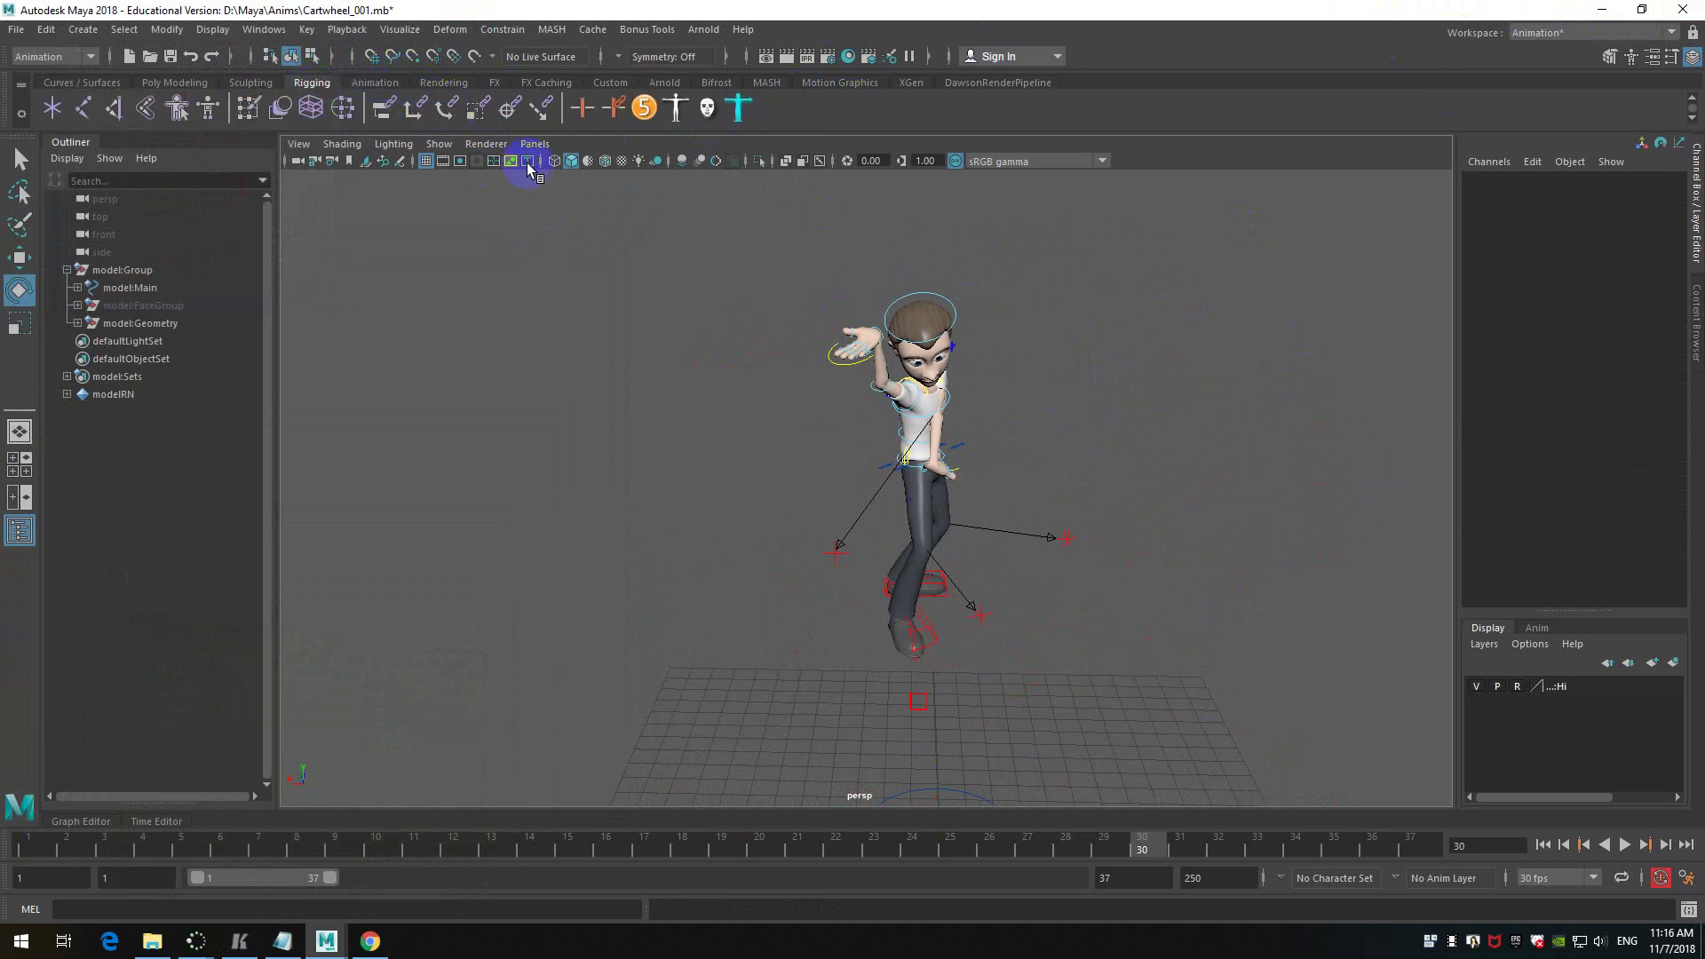
{"action": "left_click", "coordinate": [677, 114]}
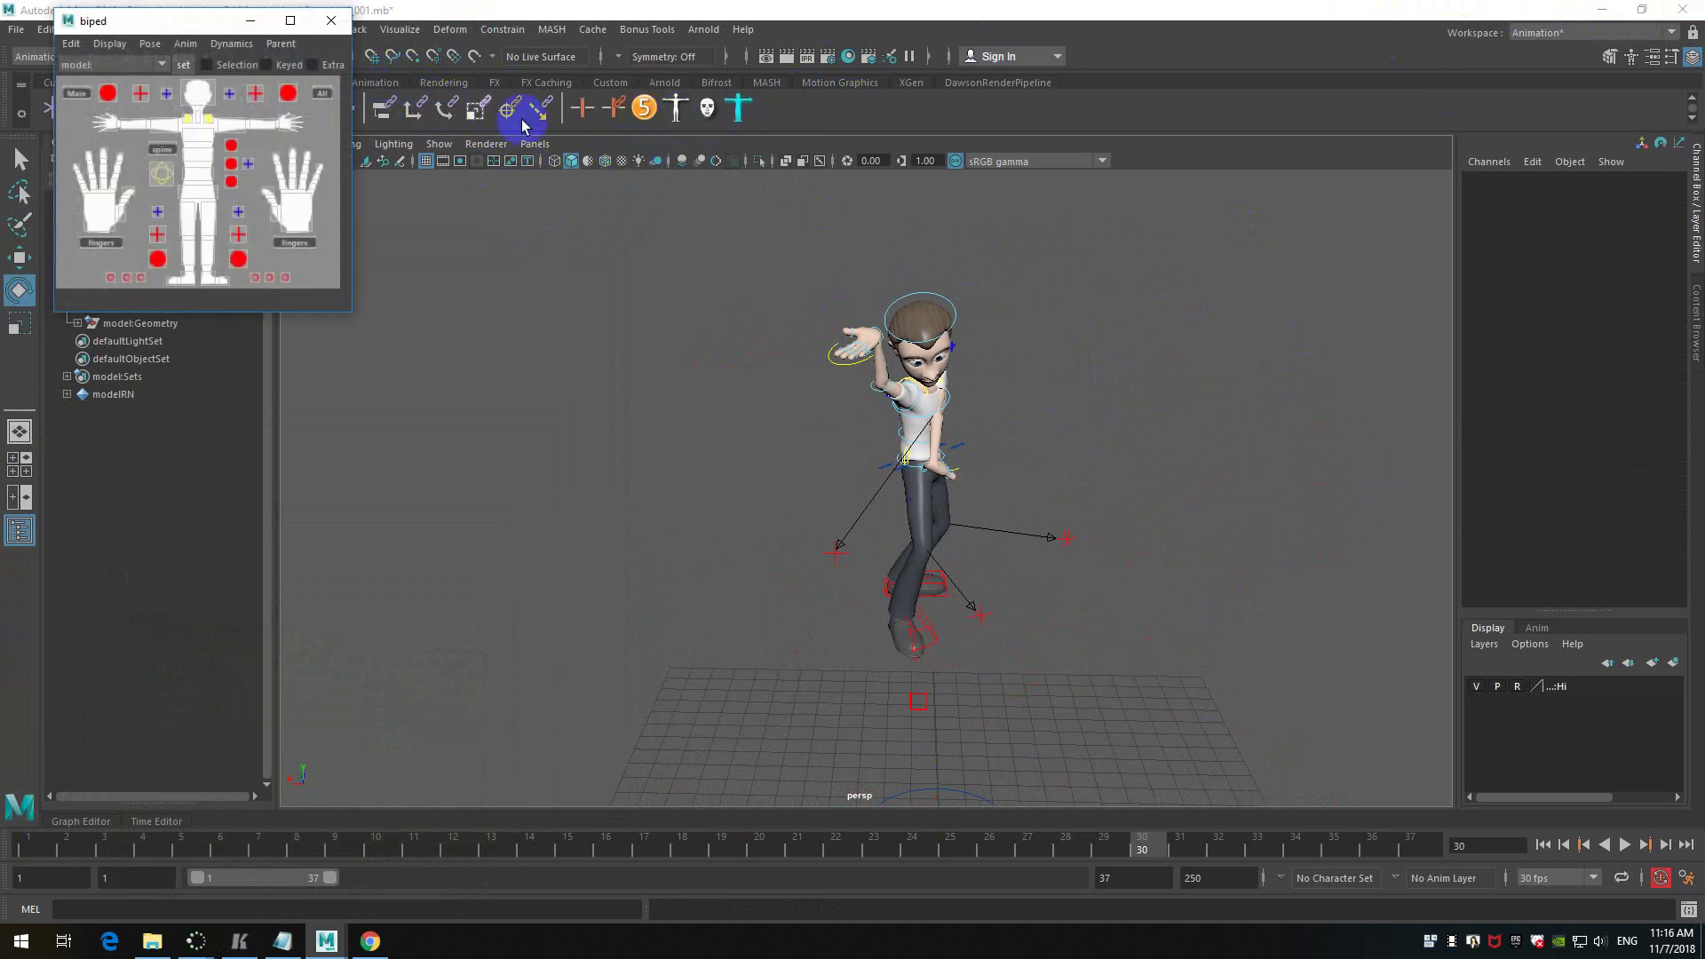
- Try posing the left arm with its FK shoulder and elbow controls, undoing the shoulder's Y rotation
{"action": "left_click", "coordinate": [222, 123]}
{"action": "scroll", "coordinate": [1040, 391], "scroll_direction": "up", "scroll_amount": 3}
{"action": "left_click_drag", "start_coordinate": [1229, 396], "coordinate": [1062, 370], "text": "alt"}
{"action": "scroll", "coordinate": [1030, 351], "scroll_direction": "up", "scroll_amount": 4}
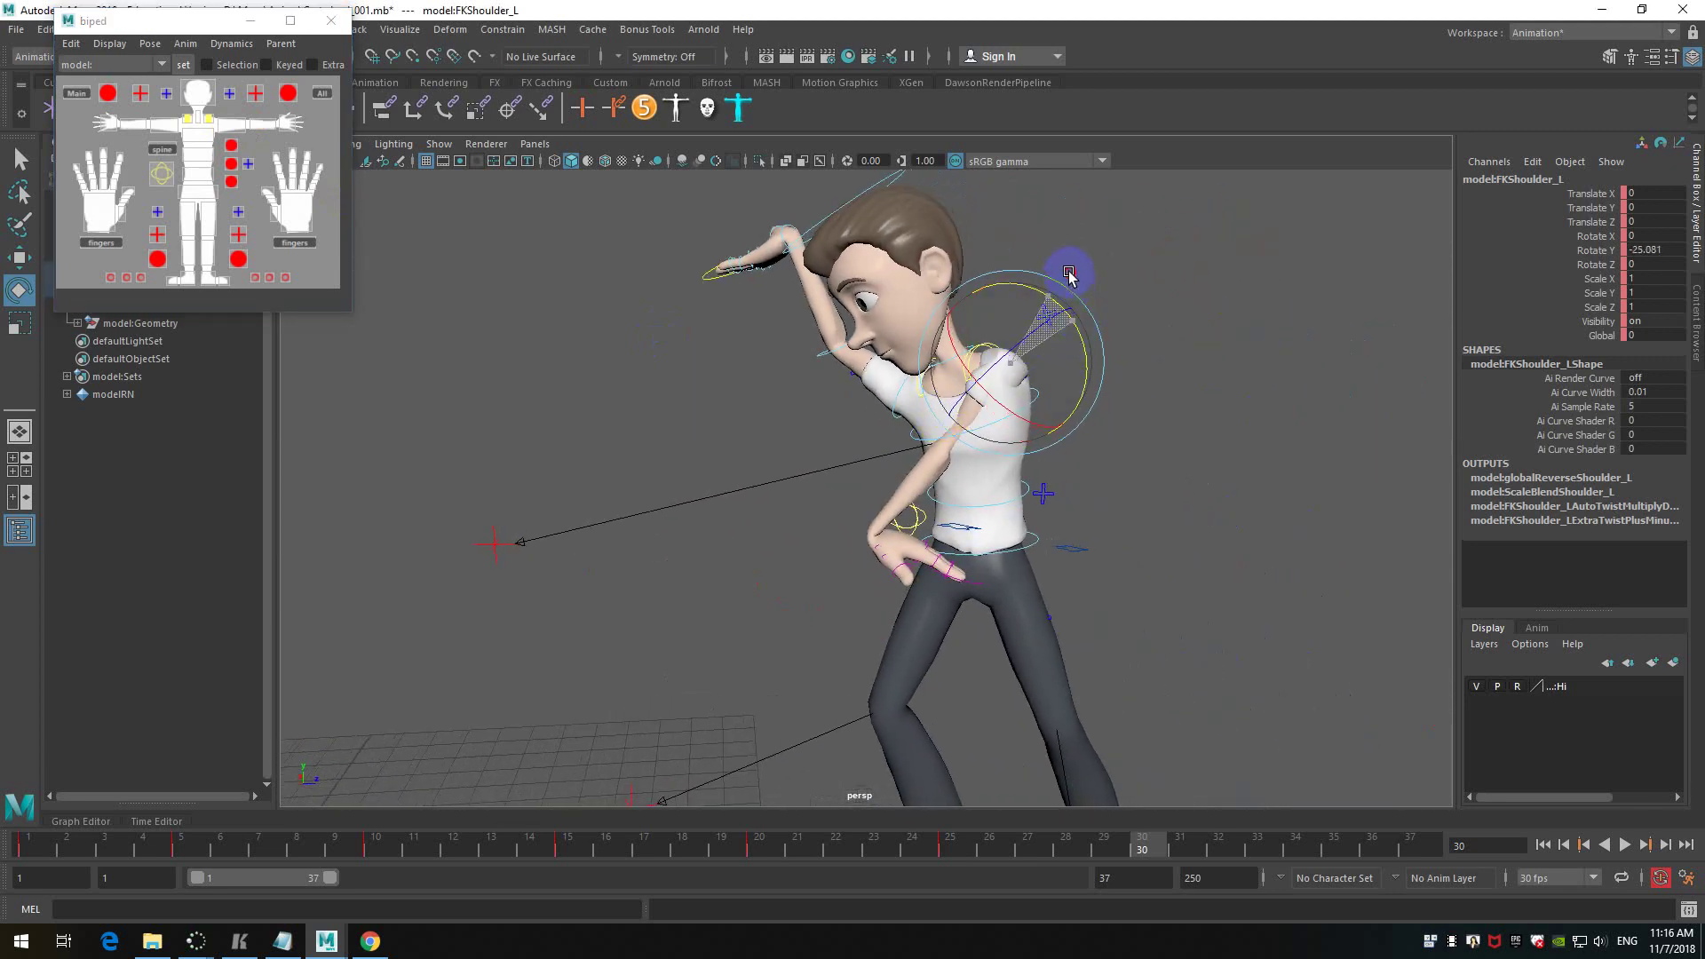
{"action": "key", "text": "ctrl+z"}
{"action": "left_click", "coordinate": [229, 132]}
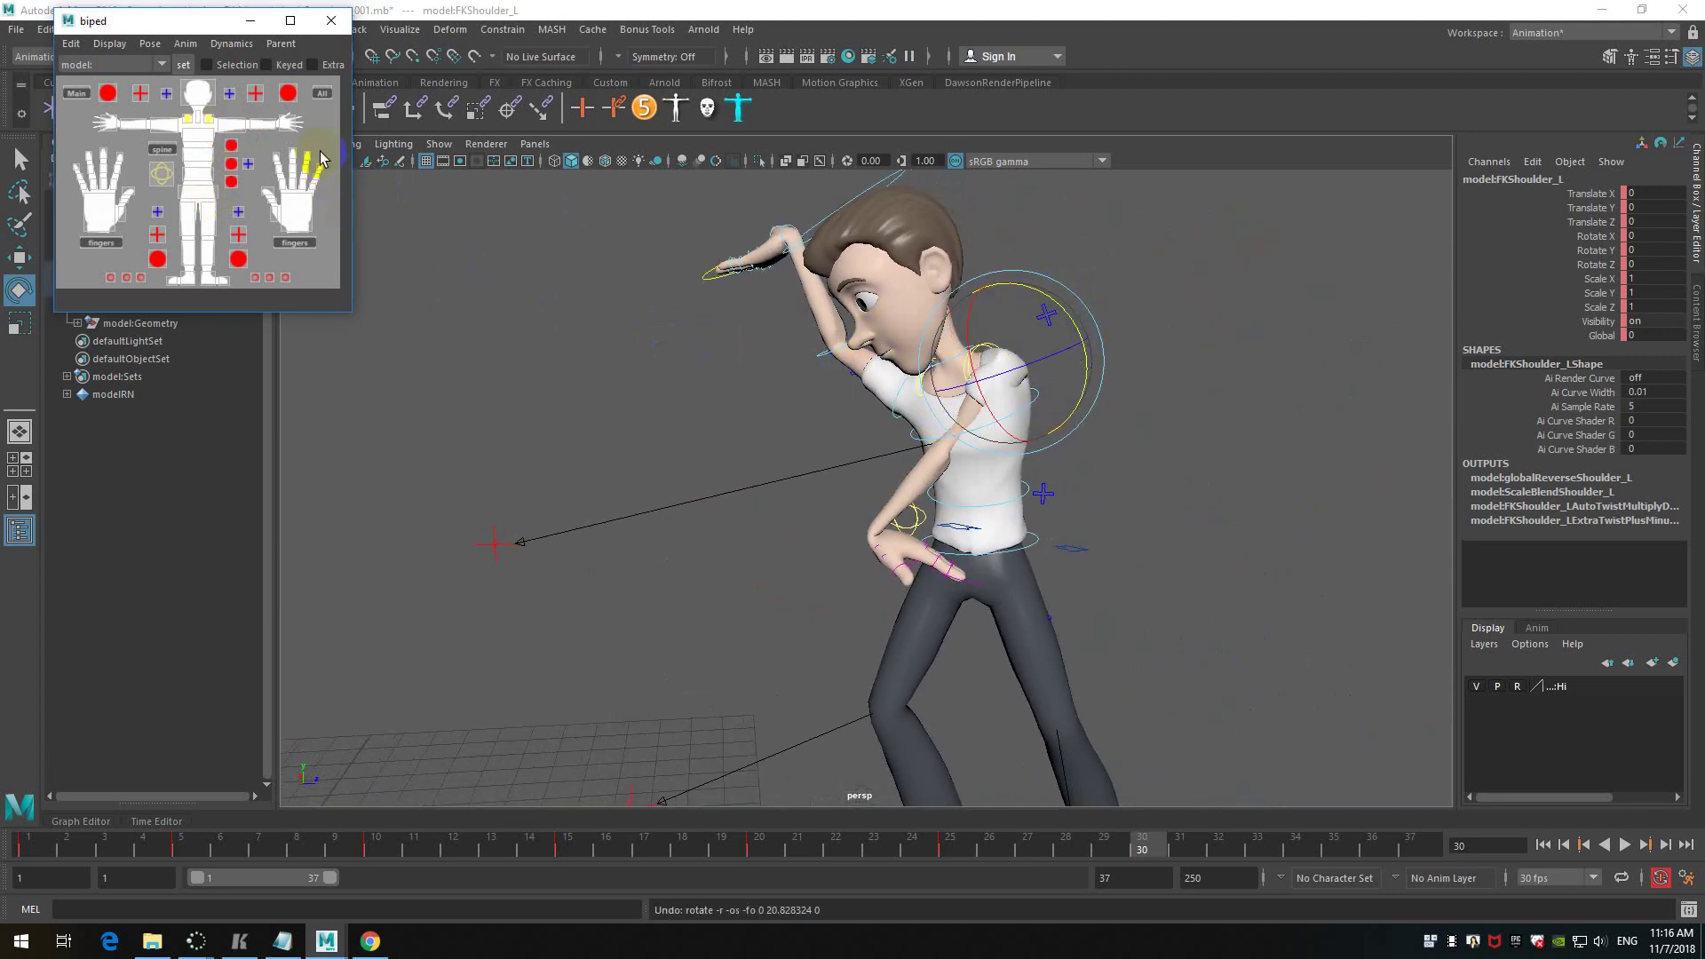
{"action": "left_click", "coordinate": [266, 131]}
{"action": "left_click_drag", "start_coordinate": [1177, 359], "coordinate": [1078, 400]}
{"action": "left_click_drag", "start_coordinate": [800, 370], "coordinate": [848, 373], "text": "alt"}
{"action": "left_click", "coordinate": [848, 373]}
{"action": "scroll", "coordinate": [772, 596], "scroll_direction": "down", "scroll_amount": 3}
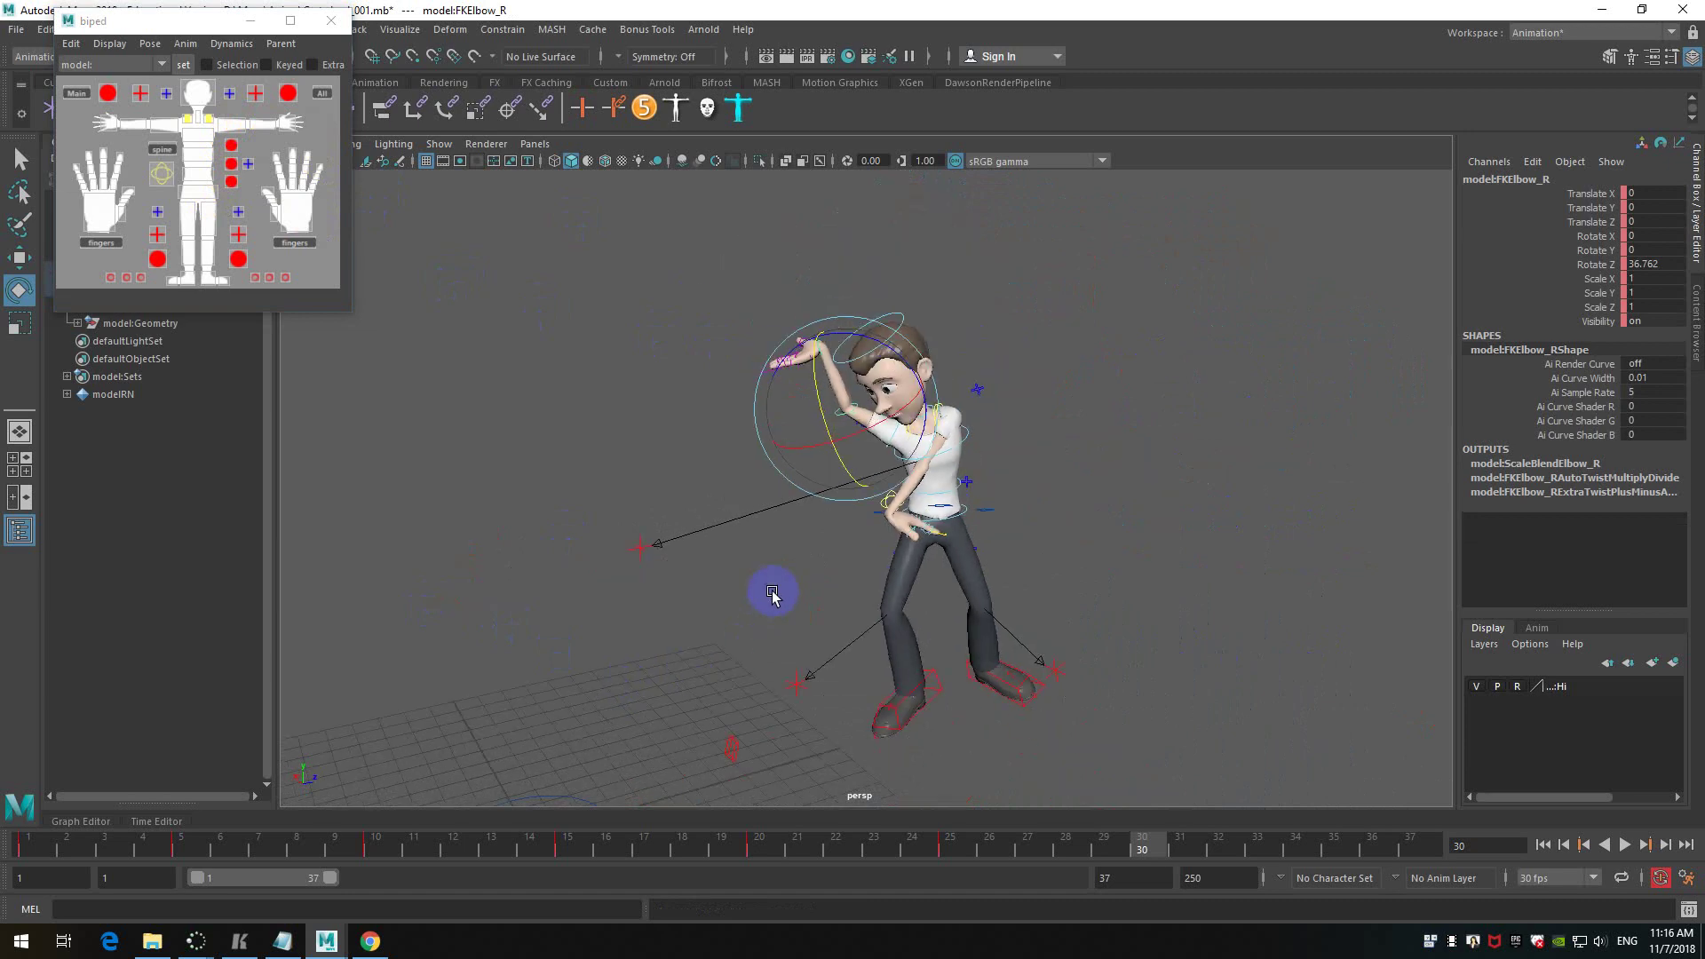
- Move the left IK arm control to about X -8.382, Y -3.474, Z 18.956 and bring back the reference video
{"action": "left_click", "coordinate": [729, 753]}
{"action": "left_click_drag", "start_coordinate": [867, 746], "coordinate": [1029, 655], "text": "alt"}
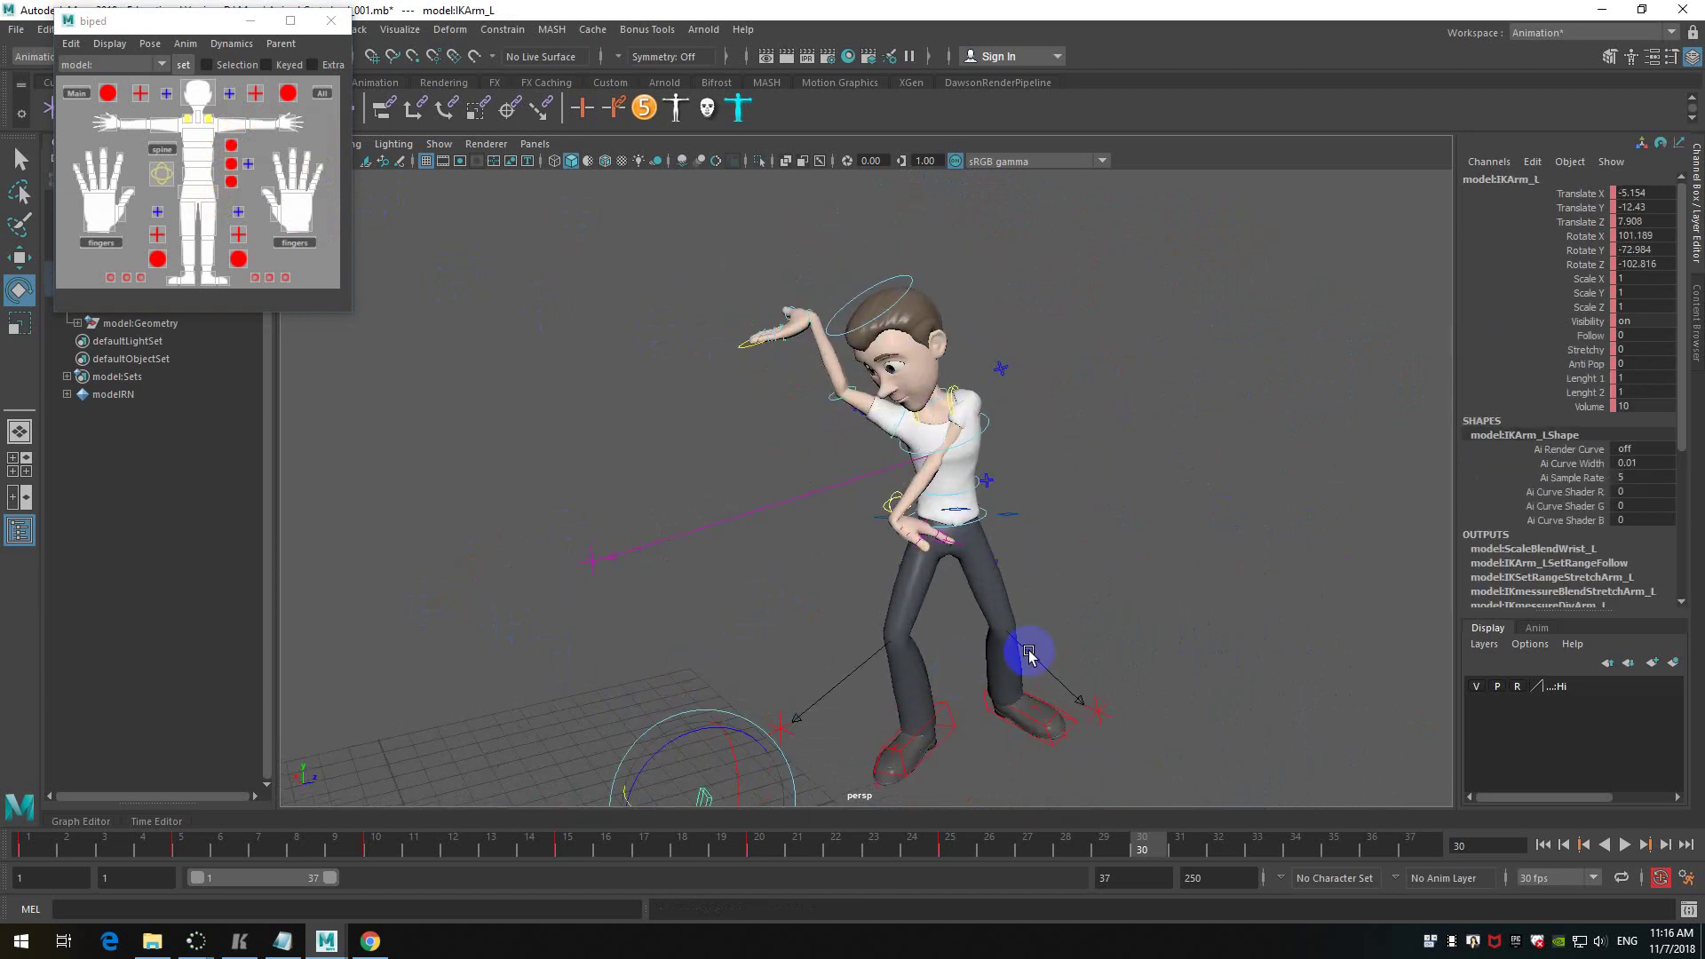
{"action": "key", "text": "w"}
{"action": "left_click_drag", "start_coordinate": [737, 777], "coordinate": [1061, 427], "text": "alt"}
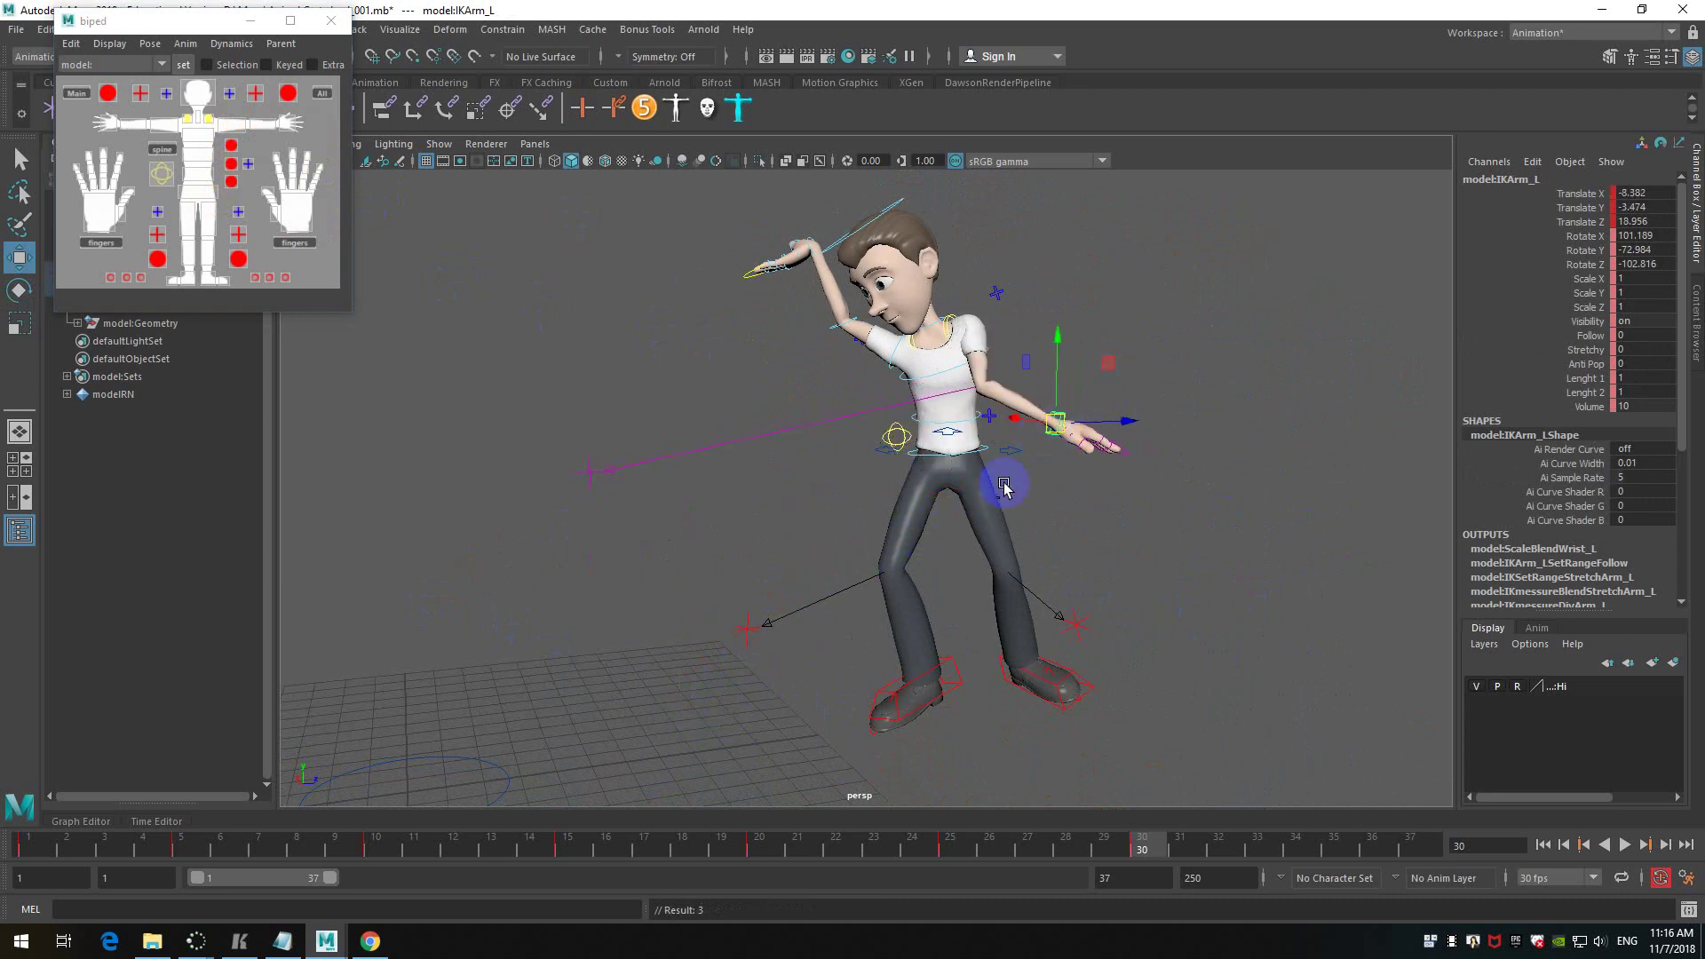
{"action": "left_click", "coordinate": [244, 942]}
{"action": "left_click_drag", "start_coordinate": [1104, 496], "coordinate": [1245, 508], "text": "alt"}
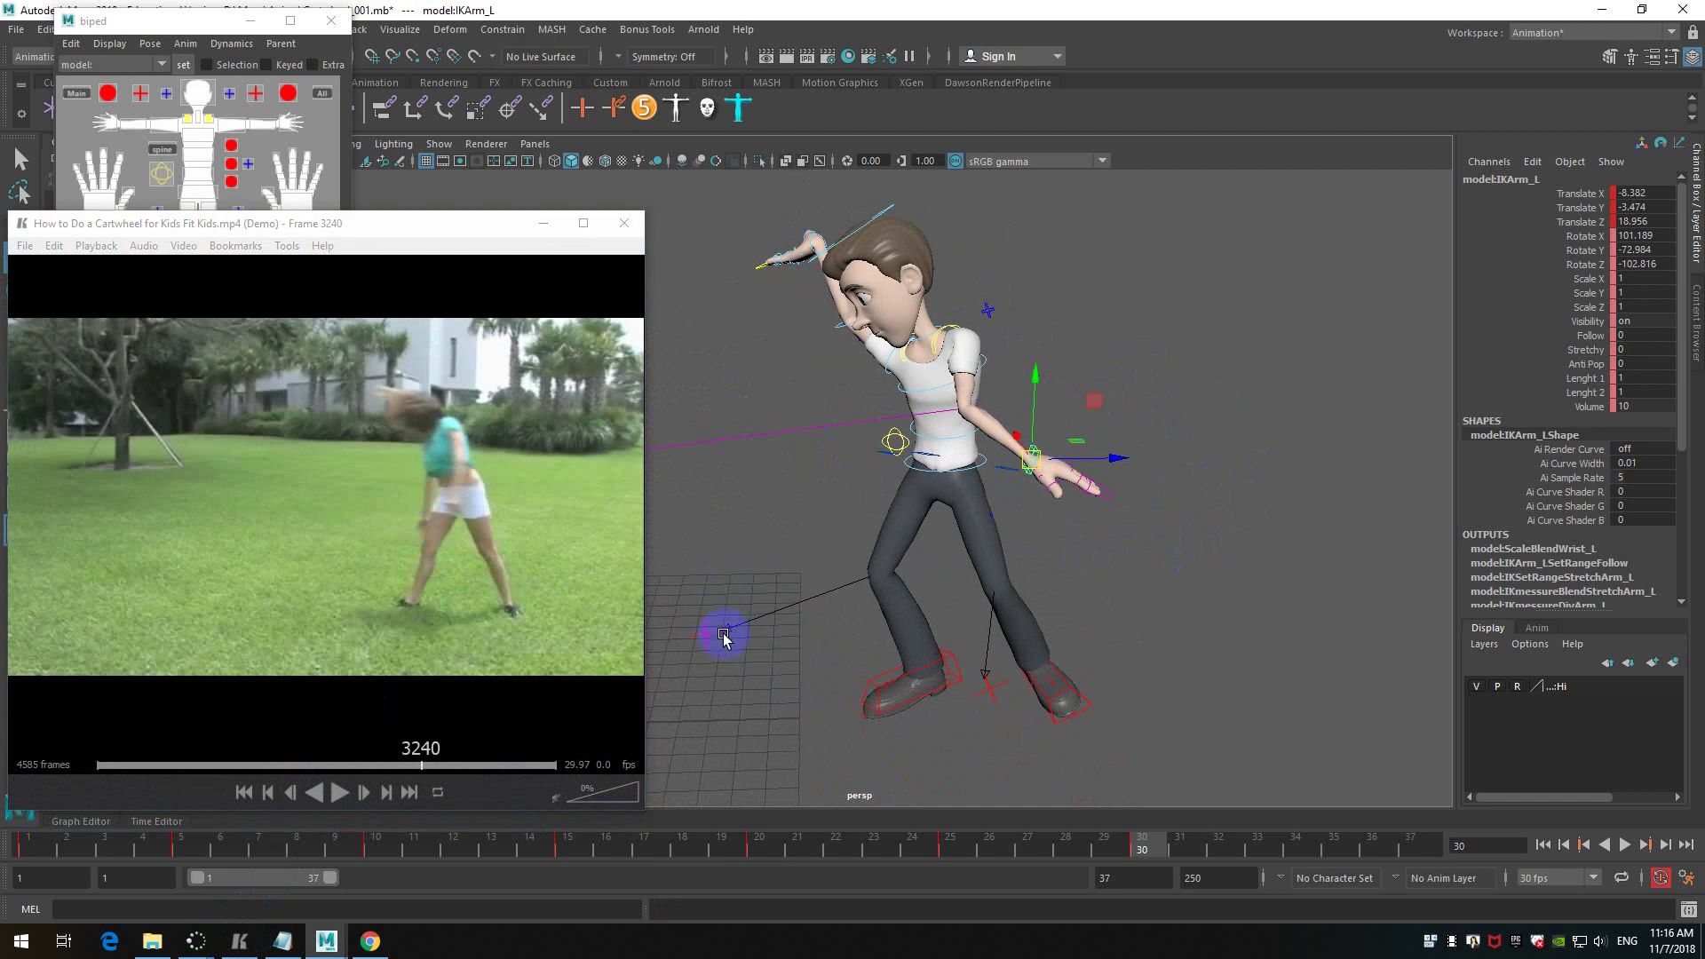
{"action": "left_click", "coordinate": [709, 632]}
{"action": "middle_click_drag", "start_coordinate": [773, 576], "coordinate": [1180, 419]}
{"action": "key", "text": "ctrl+z"}
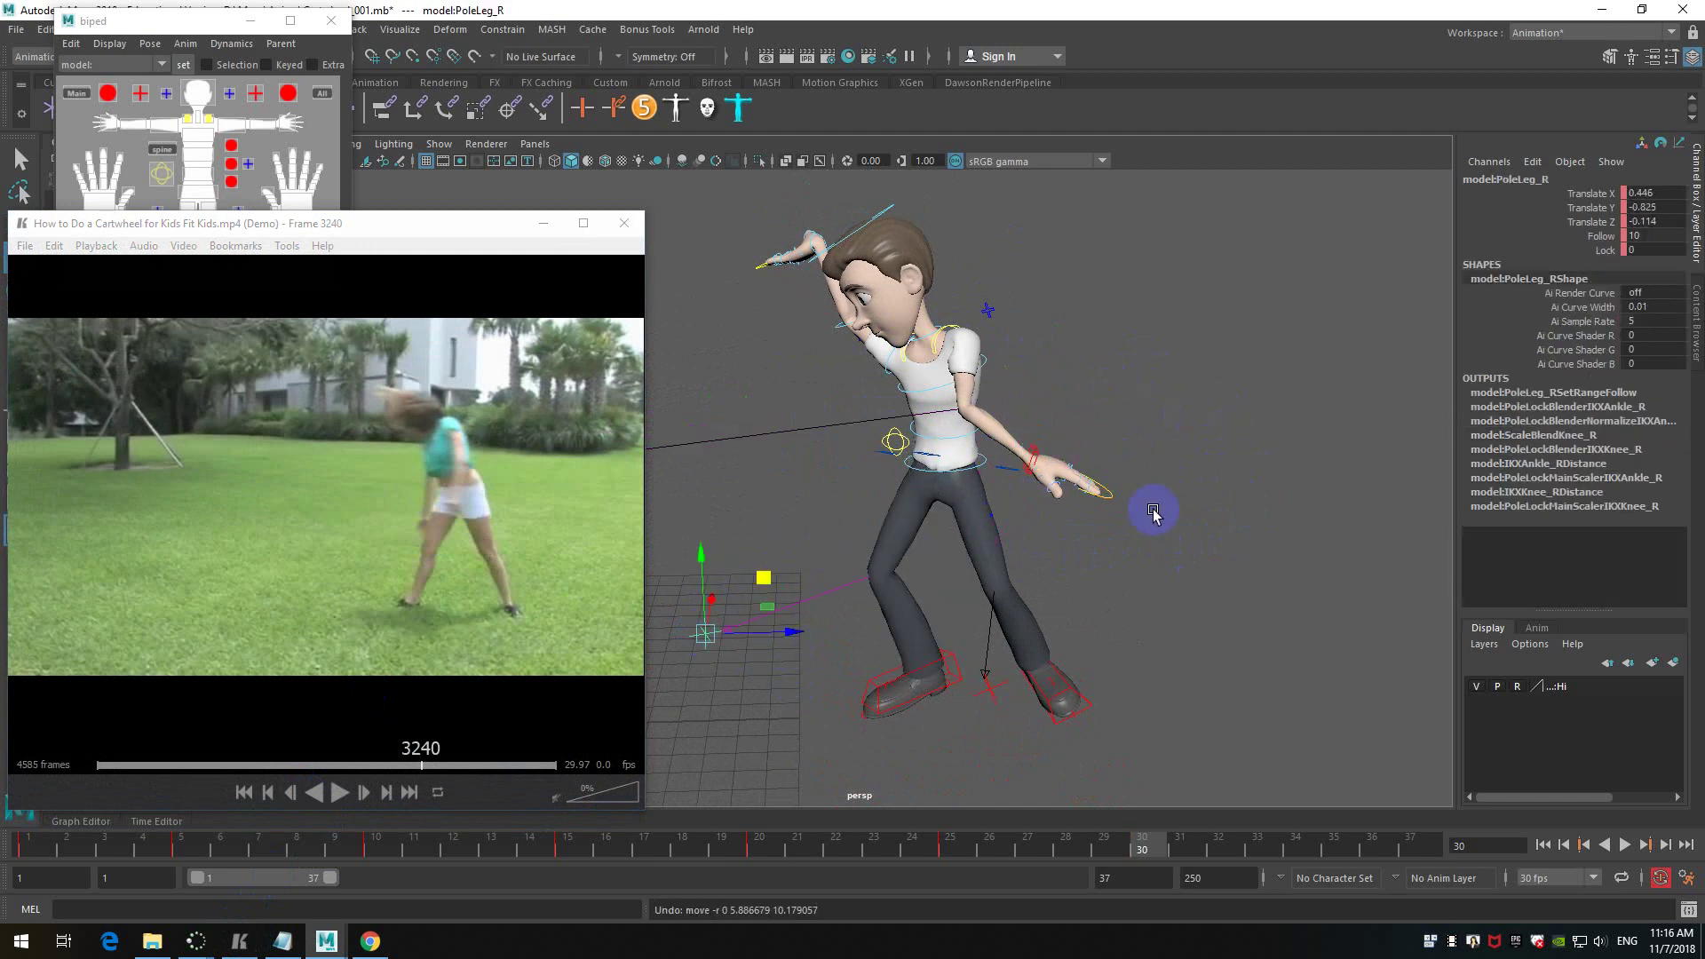
- Place the left arm's pole control behind the elbow and move the left IK arm control to about Y -4.243, Z 17.652
{"action": "middle_click_drag", "start_coordinate": [1080, 597], "coordinate": [1216, 565], "text": "alt"}
{"action": "left_click", "coordinate": [751, 433]}
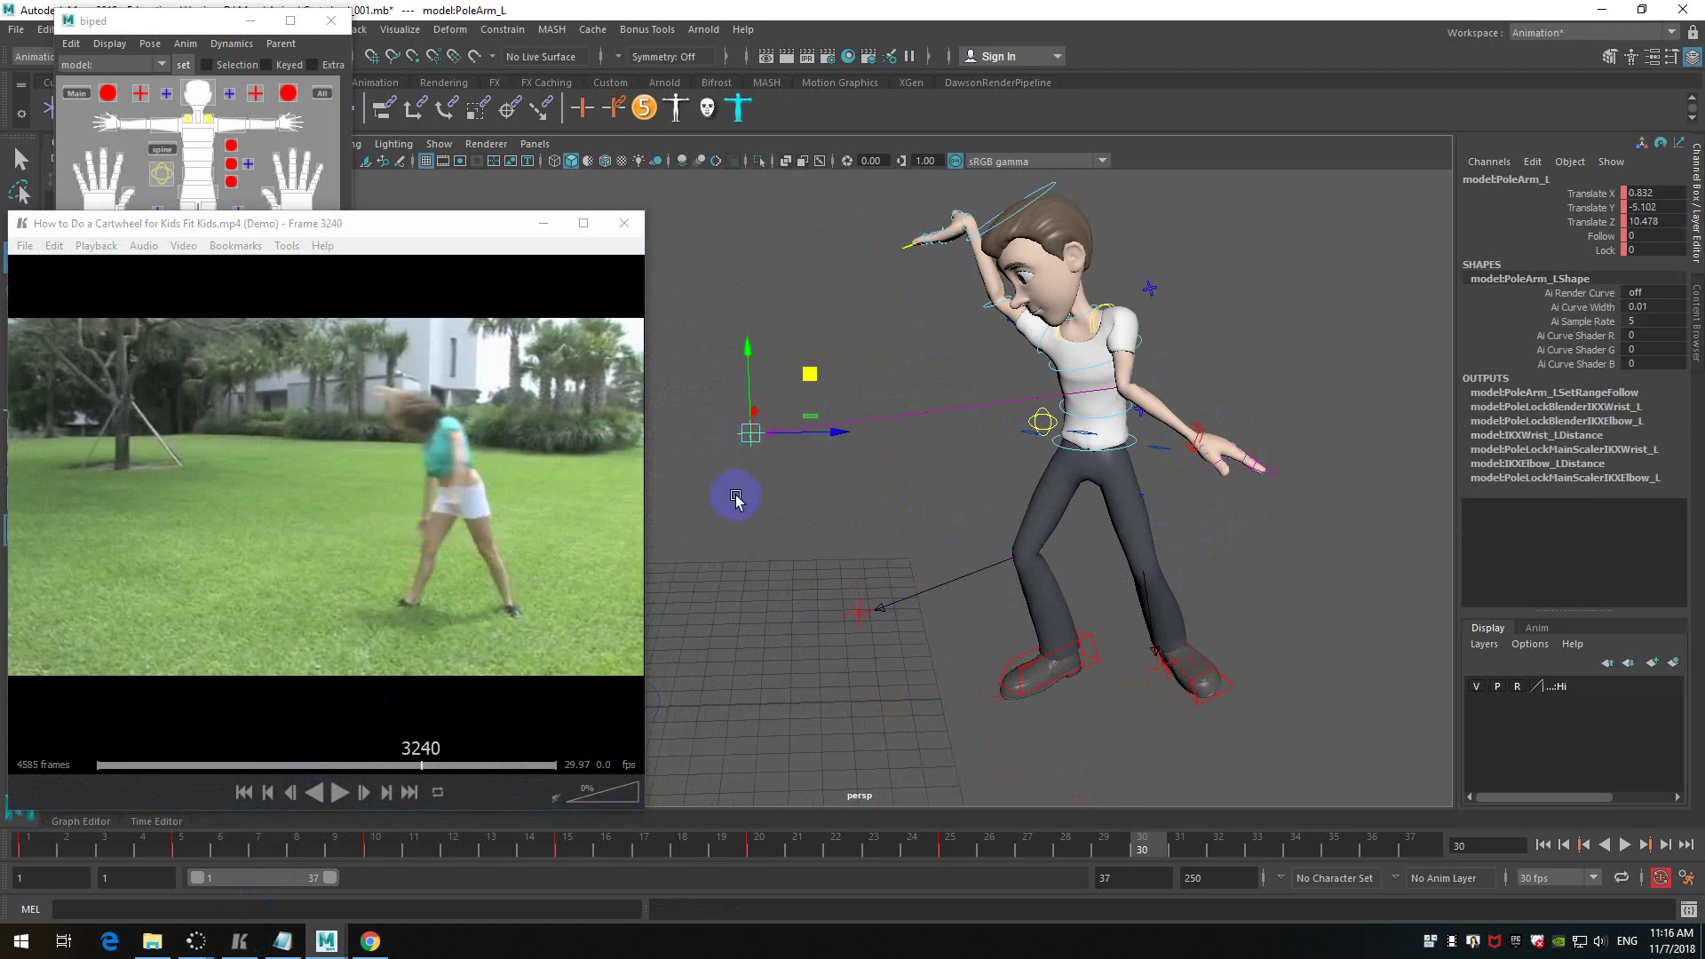
{"action": "left_click_drag", "start_coordinate": [814, 373], "coordinate": [1315, 327]}
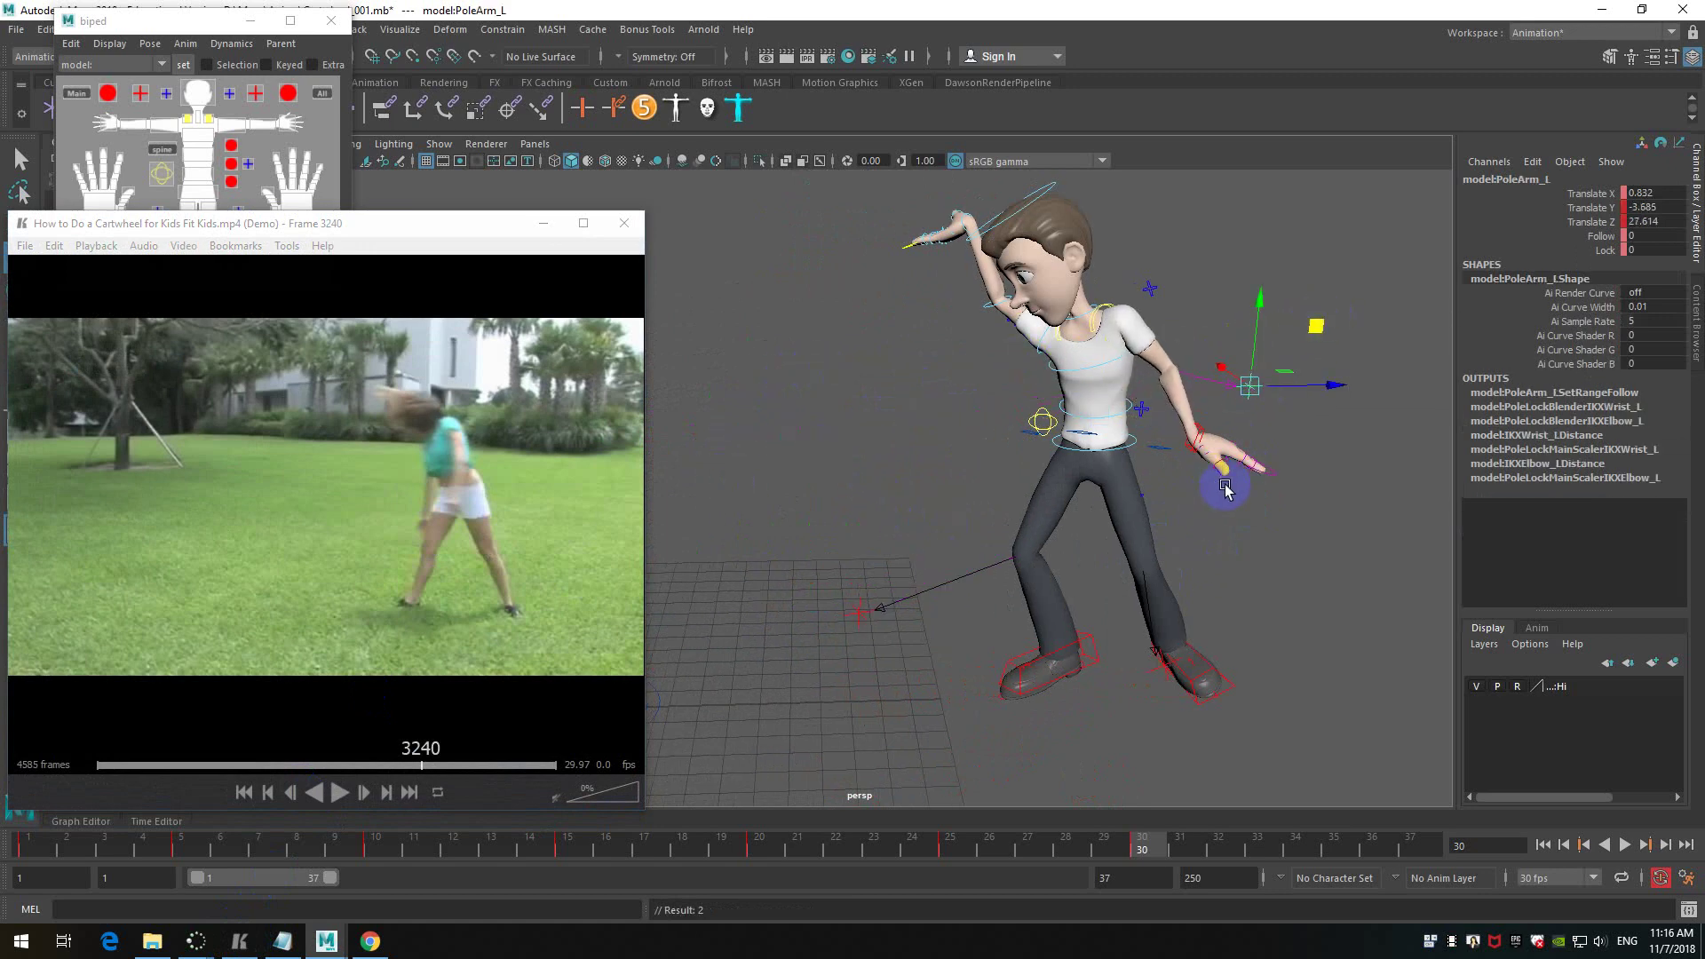
{"action": "left_click_drag", "start_coordinate": [1261, 455], "coordinate": [1089, 584], "text": "alt"}
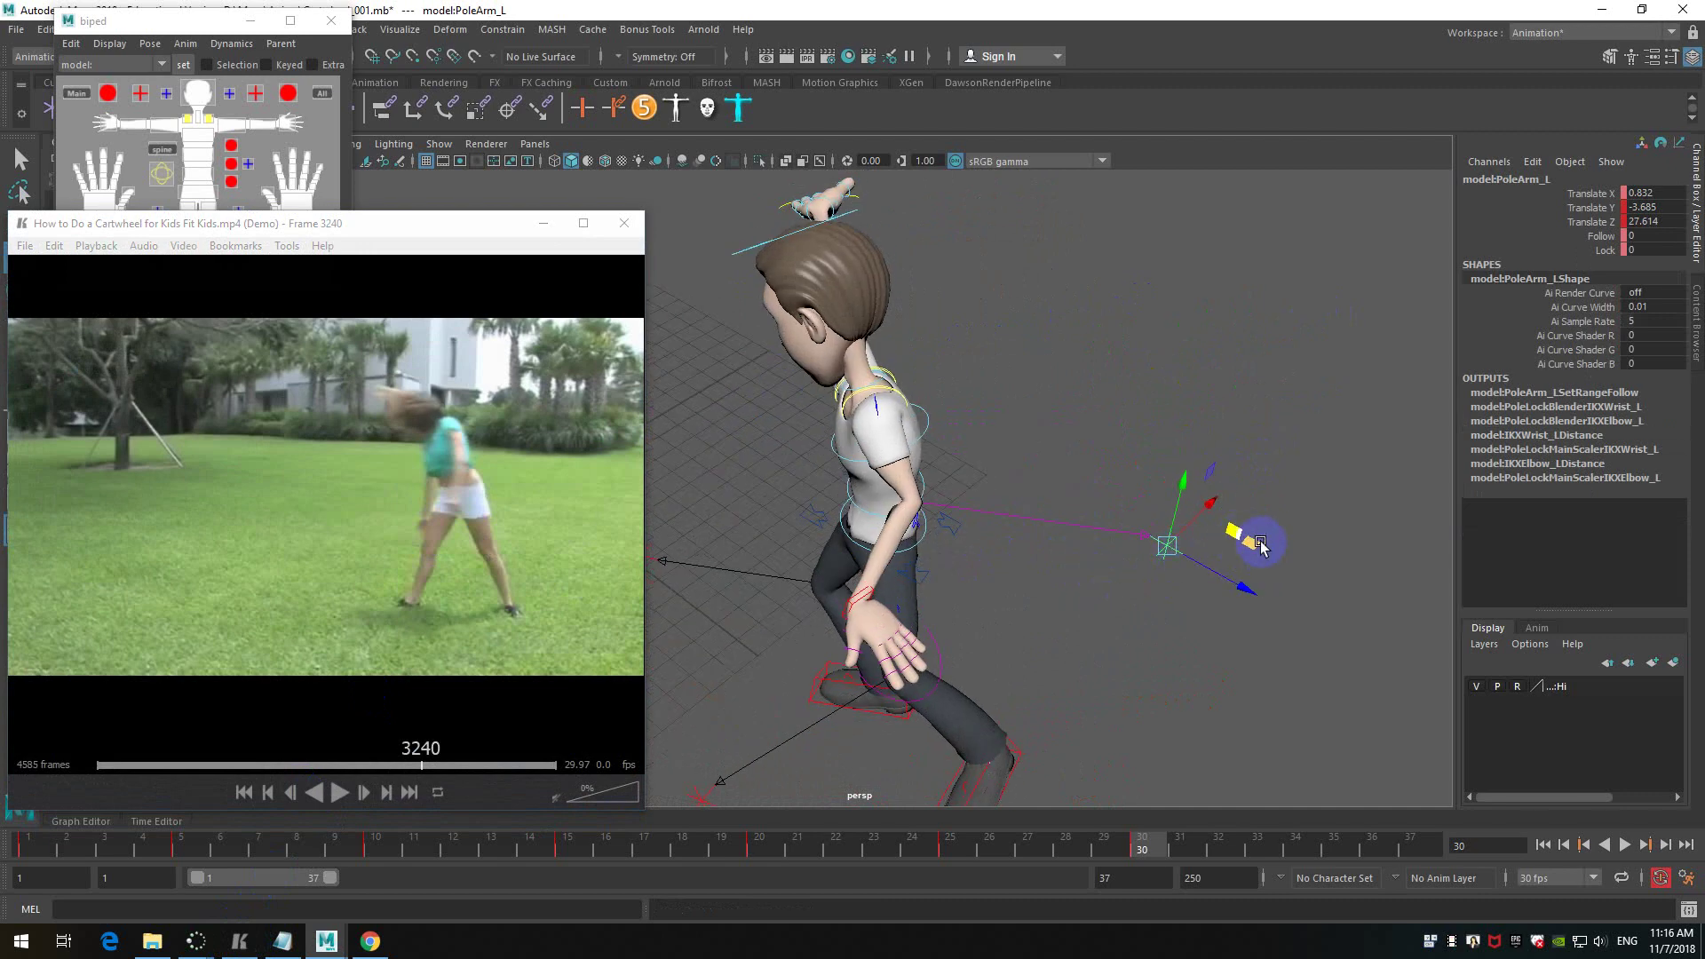
{"action": "left_click_drag", "start_coordinate": [1255, 548], "coordinate": [1115, 414]}
{"action": "scroll", "coordinate": [1146, 580], "scroll_direction": "up", "scroll_amount": 2}
{"action": "left_click", "coordinate": [1114, 413]}
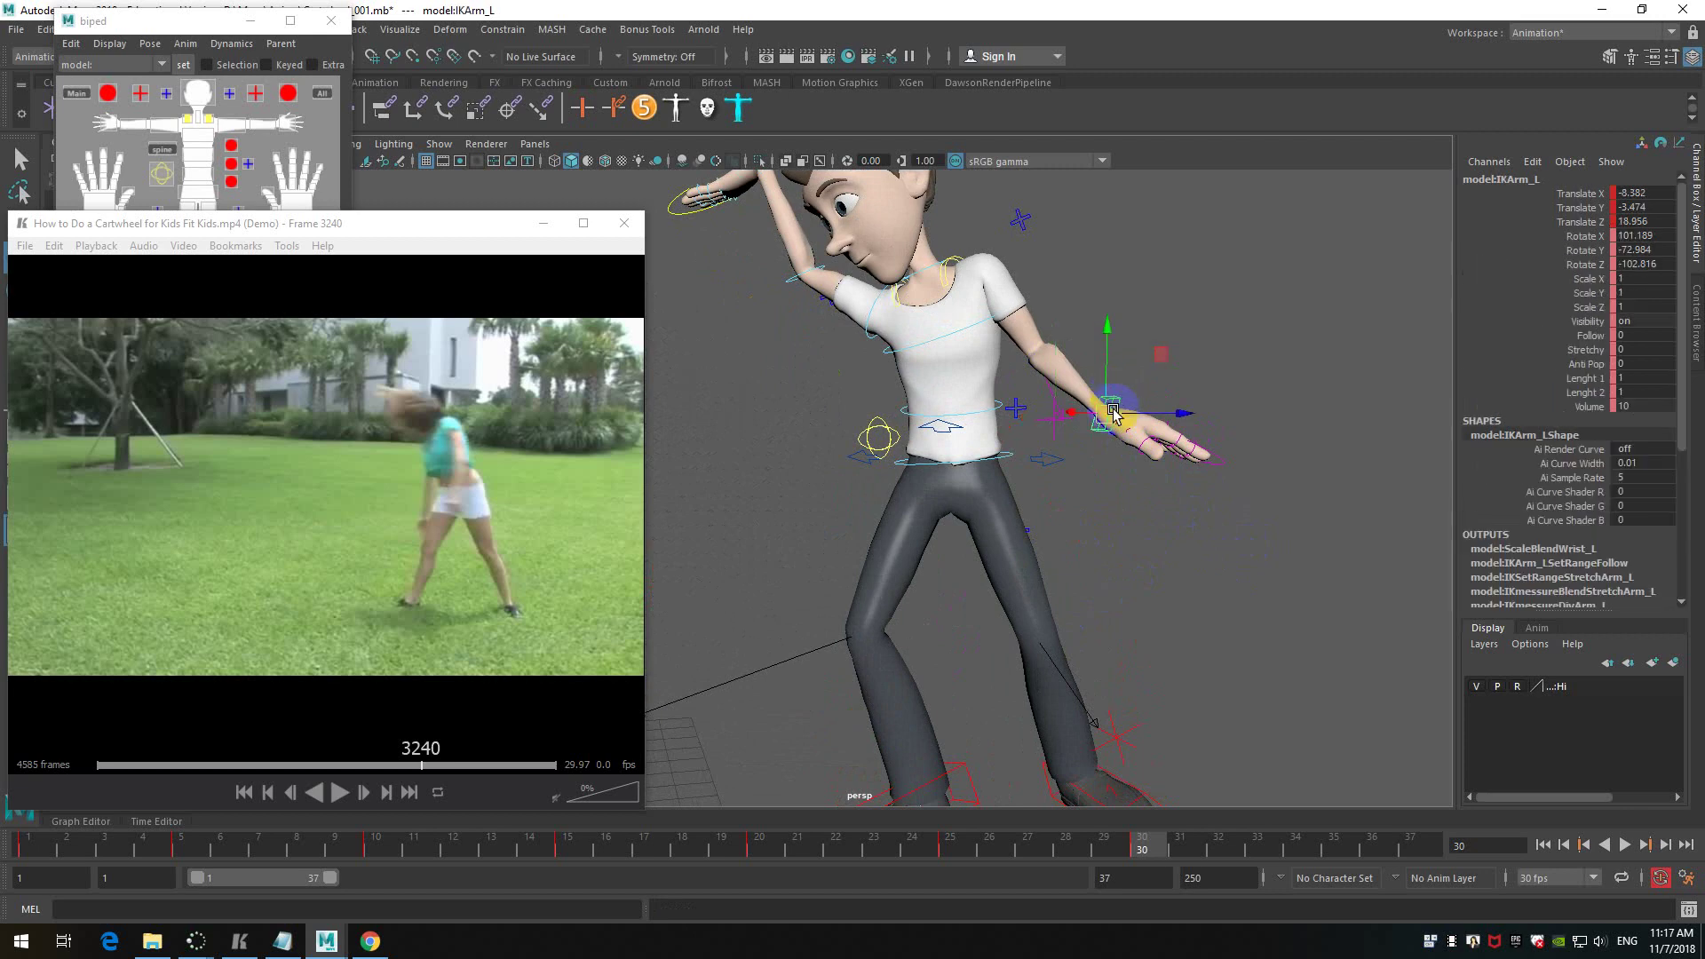
{"action": "middle_click_drag", "start_coordinate": [1164, 355], "coordinate": [943, 249]}
- Rotate the left FK scapula control to about X 5.318, Y 21.275 and Z 12.24
{"action": "left_click", "coordinate": [955, 260]}
{"action": "left_click_drag", "start_coordinate": [997, 274], "coordinate": [1051, 403], "text": "alt"}
{"action": "key", "text": "e"}
{"action": "left_click_drag", "start_coordinate": [953, 313], "coordinate": [1004, 541]}
{"action": "left_click_drag", "start_coordinate": [935, 440], "coordinate": [943, 466]}
- Rotate the left IK arm control to about X 151.516, Y -2.259, Z -121.127 and move it to about X -8.51, Y -4.515, Z 17.415
{"action": "left_click_drag", "start_coordinate": [1022, 601], "coordinate": [1131, 518], "text": "alt"}
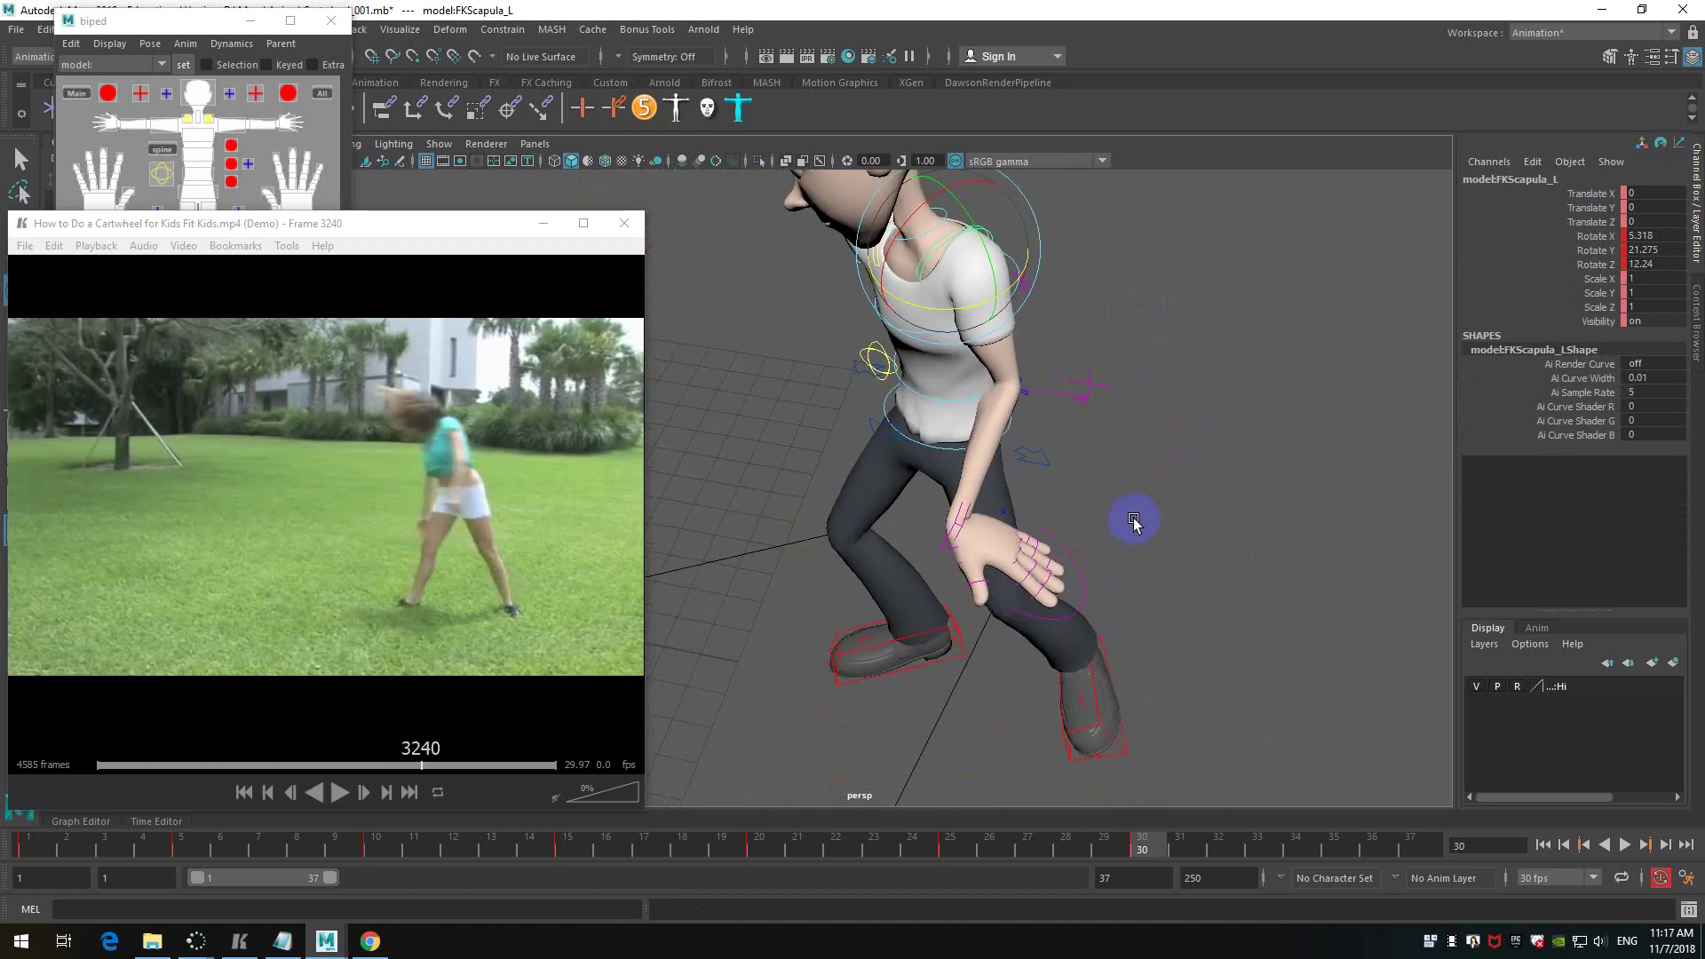
{"action": "left_click", "coordinate": [966, 532]}
{"action": "left_click", "coordinate": [958, 526]}
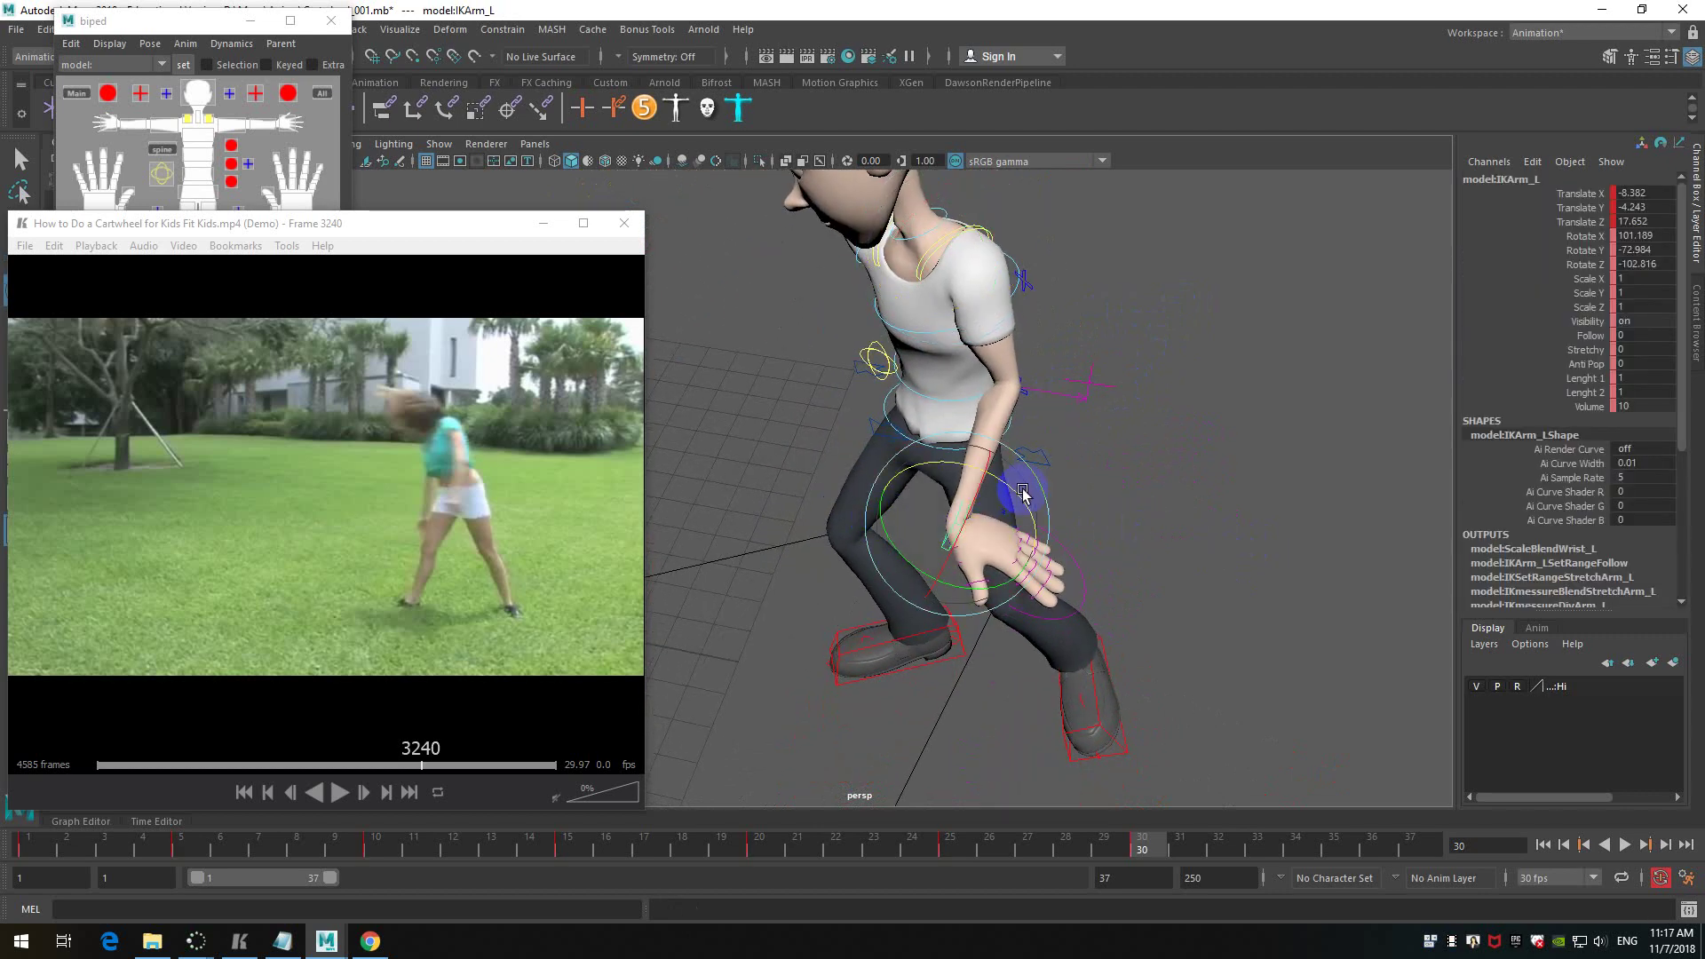
{"action": "left_click_drag", "start_coordinate": [980, 601], "coordinate": [977, 545], "text": "alt"}
{"action": "left_click_drag", "start_coordinate": [782, 577], "coordinate": [1092, 506]}
{"action": "left_click_drag", "start_coordinate": [942, 464], "coordinate": [959, 293]}
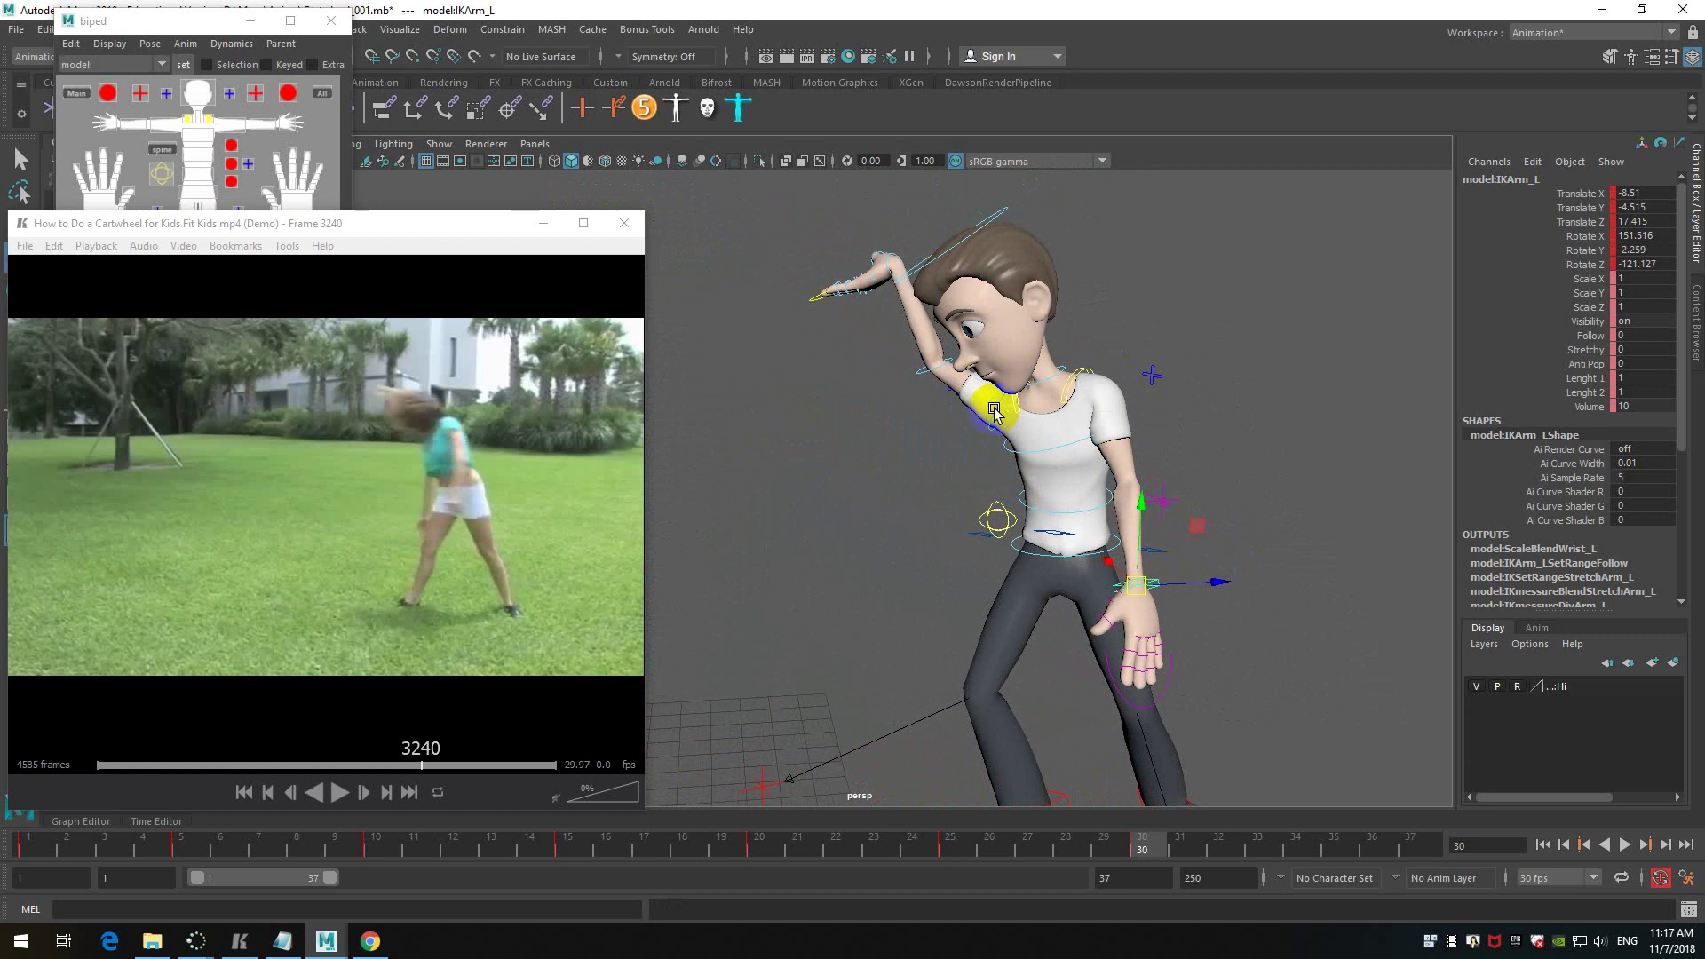
- Swing the raised right arm down in front of the body using its FK shoulder control, adjusting the wrist to match
{"action": "left_click", "coordinate": [995, 413]}
{"action": "scroll", "coordinate": [995, 413], "scroll_direction": "up", "scroll_amount": 3}
{"action": "scroll", "coordinate": [995, 415], "scroll_direction": "down", "scroll_amount": 1}
{"action": "scroll", "coordinate": [996, 415], "scroll_direction": "up", "scroll_amount": 2}
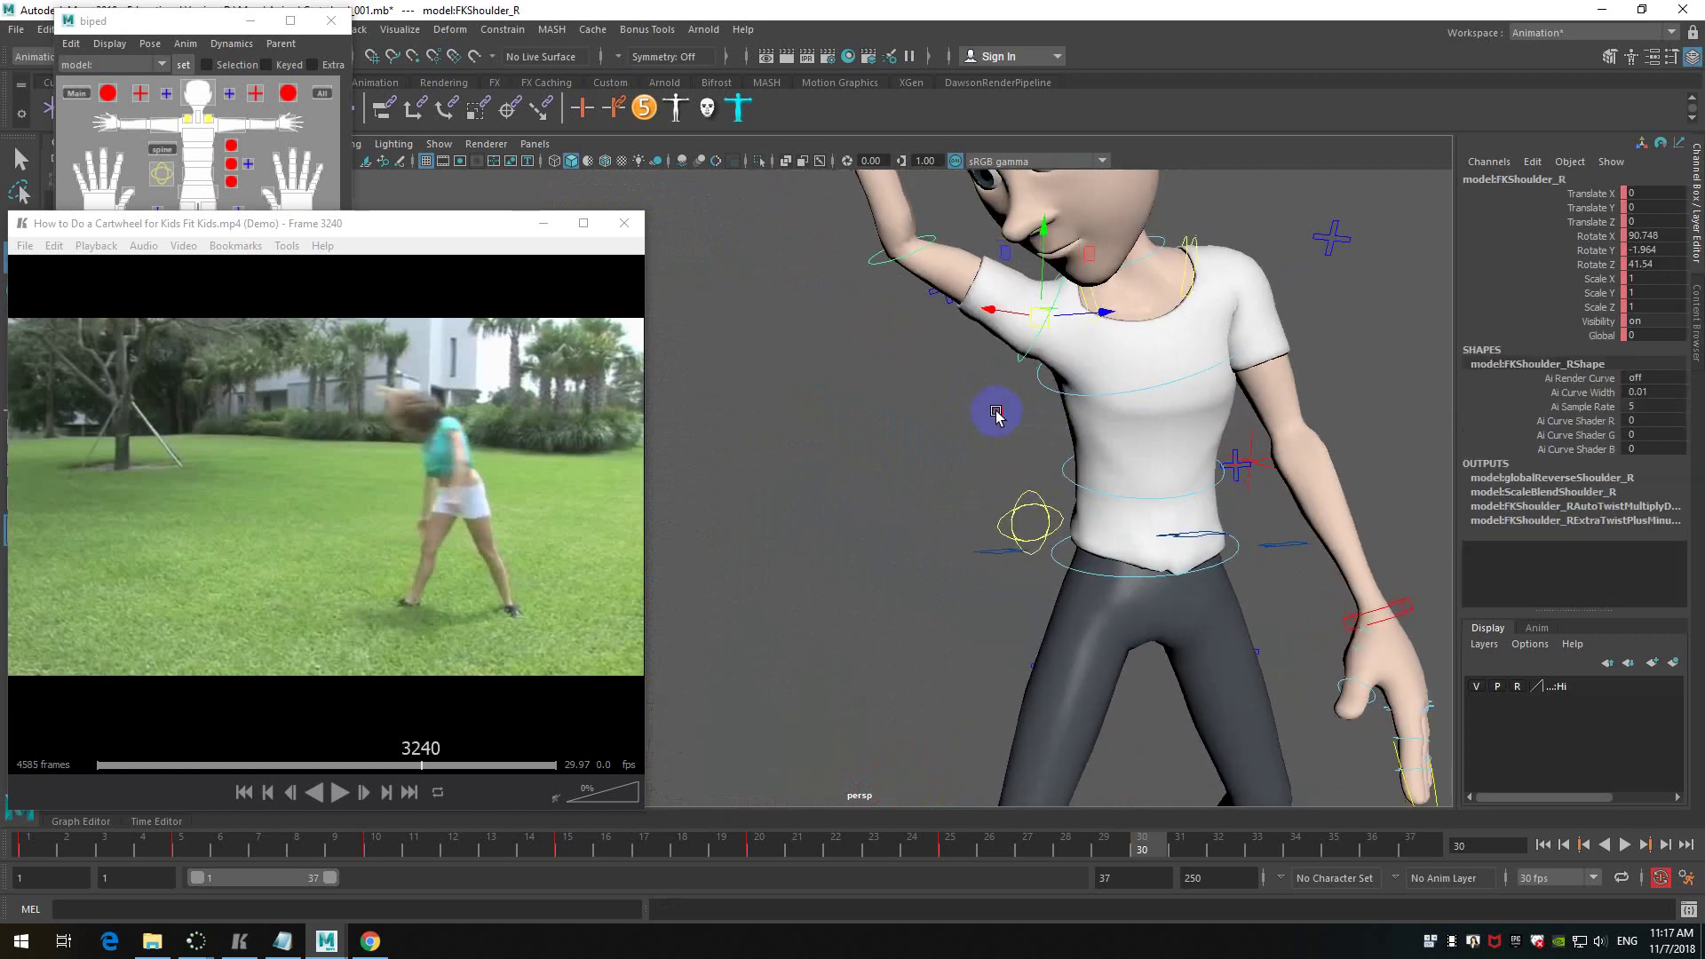
{"action": "scroll", "coordinate": [995, 415], "scroll_direction": "up", "scroll_amount": 1}
{"action": "key", "text": "e"}
{"action": "left_click_drag", "start_coordinate": [1103, 257], "coordinate": [810, 407]}
{"action": "left_click", "coordinate": [990, 479]}
{"action": "left_click", "coordinate": [868, 525]}
{"action": "left_click", "coordinate": [822, 454]}
{"action": "left_click_drag", "start_coordinate": [804, 420], "coordinate": [768, 480]}
{"action": "left_click", "coordinate": [812, 369]}
{"action": "left_click", "coordinate": [768, 480]}
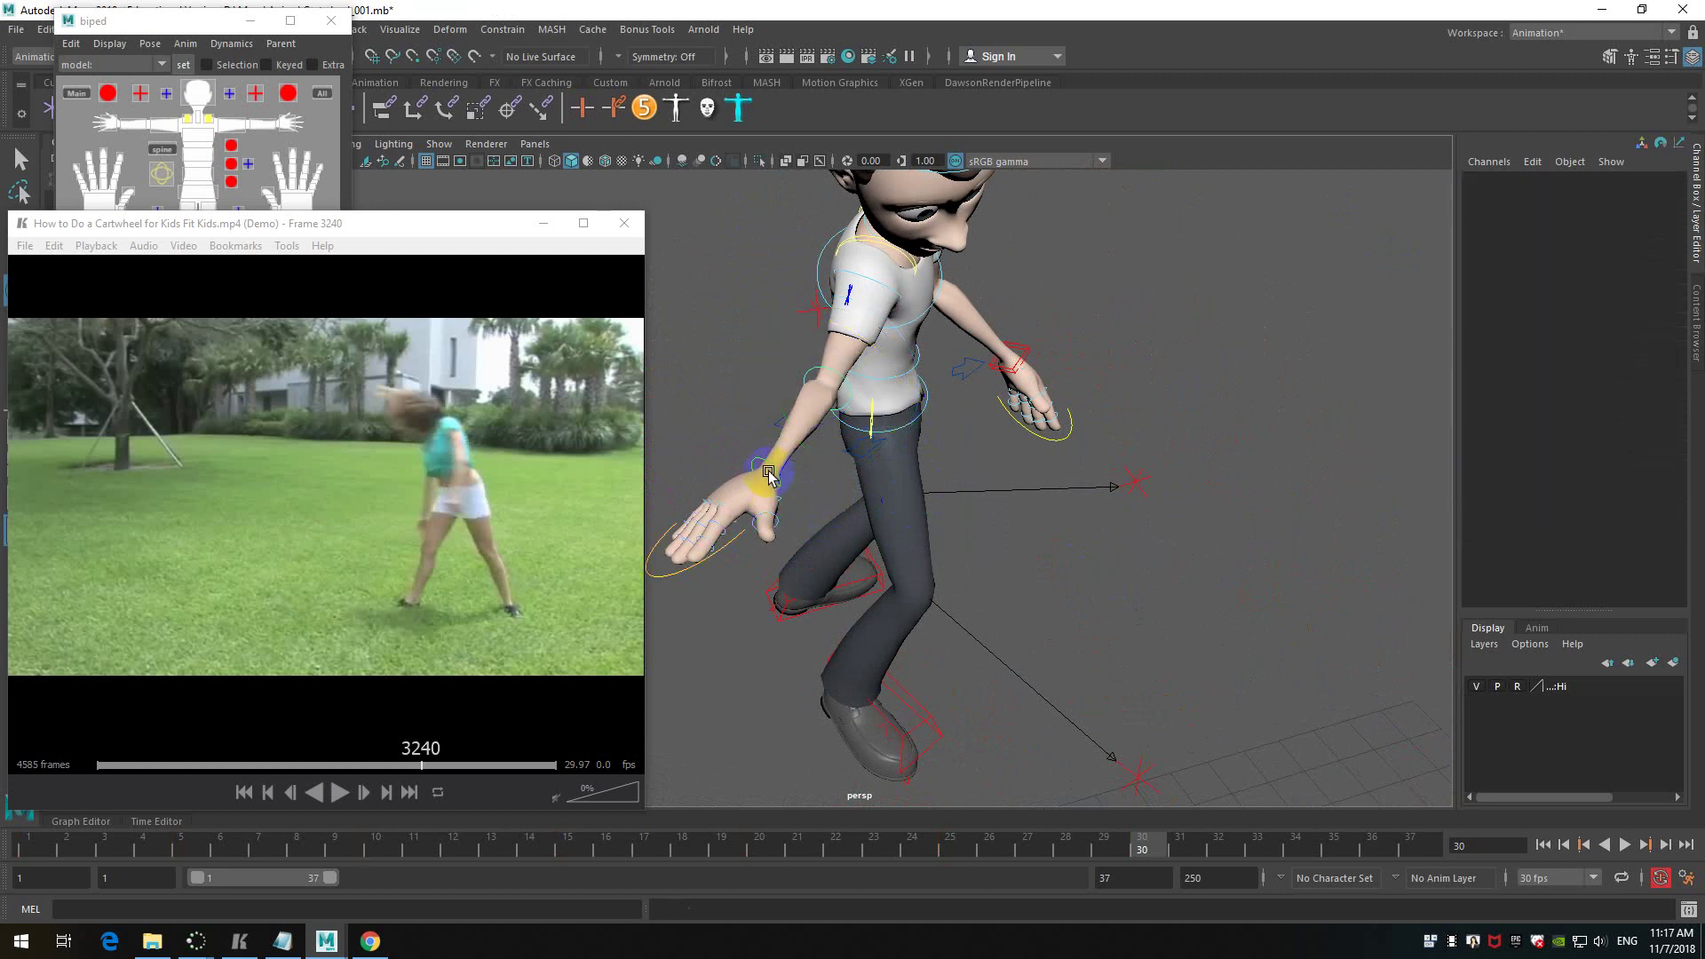
- Rotate the right FK wrist control to about X -0.145, Y 28.939 and Z -2.957
{"action": "left_click", "coordinate": [770, 467]}
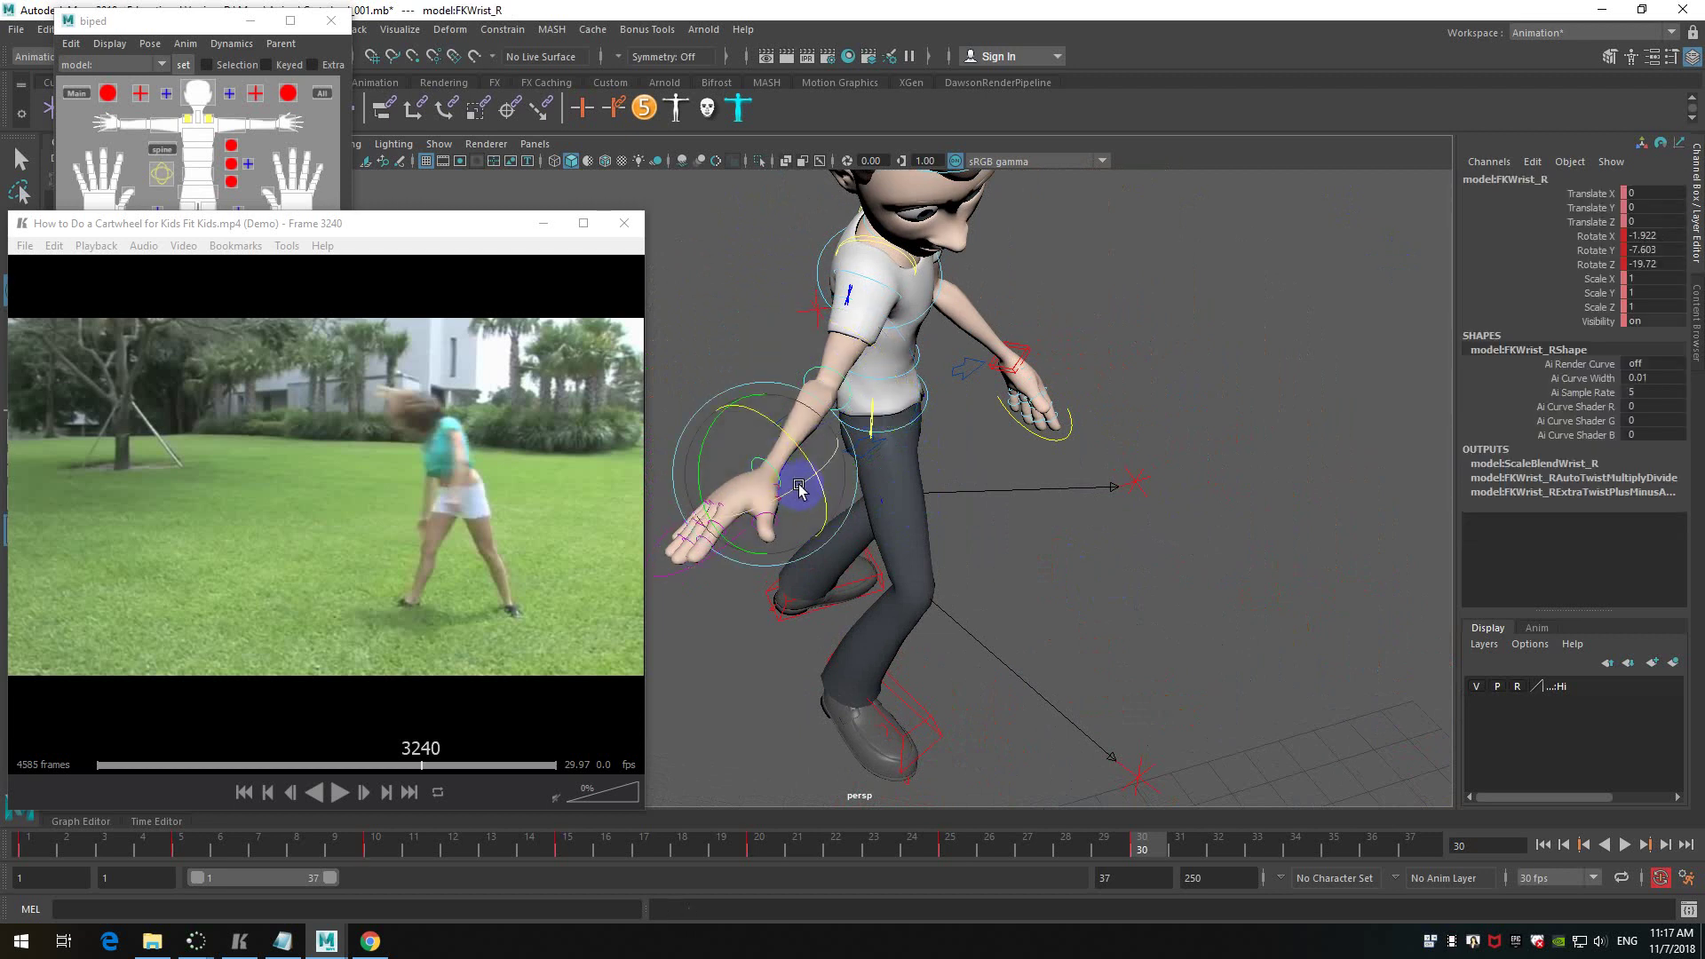
{"action": "left_click_drag", "start_coordinate": [794, 493], "coordinate": [815, 483]}
{"action": "left_click_drag", "start_coordinate": [723, 427], "coordinate": [825, 484]}
{"action": "left_click", "coordinate": [968, 414]}
{"action": "left_click", "coordinate": [934, 421]}
{"action": "left_click", "coordinate": [1101, 365]}
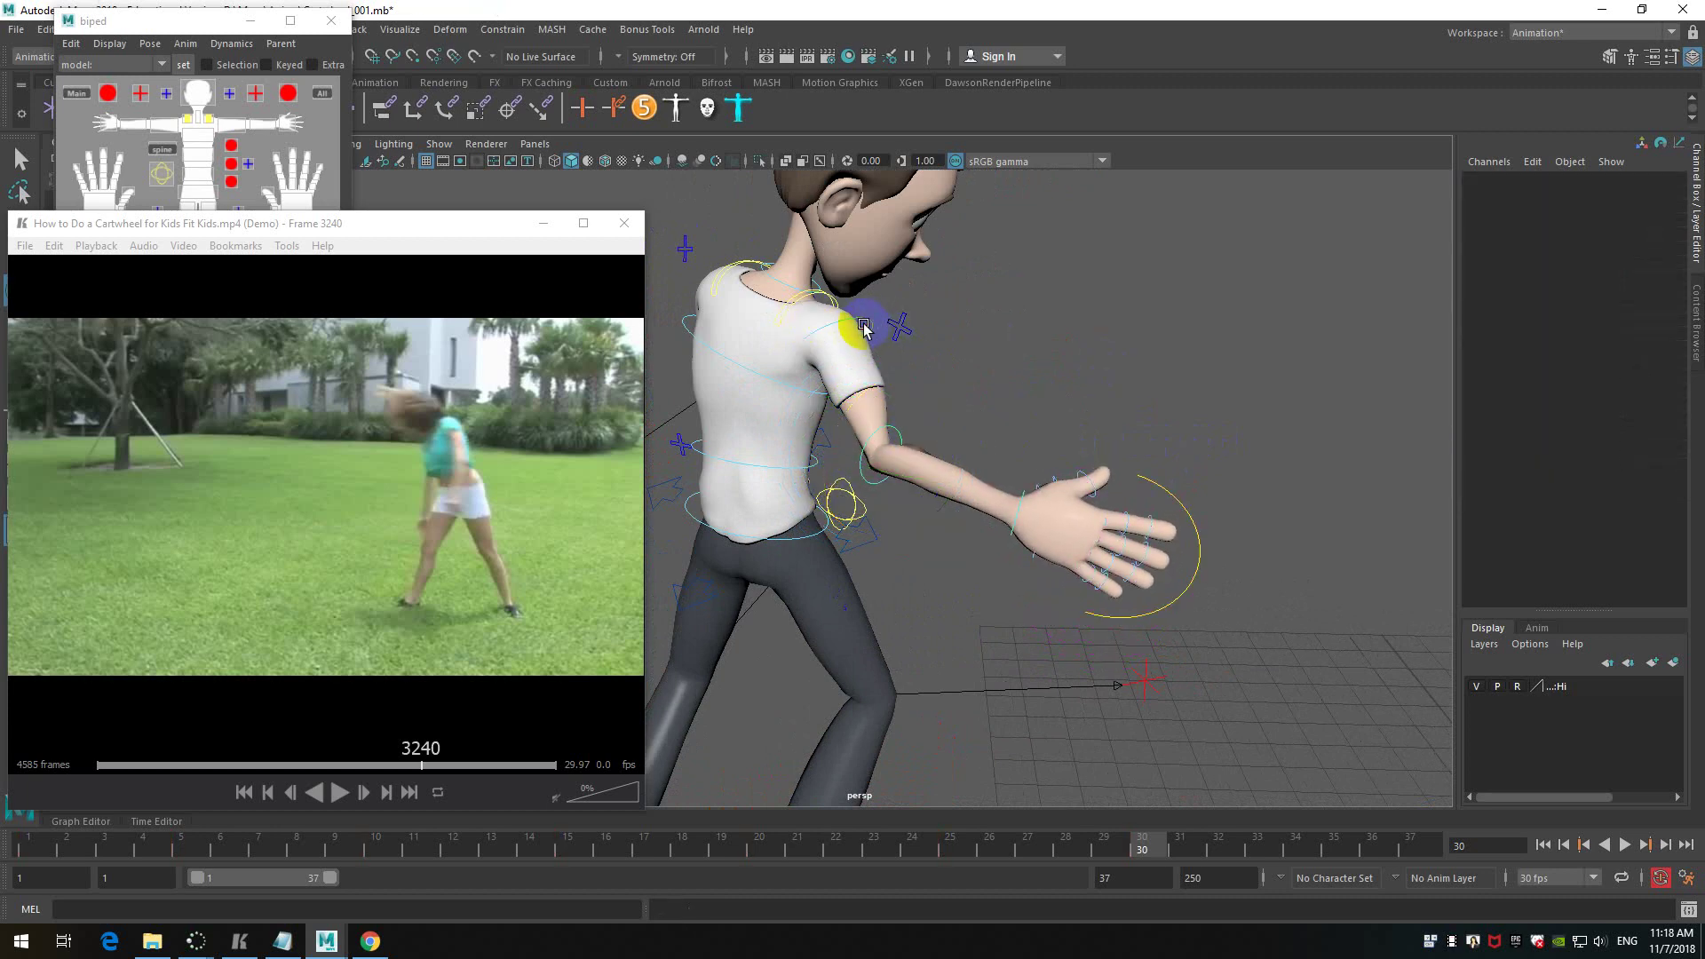
{"action": "left_click", "coordinate": [864, 326]}
{"action": "left_click_drag", "start_coordinate": [864, 327], "coordinate": [903, 538], "text": "alt"}
{"action": "left_click", "coordinate": [910, 500]}
{"action": "left_click", "coordinate": [821, 481]}
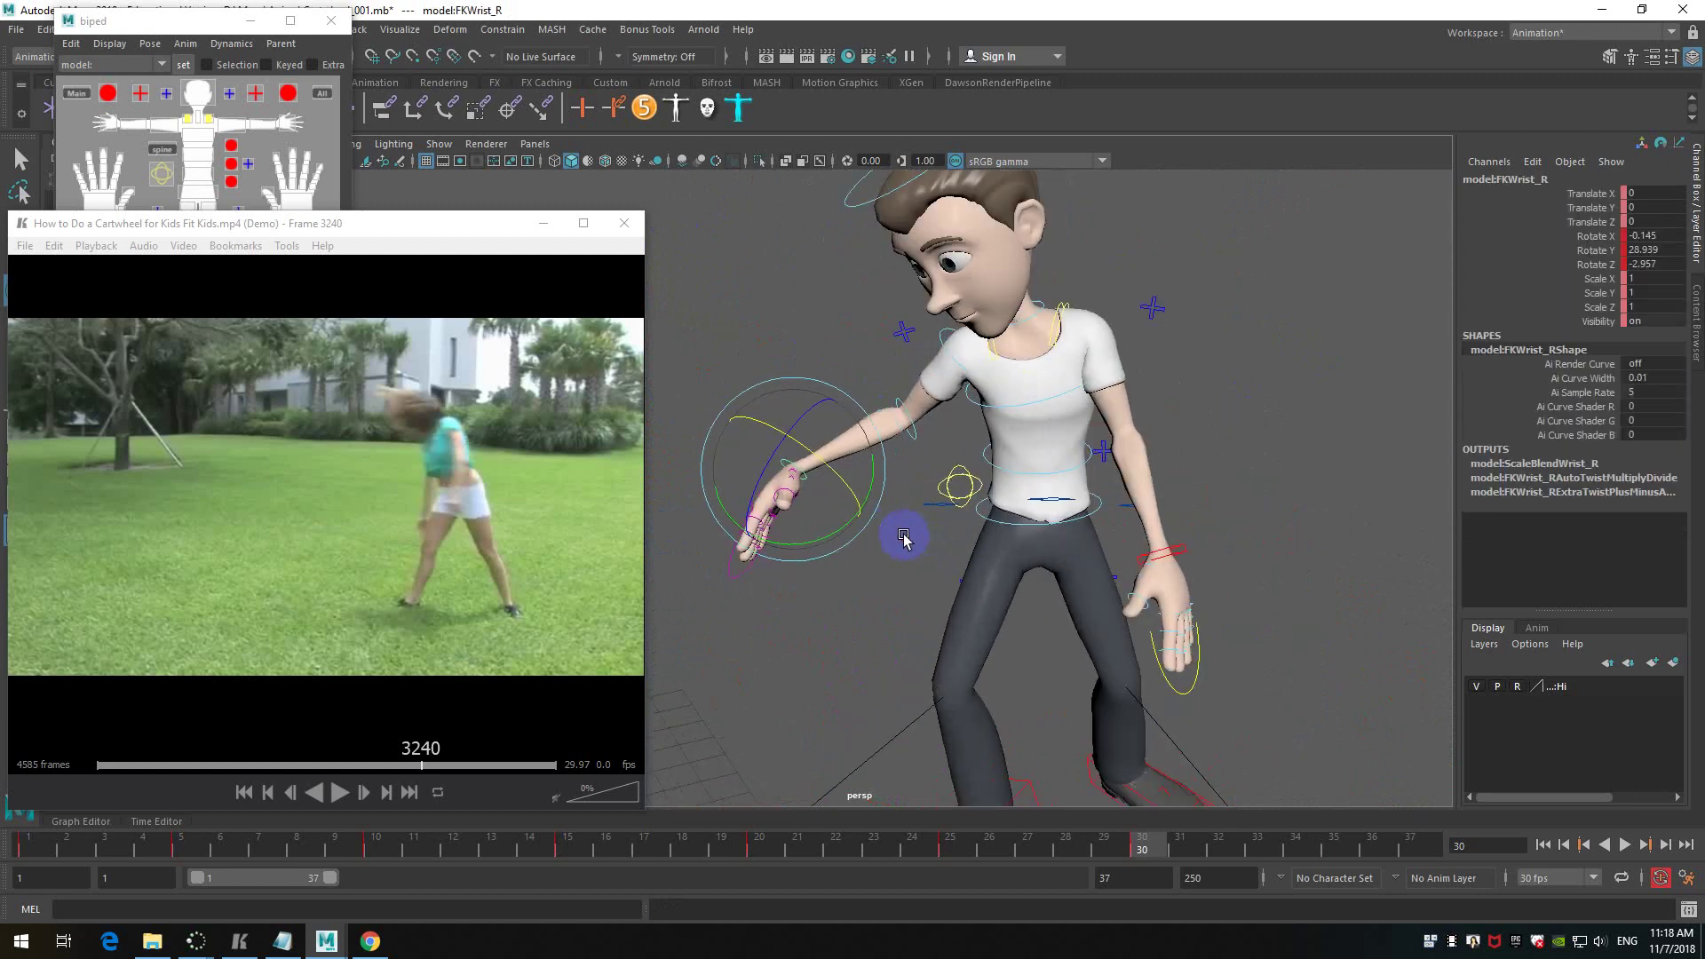
- Rotate the right FK shoulder control to about X 56.401, Y 37.691 and Z -48.747 to bring the arm closer to the body
{"action": "left_click", "coordinate": [919, 437]}
{"action": "left_click", "coordinate": [913, 437]}
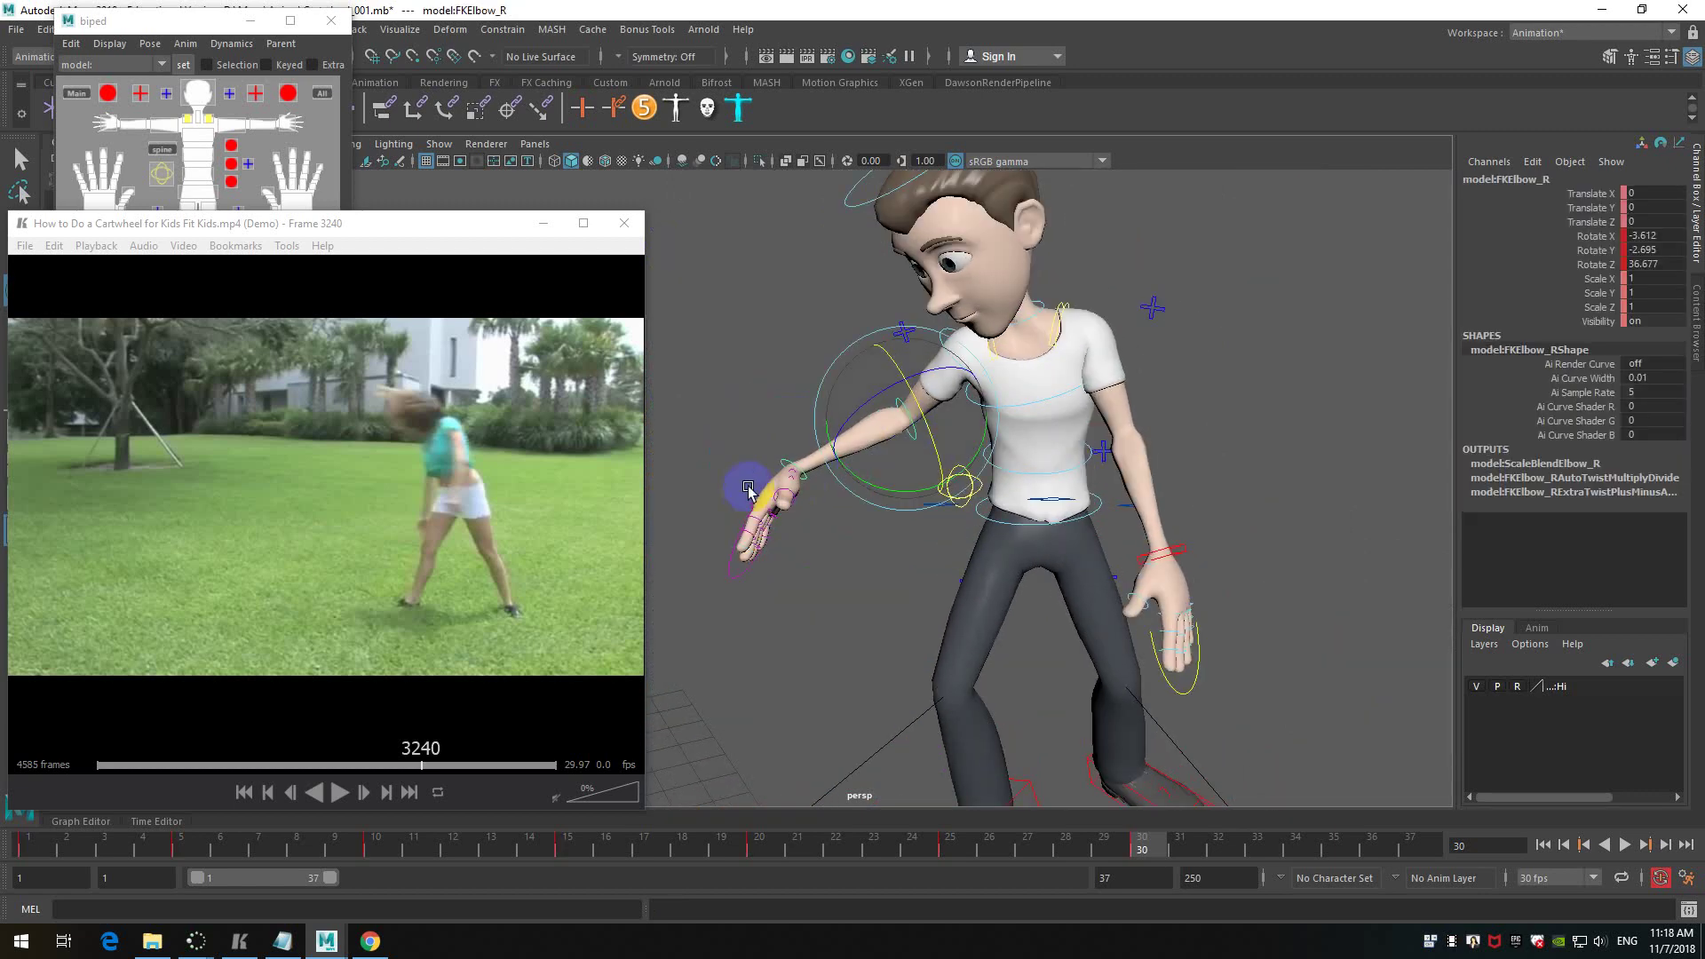
{"action": "left_click_drag", "start_coordinate": [846, 554], "coordinate": [1004, 382], "text": "alt"}
{"action": "left_click_drag", "start_coordinate": [1076, 317], "coordinate": [1060, 271], "text": "alt"}
{"action": "left_click", "coordinate": [1060, 271]}
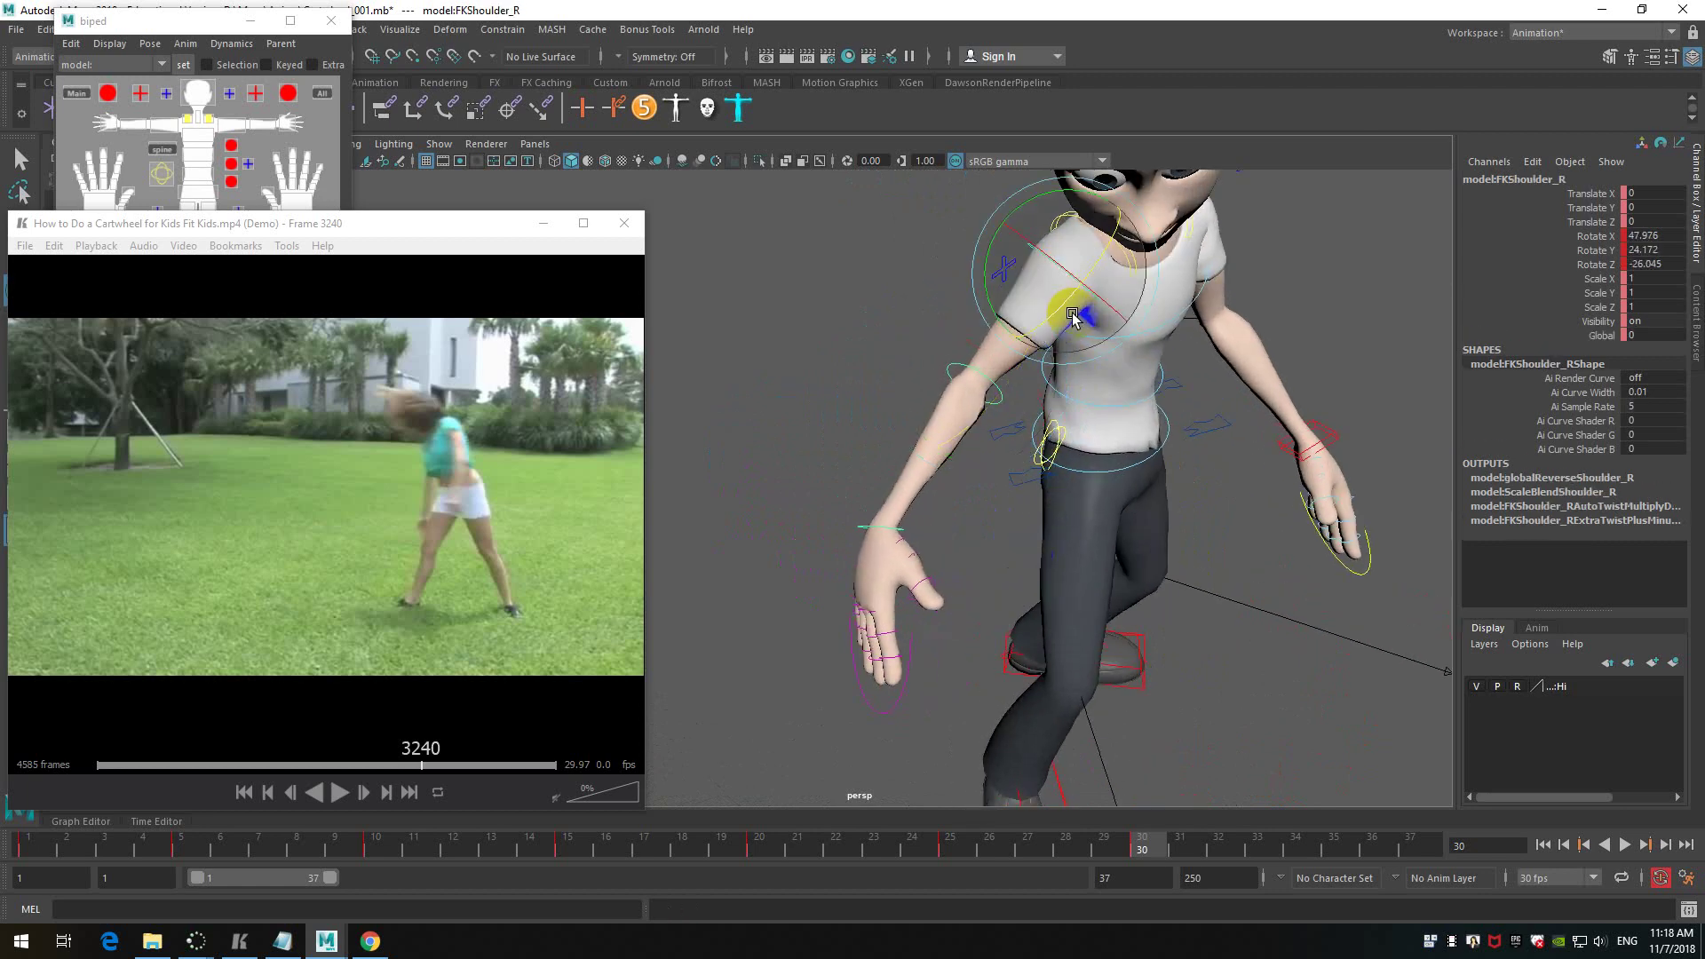
{"action": "left_click_drag", "start_coordinate": [1049, 346], "coordinate": [1027, 450]}
{"action": "left_click", "coordinate": [941, 574]}
{"action": "left_click", "coordinate": [879, 310]}
{"action": "left_click", "coordinate": [898, 305]}
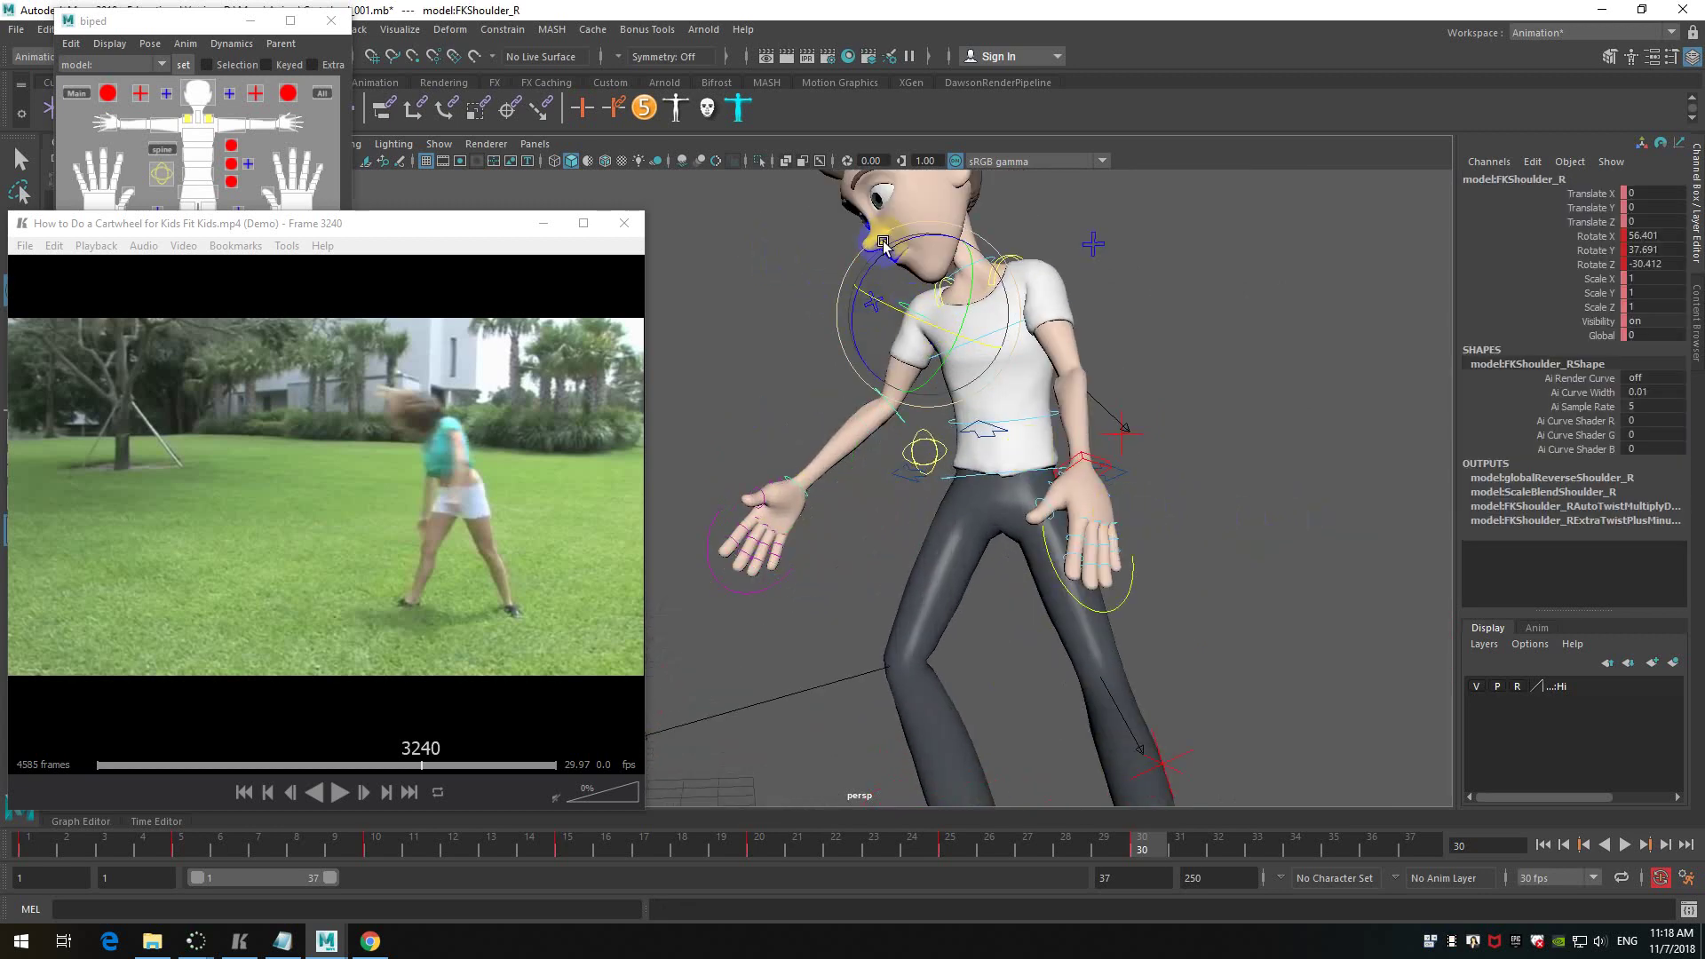
{"action": "left_click_drag", "start_coordinate": [892, 255], "coordinate": [1115, 457]}
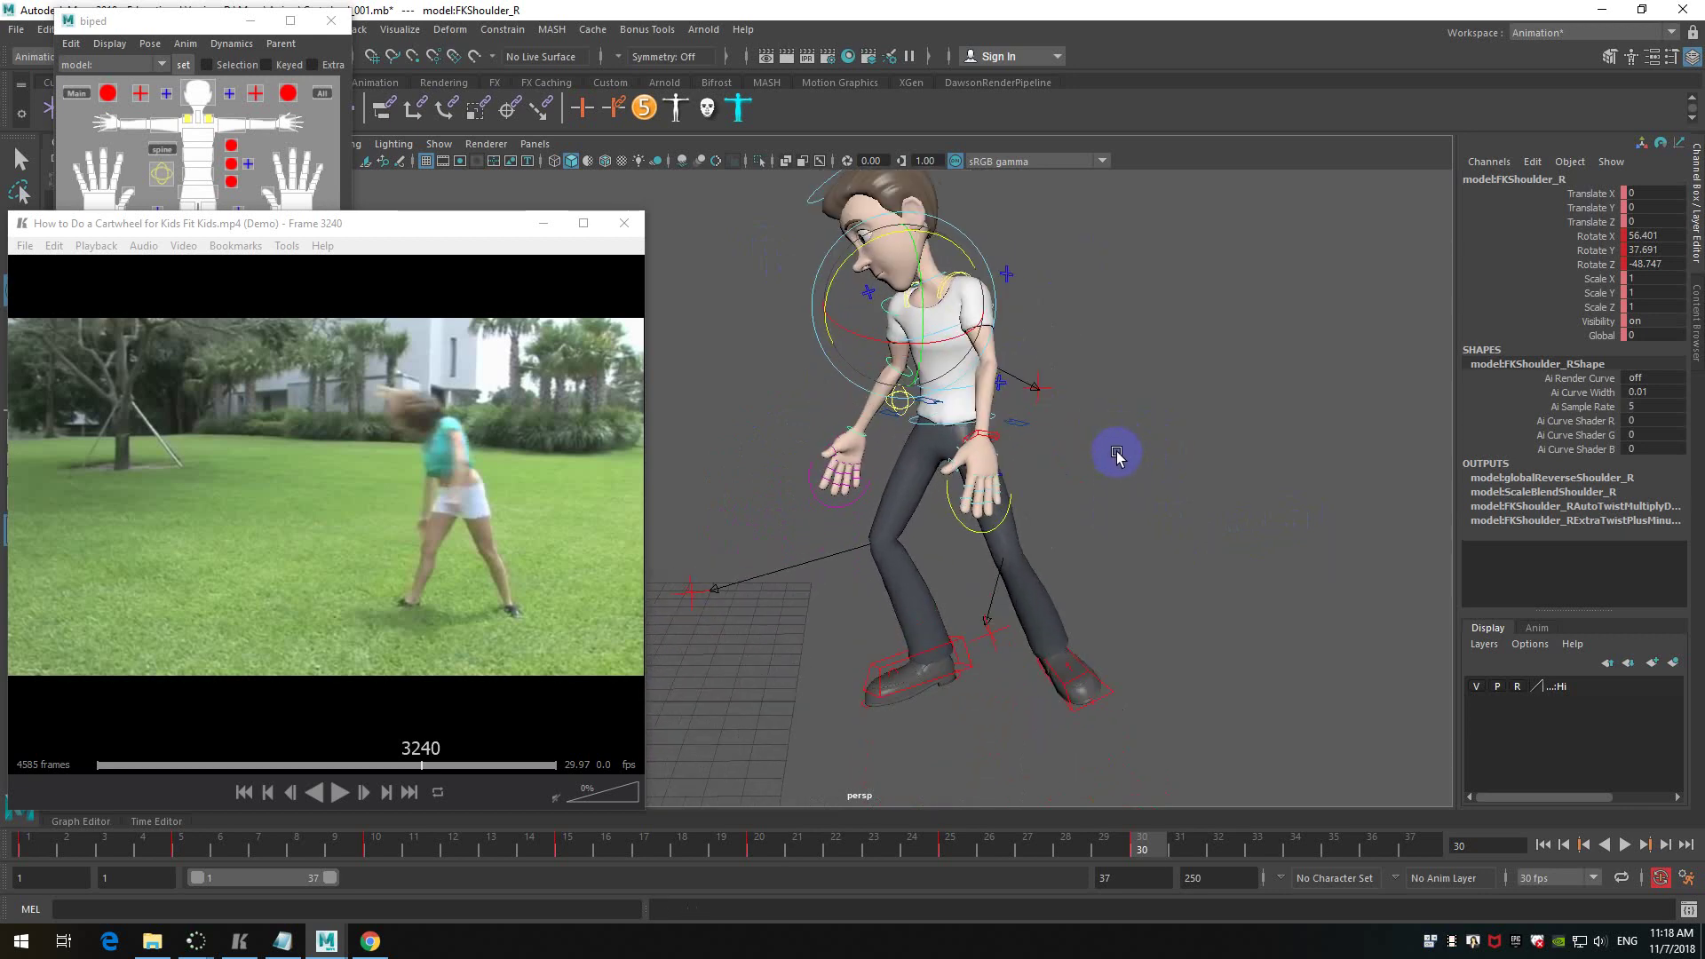
- Raise the body's main root control to about Translate Y -0.513
{"action": "left_click", "coordinate": [1136, 462]}
{"action": "left_click", "coordinate": [953, 427]}
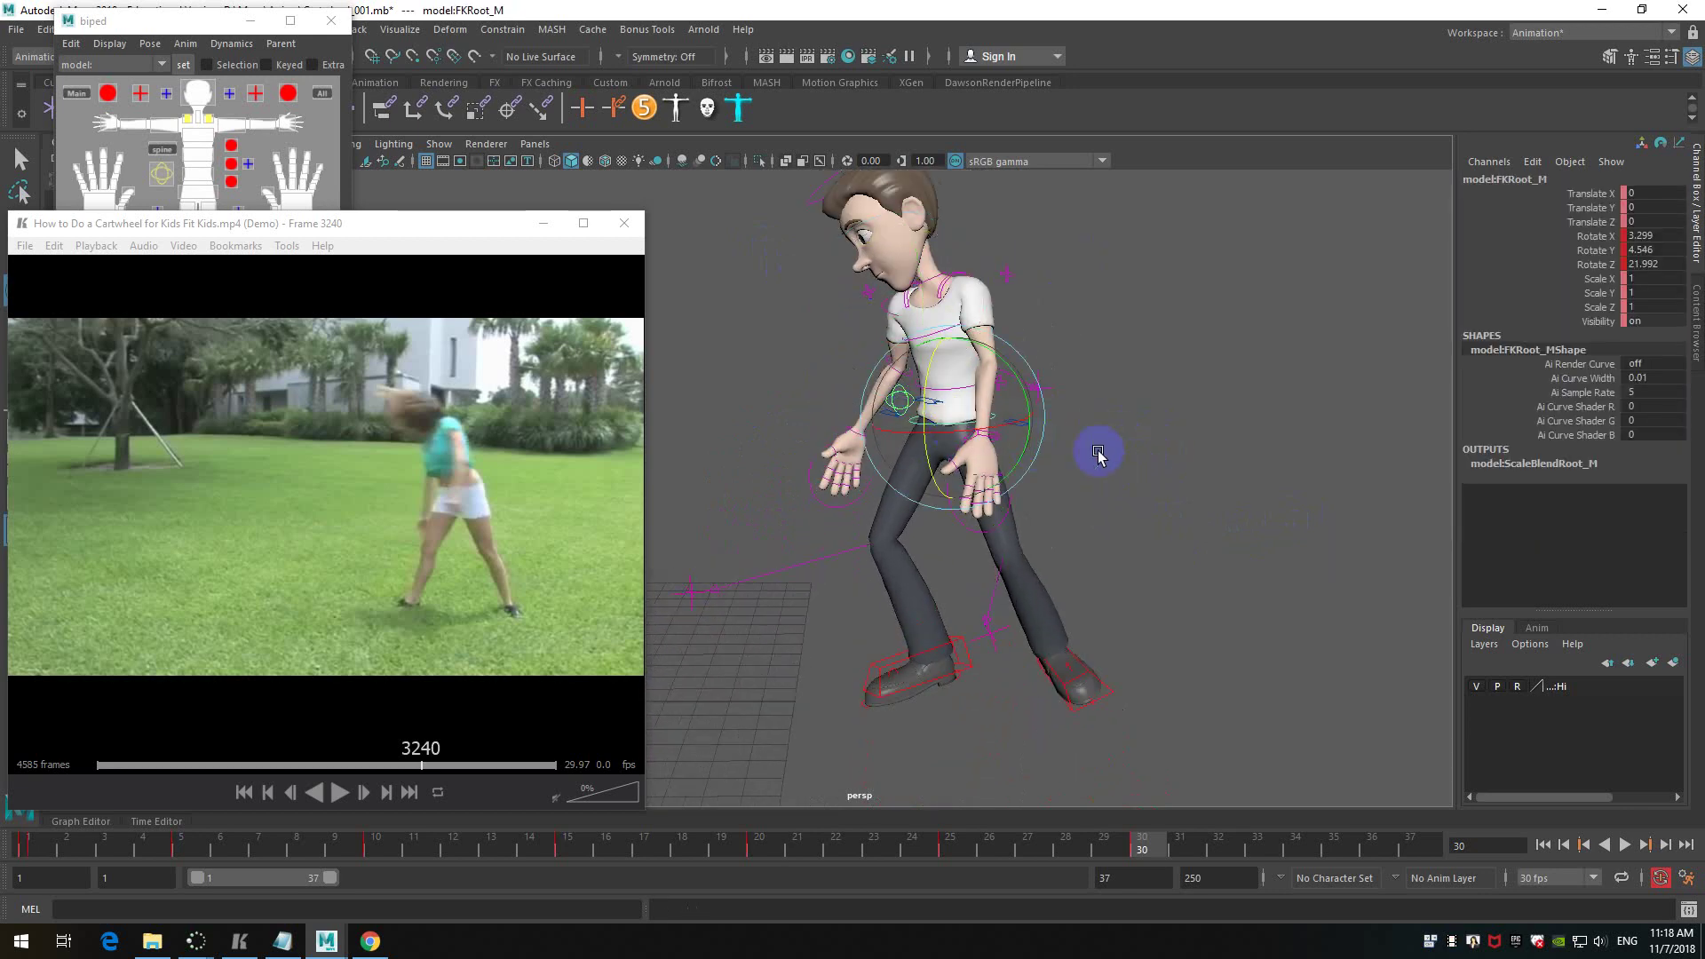
{"action": "left_click", "coordinate": [1097, 450]}
{"action": "left_click", "coordinate": [1022, 425]}
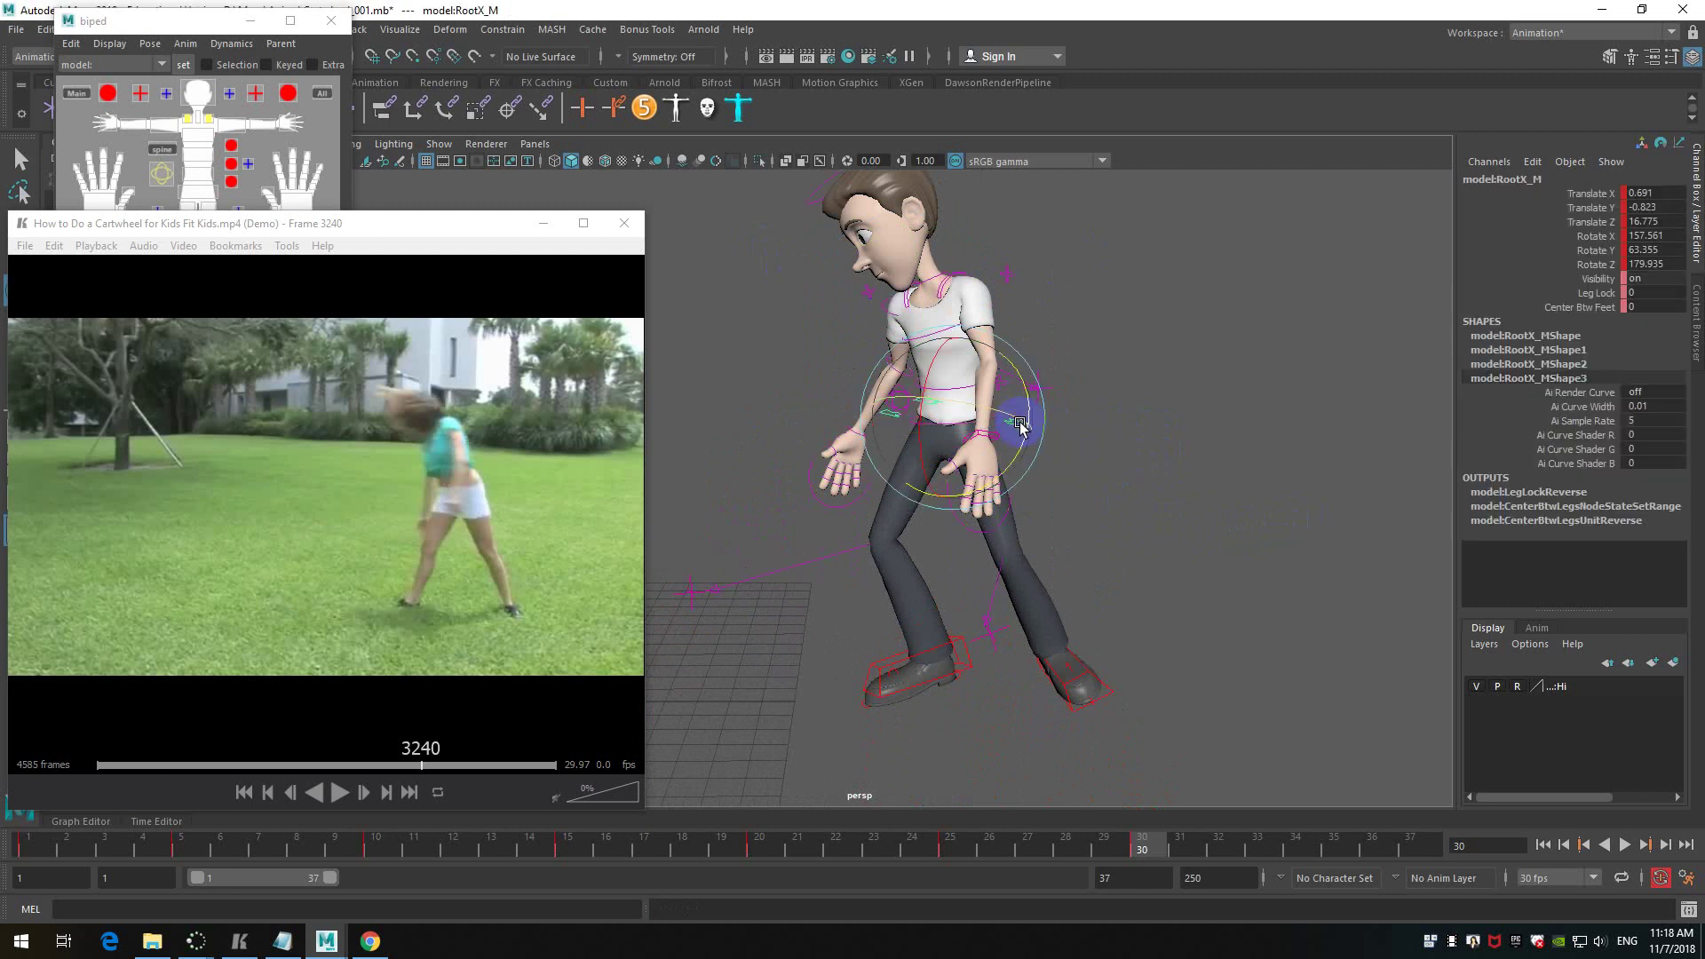
{"action": "mouse_move", "coordinate": [955, 331]}
{"action": "left_mouse_down"}
{"action": "mouse_move", "coordinate": [956, 313]}
{"action": "mouse_move", "coordinate": [955, 327]}
{"action": "left_mouse_up"}
{"action": "left_click_drag", "start_coordinate": [954, 328], "coordinate": [957, 322]}
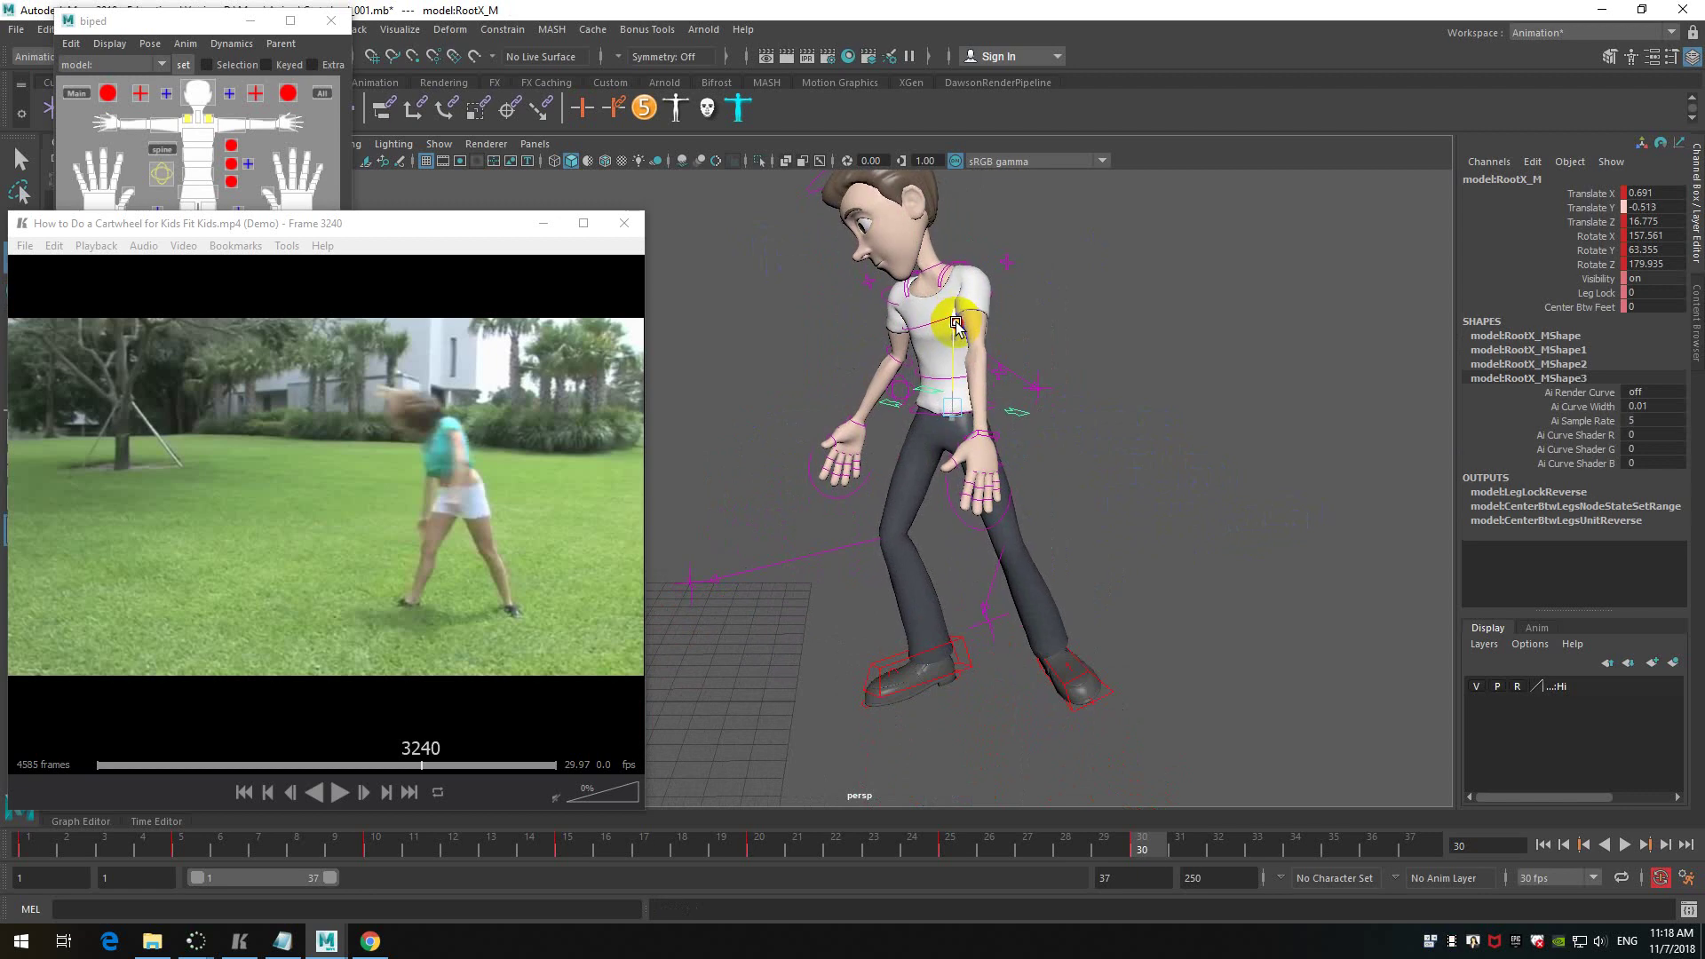
- Reposition the left hand's IK control beside the hip and move the left elbow pole control to about X -3.739, Y -3.685, Z 23.917
{"action": "mouse_move", "coordinate": [1141, 561]}
{"action": "left_mouse_down", "text": "alt"}
{"action": "mouse_move", "coordinate": [1220, 556]}
{"action": "mouse_move", "coordinate": [1129, 561]}
{"action": "left_mouse_up", "text": "alt"}
{"action": "left_click_drag", "start_coordinate": [1033, 419], "coordinate": [1088, 435]}
{"action": "left_click", "coordinate": [1077, 385]}
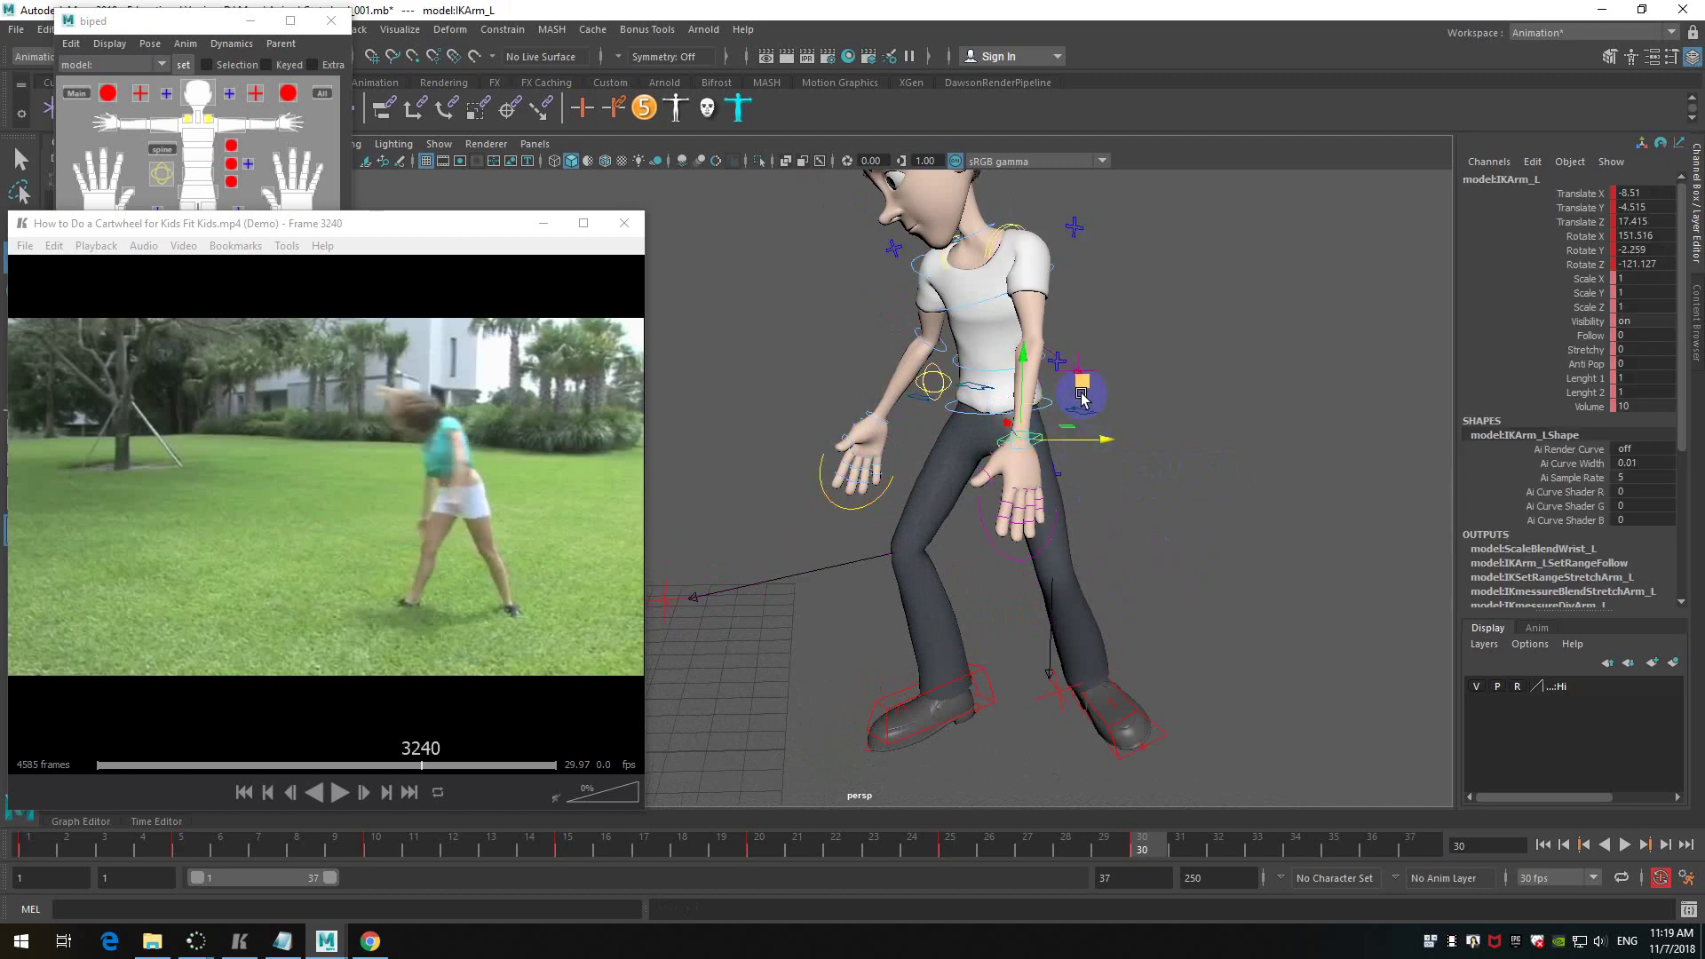
{"action": "left_click_drag", "start_coordinate": [1045, 351], "coordinate": [951, 471]}
{"action": "left_click", "coordinate": [1294, 471]}
{"action": "left_click", "coordinate": [913, 428]}
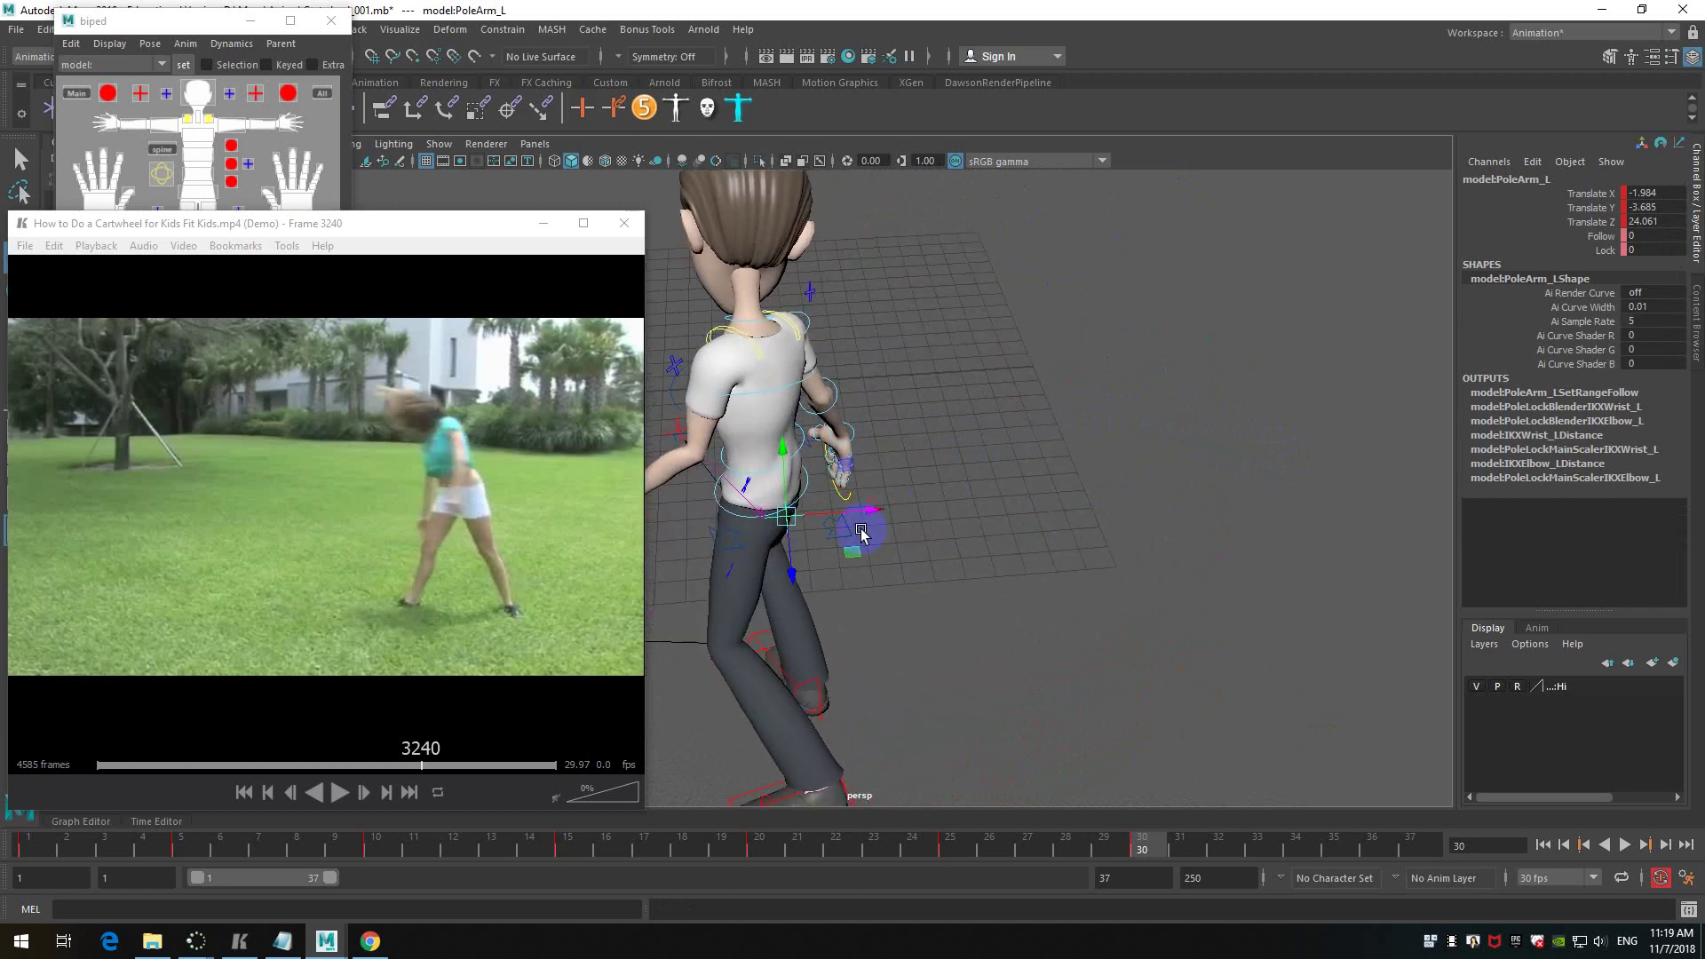
{"action": "left_click_drag", "start_coordinate": [831, 551], "coordinate": [1149, 491]}
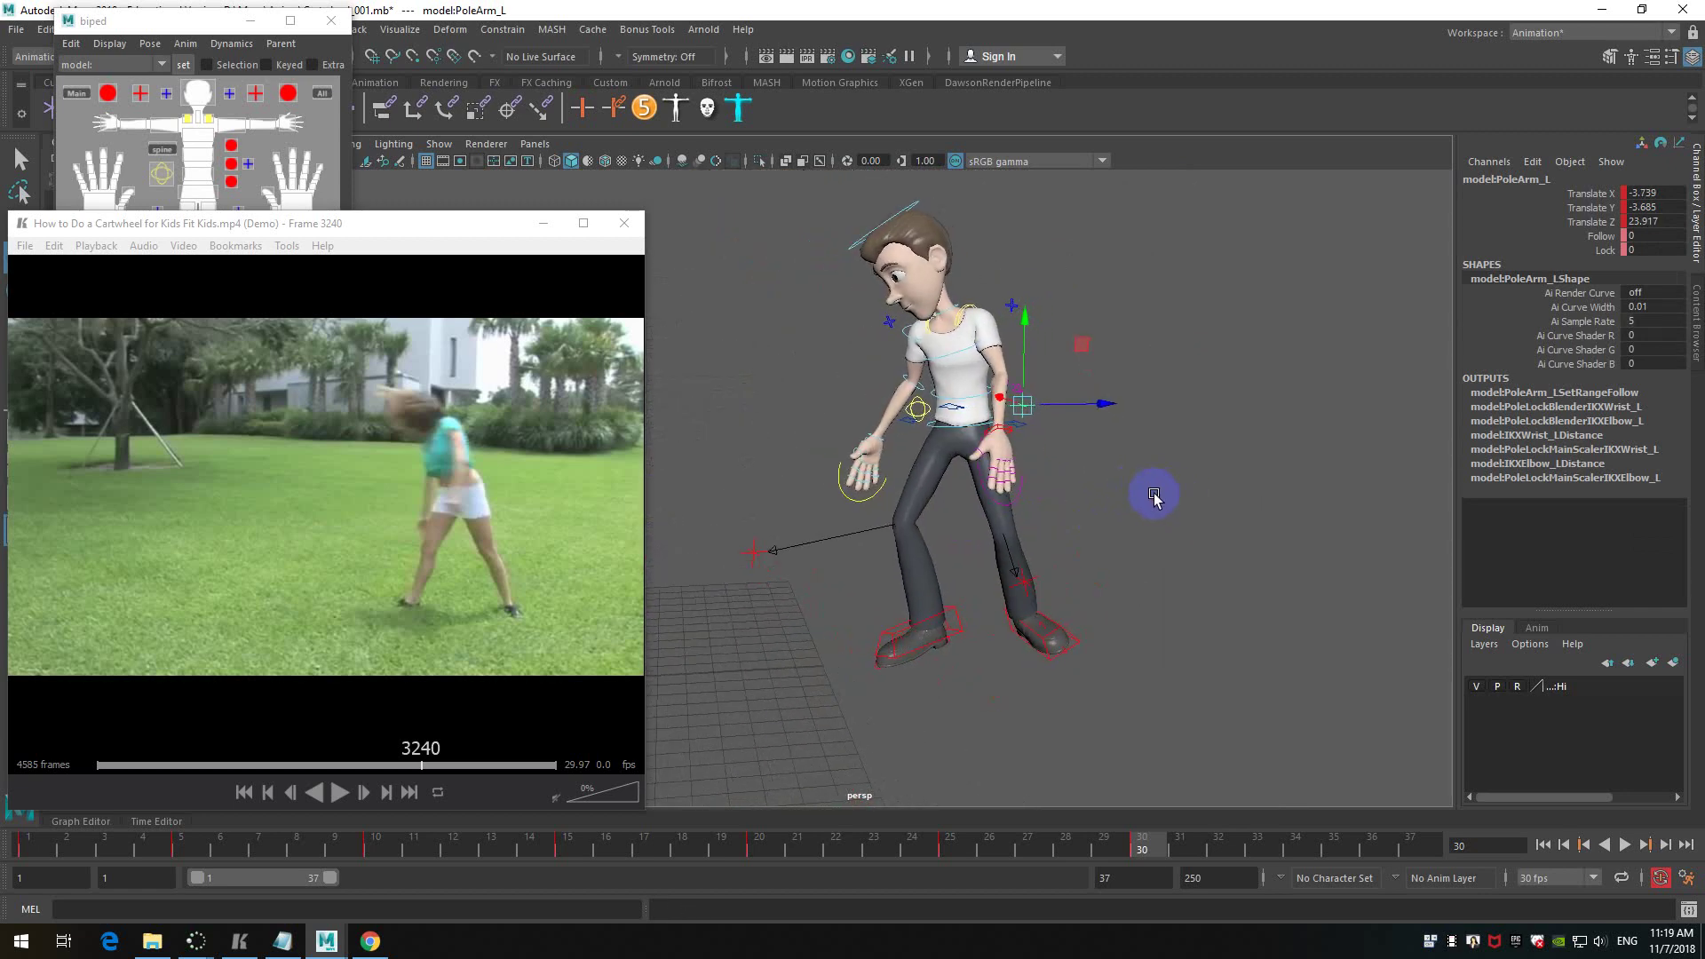
{"action": "left_click", "coordinate": [1136, 486]}
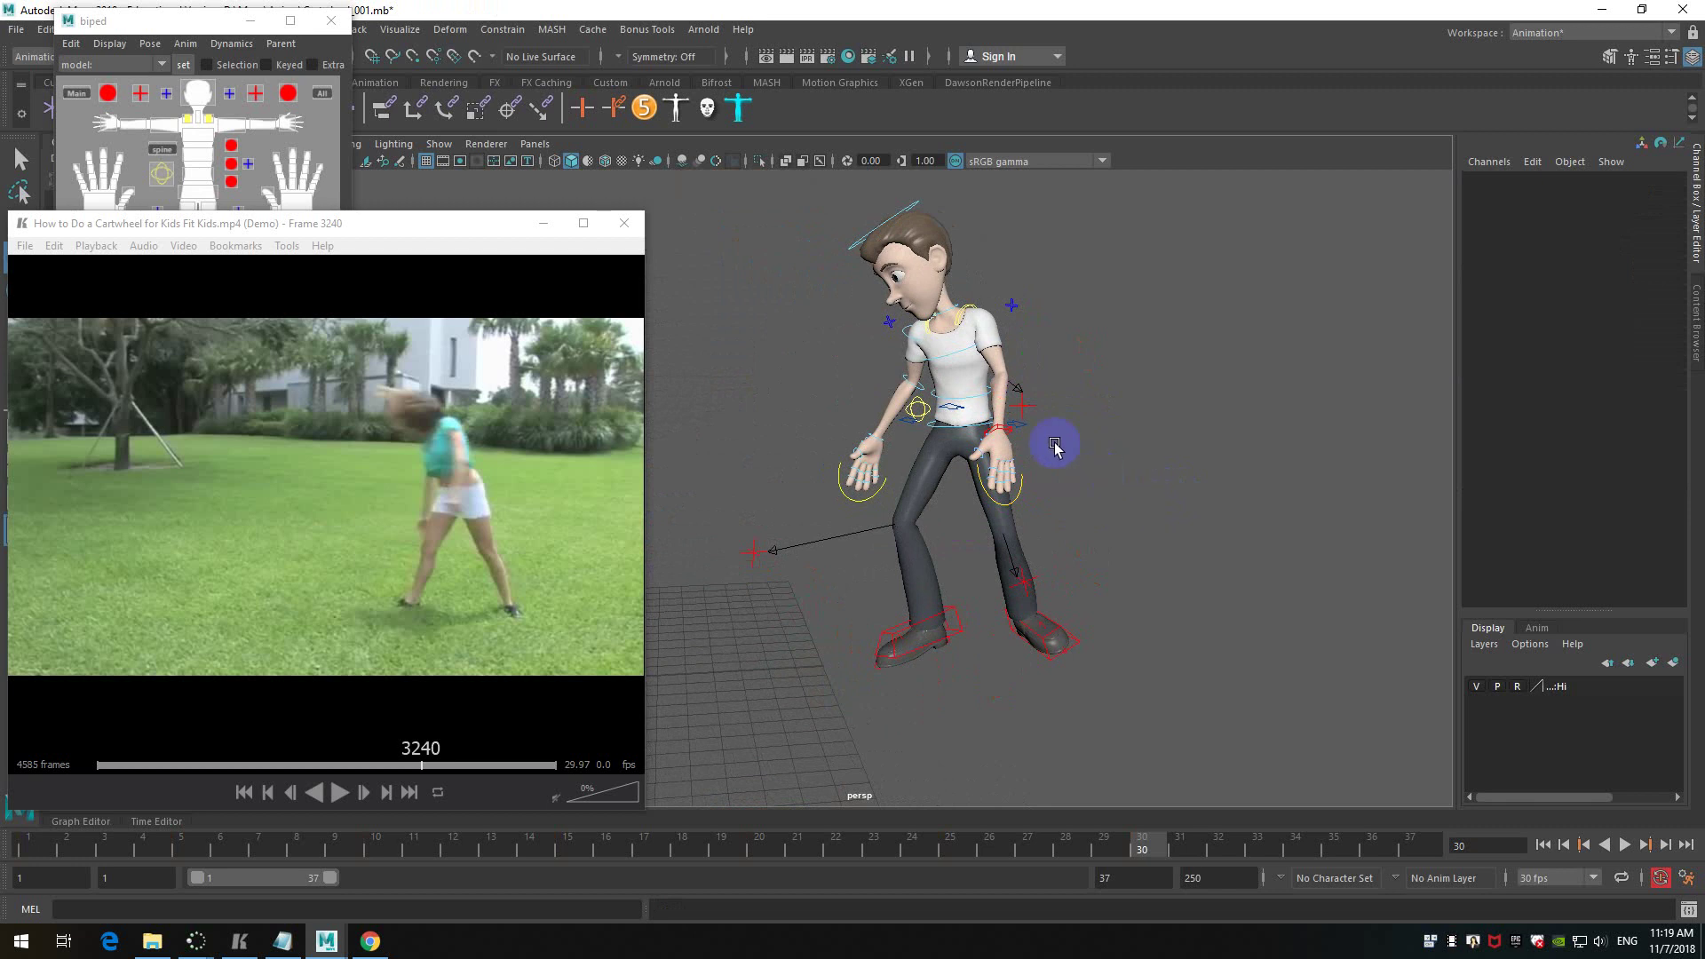
- Key all of the character's controls at frame 30 and move to frame 31
{"action": "left_click", "coordinate": [323, 93]}
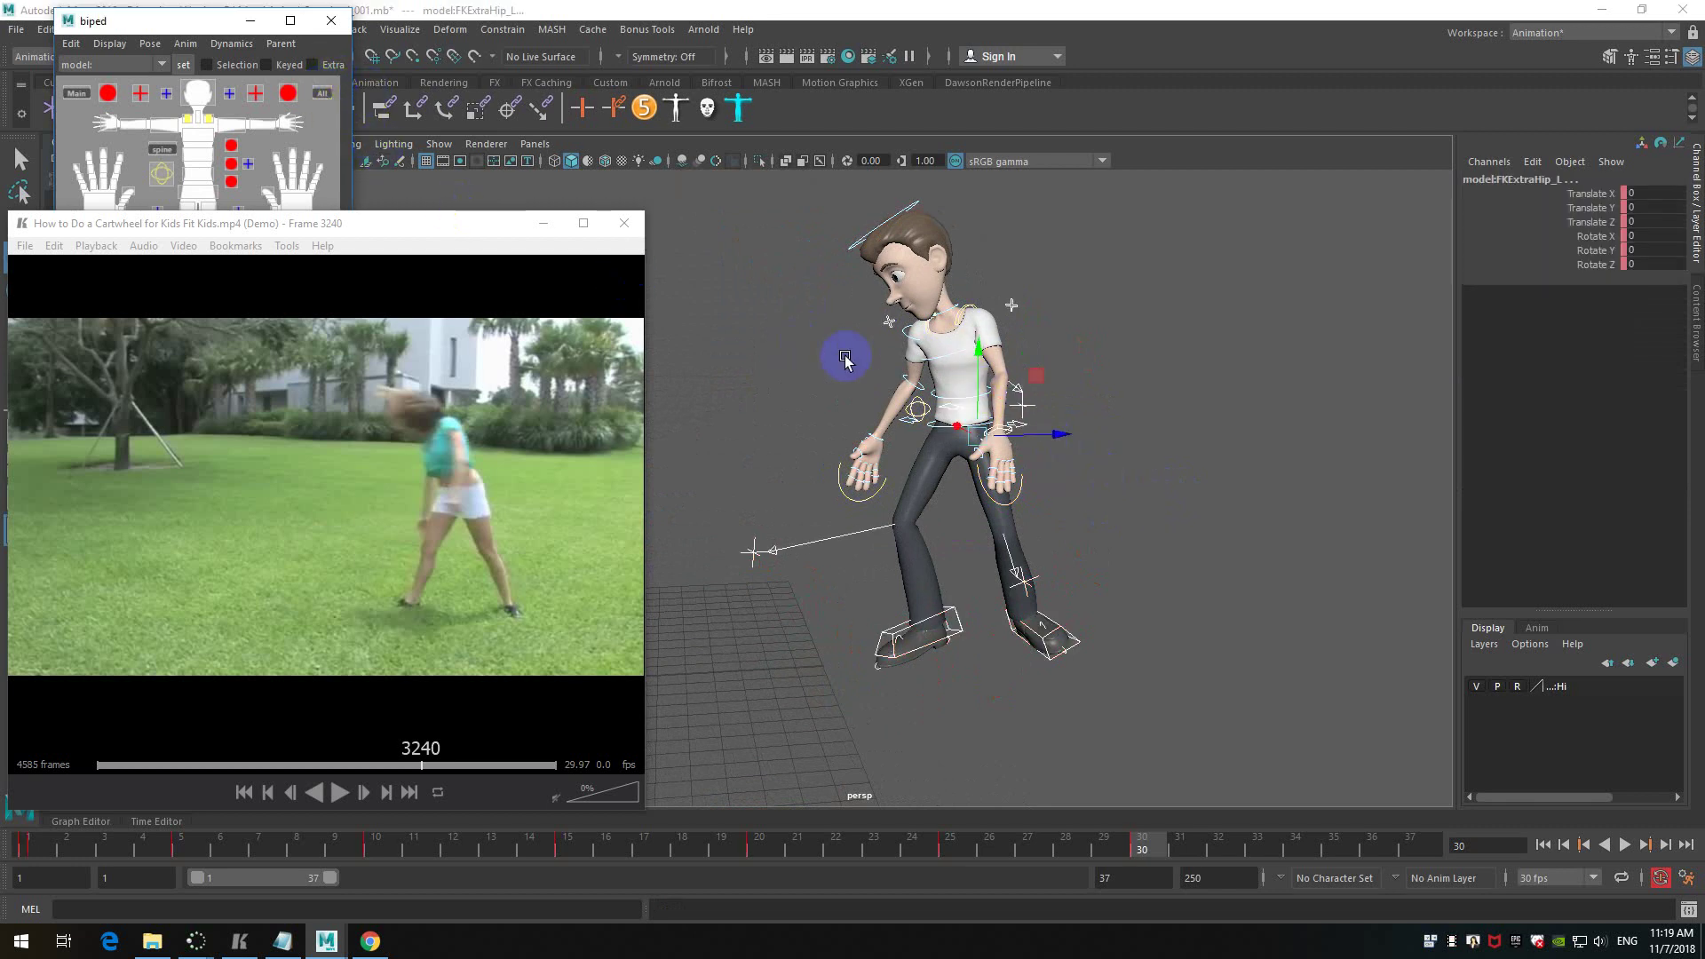
{"action": "left_click", "coordinate": [1193, 472]}
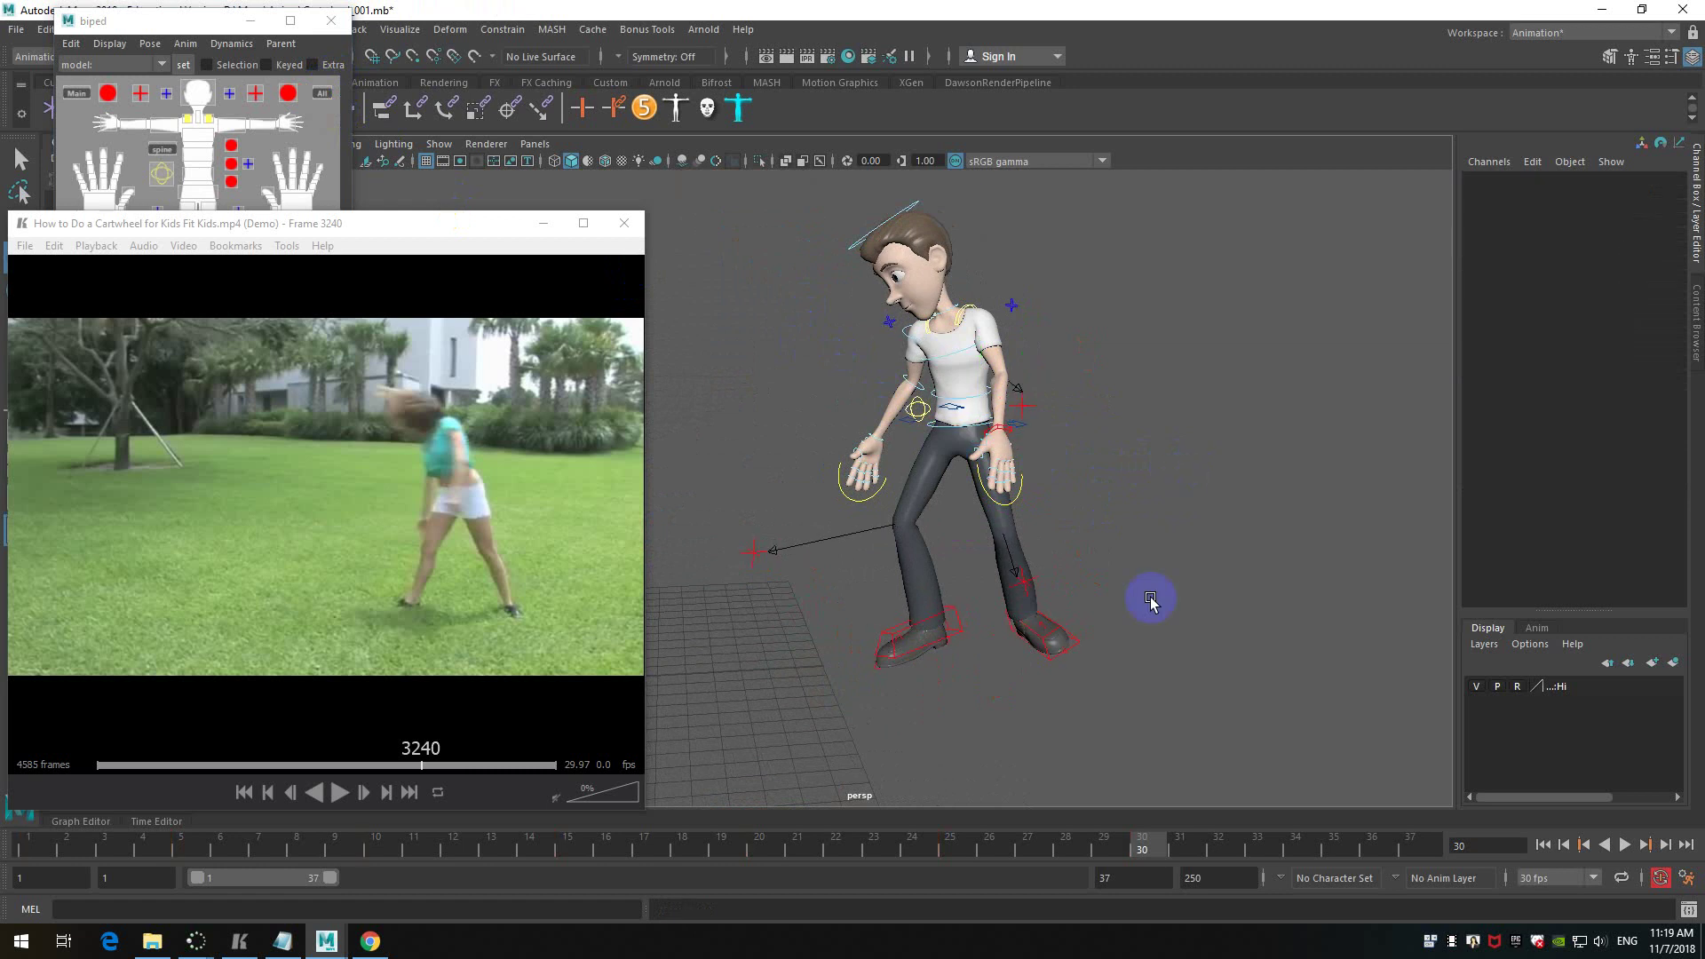
{"action": "left_click_drag", "start_coordinate": [1146, 830], "coordinate": [1189, 838]}
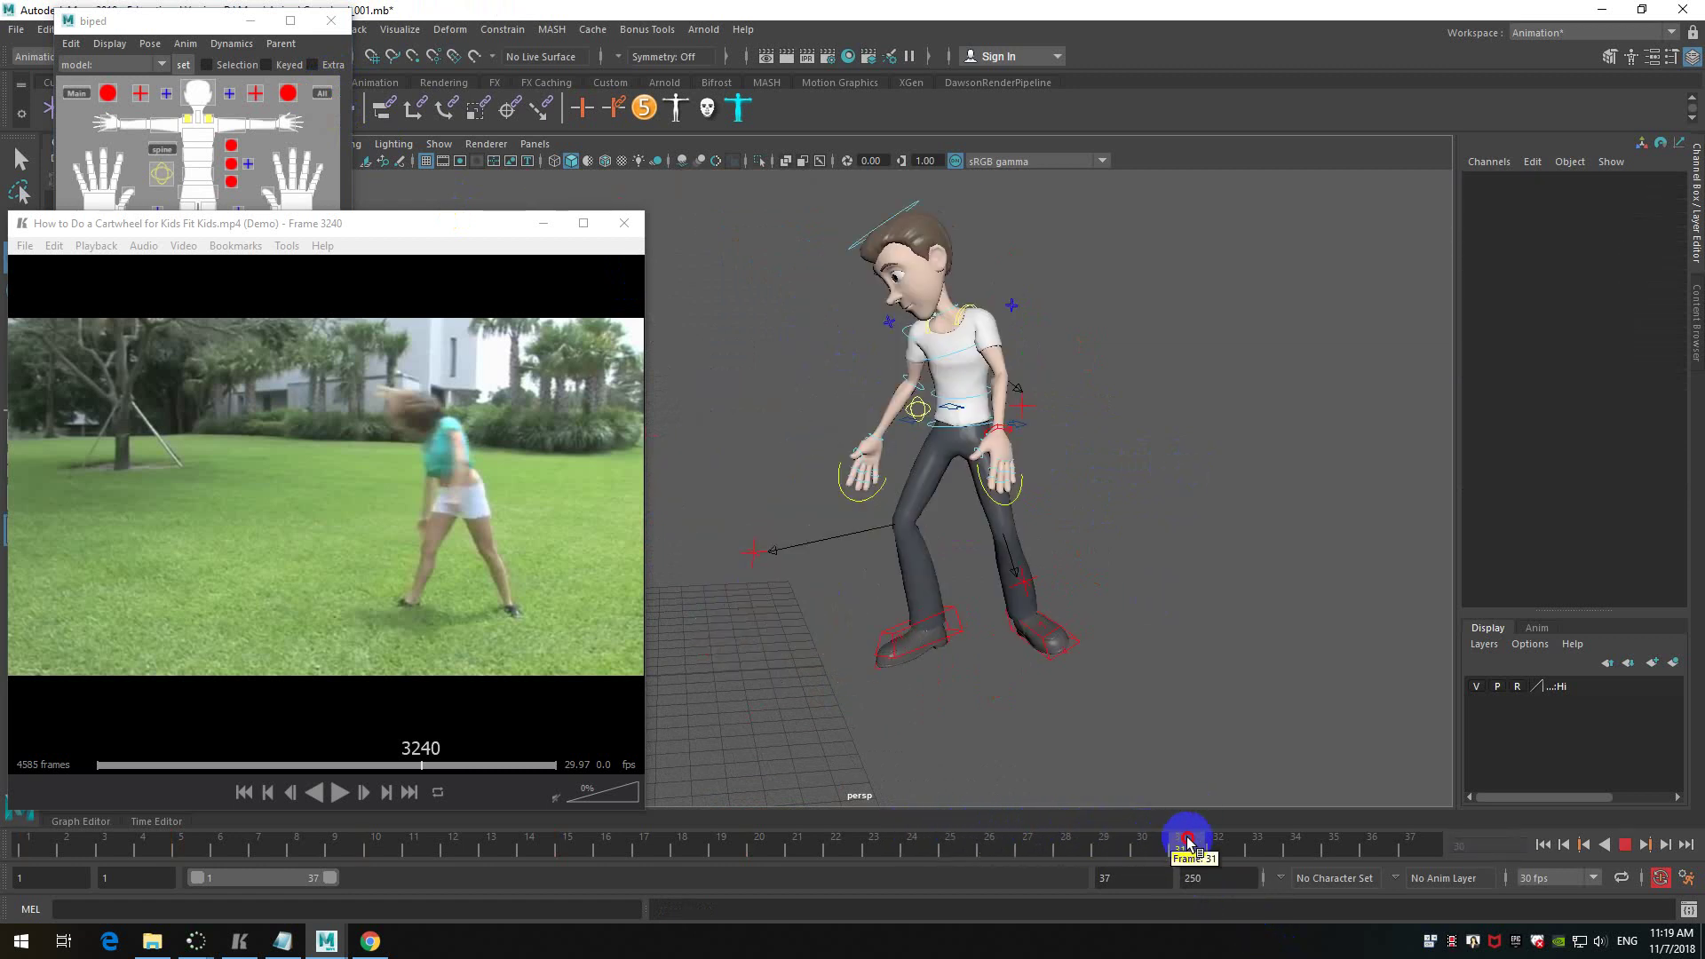
- Scrub the reference video between frames 3235 and 3263 to study how the performer straightens up, stopping at frame 3245
{"action": "left_click", "coordinate": [431, 472]}
{"action": "scroll", "coordinate": [432, 471], "scroll_direction": "down", "scroll_amount": 4}
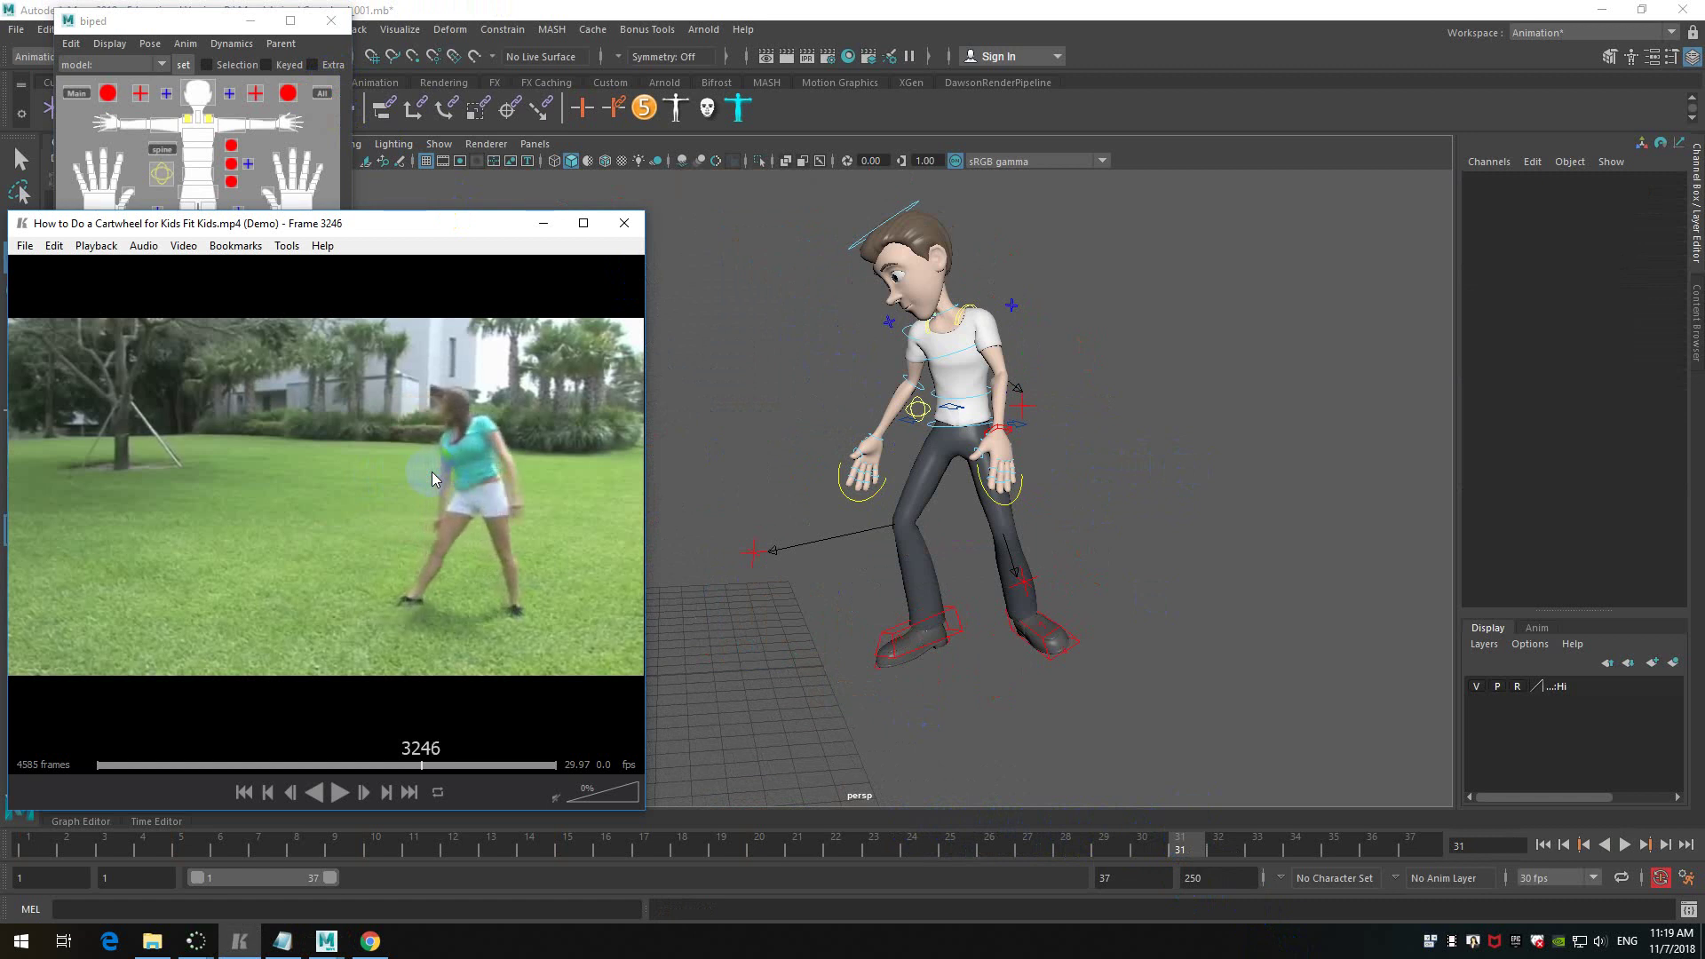
{"action": "scroll", "coordinate": [432, 472], "scroll_direction": "up", "scroll_amount": 6}
{"action": "scroll", "coordinate": [432, 472], "scroll_direction": "down", "scroll_amount": 10}
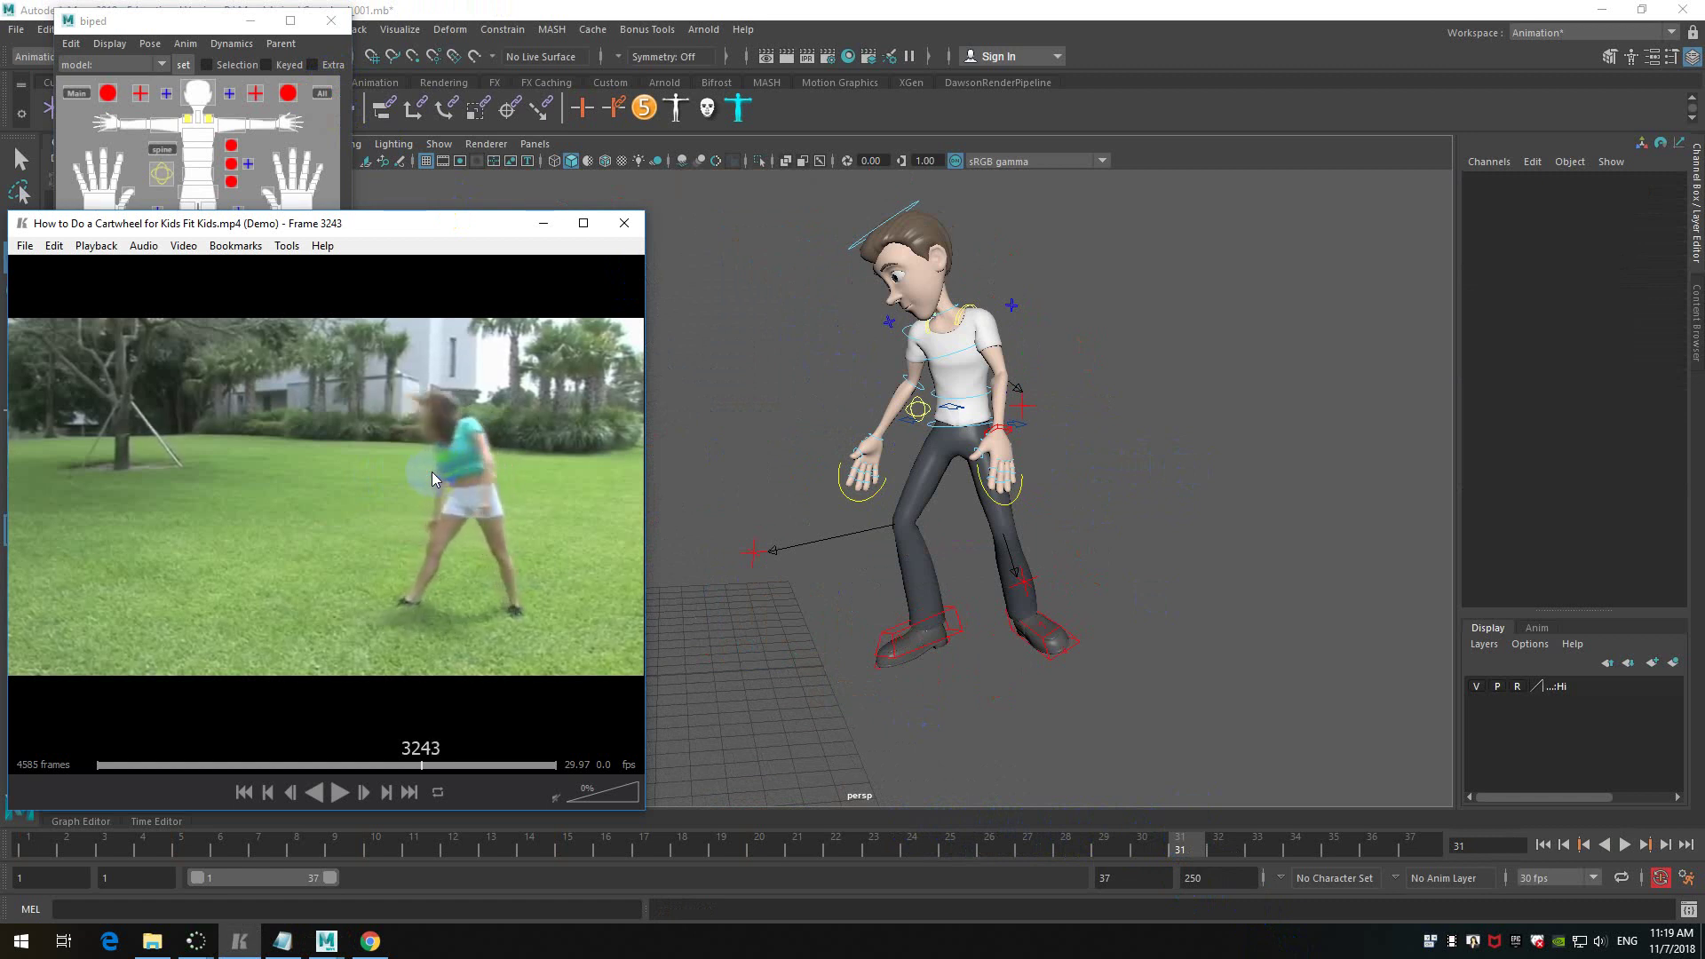
{"action": "scroll", "coordinate": [432, 472], "scroll_direction": "down", "scroll_amount": 7}
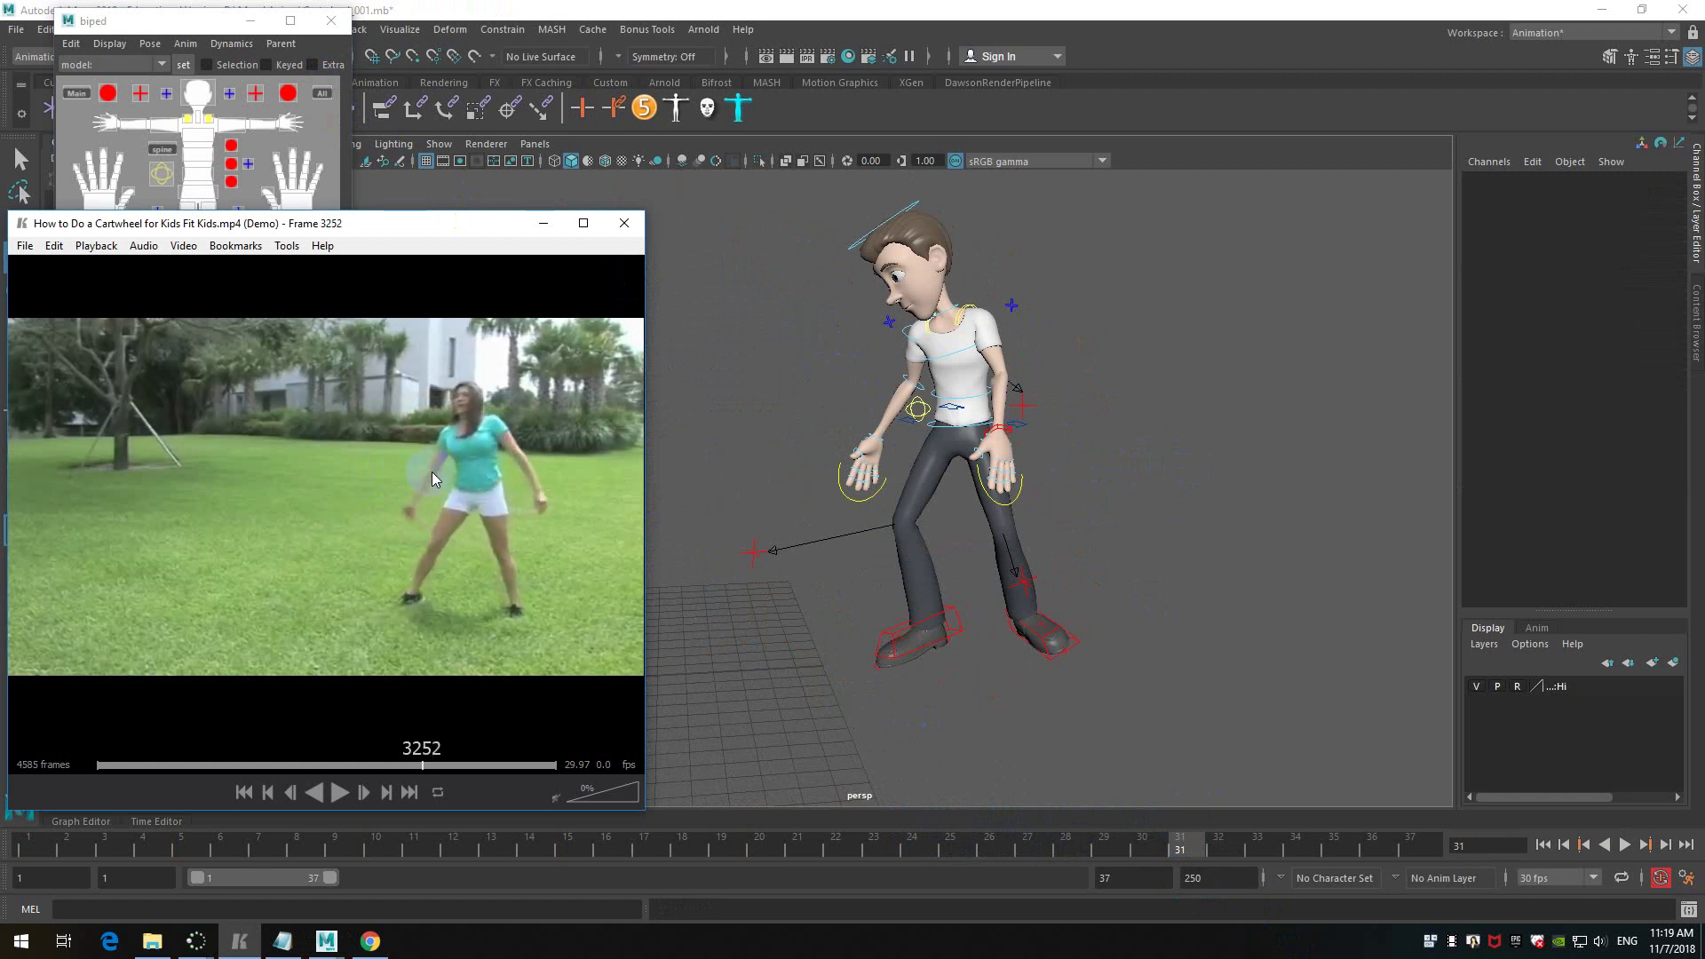
{"action": "scroll", "coordinate": [432, 471], "scroll_direction": "down", "scroll_amount": 3}
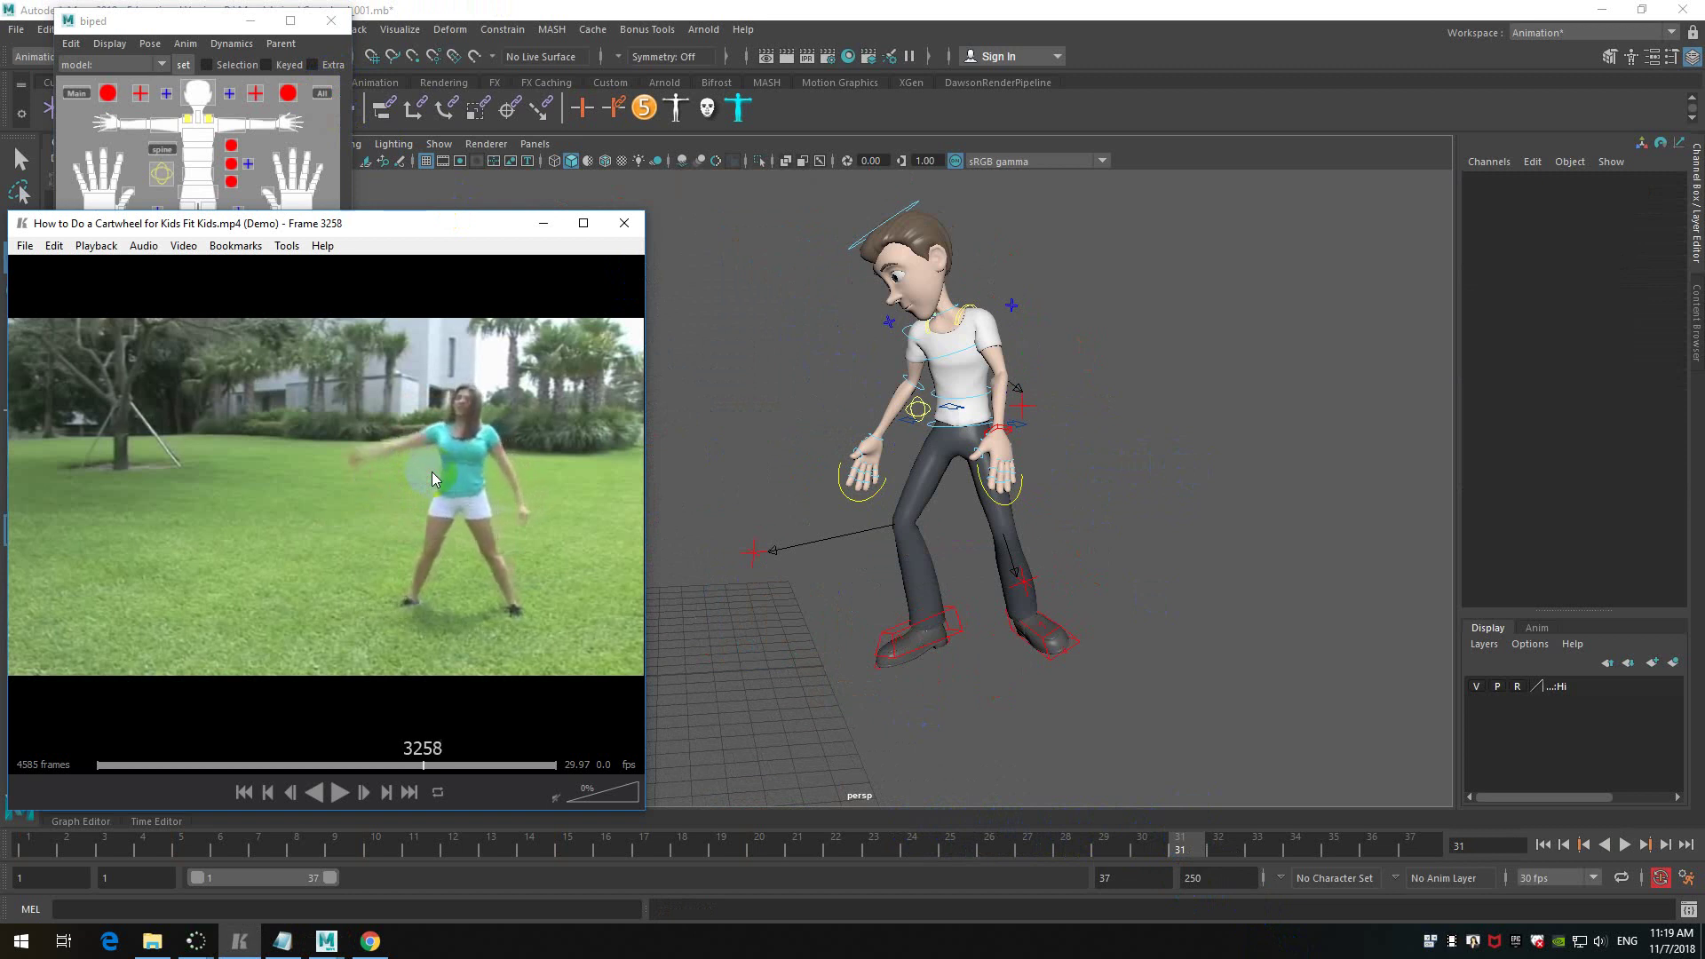
{"action": "scroll", "coordinate": [432, 472], "scroll_direction": "down", "scroll_amount": 2}
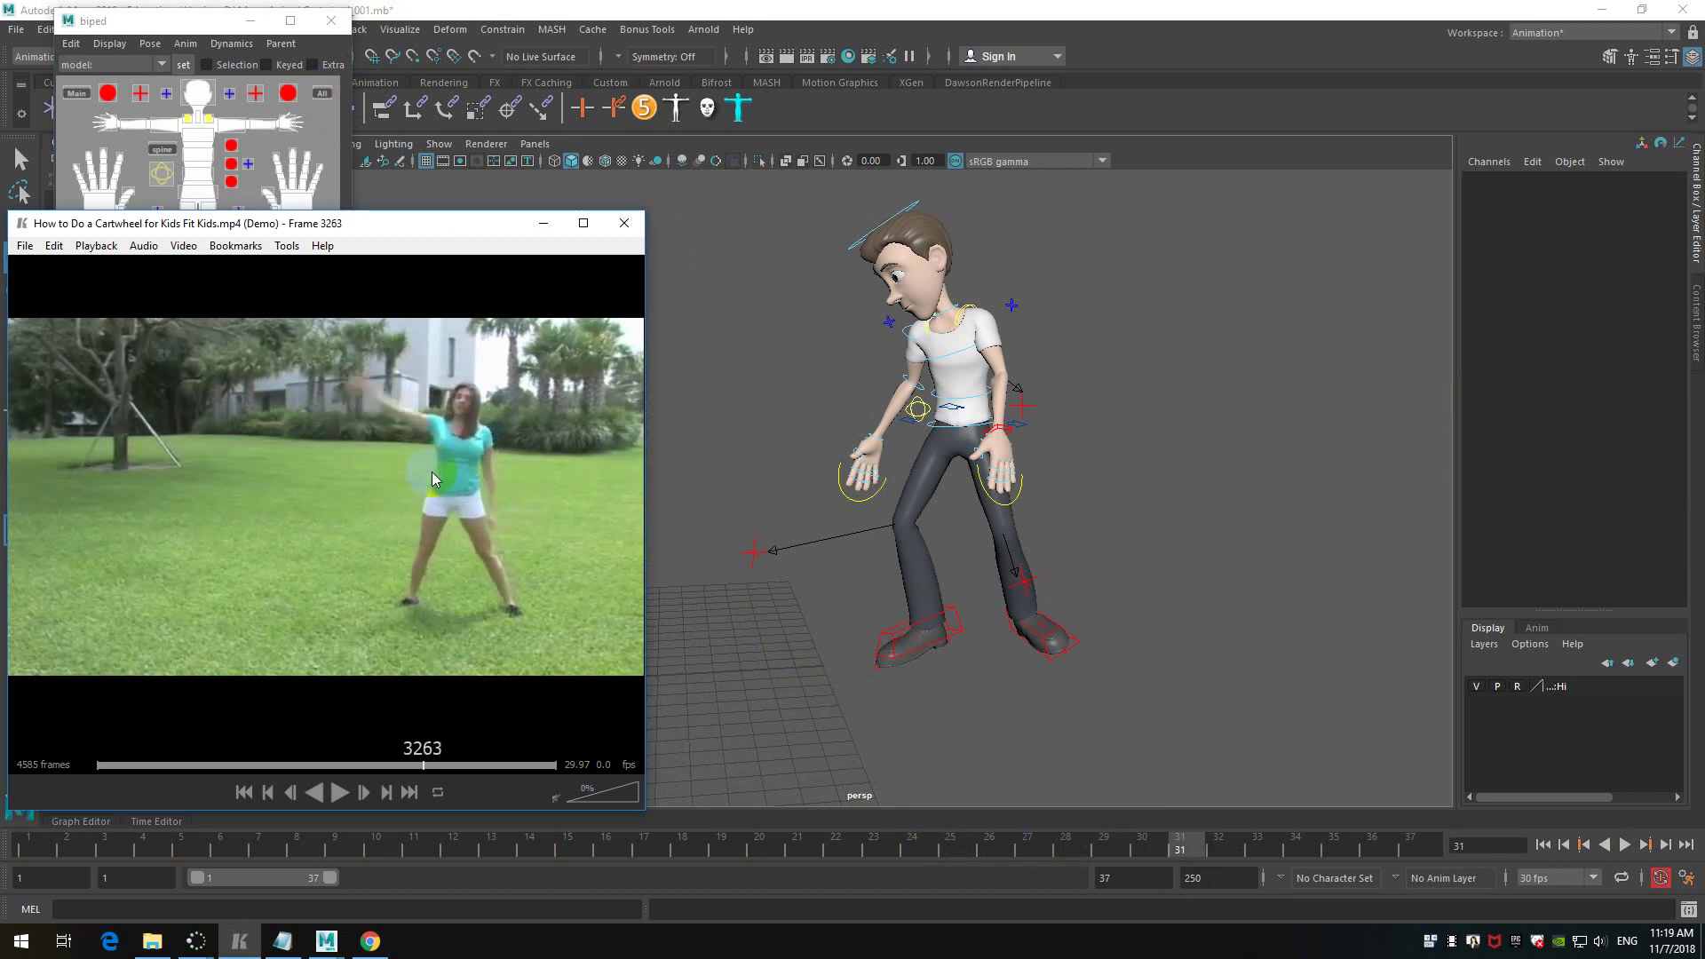
{"action": "scroll", "coordinate": [431, 471], "scroll_direction": "up", "scroll_amount": 6}
{"action": "scroll", "coordinate": [431, 471], "scroll_direction": "up", "scroll_amount": 9}
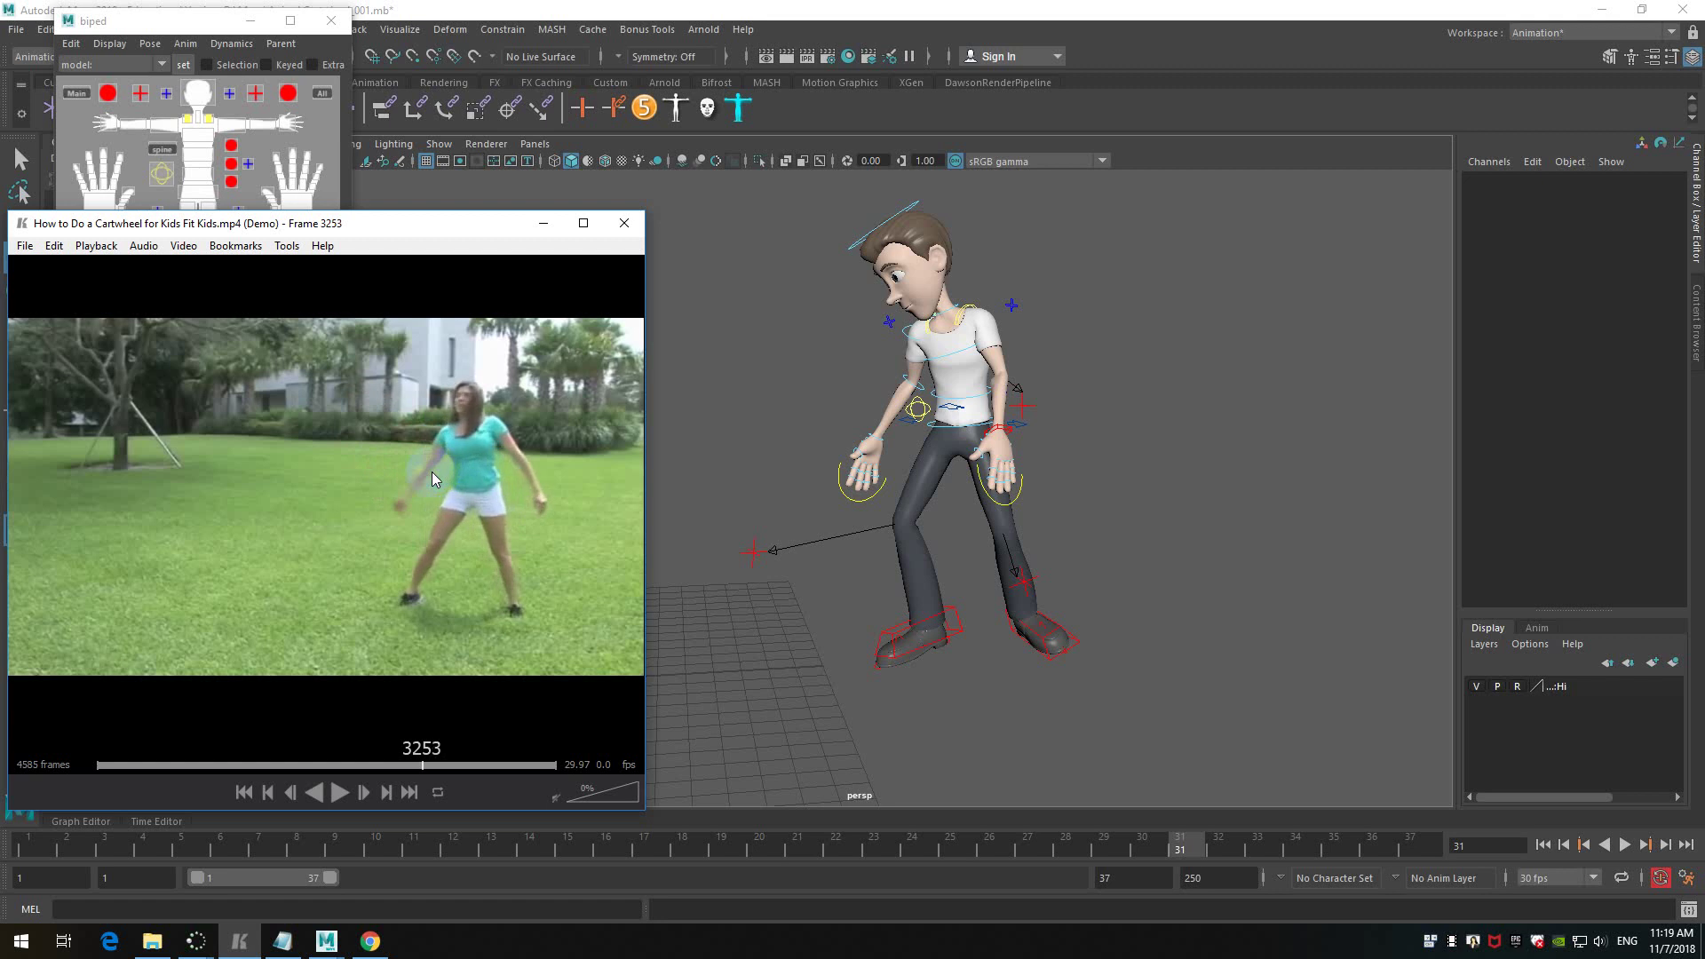
{"action": "scroll", "coordinate": [431, 471], "scroll_direction": "up", "scroll_amount": 9}
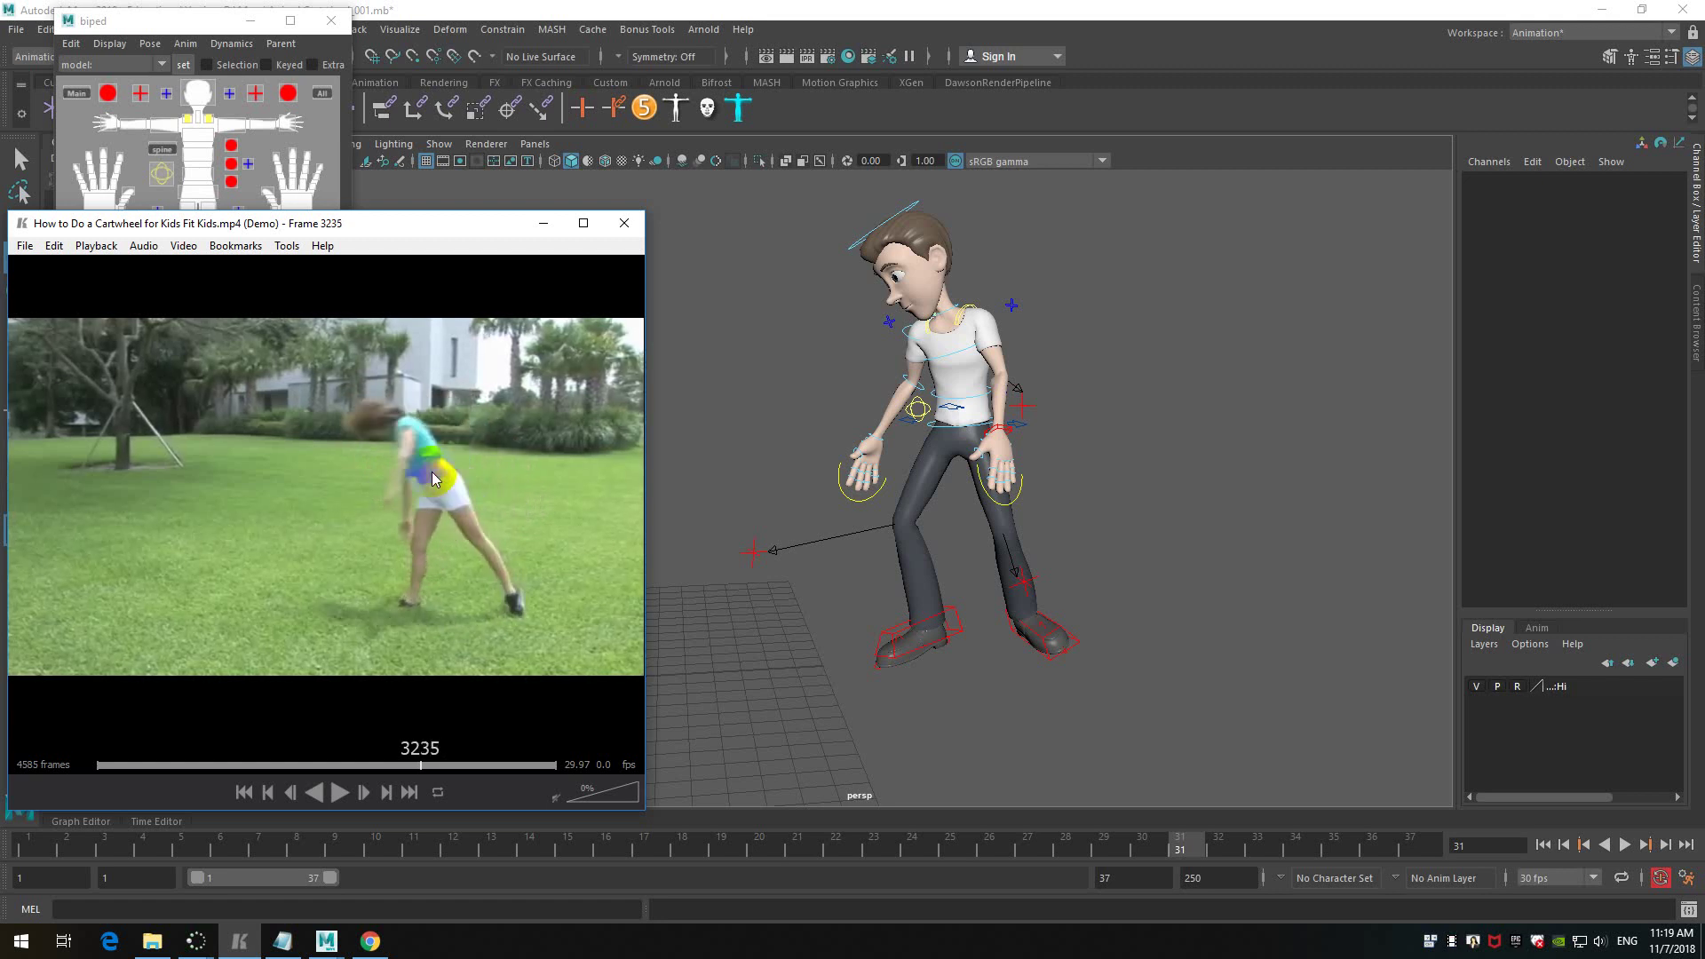
{"action": "scroll", "coordinate": [432, 472], "scroll_direction": "down", "scroll_amount": 6}
{"action": "scroll", "coordinate": [410, 474], "scroll_direction": "down", "scroll_amount": 3}
- At frame 35, shift the FK root control back over the rear leg to about Translate X 0.01, Y -0.567, Z 1.067
{"action": "right_click_drag", "start_coordinate": [1070, 506], "coordinate": [981, 405], "text": "alt"}
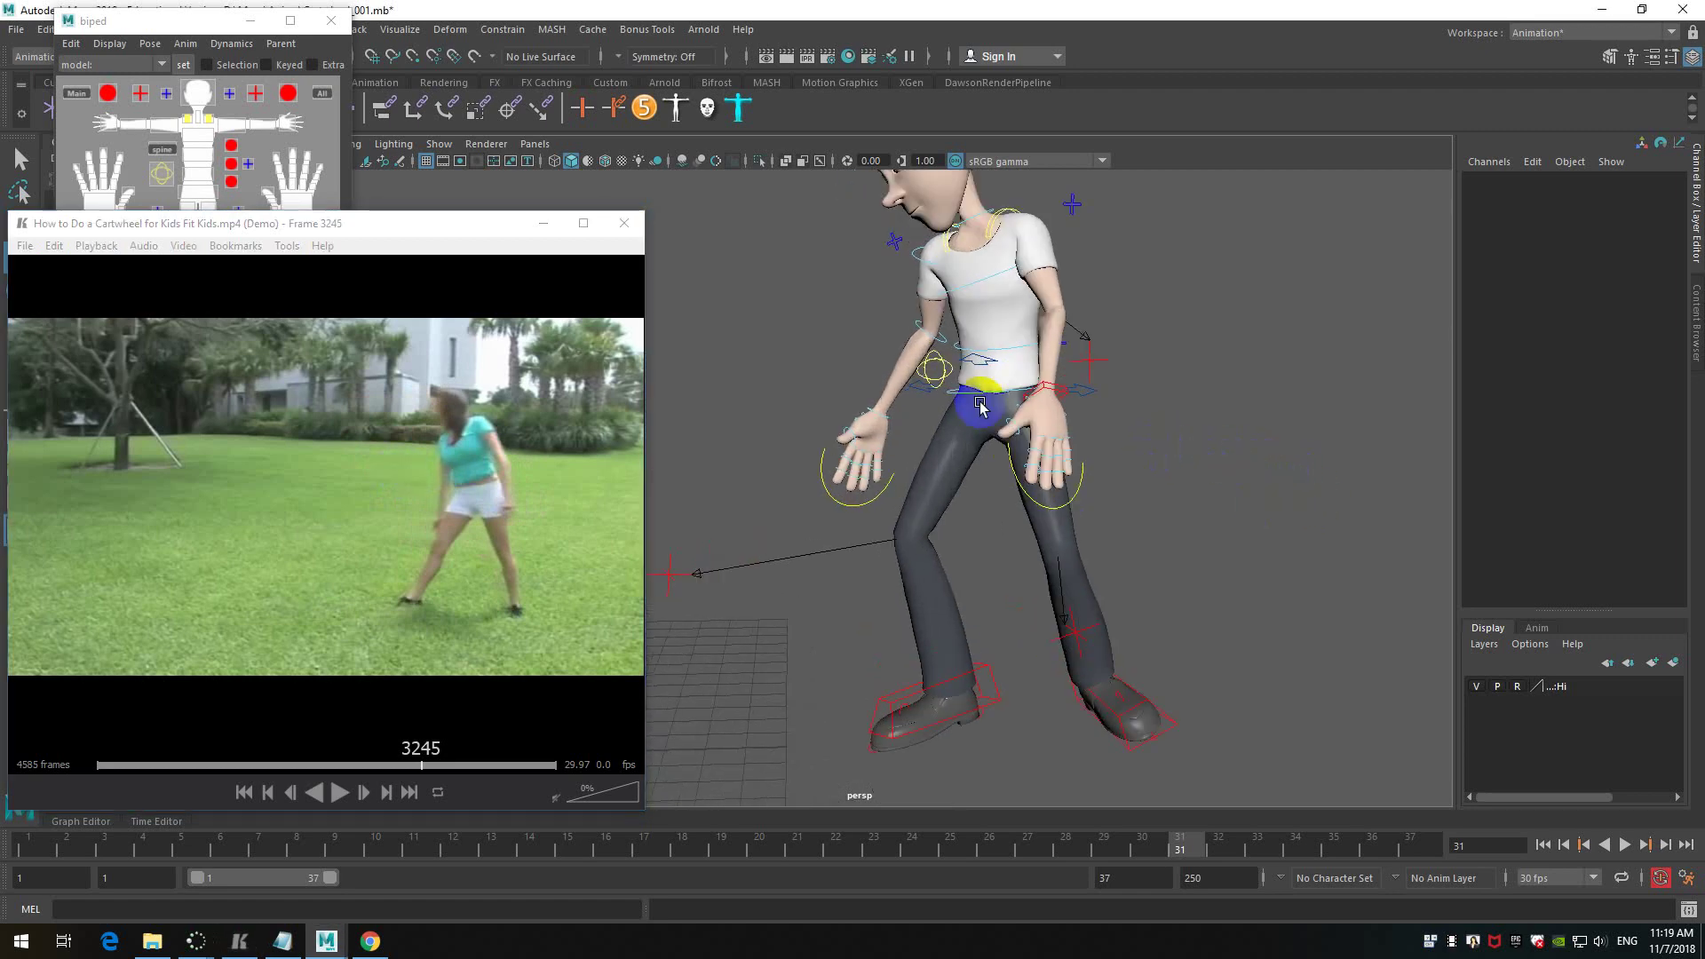
{"action": "left_click", "coordinate": [992, 396]}
{"action": "left_click_drag", "start_coordinate": [1130, 445], "coordinate": [1188, 468], "text": "alt"}
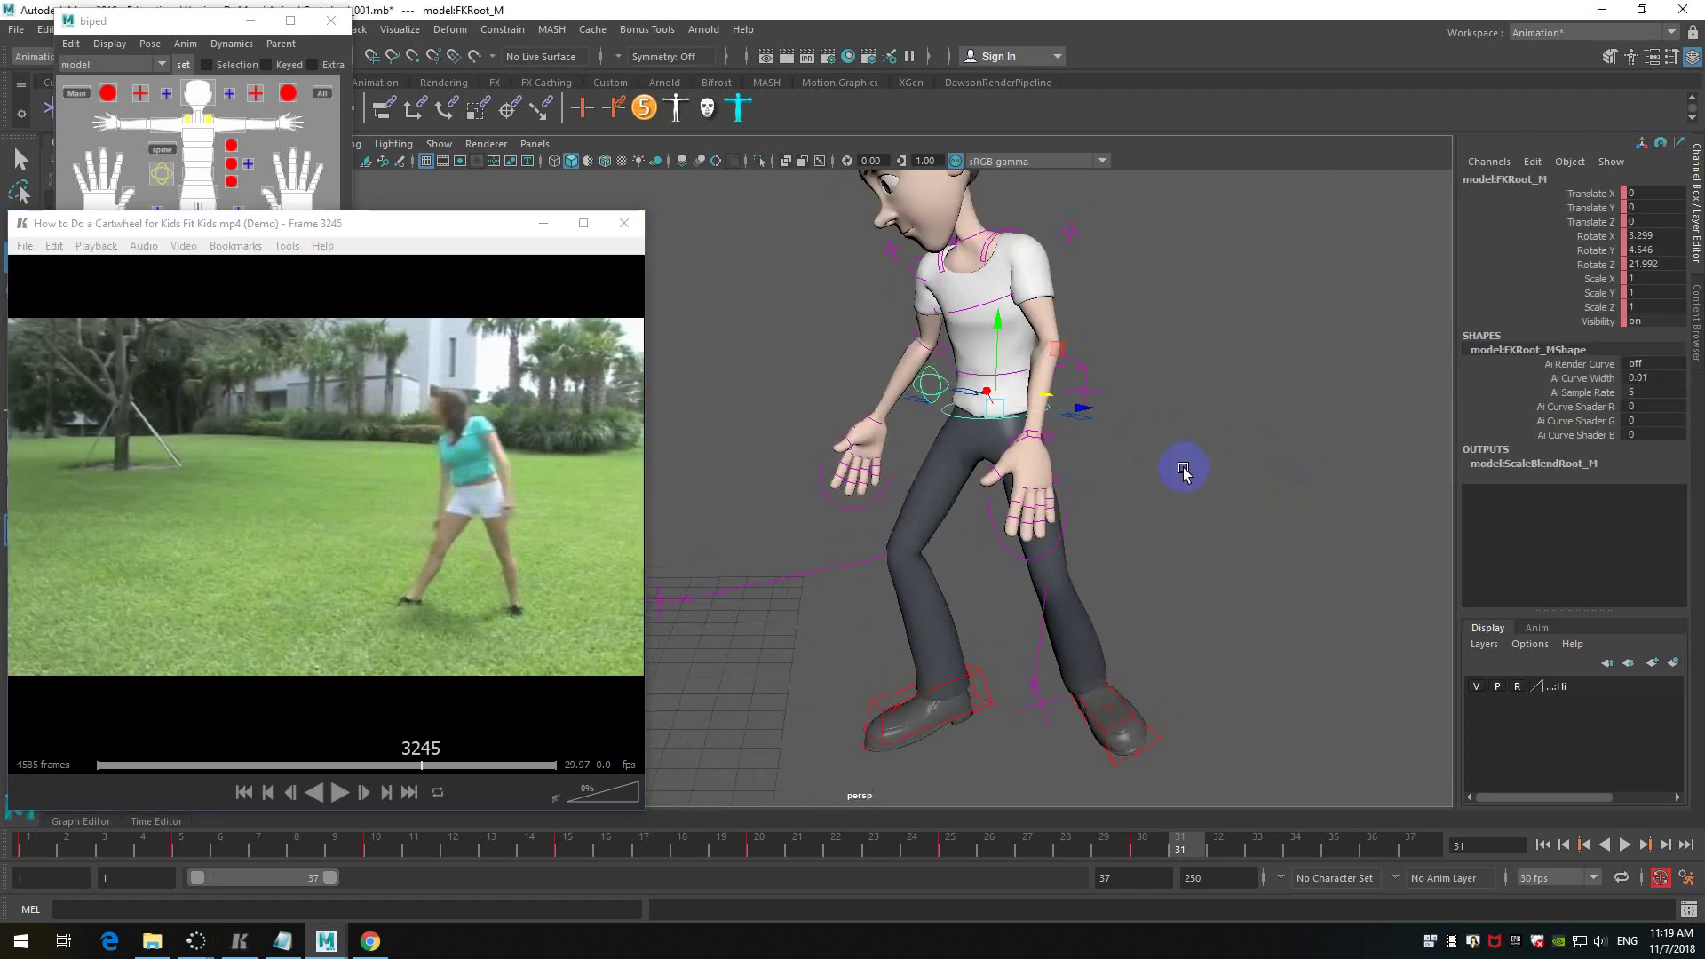
{"action": "left_click_drag", "start_coordinate": [1180, 839], "coordinate": [1333, 848]}
{"action": "left_click_drag", "start_coordinate": [1189, 527], "coordinate": [1093, 444], "text": "alt"}
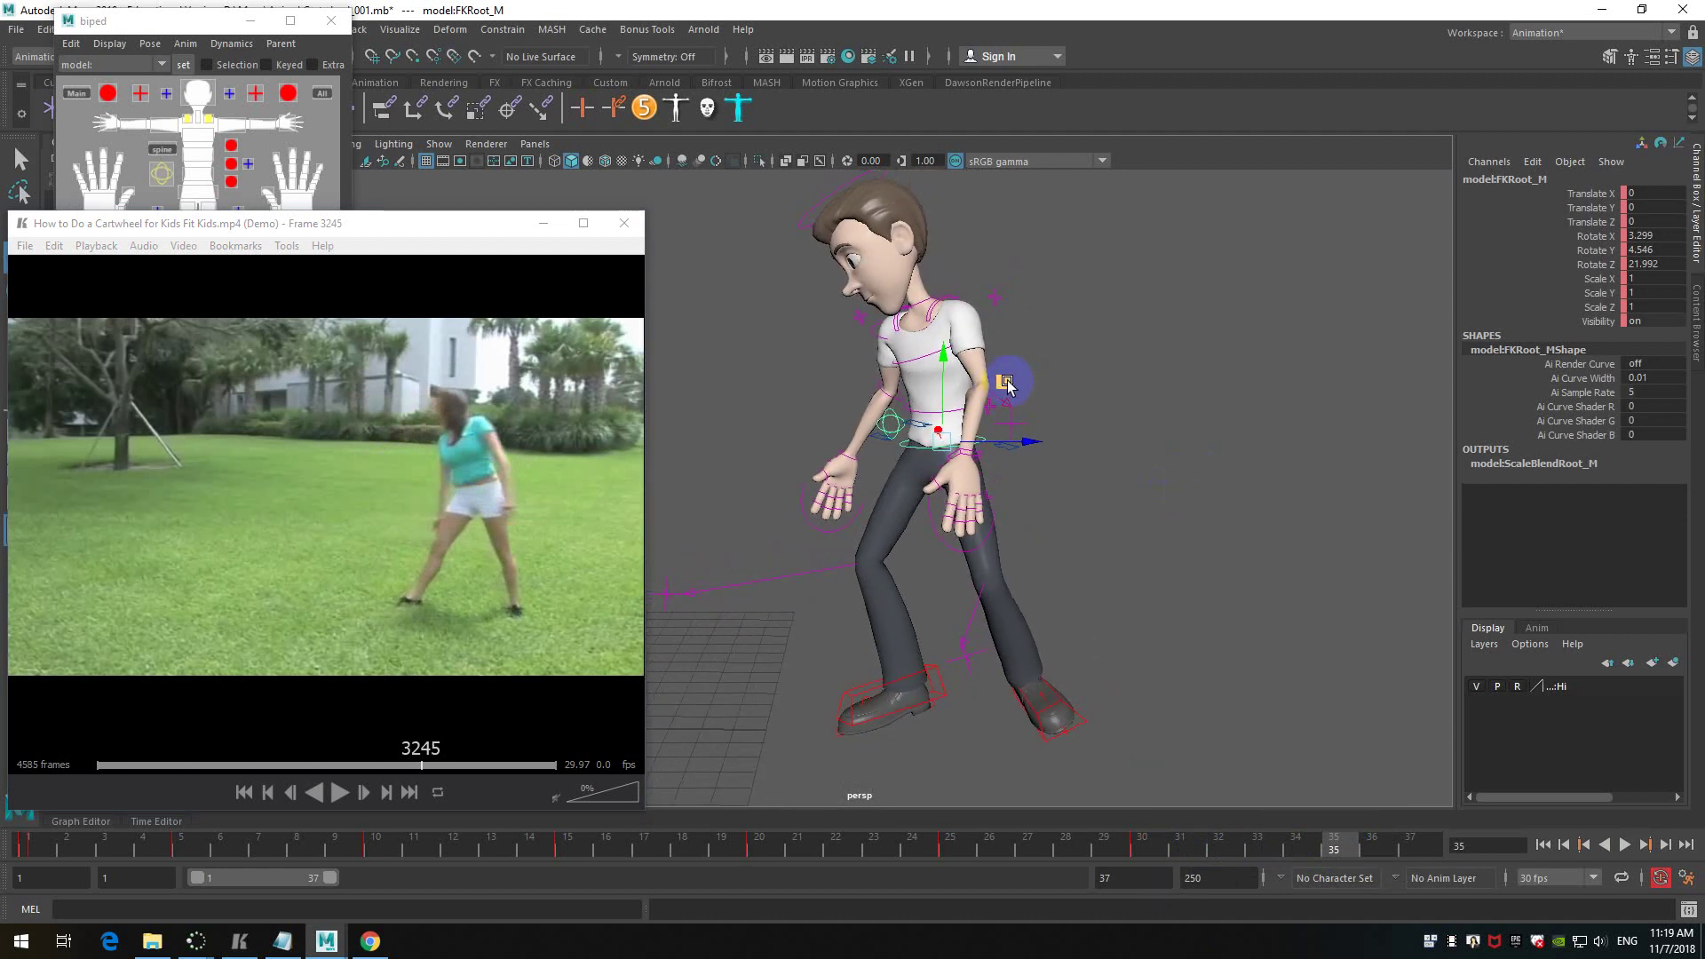
{"action": "middle_click_drag", "start_coordinate": [1007, 384], "coordinate": [1047, 389]}
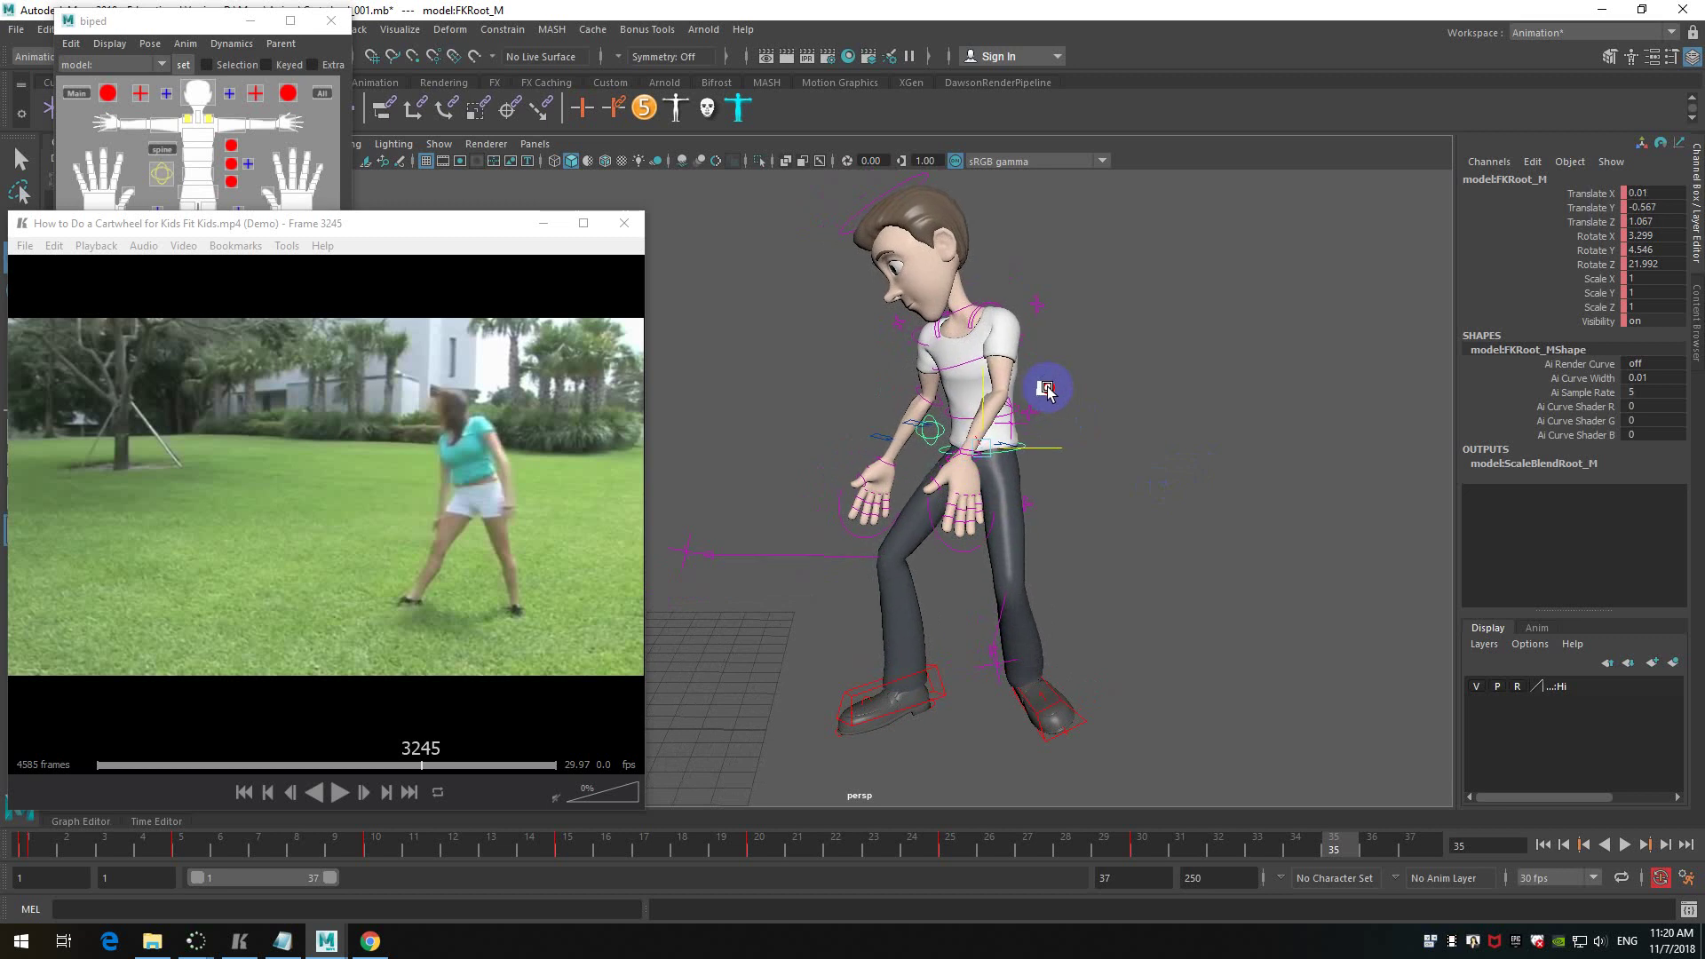
- Rotate the left foot's IK control to about X 376.591, Y -79.757, Z -13.972 at frame 35
{"action": "scroll", "coordinate": [1088, 467], "scroll_direction": "up", "scroll_amount": 3}
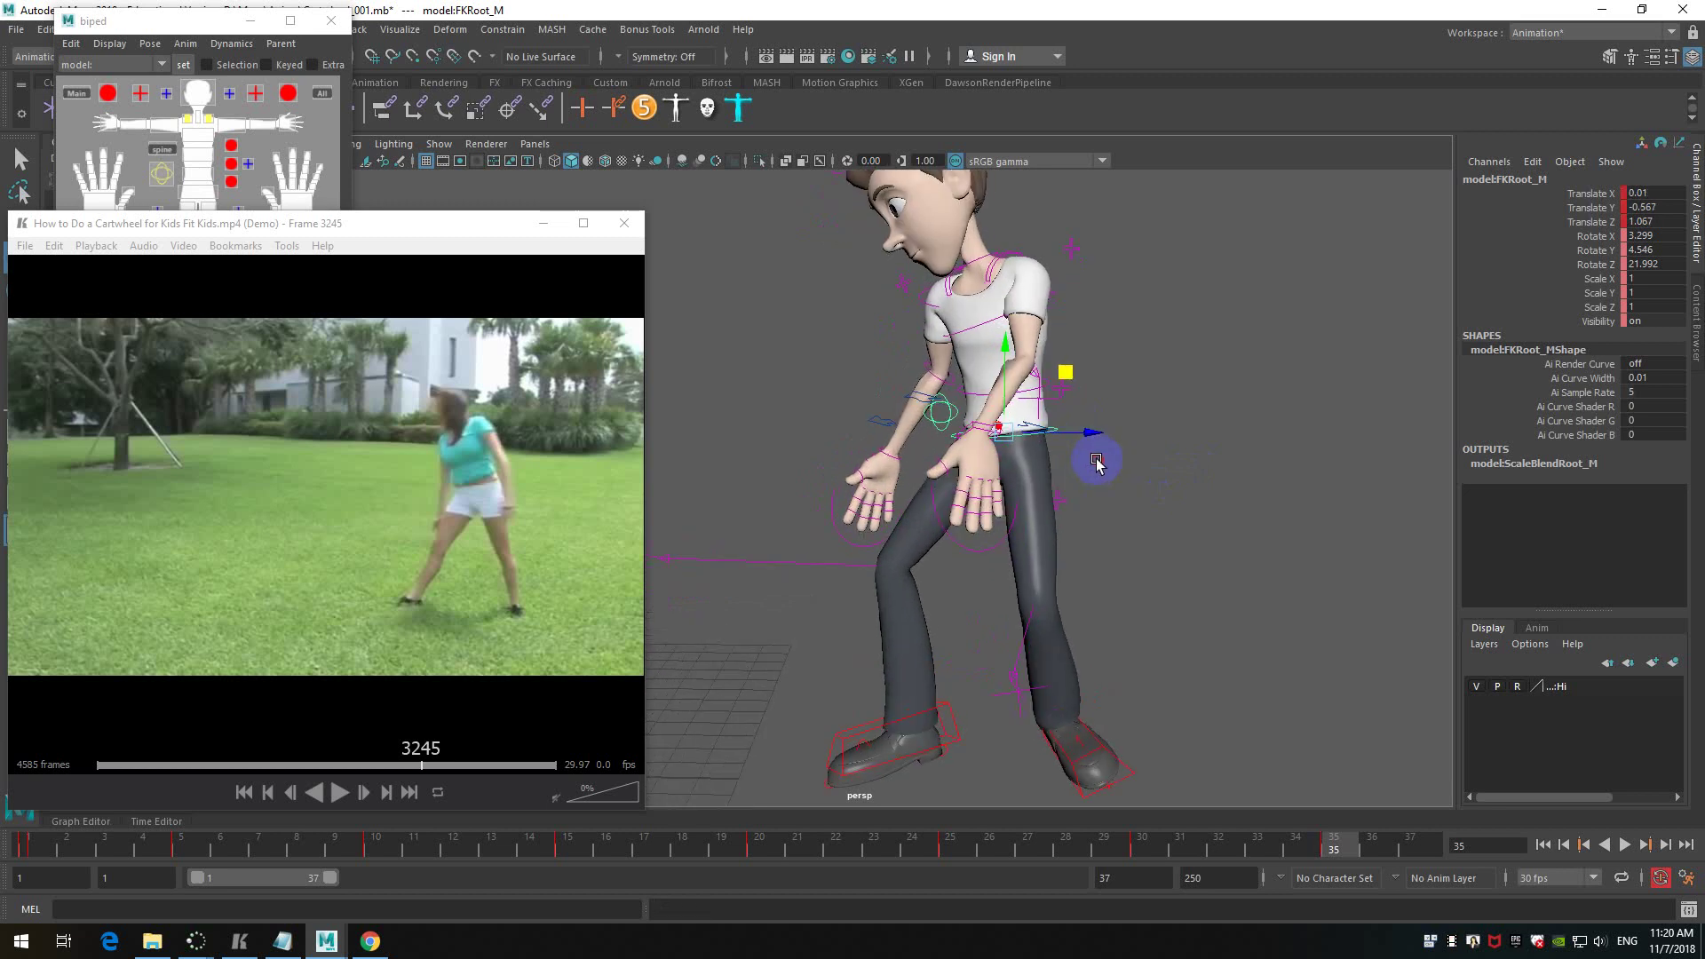
{"action": "key", "text": "e"}
{"action": "left_click_drag", "start_coordinate": [1203, 530], "coordinate": [1162, 574], "text": "alt"}
{"action": "left_click", "coordinate": [1063, 712]}
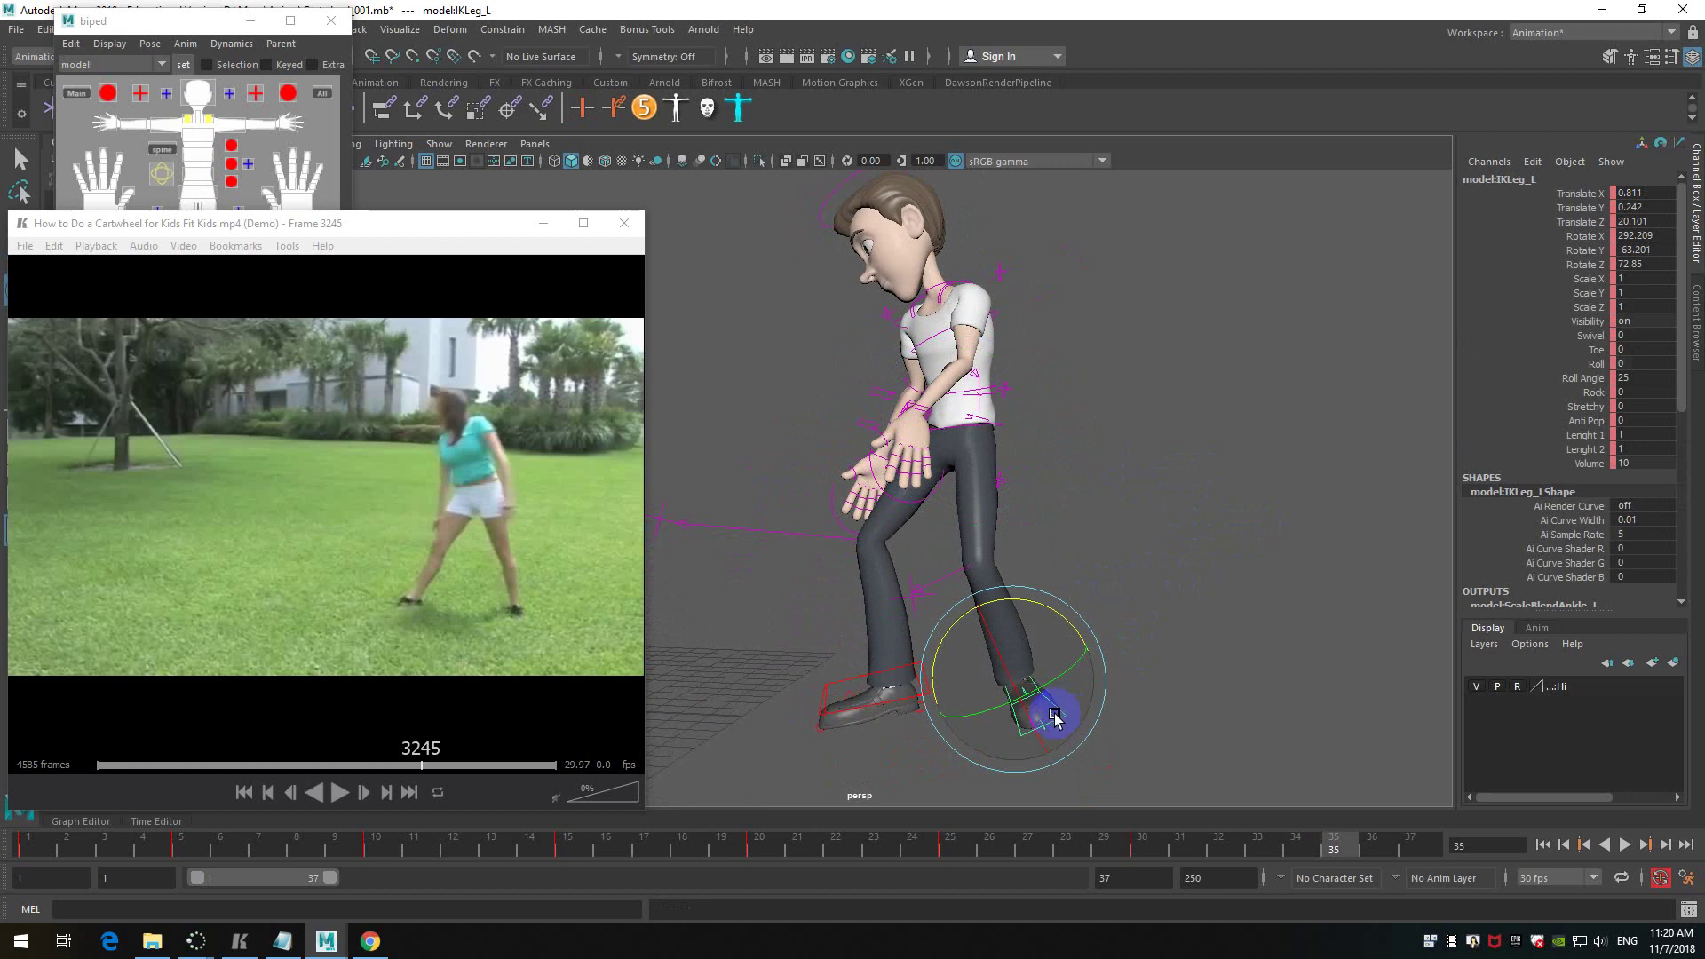
{"action": "left_click_drag", "start_coordinate": [1073, 625], "coordinate": [1363, 569]}
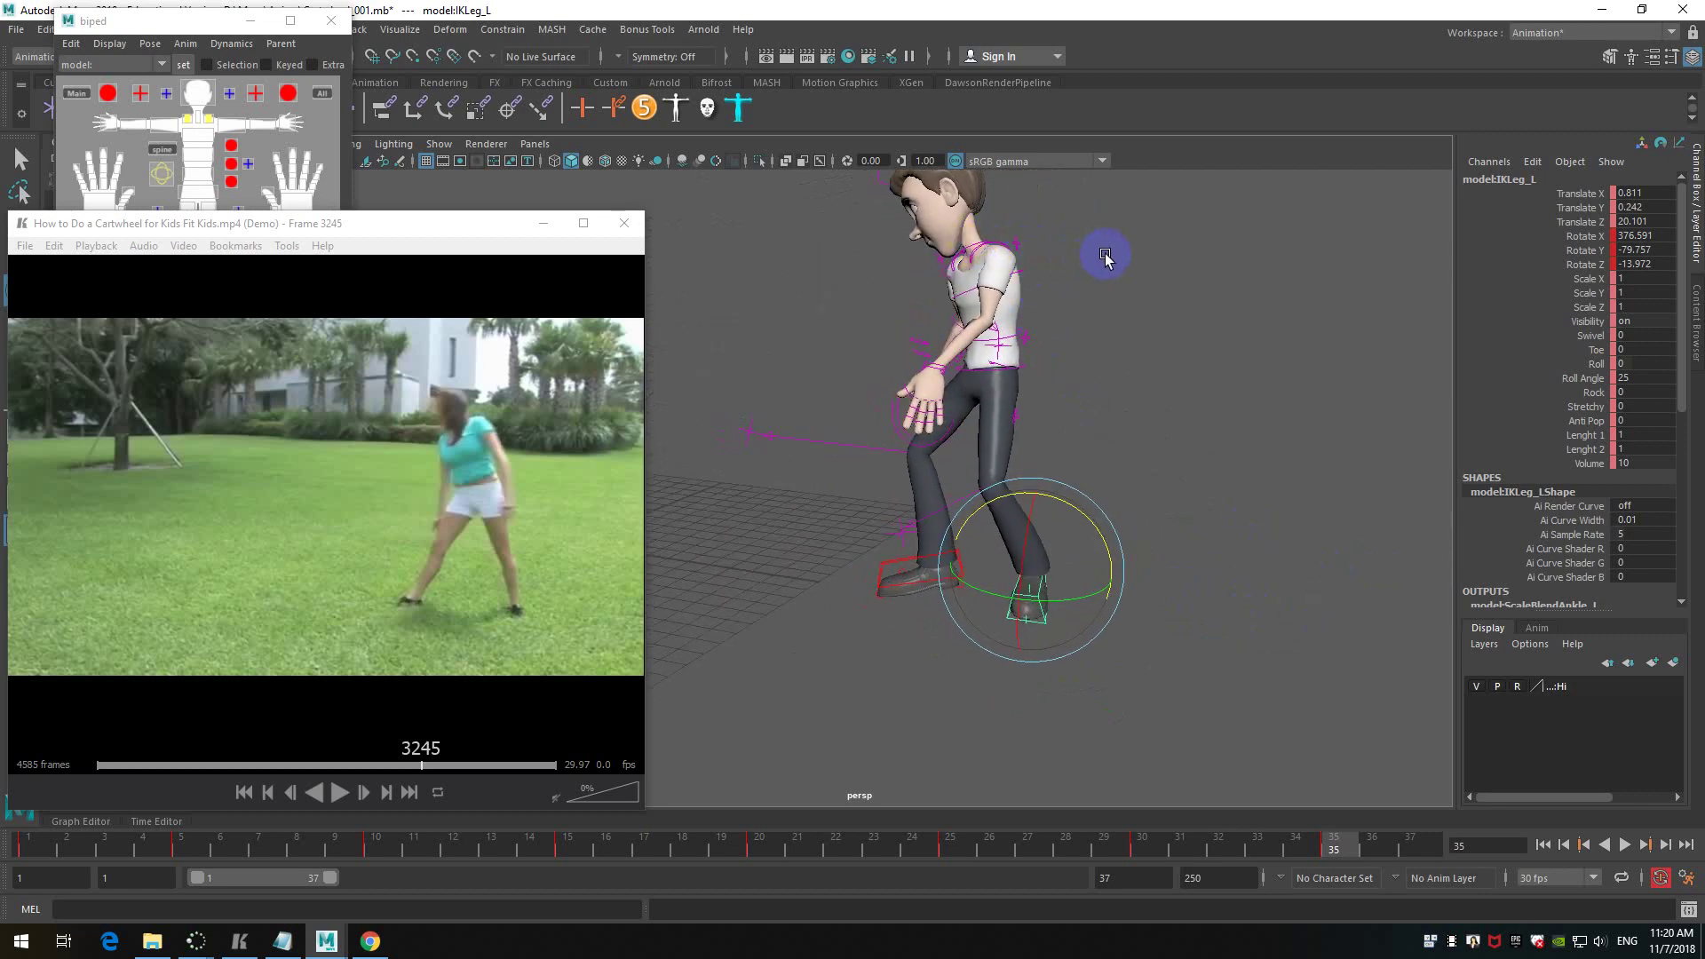
{"action": "left_click", "coordinate": [1243, 415]}
- Examine the left foot's orientation and ground contact from several angles
{"action": "left_click_drag", "start_coordinate": [1243, 415], "coordinate": [1208, 437], "text": "alt"}
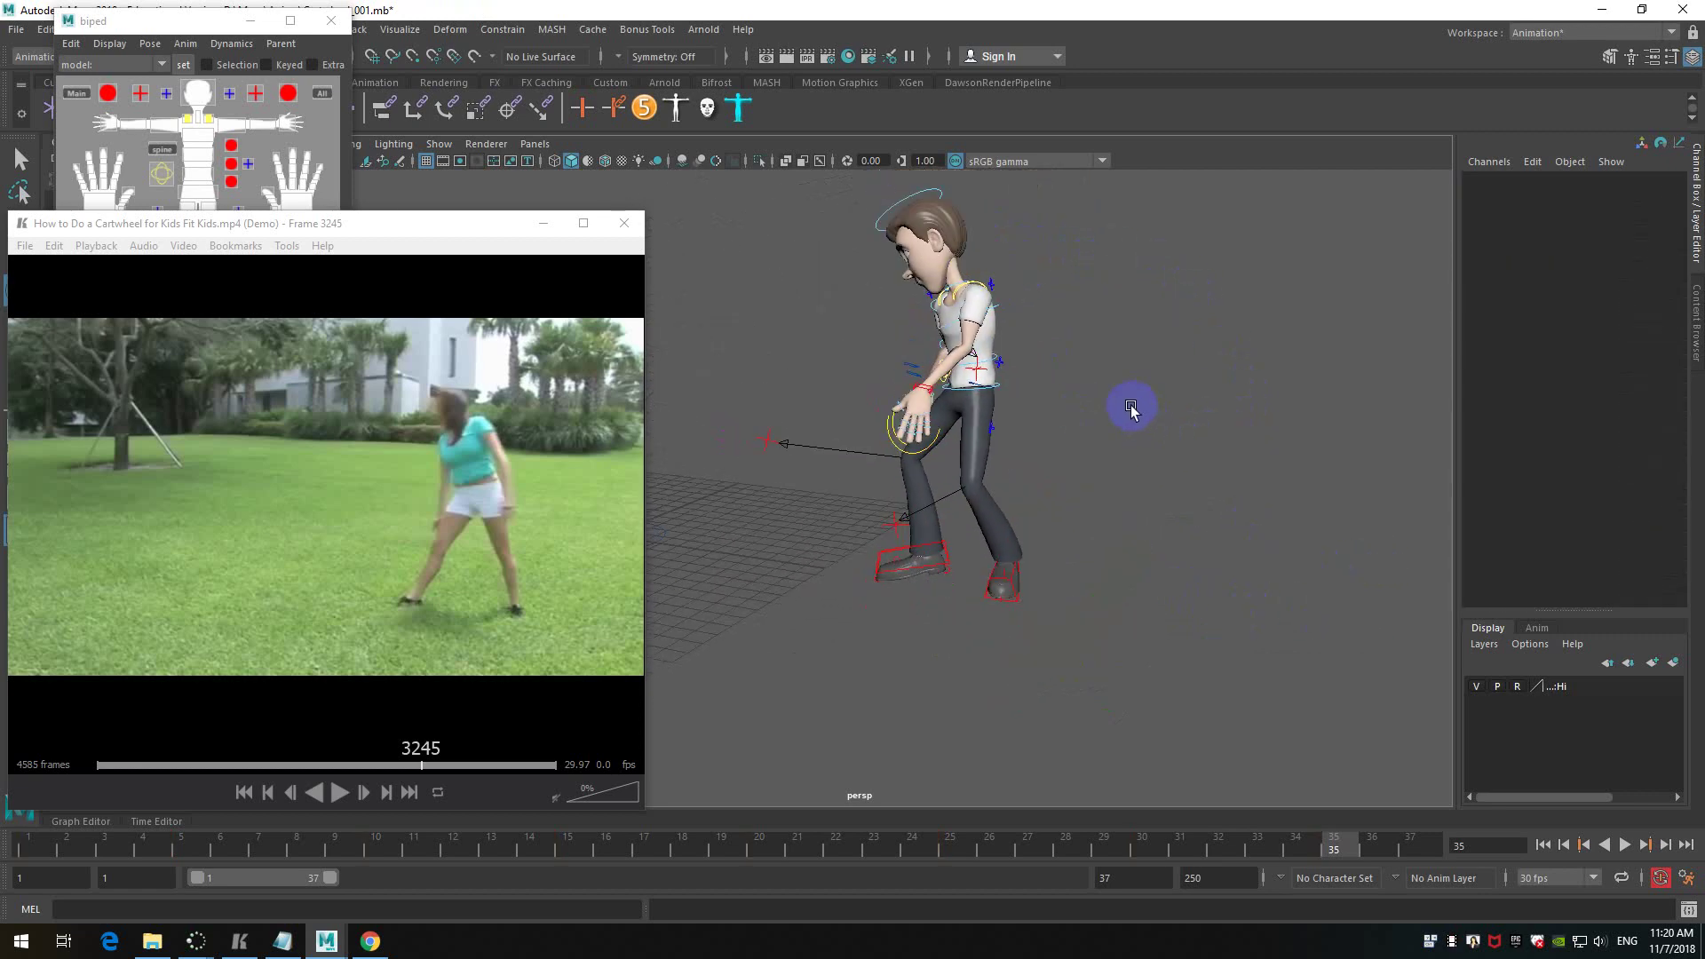
{"action": "left_click_drag", "start_coordinate": [1158, 395], "coordinate": [1144, 445], "text": "alt"}
{"action": "scroll", "coordinate": [1144, 446], "scroll_direction": "up", "scroll_amount": 3}
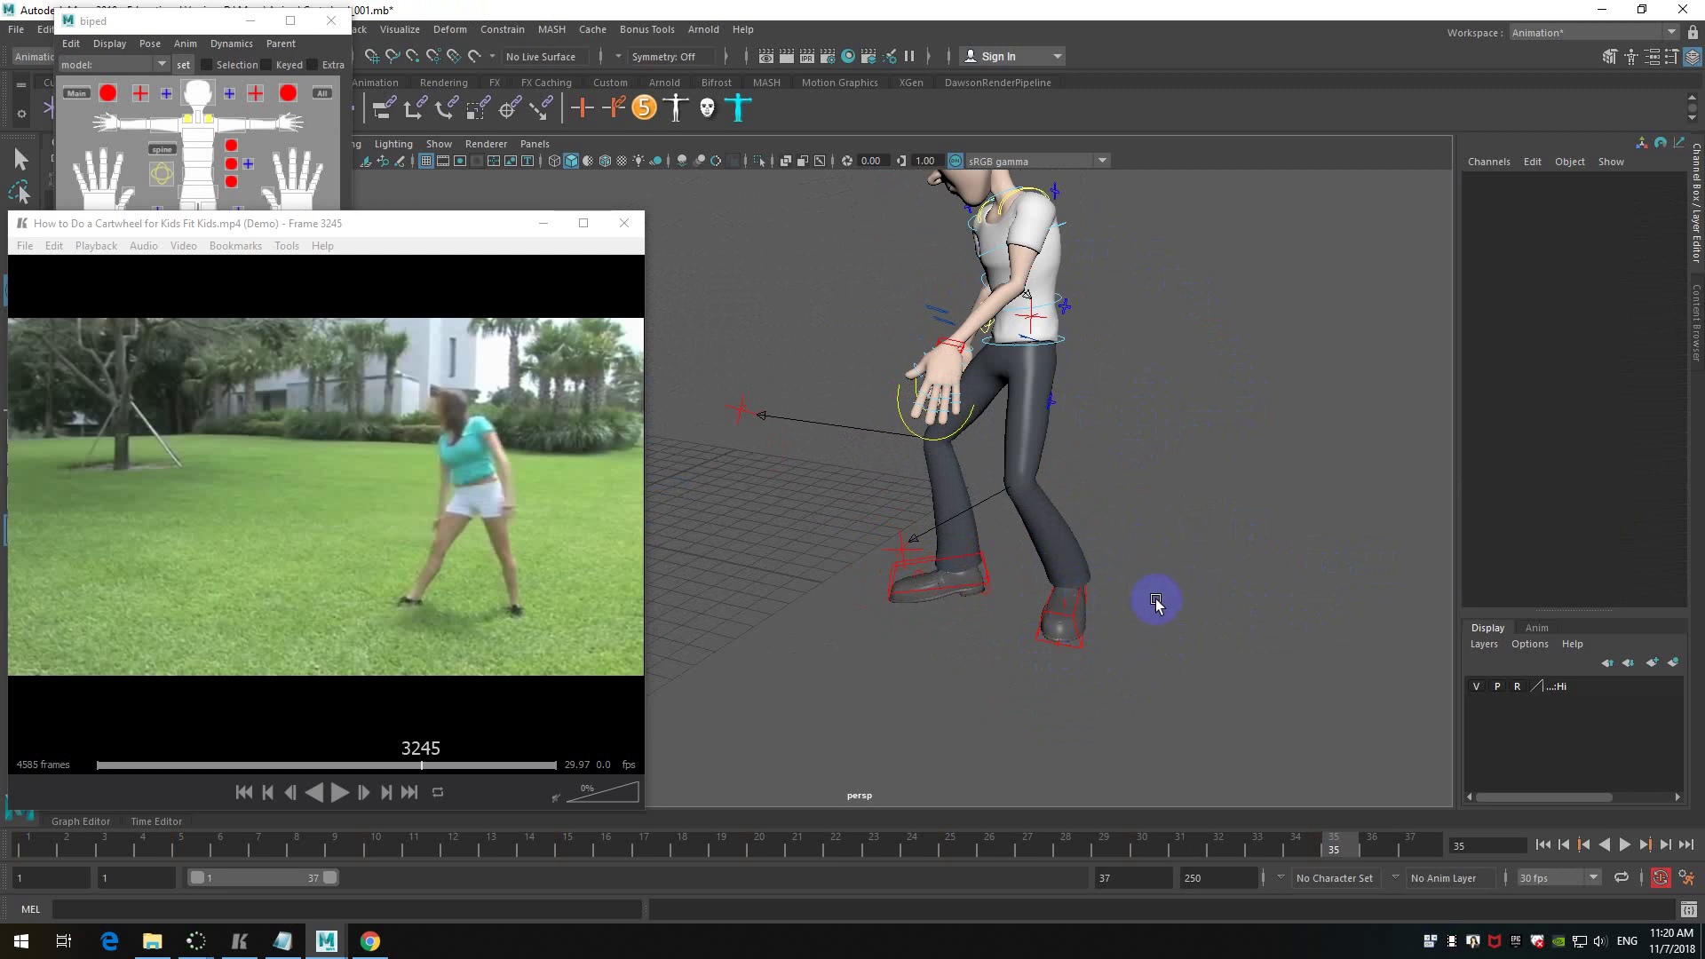
{"action": "left_click", "coordinate": [1085, 593]}
{"action": "scroll", "coordinate": [1176, 621], "scroll_direction": "up", "scroll_amount": 5}
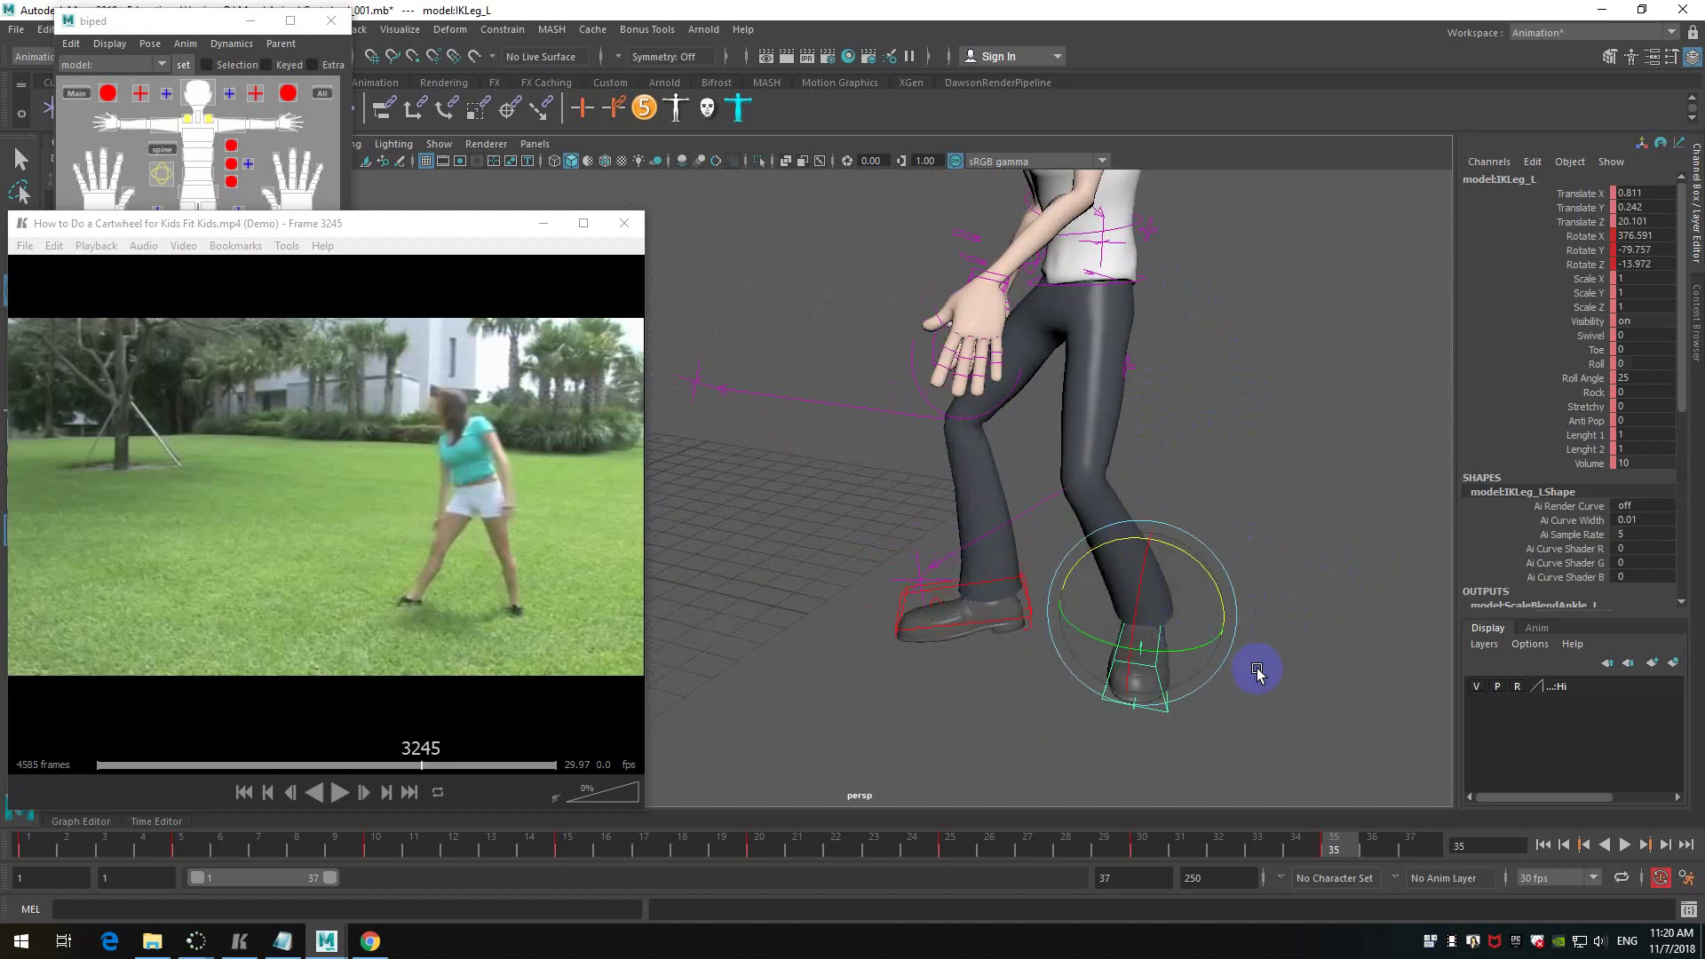
{"action": "middle_click_drag", "start_coordinate": [1265, 671], "coordinate": [1265, 580], "text": "alt"}
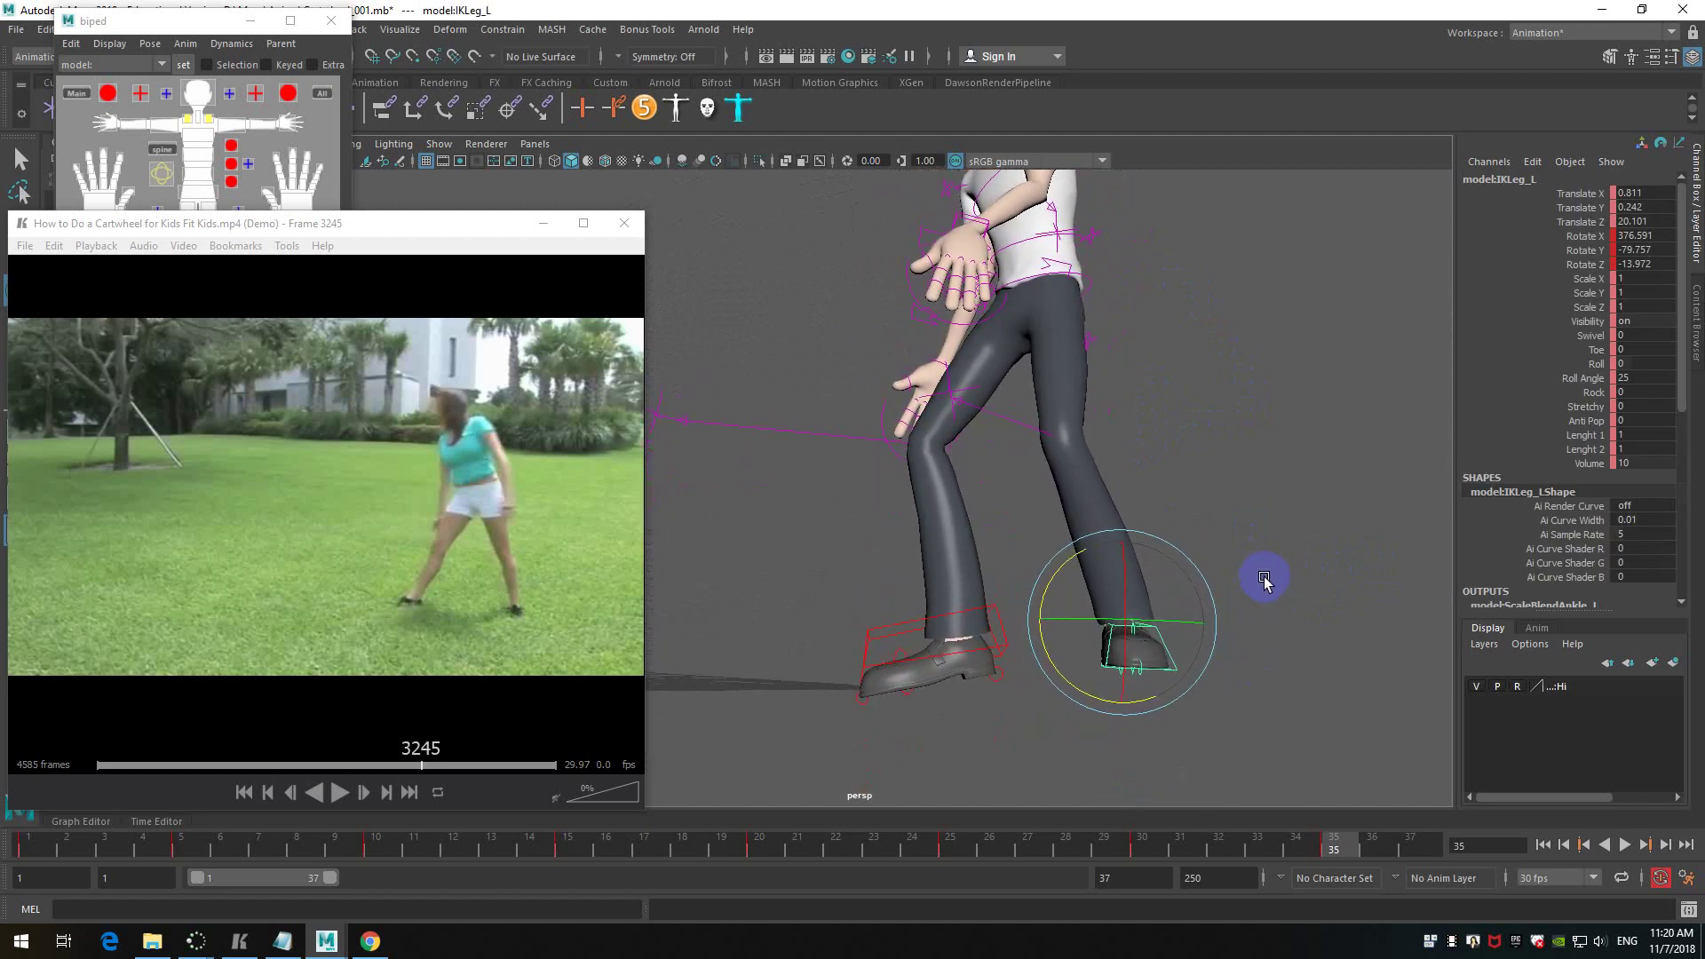
{"action": "scroll", "coordinate": [1248, 571], "scroll_direction": "down", "scroll_amount": 4}
{"action": "left_click_drag", "start_coordinate": [1249, 571], "coordinate": [1191, 578], "text": "alt"}
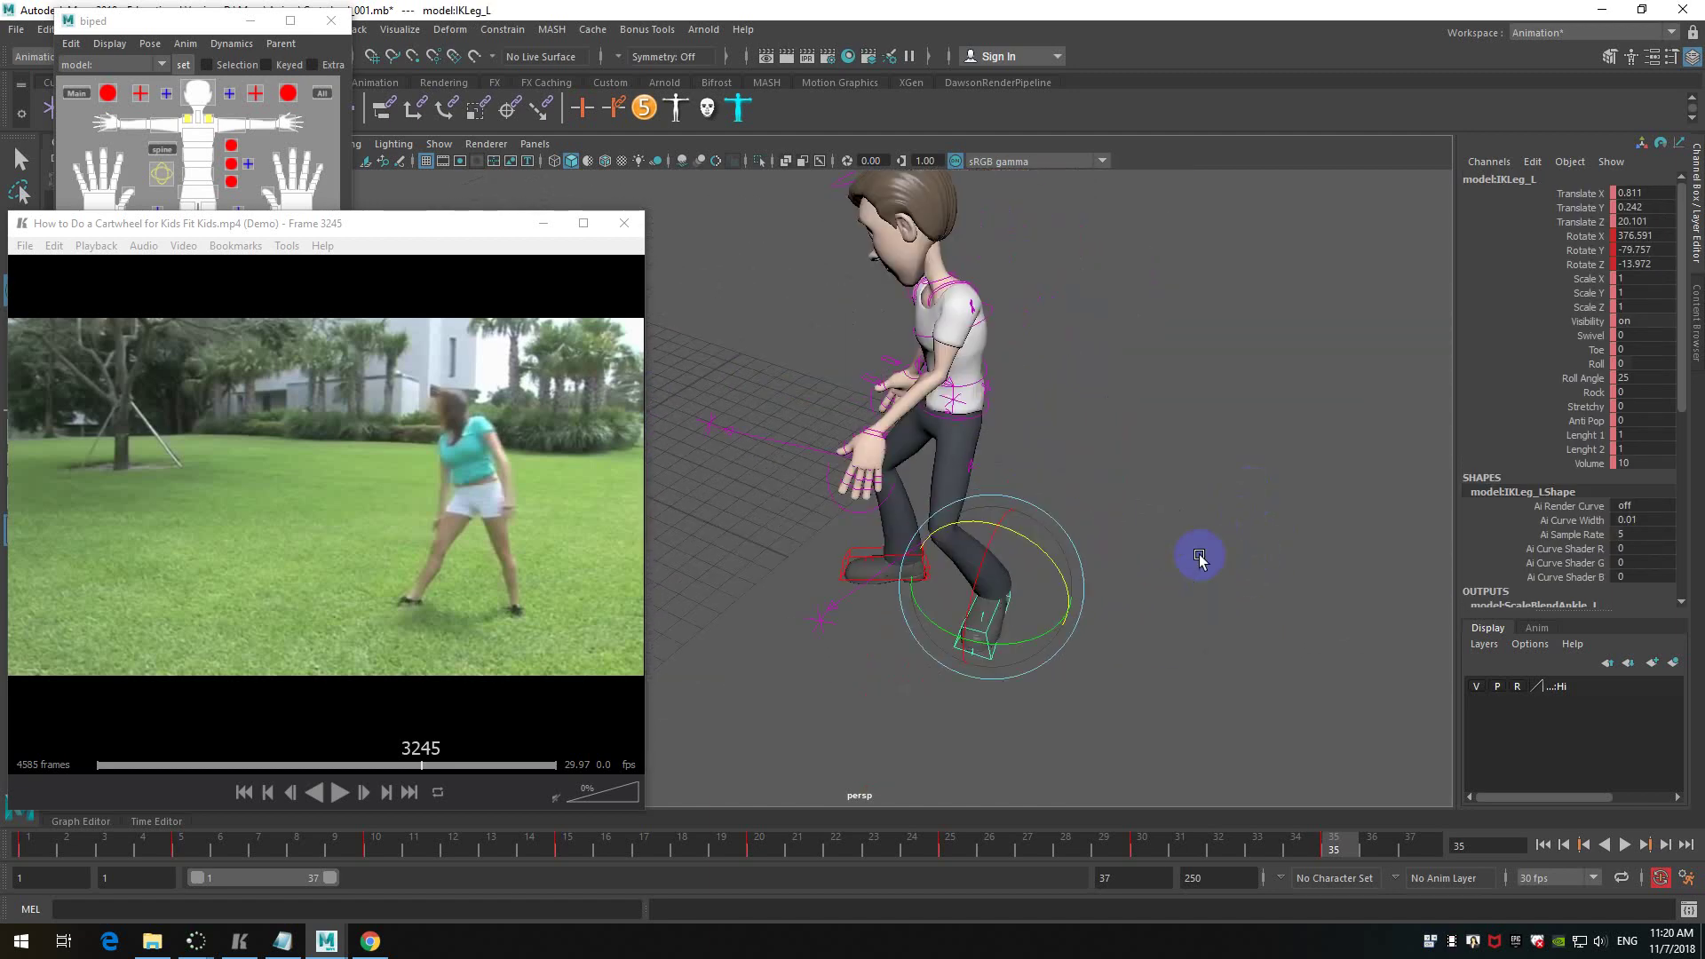
{"action": "left_click", "coordinate": [1229, 570]}
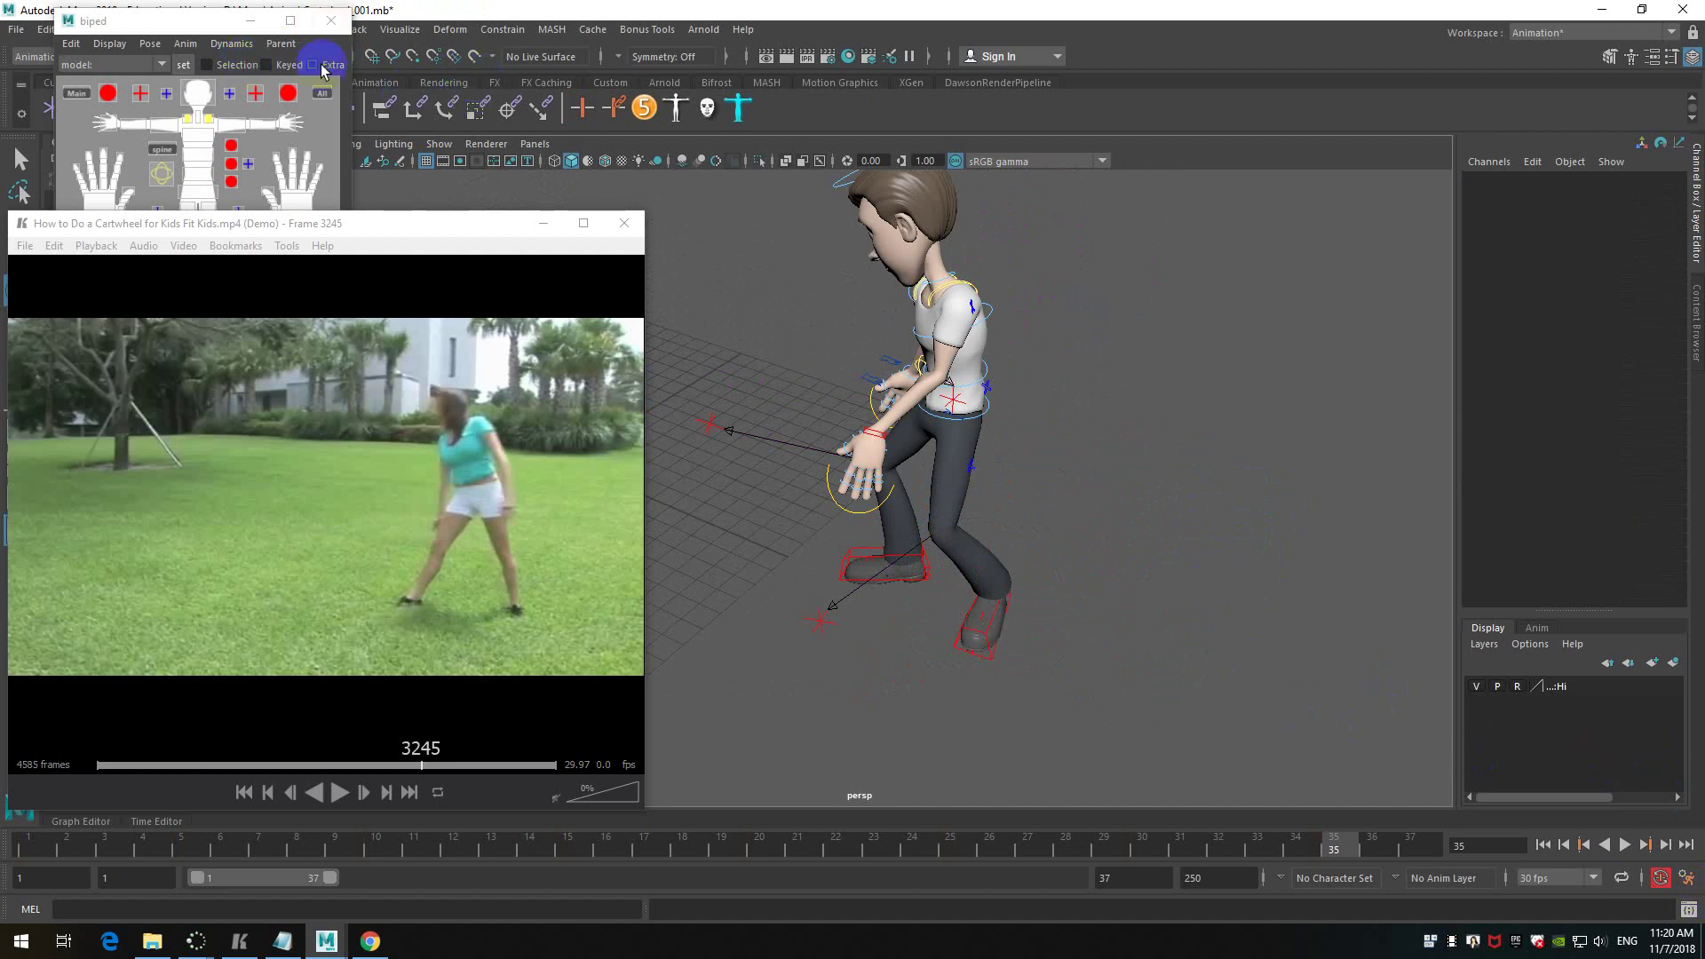
- Move the biped picker window clear of the Outliner and create a NURBS plane at the origin
{"action": "left_click_drag", "start_coordinate": [164, 21], "coordinate": [1447, 51]}
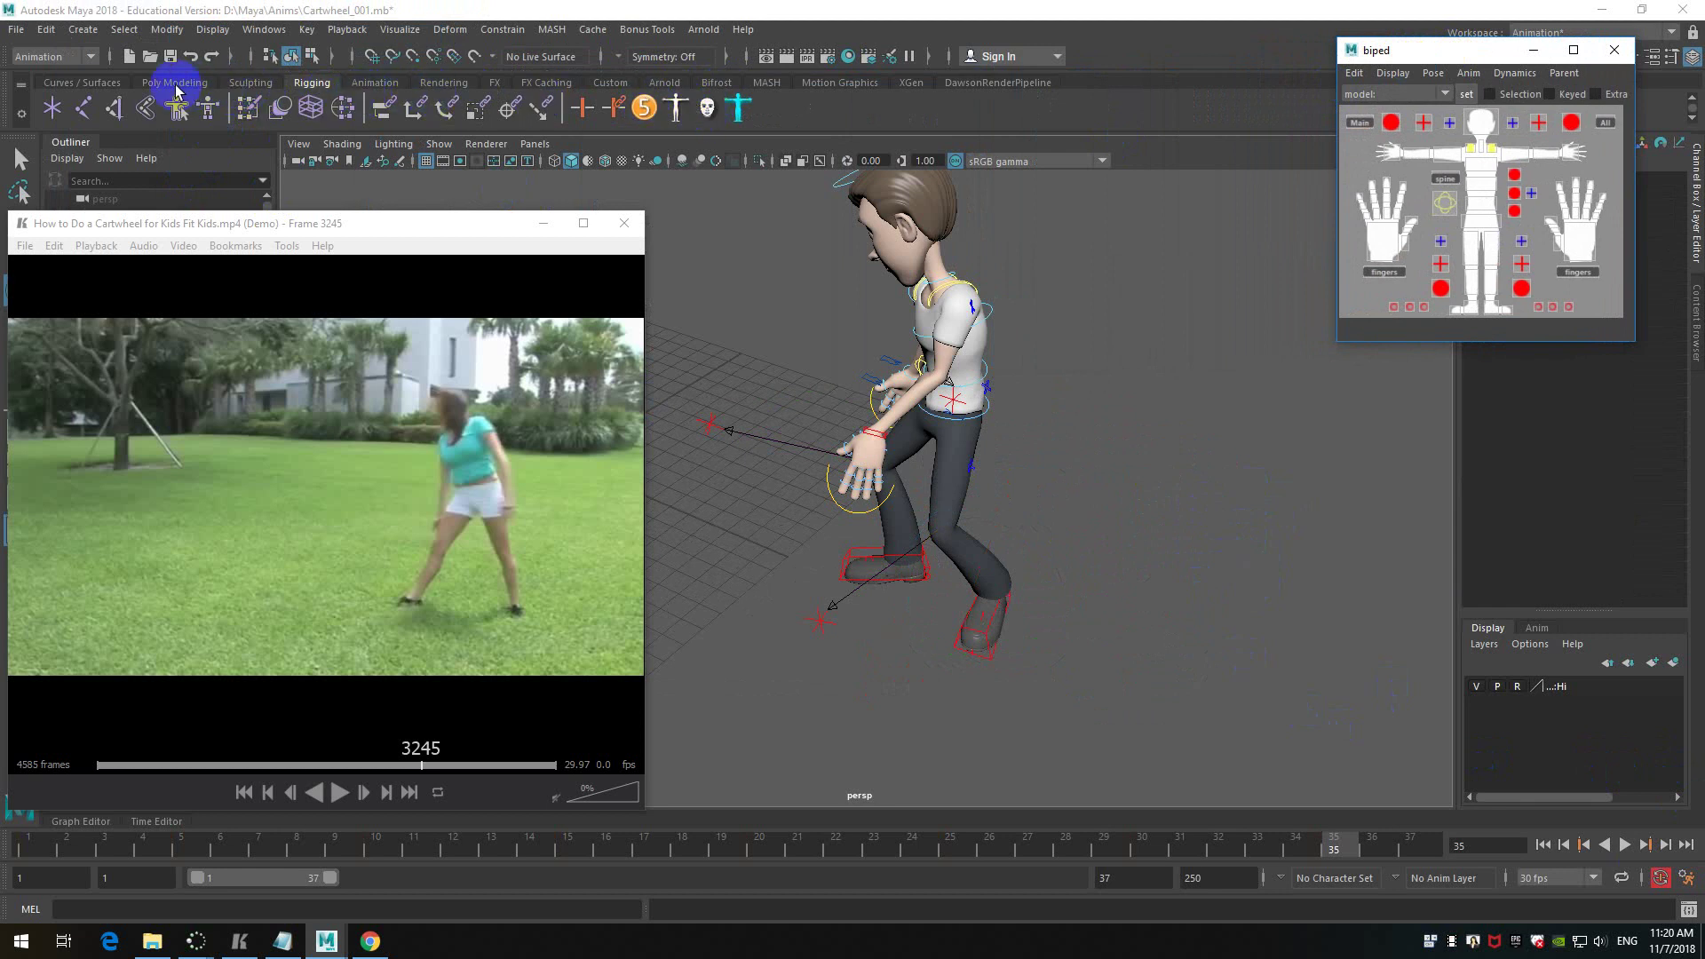
{"action": "left_click", "coordinate": [108, 84]}
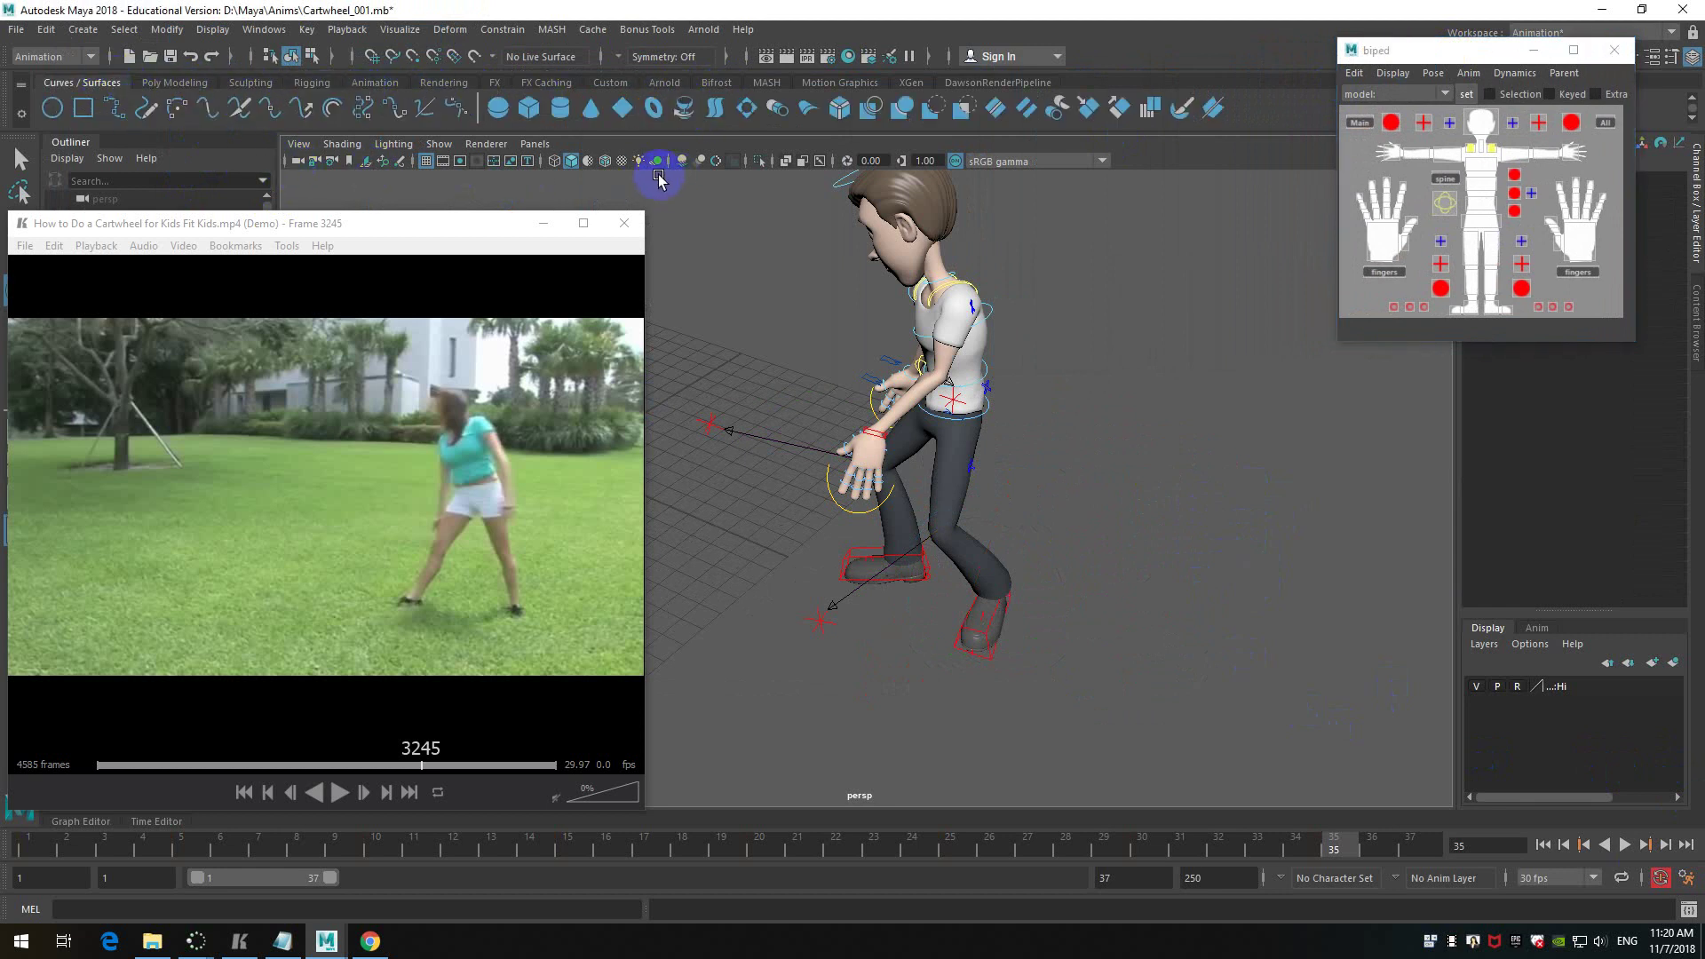
{"action": "left_click", "coordinate": [621, 108]}
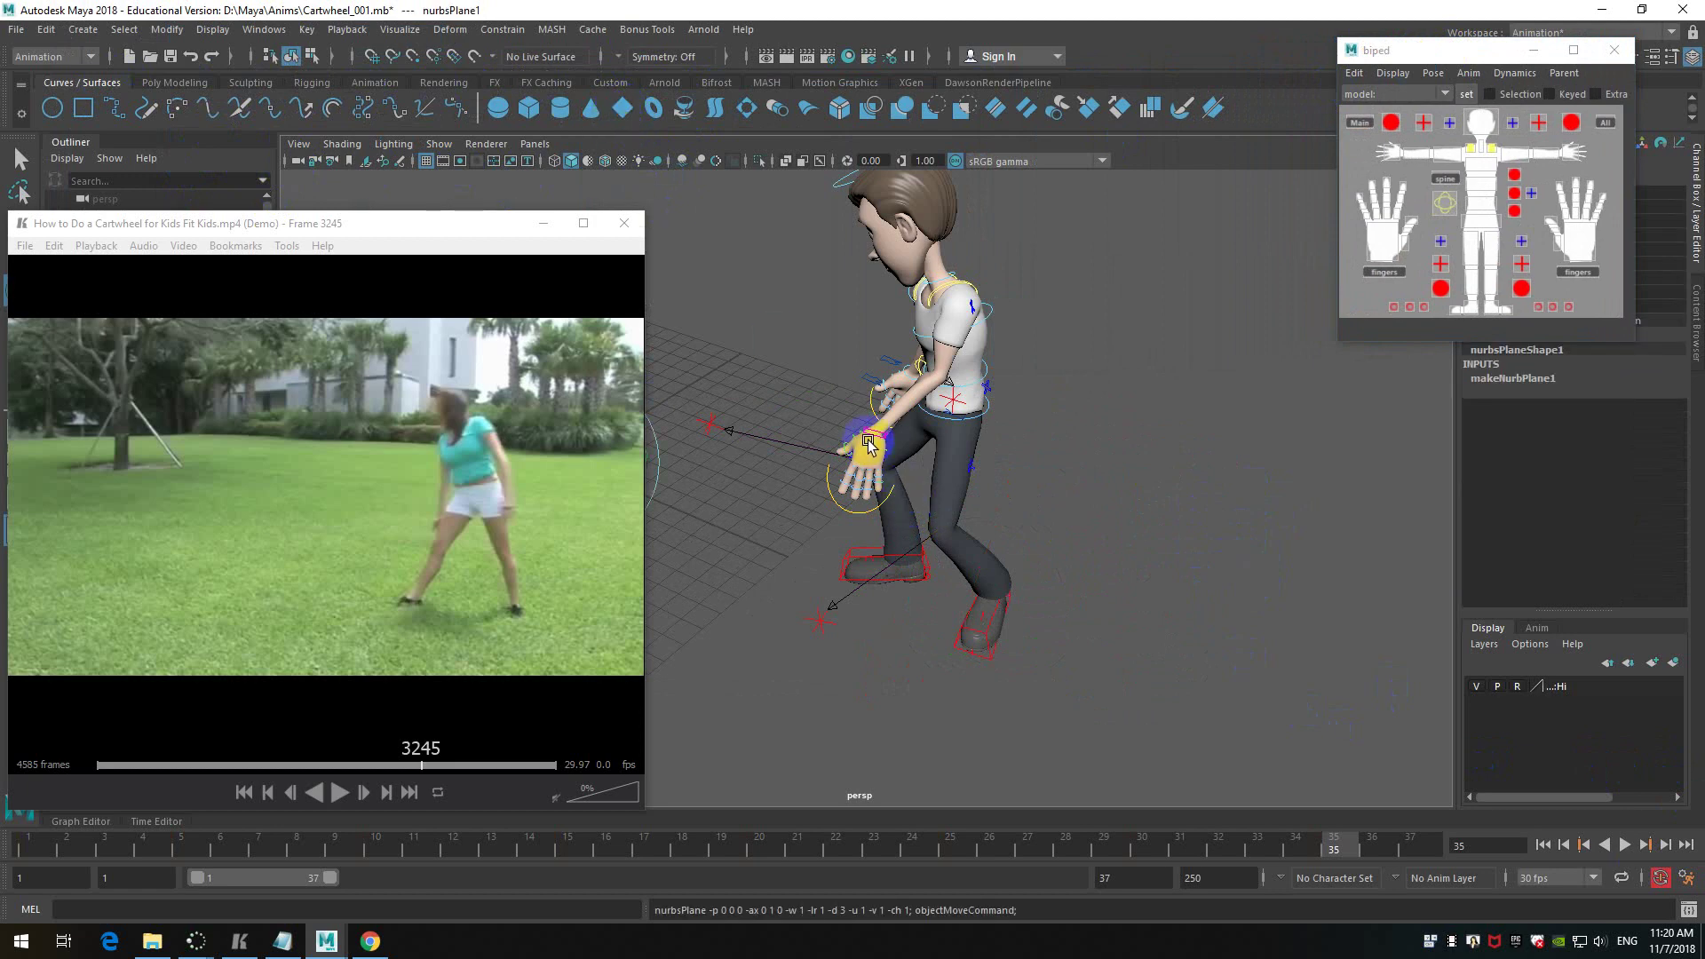
- Minimize the reference video window and scale nurbsPlane1 up uniformly into a ground surface larger than the grid
{"action": "scroll", "coordinate": [859, 444], "scroll_direction": "down", "scroll_amount": 3}
{"action": "scroll", "coordinate": [855, 447], "scroll_direction": "up", "scroll_amount": 2}
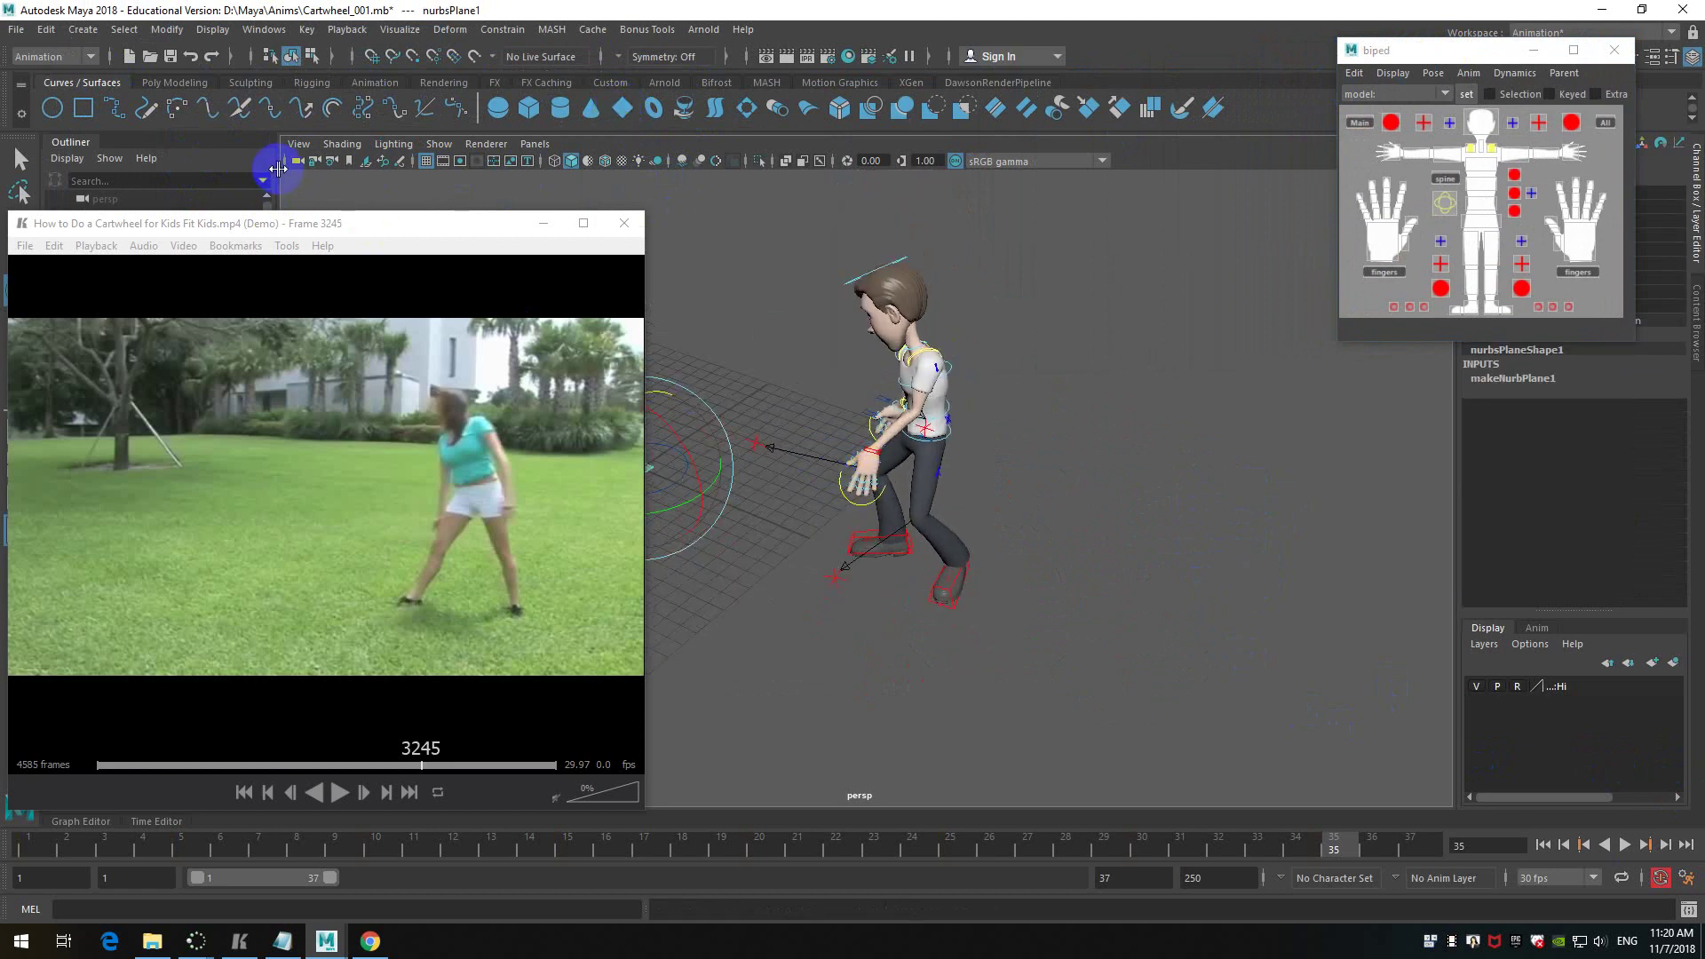
{"action": "left_click_drag", "start_coordinate": [538, 227], "coordinate": [541, 231]}
{"action": "left_click", "coordinate": [541, 229]}
{"action": "left_click", "coordinate": [107, 343]}
{"action": "left_click", "coordinate": [19, 322]}
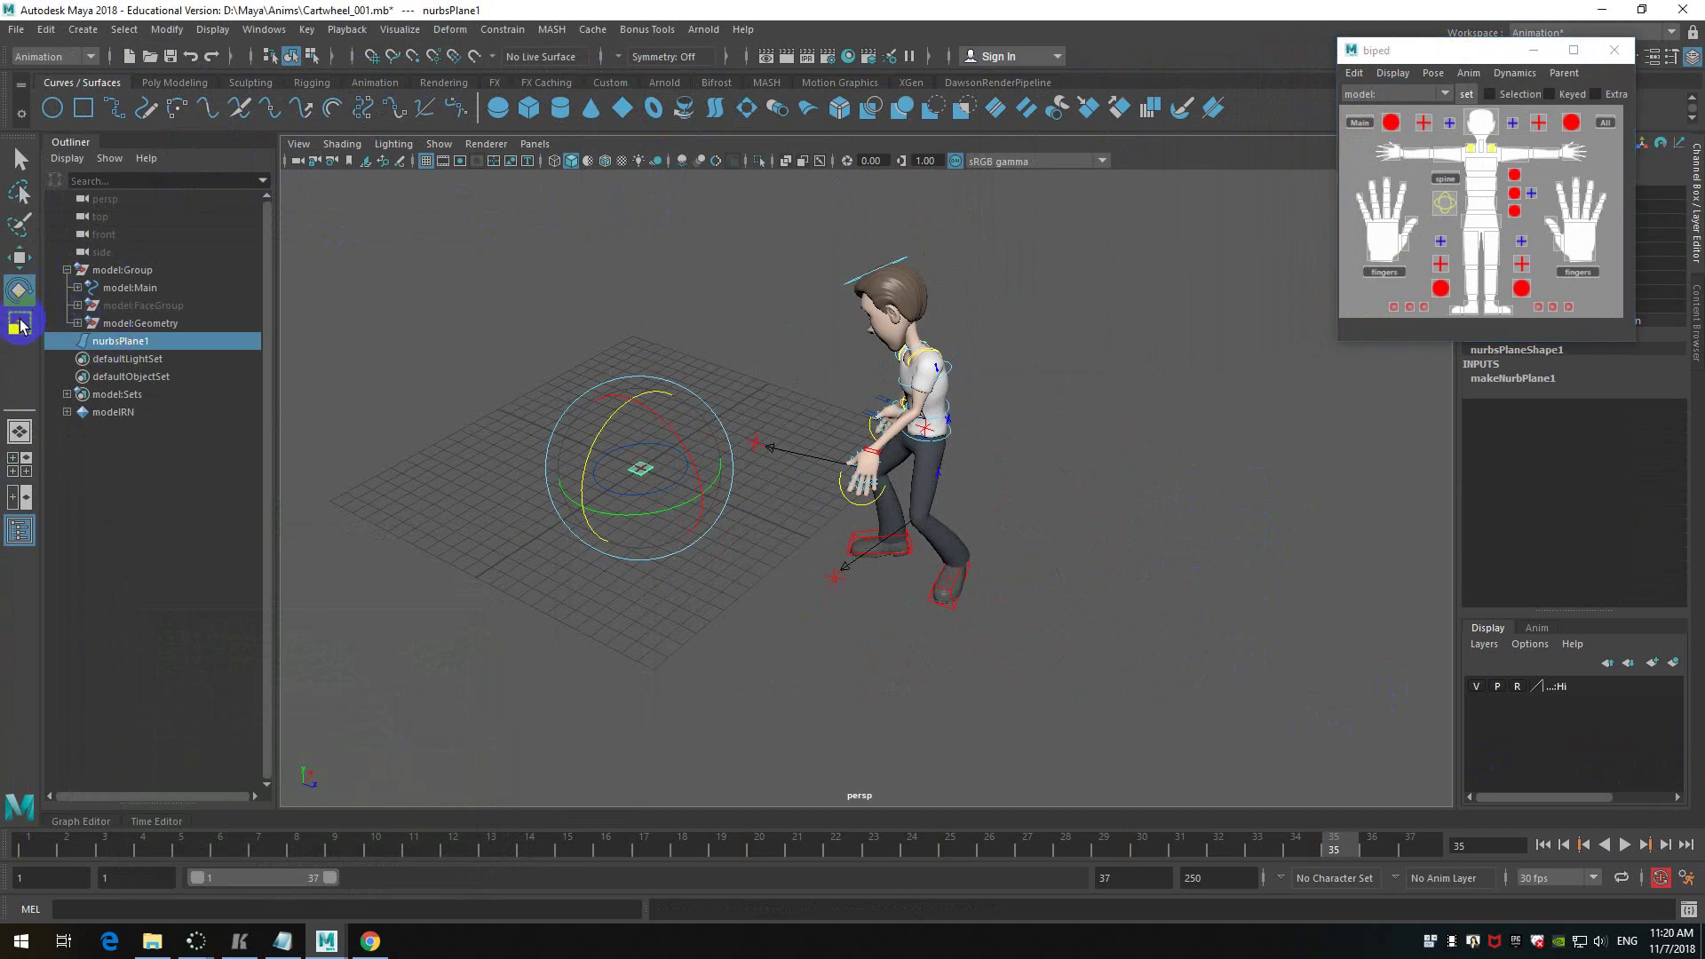
{"action": "left_click_drag", "start_coordinate": [645, 473], "coordinate": [1051, 418]}
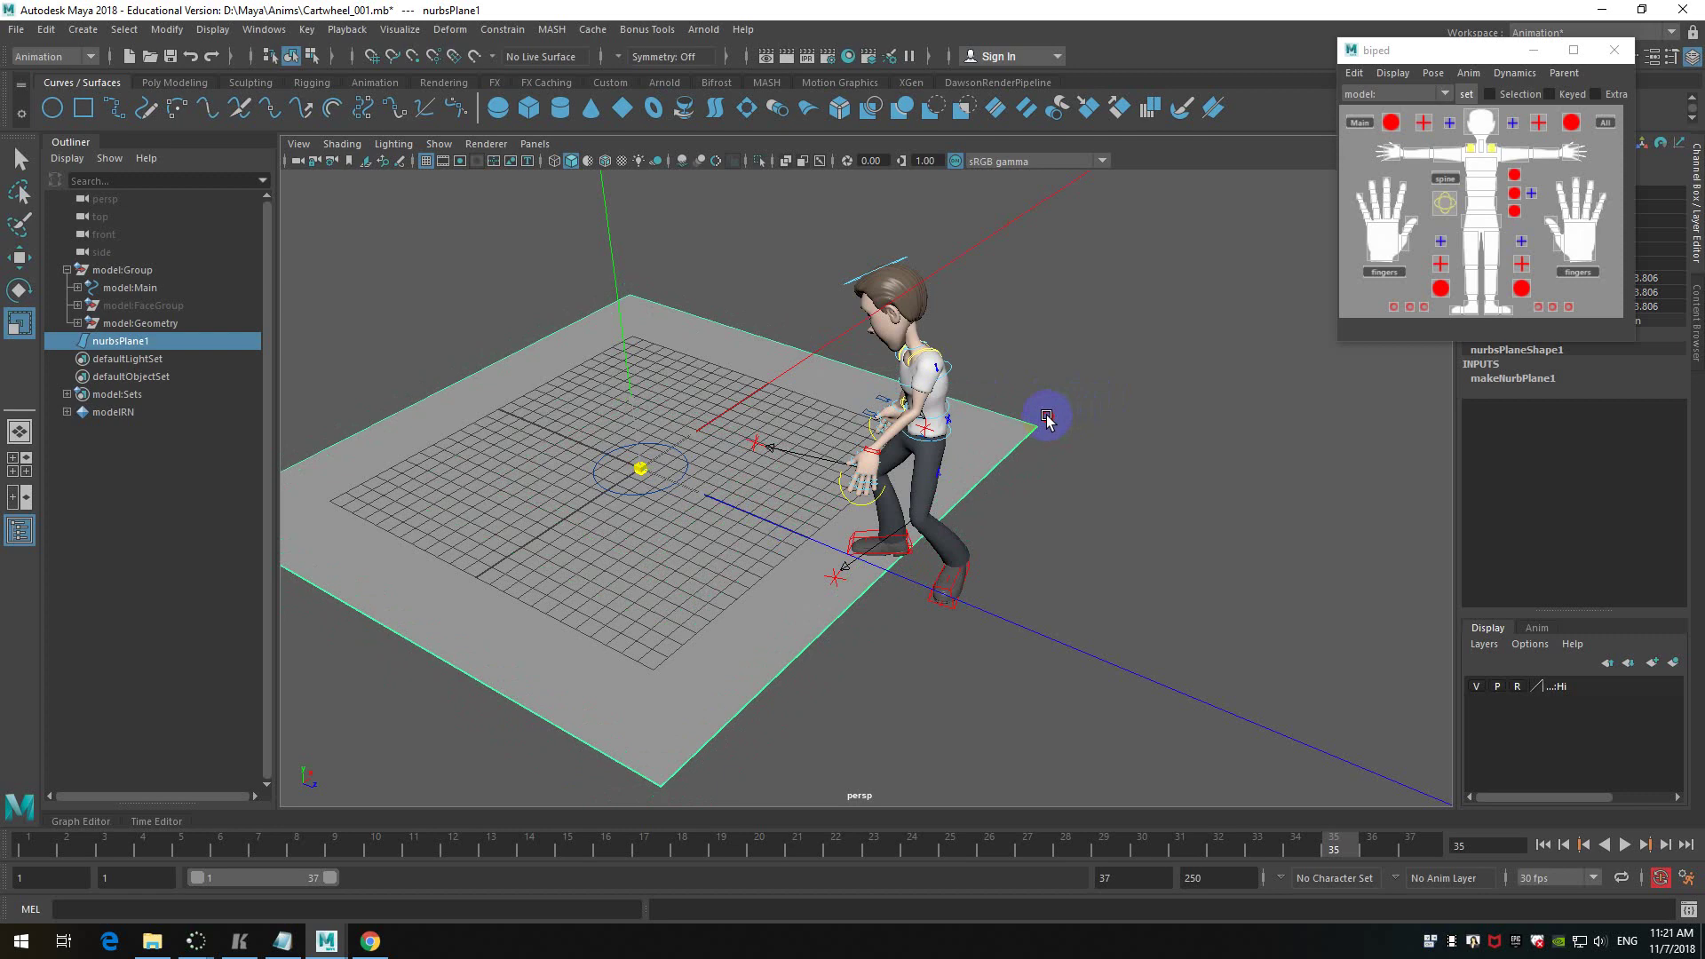
{"action": "left_click", "coordinate": [1159, 457]}
{"action": "left_click", "coordinate": [1010, 436]}
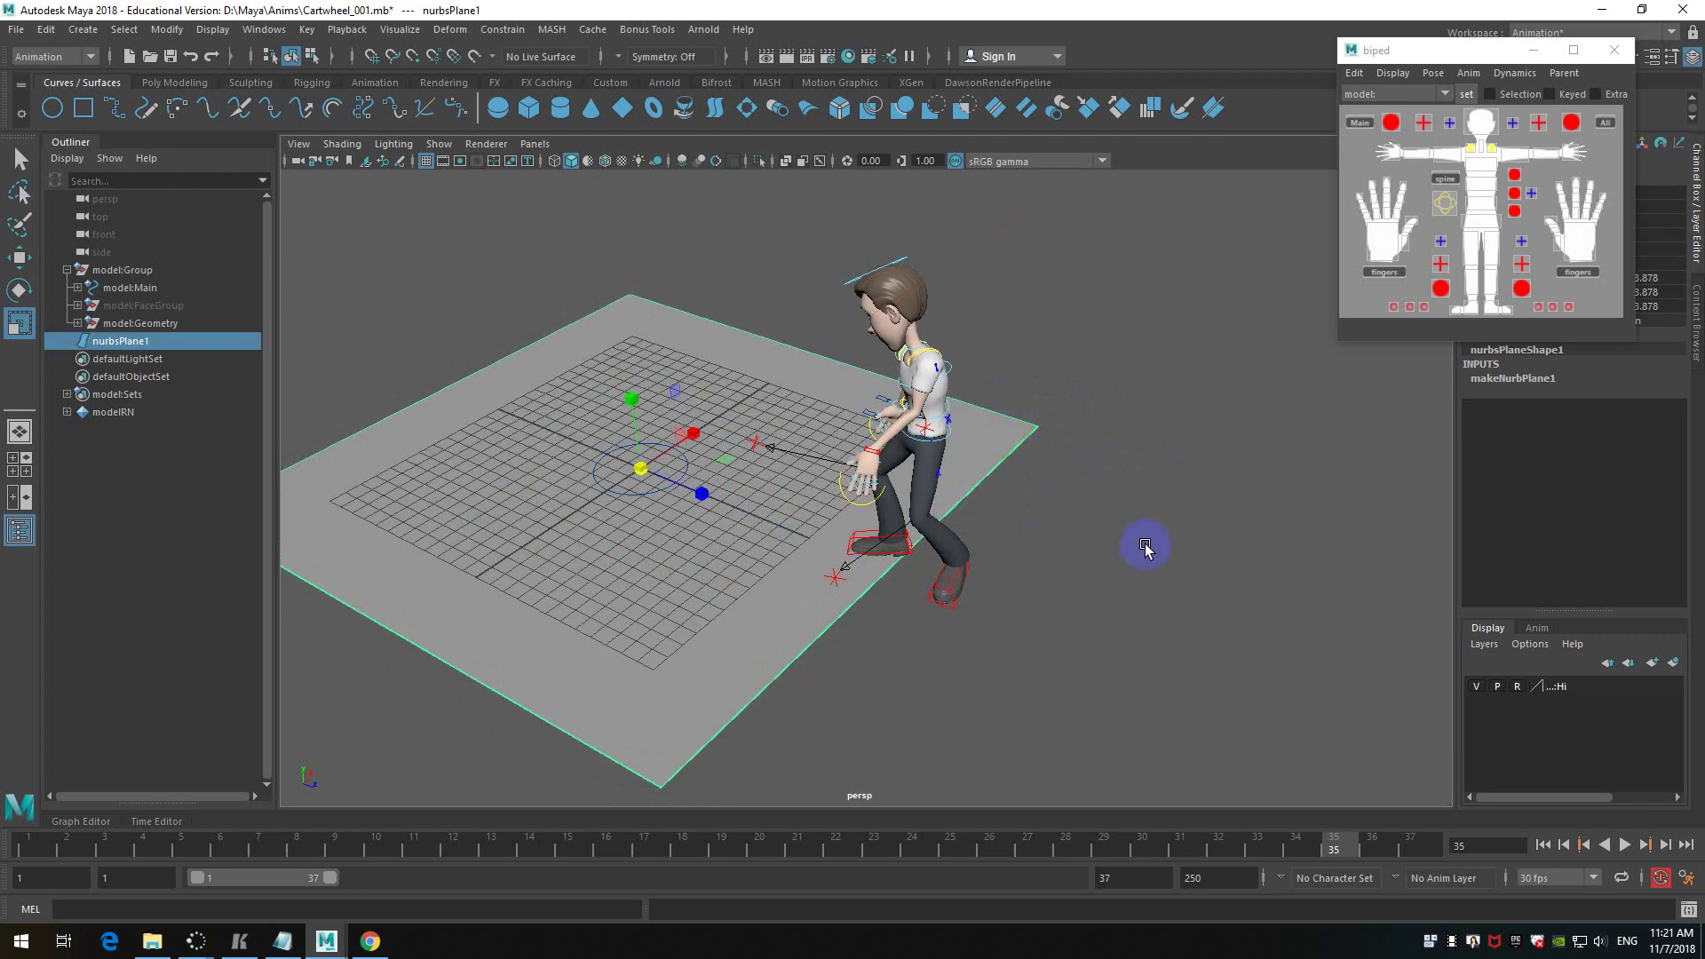
- Move the ground plane across so it lies beneath the character's feet, and inspect the feet against it up close
{"action": "key", "text": "w"}
{"action": "middle_click_drag", "start_coordinate": [1086, 496], "coordinate": [1302, 624]}
{"action": "left_click", "coordinate": [1307, 626]}
{"action": "left_click_drag", "start_coordinate": [1307, 626], "coordinate": [1070, 506], "text": "alt"}
{"action": "right_click_drag", "start_coordinate": [1070, 506], "coordinate": [1081, 590], "text": "alt"}
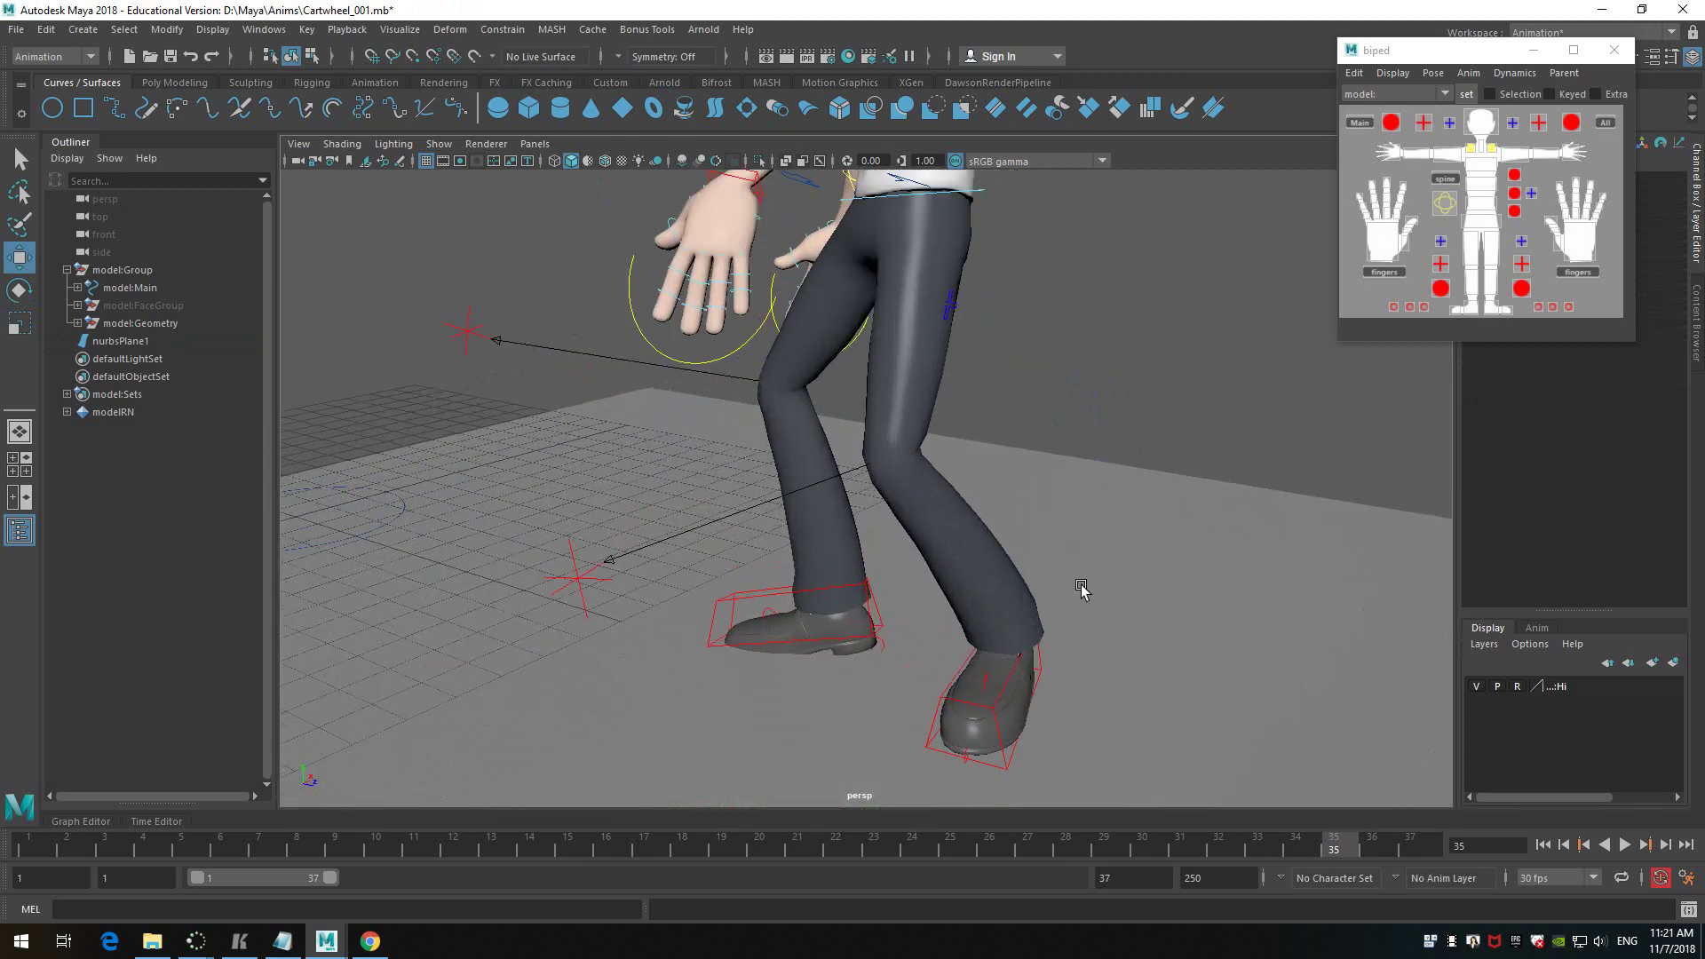
- Select the left foot control and bring back the reference video window to compare the leg pose with its current frame
{"action": "left_click", "coordinate": [1033, 654]}
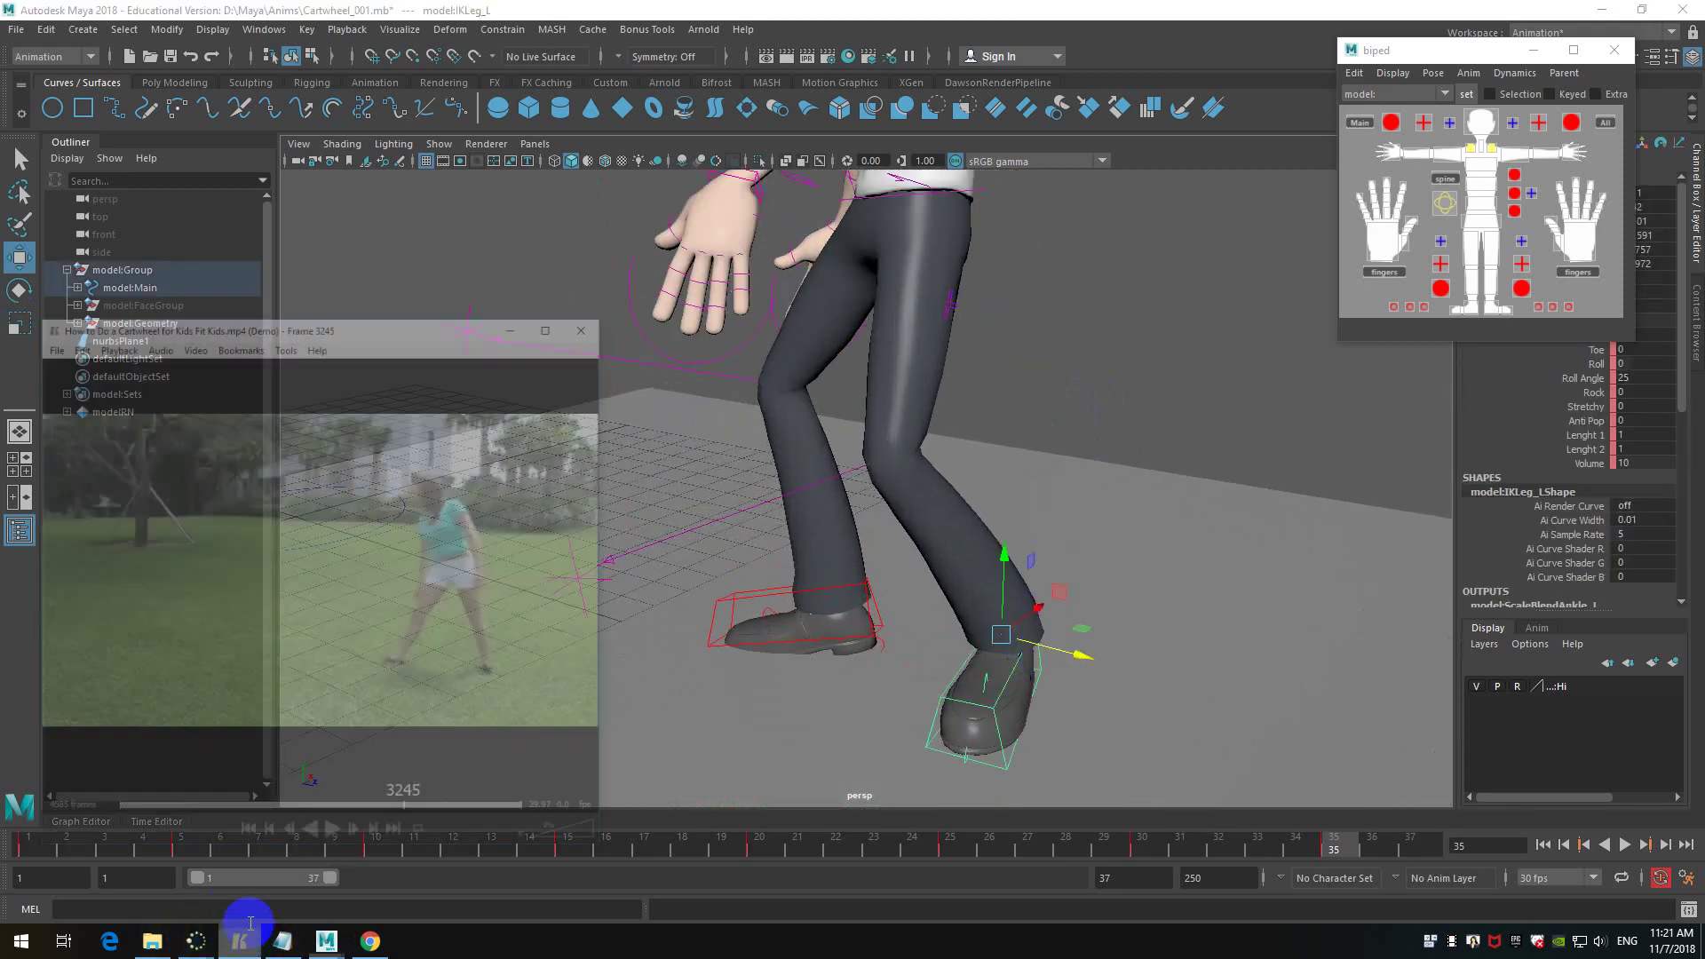
{"action": "left_click", "coordinate": [239, 941]}
{"action": "left_click_drag", "start_coordinate": [1113, 575], "coordinate": [1119, 497], "text": "alt"}
{"action": "left_click_drag", "start_coordinate": [1025, 402], "coordinate": [736, 624], "text": "alt"}
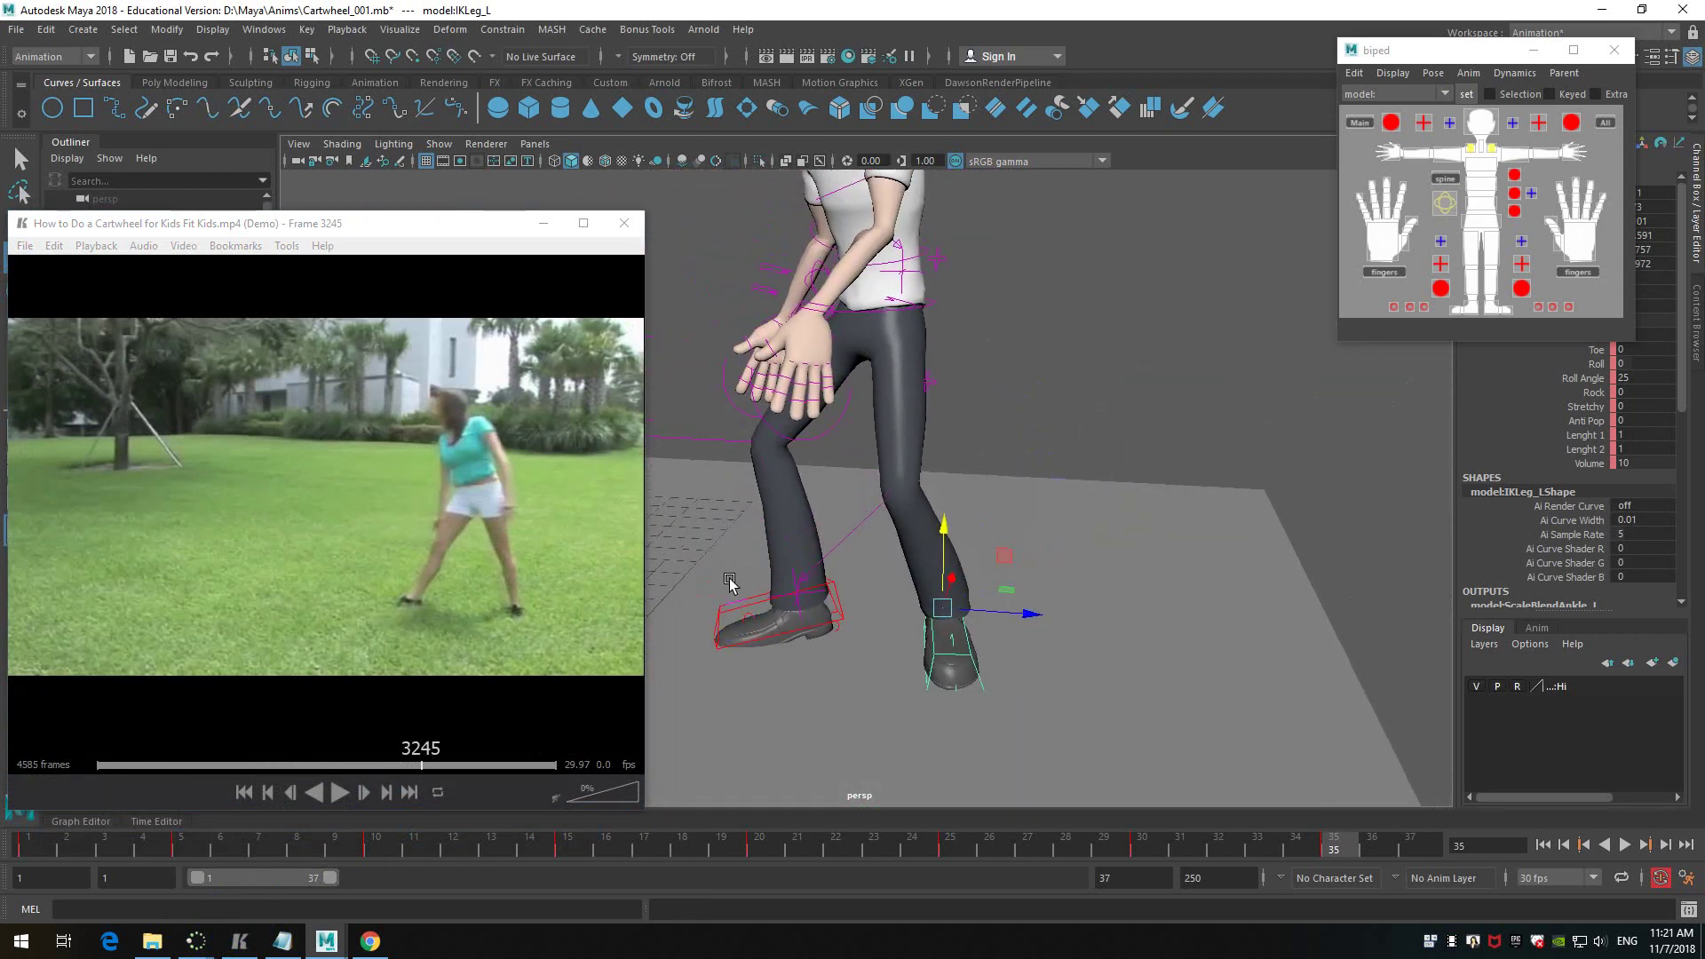
- Create a new display layer containing the ground plane and set that layer to Template
{"action": "left_click", "coordinate": [913, 599]}
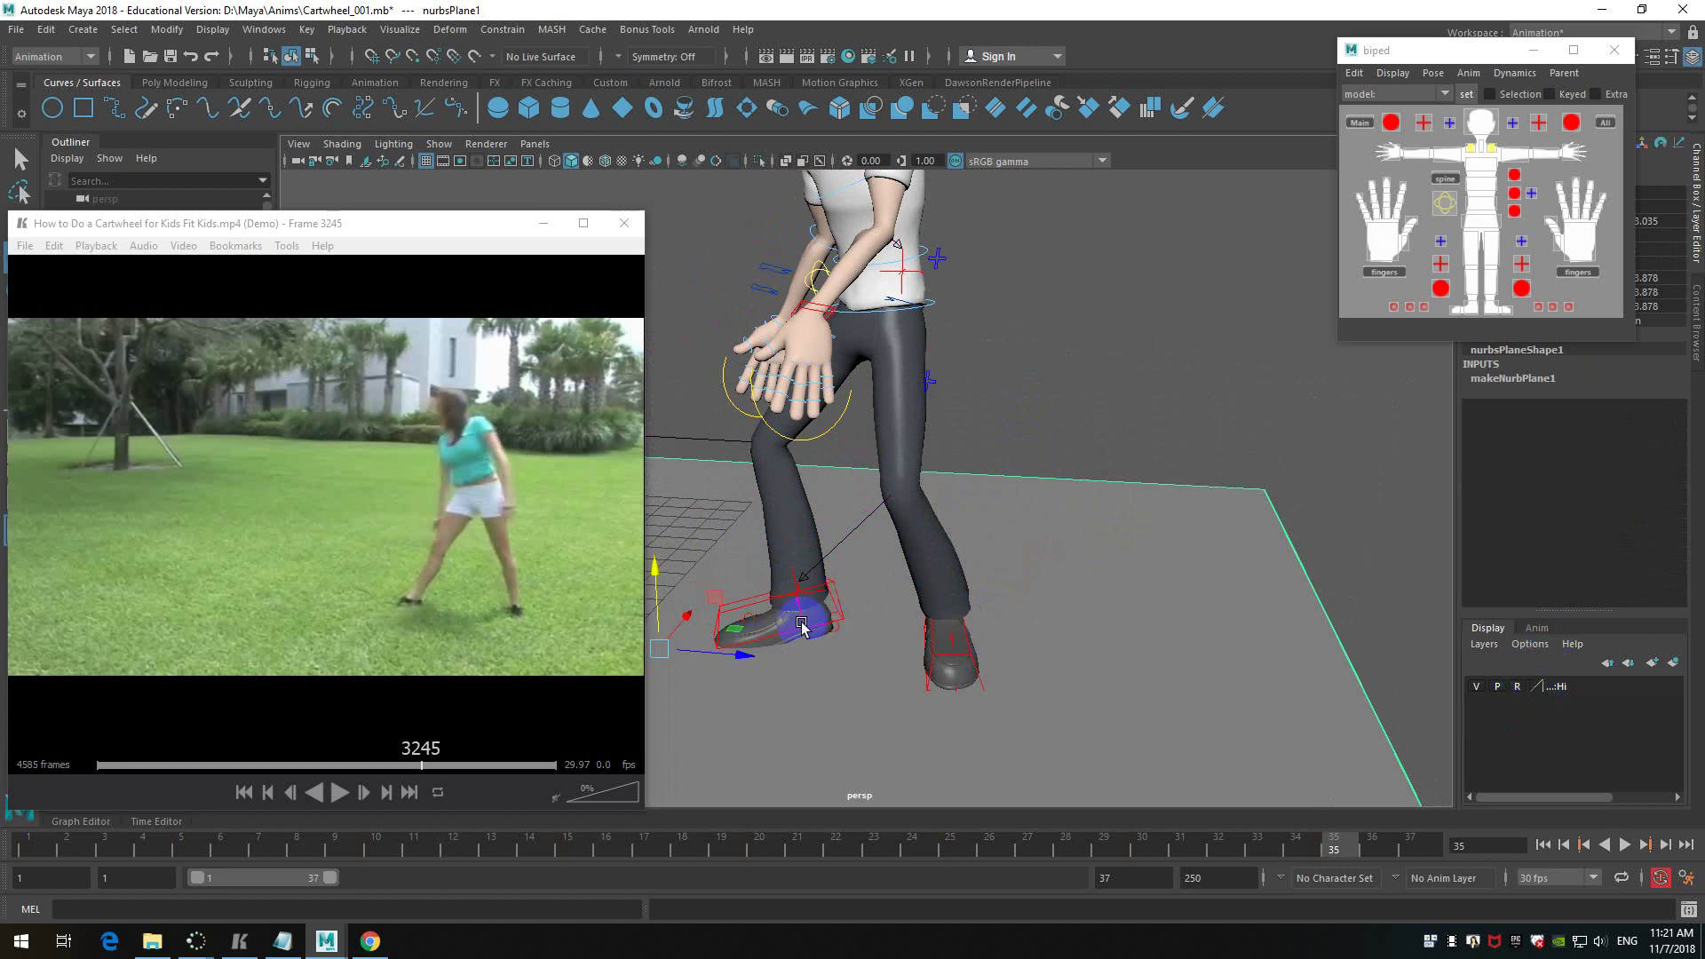
{"action": "left_click", "coordinate": [1482, 682]}
{"action": "left_click", "coordinate": [1541, 626]}
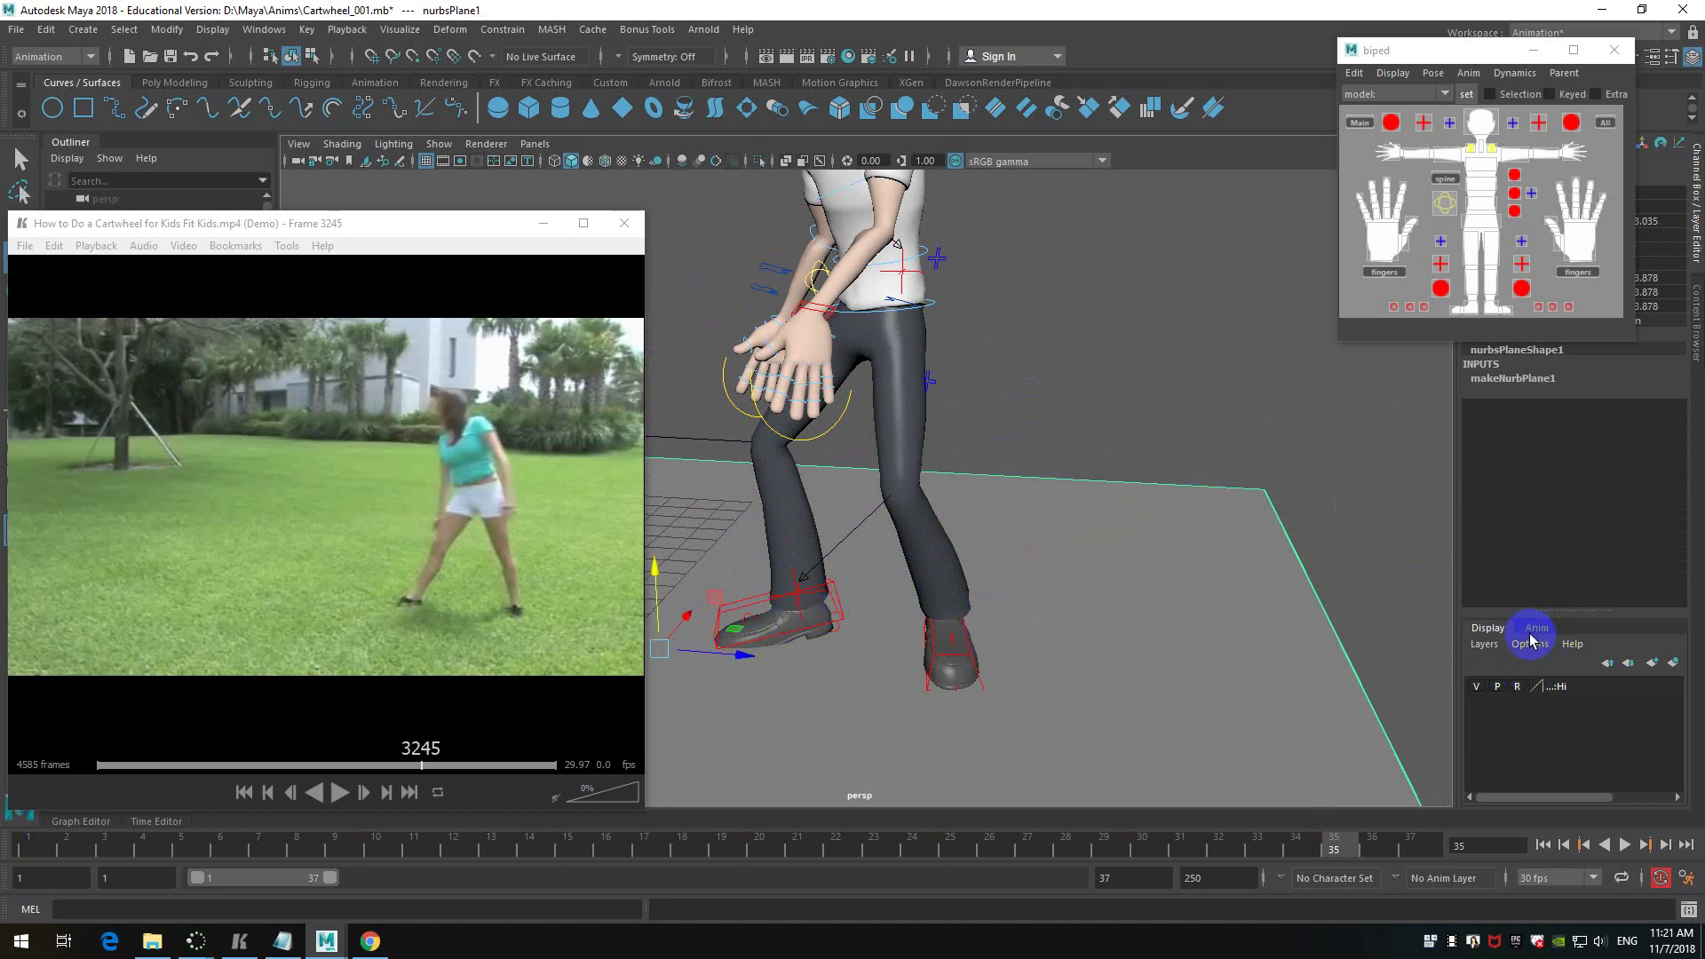
{"action": "left_click", "coordinate": [1673, 662]}
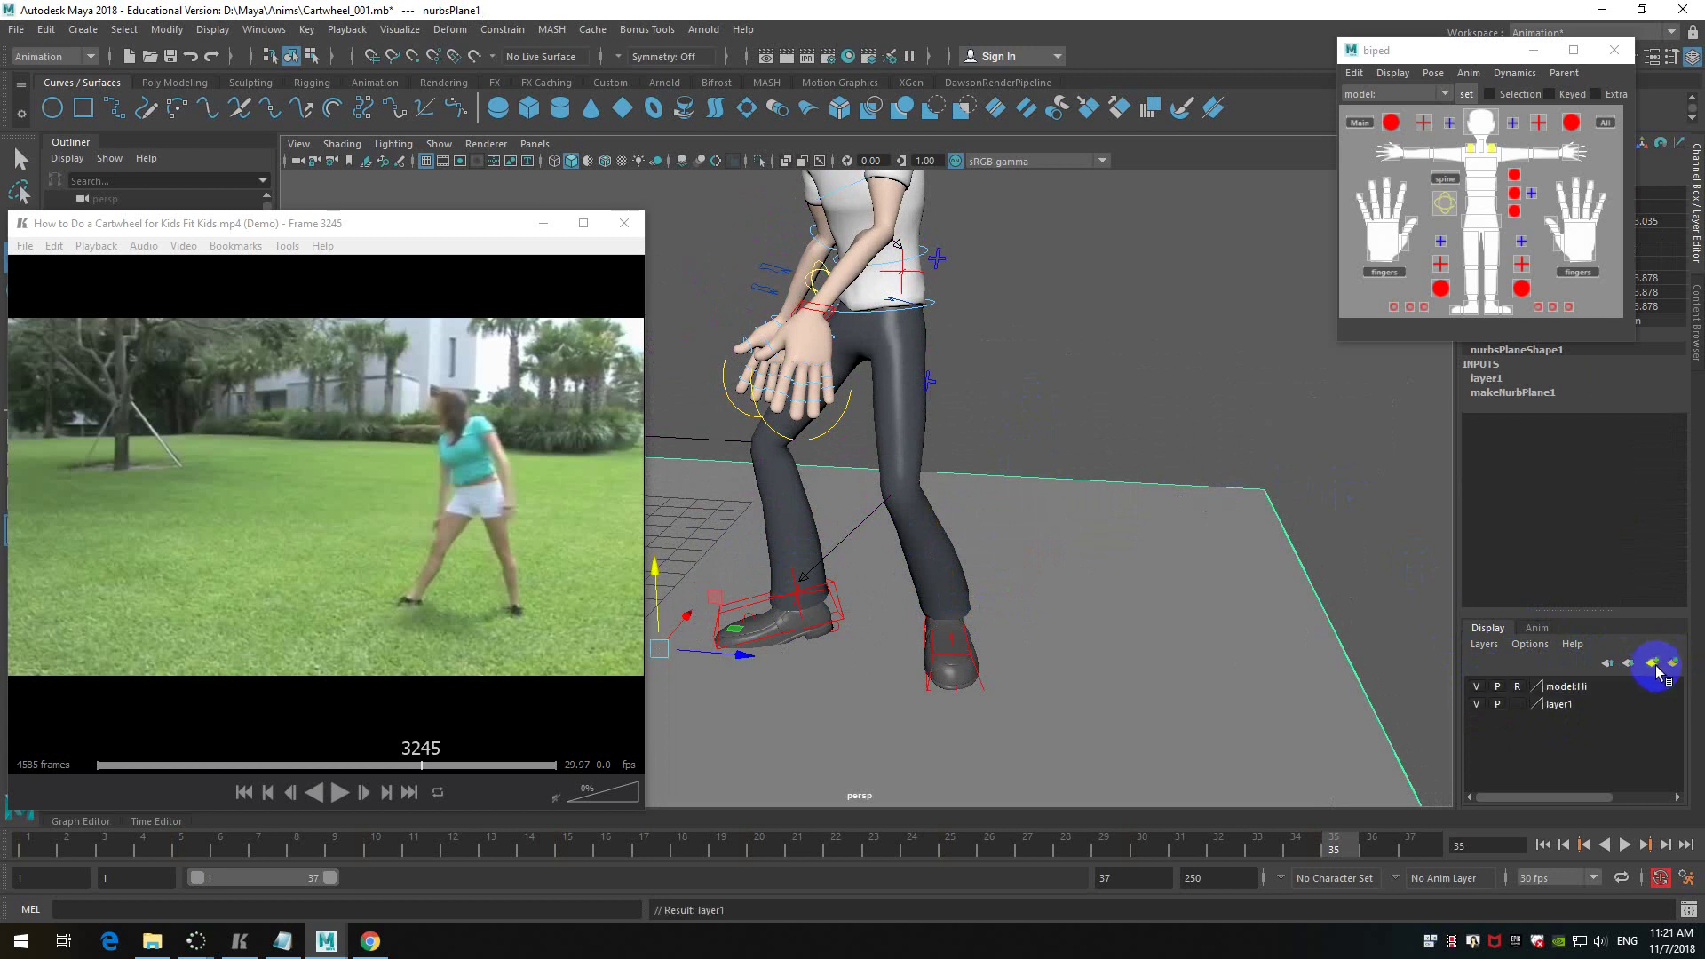
{"action": "left_click", "coordinate": [1497, 705]}
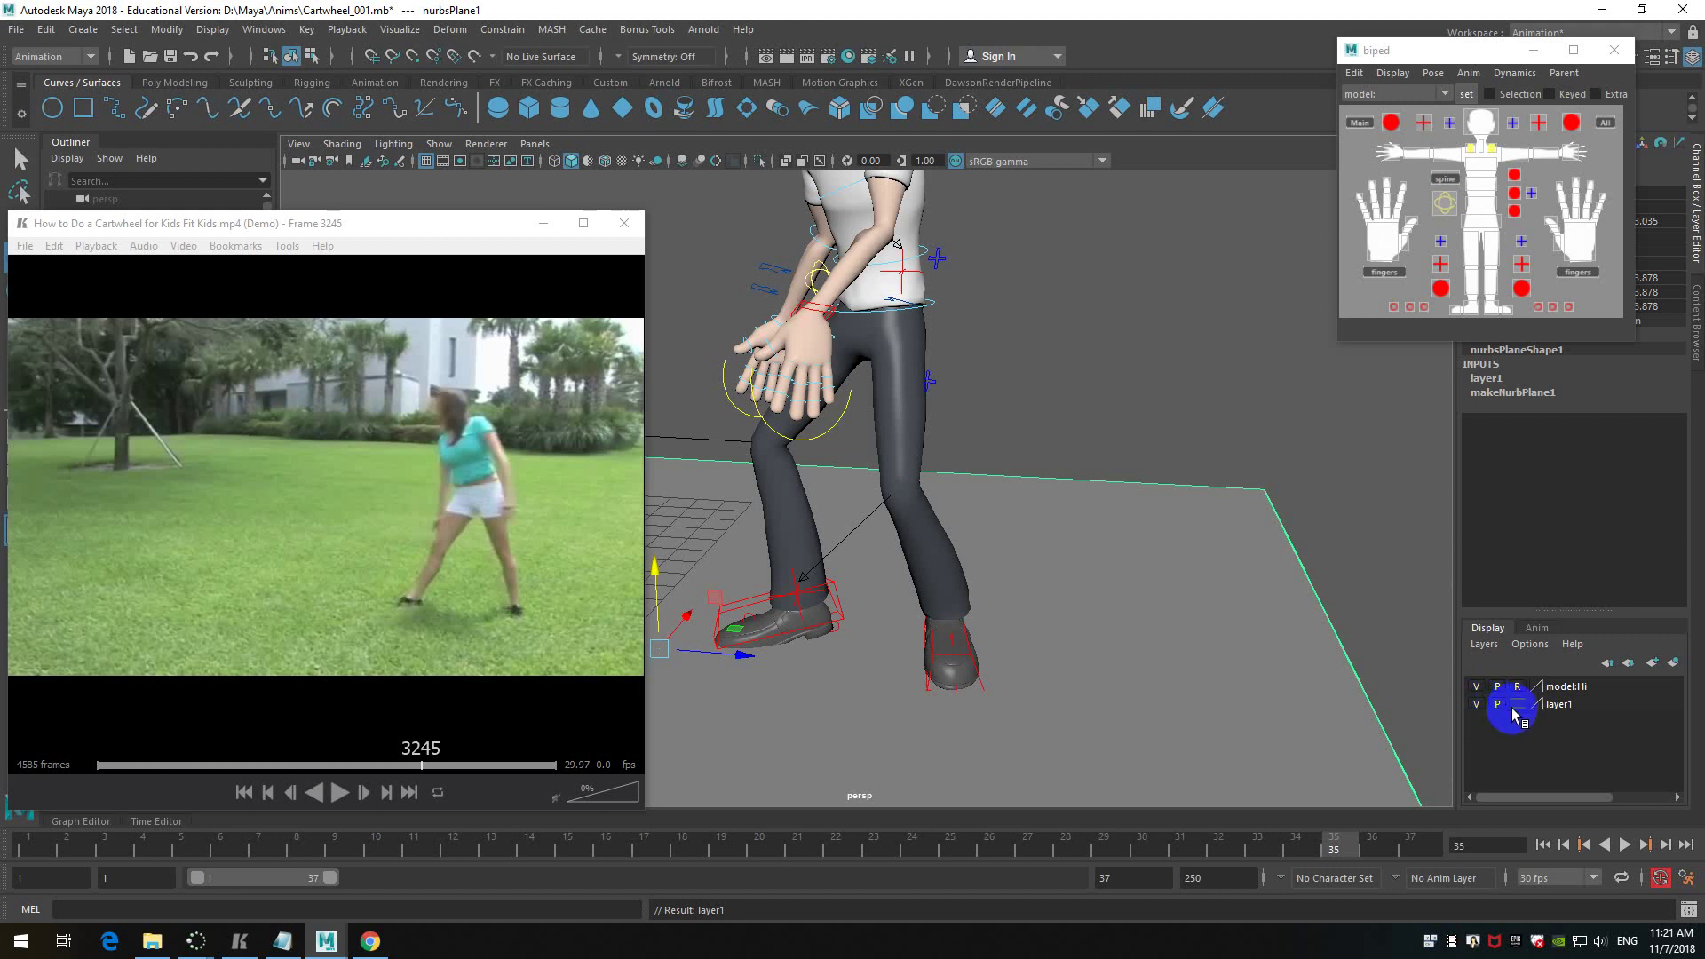
{"action": "left_click", "coordinate": [1517, 704]}
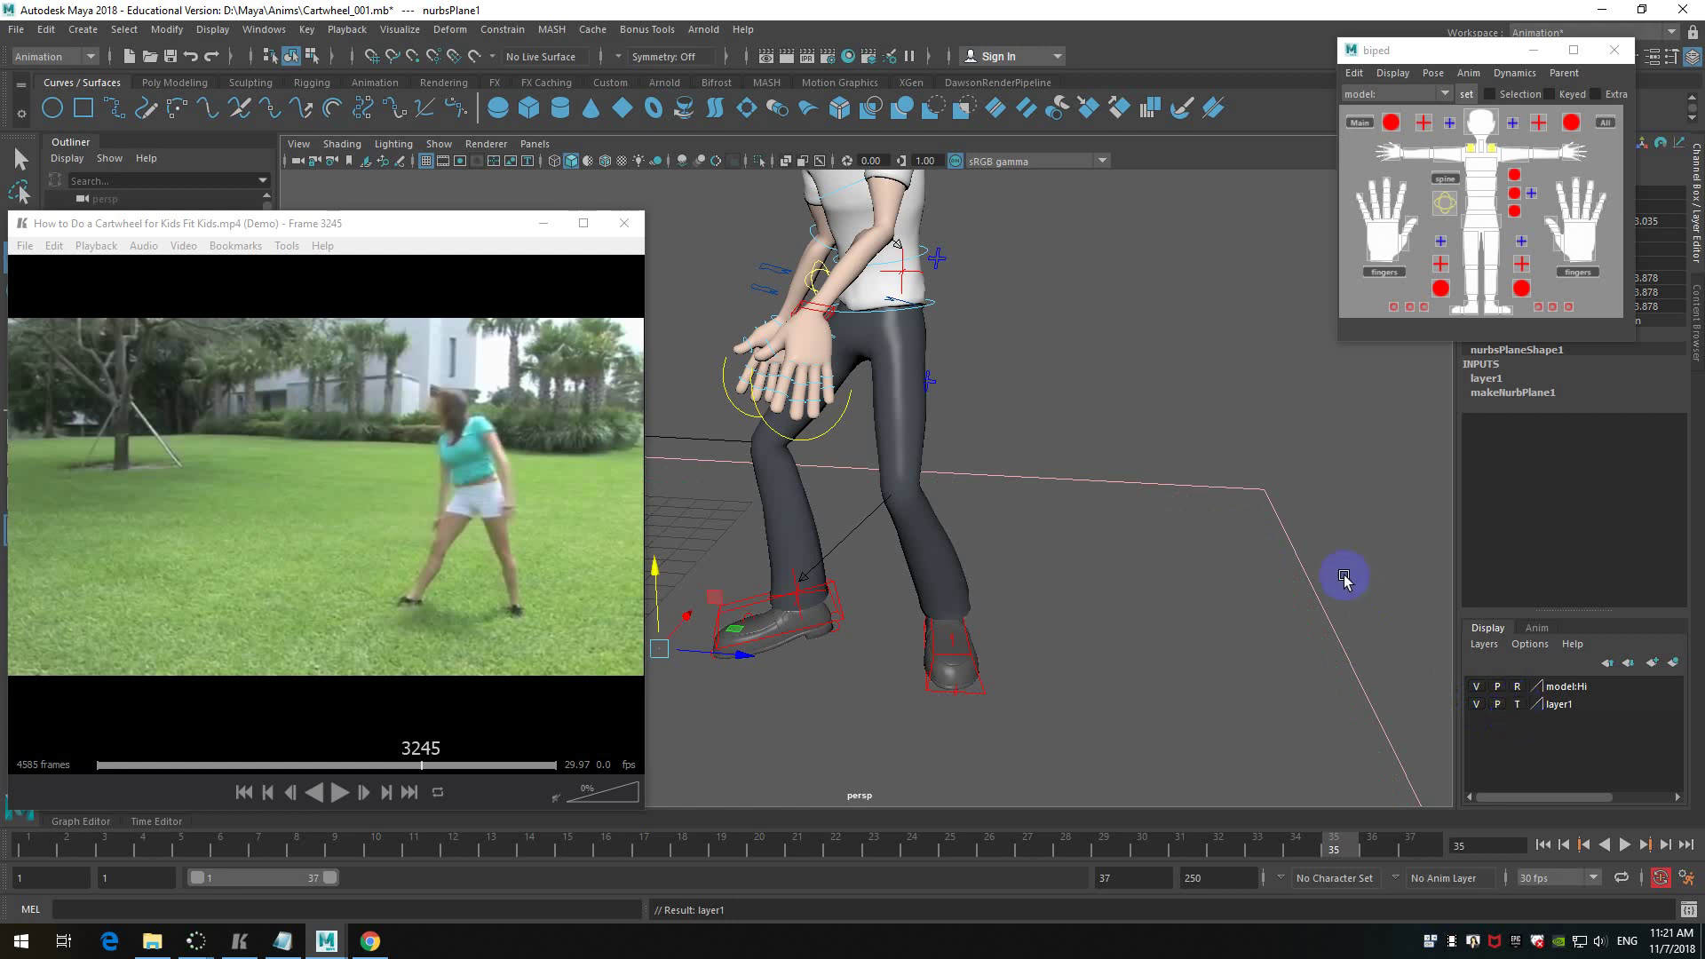
- Try lowering the left foot control toward the templated ground plane, and undo the move
{"action": "left_click_drag", "start_coordinate": [1340, 578], "coordinate": [1301, 569]}
{"action": "left_click_drag", "start_coordinate": [1114, 614], "coordinate": [986, 671], "text": "alt"}
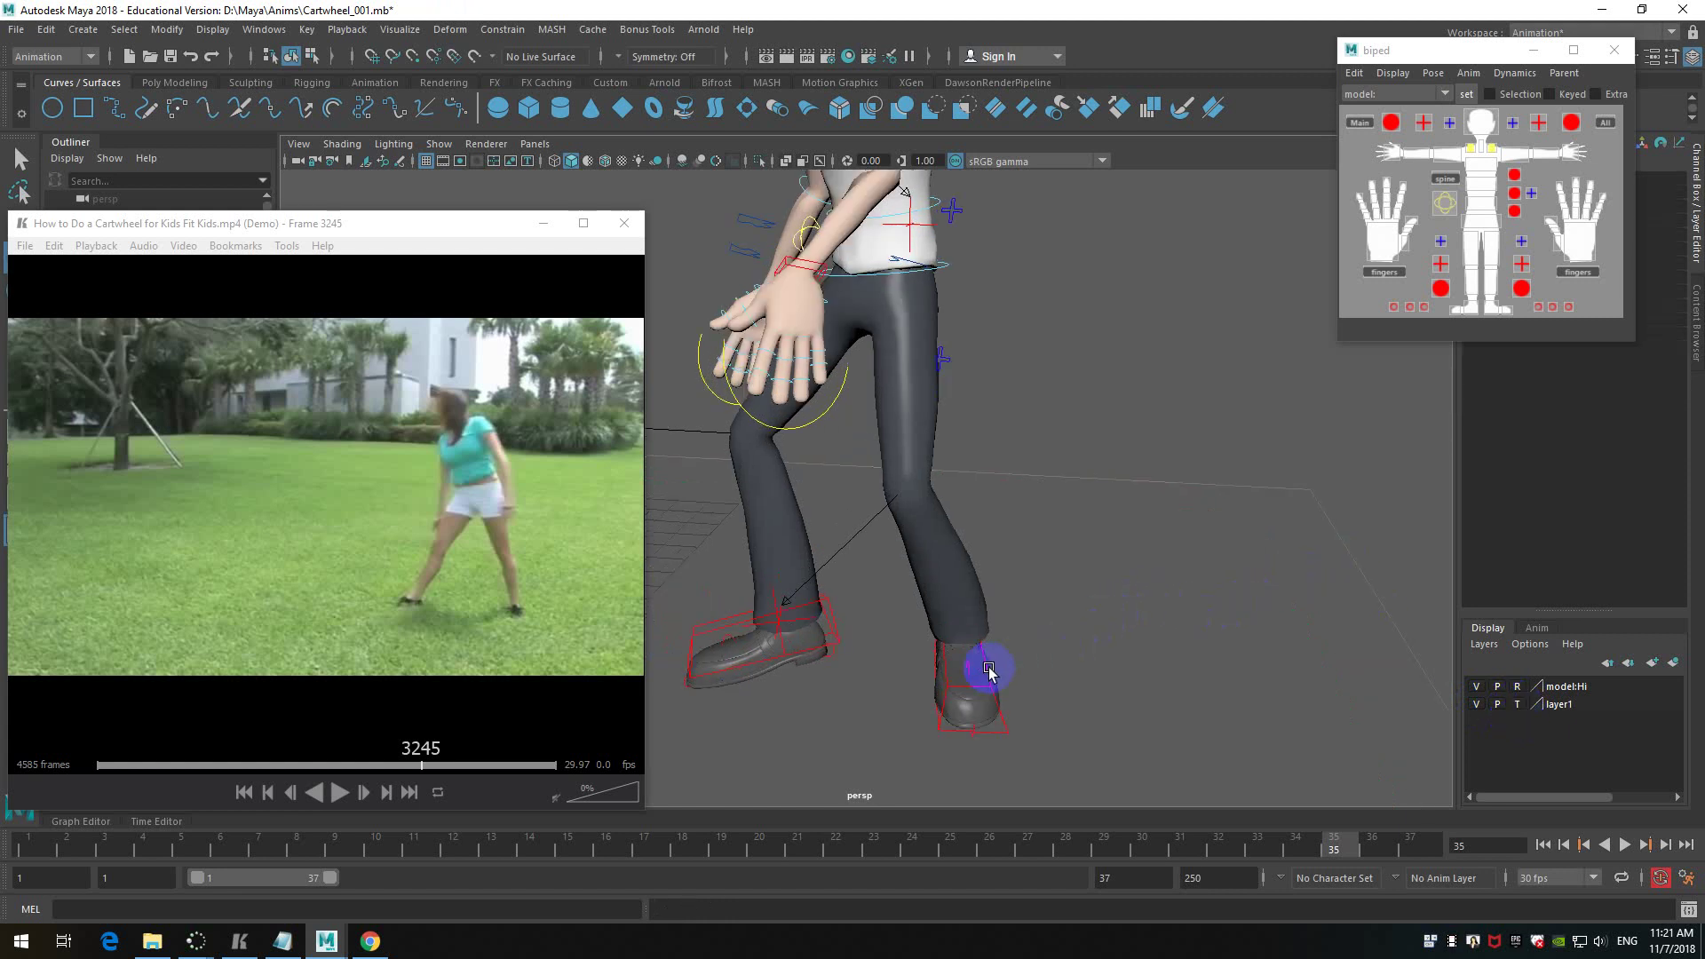
{"action": "left_click", "coordinate": [988, 661]}
{"action": "left_click_drag", "start_coordinate": [962, 552], "coordinate": [960, 583]}
{"action": "key", "text": "ctrl+z"}
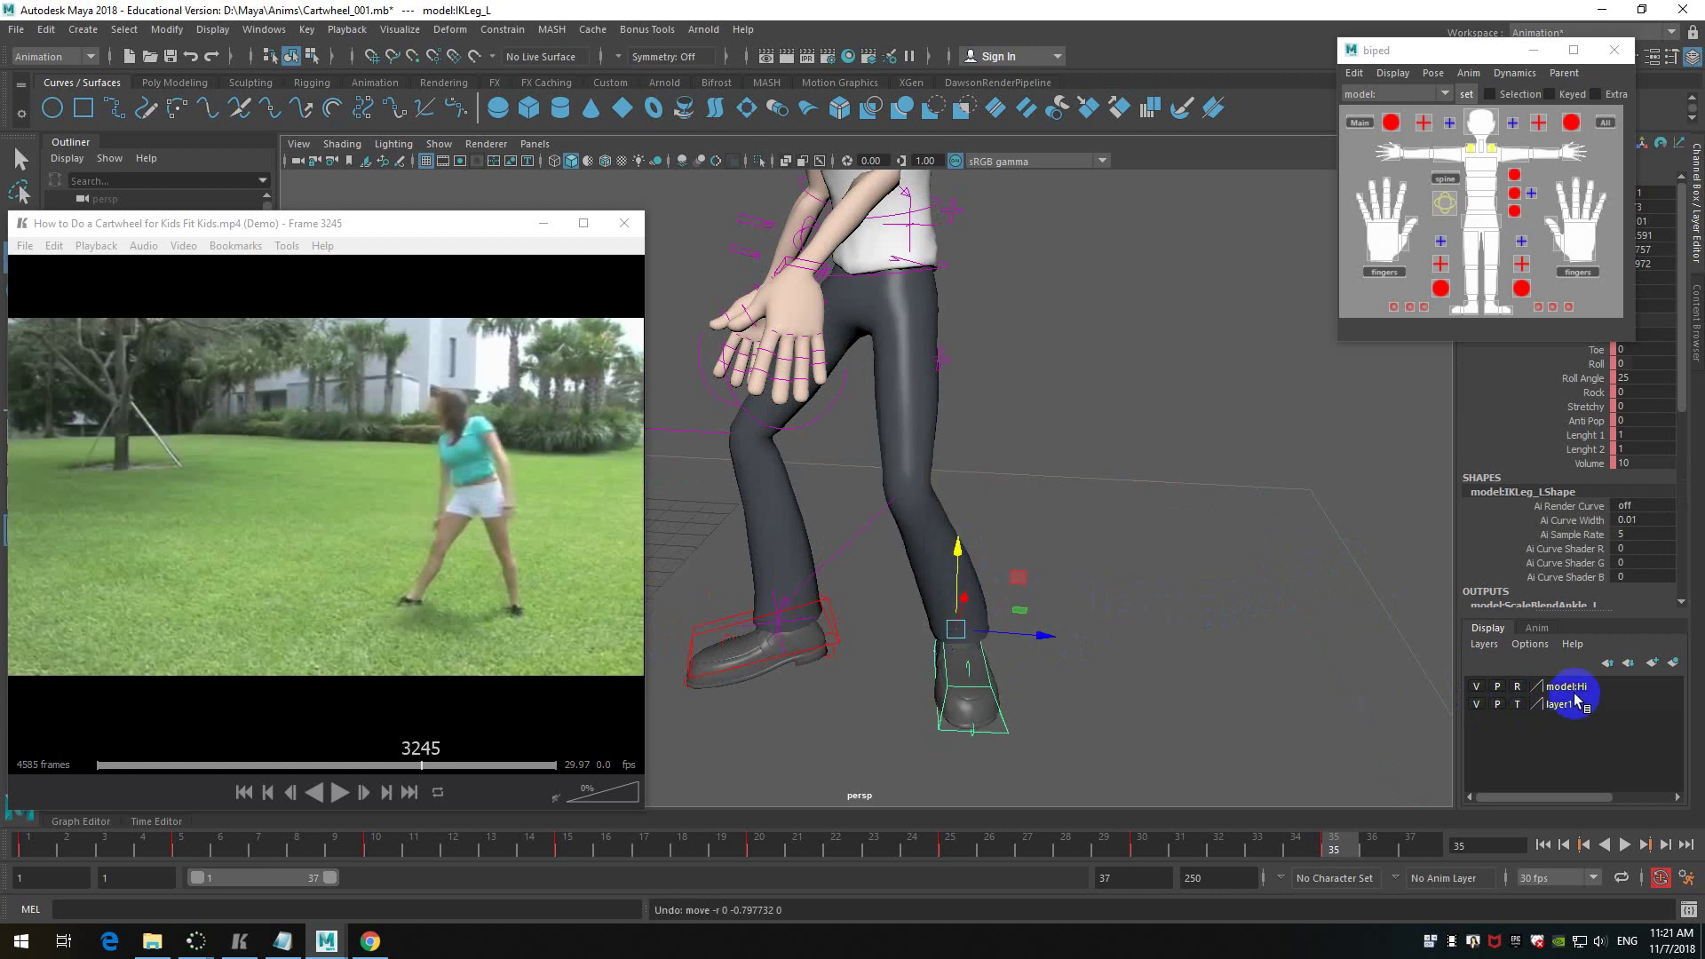
- Set the ground plane's layer1 to Reference so the plane is shaded but cannot be selected, and clear the selection
{"action": "left_click", "coordinate": [1517, 708]}
{"action": "left_click", "coordinate": [1519, 705]}
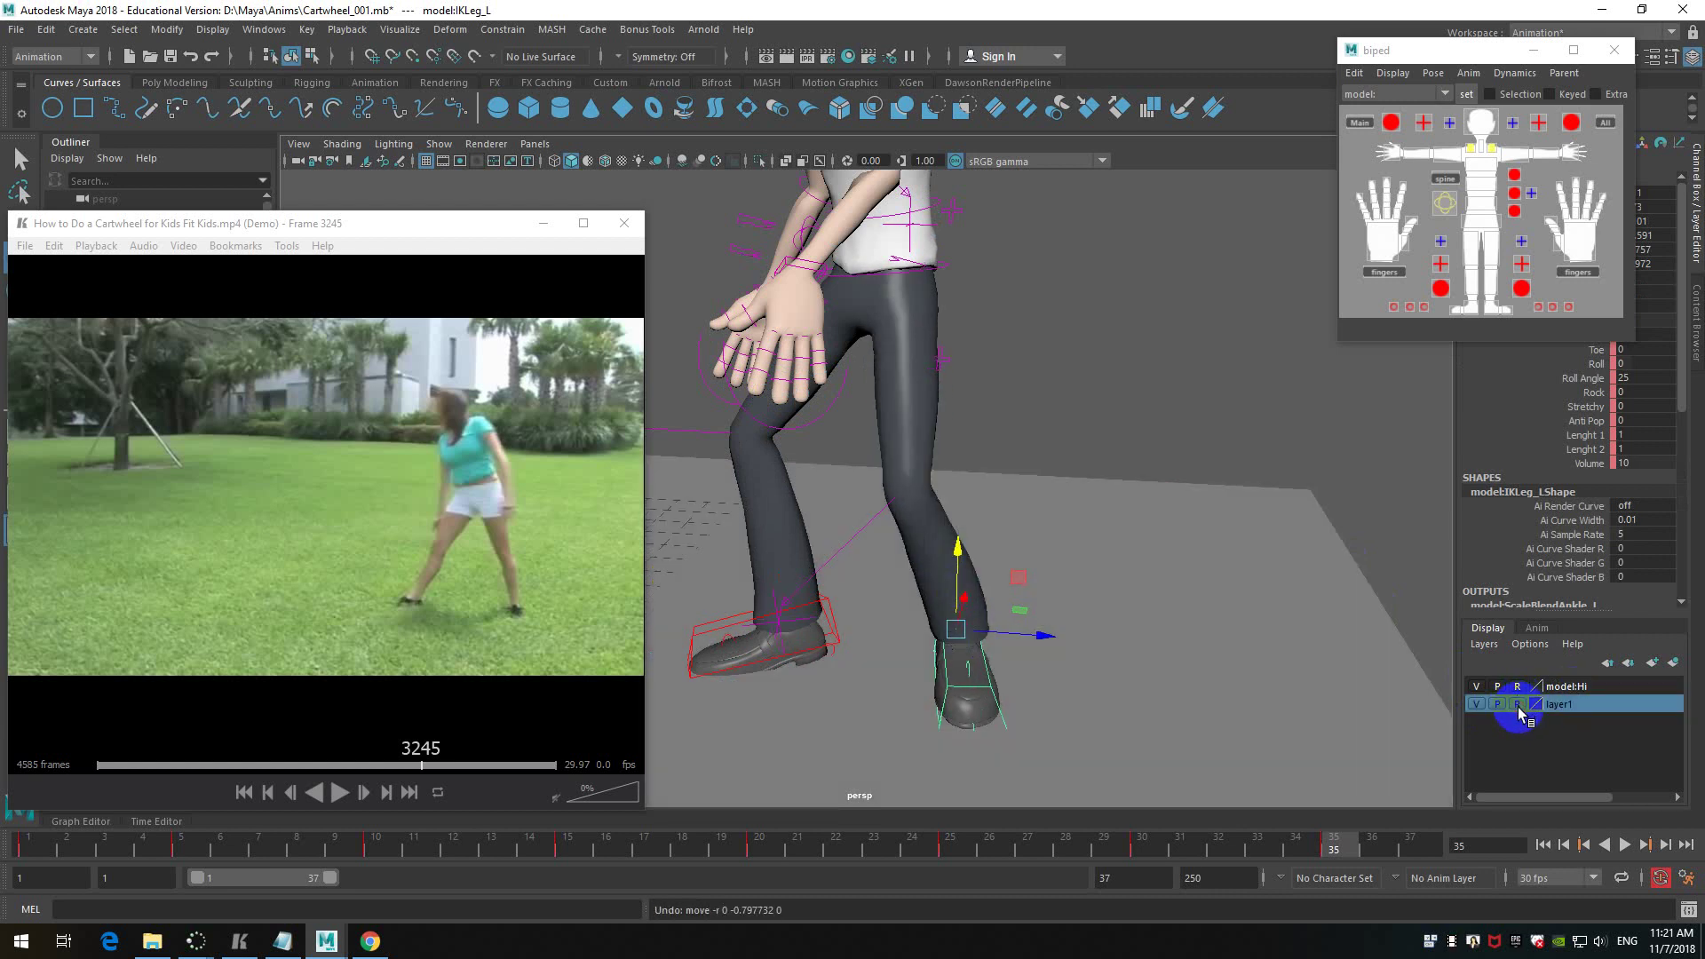
{"action": "left_click", "coordinate": [1124, 673]}
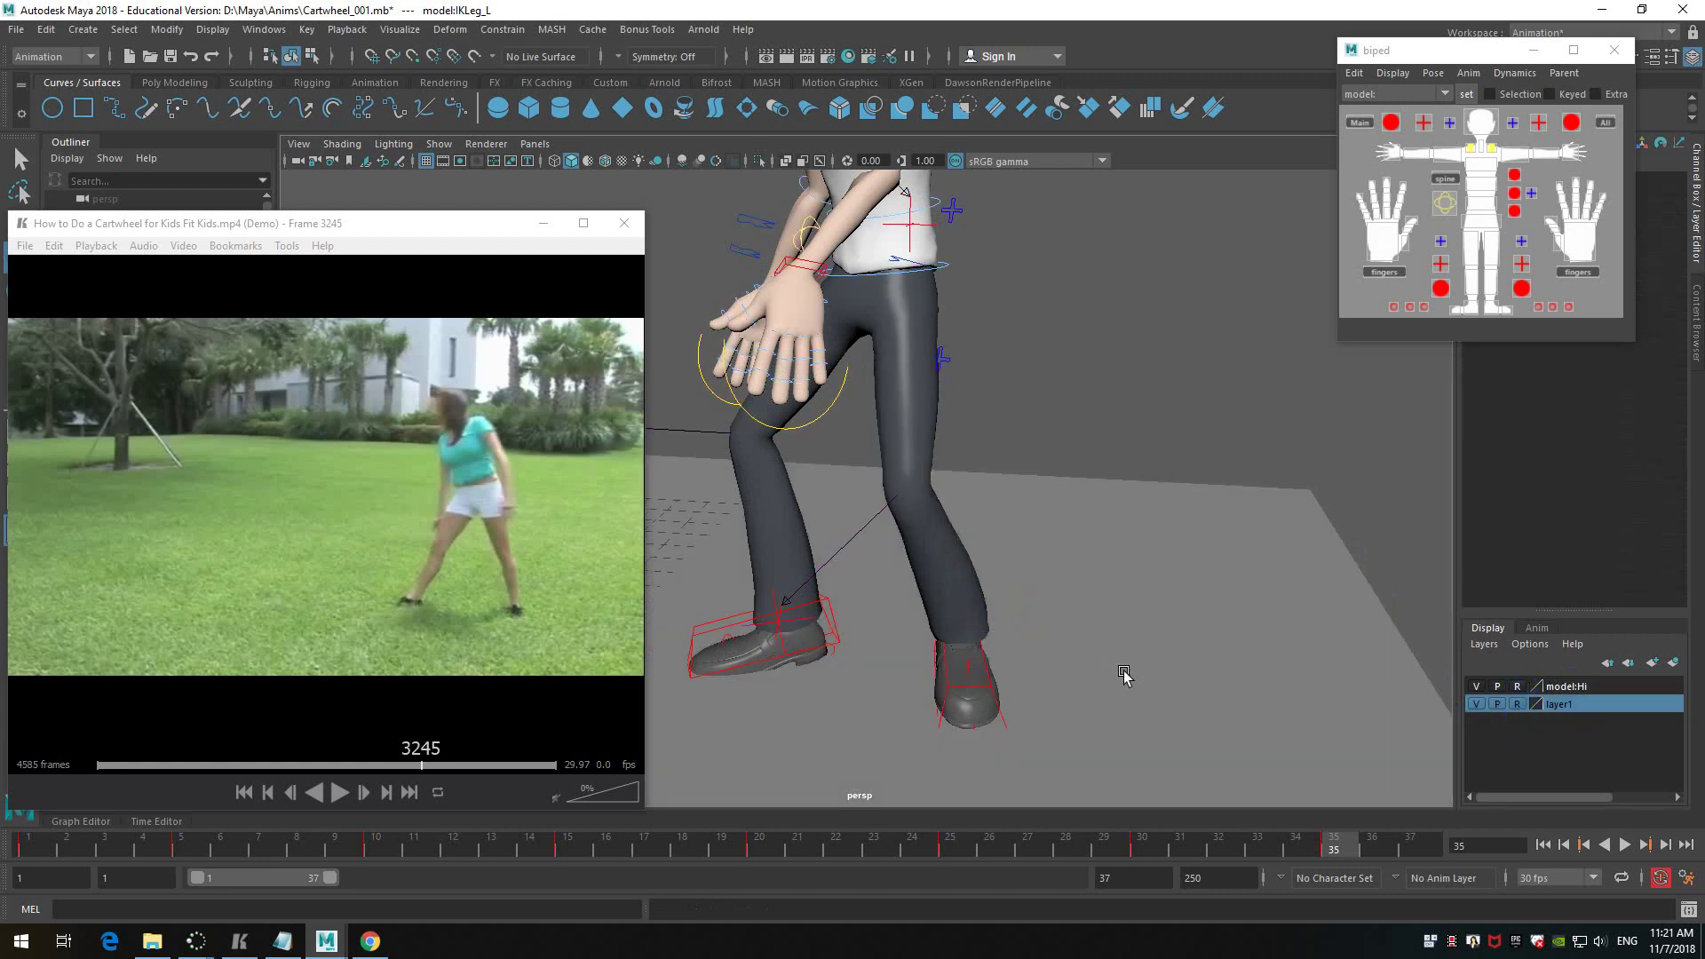
- Lower the left foot control slightly so the shoe rests on the ground plane, and check the contact up close
{"action": "left_click", "coordinate": [988, 668]}
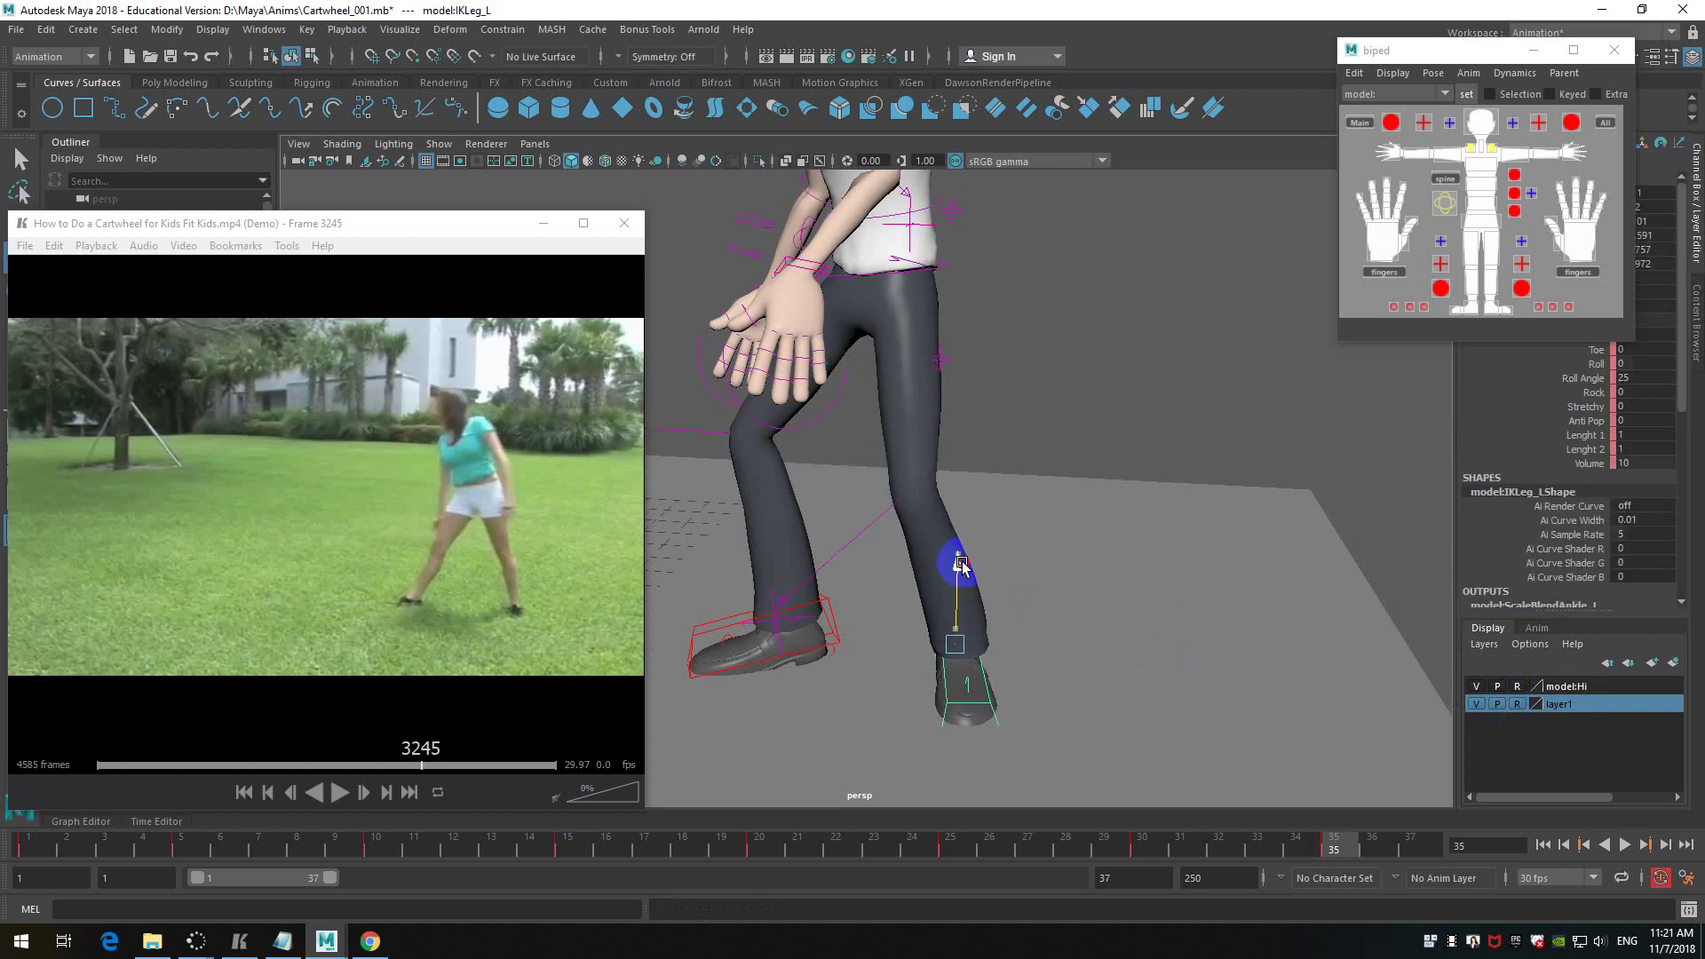
{"action": "mouse_move", "coordinate": [1127, 601]}
{"action": "right_mouse_down", "text": "alt"}
{"action": "mouse_move", "coordinate": [1093, 601]}
{"action": "mouse_move", "coordinate": [1154, 655]}
{"action": "mouse_move", "coordinate": [1148, 608]}
{"action": "right_mouse_up", "text": "alt"}
{"action": "left_click_drag", "start_coordinate": [1147, 608], "coordinate": [1100, 601], "text": "alt"}
{"action": "right_click_drag", "start_coordinate": [1099, 601], "coordinate": [1137, 619], "text": "alt"}
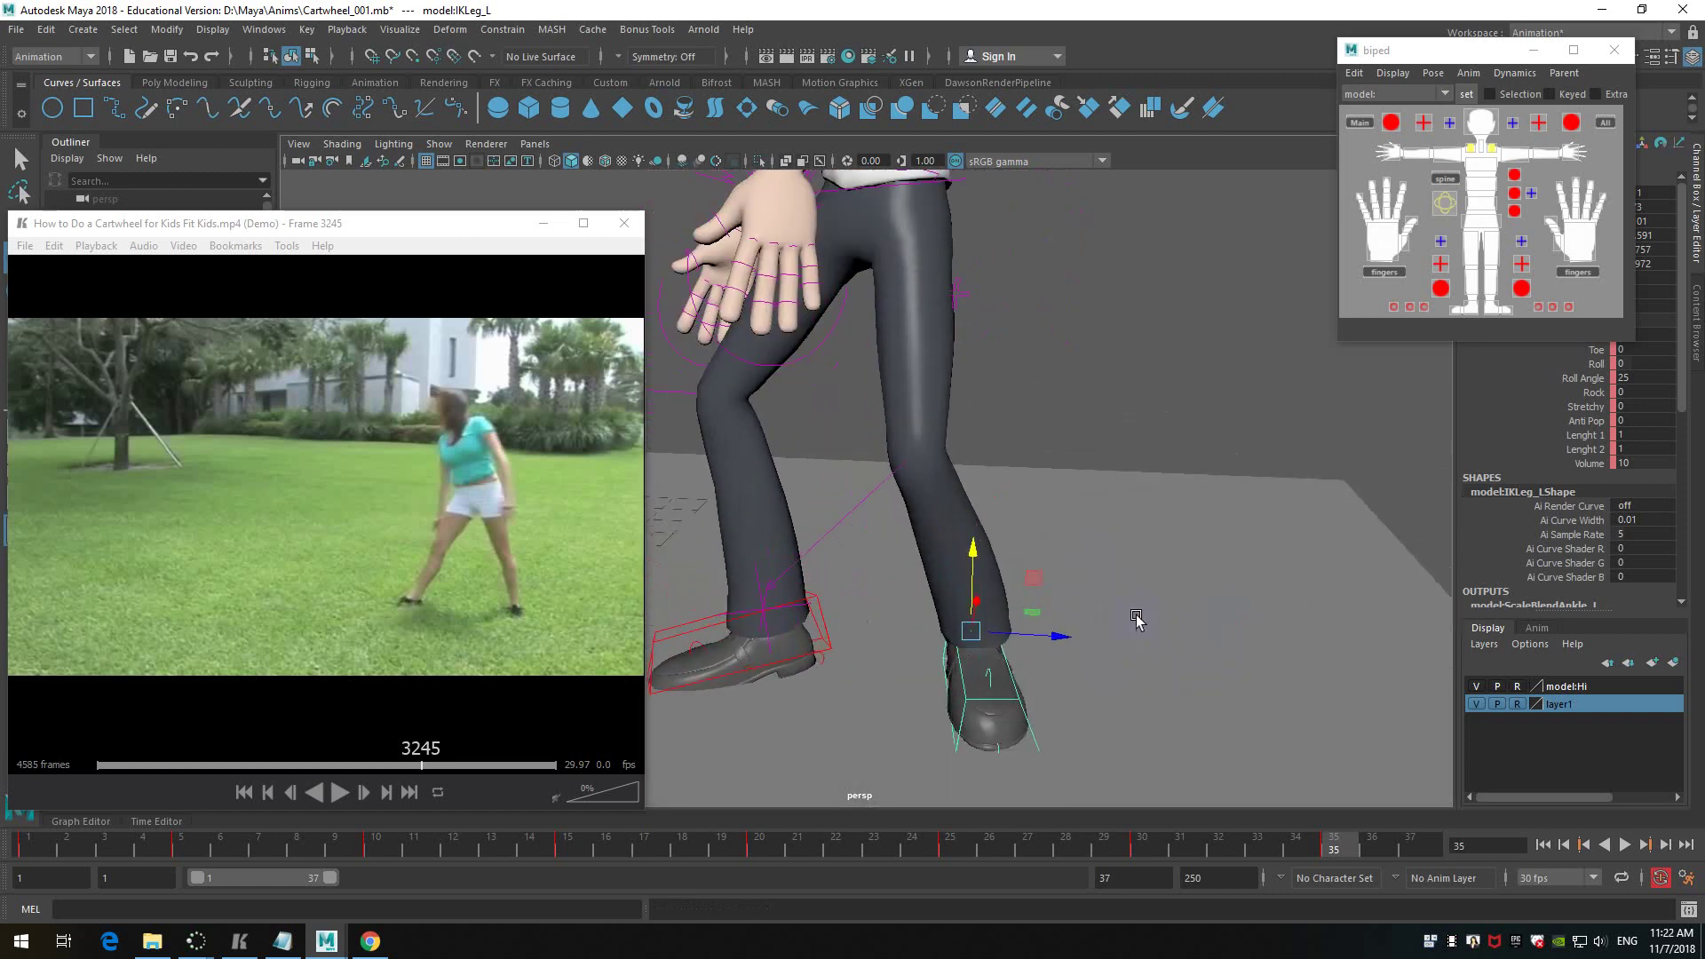
- Move the left knee's pole vector control outward so it sits in front of the left leg
{"action": "left_click", "coordinate": [780, 590]}
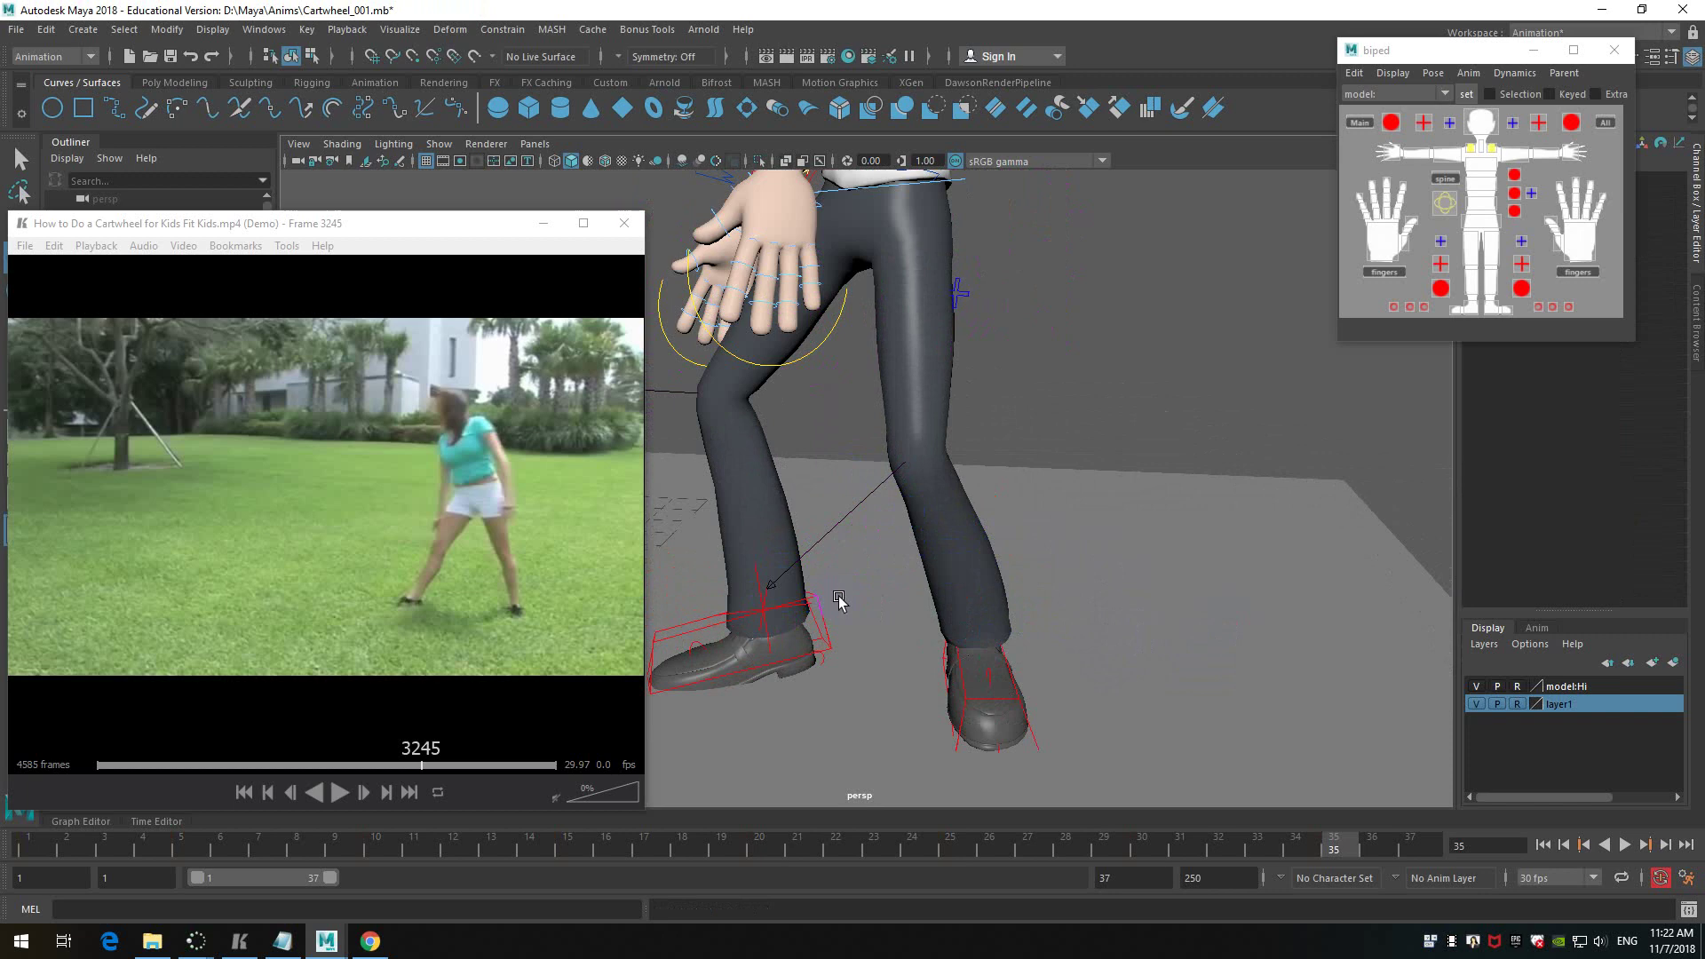
{"action": "right_click_drag", "start_coordinate": [838, 601], "coordinate": [871, 579], "text": "alt"}
{"action": "left_click", "coordinate": [861, 534]}
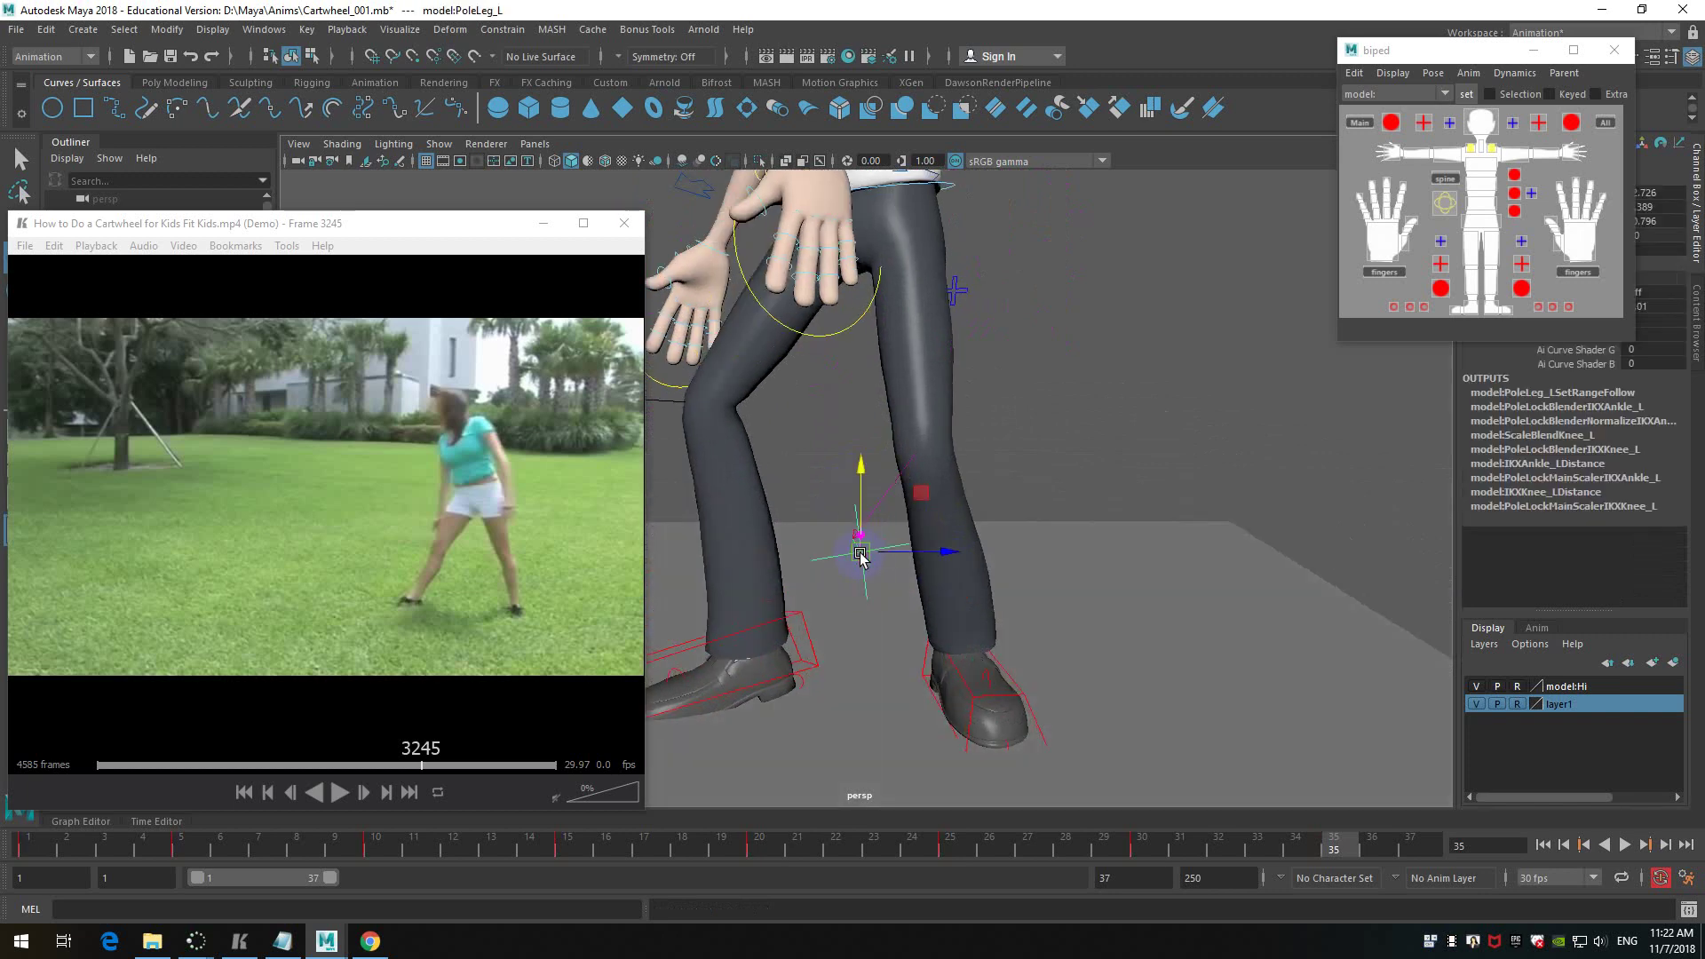
{"action": "left_click_drag", "start_coordinate": [911, 503], "coordinate": [1213, 565]}
{"action": "scroll", "coordinate": [1144, 558], "scroll_direction": "down", "scroll_amount": 3}
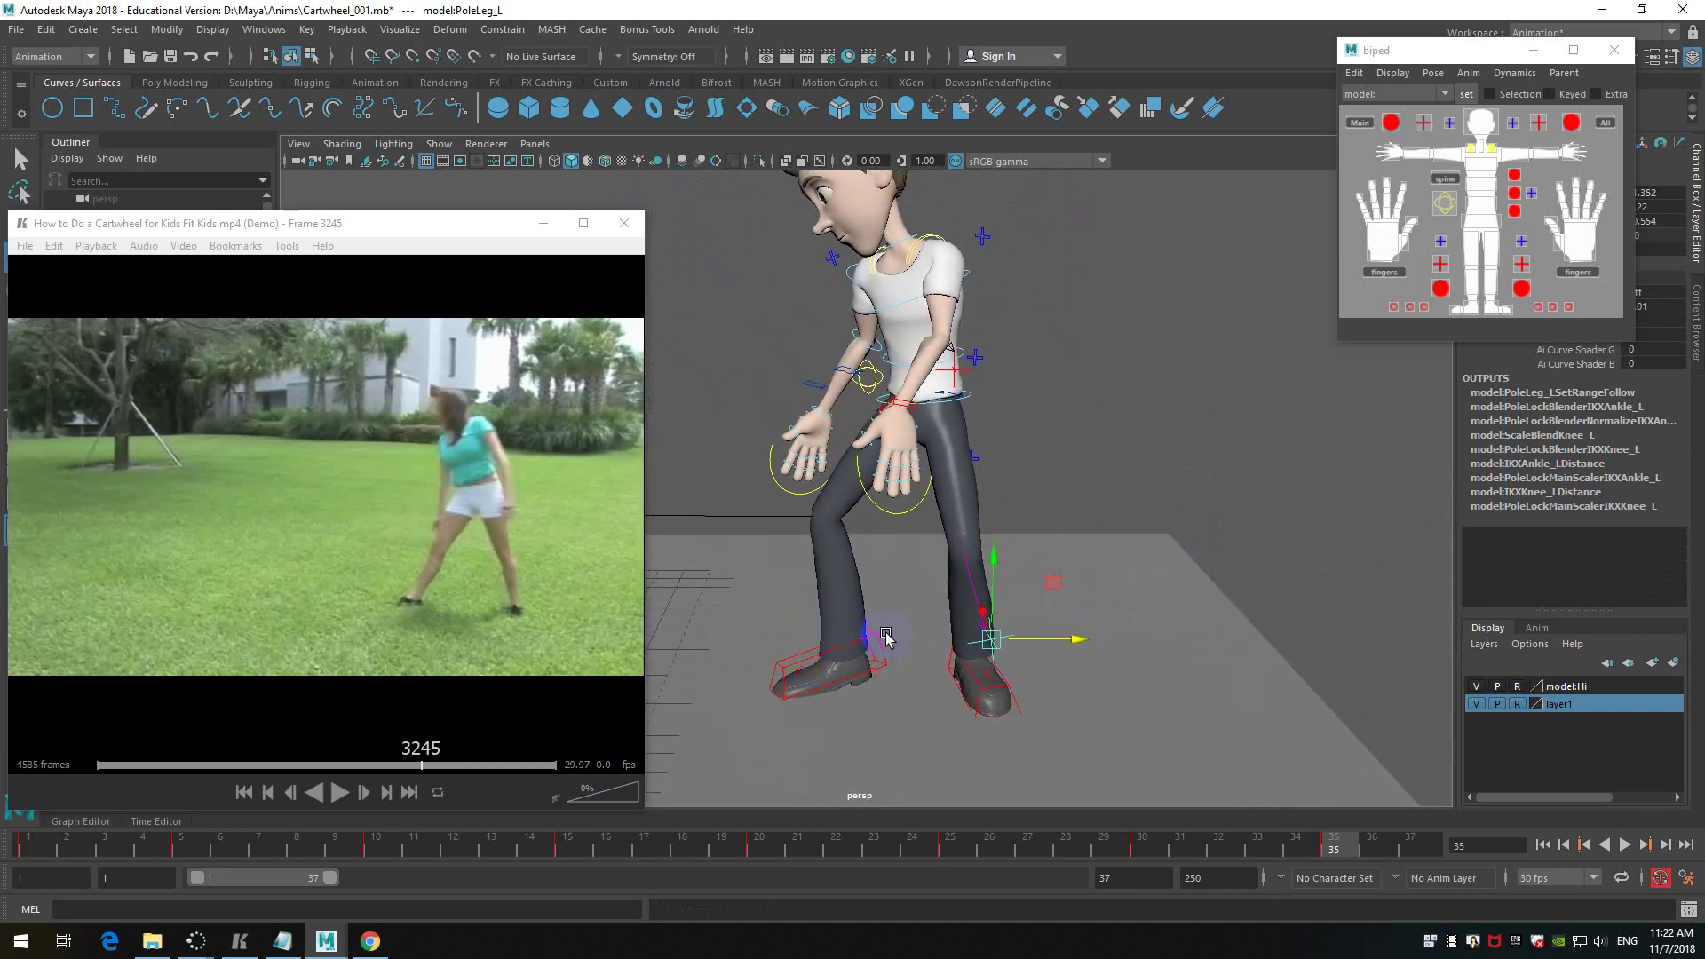
- Rotate the right foot control so the shoe lies flatter on the ground plane
{"action": "left_click", "coordinate": [895, 668]}
{"action": "scroll", "coordinate": [938, 586], "scroll_direction": "up", "scroll_amount": 5}
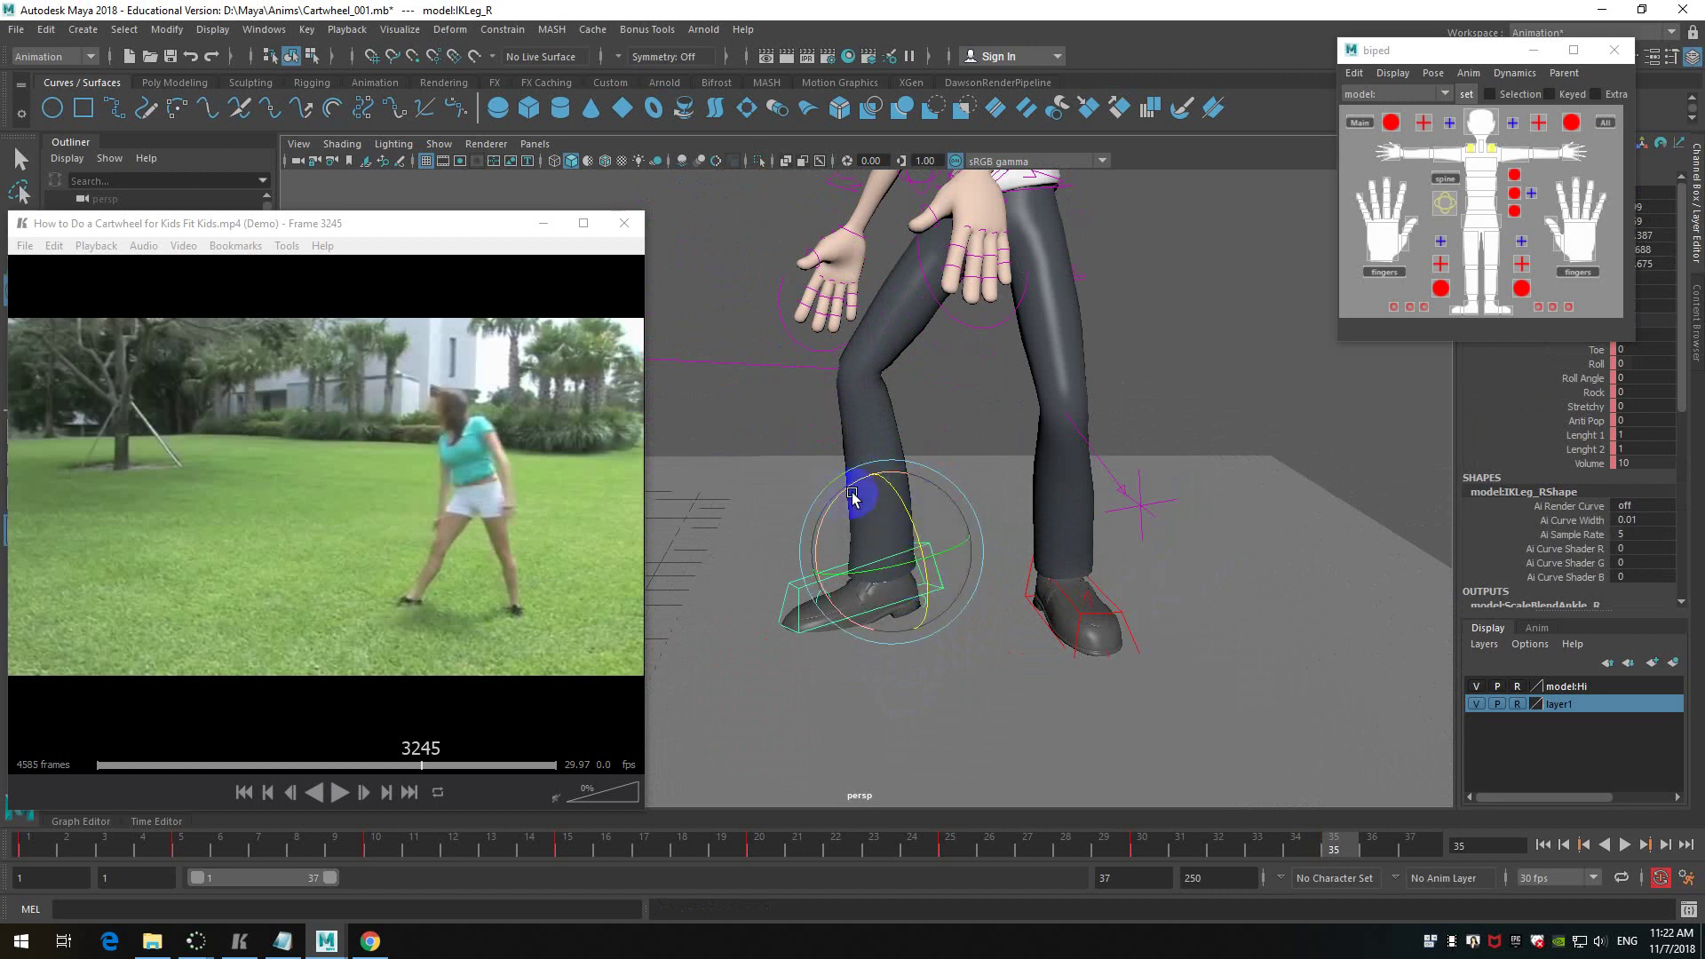
{"action": "left_click_drag", "start_coordinate": [854, 483], "coordinate": [1091, 496]}
{"action": "key", "text": "w"}
{"action": "left_click", "coordinate": [1124, 460]}
{"action": "left_click", "coordinate": [970, 449]}
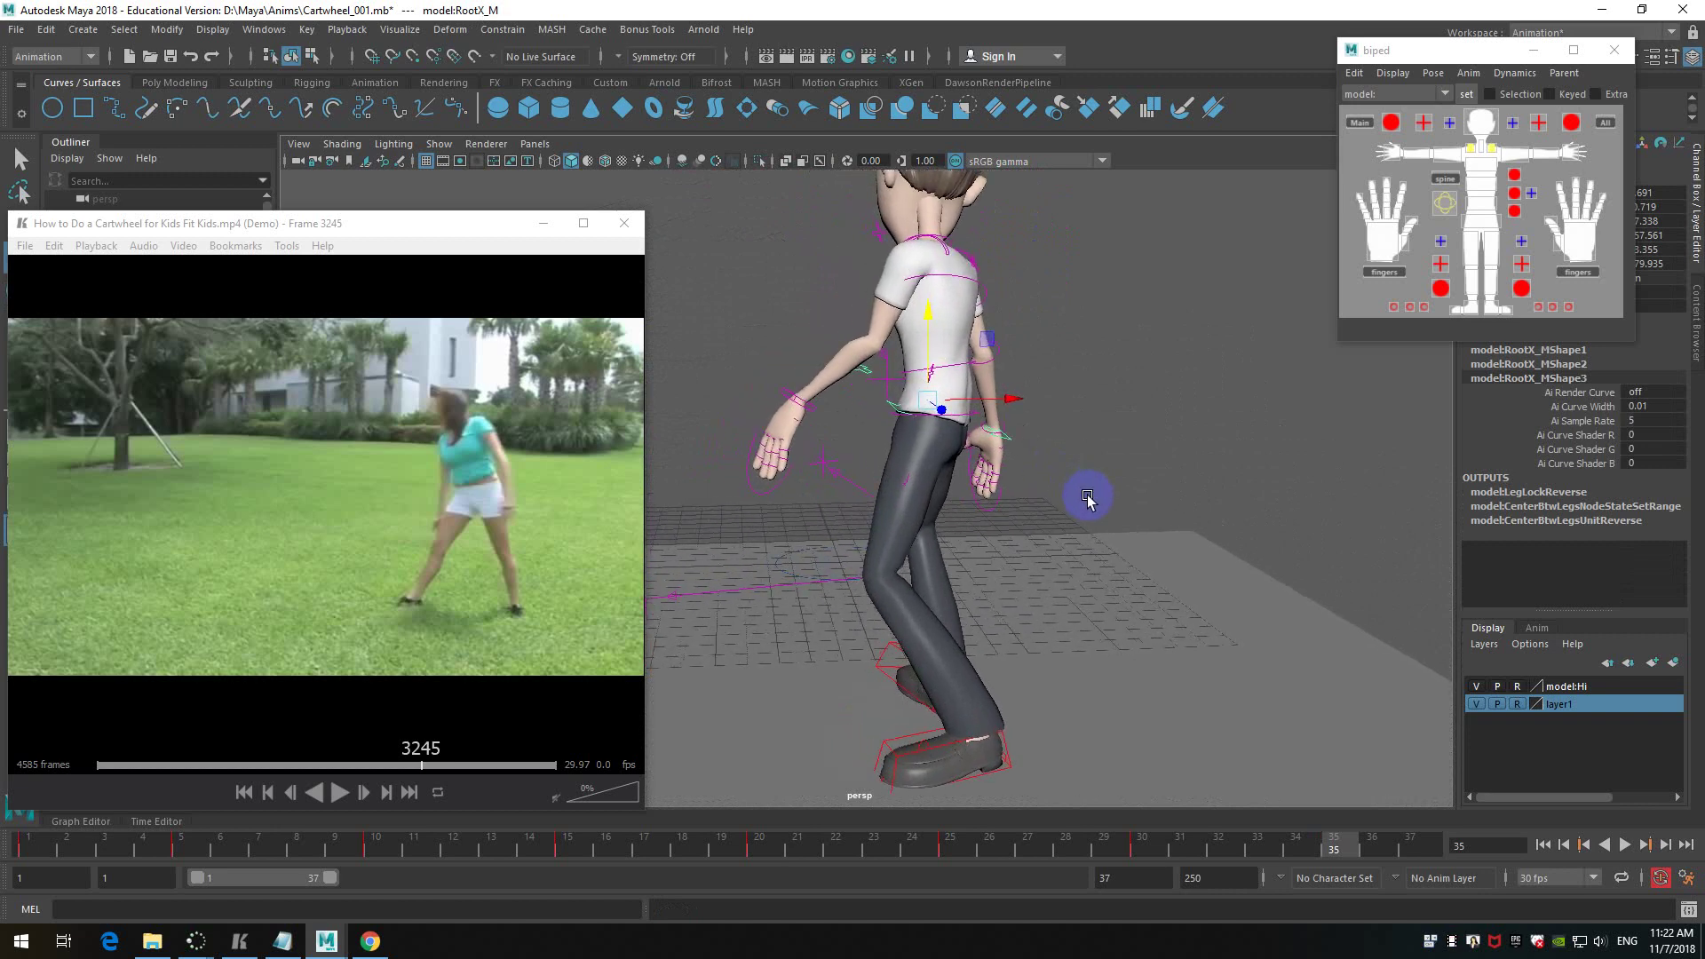
{"action": "key", "text": "e"}
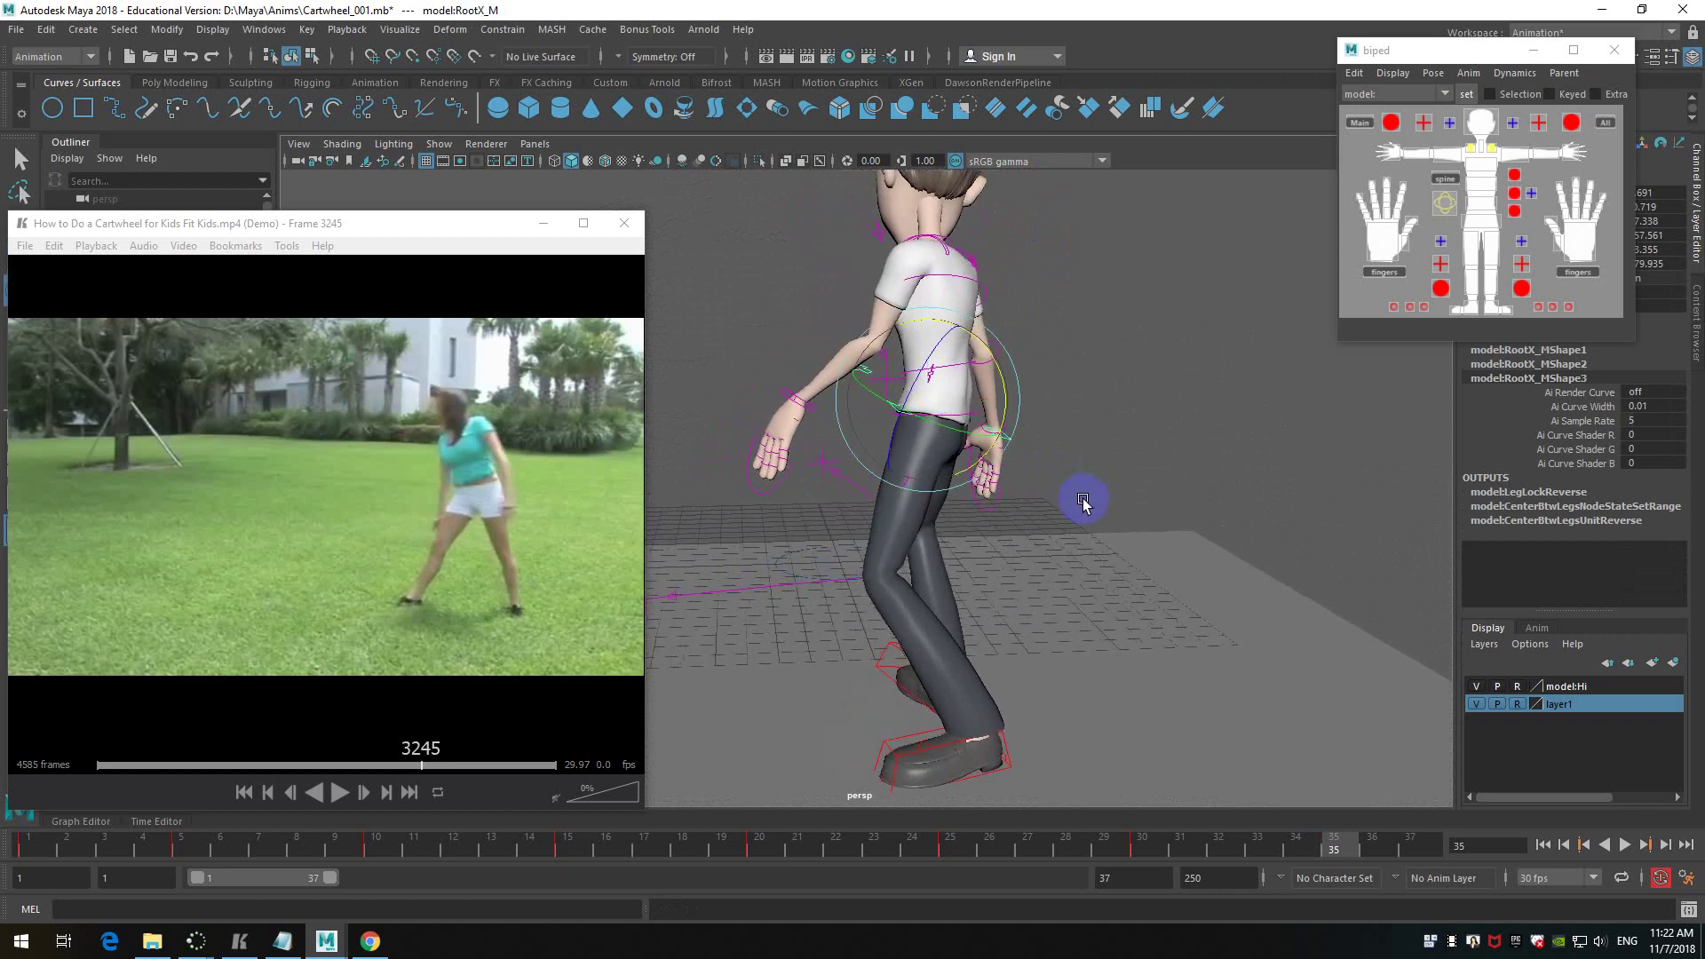
{"action": "left_click", "coordinate": [927, 697]}
{"action": "left_click", "coordinate": [887, 675]}
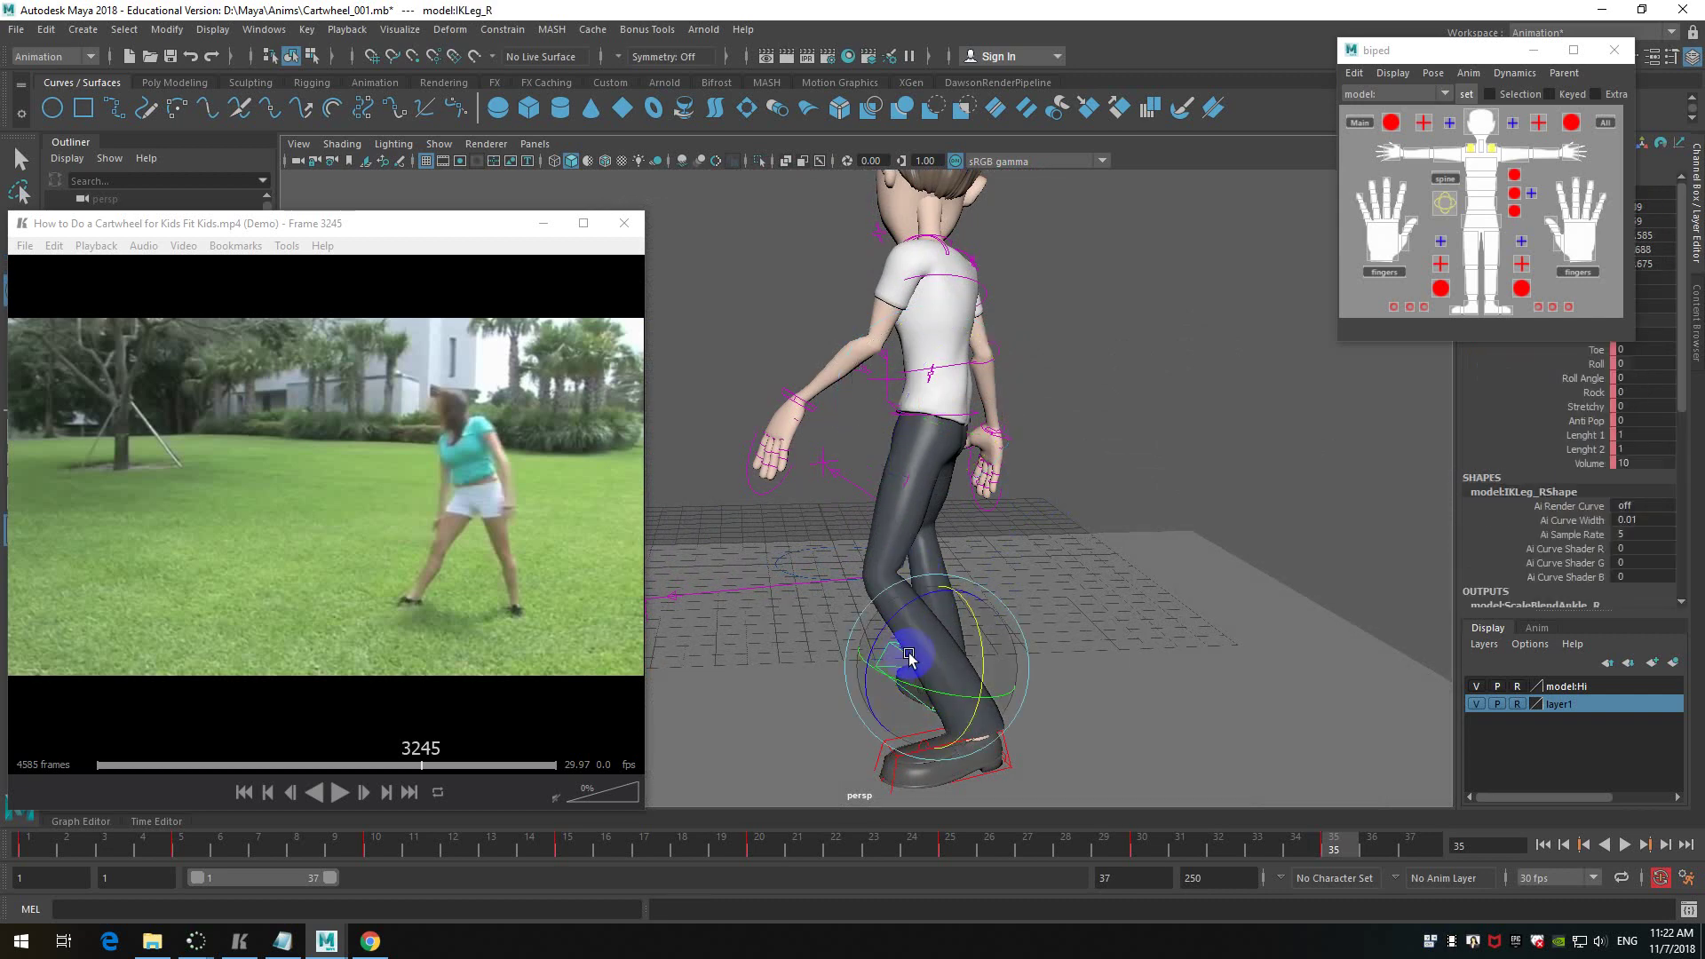
- Turn and shift the root control over the planted feet, and raise it to straighten the legs
{"action": "left_click_drag", "start_coordinate": [974, 433], "coordinate": [1019, 475], "text": "alt"}
{"action": "left_click_drag", "start_coordinate": [853, 458], "coordinate": [1186, 480], "text": "alt"}
{"action": "left_click", "coordinate": [959, 477]}
{"action": "left_click_drag", "start_coordinate": [996, 357], "coordinate": [1046, 411]}
{"action": "key", "text": "w"}
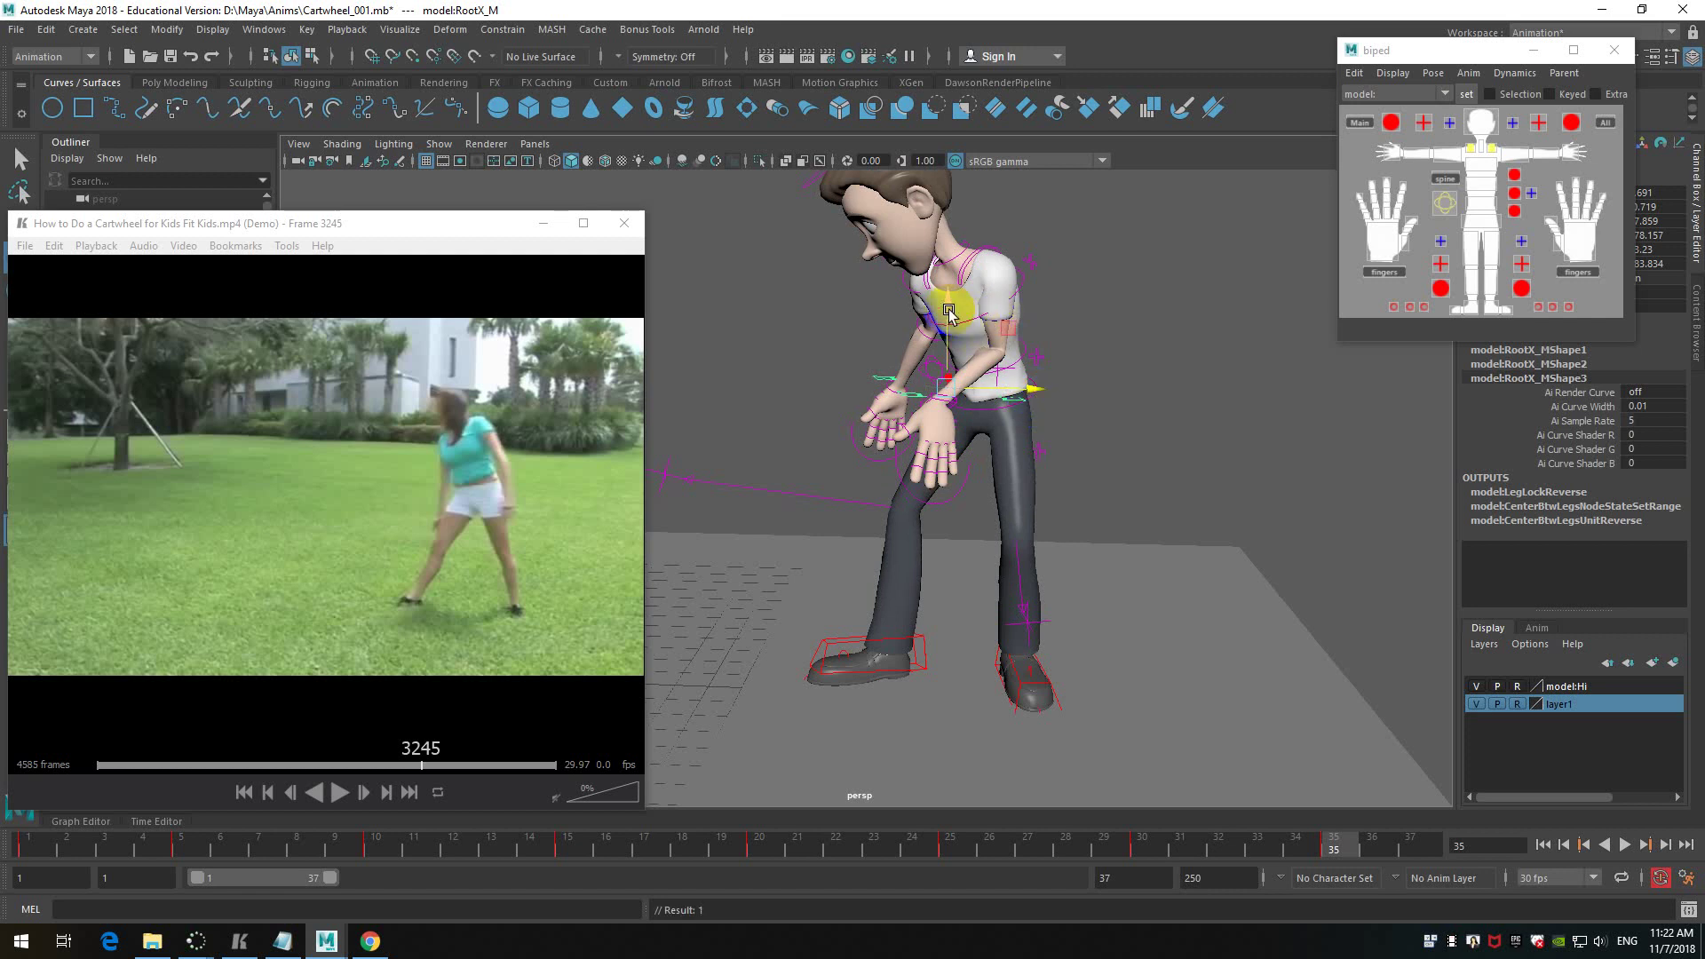
{"action": "left_click_drag", "start_coordinate": [951, 303], "coordinate": [952, 277]}
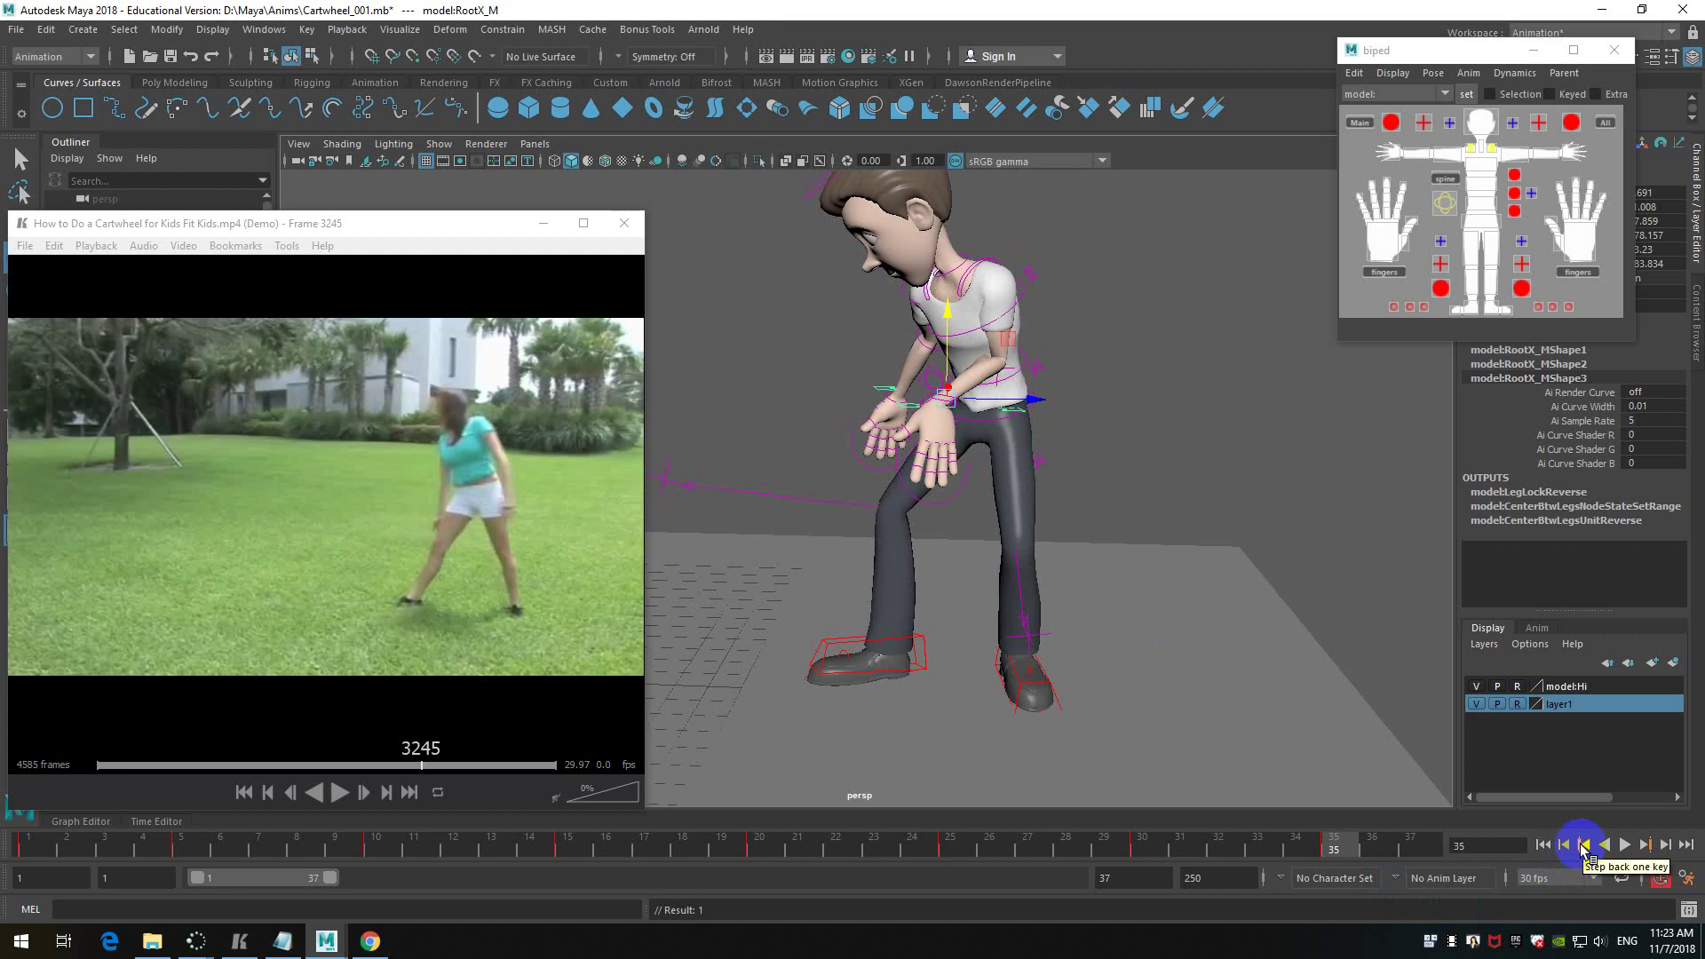
- Compare the pose with the key at frame 30, return to frame 35 and fine-tune the root control's height
{"action": "left_click", "coordinate": [1585, 846]}
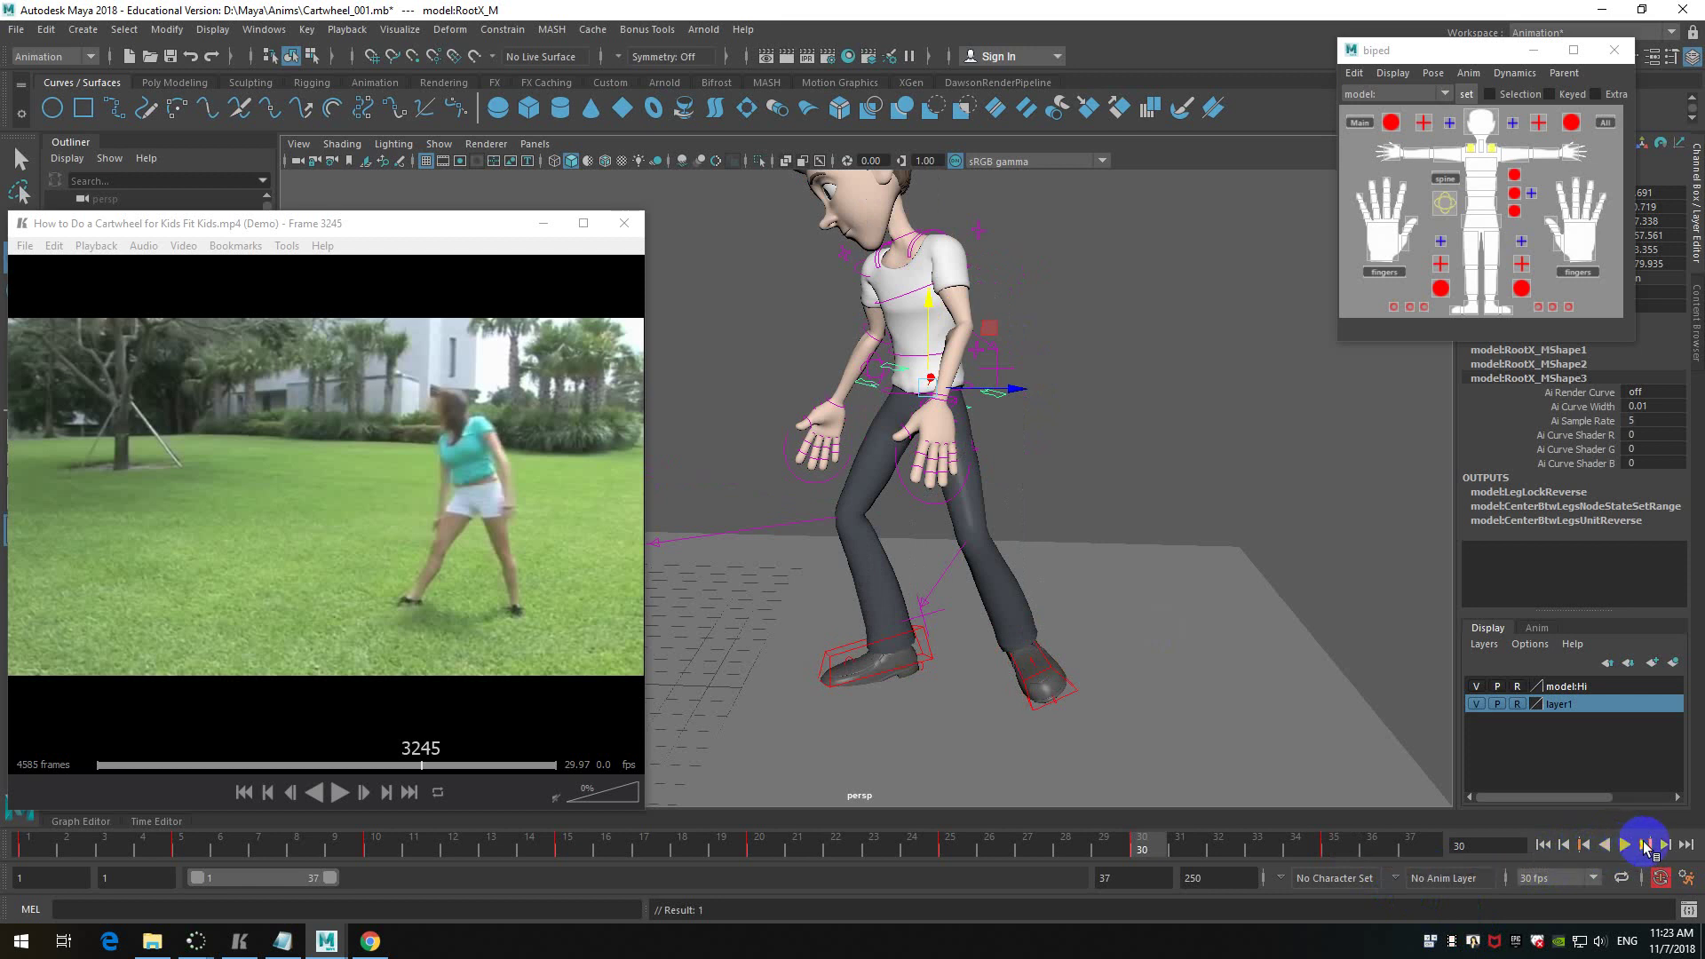
{"action": "left_click", "coordinate": [1646, 846]}
{"action": "left_click", "coordinate": [1049, 450]}
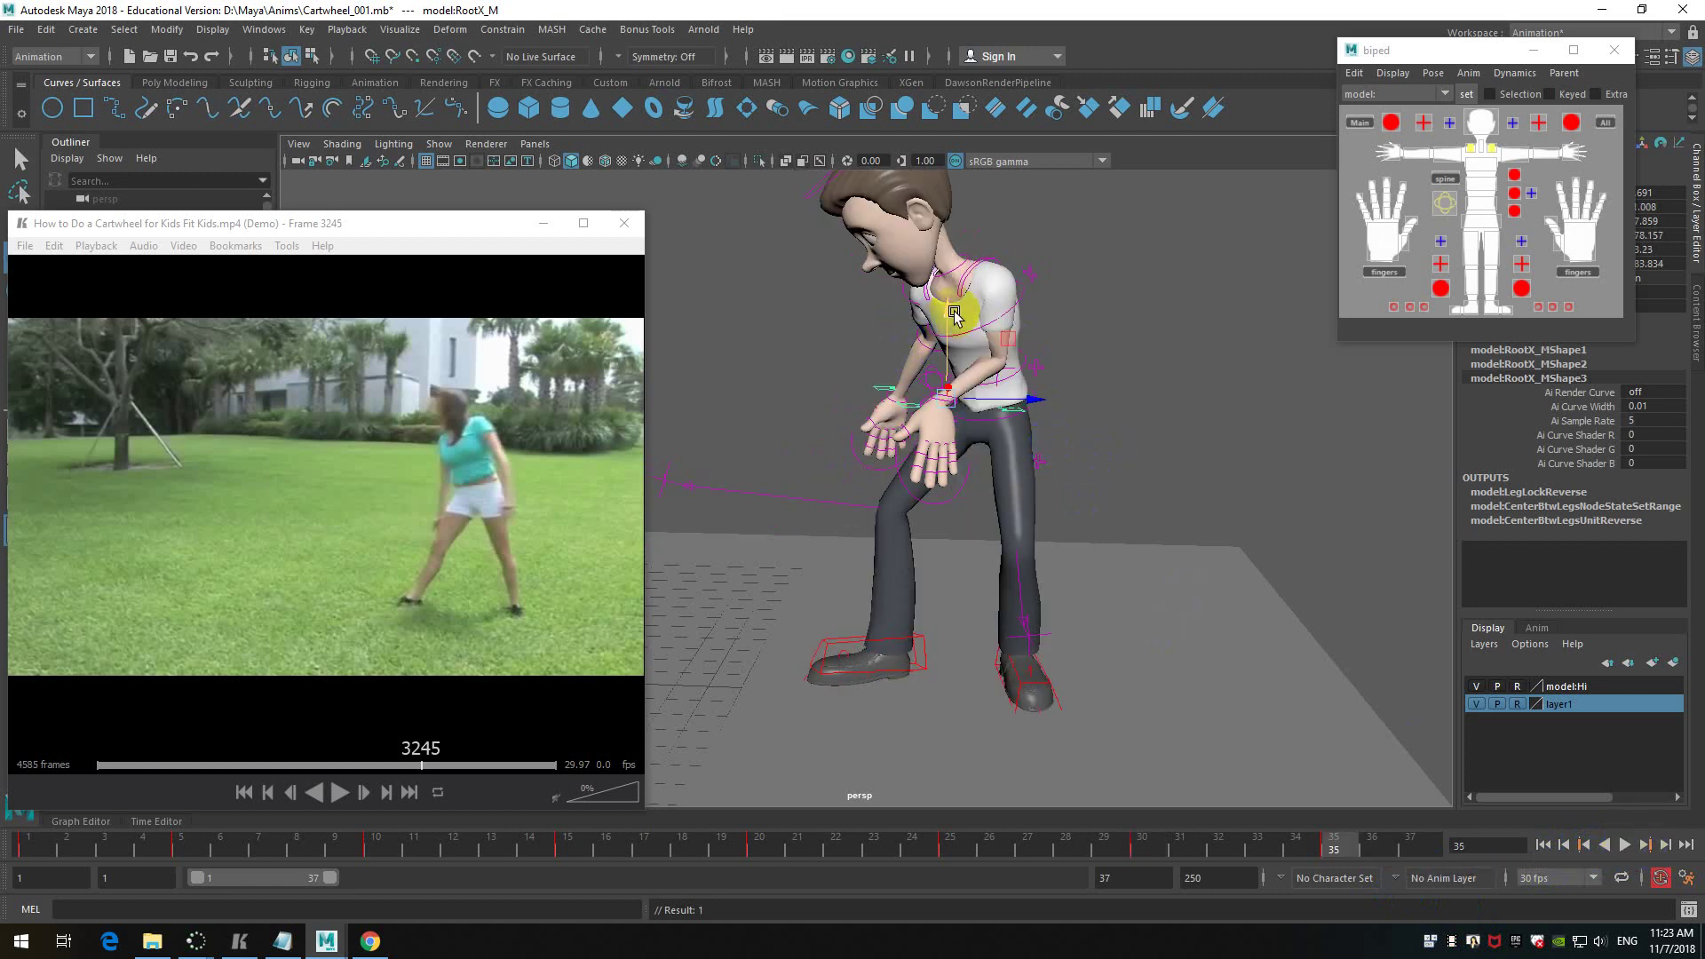
{"action": "left_click_drag", "start_coordinate": [951, 316], "coordinate": [952, 309]}
- Rotate the FKRoot_M hip control to adjust the pelvis and torso lean, checking the pose from behind, front and side
{"action": "left_click_drag", "start_coordinate": [1134, 392], "coordinate": [1085, 441], "text": "alt"}
{"action": "left_click", "coordinate": [993, 399]}
{"action": "left_click", "coordinate": [967, 409]}
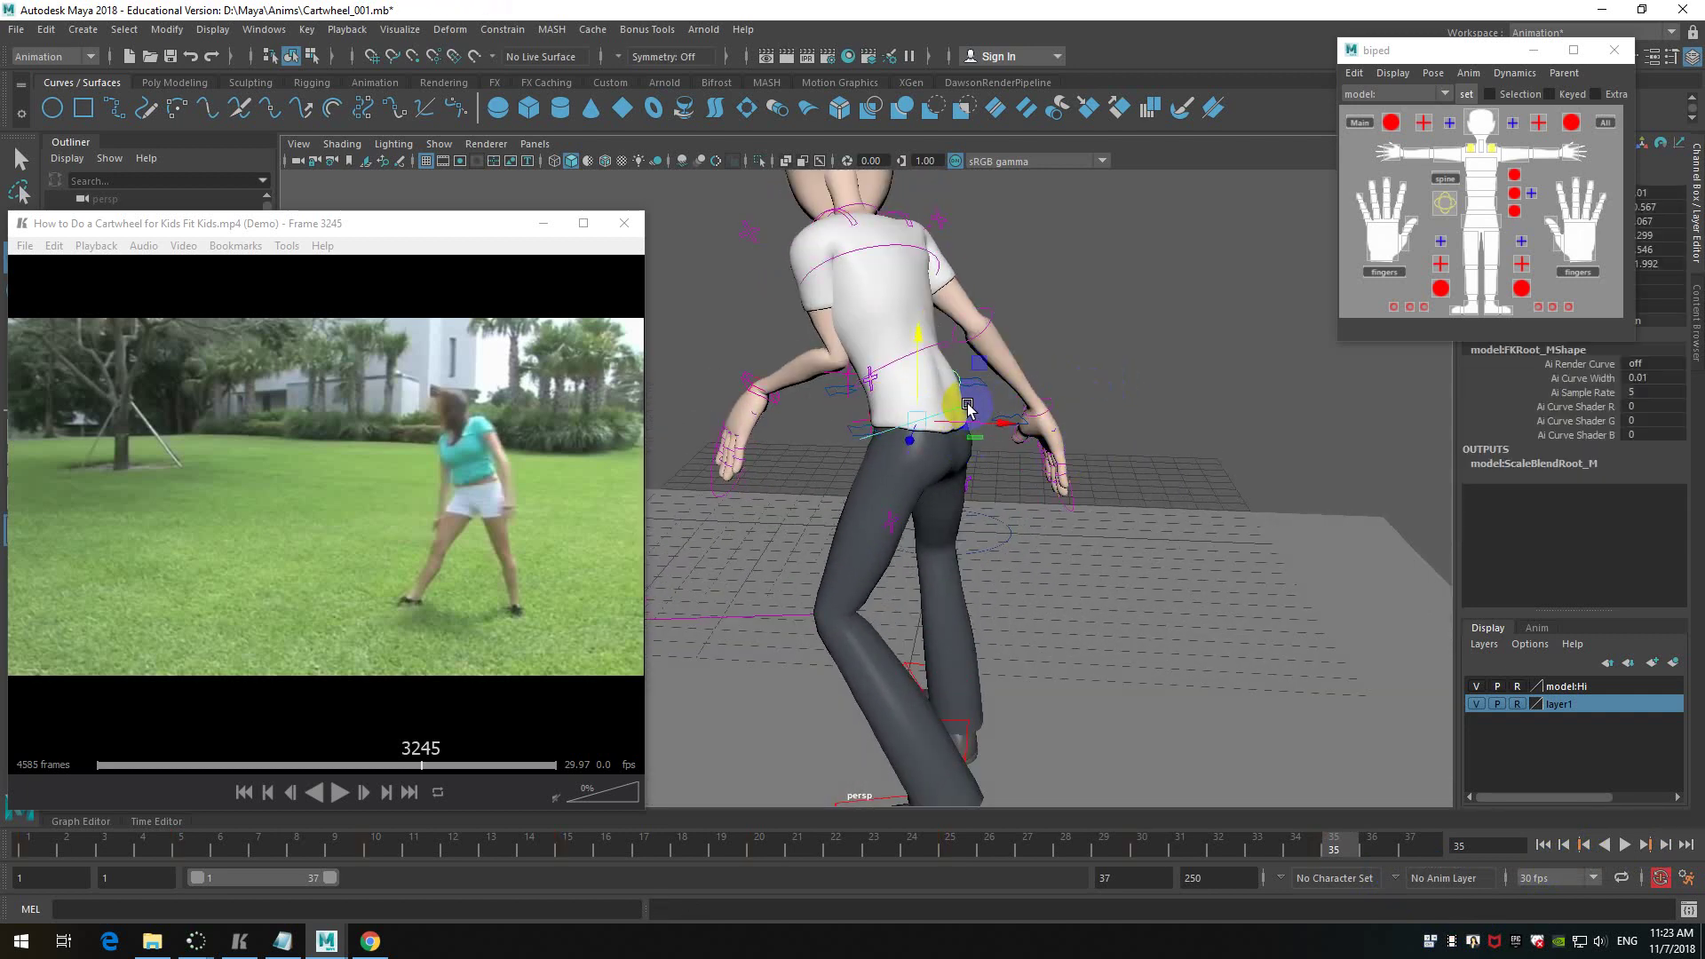
{"action": "key", "text": "e"}
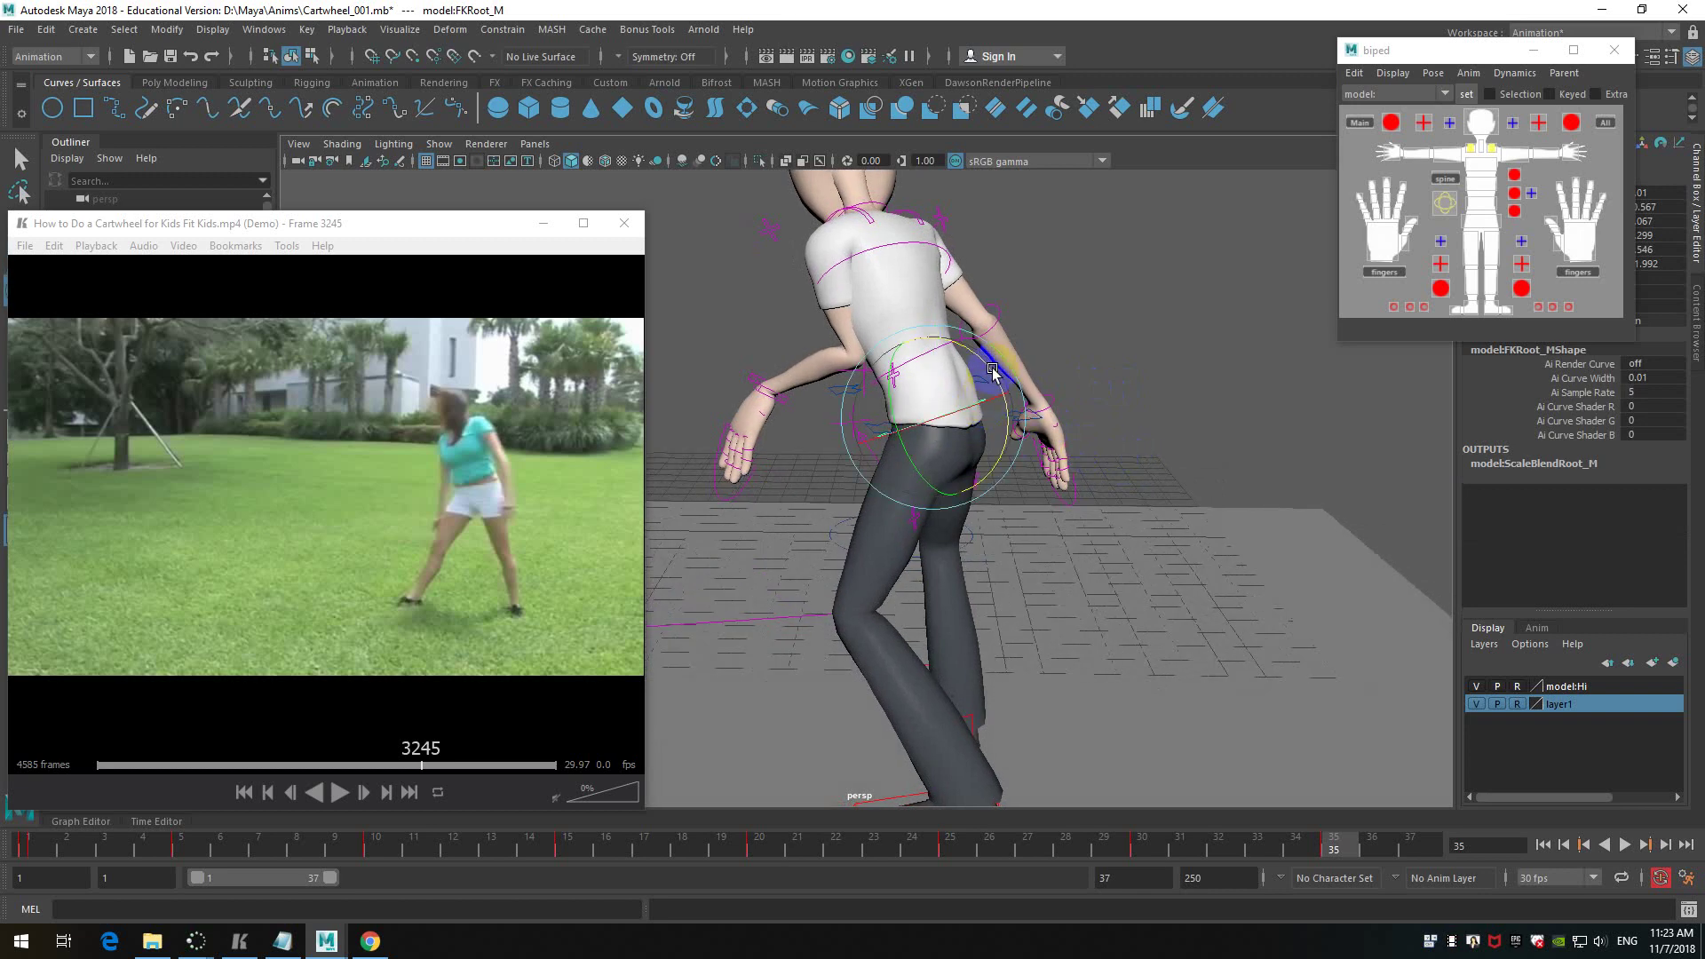
{"action": "left_click_drag", "start_coordinate": [995, 382], "coordinate": [1029, 405]}
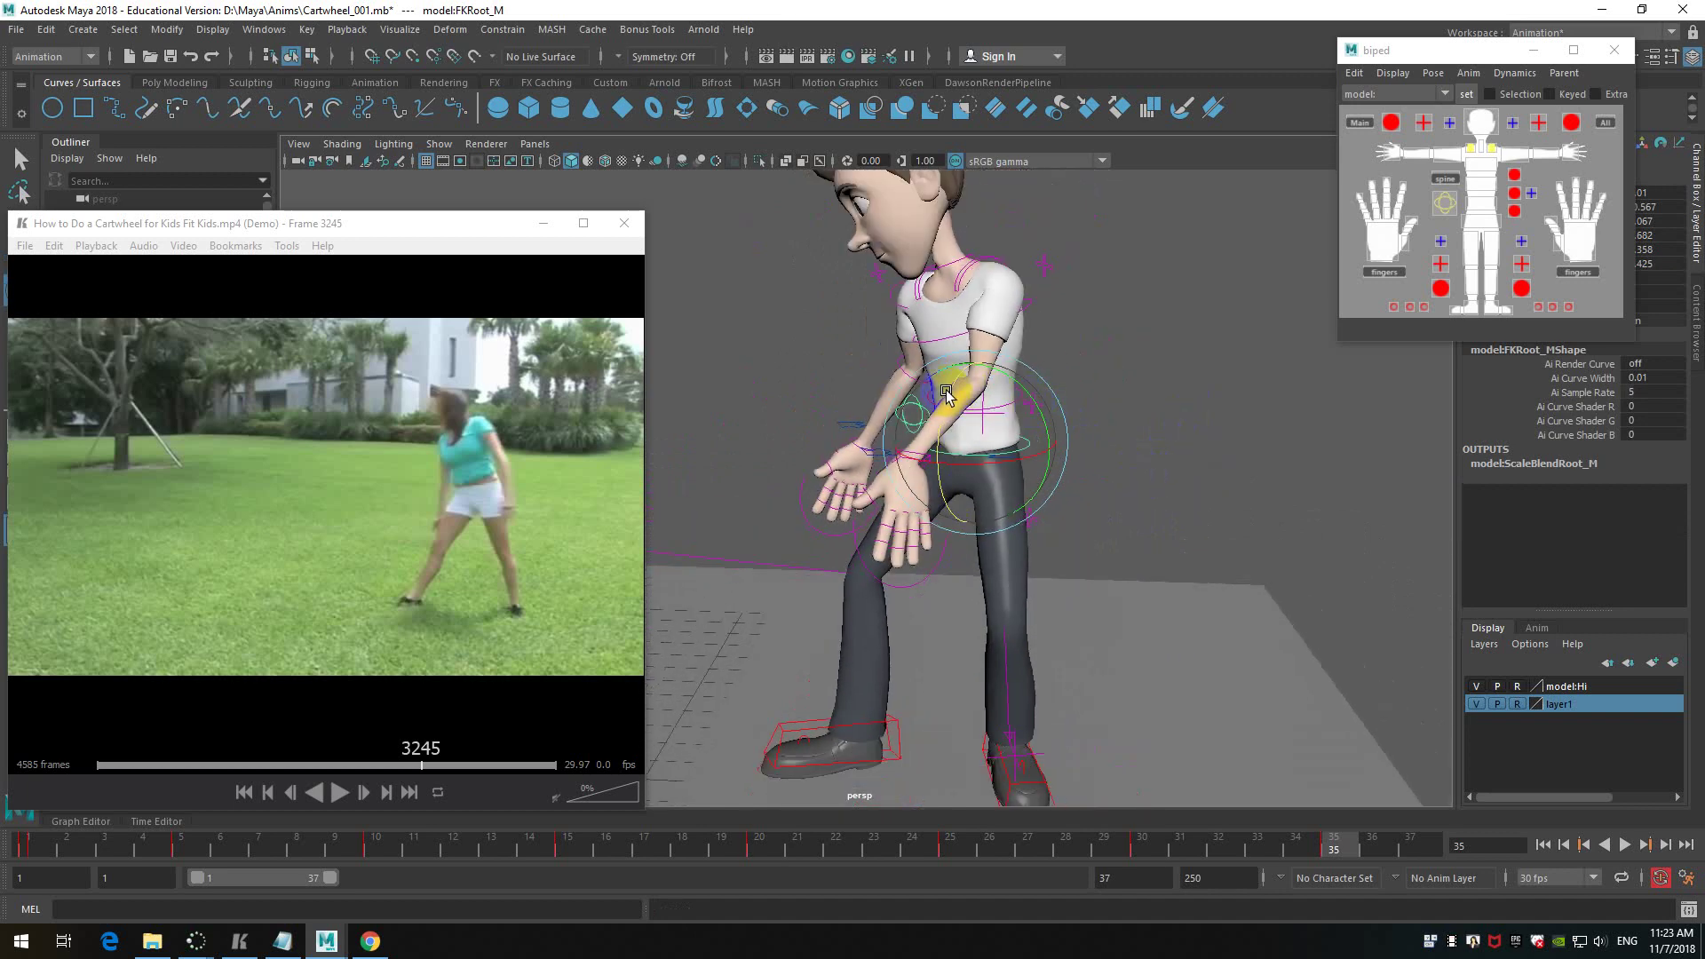
{"action": "left_click_drag", "start_coordinate": [947, 413], "coordinate": [1131, 461], "text": "alt"}
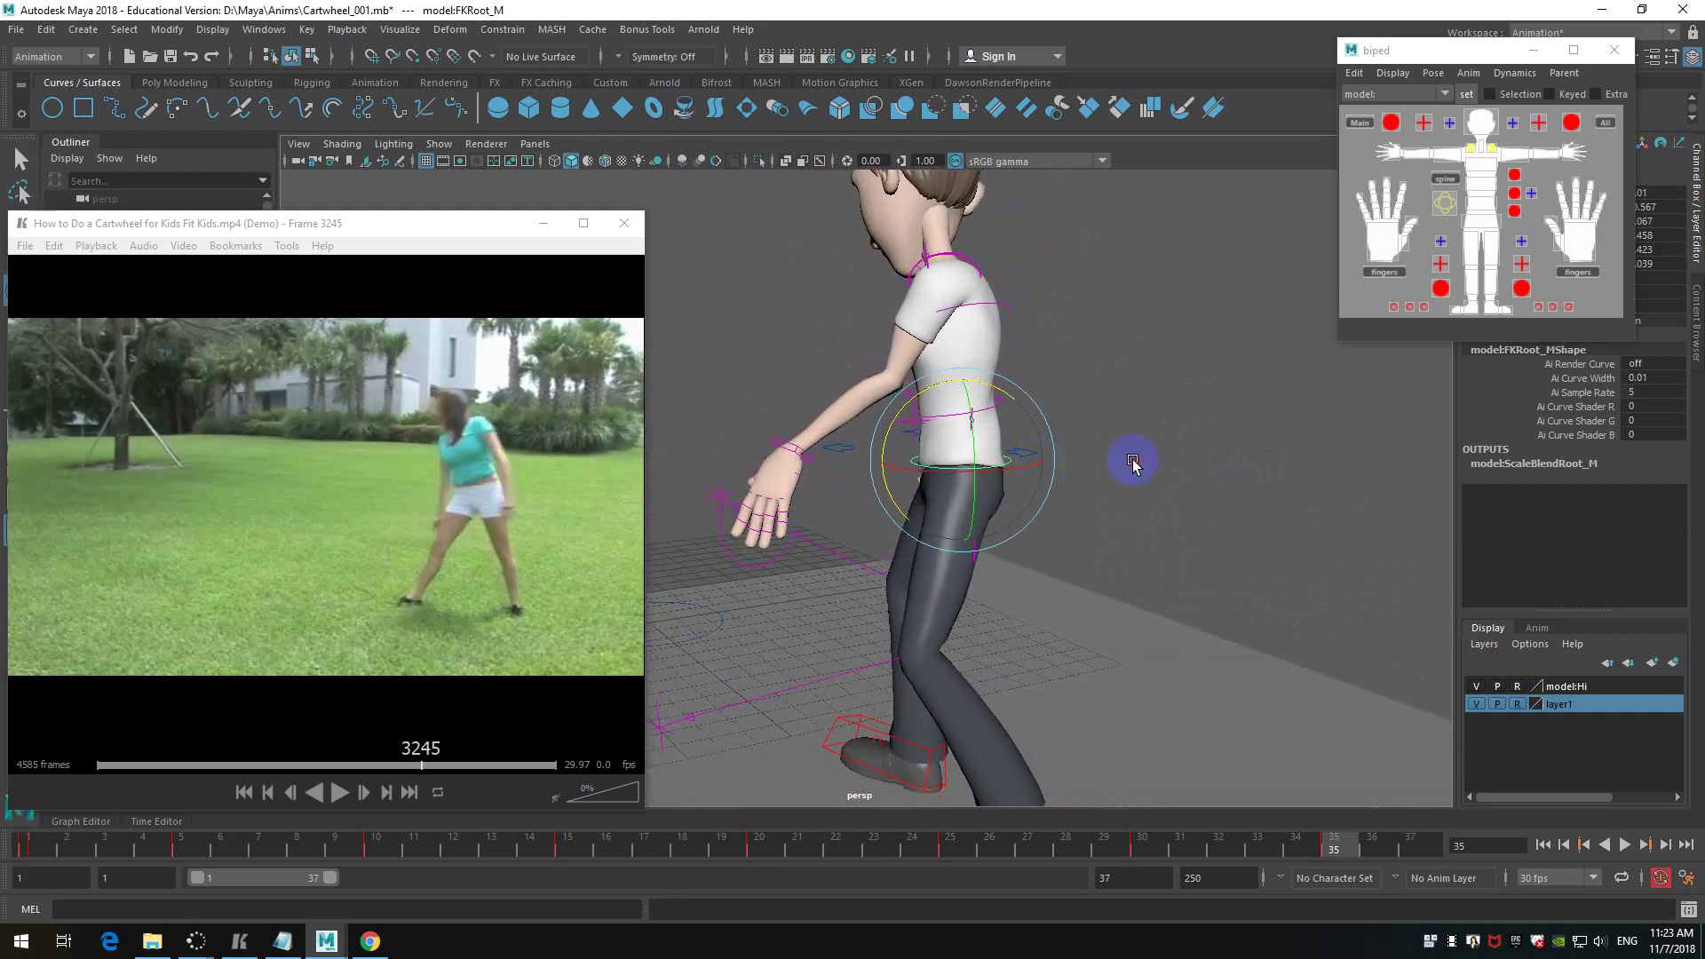
{"action": "left_click", "coordinate": [1131, 461]}
{"action": "left_click_drag", "start_coordinate": [1036, 423], "coordinate": [1226, 445], "text": "alt"}
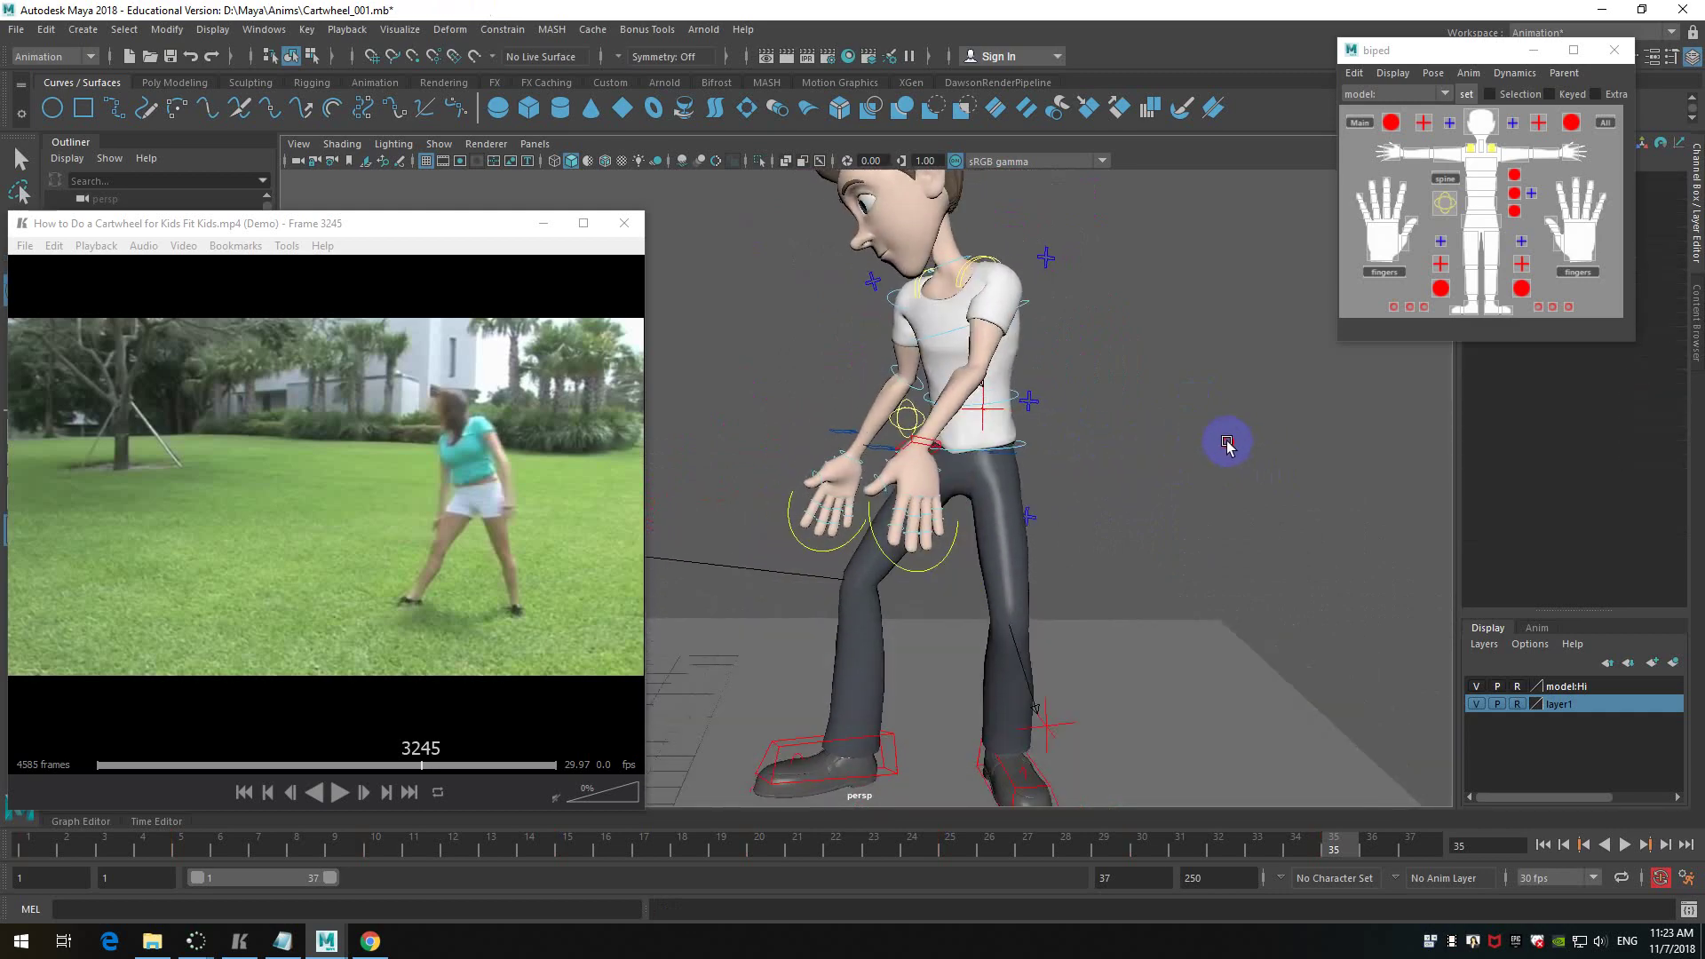
- Move the left hand's IK control away from the front of the thighs to the outer side of the left hip
{"action": "left_click", "coordinate": [1028, 304]}
{"action": "left_click_drag", "start_coordinate": [1028, 305], "coordinate": [1066, 457], "text": "alt"}
{"action": "left_click", "coordinate": [995, 469]}
{"action": "scroll", "coordinate": [1099, 489], "scroll_direction": "up", "scroll_amount": 2}
{"action": "left_click", "coordinate": [965, 441]}
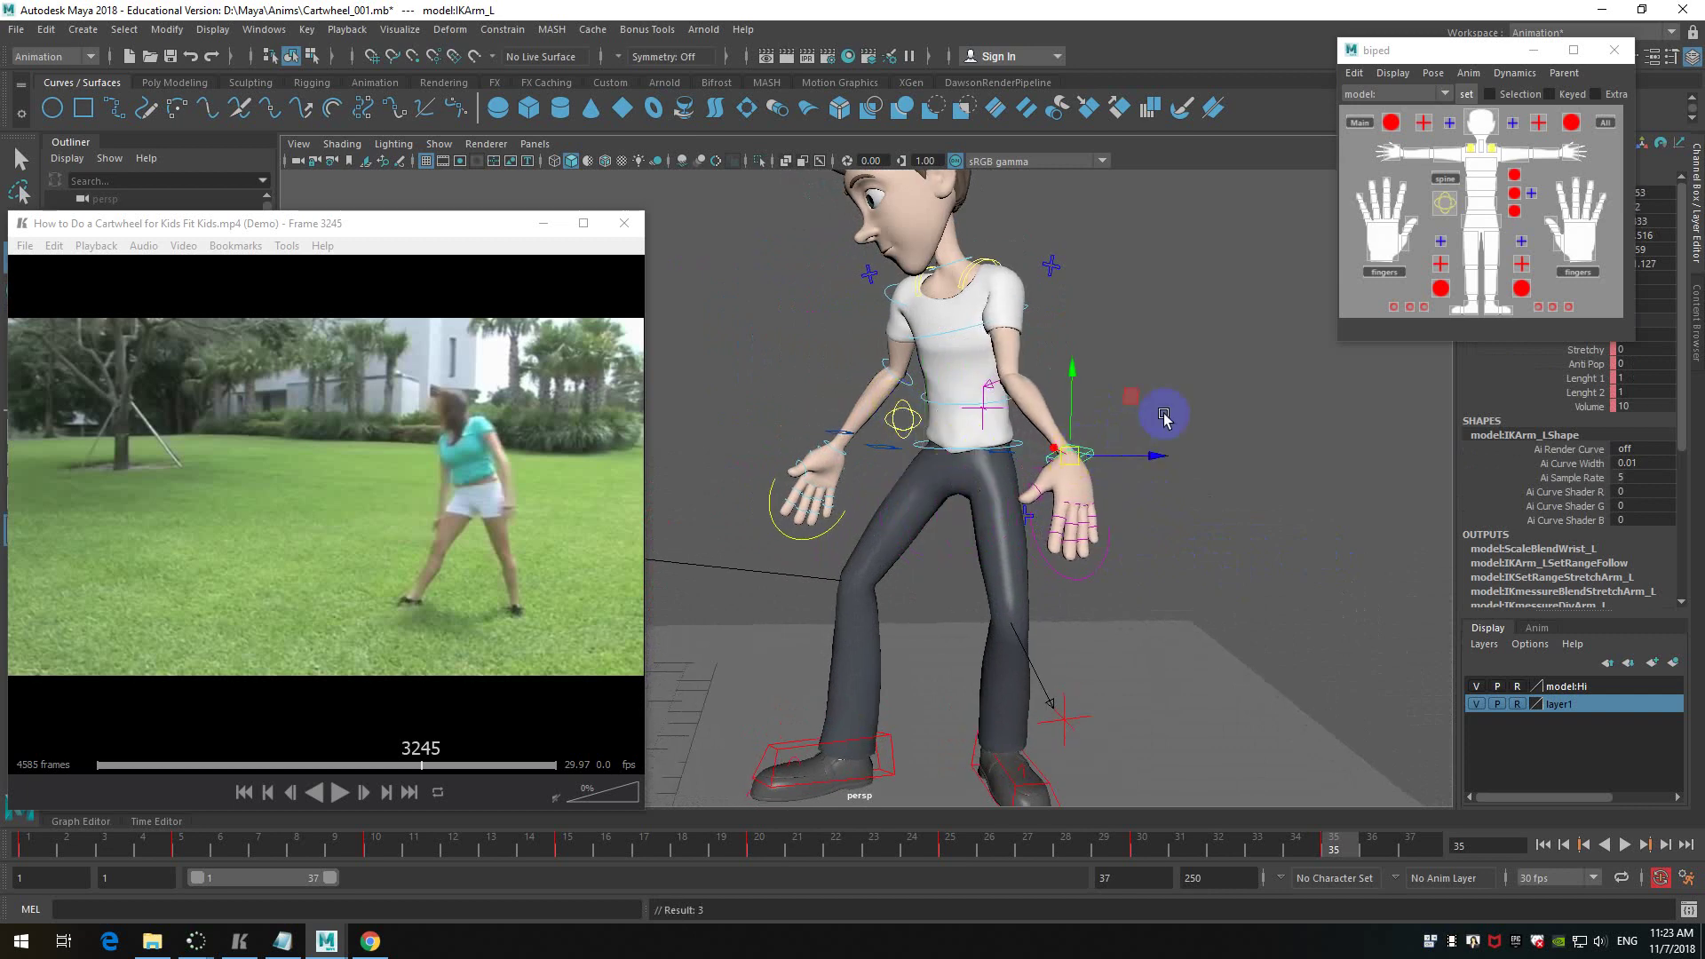
- Move the left elbow's pole vector control outward, away from the torso, to redirect the elbow bend
{"action": "left_click_drag", "start_coordinate": [1164, 418], "coordinate": [1019, 435], "text": "alt"}
{"action": "left_click", "coordinate": [1057, 438]}
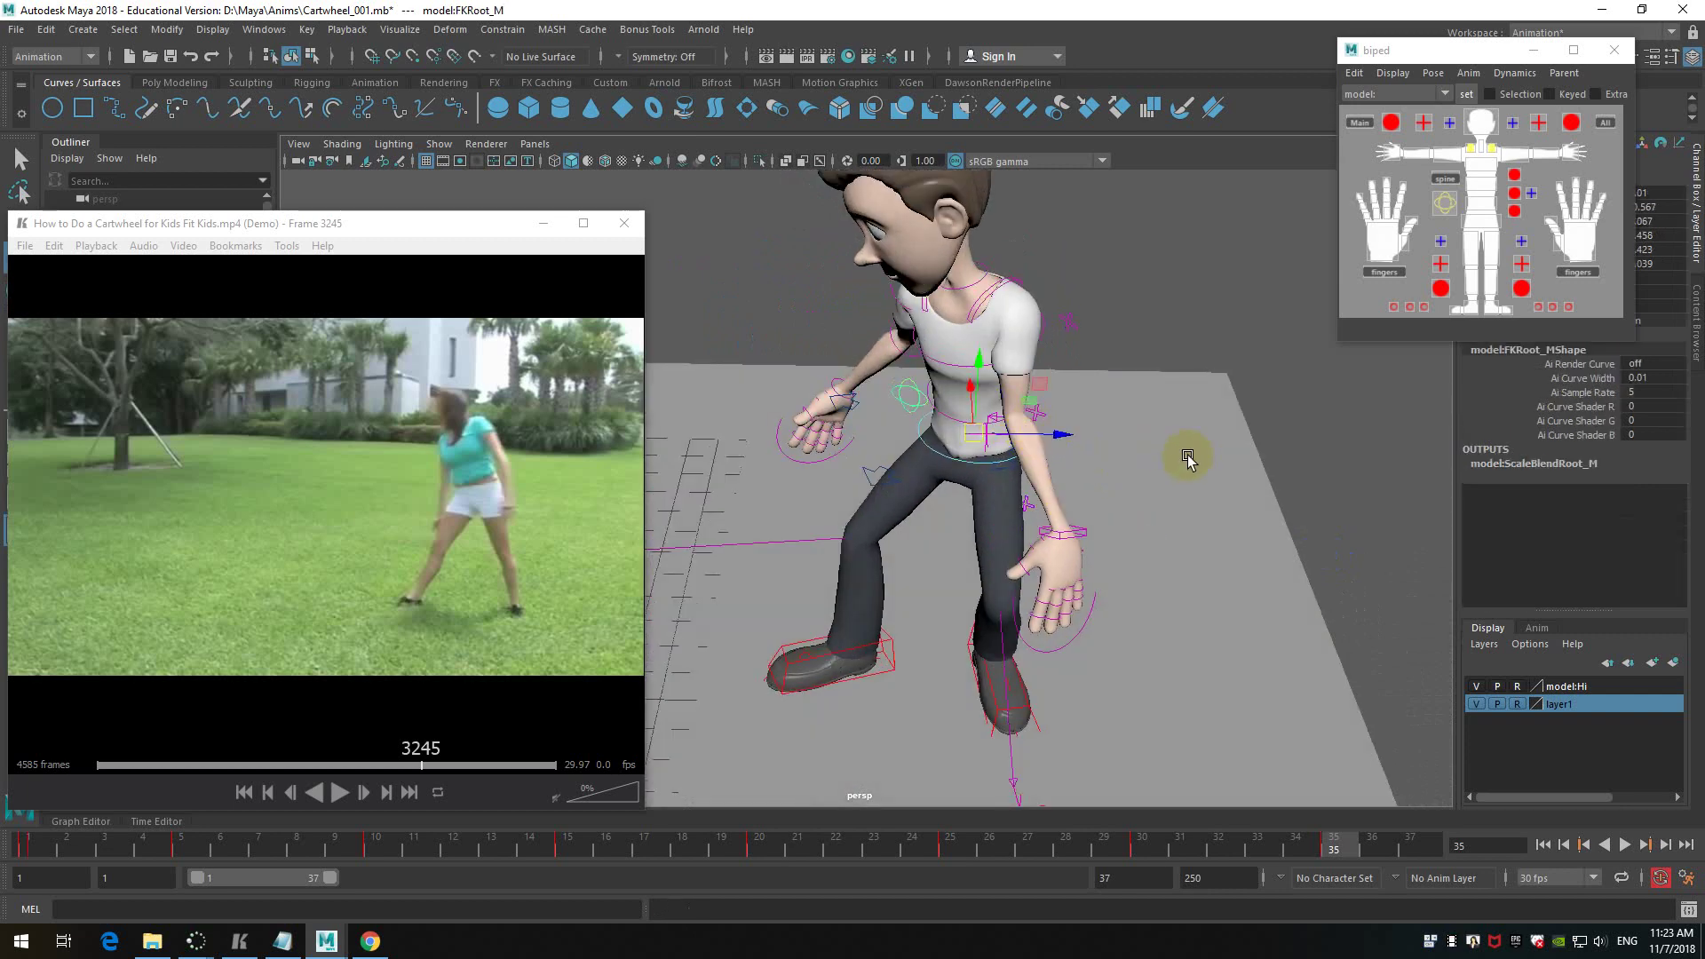
{"action": "left_click_drag", "start_coordinate": [1188, 457], "coordinate": [997, 488], "text": "alt"}
{"action": "left_click", "coordinate": [1176, 529]}
{"action": "left_click_drag", "start_coordinate": [1176, 529], "coordinate": [1030, 534], "text": "alt"}
{"action": "left_click", "coordinate": [1029, 534]}
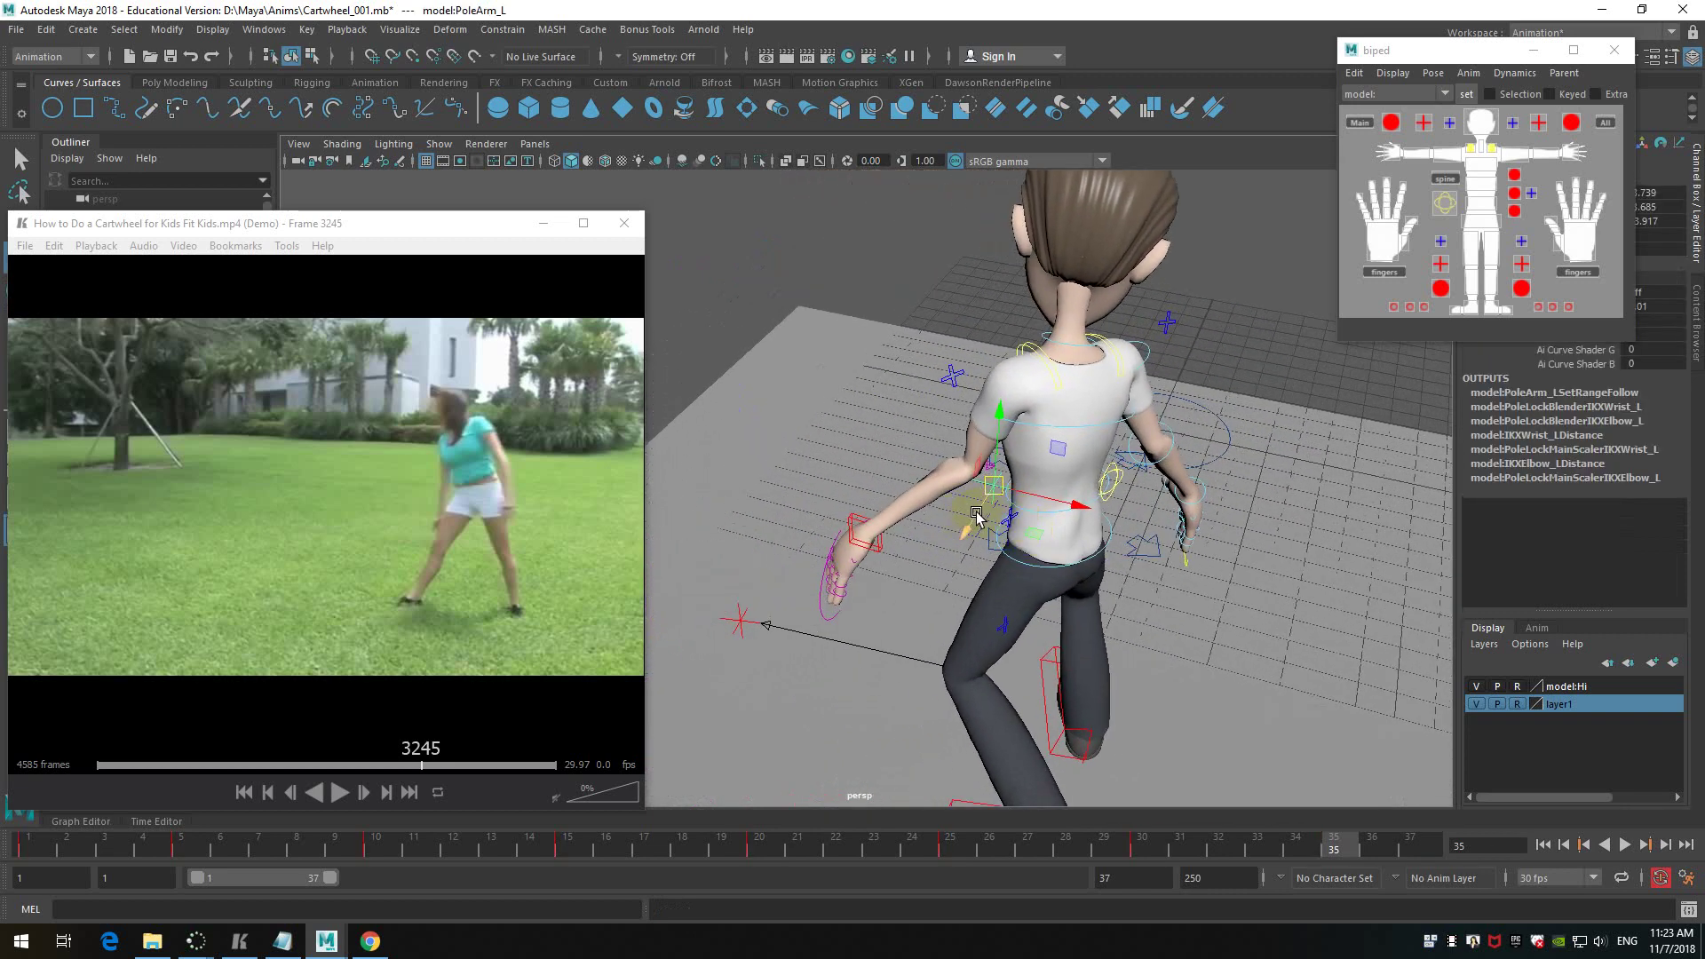
{"action": "left_click_drag", "start_coordinate": [858, 616], "coordinate": [1031, 548], "text": "alt"}
{"action": "right_click_drag", "start_coordinate": [1032, 548], "coordinate": [1216, 480], "text": "alt"}
{"action": "middle_click_drag", "start_coordinate": [1189, 320], "coordinate": [1115, 258]}
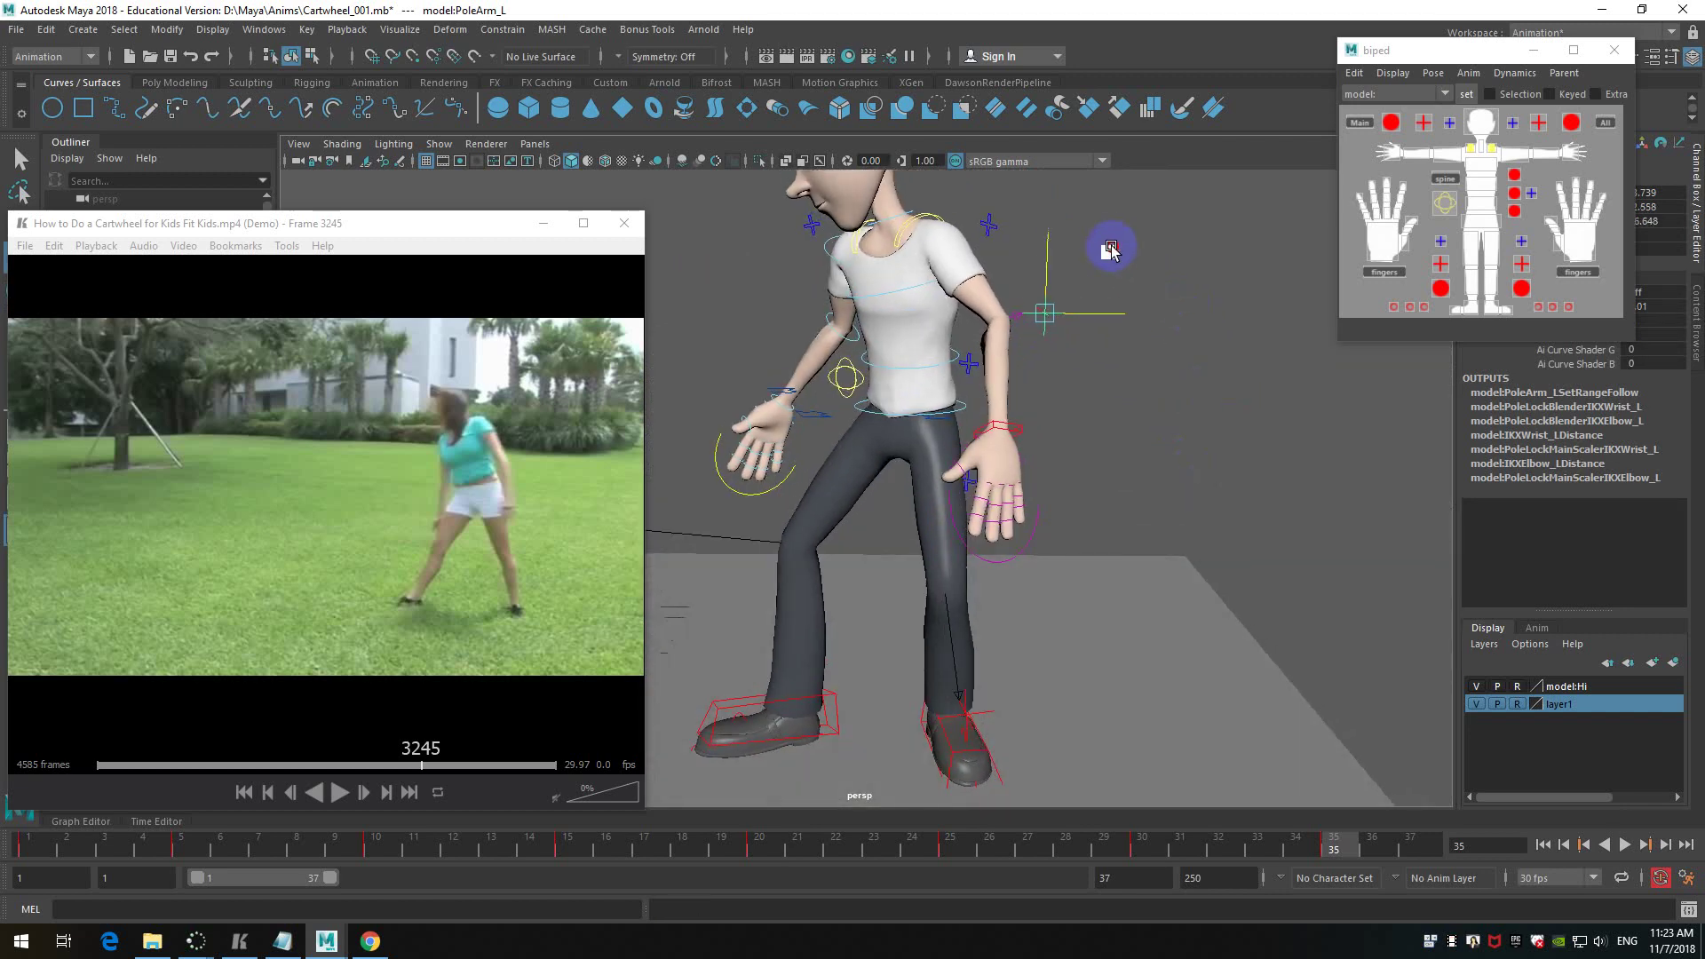
{"action": "left_click_drag", "start_coordinate": [1133, 255], "coordinate": [1043, 429], "text": "alt"}
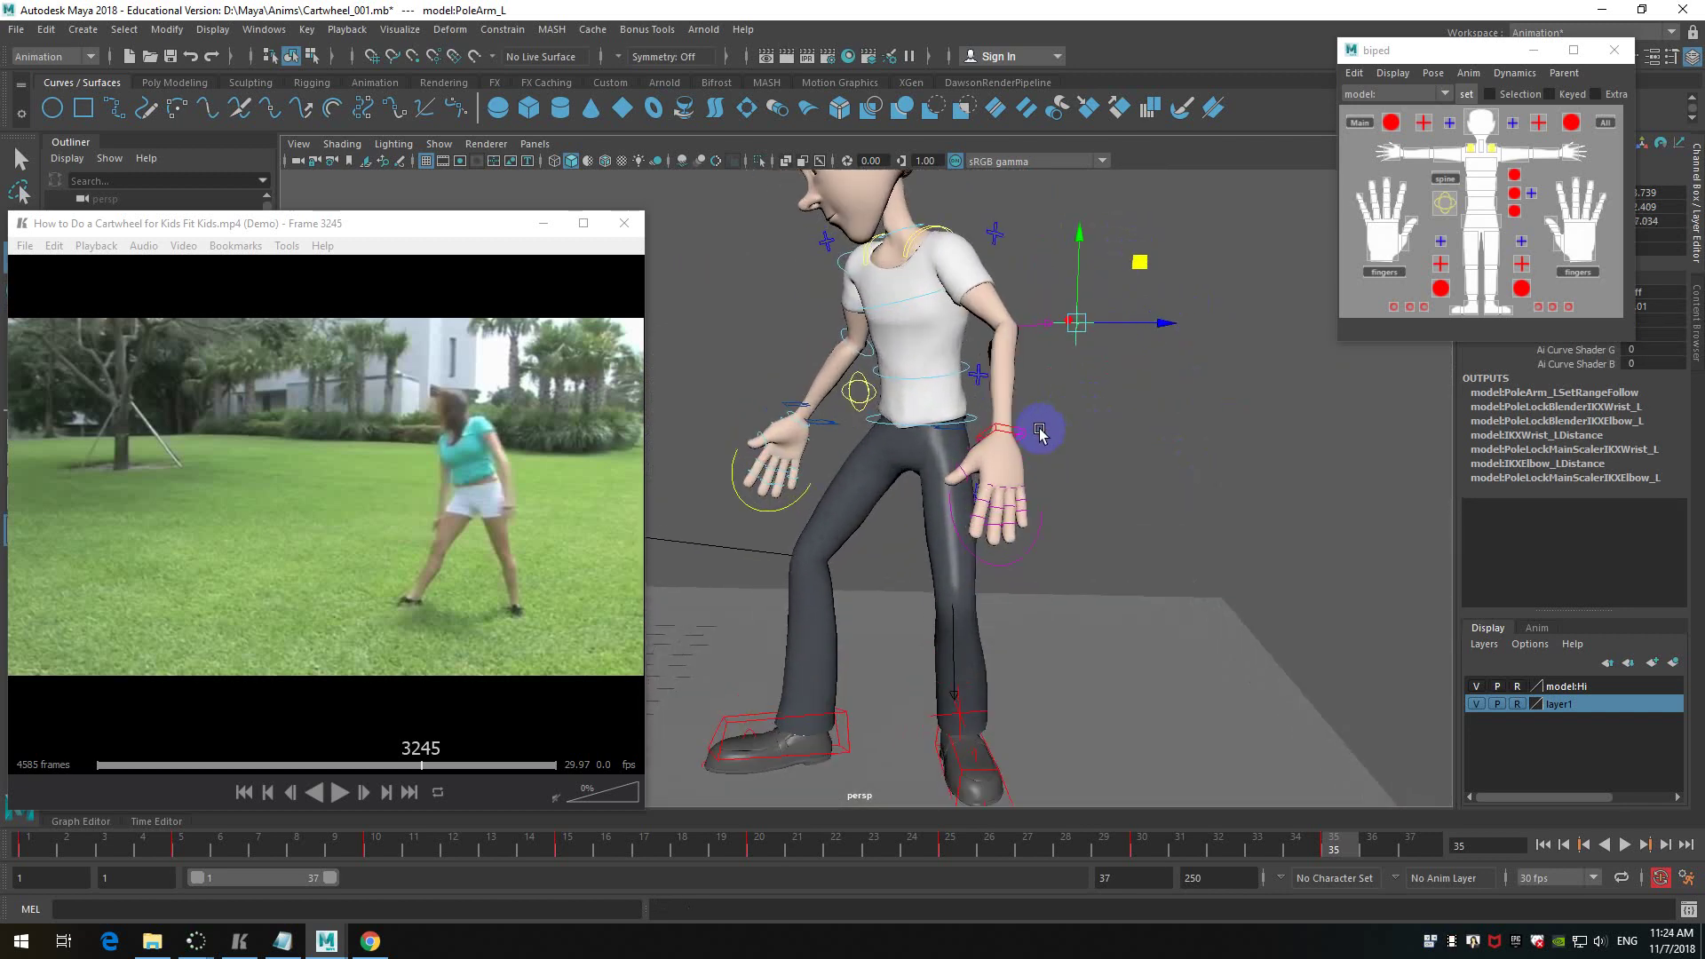
- Move the left hand's IK control farther outward from the left hip
{"action": "left_click", "coordinate": [1021, 437]}
{"action": "middle_click_drag", "start_coordinate": [1065, 380], "coordinate": [1093, 370]}
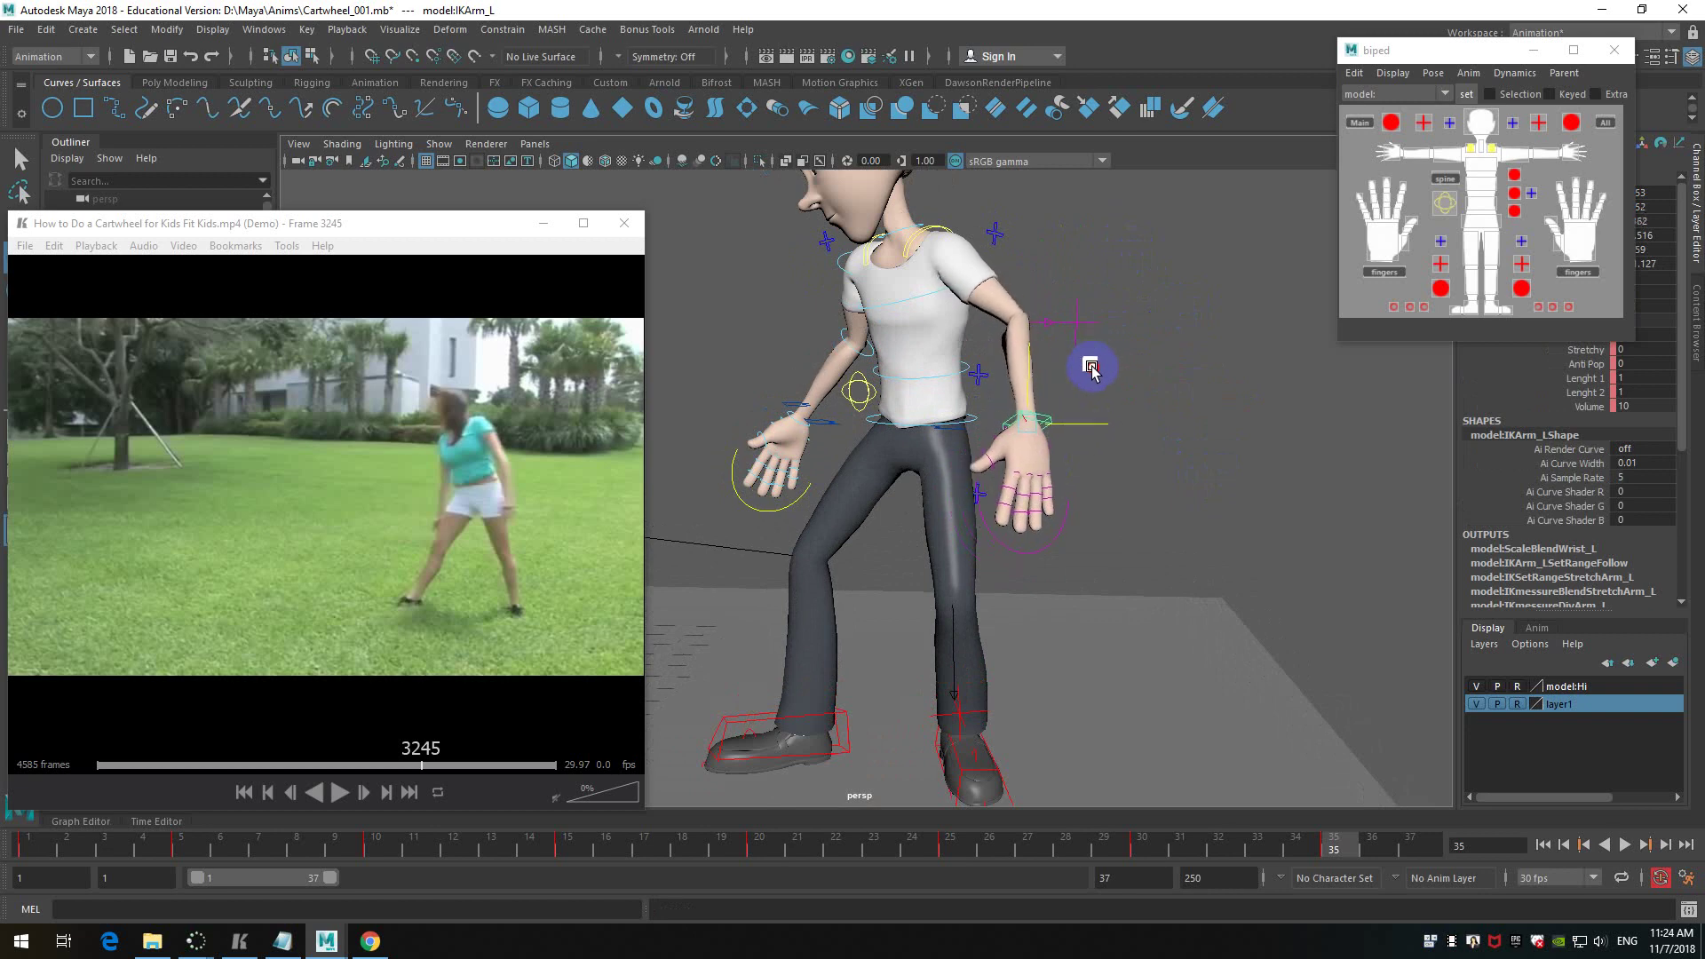
{"action": "left_click_drag", "start_coordinate": [1085, 372], "coordinate": [1022, 497], "text": "alt"}
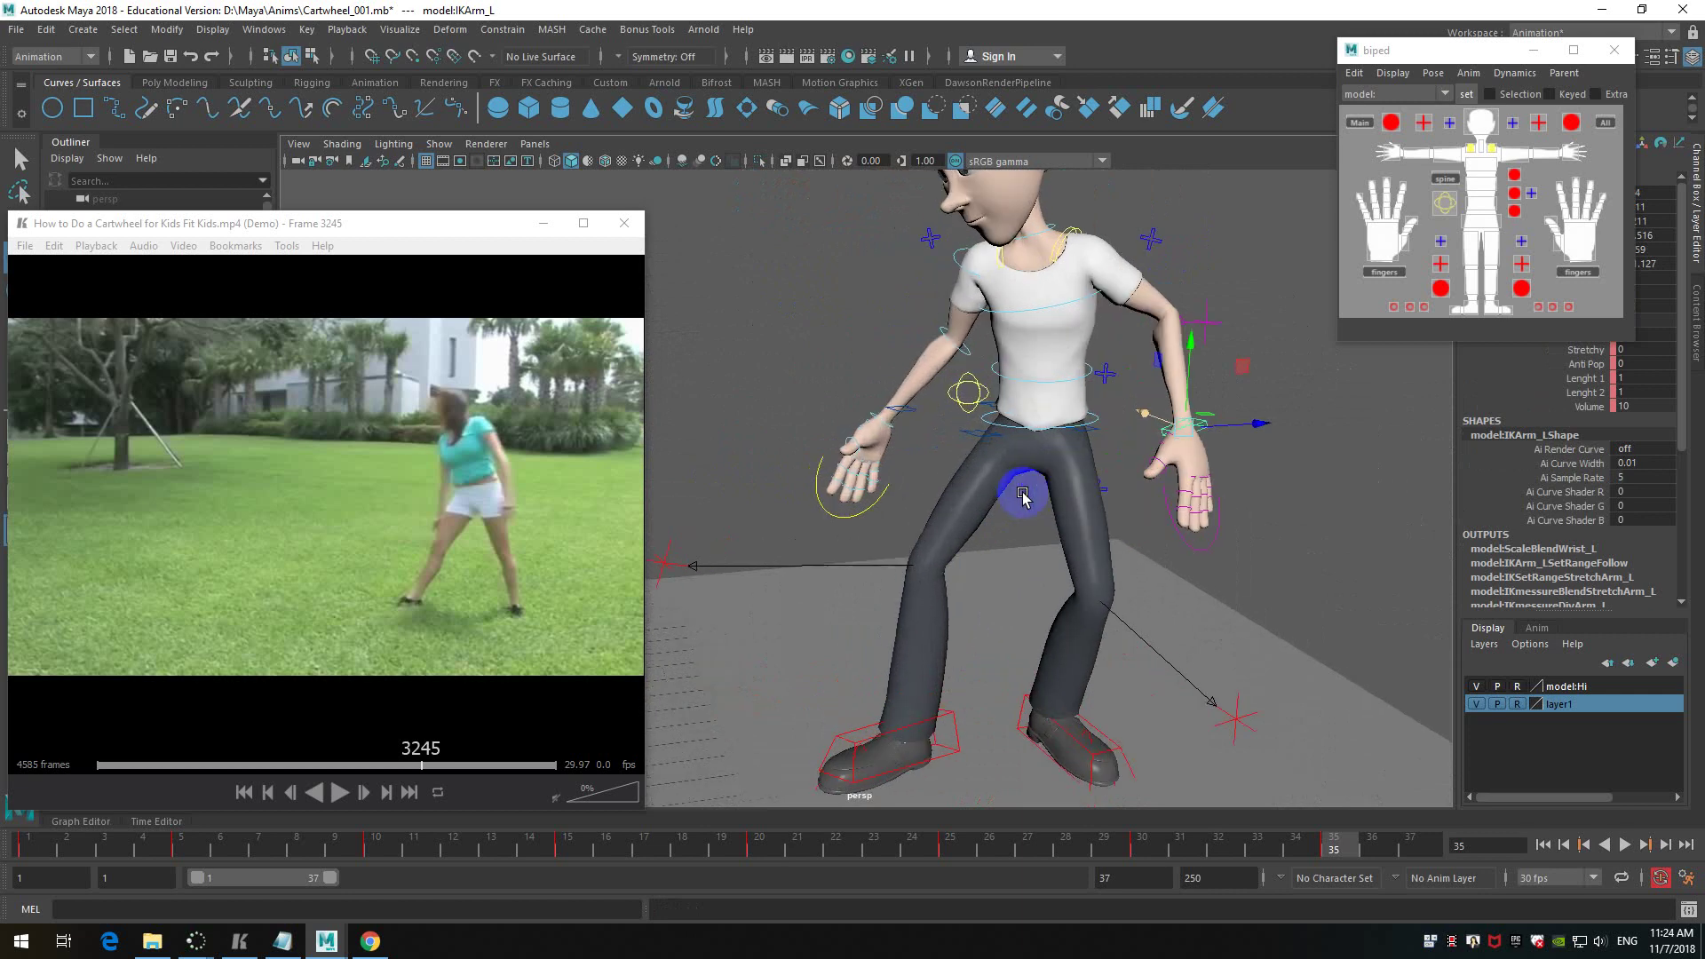
- Rotate the right arm's FK control near the elbow to adjust how the forearm hangs beside the body
{"action": "left_click", "coordinate": [955, 342]}
{"action": "left_click_drag", "start_coordinate": [968, 391], "coordinate": [1267, 396], "text": "alt"}
{"action": "right_click_drag", "start_coordinate": [1237, 408], "coordinate": [1036, 430], "text": "alt"}
{"action": "left_click_drag", "start_coordinate": [1036, 430], "coordinate": [1089, 477], "text": "alt"}
{"action": "key", "text": "e"}
{"action": "left_click_drag", "start_coordinate": [944, 513], "coordinate": [879, 484]}
{"action": "right_click_drag", "start_coordinate": [880, 483], "coordinate": [811, 450], "text": "alt"}
{"action": "left_click_drag", "start_coordinate": [811, 449], "coordinate": [1028, 545], "text": "alt"}
{"action": "right_click_drag", "start_coordinate": [1028, 545], "coordinate": [1062, 483], "text": "alt"}
{"action": "middle_click_drag", "start_coordinate": [1063, 483], "coordinate": [1100, 476], "text": "alt"}
{"action": "left_click", "coordinate": [1131, 476]}
{"action": "right_click_drag", "start_coordinate": [1130, 476], "coordinate": [1134, 477], "text": "alt"}
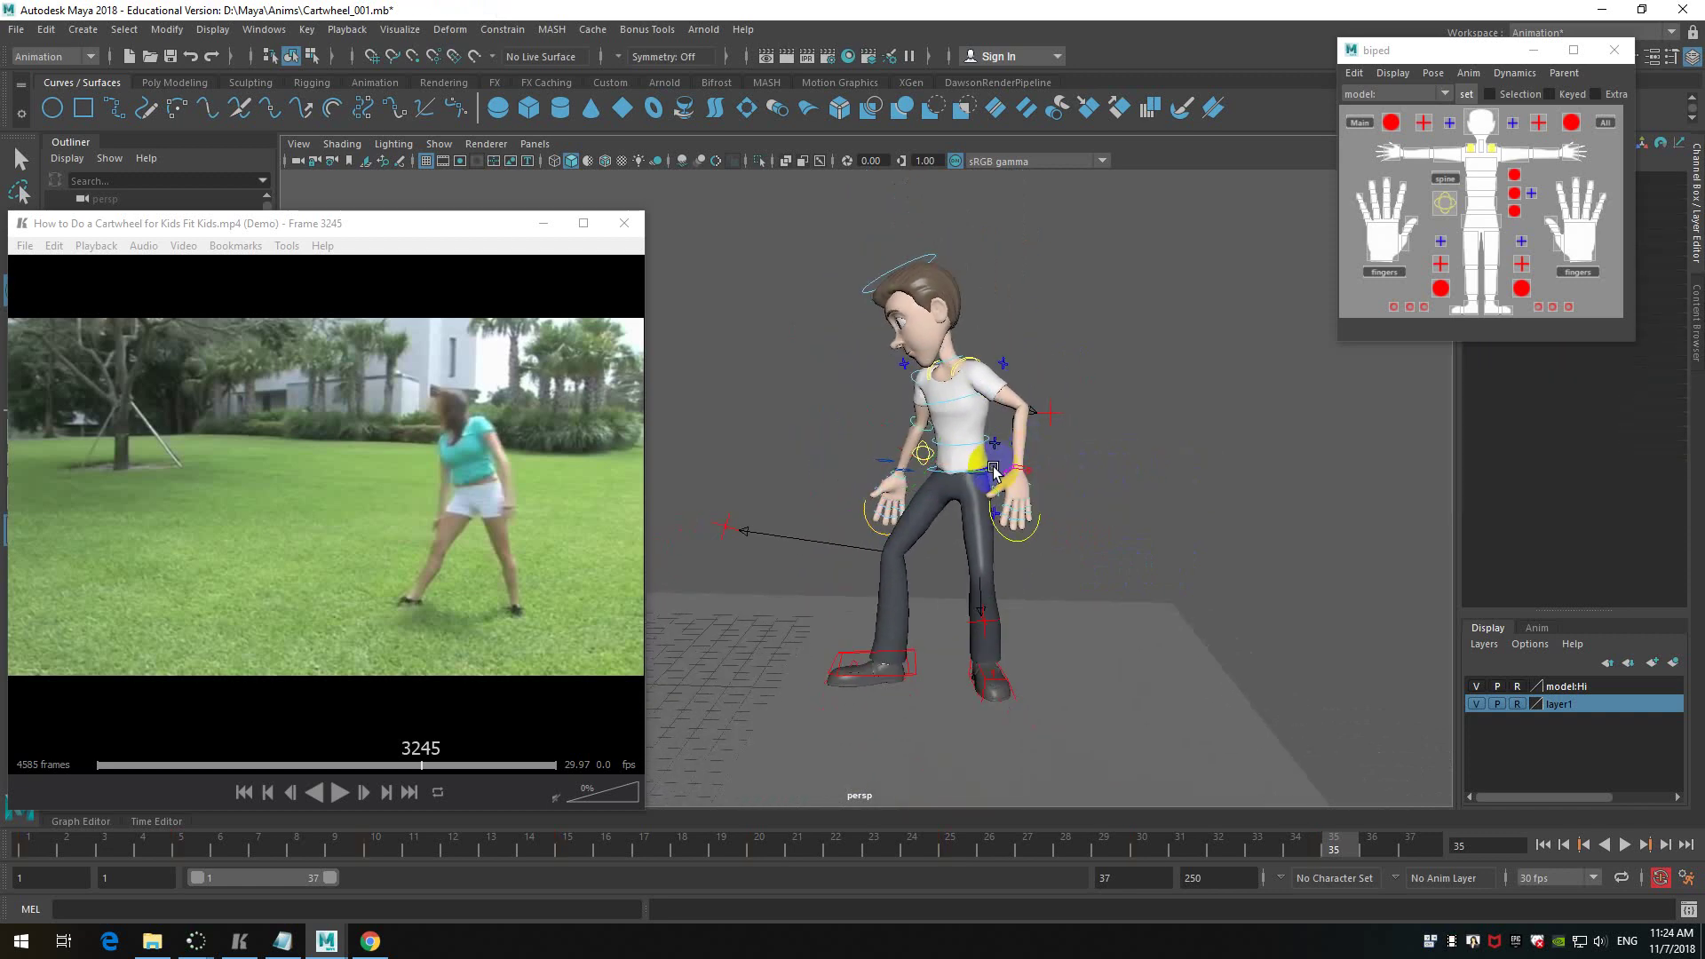
- Hide the reference video, play the stepped cartwheel animation in full view and return to frame 1
{"action": "right_click_drag", "start_coordinate": [991, 471], "coordinate": [1142, 411], "text": "alt"}
{"action": "left_click", "coordinate": [552, 228]}
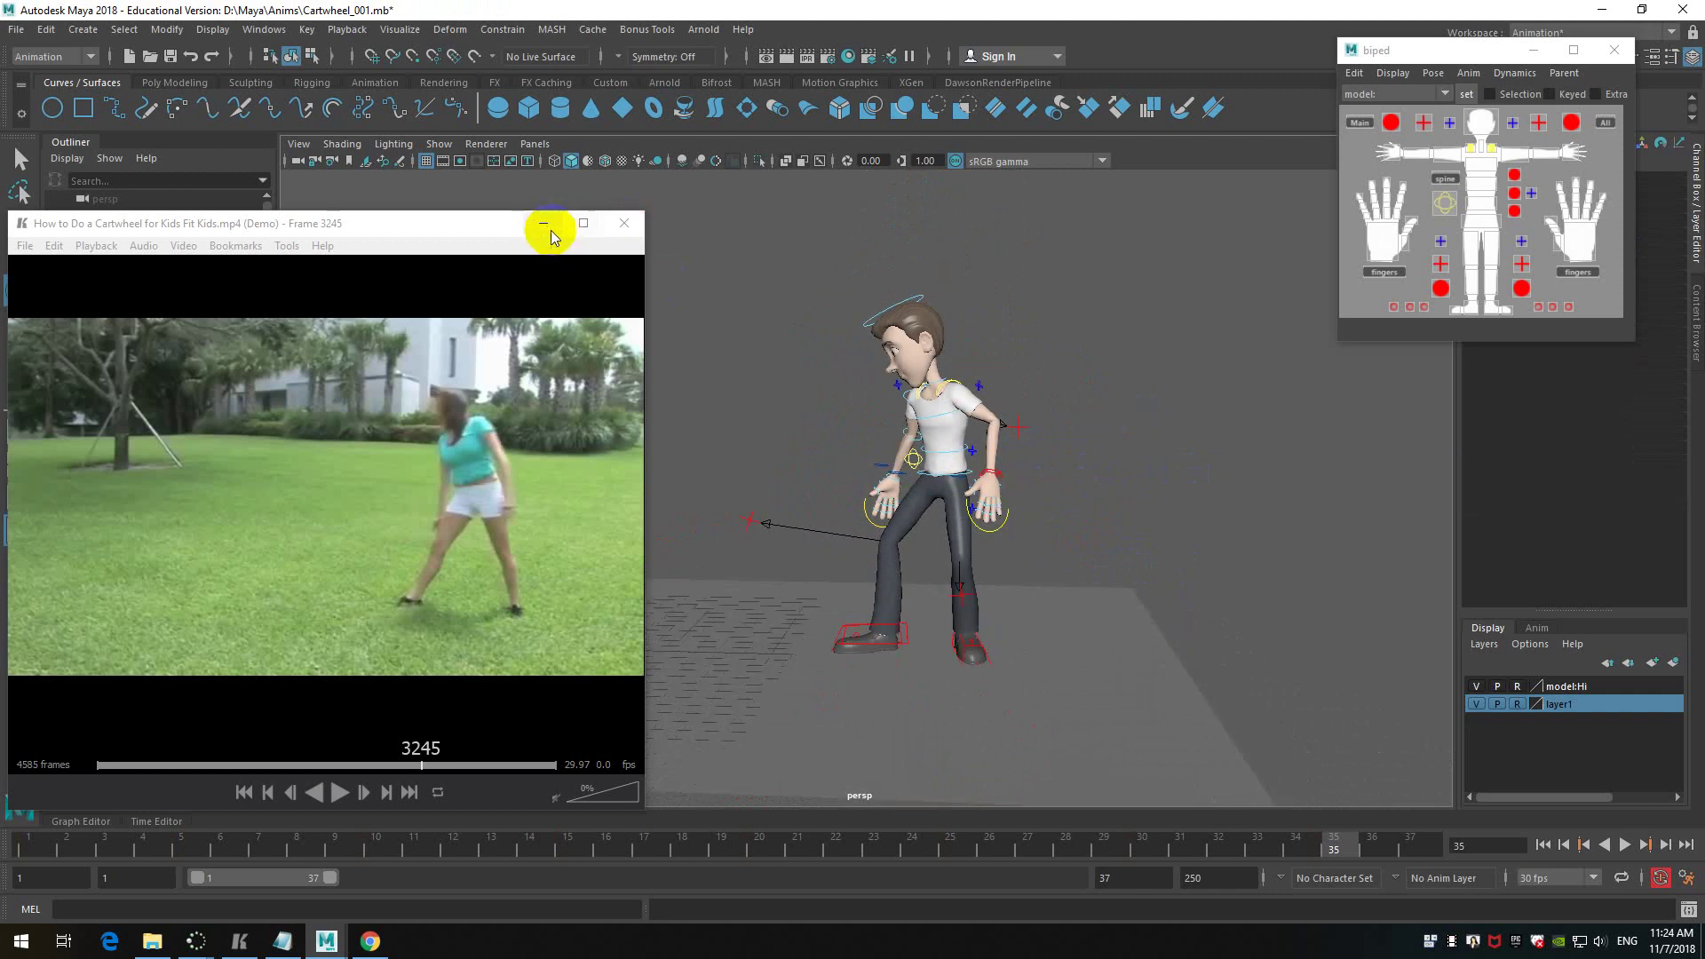
{"action": "left_click", "coordinate": [543, 222]}
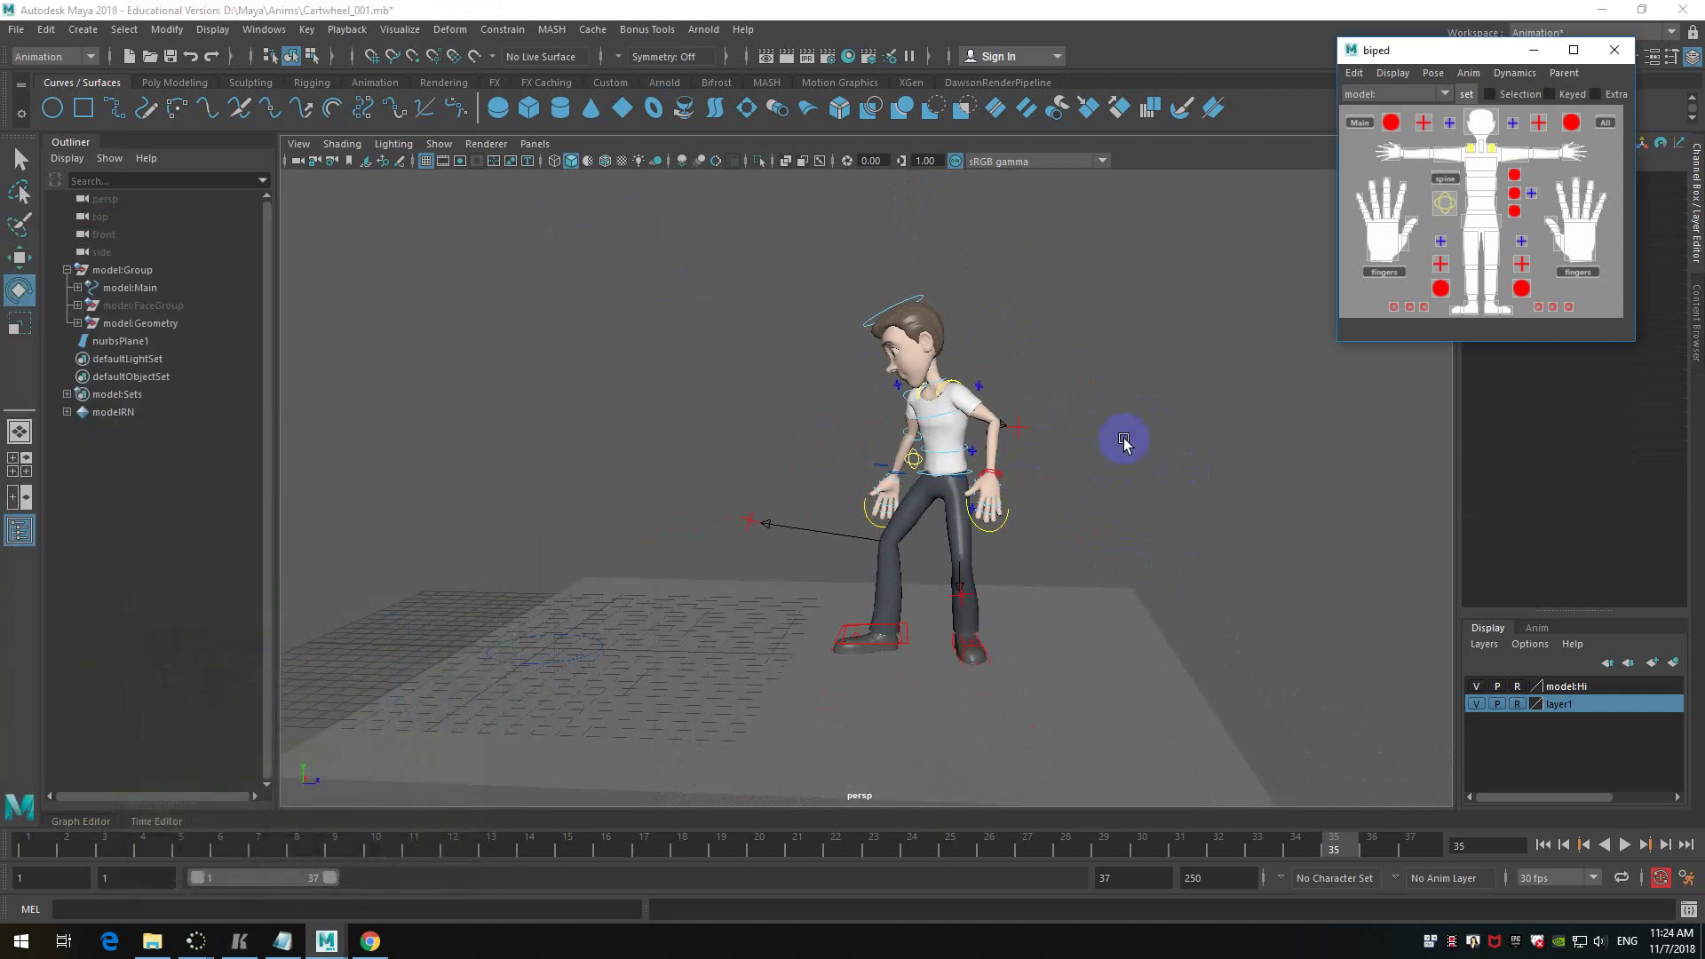
{"action": "left_click", "coordinate": [1611, 126]}
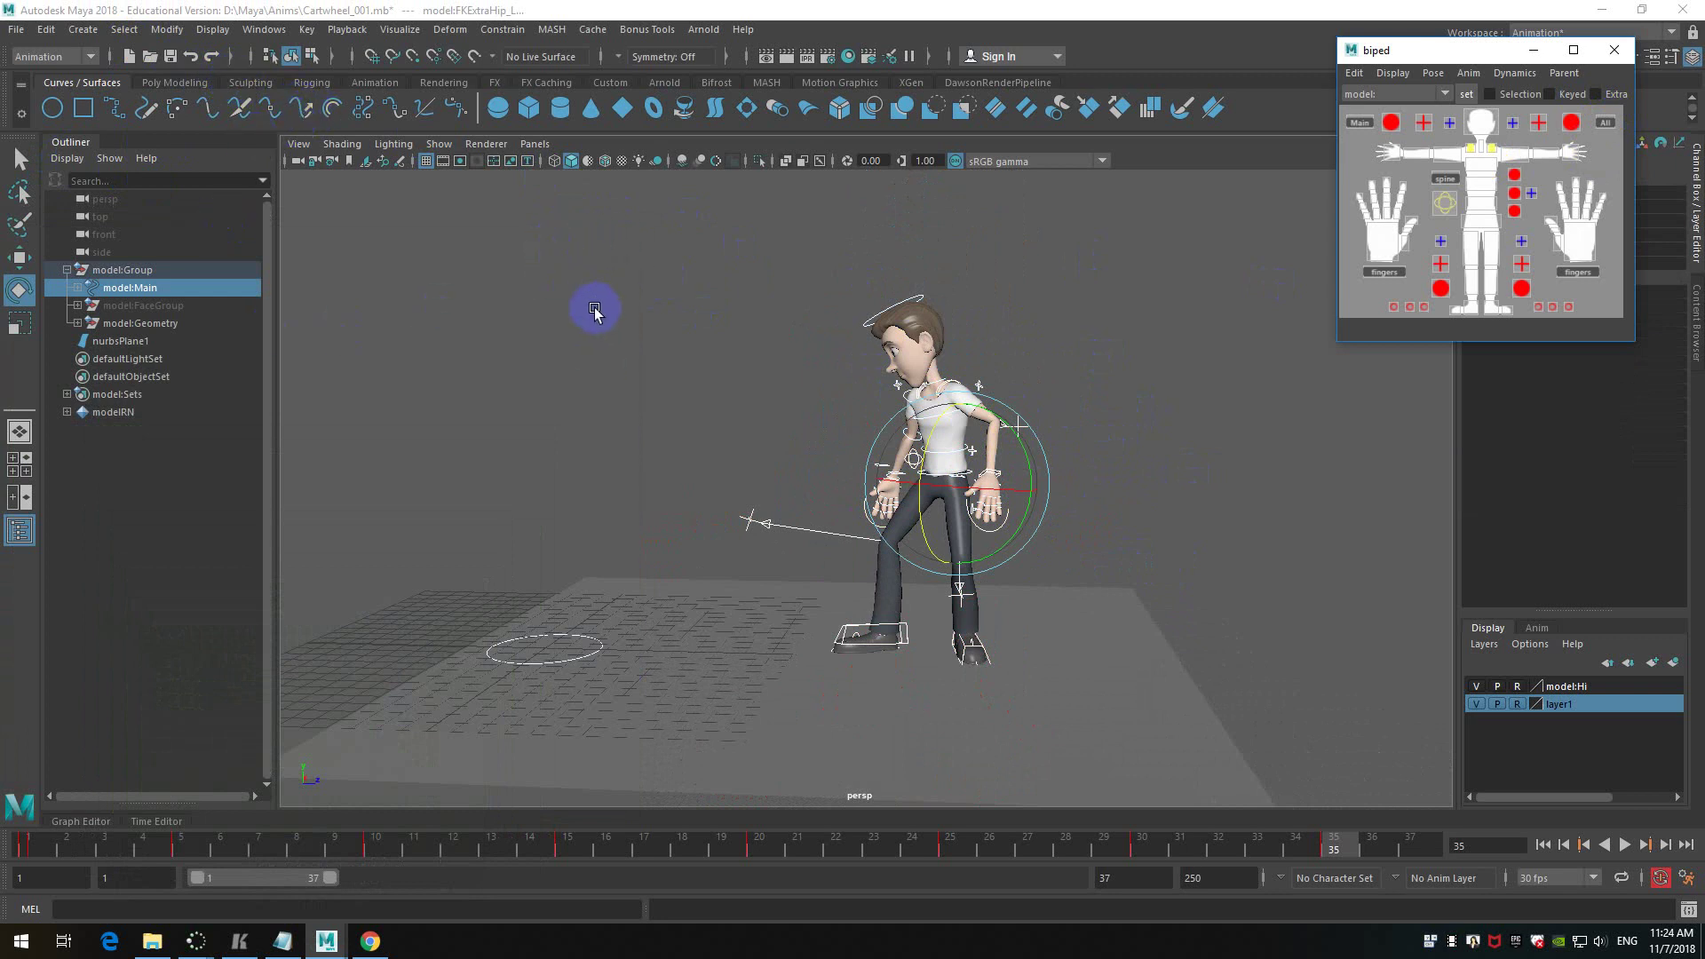
{"action": "left_click", "coordinate": [678, 360]}
{"action": "key", "text": "f"}
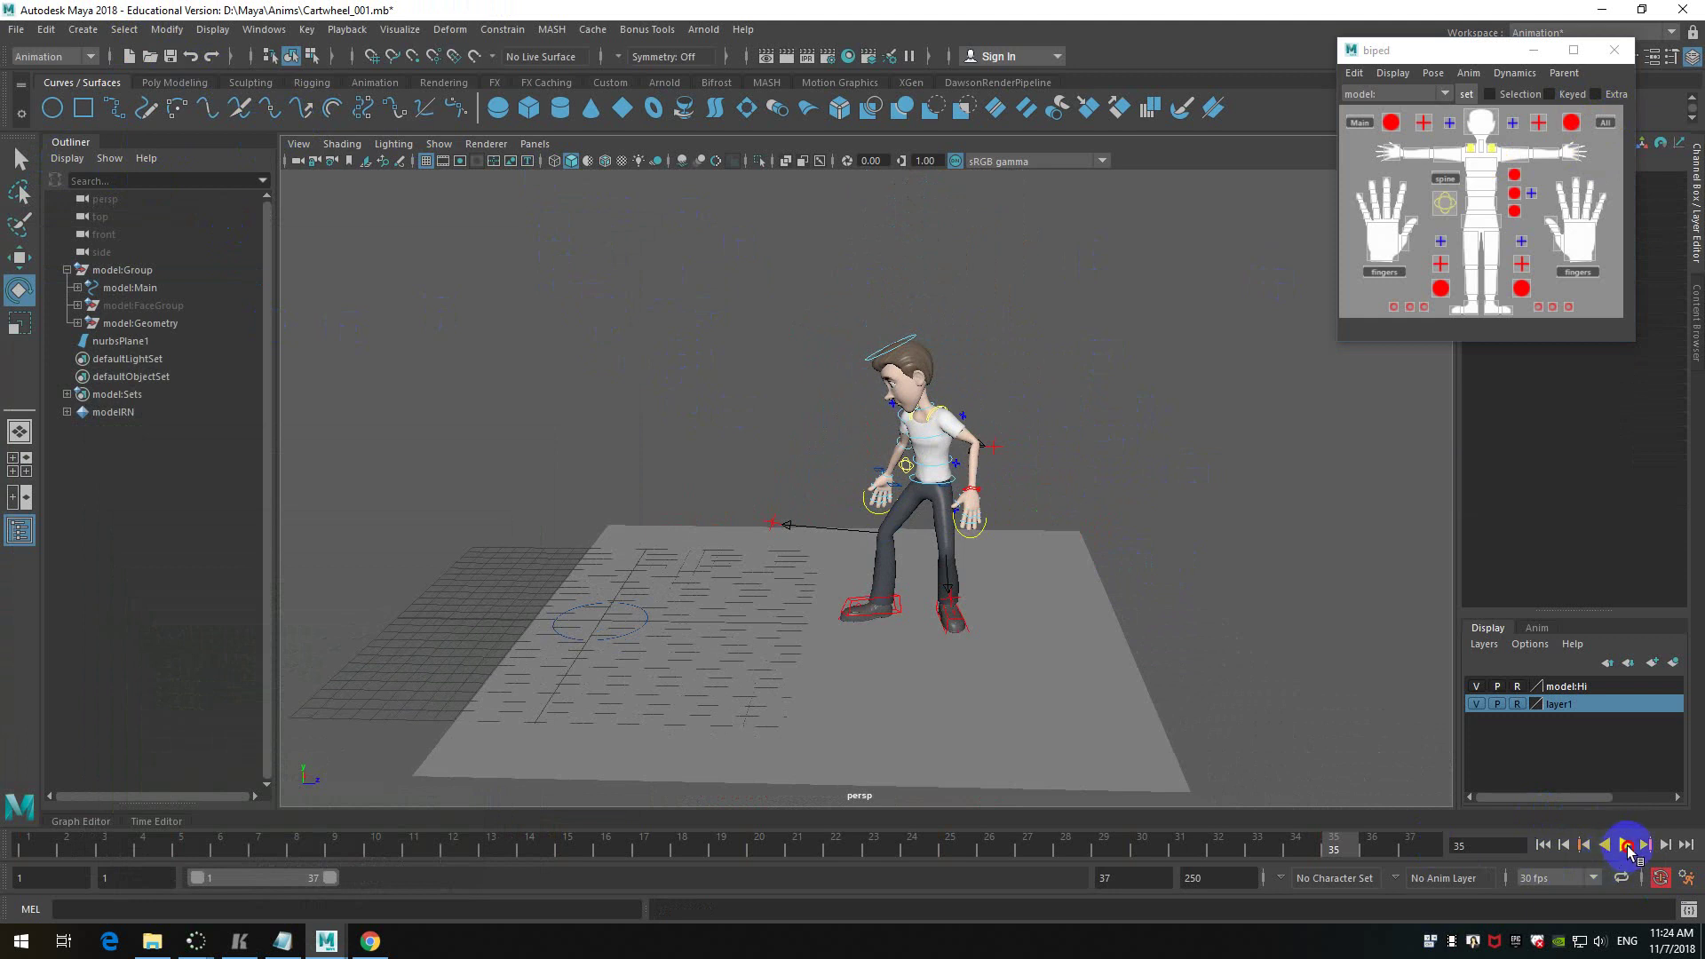
{"action": "left_click", "coordinate": [1627, 846]}
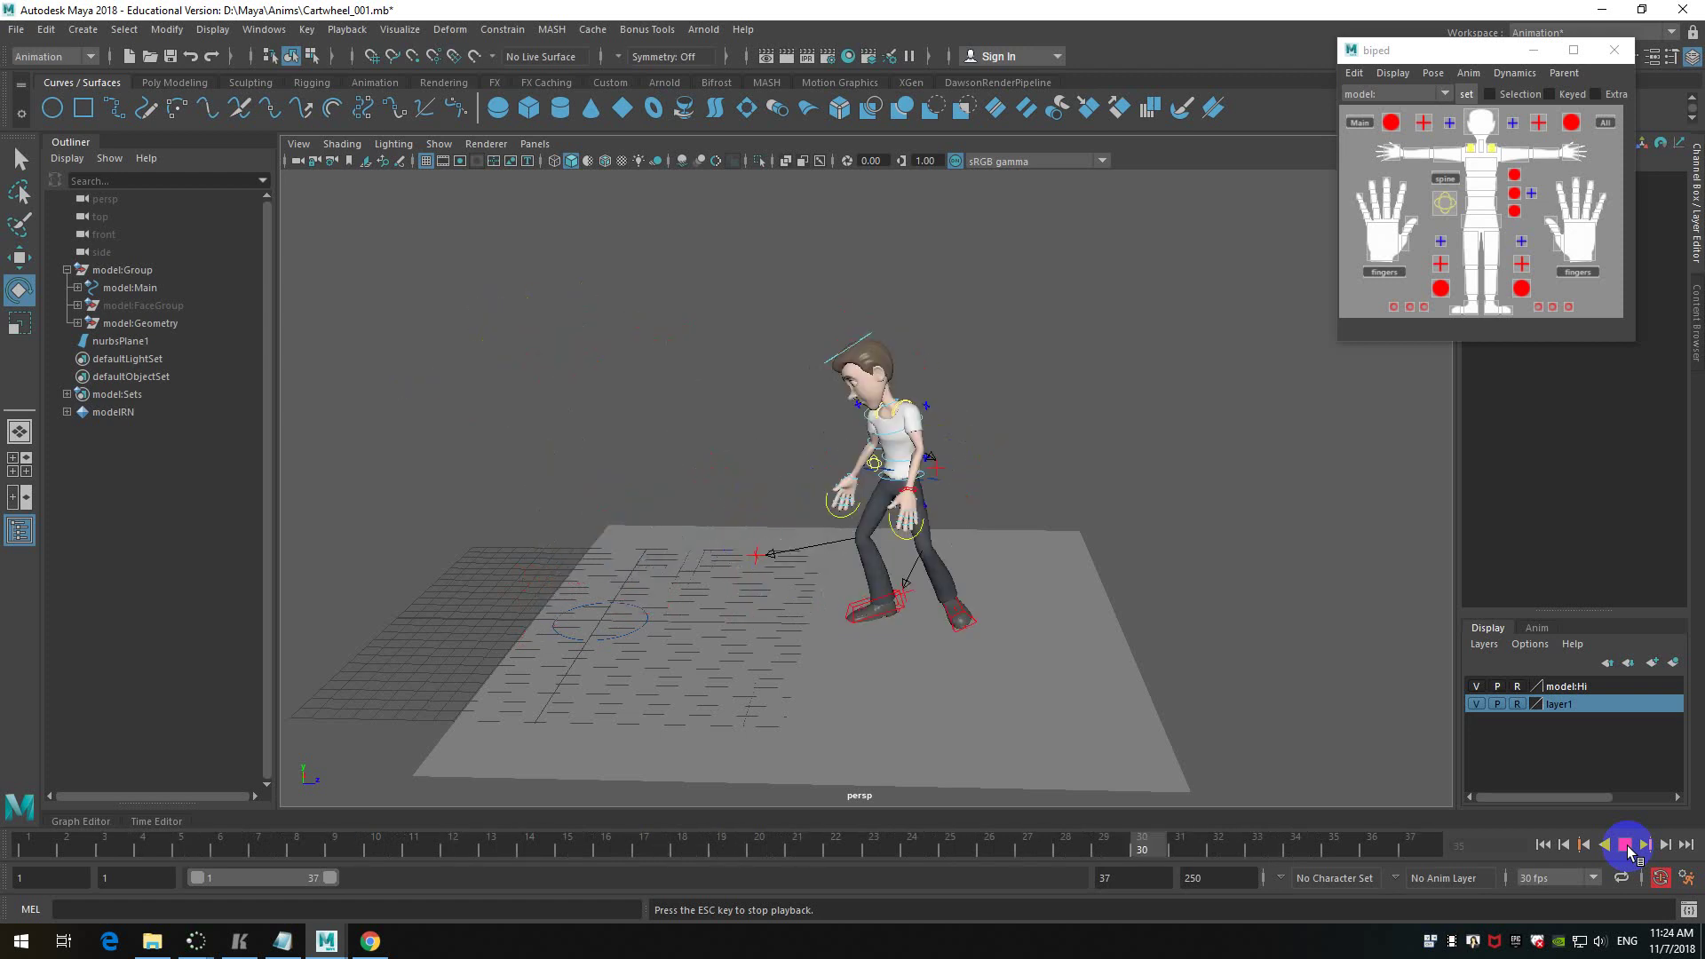
{"action": "left_click", "coordinate": [1626, 845]}
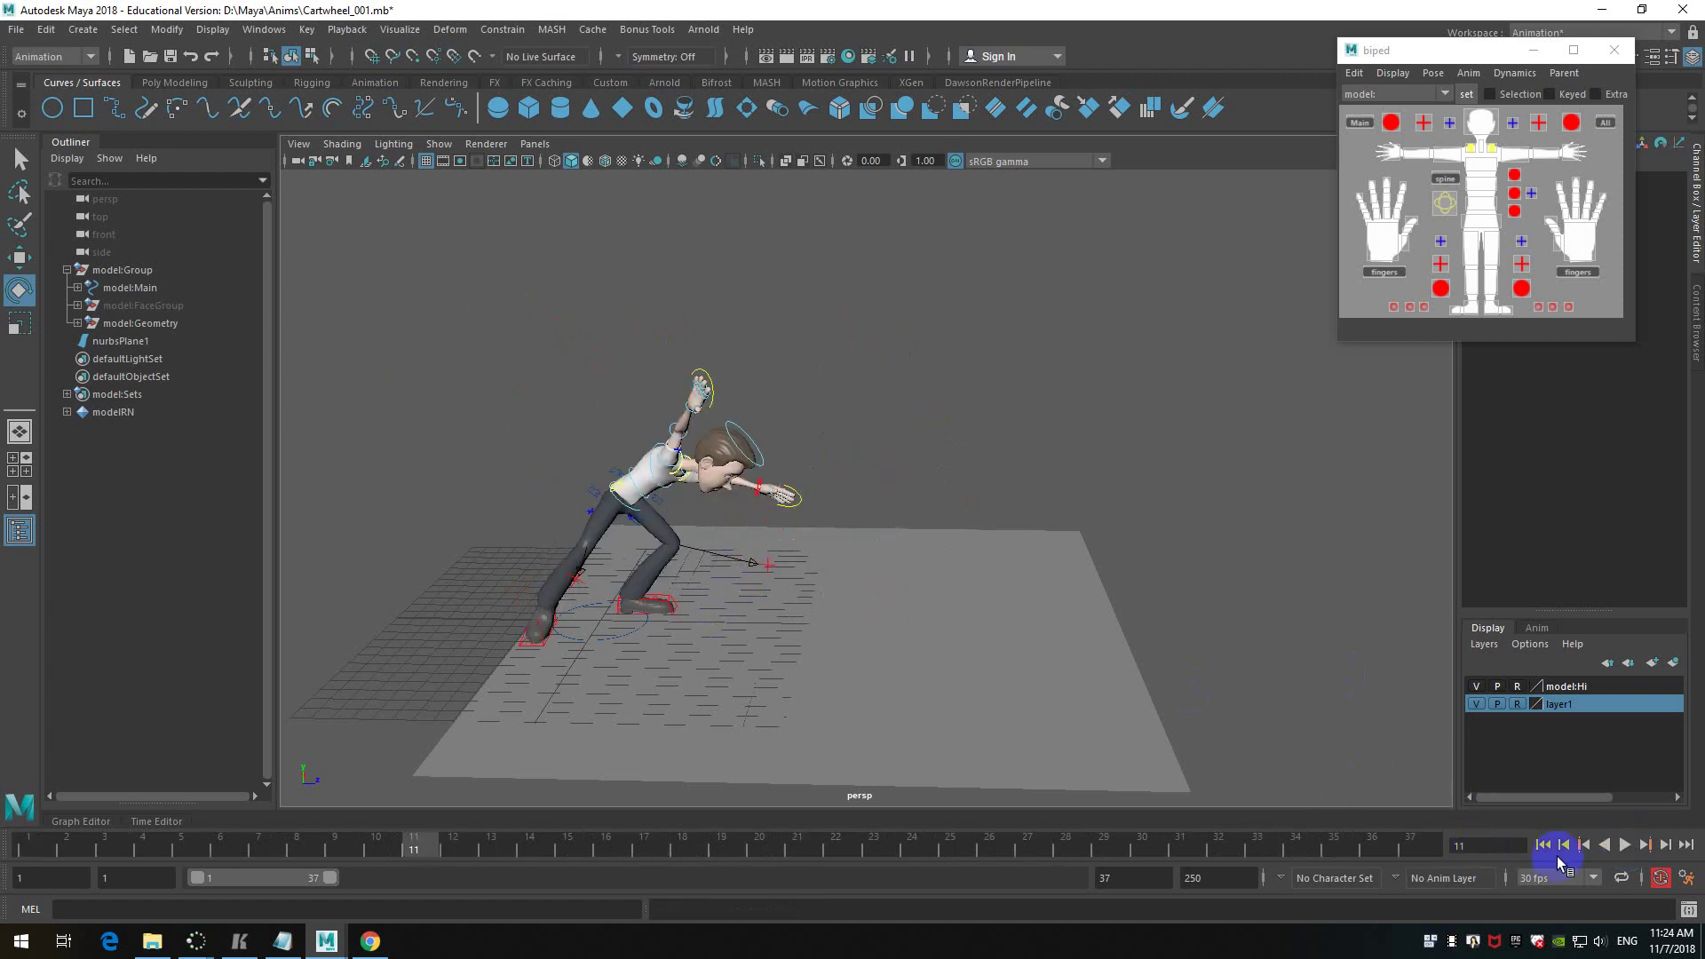
{"action": "left_click", "coordinate": [1541, 845]}
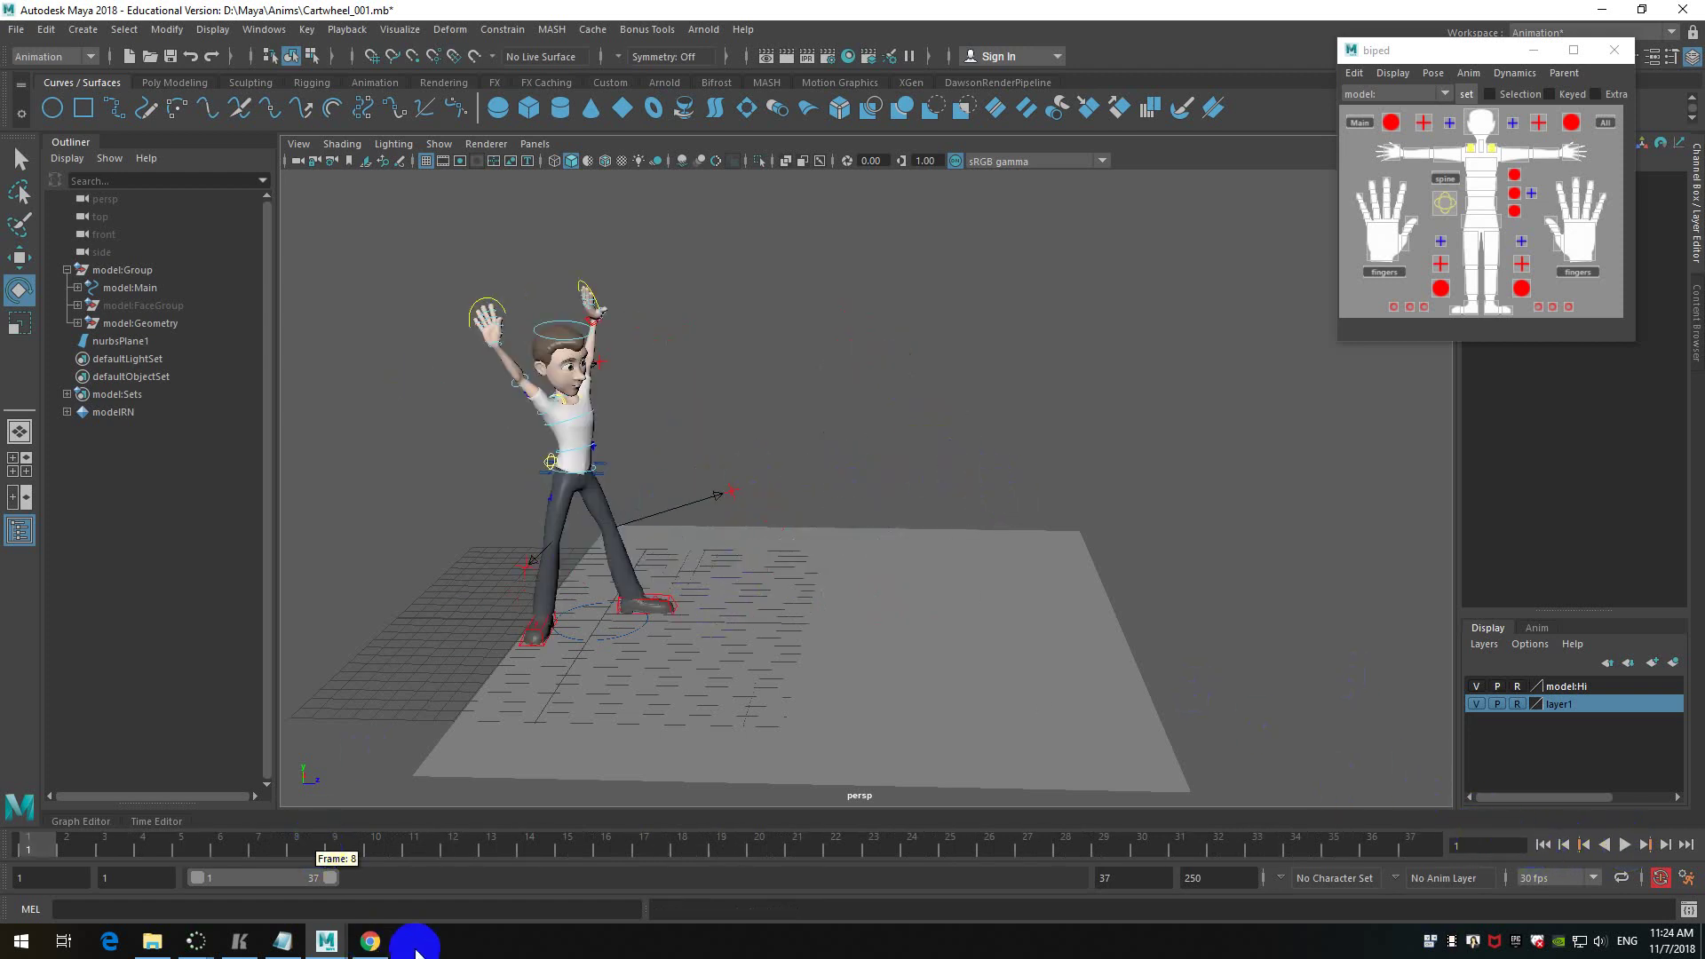
- Select all of the rig's controls and highlight the timeline range from frame 1 to 35
{"action": "left_click", "coordinate": [240, 944]}
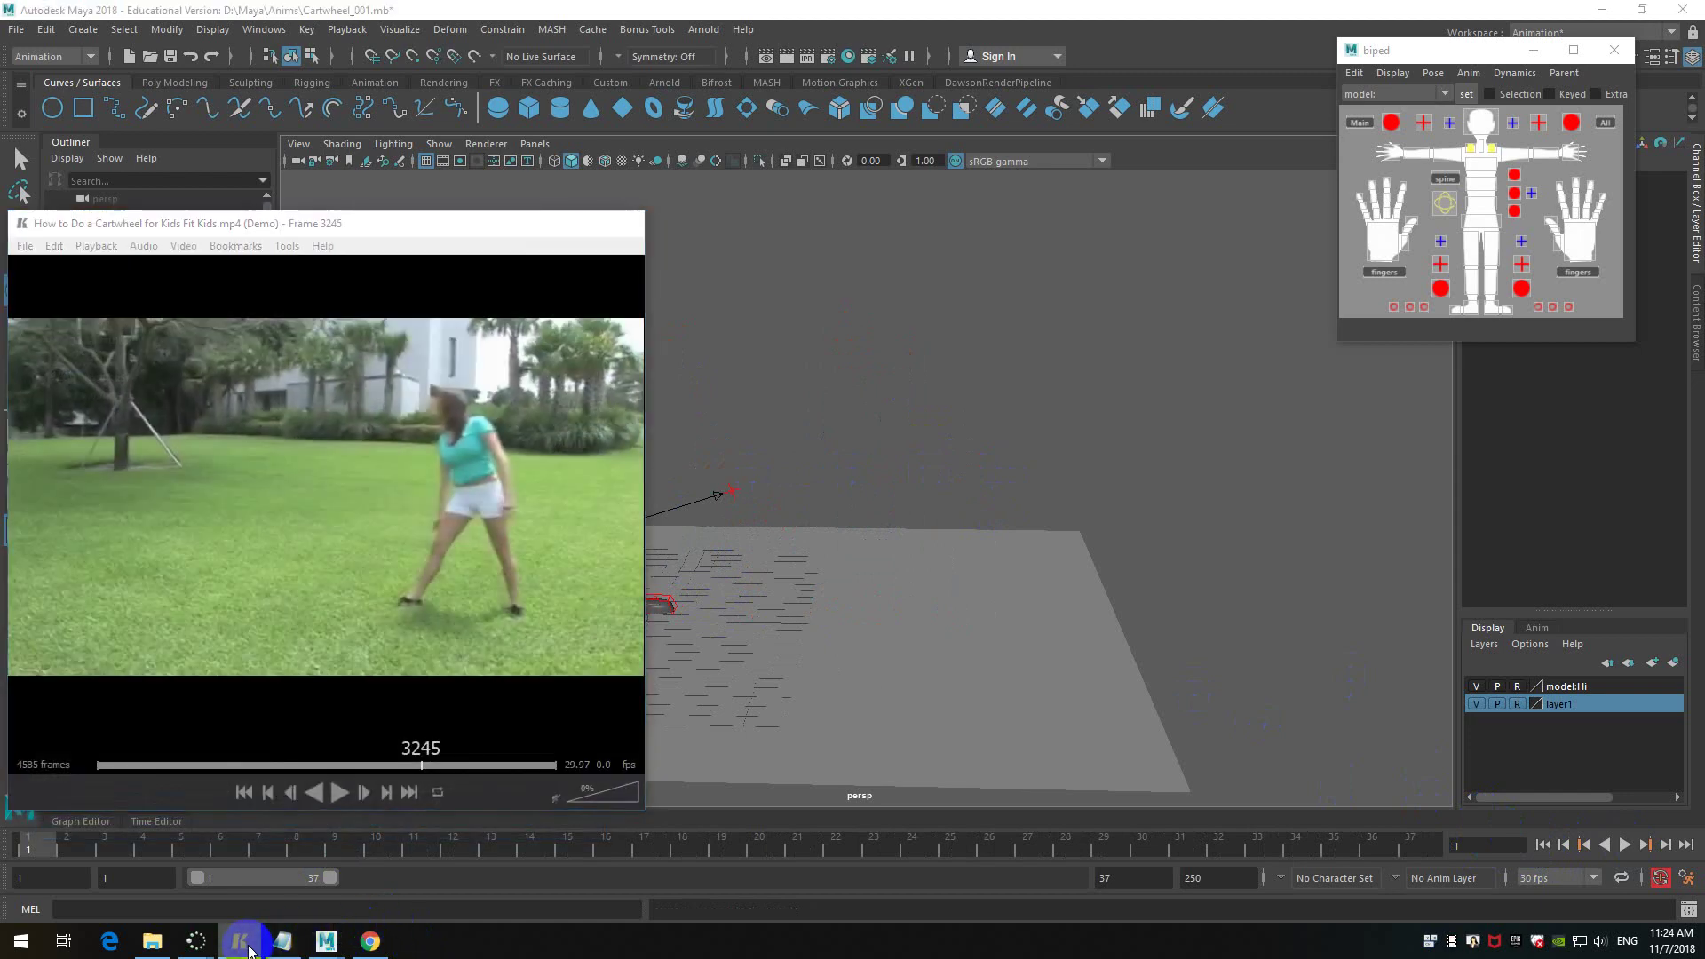
{"action": "left_click", "coordinate": [1020, 388]}
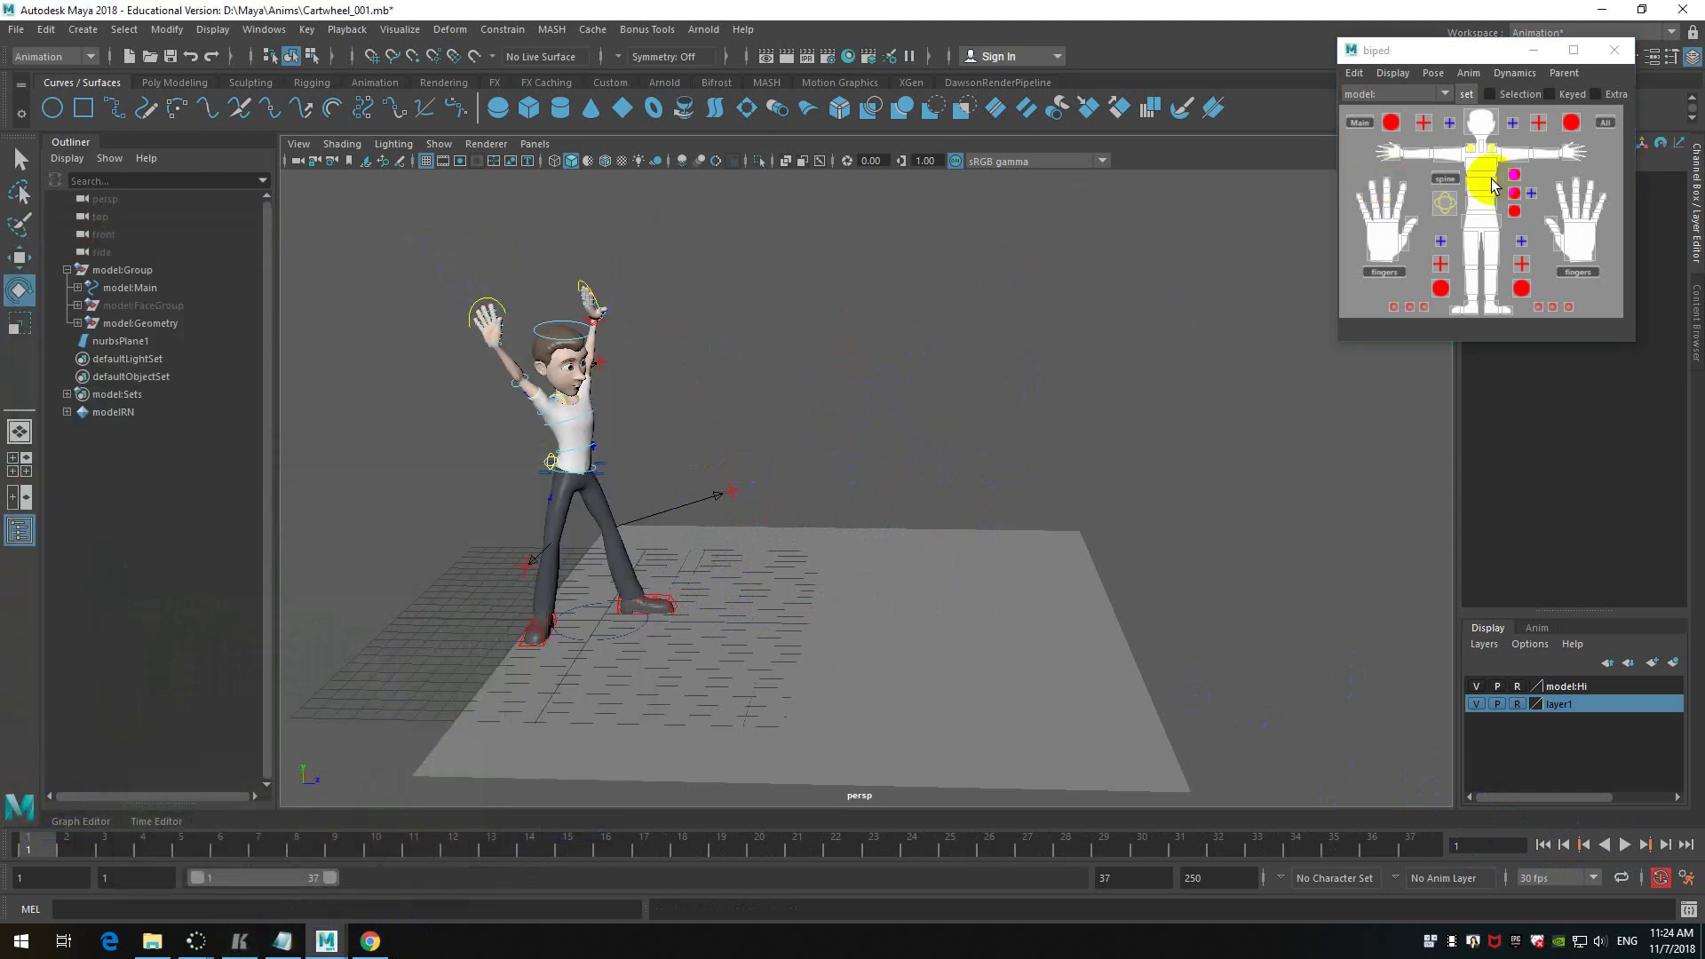
{"action": "left_click", "coordinate": [1605, 122]}
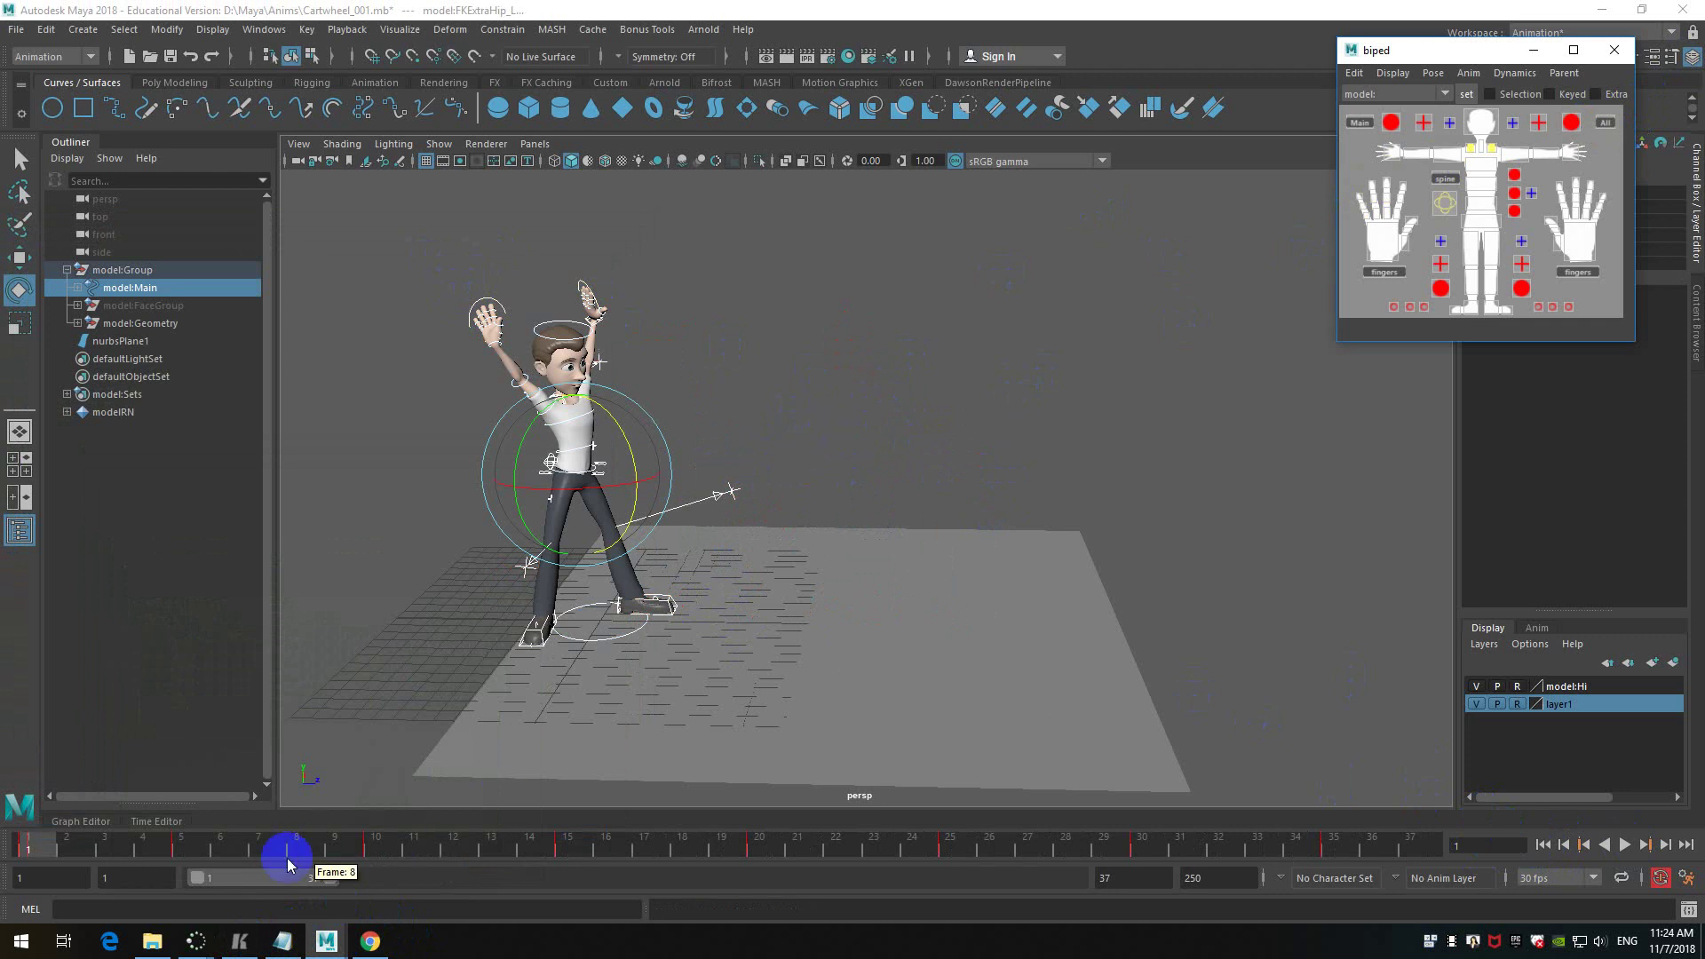
{"action": "mouse_move", "coordinate": [41, 850]}
{"action": "left_mouse_down"}
{"action": "mouse_move", "coordinate": [171, 845]}
{"action": "mouse_move", "coordinate": [46, 814]}
{"action": "mouse_move", "coordinate": [183, 845]}
{"action": "mouse_move", "coordinate": [76, 845]}
{"action": "mouse_move", "coordinate": [399, 844]}
{"action": "mouse_move", "coordinate": [45, 848]}
{"action": "mouse_move", "coordinate": [71, 840]}
{"action": "left_mouse_up"}
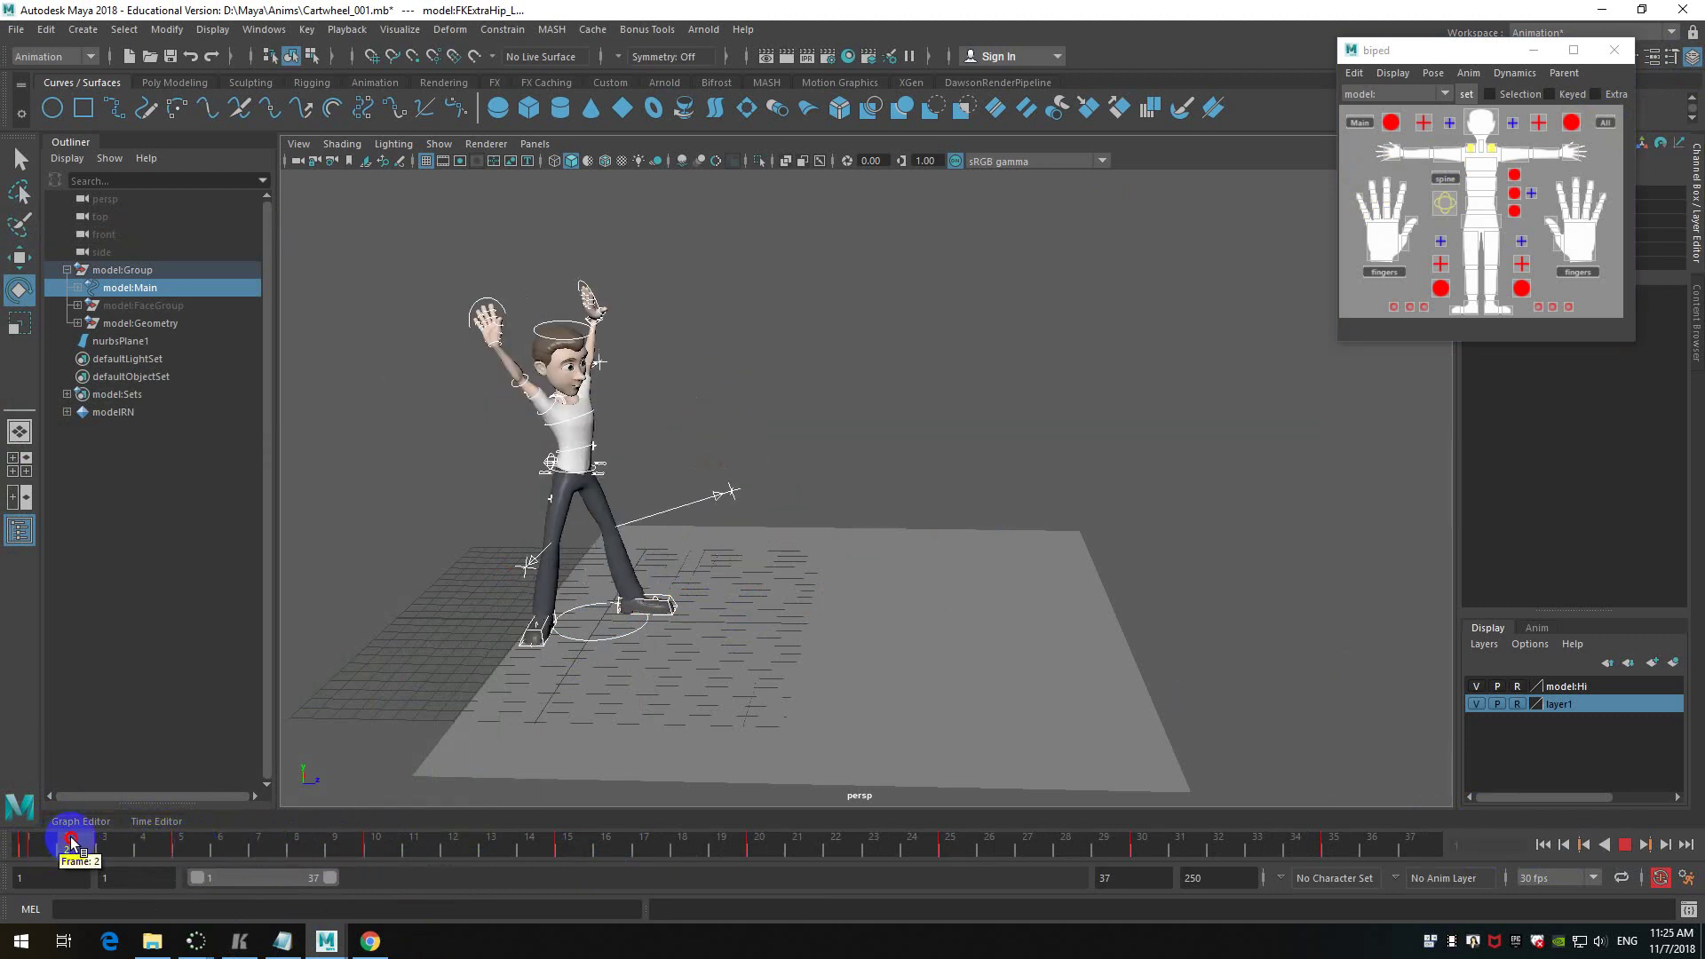
{"action": "left_click_drag", "start_coordinate": [71, 840], "coordinate": [76, 830]}
{"action": "left_click", "coordinate": [31, 848]}
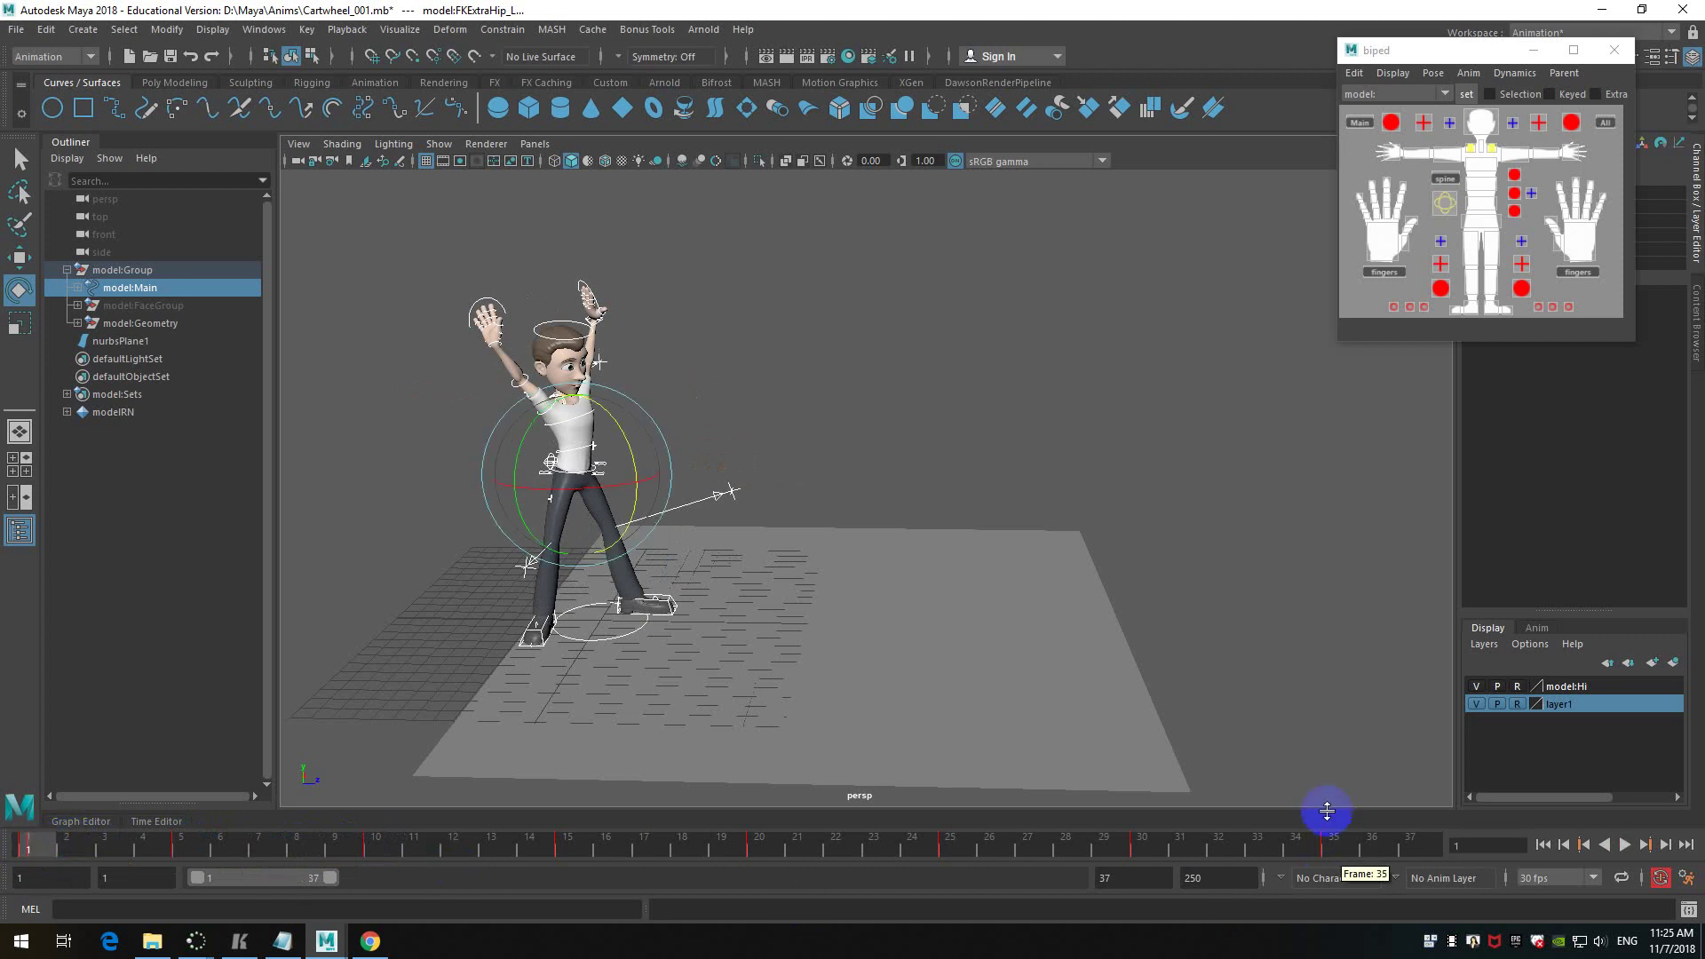
{"action": "left_click_drag", "start_coordinate": [1349, 847], "coordinate": [30, 849], "text": "shift"}
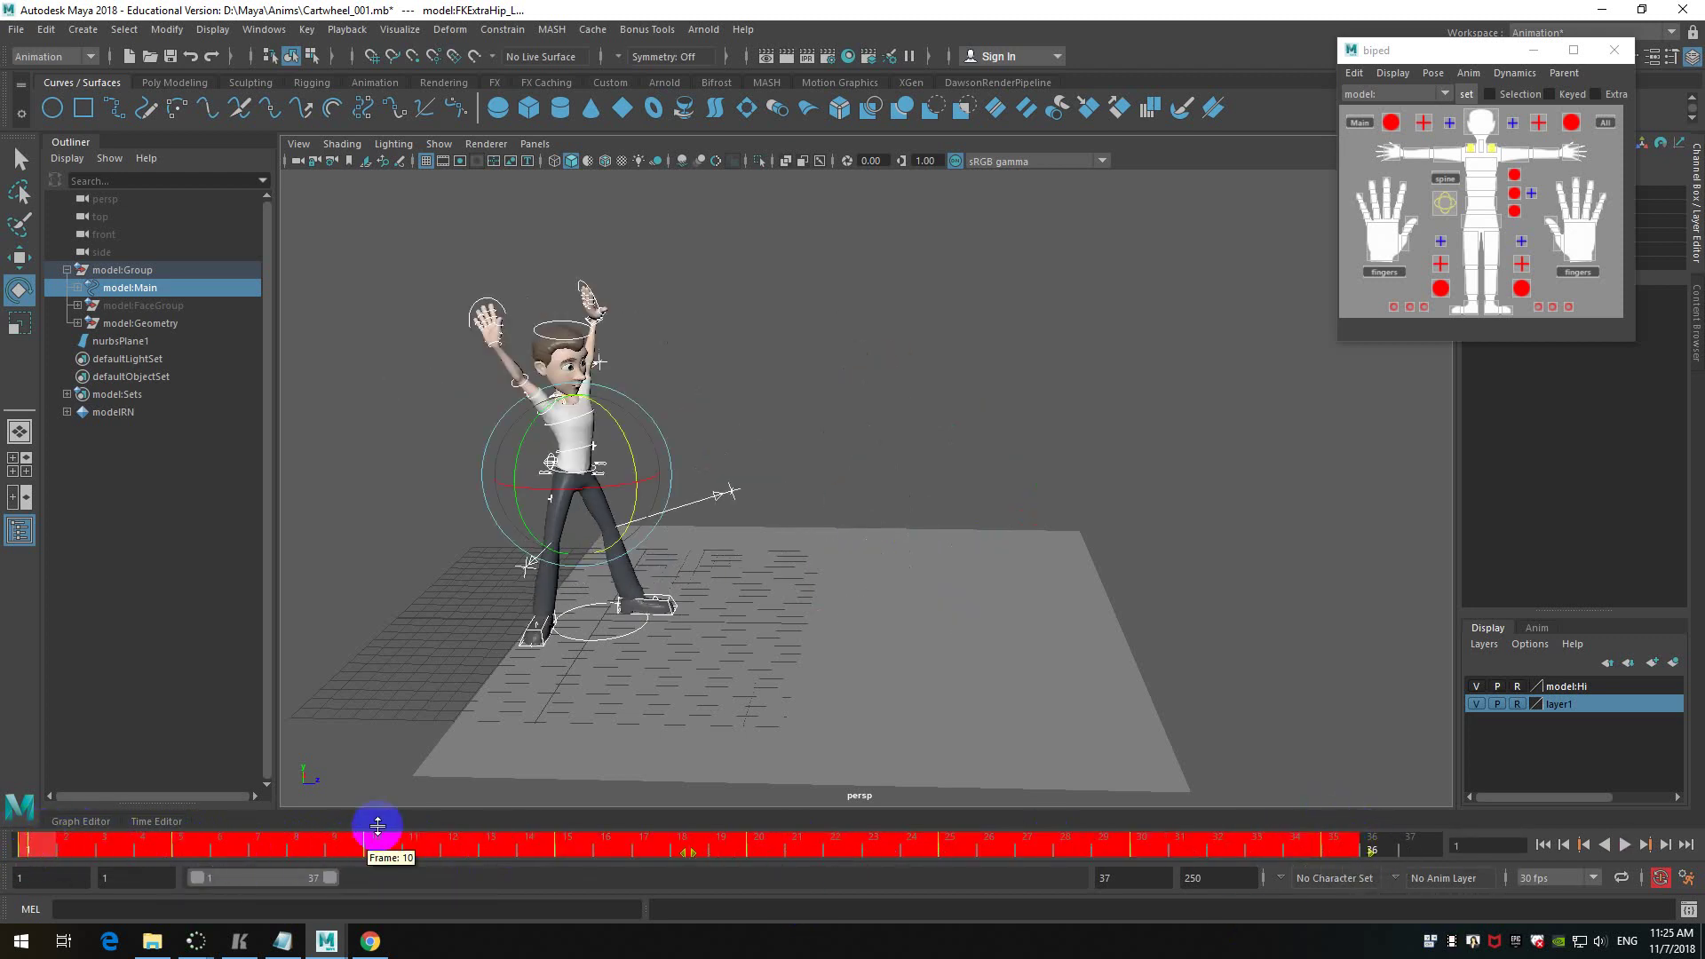
- Save the scene before changing the highlighted keys' tangents
{"action": "right_click", "coordinate": [557, 845]}
{"action": "mouse_move", "coordinate": [675, 673]}
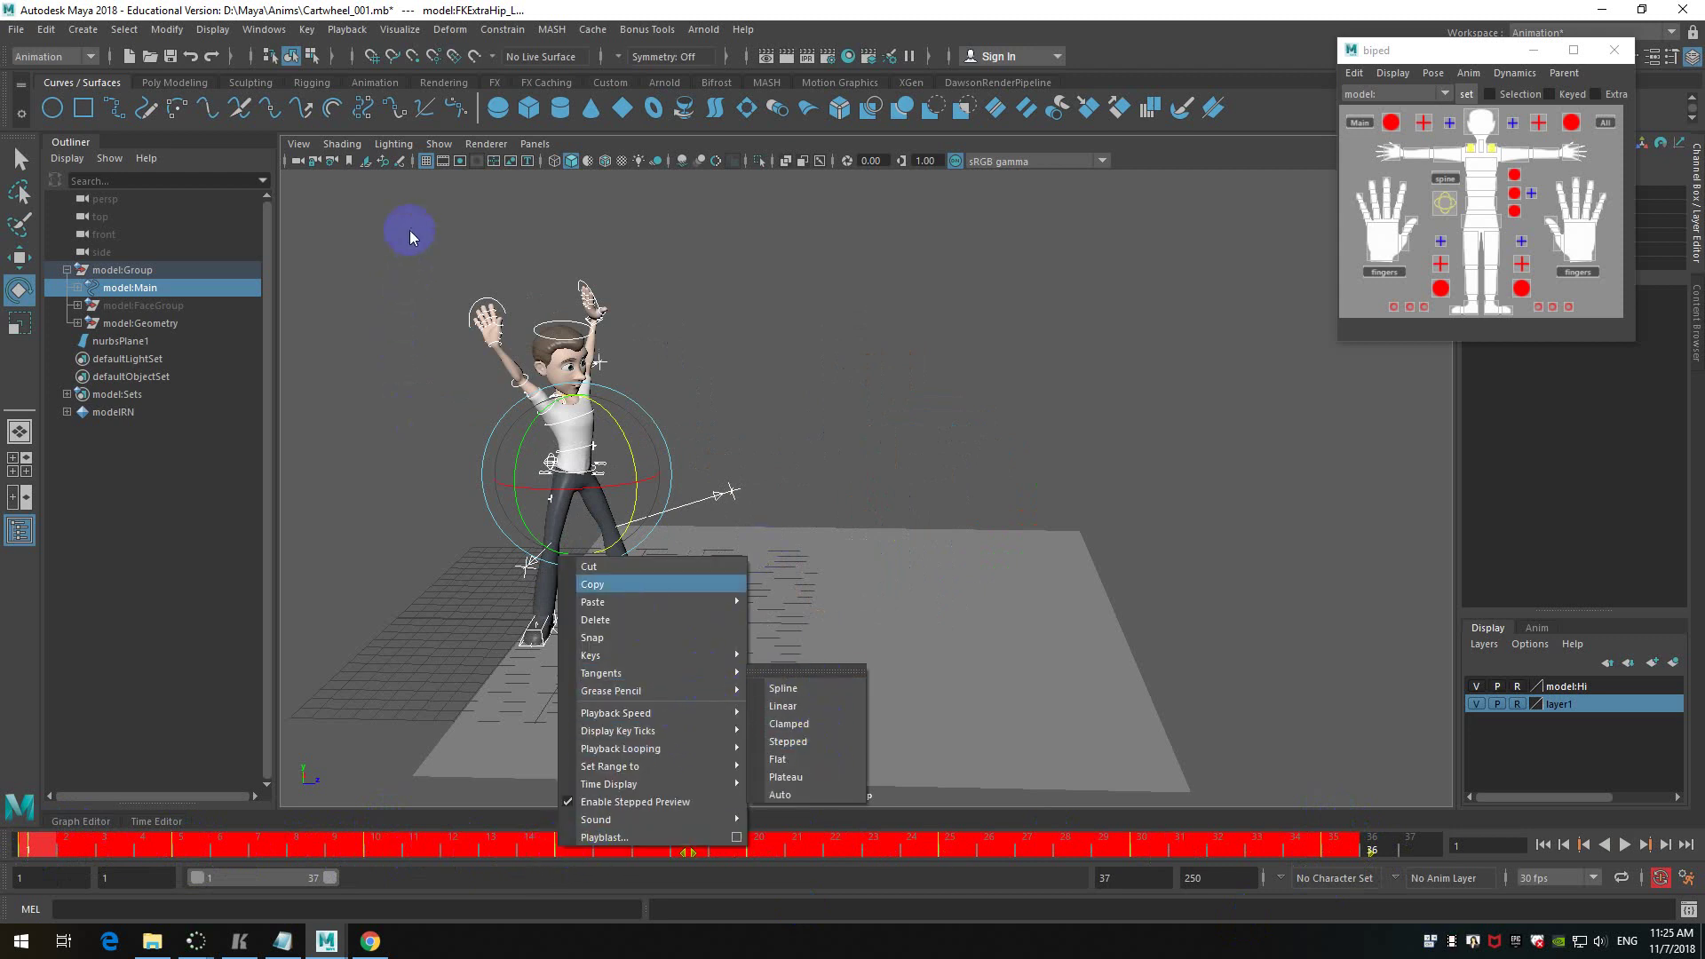
{"action": "left_click", "coordinate": [128, 66]}
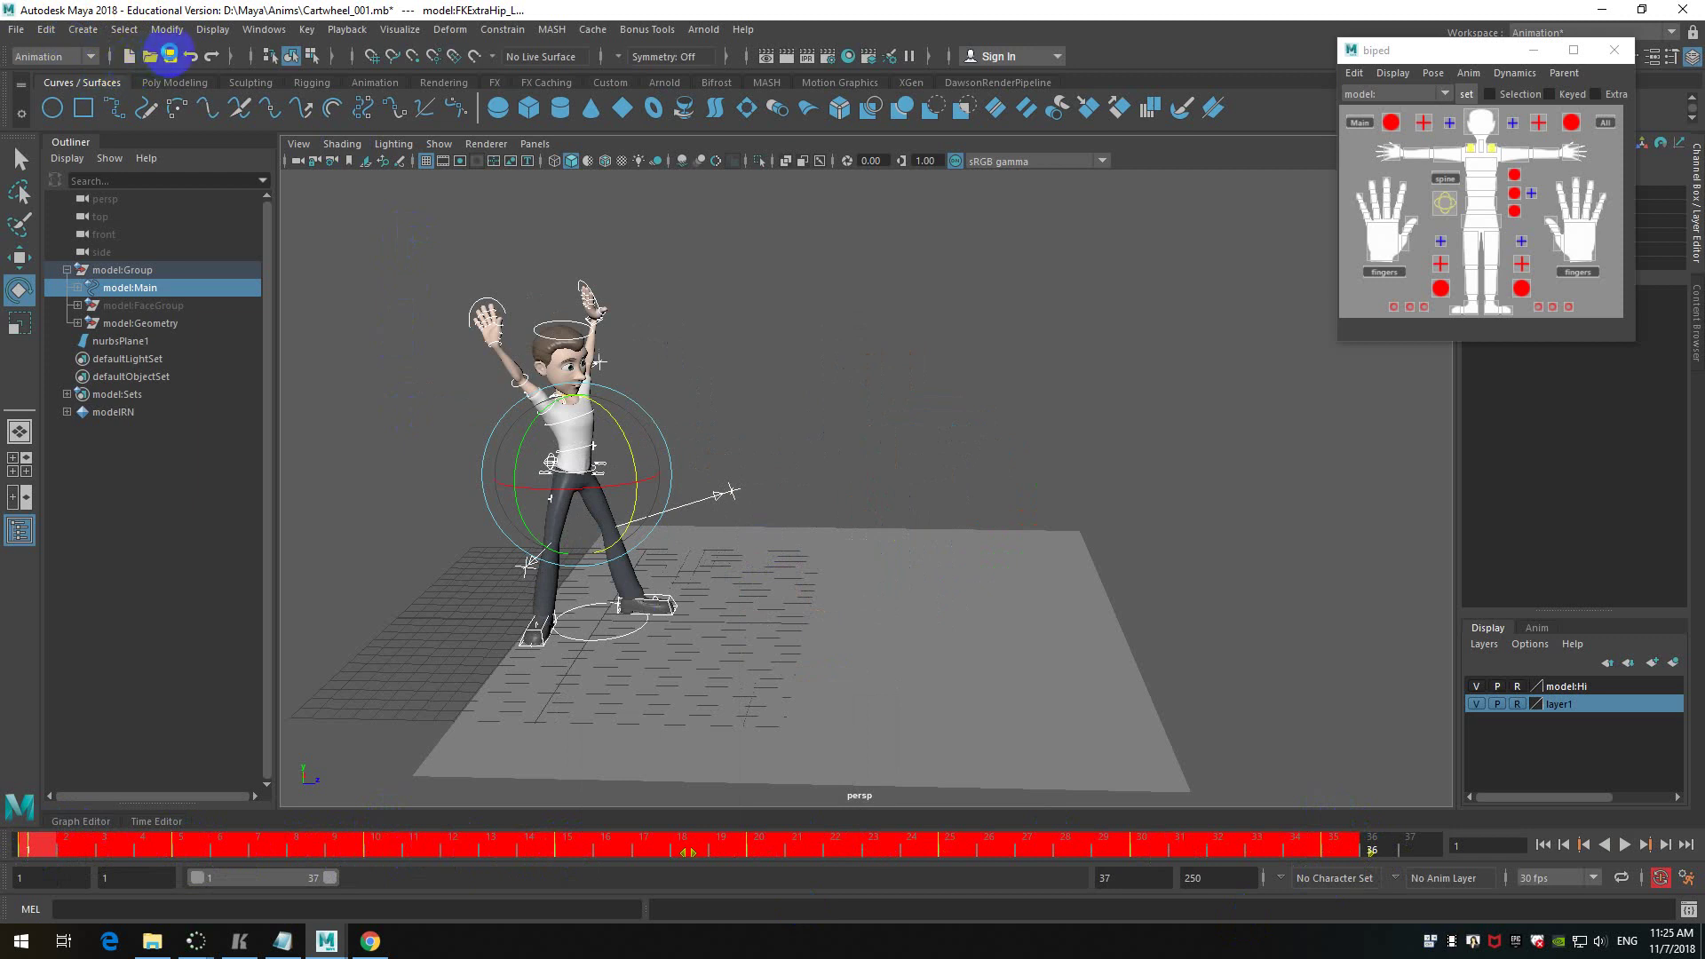
{"action": "left_click", "coordinate": [171, 58]}
- Set the highlighted keys' tangents to Auto, then scrub and play the animation to check the result
{"action": "right_click", "coordinate": [748, 845]}
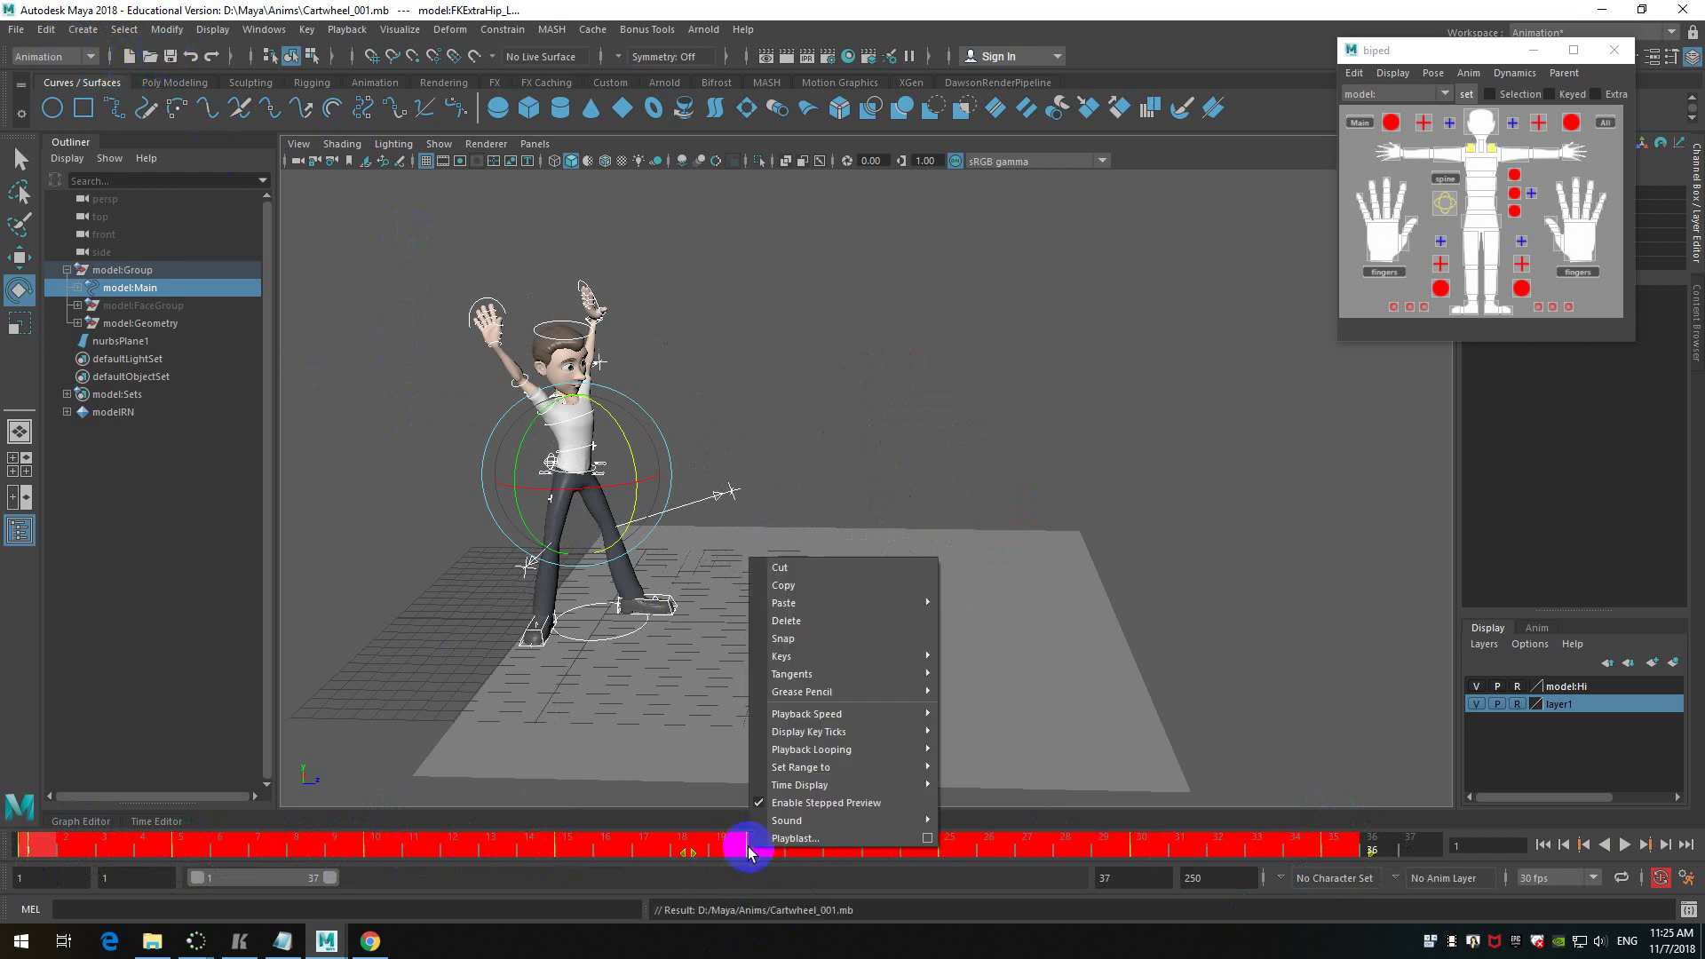
{"action": "mouse_move", "coordinate": [894, 641]}
{"action": "right_mouse_down"}
{"action": "mouse_move", "coordinate": [897, 672]}
{"action": "mouse_move", "coordinate": [1030, 722]}
{"action": "mouse_move", "coordinate": [1035, 782]}
{"action": "mouse_move", "coordinate": [1016, 799]}
{"action": "right_mouse_up"}
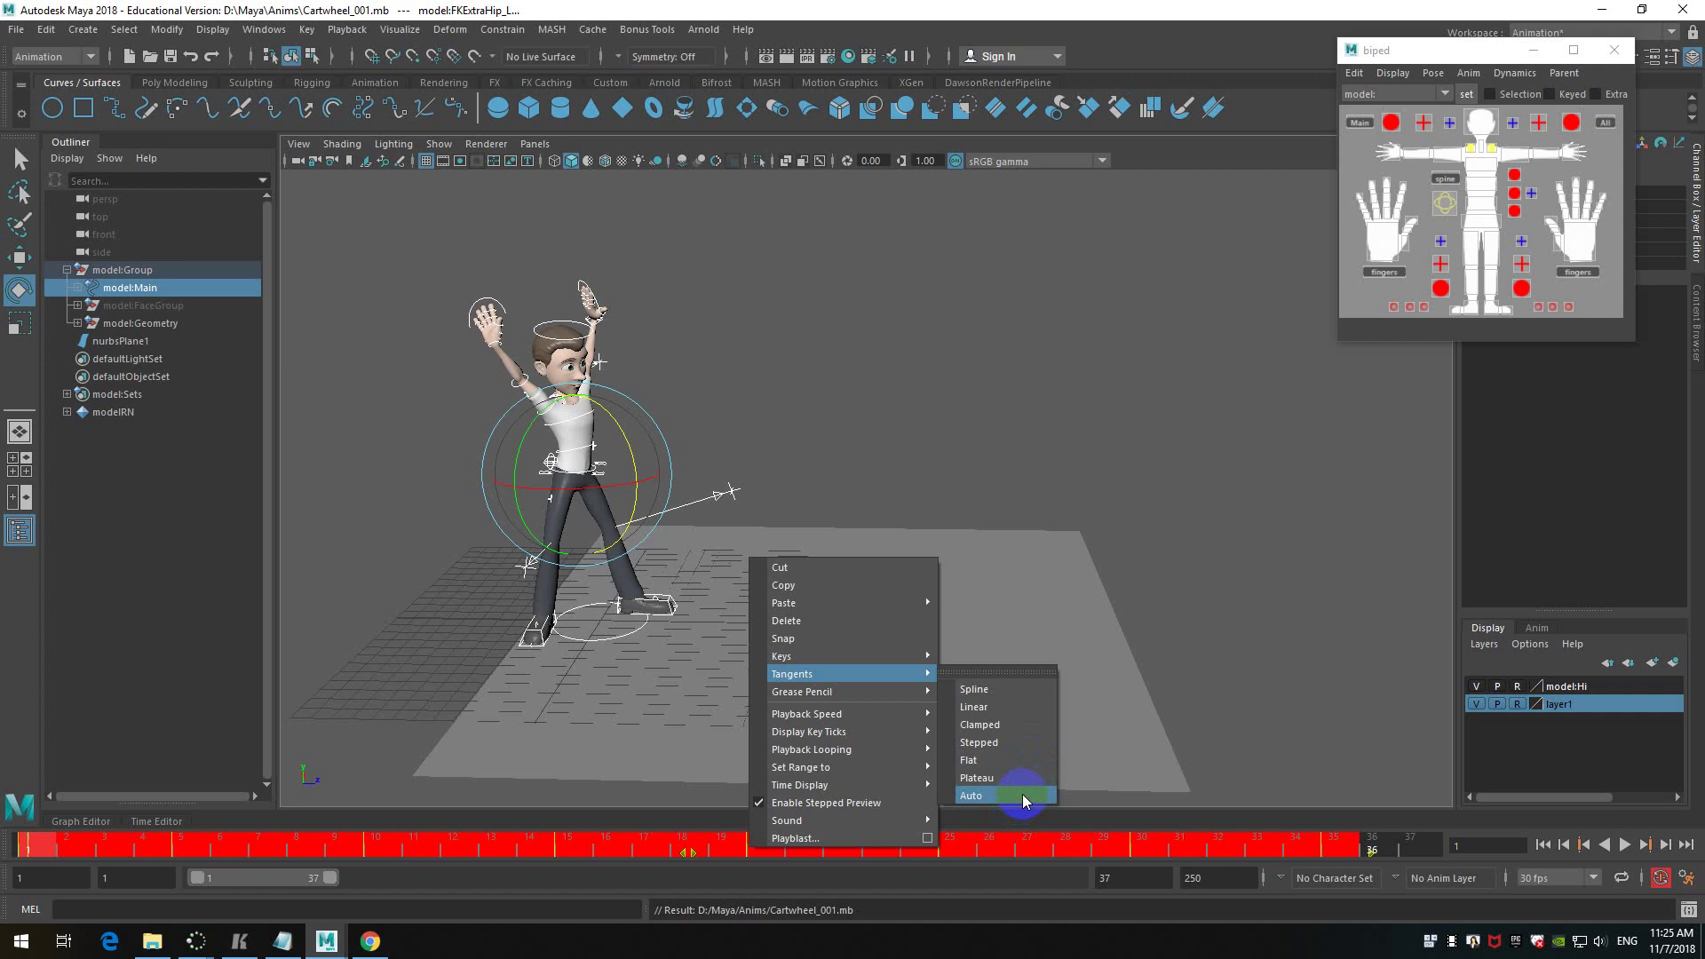
{"action": "mouse_move", "coordinate": [1021, 794]}
{"action": "right_mouse_down"}
{"action": "mouse_move", "coordinate": [1002, 691]}
{"action": "mouse_move", "coordinate": [1000, 795]}
{"action": "right_mouse_up"}
{"action": "left_click", "coordinate": [39, 848]}
{"action": "left_click_drag", "start_coordinate": [40, 848], "coordinate": [465, 851]}
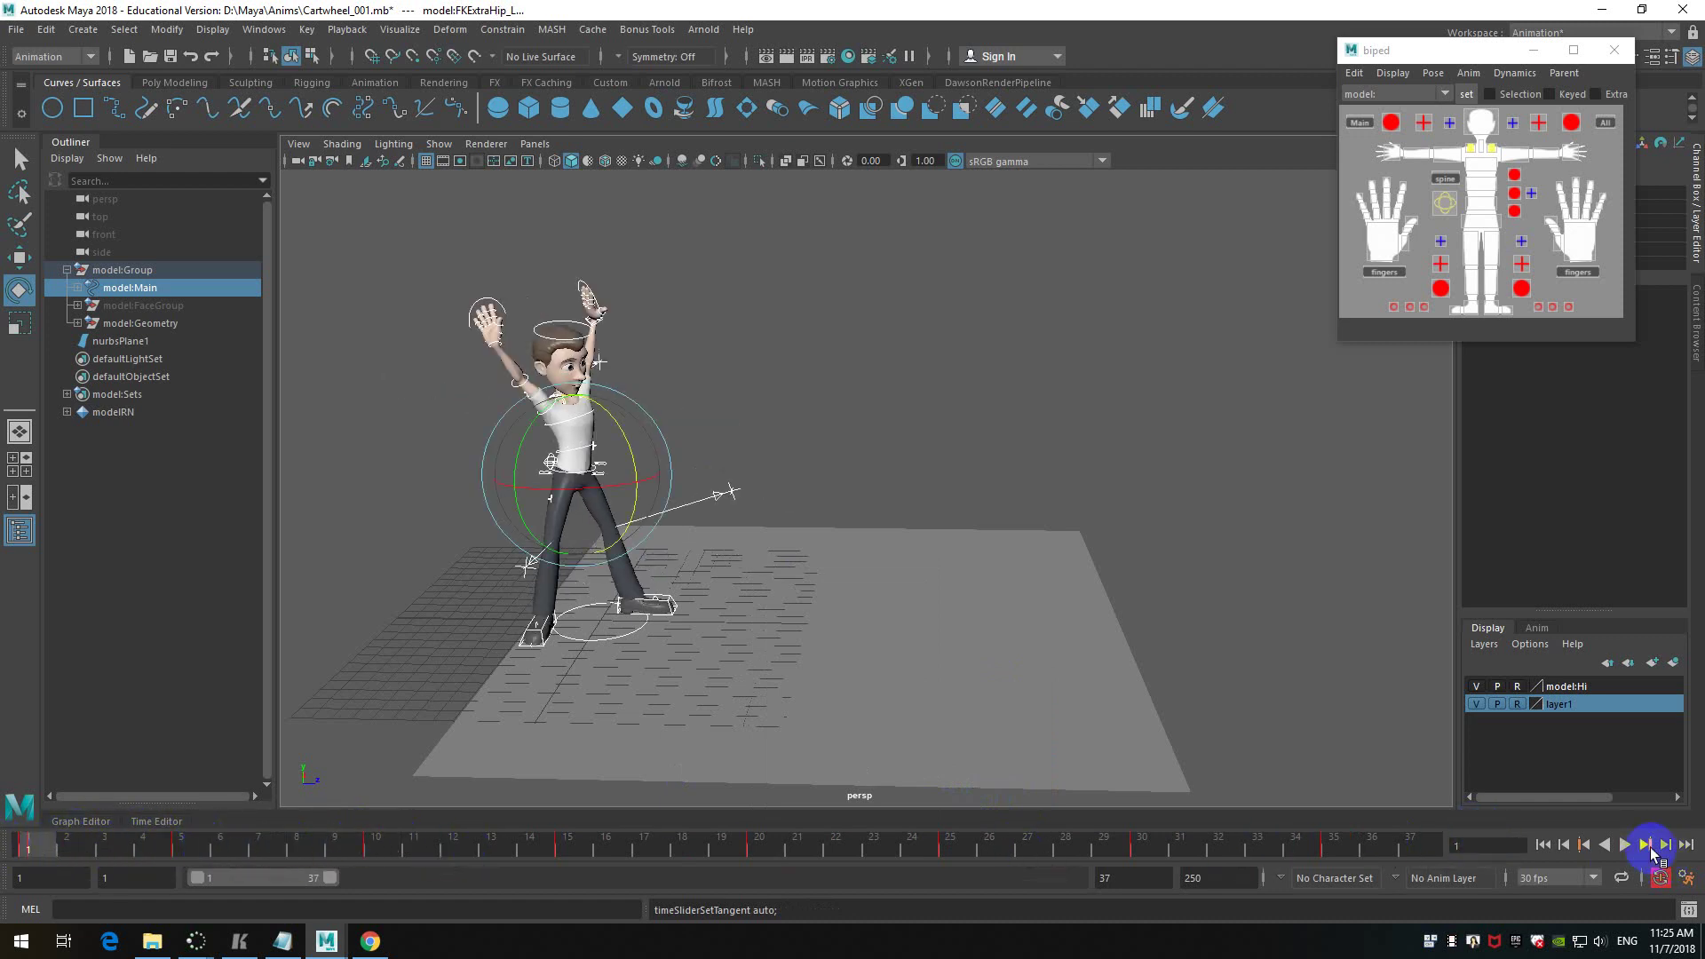
{"action": "left_click", "coordinate": [1626, 846]}
{"action": "left_click", "coordinate": [1626, 845]}
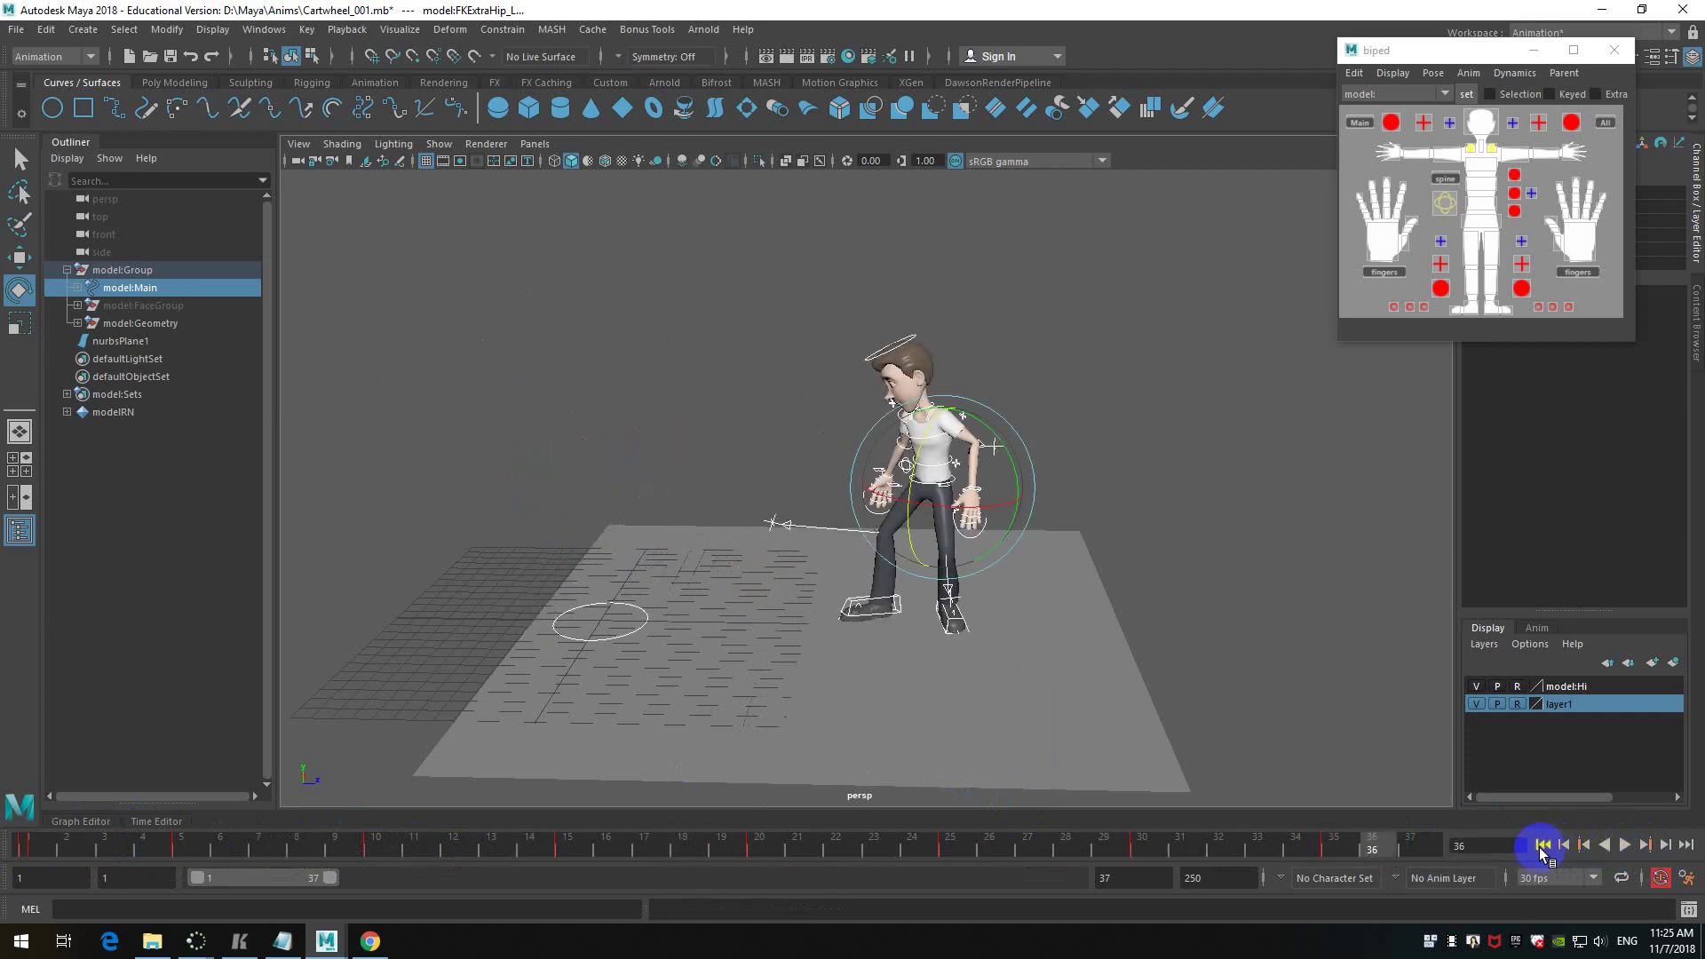
{"action": "left_click", "coordinate": [1543, 845]}
- Highlight frames 1 to 35 again and reapply Auto tangents to all control keys
{"action": "left_click_drag", "start_coordinate": [1351, 849], "coordinate": [30, 846], "text": "shift"}
{"action": "right_click", "coordinate": [169, 848]}
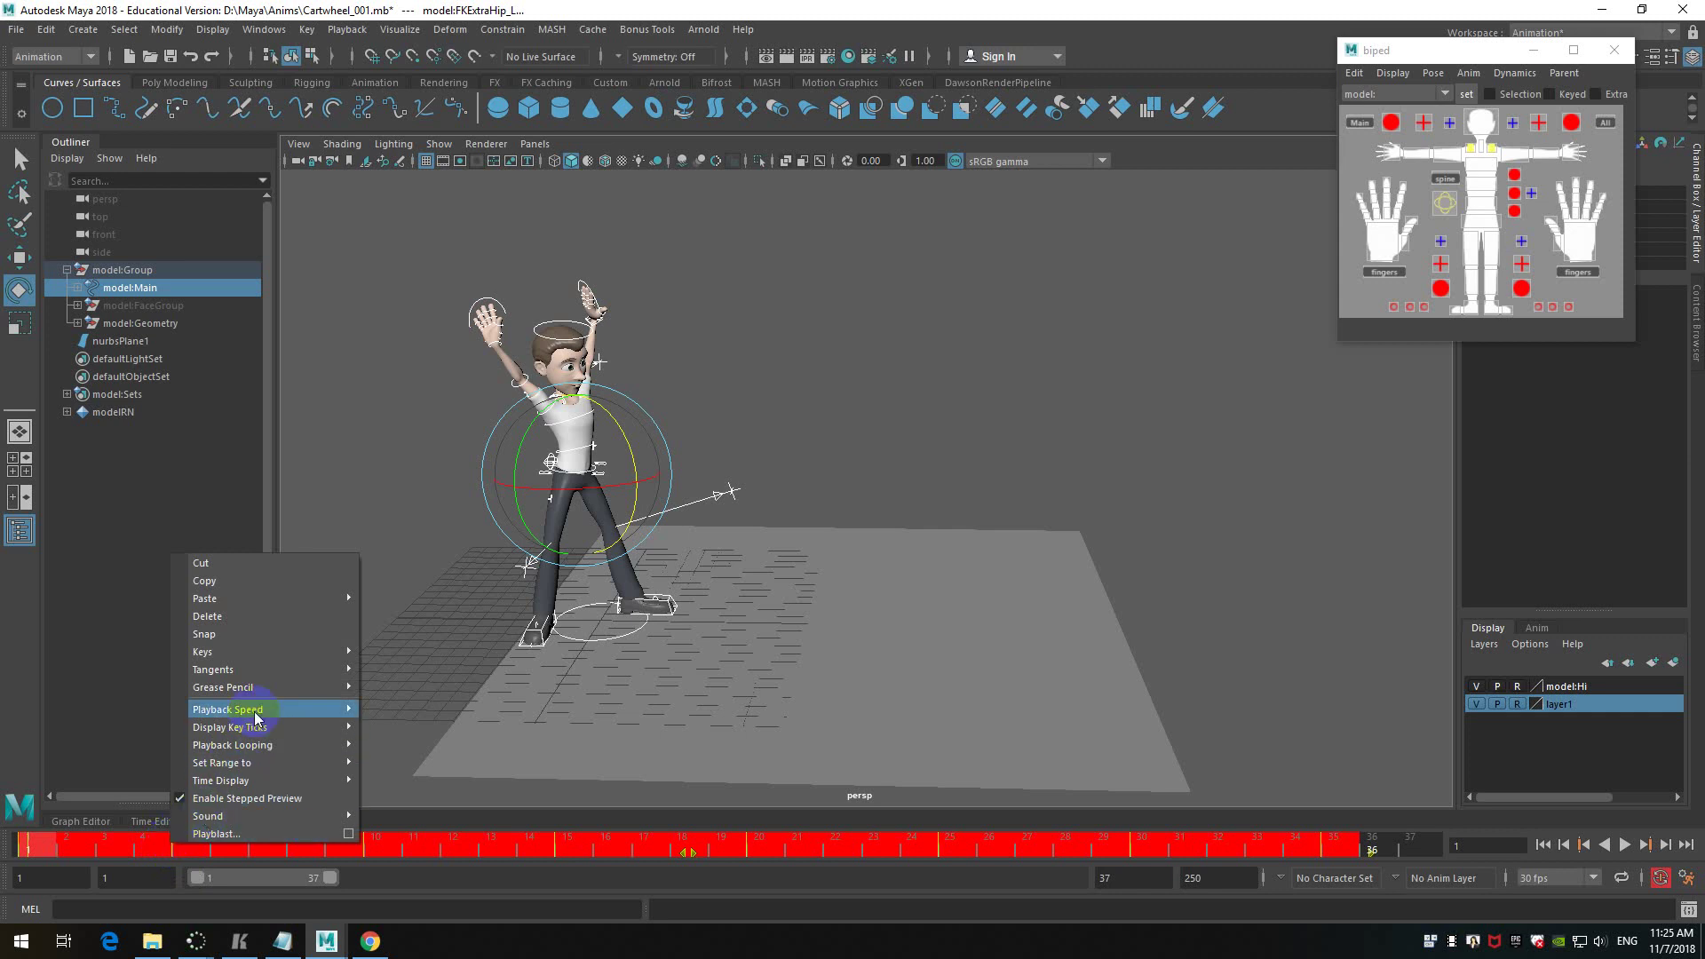
{"action": "mouse_move", "coordinate": [268, 669]}
{"action": "left_click", "coordinate": [417, 791]}
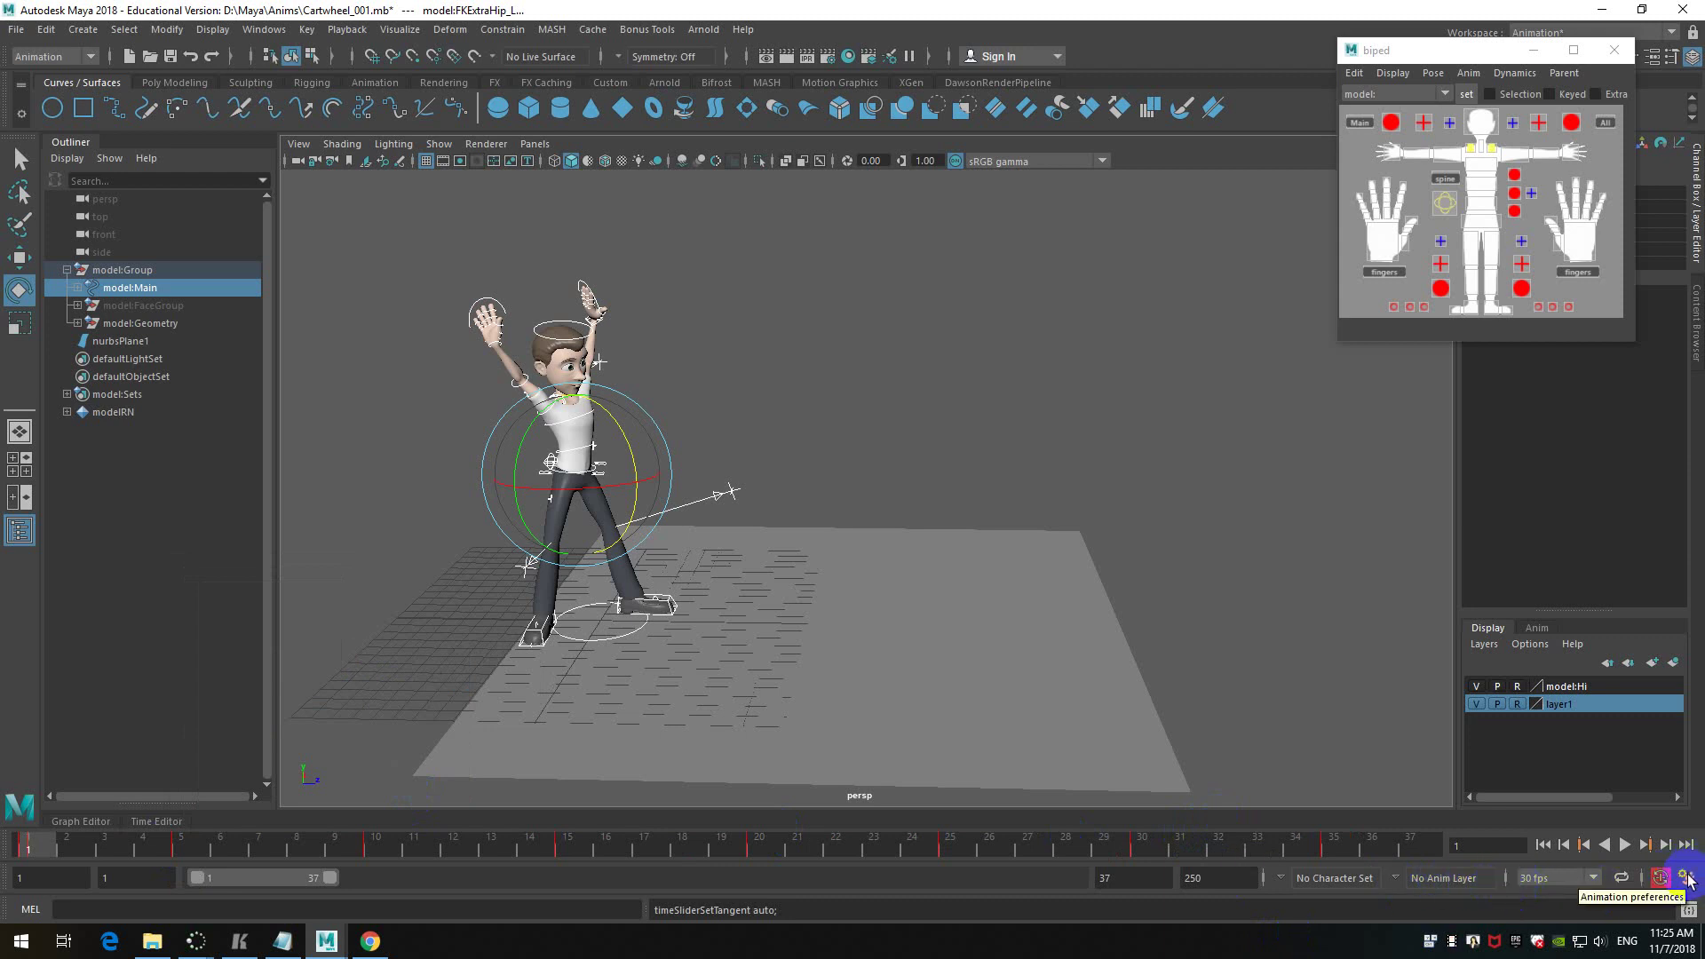
- Turn off Enable Stepped Preview, deselect the controls, play the interpolated cartwheel and return to frame 1
{"action": "right_click", "coordinate": [868, 844]}
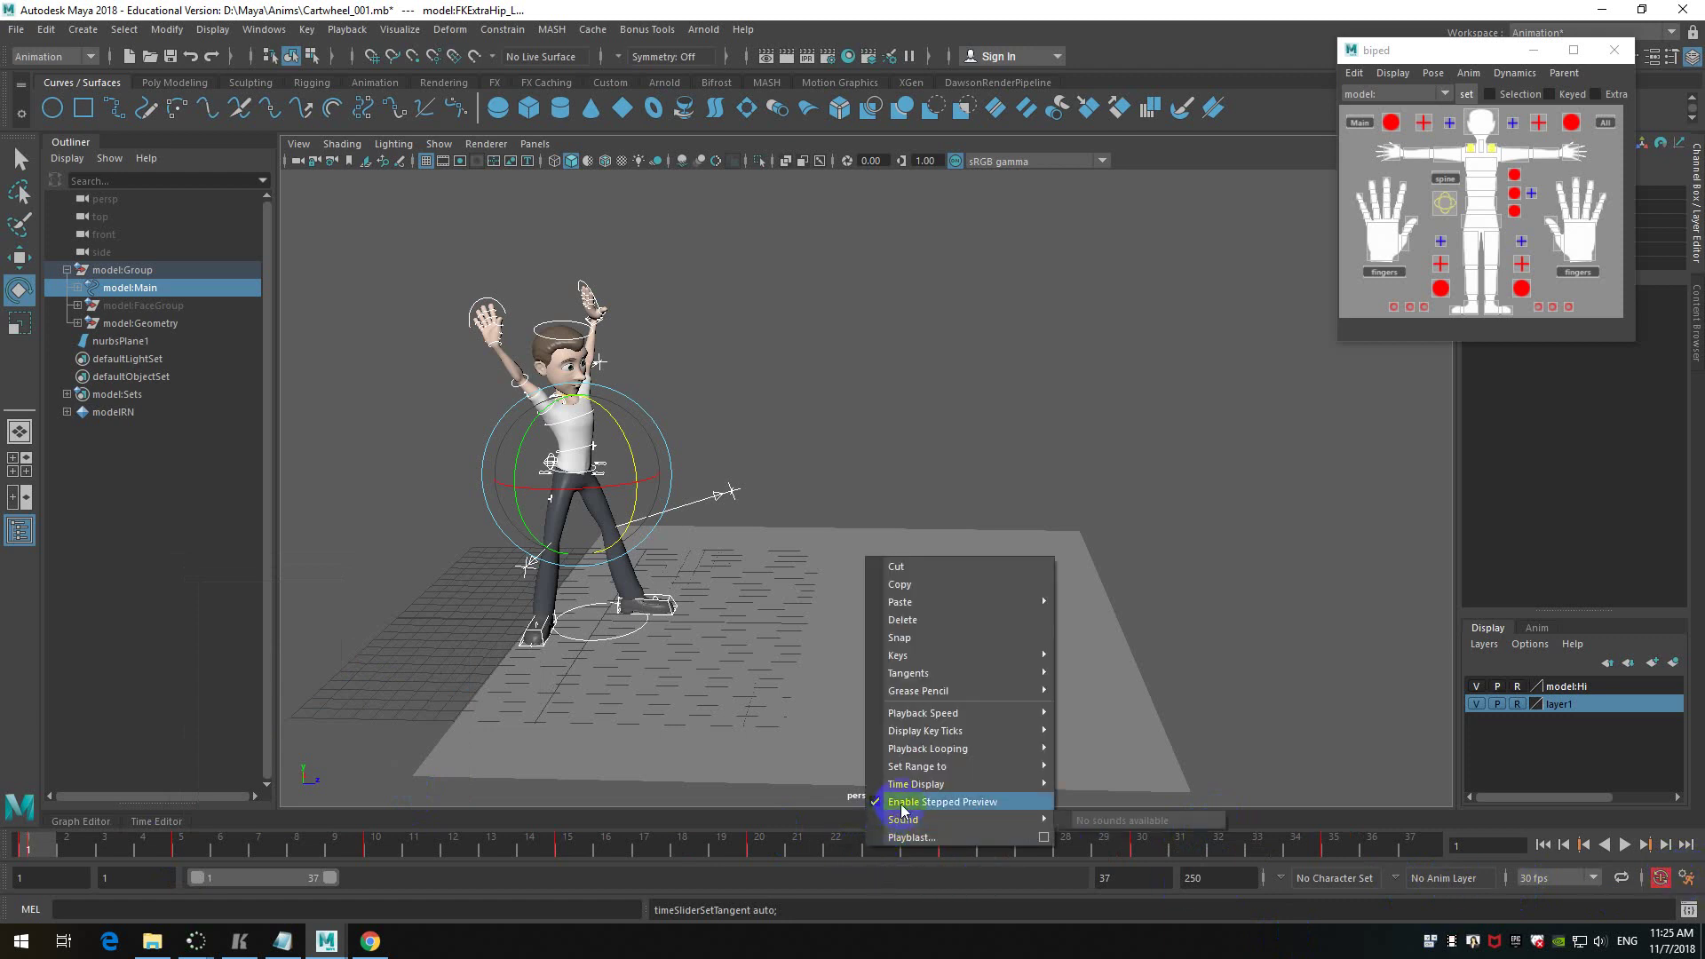
{"action": "left_click", "coordinate": [876, 804]}
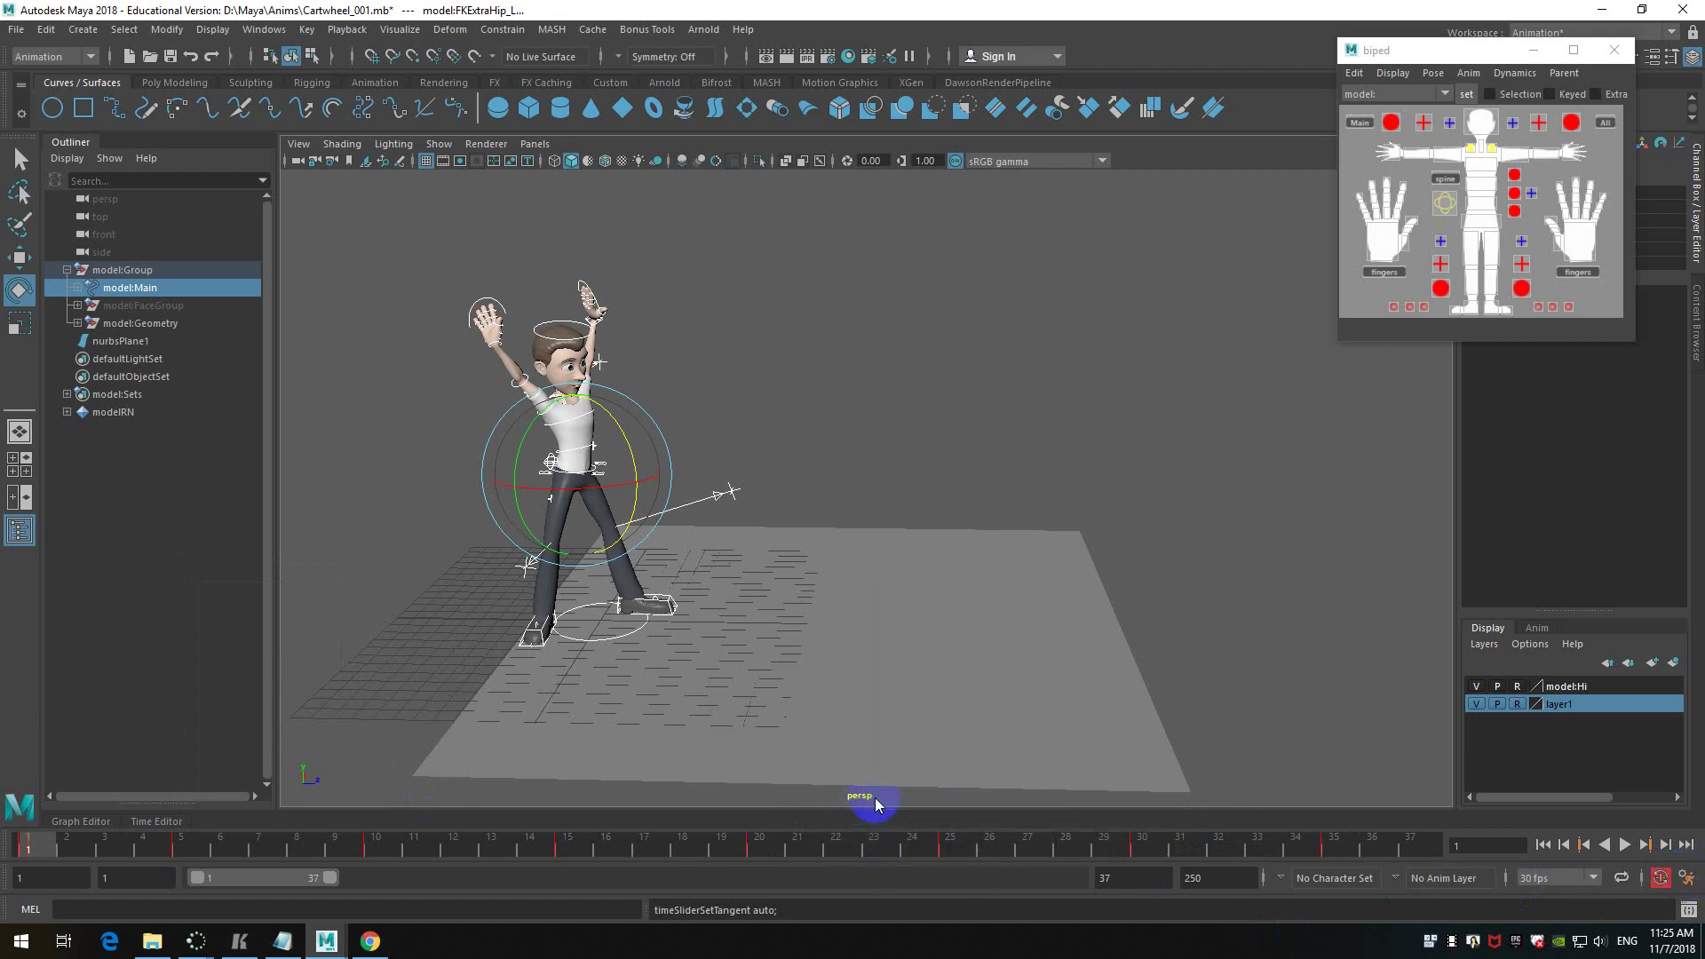
{"action": "left_click", "coordinate": [1312, 598]}
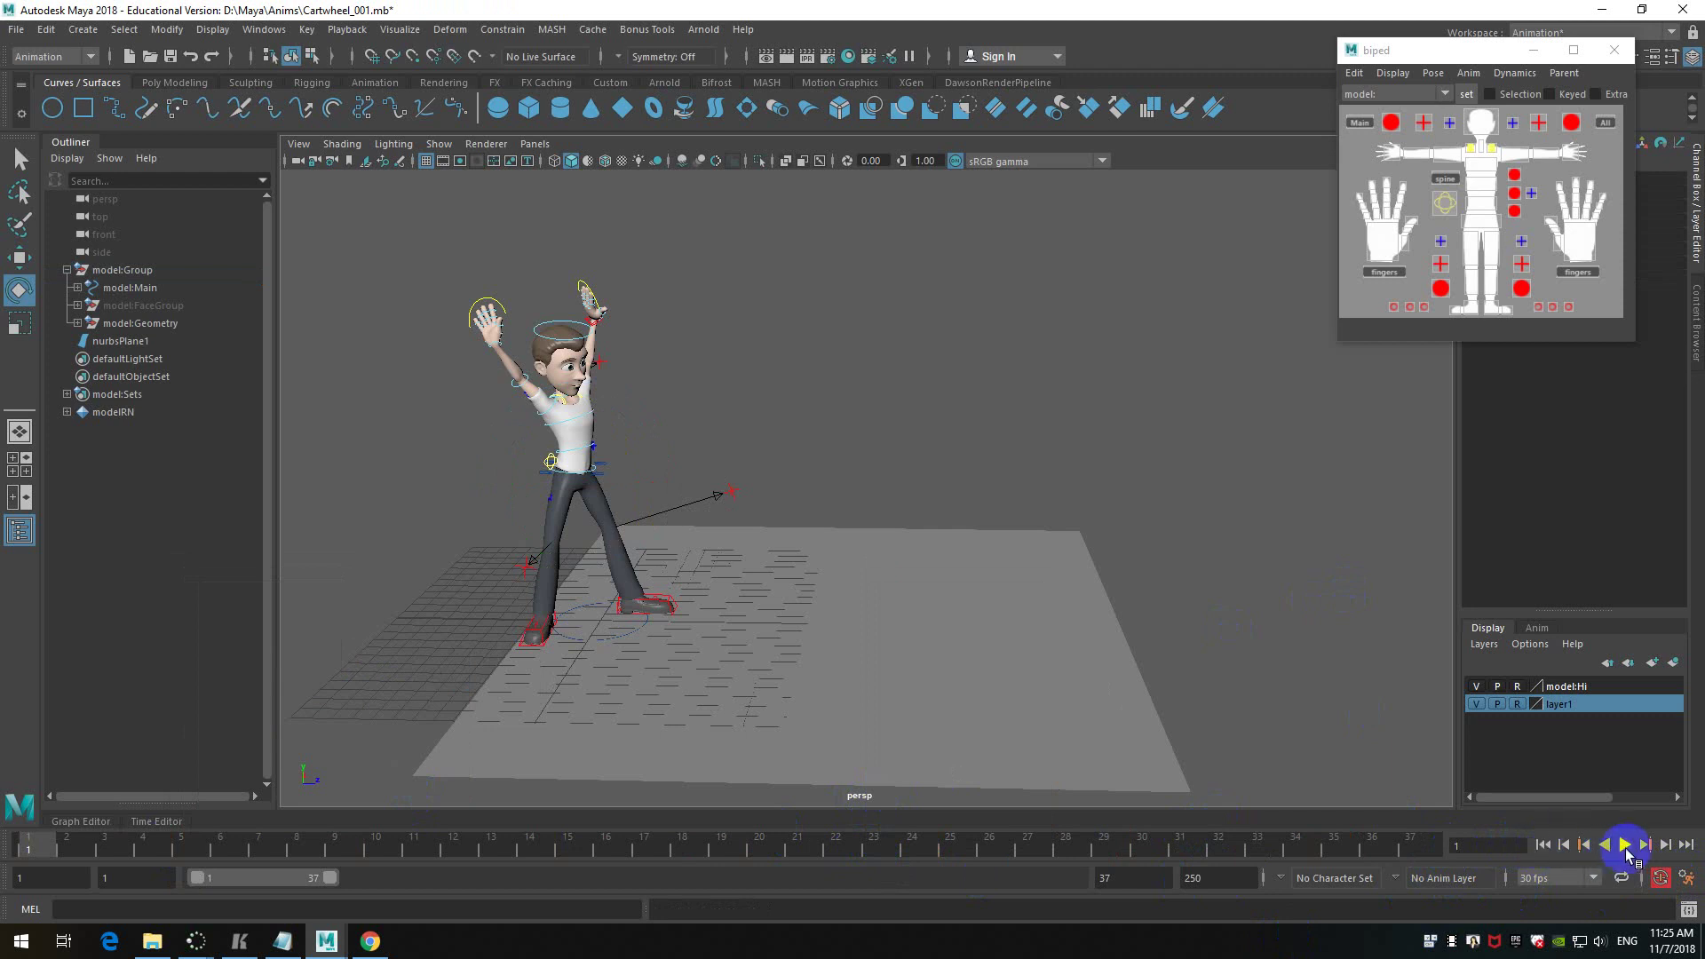
{"action": "left_click", "coordinate": [1626, 845]}
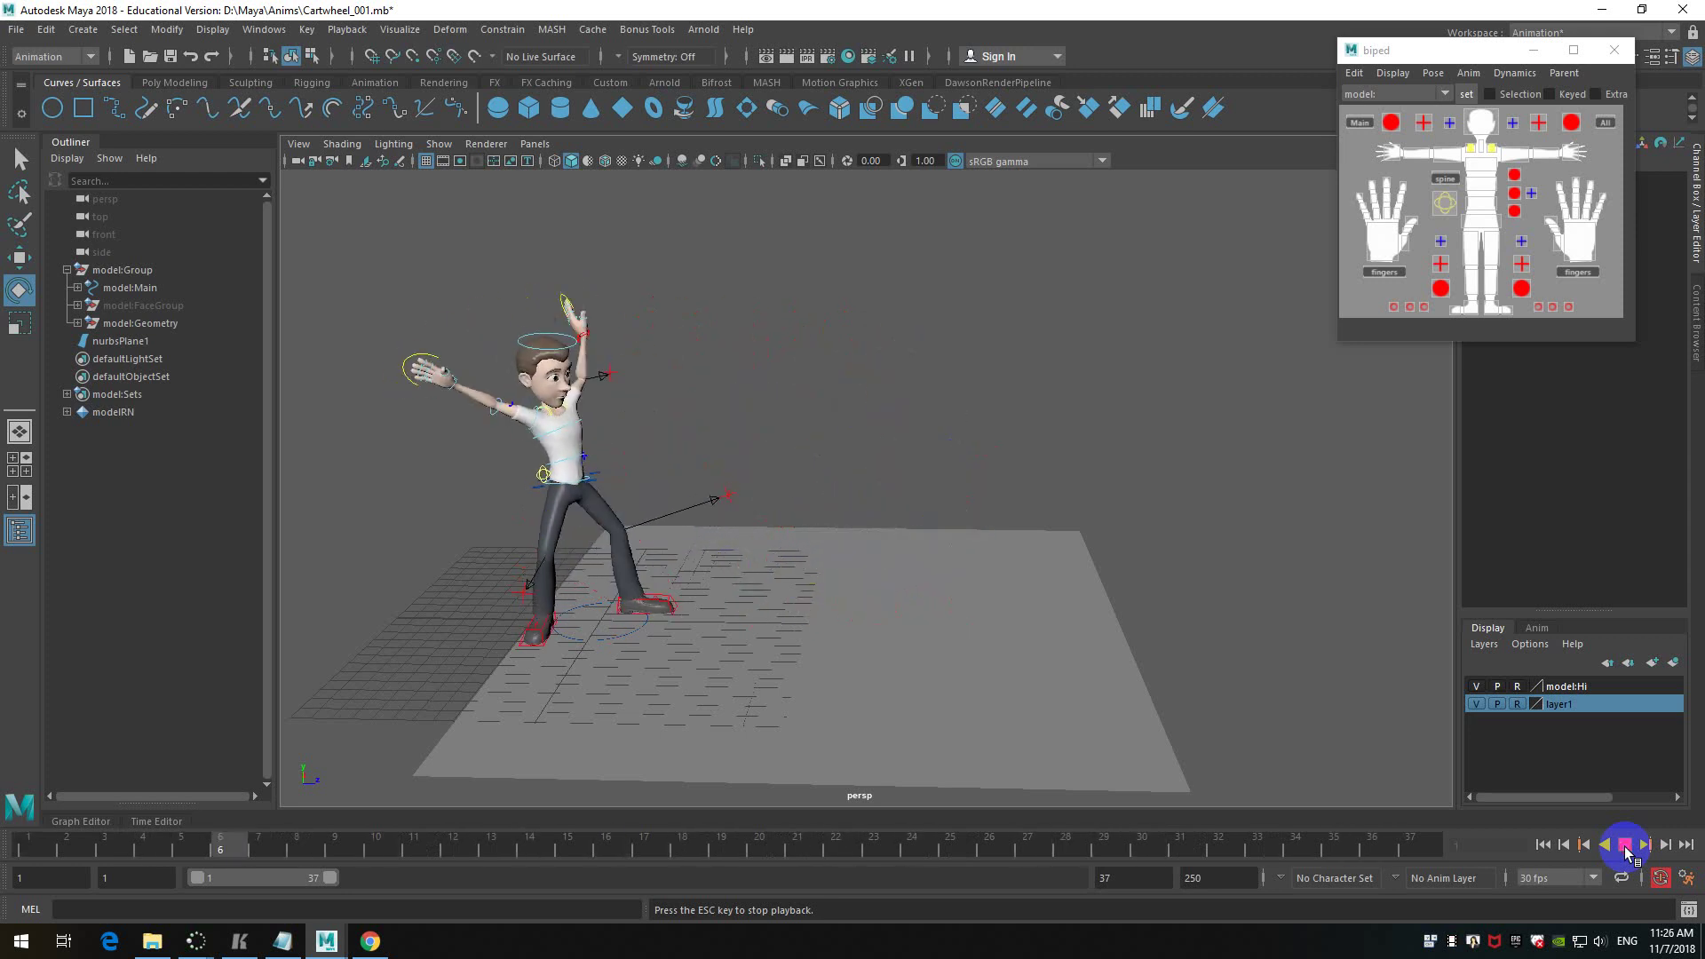
{"action": "left_click", "coordinate": [1625, 846]}
{"action": "left_click", "coordinate": [1544, 846]}
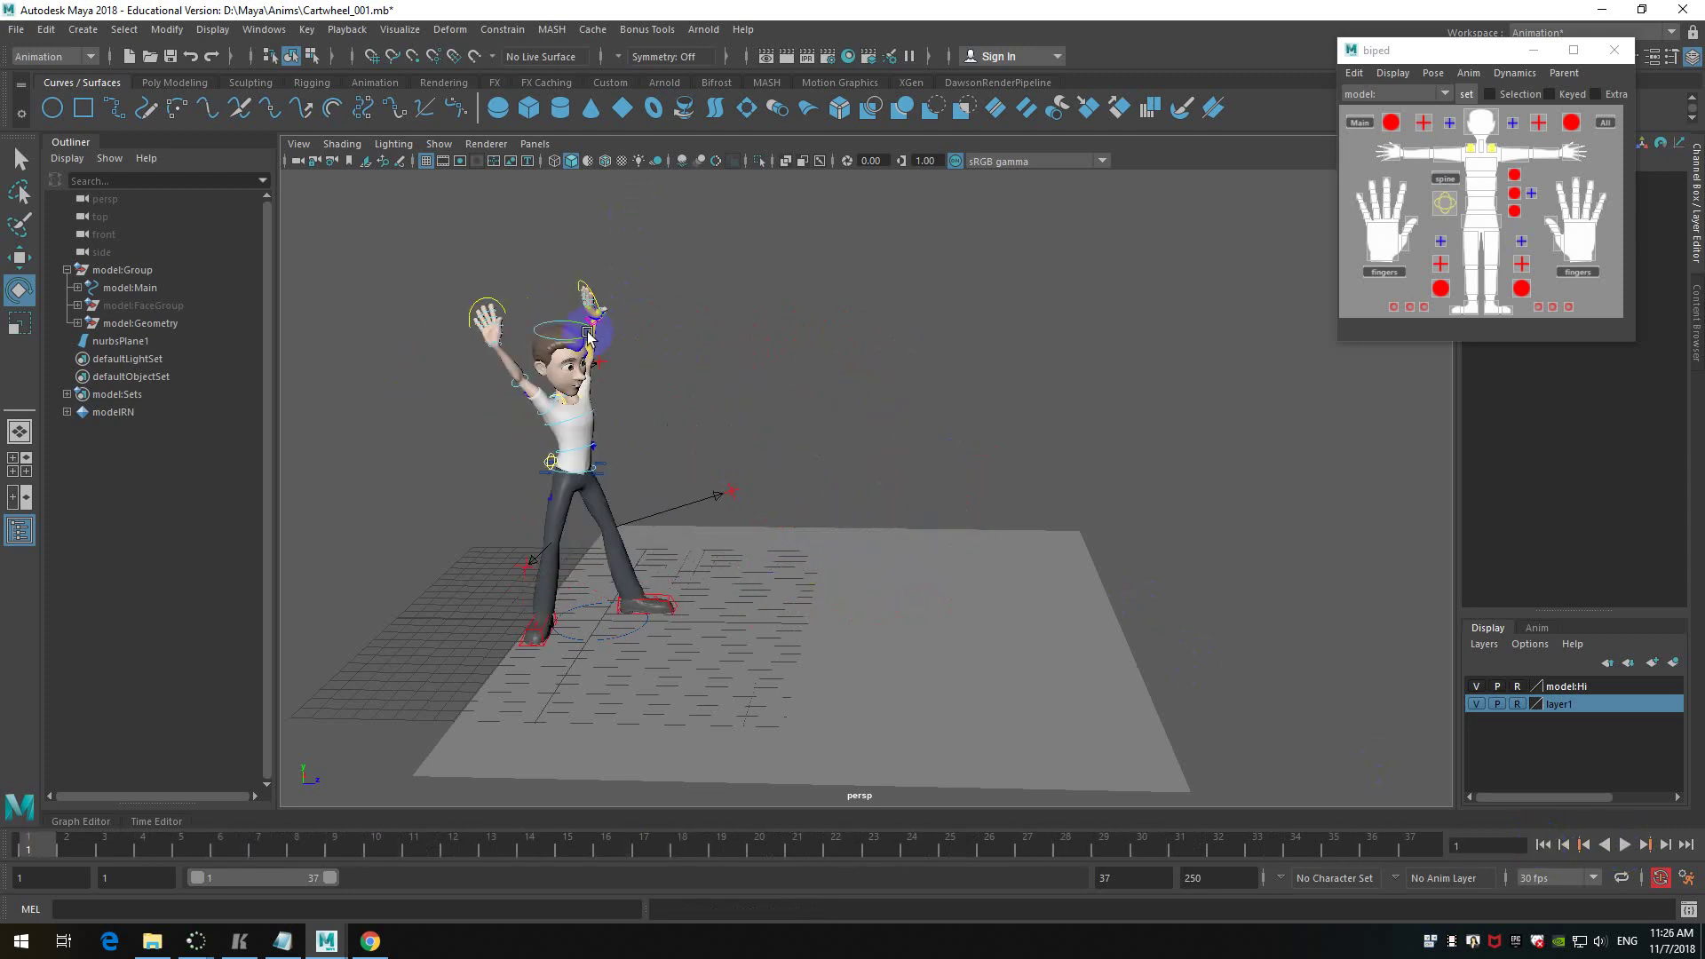
- Select the right wrist's FK control, go to frame 20 and run SwitchFKIK on the right arm
{"action": "scroll", "coordinate": [495, 383], "scroll_direction": "up", "scroll_amount": 2}
{"action": "left_click", "coordinate": [311, 271]}
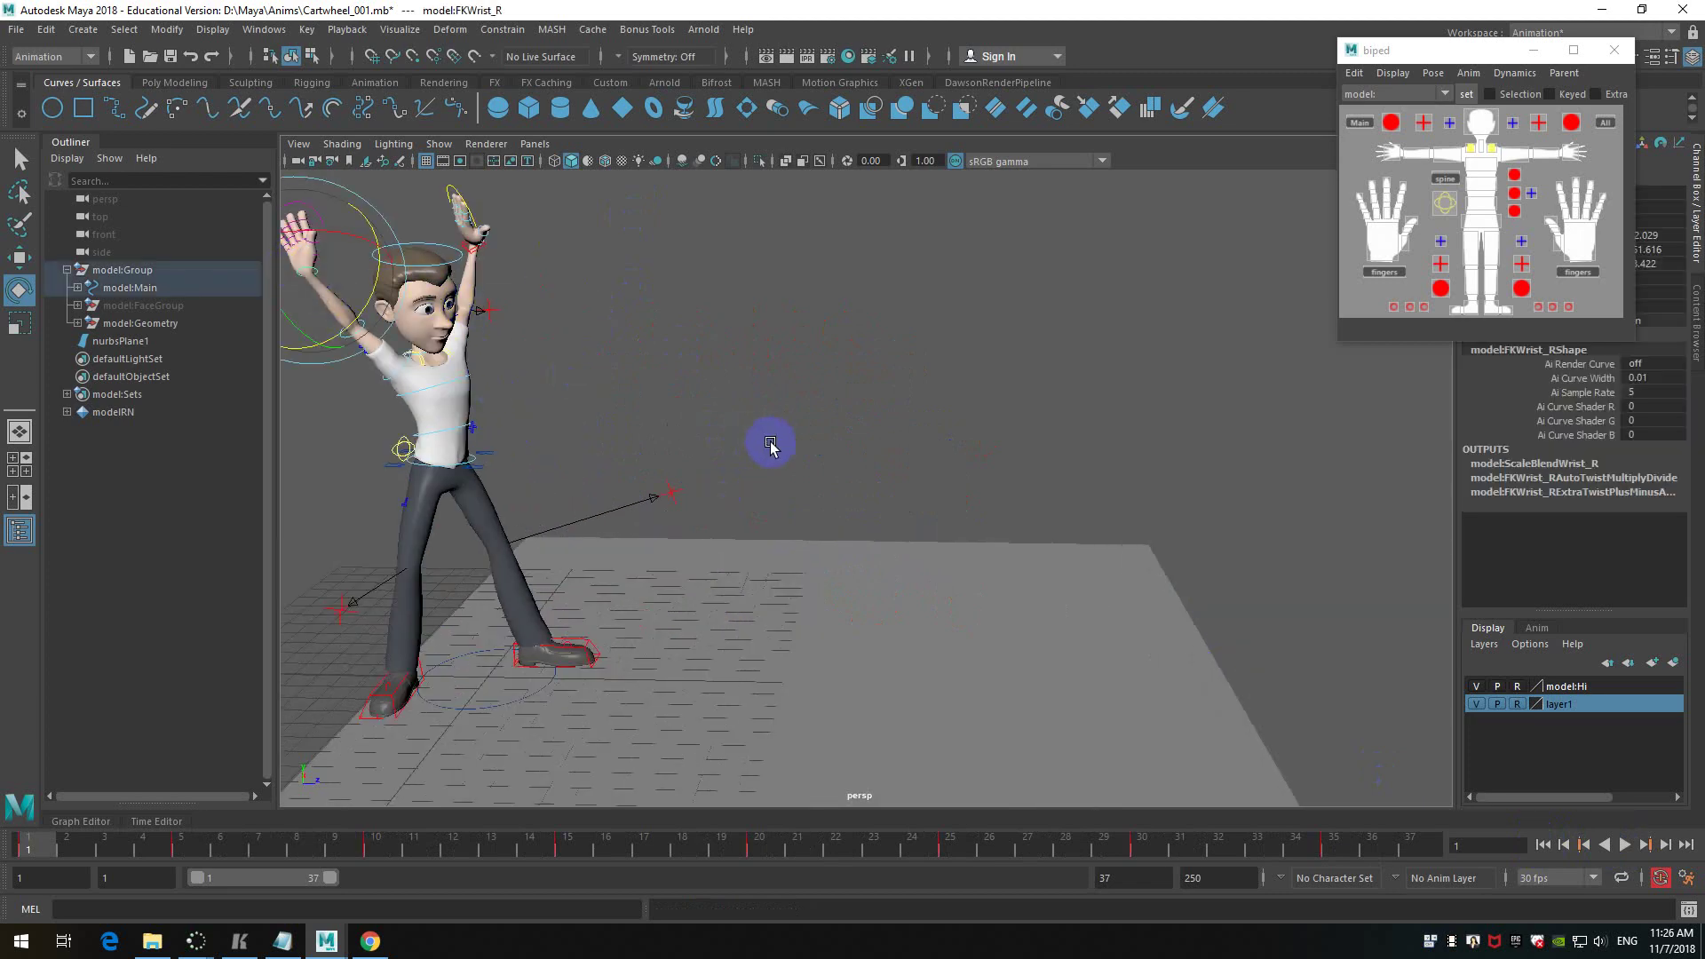
{"action": "left_click", "coordinate": [80, 848]}
{"action": "left_click_drag", "start_coordinate": [80, 849], "coordinate": [769, 844]}
{"action": "left_click_drag", "start_coordinate": [1452, 49], "coordinate": [1169, 87]}
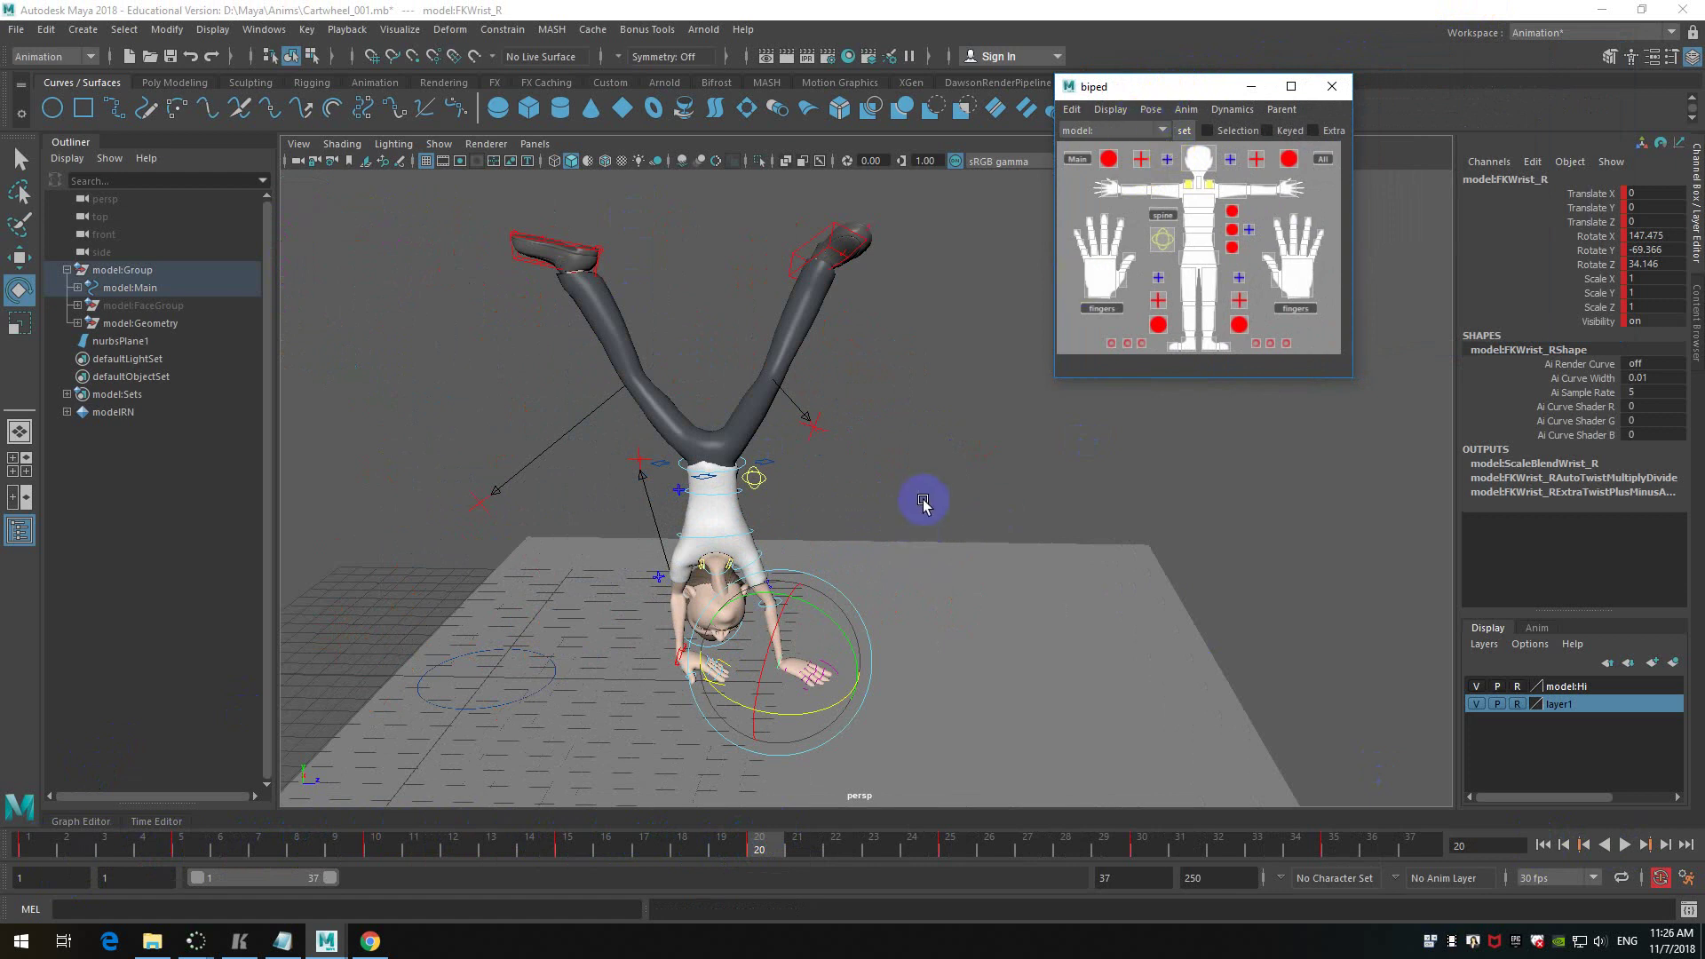
{"action": "scroll", "coordinate": [921, 495], "scroll_direction": "up", "scroll_amount": 2}
{"action": "left_click", "coordinate": [1186, 109]}
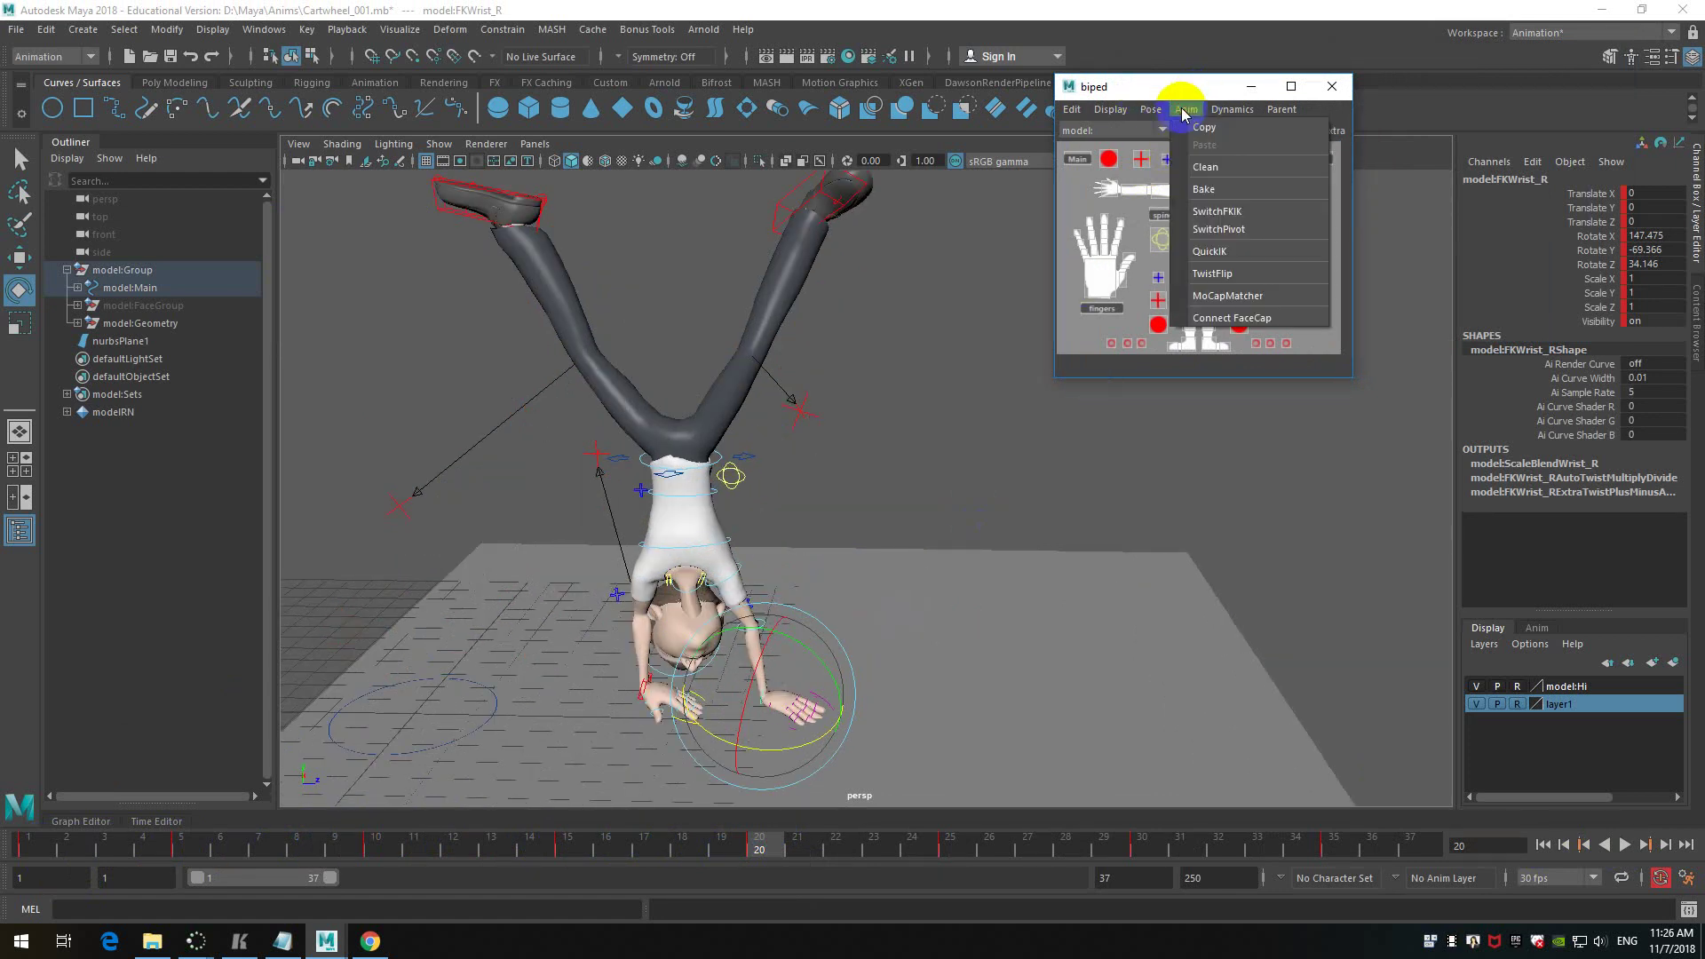
{"action": "left_click", "coordinate": [1254, 210]}
- Scrub from frame 20 to 25 to examine the right arm's motion and hand contact with the ground
{"action": "left_click", "coordinate": [762, 848]}
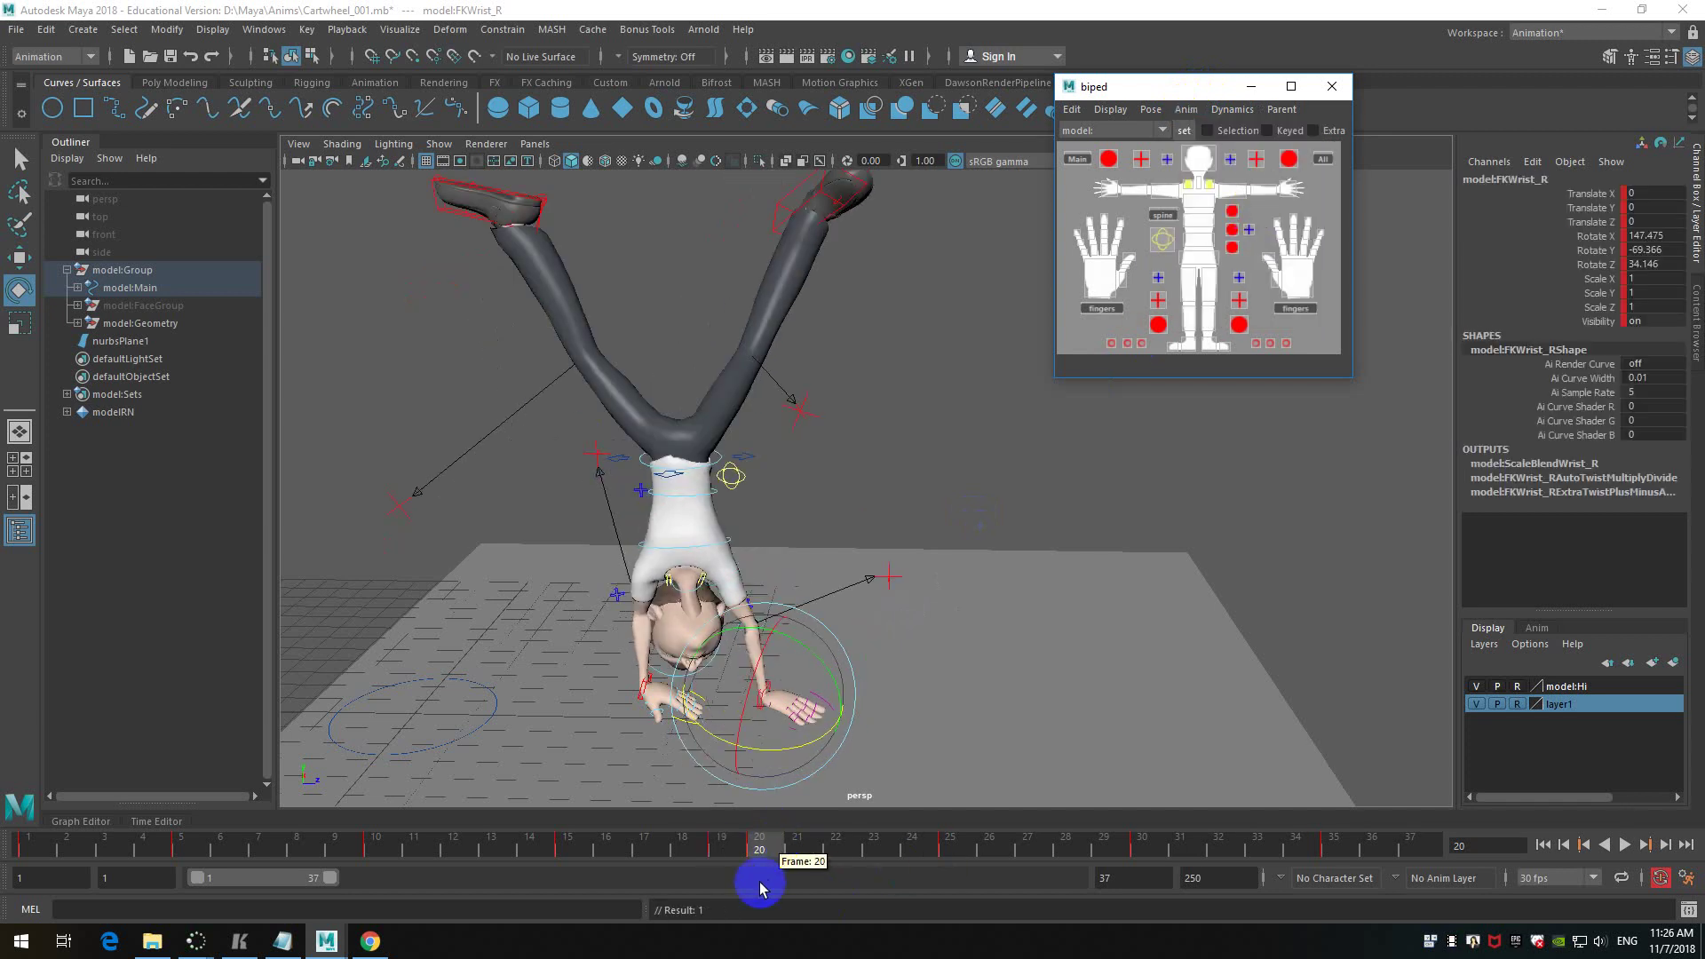
{"action": "mouse_move", "coordinate": [762, 848]}
{"action": "left_mouse_down"}
{"action": "mouse_move", "coordinate": [719, 848]}
{"action": "mouse_move", "coordinate": [759, 848]}
{"action": "left_mouse_up"}
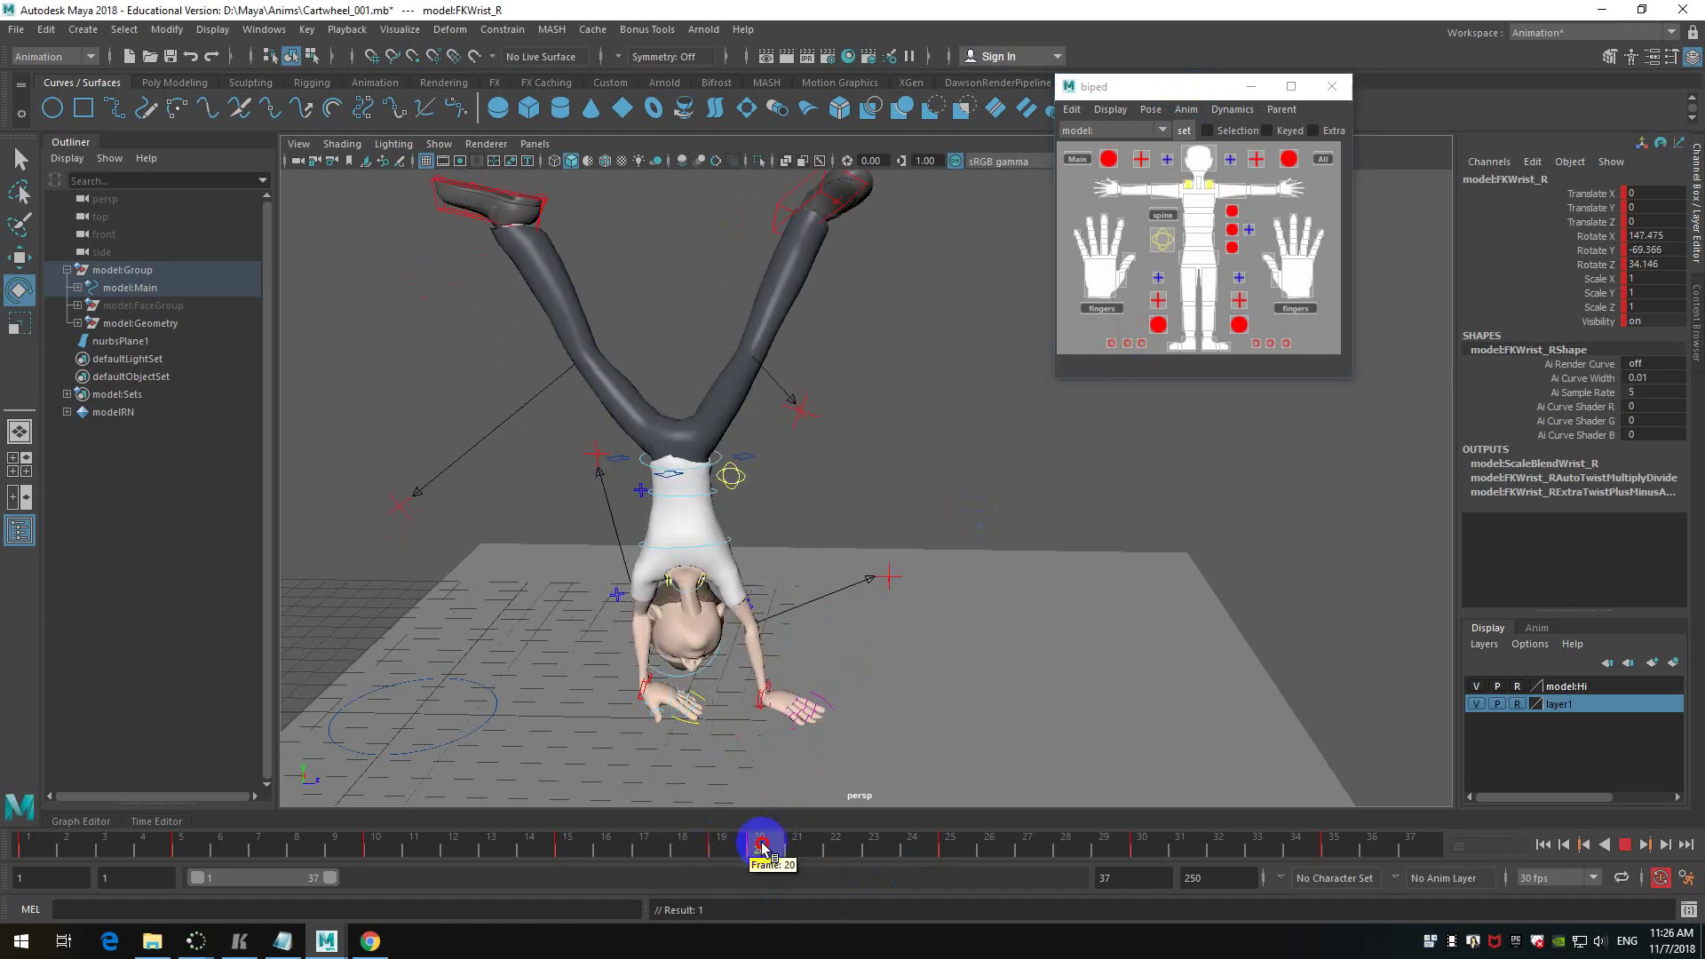
{"action": "left_click_drag", "start_coordinate": [762, 848], "coordinate": [950, 852]}
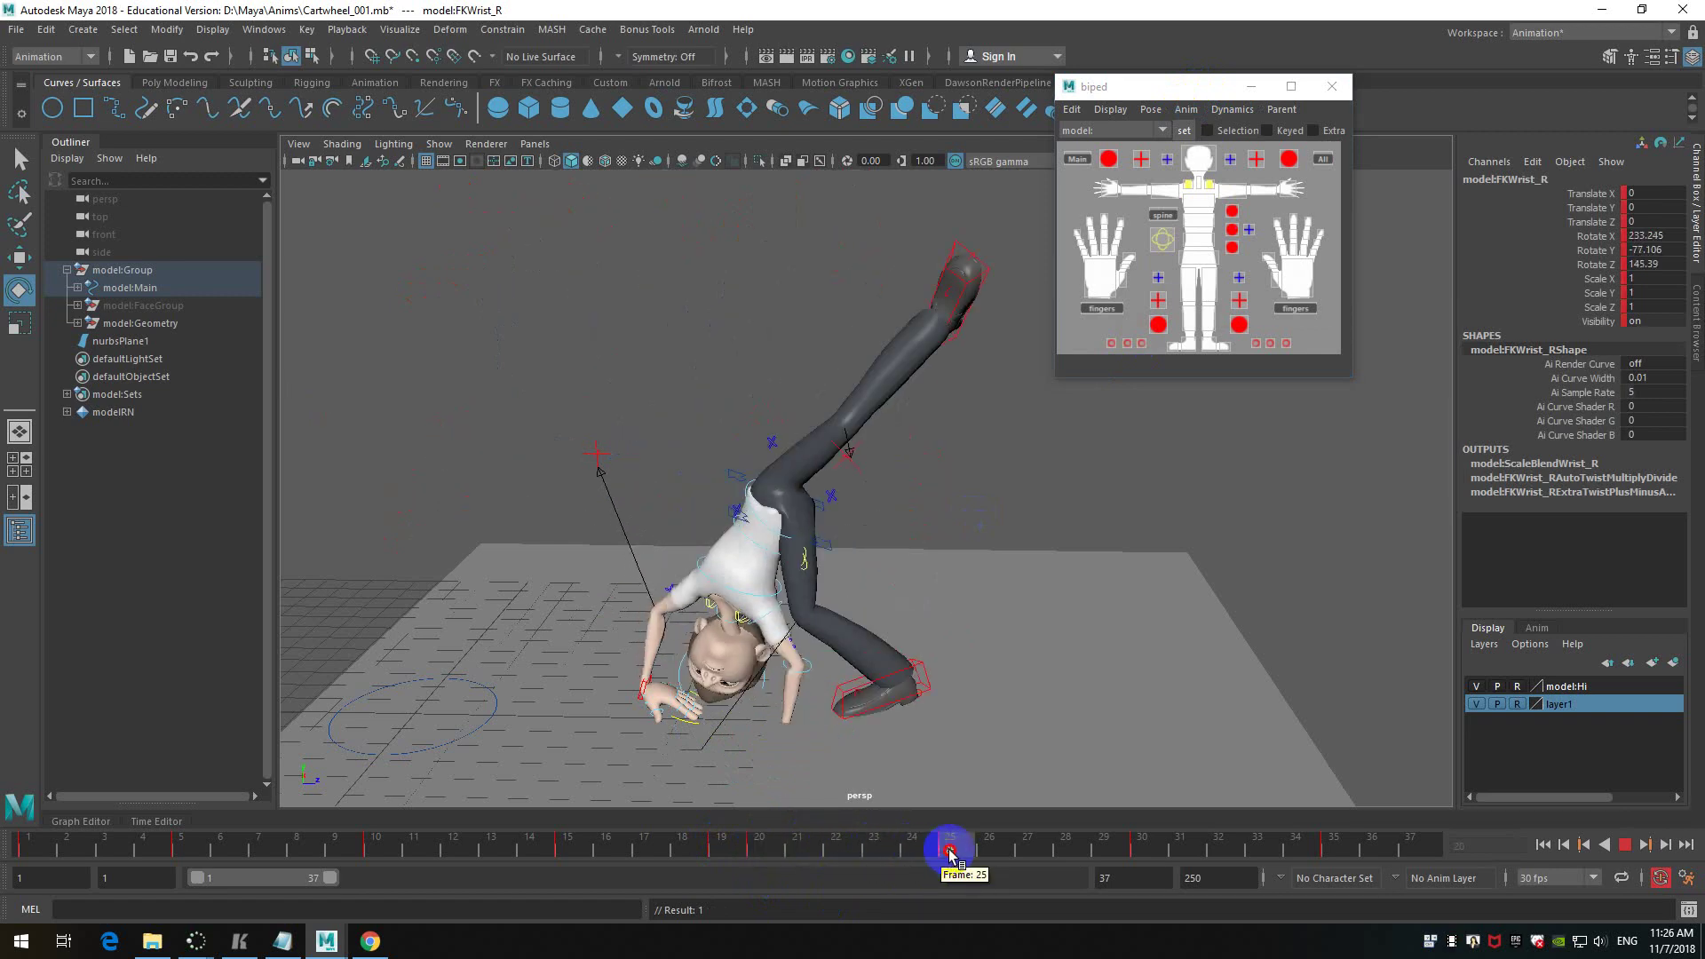
- Run SwitchFKIK on the right arm at frame 25
{"action": "left_click", "coordinate": [1188, 112]}
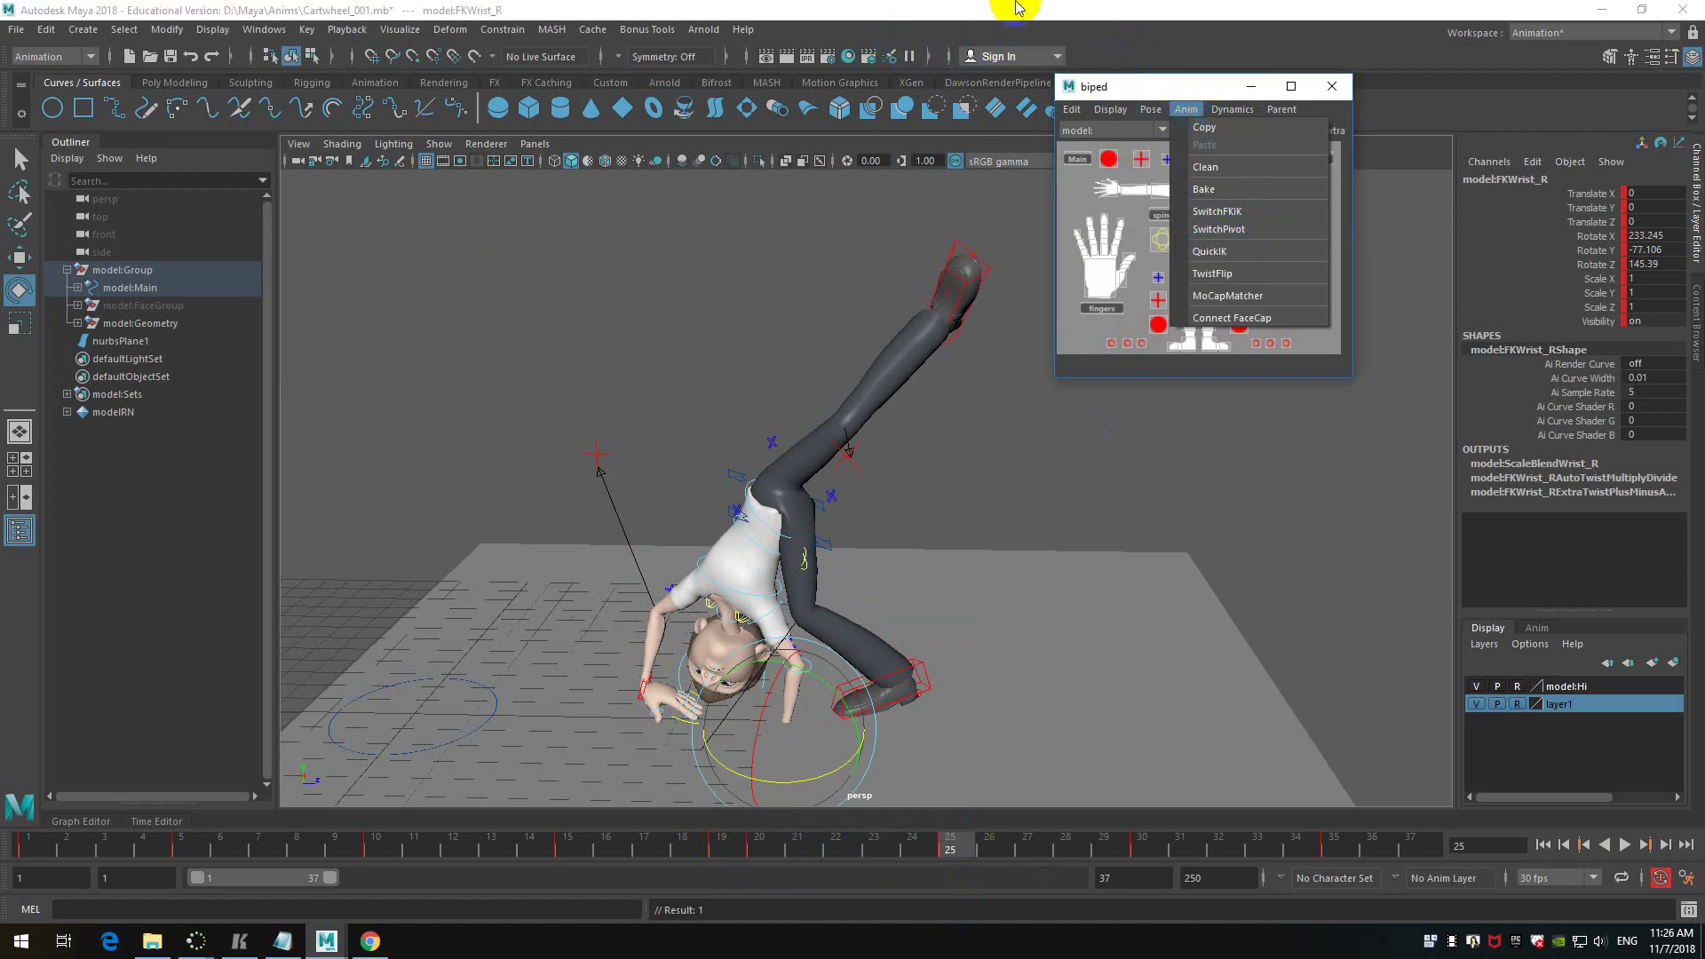
{"action": "left_click", "coordinate": [786, 779]}
{"action": "mouse_move", "coordinate": [955, 850]}
{"action": "left_mouse_down"}
{"action": "mouse_move", "coordinate": [795, 849]}
{"action": "mouse_move", "coordinate": [957, 850]}
{"action": "left_mouse_up"}
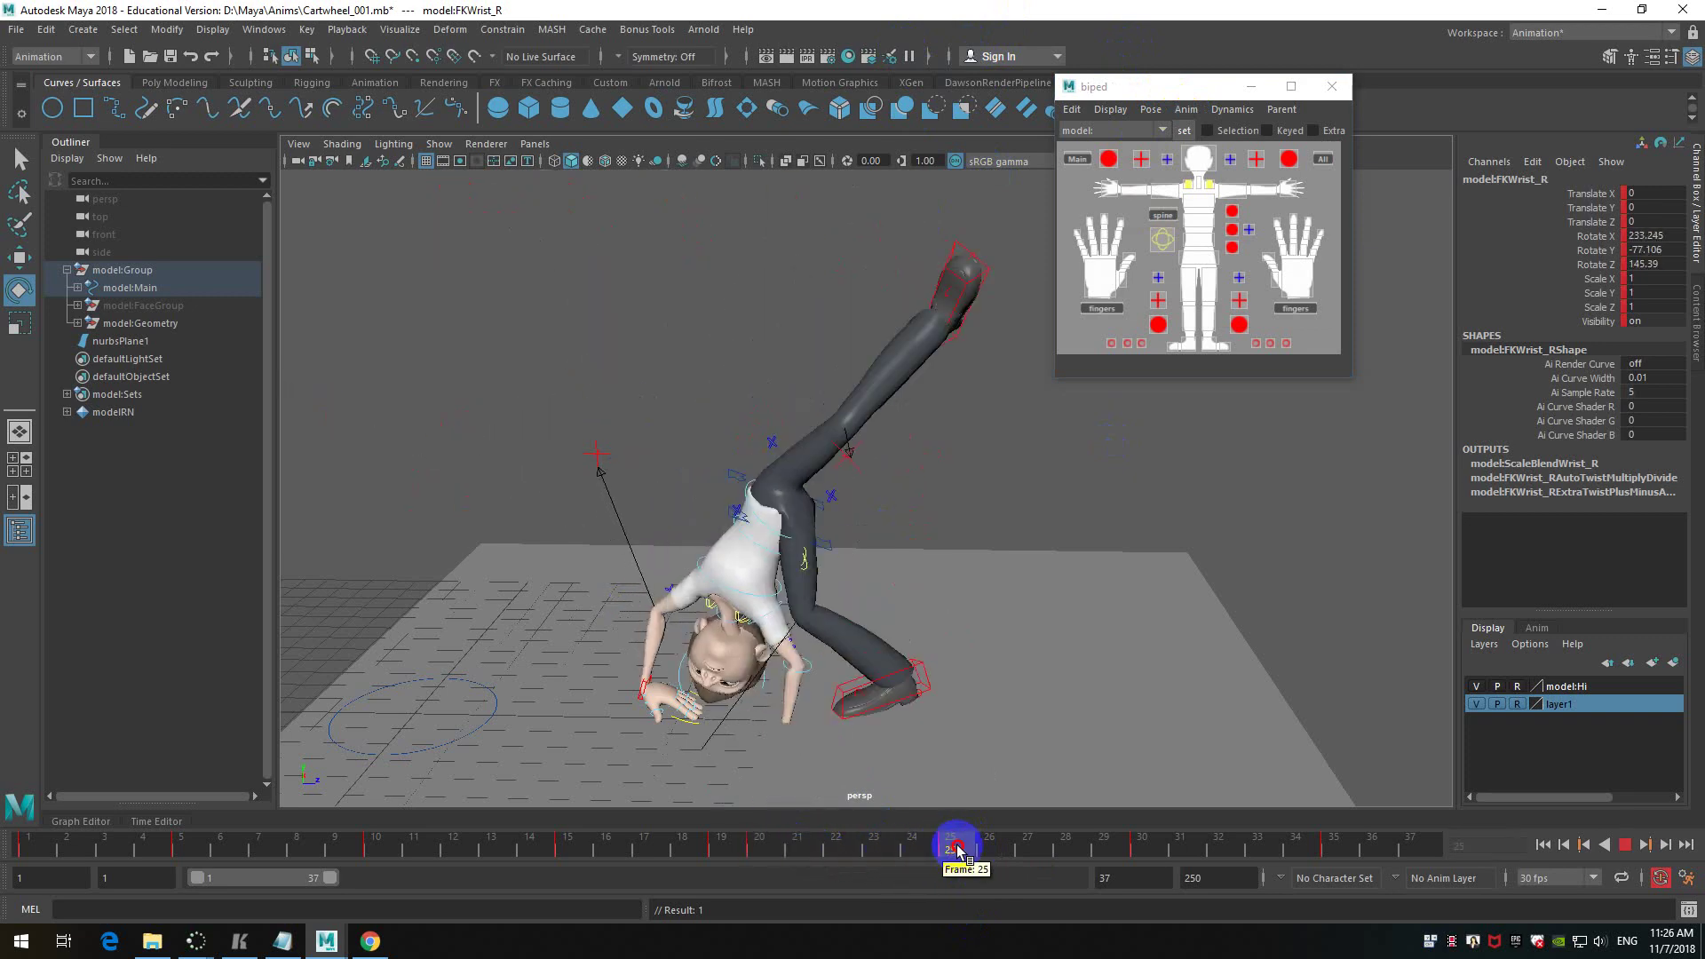
{"action": "left_click", "coordinate": [1187, 110]}
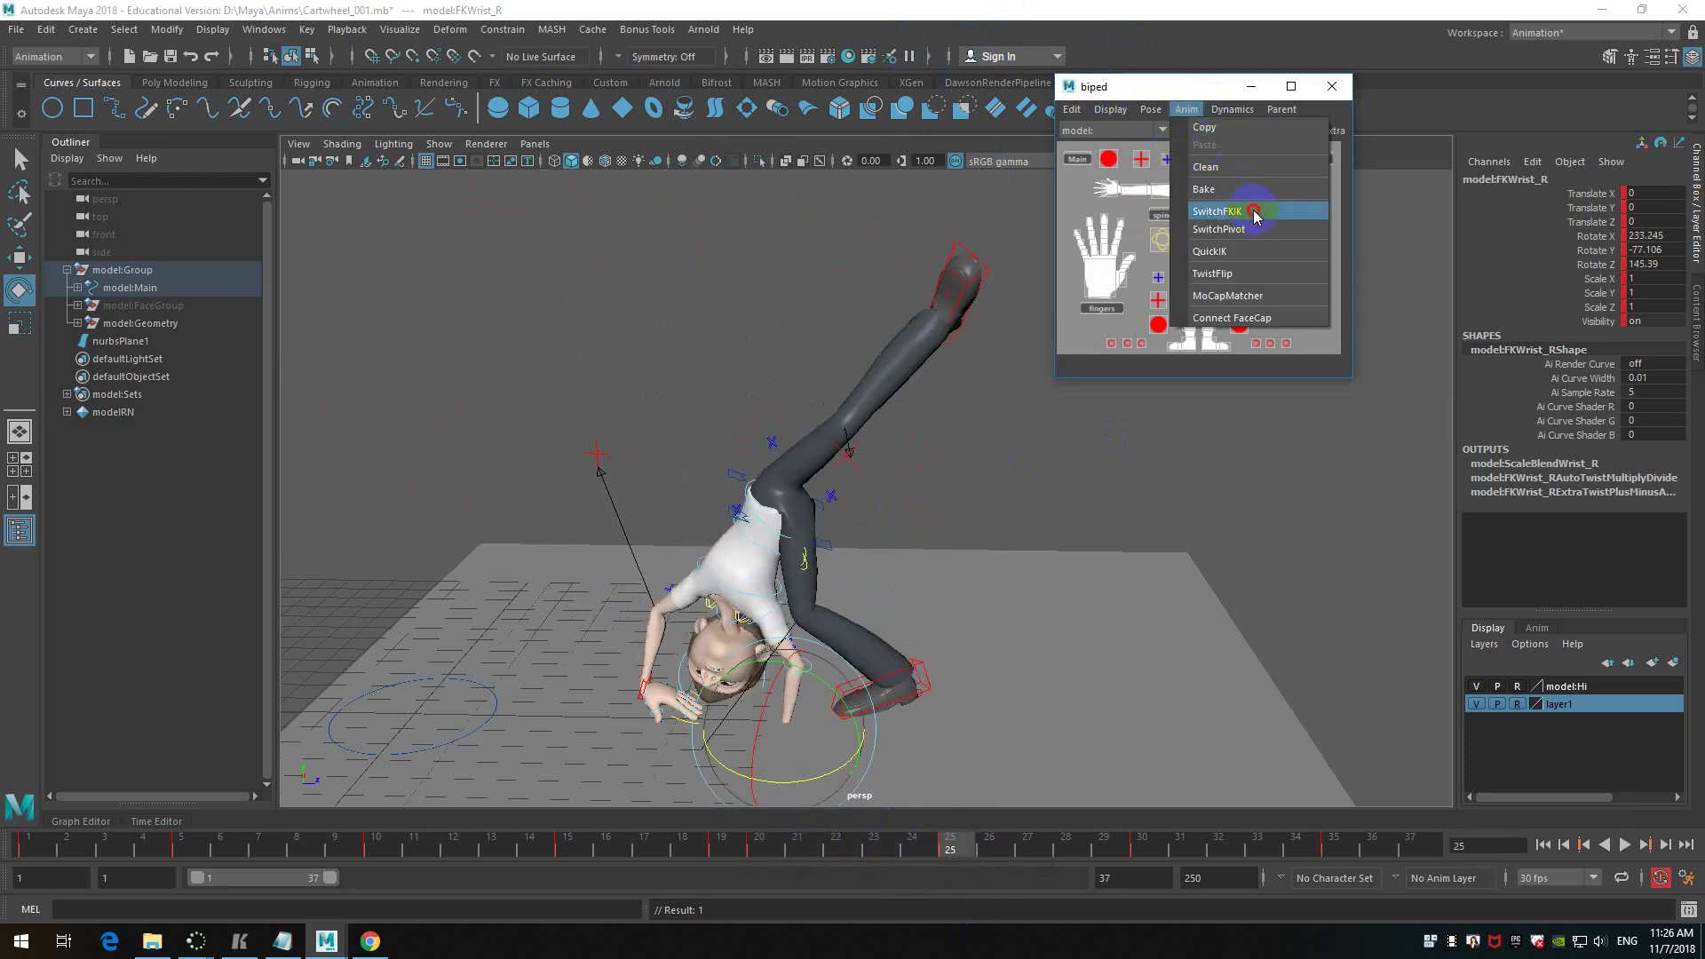
{"action": "left_click", "coordinate": [1254, 211]}
- Delete the right FK wrist's keys across frames 23 and 24, and go to frame 25
{"action": "mouse_move", "coordinate": [931, 850]}
{"action": "left_mouse_down"}
{"action": "mouse_move", "coordinate": [884, 845]}
{"action": "mouse_move", "coordinate": [902, 848]}
{"action": "left_mouse_up"}
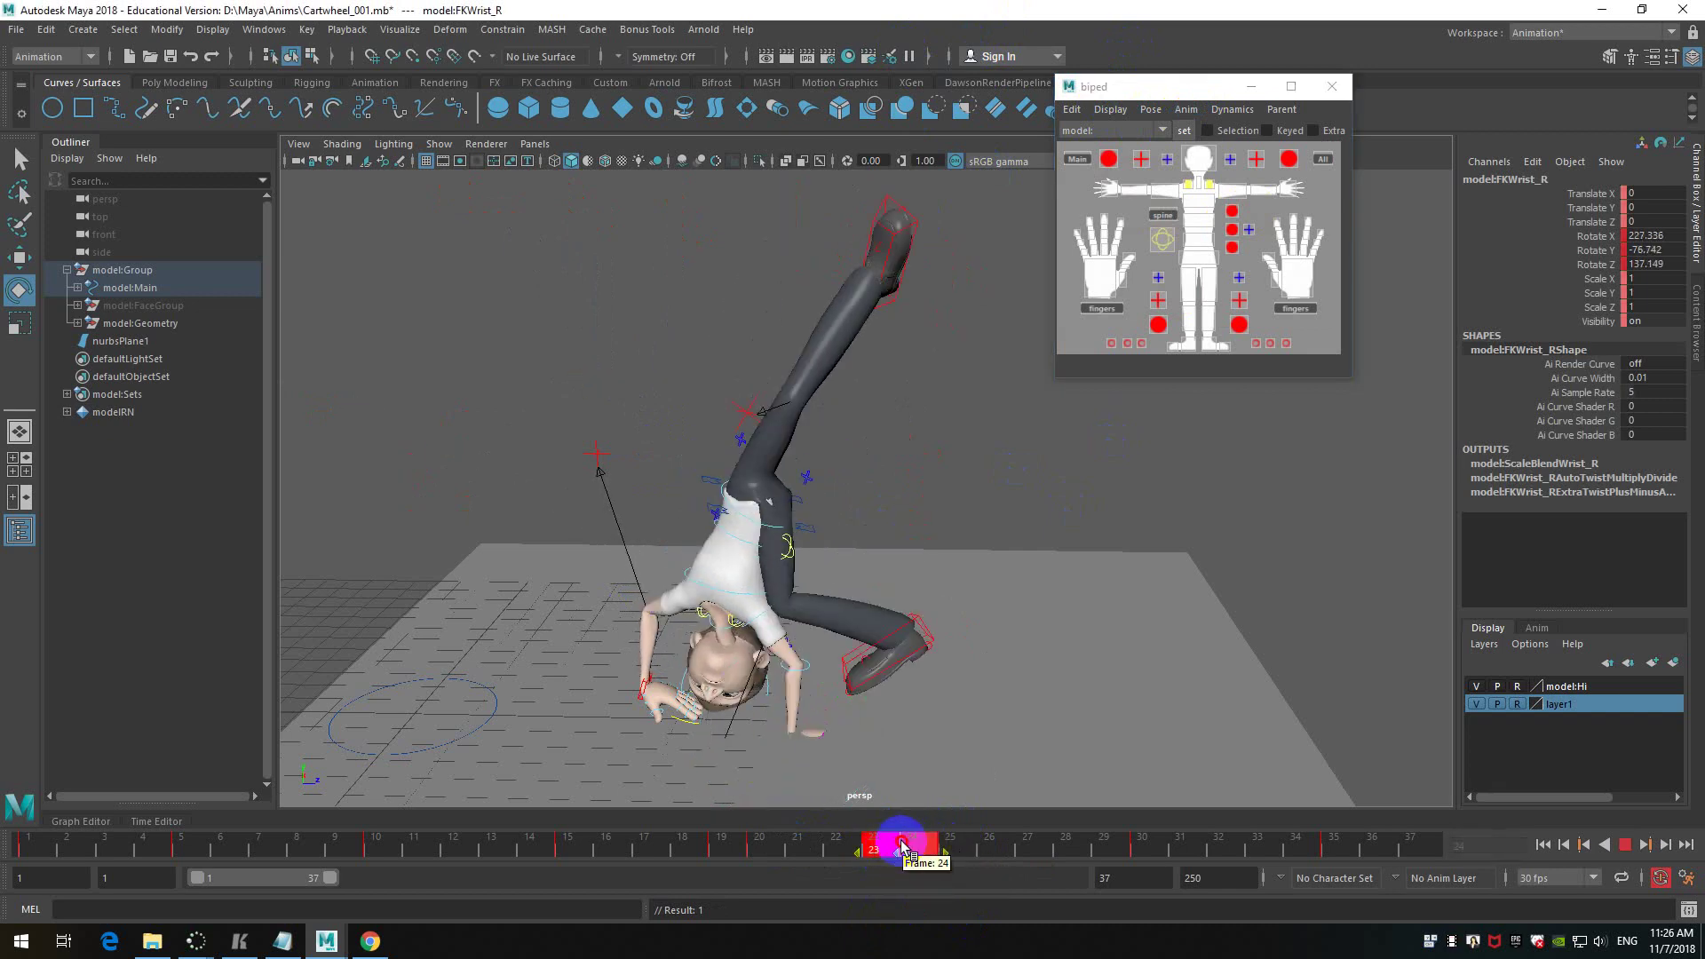
{"action": "right_click", "coordinate": [902, 846]}
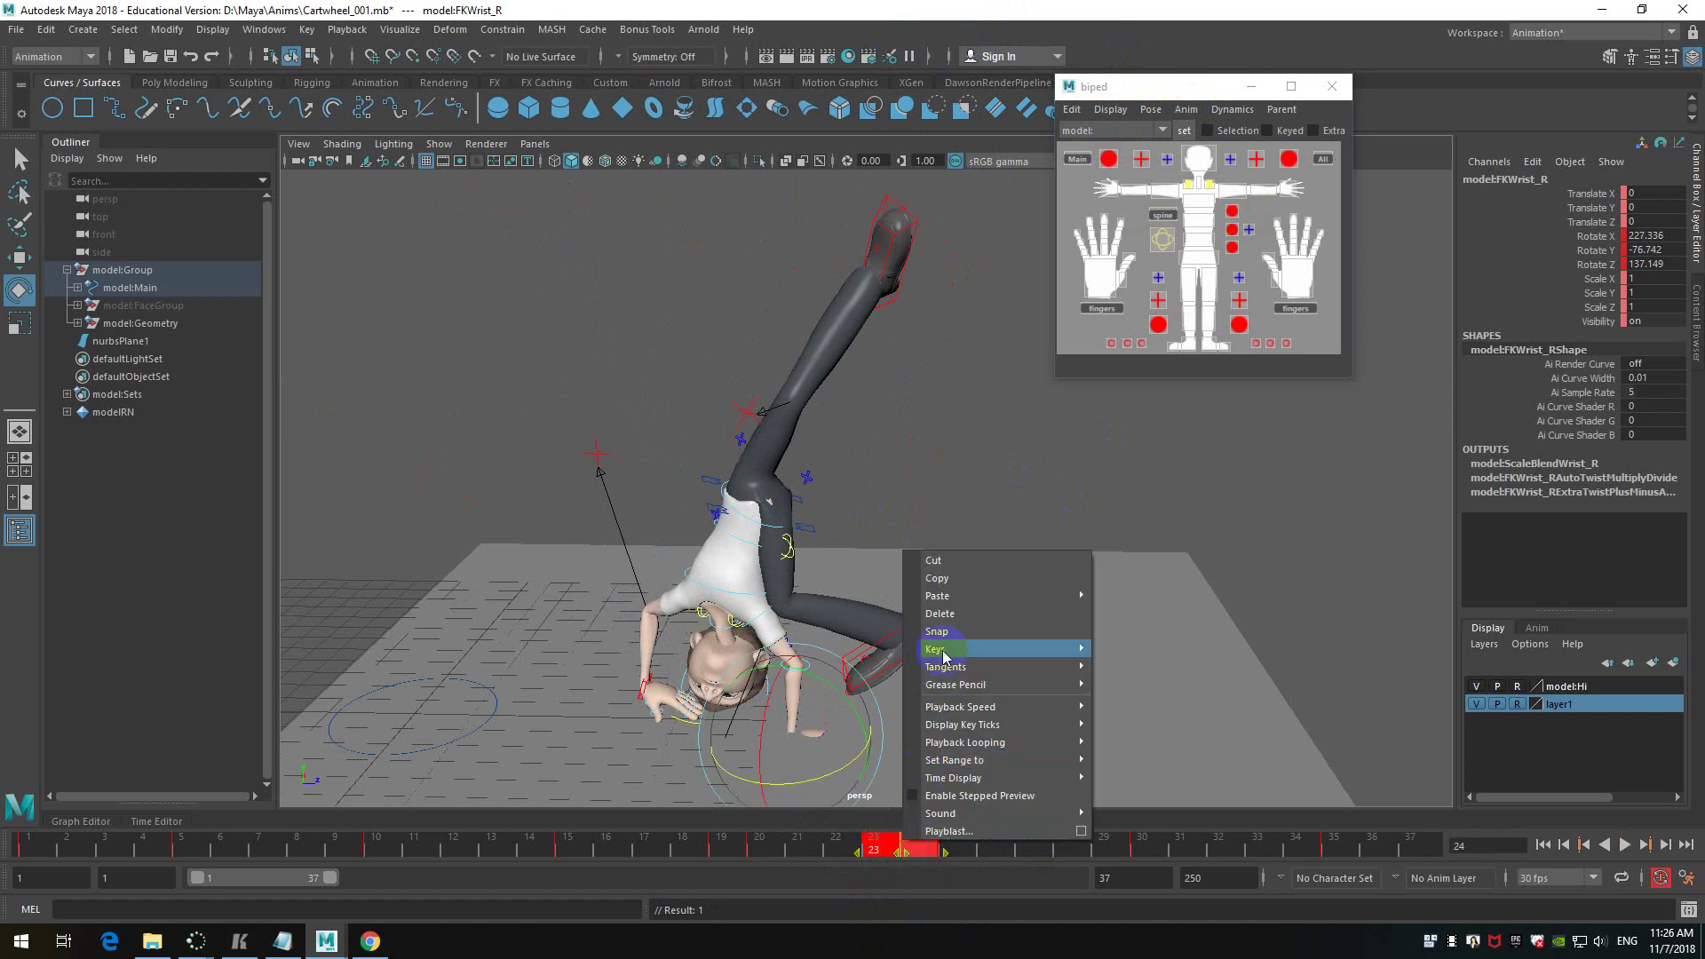
{"action": "left_click", "coordinate": [975, 615]}
{"action": "left_click", "coordinate": [947, 846]}
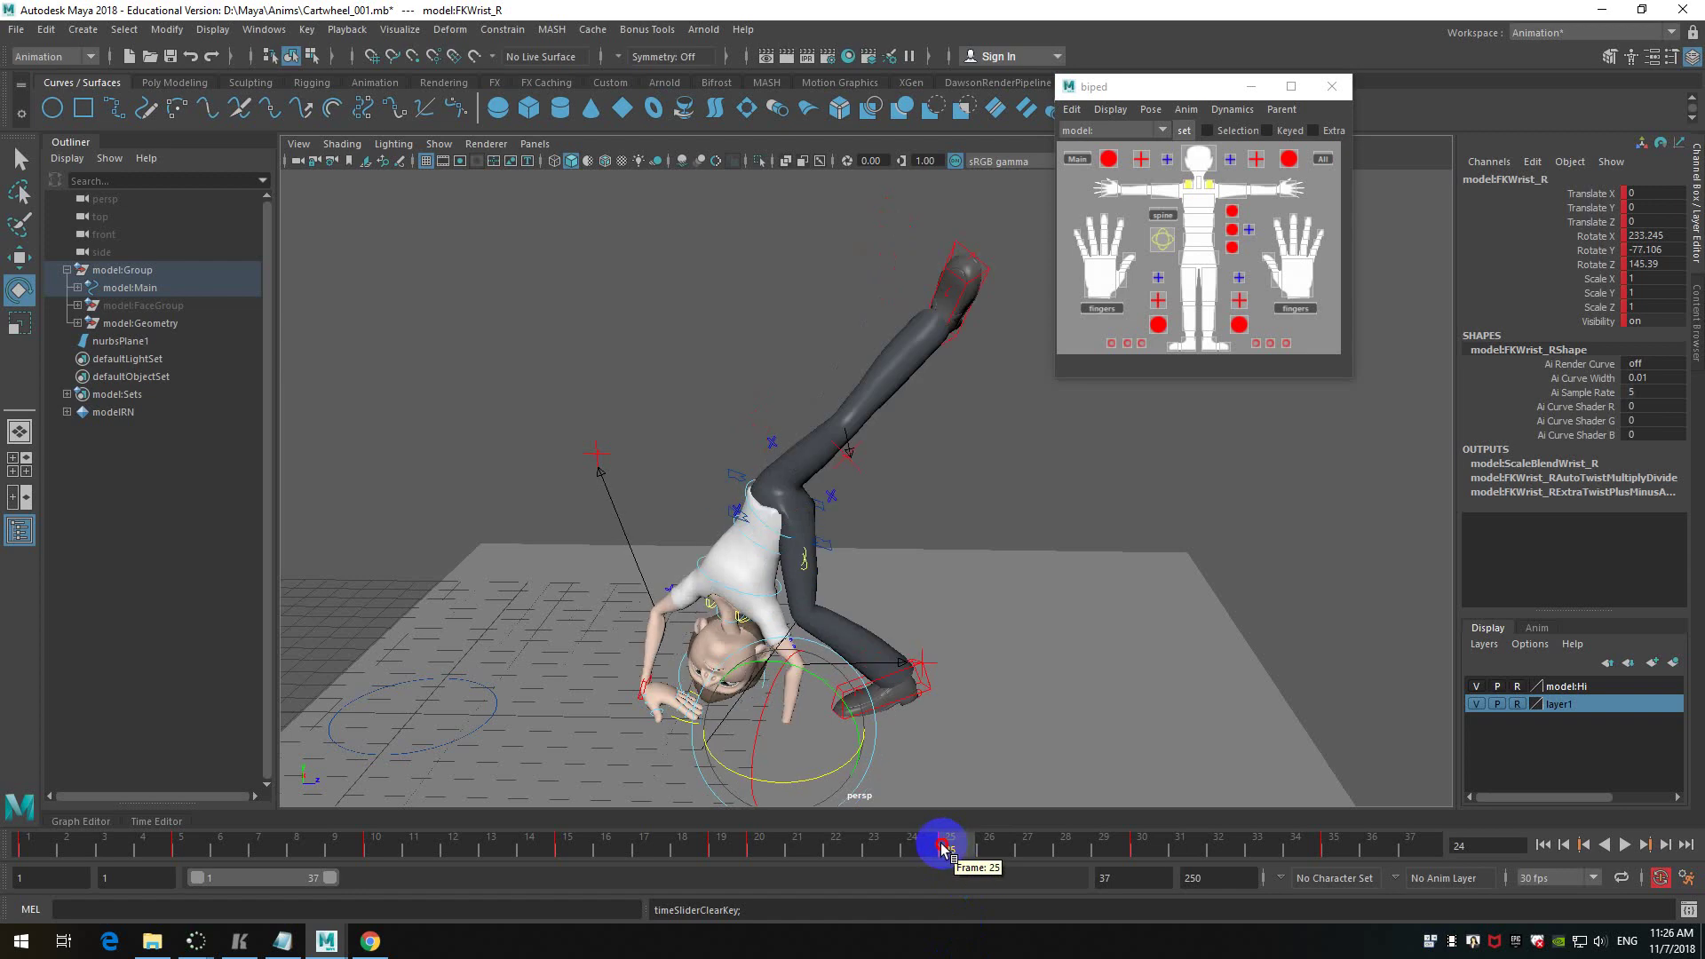
- Select the right arm's IK hand control and delete its keys across frames 23 and 24
{"action": "left_click", "coordinate": [769, 842]}
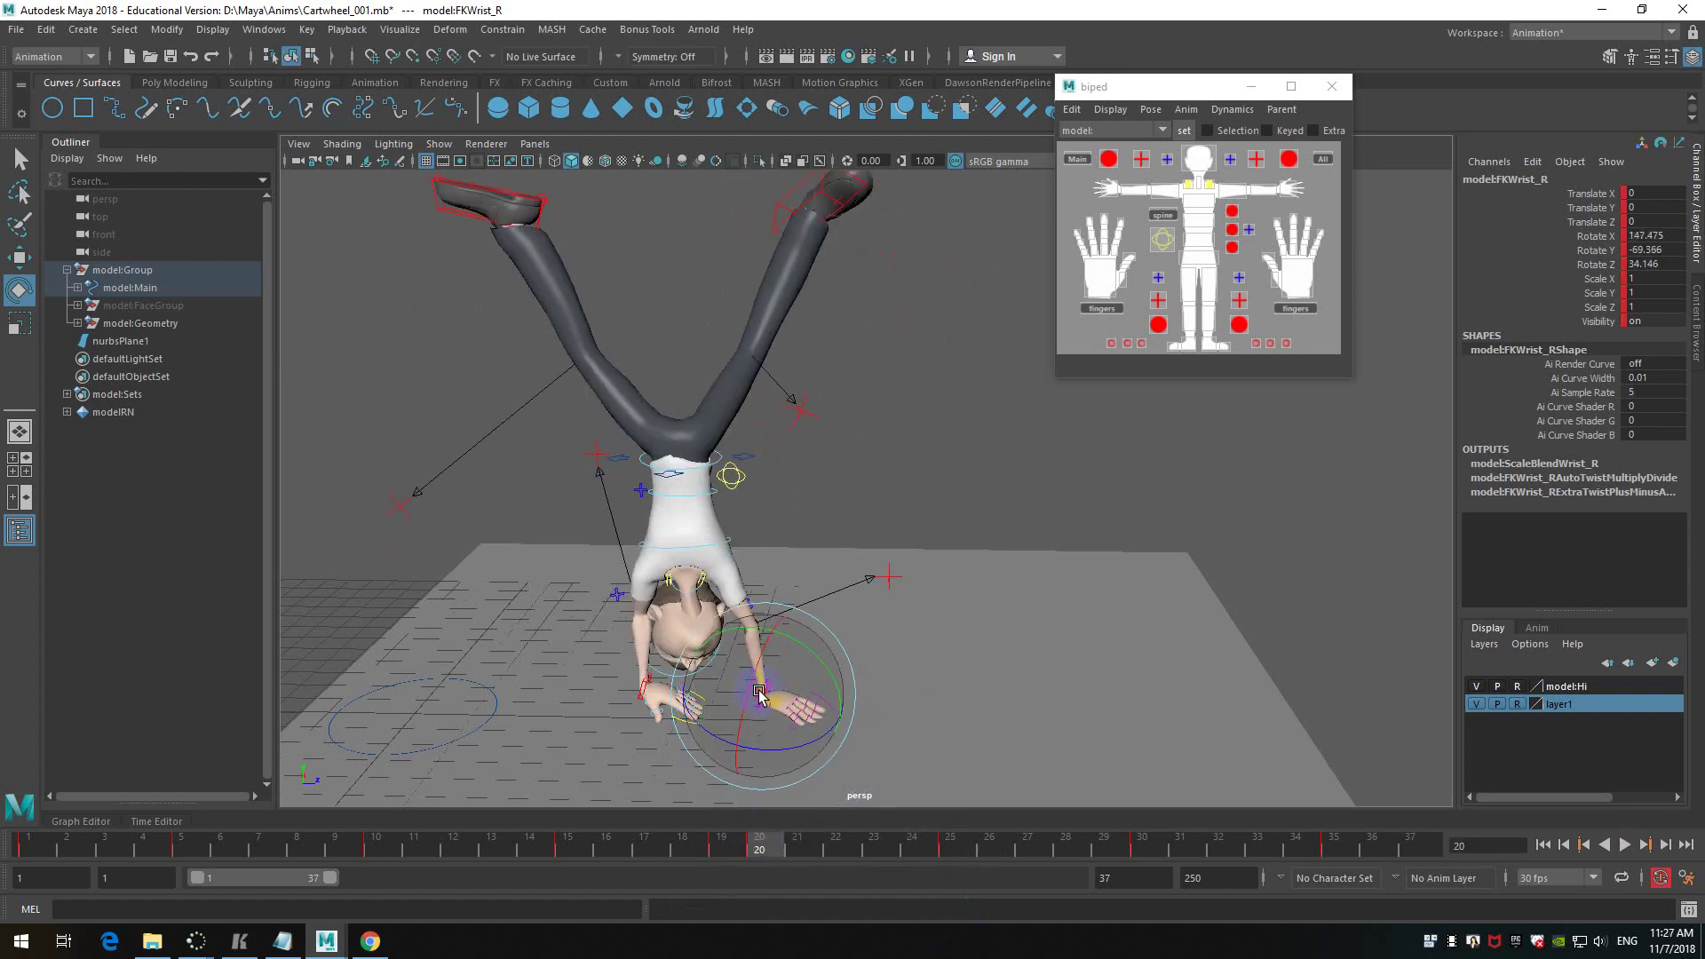
{"action": "left_click", "coordinate": [867, 684]}
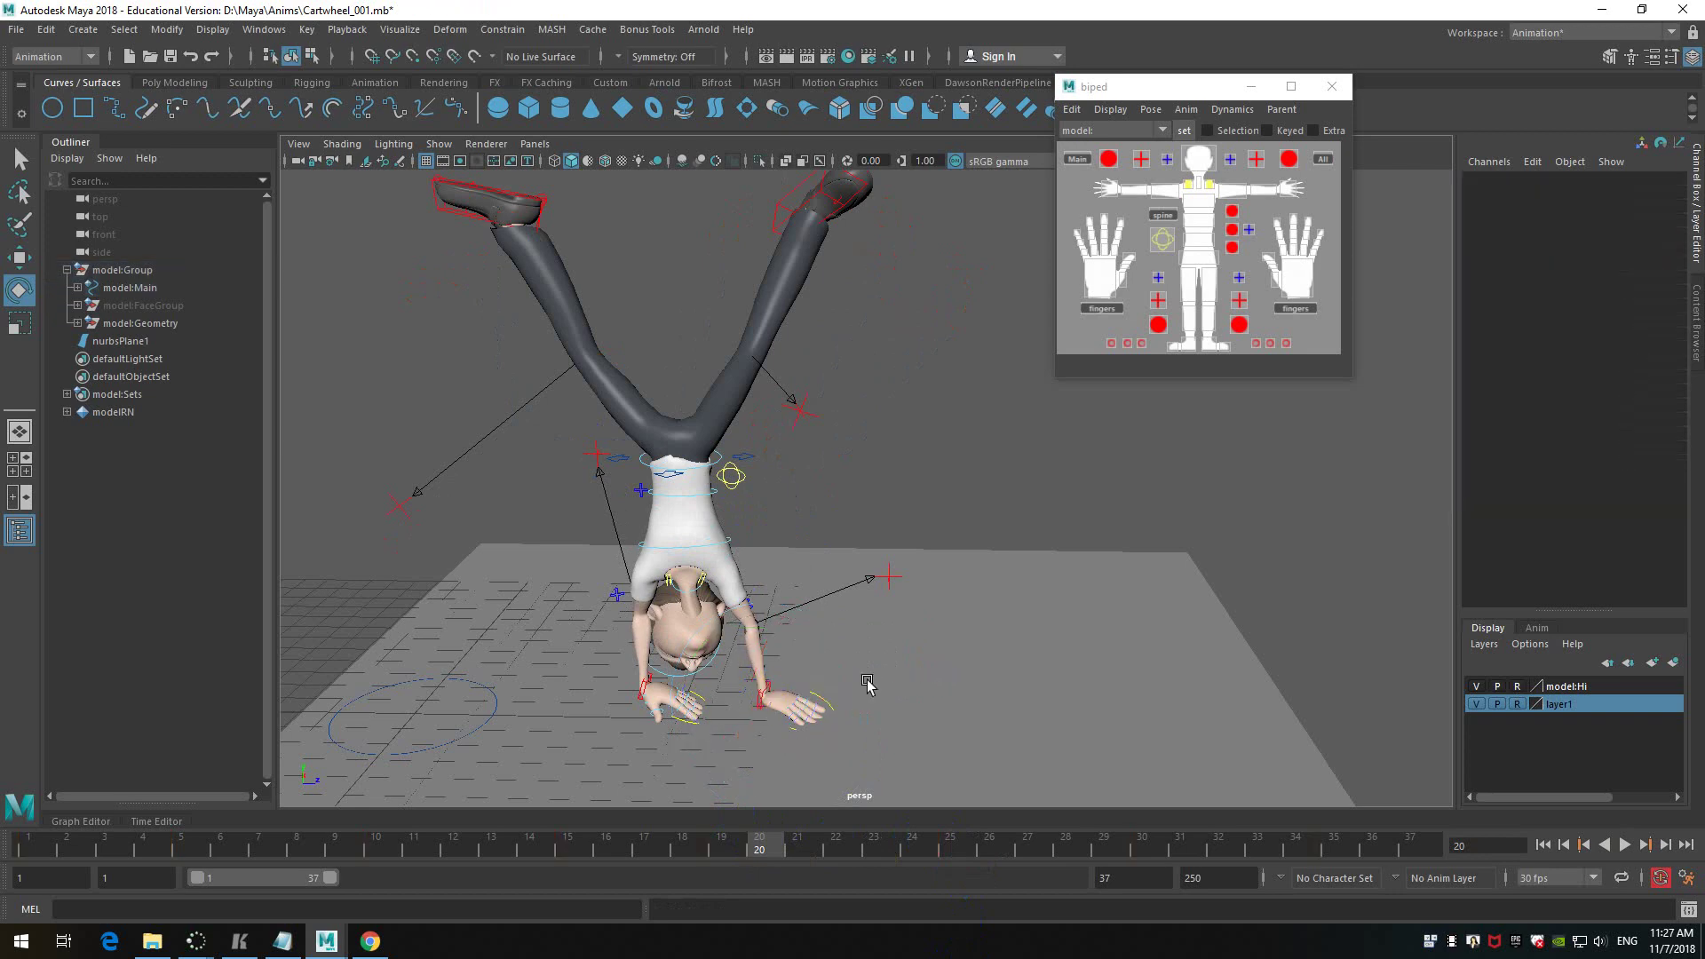
{"action": "left_click", "coordinate": [771, 691]}
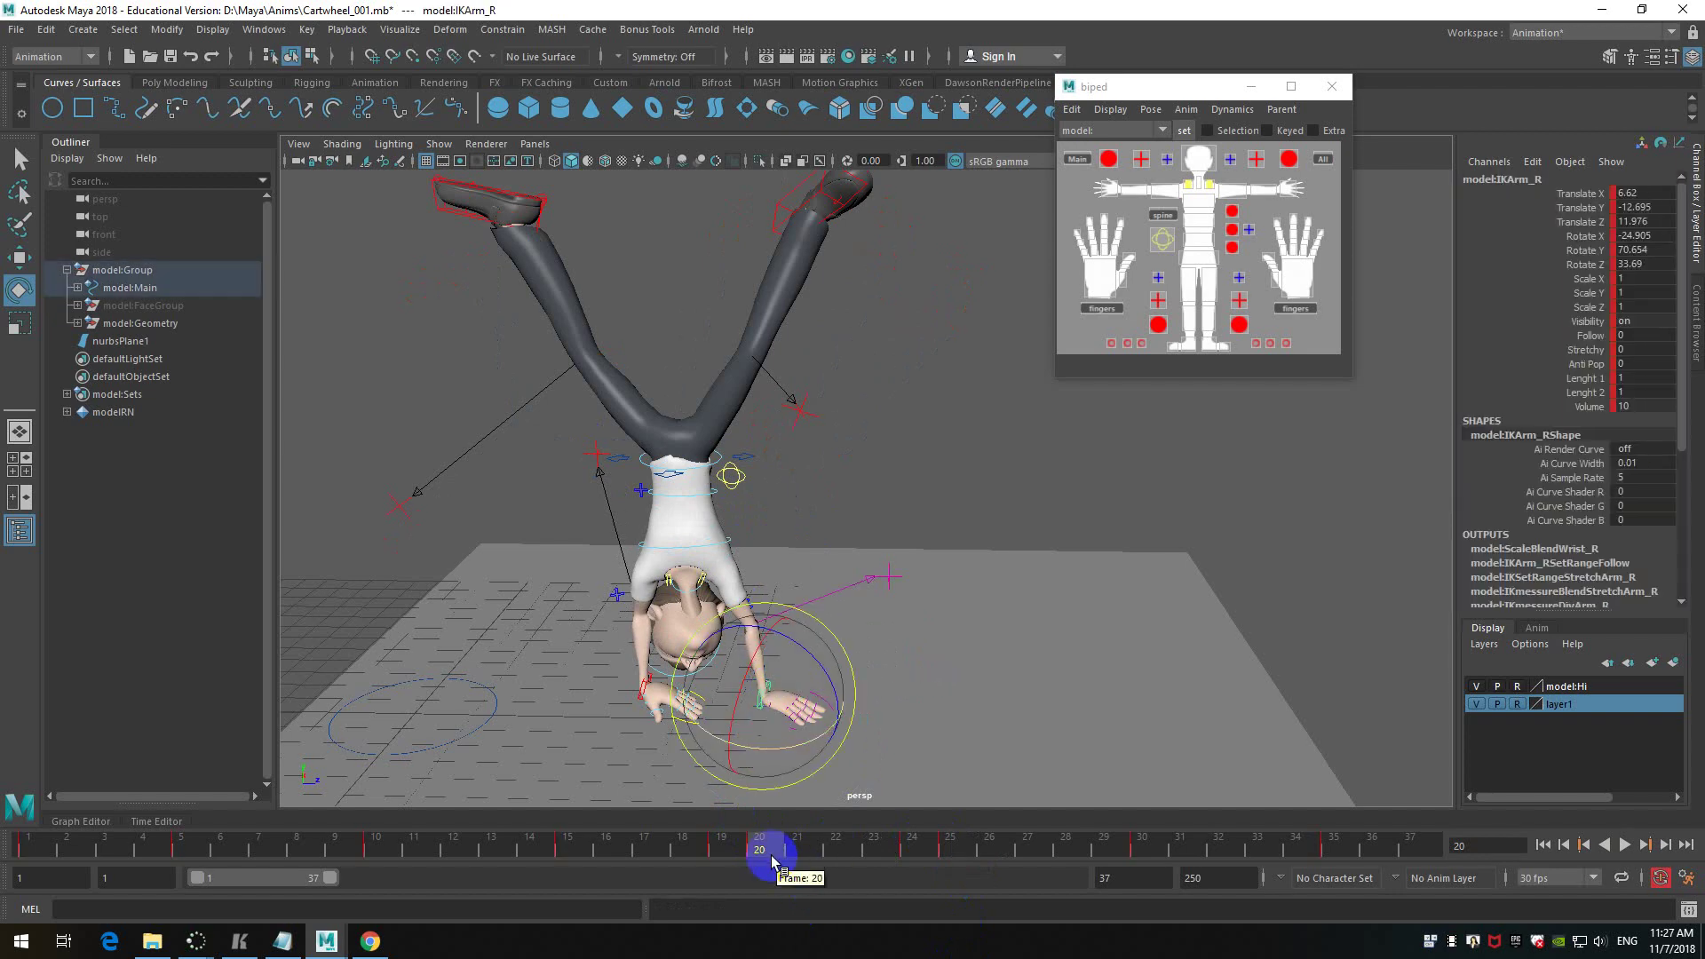
{"action": "scroll", "coordinate": [755, 711], "scroll_direction": "up", "scroll_amount": 2}
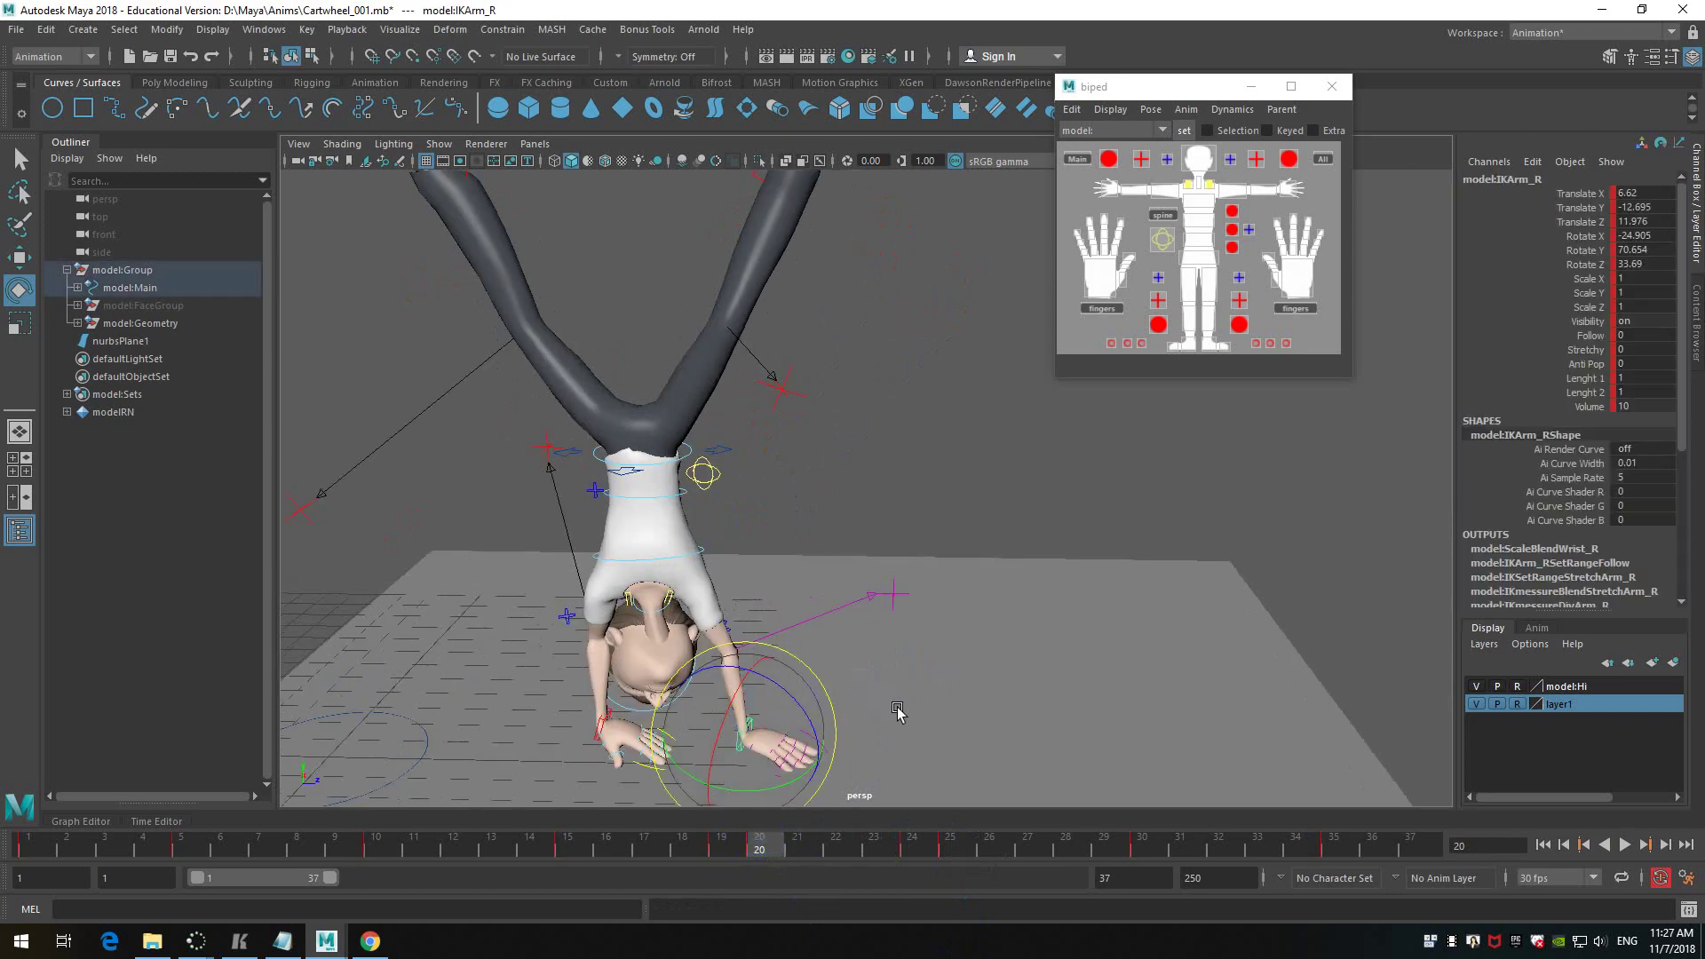
{"action": "scroll", "coordinate": [914, 636], "scroll_direction": "up", "scroll_amount": 3}
{"action": "left_click_drag", "start_coordinate": [772, 842], "coordinate": [900, 851]}
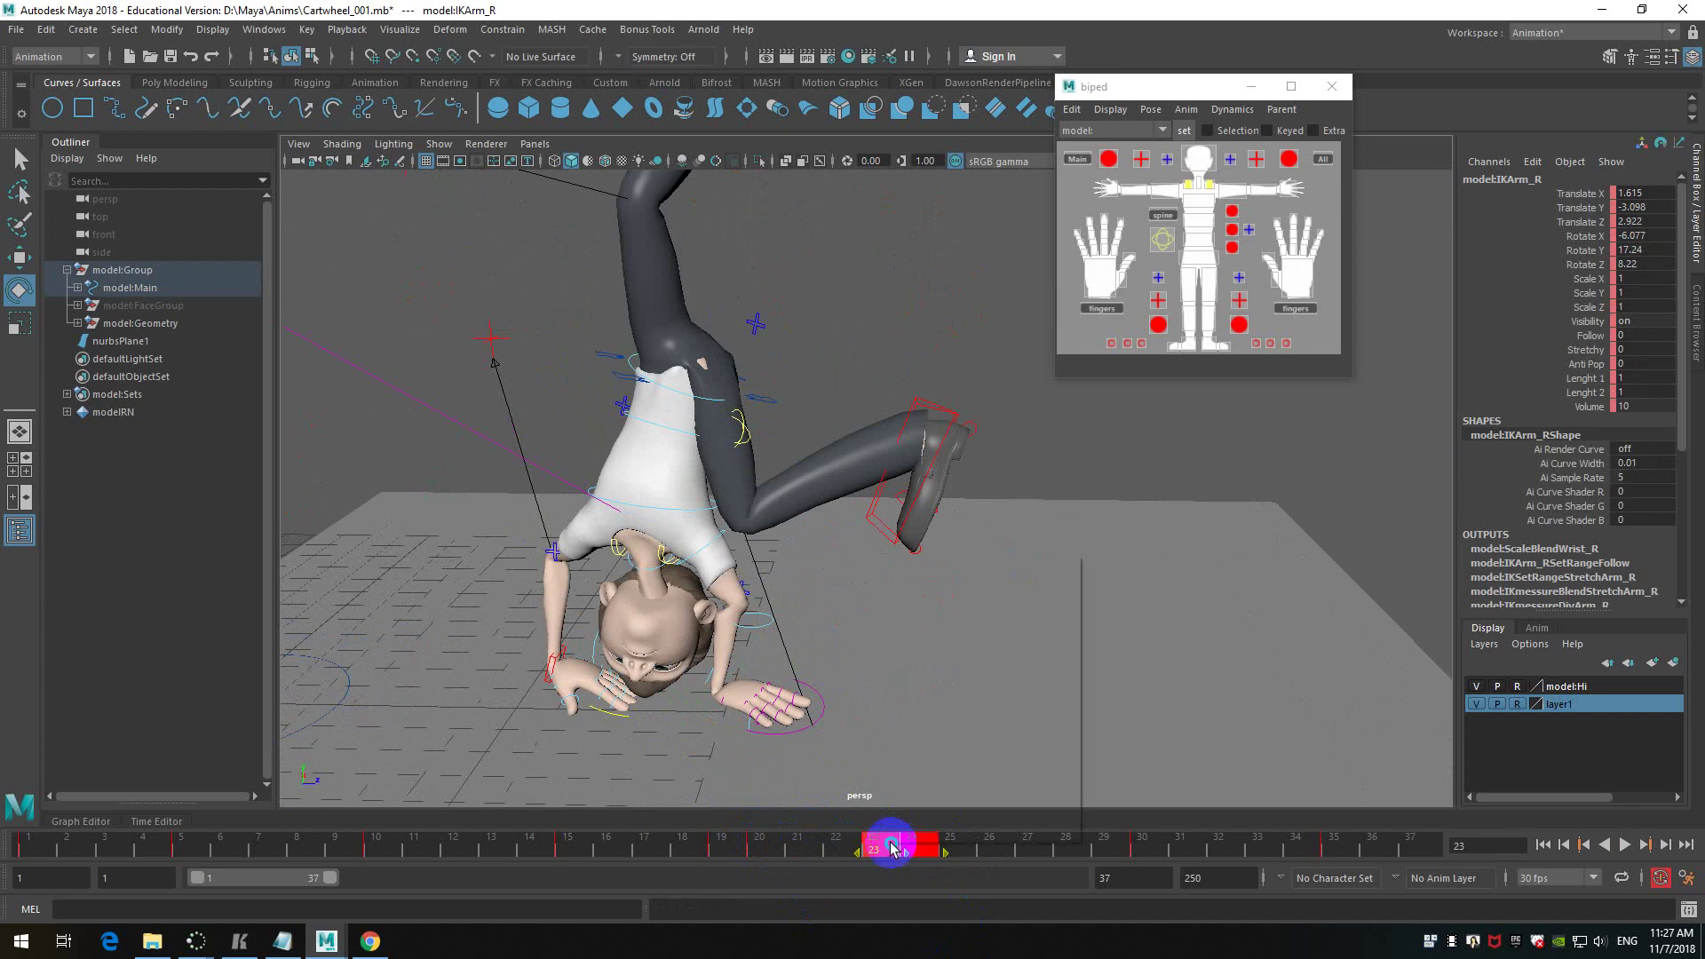
{"action": "right_click", "coordinate": [906, 851]}
{"action": "left_click", "coordinate": [941, 633]}
- Copy the right IK hand control's key at frame 20 and paste it at frame 25
{"action": "left_click_drag", "start_coordinate": [867, 848], "coordinate": [762, 850]}
{"action": "right_click_drag", "start_coordinate": [761, 851], "coordinate": [826, 583]}
{"action": "left_click_drag", "start_coordinate": [948, 845], "coordinate": [951, 844]}
{"action": "right_click_drag", "start_coordinate": [951, 844], "coordinate": [1159, 612]}
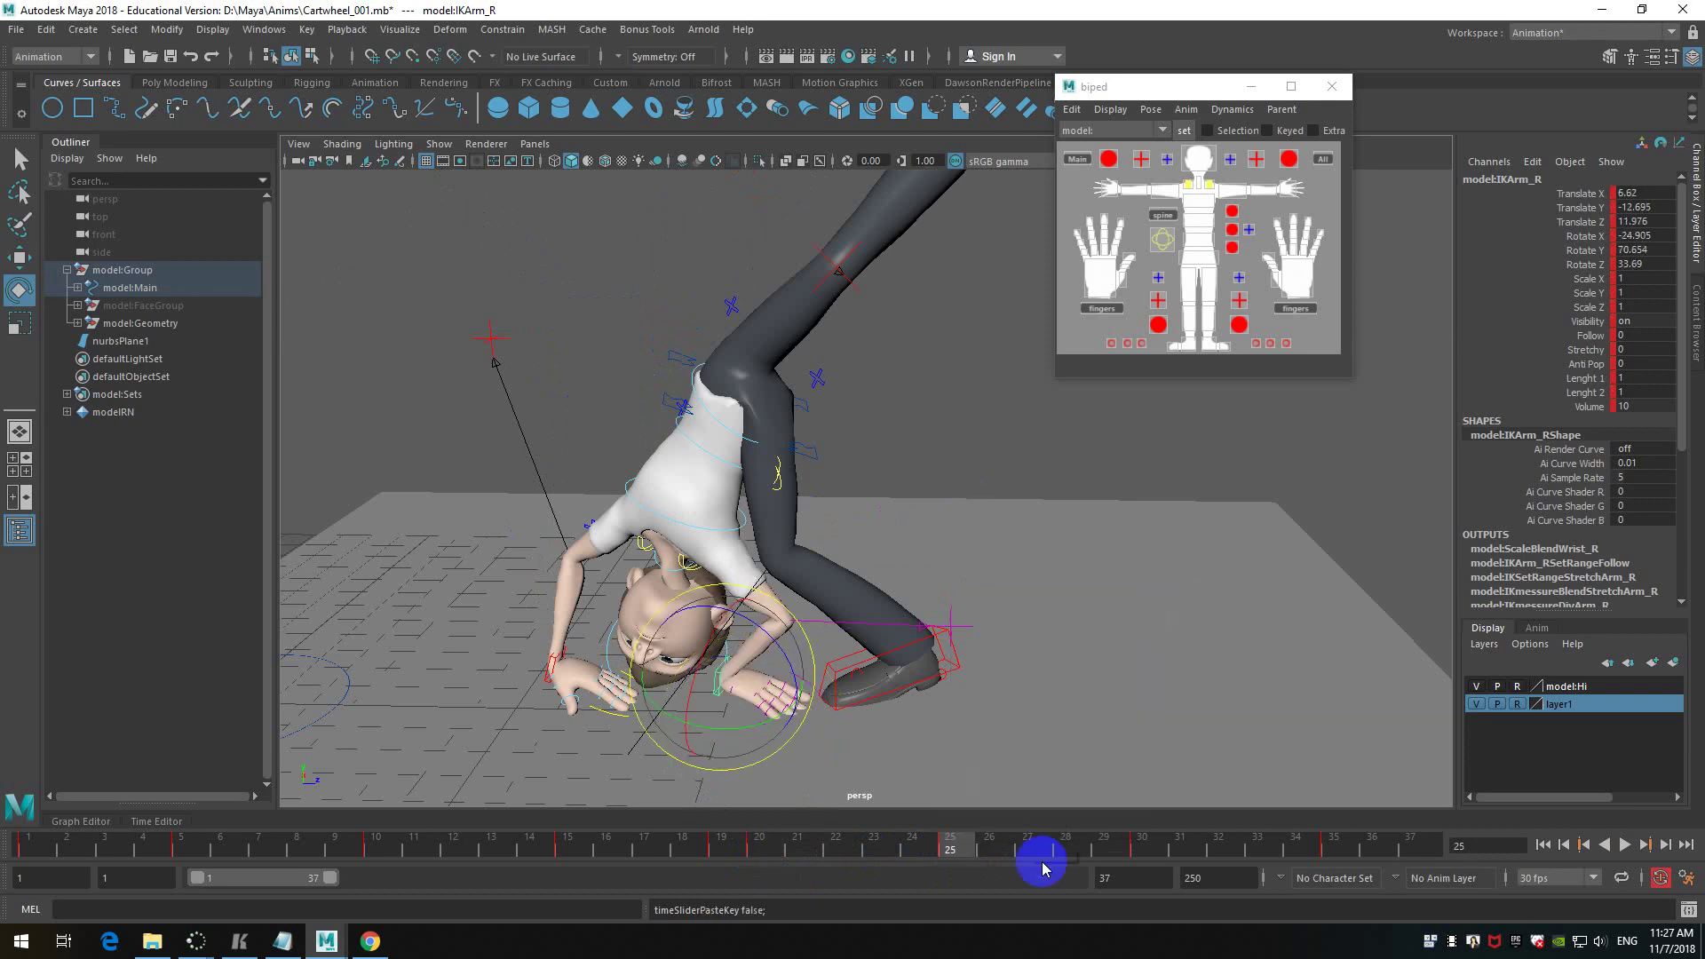
- Try Linear tangents on the right IK hand control's keys in the frame range 20 to 27
{"action": "left_click", "coordinate": [947, 844]}
{"action": "left_click_drag", "start_coordinate": [950, 846], "coordinate": [754, 844]}
{"action": "right_click", "coordinate": [786, 840]}
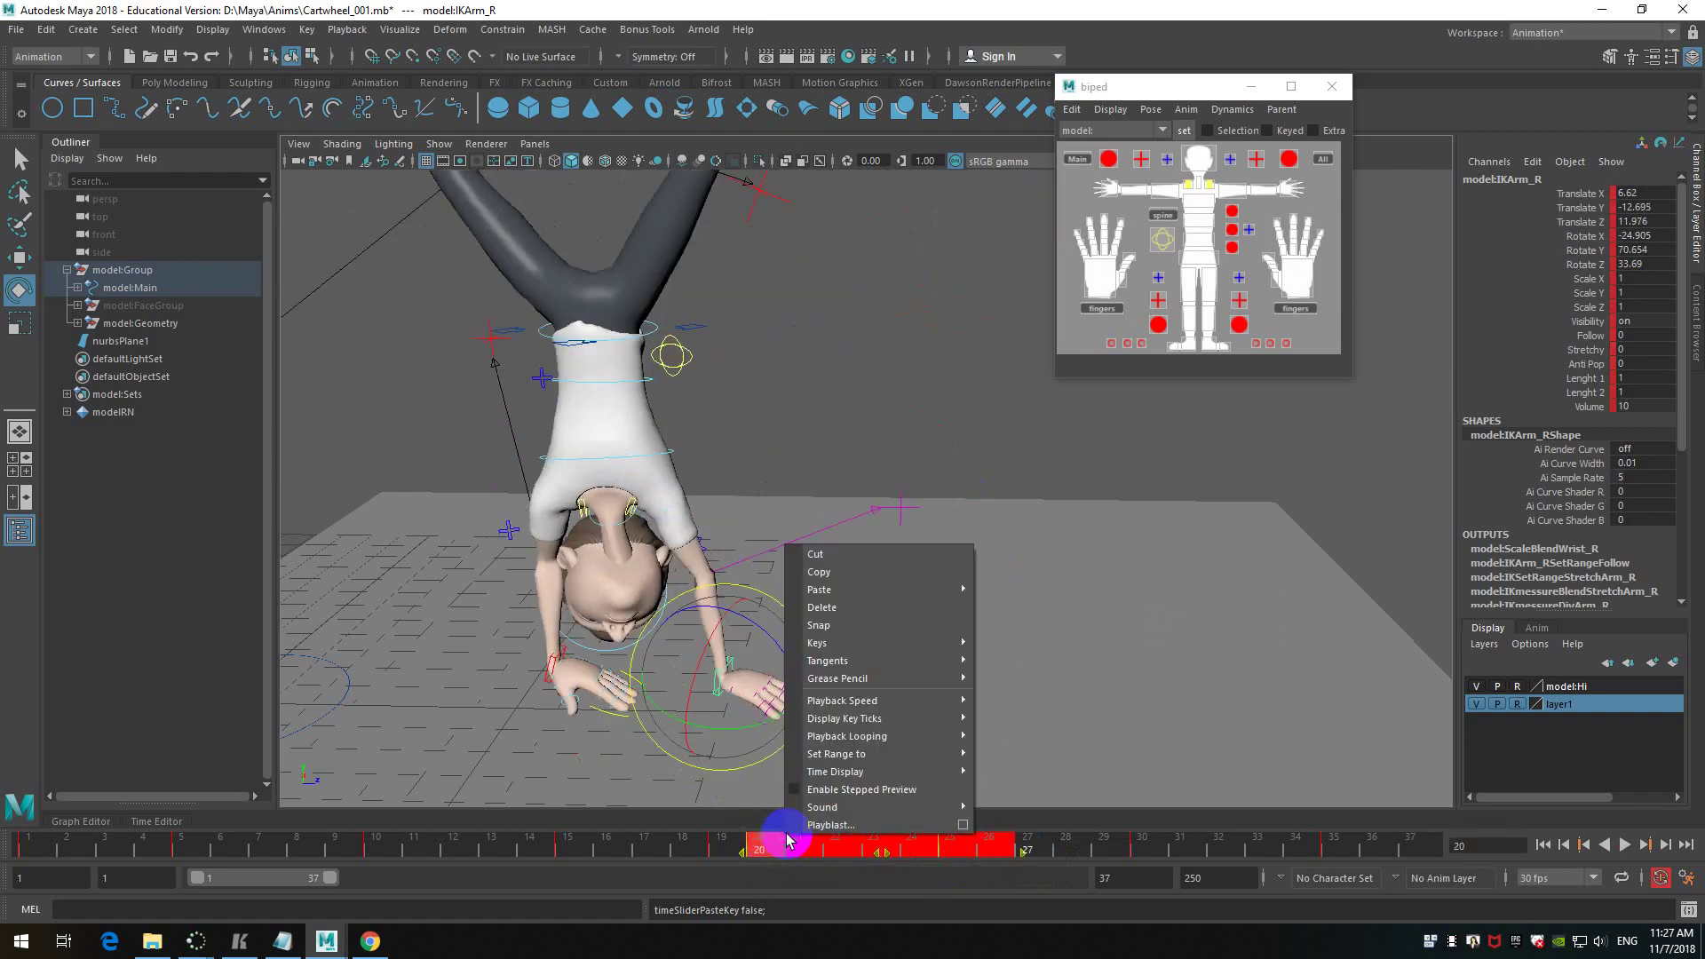
{"action": "mouse_move", "coordinate": [930, 703]}
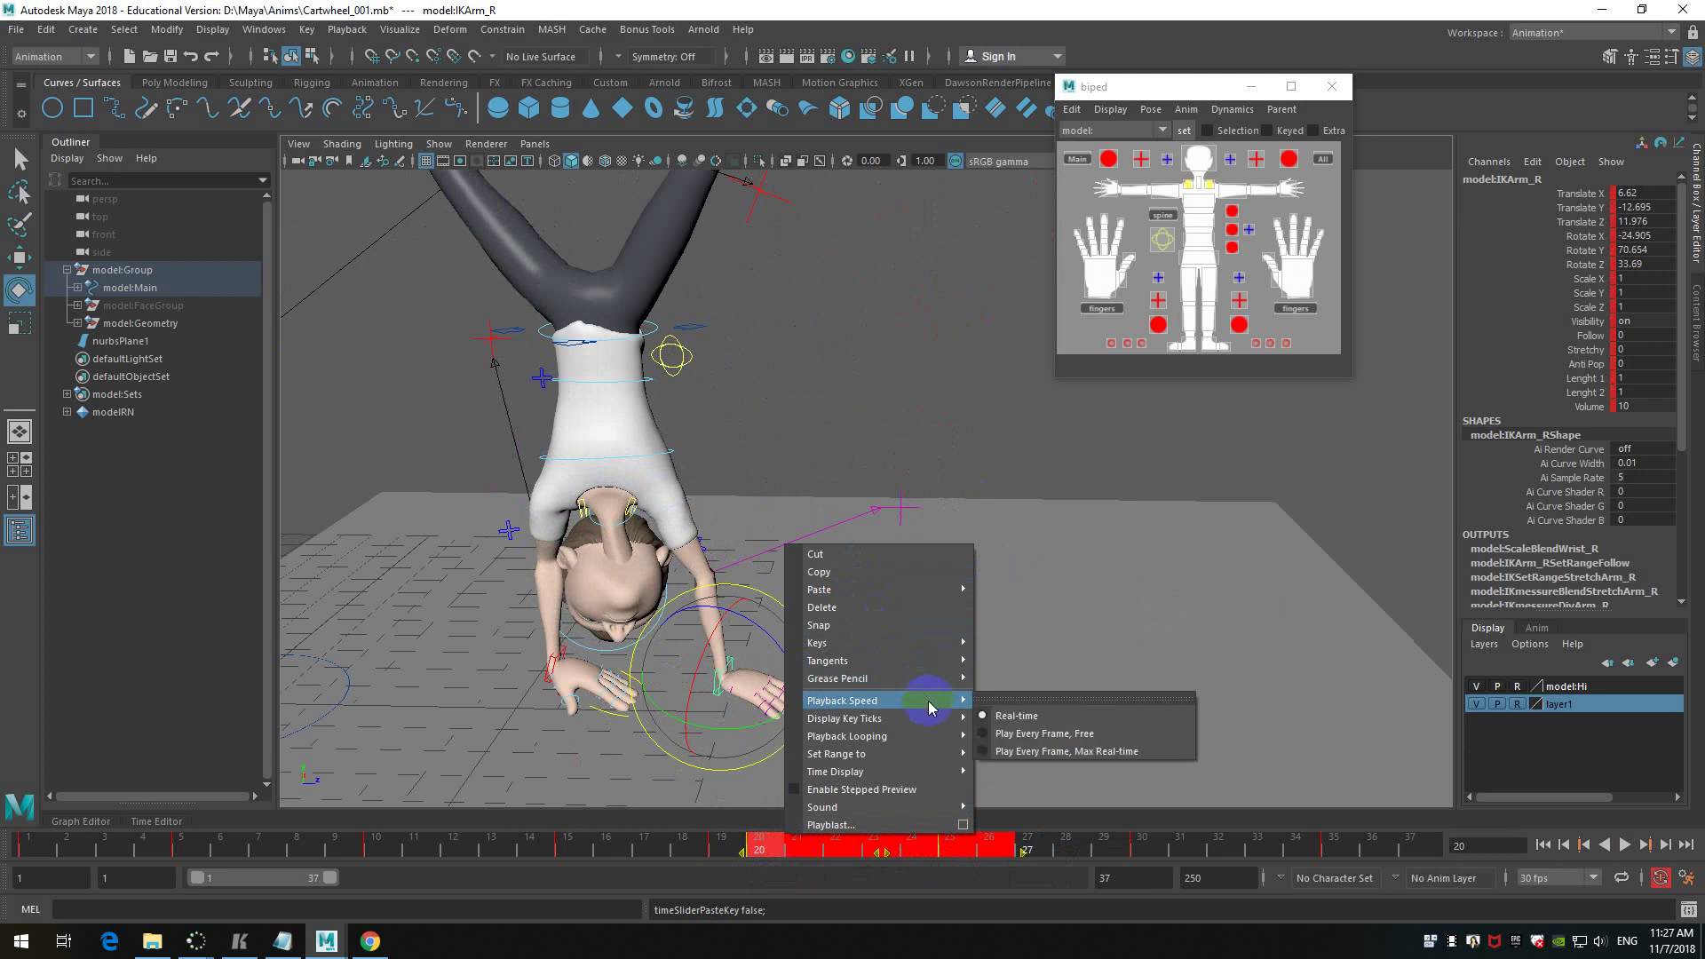
{"action": "mouse_move", "coordinate": [908, 596]}
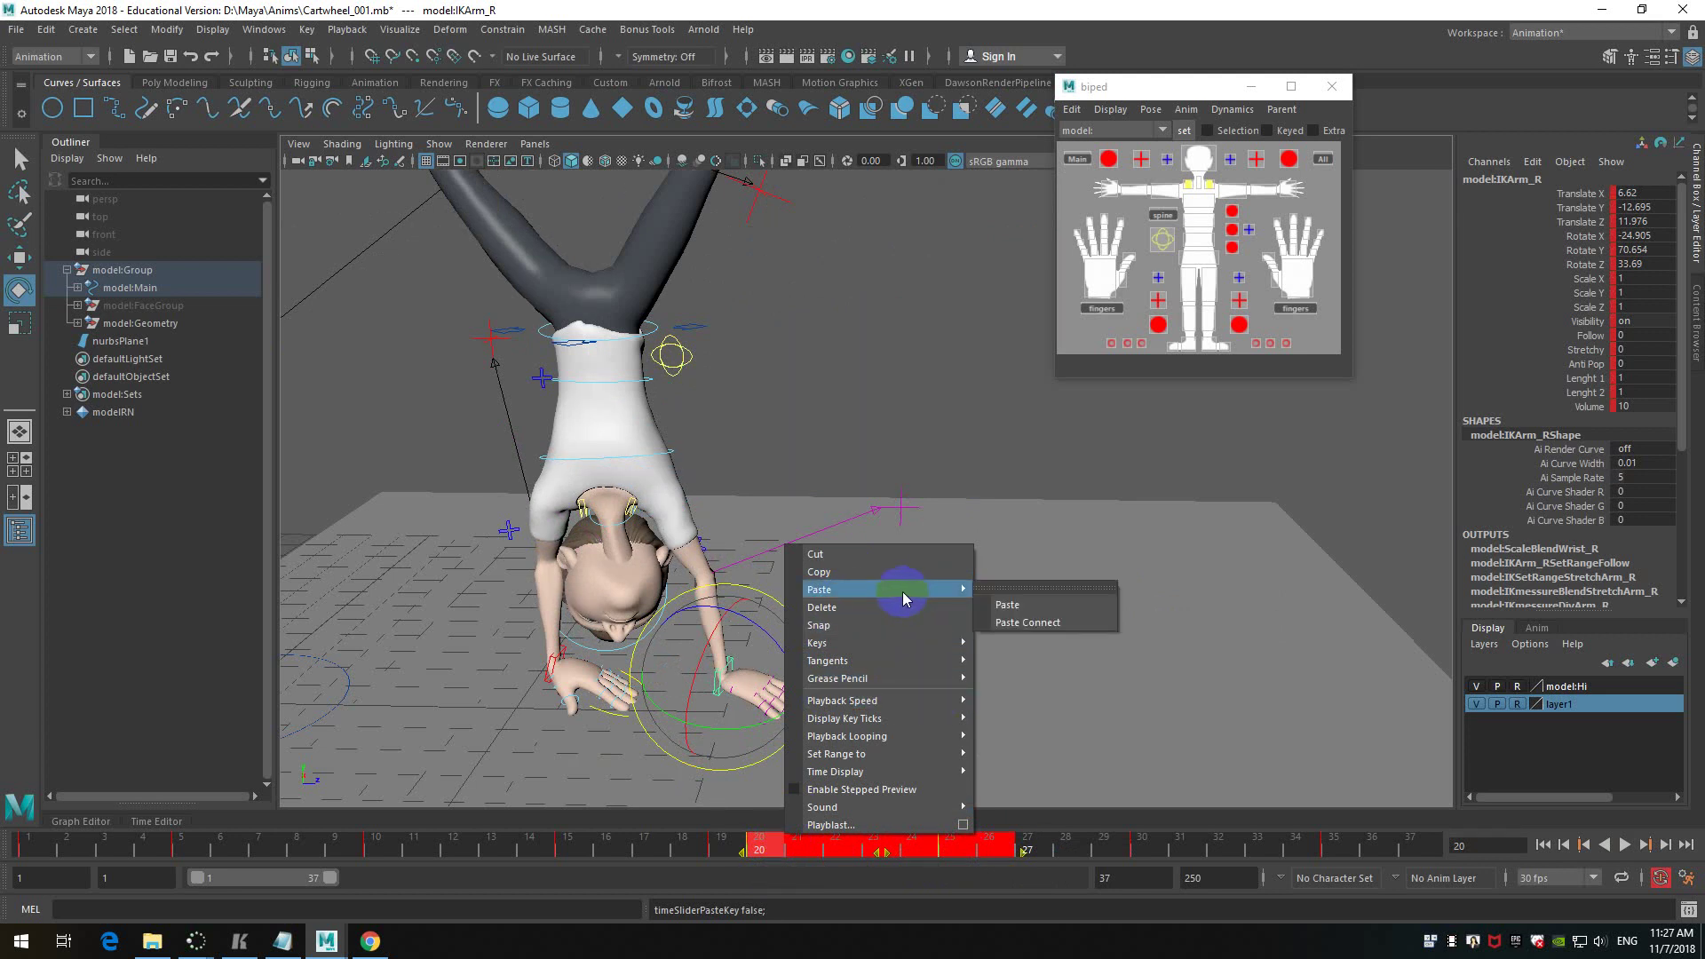
{"action": "mouse_move", "coordinate": [920, 660]}
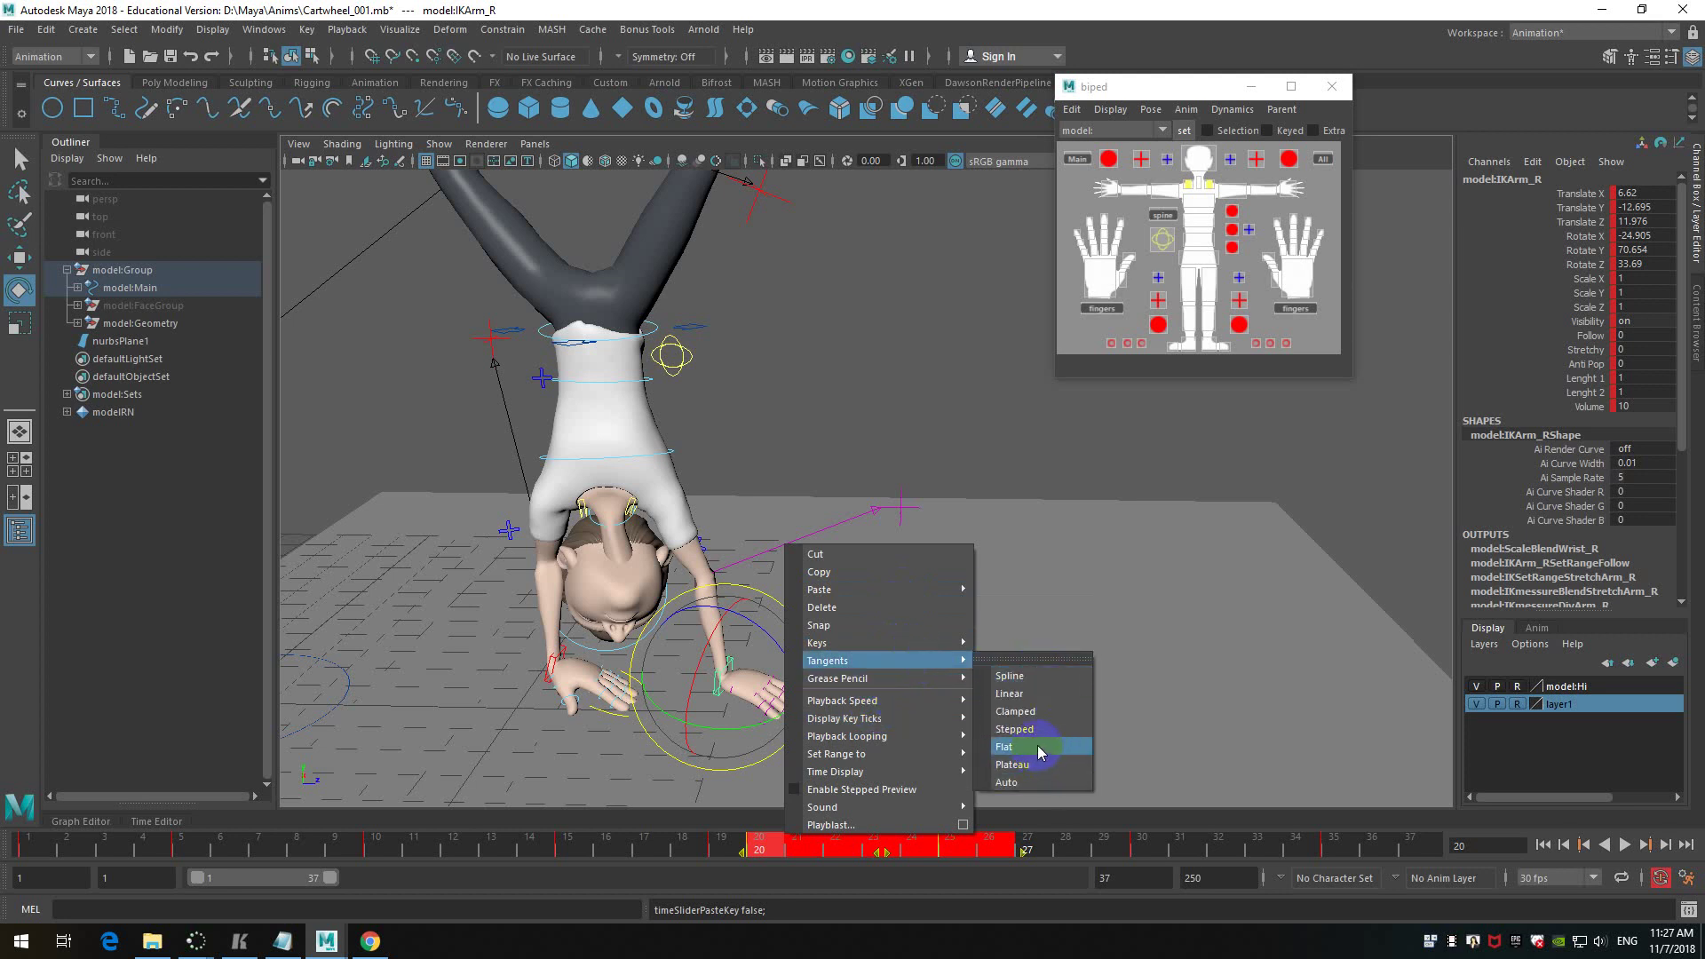
{"action": "left_click", "coordinate": [1009, 693]}
- Apply Flat tangents to the right IK hand control's keys between frames 20 and 26 and scrub through the hand contact
{"action": "left_click_drag", "start_coordinate": [832, 839], "coordinate": [761, 851]}
{"action": "left_click_drag", "start_coordinate": [968, 853], "coordinate": [761, 849], "text": "shift"}
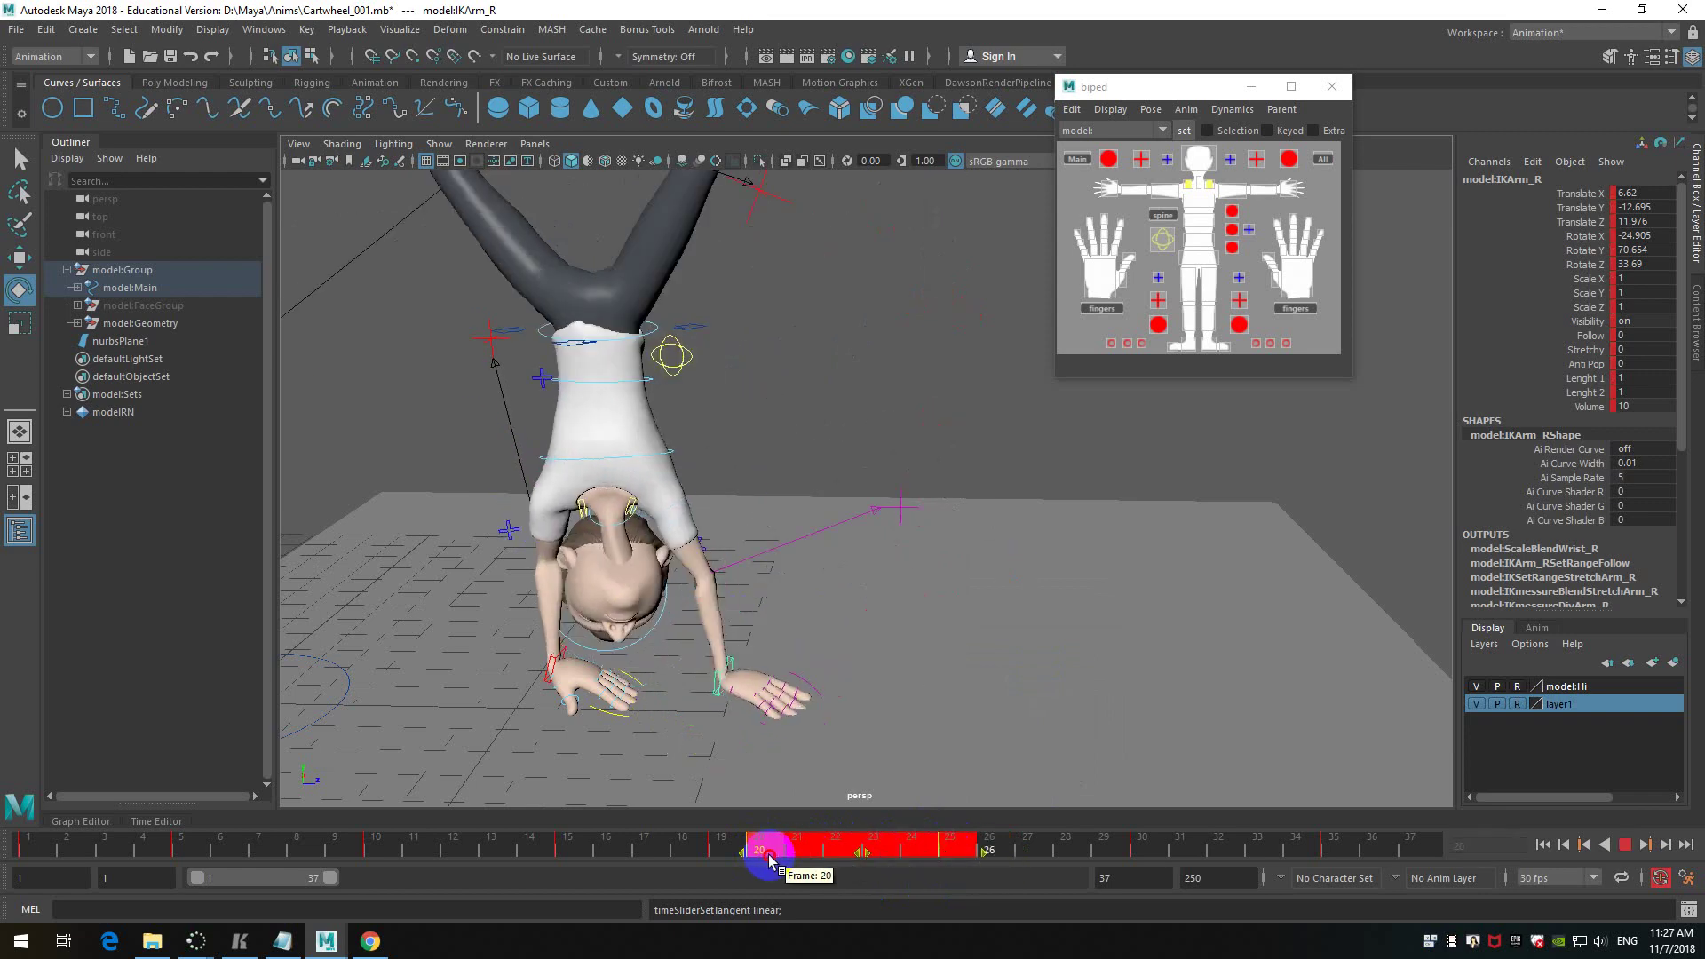
{"action": "right_click", "coordinate": [775, 846]}
{"action": "mouse_move", "coordinate": [868, 670]}
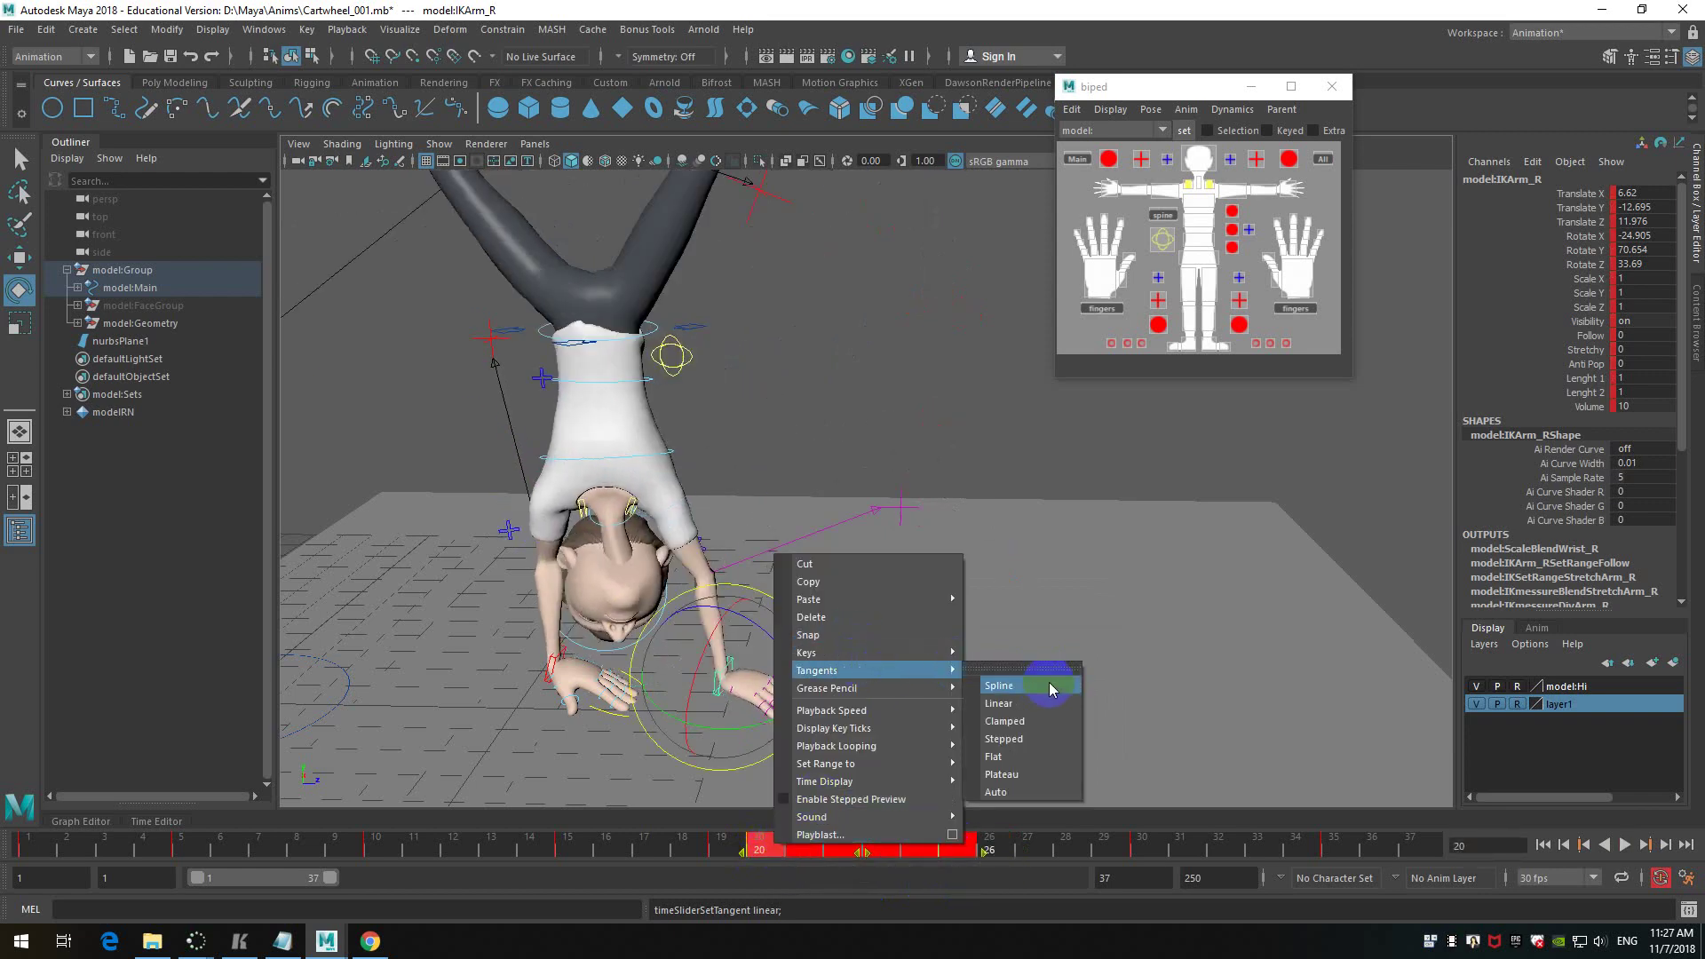
{"action": "left_click", "coordinate": [1037, 762]}
{"action": "left_click_drag", "start_coordinate": [777, 844], "coordinate": [965, 860]}
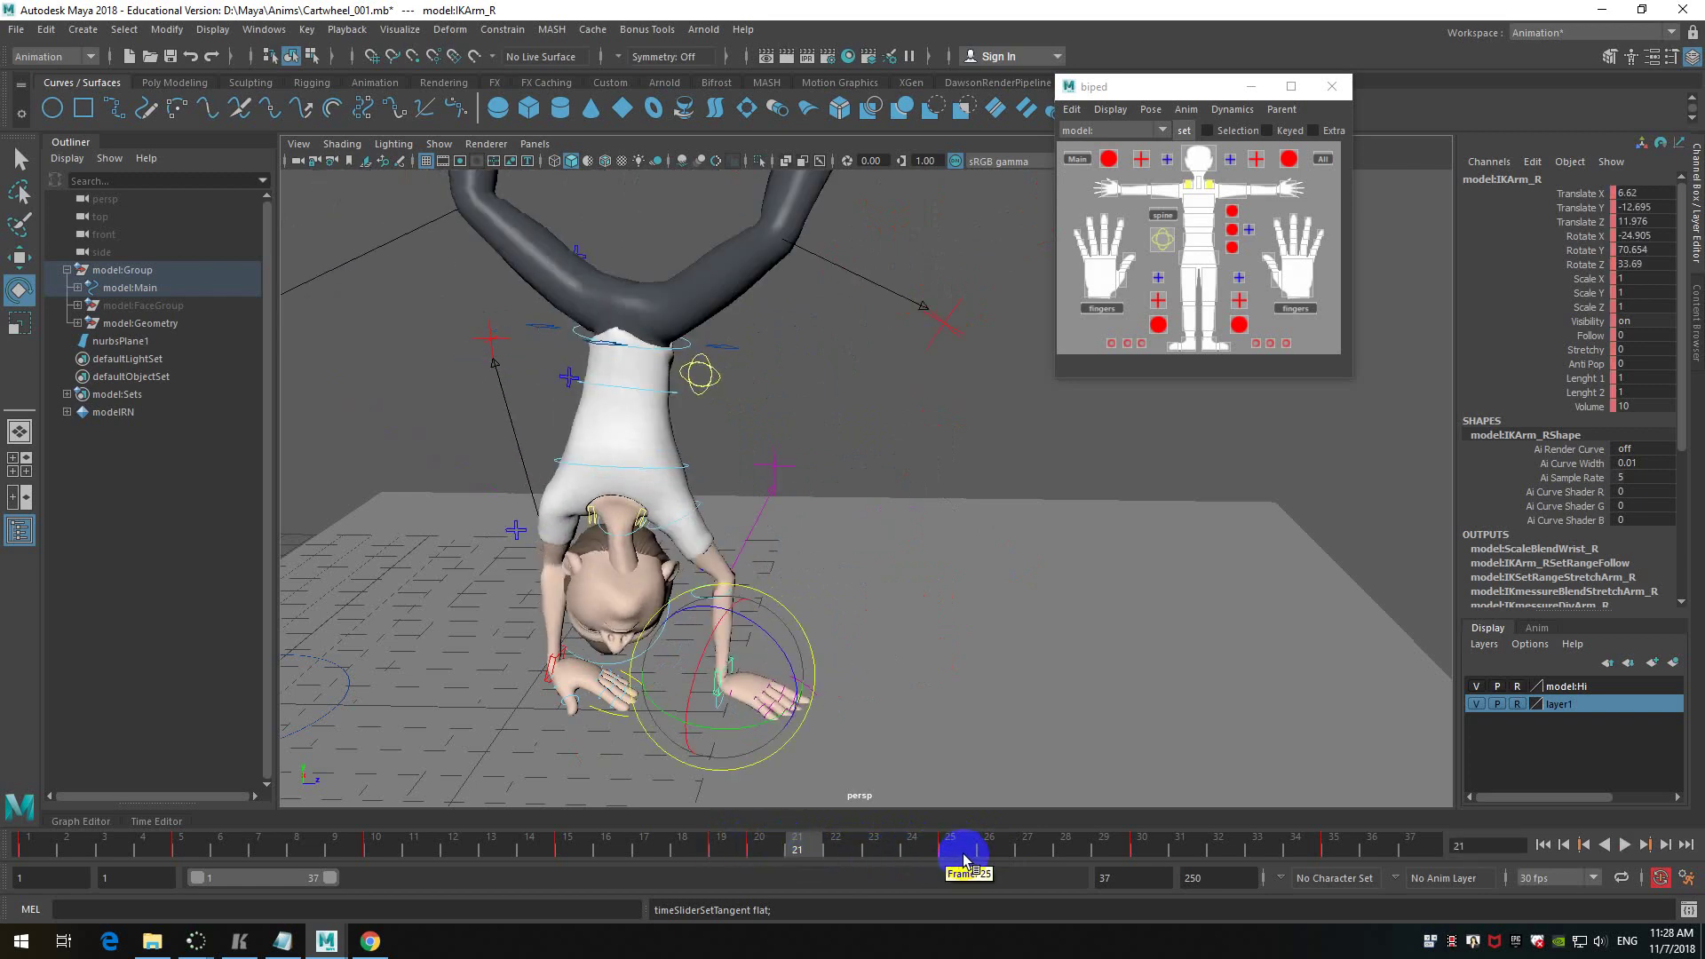
- Open the Graph Editor and examine the right IK hand's Translate and Rotate curves while scrubbing from frame 21 to 23
{"action": "left_click", "coordinate": [86, 822]}
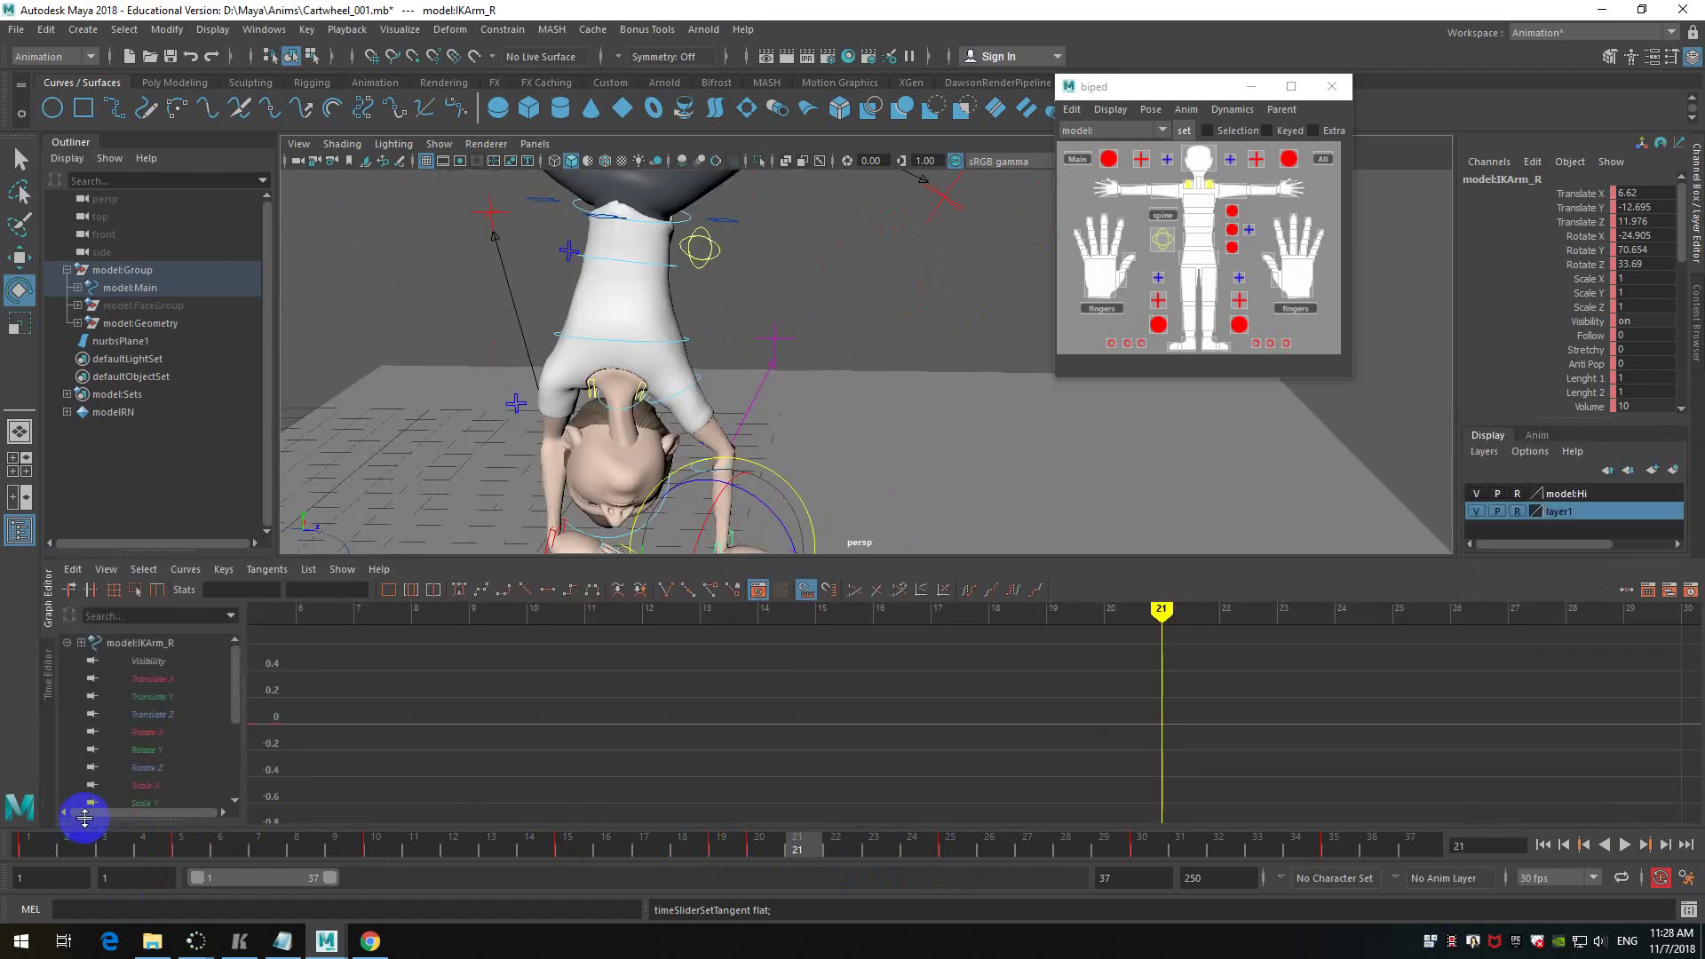
{"action": "left_click", "coordinate": [171, 680]}
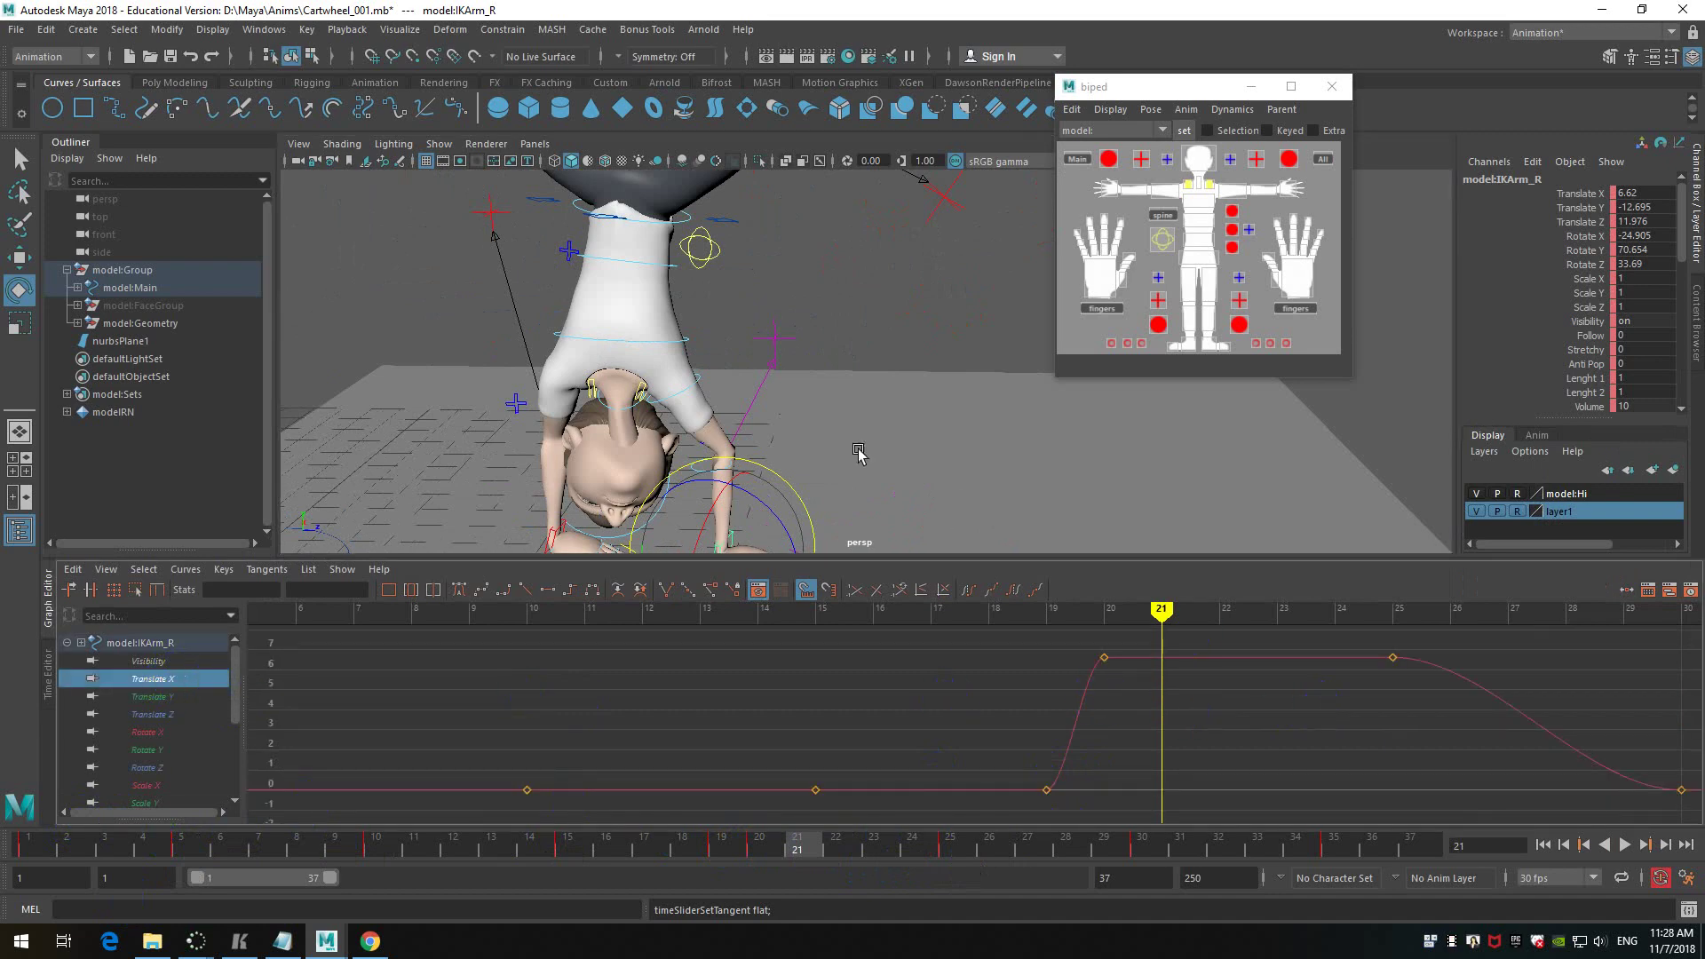
{"action": "middle_click_drag", "start_coordinate": [907, 420], "coordinate": [947, 321], "text": "alt"}
{"action": "left_click", "coordinate": [1184, 796]}
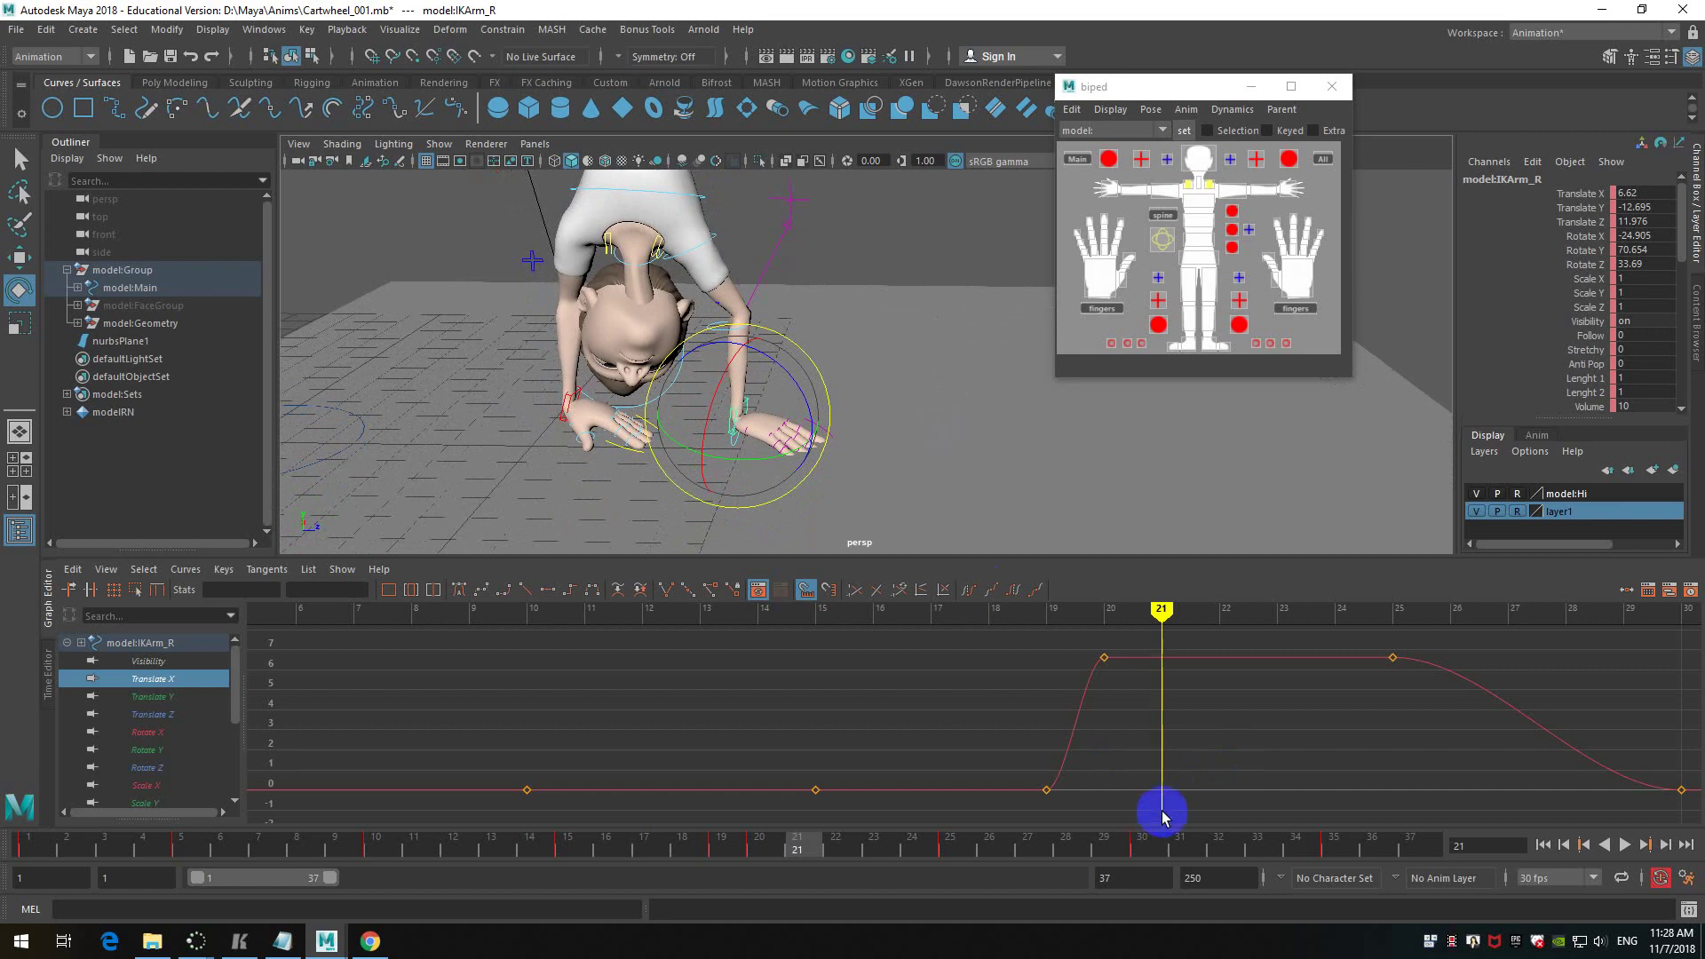
{"action": "left_click_drag", "start_coordinate": [1172, 613], "coordinate": [1221, 648]}
{"action": "left_click", "coordinate": [153, 697]}
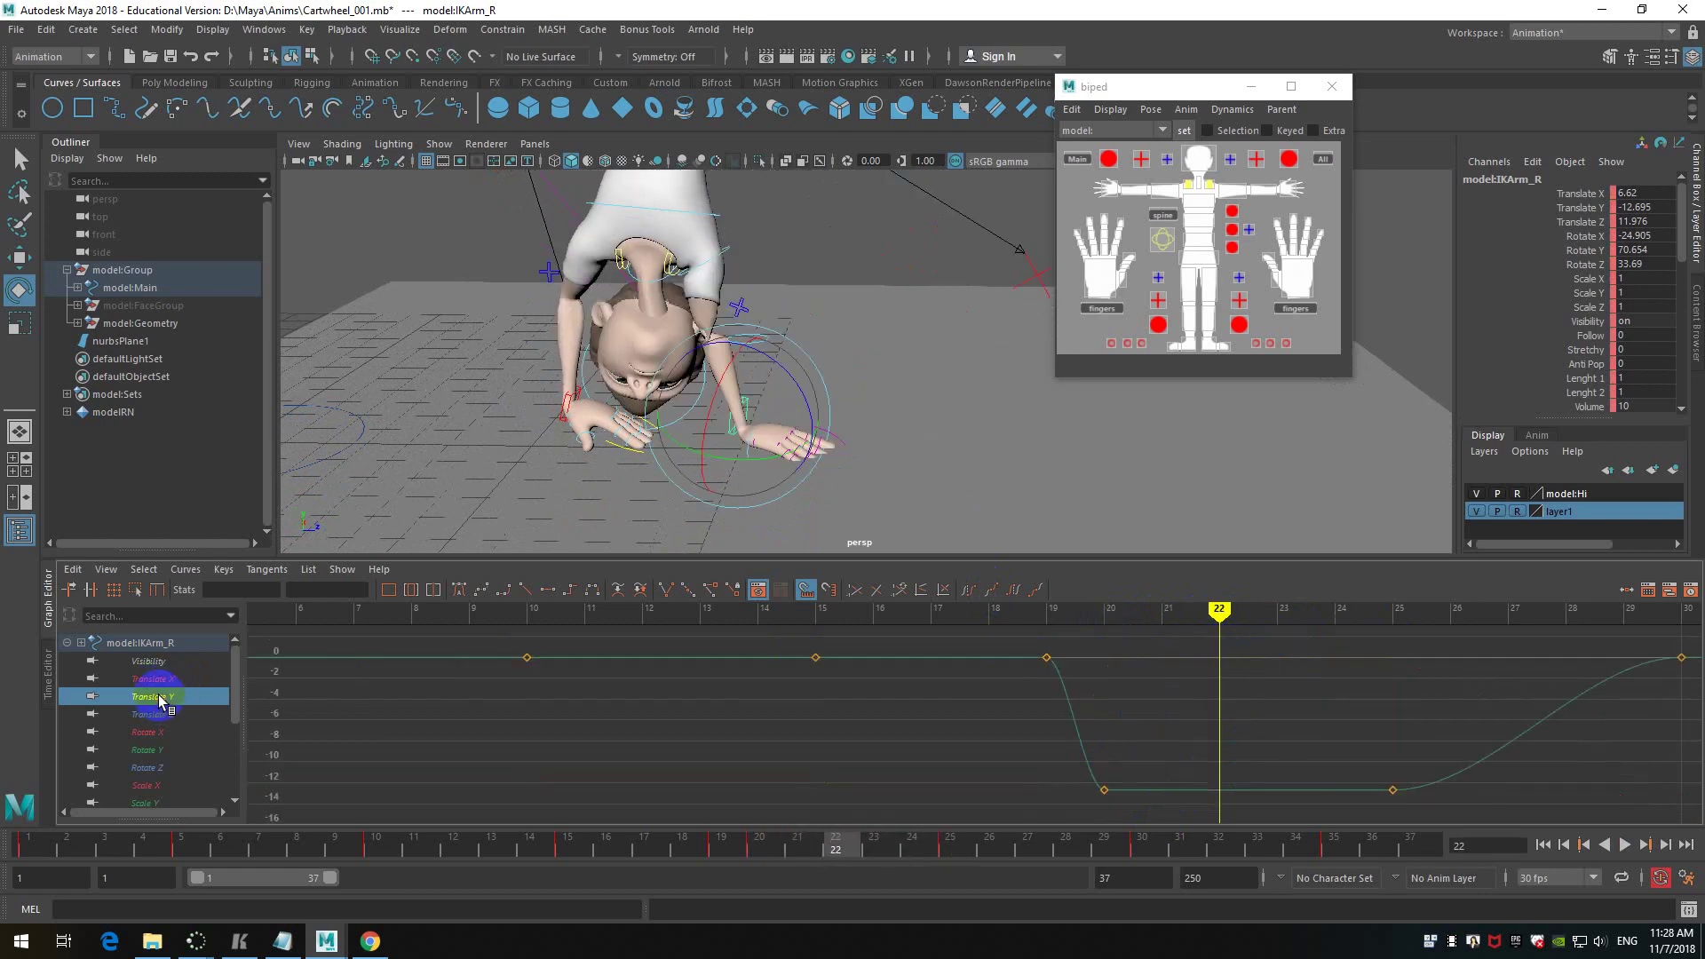
{"action": "left_click", "coordinate": [164, 715]}
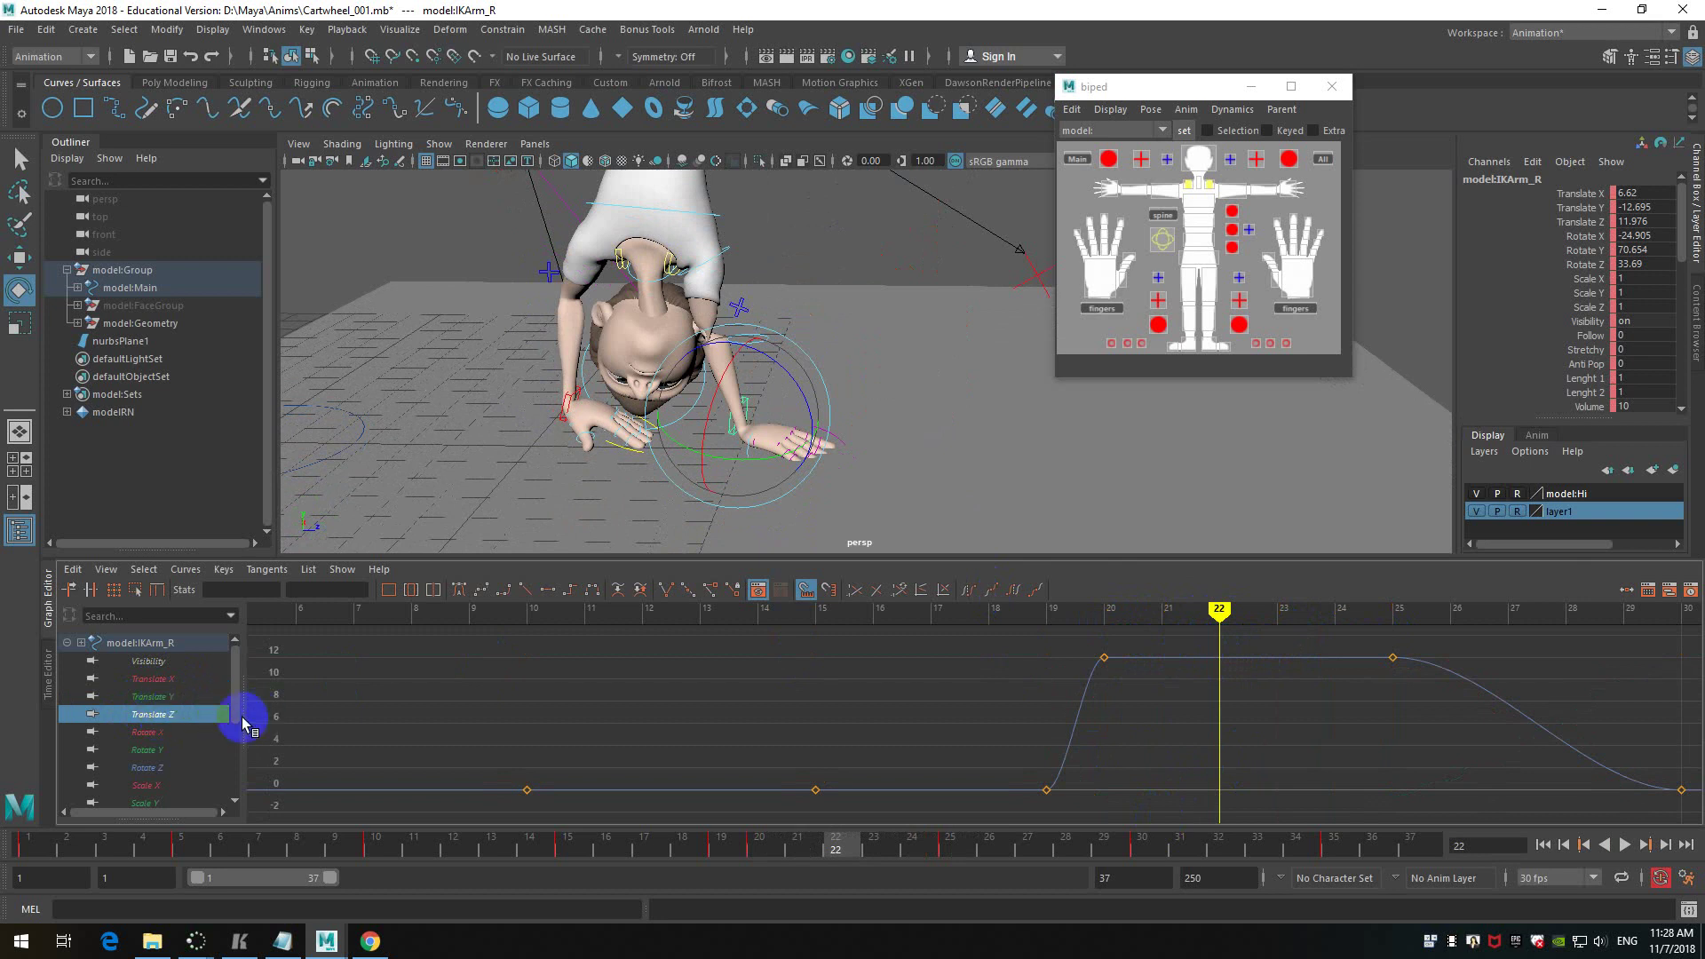
{"action": "left_click", "coordinate": [158, 735]}
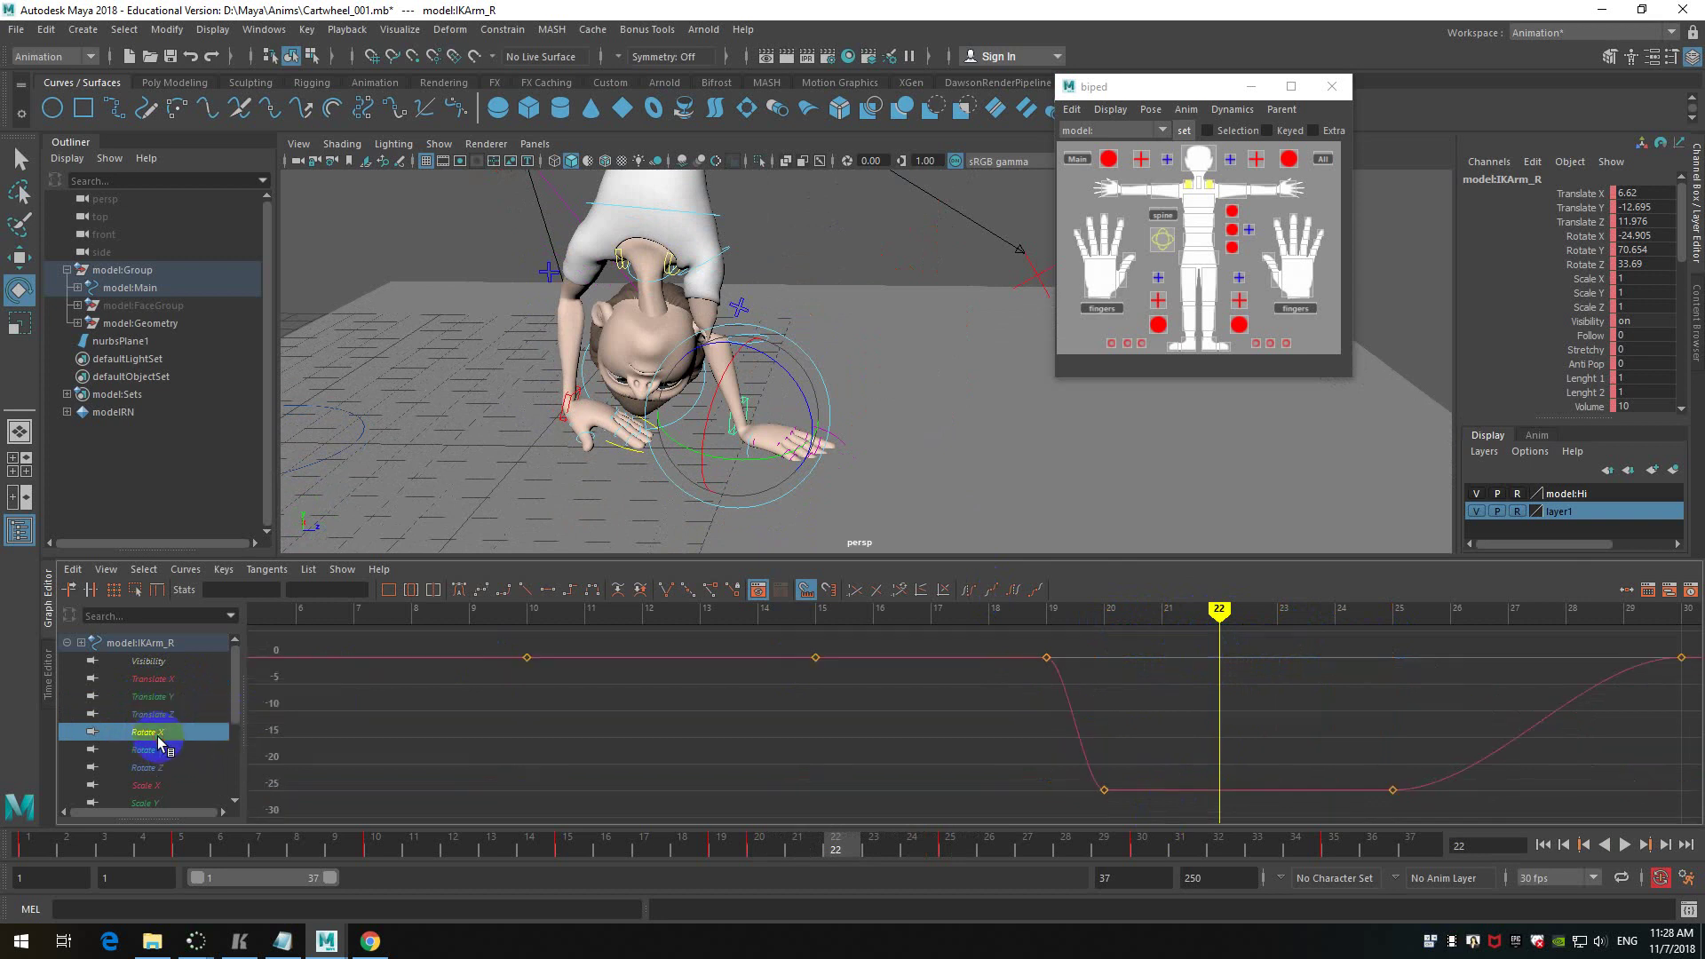
{"action": "left_click", "coordinate": [156, 752]}
{"action": "left_click", "coordinate": [161, 769]}
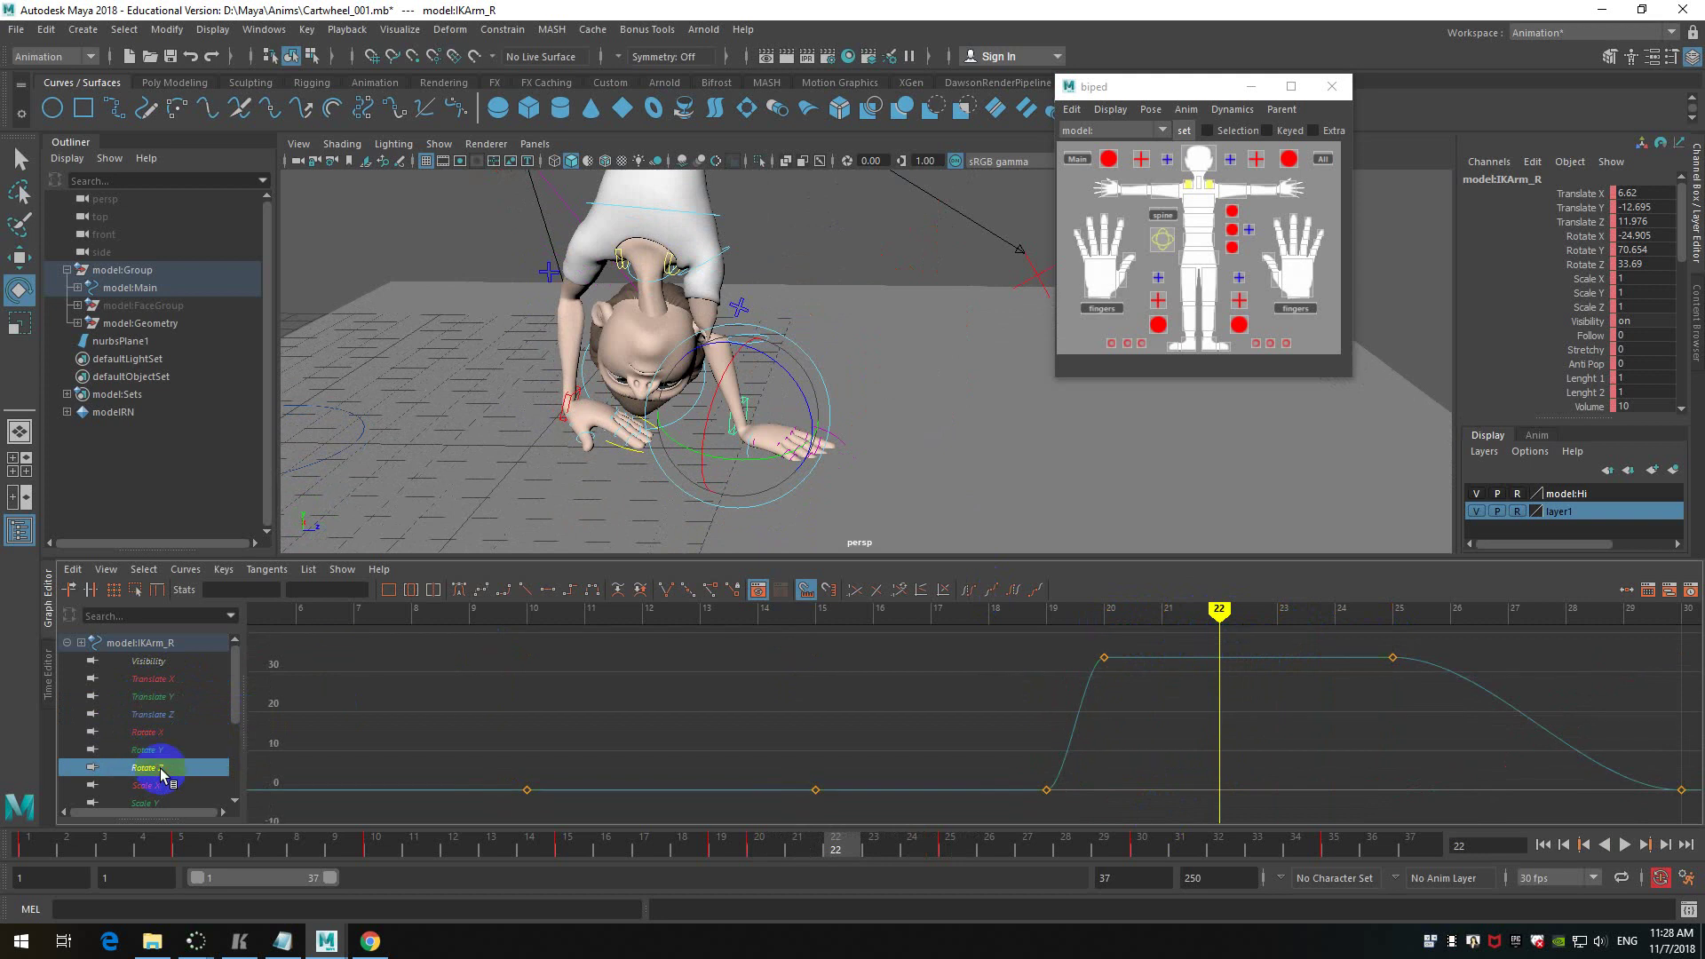
{"action": "left_click", "coordinate": [159, 750]}
{"action": "left_click", "coordinate": [160, 733]}
{"action": "left_click", "coordinate": [173, 715]}
{"action": "left_click", "coordinate": [188, 696]}
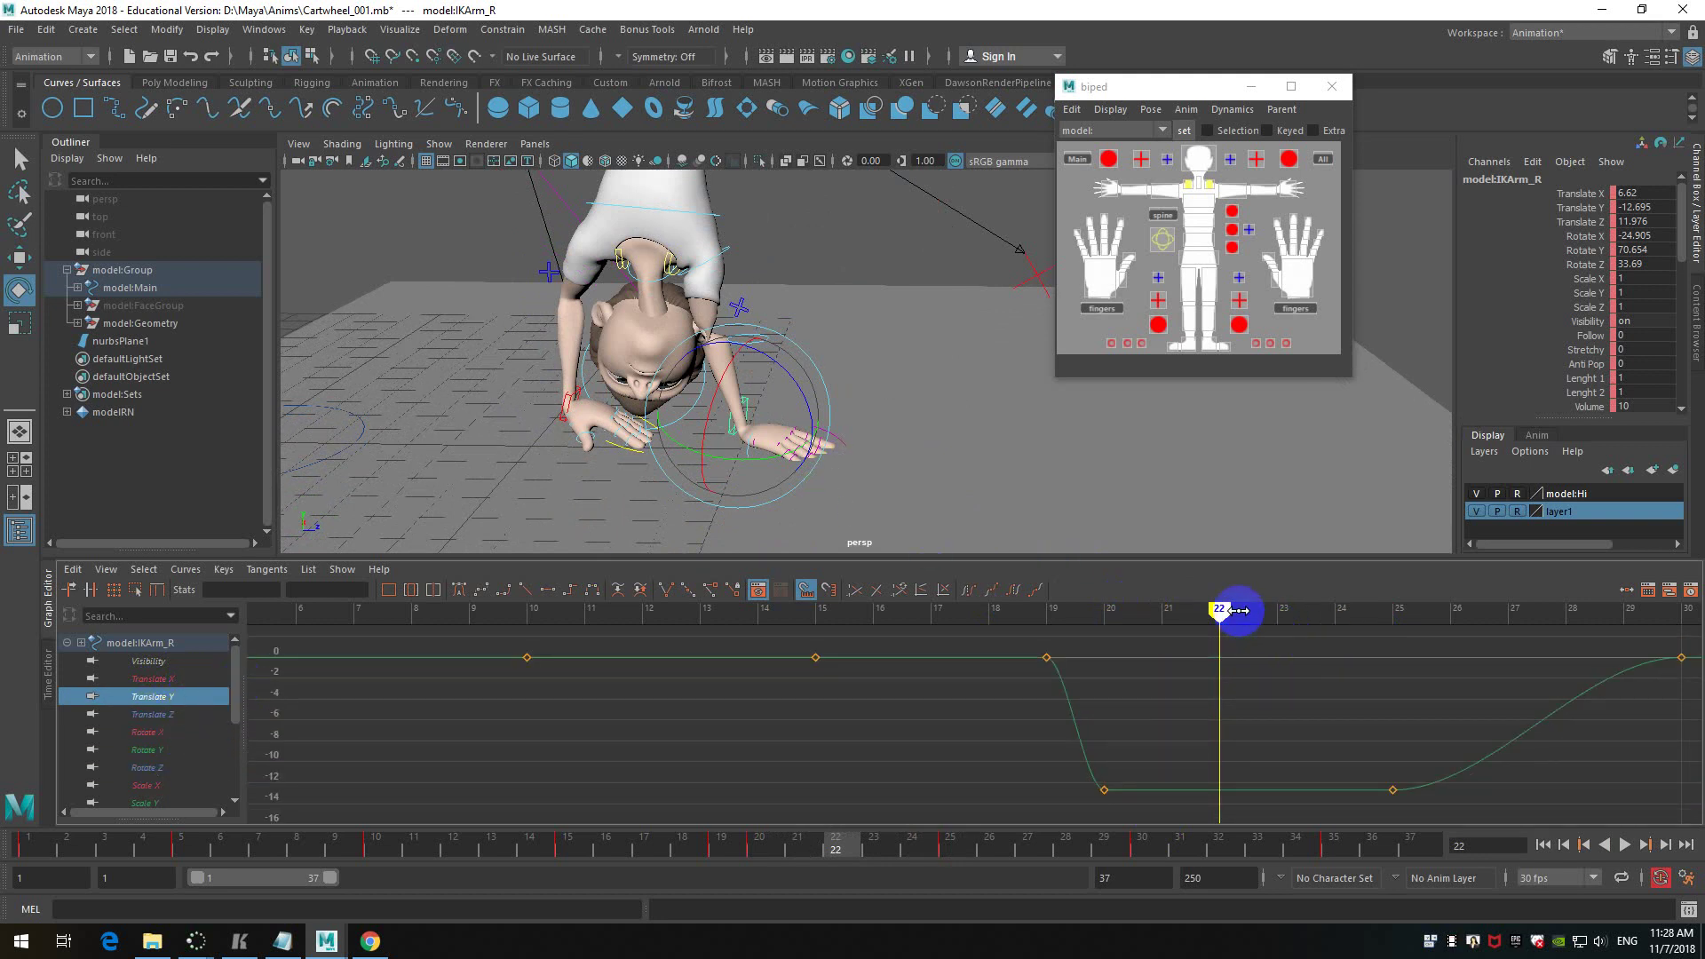
{"action": "mouse_move", "coordinate": [1218, 610]}
{"action": "left_mouse_down"}
{"action": "mouse_move", "coordinate": [1051, 617]}
{"action": "mouse_move", "coordinate": [1332, 609]}
{"action": "mouse_move", "coordinate": [1294, 636]}
{"action": "mouse_move", "coordinate": [1154, 646]}
{"action": "mouse_move", "coordinate": [1184, 621]}
{"action": "mouse_move", "coordinate": [1416, 651]}
{"action": "mouse_move", "coordinate": [1131, 666]}
{"action": "mouse_move", "coordinate": [1272, 650]}
{"action": "left_mouse_up"}
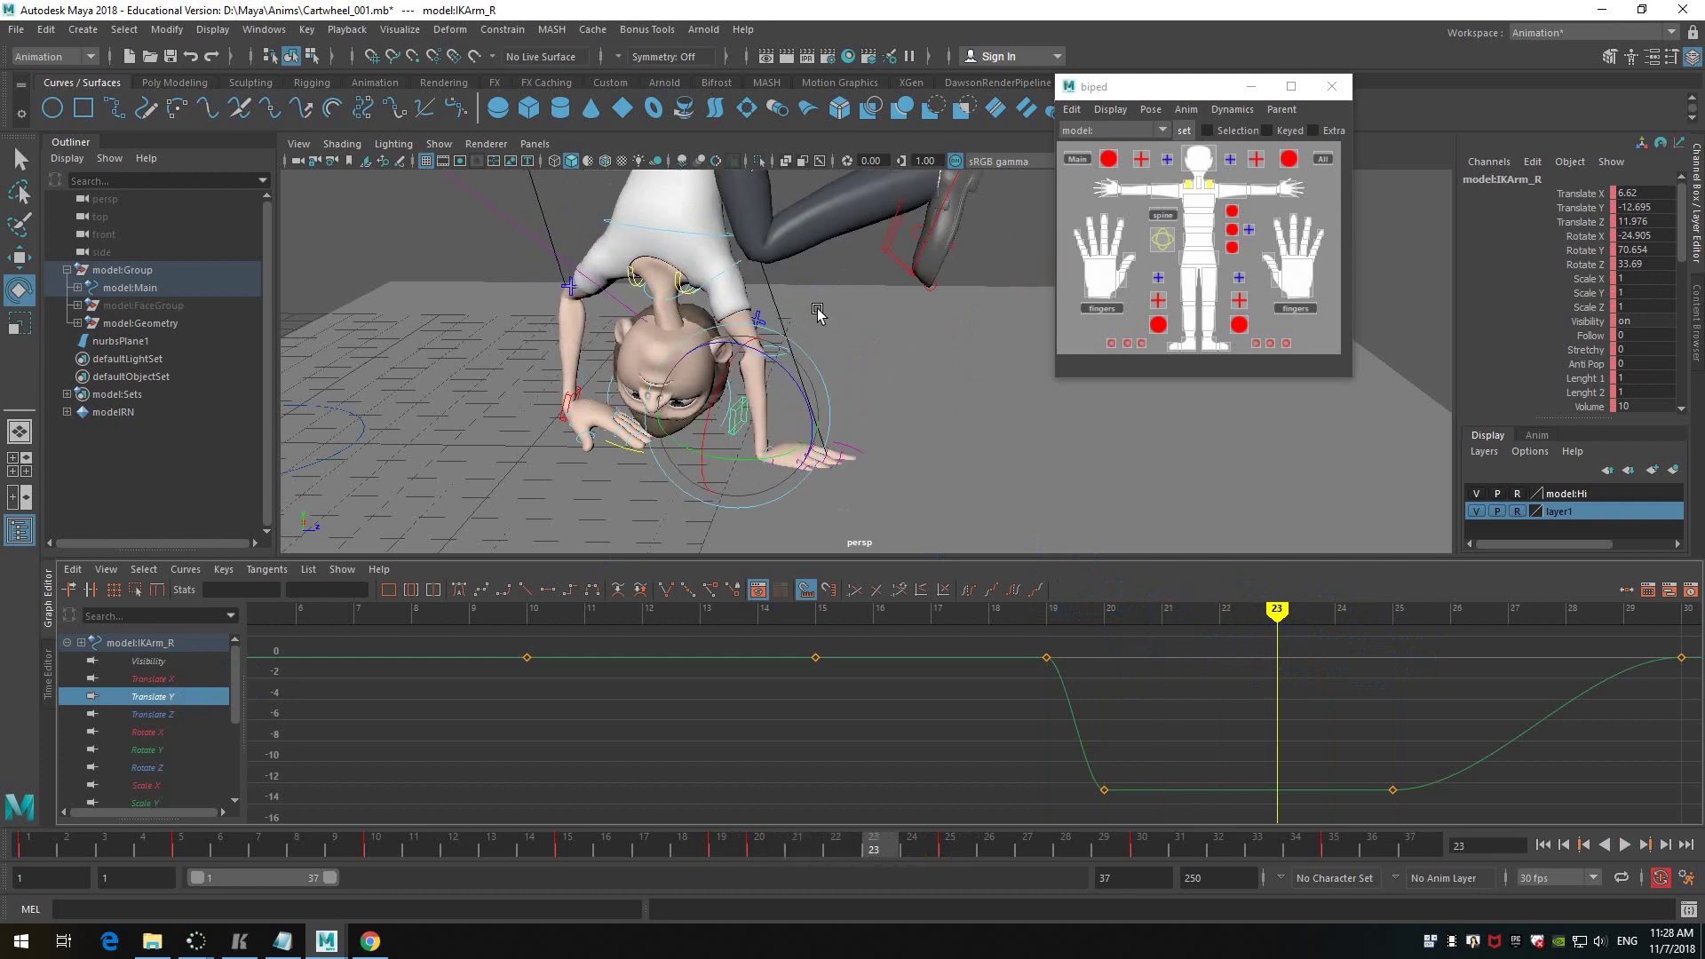
- Select the right arm's FK shoulder, elbow and wrist controls and delete their keys at frame 24
{"action": "left_click", "coordinate": [740, 264]}
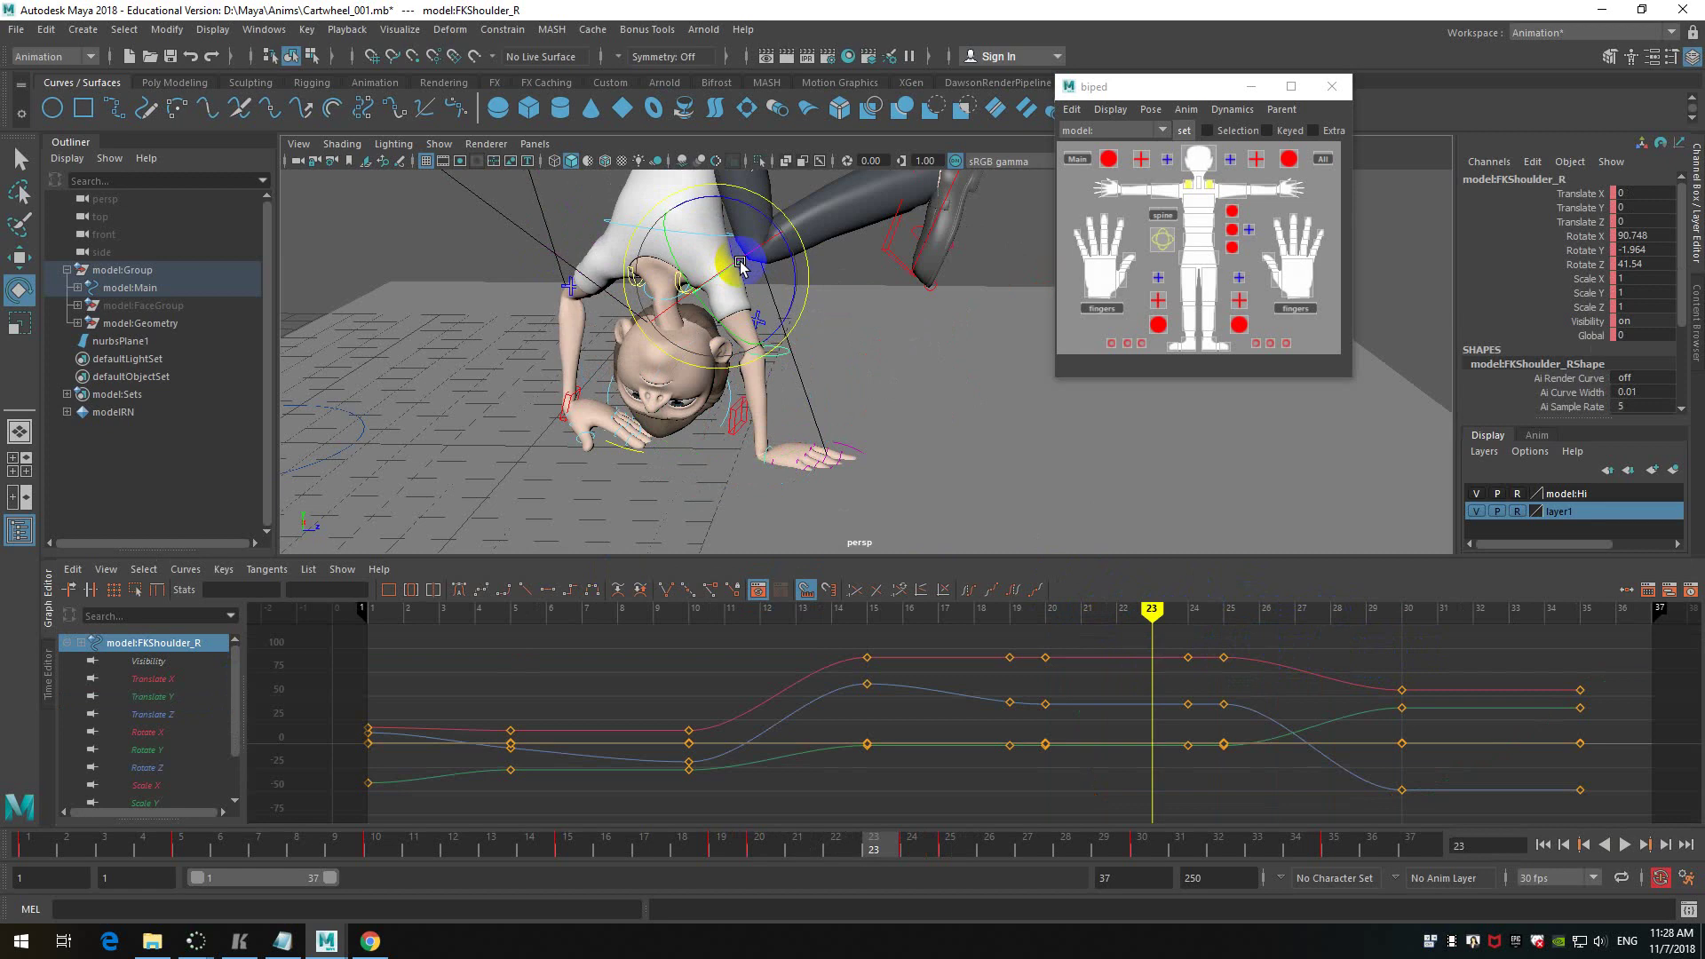
{"action": "right_click_drag", "start_coordinate": [797, 354], "coordinate": [863, 366], "text": "alt"}
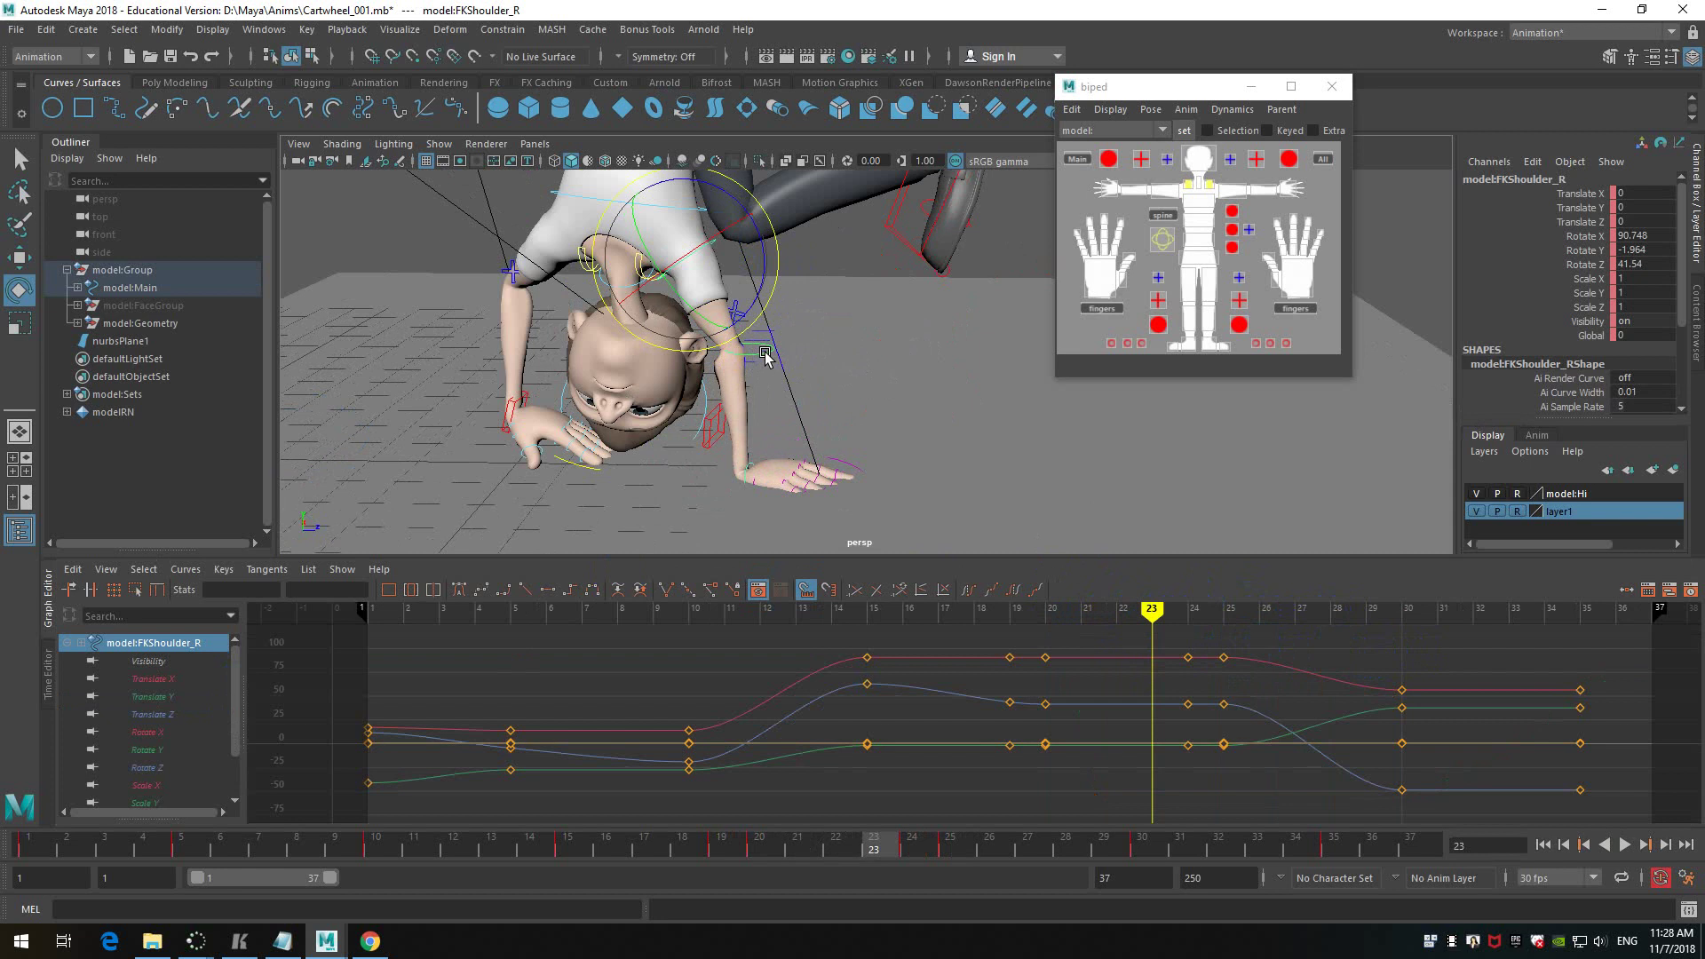
{"action": "left_click", "coordinate": [766, 355]}
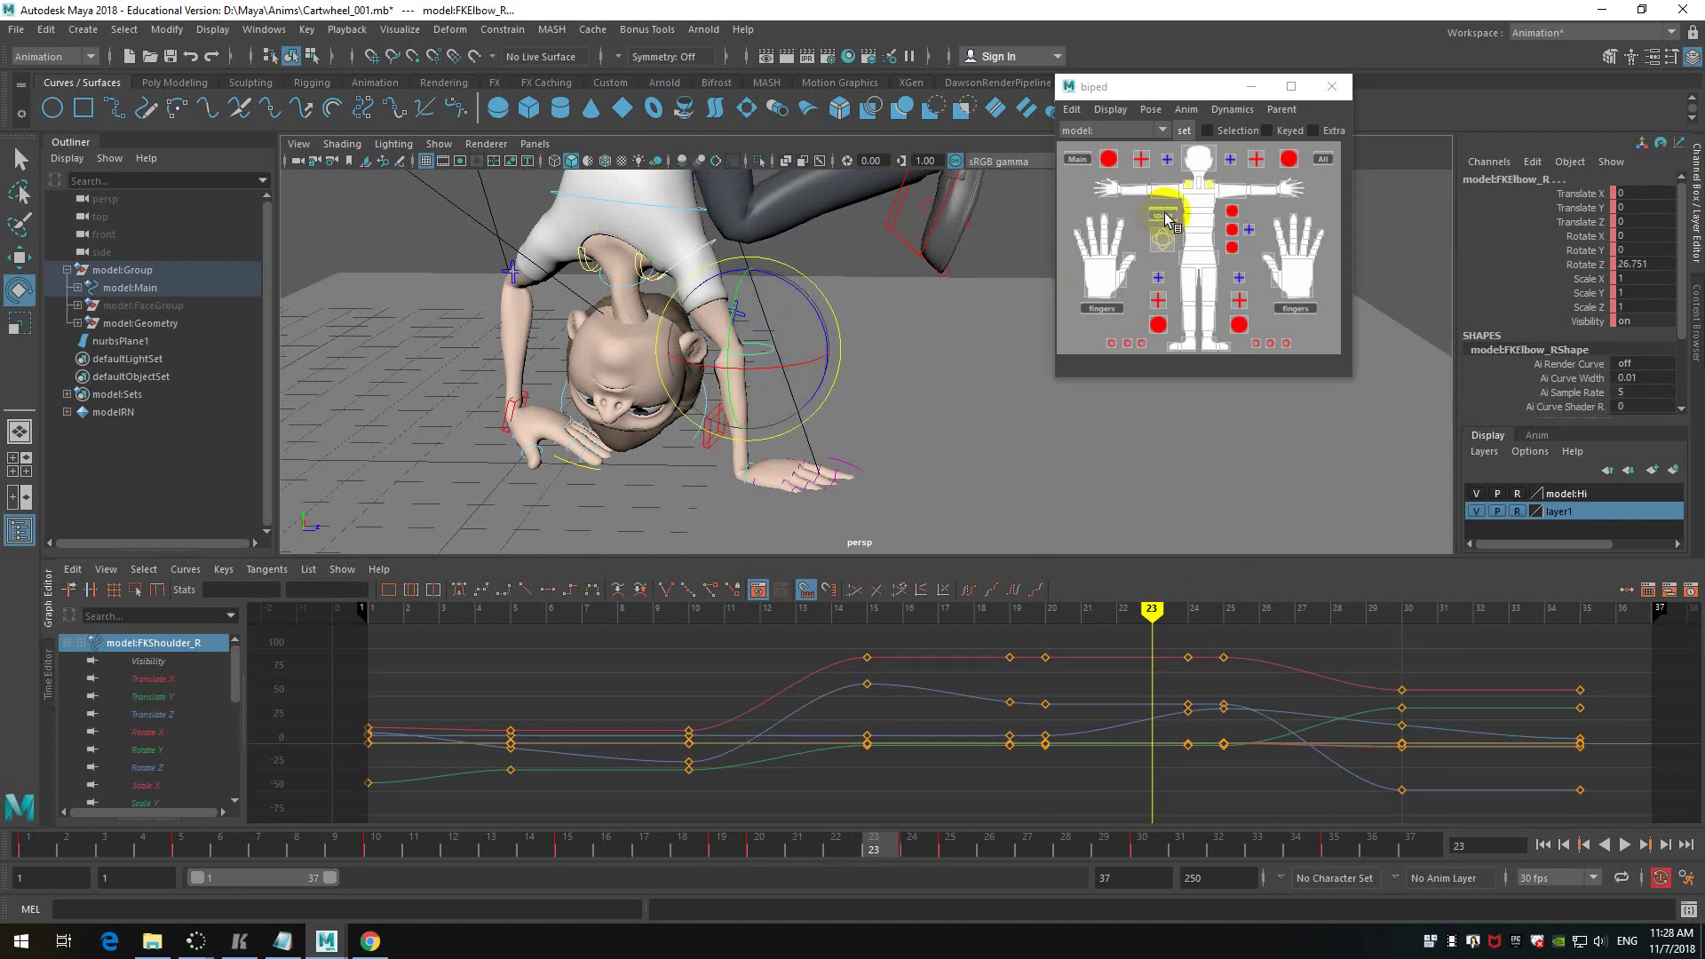
{"action": "left_click", "coordinate": [1244, 194]}
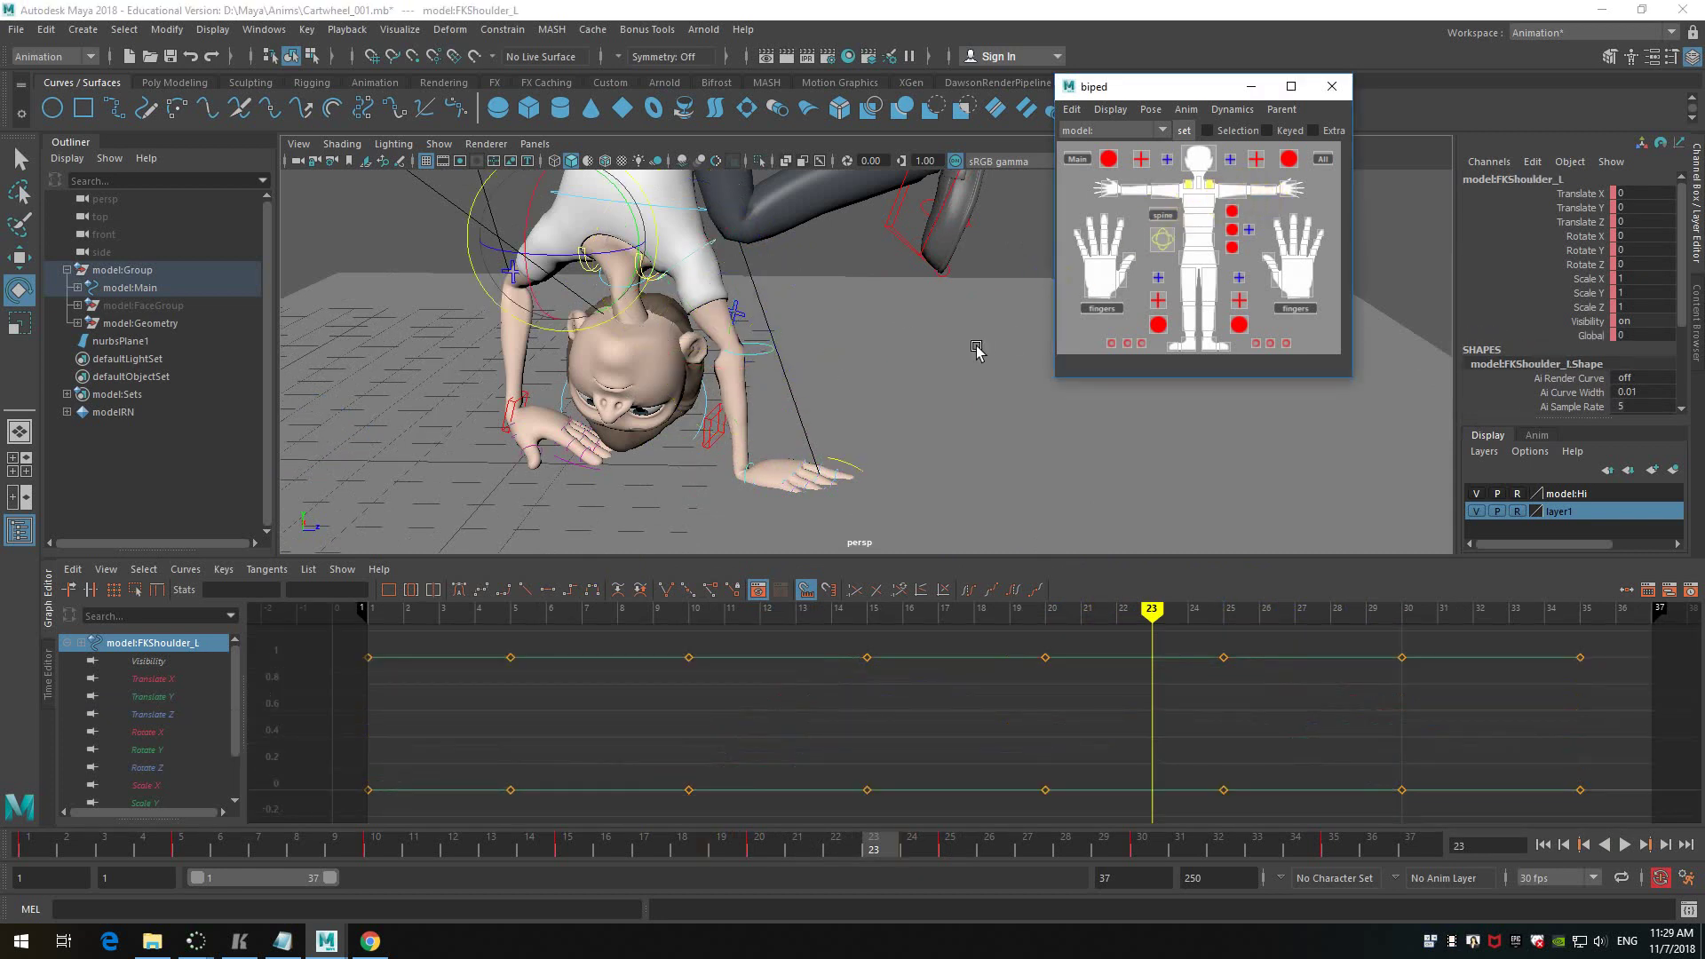
{"action": "left_click", "coordinate": [977, 349]}
{"action": "left_click", "coordinate": [1143, 195]}
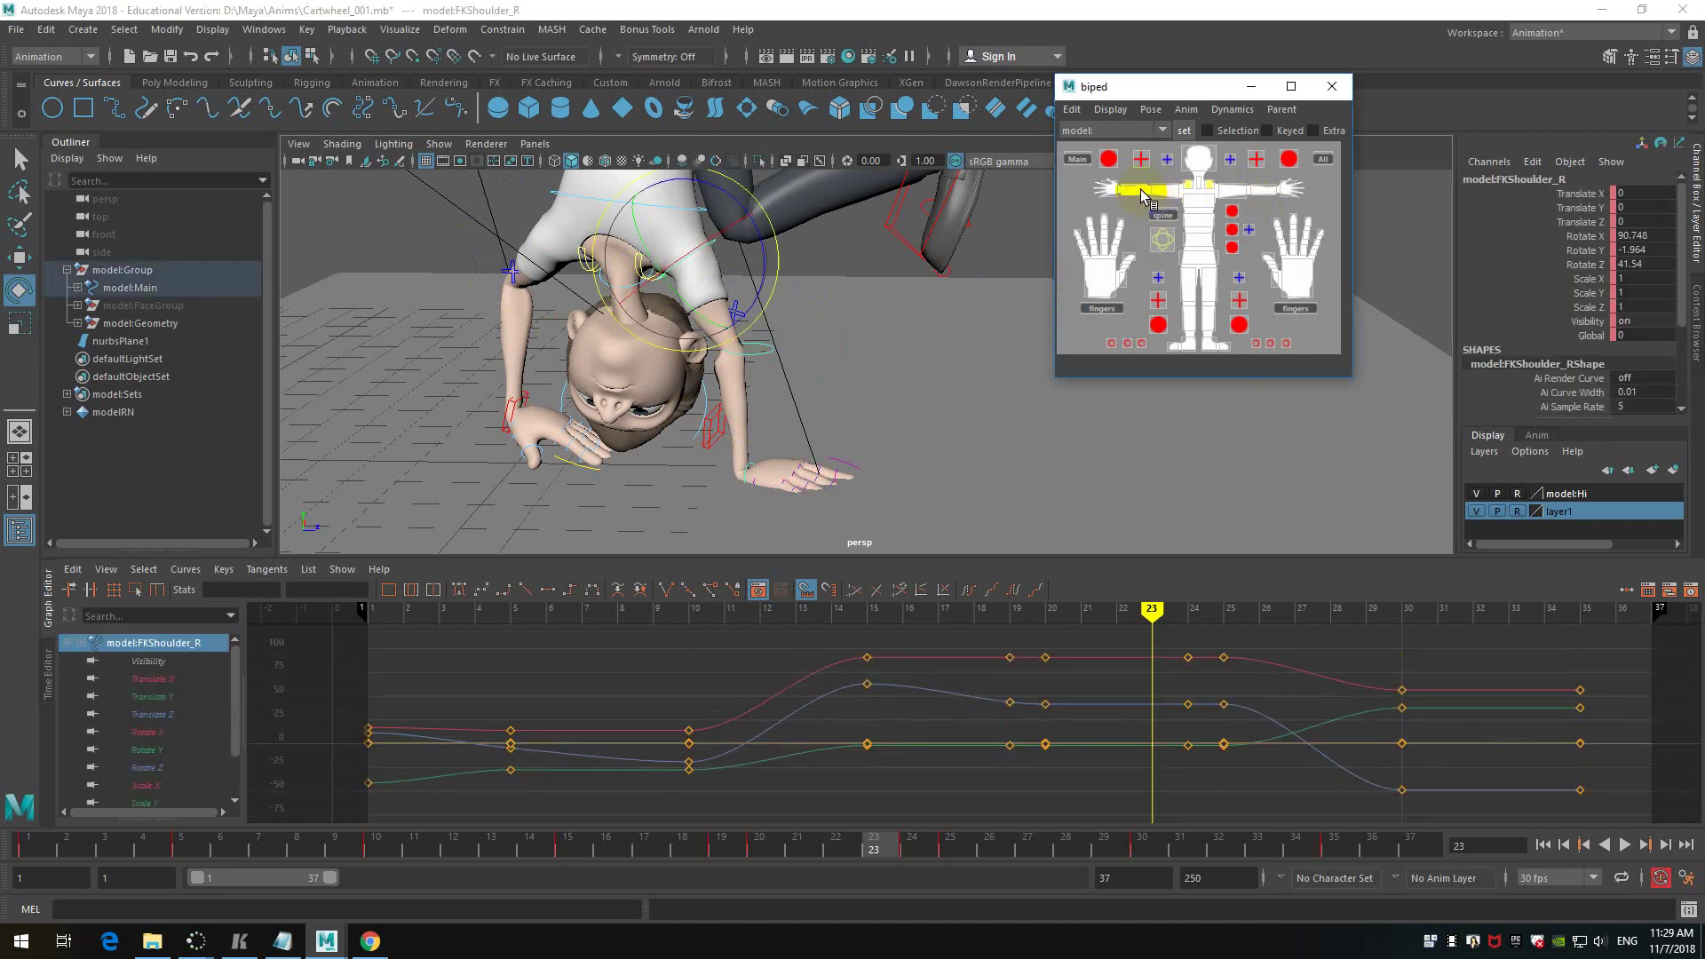
{"action": "left_click", "coordinate": [1109, 190], "text": "shift"}
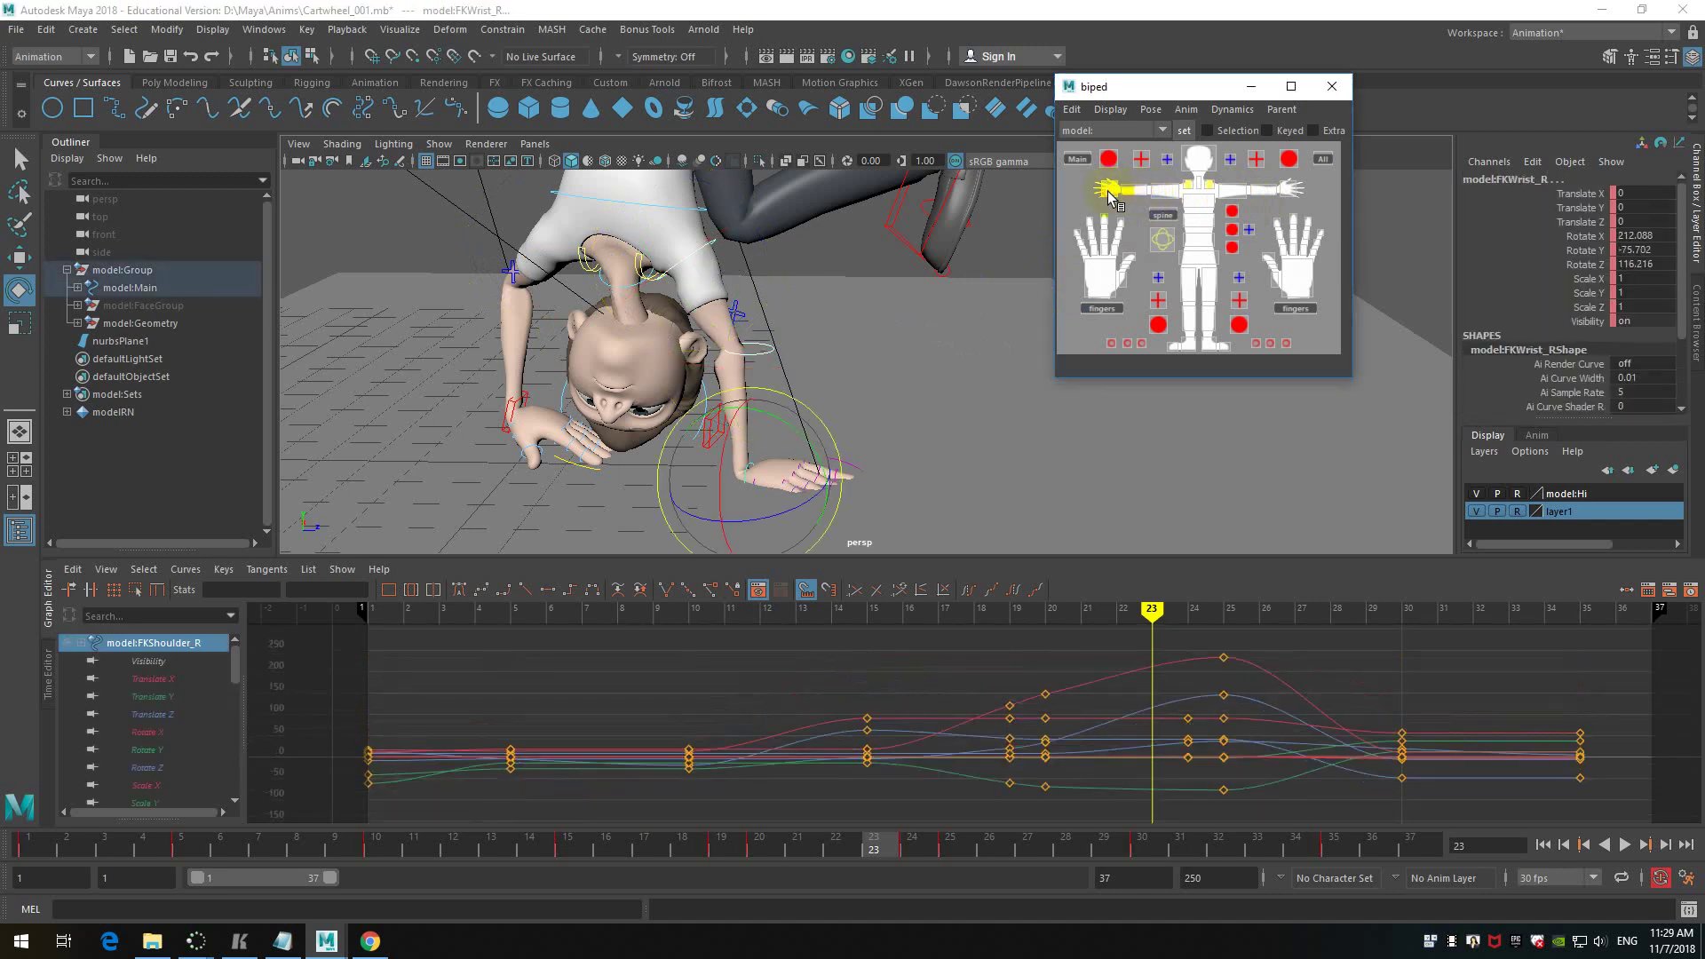
{"action": "mouse_move", "coordinate": [1155, 611]}
{"action": "left_mouse_down"}
{"action": "mouse_move", "coordinate": [1044, 609]}
{"action": "mouse_move", "coordinate": [1081, 609]}
{"action": "mouse_move", "coordinate": [1061, 628]}
{"action": "mouse_move", "coordinate": [1146, 621]}
{"action": "mouse_move", "coordinate": [1237, 655]}
{"action": "mouse_move", "coordinate": [1211, 654]}
{"action": "mouse_move", "coordinate": [1192, 684]}
{"action": "mouse_move", "coordinate": [1204, 799]}
{"action": "left_mouse_up"}
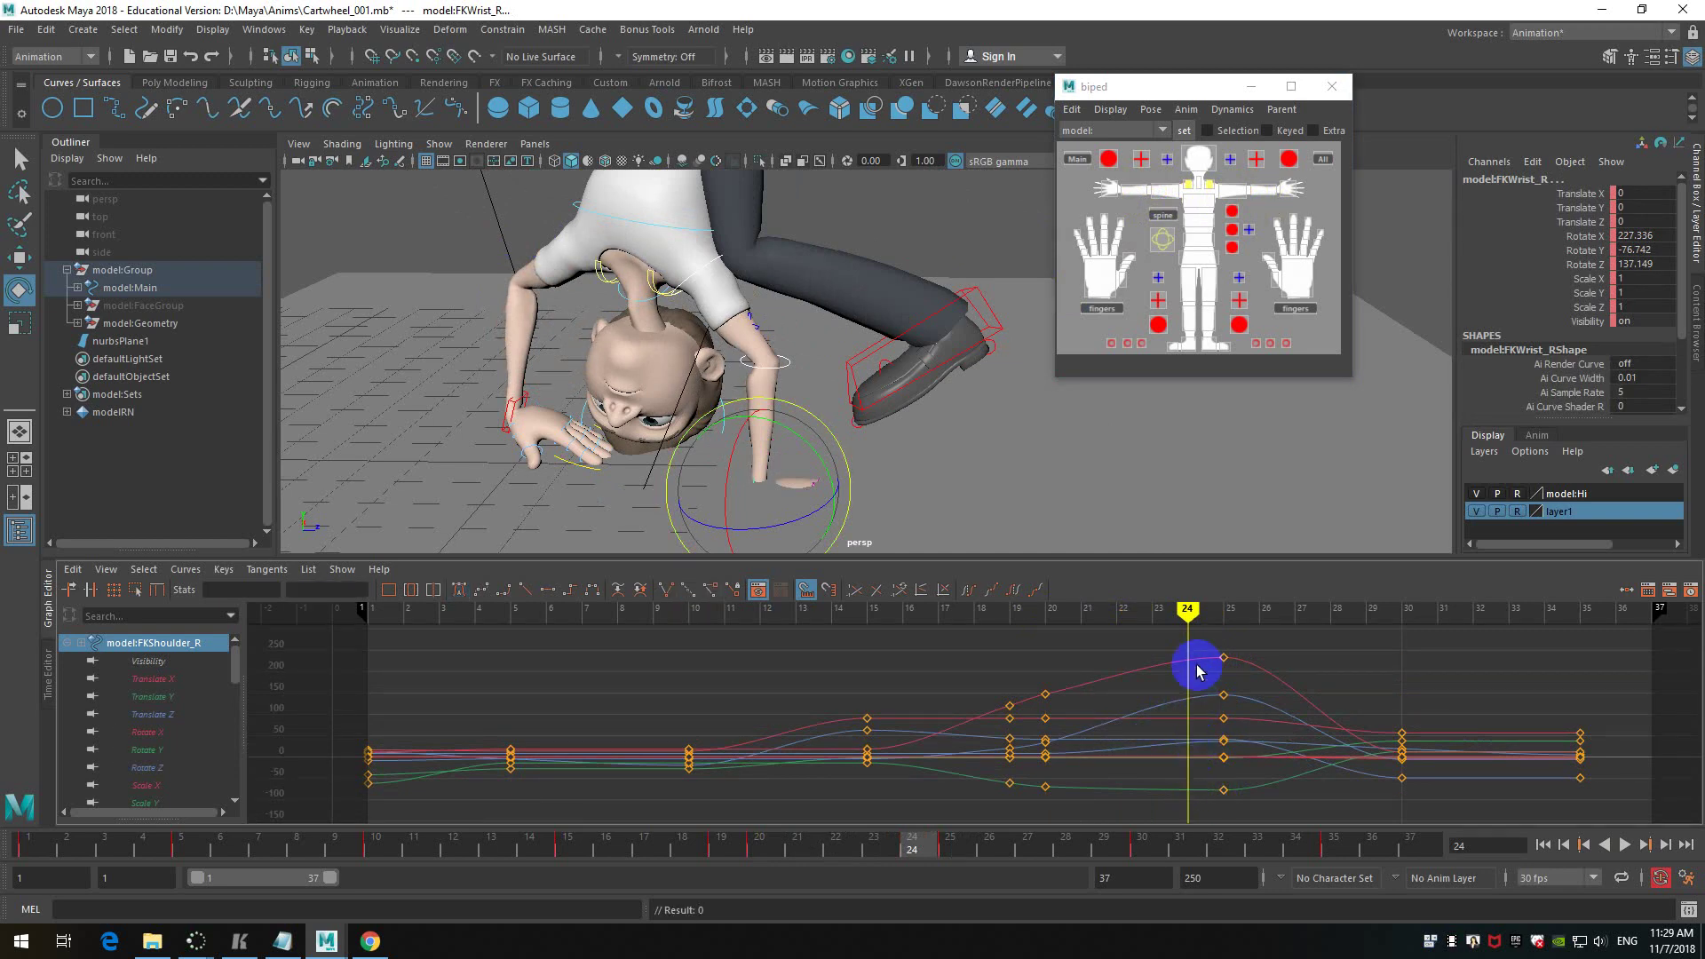
- Apply Linear tangents to the right FK arm keys from frame 20 to 25, scrub to frame 24 and deselect the controls
{"action": "mouse_move", "coordinate": [1191, 610]}
{"action": "left_mouse_down"}
{"action": "mouse_move", "coordinate": [1220, 619]}
{"action": "mouse_move", "coordinate": [1104, 621]}
{"action": "mouse_move", "coordinate": [1188, 631]}
{"action": "mouse_move", "coordinate": [1081, 654]}
{"action": "left_mouse_up"}
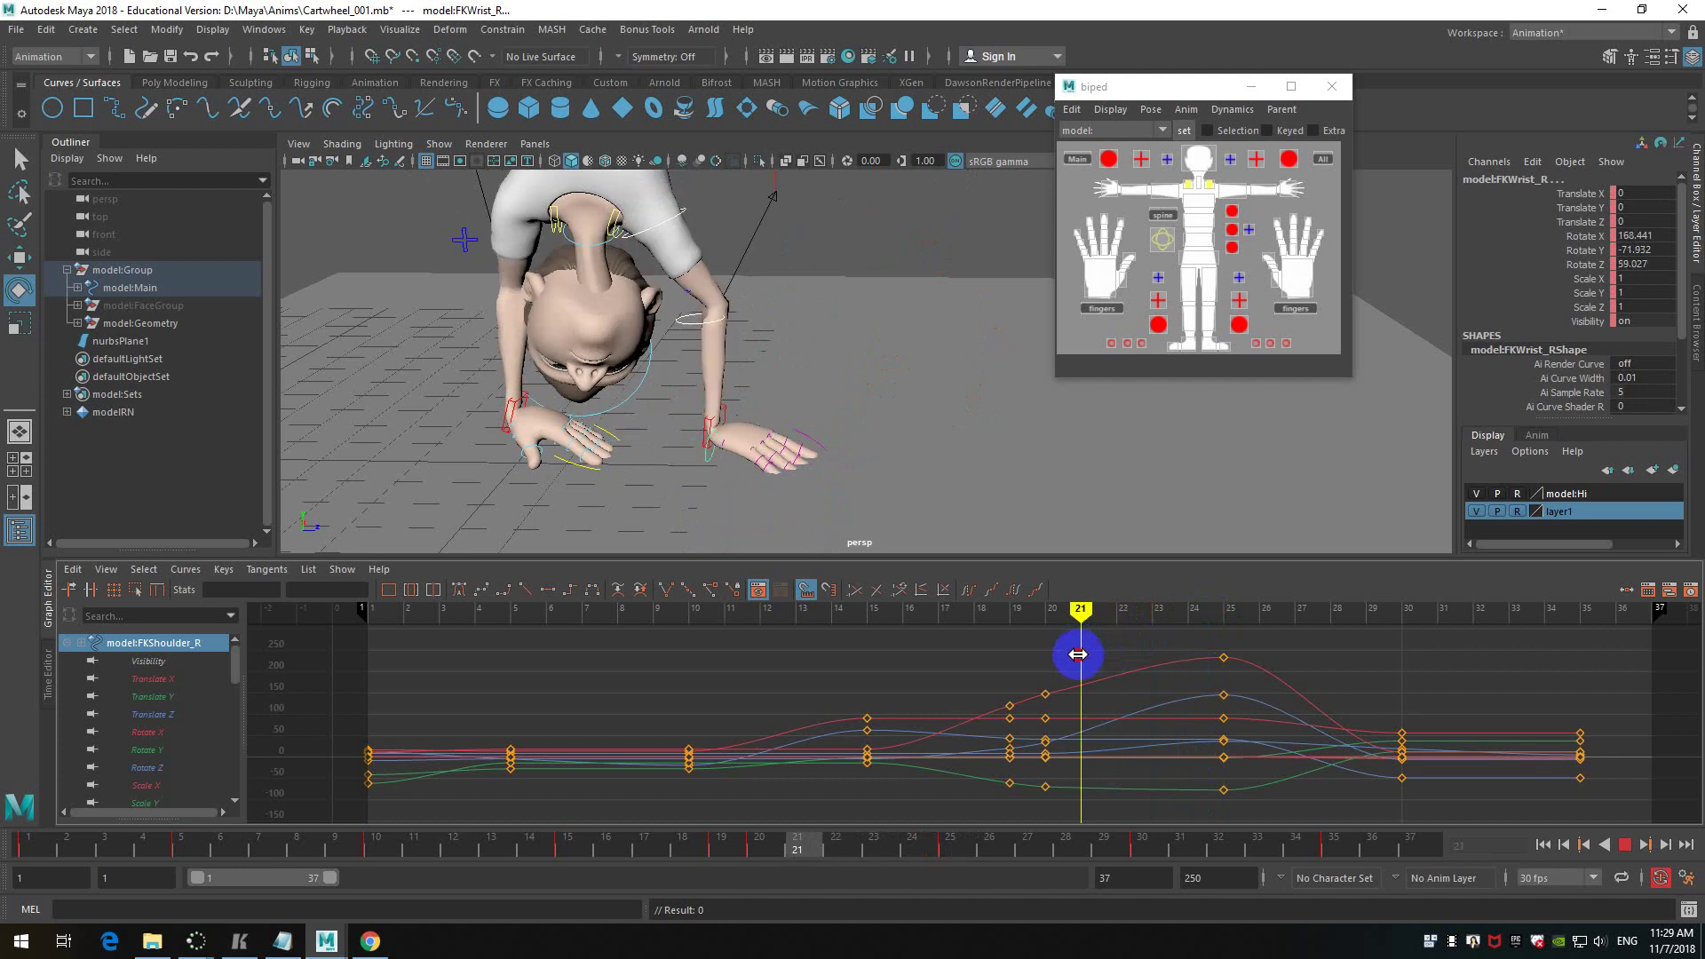
{"action": "mouse_move", "coordinate": [1238, 647]}
{"action": "left_mouse_down"}
{"action": "mouse_move", "coordinate": [1092, 810]}
{"action": "mouse_move", "coordinate": [1036, 811]}
{"action": "left_mouse_up"}
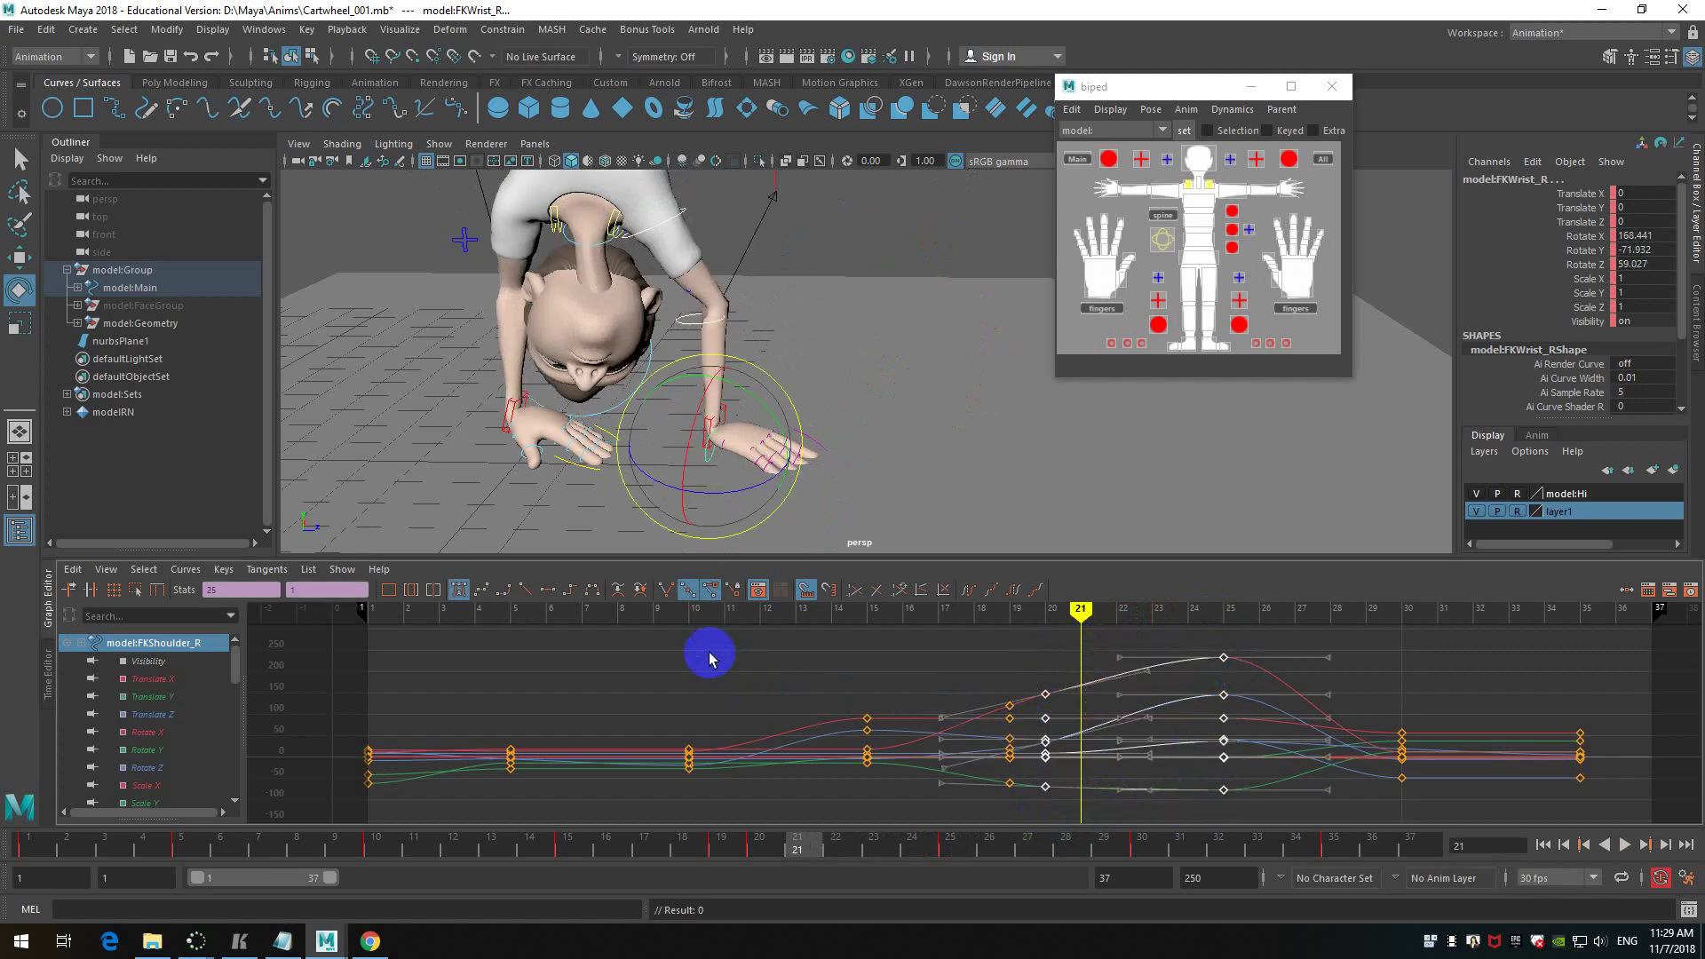
{"action": "left_click", "coordinate": [527, 590]}
{"action": "mouse_move", "coordinate": [1083, 610]}
{"action": "left_mouse_down"}
{"action": "mouse_move", "coordinate": [1014, 619]}
{"action": "mouse_move", "coordinate": [1211, 617]}
{"action": "mouse_move", "coordinate": [1028, 647]}
{"action": "mouse_move", "coordinate": [1188, 647]}
{"action": "left_mouse_up"}
{"action": "left_click", "coordinate": [746, 494]}
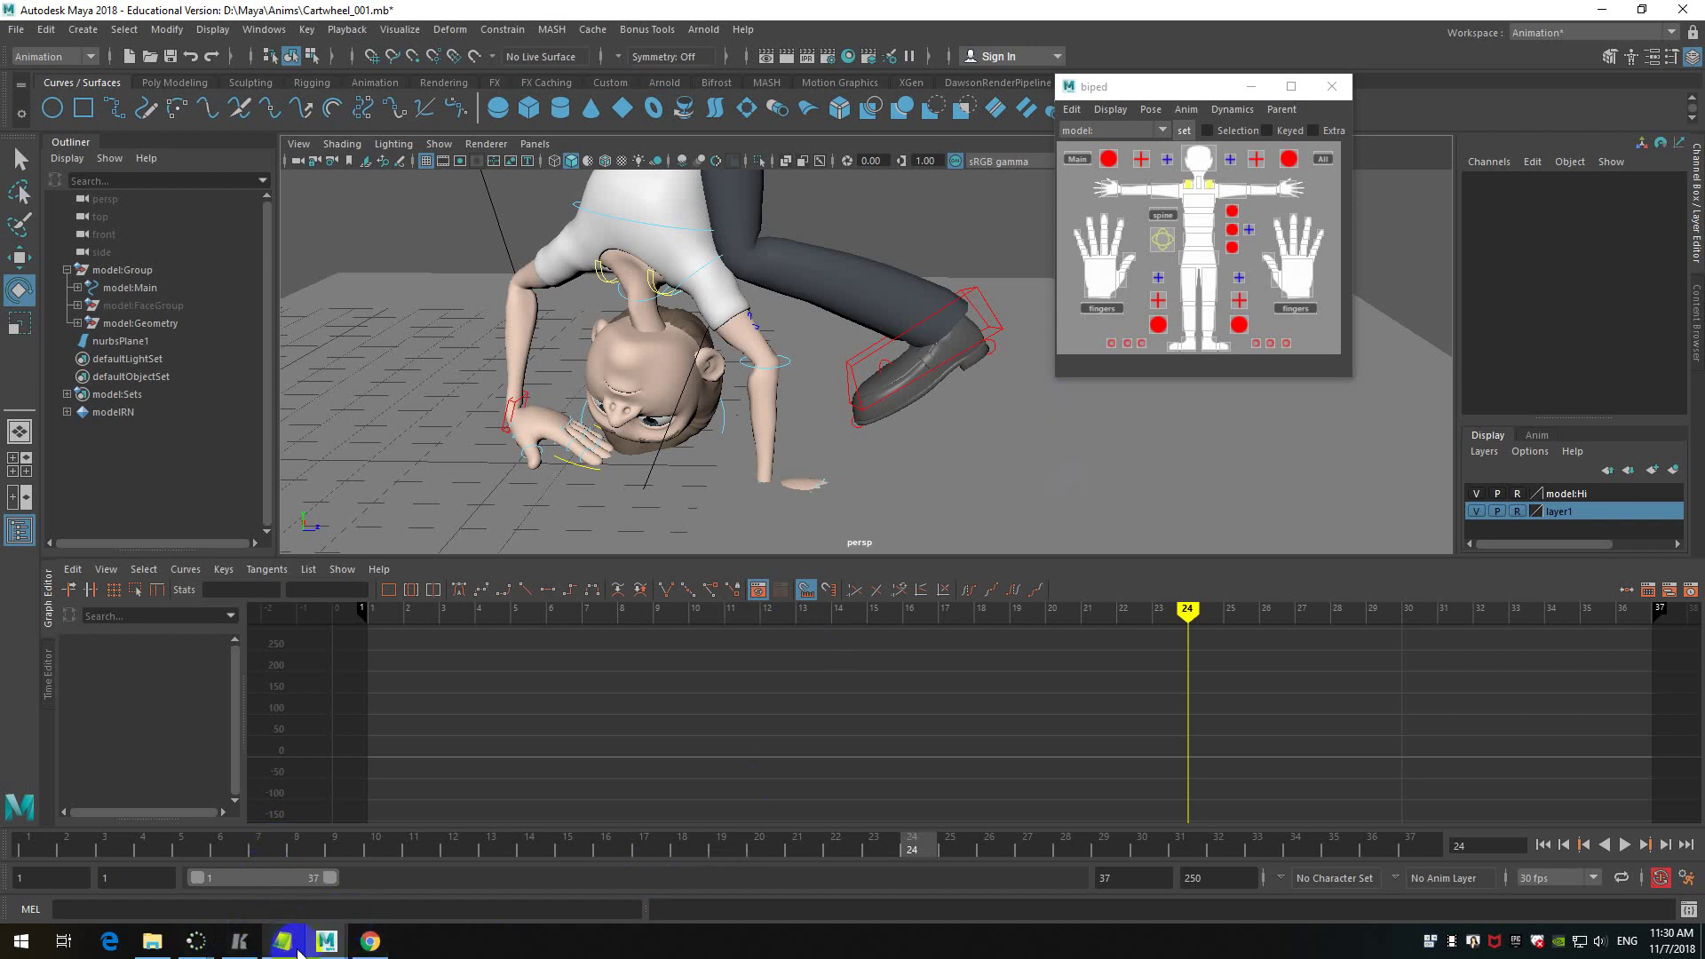
{"action": "mouse_move", "coordinate": [346, 944]}
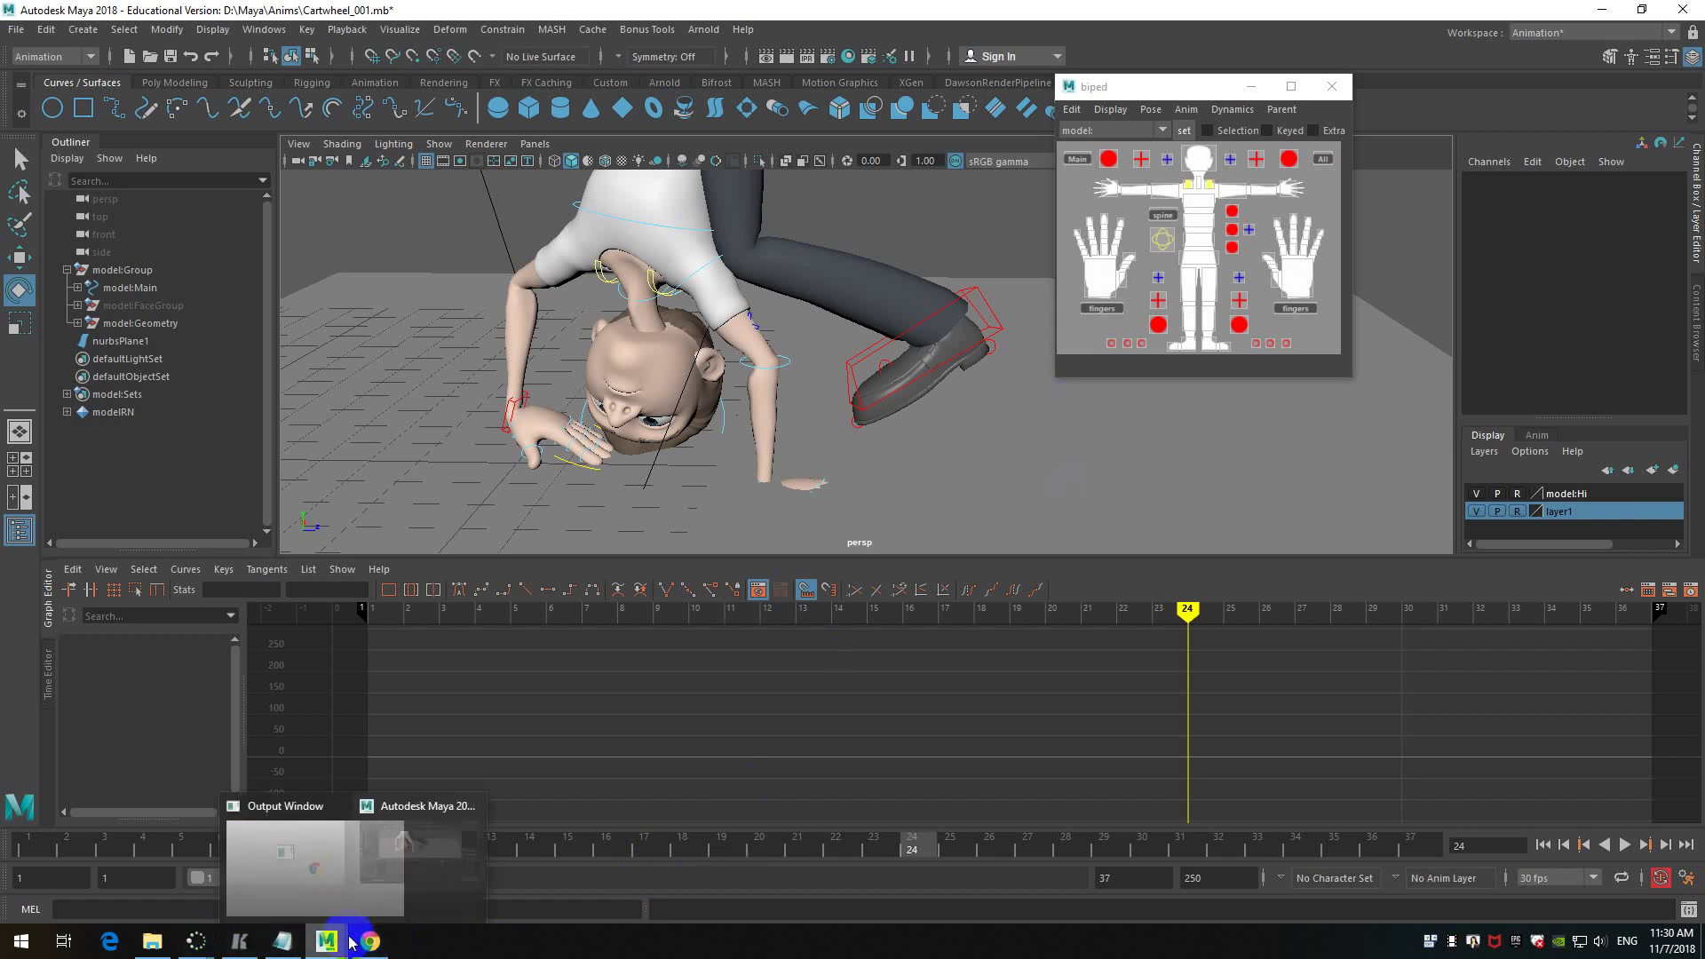